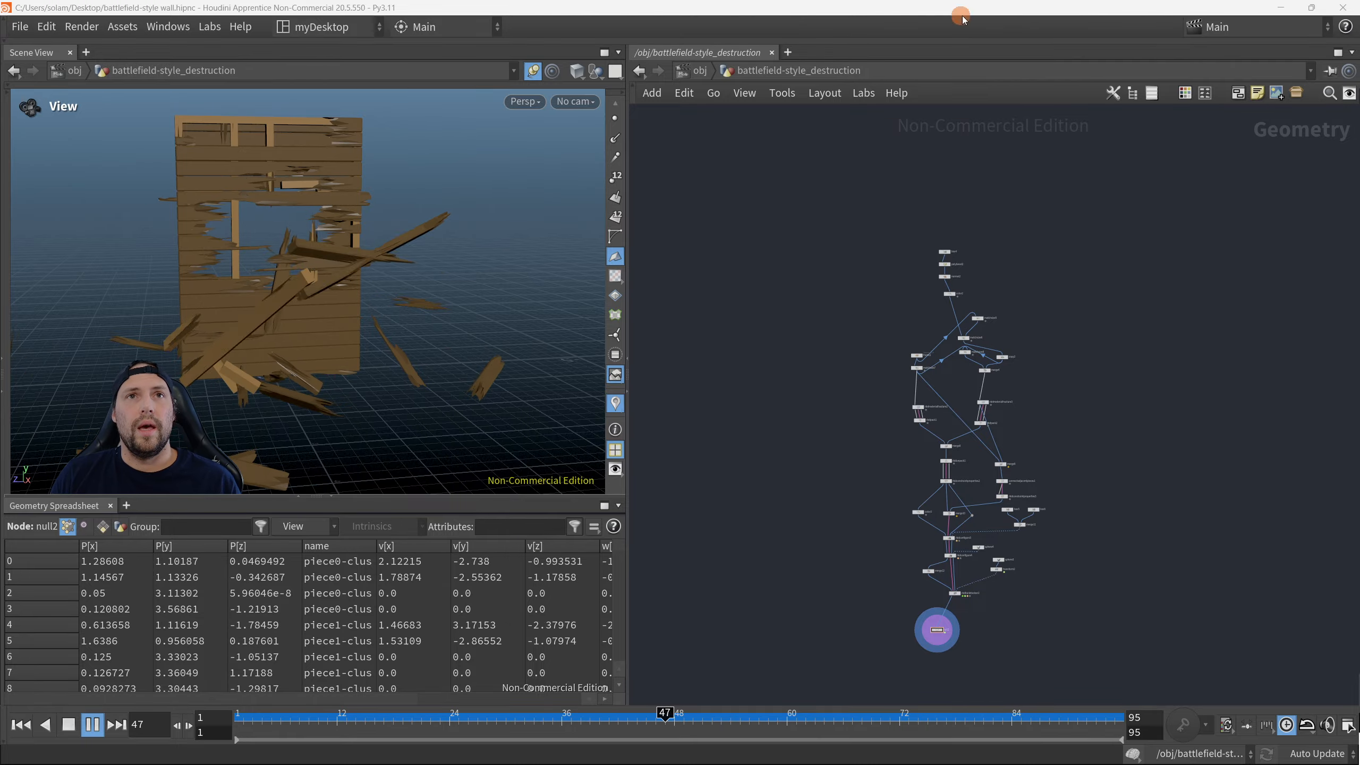
Step: Examine the reference image of the broken plank wall and the overall destruction node network
scroll(750, 300, up, 2)
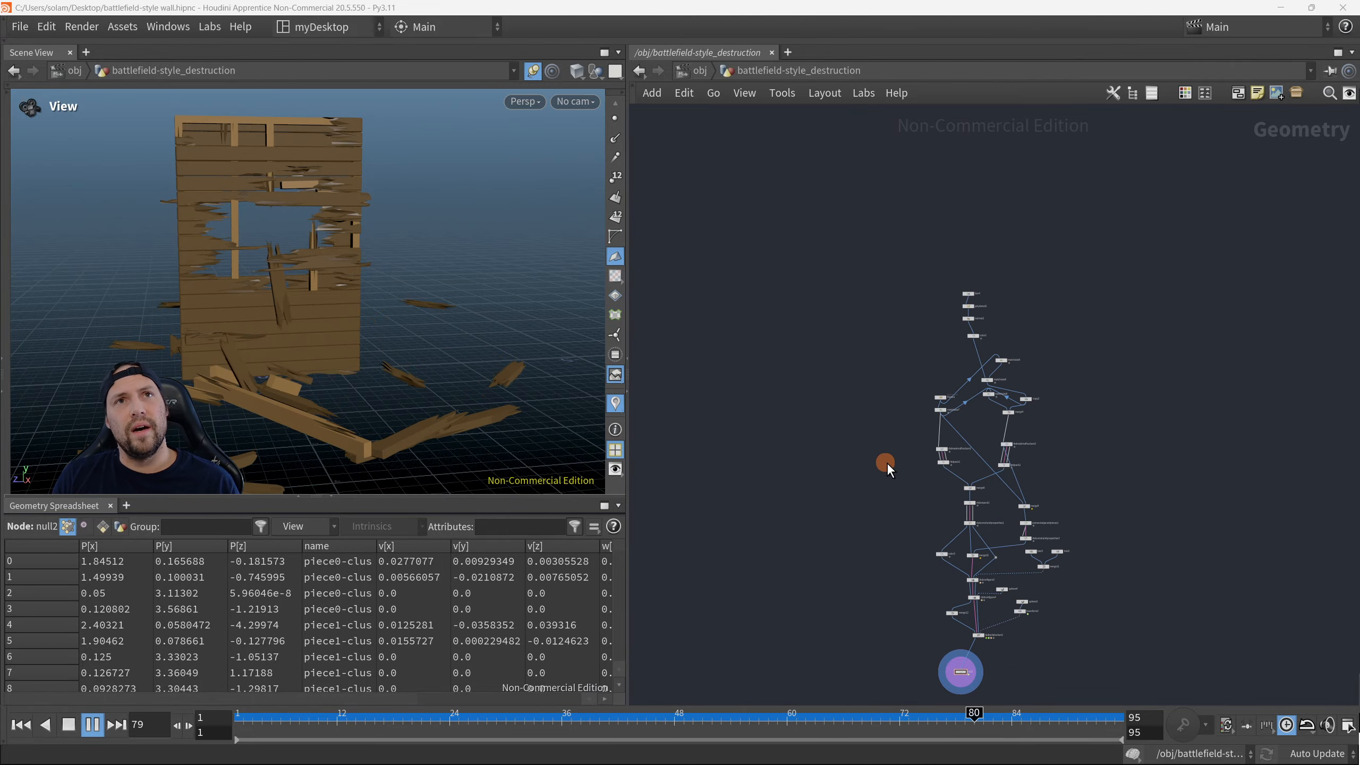
scroll(920, 422, down, 8)
scroll(974, 399, up, 10)
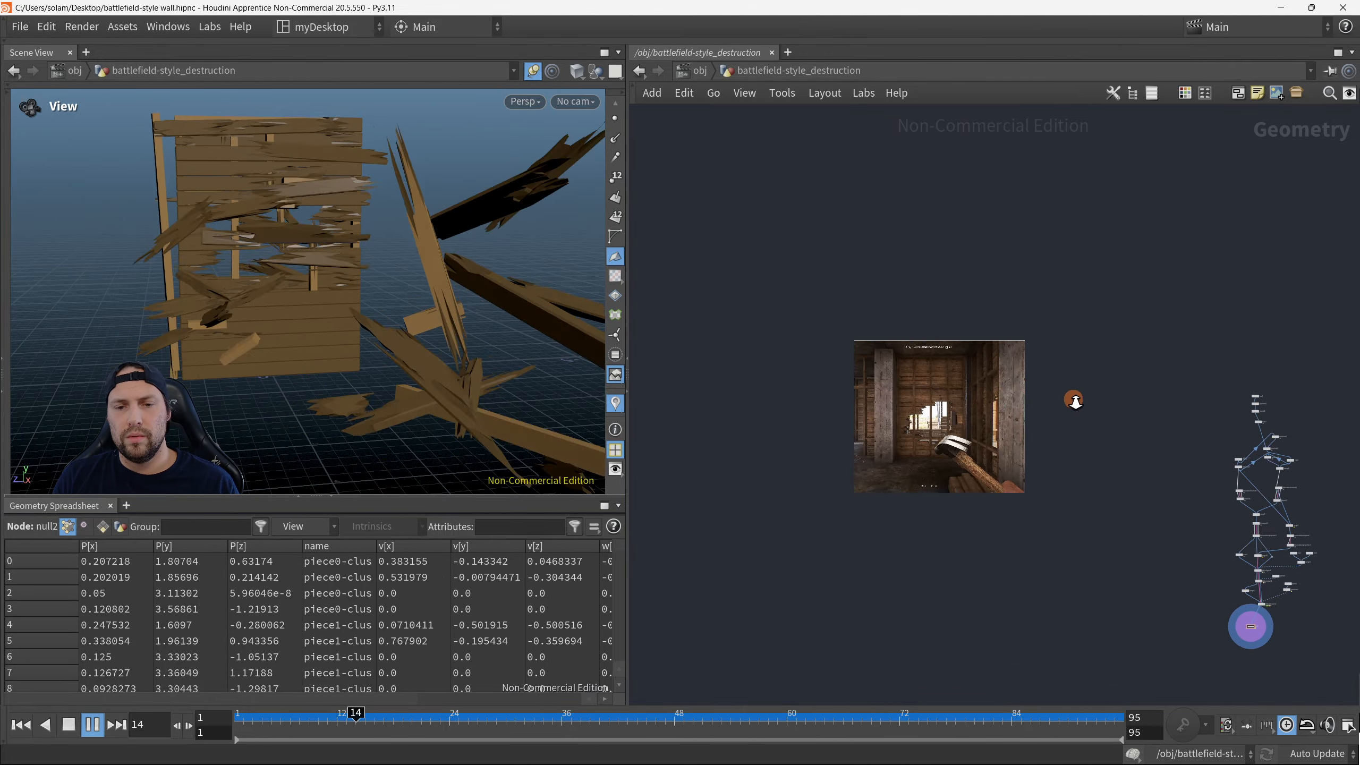
middle_drag(1139, 400, 1186, 386)
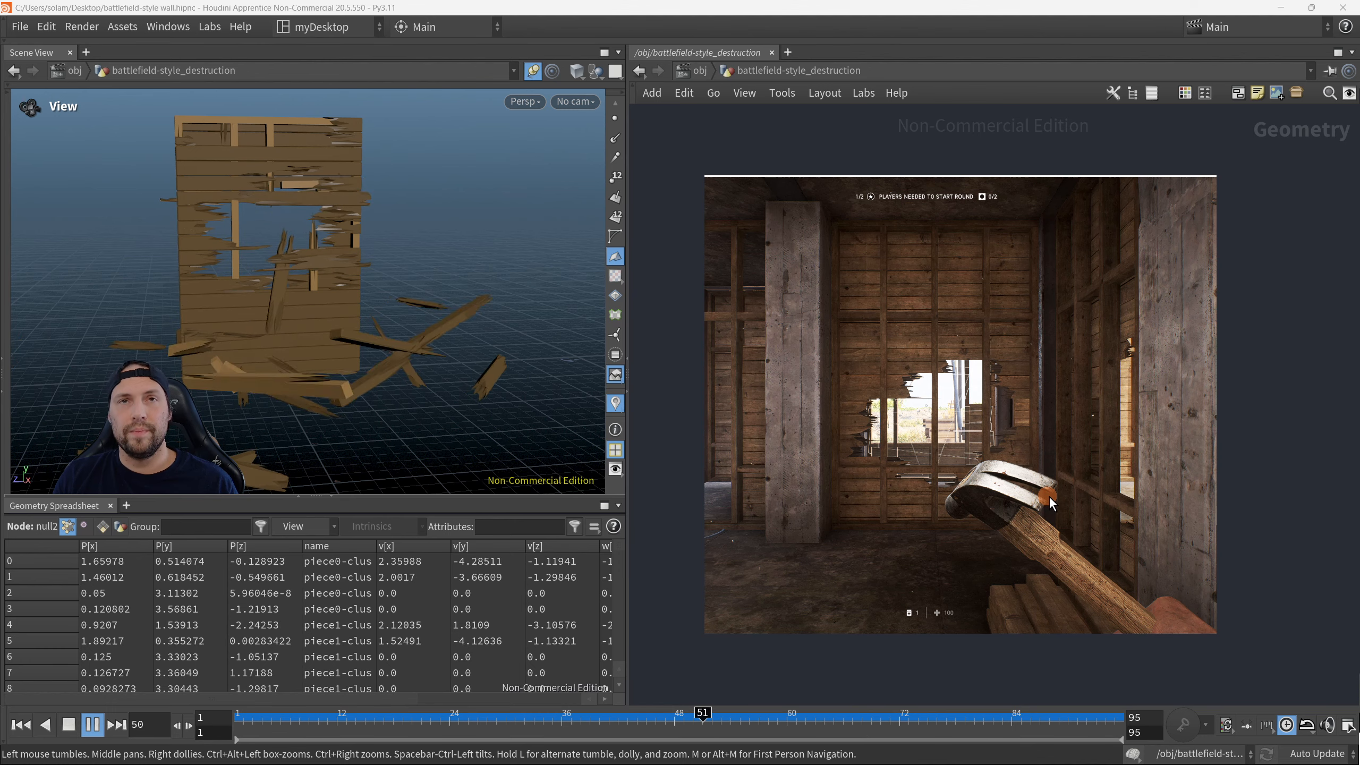
scroll(1048, 496, down, 8)
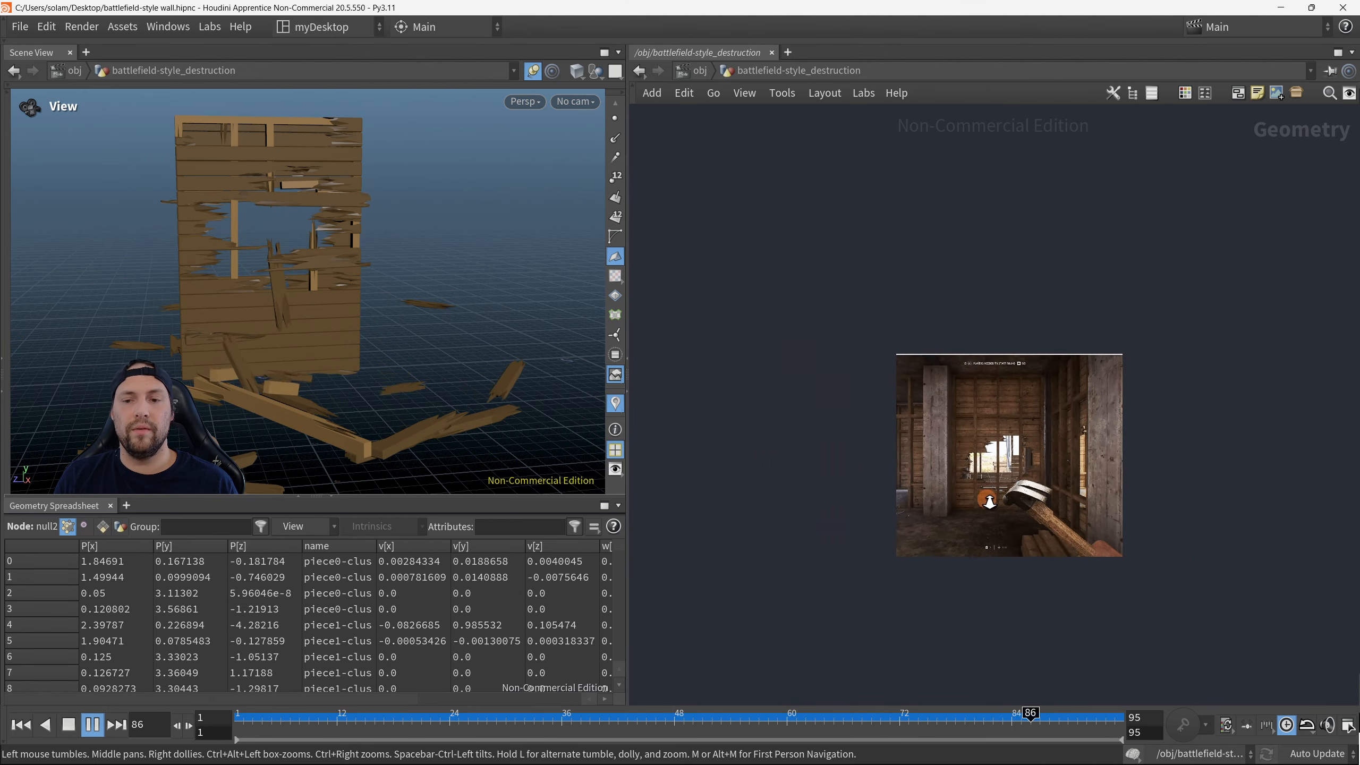
middle_drag(1343, 511, 933, 375)
scroll(1044, 468, down, 3)
scroll(1033, 400, up, 3)
scroll(1033, 396, up, 3)
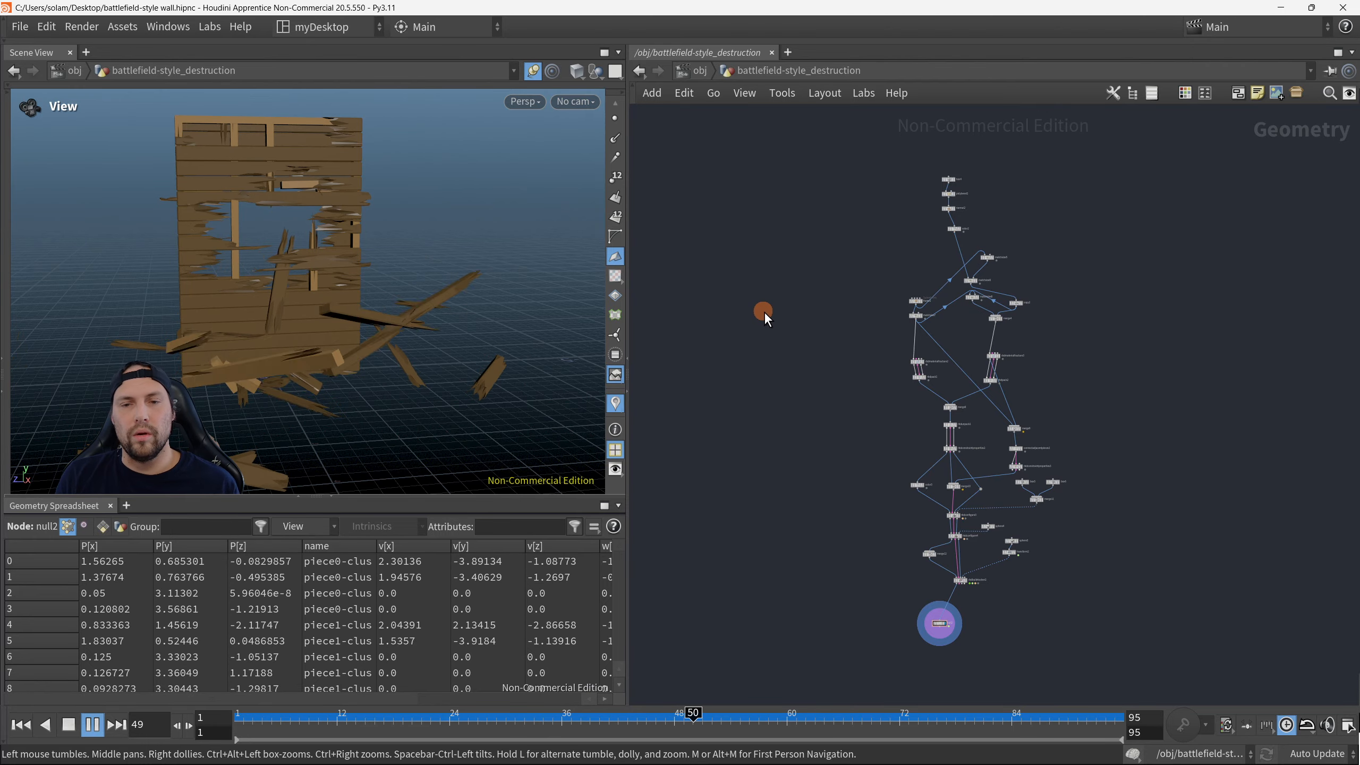
Step: Lay out the four uppermost nodes, from the box down to color2, in a straight column
scroll(988, 259, up, 2)
scroll(988, 258, up, 3)
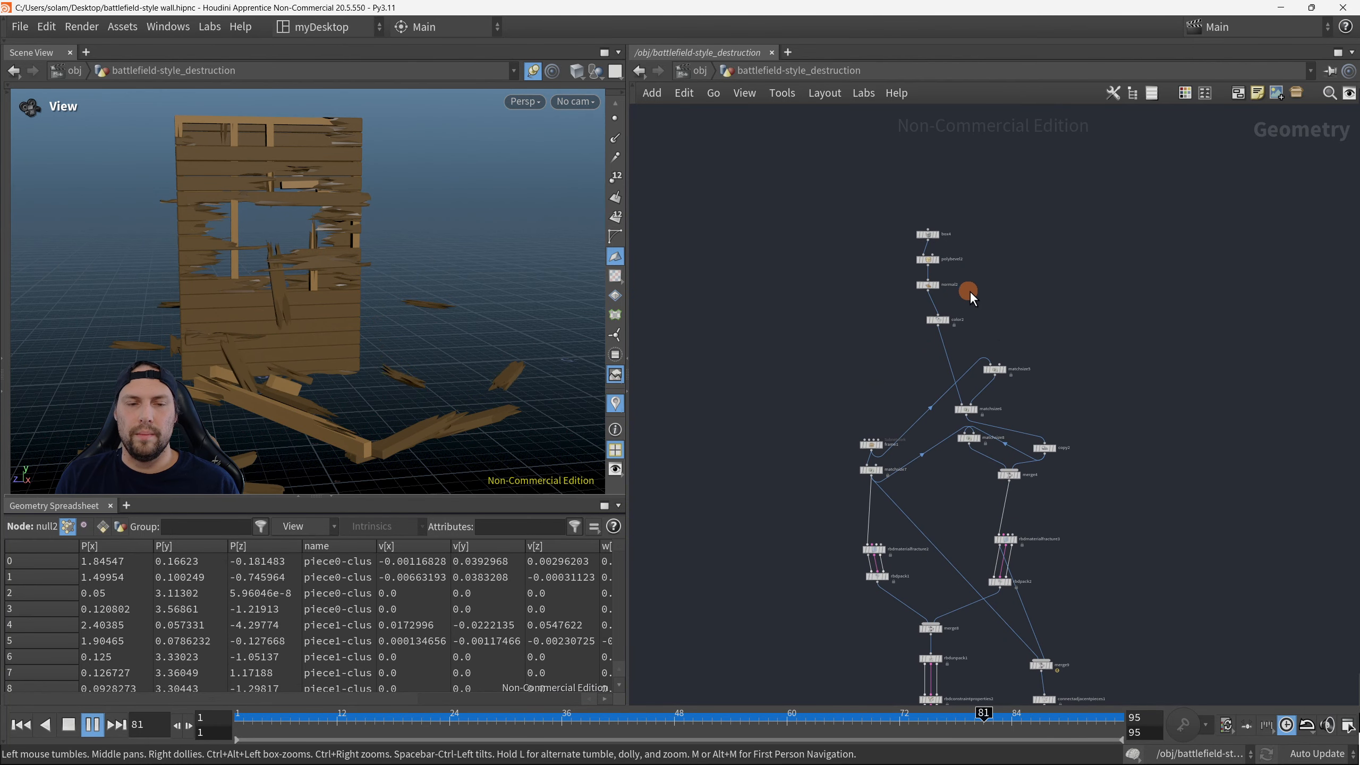
drag(889, 206, 985, 353)
key(l)
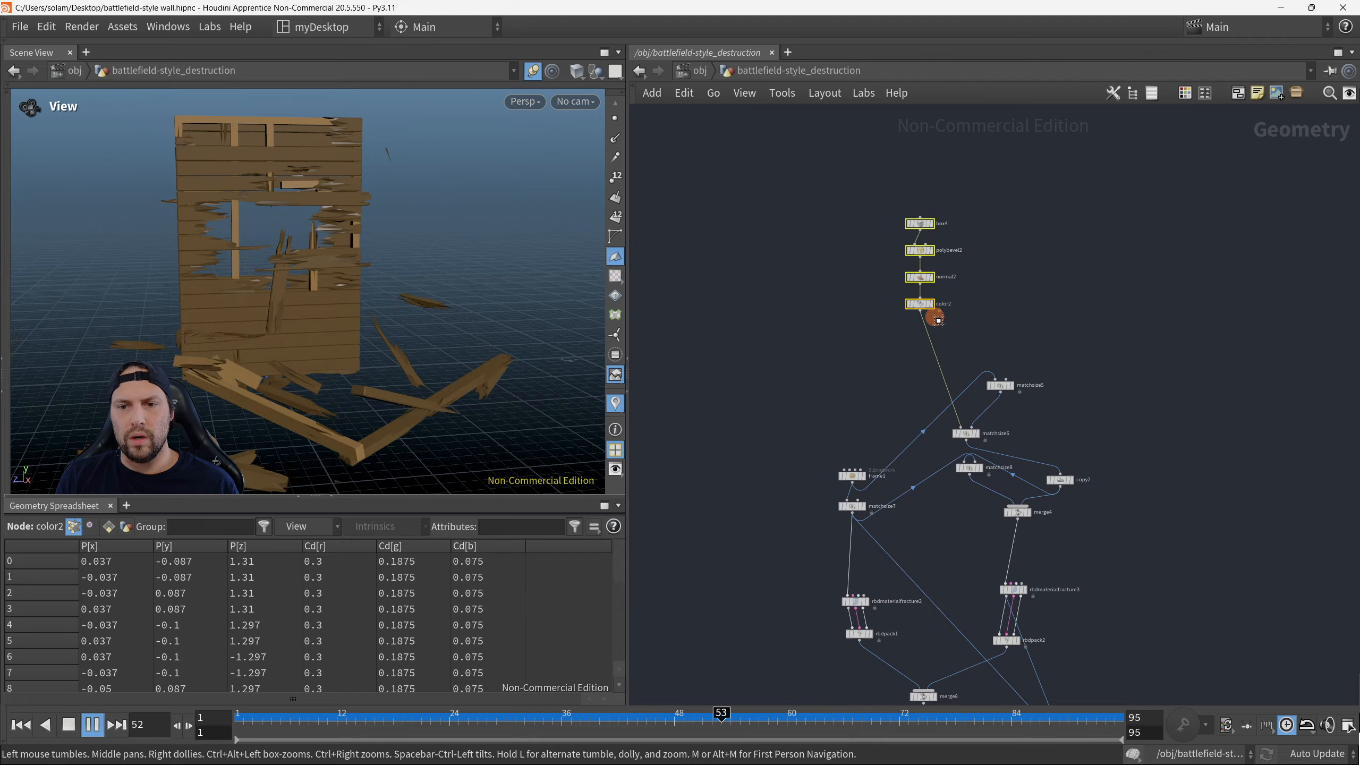
Step: Examine the node network from the plank nodes through the frame, fracture and pack nodes down to the output
scroll(1005, 417, down, 3)
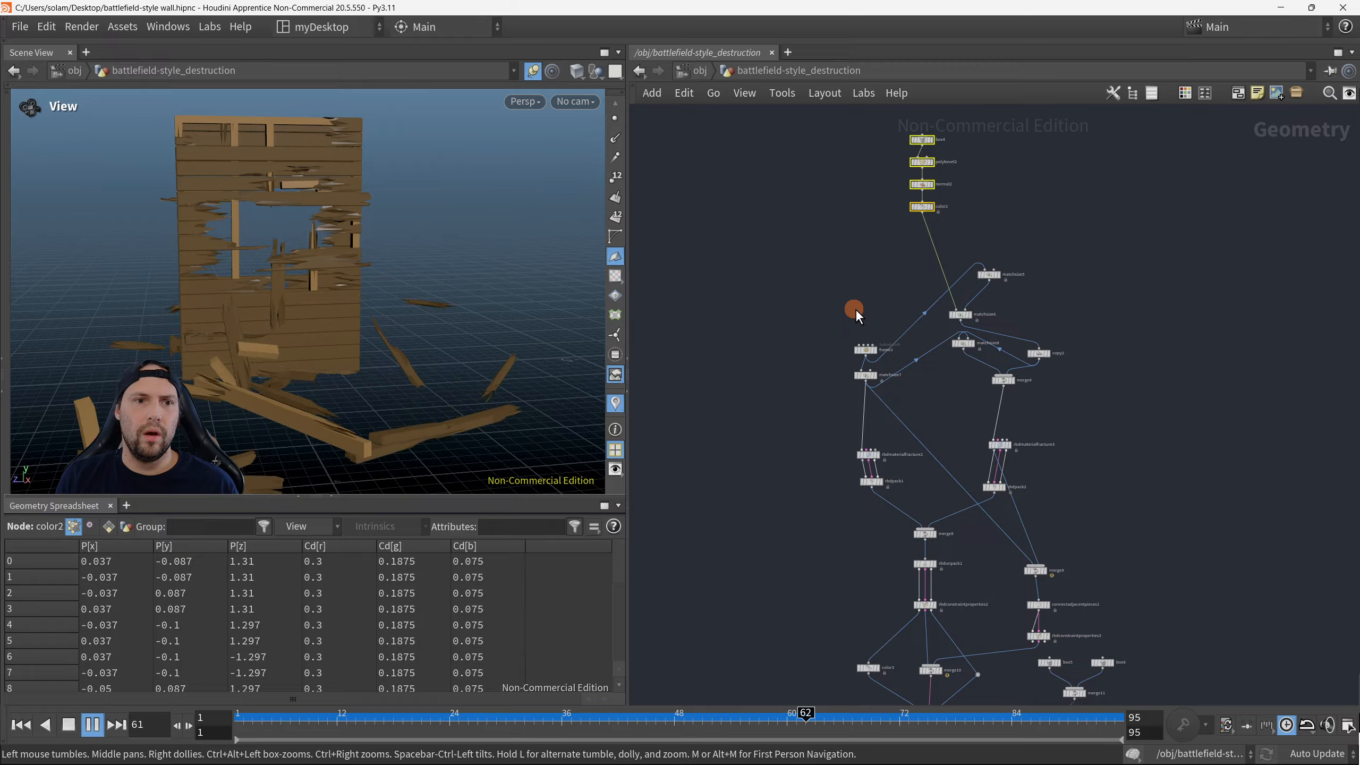
scroll(867, 321, up, 2)
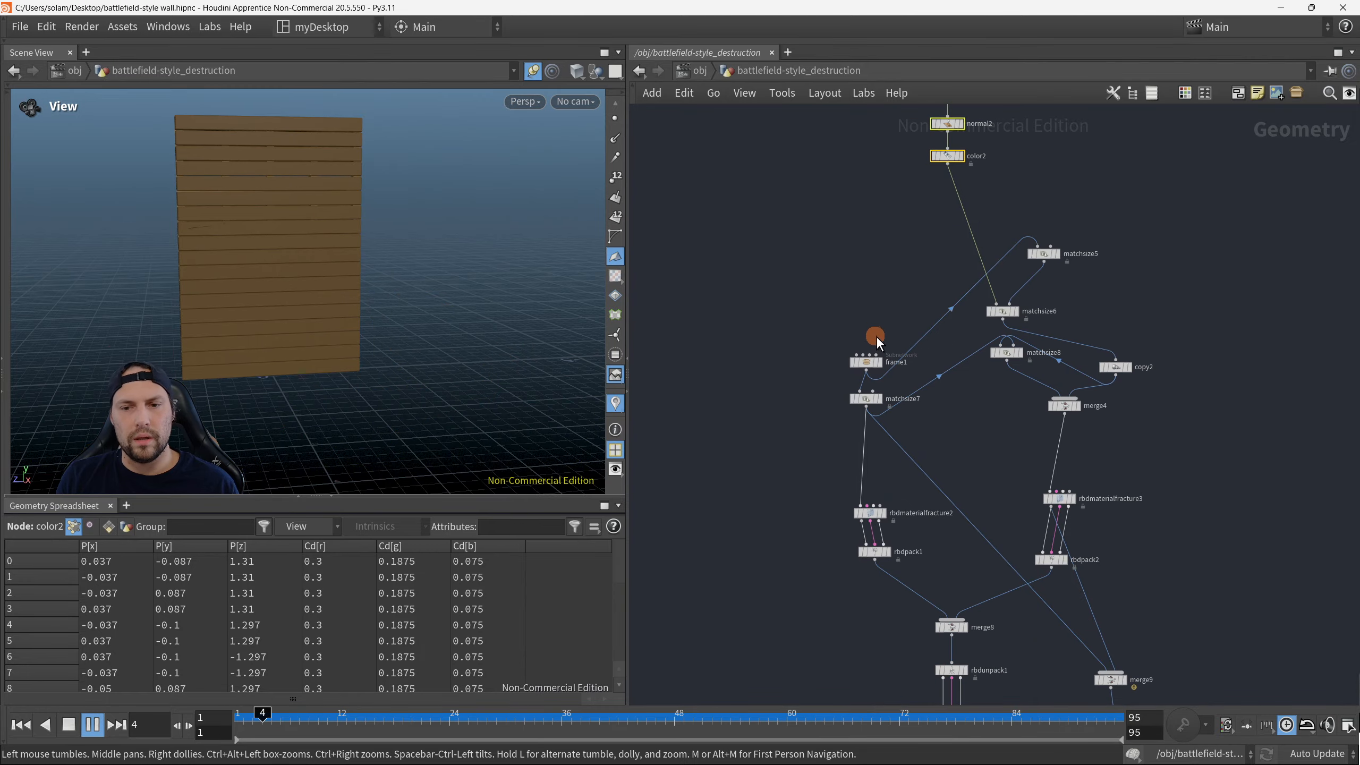
middle_drag(953, 396, 925, 339)
scroll(931, 336, down, 1)
scroll(943, 378, down, 3)
scroll(953, 361, down, 2)
scroll(926, 299, down, 2)
scroll(932, 310, up, 1)
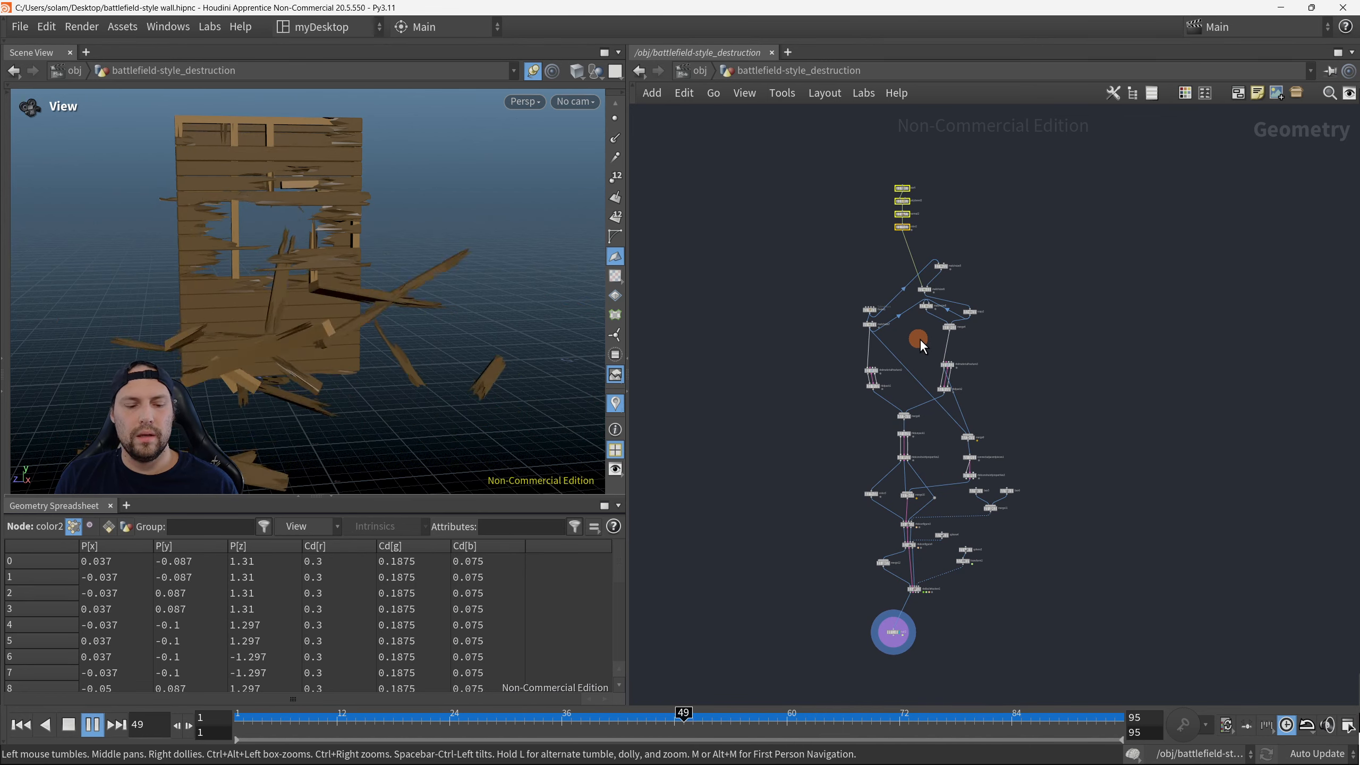
middle_drag(946, 348, 887, 349)
Step: Go up to the object level and add a Geometry node directly beneath battlefield-style_destruction
click(1037, 254)
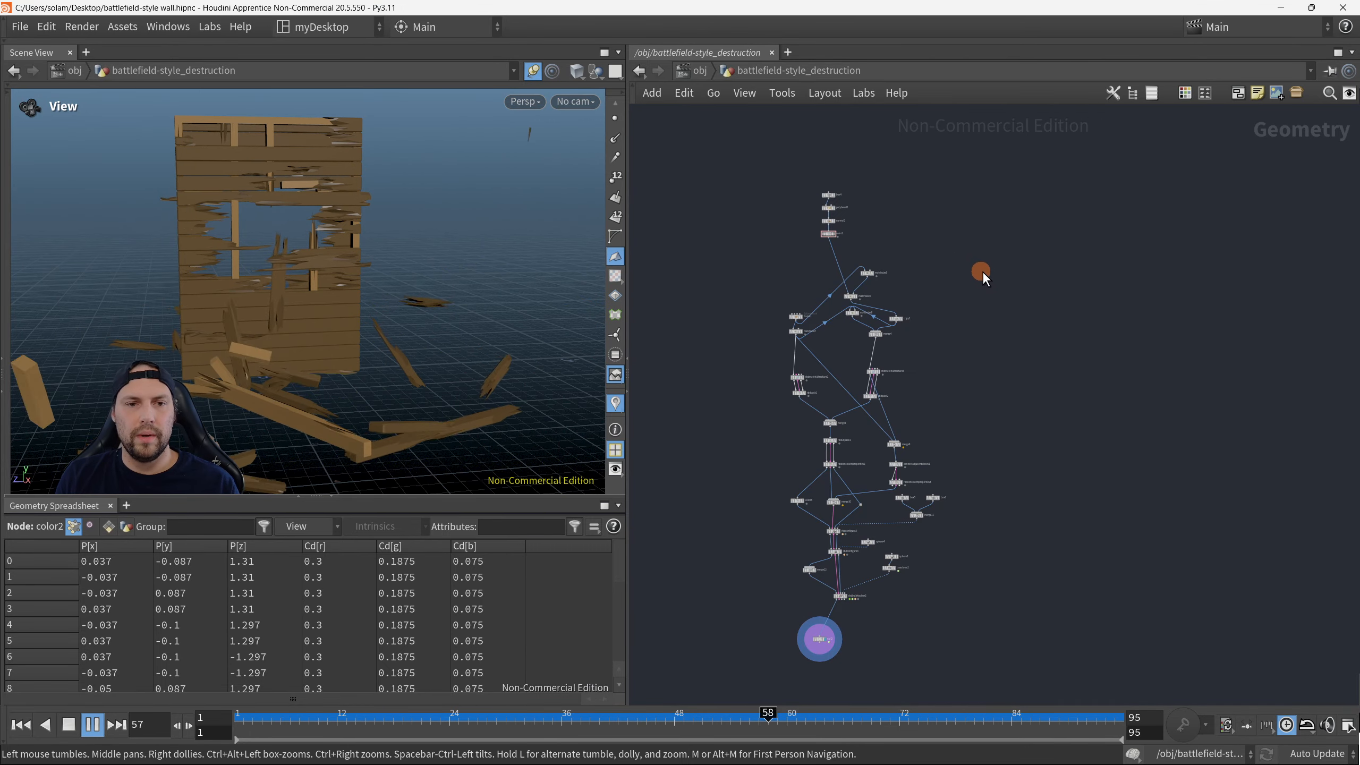
key(u)
scroll(902, 408, down, 1)
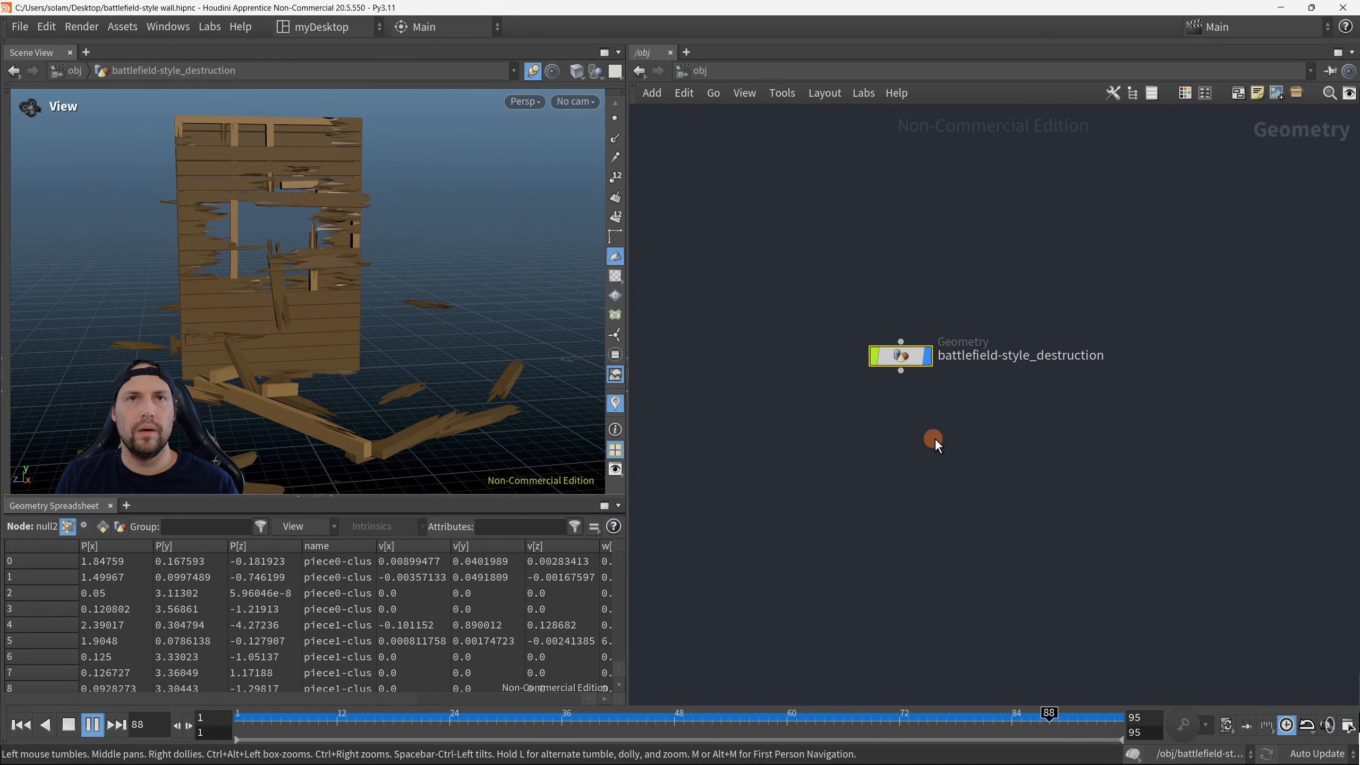
middle_drag(904, 389, 897, 369)
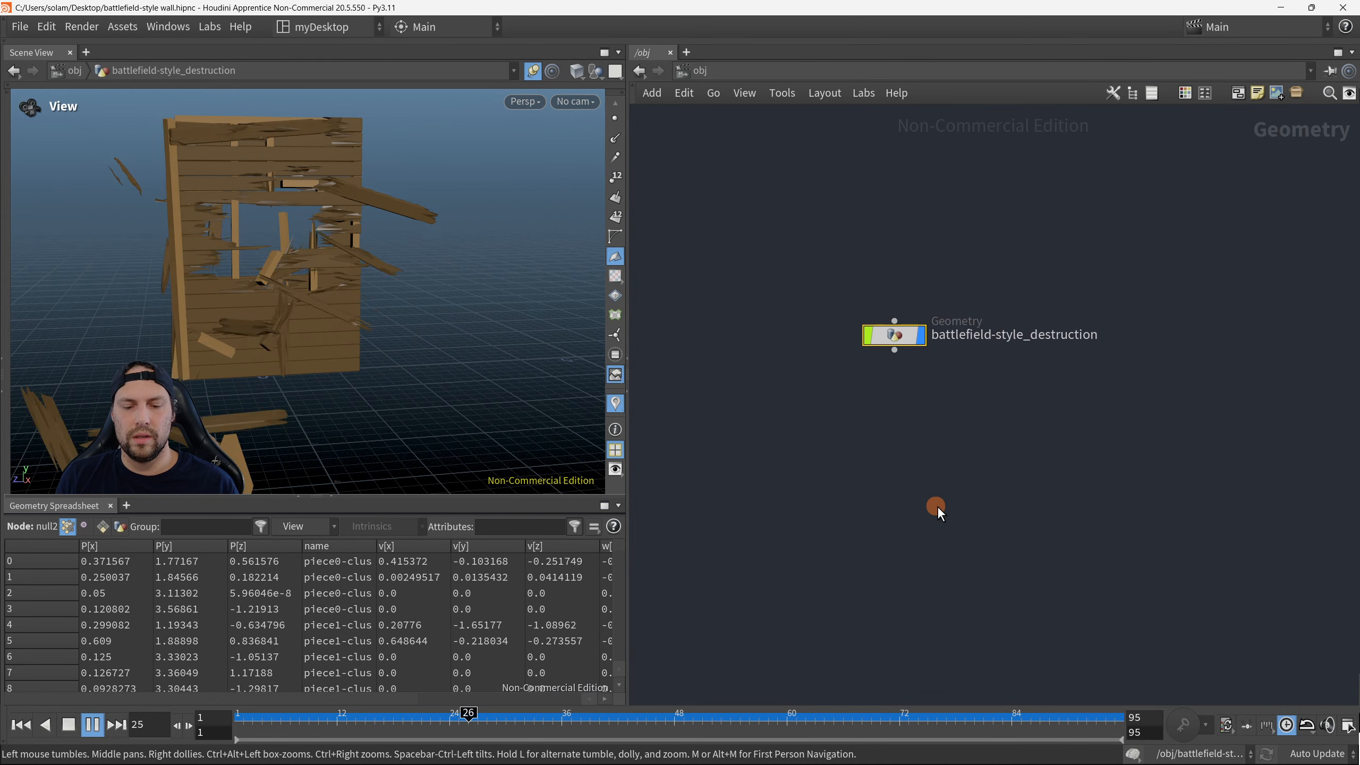
click(926, 465)
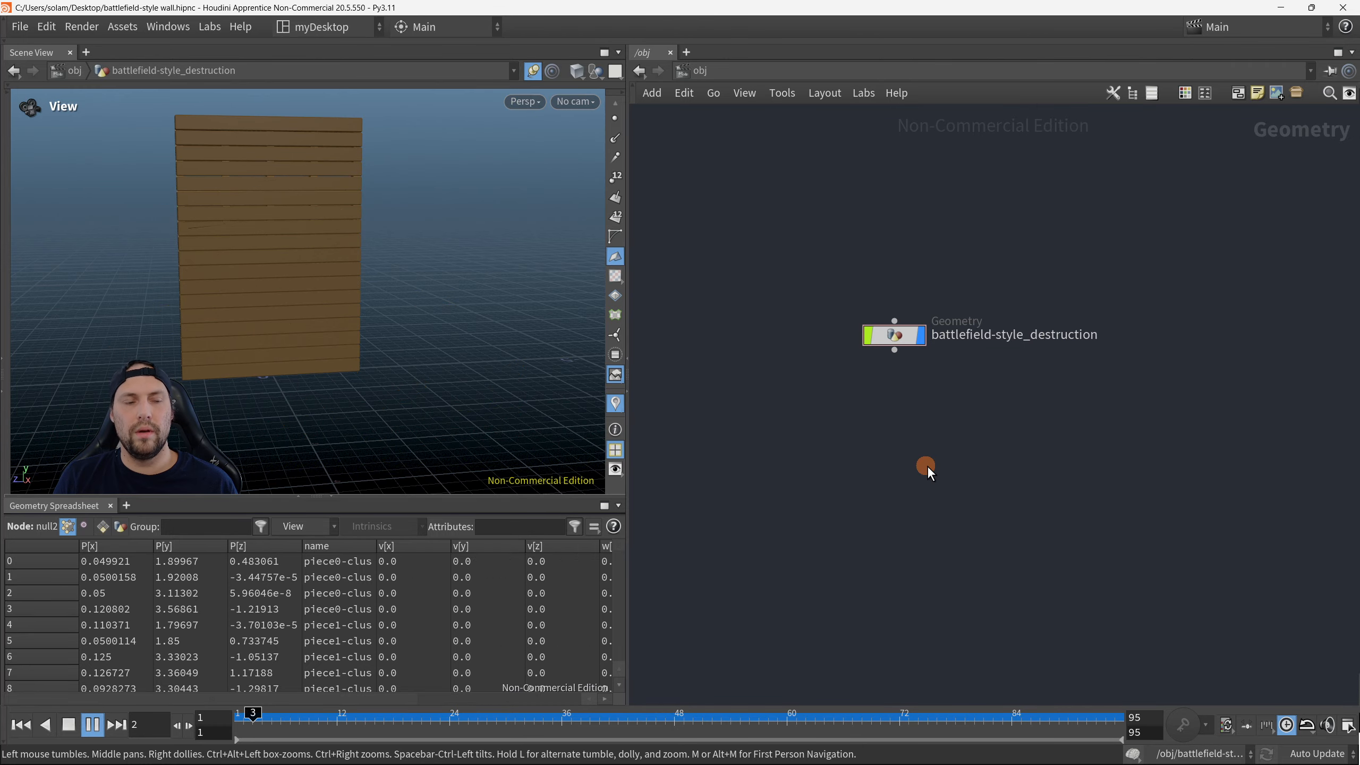
key(Tab)
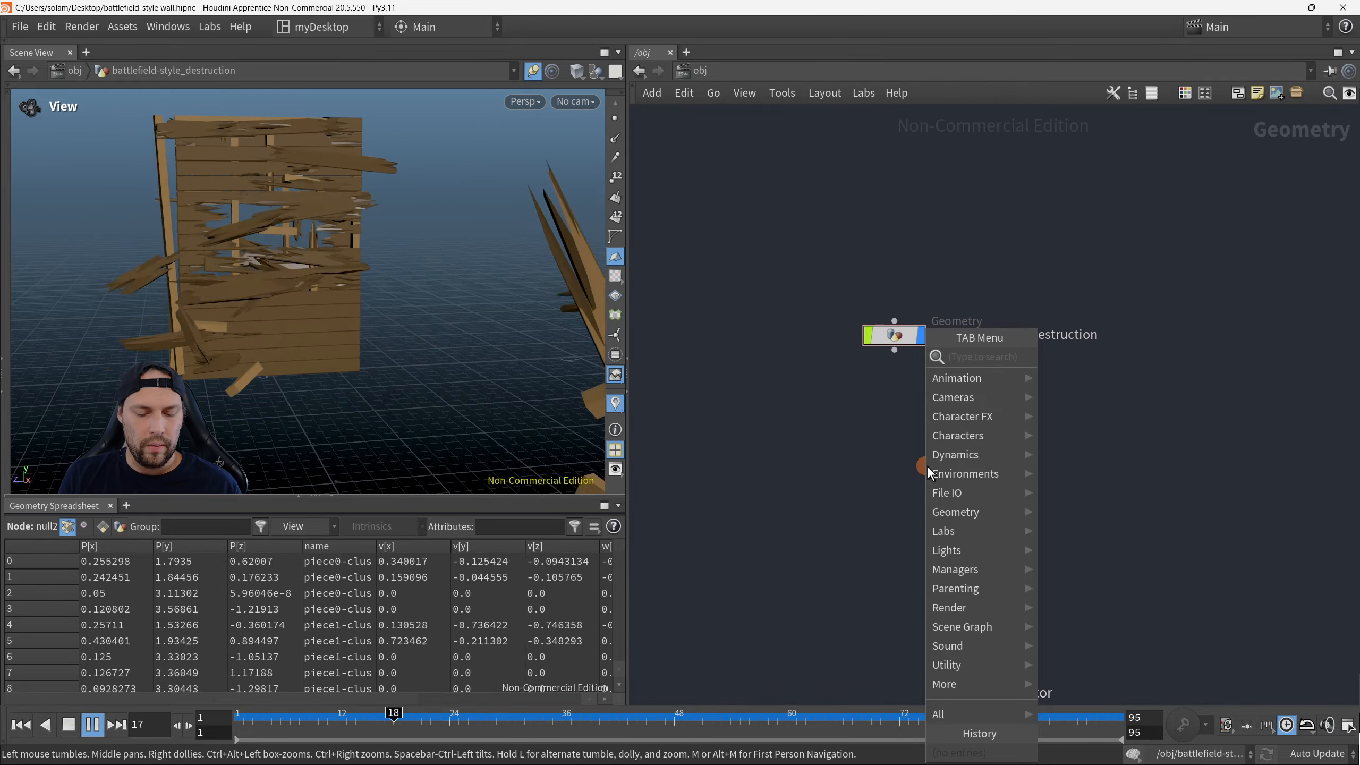
text(geometry)
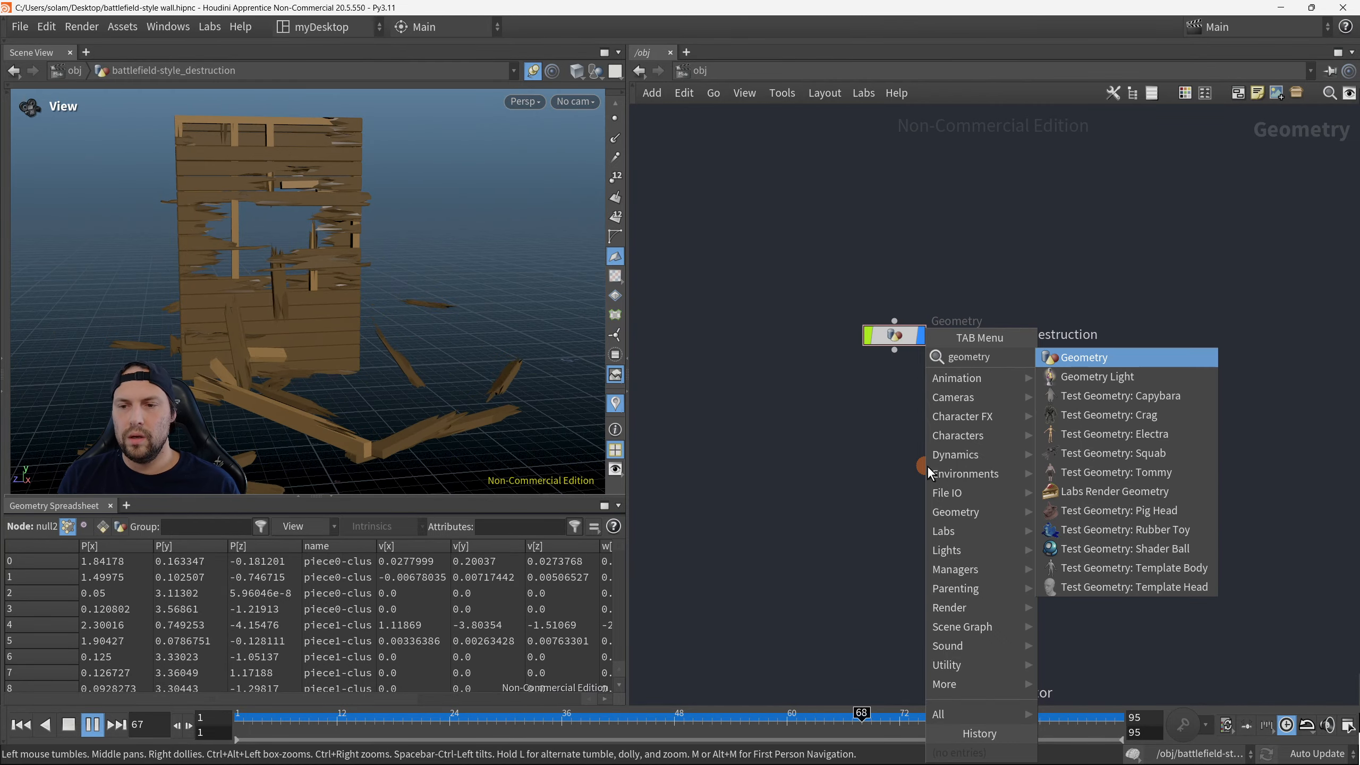
click(1092, 357)
drag(917, 477, 894, 479)
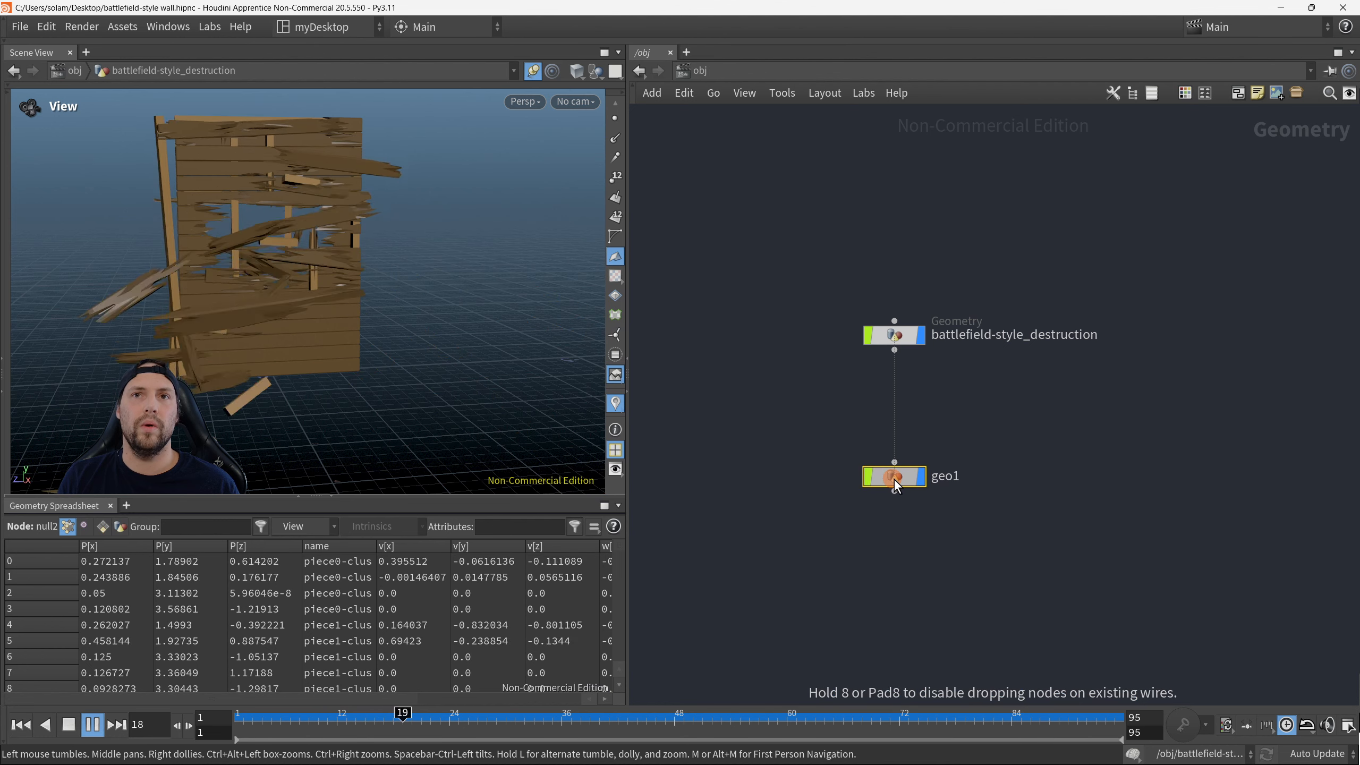
Step: Stop the simulation playback and return to frame 1
click(95, 725)
click(22, 725)
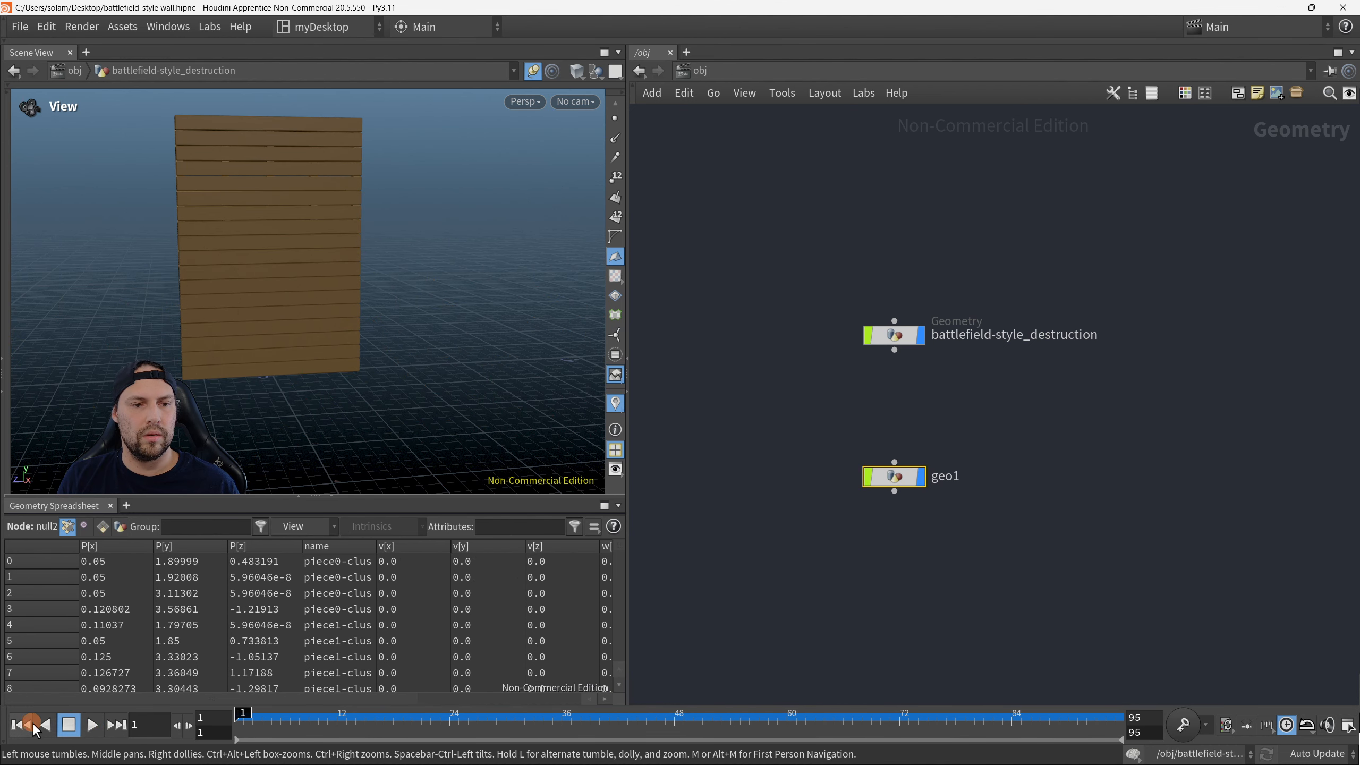
click(675, 391)
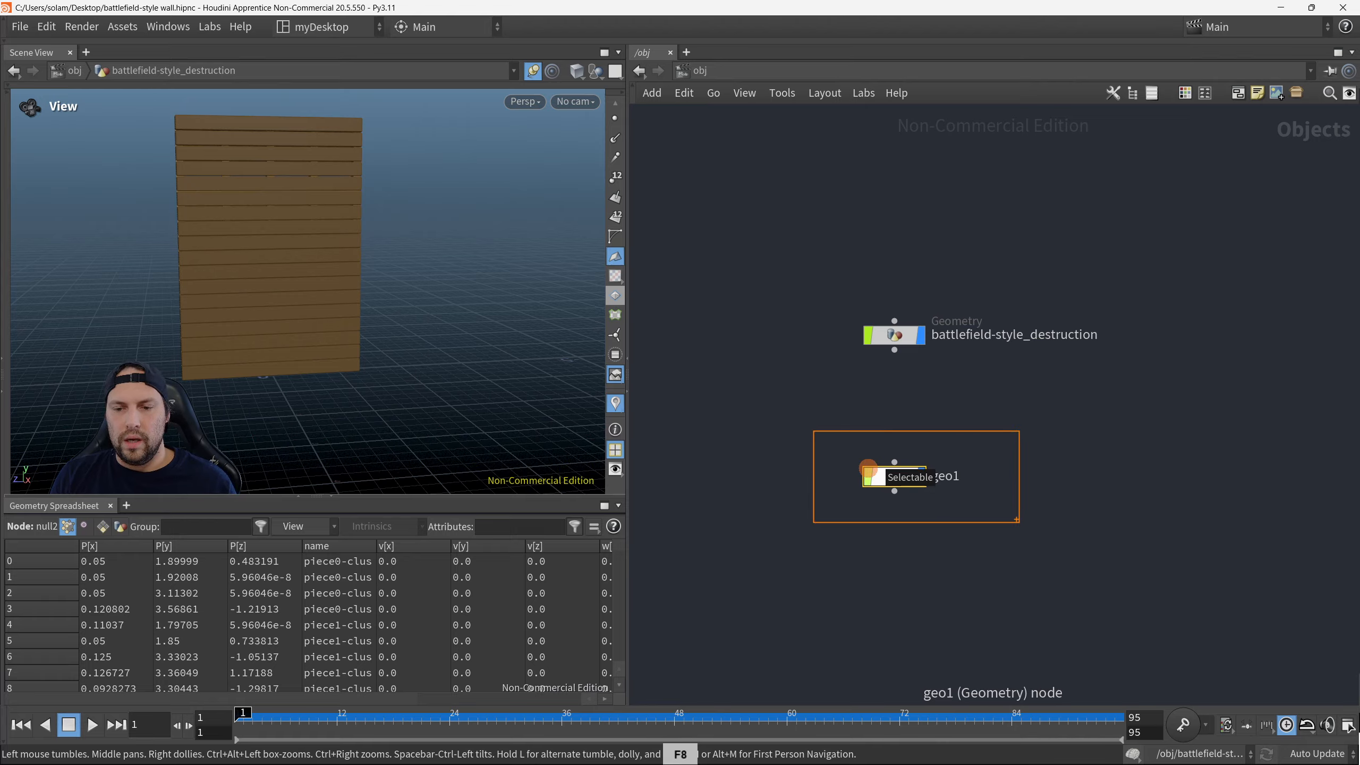
drag(869, 468, 1019, 522)
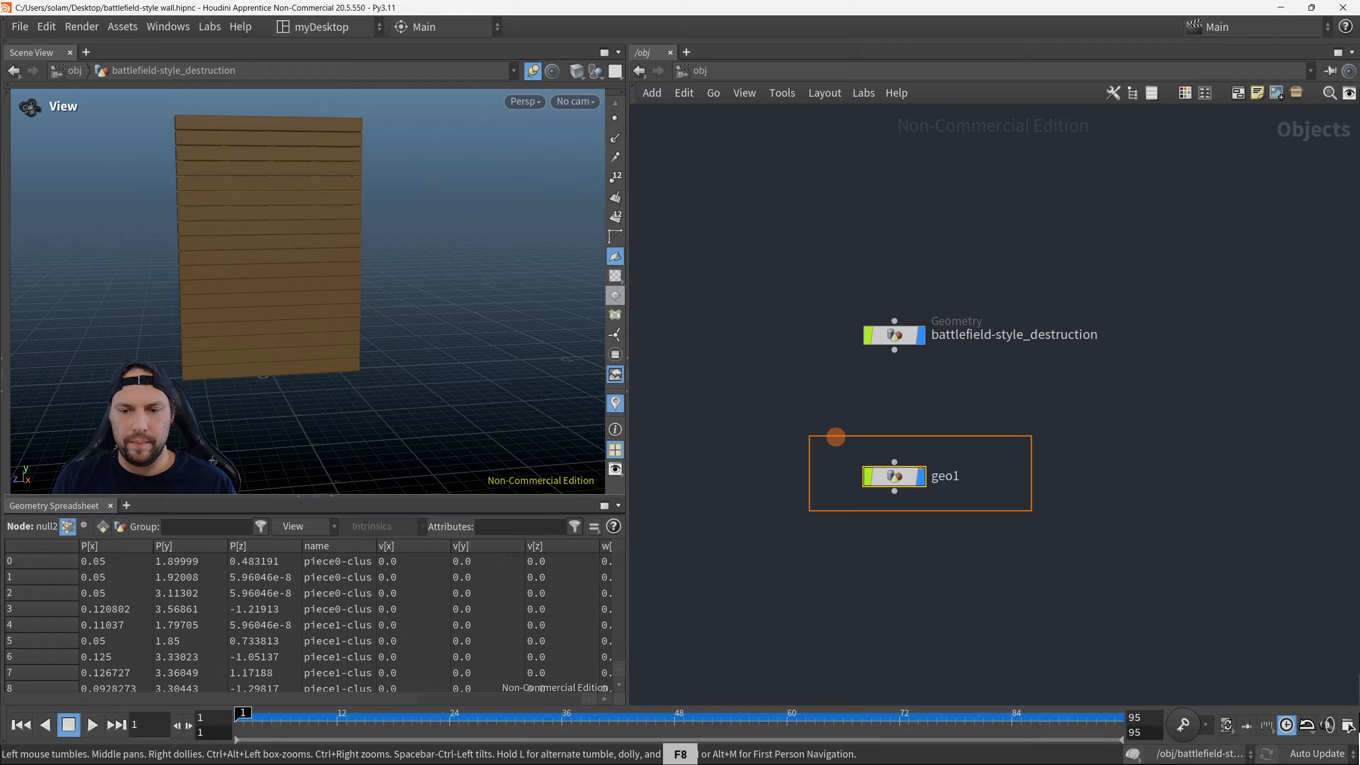
right_click(920, 468)
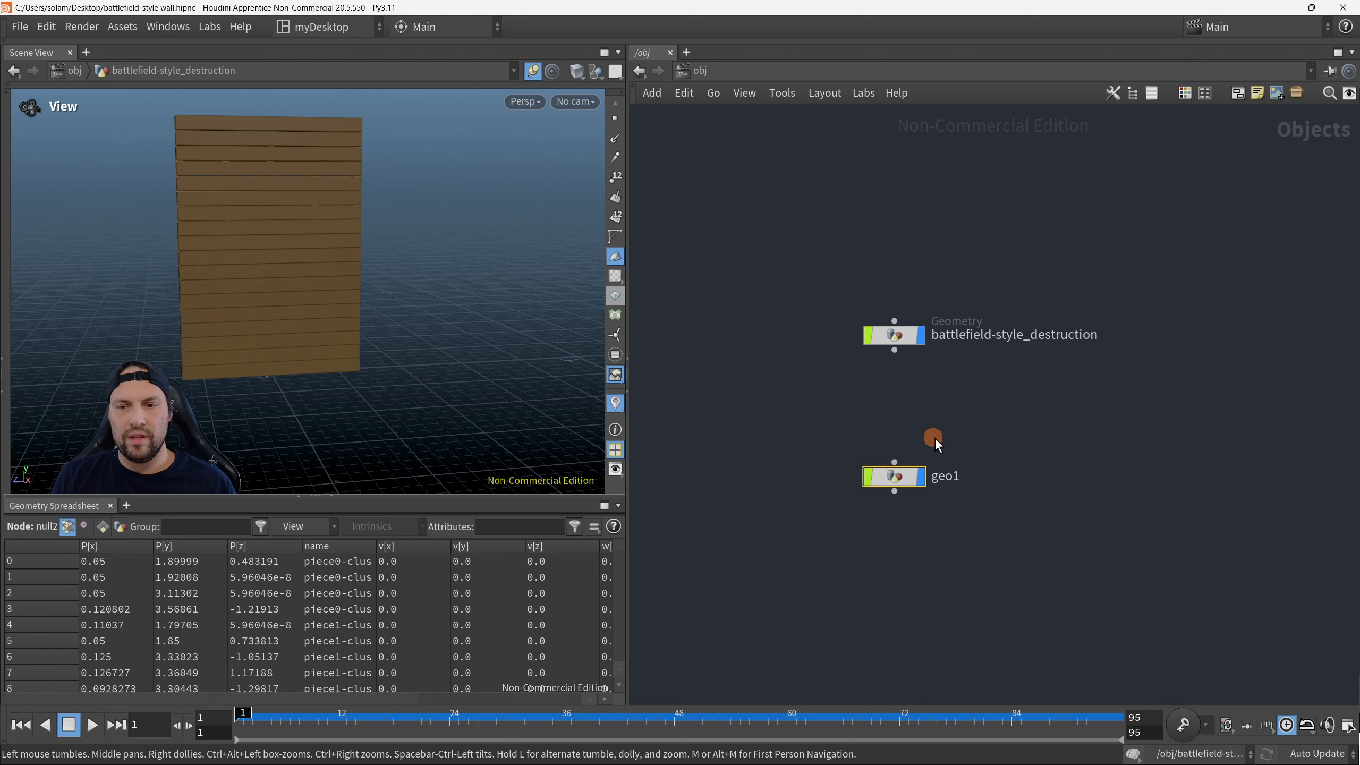
drag(894, 350, 984, 463)
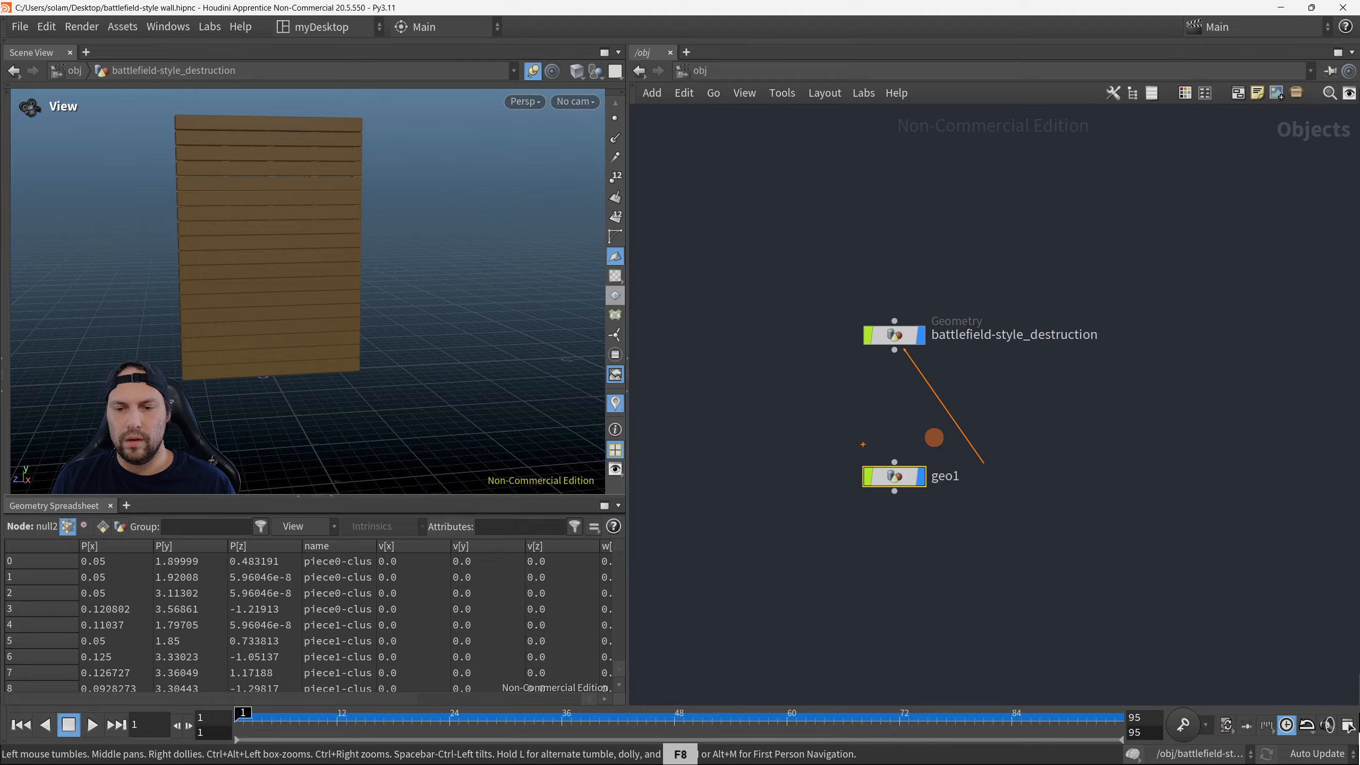
drag(835, 443, 971, 477)
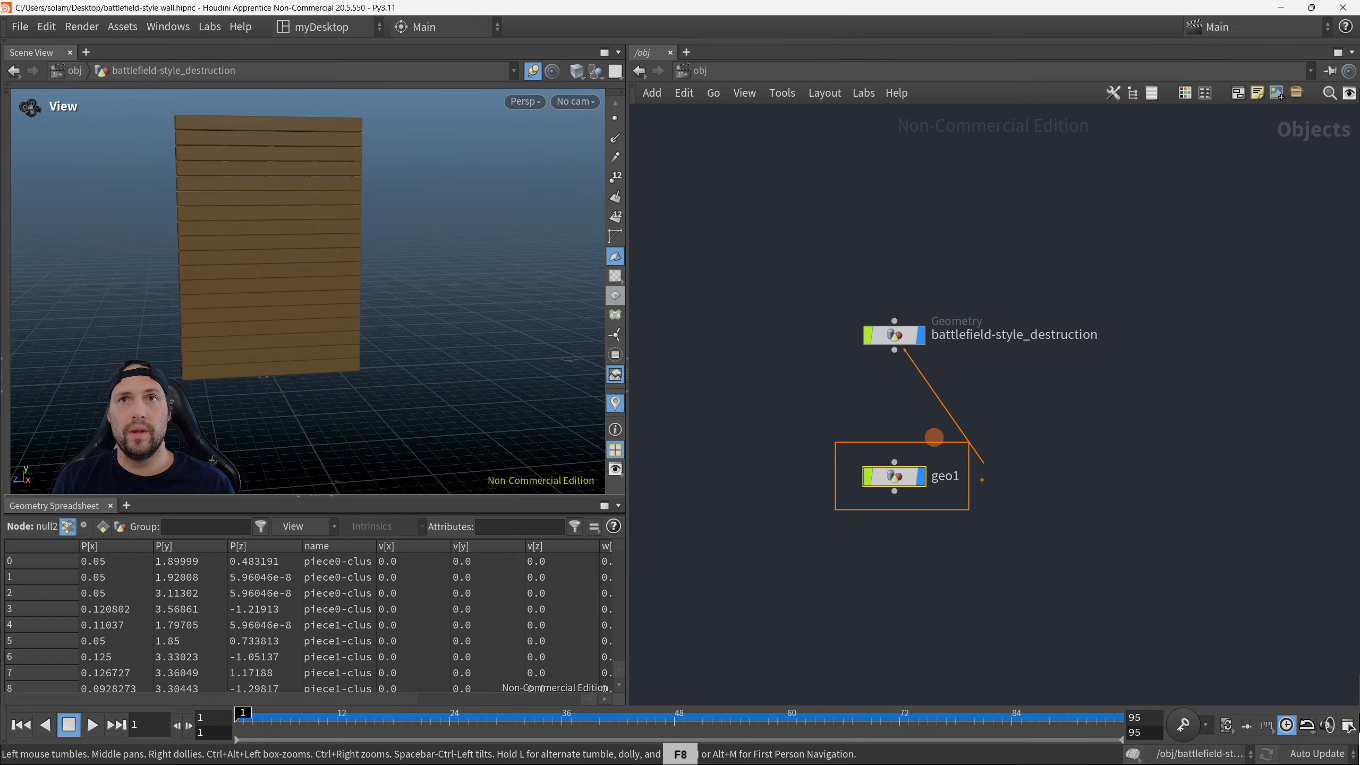
ctrl+drag(926, 511, 973, 577)
key(ctrl+z)
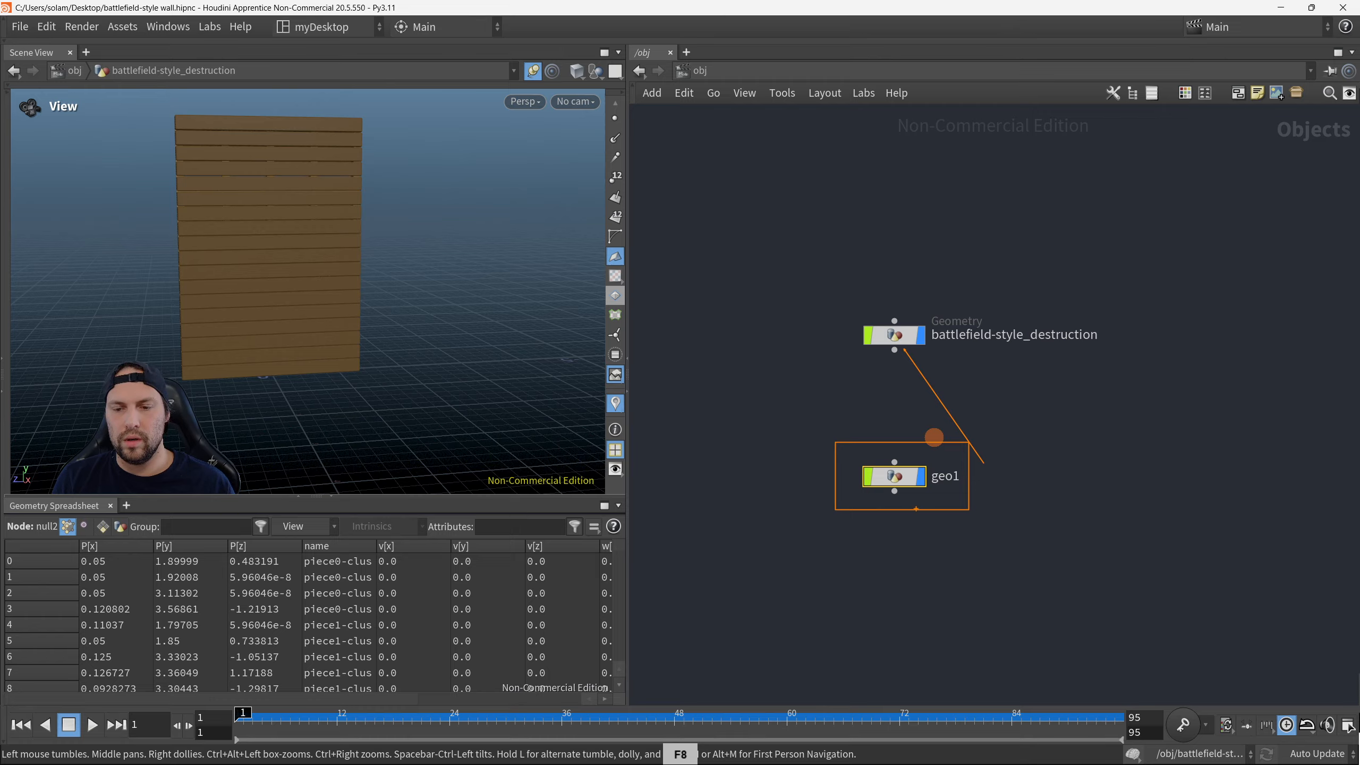
ctrl+shift+drag(917, 509, 966, 592)
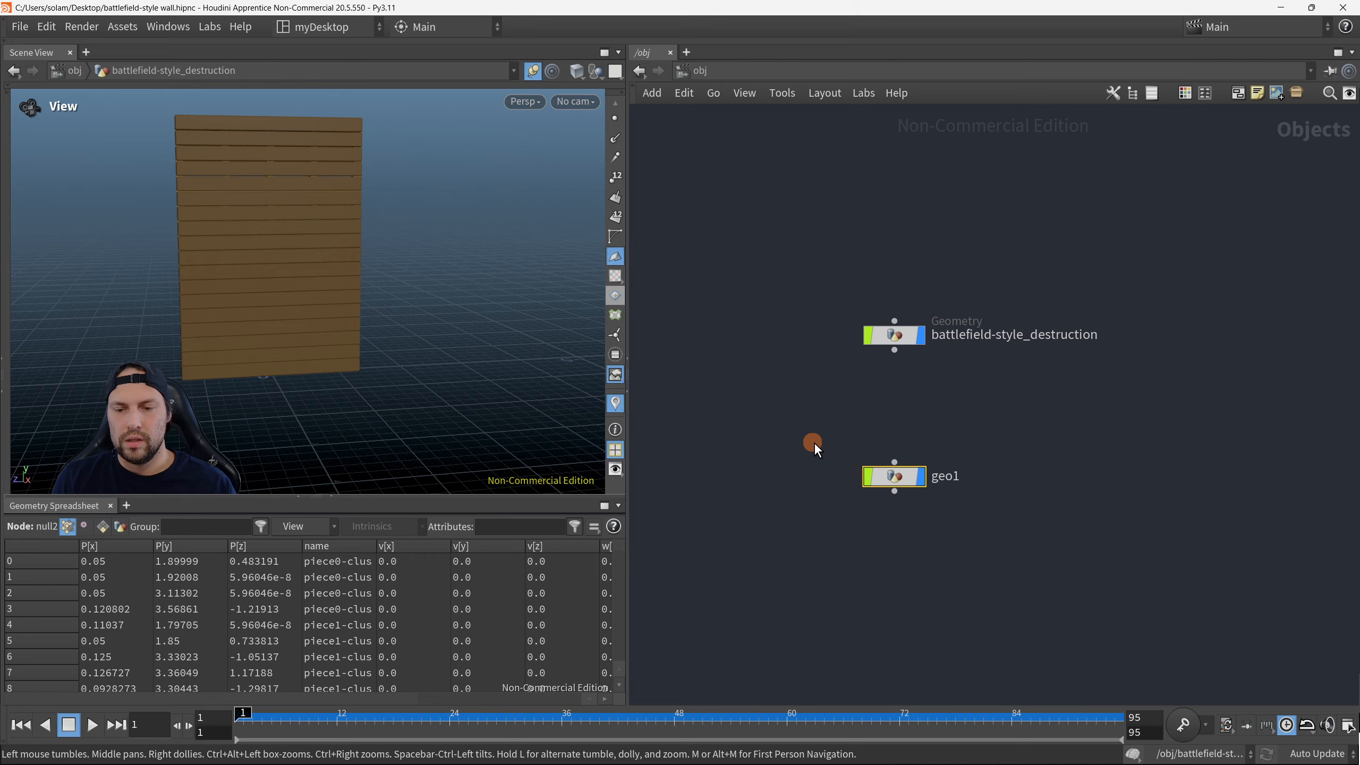
Step: Delete the empty Geometry node geo1 and go back inside the battlefield-style_destruction network
key(Delete)
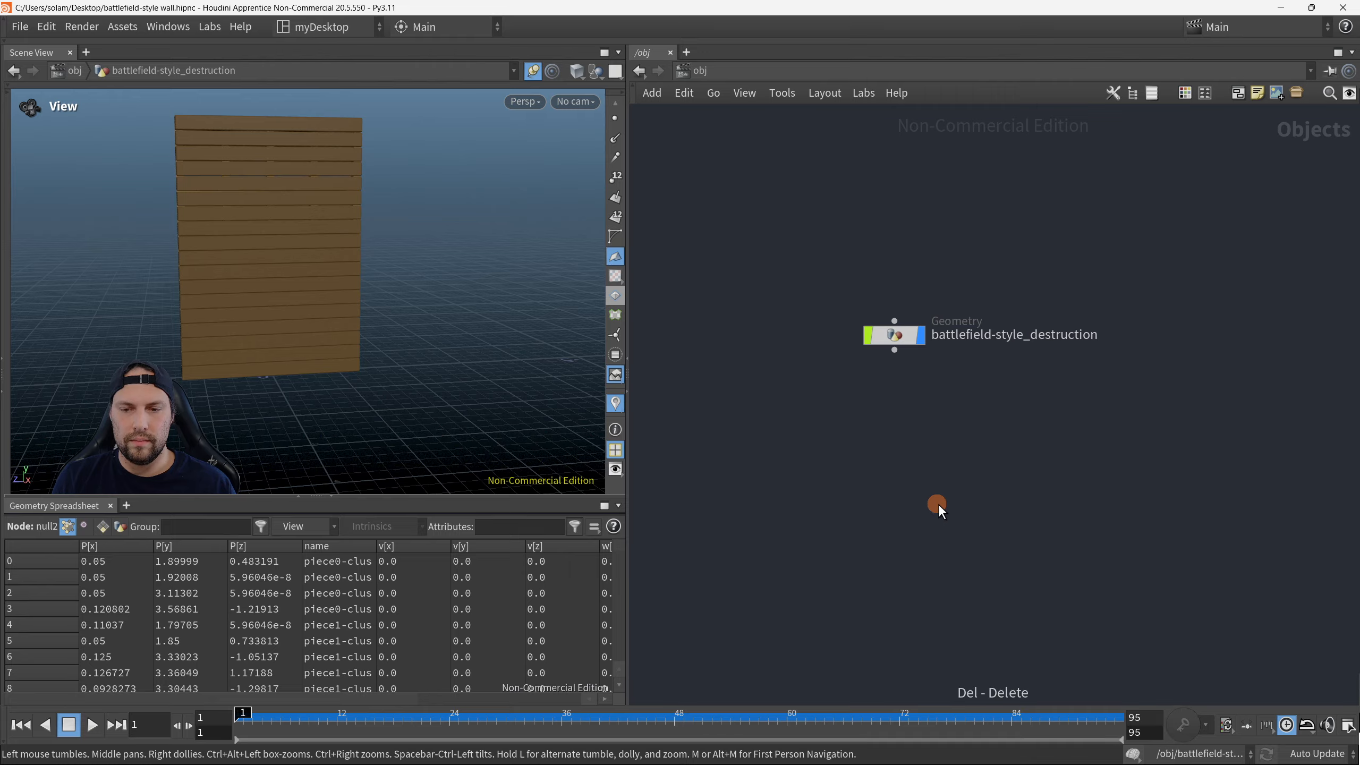
key(h)
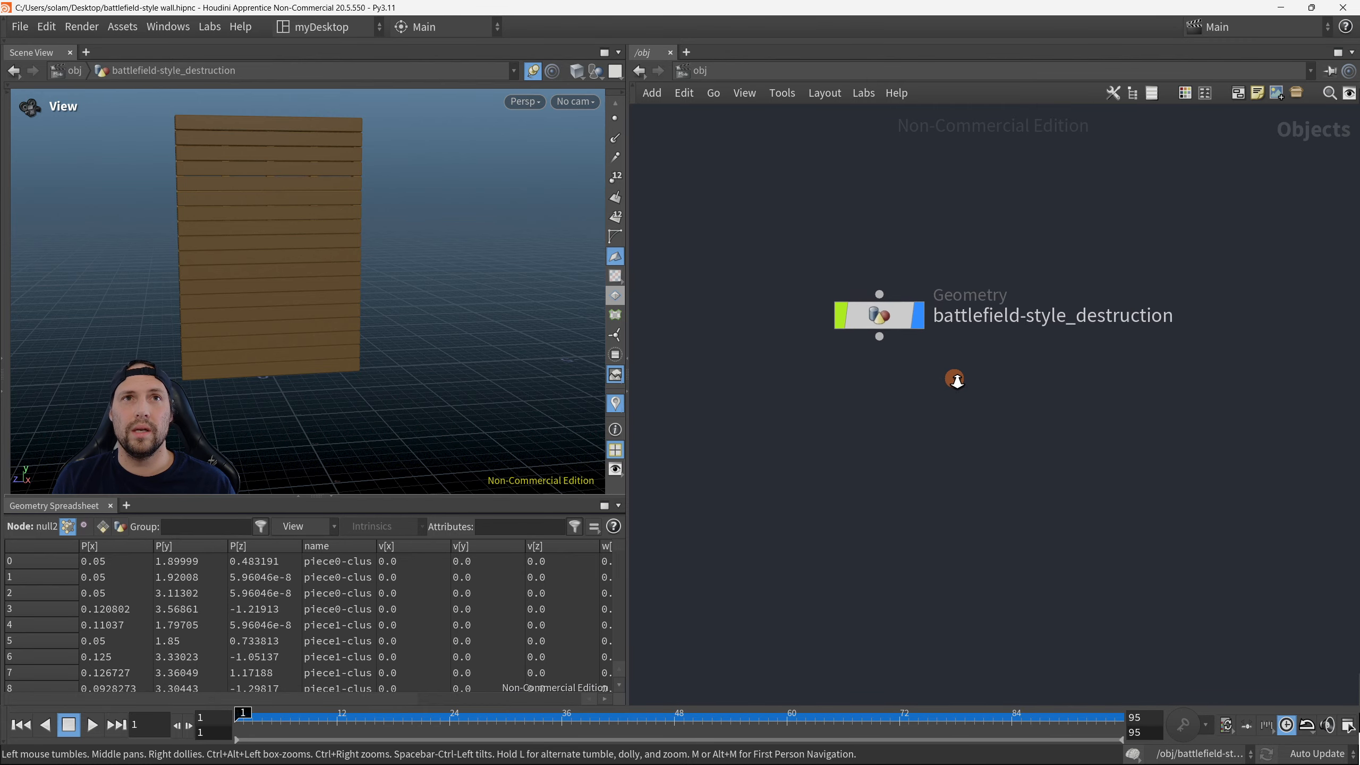
drag(747, 276, 1104, 483)
key(i)
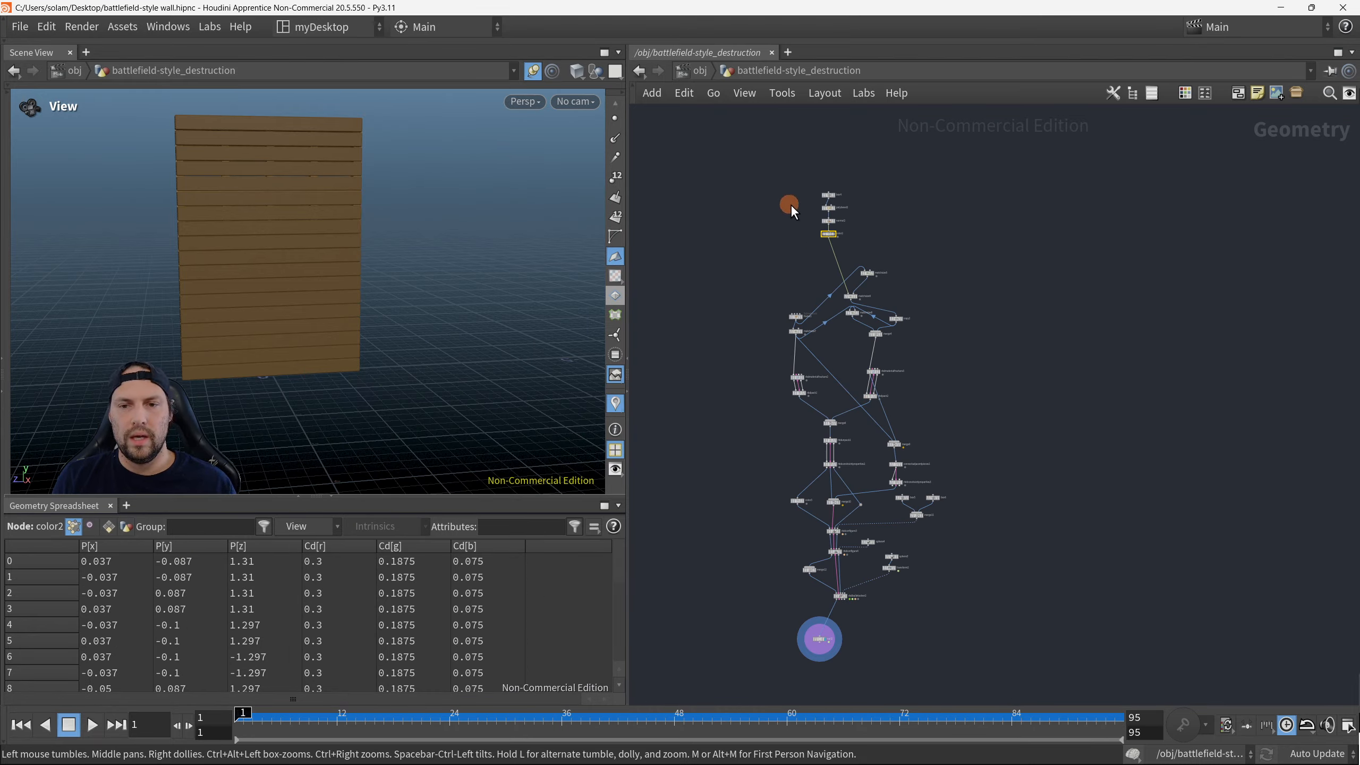
Step: Examine the intact wall from another angle and inspect the rbdpack2 node info and the upper part of the network
drag(394, 295, 313, 295)
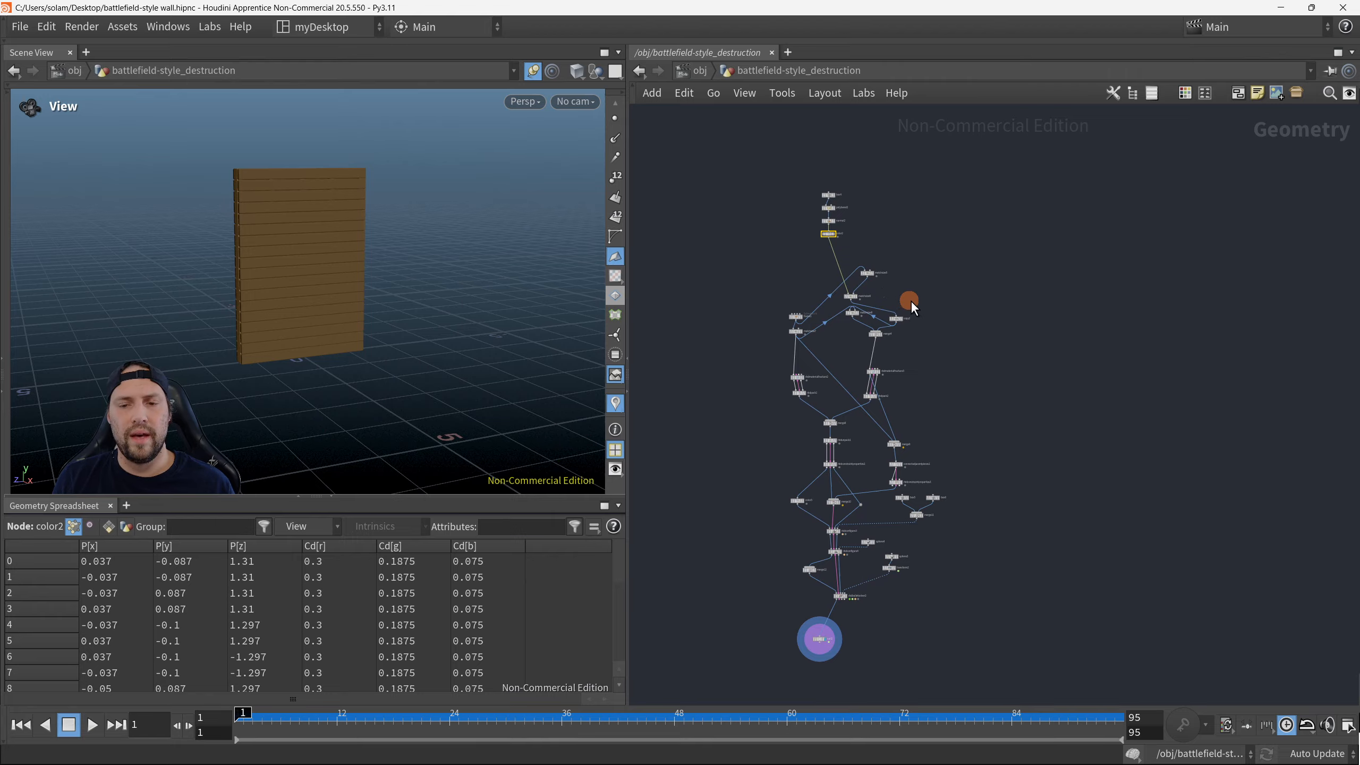
middle_click(870, 396)
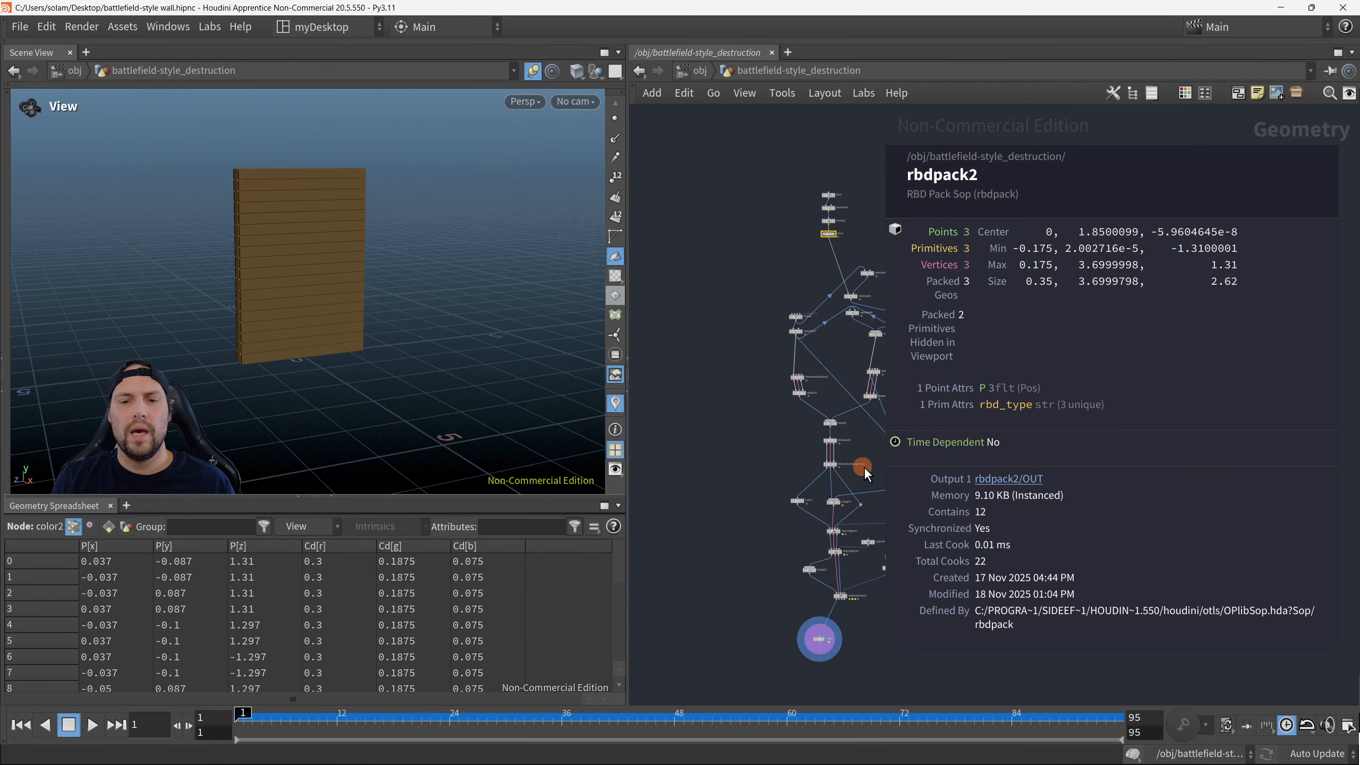
middle_drag(861, 353, 781, 446)
scroll(873, 342, up, 2)
scroll(874, 357, up, 1)
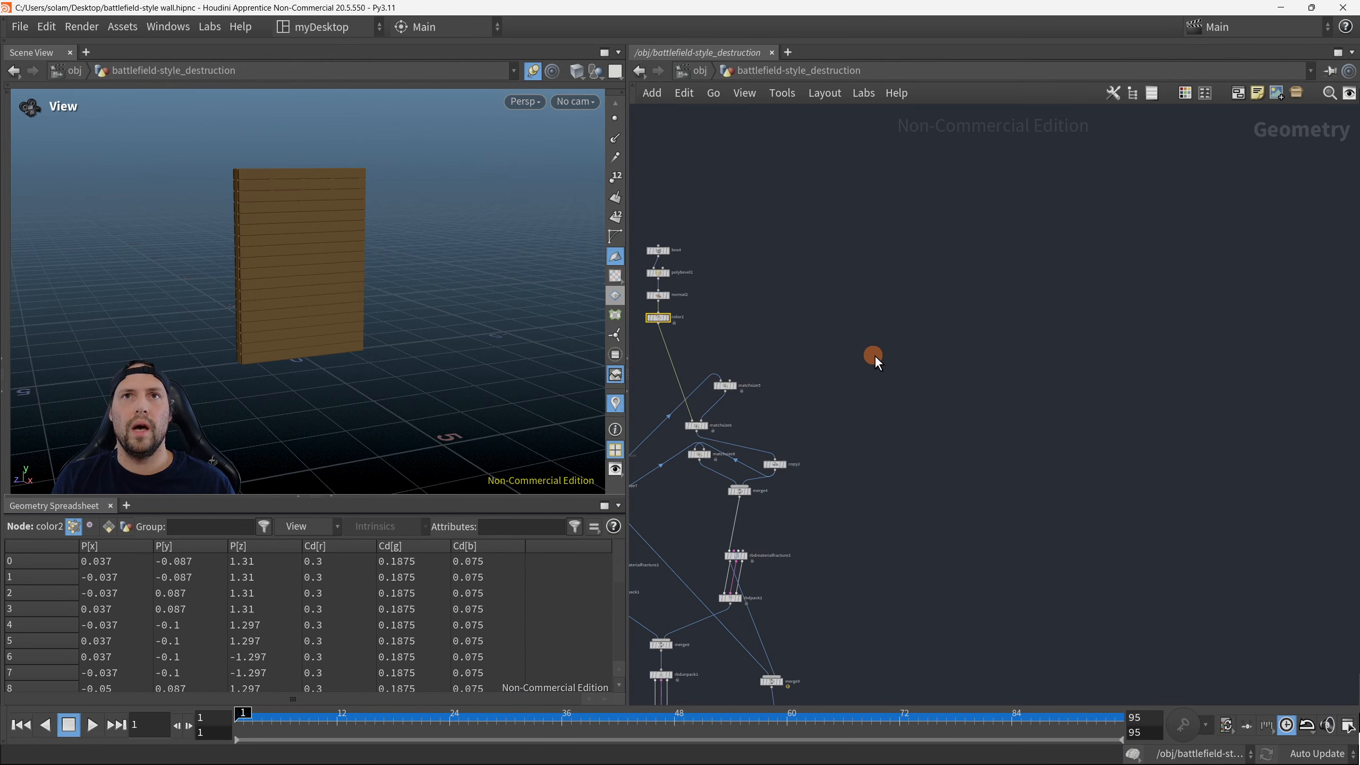
middle_drag(899, 352, 1078, 370)
scroll(903, 330, up, 1)
scroll(1036, 335, down, 3)
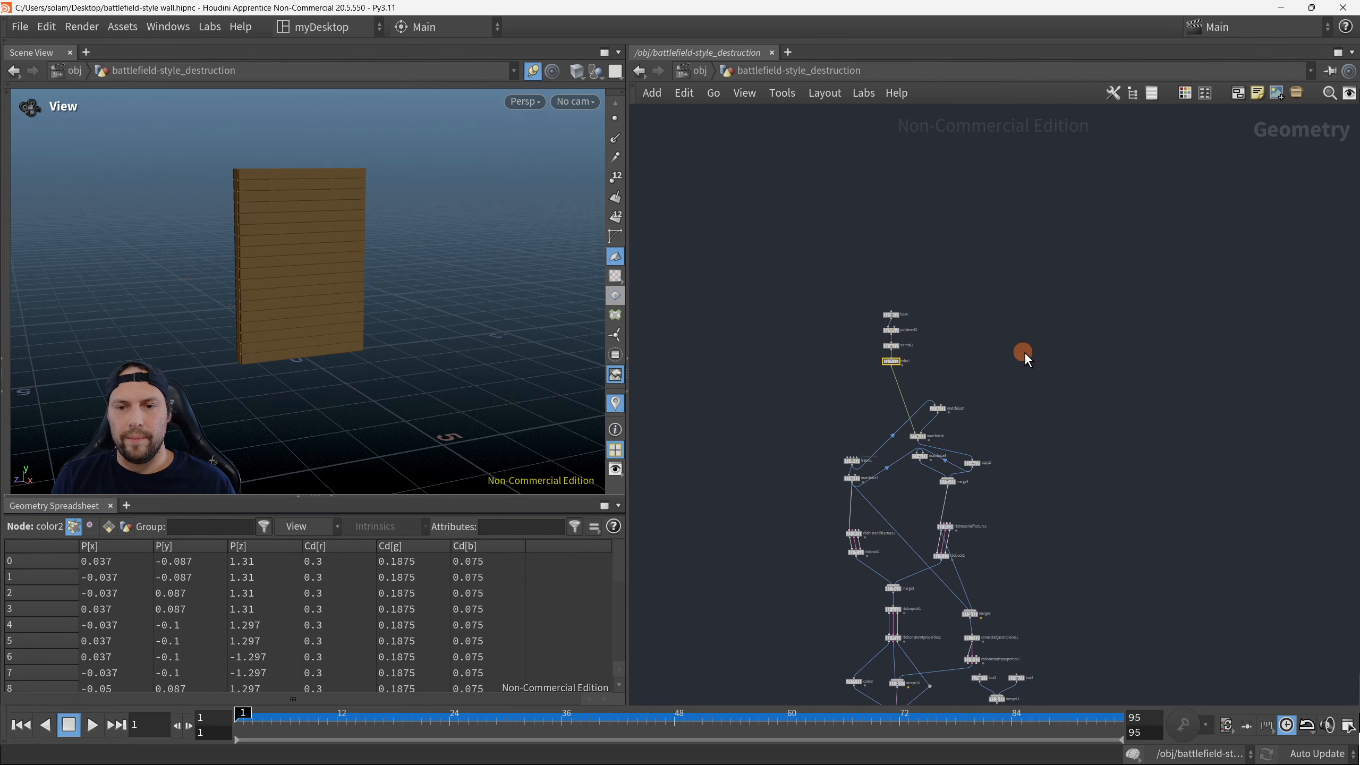
Step: Examine the reference image of the hammered hole in the plank wall up close
scroll(910, 409, down, 3)
middle_drag(910, 412, 1172, 225)
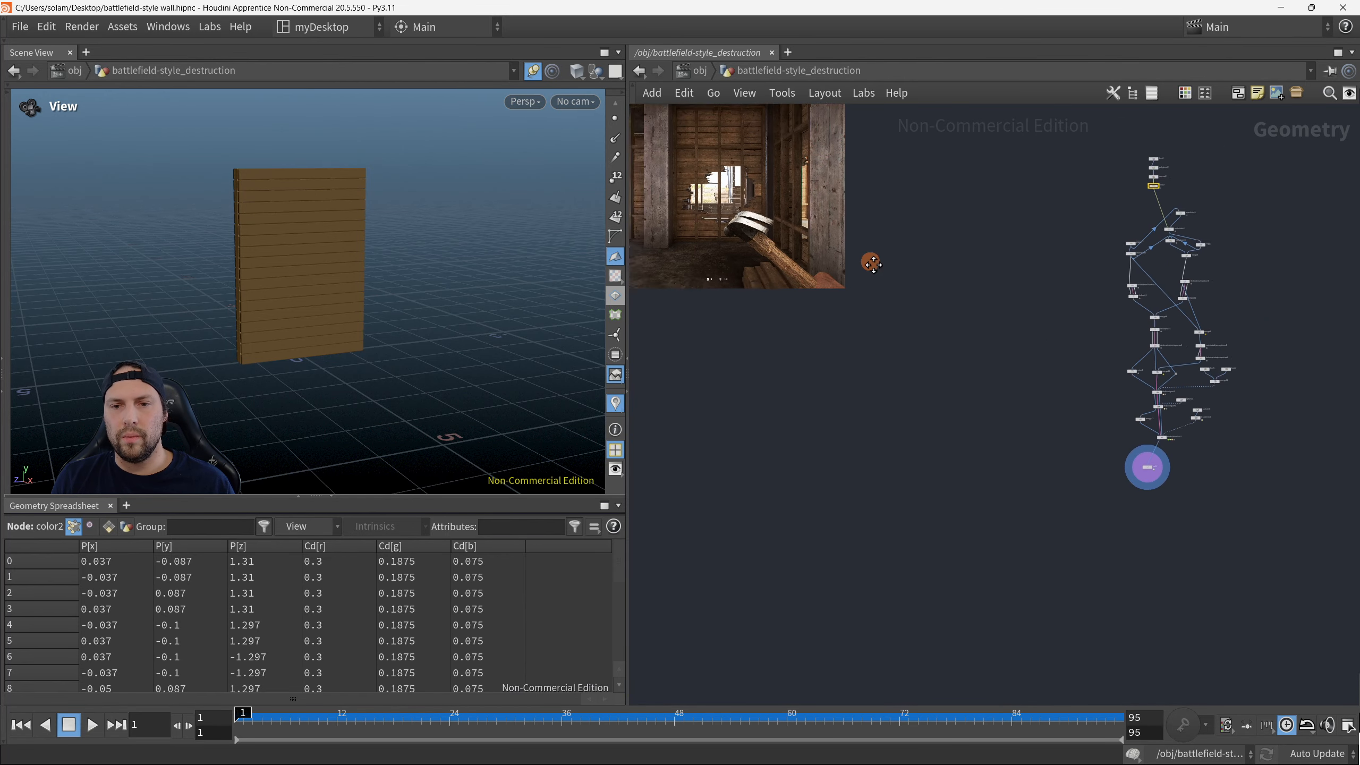
scroll(937, 375, up, 3)
middle_drag(776, 219, 987, 375)
scroll(960, 375, up, 2)
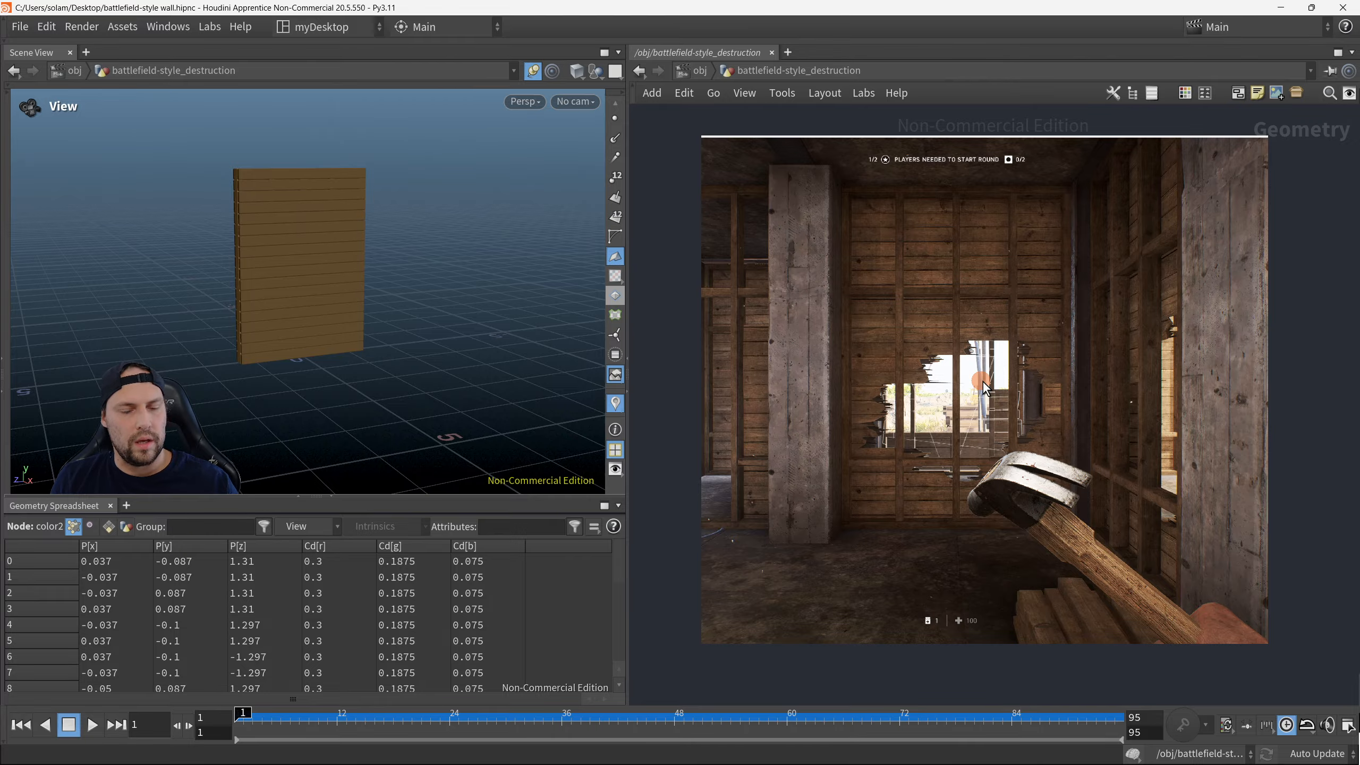
key(F8)
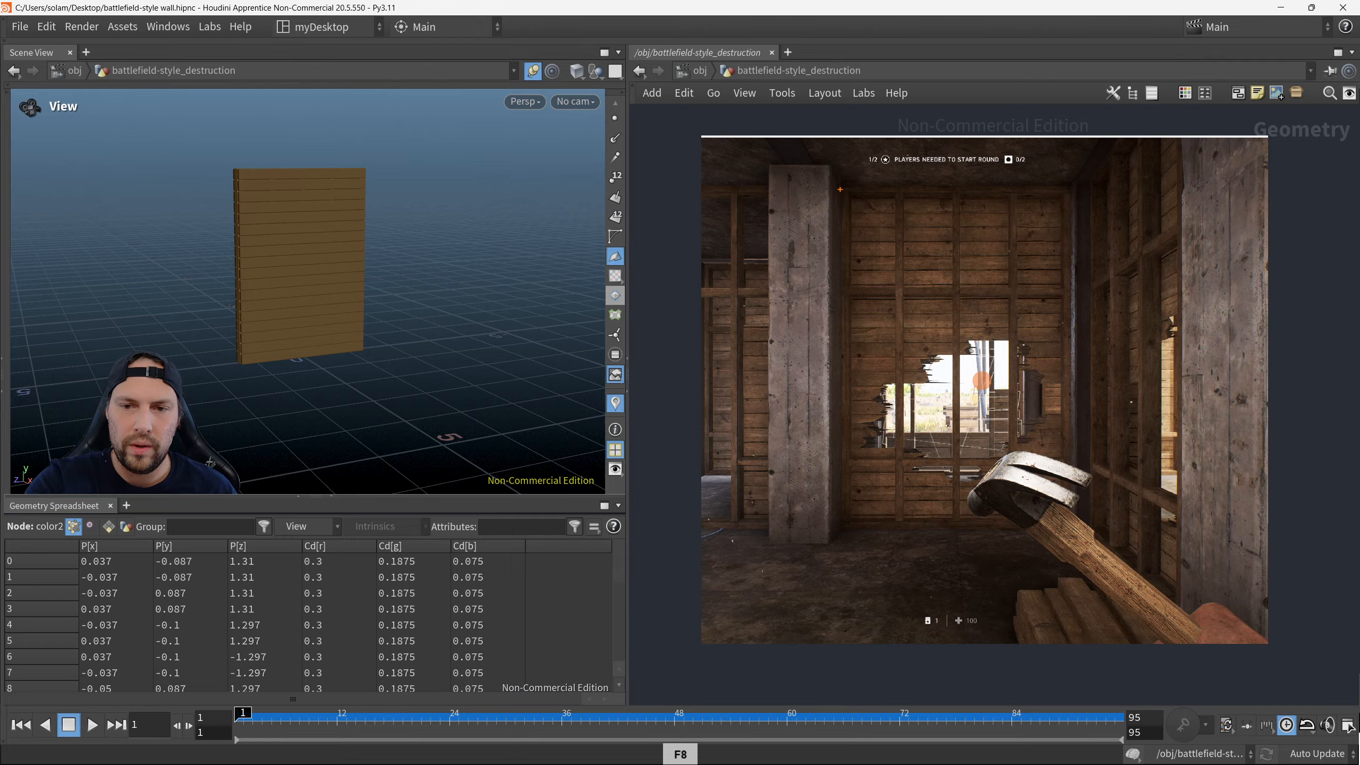
Step: Outline the wall frame with two horizontal beams and three vertical studs on the reference image and clear the markings
drag(839, 189, 1085, 527)
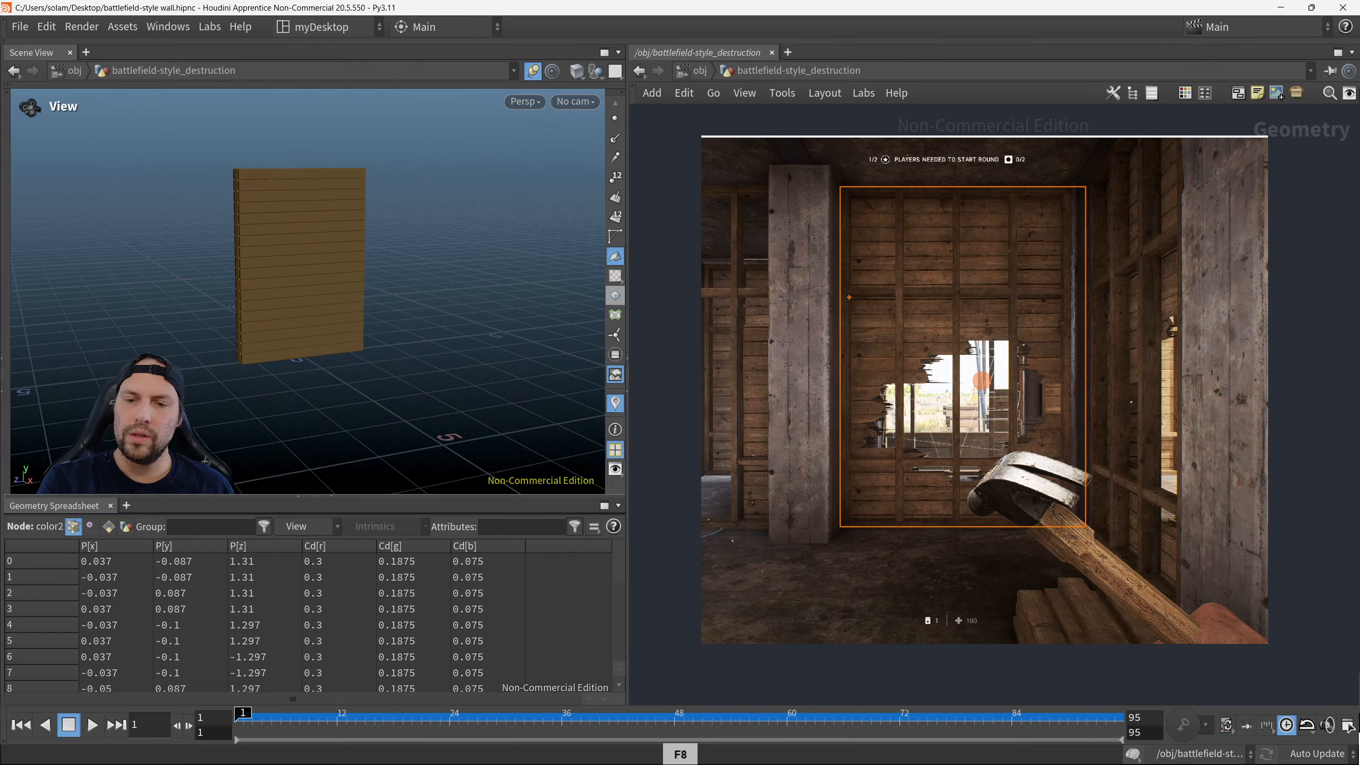
drag(840, 291, 1072, 291)
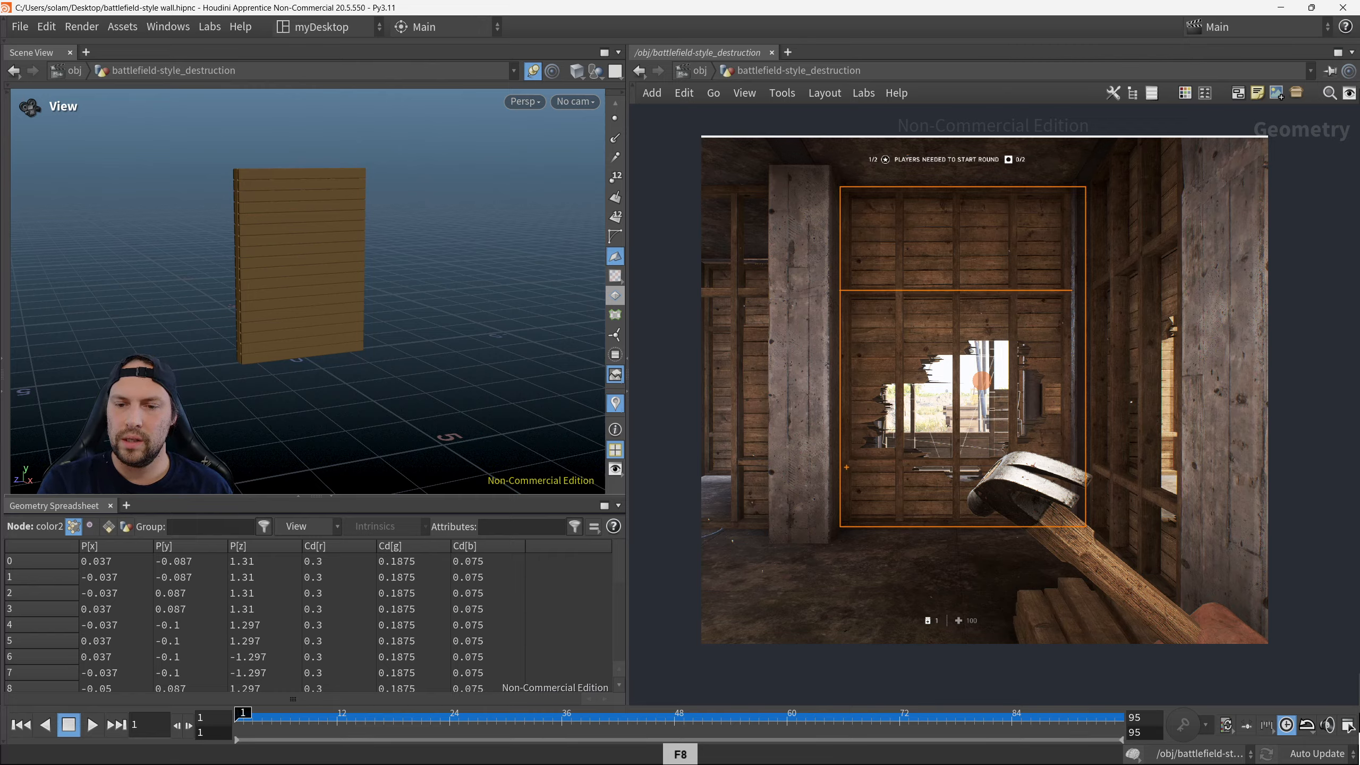
drag(846, 467, 1073, 468)
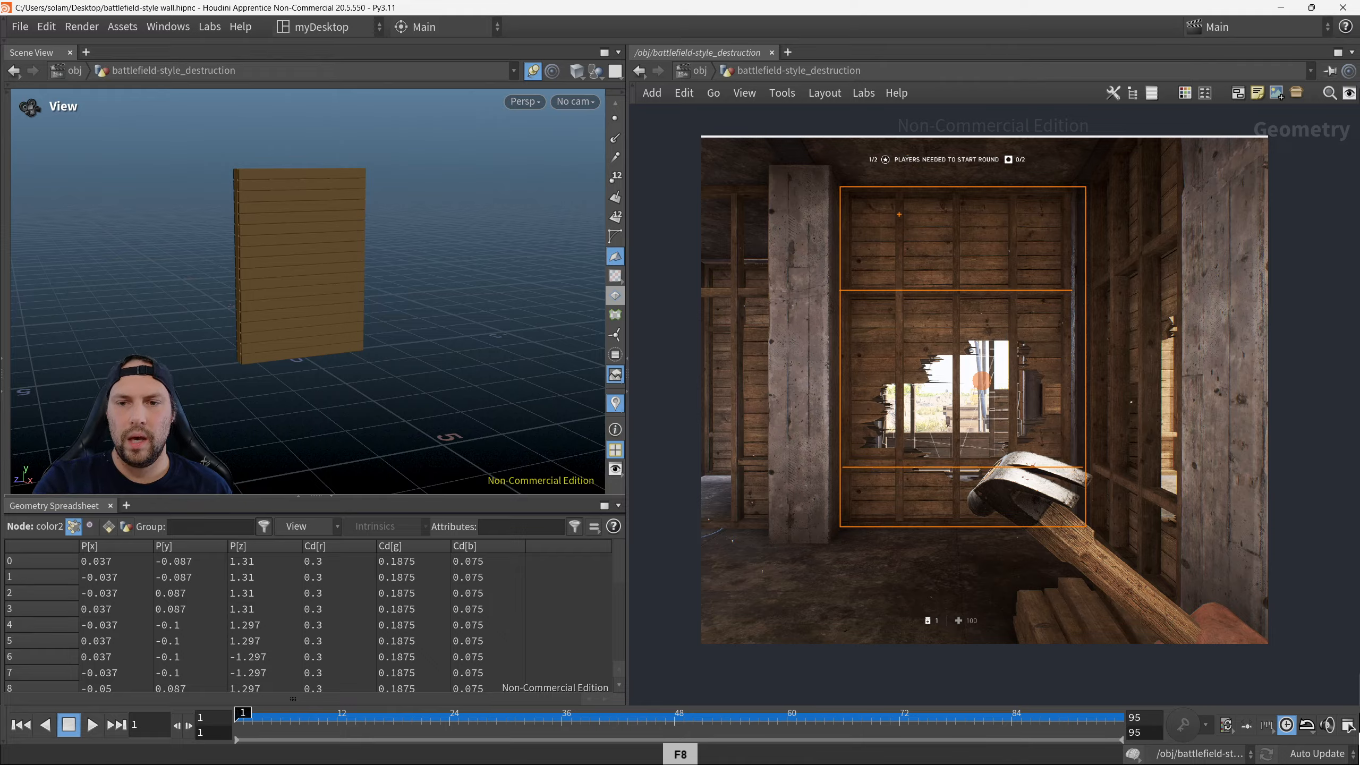
drag(897, 195, 901, 520)
drag(955, 188, 956, 523)
drag(1012, 190, 1012, 523)
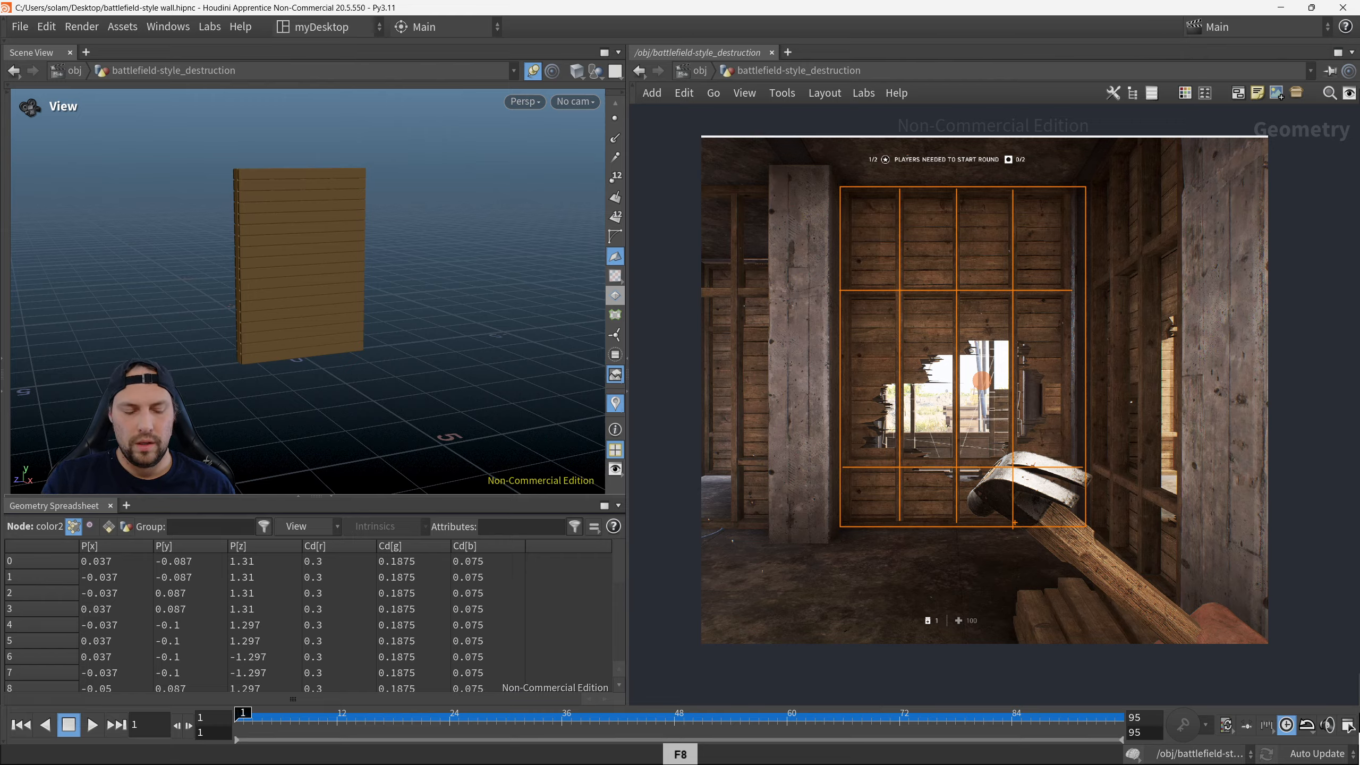
right_click(1014, 522)
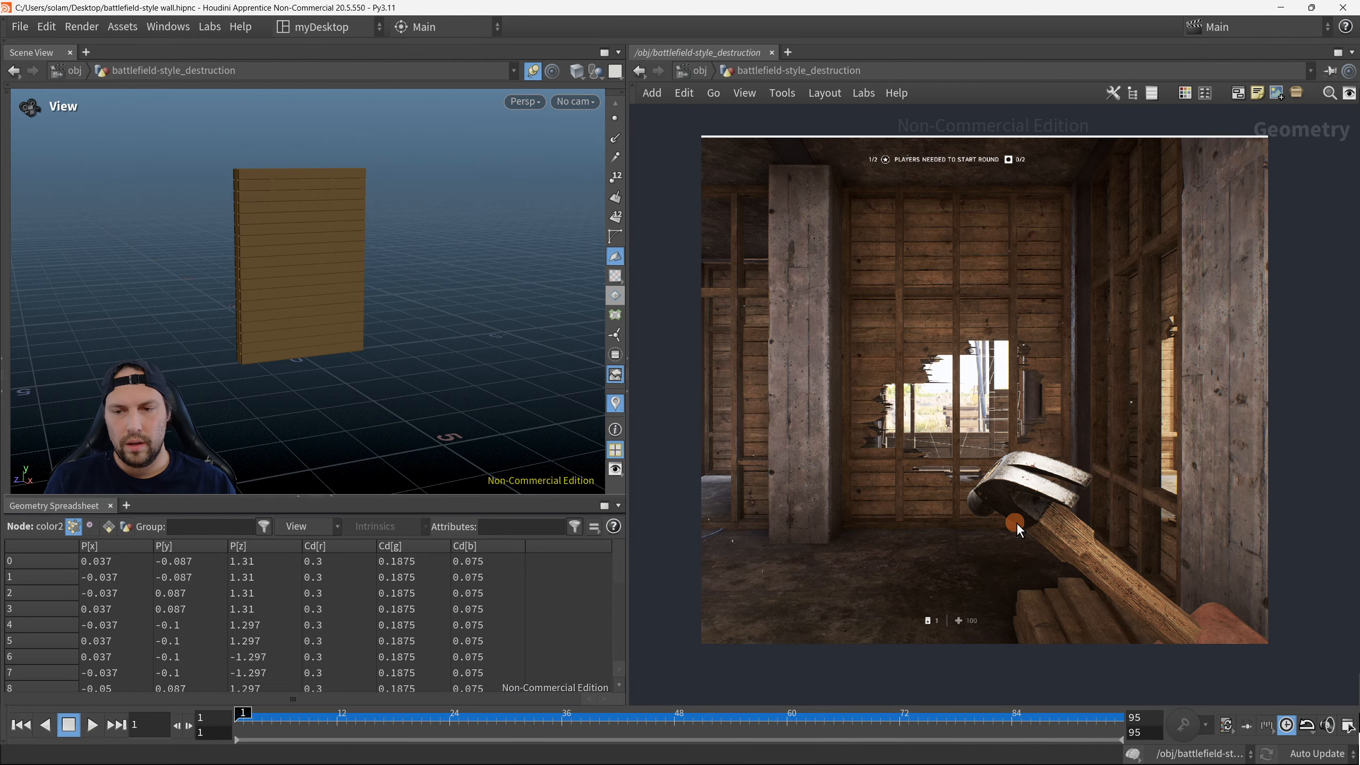
Step: Add a Cube (Box) node in the empty network area between the reference image and the existing node tree
scroll(1012, 514, up, 1)
scroll(1009, 506, down, 3)
middle_drag(1146, 357, 901, 425)
scroll(900, 425, down, 1)
scroll(937, 418, down, 1)
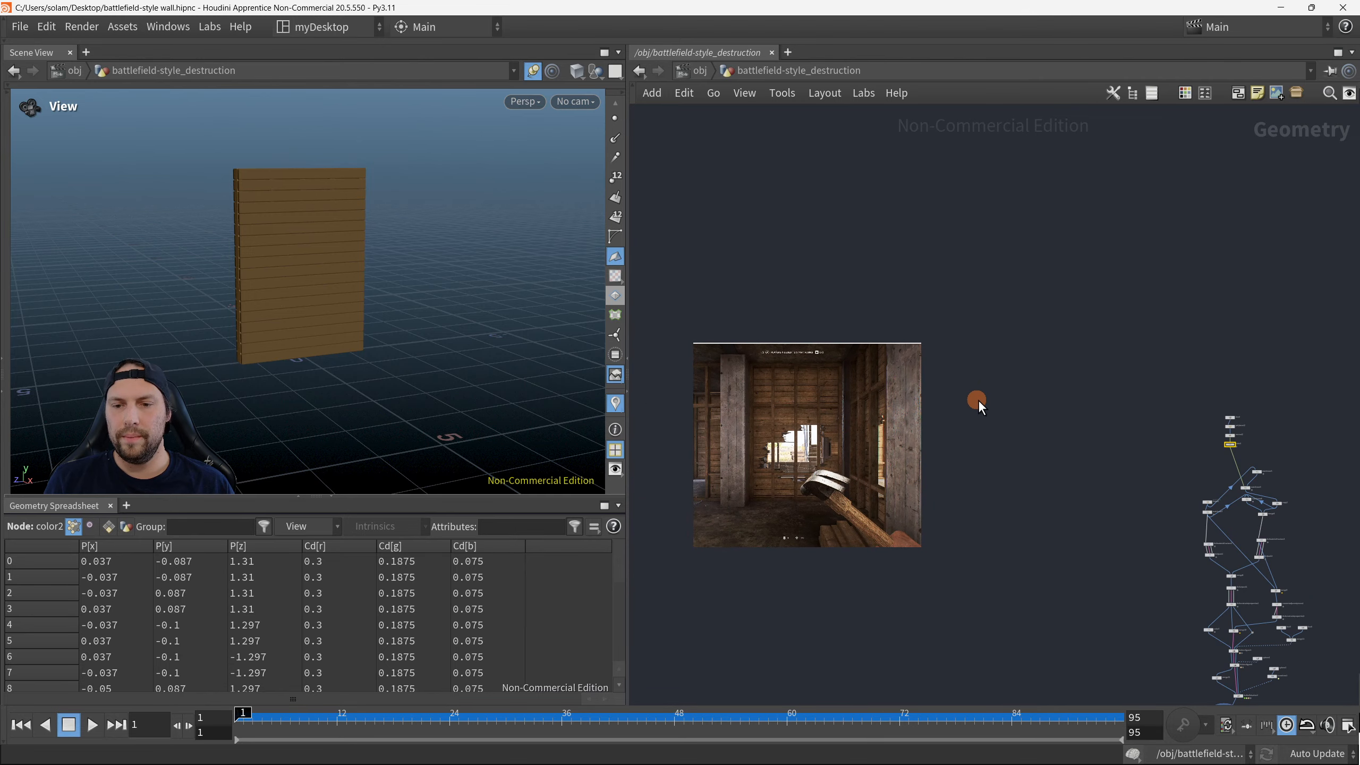
middle_drag(1167, 373, 1001, 355)
scroll(1115, 347, up, 1)
click(1180, 342)
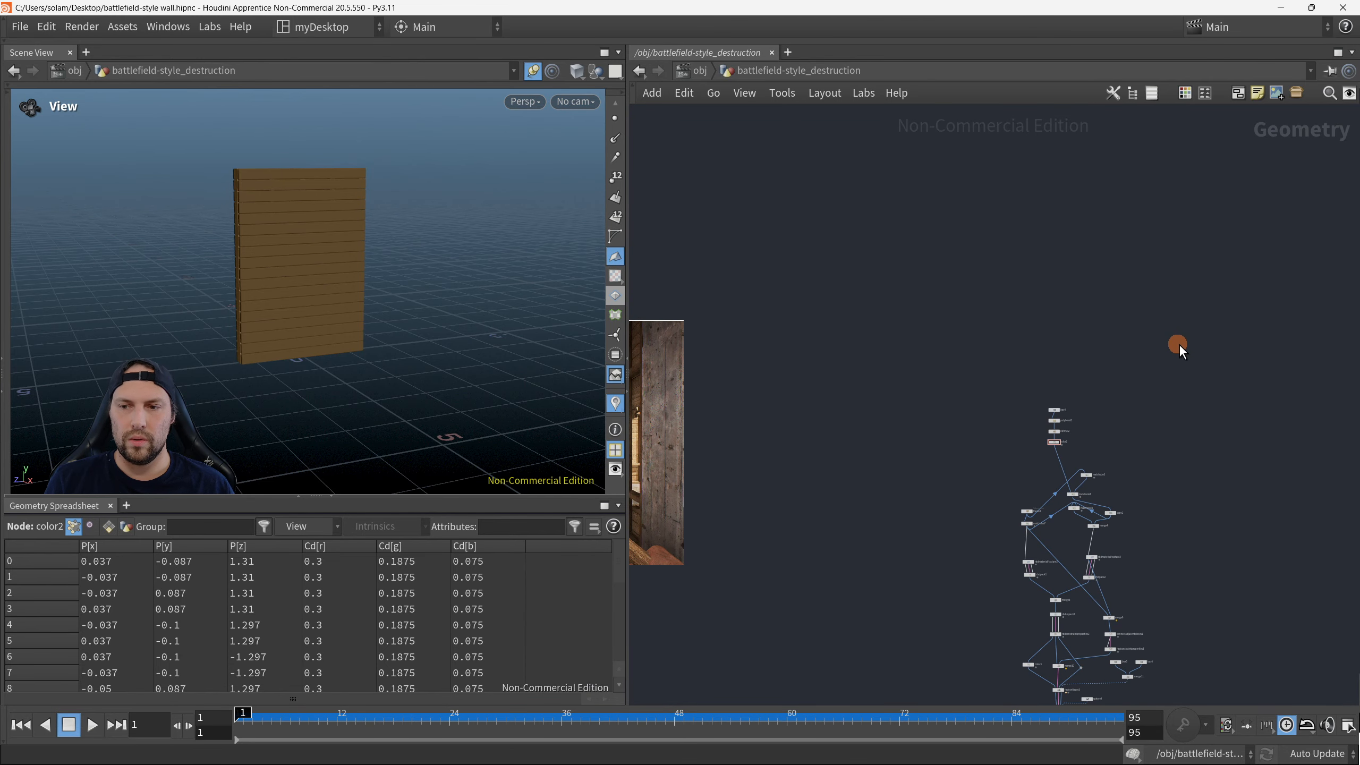
key(Tab)
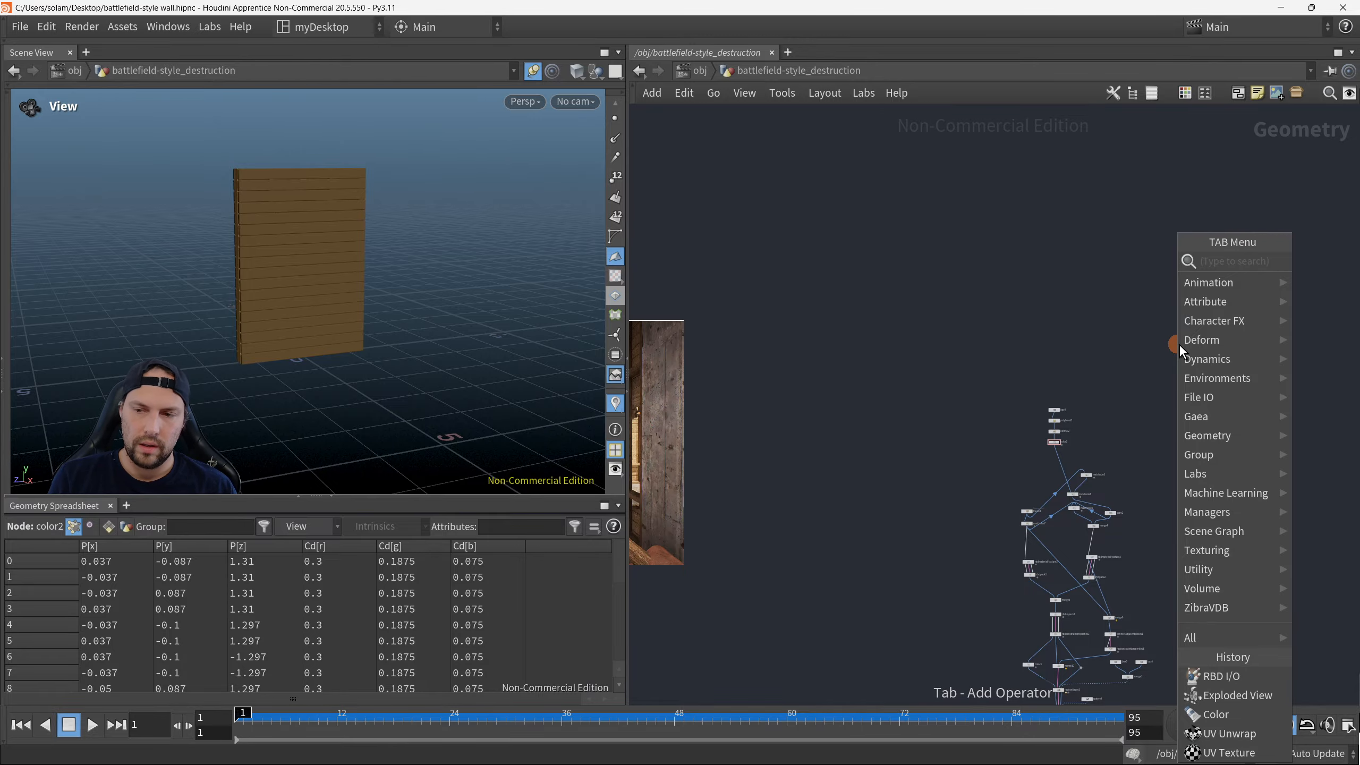
text(cube)
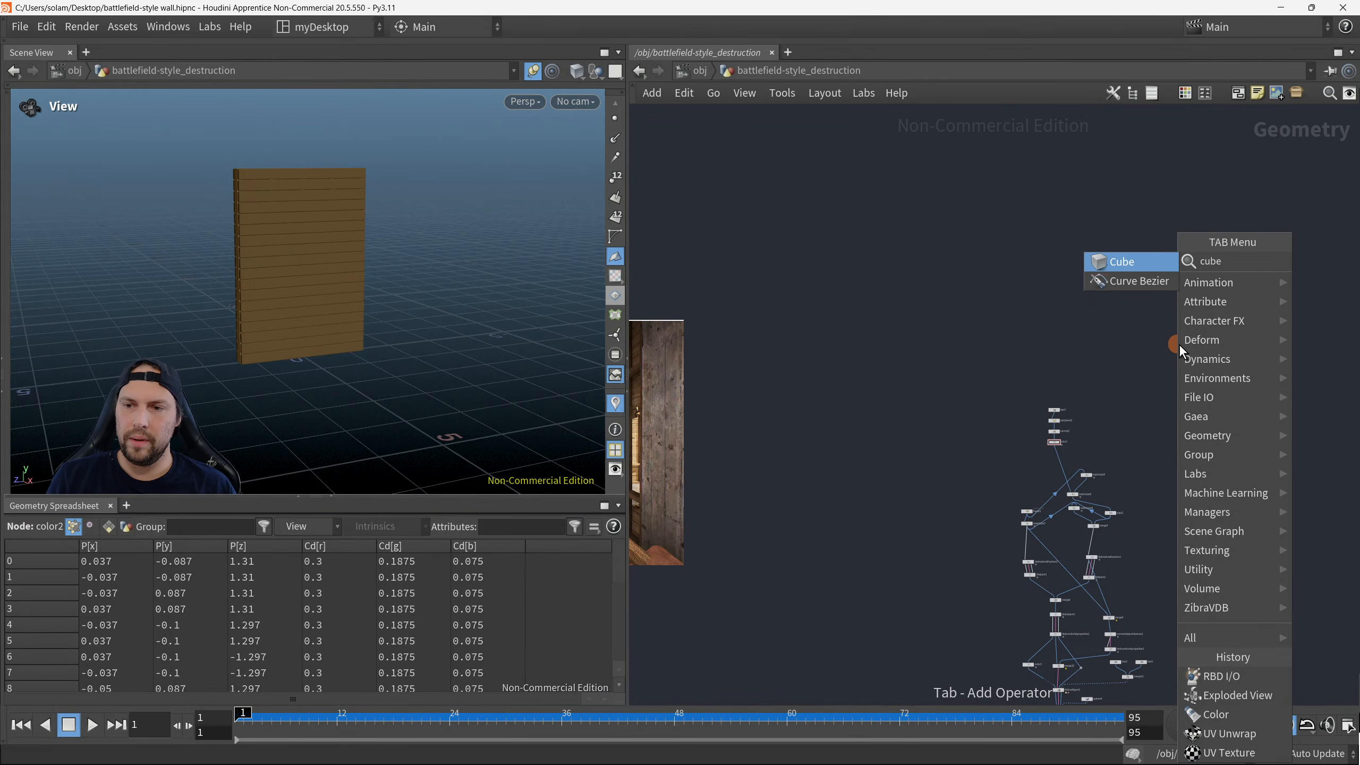
key(Return)
scroll(930, 360, up, 3)
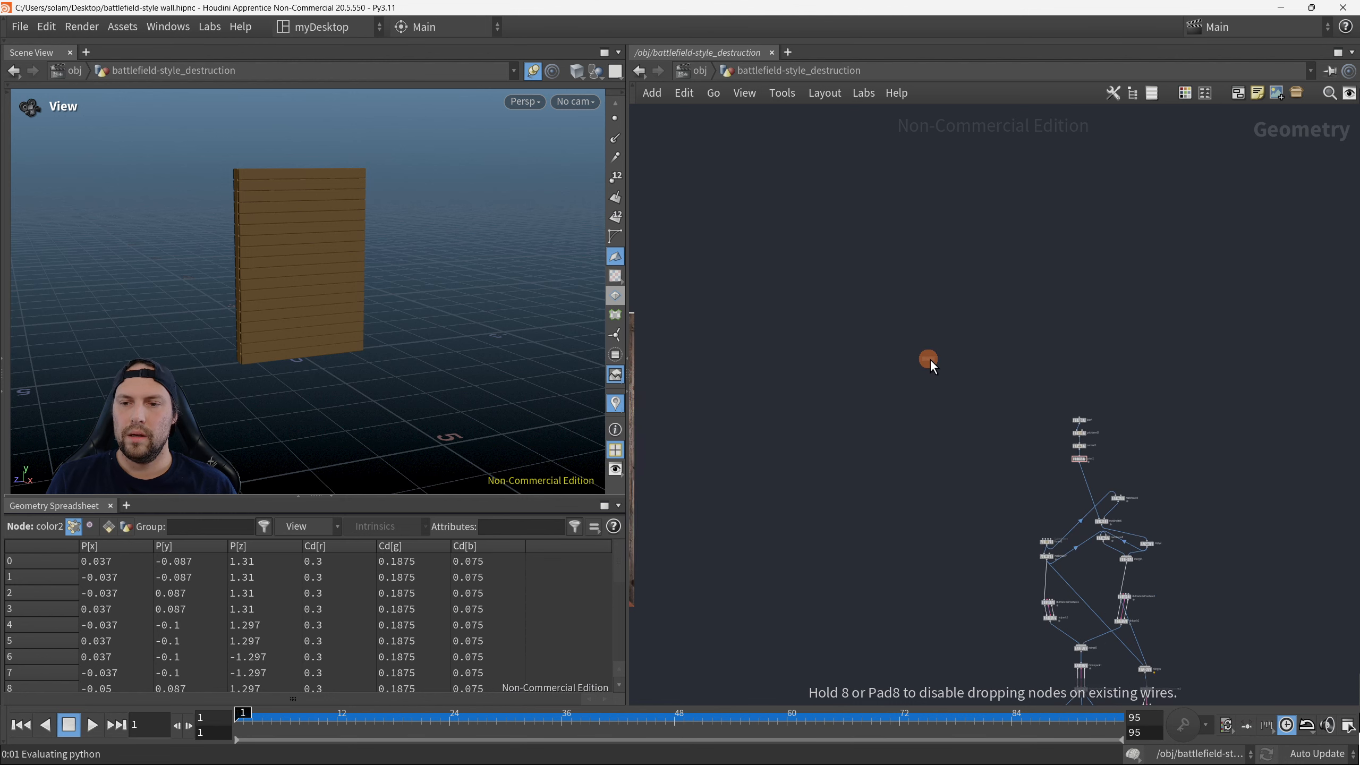
click(933, 357)
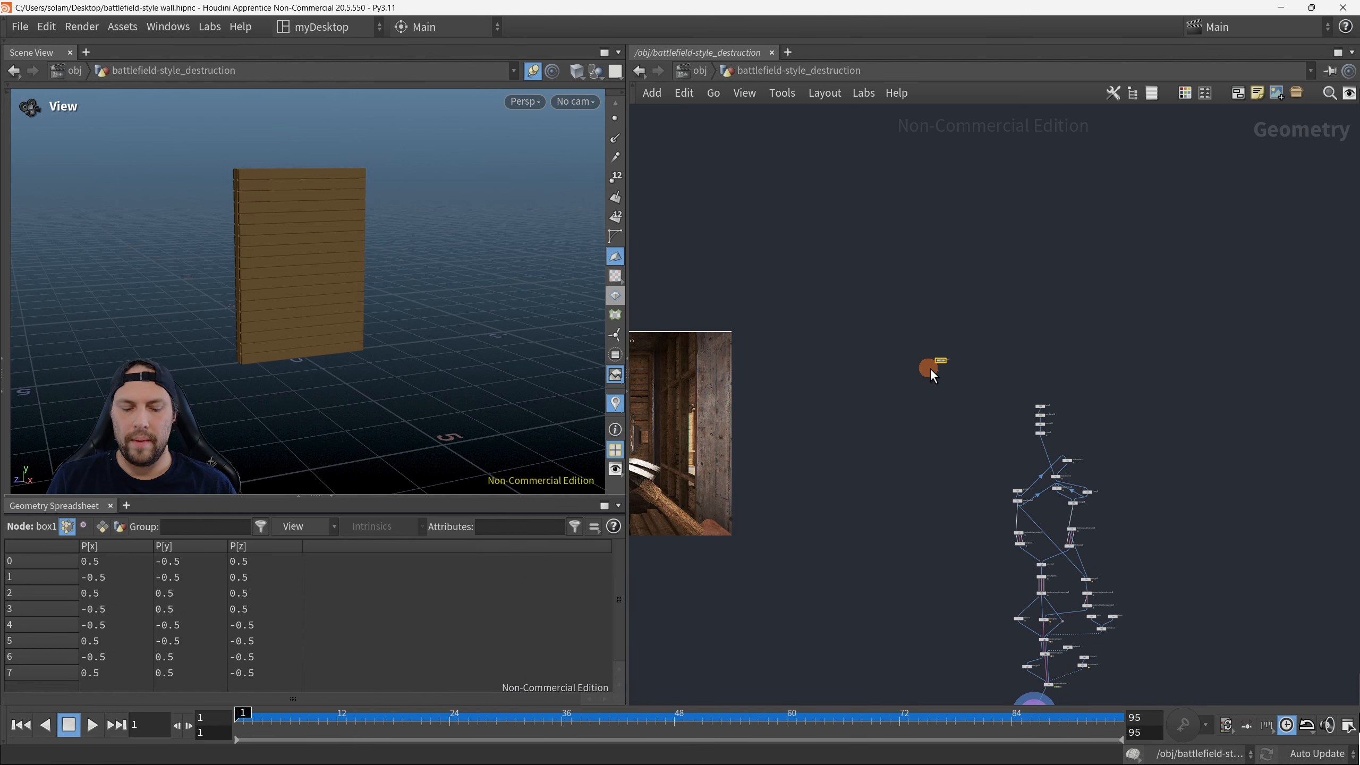
scroll(929, 366, up, 6)
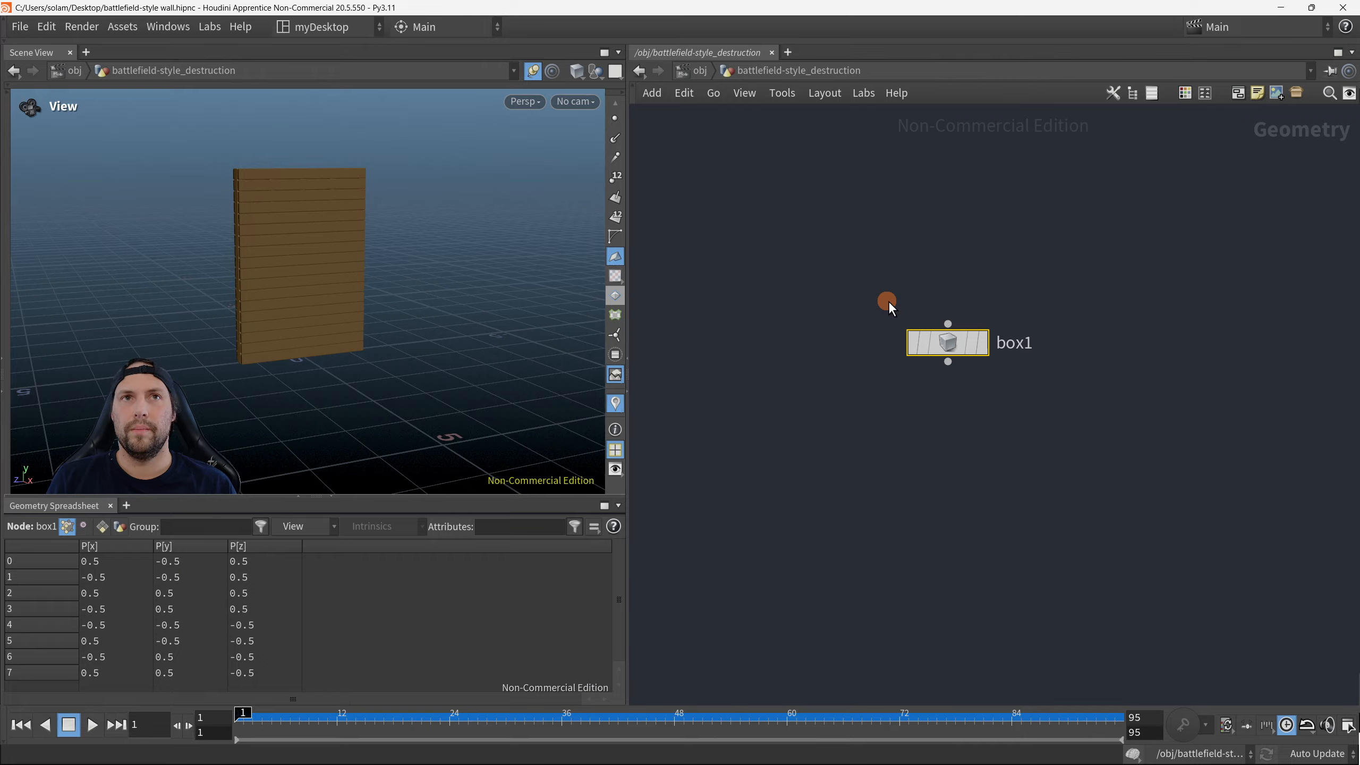
Step: Display the new box in the viewport and toggle wire-over-shaded shading
key(r)
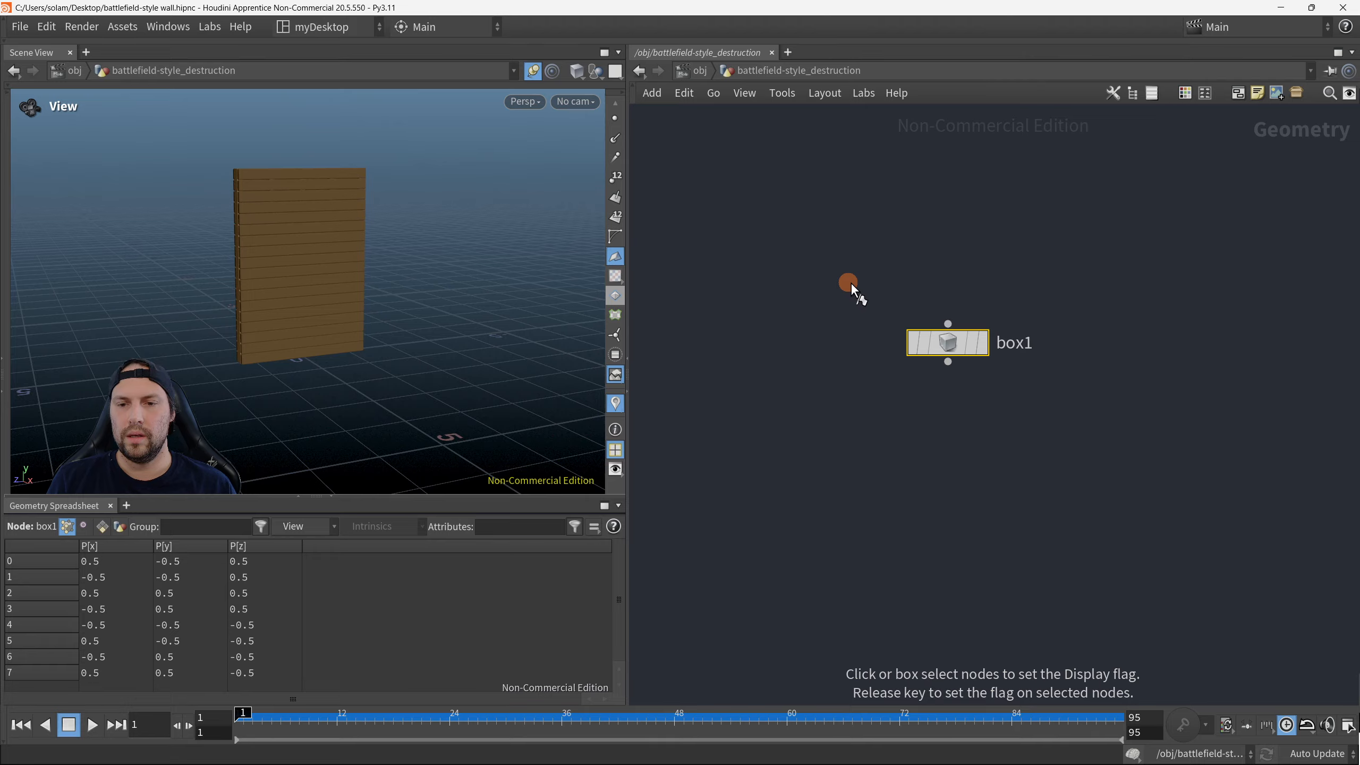
drag(852, 283, 1047, 395)
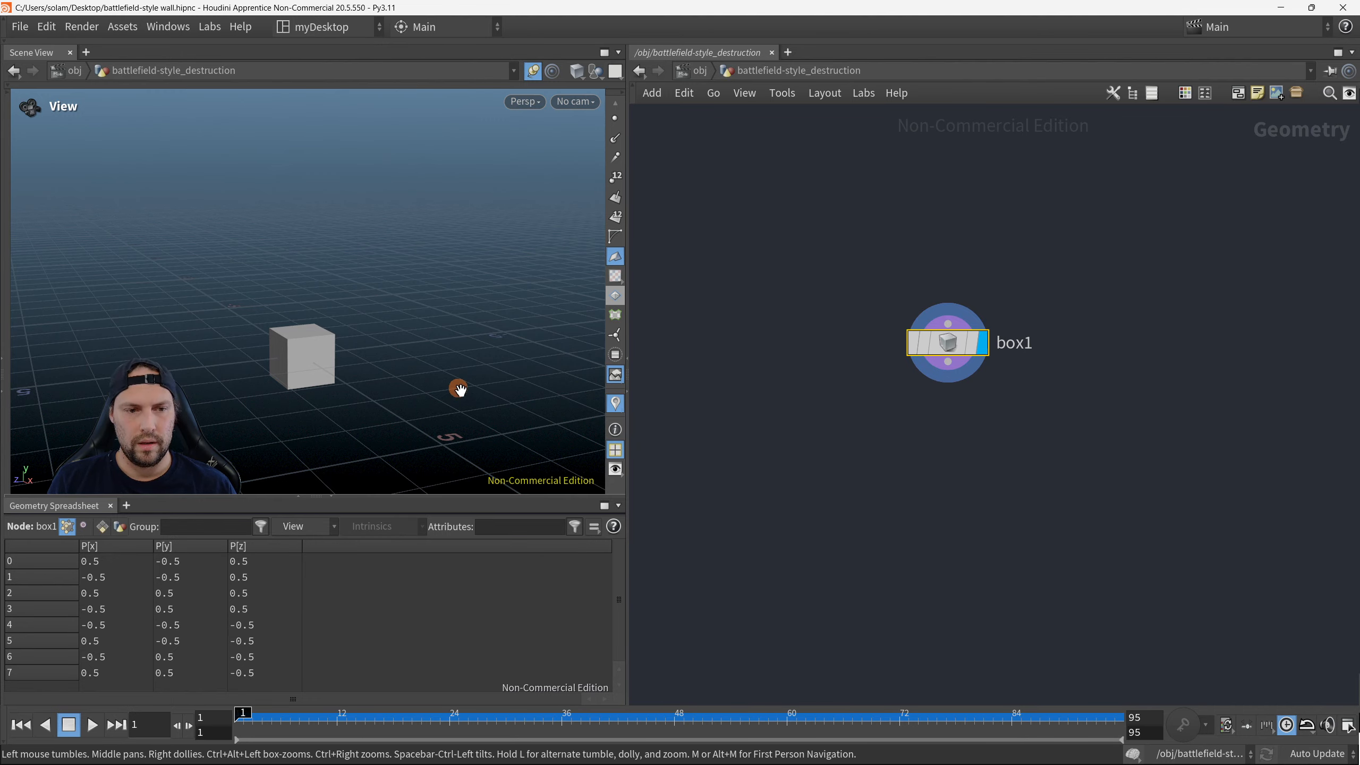
key(h)
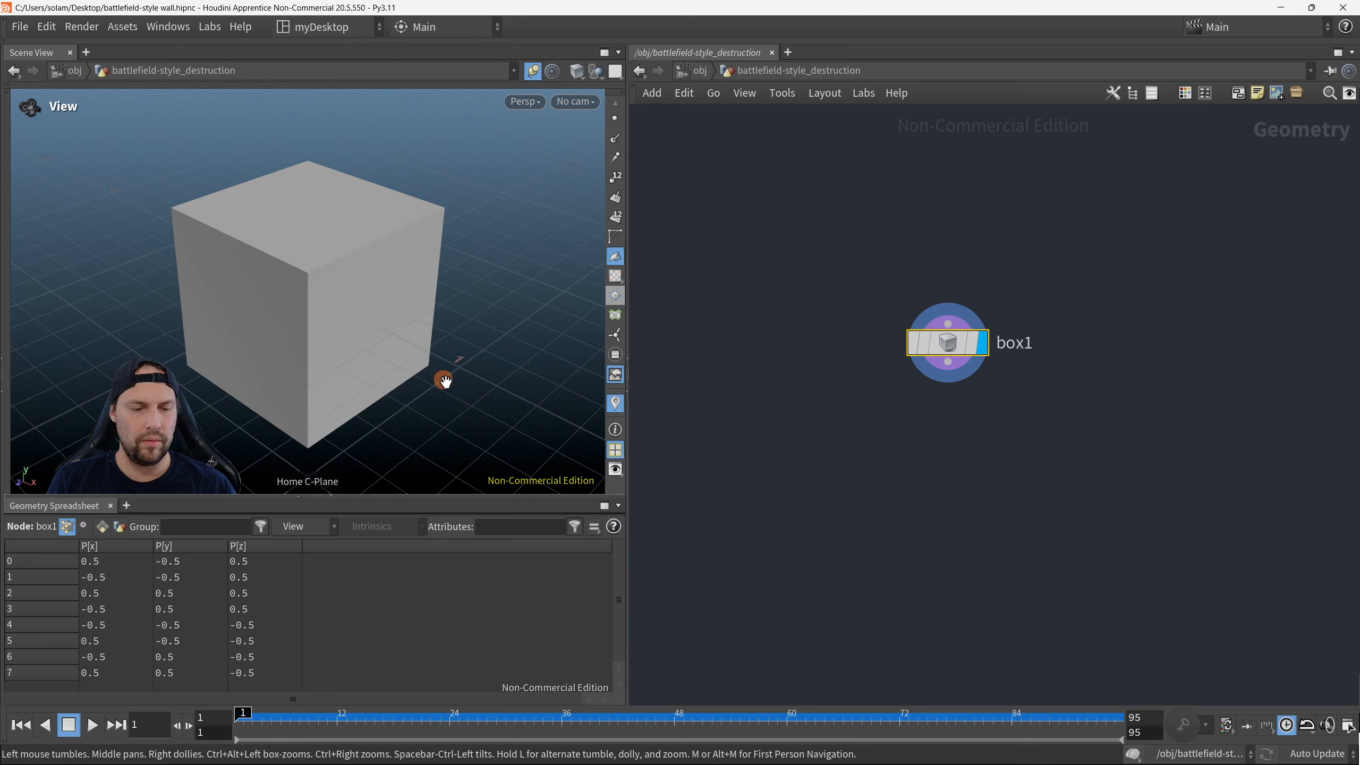
key(w)
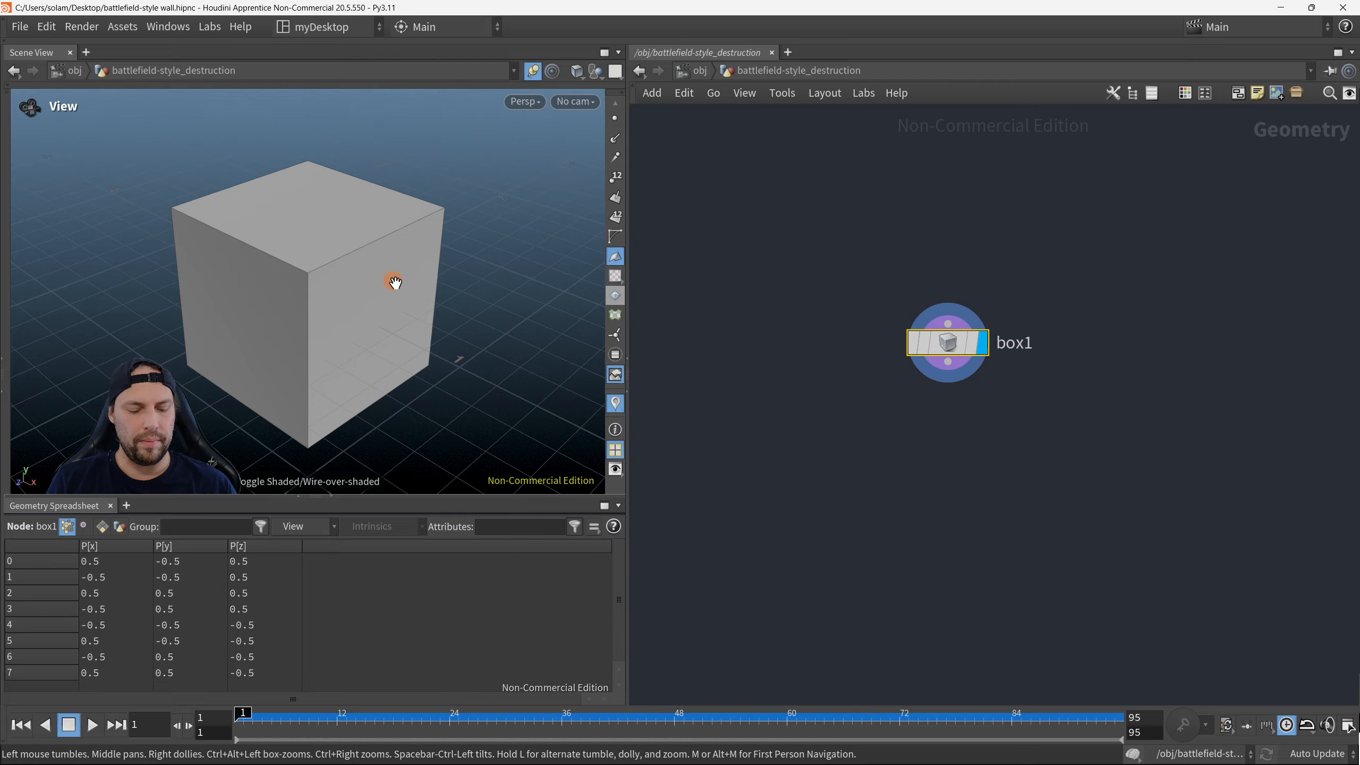
drag(395, 282, 373, 245)
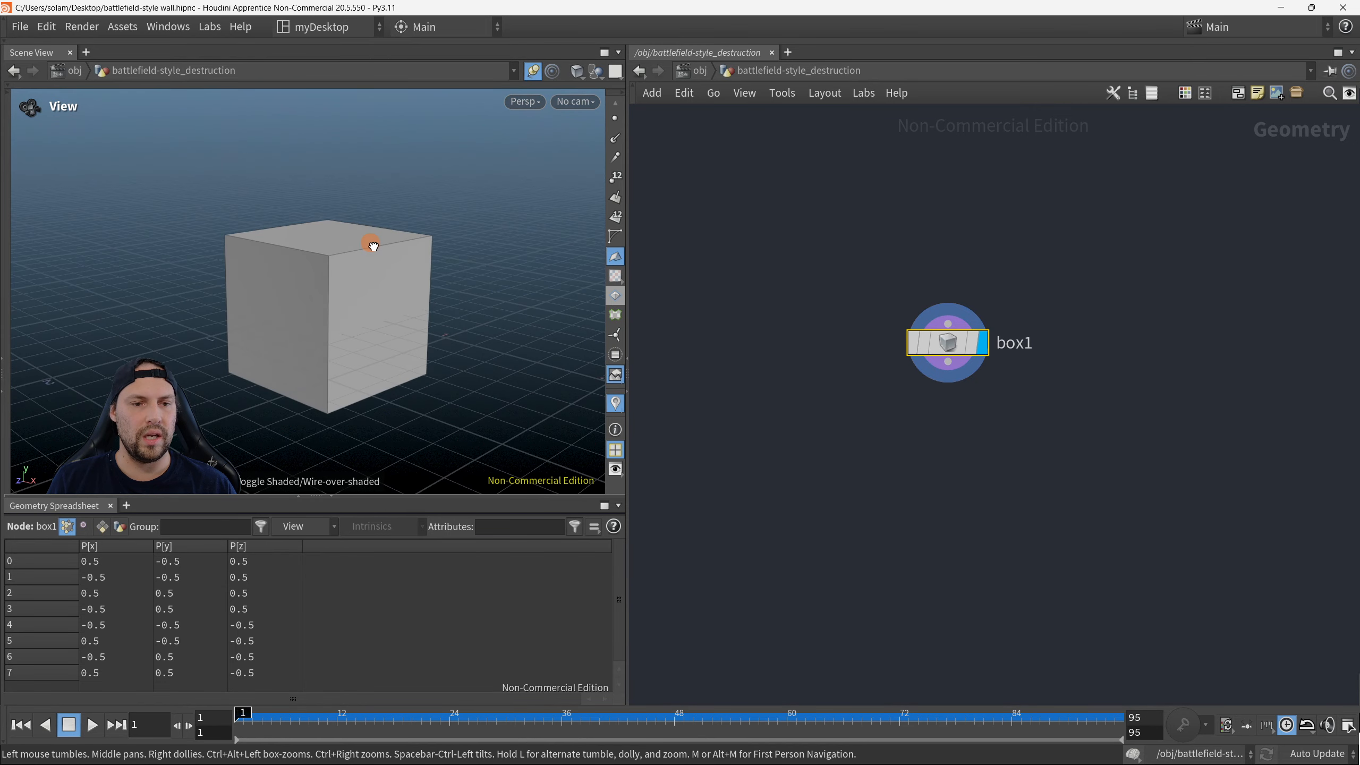
right_drag(373, 245, 283, 286)
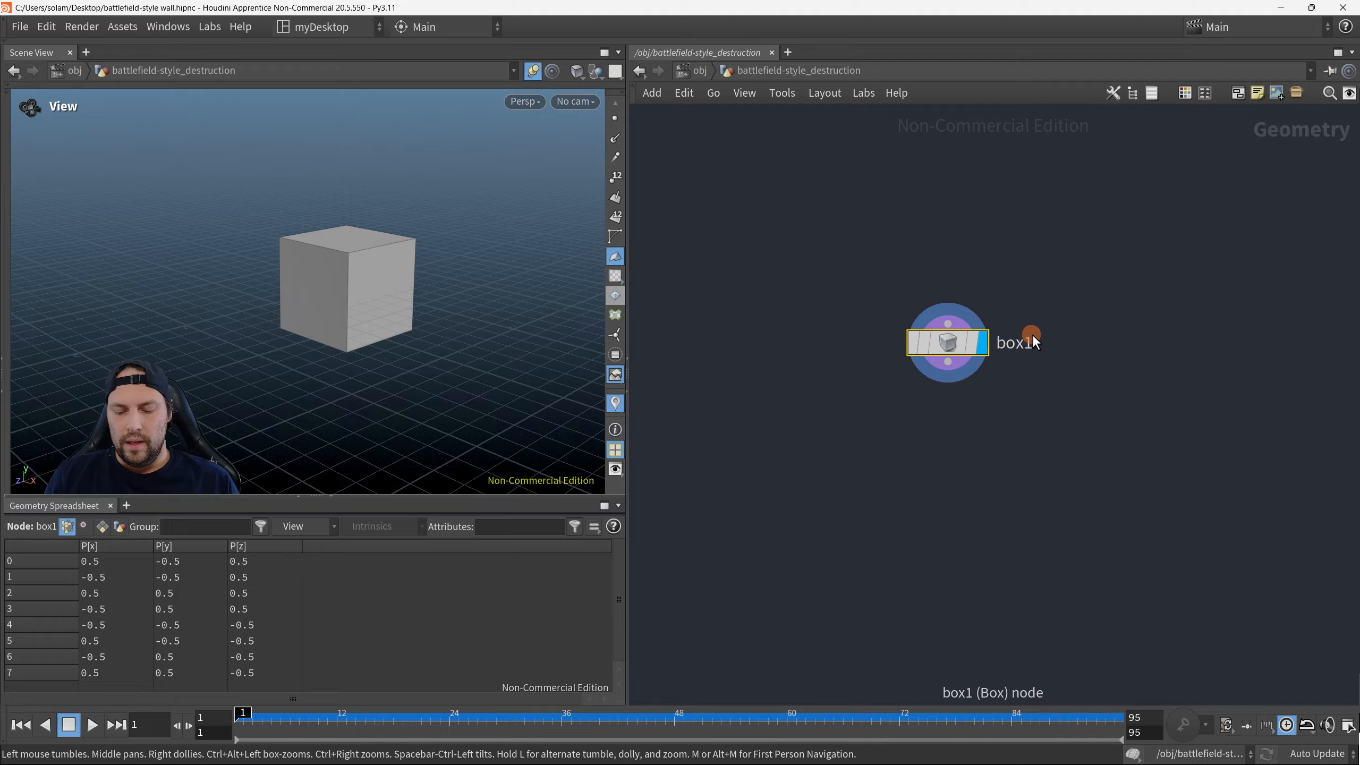
Step: Show the box node's parameters and examine the wall proportions in the reference image alongside the cube
key(p)
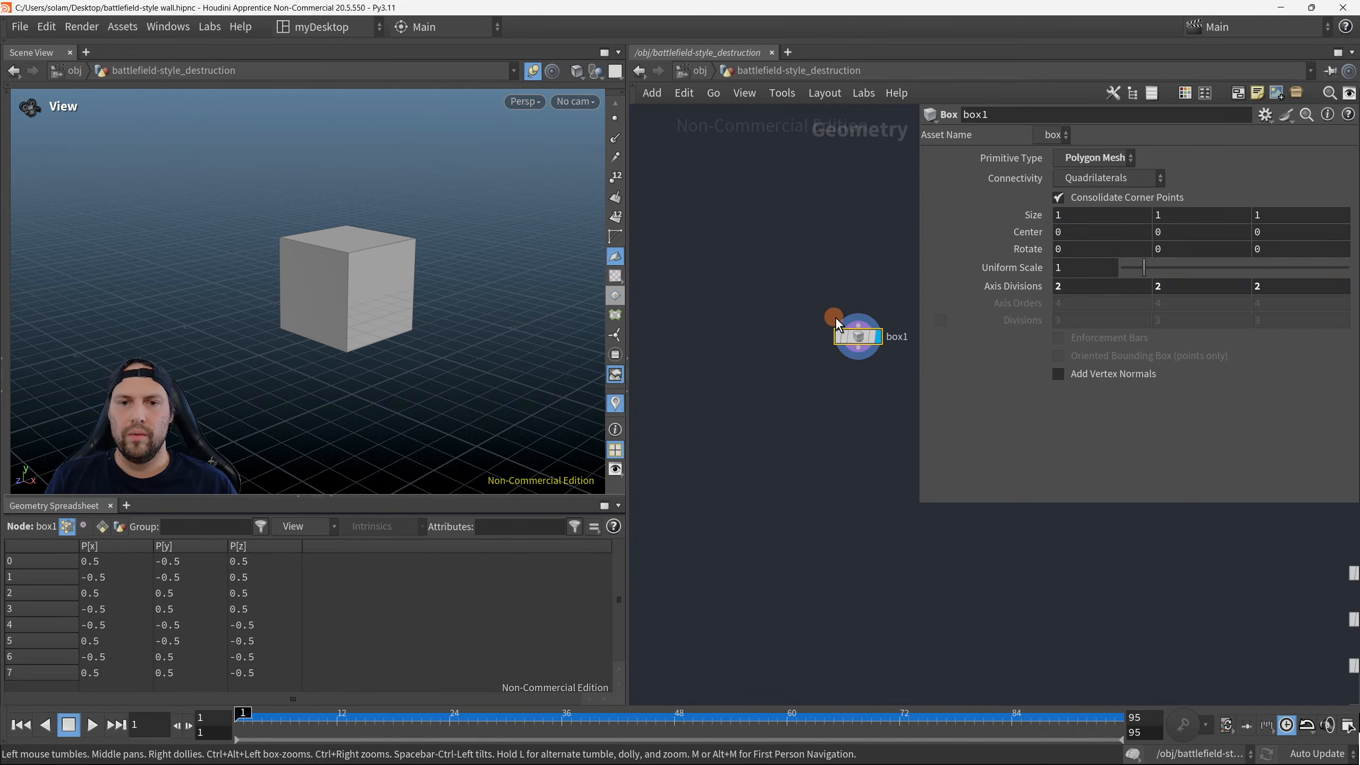
scroll(835, 317, down, 2)
middle_drag(833, 437, 781, 418)
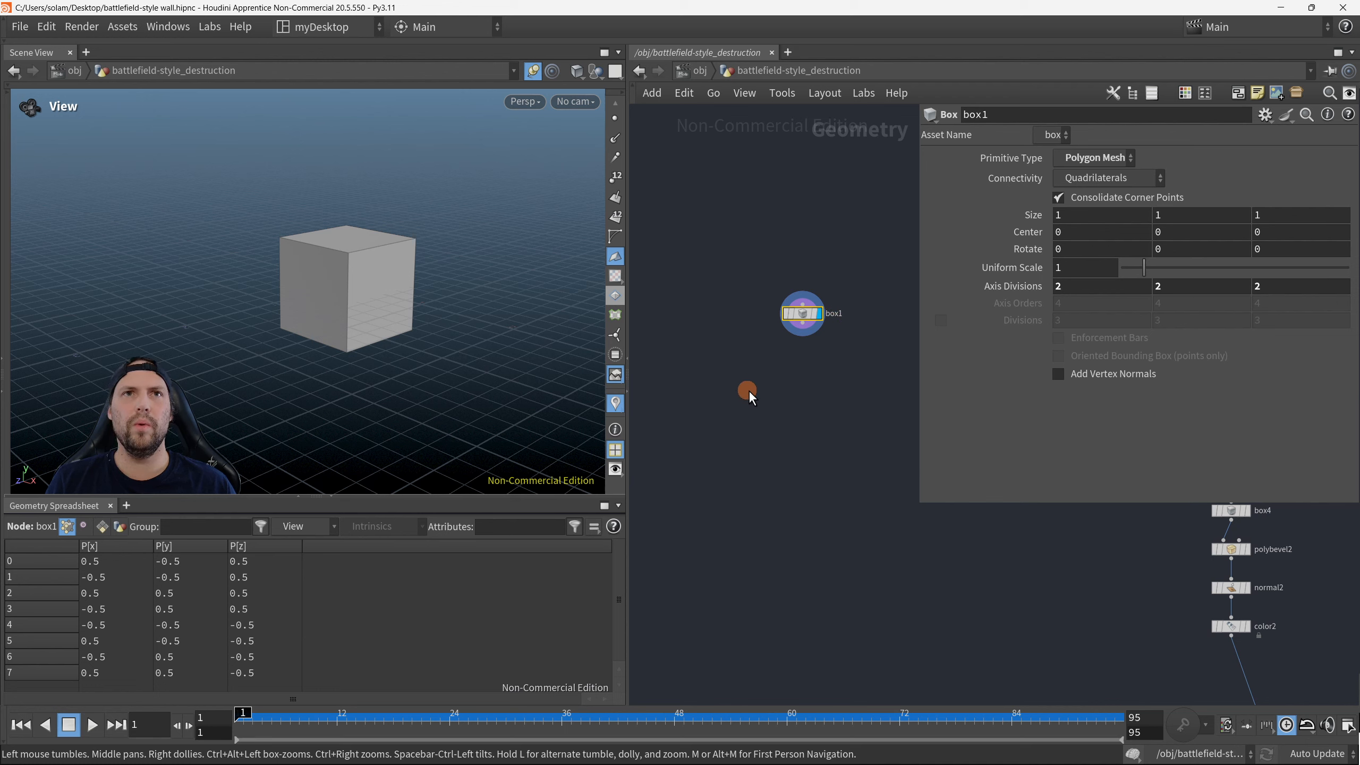
scroll(743, 453, down, 3)
middle_drag(738, 483, 777, 464)
scroll(805, 369, up, 2)
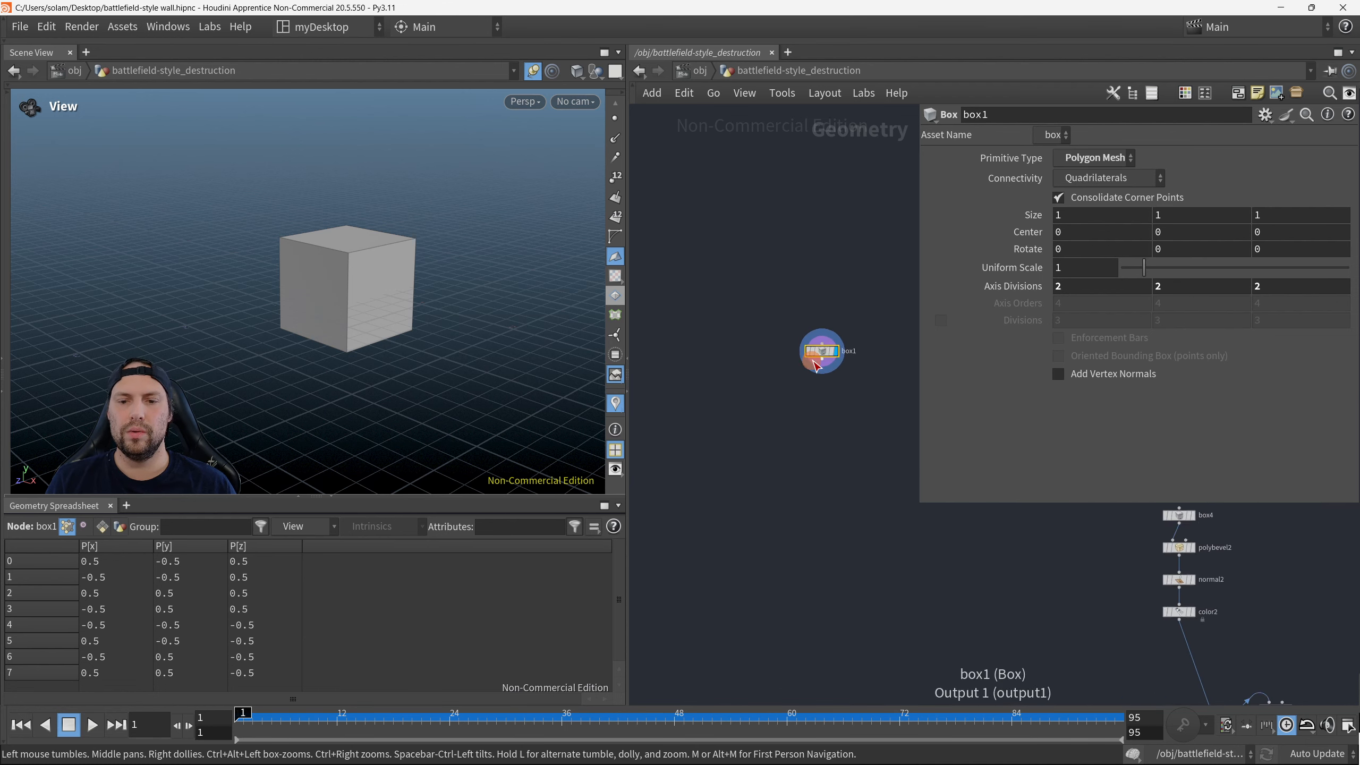
scroll(814, 364, up, 3)
scroll(491, 297, down, 3)
drag(398, 307, 434, 359)
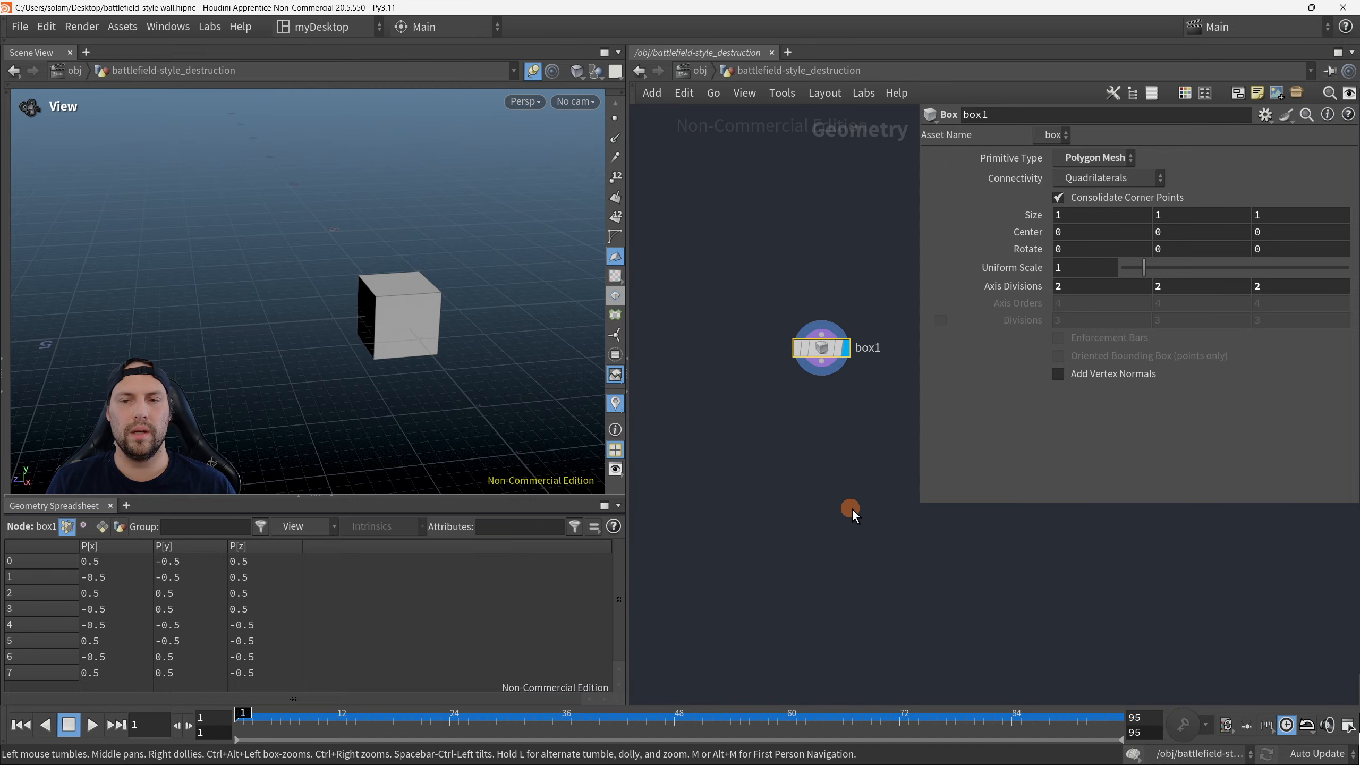
scroll(851, 509, down, 4)
middle_drag(852, 498, 886, 255)
scroll(857, 343, down, 4)
middle_drag(680, 409, 902, 388)
scroll(846, 375, up, 5)
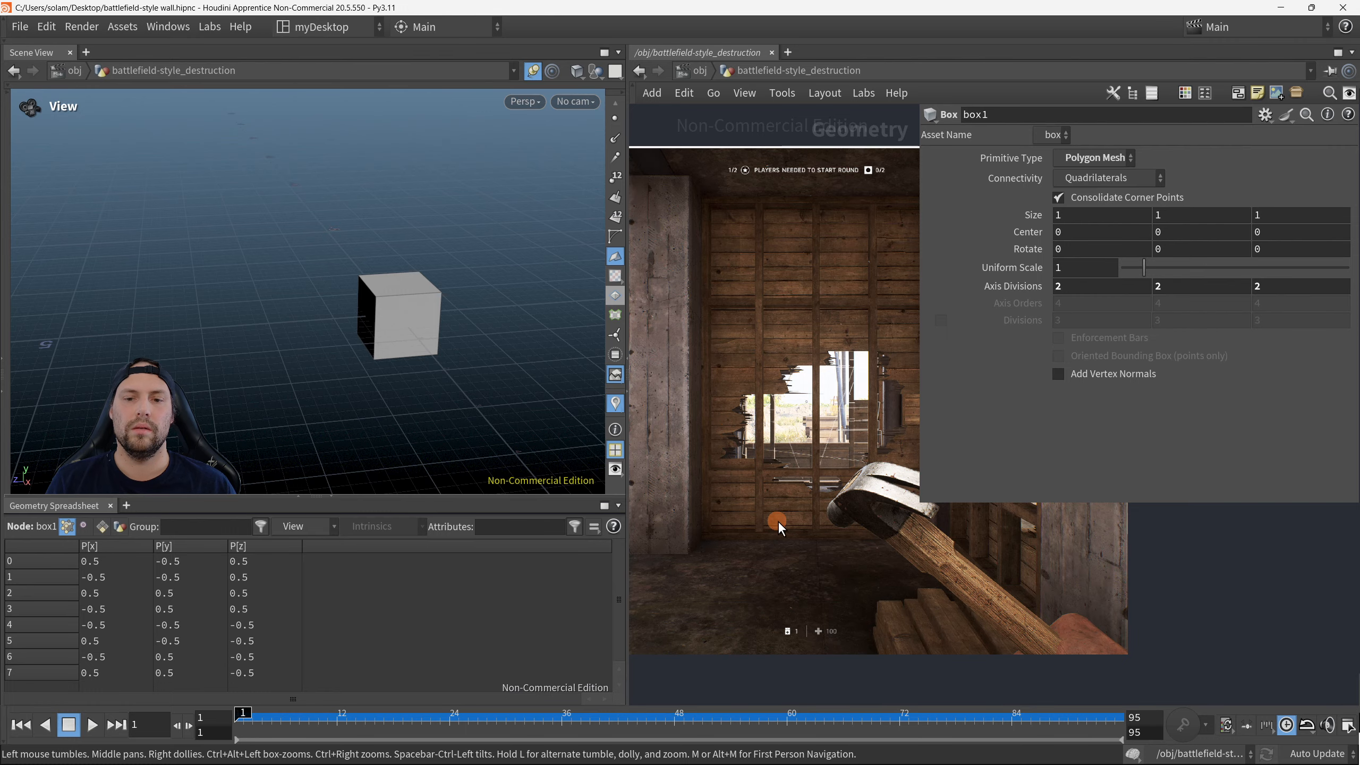
scroll(884, 592, down, 2)
scroll(1122, 610, up, 1)
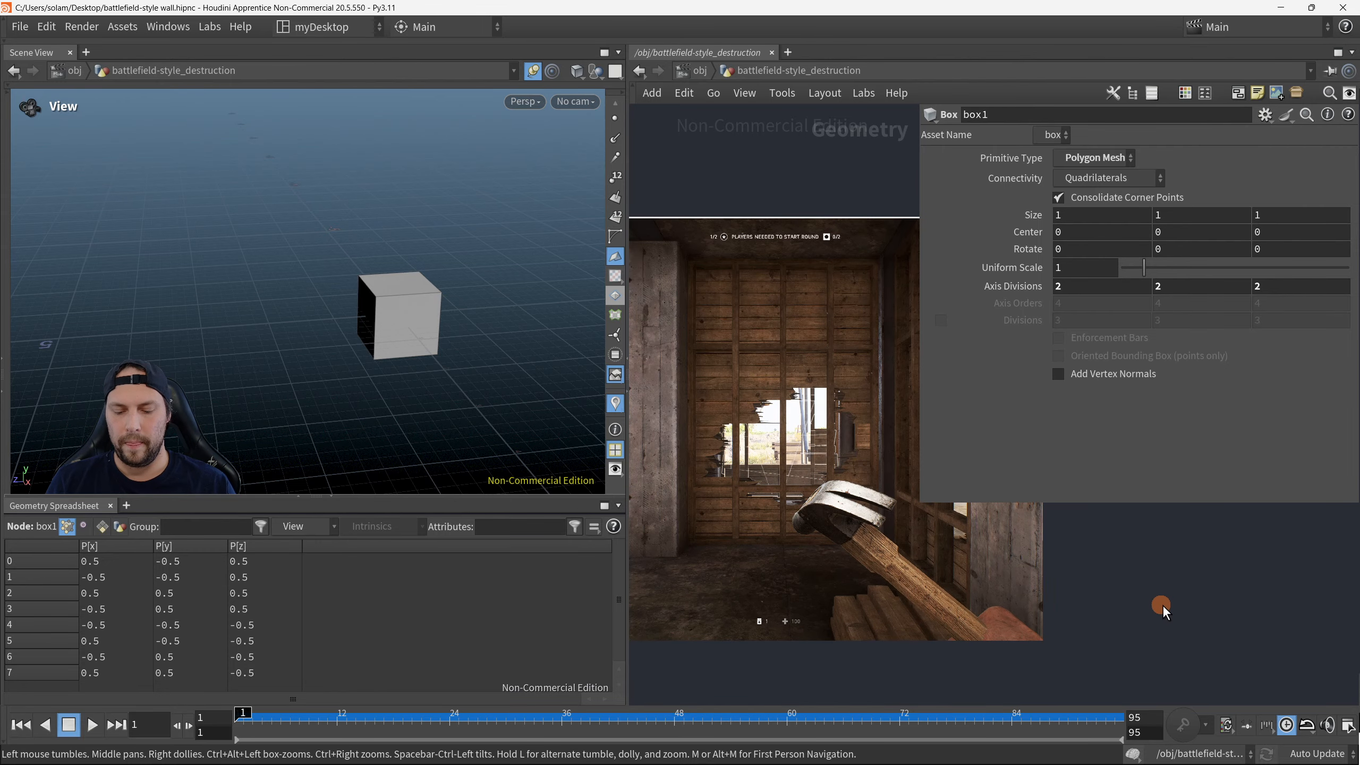
Step: Hide the node parameters and move the box1 node close beside the reference image
key(p)
scroll(1135, 397, down, 4)
scroll(1201, 329, up, 1)
drag(1259, 303, 1359, 368)
scroll(1306, 332, up, 3)
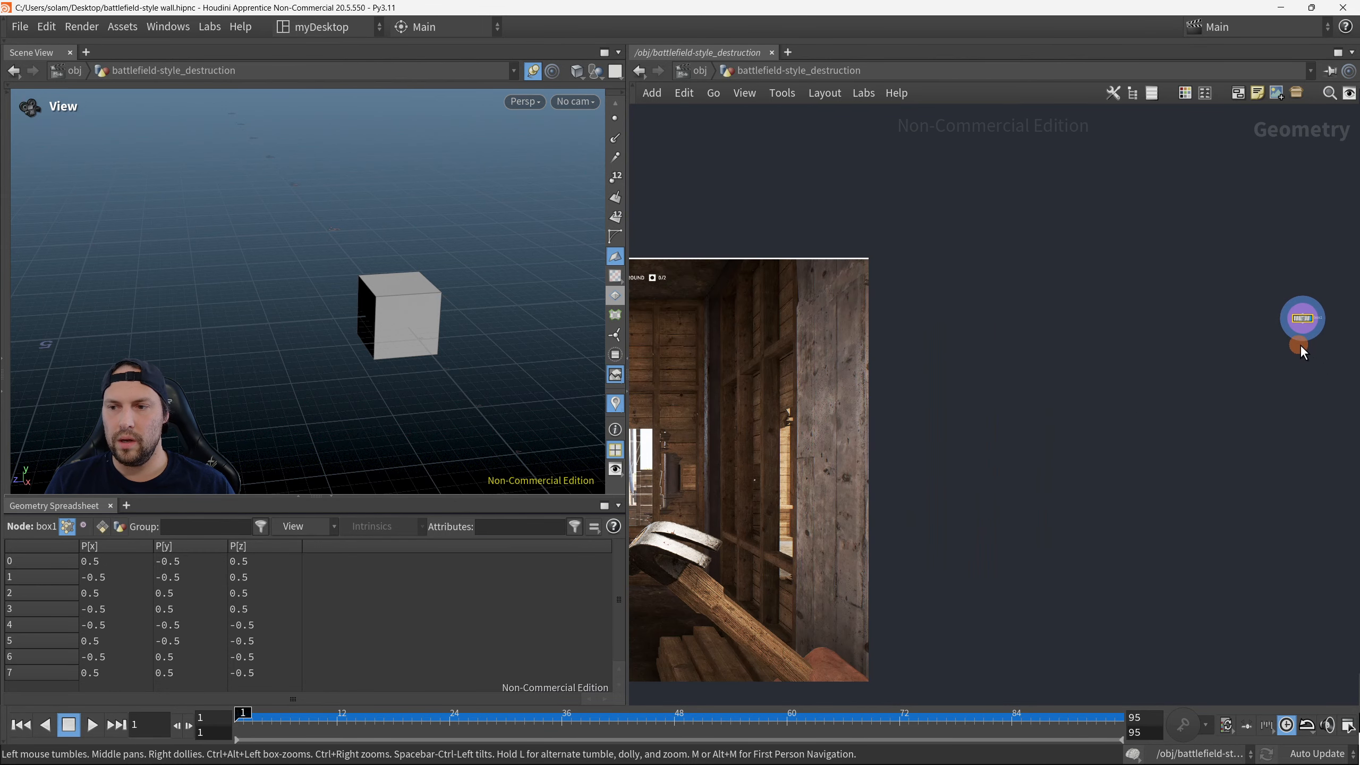
drag(1302, 320, 956, 314)
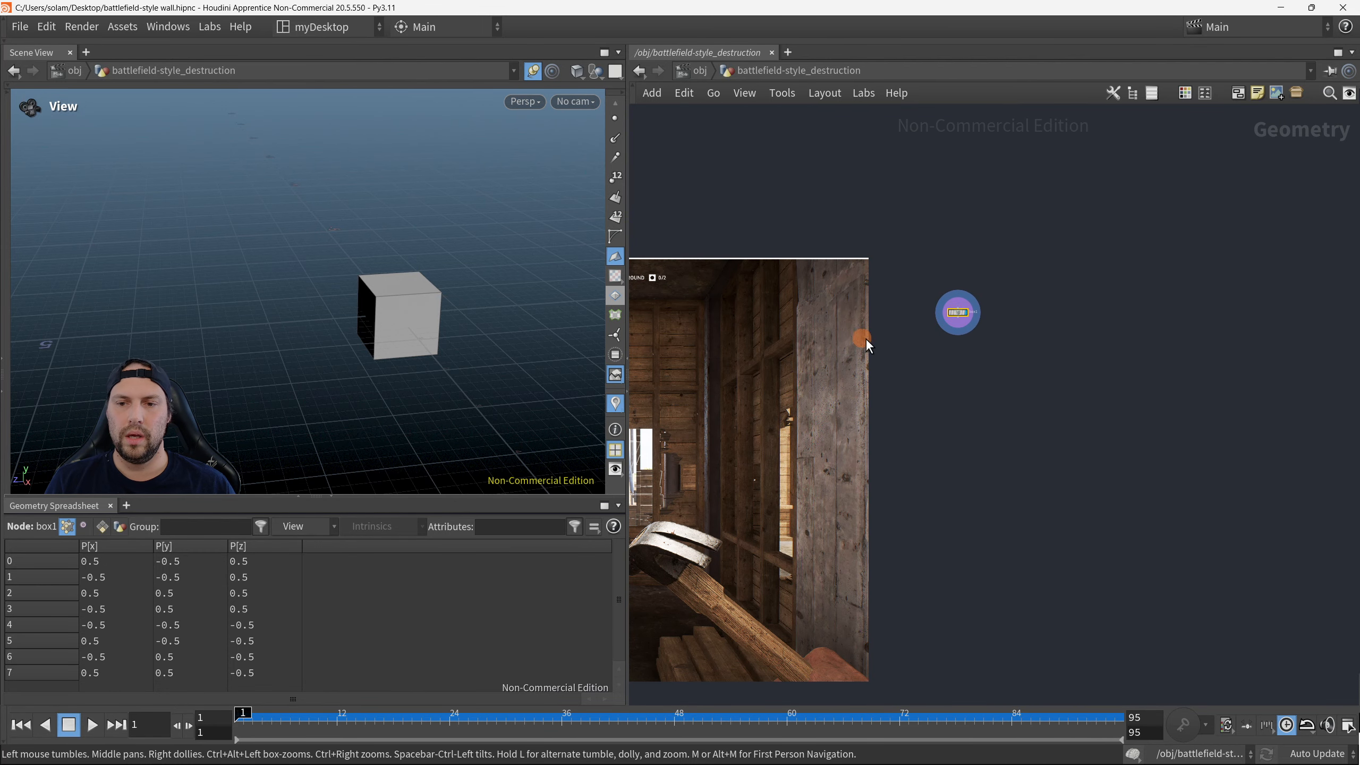
Step: Reopen and enlarge the box1 parameter view and set the box's Y size to 5.4
middle_drag(785, 356, 974, 303)
key(p)
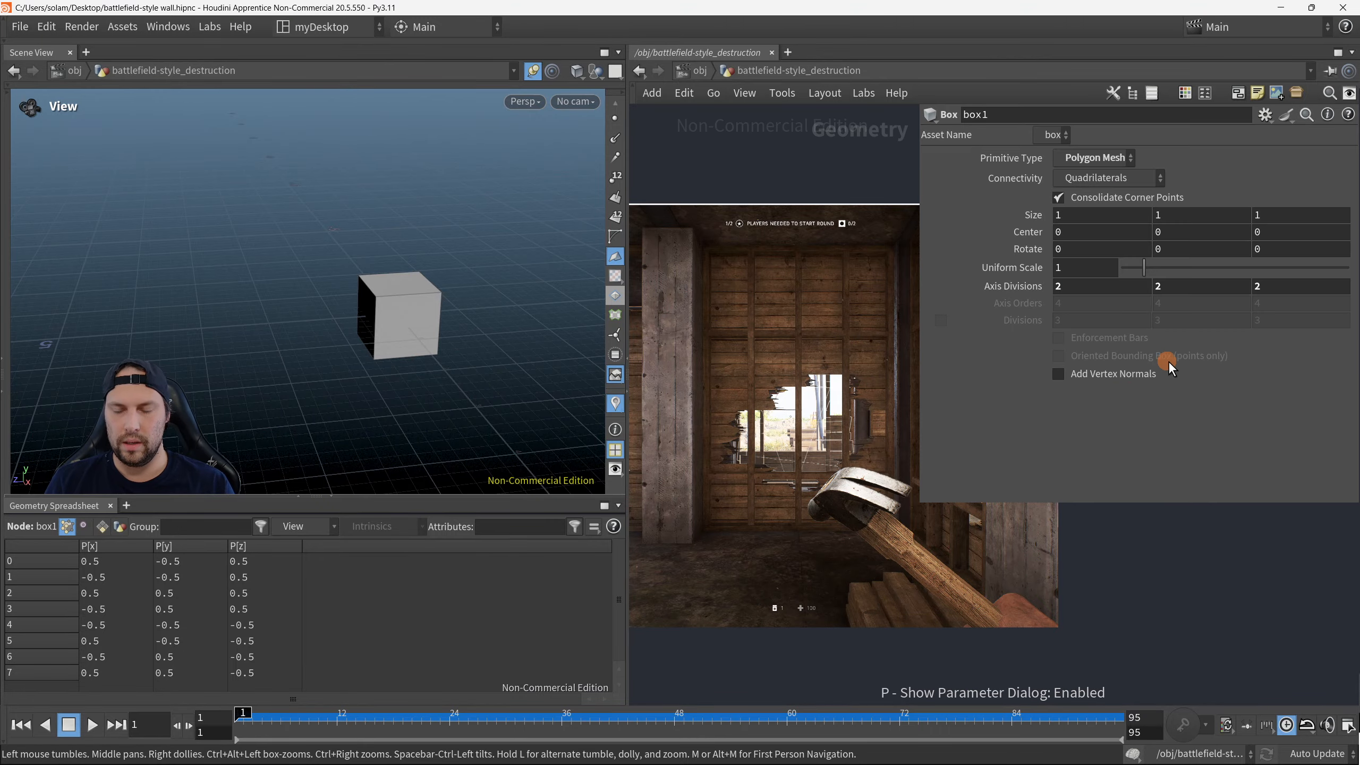
drag(920, 502, 898, 635)
middle_drag(794, 554, 698, 494)
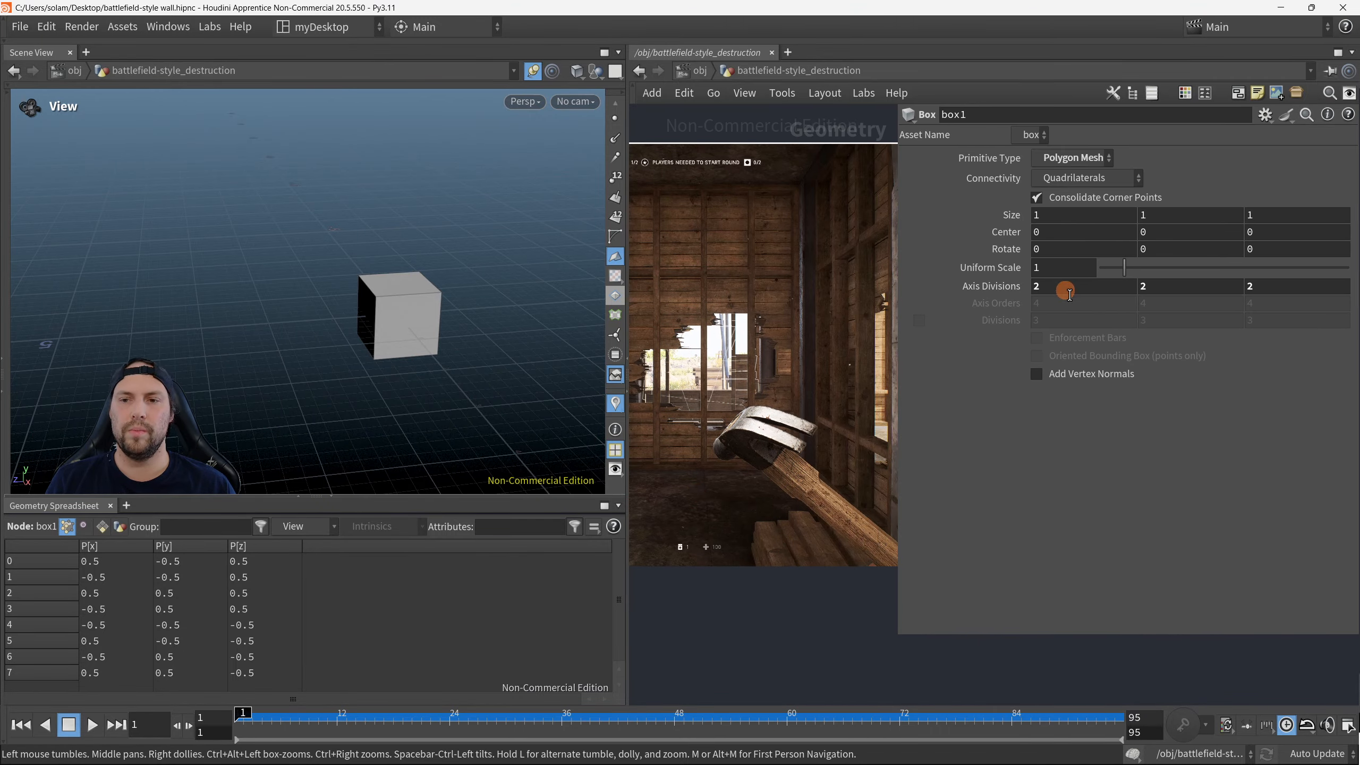
drag(331, 350, 418, 324)
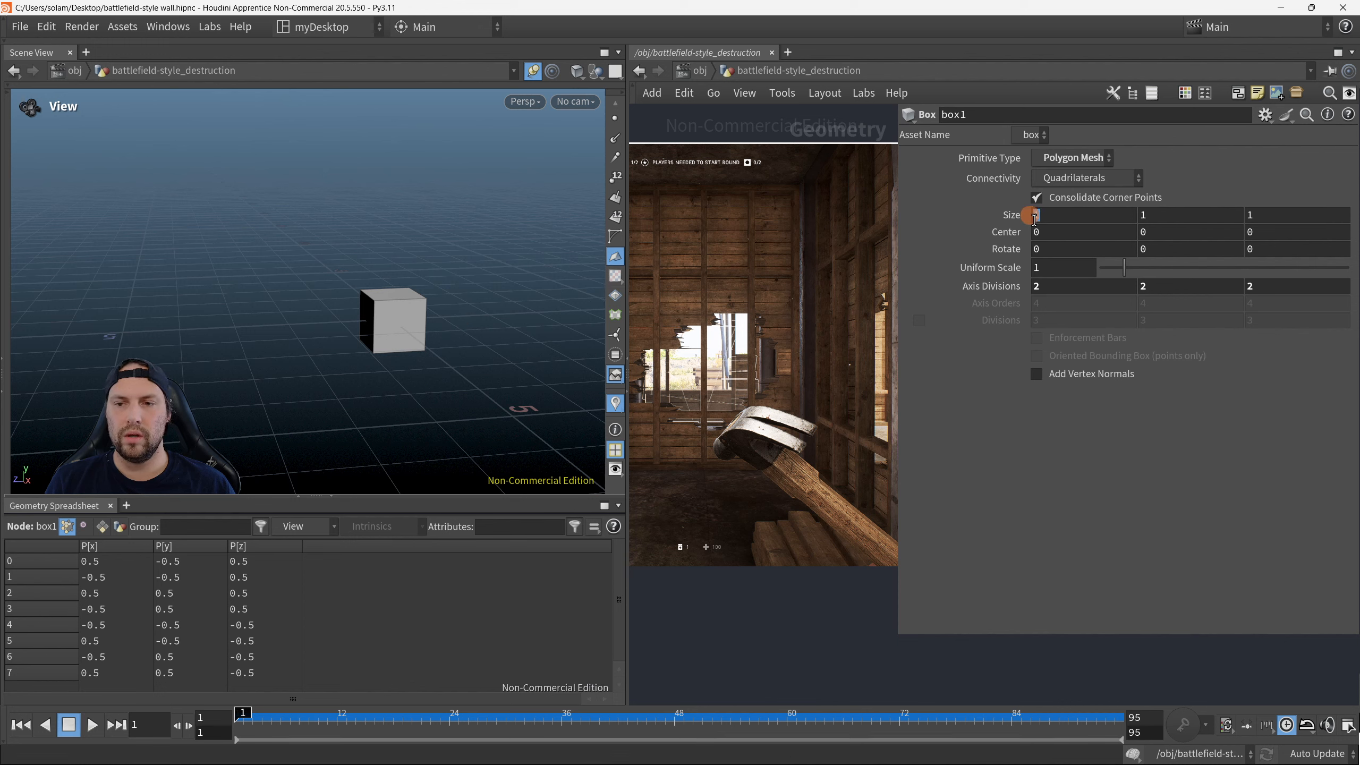
click(1255, 215)
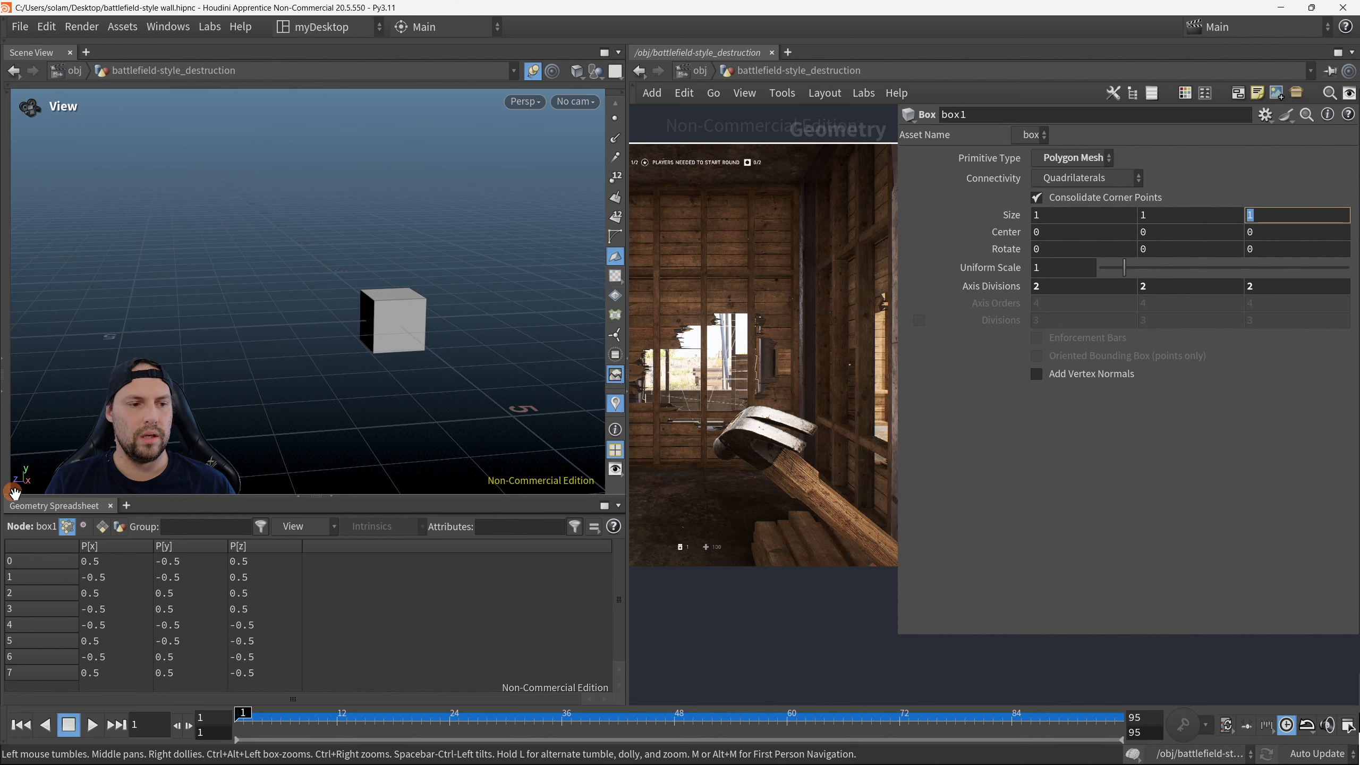
middle_drag(1161, 214, 1244, 264)
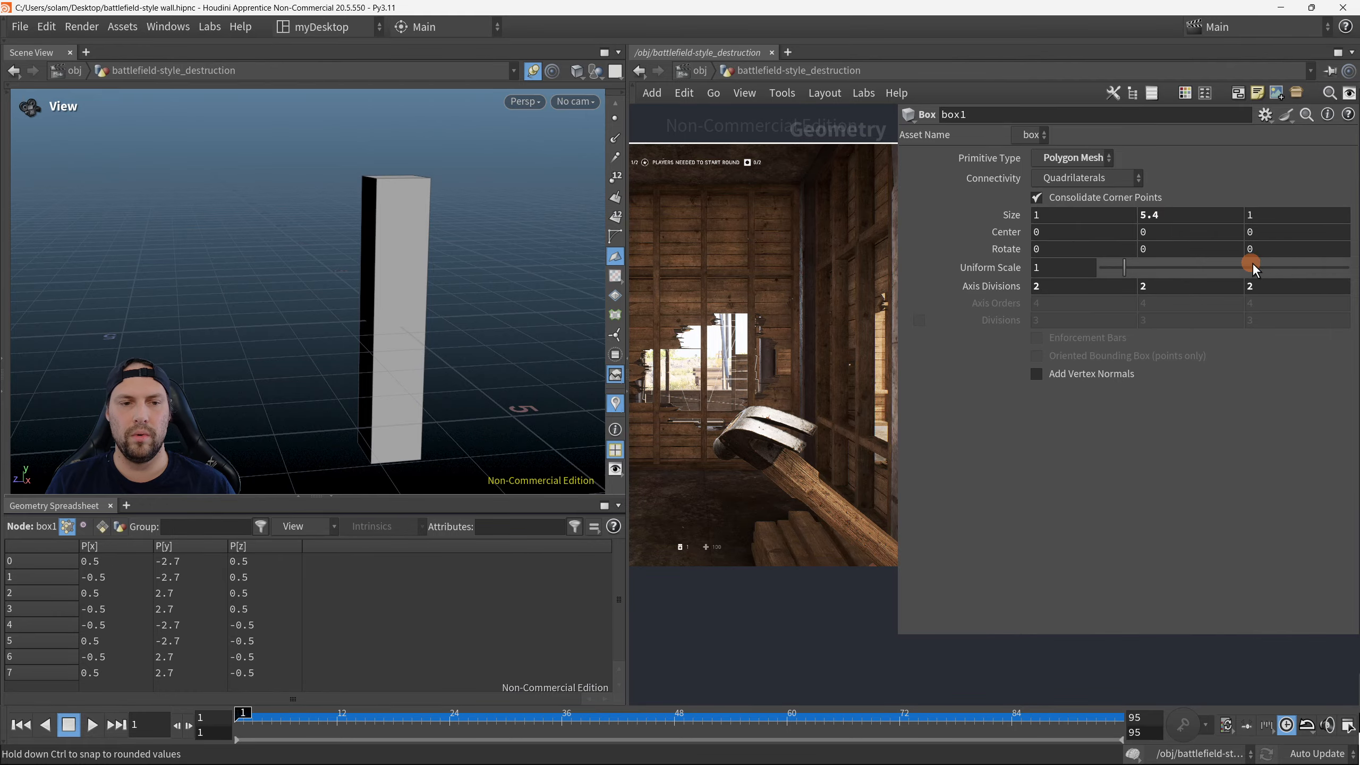
drag(476, 328, 443, 296)
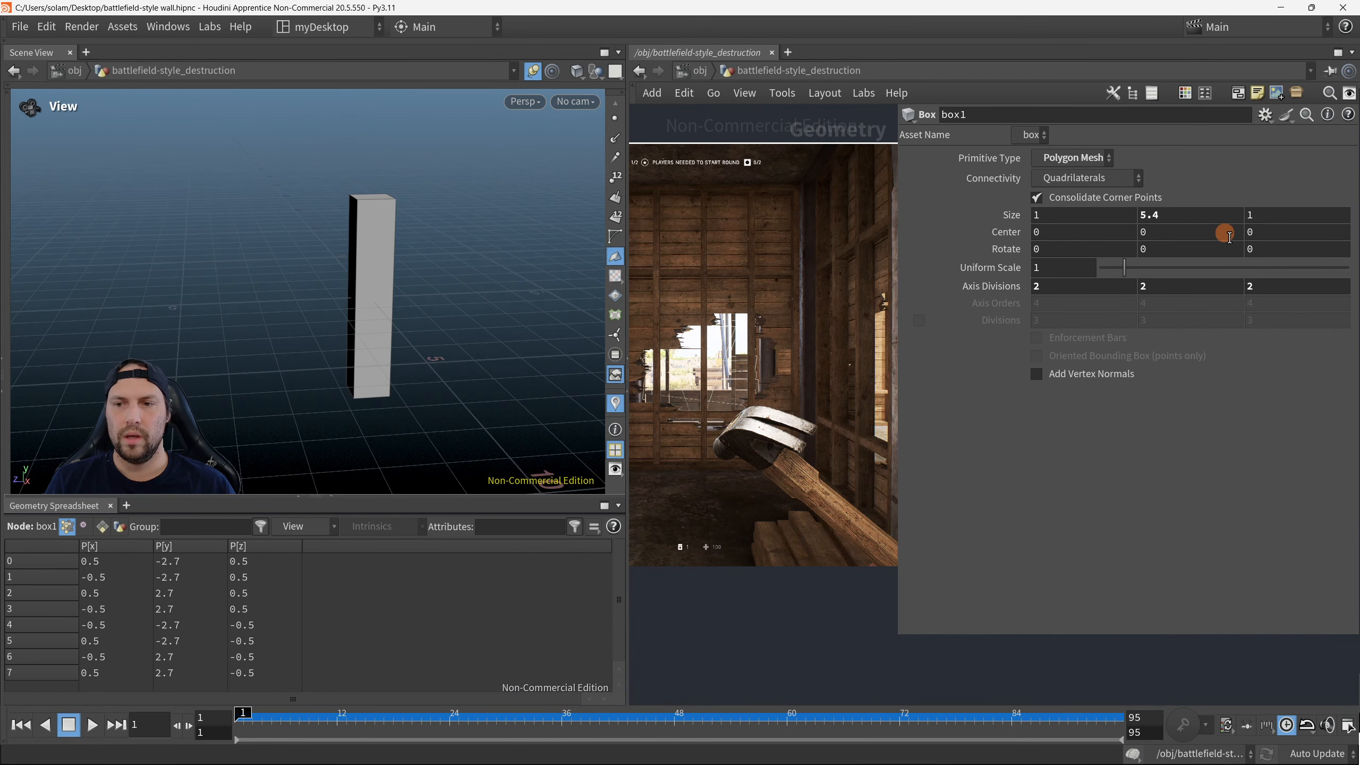
Step: Hide the box parameters and add a Test Geometry: Tommy node beside box1 as a human scale reference
key(p)
scroll(1107, 377, up, 3)
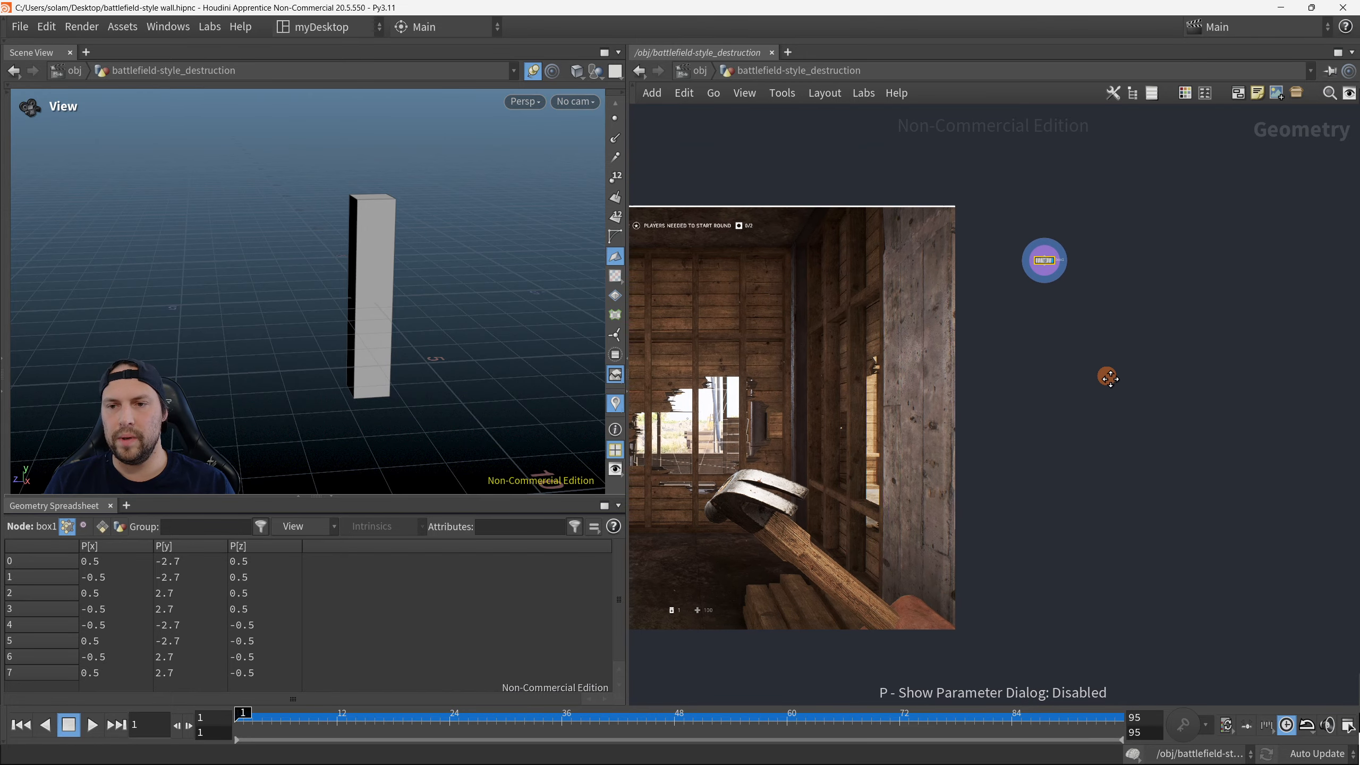
key(Tab)
mouse_move(1154, 348)
text(tommy)
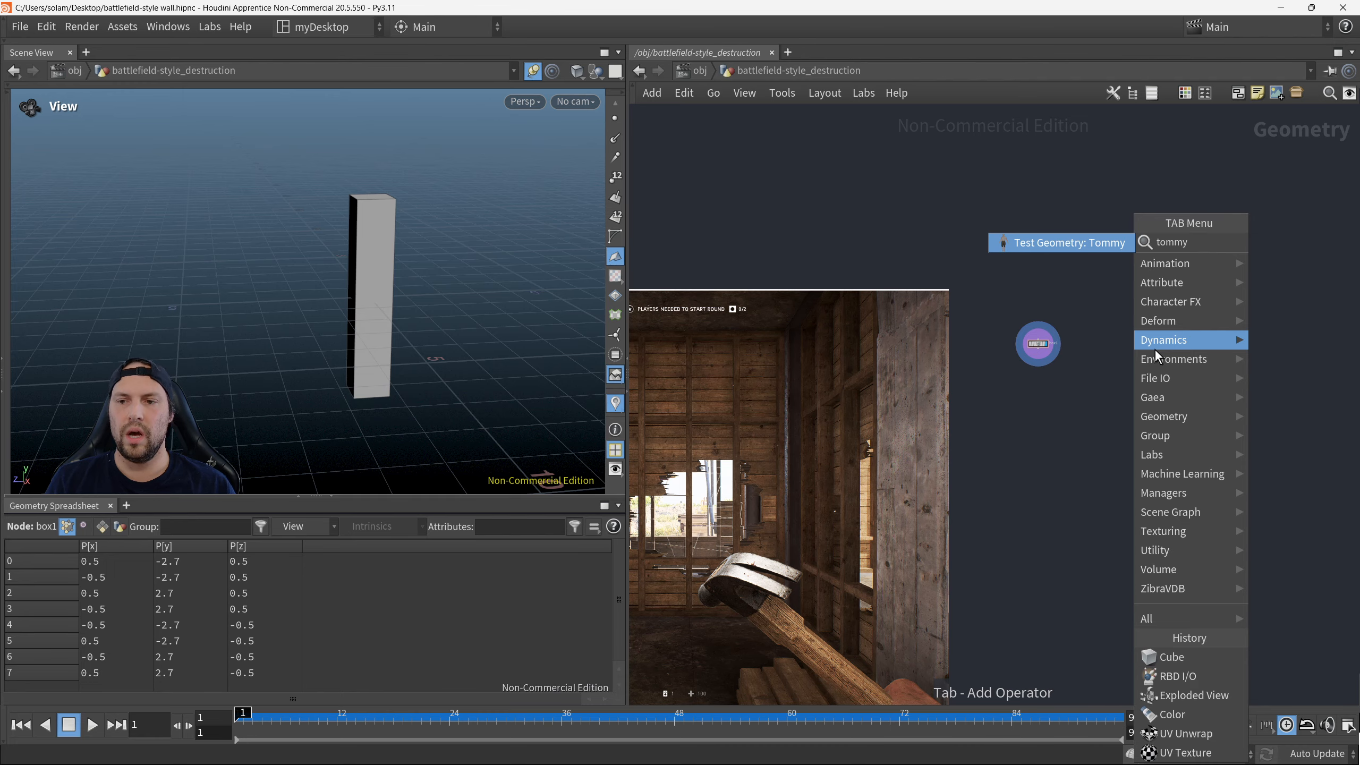
click(1111, 246)
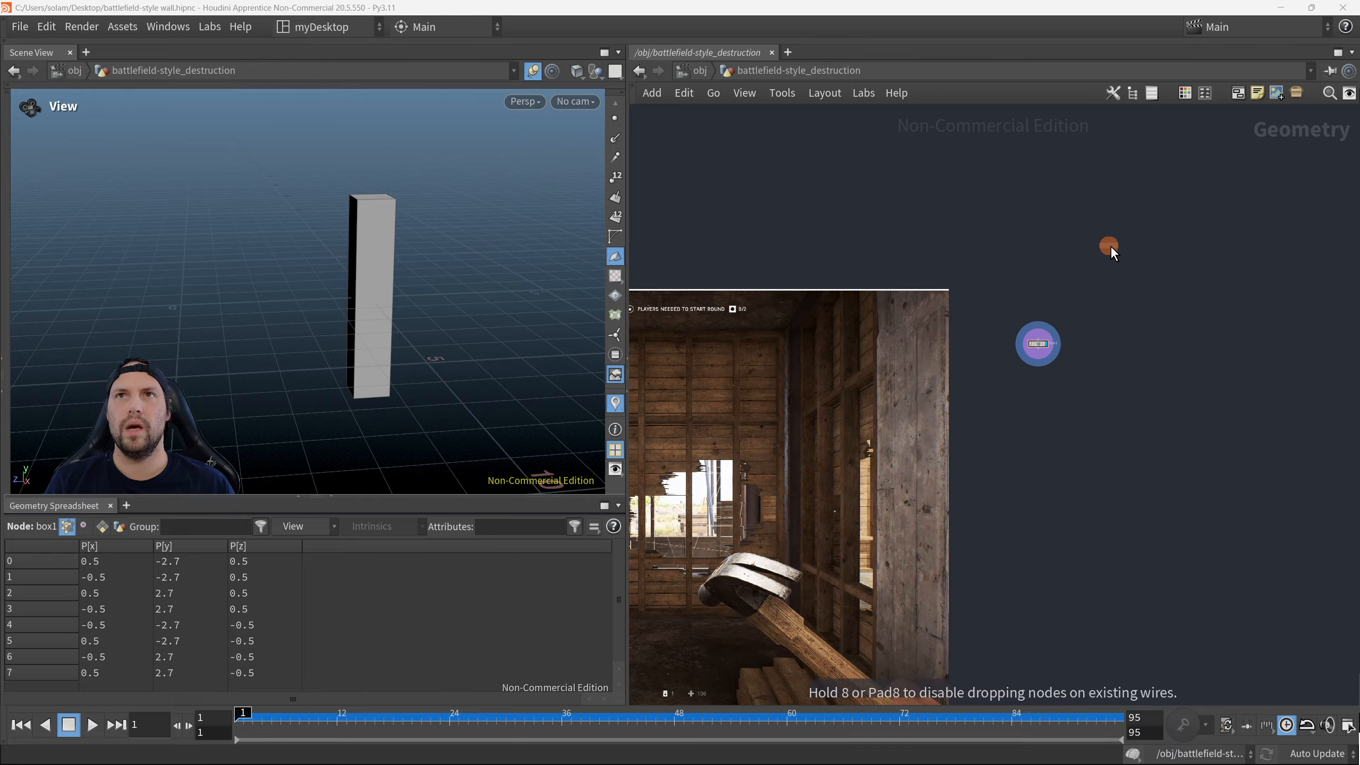
scroll(1162, 346, up, 4)
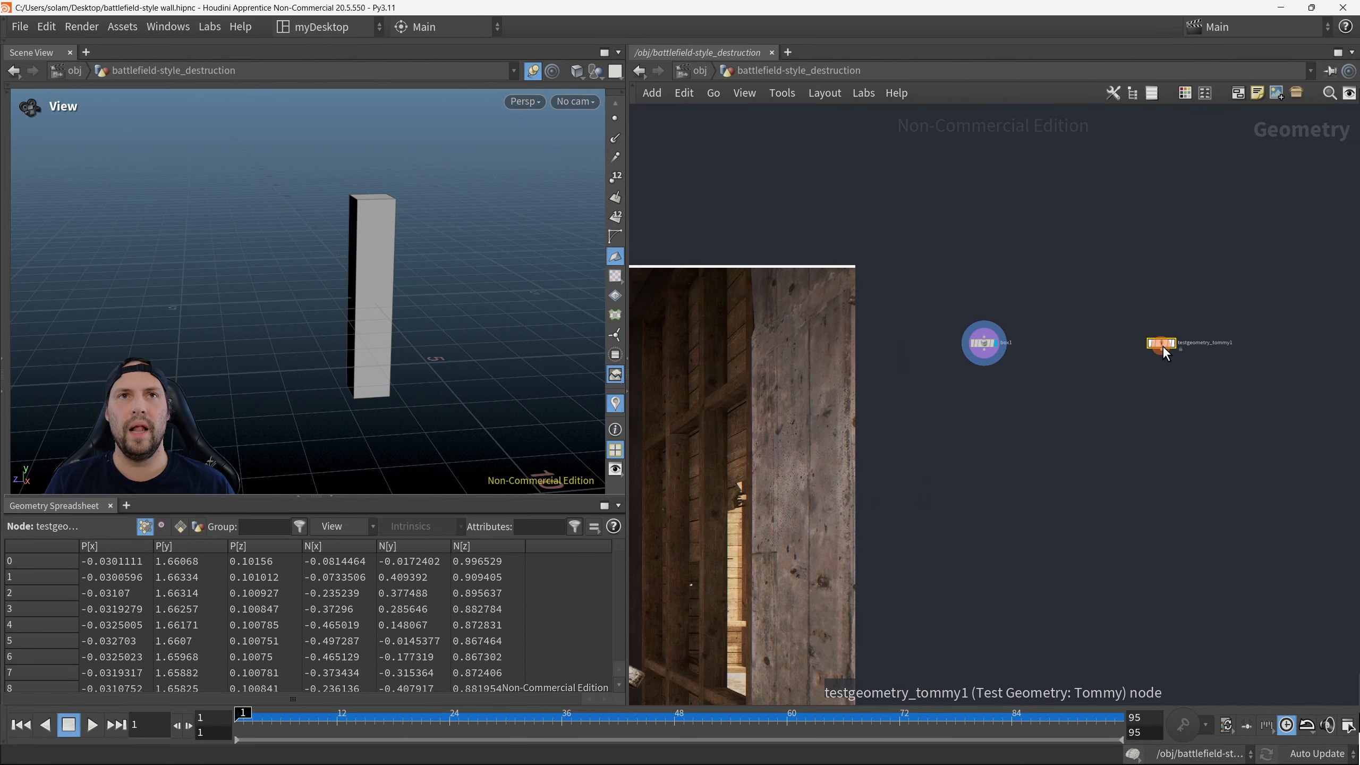
scroll(1161, 348, up, 4)
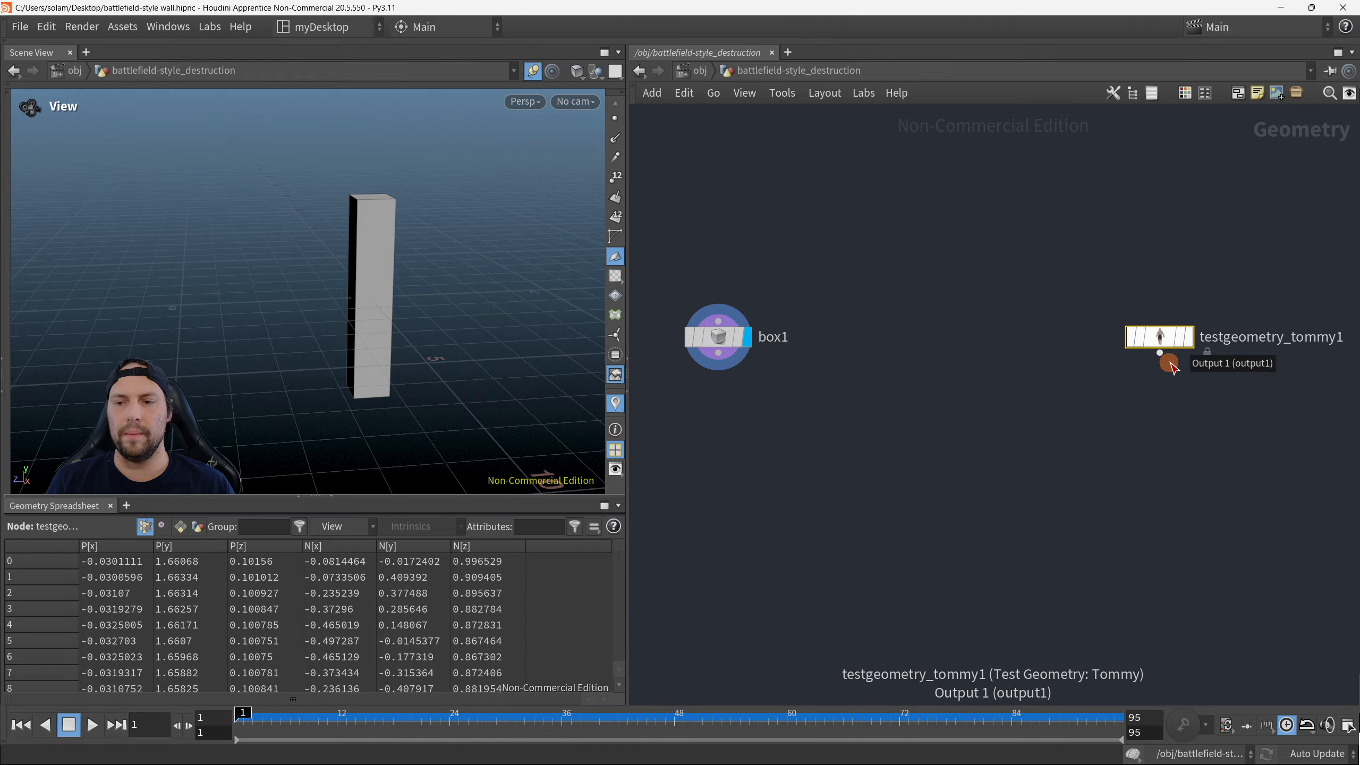
Step: Template the Tommy figure and switch the viewport to wireframe to compare the figure's height with the box
key(w)
drag(1093, 283, 1249, 386)
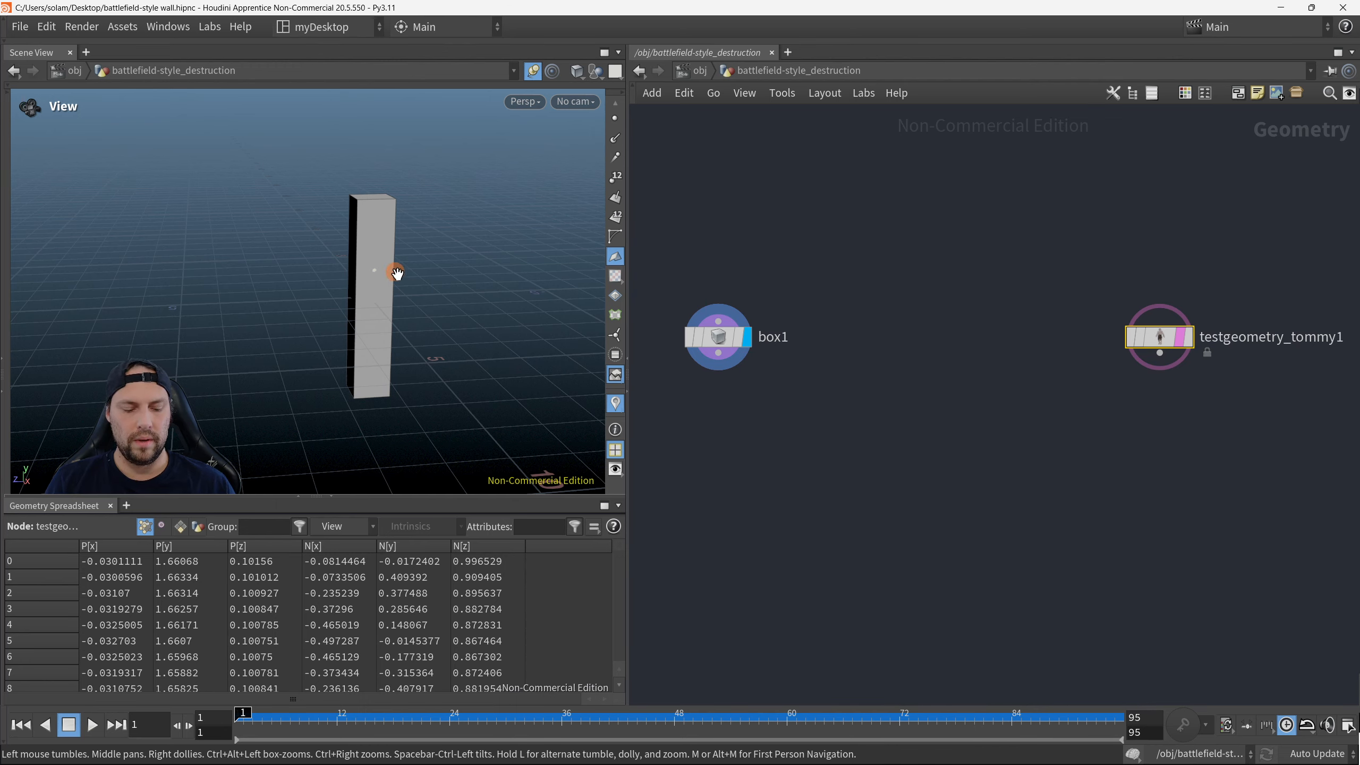
key(w)
mouse_move(364, 267)
mouse_down()
mouse_move(476, 246)
mouse_move(401, 255)
mouse_up()
right_drag(401, 255, 531, 260)
middle_drag(350, 263, 303, 295)
right_drag(304, 295, 452, 272)
drag(418, 267, 519, 232)
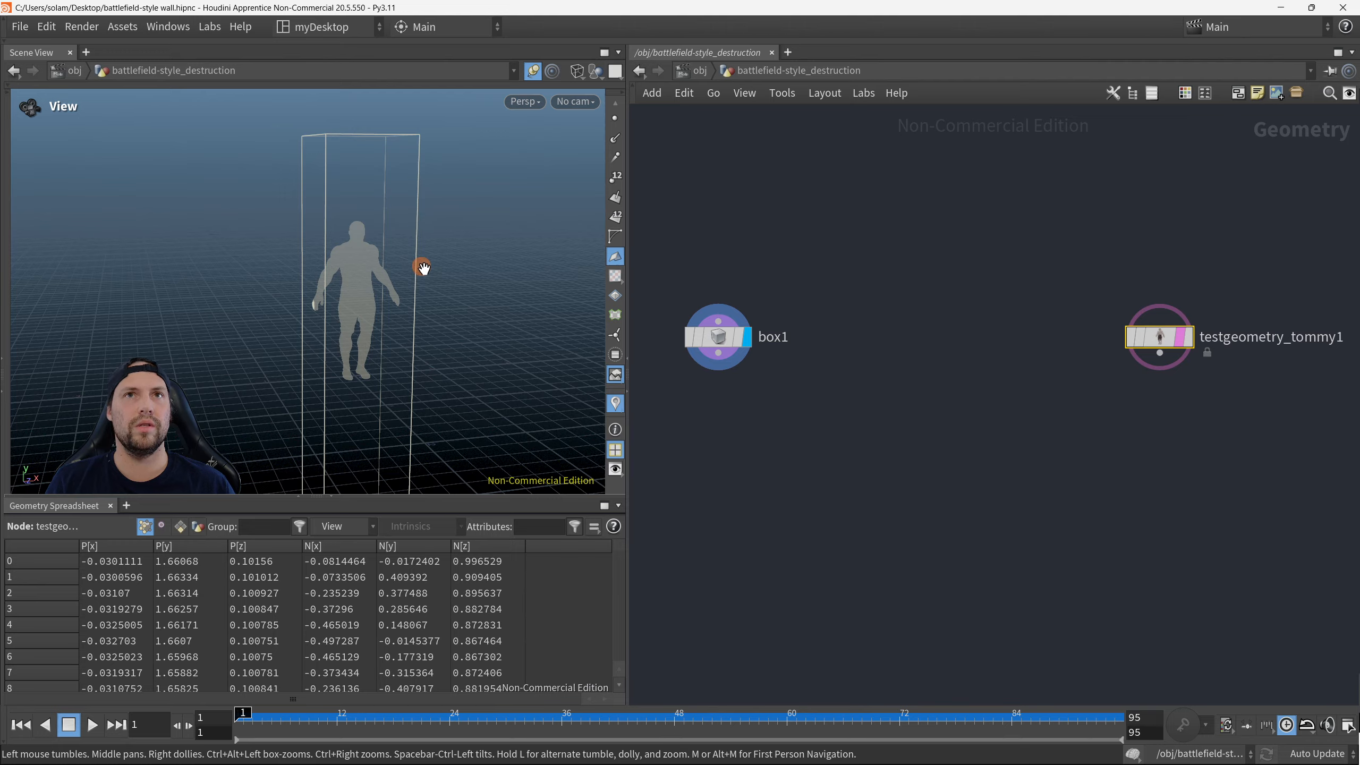
mouse_move(394, 289)
mouse_down()
mouse_move(352, 280)
mouse_move(381, 270)
mouse_move(392, 309)
mouse_up()
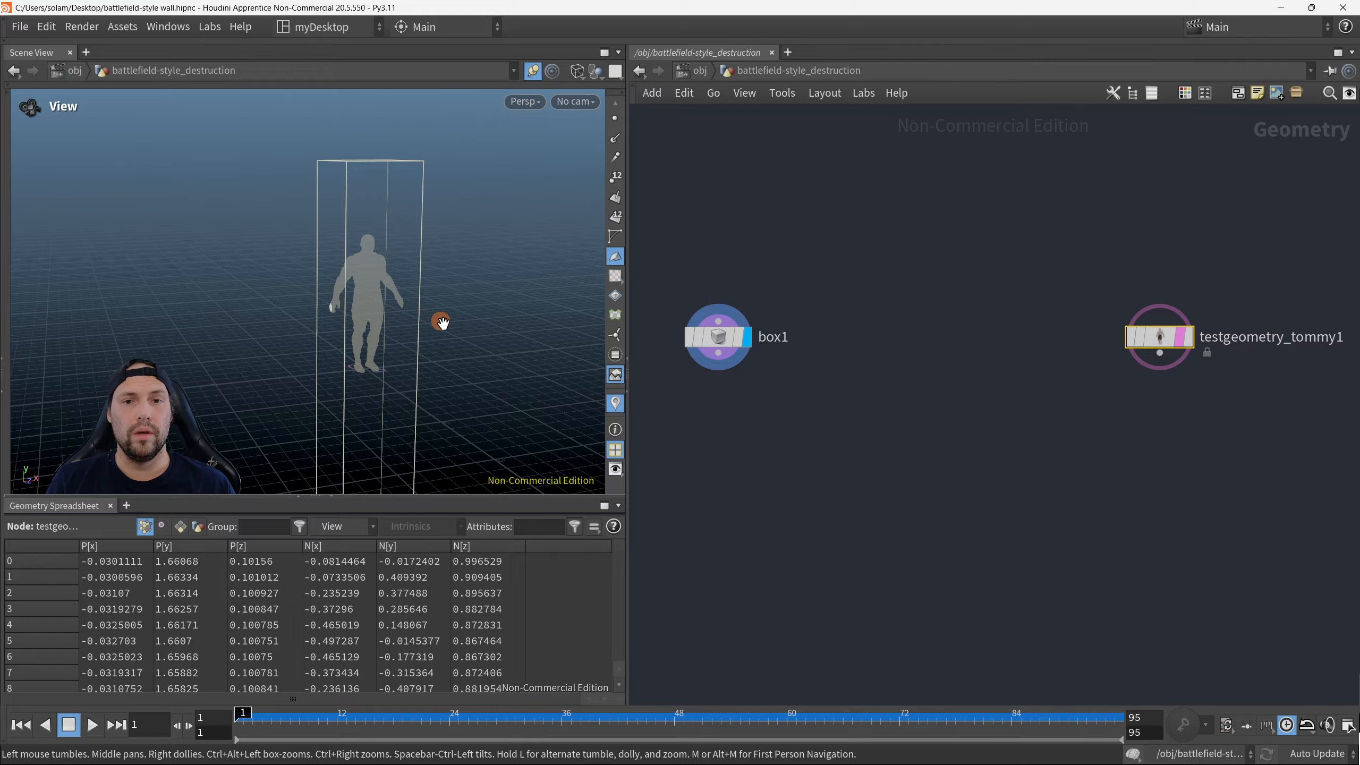
Step: Show the parameters of box1 and set its Y size to 3.5 to suit the Tommy figure
middle_drag(750, 383, 812, 369)
drag(718, 263, 825, 373)
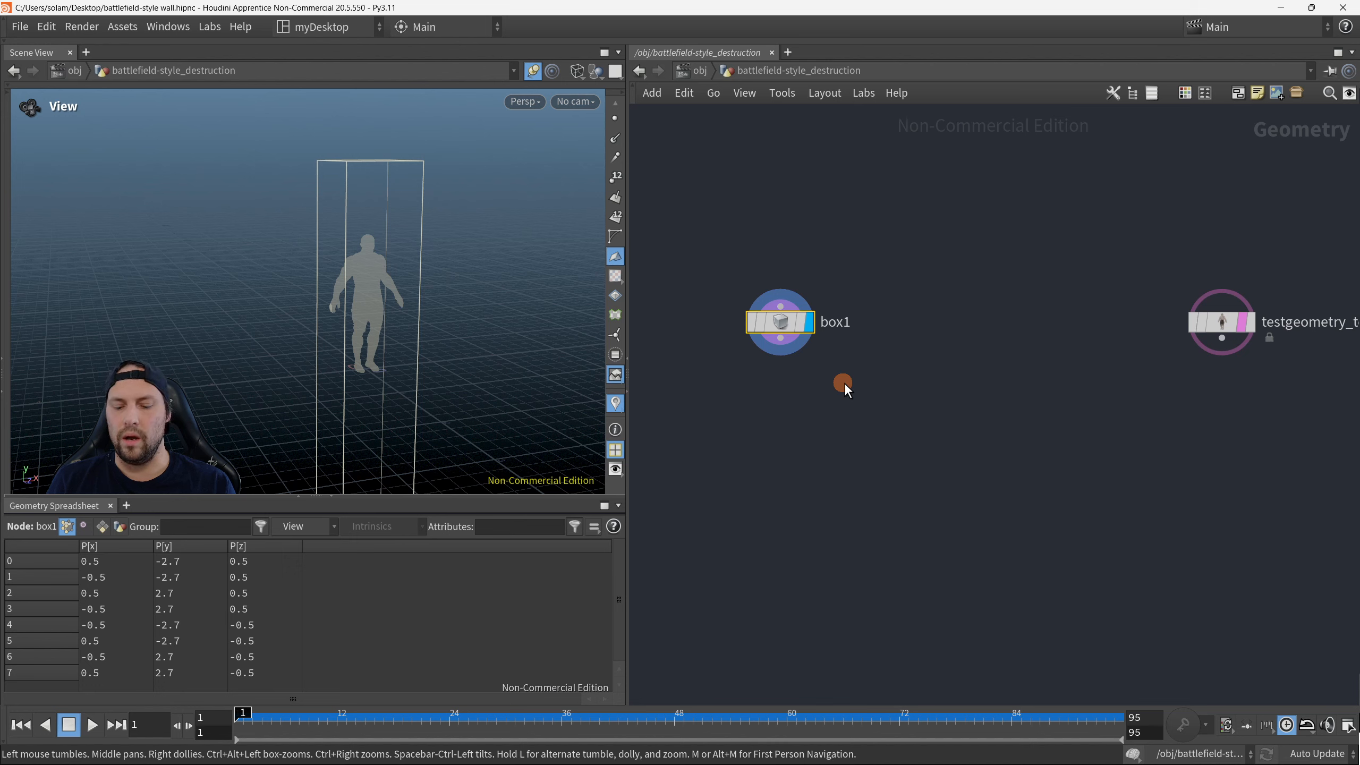
key(p)
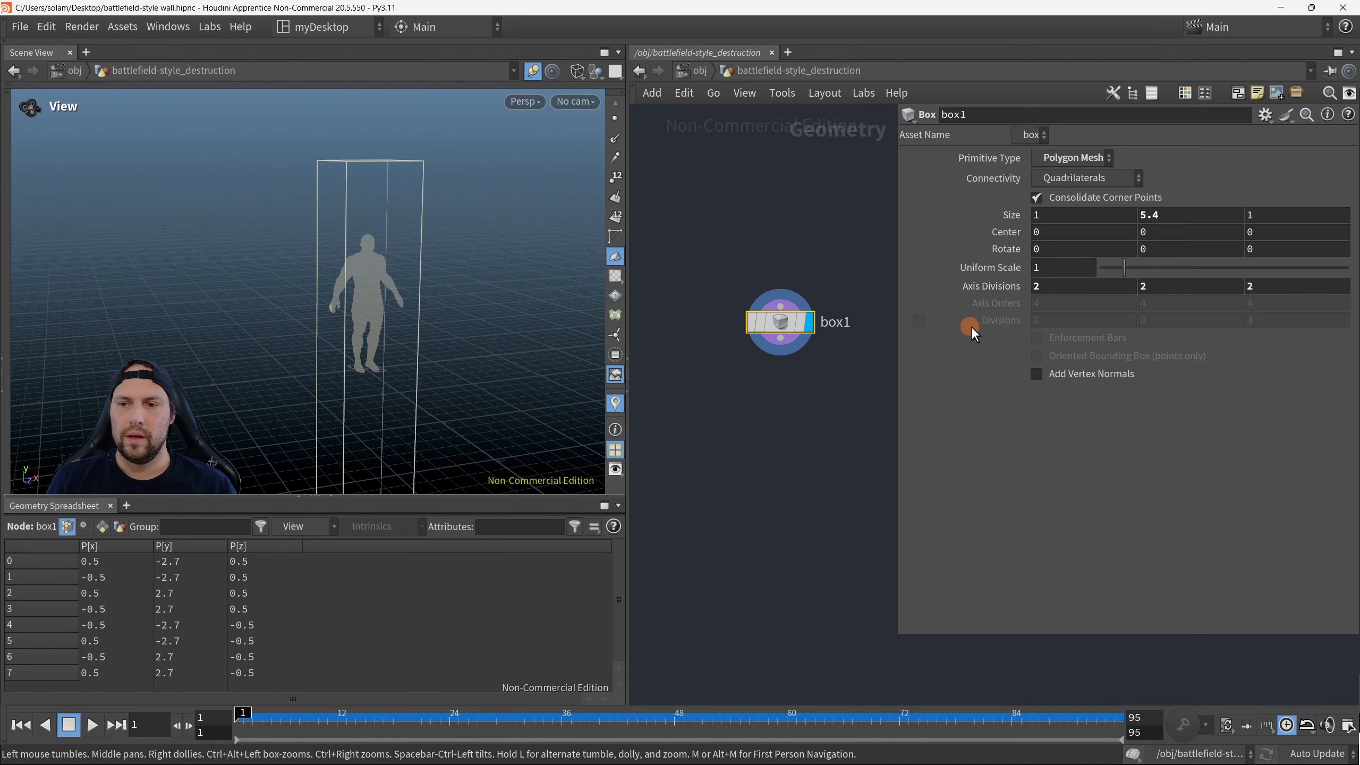
drag(1160, 224, 1150, 212)
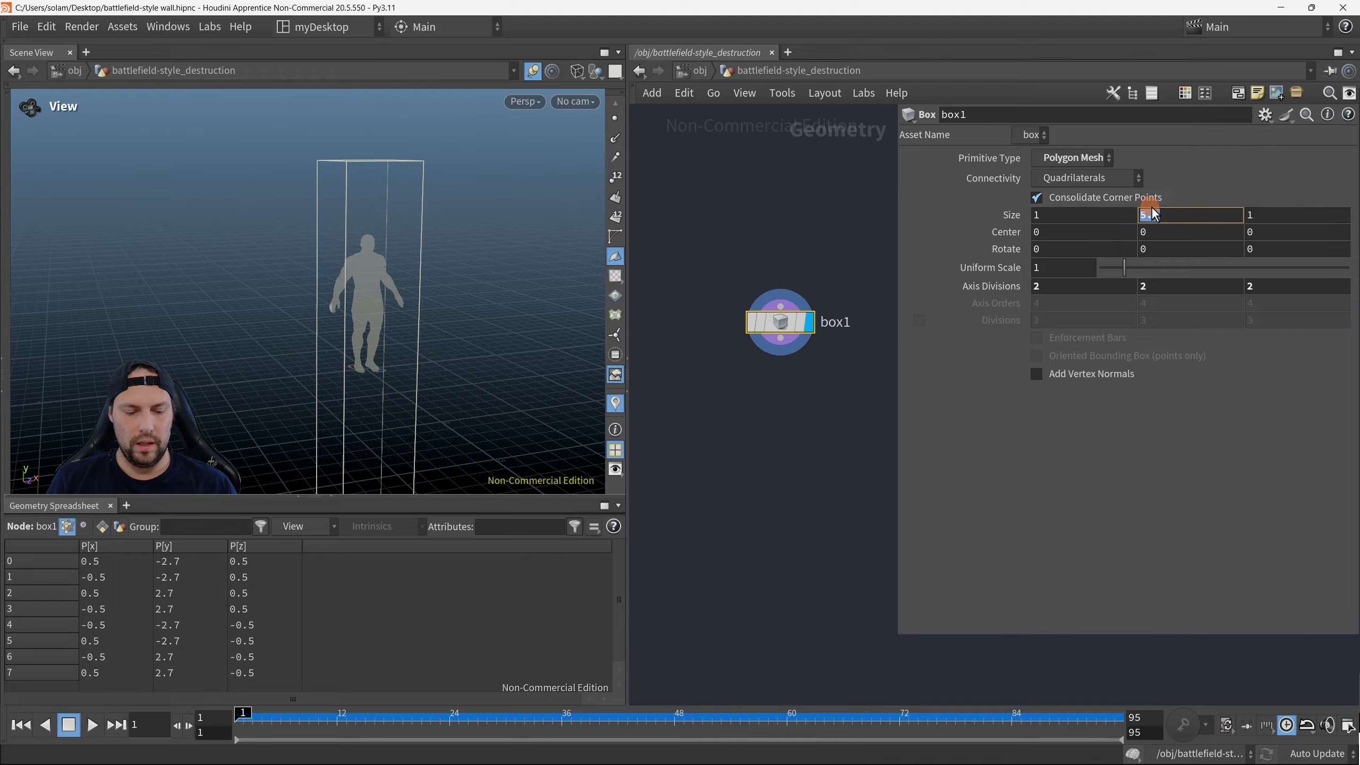
text(3.5)
key(Return)
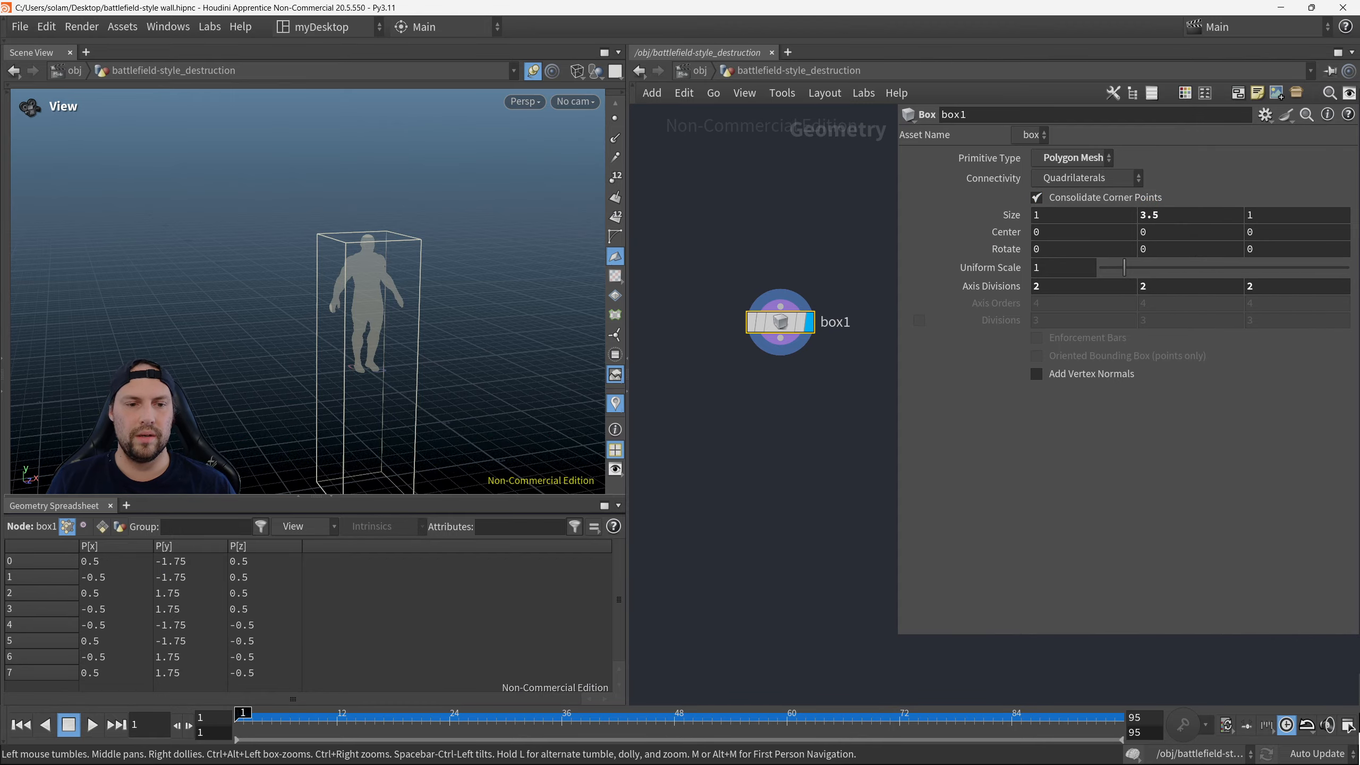
drag(331, 317, 377, 294)
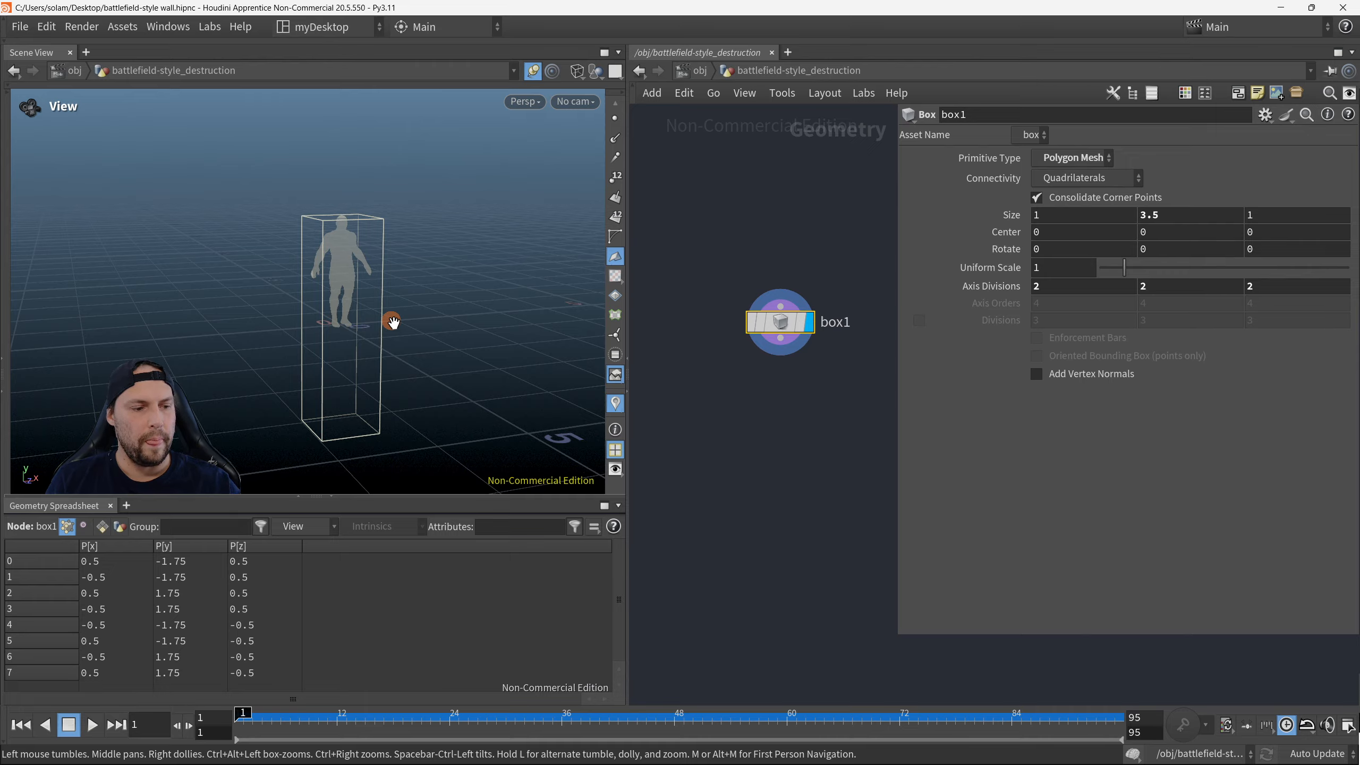
key(F8)
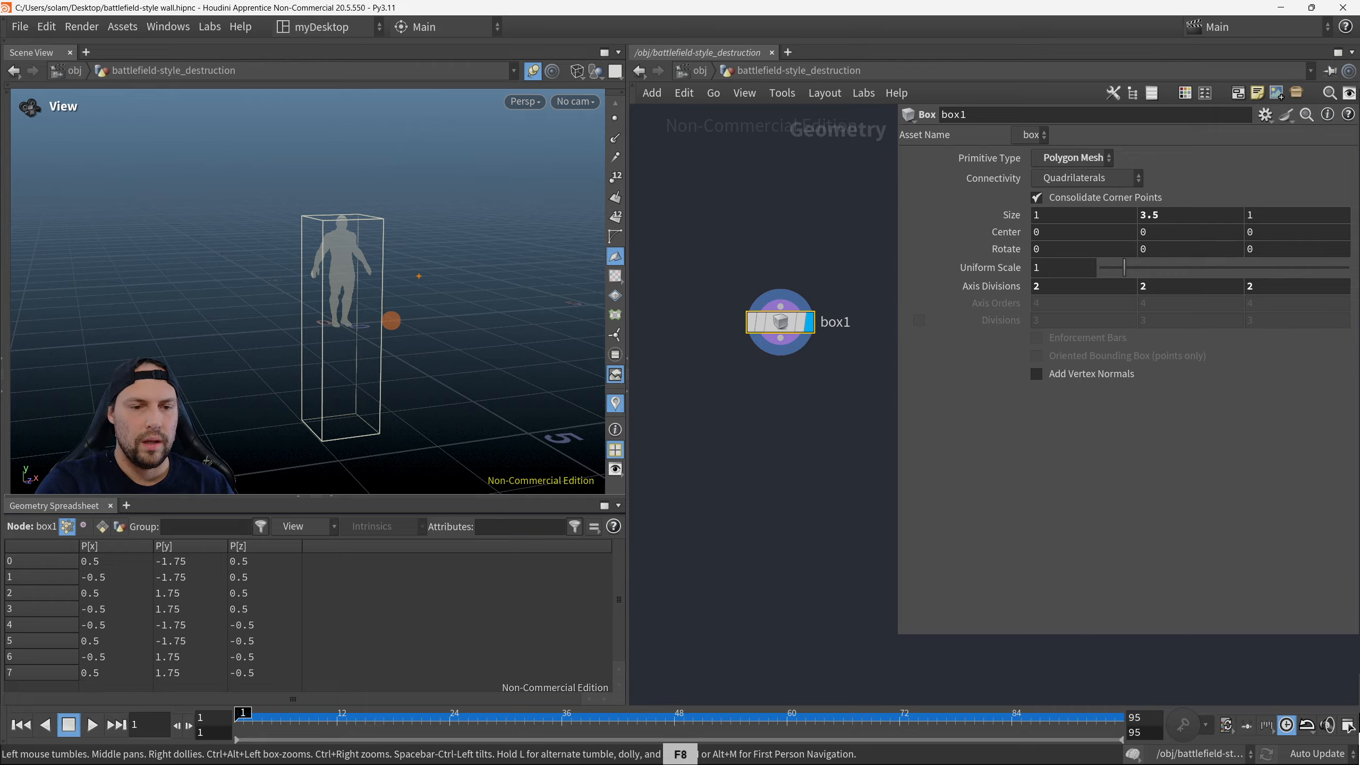
mouse_move(257, 203)
ctrl+mouse_down()
mouse_move(387, 335)
mouse_move(451, 464)
ctrl+mouse_up()
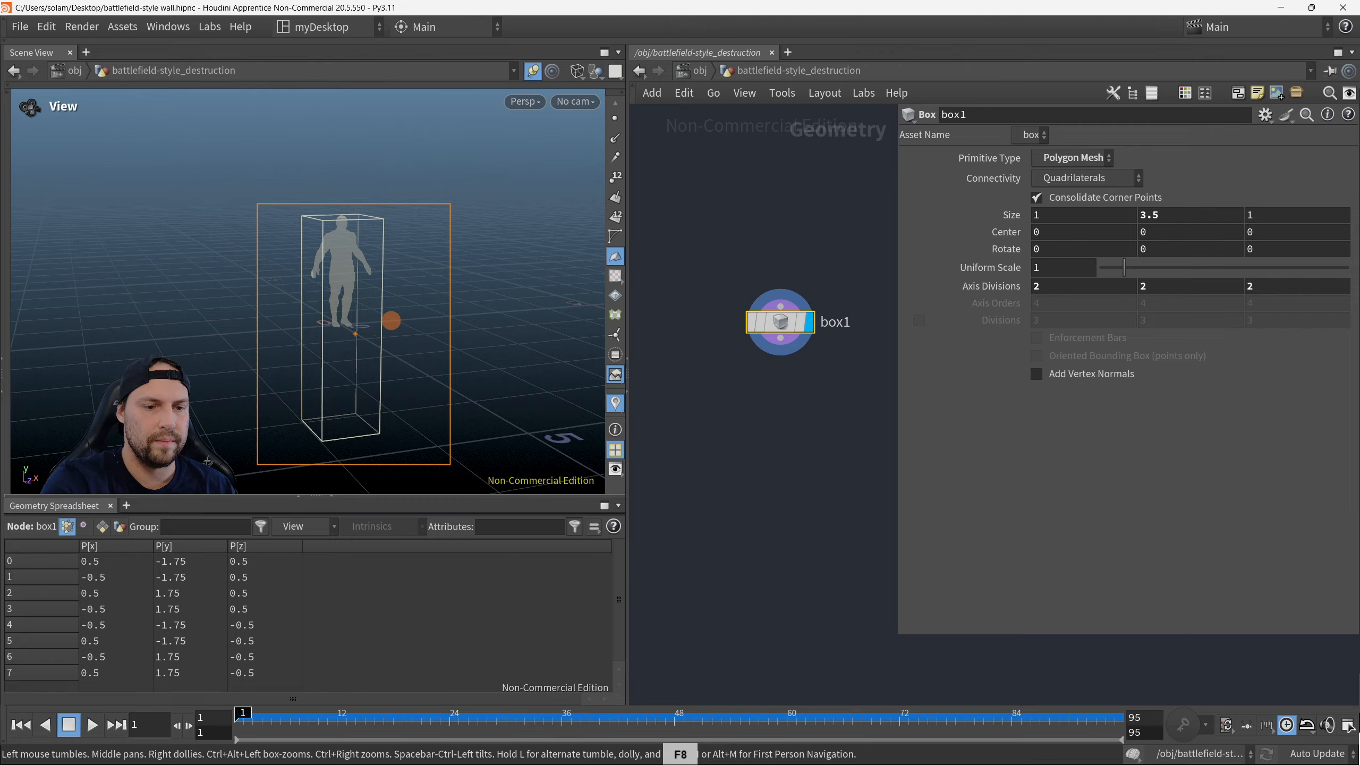
shift+drag(354, 333, 540, 470)
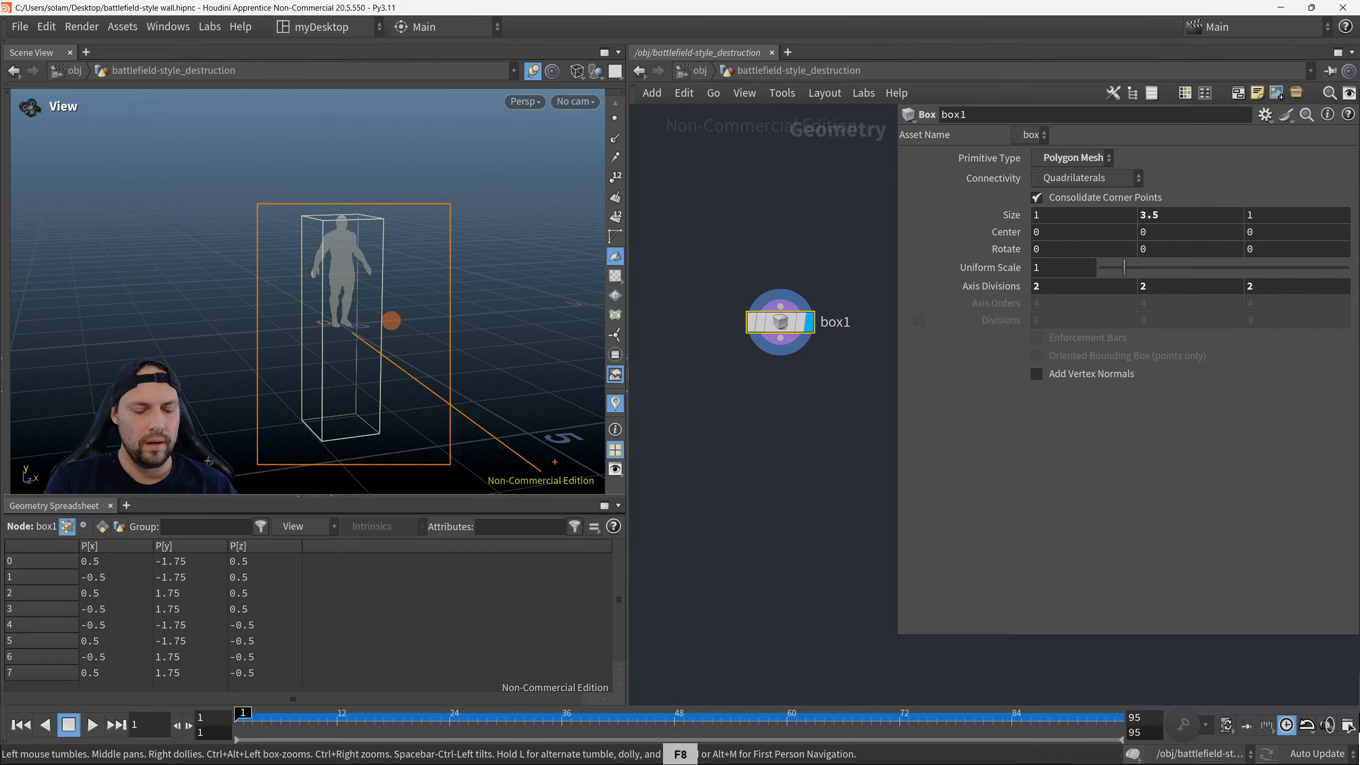
key(ctrl+z)
ctrl+shift+drag(349, 335, 541, 472)
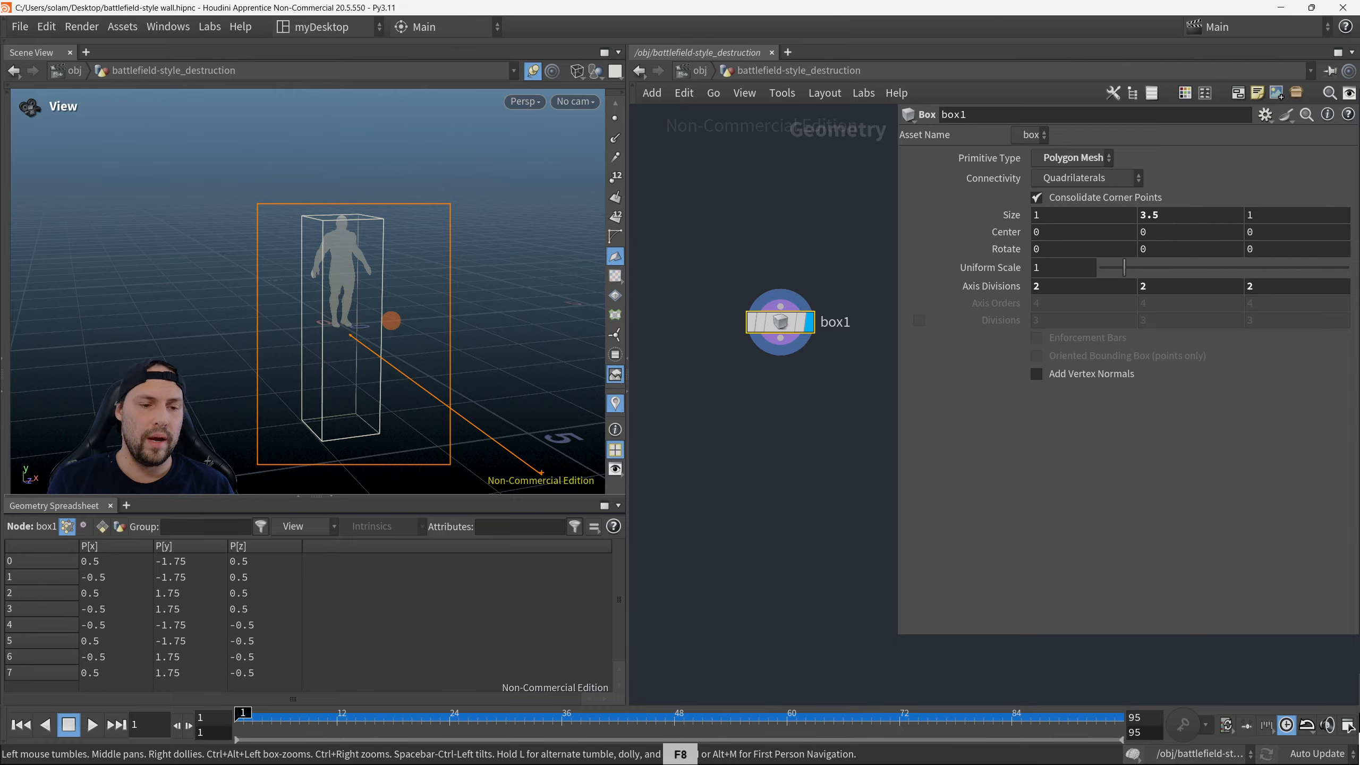
key(Escape)
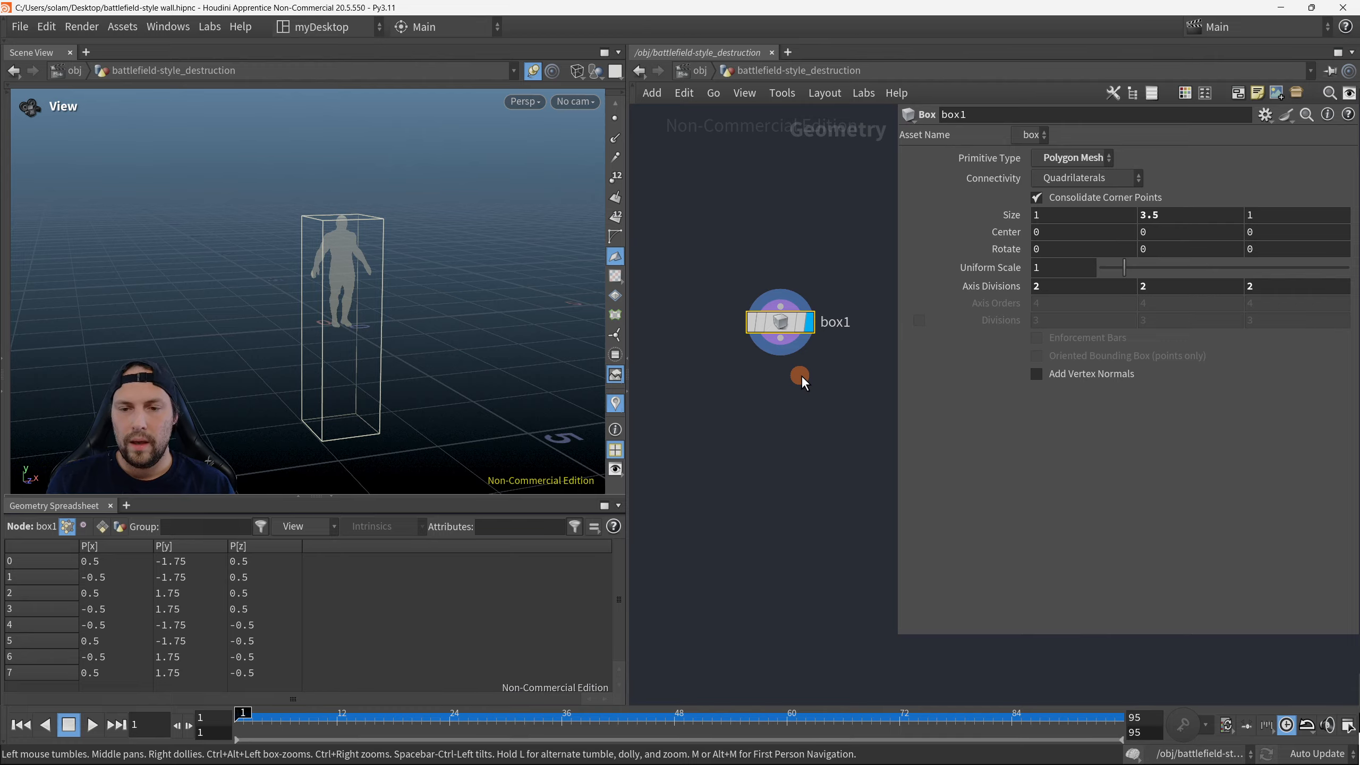
click(783, 424)
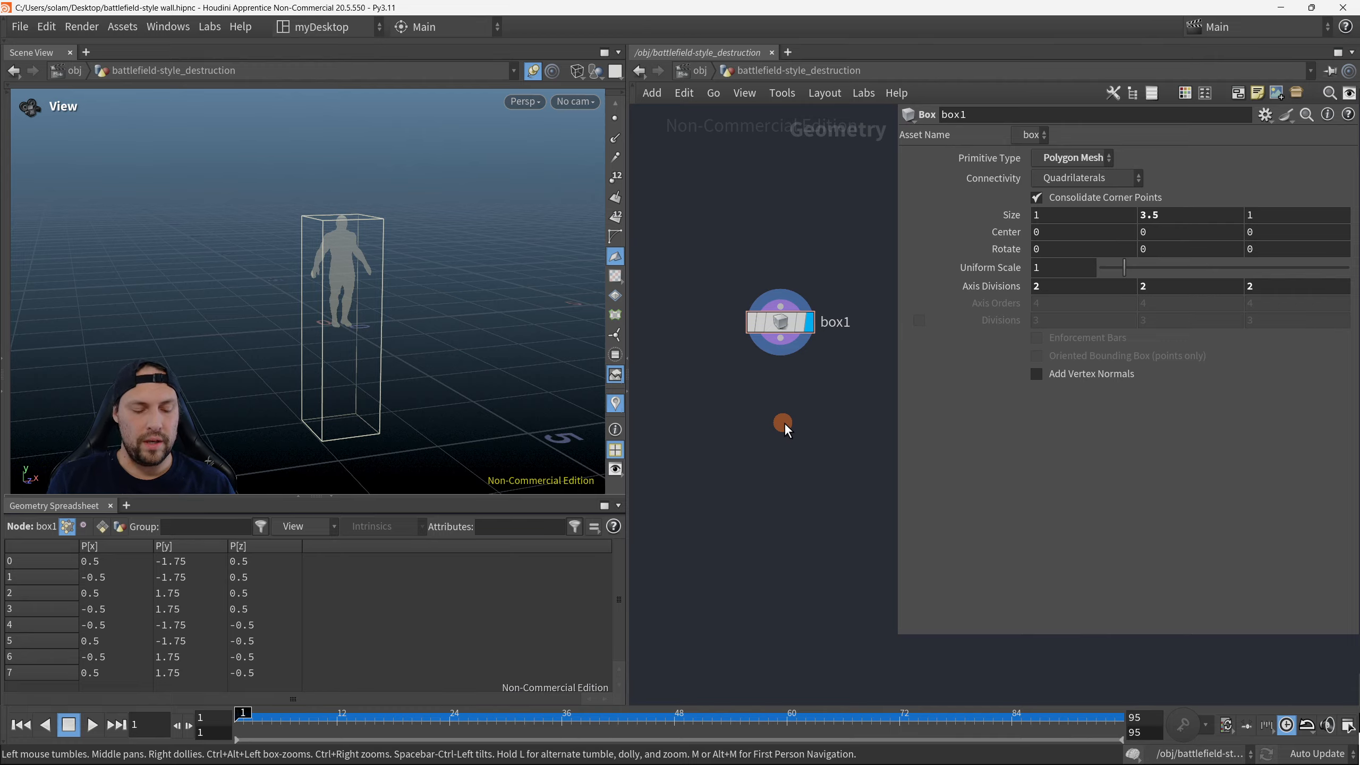
key(Tab)
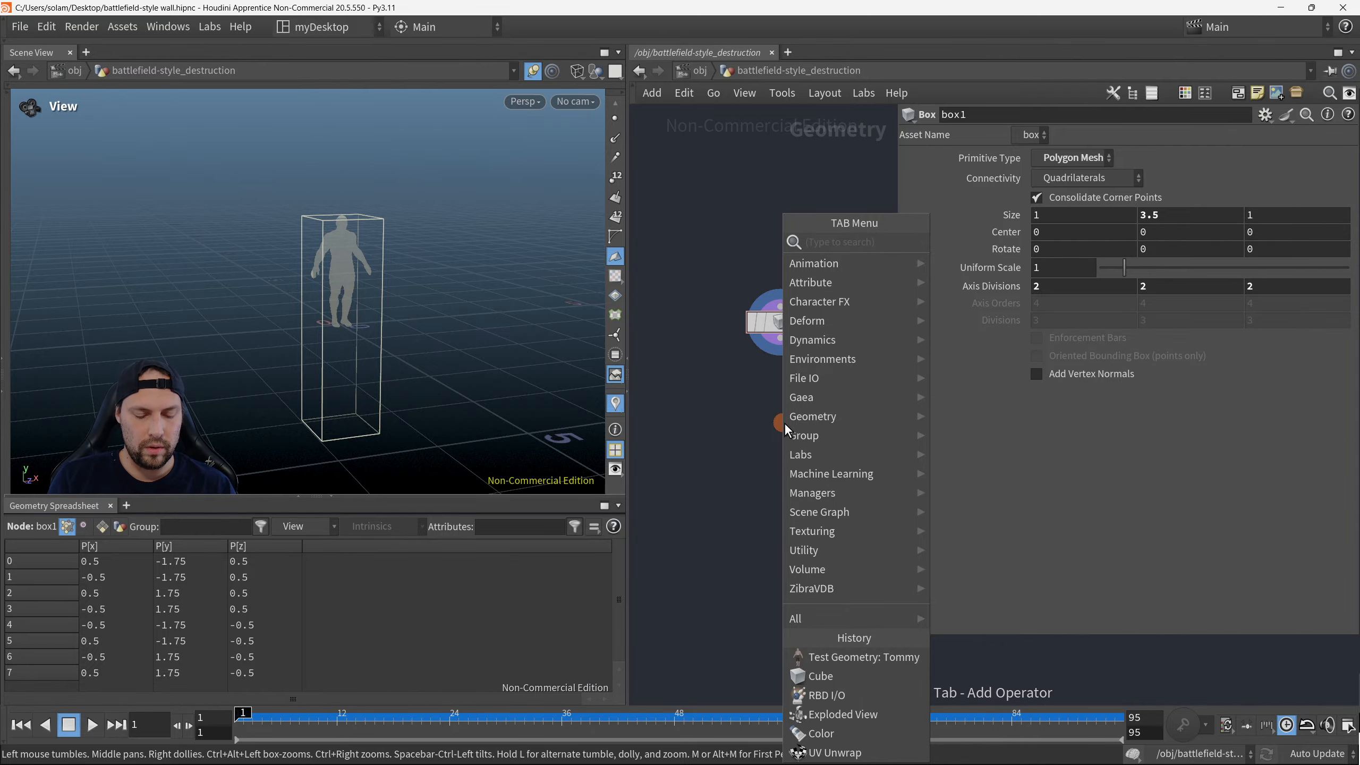
text(match)
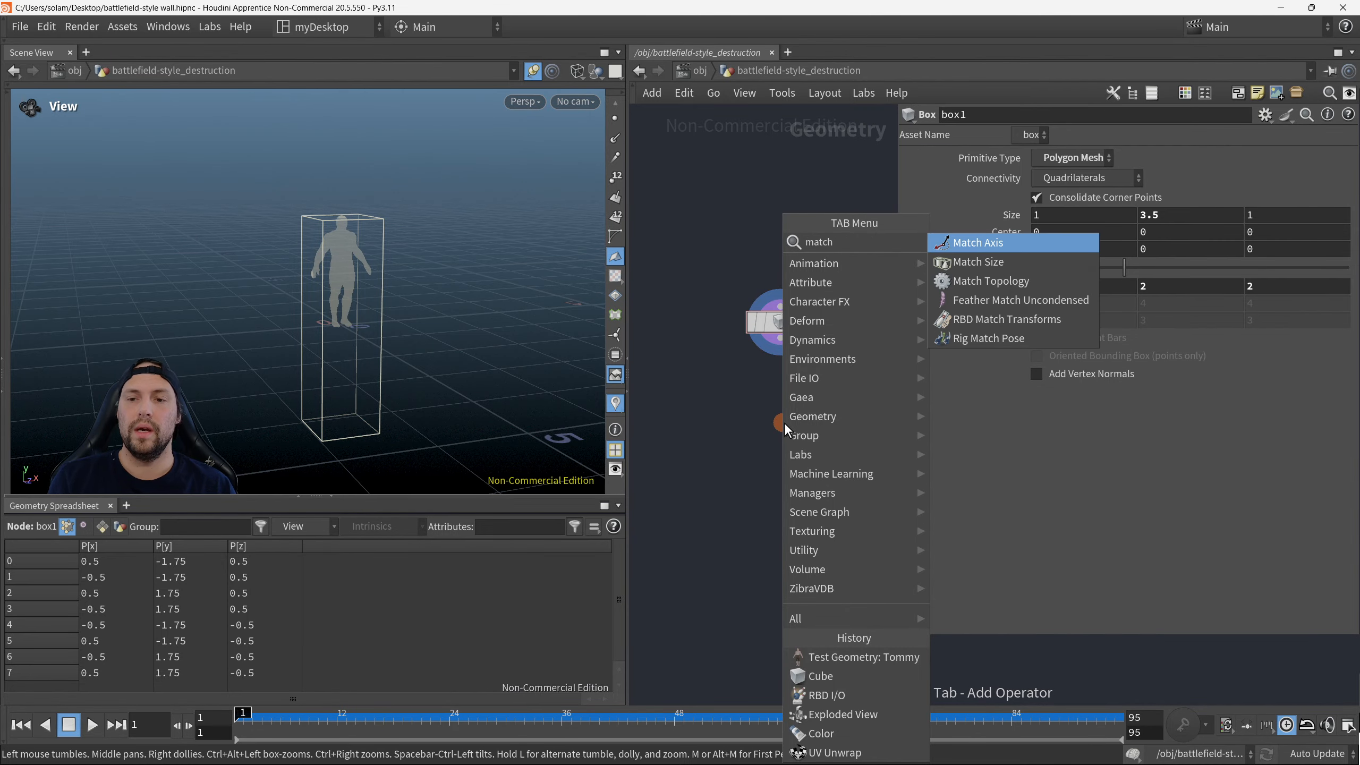
key(F8)
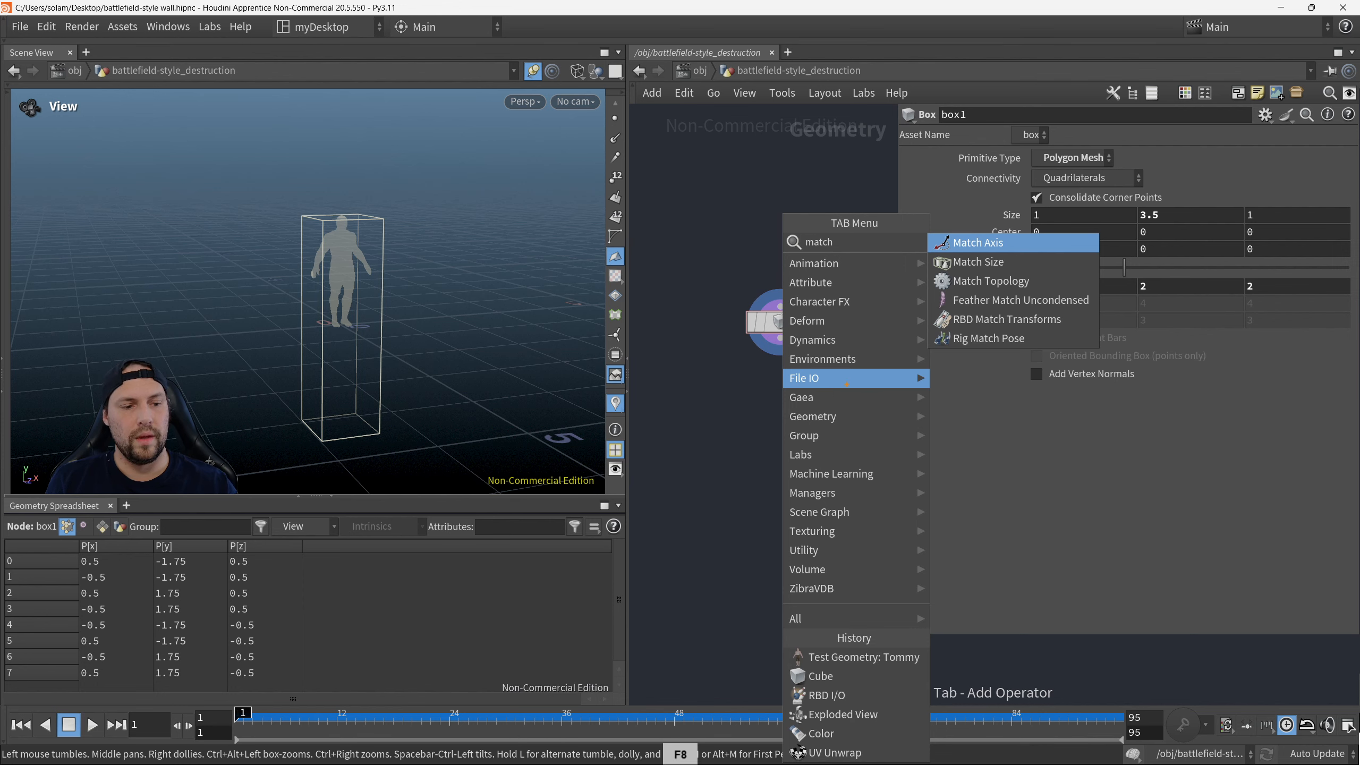
mouse_move(770, 196)
mouse_down()
mouse_move(927, 382)
mouse_move(1180, 398)
mouse_up()
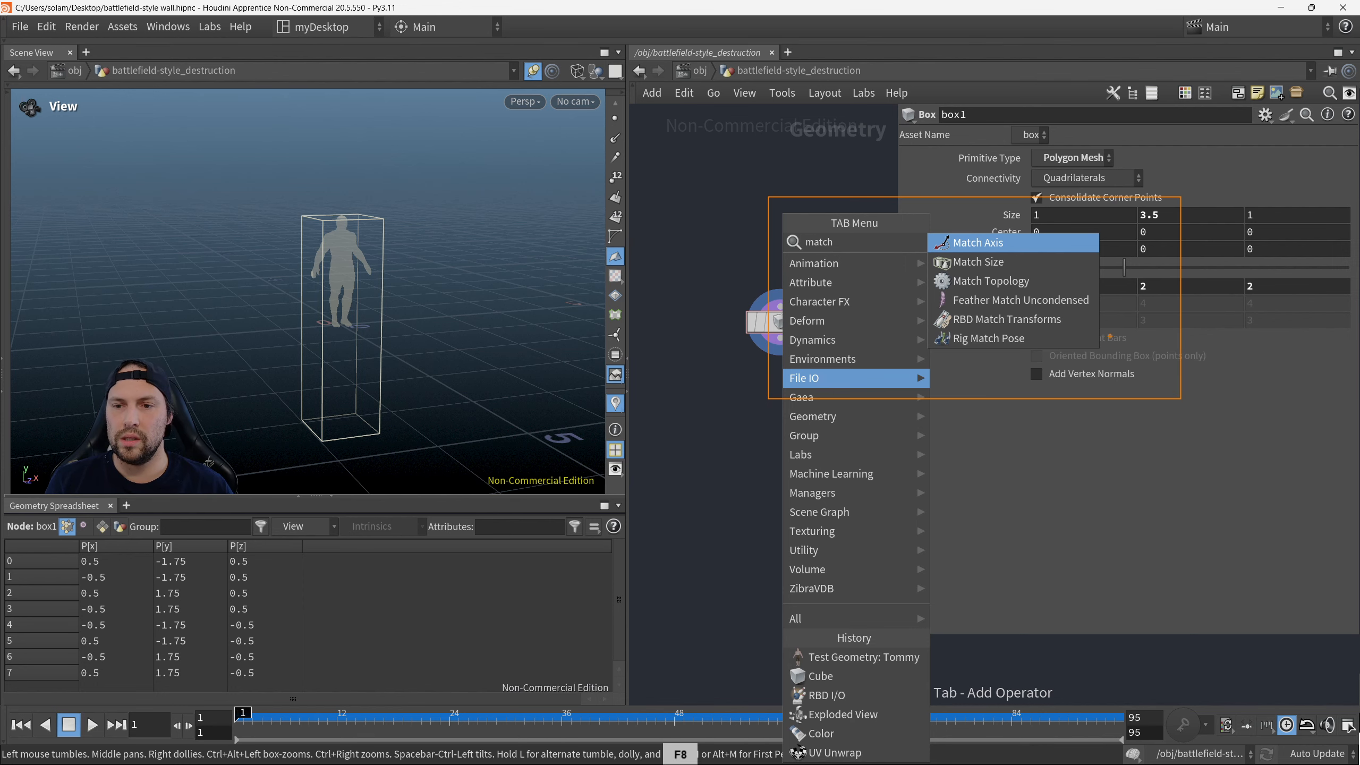
drag(1017, 272, 1203, 435)
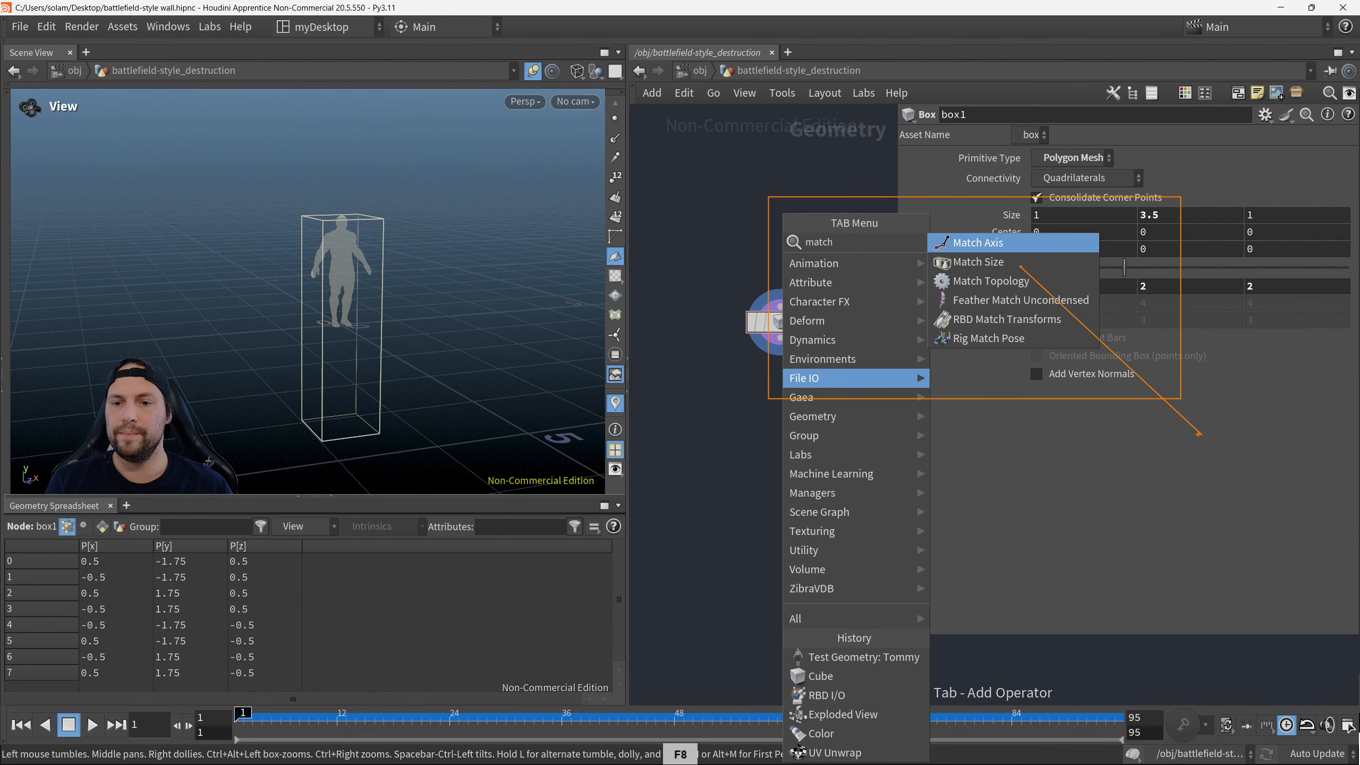
key(F8)
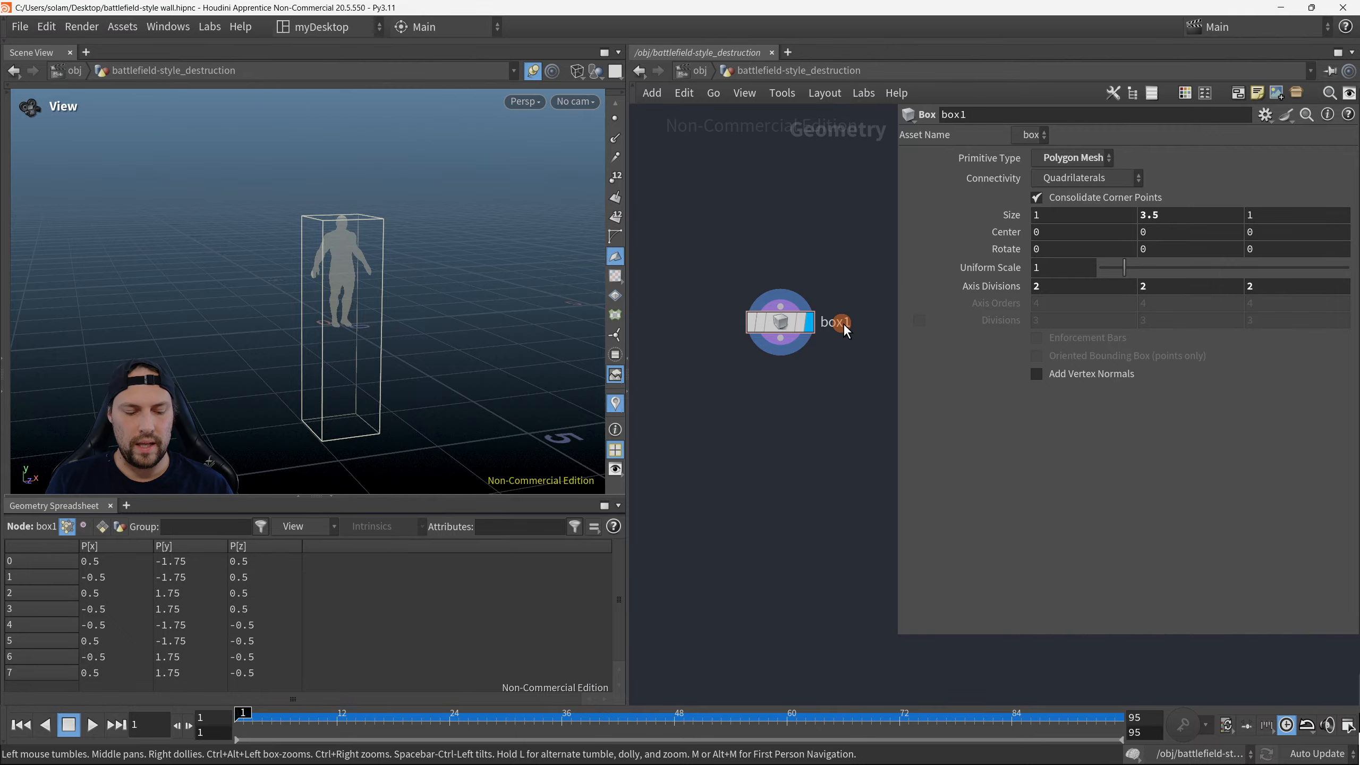
Step: Add a Match Size node below box1, connect the box output to its first input and display it
key(Tab)
text(match)
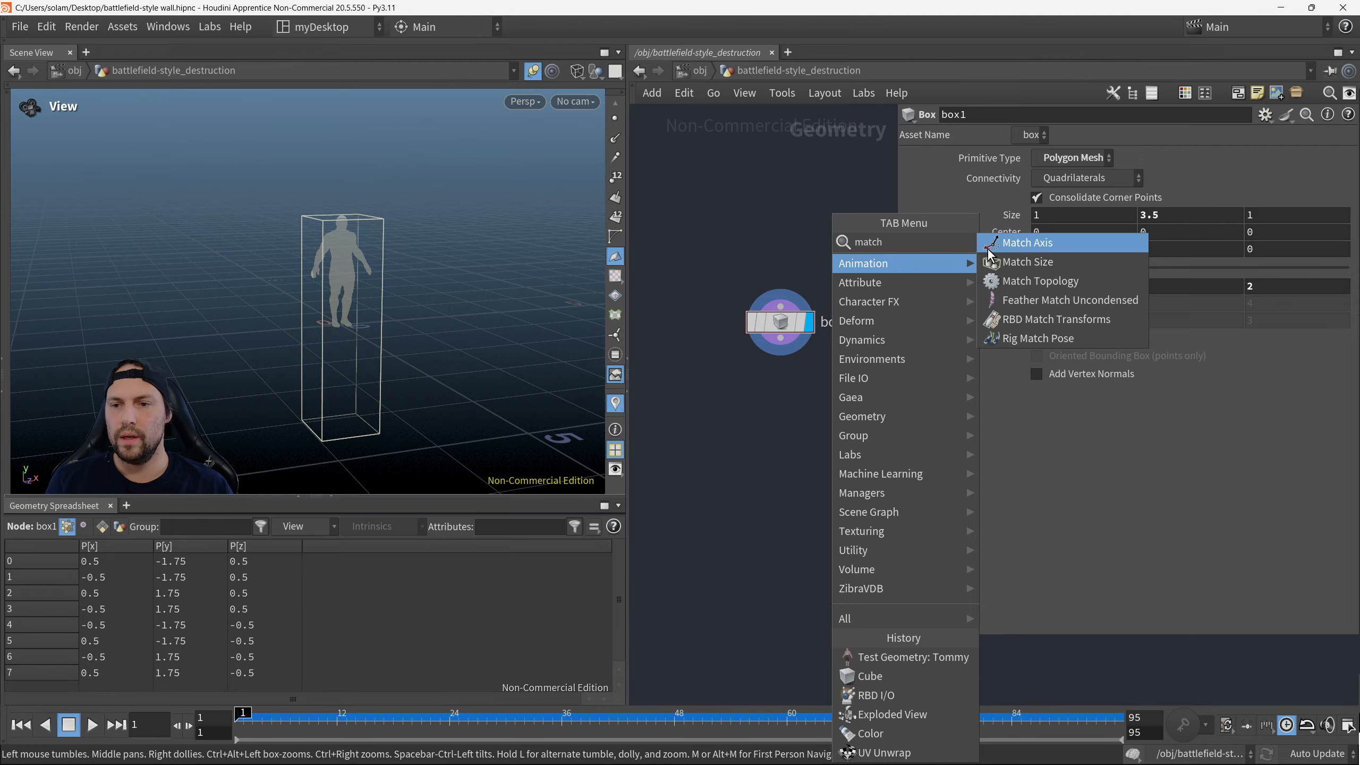
click(1033, 259)
click(774, 419)
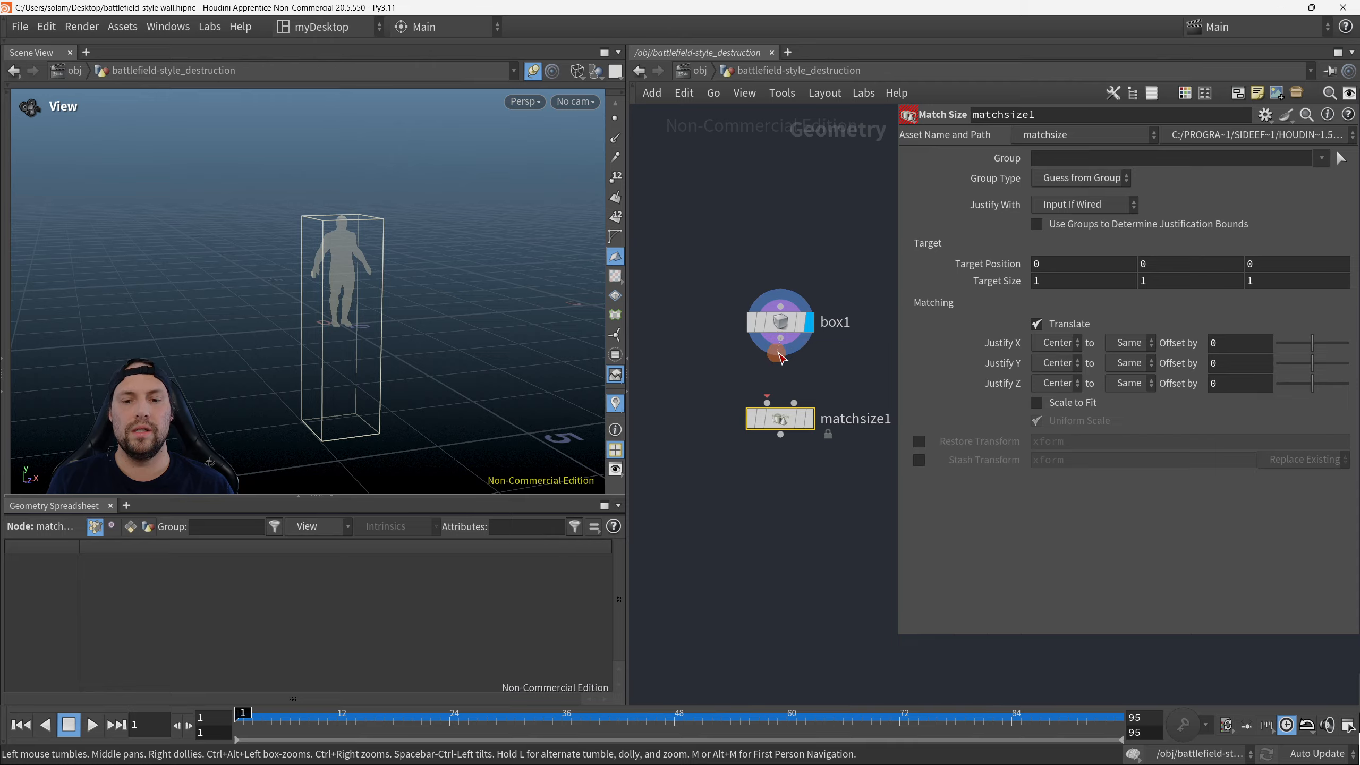
mouse_move(778, 356)
mouse_down()
mouse_move(773, 407)
mouse_move(849, 459)
mouse_up()
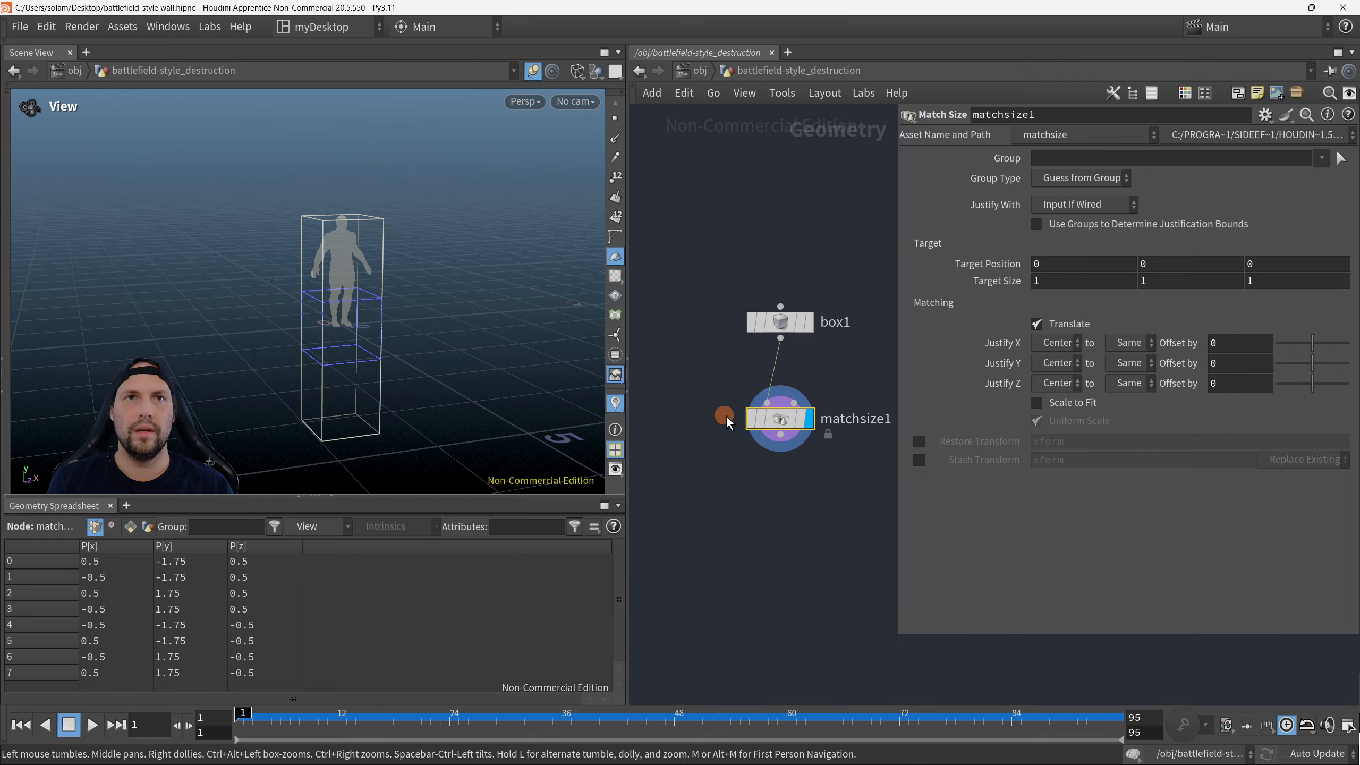
drag(386, 348, 399, 356)
scroll(400, 357, up, 2)
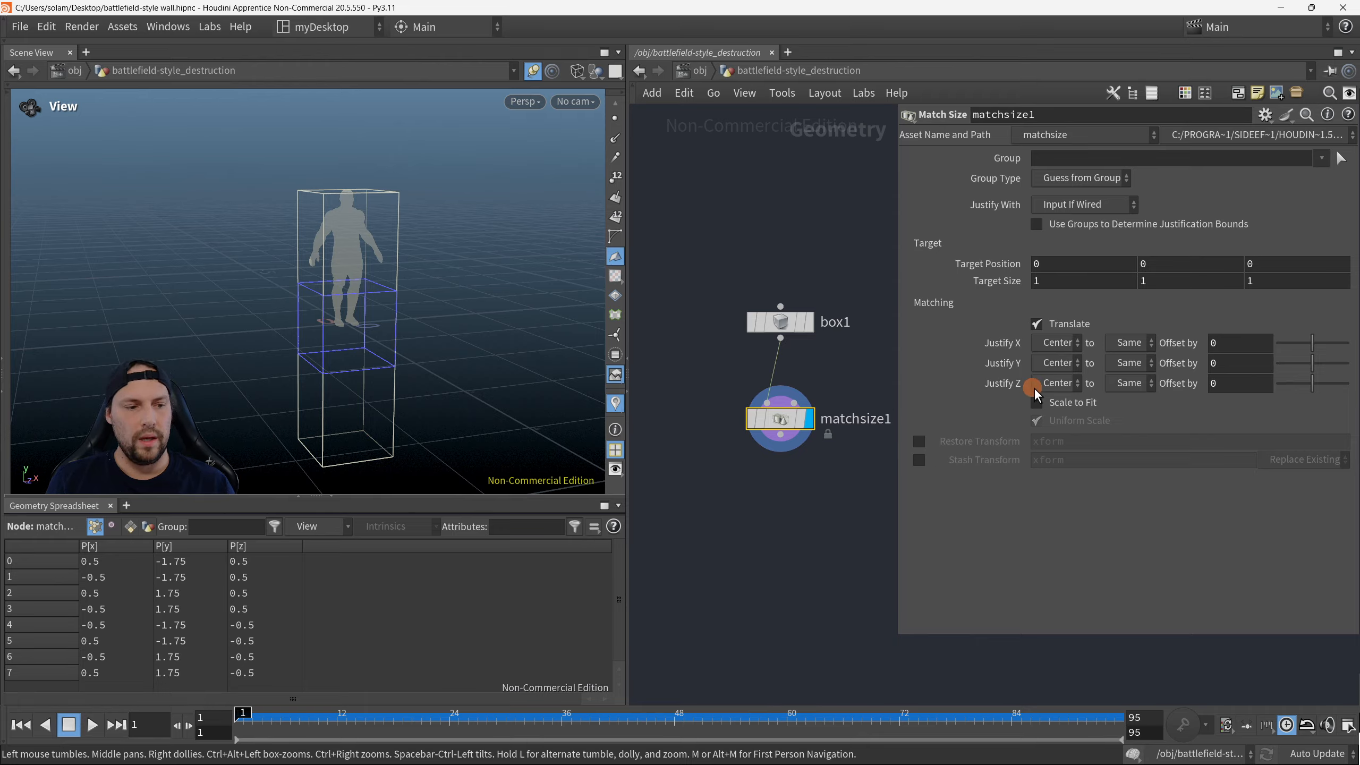
key(F8)
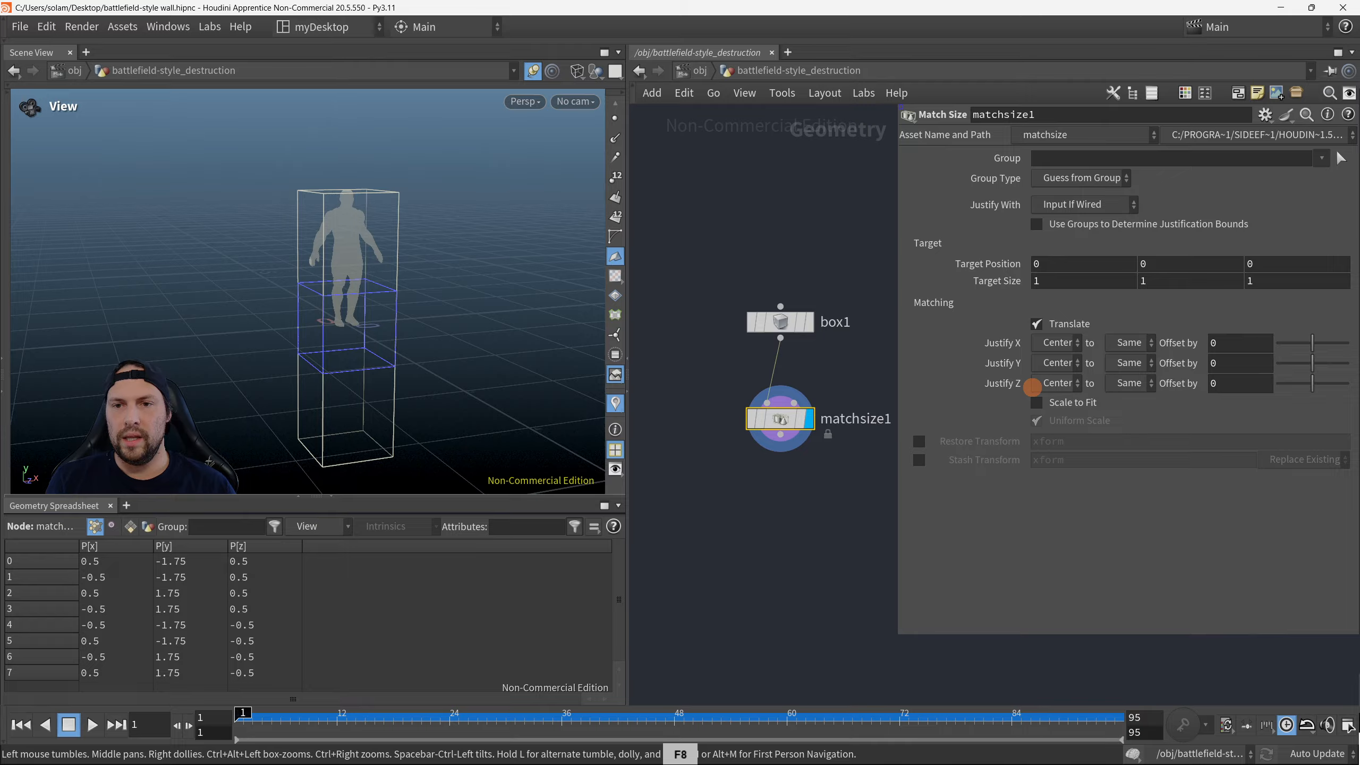
ctrl+drag(899, 106, 1359, 636)
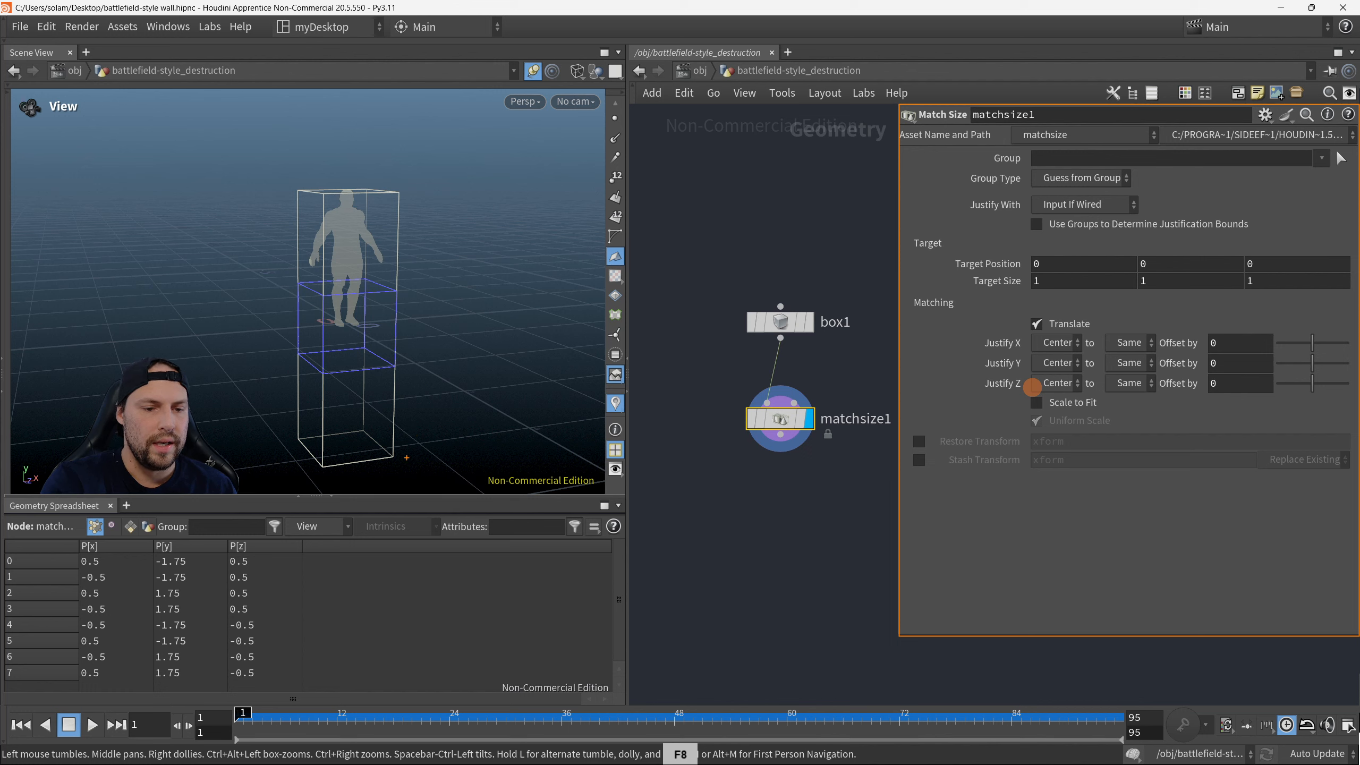
shift+drag(404, 458, 652, 589)
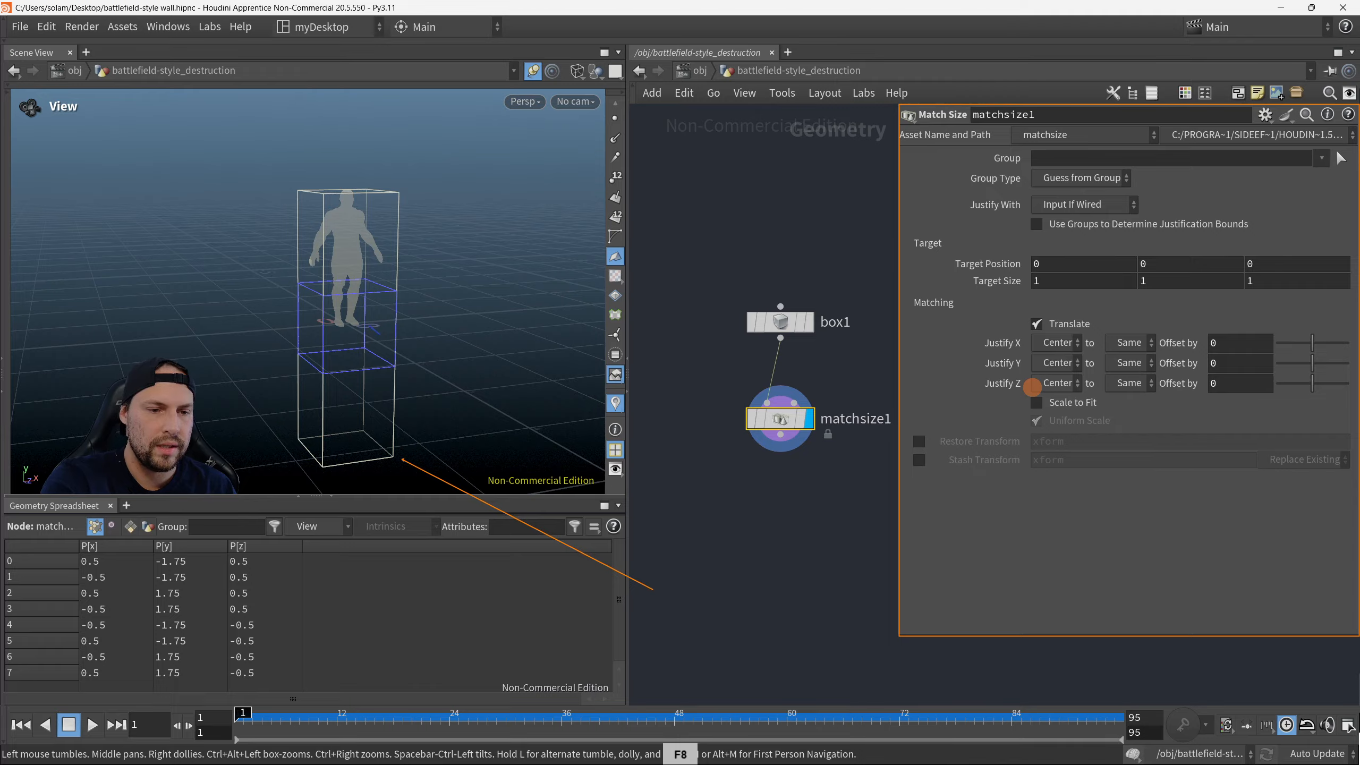
mouse_move(369, 326)
shift+mouse_down()
mouse_move(684, 497)
mouse_move(698, 488)
shift+mouse_up()
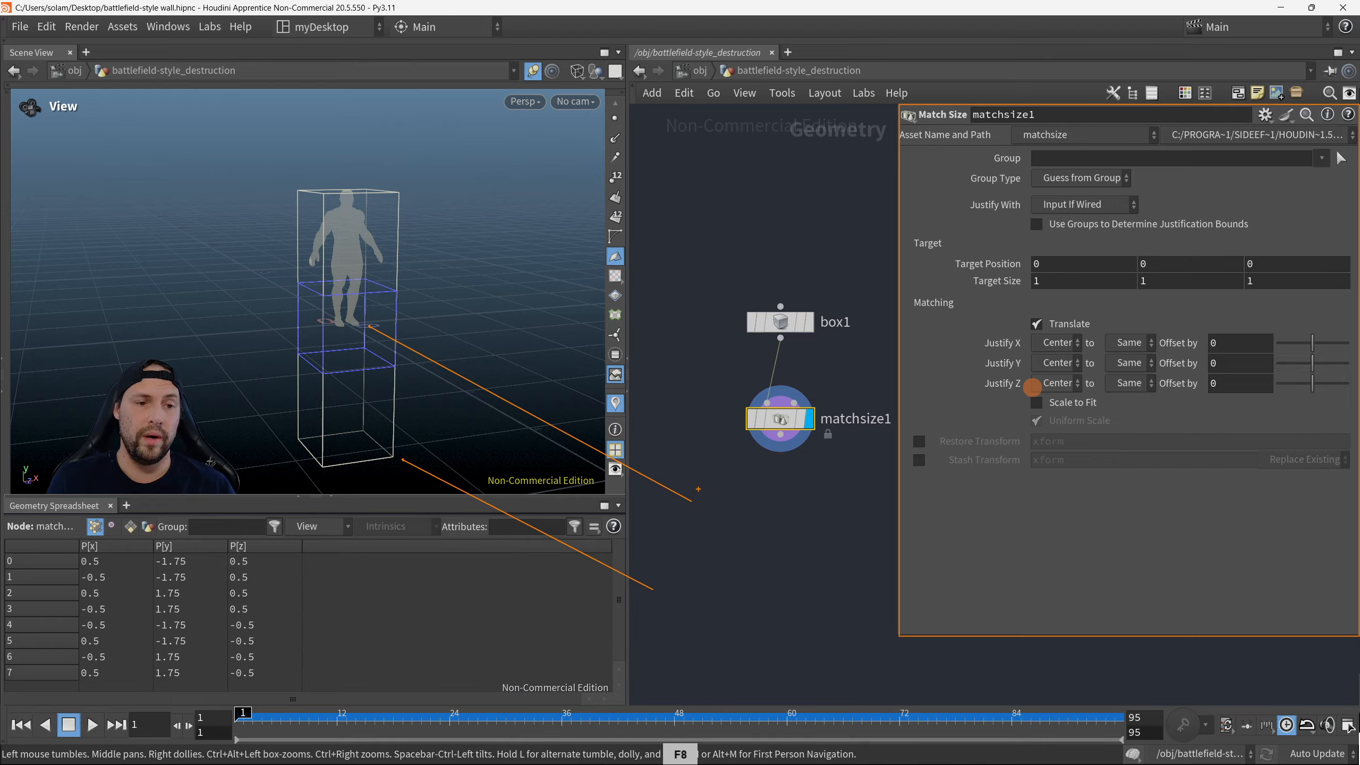
click(698, 489)
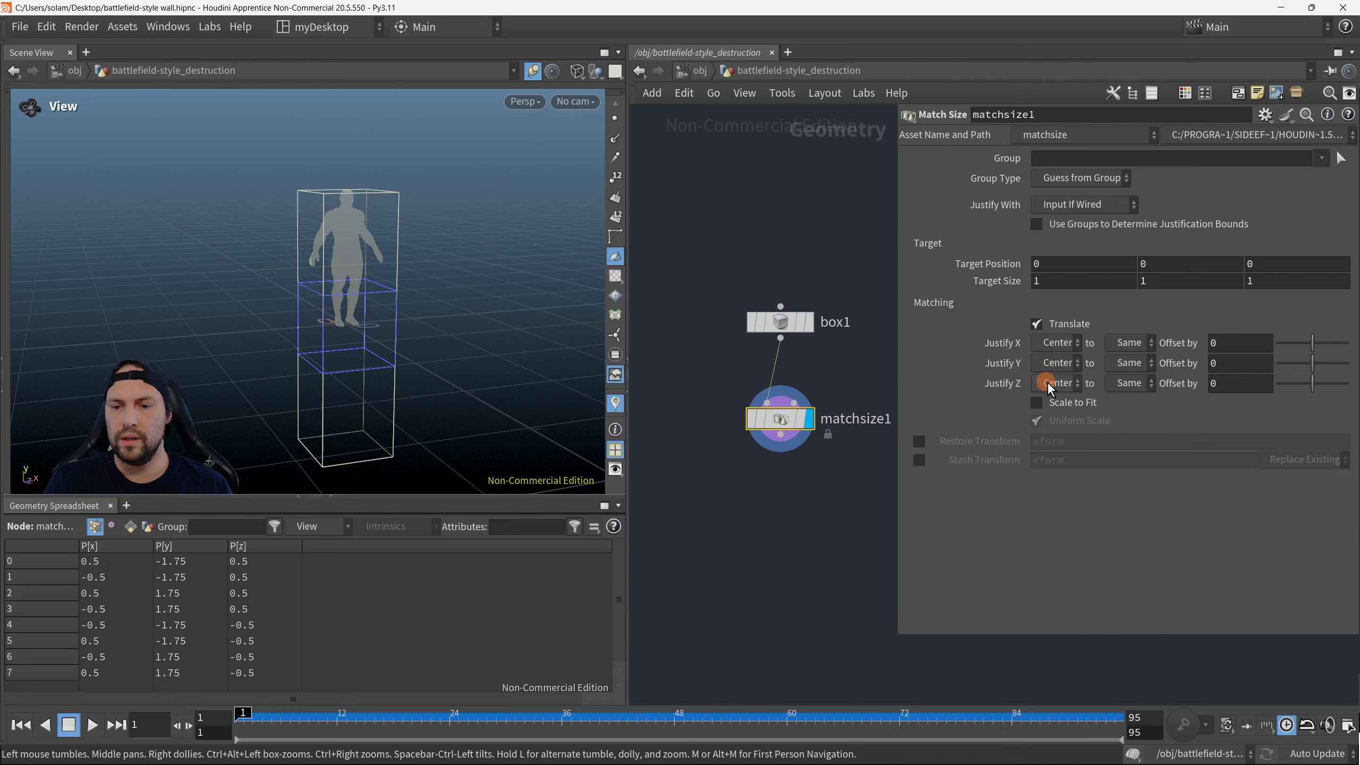
Step: Set Justify Y of the Match Size node to Min and compare the grounded box with the Tommy figure in shaded and wireframe views
click(1059, 369)
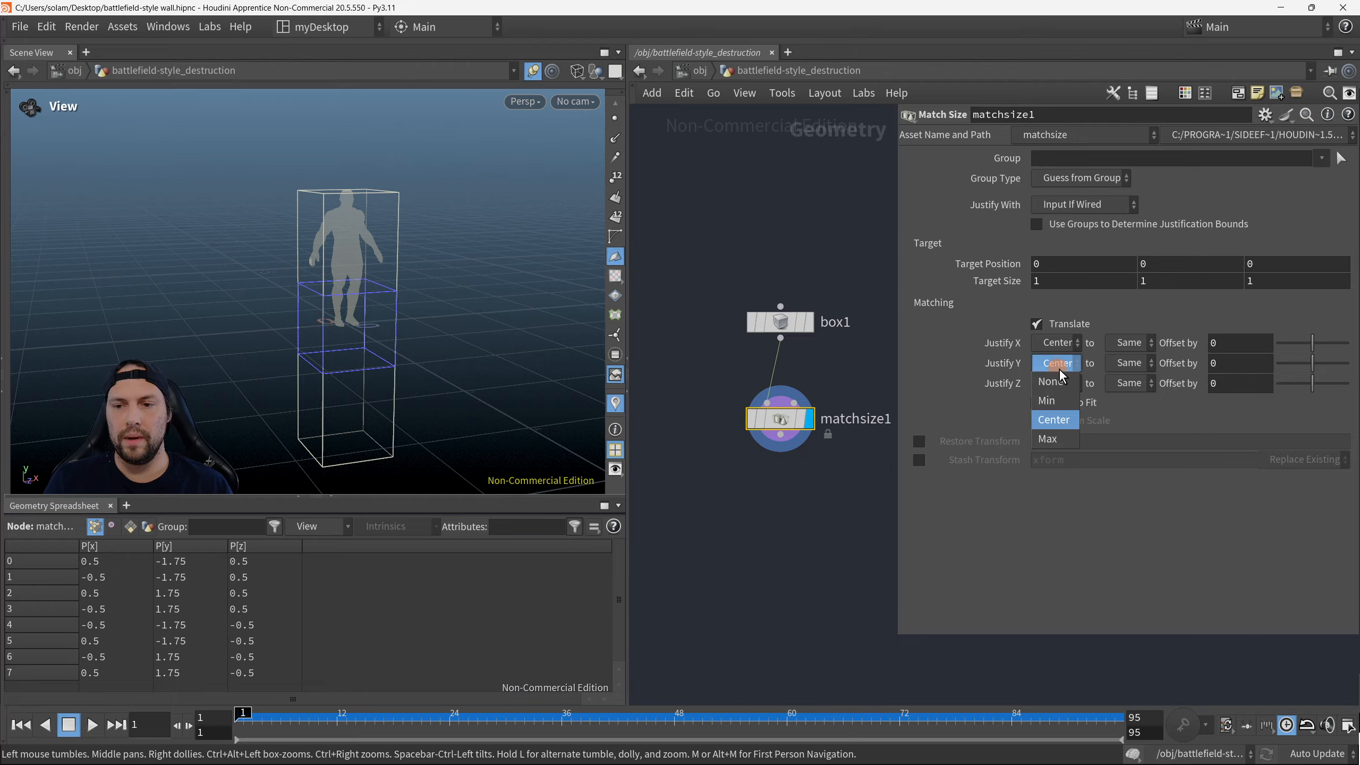
click(1041, 397)
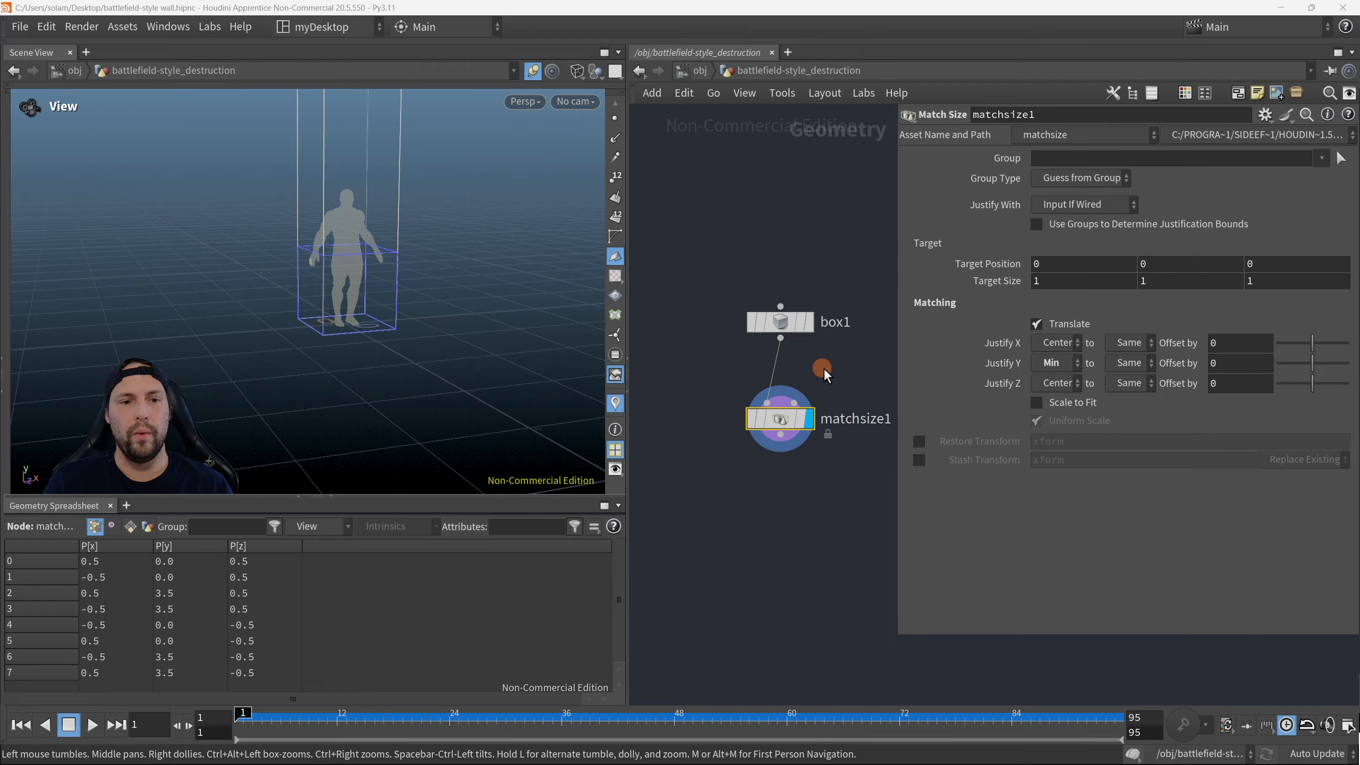
key(w)
mouse_move(459, 275)
mouse_down()
mouse_move(394, 318)
mouse_move(425, 355)
mouse_move(449, 358)
mouse_move(435, 337)
mouse_up()
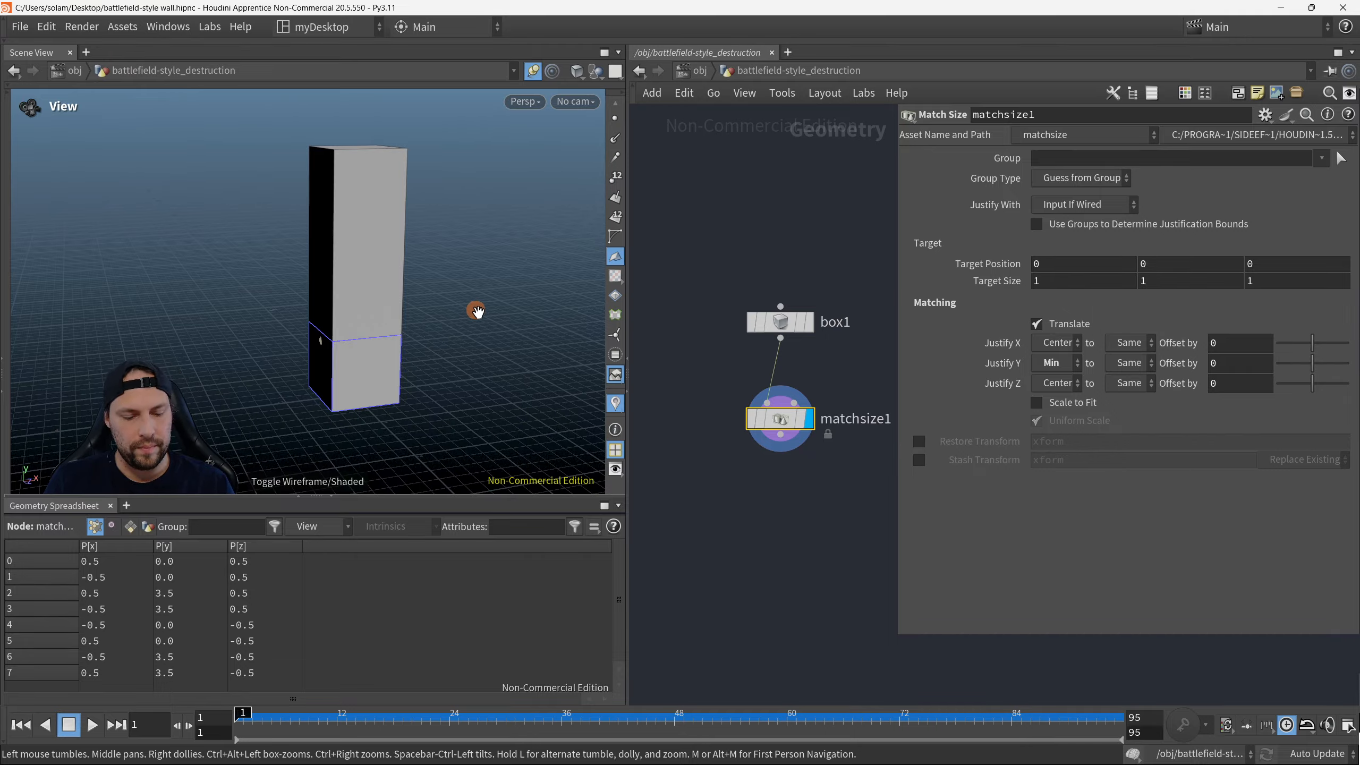
key(w)
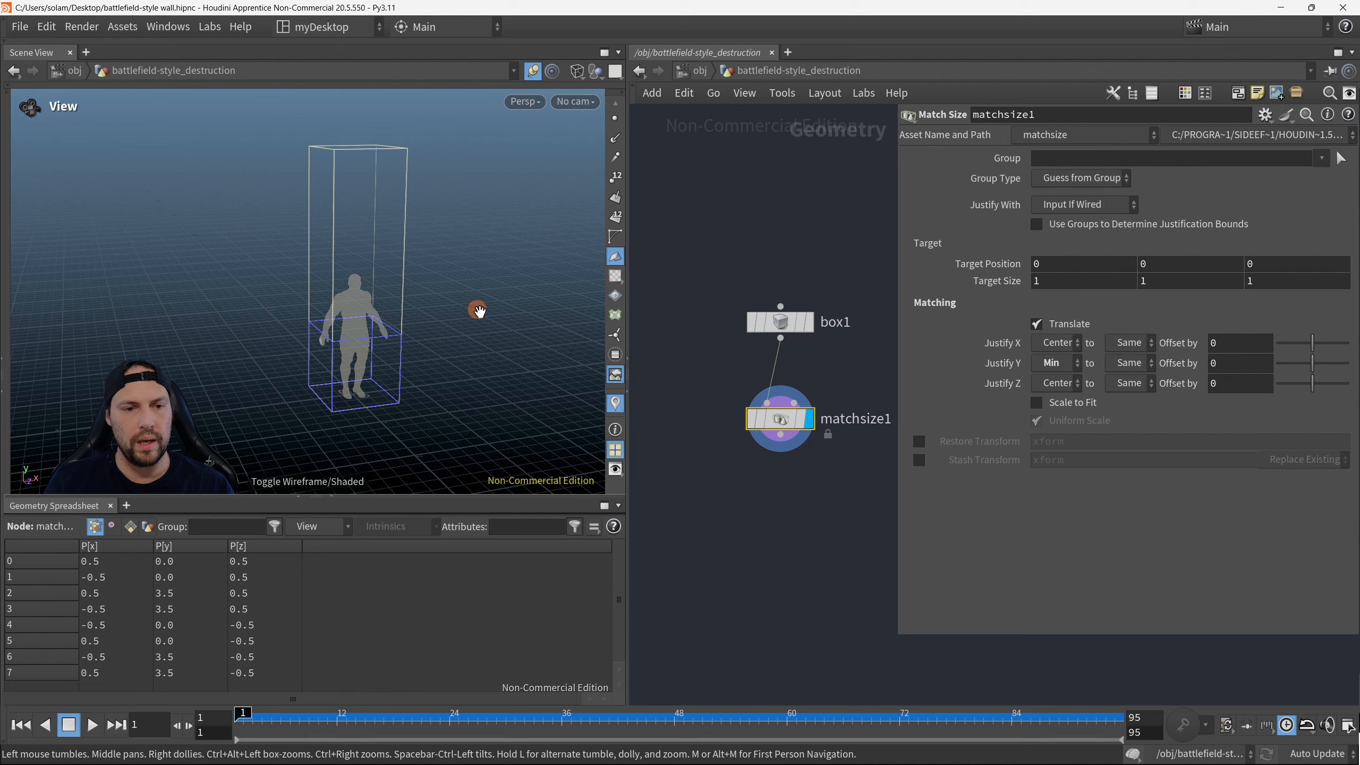
drag(476, 310, 464, 296)
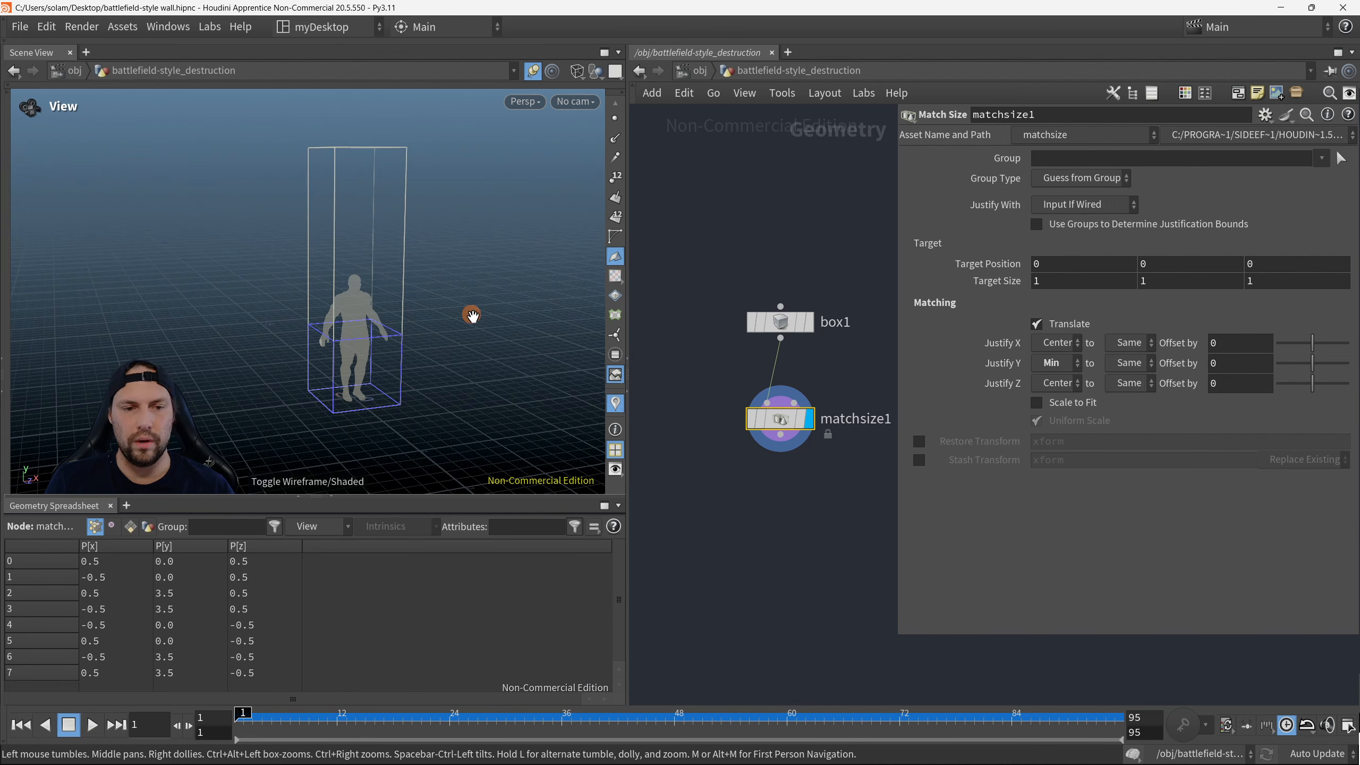
Step: Select box1 and try a Y size of 2.4, checking its height against the Tommy figure
drag(710, 273, 834, 346)
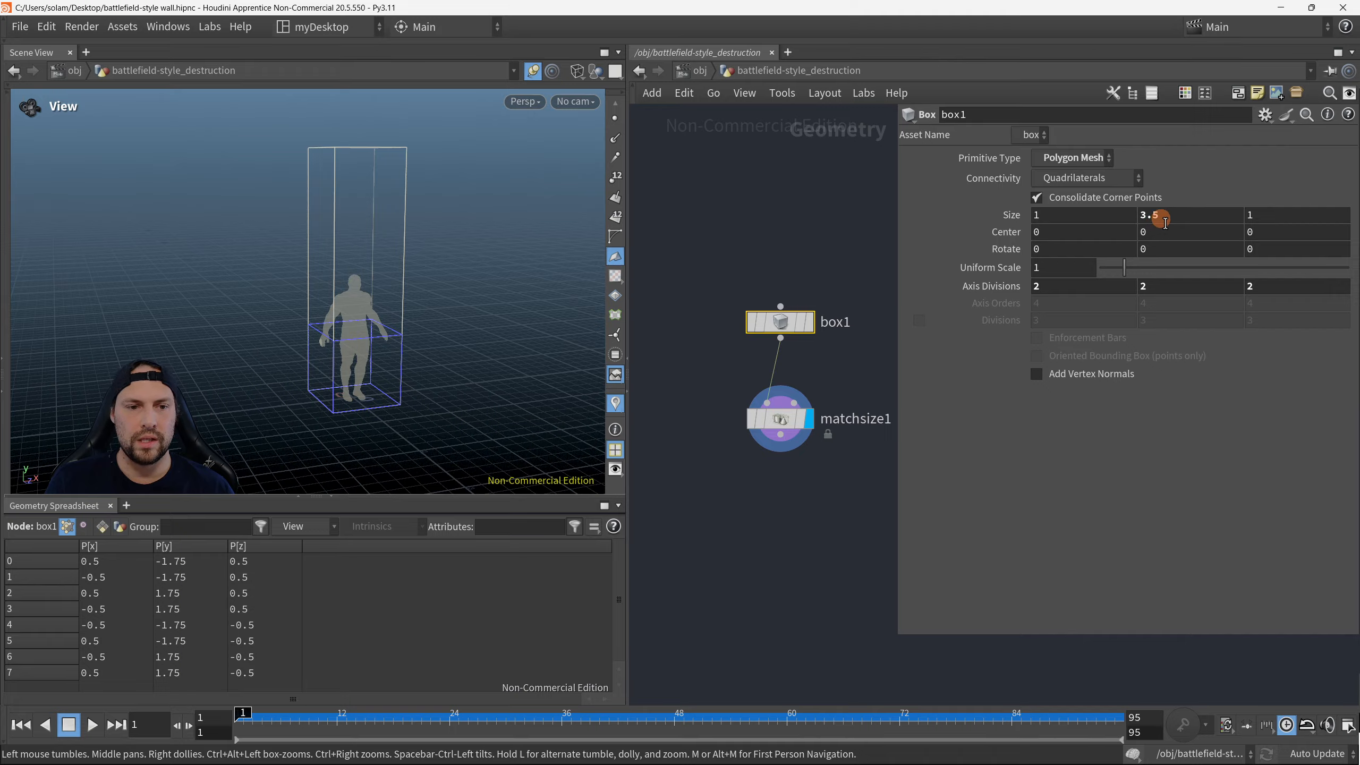
middle_drag(1164, 222, 1062, 230)
drag(422, 349, 368, 336)
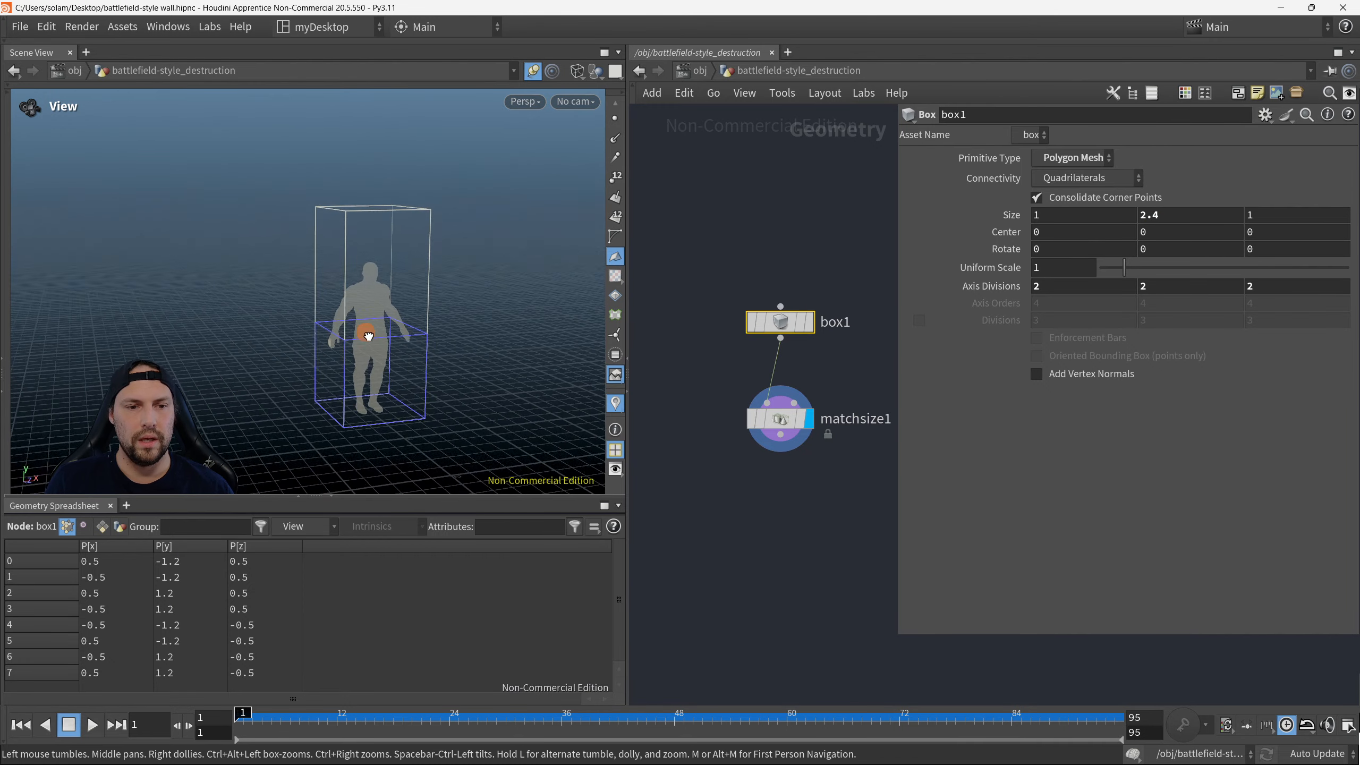
right_drag(368, 335, 449, 331)
drag(450, 331, 469, 335)
Step: Examine the reference picture of the damaged wooden wall in the network to judge the wall's height, and return to the box1 nodes
middle_drag(701, 429, 1008, 465)
middle_drag(747, 431, 806, 418)
scroll(683, 443, down, 5)
middle_drag(683, 442, 903, 358)
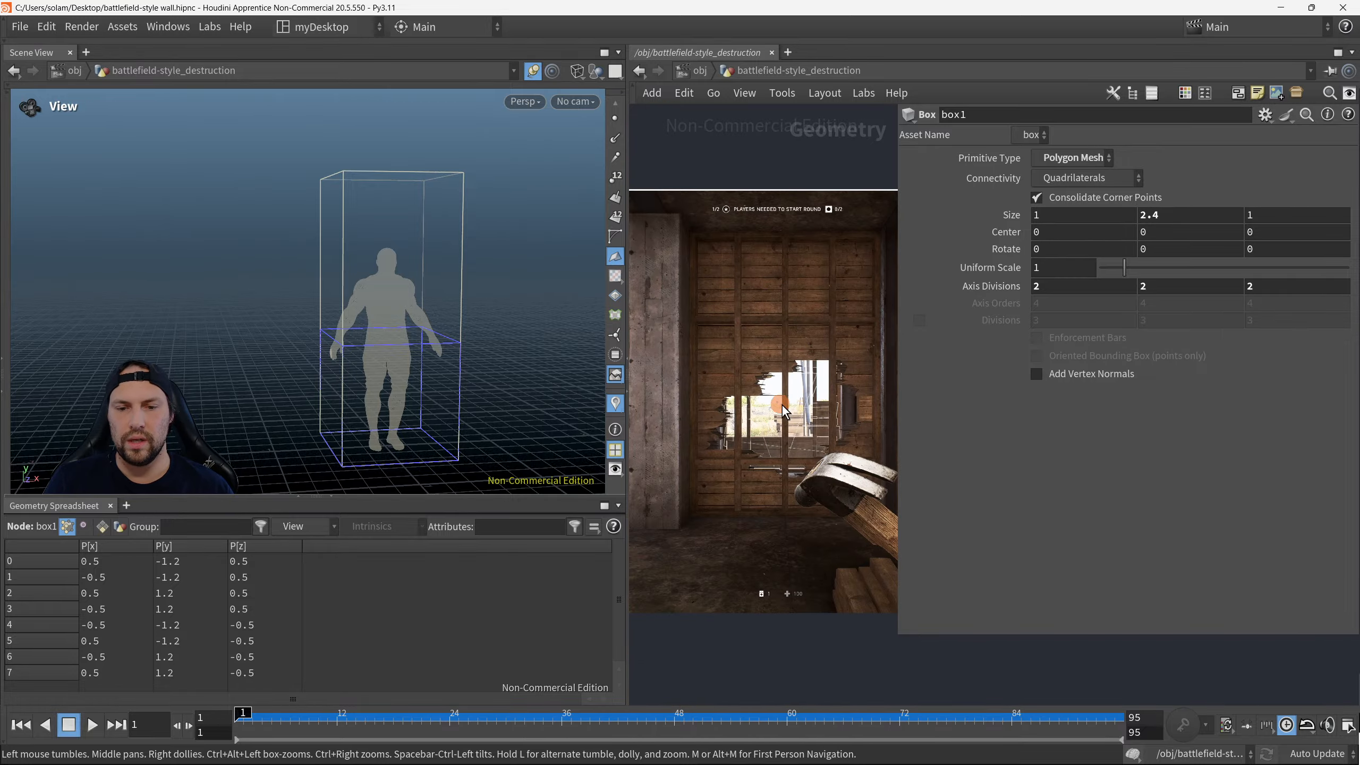
middle_drag(781, 404, 764, 416)
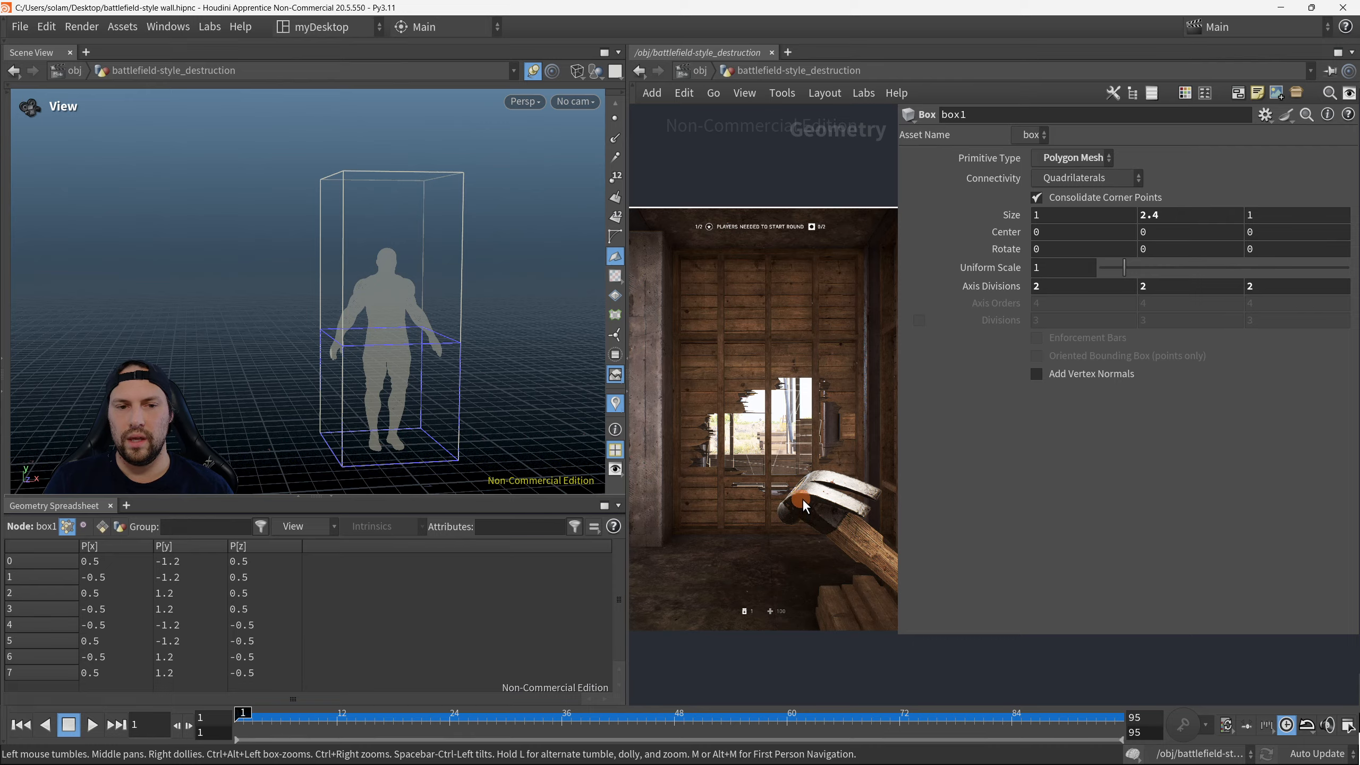
middle_drag(810, 493, 470, 416)
scroll(814, 460, down, 5)
middle_drag(686, 353, 809, 340)
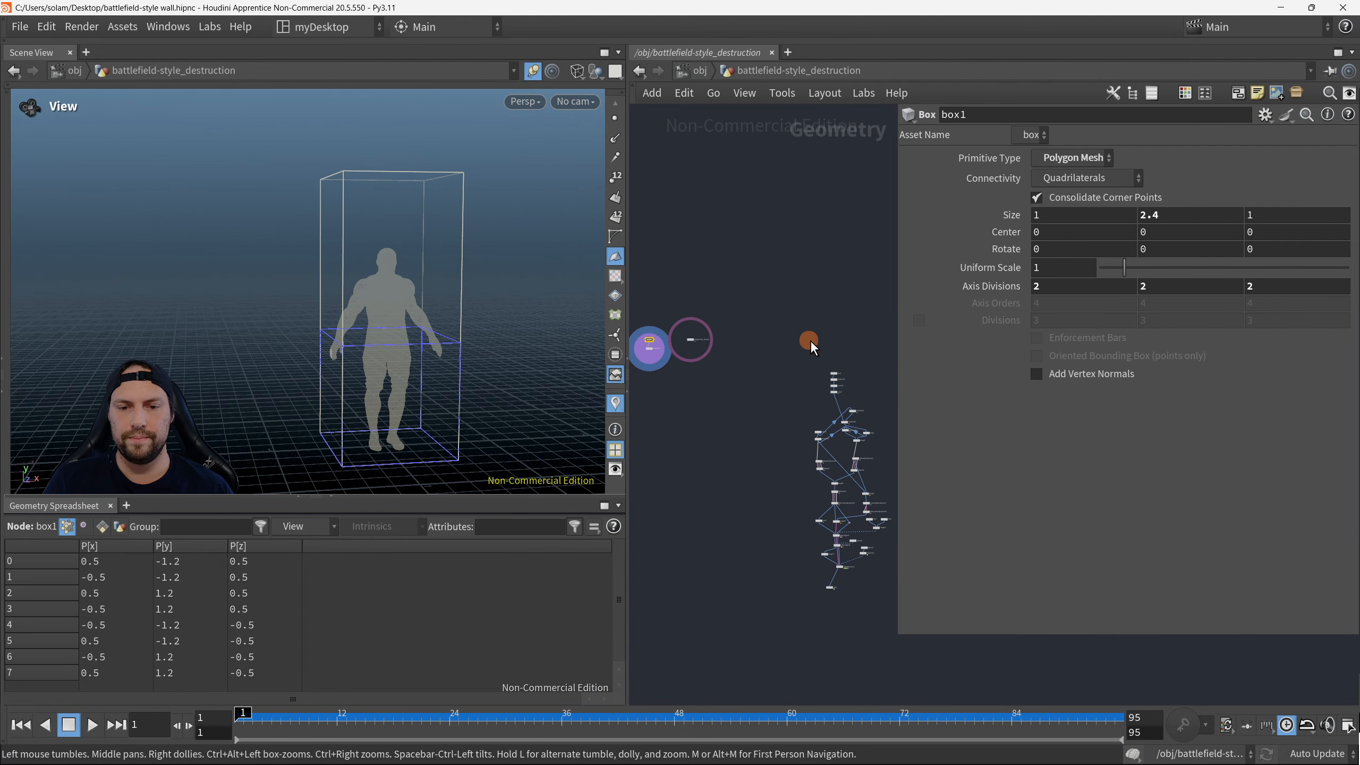
scroll(688, 334, up, 8)
middle_drag(691, 340, 836, 319)
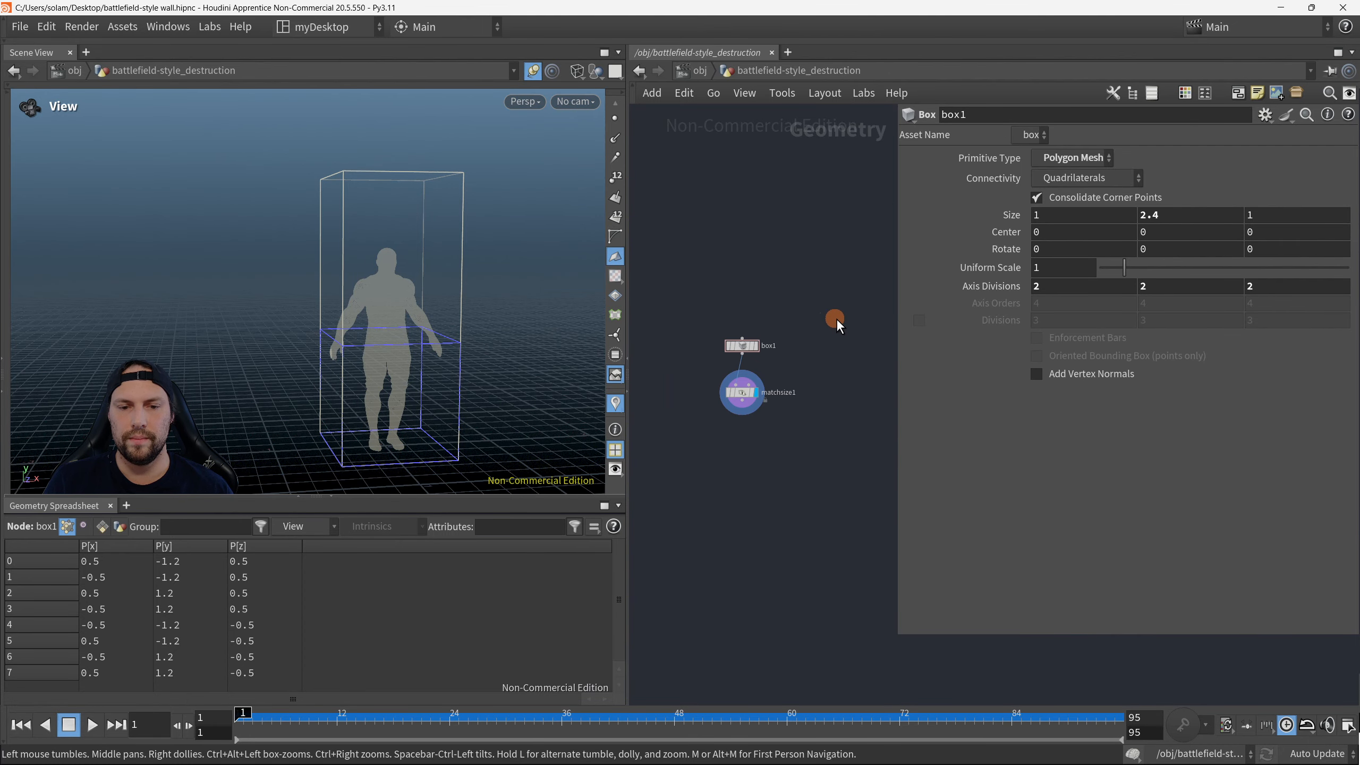
Step: Set the Y size of box1 to 3.7 and switch the viewport back to shaded display
drag(740, 340, 738, 342)
drag(1184, 220, 1090, 228)
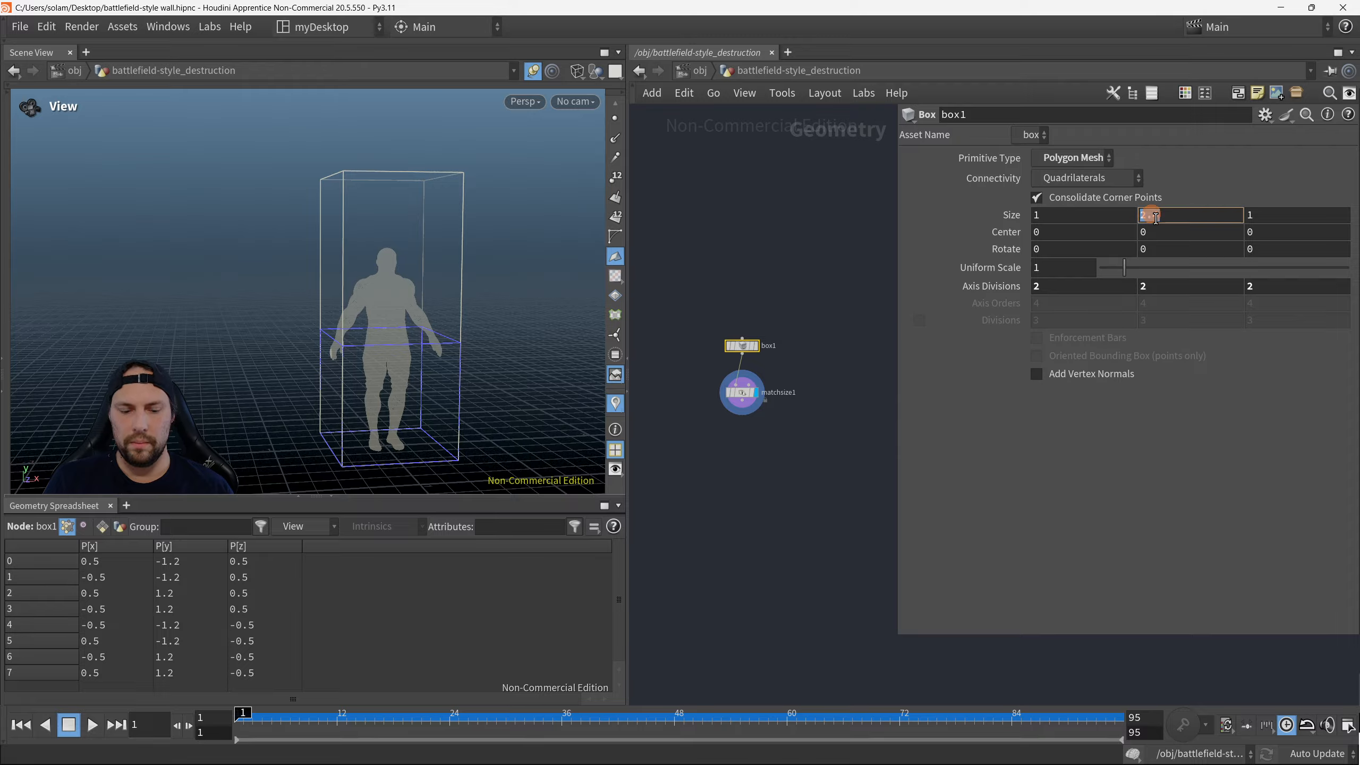
text(3.7)
key(Return)
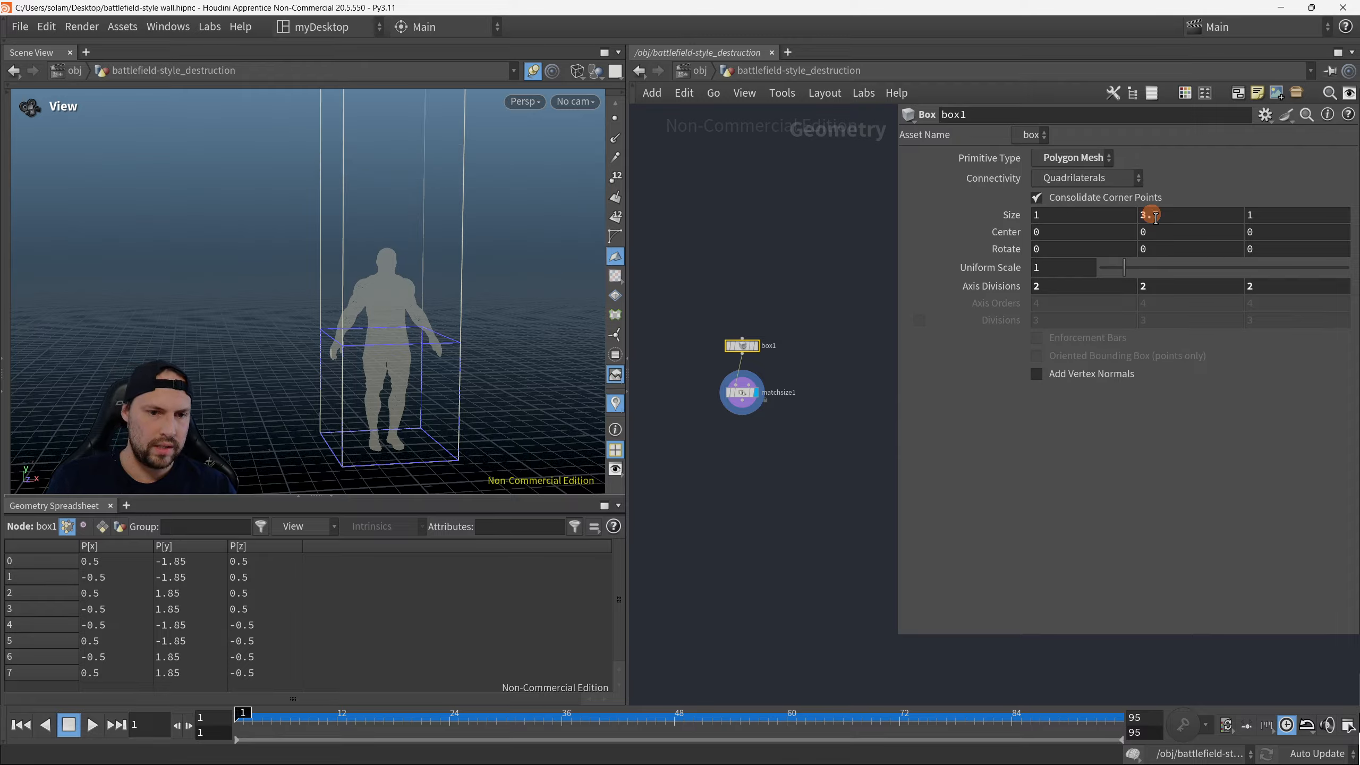
mouse_move(491, 376)
mouse_down()
mouse_move(431, 331)
mouse_move(465, 332)
mouse_move(457, 347)
mouse_up()
key(w)
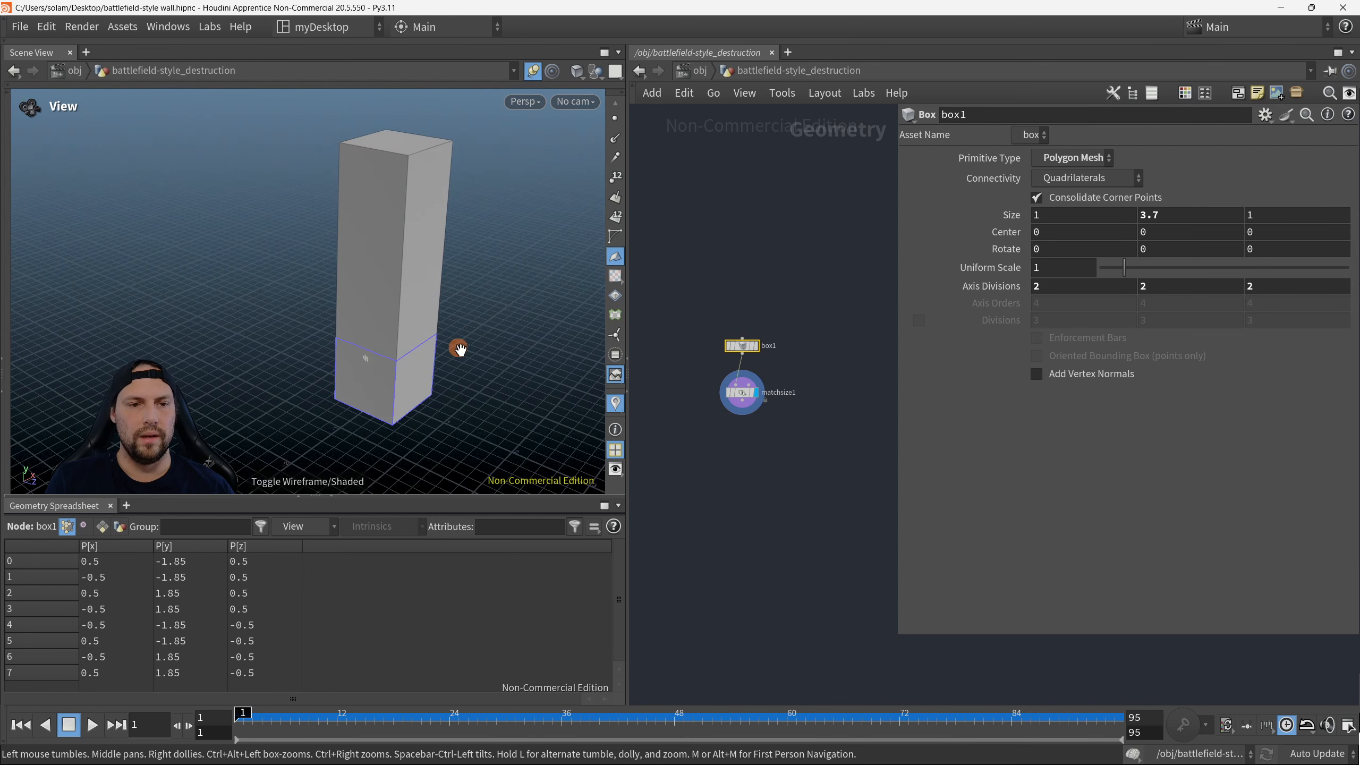
Step: Try an X size of 1.6 on box1 and undo it
click(1040, 218)
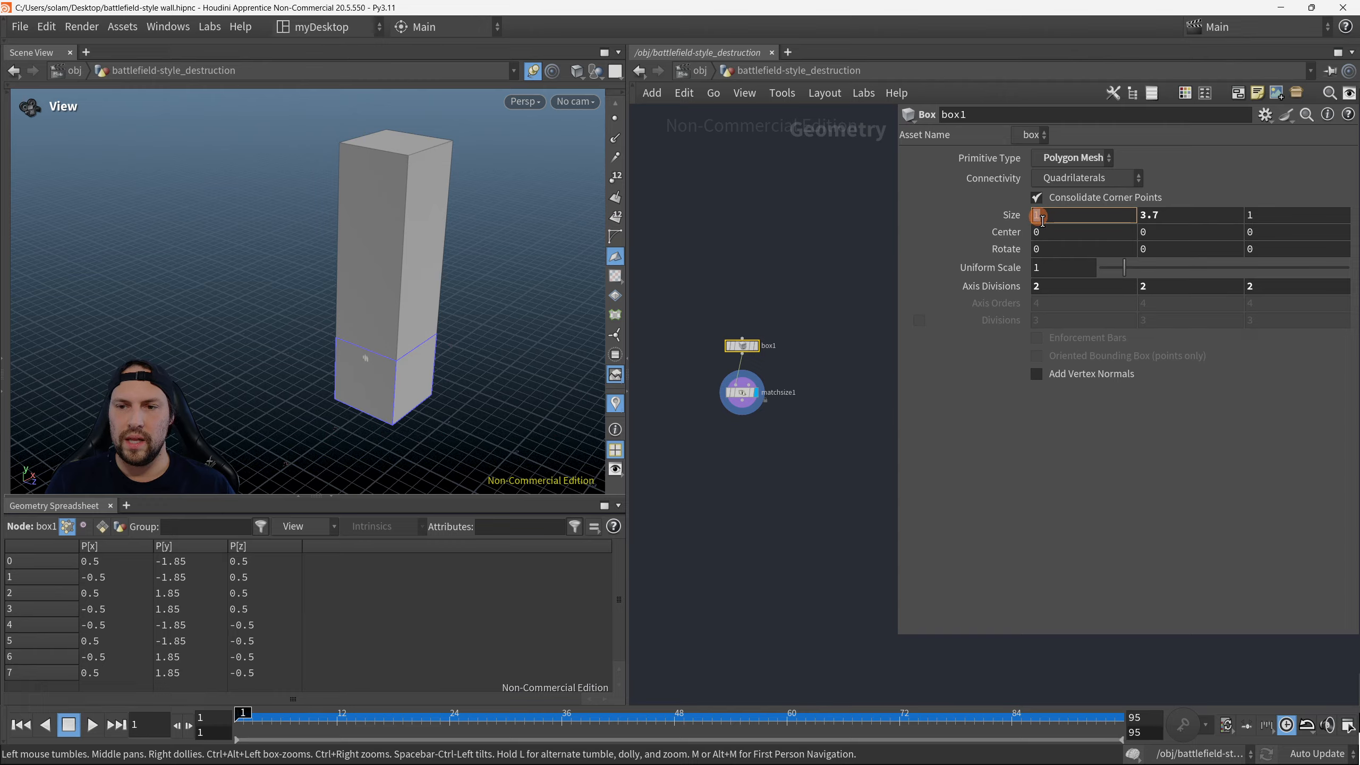
middle_drag(1039, 217, 1036, 217)
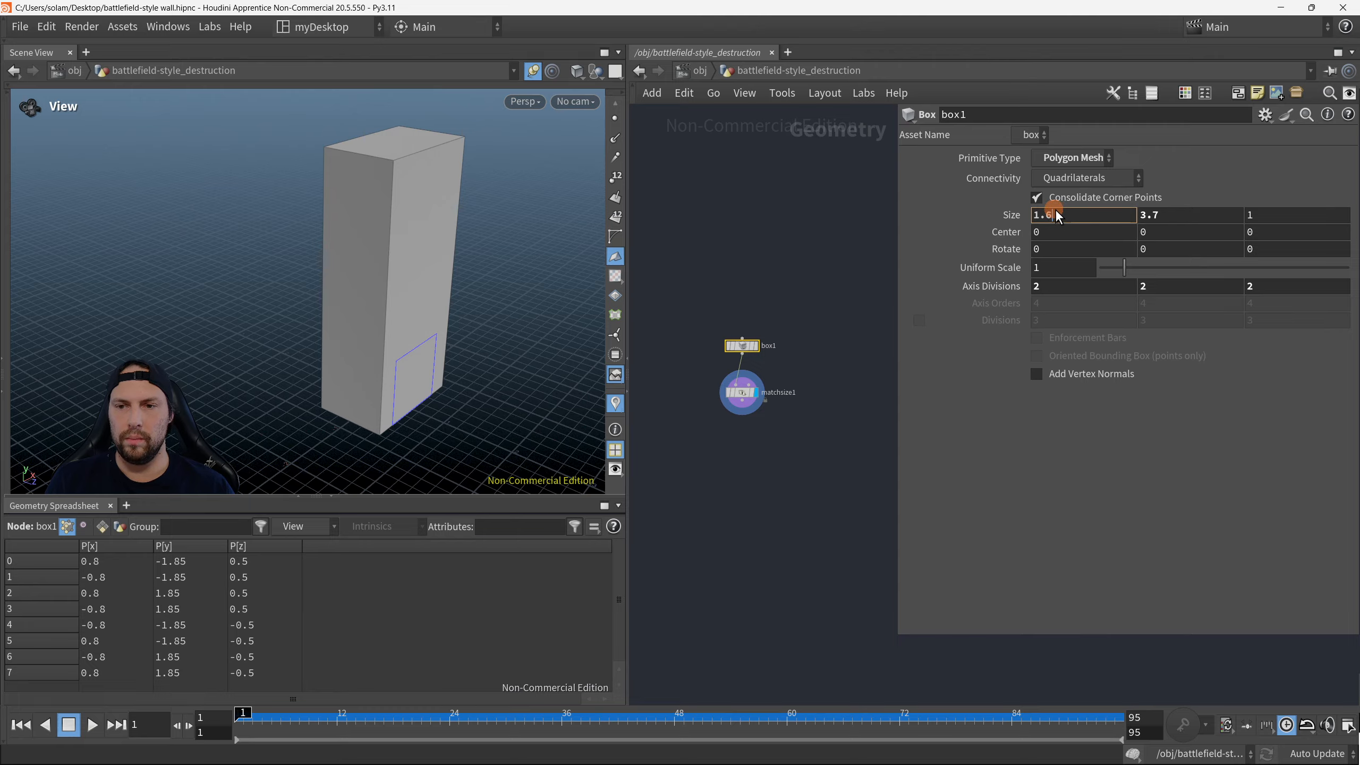
key(ctrl+z)
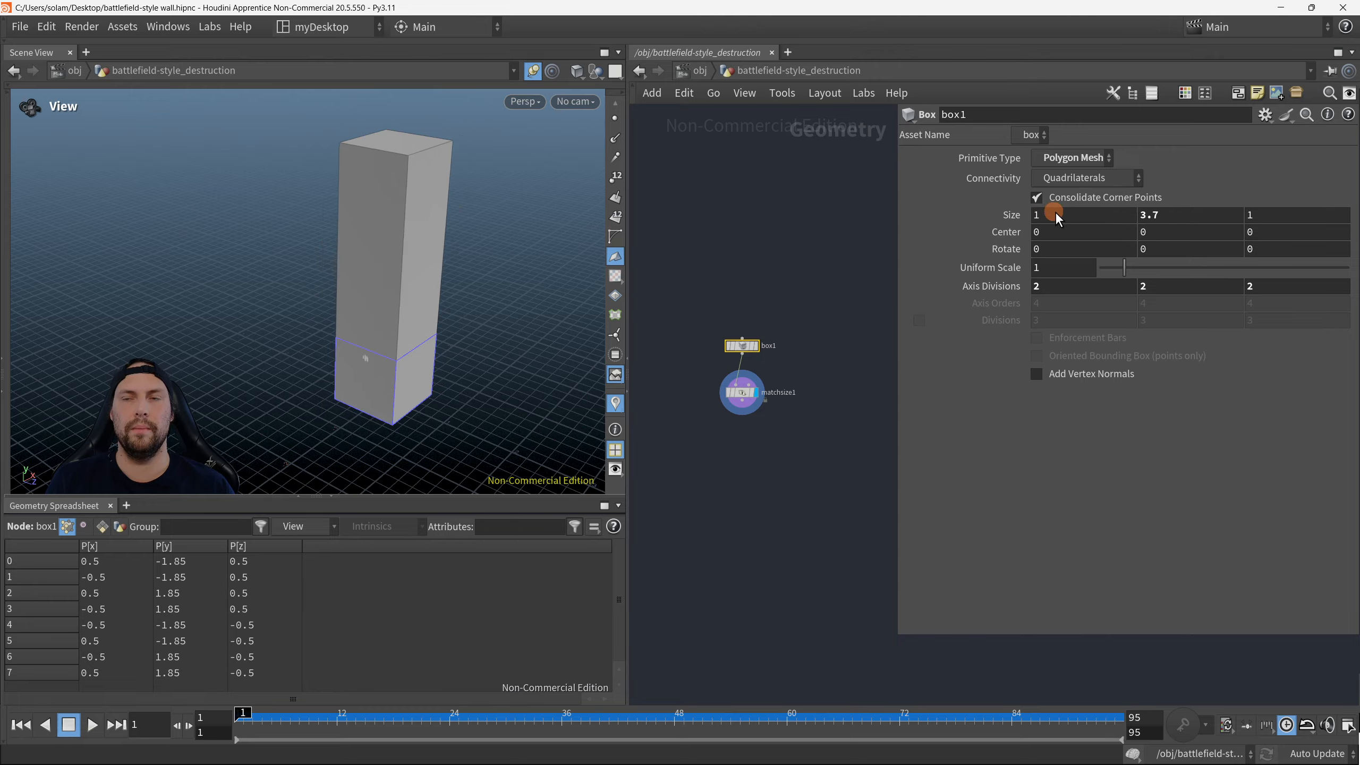
Step: Link the Z size of box1 to its X size with a relative channel reference and display the evaluated value
double_click(1037, 215)
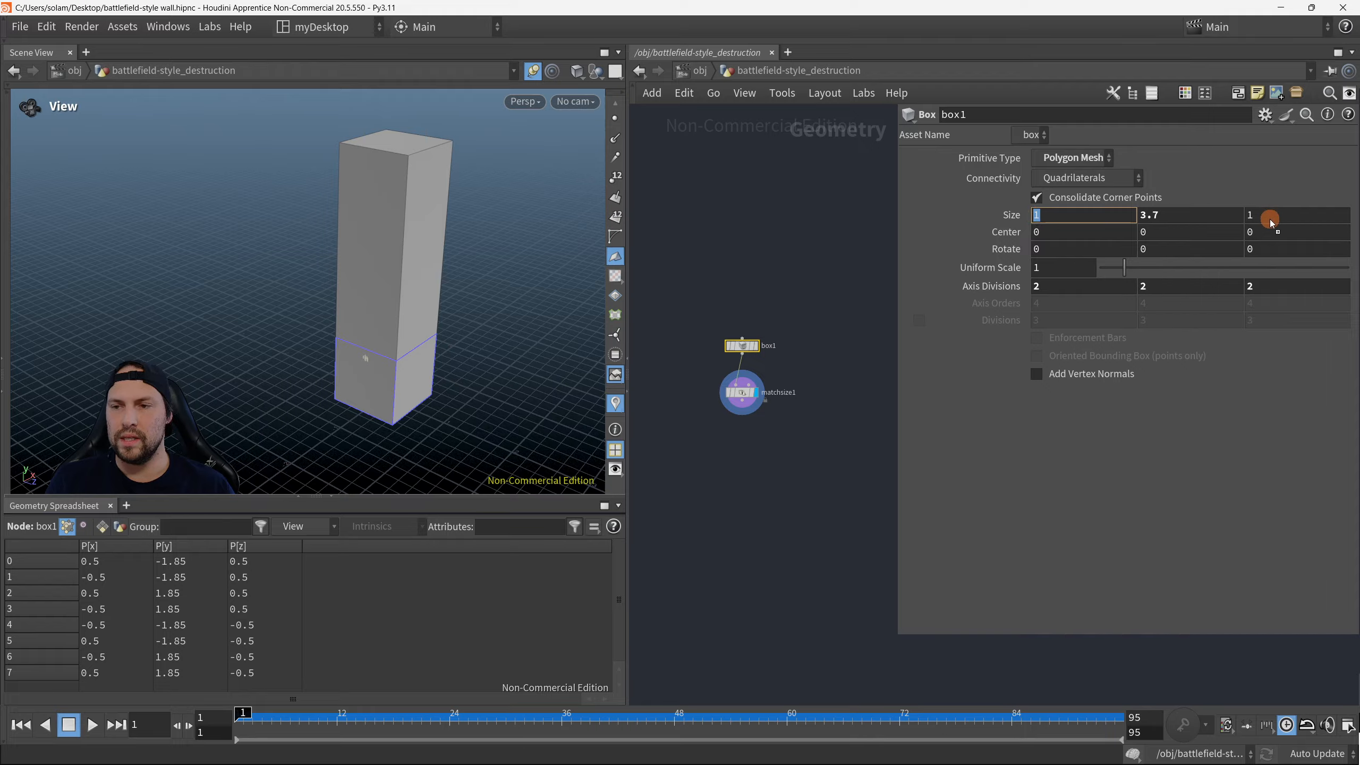
drag(1269, 219, 1274, 222)
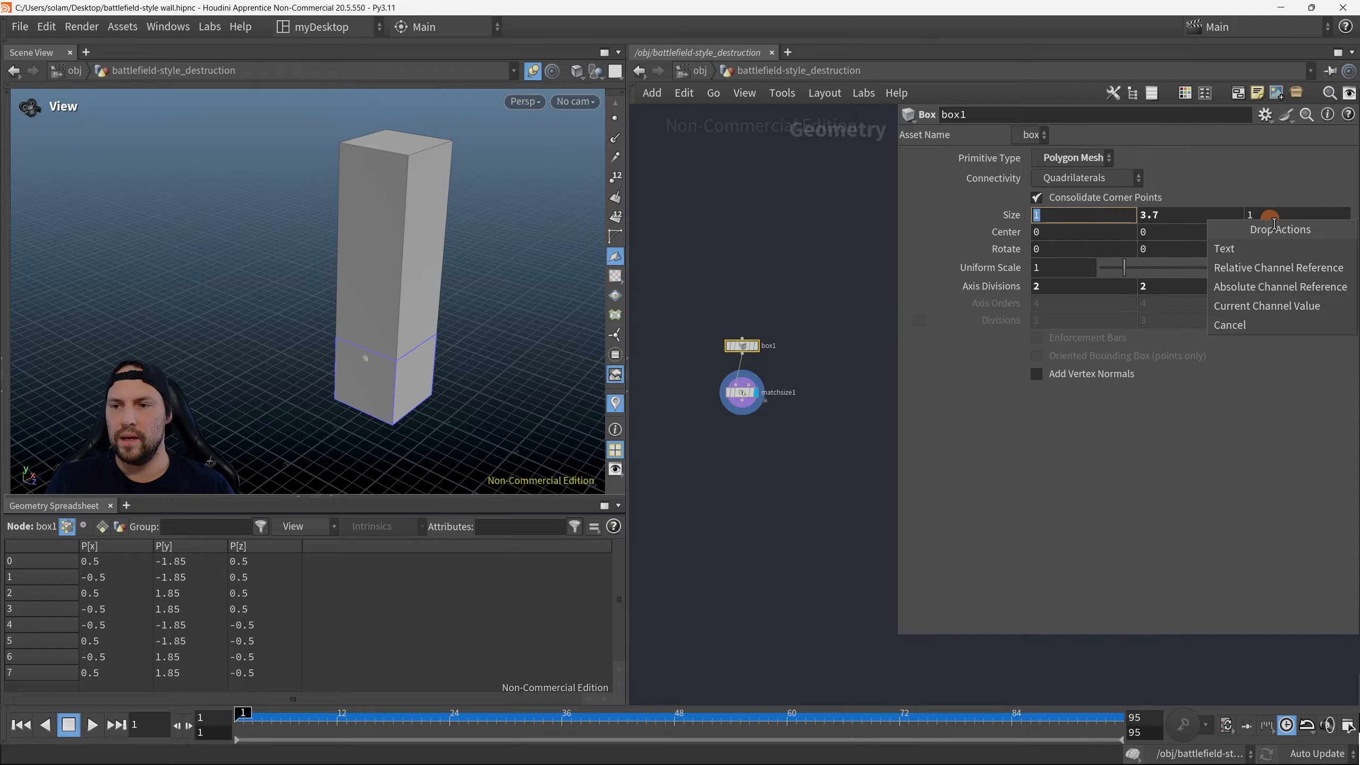
click(1281, 267)
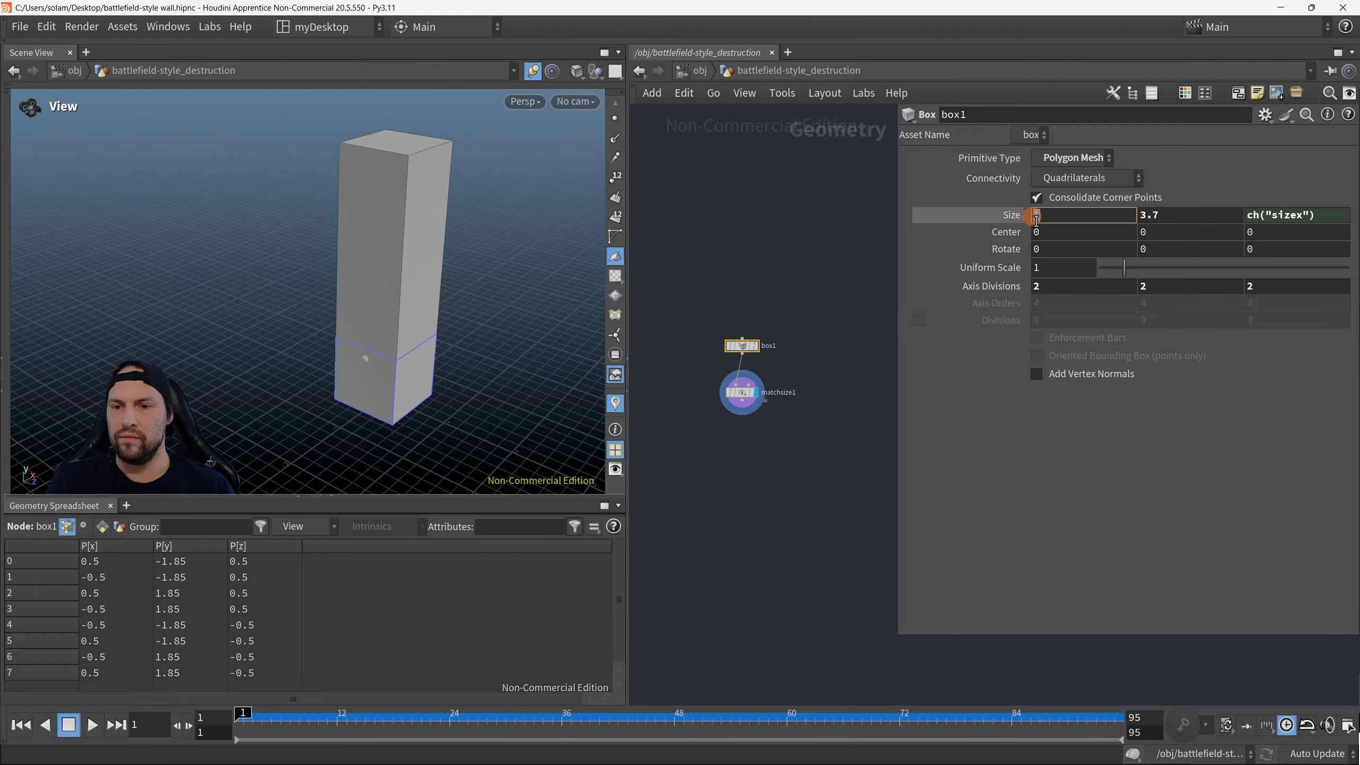
click(1019, 214)
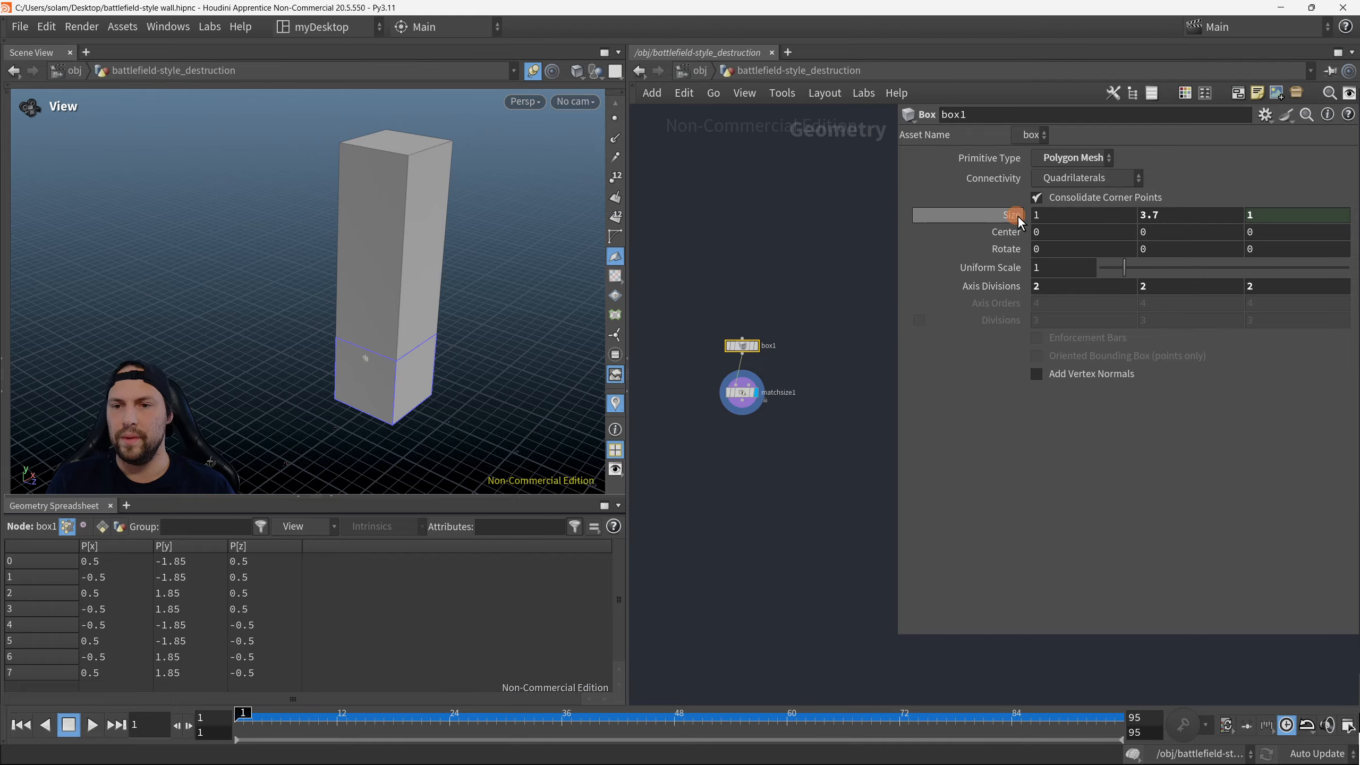
Step: Try reducing the linked X and Z sizes of box1 to 0.11 in .01 increments, and undo the change
middle_click(1057, 216)
middle_drag(1057, 226, 1057, 248)
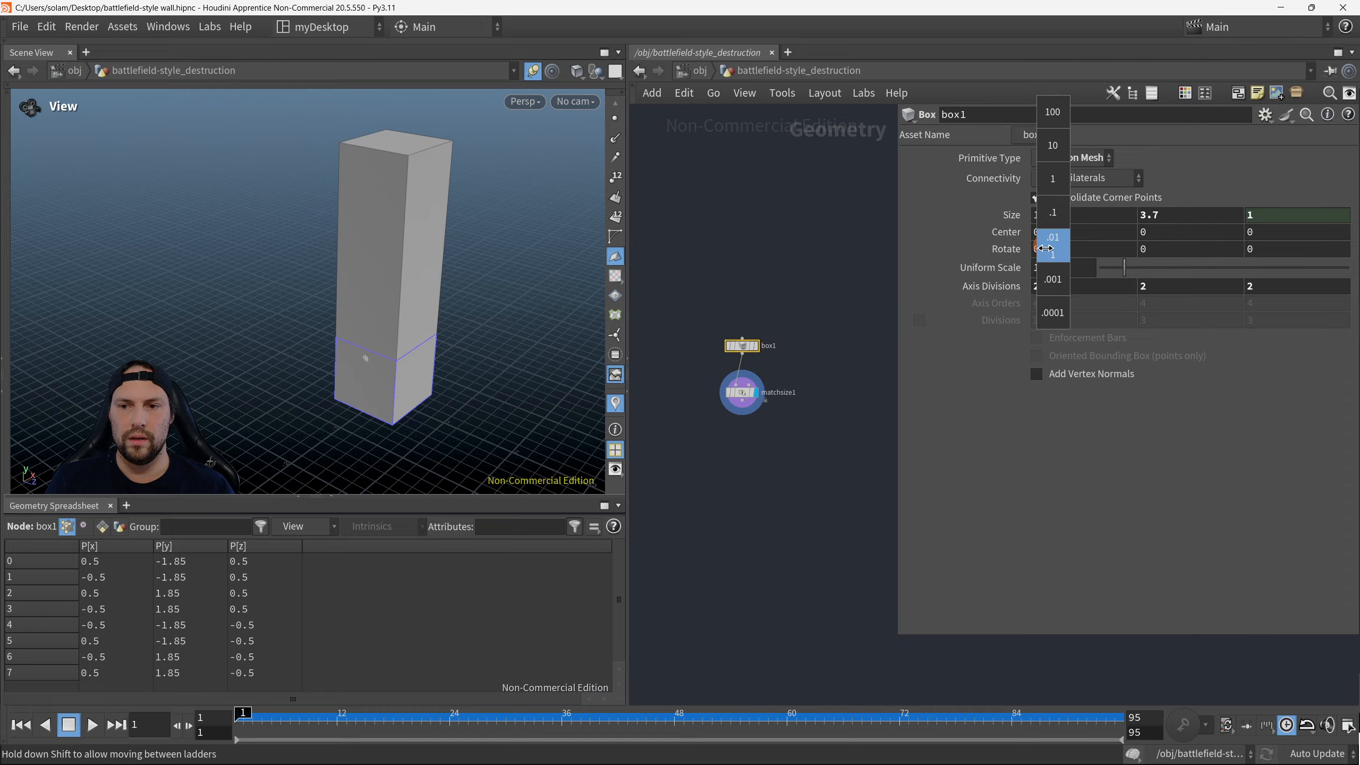
middle_drag(1045, 249, 1046, 246)
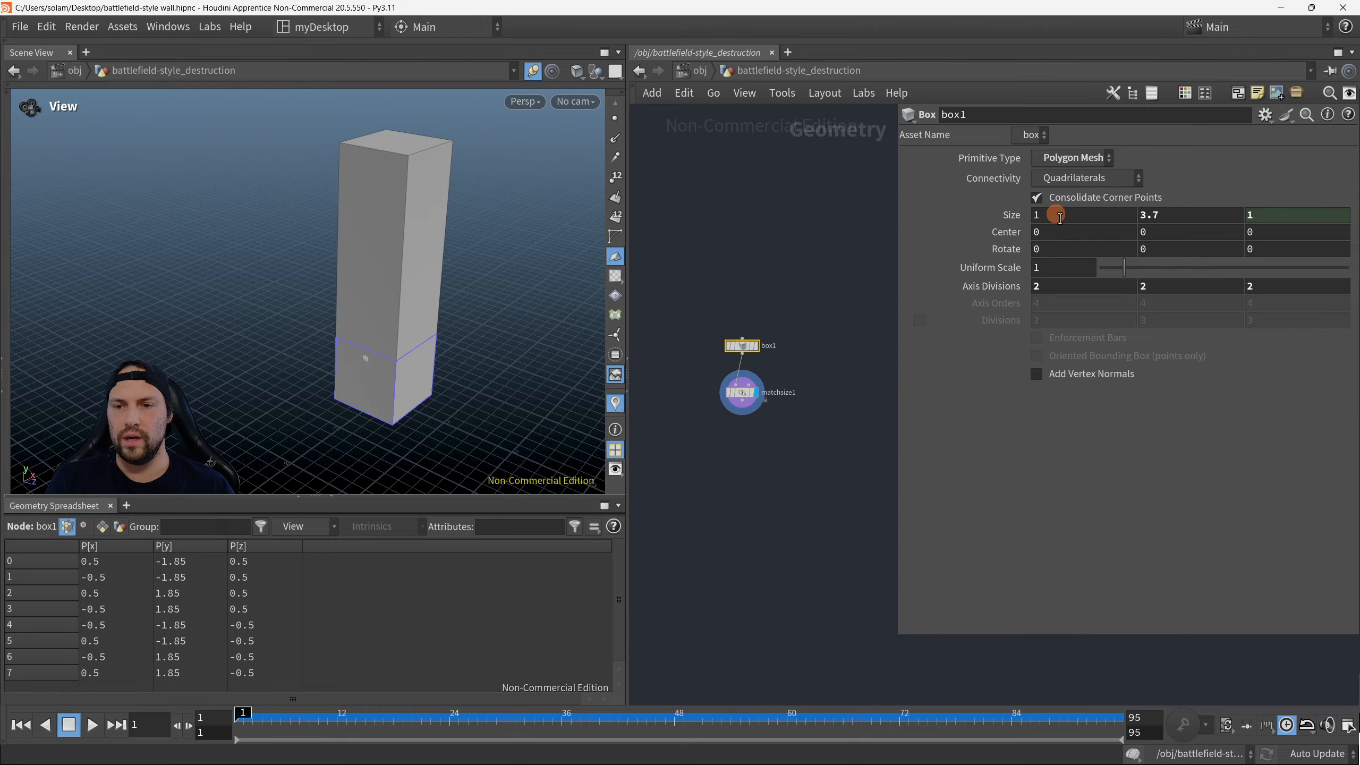
middle_drag(1059, 217, 1058, 217)
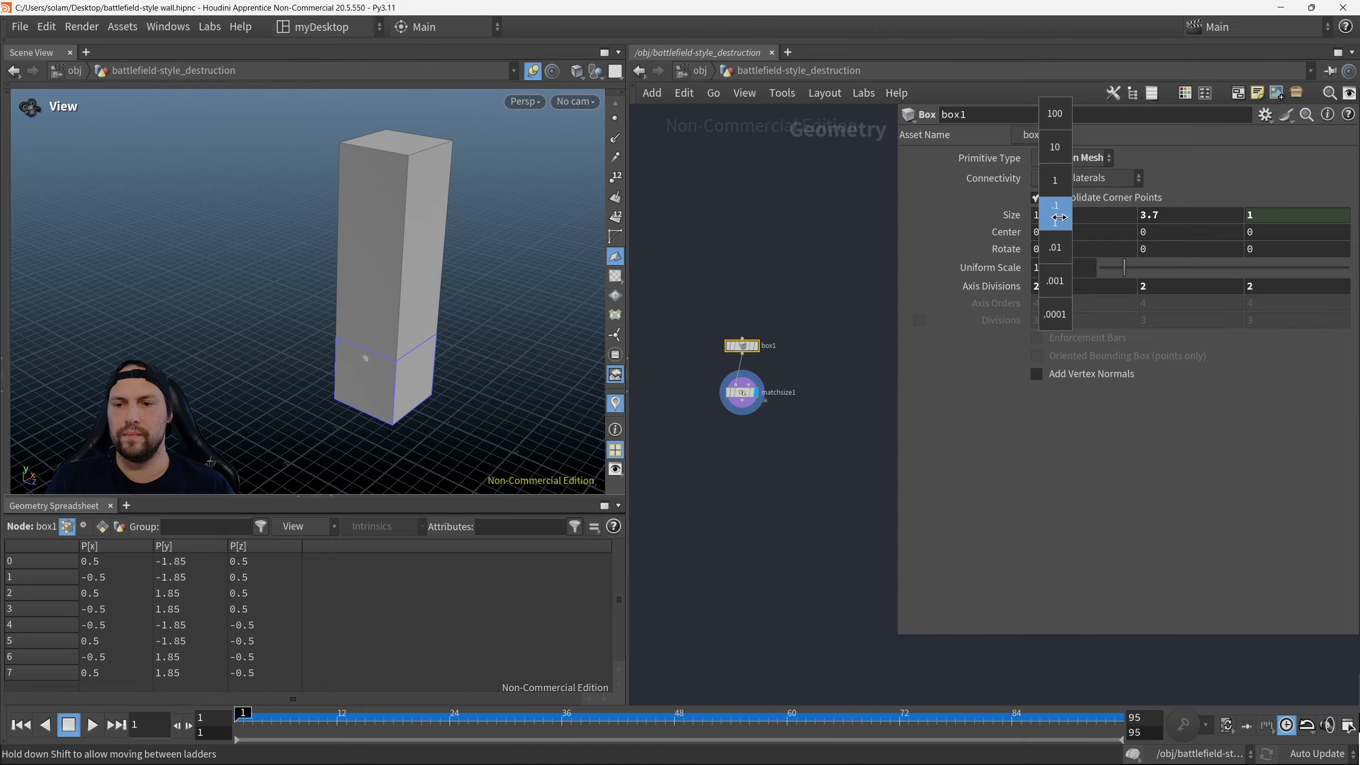
middle_drag(1060, 224, 1061, 237)
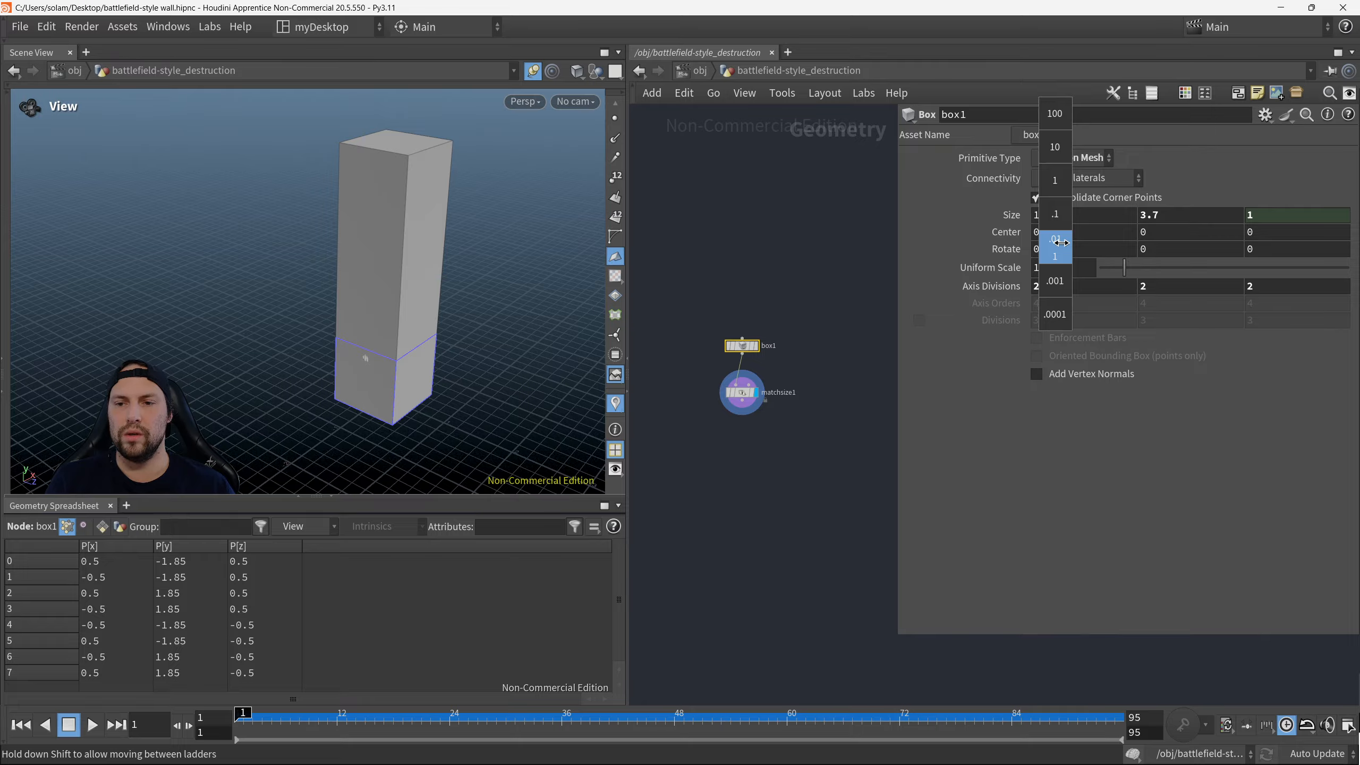
middle_drag(1061, 243, 375, 306)
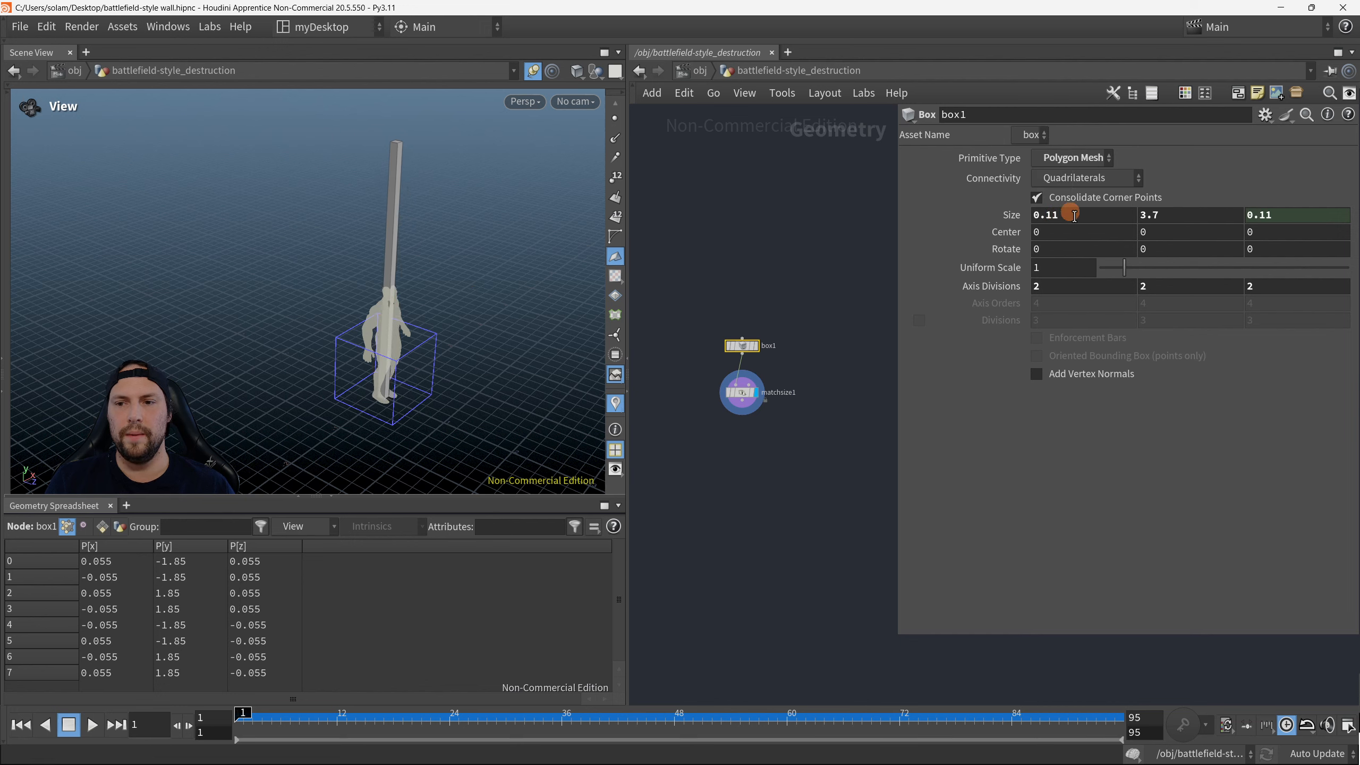
key(ctrl+z)
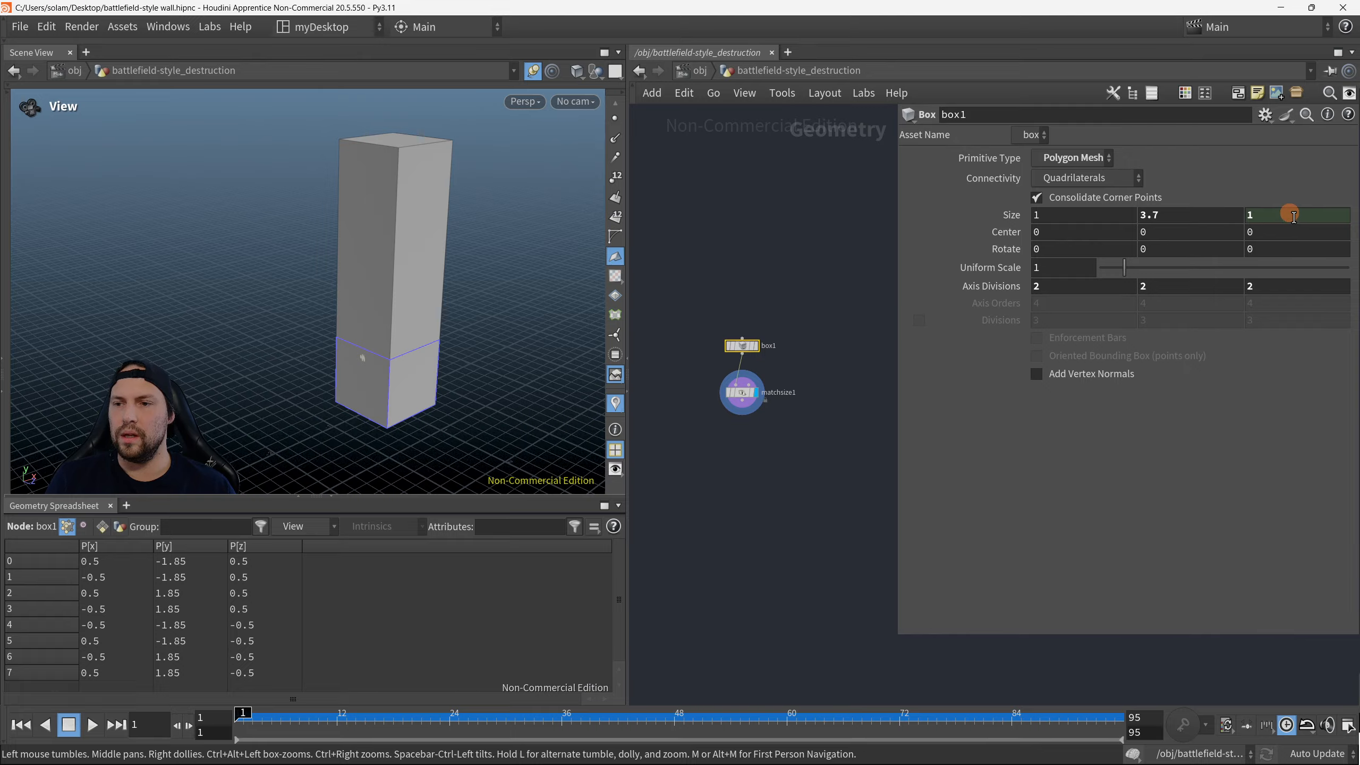
Step: Delete the channel reference from the Z size of box1
right_click(1293, 216)
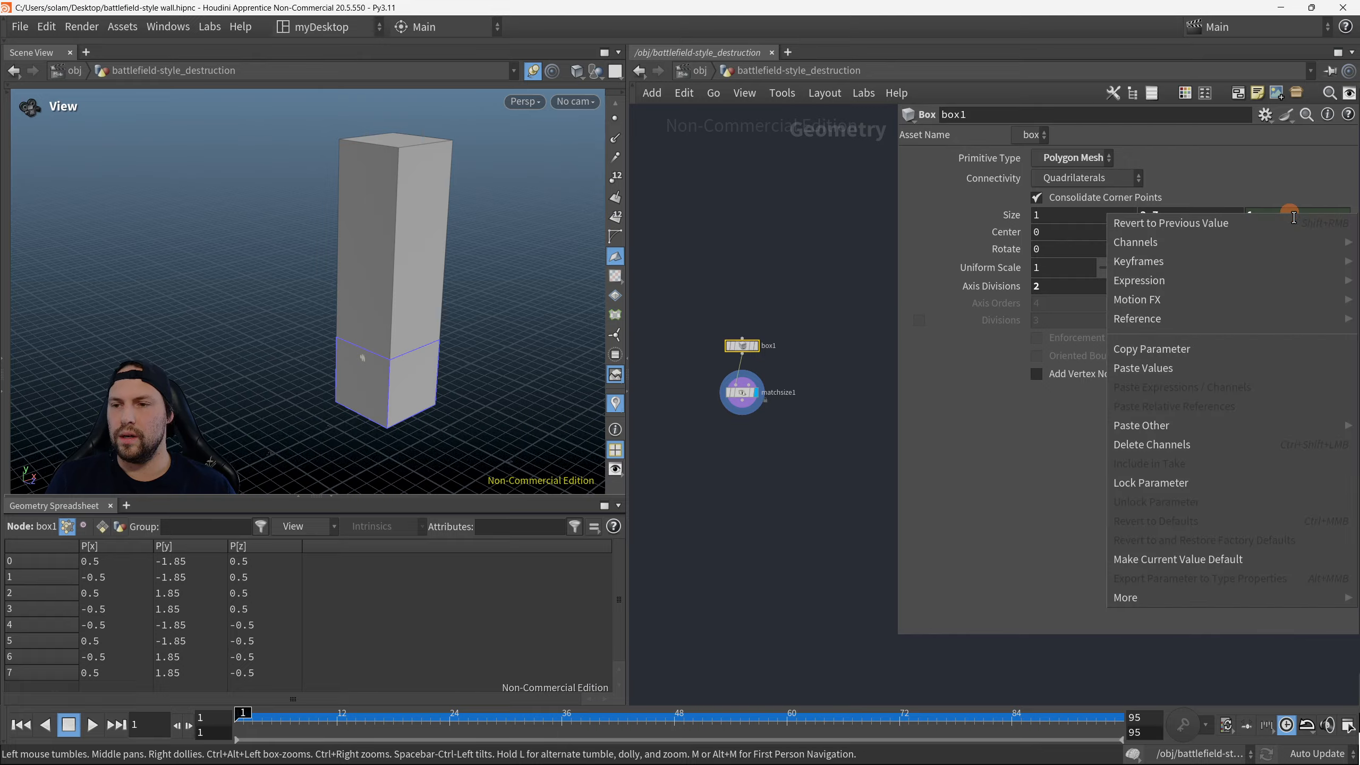
click(1200, 441)
drag(498, 293, 343, 268)
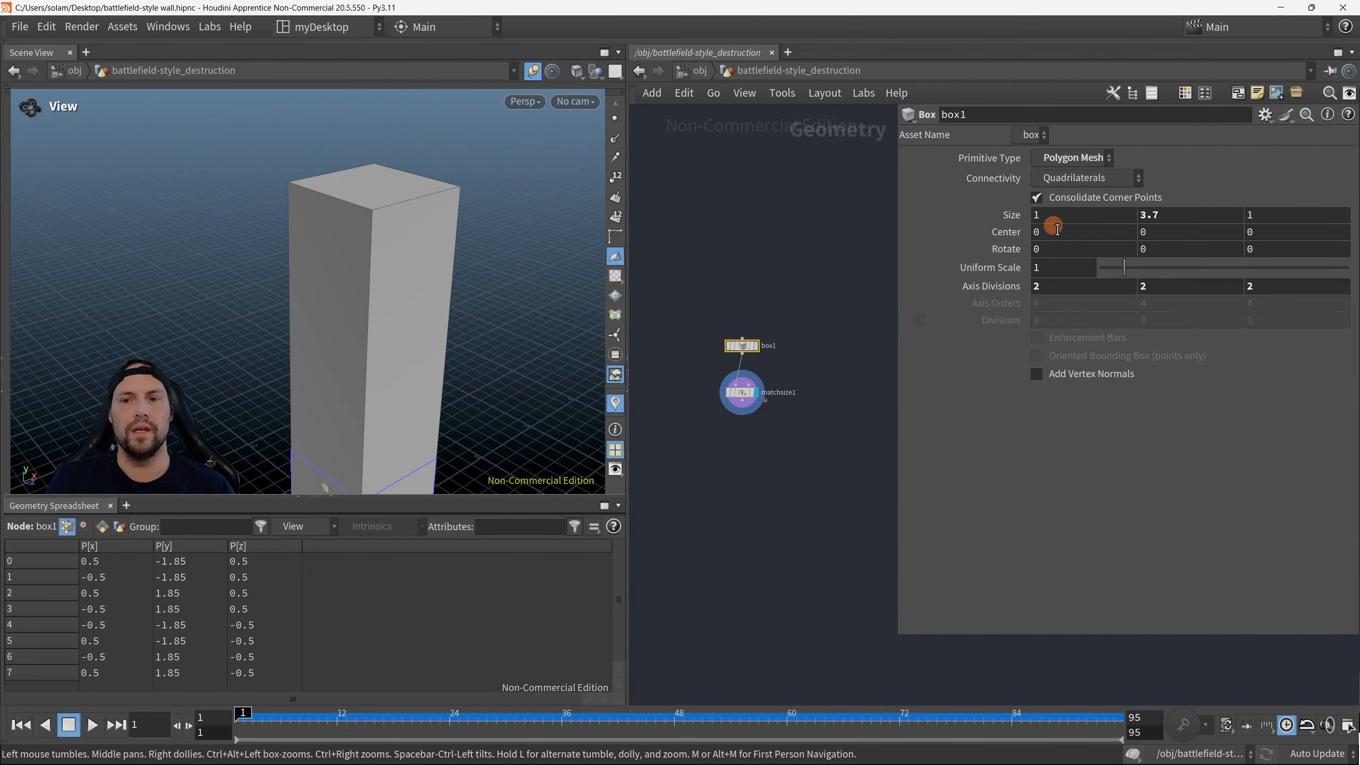
Step: Set the X size of box1 to 0.15 and its Z size to 0.22 to shape a slim vertical beam
middle_drag(1052, 221, 500, 304)
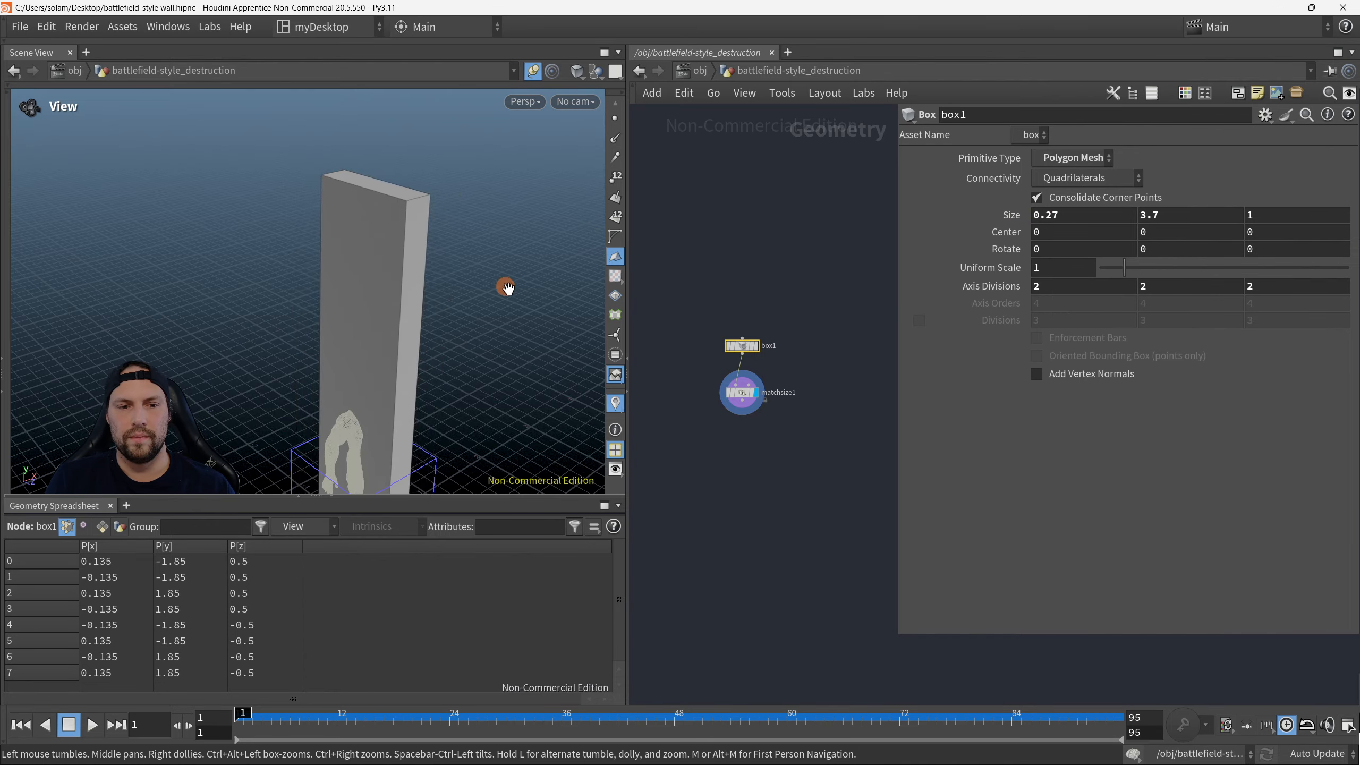
drag(504, 289, 316, 284)
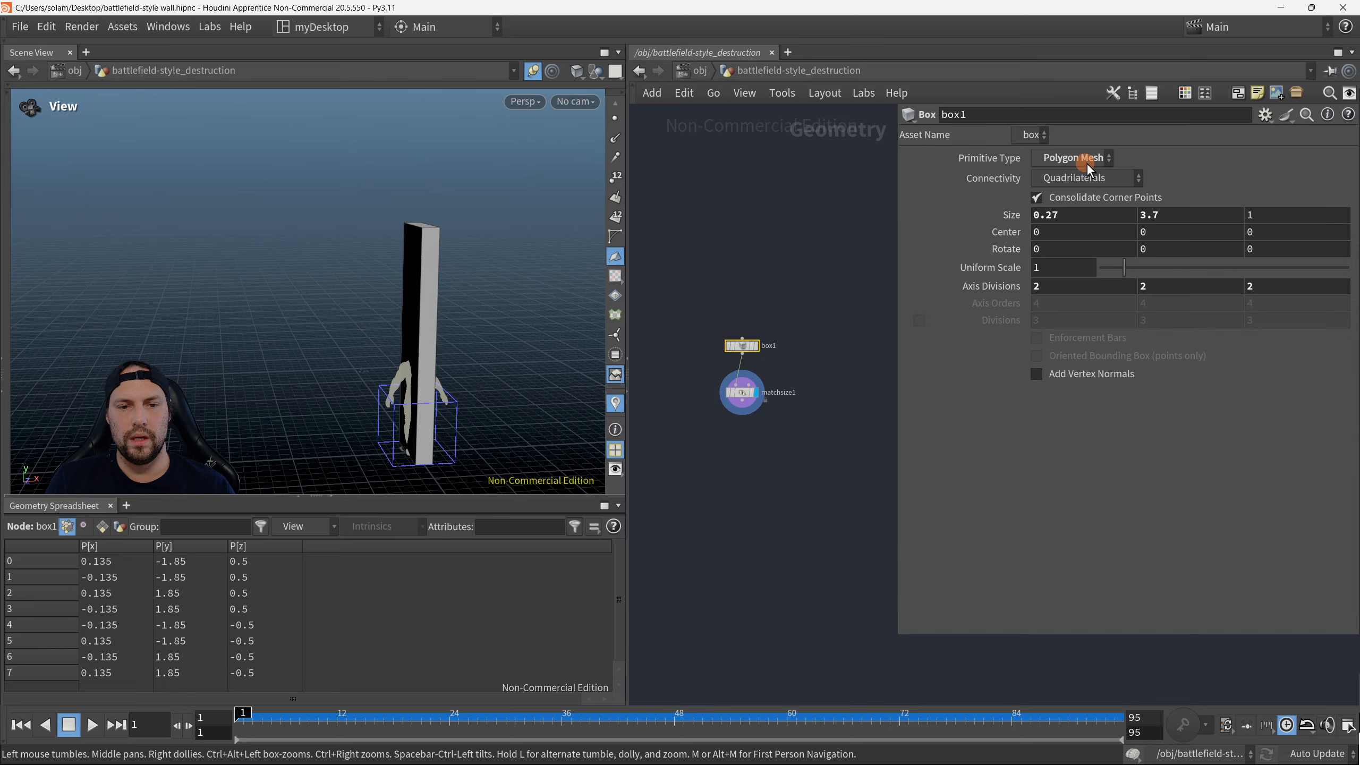
click(1084, 225)
key(Return)
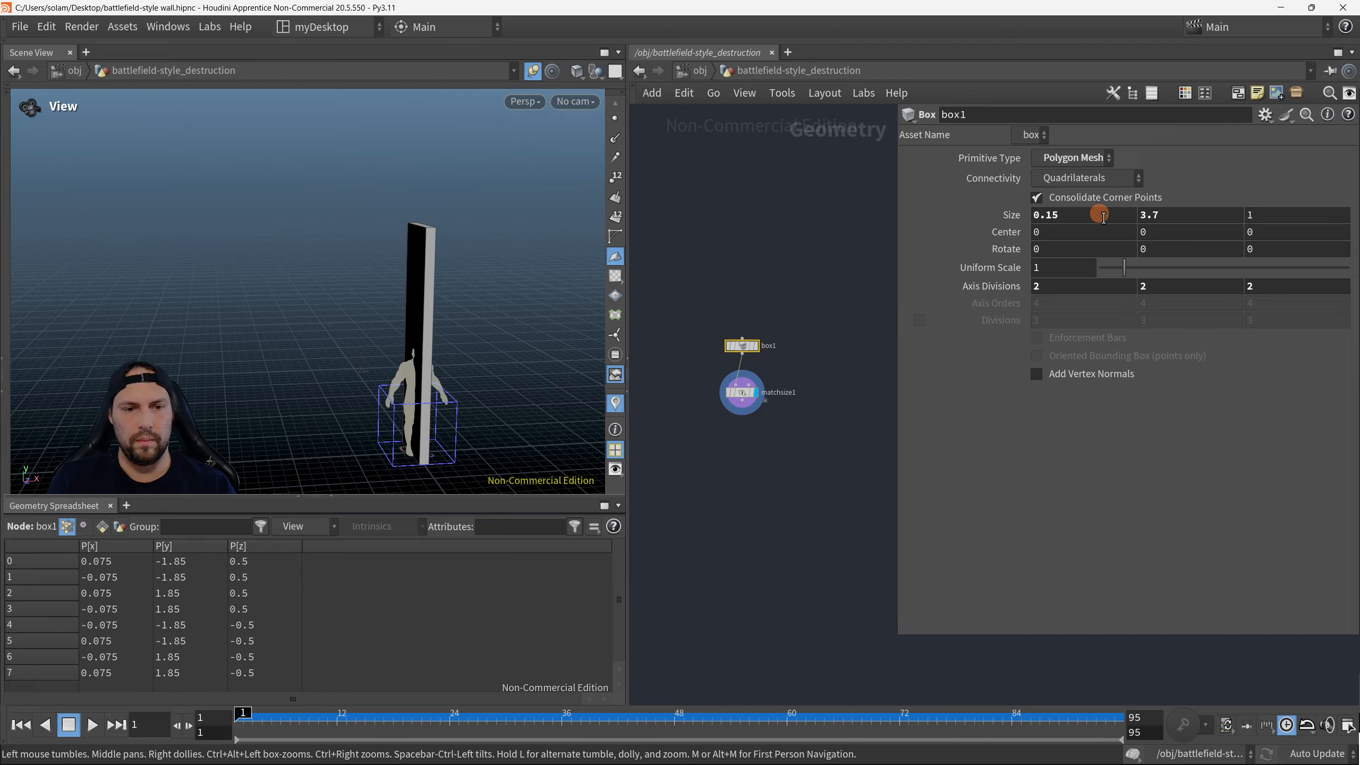
drag(463, 316, 534, 289)
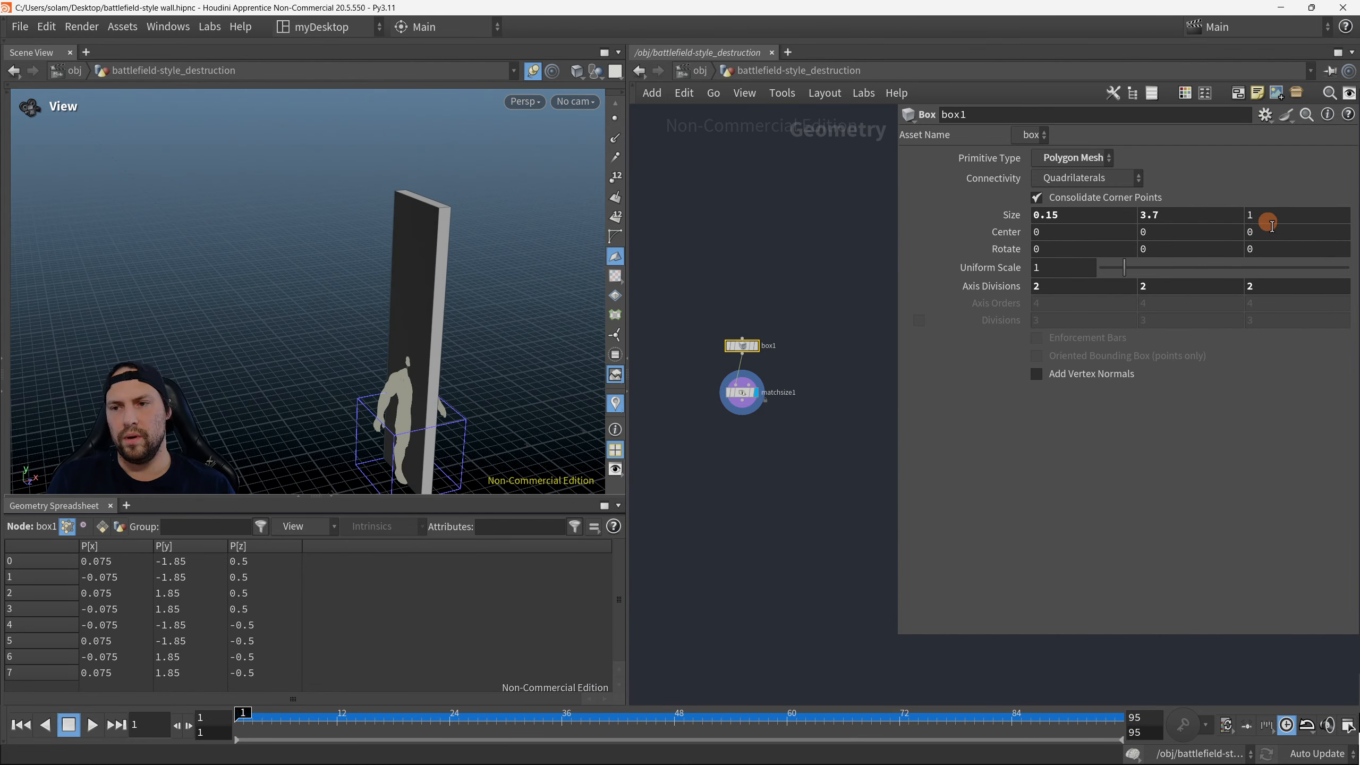
middle_drag(1265, 221, 672, 300)
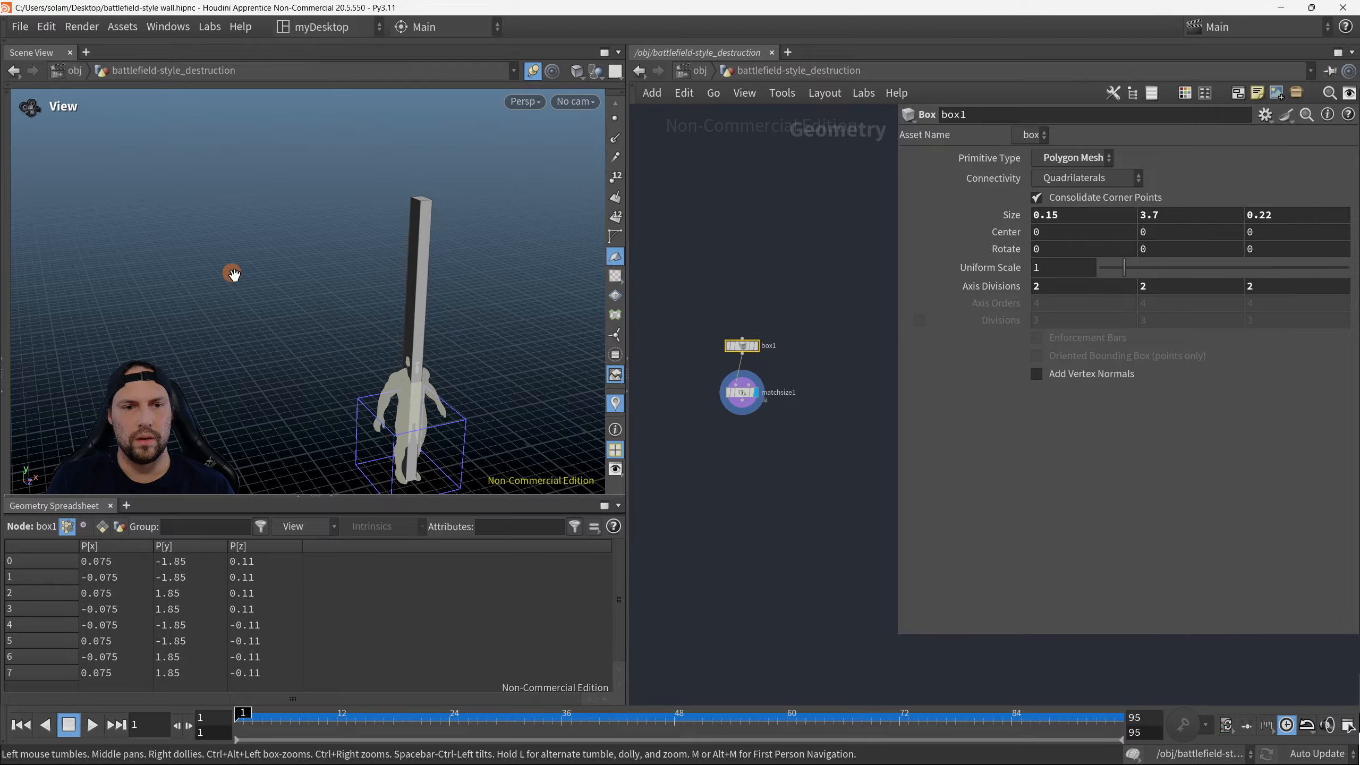
drag(433, 246, 489, 301)
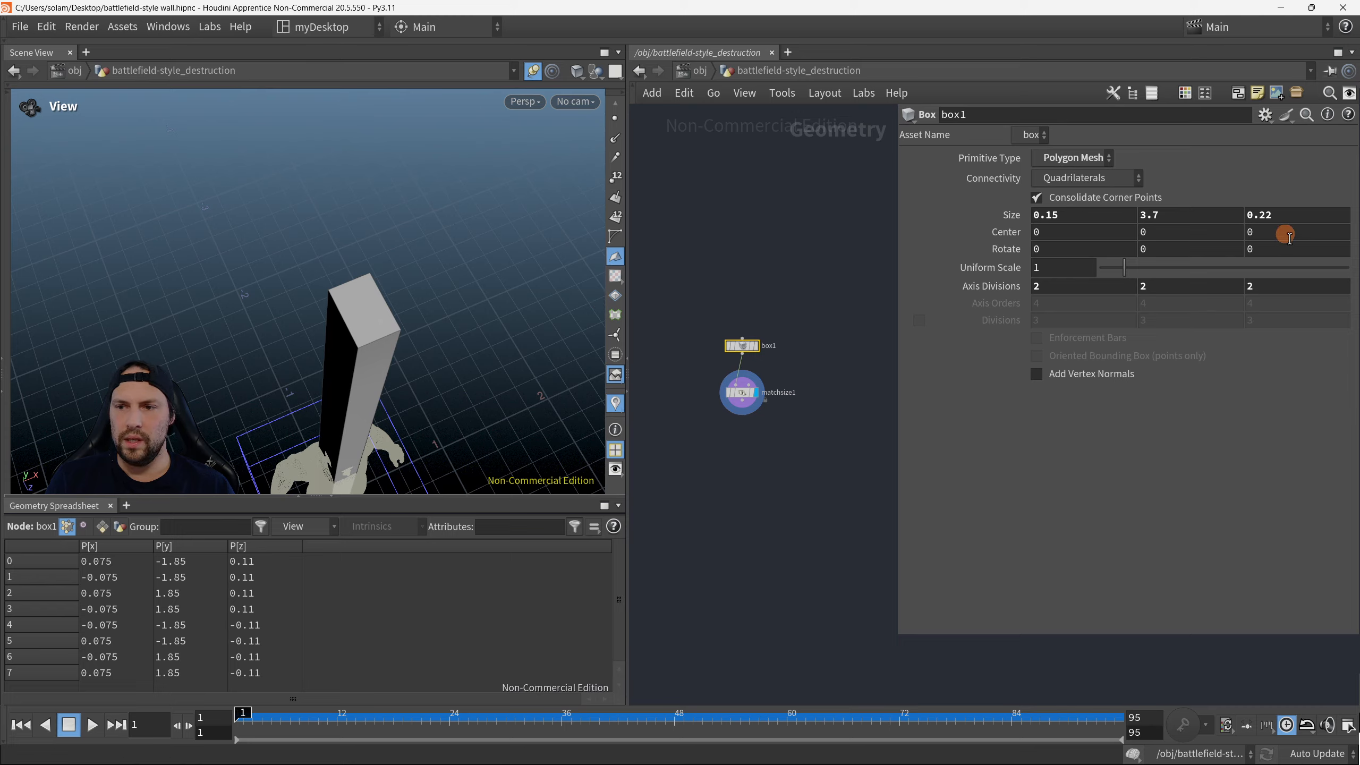
Step: Set the Z size of box1 to 0.20 and check the beam's proportions from the front
drag(1261, 214, 1289, 220)
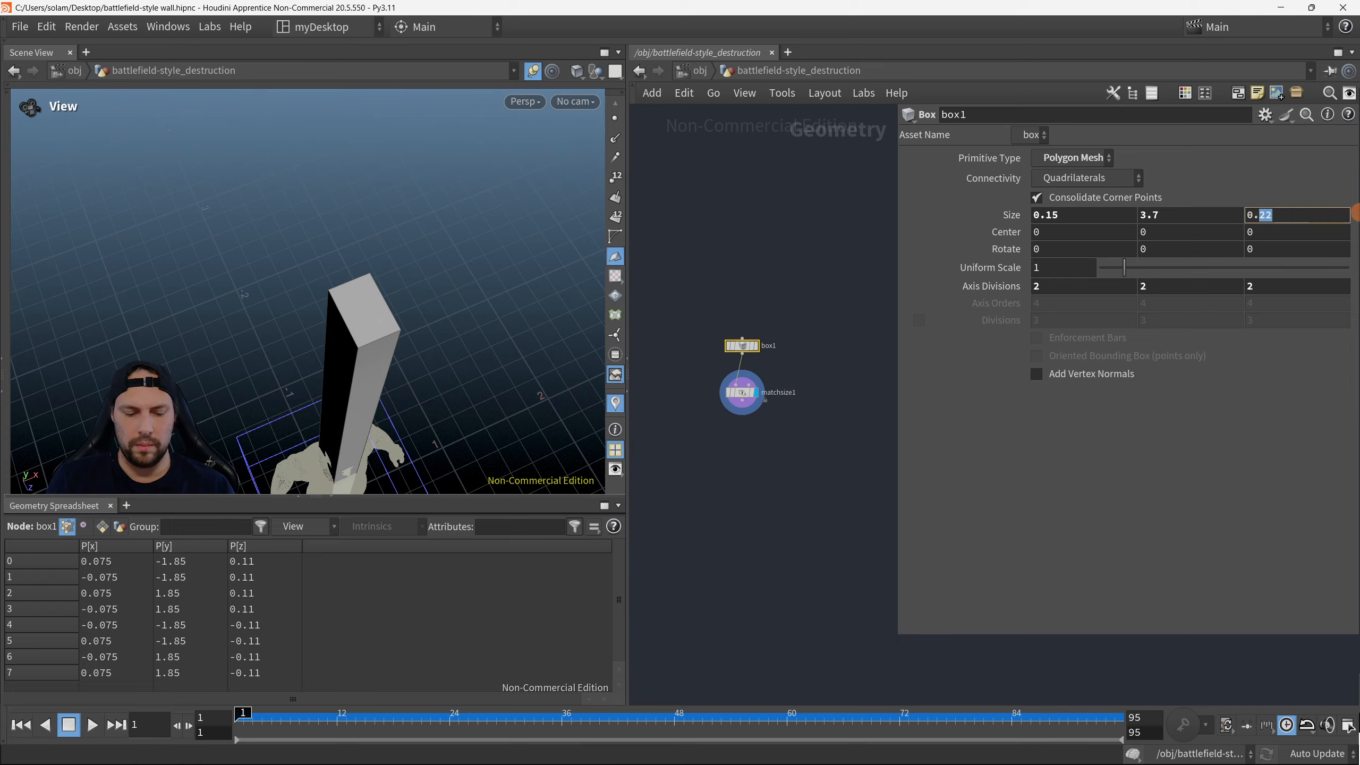
text(20)
key(Return)
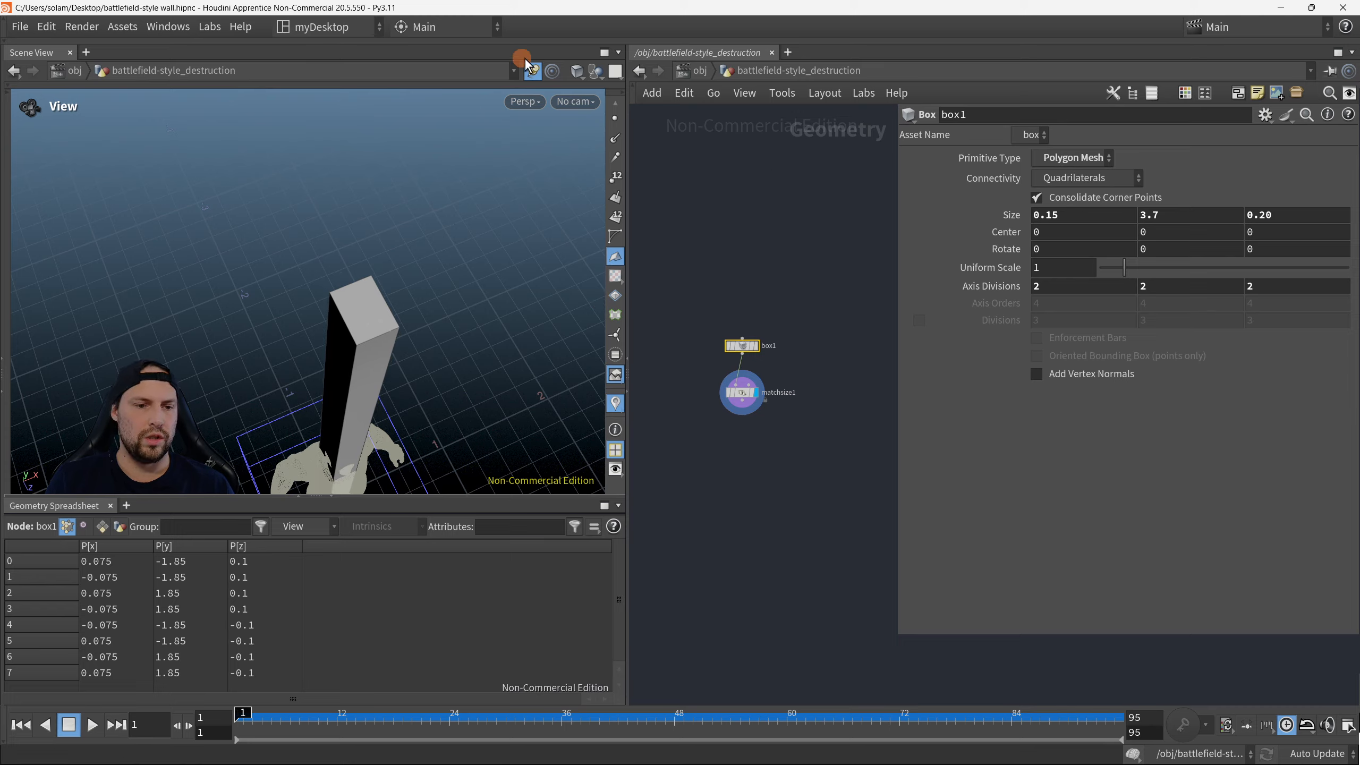
drag(375, 214, 391, 241)
right_drag(391, 241, 285, 318)
middle_drag(424, 316, 299, 245)
drag(394, 273, 480, 237)
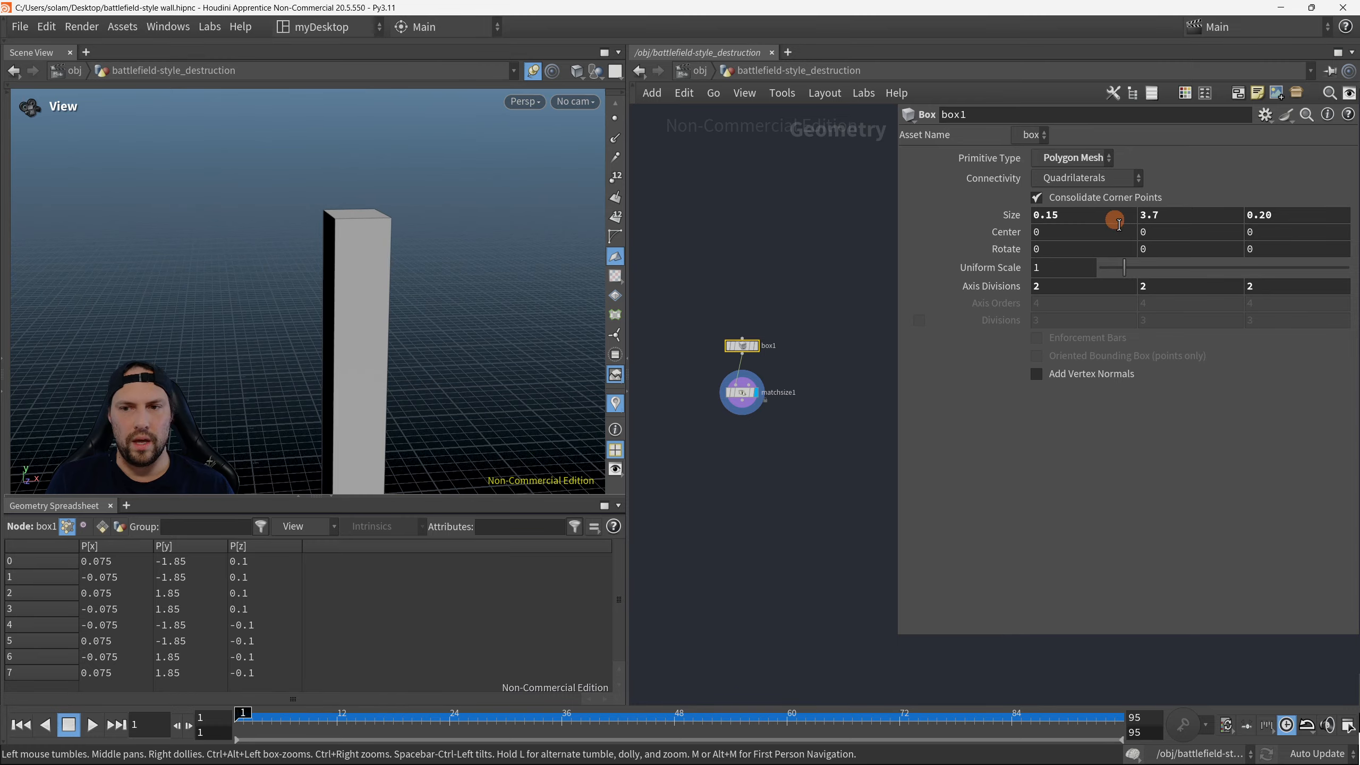
Step: Reduce the X size of box1 to 0.08 and its Z size to 0.15
middle_drag(1106, 217, 1033, 263)
click(1067, 217)
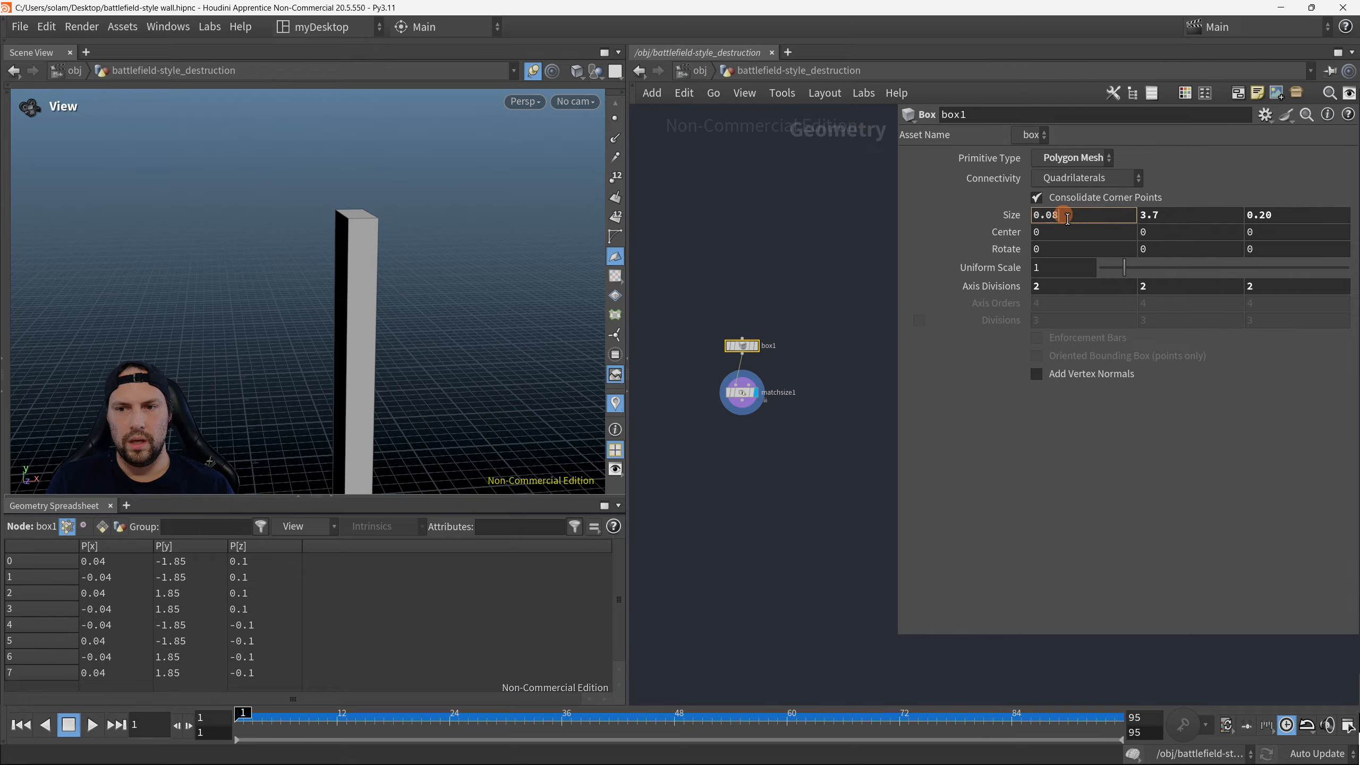
drag(375, 241, 522, 270)
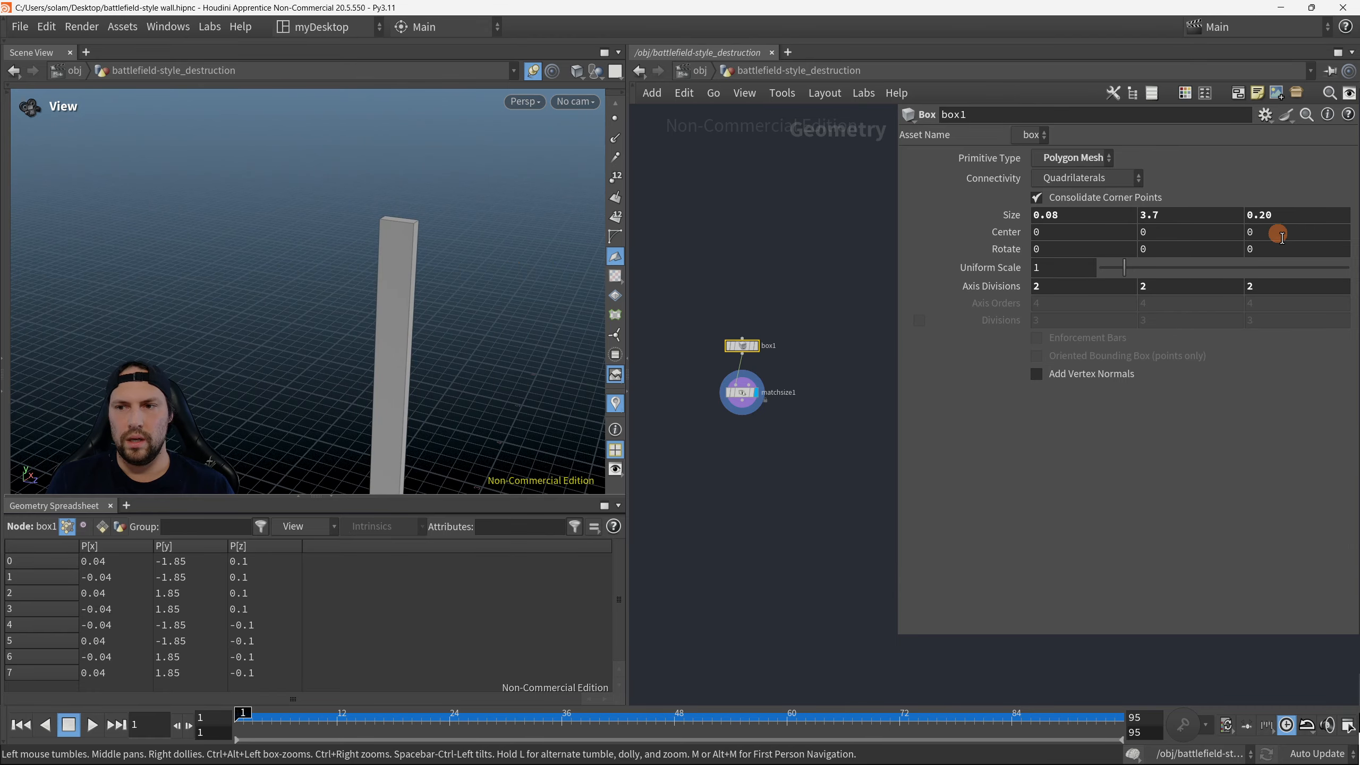
click(1269, 214)
click(1274, 215)
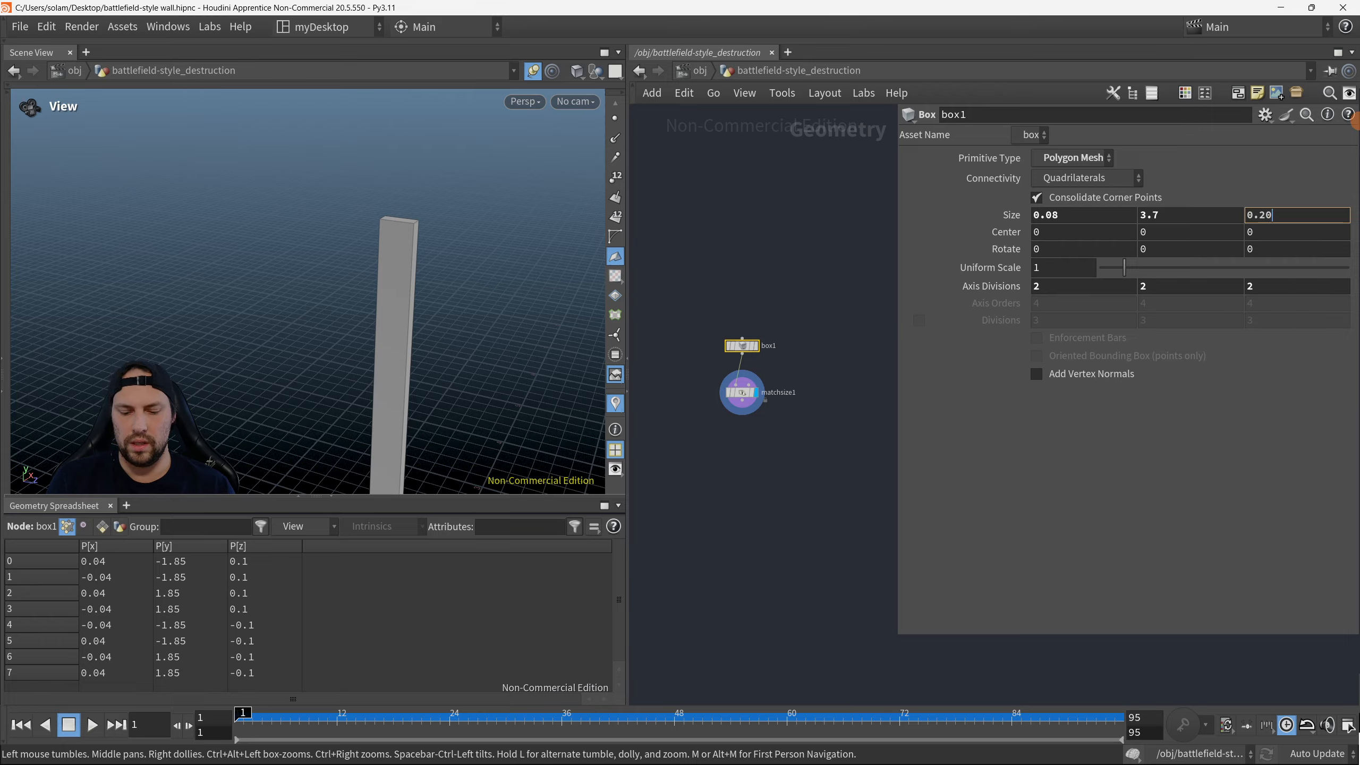
text(5)
key(Return)
Step: Compare the thickness of the beam with the vertical wall studs in the reference image
drag(588, 177, 444, 202)
middle_drag(409, 153, 387, 248)
scroll(387, 248, up, 4)
middle_drag(664, 459, 815, 331)
middle_drag(640, 316, 726, 290)
scroll(729, 296, up, 5)
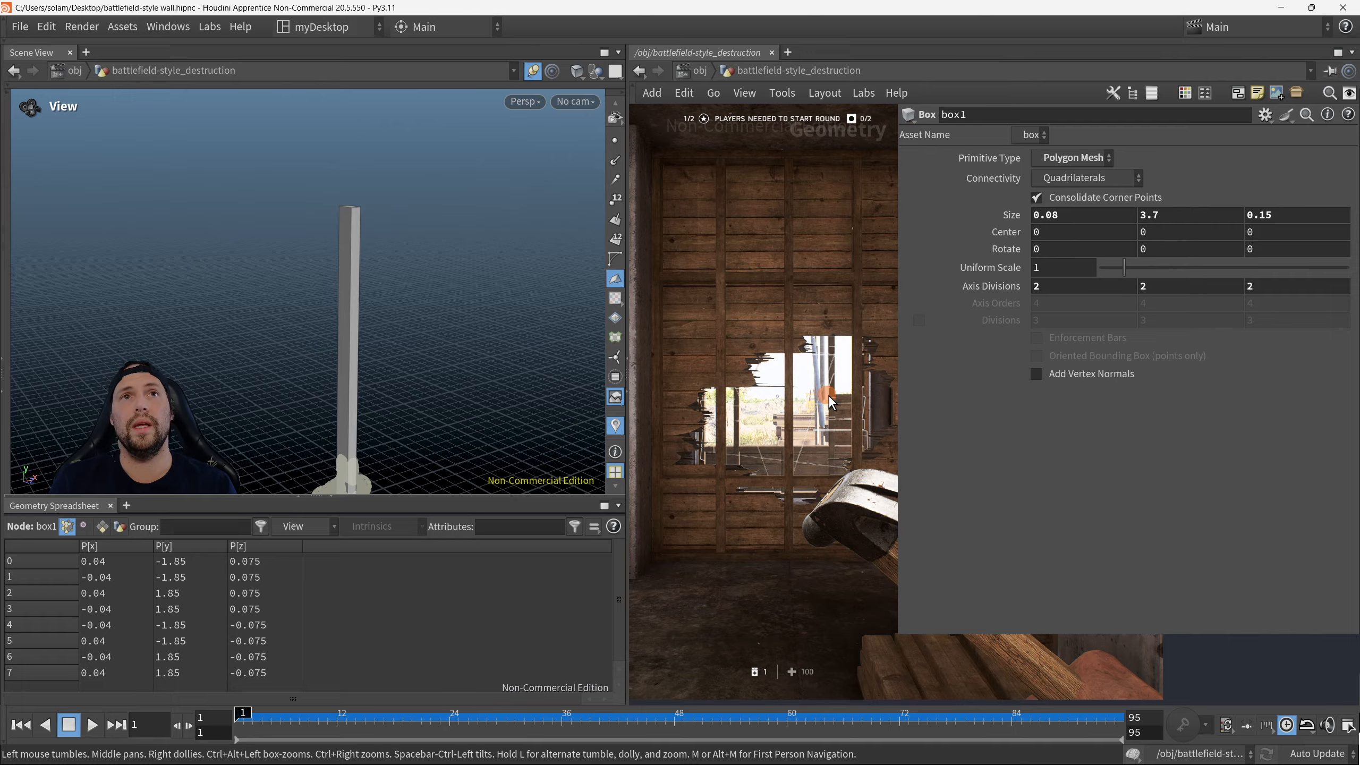
drag(330, 307, 384, 257)
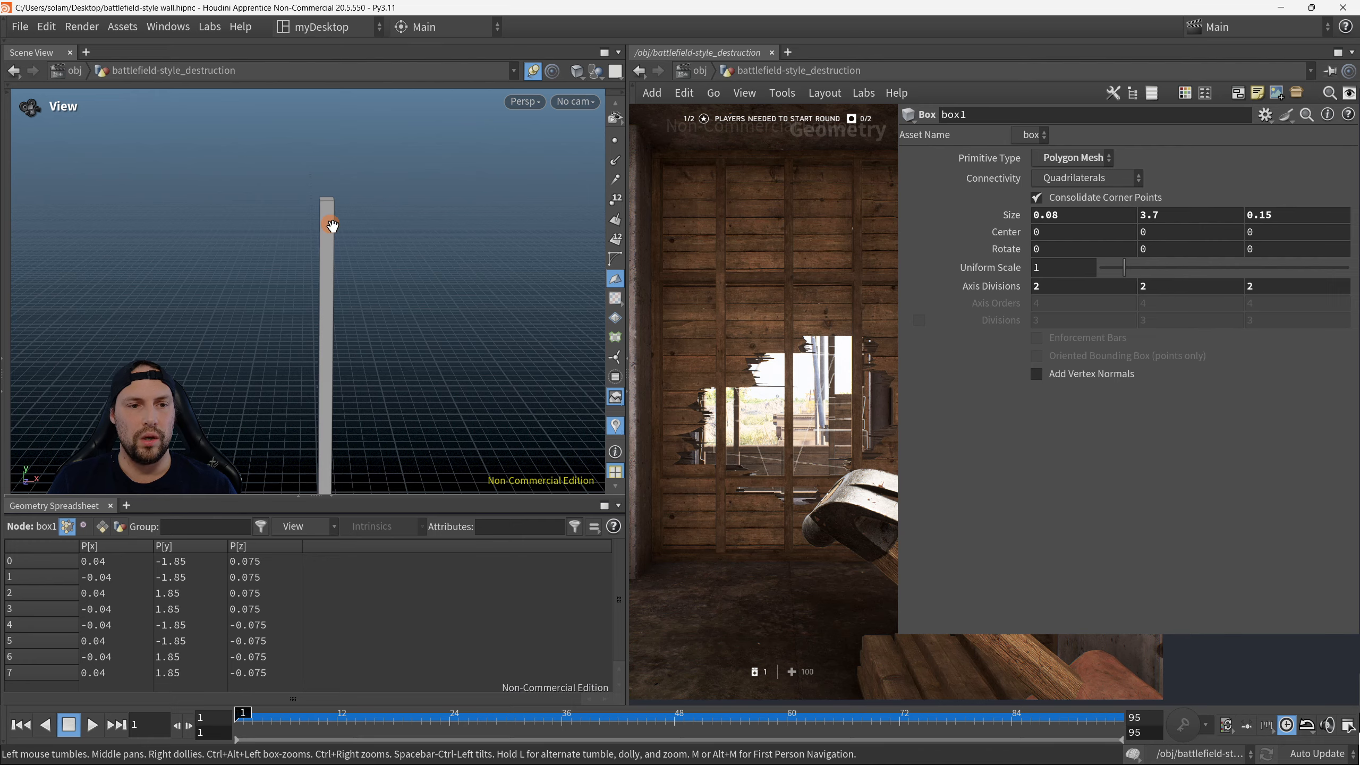
key(F8)
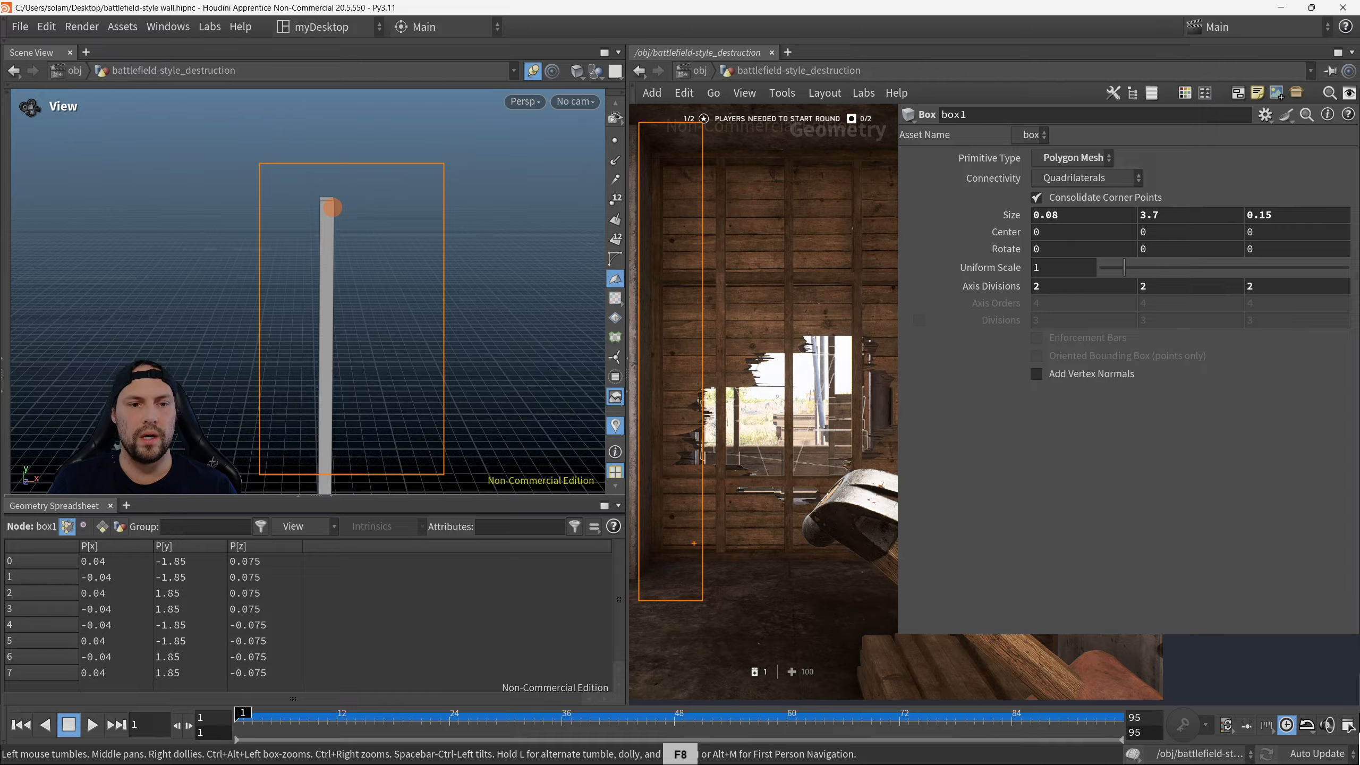
key(Escape)
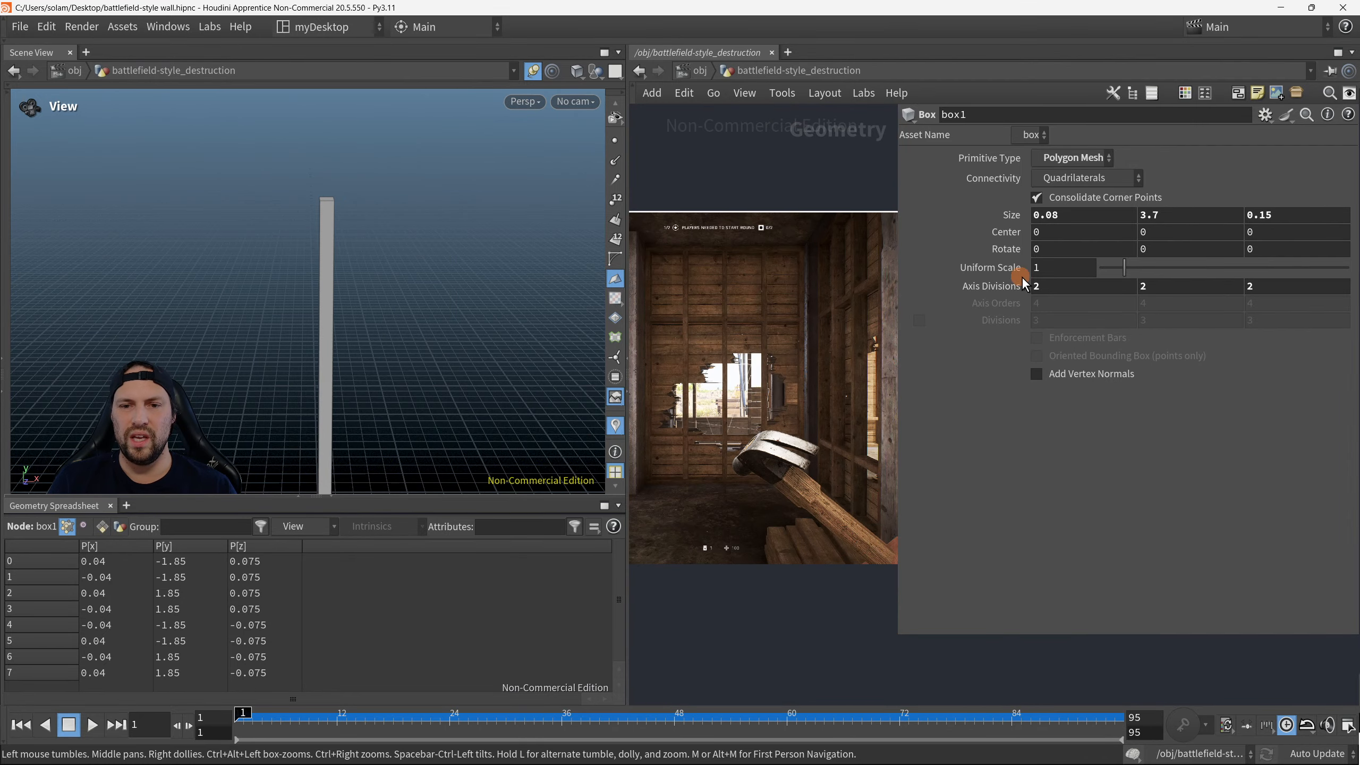
Step: Try an X size of 0.05 on box1, undo it, and set the X size to 0.07
middle_drag(1071, 217, 1034, 256)
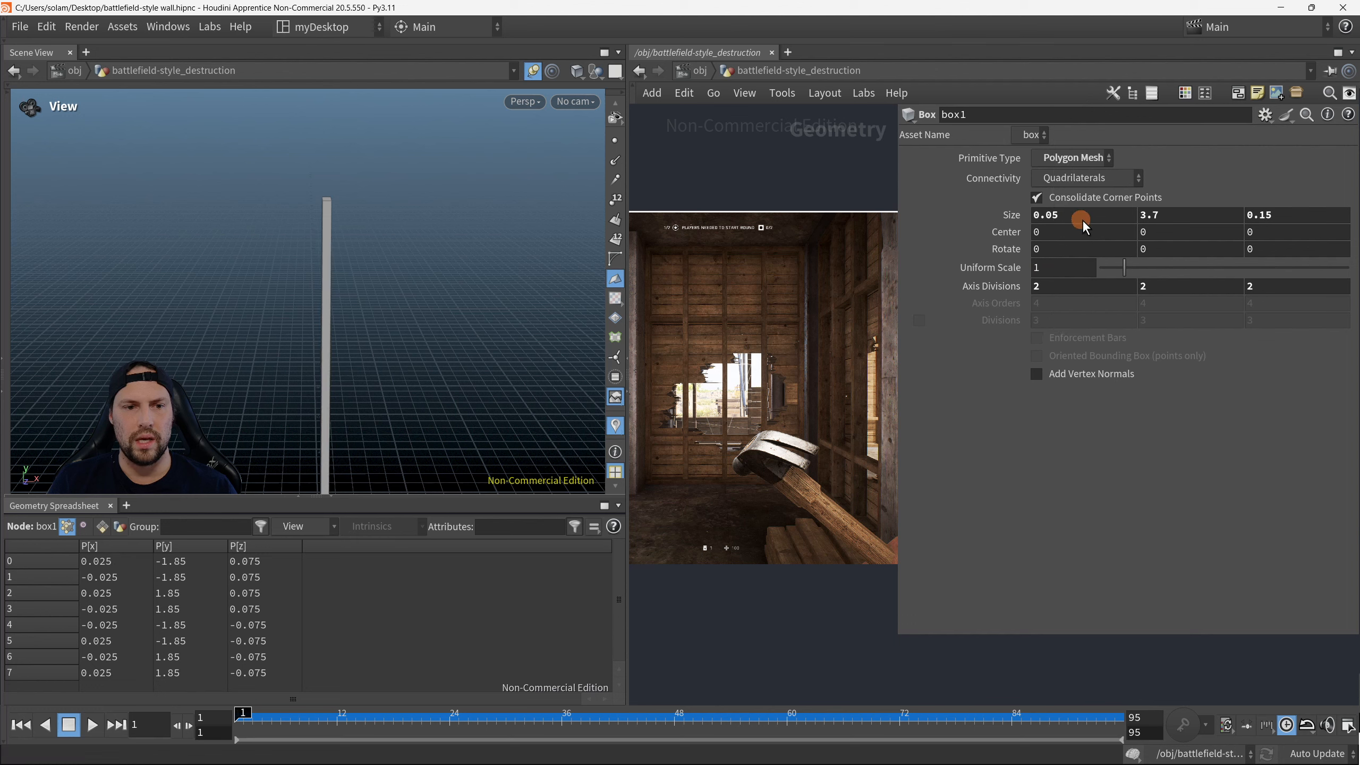
key(ctrl+z)
click(1131, 220)
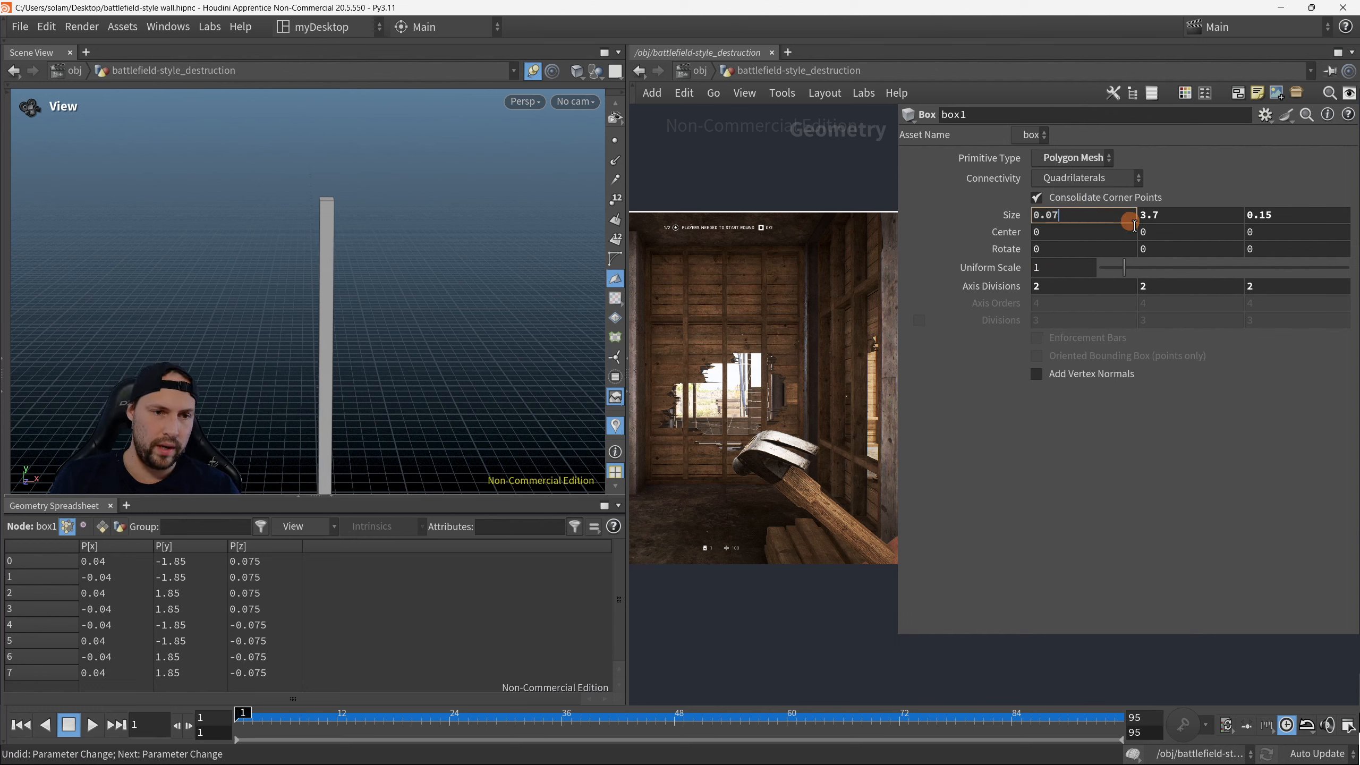
key(Return)
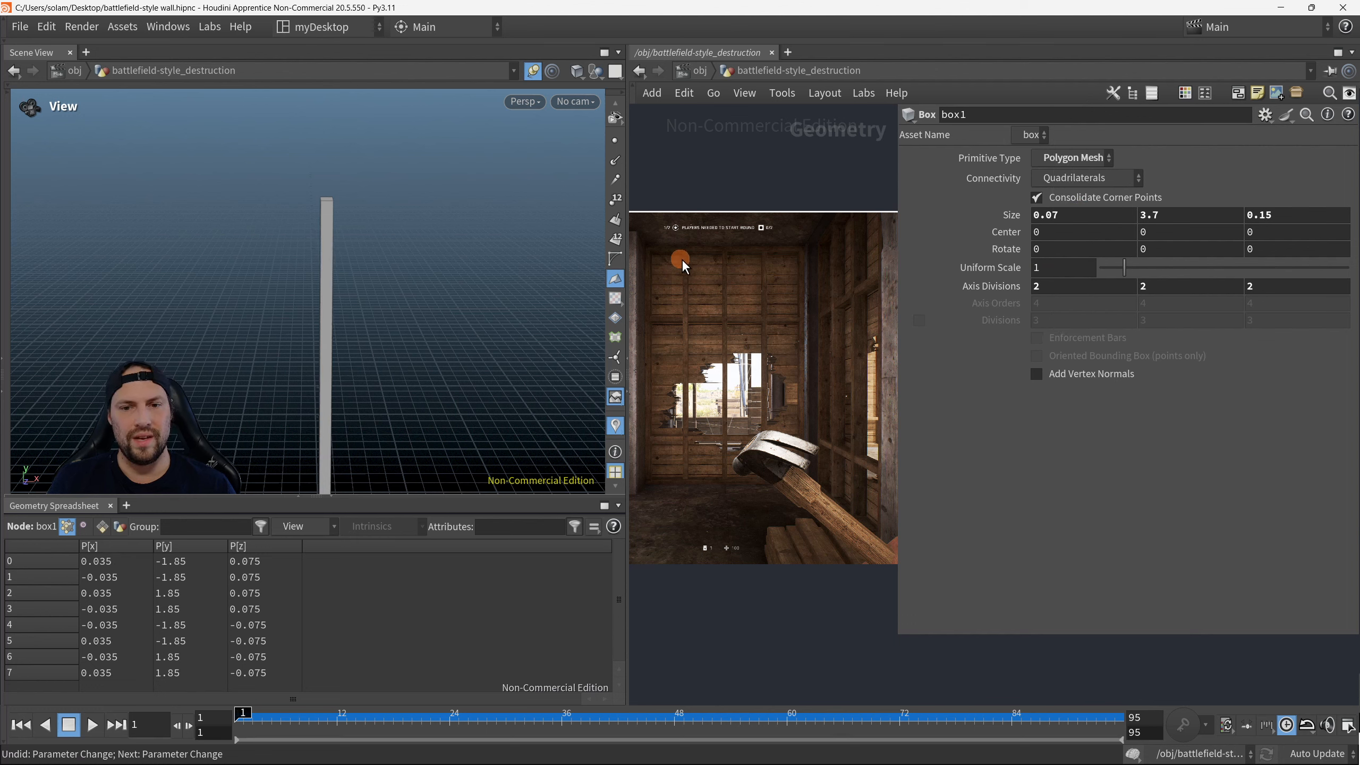
Step: Set the X size of box1 to 0.06 and check the thinner beam from the side
click(1080, 209)
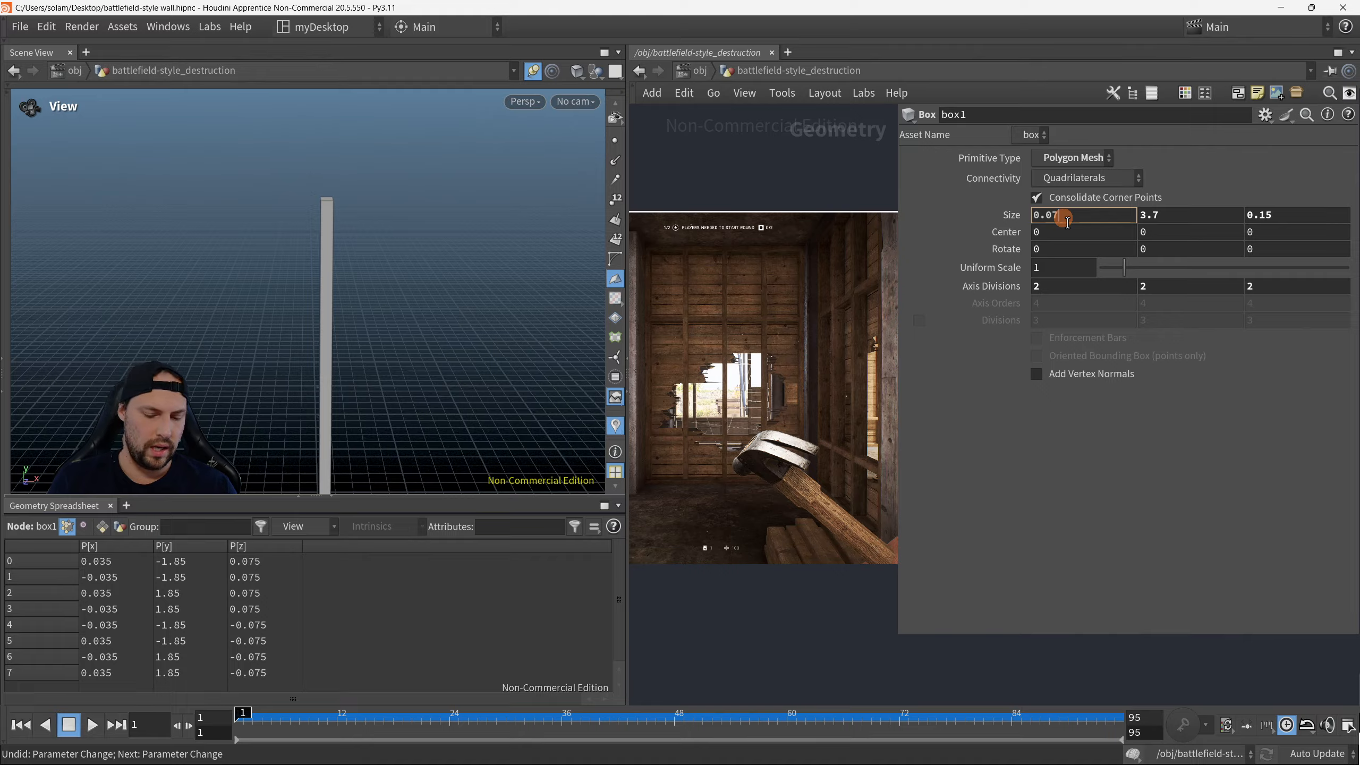
key(BackSpace)
text(6)
key(Return)
mouse_move(389, 283)
mouse_down()
mouse_move(404, 268)
mouse_move(479, 275)
mouse_up()
mouse_move(400, 226)
mouse_down()
mouse_move(415, 200)
mouse_move(367, 203)
mouse_move(458, 215)
mouse_up()
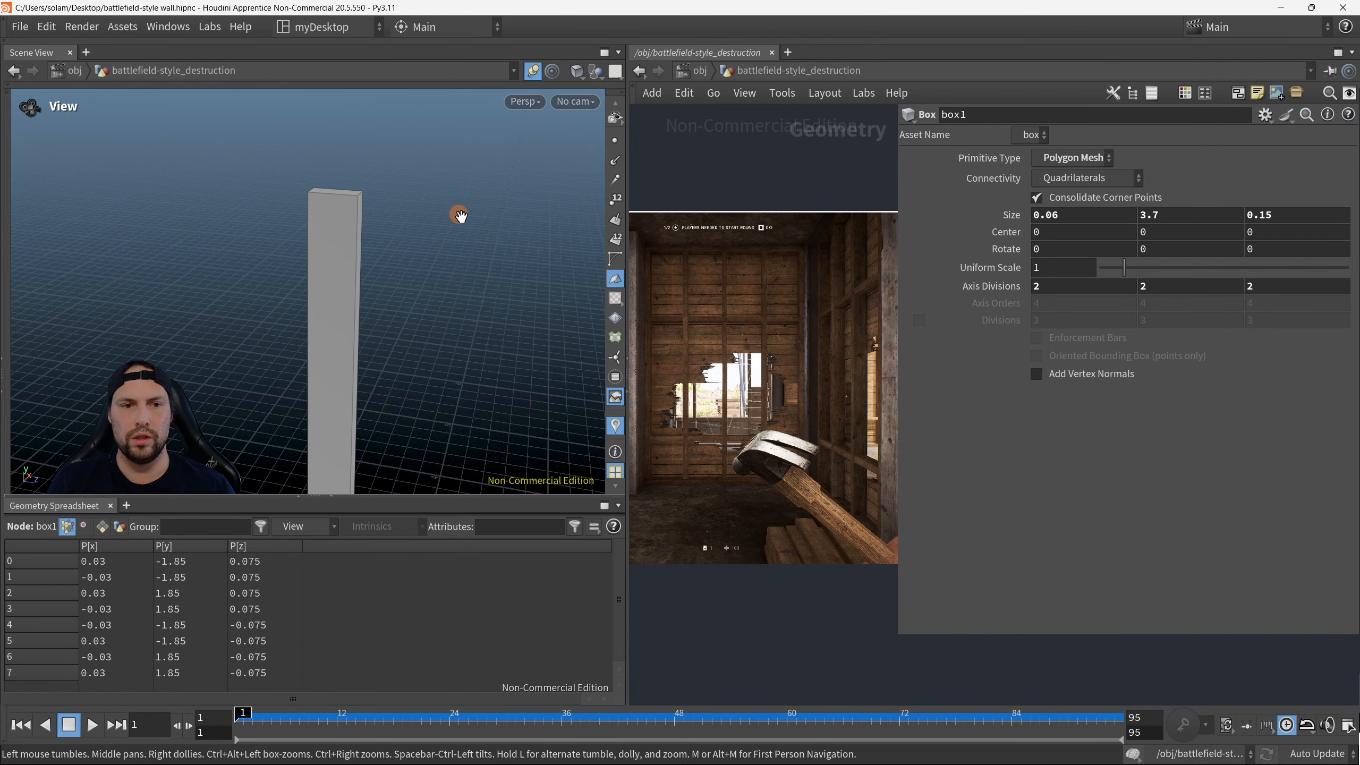
Step: Reduce the Z size of box1 to 0.12 and finally to 0.10
click(1295, 217)
key(Return)
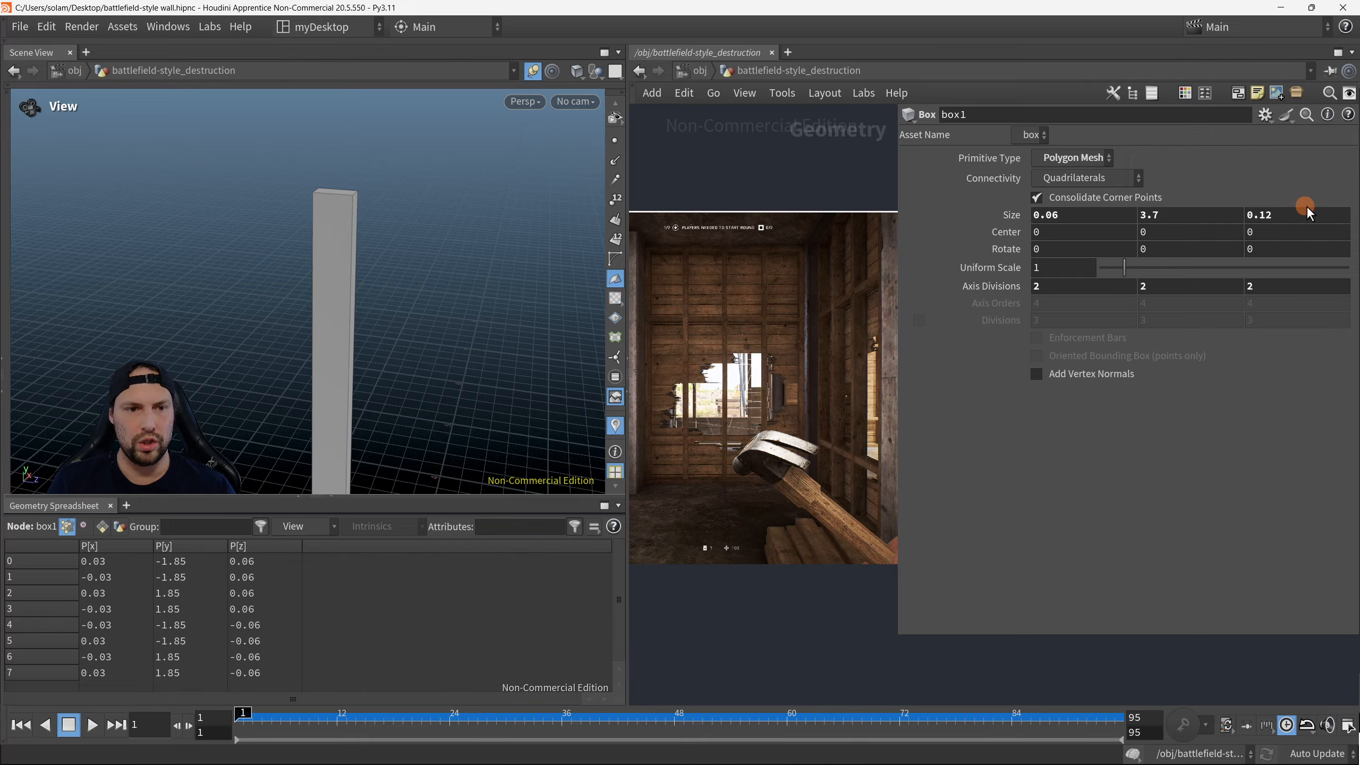
click(1283, 215)
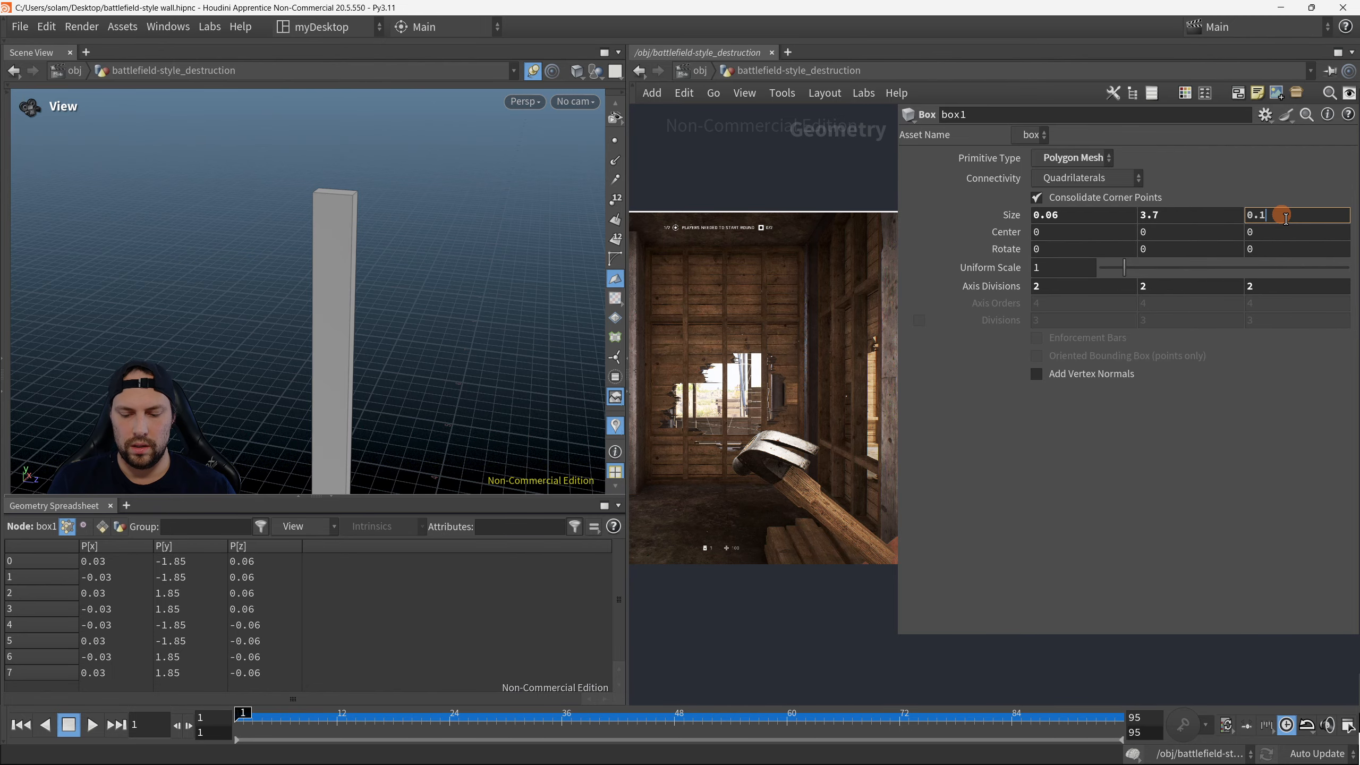
text(0)
key(Return)
drag(369, 308, 426, 249)
Step: Hide the node parameters and examine how the vertical studs, horizontal crossbeams and repeating wall sections are laid out in the reference image
key(p)
scroll(897, 320, up, 2)
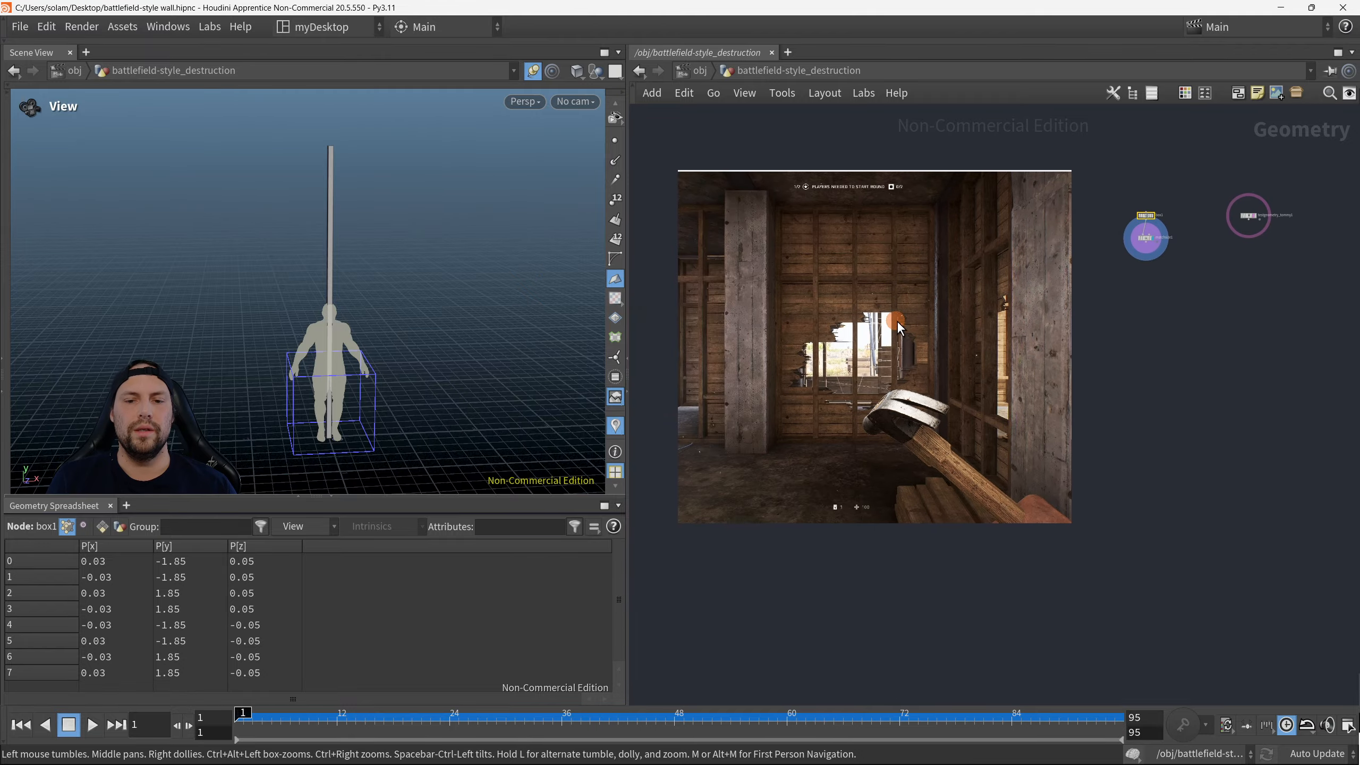
scroll(897, 320, up, 3)
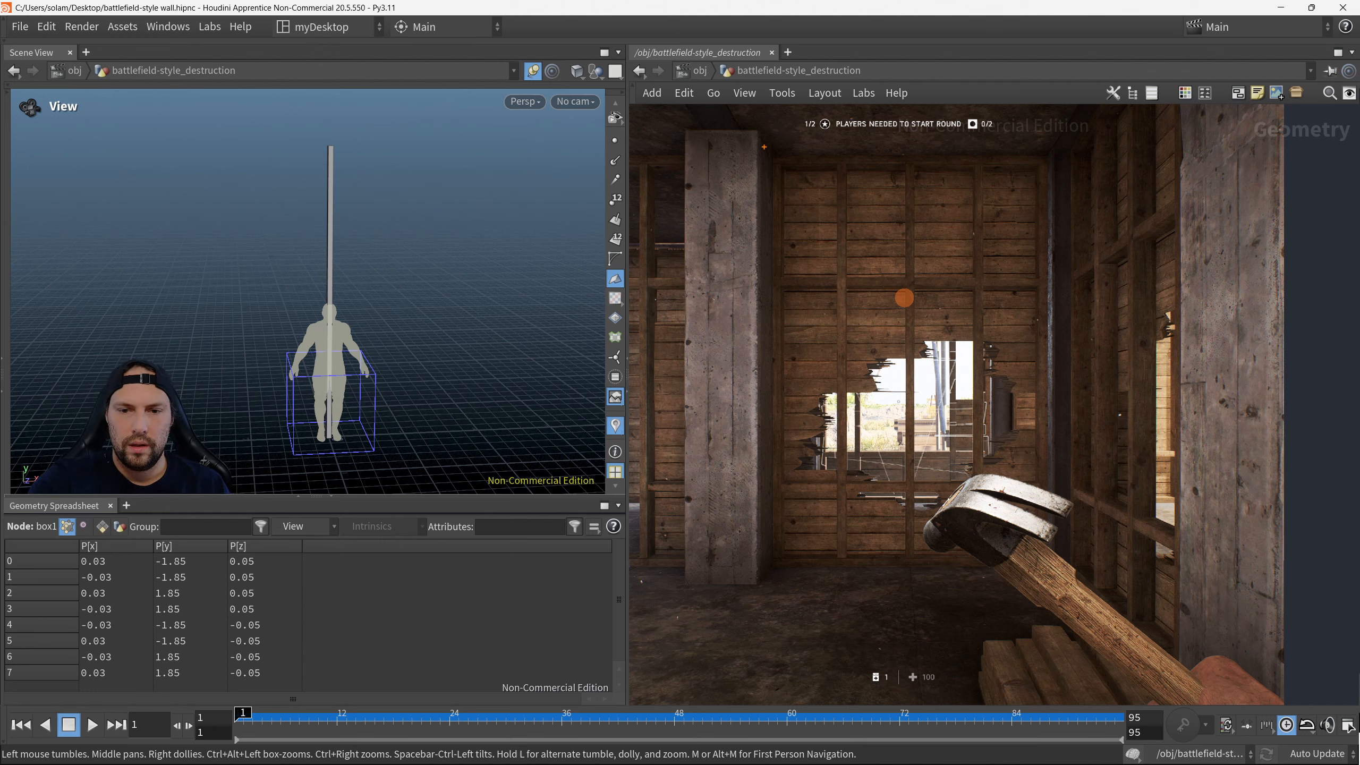
mouse_move(759, 138)
mouse_down()
mouse_move(793, 245)
mouse_move(798, 593)
mouse_up()
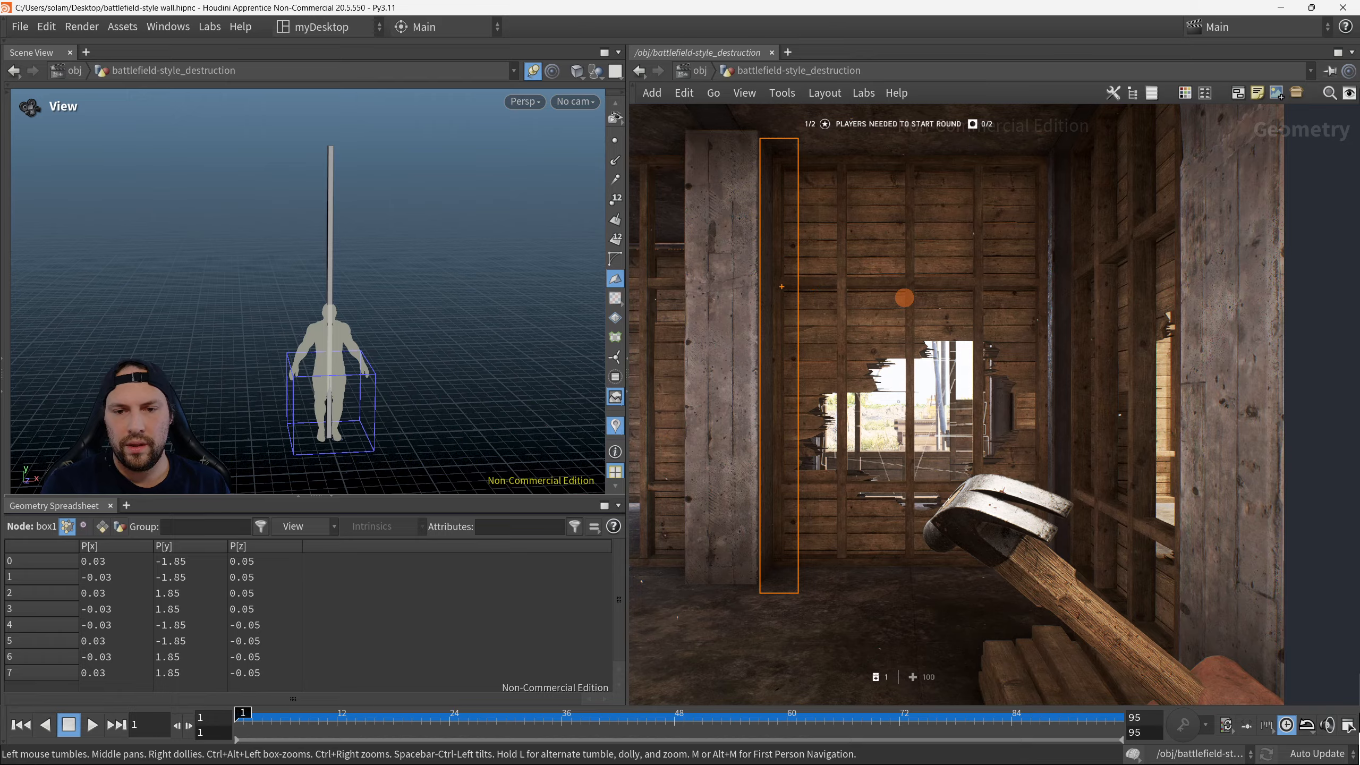
drag(773, 286, 1038, 286)
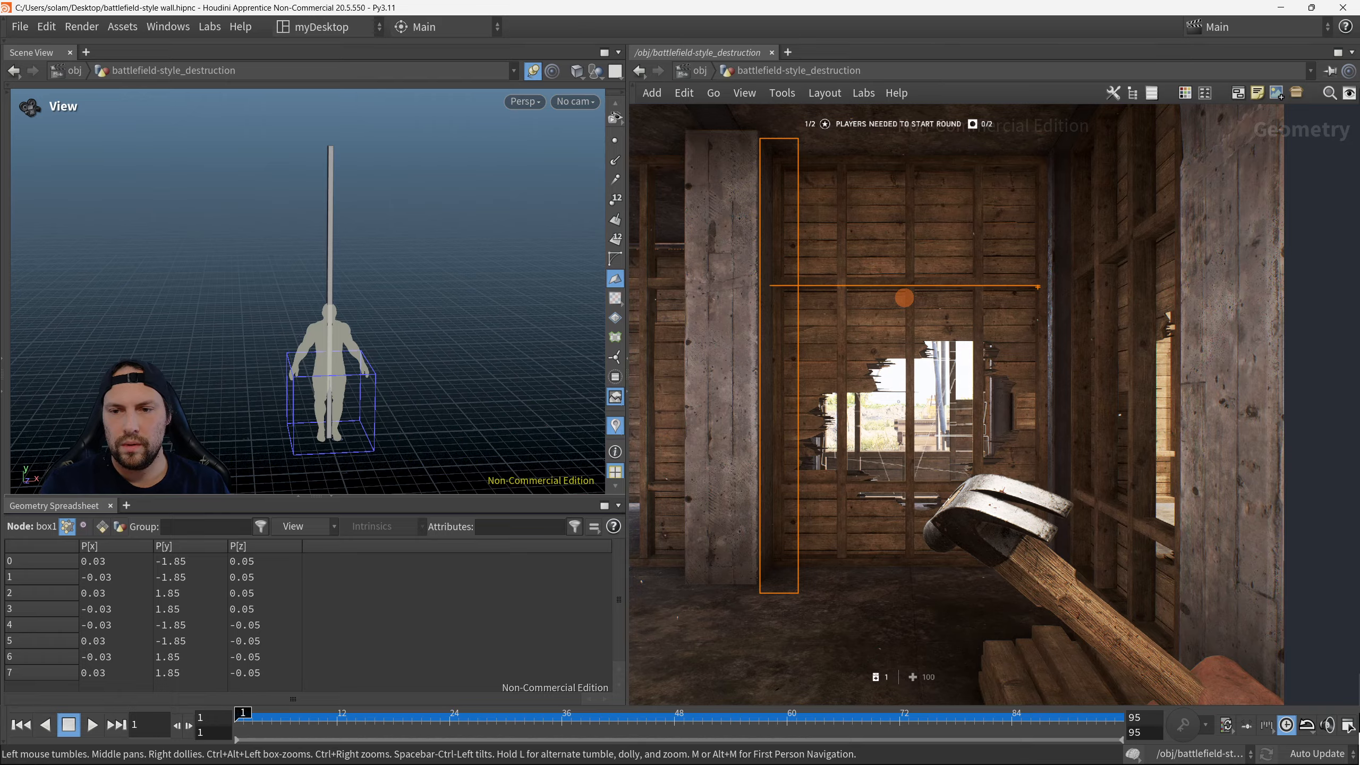
drag(975, 468, 1049, 471)
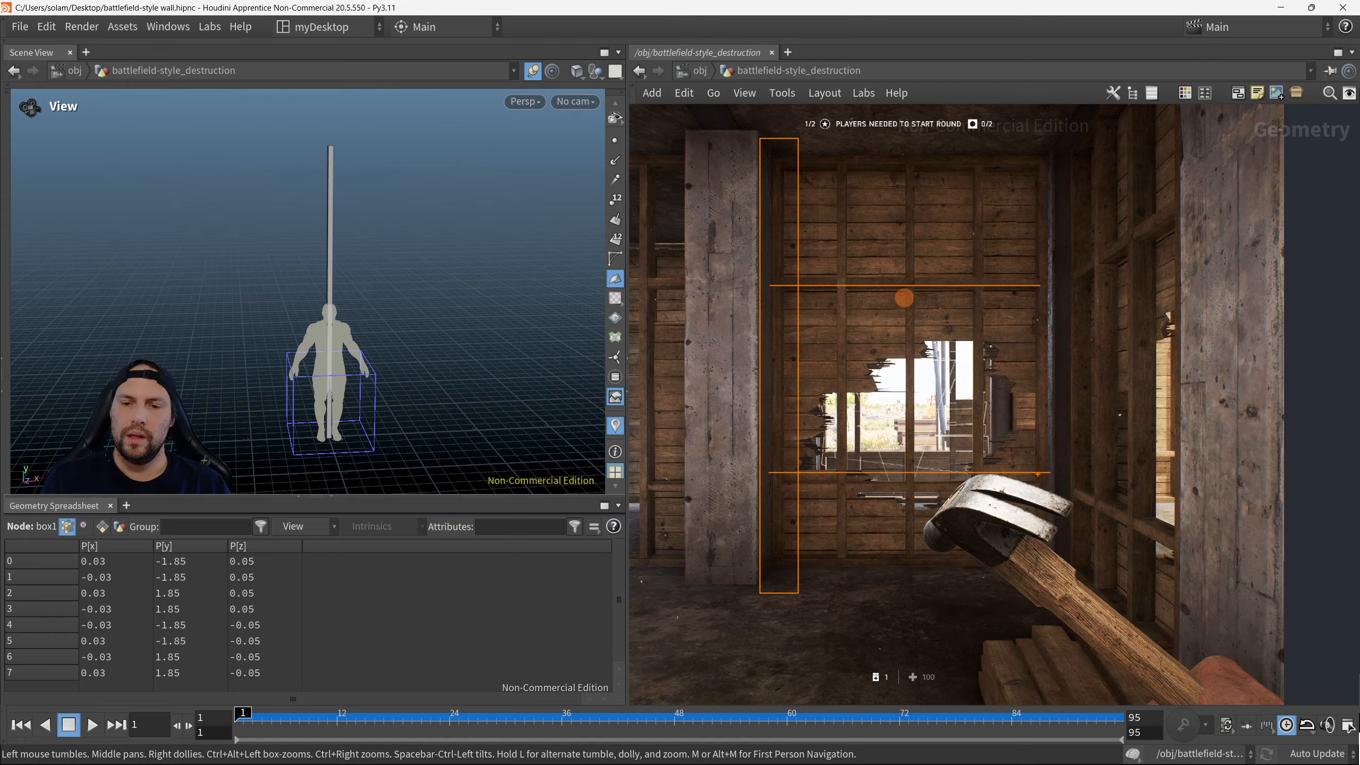
key(ctrl+z)
key(ctrl+z)
key(ctrl+z)
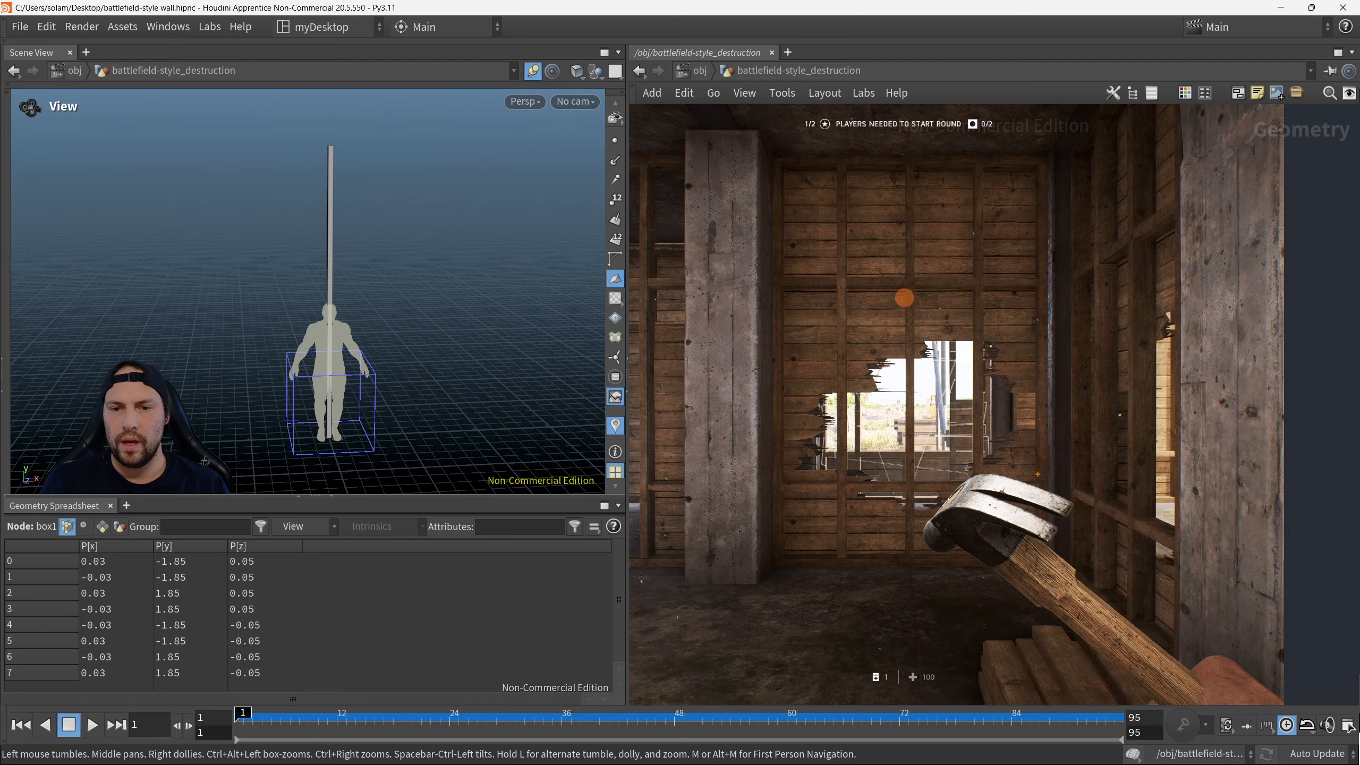
drag(779, 168, 829, 494)
key(ctrl+z)
mouse_move(765, 148)
mouse_down()
mouse_move(841, 506)
mouse_move(839, 585)
mouse_up()
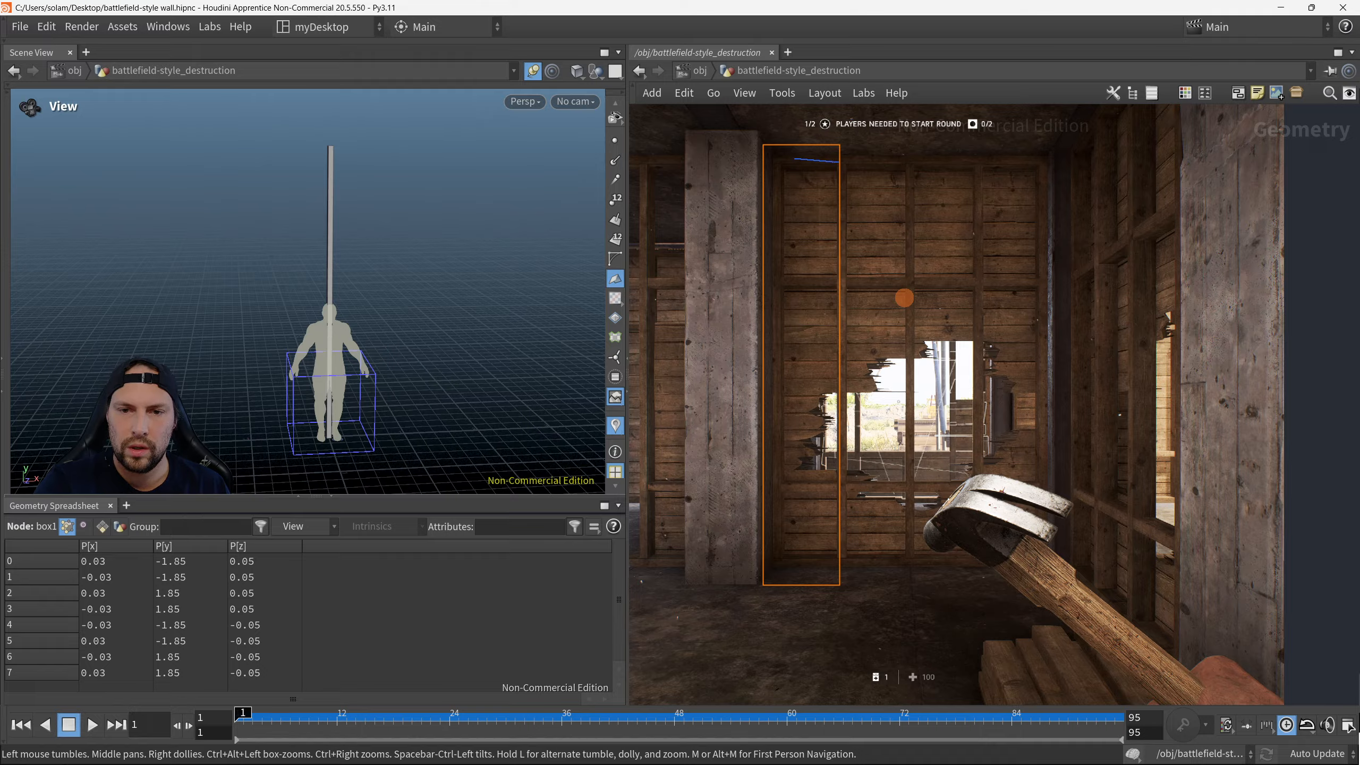
mouse_move(795, 160)
mouse_down()
mouse_move(774, 161)
mouse_move(774, 563)
mouse_move(838, 565)
mouse_up()
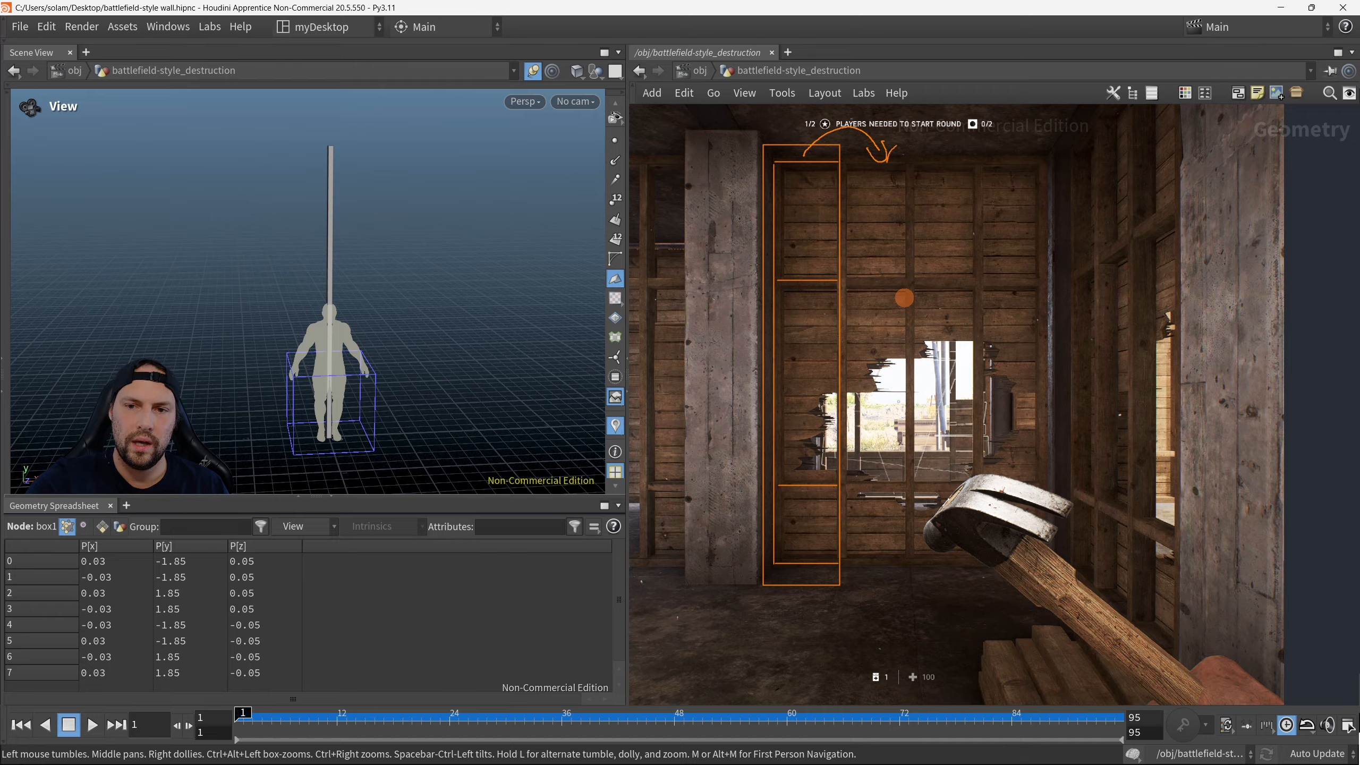
mouse_move(896, 146)
mouse_down()
mouse_move(1015, 145)
mouse_move(1052, 129)
mouse_up()
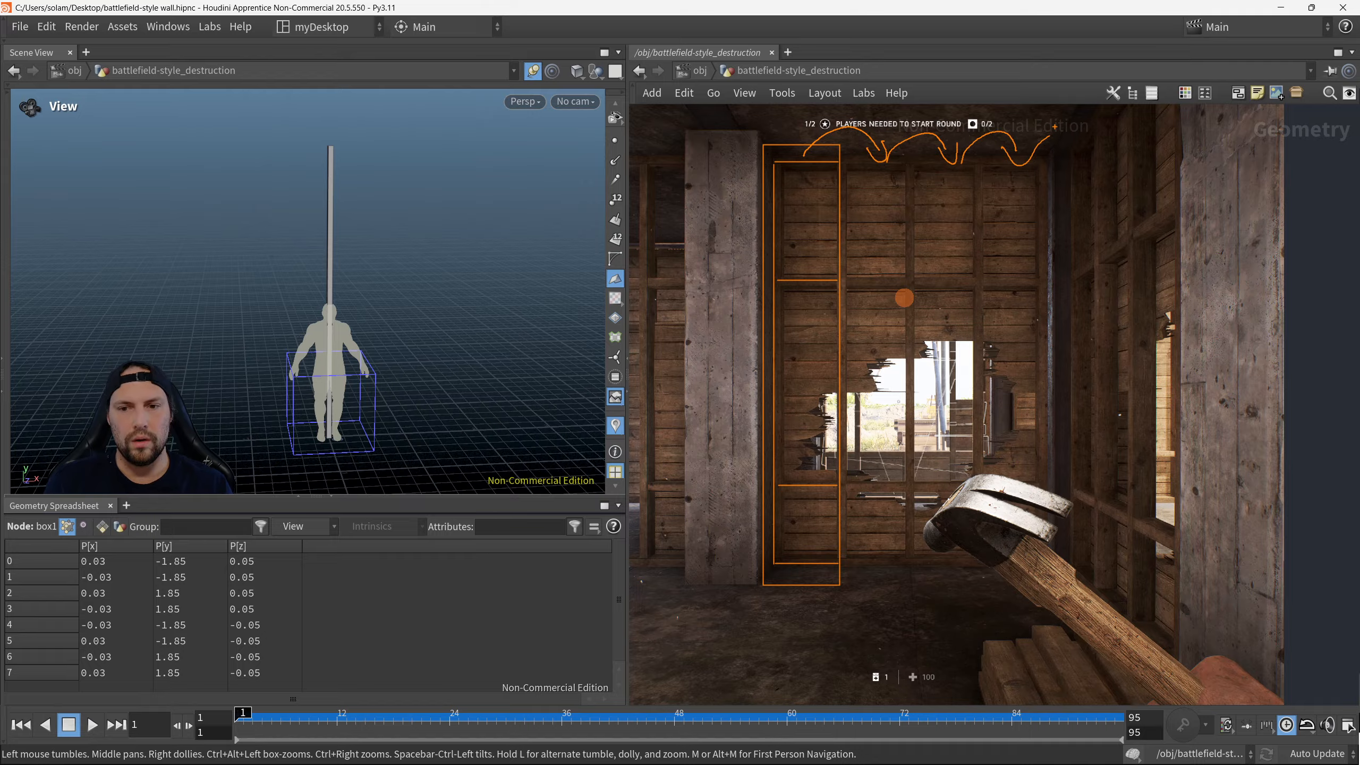
key(Escape)
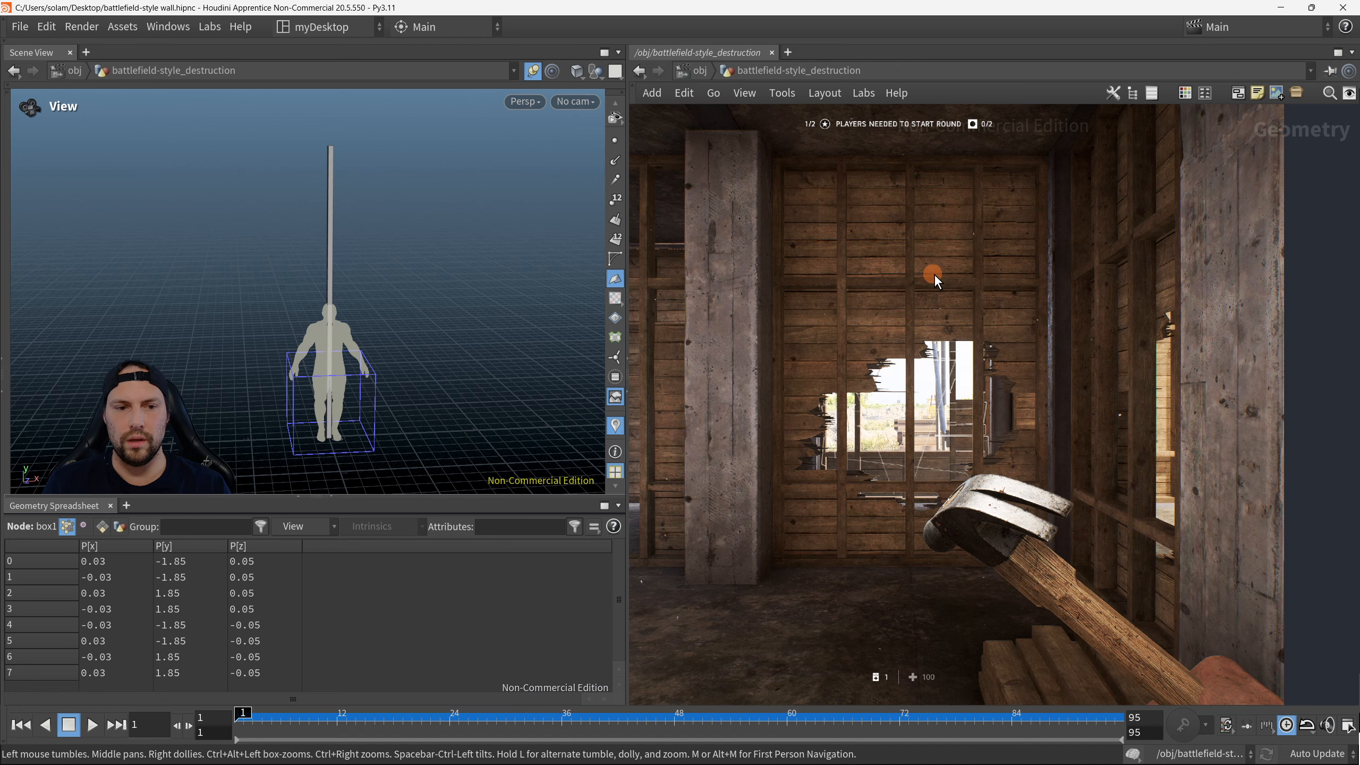
Step: Bring the box1 and matchsize1 nodes into close view in the network and select box1
key(space+h)
middle_drag(779, 114, 948, 309)
scroll(949, 309, up, 3)
scroll(948, 309, up, 5)
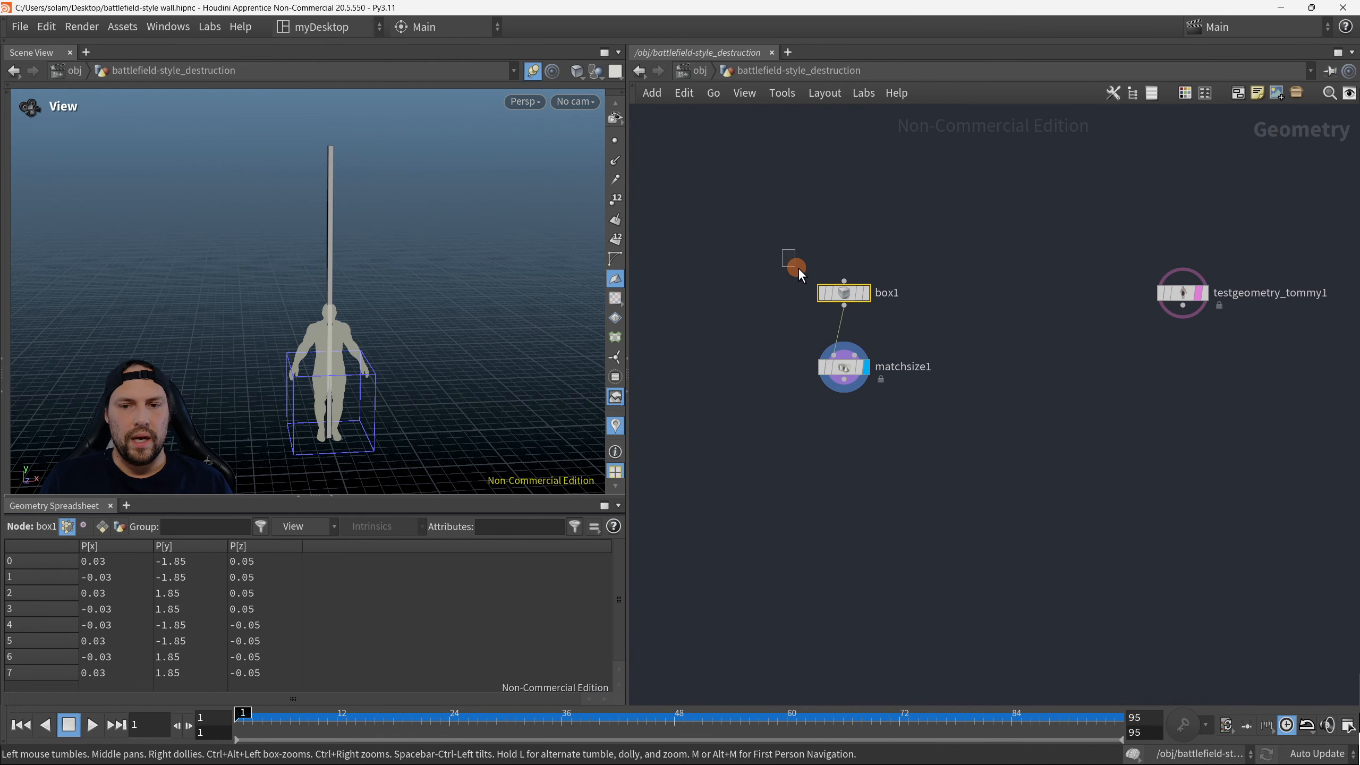
drag(796, 265, 881, 310)
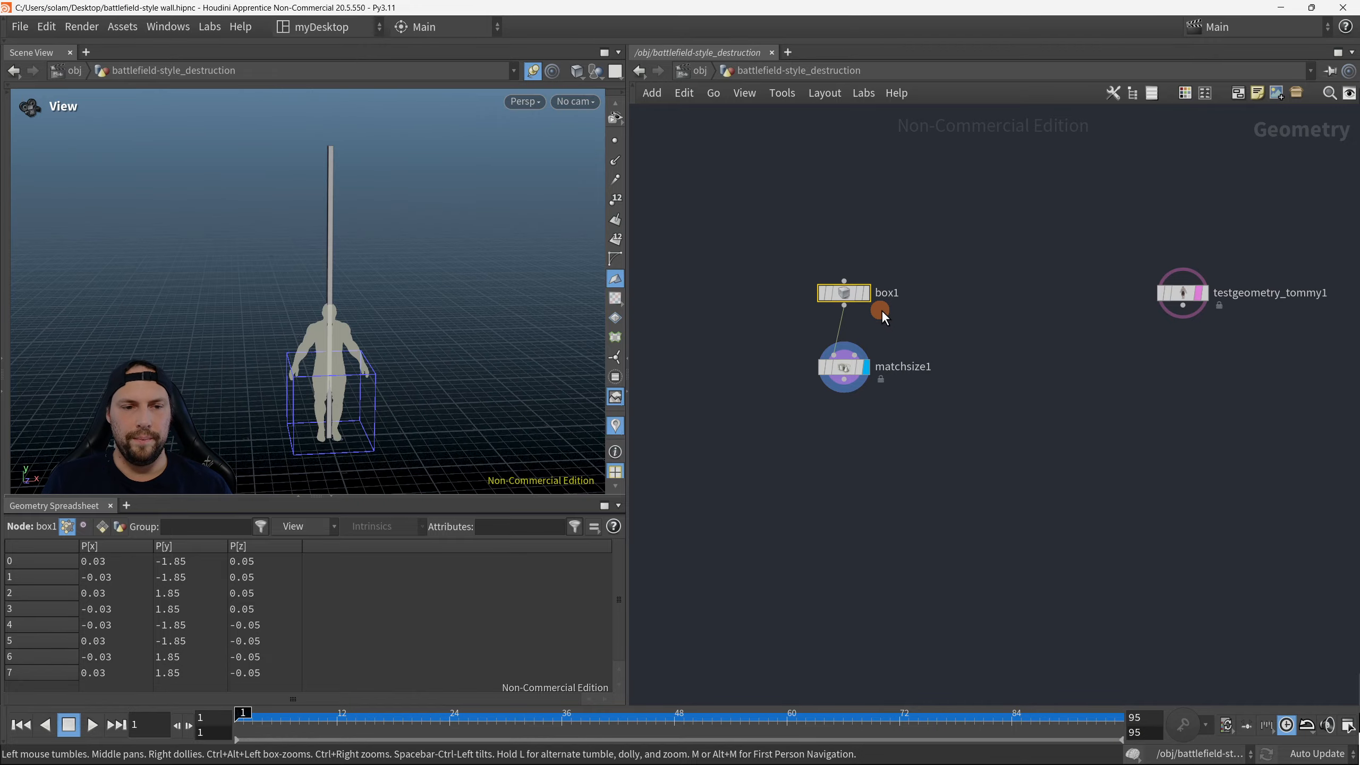
key(Tab)
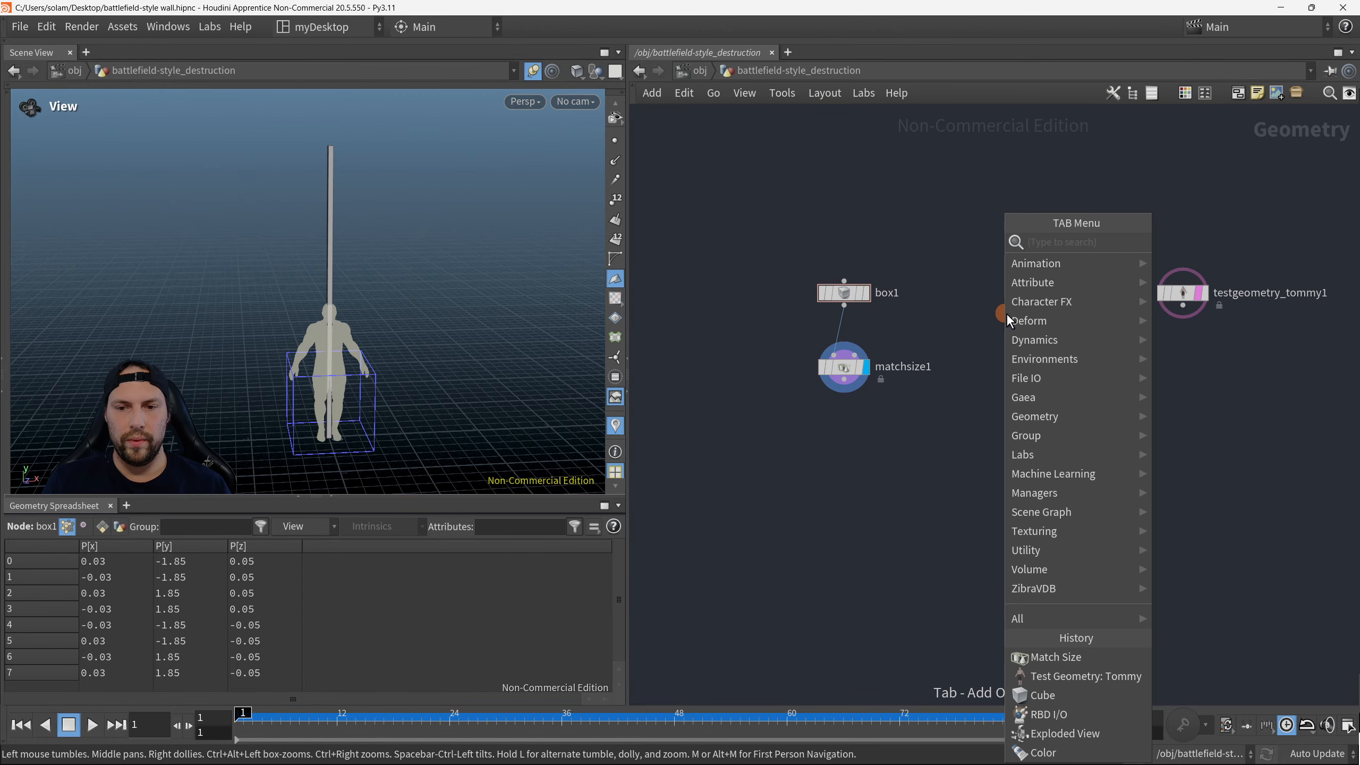
click(974, 289)
key(Tab)
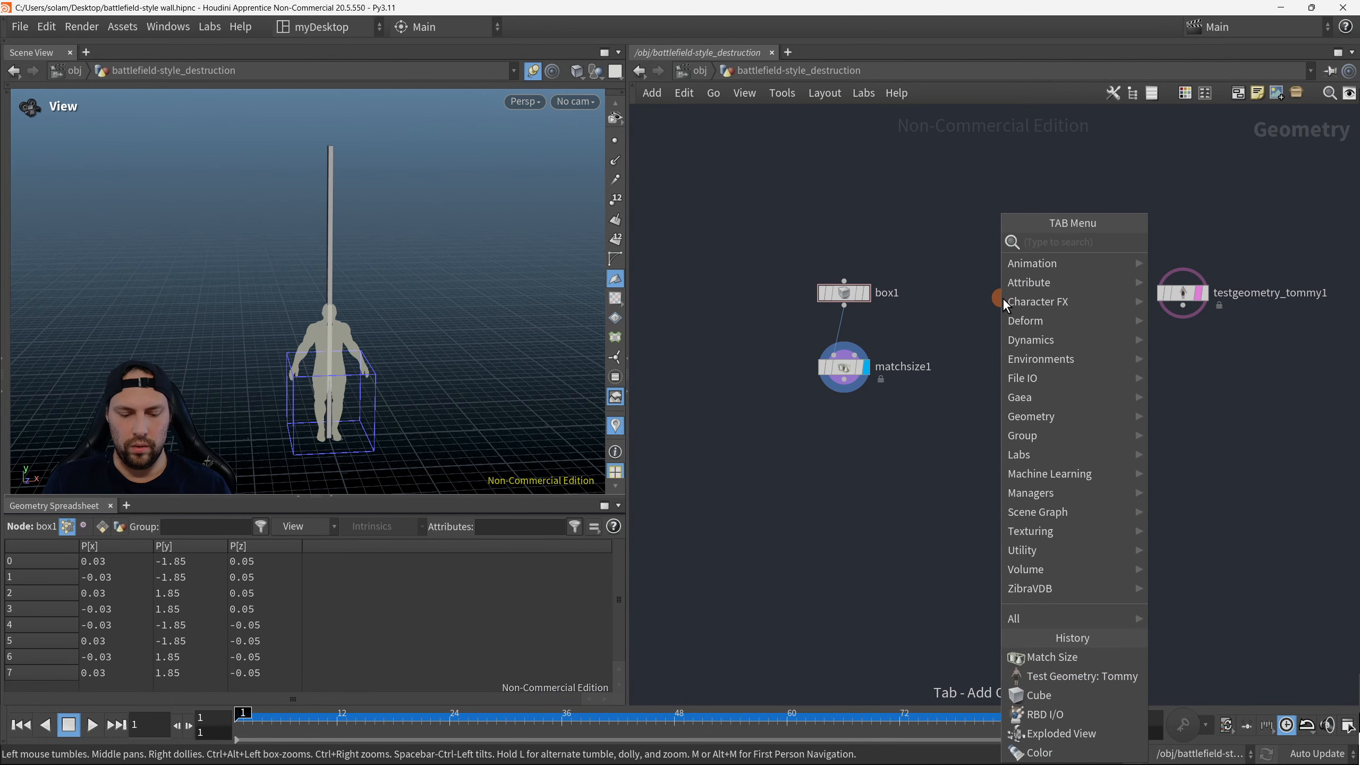
text(cube)
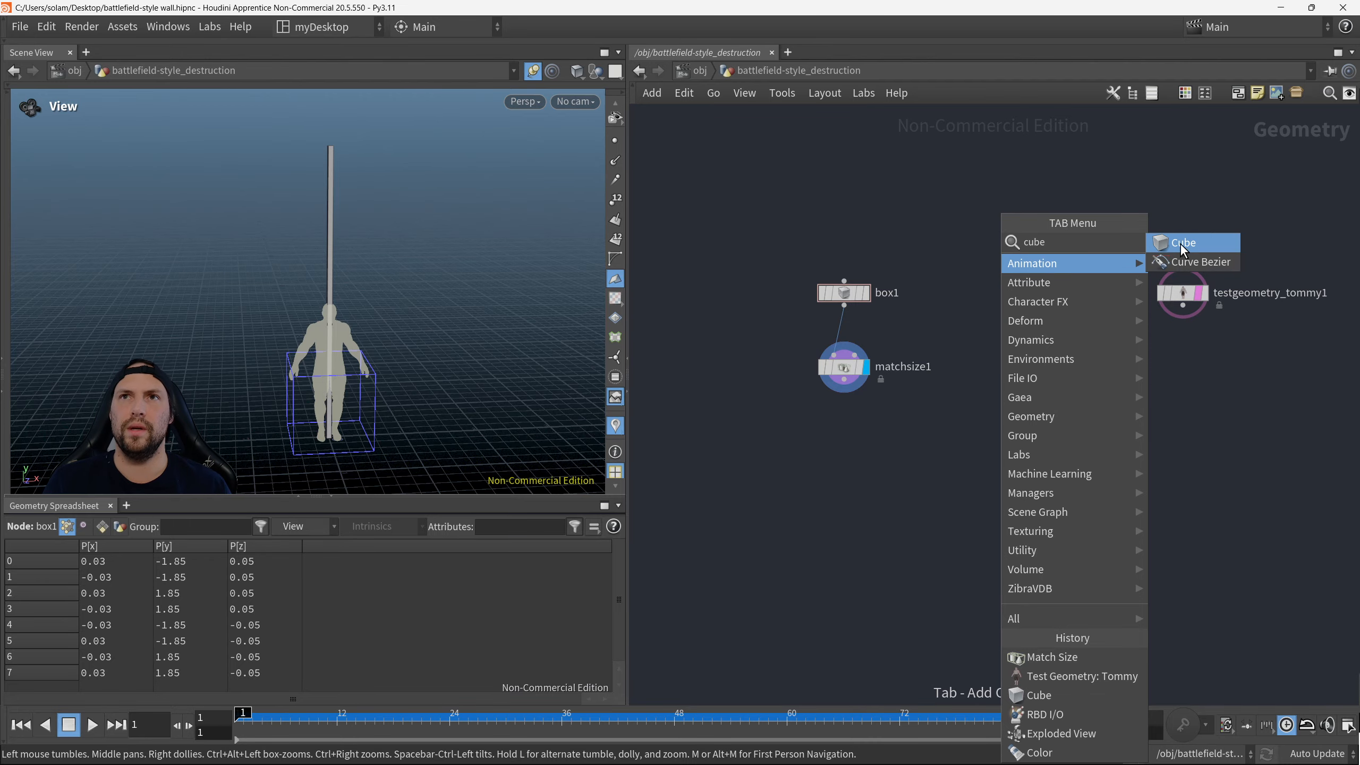
click(856, 254)
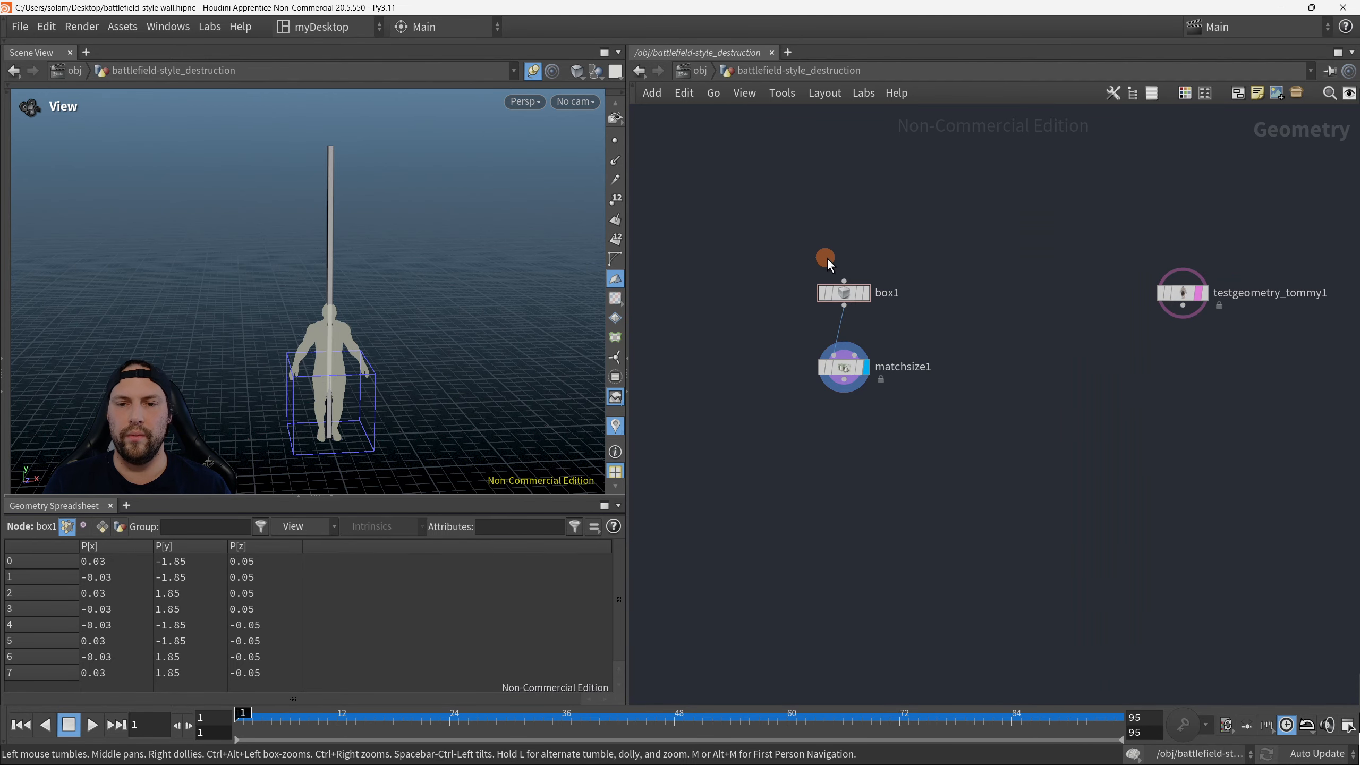
Step: Duplicate the box1 node and place the copy beside the original in the network
drag(793, 237, 869, 306)
key(ctrl+c)
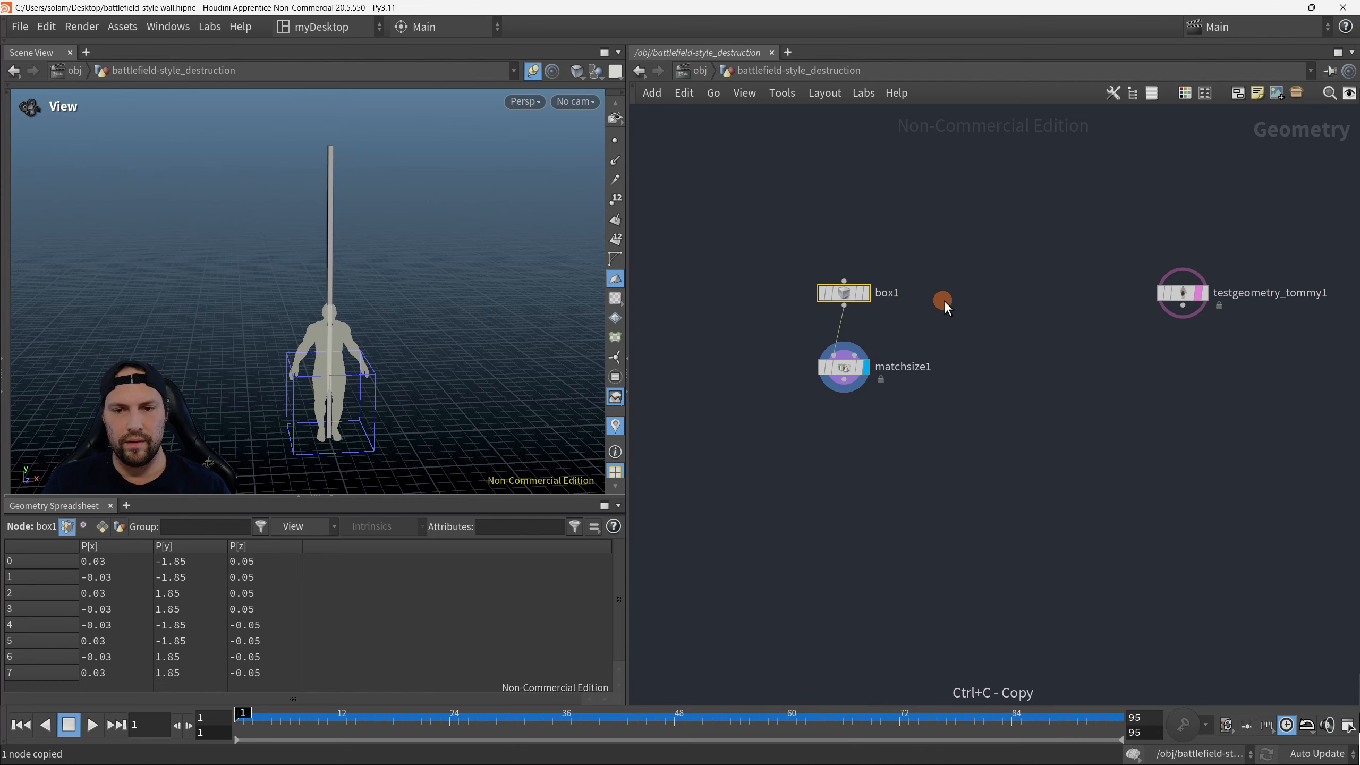
key(ctrl+v)
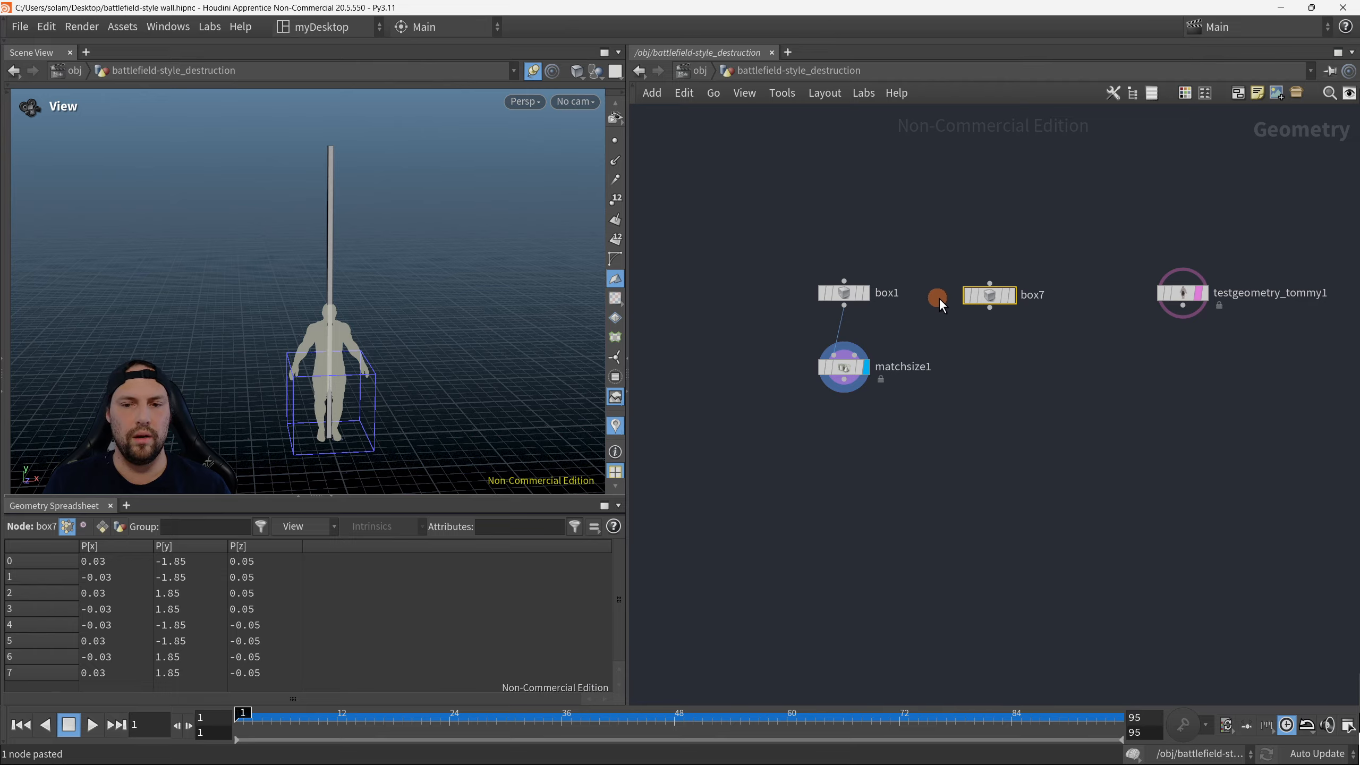
Step: Delete the duplicate box7 node beside box1
drag(774, 247, 889, 315)
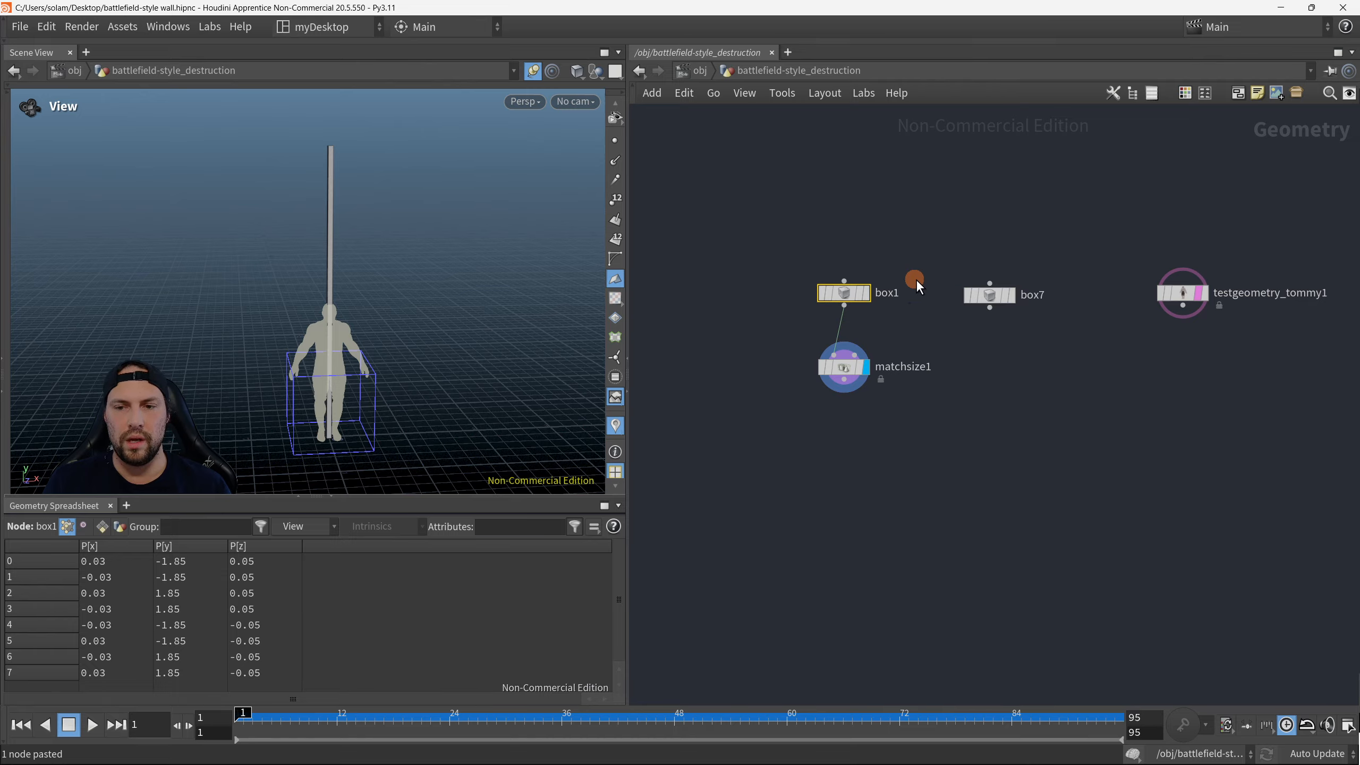
drag(994, 282, 1039, 323)
key(Delete)
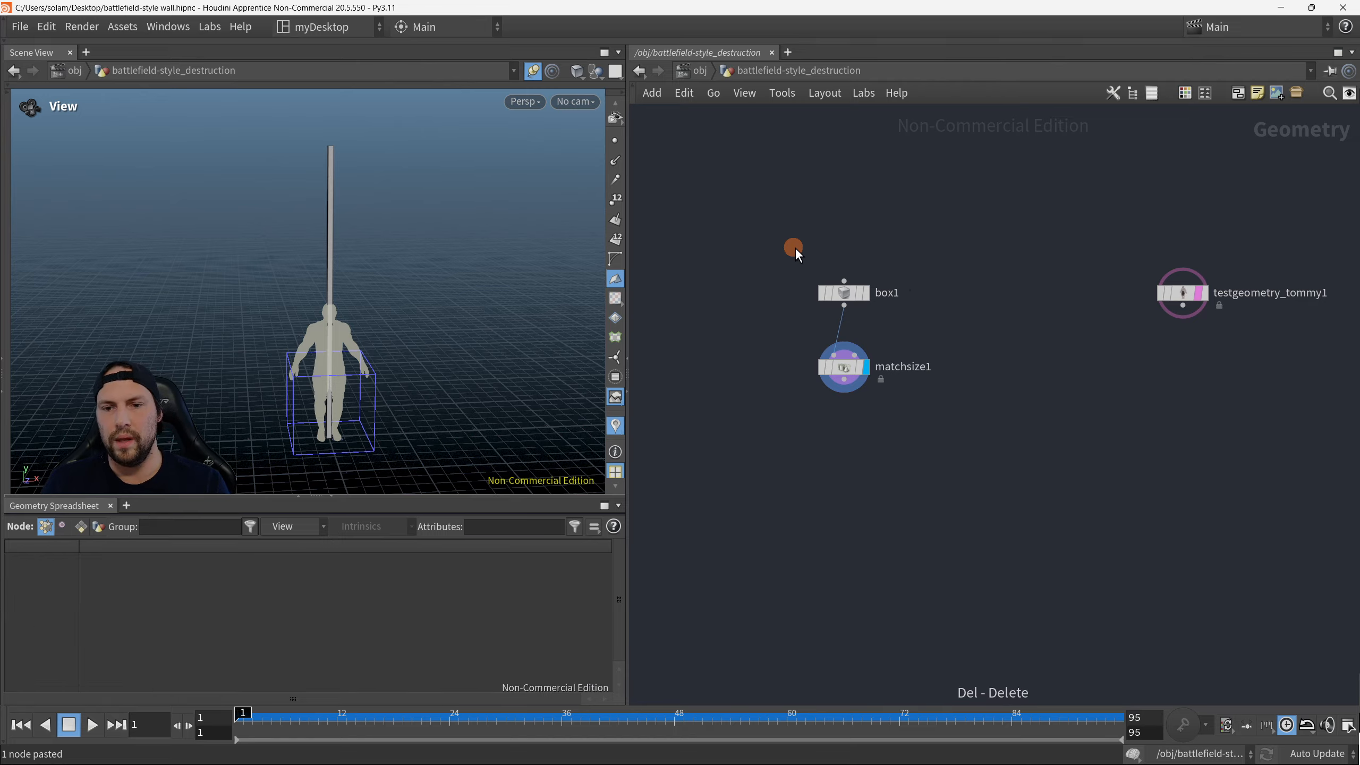
Step: Copy the box1 node and place the duplicate level with it, between box1 and testgeometry_tommy1
drag(882, 303, 908, 319)
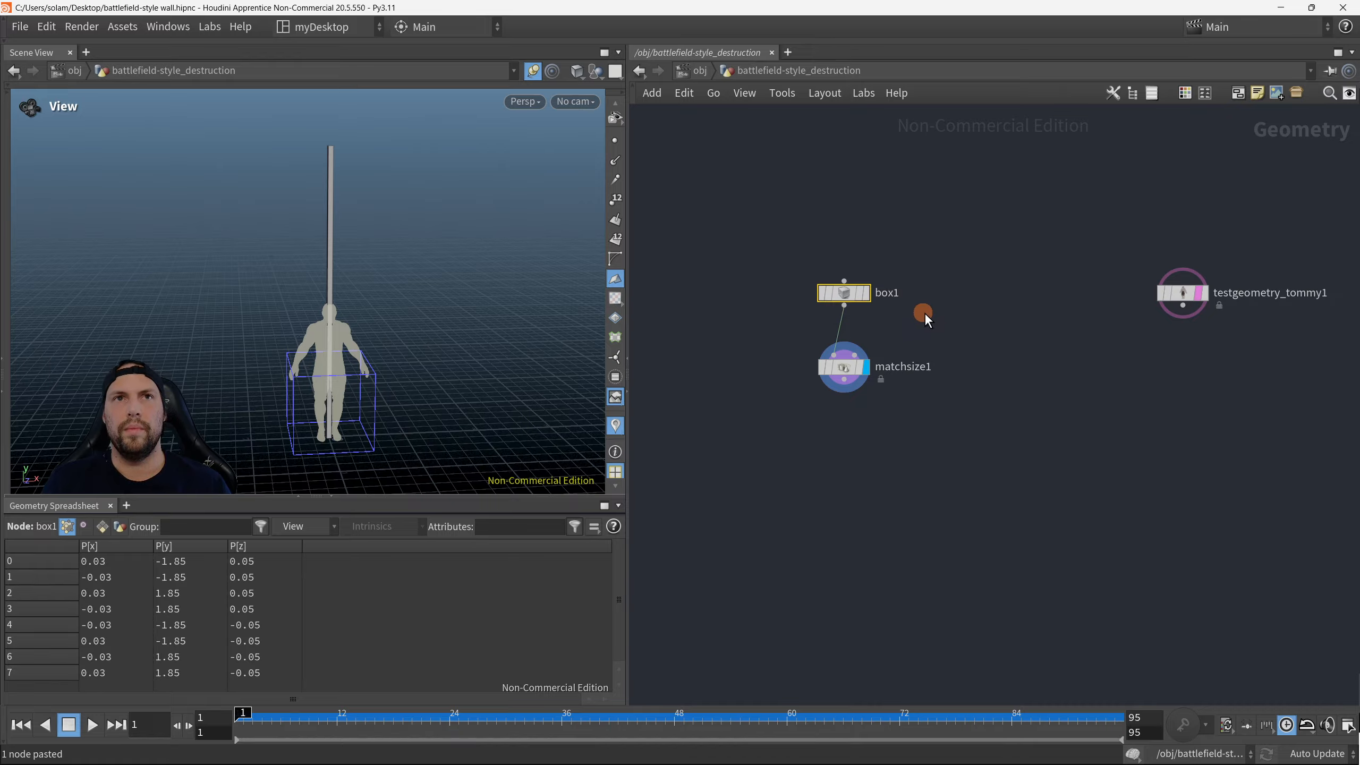
key(ctrl+c)
click(1019, 287)
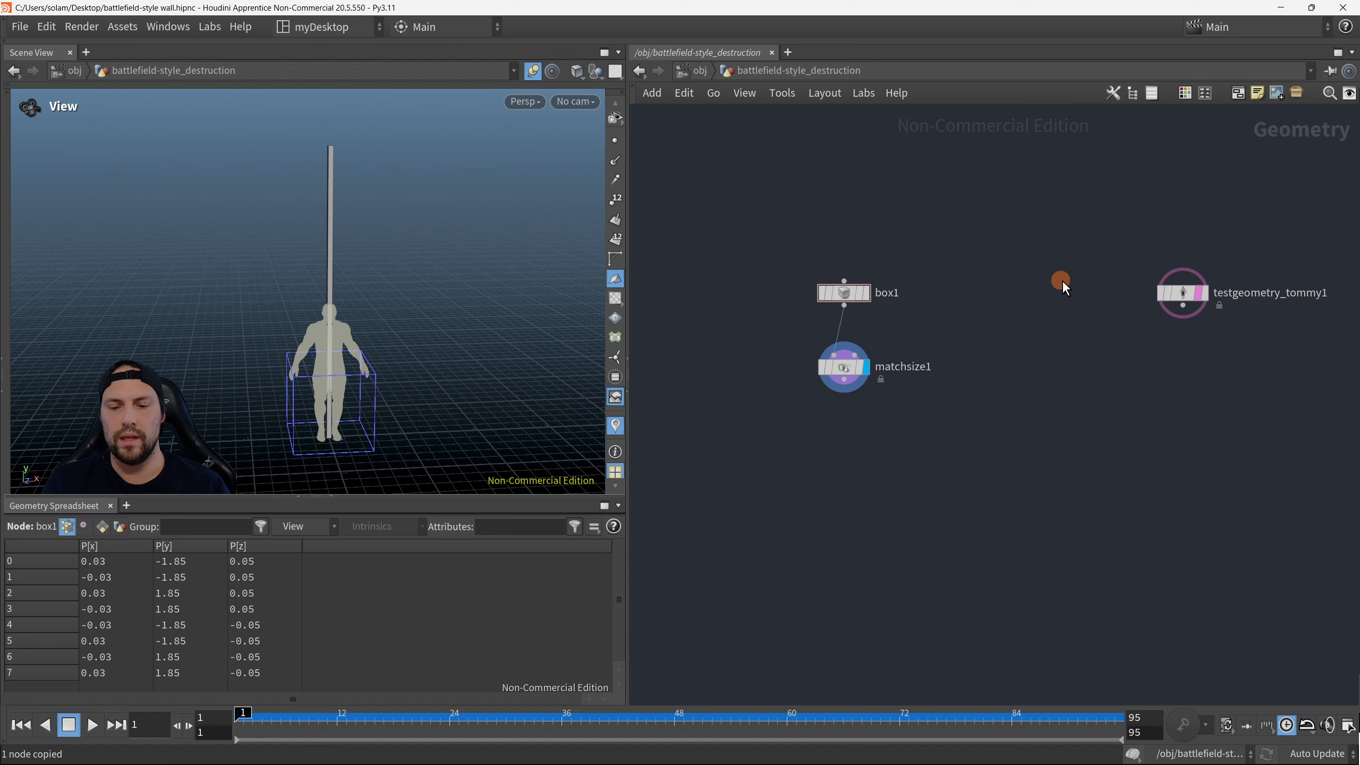
key(ctrl+v)
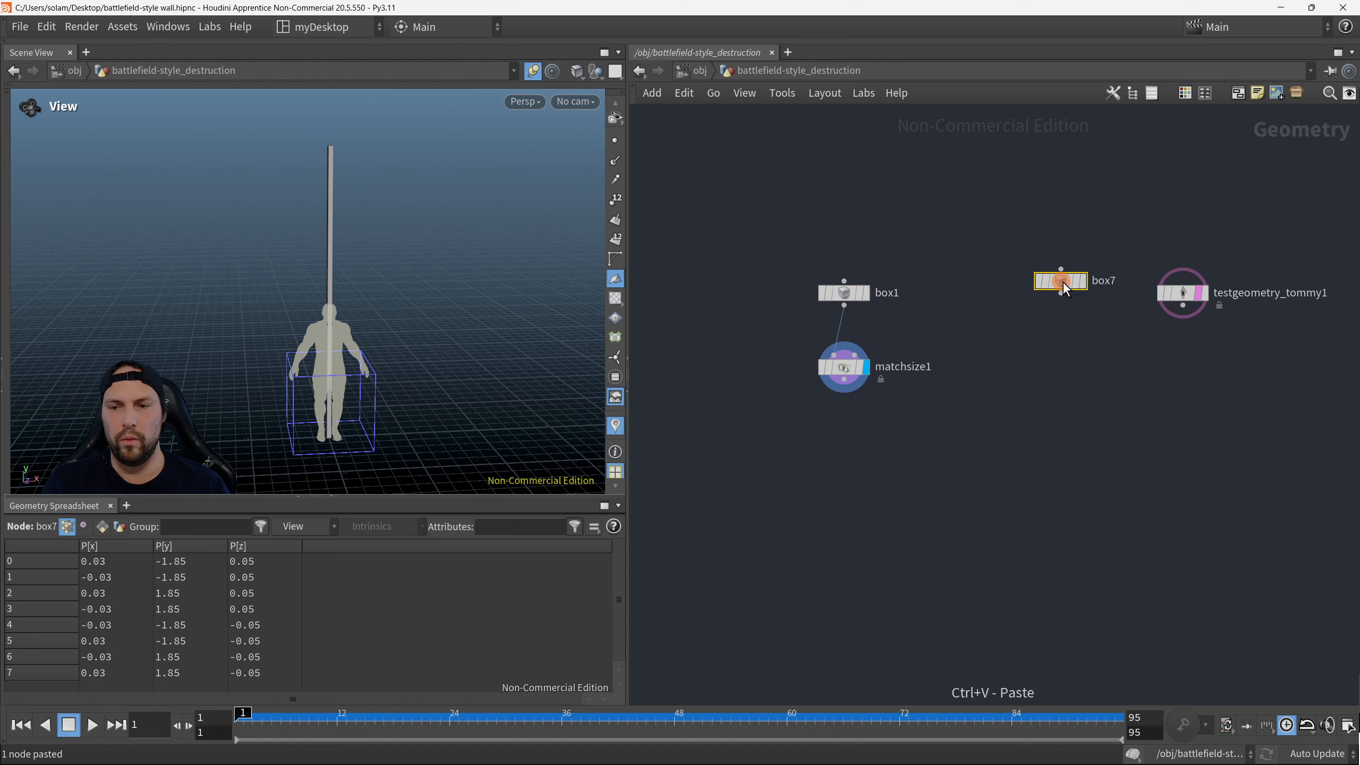
drag(1063, 283, 1054, 291)
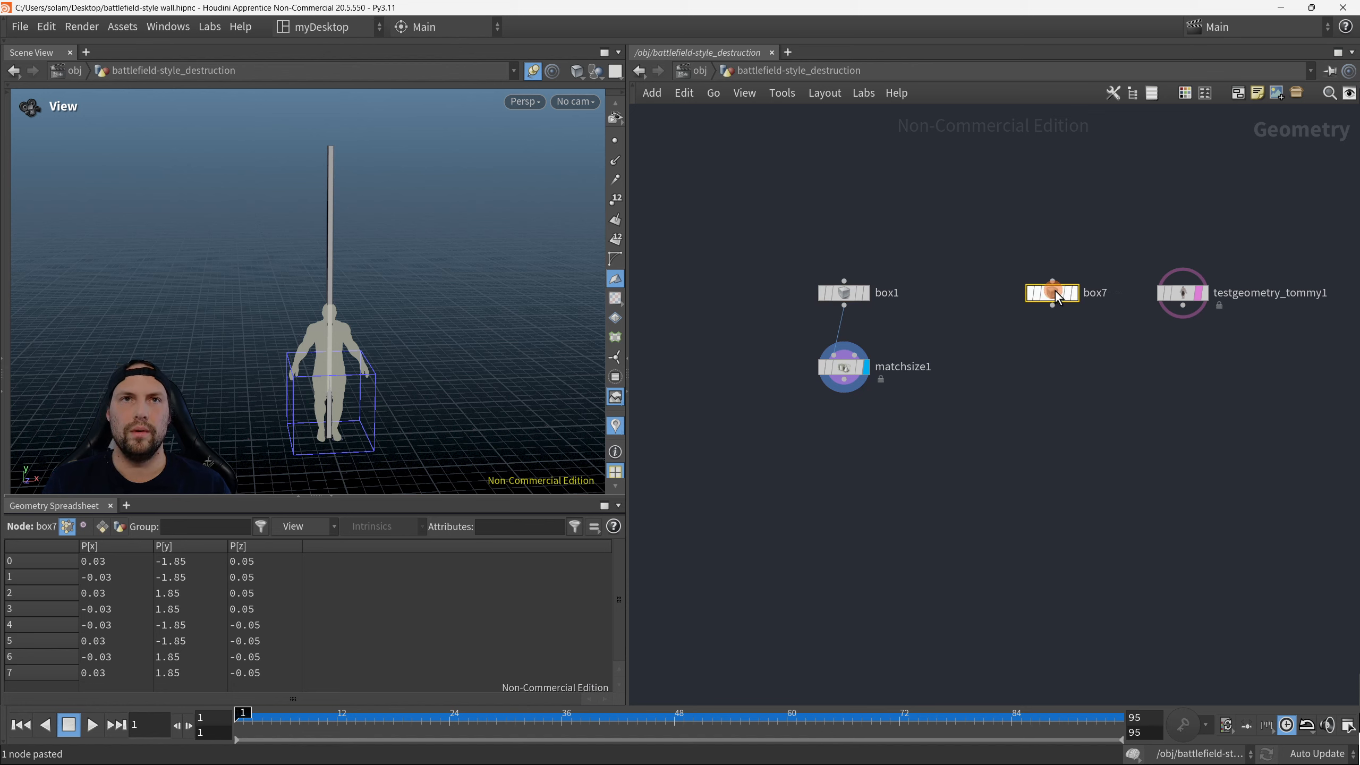
Step: Display the box7 node in the viewport, shift it slightly towards box1 and show its parameters beside the network
scroll(1054, 291, down, 2)
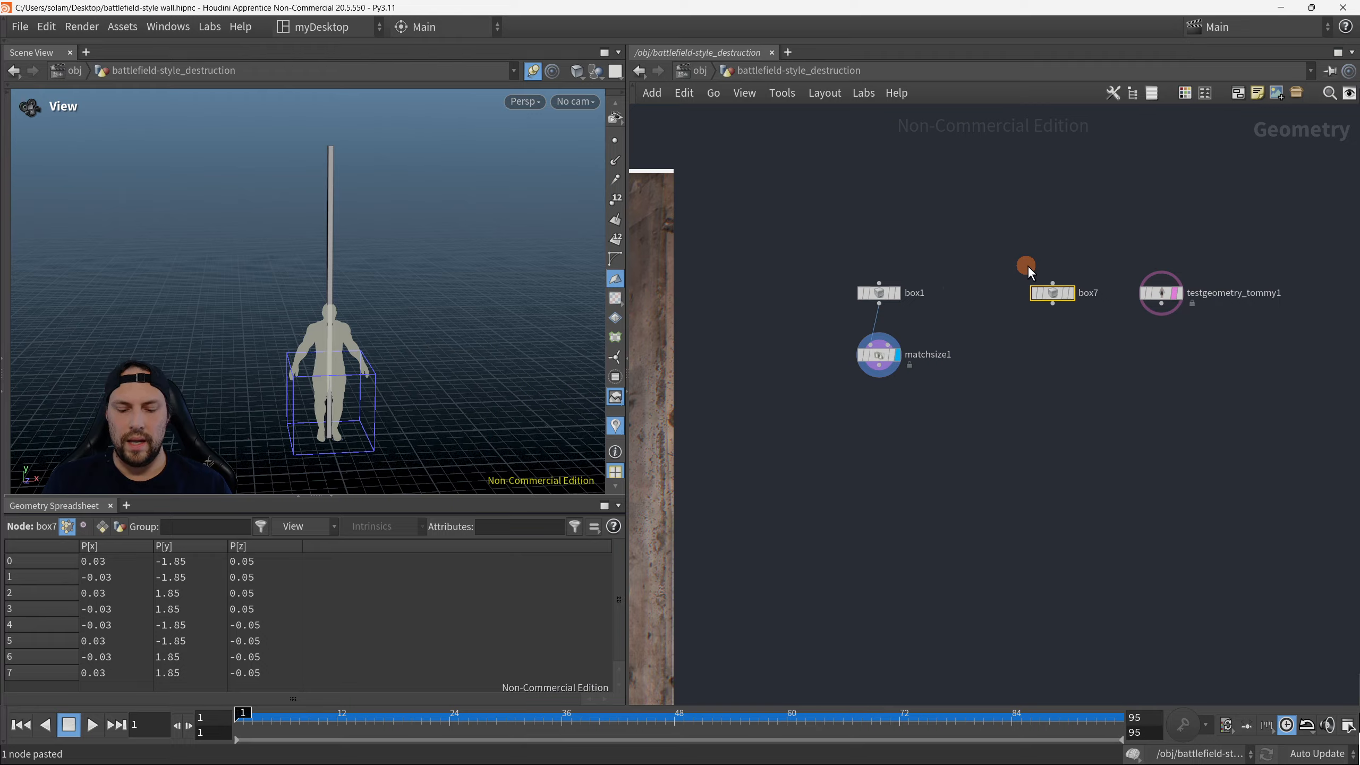
click(1071, 293)
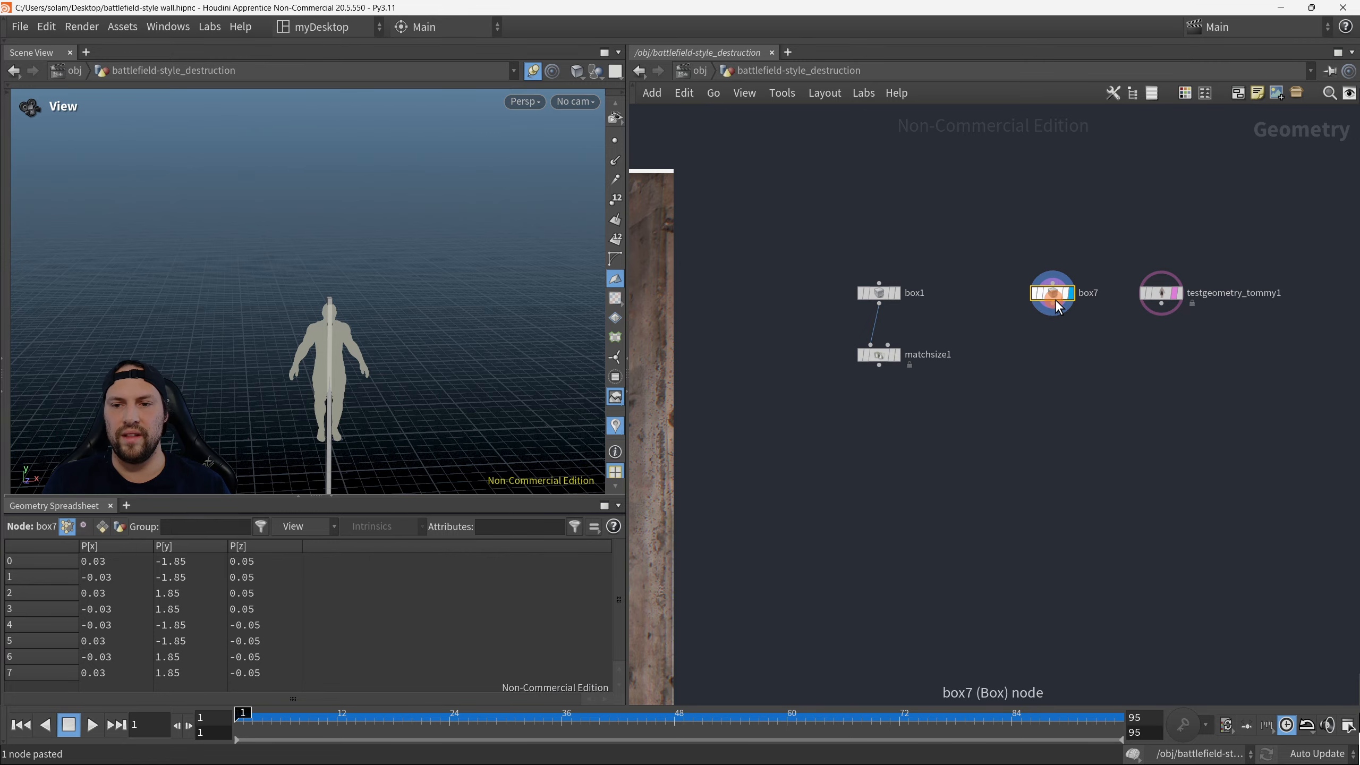
drag(1057, 305, 1039, 300)
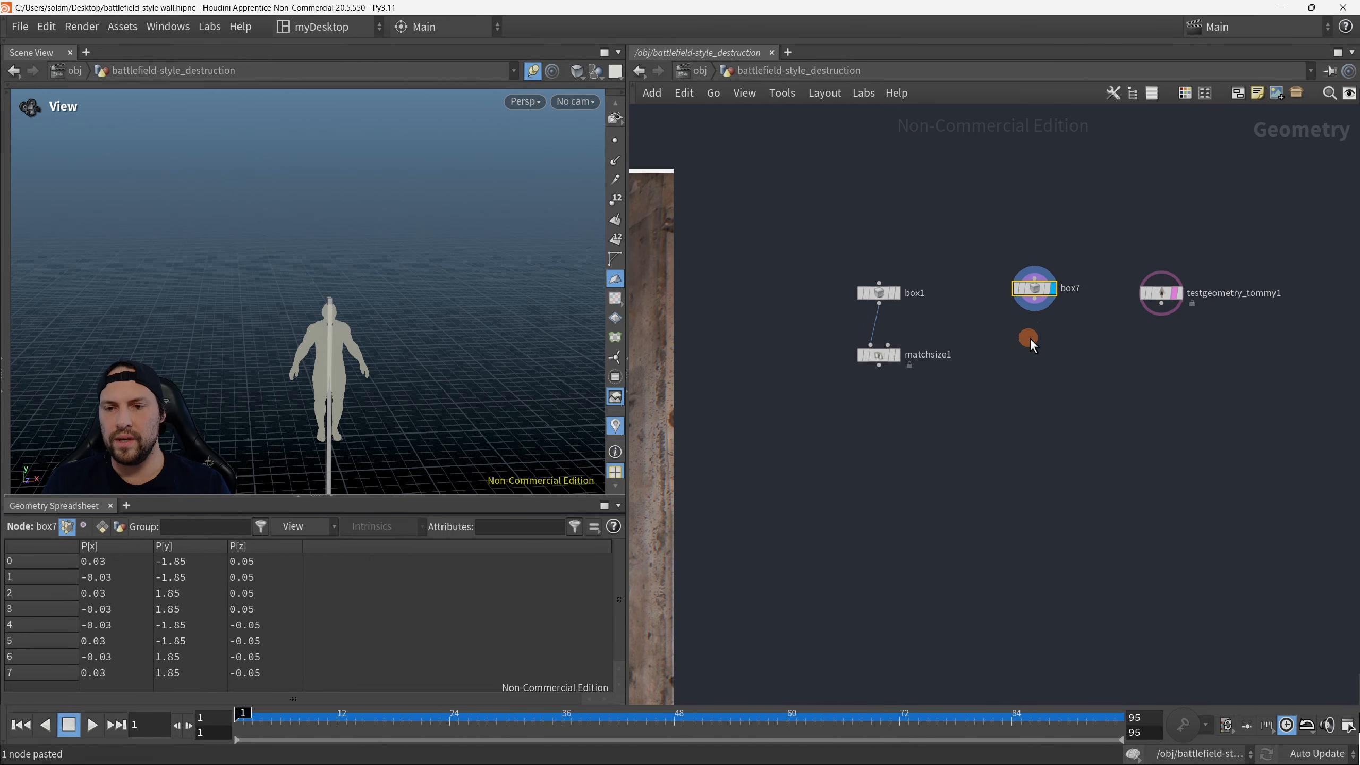
key(p)
middle_drag(872, 374, 793, 347)
scroll(803, 329, down, 2)
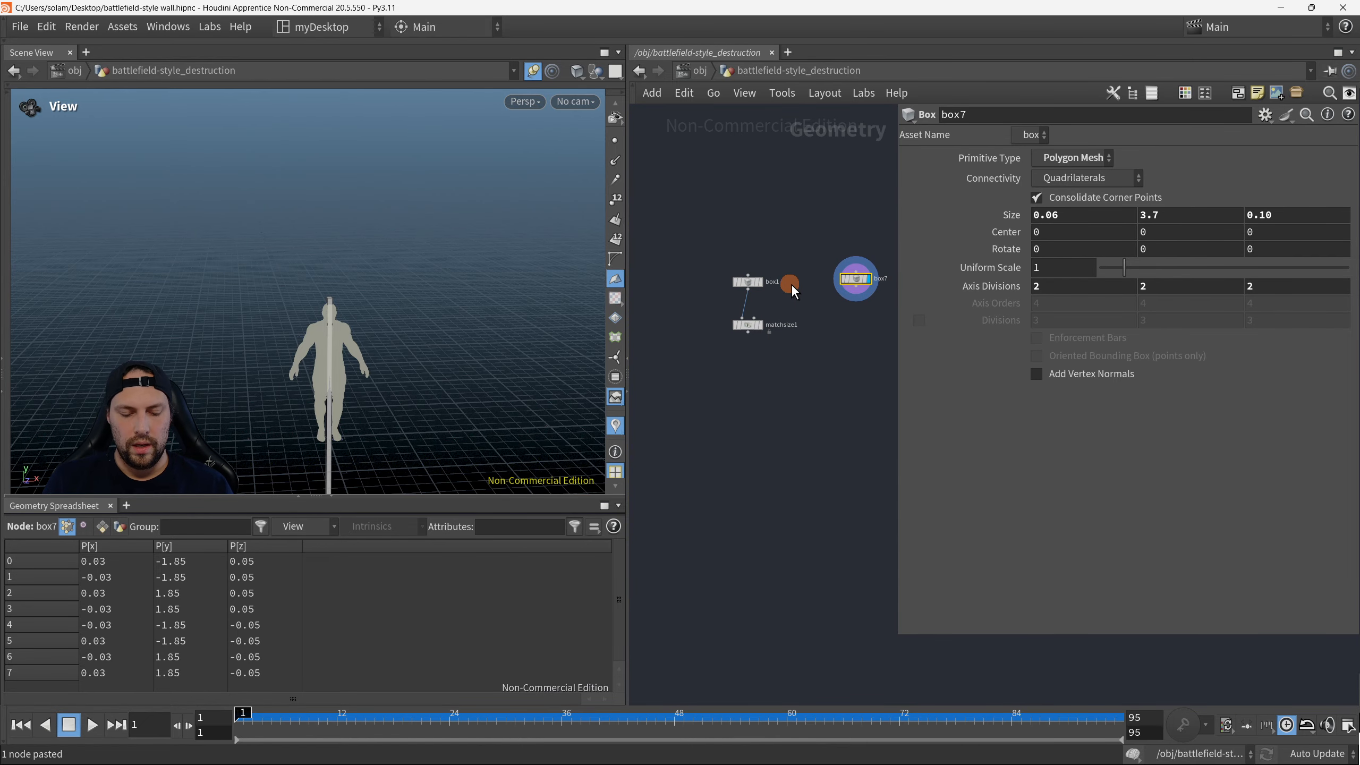
scroll(746, 272, up, 2)
scroll(750, 263, down, 1)
middle_drag(750, 262, 674, 216)
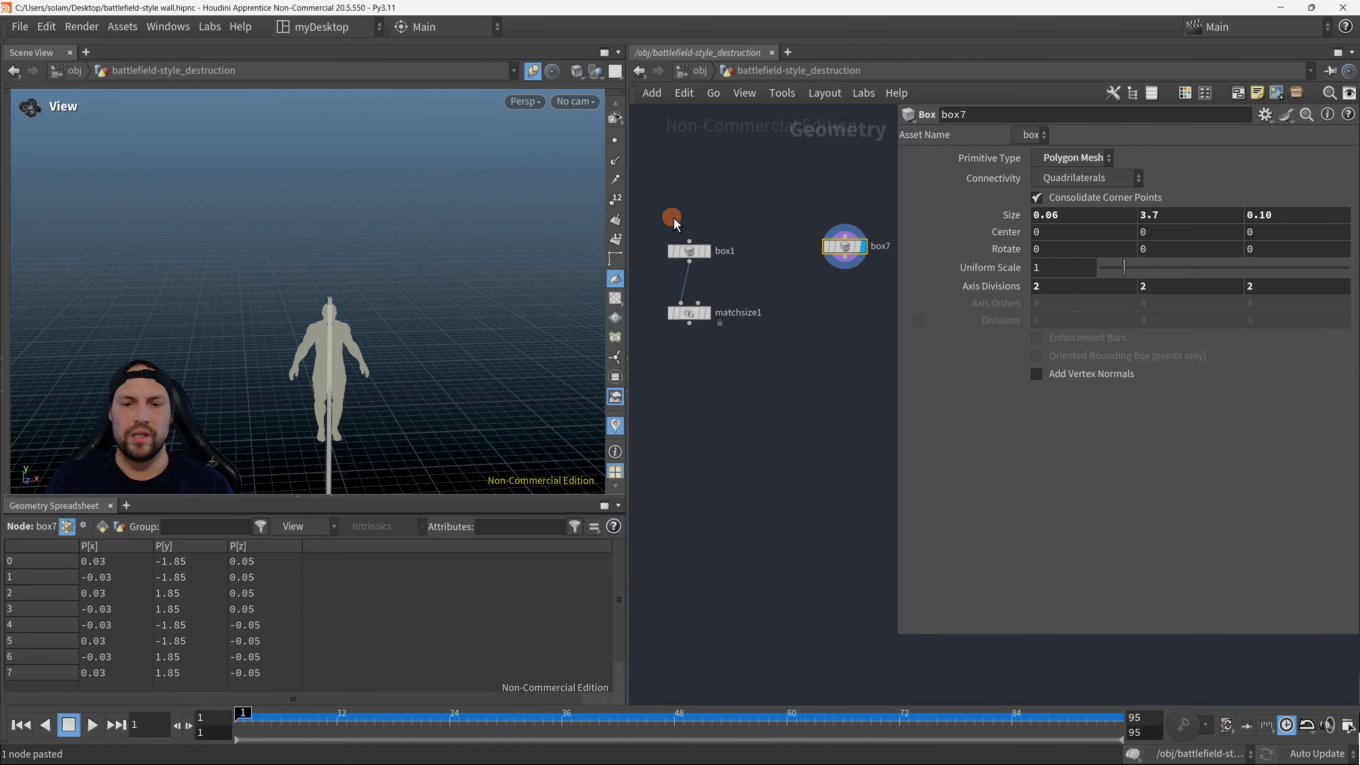
Step: Show box1 as a template in place of the human figure and frame the box7 beam
drag(688, 216, 718, 270)
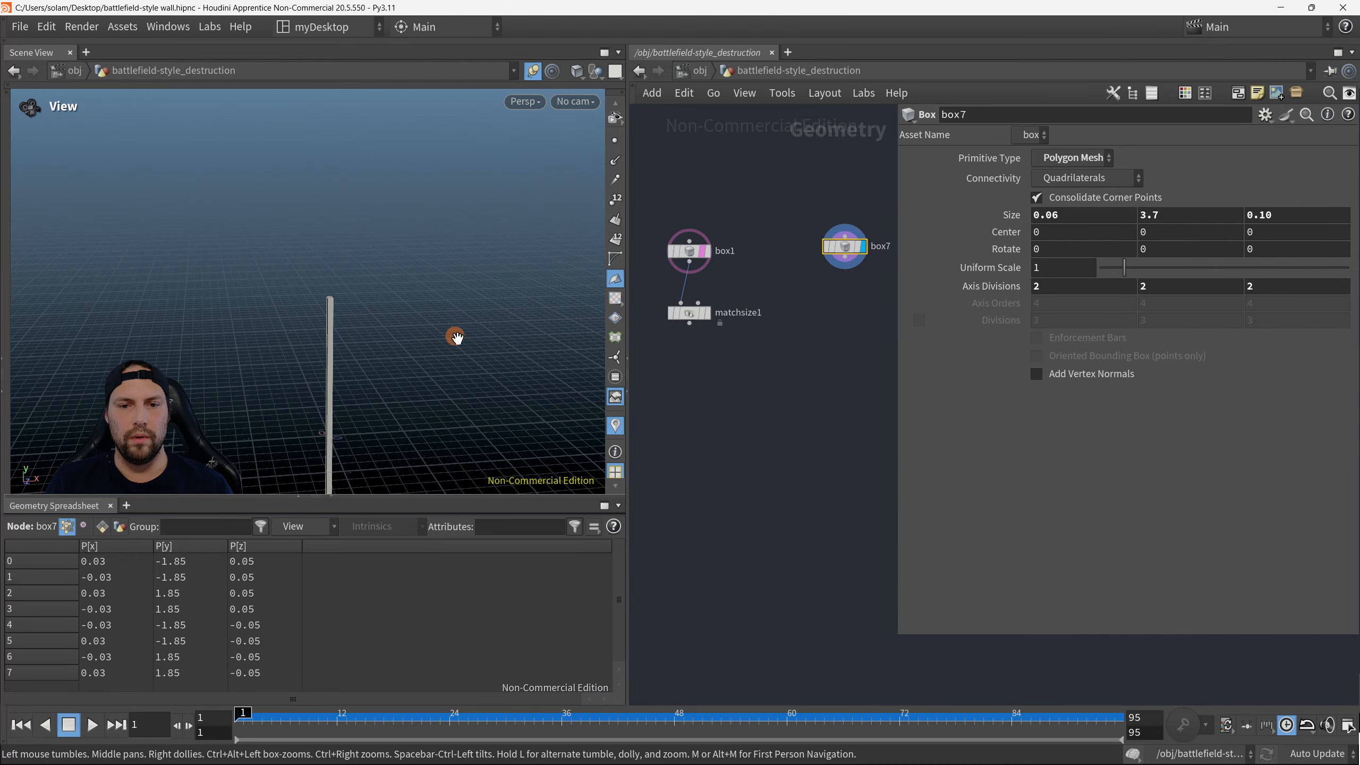
mouse_move(372, 354)
right_down()
mouse_move(367, 312)
mouse_move(319, 361)
mouse_move(471, 261)
right_up()
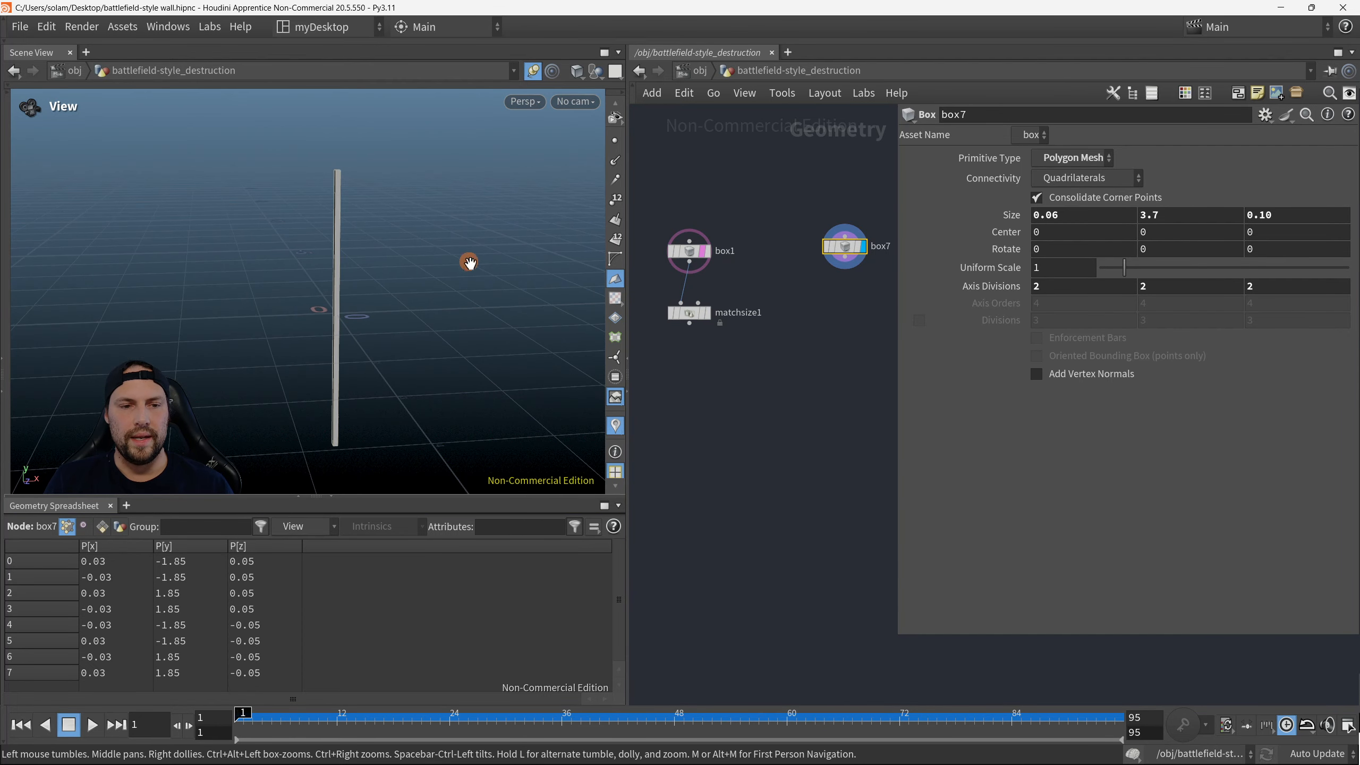
middle_drag(843, 287, 822, 300)
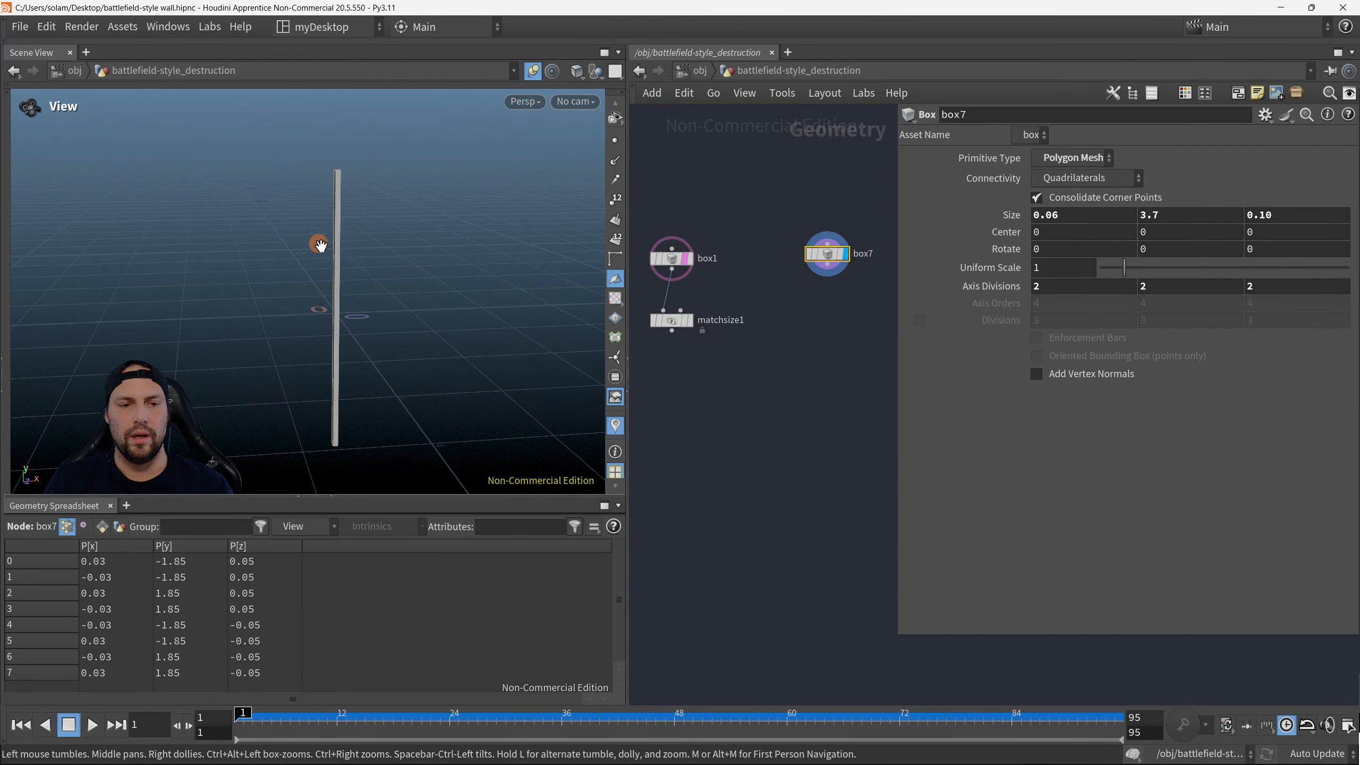
key(F8)
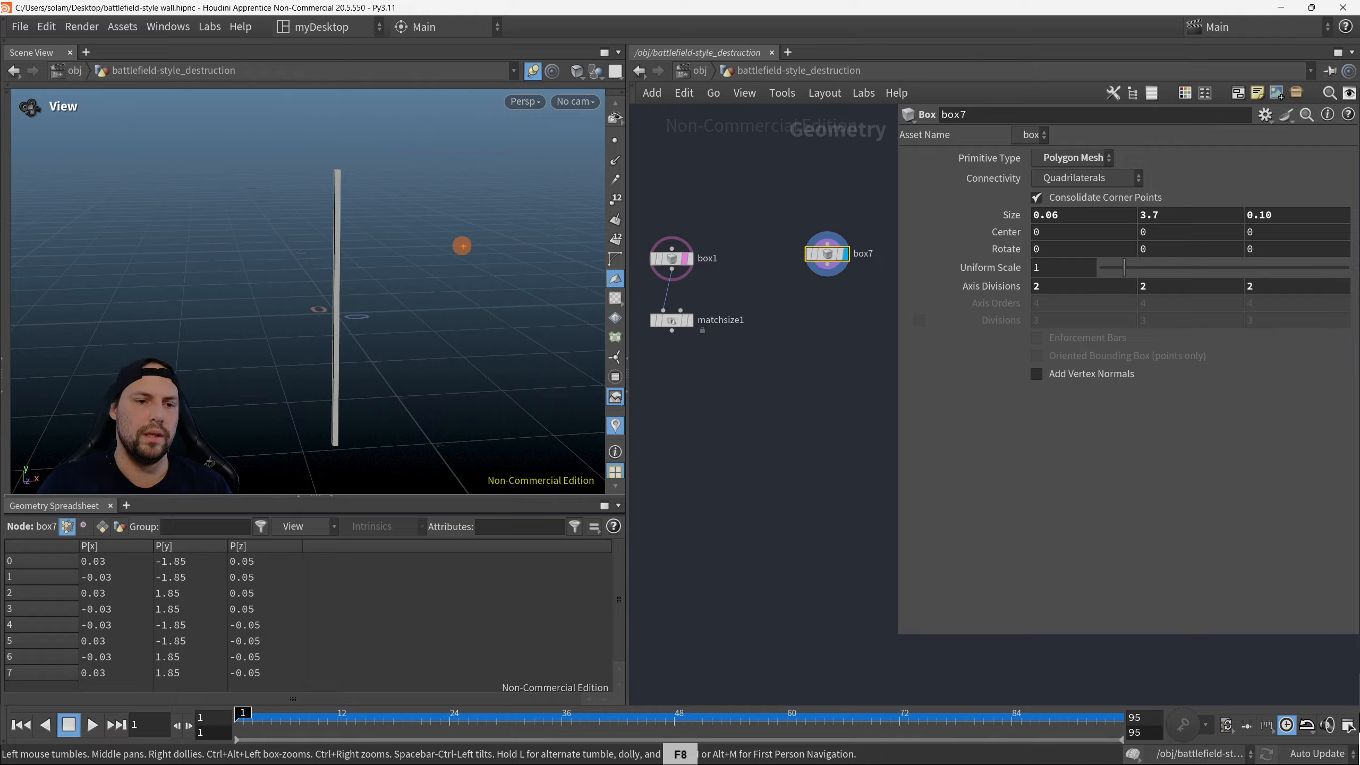
mouse_move(332, 187)
mouse_down()
mouse_move(489, 252)
mouse_move(535, 213)
mouse_up()
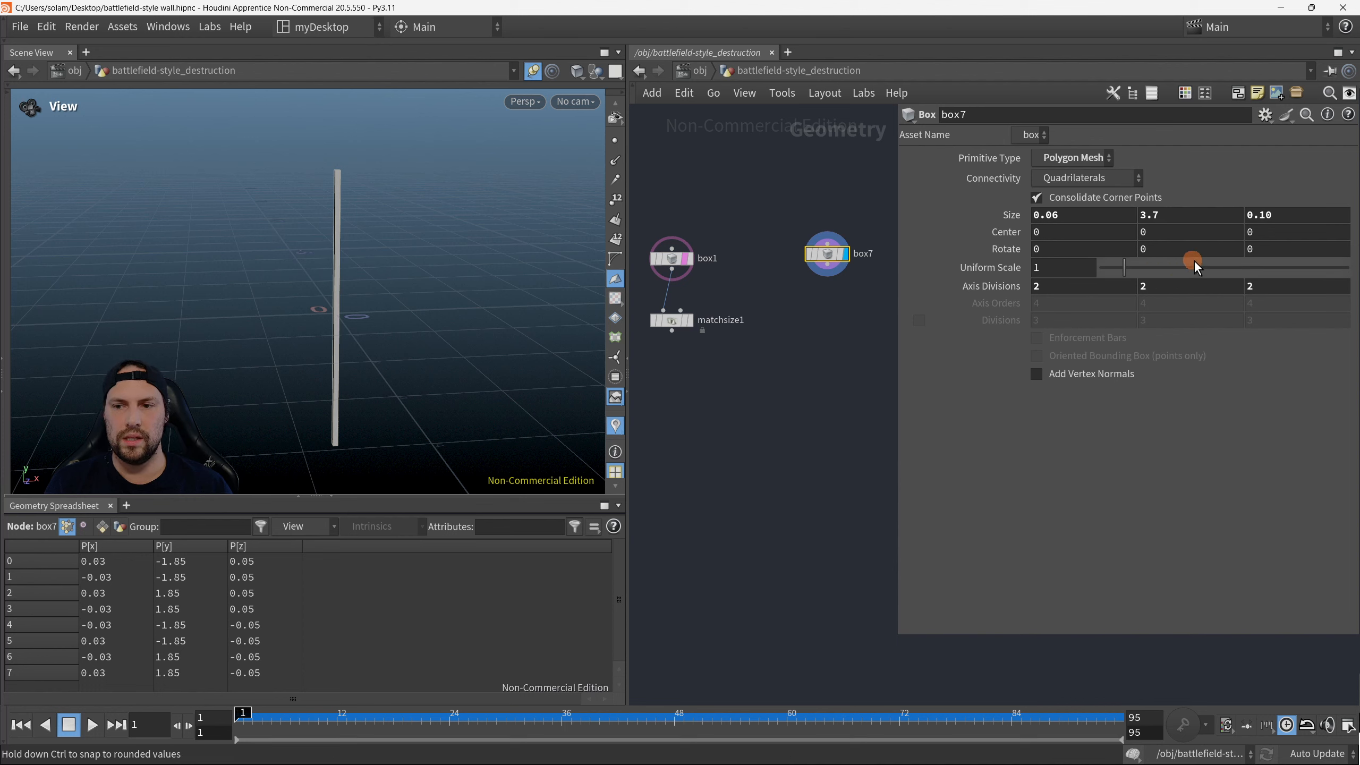
Step: Set the Z rotation of box7 to 90 so the duplicated beam lies horizontally
middle_drag(1252, 250, 316, 218)
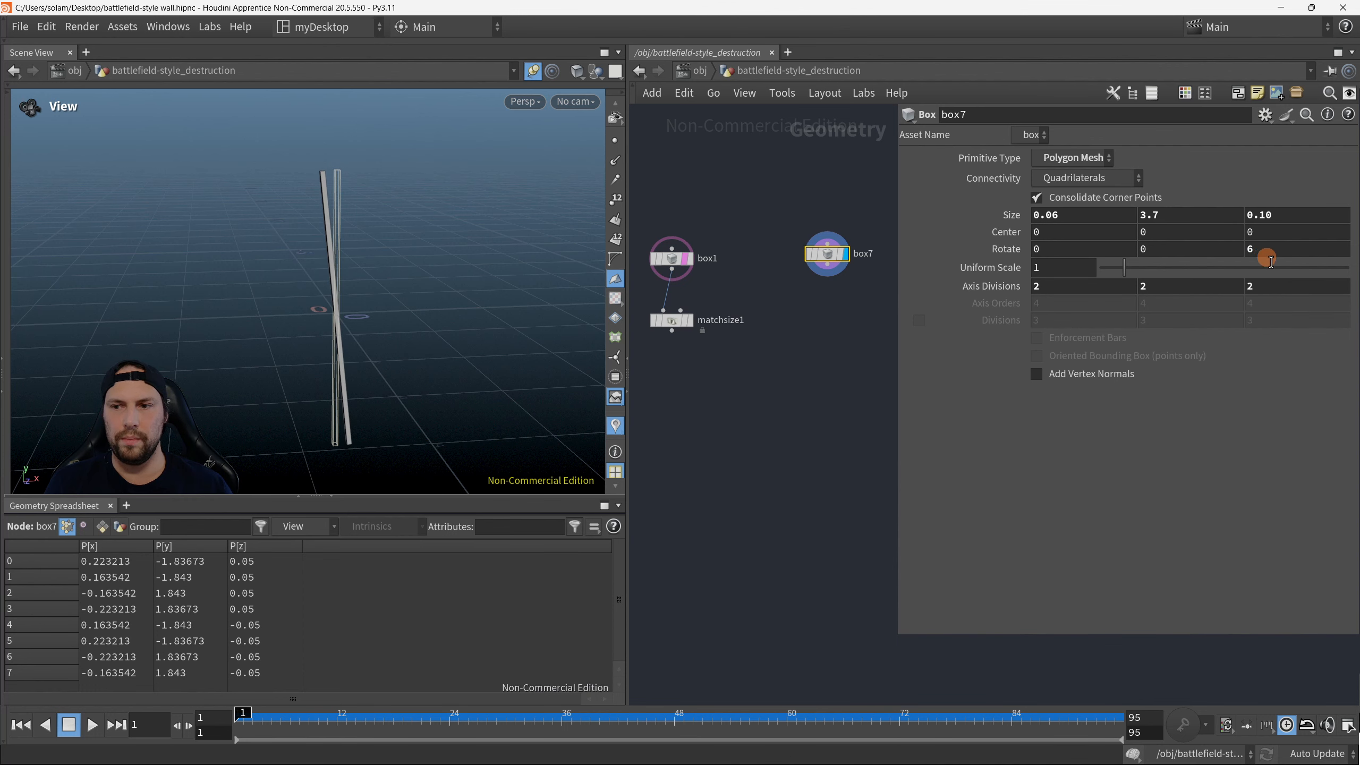
drag(1282, 253, 1239, 252)
text(90)
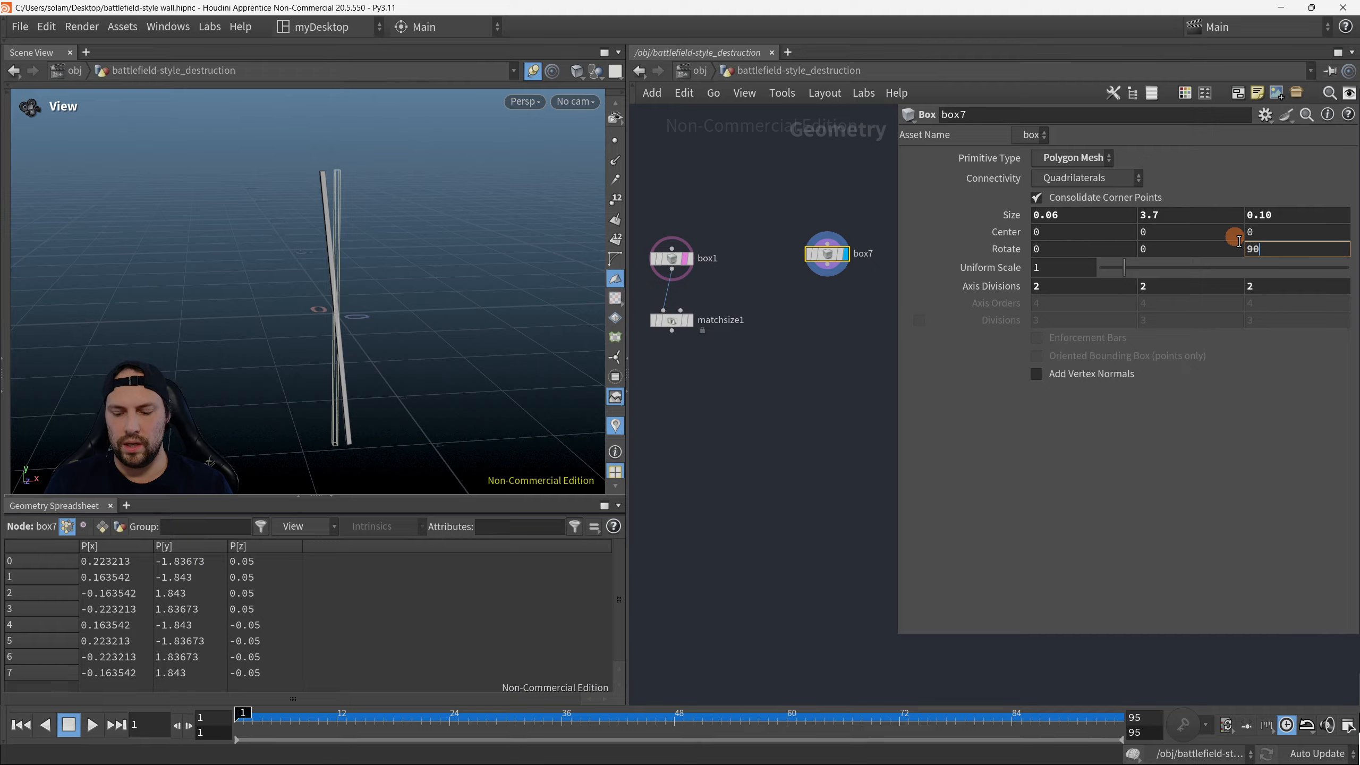
key(Return)
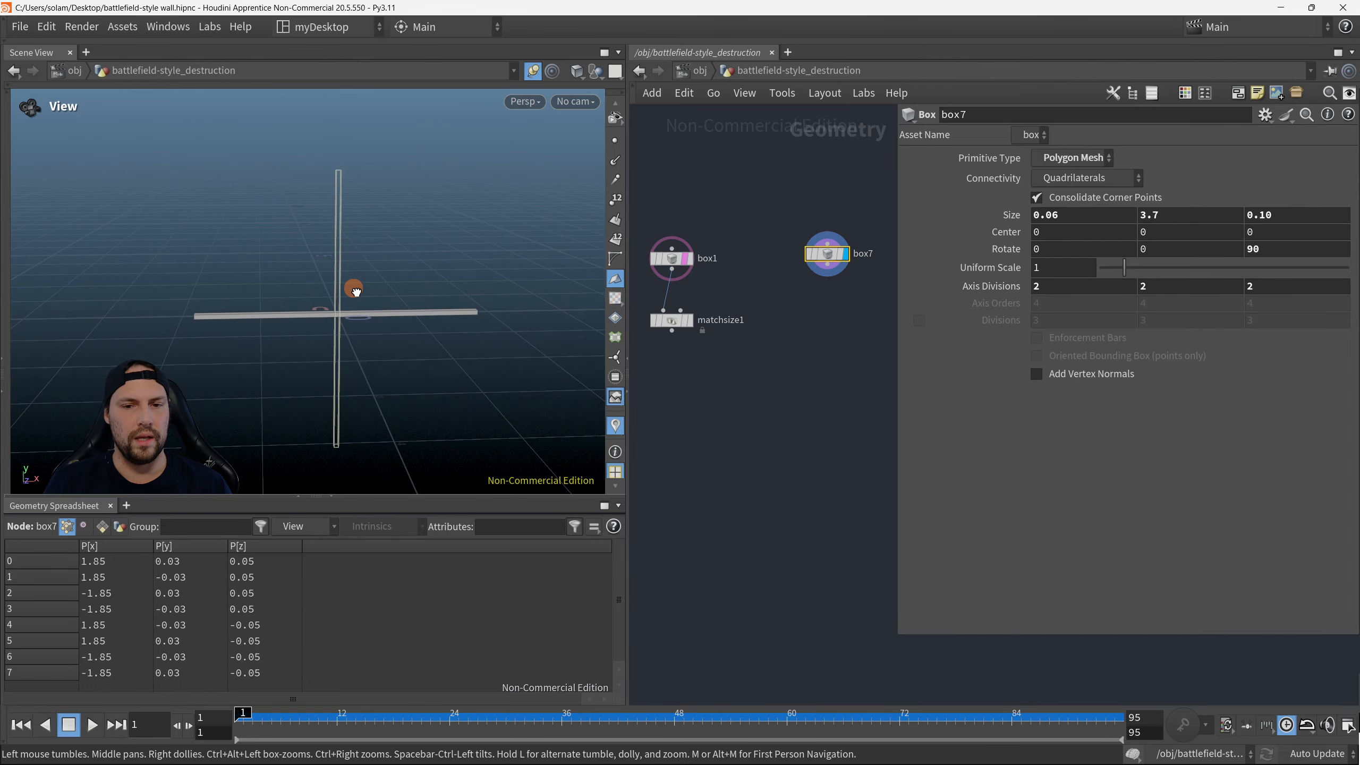
Step: Template matchsize1 instead of box1 and inspect the horizontal beam against the upright beam from several angles
click(687, 320)
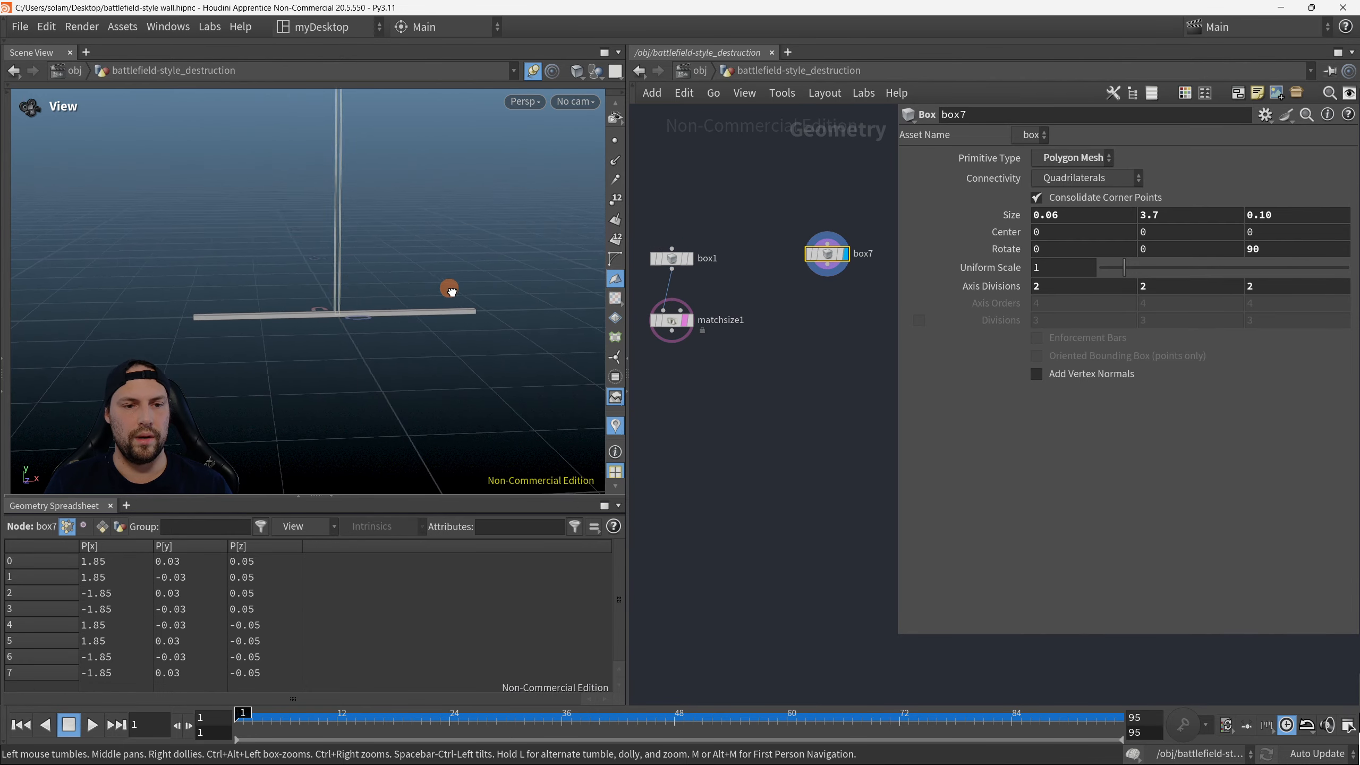
drag(450, 290, 371, 355)
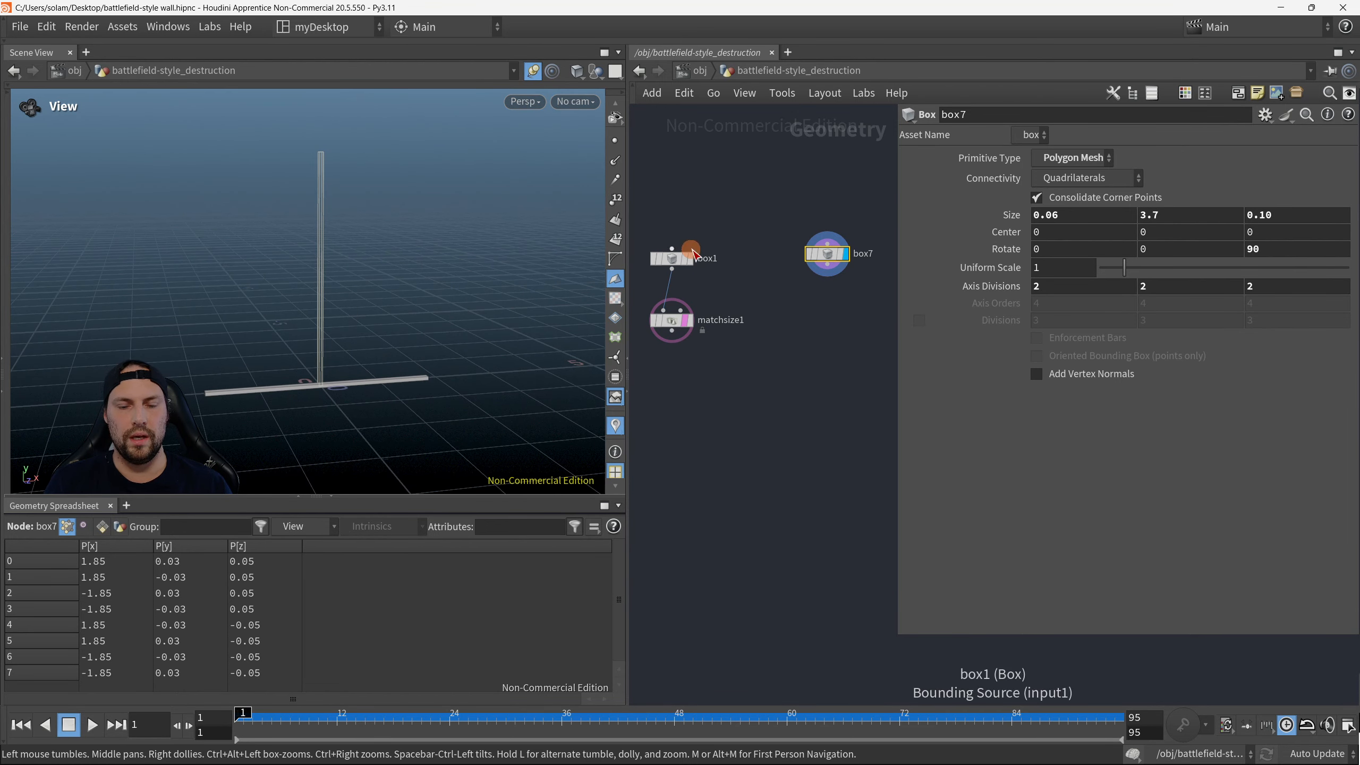
click(689, 258)
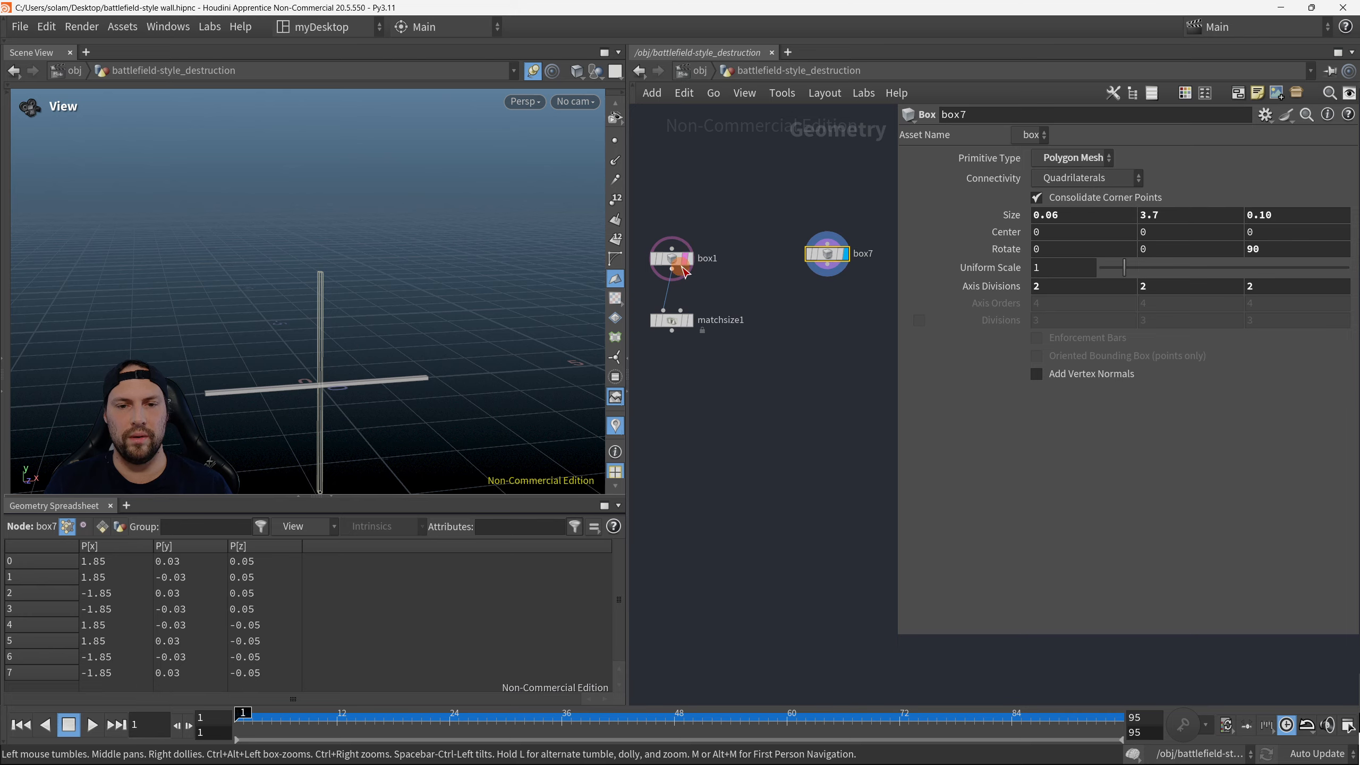
click(683, 321)
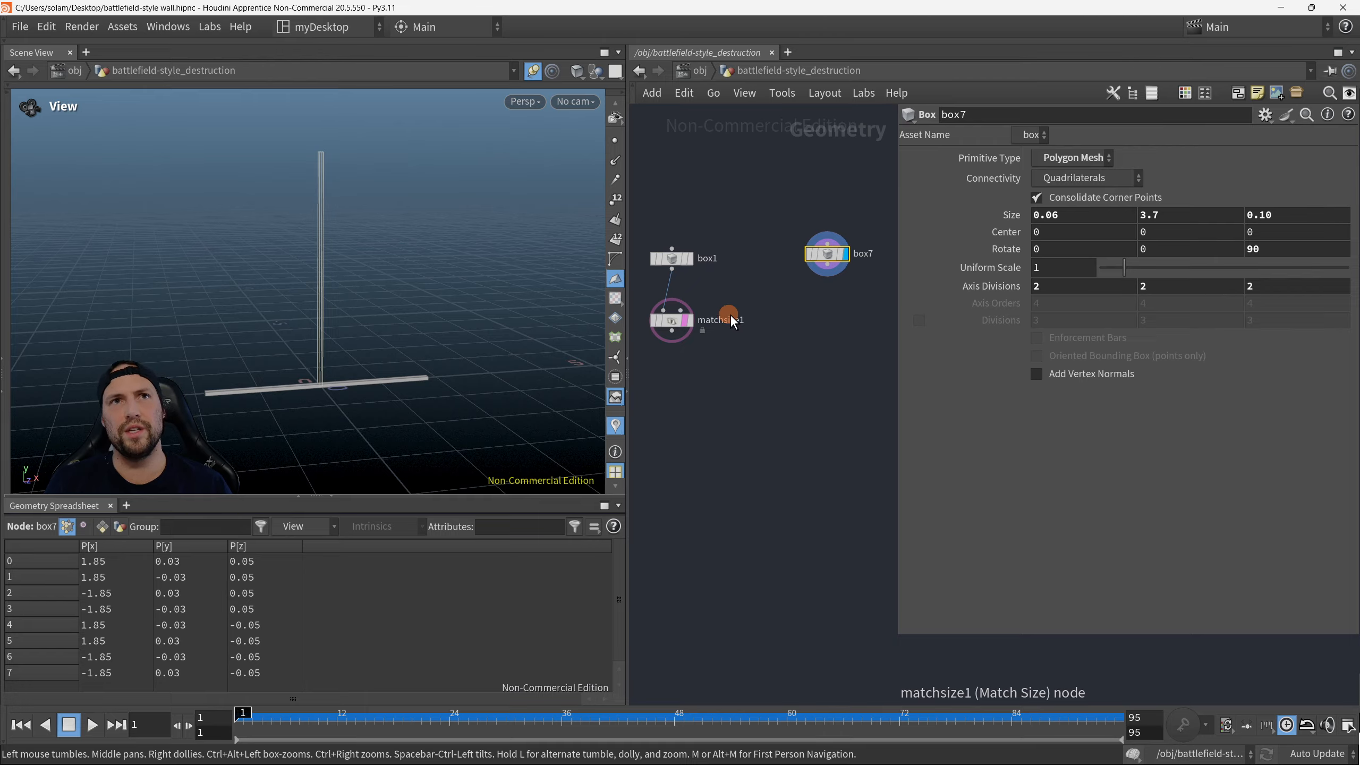
drag(352, 340, 395, 343)
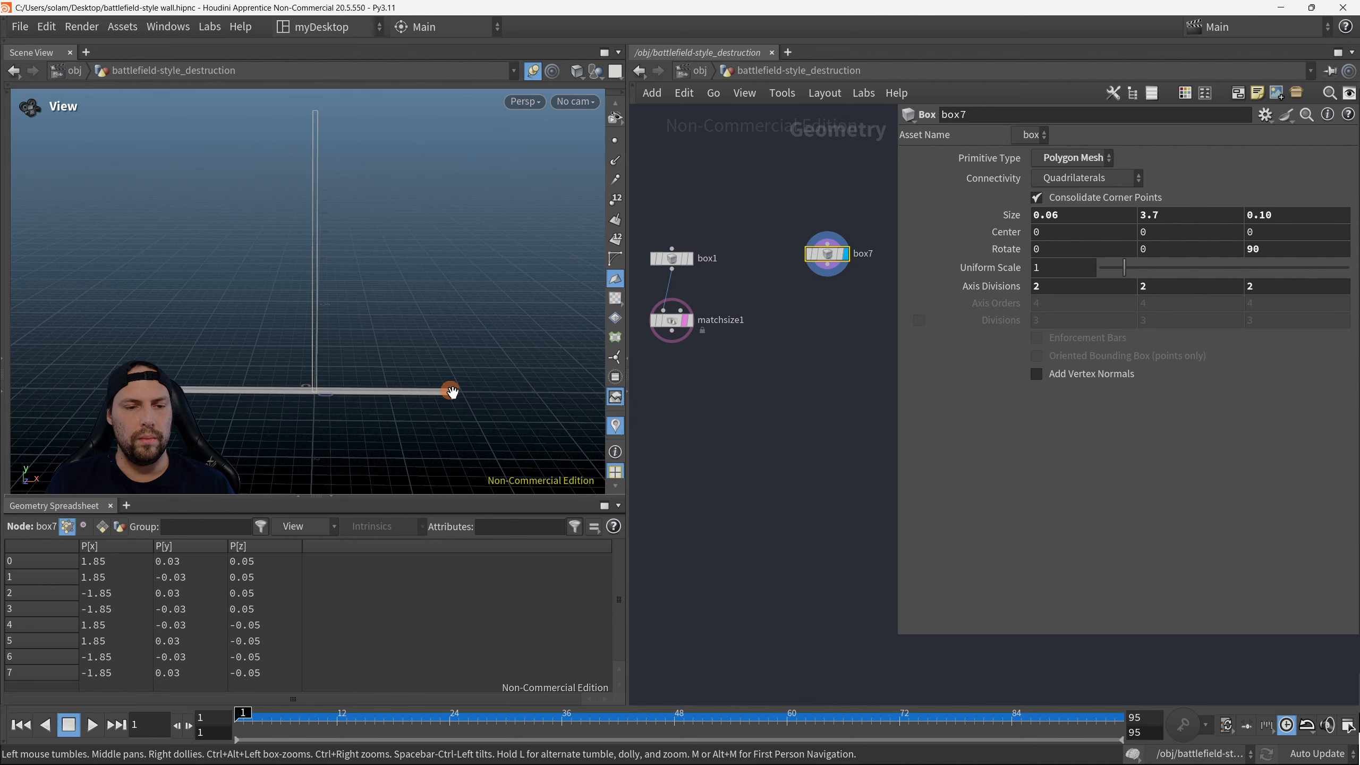
drag(450, 385, 397, 394)
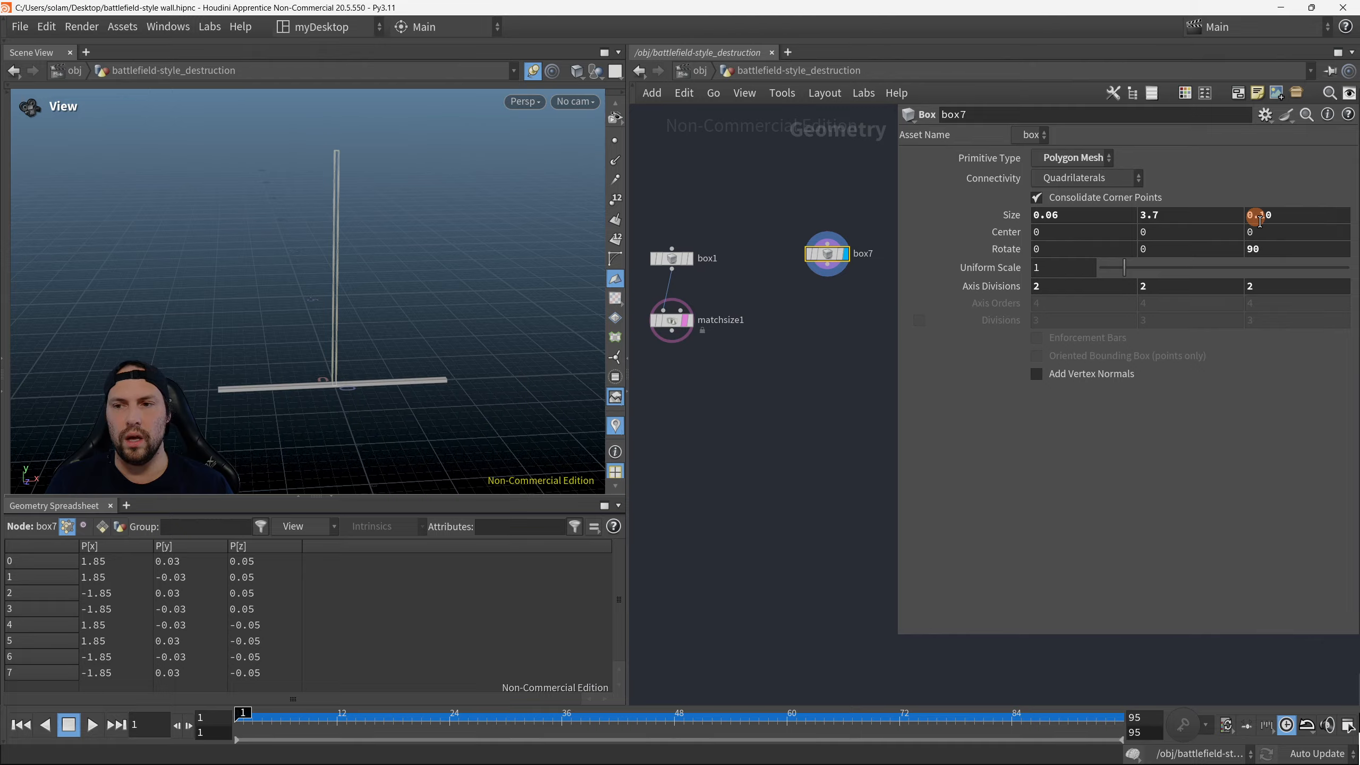
drag(351, 409, 271, 467)
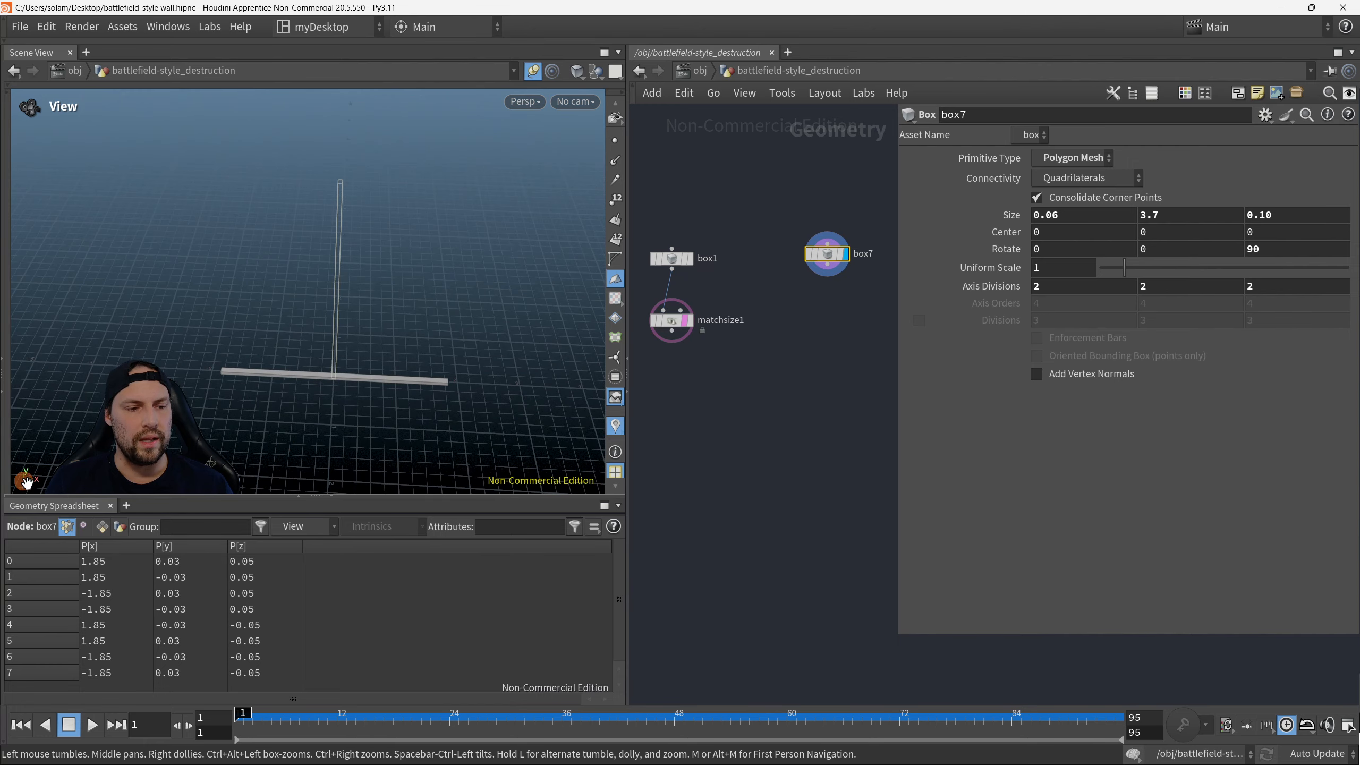
drag(364, 416, 758, 352)
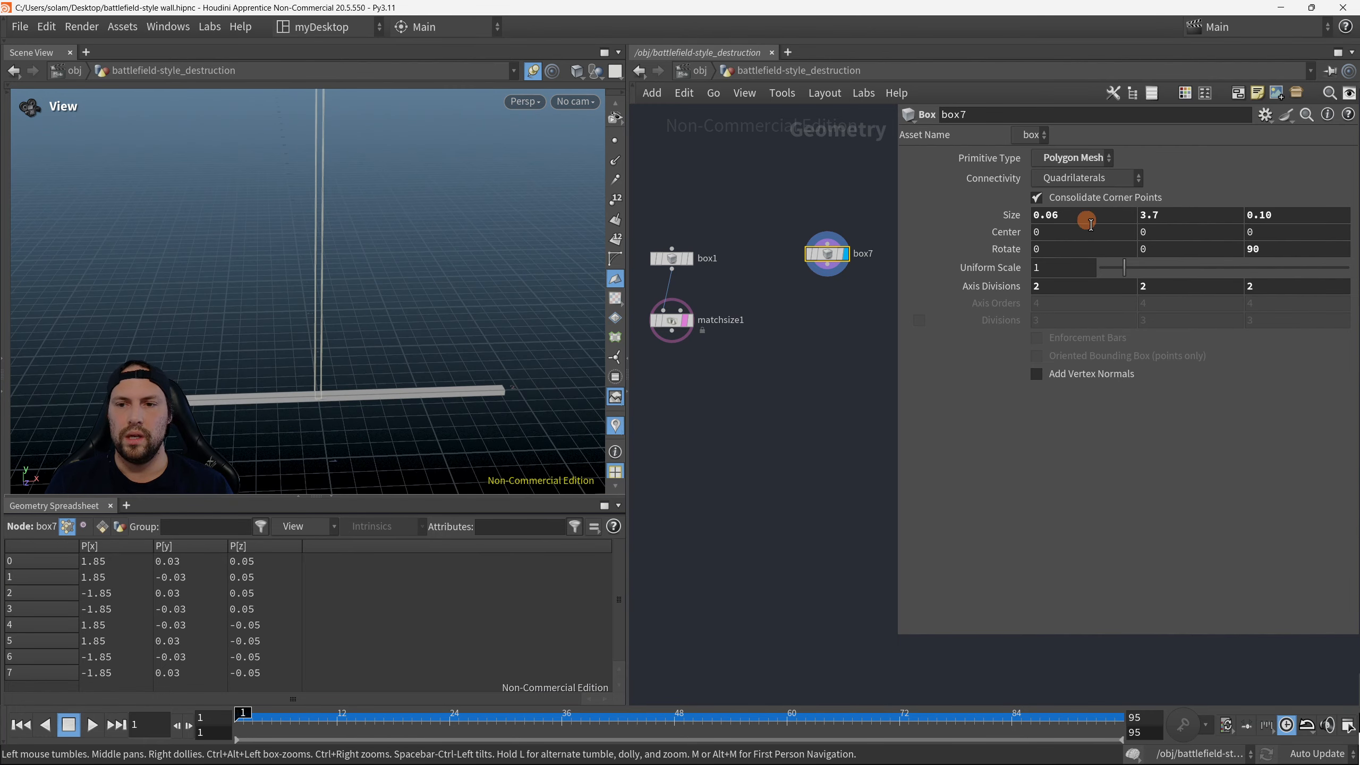
Step: Shorten box7 to match the reference crossbeams, trying Y sizes of 0.8 and 0.5 before setting 0.6, and hide its parameters
click(1297, 217)
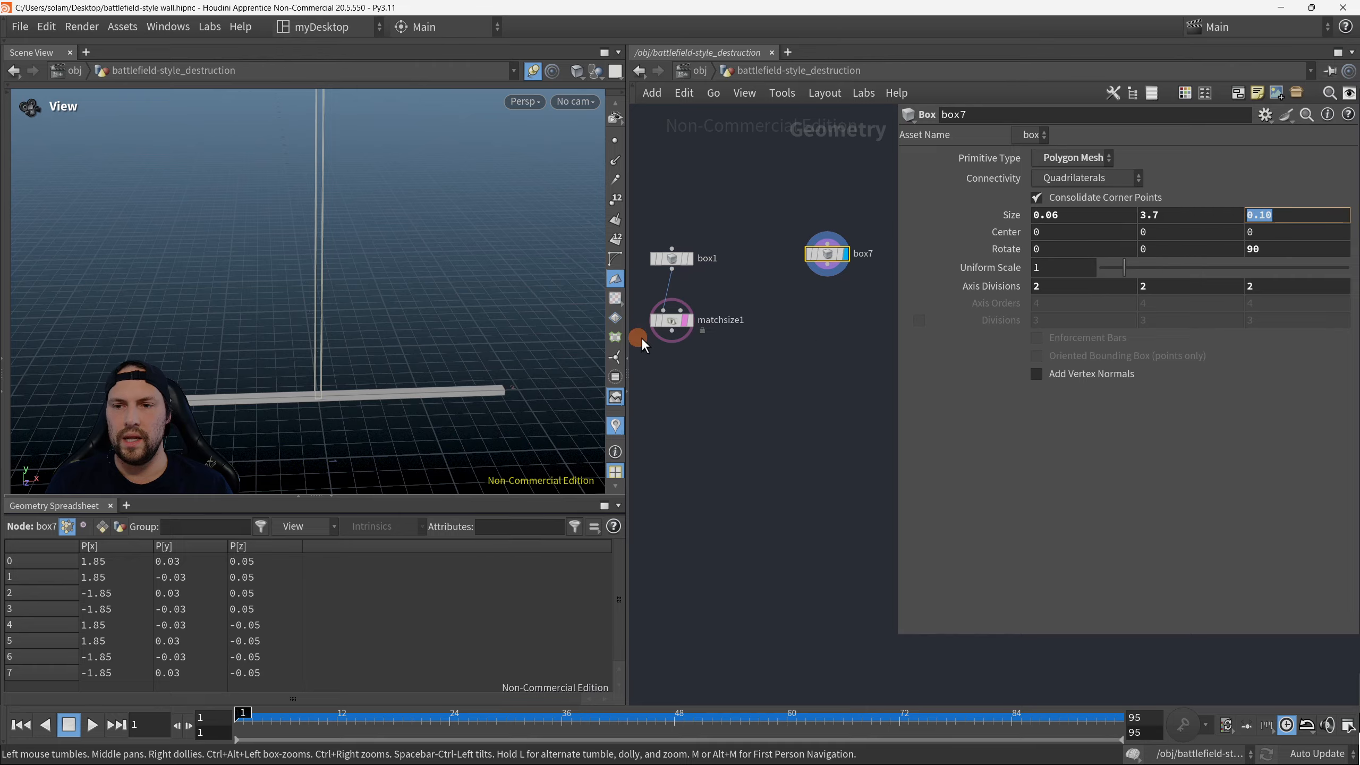
drag(485, 327, 889, 282)
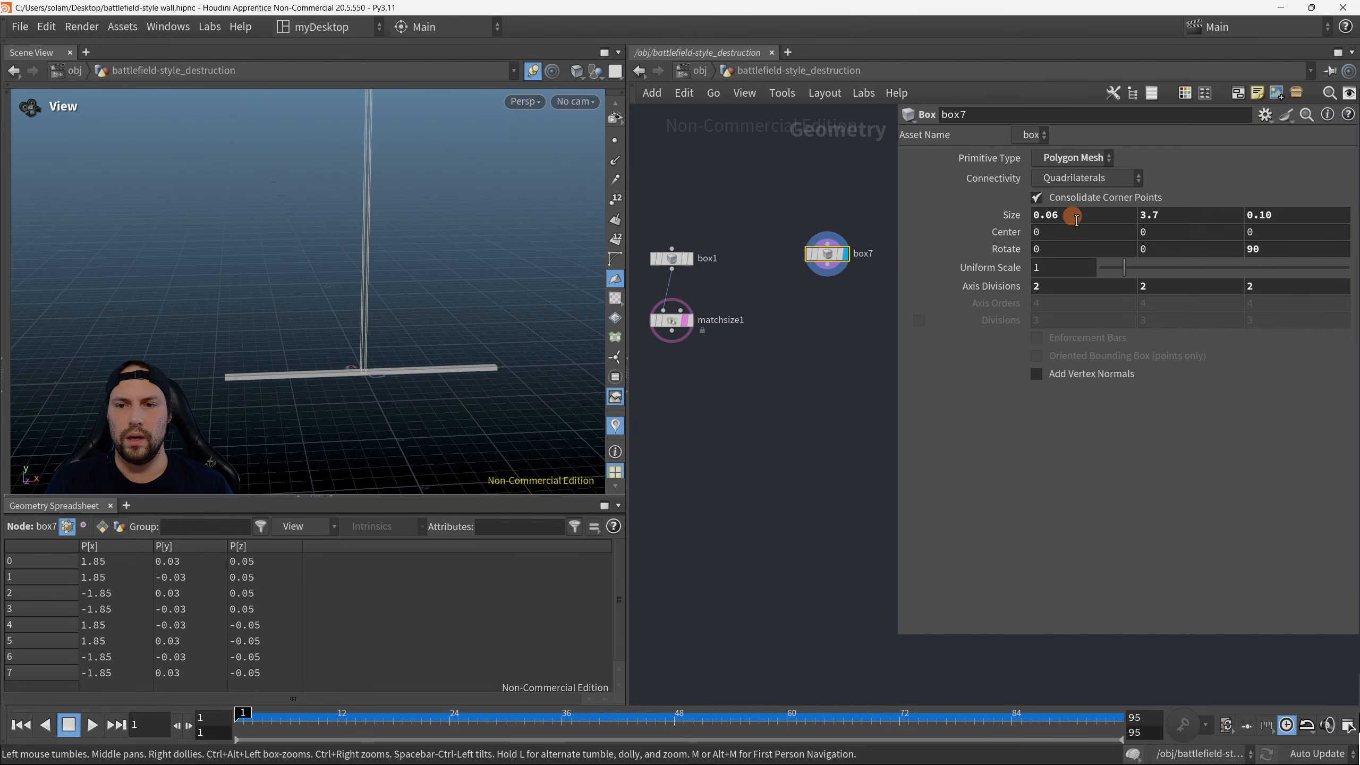
middle_drag(1076, 219, 1075, 217)
middle_drag(1166, 215, 951, 229)
drag(472, 386, 493, 344)
click(747, 381)
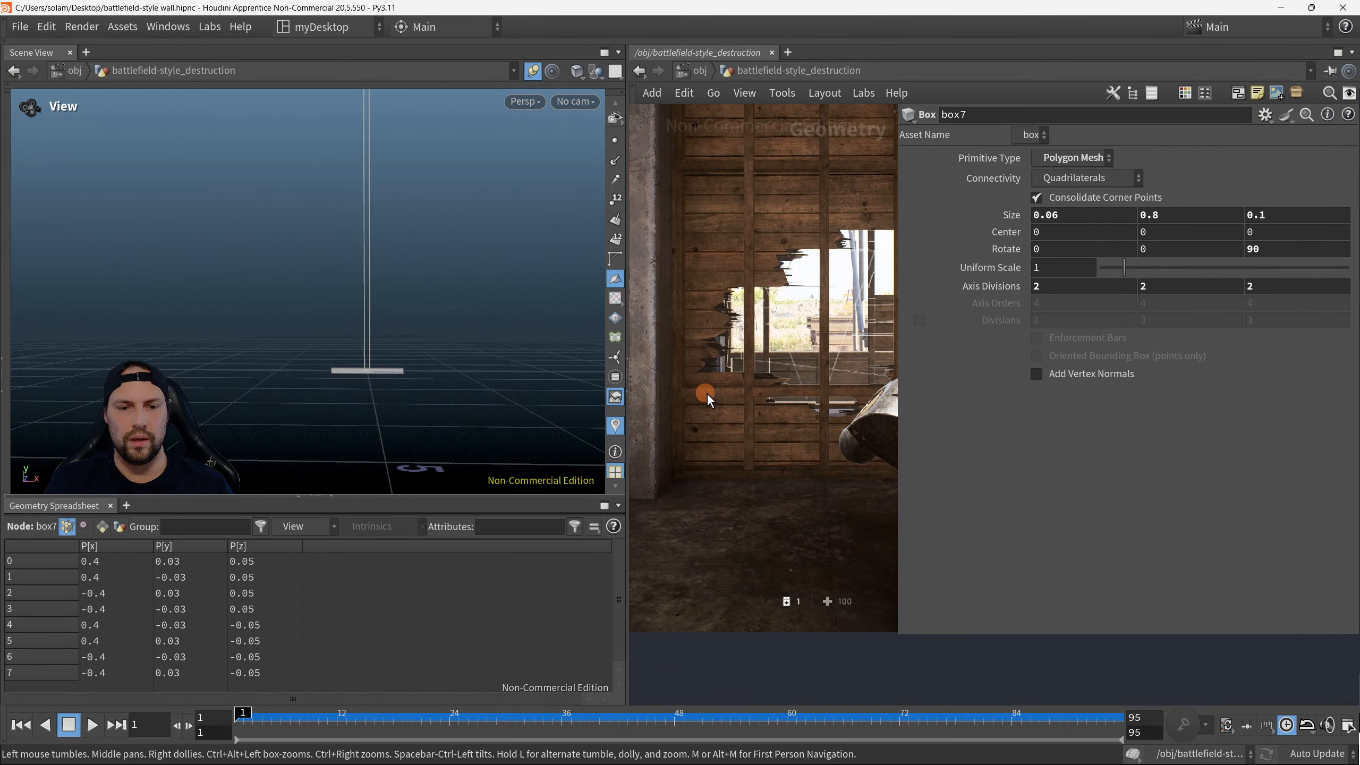
middle_drag(1192, 216, 1167, 217)
drag(440, 435, 394, 336)
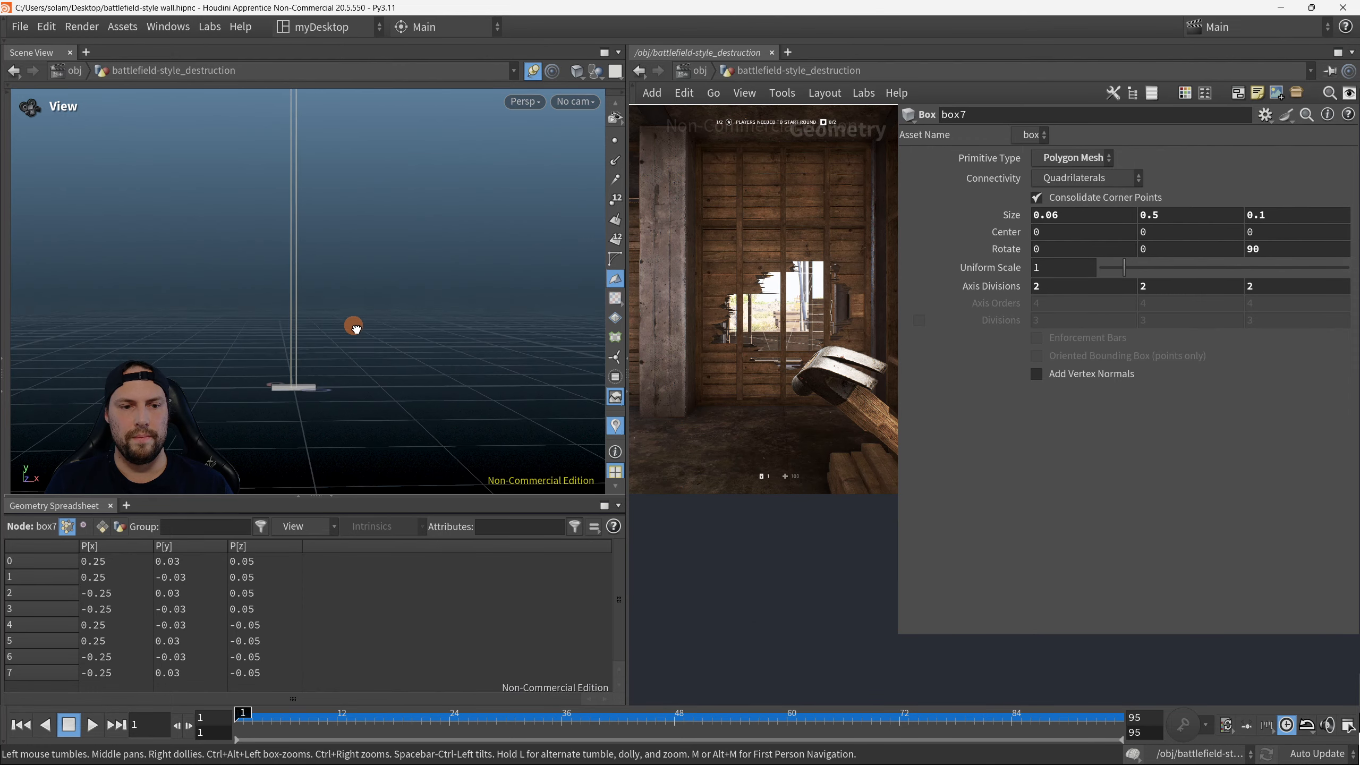
click(1226, 216)
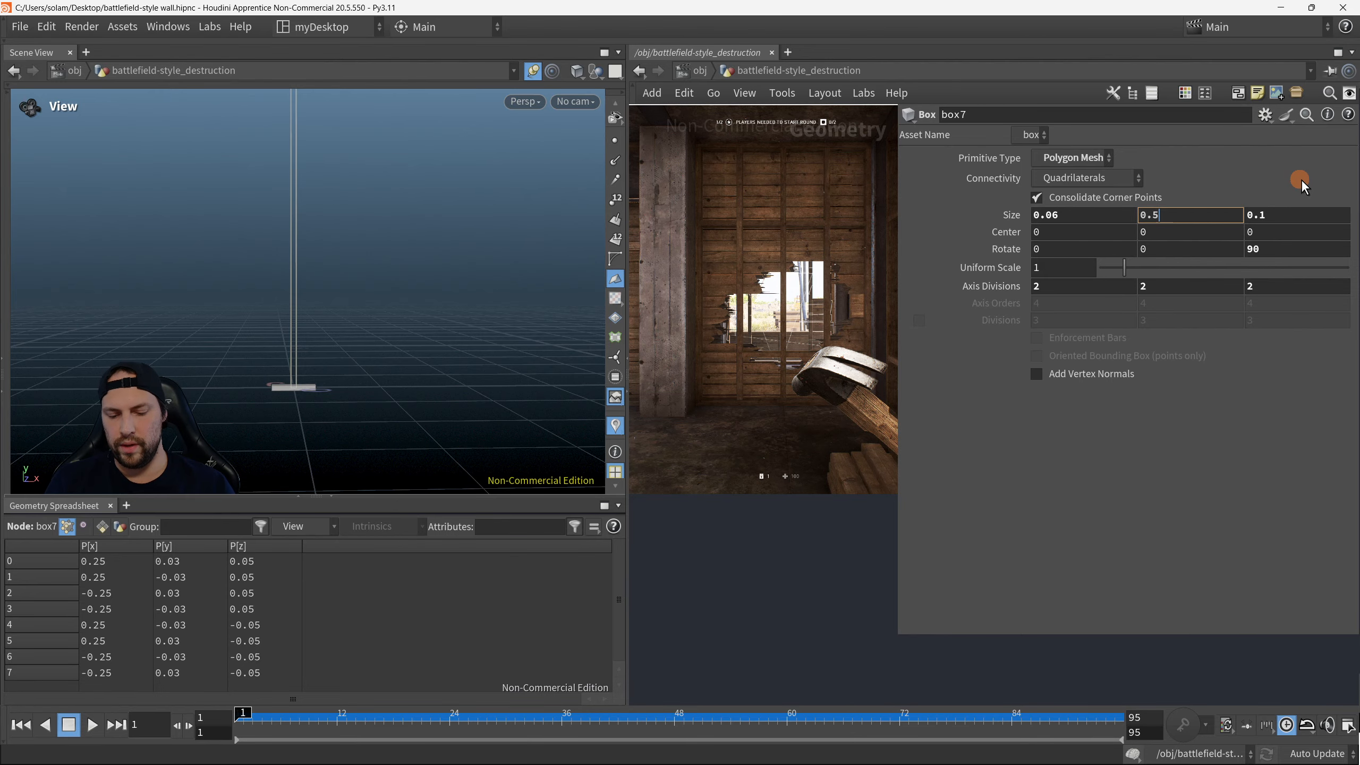
key(Return)
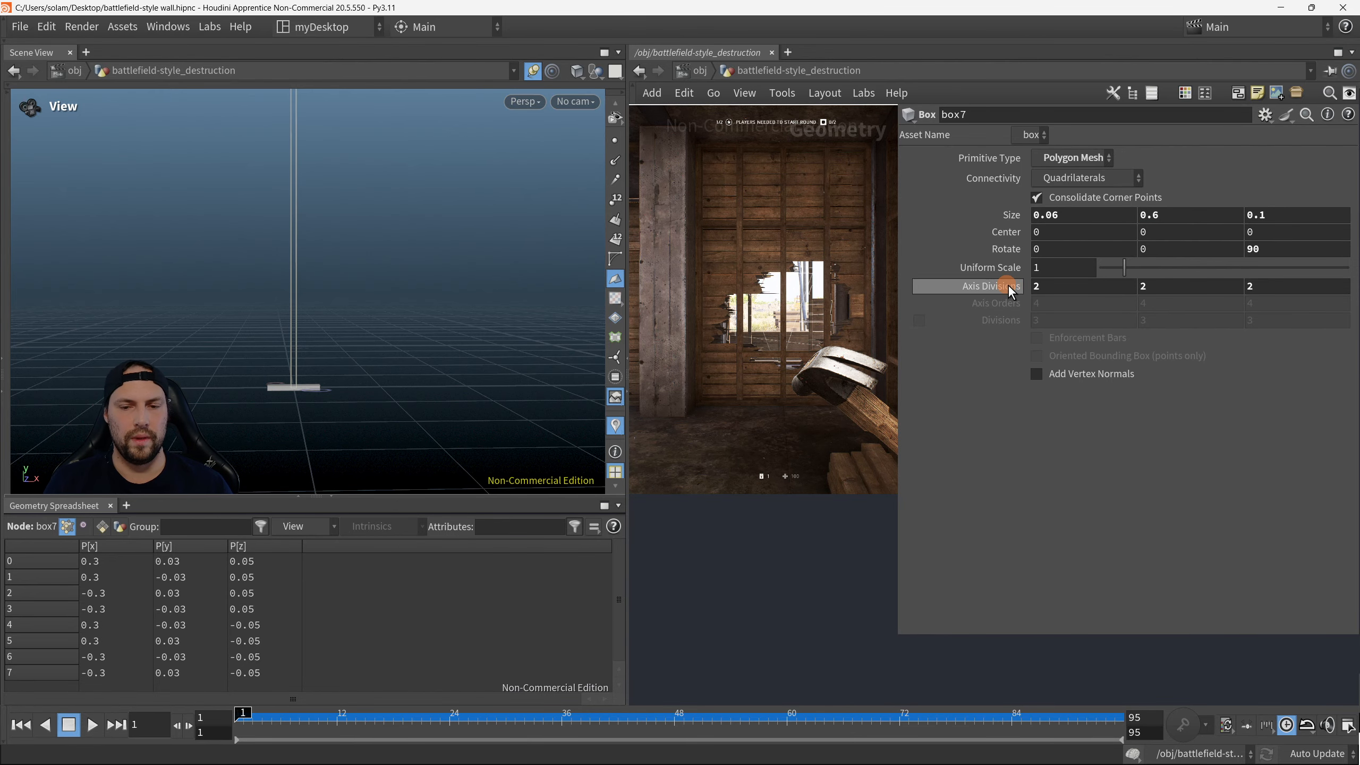
key(p)
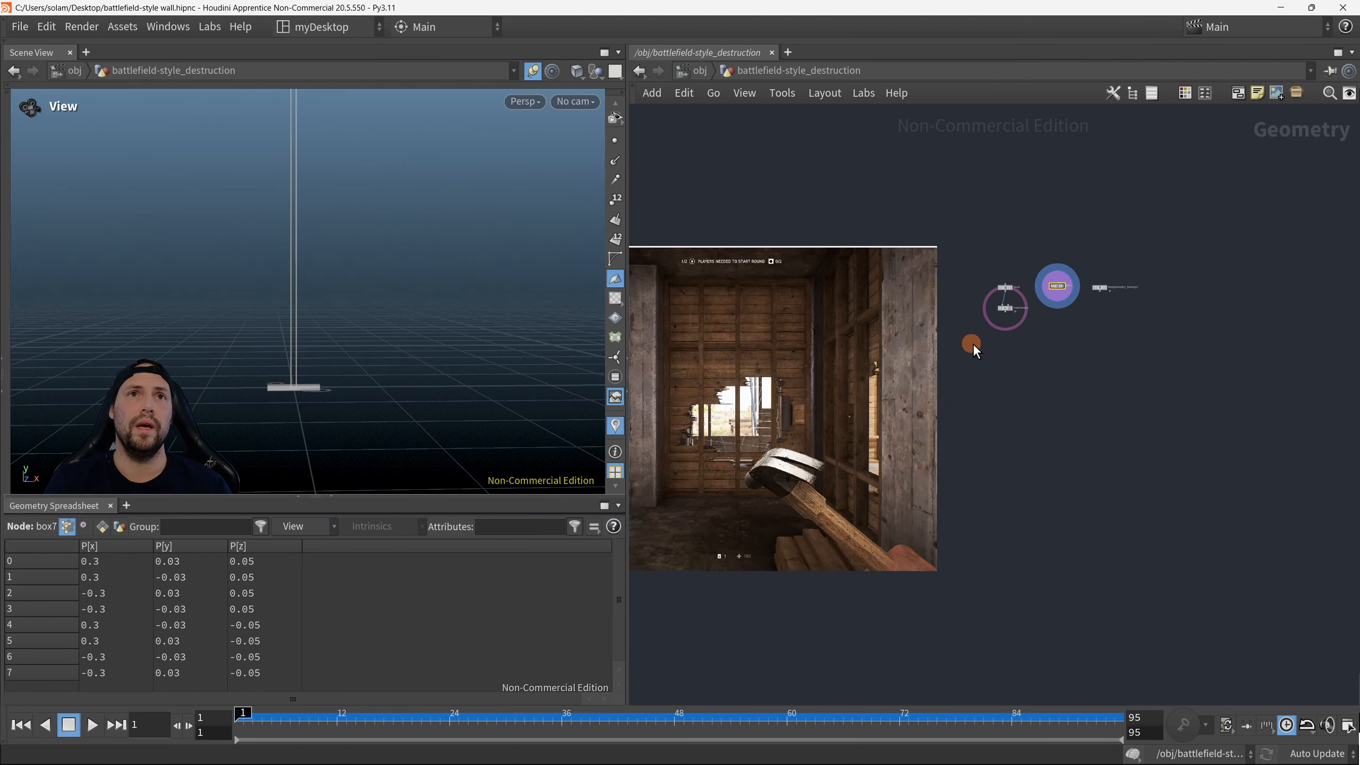
scroll(1063, 337, up, 5)
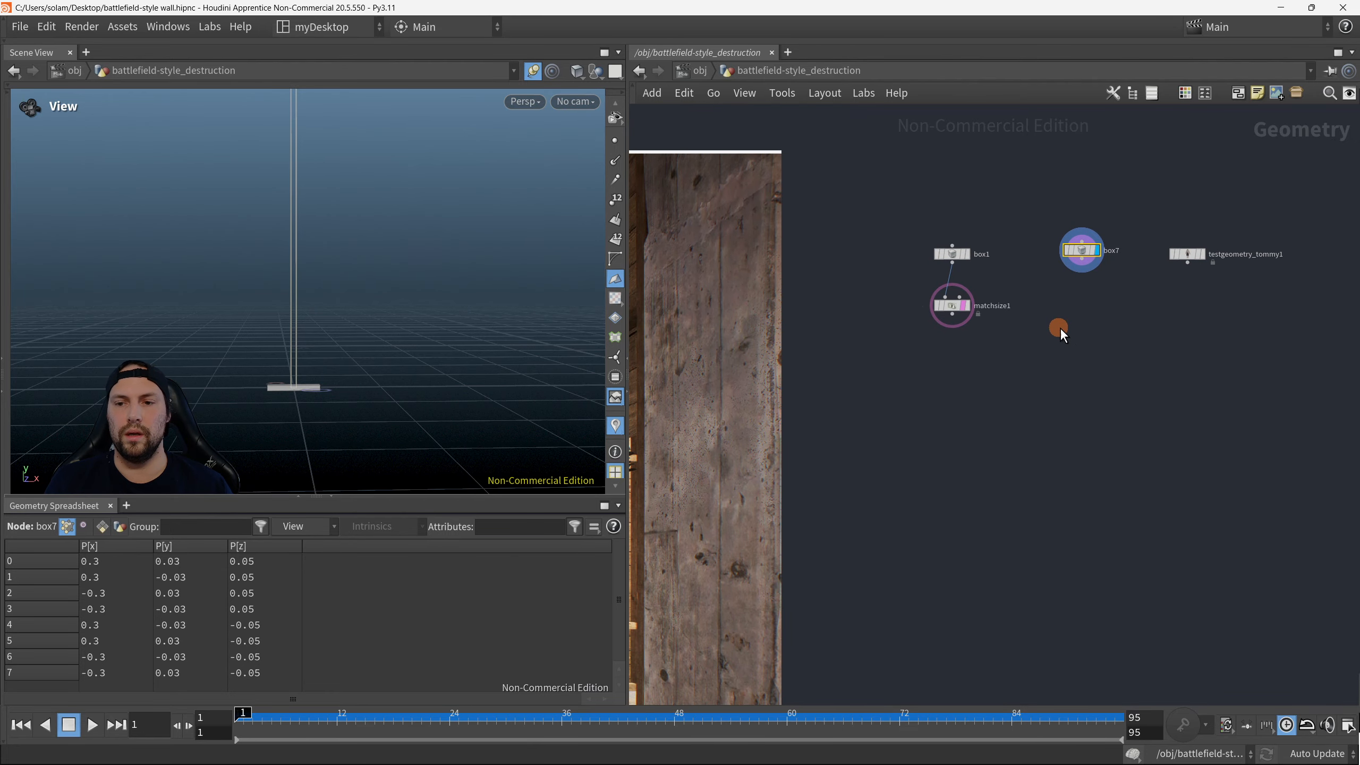
Step: Examine the wall reference image for where the horizontal crossbeams attach along the vertical beam and compare it with the box7 beam
drag(1048, 293, 1001, 290)
click(1044, 330)
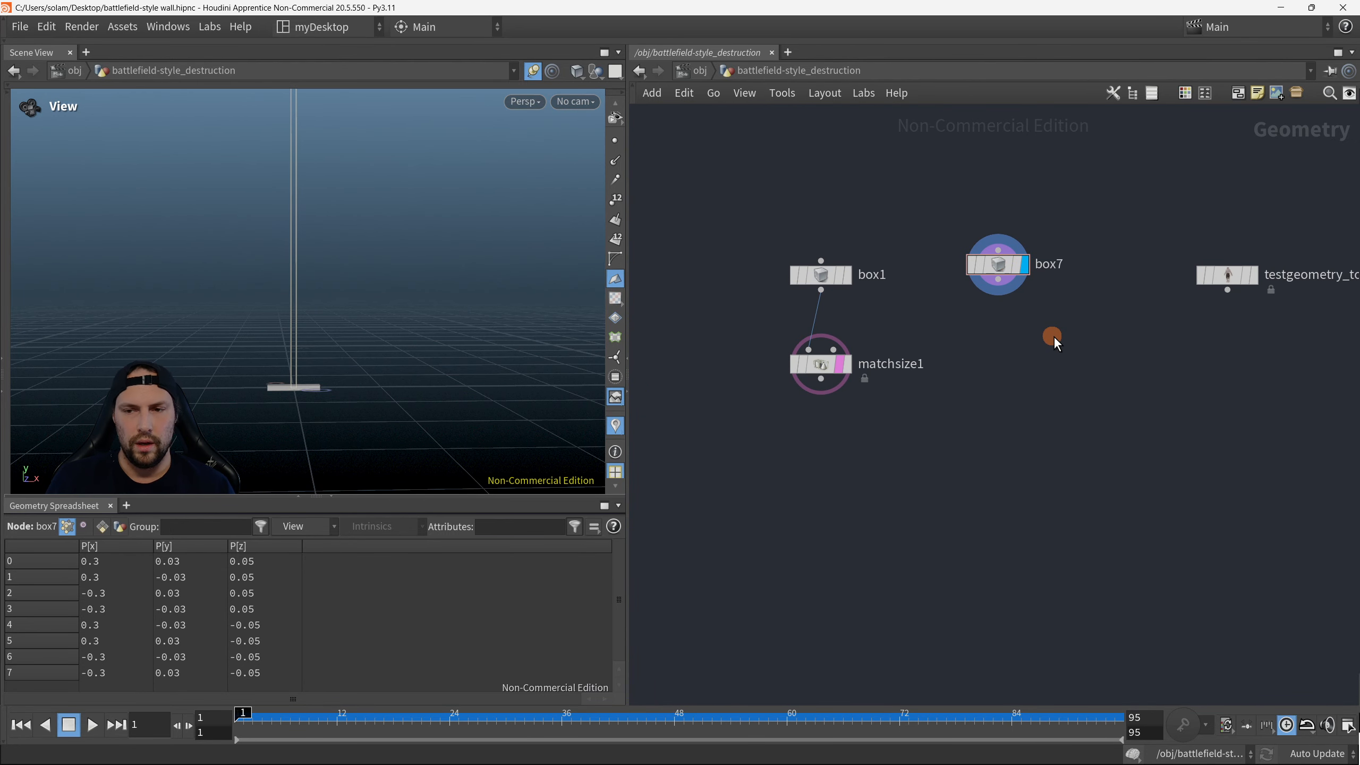
mouse_move(292, 390)
mouse_down()
mouse_move(319, 373)
mouse_move(310, 390)
mouse_up()
scroll(846, 426, down, 3)
middle_drag(768, 470, 1065, 294)
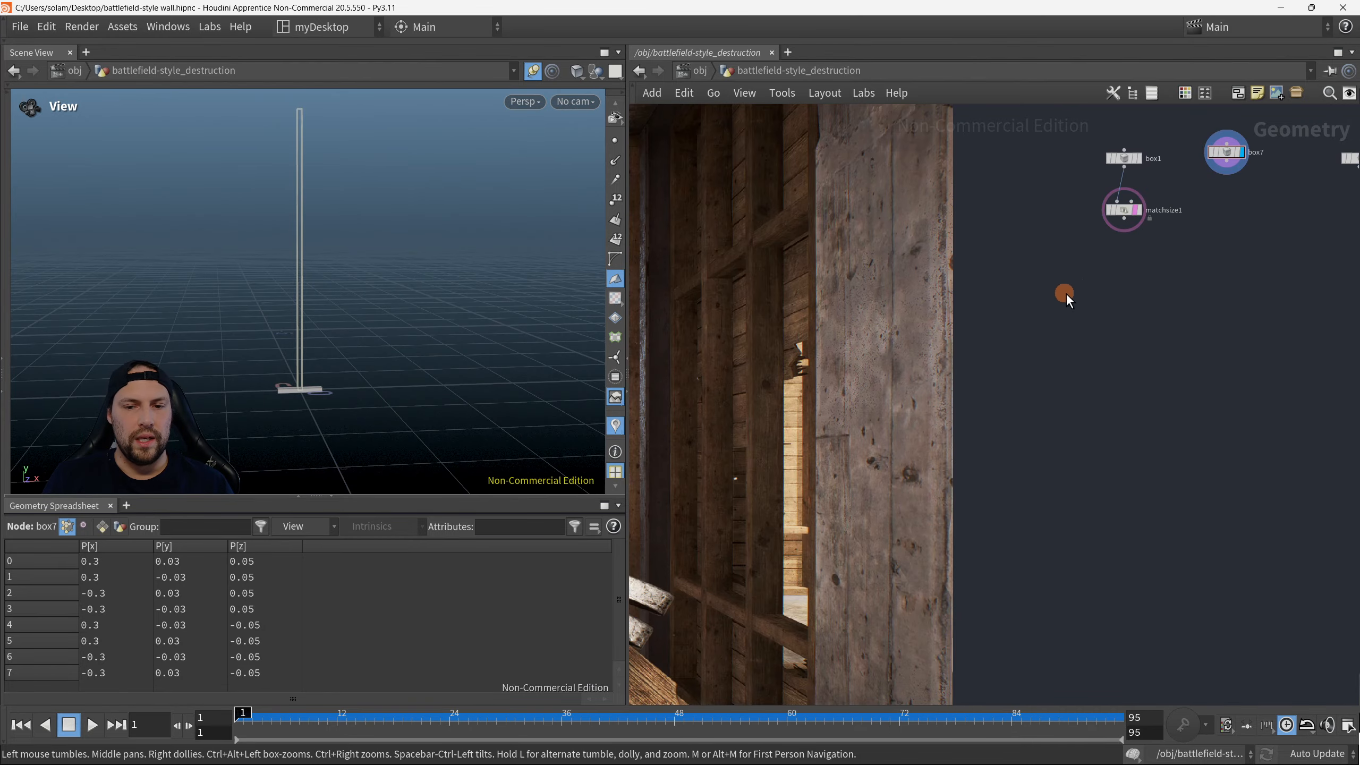
scroll(783, 383, down, 1)
mouse_move(782, 383)
middle_down()
mouse_move(951, 337)
mouse_move(953, 349)
middle_up()
scroll(780, 387, down, 1)
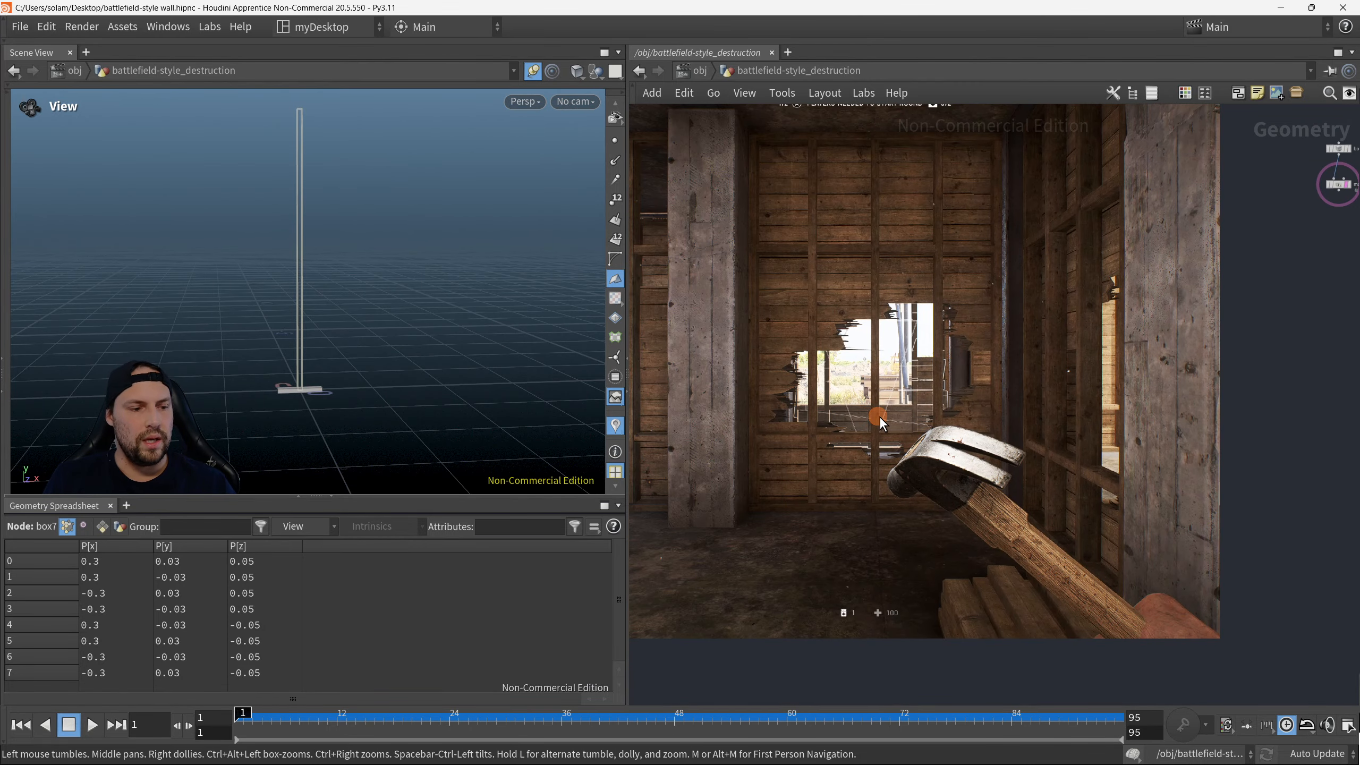
key(F8)
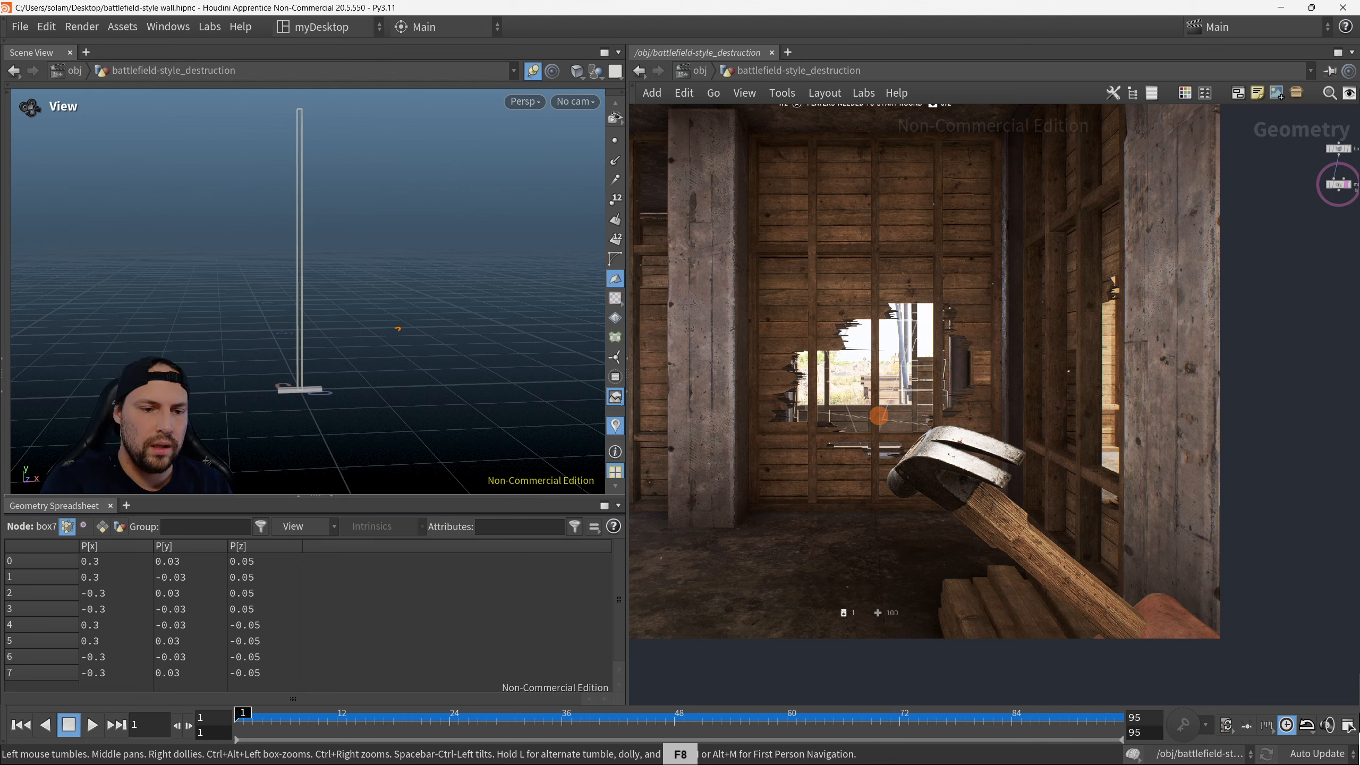
mouse_move(398, 327)
mouse_down()
mouse_move(326, 372)
mouse_move(350, 357)
mouse_up()
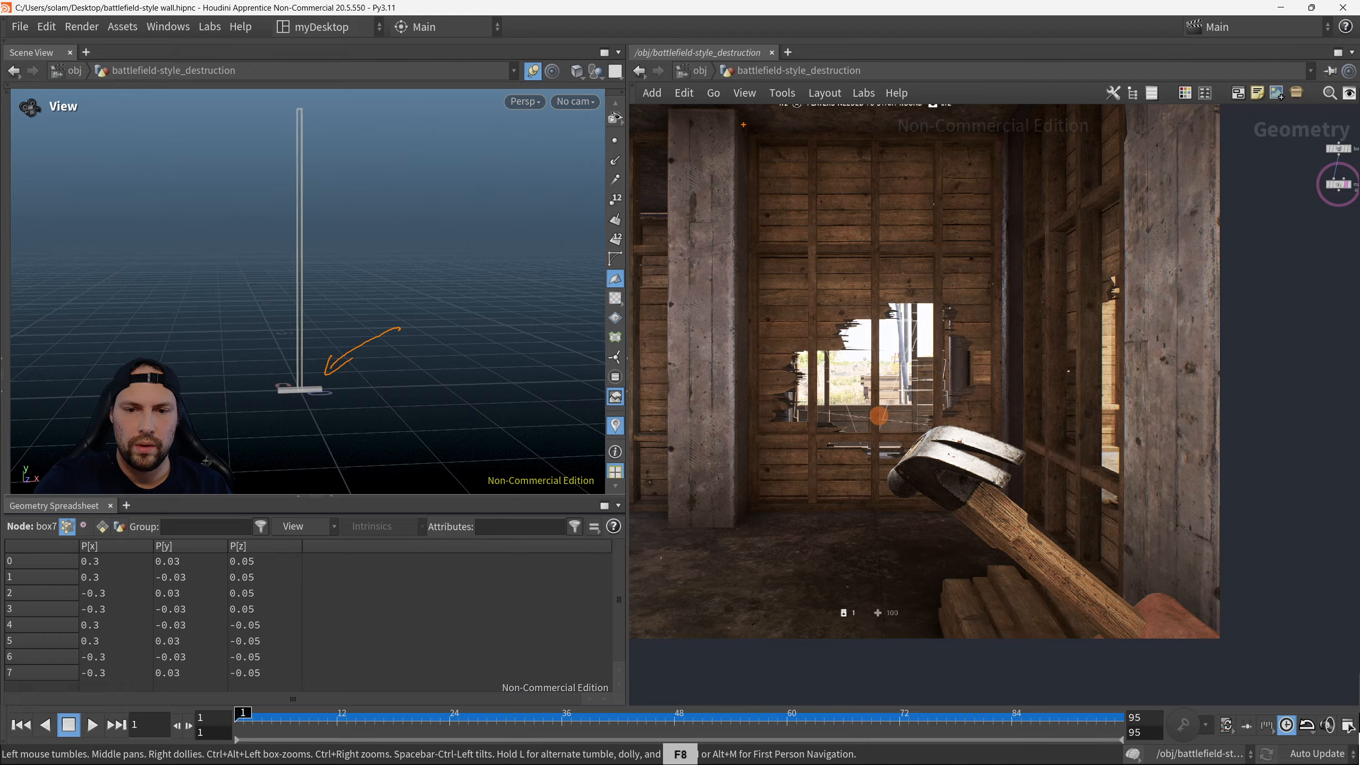
mouse_move(743, 125)
mouse_down()
mouse_move(765, 527)
mouse_move(816, 512)
mouse_up()
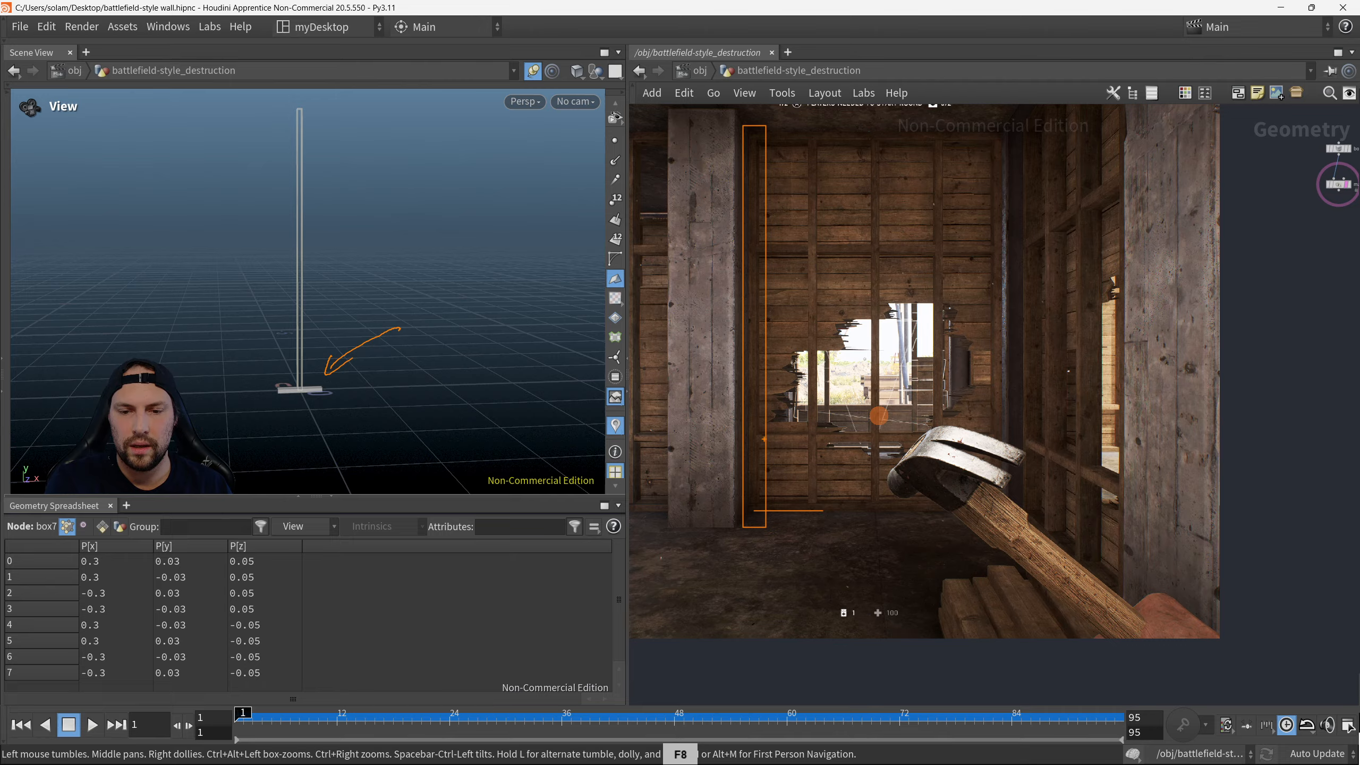
drag(807, 443, 808, 441)
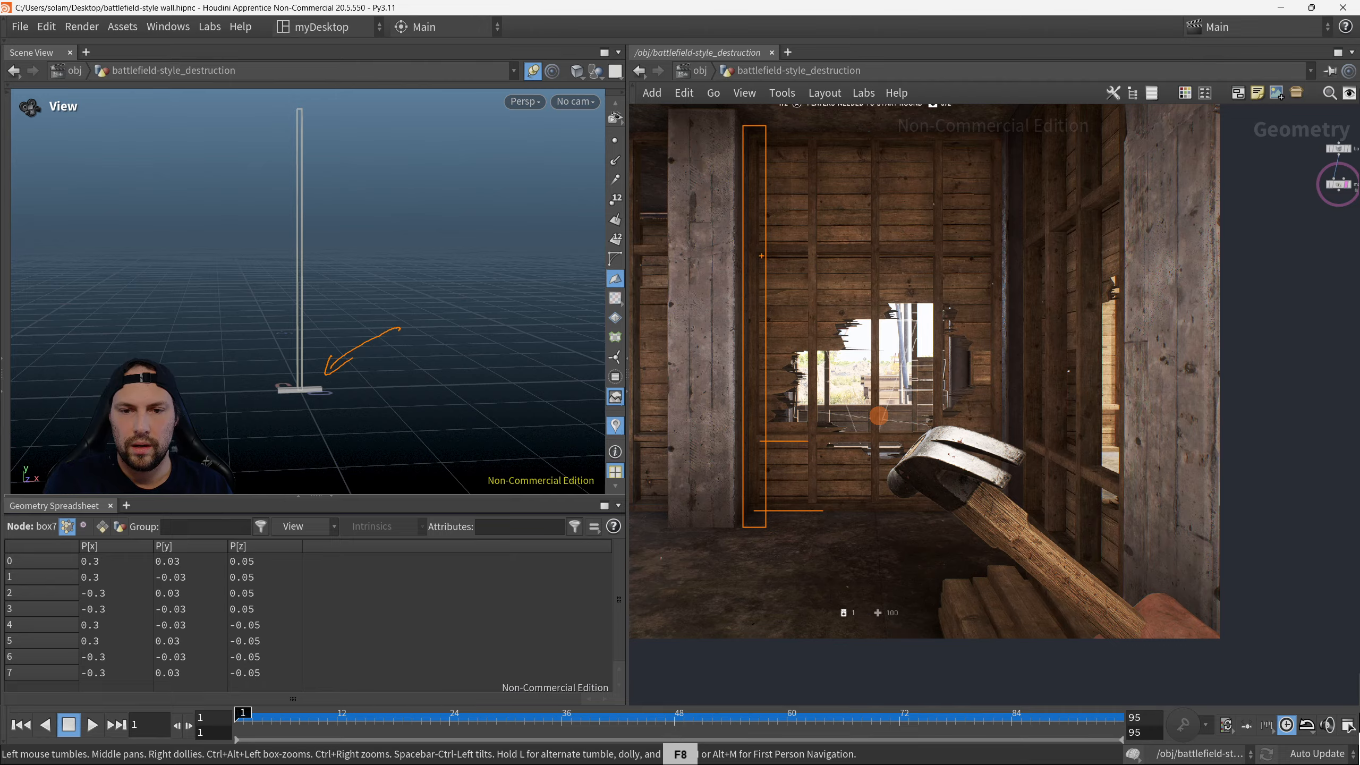
drag(791, 253, 816, 252)
right_click(829, 251)
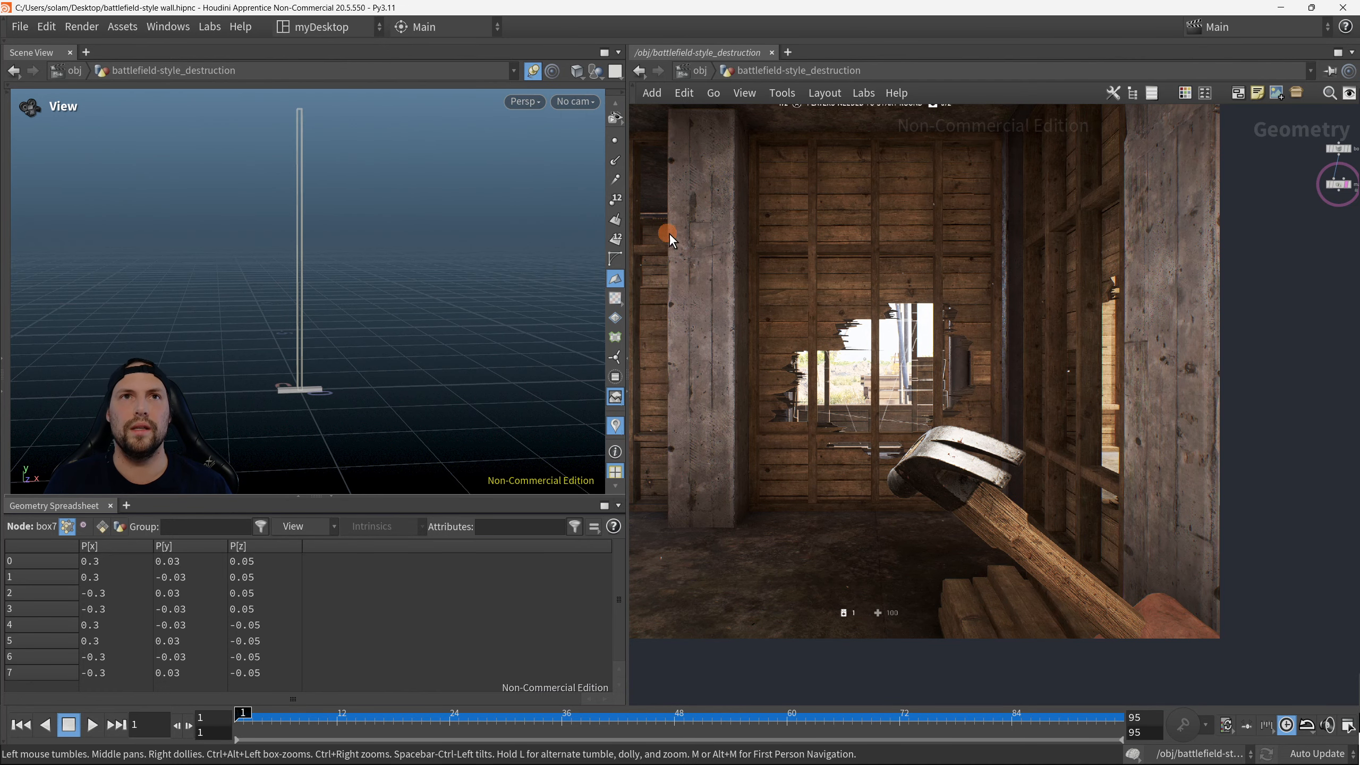
Step: Line up box7 with the neighbouring nodes in the network and connect a new Match Size node to its output
middle_drag(928, 304, 903, 362)
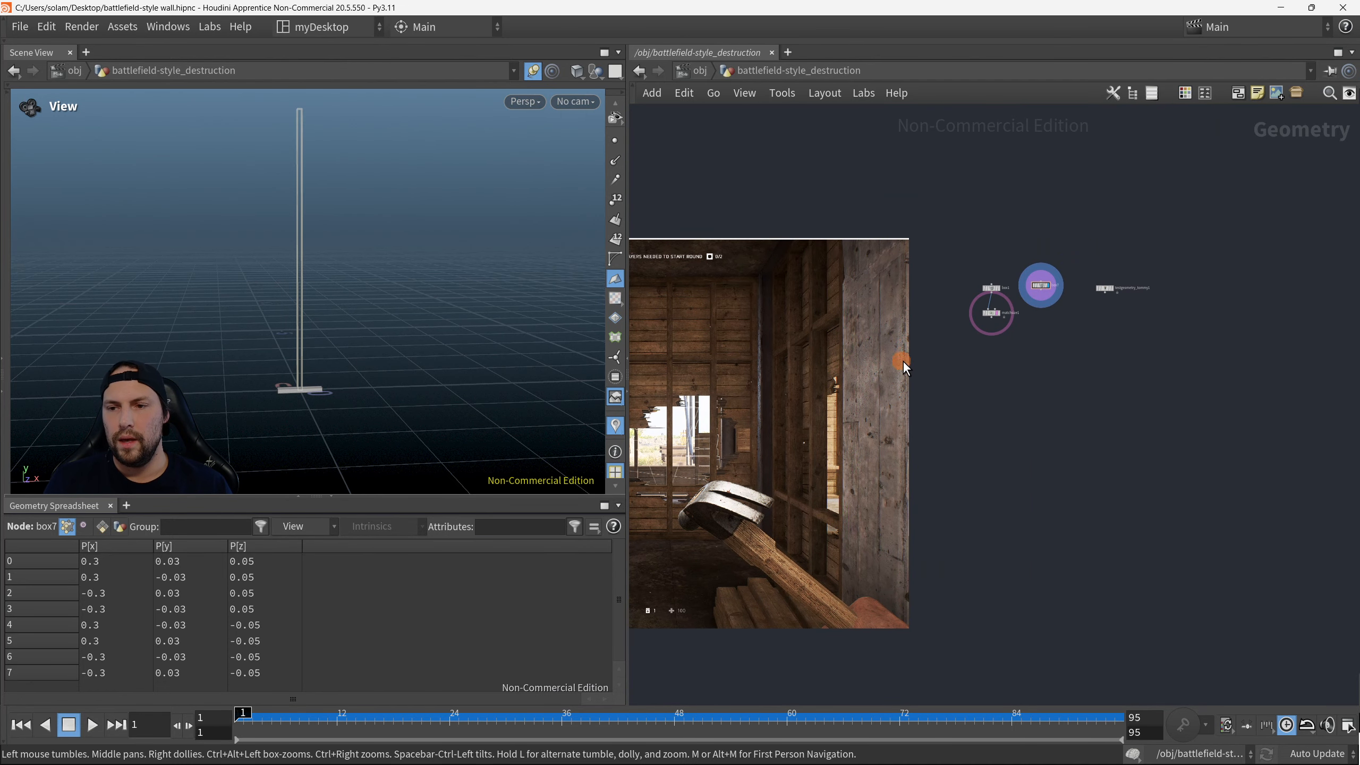
scroll(1005, 314, up, 4)
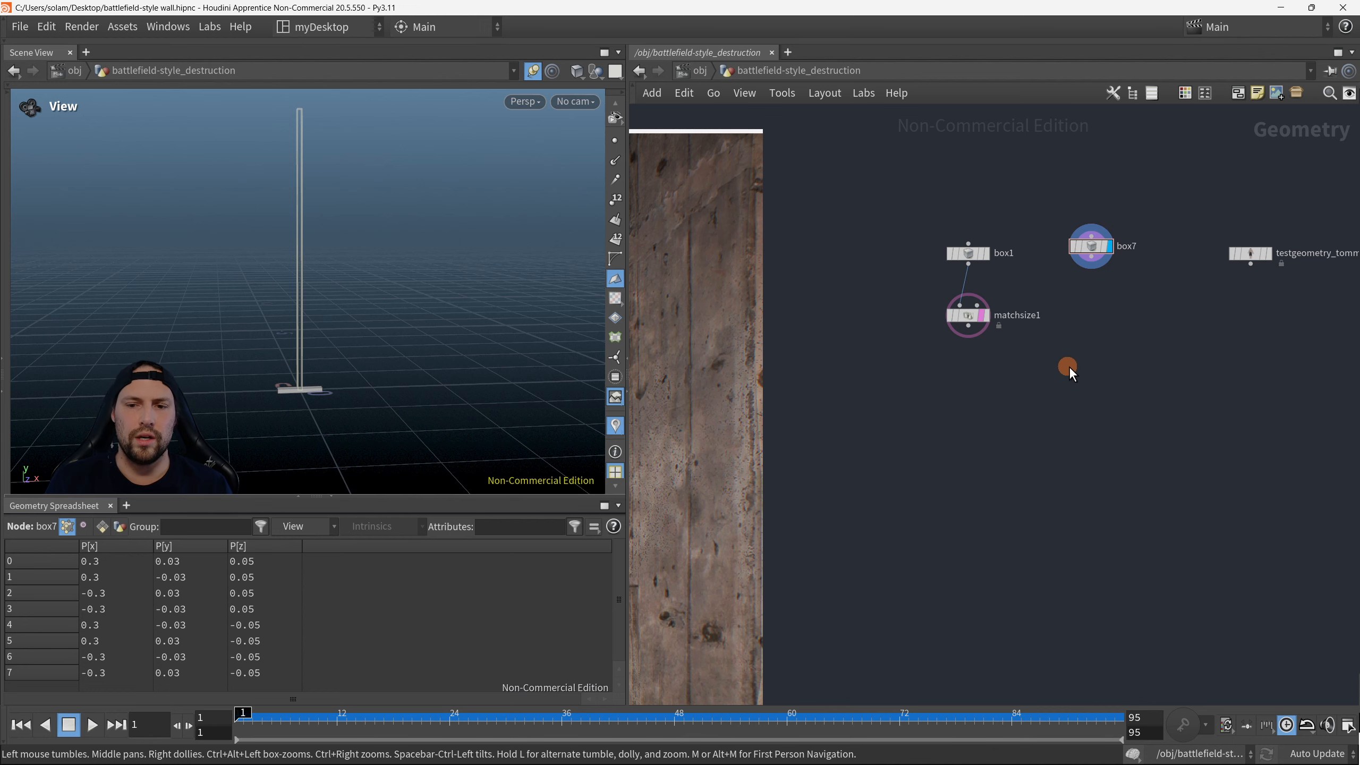
scroll(1056, 309, up, 3)
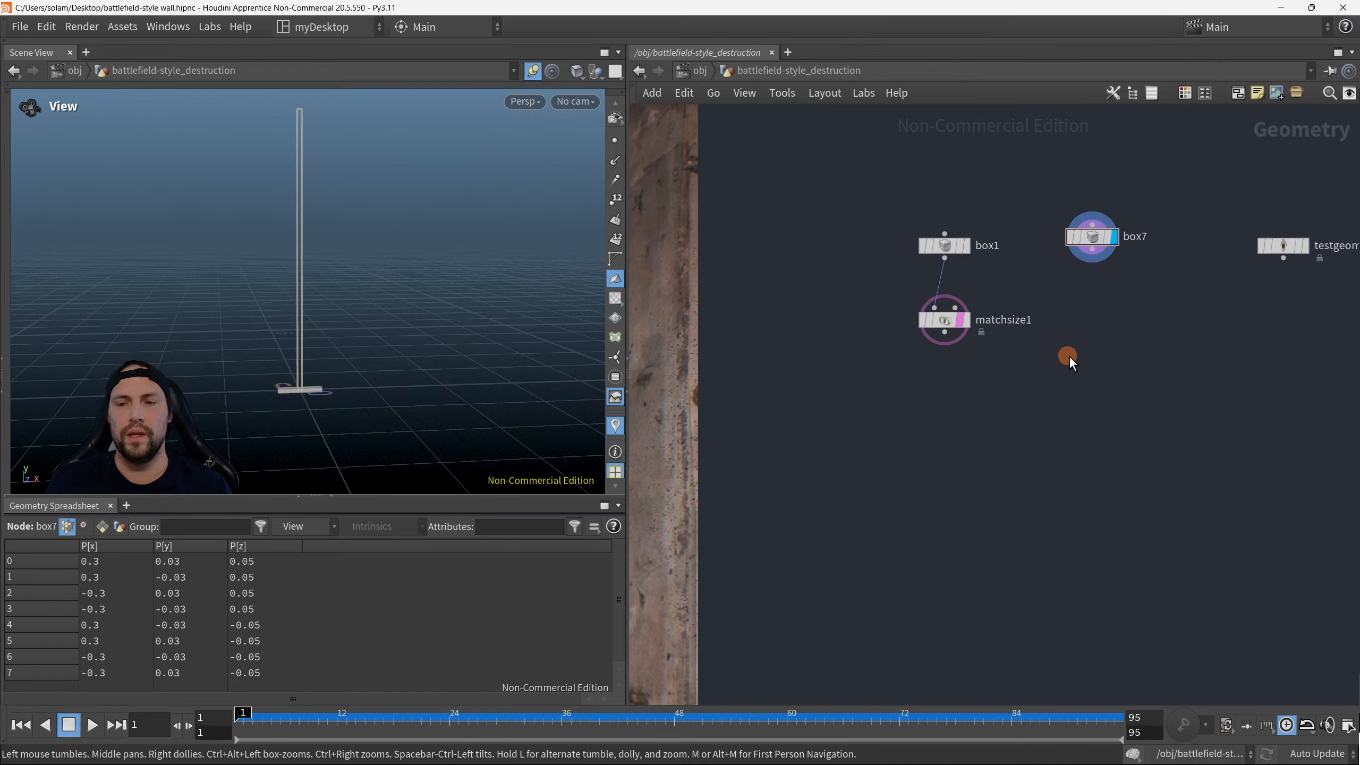
scroll(1068, 355, down, 2)
drag(1063, 246, 1069, 247)
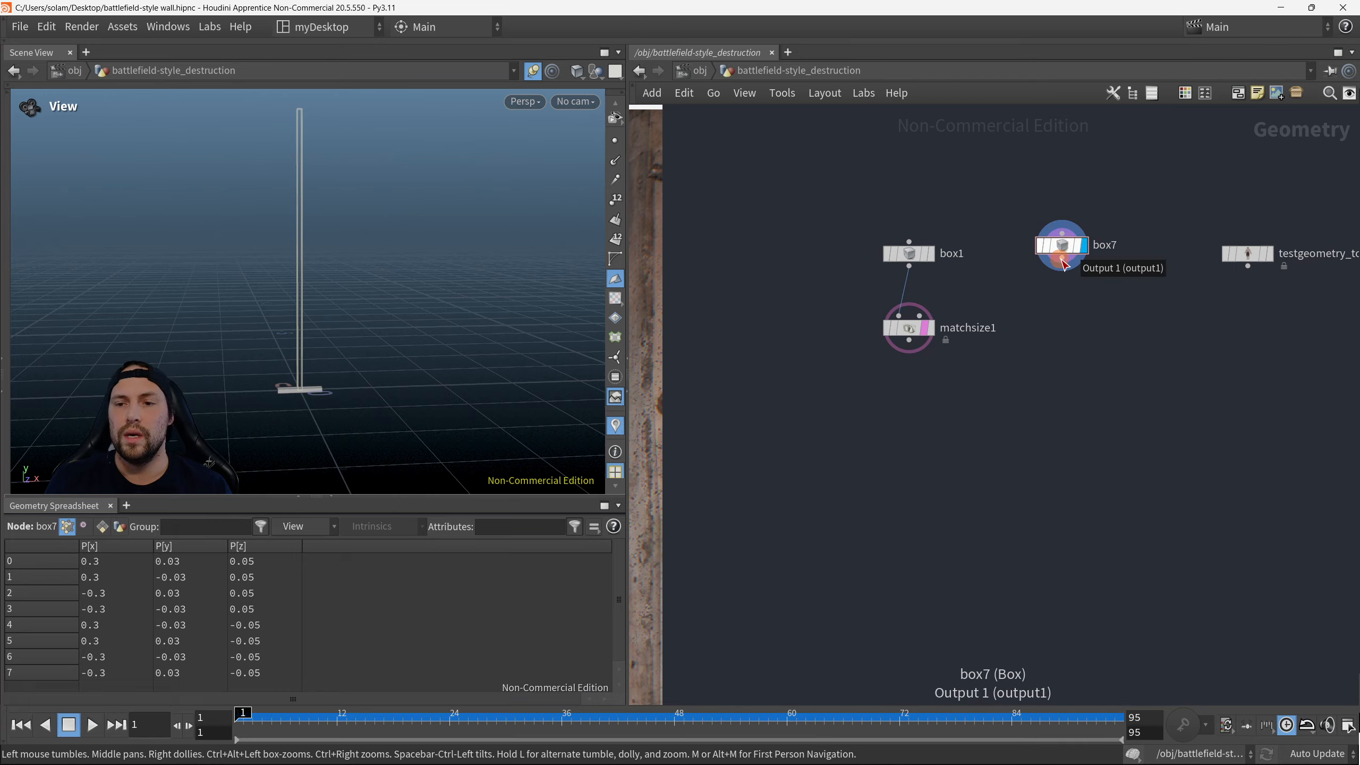
drag(1039, 222, 1111, 483)
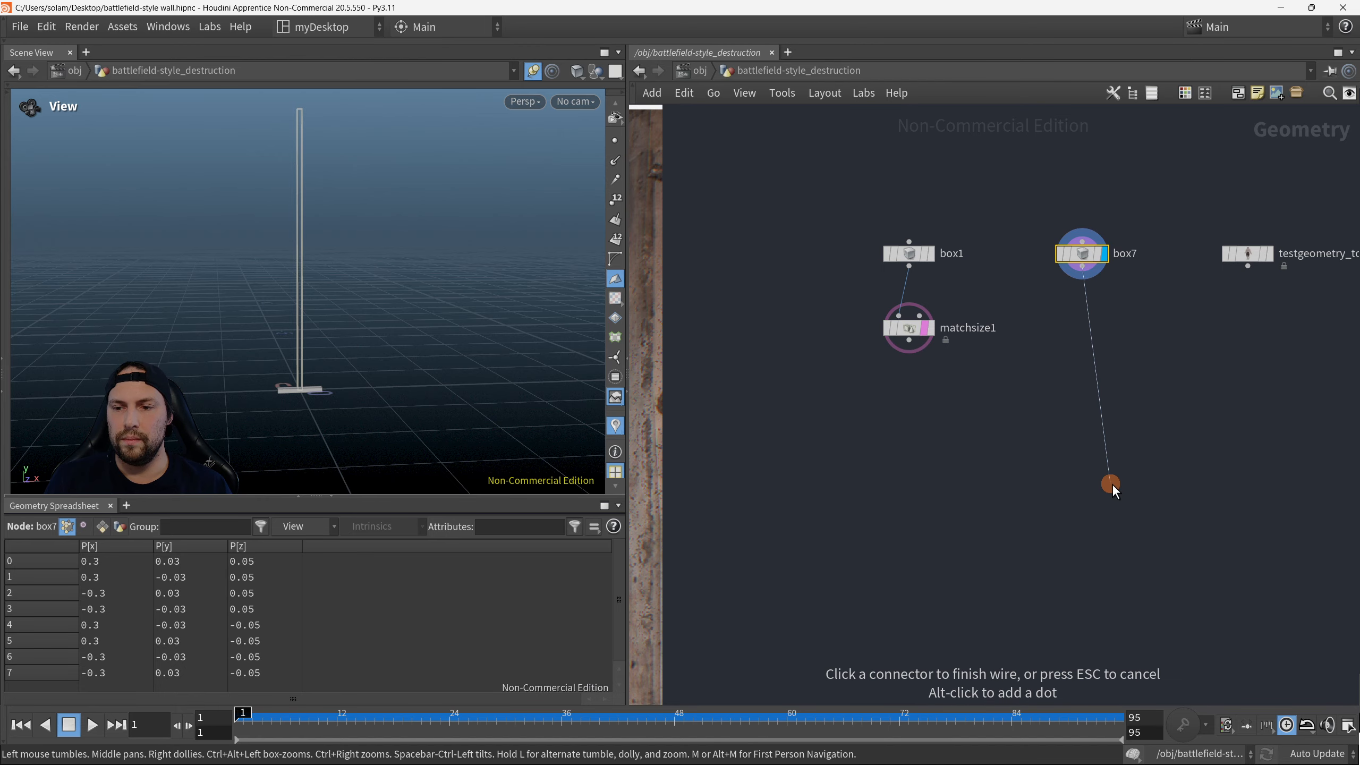
key(Tab)
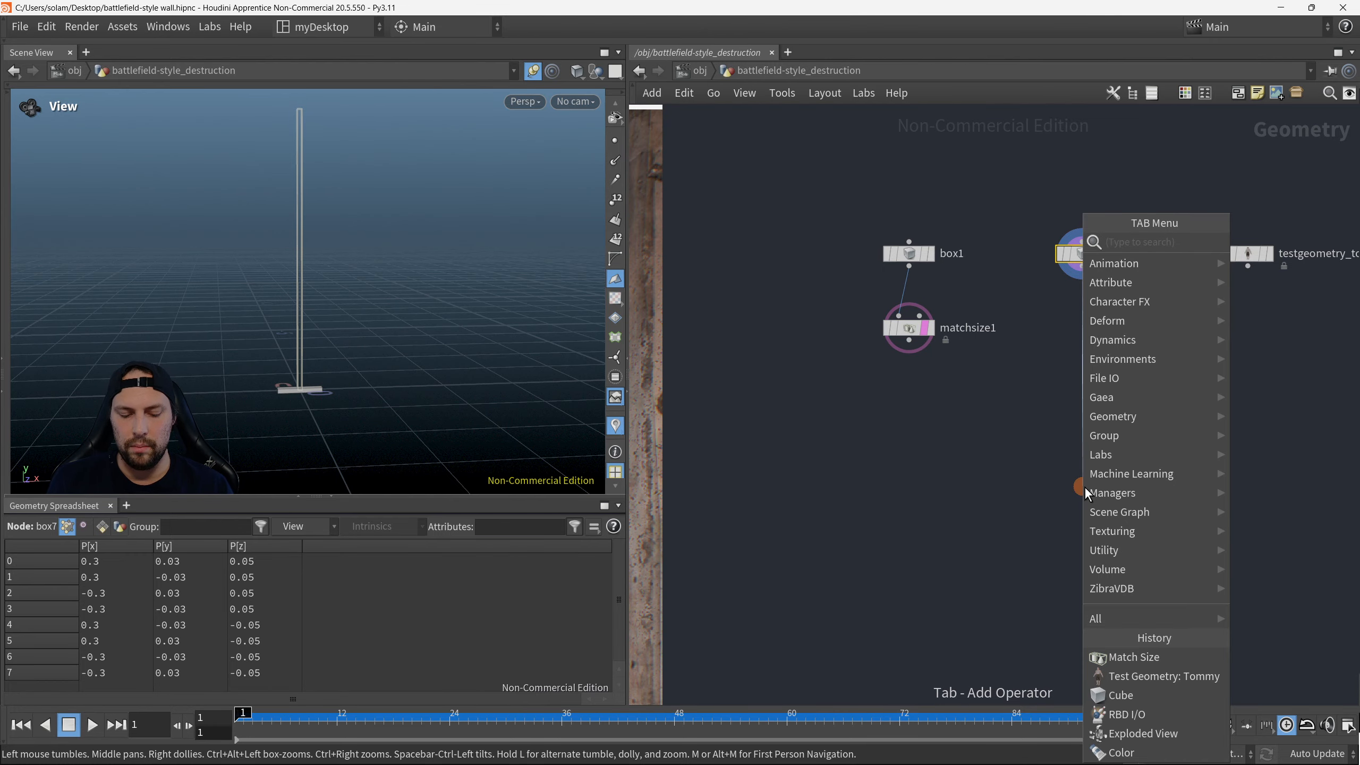
text(match)
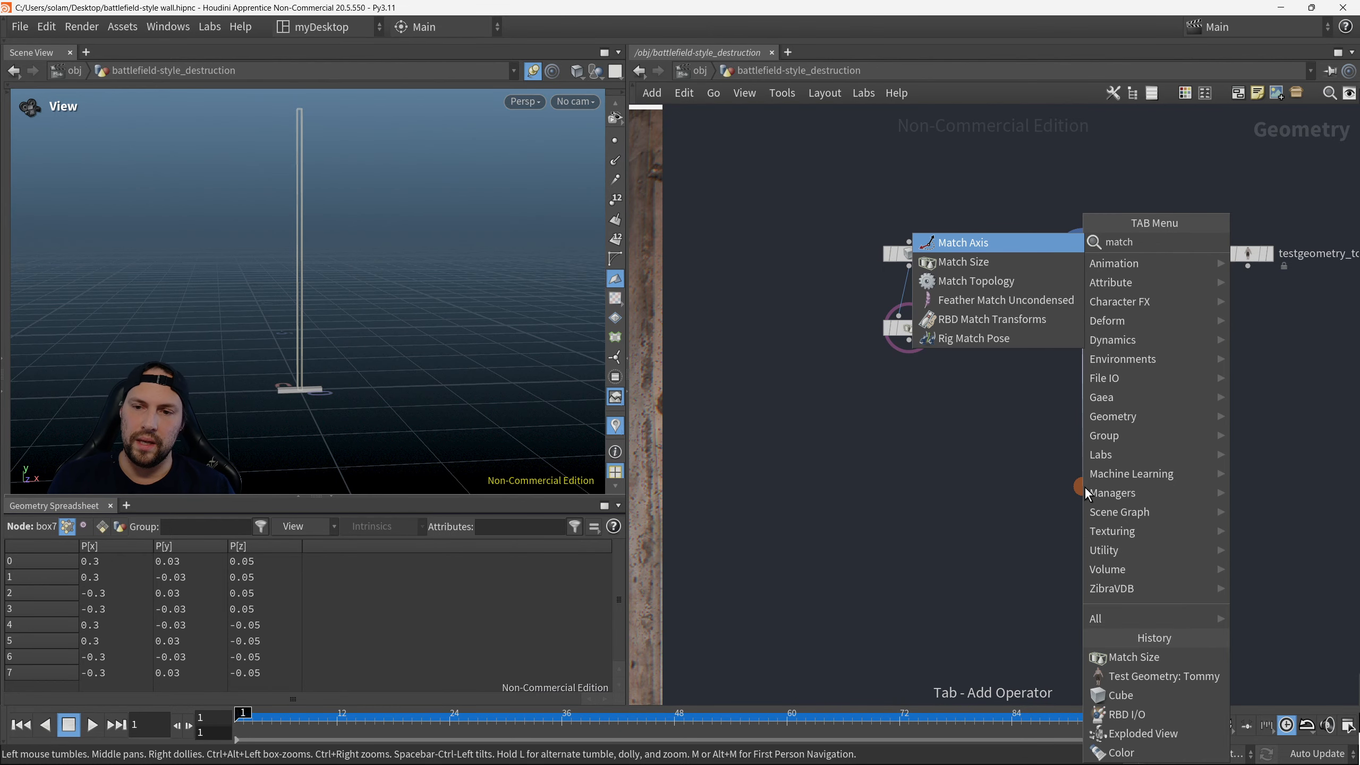
click(1003, 261)
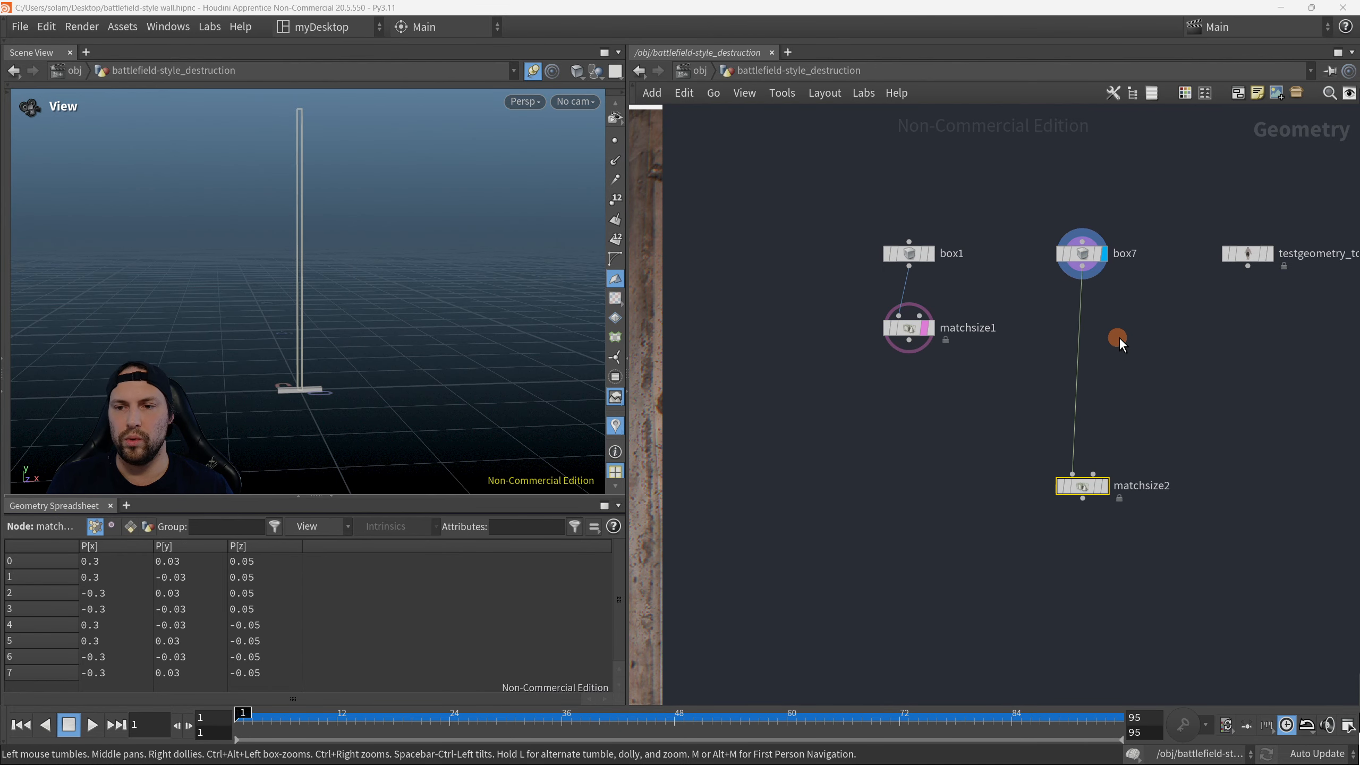
Step: Display matchsize2 in the viewport and show its parameters
scroll(1054, 512, up, 2)
key(h)
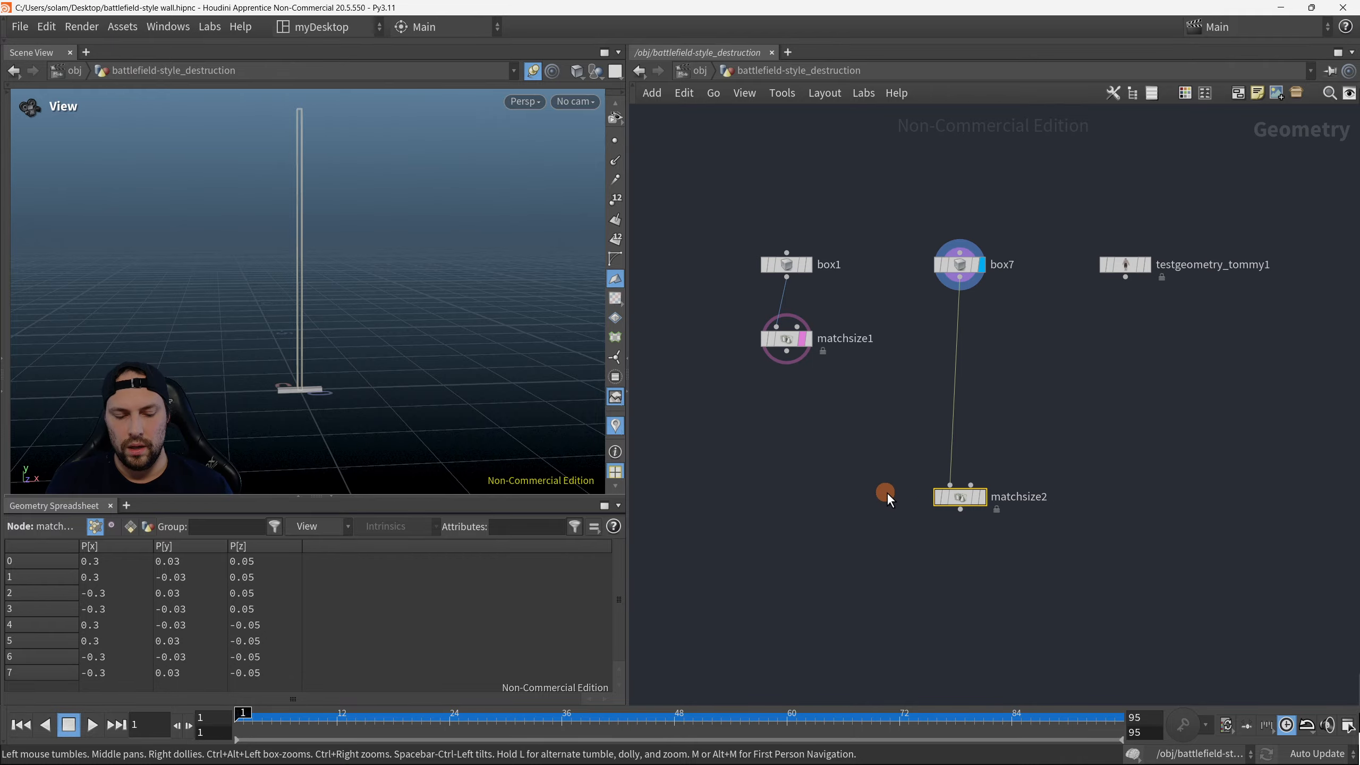
drag(934, 492, 994, 523)
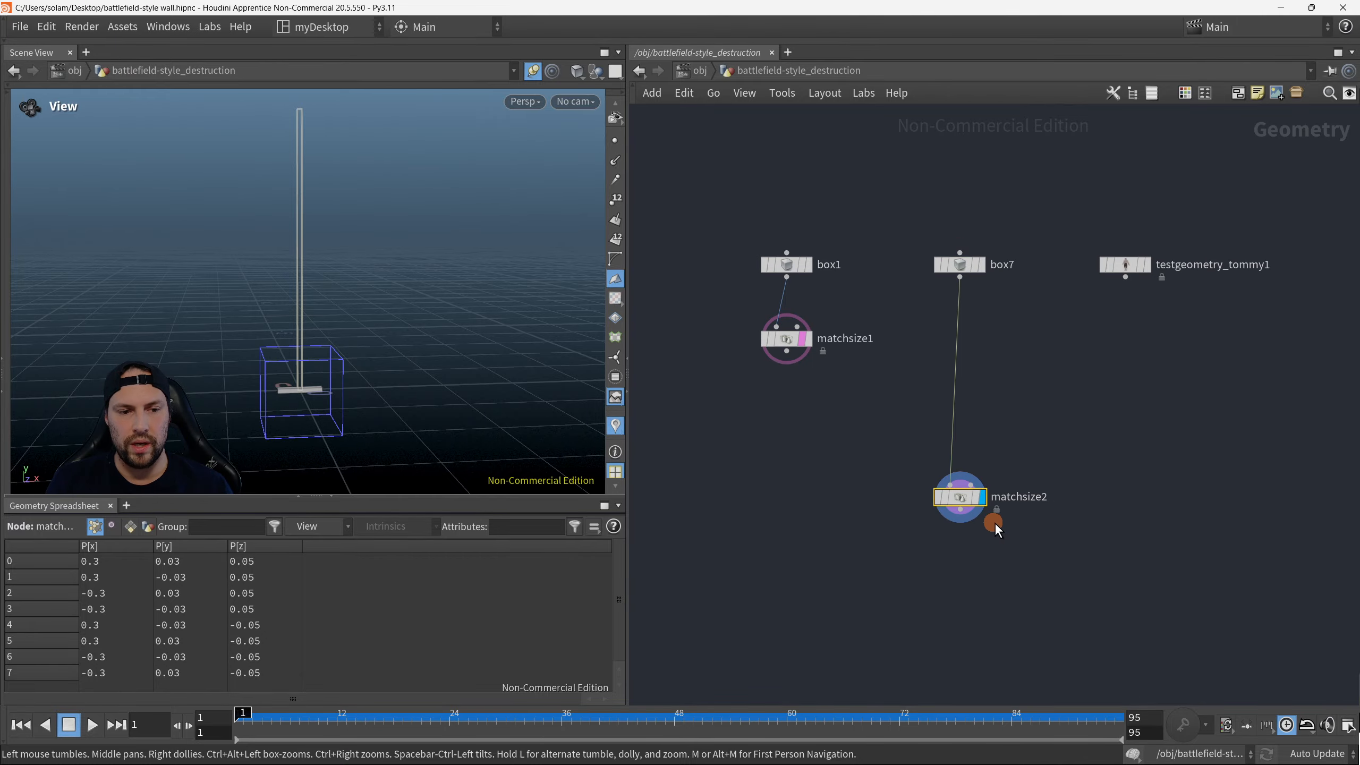
key(p)
scroll(812, 502, down, 4)
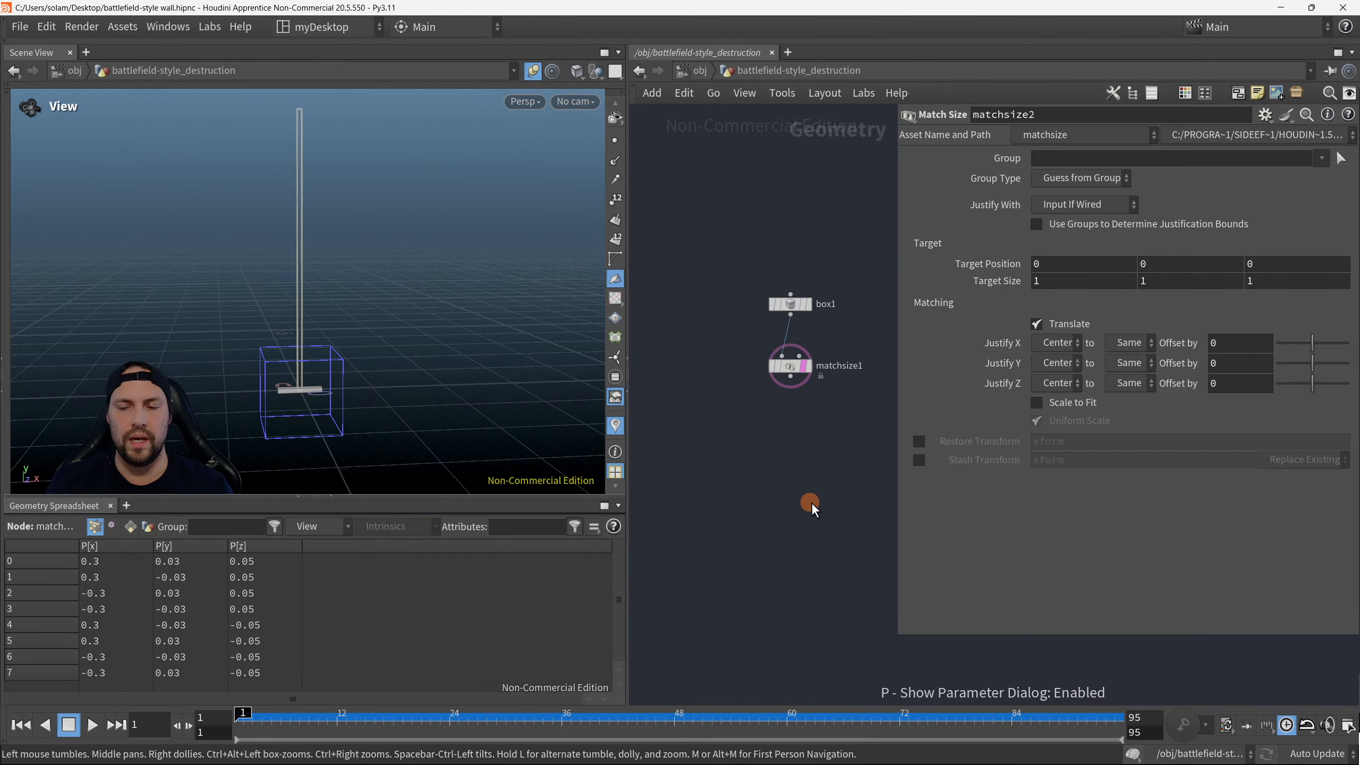
middle_drag(811, 502, 805, 444)
scroll(839, 476, up, 2)
scroll(805, 444, up, 1)
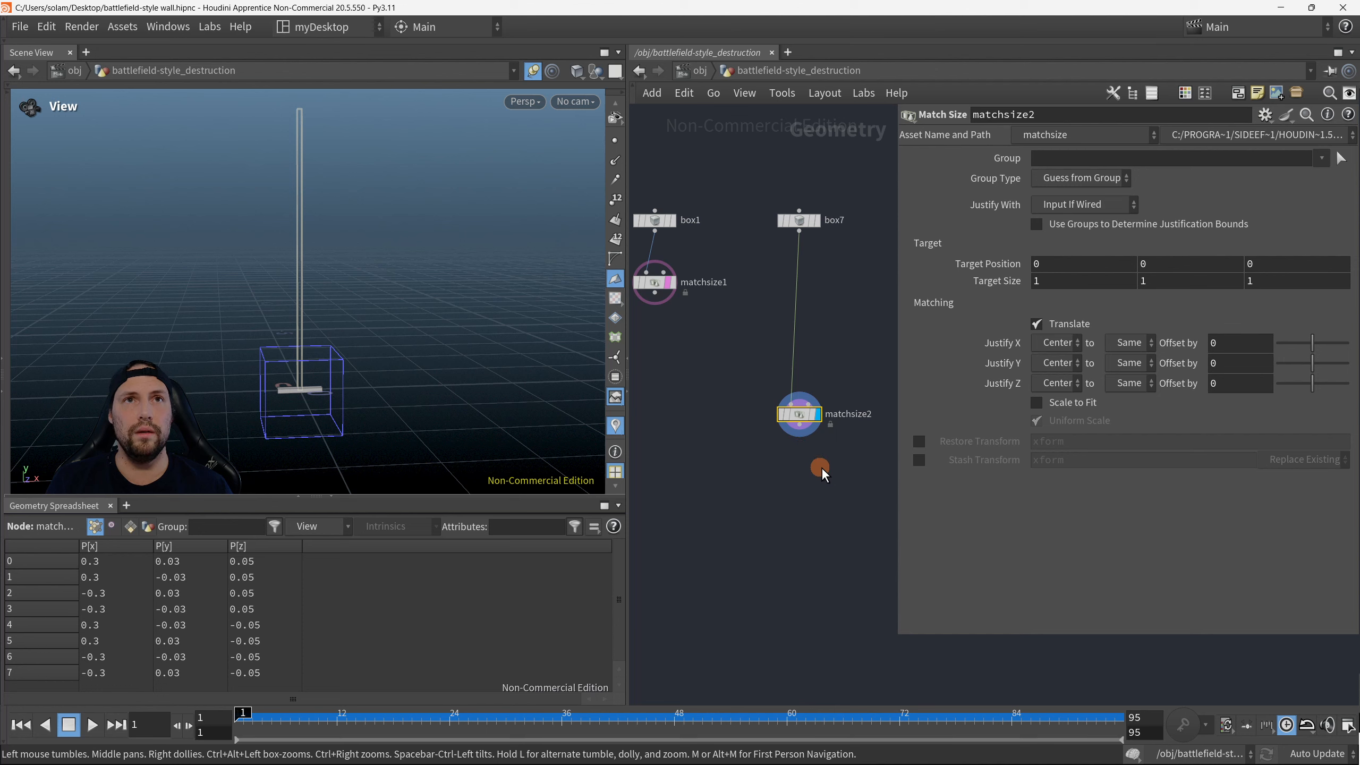
Step: Set Justify X of matchsize2 to Min and inspect the crossbeam's end against the vertical beam
drag(464, 409, 285, 374)
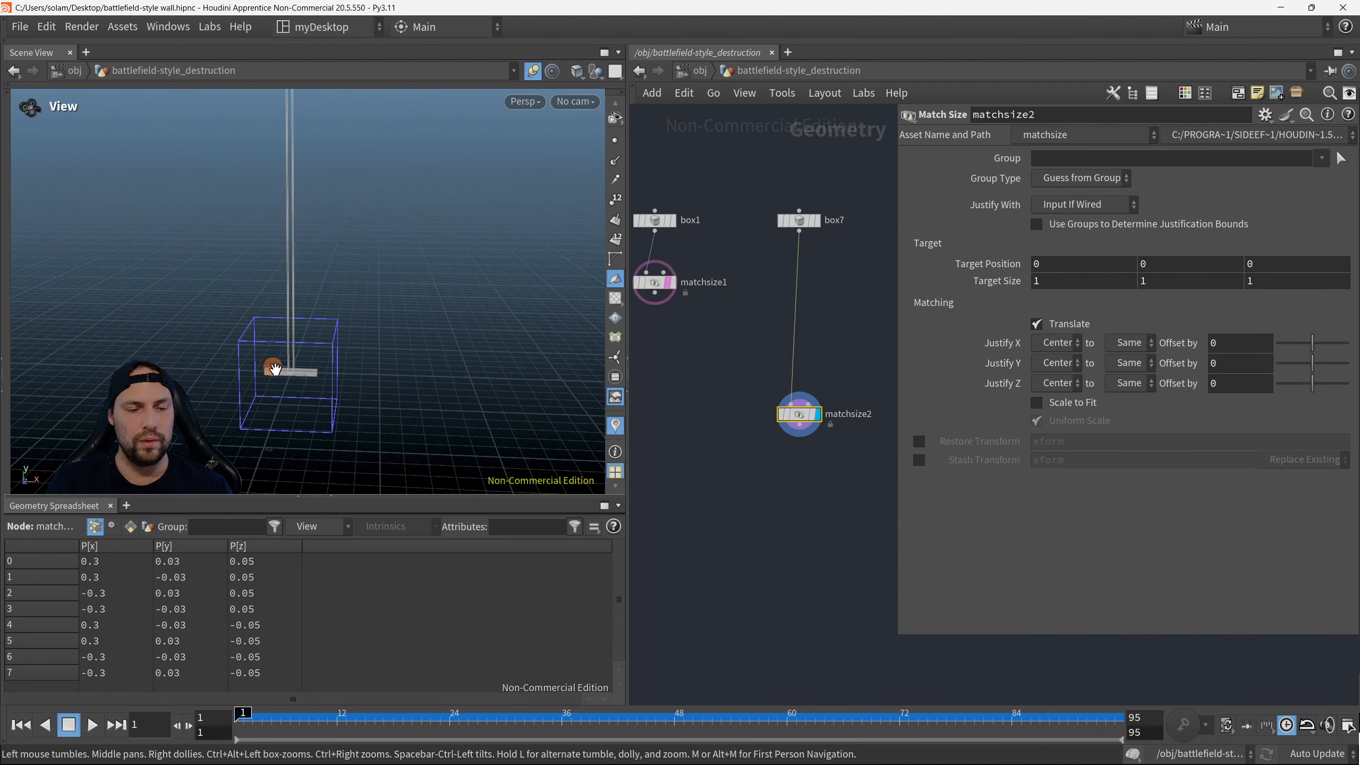
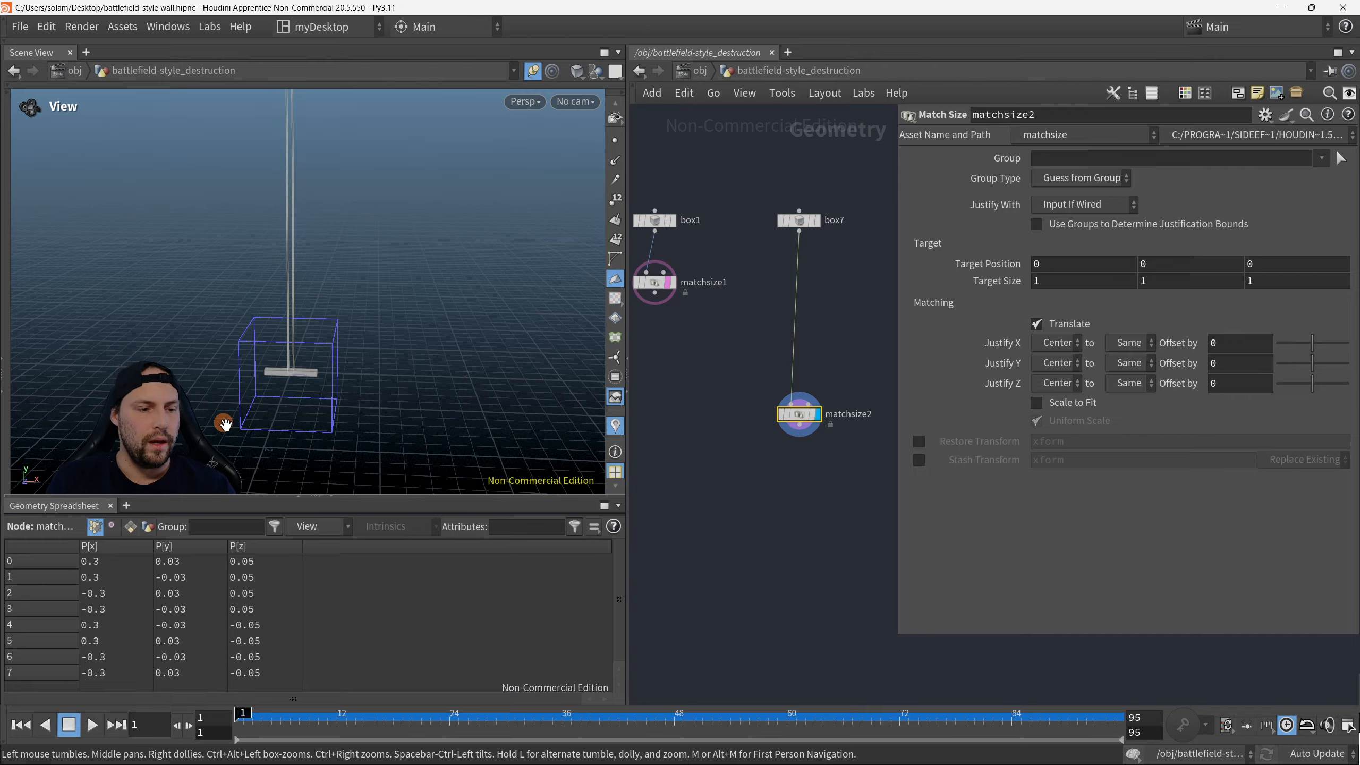
key(F8)
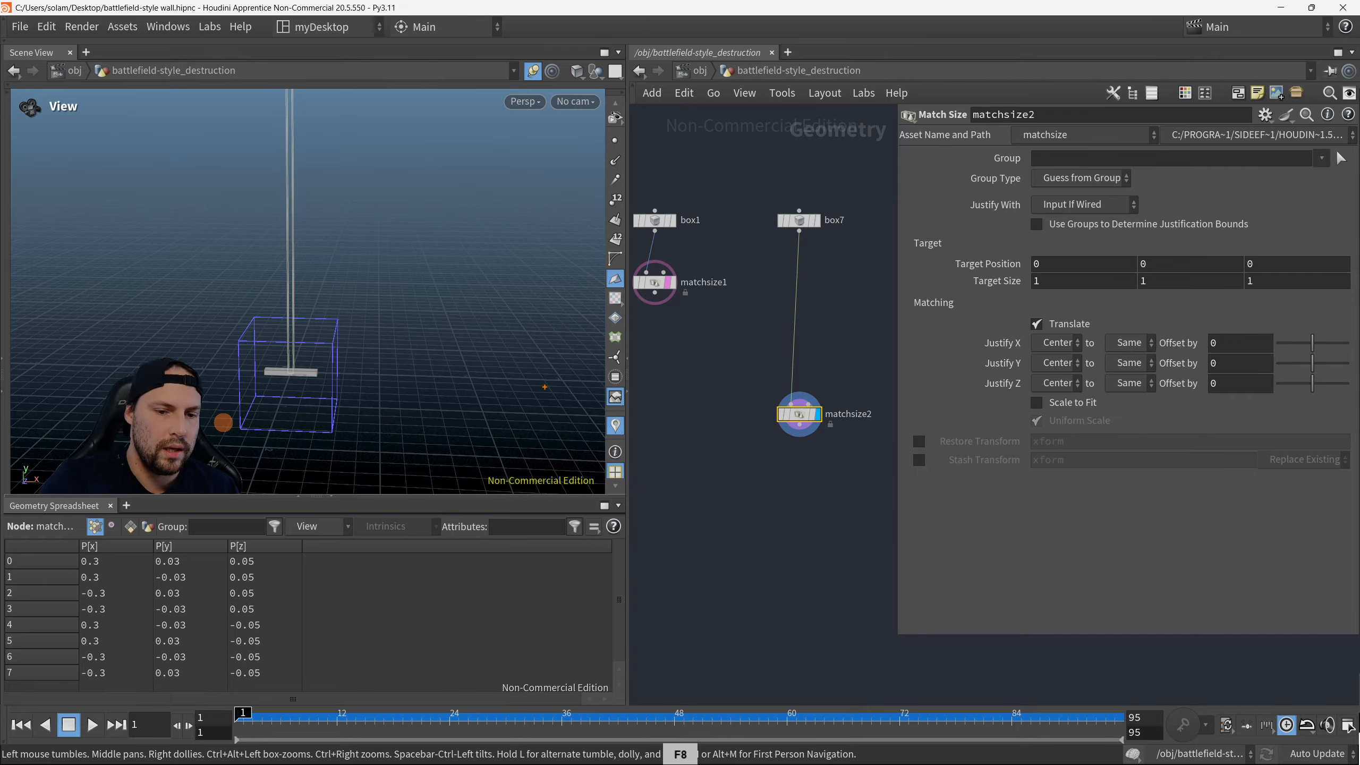
ctrl+shift+drag(559, 382, 161, 381)
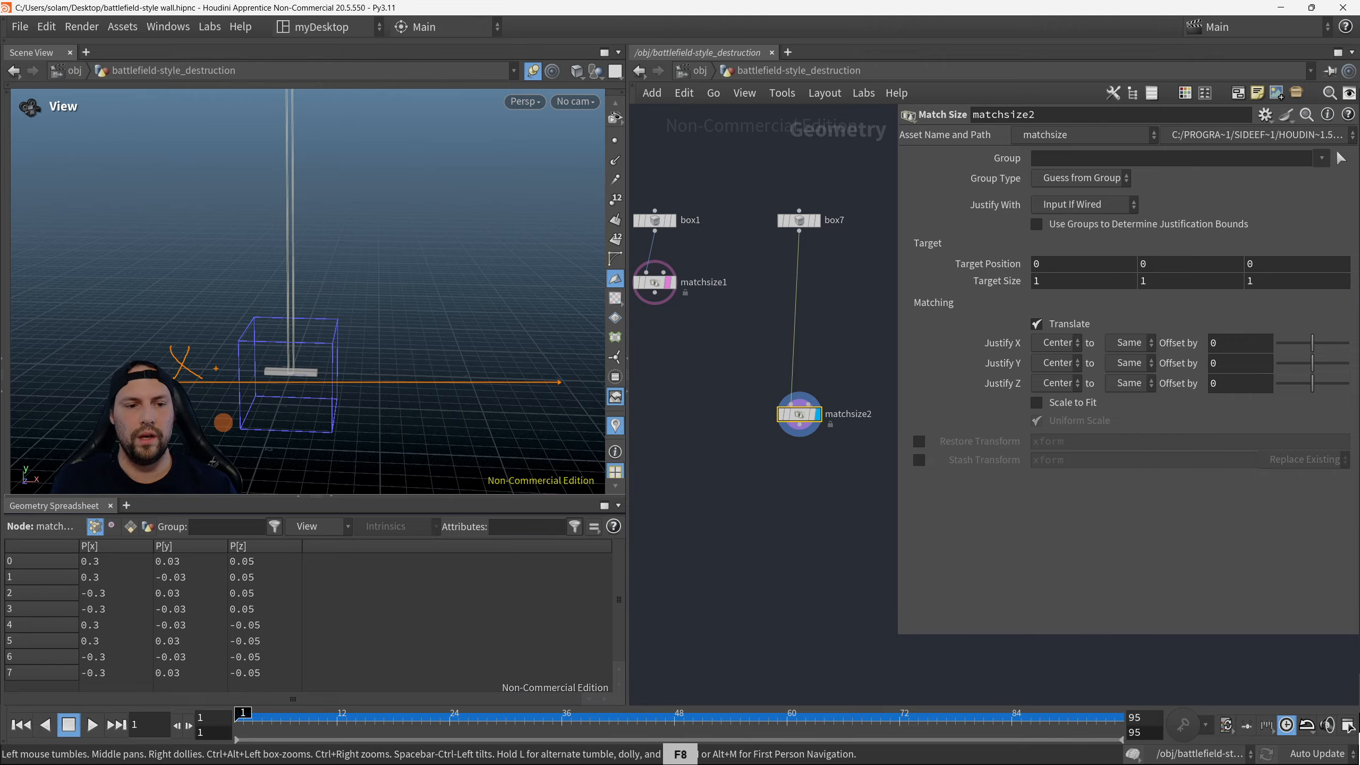
right_click(261, 378)
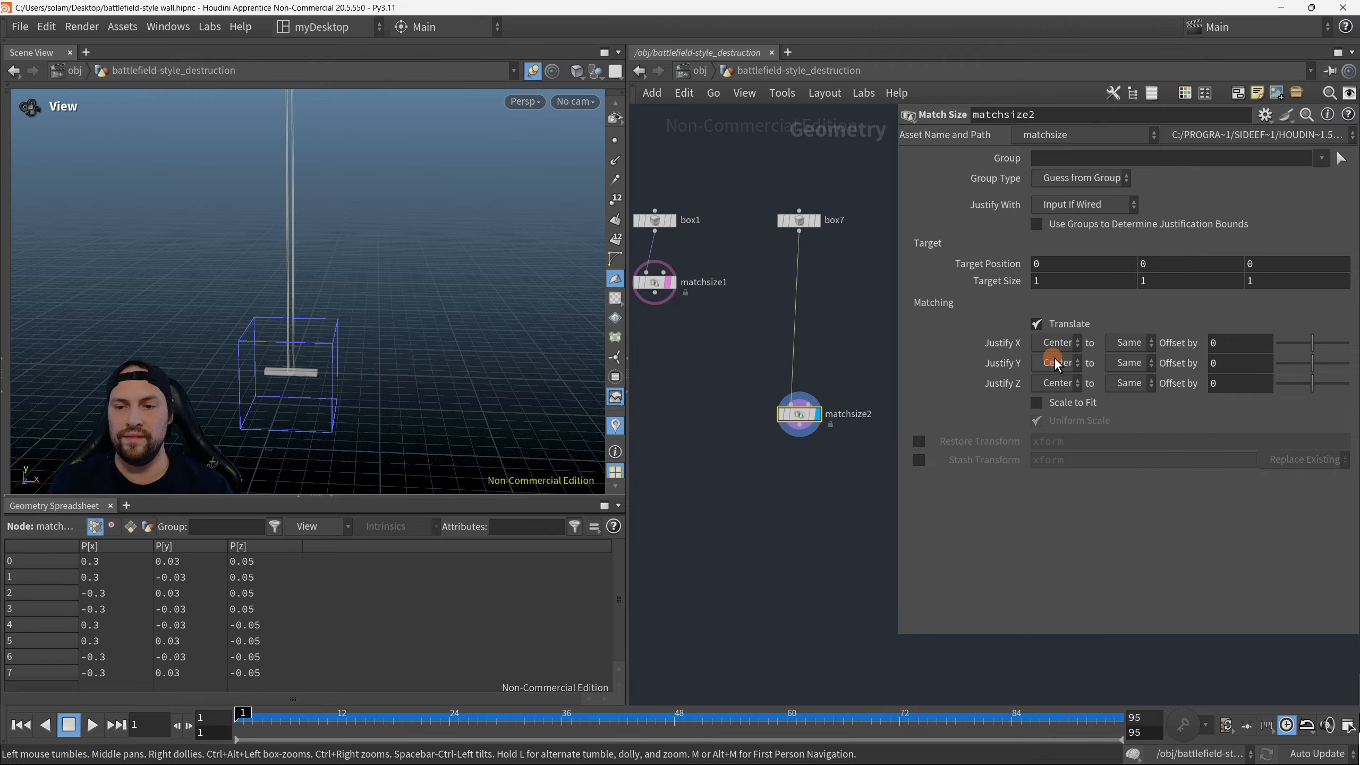
click(1067, 344)
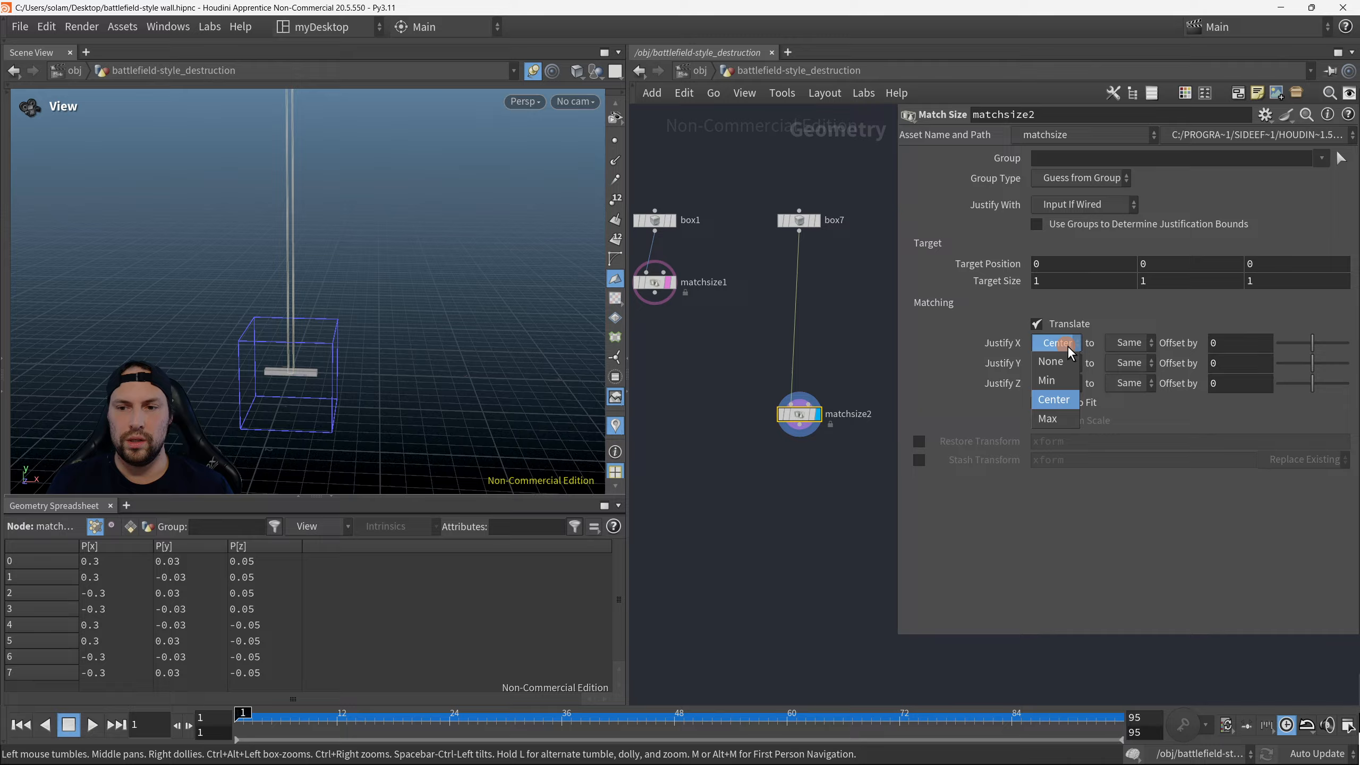
click(1066, 388)
right_drag(288, 385, 389, 380)
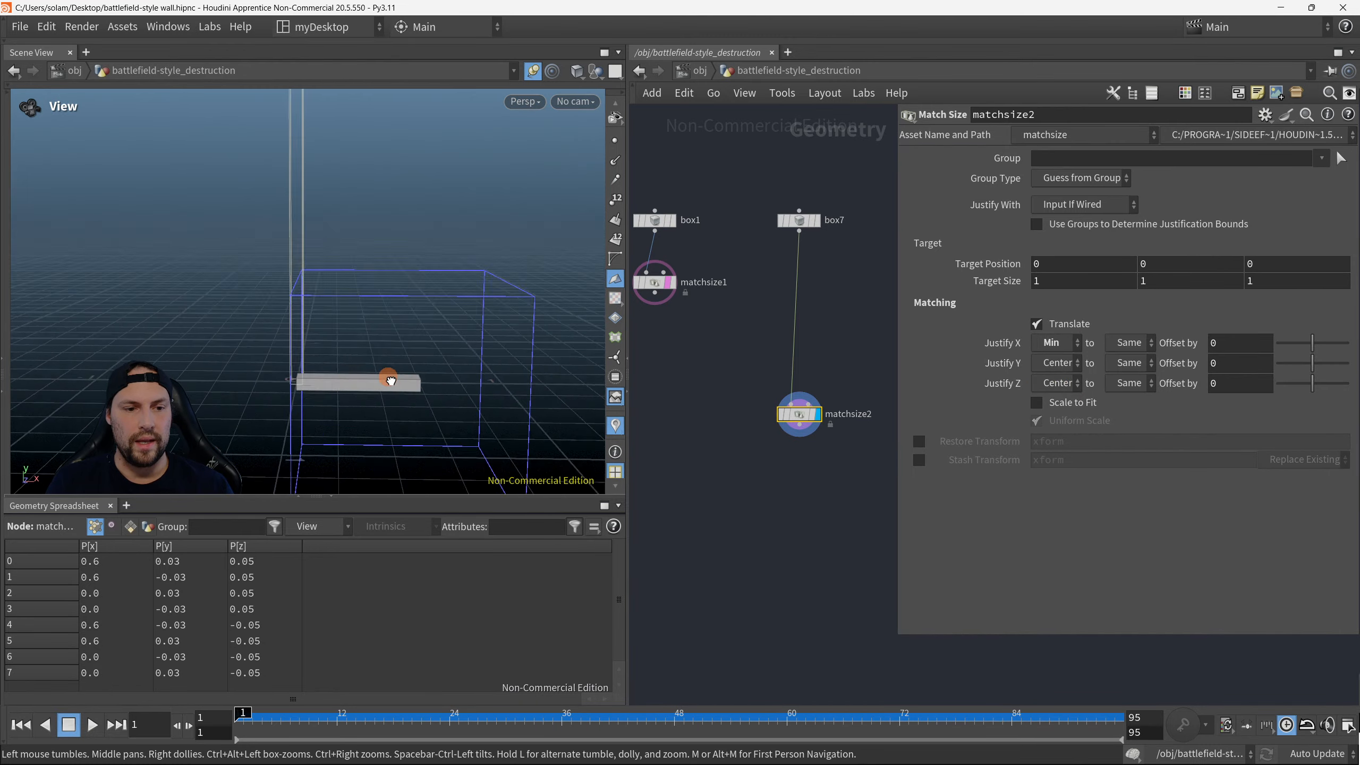
drag(389, 380, 355, 392)
right_drag(355, 391, 392, 401)
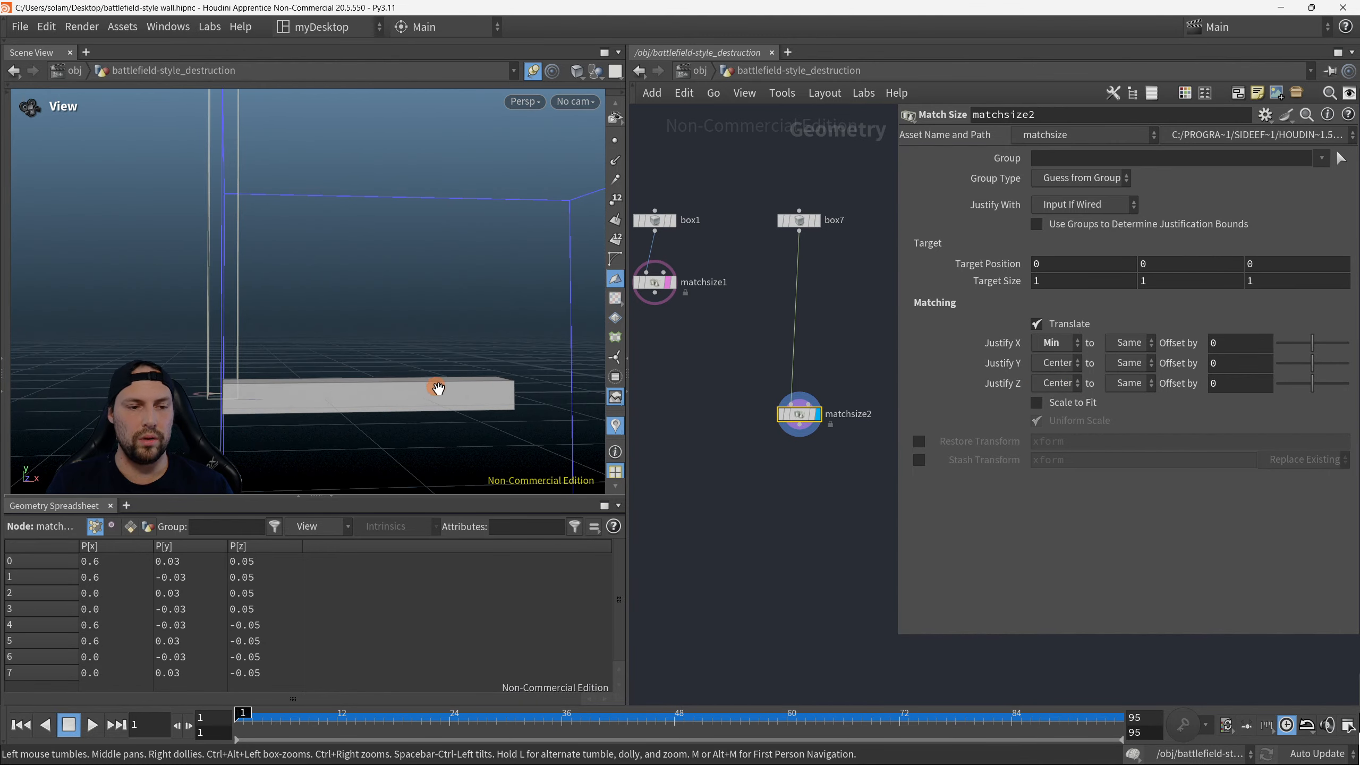
mouse_move(395, 377)
mouse_down()
mouse_move(423, 363)
mouse_move(402, 387)
mouse_up()
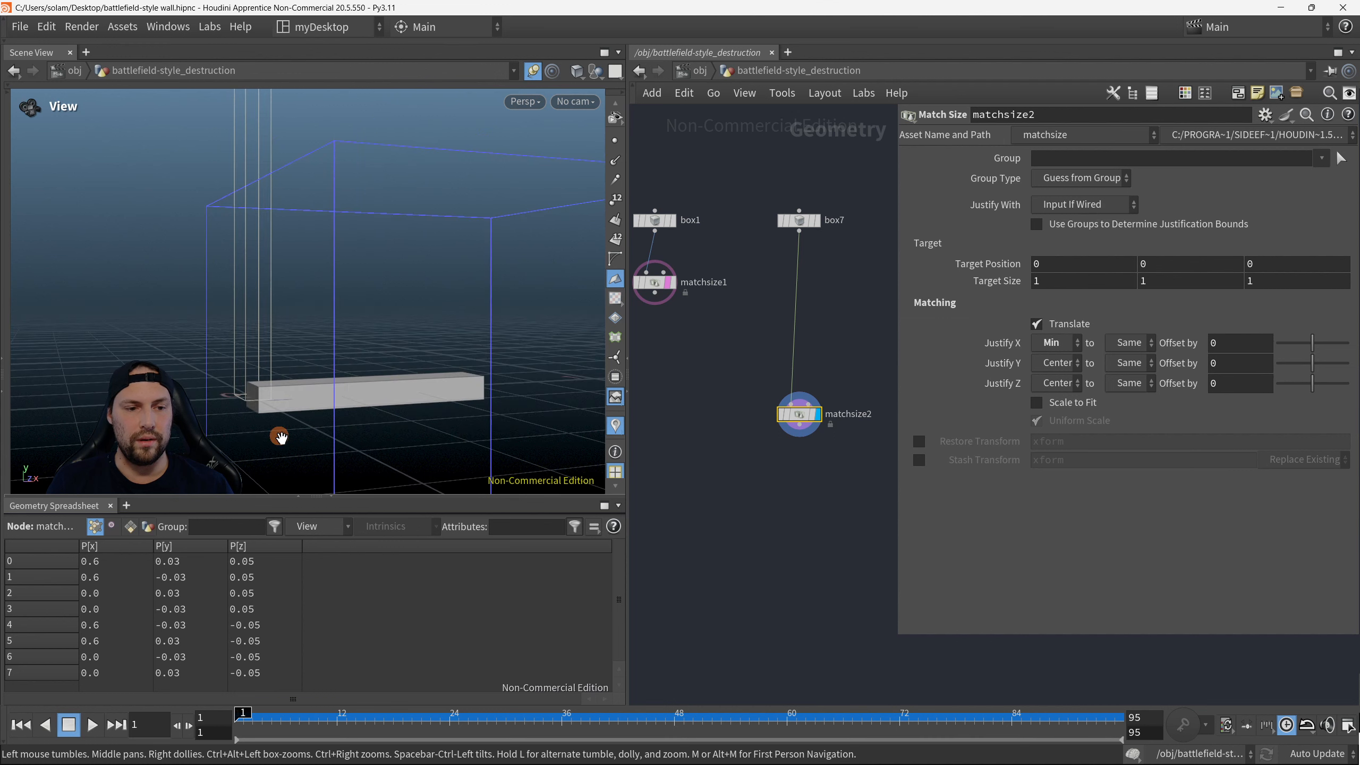
right_drag(279, 436, 311, 416)
drag(311, 417, 297, 399)
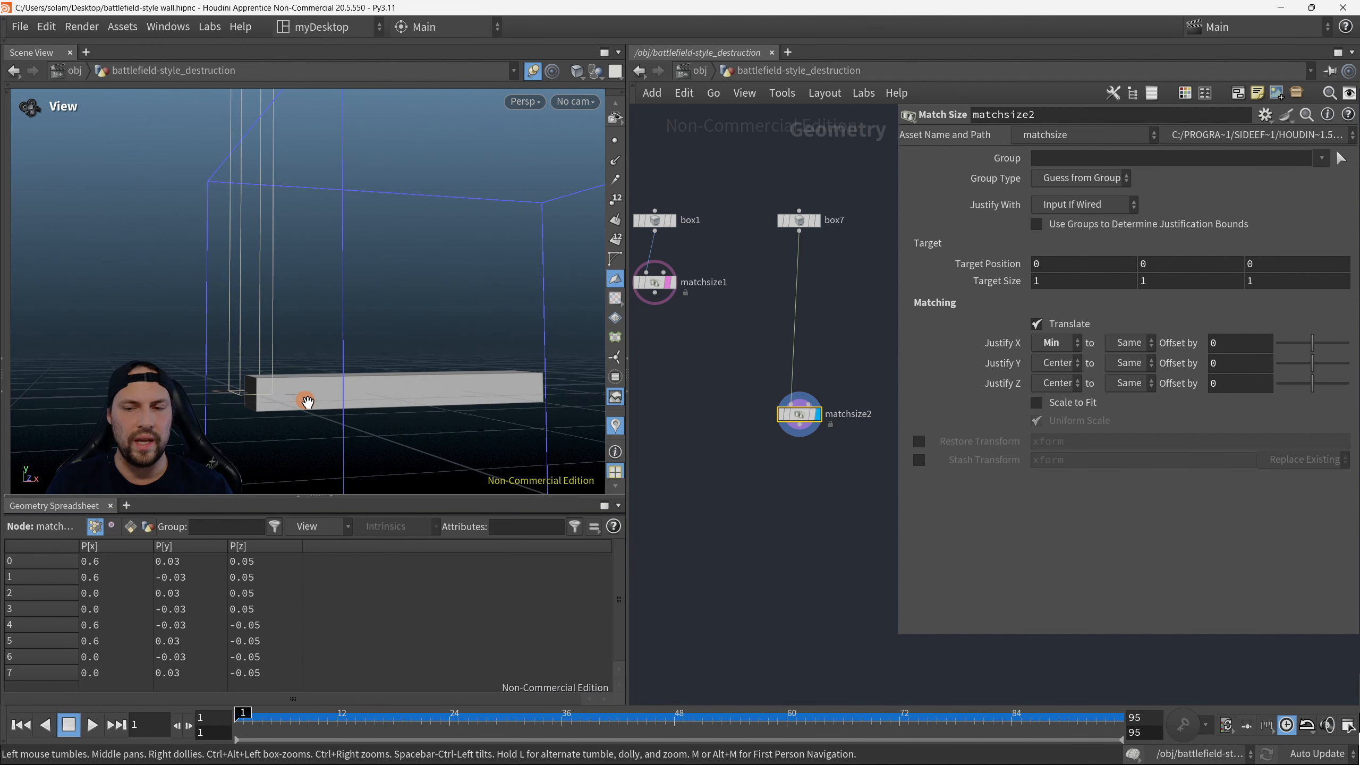
Step: Try Center and Max as the Justify X target of matchsize2, return it to Same, and check the beam's placement
click(1131, 343)
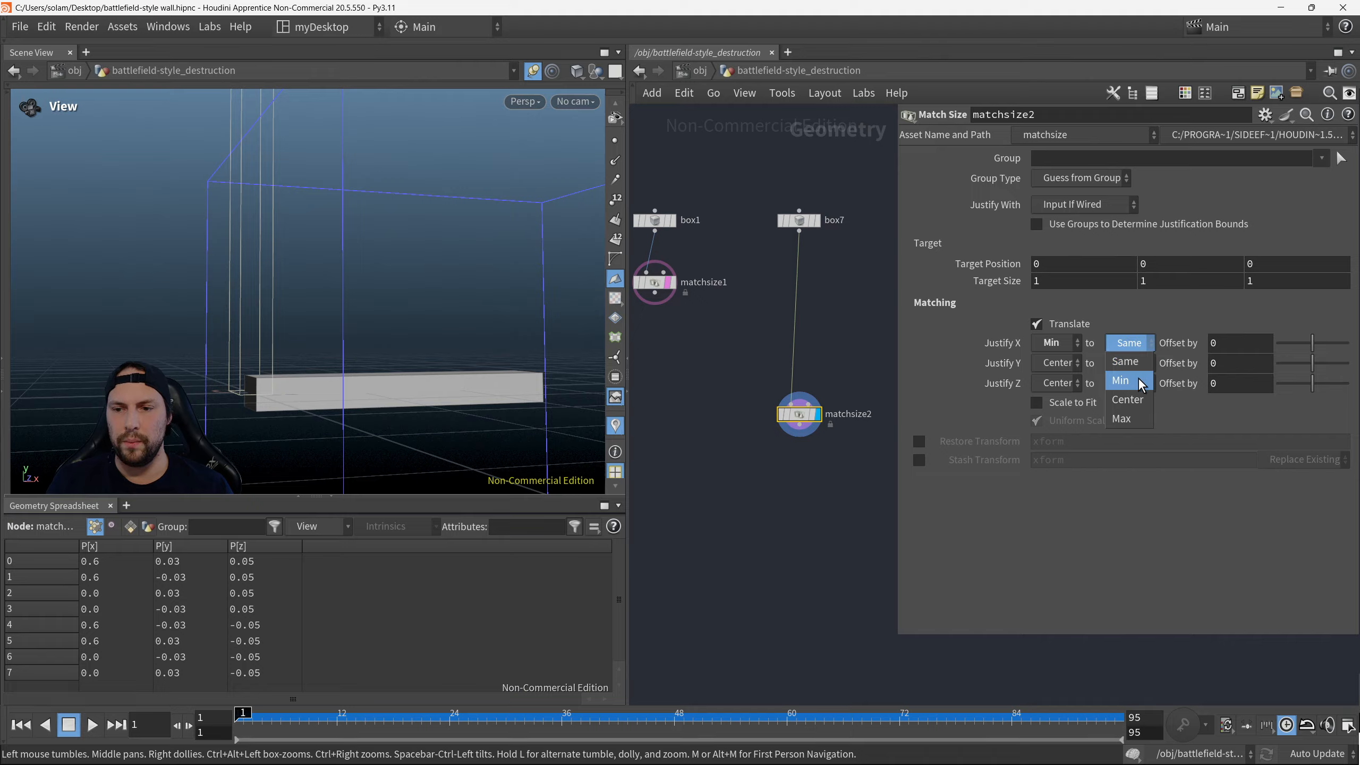
click(1136, 398)
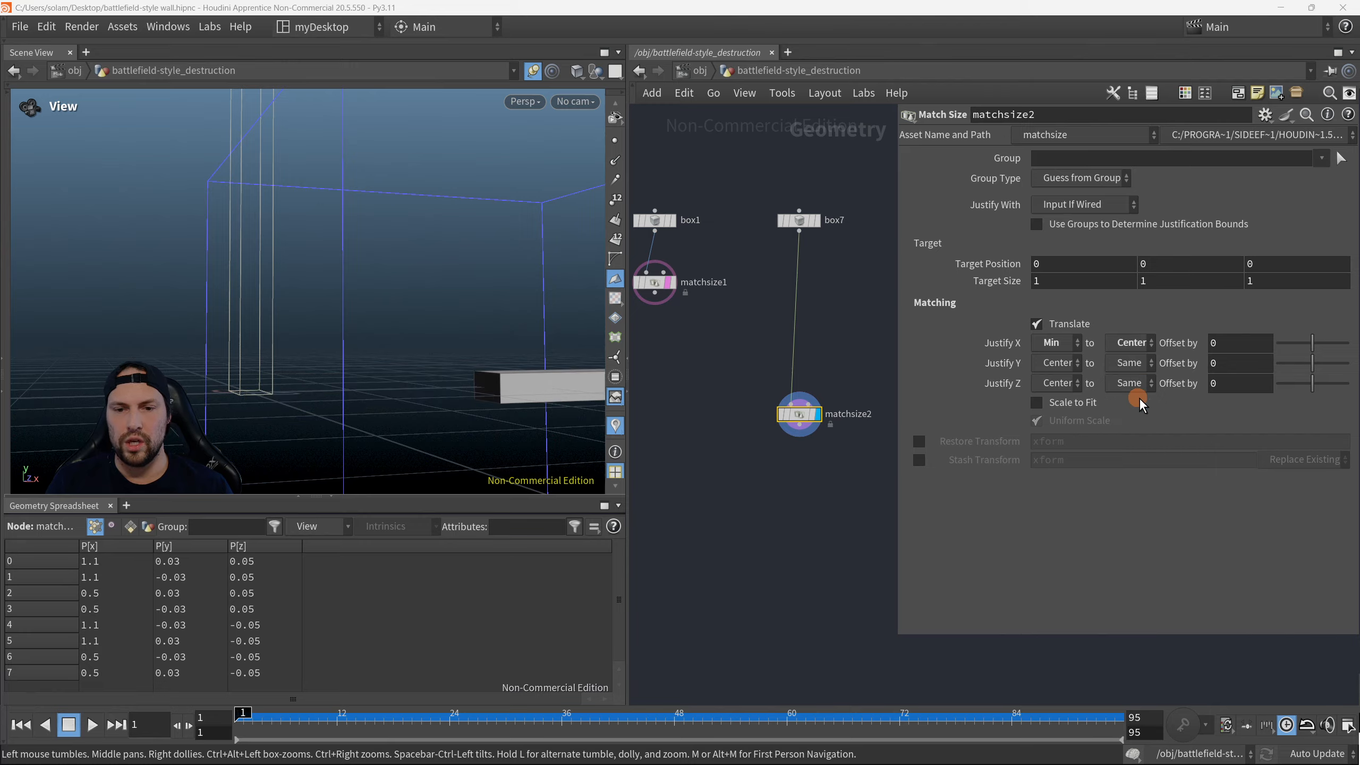
click(1131, 343)
click(1139, 415)
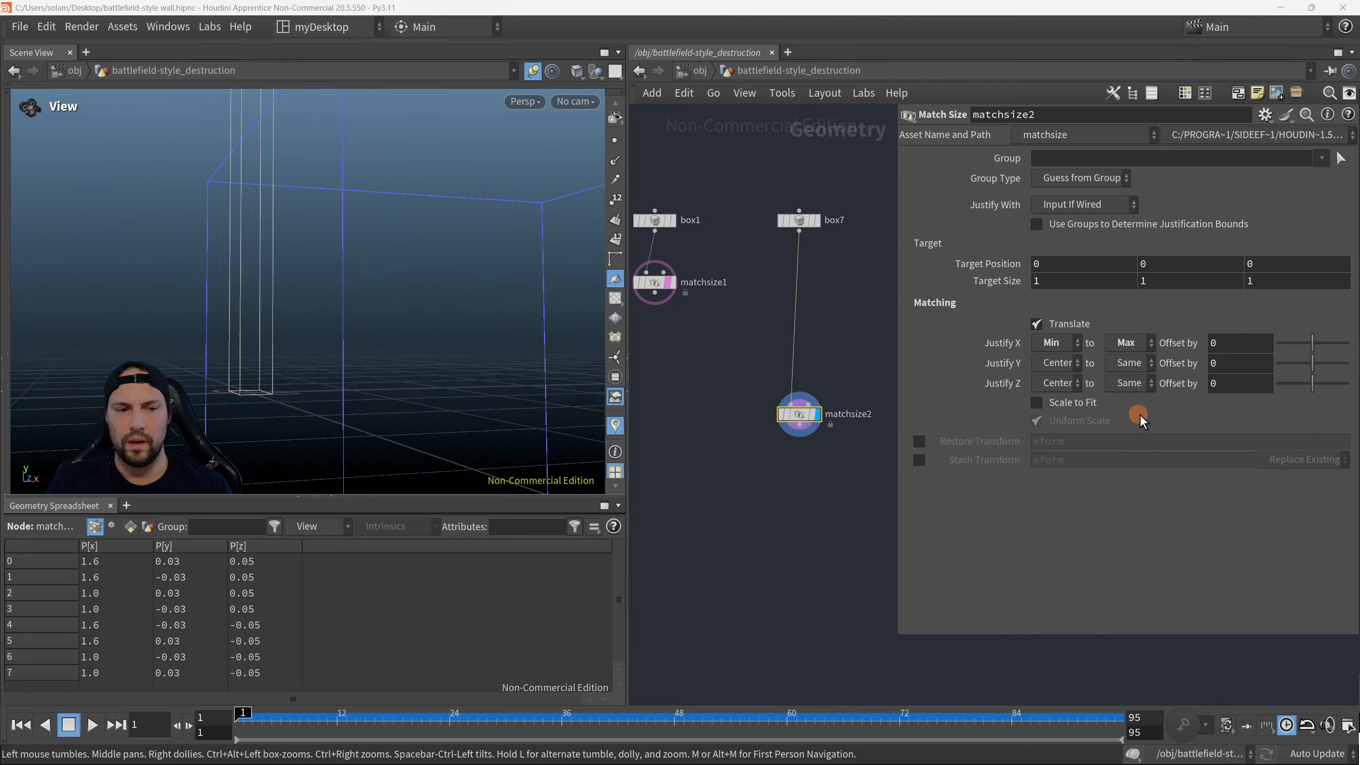
click(1129, 344)
click(1131, 363)
drag(450, 434, 406, 398)
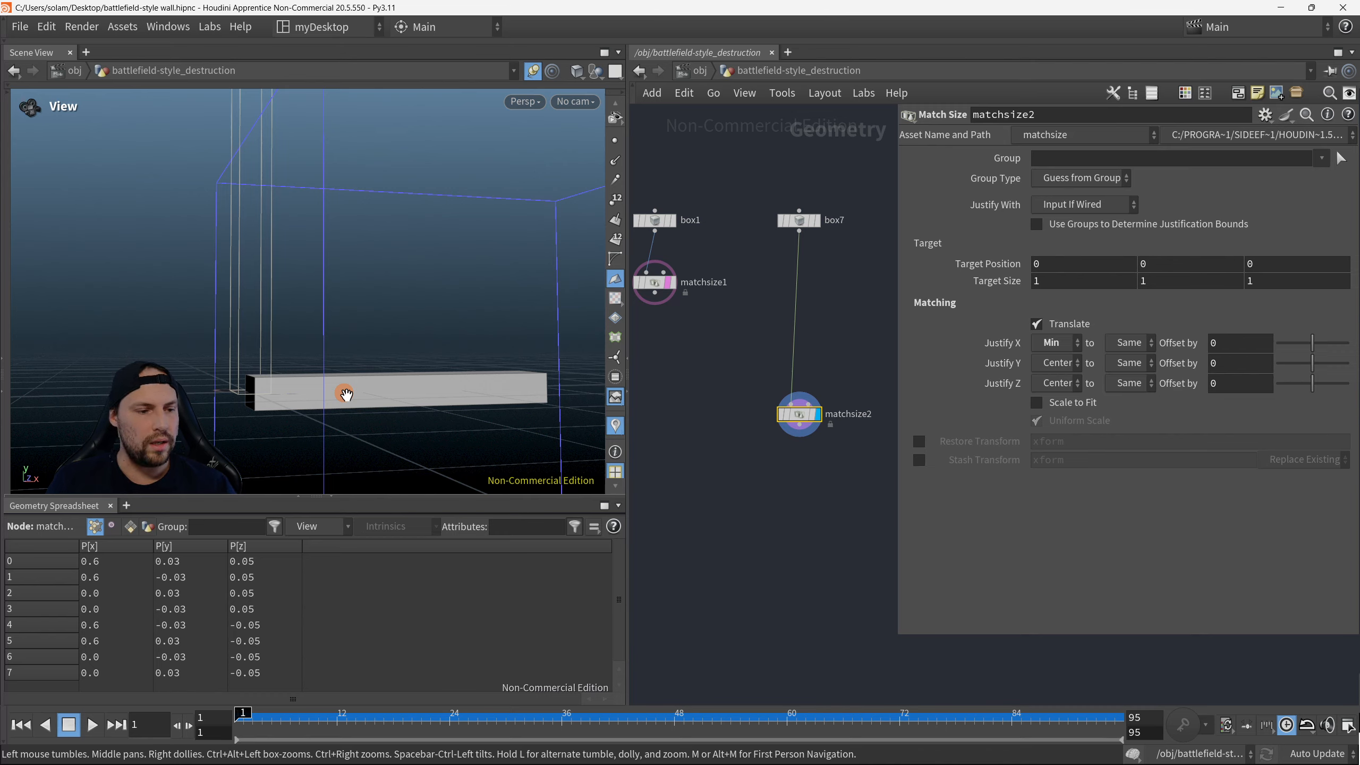
key(F8)
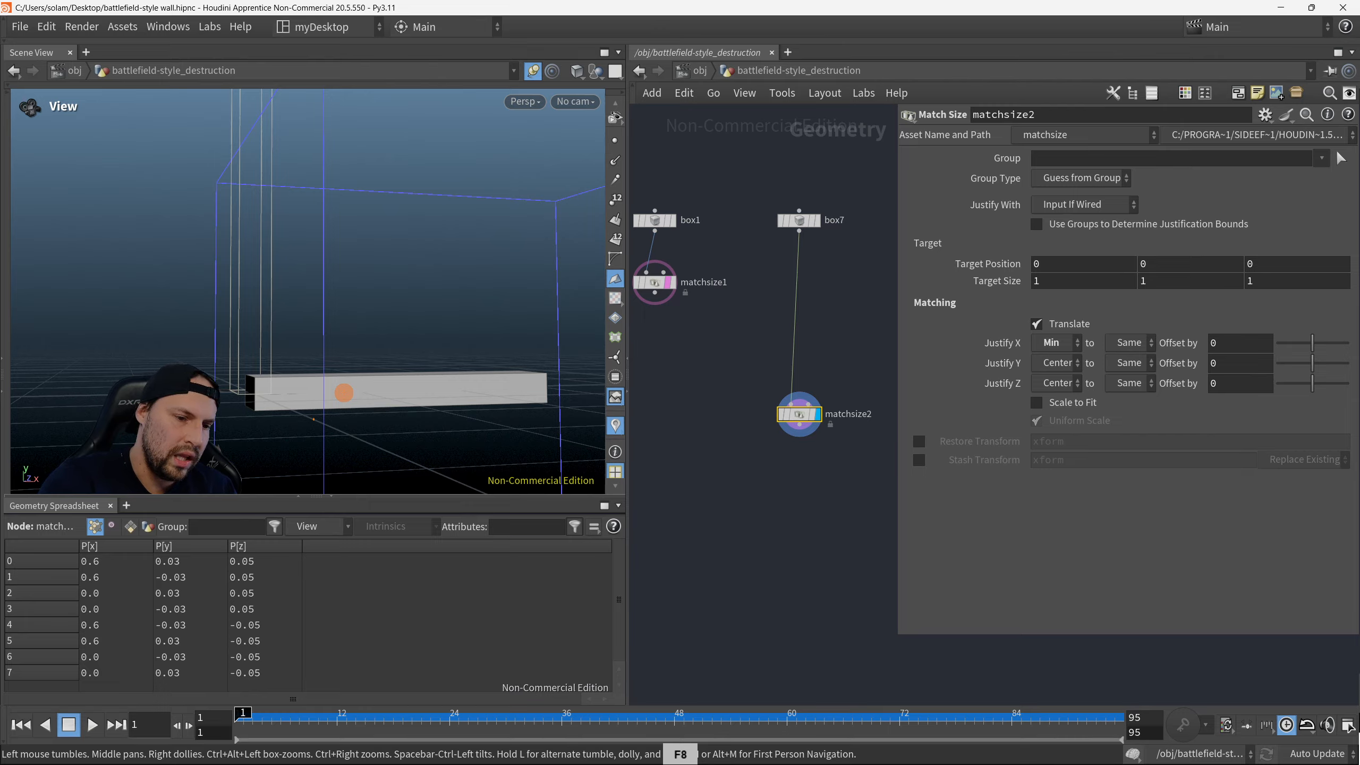
drag(313, 419, 318, 305)
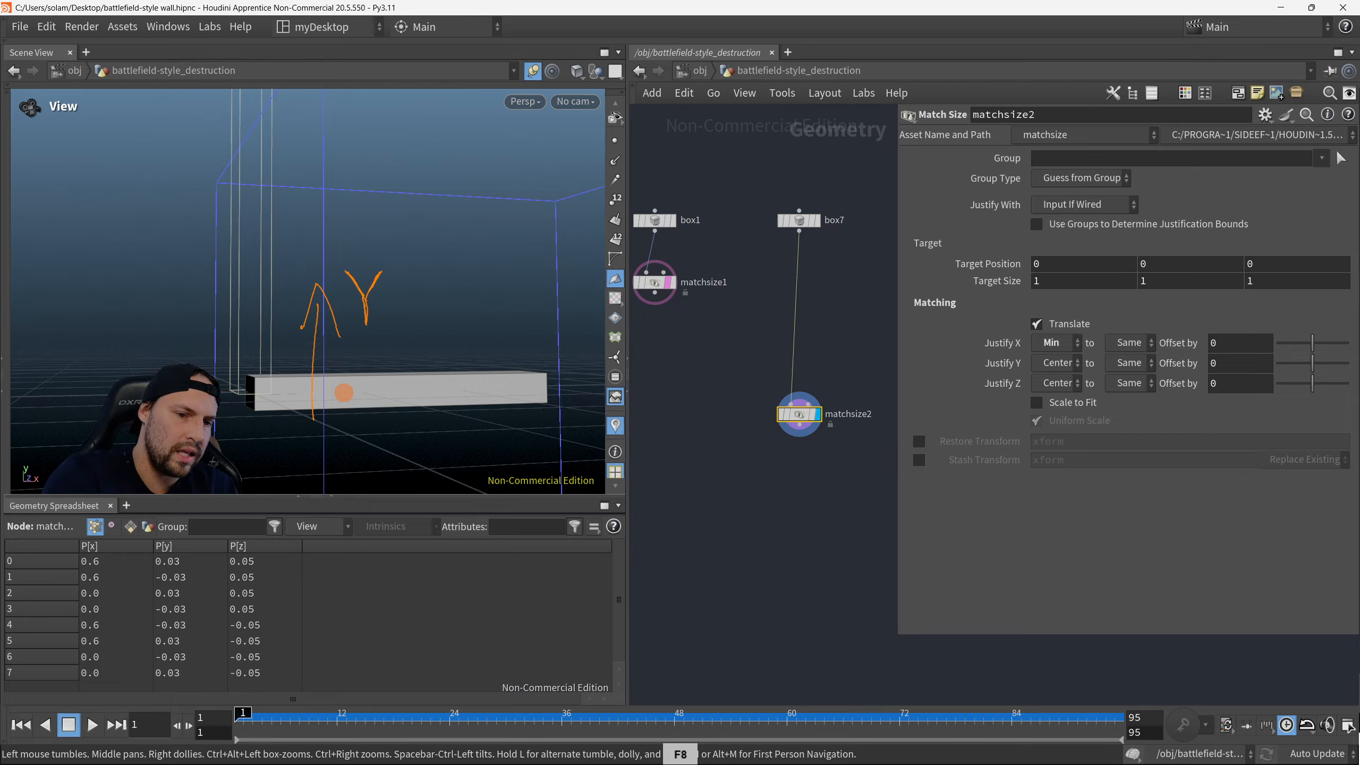
mouse_move(101, 409)
mouse_down()
mouse_move(32, 436)
mouse_move(12, 470)
mouse_up()
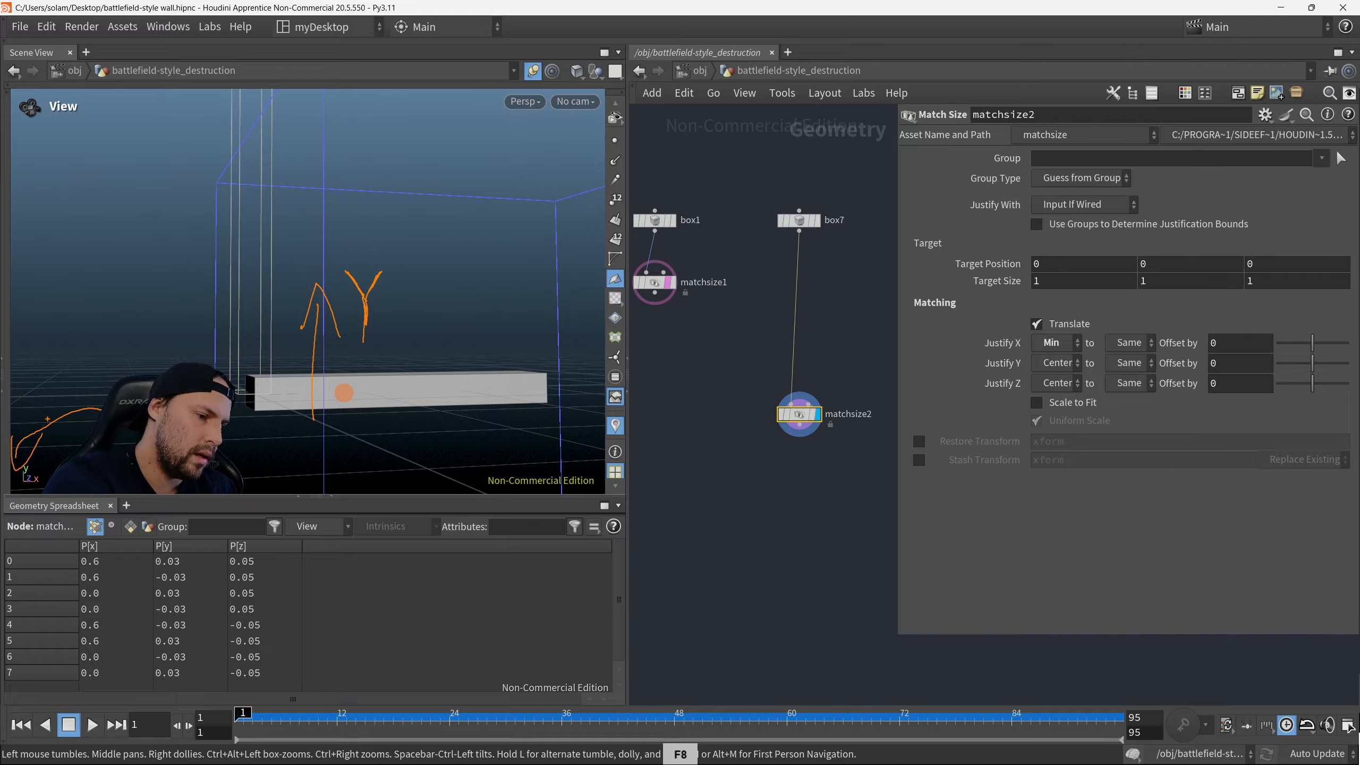
right_click(65, 392)
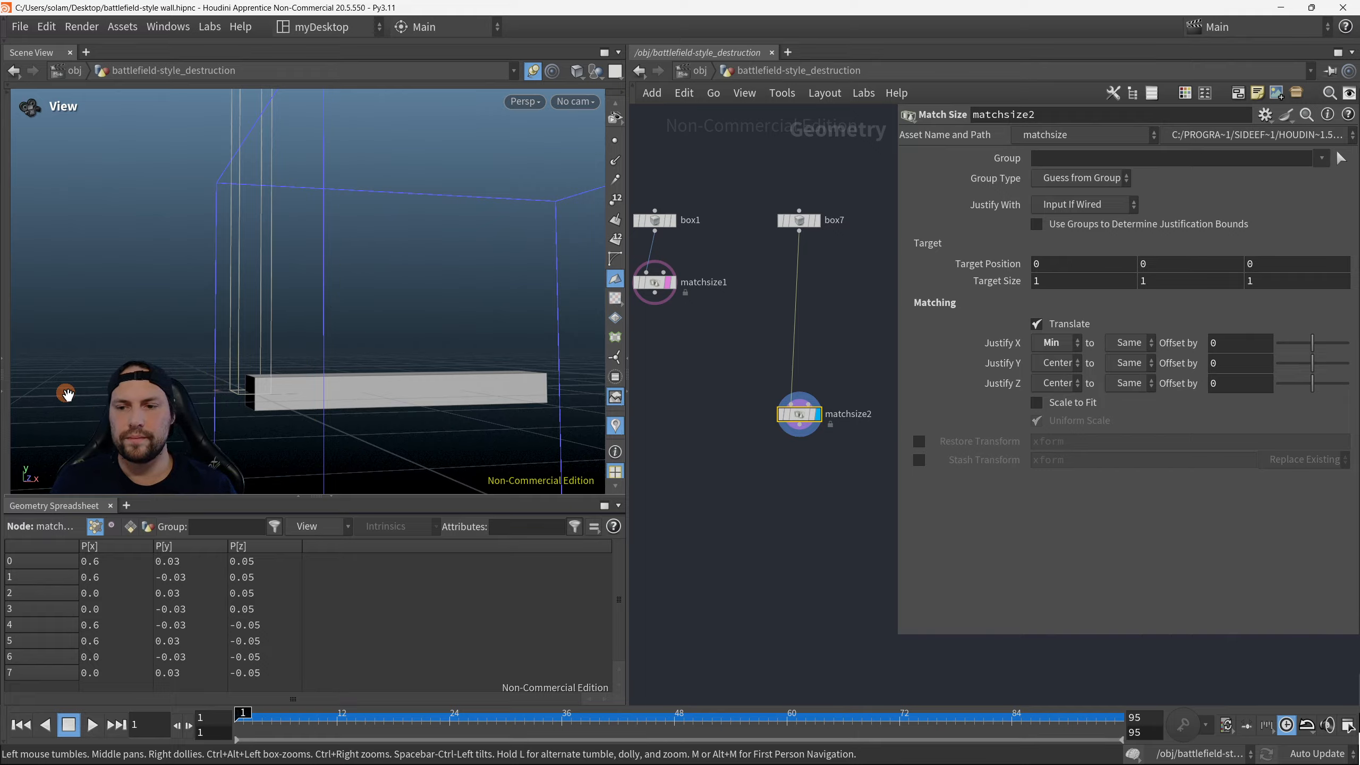
Step: Set Justify Y of matchsize2 to Min and inspect the crossbeam's height against the base of the vertical beam
click(1054, 365)
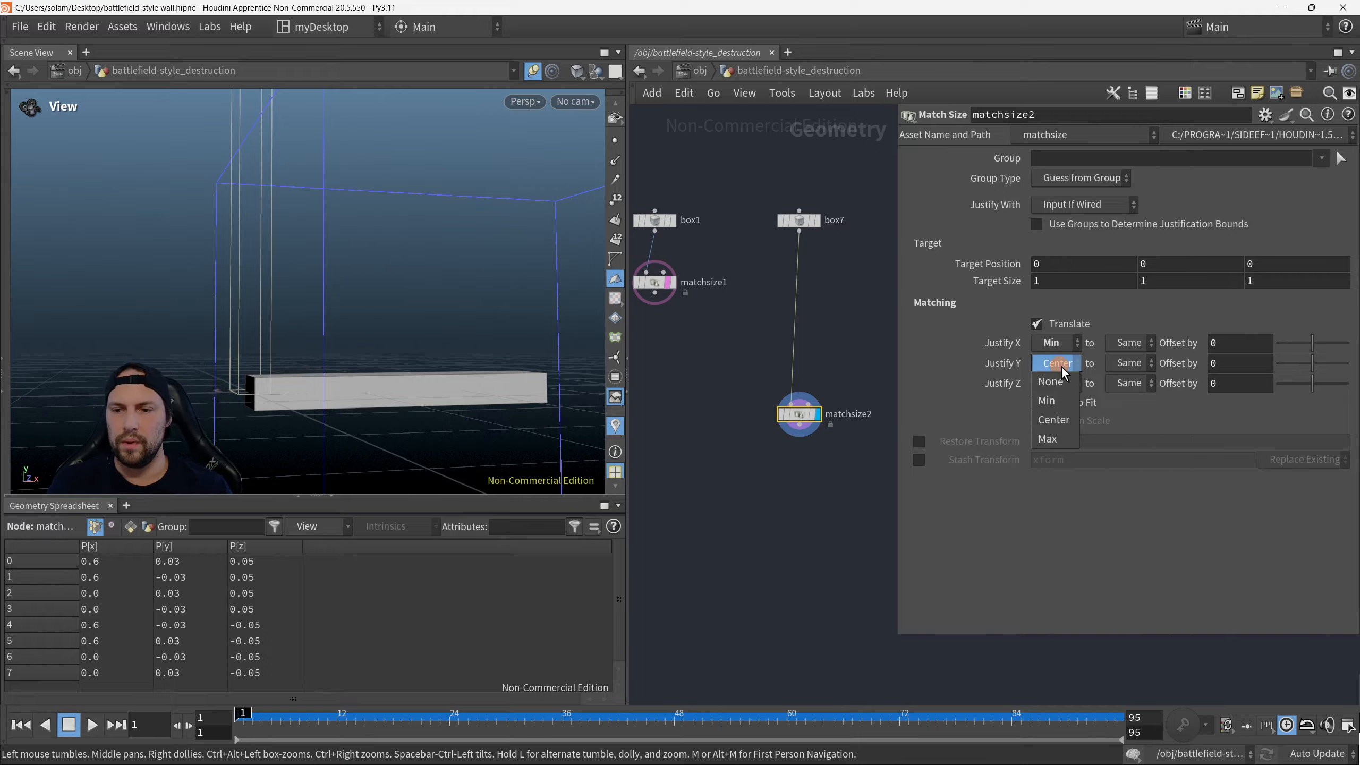
click(1072, 404)
drag(560, 445, 372, 408)
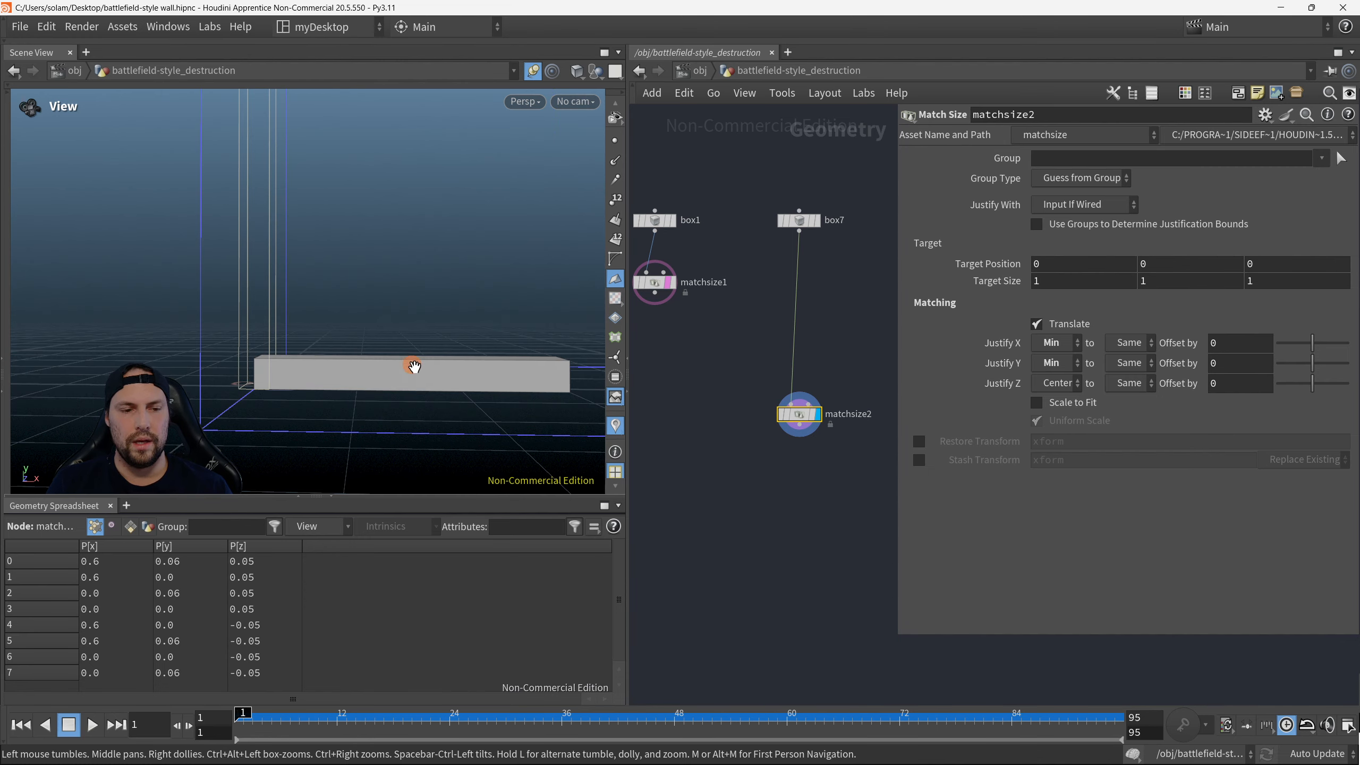
drag(394, 365, 247, 382)
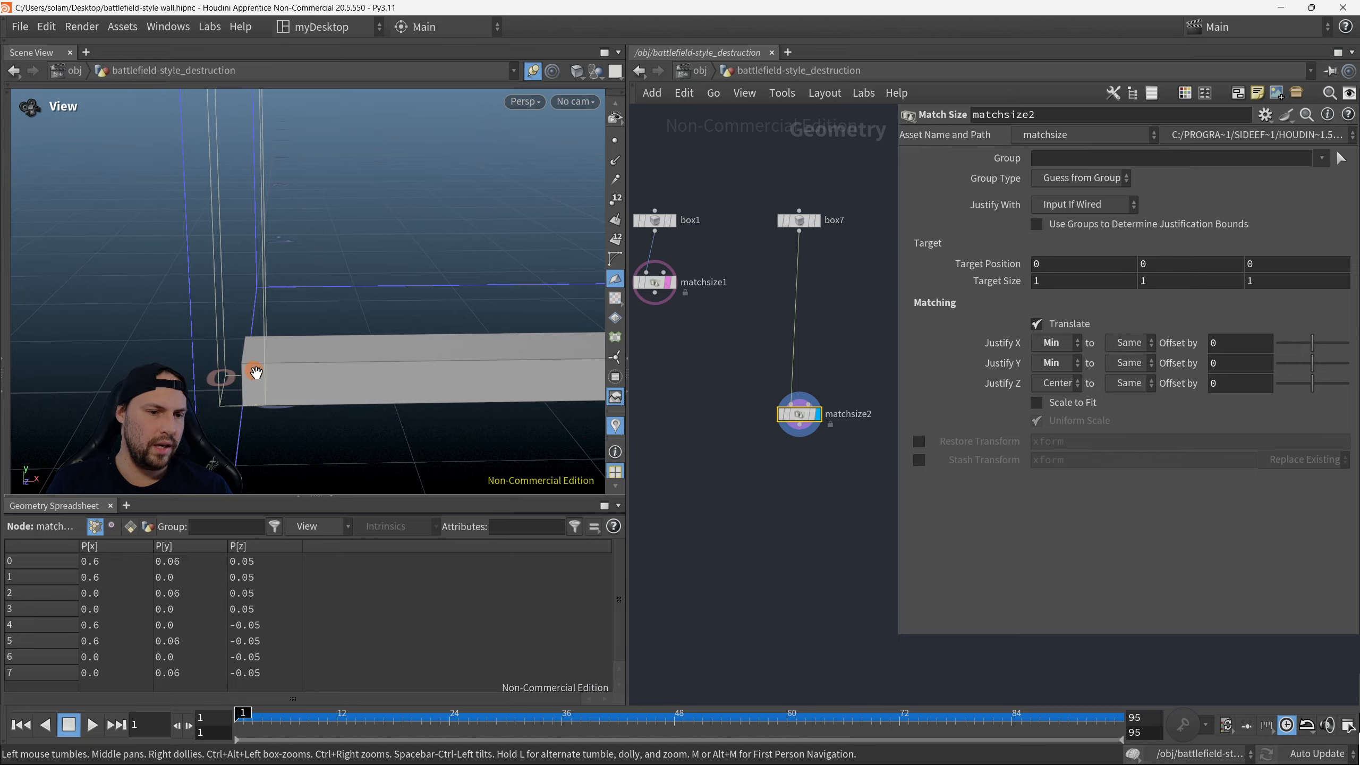
Step: Try Min and Max for Justify Z of matchsize2 and check the crossbeam's depth position against the vertical beam
click(1050, 383)
click(1058, 419)
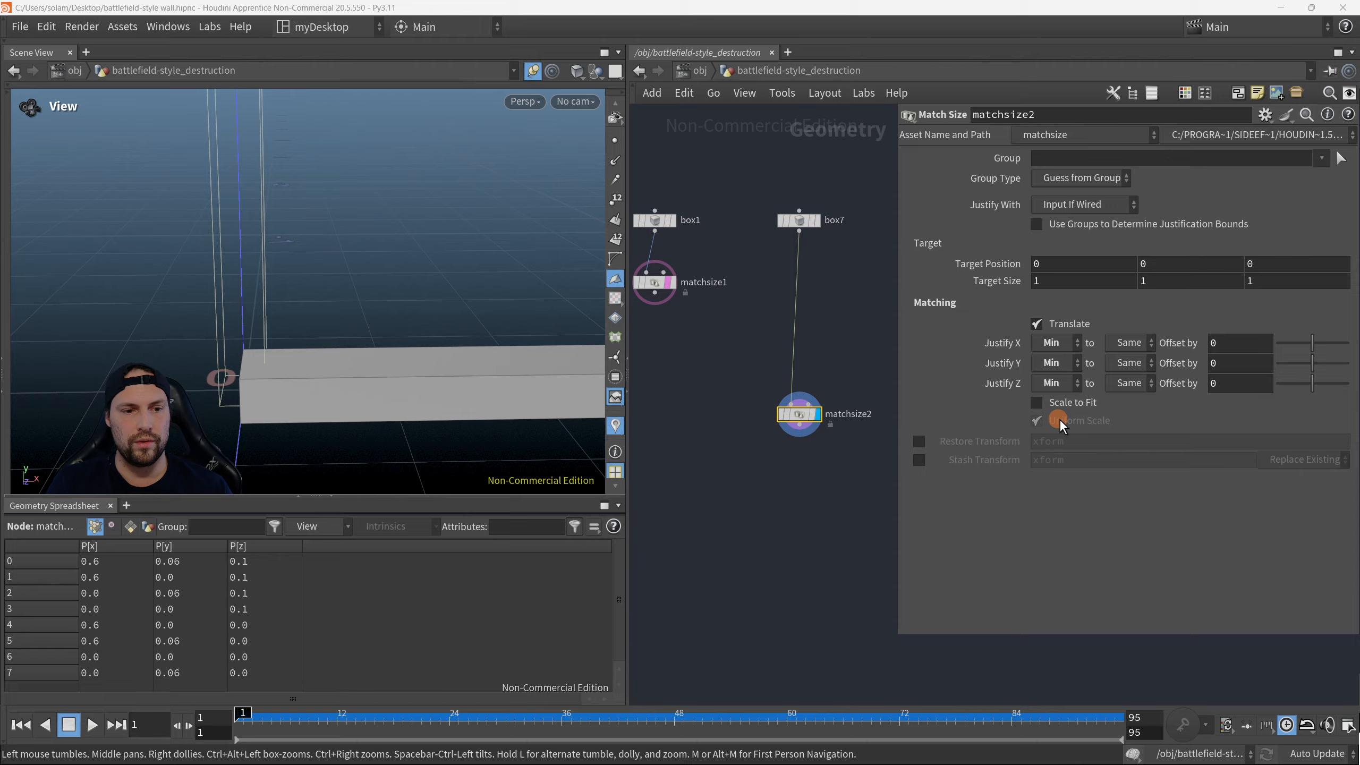
click(1073, 389)
click(1069, 449)
drag(600, 381, 435, 346)
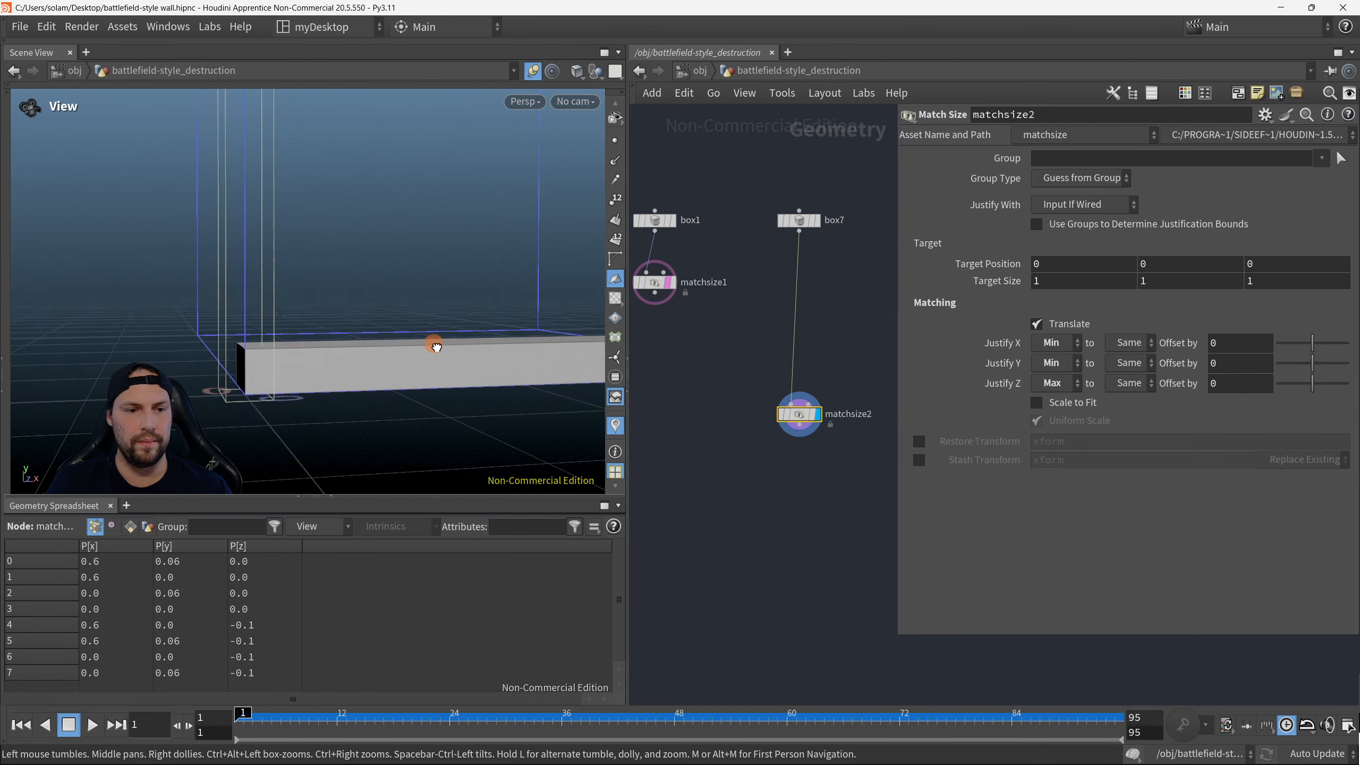
Step: Try Min, Center and Max as the Justify Z target of matchsize2 and inspect the crossbeam's placement
click(1130, 382)
click(1129, 401)
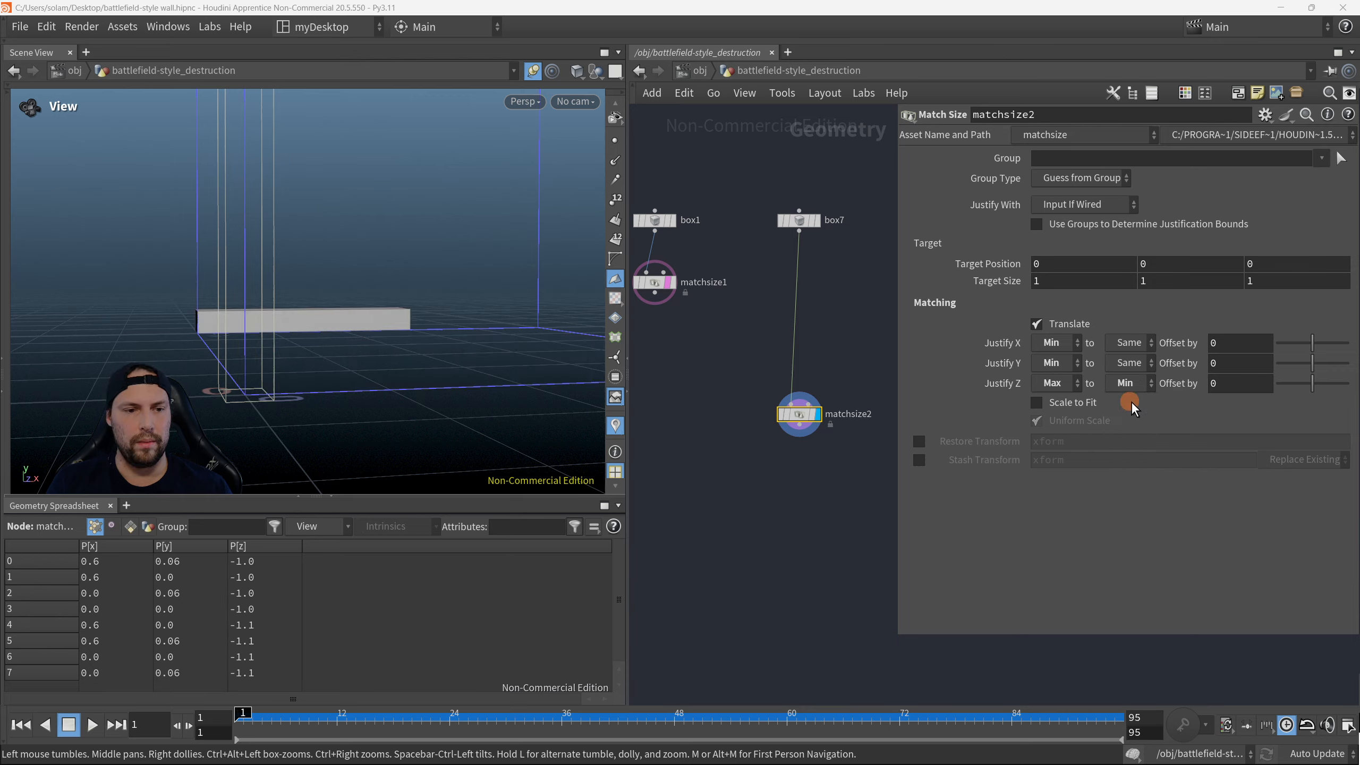
click(1129, 383)
click(1140, 442)
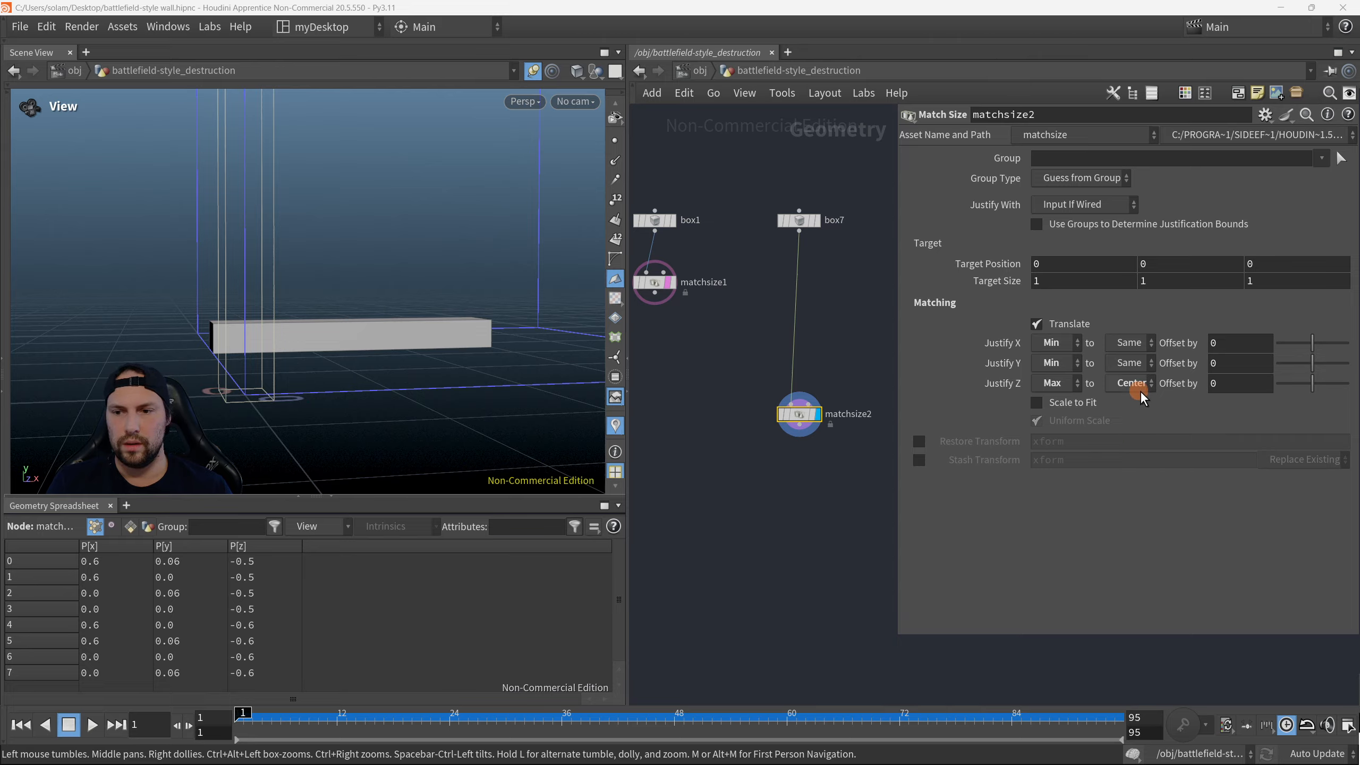
click(1129, 382)
click(1140, 444)
drag(342, 397, 249, 431)
Step: Set Justify Z of matchsize2 to None and view the crossbeam beside the vertical beam
click(1047, 385)
click(1052, 458)
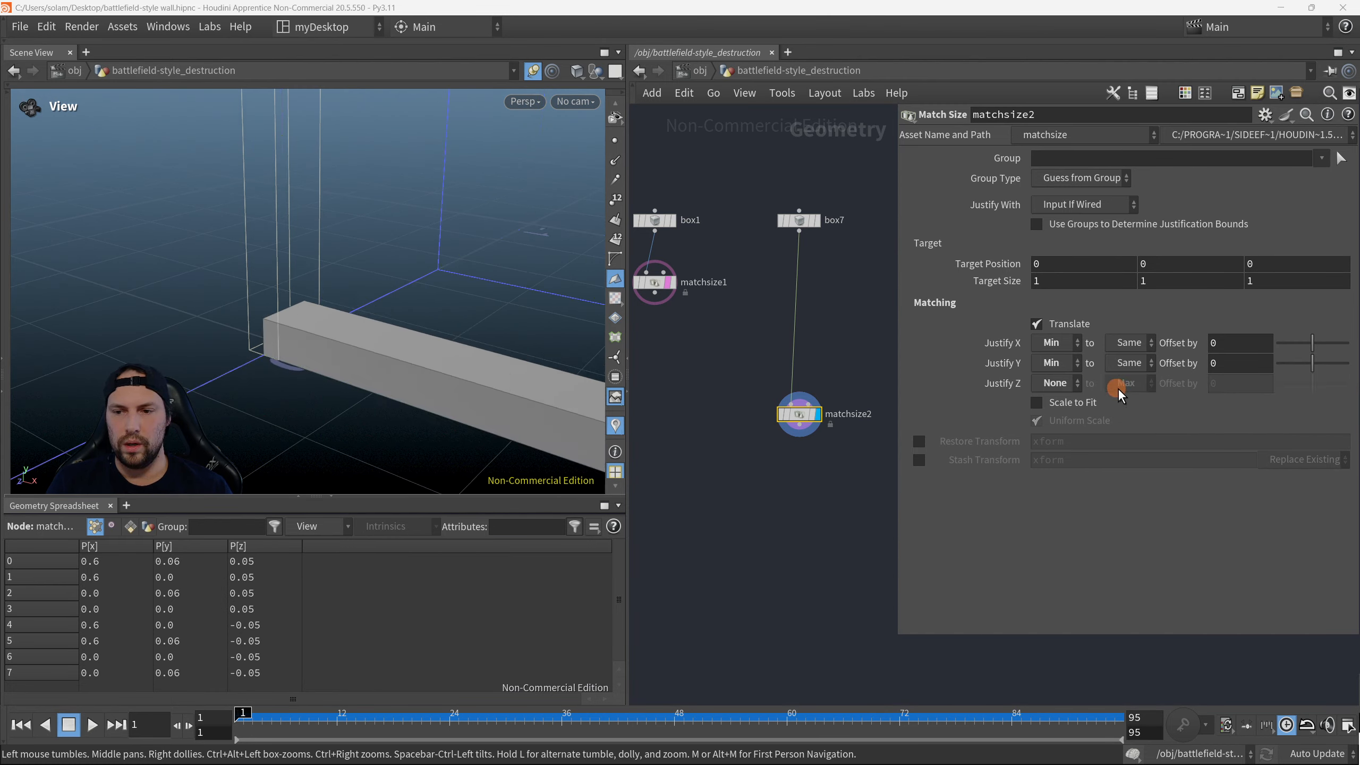
drag(410, 353, 319, 351)
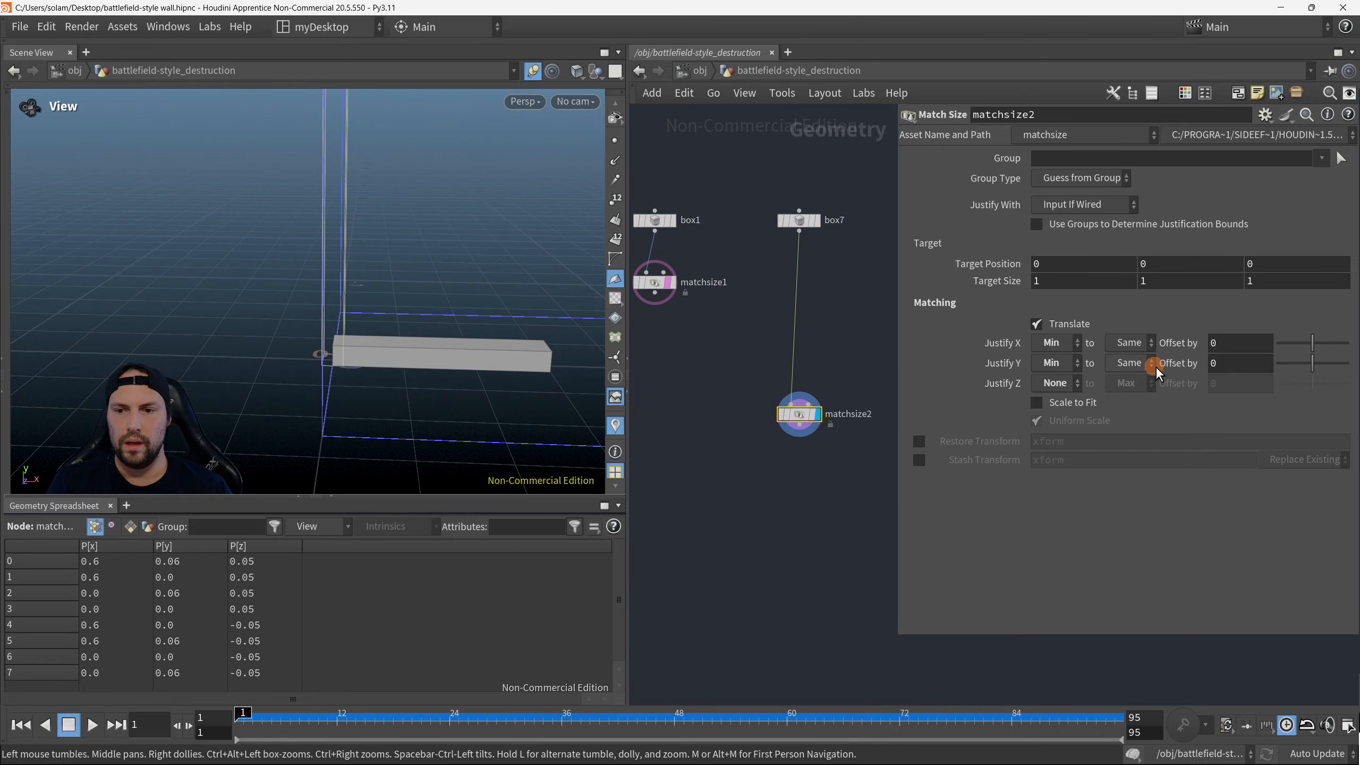
Step: Try Max for Justify X of matchsize2, return it to Min, and check the crossbeam's side of the vertical beam
click(1075, 347)
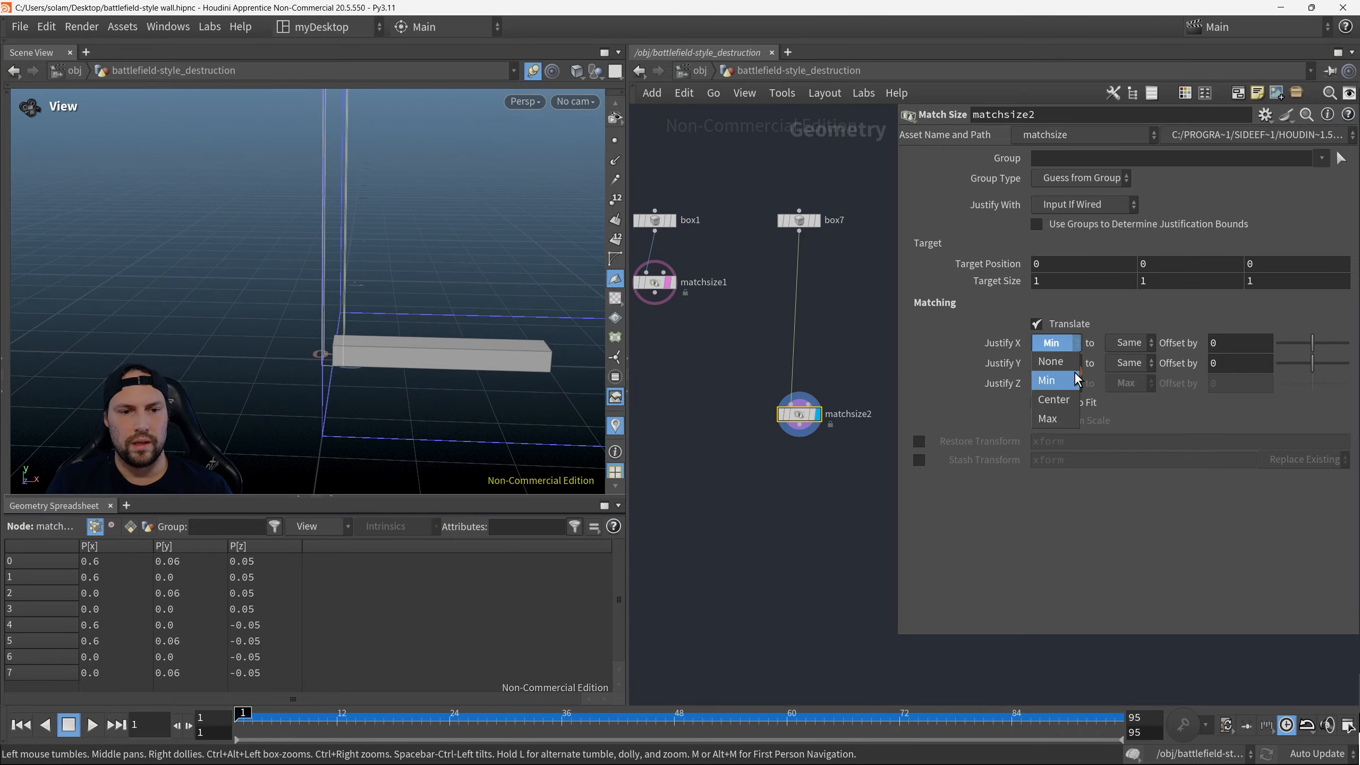
click(1064, 415)
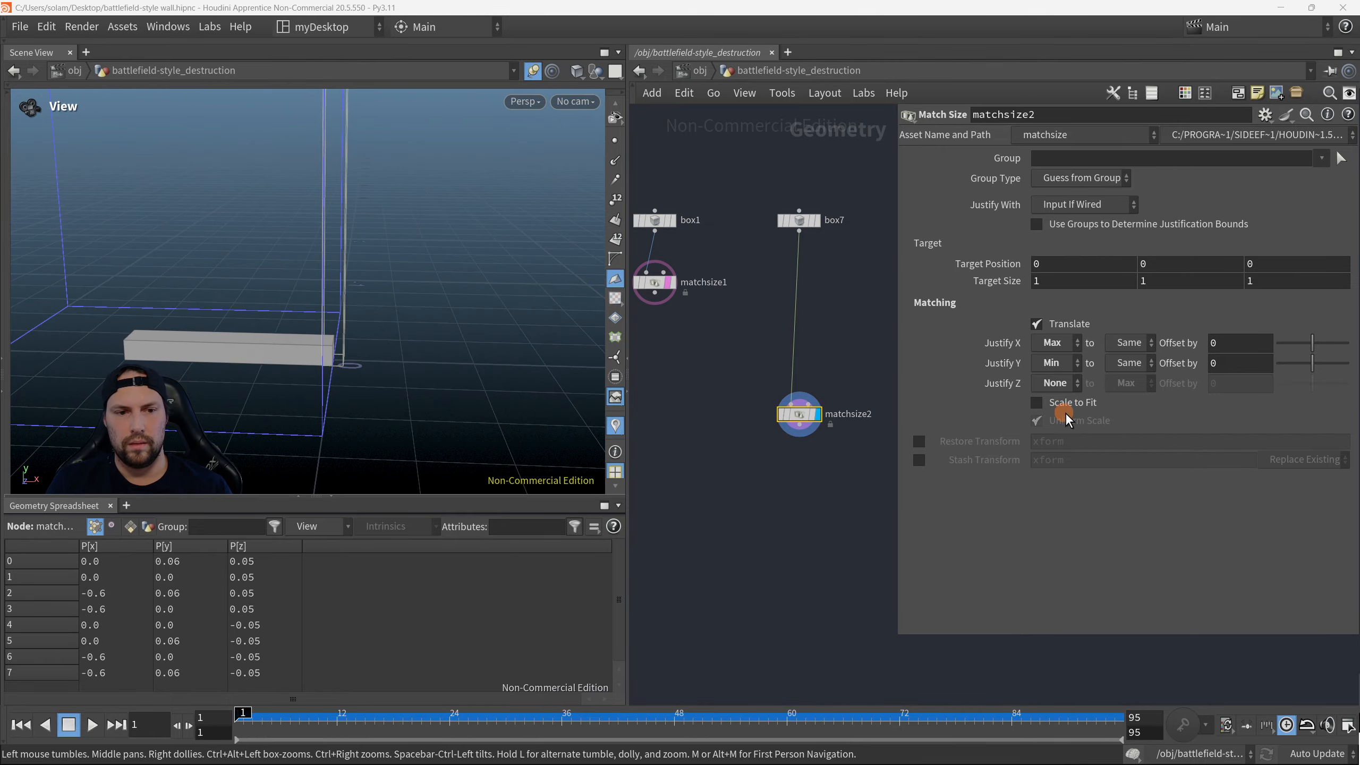
click(1121, 342)
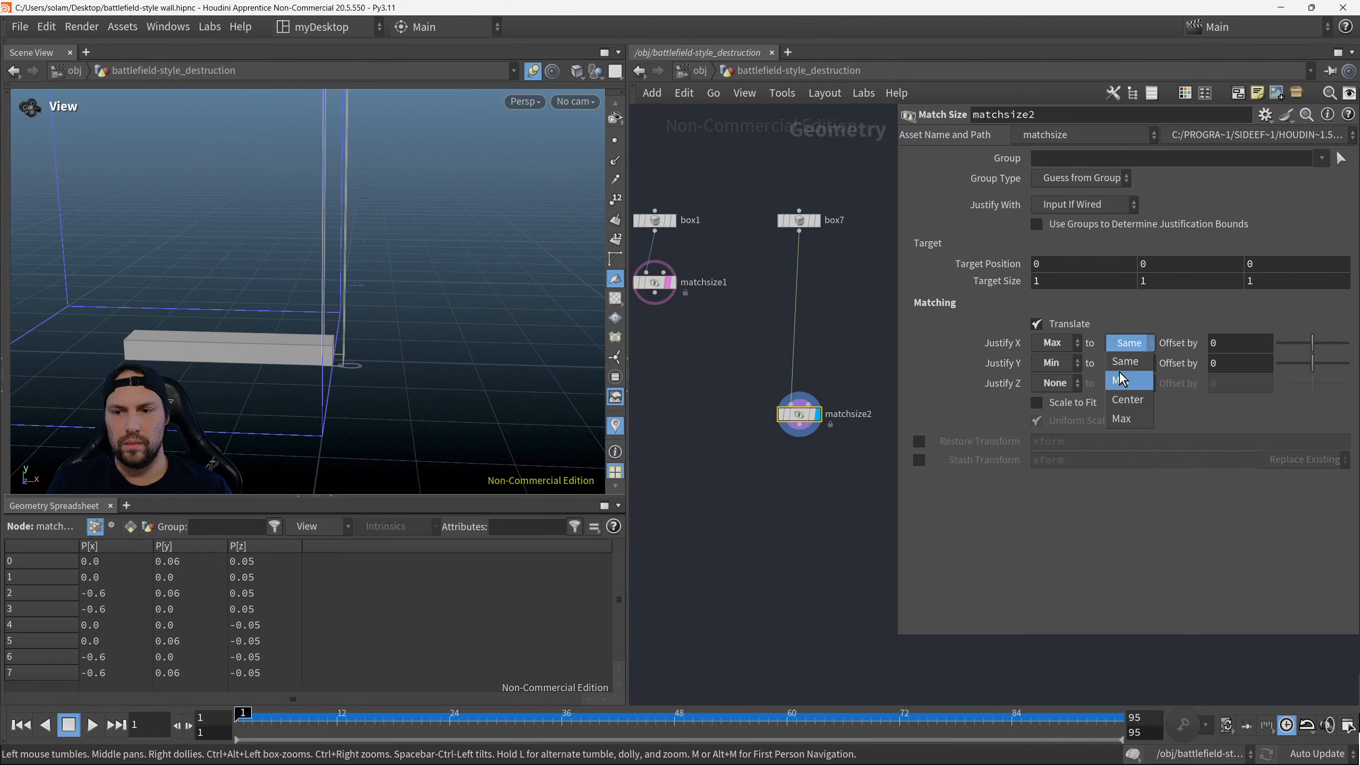
click(1070, 345)
click(1072, 380)
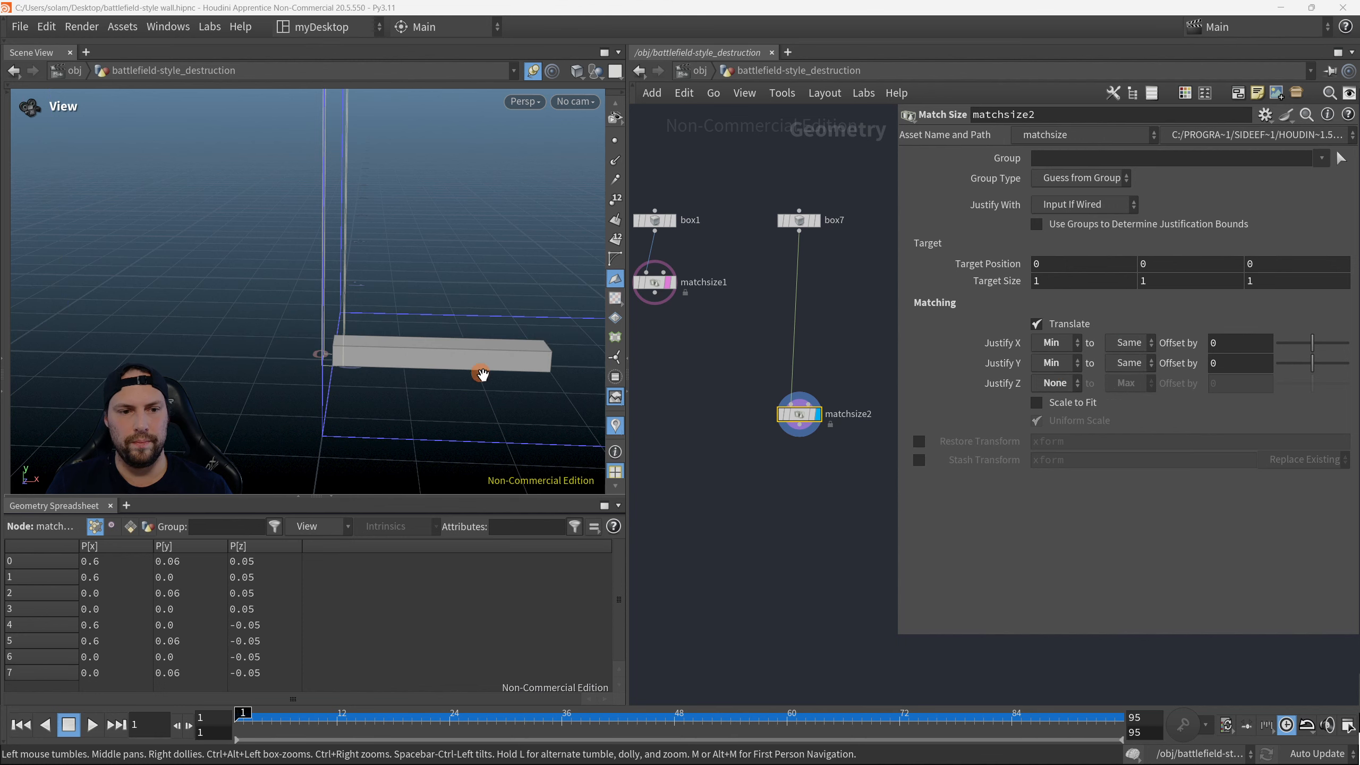
drag(480, 373, 424, 370)
Step: Add a Merge node below the two Match Size nodes and hide the parameter overlay
middle_drag(707, 355, 738, 369)
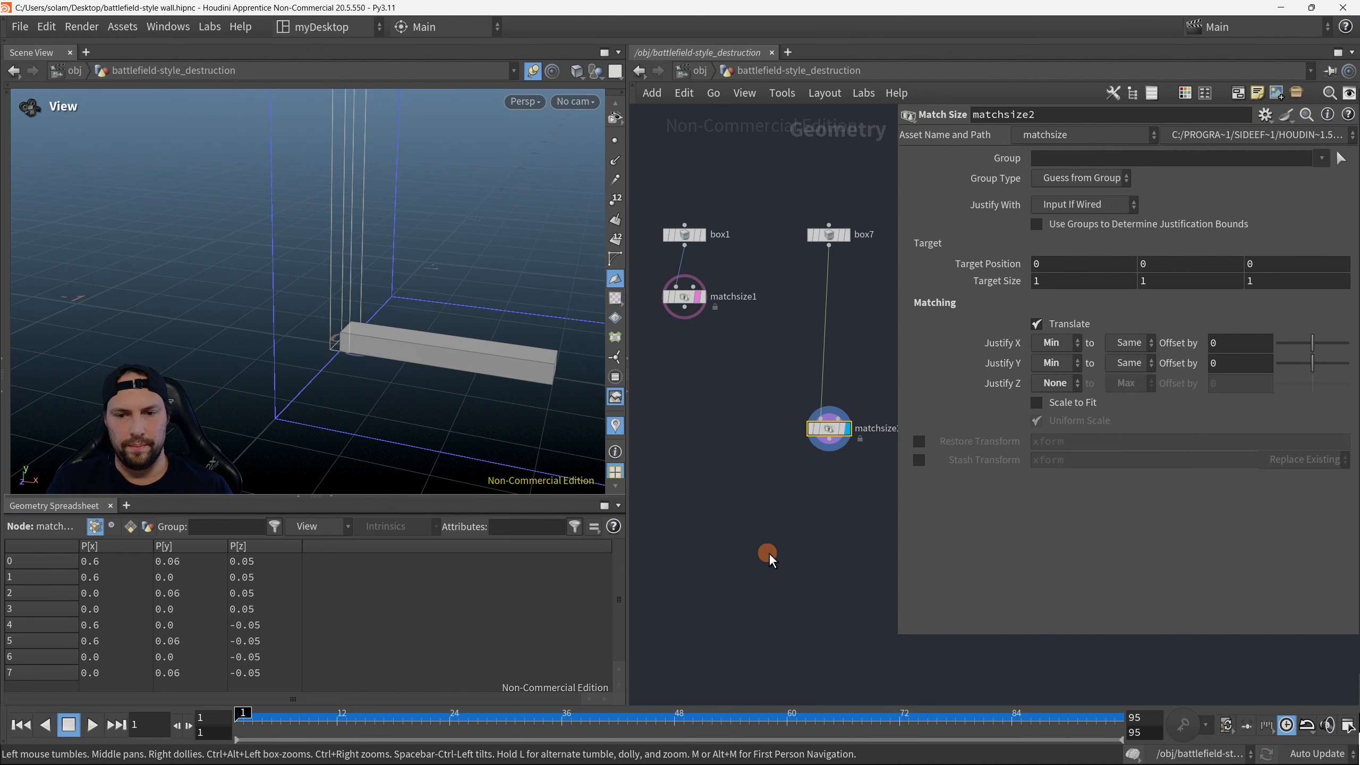
scroll(763, 544, up, 2)
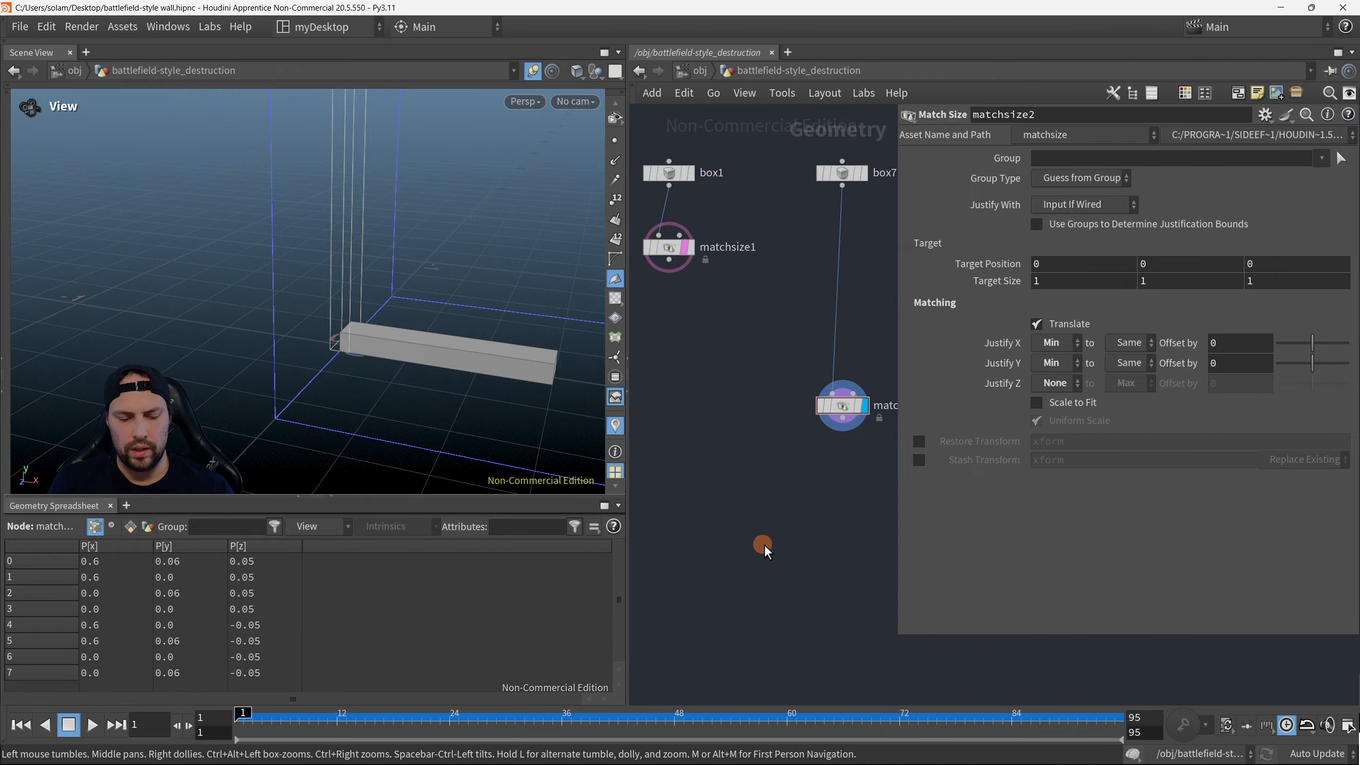
key(Tab)
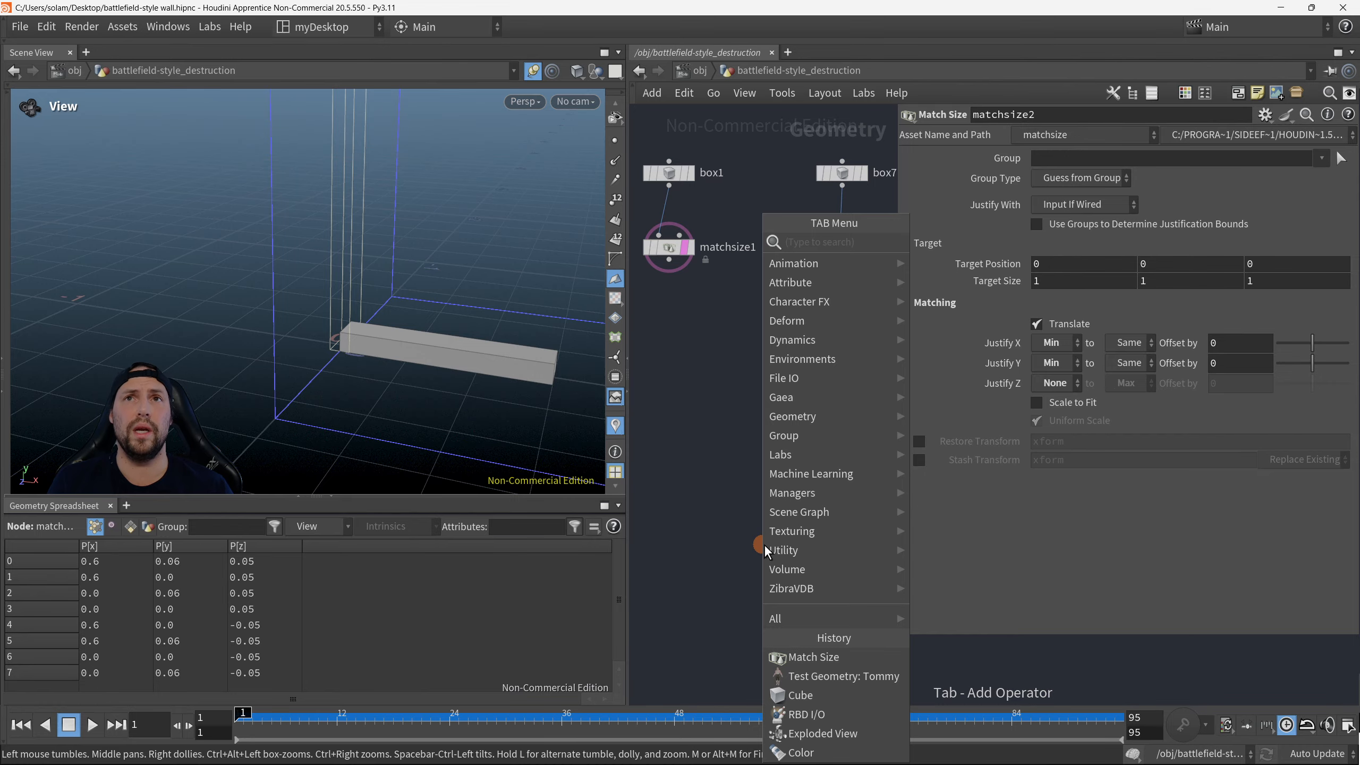
text(merge)
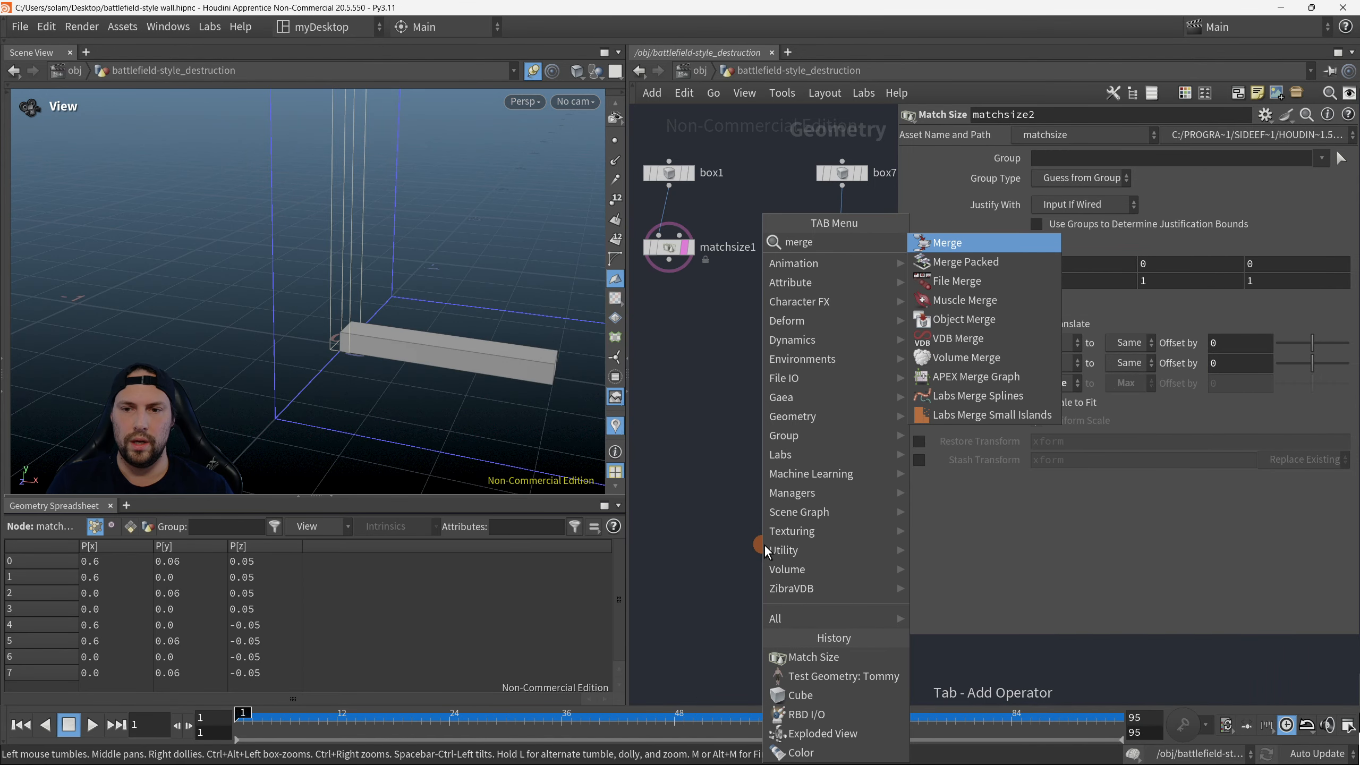
click(971, 248)
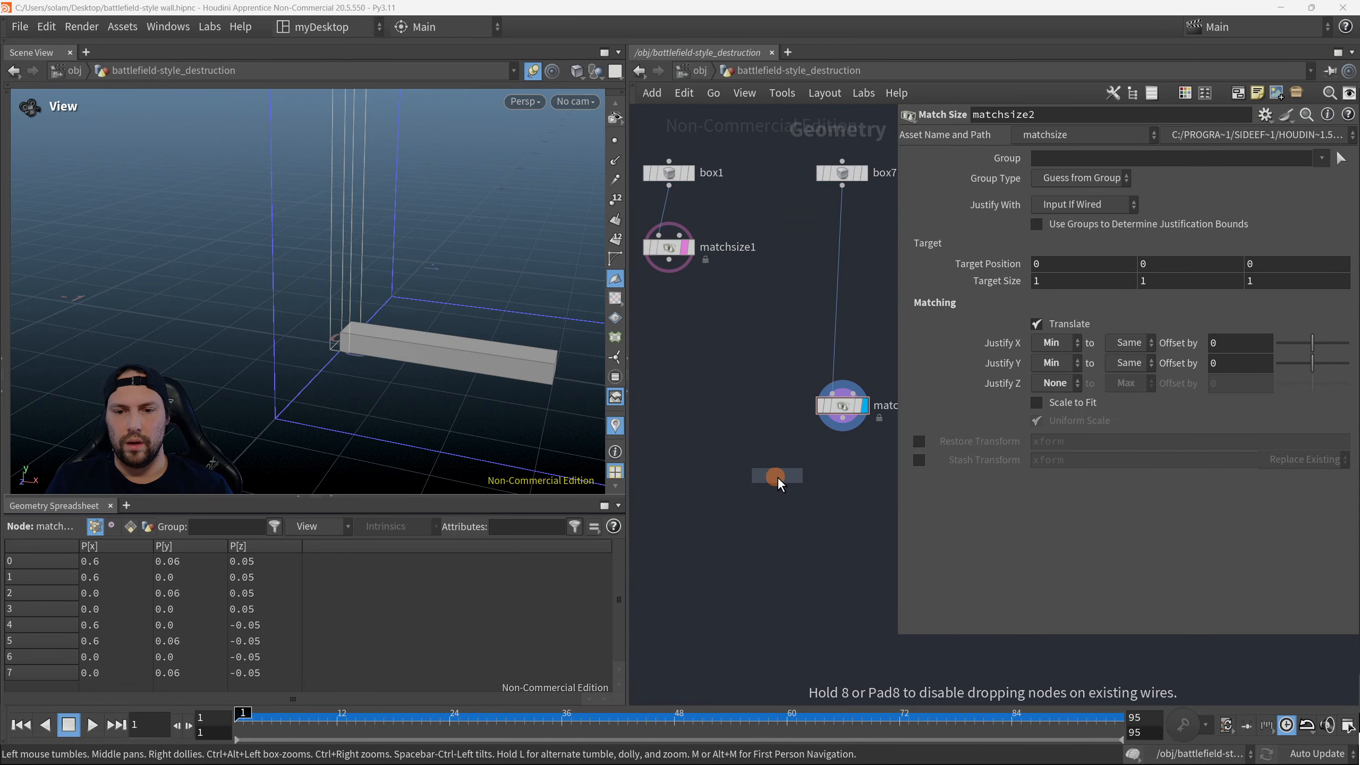
click(756, 491)
key(p)
middle_drag(842, 505, 972, 518)
scroll(963, 484, up, 1)
scroll(458, 331, down, 4)
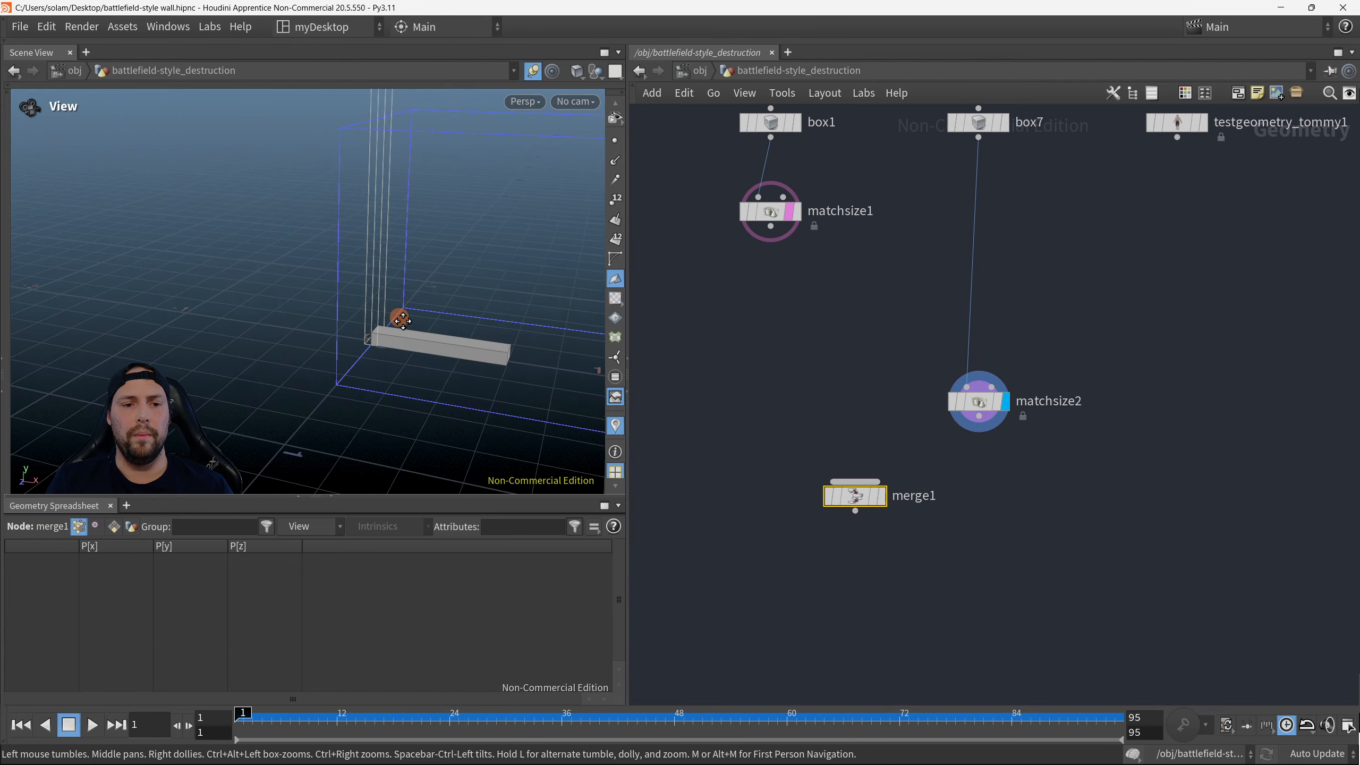
Step: Connect the outputs of matchsize2 and matchsize1 to the merge1 node
middle_drag(398, 316, 355, 349)
middle_drag(854, 212, 837, 286)
drag(675, 142, 1048, 525)
middle_drag(1018, 507, 1039, 443)
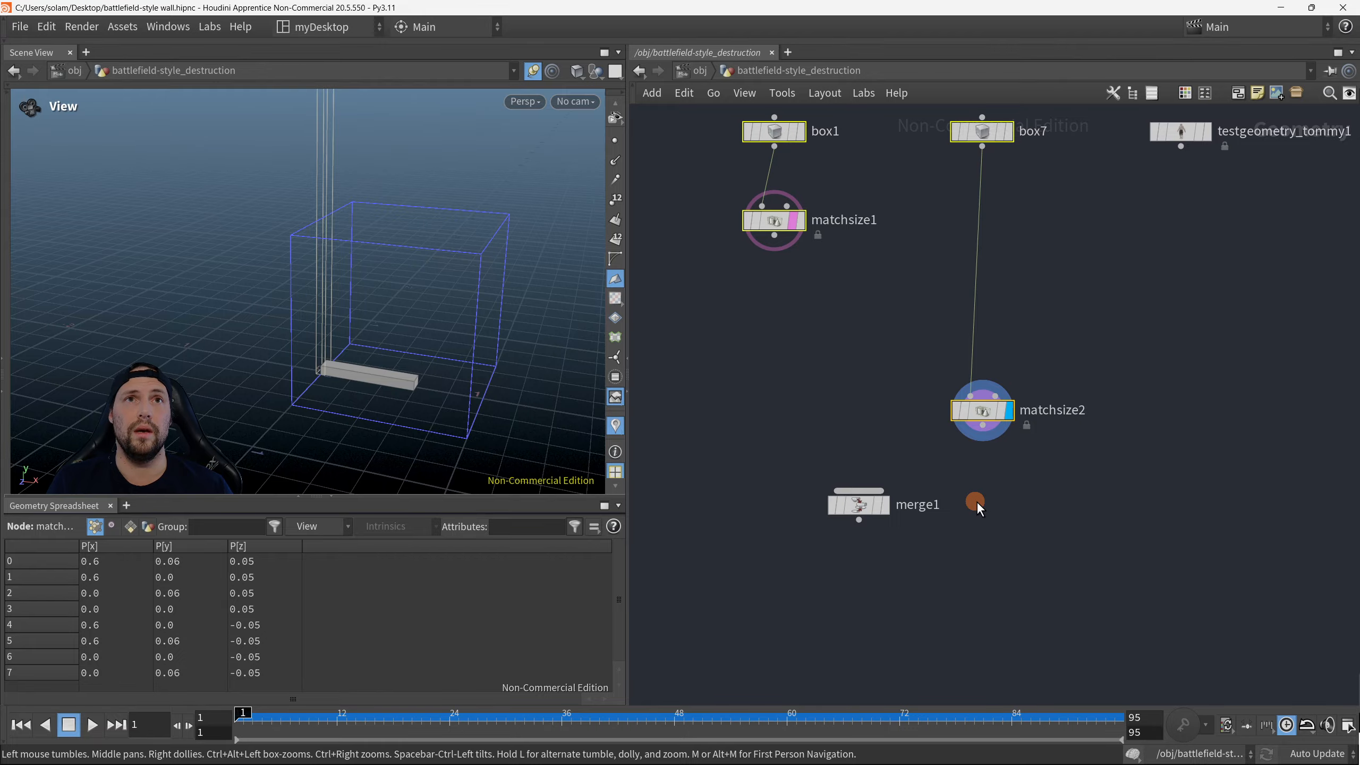
click(975, 493)
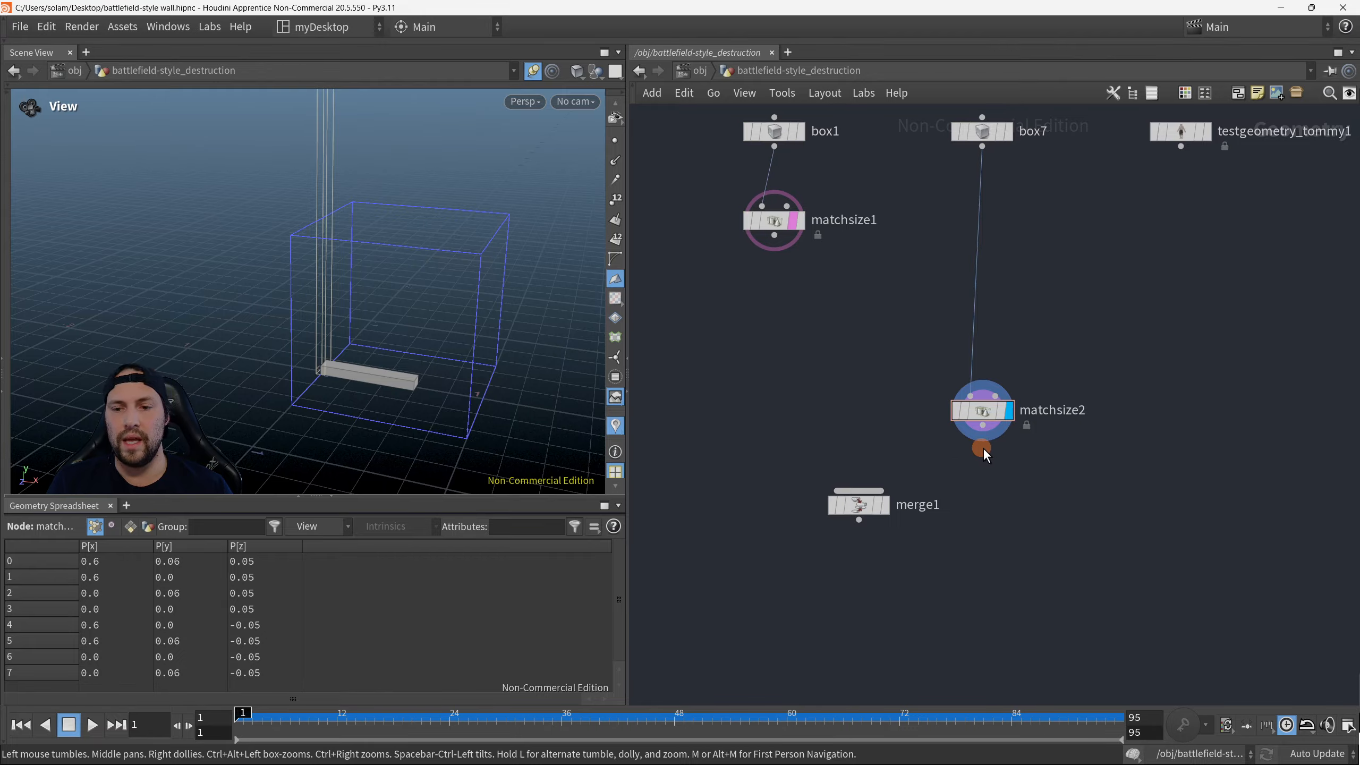
drag(983, 433, 859, 490)
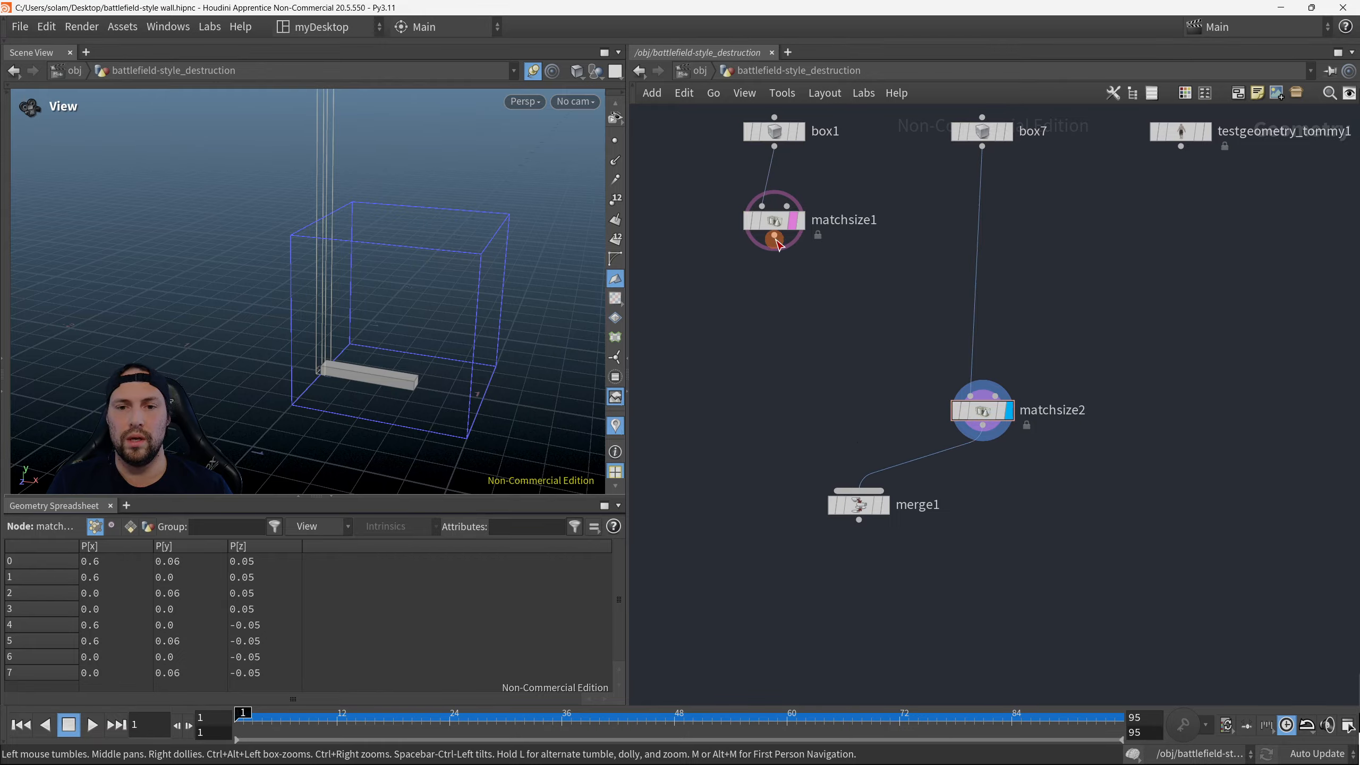
drag(776, 242, 860, 487)
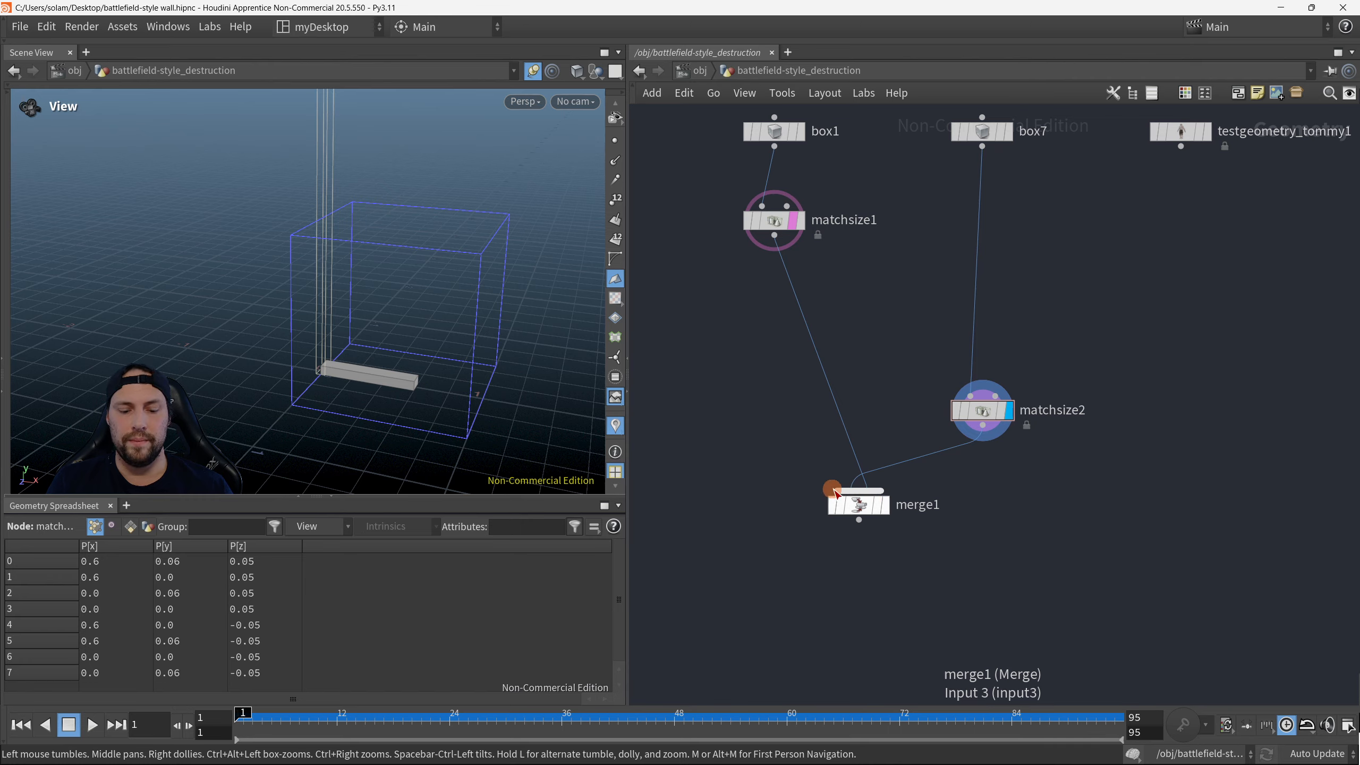
Step: Display merge1 in the viewport and inspect the joint between the vertical beam and the crossbeam
key(r)
drag(749, 450, 890, 531)
mouse_move(243, 320)
mouse_down()
mouse_move(297, 304)
mouse_move(315, 238)
mouse_move(307, 291)
mouse_move(358, 294)
mouse_move(425, 340)
mouse_move(373, 302)
mouse_move(416, 337)
mouse_move(352, 337)
mouse_move(441, 336)
mouse_move(309, 337)
mouse_move(383, 339)
mouse_move(416, 362)
mouse_move(385, 314)
mouse_move(509, 282)
mouse_move(537, 370)
mouse_move(316, 328)
mouse_move(385, 327)
mouse_up()
key(w)
key(w)
Step: Select matchsize2 and show its parameters while keeping the merged beam joint in view
drag(916, 368, 1033, 453)
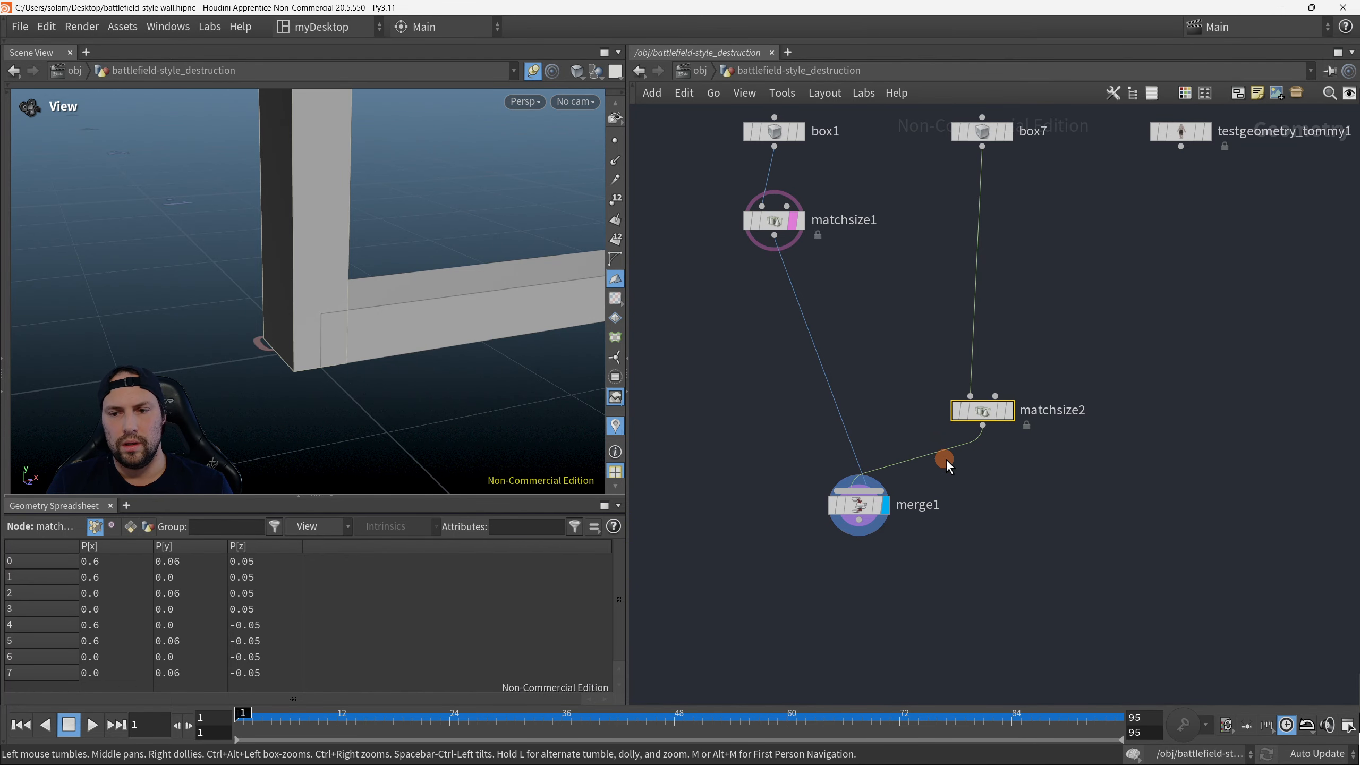
drag(897, 368, 1062, 448)
key(p)
middle_drag(850, 531, 734, 510)
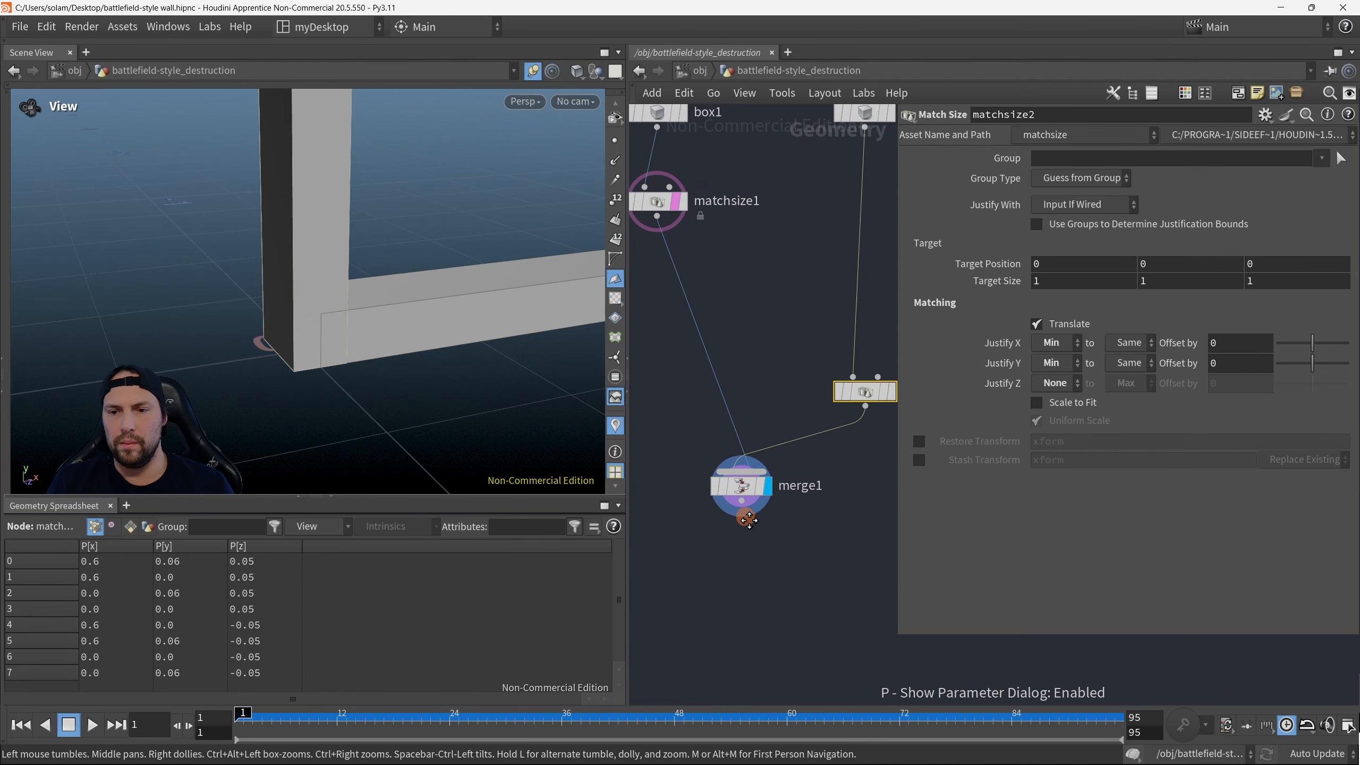
scroll(729, 510, down, 3)
drag(505, 374, 438, 392)
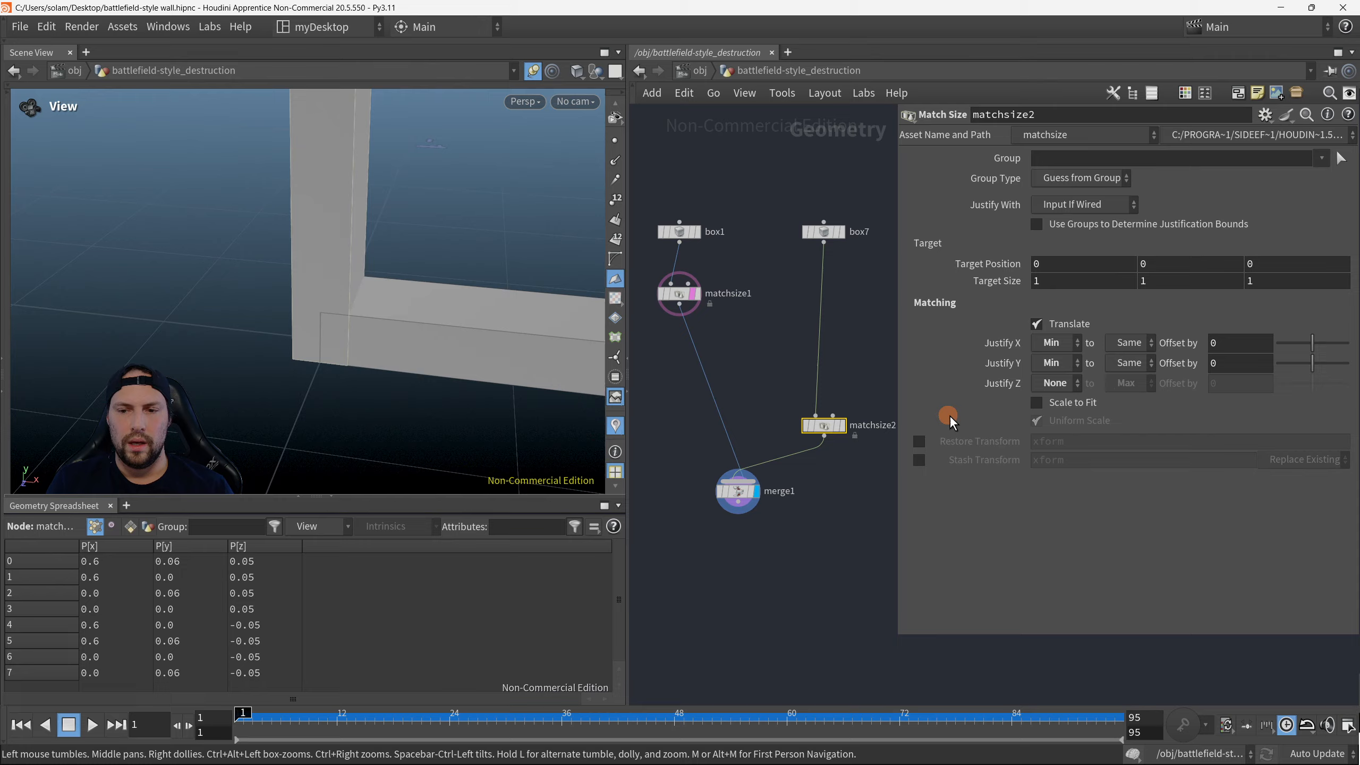
Step: Try Min, Center and Max as the Justify Y target of matchsize2 while watching the merged beams
click(1141, 365)
click(1144, 399)
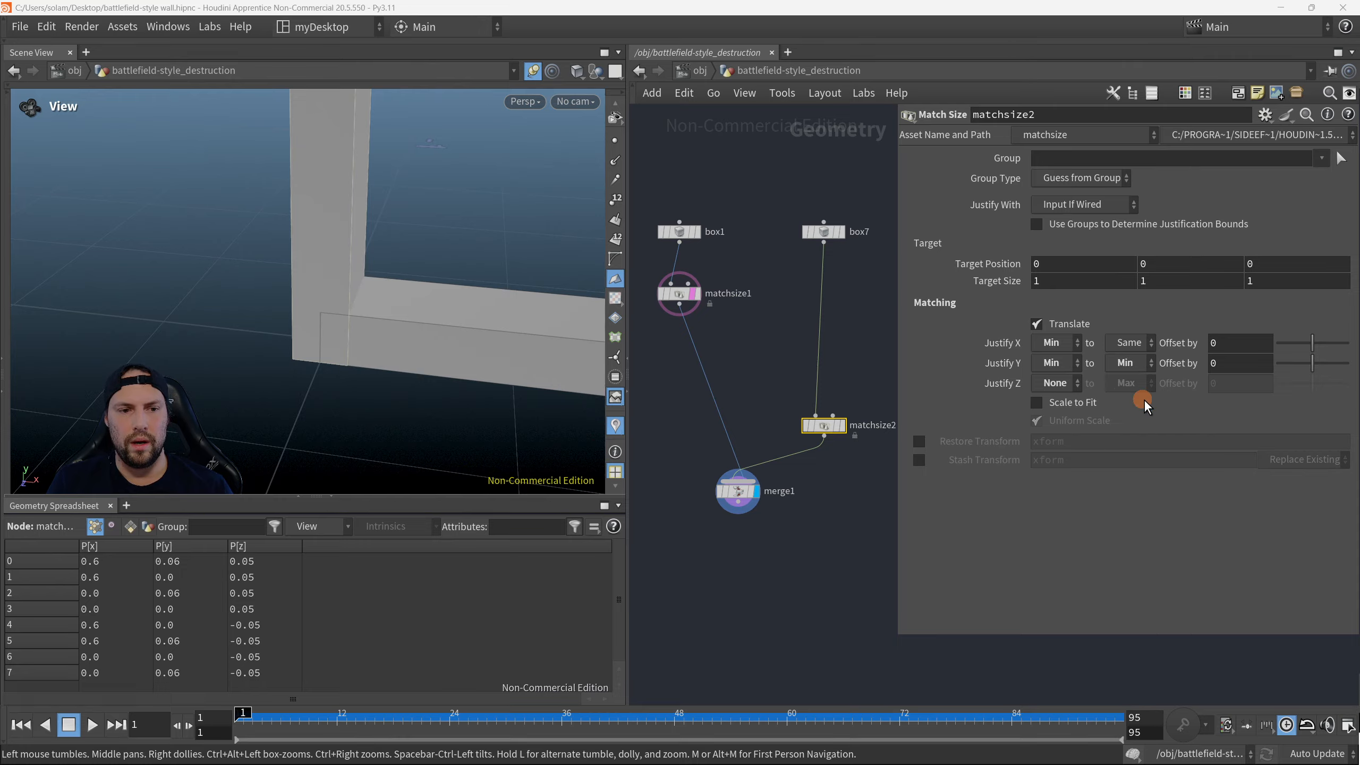
click(1139, 362)
click(1146, 421)
click(1136, 366)
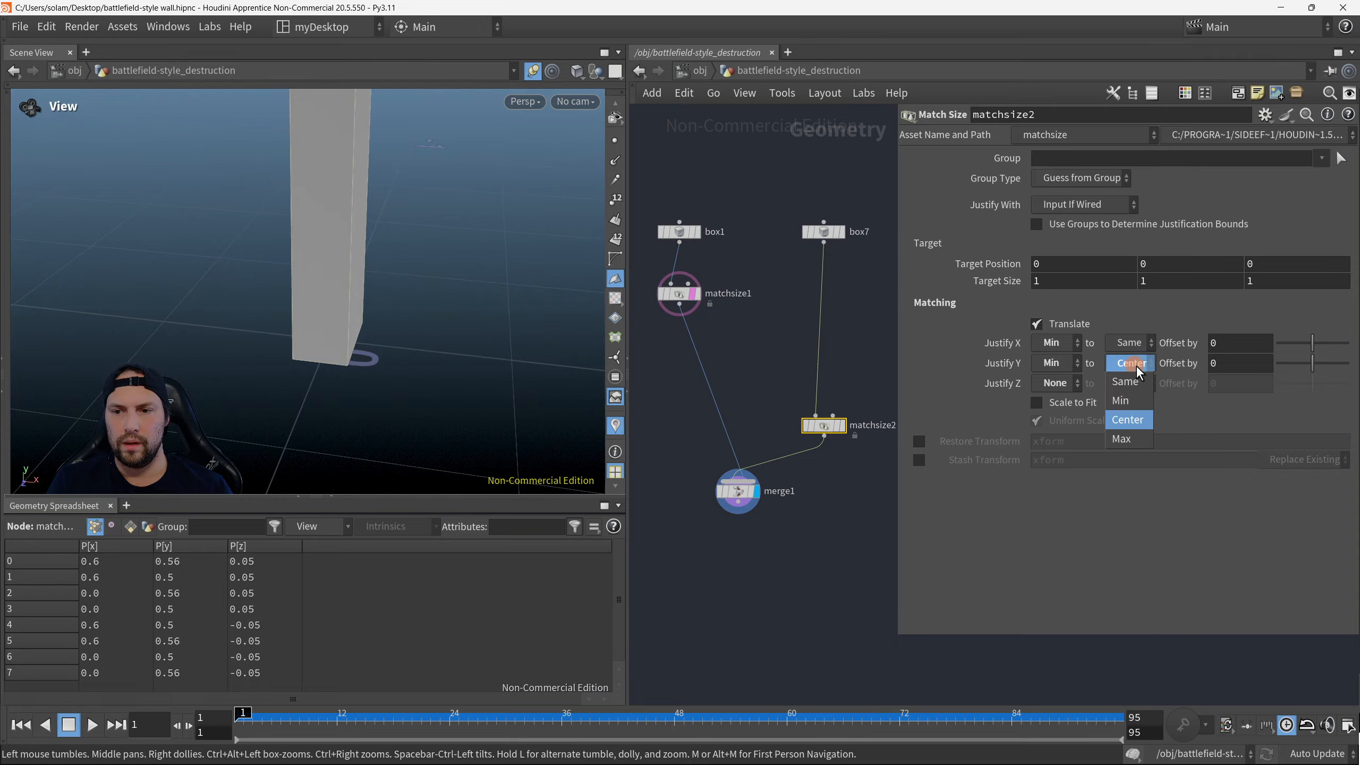
click(1139, 438)
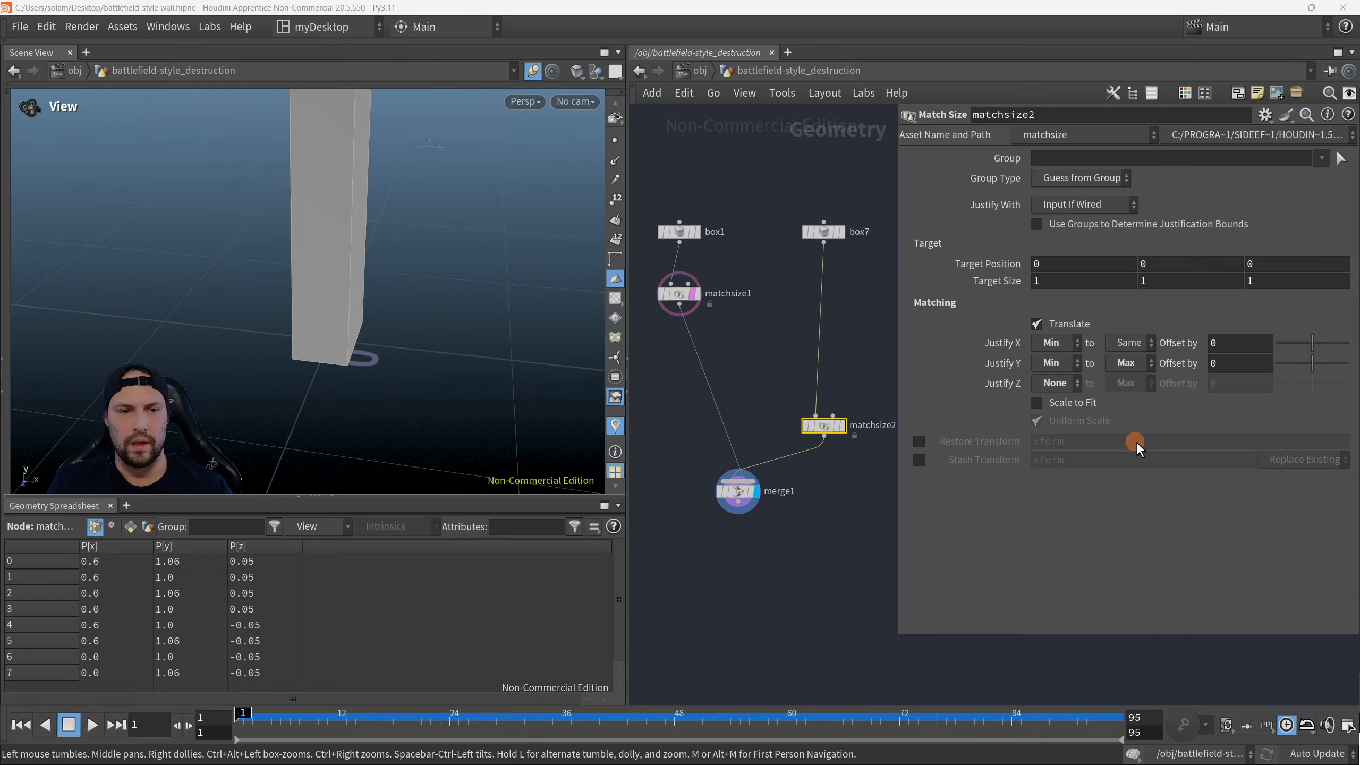
Step: Try Justify Y of matchsize2 as Max to Max and Max to Min, and set it to None
click(1055, 369)
click(1064, 436)
click(1123, 367)
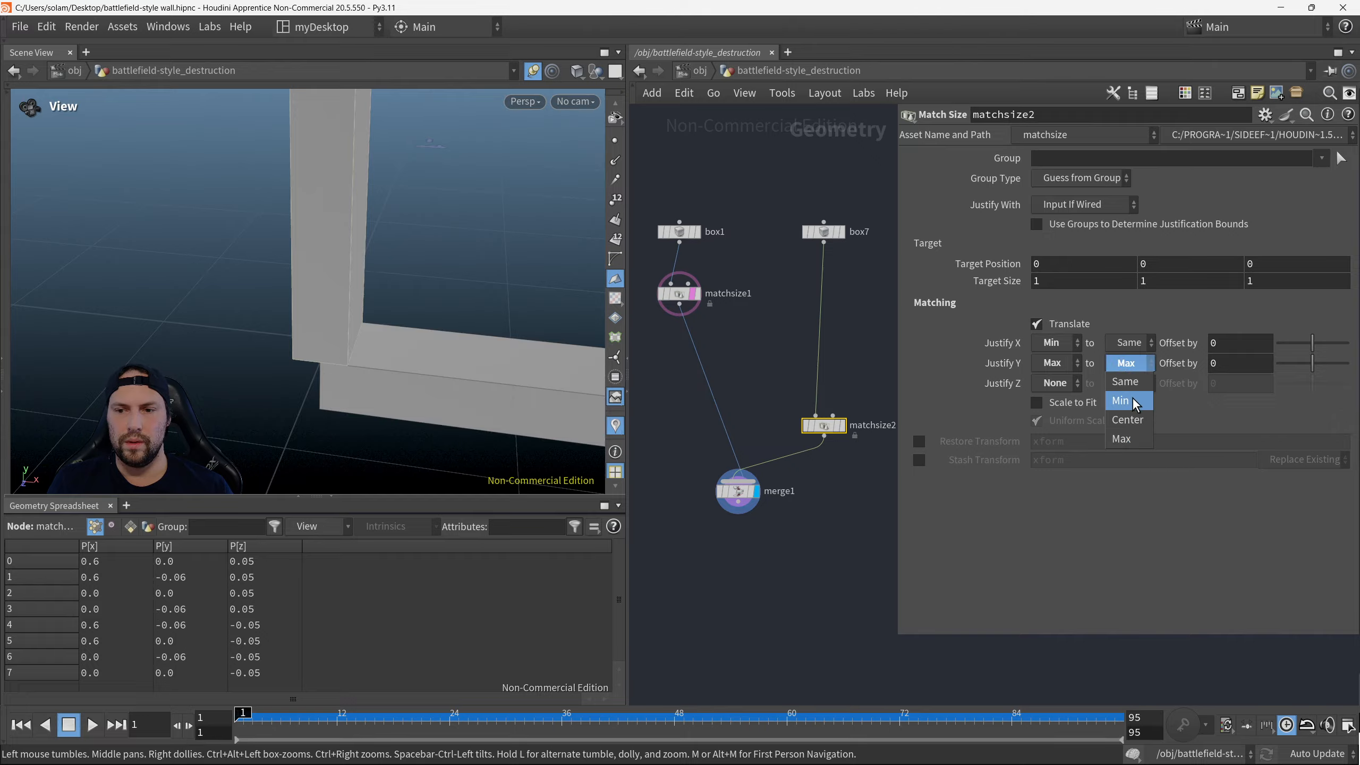
click(1131, 406)
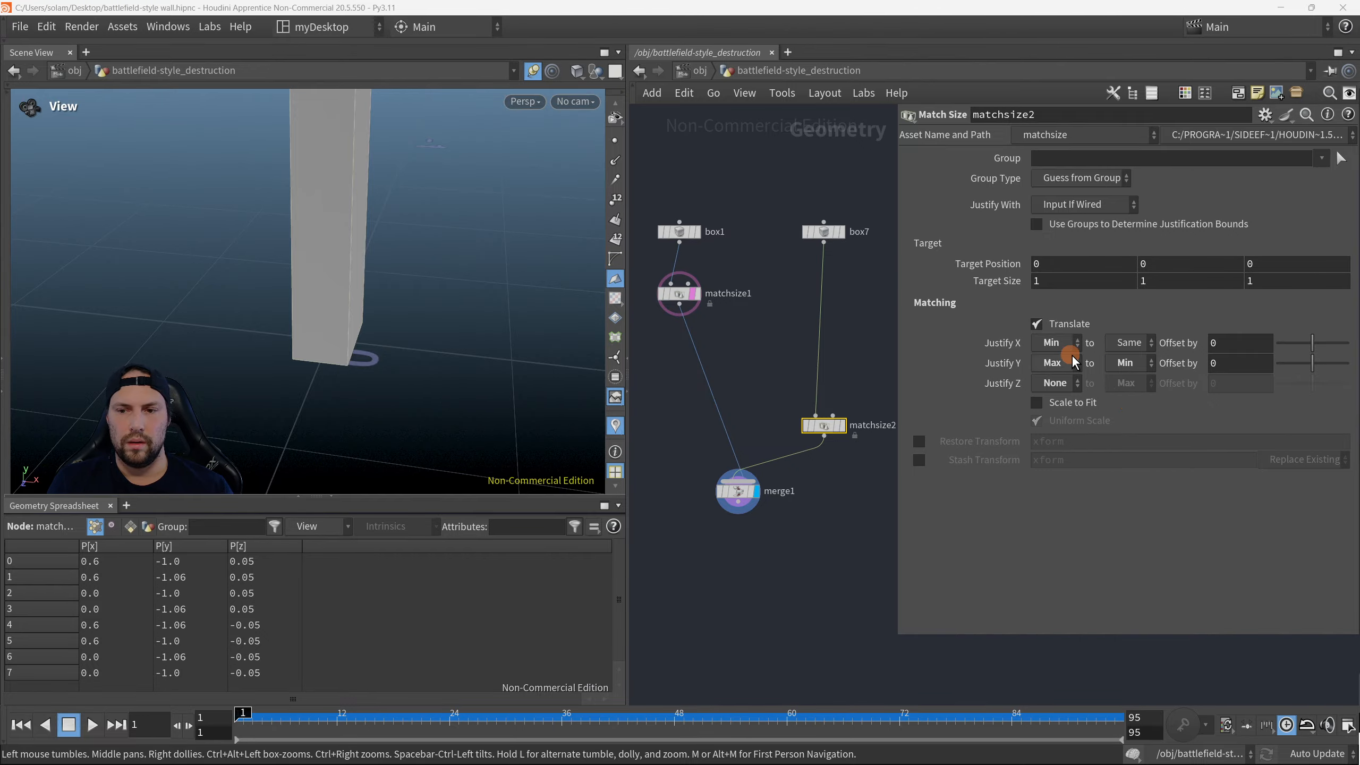
click(1065, 369)
click(1071, 385)
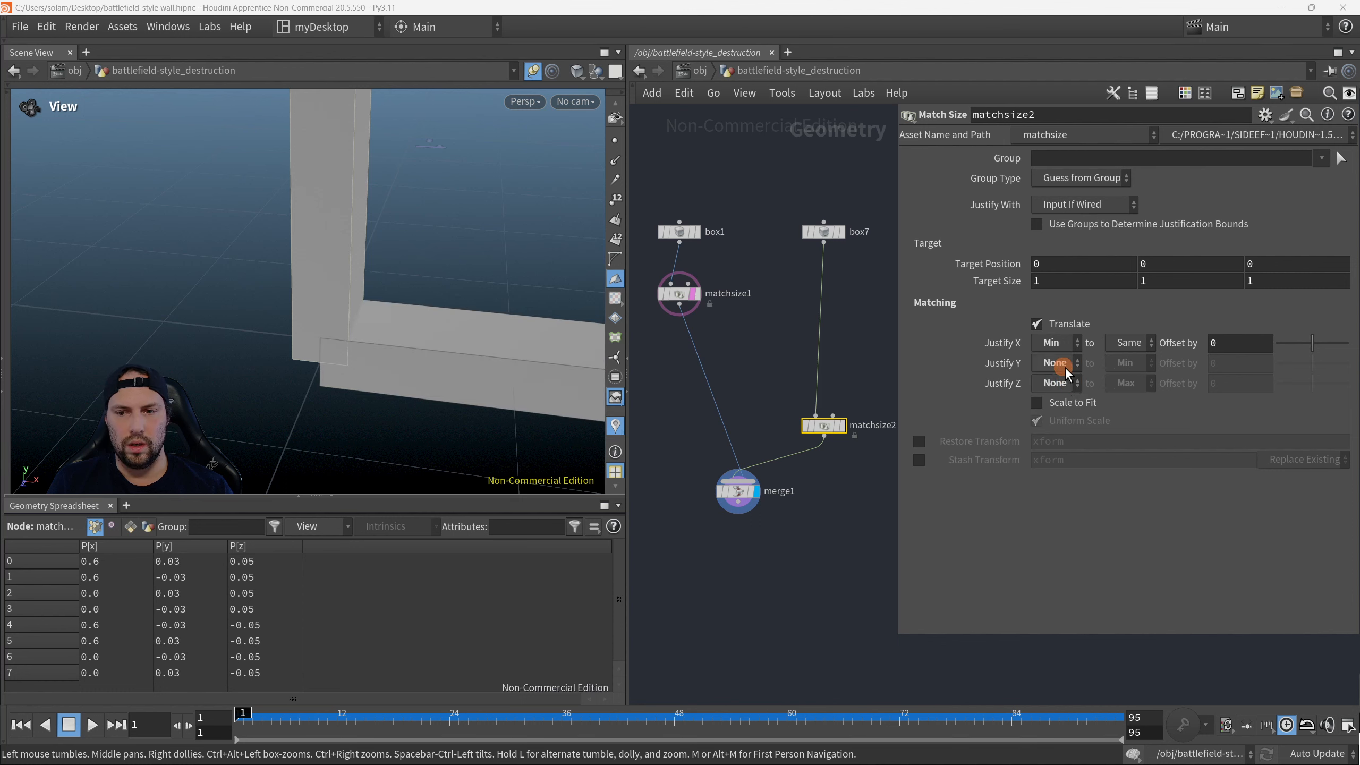
Step: Set Justify Y of matchsize2 to Min, and try Max and None for Justify X before returning it to Min
click(1064, 366)
click(1064, 400)
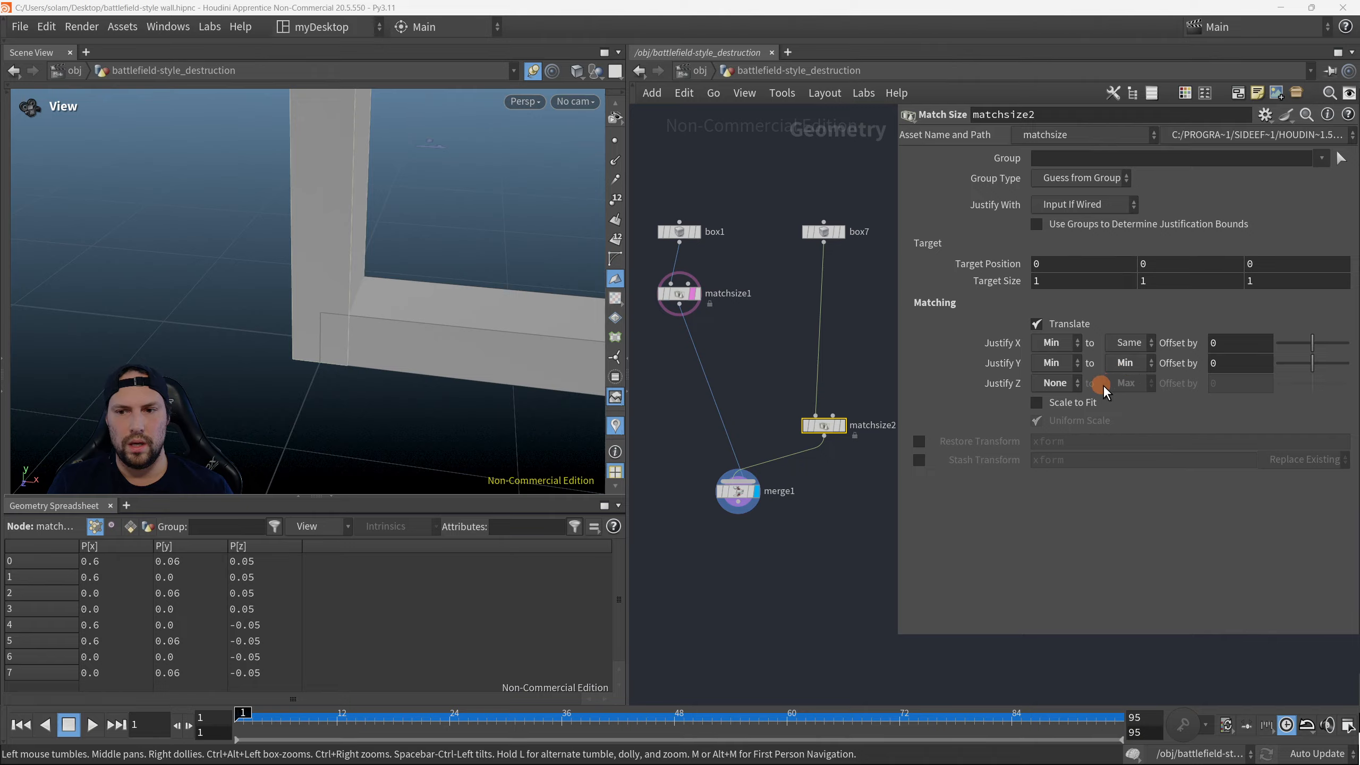
click(1063, 349)
click(1066, 417)
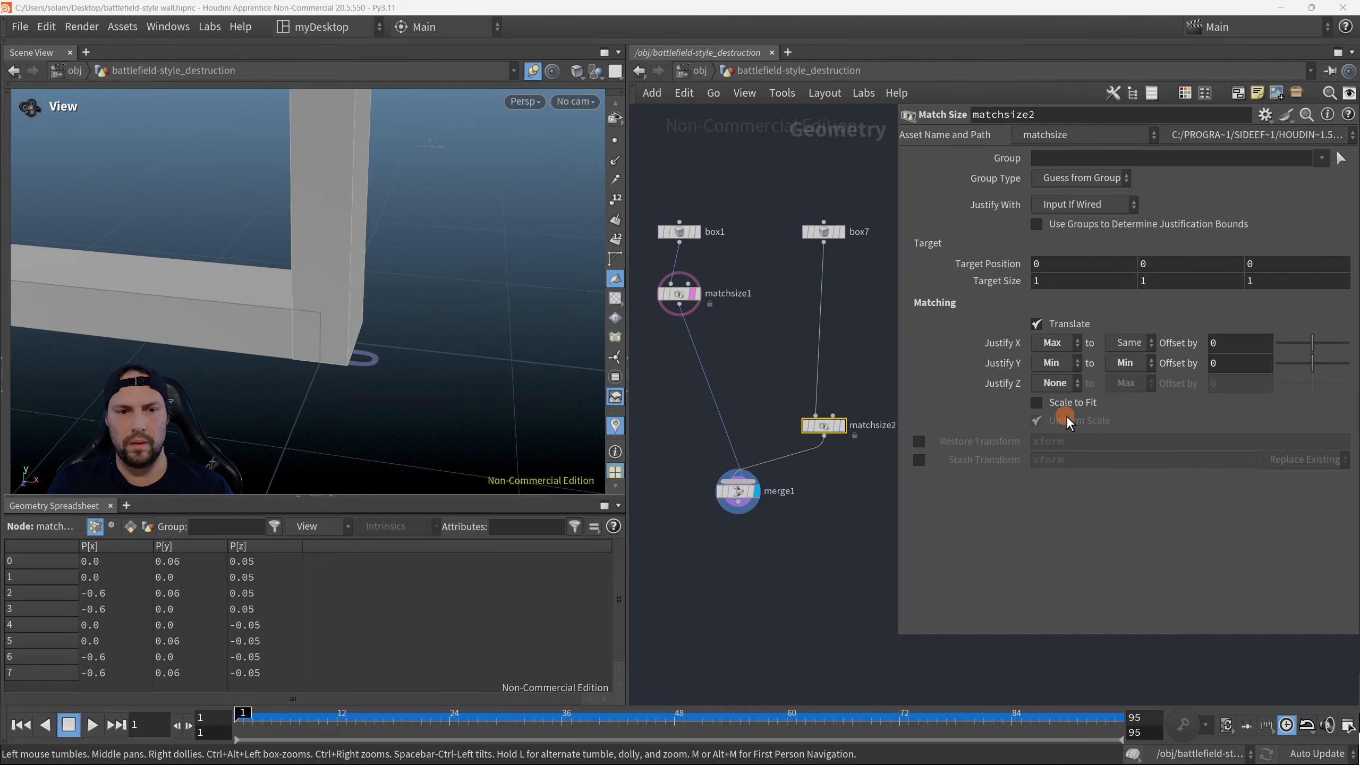
click(1065, 343)
click(1069, 363)
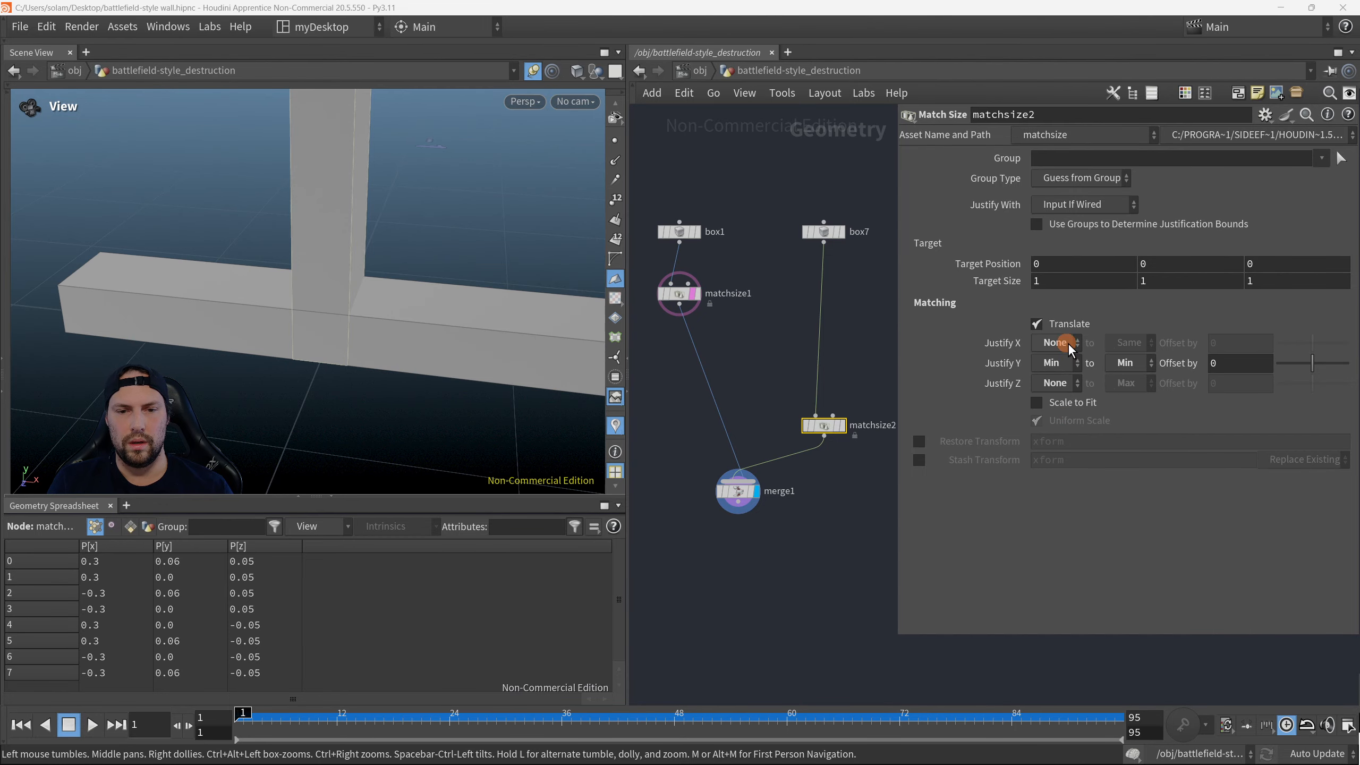
click(1068, 342)
click(1069, 379)
Step: Try Min and Center as the Justify X target of matchsize2, then set the target to Max
click(1131, 345)
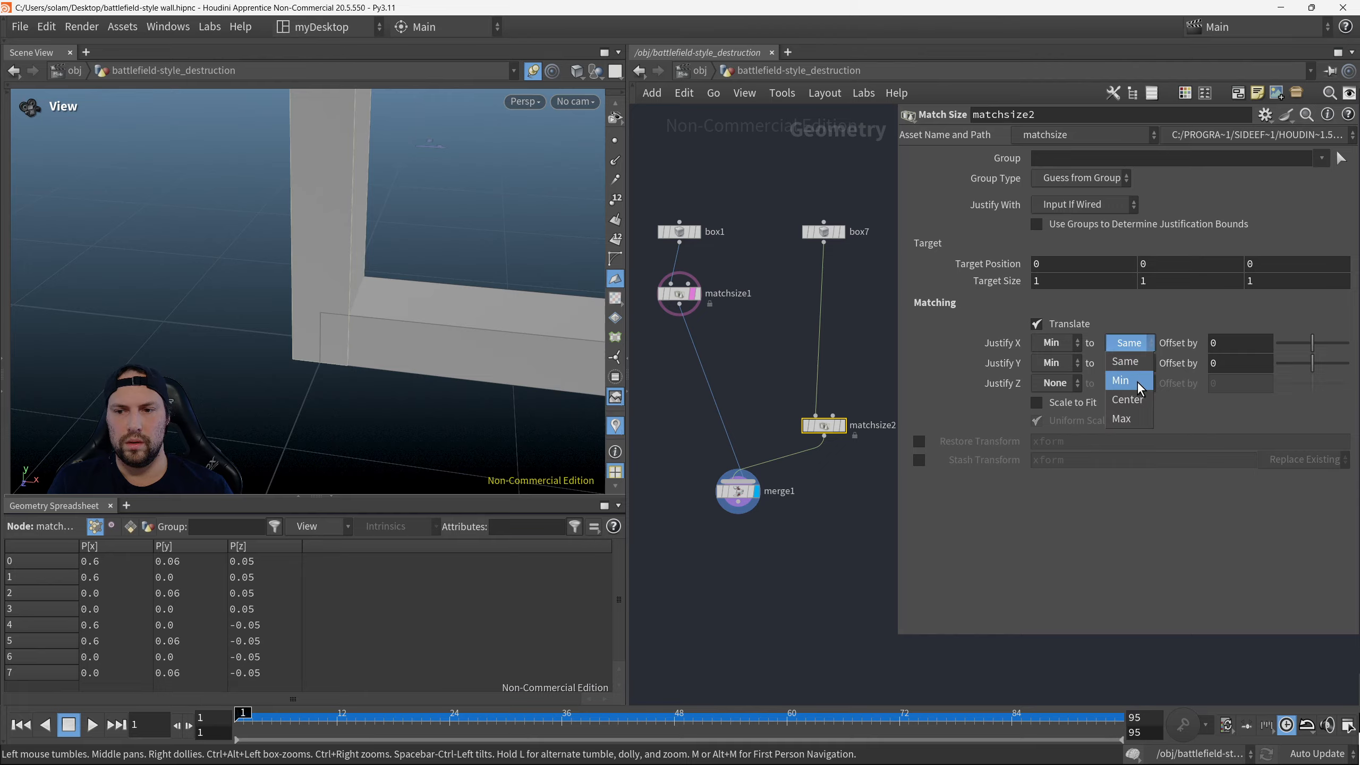
click(1137, 381)
click(1134, 345)
click(1139, 399)
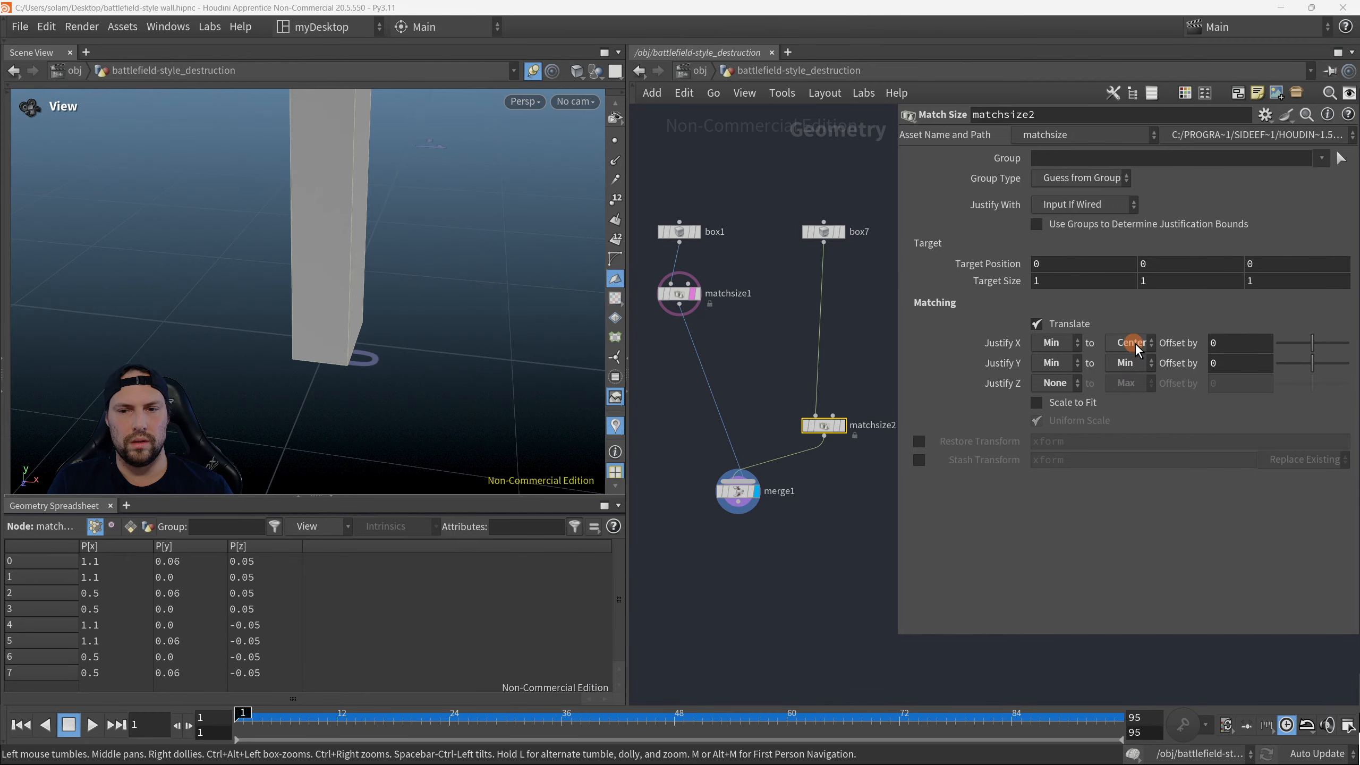
click(1135, 342)
click(1140, 415)
drag(404, 358, 269, 395)
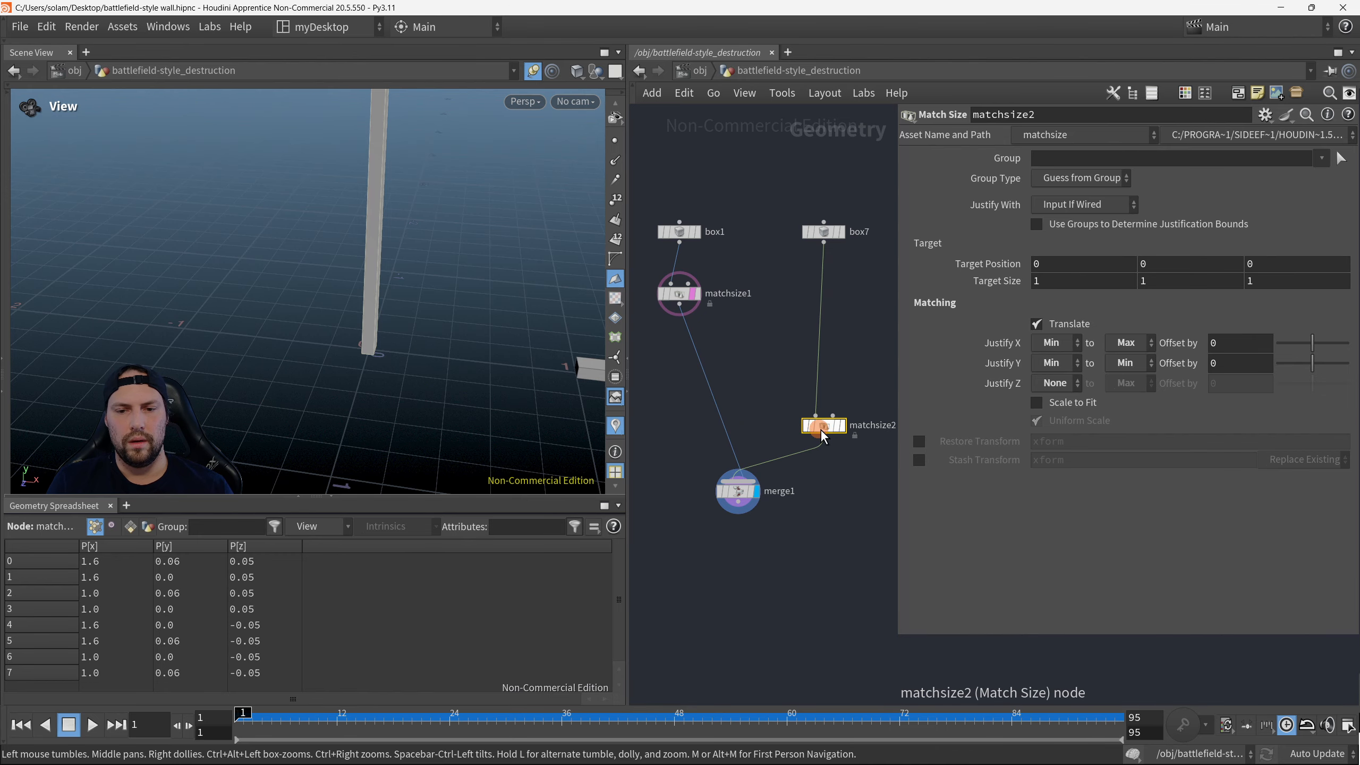
Step: Connect the output of matchsize1 to the second input of matchsize2 as the bounding box to match
middle_click(844, 441)
middle_drag(834, 484, 844, 505)
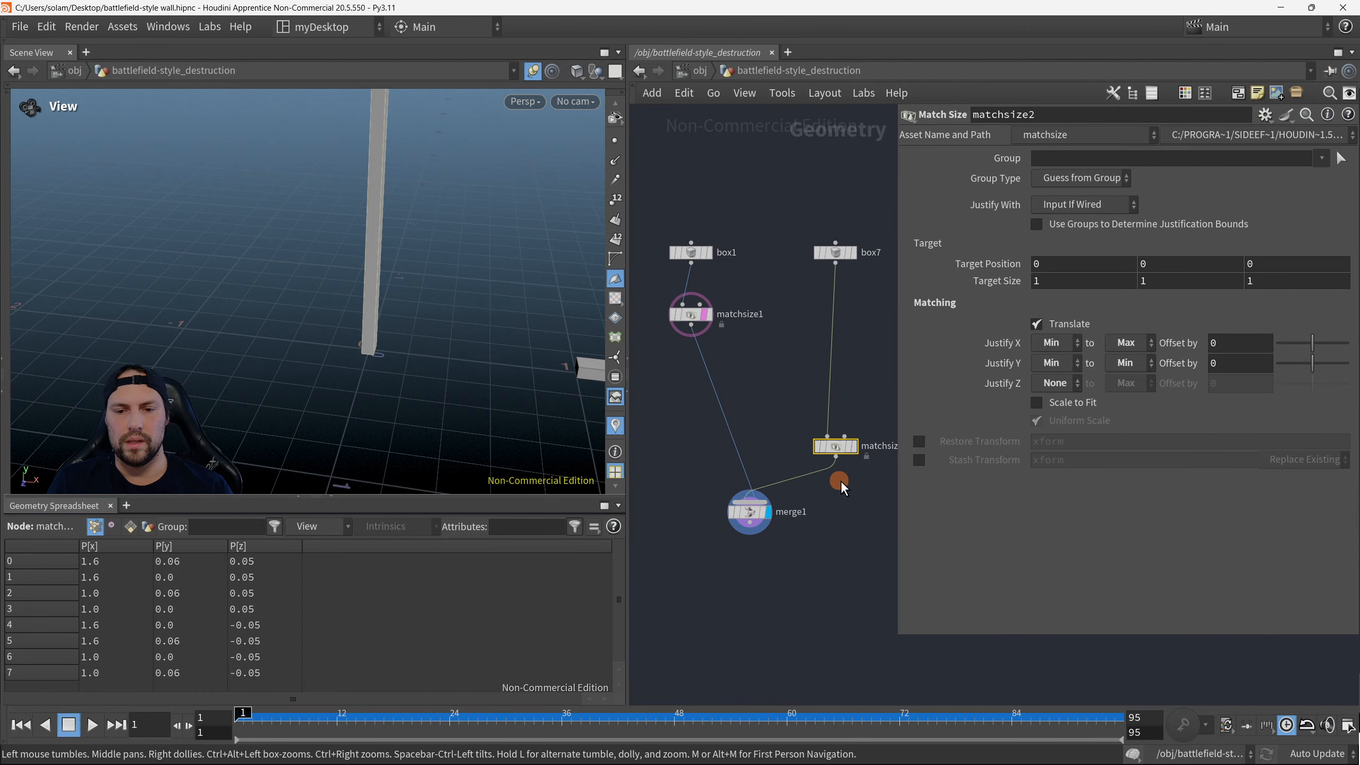
click(845, 433)
scroll(844, 438, up, 2)
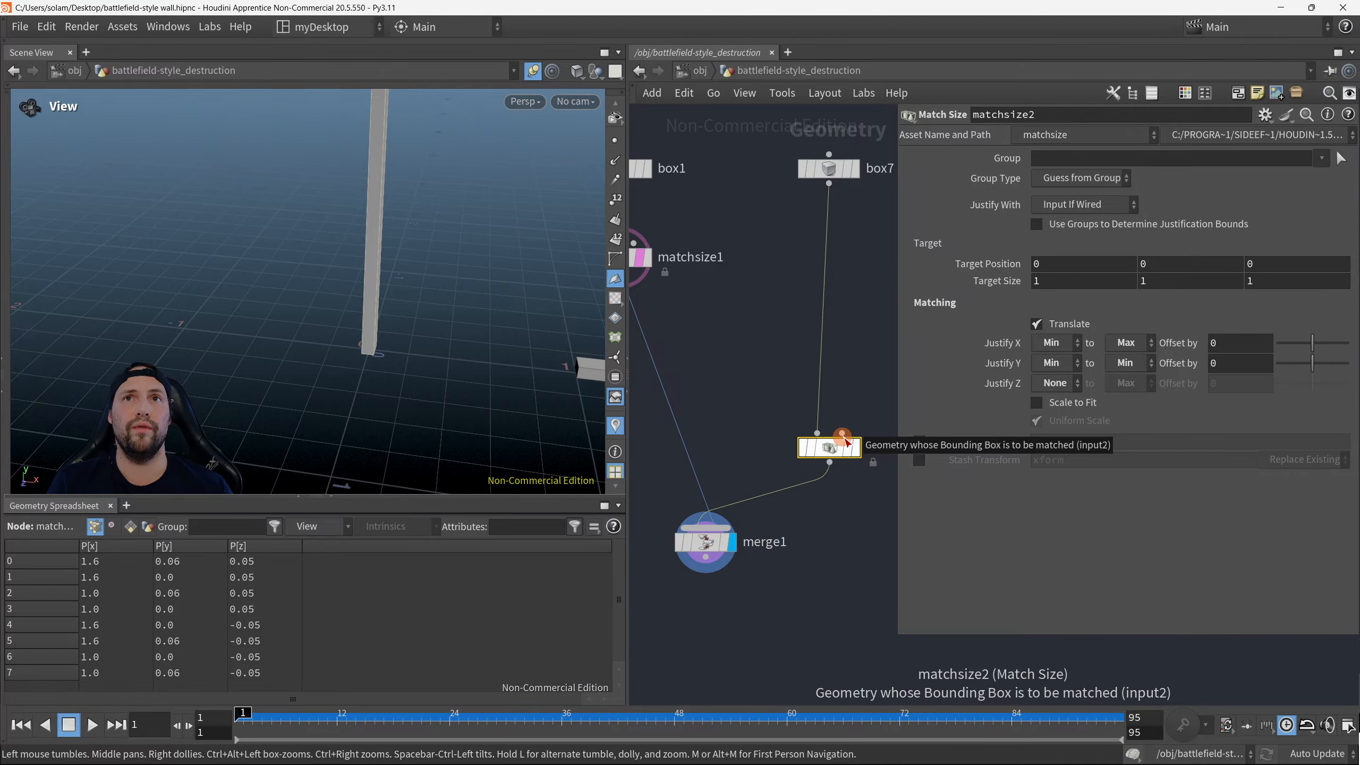
scroll(845, 438, down, 2)
click(842, 434)
click(695, 341)
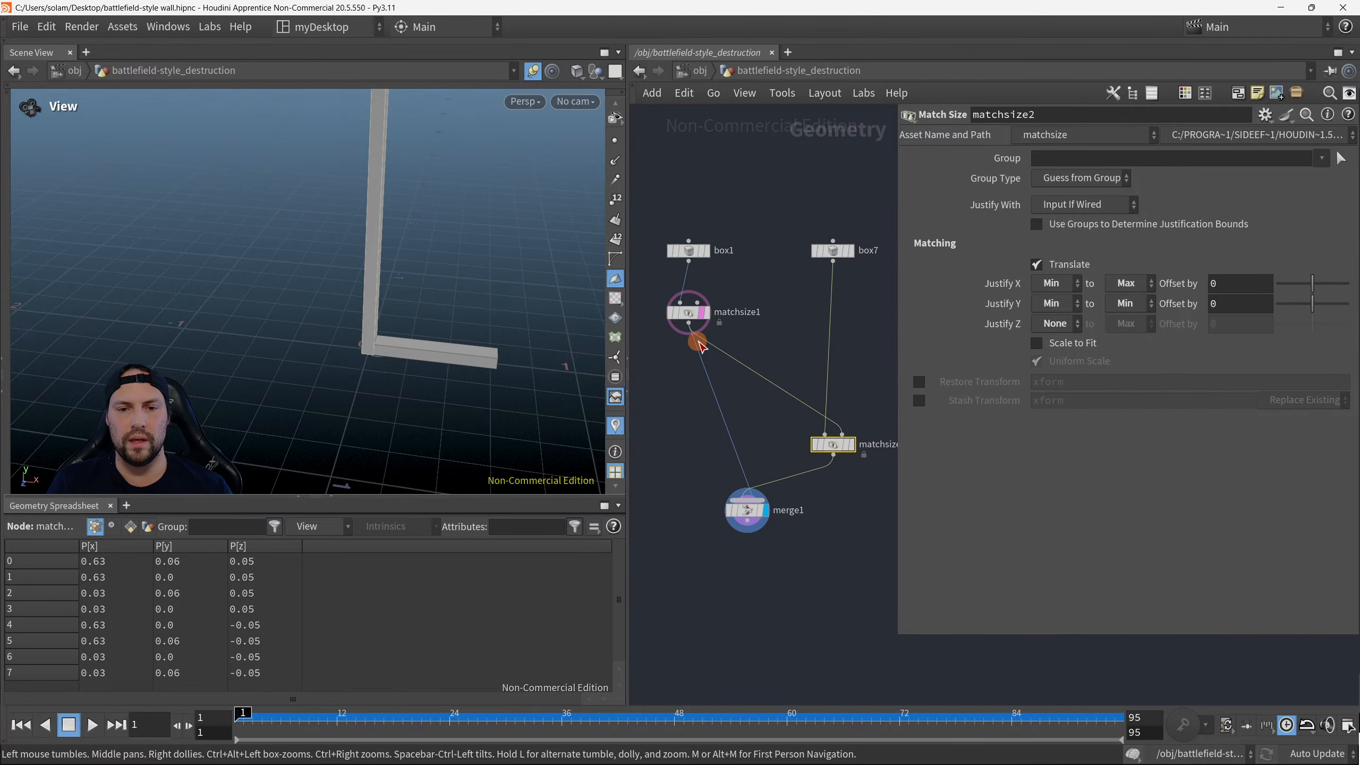
Step: Inspect the joint between the crossbeam and the vertical beam from several angles
scroll(428, 367, up, 4)
scroll(321, 366, up, 2)
mouse_move(467, 361)
mouse_down()
mouse_move(490, 241)
mouse_move(450, 325)
mouse_move(481, 344)
mouse_up()
scroll(479, 344, down, 3)
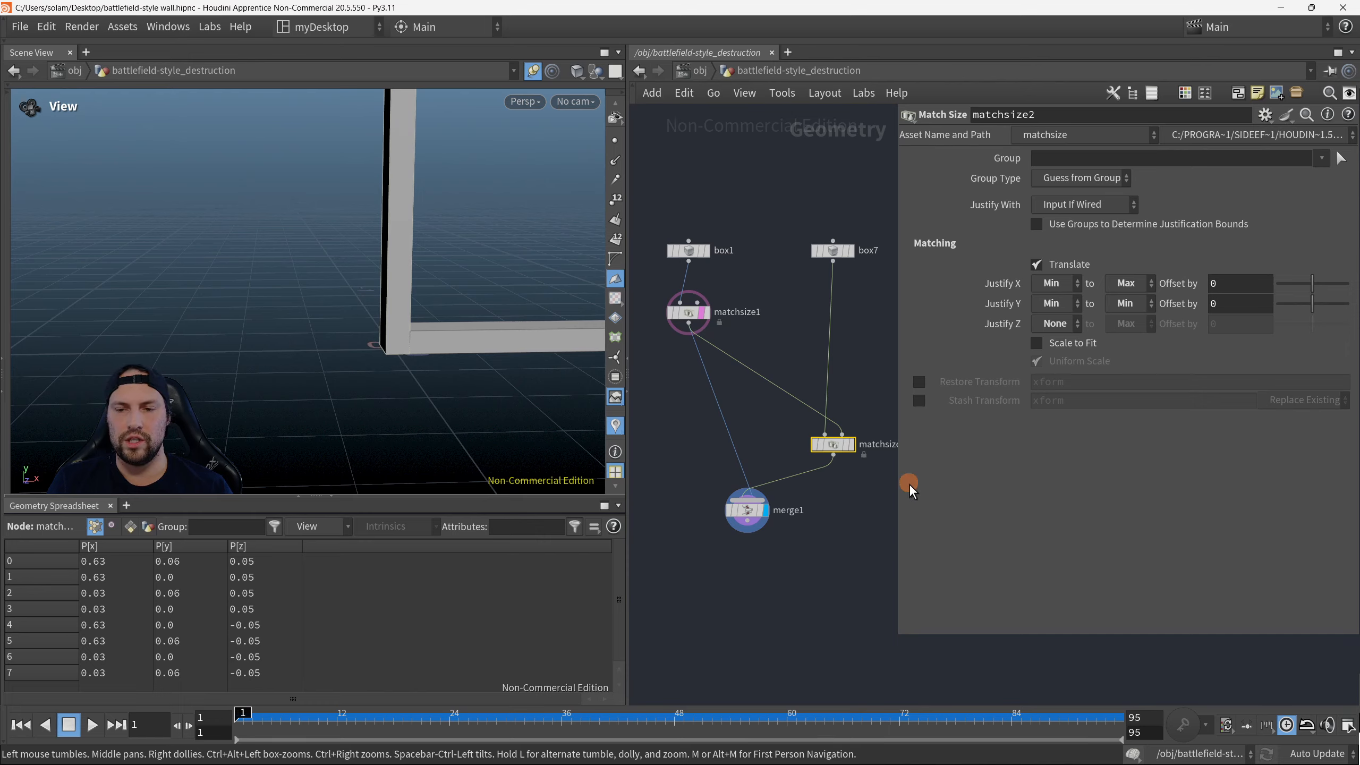
mouse_move(464, 369)
mouse_down()
mouse_move(519, 303)
mouse_move(485, 371)
mouse_up()
drag(544, 446, 380, 362)
drag(470, 325, 422, 362)
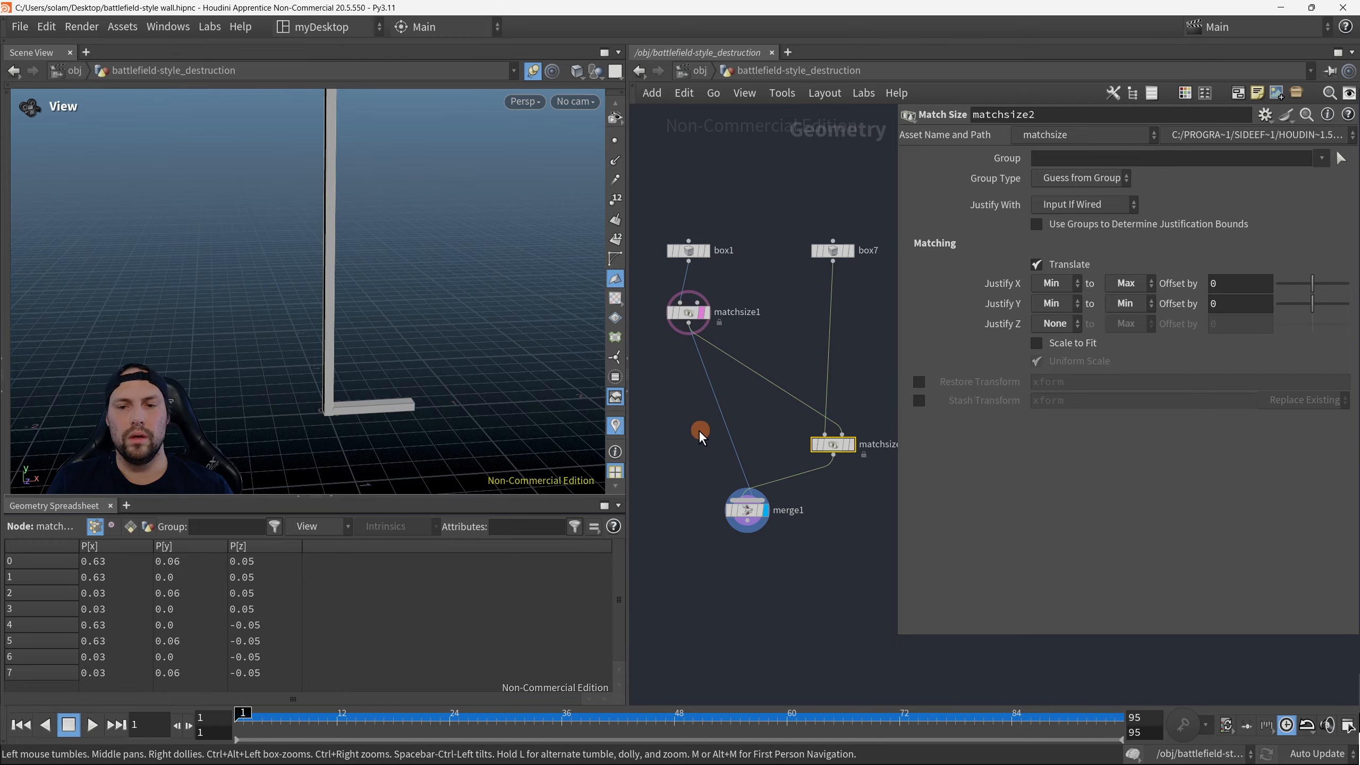
Step: Select matchsize1, hide the parameter dialog, and view the full beam assembly alongside the wooden wall reference image
middle_drag(818, 532, 827, 531)
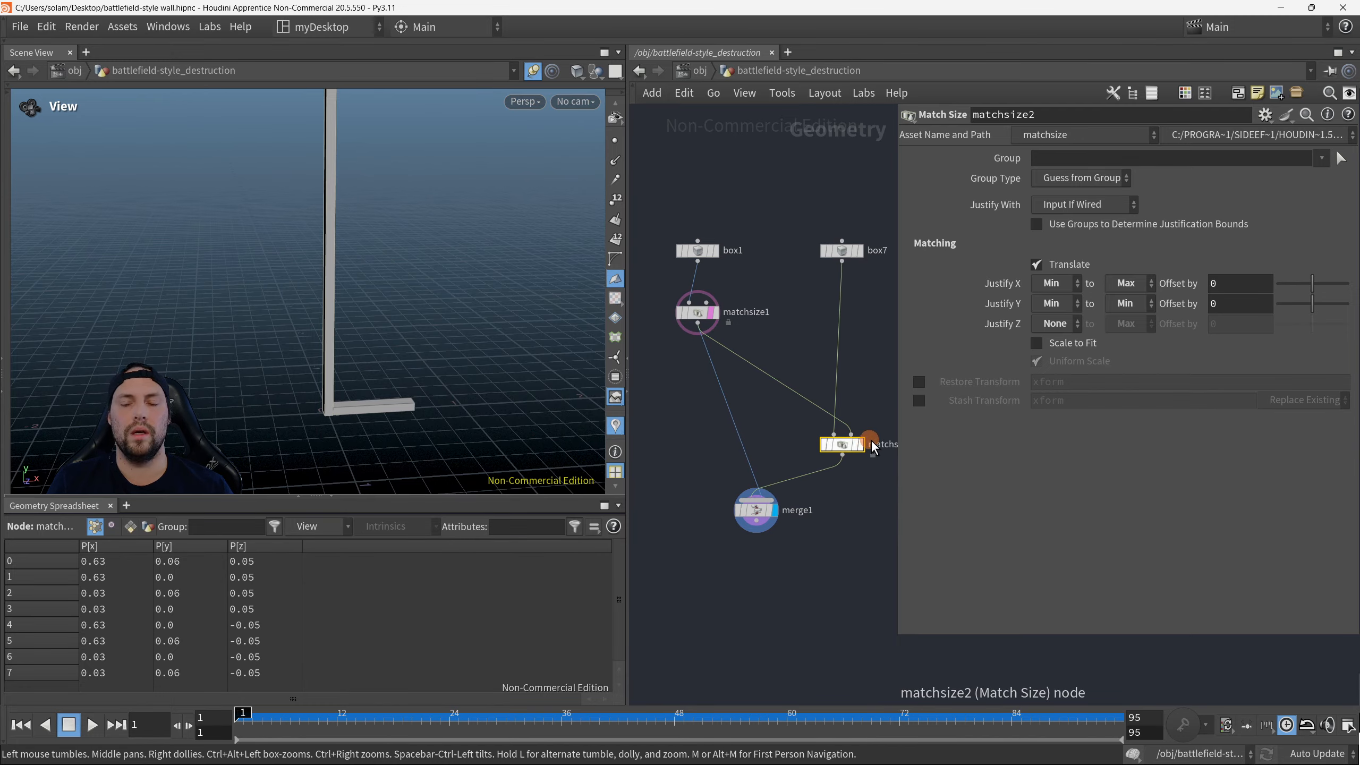
mouse_move(847, 446)
mouse_down()
mouse_move(852, 366)
mouse_move(847, 432)
mouse_up()
key(e)
drag(668, 365, 755, 303)
scroll(721, 485, down, 3)
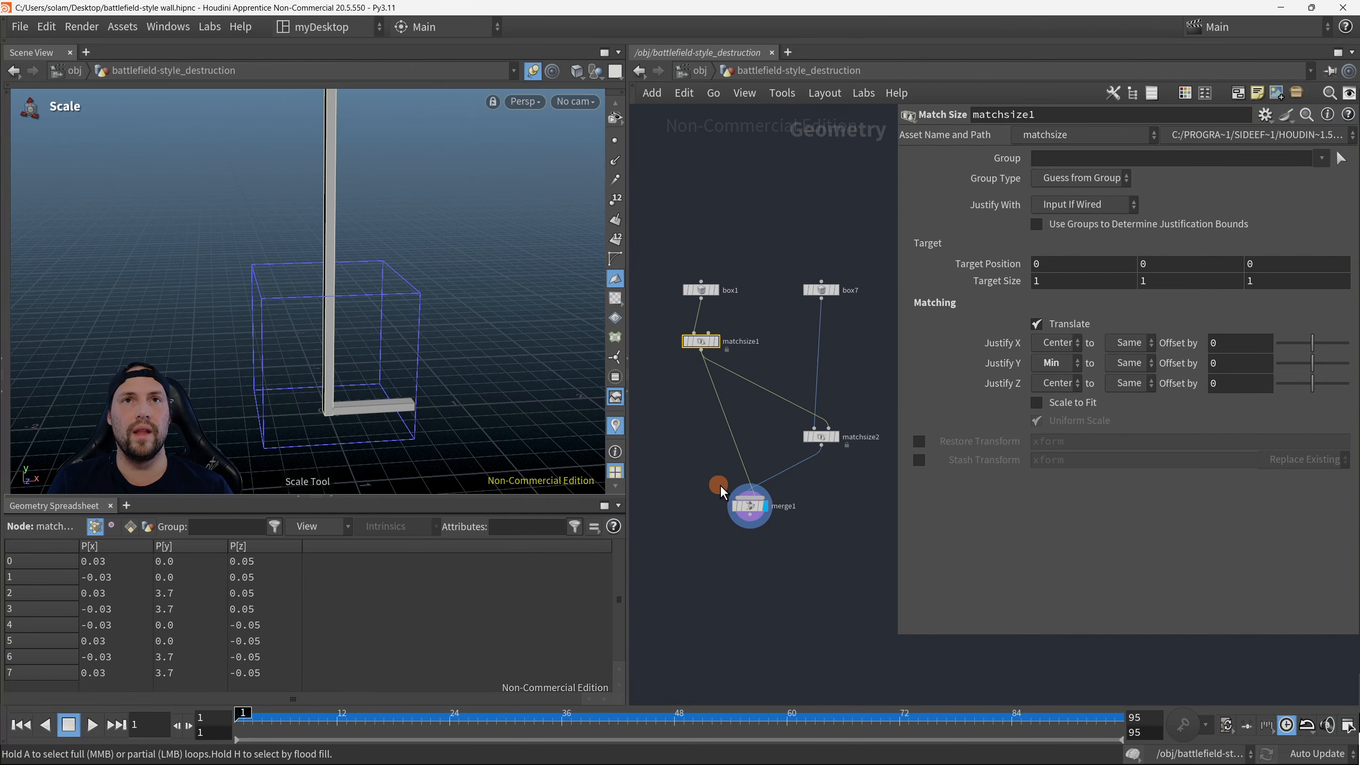
key(p)
key(h)
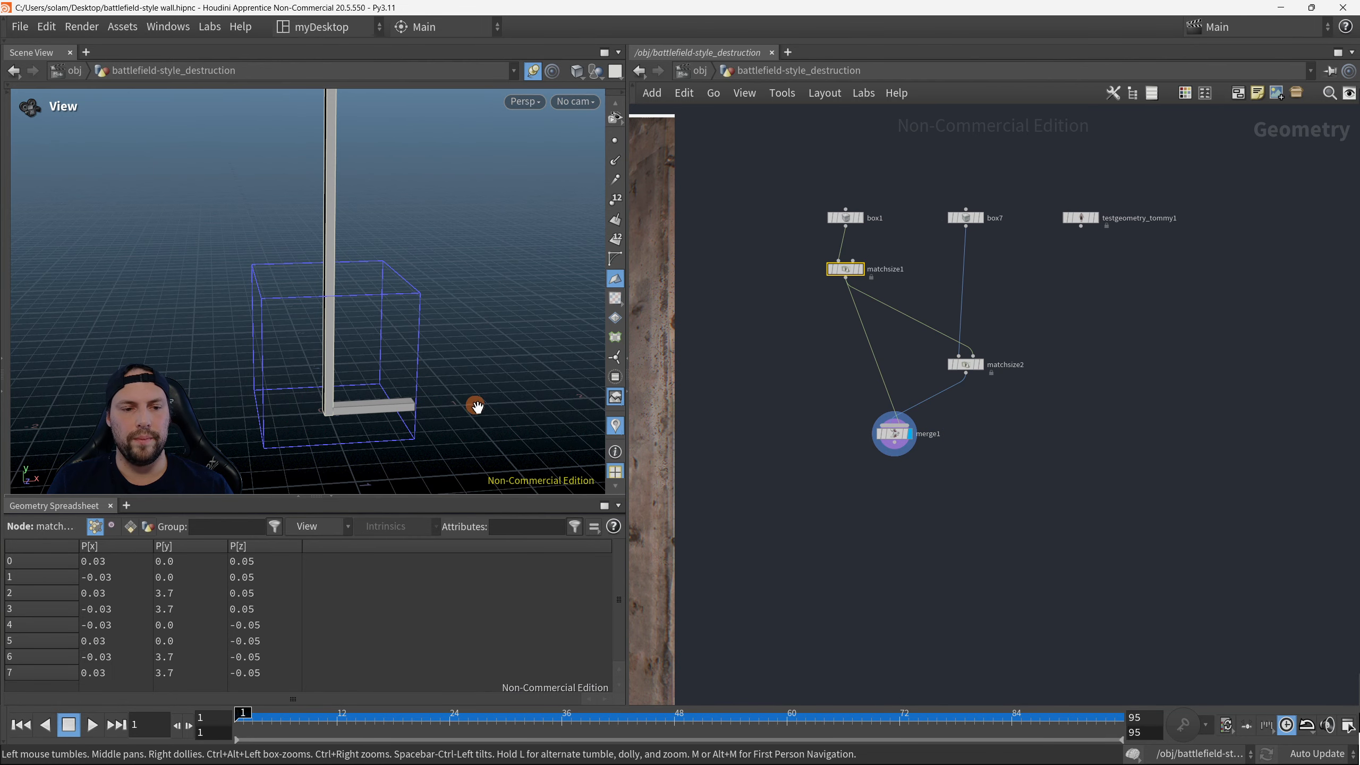
alt+drag(475, 405, 466, 396)
alt+middle_drag(392, 389, 379, 405)
scroll(379, 405, down, 1)
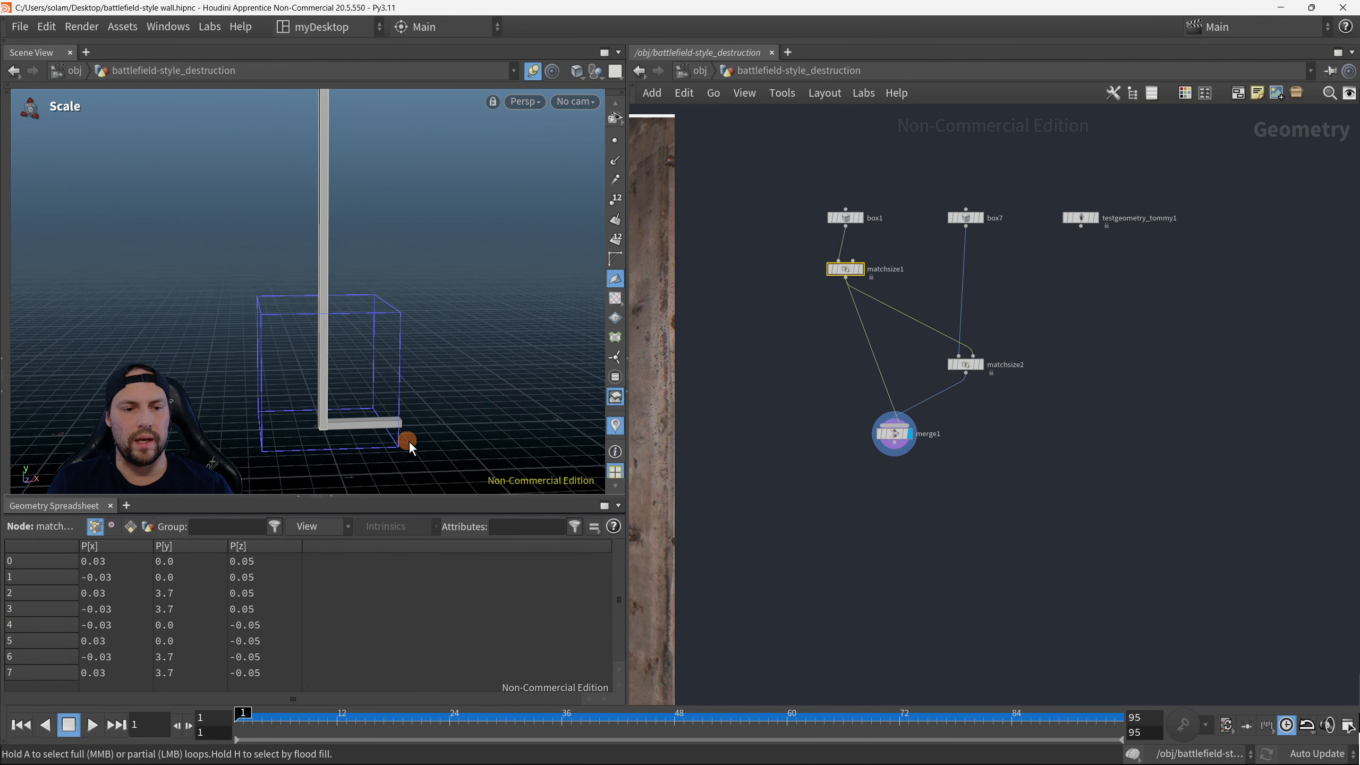
scroll(373, 336, down, 4)
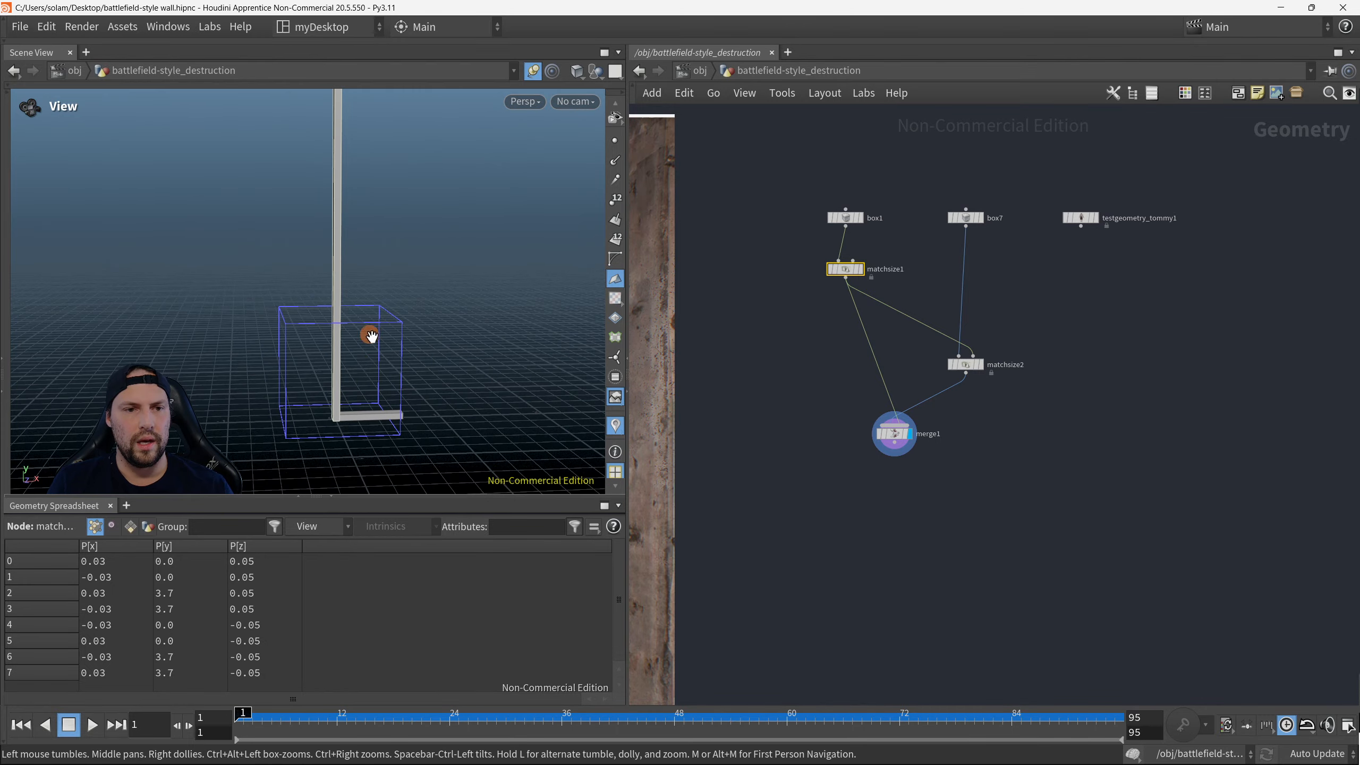
alt+middle_drag(342, 351, 313, 420)
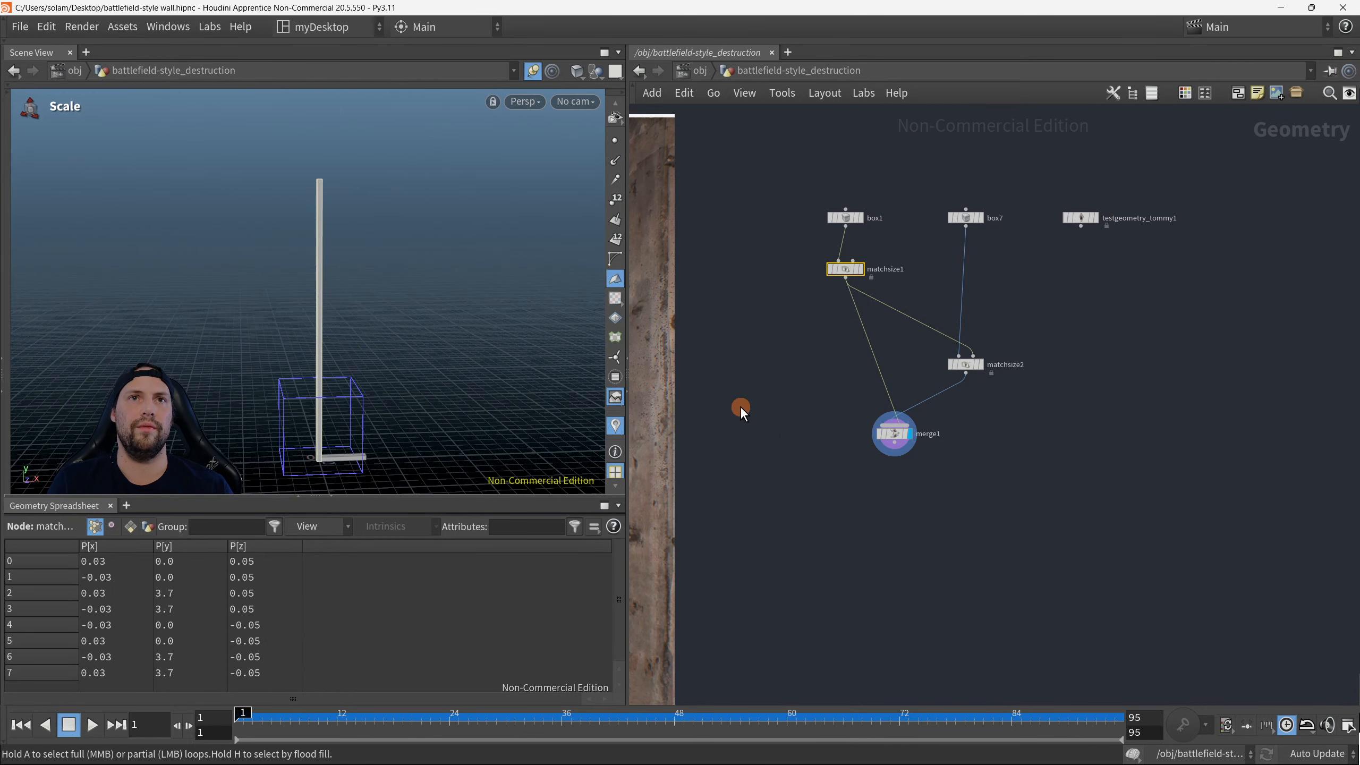
key(h)
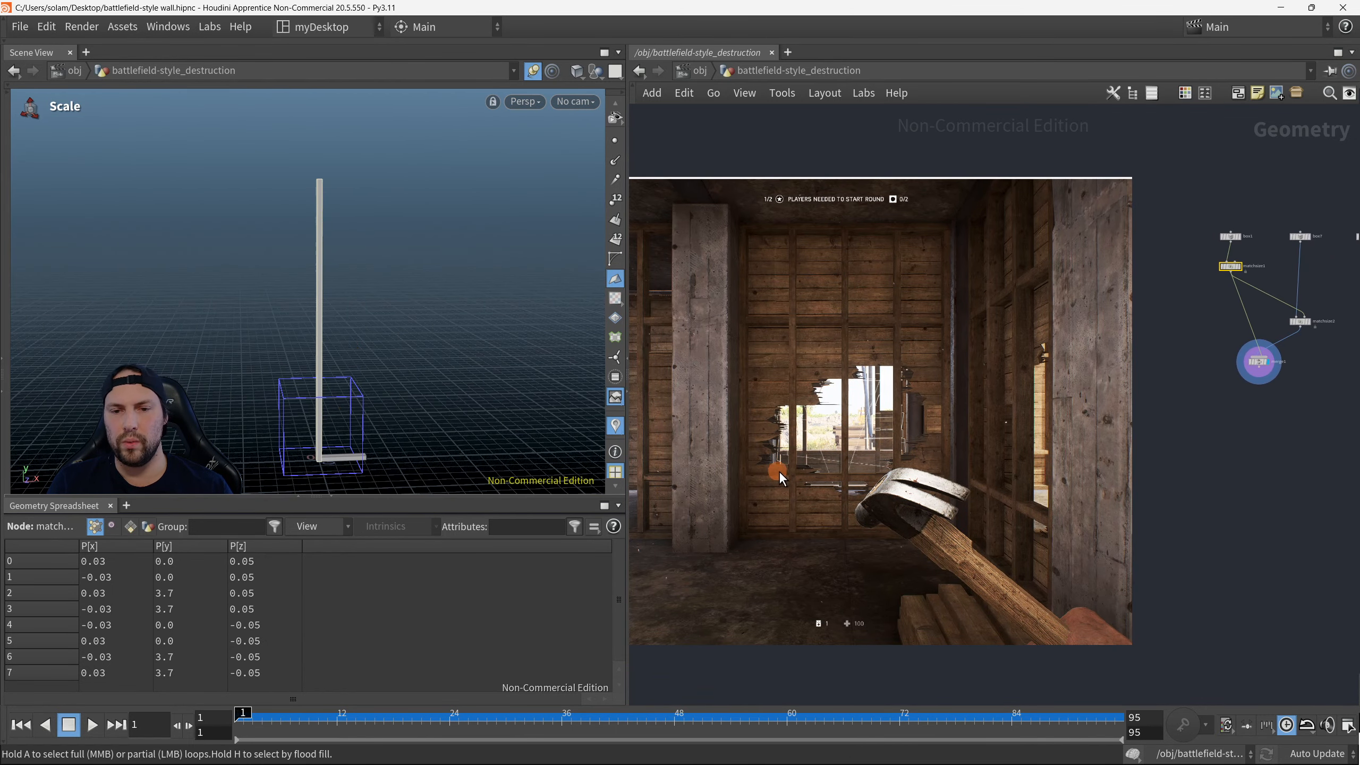
Step: Add a Copy and Transform node fed by matchsize2 and display it in the viewport
middle_drag(1242, 369, 897, 404)
scroll(952, 381, up, 5)
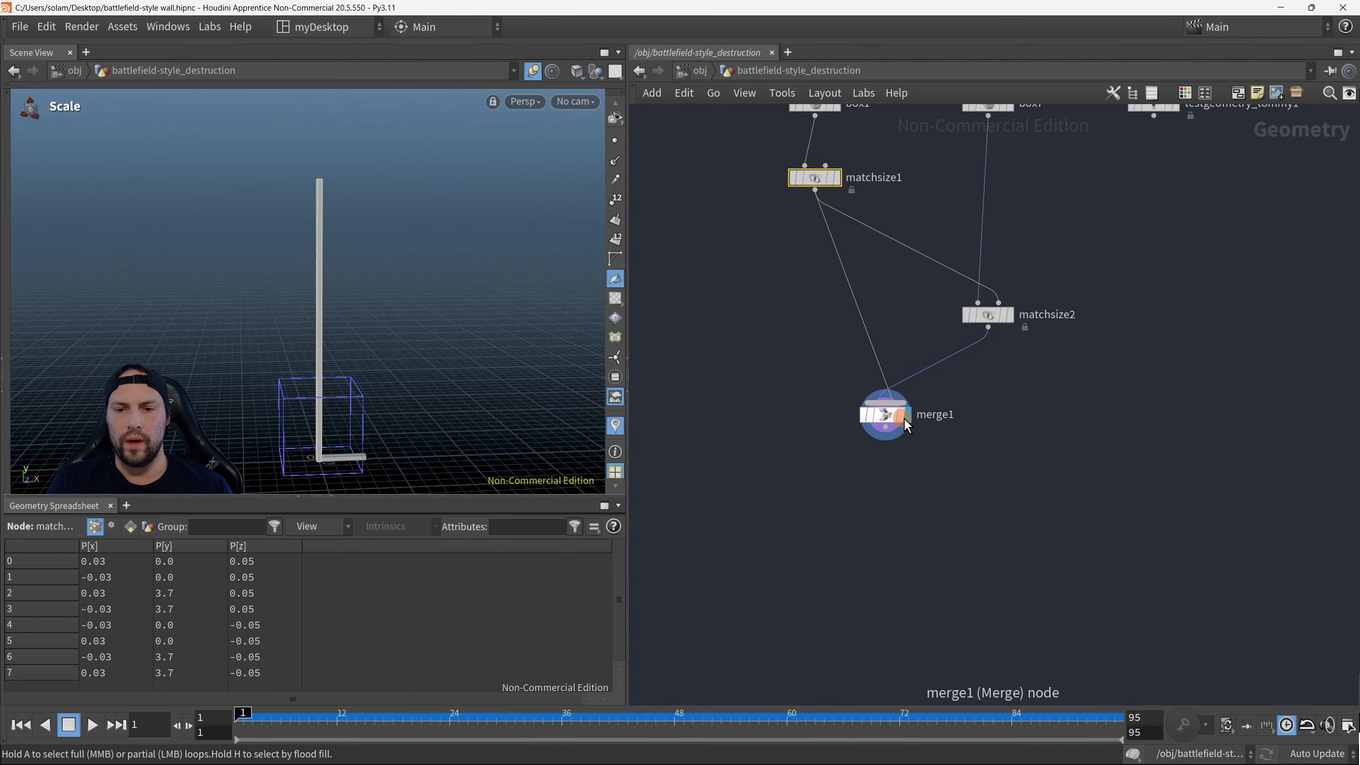
drag(903, 420, 874, 423)
scroll(949, 397, down, 1)
middle_drag(960, 392, 927, 423)
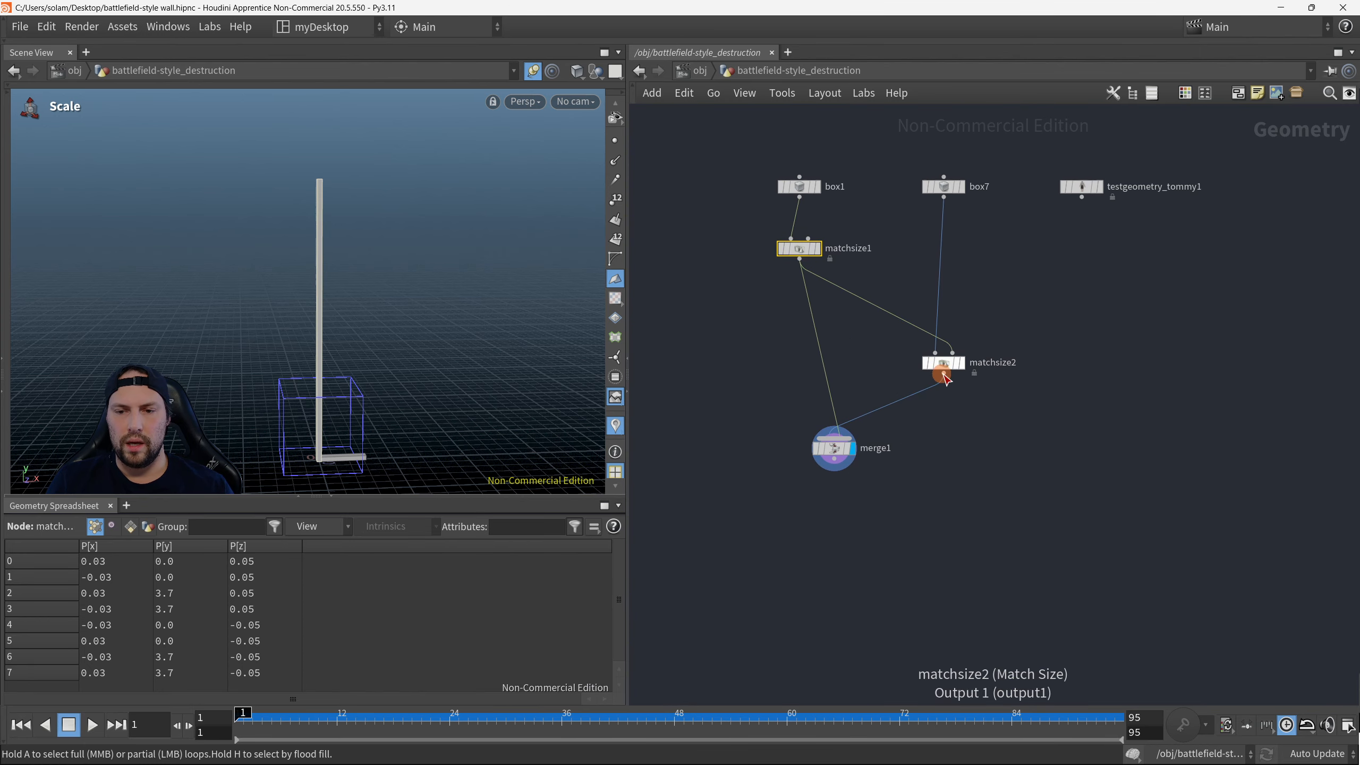
click(944, 381)
key(Tab)
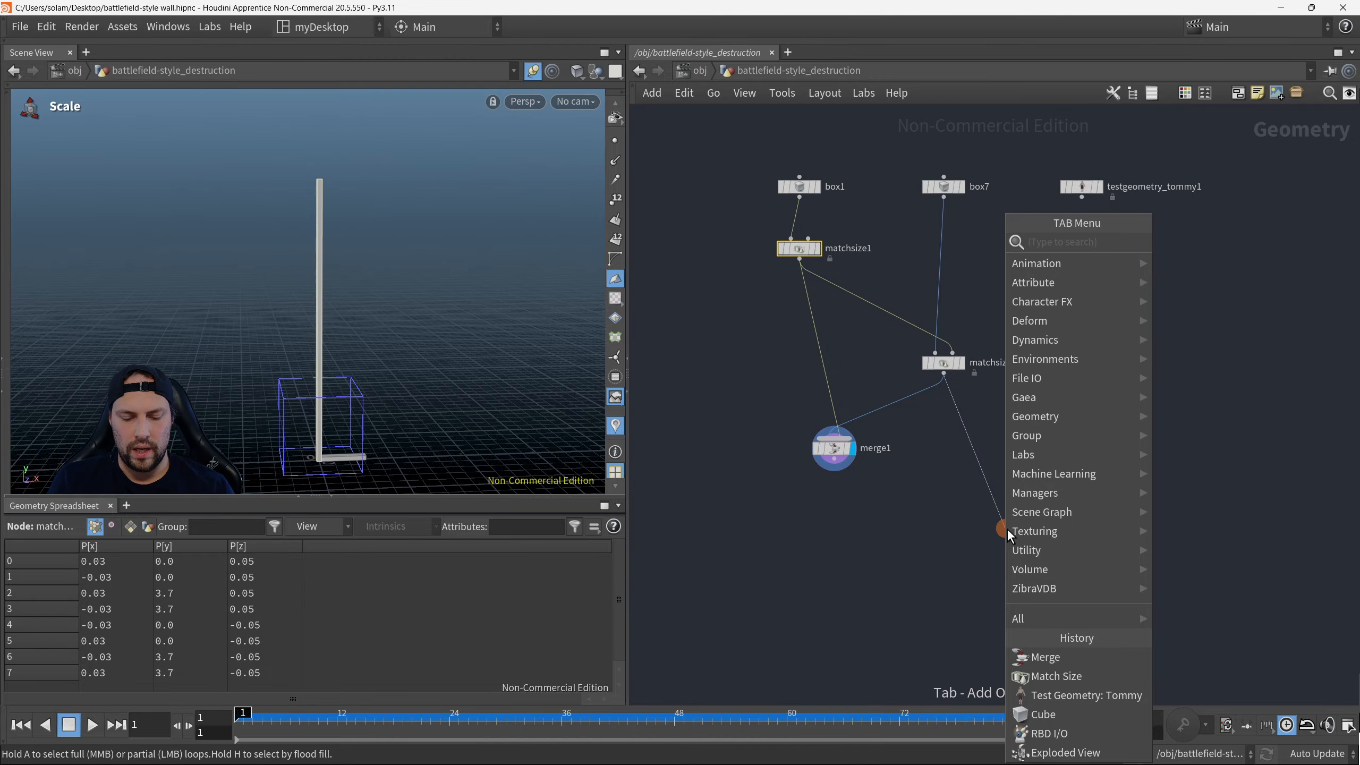
text(copy)
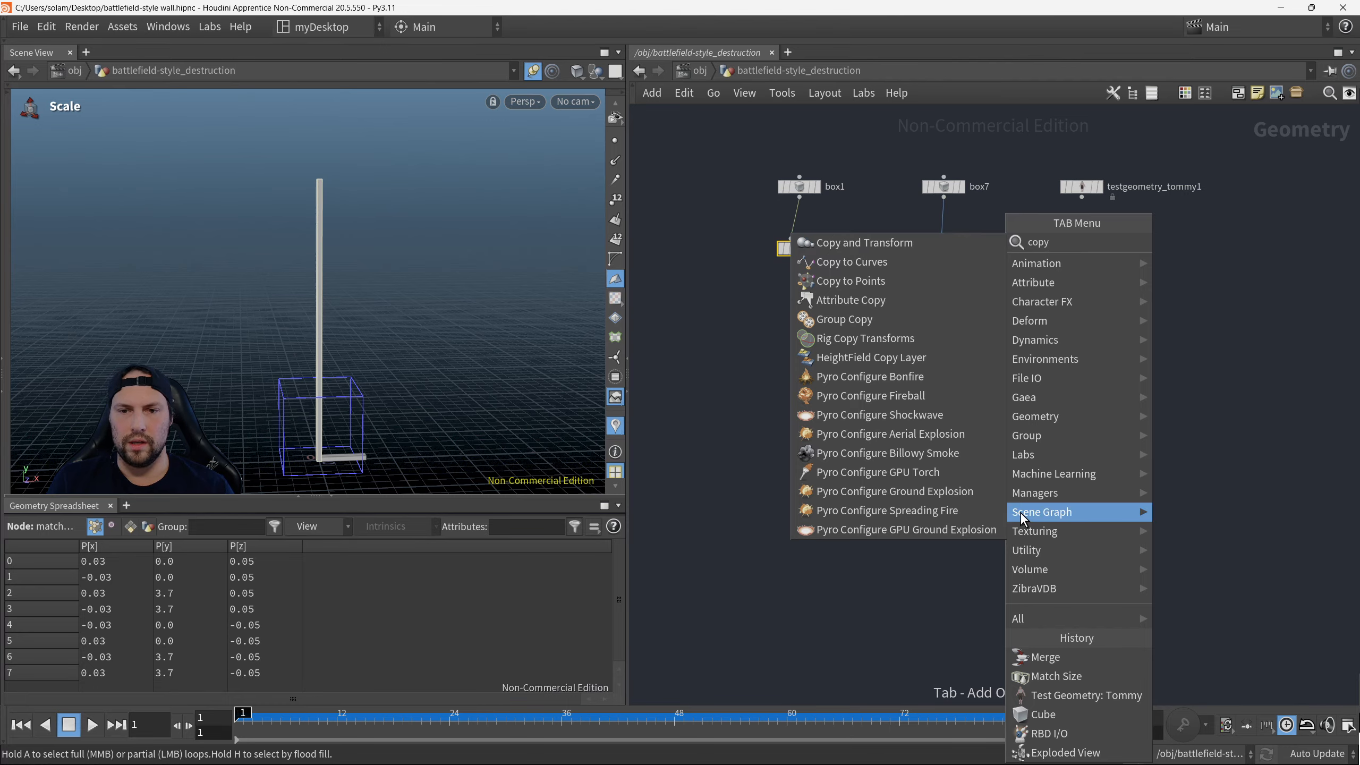
click(920, 245)
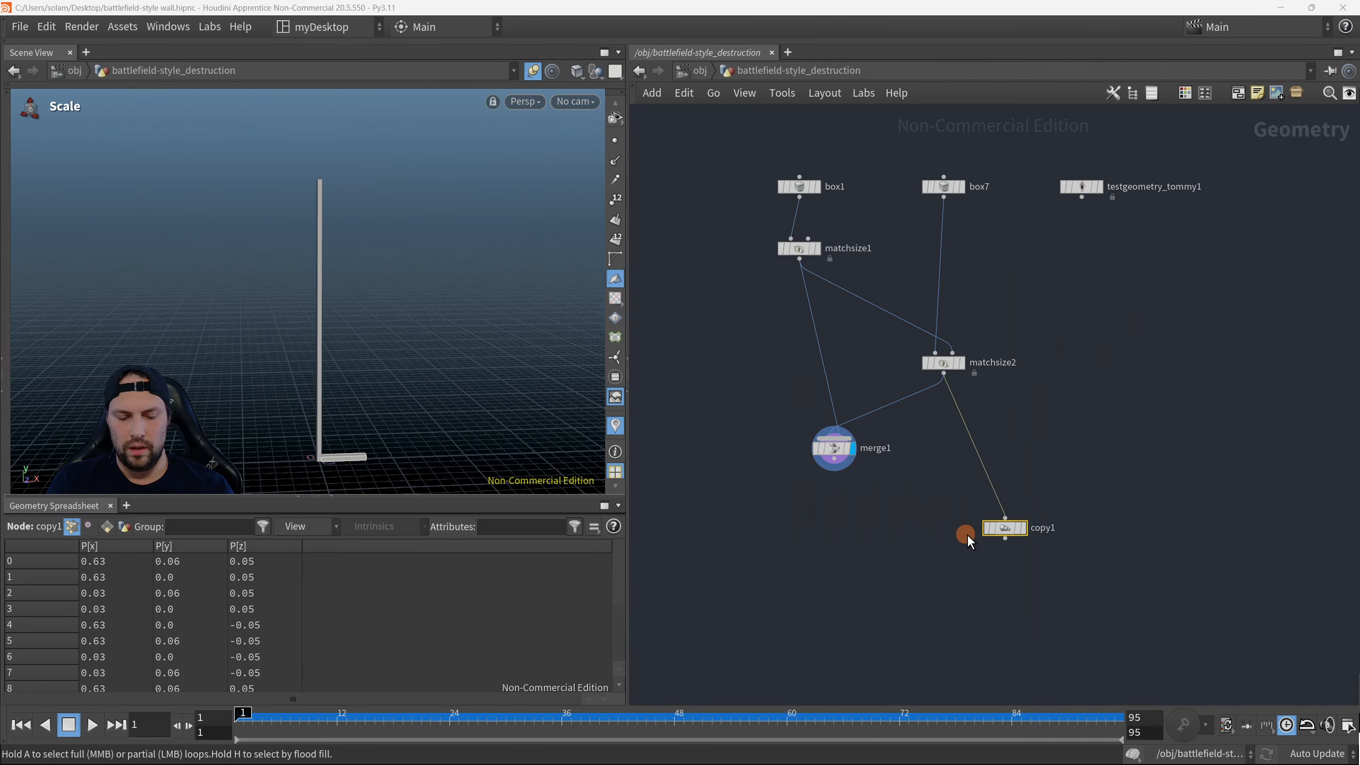
key(r)
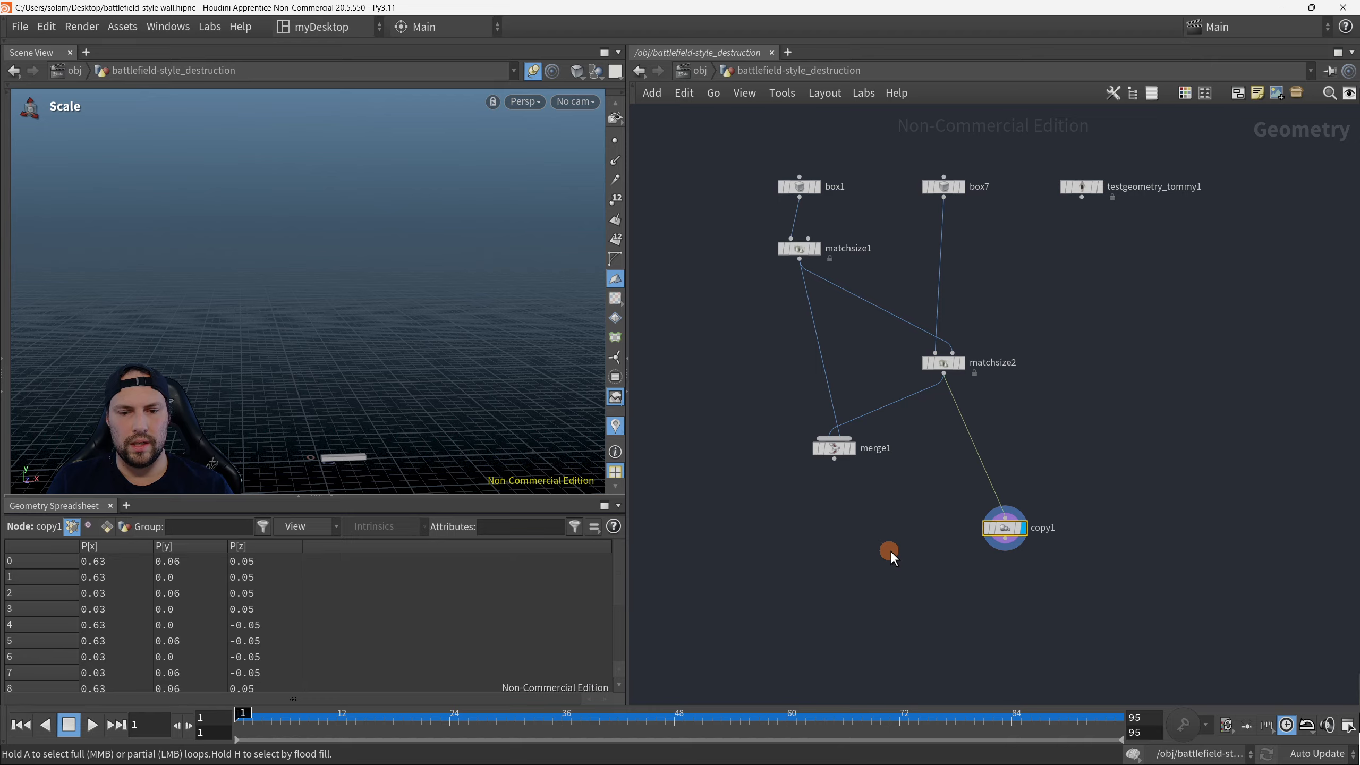
Step: Move merge1 below copy1, connect copy1 into it, and display merge1
drag(838, 449, 882, 632)
drag(1004, 550, 912, 672)
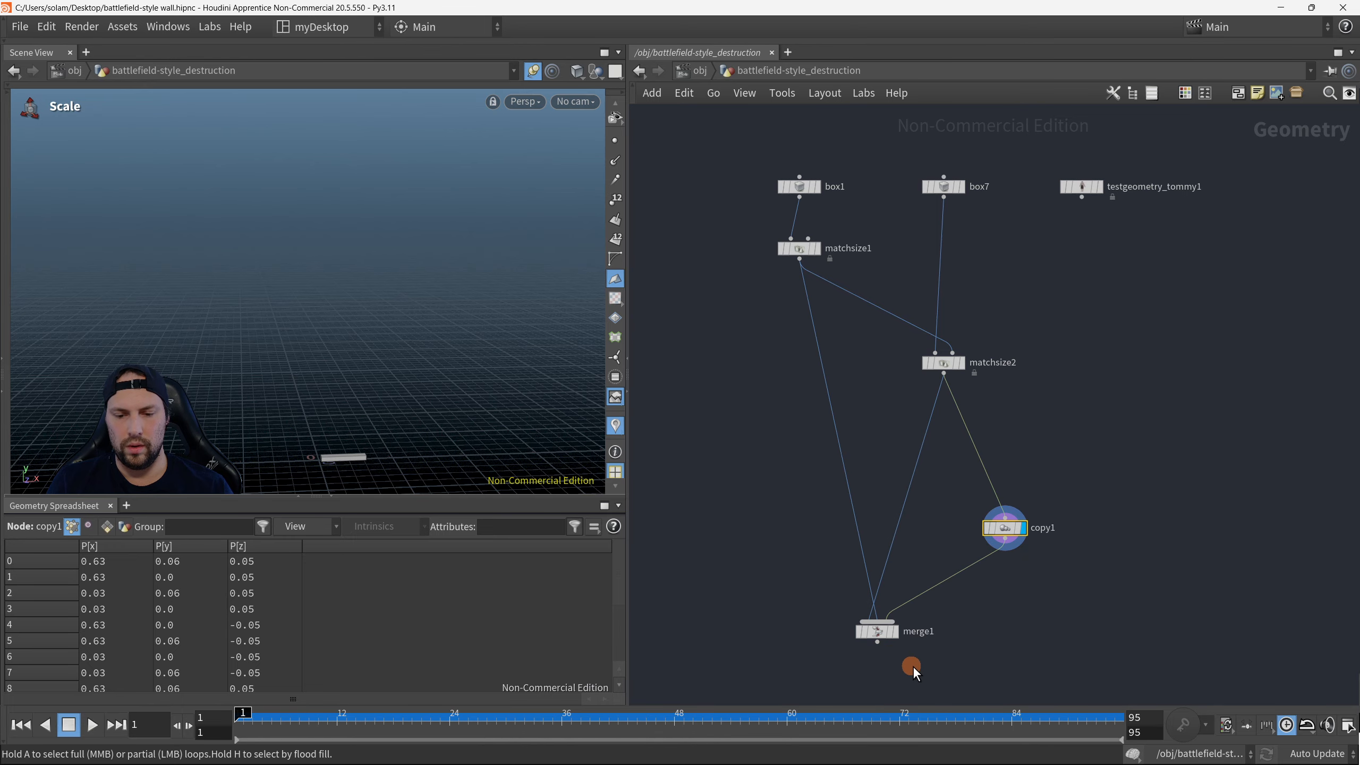
click(894, 631)
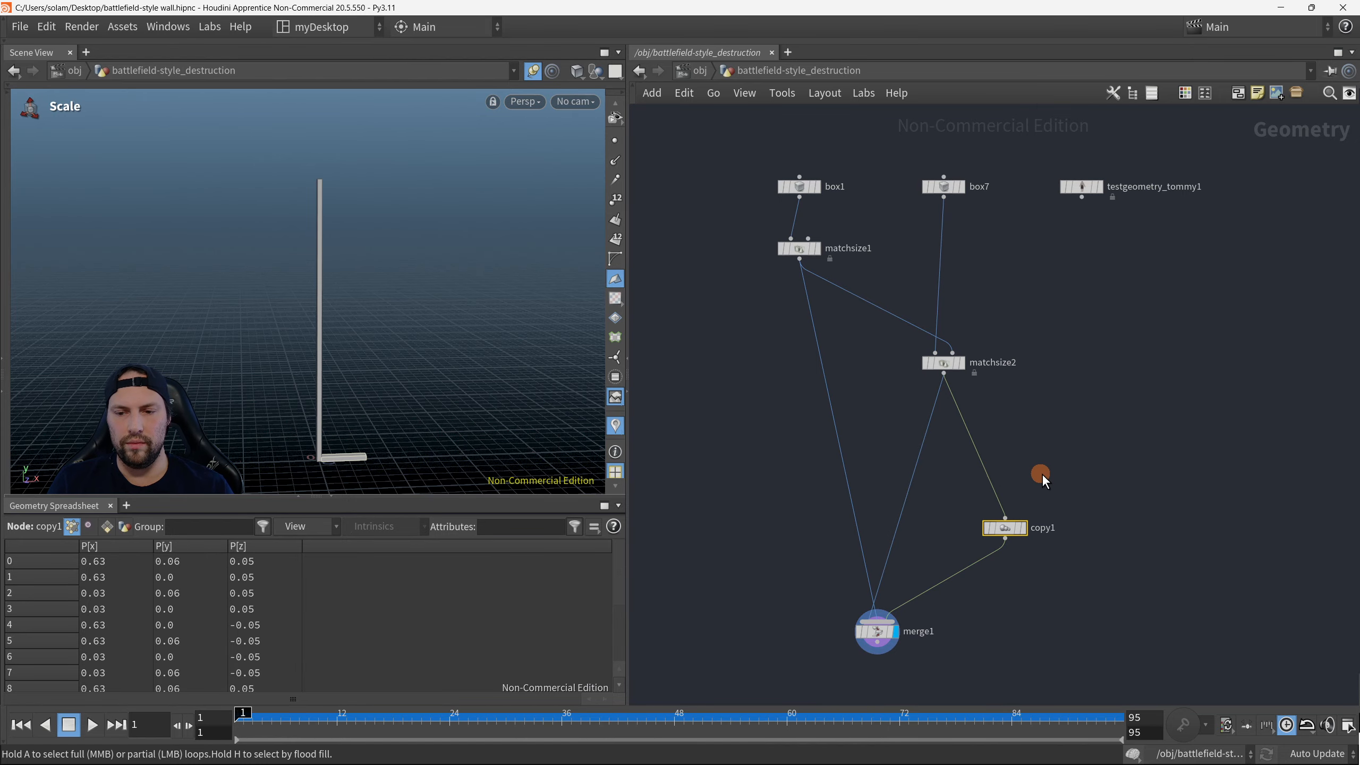
Step: Show the parameters of copy1 and set its Translate Y to 1.4
drag(1041, 474, 1003, 578)
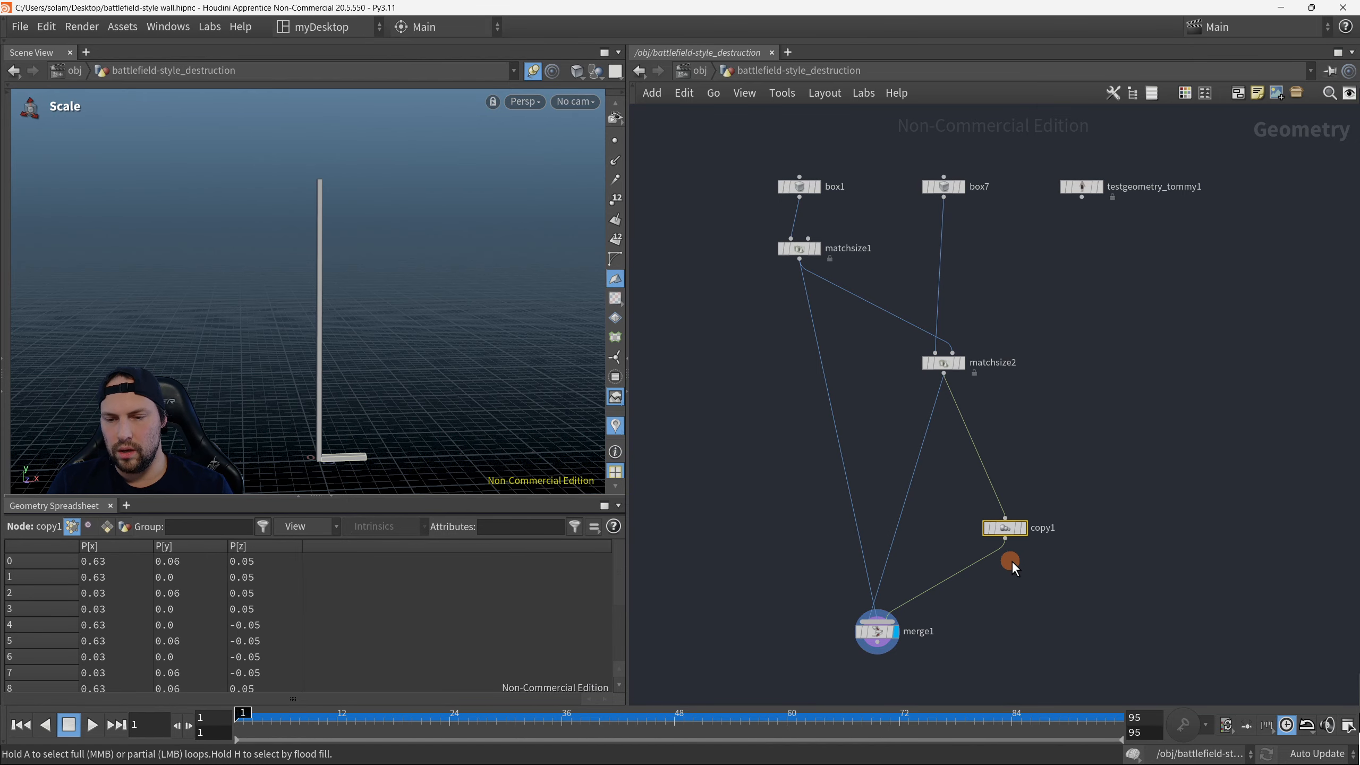
key(p)
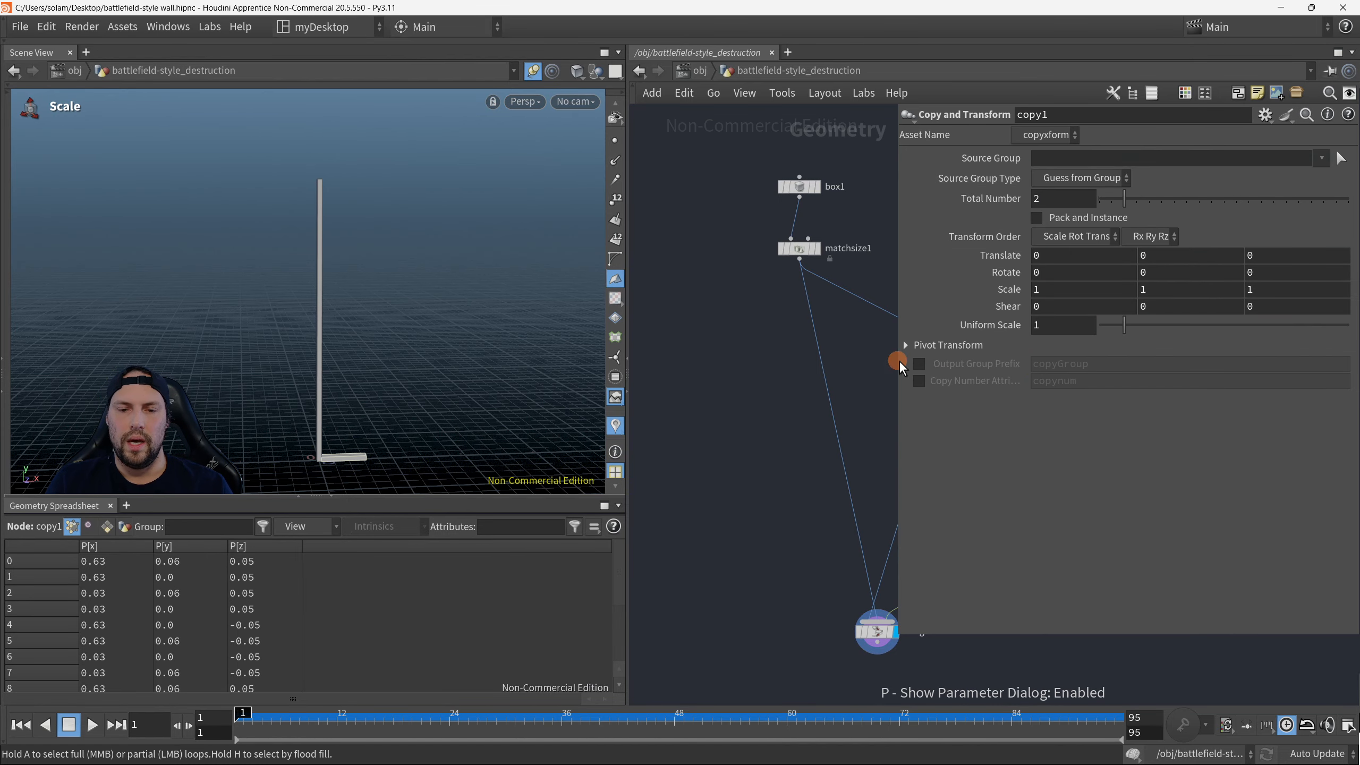
middle_drag(718, 484, 618, 393)
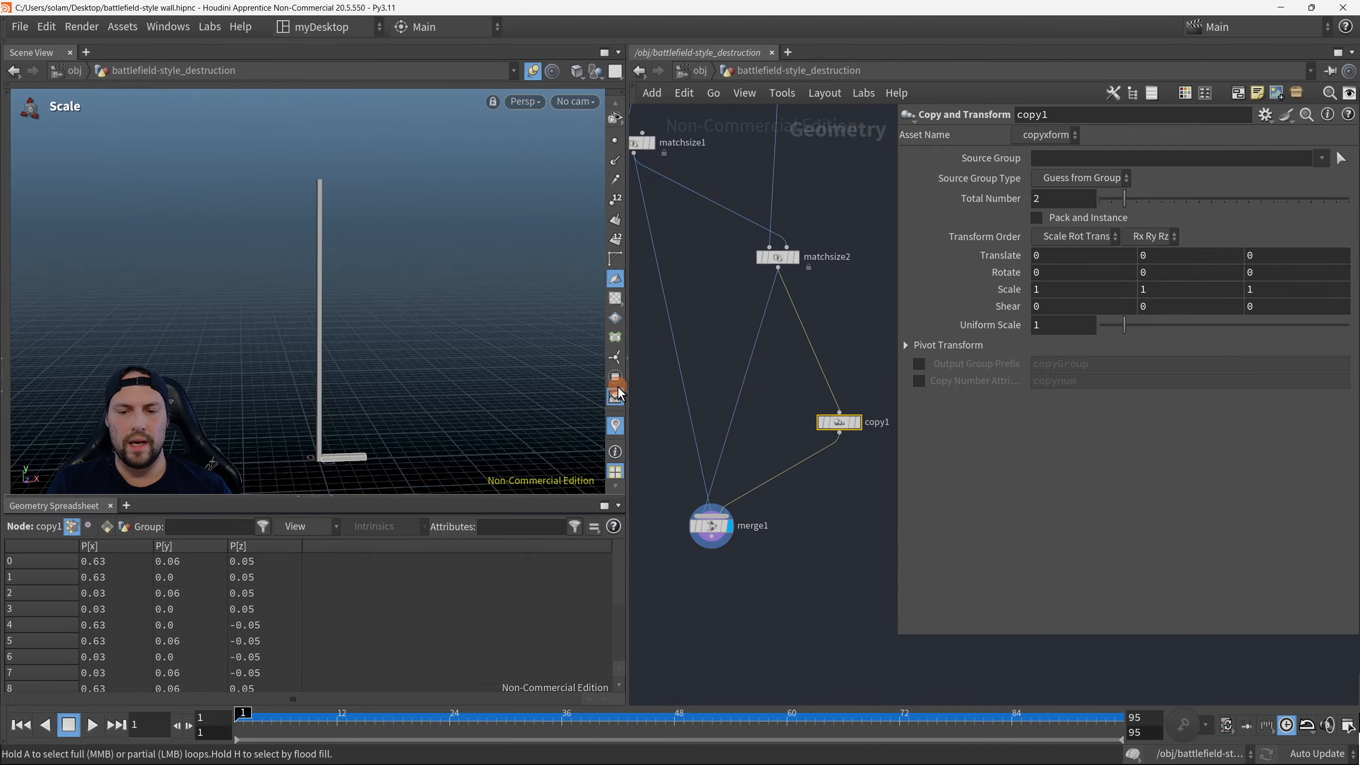
middle_drag(796, 470, 745, 453)
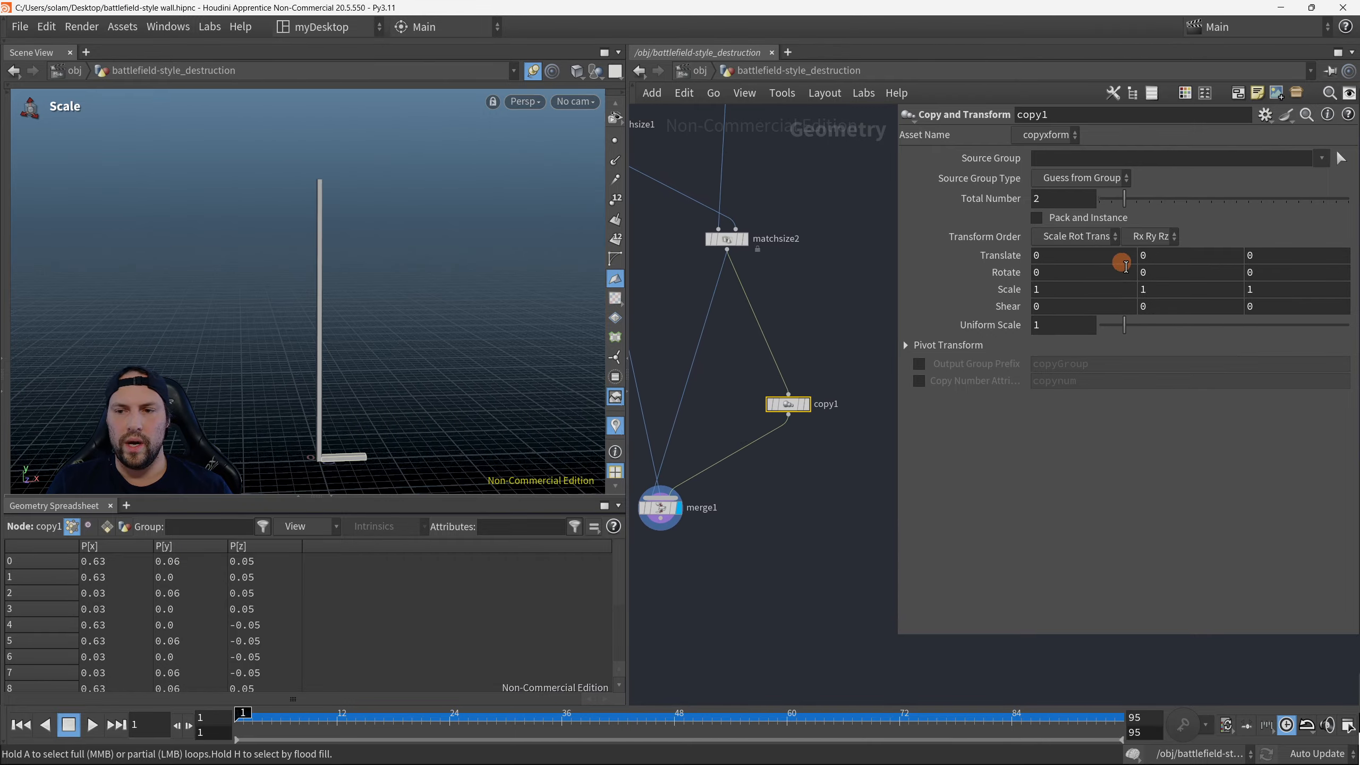
click(1035, 256)
middle_drag(1161, 260, 1282, 239)
alt+drag(420, 333, 513, 319)
key(e)
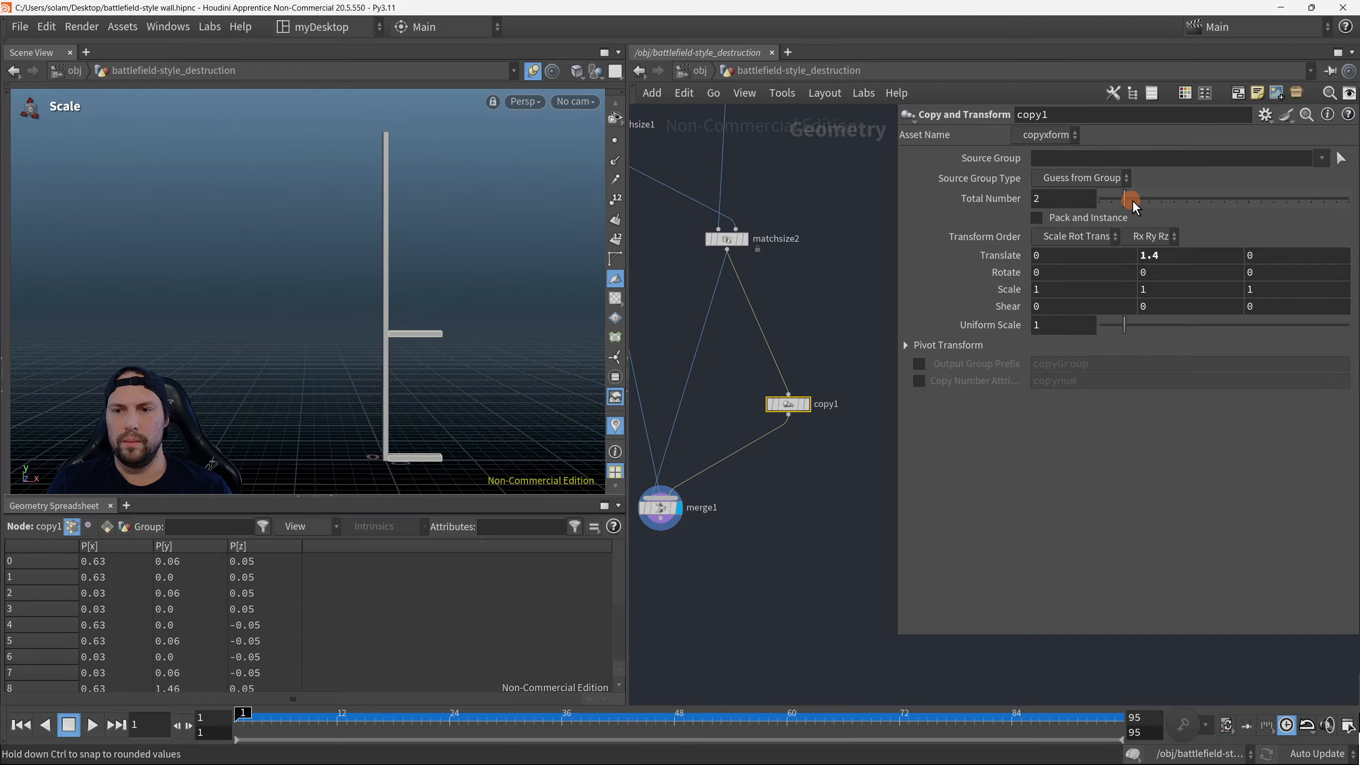
Step: Set the Total Number of copies in copy1 to 3
drag(1133, 200, 1135, 200)
key(Escape)
drag(580, 348, 418, 333)
key(e)
Step: Tighten the vertical spacing of the crossbeam copies by setting Translate Y of copy1 to 1.3
click(1185, 257)
text(1)
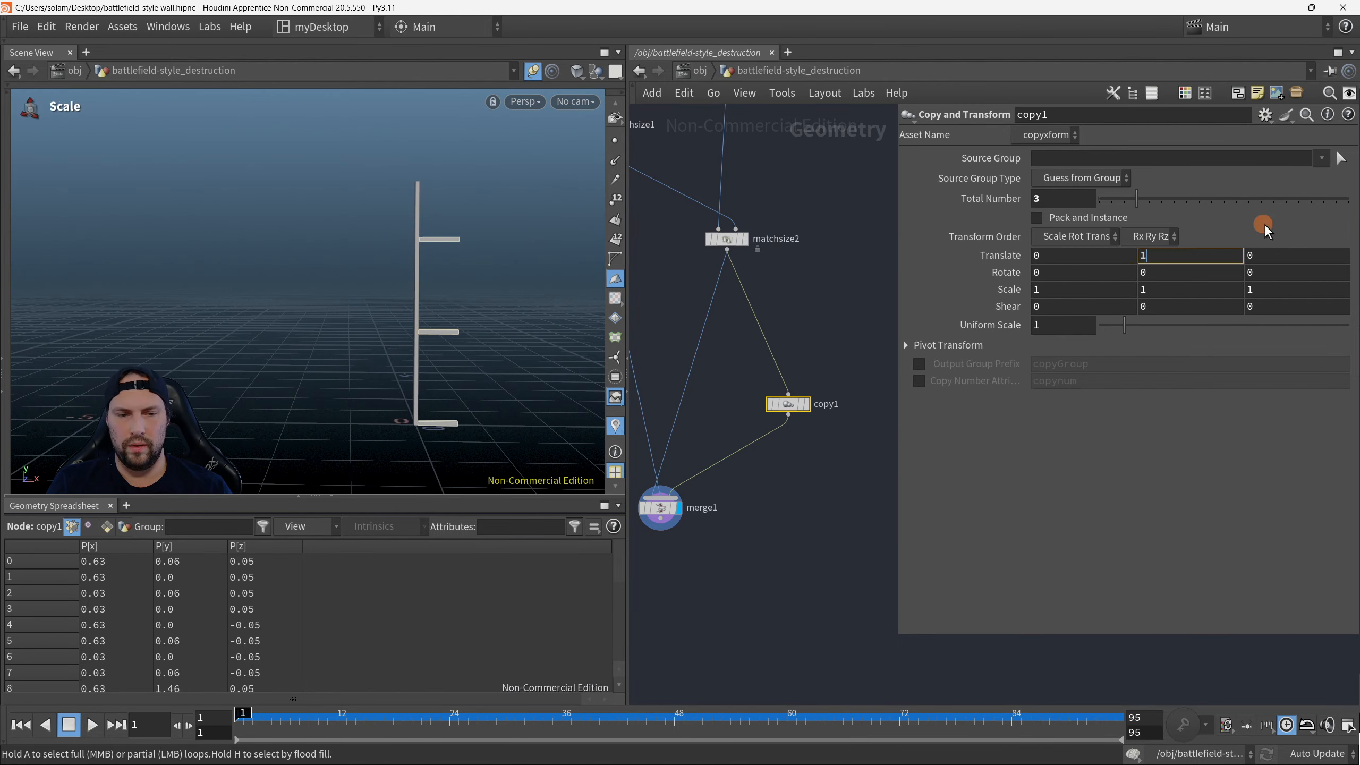
key(Return)
middle_drag(1172, 257, 1205, 257)
key(Escape)
drag(484, 386, 441, 366)
key(e)
Step: Select matchsize2 and set its Justify Y offset to 0.63 to raise the crossbeams
middle_drag(780, 450, 807, 412)
scroll(831, 412, down, 1)
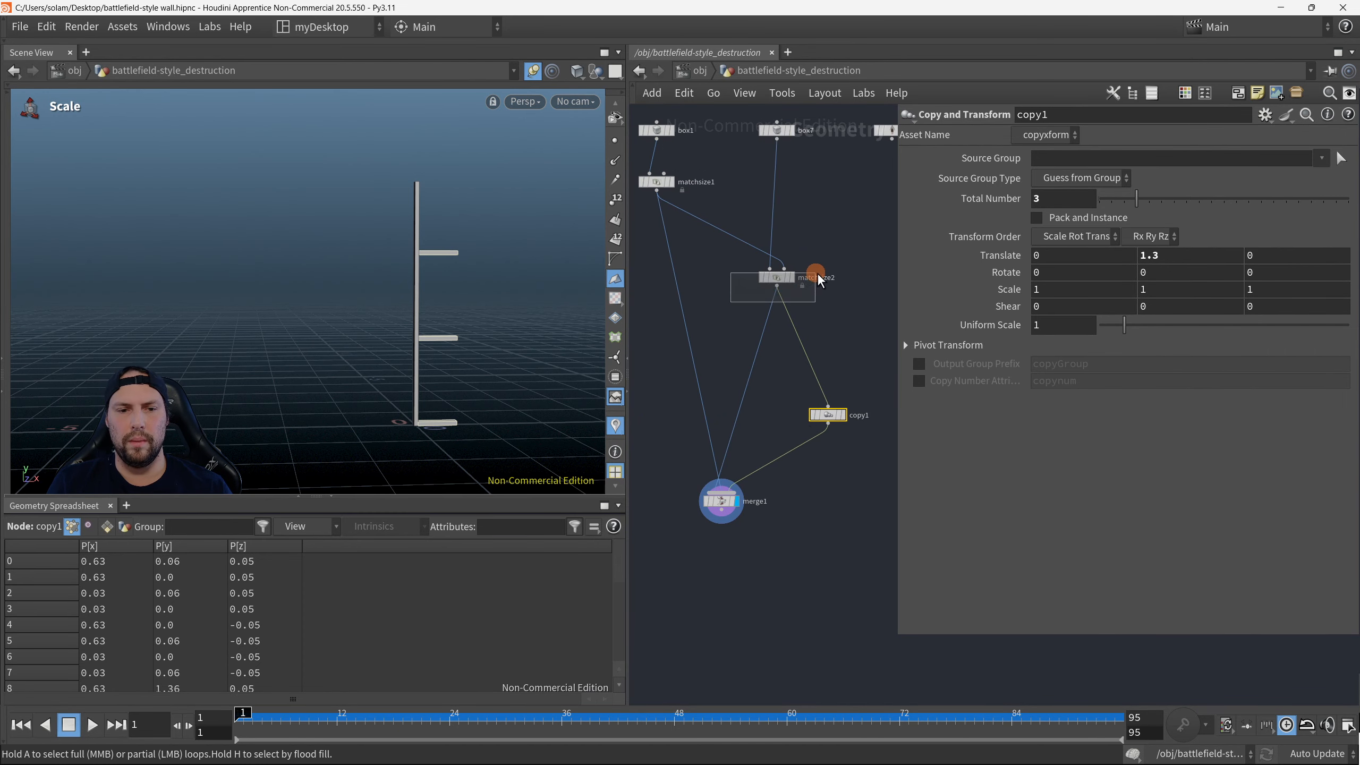
drag(817, 272, 818, 273)
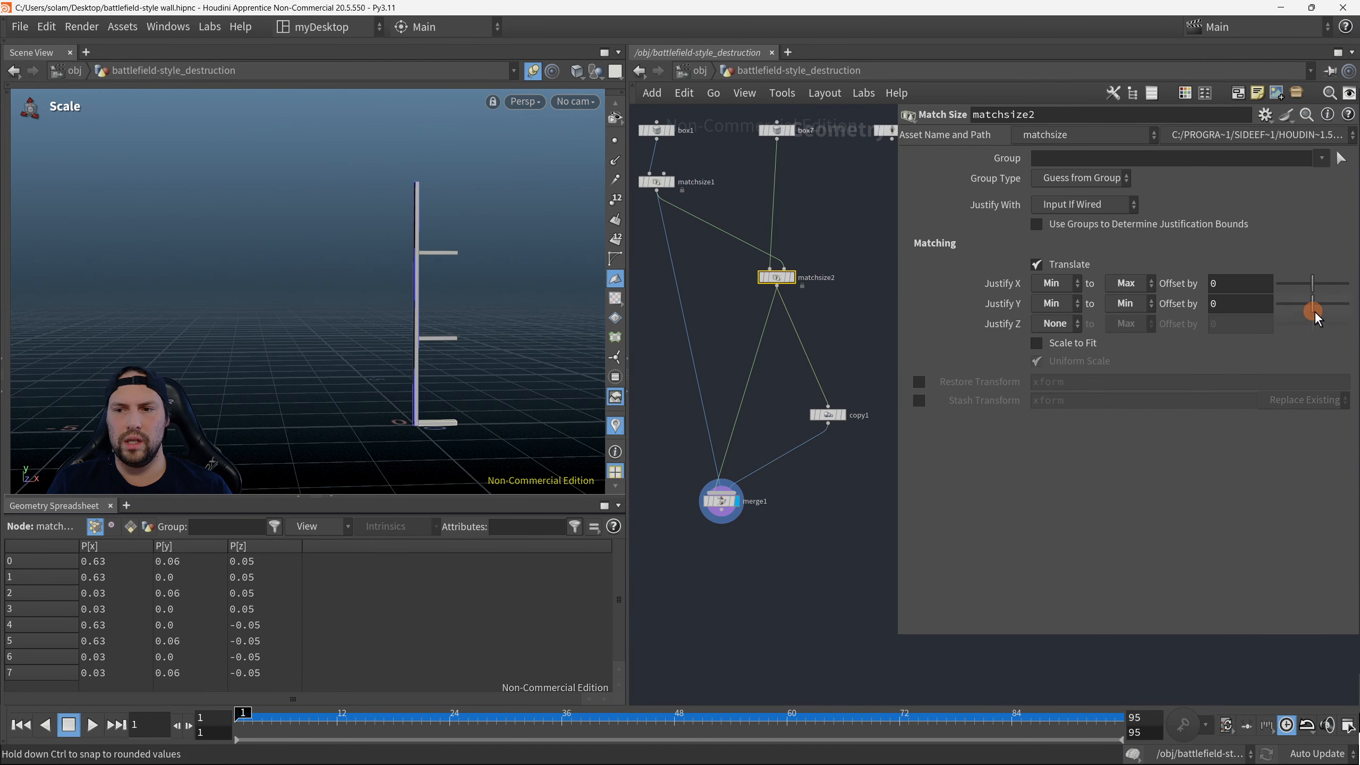
mouse_move(1312, 308)
mouse_down()
mouse_move(1337, 311)
mouse_move(1319, 316)
mouse_up()
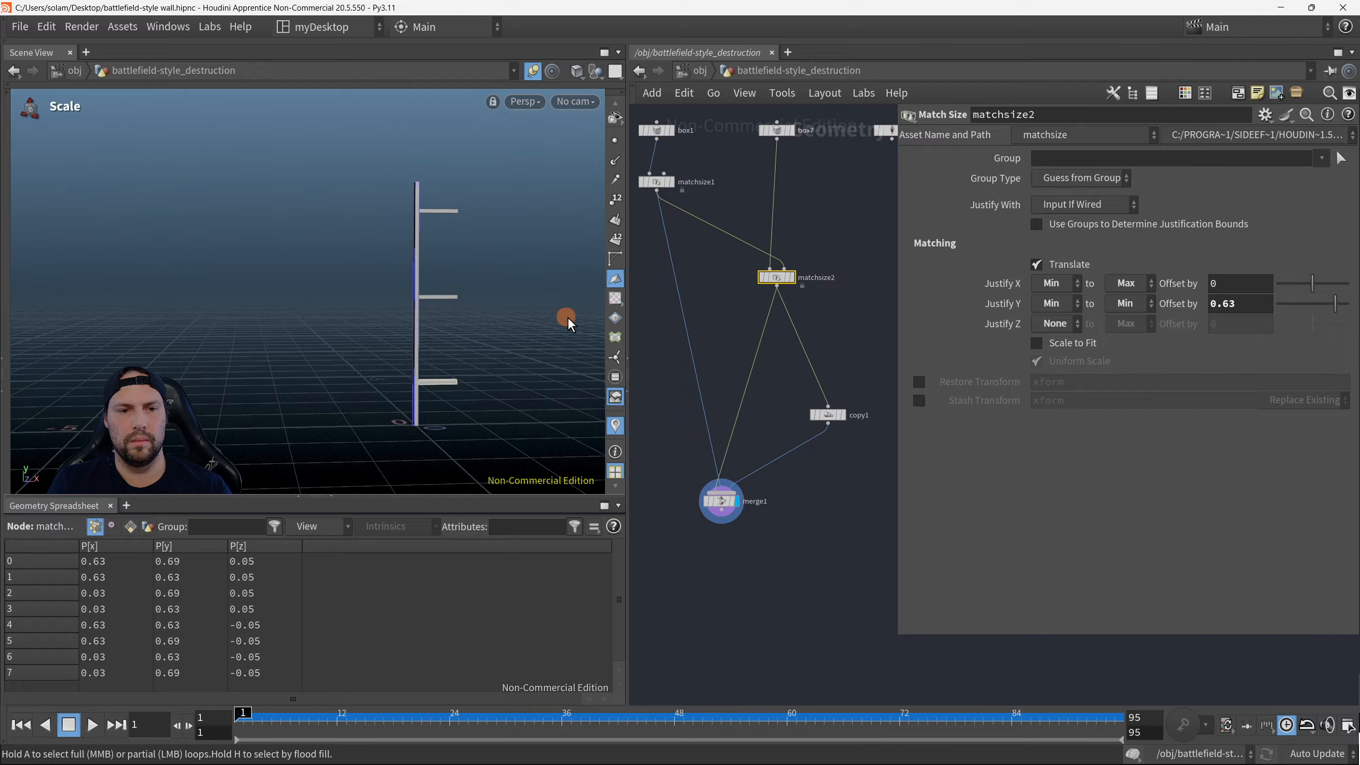
Step: Bring the crossbeam copies closer together by setting Translate Y of copy1 to 1.14, and hide the node parameters
middle_drag(751, 327, 775, 367)
drag(652, 247, 691, 209)
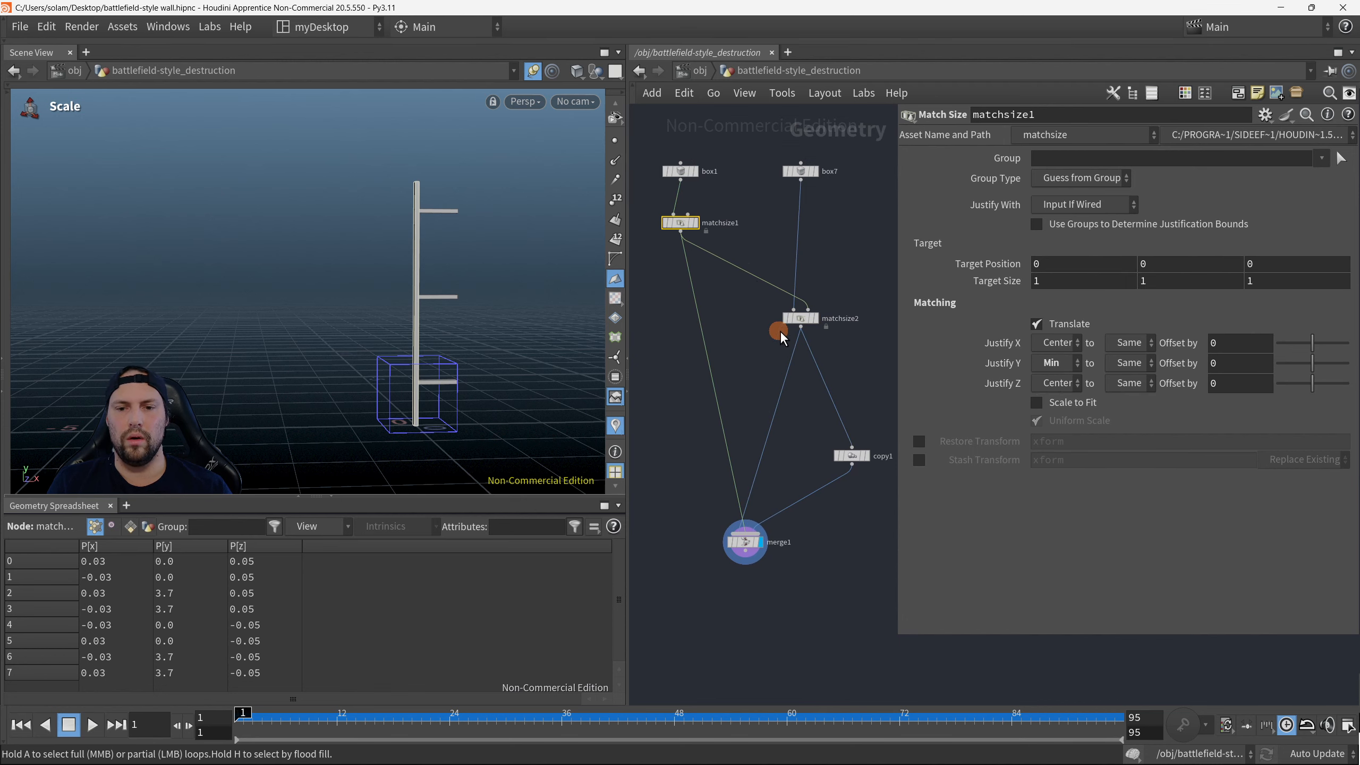
drag(779, 331, 804, 314)
middle_drag(826, 561, 814, 494)
click(839, 388)
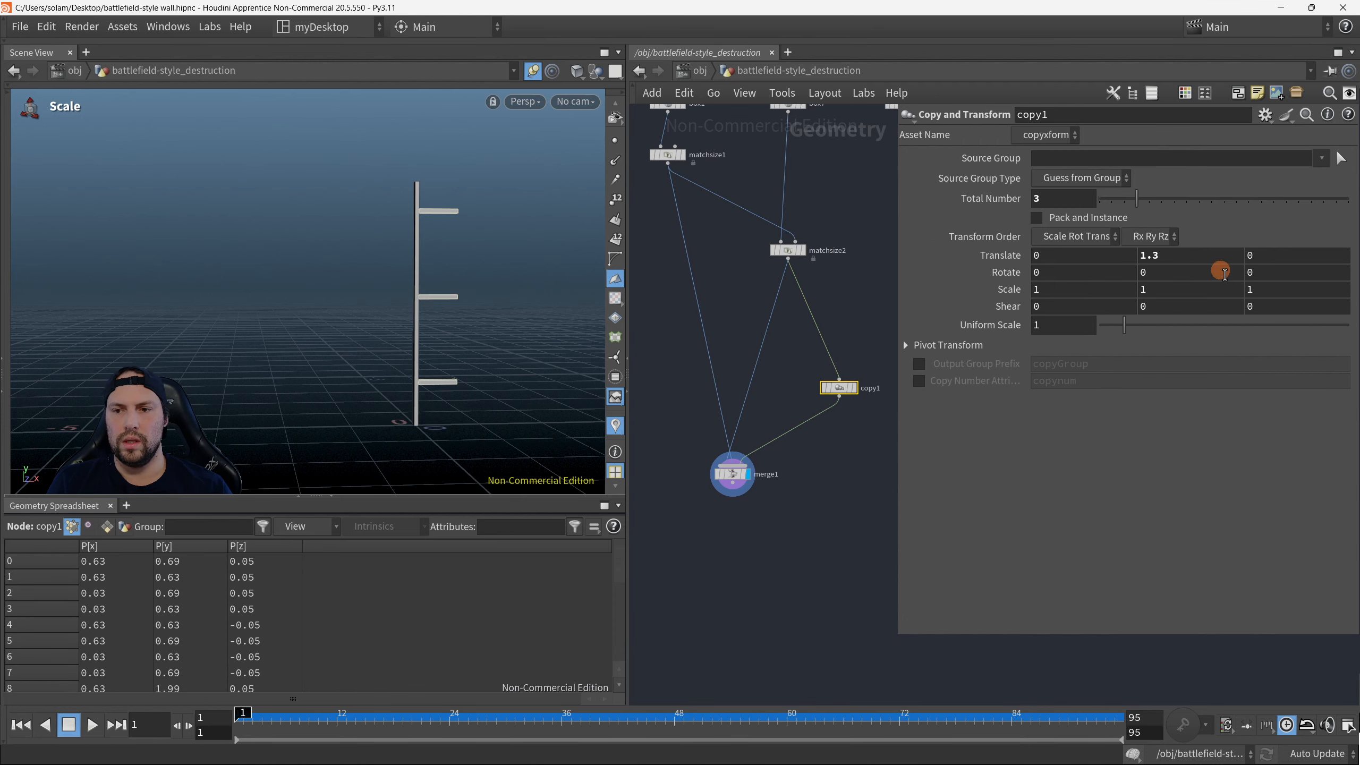
middle_drag(1210, 255, 1073, 313)
alt+drag(395, 401, 395, 377)
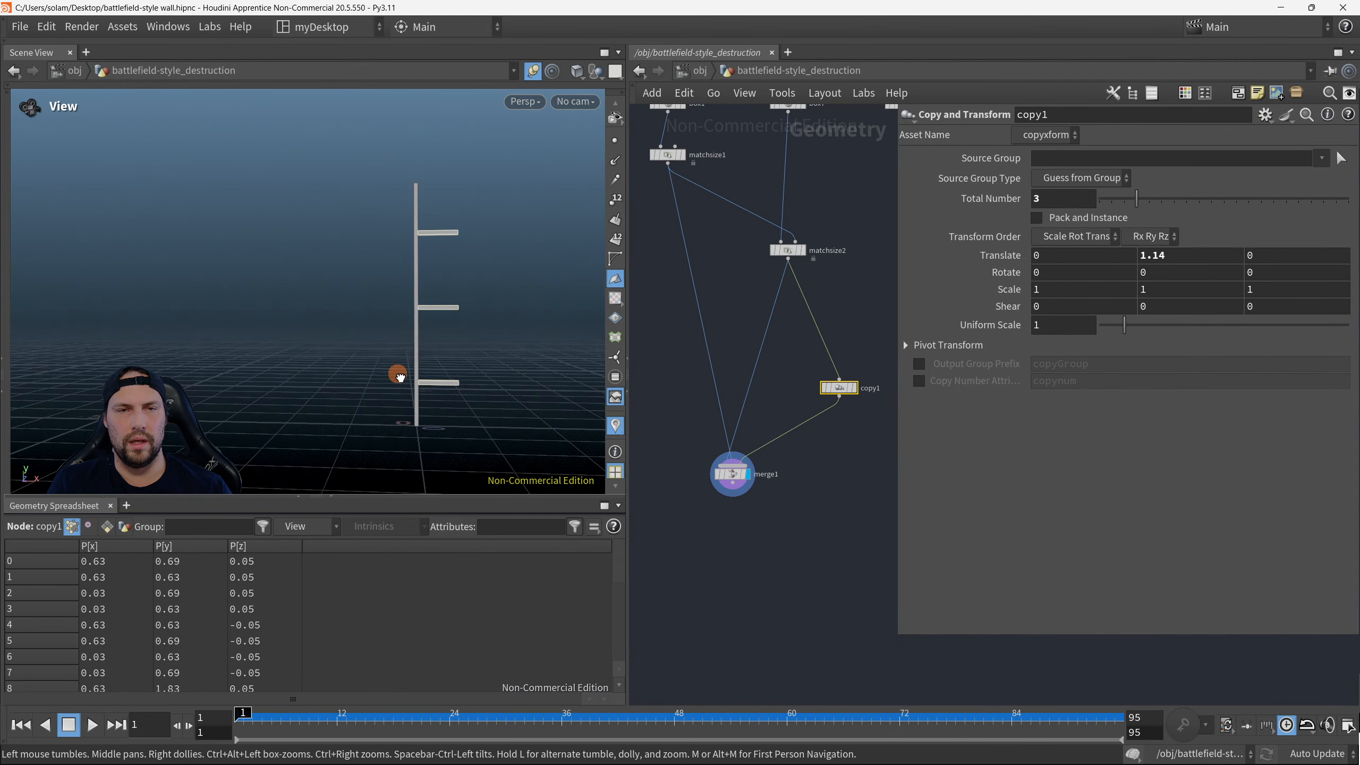
key(e)
key(p)
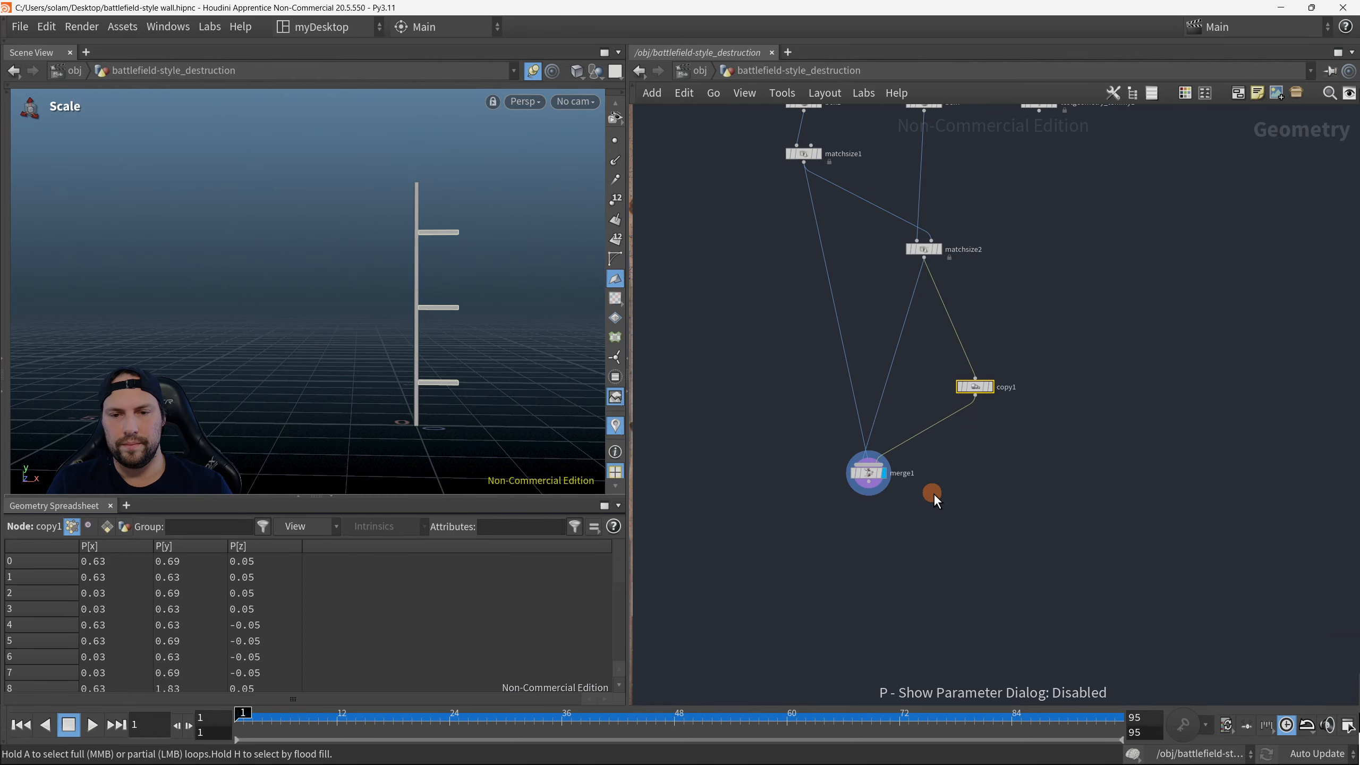
Step: Examine the crossbeam layout in the wooden wall reference image and compare it with the modelled beams
scroll(932, 494, up, 2)
alt+drag(462, 298, 452, 306)
mouse_move(452, 306)
alt+right_down()
mouse_move(511, 349)
mouse_move(459, 322)
alt+right_up()
alt+drag(458, 322, 491, 316)
key(h)
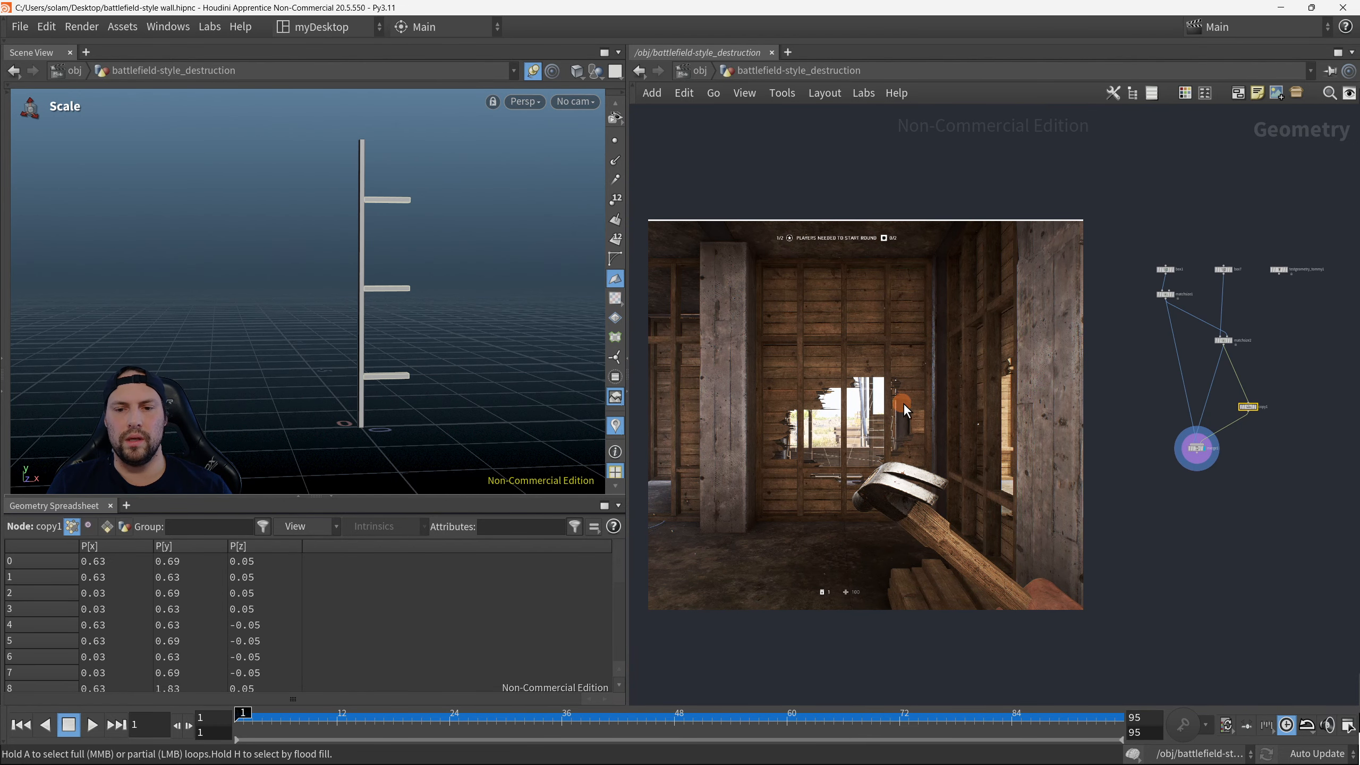
scroll(892, 430, up, 3)
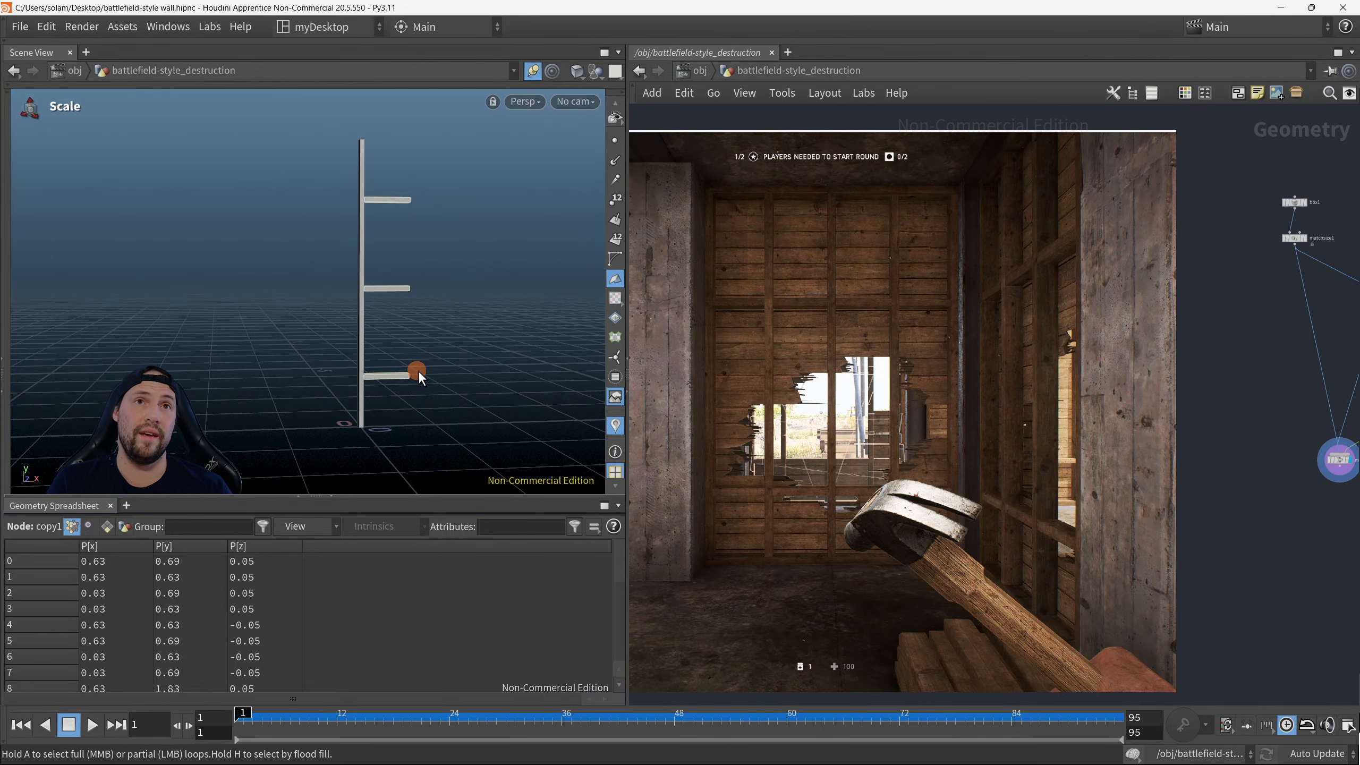
middle_drag(1266, 458, 868, 398)
scroll(968, 397, up, 2)
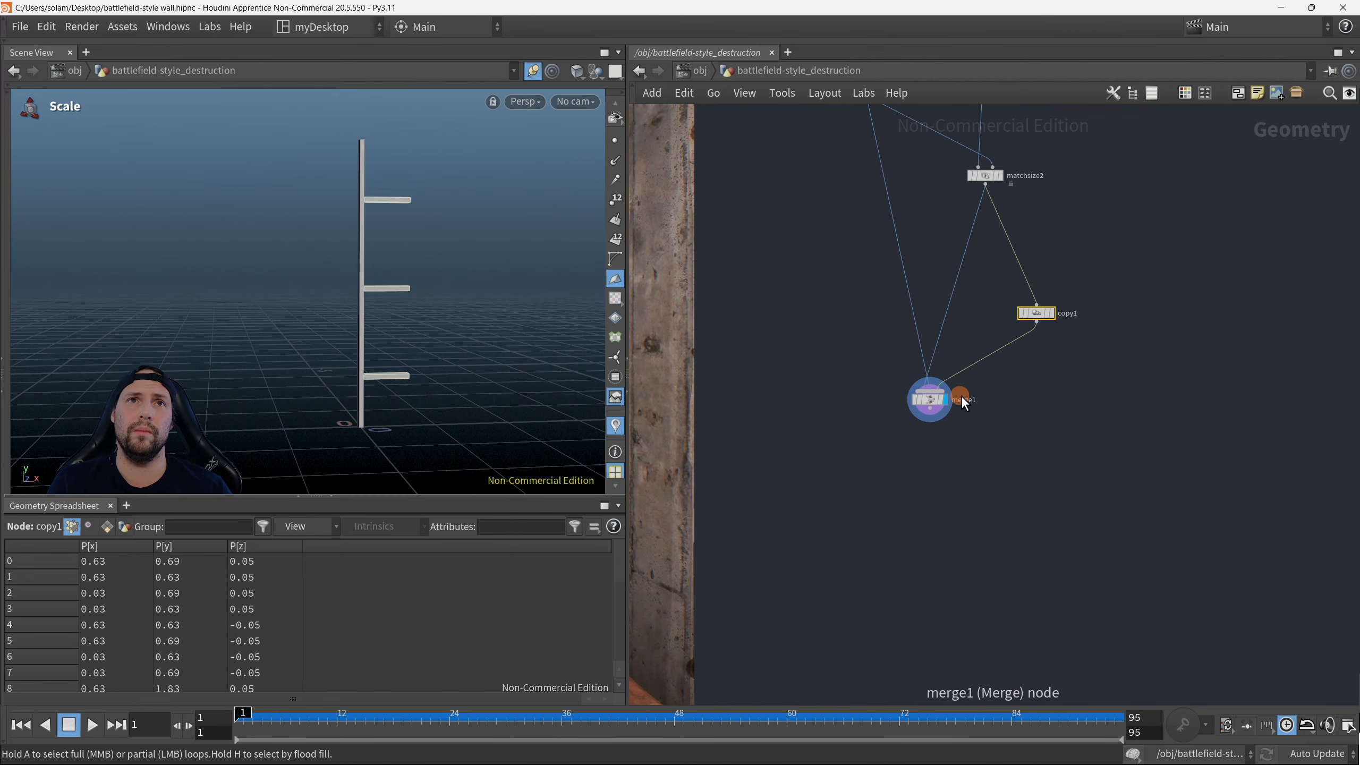
middle_drag(1046, 283, 1052, 373)
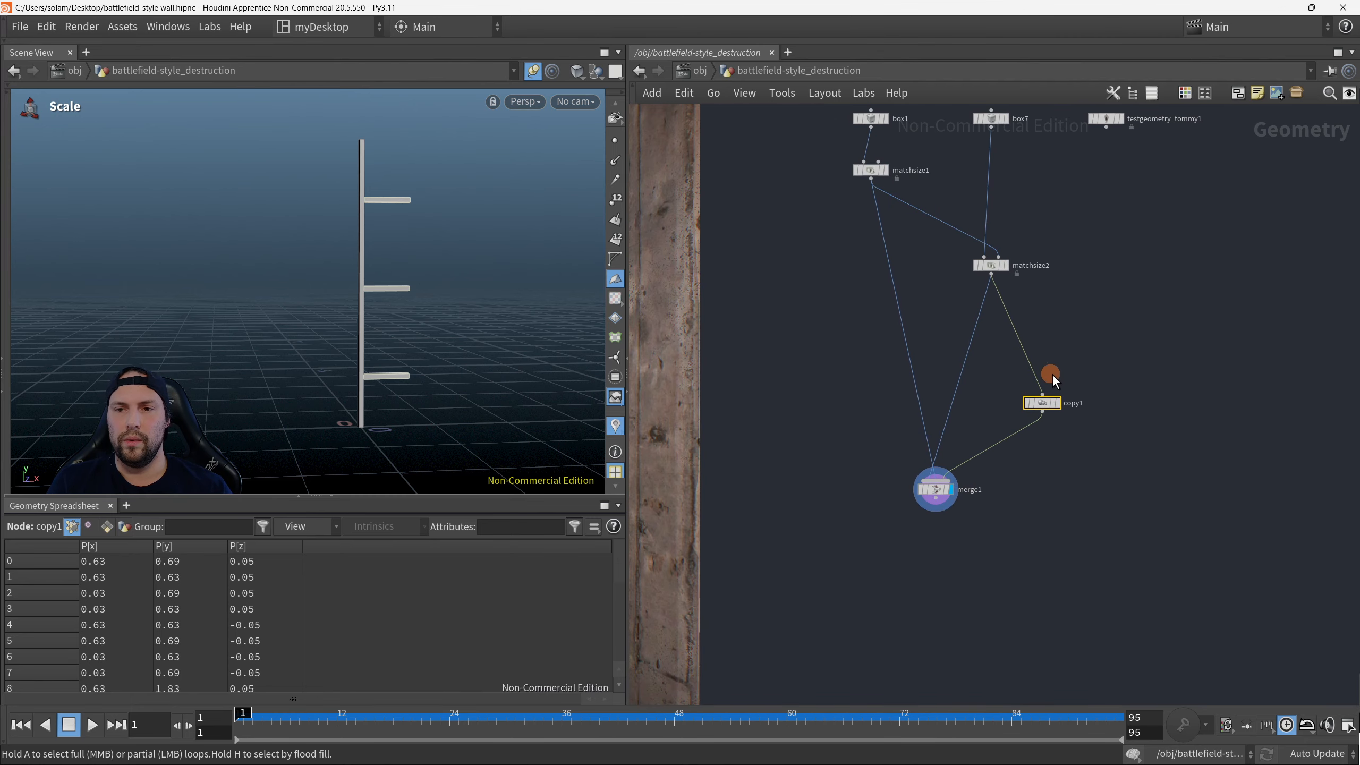
Step: Try a sparser crossbeam layout in copy1 with Total Number 2 and Translate Y 2.04
key(p)
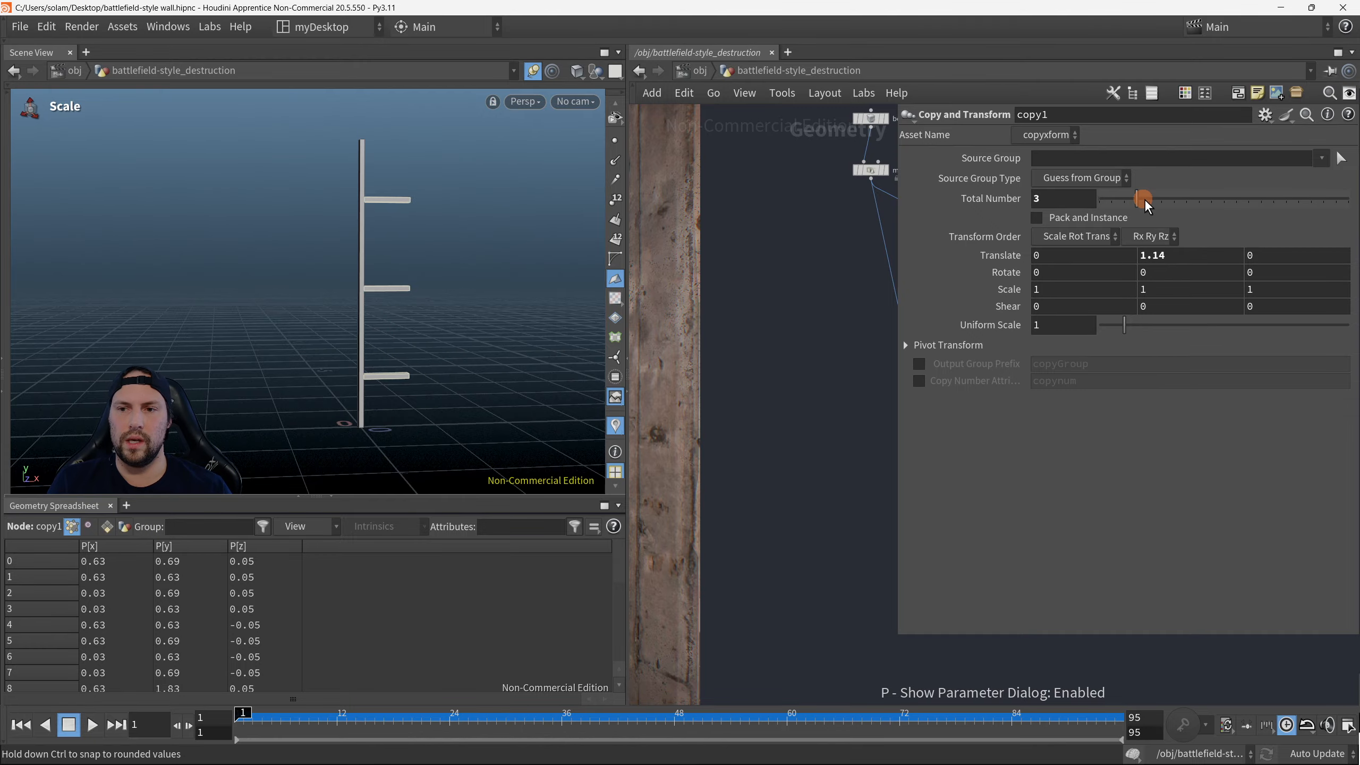
drag(1132, 199, 1124, 199)
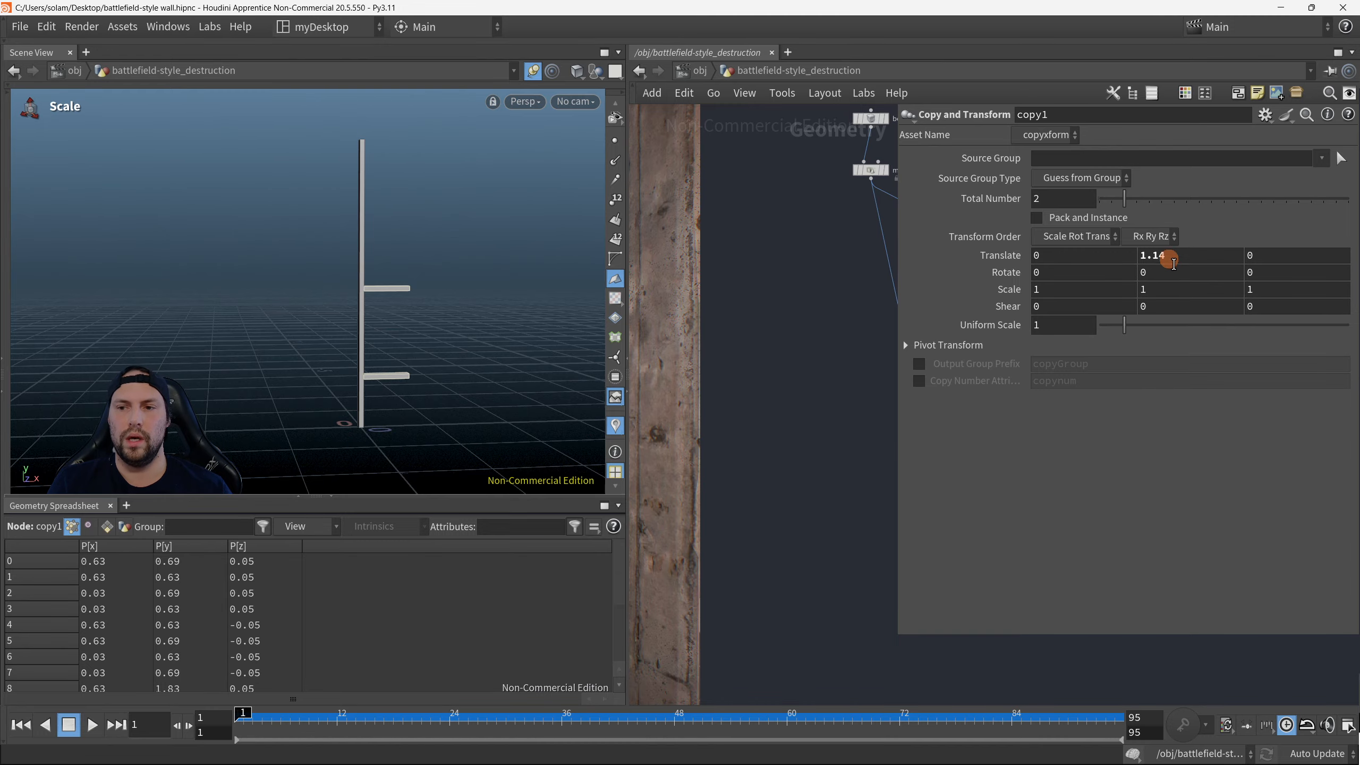
mouse_move(1166, 253)
middle_down()
mouse_move(1269, 228)
mouse_move(1151, 262)
middle_up()
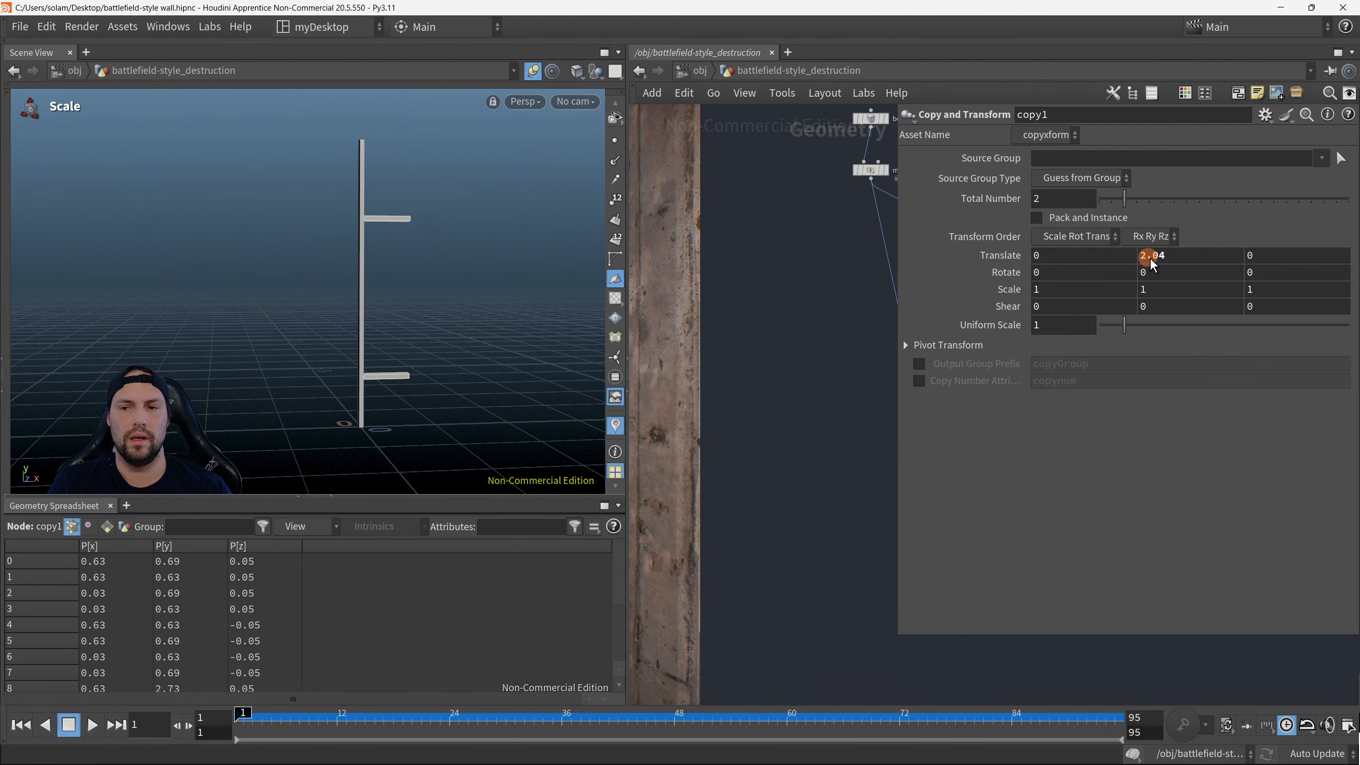
Step: Undo the last Translate Y change in copy1 and set its Total Number to 3, hiding the parameters again
key(ctrl+z)
drag(1128, 204, 1134, 200)
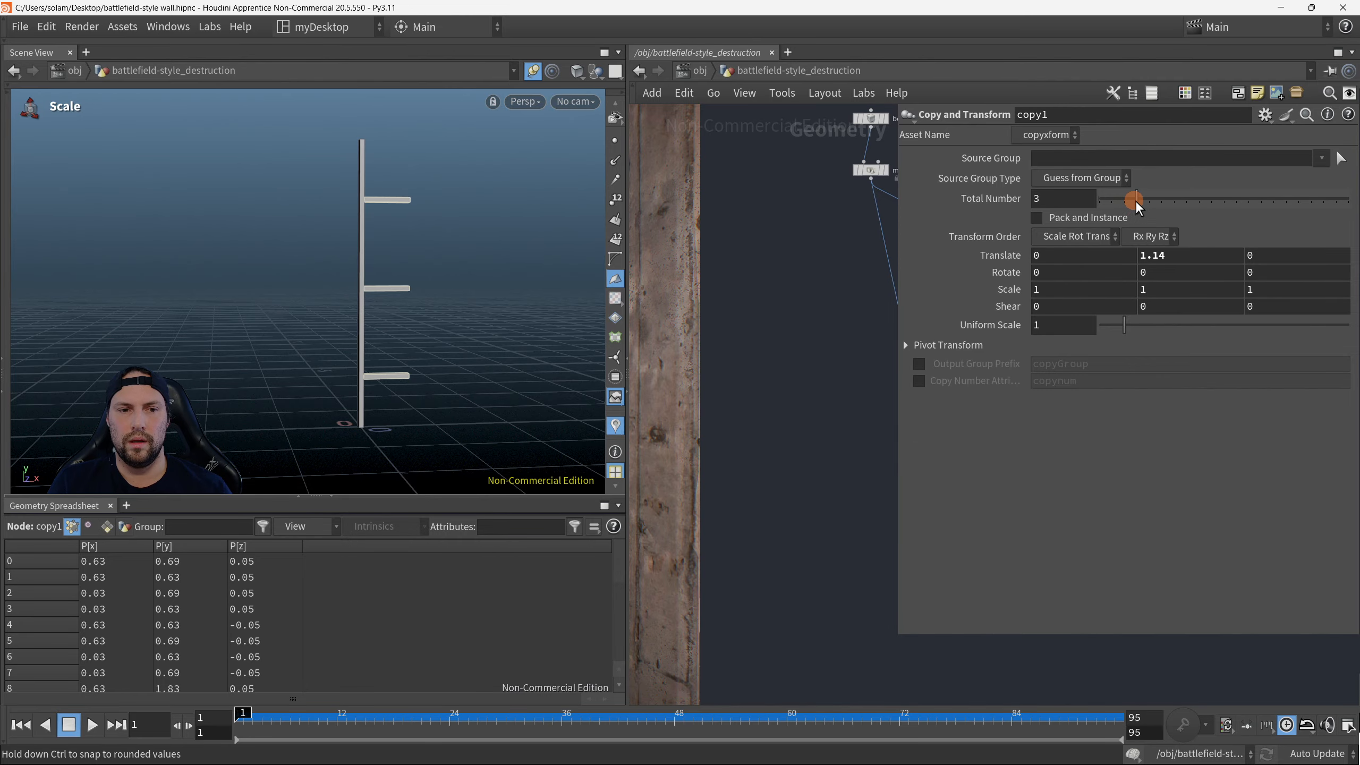
key(p)
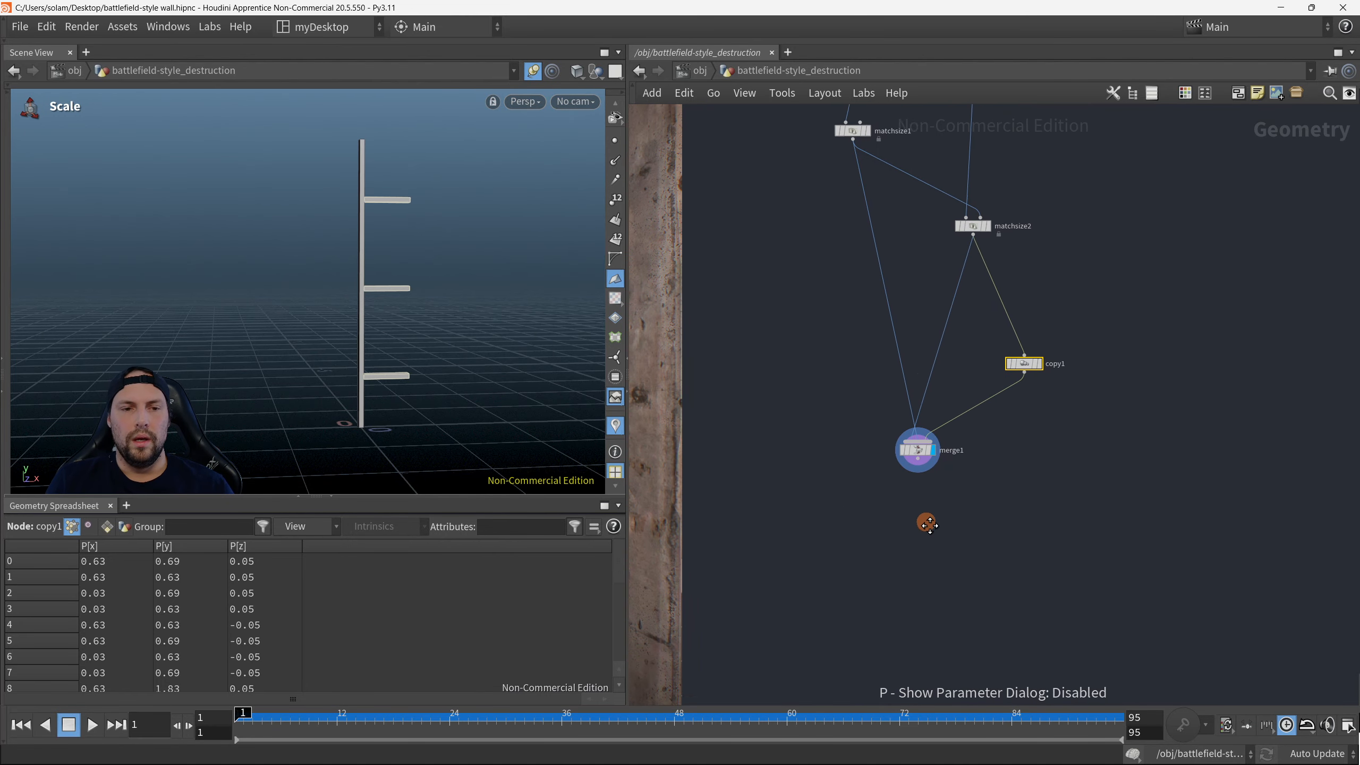
Step: Examine the wall reference image, marking one stud bay and how it repeats sideways, and clear the markings
scroll(929, 506, down, 3)
scroll(929, 499, up, 2)
middle_drag(904, 482, 1099, 438)
scroll(1030, 449, down, 3)
middle_drag(847, 437, 976, 427)
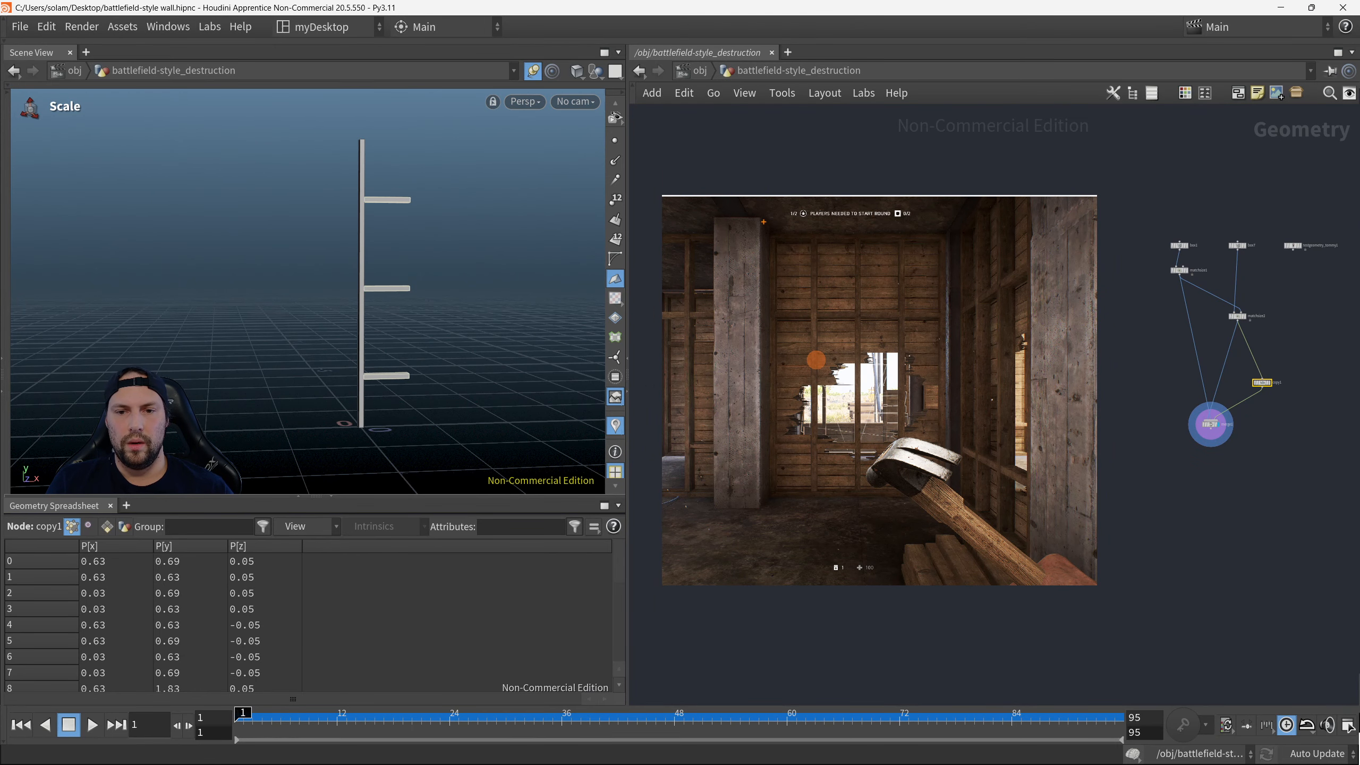
mouse_move(764, 222)
ctrl+mouse_down()
mouse_move(818, 369)
mouse_move(813, 515)
ctrl+mouse_up()
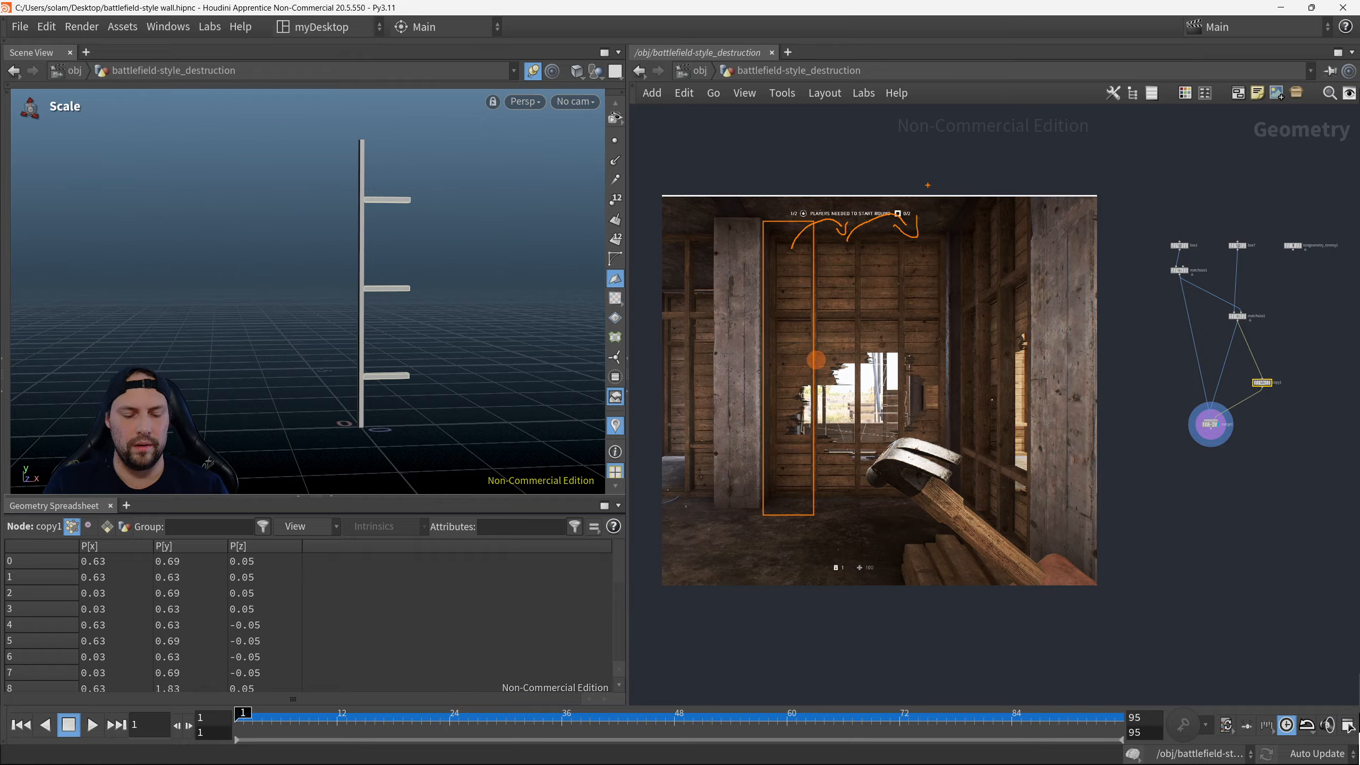
key(Escape)
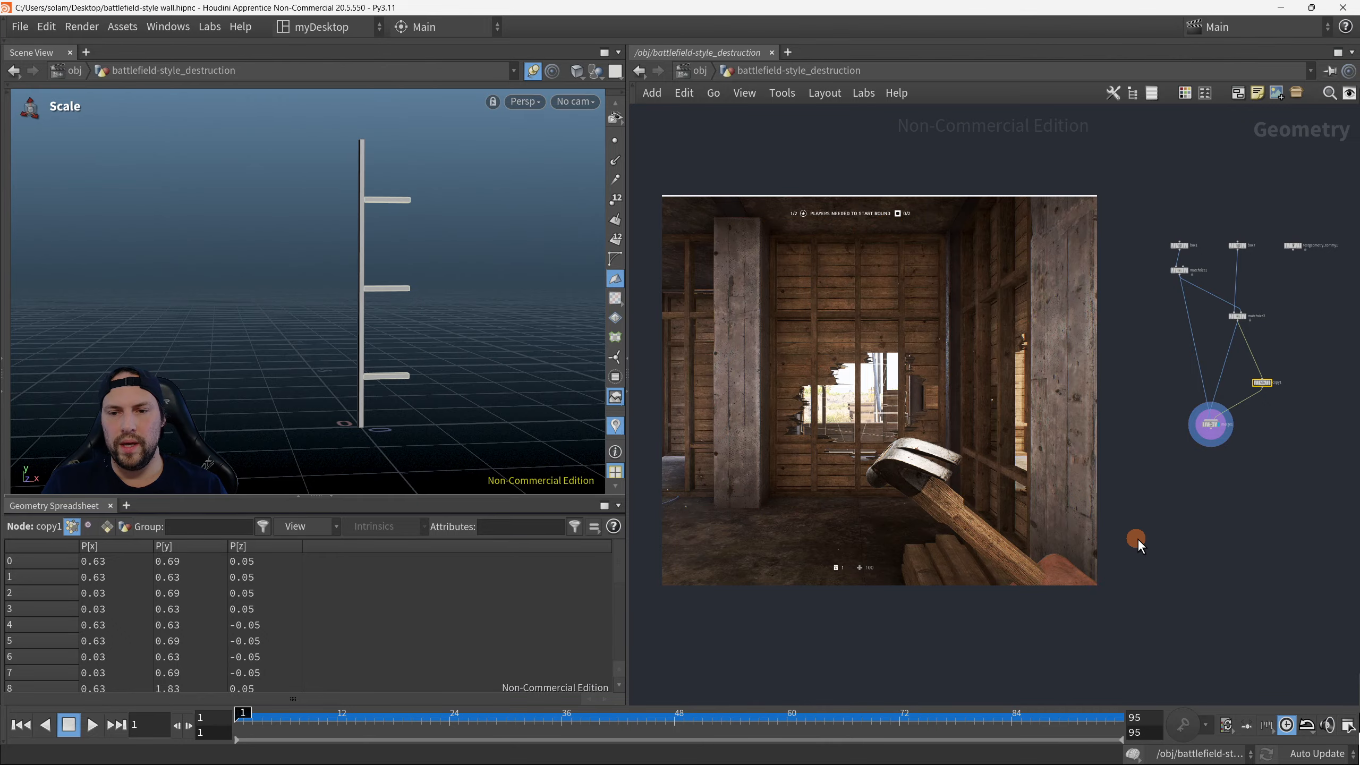
Step: Add a Match Size node after the merge1 node, display its result and show its parameters
middle_drag(1180, 496, 1071, 467)
scroll(1071, 465, up, 3)
scroll(1053, 487, up, 1)
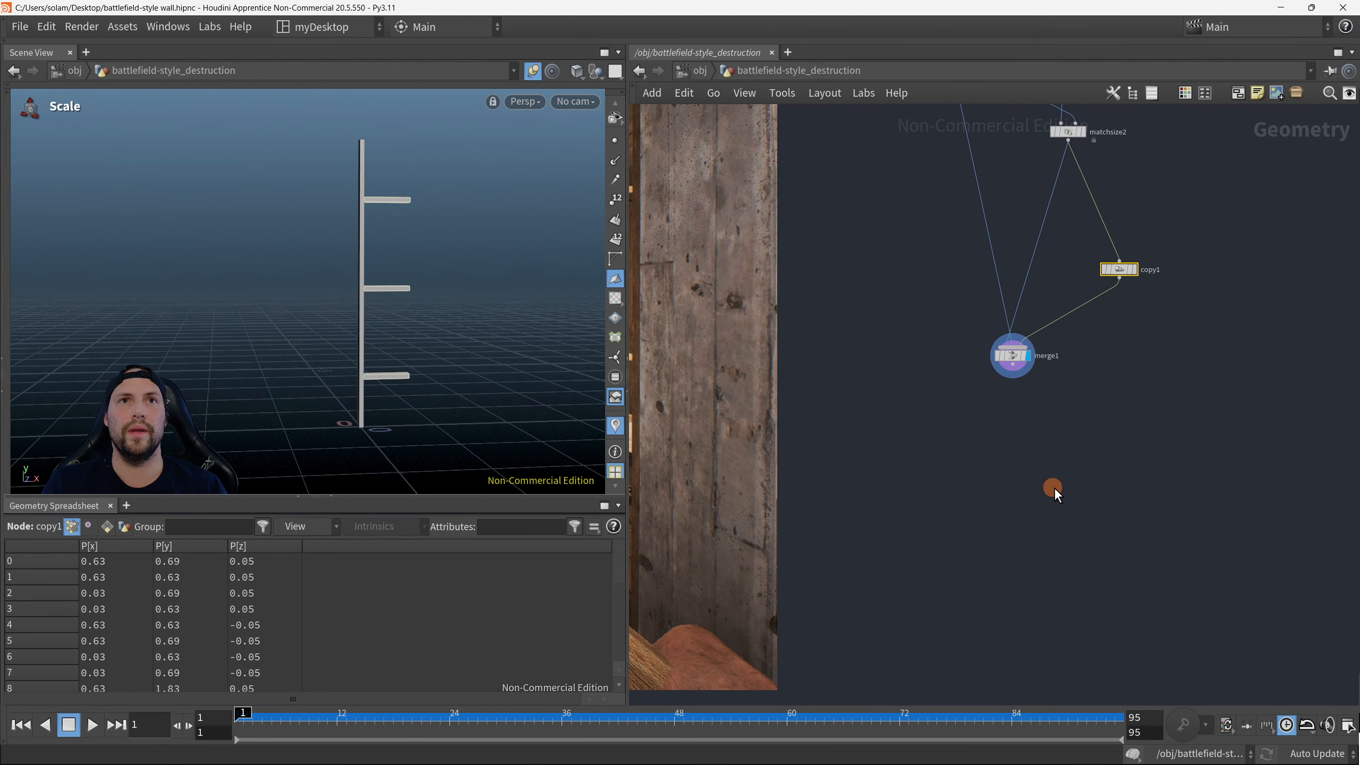
scroll(1053, 493, down, 3)
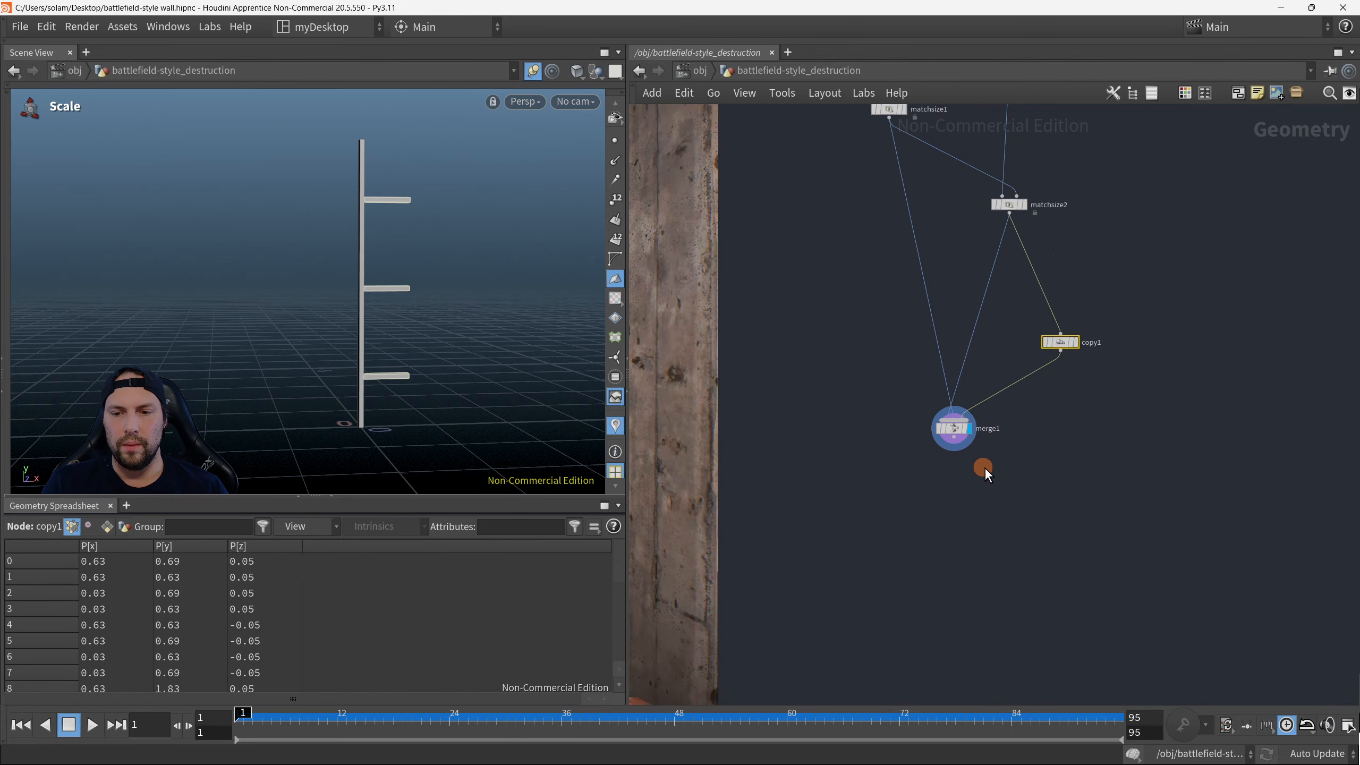
drag(968, 454, 1022, 530)
text(match)
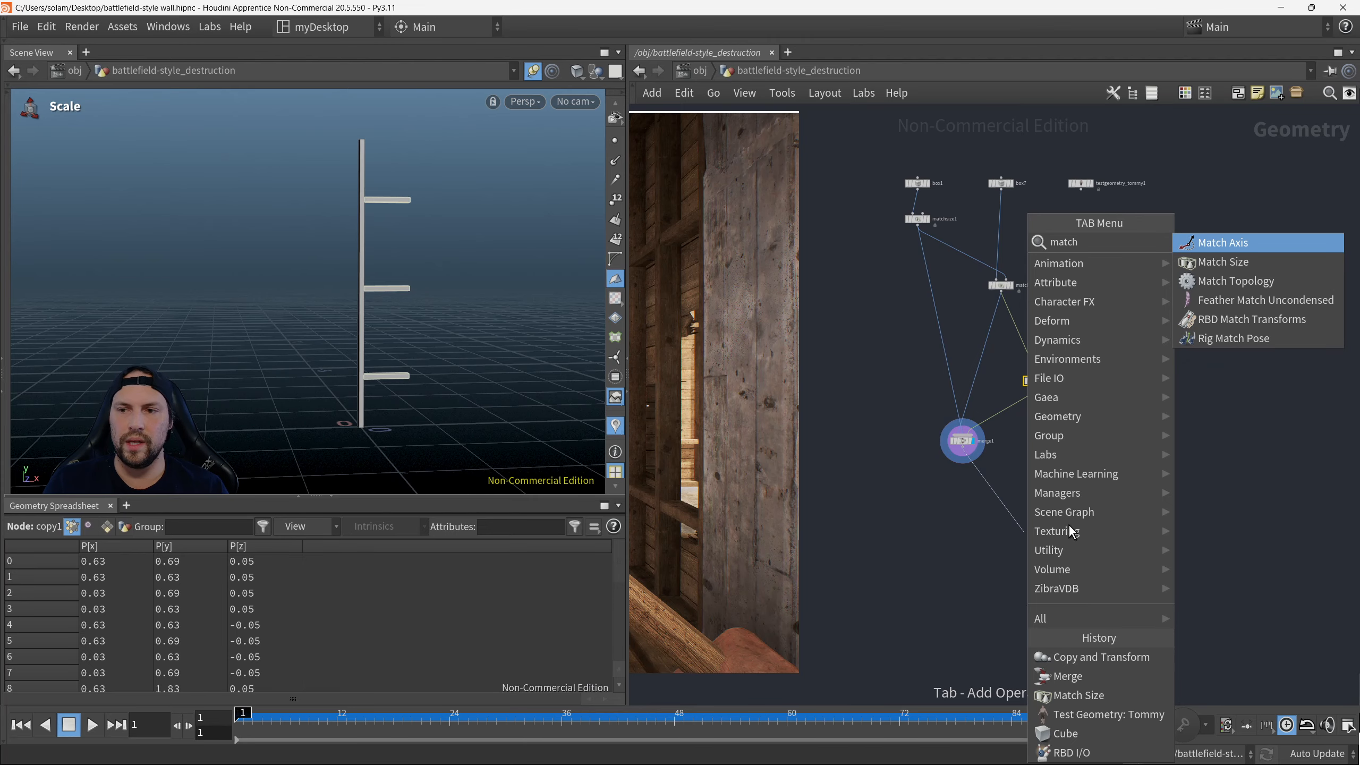
click(1223, 262)
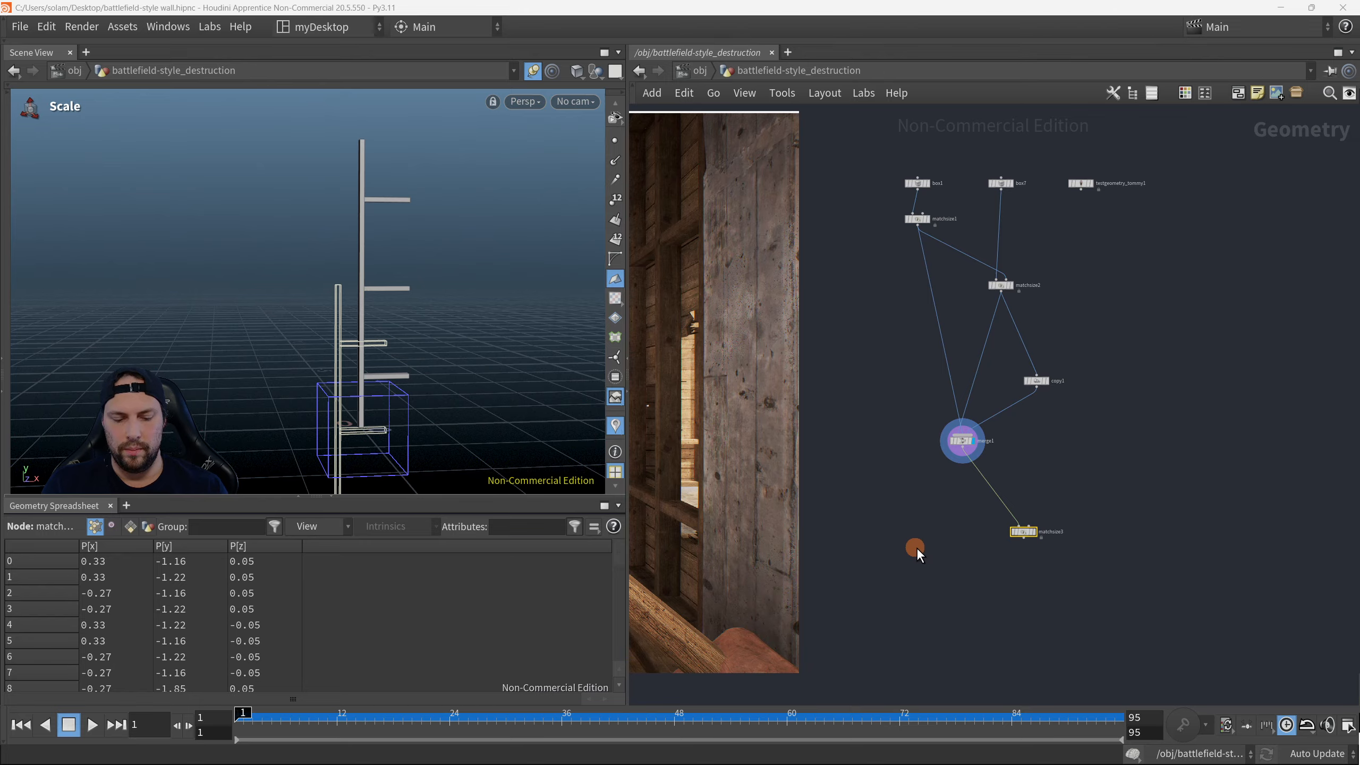
key(r)
drag(912, 546, 1092, 543)
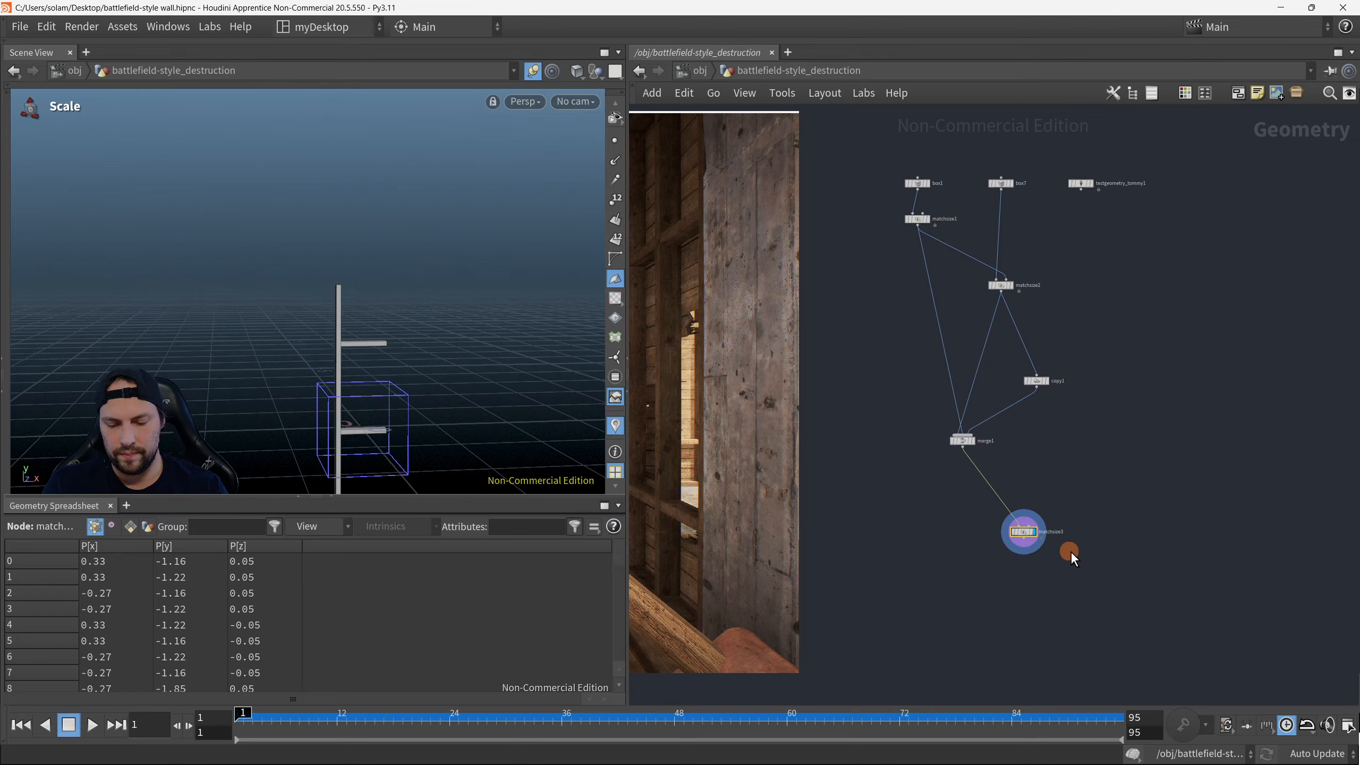
key(p)
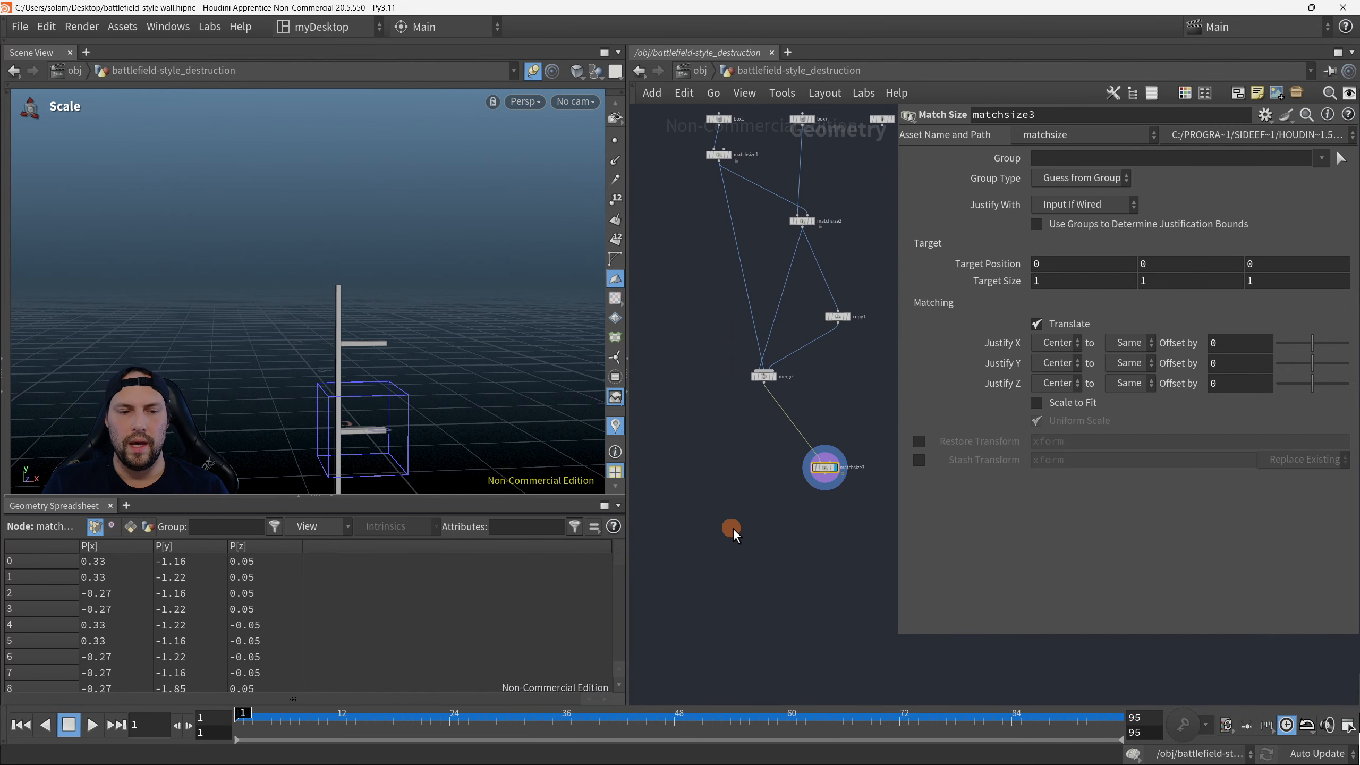
Step: Wire merge1 into the second input of matchsize3 as the bounding box to match
scroll(736, 526, down, 2)
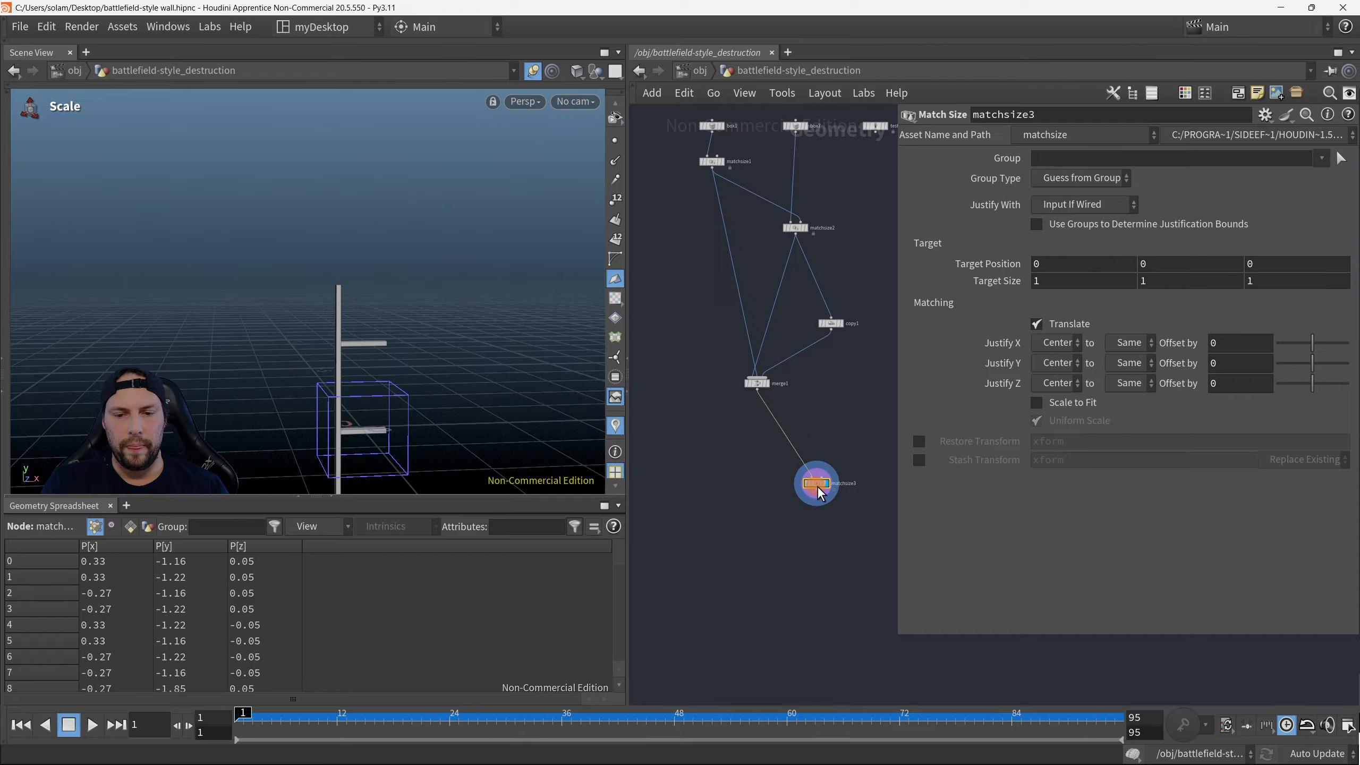
scroll(802, 502, up, 3)
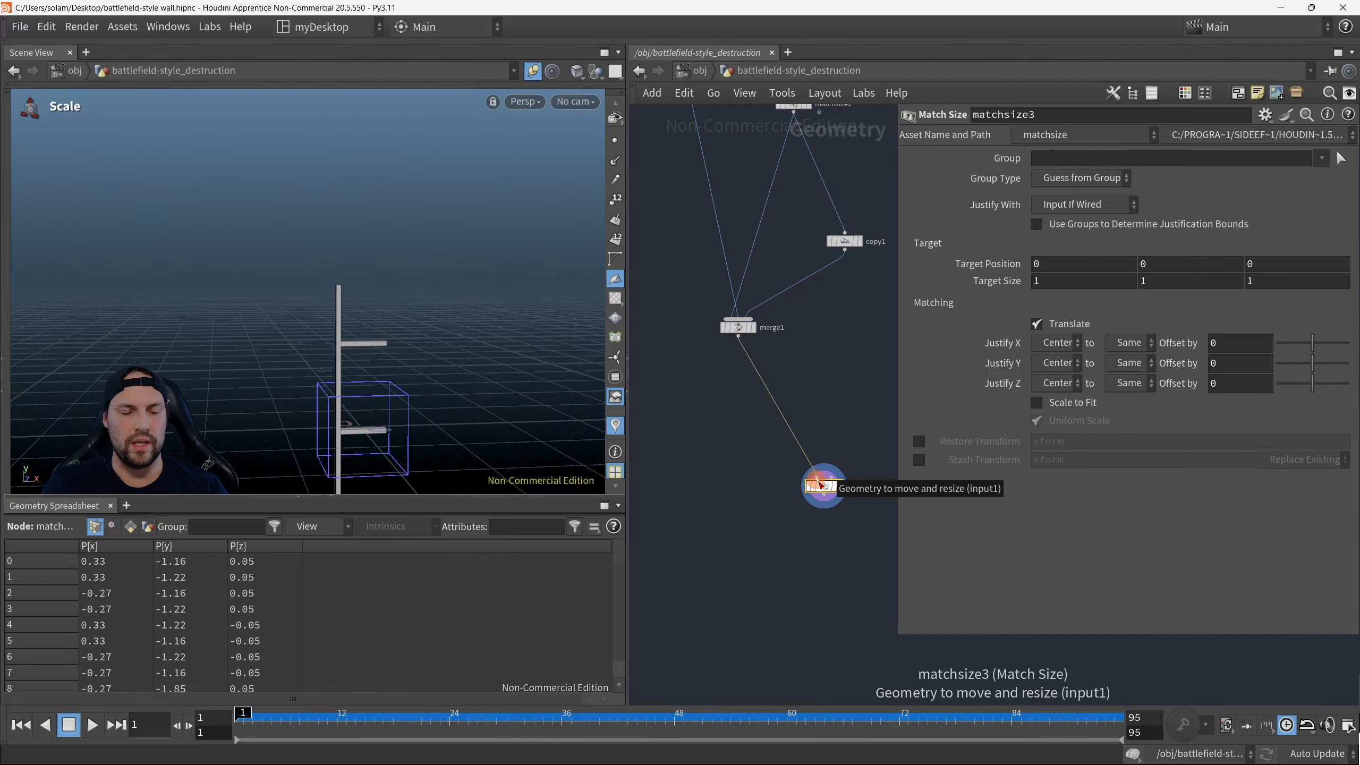
middle_drag(385, 342, 421, 278)
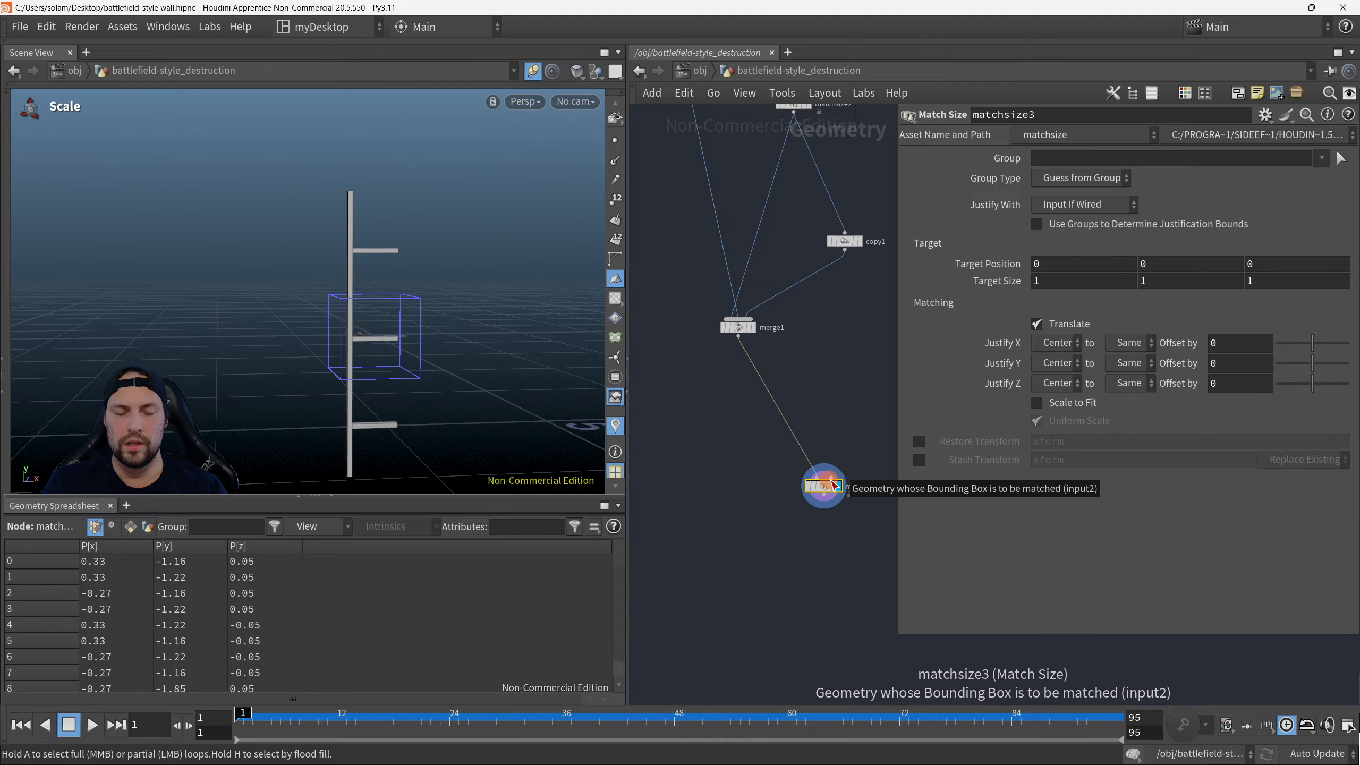
drag(834, 485, 737, 336)
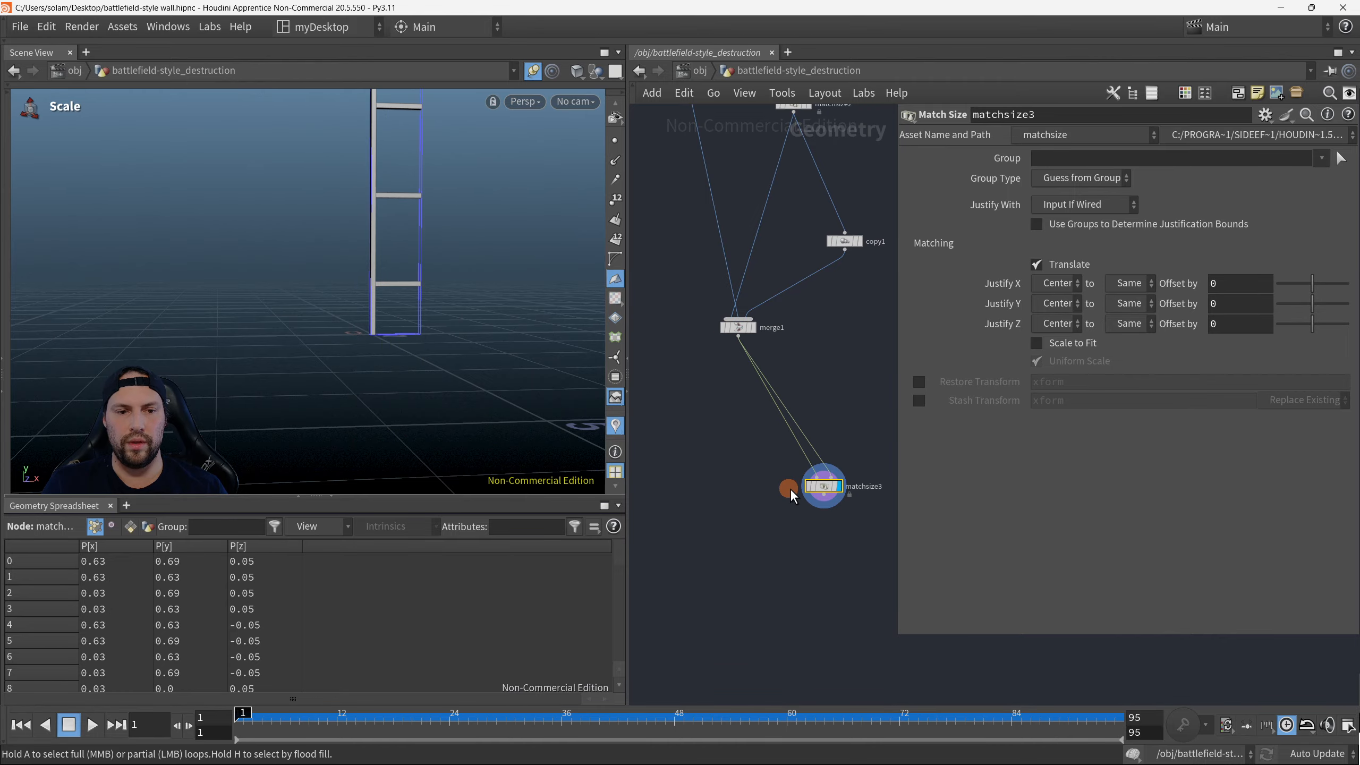
alt+click(803, 458)
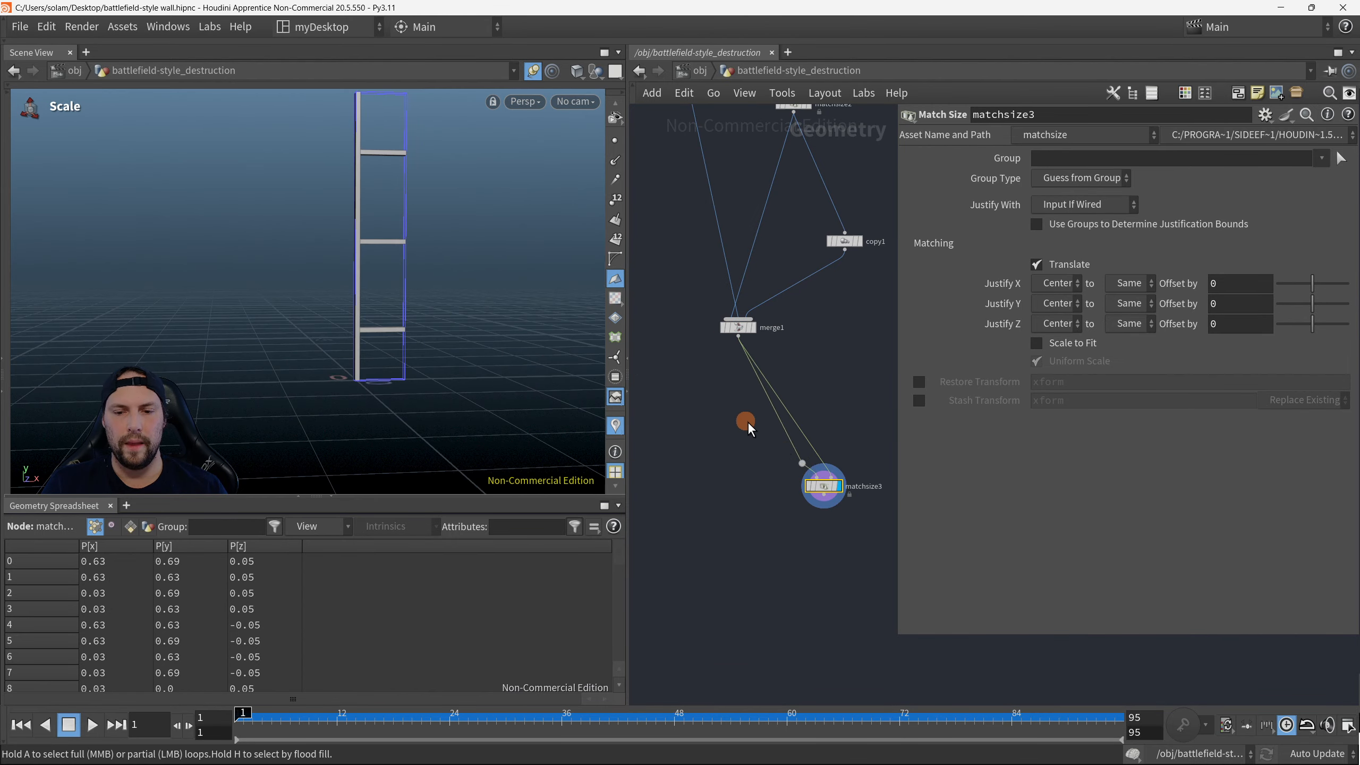
alt+drag(471, 244, 462, 276)
alt+right_drag(462, 276, 350, 289)
alt+scroll(350, 290, up, 3)
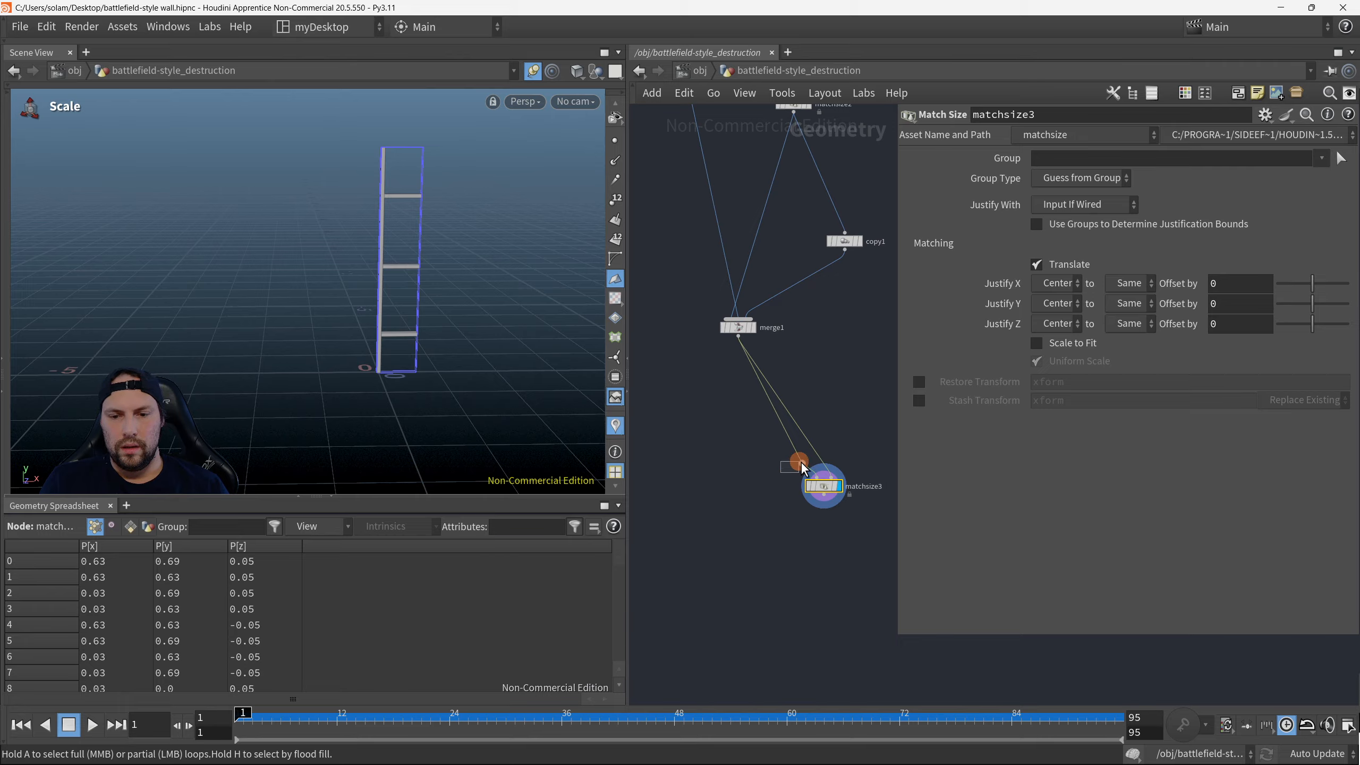
key(Delete)
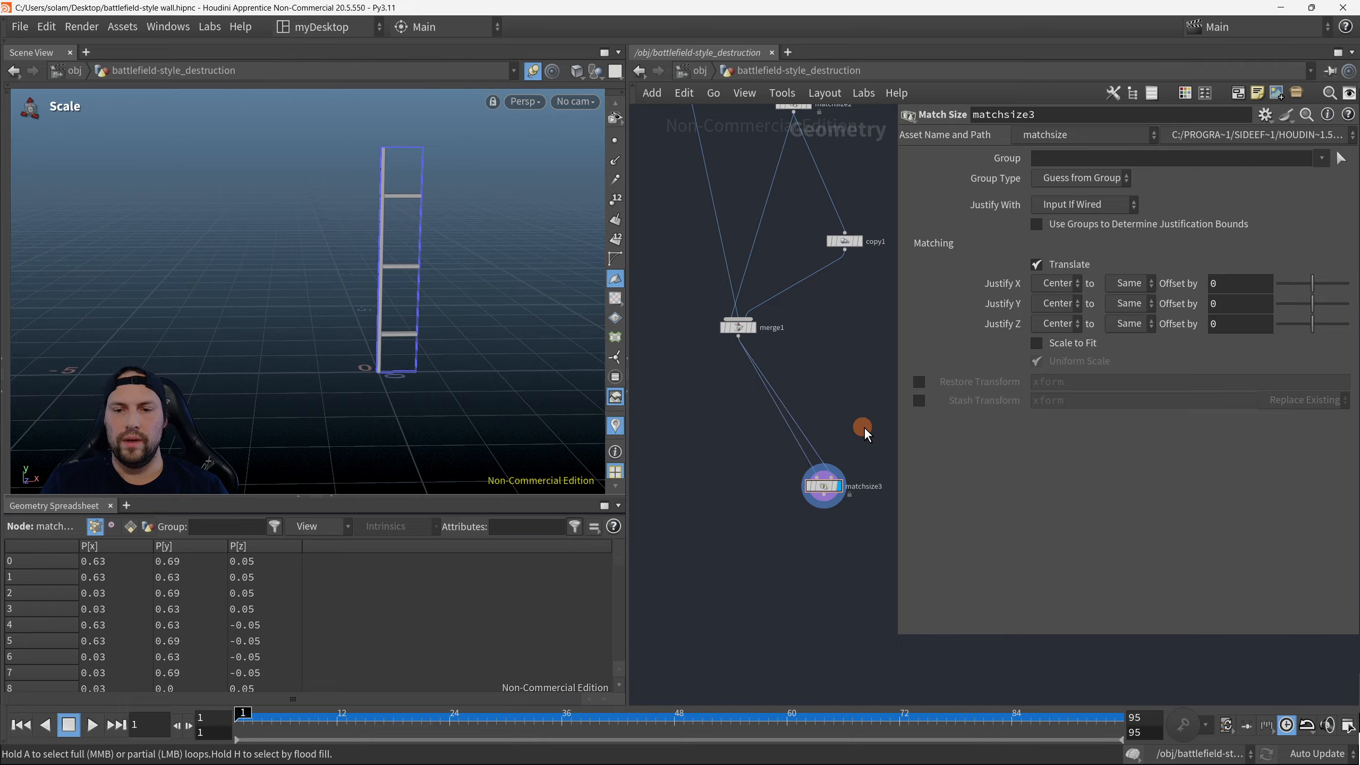
Step: Set matchsize3's Justify X to Min to Max so the copy sits beside the original frame section
mouse_move(443, 362)
alt+mouse_down()
mouse_move(397, 358)
mouse_move(437, 303)
mouse_move(459, 346)
alt+mouse_up()
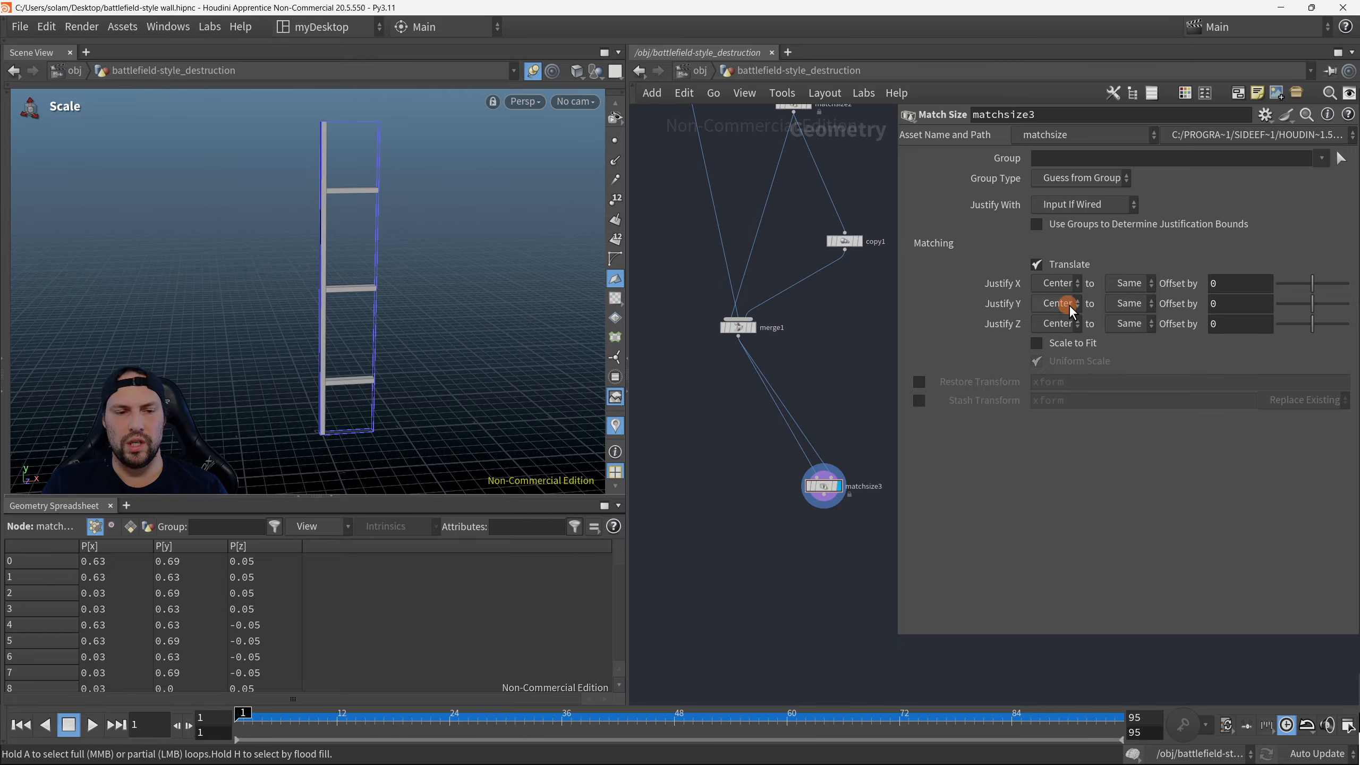
click(1067, 284)
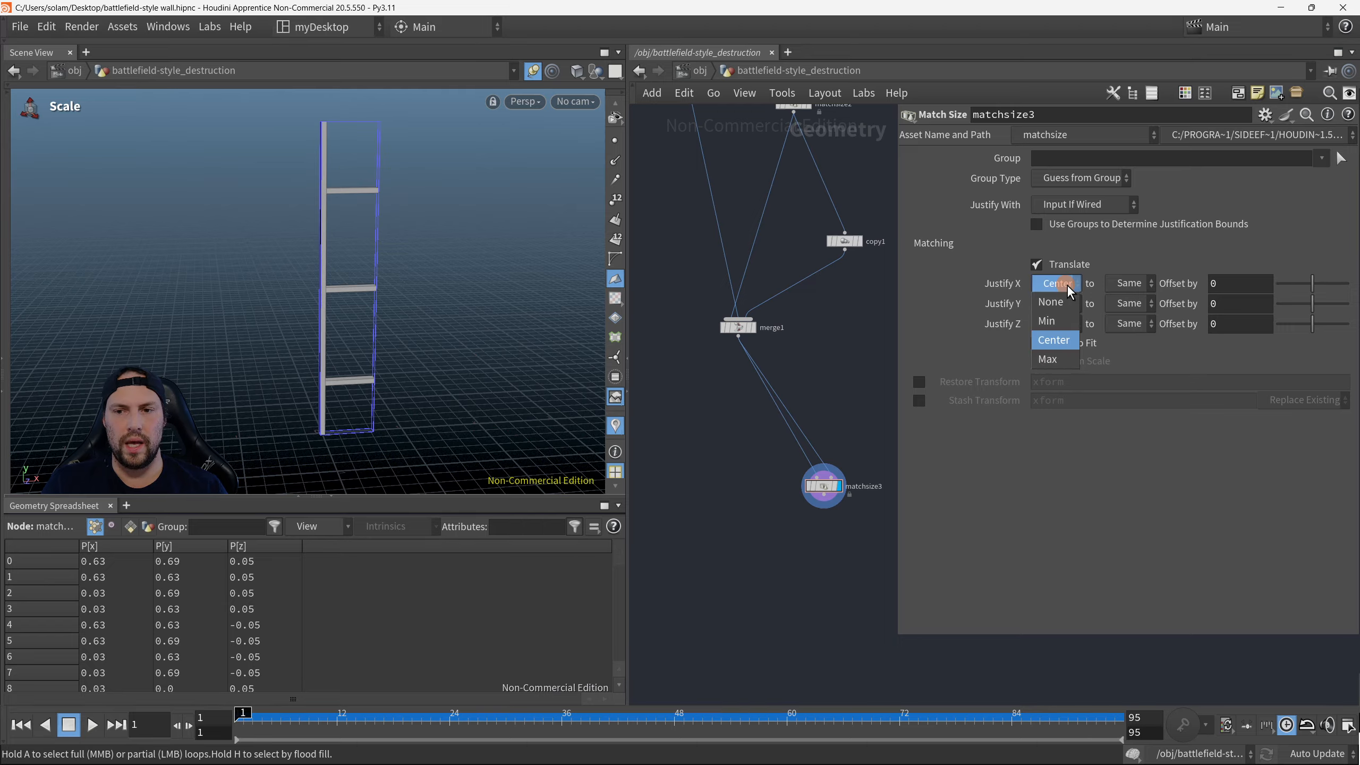
click(1066, 322)
click(1142, 284)
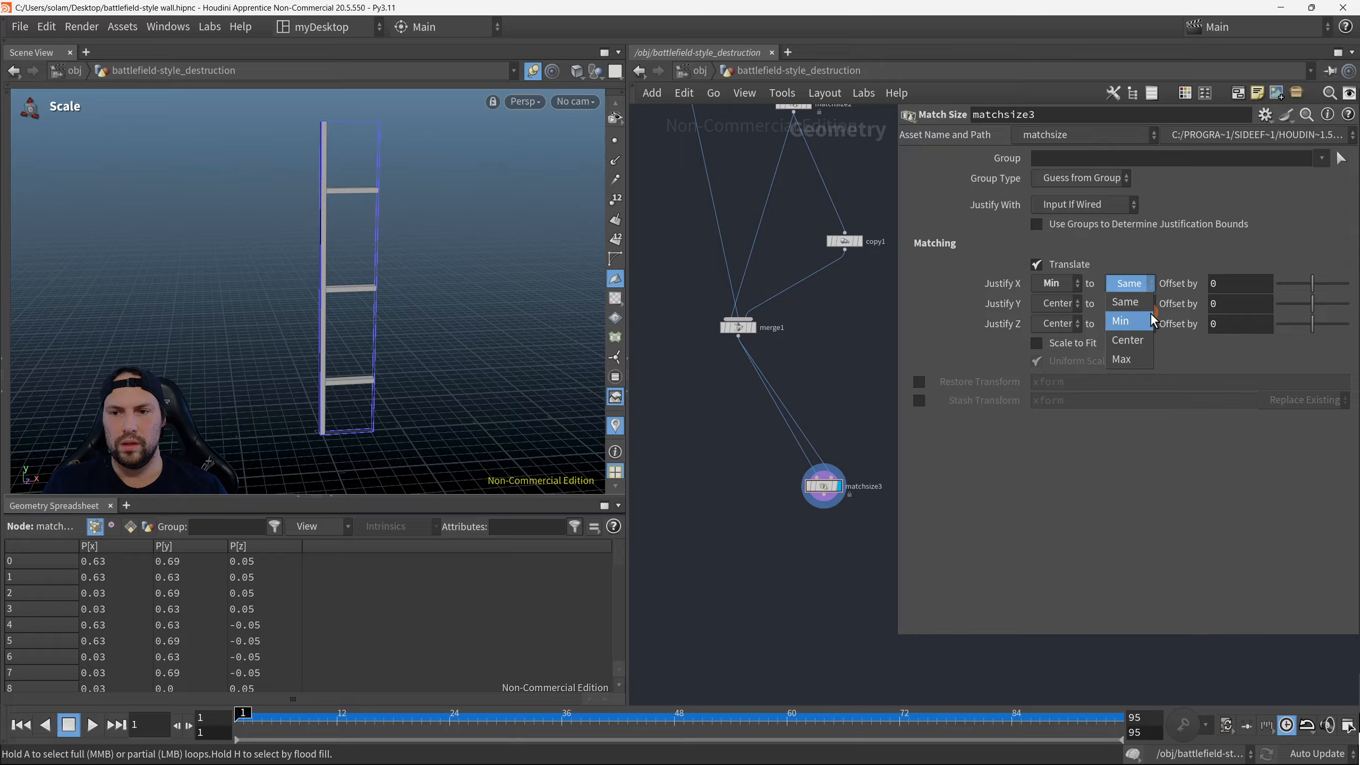
click(1142, 354)
click(931, 405)
click(837, 515)
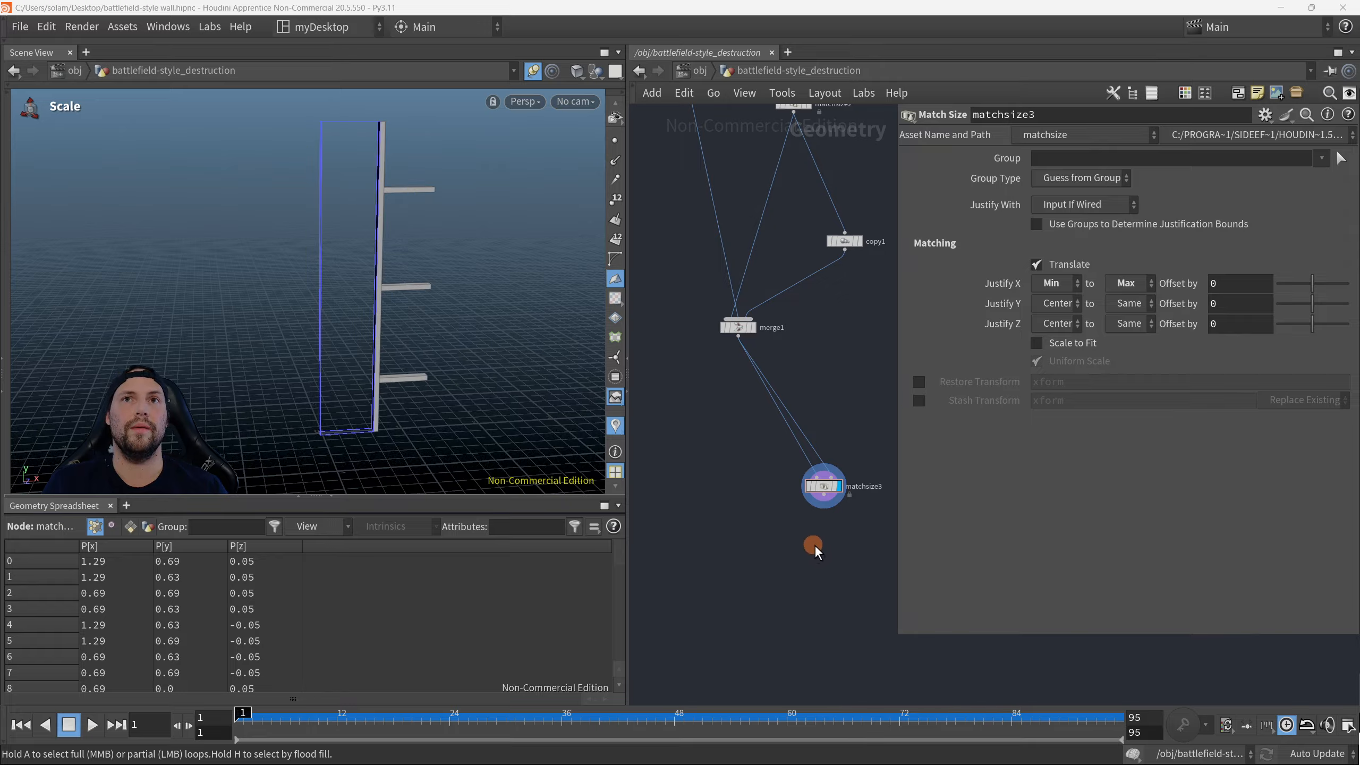
Step: Add a Merge node below matchsize3 combining matchsize3 with merge1, and display the combined frame
middle_drag(796, 605, 803, 550)
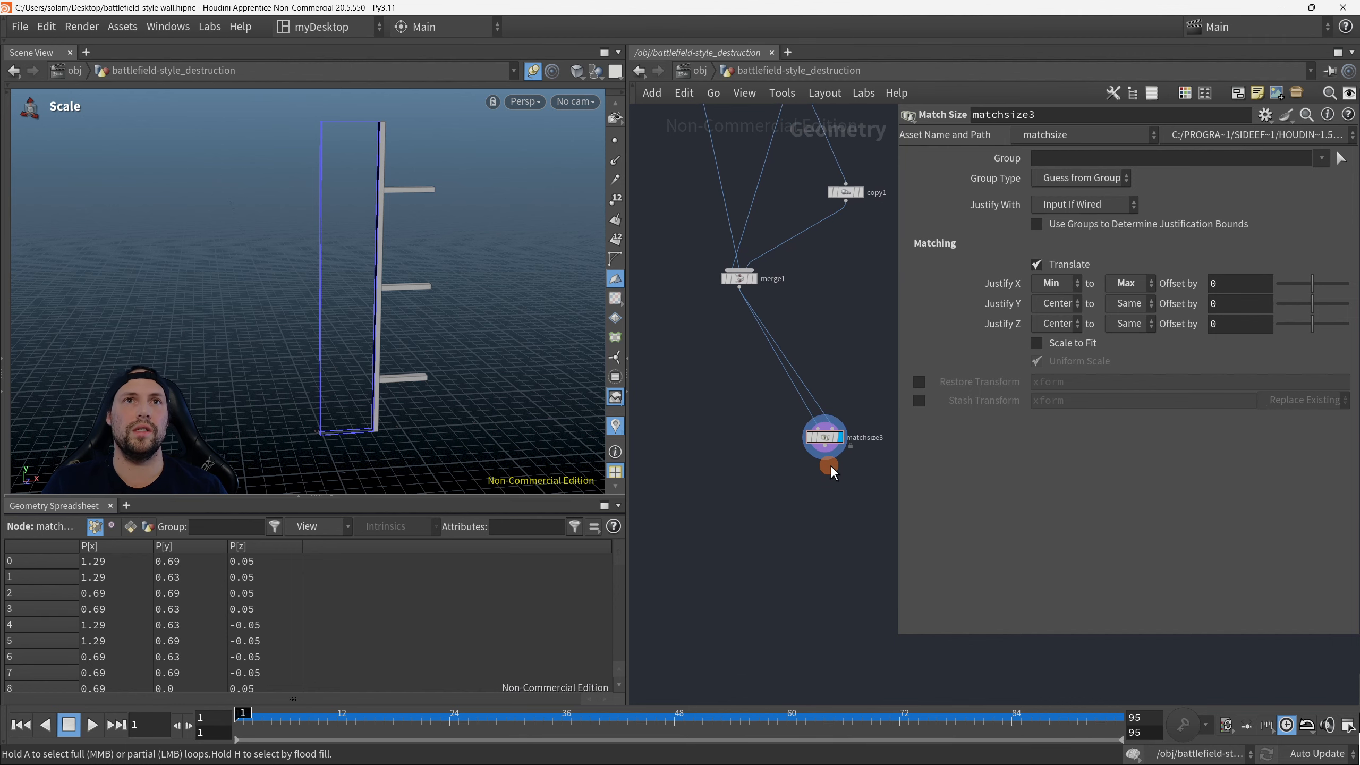
key(Tab)
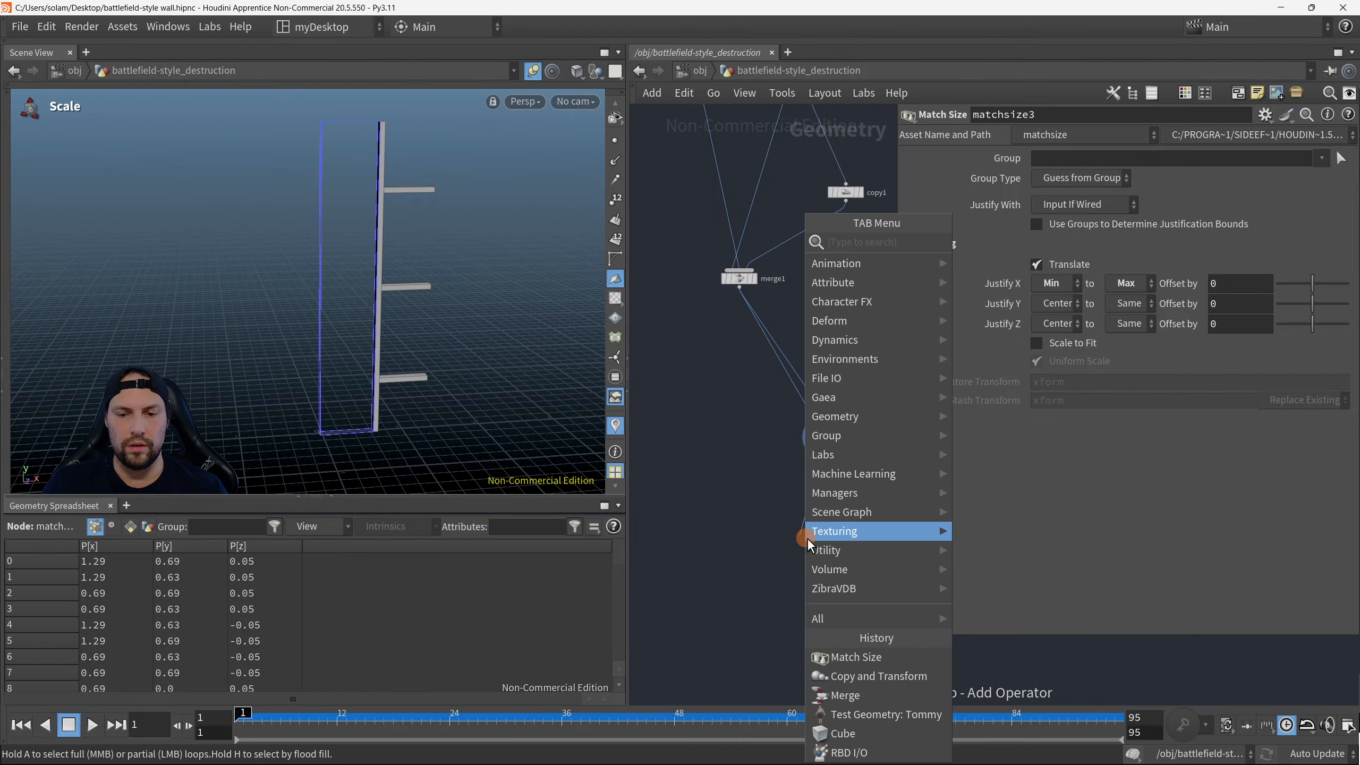
text(merge)
key(Return)
click(807, 538)
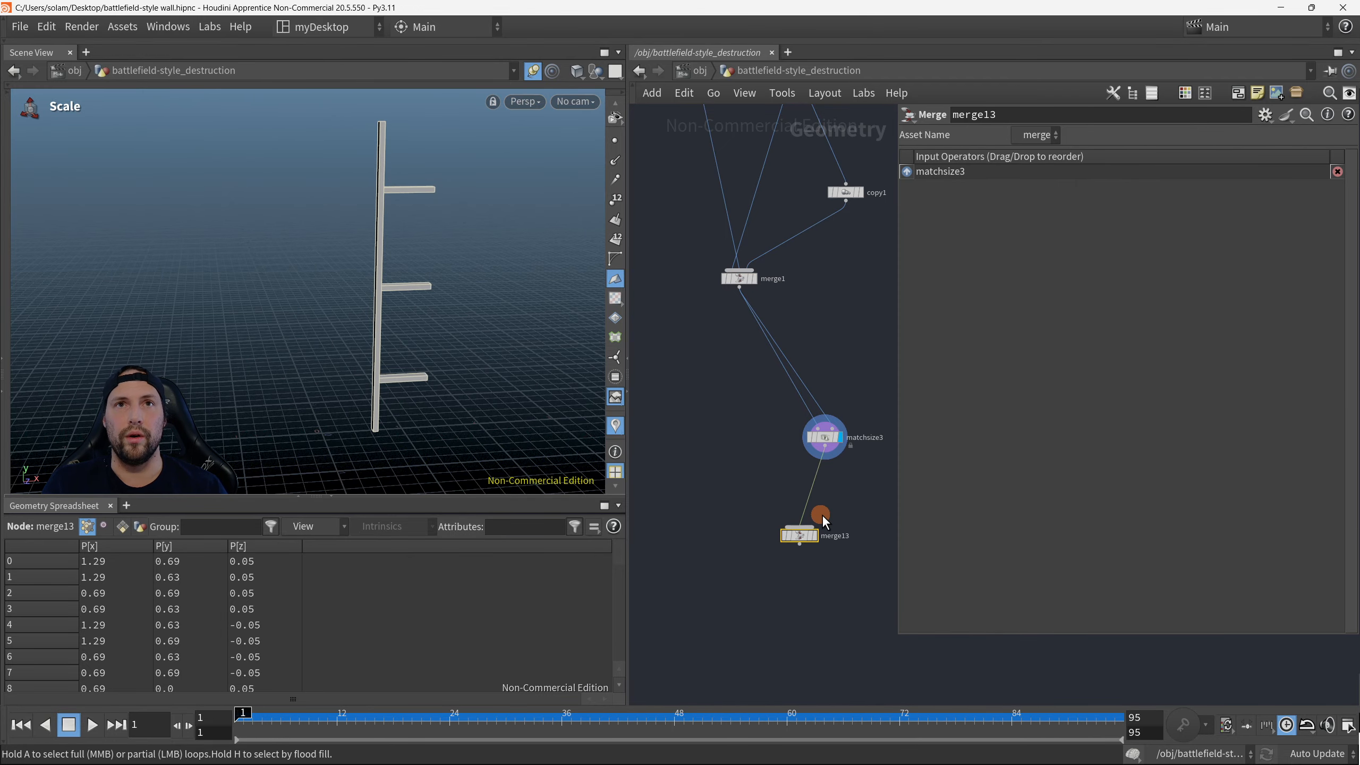
key(r)
drag(841, 576, 792, 509)
drag(740, 288, 798, 527)
alt+drag(408, 357, 418, 306)
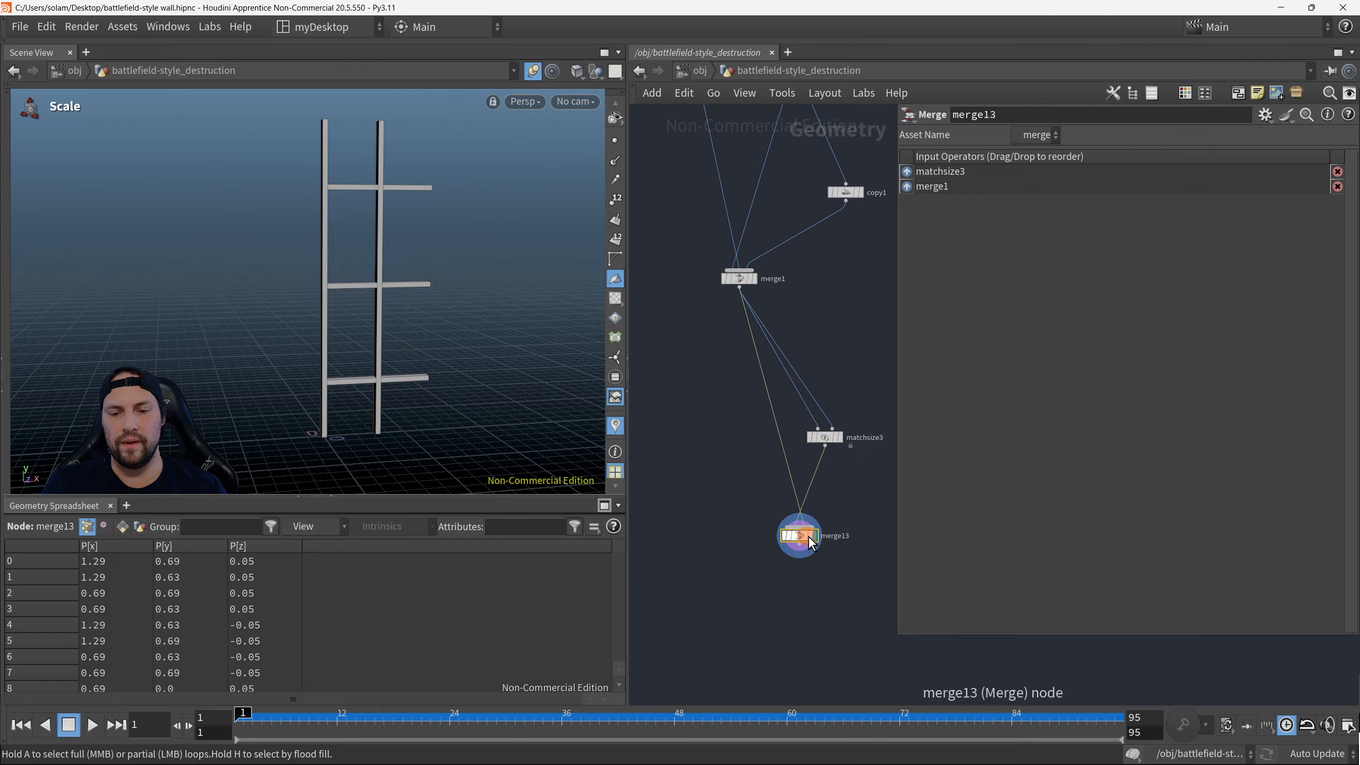
drag(799, 536, 781, 537)
Step: Inspect in wireframe and shaded view how the two frame sections meet at the shared vertical stud
alt+drag(485, 386, 446, 225)
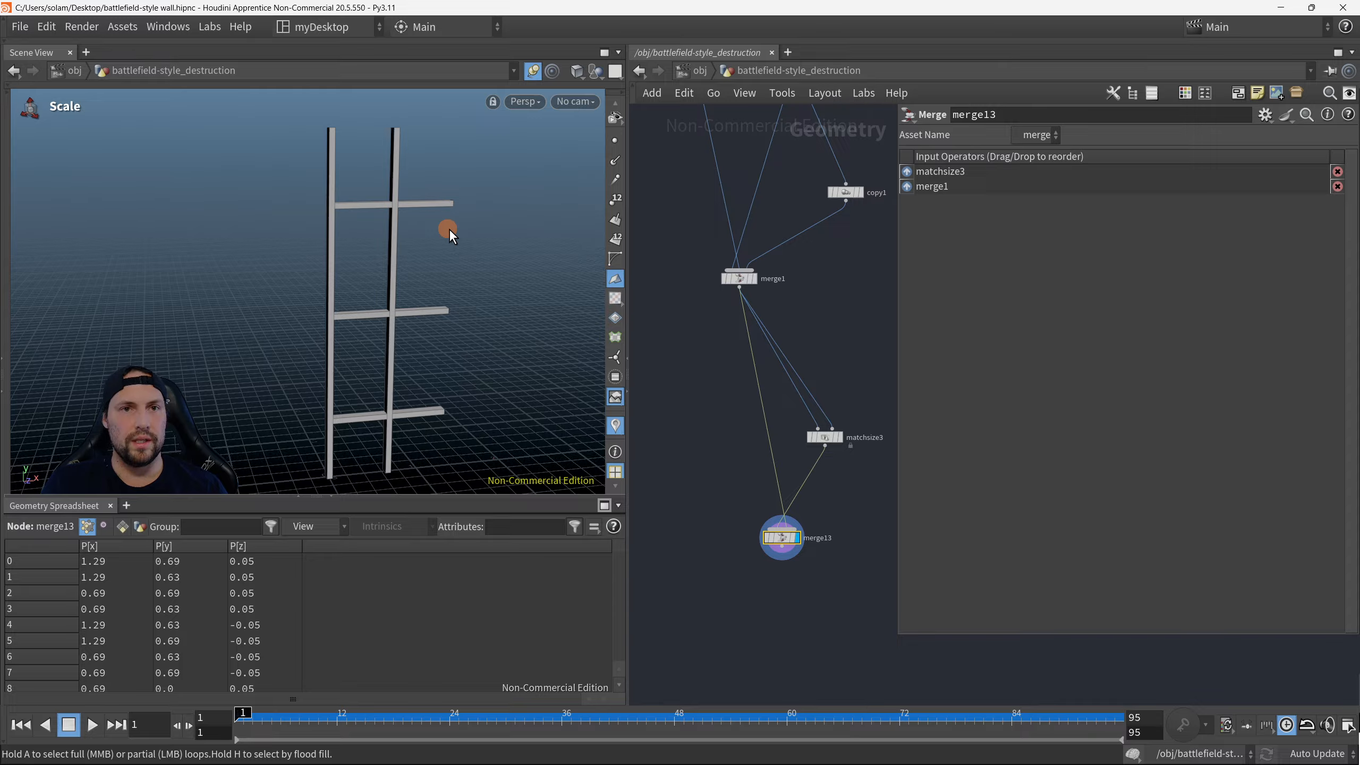
key(w)
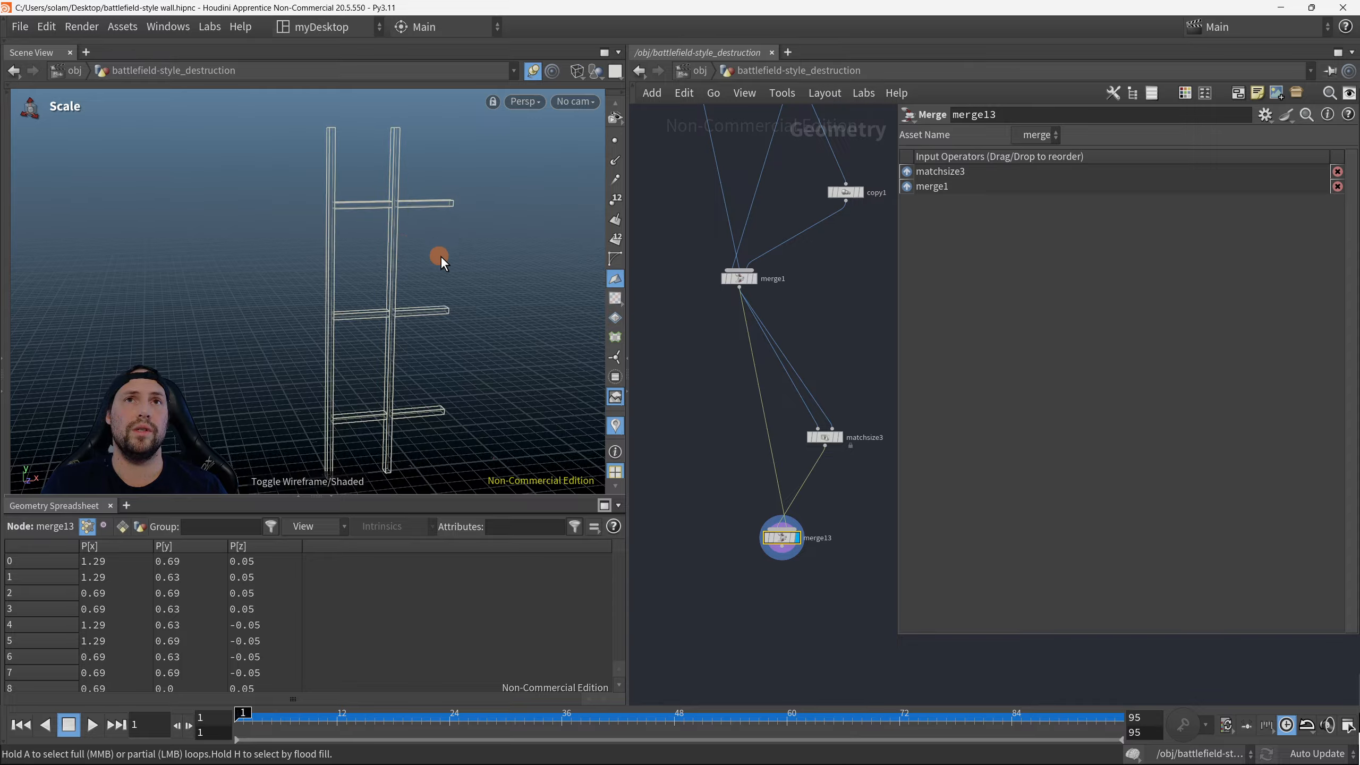
alt+right_drag(441, 257, 446, 243)
alt+drag(446, 244, 419, 209)
alt+right_drag(419, 209, 545, 161)
alt+middle_drag(546, 160, 484, 206)
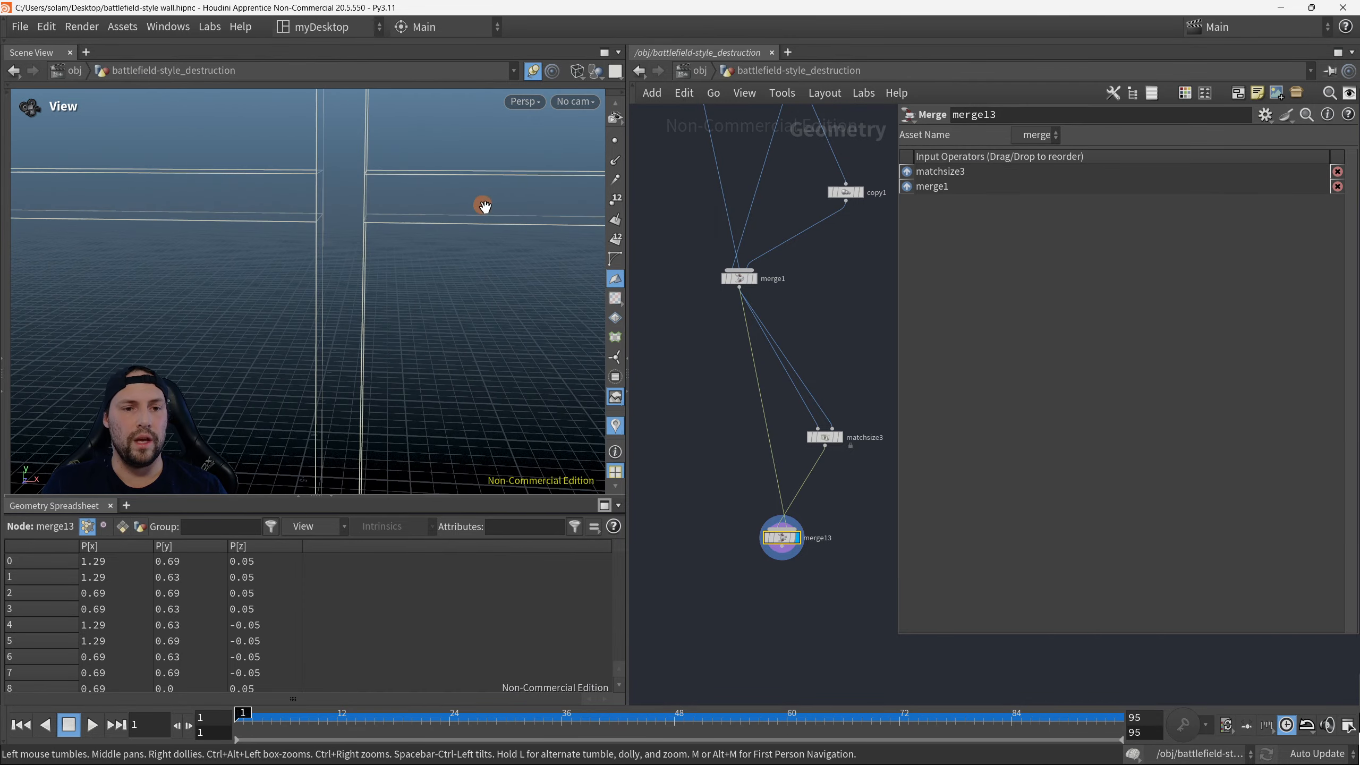
drag(484, 206, 399, 298)
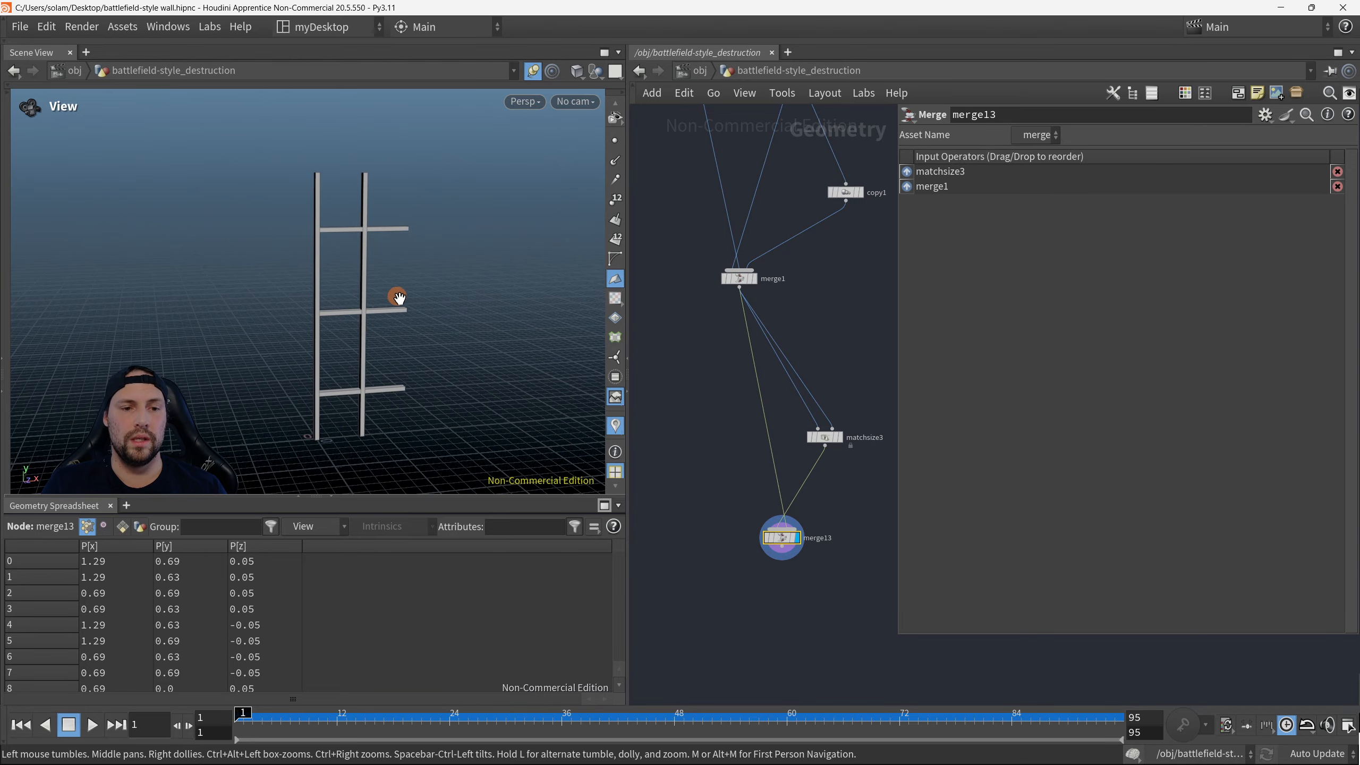
key(e)
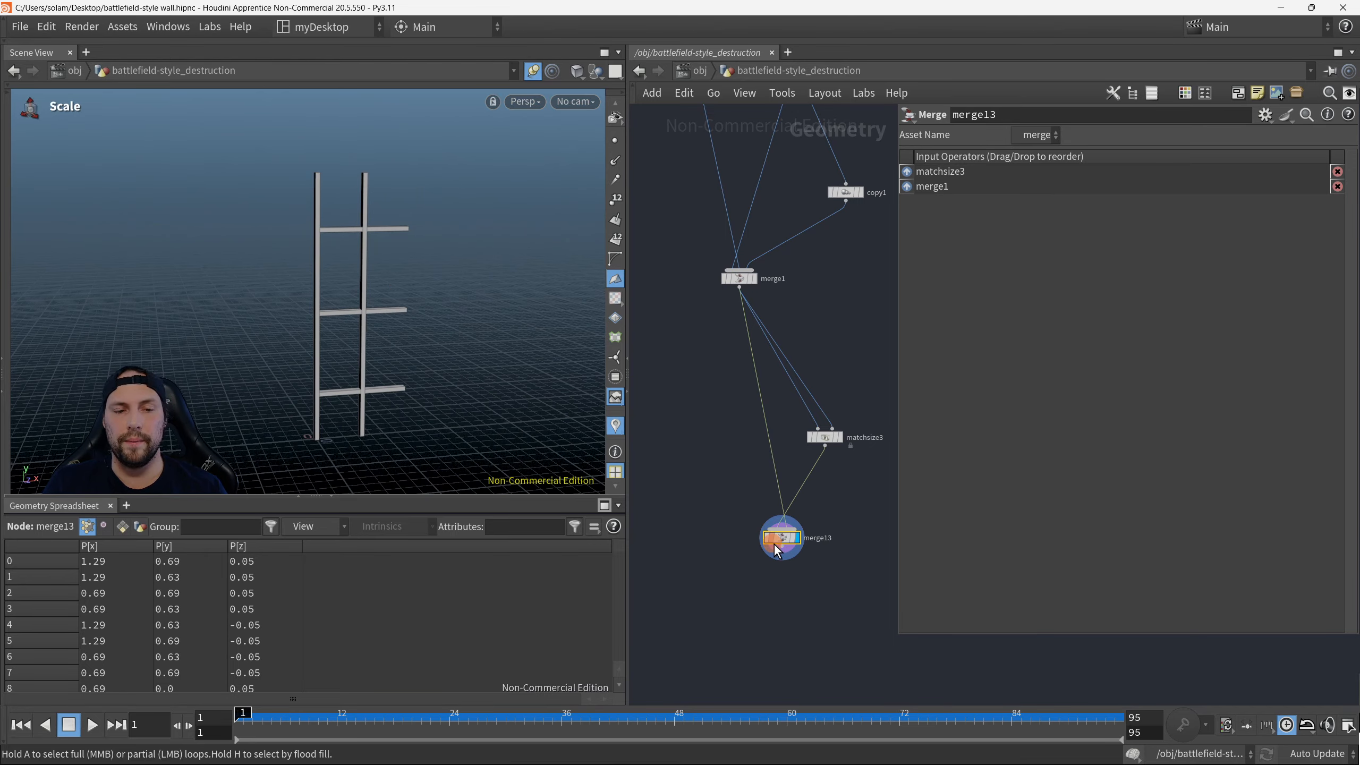
Step: Examine the reference image again for the layout of studs and crossbars across the wall
scroll(714, 476, down, 4)
mouse_move(714, 478)
middle_down()
mouse_move(839, 421)
mouse_move(857, 440)
middle_up()
middle_drag(772, 358, 863, 412)
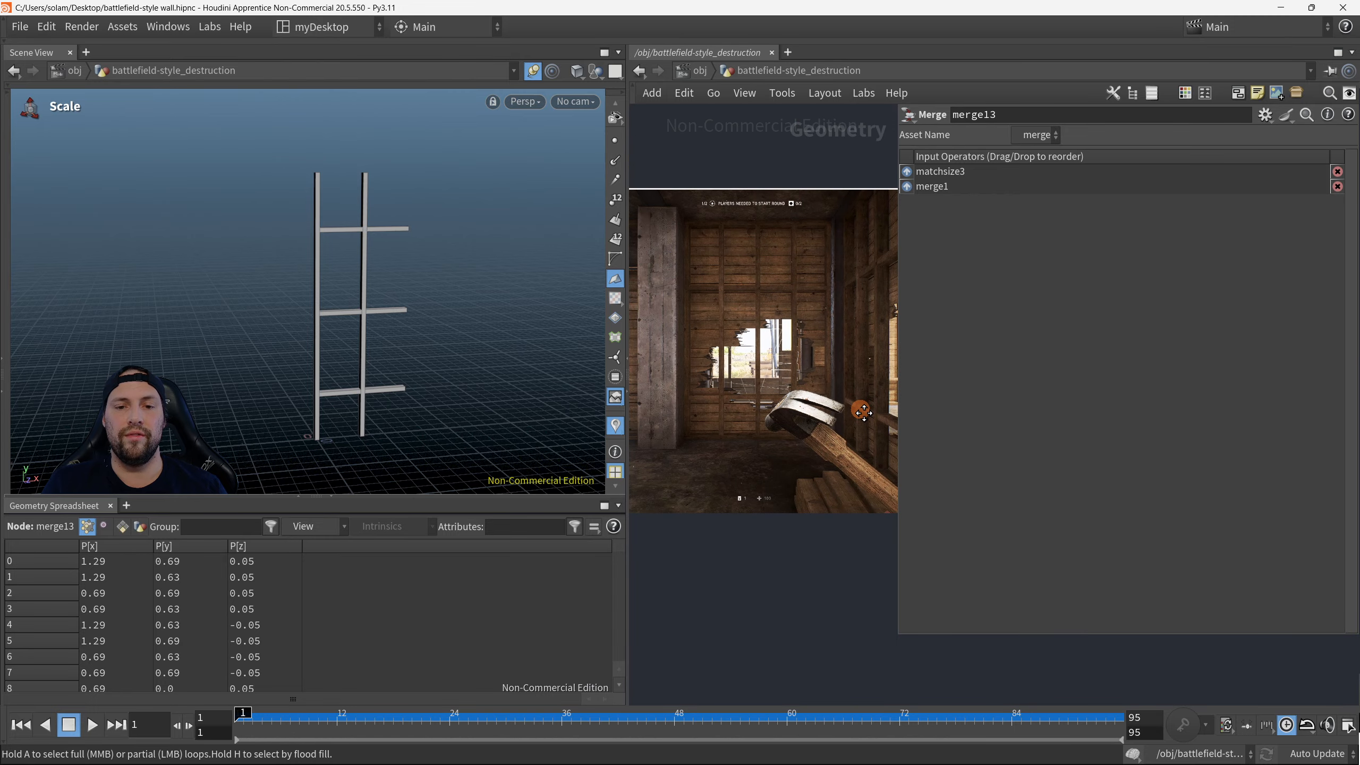
scroll(831, 377, up, 2)
middle_drag(833, 356, 878, 364)
scroll(819, 348, down, 1)
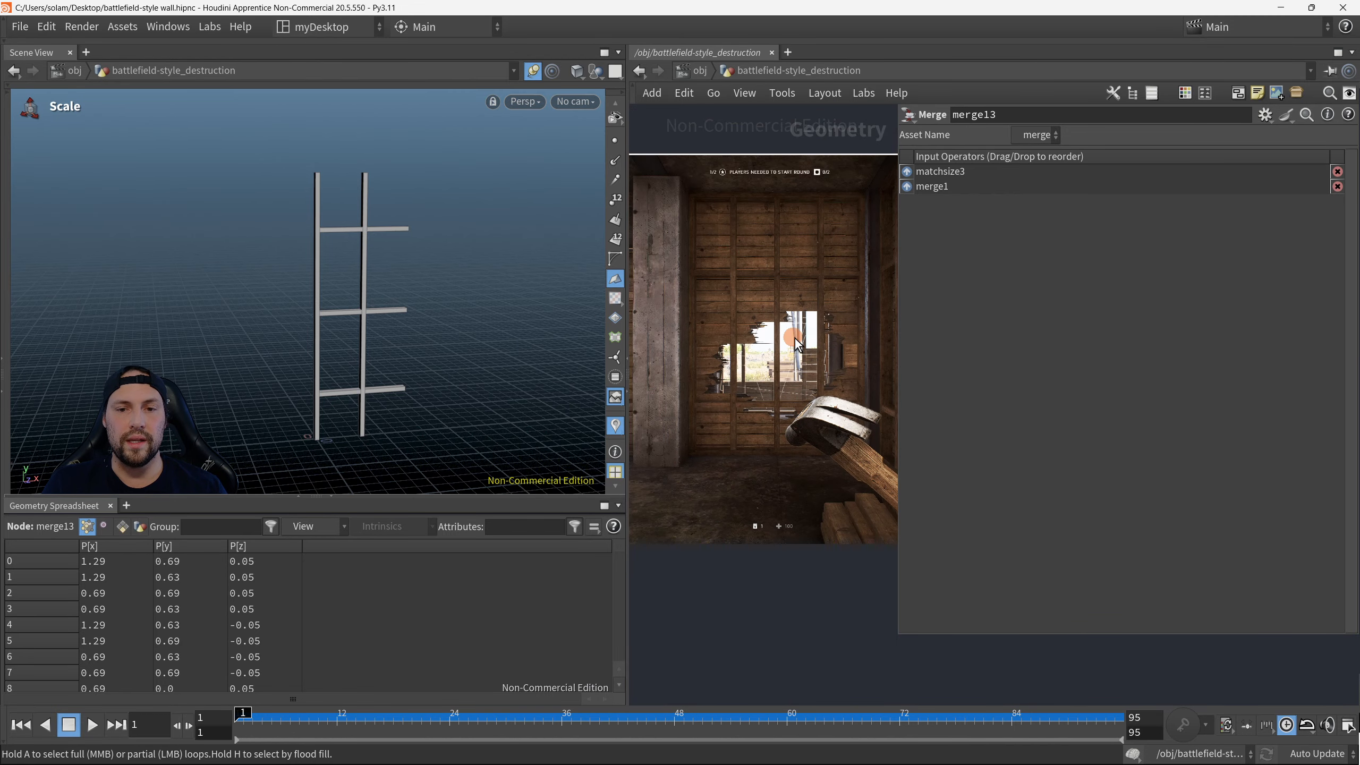
scroll(724, 289, up, 1)
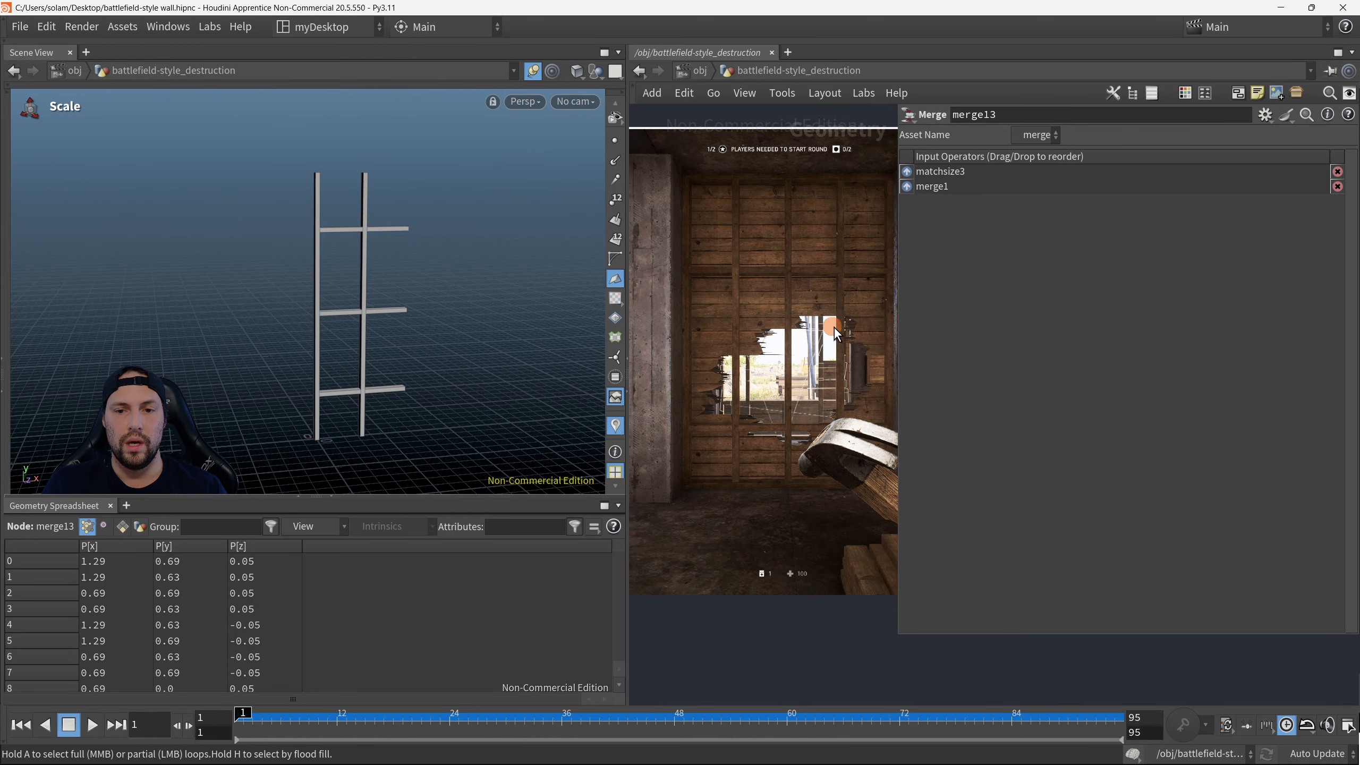
Step: Add a Match Size node below merge13, fed by merge13, and display it
key(p)
middle_drag(1041, 438, 877, 366)
scroll(1074, 454, up, 2)
middle_drag(1074, 455, 959, 382)
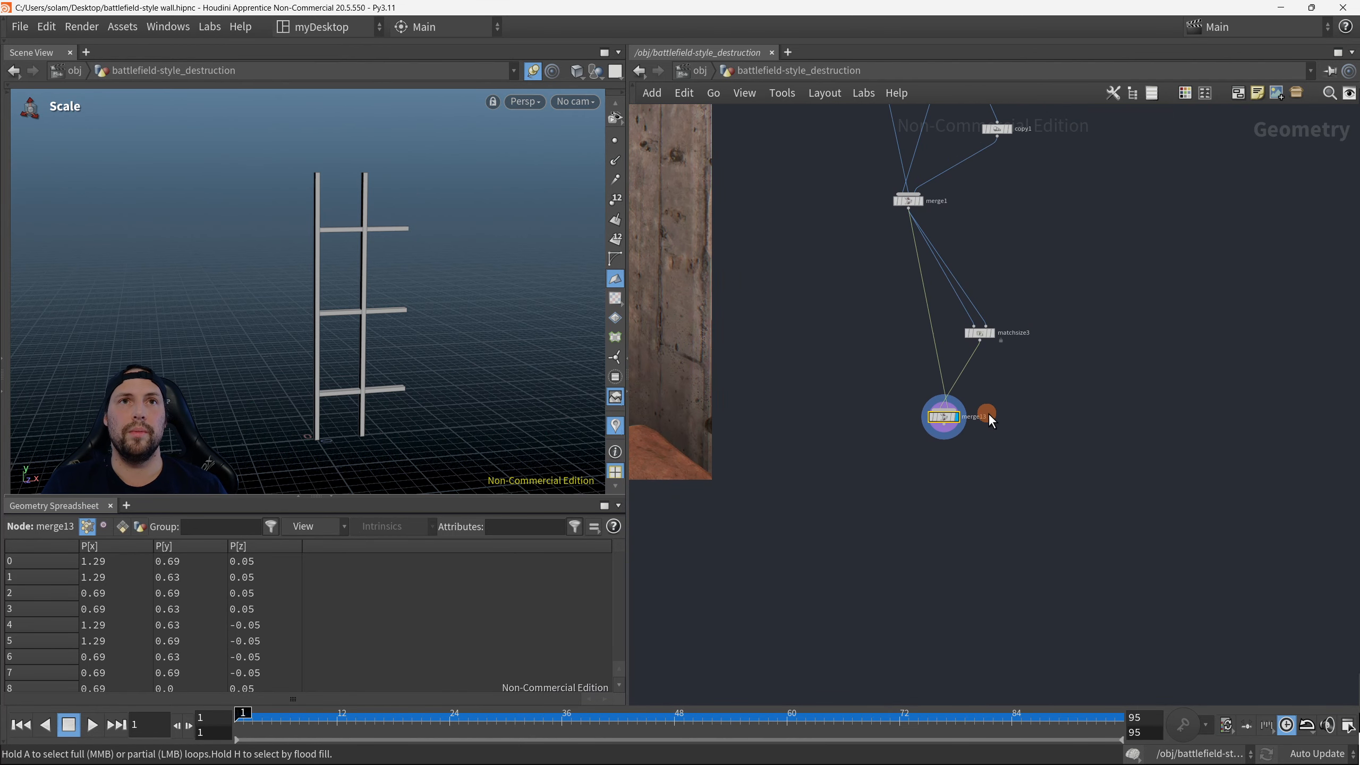
scroll(1004, 449, up, 1)
middle_drag(1005, 447, 964, 368)
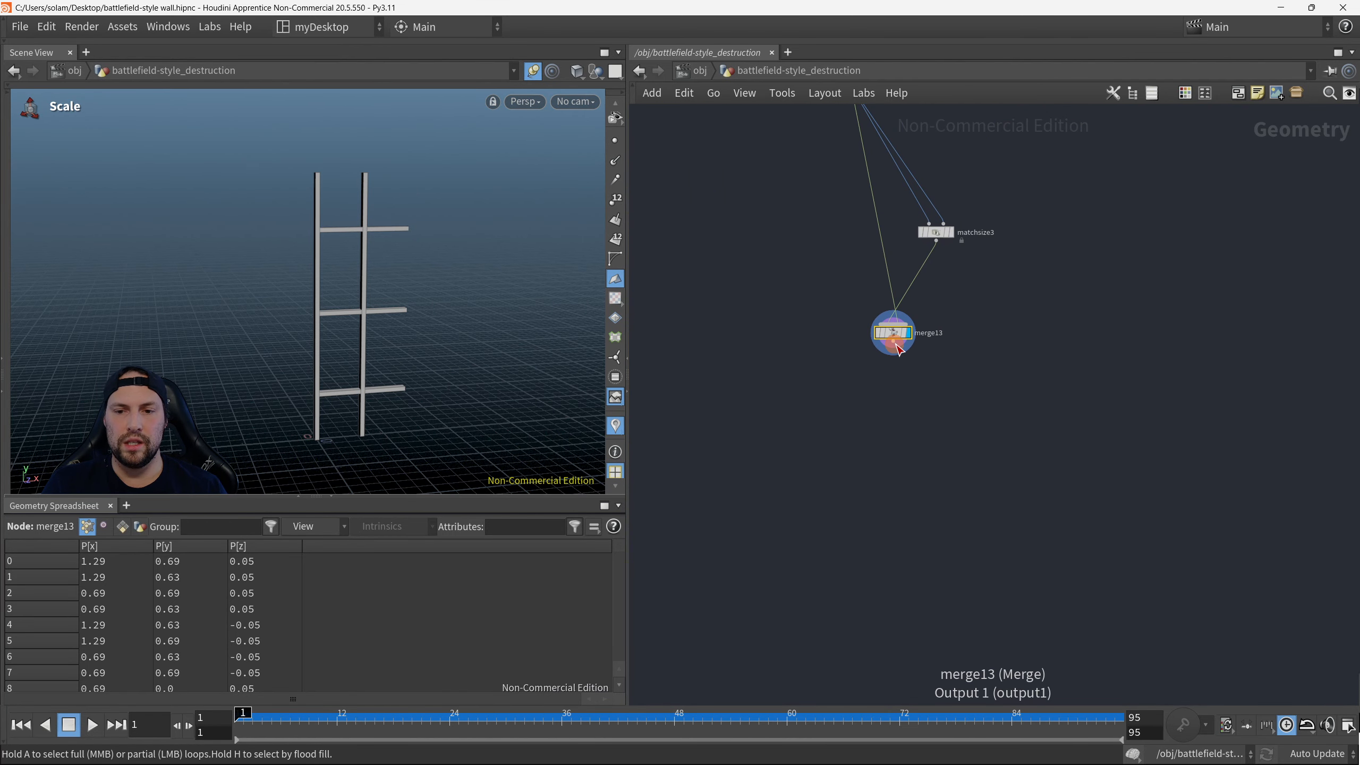
click(897, 347)
key(Tab)
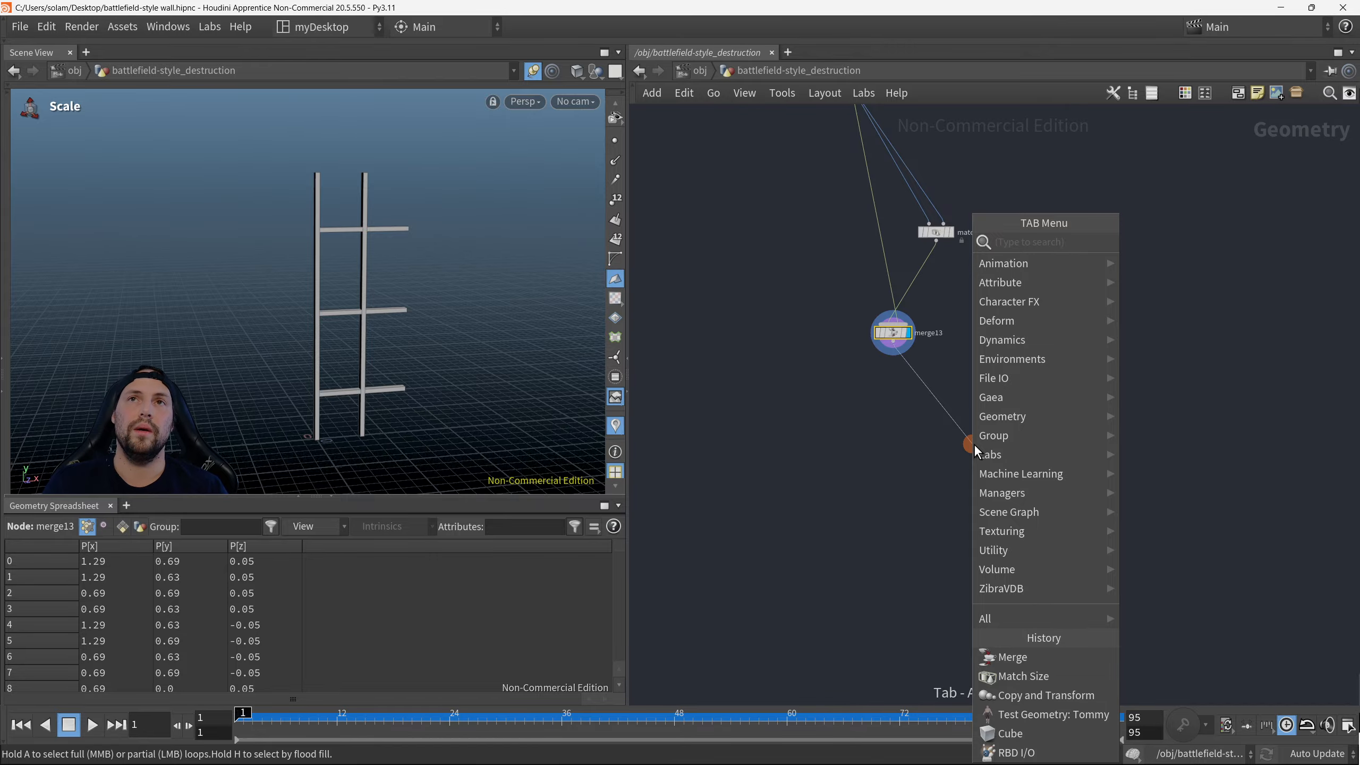
text(matc)
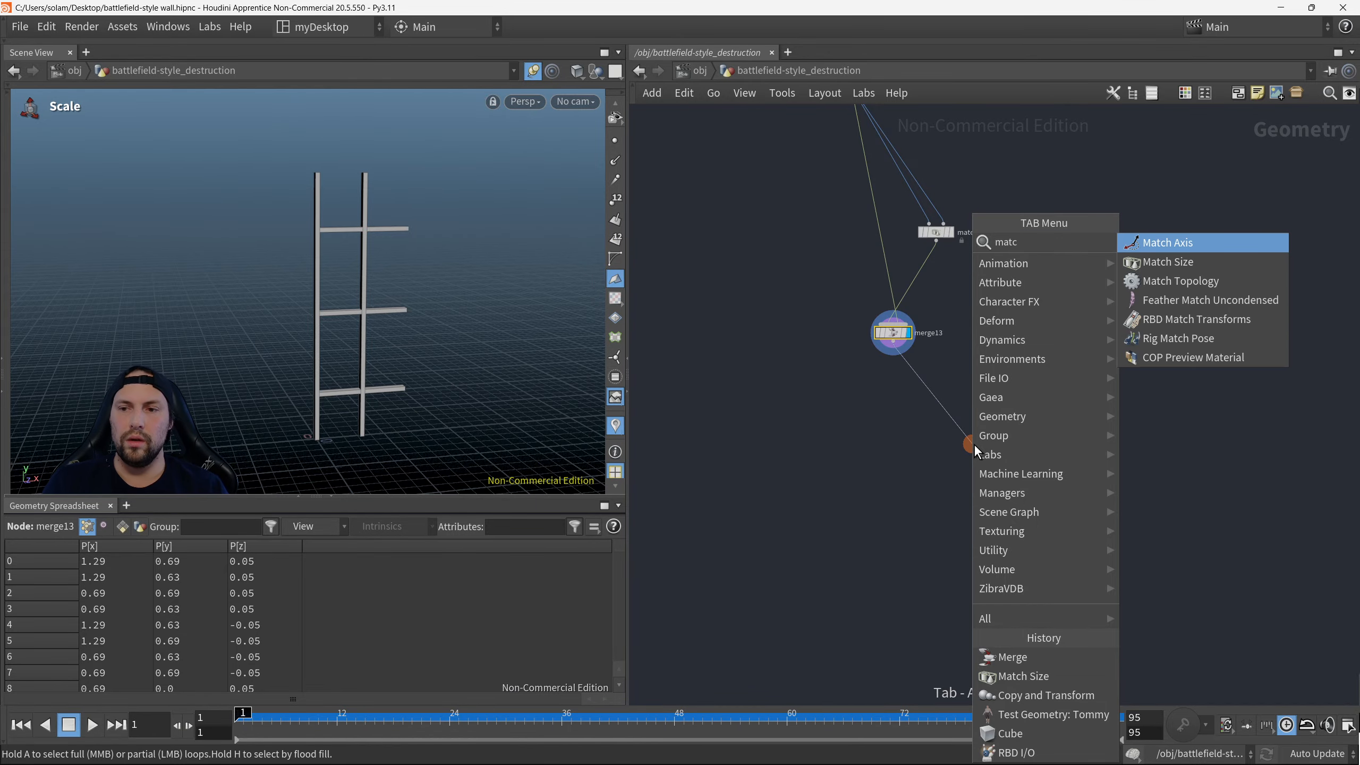
click(1211, 254)
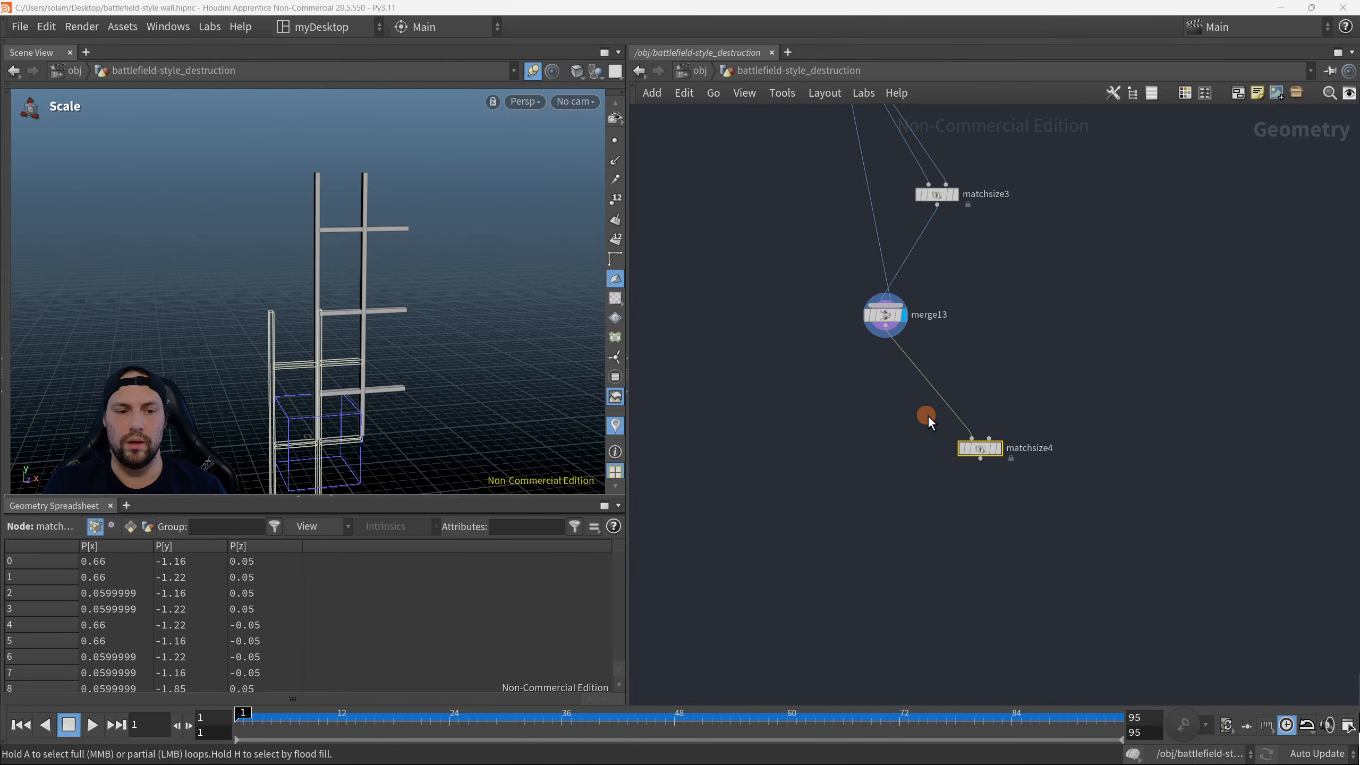
click(997, 449)
drag(986, 451, 924, 496)
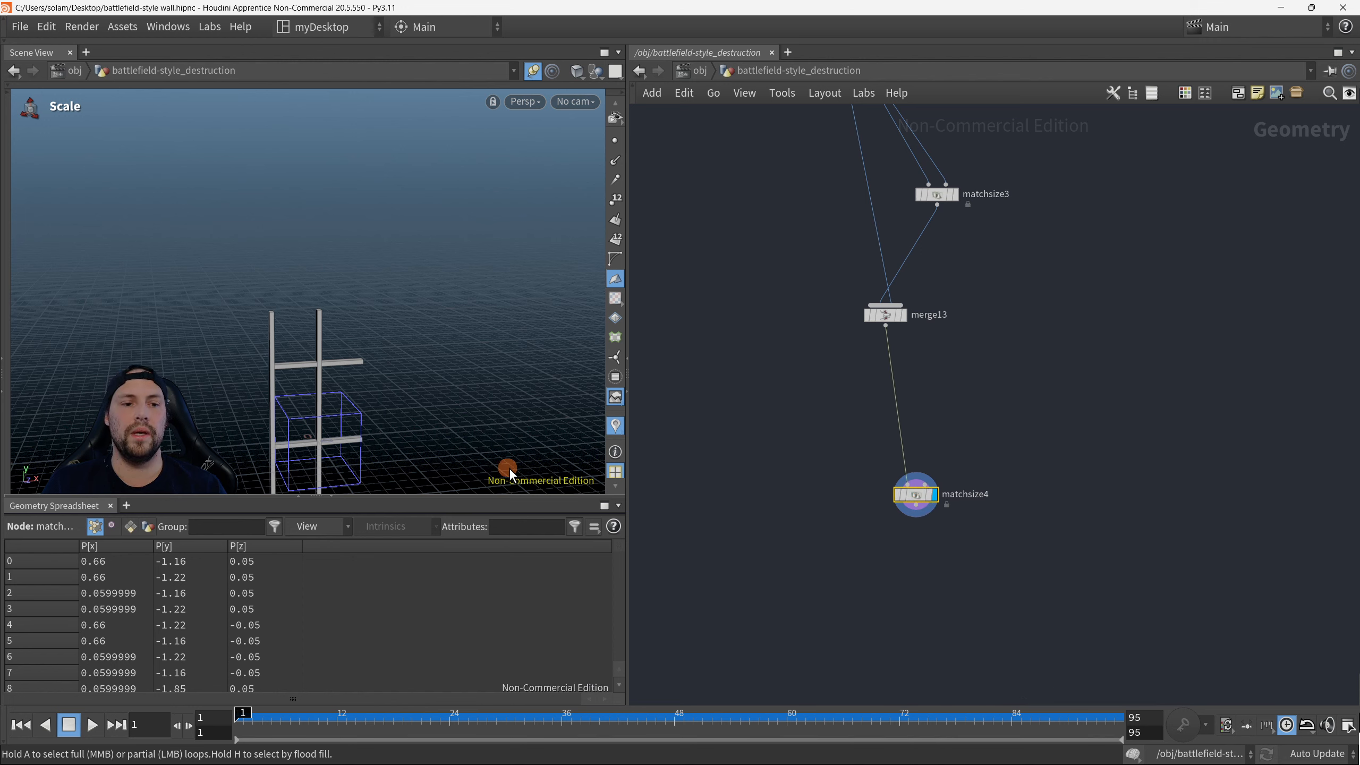
Step: Wire merge13 into matchsize4's second input as the bounding box to match
drag(509, 468, 355, 304)
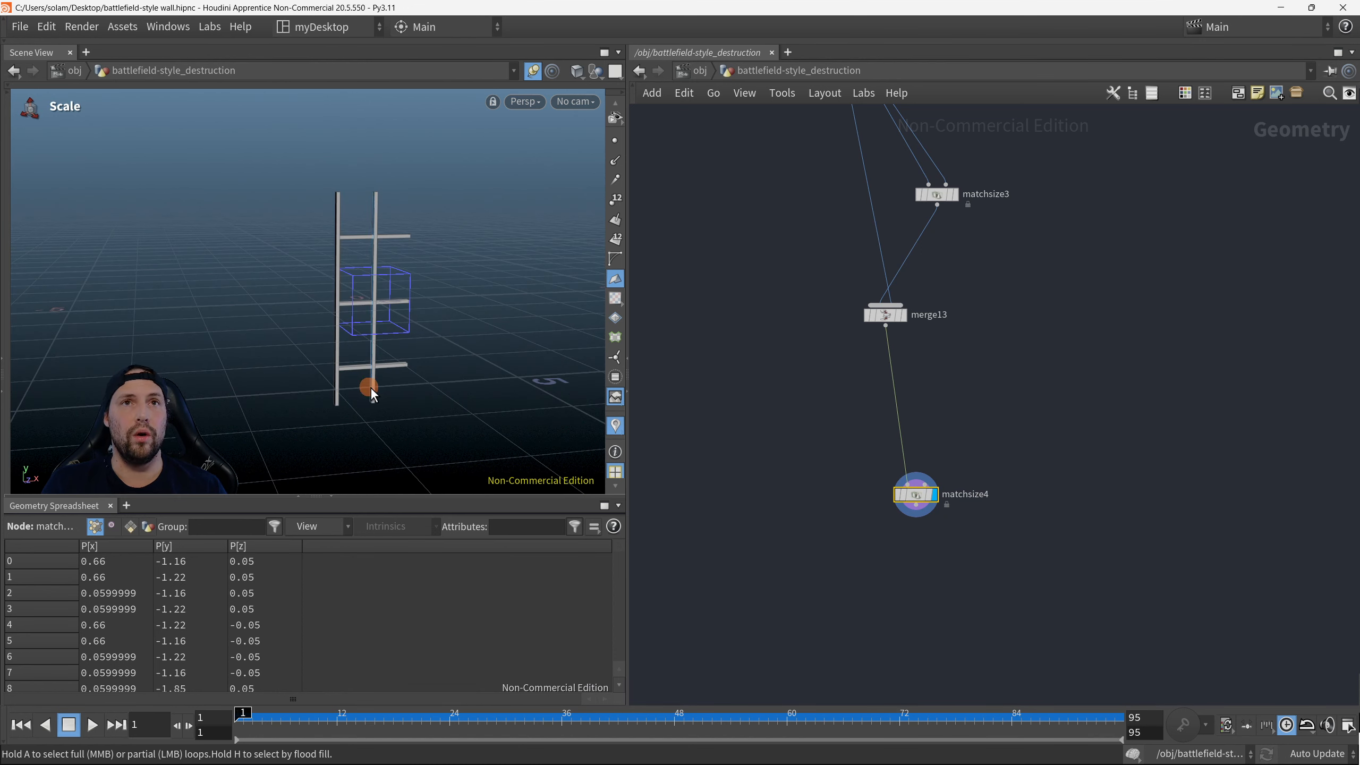
middle_drag(854, 351, 848, 389)
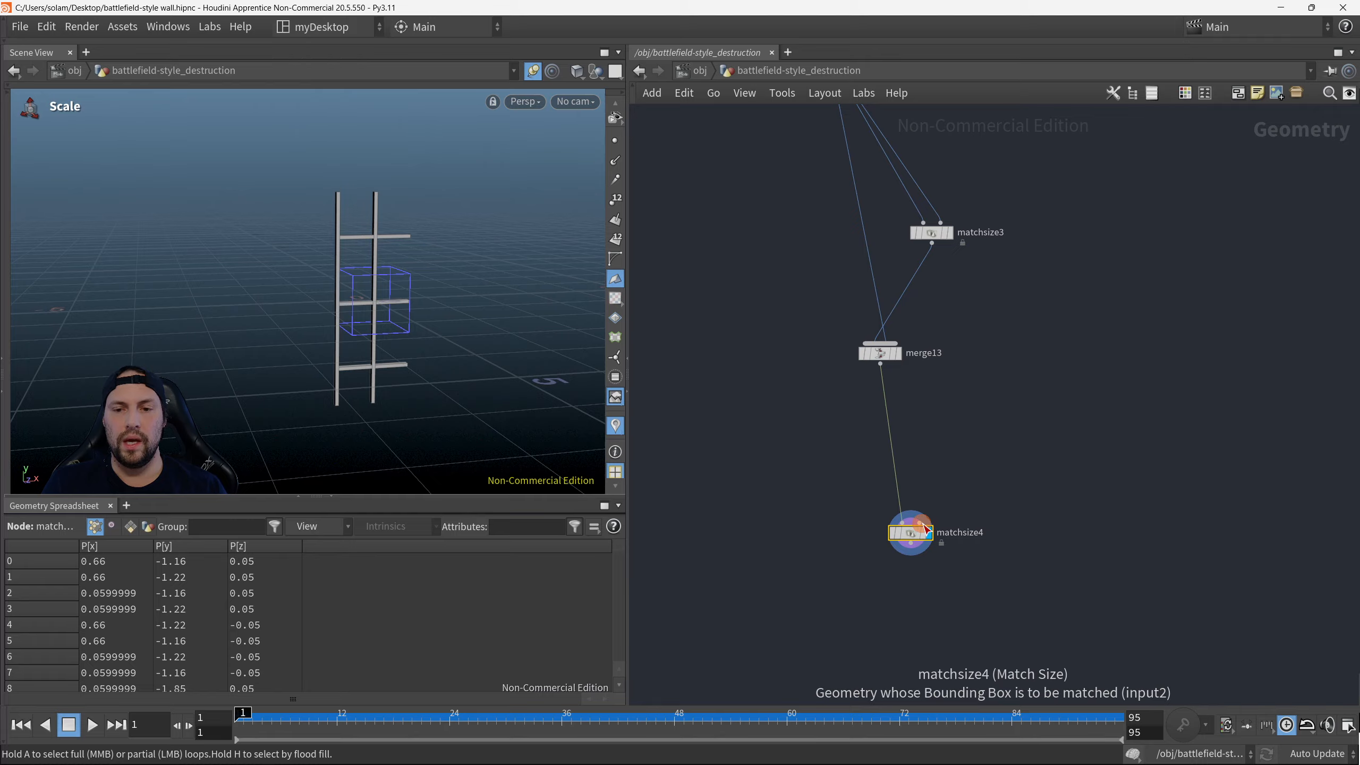
drag(922, 525, 879, 365)
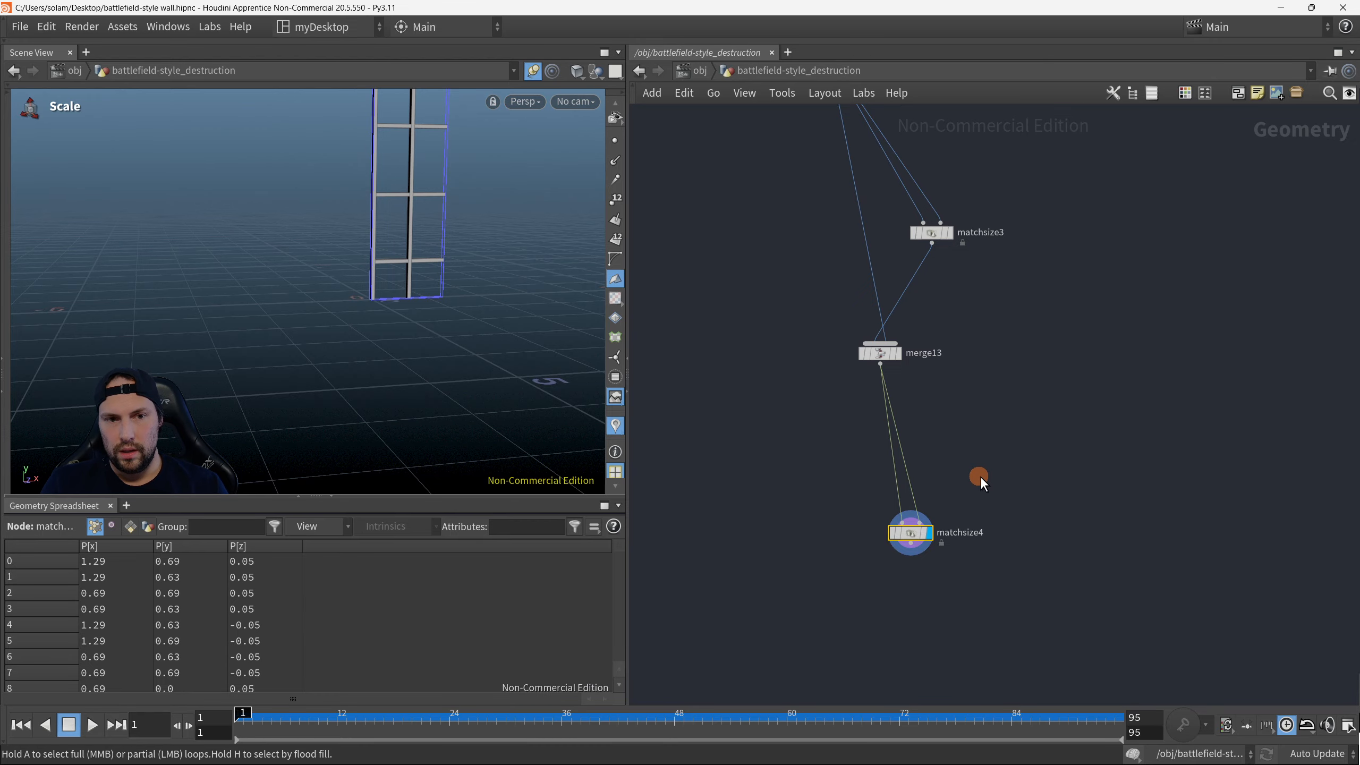
Step: Try aligning the duplicated frame vertically by setting matchsize4's Justify Y to Max to Min
key(p)
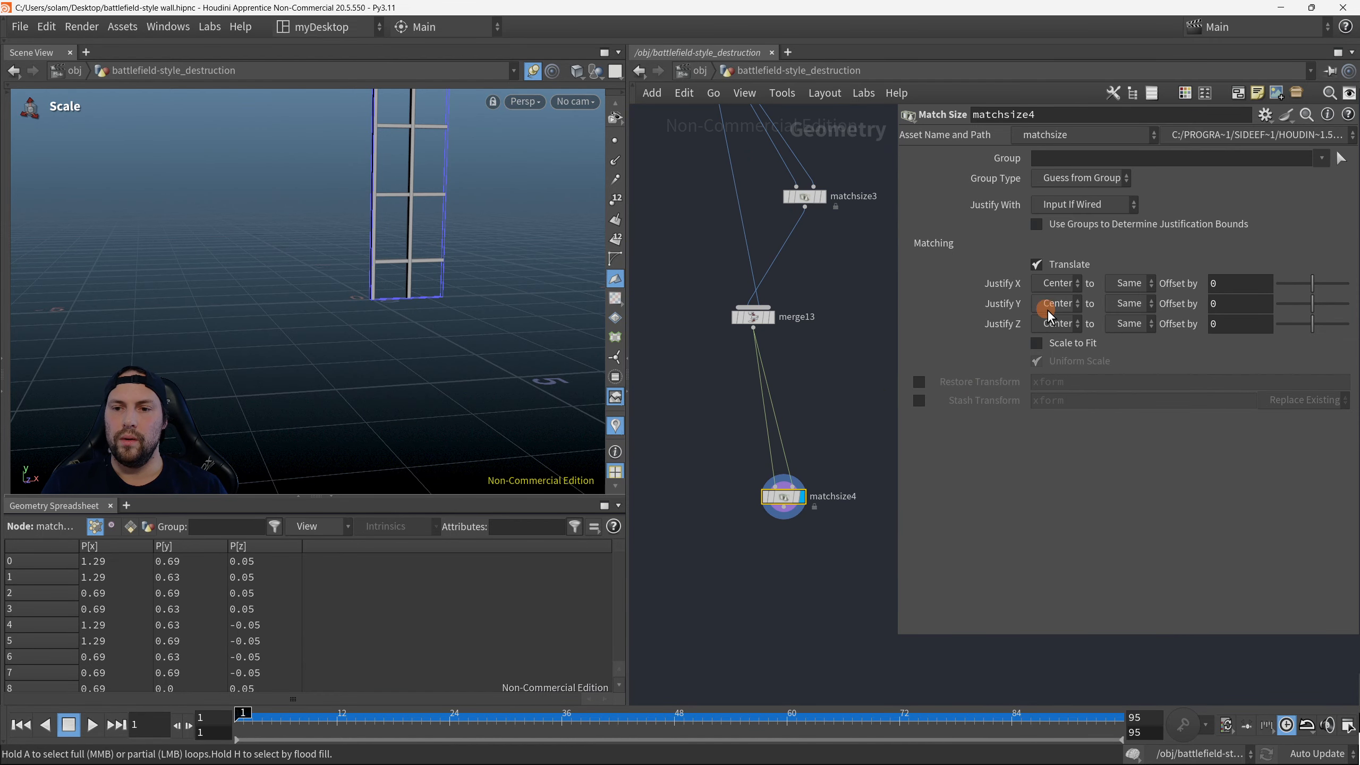
click(1048, 308)
click(1052, 366)
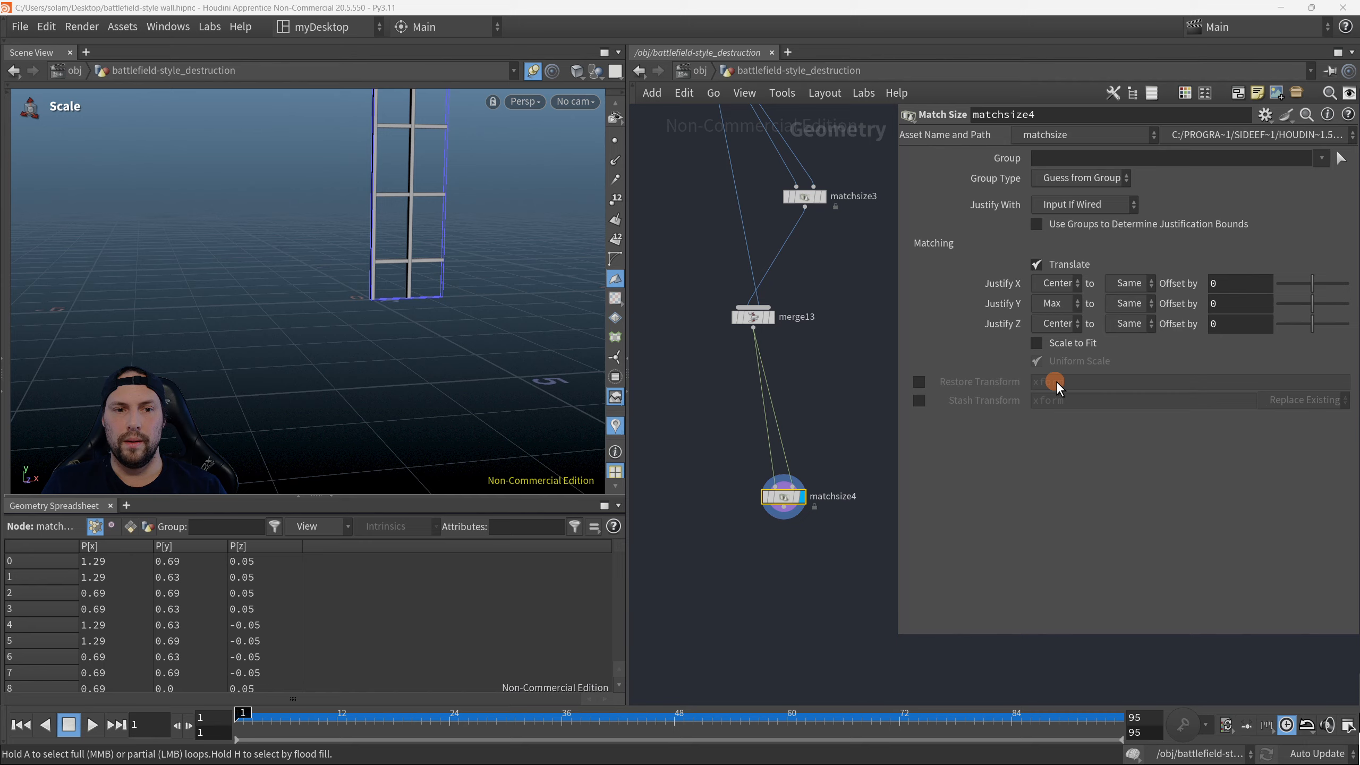
click(1130, 303)
click(1134, 341)
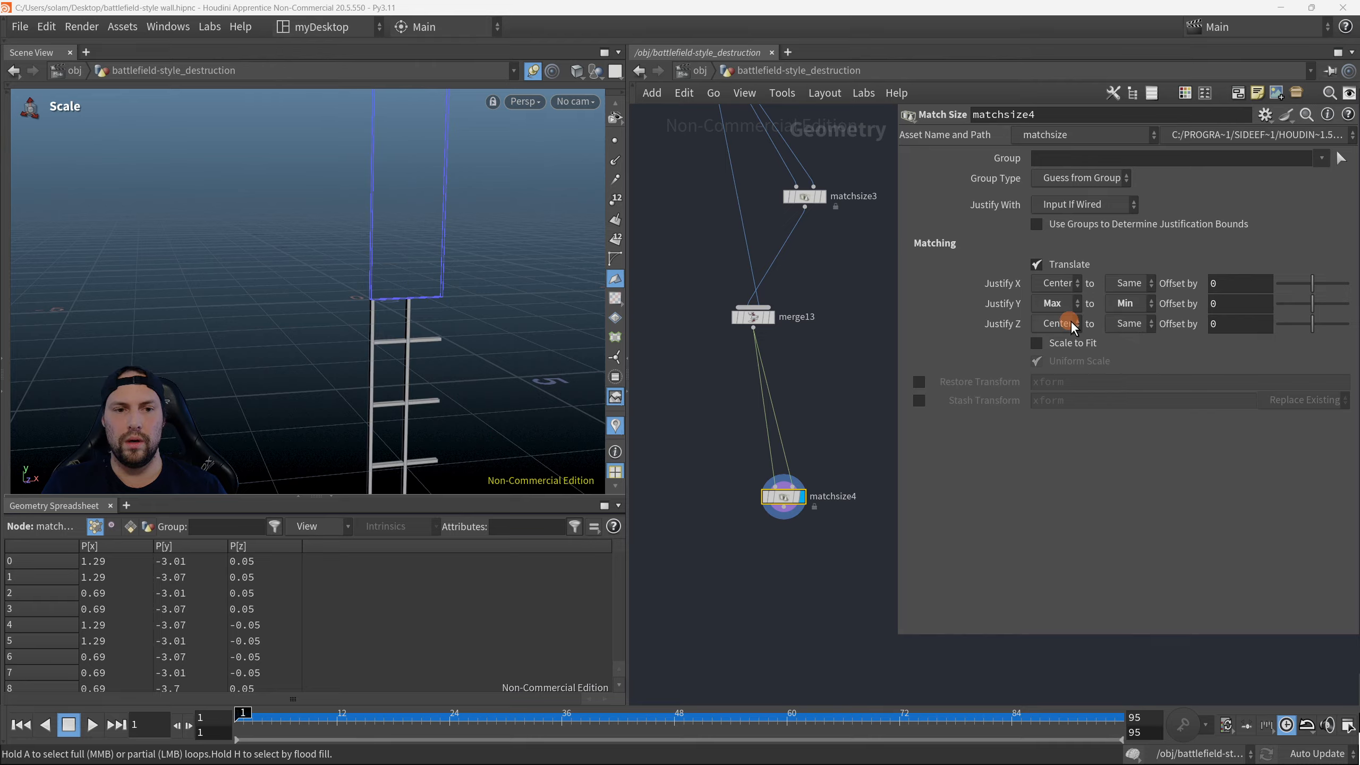
Step: Change matchsize4's Justify Y to Min to Max
click(1068, 311)
click(1069, 342)
click(1118, 310)
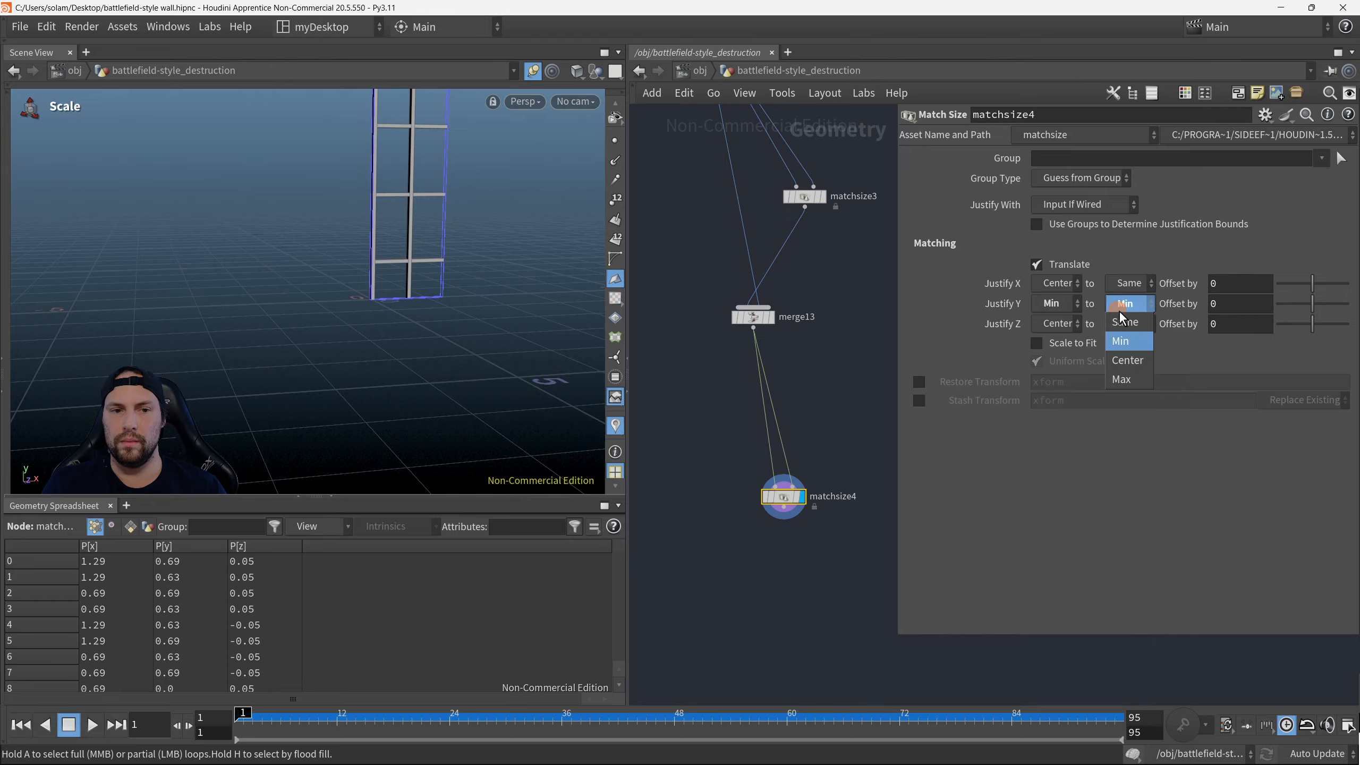
click(1119, 376)
Step: Remove the matchsize4 node below merge13
alt+drag(439, 218, 434, 251)
alt+middle_drag(433, 252, 438, 343)
key(alt+x)
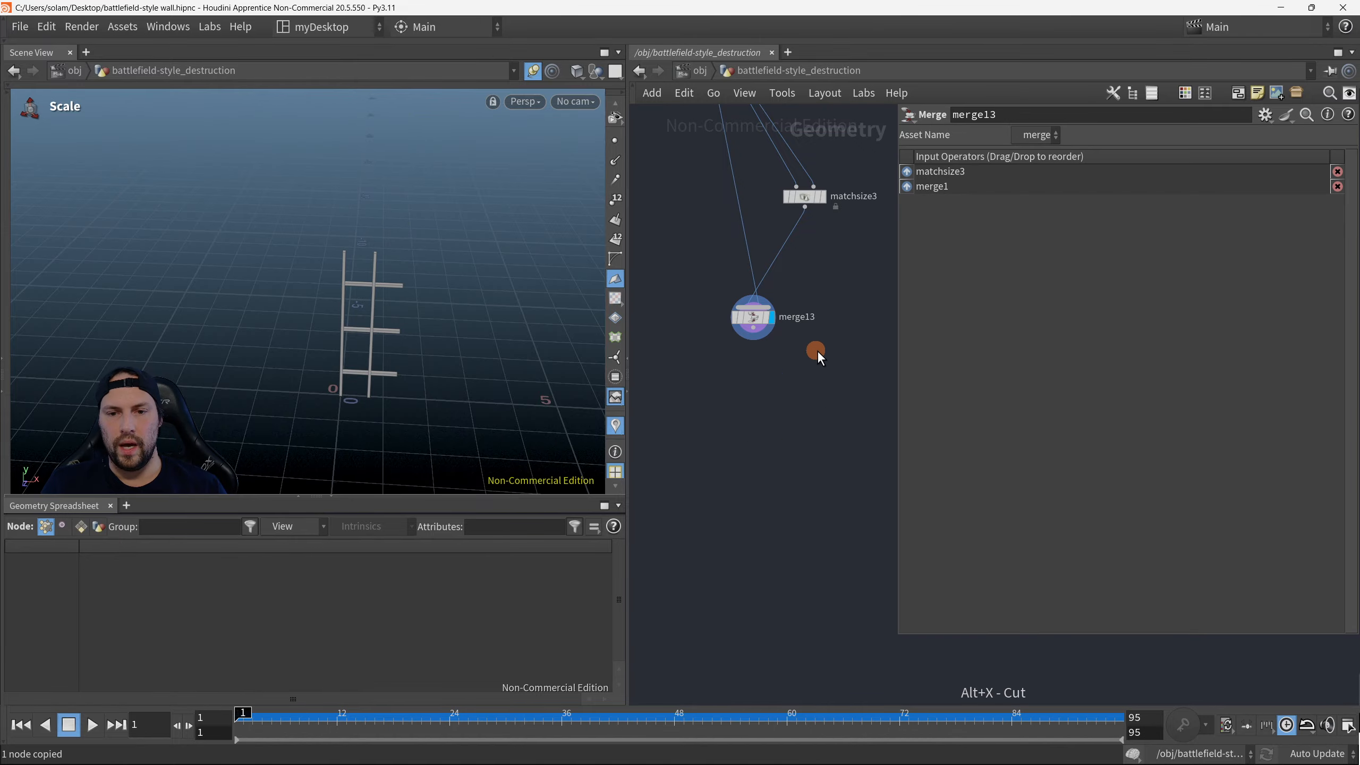
Step: Paste a copy of matchsize3 below merge13 and cut its inherited input wires
click(802, 196)
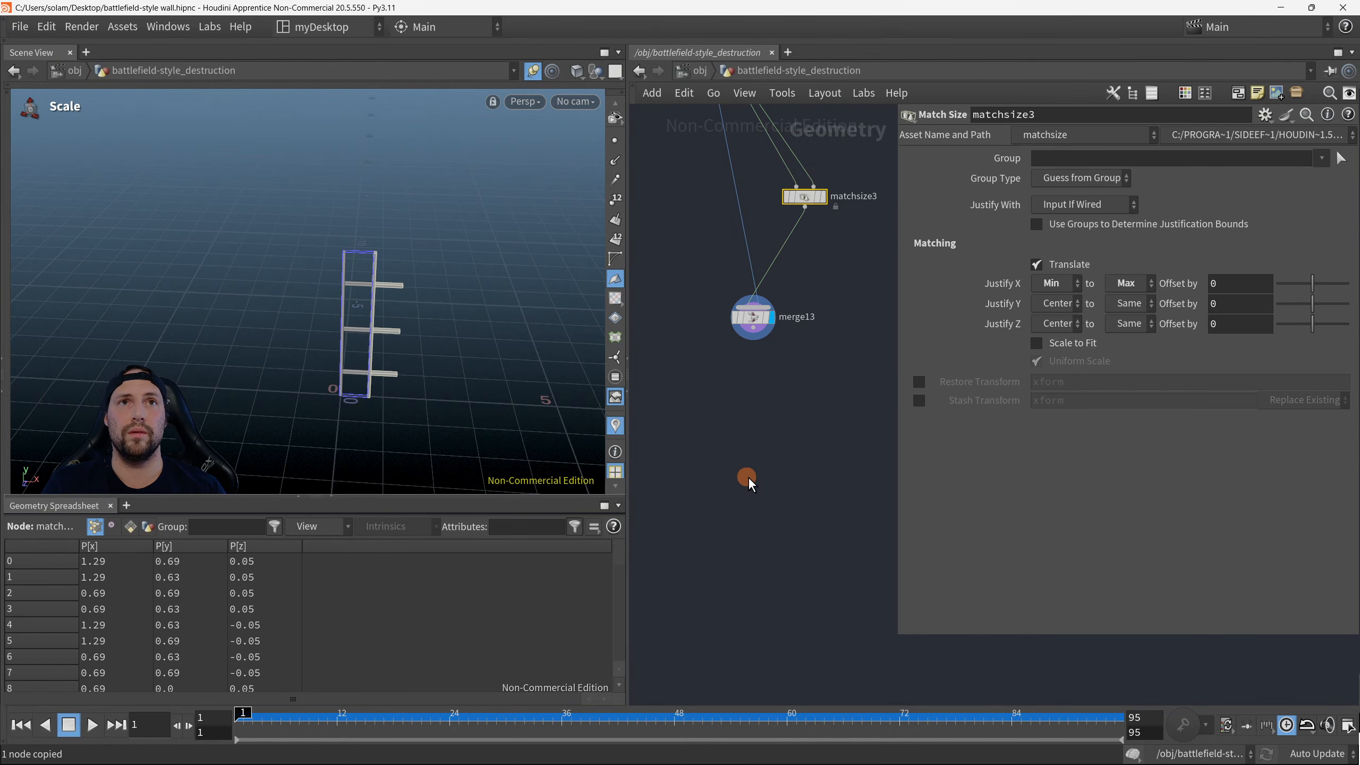
key(ctrl+v)
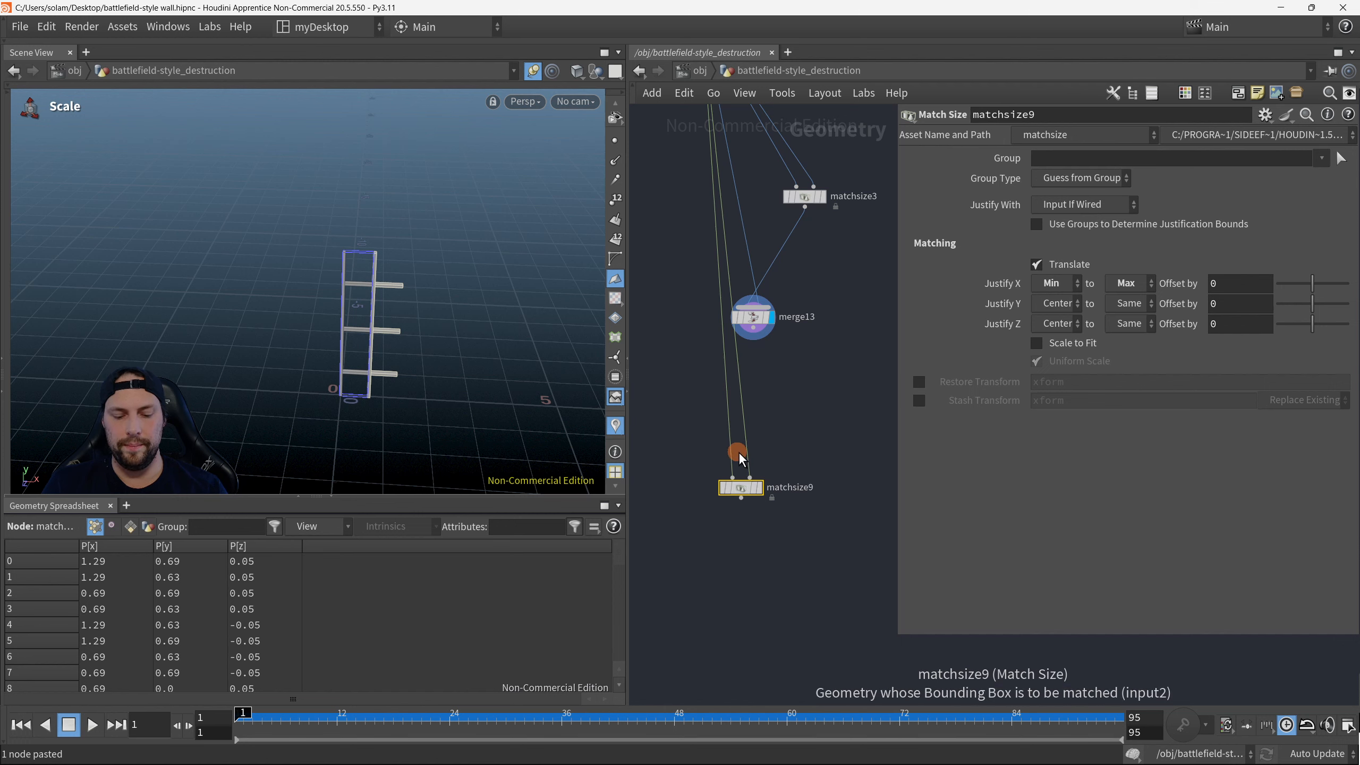
drag(743, 490, 751, 531)
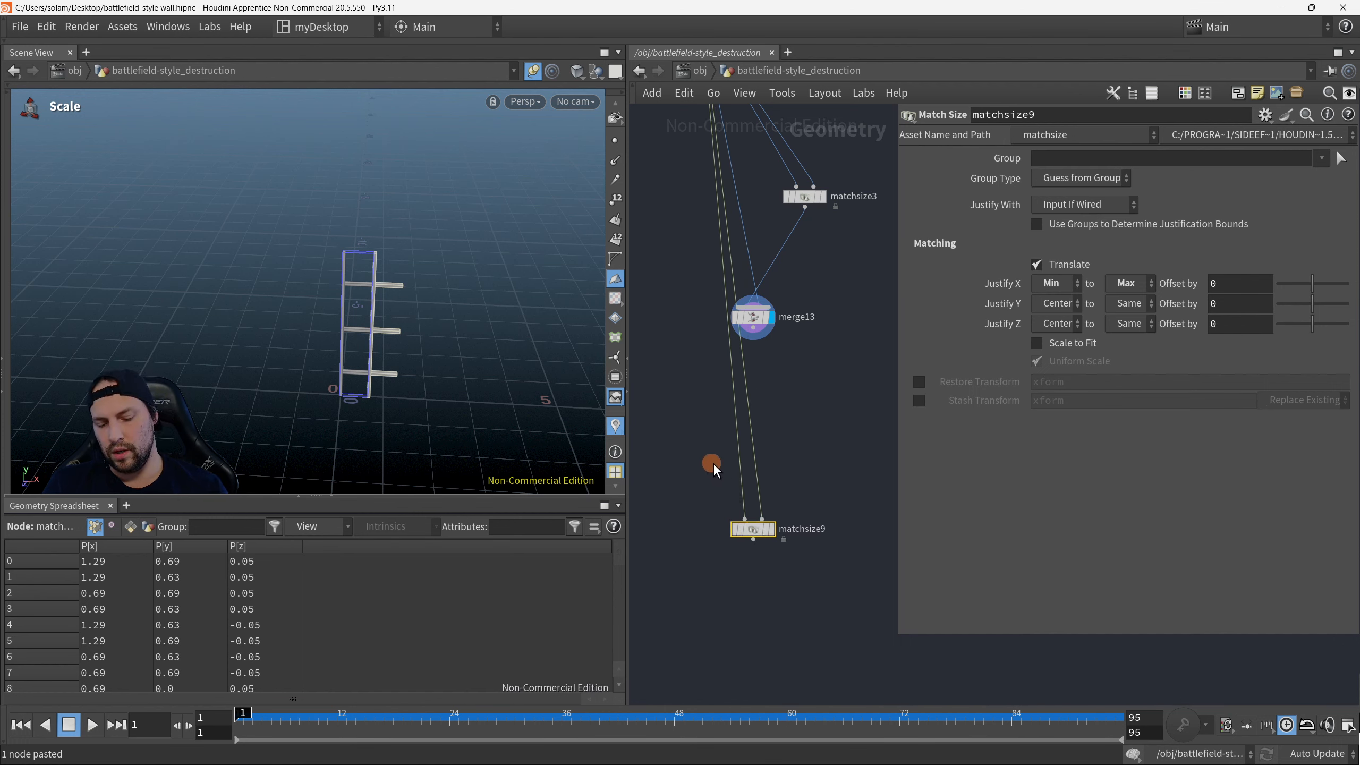
key(y)
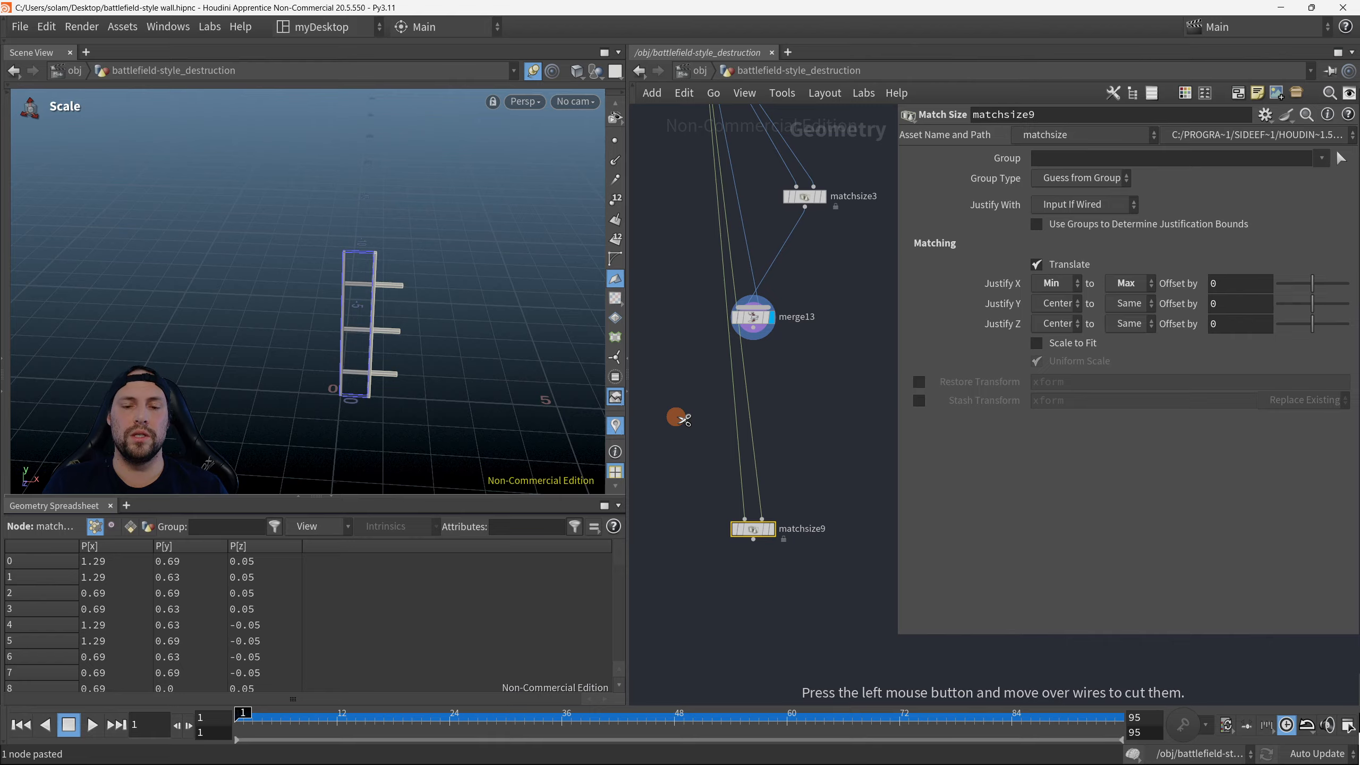
mouse_move(674, 418)
mouse_down()
mouse_move(703, 404)
mouse_move(846, 409)
mouse_up()
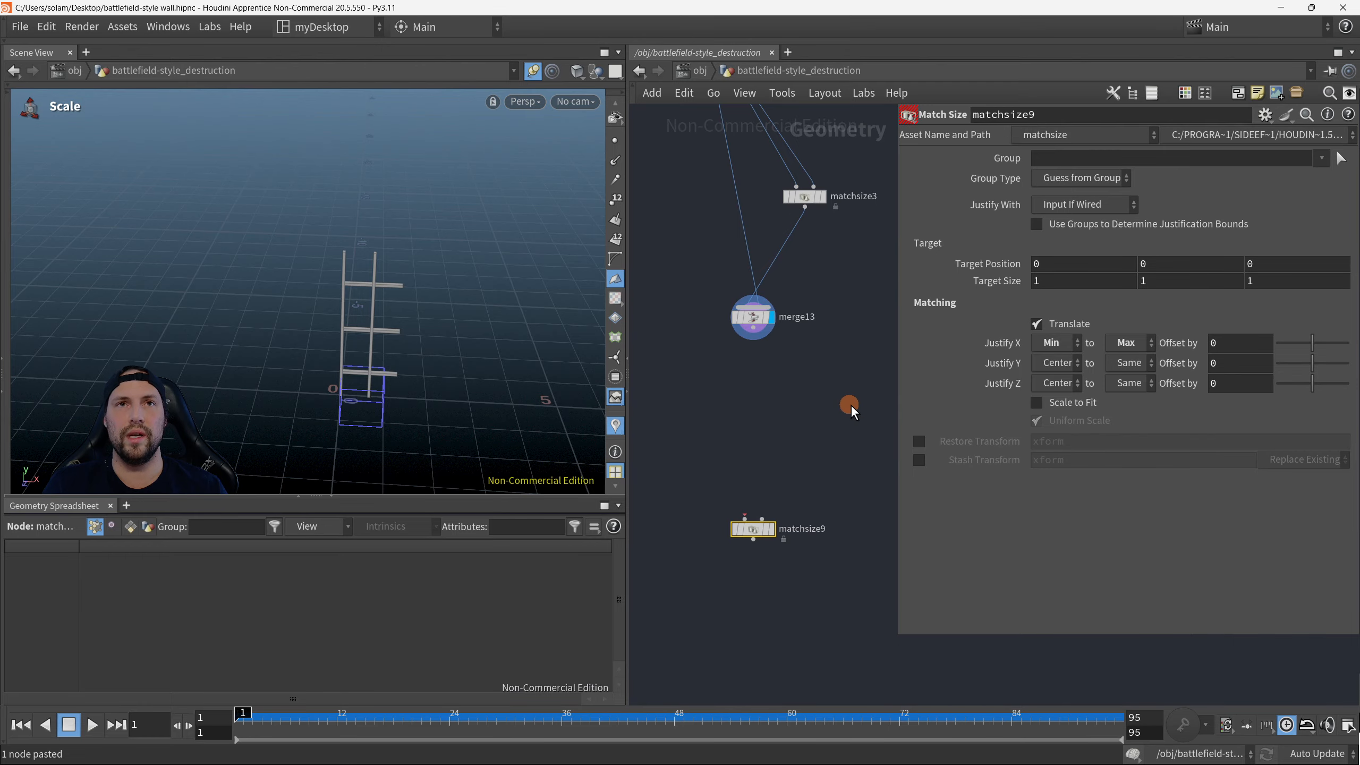
Step: Wire merge13 into both inputs of matchsize9 and display the sideways copy of the frame
scroll(773, 509, up, 2)
drag(760, 537, 774, 456)
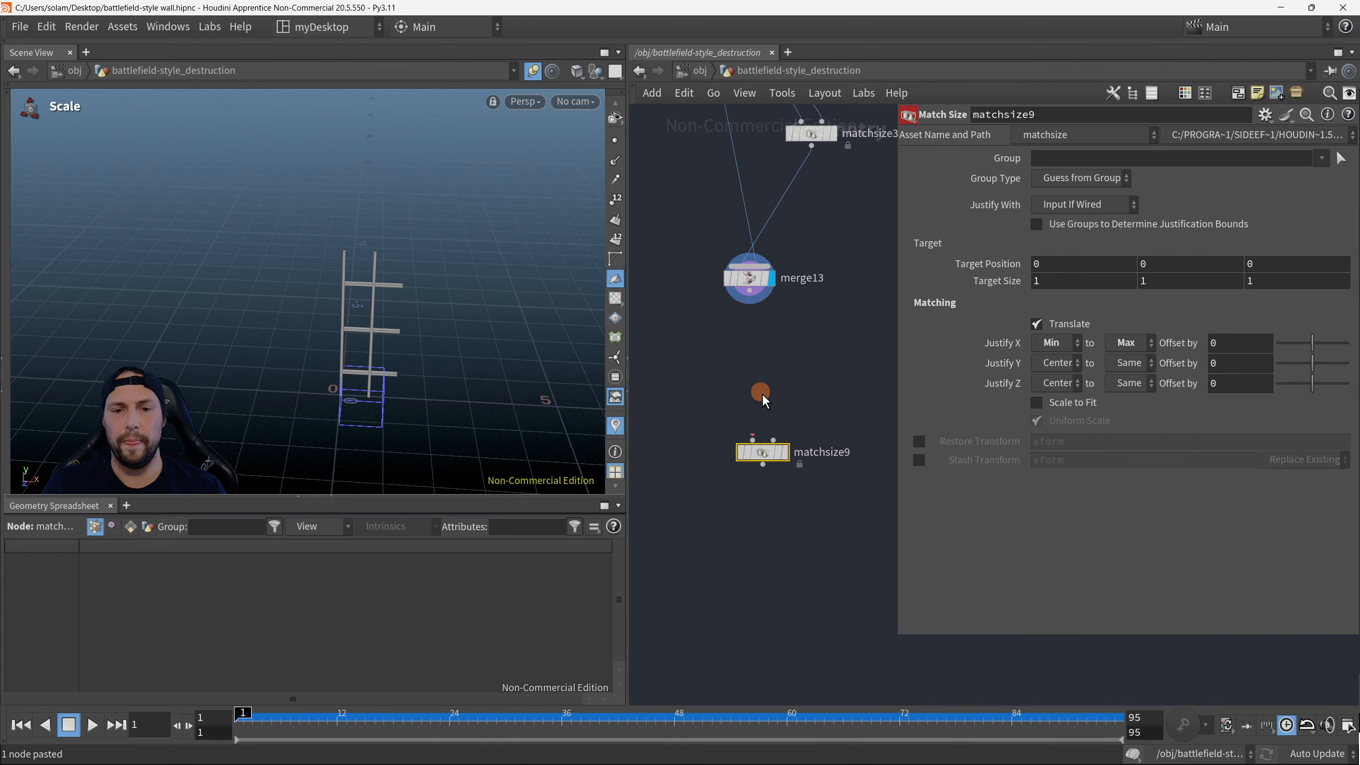
drag(751, 310, 753, 439)
middle_drag(792, 378, 788, 412)
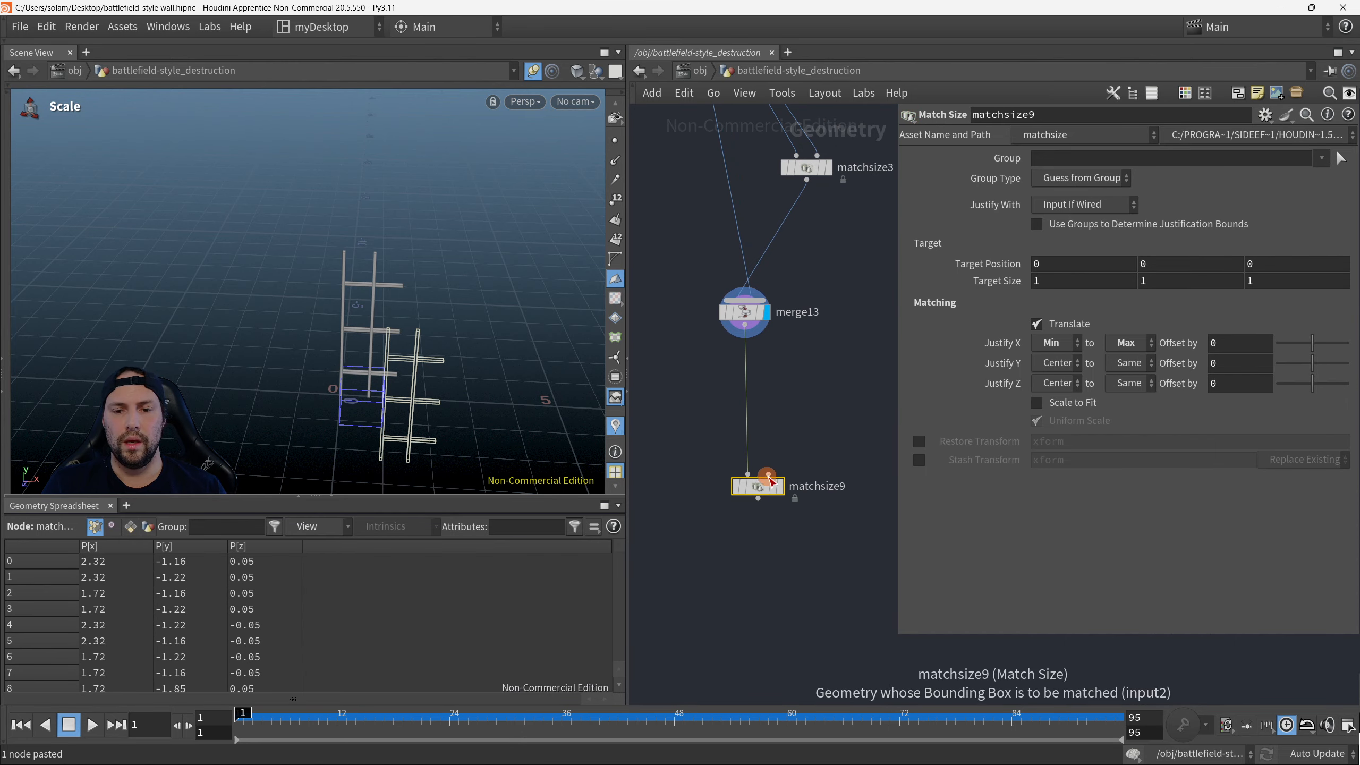
drag(768, 473, 745, 329)
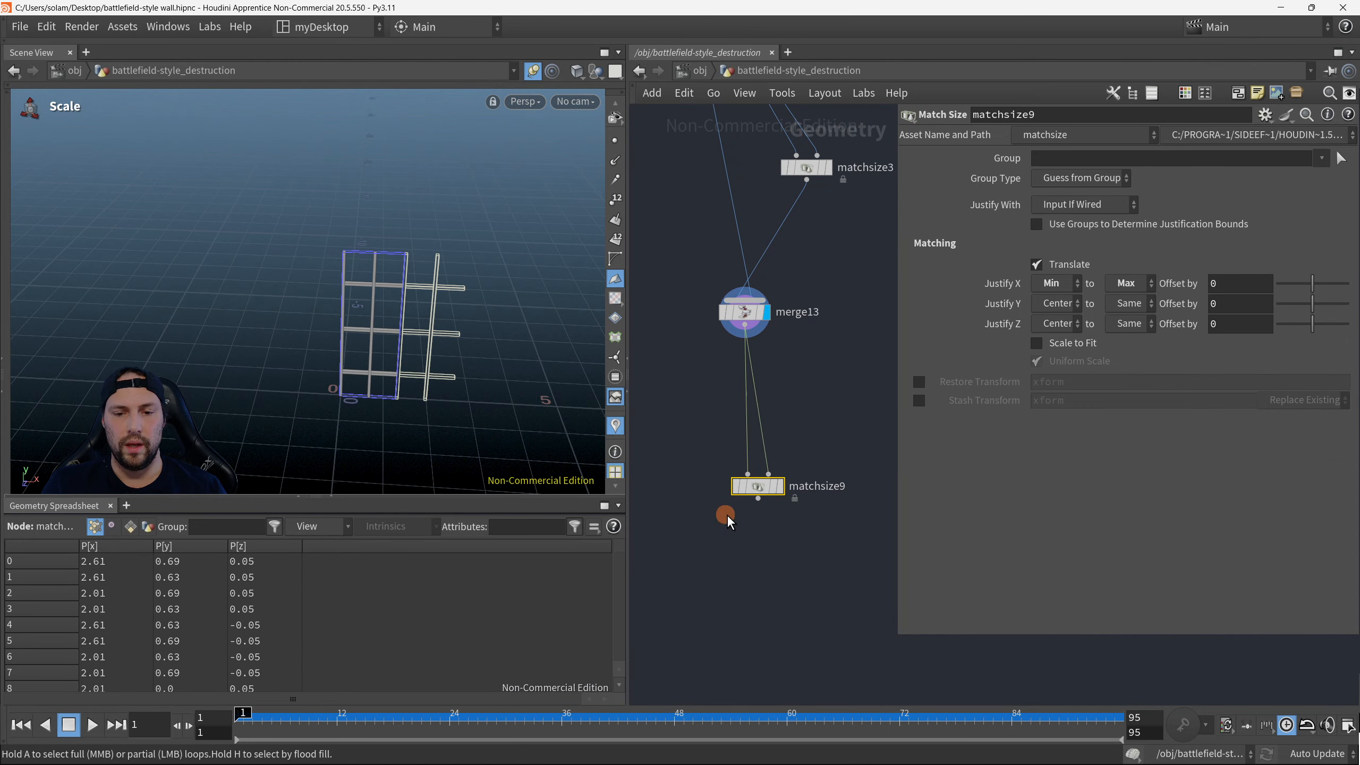
drag(764, 513, 768, 515)
alt+right_drag(275, 282, 557, 407)
middle_drag(813, 560, 801, 463)
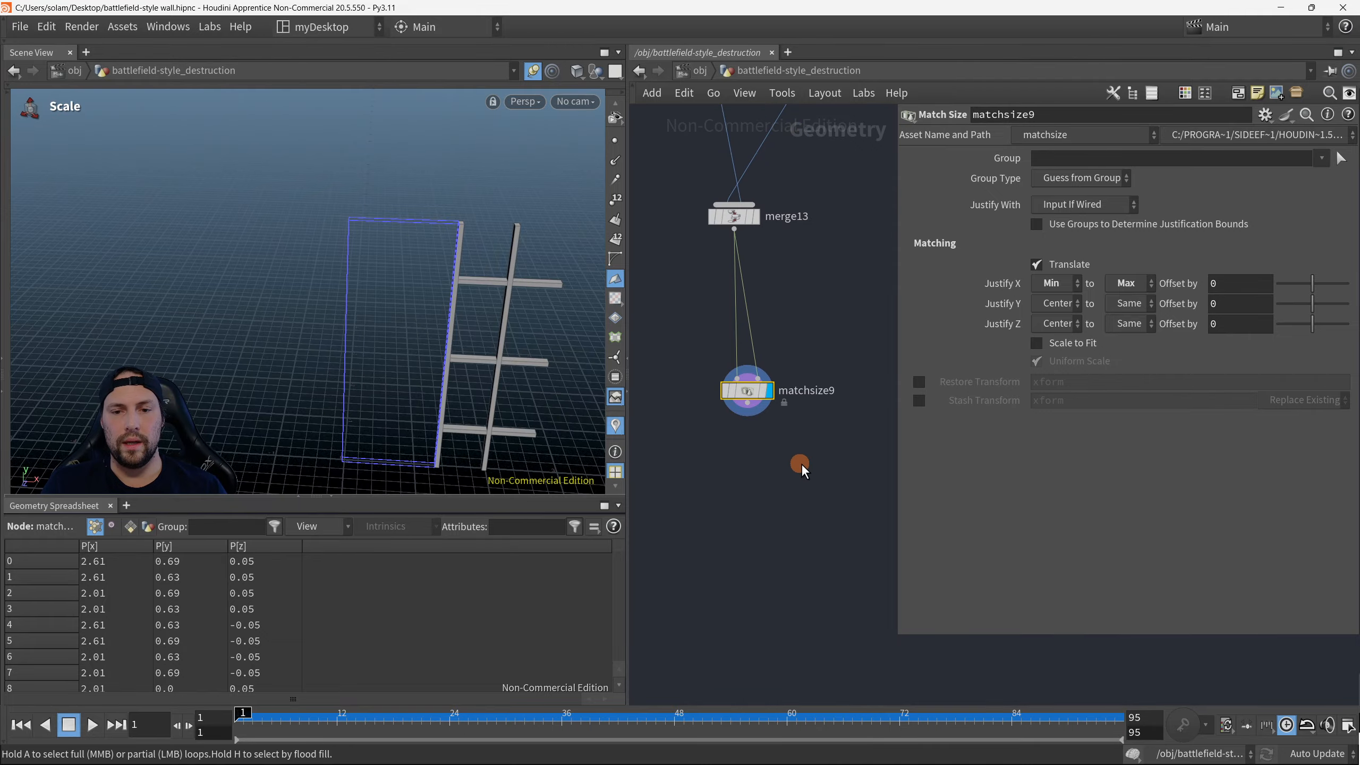
Step: Paste a copy of merge13 below matchsize9, replace its old input wires with matchsize9, and display it
scroll(807, 409, down, 2)
click(755, 274)
key(ctrl+c)
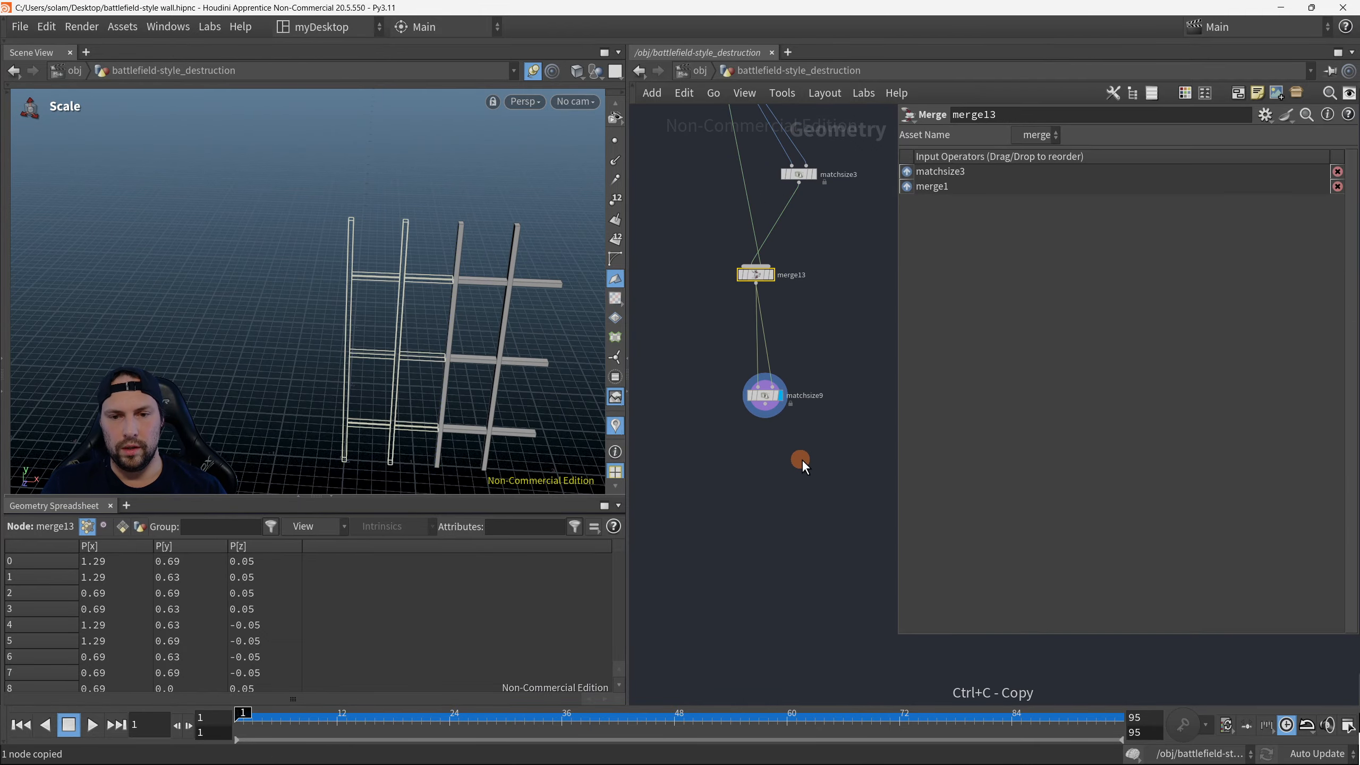
key(ctrl+v)
key(y)
drag(754, 456, 794, 455)
drag(764, 410, 784, 489)
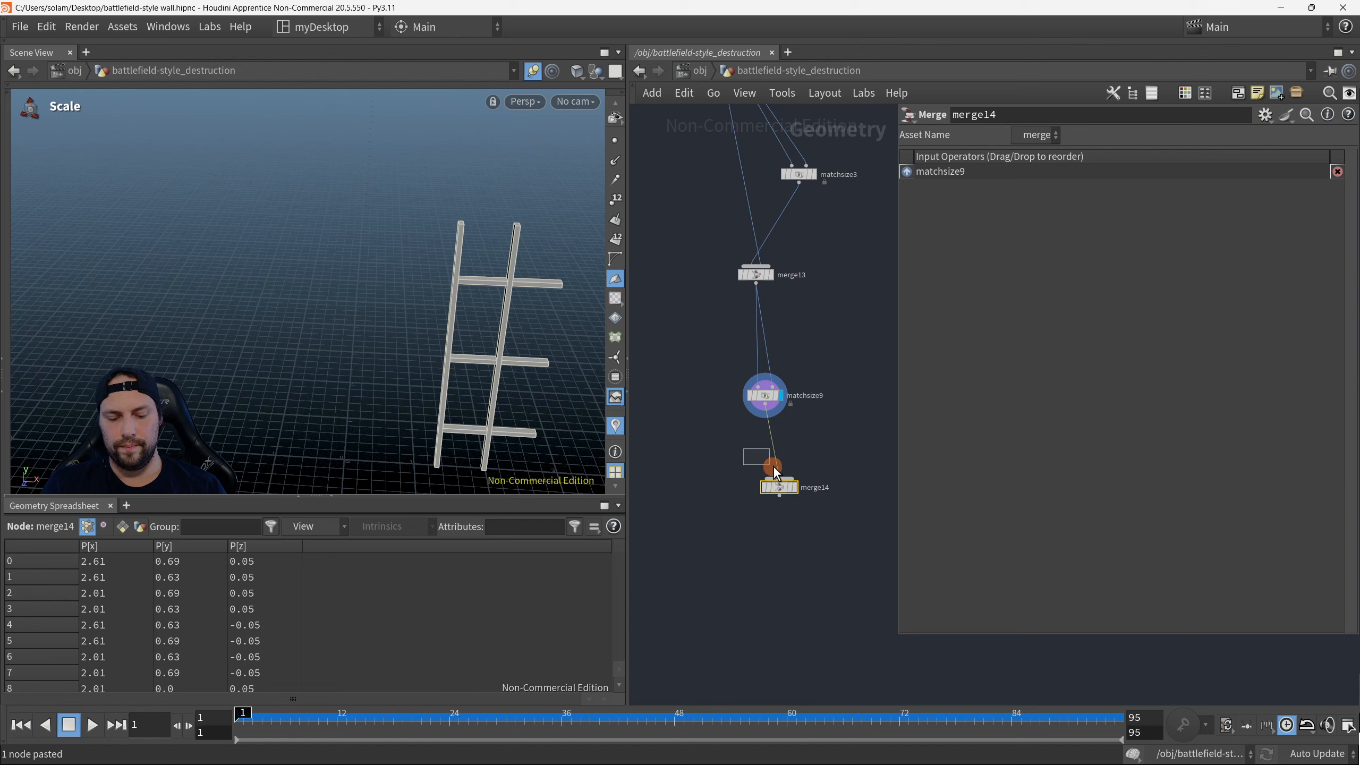
click(794, 488)
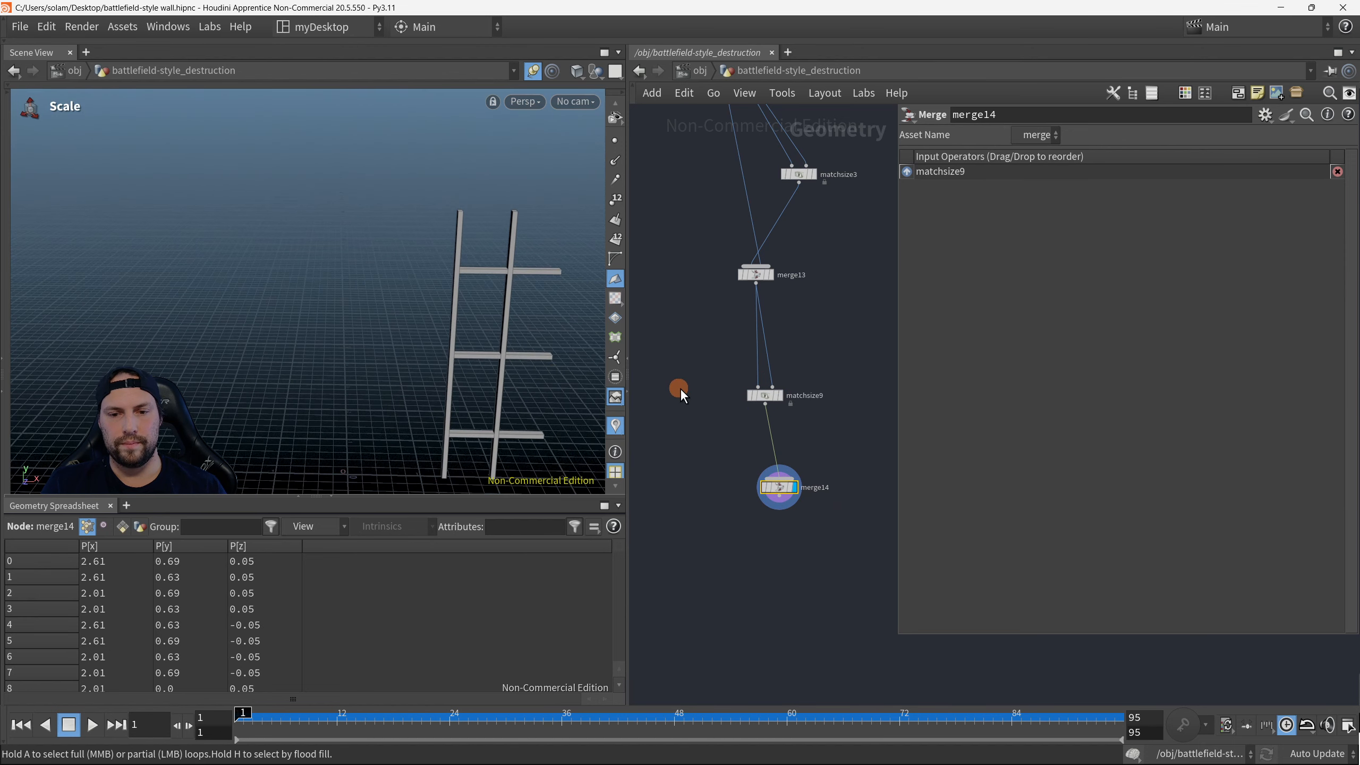
Step: Arrange matchsize9 and merge14, and connect merge13 to merge14 to combine both frame halves
drag(699, 257, 765, 283)
drag(720, 454, 784, 492)
alt+drag(547, 382, 461, 369)
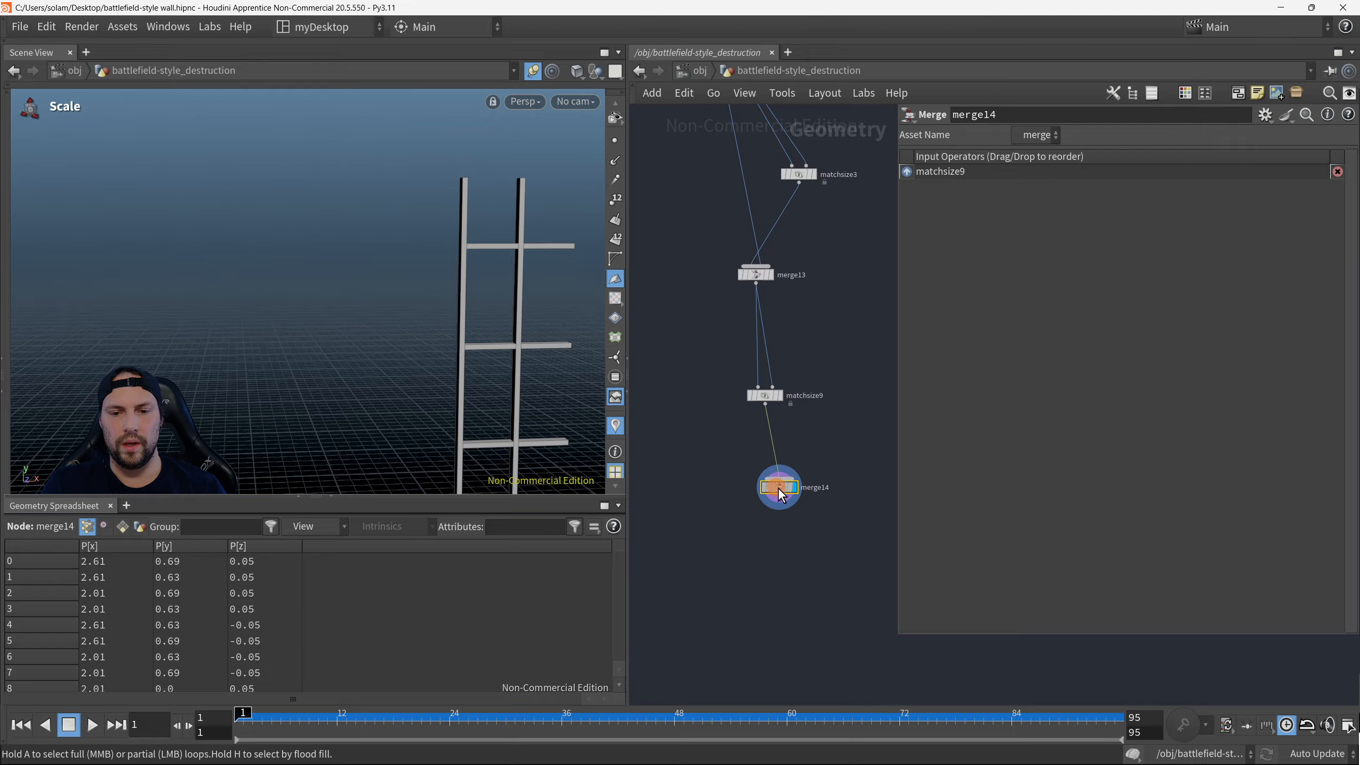
drag(779, 487, 755, 494)
drag(768, 396, 807, 392)
drag(755, 290, 752, 490)
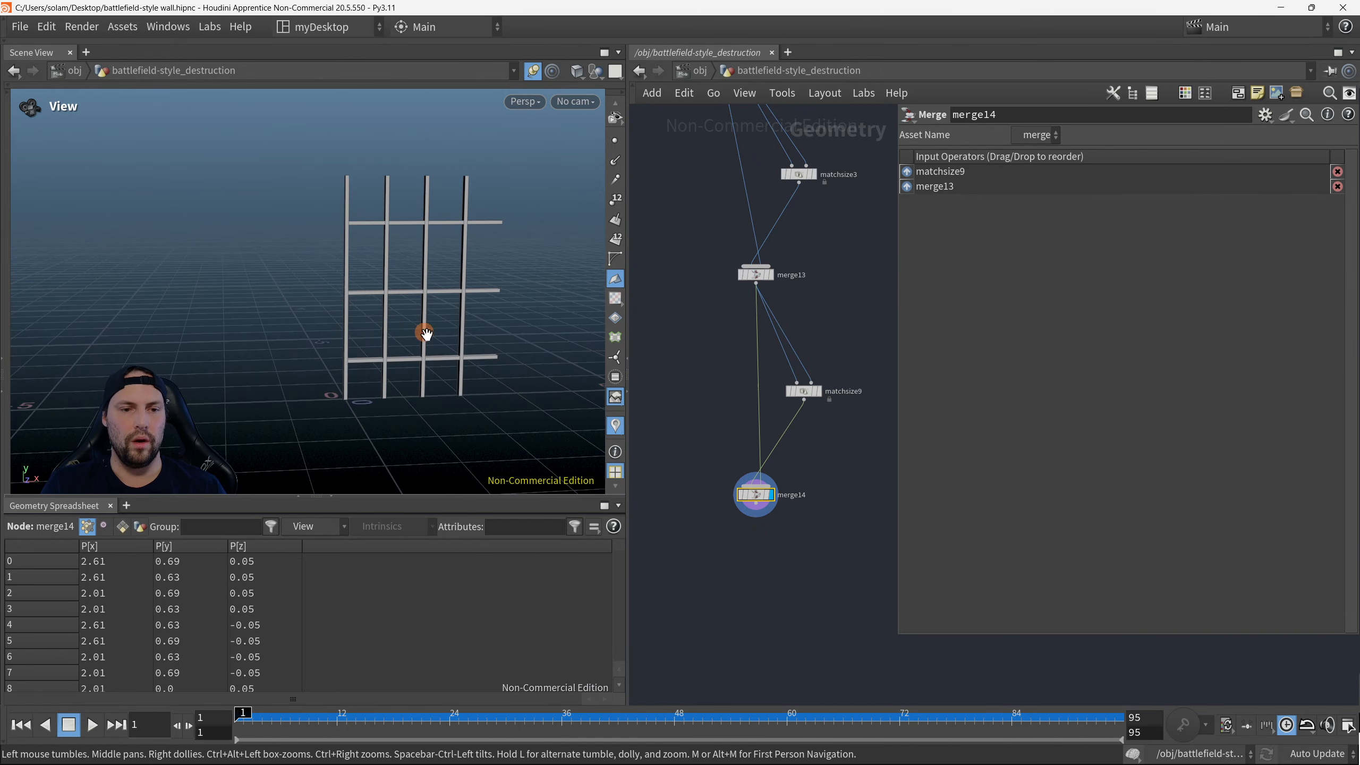
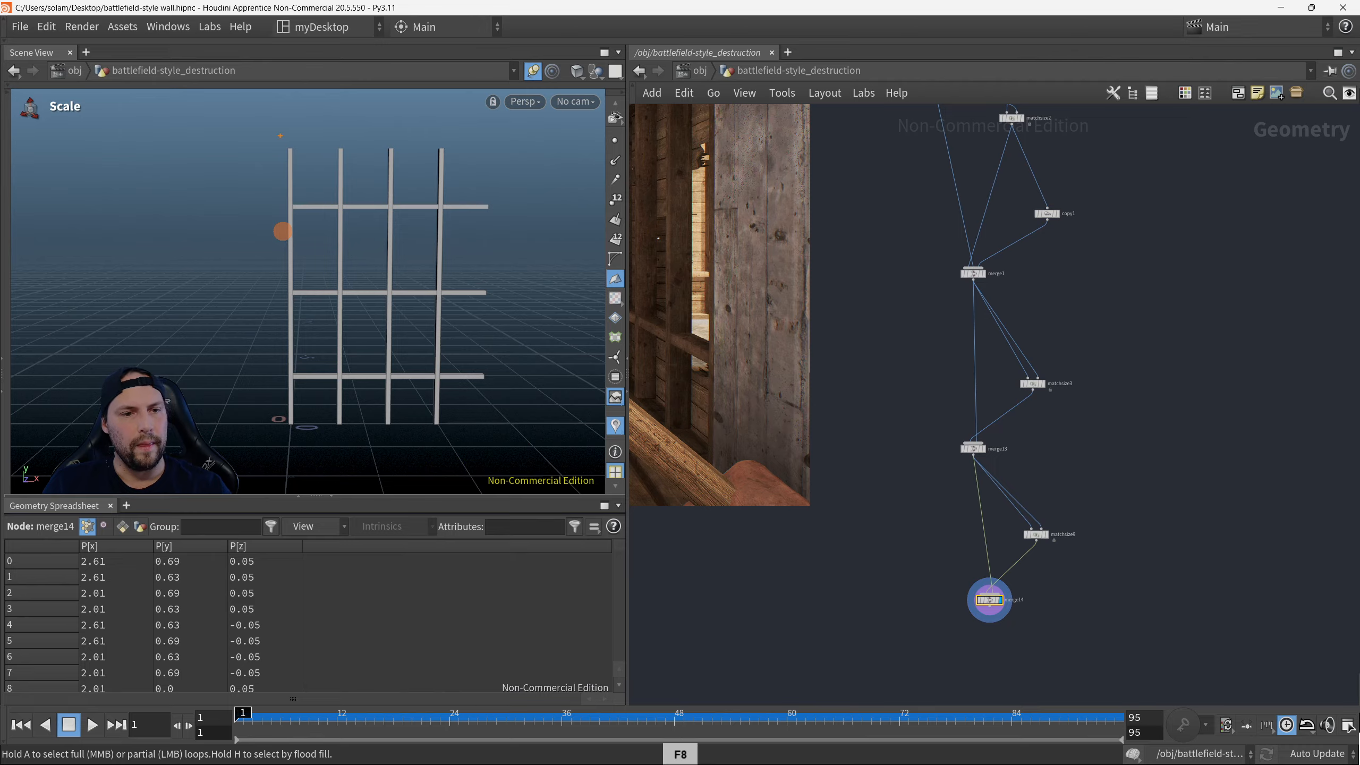
drag(269, 123, 314, 430)
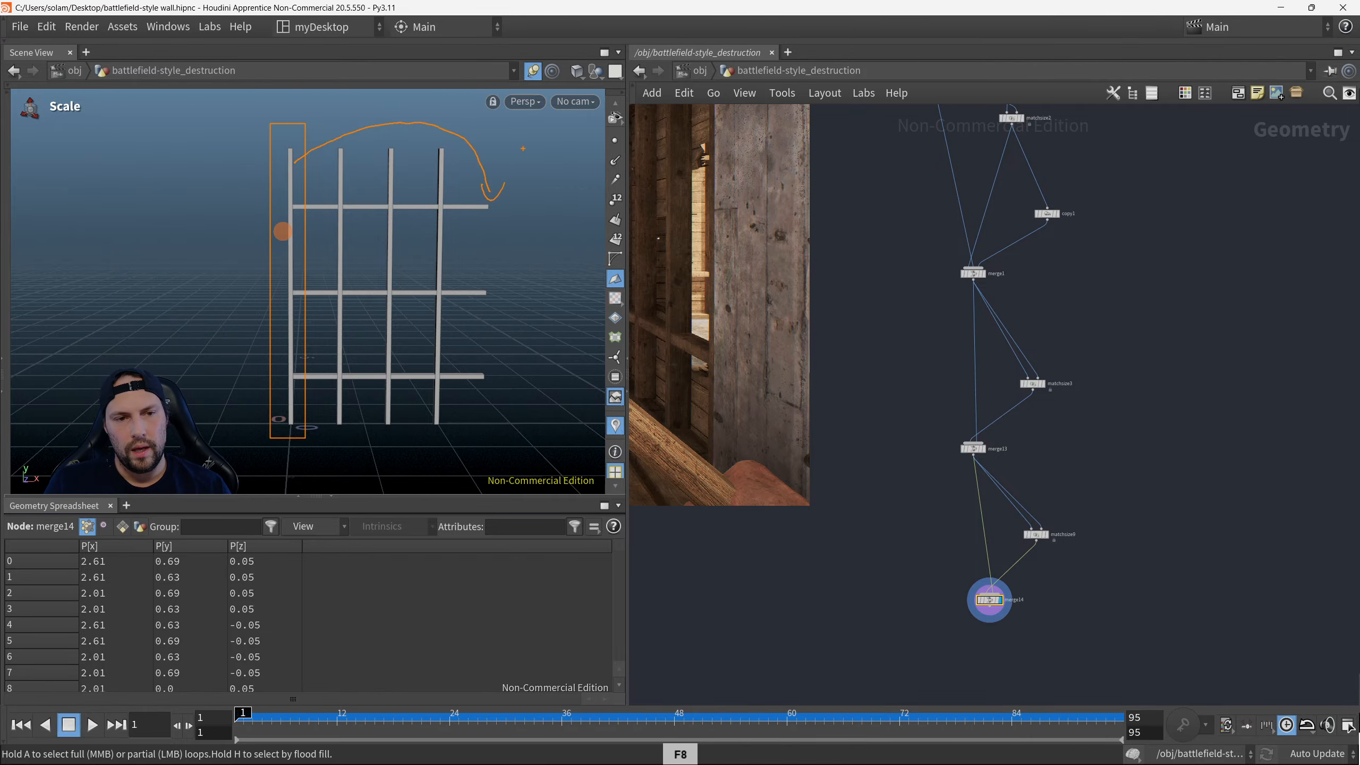
right_click(555, 164)
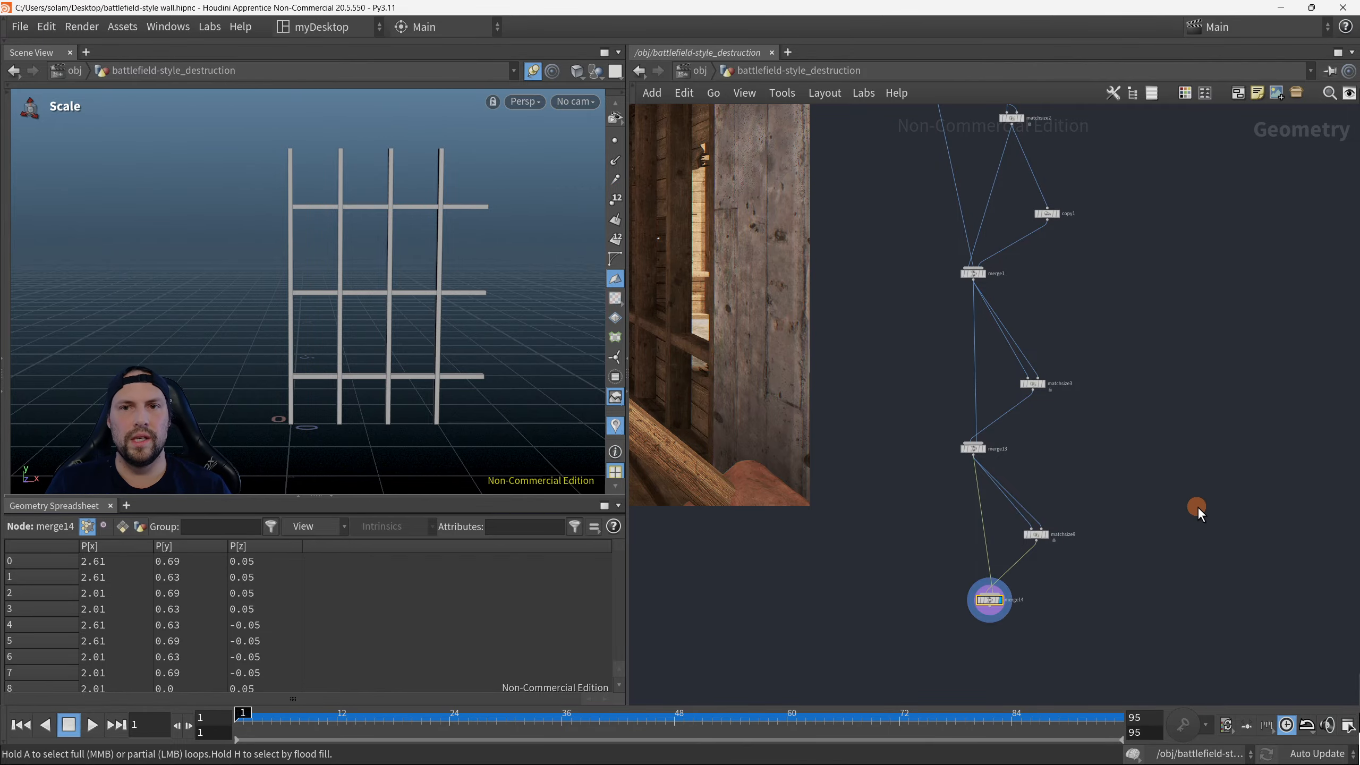
Step: Place a new unconnected Match Size node beside merge14 in the network
scroll(1198, 507, down, 2)
middle_drag(1106, 513, 1018, 475)
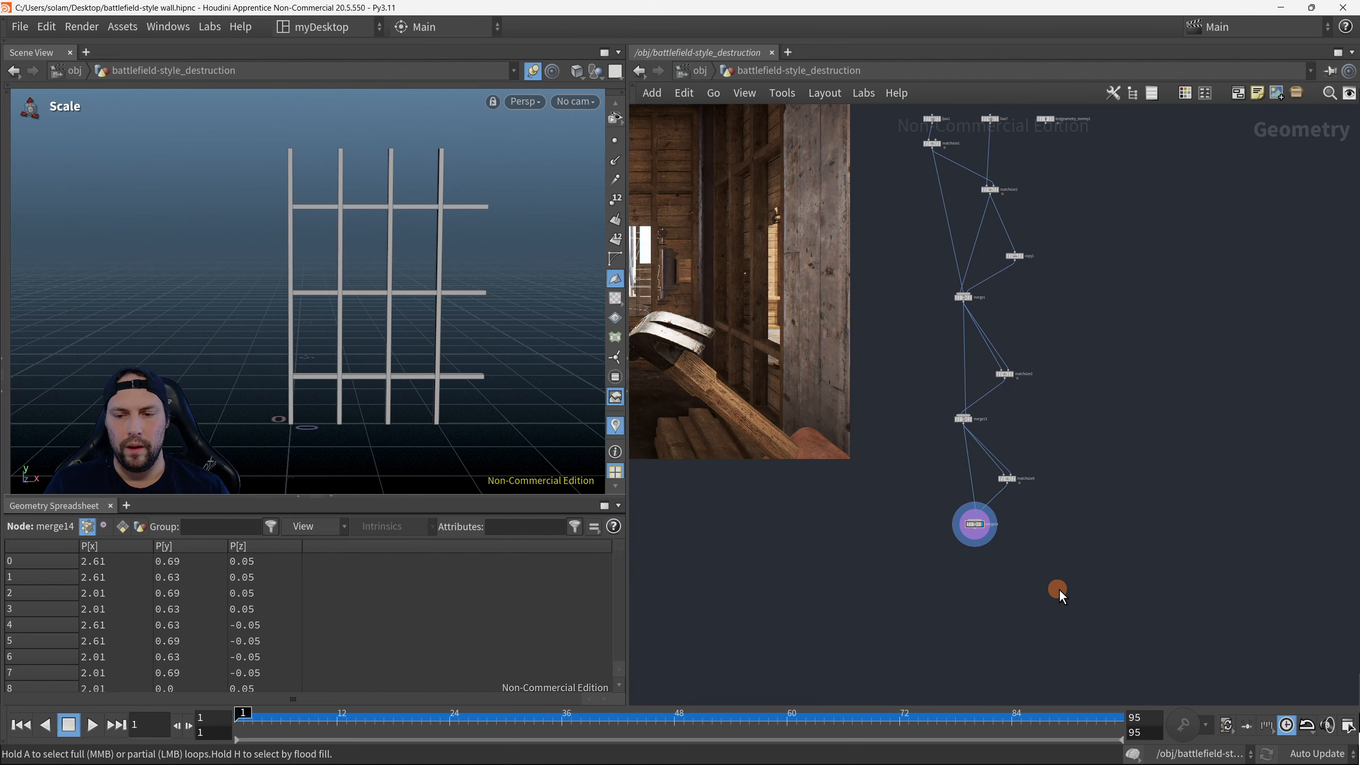
key(Tab)
text(match)
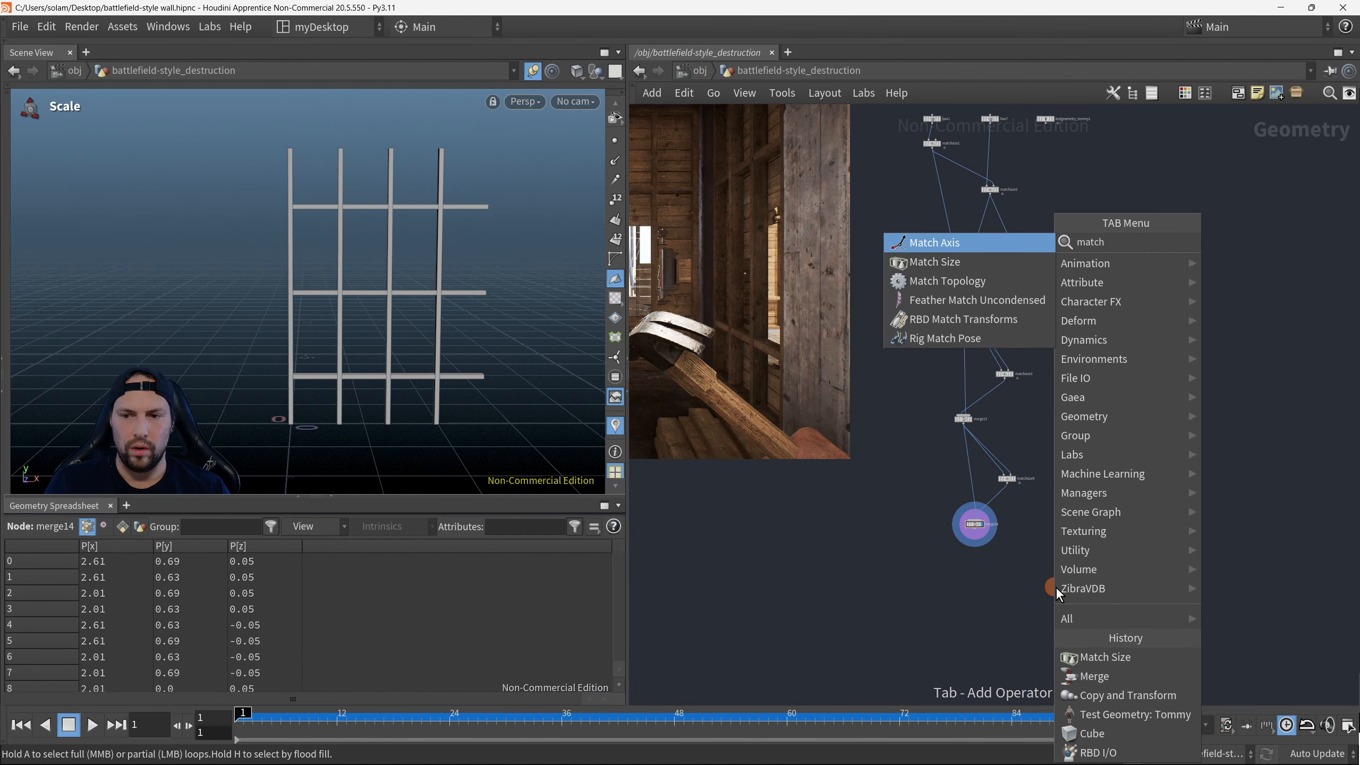
click(942, 261)
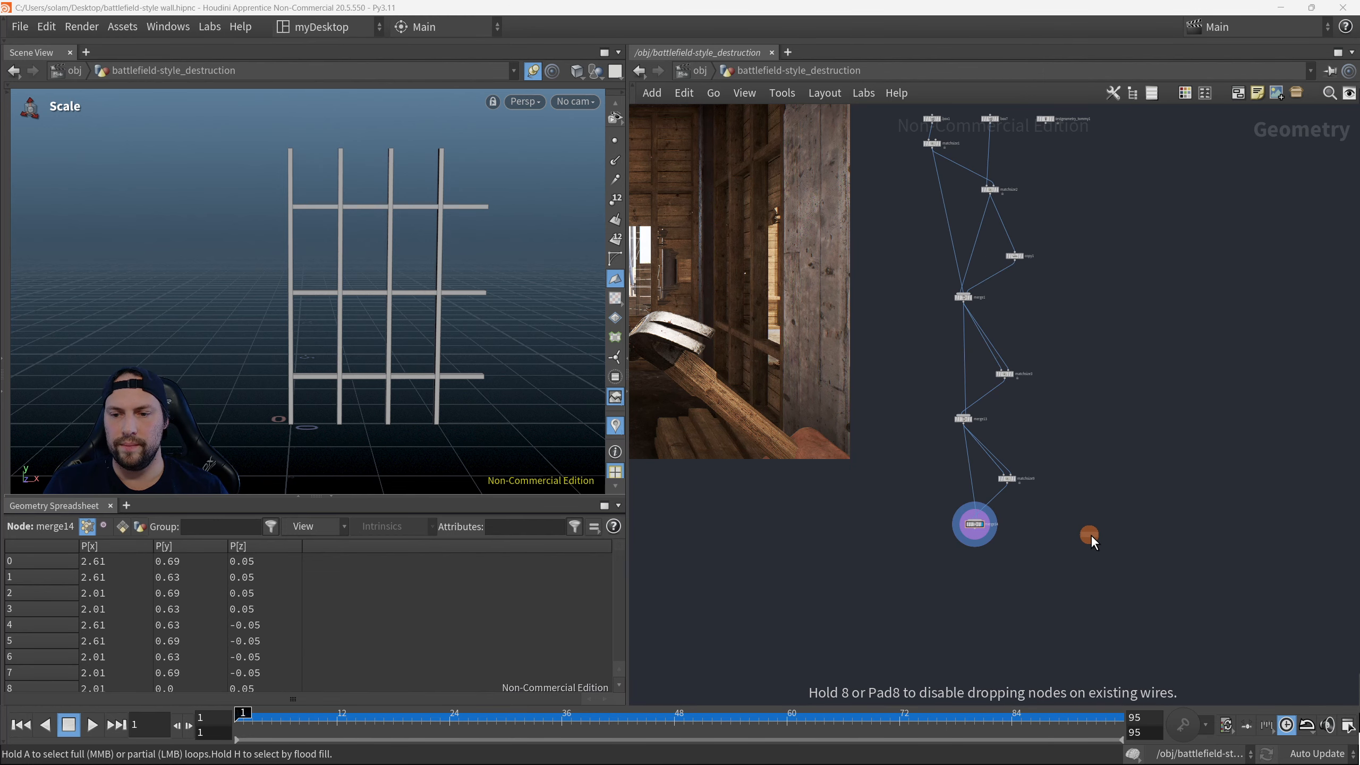
click(1090, 535)
scroll(1065, 445, up, 3)
scroll(1038, 506, down, 2)
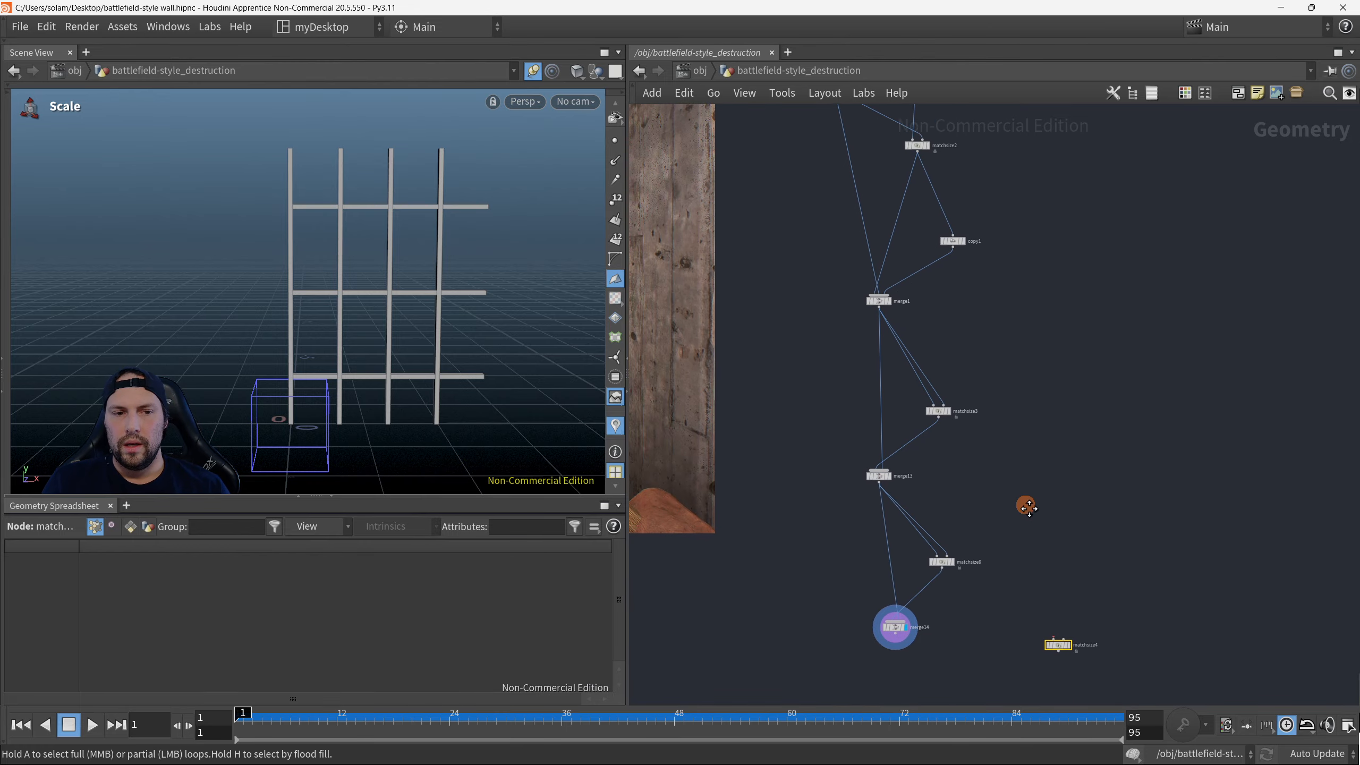
Step: Display the original stud's box and its Match Size node in turn to check which one supplies the positioned stud
middle_drag(1028, 508, 984, 530)
middle_drag(1009, 597, 1003, 604)
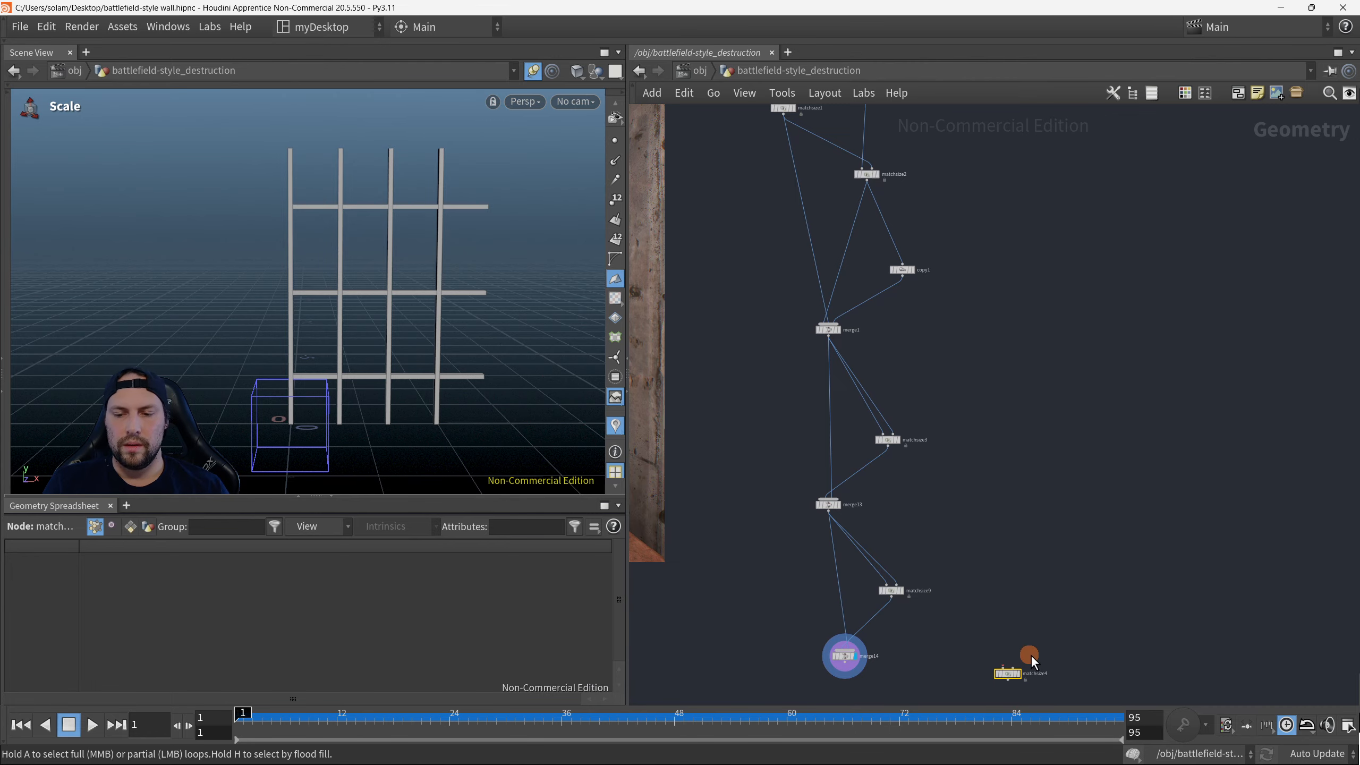
scroll(1030, 654, up, 8)
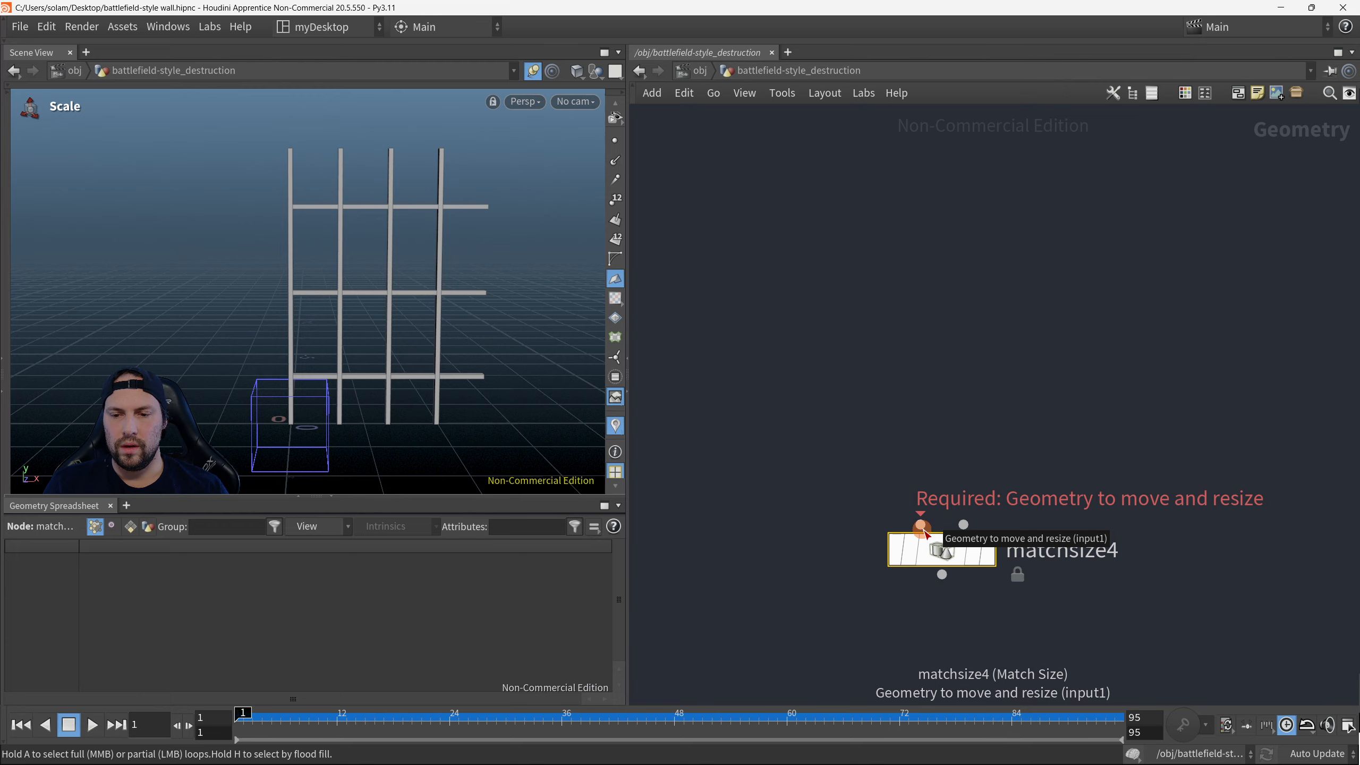
scroll(923, 531, down, 12)
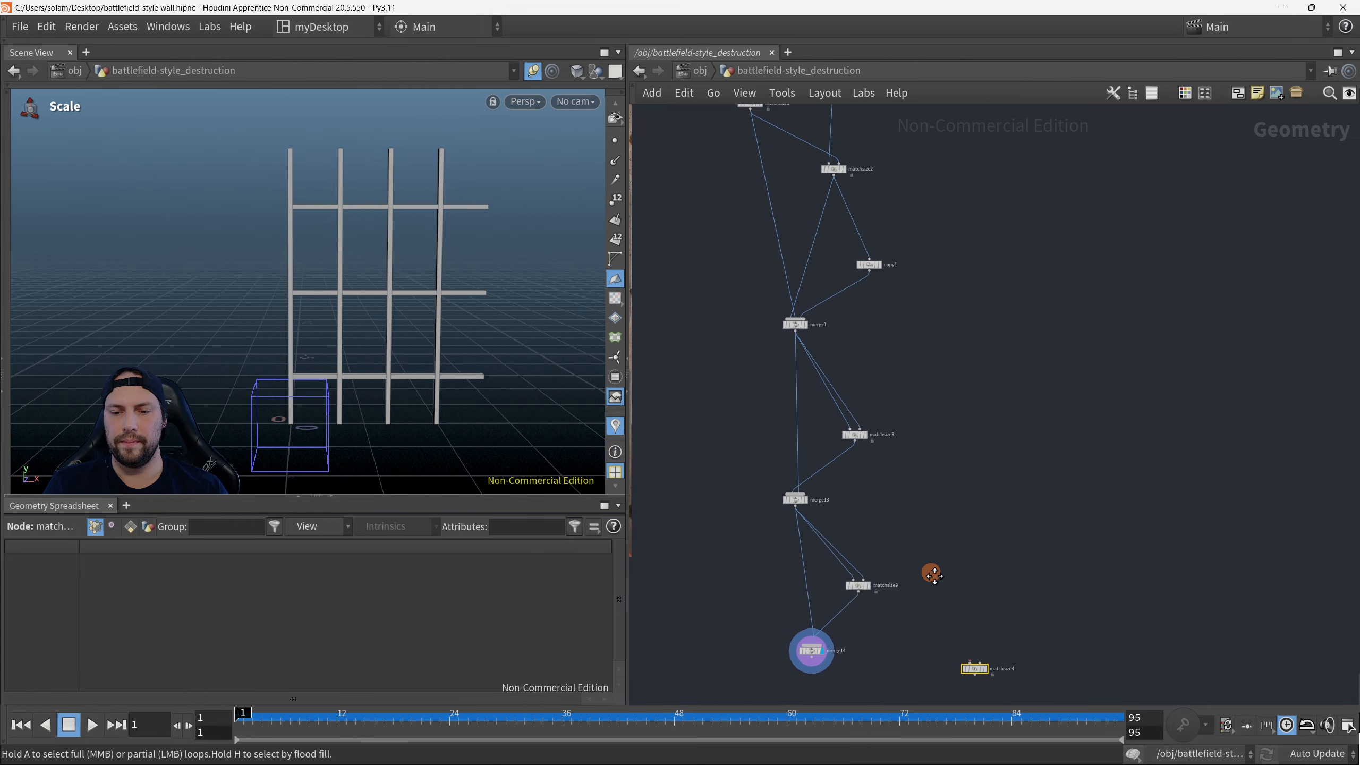
scroll(923, 471, up, 2)
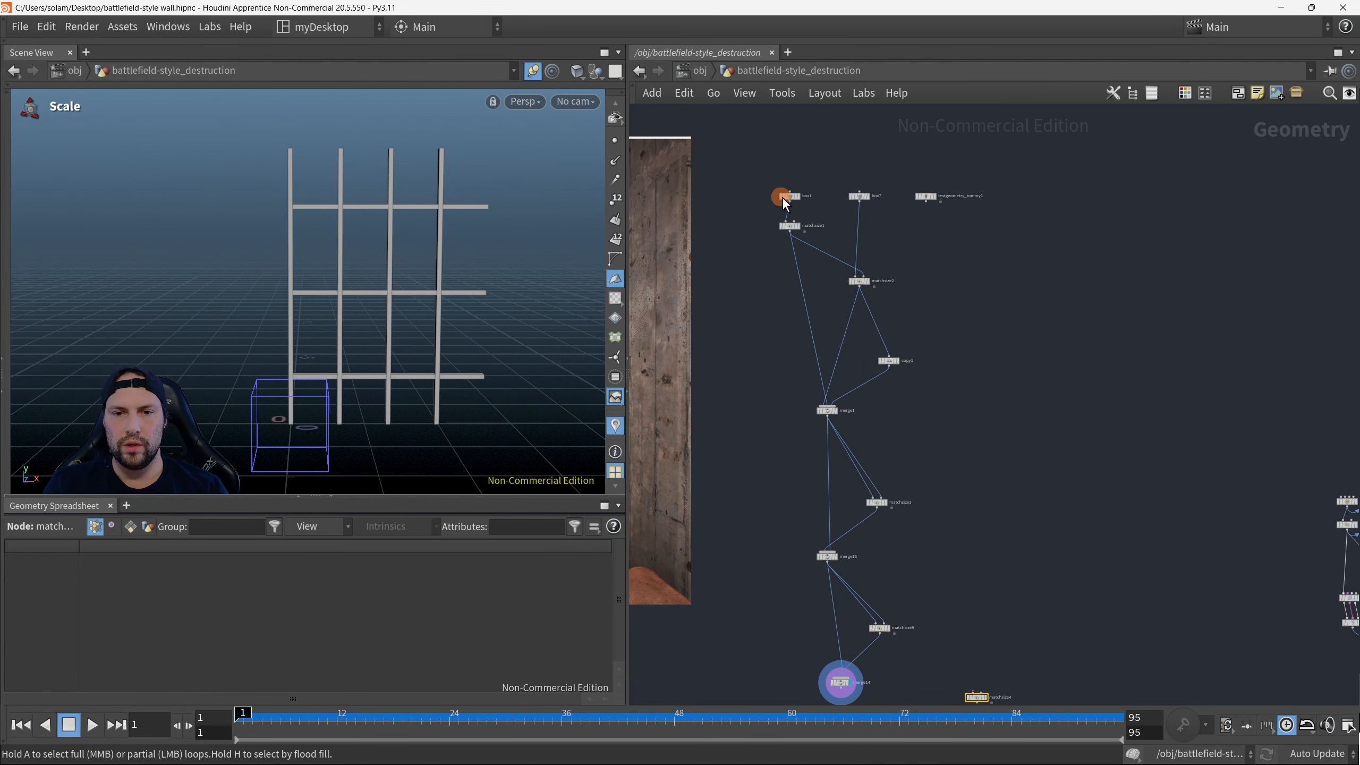
click(800, 198)
middle_drag(1032, 486, 1013, 422)
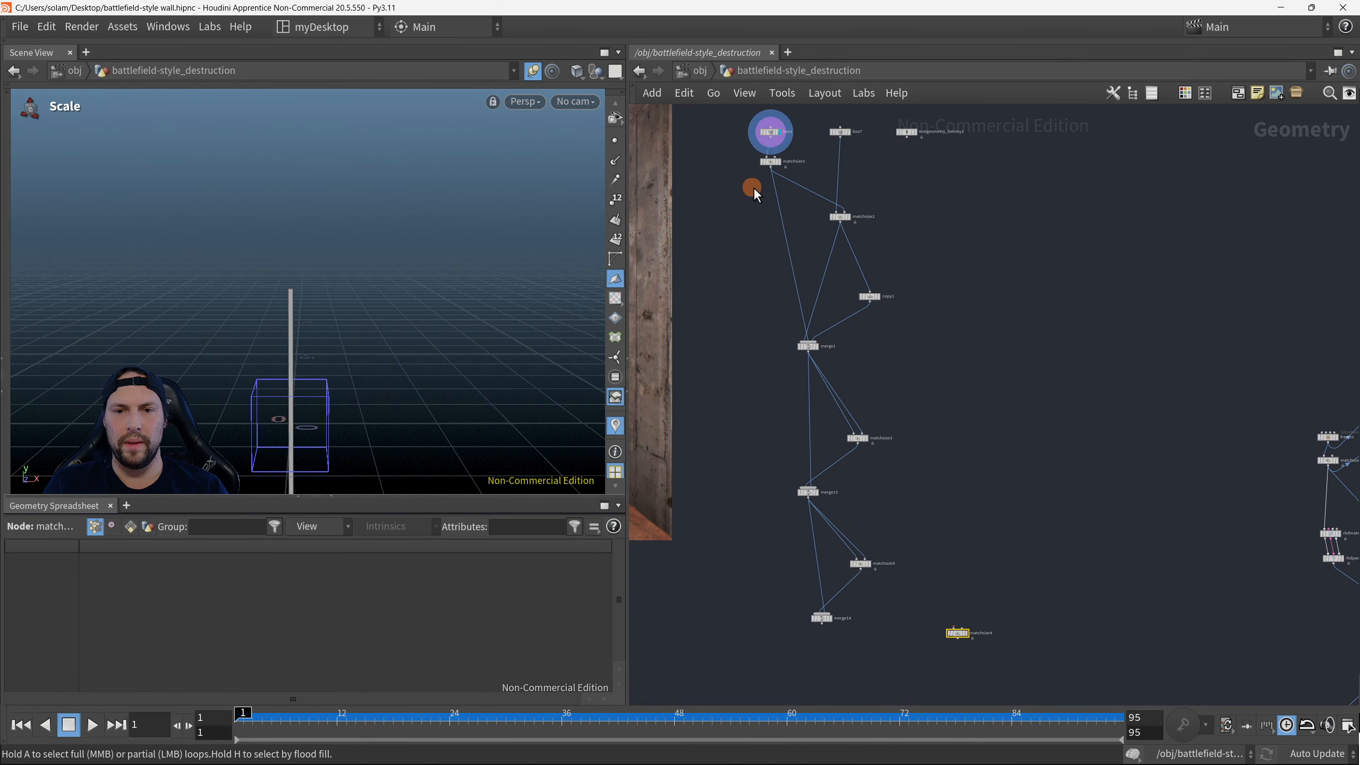
click(774, 163)
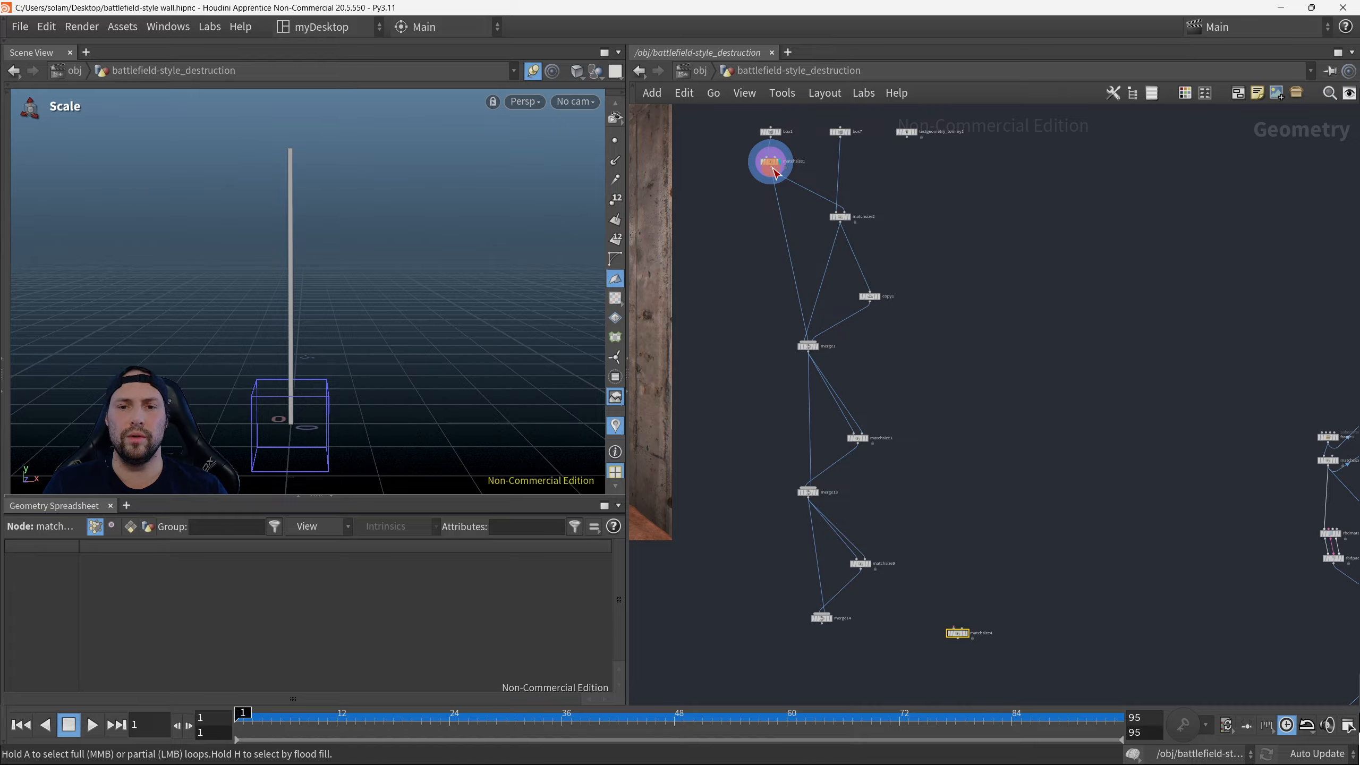
Step: Wire the stud's Match Size output into the first input of matchsize4 and merge14 into its second input
drag(774, 172, 956, 632)
scroll(957, 624, up, 3)
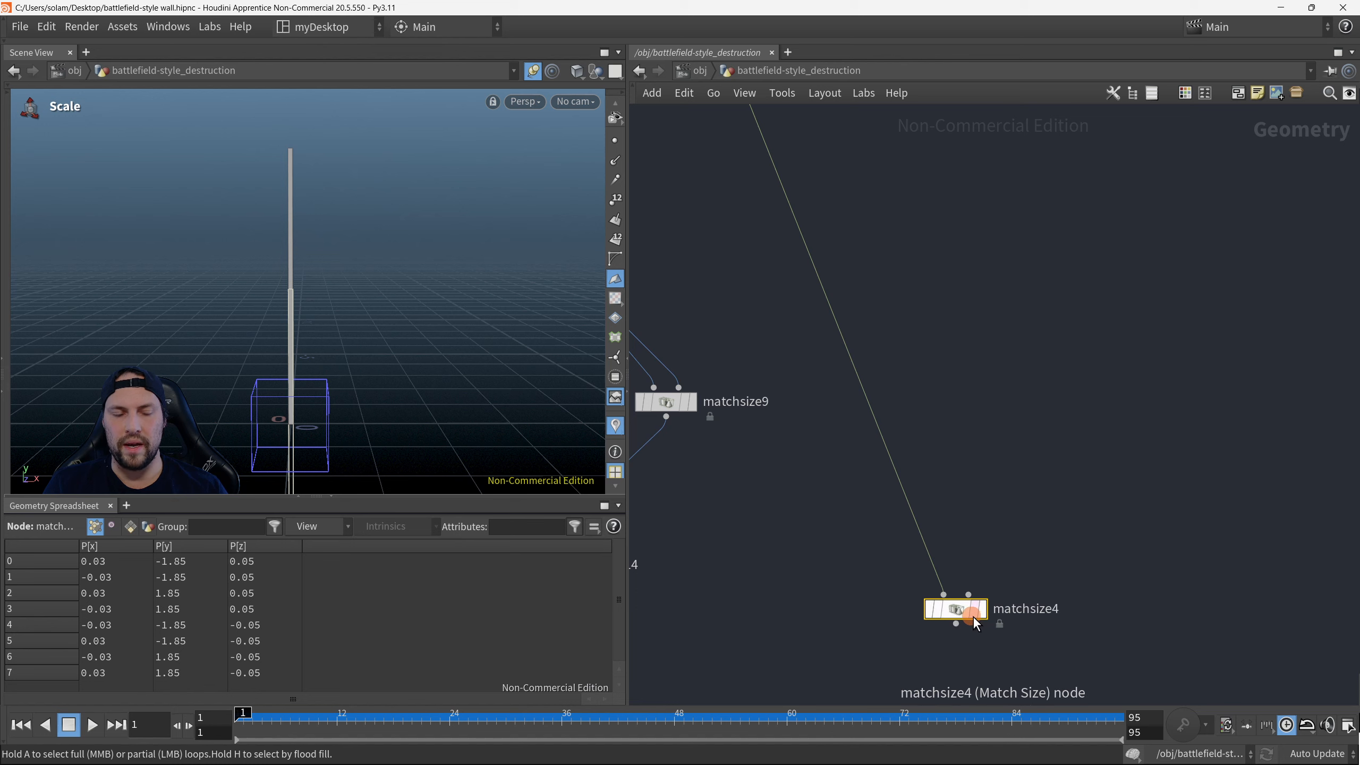
scroll(957, 621, up, 2)
middle_drag(956, 616, 1090, 480)
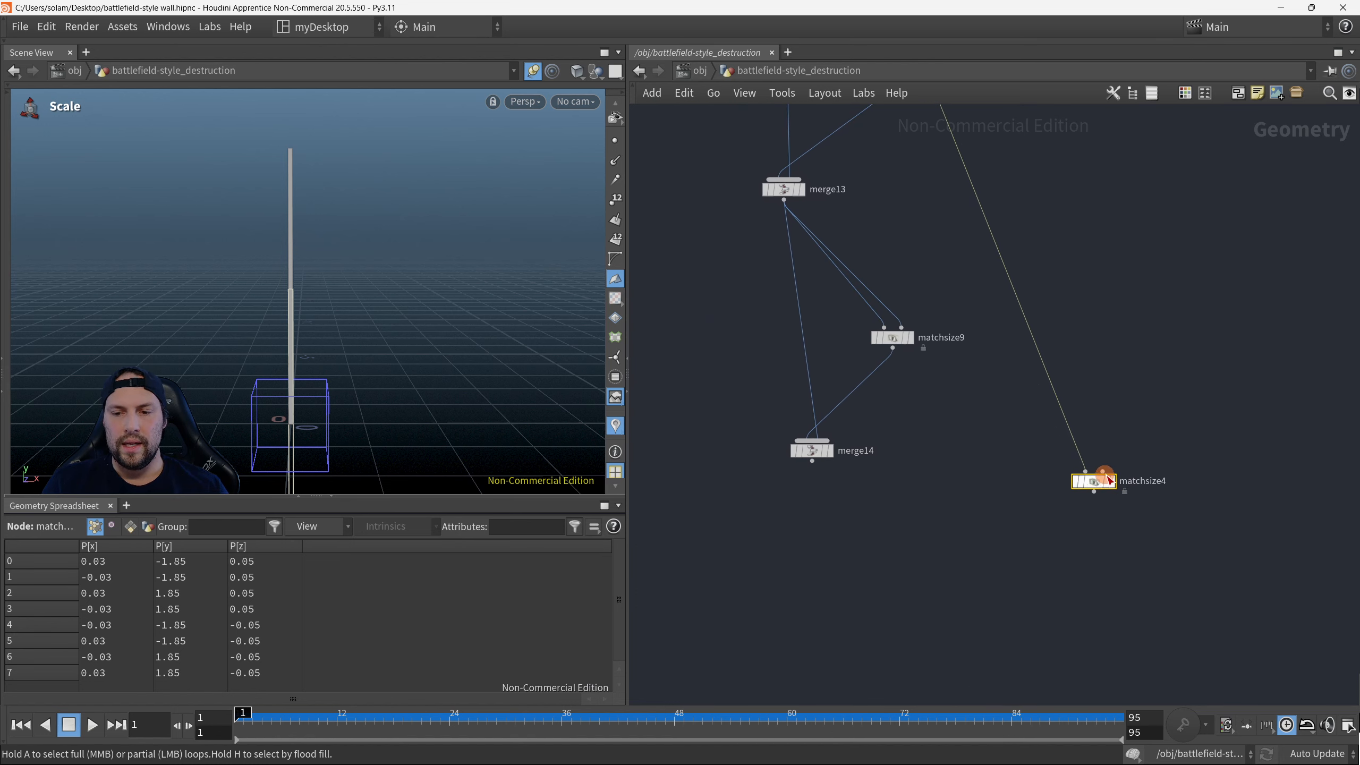
drag(1105, 480, 836, 472)
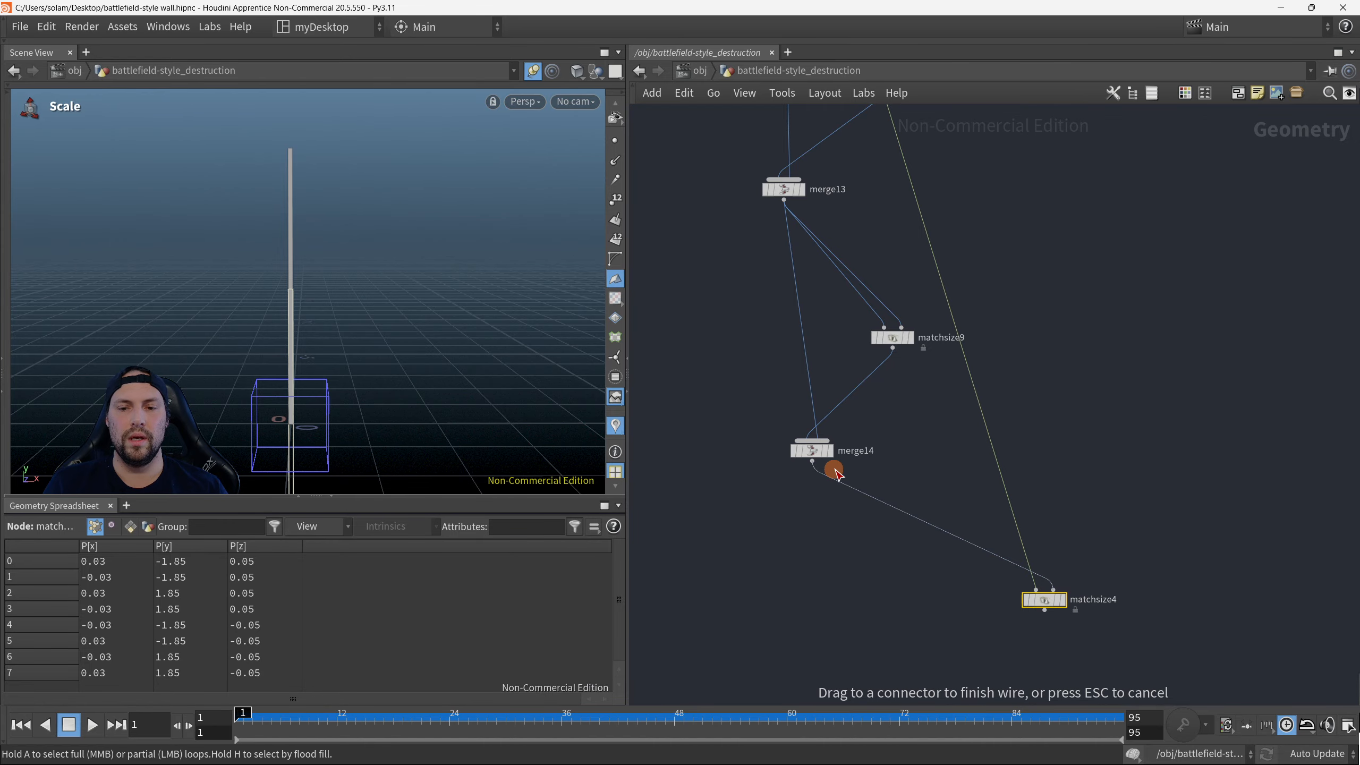
drag(836, 473, 835, 472)
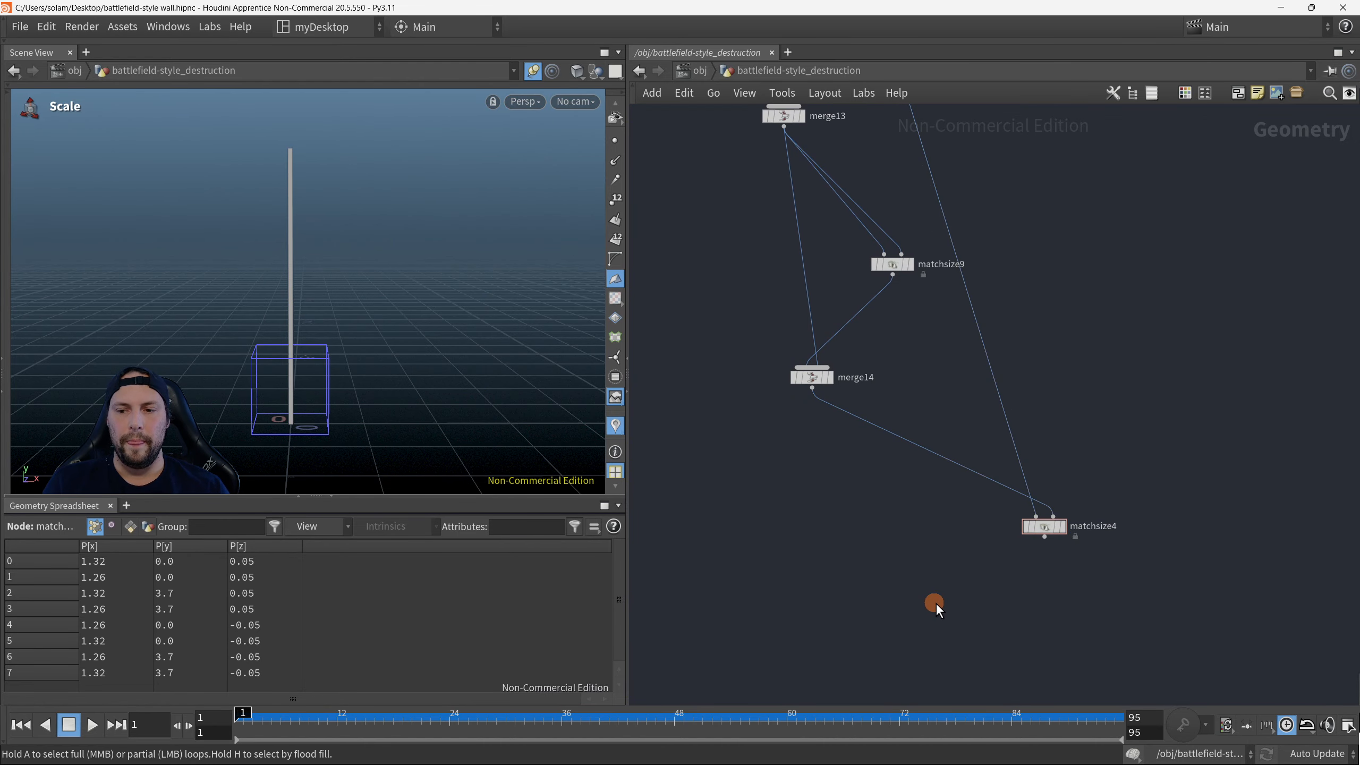
Step: Place a new Merge node below merge14 and matchsize4 in the network
key(Tab)
text(merge)
key(Return)
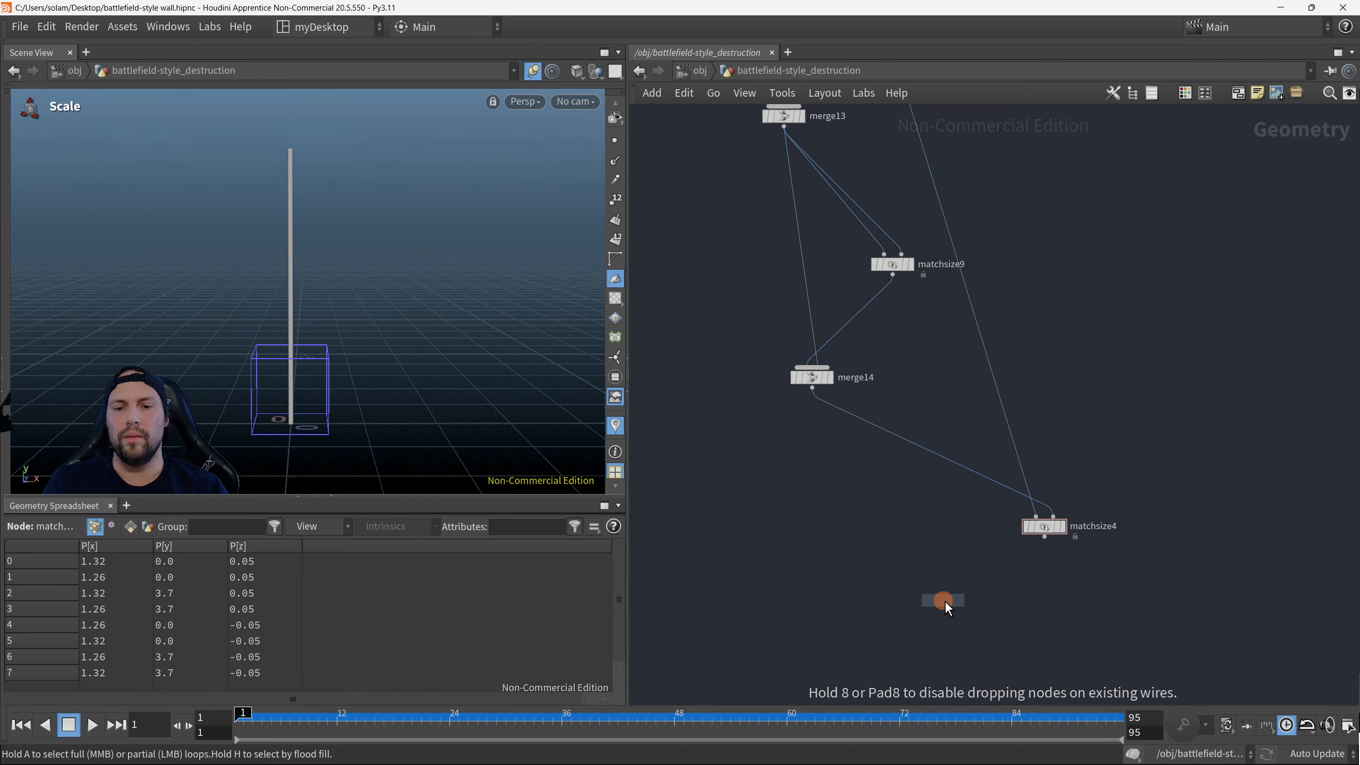
click(945, 600)
scroll(1013, 601, down, 3)
drag(962, 459, 967, 497)
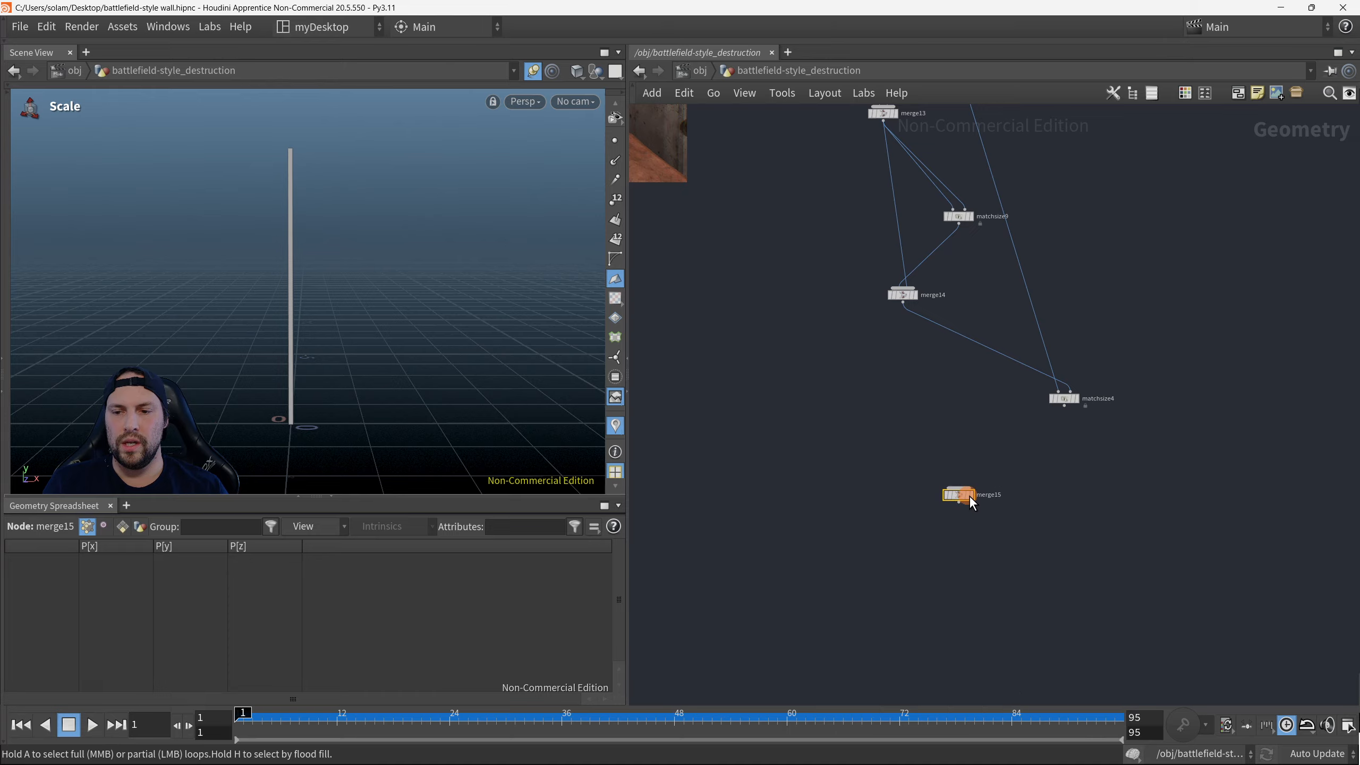
Step: Connect matchsize4 and merge14 to the new Merge node and display the combined frame
drag(1064, 406, 953, 434)
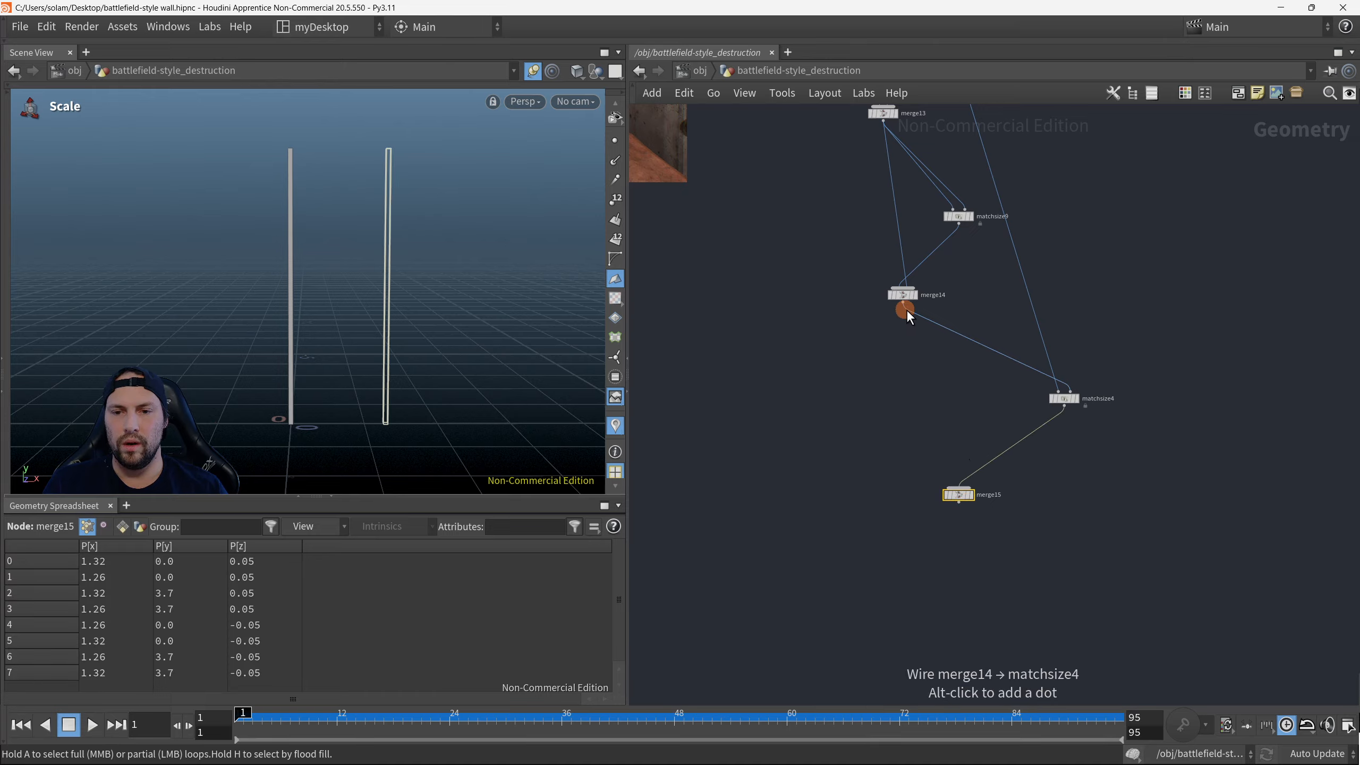
drag(903, 304, 958, 488)
key(r)
mouse_move(1017, 581)
mouse_down()
mouse_move(914, 463)
mouse_move(895, 463)
mouse_up()
key(space)
drag(478, 276, 447, 295)
key(space)
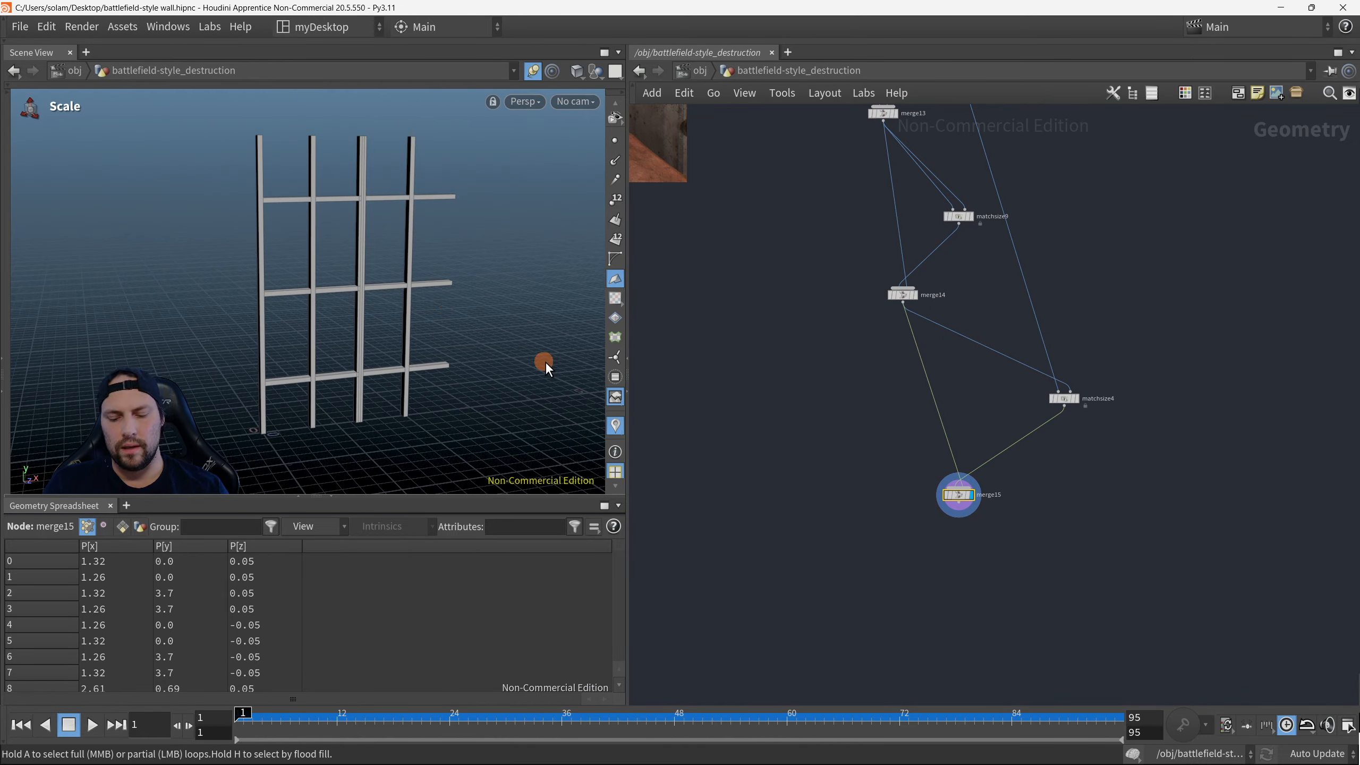
Step: Show the parameters of matchsize4 and examine where its stud sits within the frame
drag(1127, 373, 1007, 438)
key(p)
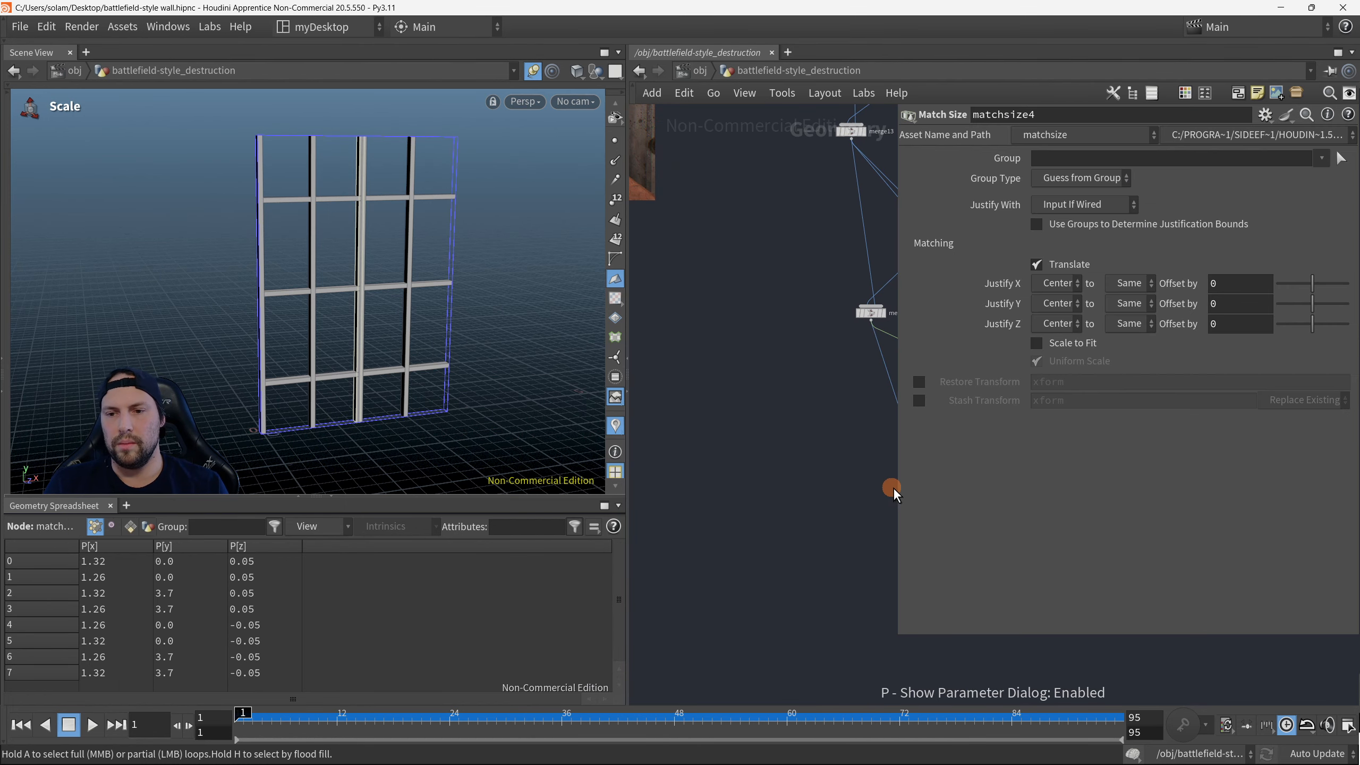
scroll(801, 440, up, 4)
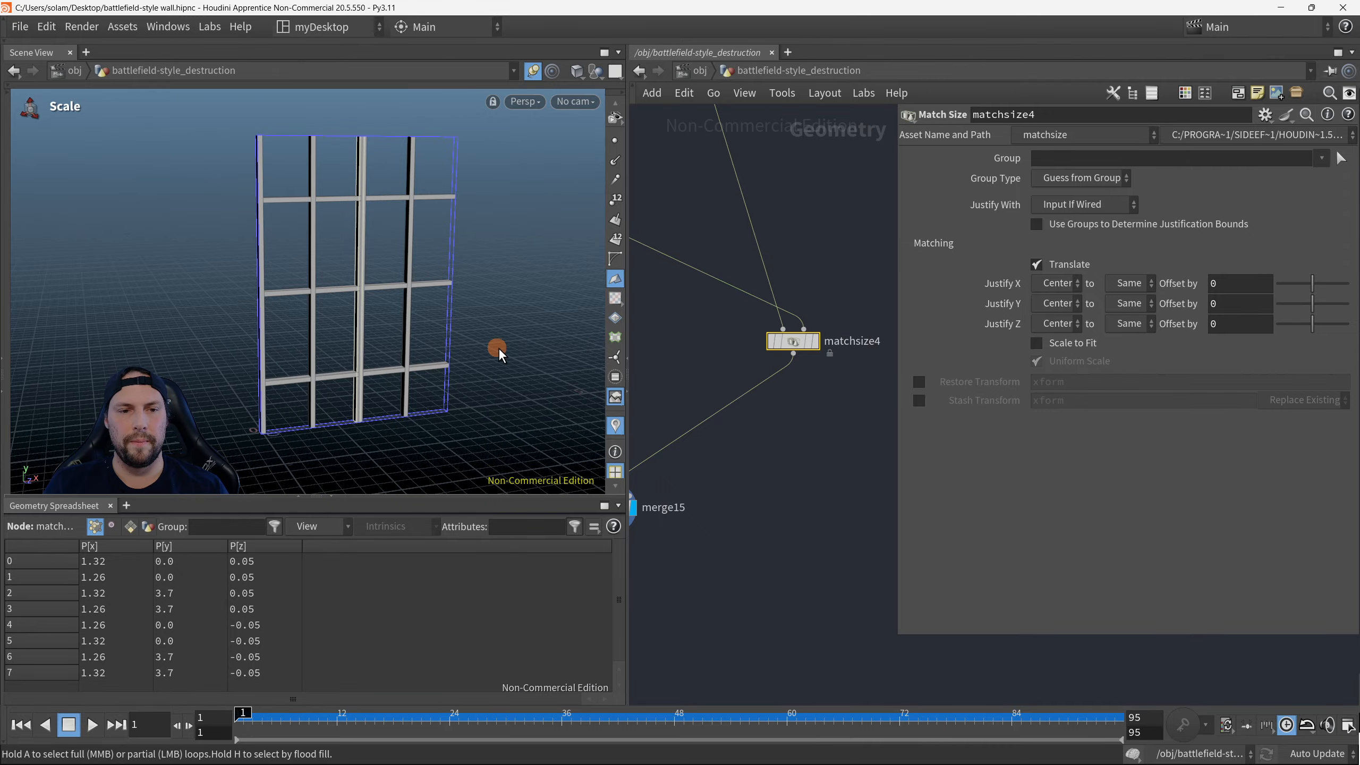
alt+drag(498, 347, 378, 325)
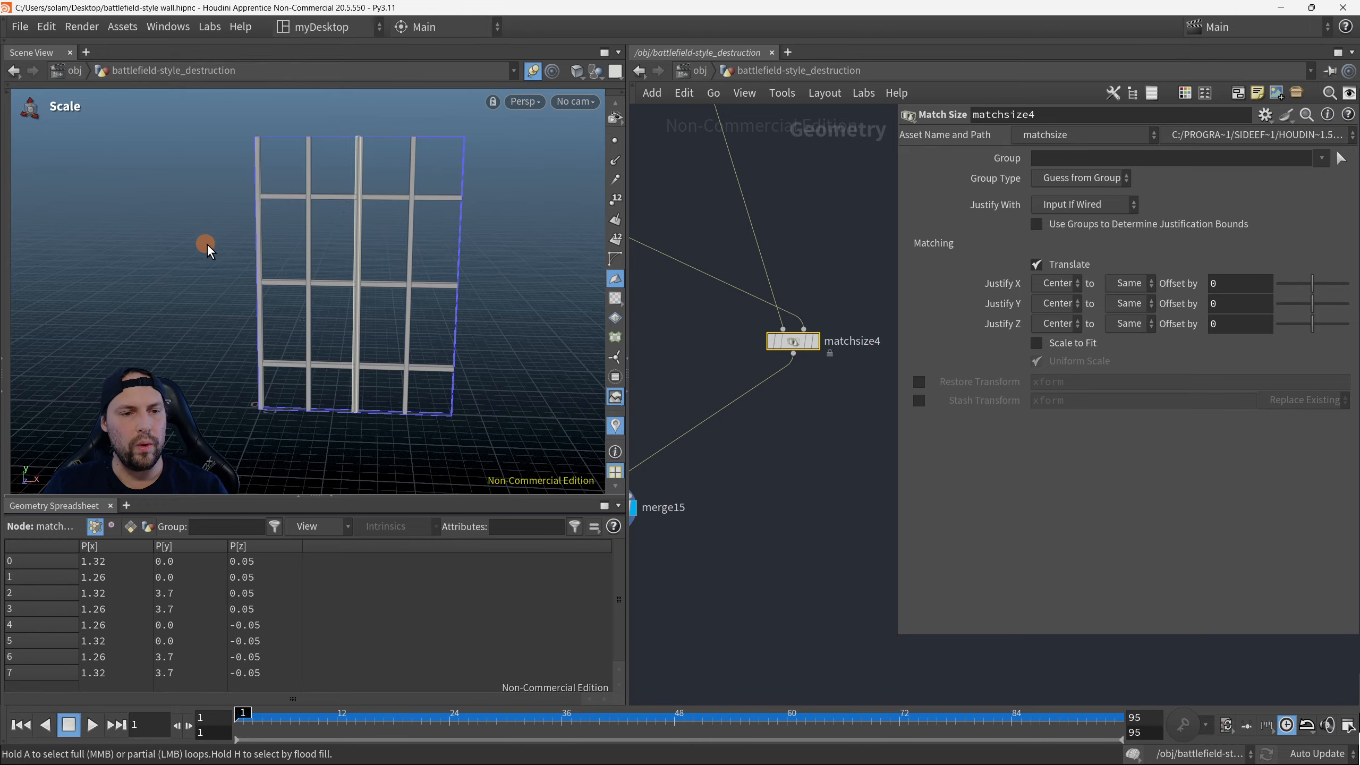
alt+drag(237, 253, 302, 229)
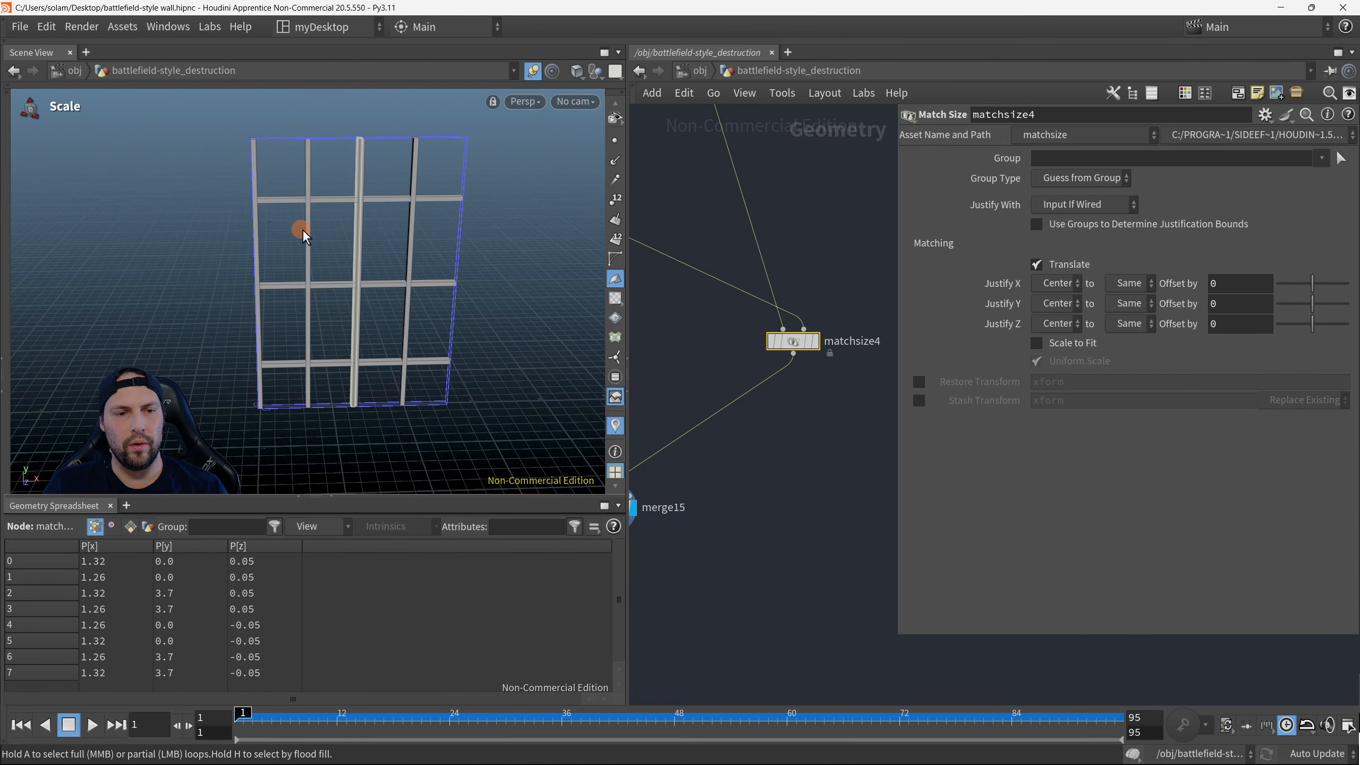
Step: Try Min and Max for Justify X on matchsize4 to move the stud to the frame's open end
click(1073, 290)
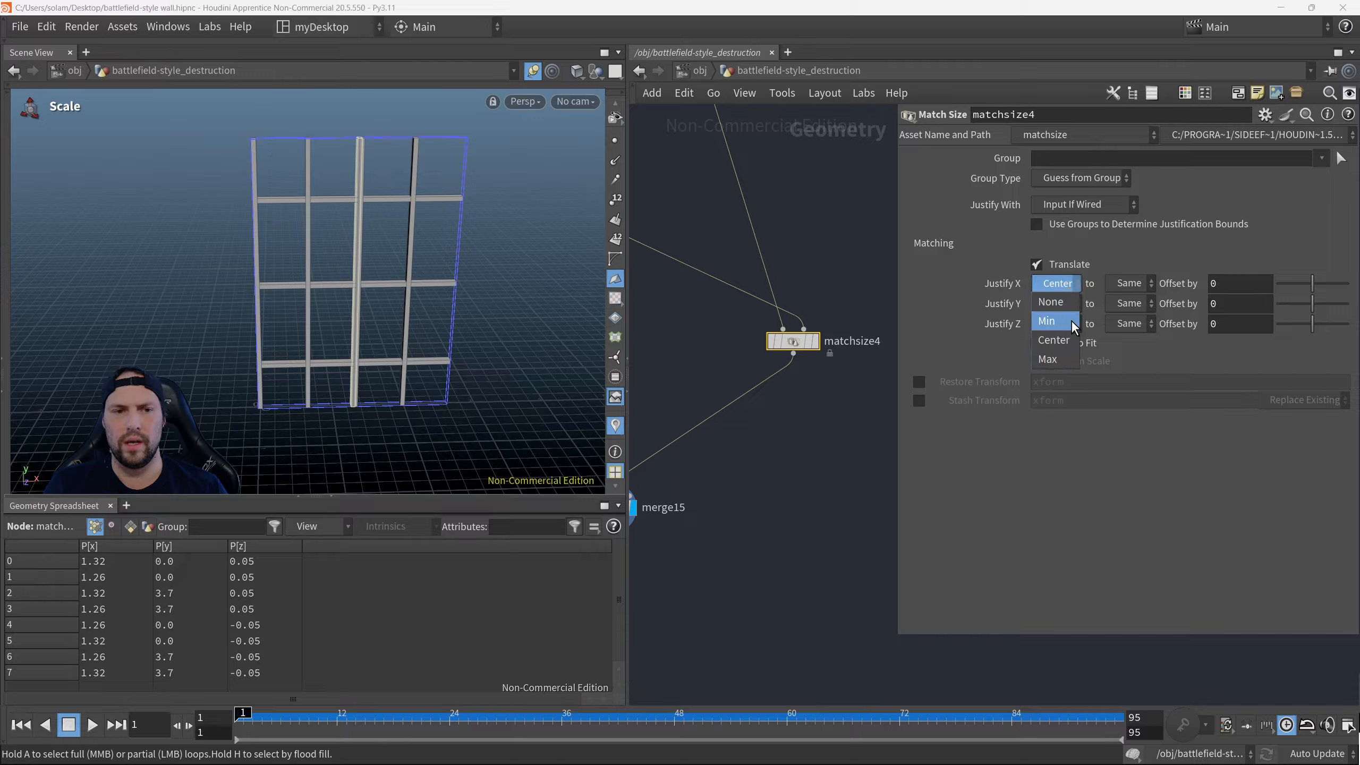
click(1071, 320)
click(1072, 285)
click(1066, 358)
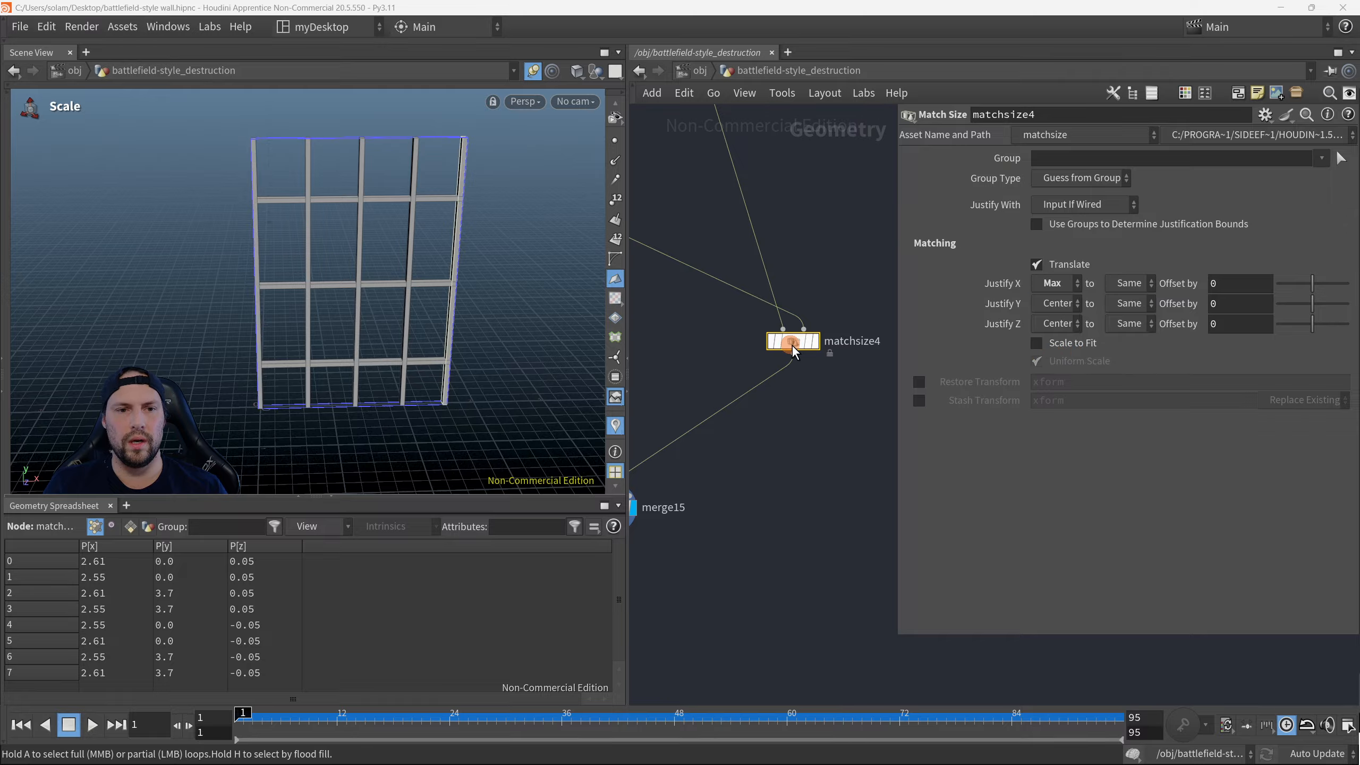
Step: Examine the junction of the end stud and the crossbar ends up close in wireframe display
scroll(494, 200, up, 3)
alt+middle_drag(494, 200, 373, 240)
scroll(373, 240, up, 5)
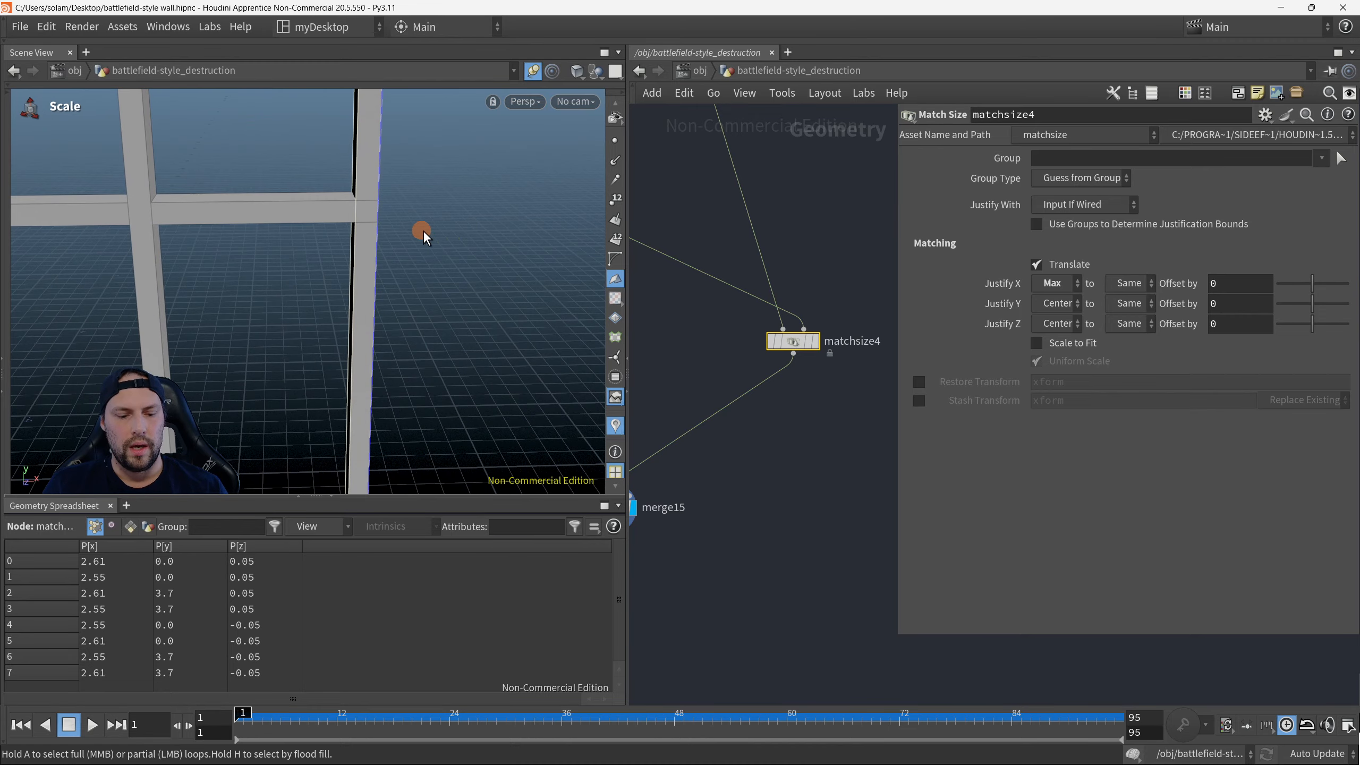
key(shift+w)
scroll(419, 229, up, 3)
key(e)
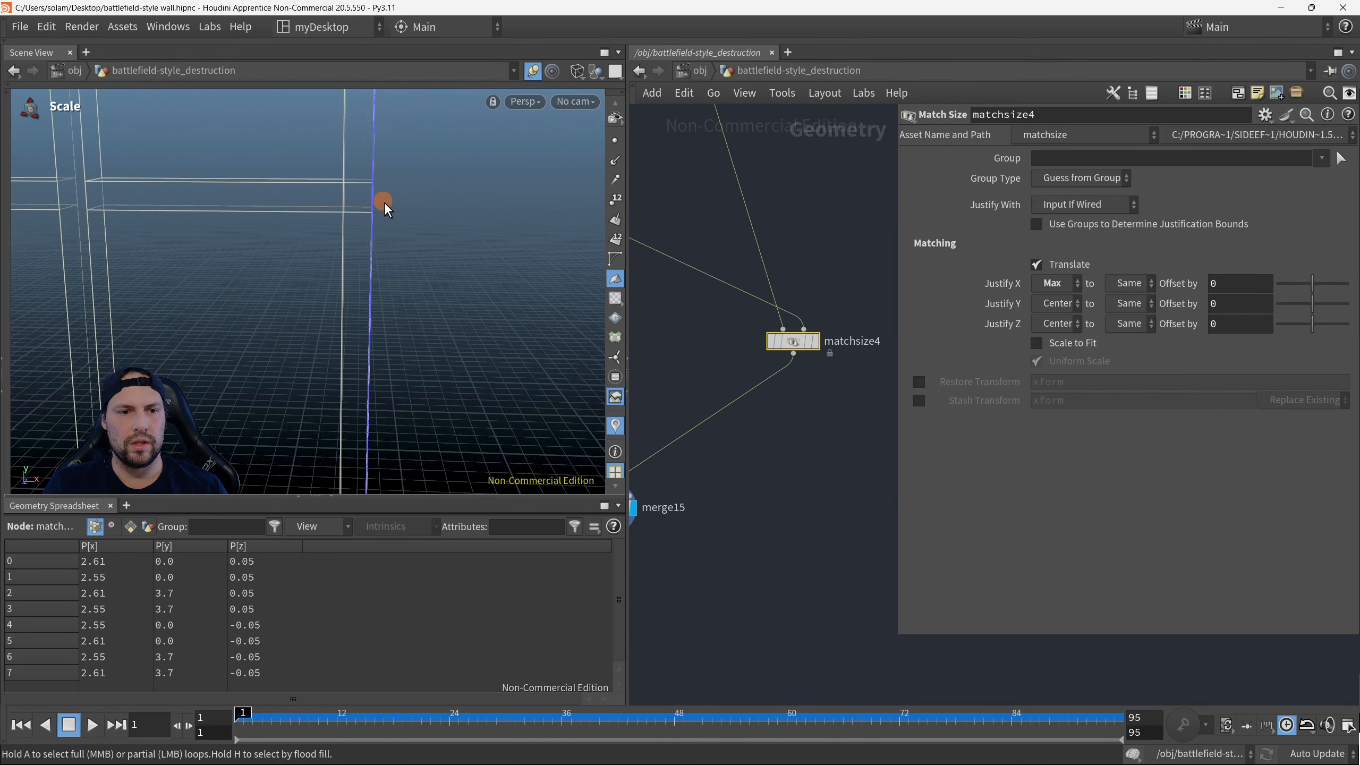
key(shift+w)
key(shift+w)
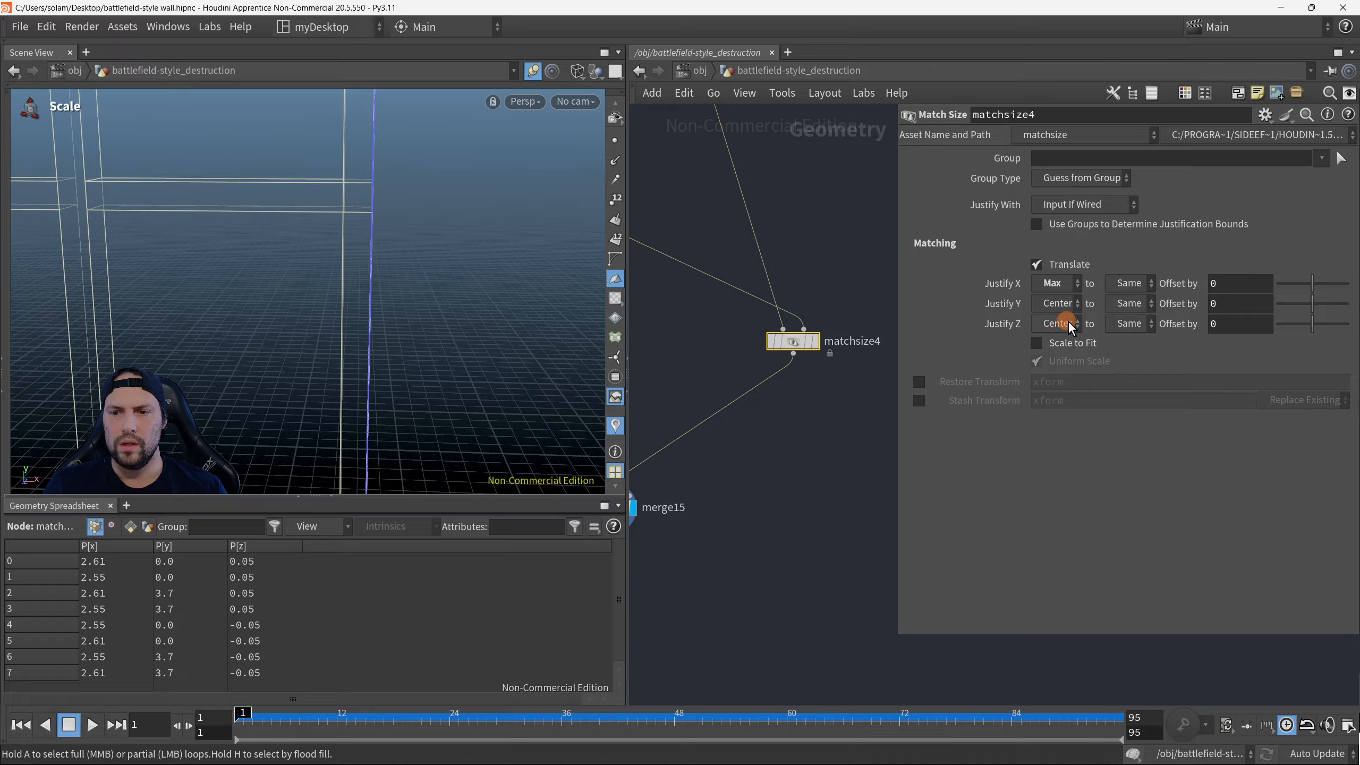
Step: Try Min, Max and Center as the Justify X target of matchsize4, and return it to Same
click(1130, 286)
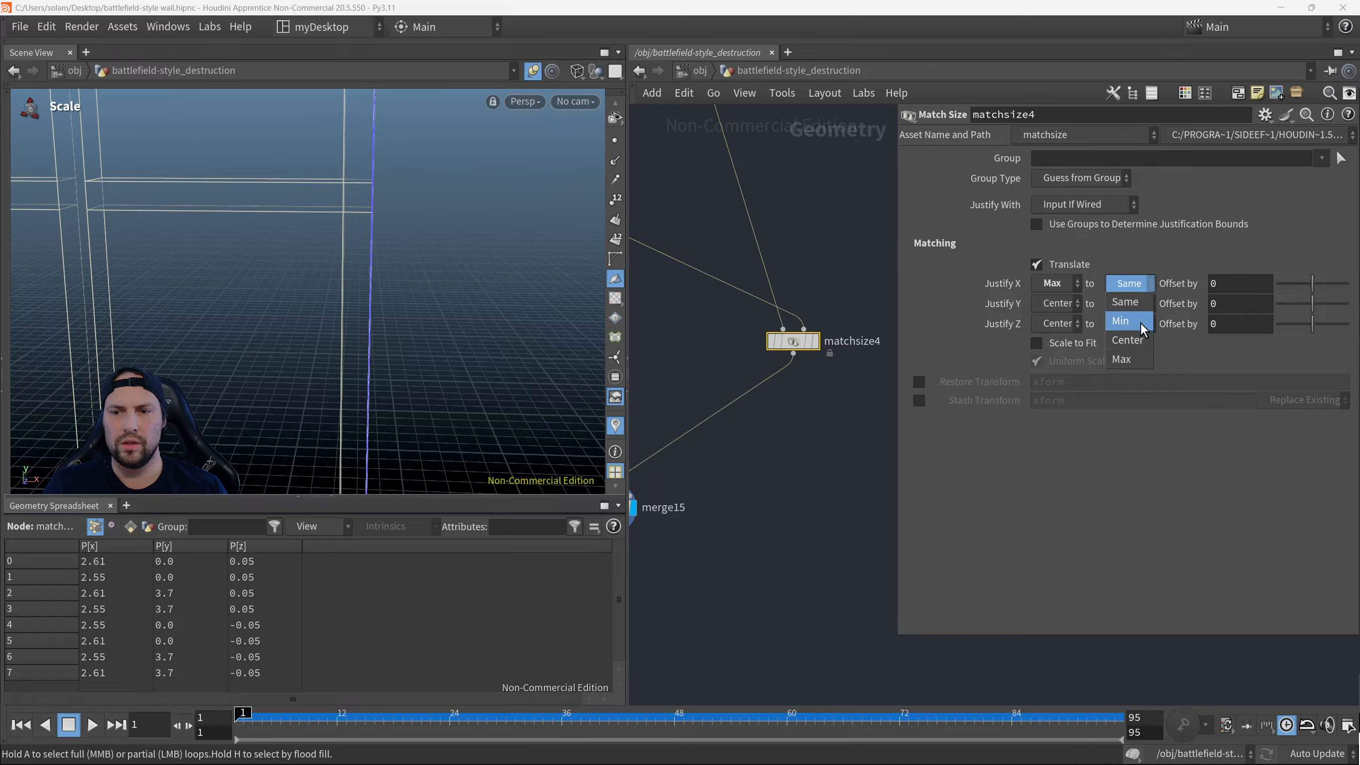
click(1139, 322)
key(shift+w)
click(1130, 282)
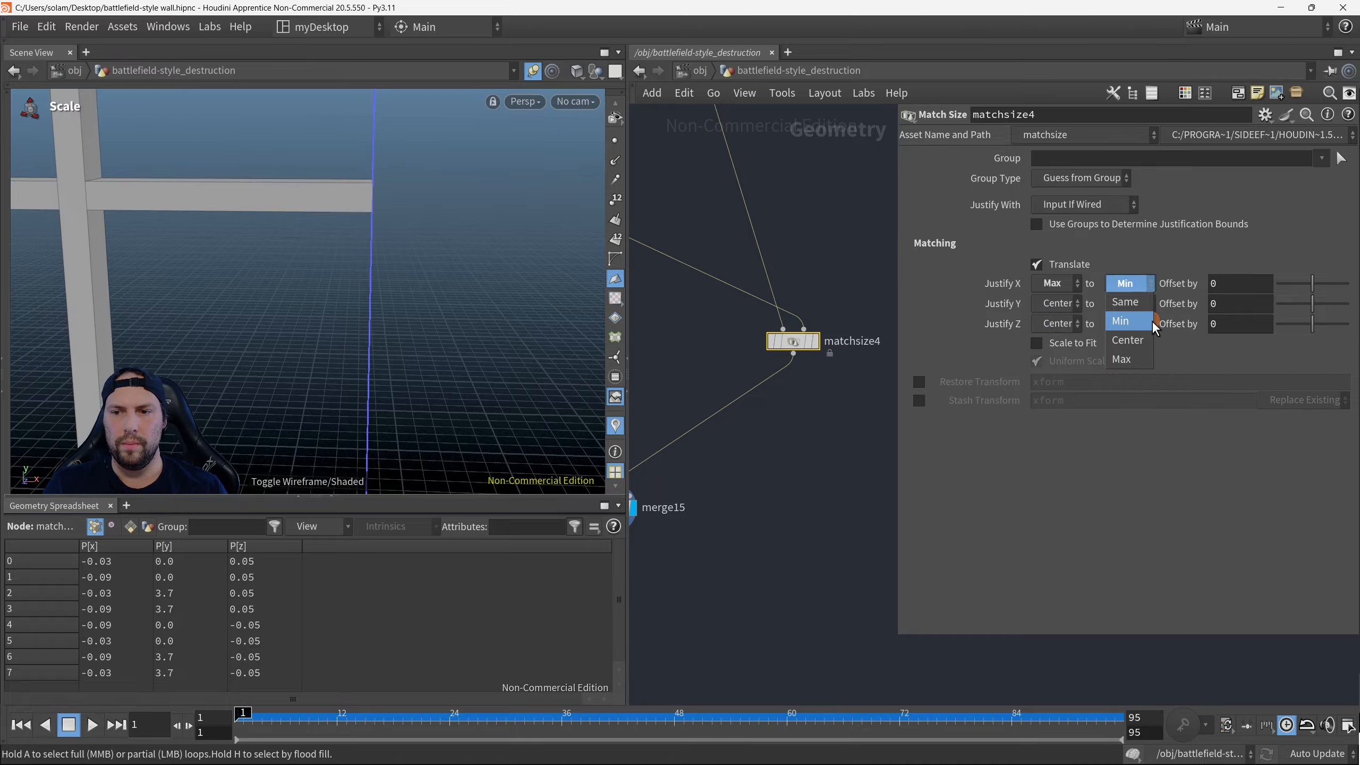
click(1144, 359)
click(1139, 286)
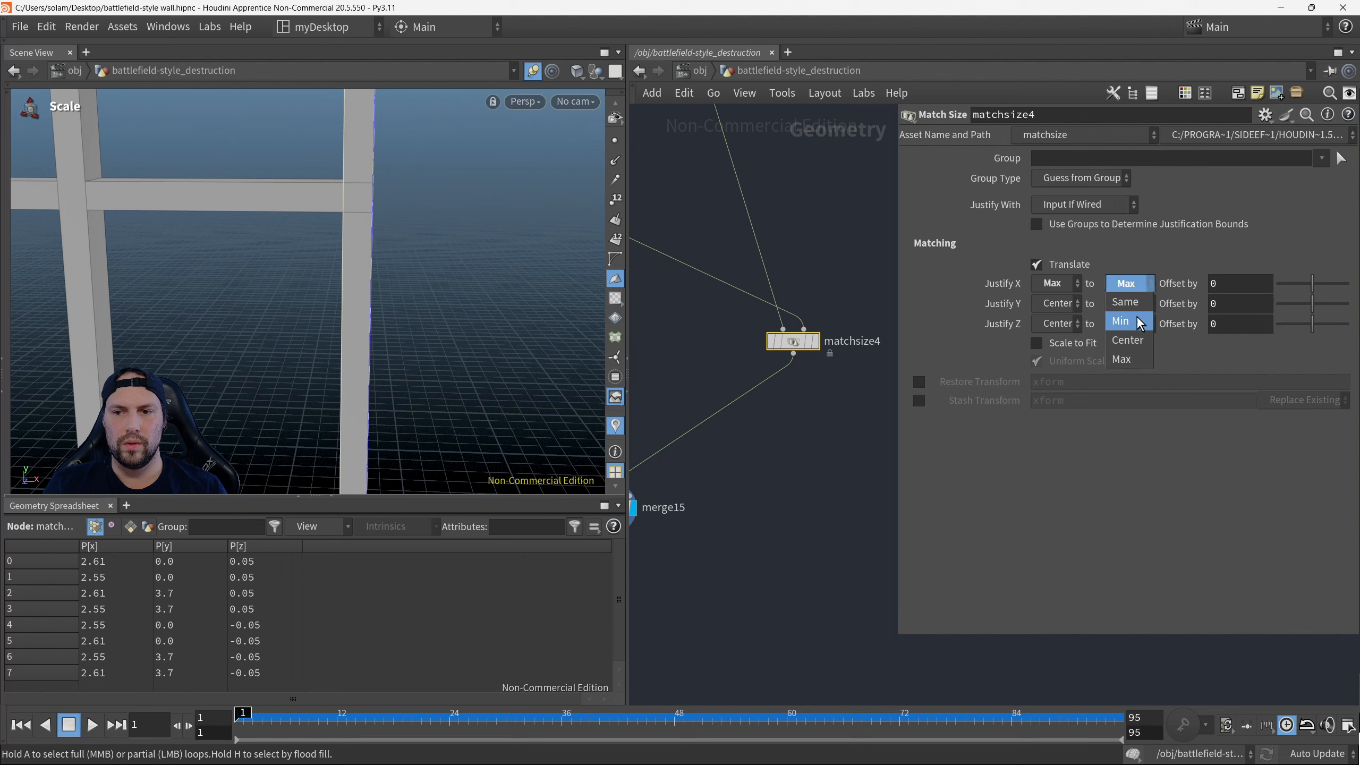
click(1130, 340)
click(1131, 283)
click(1119, 302)
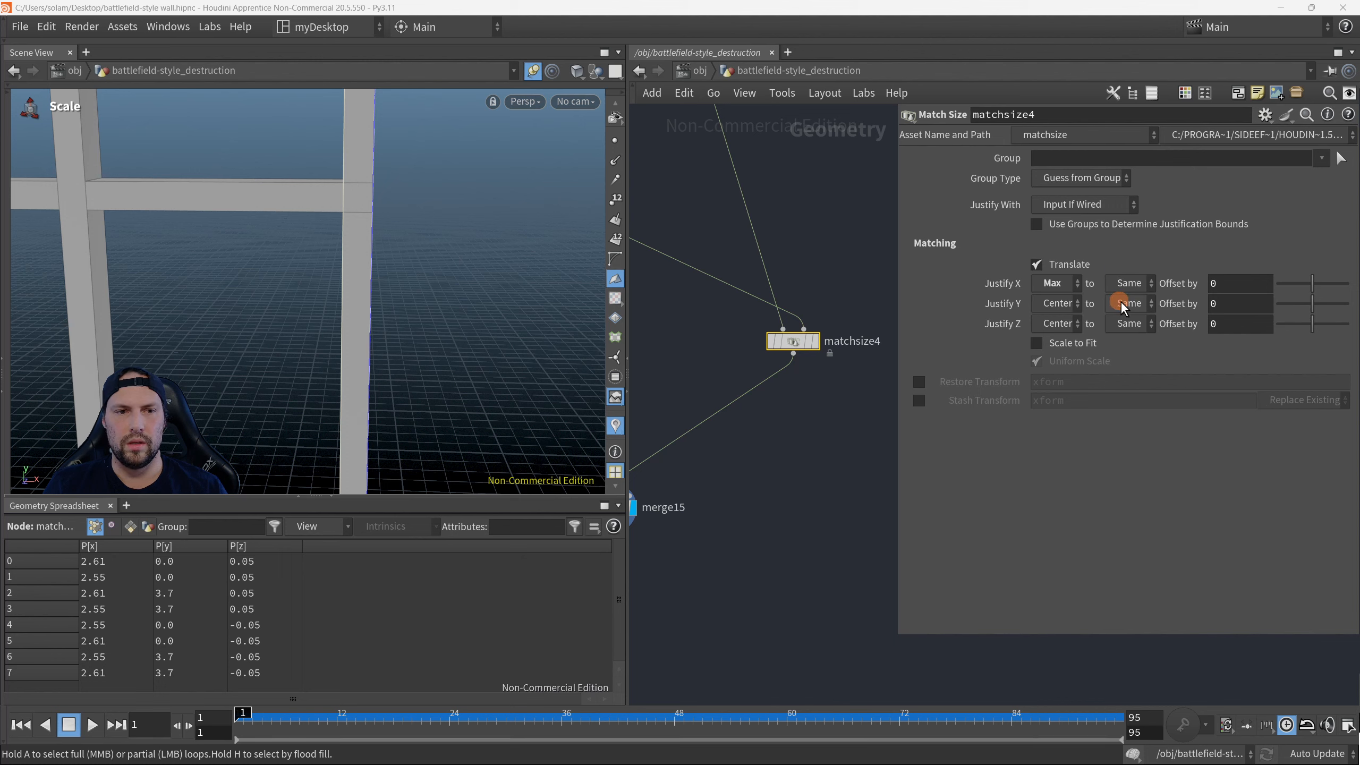
Step: Set Justify X on matchsize4 to Min and its target to Max to place the stud against the frame's open end
click(1053, 289)
click(1068, 314)
alt+right_drag(180, 271, 397, 320)
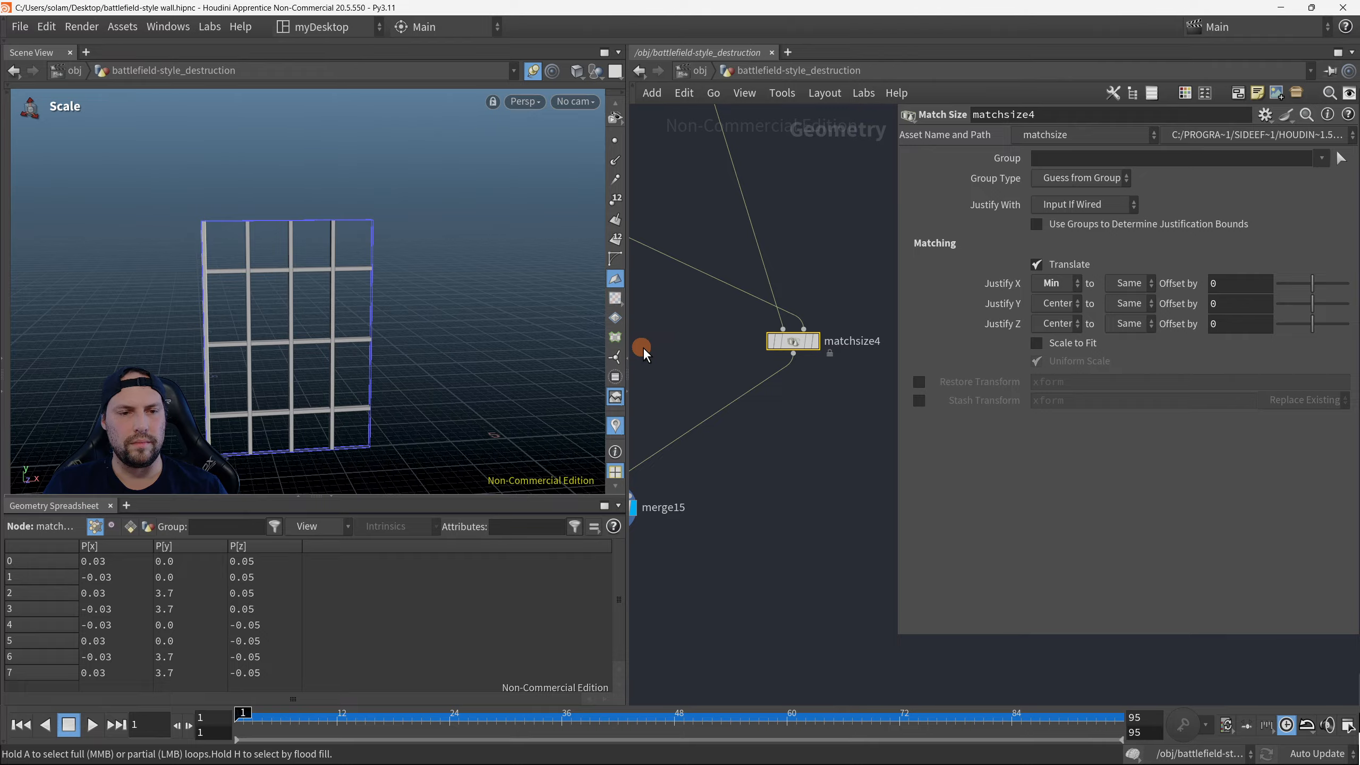
click(1068, 284)
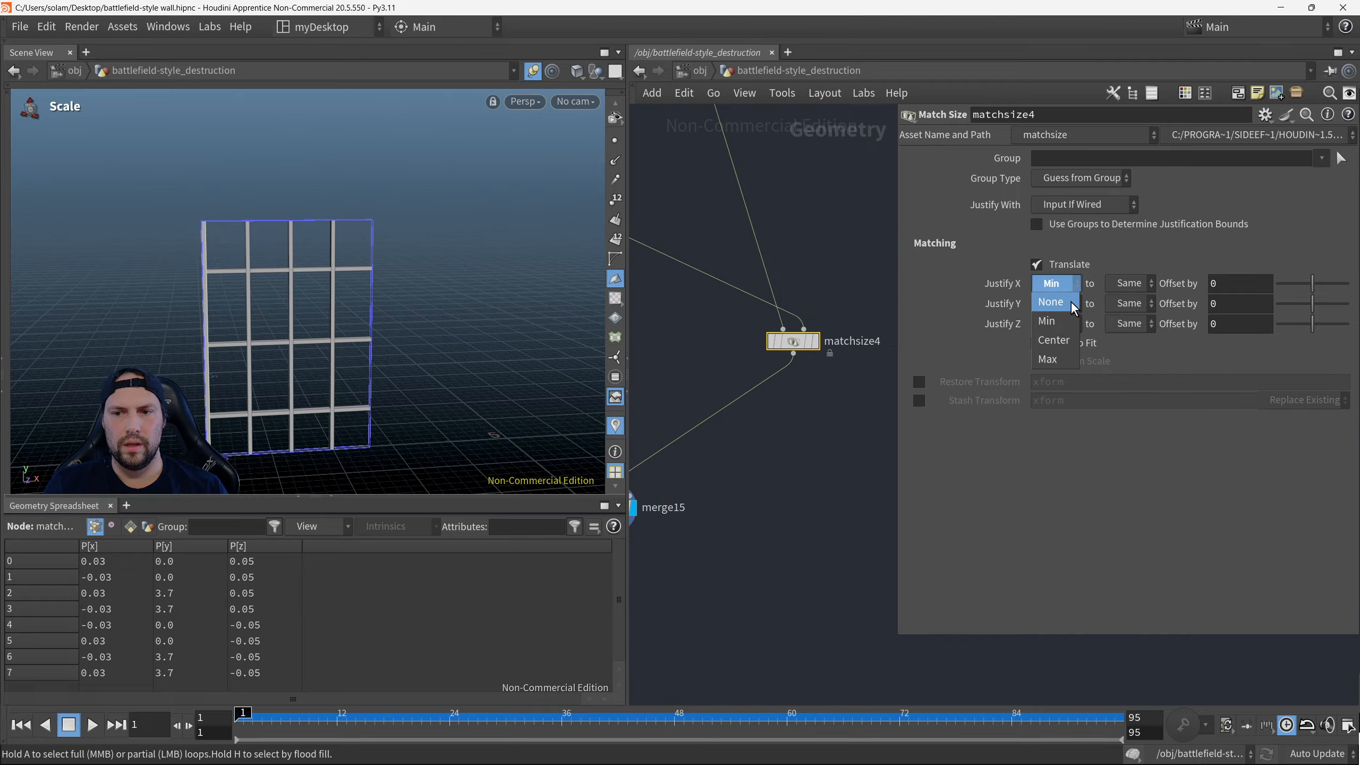
click(1070, 302)
click(1048, 285)
click(1059, 317)
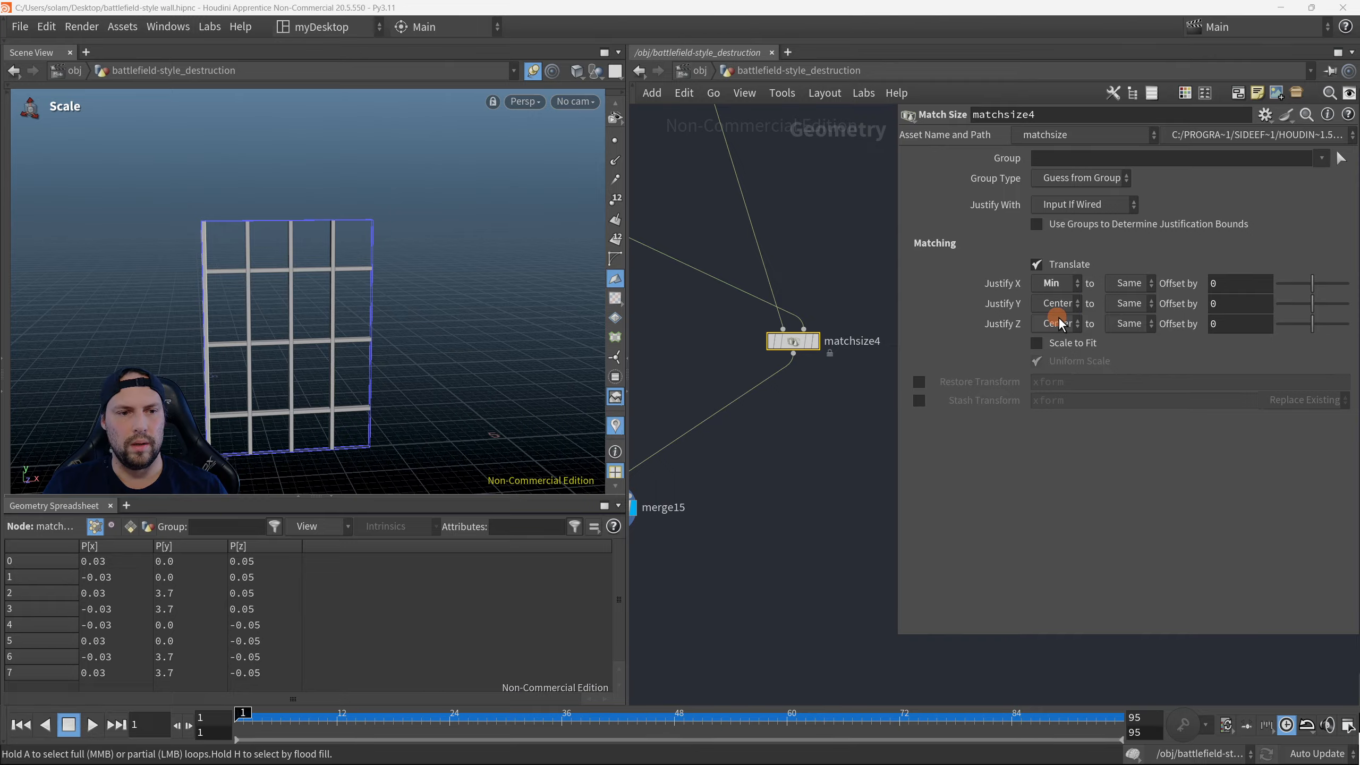
click(1126, 286)
click(1135, 354)
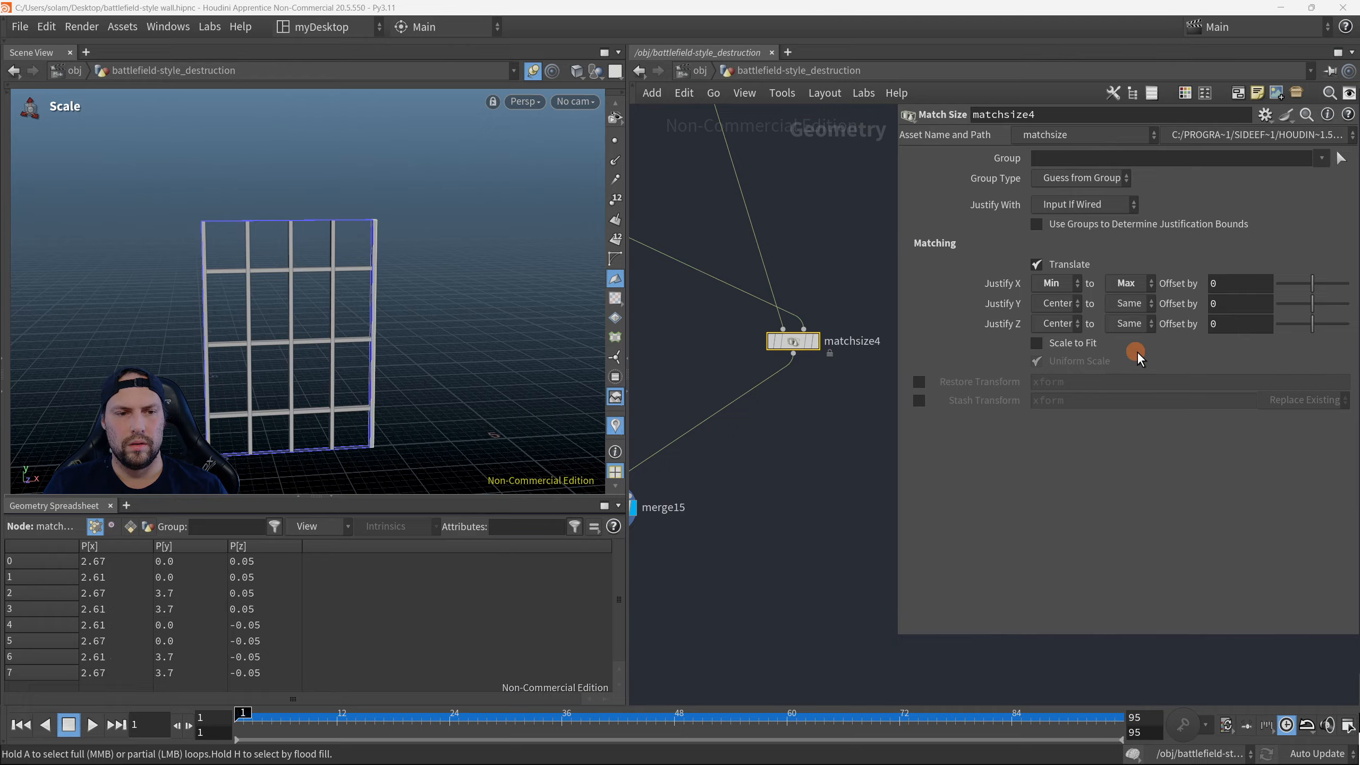
Step: Inspect the end stud's fit against the crossbars in wireframe and shaded display, and hide the parameters of matchsize4
alt+right_drag(455, 257, 657, 272)
alt+middle_drag(428, 188, 439, 261)
alt+right_drag(439, 261, 589, 277)
key(shift+w)
mouse_move(460, 279)
alt+mouse_down()
mouse_move(419, 281)
mouse_move(434, 282)
alt+mouse_up()
key(shift+w)
alt+right_drag(434, 282, 375, 289)
mouse_move(375, 289)
alt+mouse_down()
mouse_move(316, 304)
mouse_move(380, 296)
alt+mouse_up()
alt+right_drag(379, 294, 356, 300)
alt+middle_drag(356, 300, 428, 261)
alt+right_drag(428, 261, 422, 282)
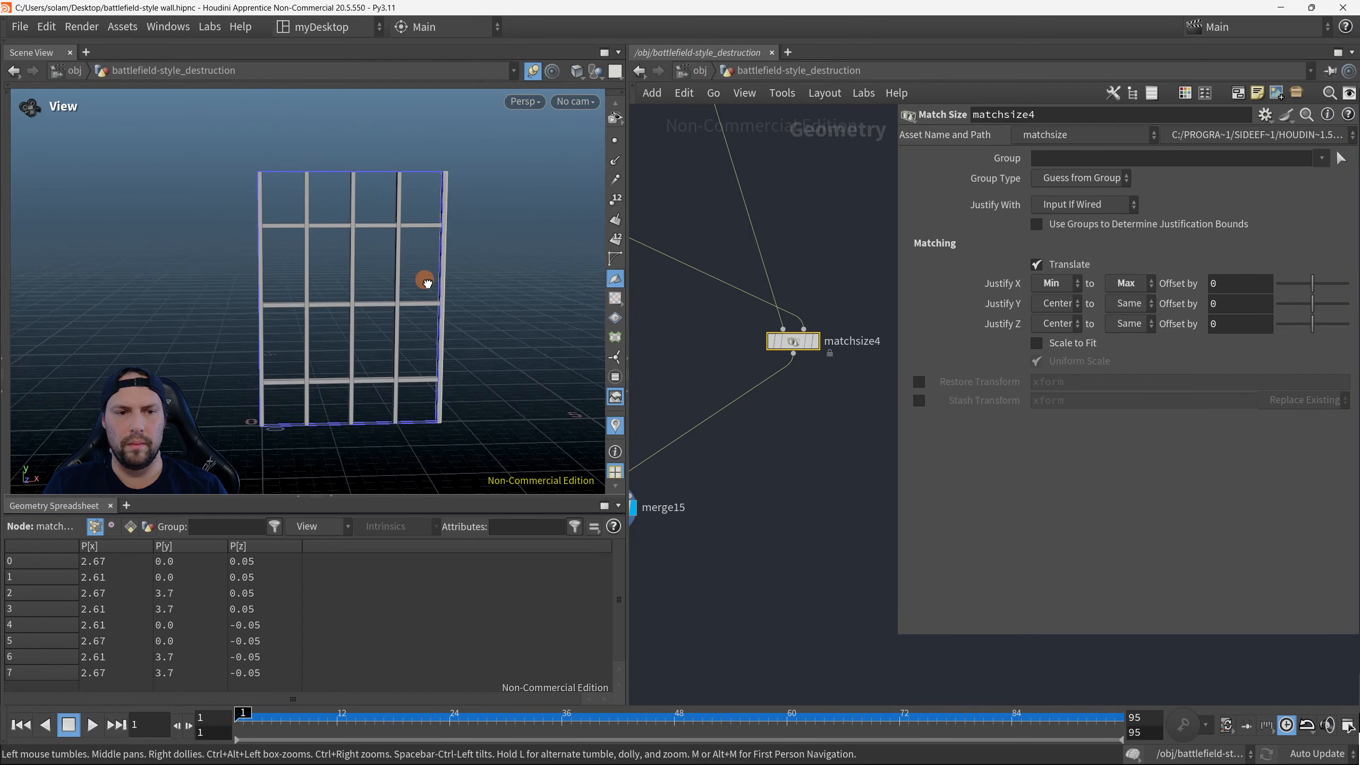
alt+drag(421, 282, 431, 290)
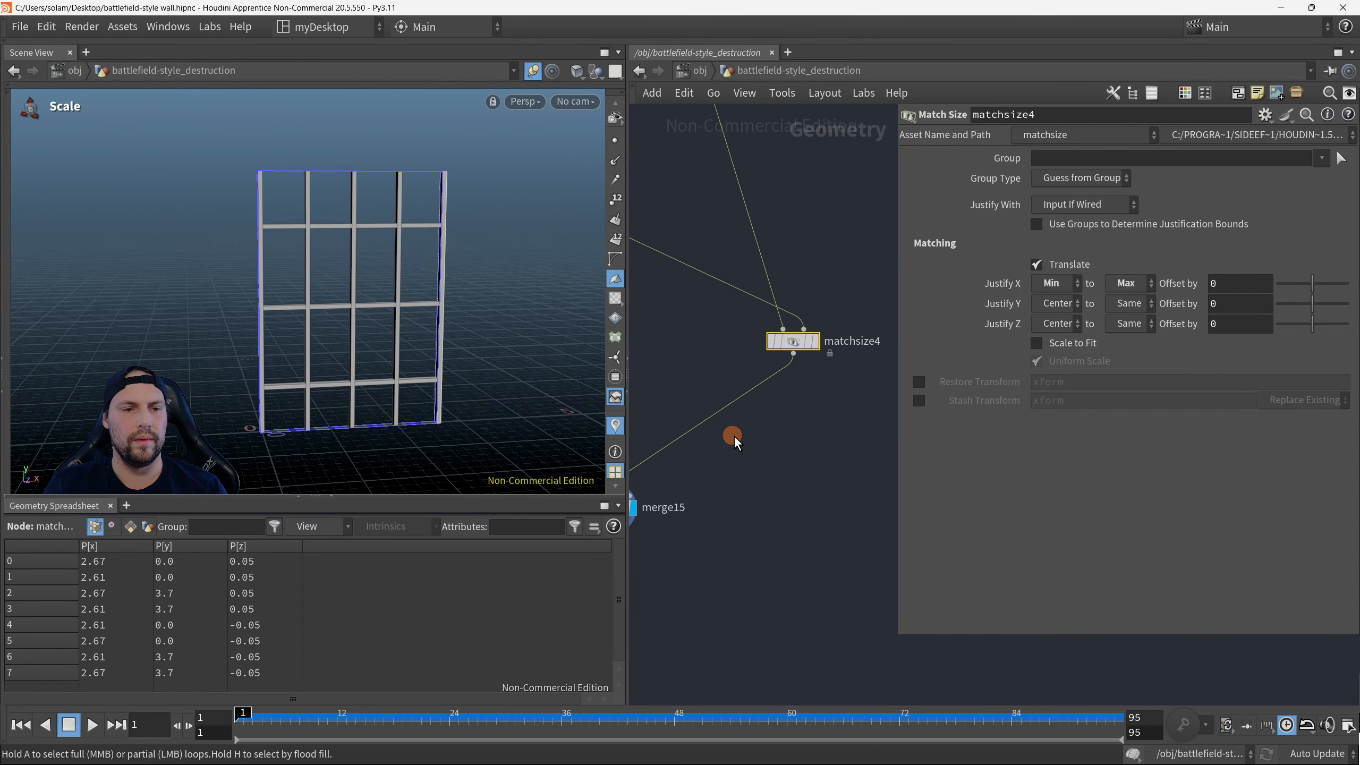
key(p)
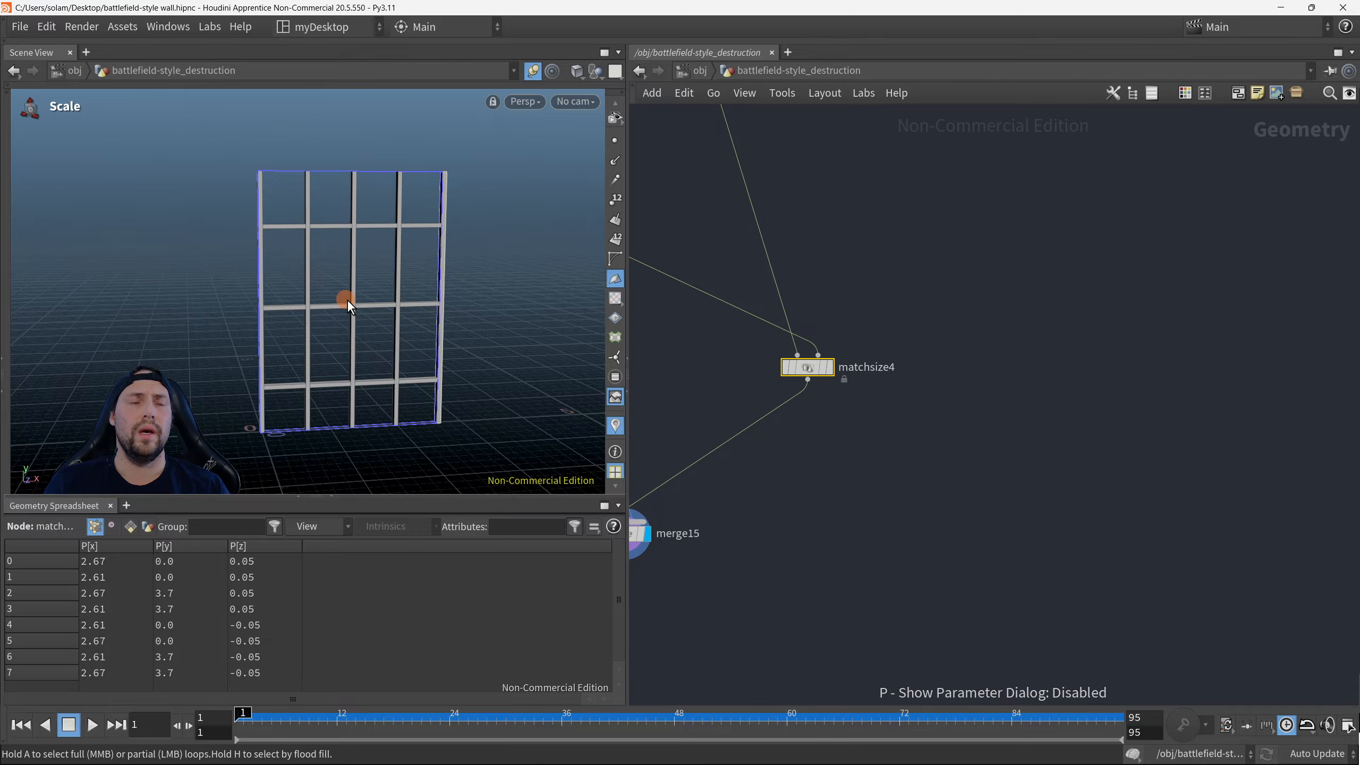
alt+drag(347, 301, 289, 244)
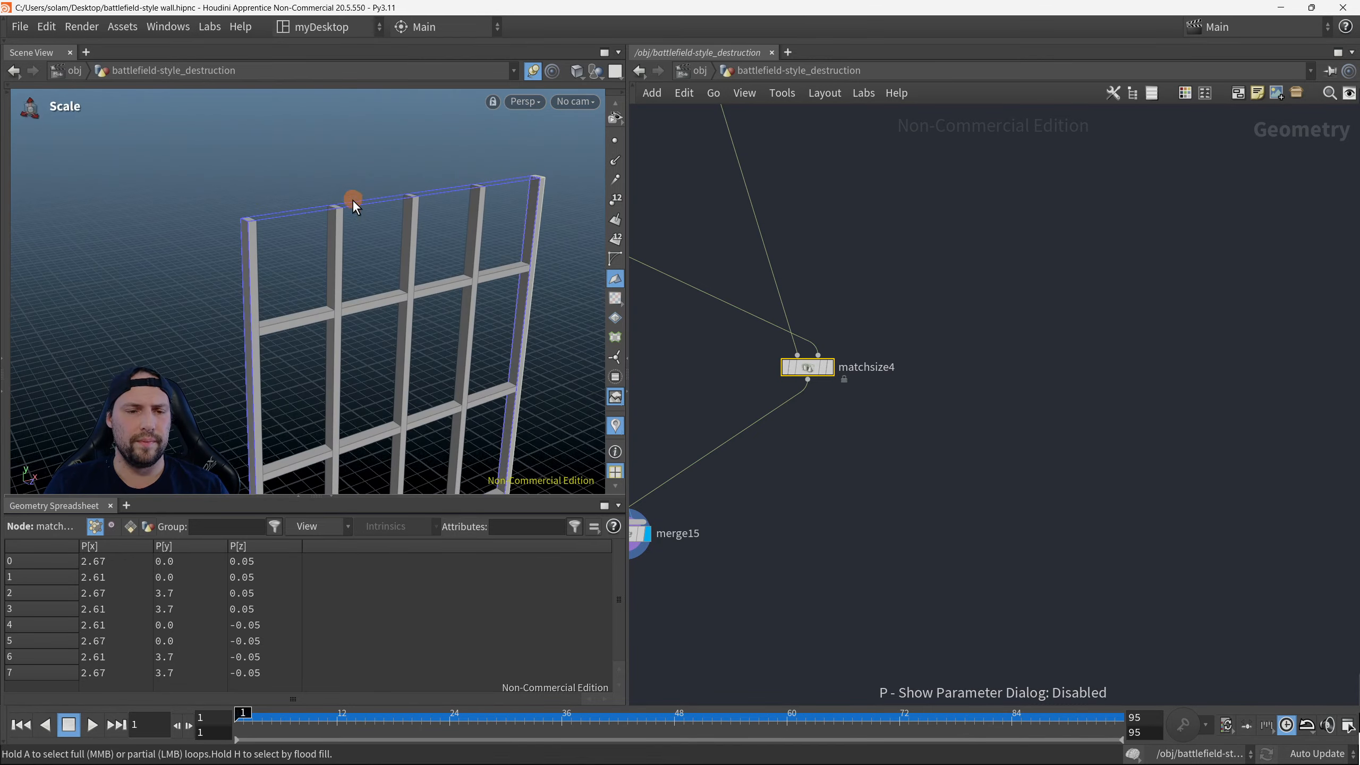
Step: Compare the frame with the hammer reference image and return to the source boxes at the start of the node network
alt+drag(352, 199, 410, 191)
alt+right_drag(338, 254, 373, 321)
alt+middle_drag(373, 321, 402, 255)
mouse_move(401, 255)
alt+mouse_down()
mouse_move(440, 297)
mouse_move(426, 215)
mouse_move(389, 264)
alt+mouse_up()
scroll(854, 387, down, 6)
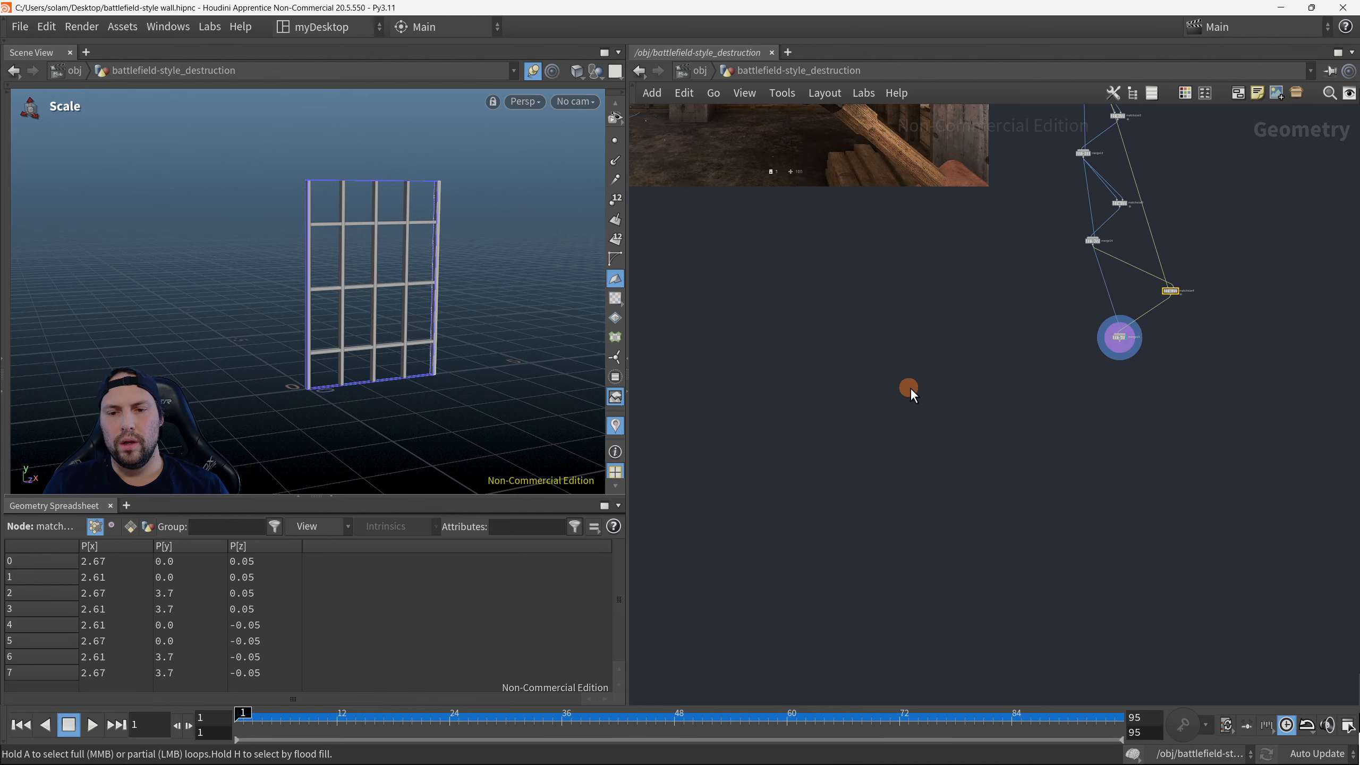
middle_drag(876, 240, 869, 291)
scroll(870, 288, up, 4)
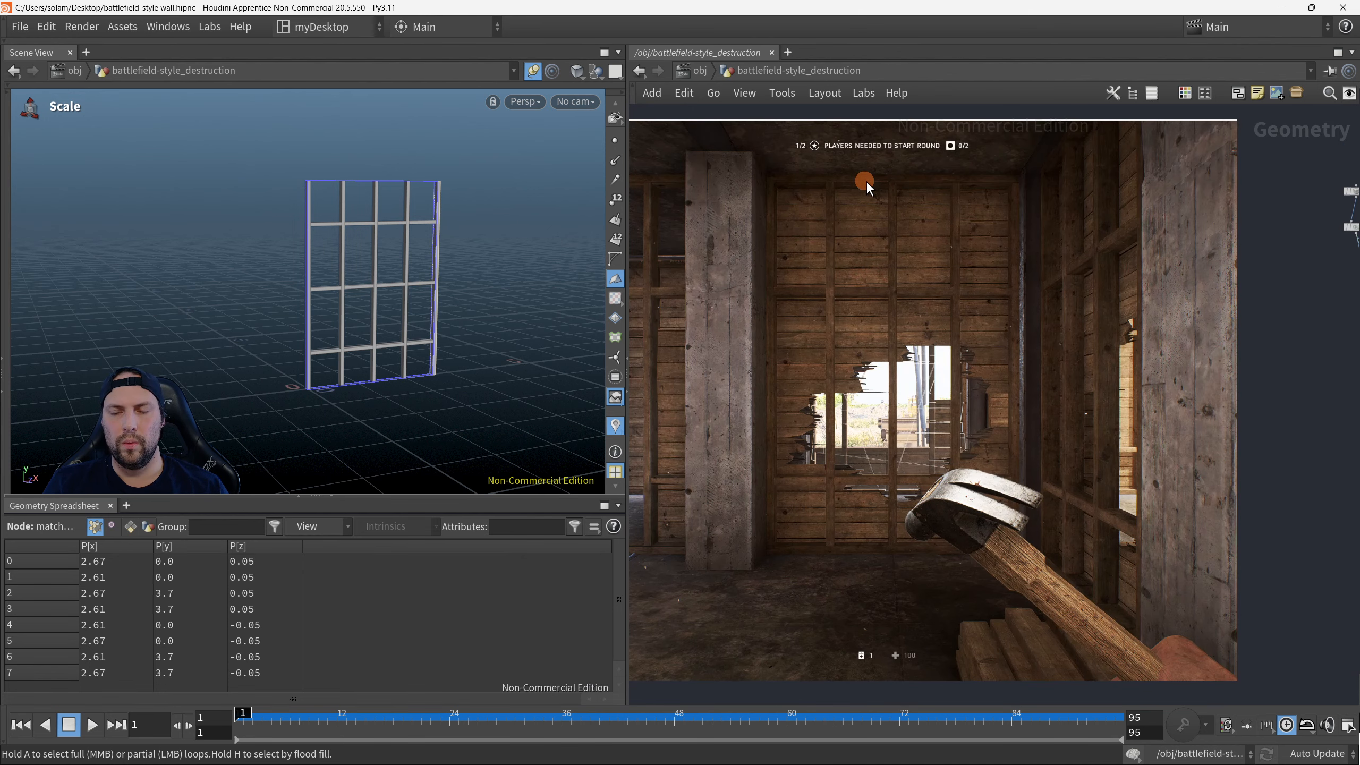
scroll(1298, 275, down, 3)
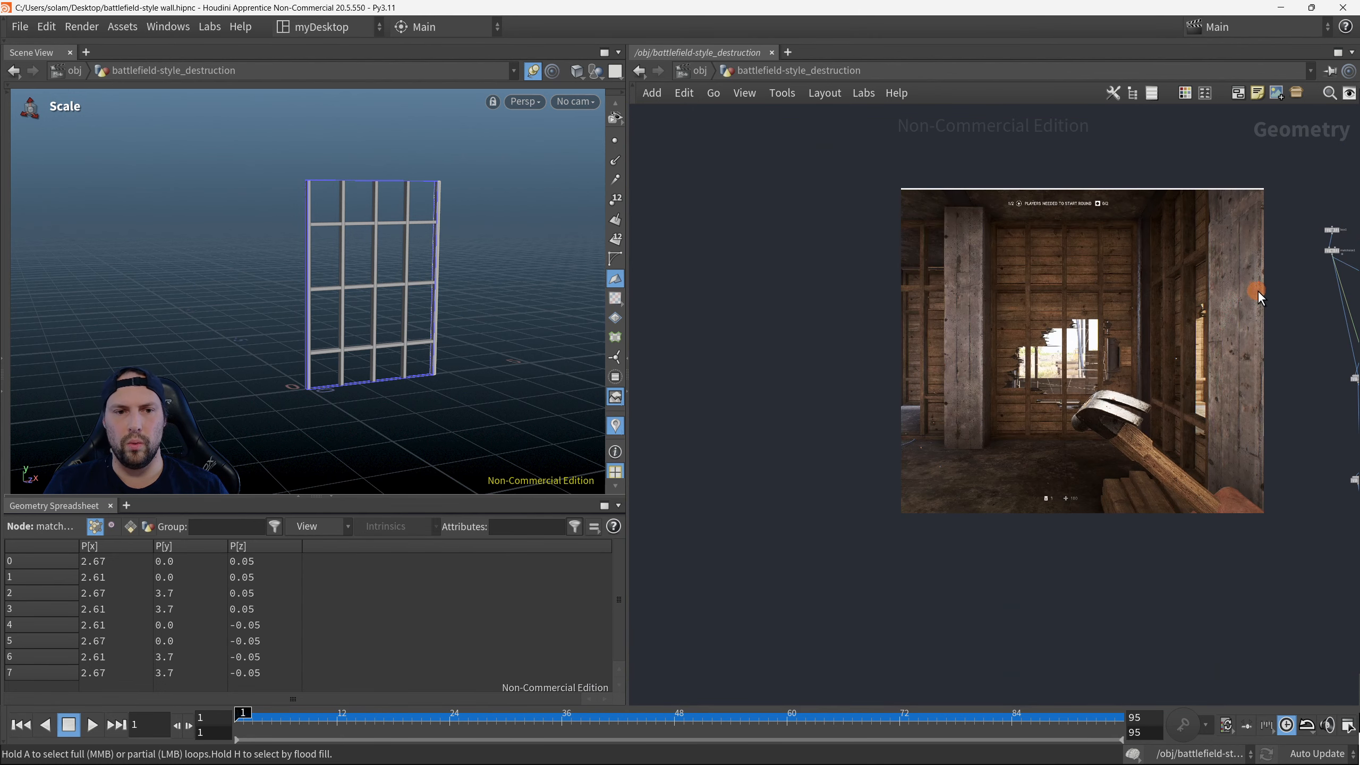
middle_drag(1319, 280, 866, 308)
scroll(917, 266, up, 6)
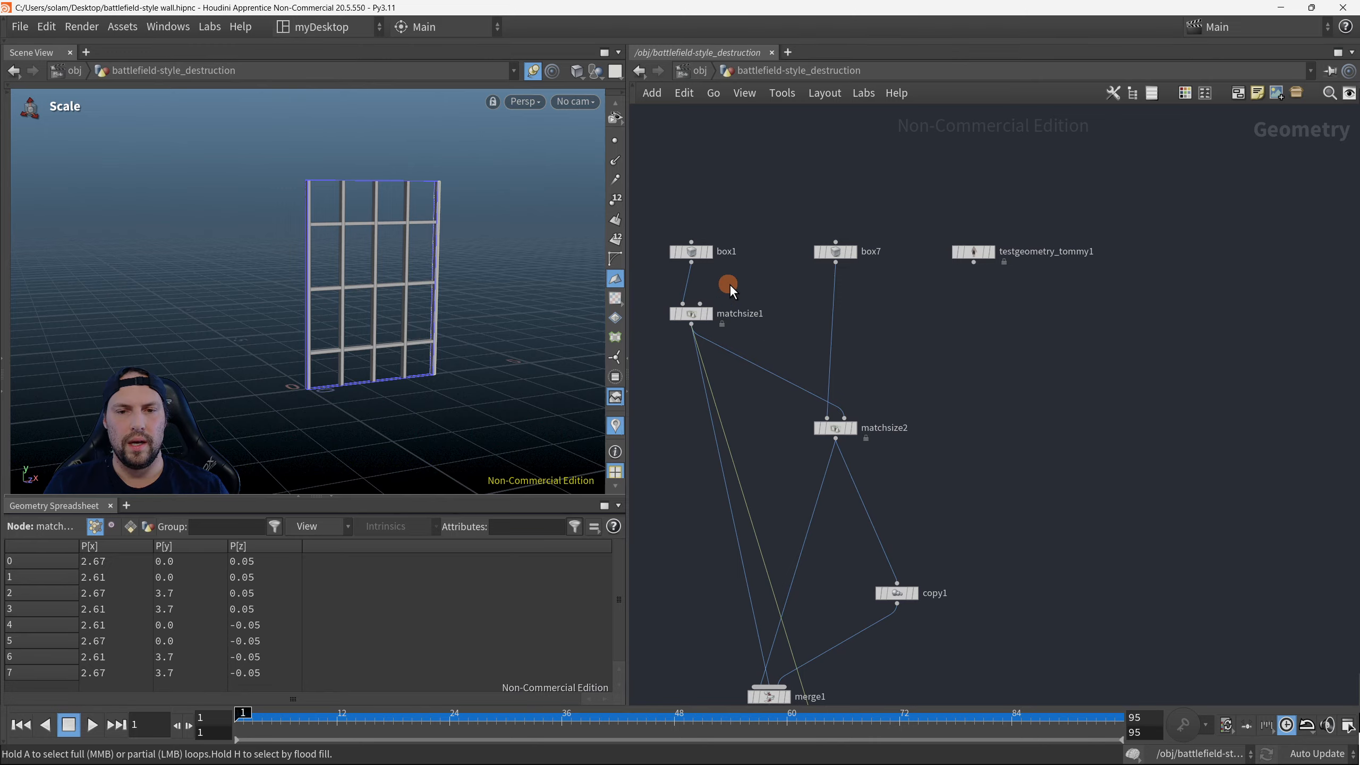
scroll(798, 217, up, 1)
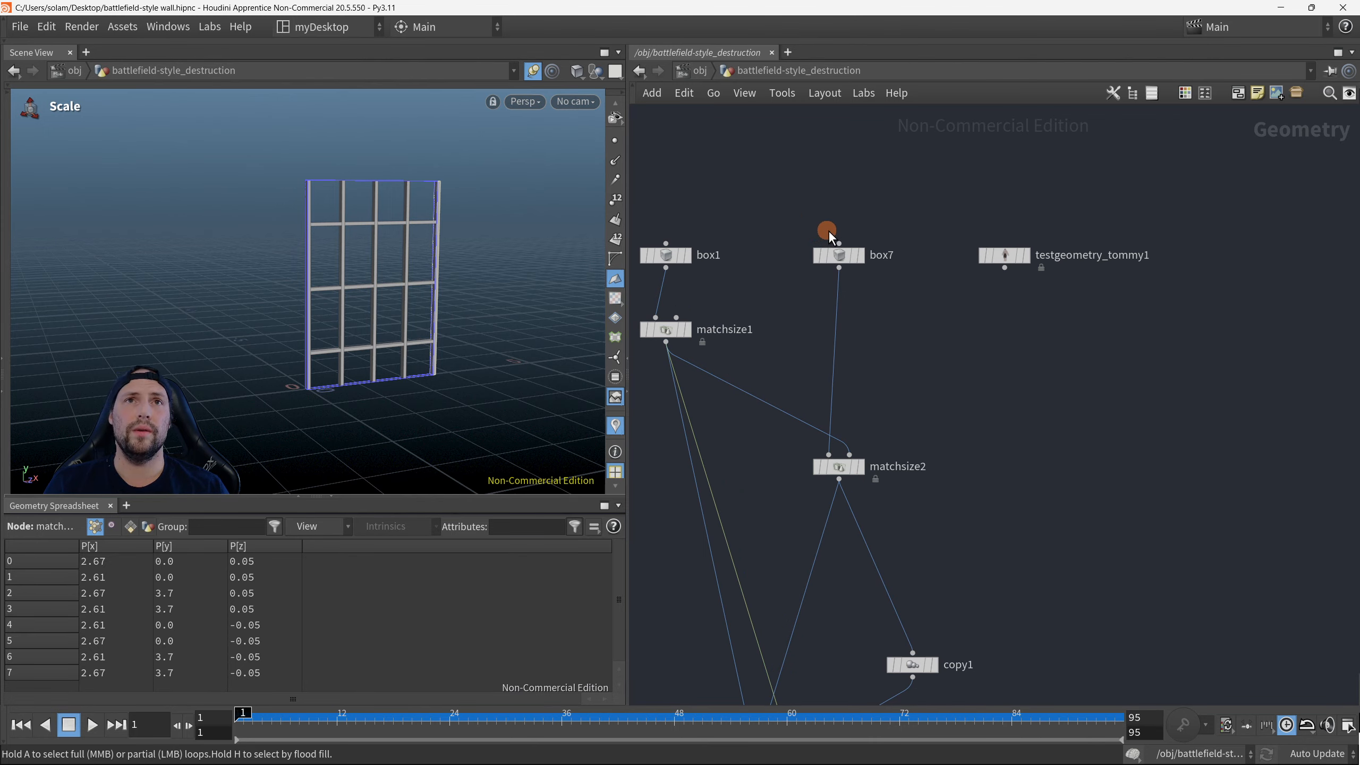
Step: Display box1, matchsize1 and box7 in turn to examine the source stud and crossbar pieces
drag(801, 218, 899, 270)
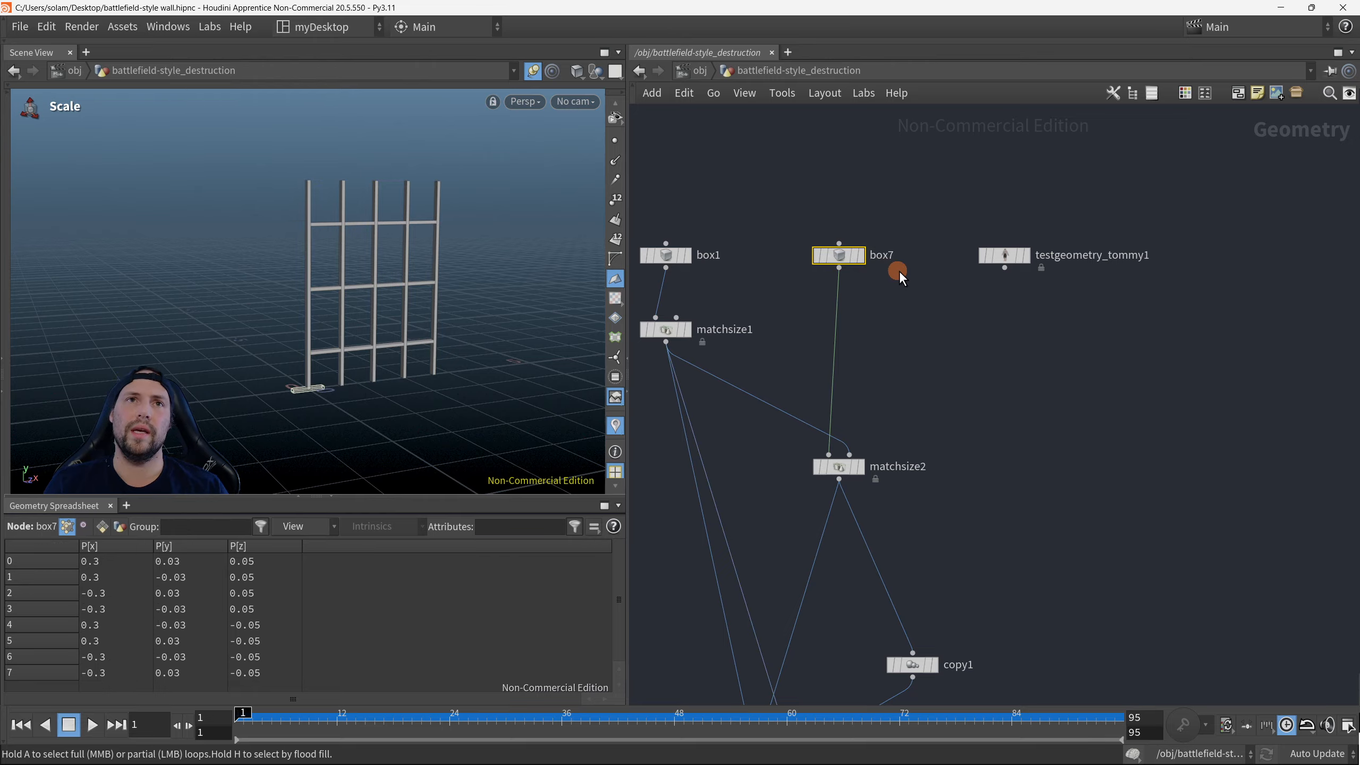
click(852, 260)
drag(744, 206, 708, 268)
key(r)
alt+middle_drag(387, 340, 379, 261)
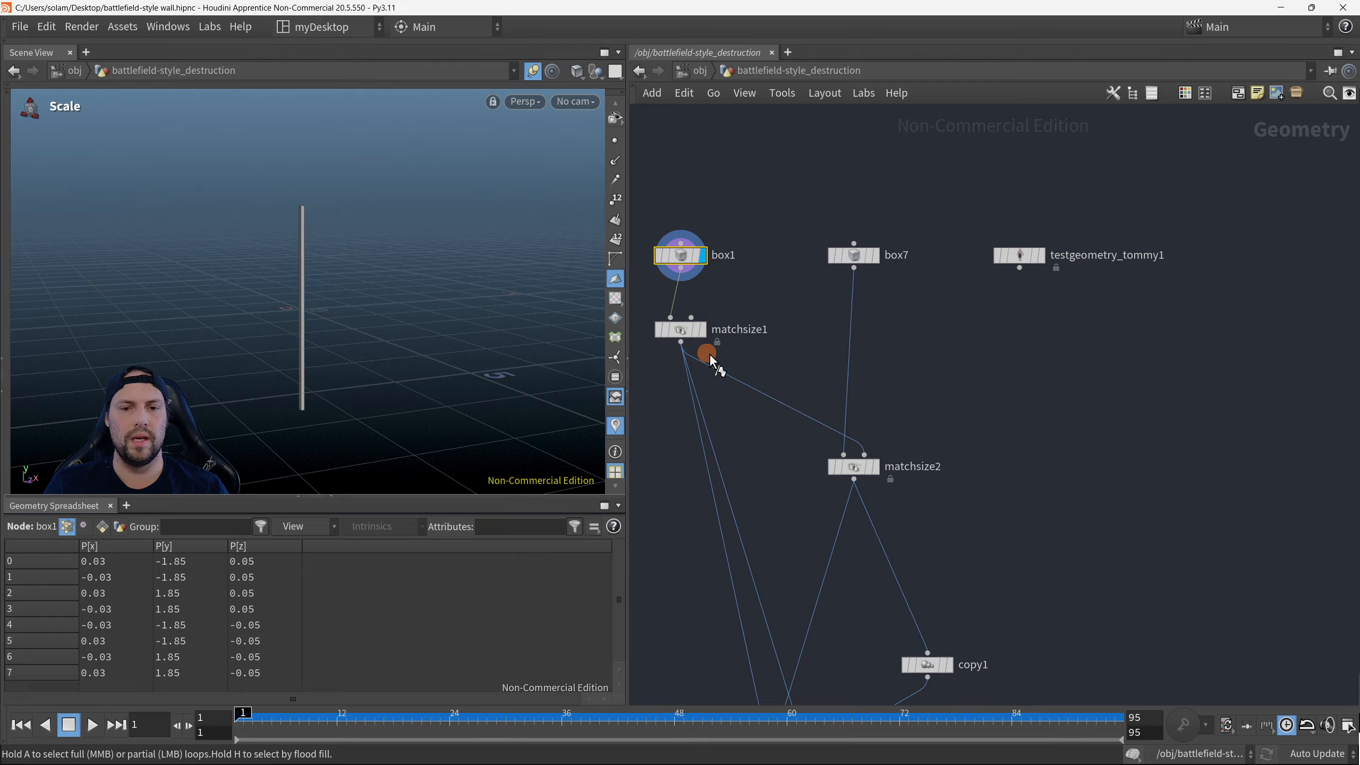
drag(710, 355, 660, 334)
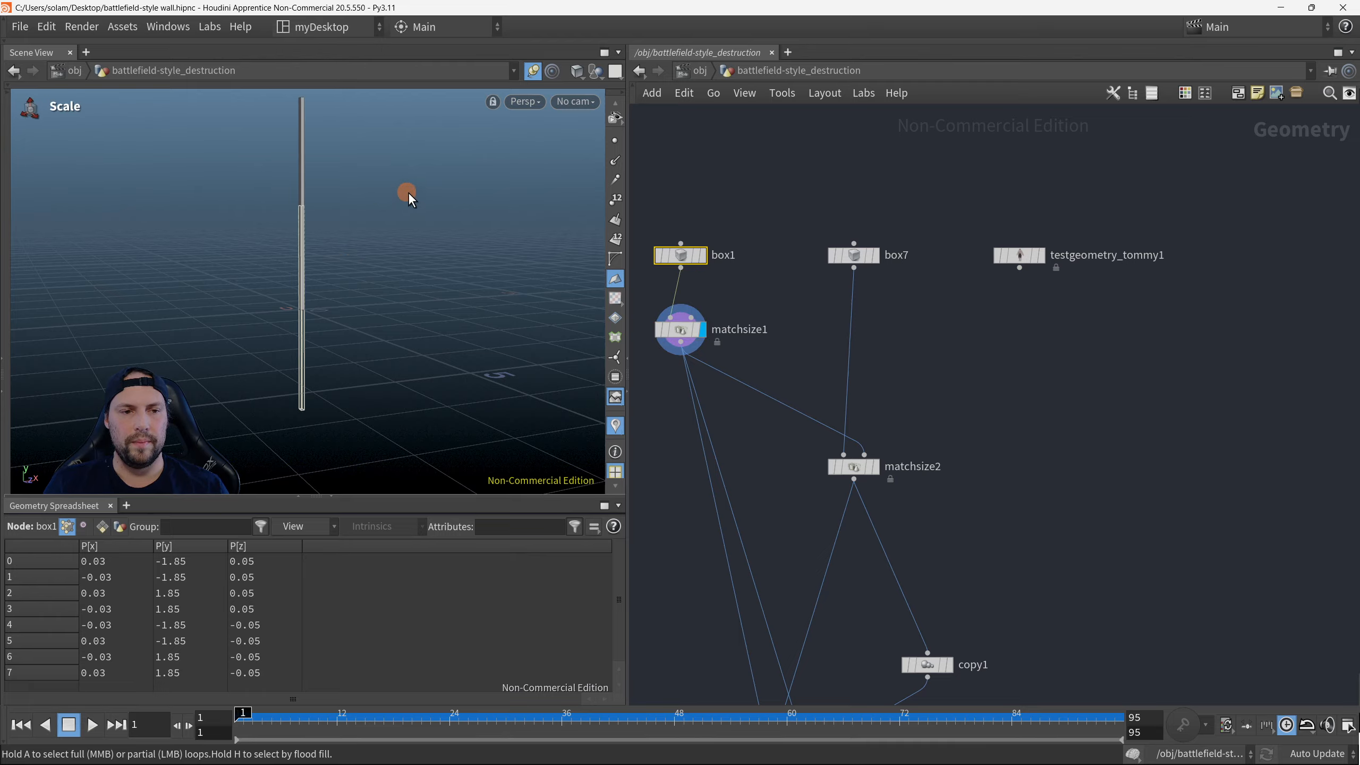
drag(663, 221, 706, 267)
drag(819, 221, 865, 273)
alt+right_drag(470, 343, 584, 311)
alt+middle_drag(384, 241, 388, 289)
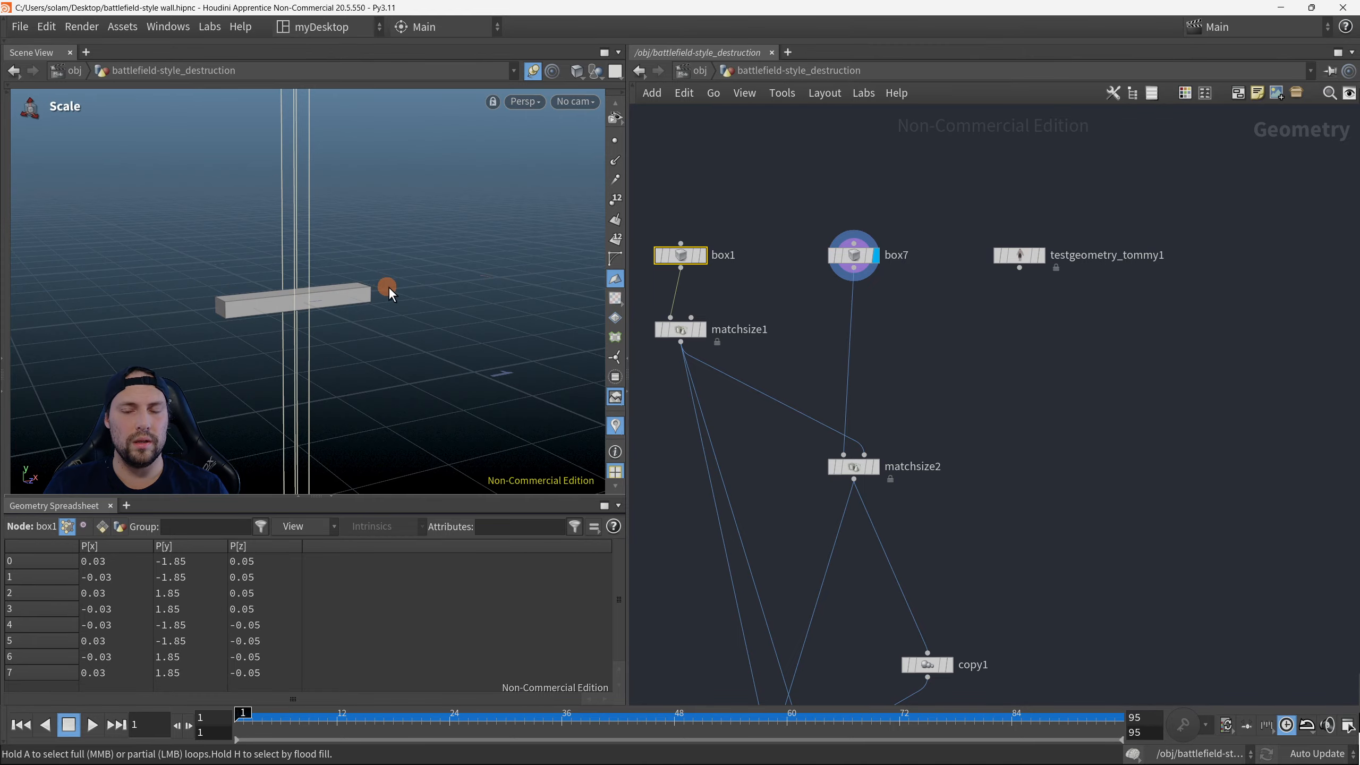
Step: Duplicate the crossbar box7 into the free space near testgeometry_tommy1 and show the copy's parameters
drag(775, 226, 907, 279)
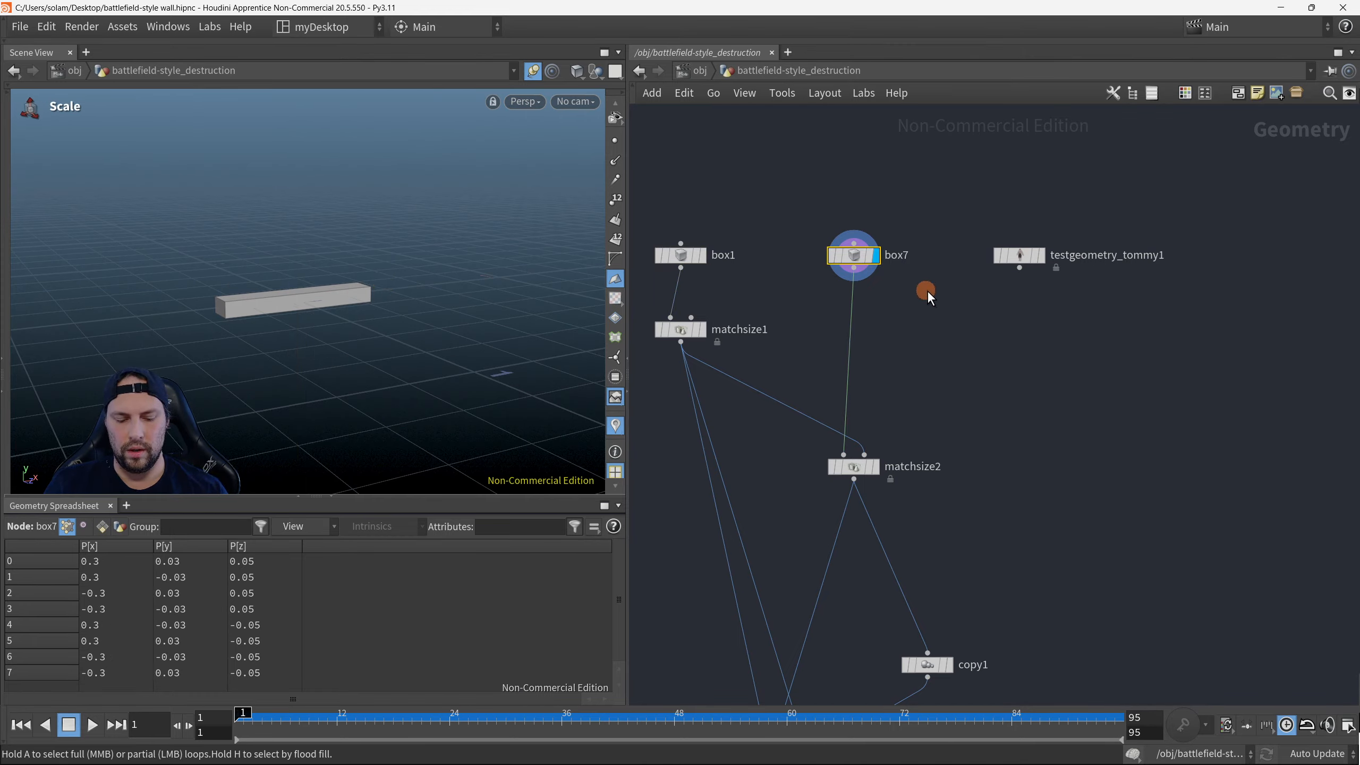
key(ctrl+c)
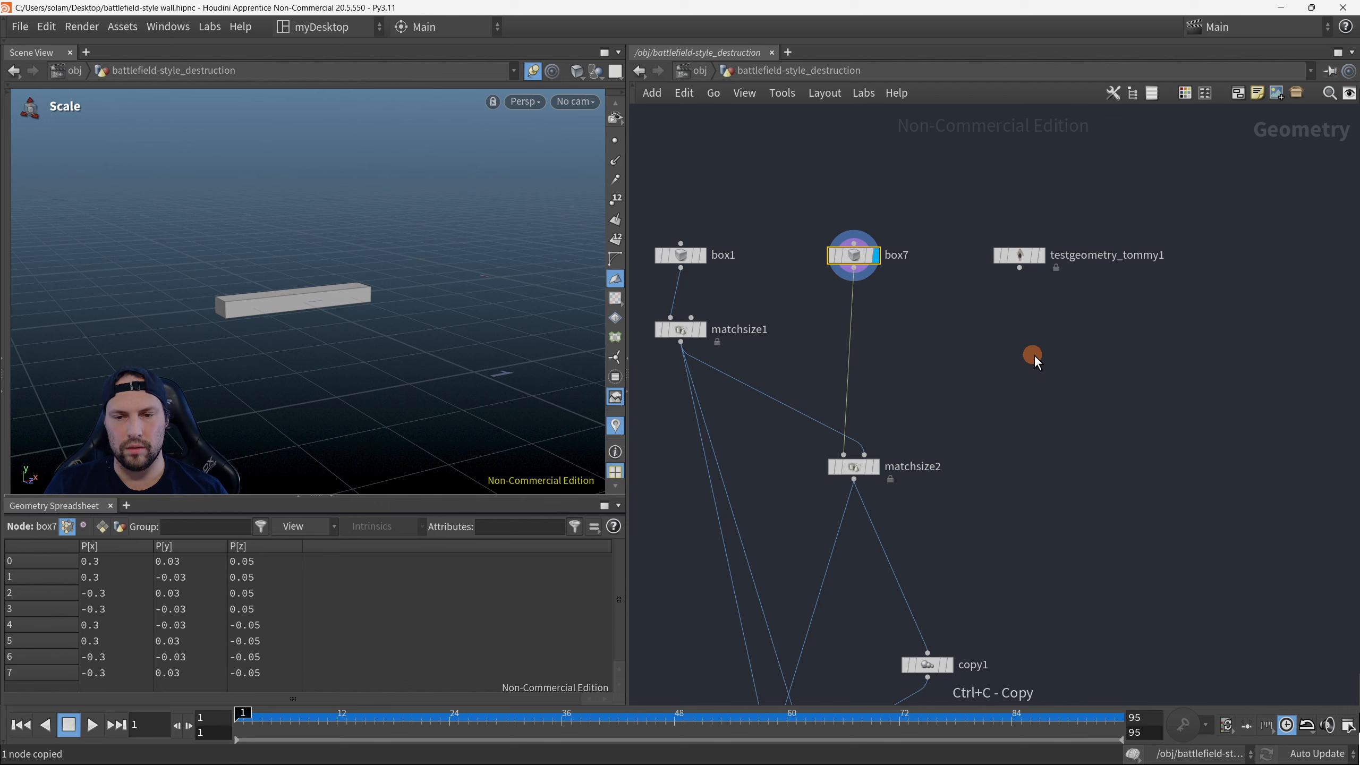
drag(1041, 346, 1053, 415)
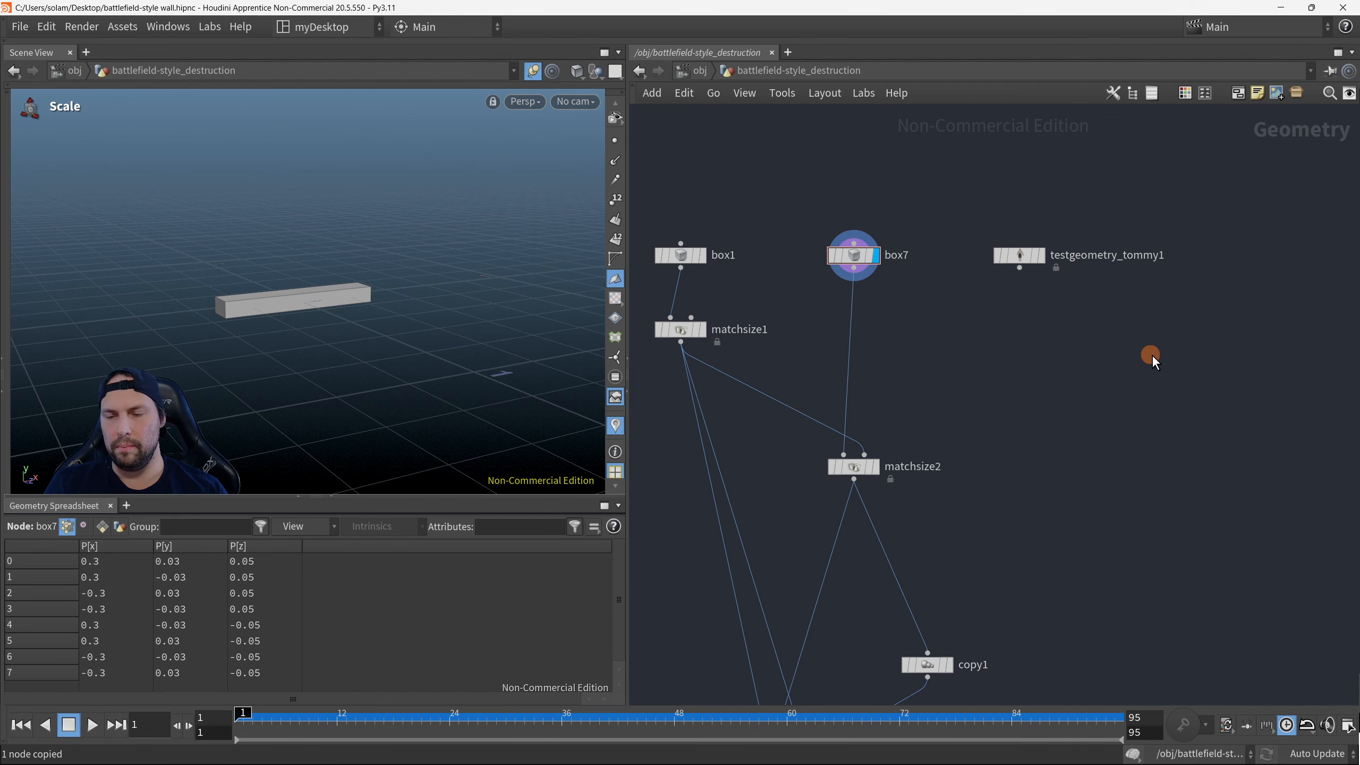
key(ctrl+v)
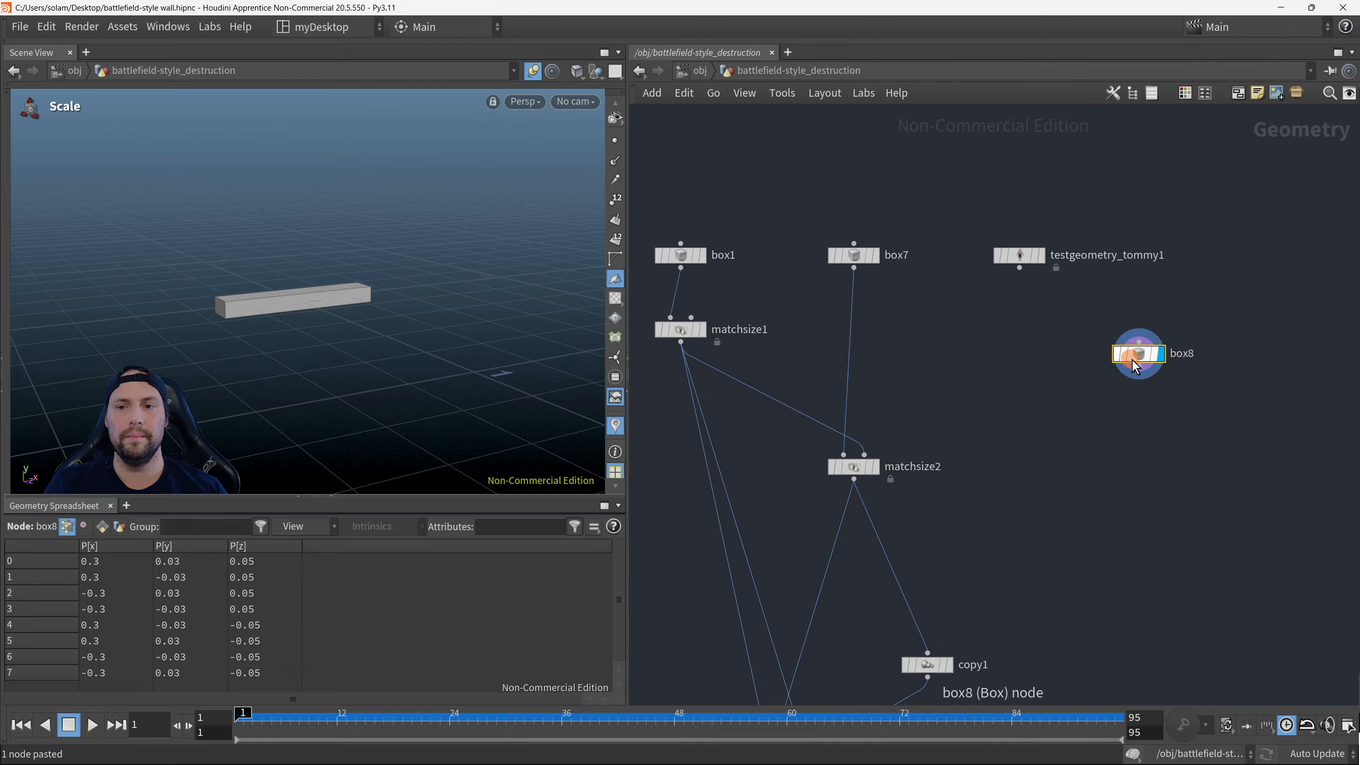
scroll(1117, 364, down, 3)
middle_drag(1096, 386, 921, 419)
key(p)
Step: Display the complete frame from merge15 while keeping the parameters of the duplicated box8 shown
middle_drag(853, 533, 797, 342)
scroll(798, 343, down, 1)
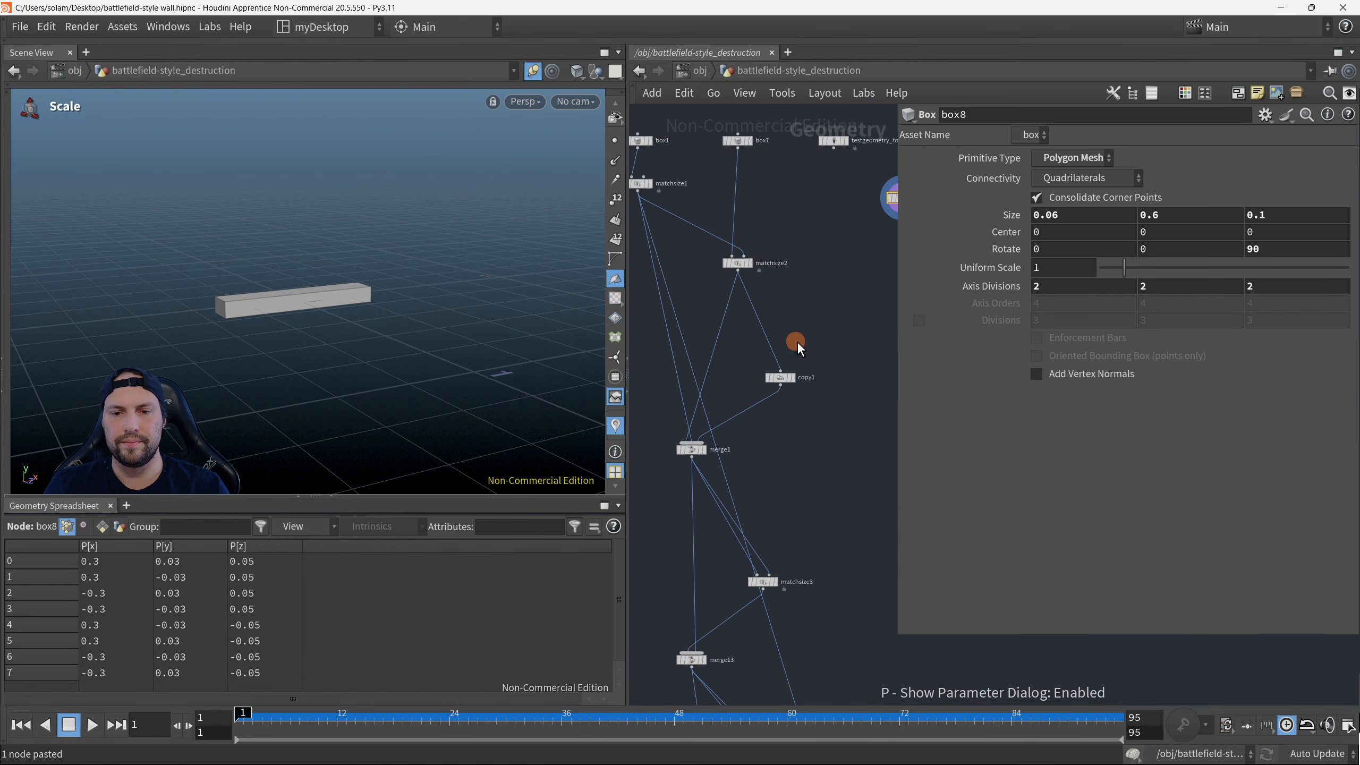
scroll(797, 343, down, 2)
middle_drag(819, 392, 811, 348)
scroll(811, 378, down, 1)
scroll(810, 381, down, 1)
mouse_move(808, 437)
middle_down()
mouse_move(807, 412)
mouse_move(806, 425)
middle_up()
scroll(768, 573, up, 4)
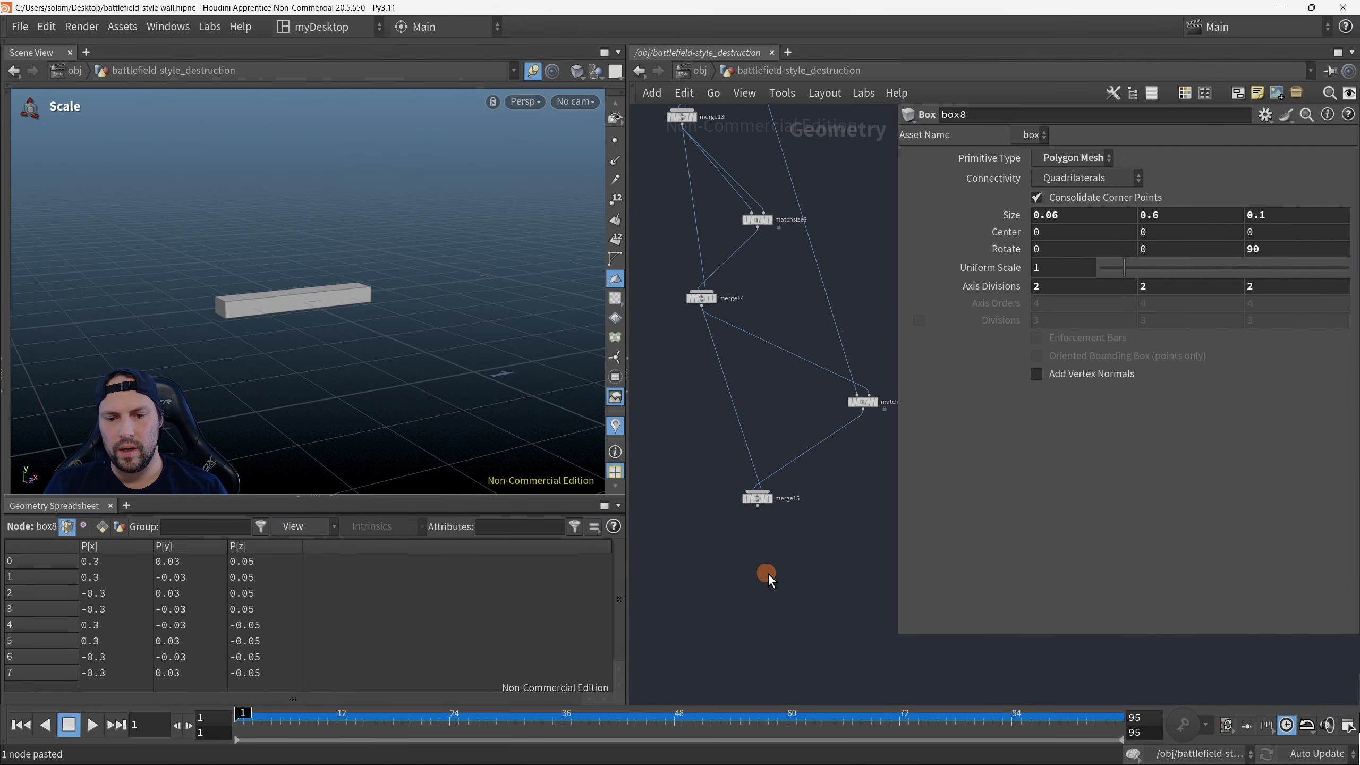
scroll(770, 562, up, 1)
scroll(781, 542, up, 1)
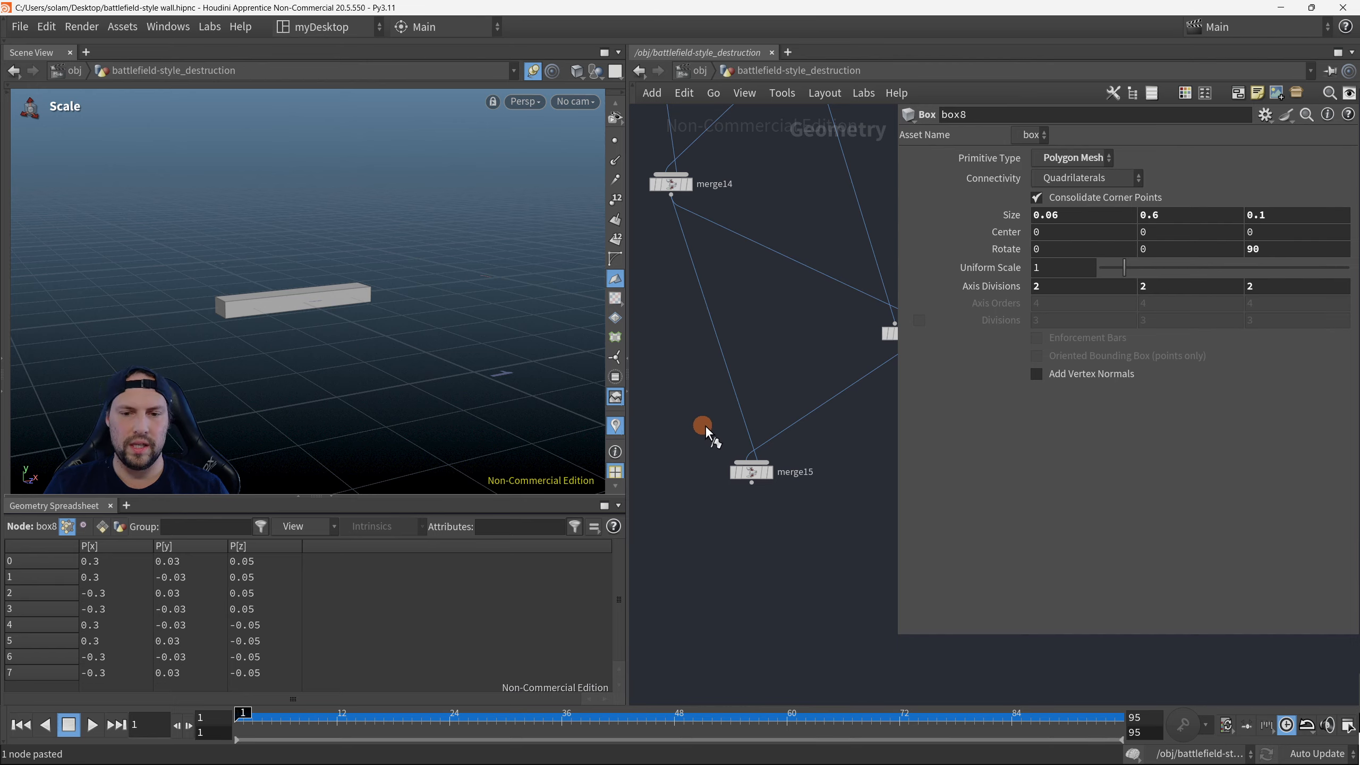
click(770, 471)
key(Escape)
drag(485, 264, 395, 292)
key(e)
click(649, 431)
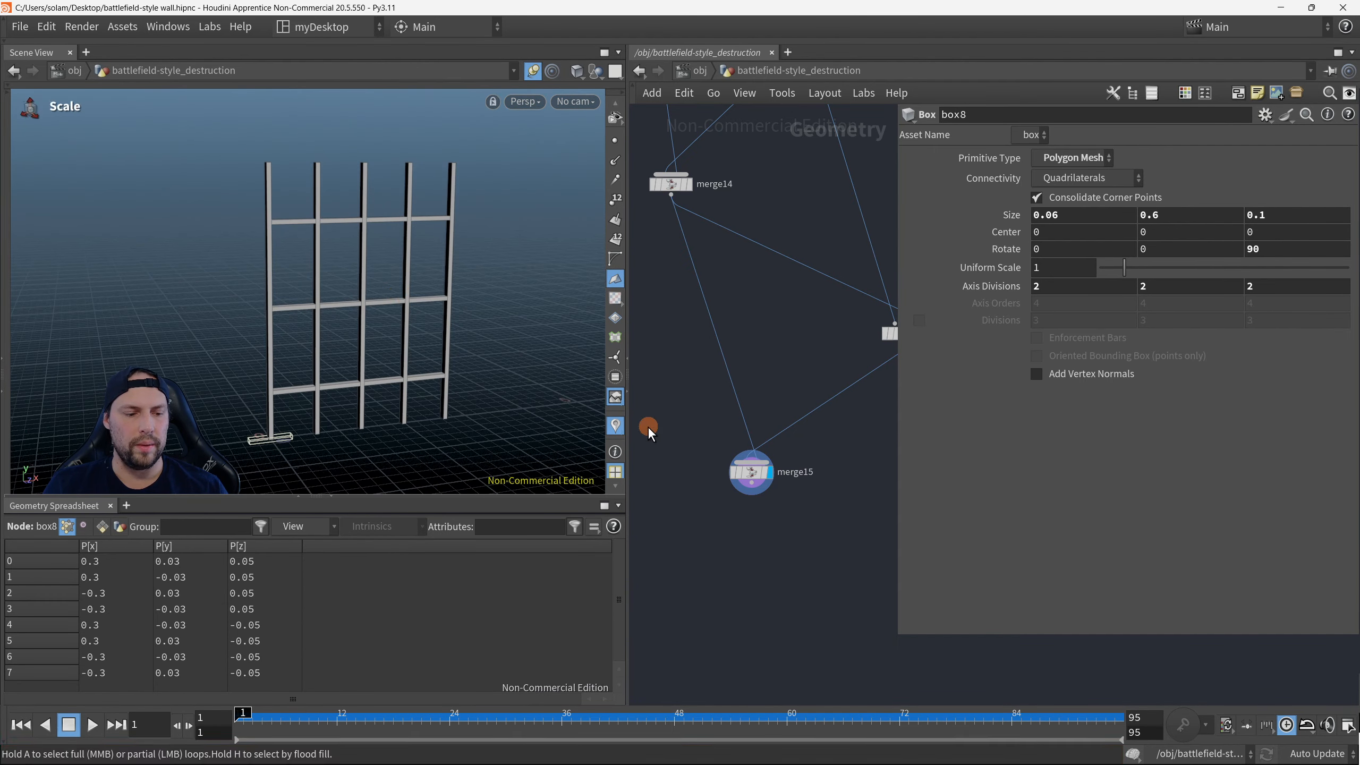
Step: Stretch box8 along the frame's width by raising its Y size to 3.2
scroll(855, 297, down, 2)
middle_drag(854, 297, 771, 464)
scroll(791, 251, down, 1)
middle_drag(791, 251, 801, 632)
middle_drag(809, 154, 792, 364)
scroll(824, 405, up, 4)
drag(801, 446, 774, 403)
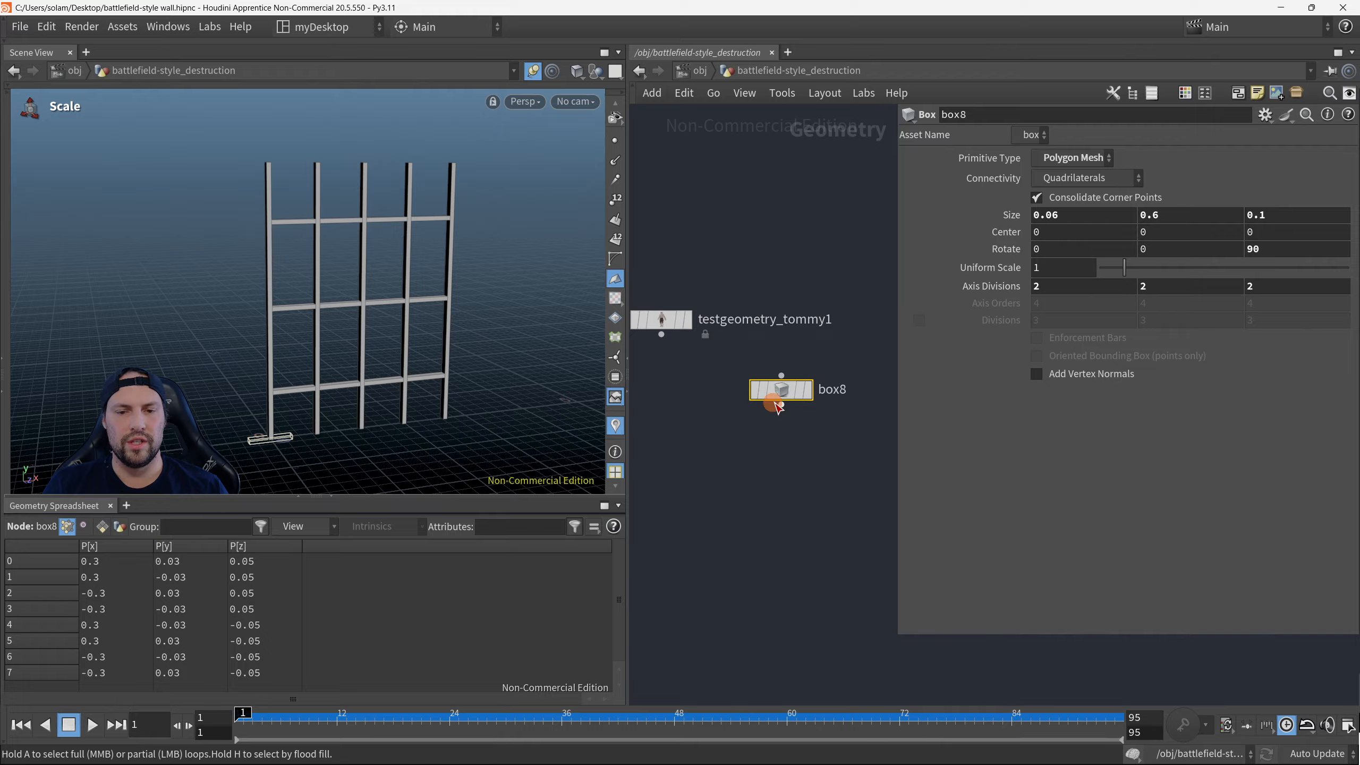
middle_drag(774, 403, 807, 386)
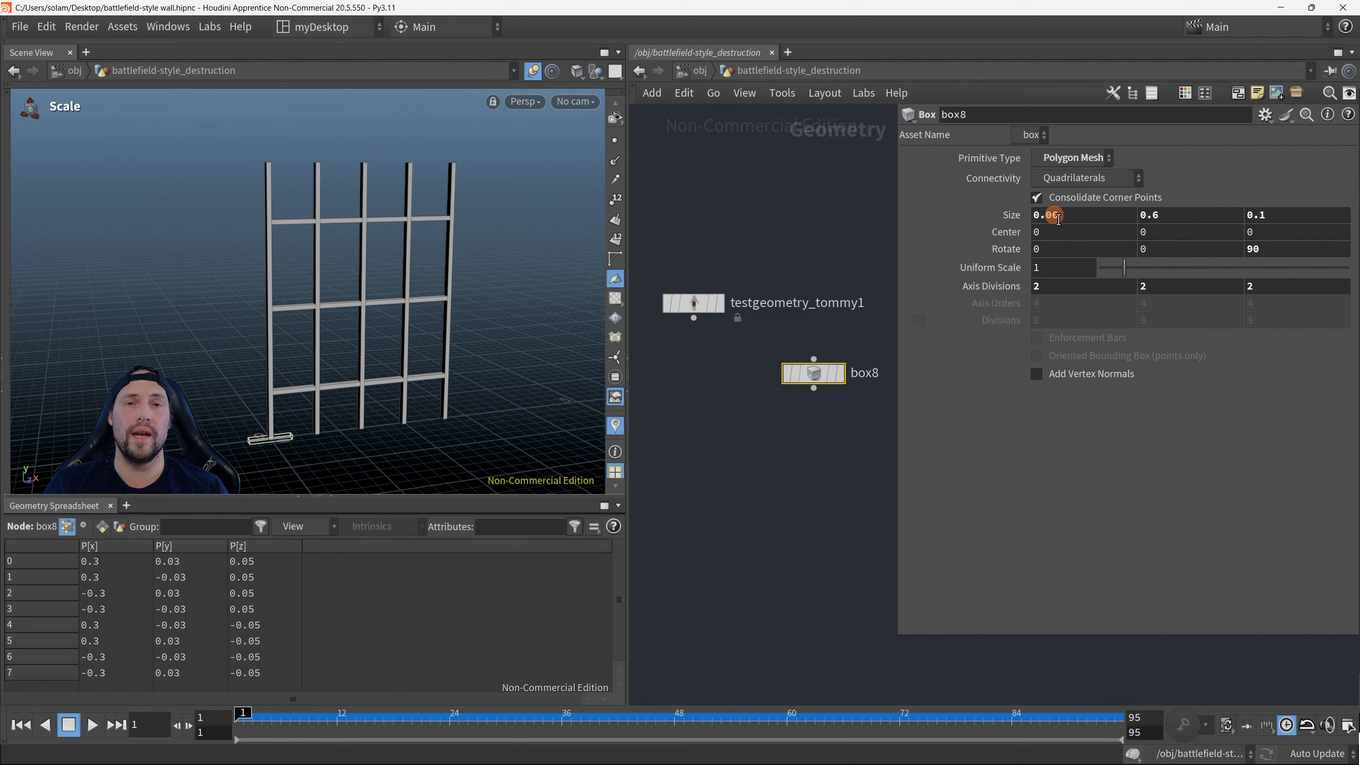
middle_drag(1054, 219, 1328, 213)
key(ctrl+z)
key(Escape)
alt+drag(466, 416, 465, 391)
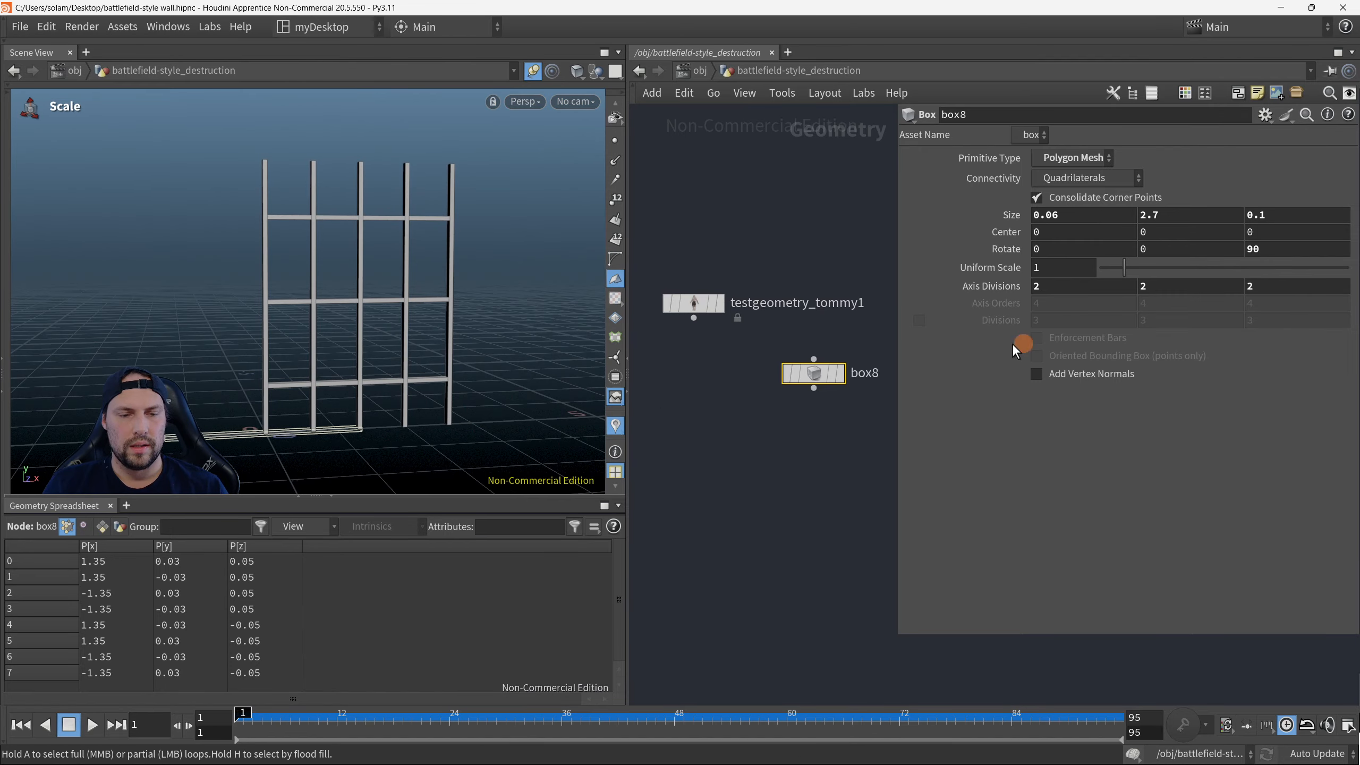
middle_drag(1194, 218, 1194, 218)
middle_drag(1243, 217, 1243, 216)
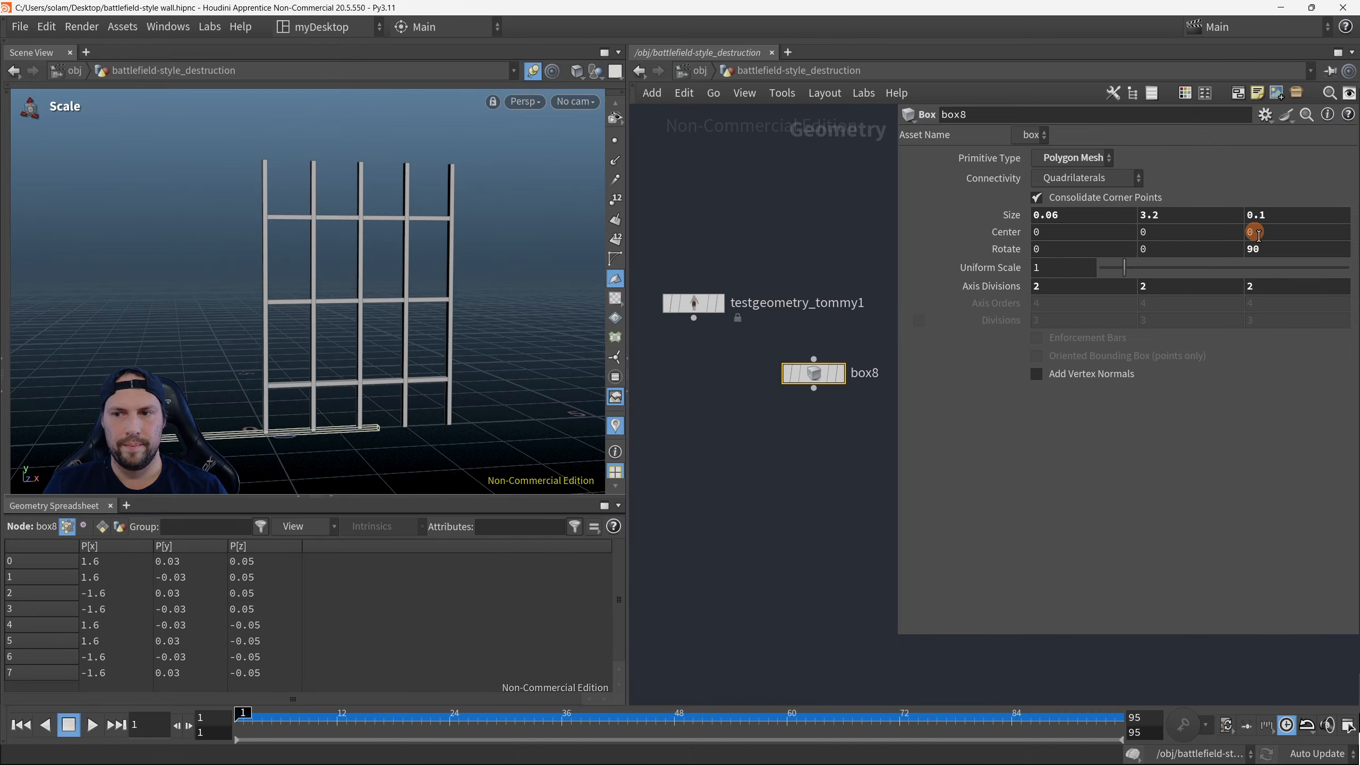
Step: Set the Y size of box8 to 3 and hide its parameters
alt+drag(423, 412, 348, 426)
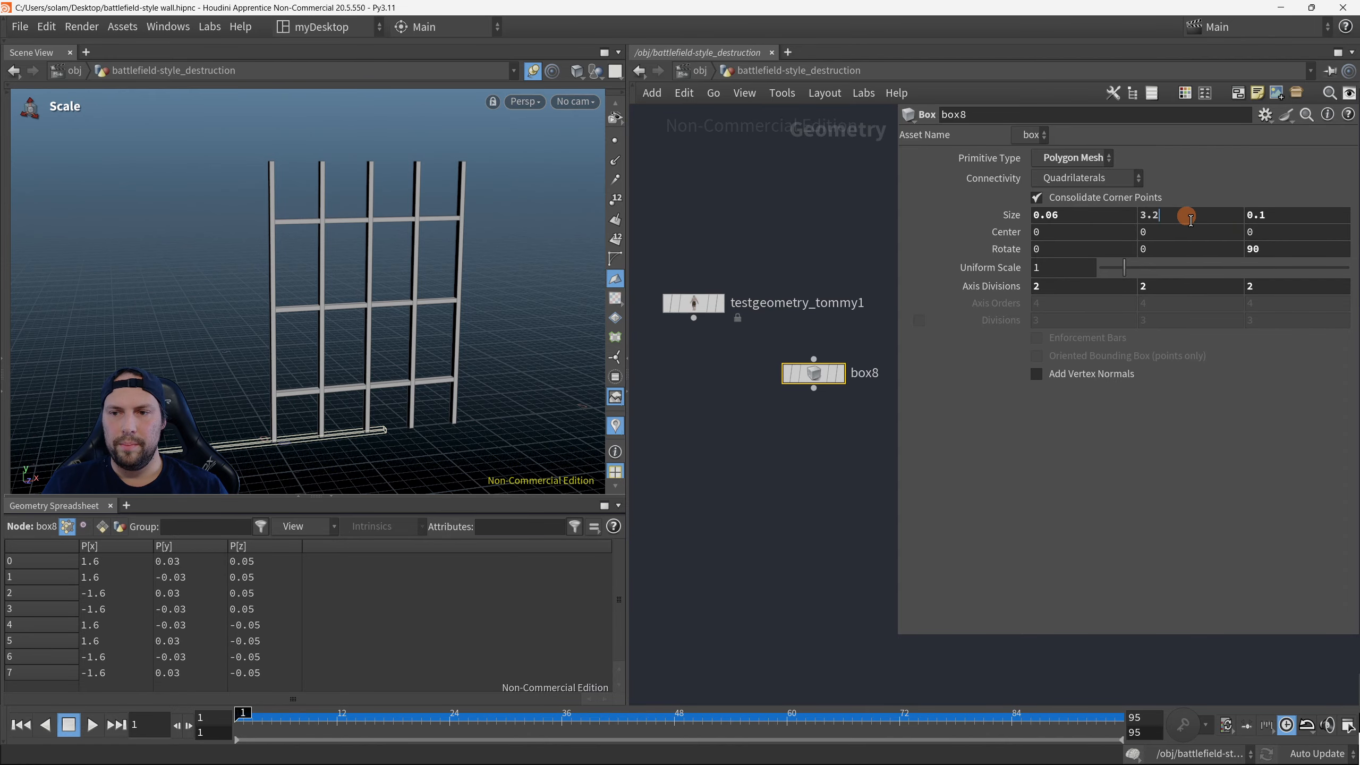
key(BackSpace)
key(BackSpace)
key(Return)
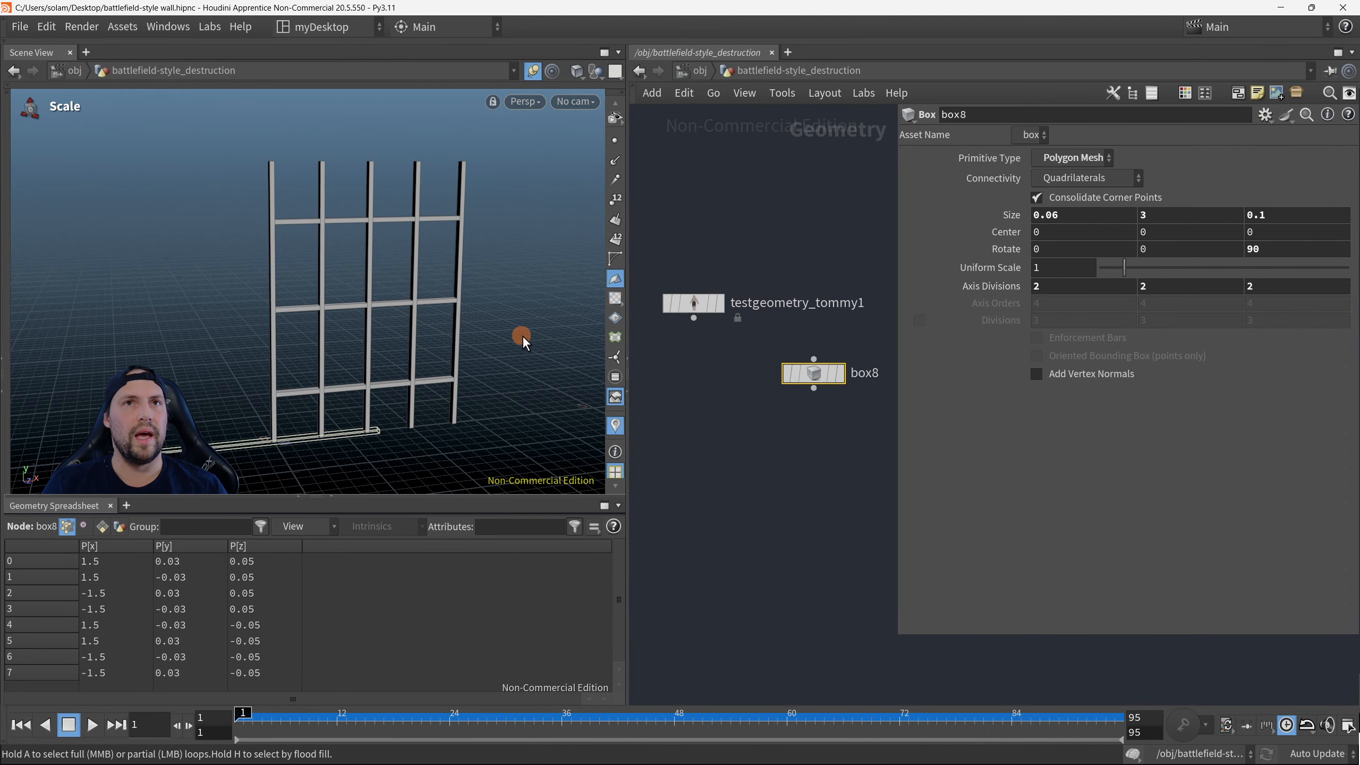
key(p)
Step: Examine the position of the long box8 beam relative to the studs at the frame's base
middle_drag(852, 488, 982, 459)
scroll(914, 401, down, 4)
middle_drag(905, 405, 988, 395)
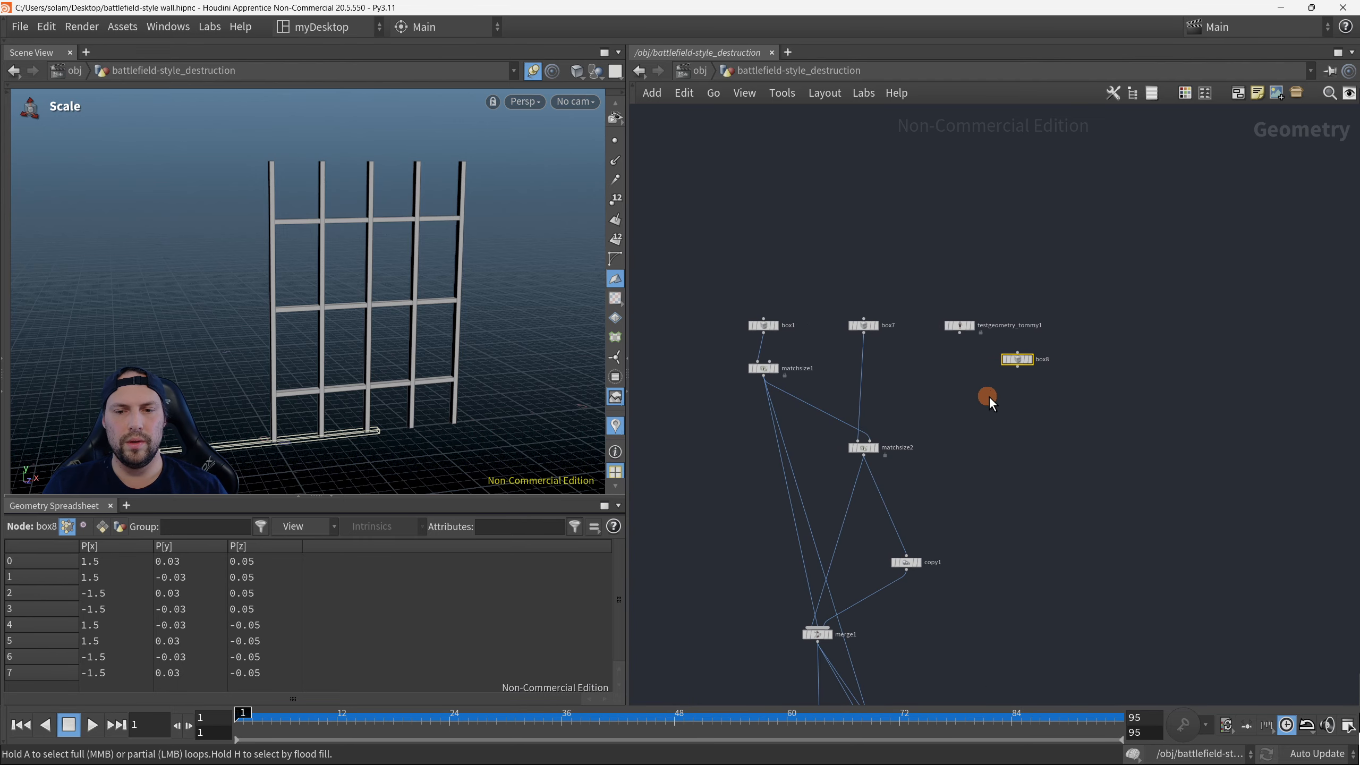
scroll(962, 411, up, 3)
alt+middle_drag(248, 423, 258, 376)
alt+scroll(259, 377, up, 4)
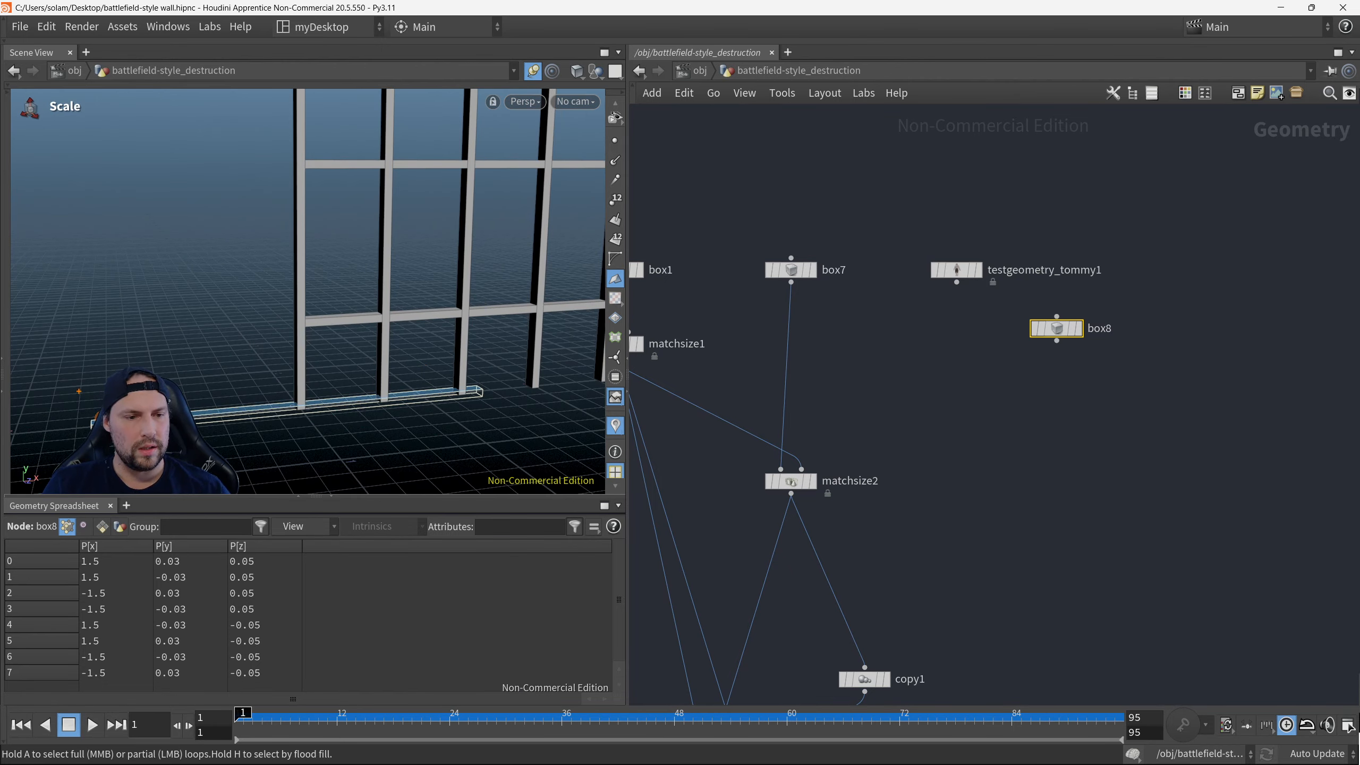
drag(79, 391, 519, 450)
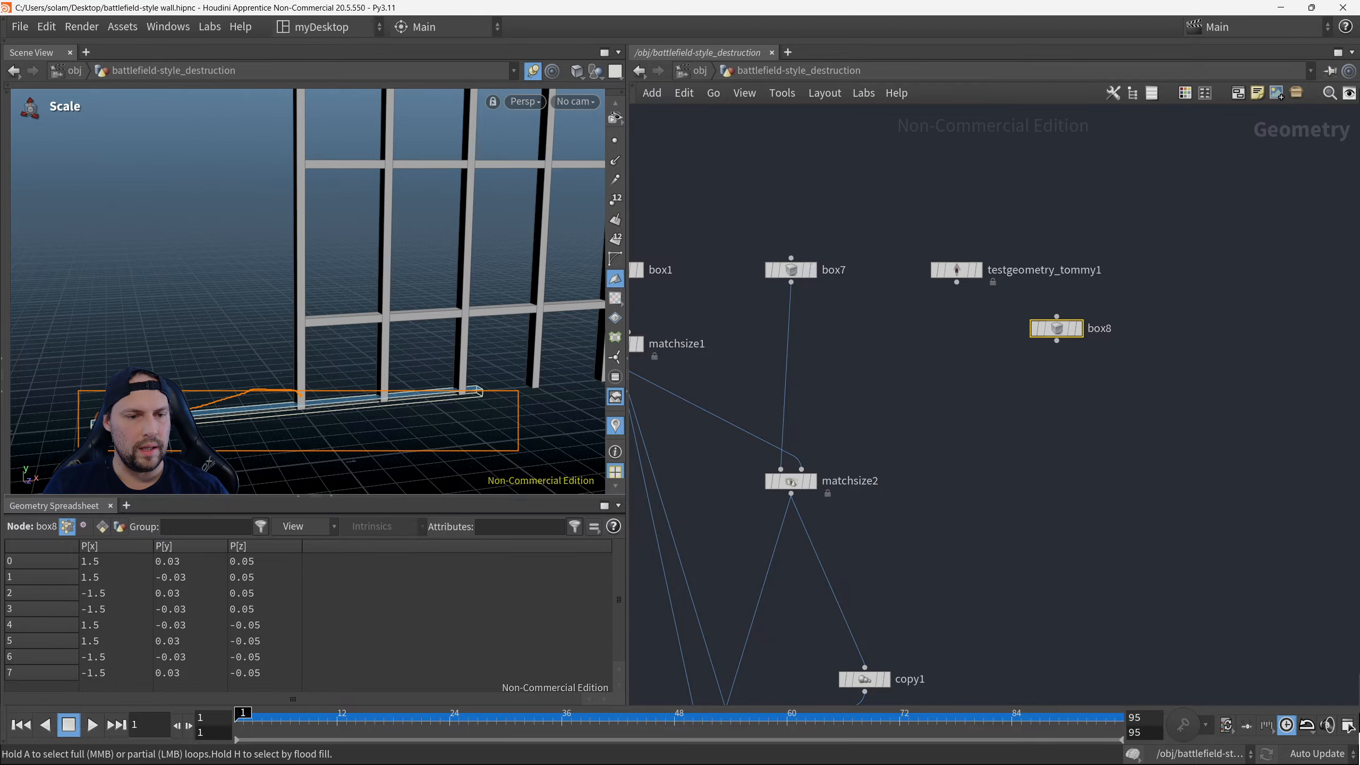
drag(518, 450, 518, 450)
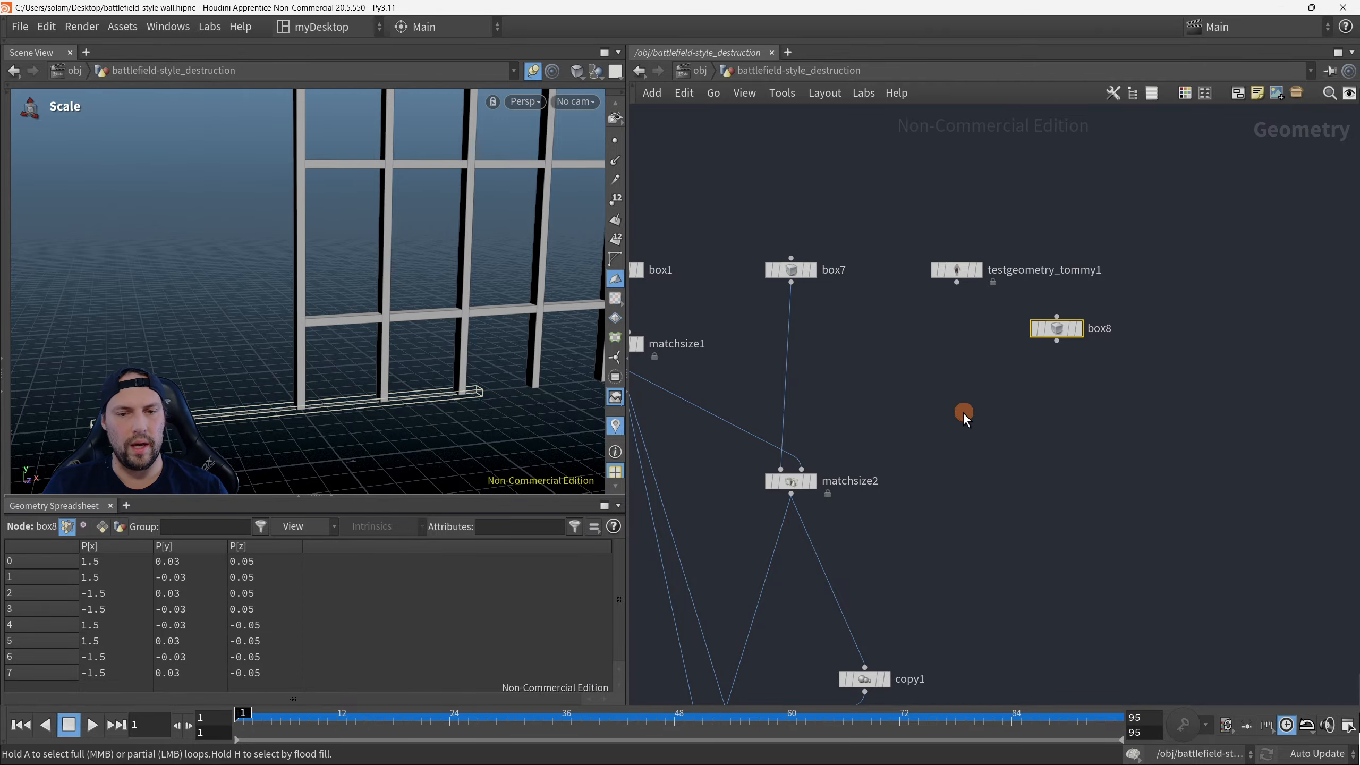
Step: Append a Match Size node to box8 and place it farther below in the network
click(1056, 340)
click(1066, 412)
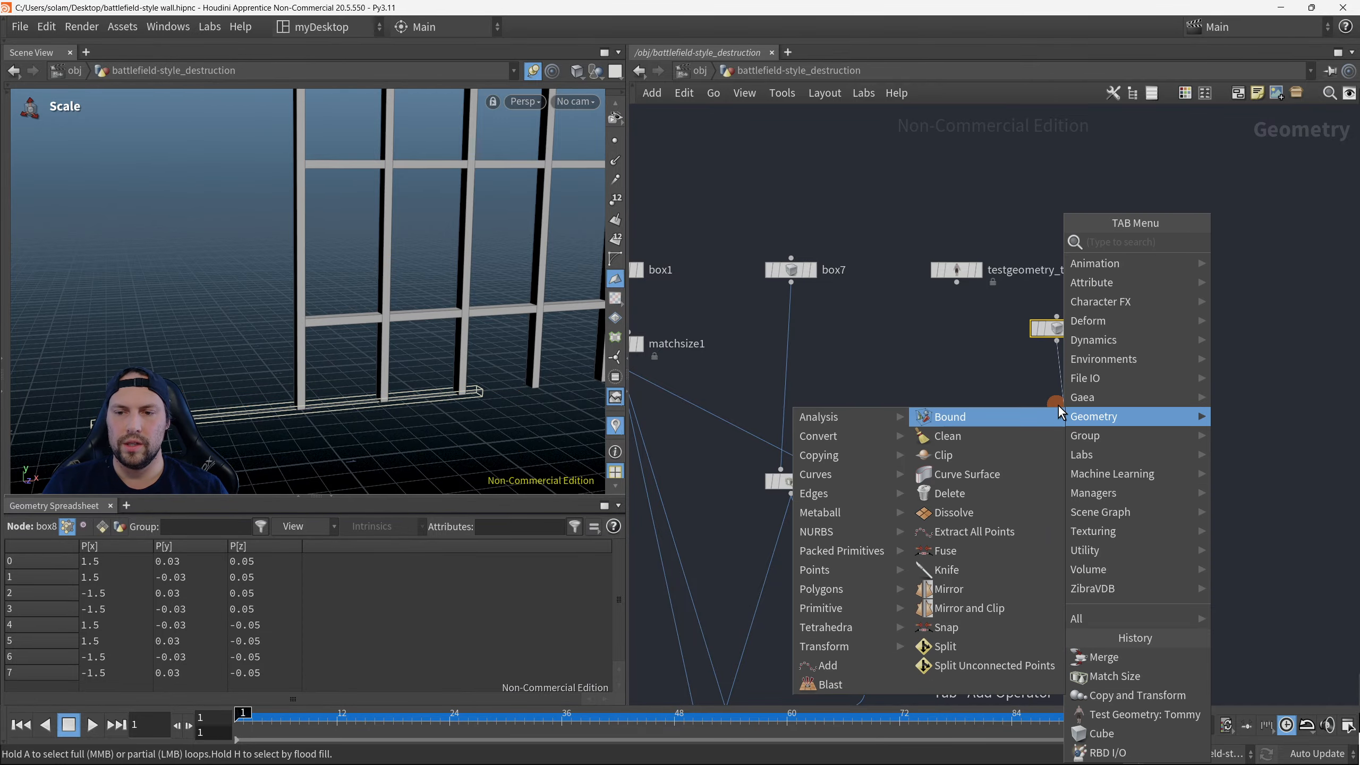
text(match)
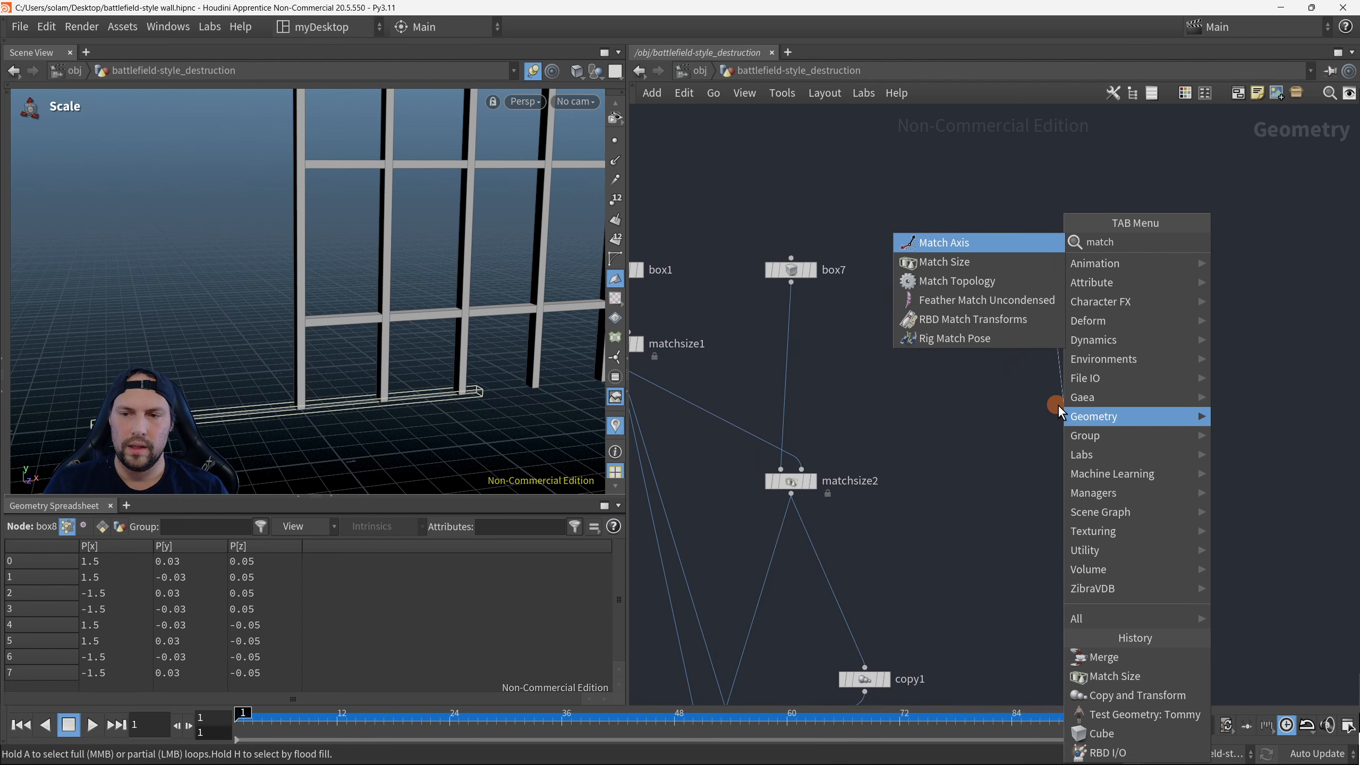
click(1007, 266)
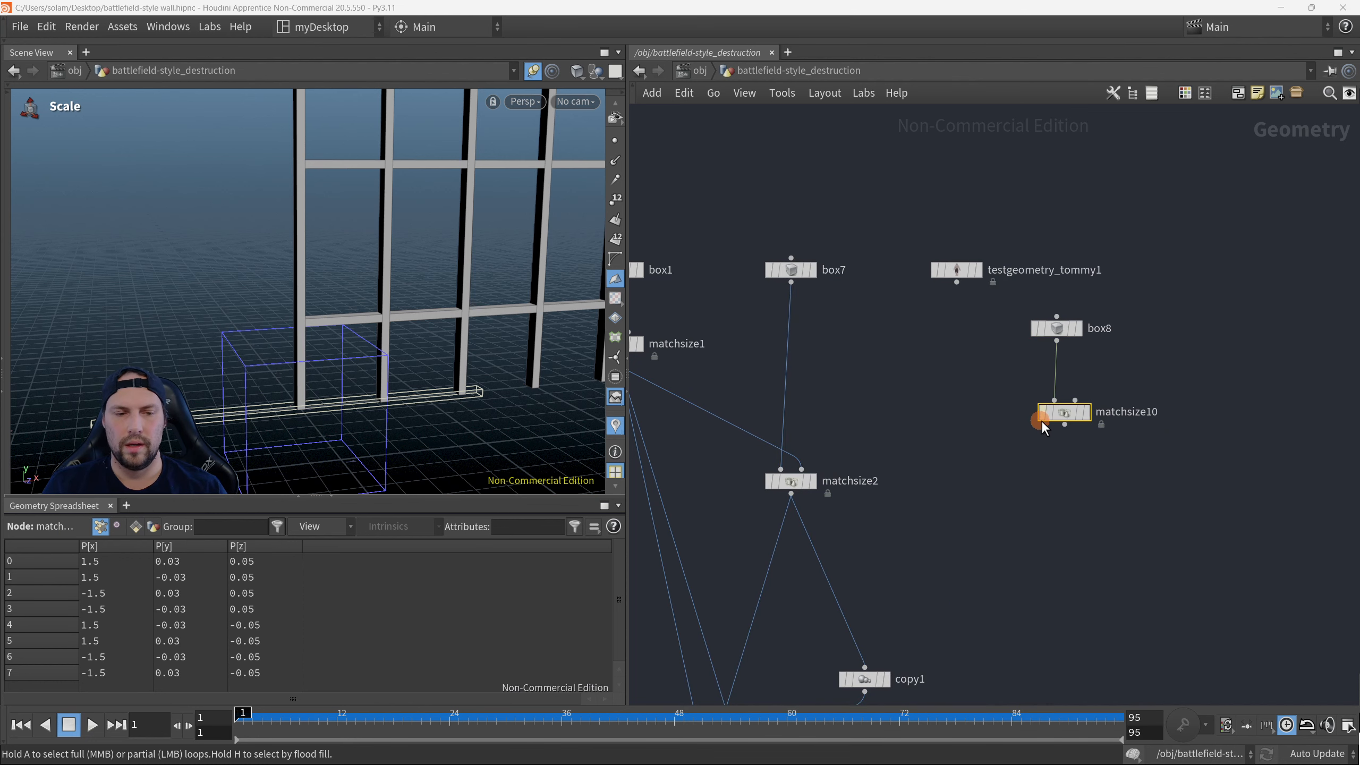
scroll(1039, 438, down, 4)
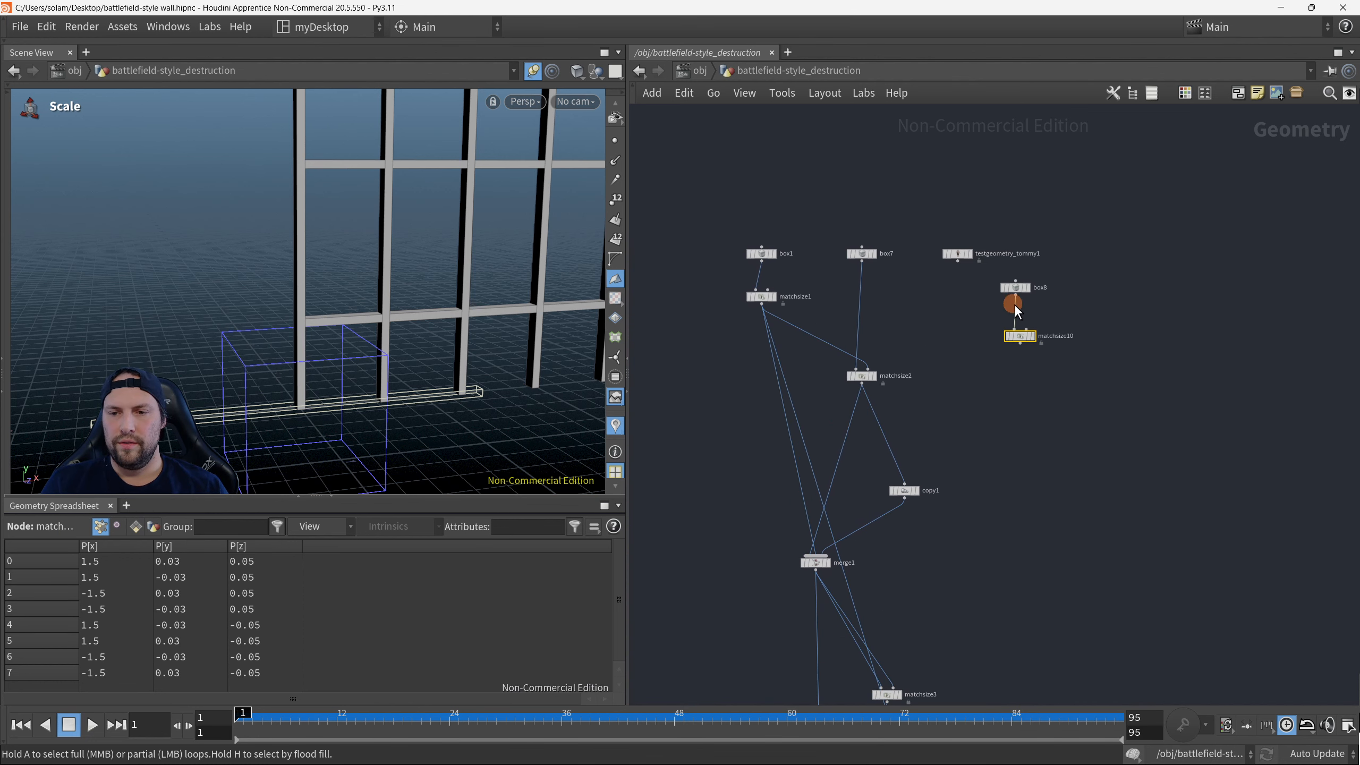
click(1018, 287)
drag(1021, 334, 1028, 457)
mouse_move(1039, 513)
middle_down()
mouse_move(993, 362)
mouse_move(1014, 318)
mouse_move(1025, 509)
middle_up()
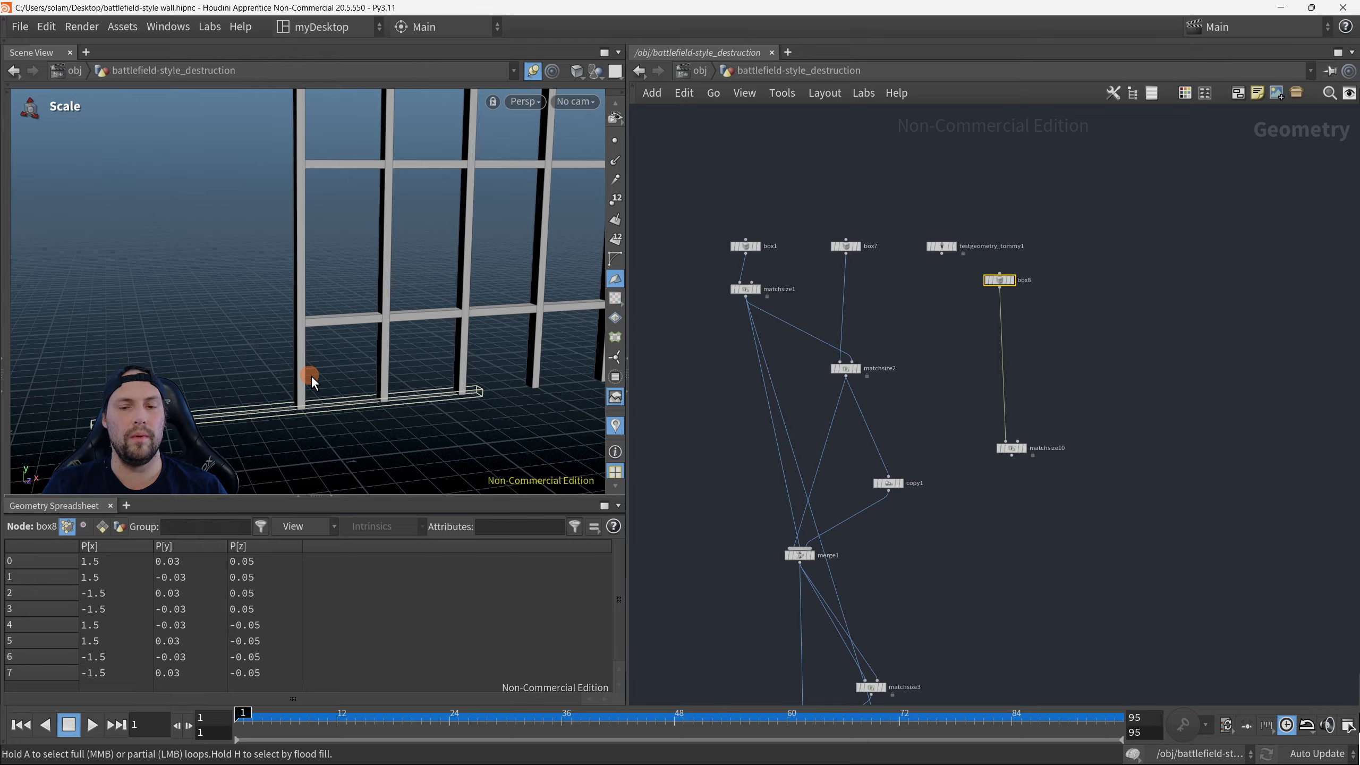
Step: Display the single stud from matchsize1 and examine its base
drag(775, 299, 752, 300)
click(746, 263)
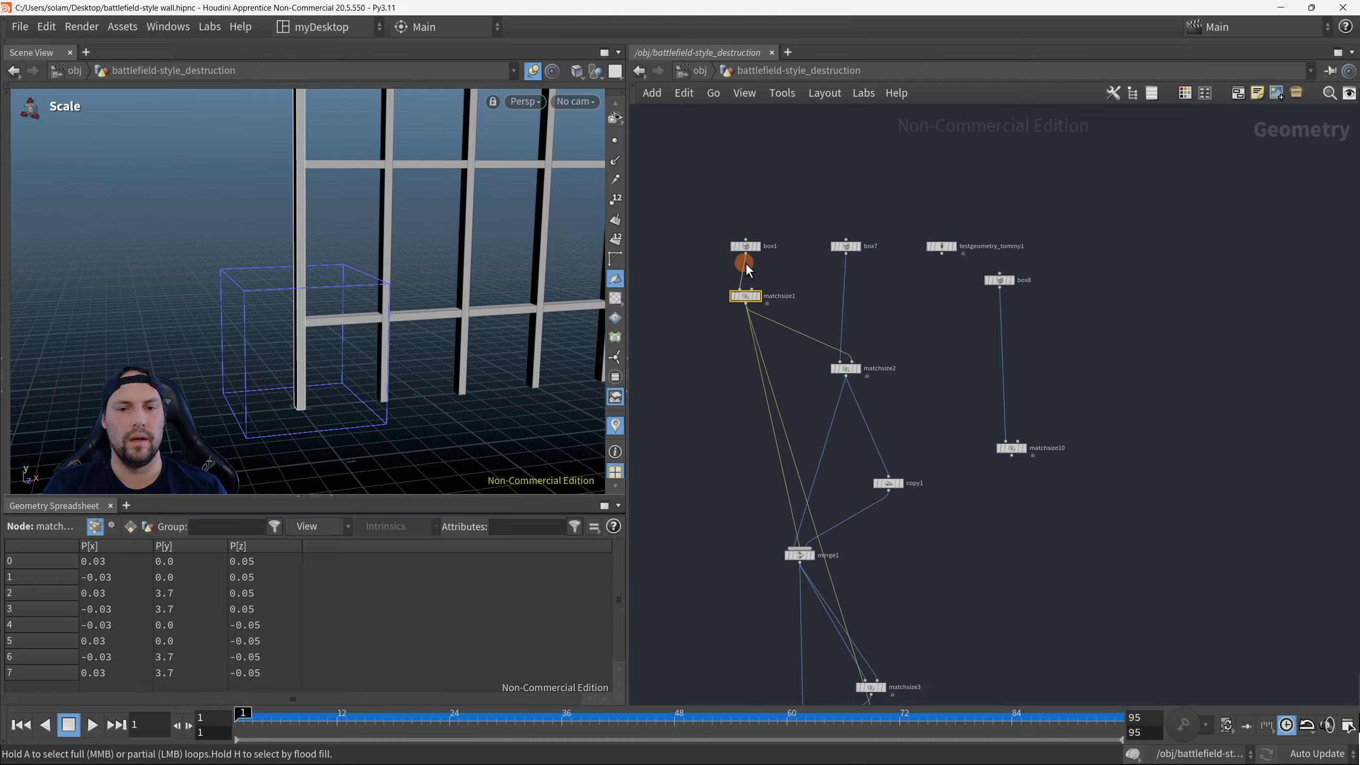
key(r)
click(744, 296)
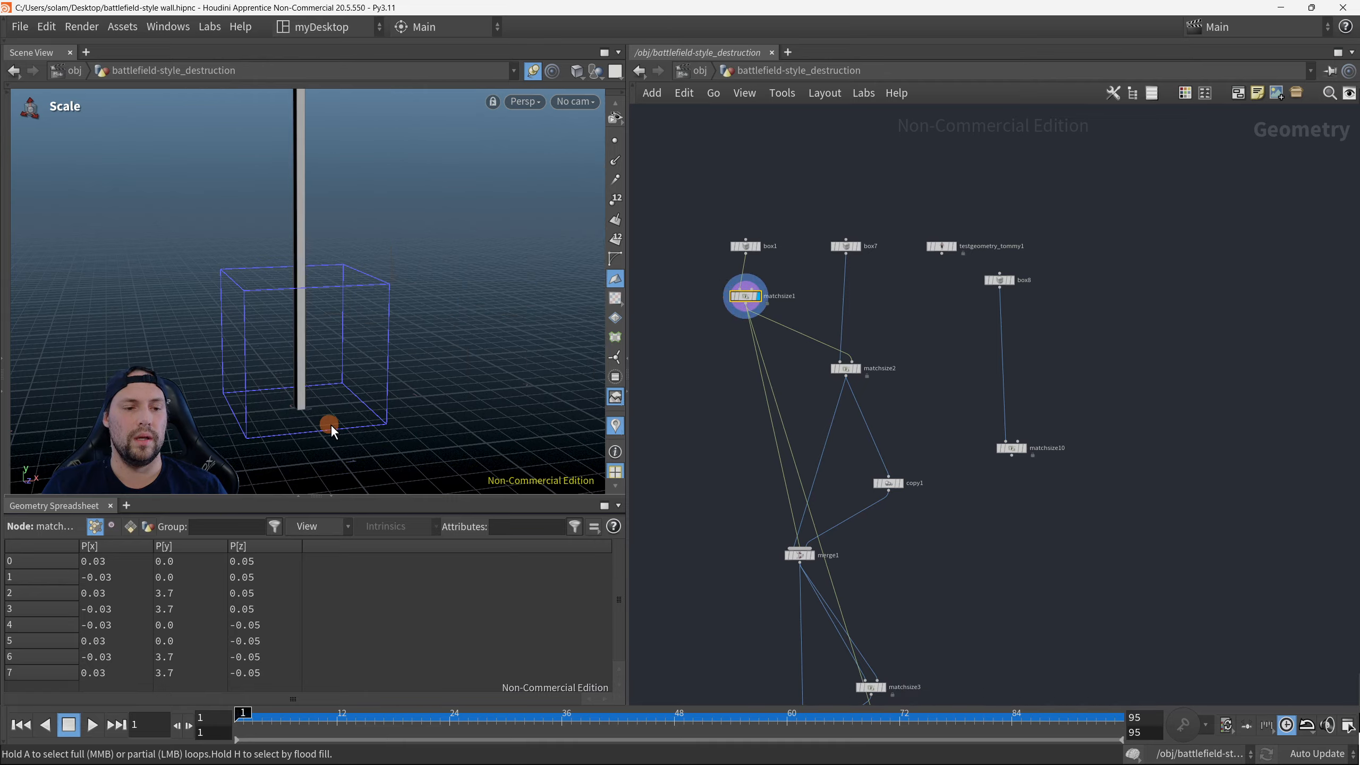
drag(331, 424, 321, 381)
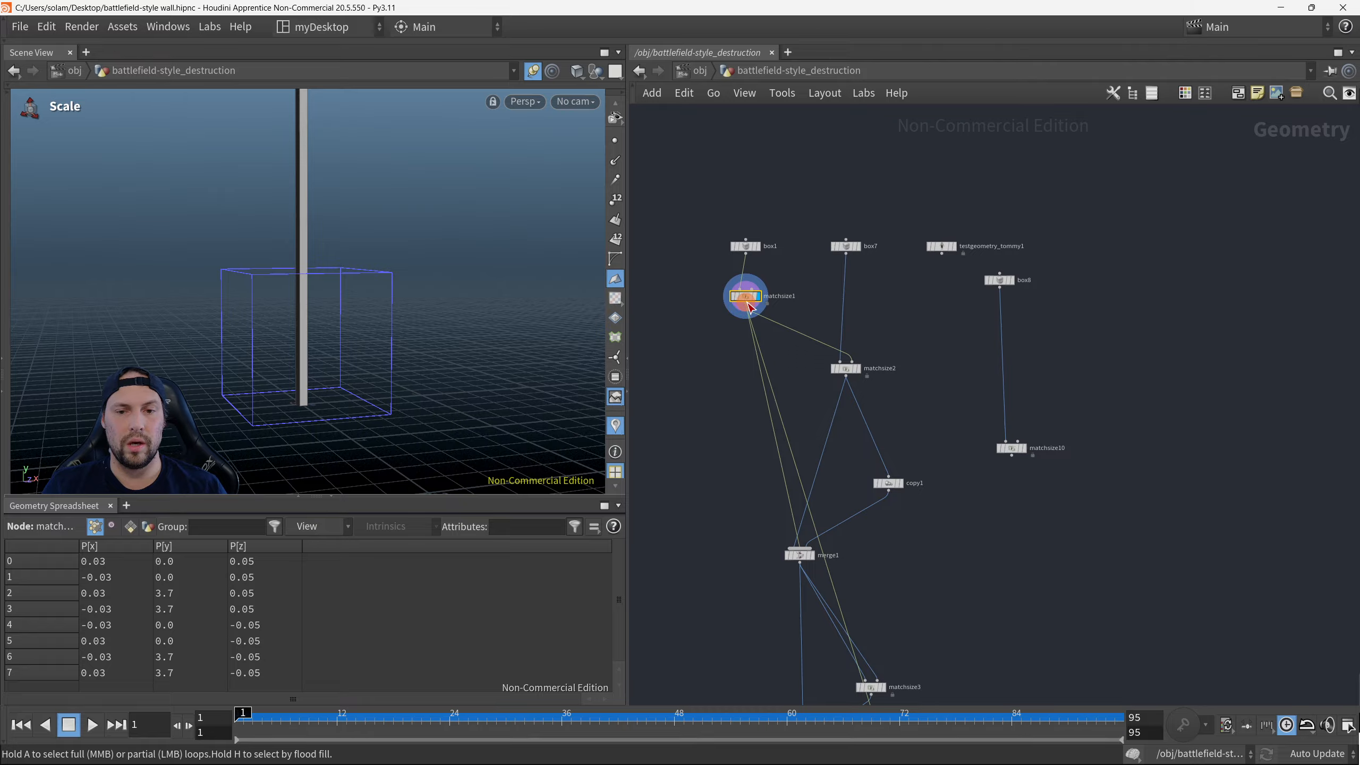
Step: Wire matchsize1 into the second input of matchsize10 and display matchsize10
drag(750, 307, 1039, 441)
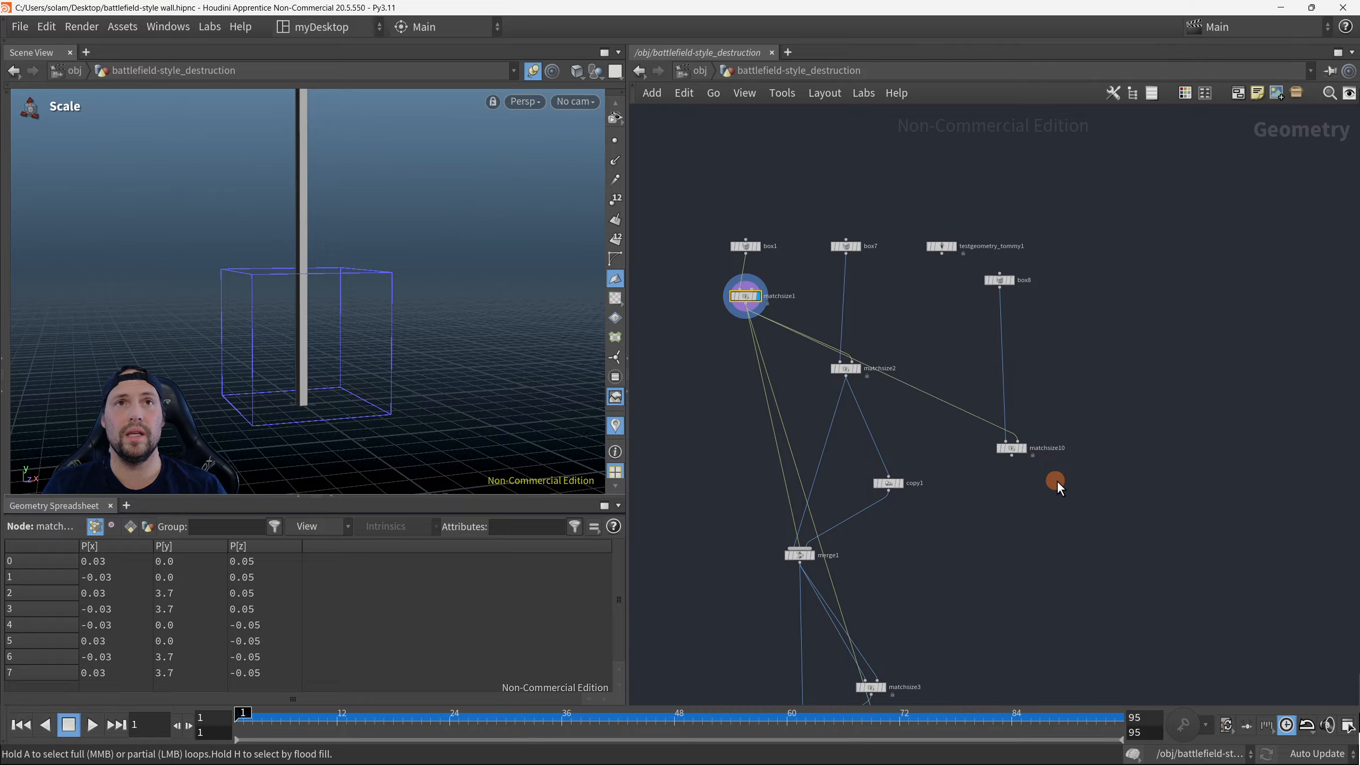
key(r)
drag(1034, 502, 993, 436)
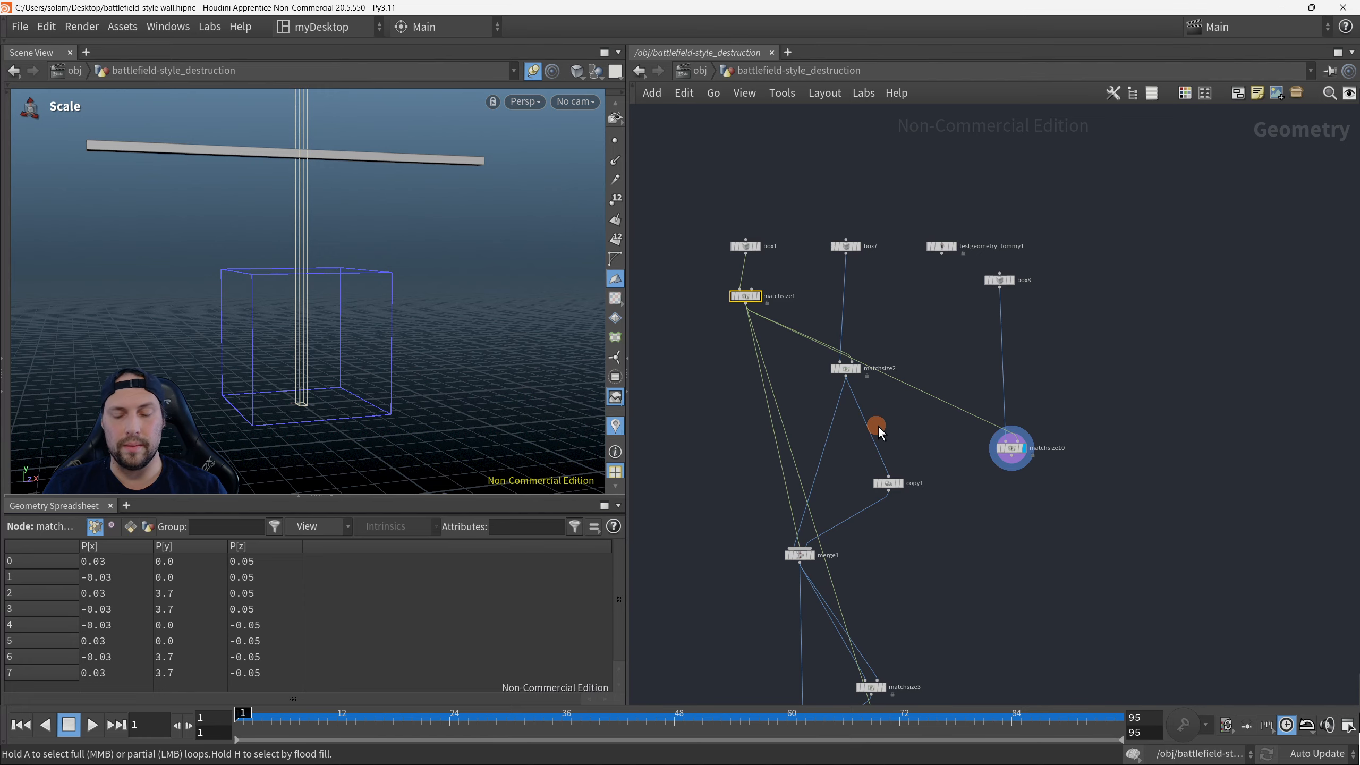
Step: In the parameters of matchsize1, set Justify X to Min aligned to Max
key(p)
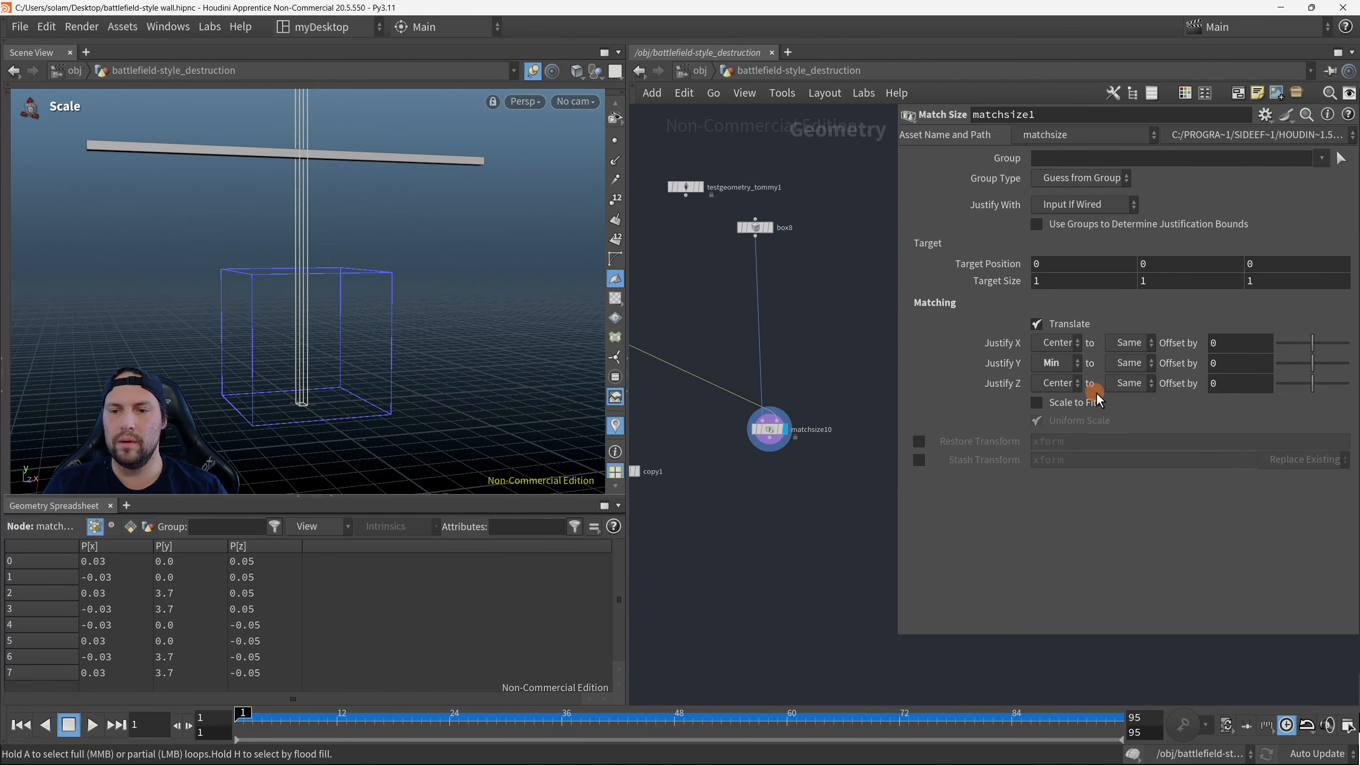
alt+drag(369, 310, 334, 318)
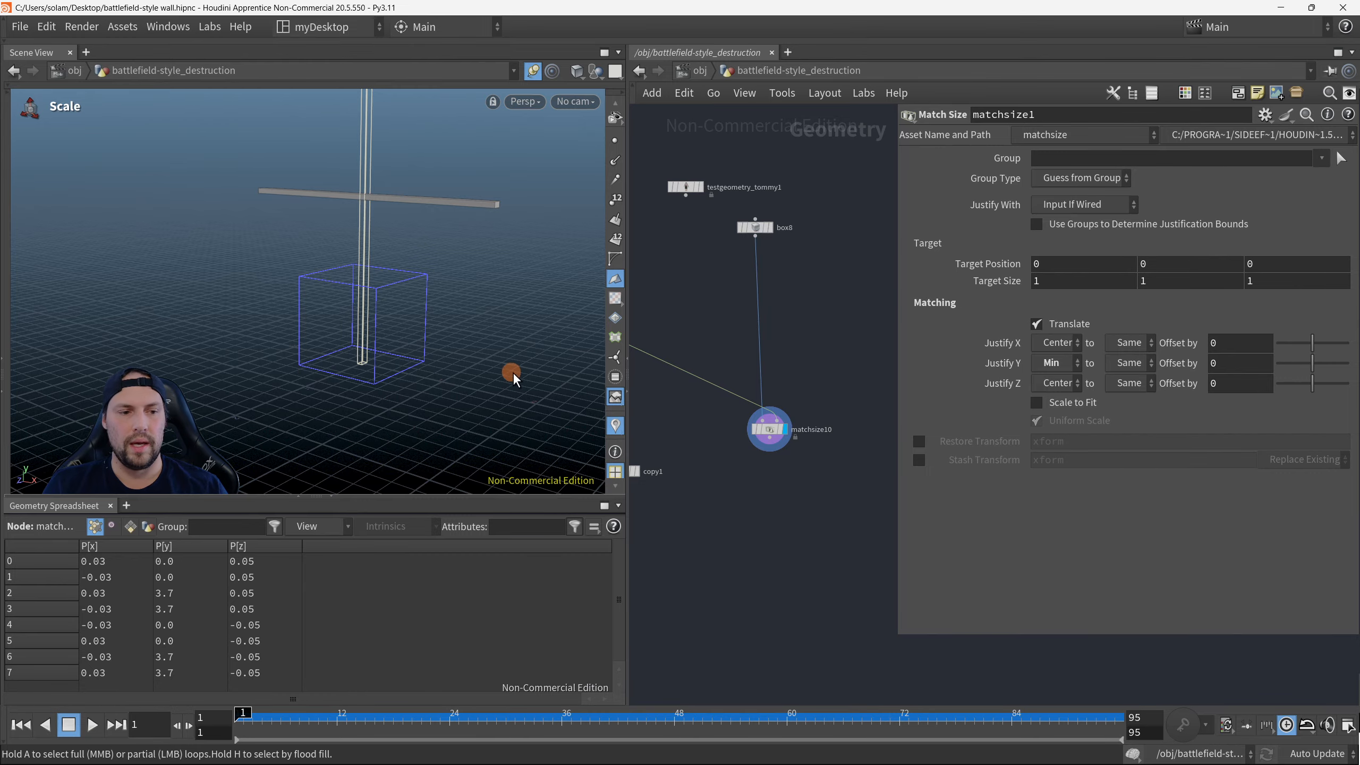
alt+drag(513, 378, 516, 381)
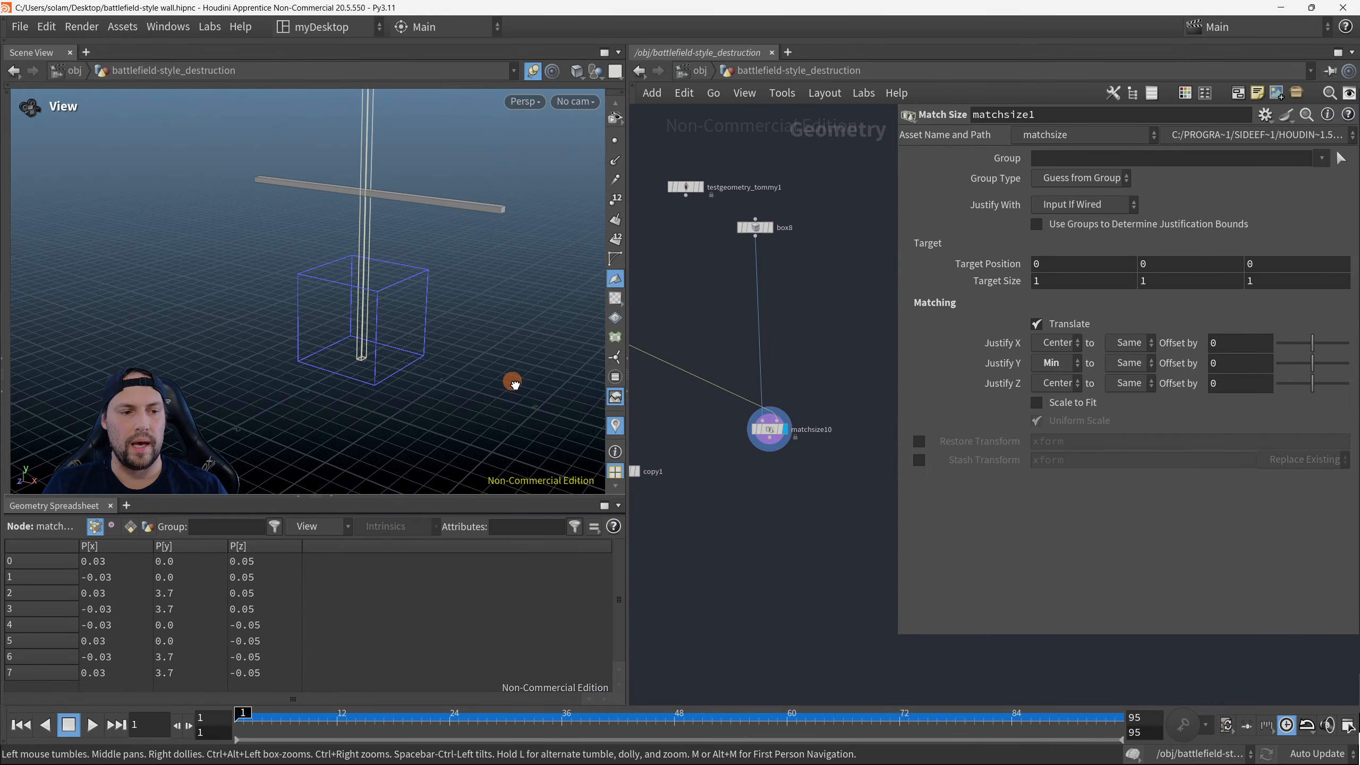
click(1068, 344)
click(1073, 379)
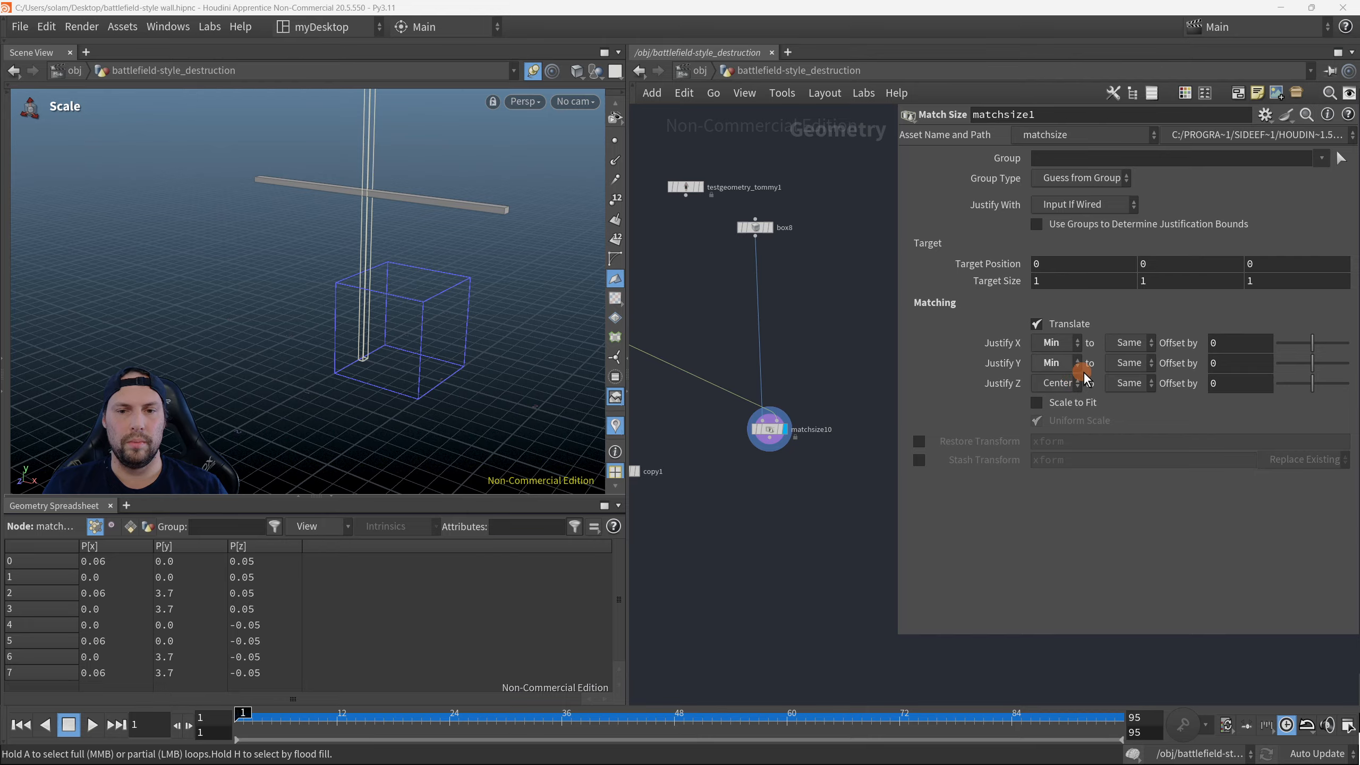
click(1127, 344)
click(1143, 419)
alt+drag(484, 340, 491, 322)
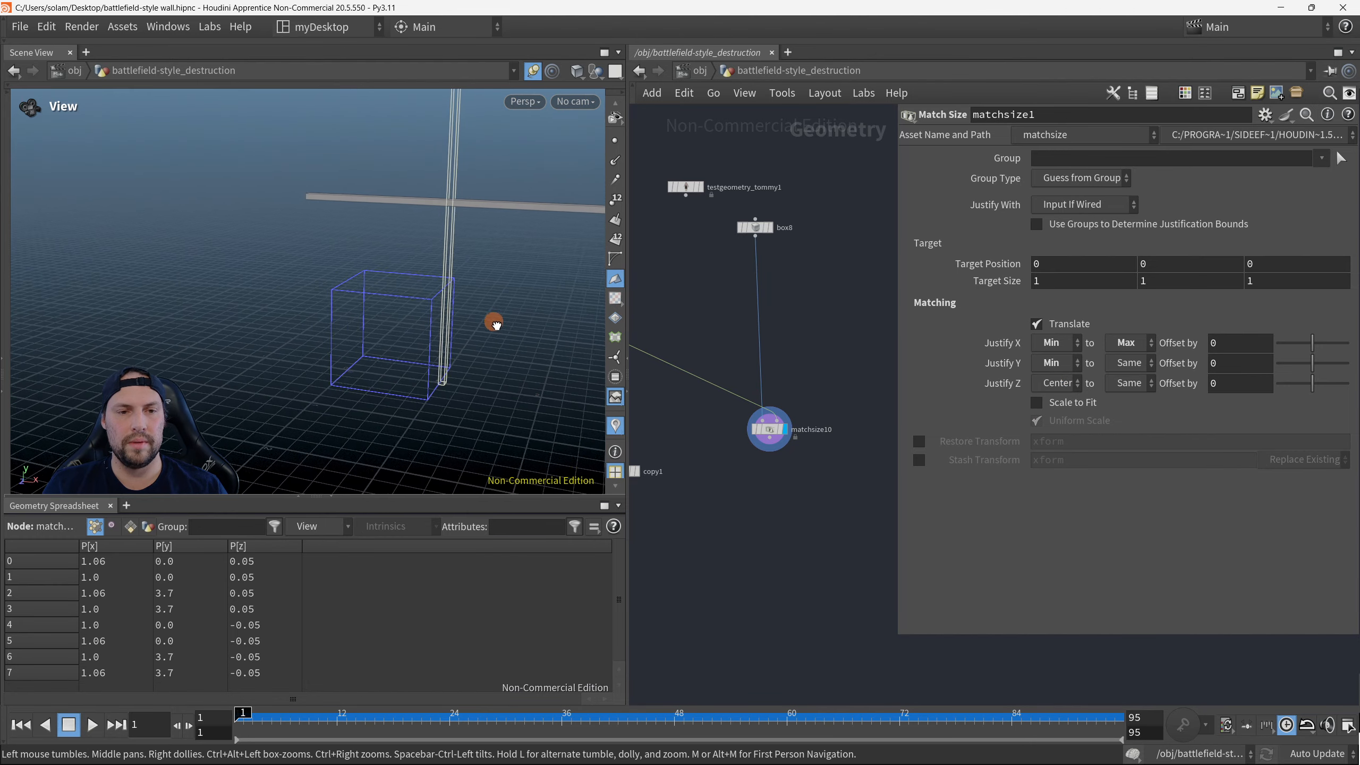
Step: Move matchsize10 farther down the network, beside the lower match size and merge nodes
middle_drag(834, 465, 865, 422)
scroll(835, 455, down, 2)
middle_drag(787, 498, 805, 322)
scroll(807, 329, down, 2)
middle_drag(826, 447, 802, 374)
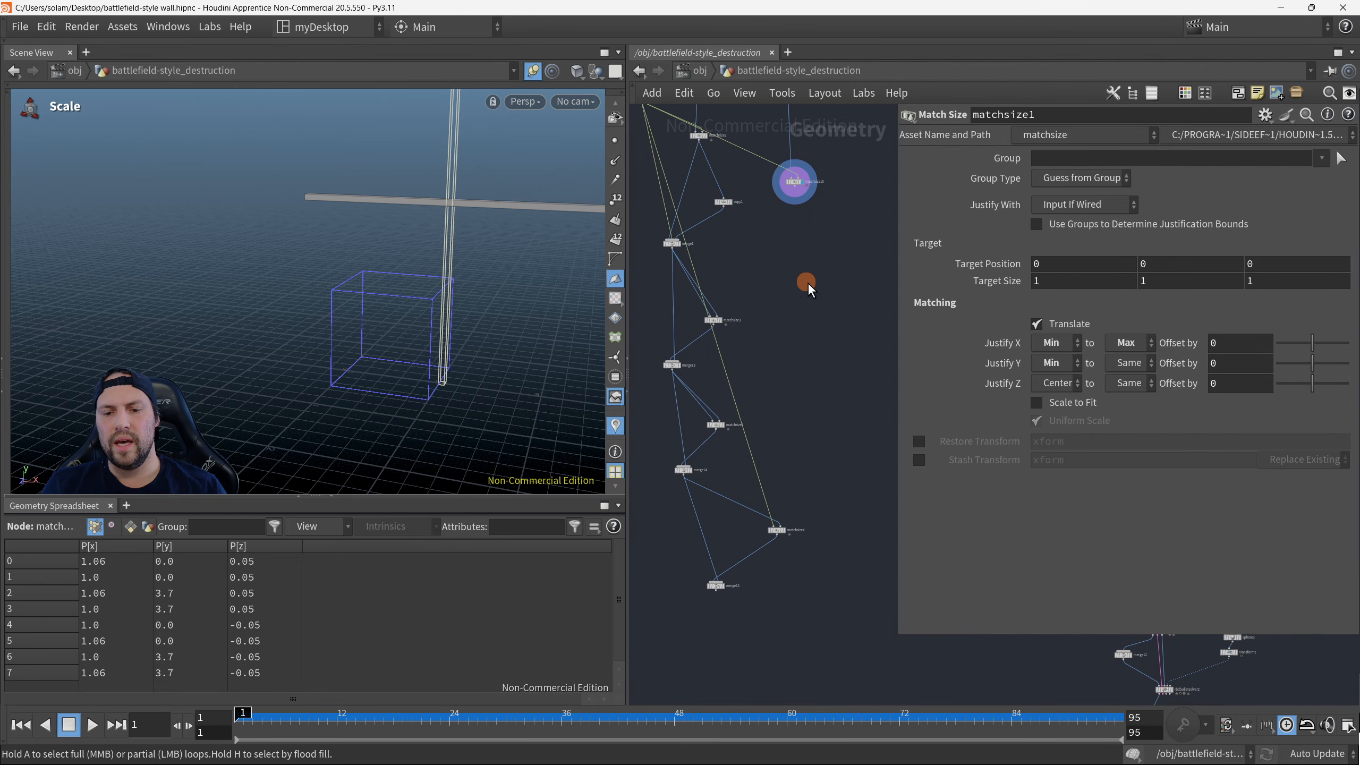
drag(796, 183, 860, 318)
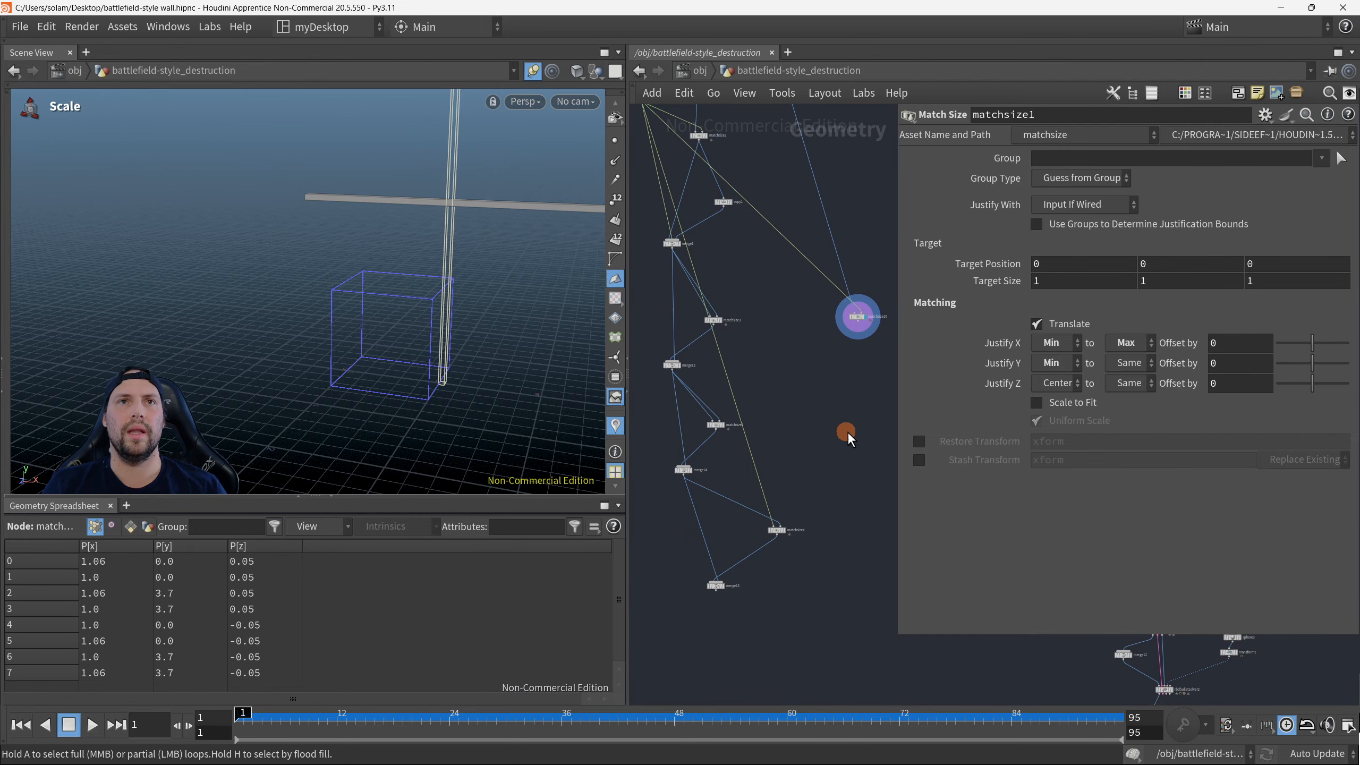
middle_drag(816, 621, 803, 519)
scroll(803, 518, up, 2)
key(Tab)
text(merge)
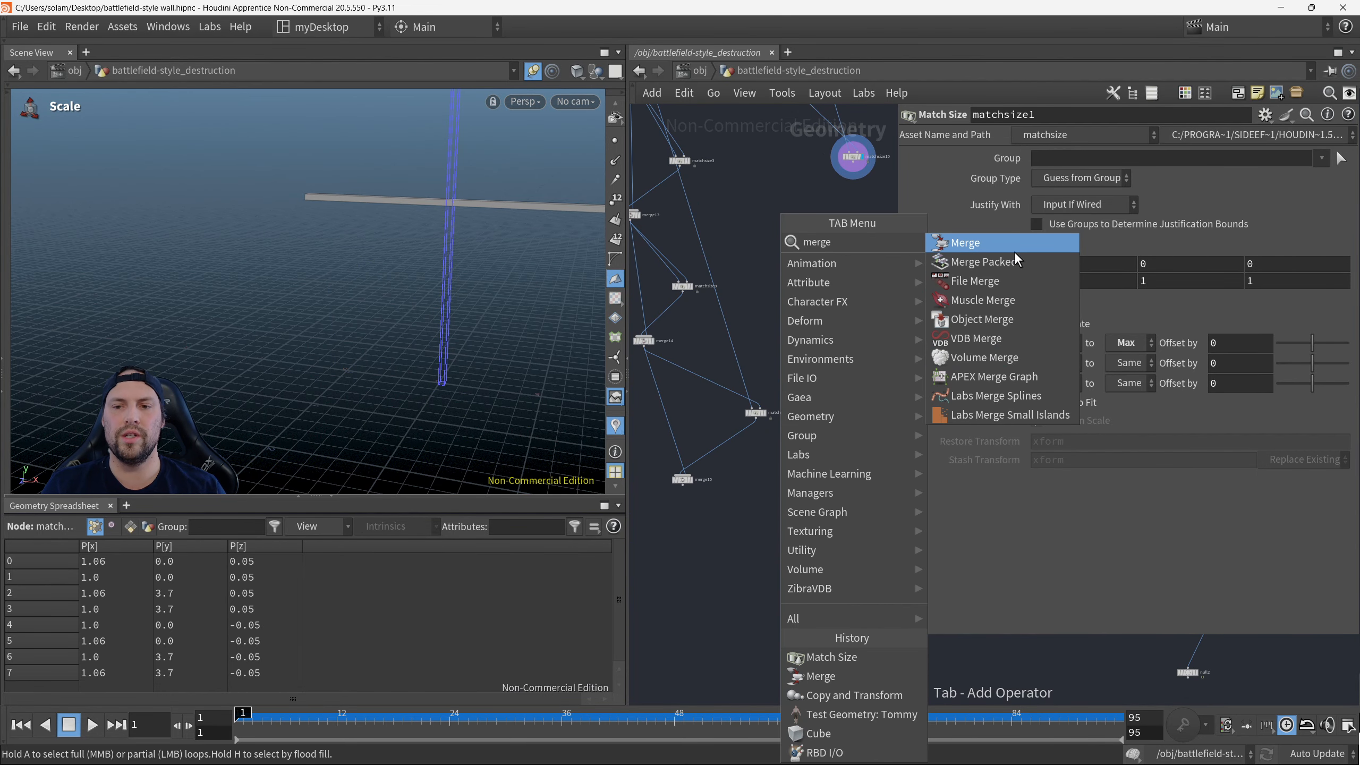
click(1013, 247)
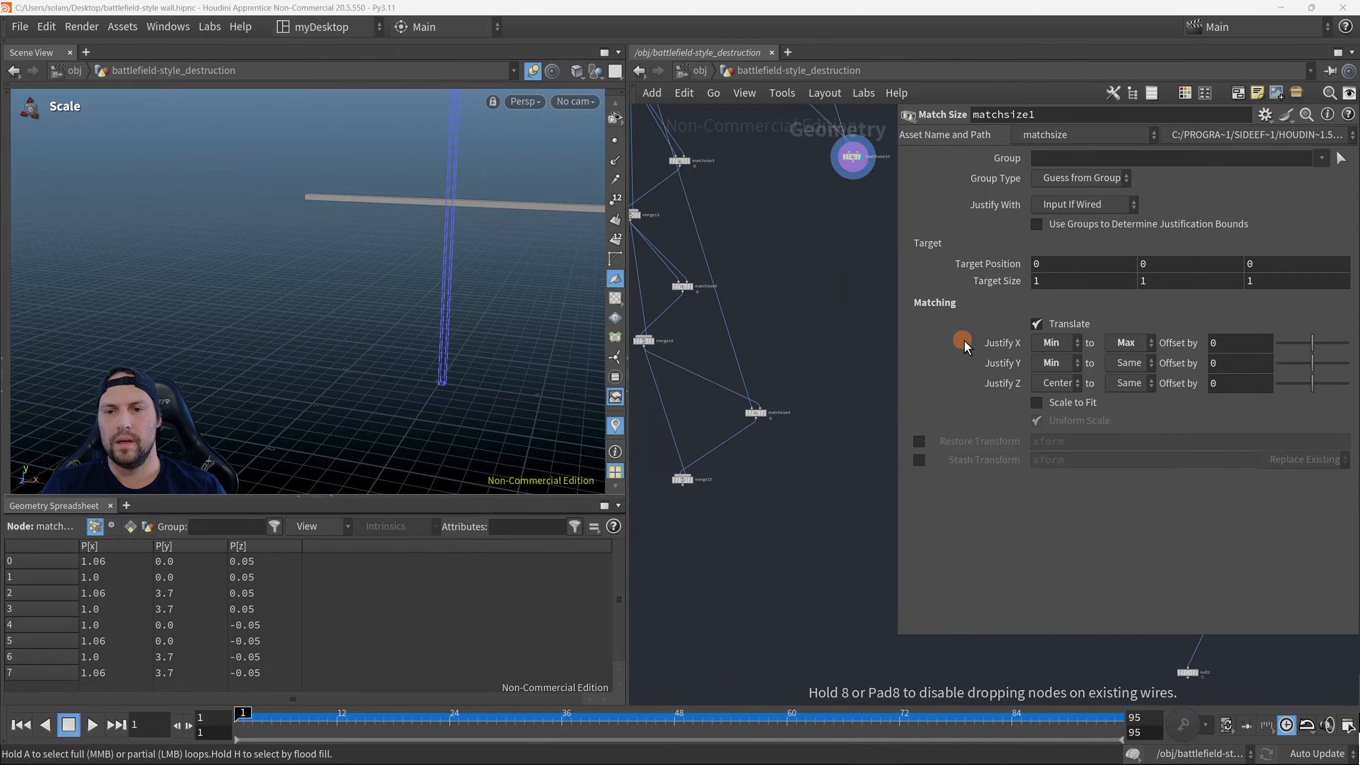
click(783, 547)
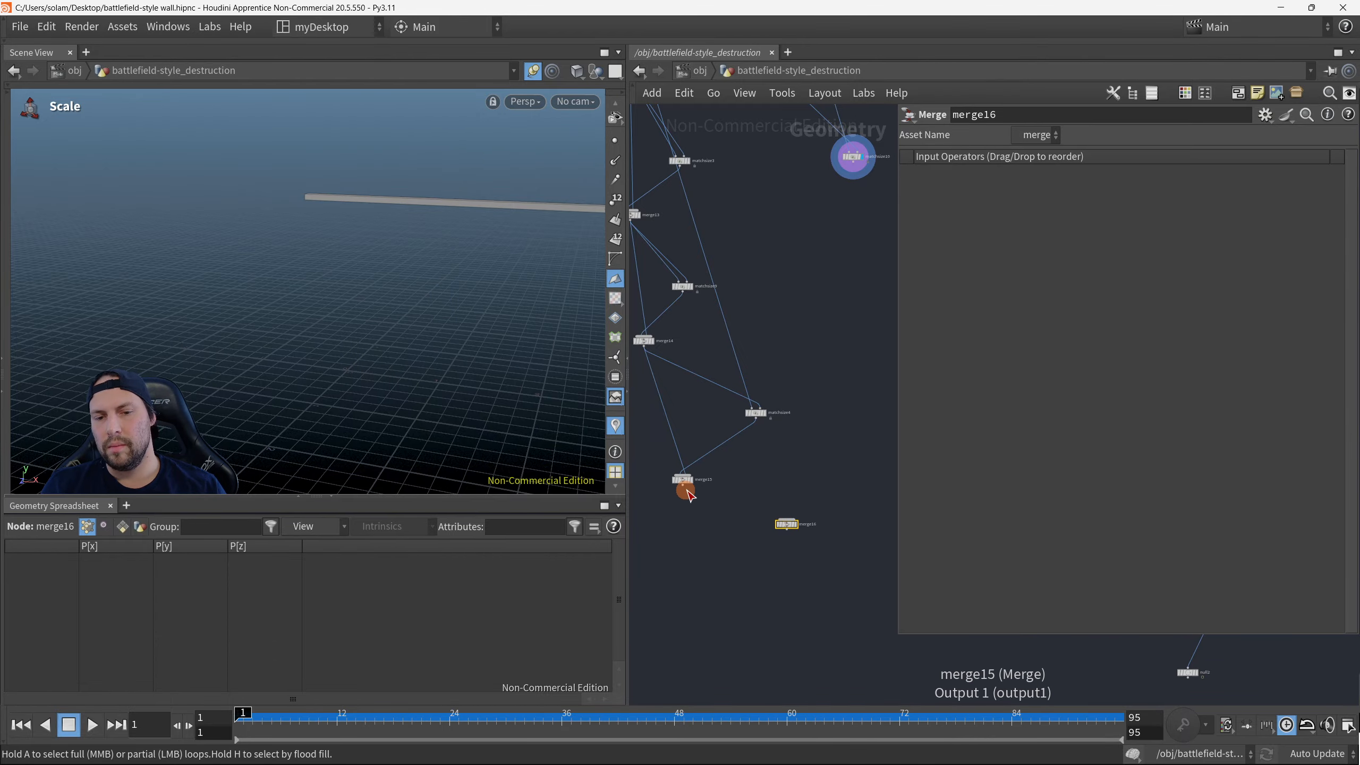
drag(684, 488, 704, 549)
scroll(712, 512, up, 5)
key(p)
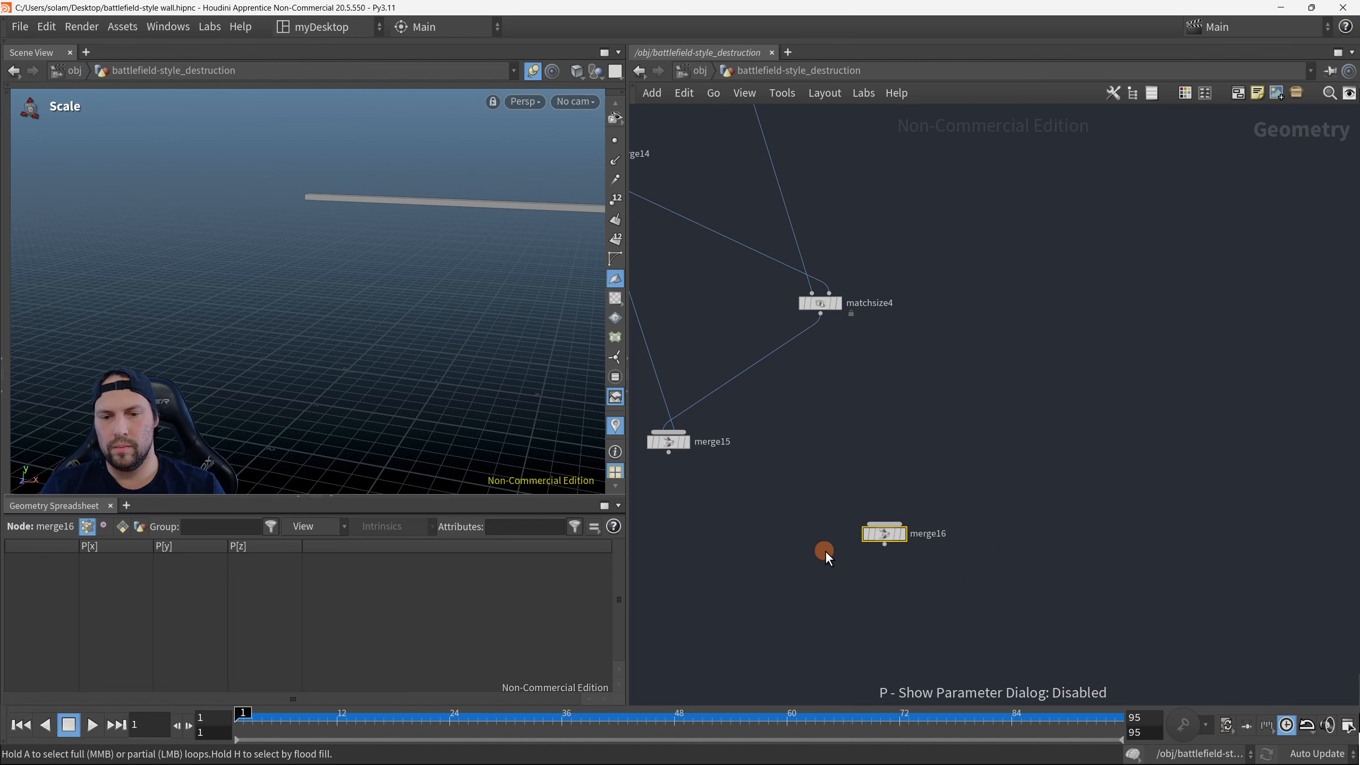
middle_drag(824, 551, 1044, 498)
scroll(971, 523, up, 2)
drag(1044, 499, 971, 505)
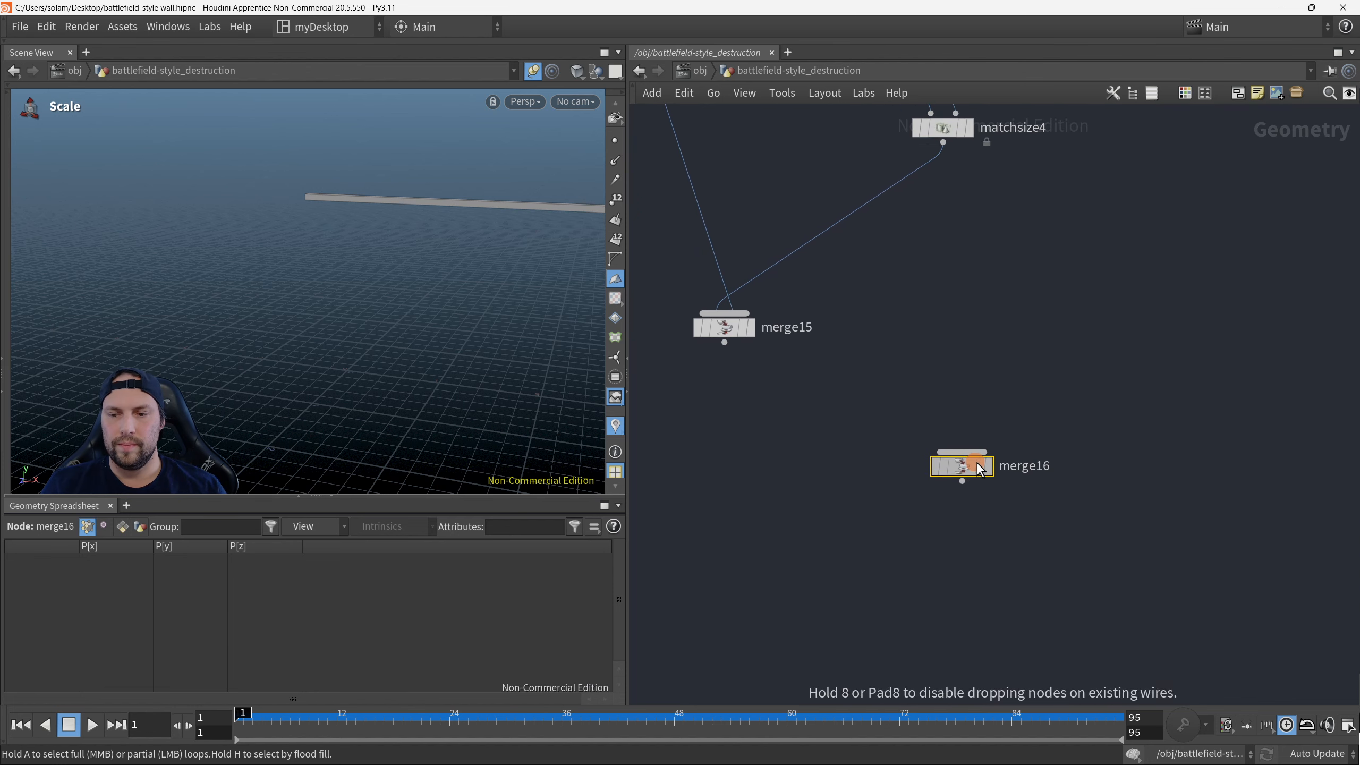
drag(728, 348, 945, 466)
scroll(959, 462, down, 4)
middle_drag(992, 444, 992, 493)
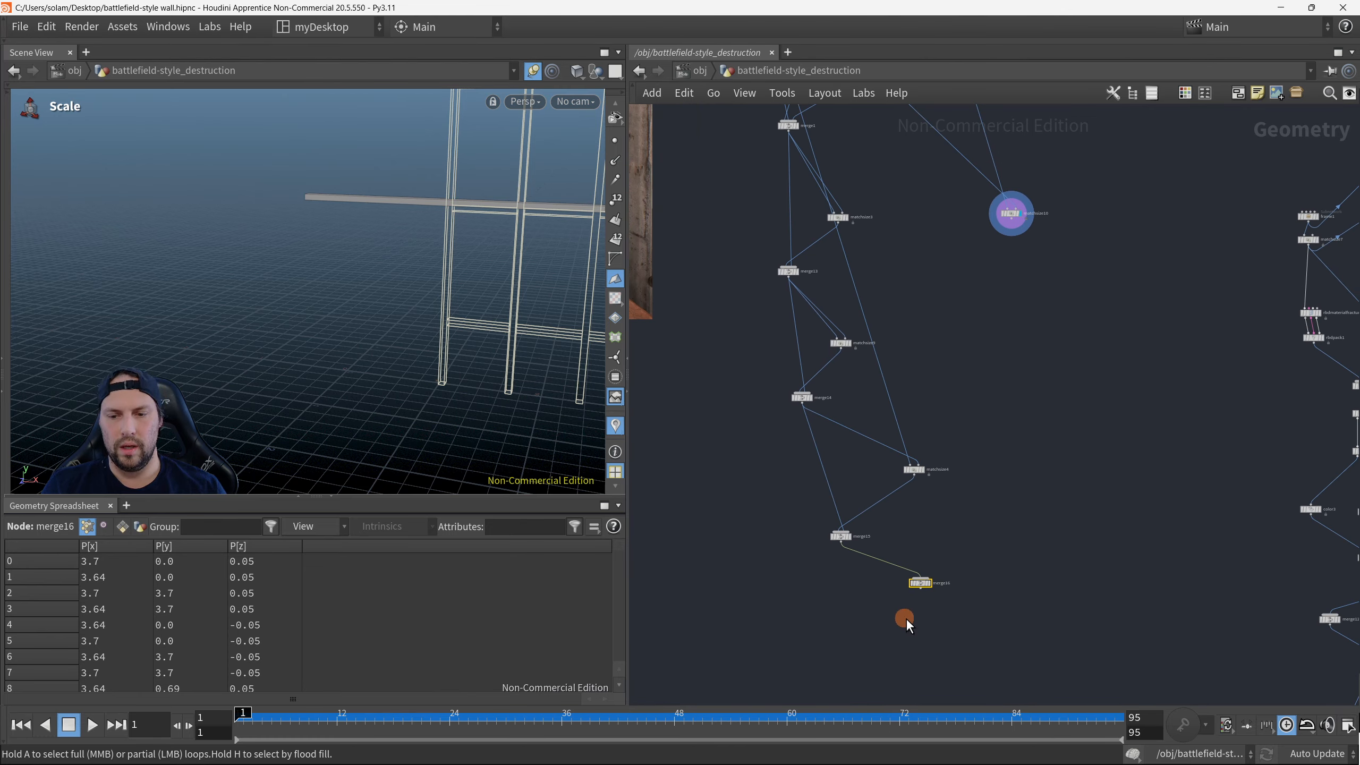
key(ctrl+x)
Step: Move merge15 lower, connect matchsize10 to it, and display the merged wall frame with the beam
drag(842, 539, 952, 592)
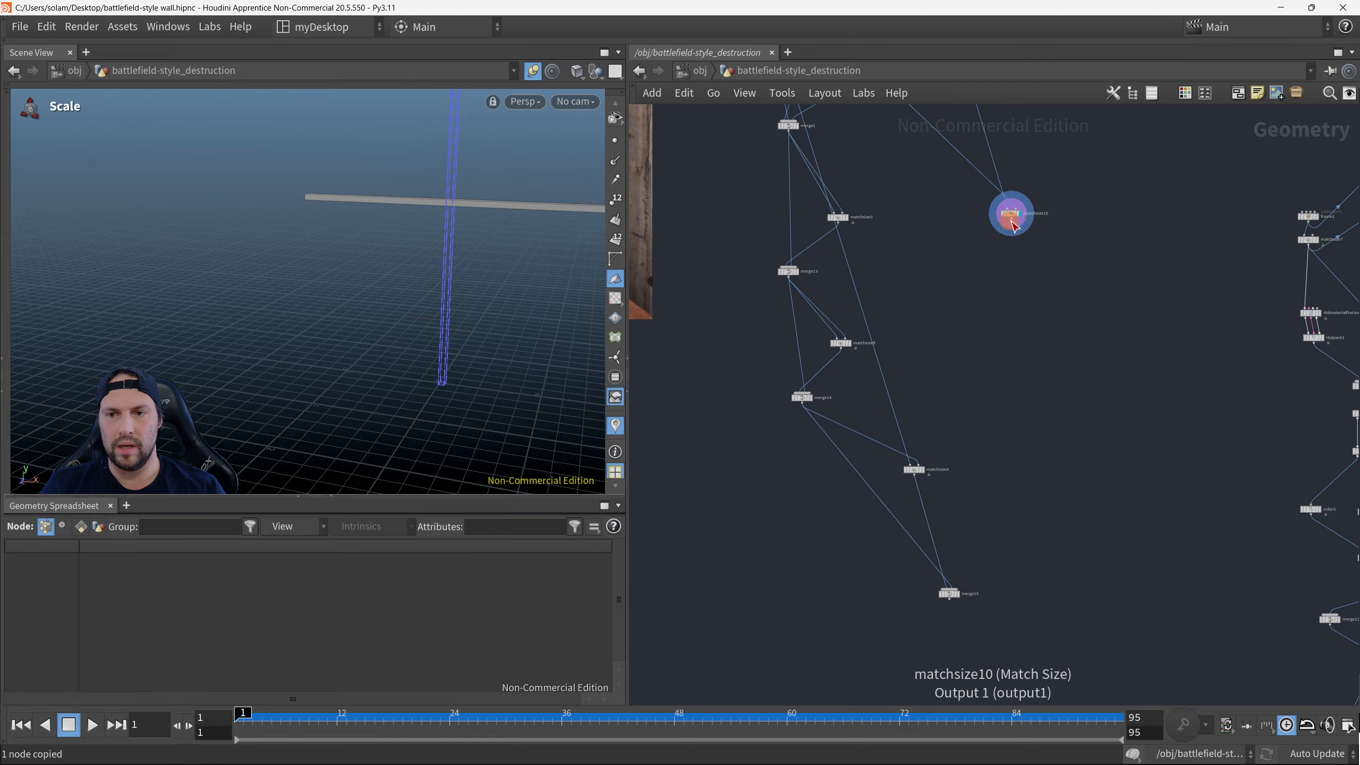
drag(1010, 233, 952, 587)
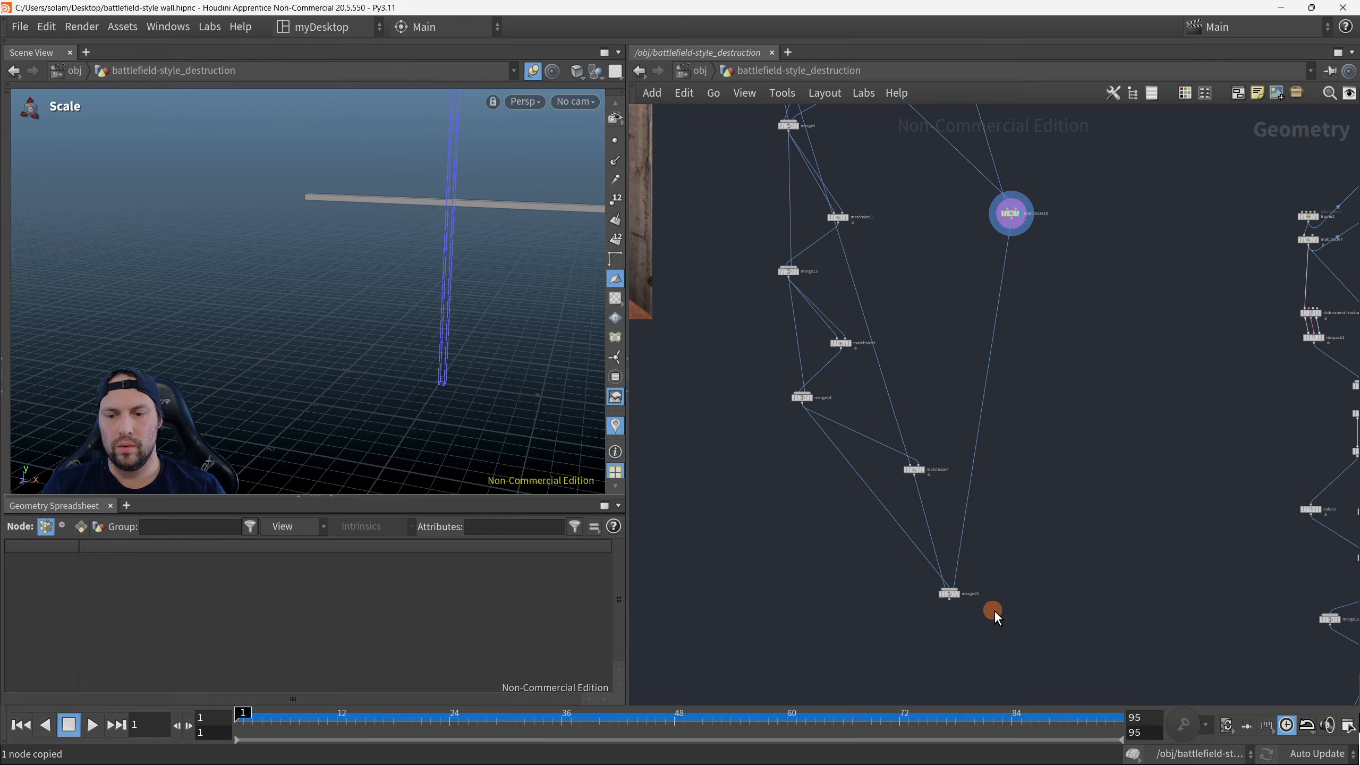
drag(950, 607, 926, 588)
alt+drag(345, 228, 405, 230)
alt+middle_drag(454, 197, 311, 281)
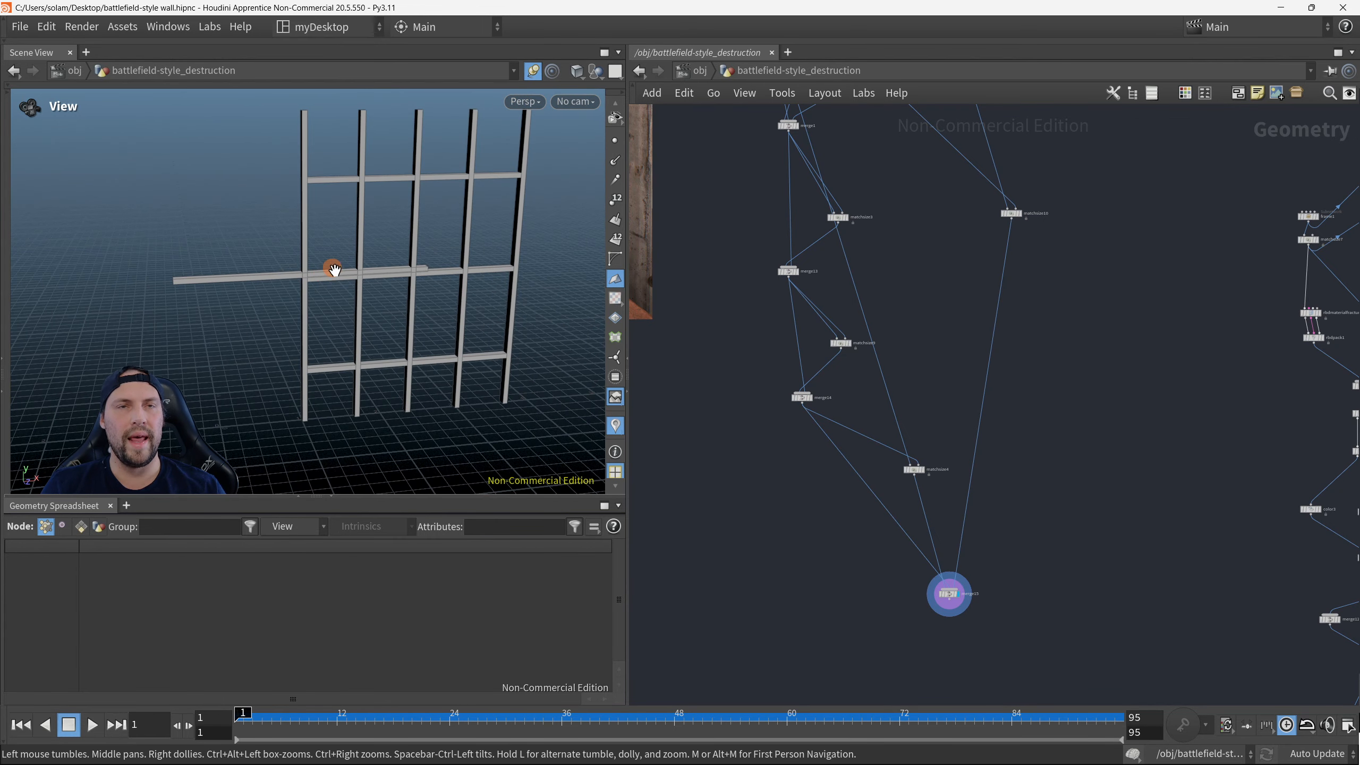
key(space+z)
key(space+g)
alt+drag(370, 290, 449, 295)
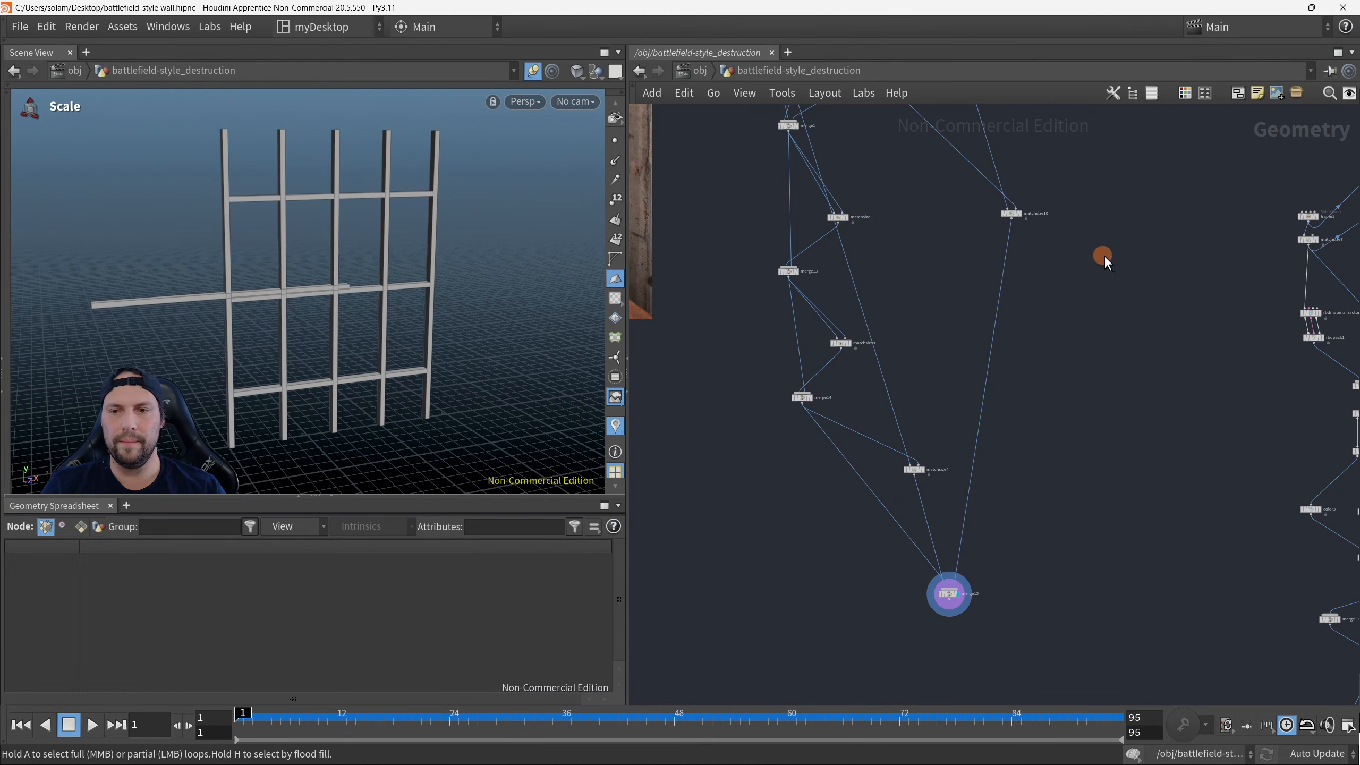
Step: Show the parameters of matchsize10 and examine the beam against the wall frame
middle_drag(1103, 255, 1077, 356)
click(1011, 337)
key(p)
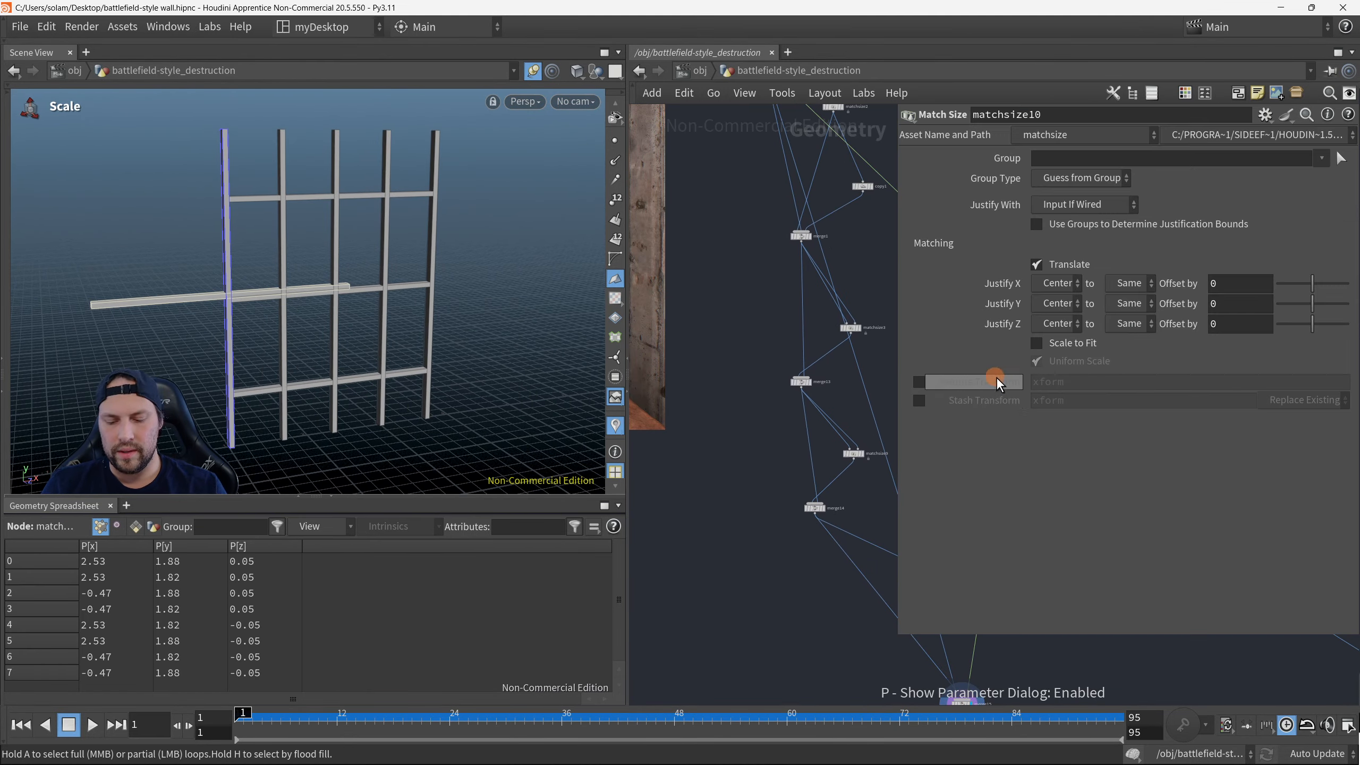
middle_drag(853, 410, 658, 387)
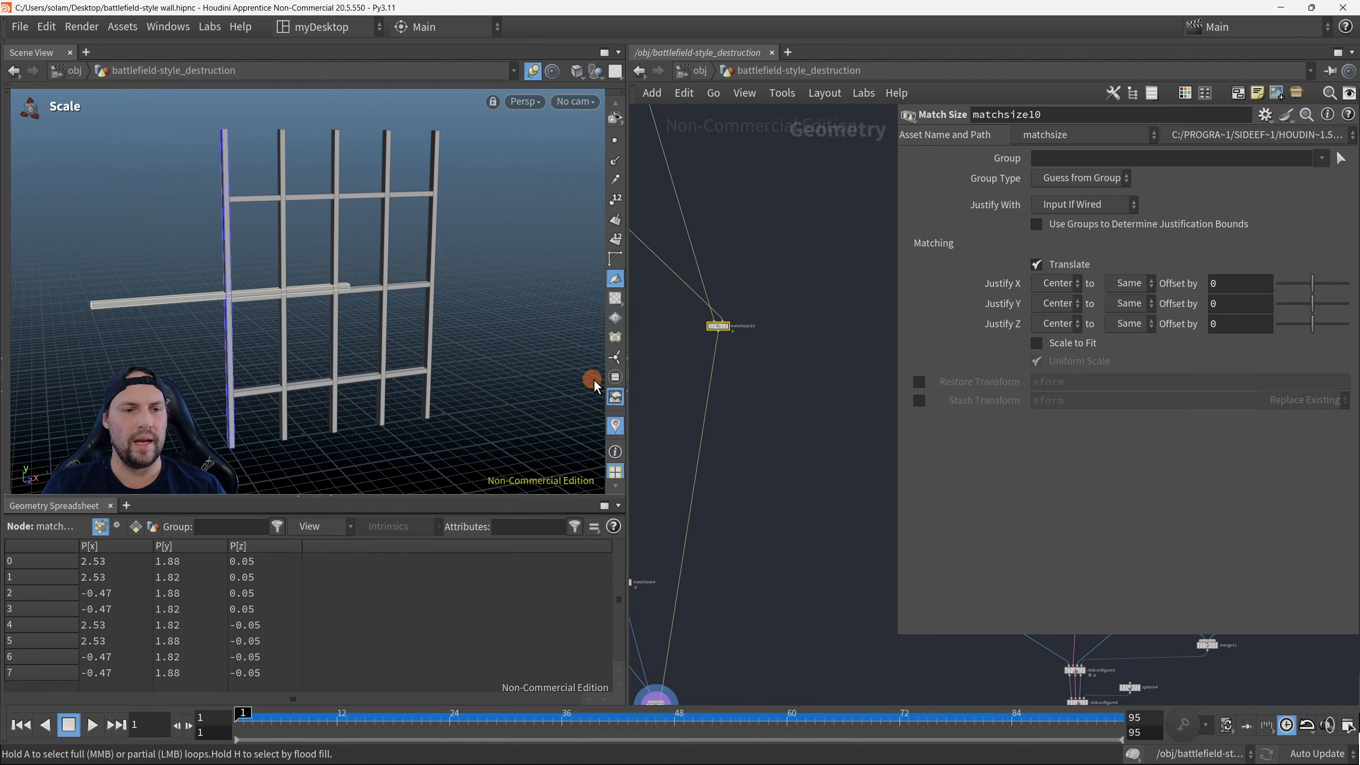
alt+drag(202, 111, 343, 177)
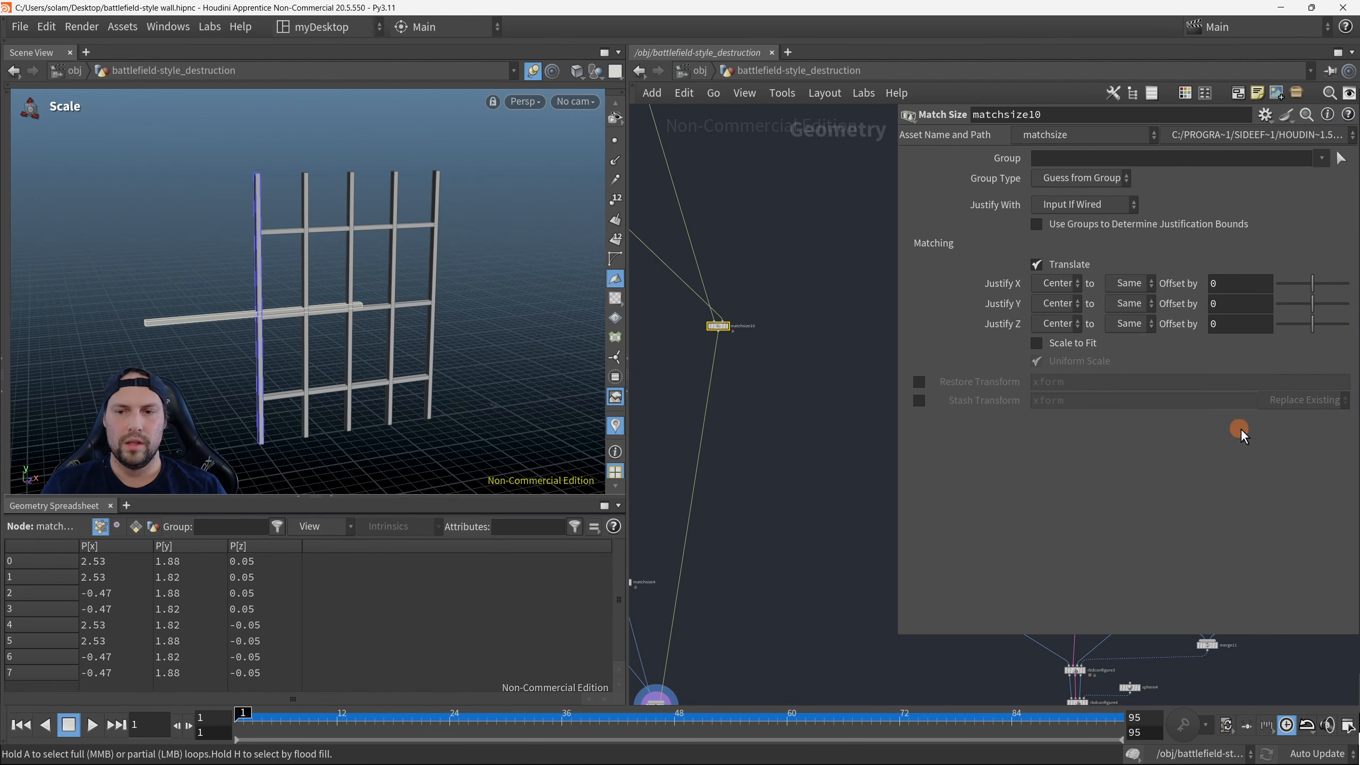
Step: Set Justify Y of matchsize10 to Min and check the beam at the studs' base
click(1076, 310)
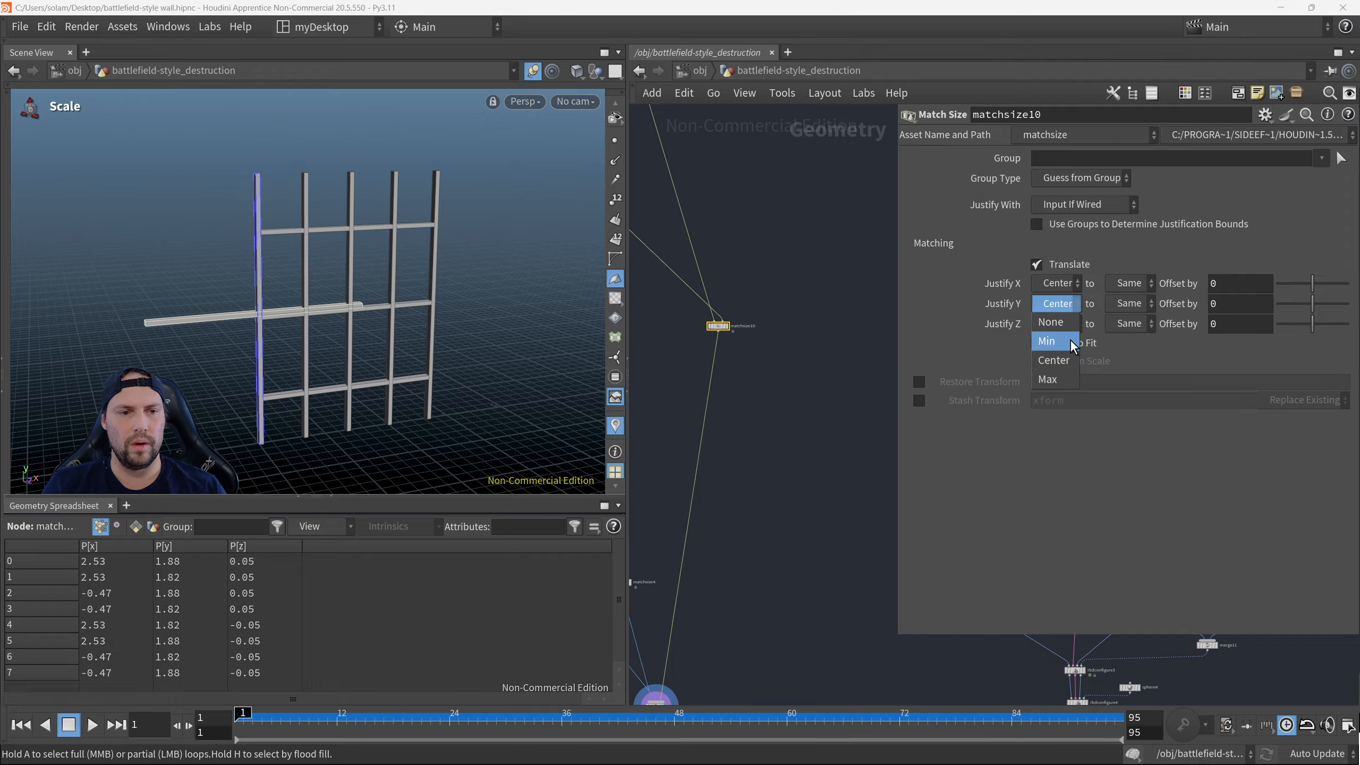
click(1046, 341)
drag(282, 486, 535, 375)
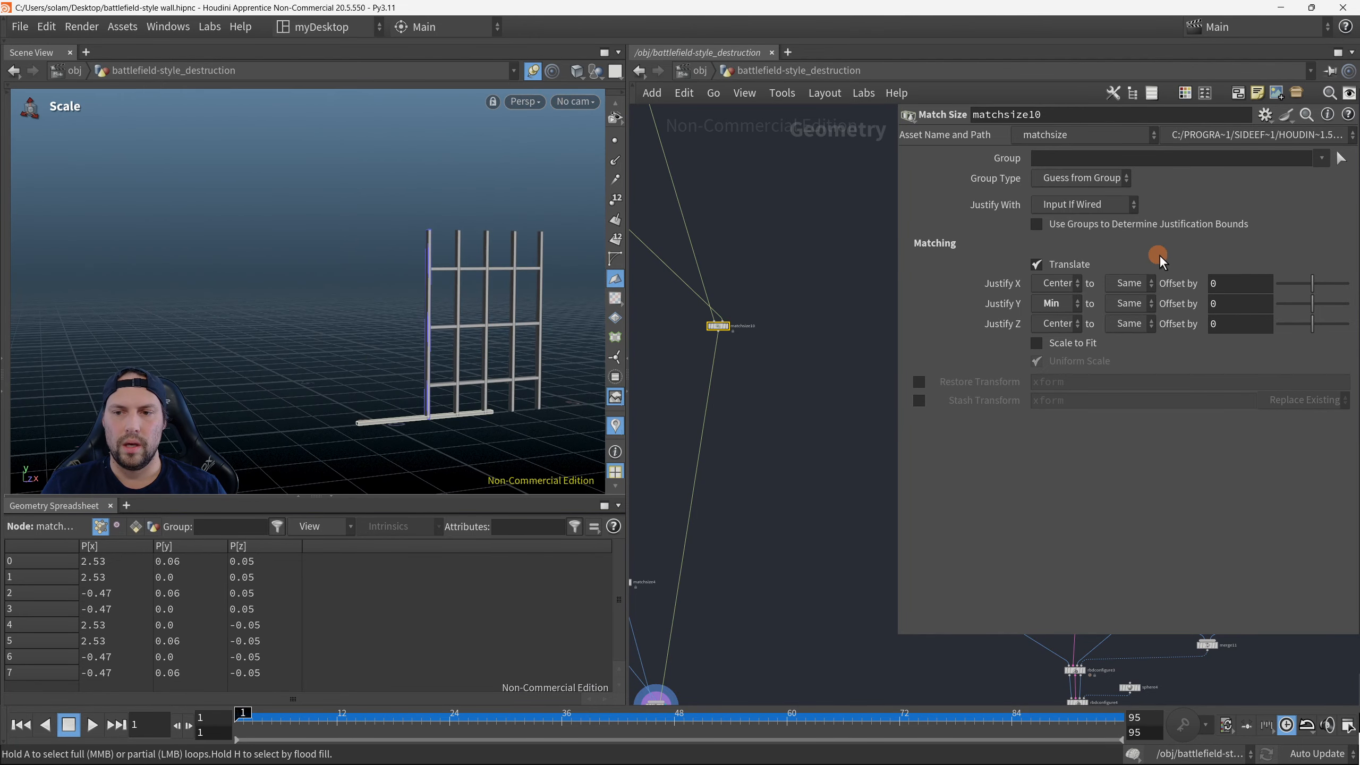
Step: Set Justify Y of matchsize10 to Max aligned to Min, placing the beam directly beneath the studs
click(1057, 303)
click(1064, 372)
right_drag(426, 294, 465, 256)
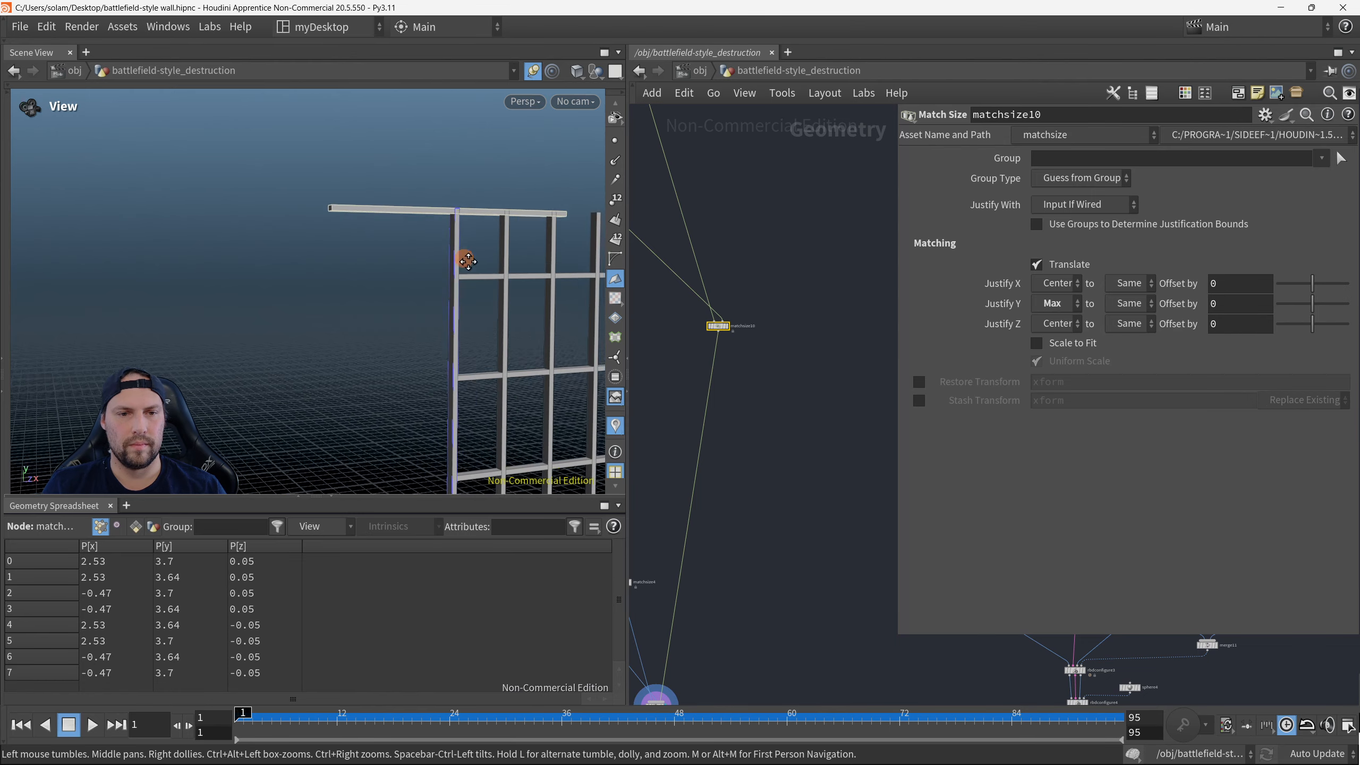
middle_drag(464, 256, 384, 306)
click(1145, 304)
click(1135, 343)
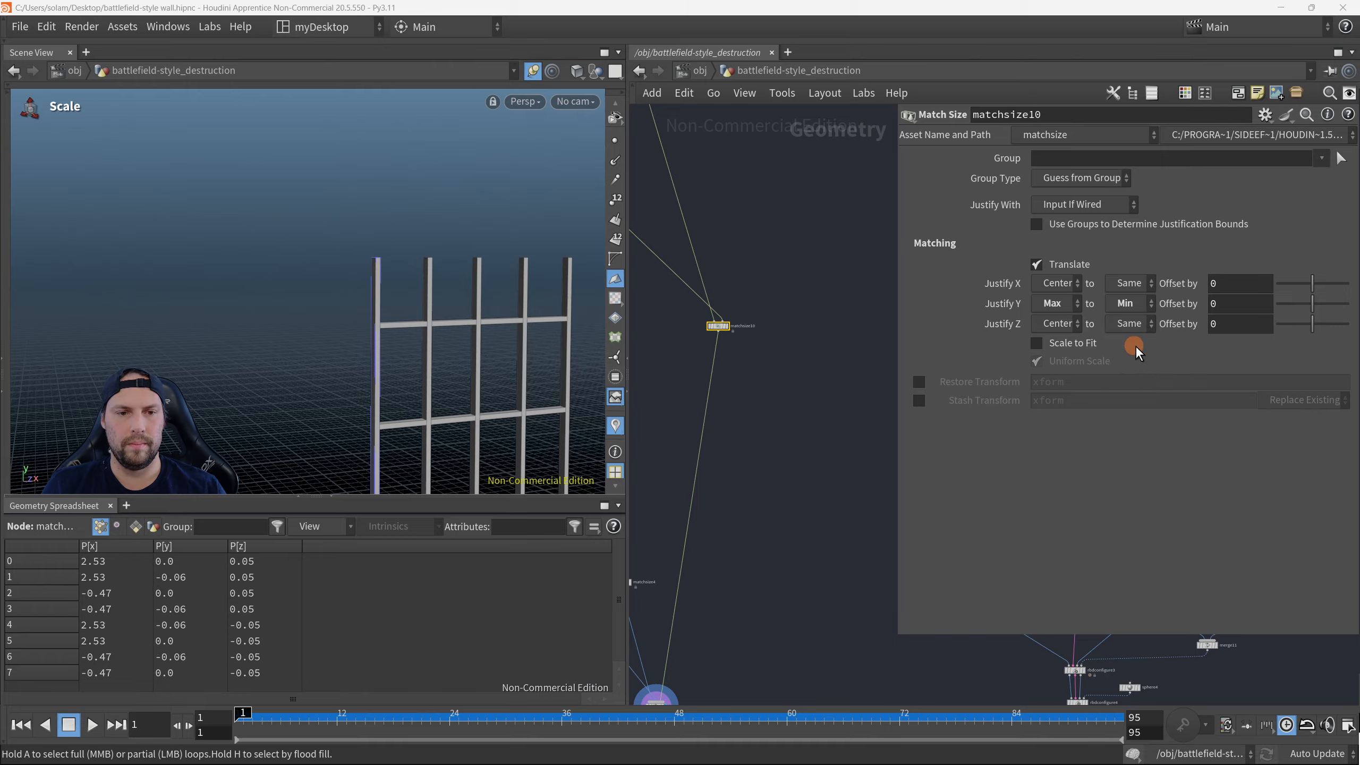
right_drag(481, 354, 458, 413)
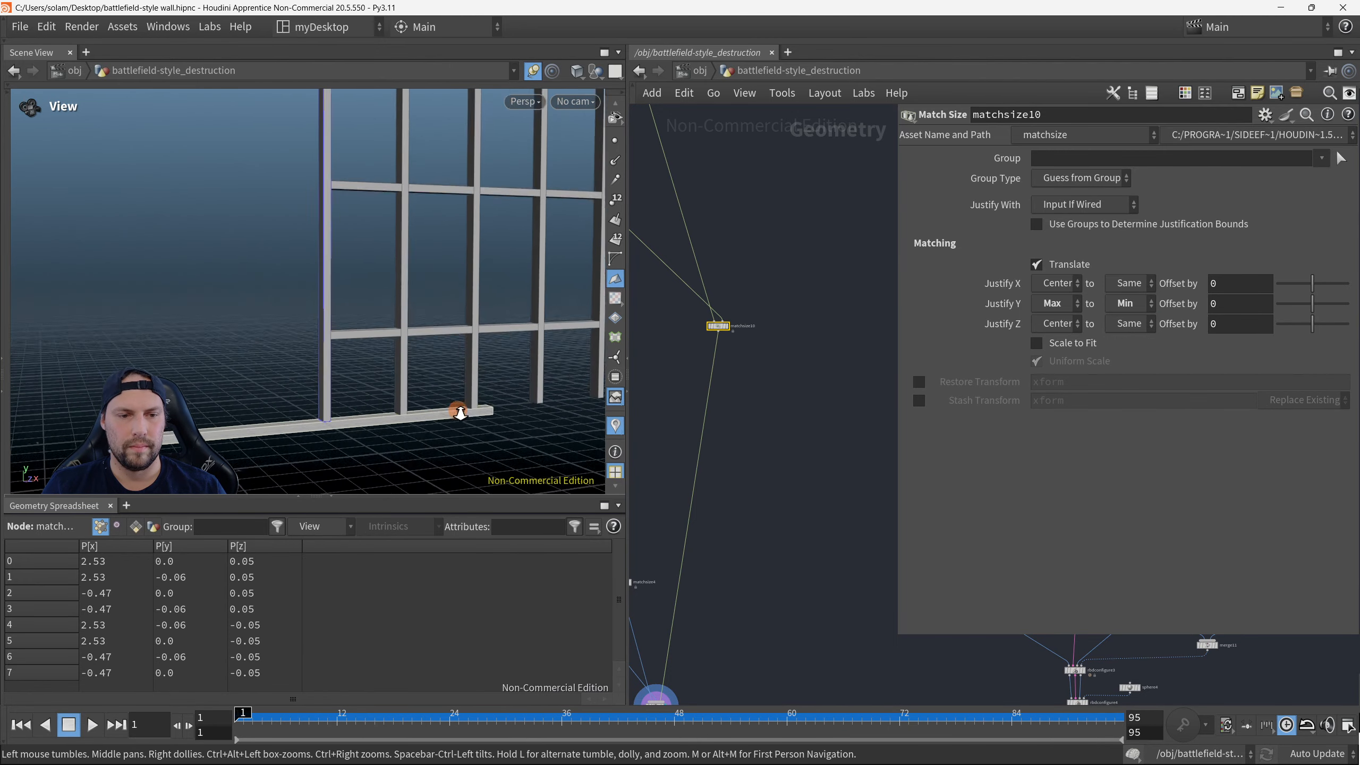
middle_drag(458, 413, 409, 411)
drag(409, 411, 446, 382)
right_drag(446, 382, 485, 386)
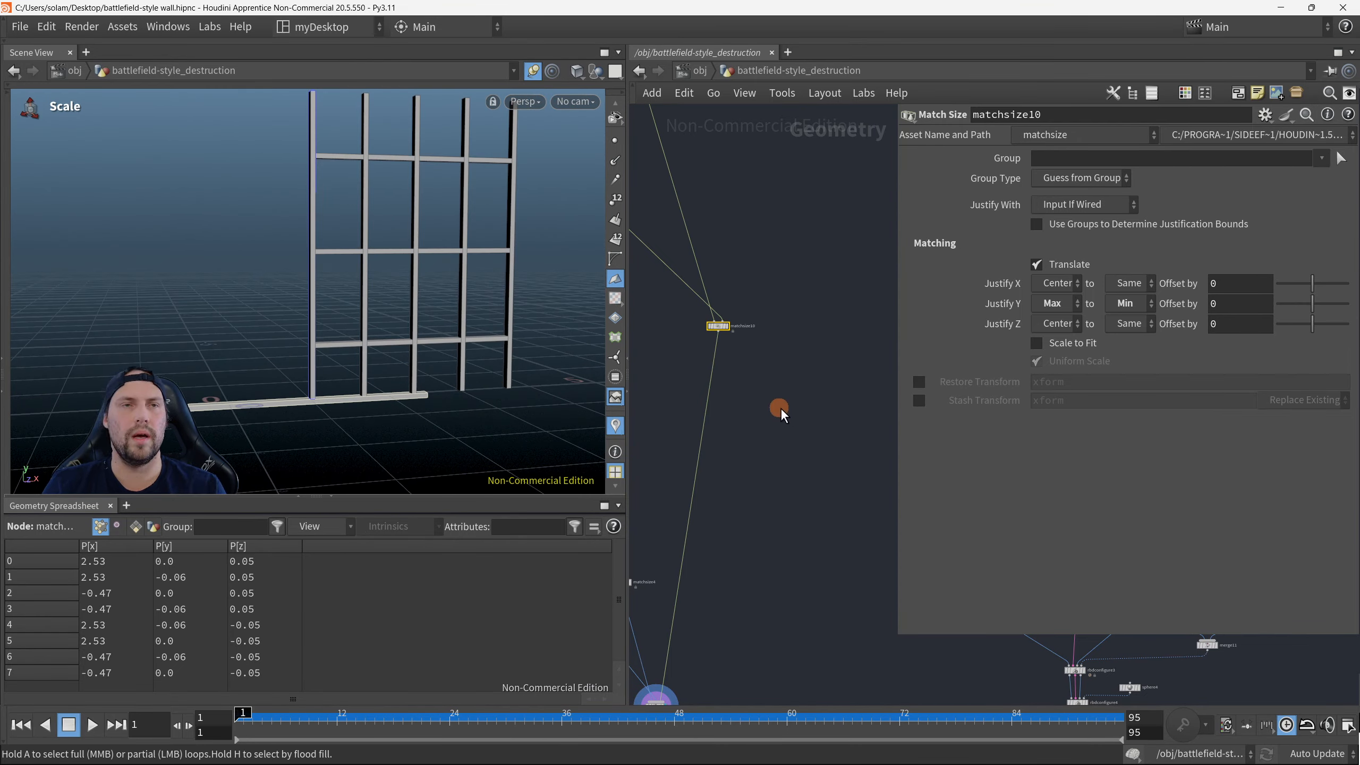
alt+right_drag(435, 337, 395, 295)
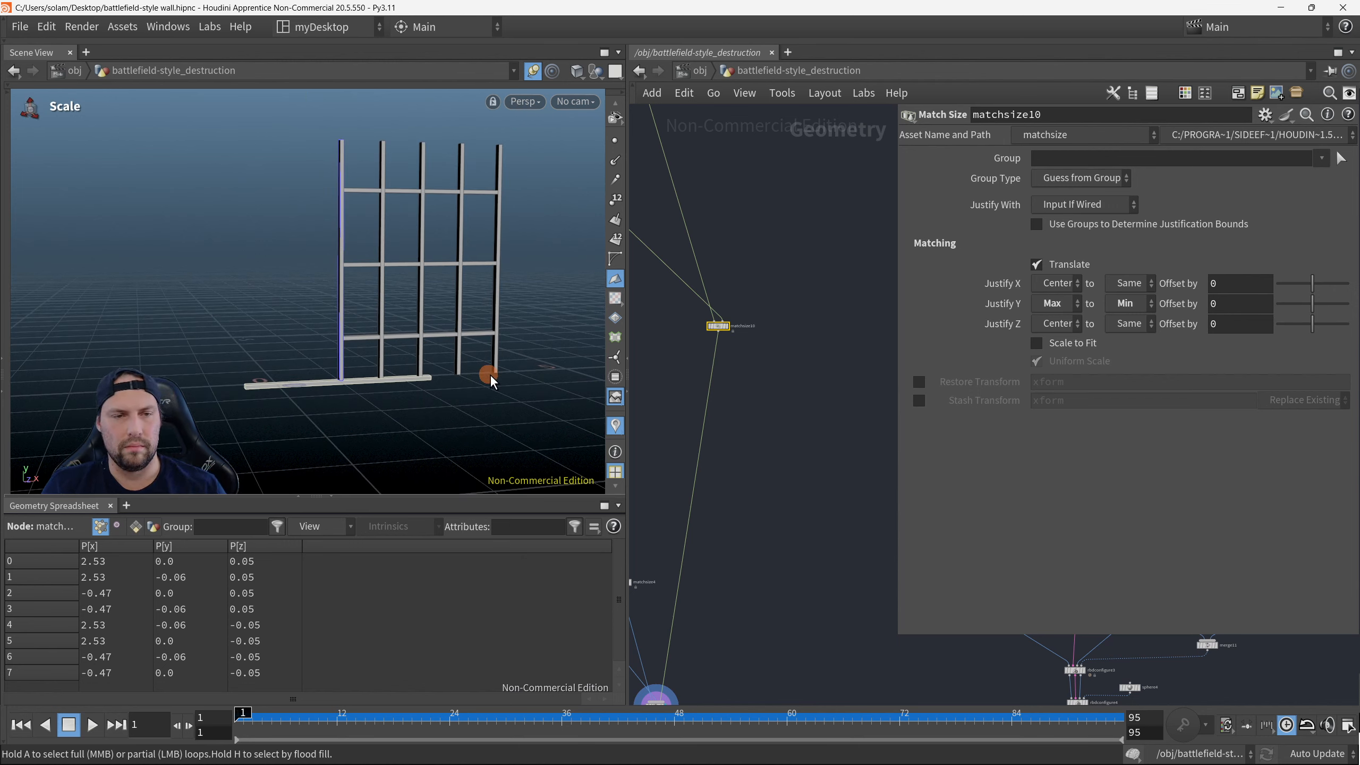
Step: Show the parameters of box8 and examine its beam along the base of the frame
middle_drag(756, 328, 837, 366)
scroll(737, 344, up, 3)
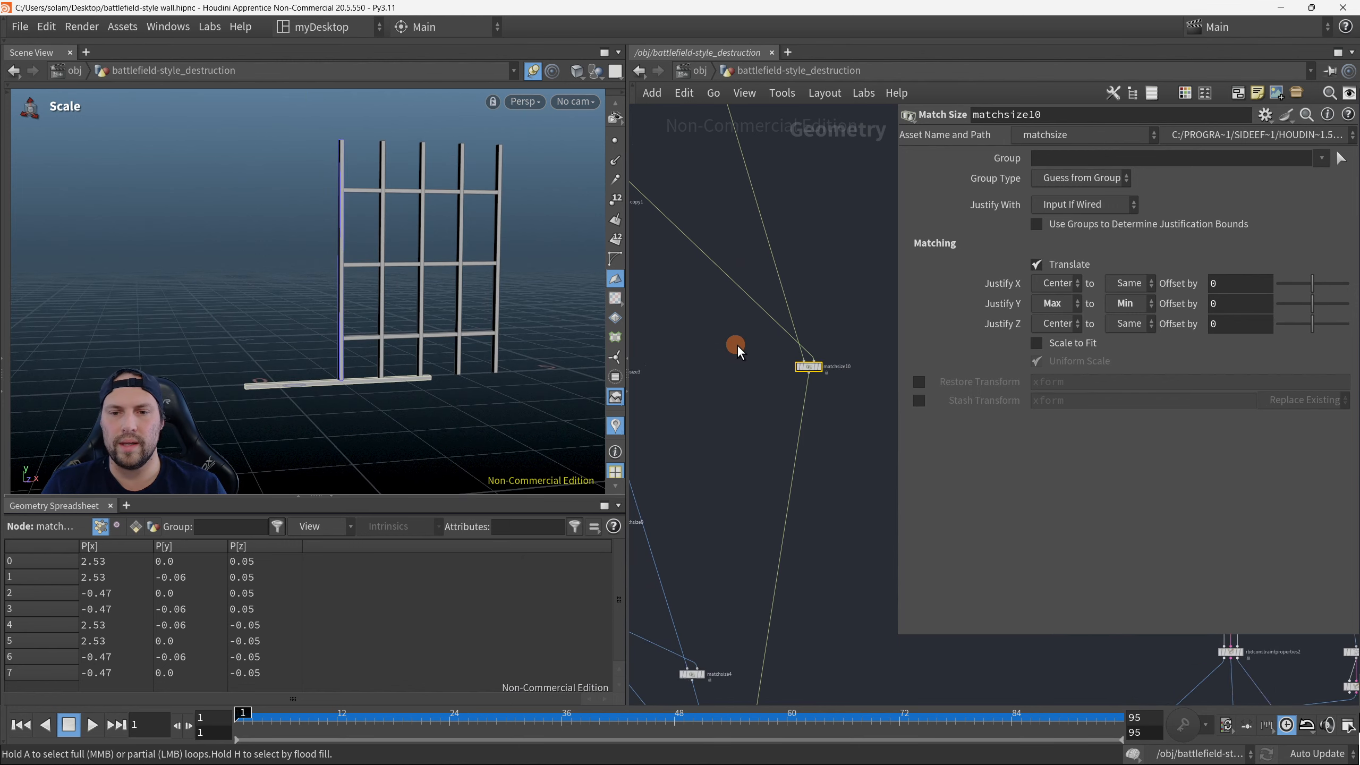
drag(756, 361, 865, 387)
scroll(798, 438, down, 3)
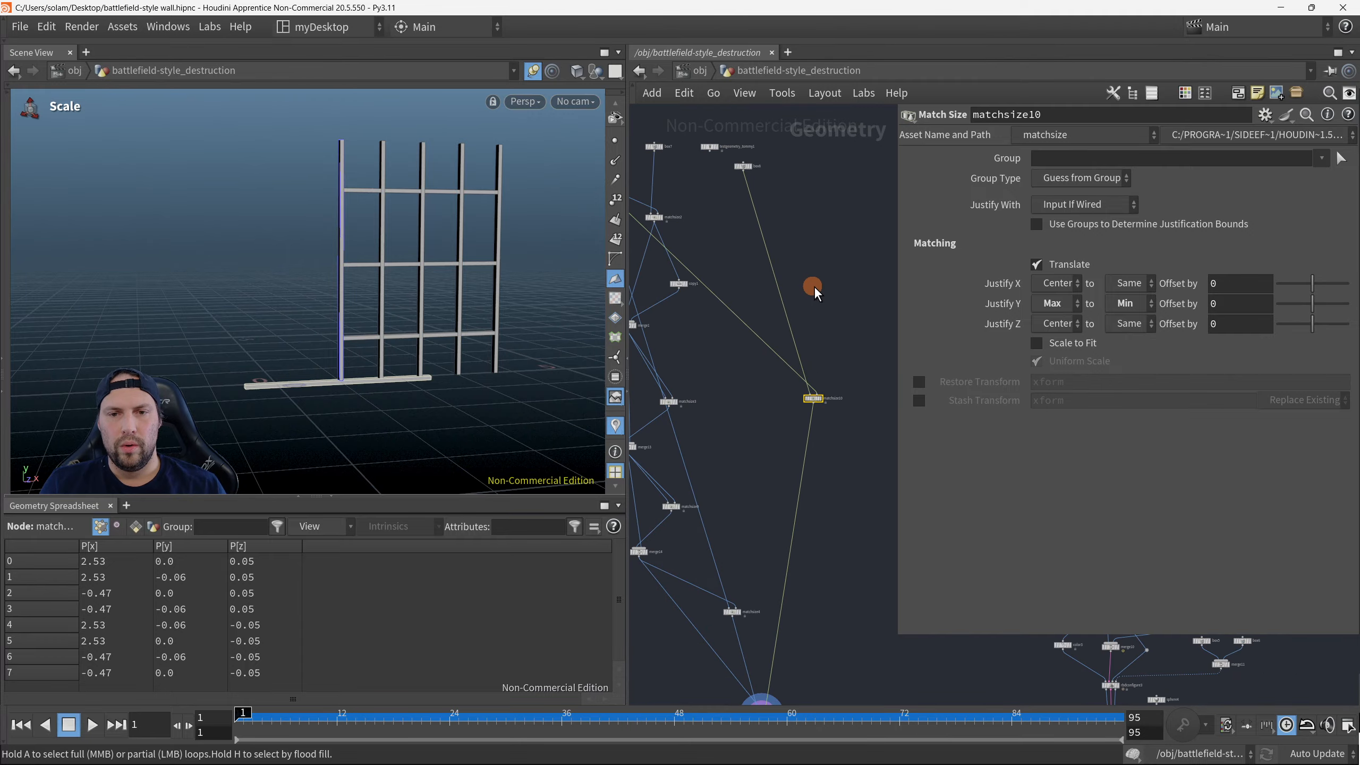
scroll(763, 281, up, 3)
middle_drag(748, 205, 798, 427)
click(758, 215)
scroll(754, 321, up, 6)
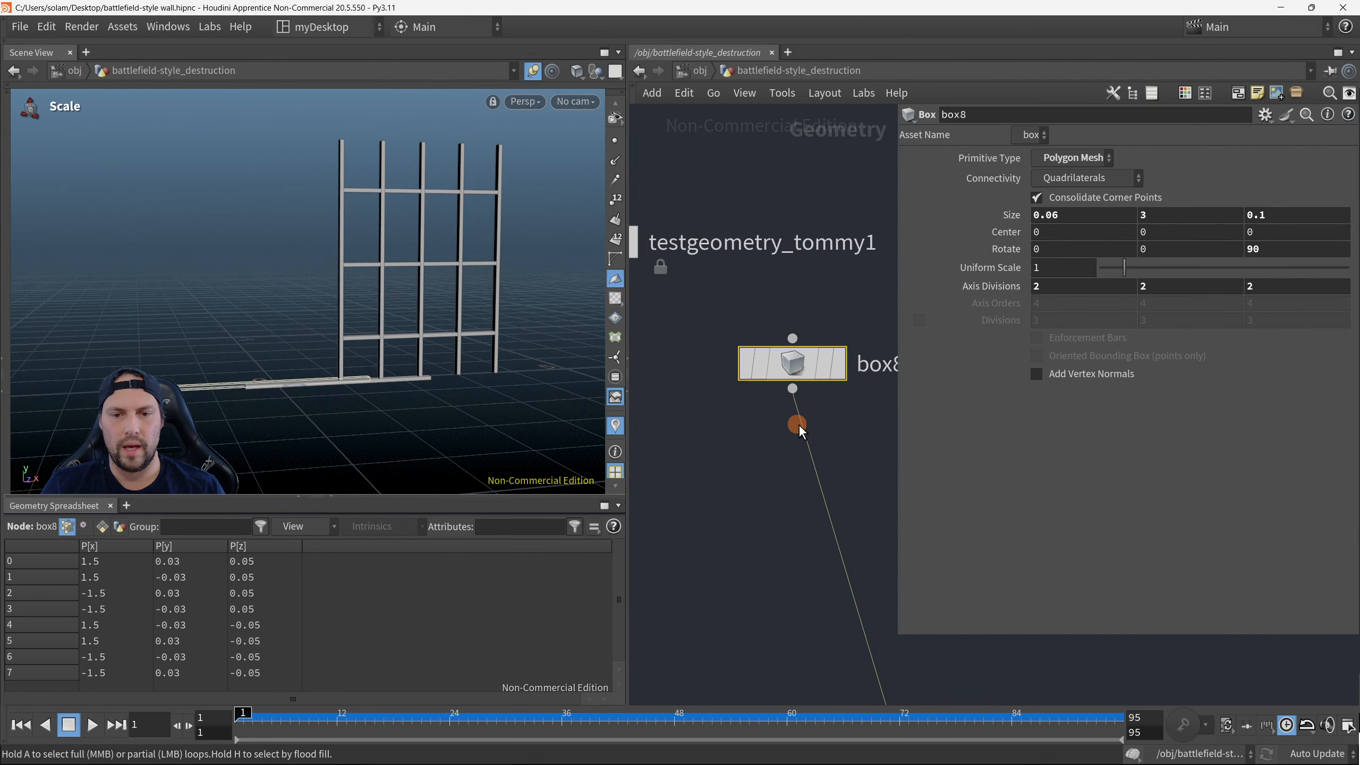
alt+right_drag(400, 399, 503, 391)
drag(504, 391, 486, 401)
key(e)
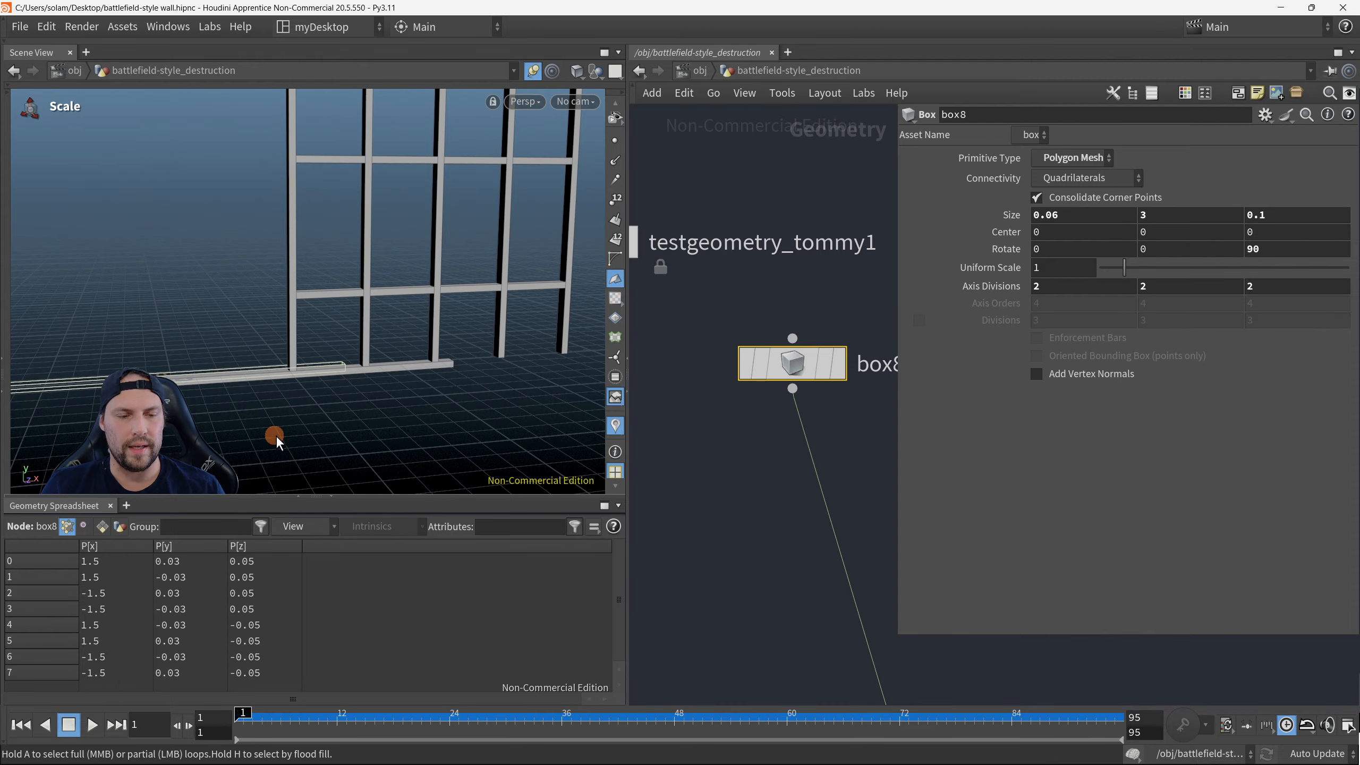
Step: Try adjusting the X size of box8, undo the change, and hide its parameters
middle_drag(1048, 214, 1054, 219)
key(ctrl+z)
key(p)
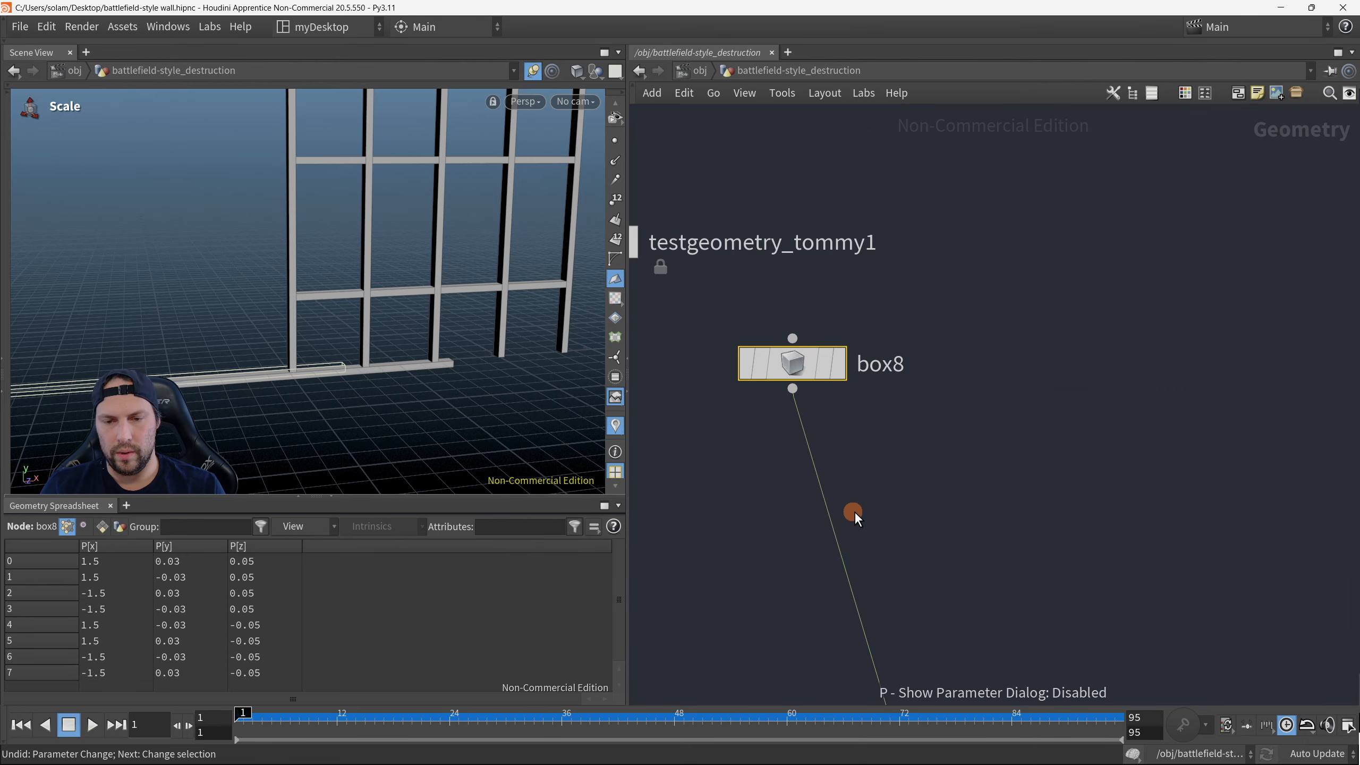
Step: Show the parameters of matchsize10 and set Justify X to Min so the beam starts at the first stud
scroll(854, 511, down, 2)
middle_drag(939, 362, 886, 166)
scroll(918, 230, down, 3)
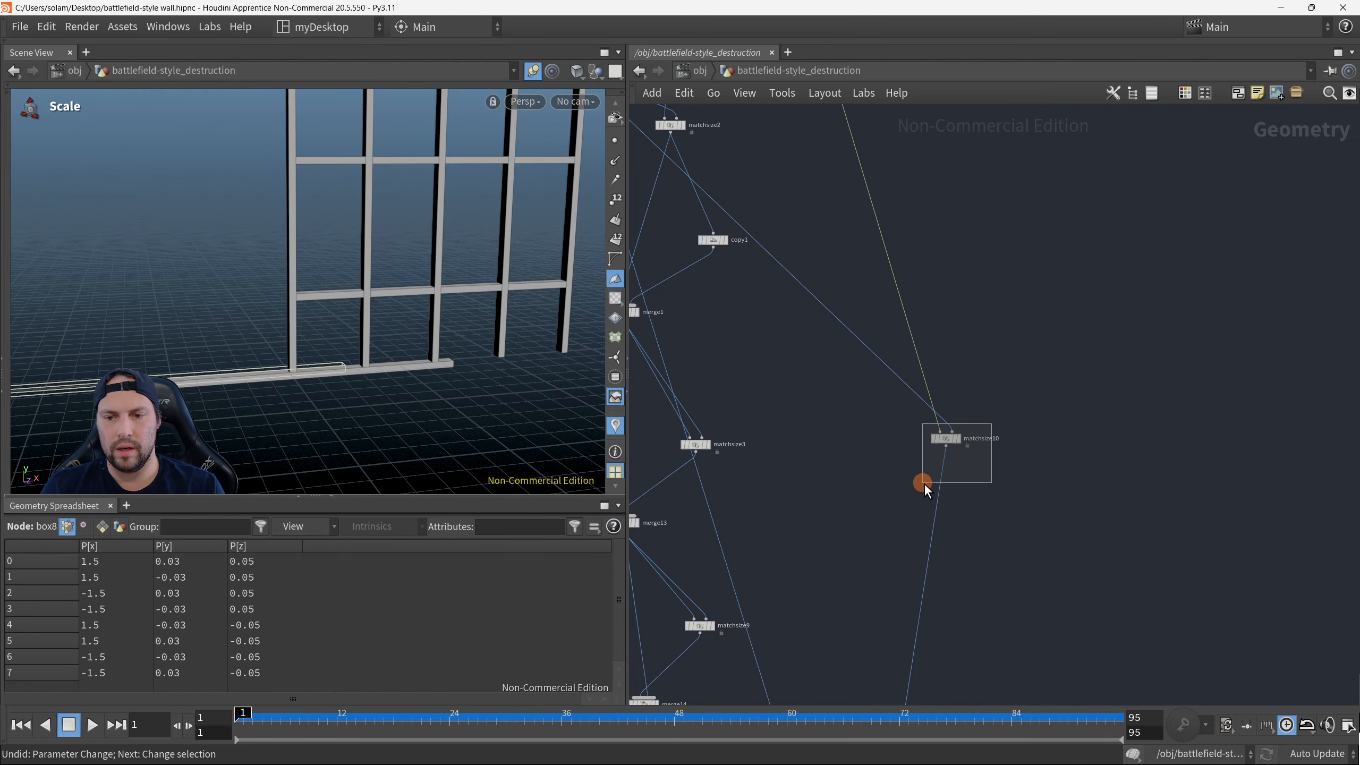
drag(924, 483, 914, 467)
key(p)
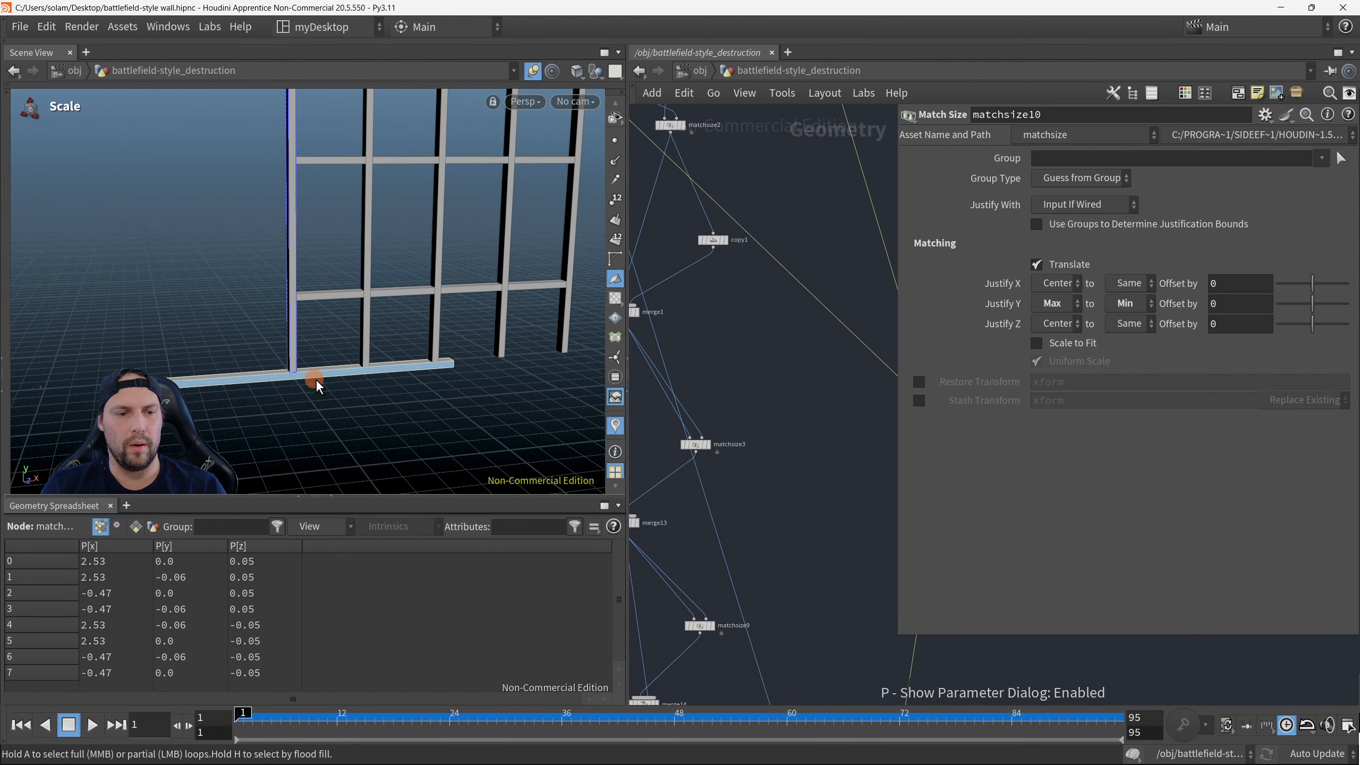
click(1048, 319)
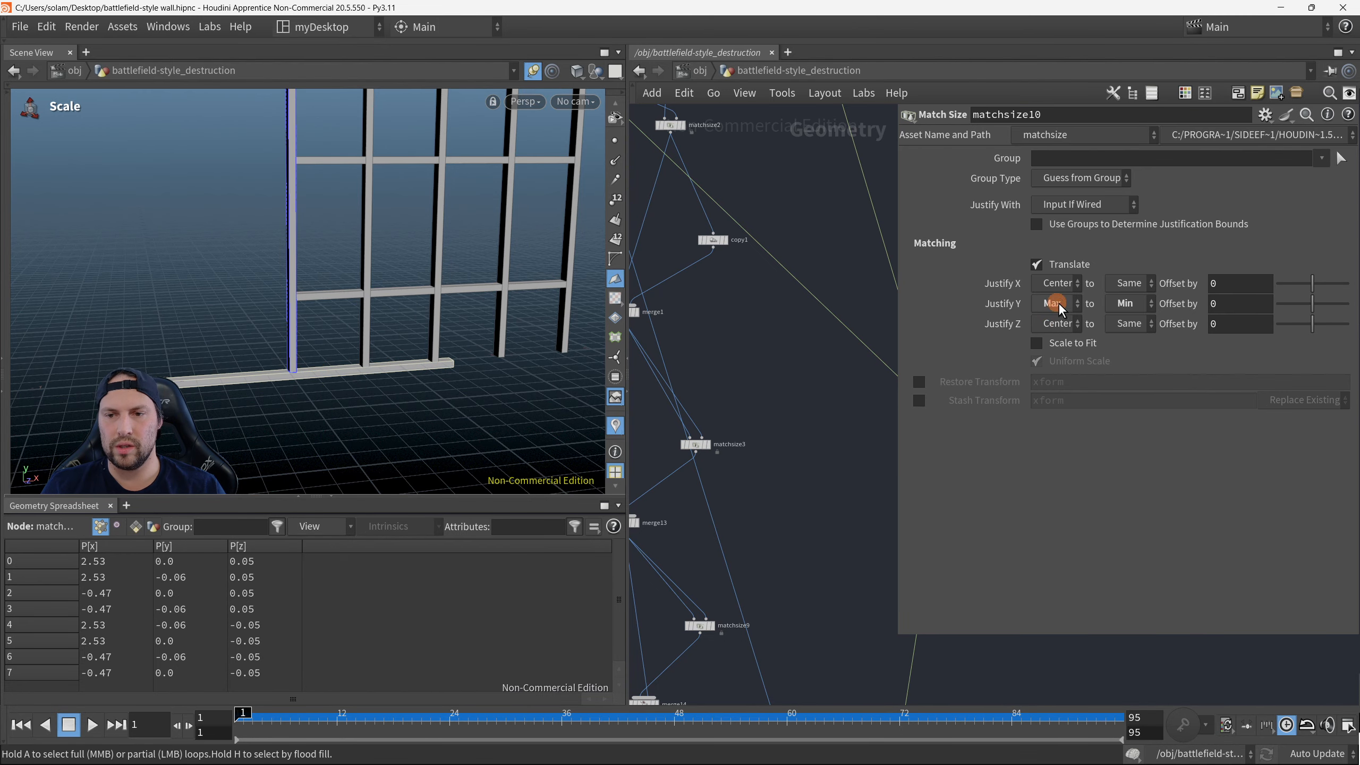
click(1060, 320)
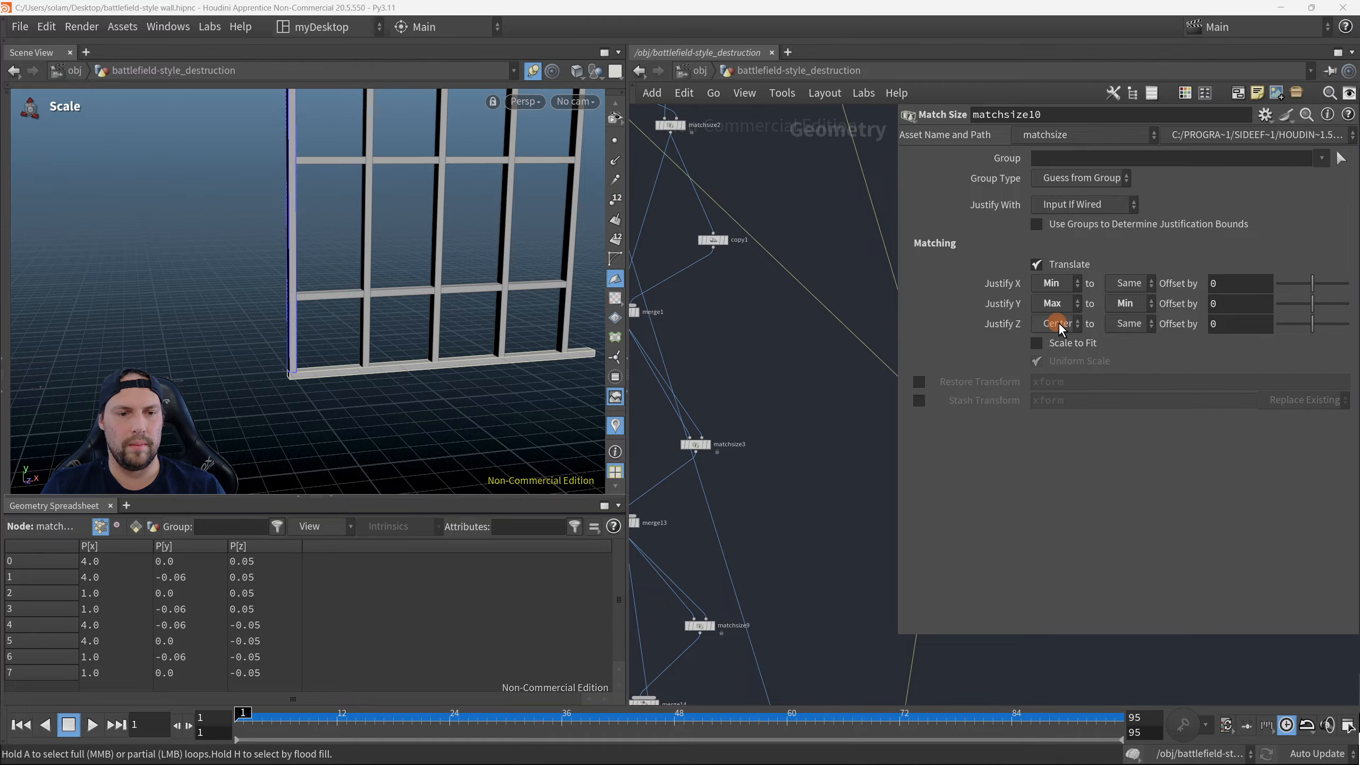
Step: Examine both ends of the base beam against the outermost studs from several angles
alt+drag(417, 377, 358, 369)
alt+right_drag(358, 369, 644, 344)
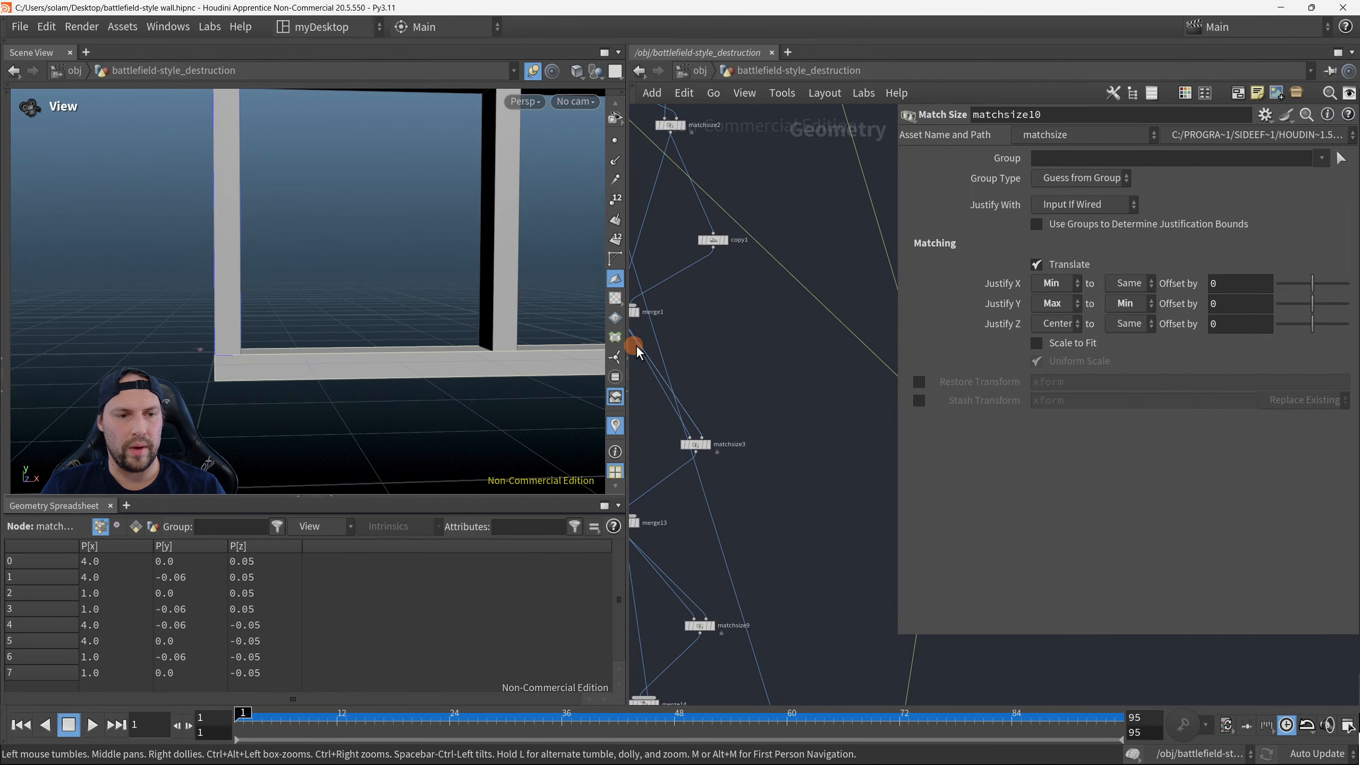
key(shift+w)
mouse_move(316, 367)
alt+mouse_down()
mouse_move(309, 347)
mouse_move(364, 351)
alt+mouse_up()
key(shift+w)
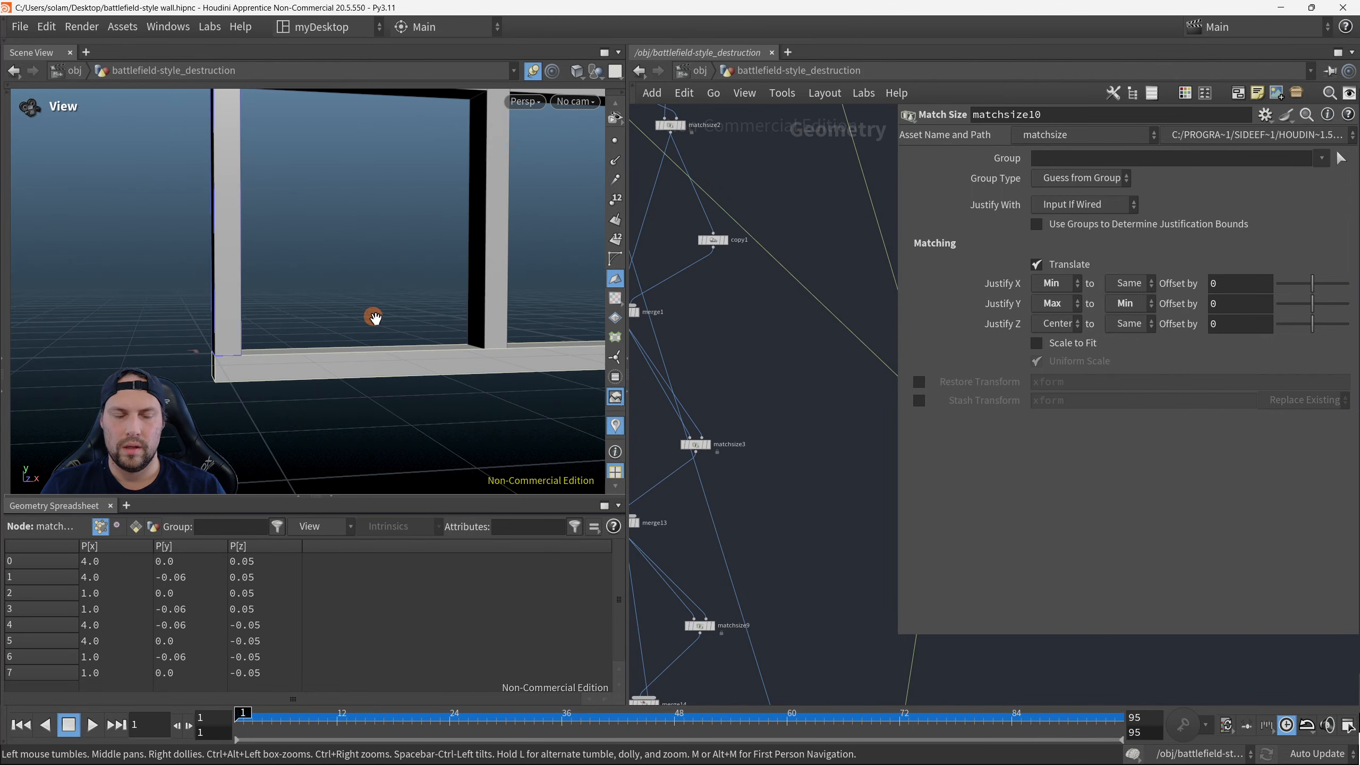
alt+right_drag(373, 315, 305, 310)
alt+drag(305, 310, 405, 300)
alt+right_drag(409, 304, 316, 355)
alt+drag(316, 355, 501, 356)
alt+middle_drag(501, 356, 369, 322)
alt+right_drag(369, 321, 586, 361)
alt+drag(586, 361, 453, 376)
alt+right_drag(452, 377, 473, 362)
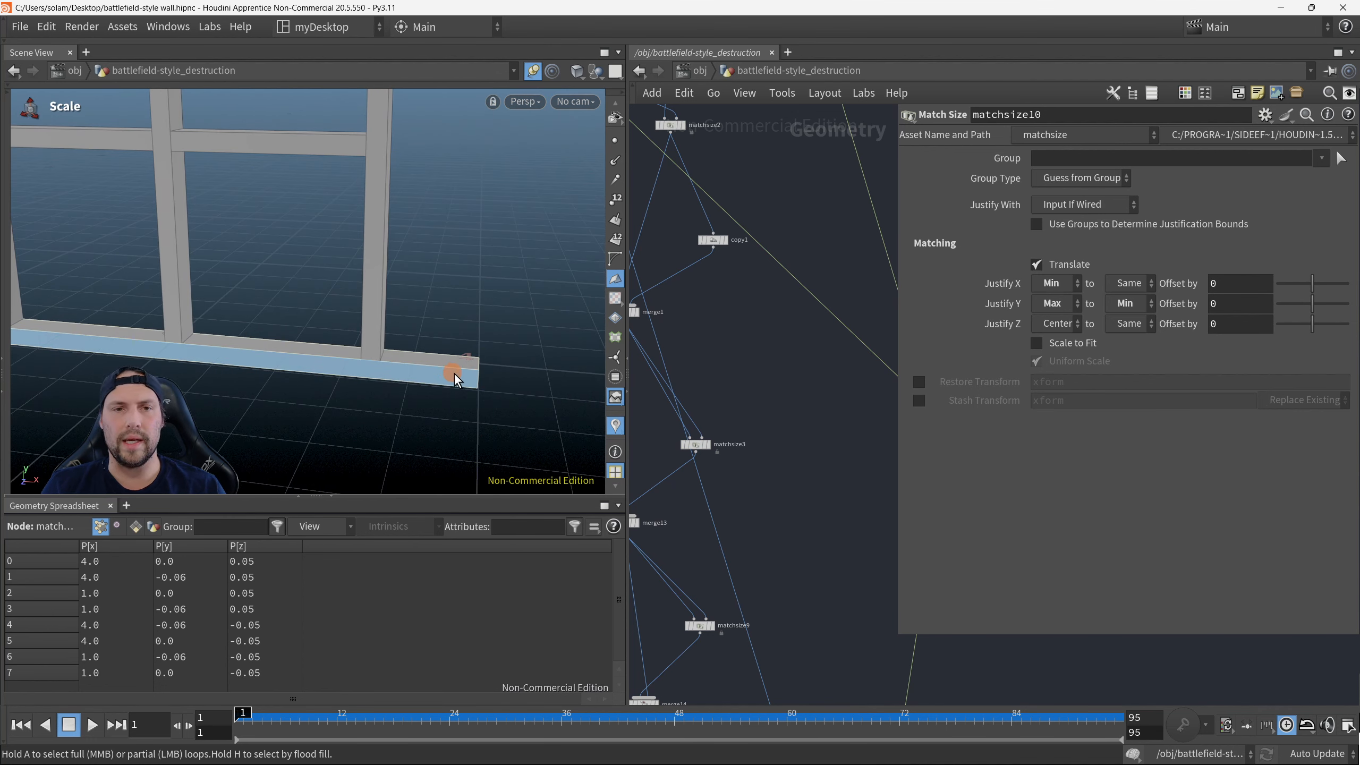
alt+drag(455, 373, 480, 369)
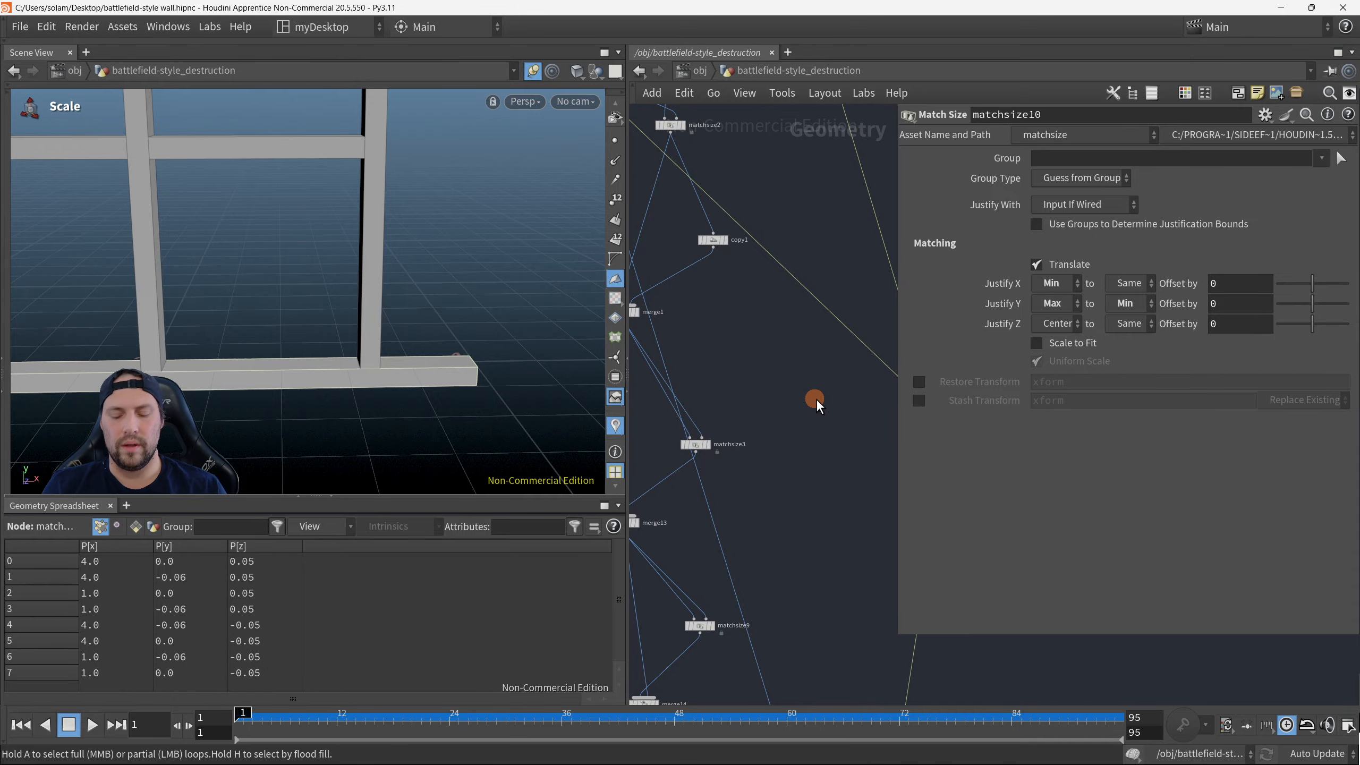
Step: Hide the parameters of matchsize10 and move box8 closer above that node
key(p)
key(h)
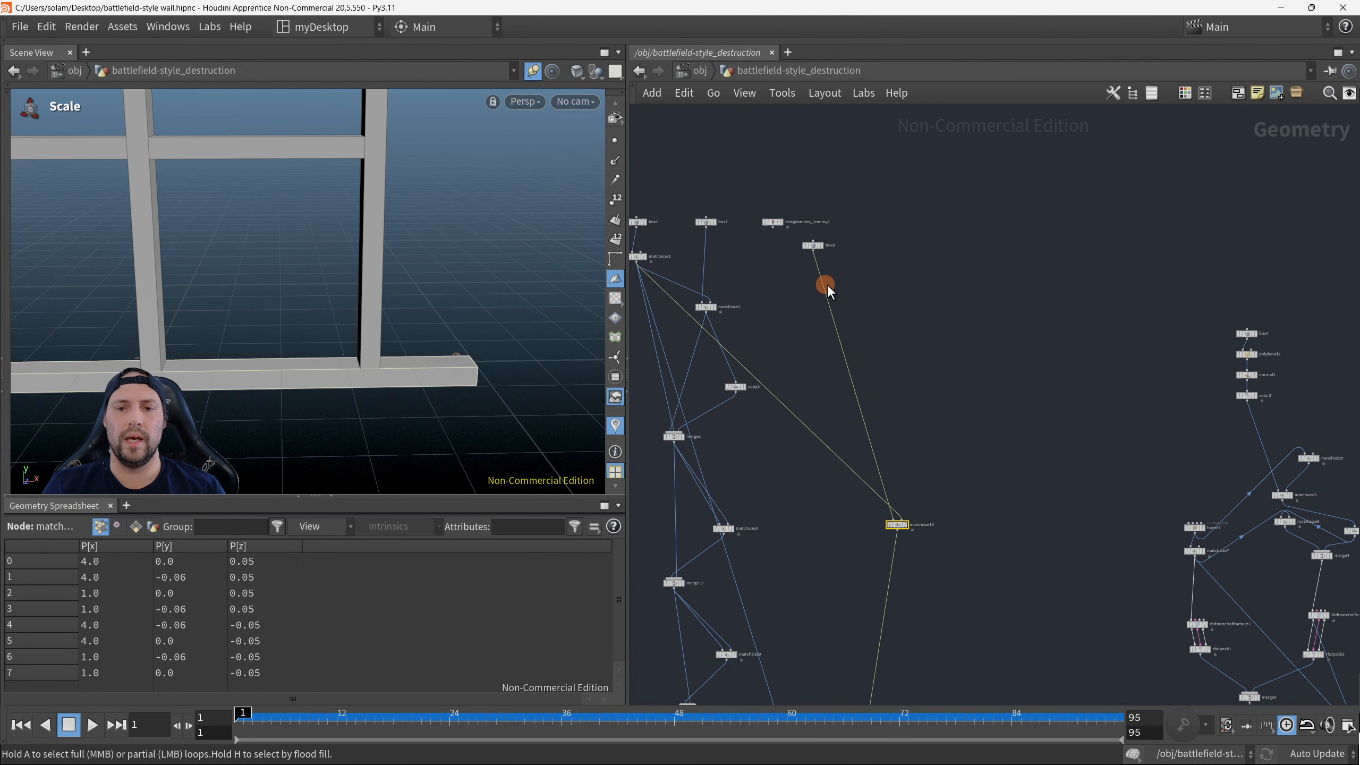
scroll(813, 249, up, 3)
drag(813, 249, 950, 487)
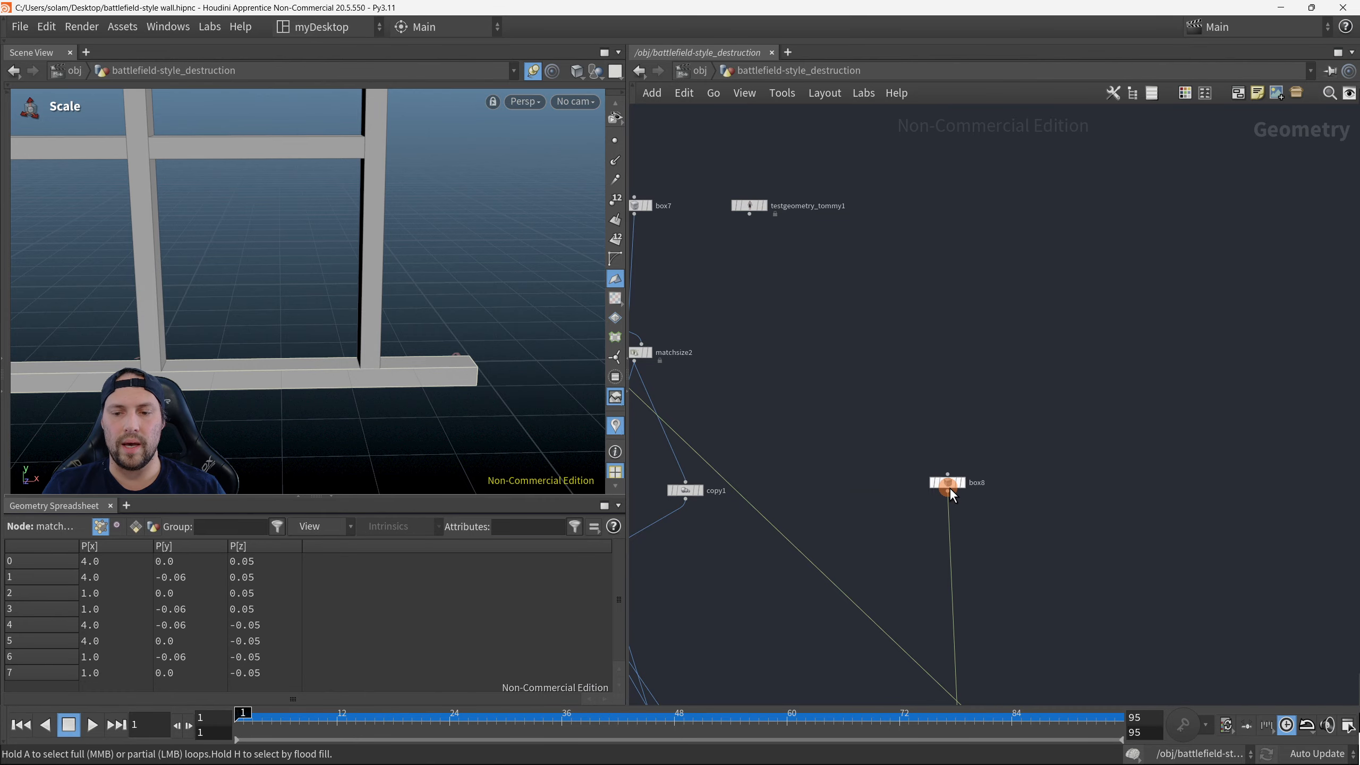
drag(888, 405, 1002, 504)
Step: Set the Y size of box8 to 2.7 to shorten the base beam to the last stud
key(p)
middle_drag(860, 485, 632, 367)
middle_drag(1075, 224, 1041, 257)
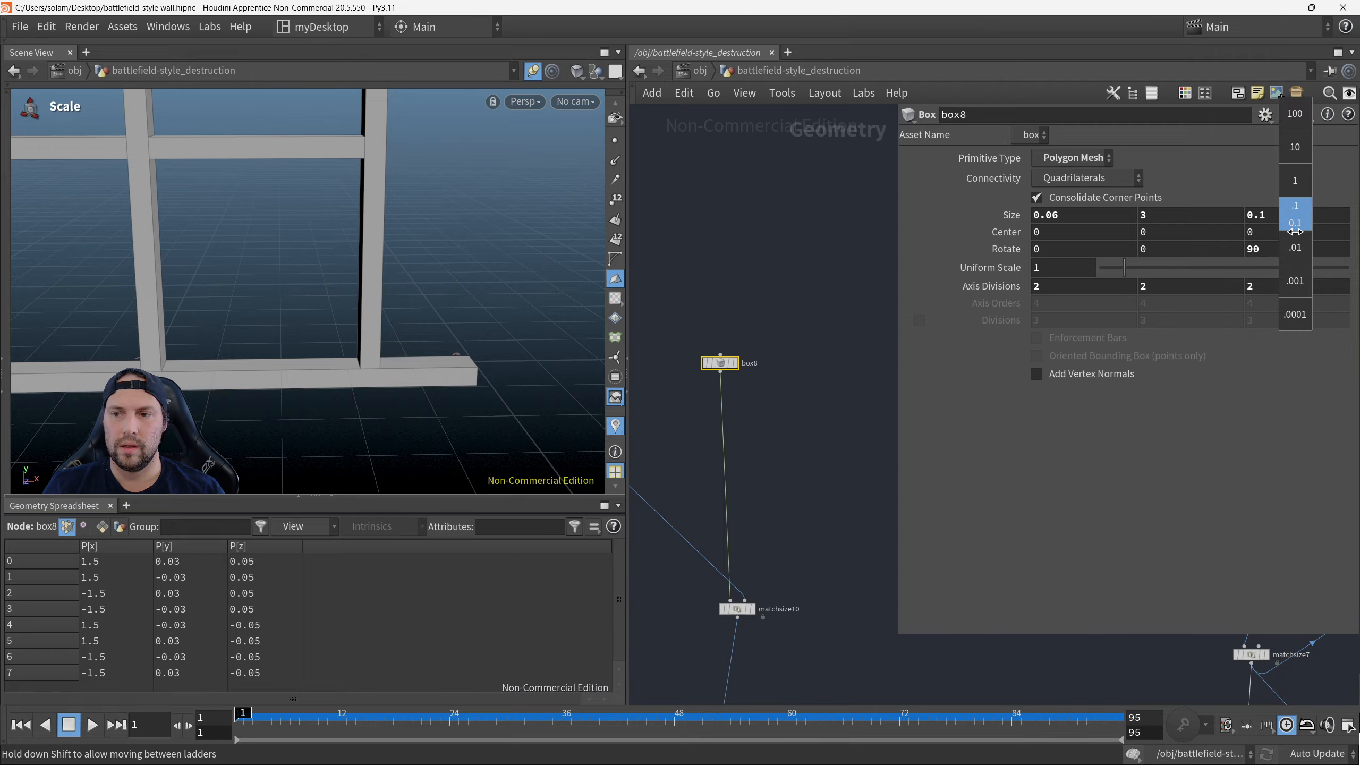
key(ctrl+z)
middle_drag(1201, 215, 406, 402)
key(Escape)
scroll(537, 355, up, 8)
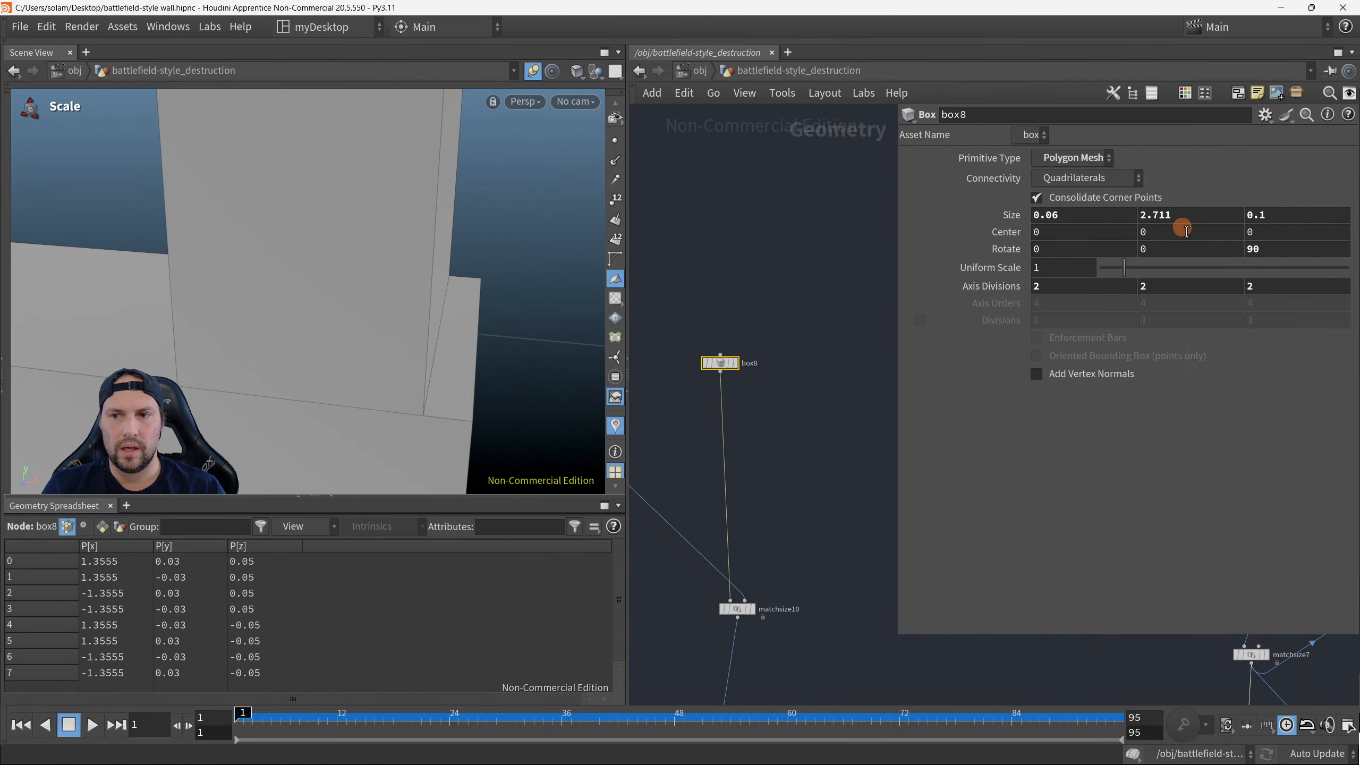
middle_drag(1184, 217, 1084, 288)
Step: Examine the whole frame with its shortened base beam and hide the parameters of box8
alt+drag(546, 264, 424, 290)
middle_drag(796, 439, 845, 297)
scroll(845, 297, down, 3)
scroll(809, 578, down, 3)
middle_drag(809, 578, 820, 395)
click(871, 601)
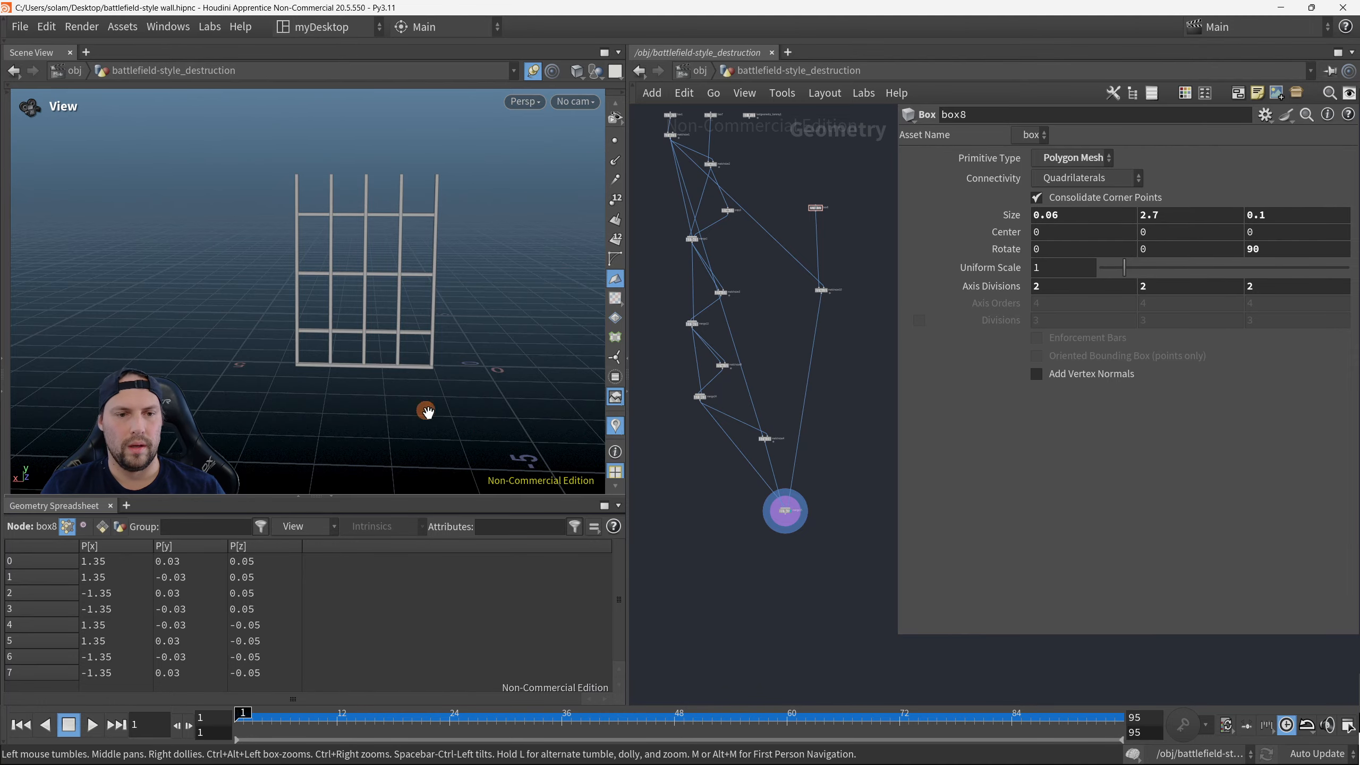
alt+drag(426, 408, 431, 366)
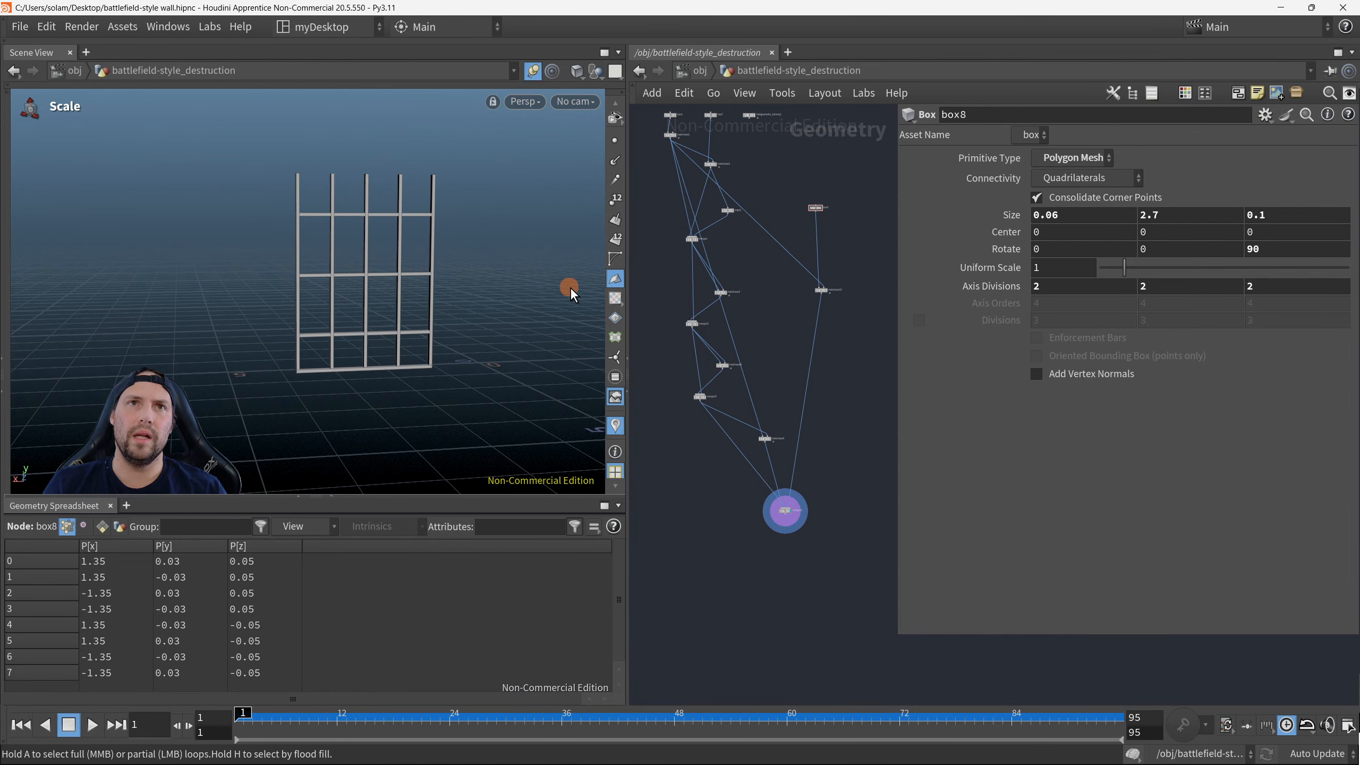
key(p)
Step: Move box8 aside in the network to make room for another branch next to matchsize10
scroll(858, 345, up, 2)
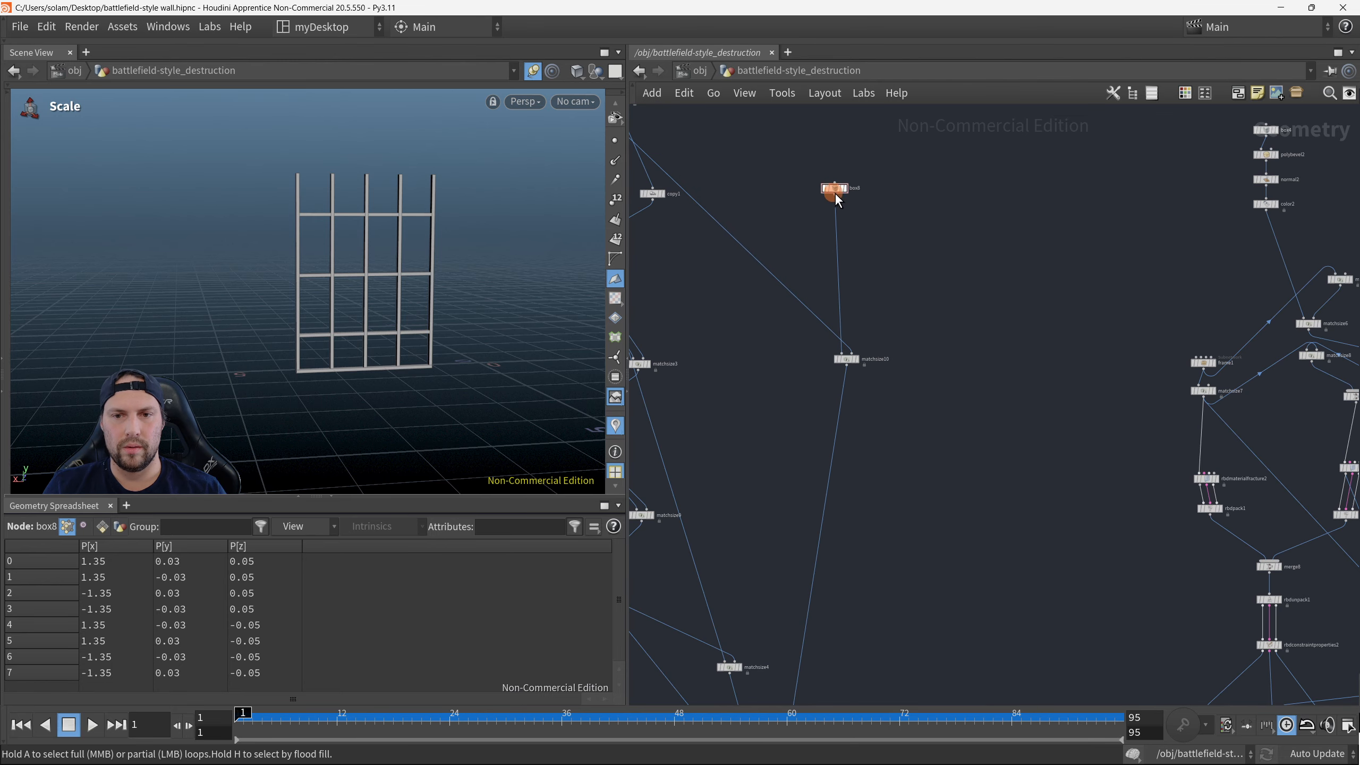
scroll(828, 192, up, 5)
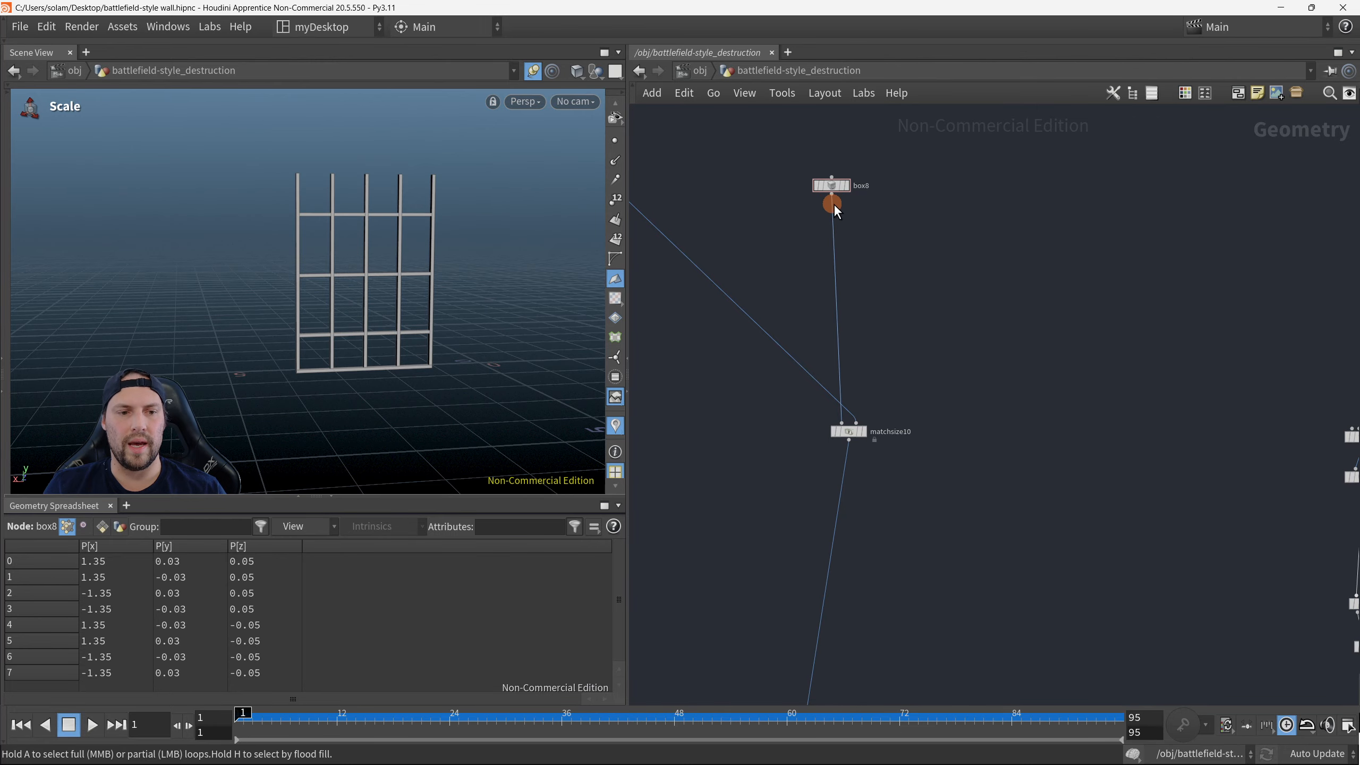
drag(836, 188, 946, 236)
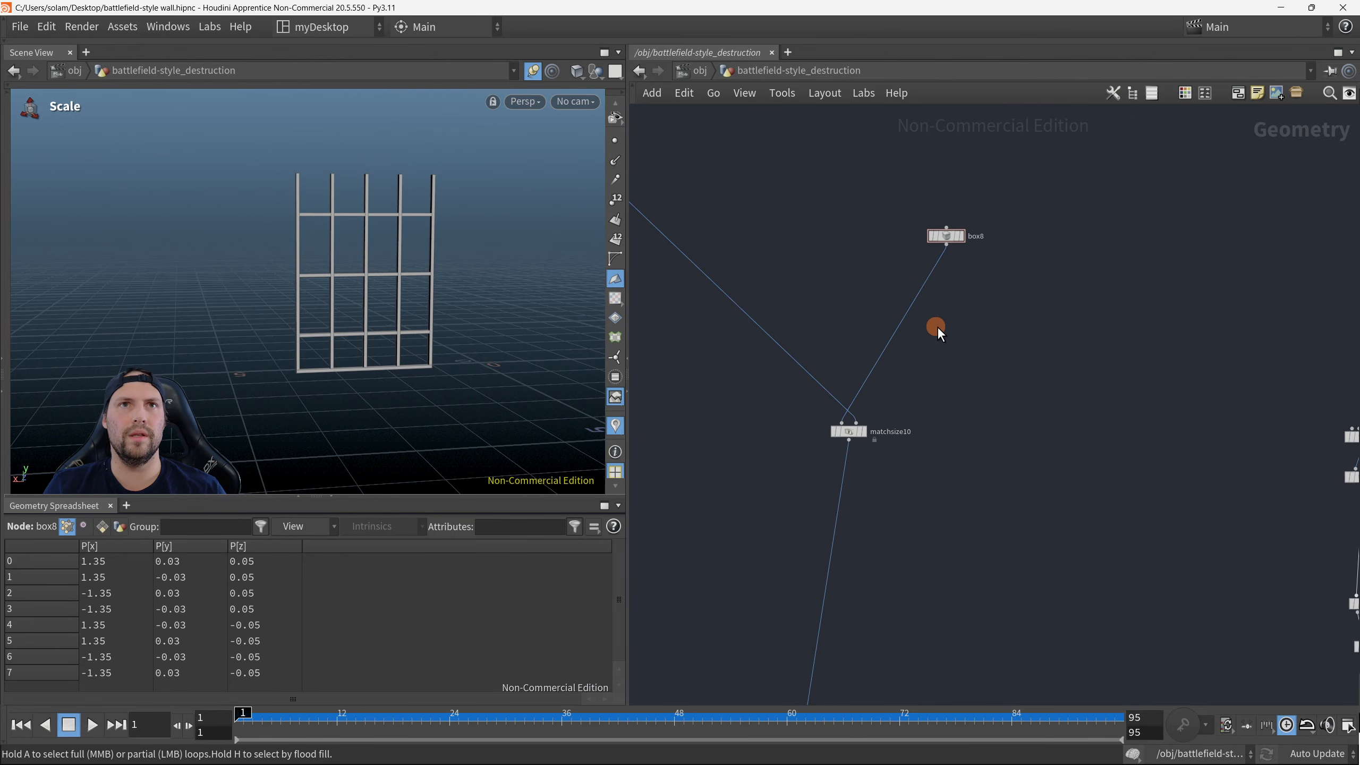
middle_drag(1015, 456, 1028, 401)
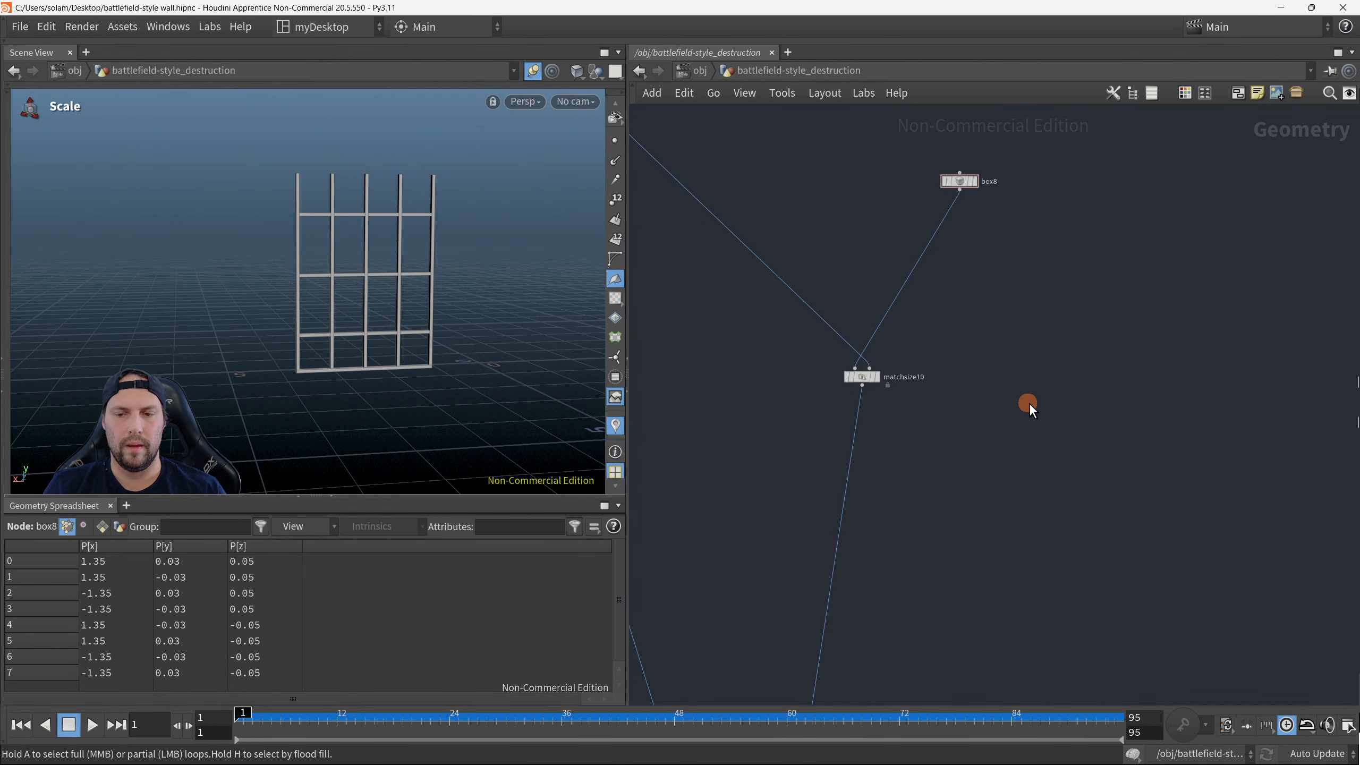
Step: Add a Match Size node beside matchsize10 and connect box8 to its first input
key(Tab)
text(match)
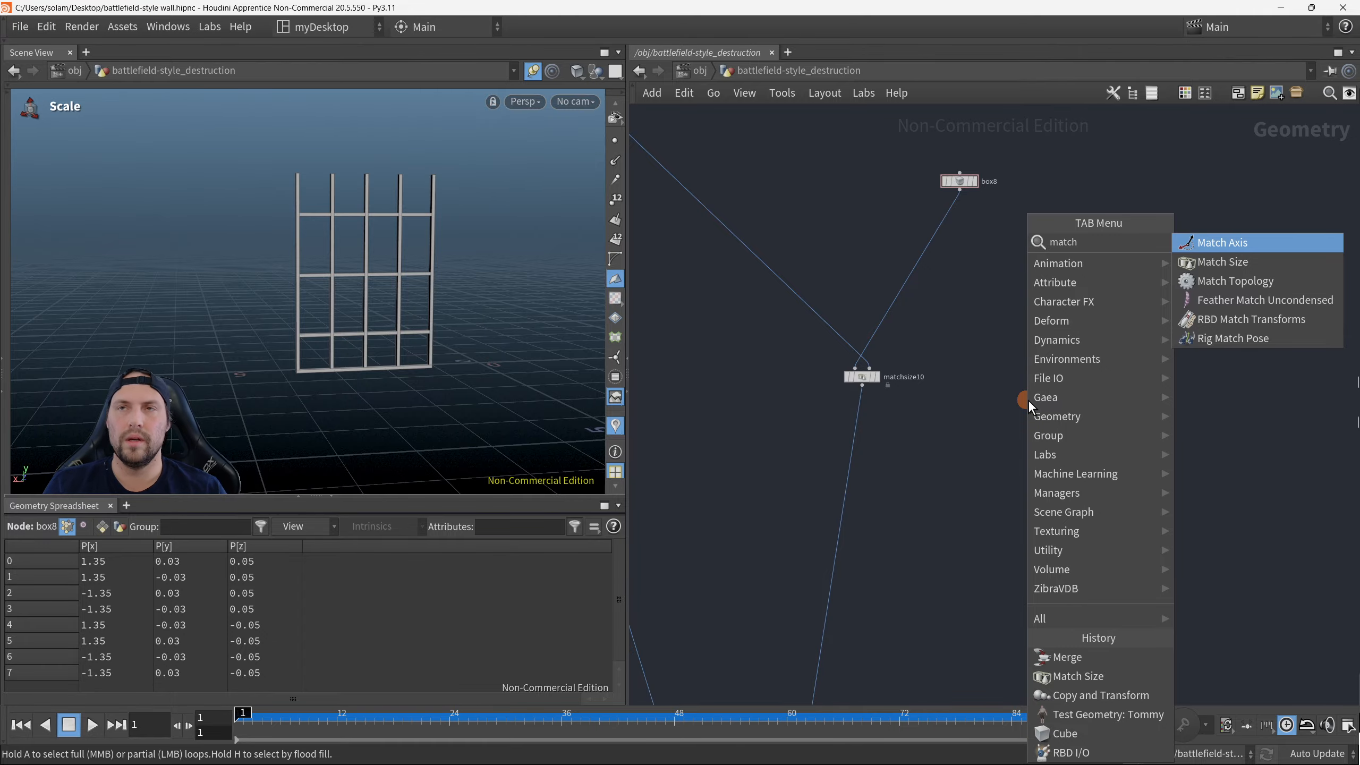
click(1288, 265)
click(990, 438)
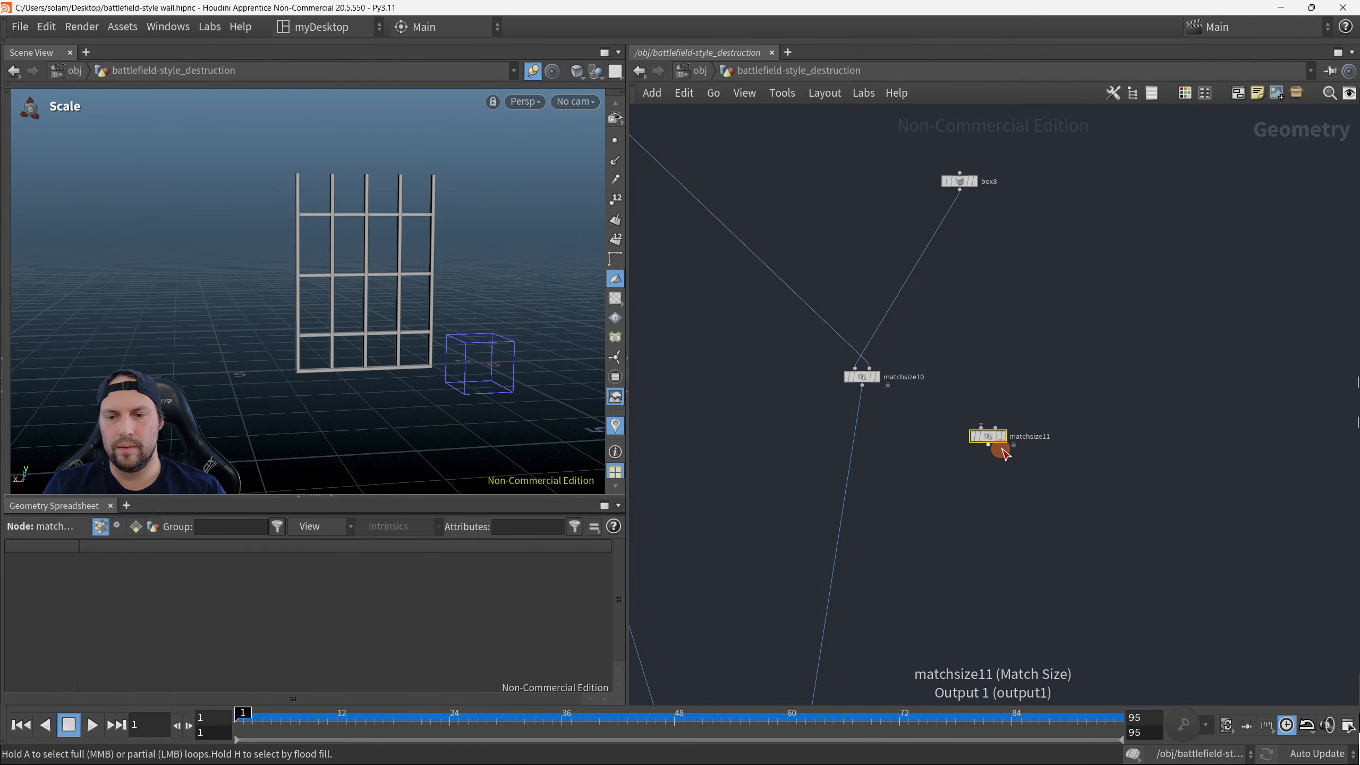
key(p)
scroll(877, 545, down, 3)
middle_drag(877, 544, 775, 504)
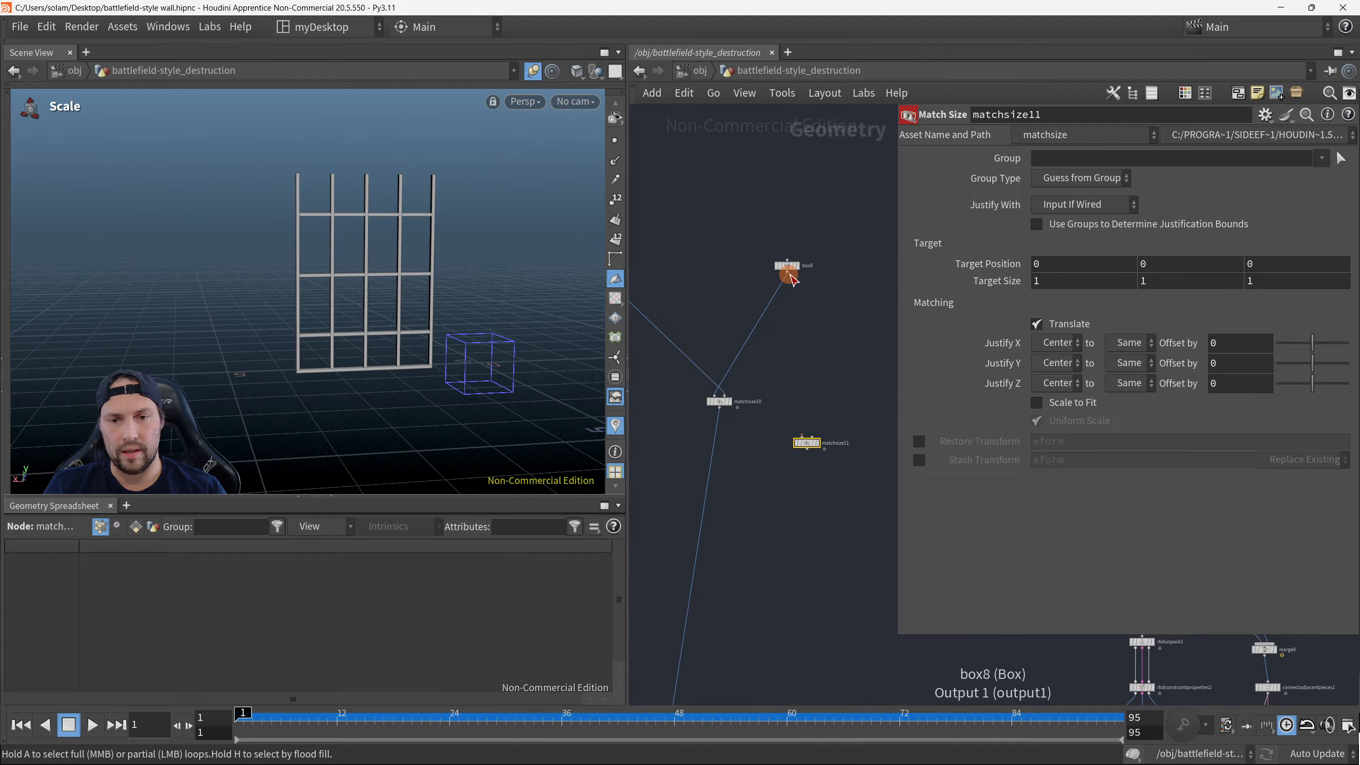
drag(788, 274, 806, 437)
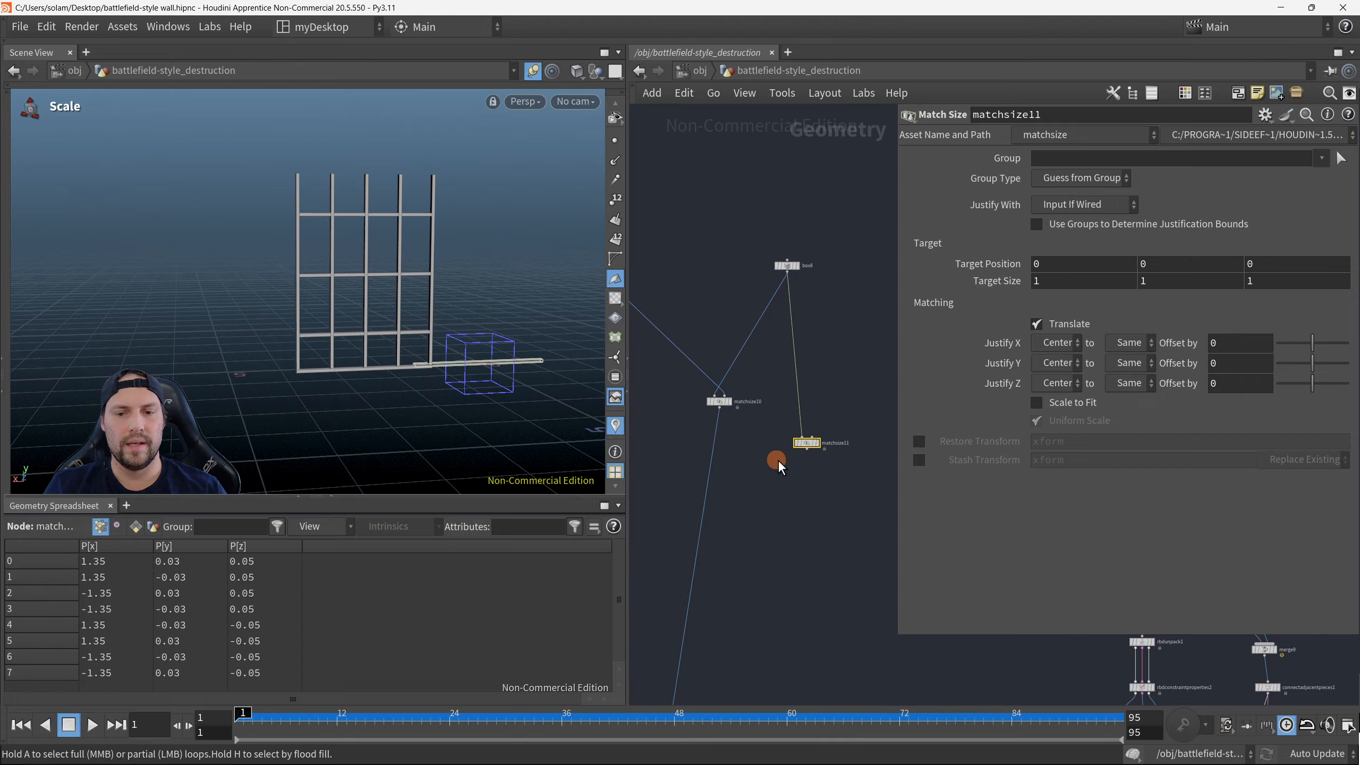
Step: Connect the last stud-section merge before the final merge to the second input of matchsize11
scroll(781, 510, down, 2)
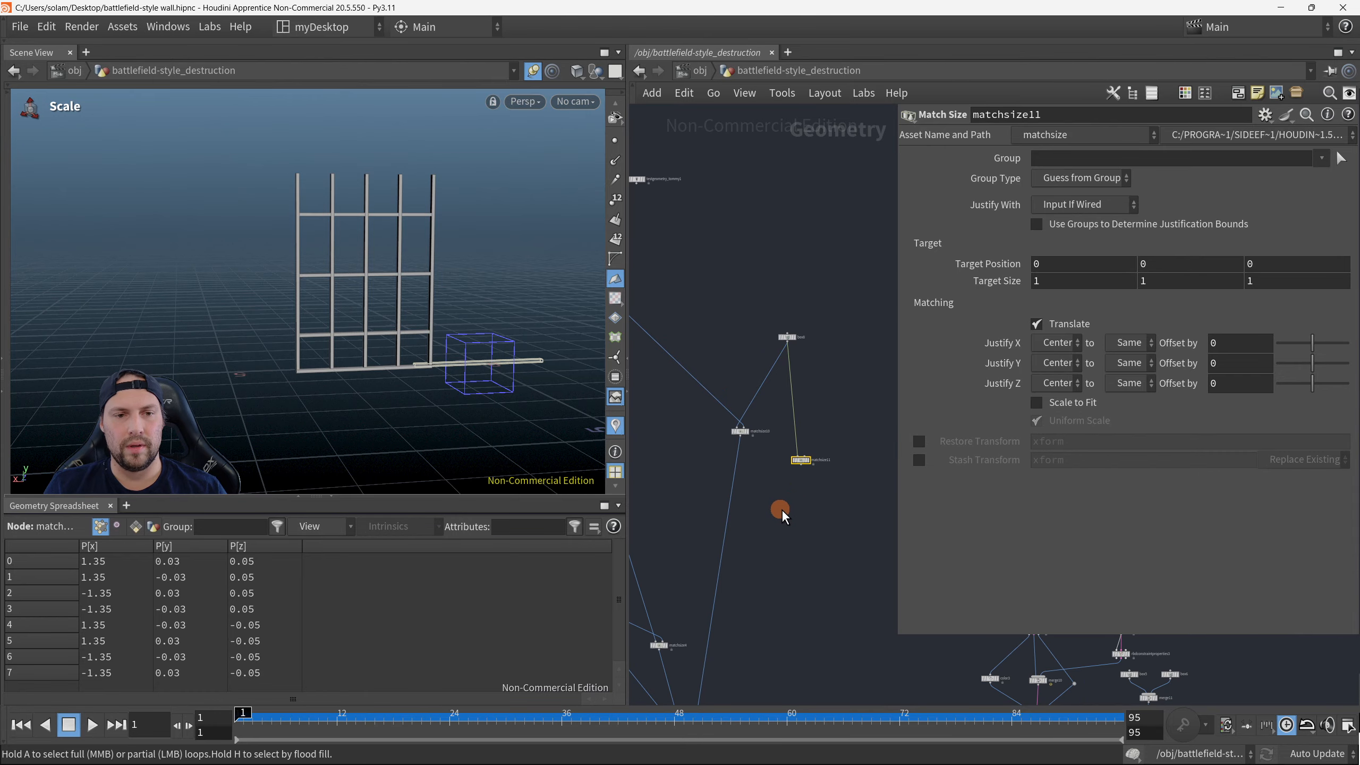
scroll(781, 509, down, 1)
middle_drag(781, 509, 823, 299)
middle_drag(740, 415, 758, 397)
scroll(751, 400, up, 2)
scroll(657, 330, down, 1)
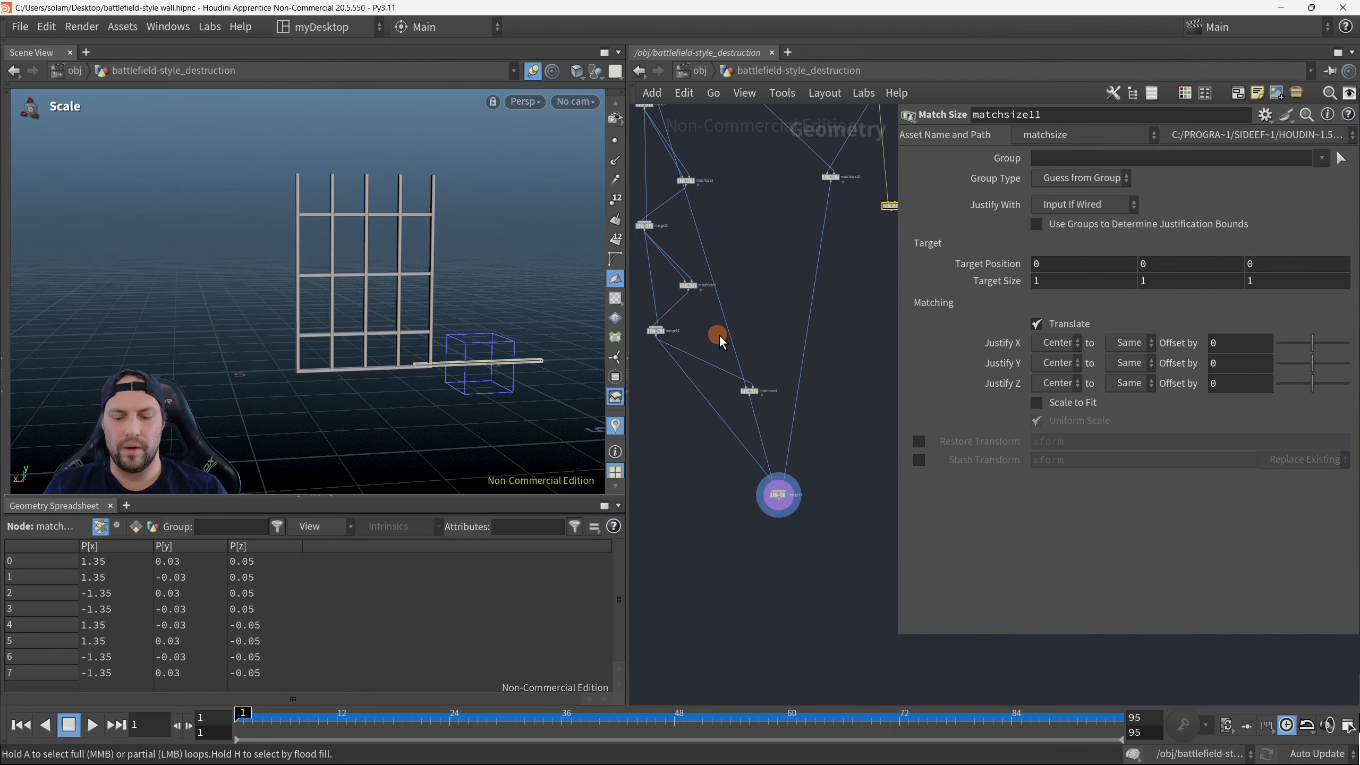
key(p)
middle_drag(752, 319, 1053, 334)
scroll(1053, 334, up, 1)
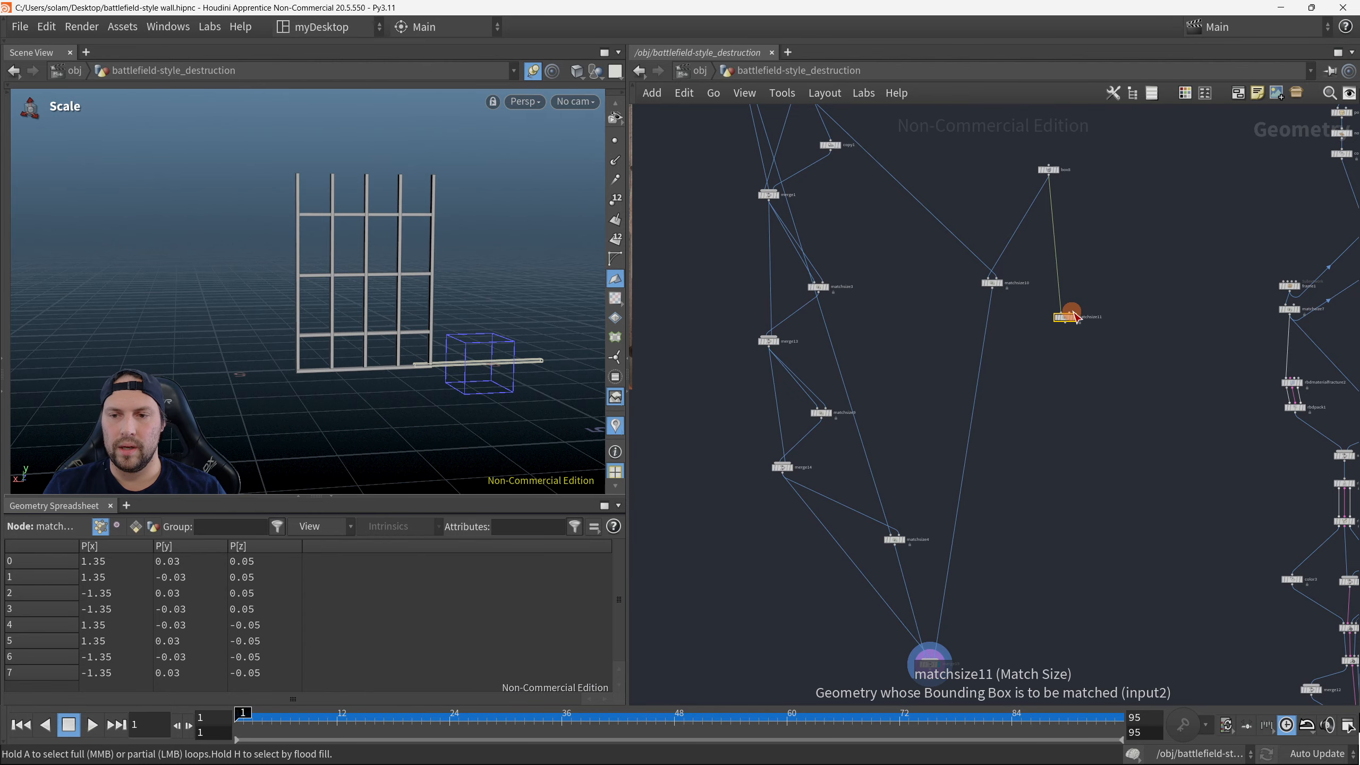
drag(1070, 315, 794, 484)
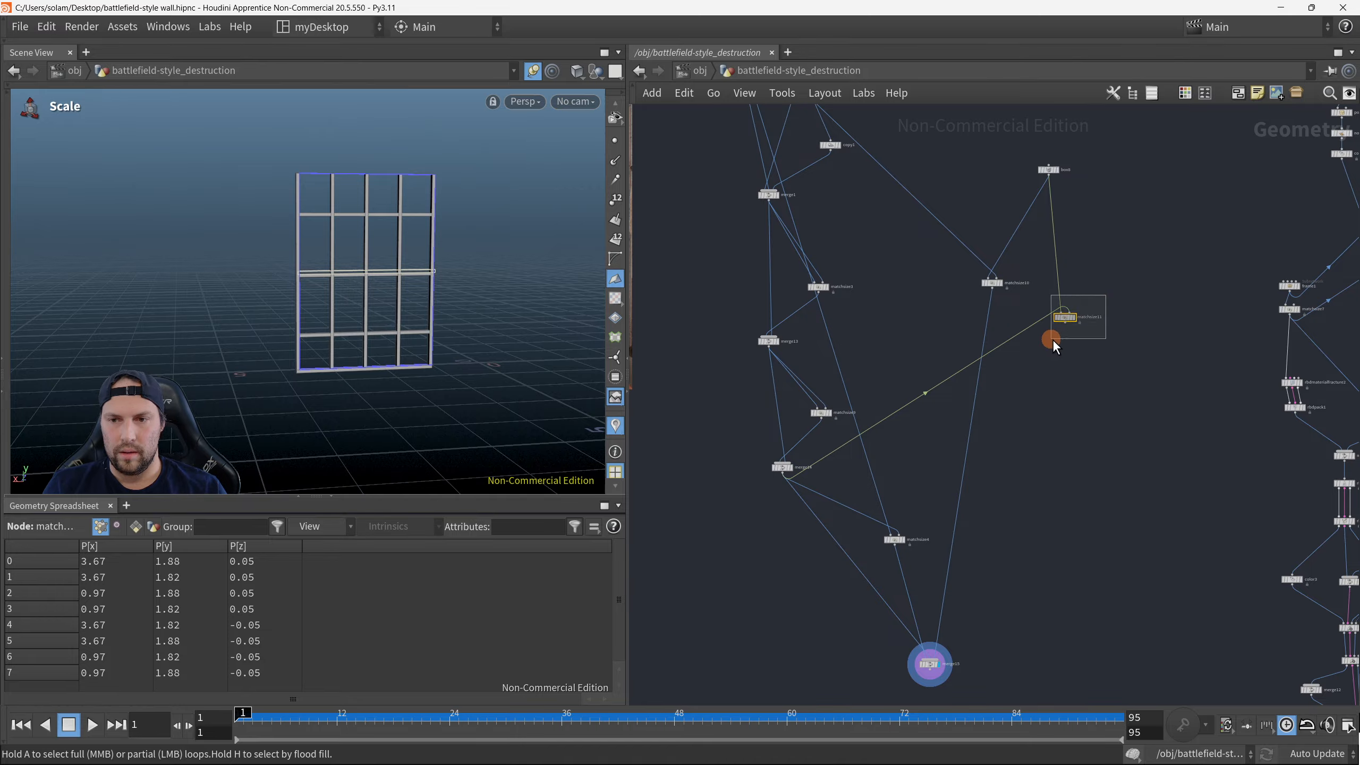
Step: Show the parameters of matchsize11 and frame its beam across the wall in the viewport
drag(1052, 339, 1050, 346)
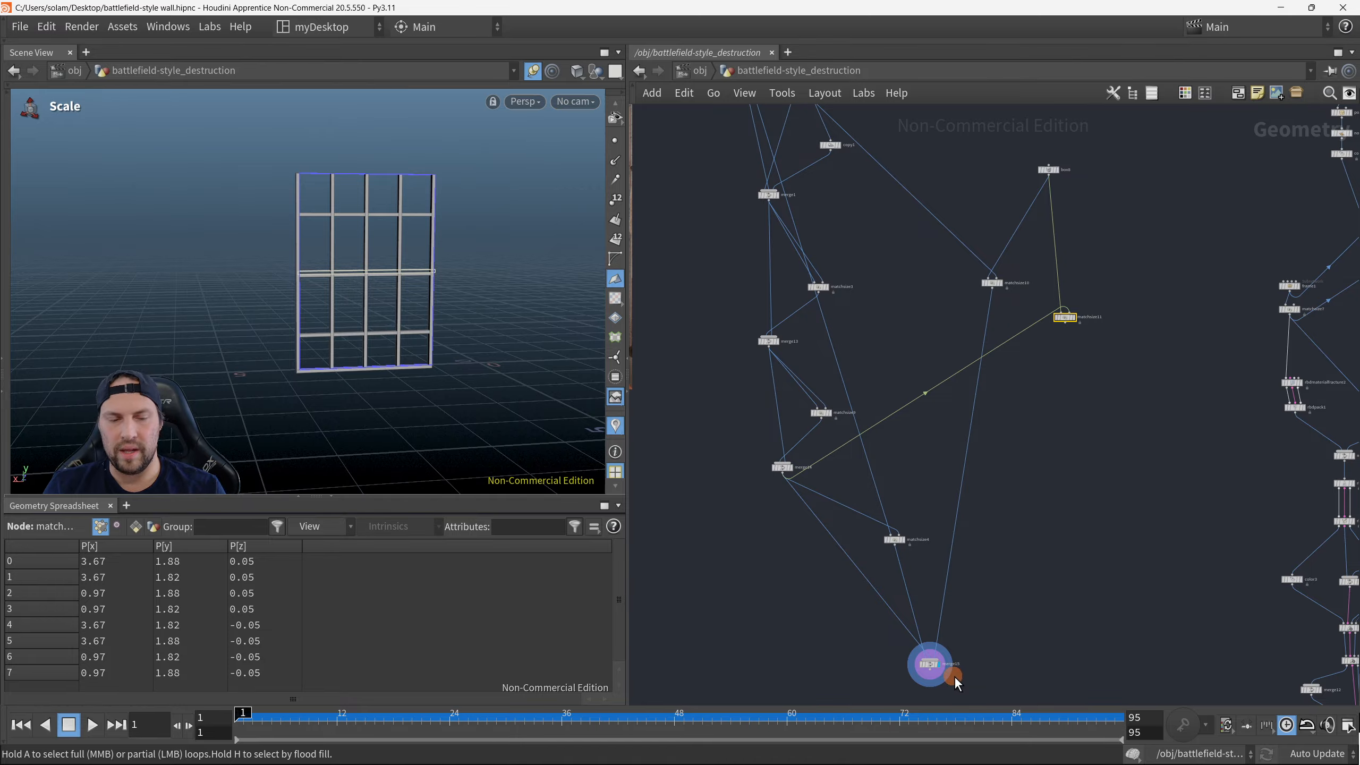
key(p)
middle_drag(854, 525, 749, 478)
scroll(796, 370, up, 5)
alt+drag(360, 258, 379, 276)
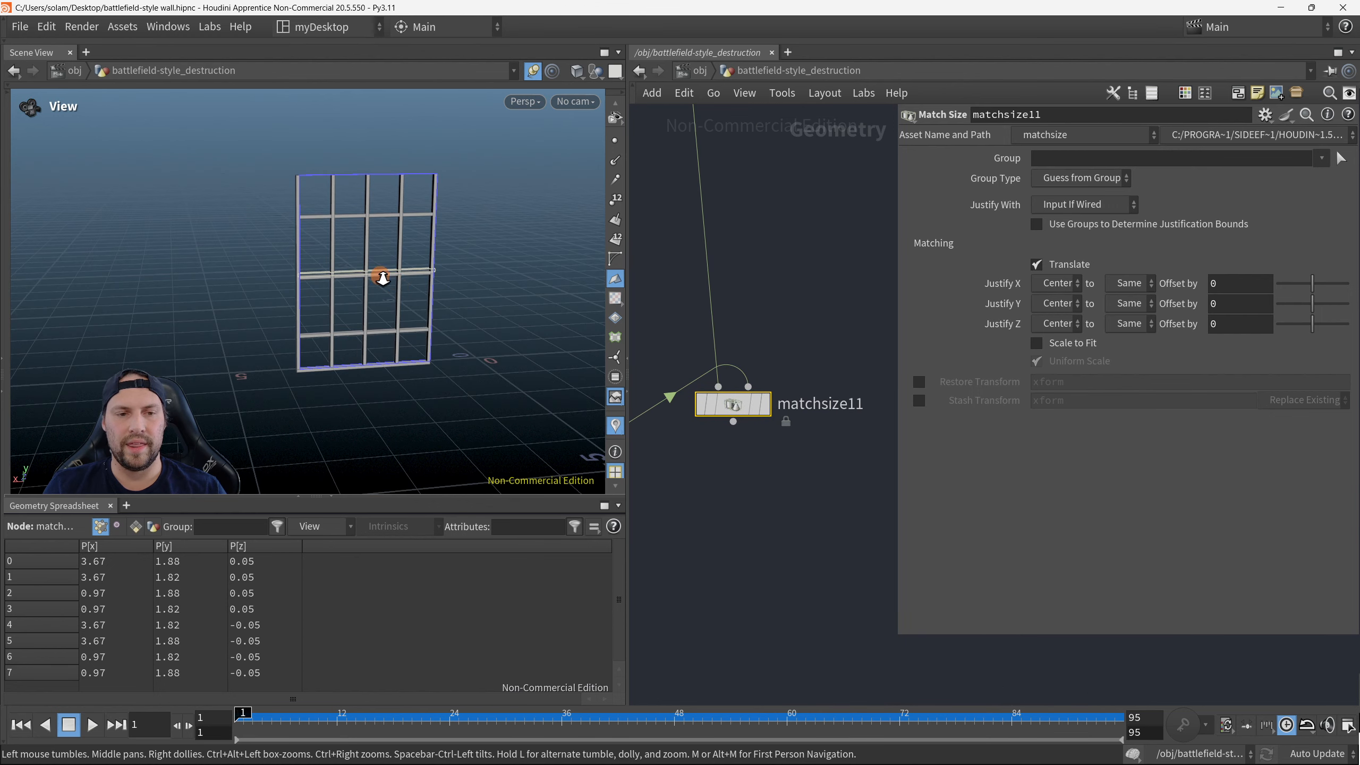
scroll(380, 276, up, 3)
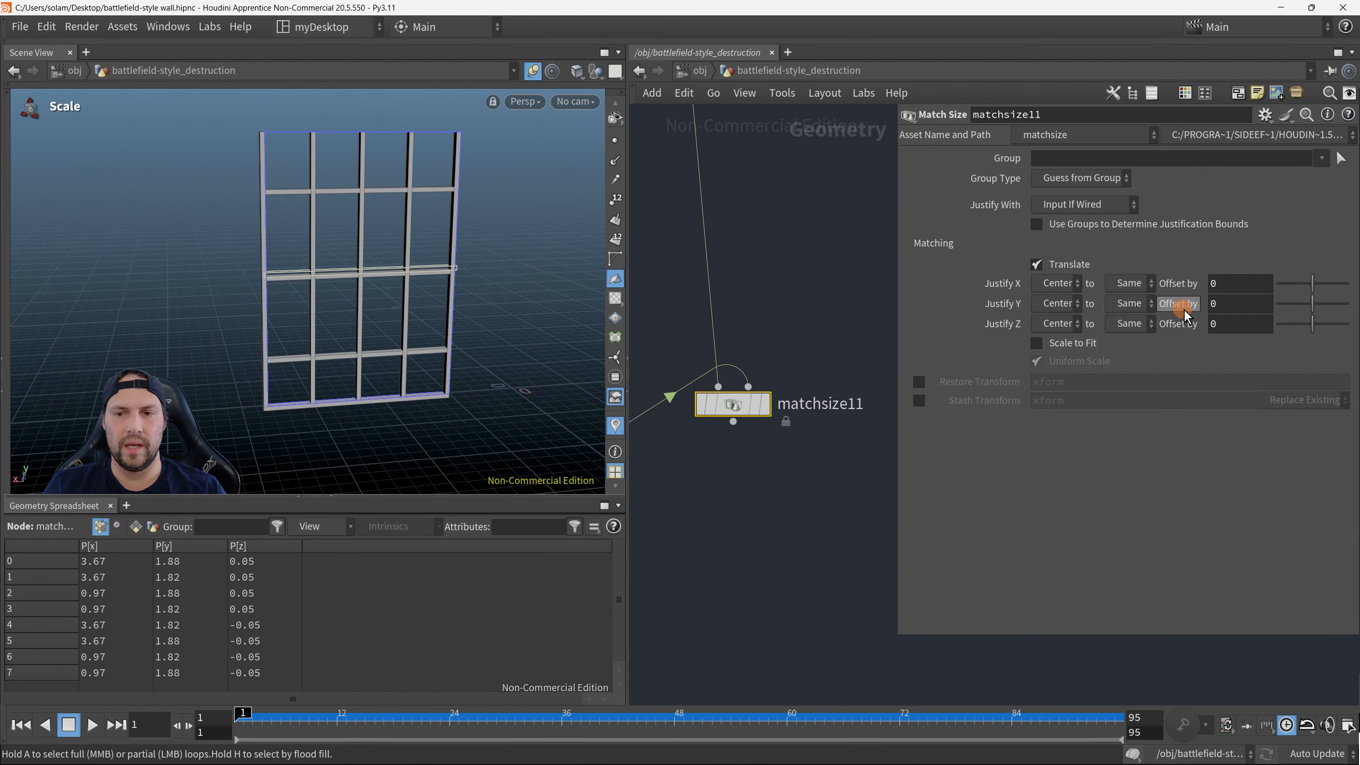
Step: Try Min for Justify Y of matchsize11, set it to Max, and check the beam at the studs' upper ends
click(1077, 305)
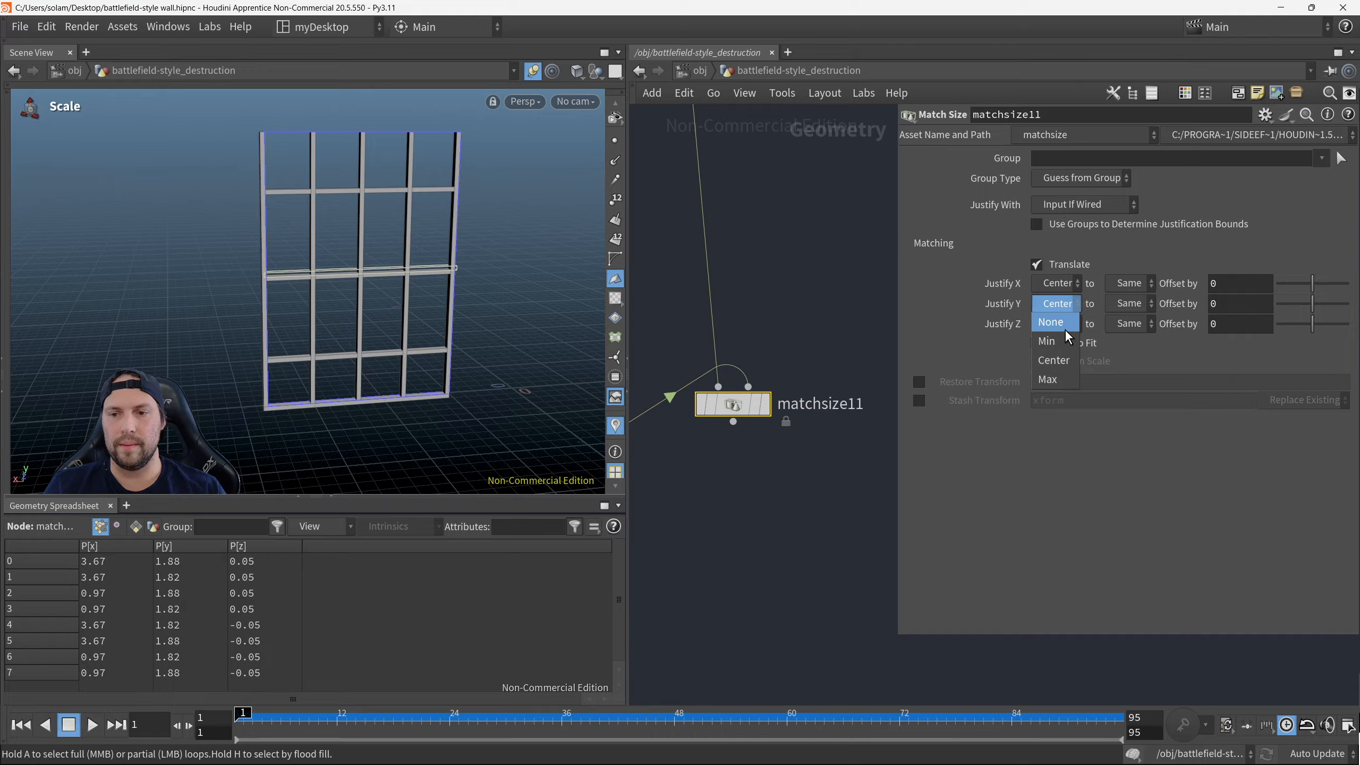
click(1065, 341)
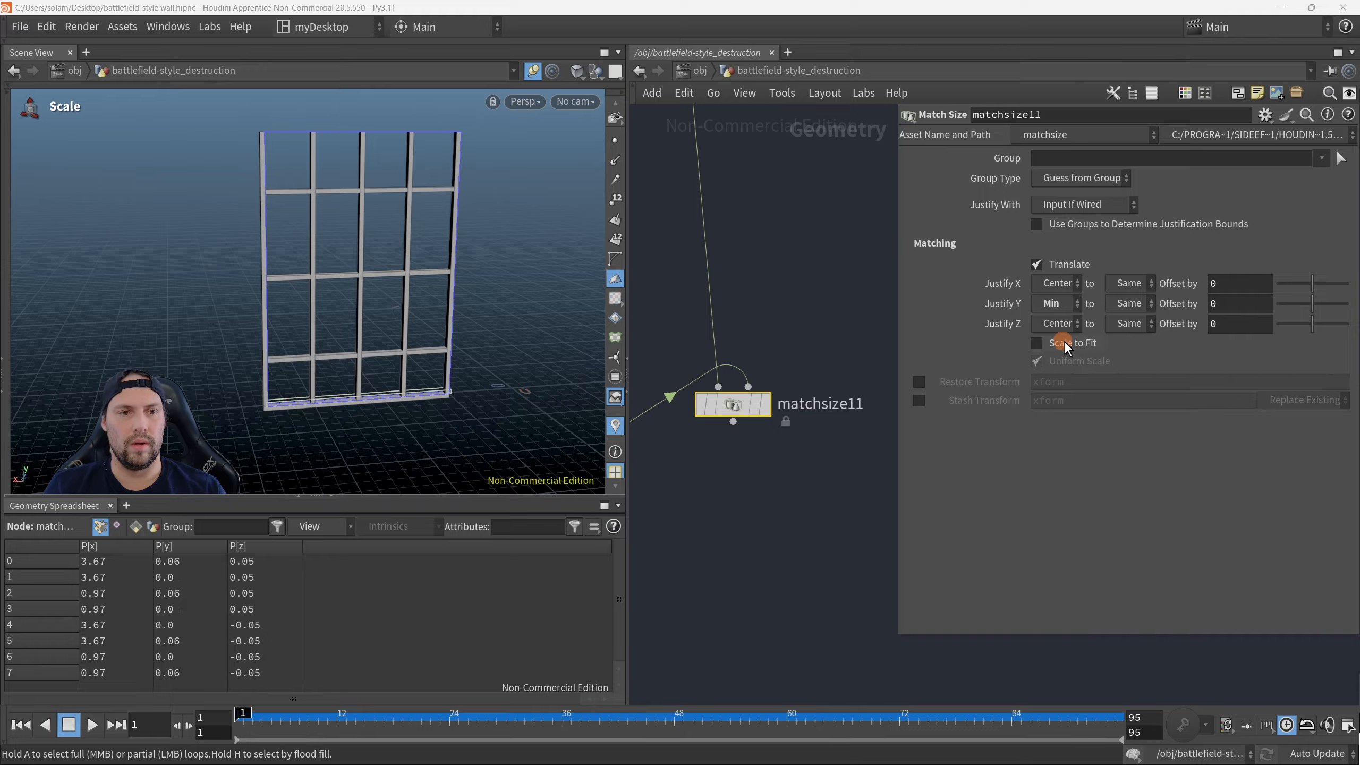
click(1067, 305)
click(1062, 380)
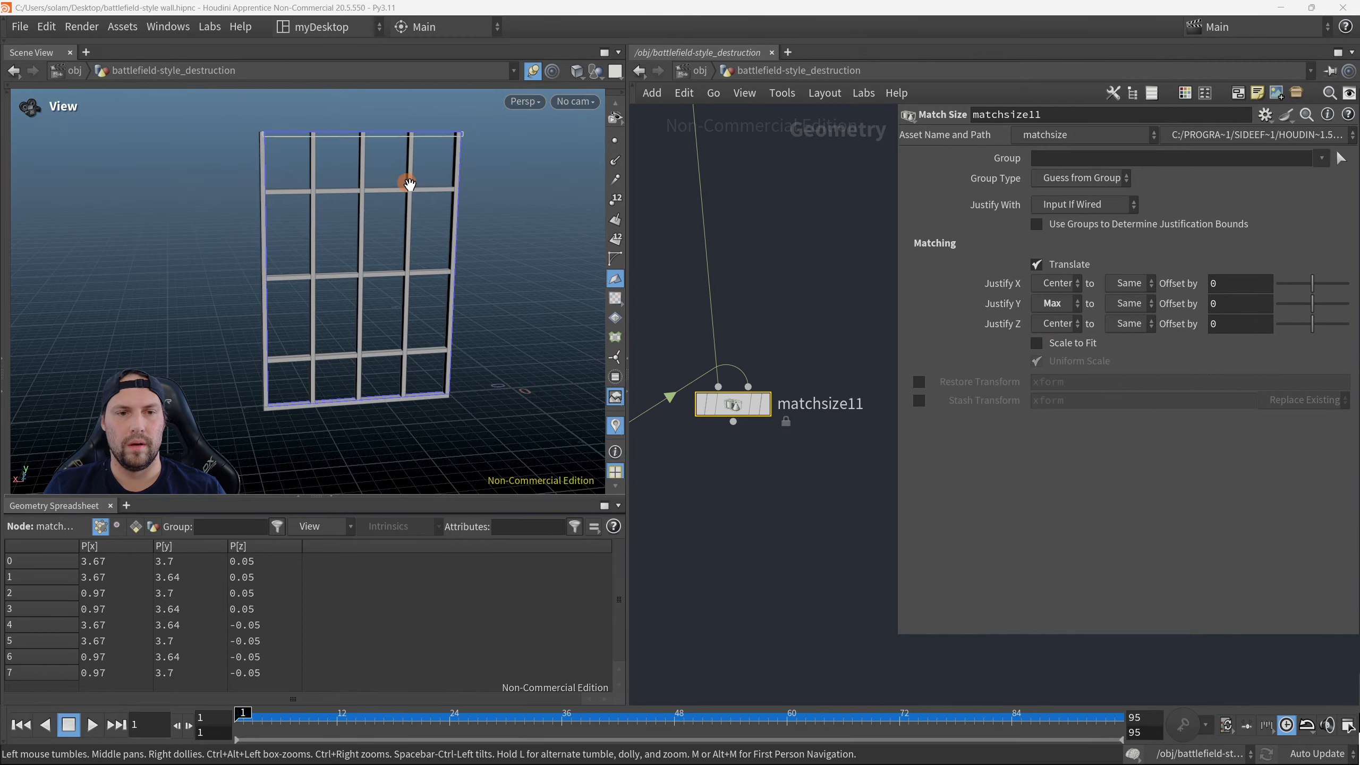
alt+drag(406, 185, 412, 188)
scroll(300, 146, up, 6)
Step: Try Min as the Justify Y alignment target of matchsize11, and set the target to Max instead
click(1130, 304)
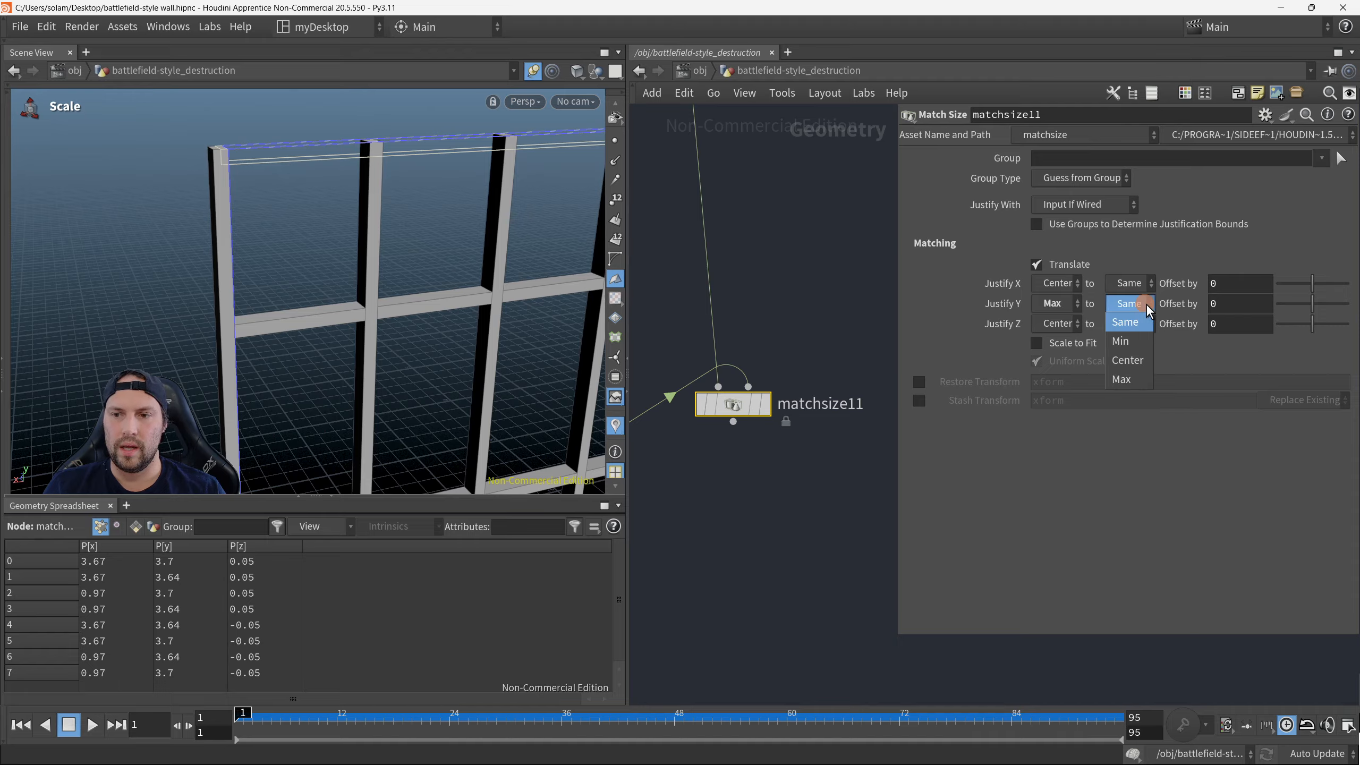
click(1138, 344)
click(1134, 310)
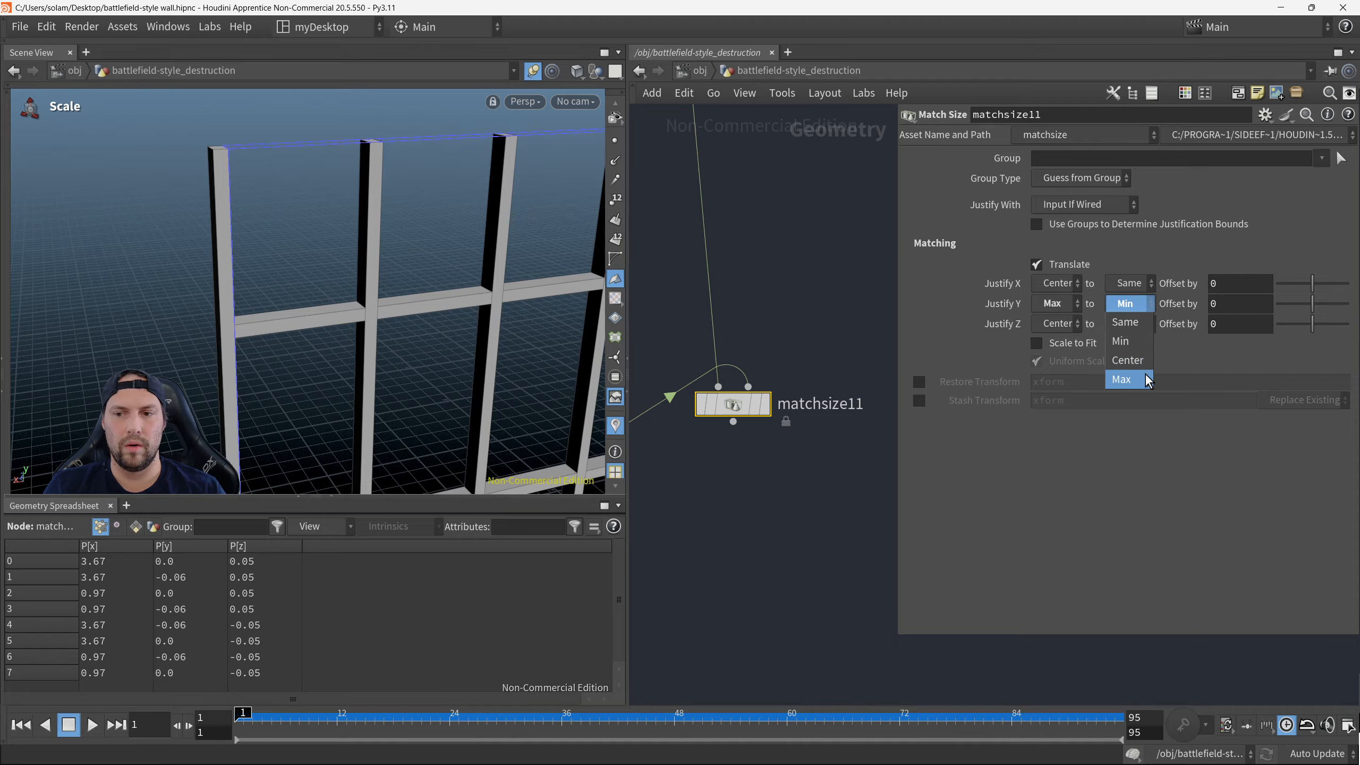
click(1145, 374)
alt+drag(477, 267, 478, 269)
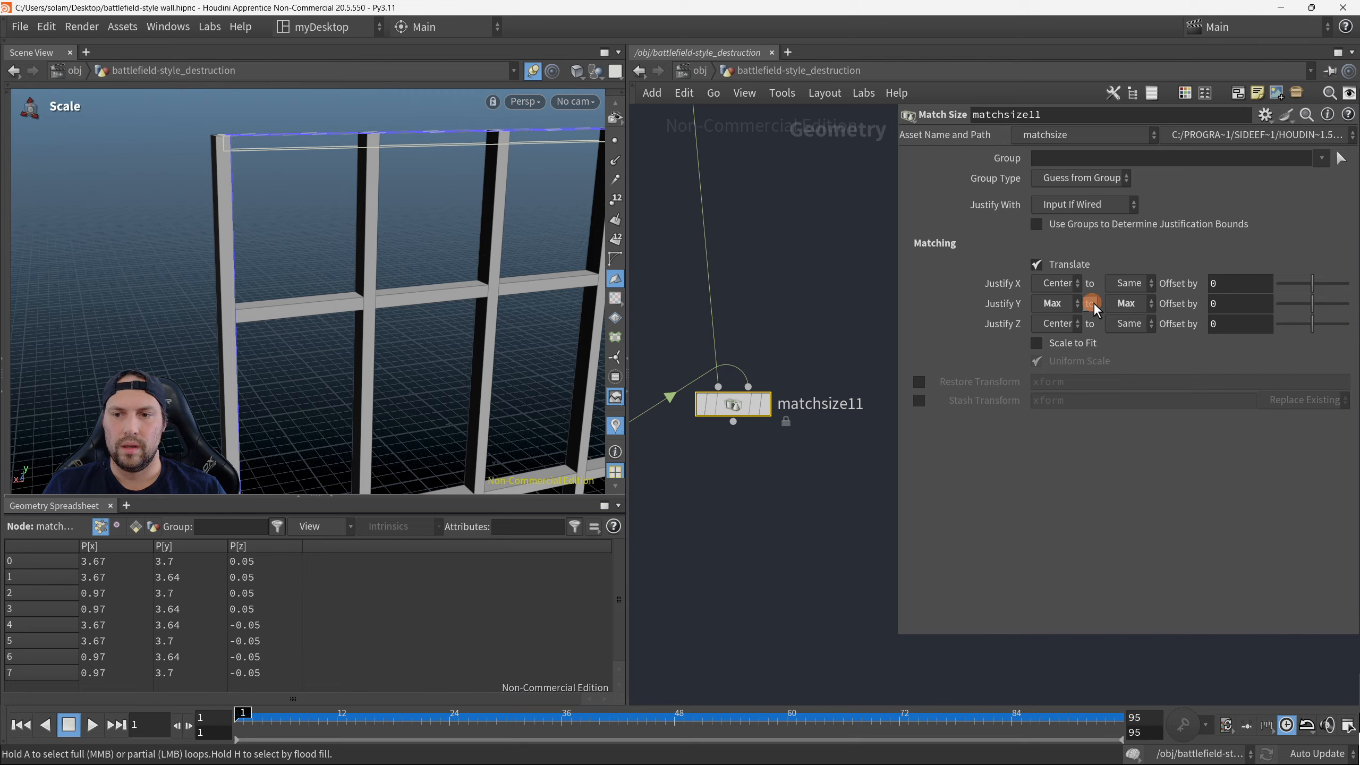
Step: Set Justify Y of matchsize11 to Min against Max so the beam rests on the studs' upper ends
click(1075, 305)
click(1047, 341)
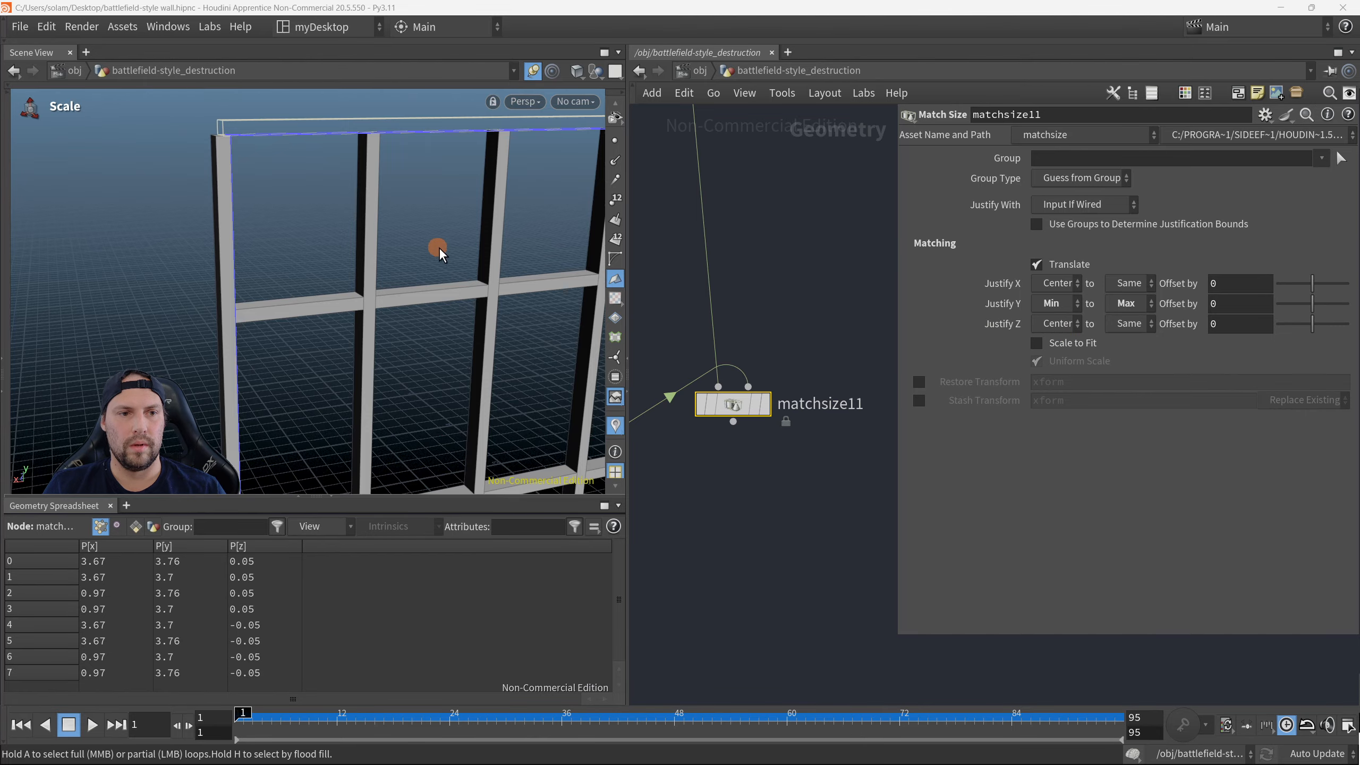
alt+drag(438, 246, 470, 207)
alt+right_drag(470, 207, 343, 304)
alt+drag(343, 304, 446, 261)
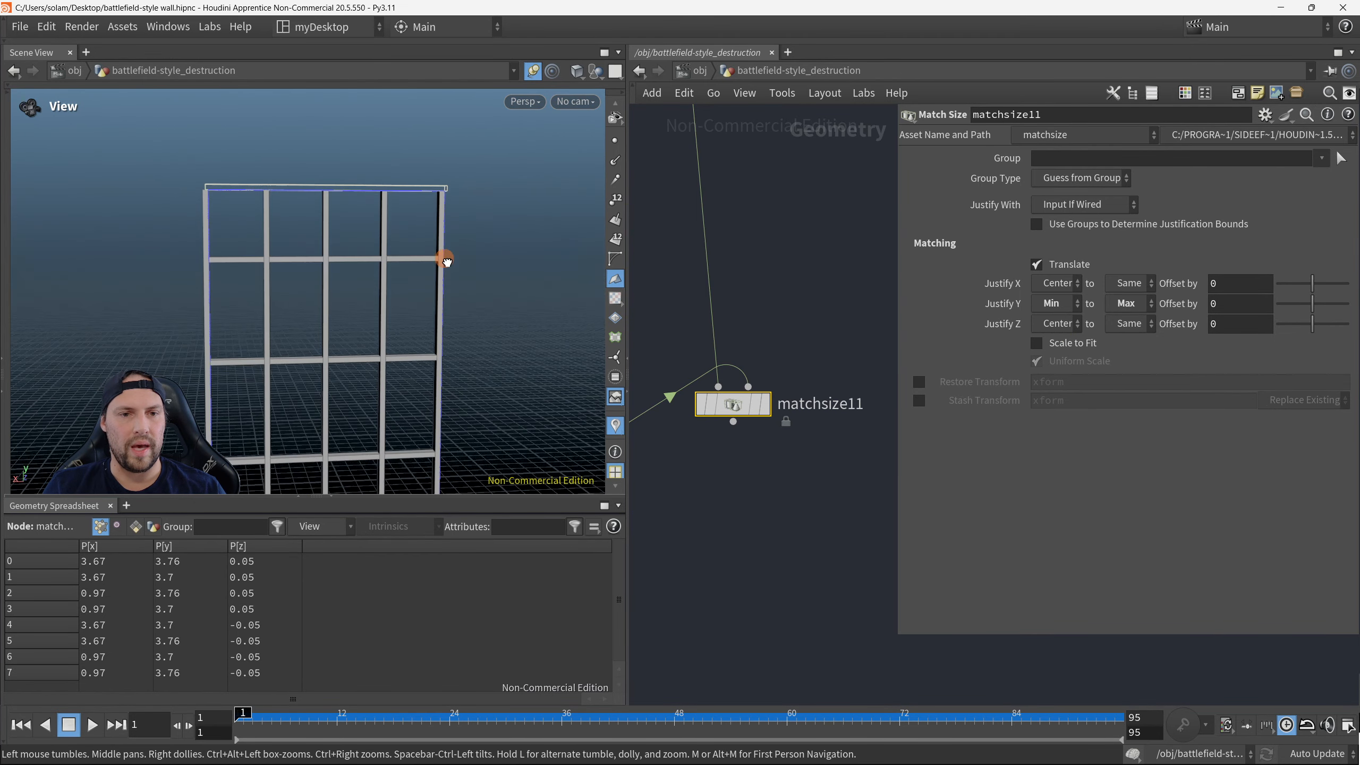
key(r)
alt+right_drag(462, 307, 373, 267)
alt+drag(373, 267, 326, 187)
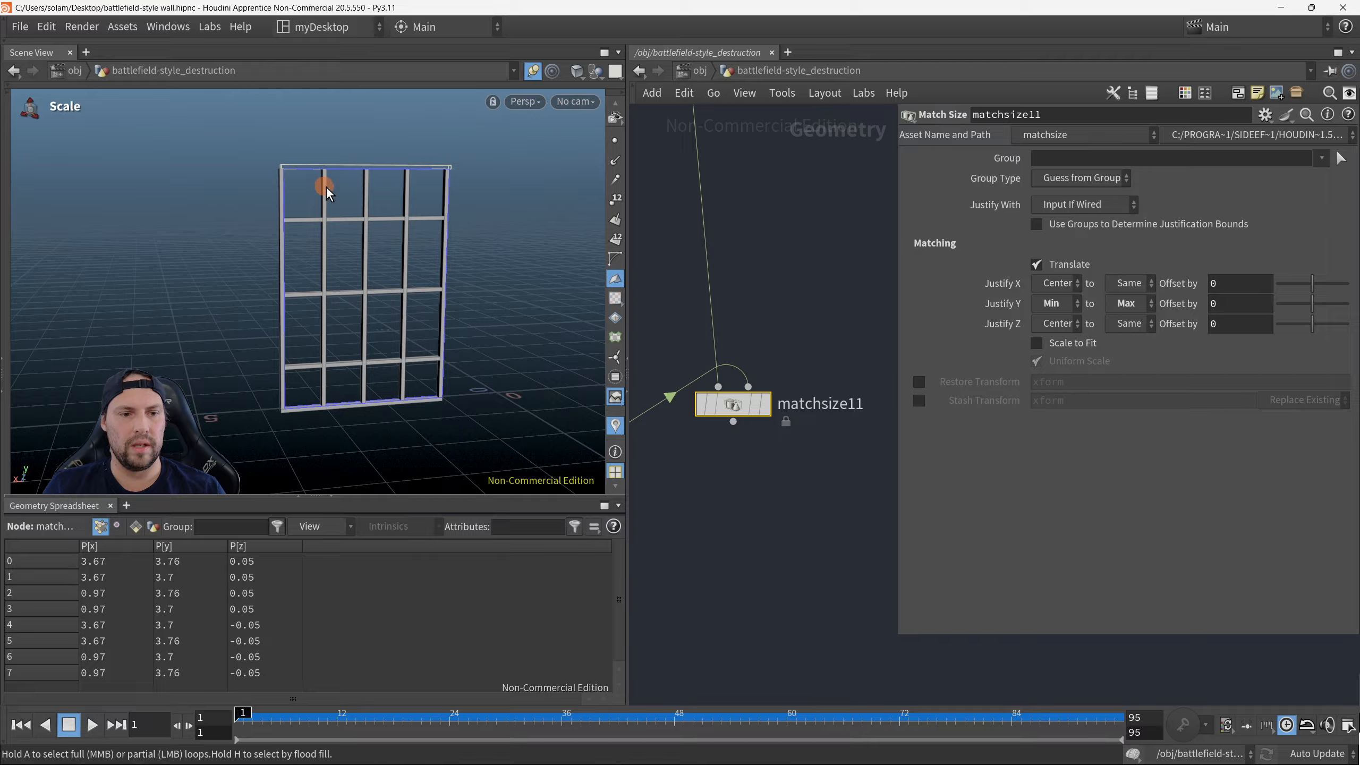
Step: Examine from several sides how both ends of the upper beam line up with the outer studs
alt+right_drag(326, 187, 355, 168)
alt+drag(355, 168, 188, 204)
alt+right_drag(189, 203, 265, 174)
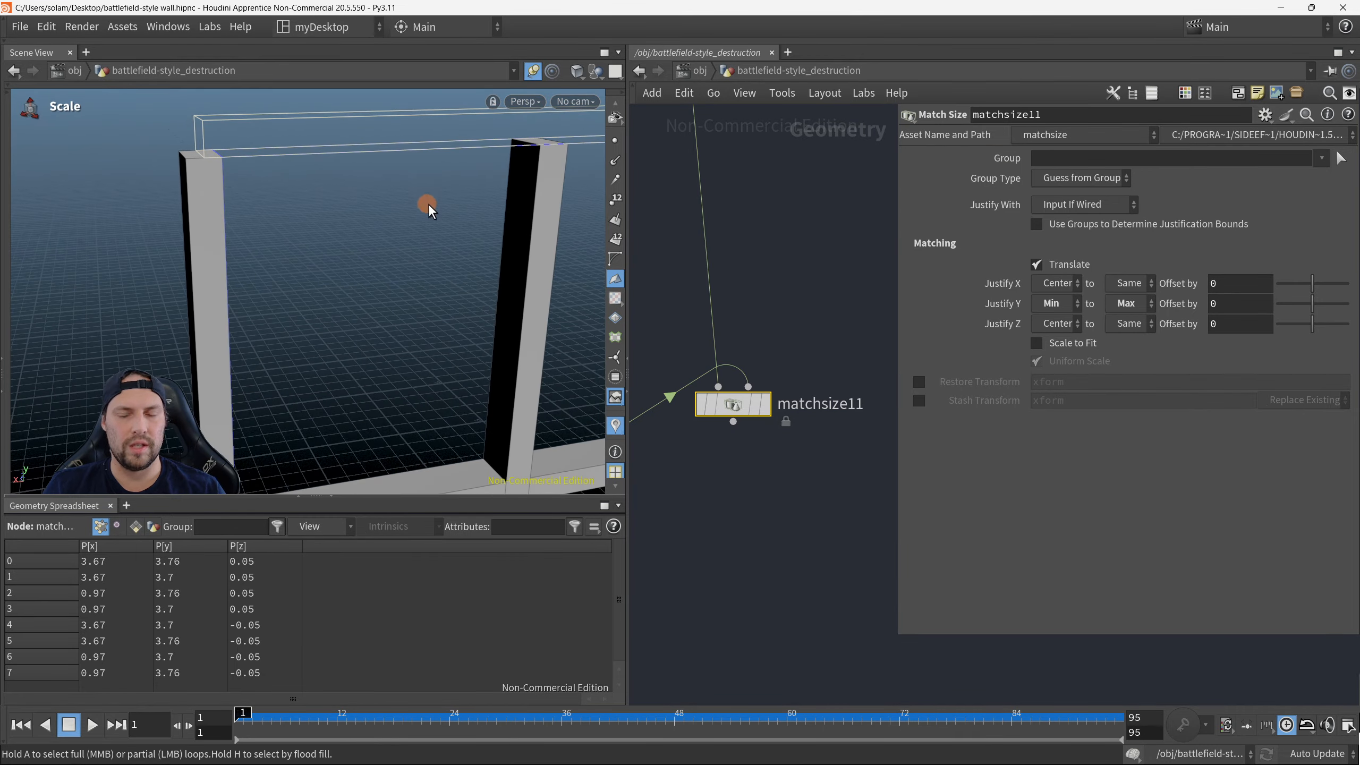
mouse_move(503, 207)
alt+middle_down()
mouse_move(150, 261)
mouse_move(396, 235)
alt+middle_up()
alt+drag(397, 234, 298, 226)
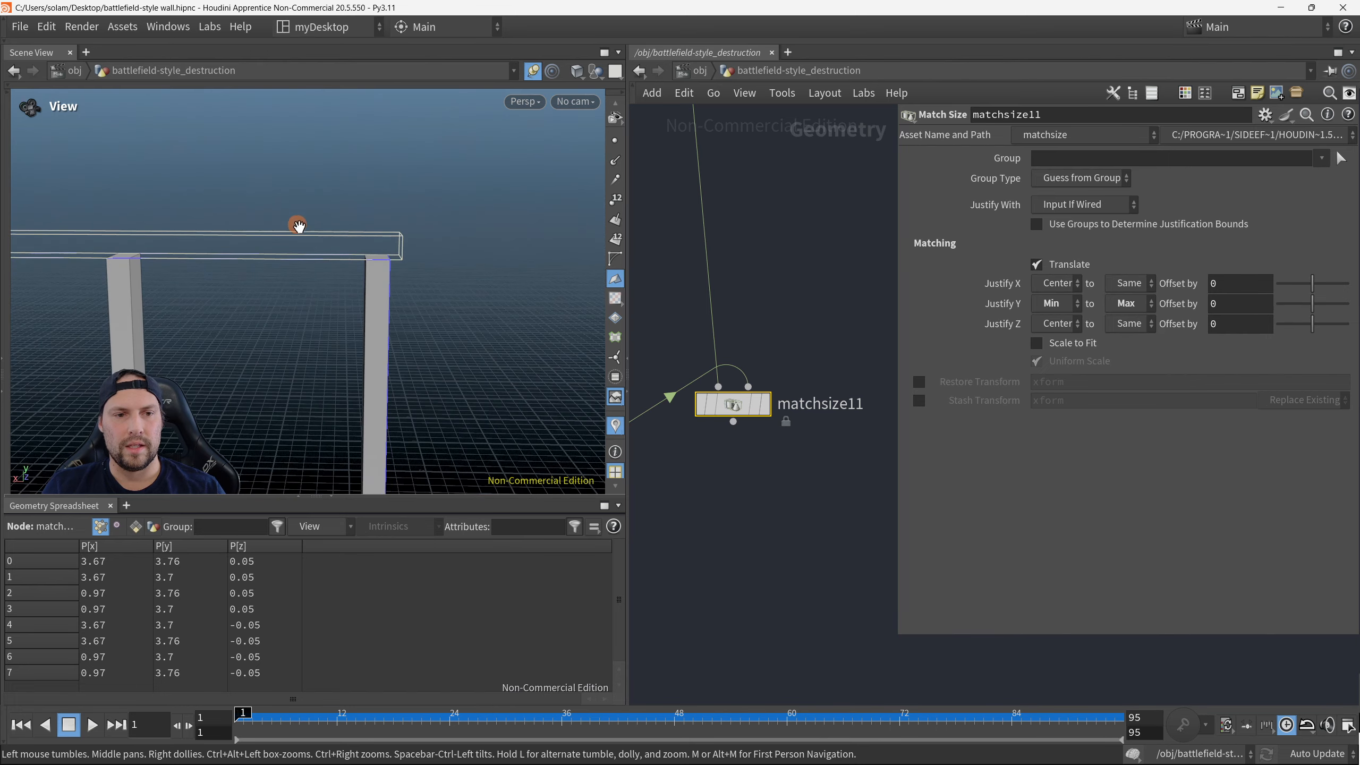
alt+right_drag(404, 262, 300, 272)
alt+middle_drag(300, 272, 455, 278)
alt+right_drag(322, 263, 140, 267)
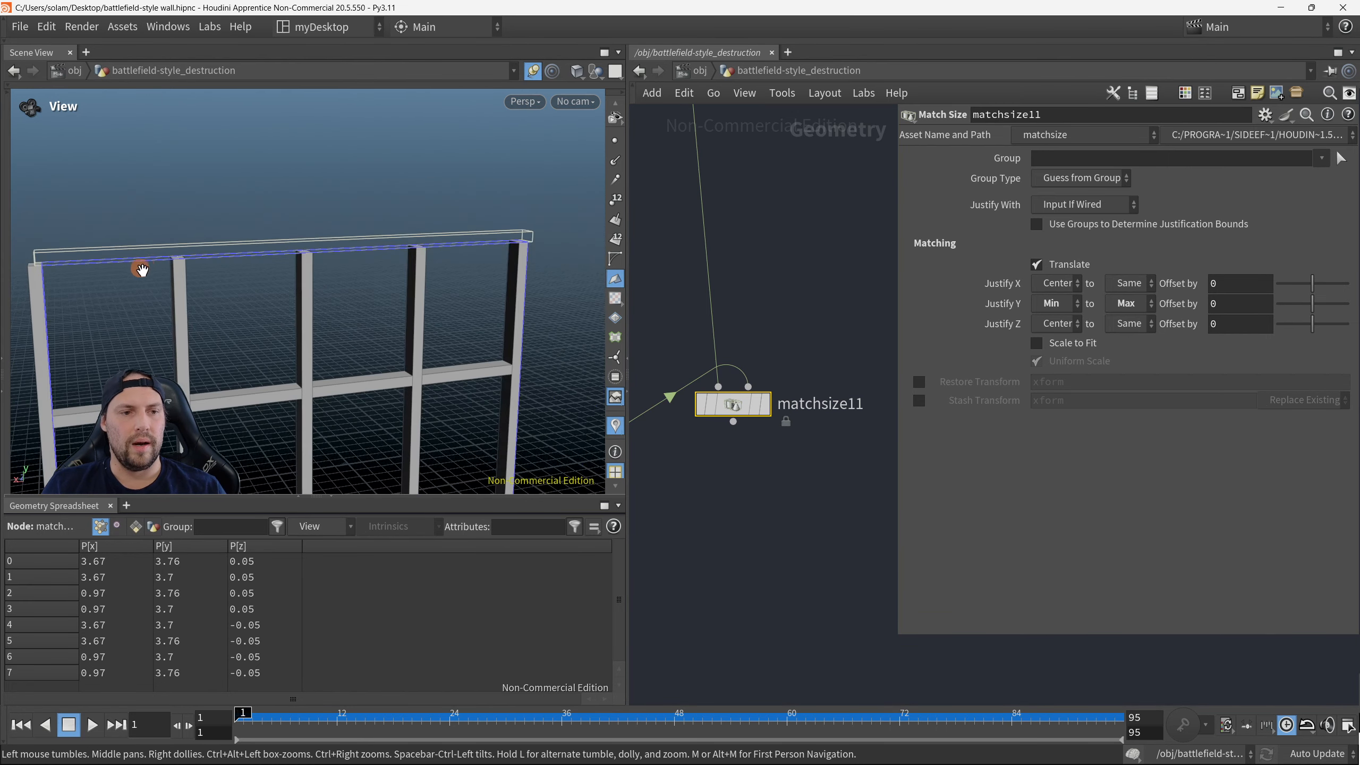
alt+middle_drag(140, 267, 337, 267)
alt+drag(337, 267, 364, 270)
alt+right_drag(273, 249, 307, 255)
alt+drag(307, 254, 282, 270)
alt+right_drag(282, 270, 364, 273)
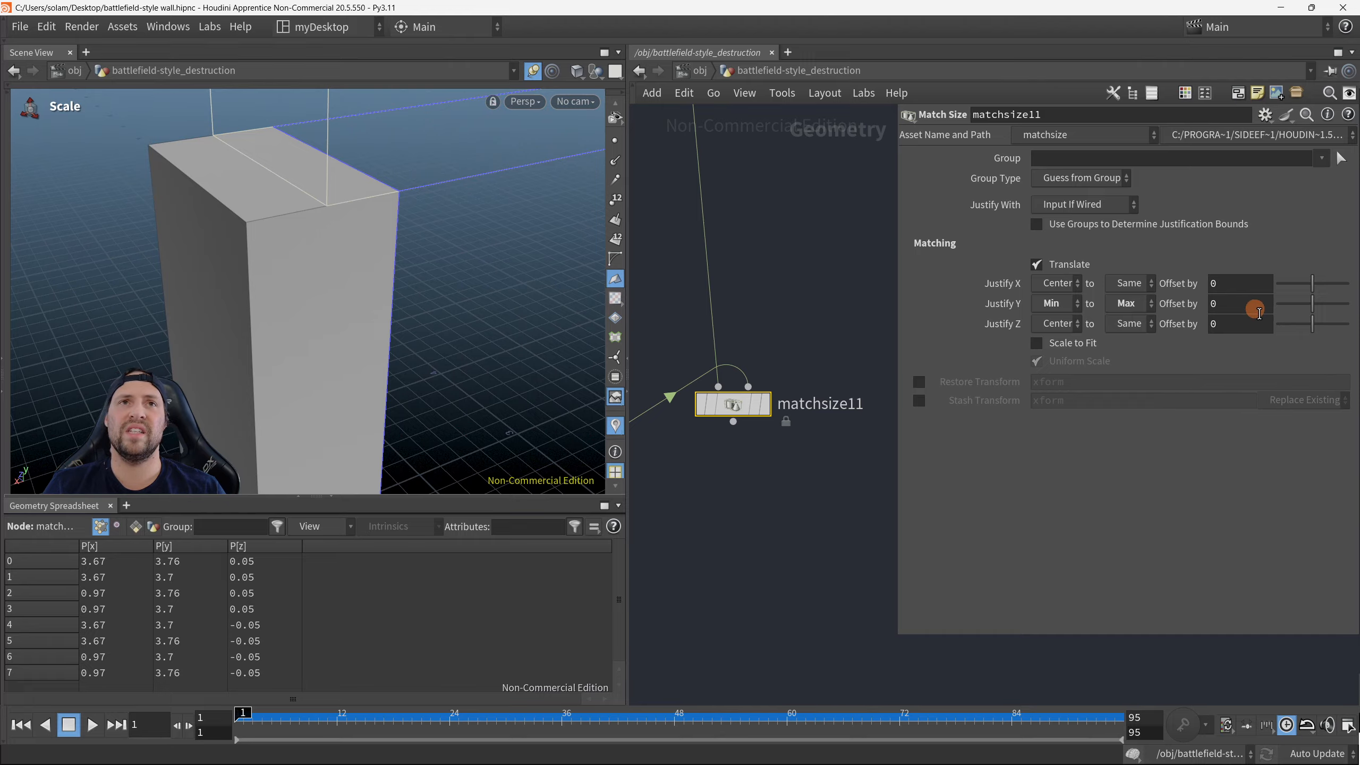
Step: Offset matchsize11 by 0.03 in Justify X and check the beam's end against the outer stud
mouse_move(1250, 304)
middle_down()
mouse_move(1243, 375)
mouse_move(1228, 375)
mouse_move(1268, 300)
middle_up()
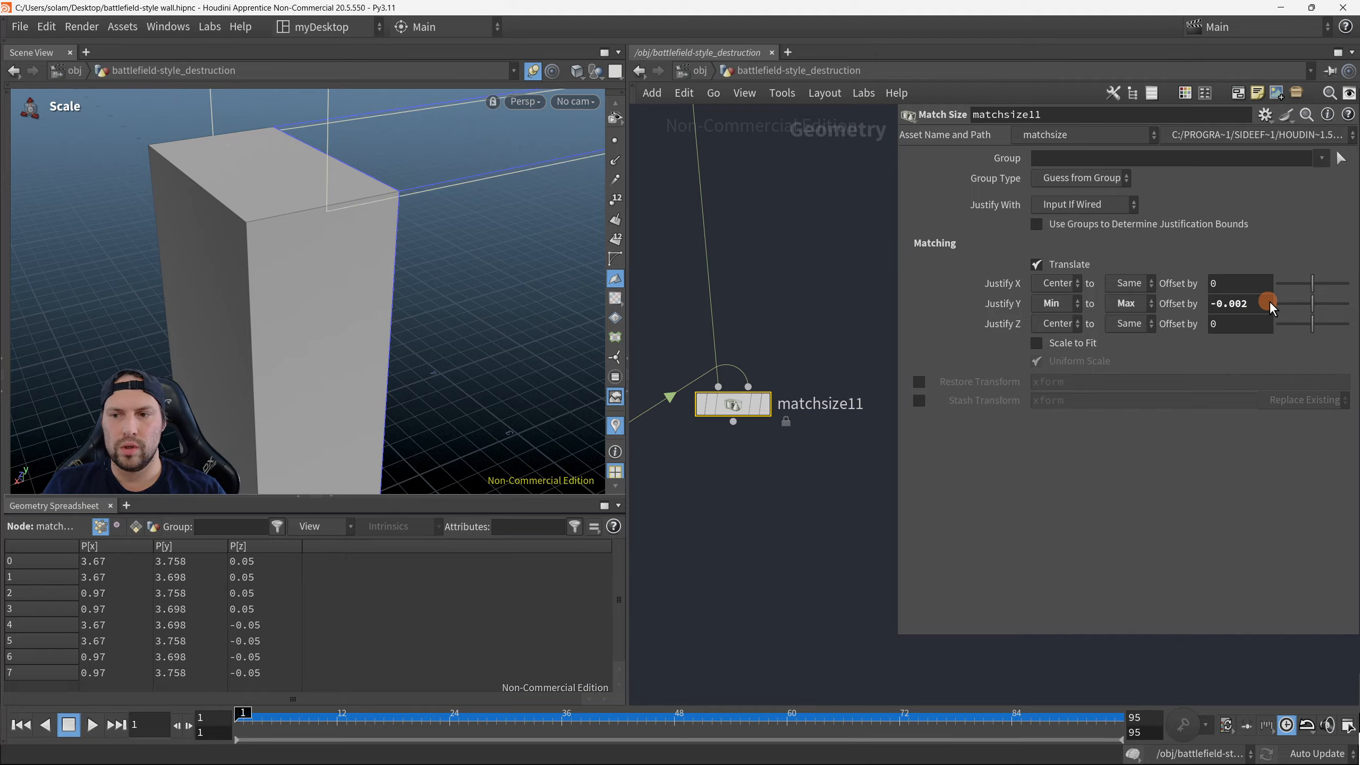
key(ctrl+z)
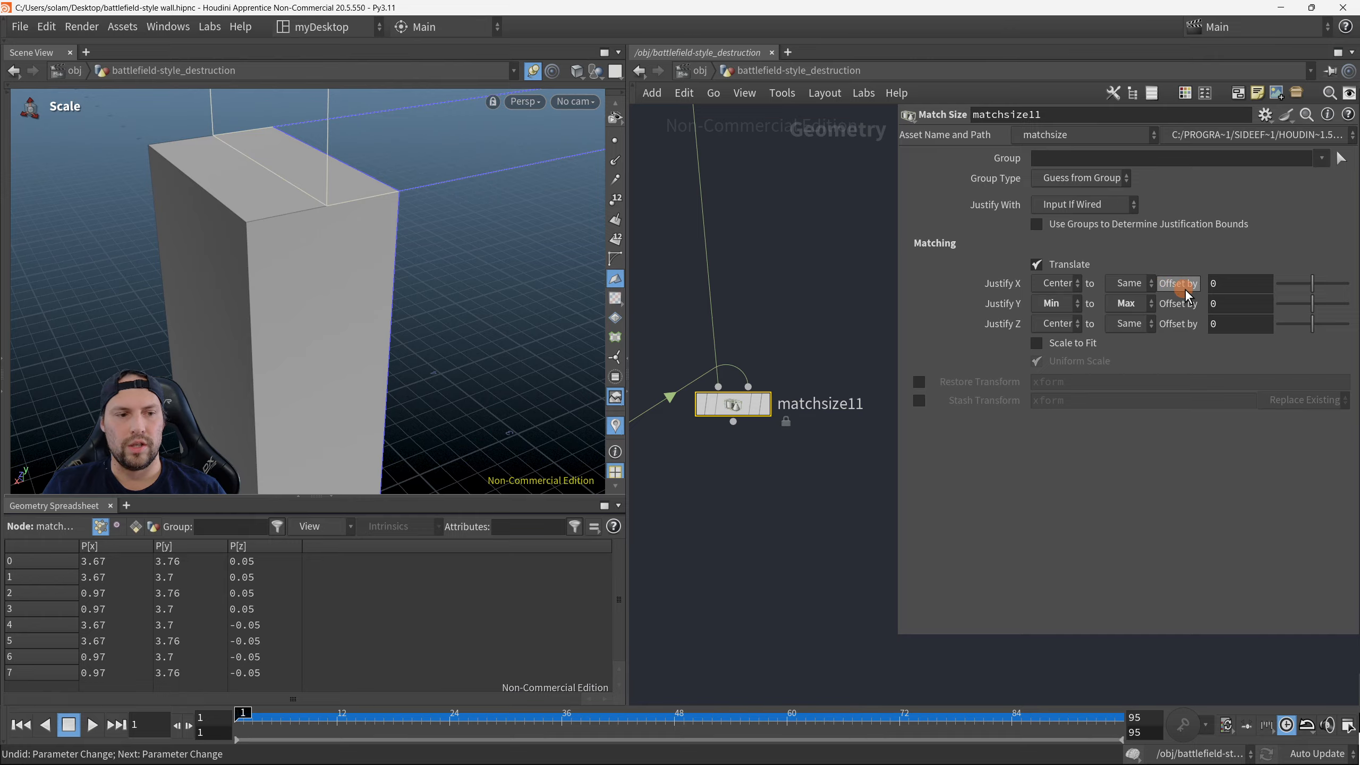
middle_drag(1229, 282, 131, 308)
scroll(797, 464, down, 6)
middle_drag(766, 474, 809, 258)
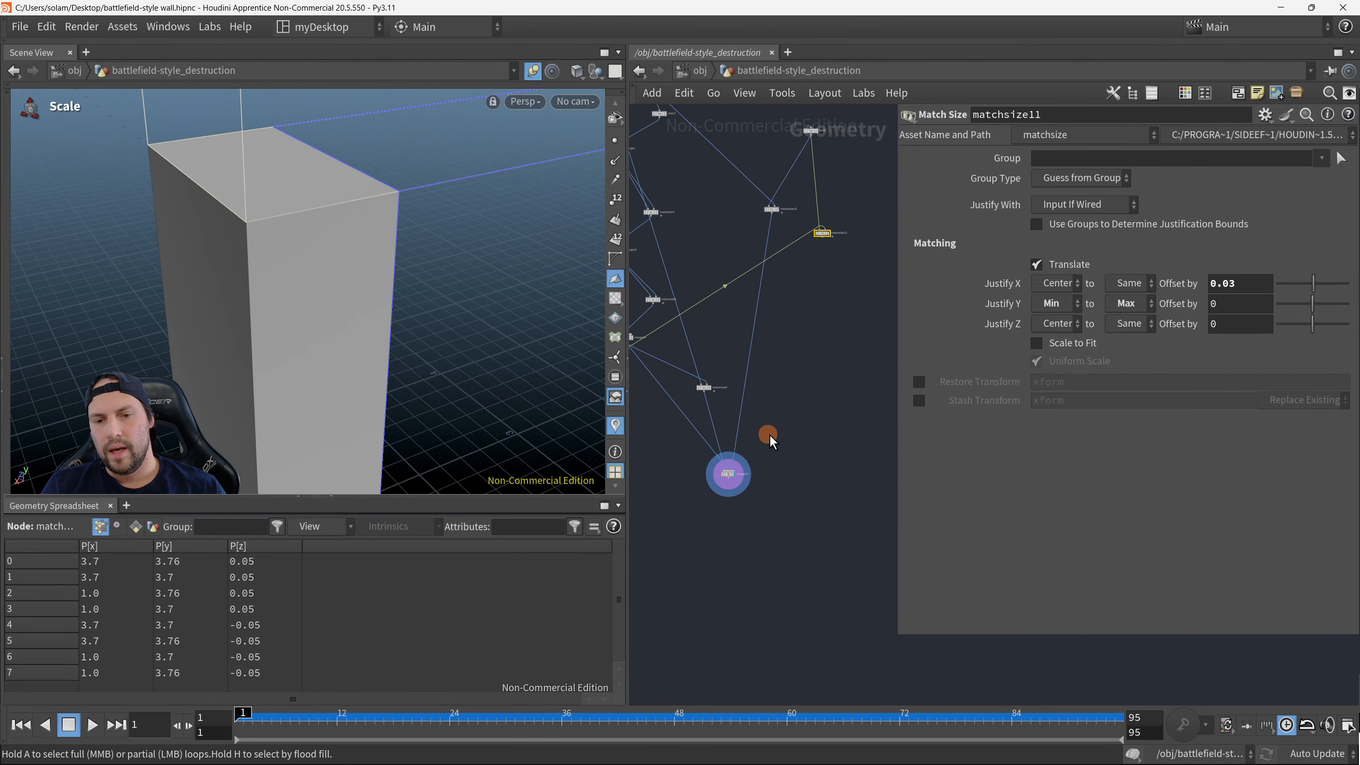
key(r)
click(727, 472)
alt+right_drag(432, 407, 219, 359)
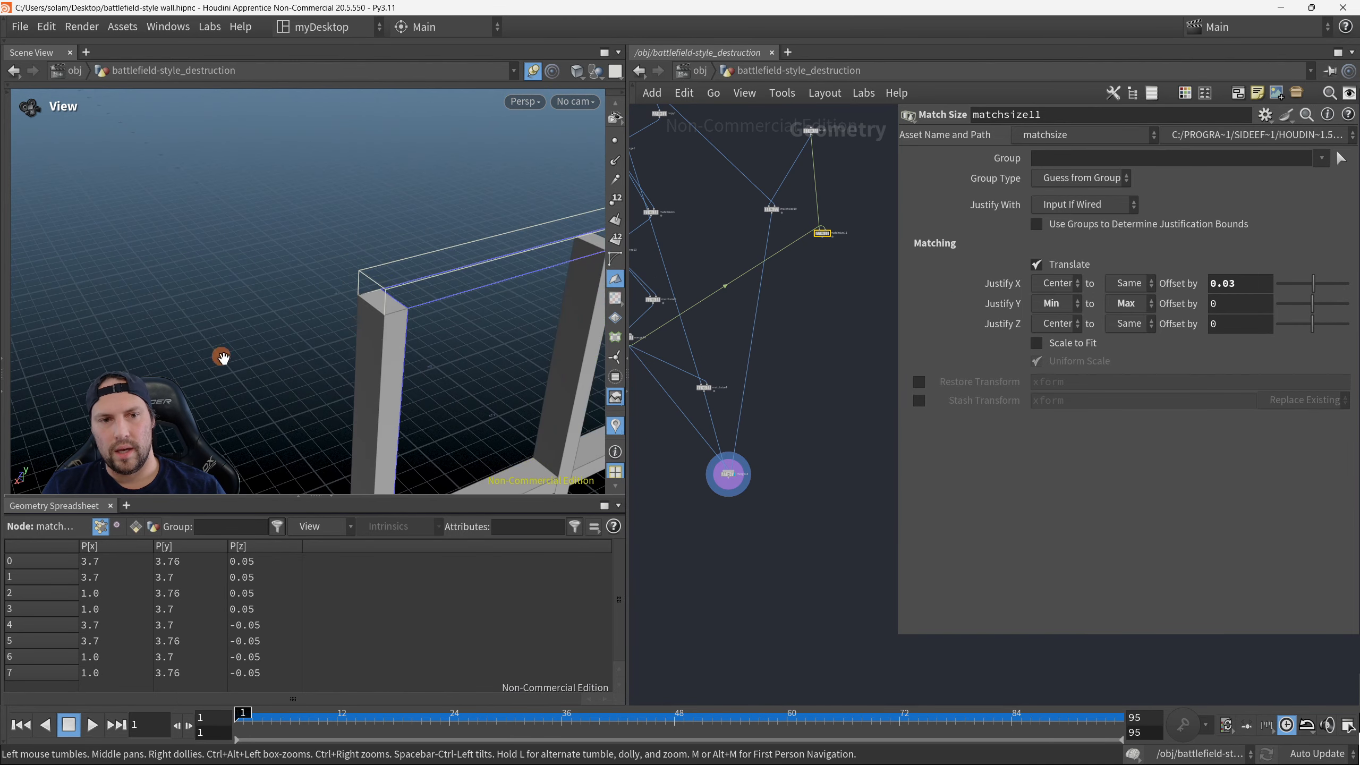
alt+drag(219, 359, 73, 294)
Step: Hide the parameter display and connect the output of matchsize11 to merge15
middle_drag(813, 369, 865, 368)
key(p)
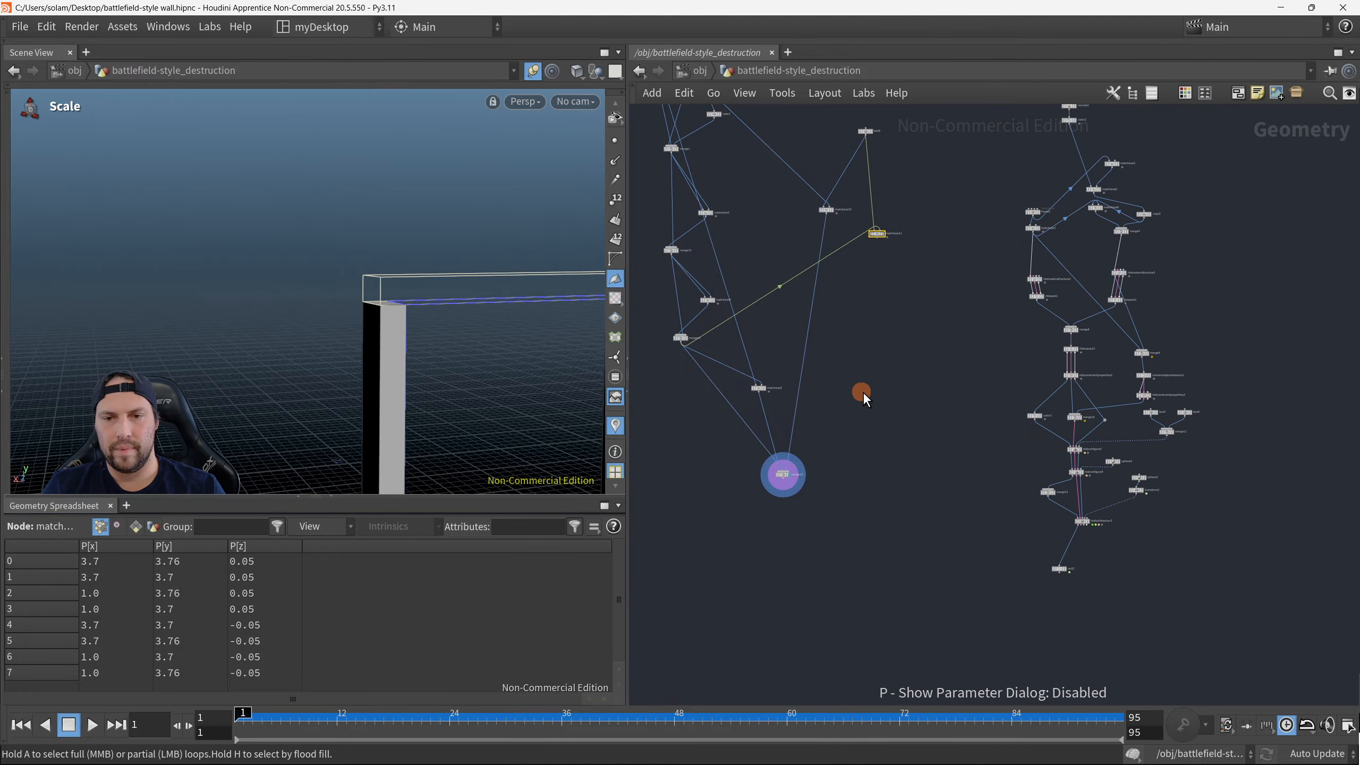
scroll(881, 245, up, 4)
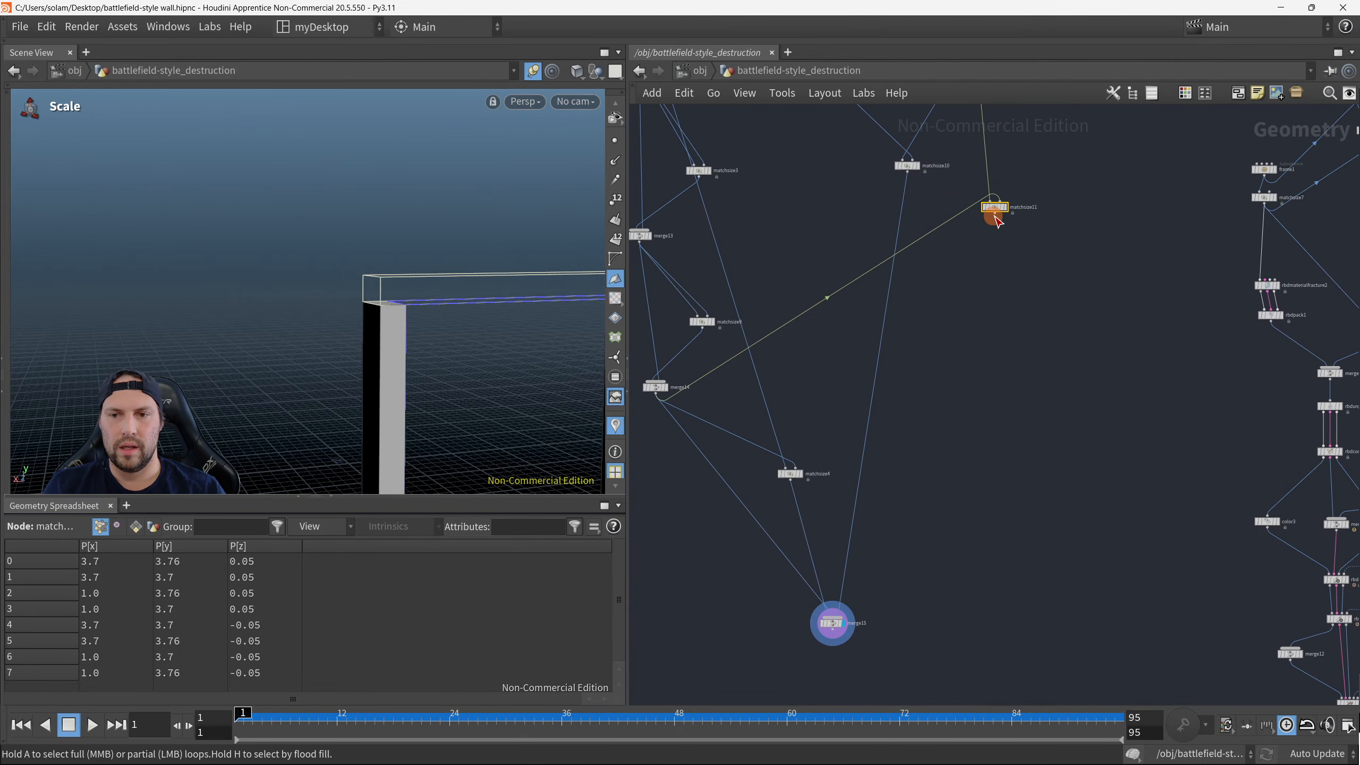
mouse_move(994, 213)
mouse_down()
mouse_move(959, 368)
mouse_move(845, 608)
mouse_up()
click(467, 378)
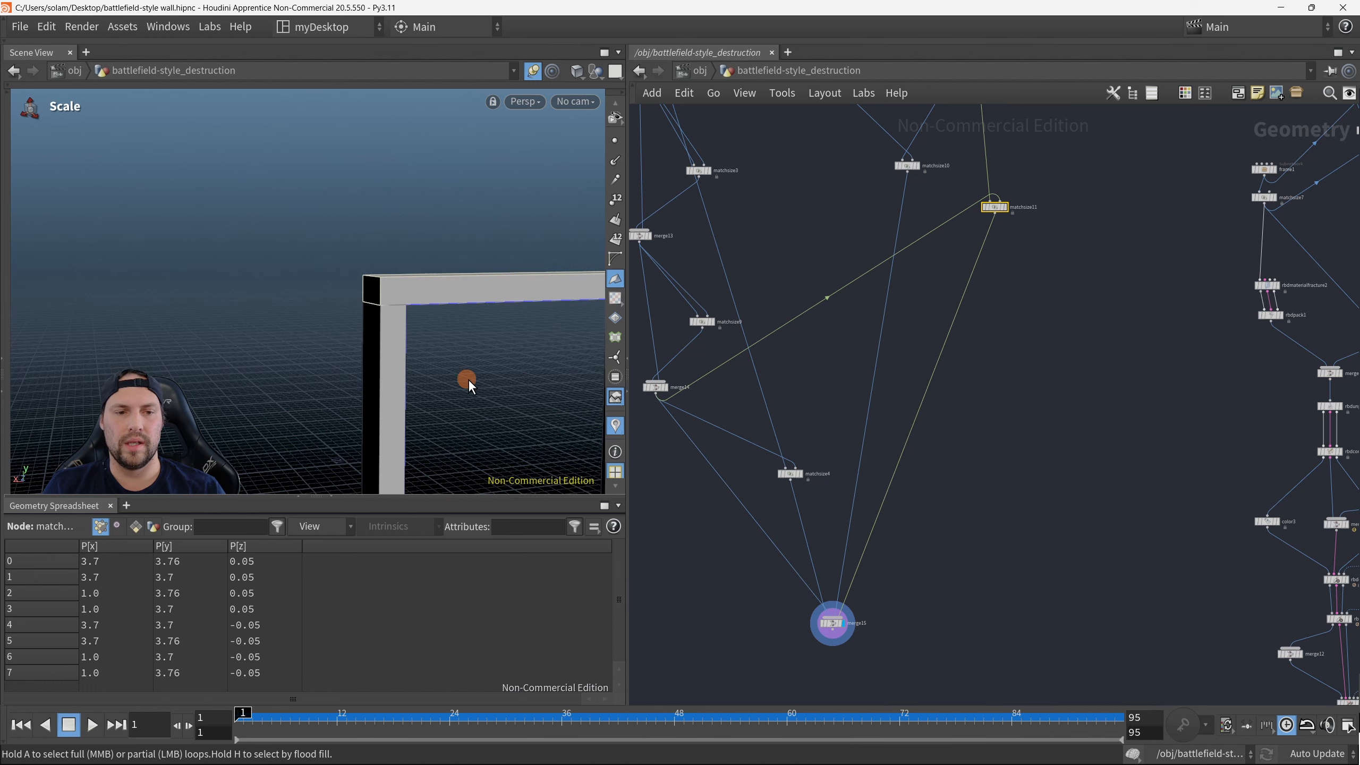
Step: Examine the complete wall frame in the viewport and compare it with the reference image in the network
scroll(1065, 493, down, 5)
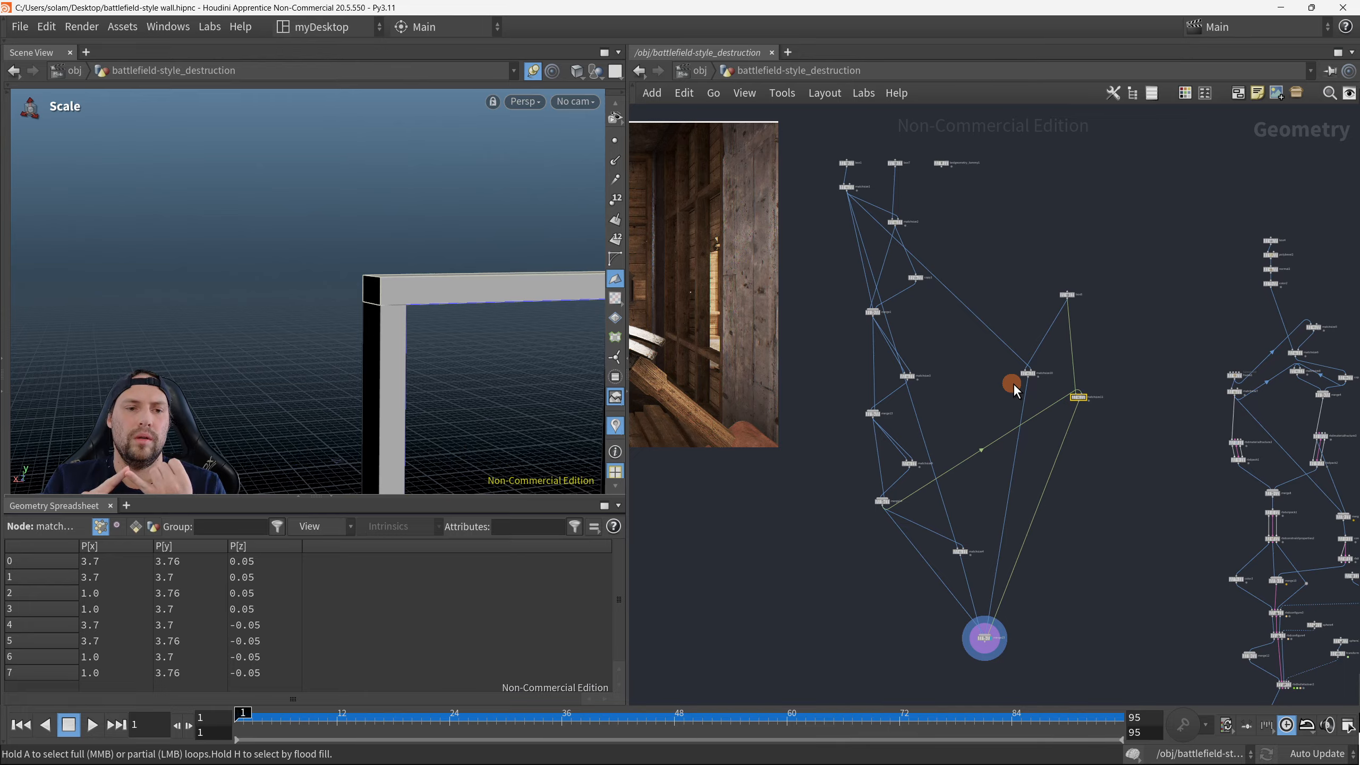
alt+drag(551, 393, 481, 387)
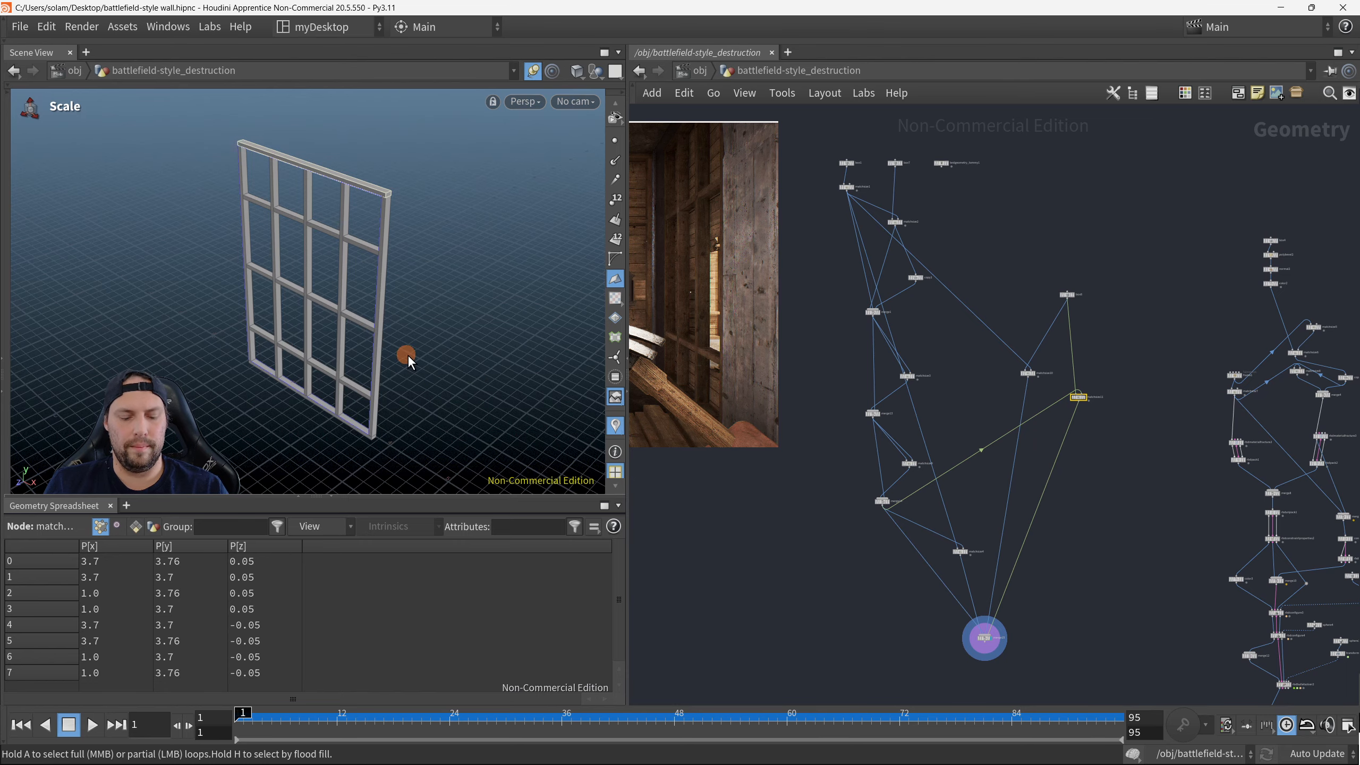
alt+drag(407, 354, 509, 322)
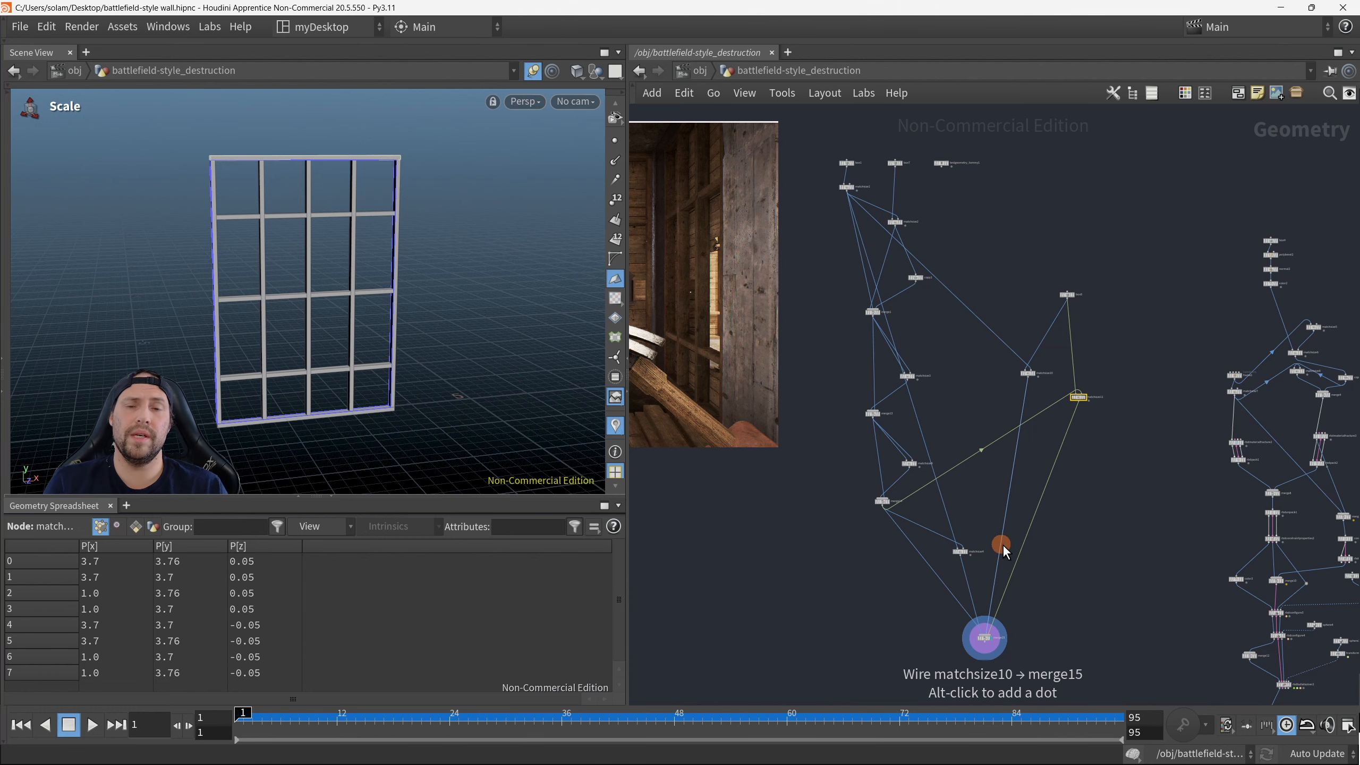
middle_drag(675, 294, 947, 339)
scroll(948, 338, up, 5)
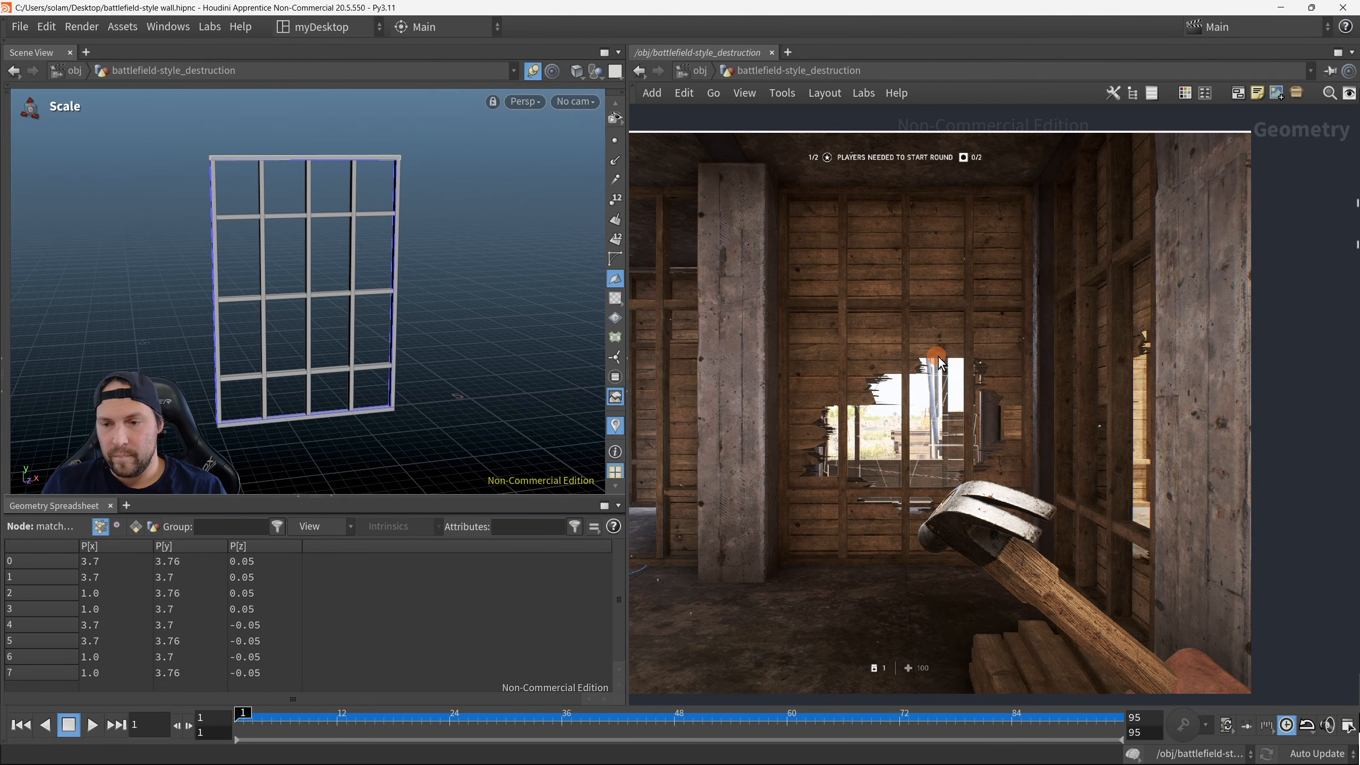
scroll(938, 357, down, 5)
middle_drag(1177, 445, 940, 359)
Step: Select all nodes of the wall frame network, collapse them into a subnet, and frame the new node
drag(1096, 649, 867, 151)
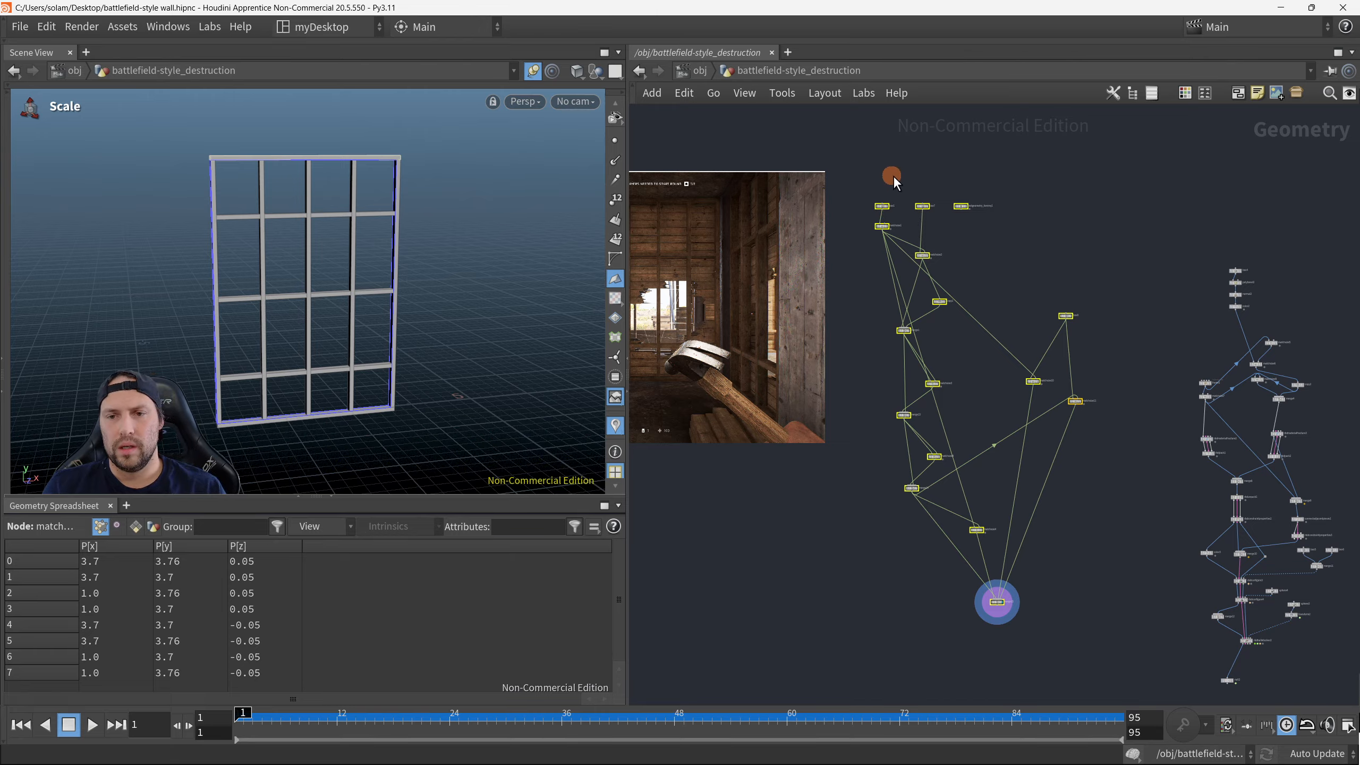
drag(859, 165, 1109, 665)
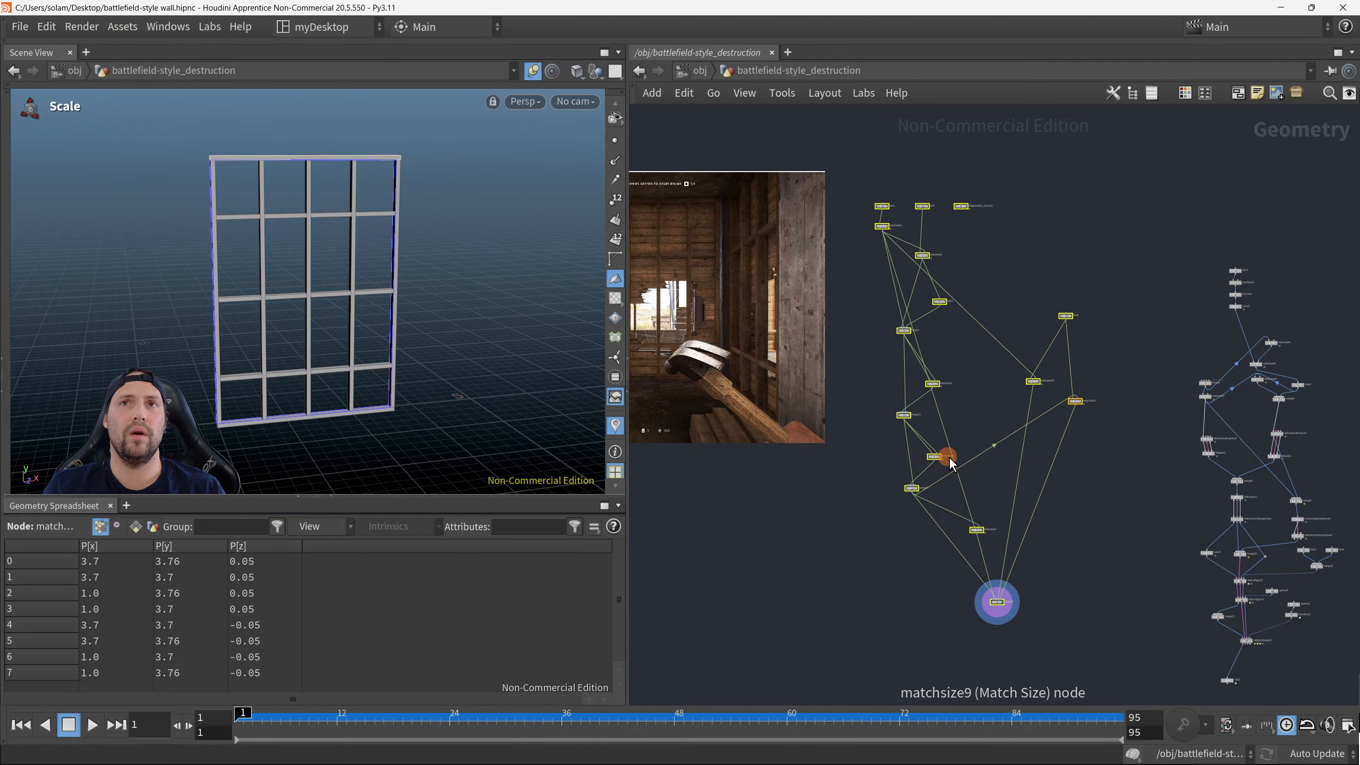
scroll(1006, 458, up, 3)
scroll(1015, 500, down, 1)
middle_drag(1013, 479, 1032, 531)
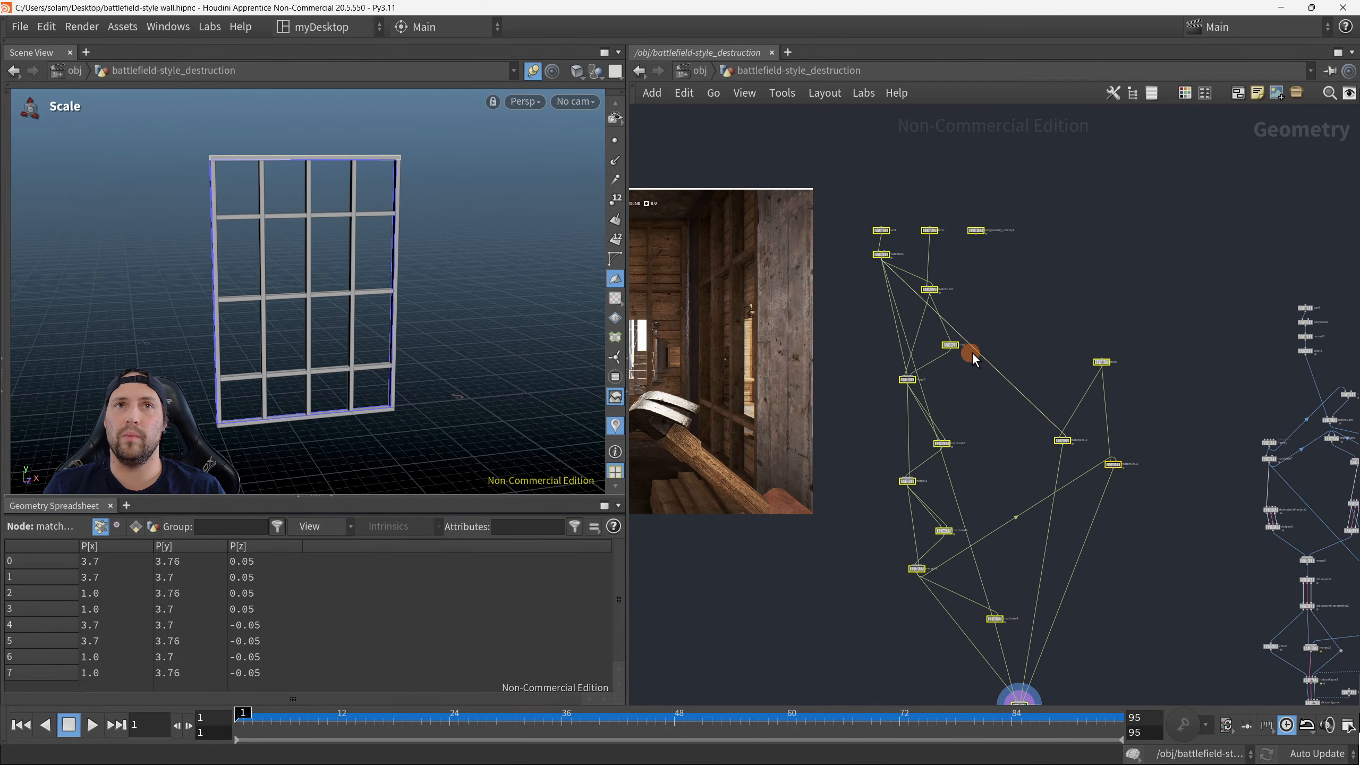
middle_drag(1065, 422, 1063, 376)
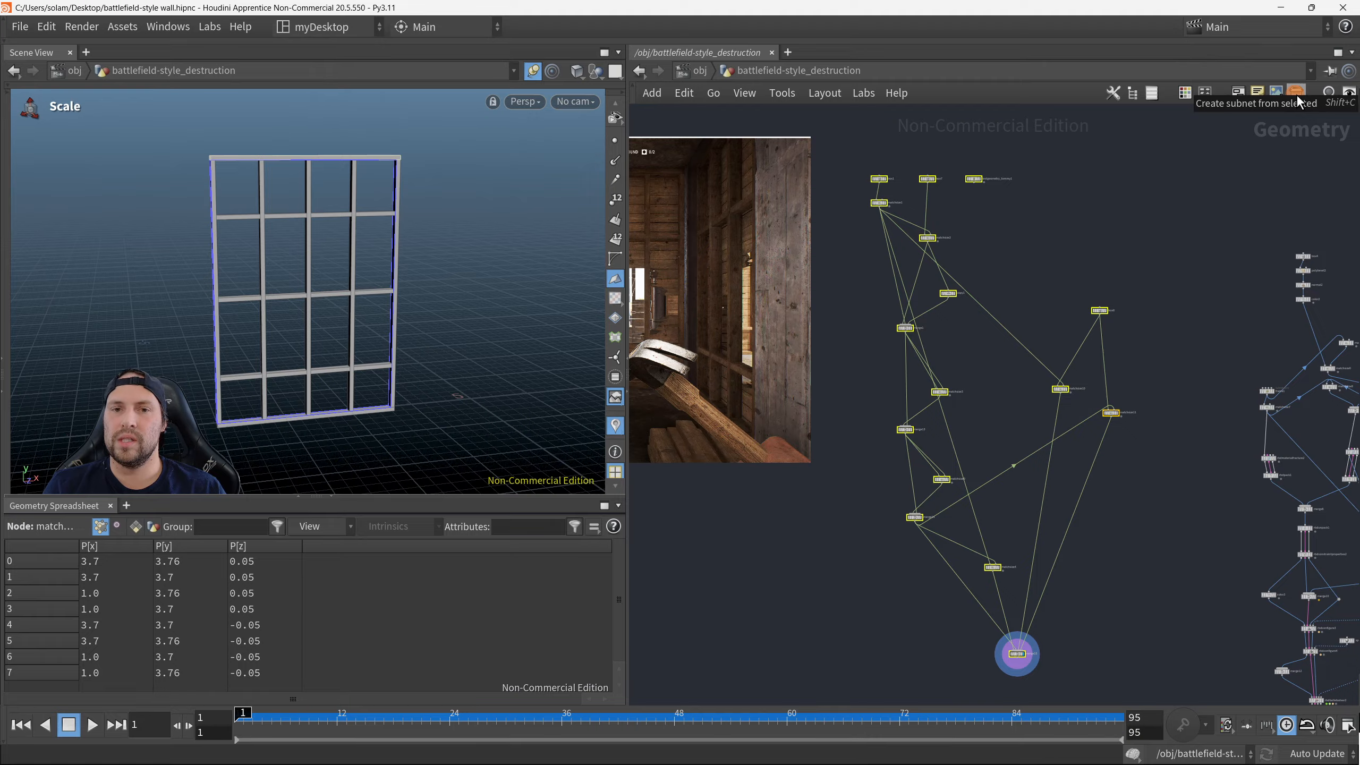
click(633, 90)
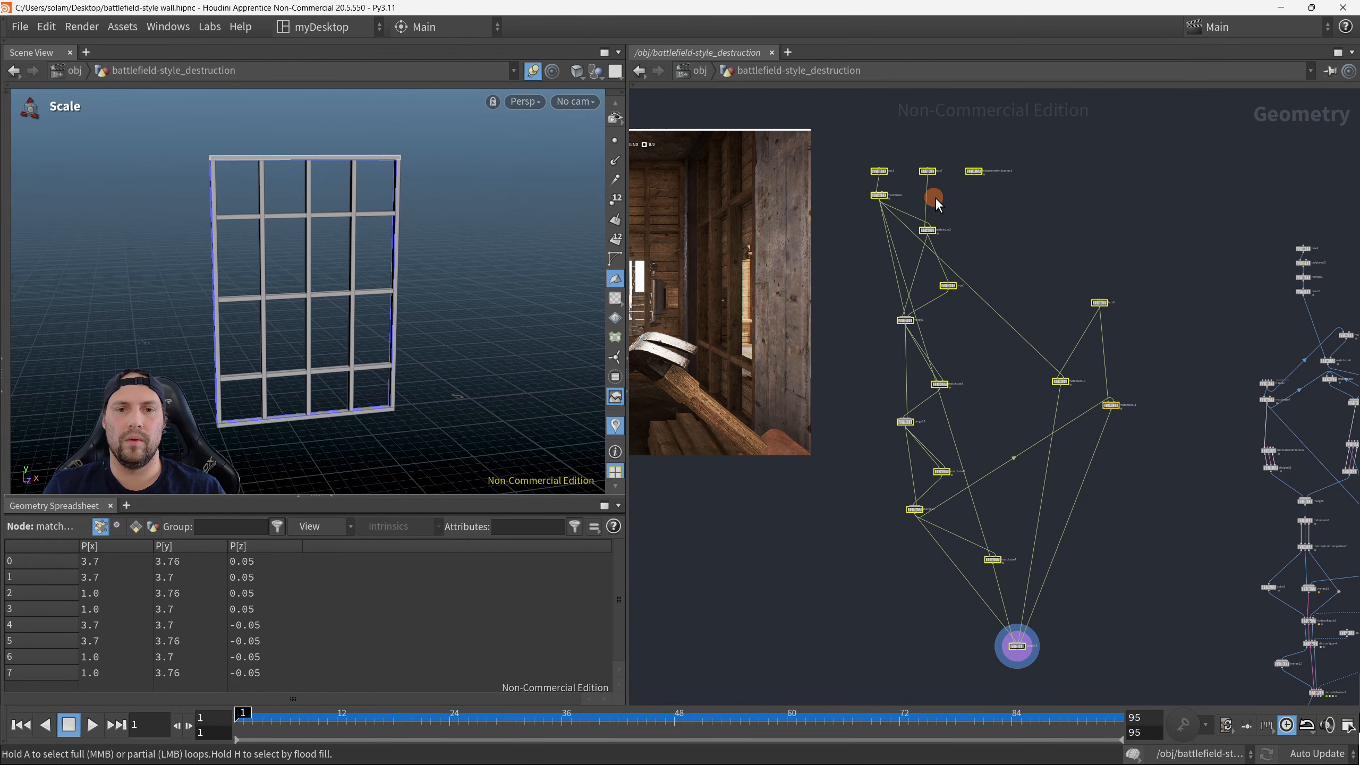
click(634, 88)
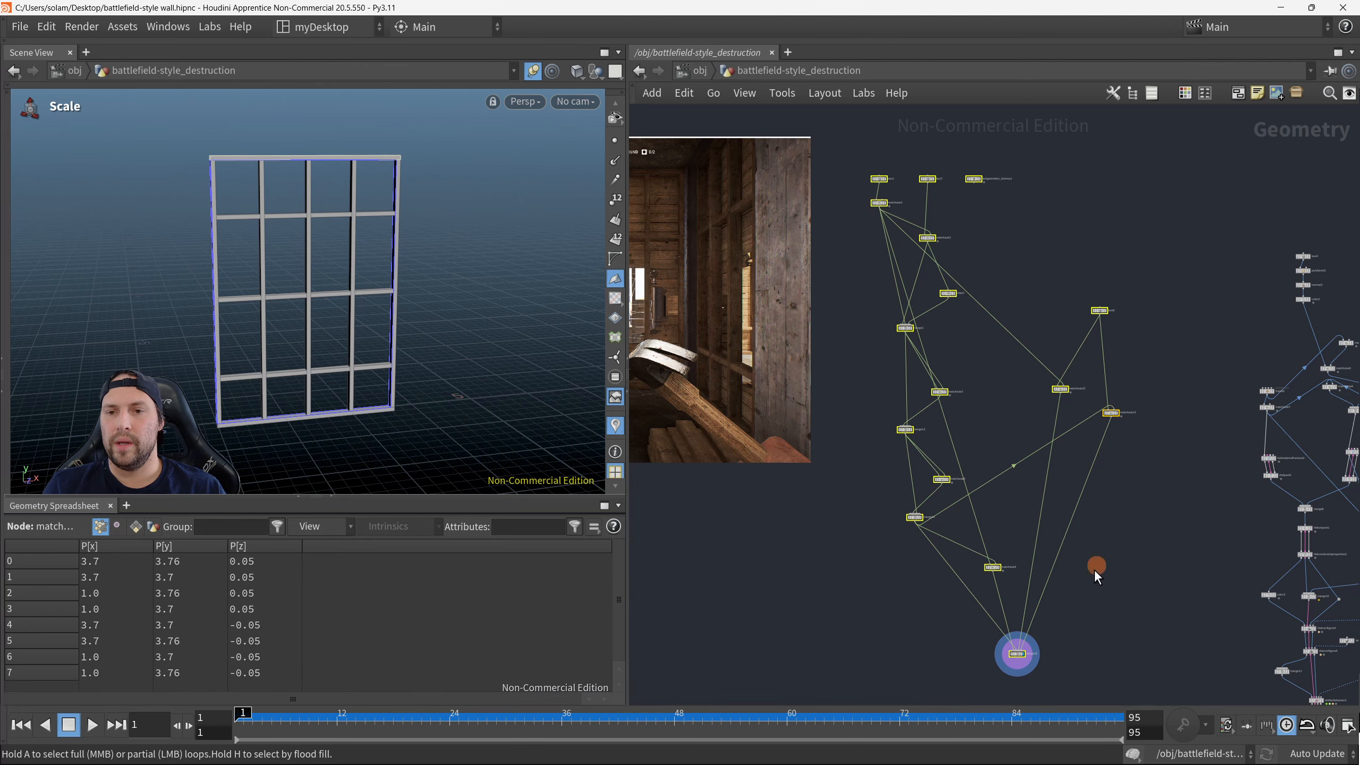
click(1292, 97)
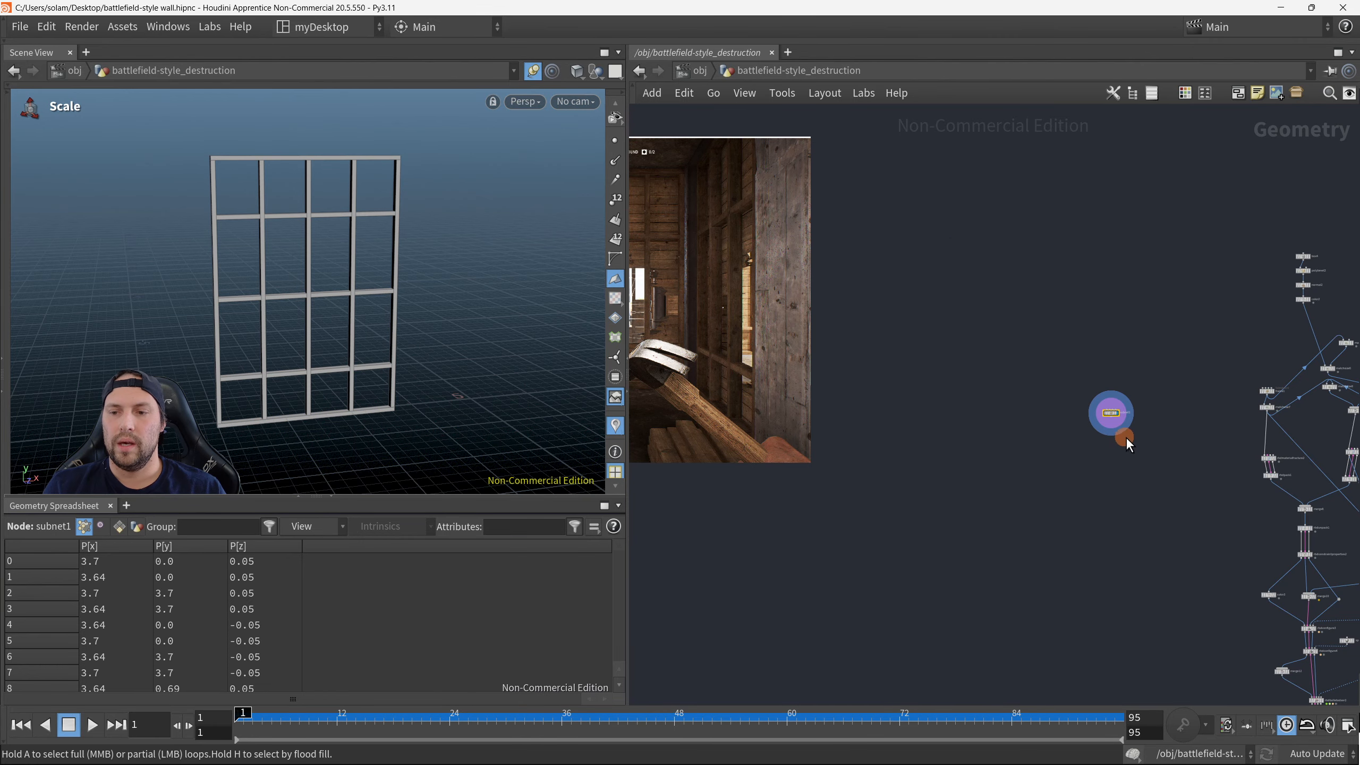
key(f)
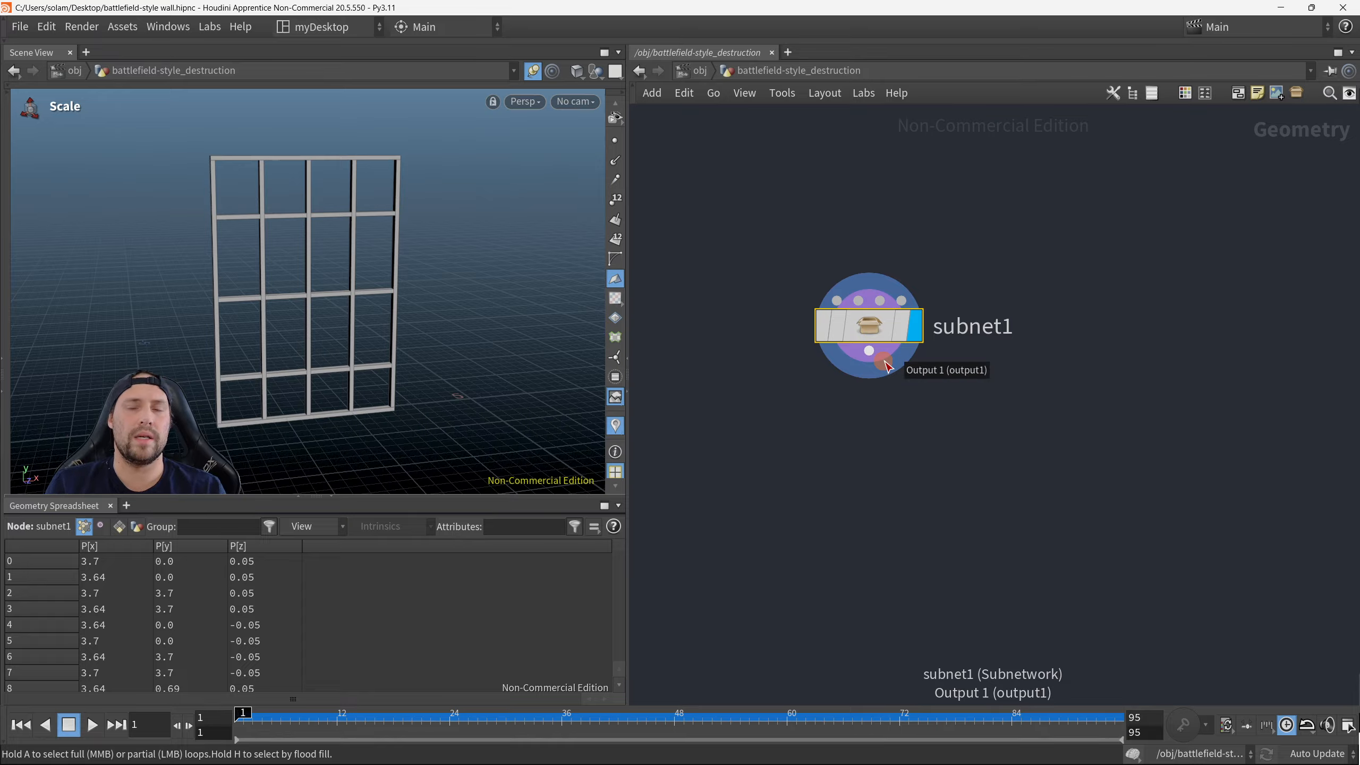
Step: Look at the node network inside subnet1 and return to the parent network
scroll(885, 366, down, 2)
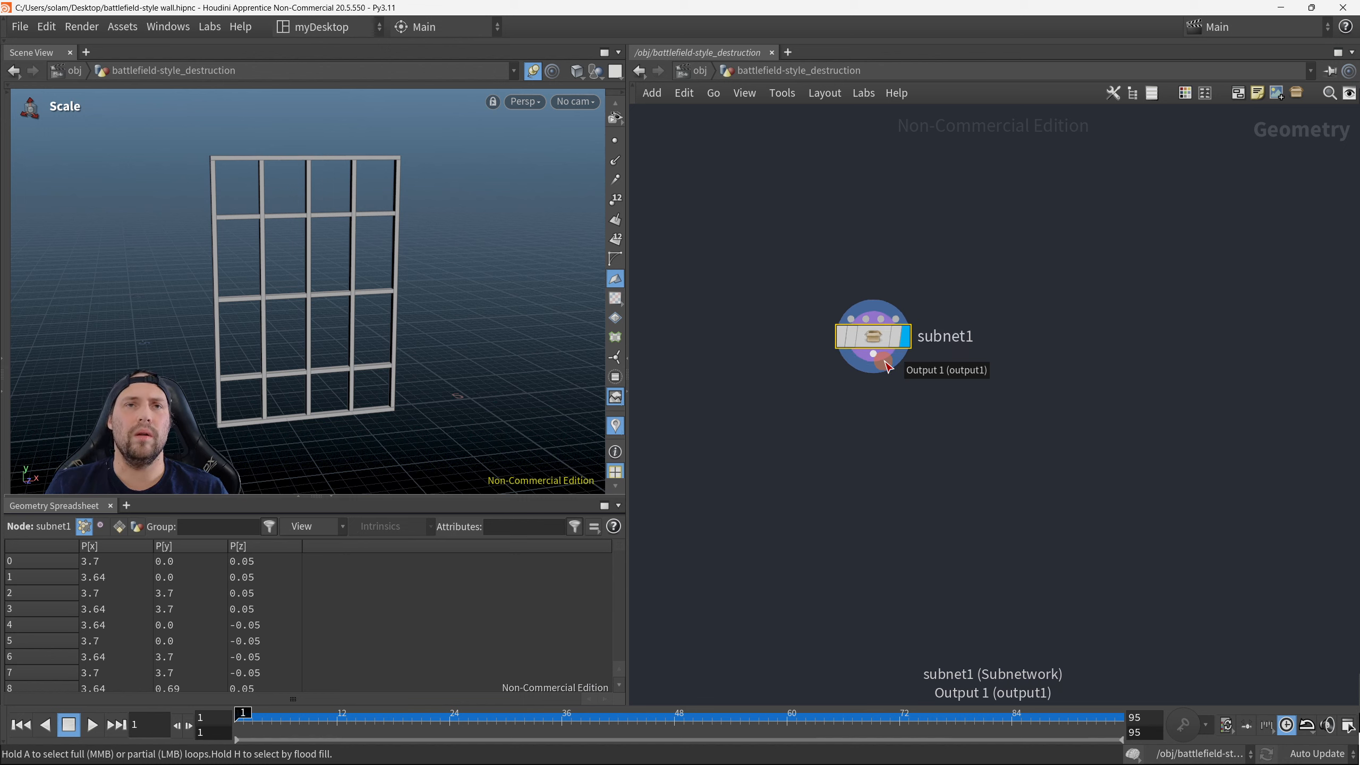
scroll(886, 366, down, 2)
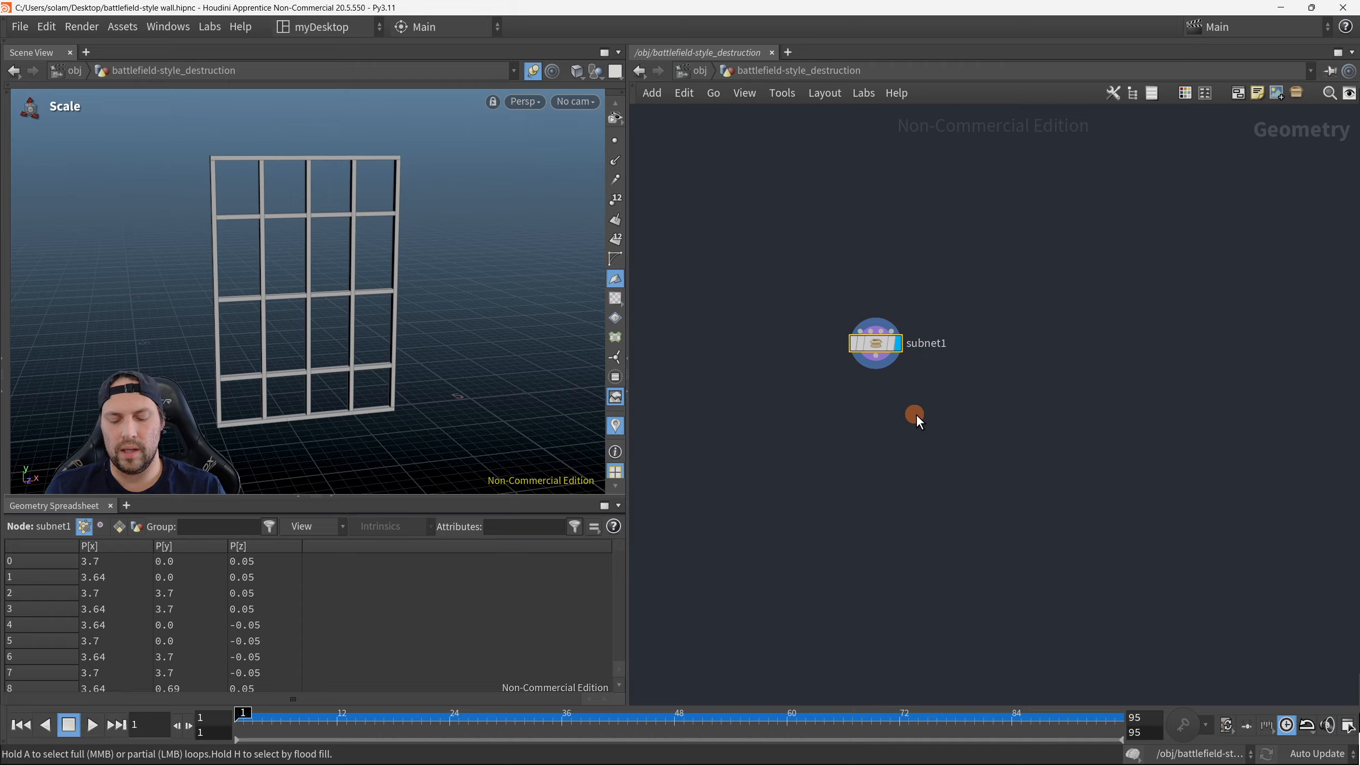
key(i)
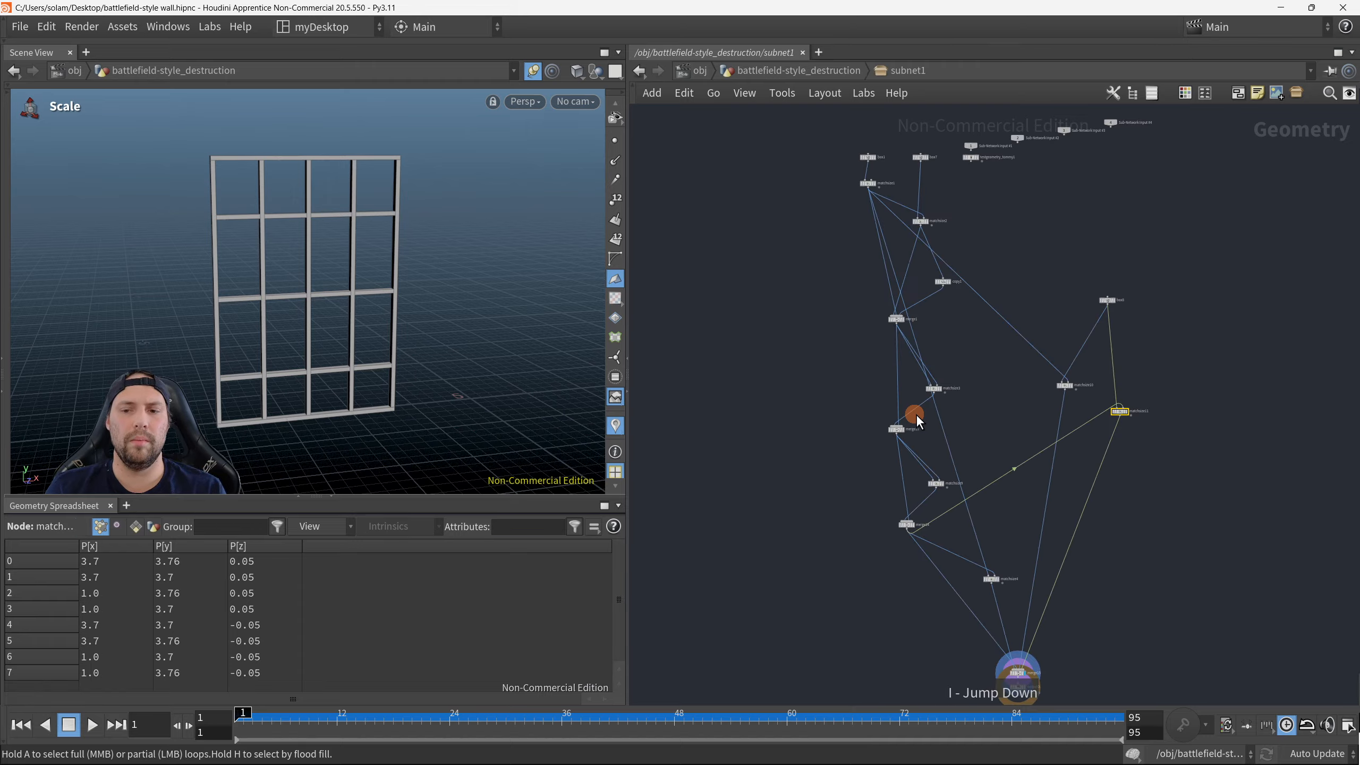
scroll(888, 391, down, 3)
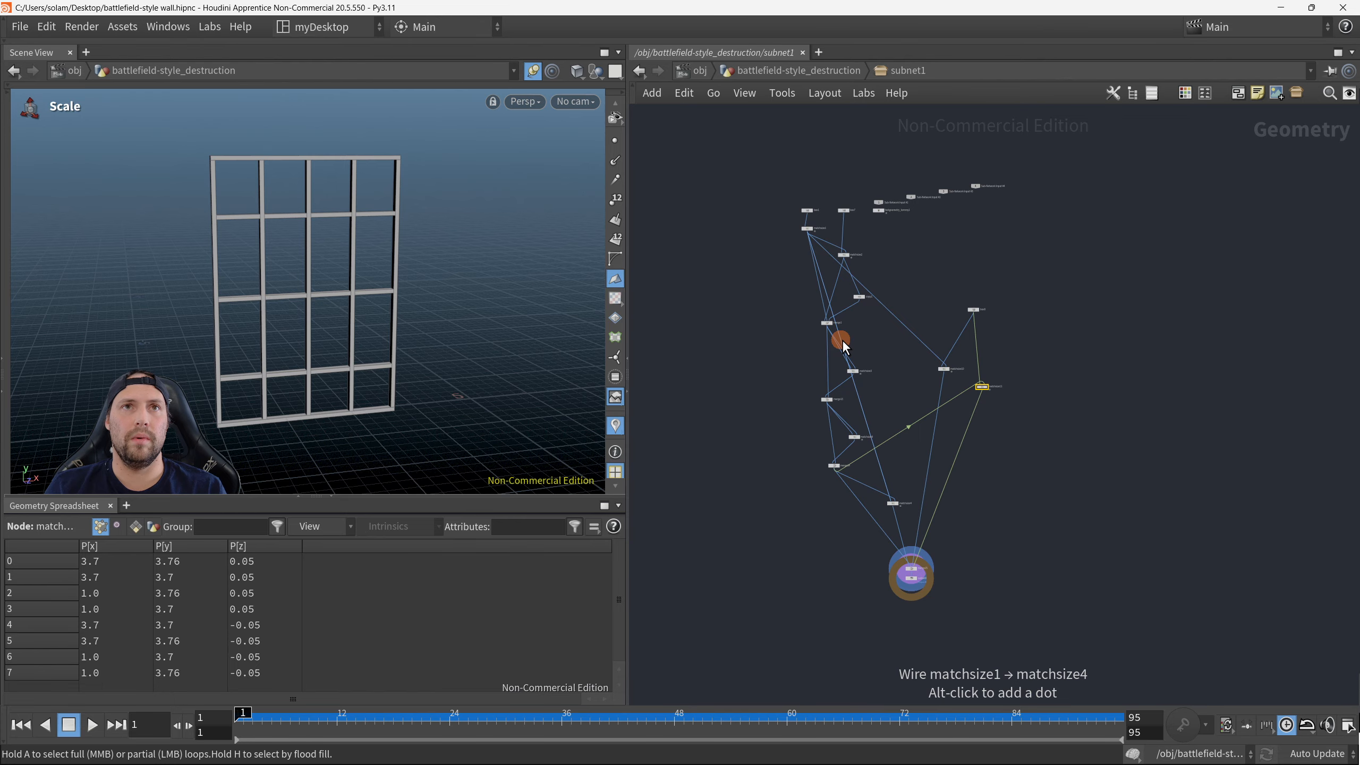
key(u)
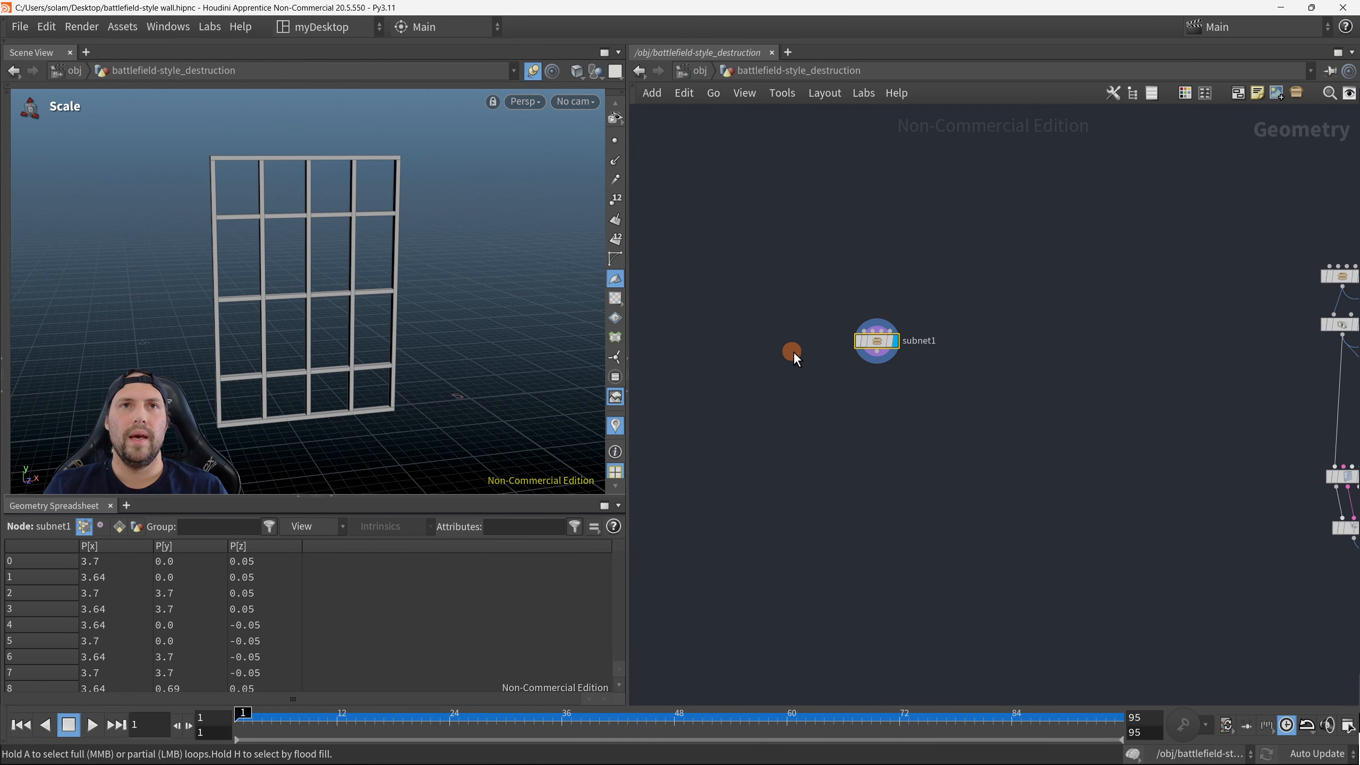
Step: Examine the wood-planked wall section between the concrete pillar and the adjoining wall in the reference image
scroll(884, 404, down, 1)
middle_drag(842, 420, 1086, 364)
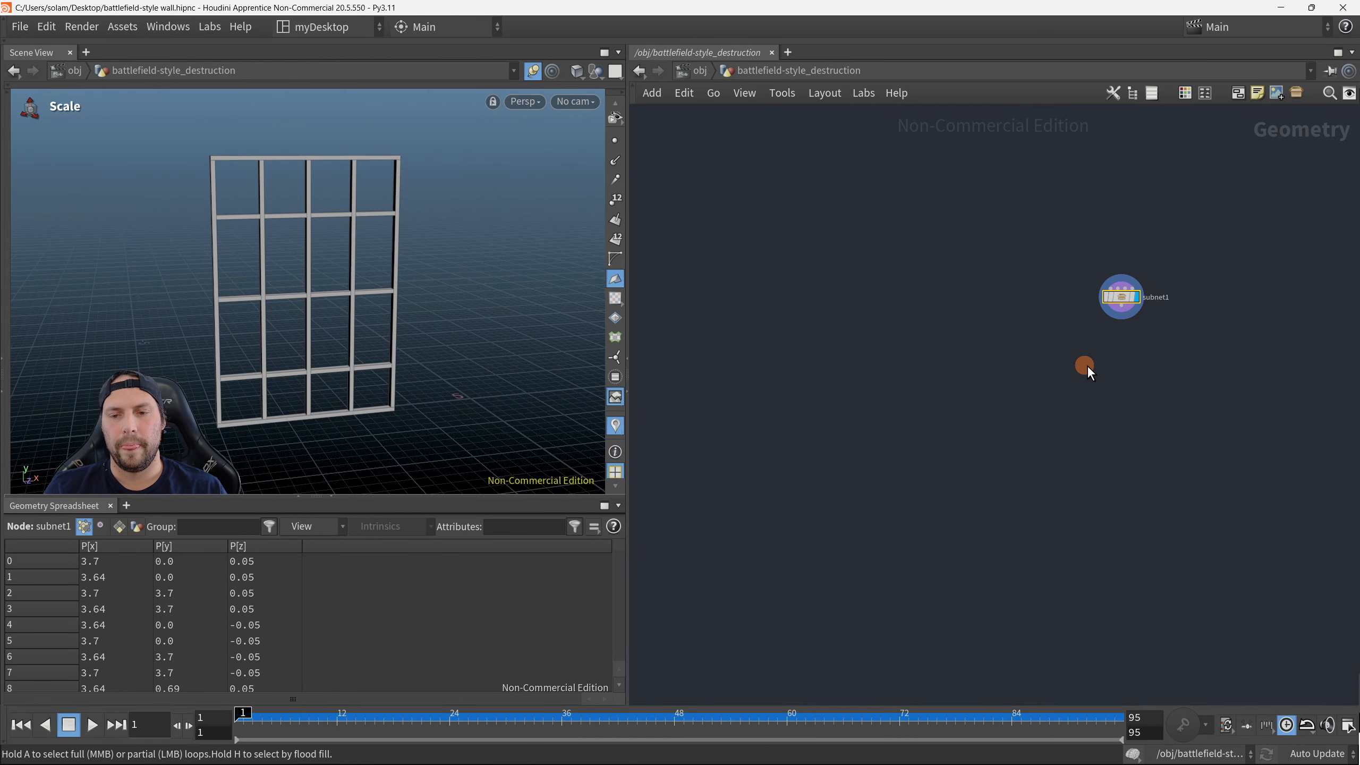
scroll(899, 375, down, 4)
middle_drag(791, 377, 1081, 448)
middle_drag(869, 276, 992, 338)
scroll(931, 320, up, 2)
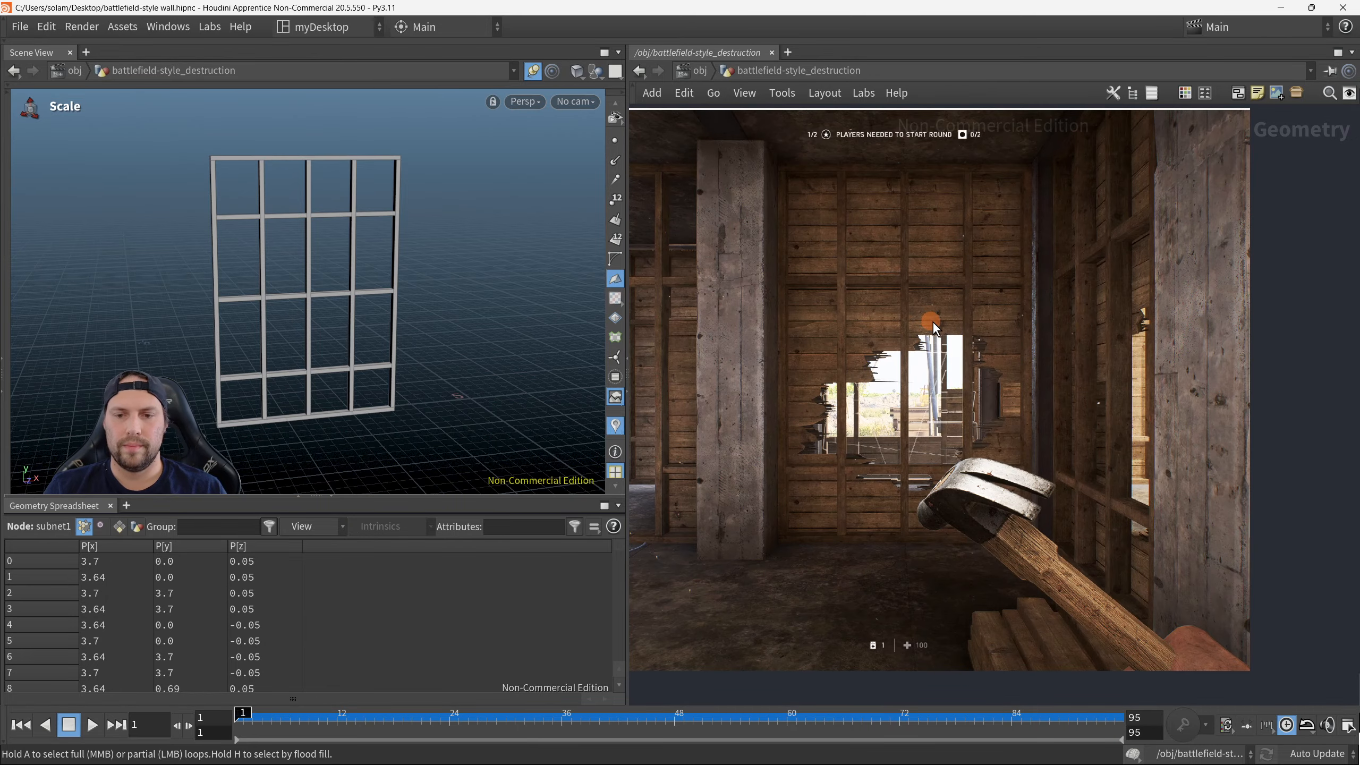
key(F8)
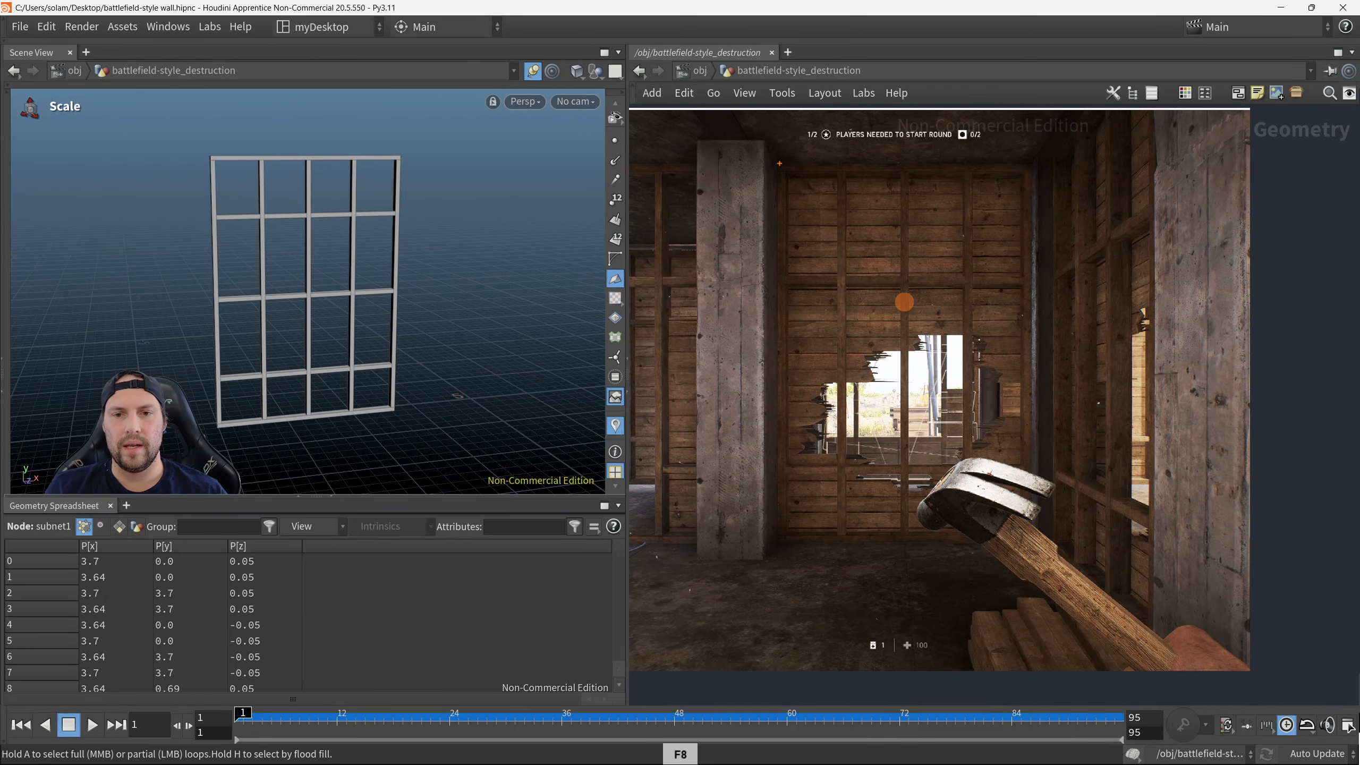
mouse_move(780, 164)
mouse_down()
mouse_move(1096, 496)
mouse_move(1049, 535)
mouse_move(1053, 525)
mouse_up()
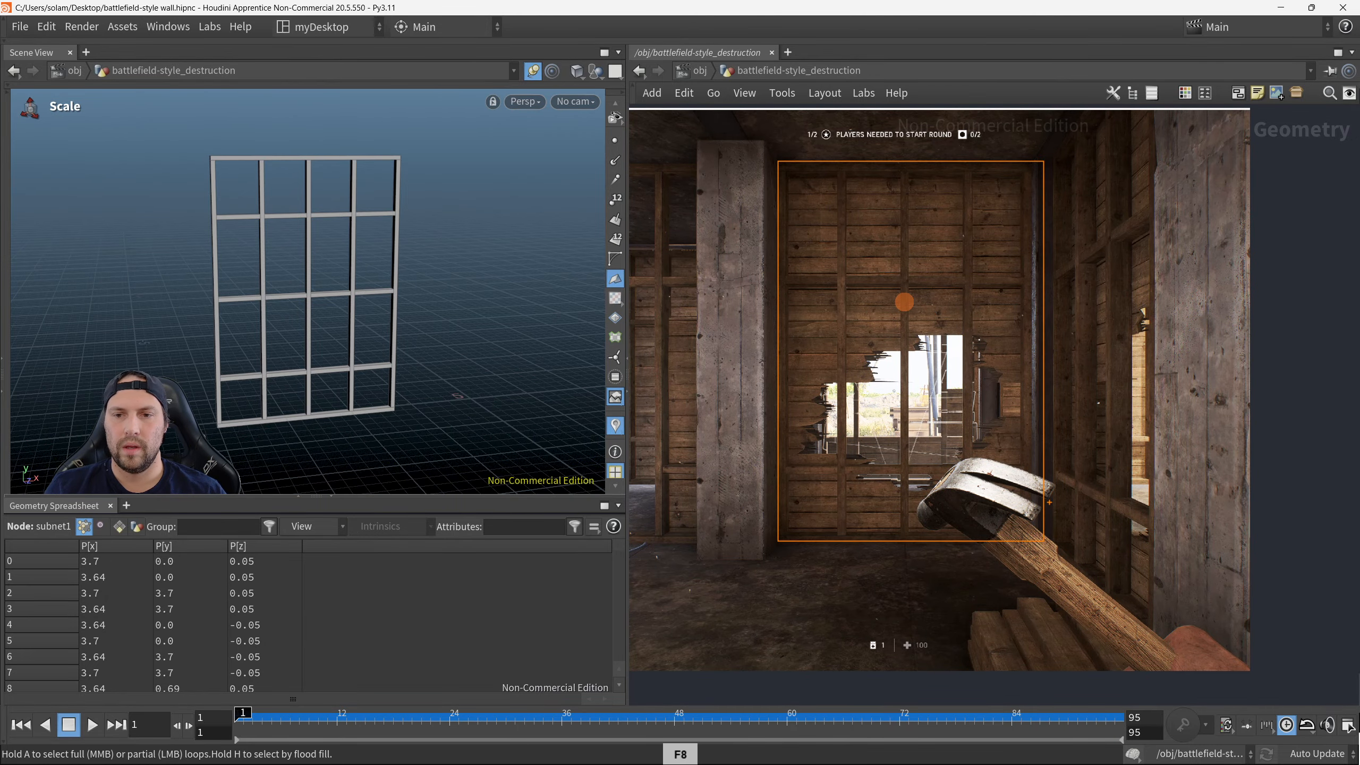
Step: Examine a single plank row near the top of the wall in the reference image and compare it with the frame
mouse_move(786, 187)
shift+mouse_down()
mouse_move(1043, 186)
mouse_move(1032, 187)
mouse_move(1030, 218)
shift+mouse_up()
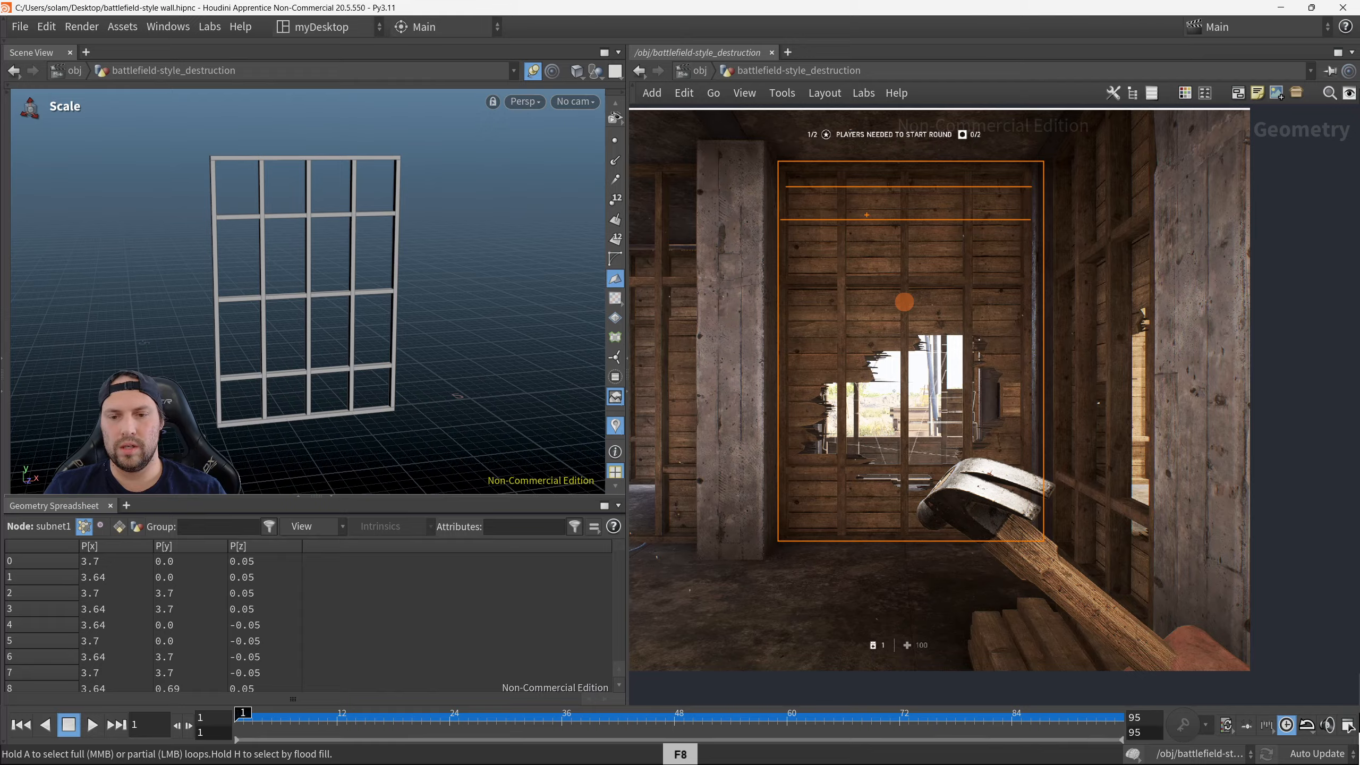
key(Escape)
scroll(949, 473, down, 5)
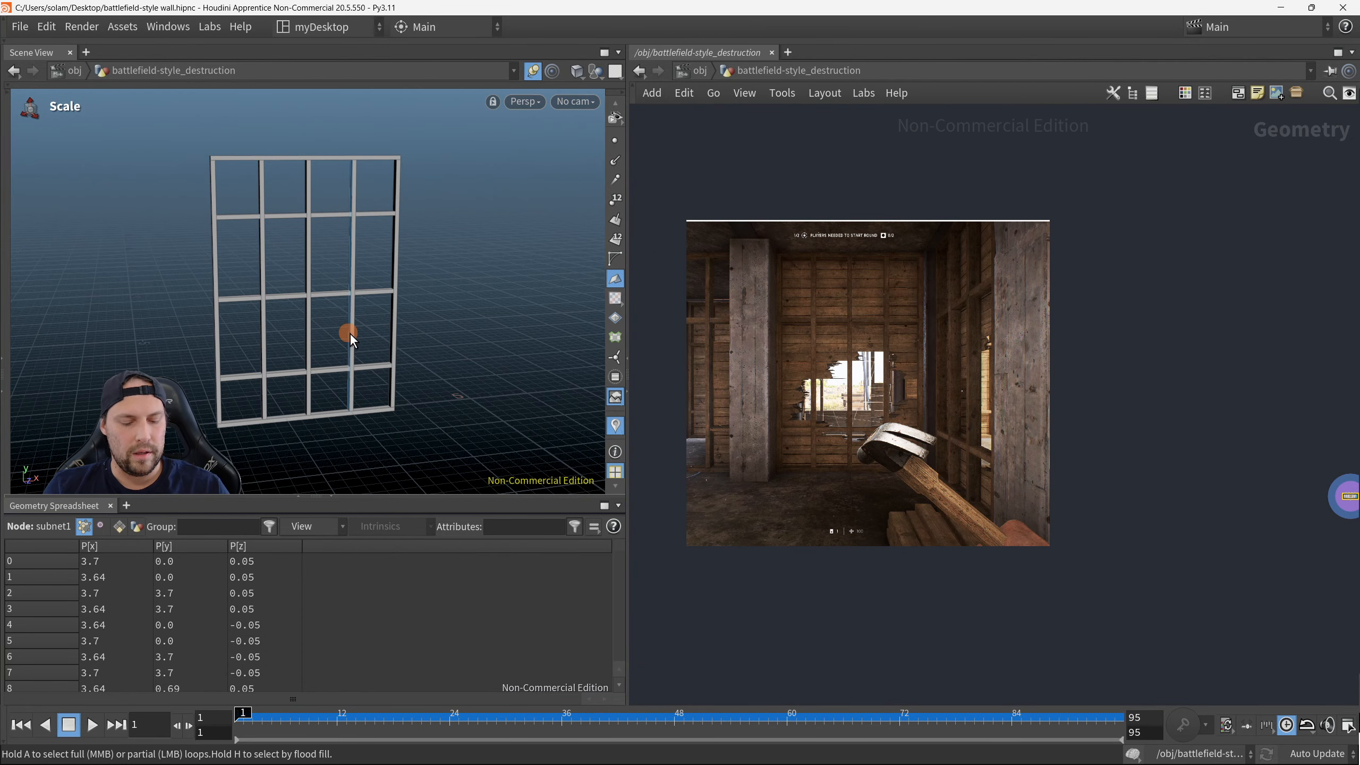
key(Escape)
drag(289, 264, 444, 279)
middle_drag(1243, 448, 870, 390)
middle_drag(1051, 487, 1004, 407)
scroll(952, 373, down, 1)
scroll(951, 373, up, 8)
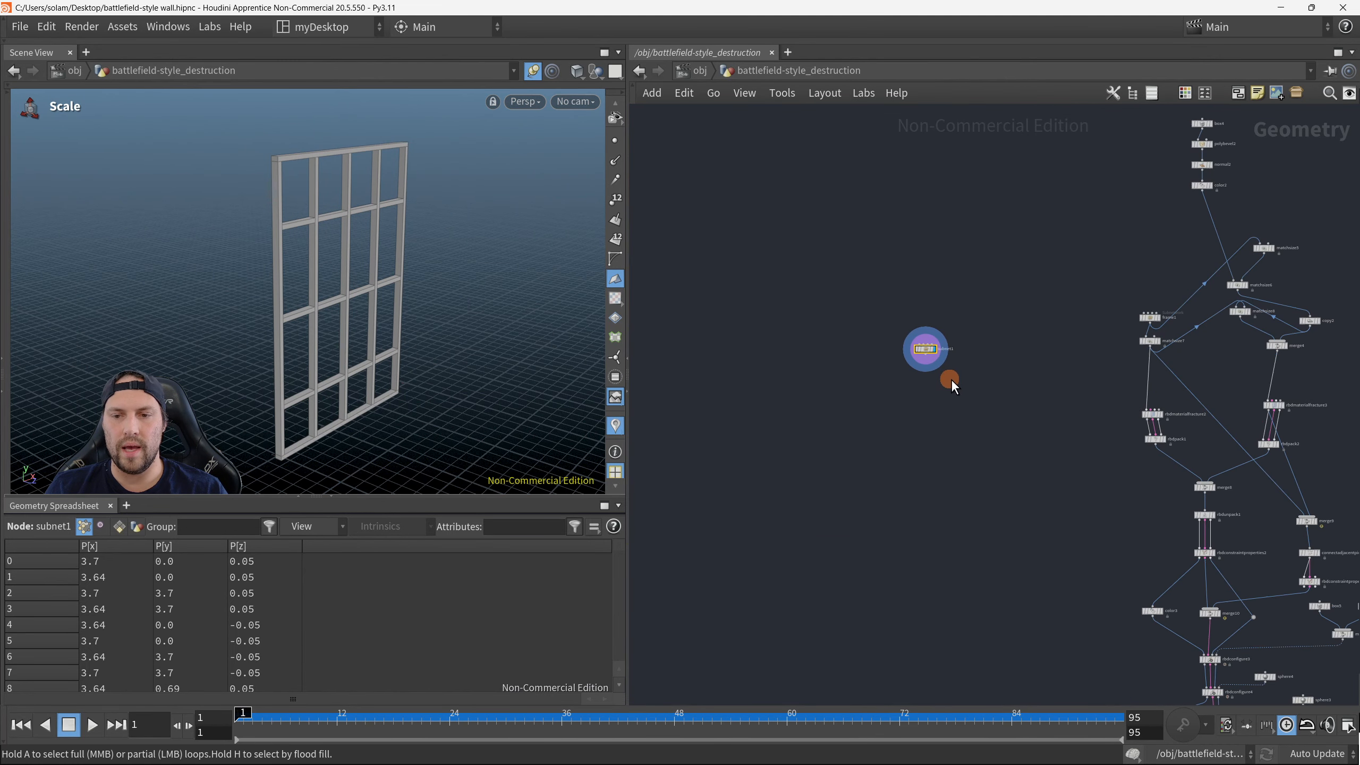
Step: Add a Box node to the network beside subnet1
key(space+h)
right_drag(777, 312, 885, 373)
middle_drag(884, 369, 832, 401)
scroll(891, 322, up, 1)
scroll(857, 391, down, 3)
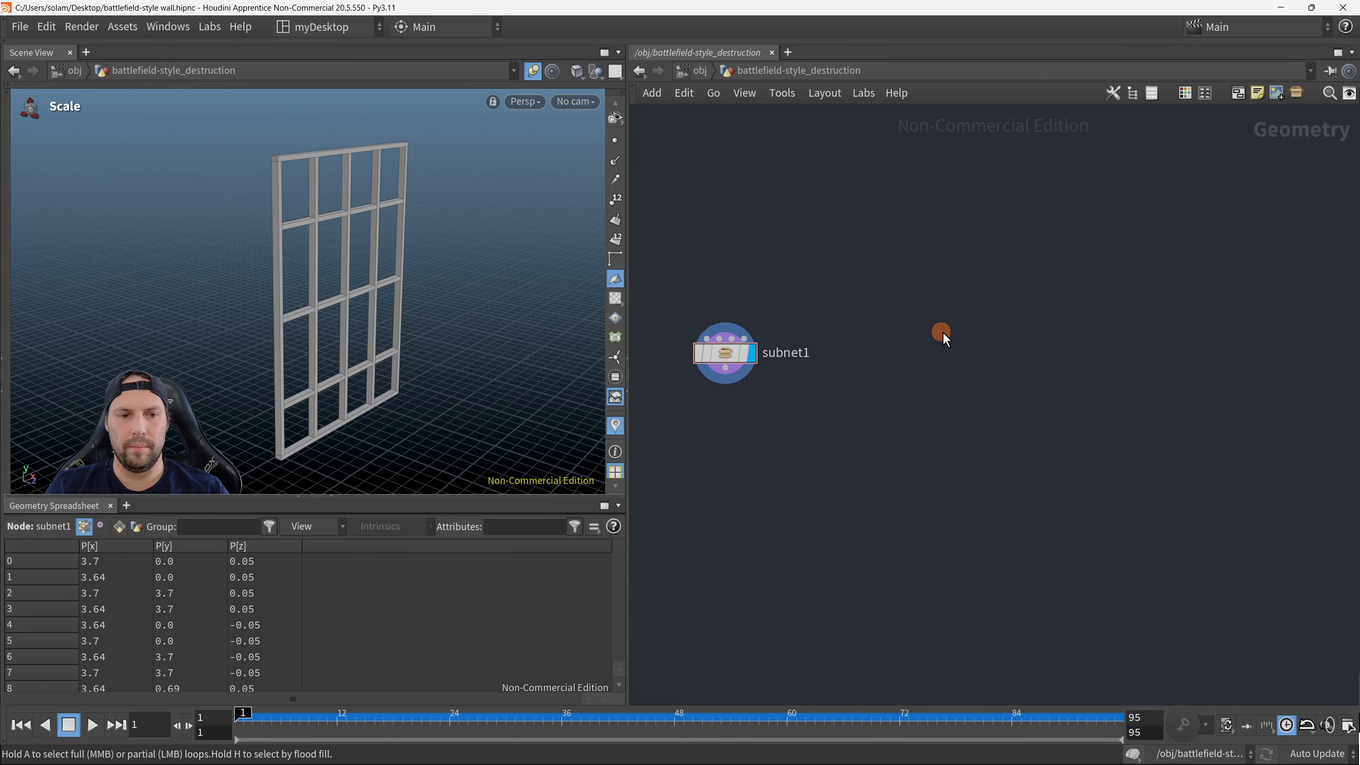
key(Tab)
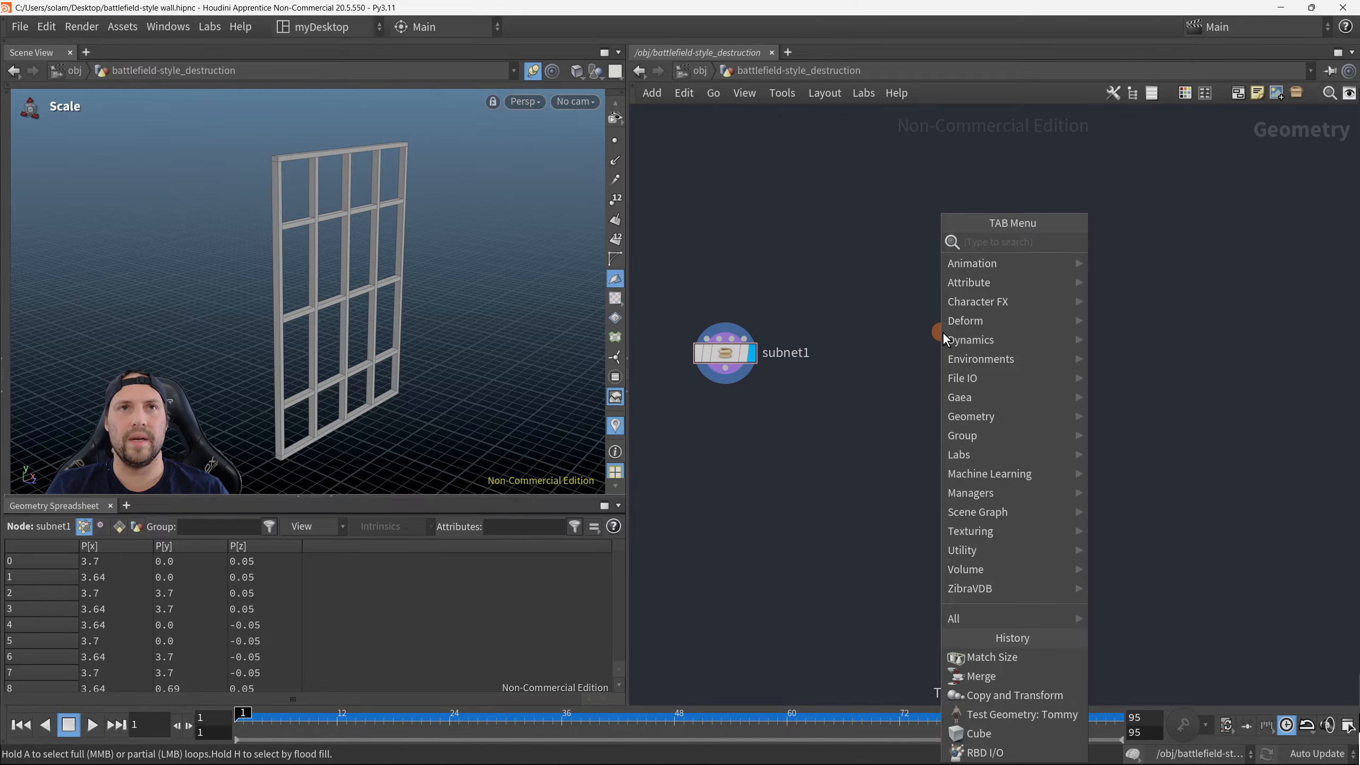
text(cube)
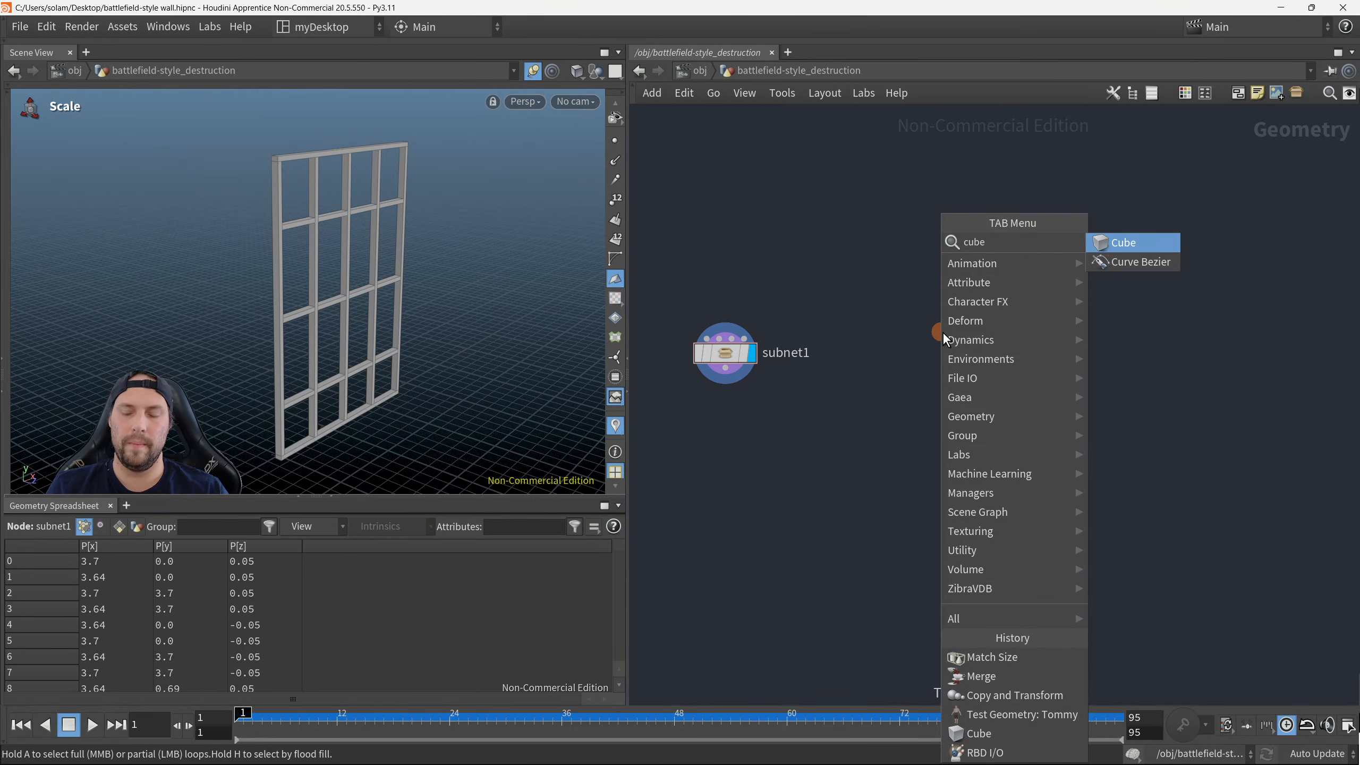
key(Return)
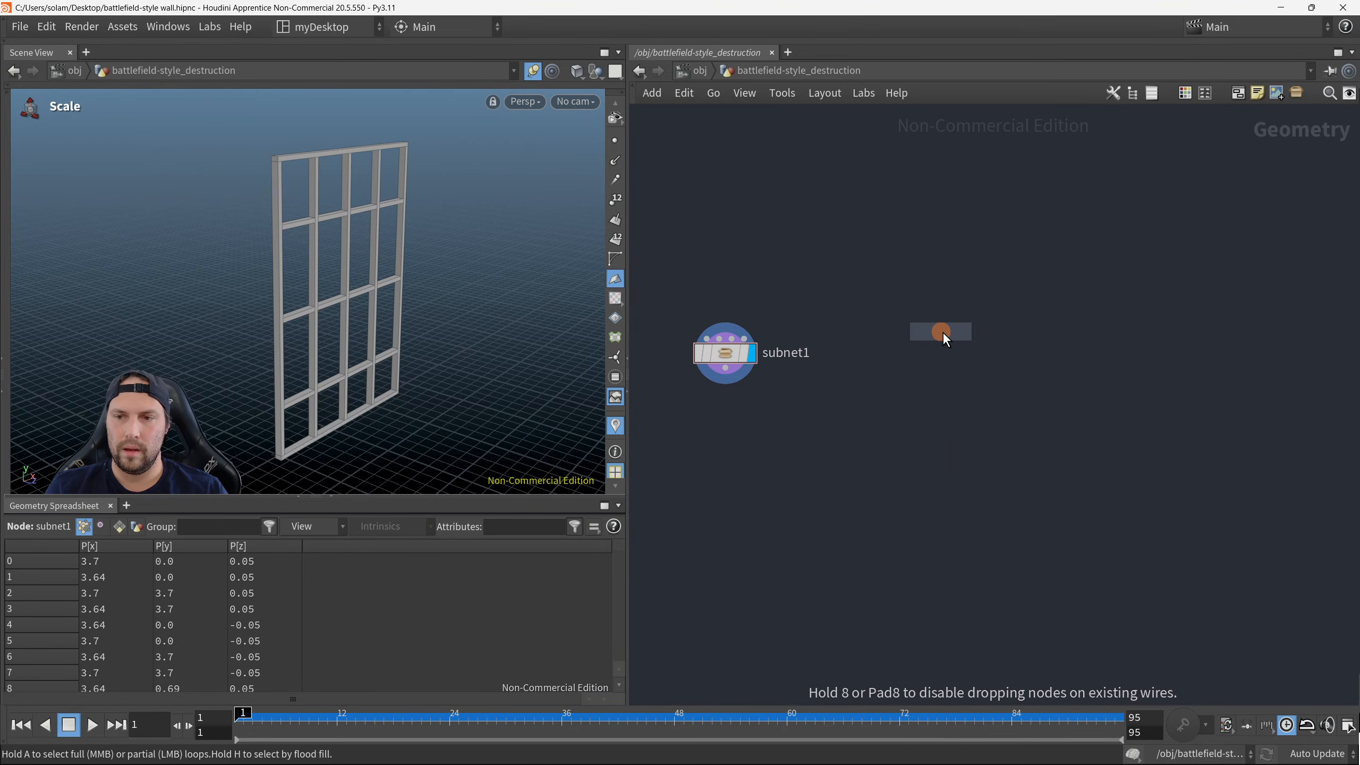
click(962, 345)
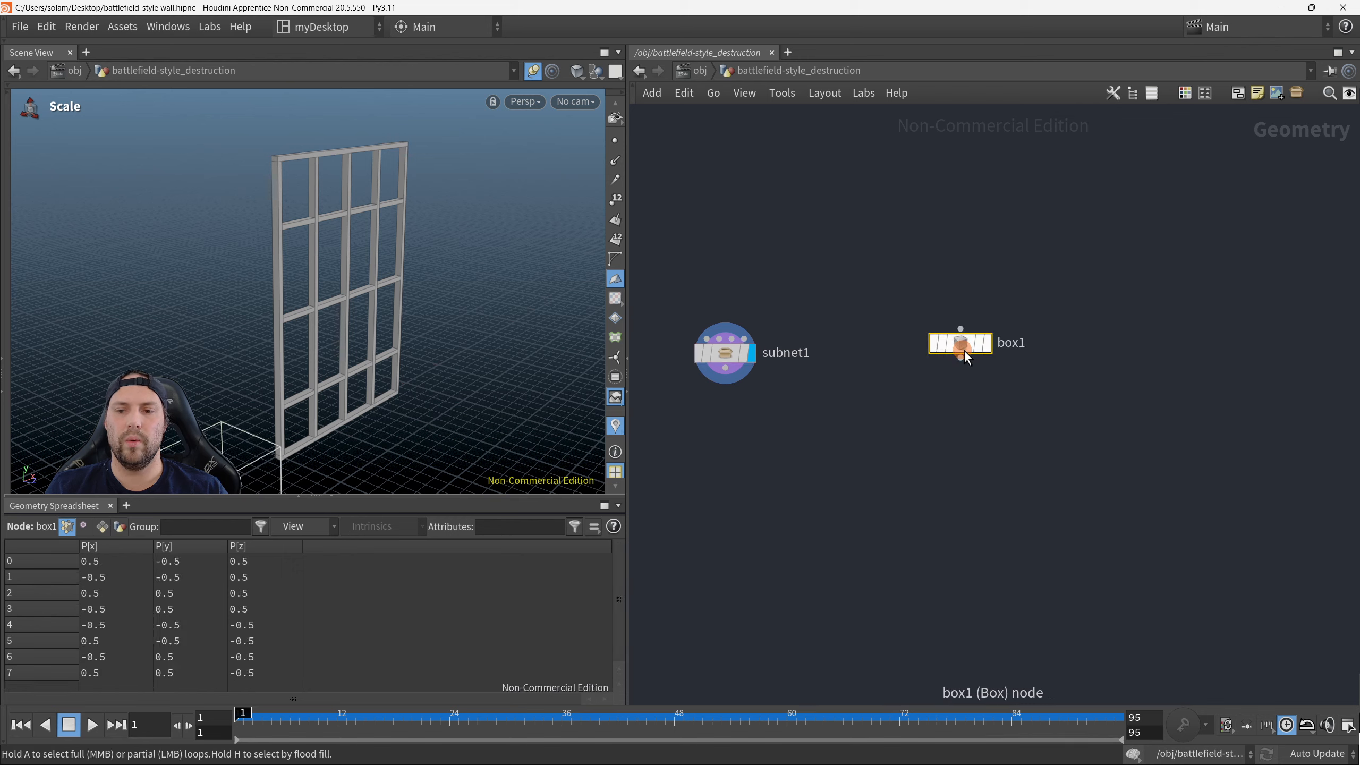
drag(965, 351, 994, 368)
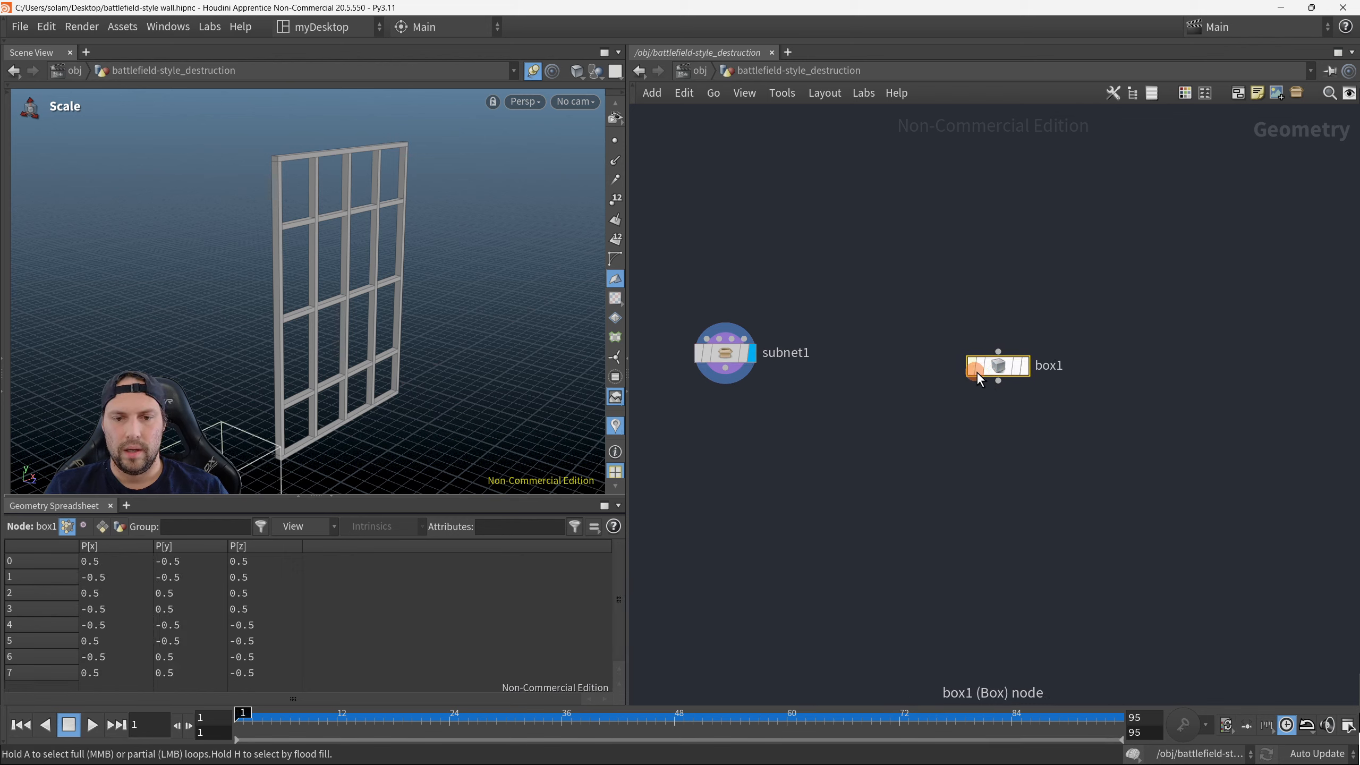
Step: Display the box1 node in the viewport and show its parameters
click(954, 317)
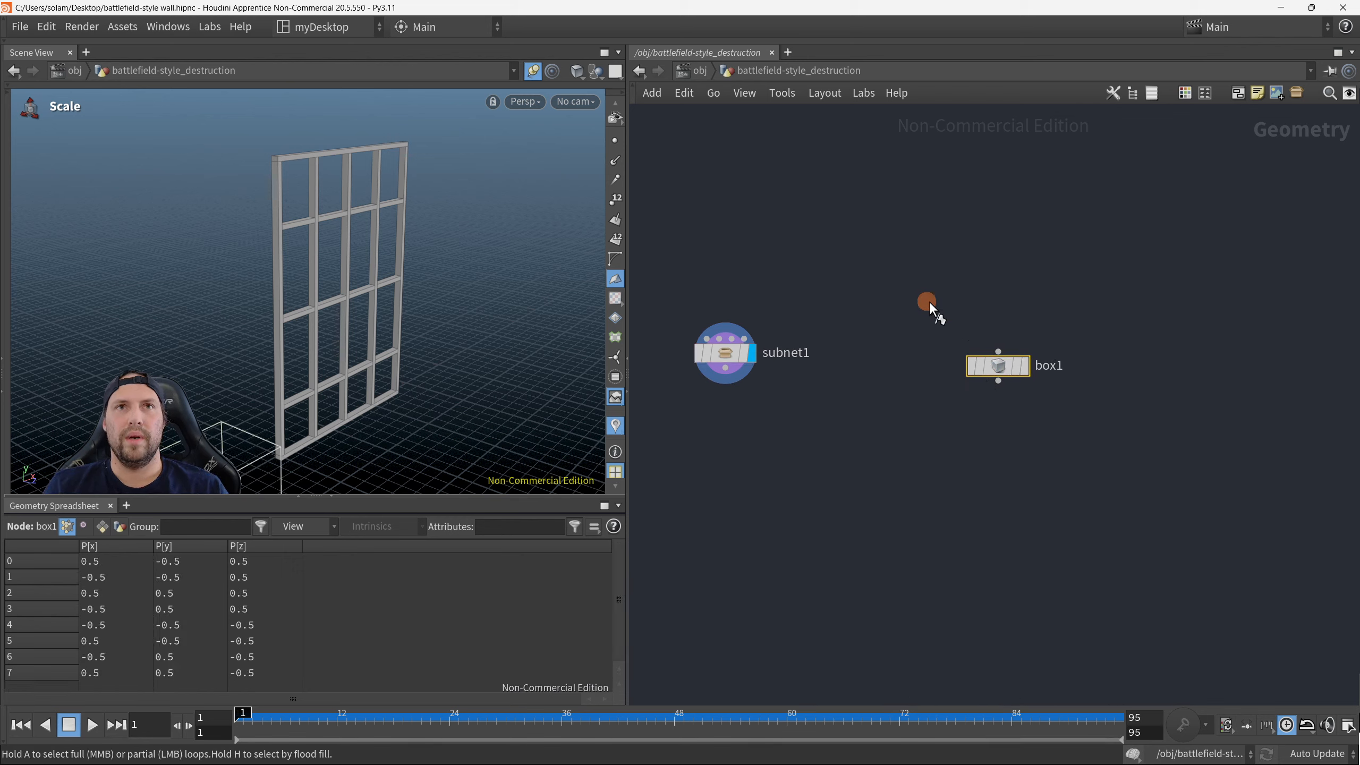
drag(927, 302, 1062, 405)
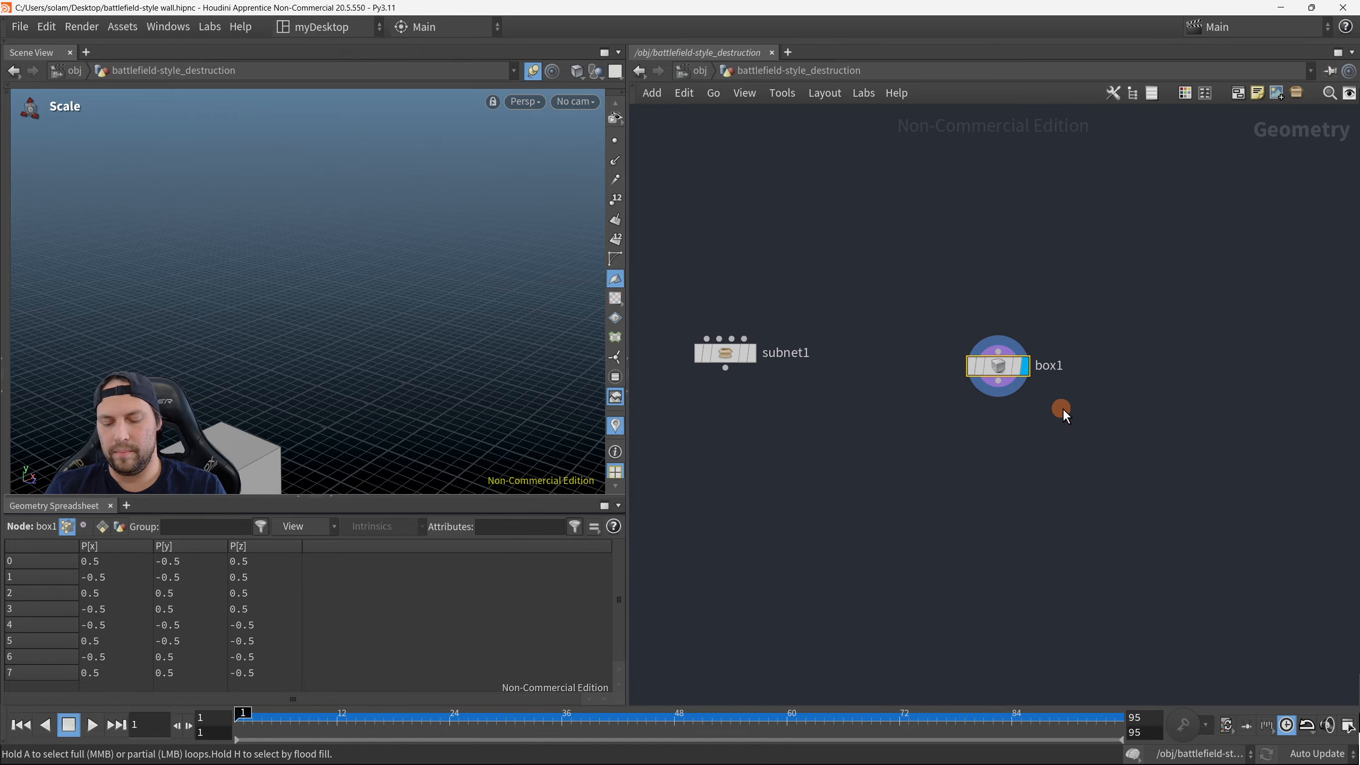
key(p)
middle_drag(842, 455, 743, 432)
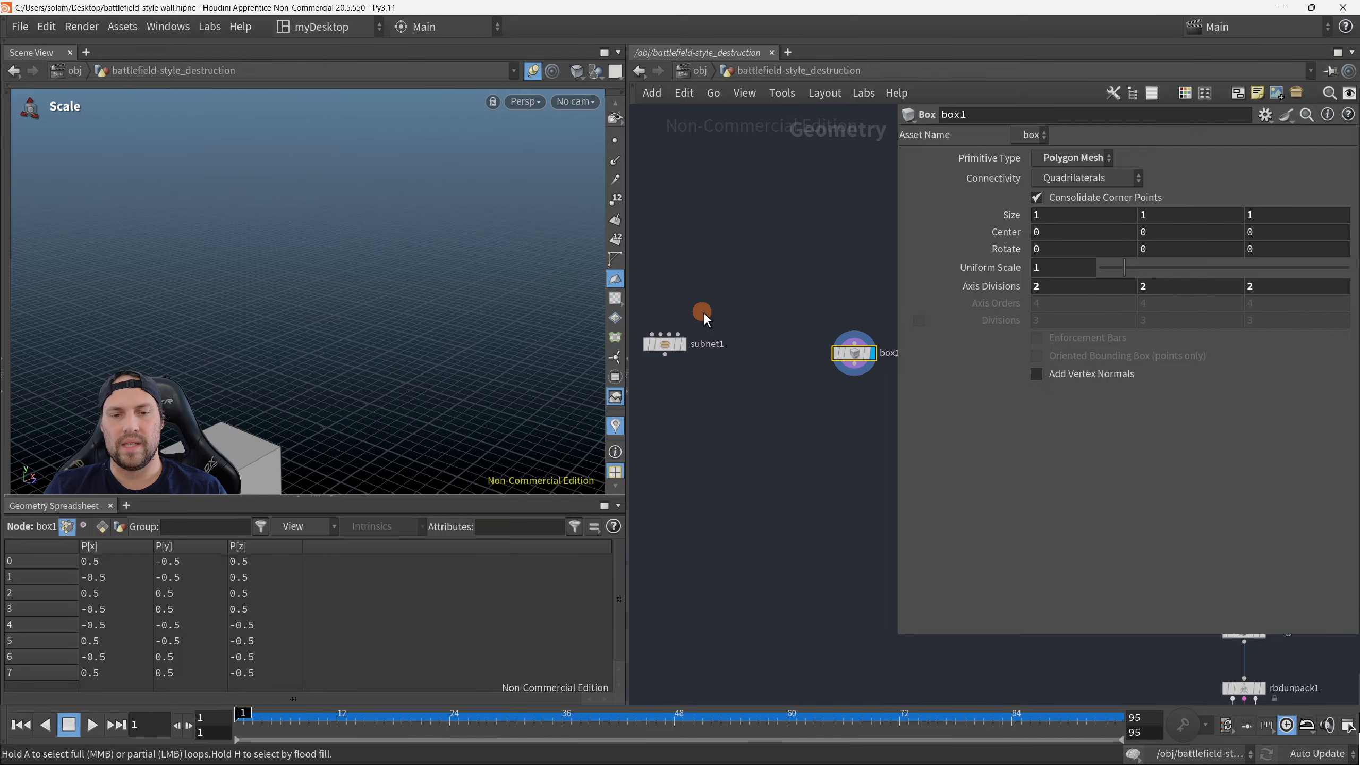
Step: Show subnet1 as a template and compare the box with the wall frame's wireframe in the viewport
key(w)
drag(701, 260, 654, 427)
key(Escape)
drag(494, 385, 355, 374)
key(e)
alt+middle_drag(325, 446, 342, 336)
scroll(343, 336, up, 4)
mouse_move(342, 336)
alt+mouse_down()
mouse_move(330, 338)
mouse_move(344, 362)
alt+mouse_up()
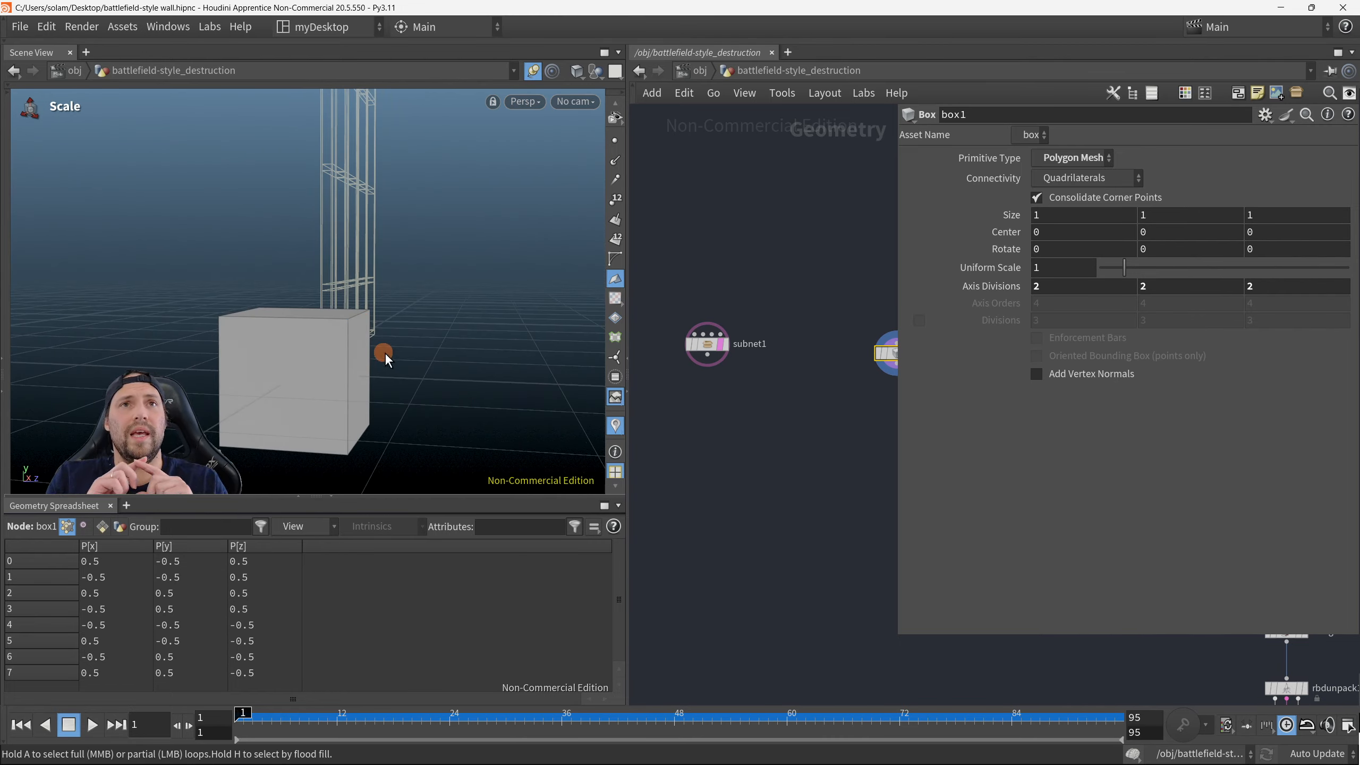
alt+drag(396, 295, 324, 320)
alt+drag(279, 203, 297, 403)
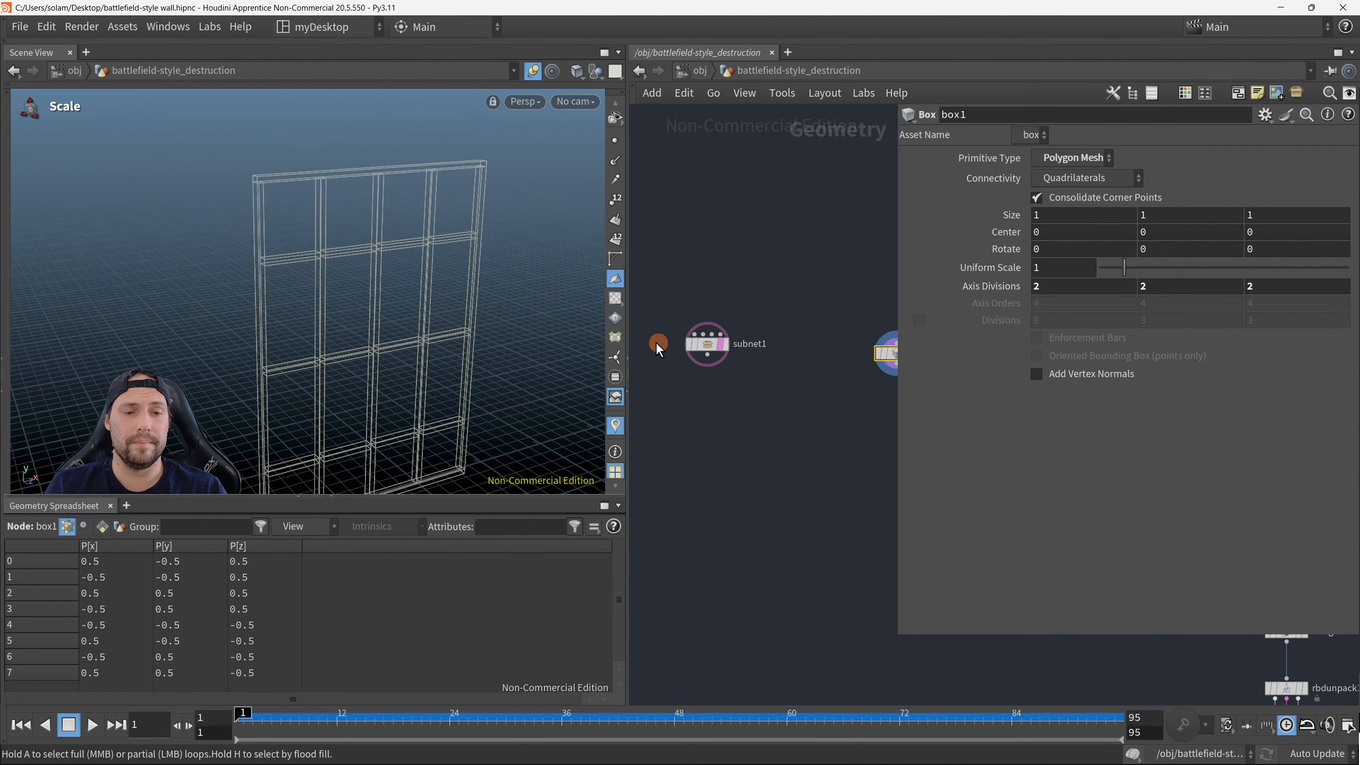
Step: Check the planked wall in the reference image, hide the parameters and return to the box1 node
middle_drag(657, 343, 849, 395)
middle_drag(691, 383, 793, 417)
middle_drag(704, 289, 875, 366)
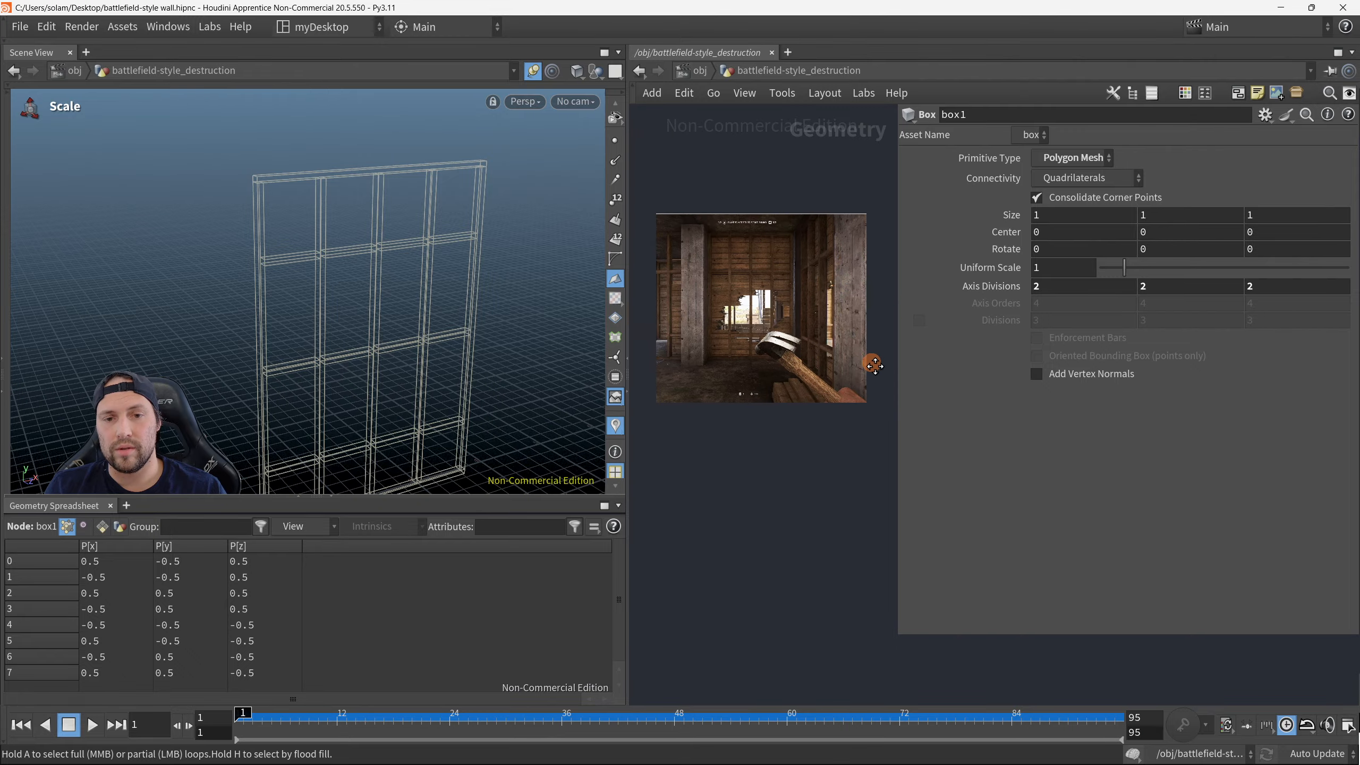
scroll(786, 376, up, 5)
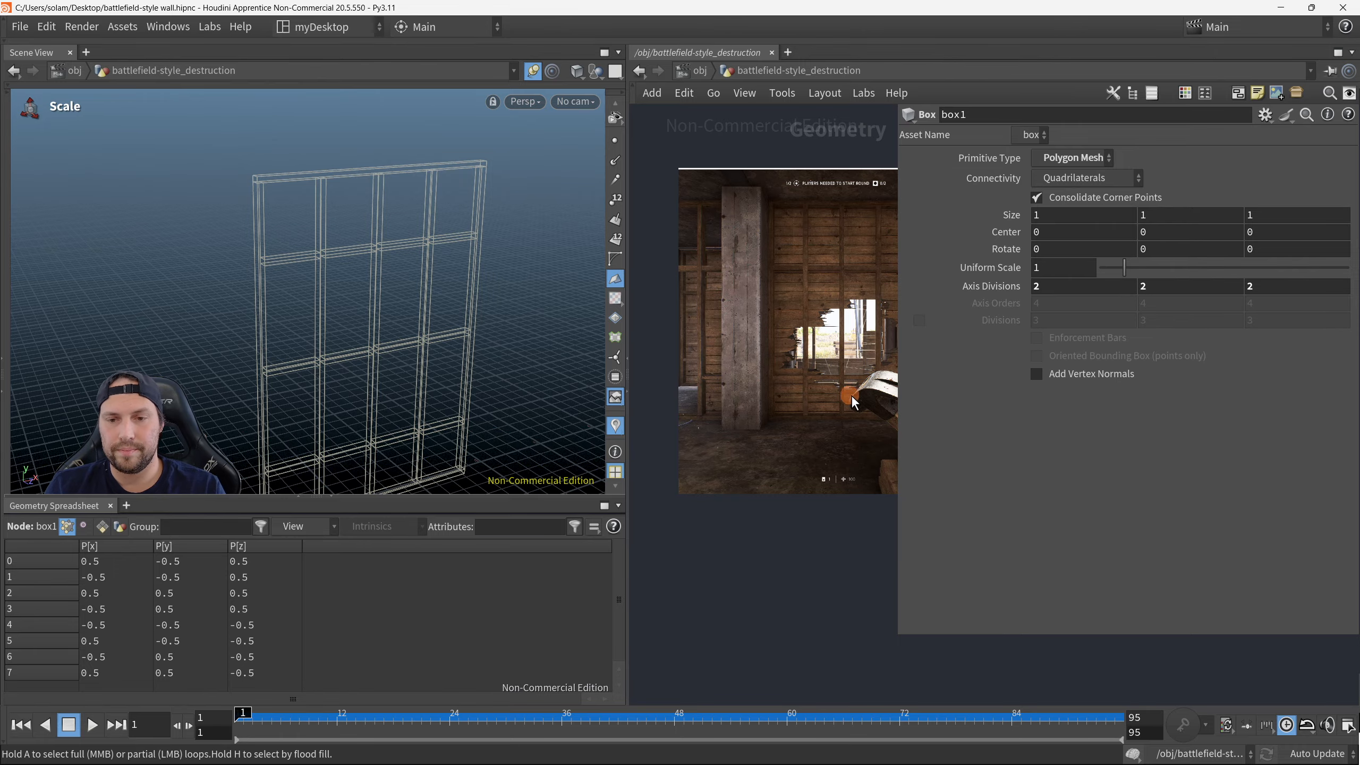
key(p)
key(h)
scroll(876, 411, up, 8)
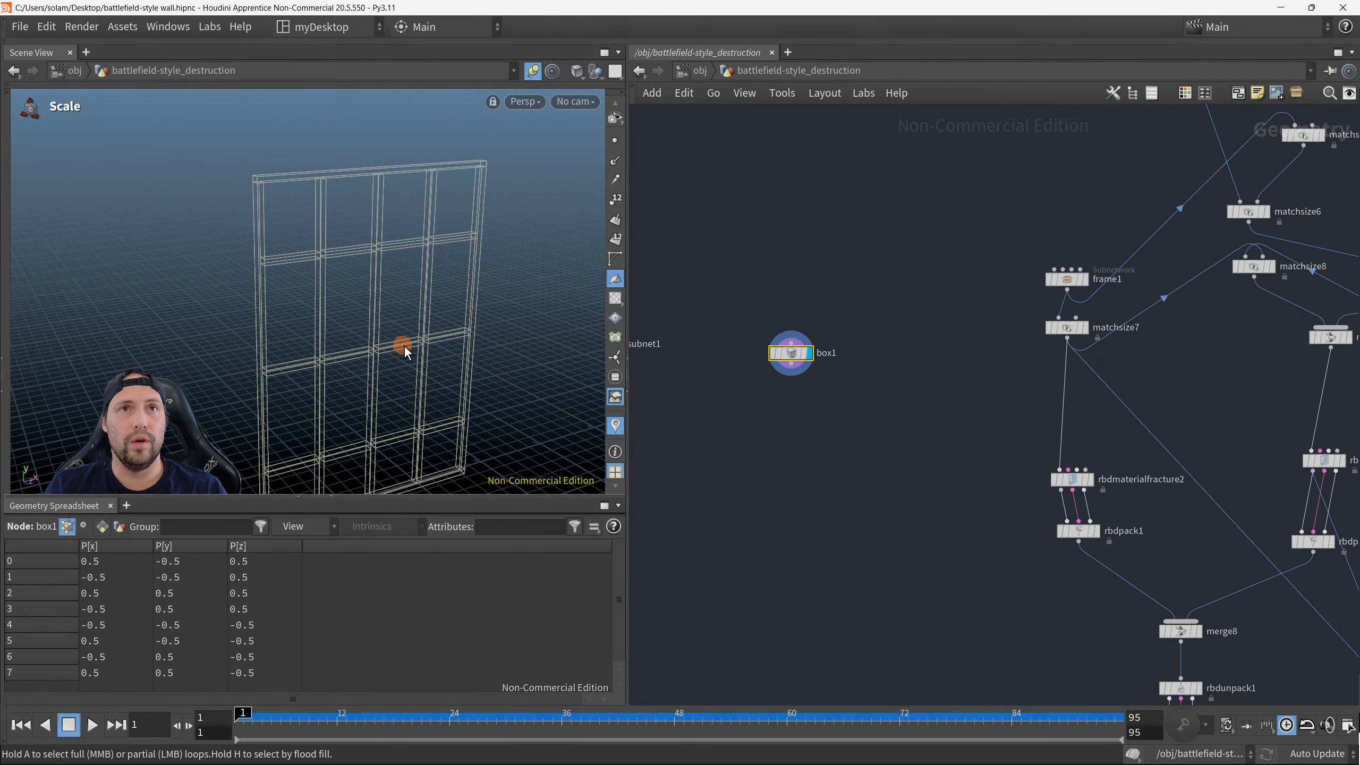
Step: Compare the box's size and position with the templated wall frame from several angles, with the box1 parameters shown
key(Escape)
mouse_move(378, 351)
mouse_down()
mouse_move(425, 364)
mouse_move(380, 312)
mouse_move(403, 331)
mouse_move(388, 358)
mouse_up()
key(e)
scroll(851, 402, up, 3)
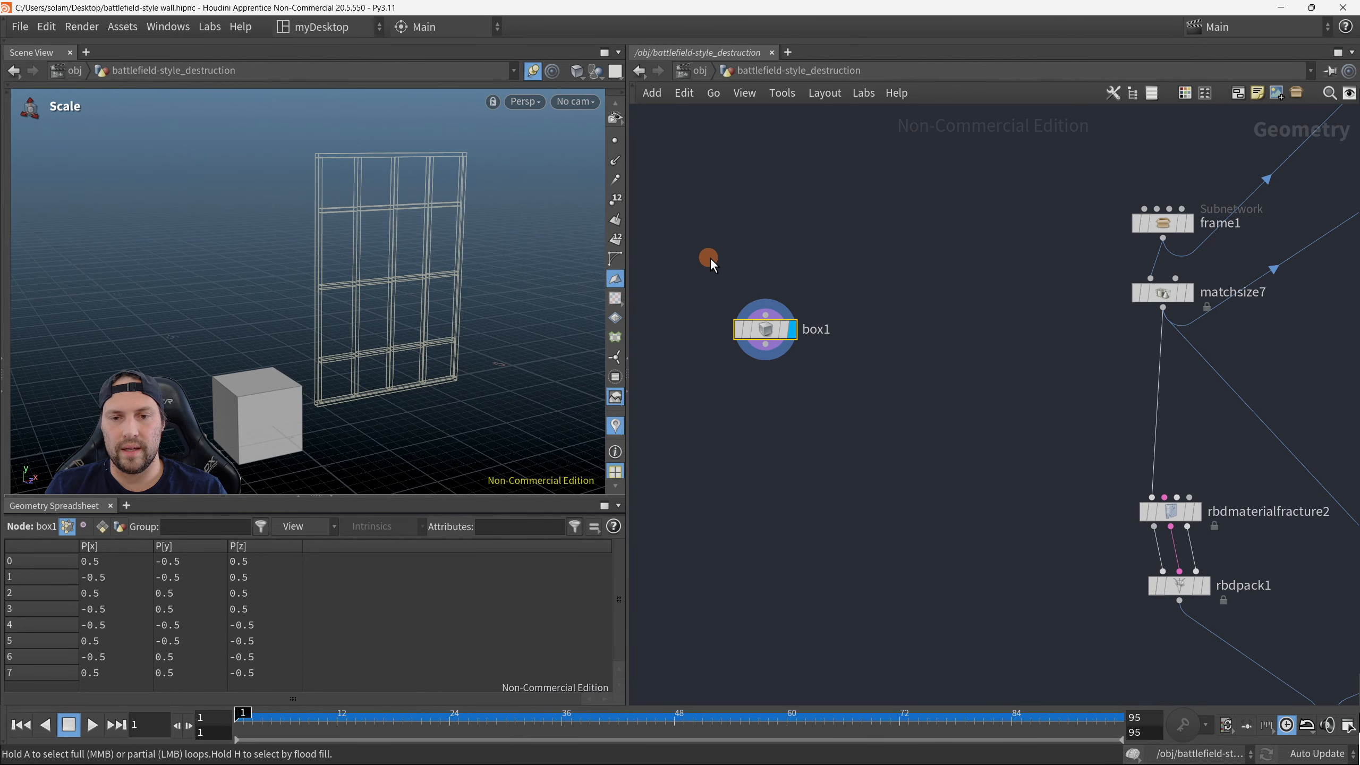
key(p)
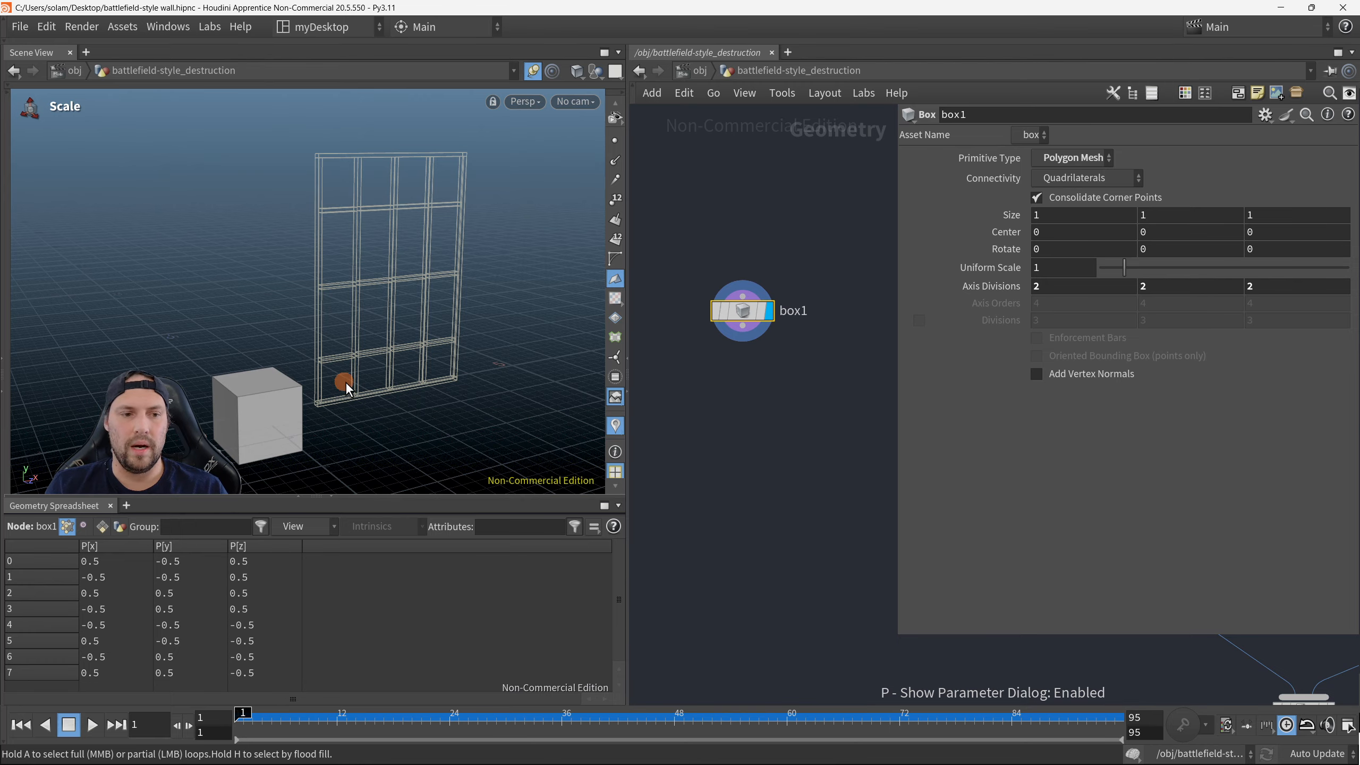
alt+right_drag(347, 390, 415, 351)
mouse_move(457, 331)
alt+mouse_down()
mouse_move(394, 316)
mouse_move(534, 373)
alt+mouse_up()
click(428, 340)
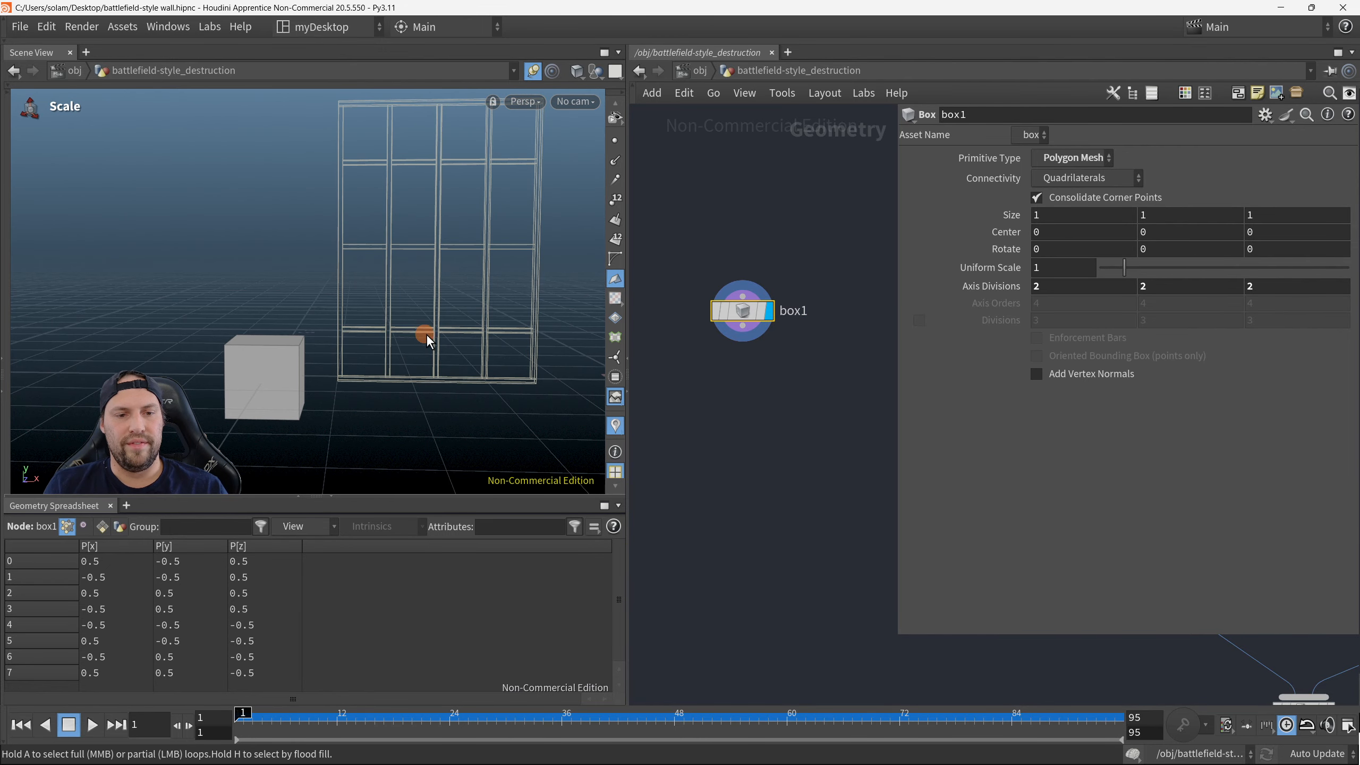
mouse_move(428, 340)
alt+mouse_down()
mouse_move(380, 359)
mouse_move(476, 355)
mouse_move(498, 364)
mouse_move(494, 379)
mouse_move(431, 334)
mouse_move(428, 373)
mouse_move(422, 317)
mouse_move(334, 322)
mouse_move(352, 404)
mouse_move(321, 399)
mouse_move(531, 328)
alt+mouse_up()
key(w)
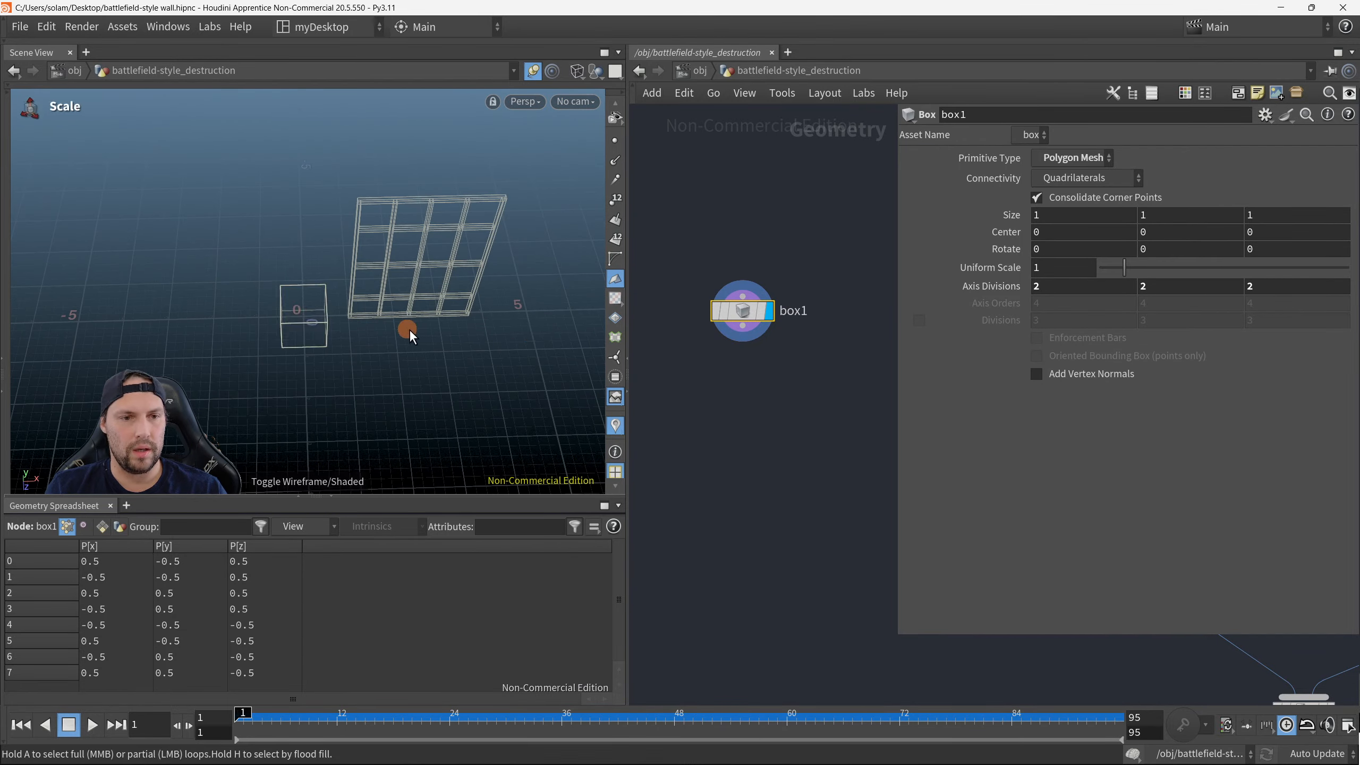
key(w)
alt+drag(343, 312, 586, 294)
scroll(760, 324, down, 3)
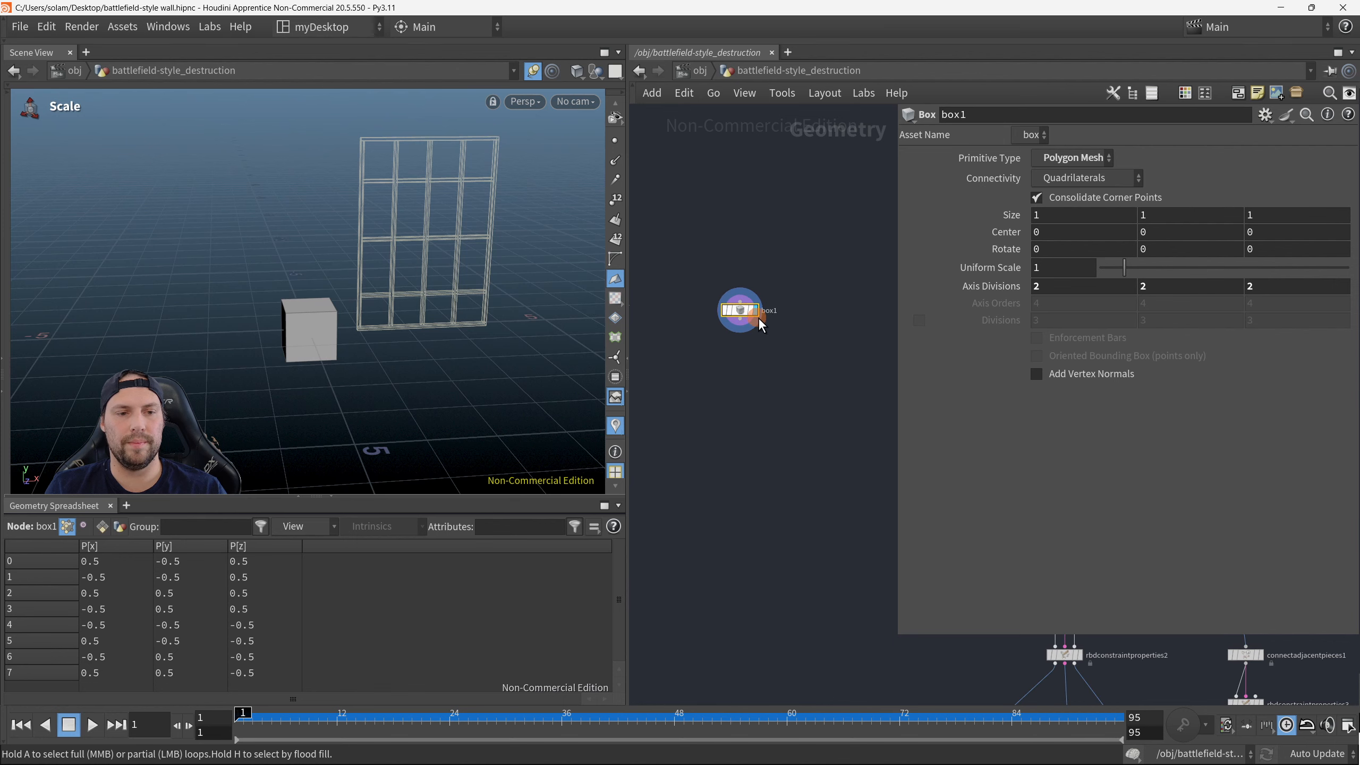
Step: Add a Match Size node wired to the output of subnet1
middle_drag(759, 318, 776, 332)
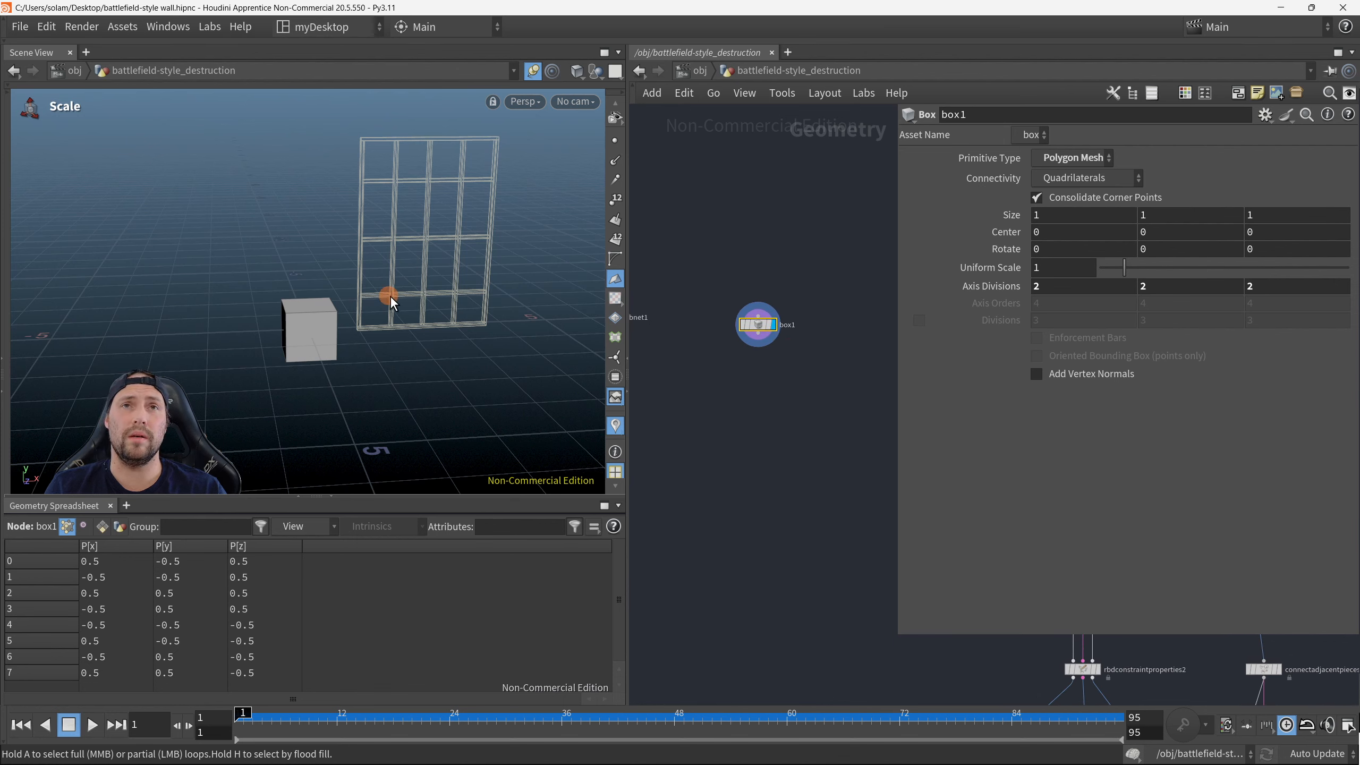
middle_drag(869, 371, 1001, 359)
scroll(740, 340, up, 2)
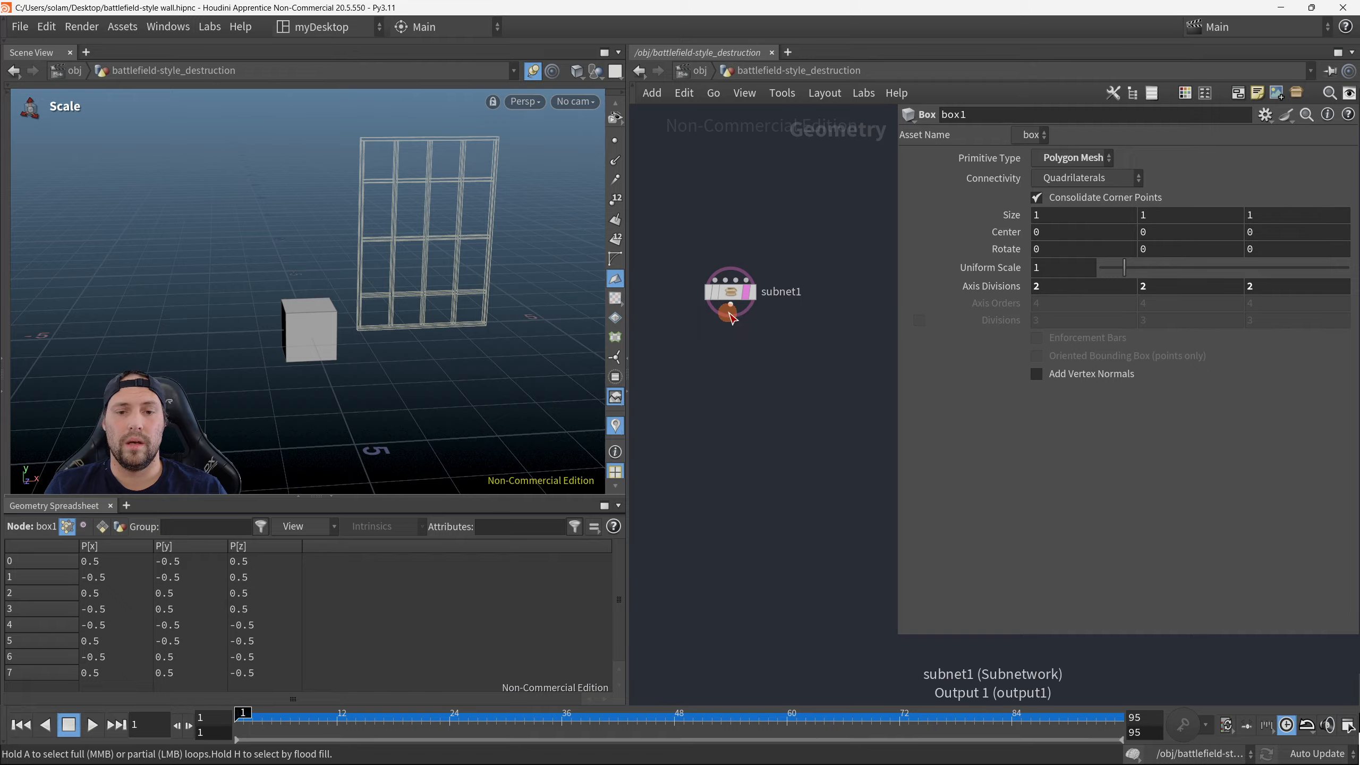
drag(733, 310, 740, 452)
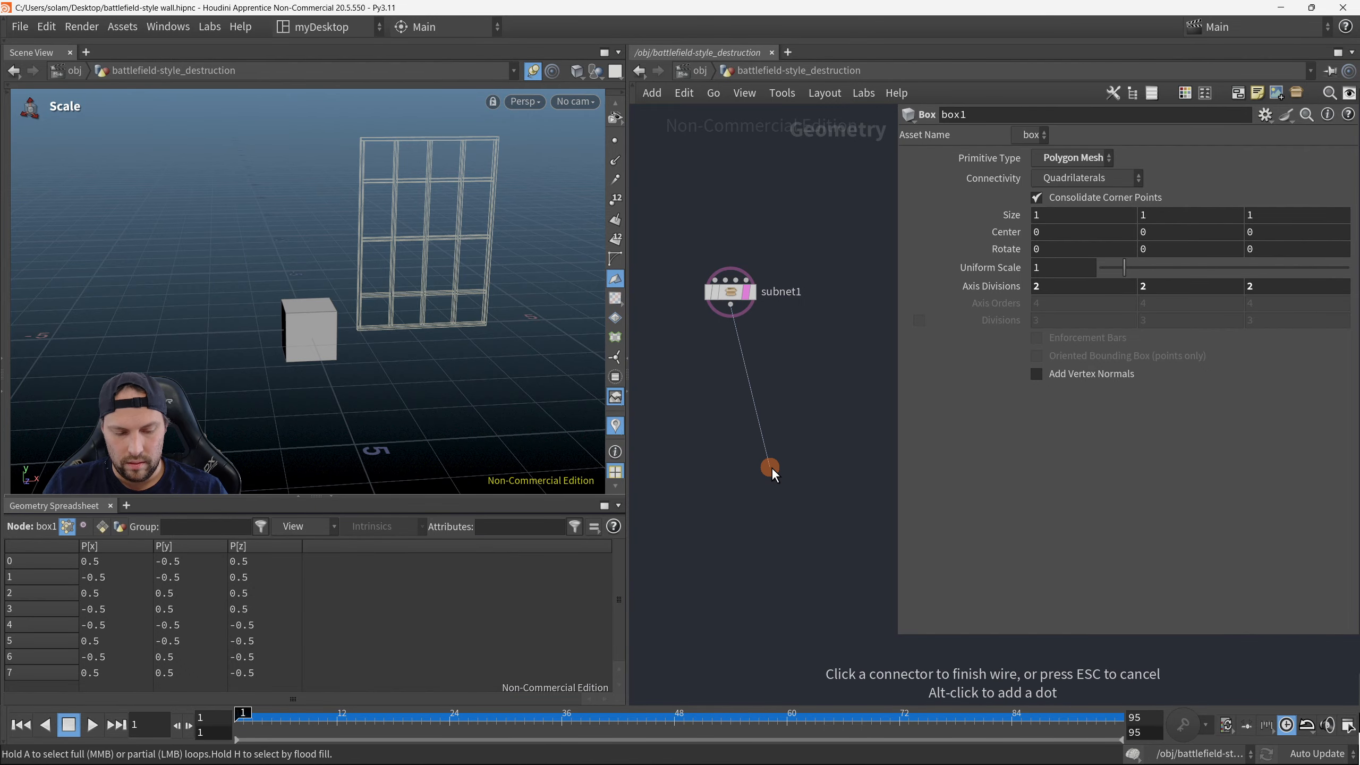
key(Tab)
text(match)
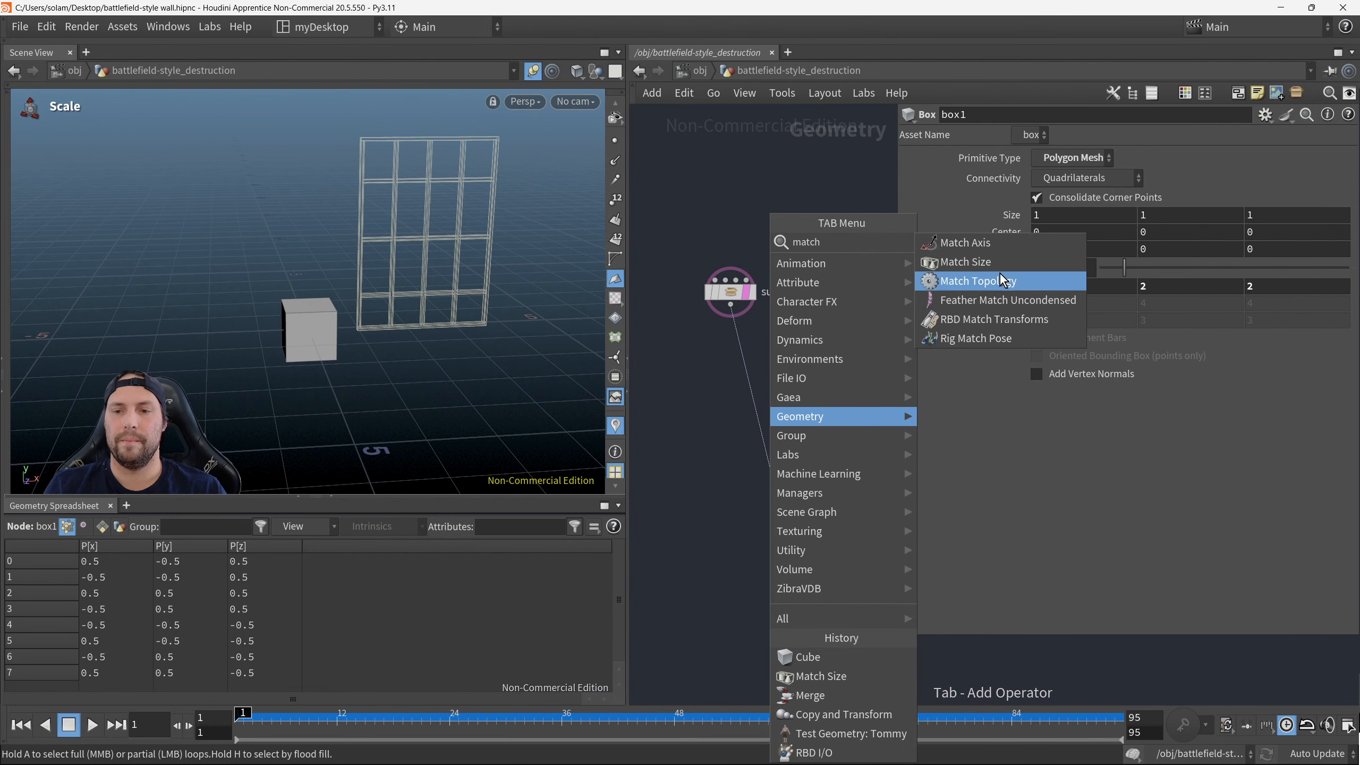
click(965, 262)
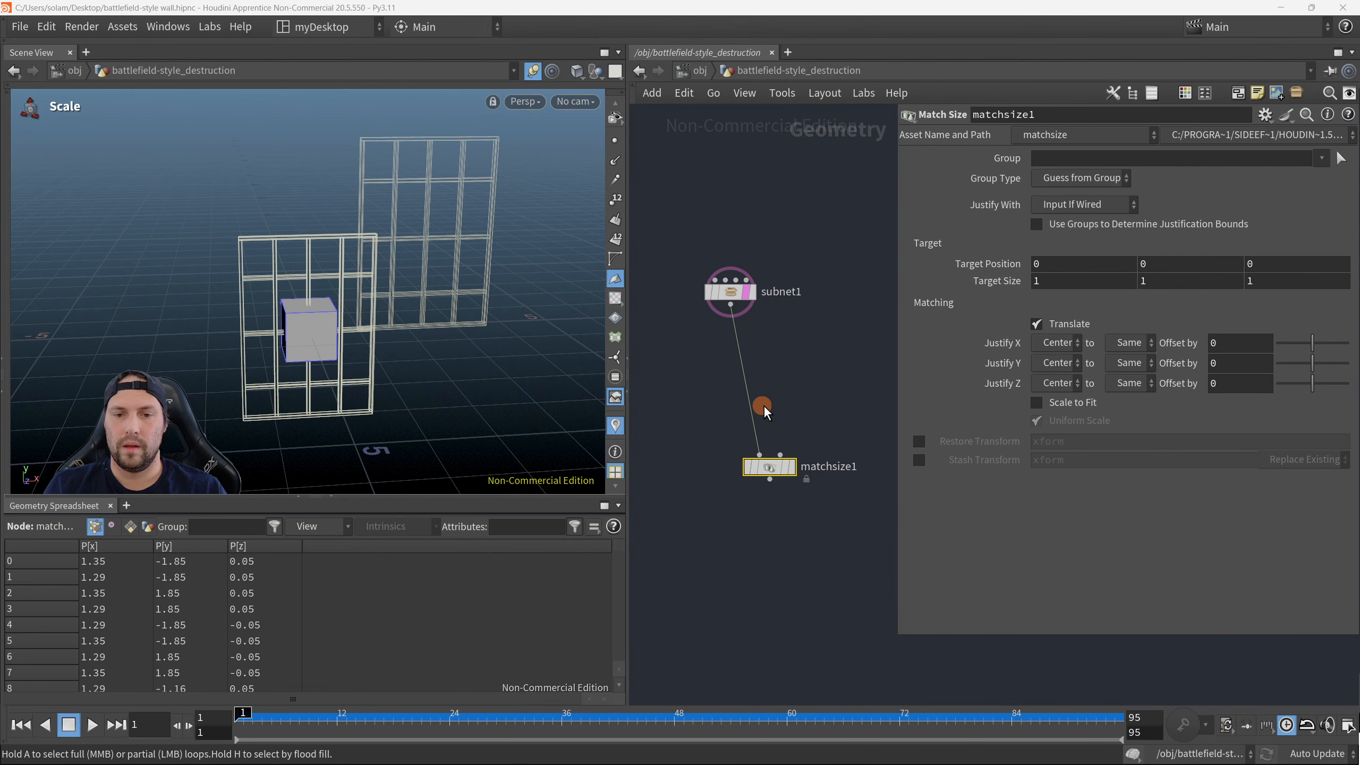
Step: Display the Match Size node and set its Justify Y to Min
click(792, 467)
mouse_move(328, 308)
alt+right_down()
mouse_move(410, 320)
mouse_move(450, 379)
mouse_move(455, 355)
mouse_move(464, 368)
alt+right_up()
click(1034, 410)
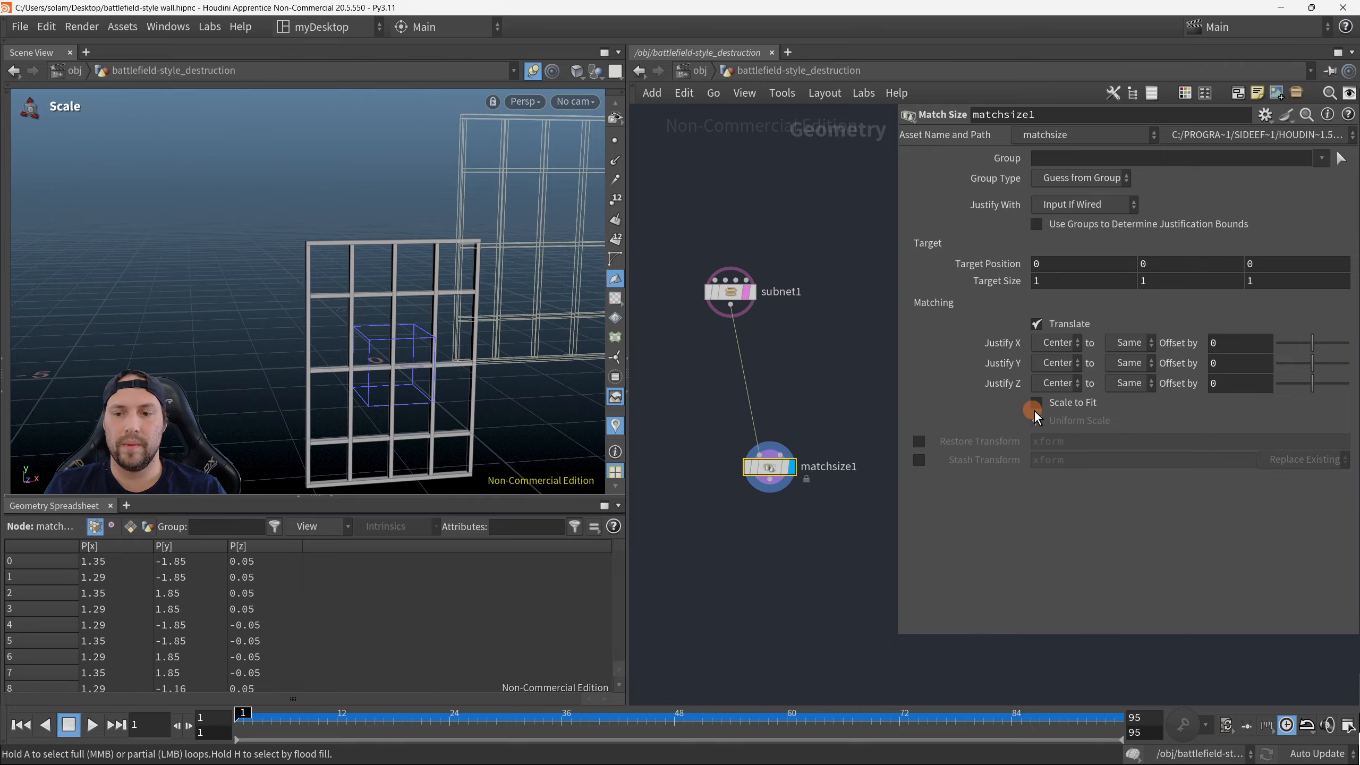
click(1066, 364)
click(1065, 403)
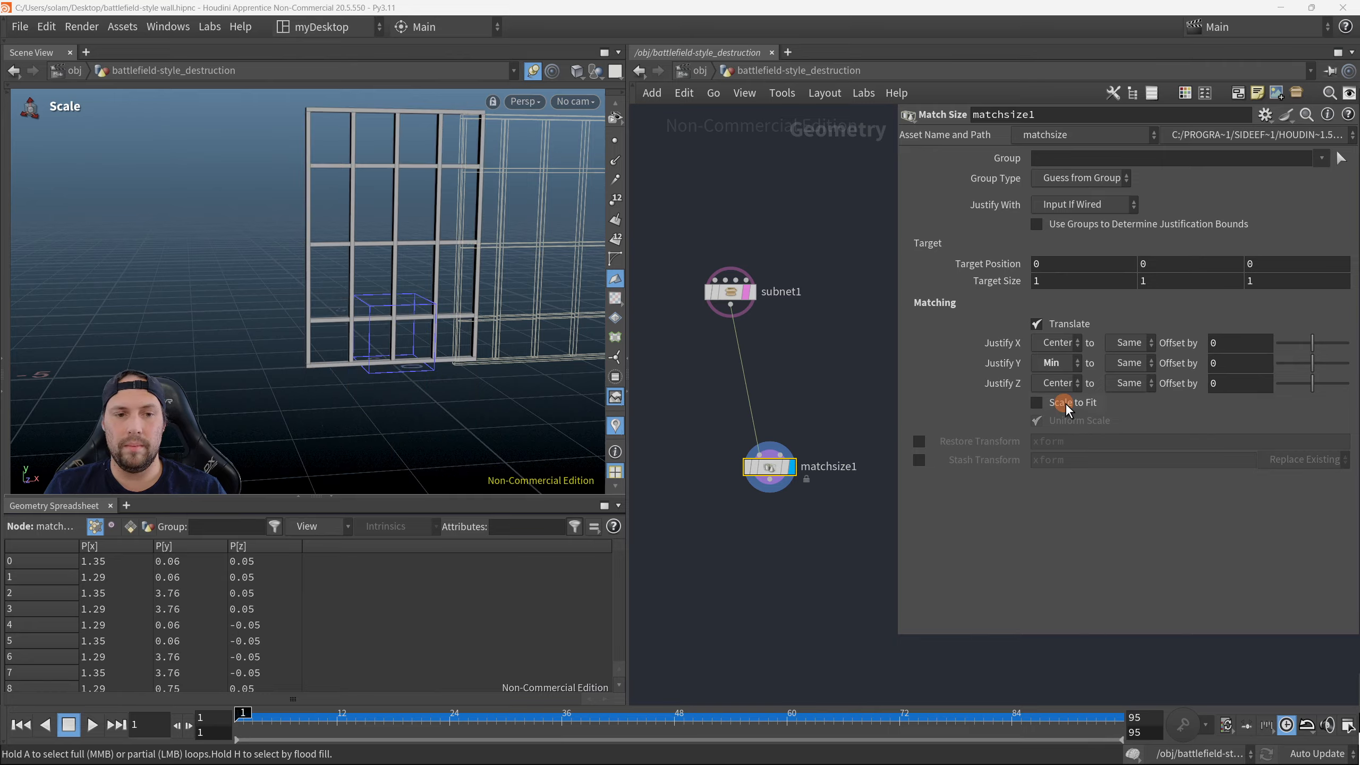
Step: Turn off the template display of subnet1 and view the centred wall frame
click(793, 483)
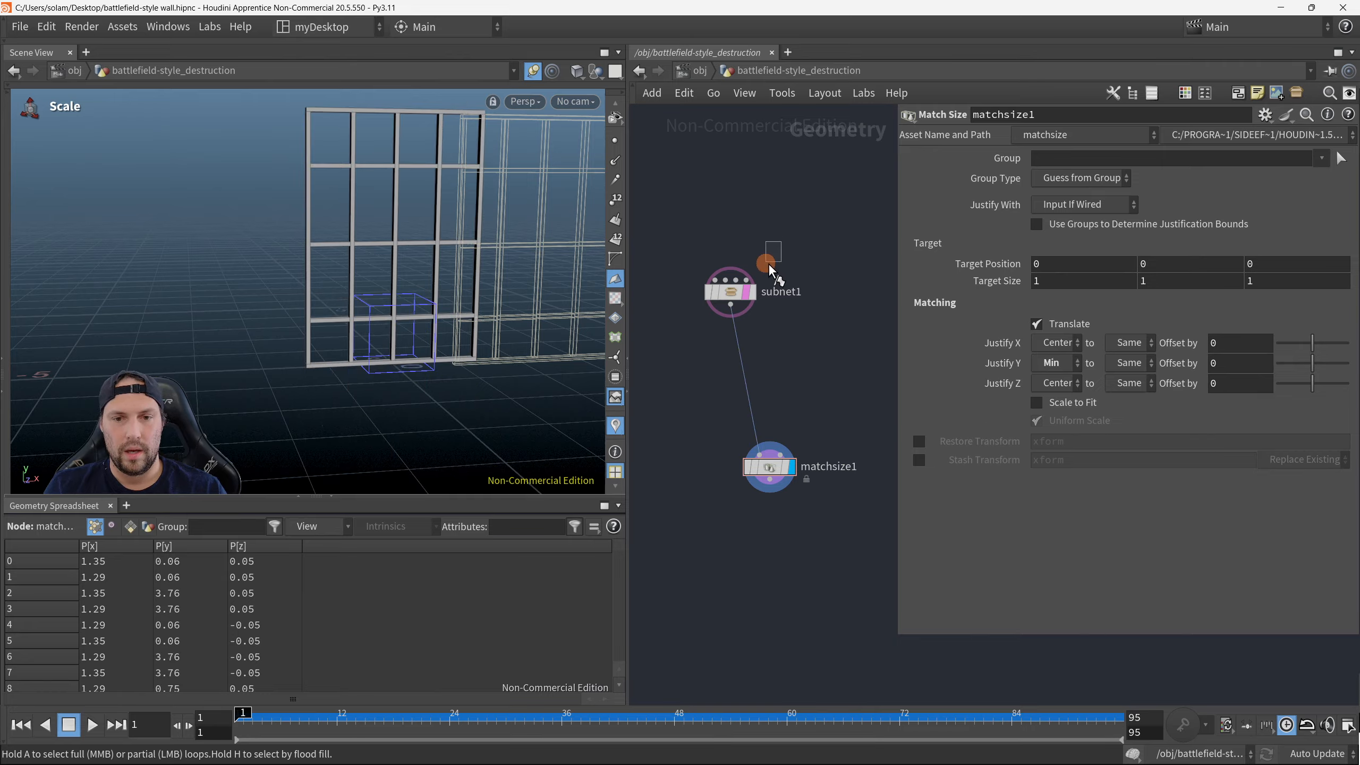
drag(768, 262, 718, 331)
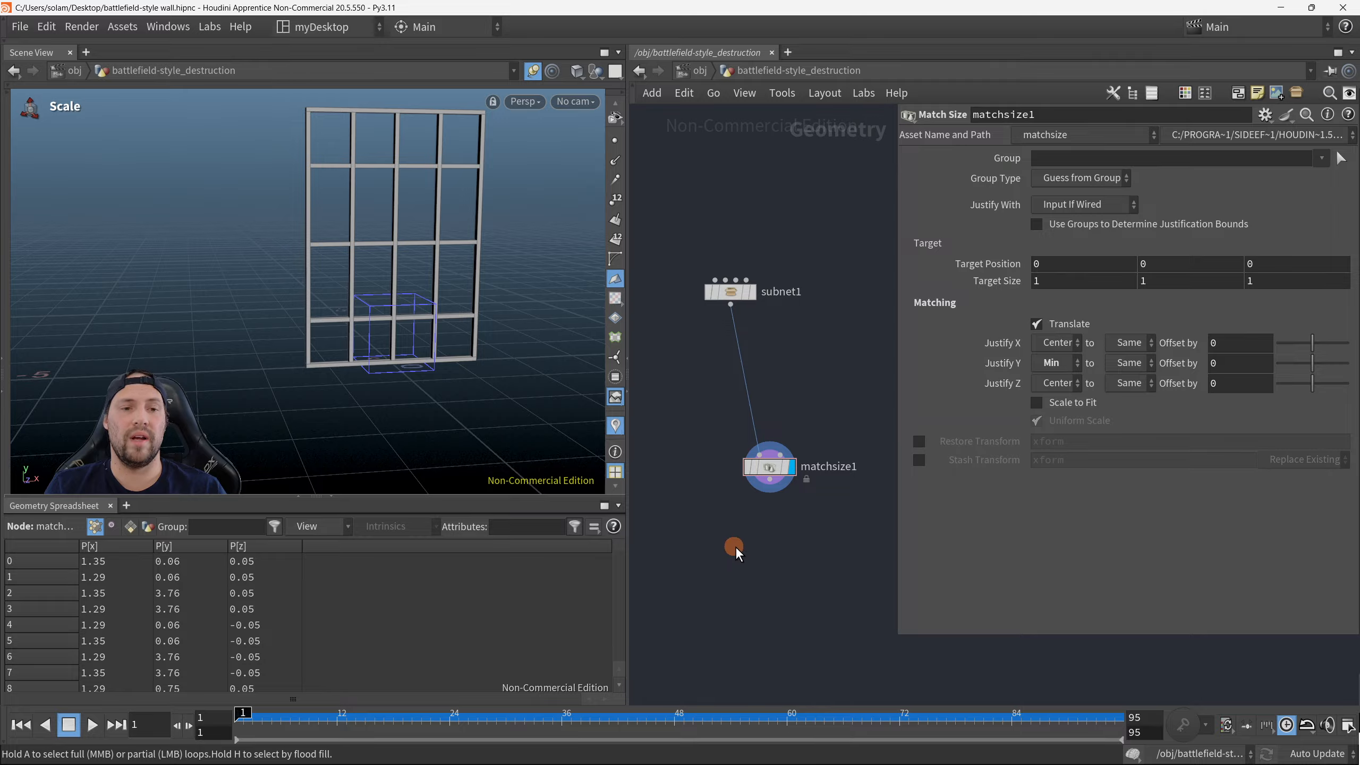
alt+right_drag(479, 397, 406, 377)
key(e)
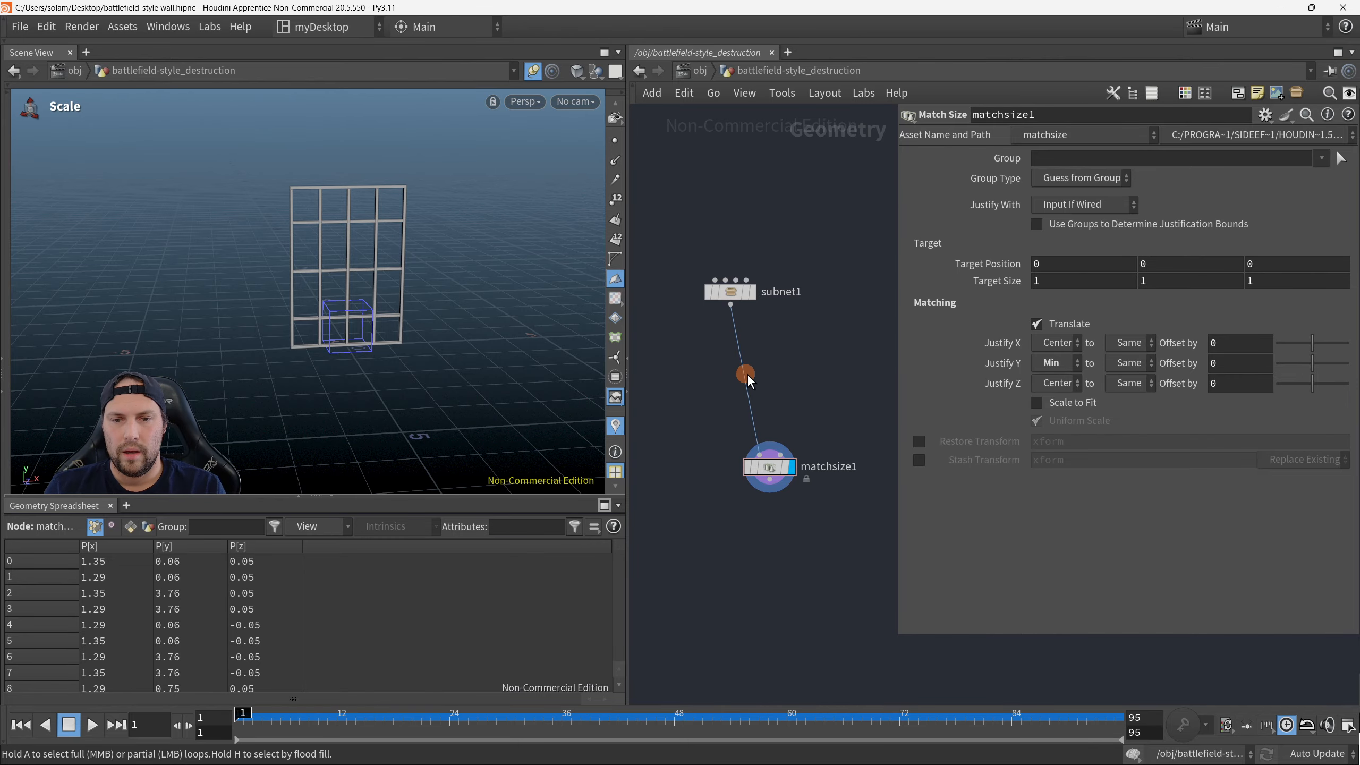
Step: Hide the node parameters and switch the viewport display to box1
key(p)
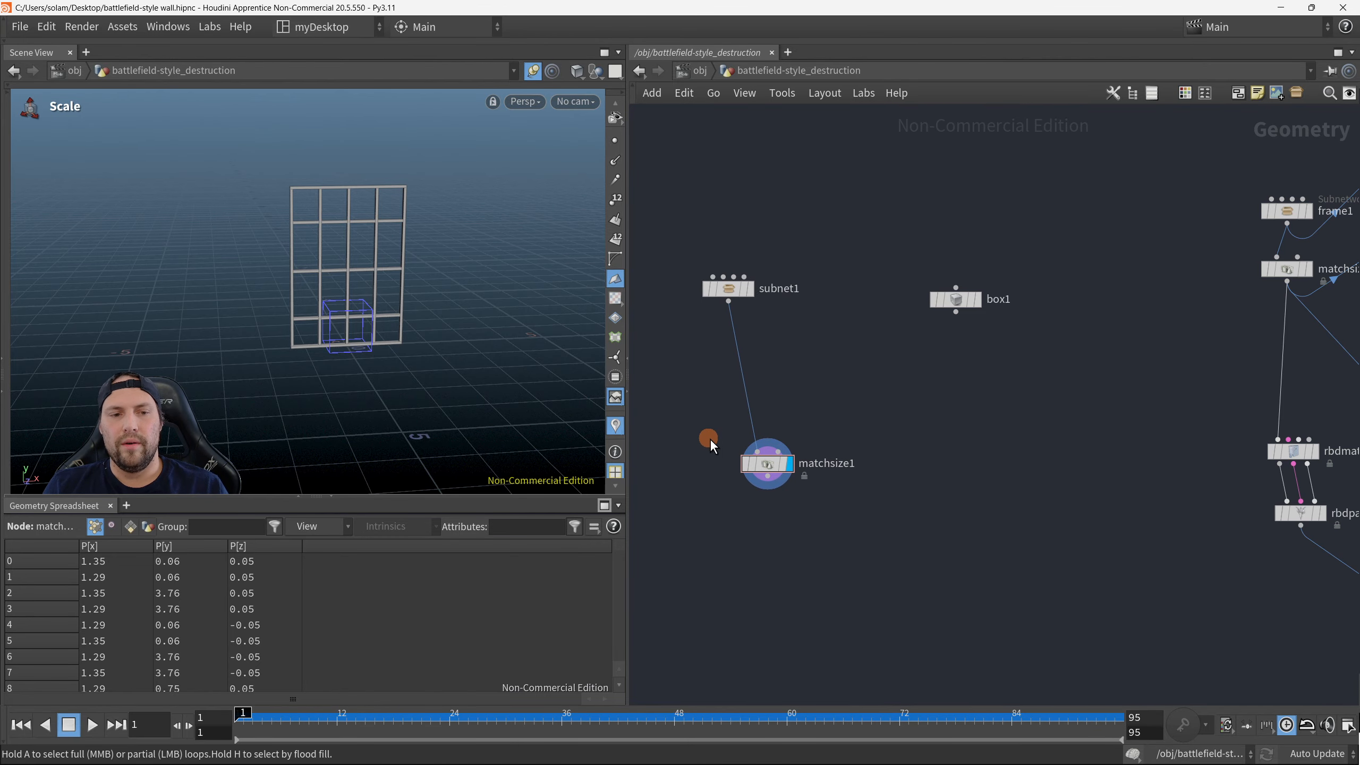
alt+right_drag(369, 326, 415, 346)
alt+drag(415, 346, 442, 327)
alt+middle_drag(441, 327, 446, 374)
alt+right_drag(446, 374, 588, 399)
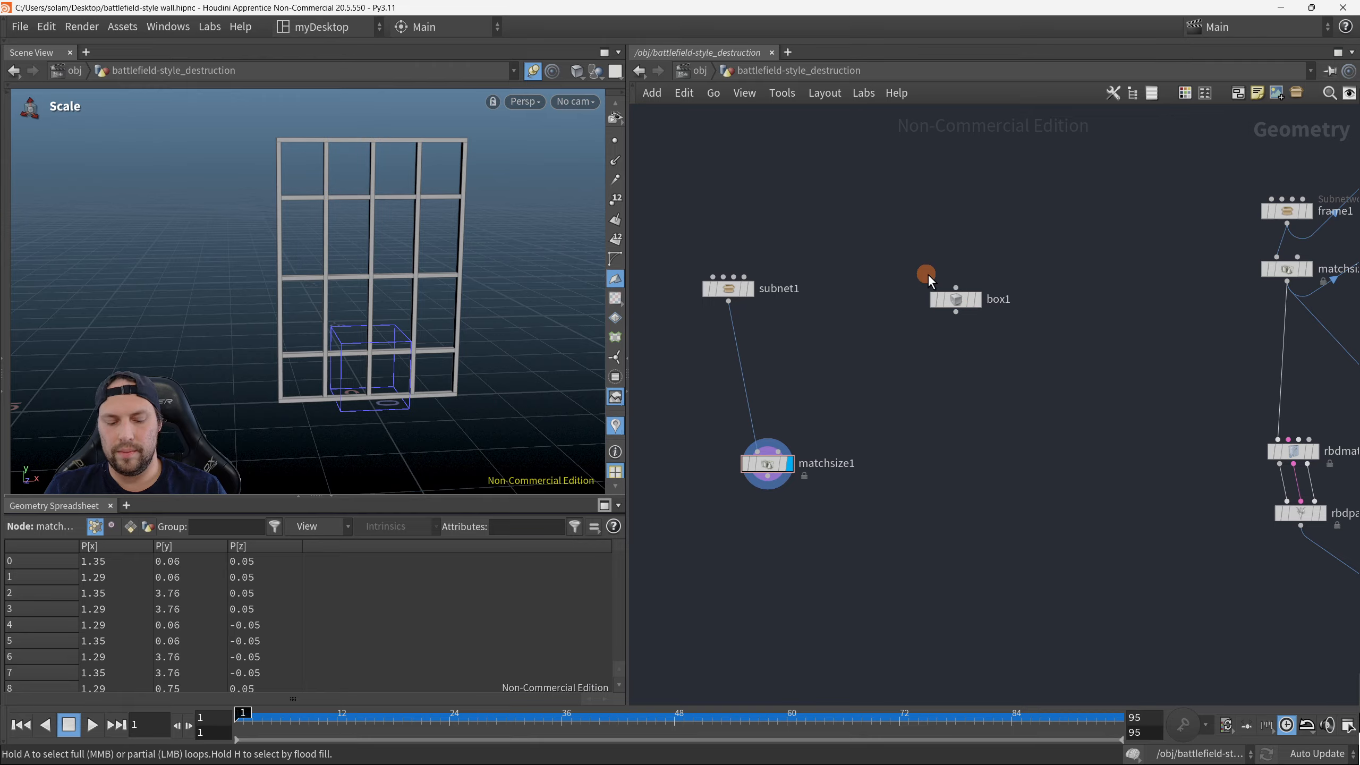
click(977, 299)
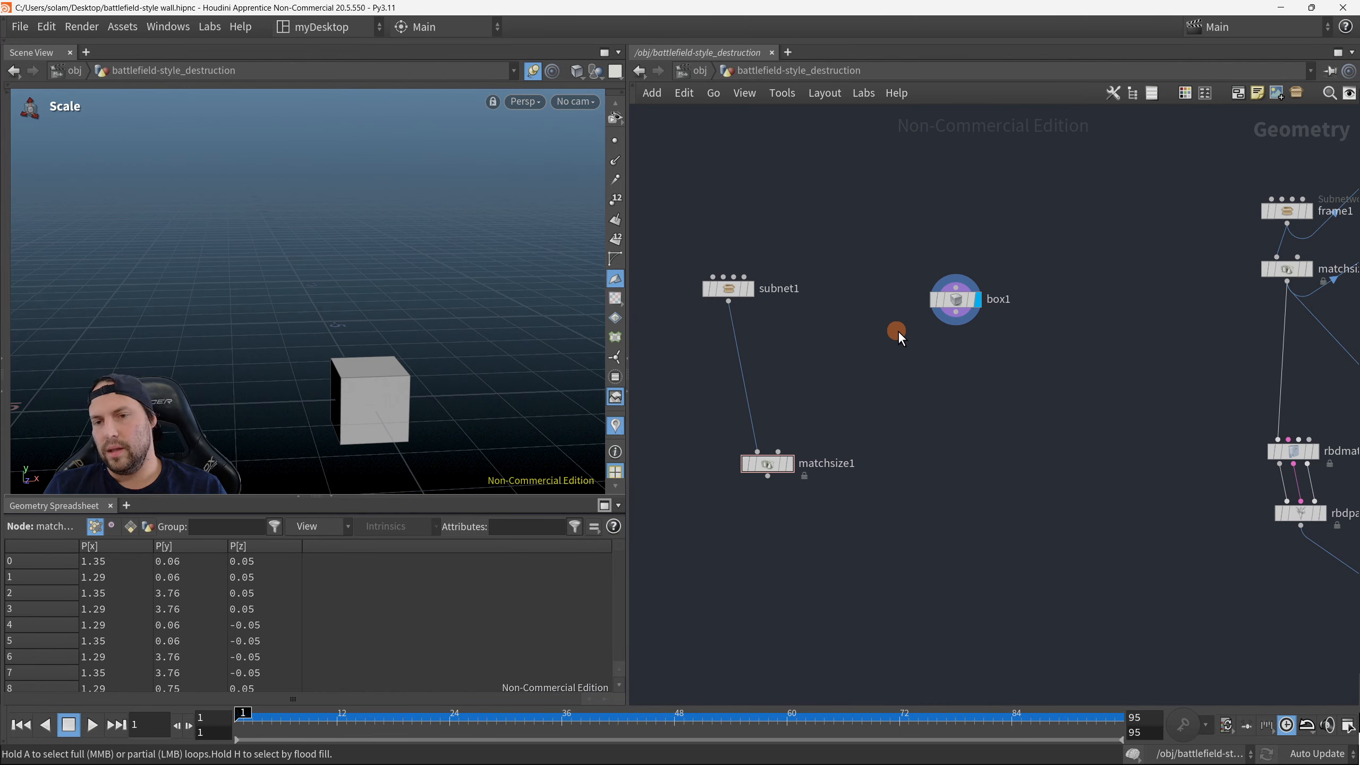
Step: Turn on the template display of subnet1 as a size reference and select box1
drag(793, 266, 684, 304)
alt+drag(467, 372, 402, 334)
alt+right_drag(401, 335, 568, 279)
click(956, 300)
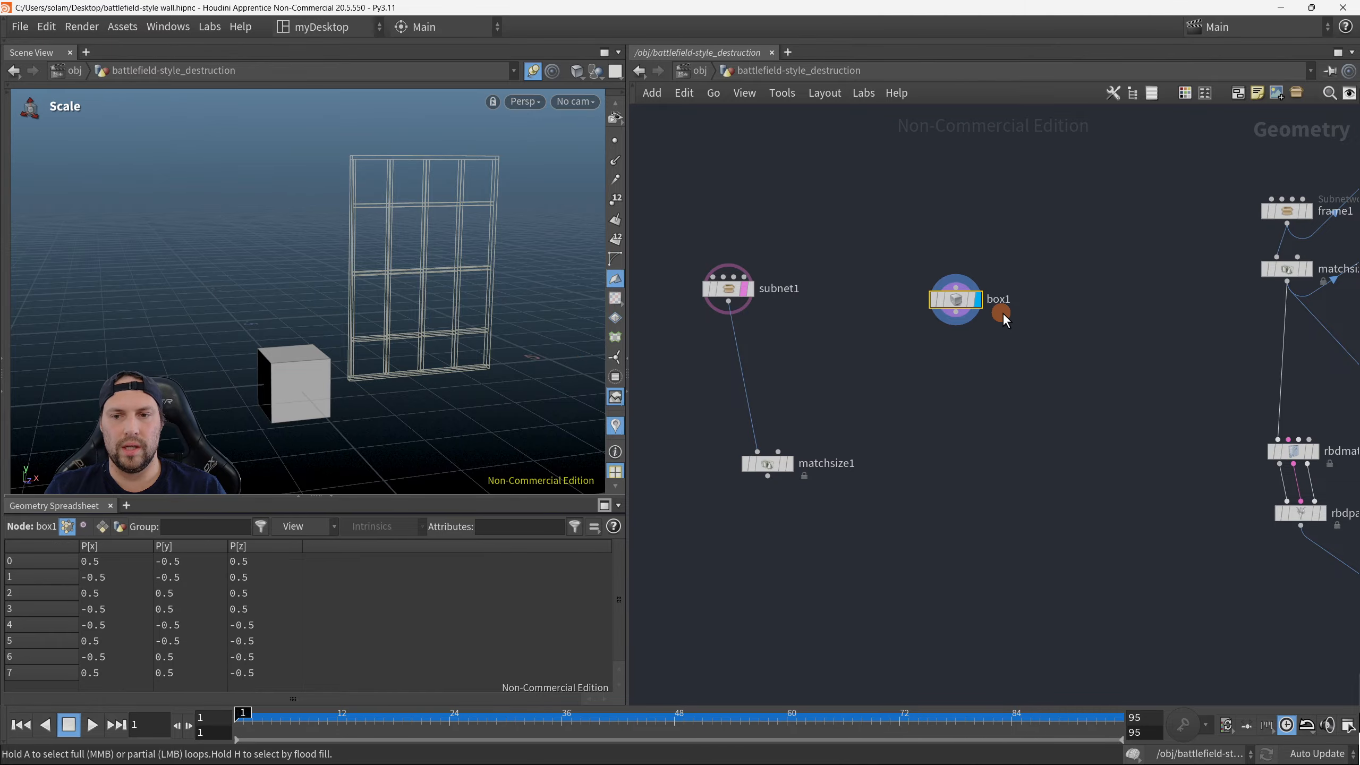
Step: Show the parameters of box1 and set its X size to 2.8
key(p)
middle_drag(836, 430, 731, 434)
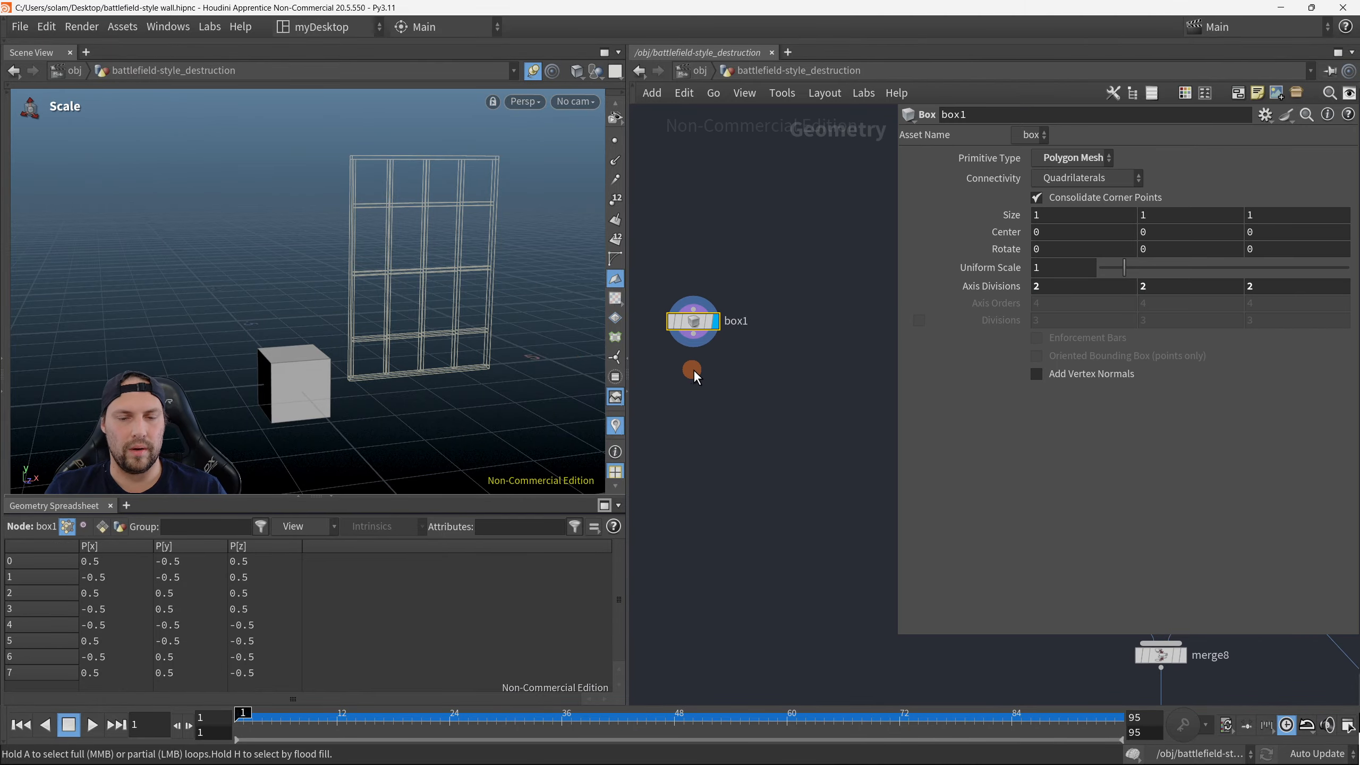
middle_drag(720, 378, 763, 368)
alt+drag(582, 378, 530, 383)
middle_drag(699, 412, 779, 380)
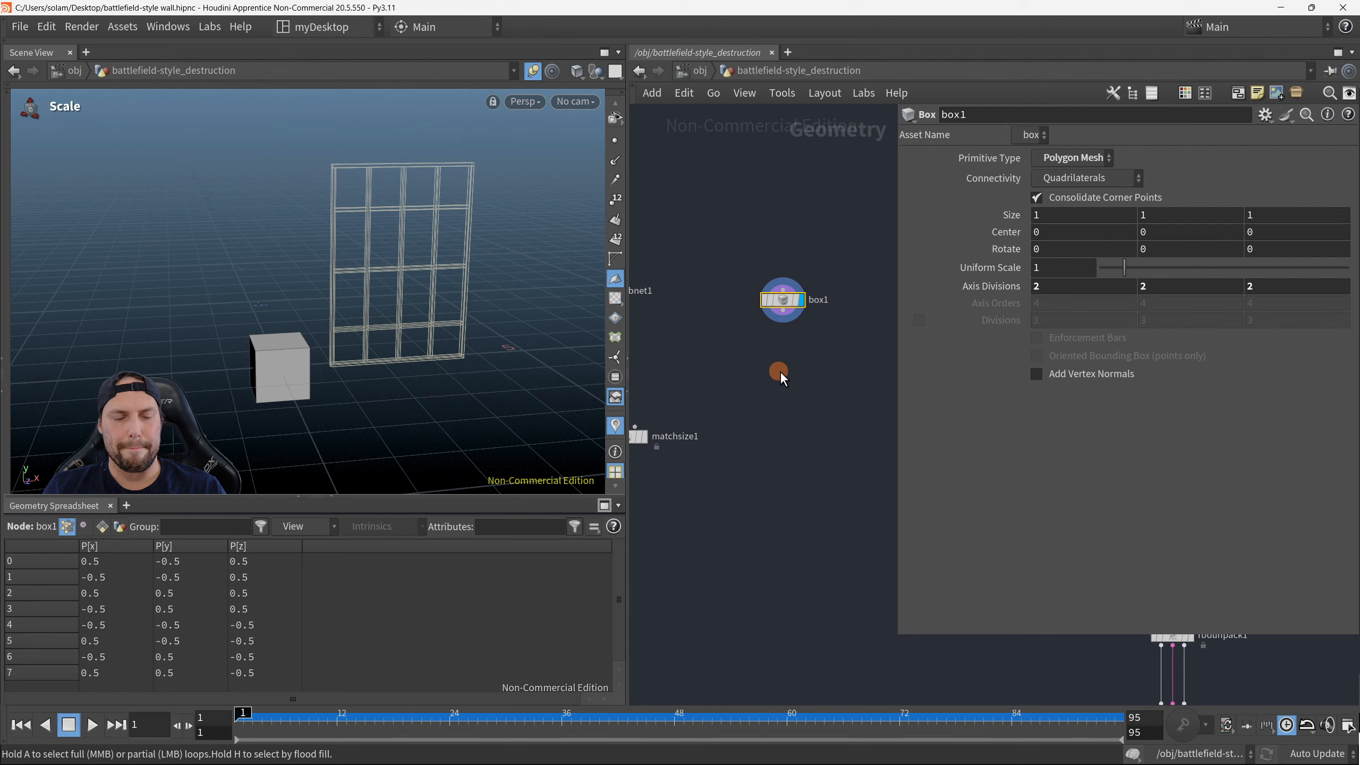
alt+drag(545, 374, 540, 361)
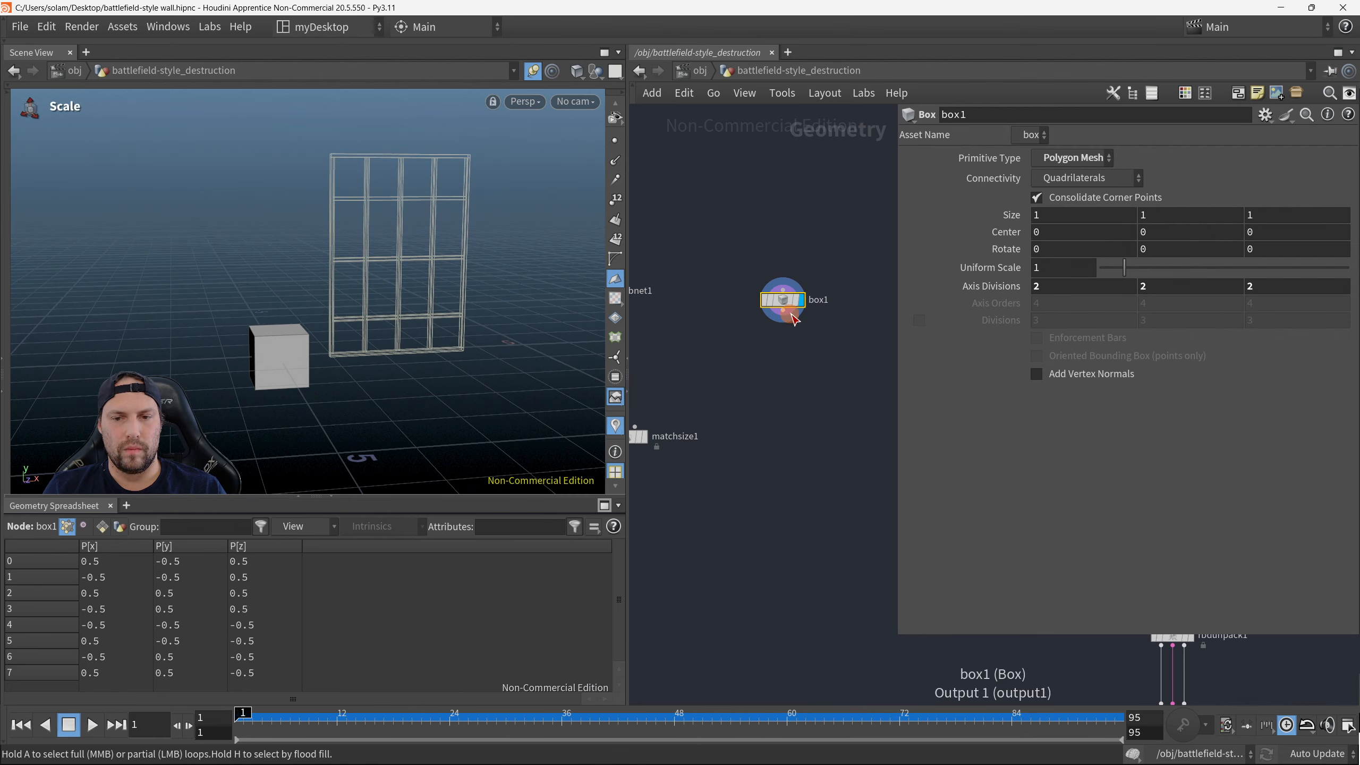
middle_drag(1063, 215, 1208, 200)
alt+drag(527, 323, 530, 356)
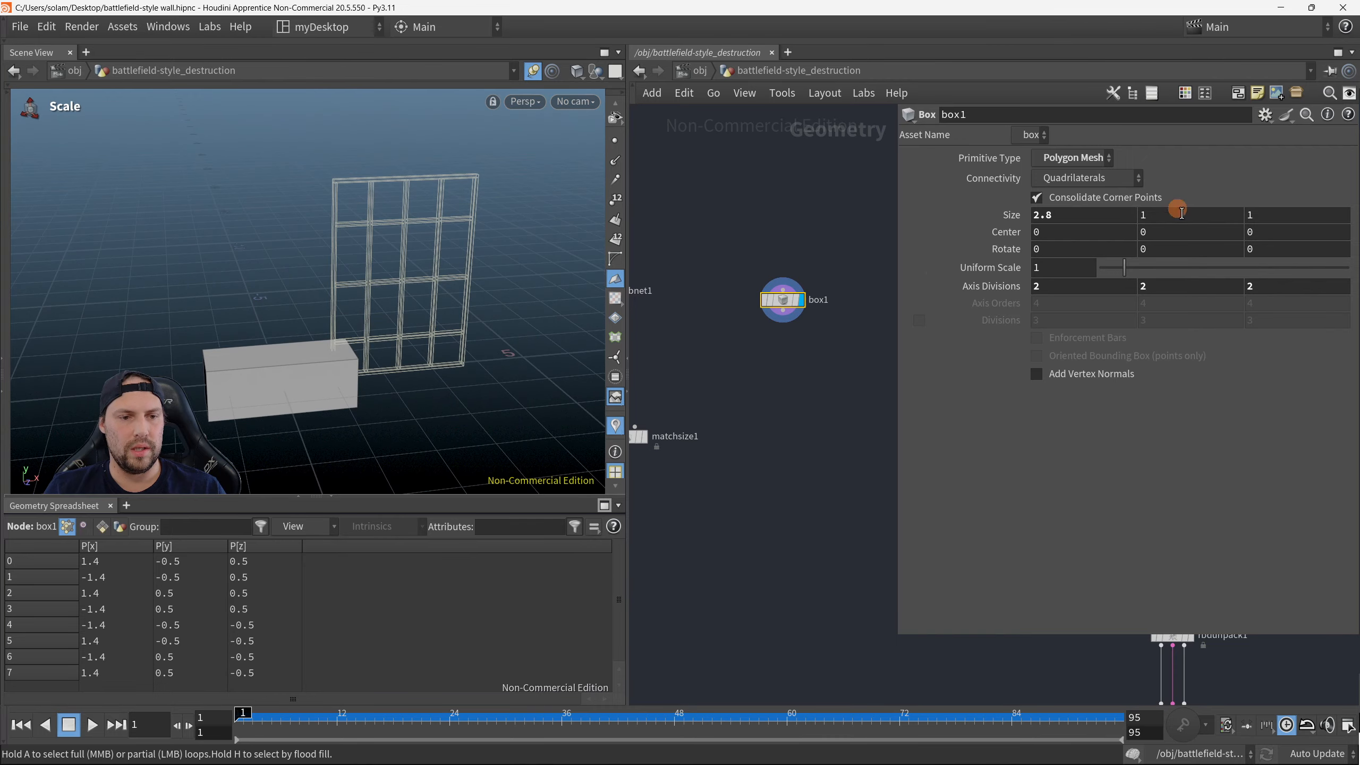
Step: Set the Y size of box1 to 0.2 and its Z size to 0.1
middle_drag(1159, 216, 1090, 216)
alt+drag(289, 420, 308, 366)
middle_drag(1280, 211, 1200, 214)
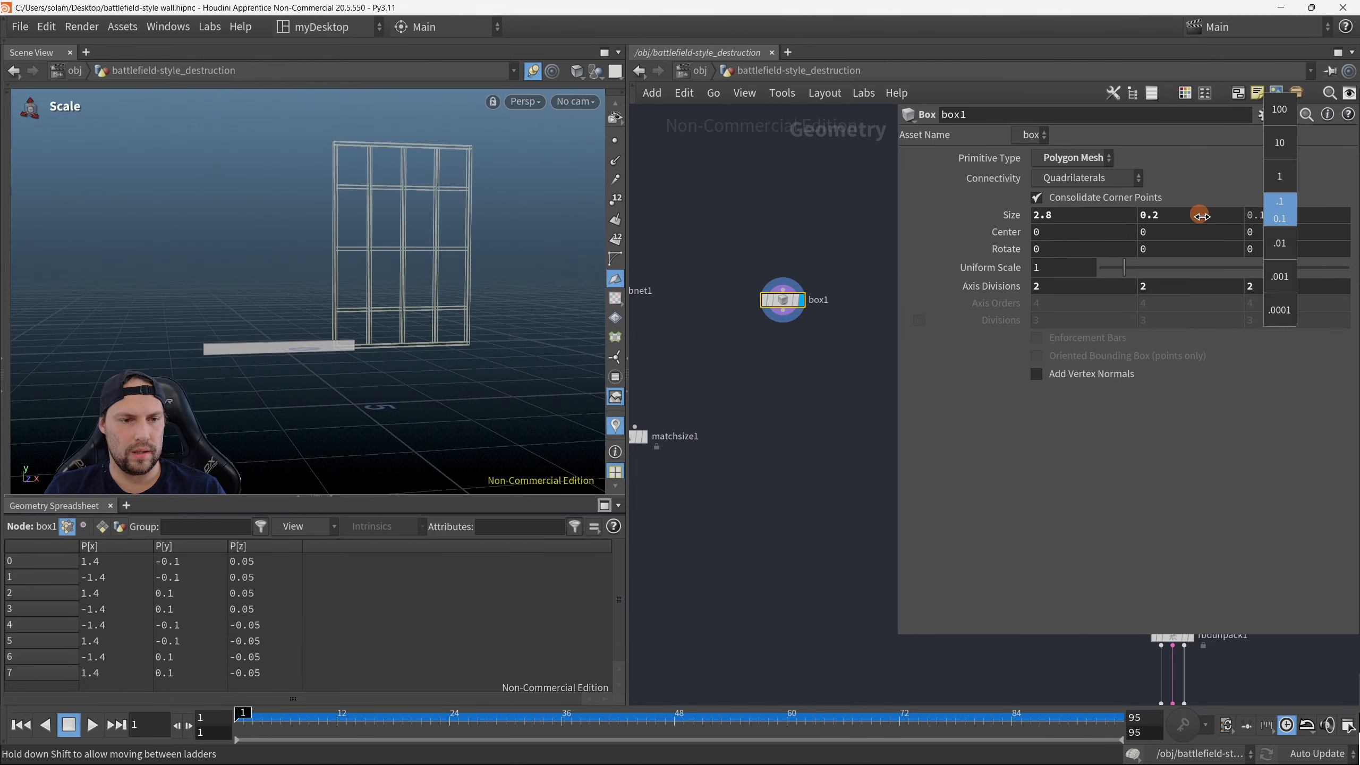
alt+right_drag(88, 379, 380, 350)
alt+drag(380, 350, 399, 380)
key(space+h)
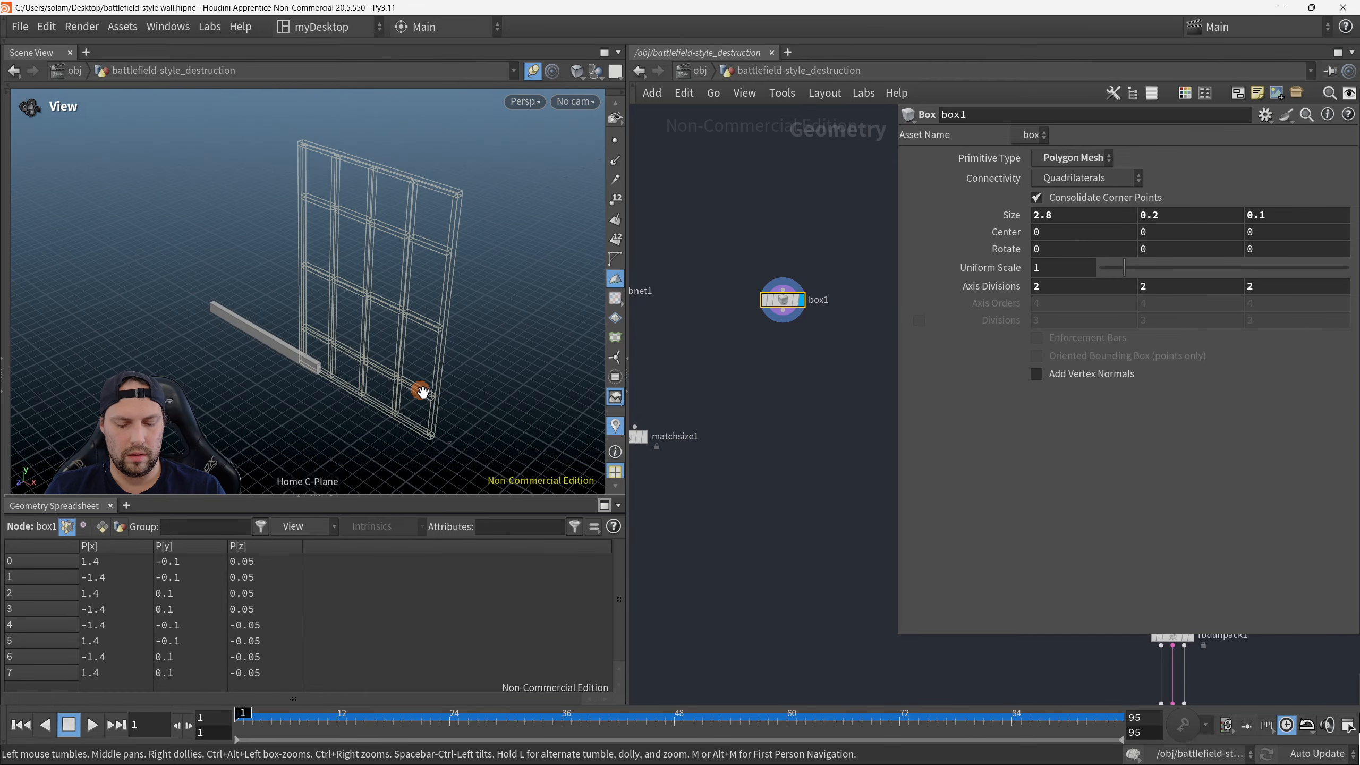
Step: Compare box1 with the frame from the side, reduce its Z size to 0.066, and hide the parameters
alt+drag(298, 363, 436, 341)
alt+right_drag(436, 342, 365, 369)
mouse_move(362, 368)
alt+mouse_down()
mouse_move(307, 365)
mouse_move(361, 355)
mouse_move(338, 370)
alt+mouse_up()
alt+drag(417, 328, 369, 357)
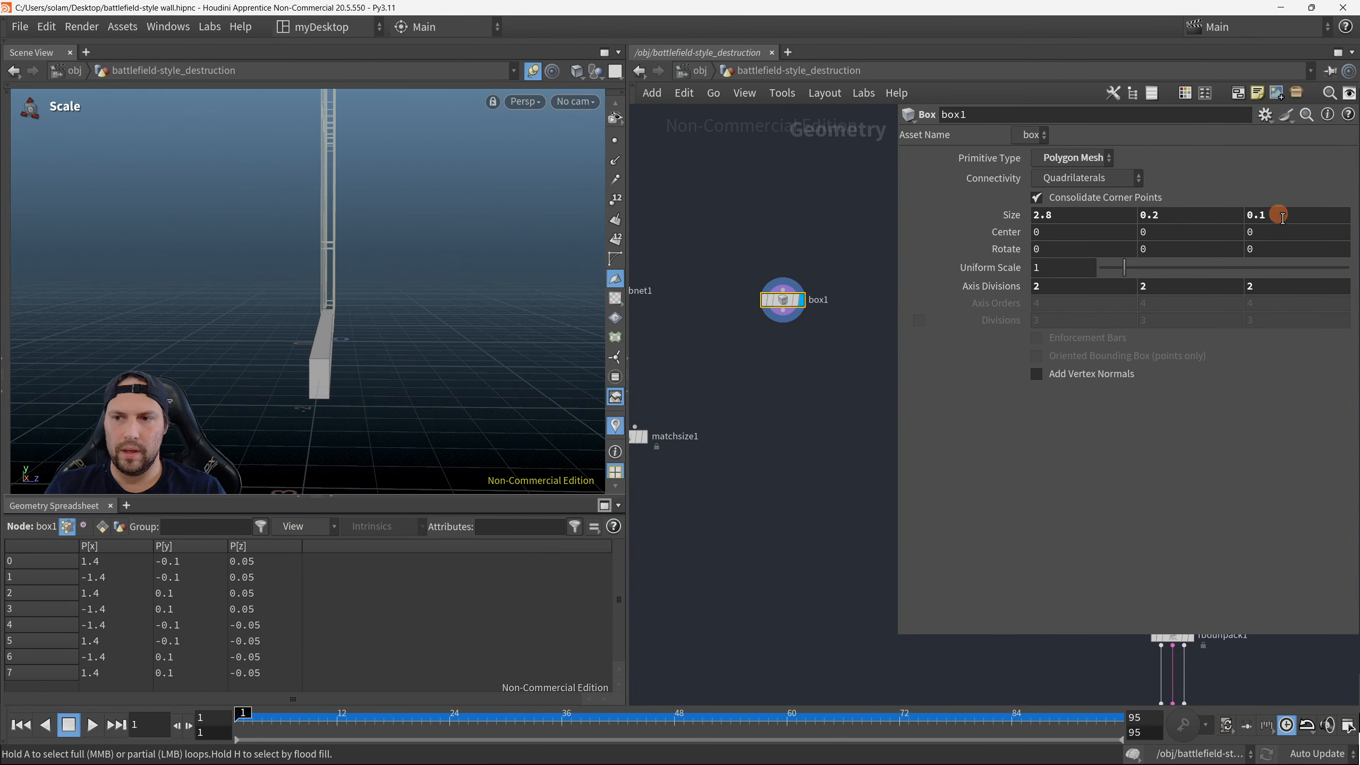
middle_drag(1278, 215, 1285, 277)
key(ctrl+z)
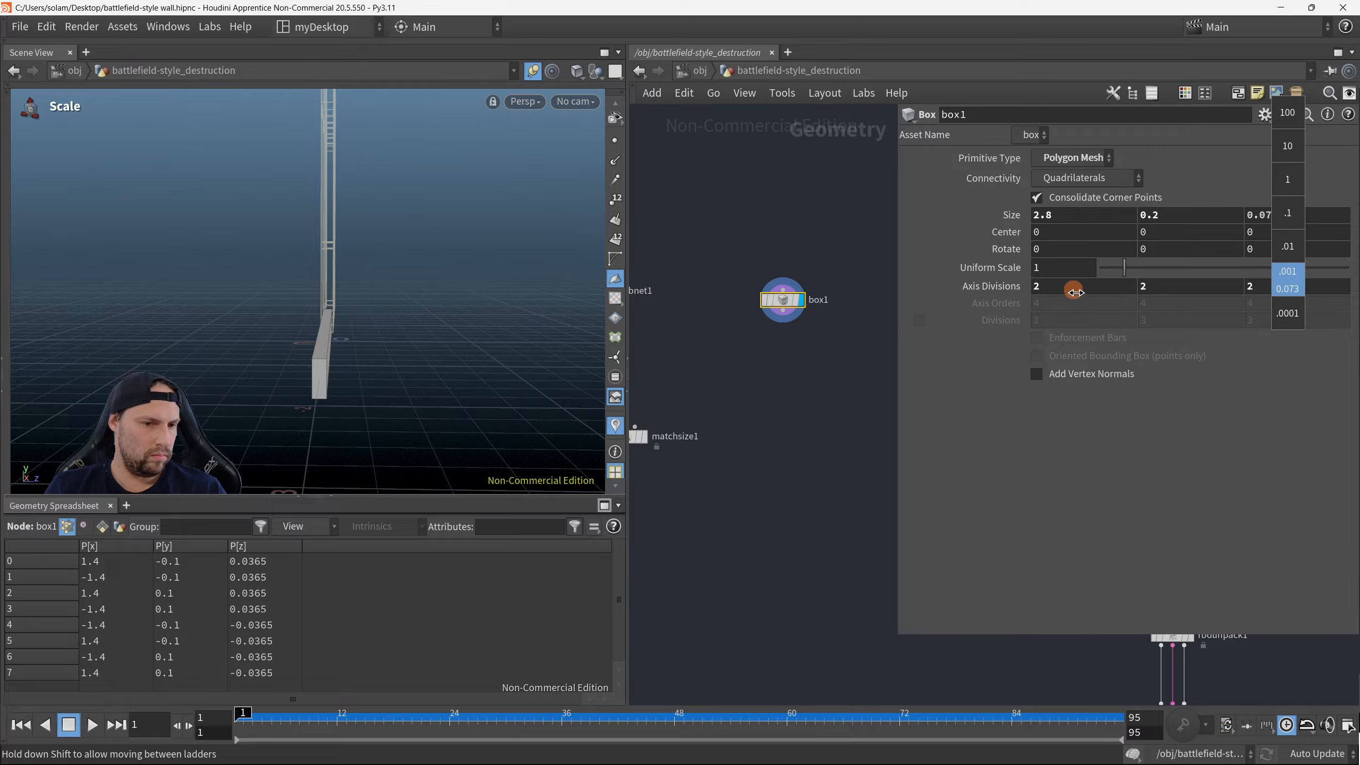
middle_drag(1021, 300, 1020, 300)
alt+drag(240, 257, 258, 359)
scroll(455, 371, down, 2)
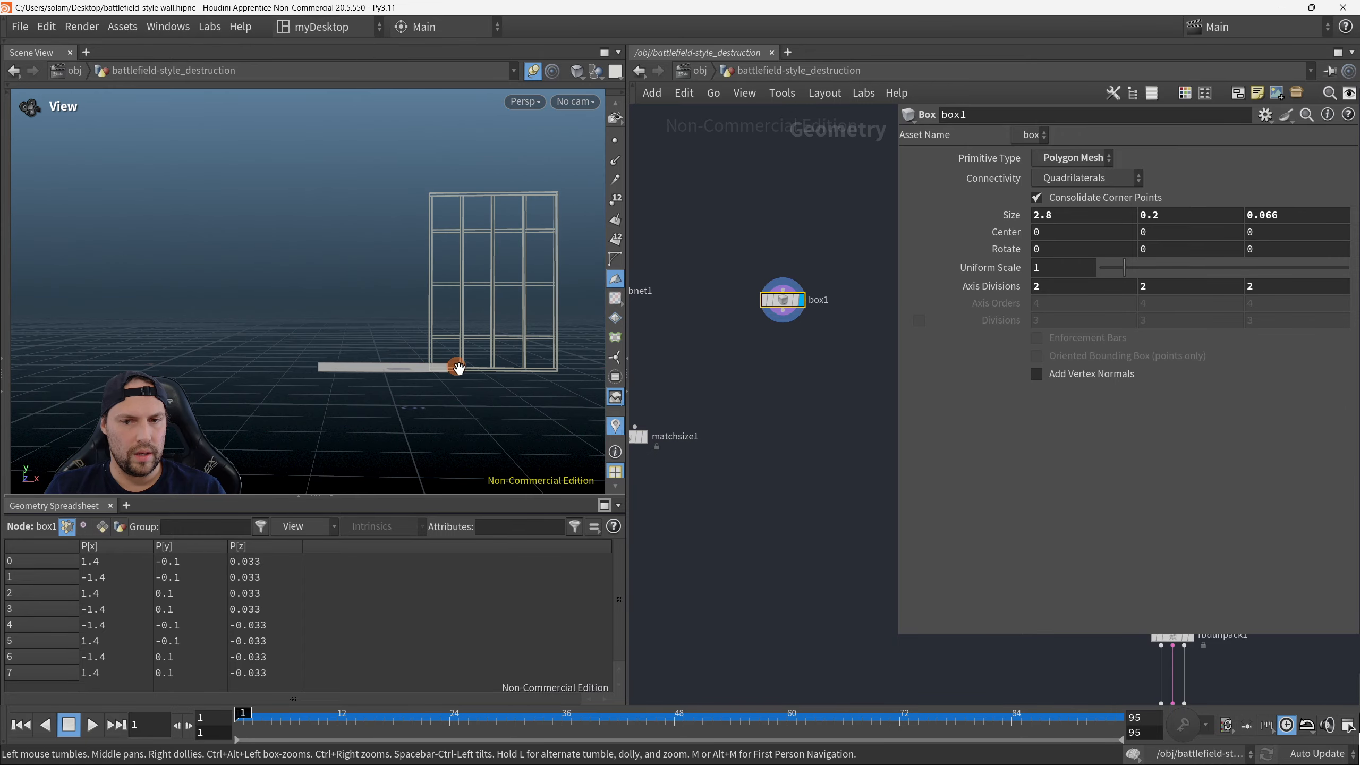
key(p)
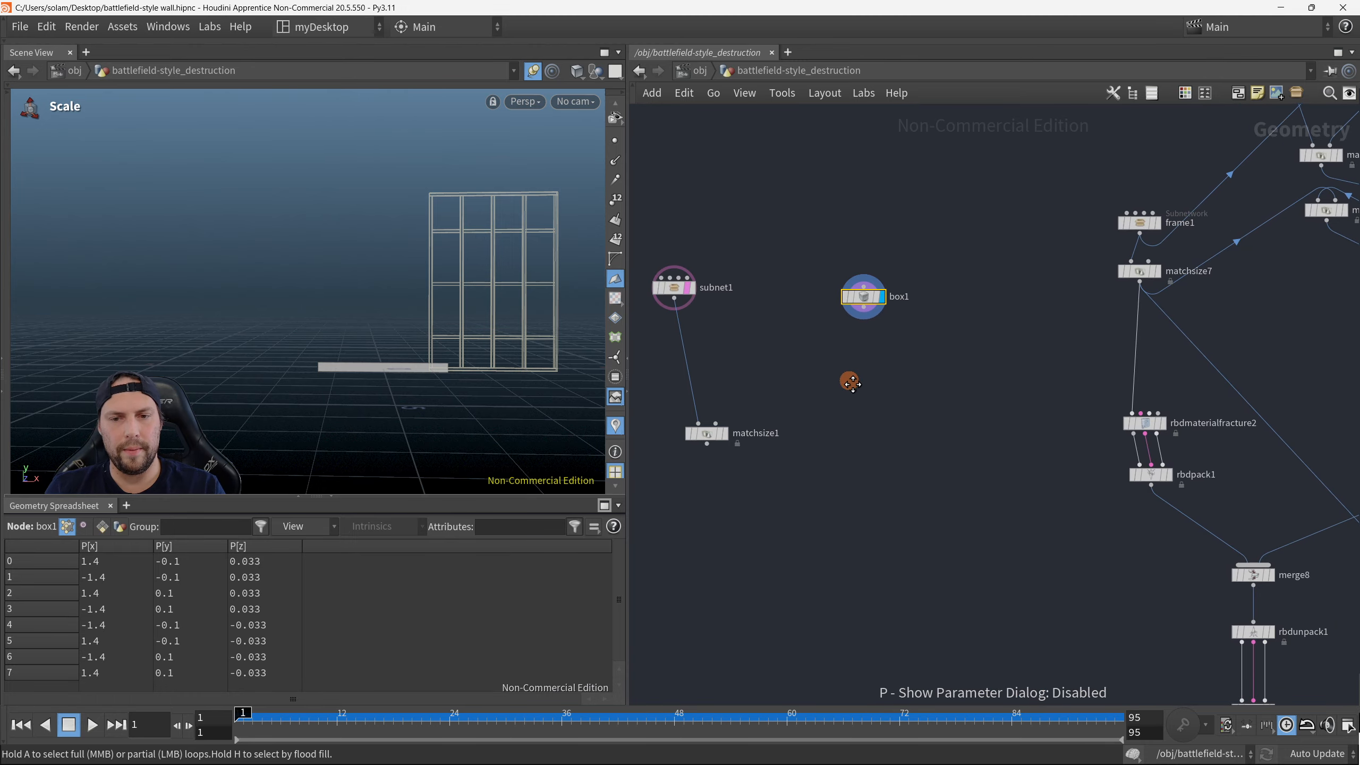
alt+right_drag(366, 387, 393, 370)
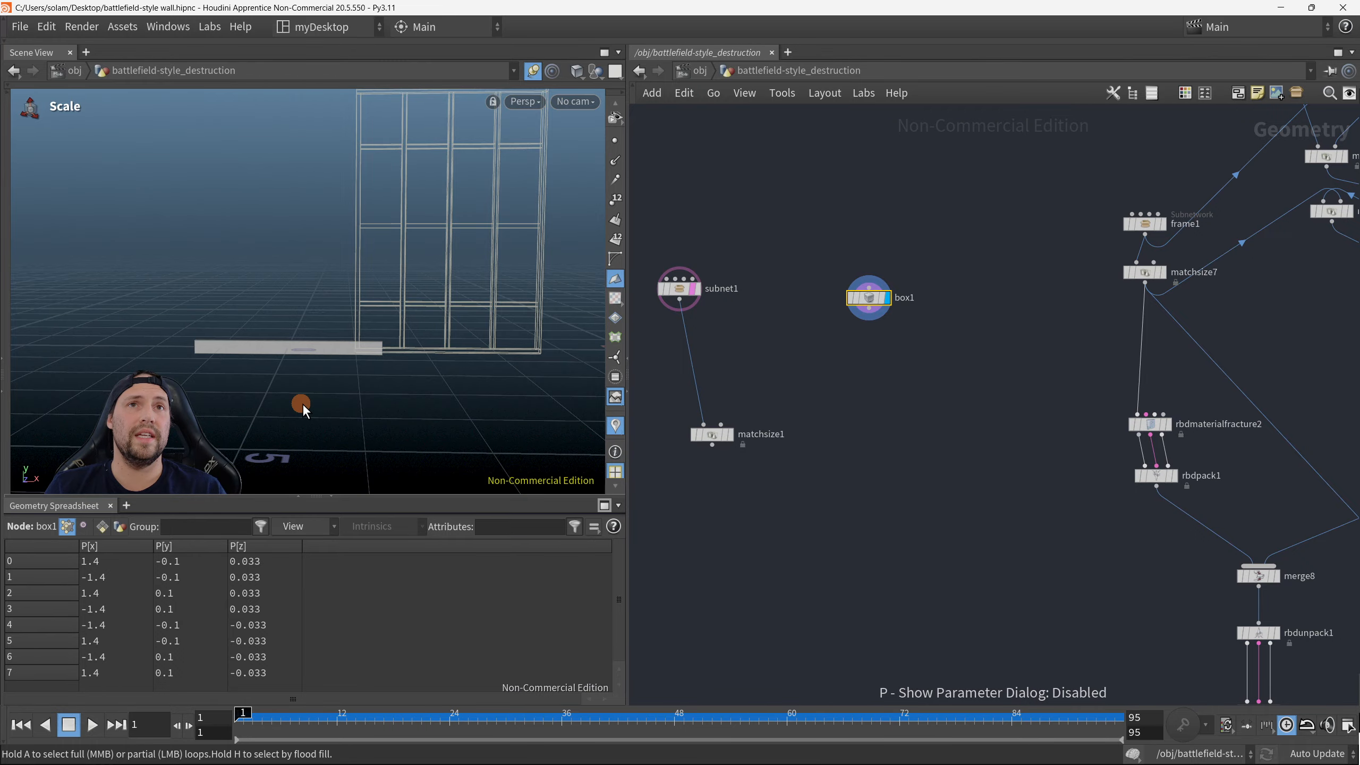
Step: Add a Match Size node after box1 and wire matchsize1 into its second input as the reference
middle_drag(868, 521, 895, 505)
drag(900, 300, 923, 479)
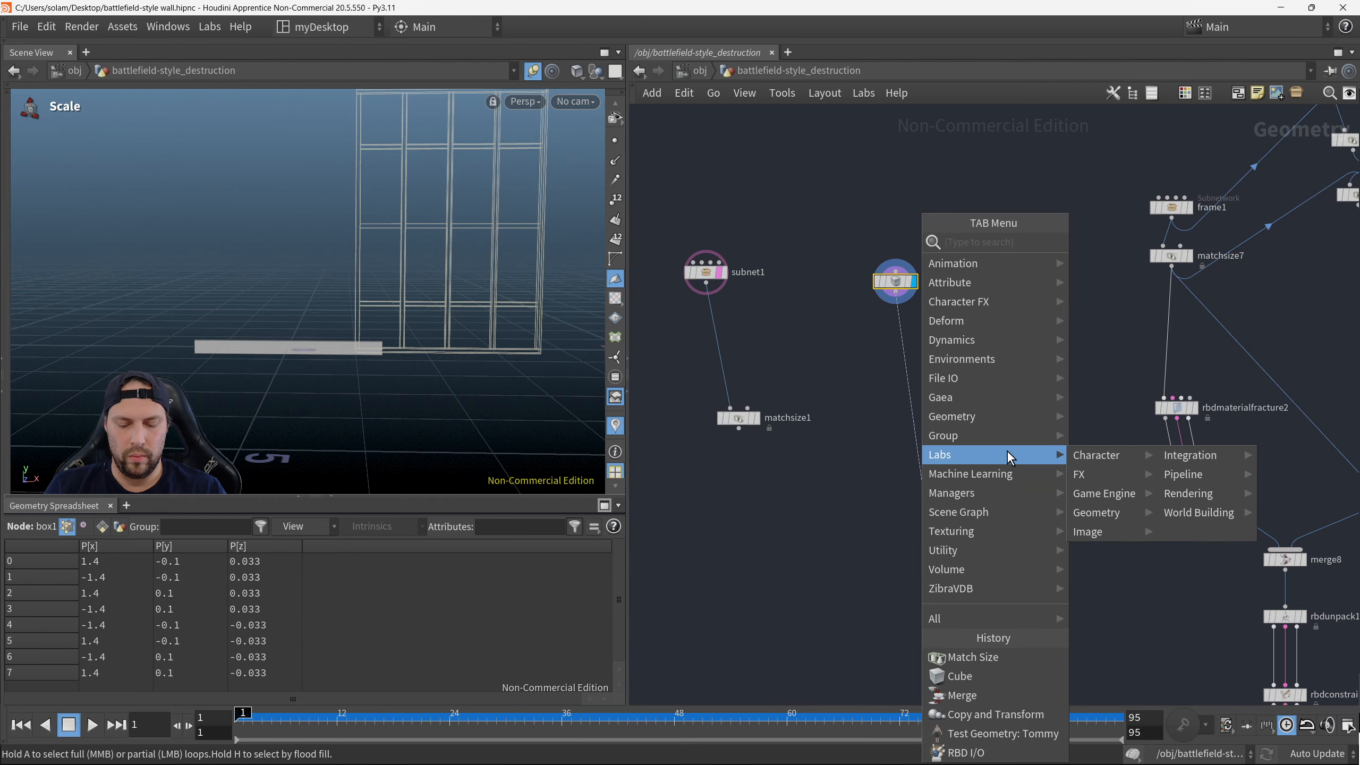
text(match)
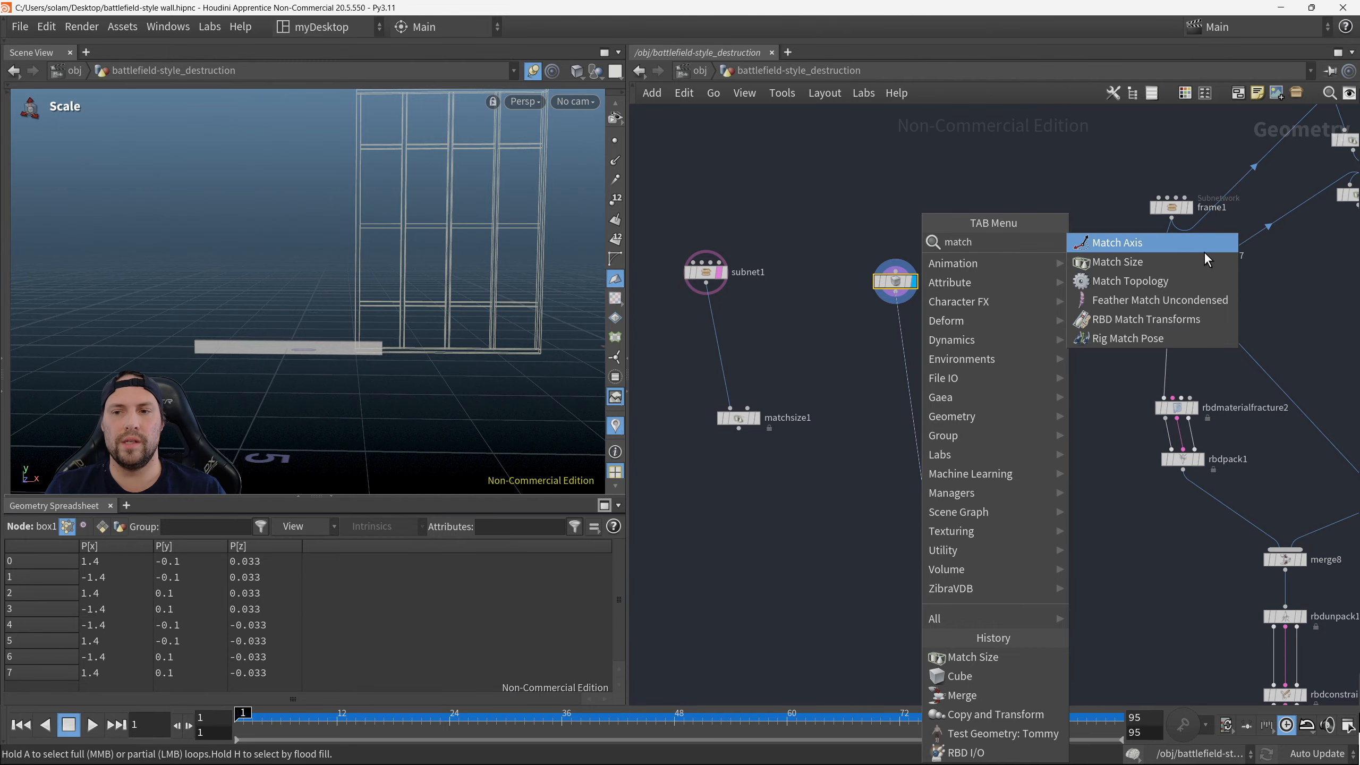
click(1117, 262)
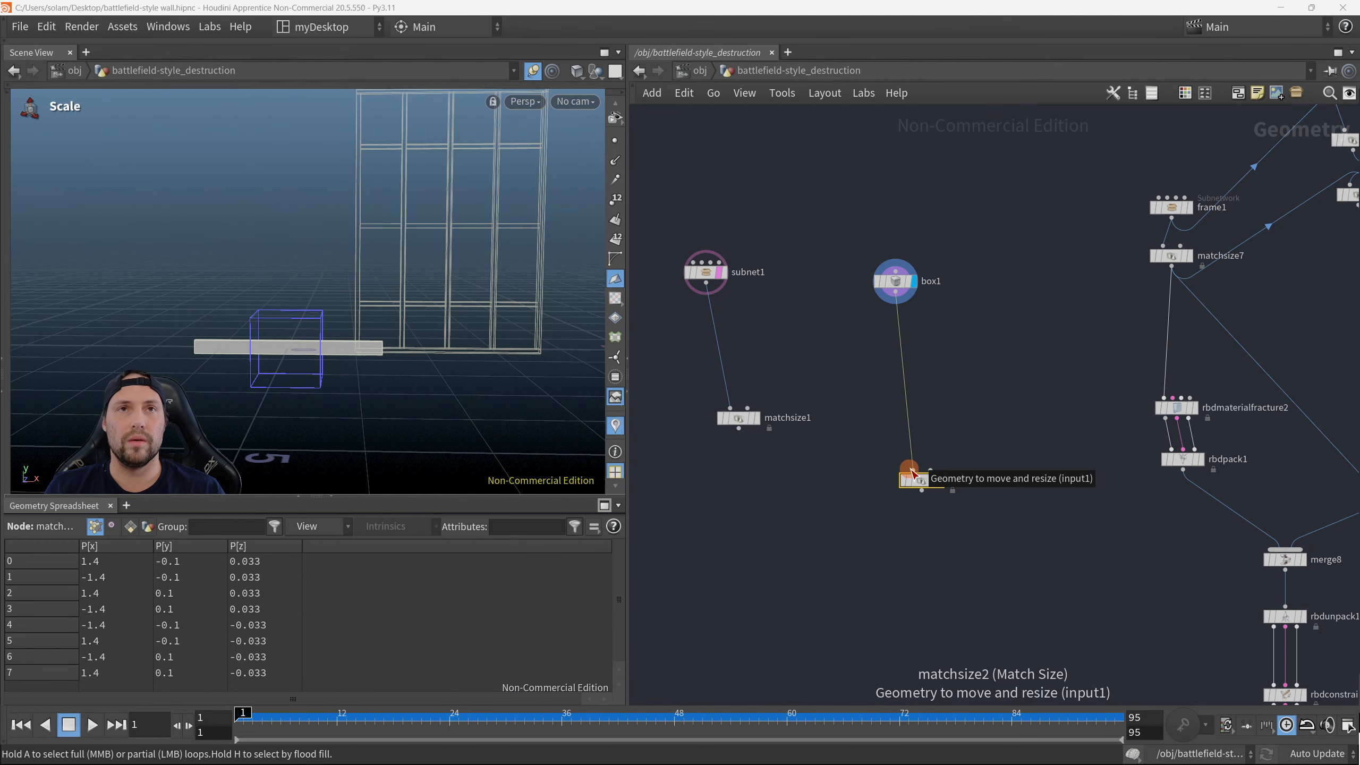
drag(930, 469, 775, 440)
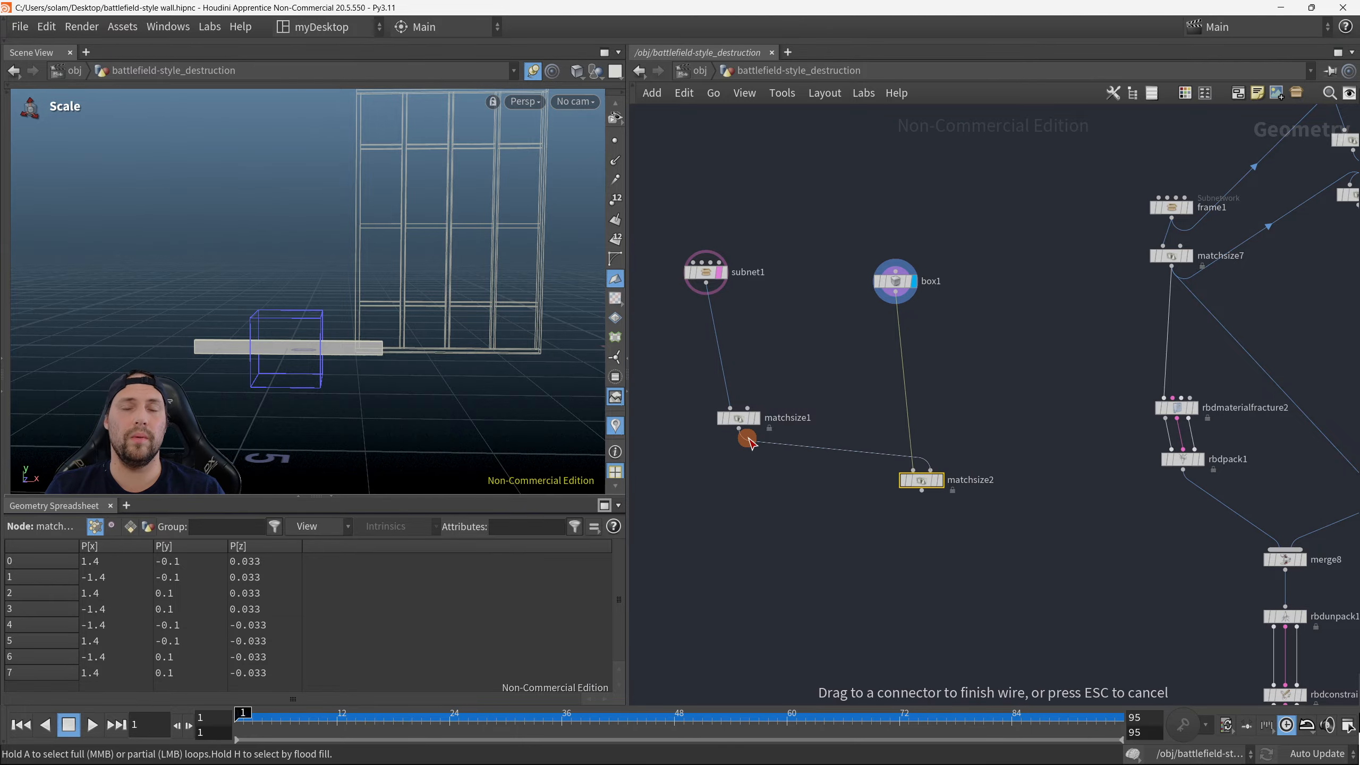
click(747, 438)
Step: Add a Merge node below and wire both matchsize2 and matchsize1 into it
key(Tab)
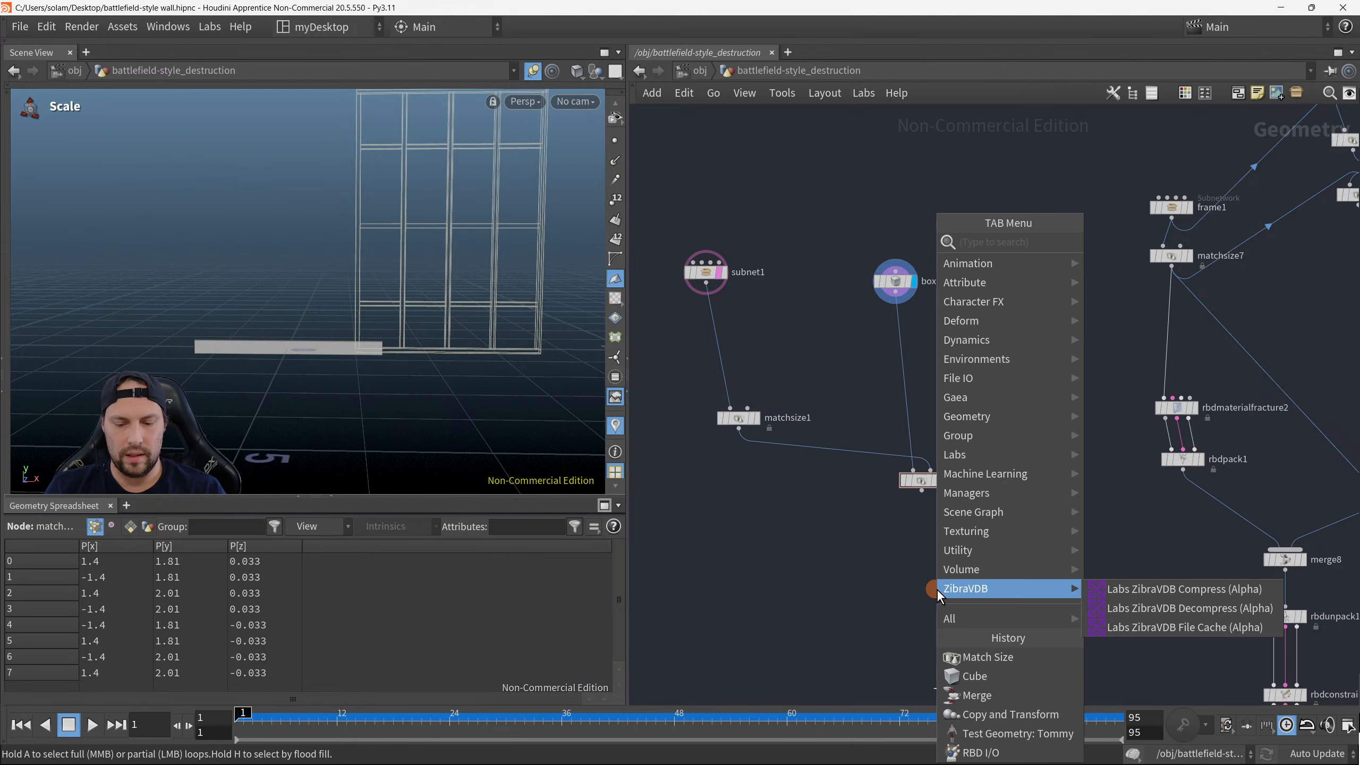
text(merge)
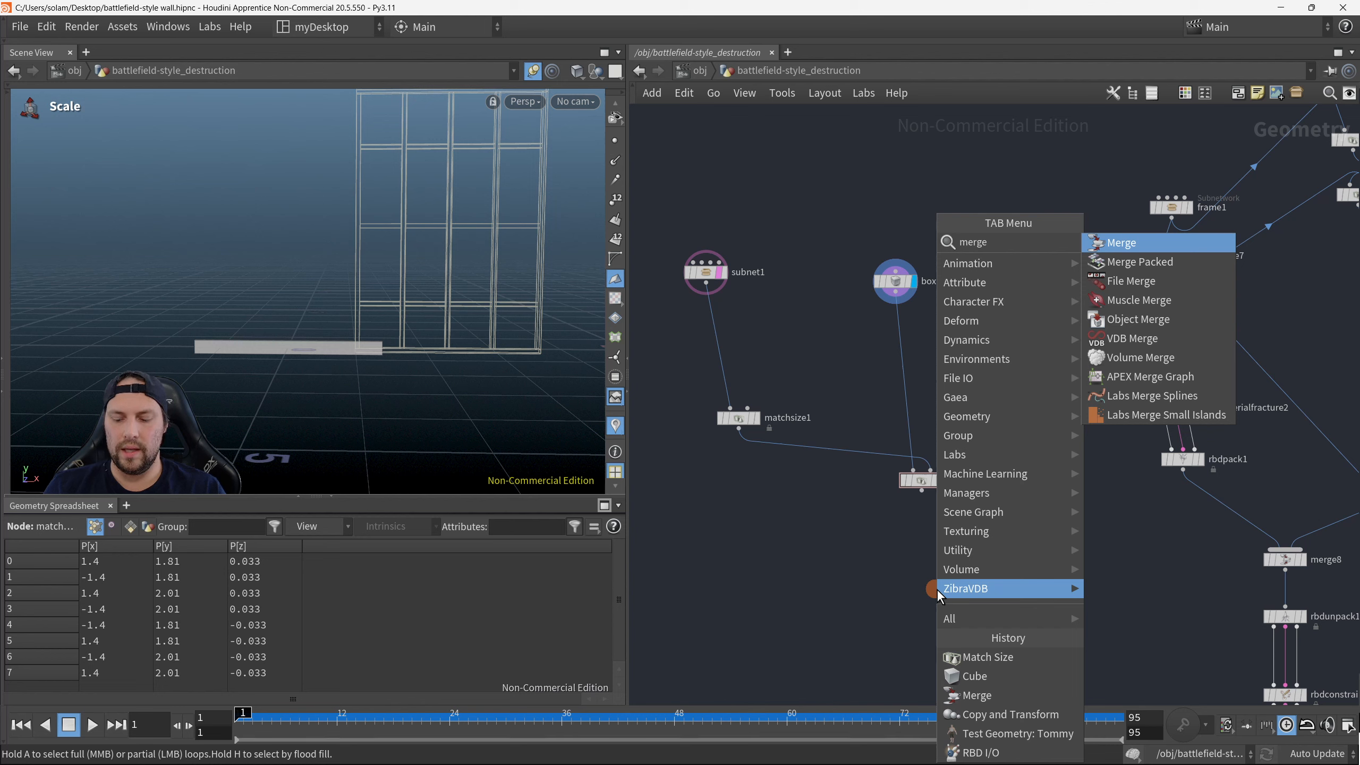
key(Return)
click(883, 573)
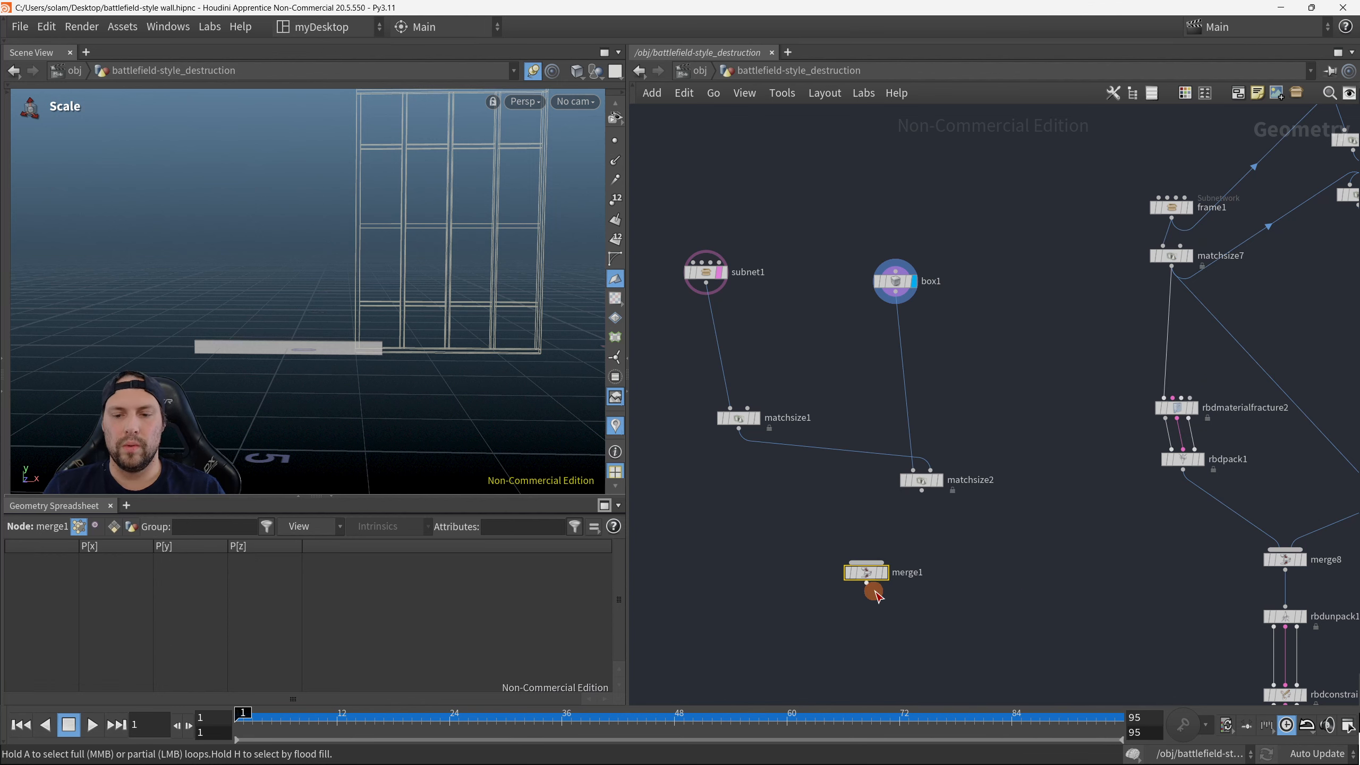
drag(877, 576, 869, 588)
drag(921, 495, 835, 560)
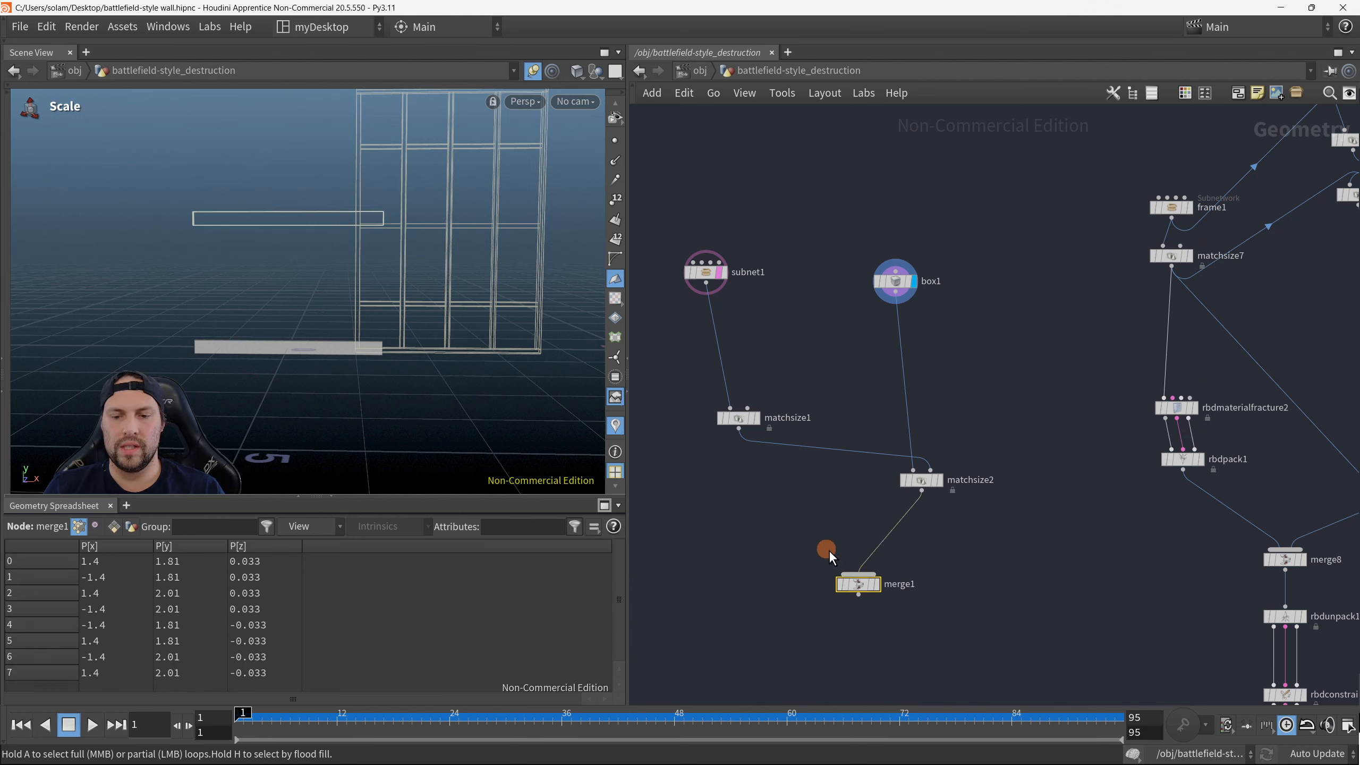
drag(739, 429, 851, 576)
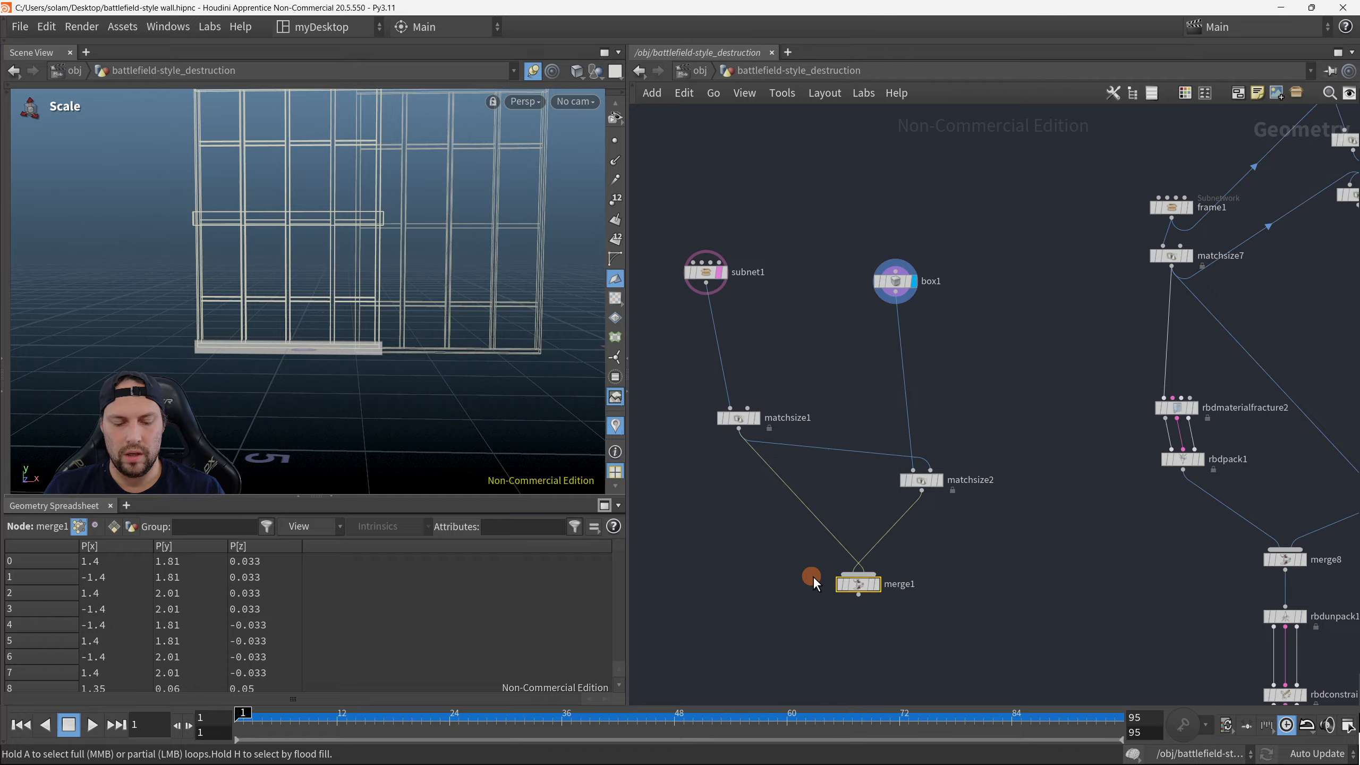
Step: Display merge1 and turn off the template display of subnet1
key(r)
drag(735, 554, 1056, 640)
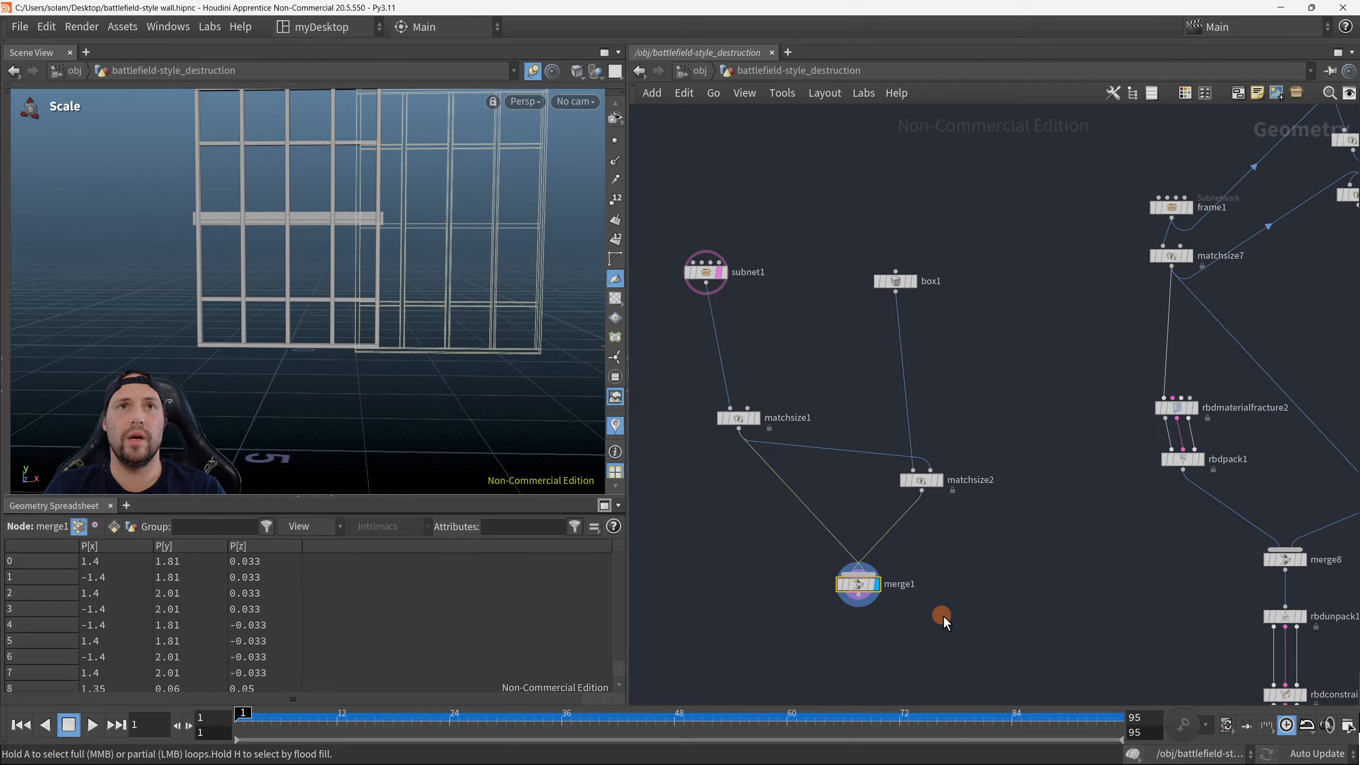
drag(399, 221, 407, 267)
key(e)
drag(781, 206, 687, 300)
middle_drag(405, 253, 449, 289)
right_drag(449, 289, 525, 306)
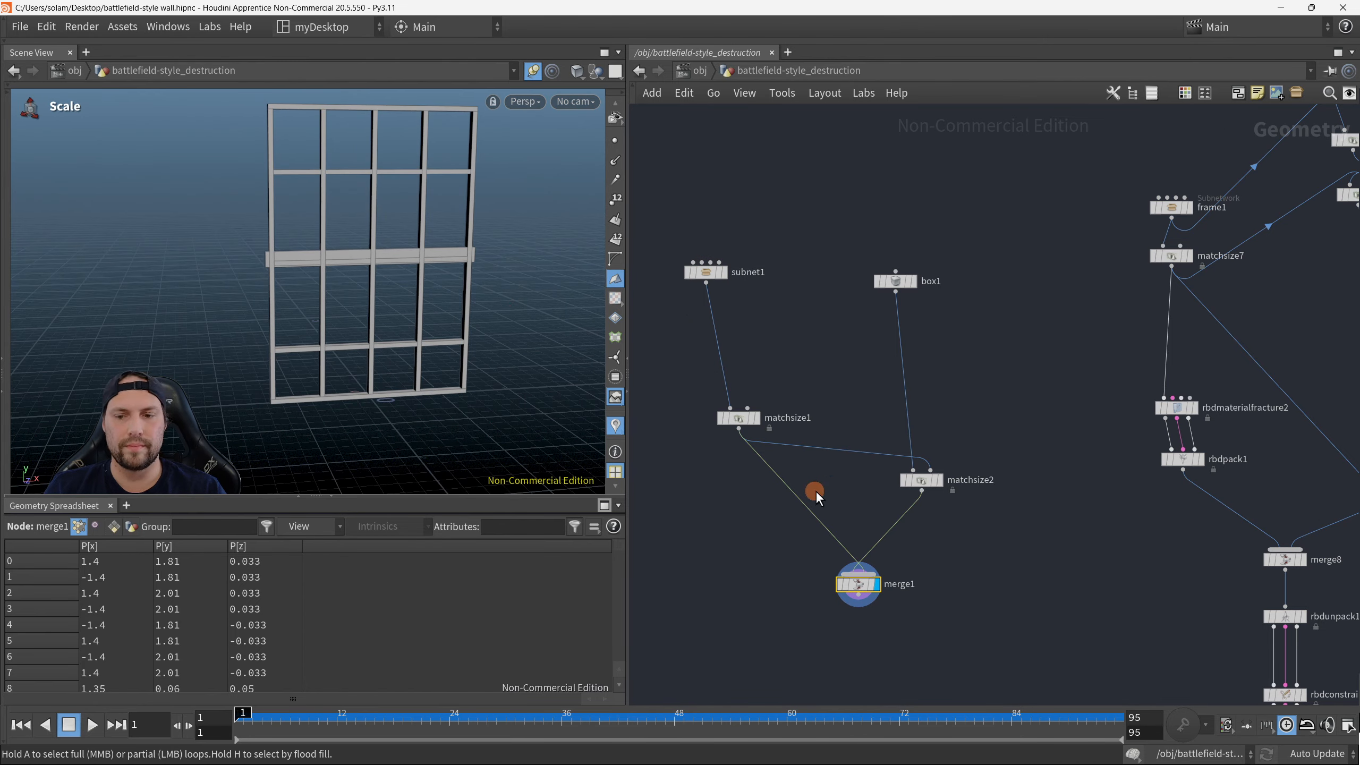
Step: Move merge1 slightly lower in the network and show the parameters of matchsize2
middle_drag(967, 548, 1007, 514)
drag(905, 552, 905, 597)
click(961, 448)
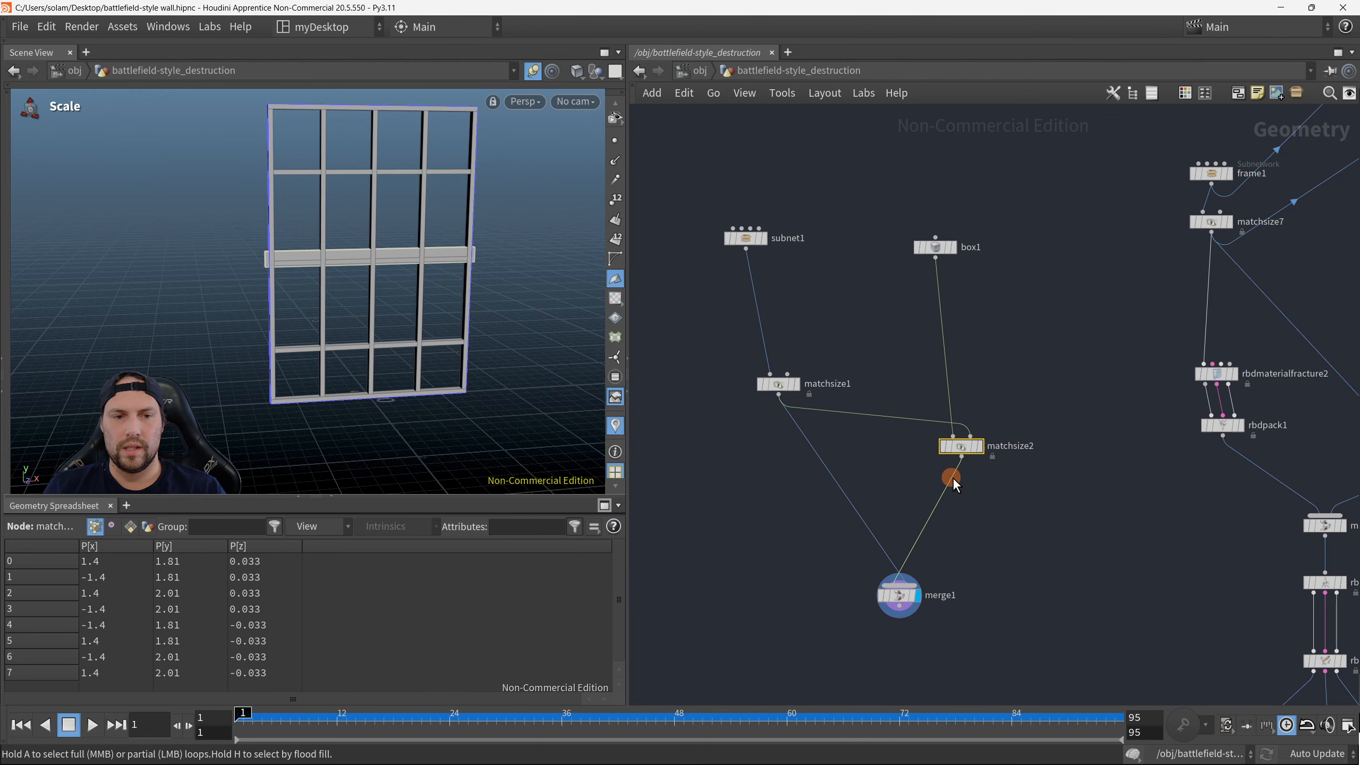
alt+right_drag(330, 266, 391, 262)
alt+drag(326, 261, 420, 289)
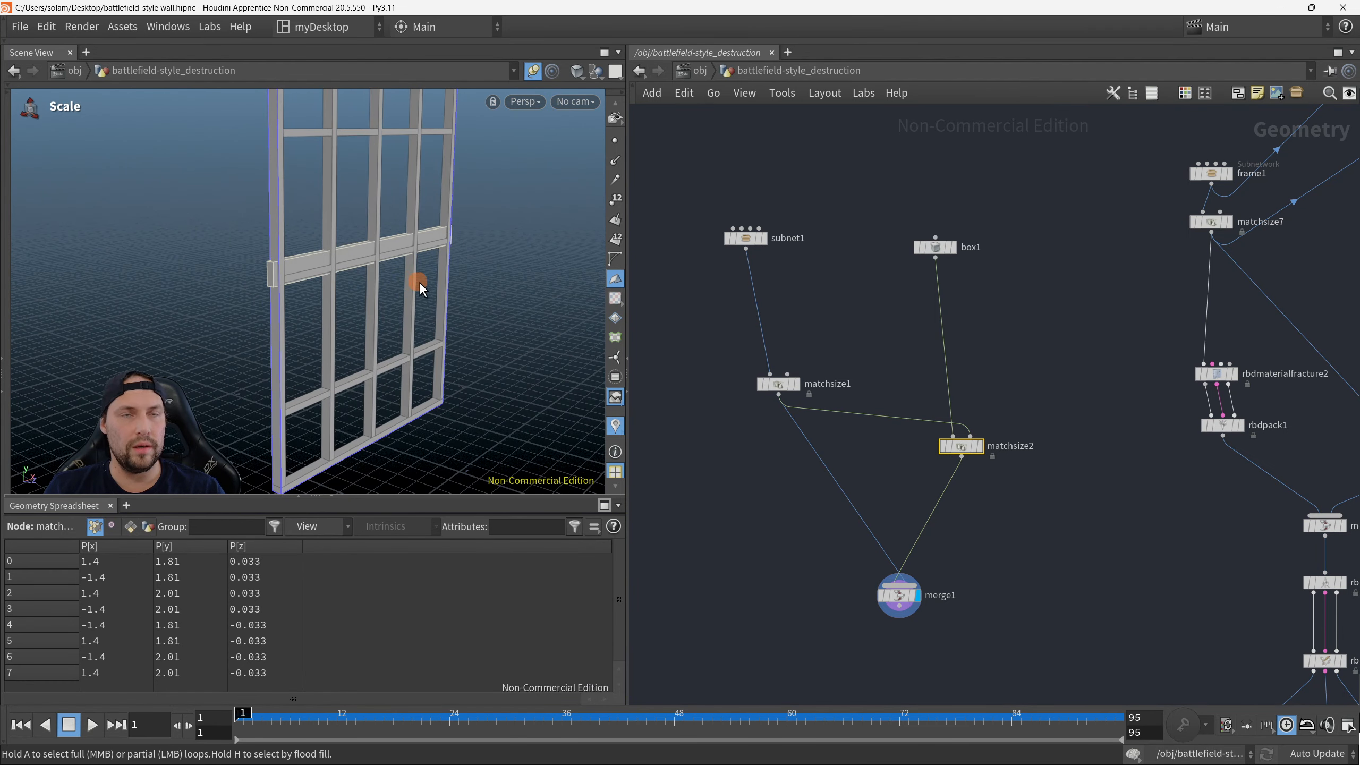
key(p)
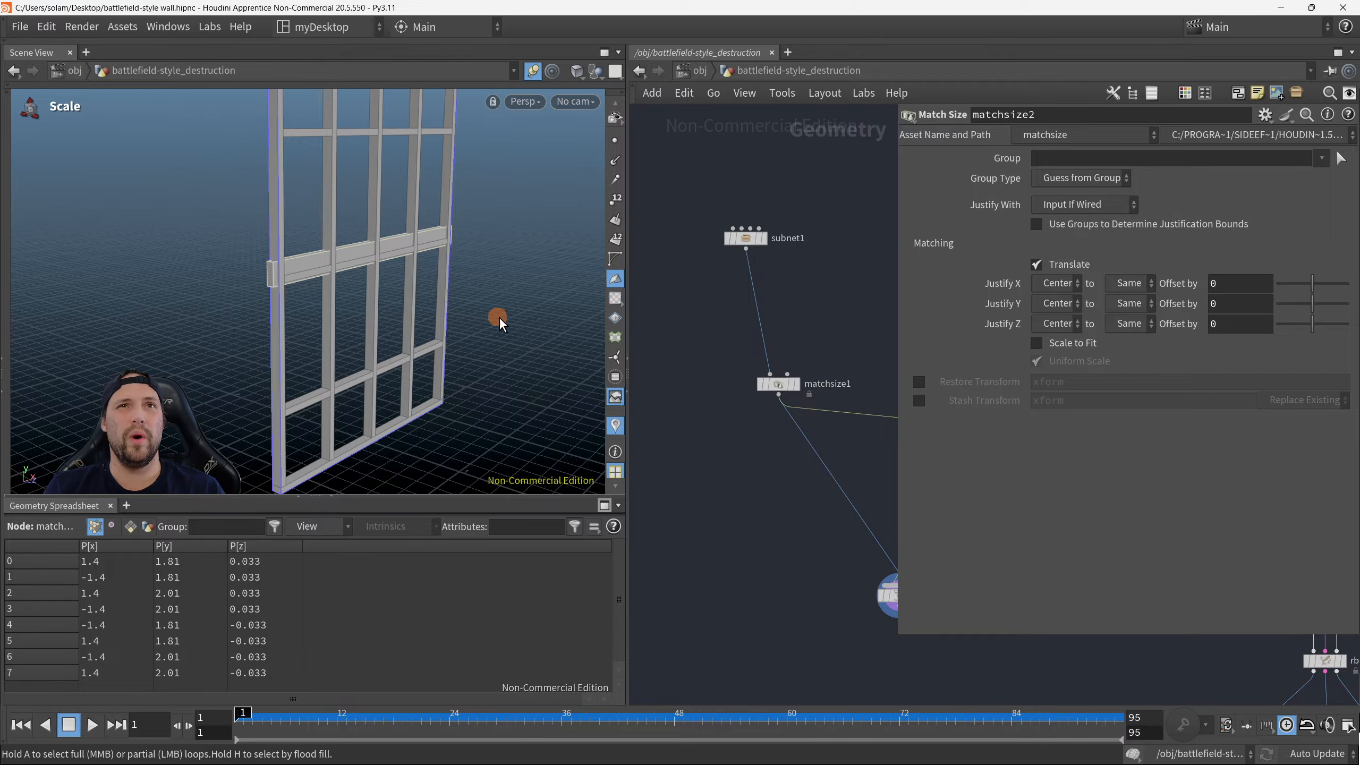
Step: View the plank from the side and try justifying matchsize2 in Z from Max to Min
alt+drag(274, 263, 314, 245)
alt+drag(297, 164, 311, 178)
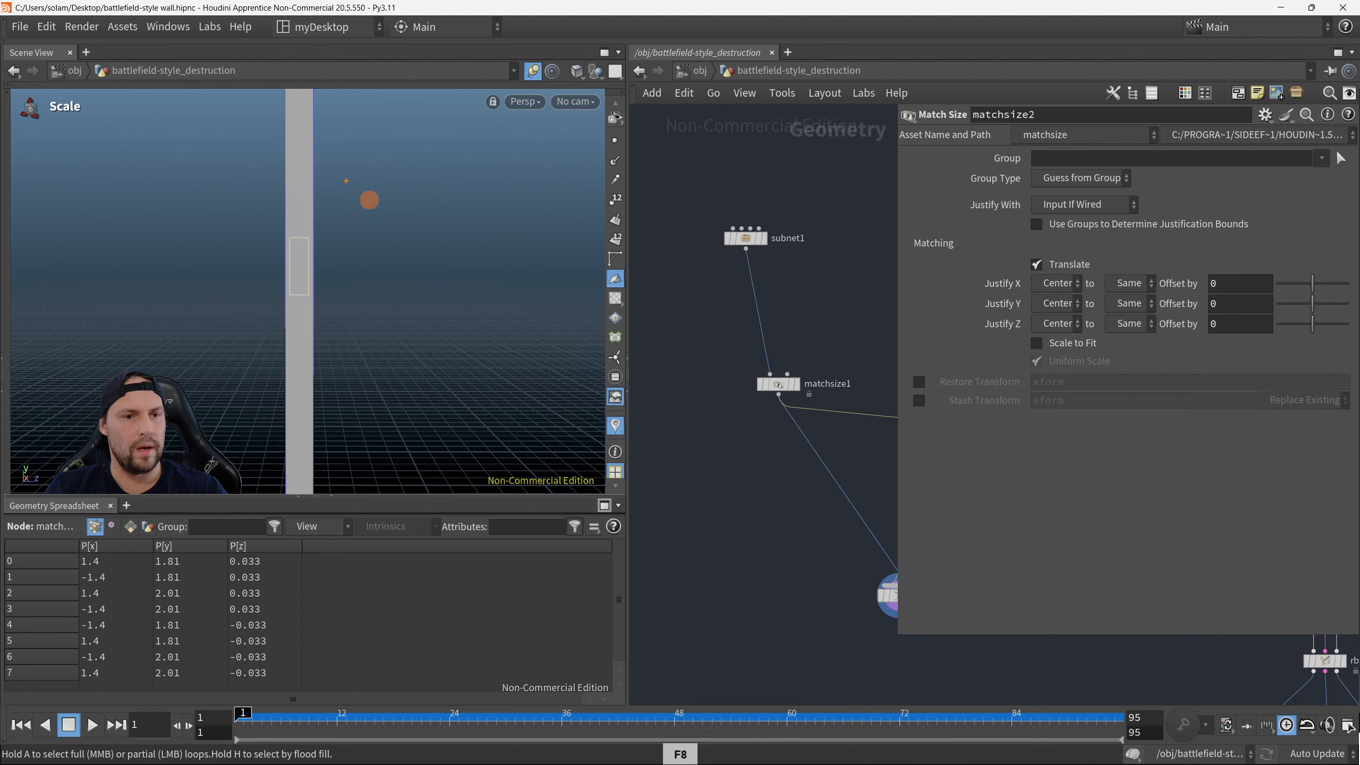
ctrl+drag(296, 360, 279, 426)
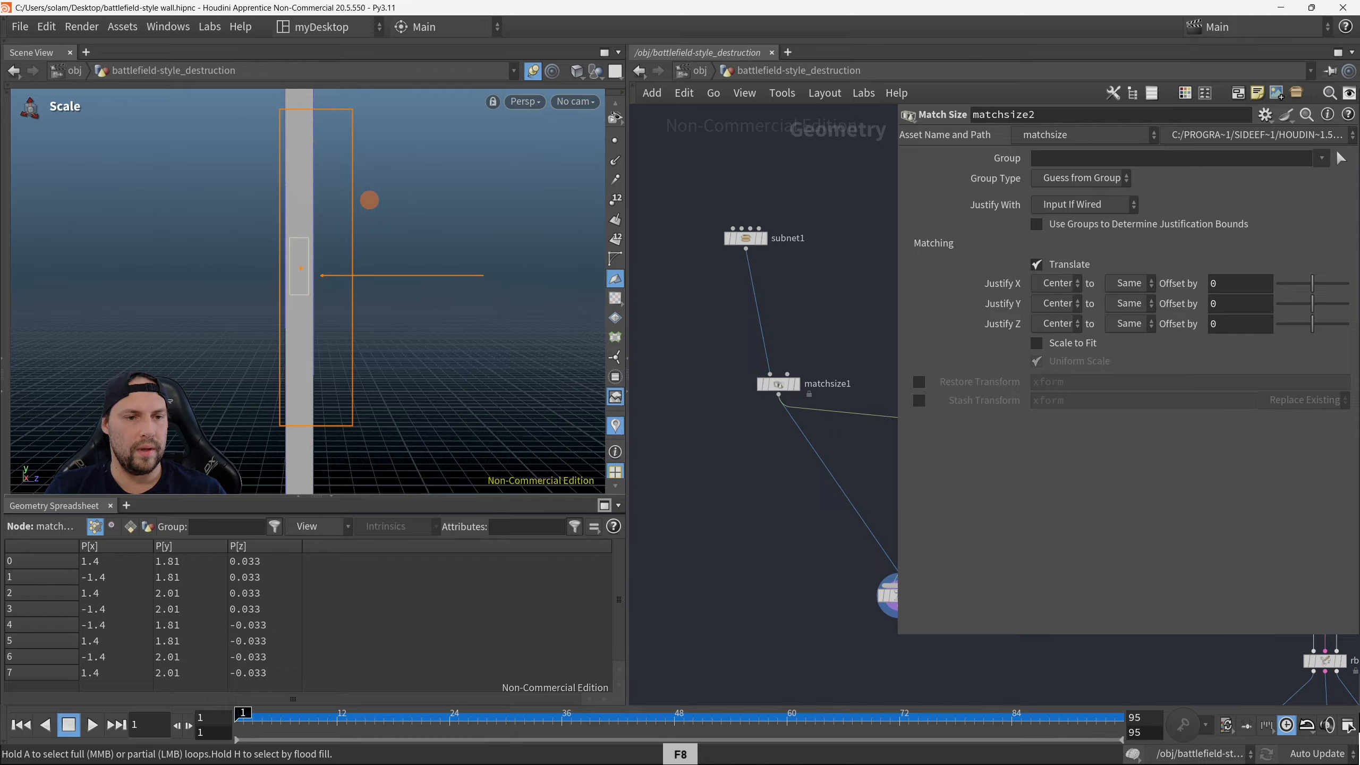
click(306, 283)
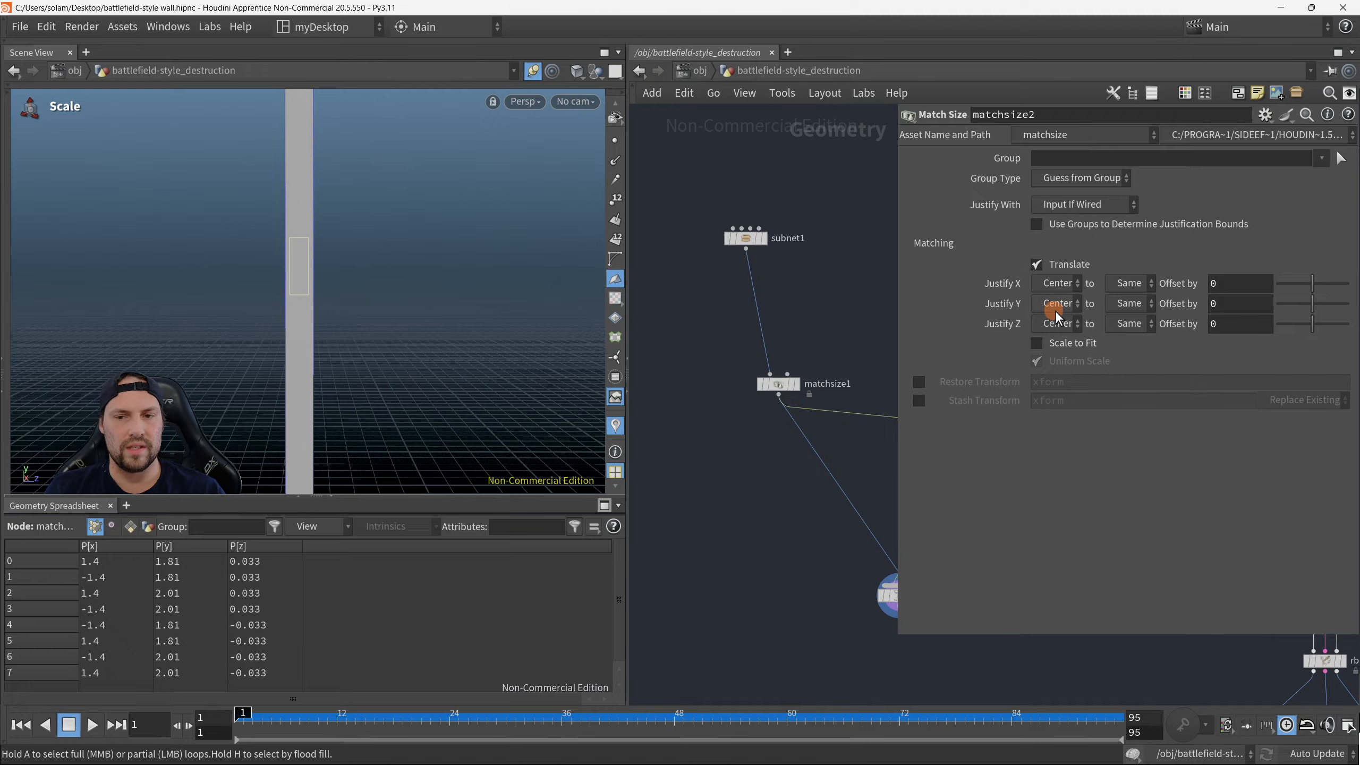
click(1046, 361)
click(1057, 323)
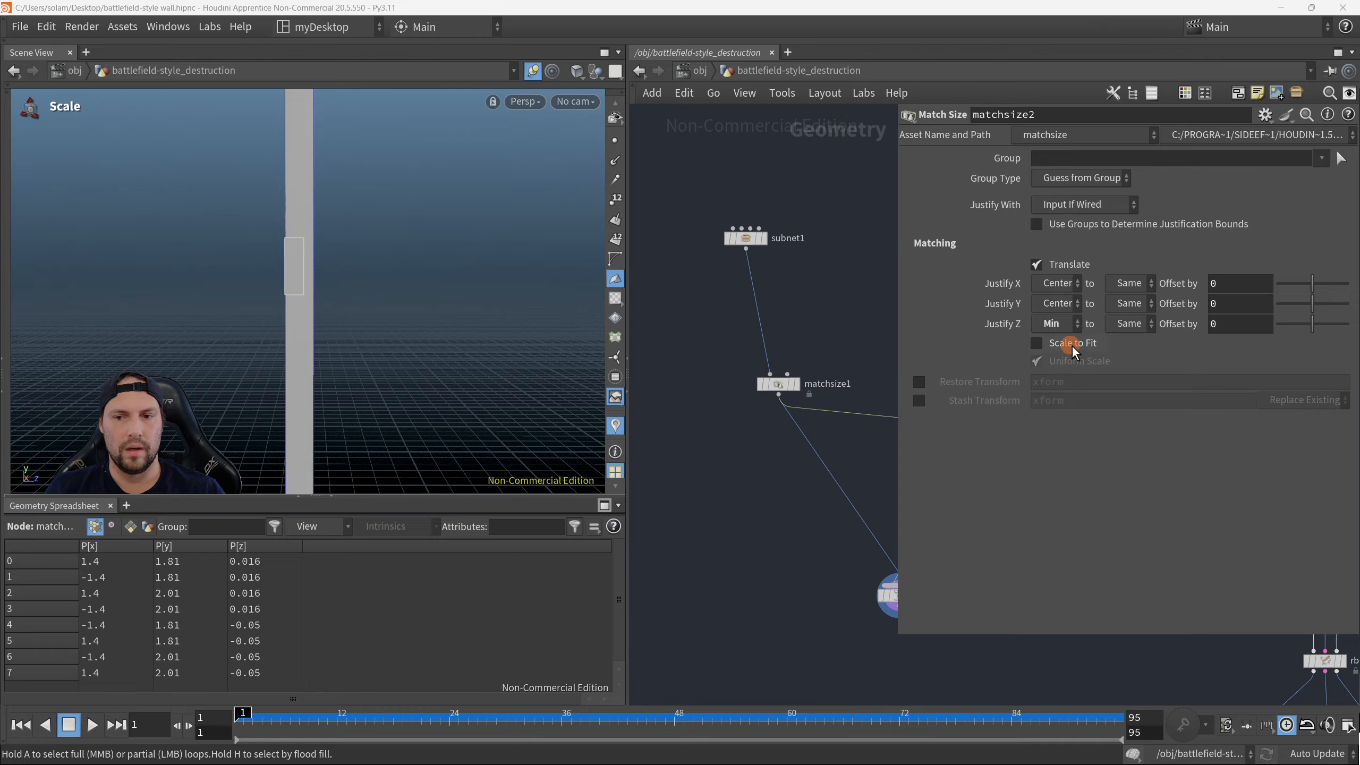
click(1067, 397)
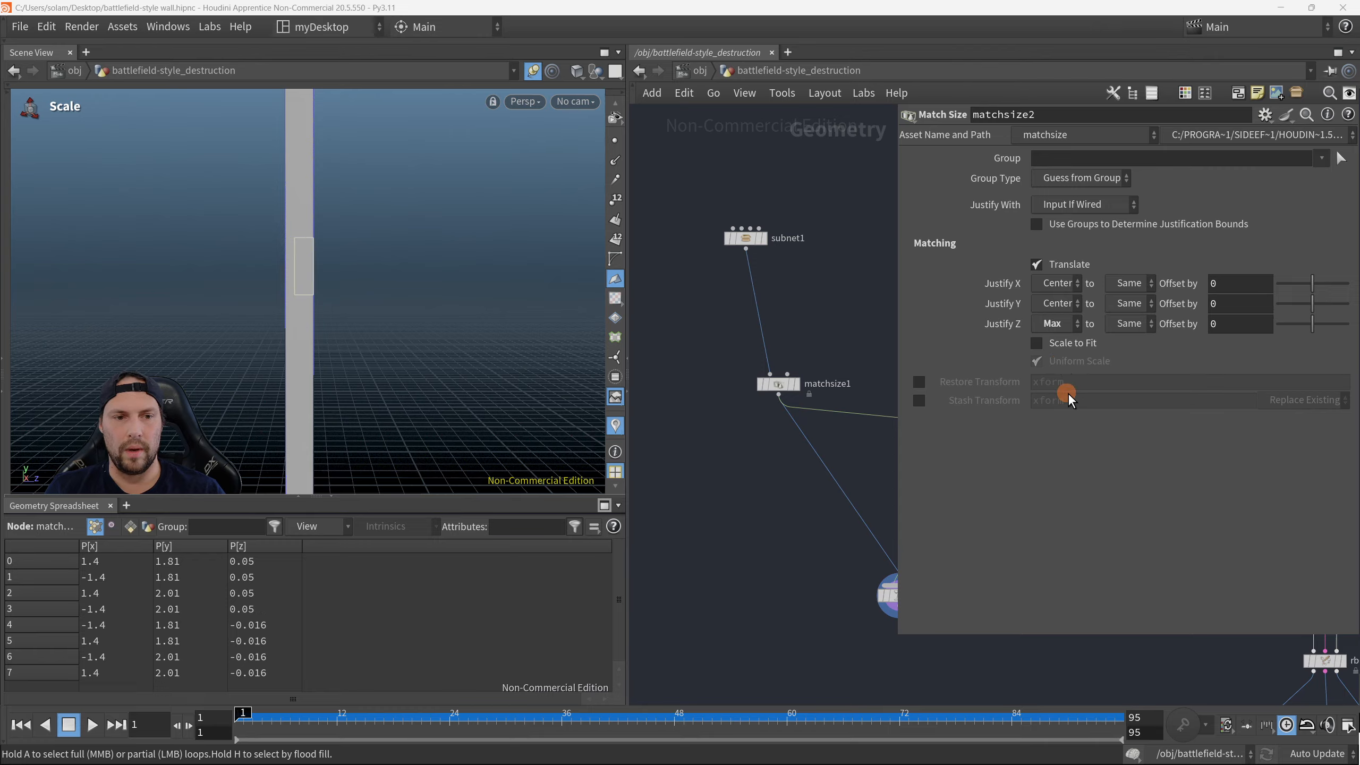
click(1136, 324)
click(1141, 363)
Step: Set the Justify Z of matchsize2 to Min to Max and view the plank against the frame
click(1057, 324)
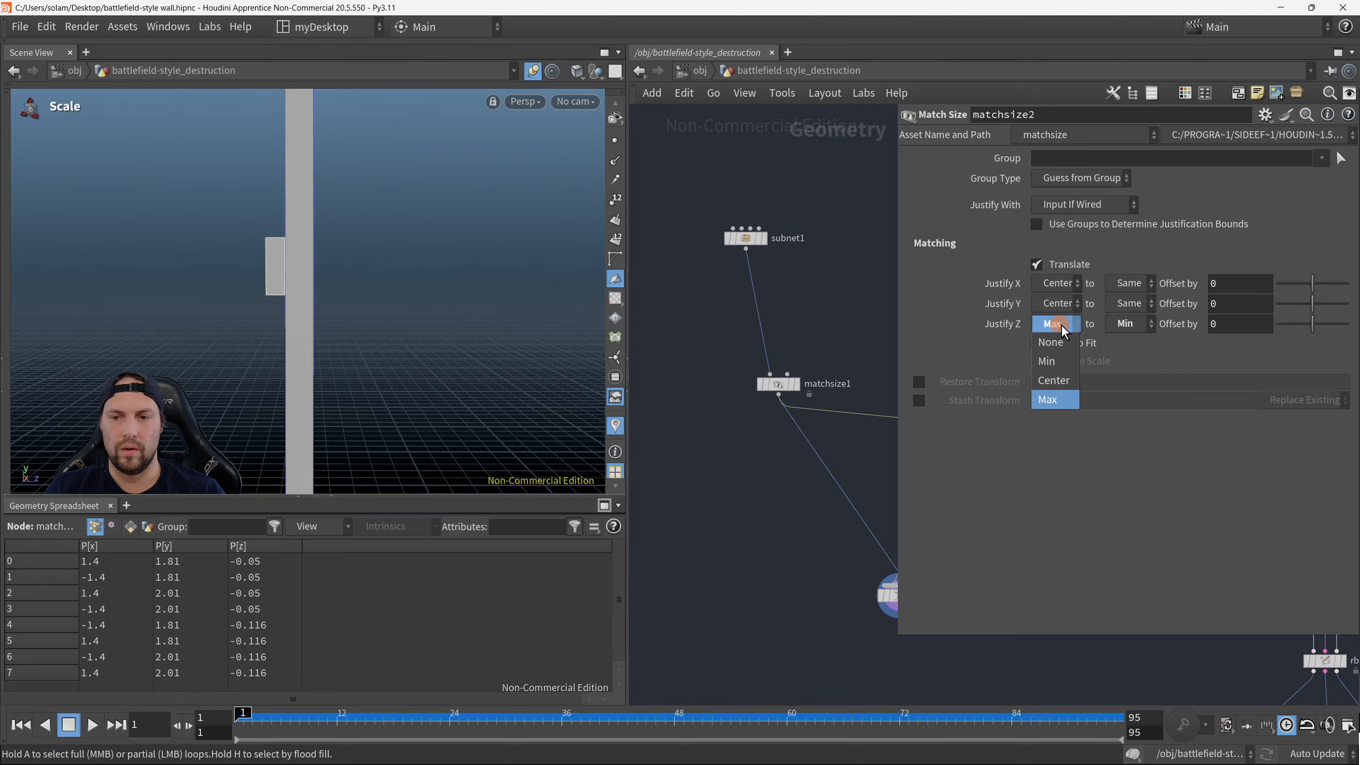
click(1065, 360)
click(1130, 326)
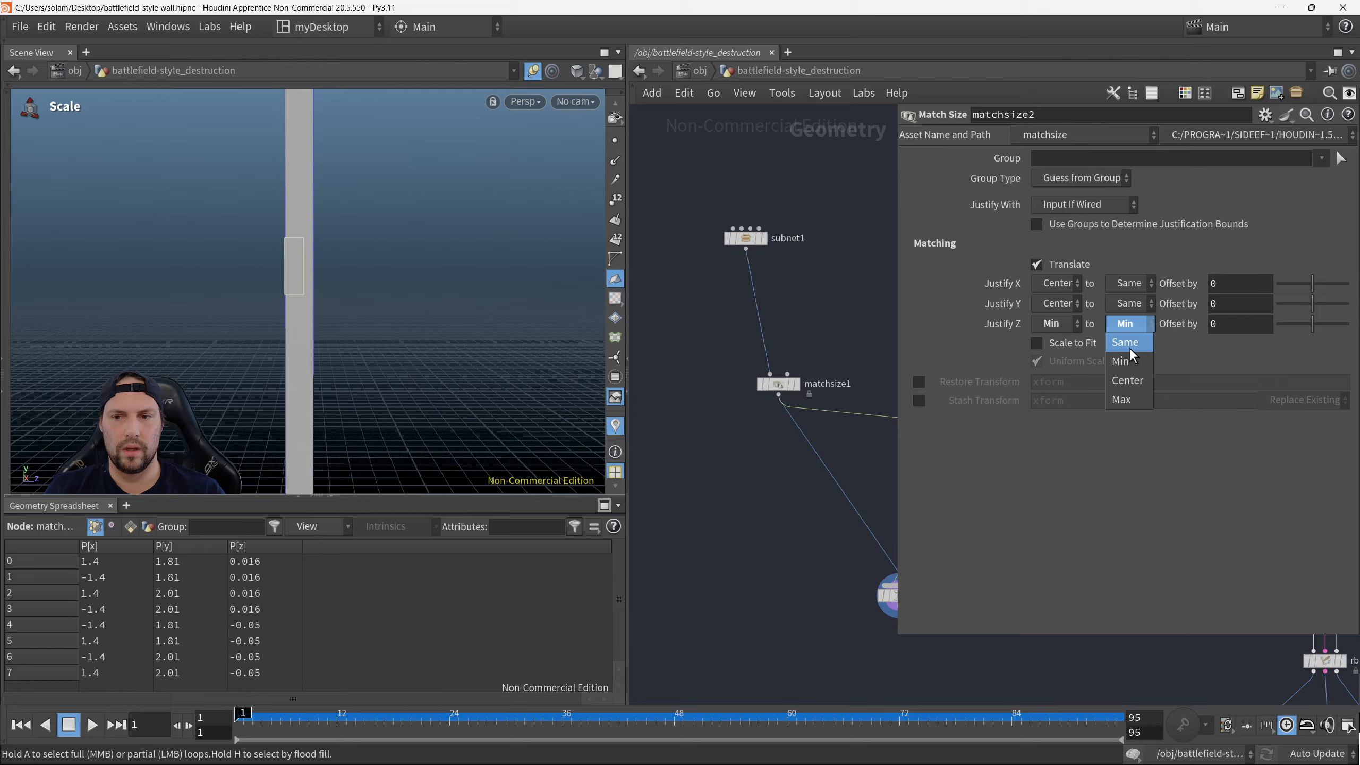
click(1136, 399)
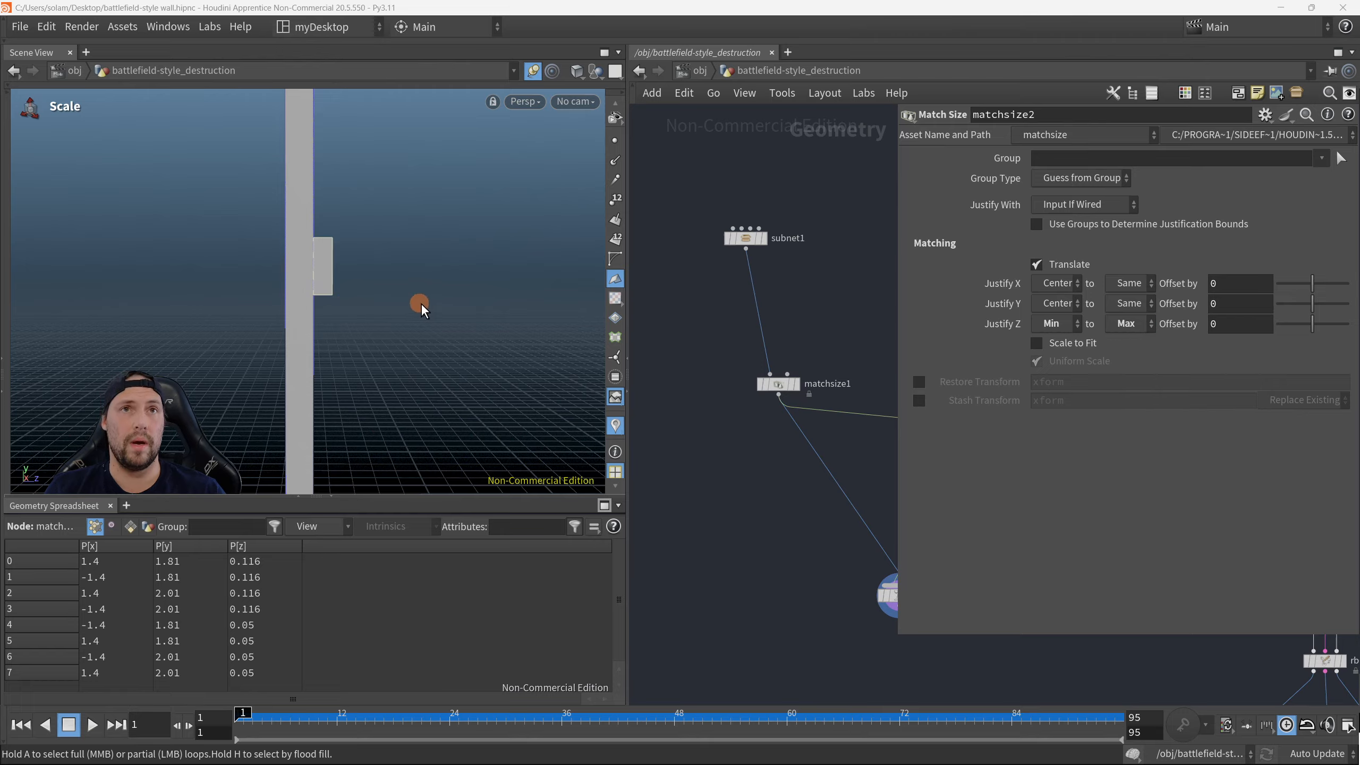
key(Escape)
drag(420, 303, 294, 307)
key(r)
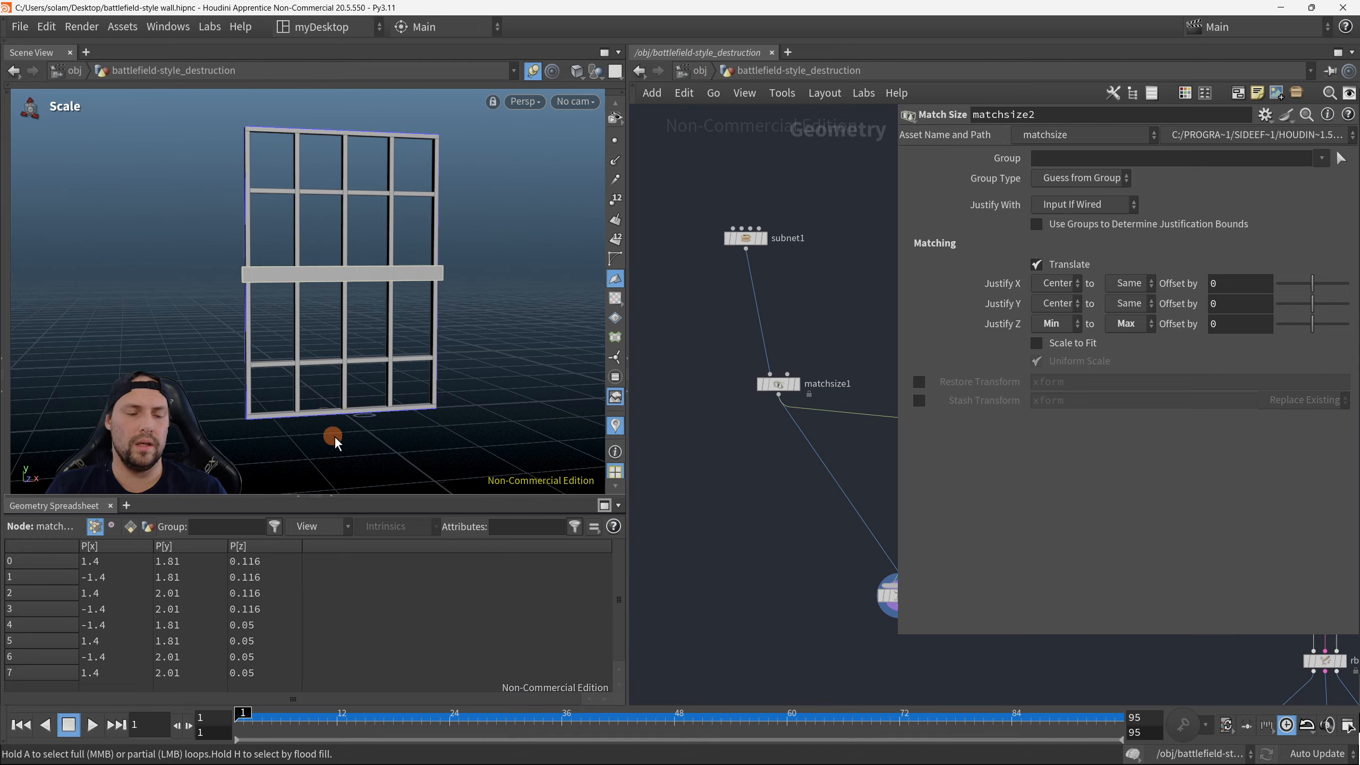
Step: Set the source side of Justify Y on matchsize2 to Min to lower the plank to the frame's base
key(Escape)
drag(334, 437, 418, 333)
alt+drag(411, 206, 401, 307)
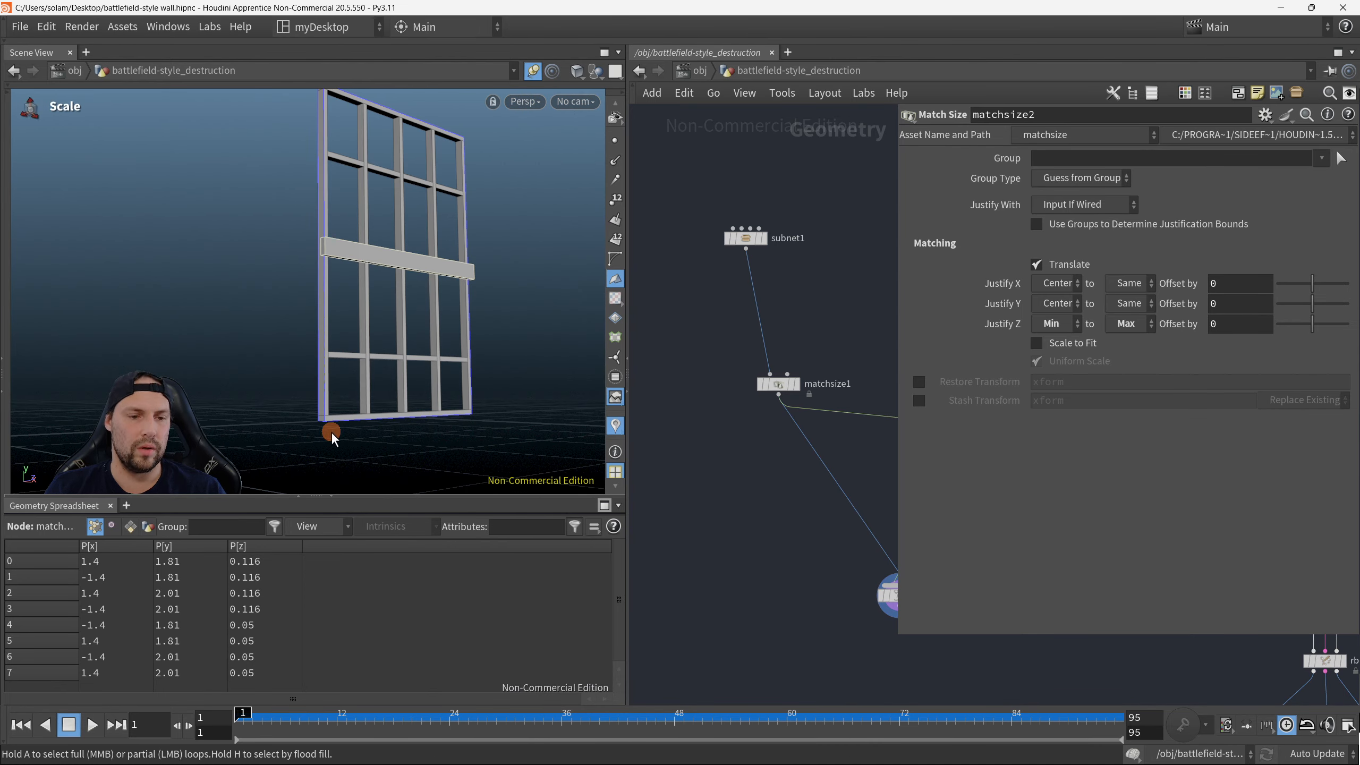
alt+drag(332, 431, 517, 388)
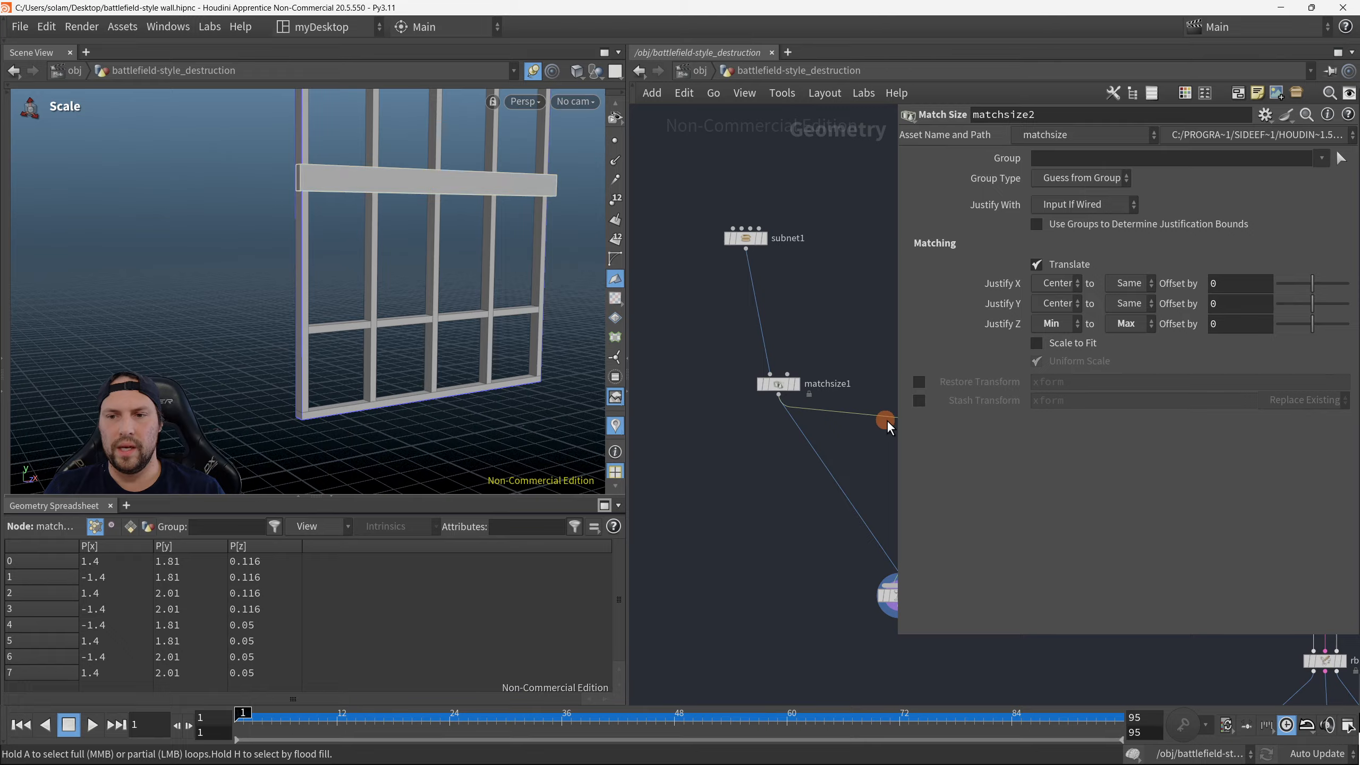
click(1080, 303)
click(1069, 338)
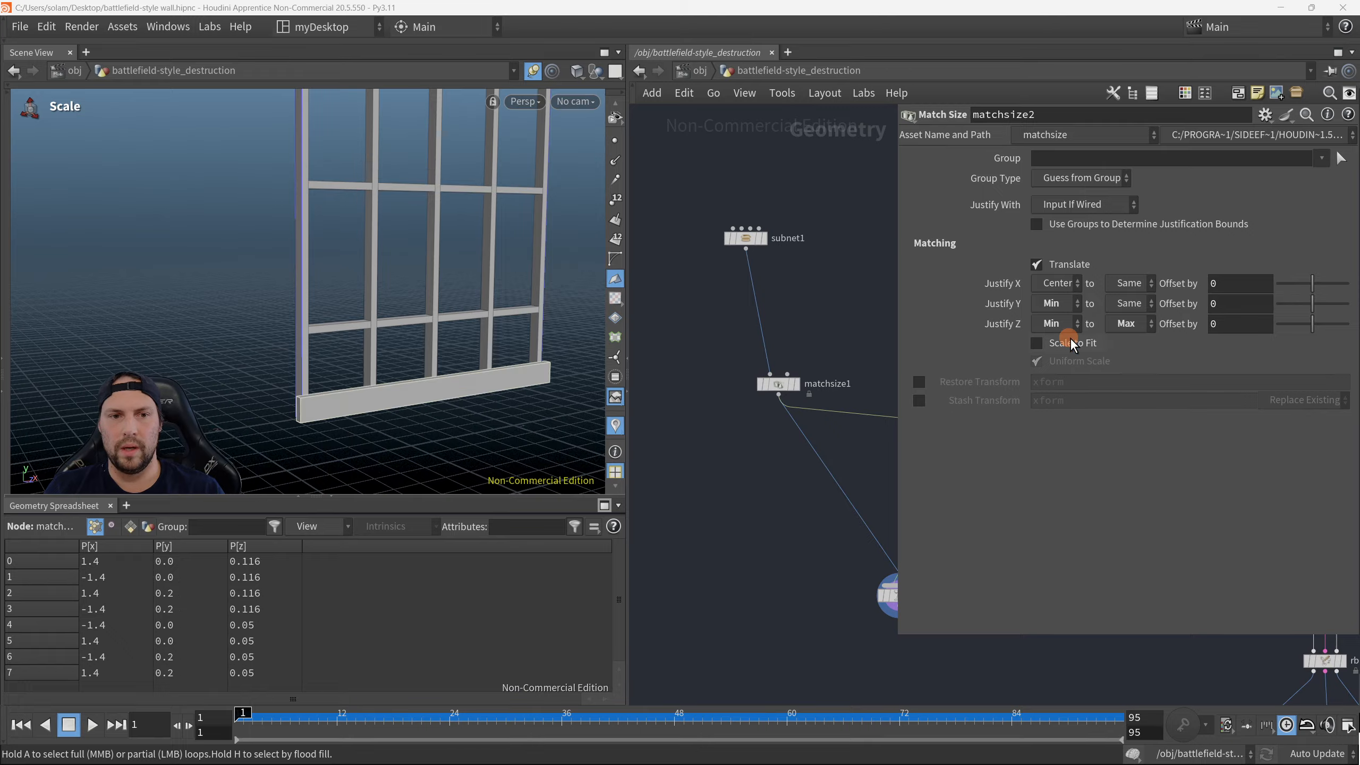
Step: Try Max as the Justify Y target of matchsize2, set it to Min instead, and view the plank against the frame
alt+drag(455, 419, 537, 418)
alt+right_drag(537, 418, 427, 443)
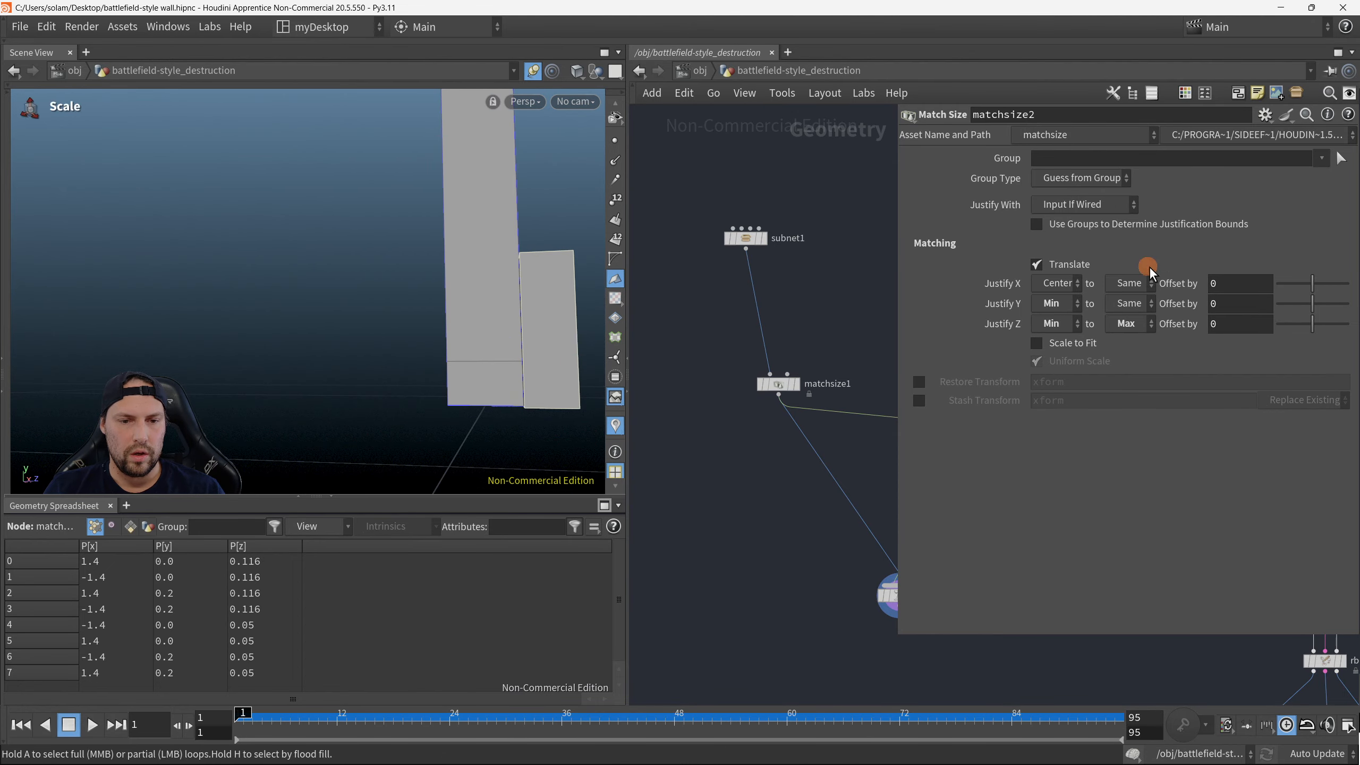
click(1145, 340)
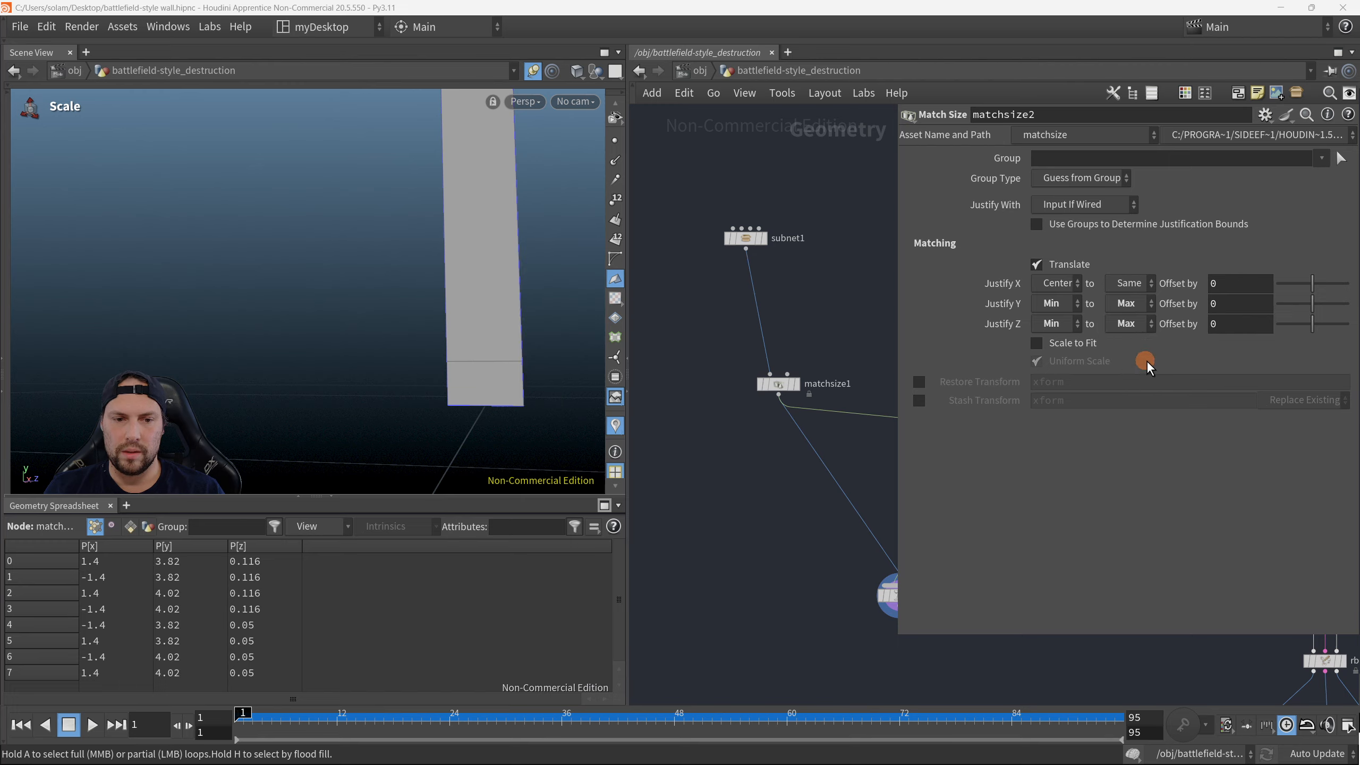
click(1129, 324)
click(1140, 338)
alt+drag(511, 405, 437, 413)
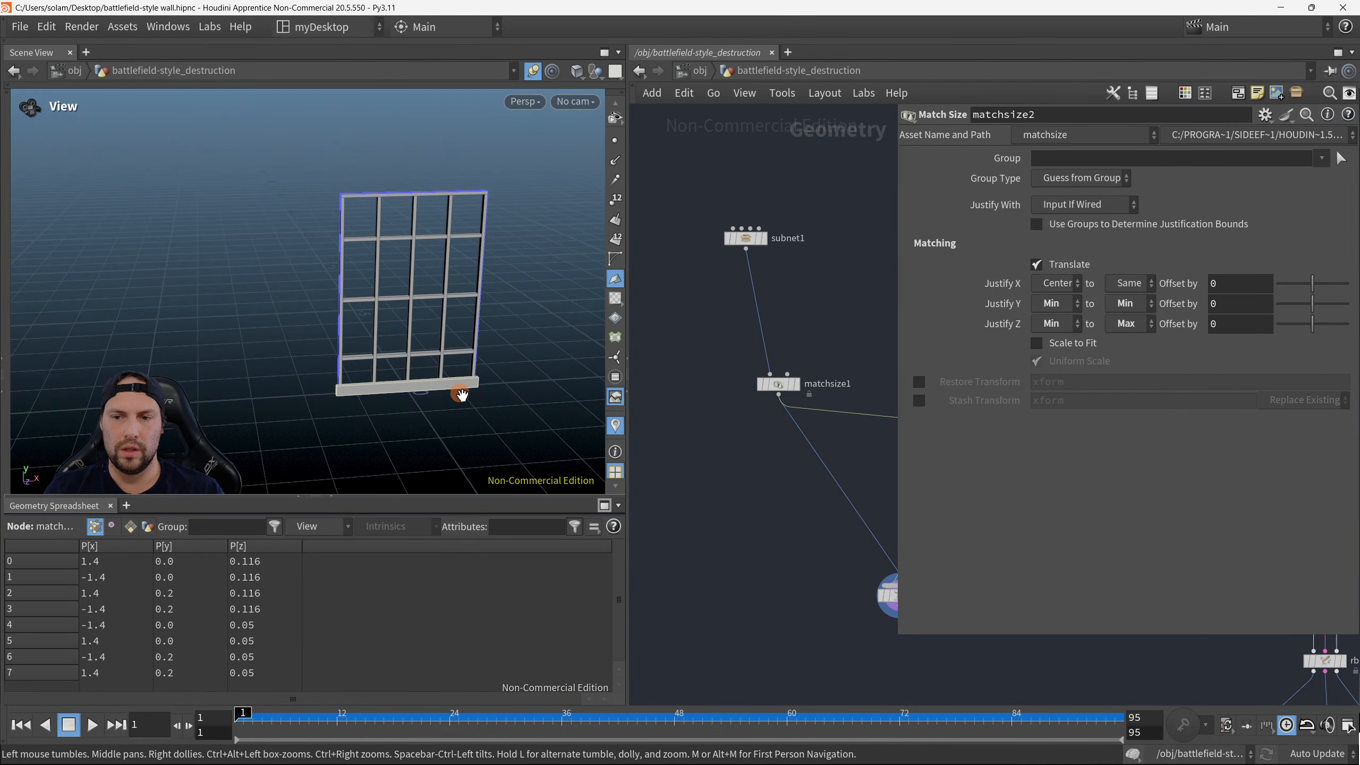
alt+right_drag(461, 394, 537, 374)
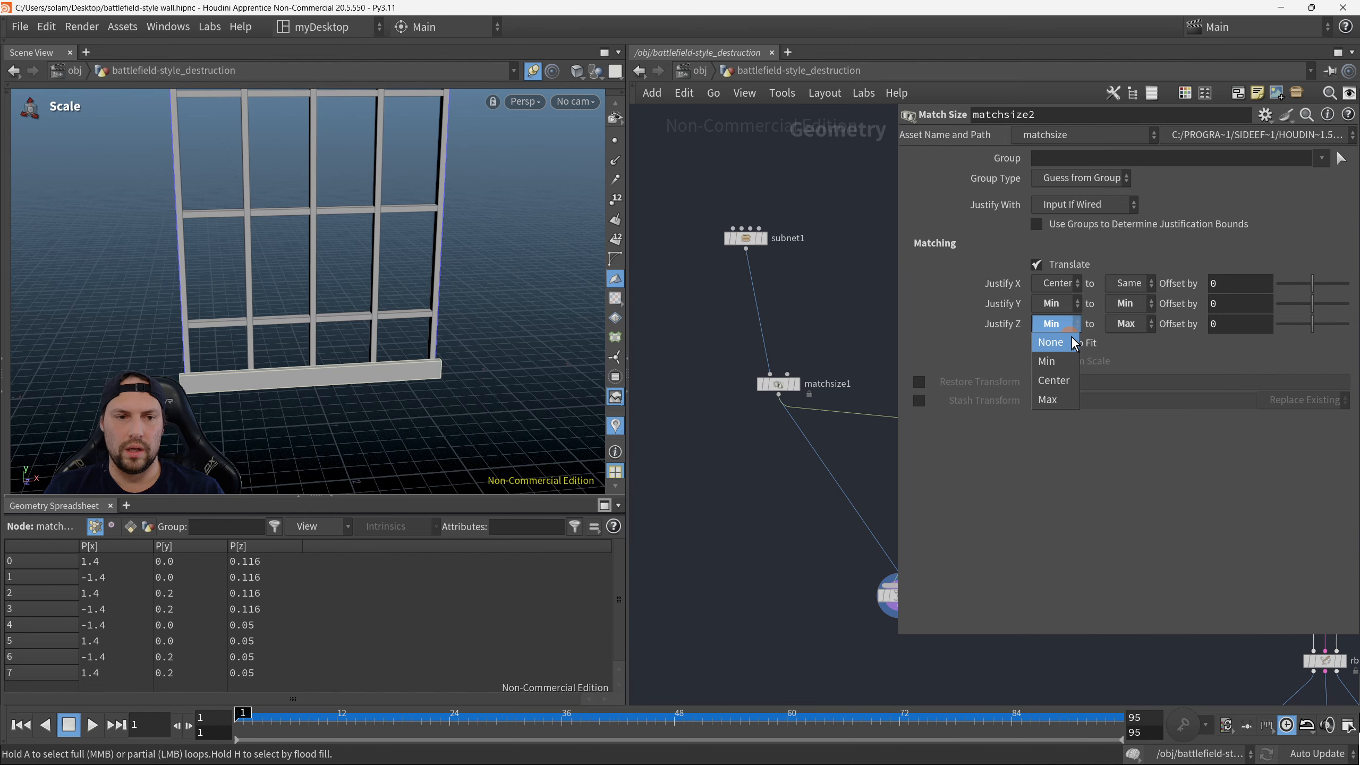
click(575, 408)
alt+drag(576, 408, 342, 334)
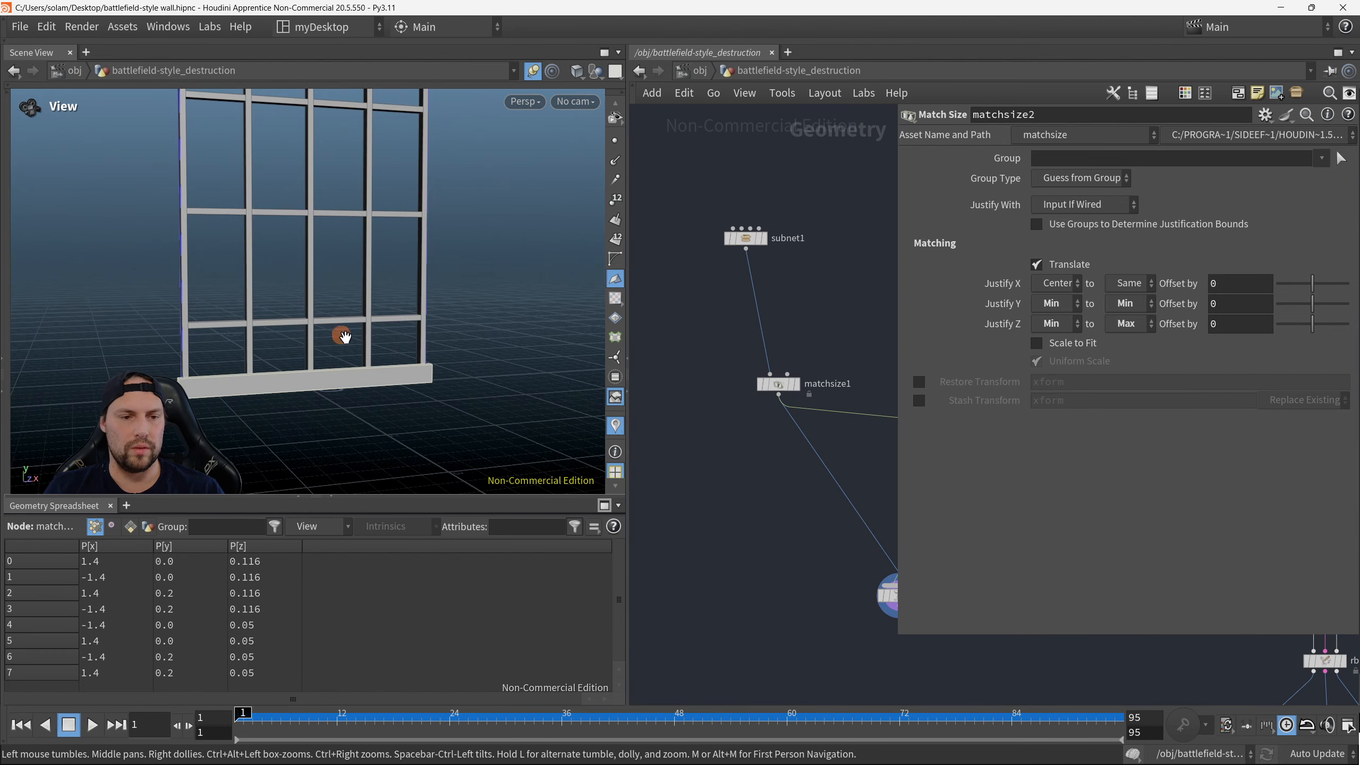
Step: Inspect the plank's end at the frame's lower corner and show the parameters of box1
key(p)
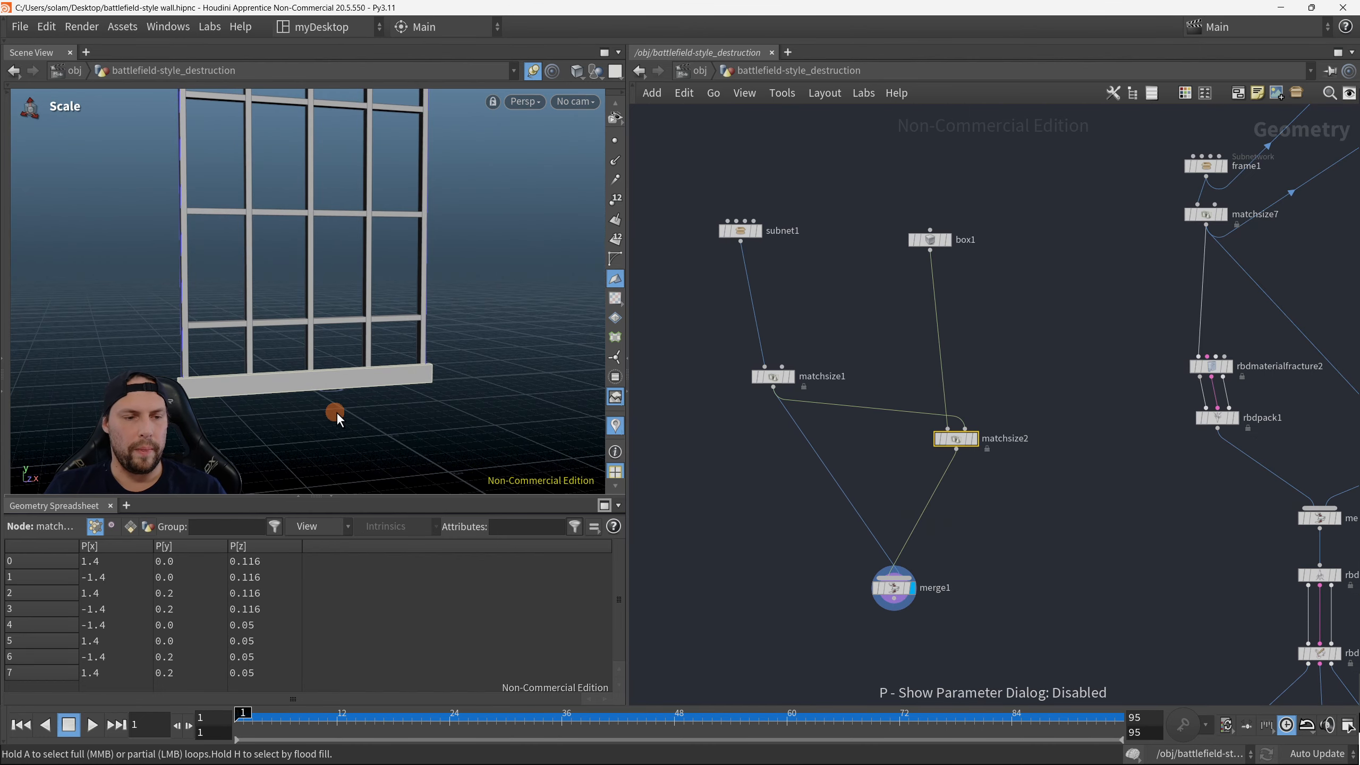
alt+drag(335, 411, 478, 370)
click(193, 366)
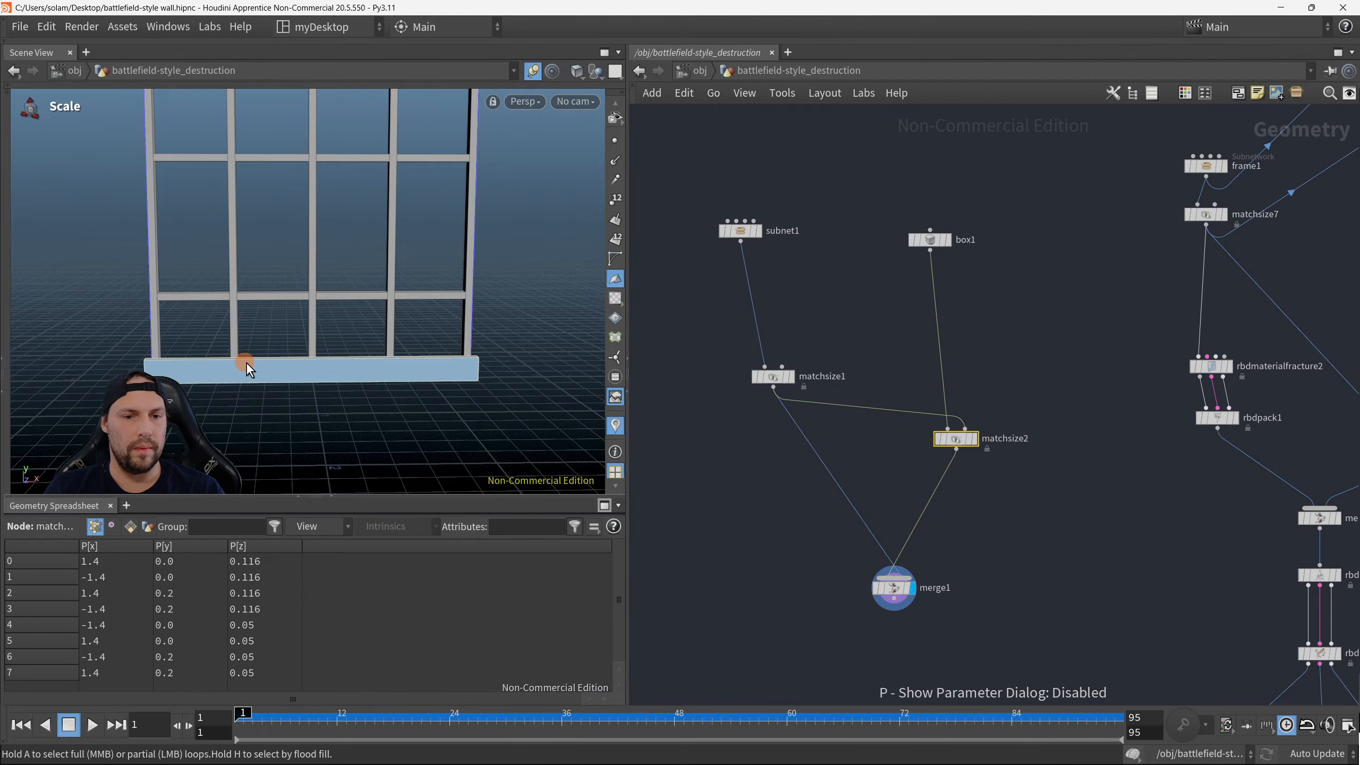
alt+drag(246, 364, 412, 389)
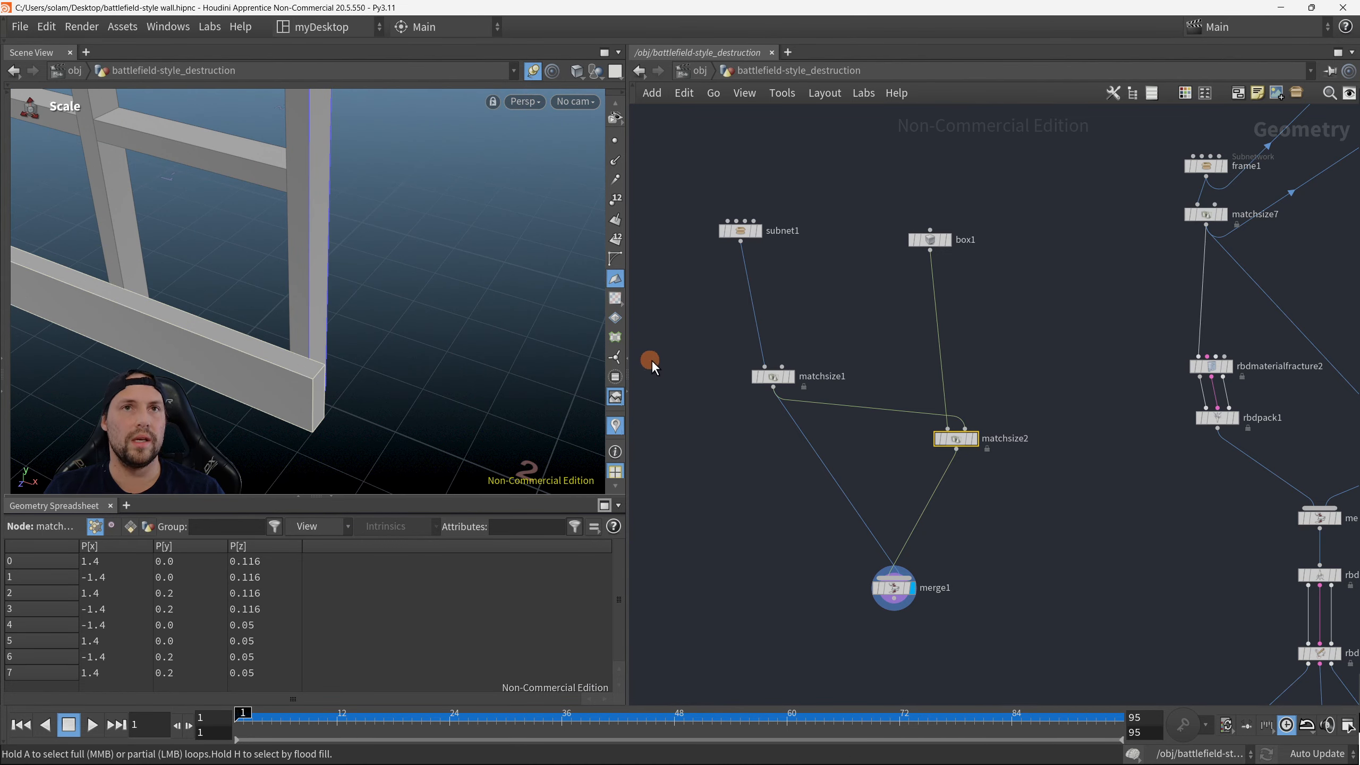
click(918, 240)
key(p)
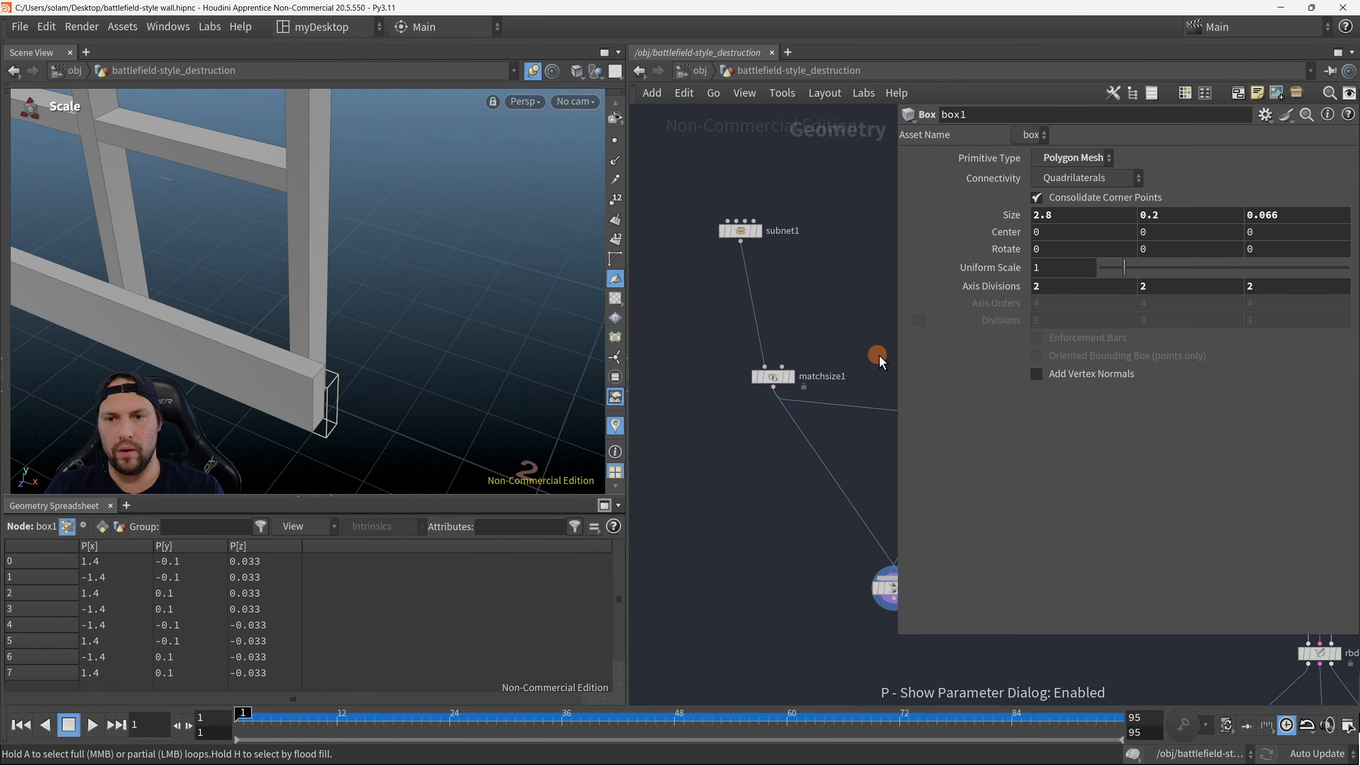
Step: Reduce the base box's X size to 2.7 so it fits the width of the lattice frame
middle_drag(762, 446, 643, 471)
middle_drag(829, 291, 794, 454)
scroll(764, 447, up, 5)
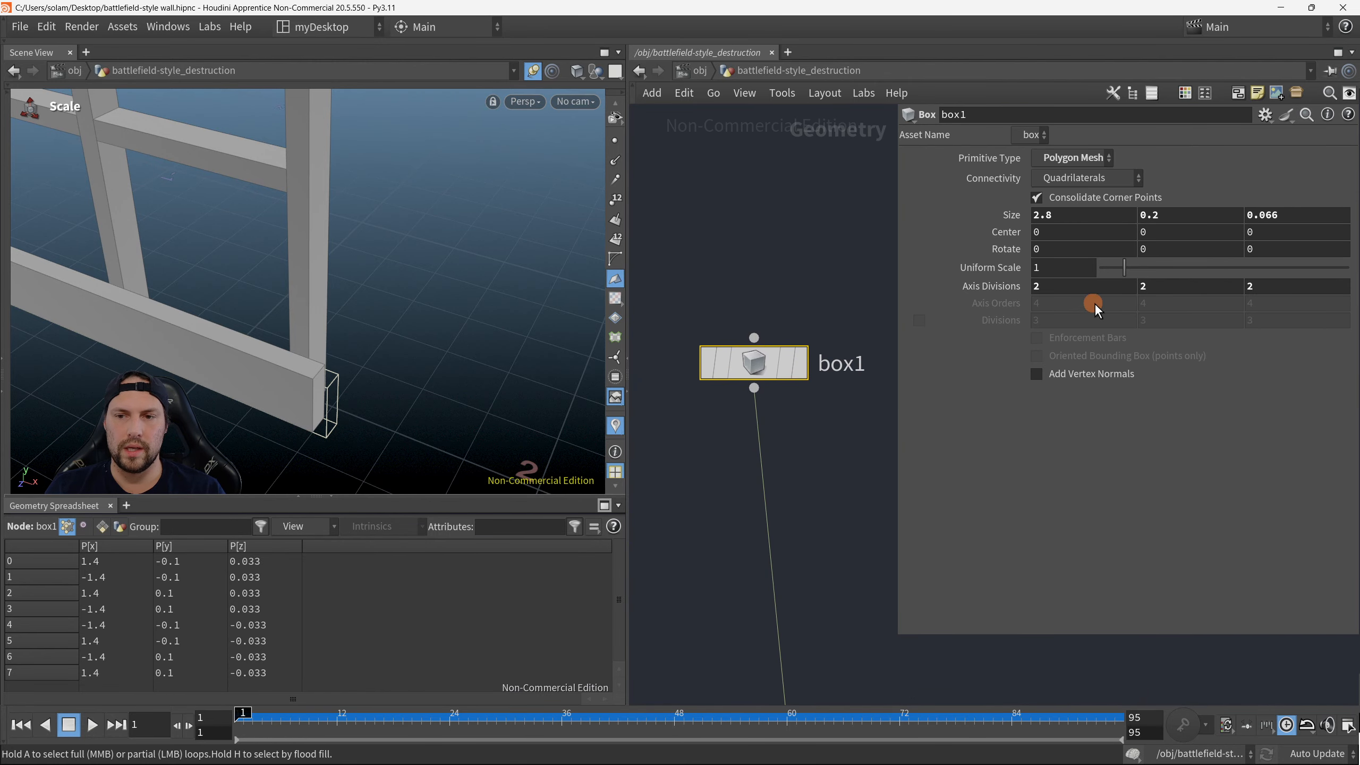
alt+drag(326, 364, 419, 412)
middle_drag(1082, 214, 695, 325)
click(143, 355)
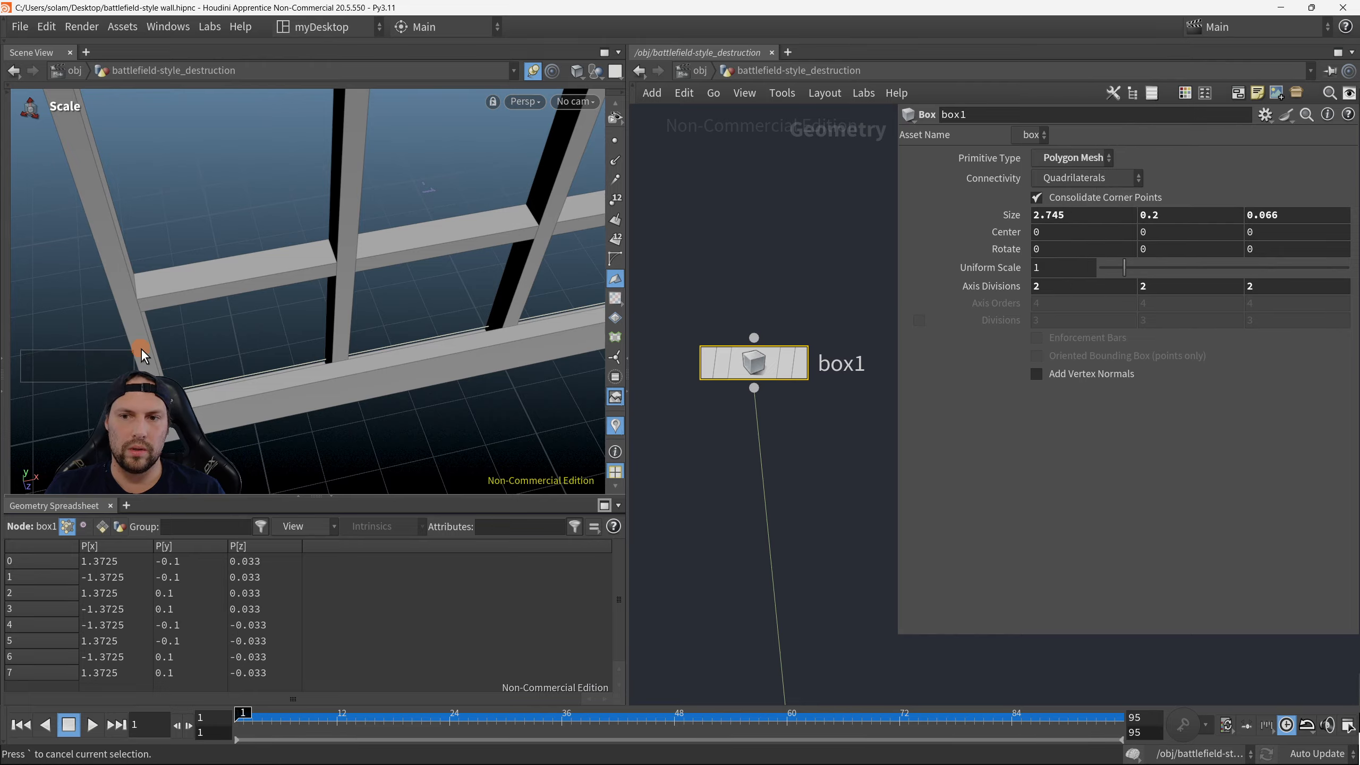
alt+drag(177, 380, 412, 328)
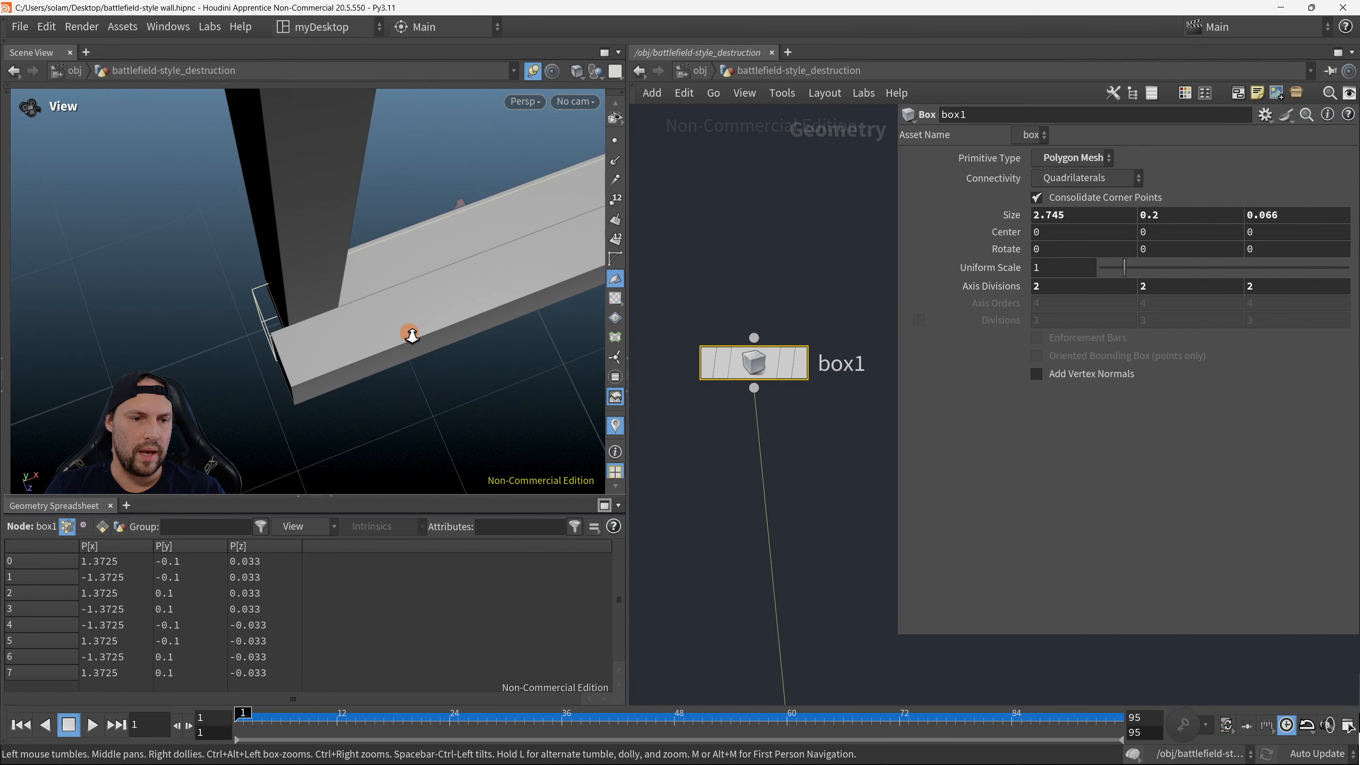
drag(325, 343, 389, 343)
middle_drag(1076, 221, 700, 275)
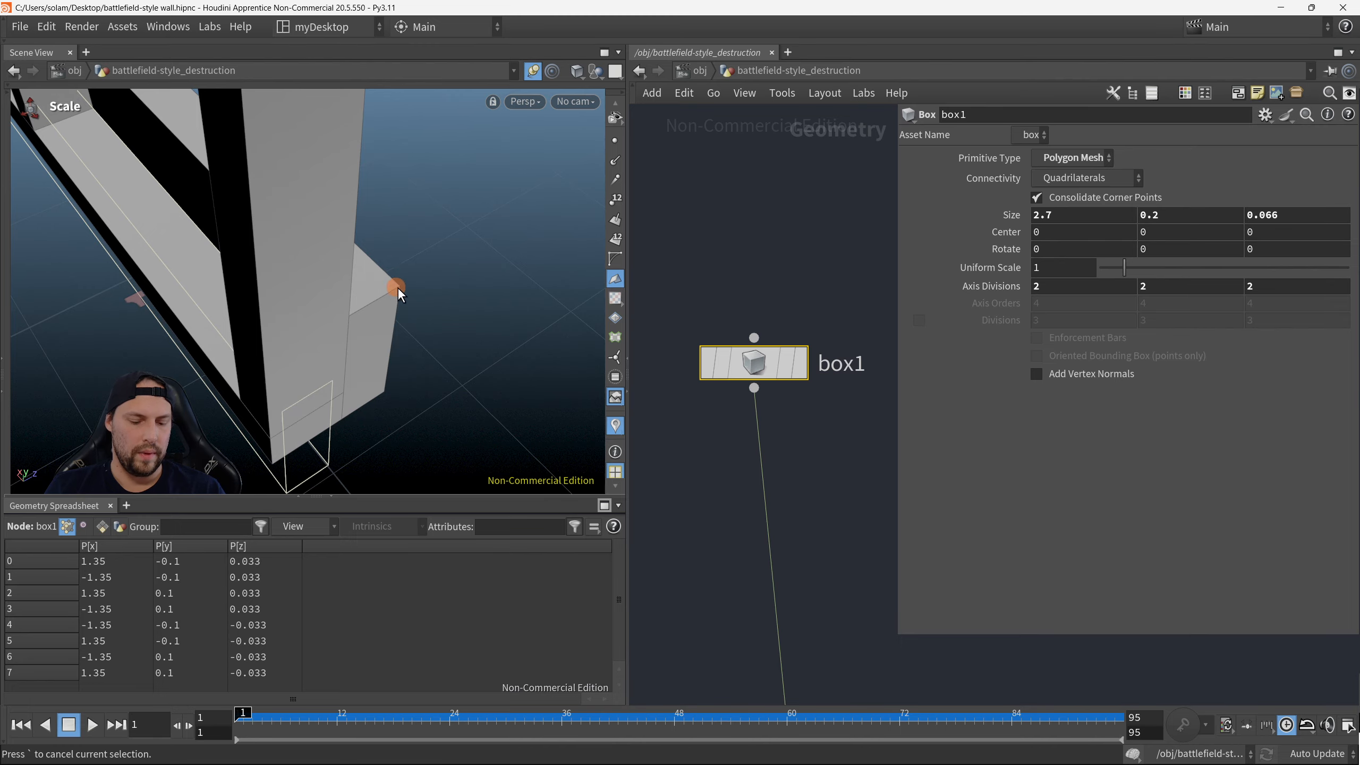
Step: Examine how the base board fits the whole lattice frame and review the nodes feeding the merge
drag(397, 288, 449, 248)
drag(199, 258, 400, 285)
scroll(338, 273, down, 5)
middle_drag(401, 285, 372, 325)
right_drag(372, 325, 474, 340)
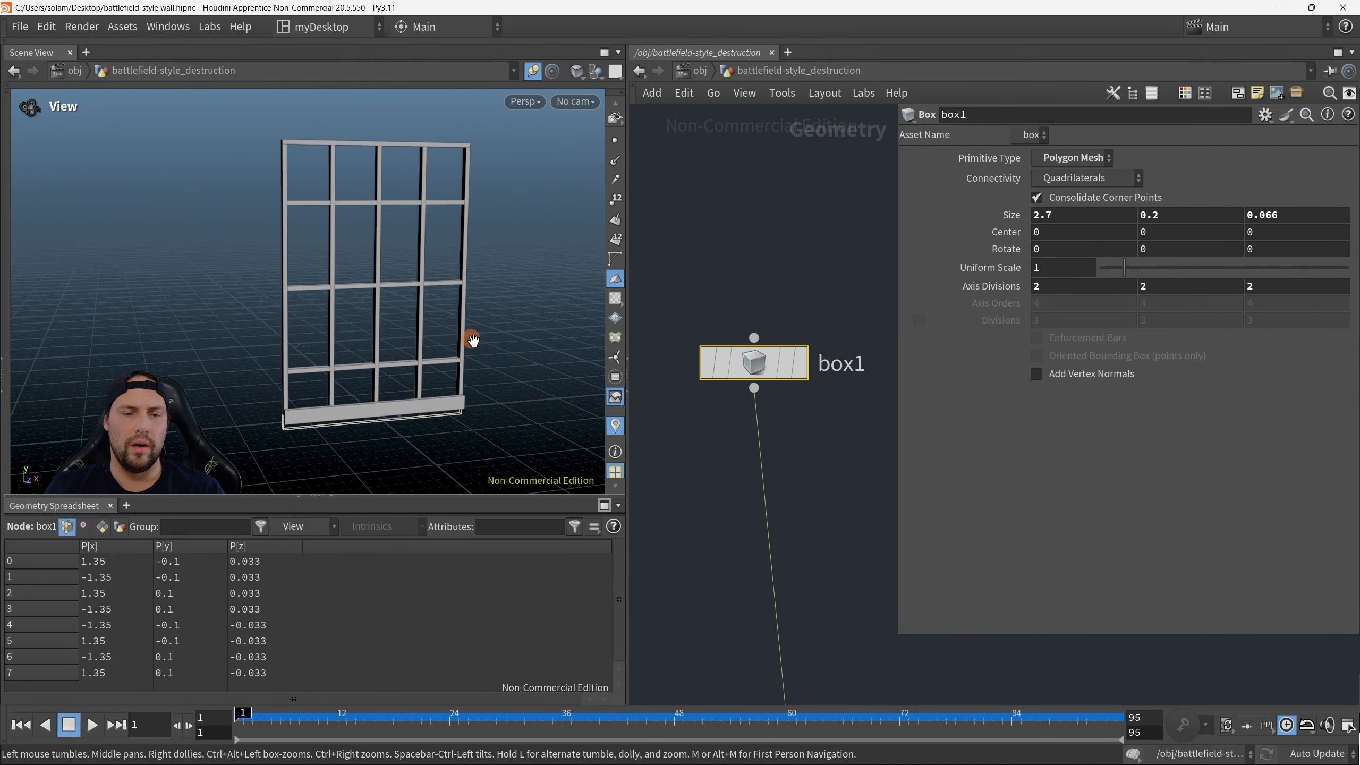
key(e)
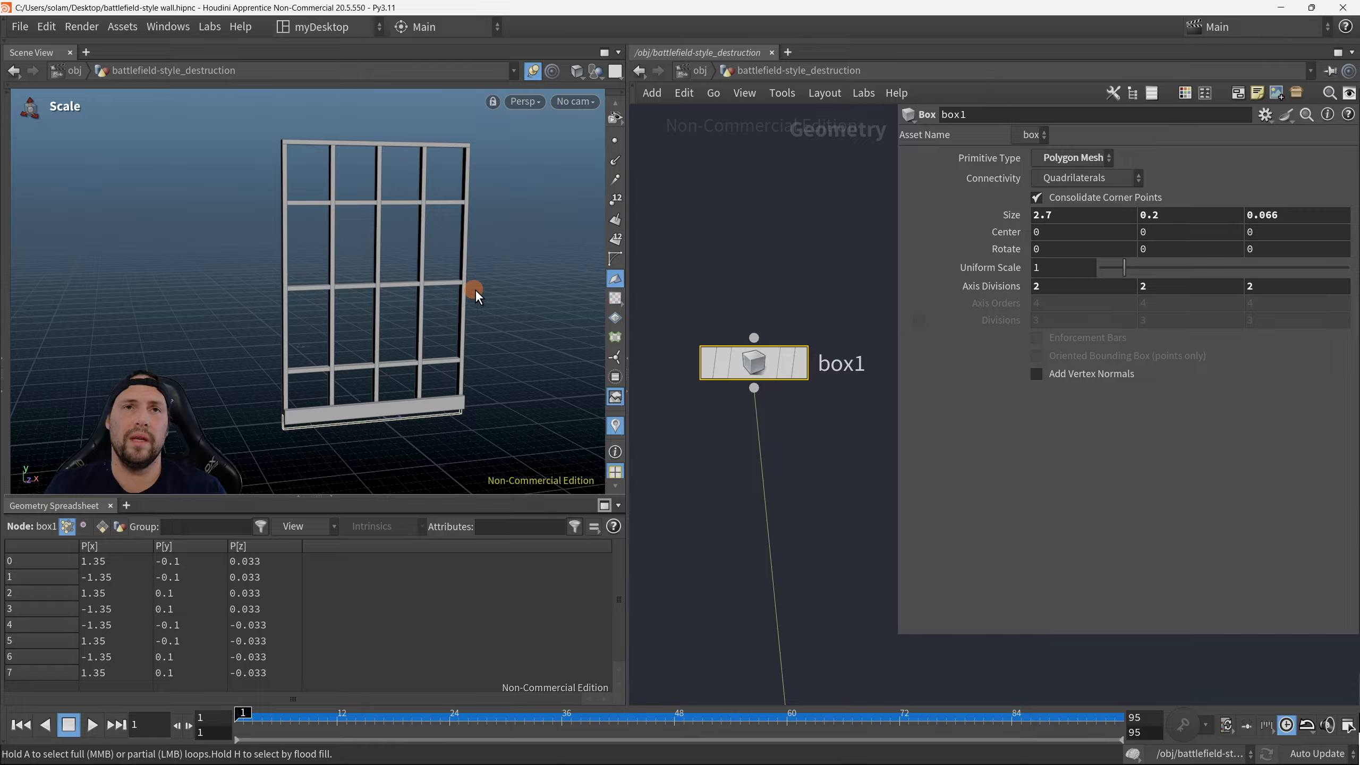
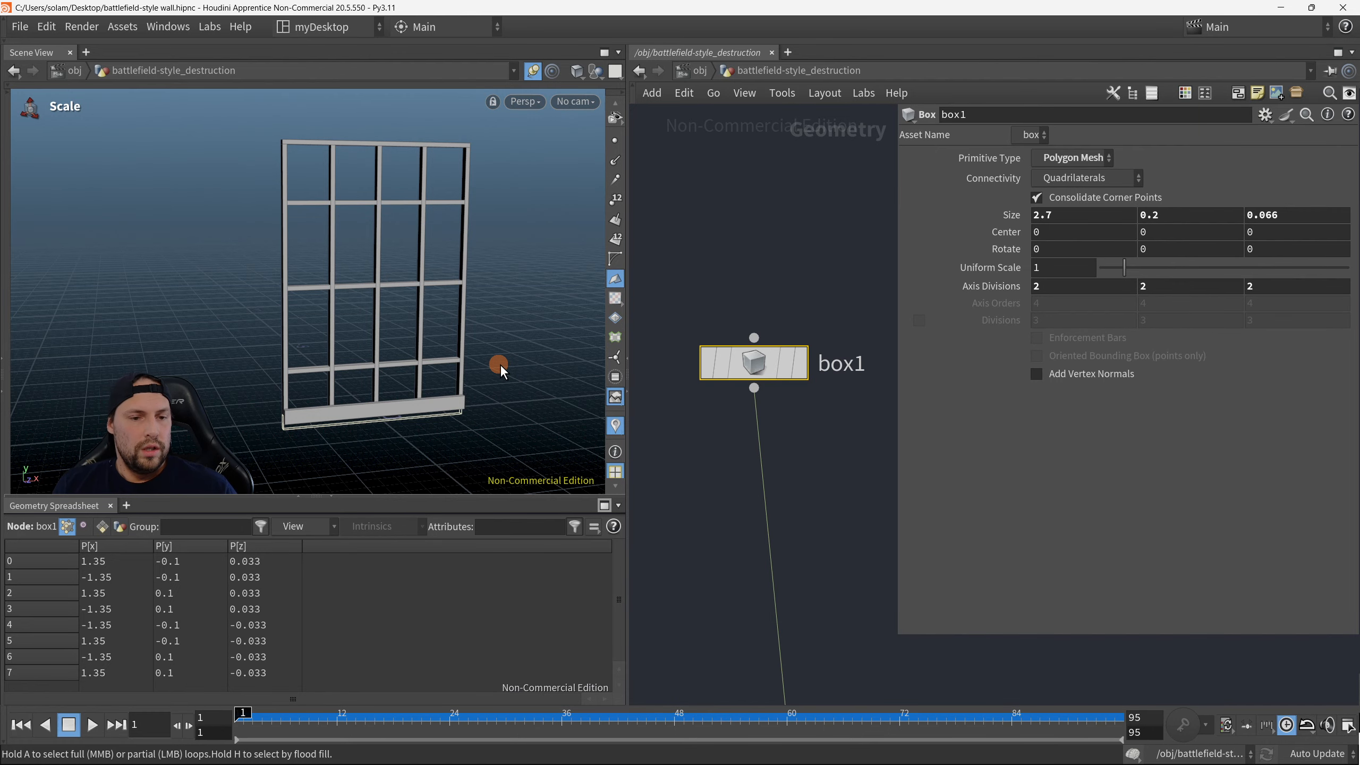
alt+drag(497, 373, 489, 358)
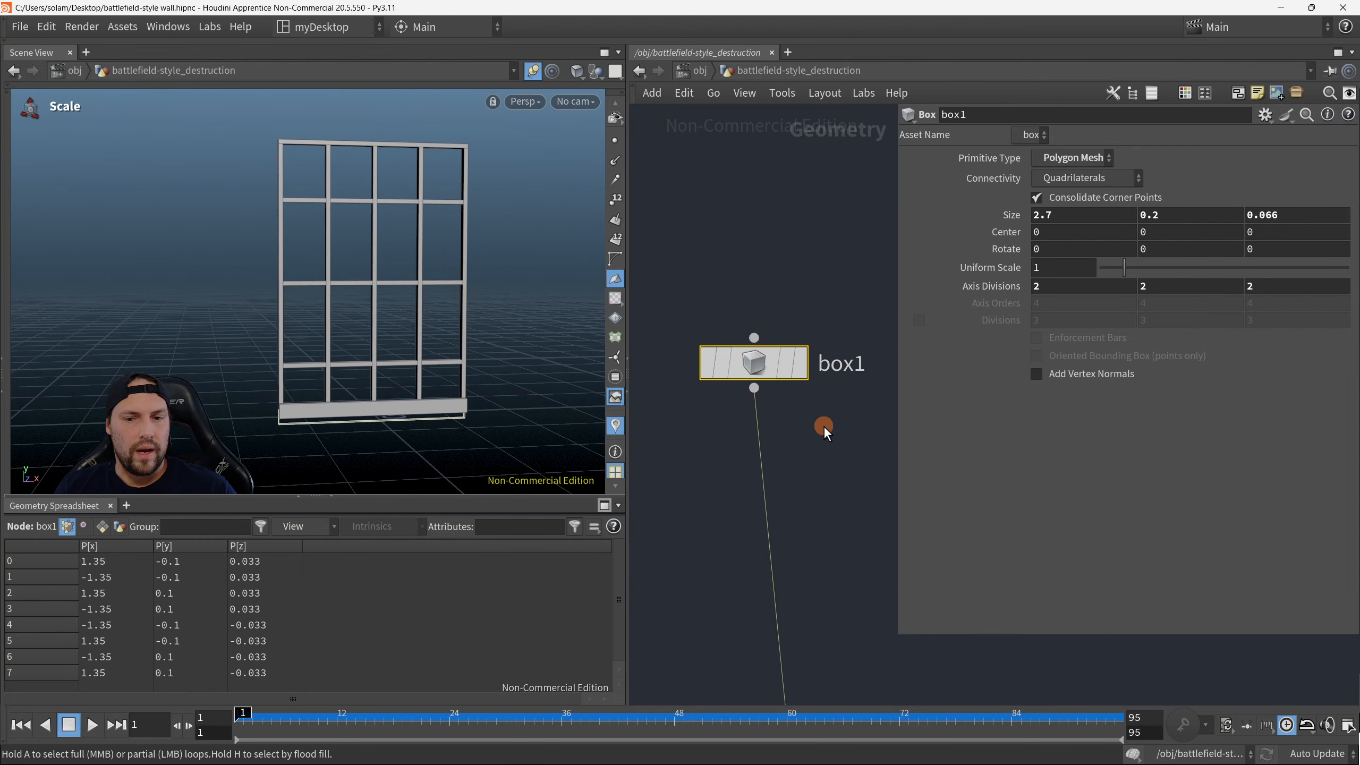
scroll(827, 421, down, 3)
key(p)
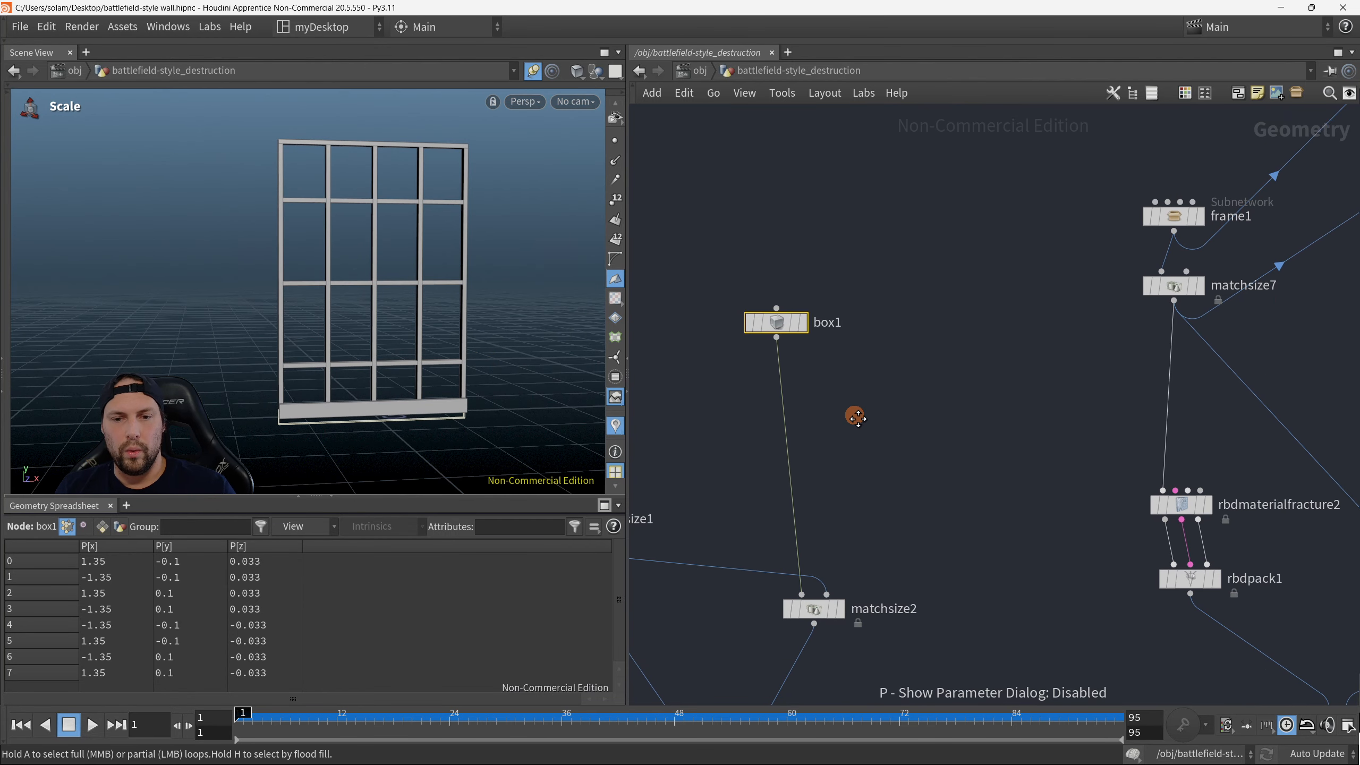
middle_drag(856, 417, 942, 382)
scroll(942, 383, down, 3)
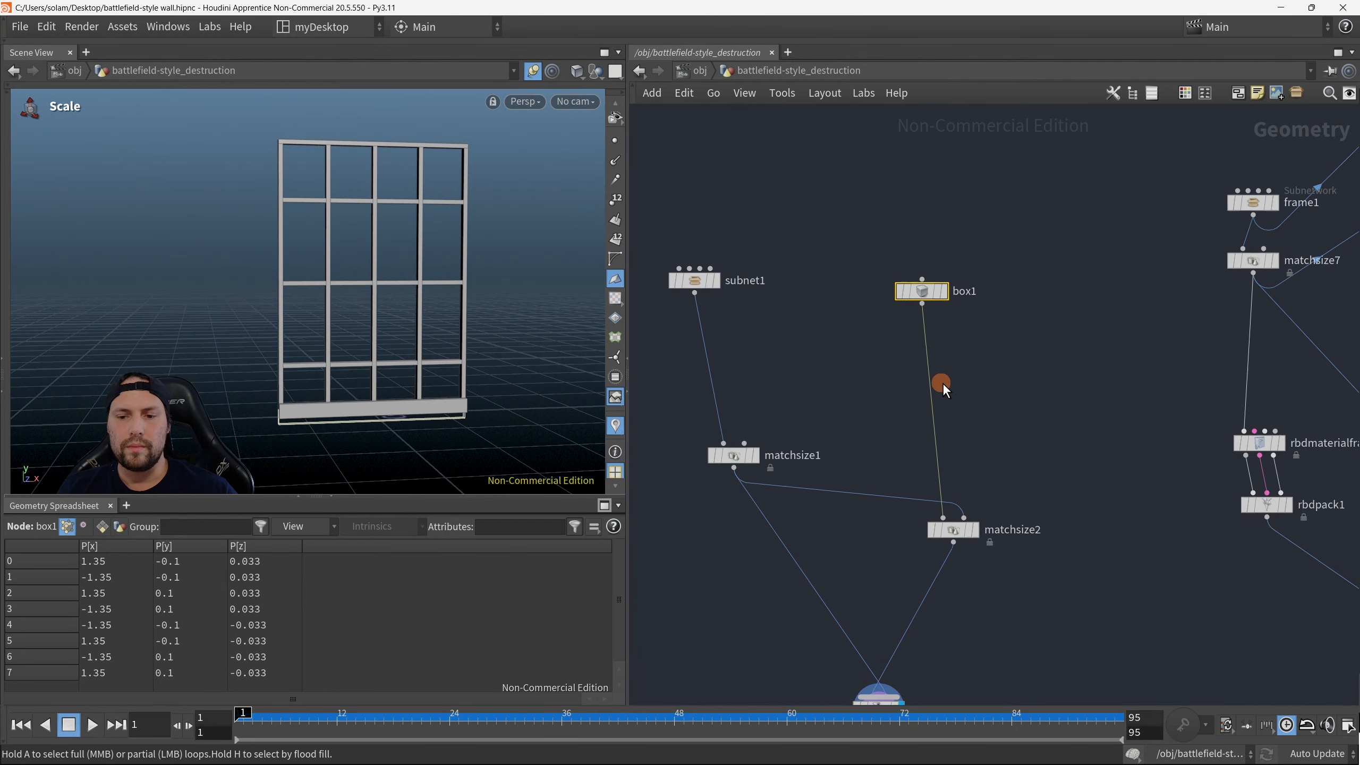
middle_drag(843, 386, 909, 409)
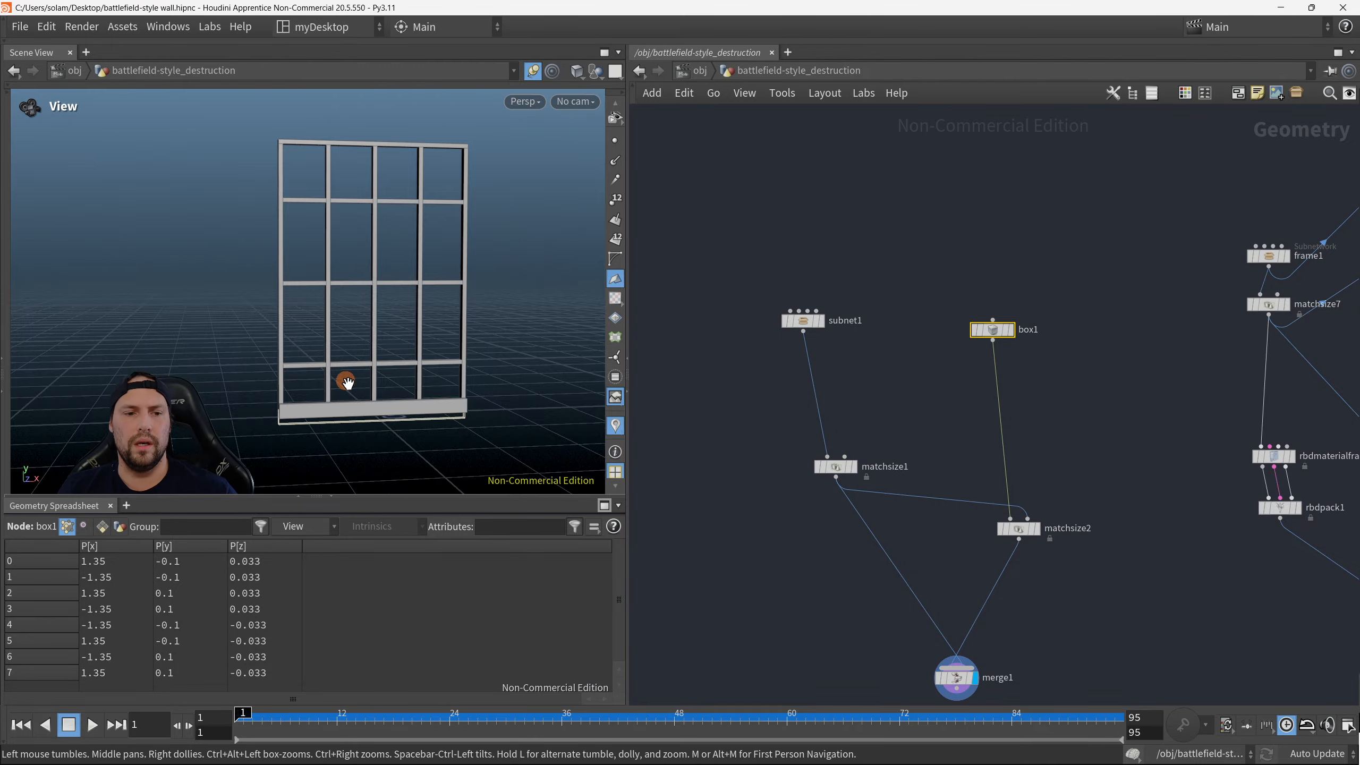
alt+drag(346, 382, 397, 364)
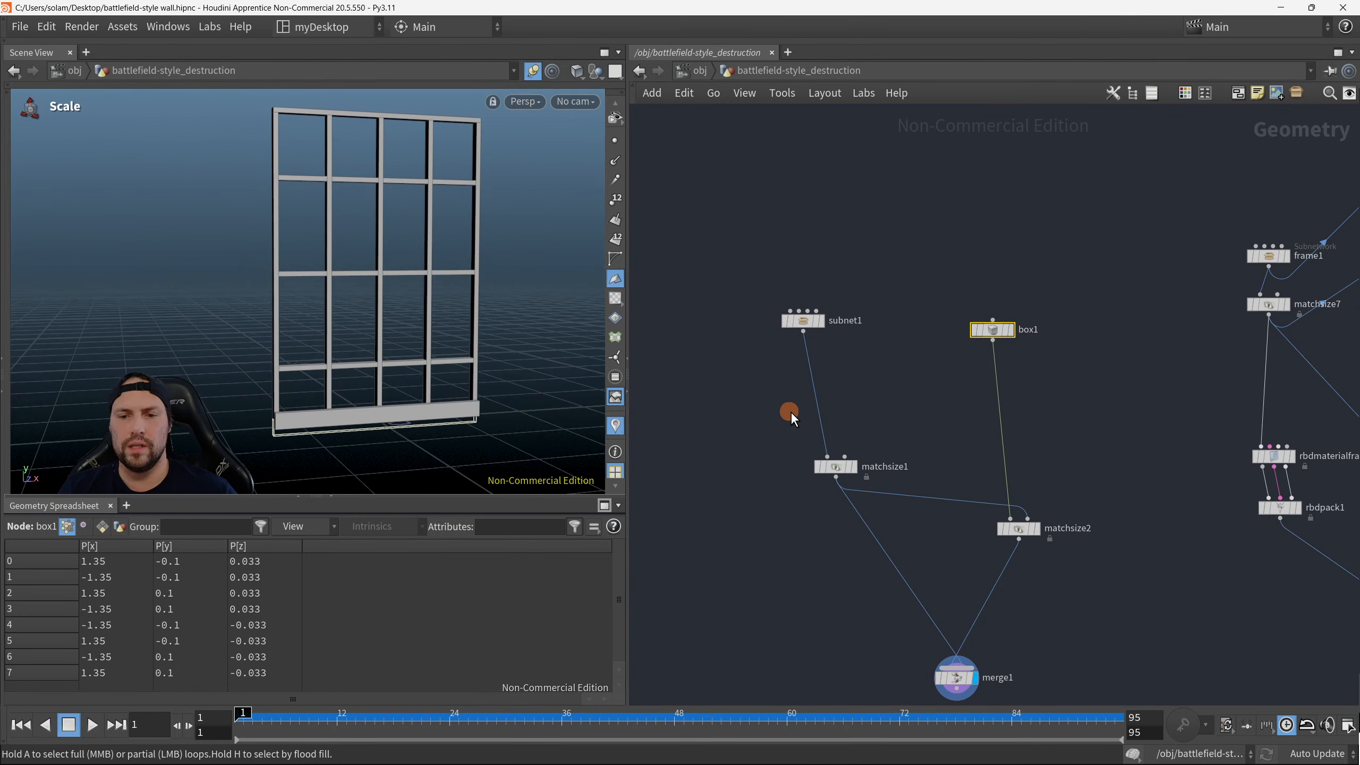
Step: Add a Color node on the wire between subnet1 and matchsize1
scroll(815, 318, up, 2)
drag(864, 347, 845, 366)
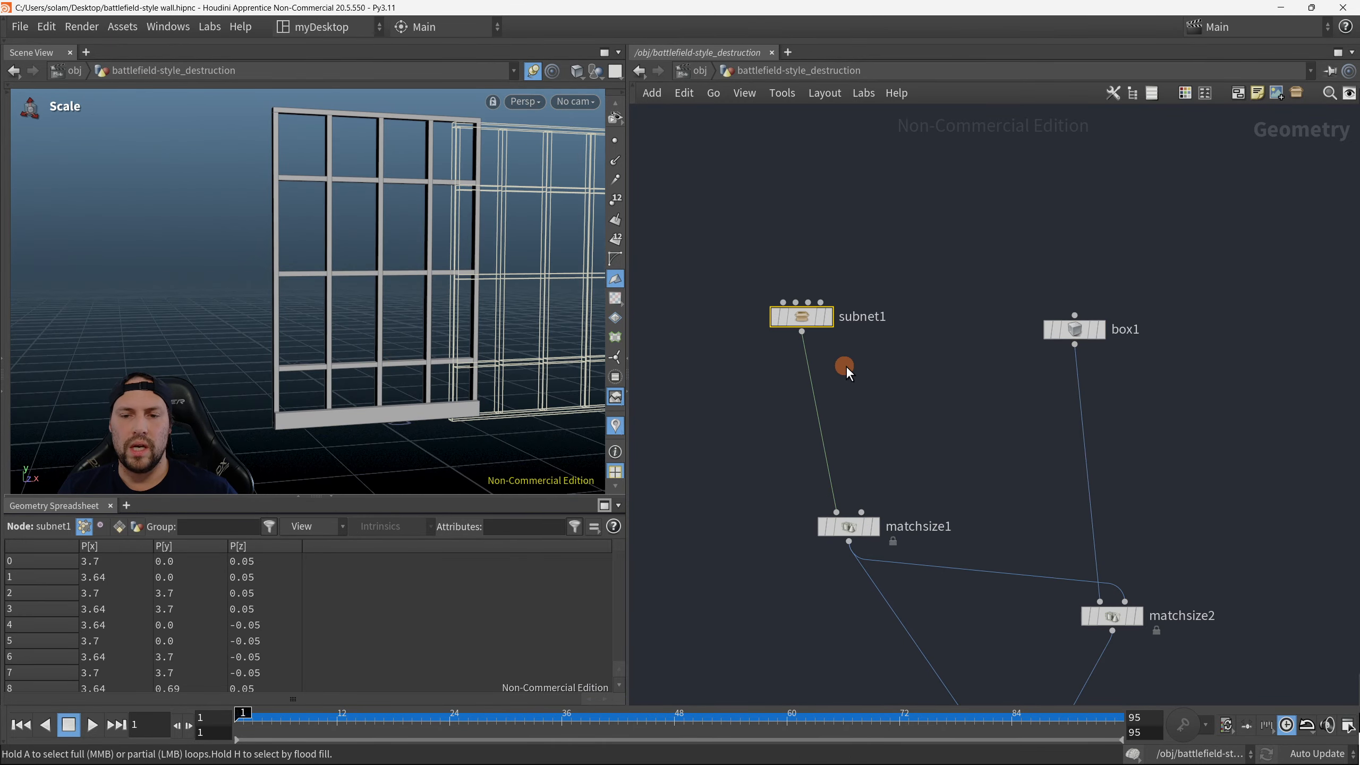
click(730, 393)
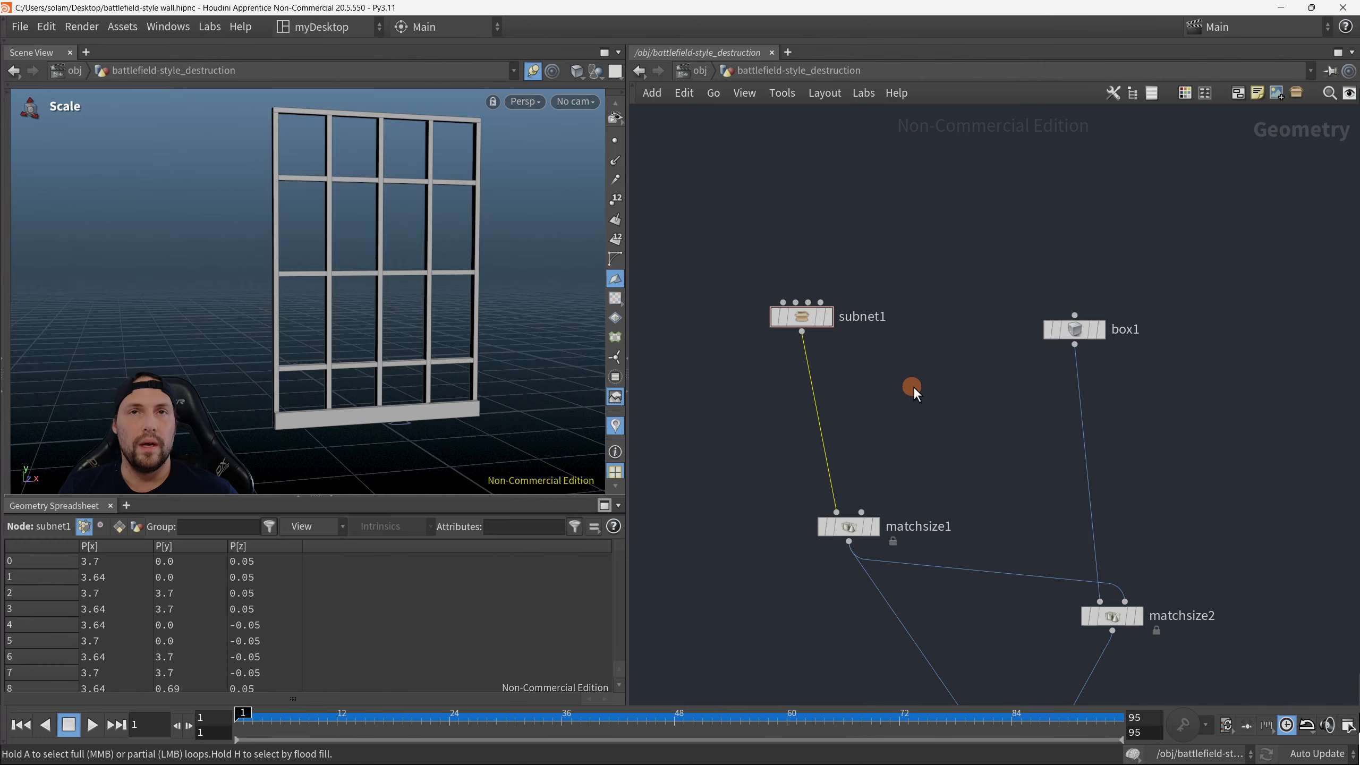
key(Tab)
text(color)
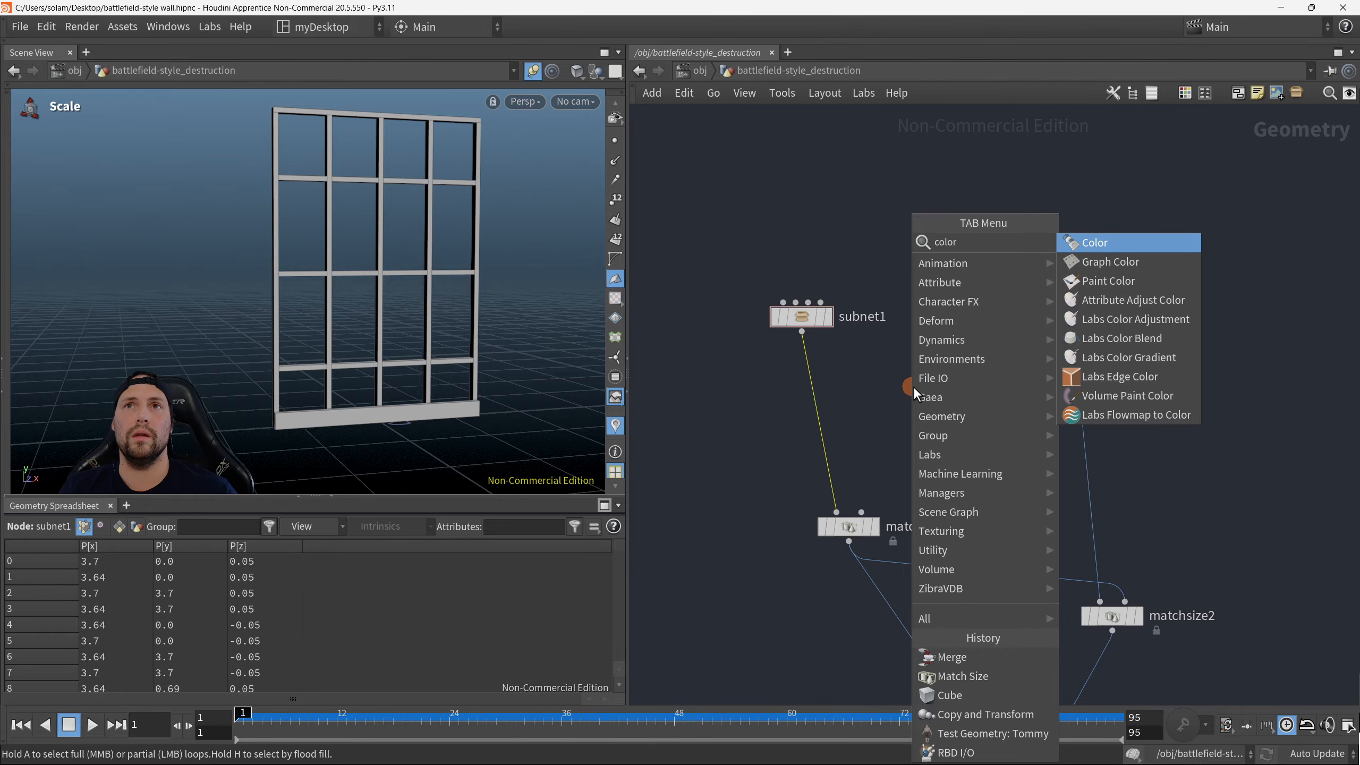
click(1118, 246)
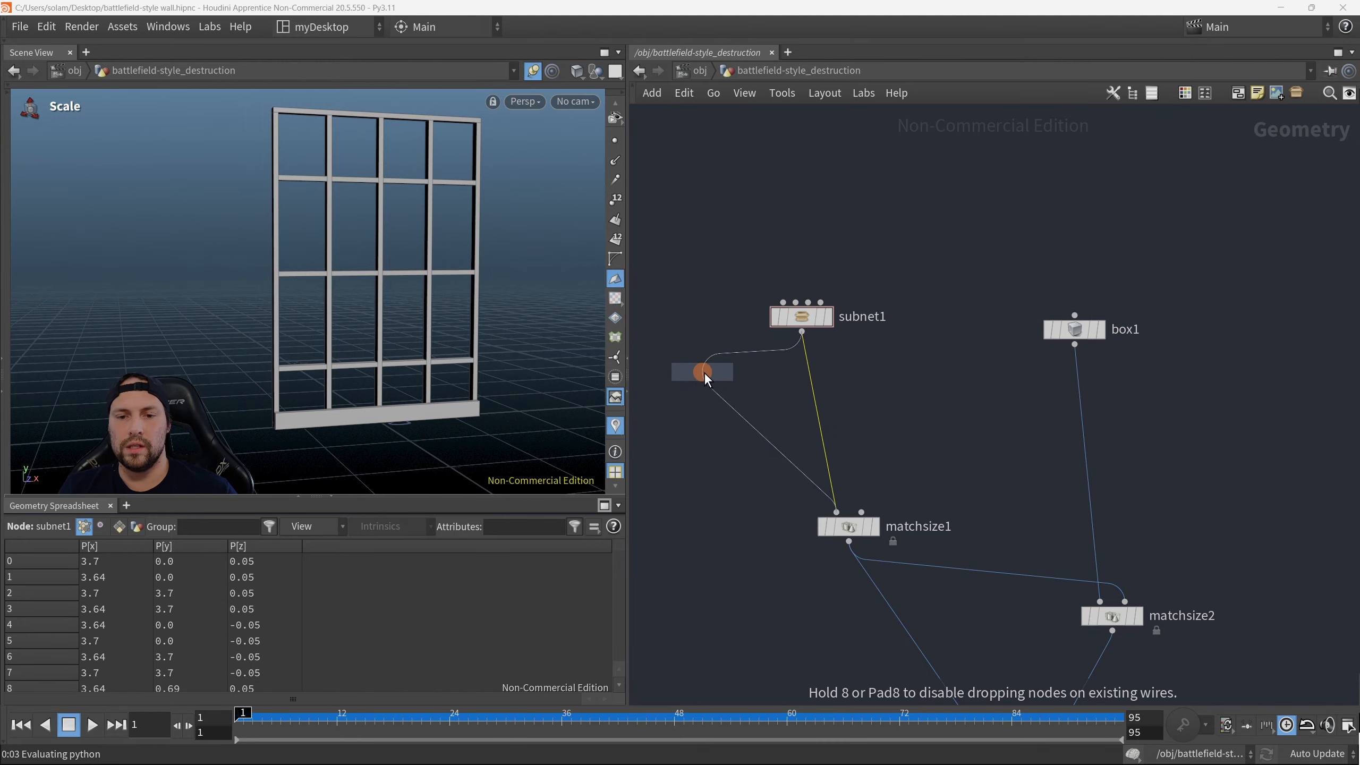
click(818, 411)
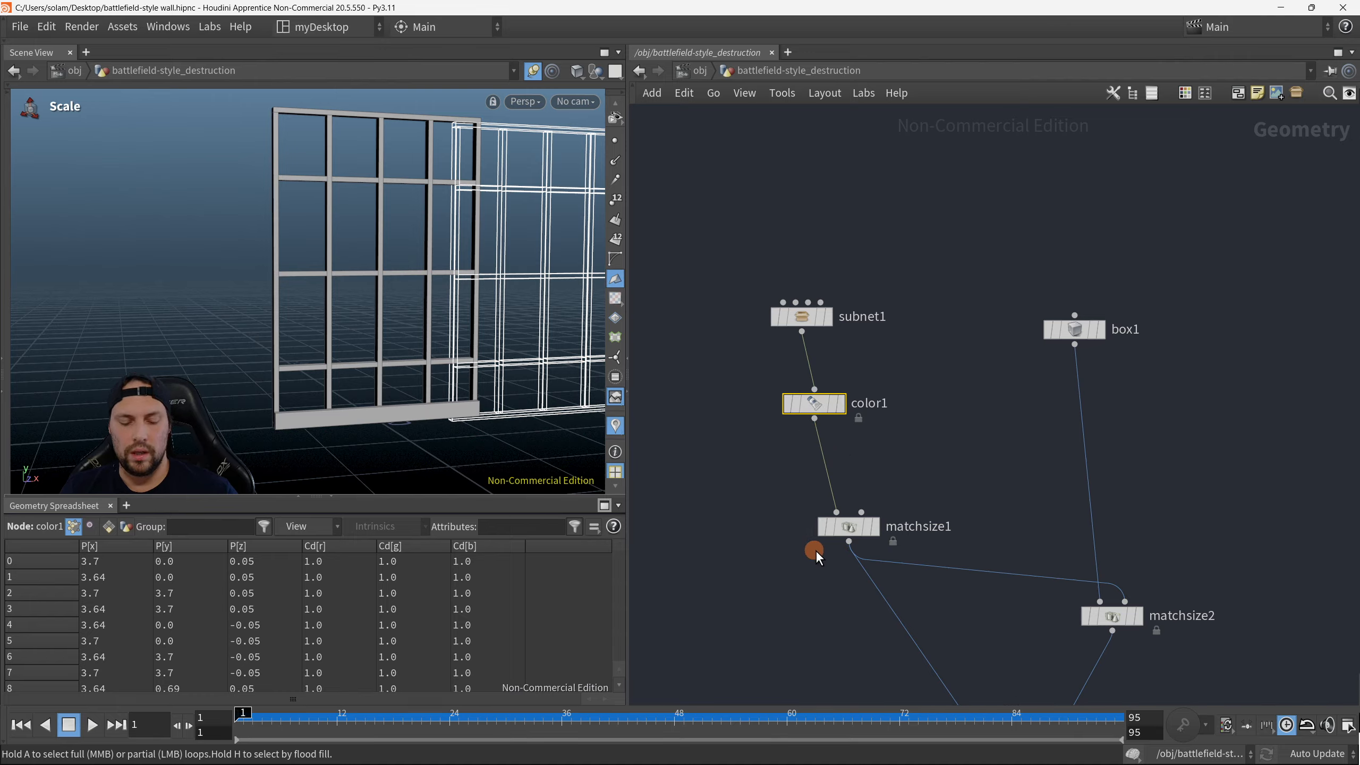
Step: Preview the lattice alone at matchsize1, and return the display to merge1
key(r)
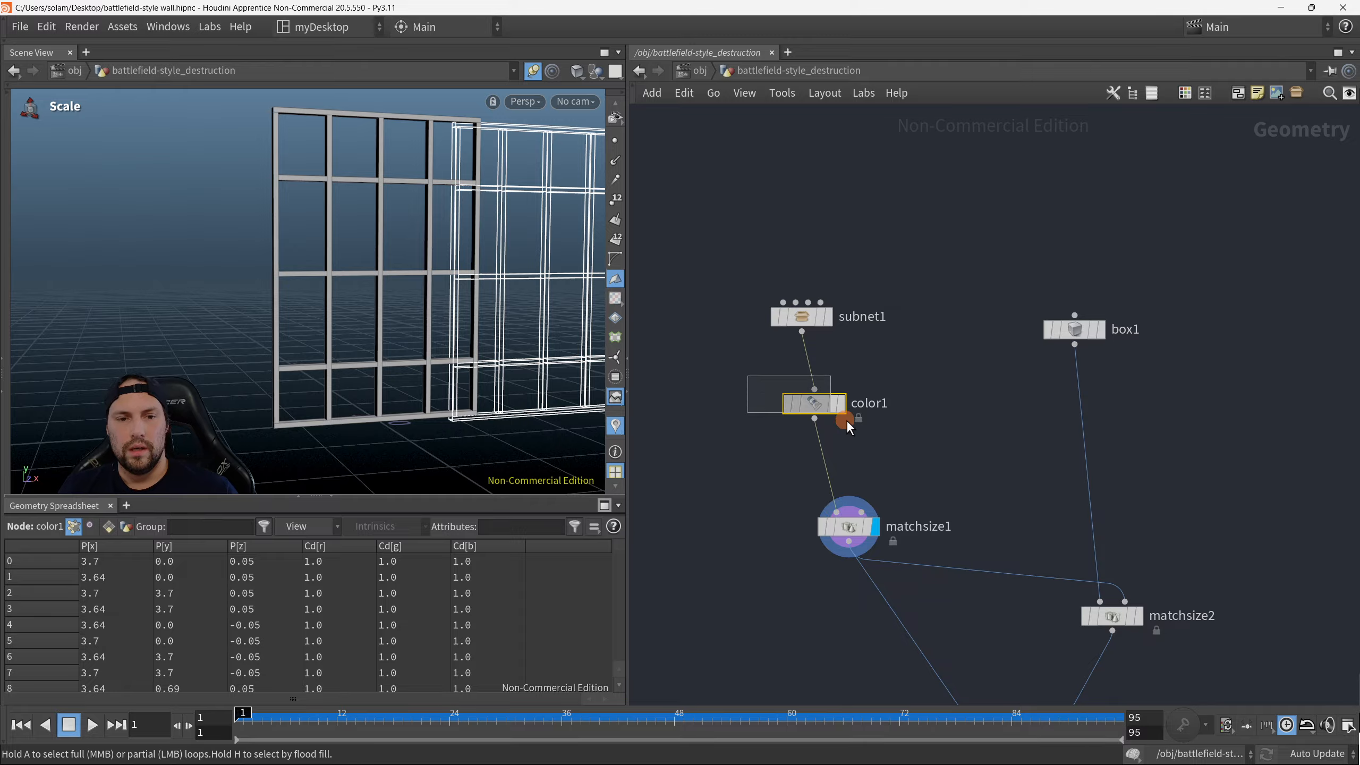
scroll(938, 462, down, 5)
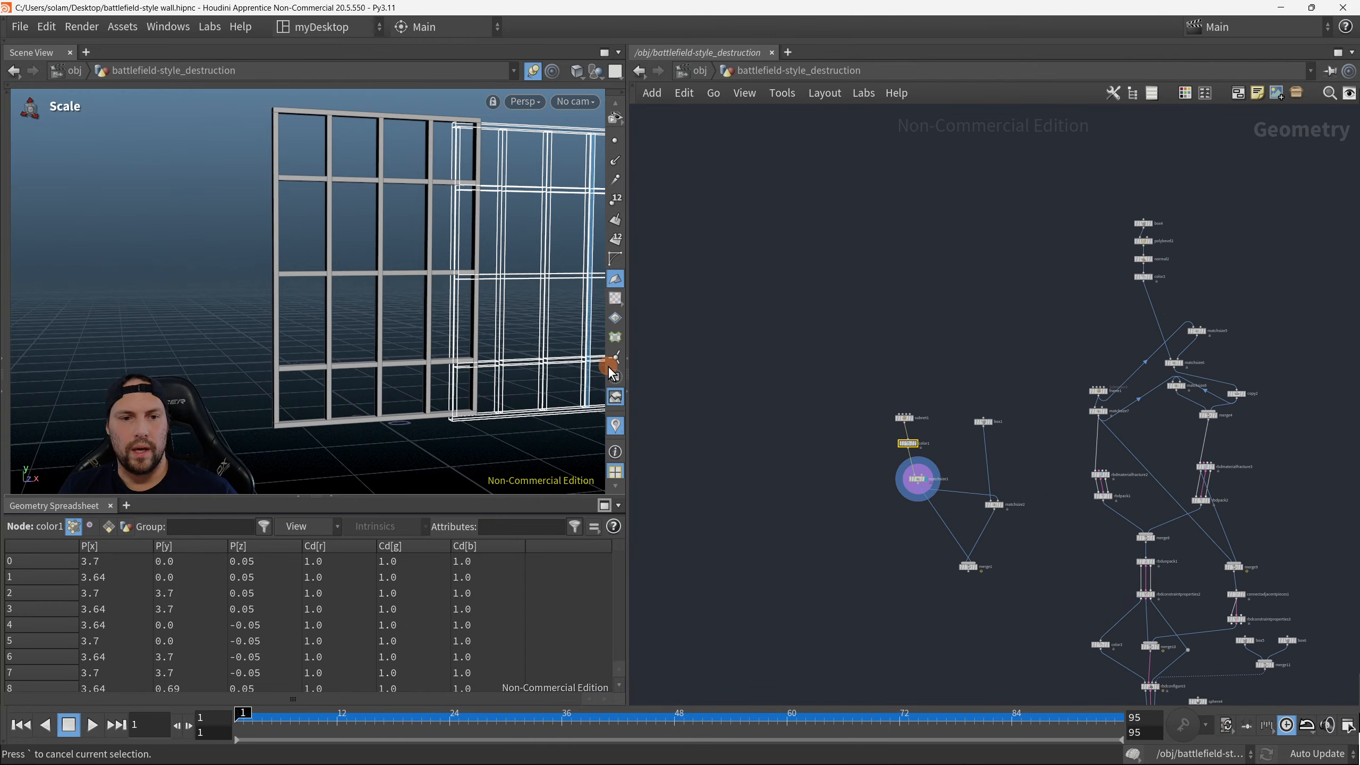
key(r)
drag(929, 549, 1007, 588)
alt+drag(575, 346, 588, 391)
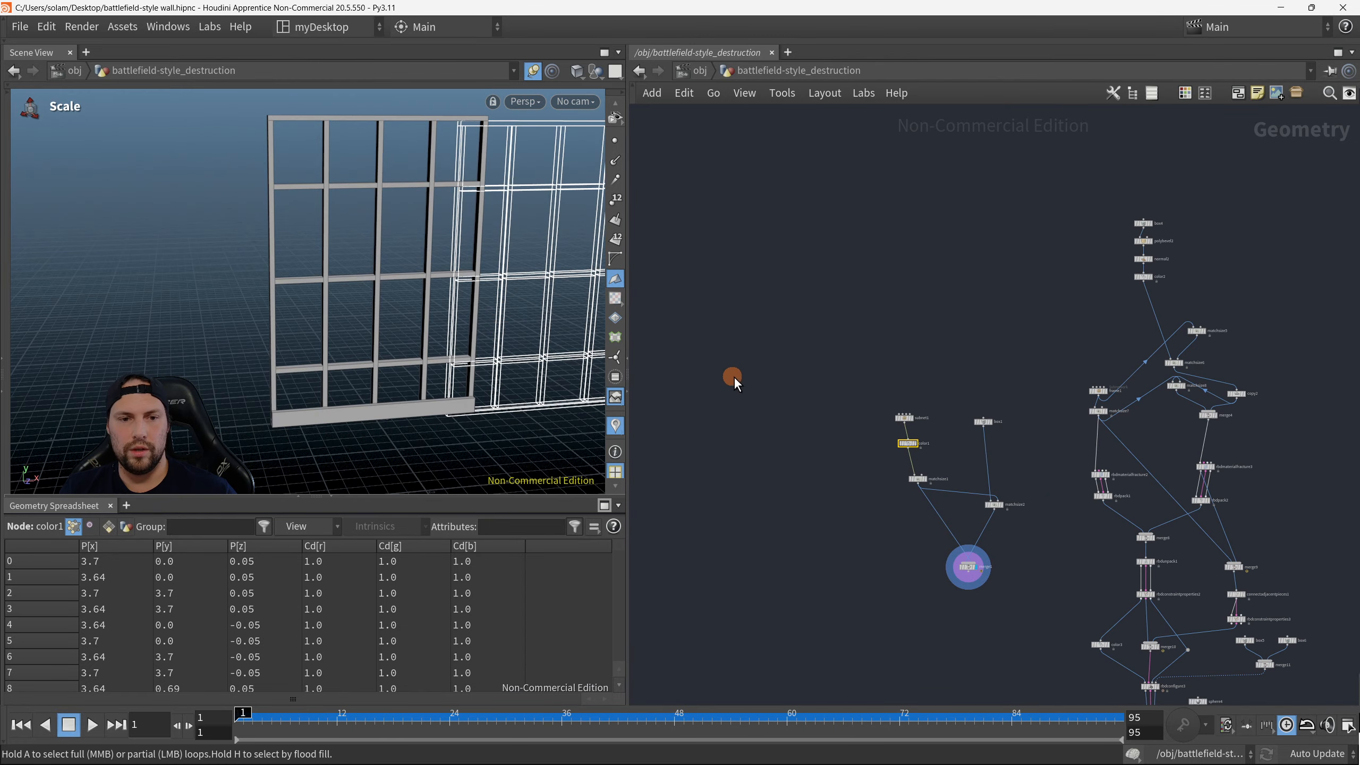
Step: Set the lattice's constant color in color1 to a light wood tone, RGB 1.42, 0.92, 0.42
key(Escape)
right_drag(448, 316, 605, 329)
drag(869, 444, 920, 447)
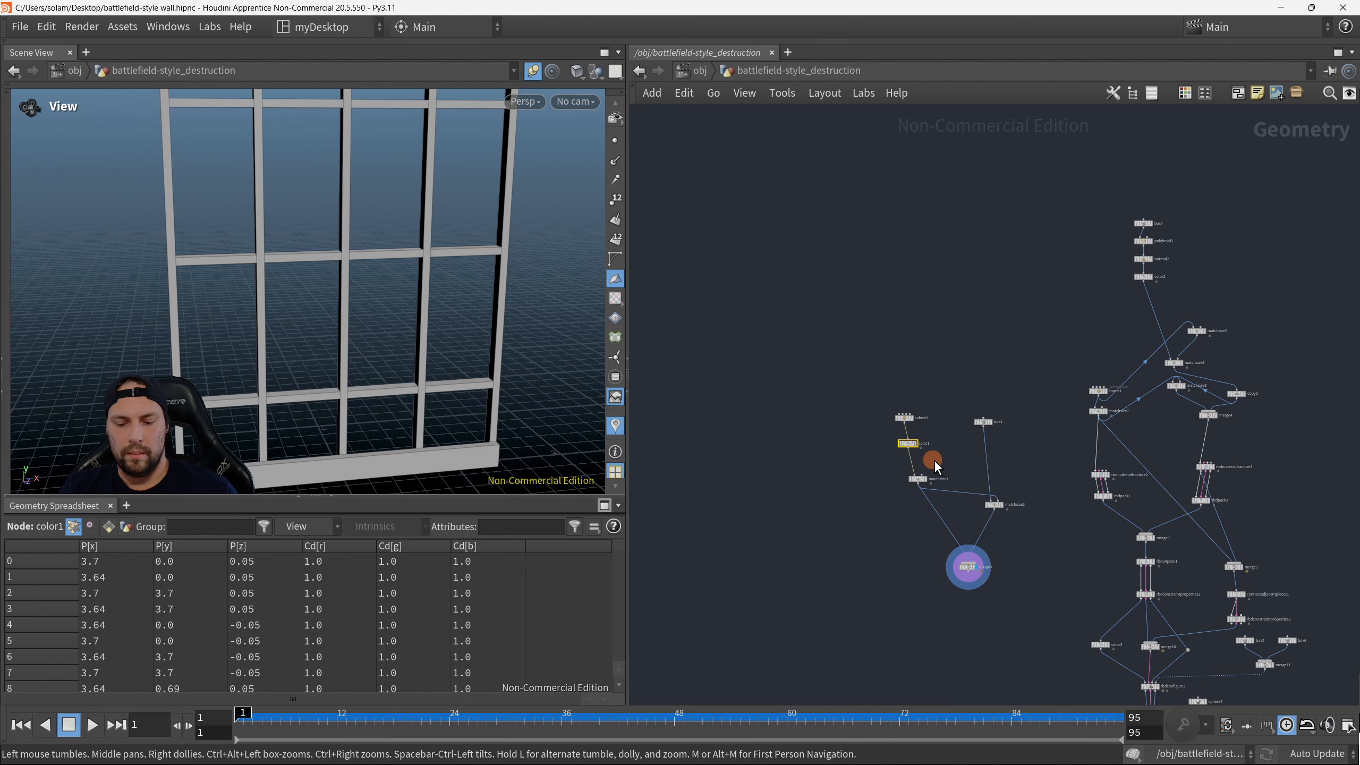
scroll(934, 459, up, 5)
key(p)
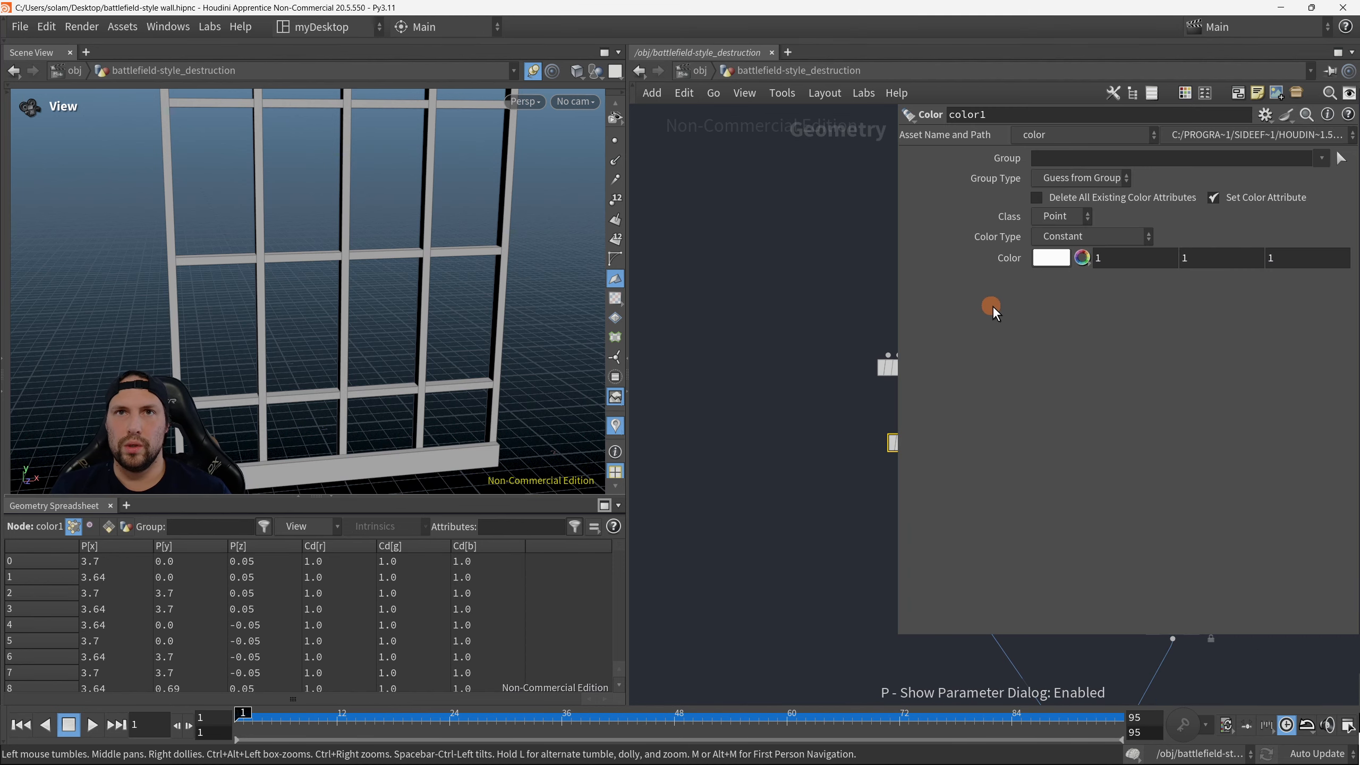
click(1062, 259)
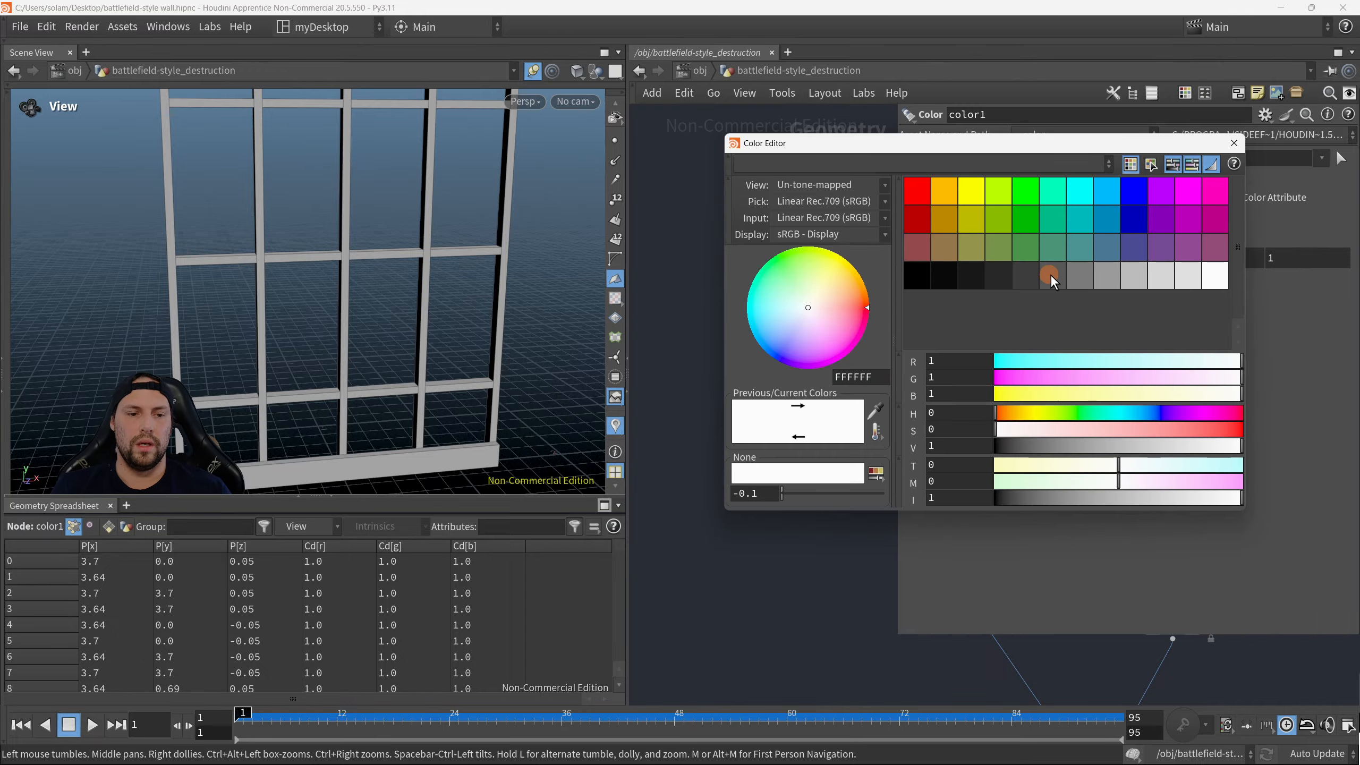
click(944, 247)
drag(305, 267, 327, 271)
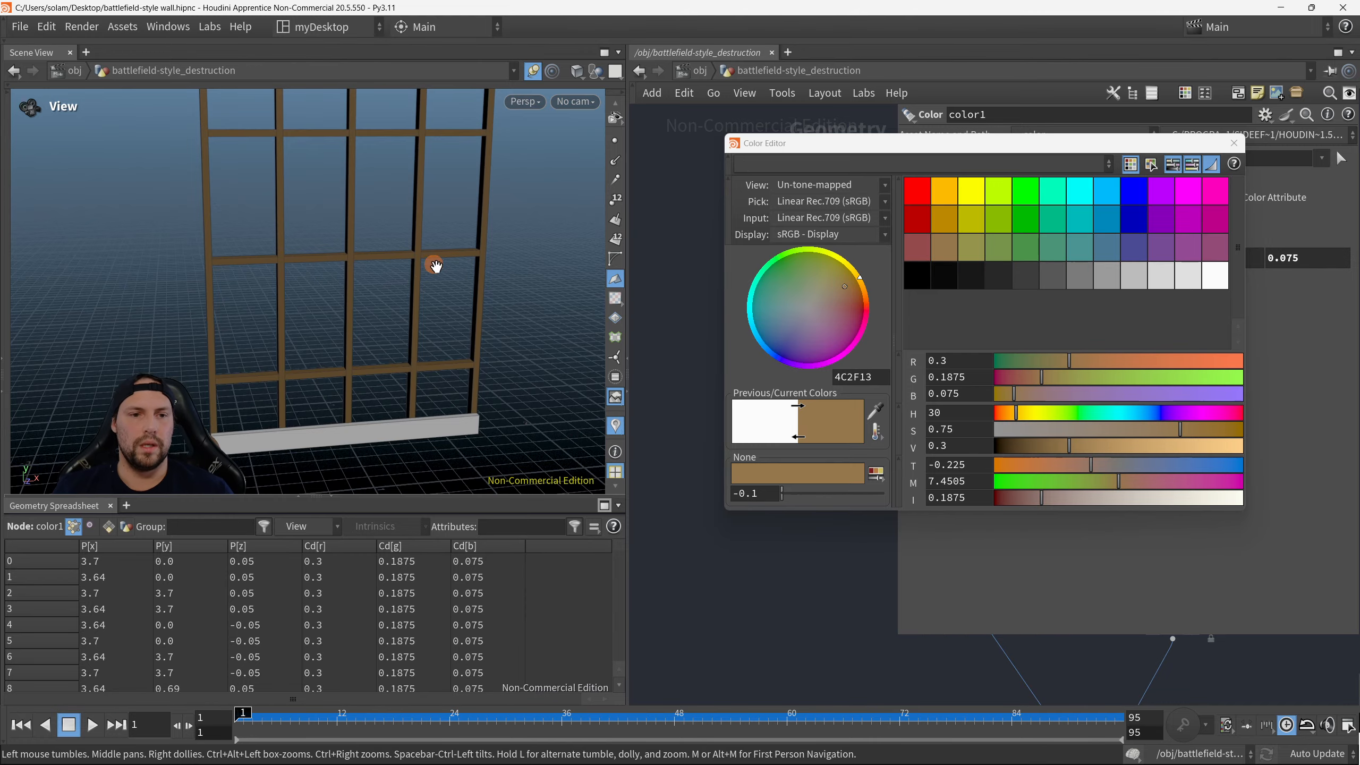
drag(435, 266, 370, 251)
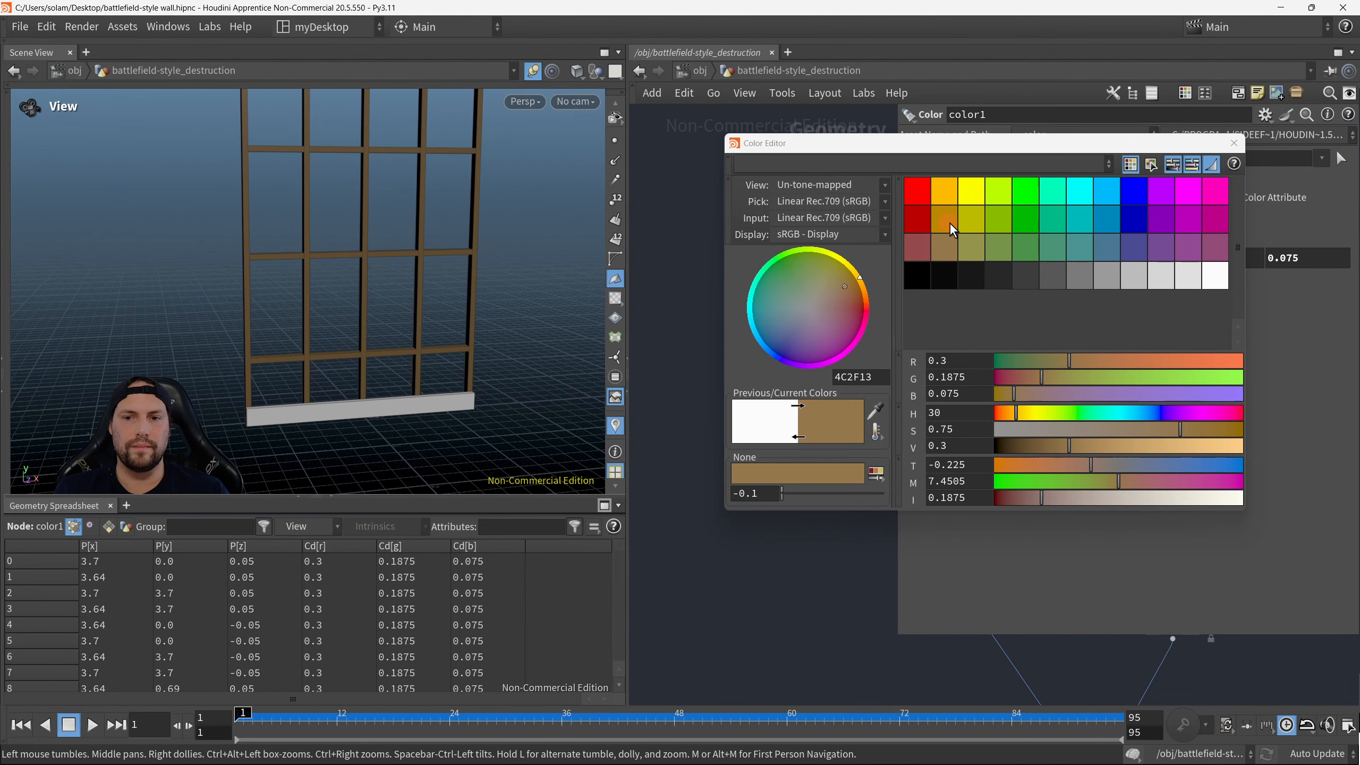
click(952, 198)
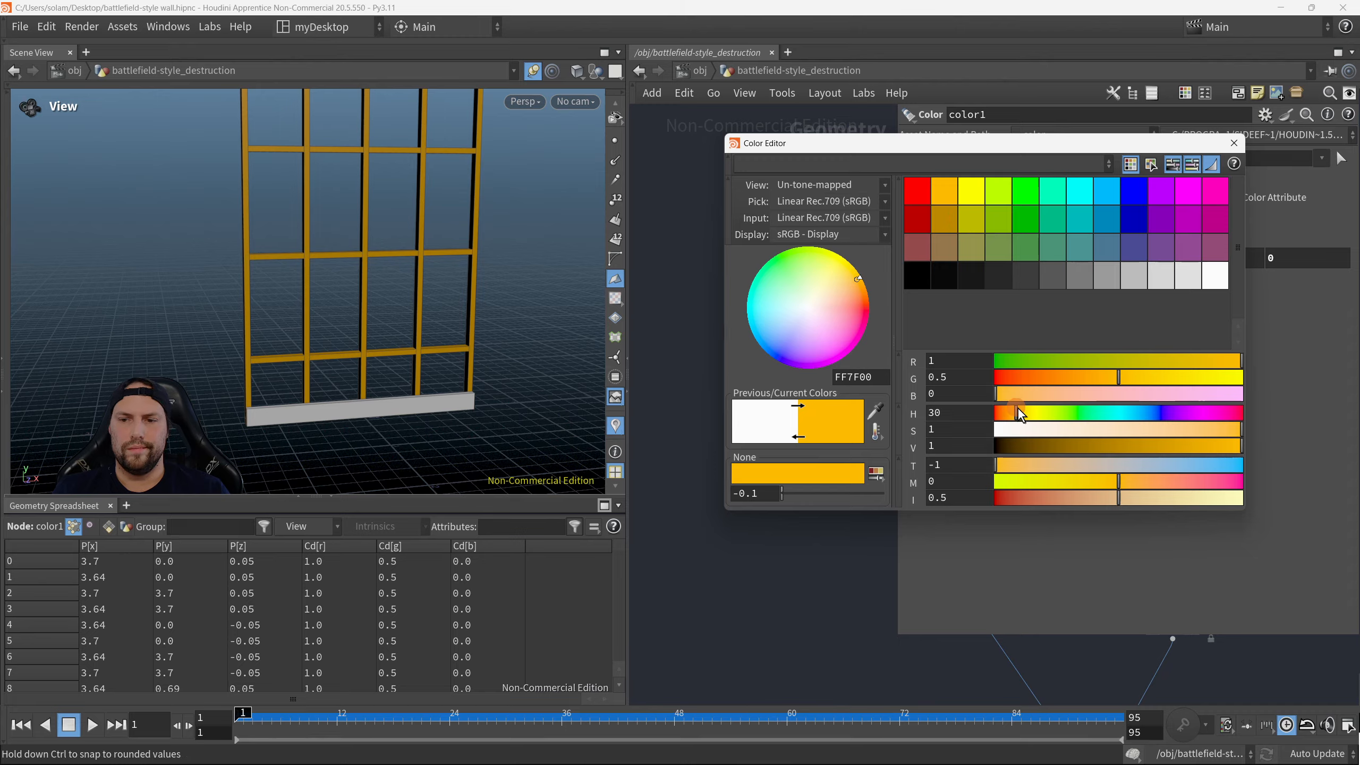
drag(1130, 499, 1224, 485)
click(1234, 143)
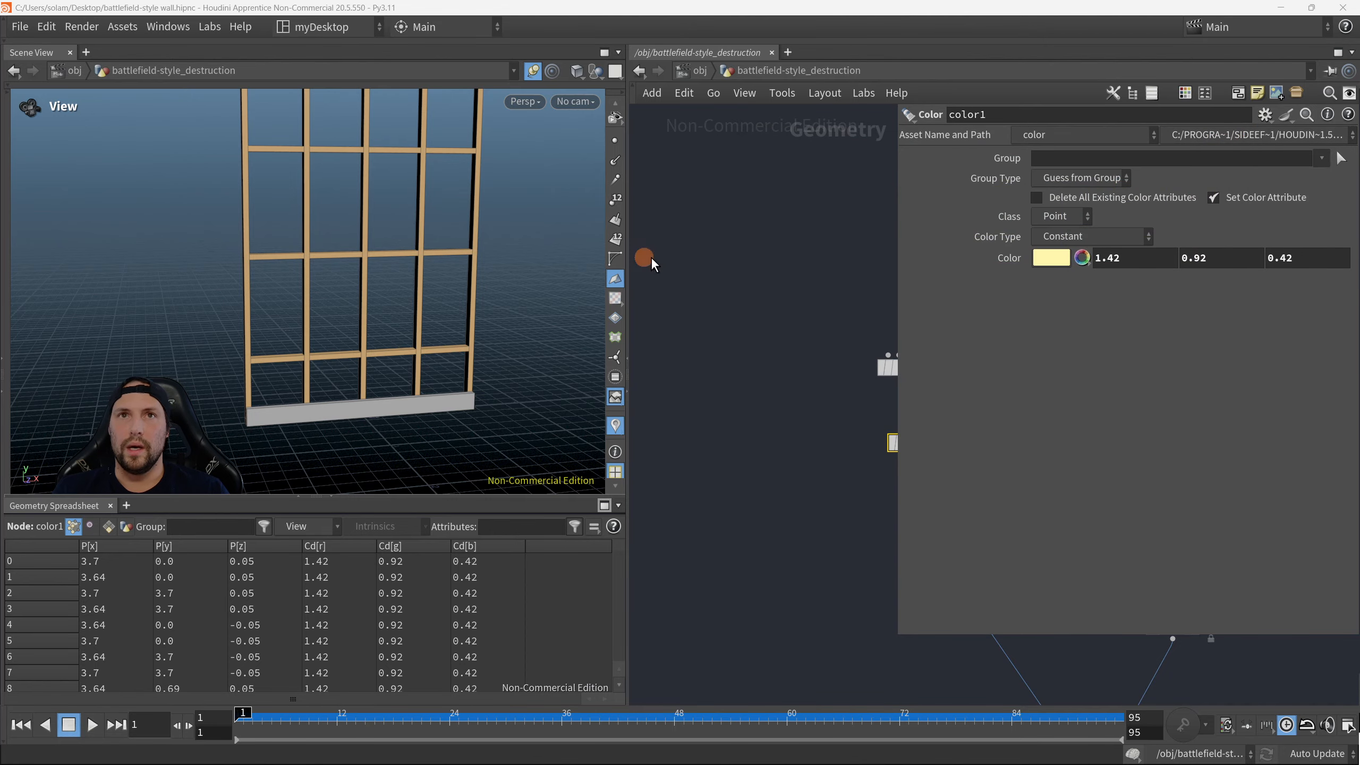
Step: Examine the colored frame against the reference image of the wooden wall in the network
mouse_move(421, 282)
mouse_down()
mouse_move(567, 267)
mouse_move(394, 288)
mouse_move(473, 211)
mouse_up()
middle_drag(895, 372, 787, 348)
key(p)
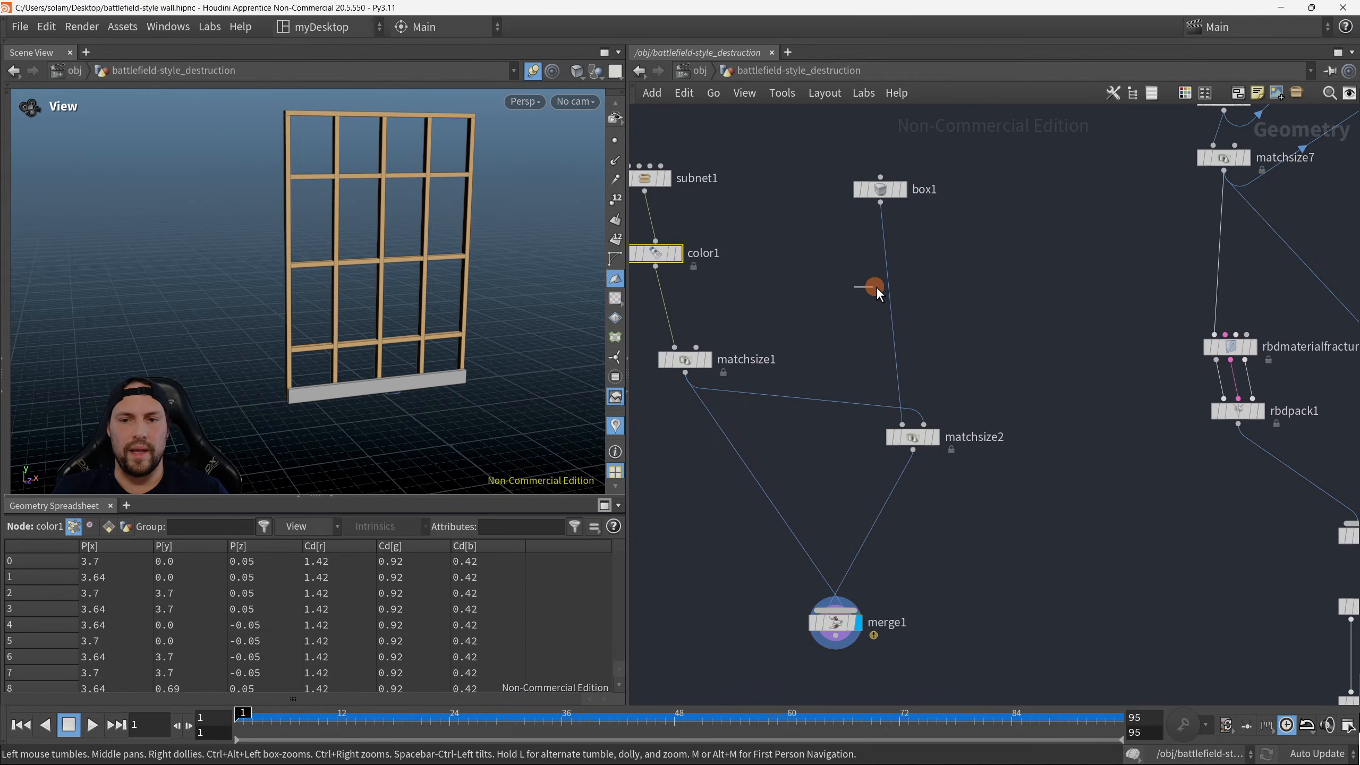
click(877, 290)
scroll(759, 383, down, 5)
middle_drag(758, 386, 1135, 300)
scroll(828, 457, down, 3)
middle_drag(772, 303, 939, 428)
scroll(939, 429, up, 5)
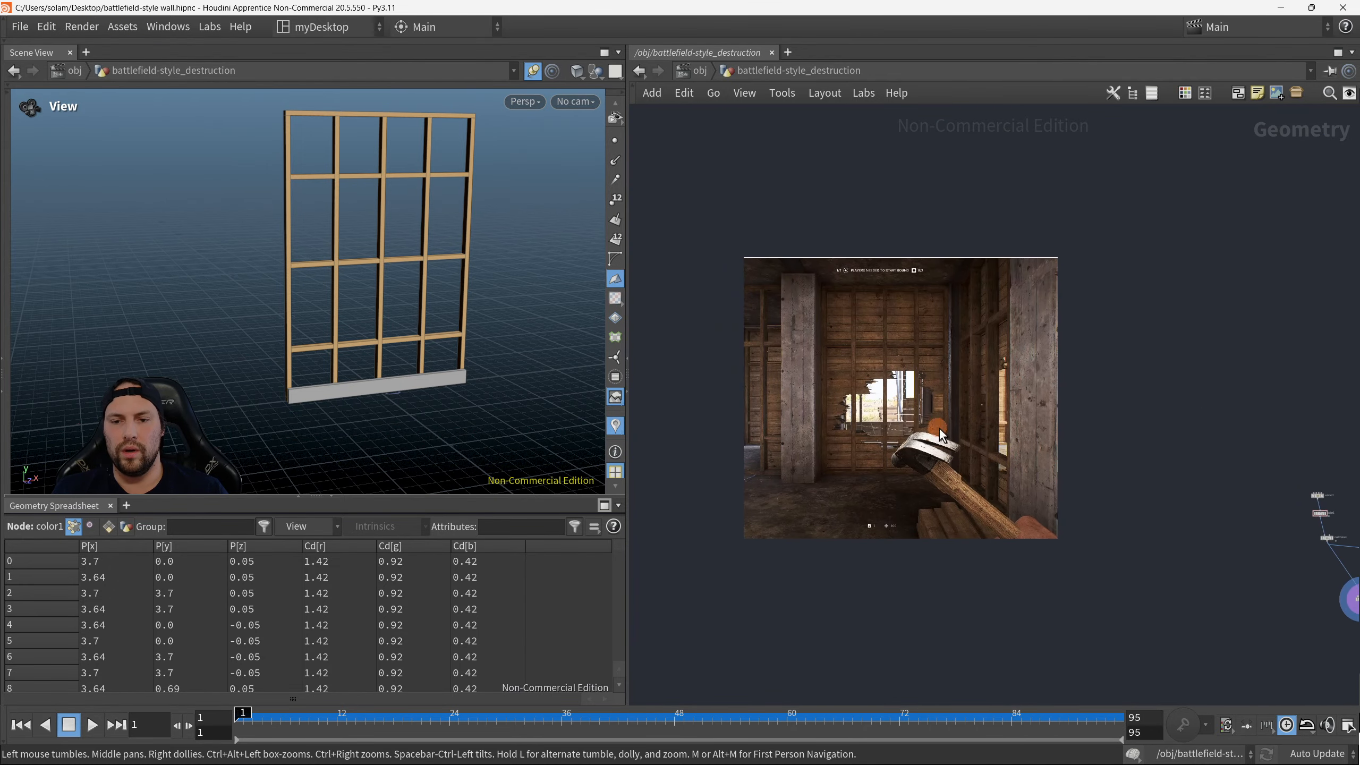
middle_drag(1349, 473, 863, 429)
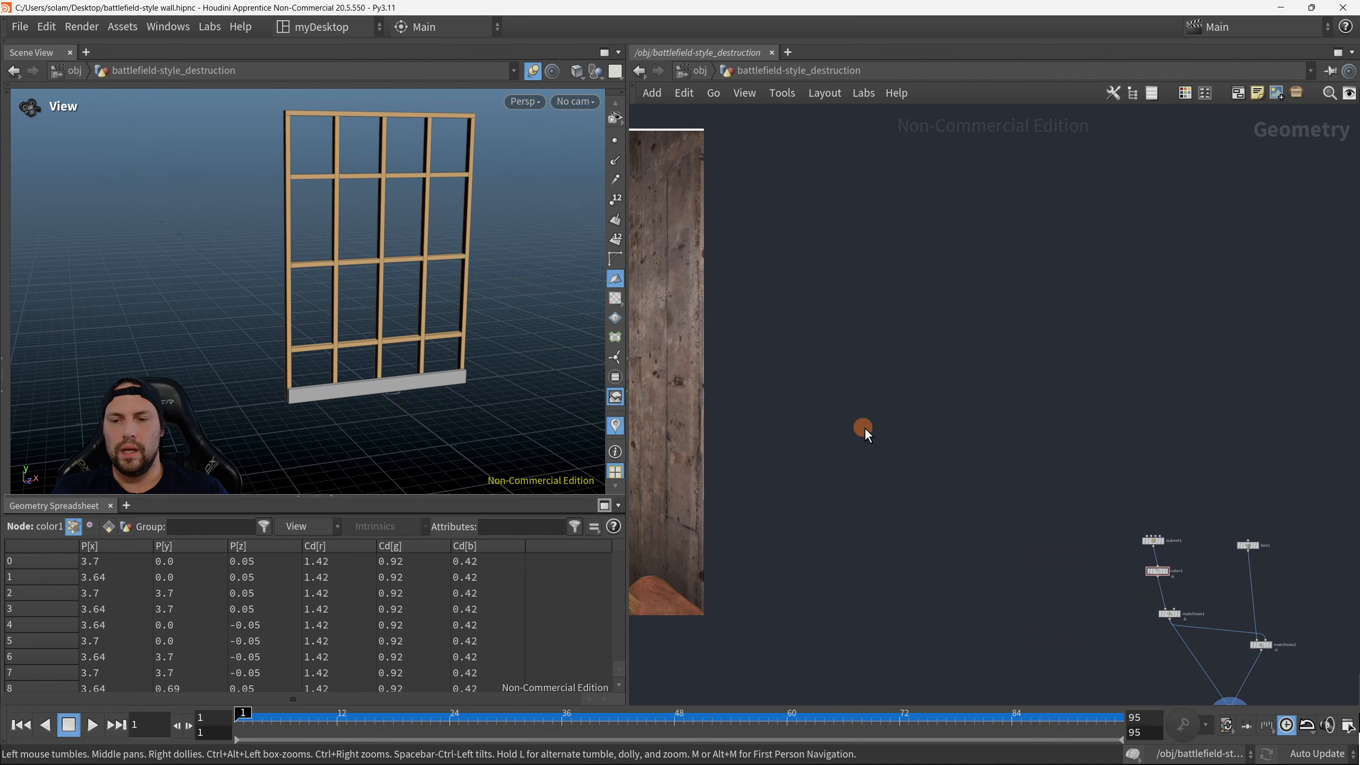
scroll(1066, 403, down, 3)
middle_drag(1116, 401, 785, 239)
scroll(780, 370, up, 6)
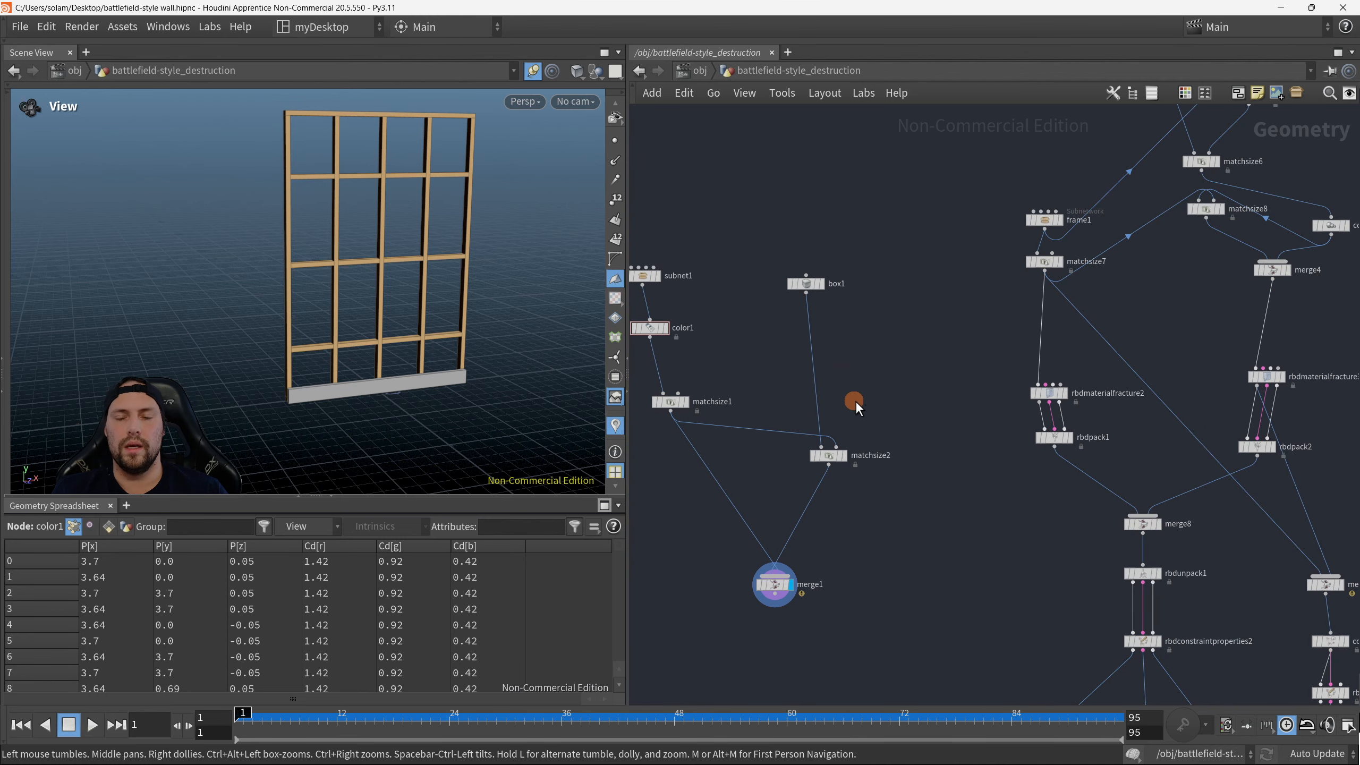
Step: Add a Color node on the wire between box1 and matchsize2
scroll(855, 399, up, 3)
middle_drag(776, 298, 883, 347)
drag(859, 260, 1008, 328)
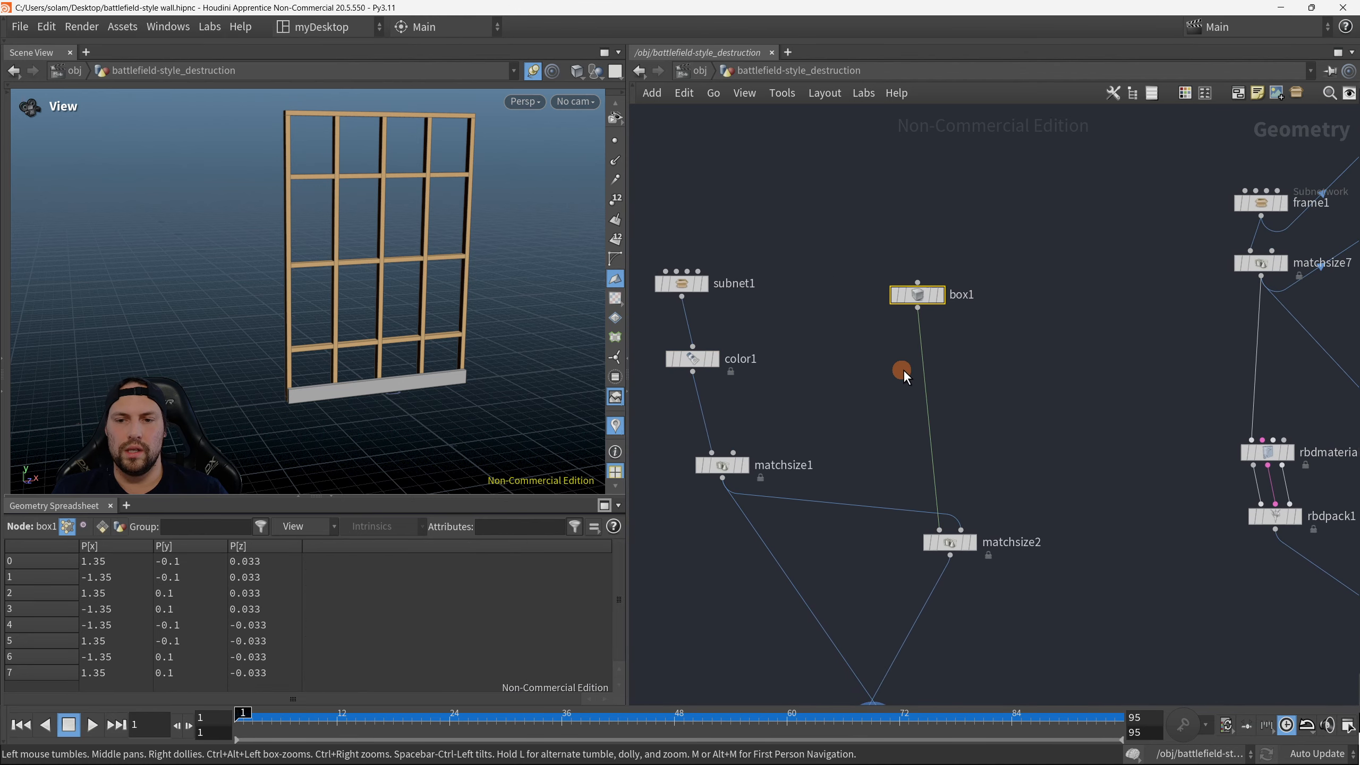
drag(1062, 396, 1058, 394)
key(Tab)
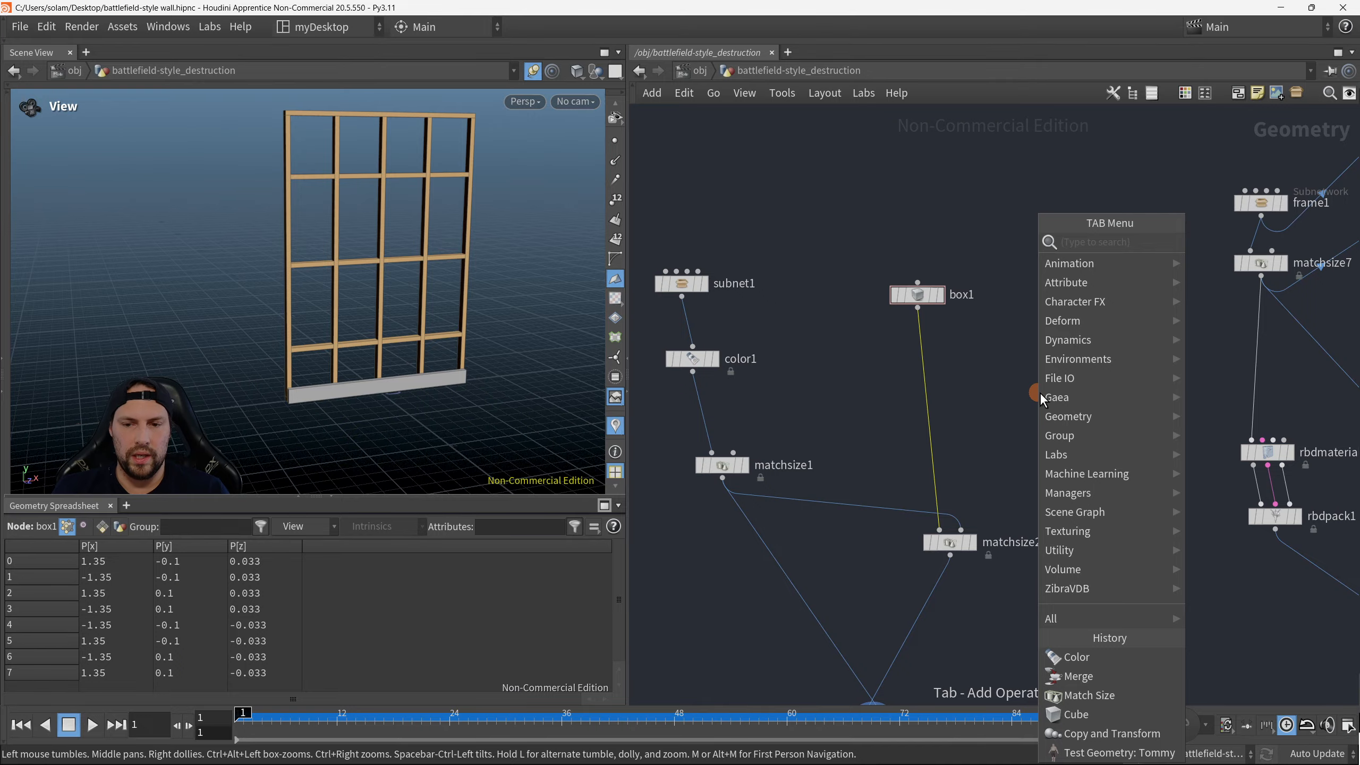
text(color)
key(Return)
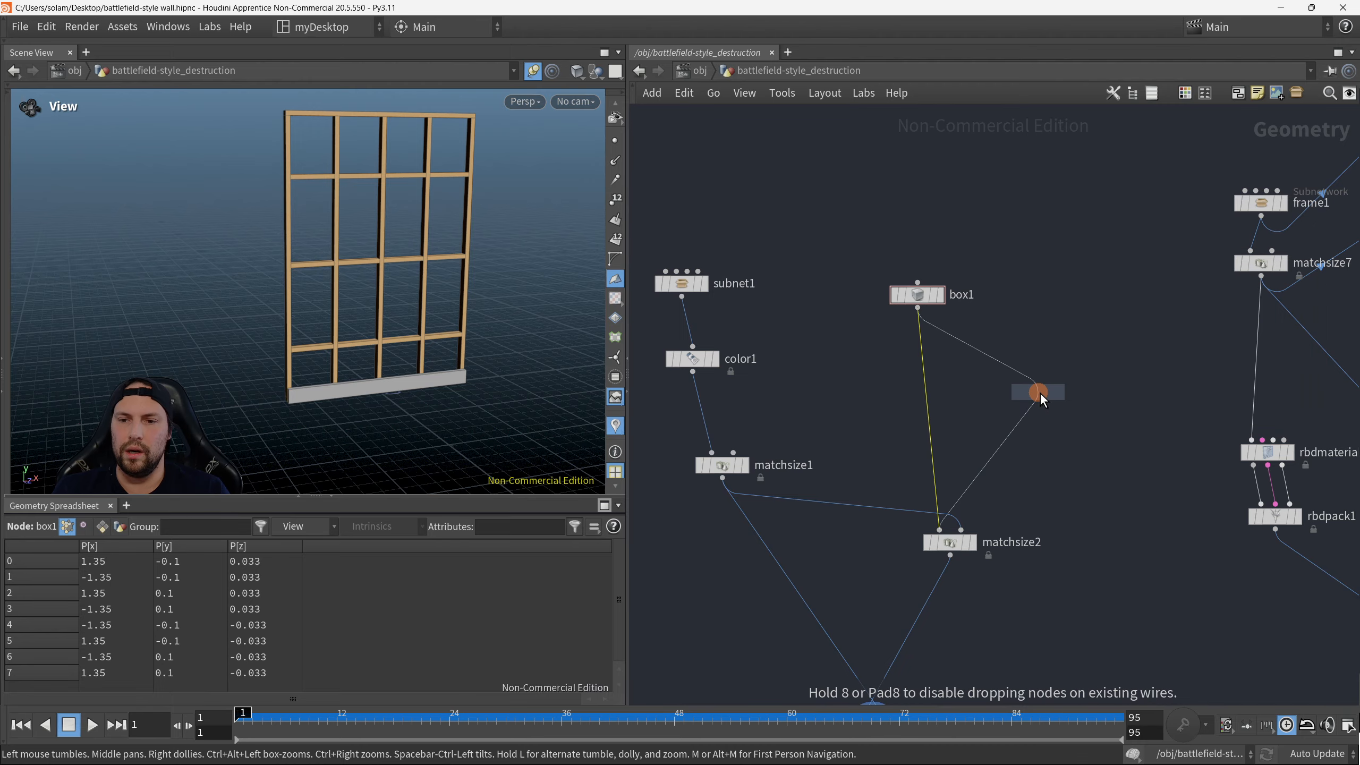
click(922, 379)
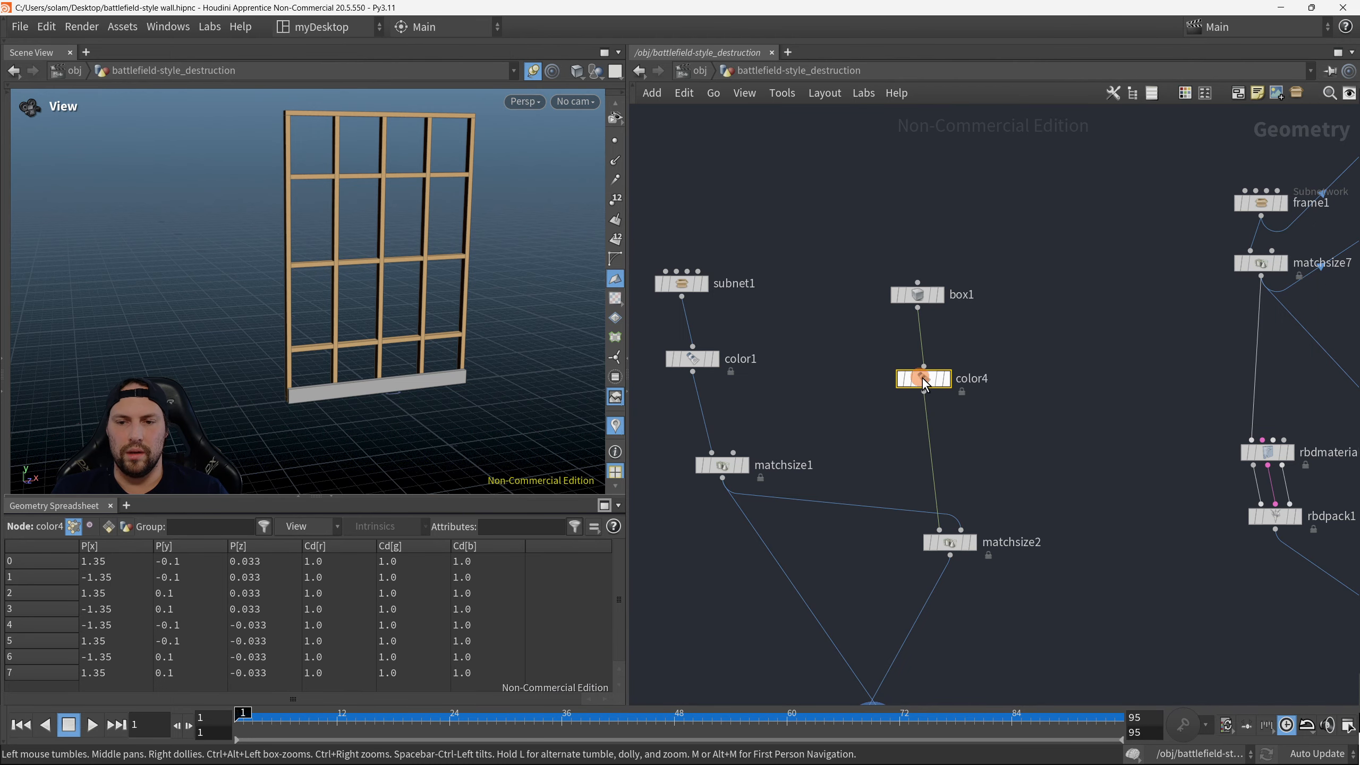
Step: Set color4's constant color to the orange-brown swatch 0.5, 0.25, 0
key(p)
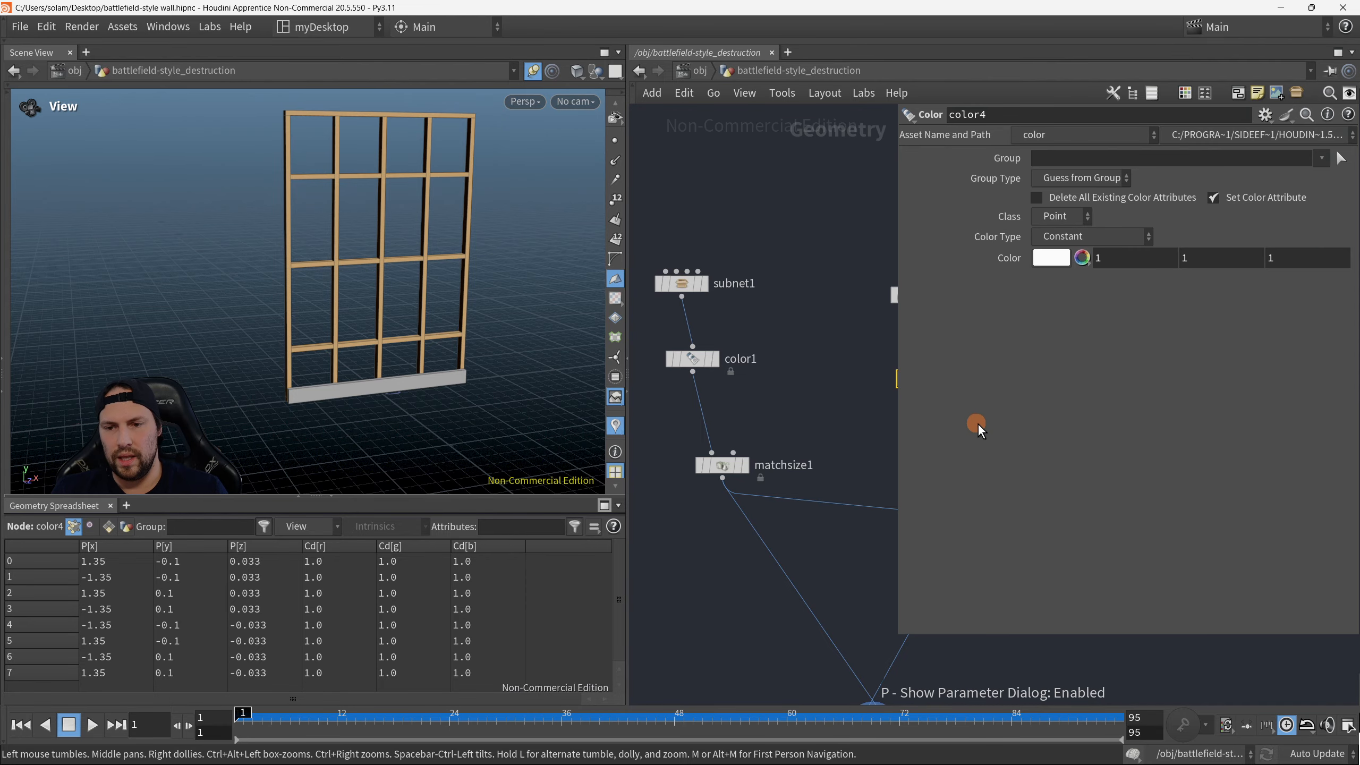
middle_drag(864, 455, 731, 437)
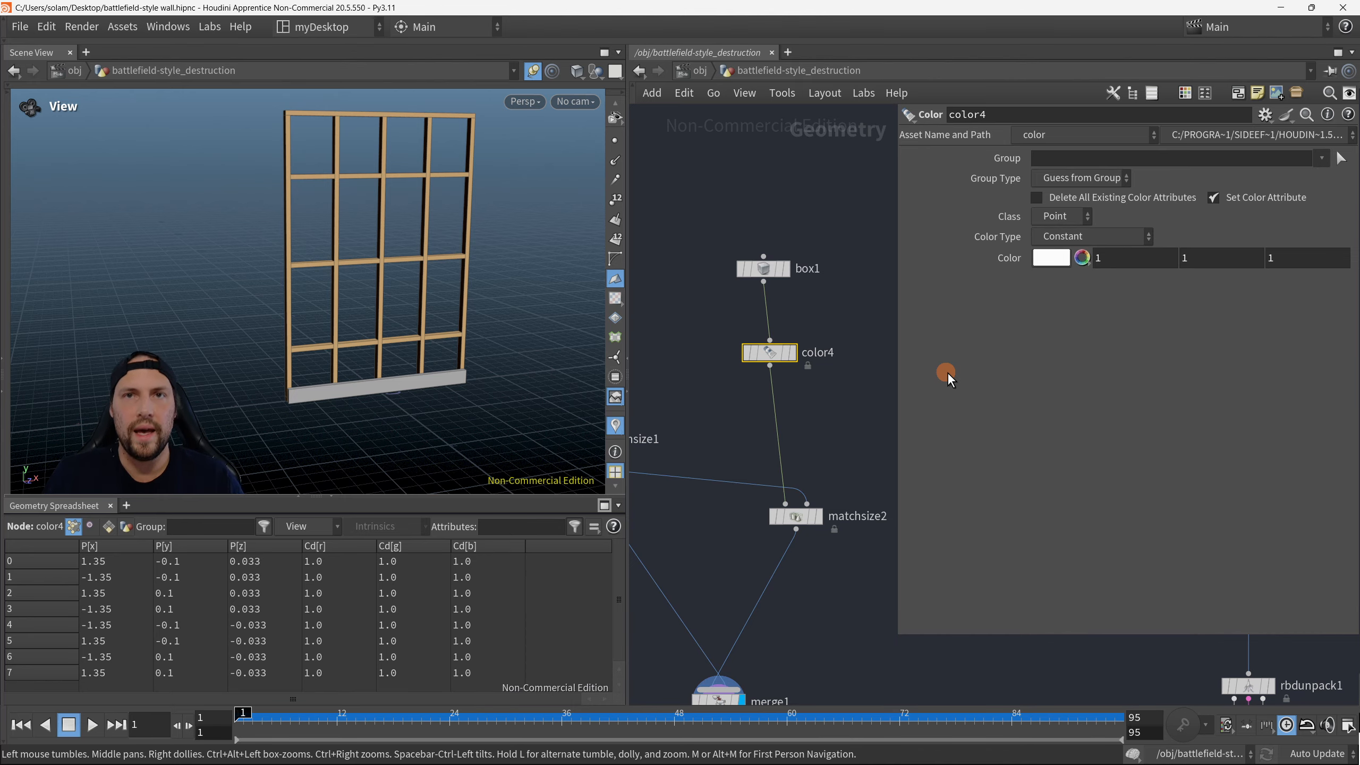
click(1053, 255)
click(945, 221)
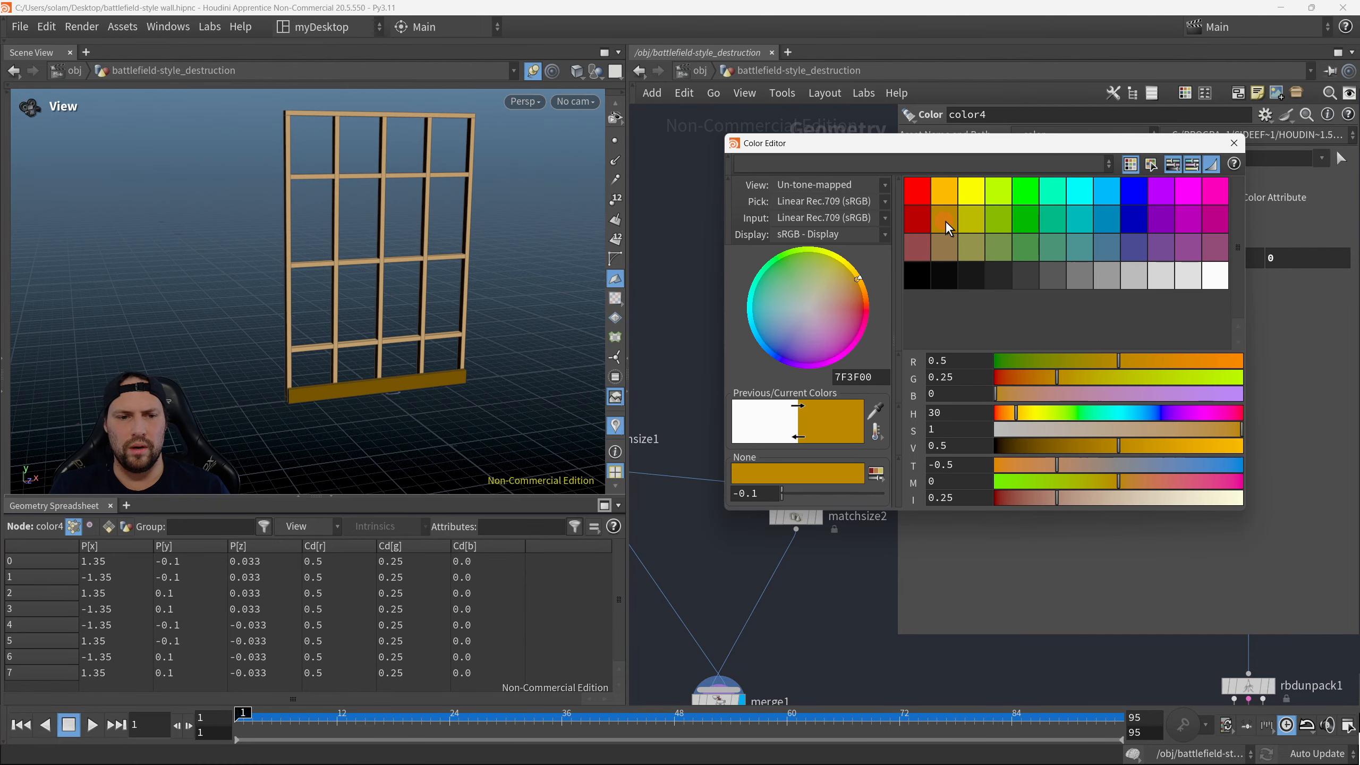
click(947, 200)
click(947, 224)
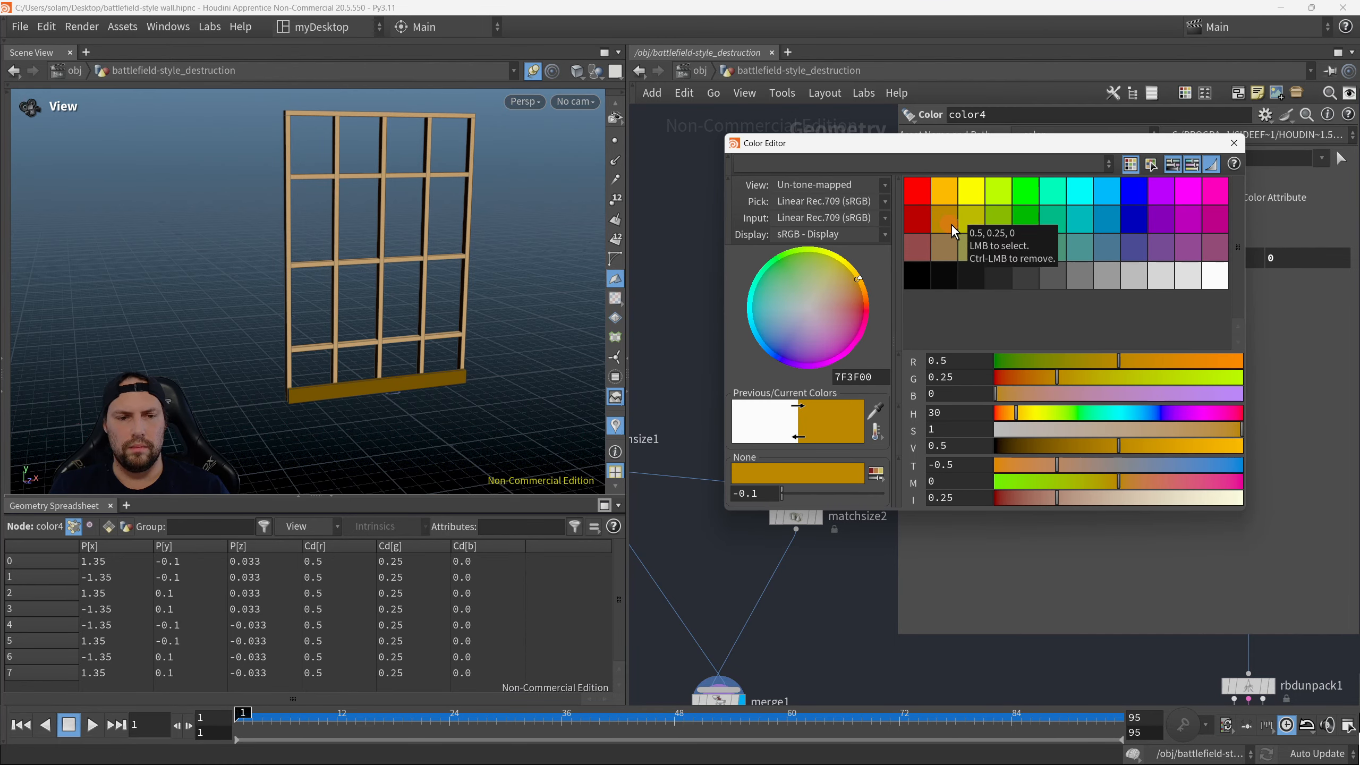
click(954, 241)
click(953, 227)
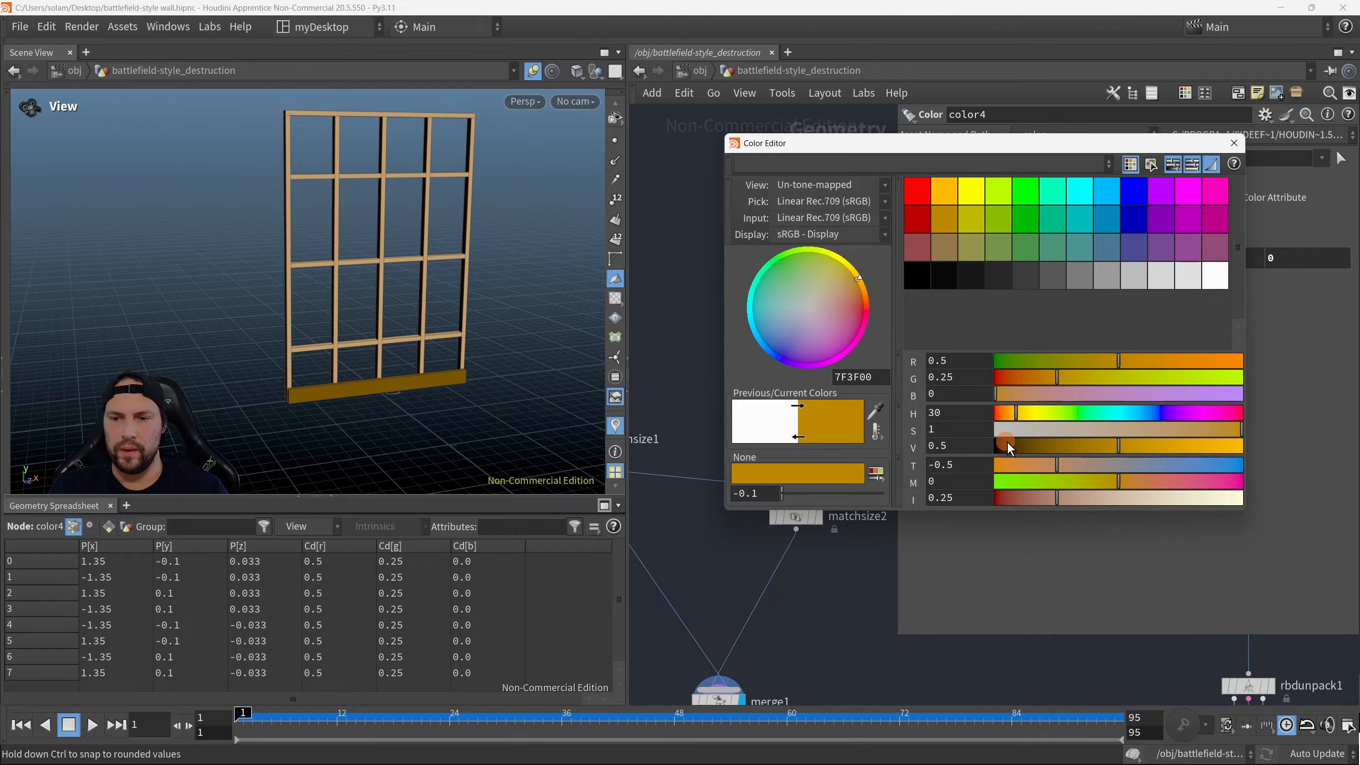
Step: Darken color4's brown to saturation 0.75 and value 0.259, then close the color editor and the node's parameters
drag(1241, 427, 1053, 437)
drag(288, 397, 372, 386)
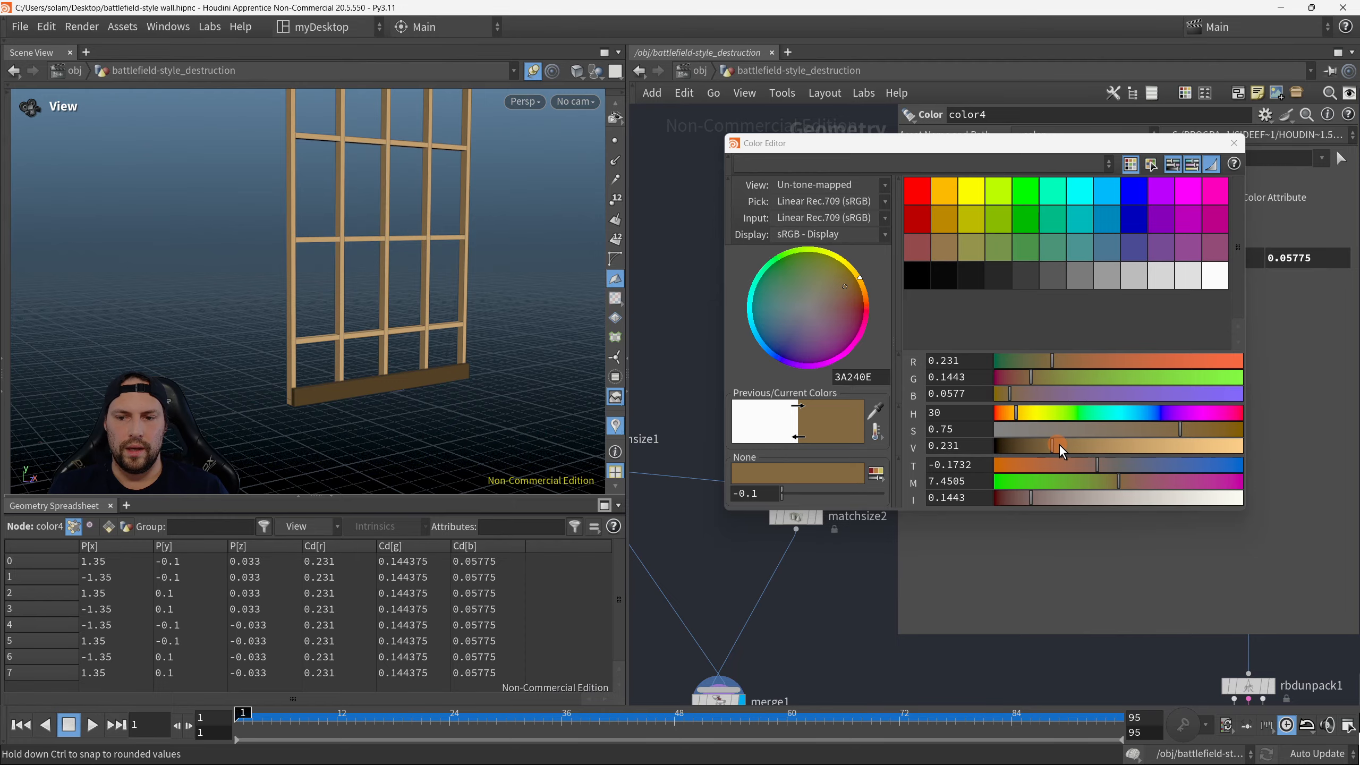
drag(1060, 446, 1067, 445)
click(1233, 143)
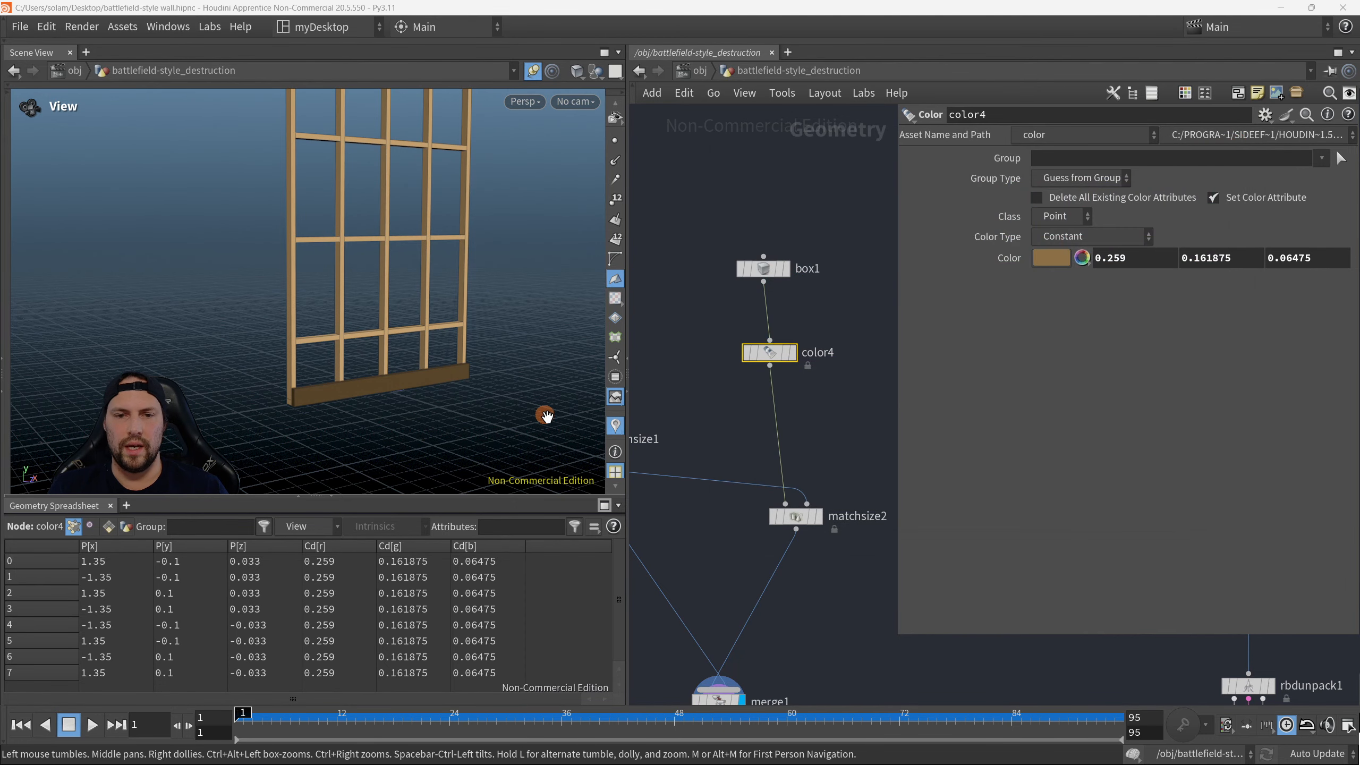
drag(355, 270, 535, 300)
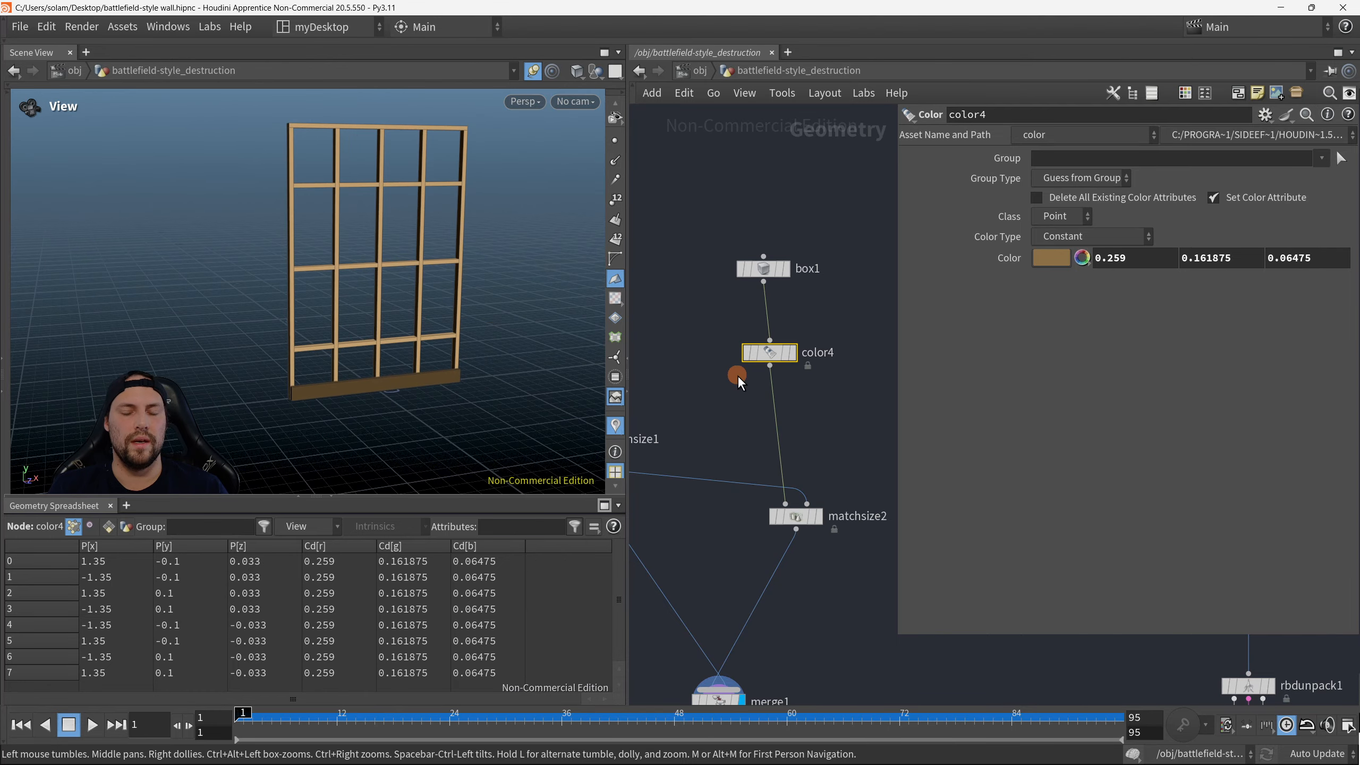
middle_drag(861, 397, 871, 399)
key(p)
Step: Tidy the network layout by repositioning merge1 and aligning matchsize2 beneath color4
scroll(876, 424, down, 2)
middle_drag(816, 455, 994, 363)
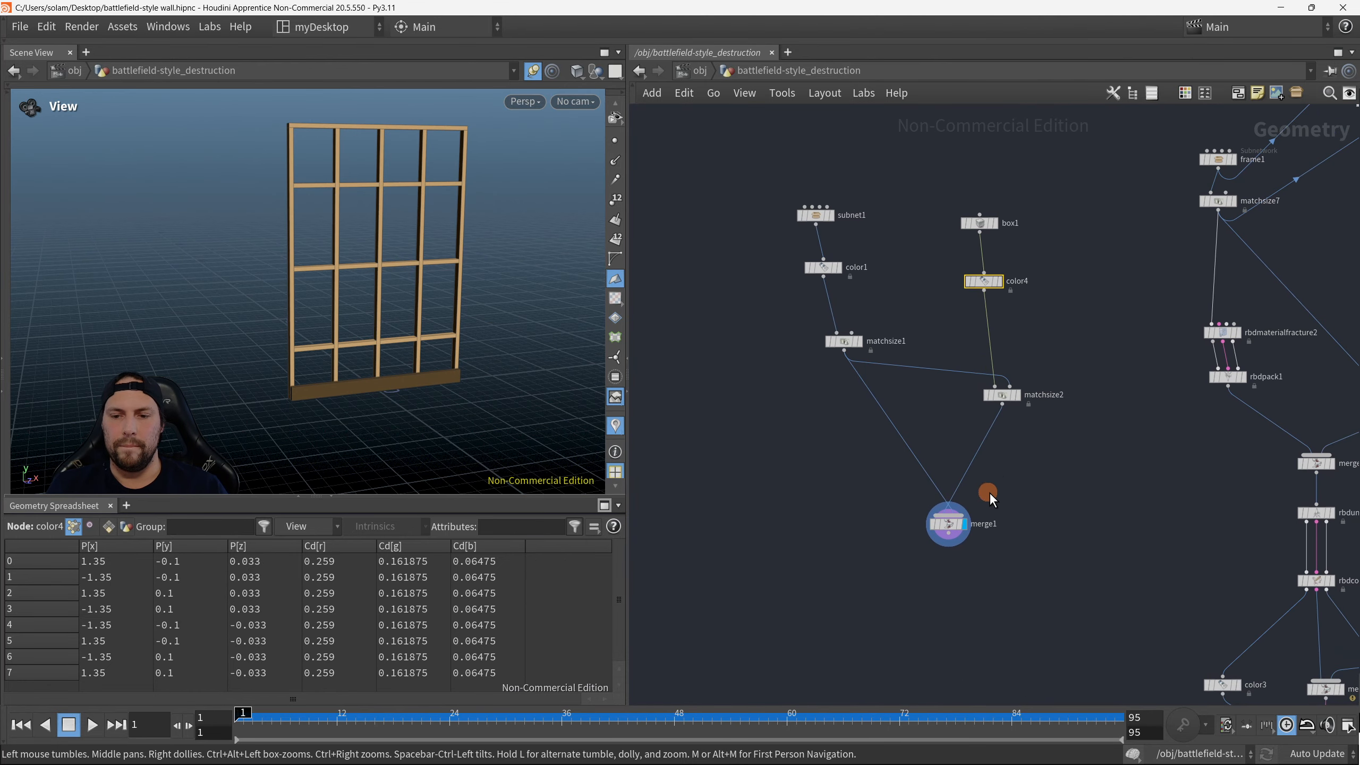
drag(950, 530, 942, 535)
drag(1002, 397, 988, 394)
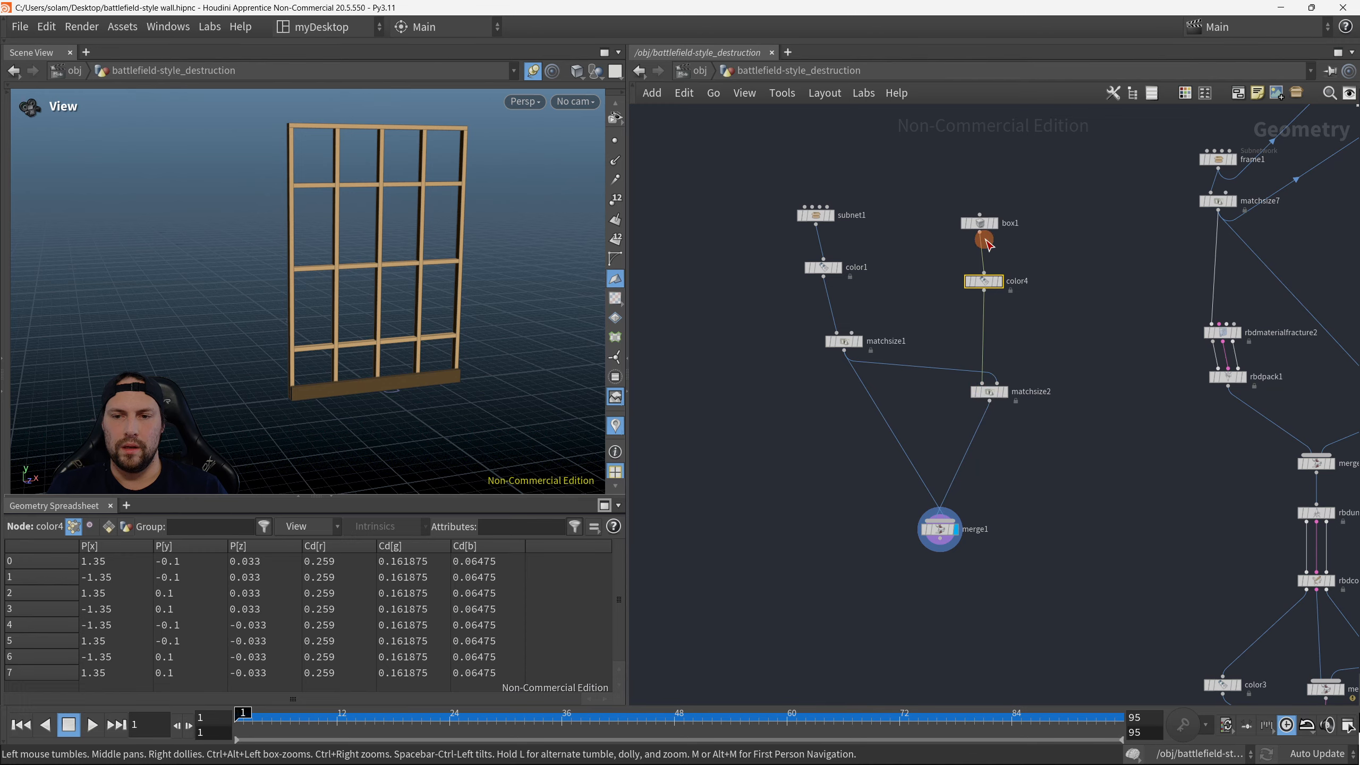
Step: Examine the brown base board on the lattice up close and compare it with the wooden beams in the reference image
drag(514, 360, 503, 355)
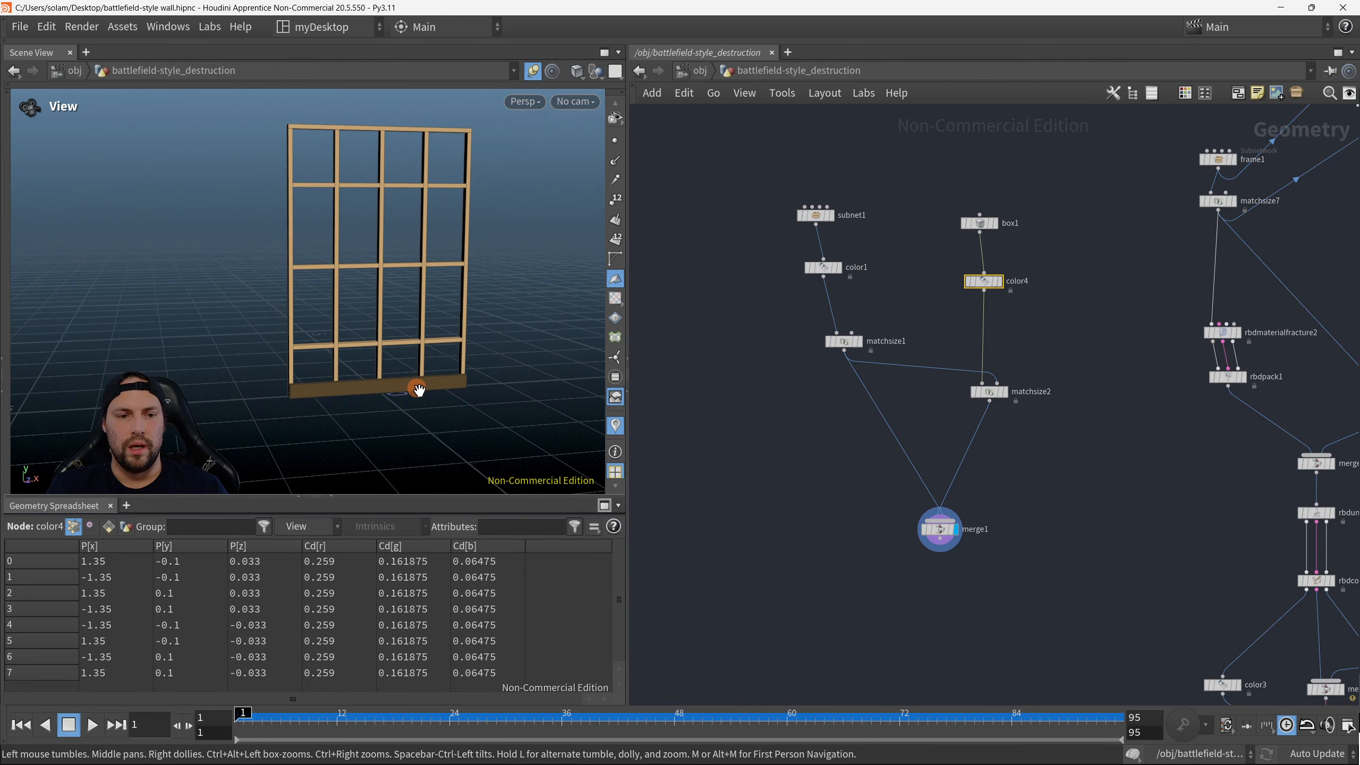
scroll(306, 400, up, 5)
drag(507, 394, 381, 336)
scroll(416, 396, up, 3)
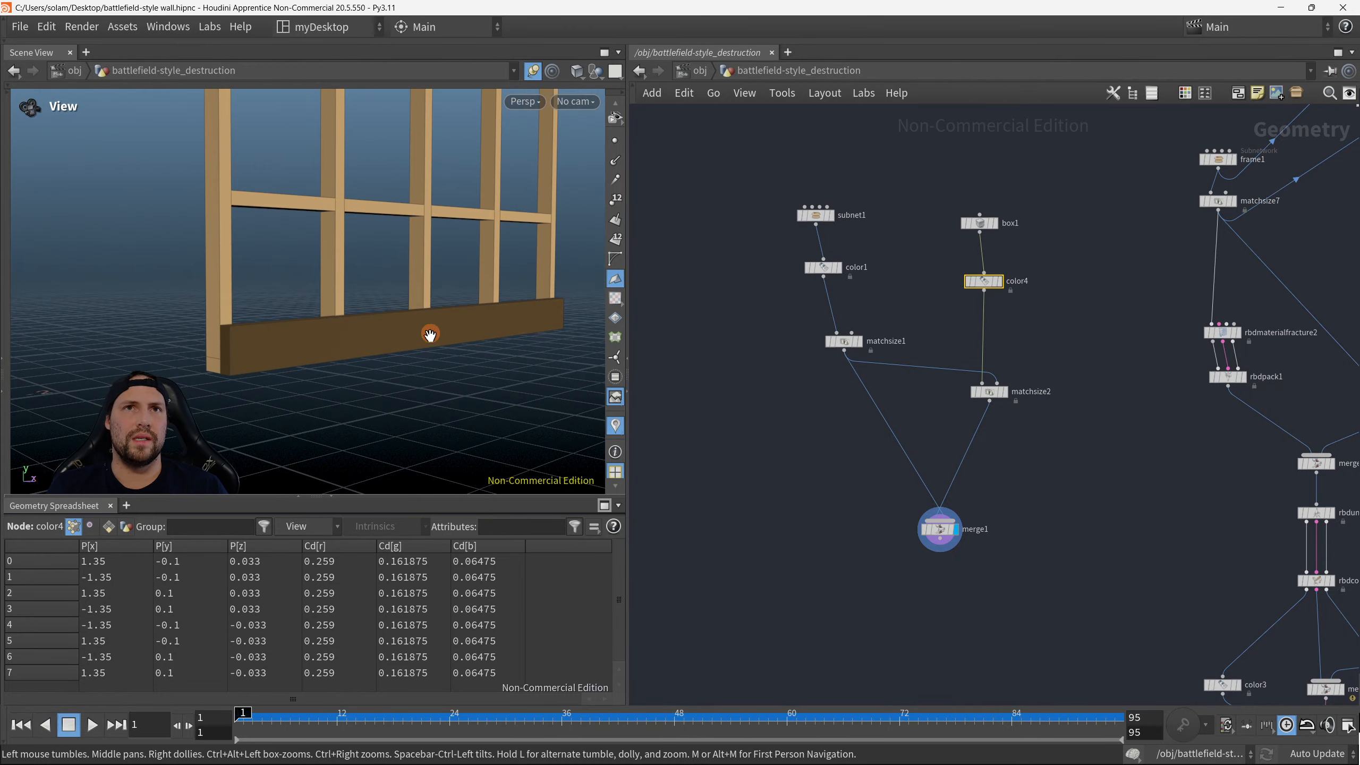
scroll(913, 435, down, 1)
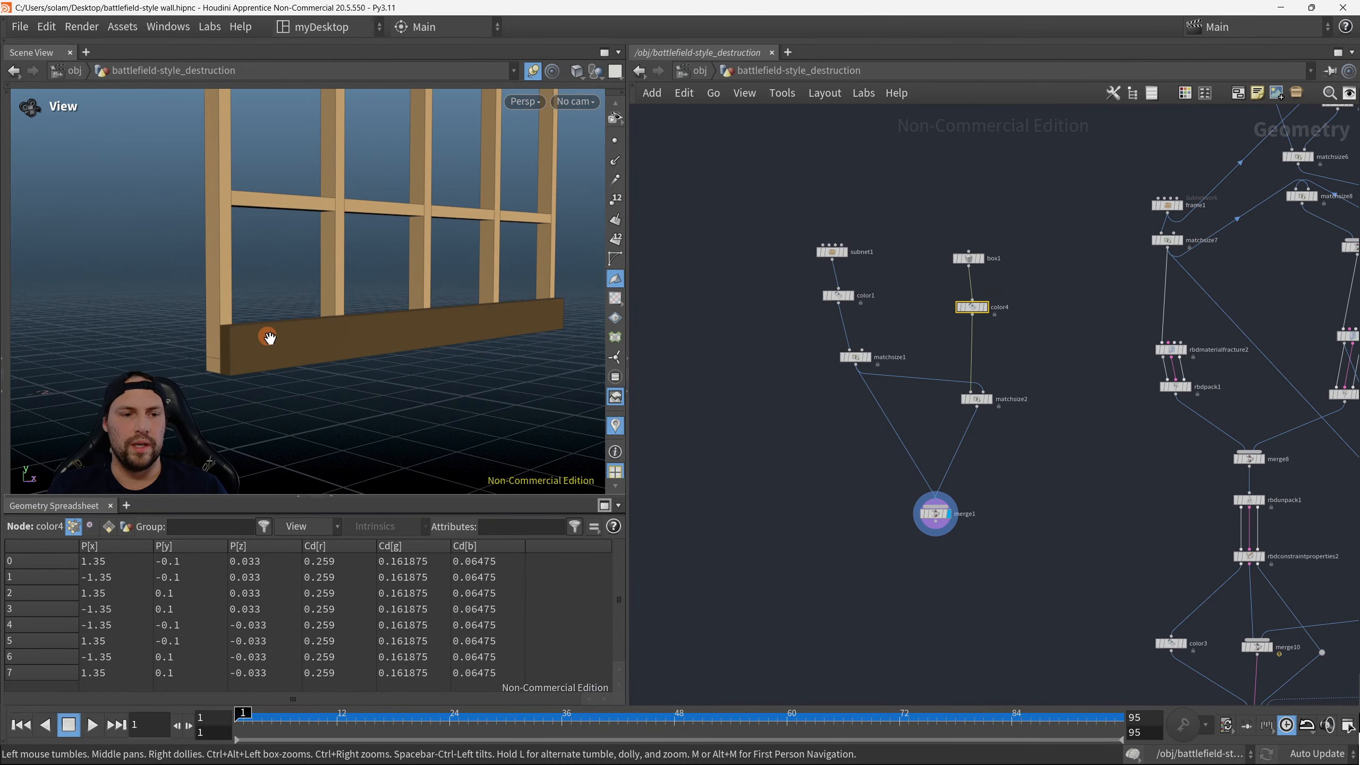
drag(269, 336, 475, 304)
scroll(716, 338, down, 4)
middle_drag(716, 337, 913, 337)
scroll(832, 377, down, 3)
middle_drag(713, 270, 935, 307)
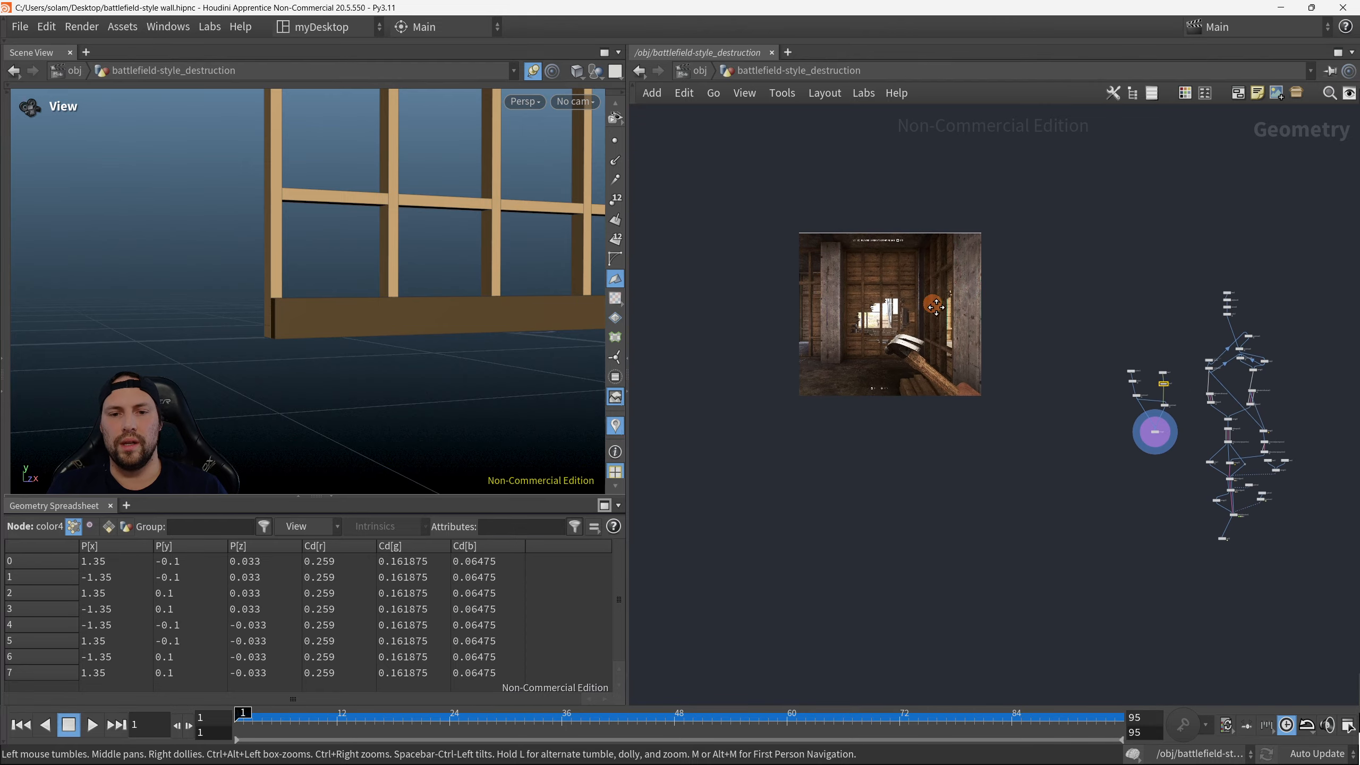
scroll(936, 306, up, 10)
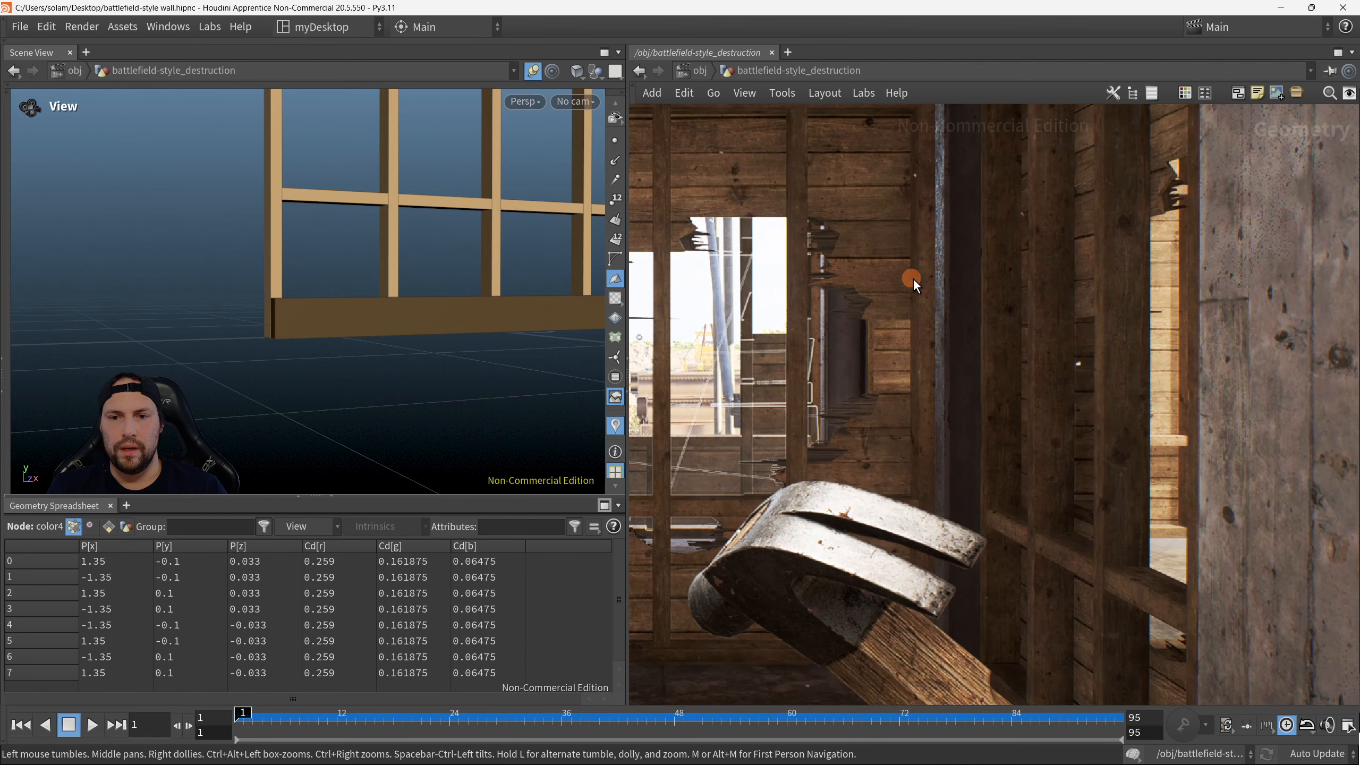
scroll(946, 329, up, 2)
scroll(1162, 482, up, 2)
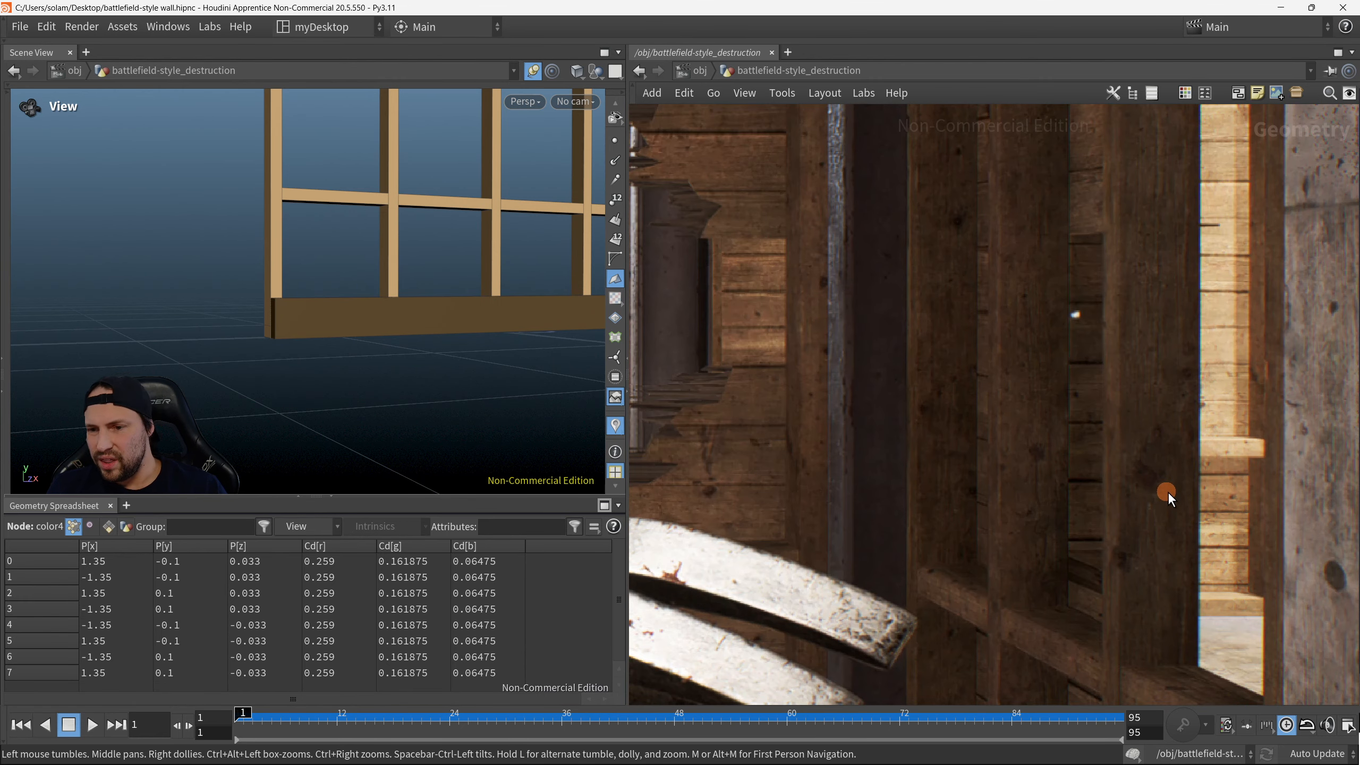
scroll(1034, 397, down, 12)
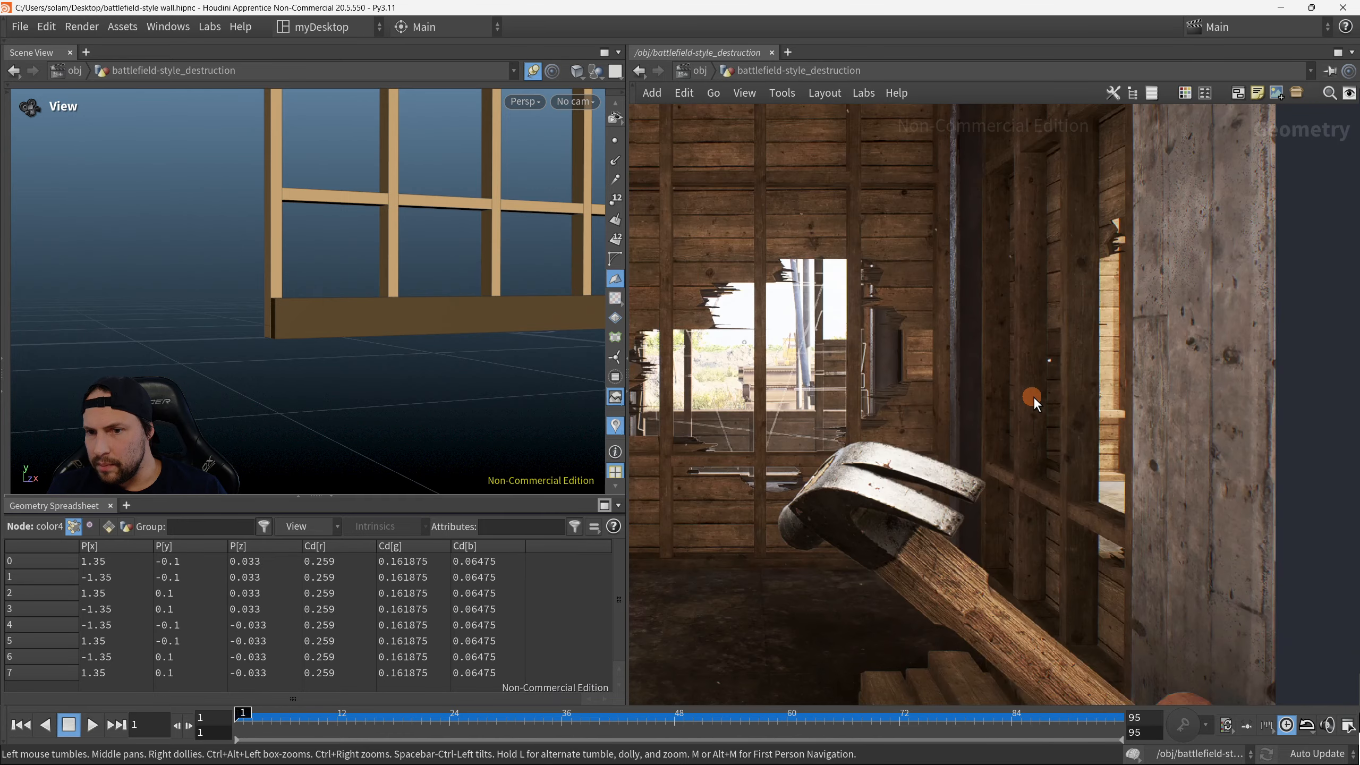
Step: Align color4 directly beneath box1 in the network and select box1
middle_drag(1156, 470, 781, 402)
scroll(781, 403, up, 10)
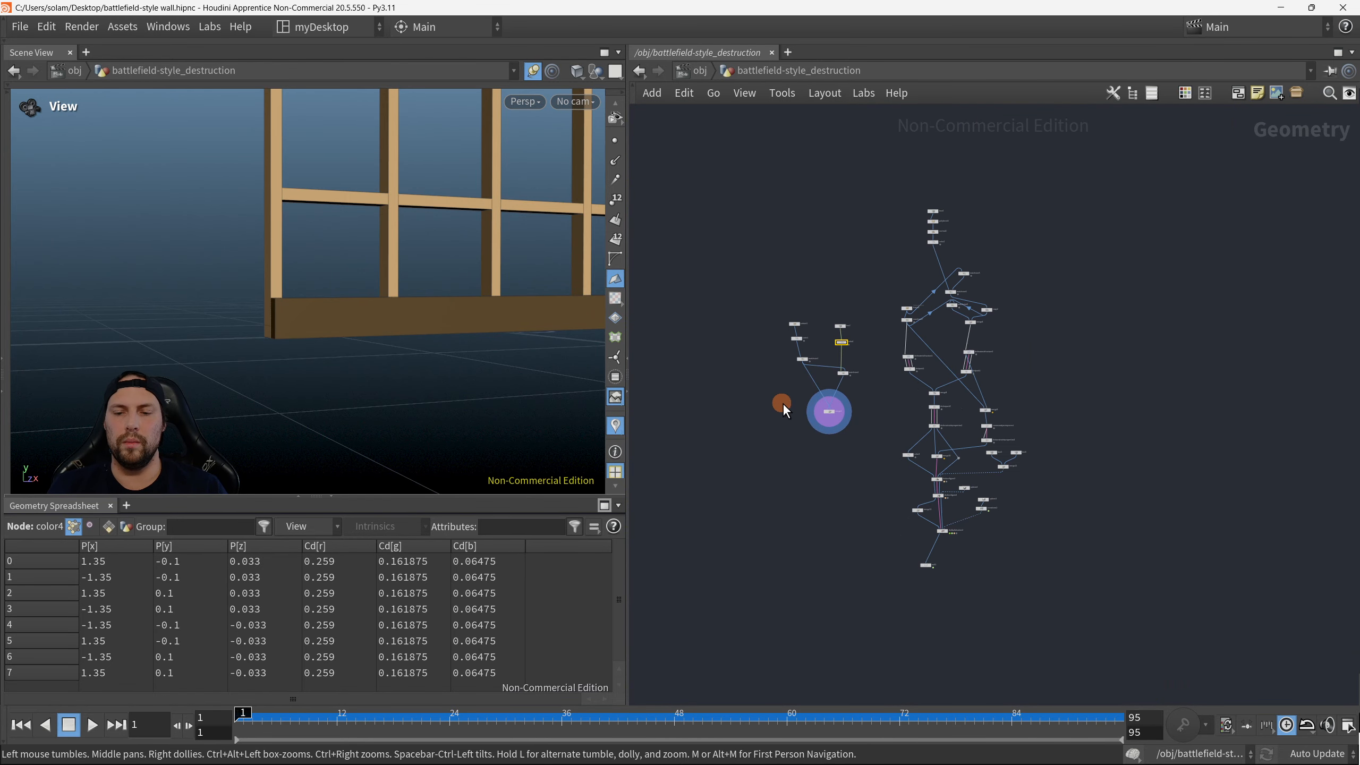
middle_drag(871, 437, 937, 443)
scroll(916, 440, up, 1)
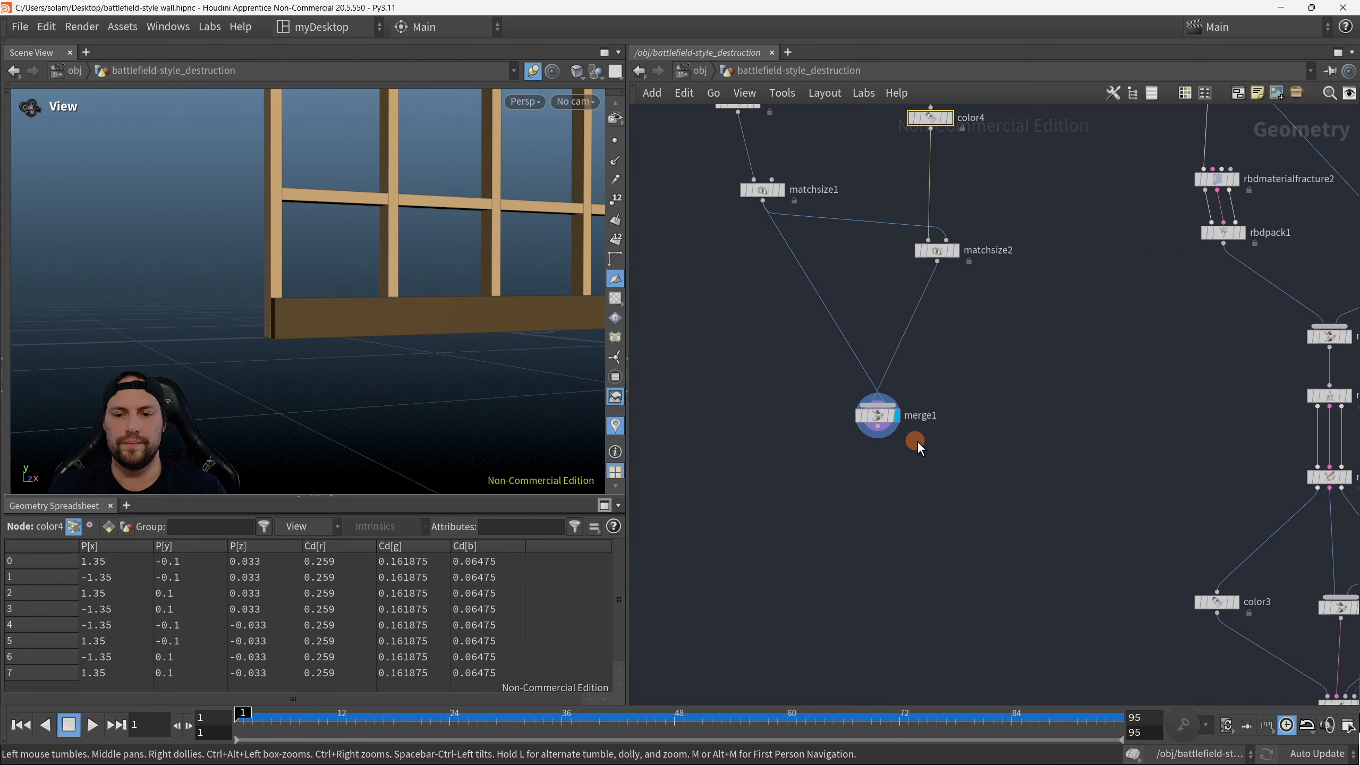
middle_drag(935, 372, 966, 436)
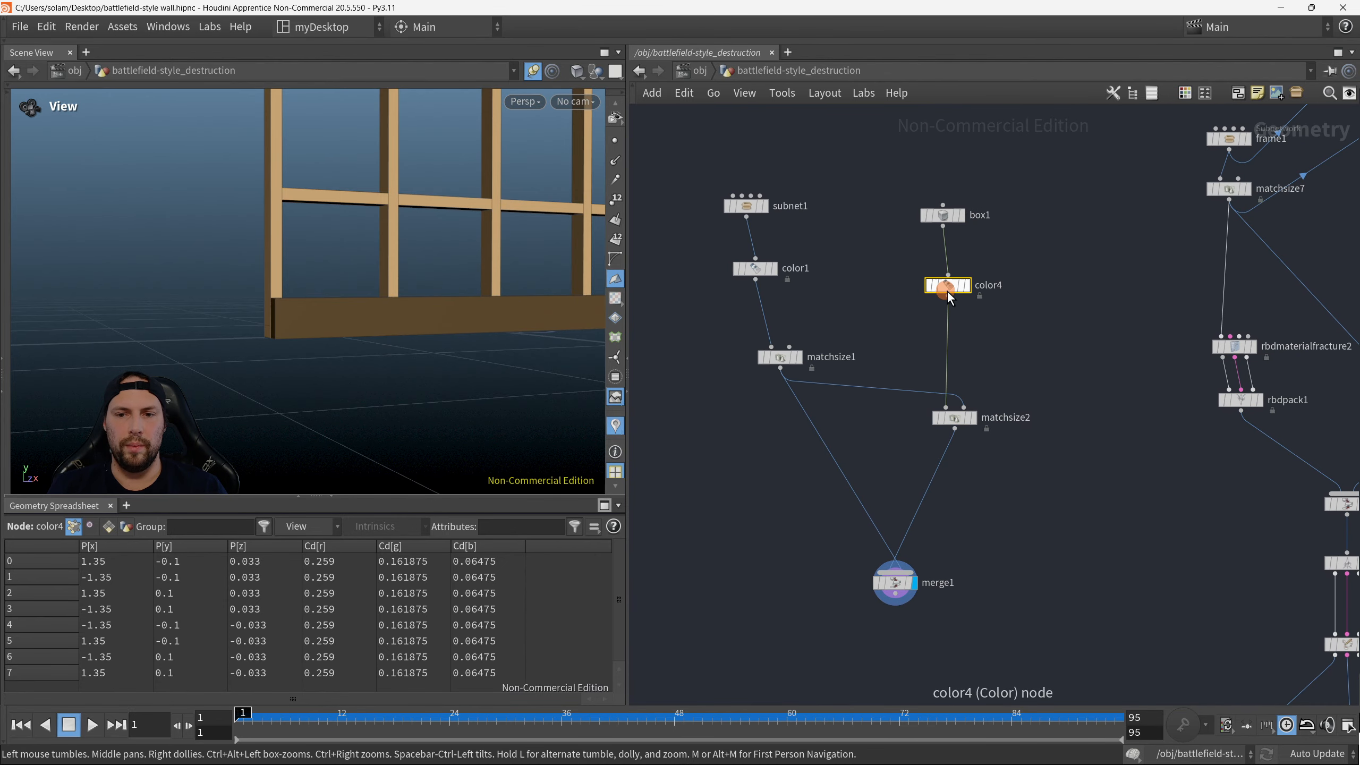
drag(947, 291, 942, 313)
drag(919, 263, 933, 264)
click(982, 225)
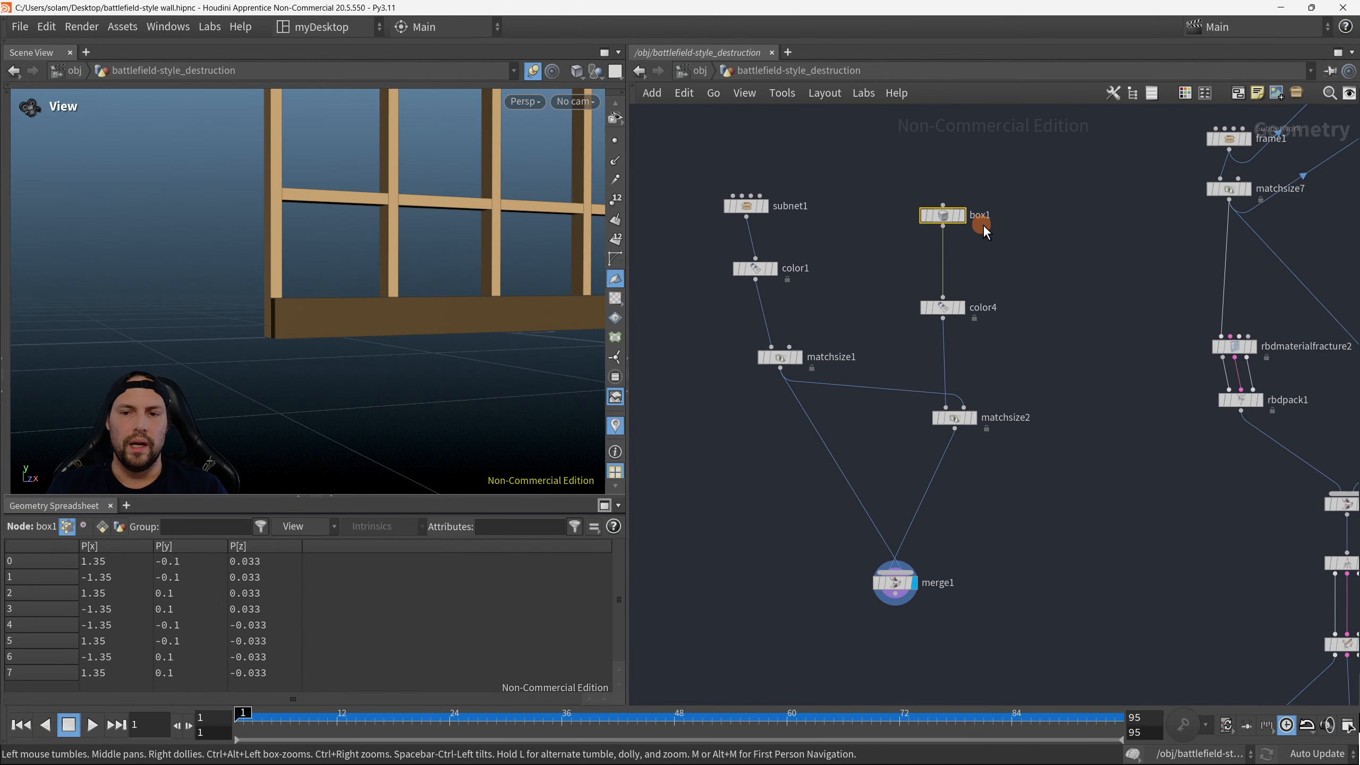
drag(1022, 255, 1034, 253)
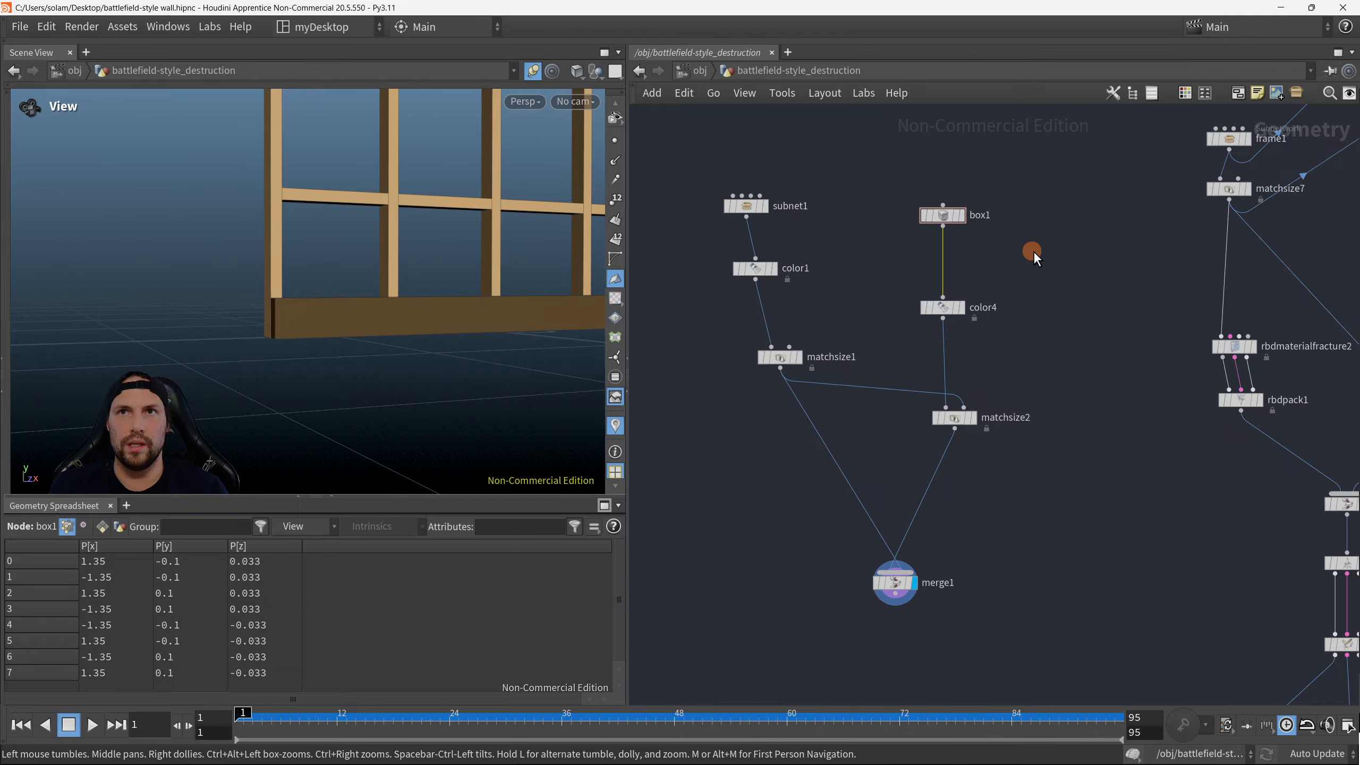
key(Tab)
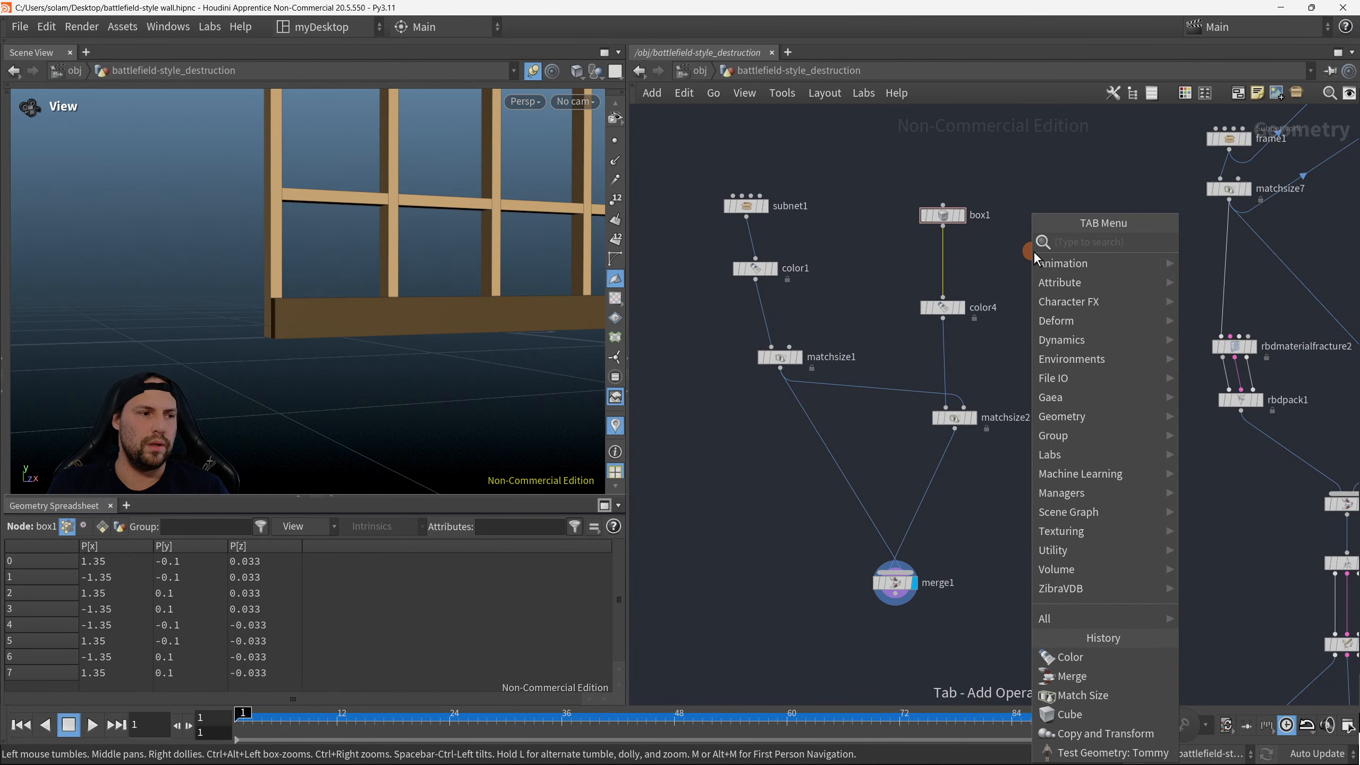
text(extrude)
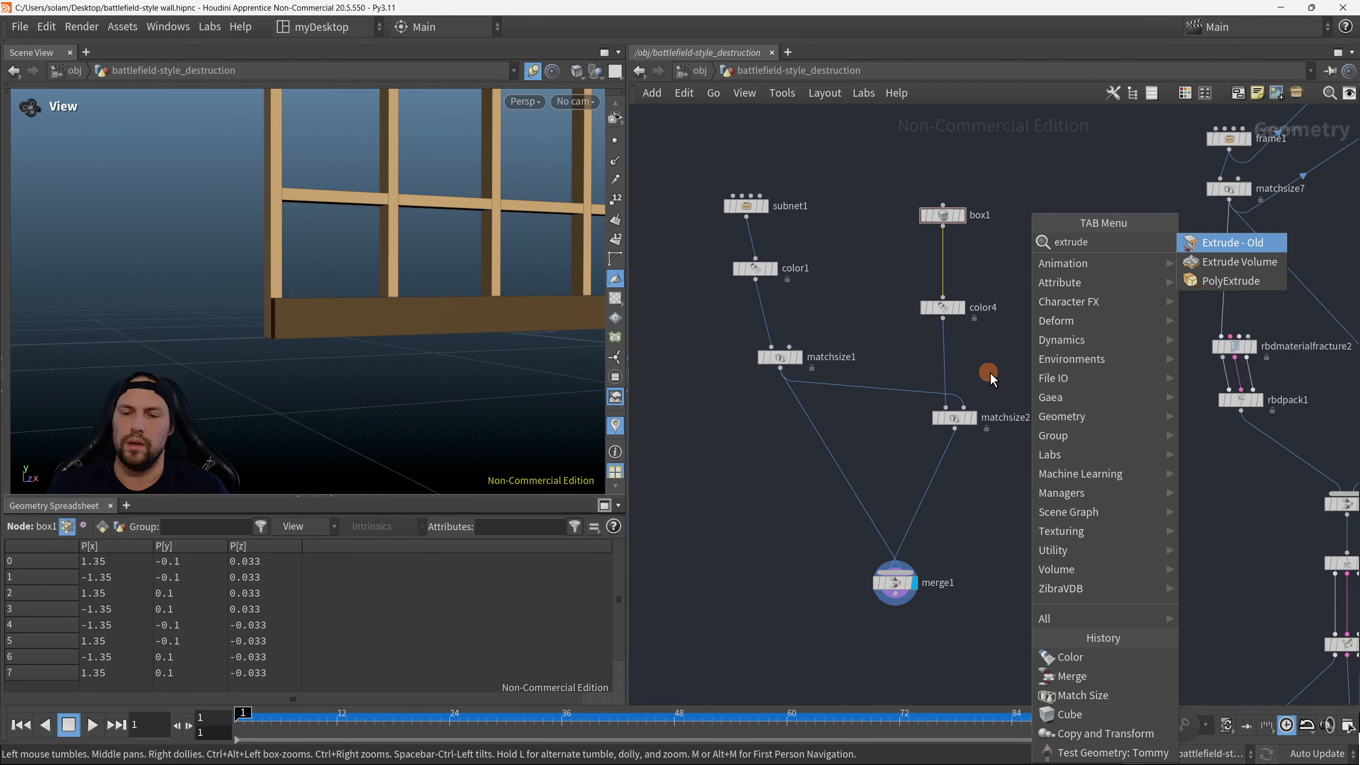
key(Escape)
Step: Examine the finished destruction network beside the new branch to see how its board pieces are built
scroll(1009, 326, down, 10)
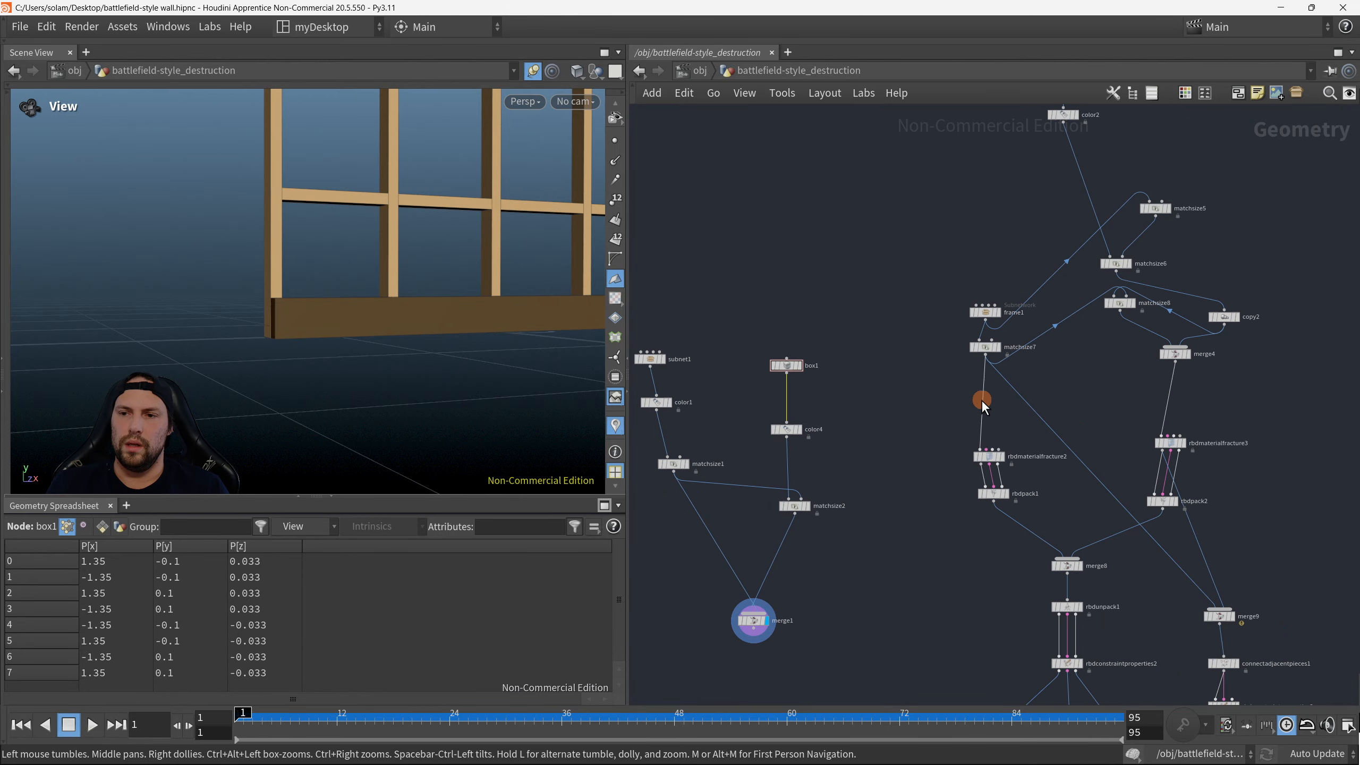
scroll(936, 384, down, 5)
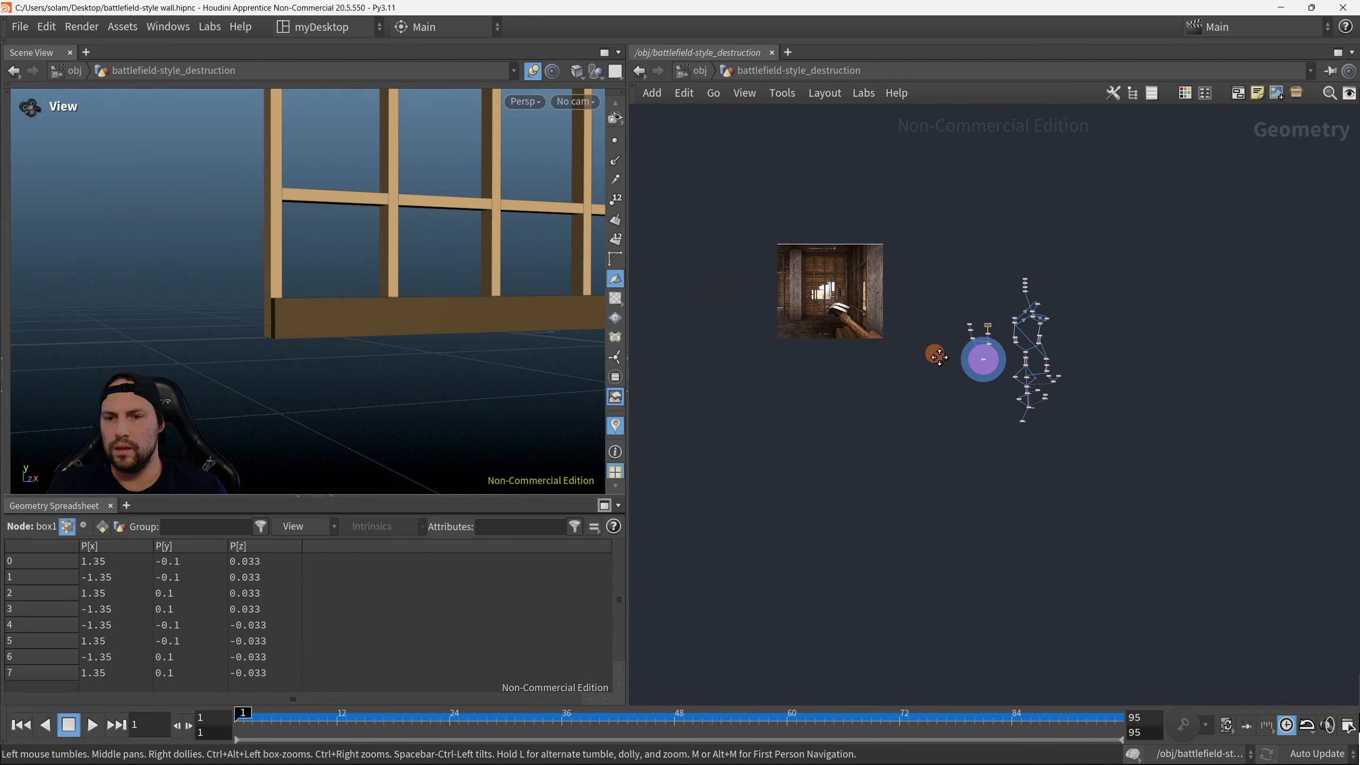
scroll(927, 348, up, 15)
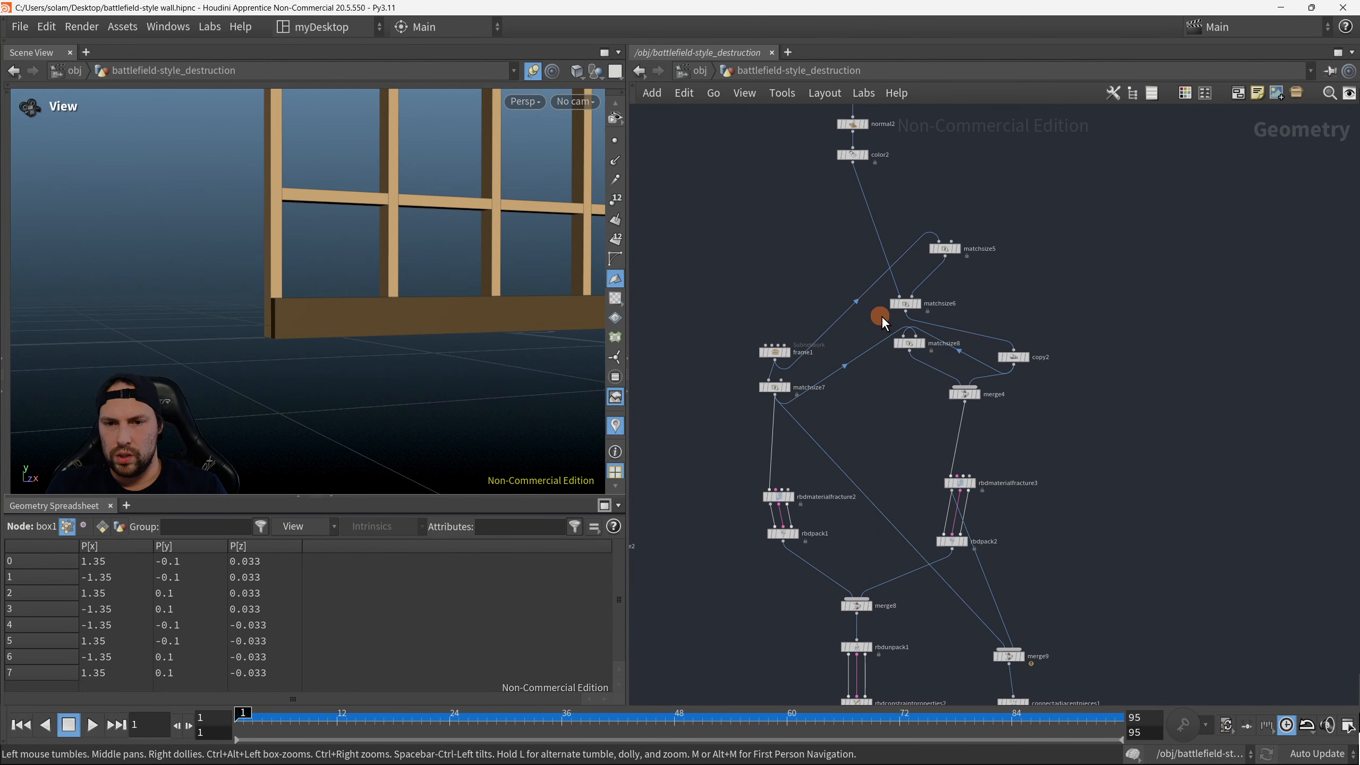
scroll(1006, 452, up, 2)
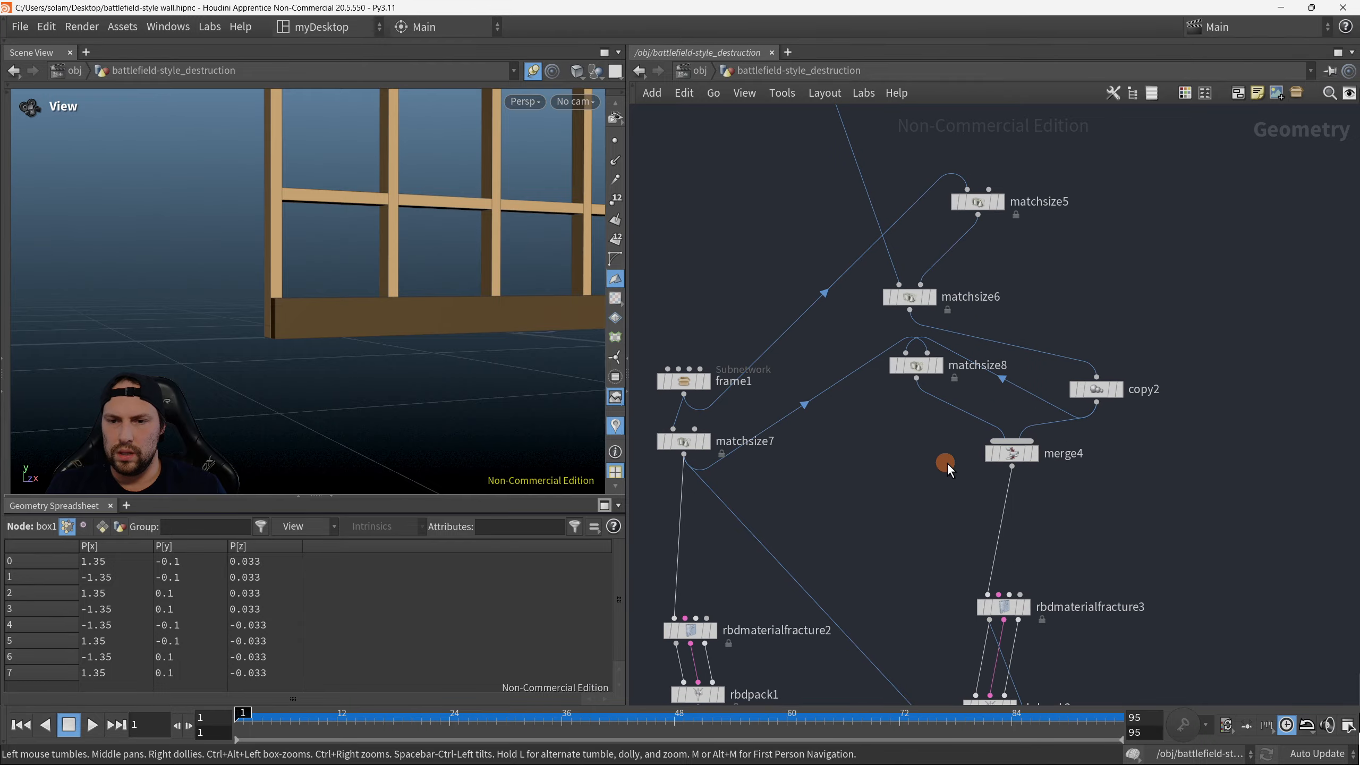
scroll(950, 466, down, 3)
middle_drag(959, 477, 1019, 263)
middle_drag(1044, 443, 1042, 581)
middle_drag(998, 130, 1034, 407)
scroll(889, 348, down, 5)
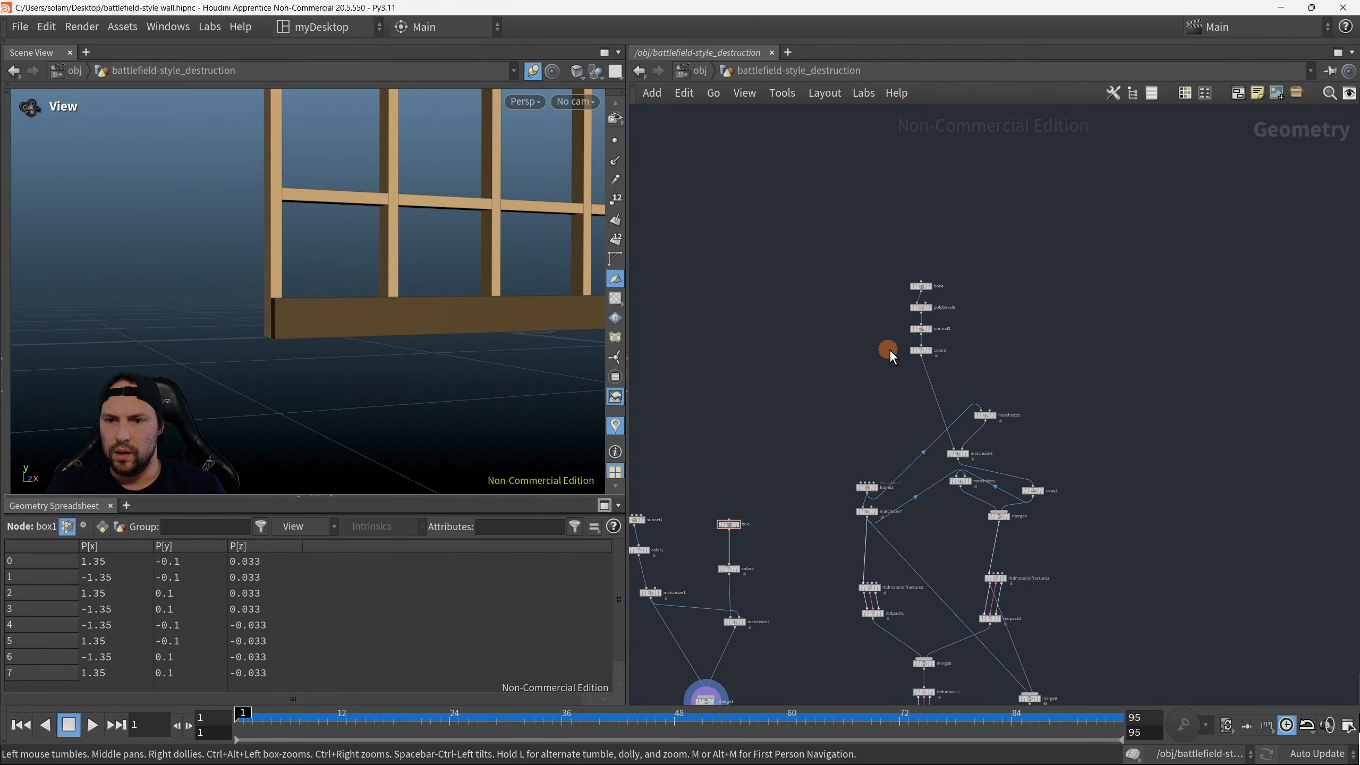
middle_drag(803, 374, 1117, 362)
middle_drag(859, 506, 797, 321)
Step: Insert a PolyBevel node on the wire between box1 and color4
scroll(1009, 353, up, 5)
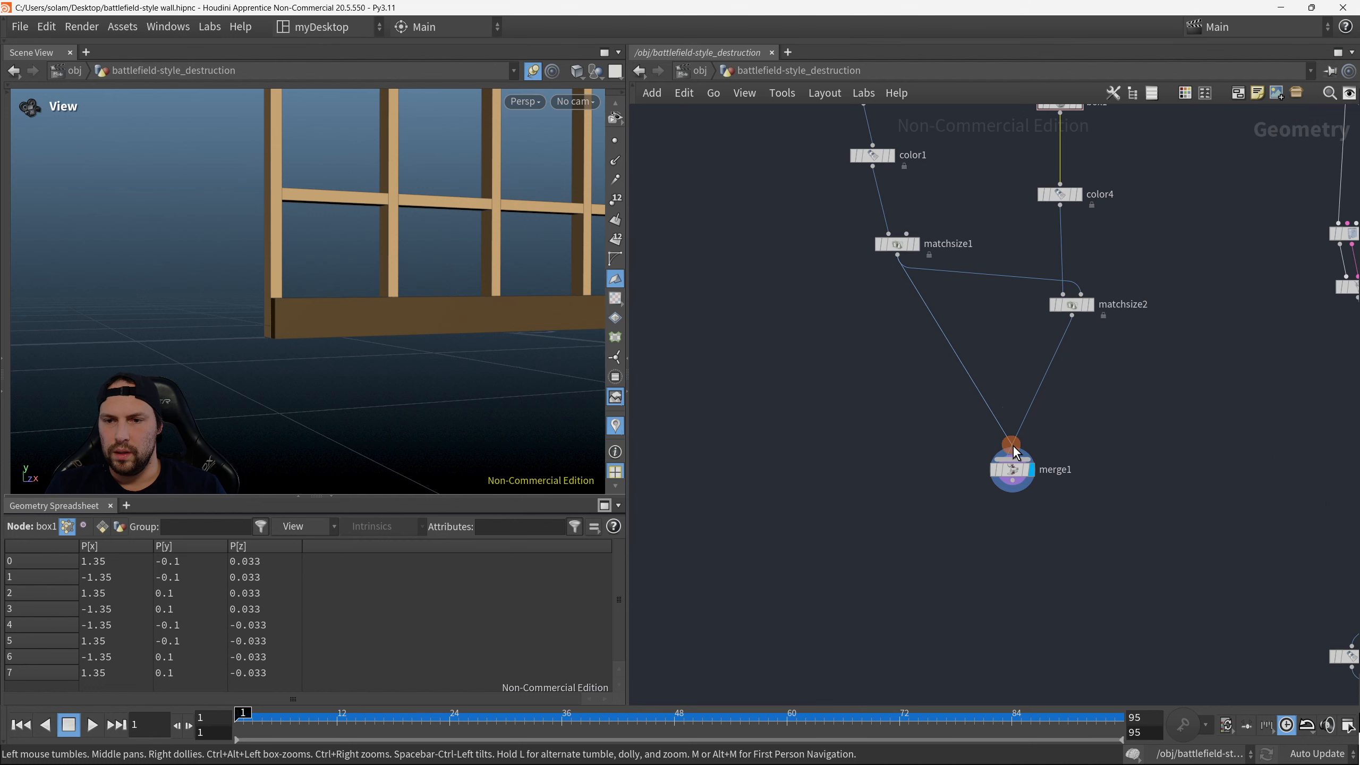
middle_drag(997, 288, 977, 461)
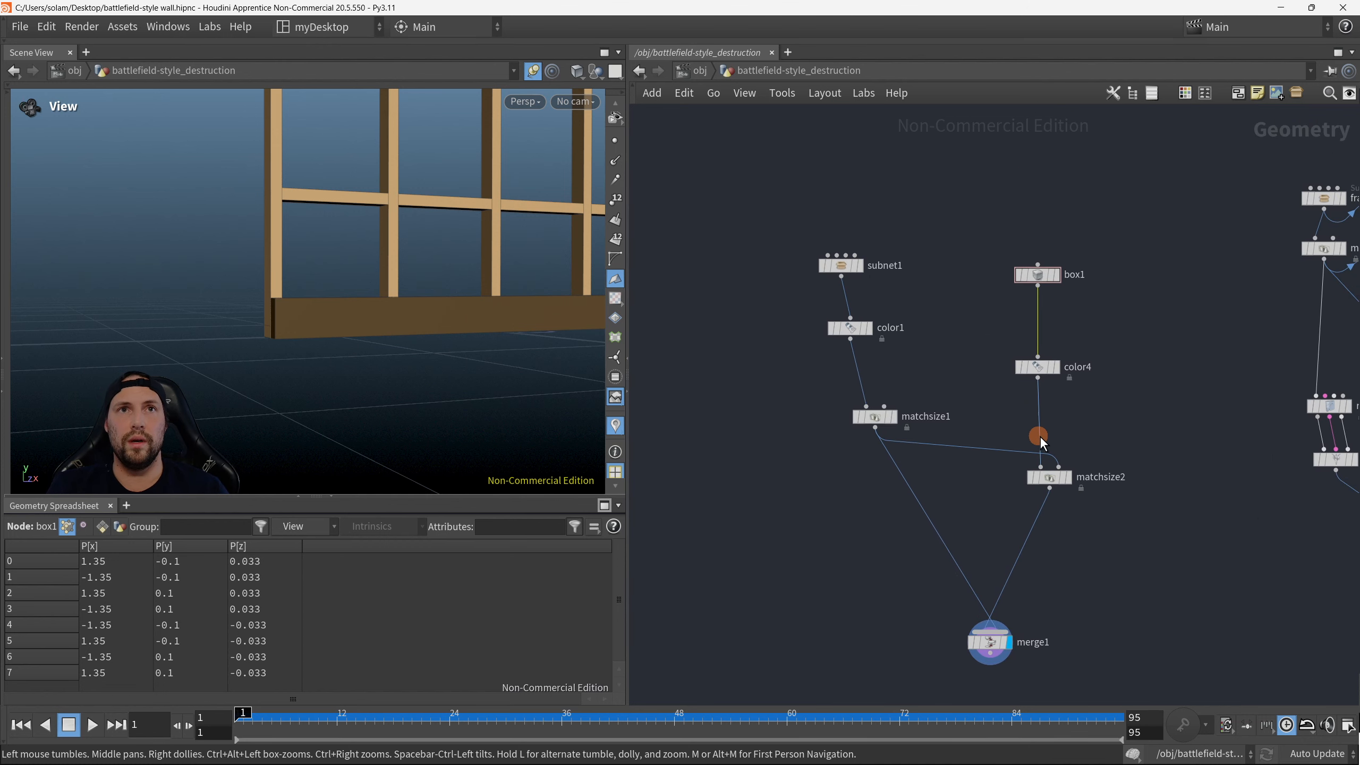
key(Tab)
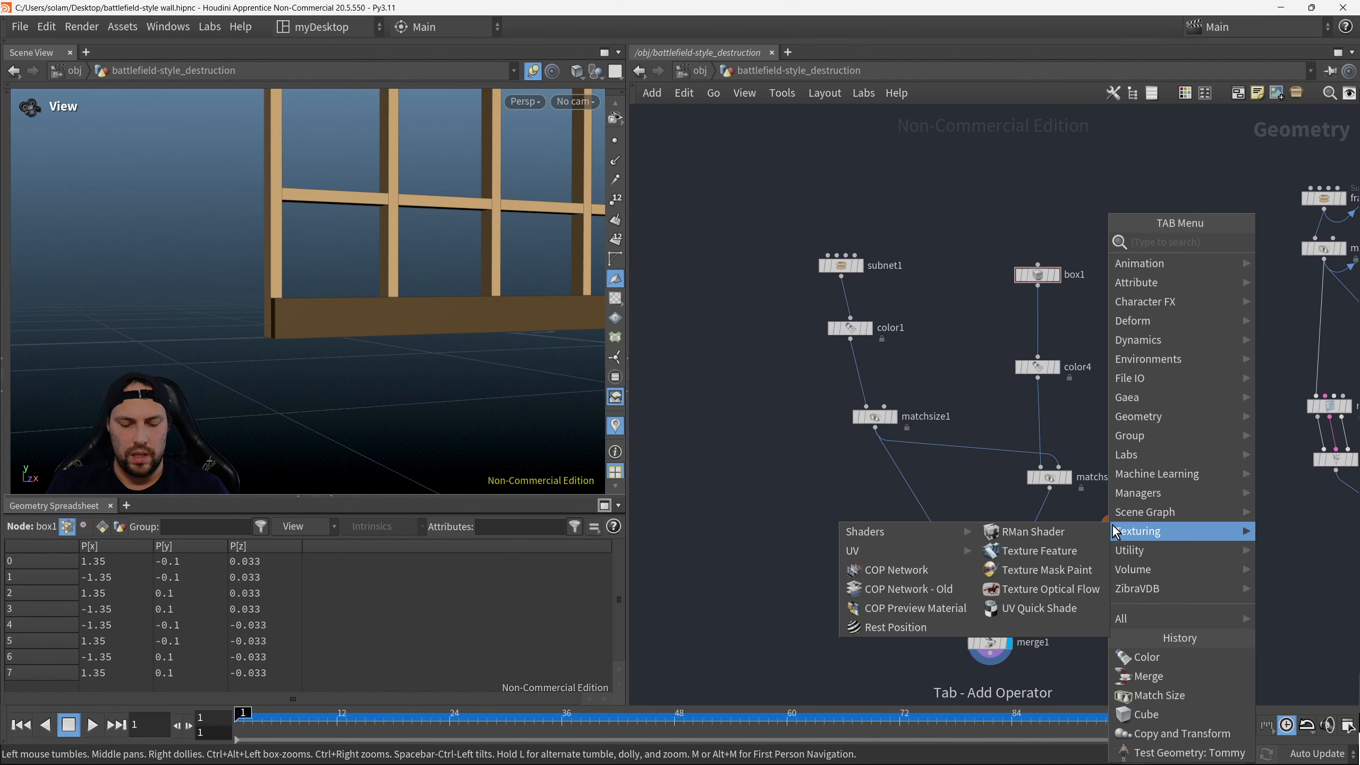
text(bevel)
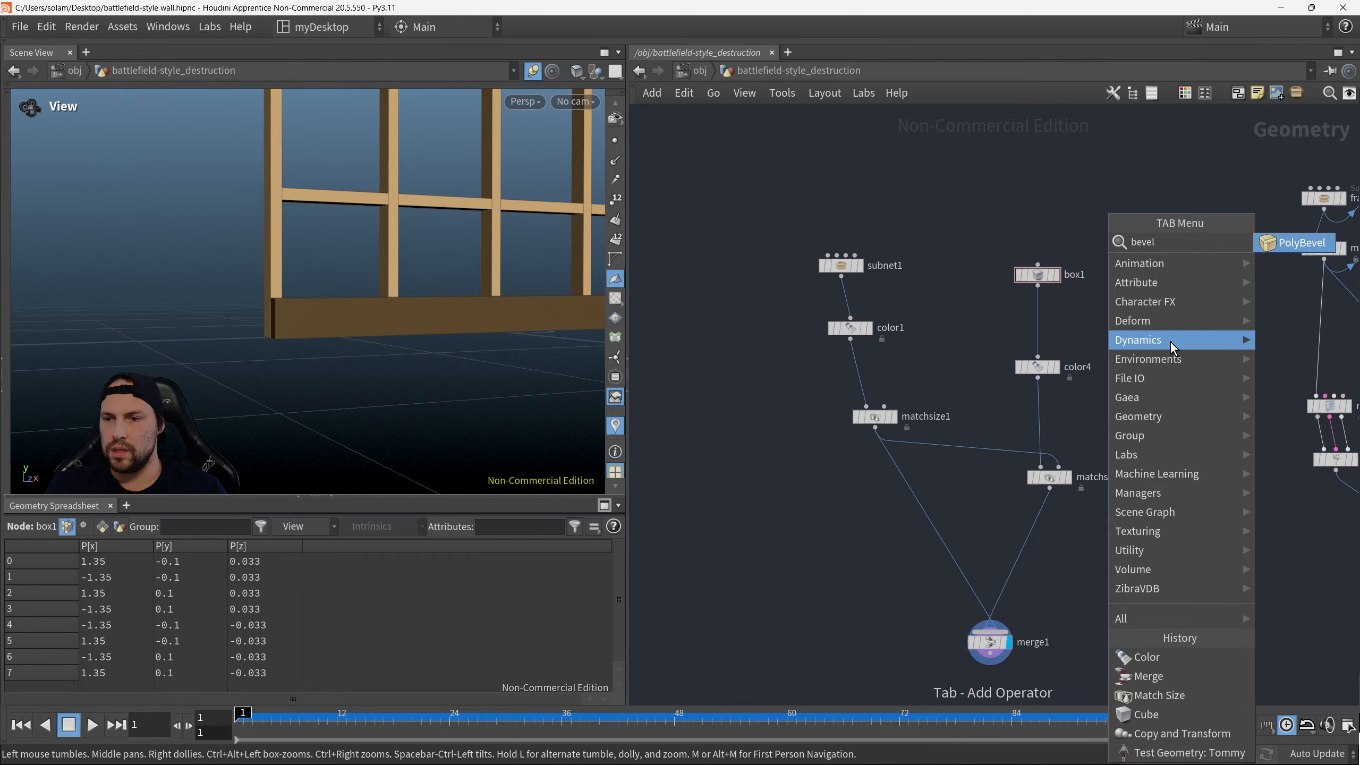
click(1274, 242)
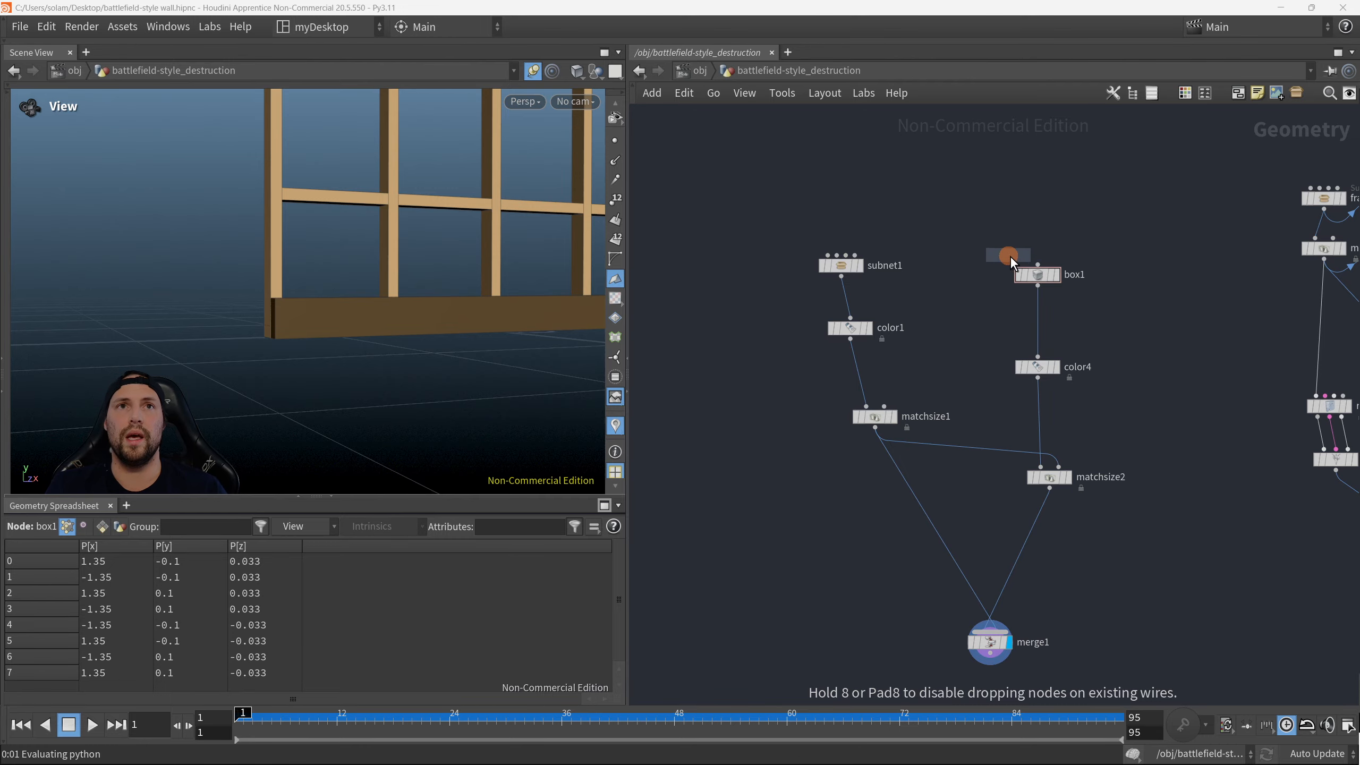
click(1038, 328)
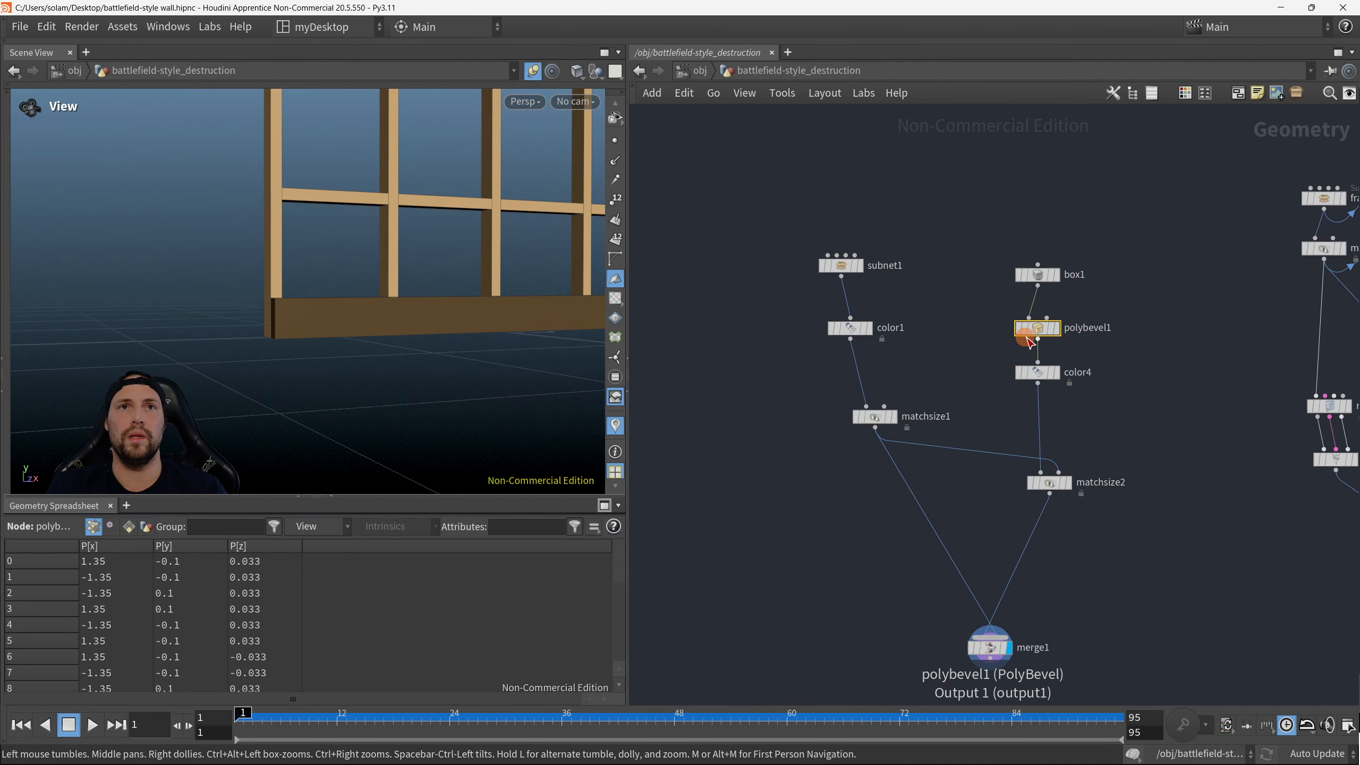
Step: Display polybevel1 on its own and set its bevel distance to 0.011
drag(989, 315, 1081, 338)
drag(419, 352, 430, 371)
right_drag(431, 371, 370, 347)
drag(370, 346, 299, 332)
right_drag(299, 332, 253, 307)
middle_drag(1129, 303, 986, 309)
key(p)
scroll(856, 423, down, 1)
middle_drag(891, 385, 796, 361)
right_drag(336, 312, 309, 302)
drag(1113, 241, 1101, 244)
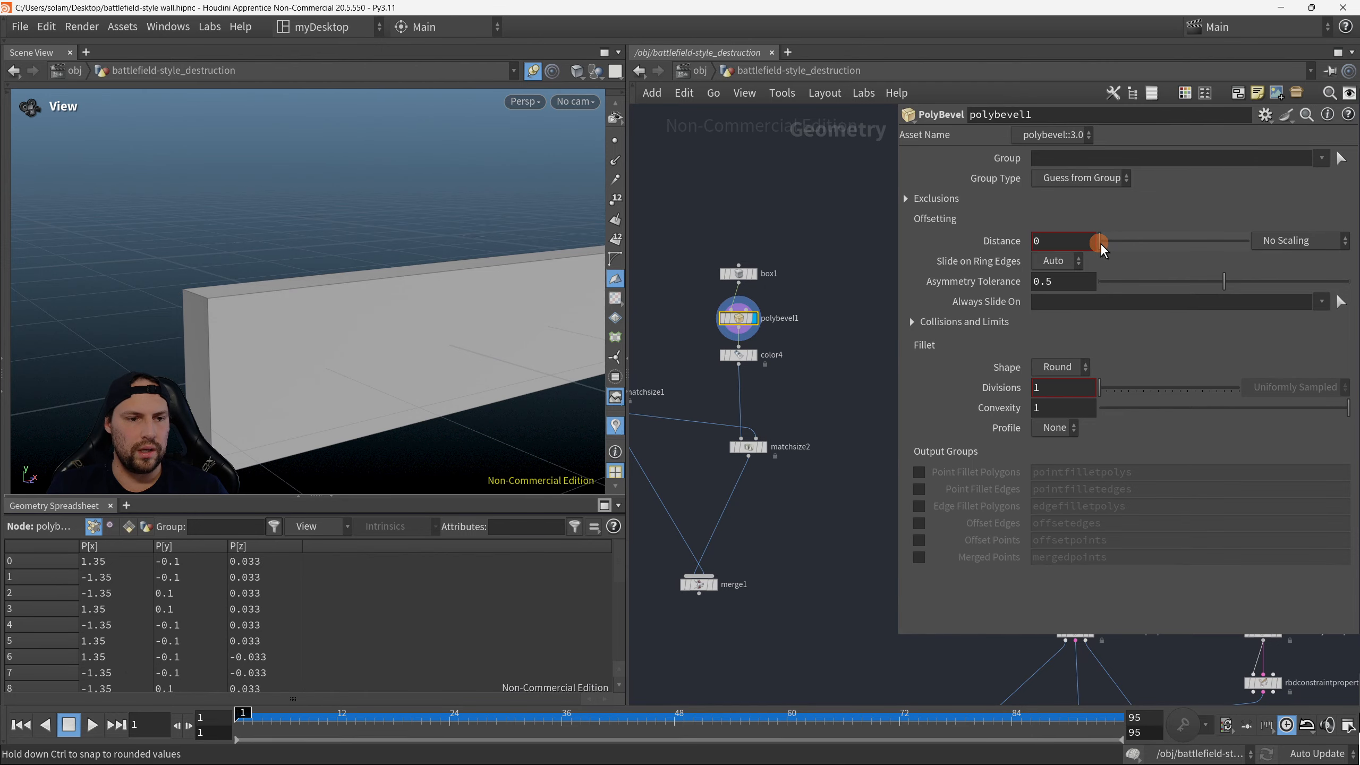
click(1061, 246)
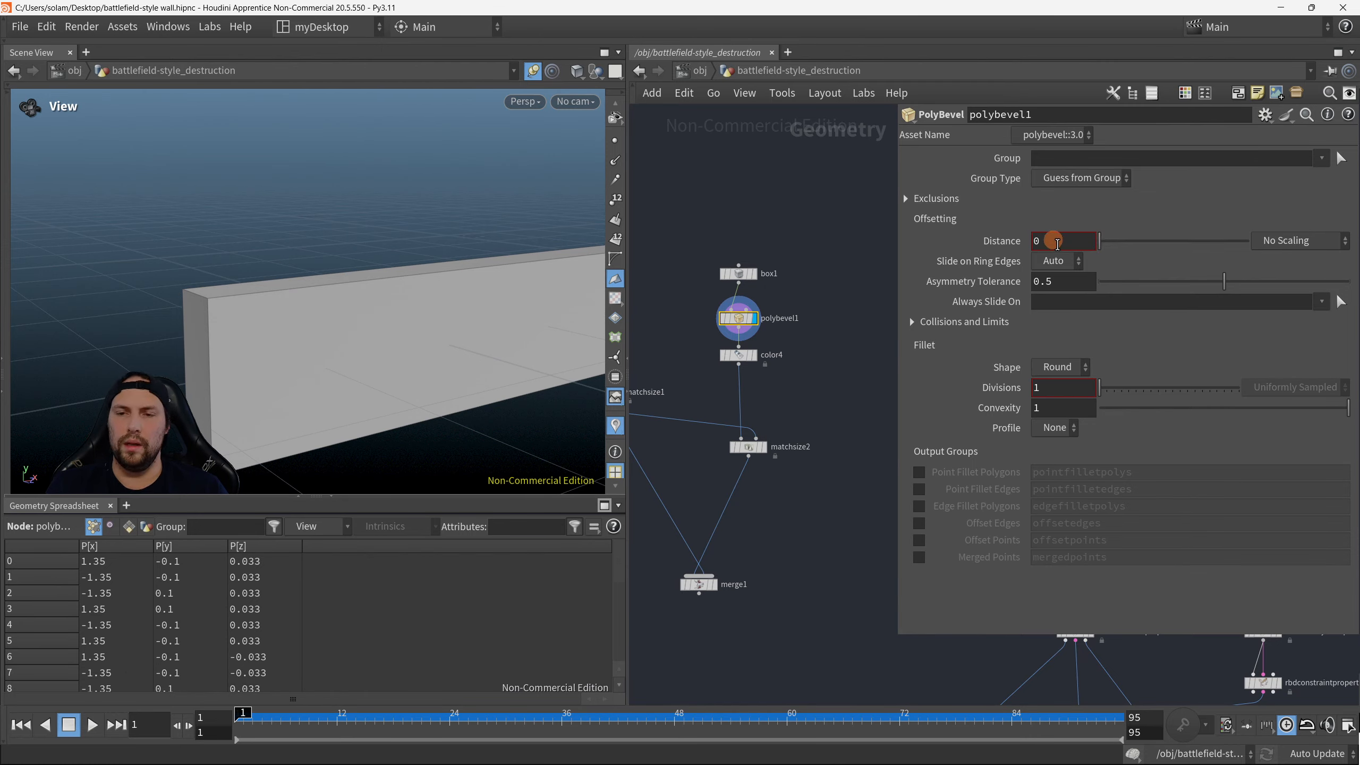
middle_drag(1058, 244, 1150, 303)
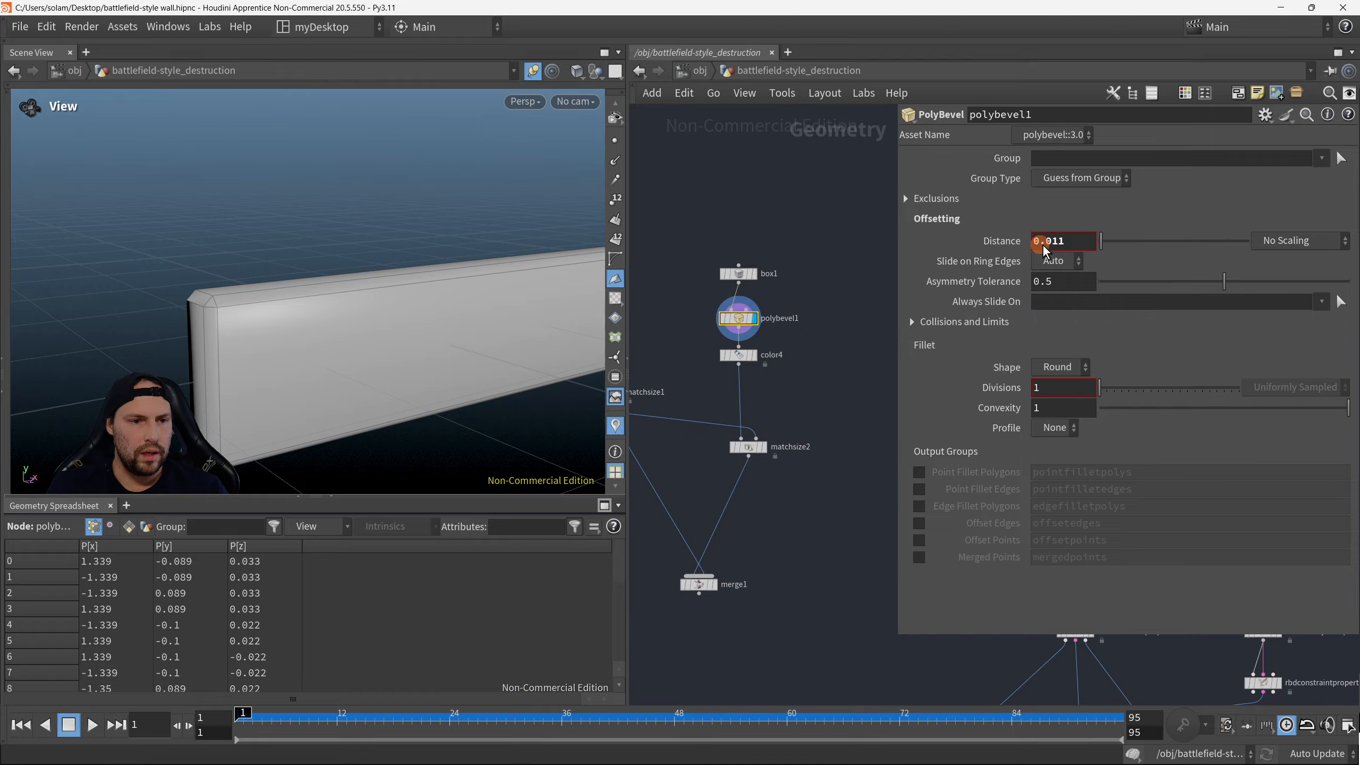
mouse_move(394, 313)
mouse_down()
mouse_move(409, 294)
mouse_move(396, 310)
mouse_up()
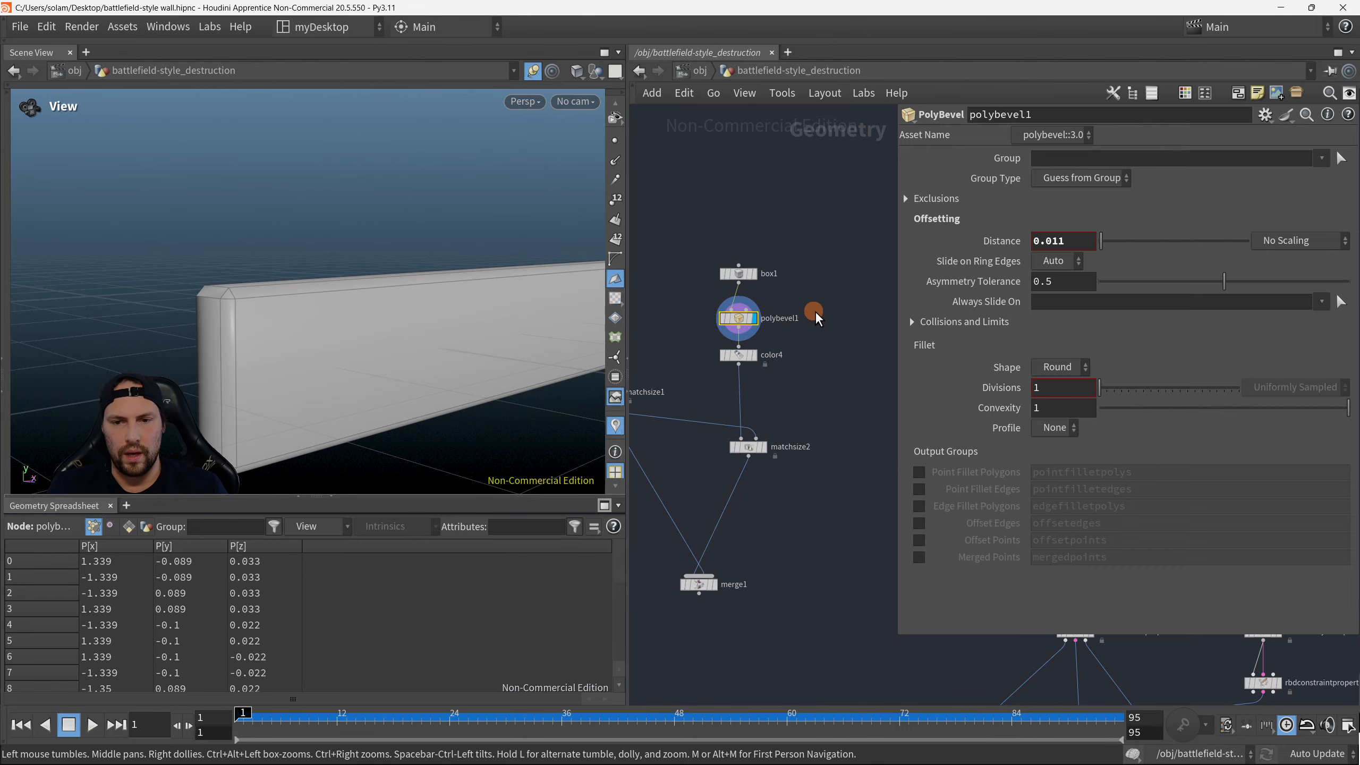
key(p)
Step: Display color4 and merge1 in turn to examine the shading of the beveled brown board against the wooden frame
click(755, 355)
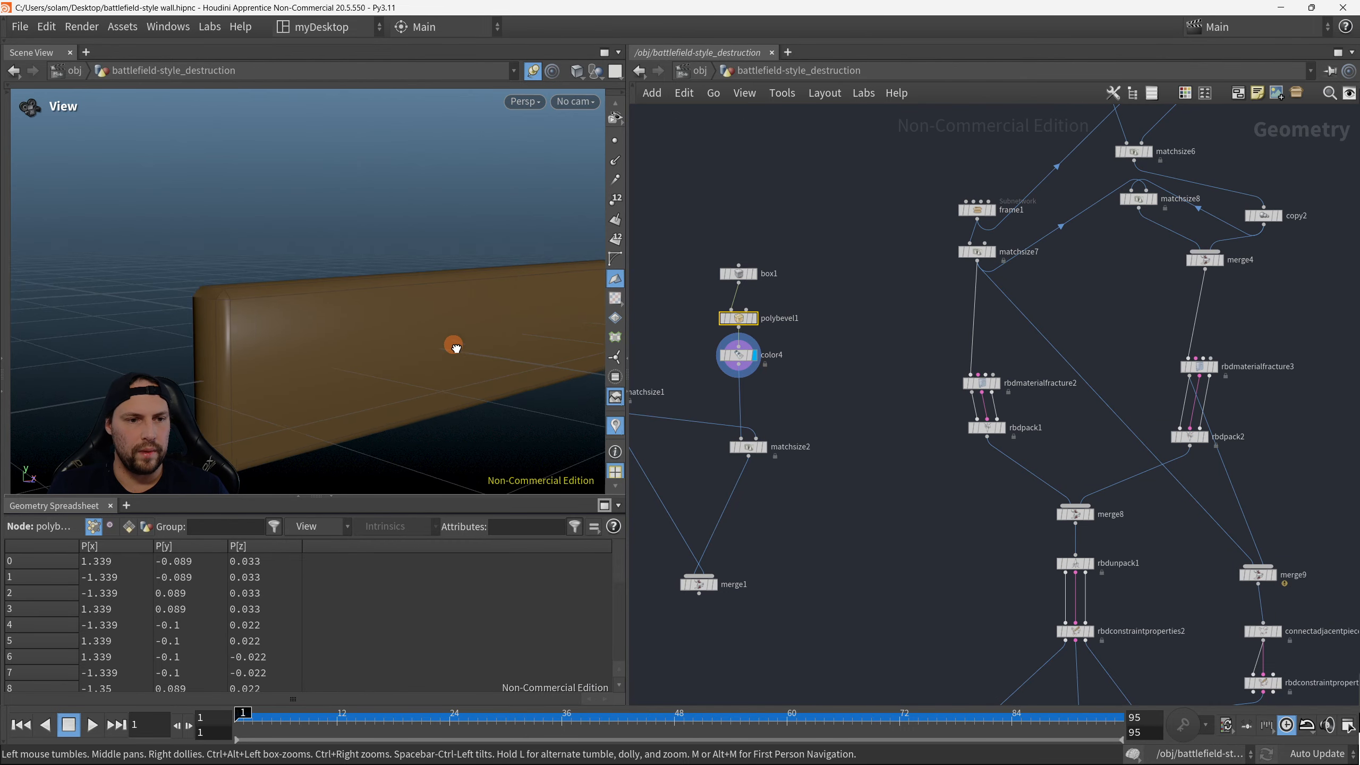
drag(454, 344, 432, 355)
middle_drag(787, 390, 938, 294)
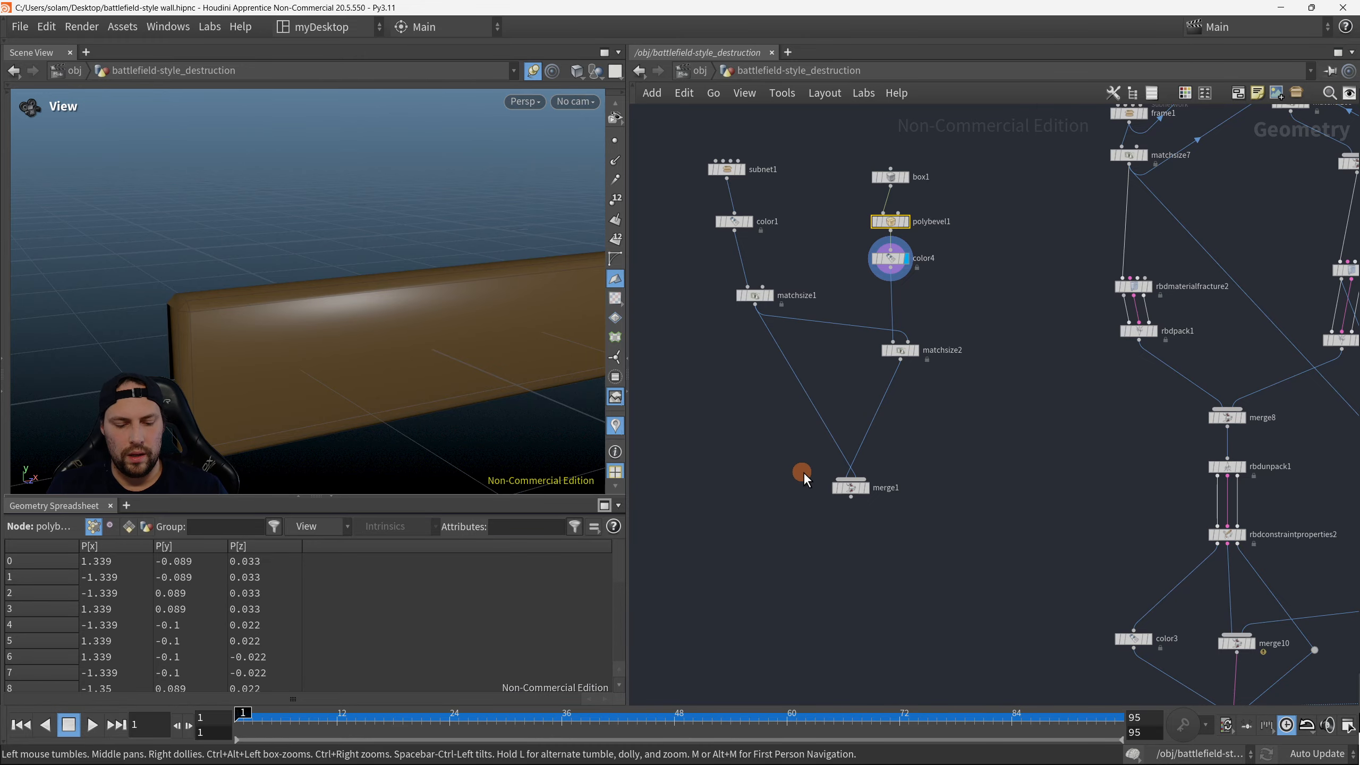
drag(803, 476, 880, 513)
drag(450, 328, 340, 330)
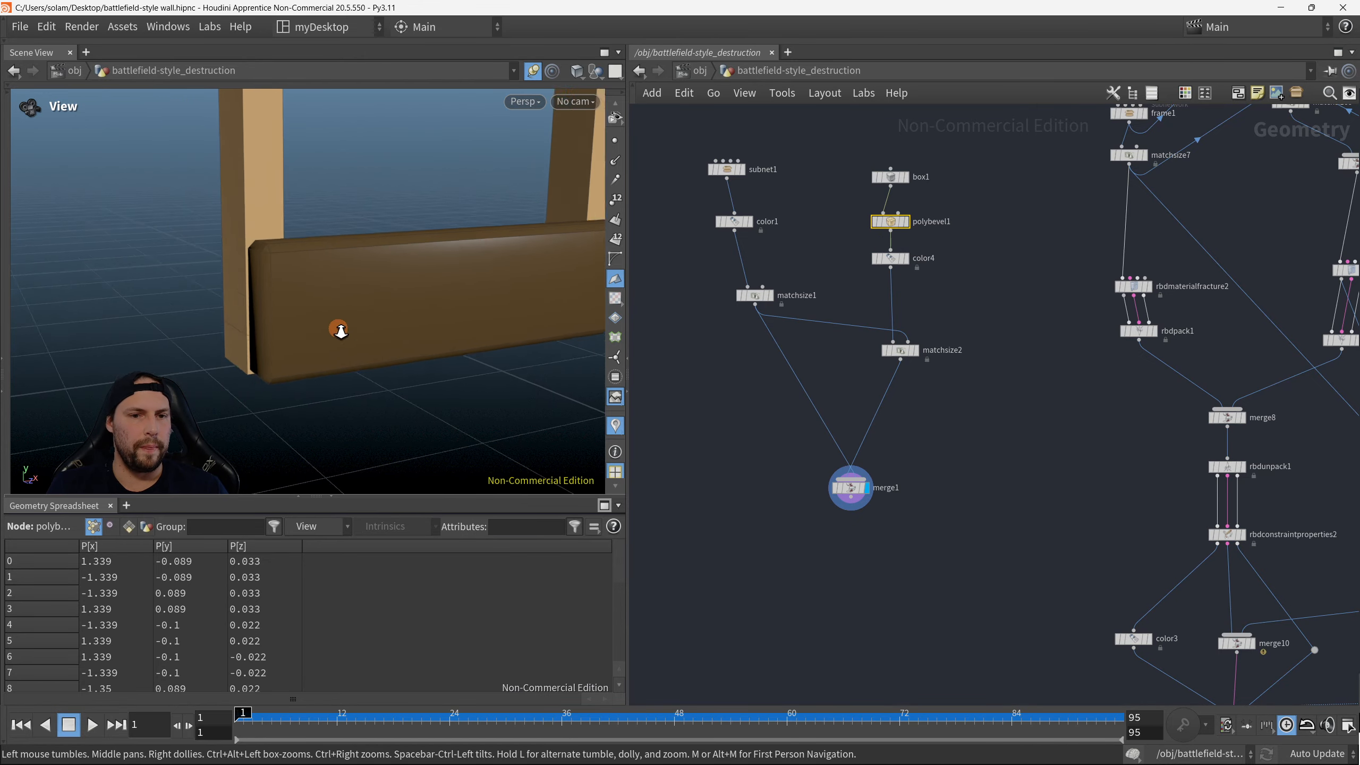
right_drag(341, 330, 313, 345)
drag(493, 311, 463, 349)
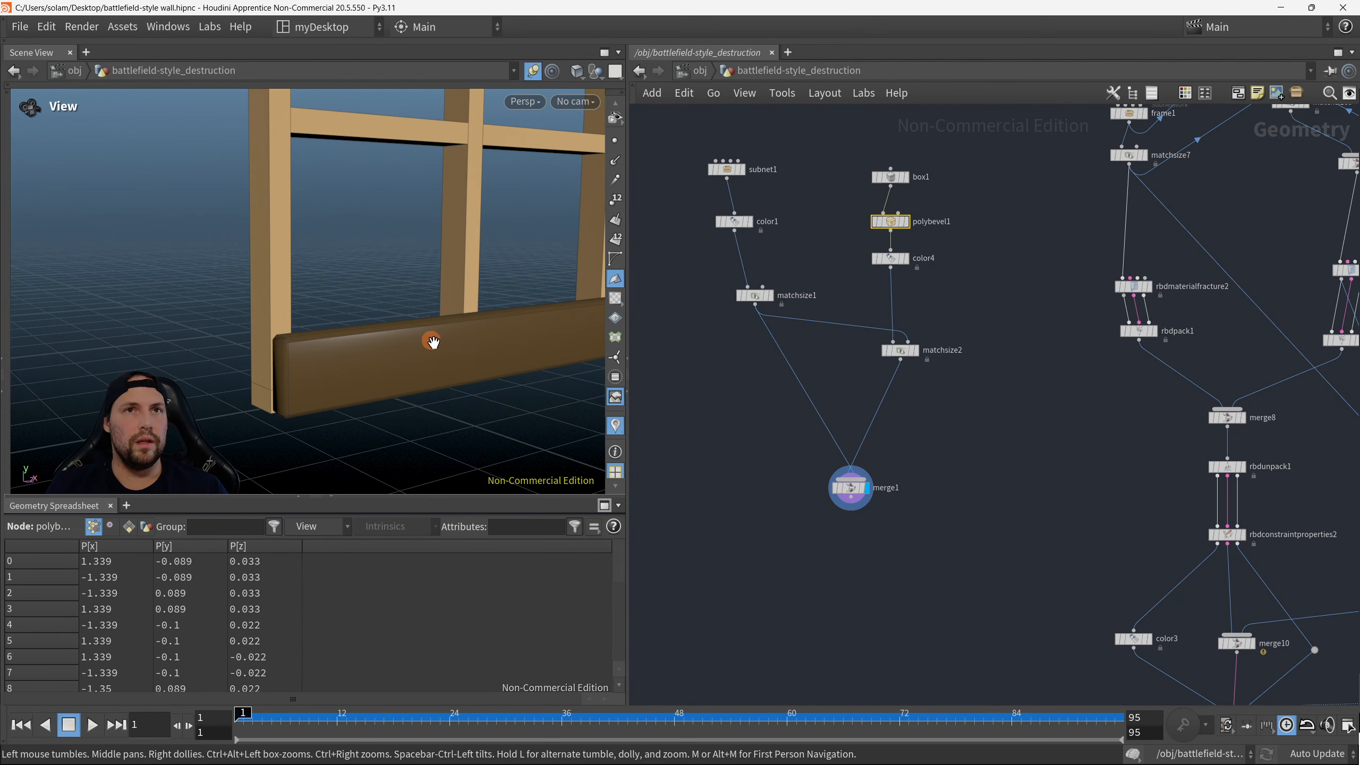
mouse_move(362, 349)
mouse_down()
mouse_move(377, 325)
mouse_move(394, 353)
mouse_move(411, 349)
mouse_move(364, 375)
mouse_move(364, 349)
mouse_move(386, 364)
mouse_up()
key(w)
key(shift+w)
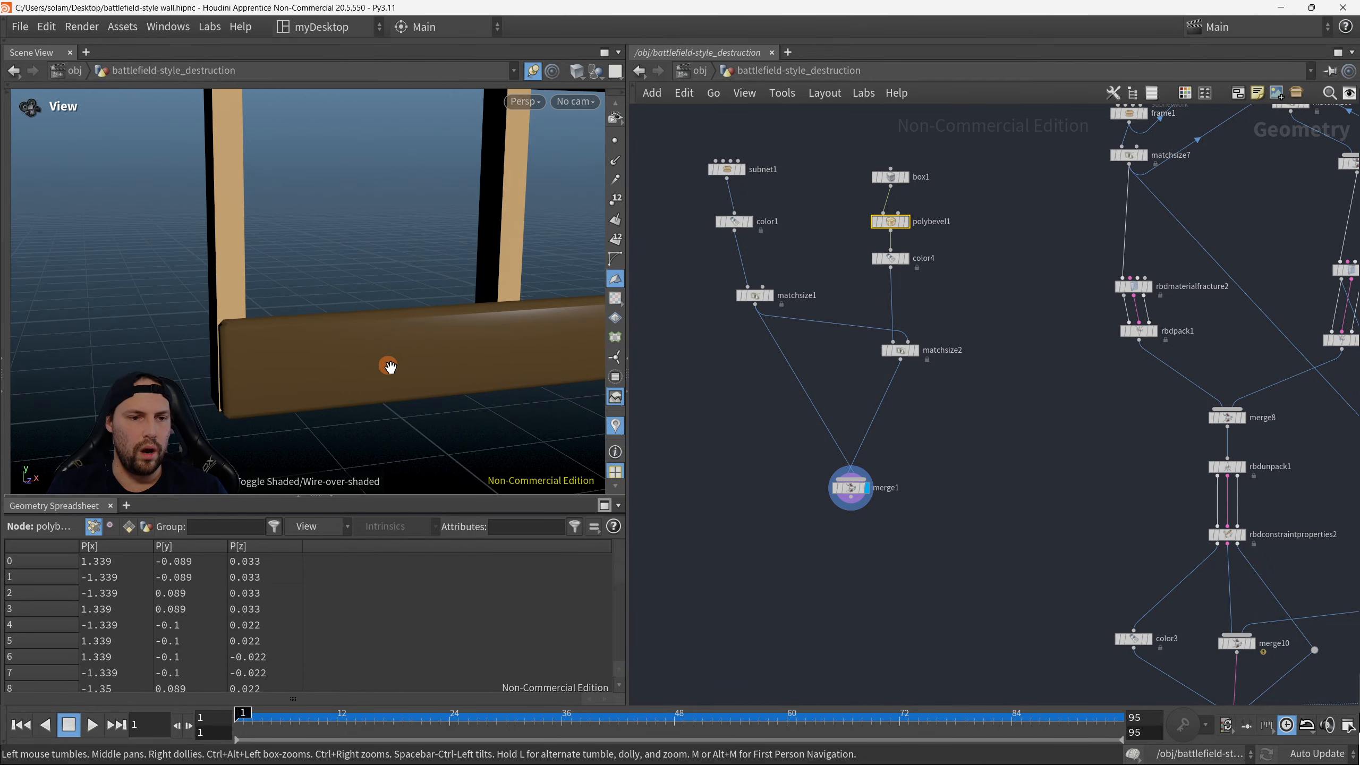
Step: Move box1 and polybevel1 upward together to open a gap above color4
middle_drag(906, 314, 905, 443)
scroll(882, 358, up, 2)
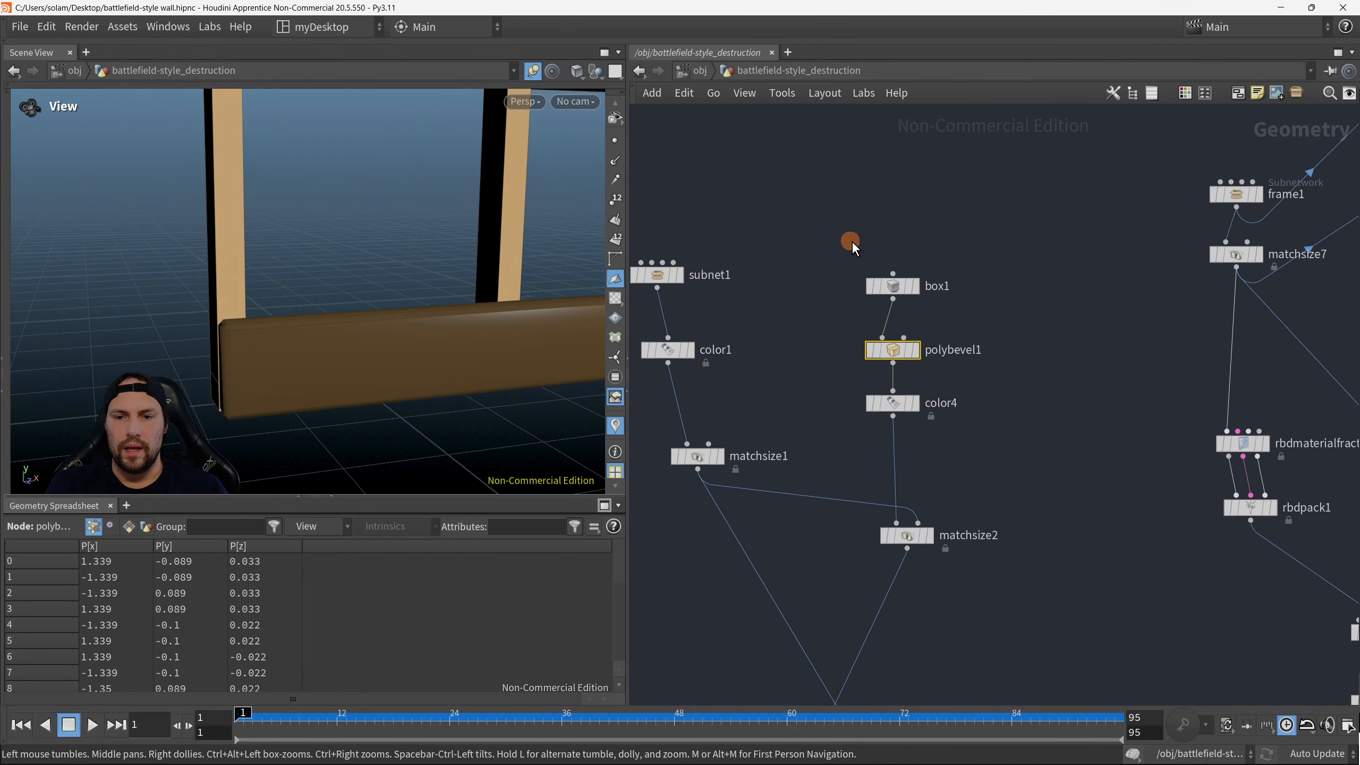
drag(852, 240, 983, 267)
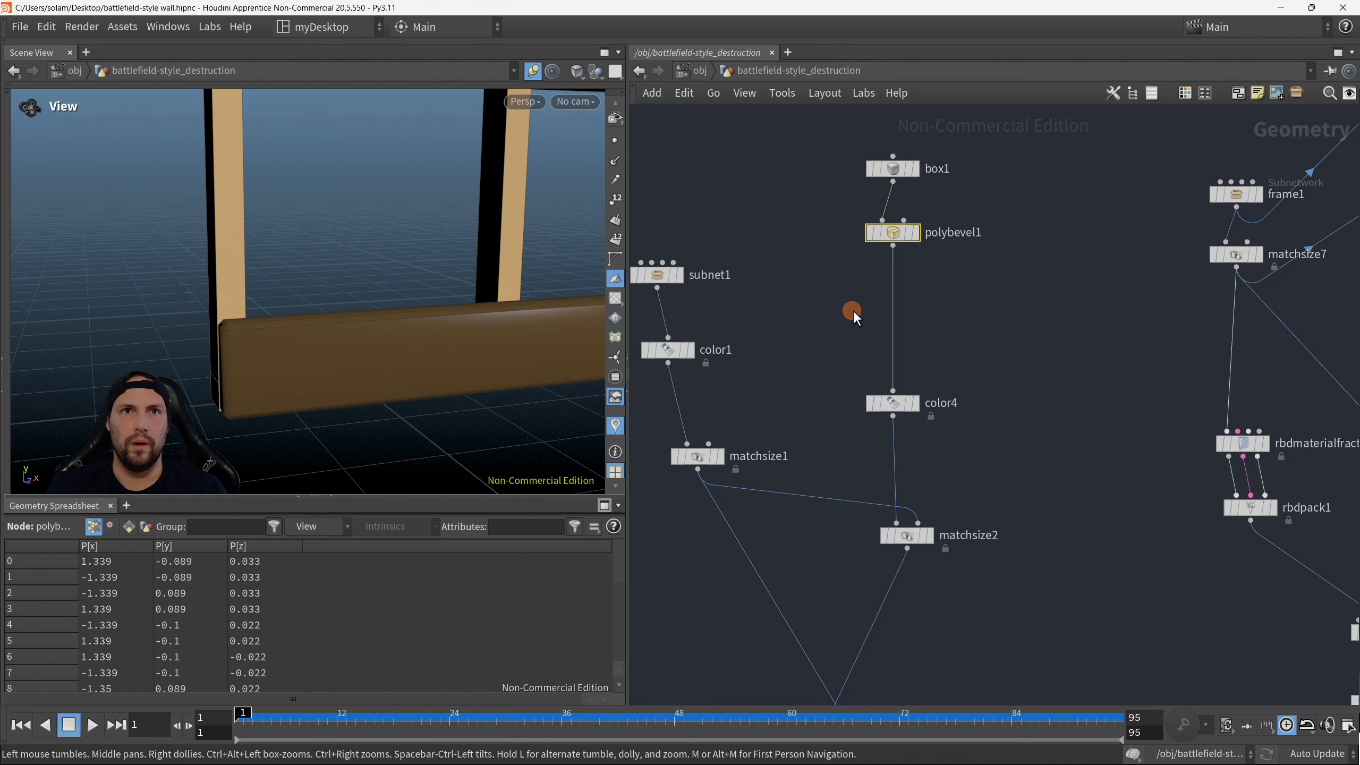
Step: Insert a Normal node on the wire between polybevel1 and color4
drag(853, 311, 966, 338)
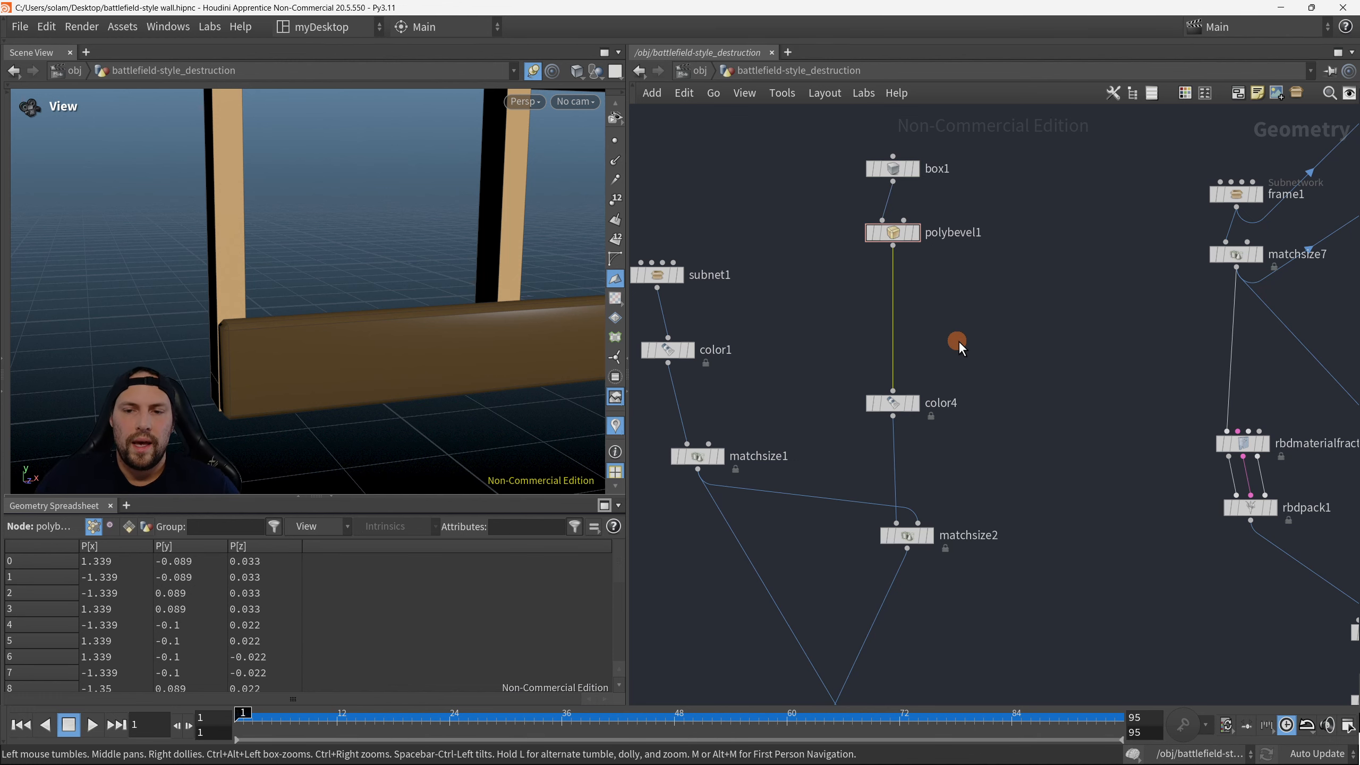
key(Tab)
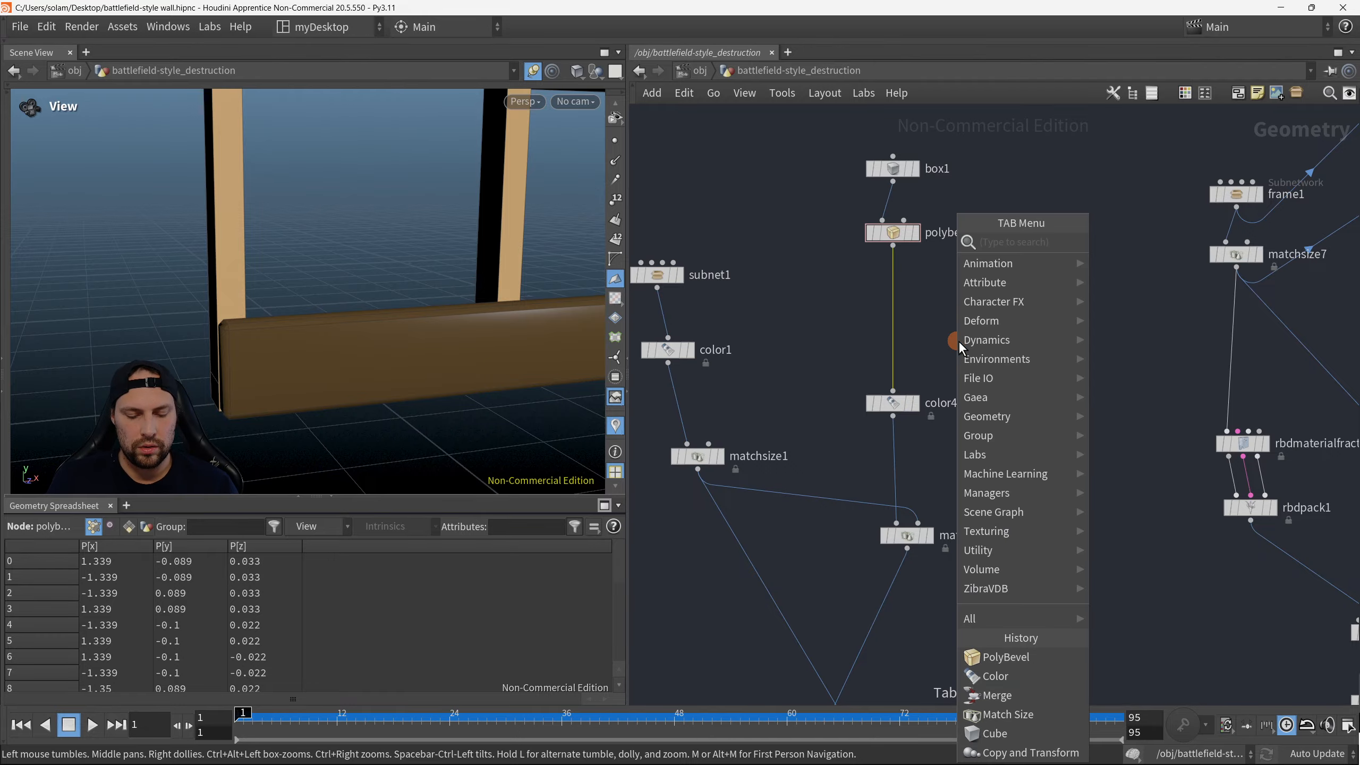
text(normal)
click(1130, 242)
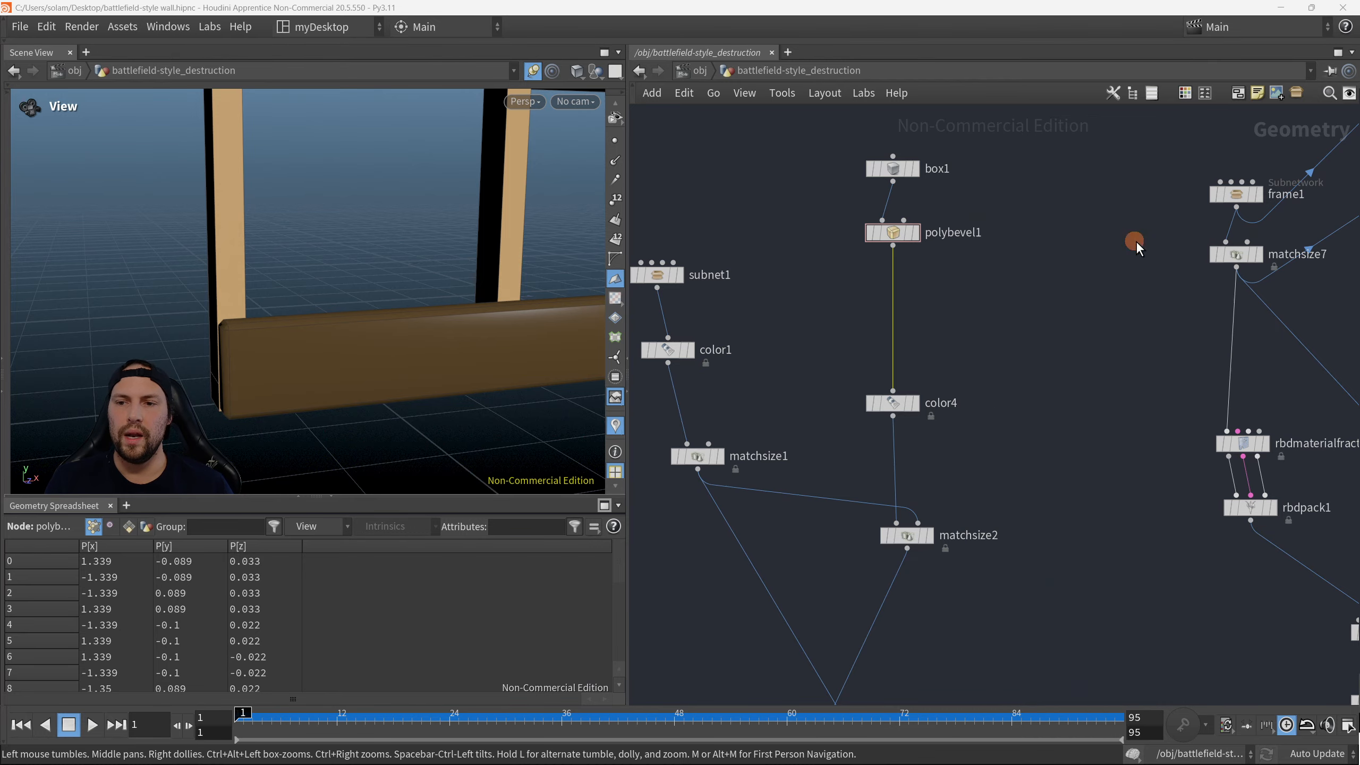
click(887, 309)
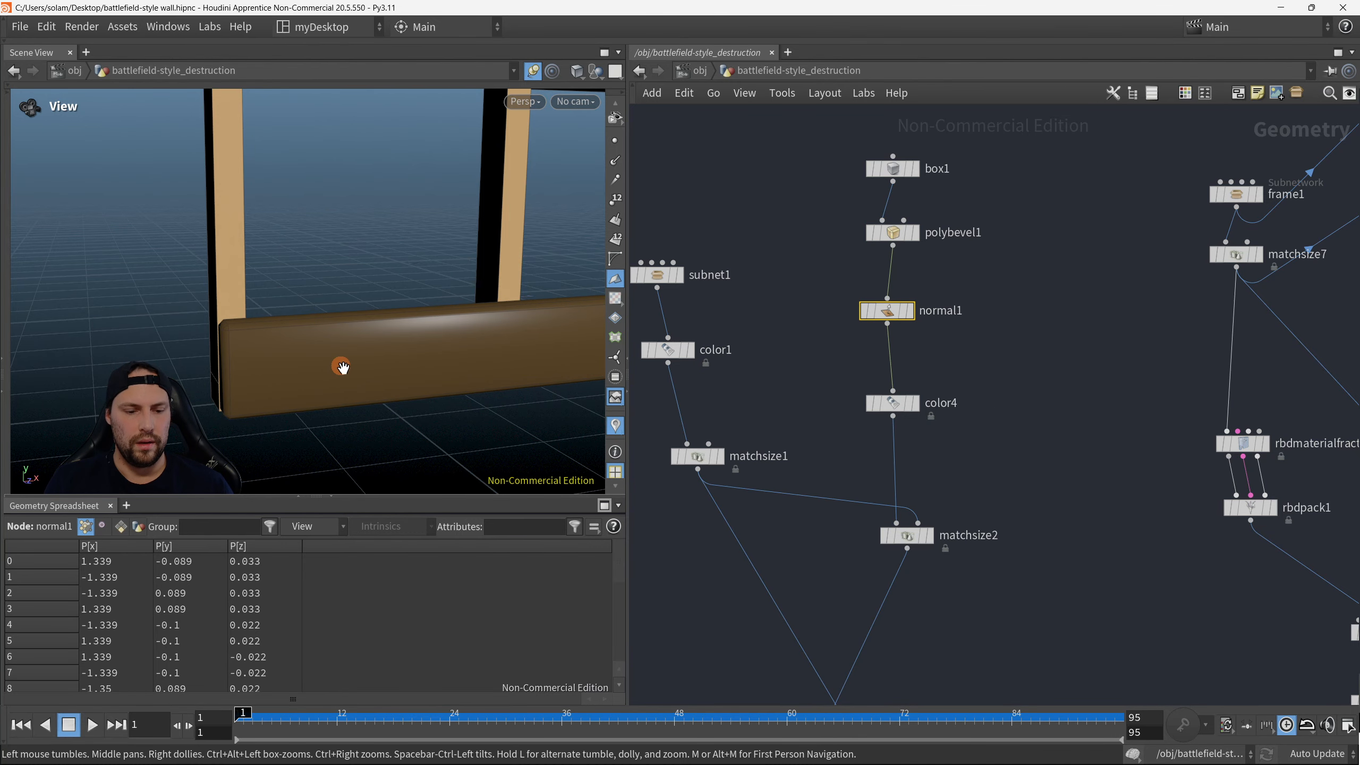
Step: Check the board's shading up close and set normal1's cusp angle to 41.4
key(w)
key(w)
key(shift+w)
drag(344, 367, 401, 363)
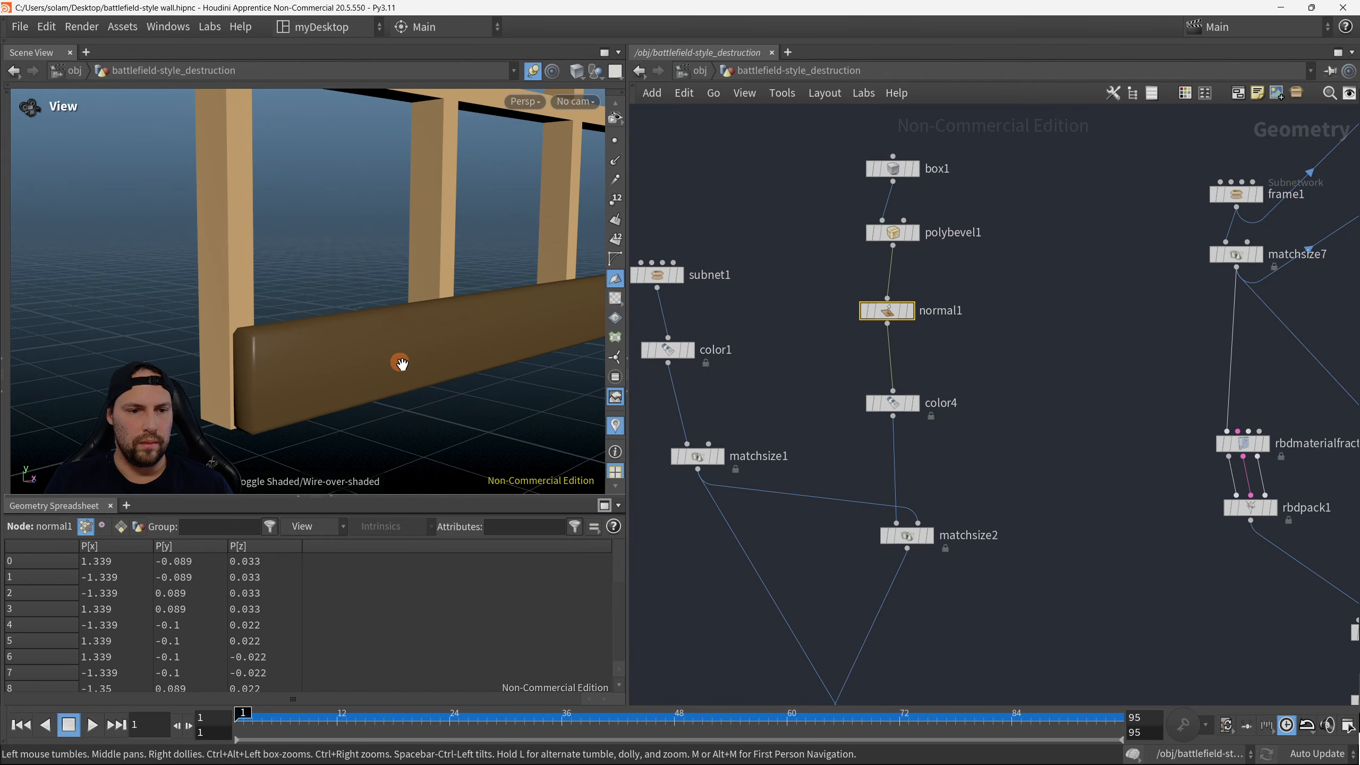
key(p)
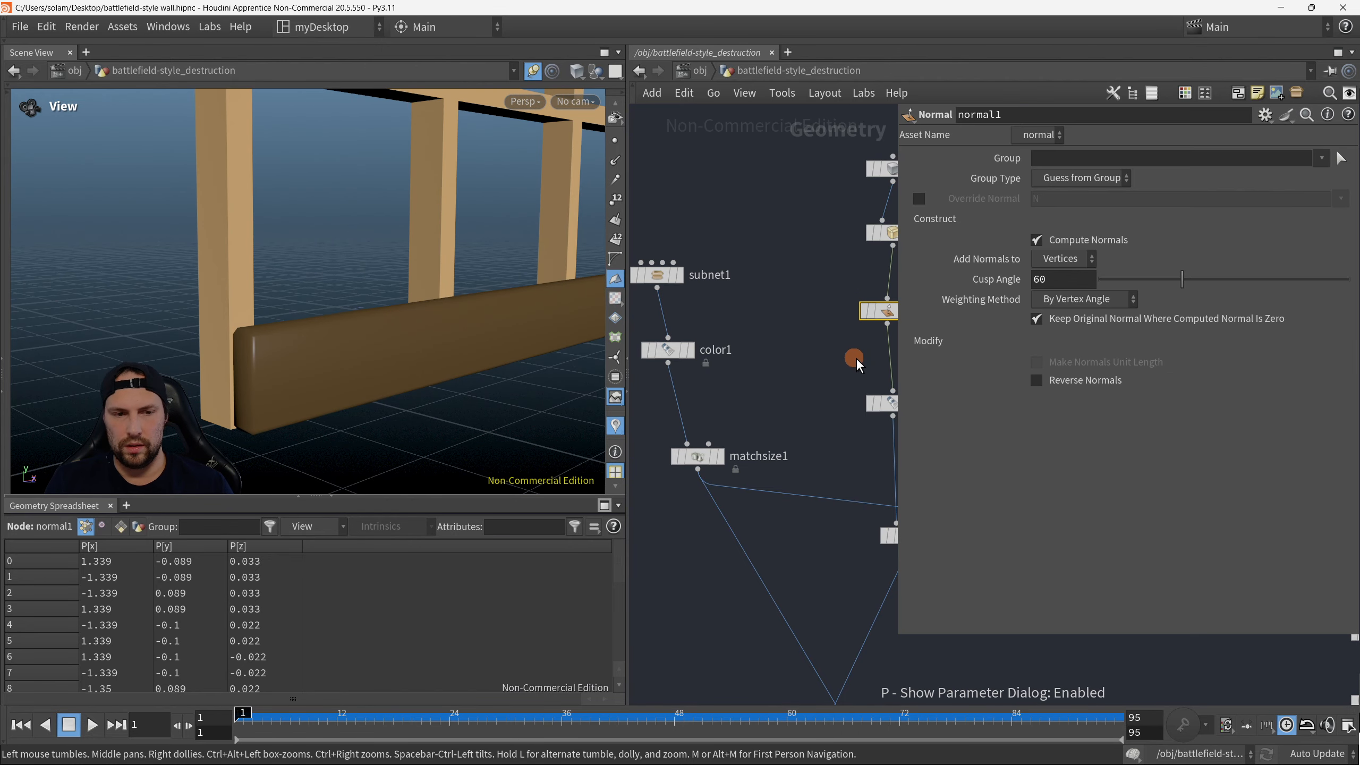
drag(1181, 279, 1159, 300)
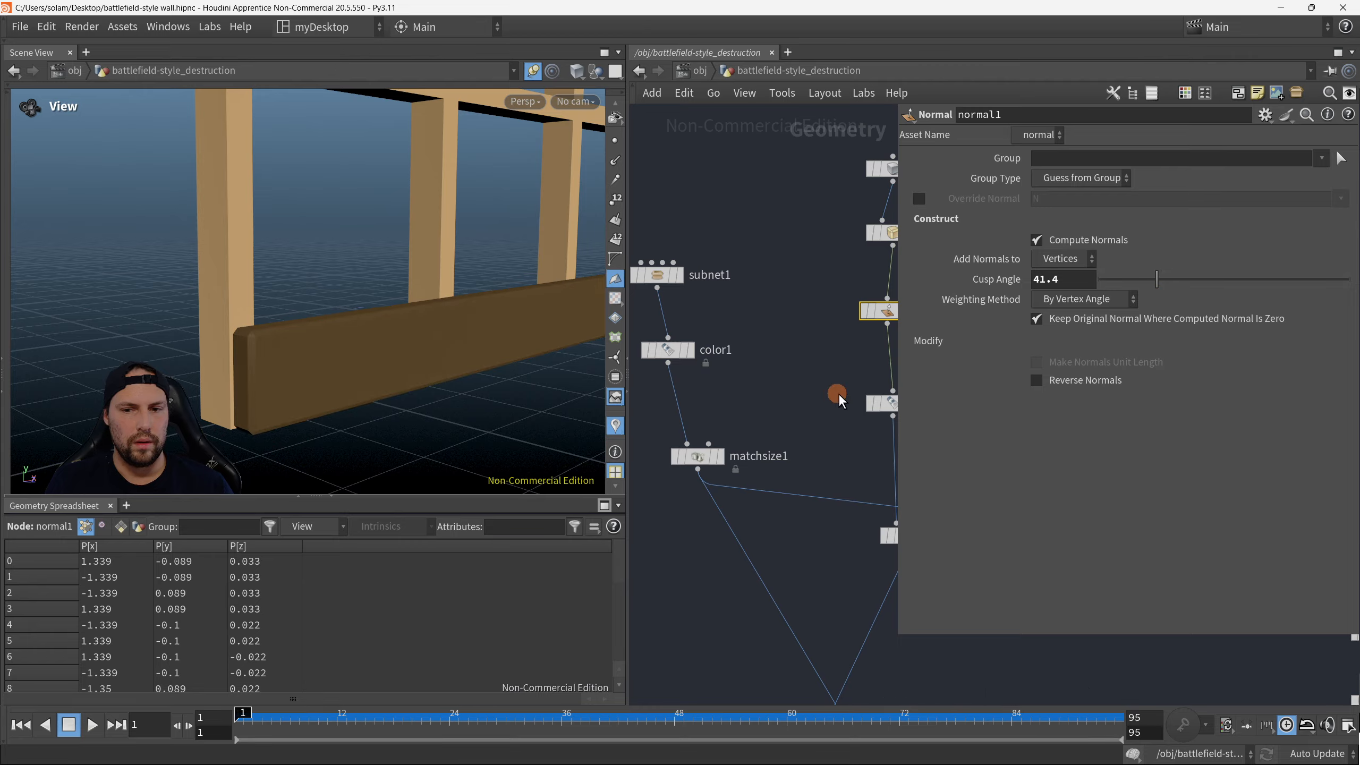
Step: Compare the board's shading with normal1 bypassed and active, including the far end of the board
middle_drag(794, 365, 721, 410)
key(b)
drag(755, 343, 856, 368)
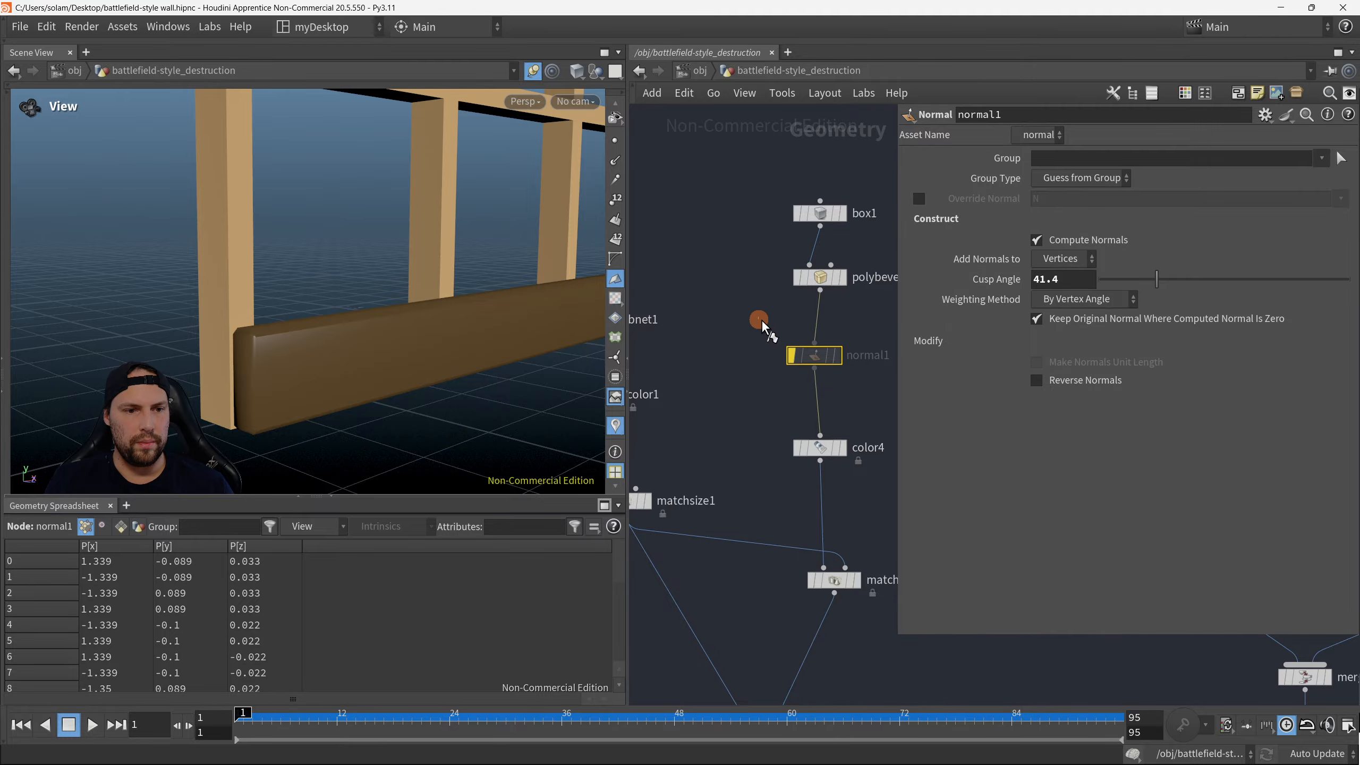
drag(760, 322, 884, 376)
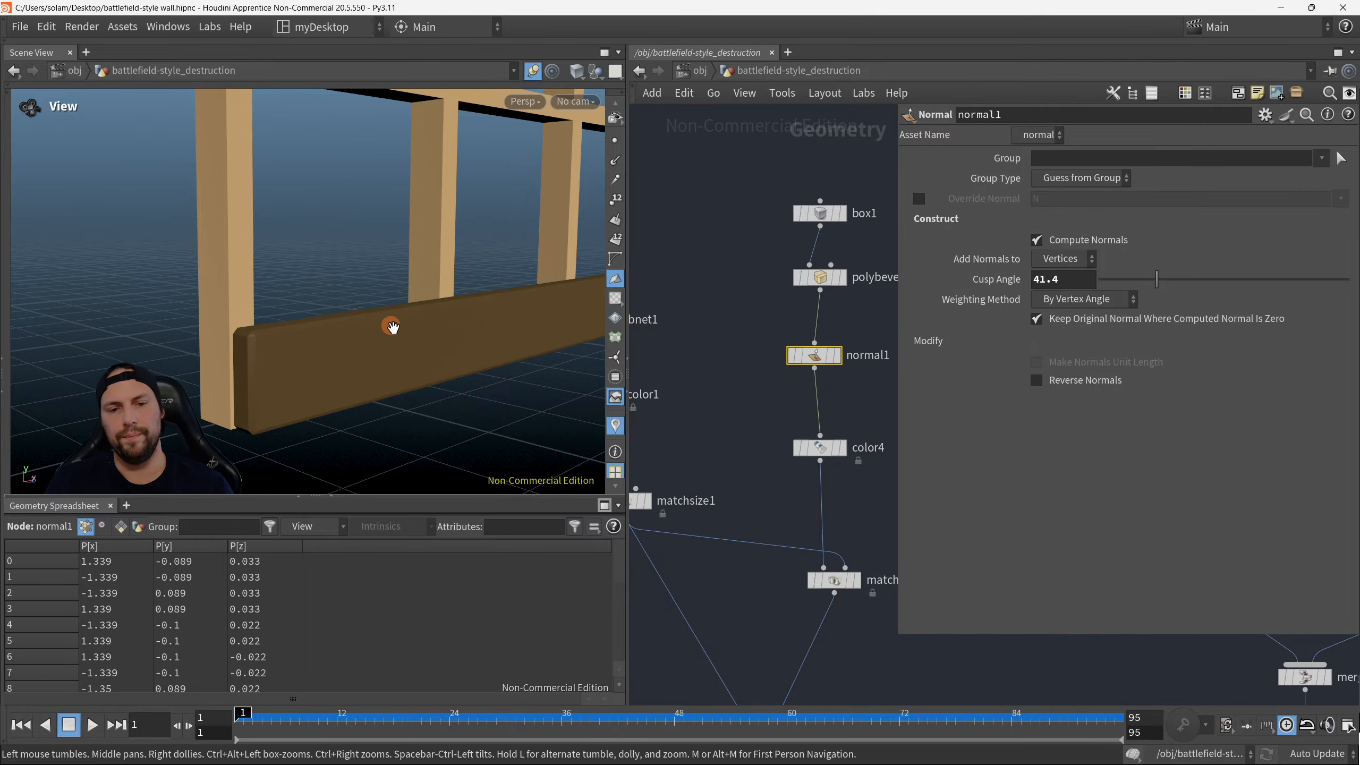
drag(389, 321, 236, 357)
middle_drag(484, 326, 288, 296)
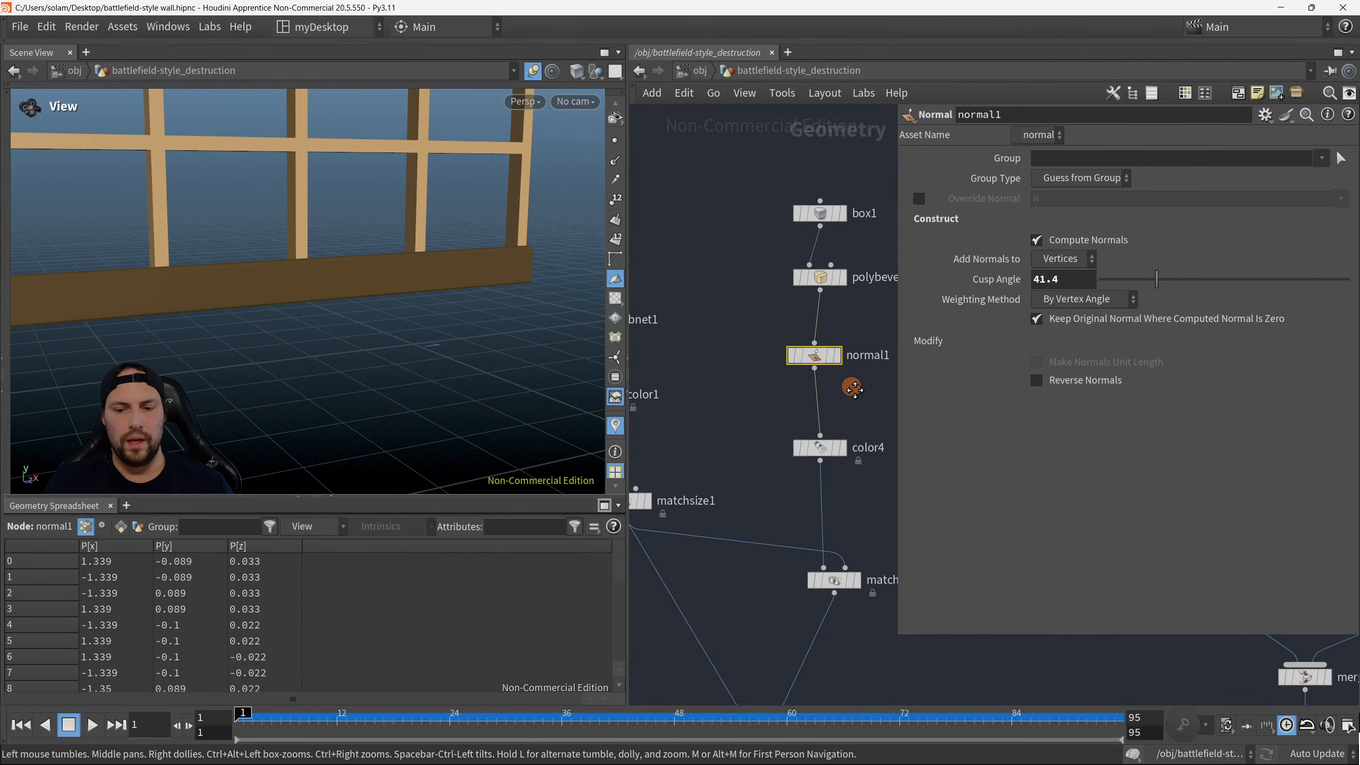
Step: Examine the finished network's box4 branch and display polybevel2 to inspect its beveled board
middle_drag(852, 386, 845, 396)
key(p)
scroll(1042, 375, down, 4)
middle_drag(1309, 337, 1078, 452)
scroll(979, 356, down, 1)
scroll(983, 352, up, 3)
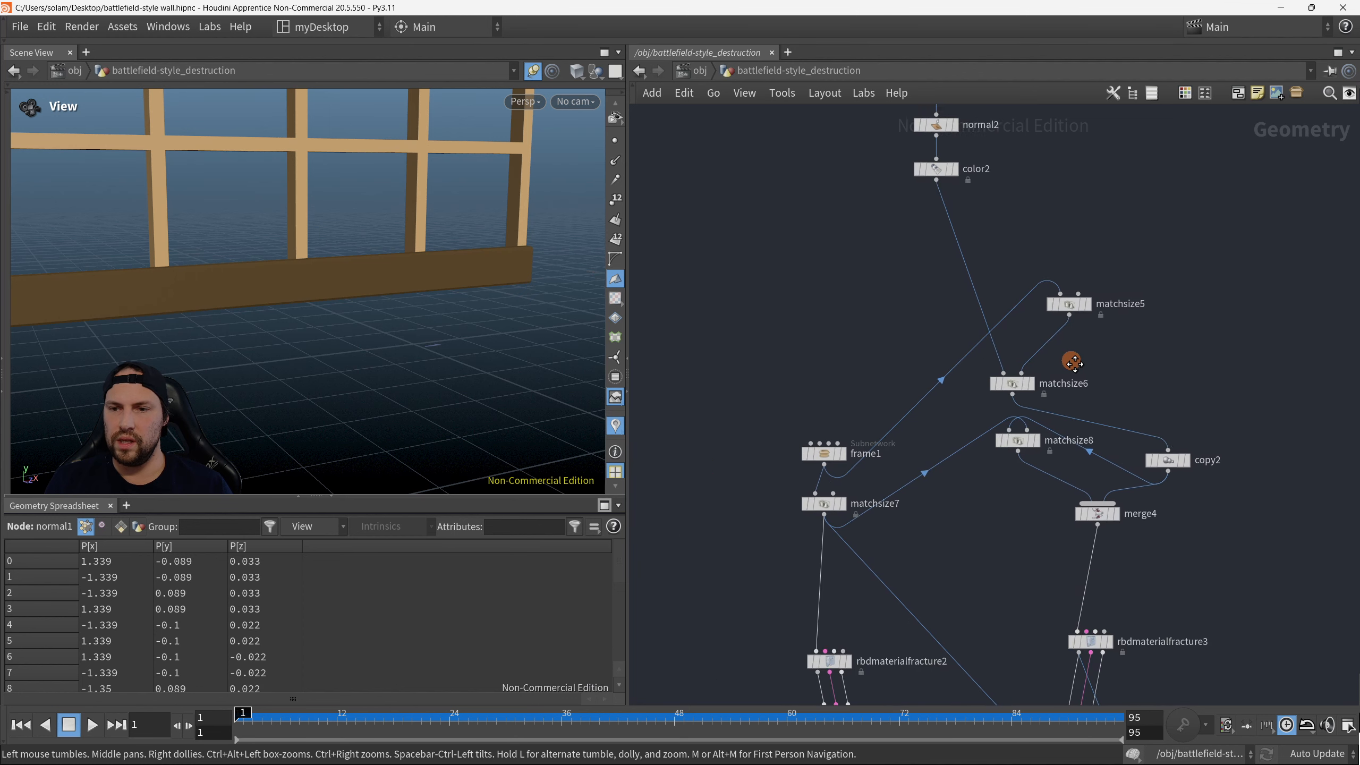
middle_drag(1071, 362, 1031, 459)
middle_drag(869, 300, 860, 384)
scroll(885, 351, up, 1)
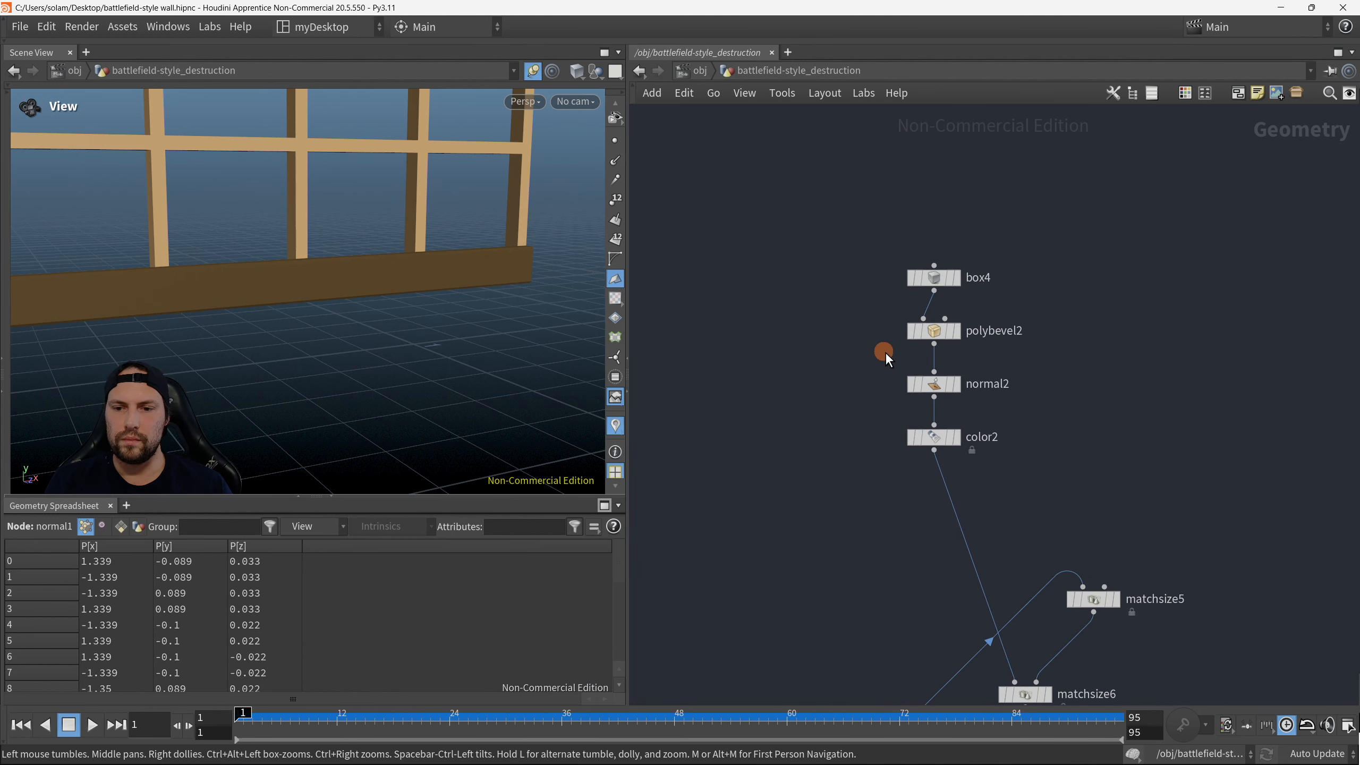
key(h)
mouse_move(439, 298)
mouse_down()
mouse_move(391, 302)
mouse_move(456, 284)
mouse_up()
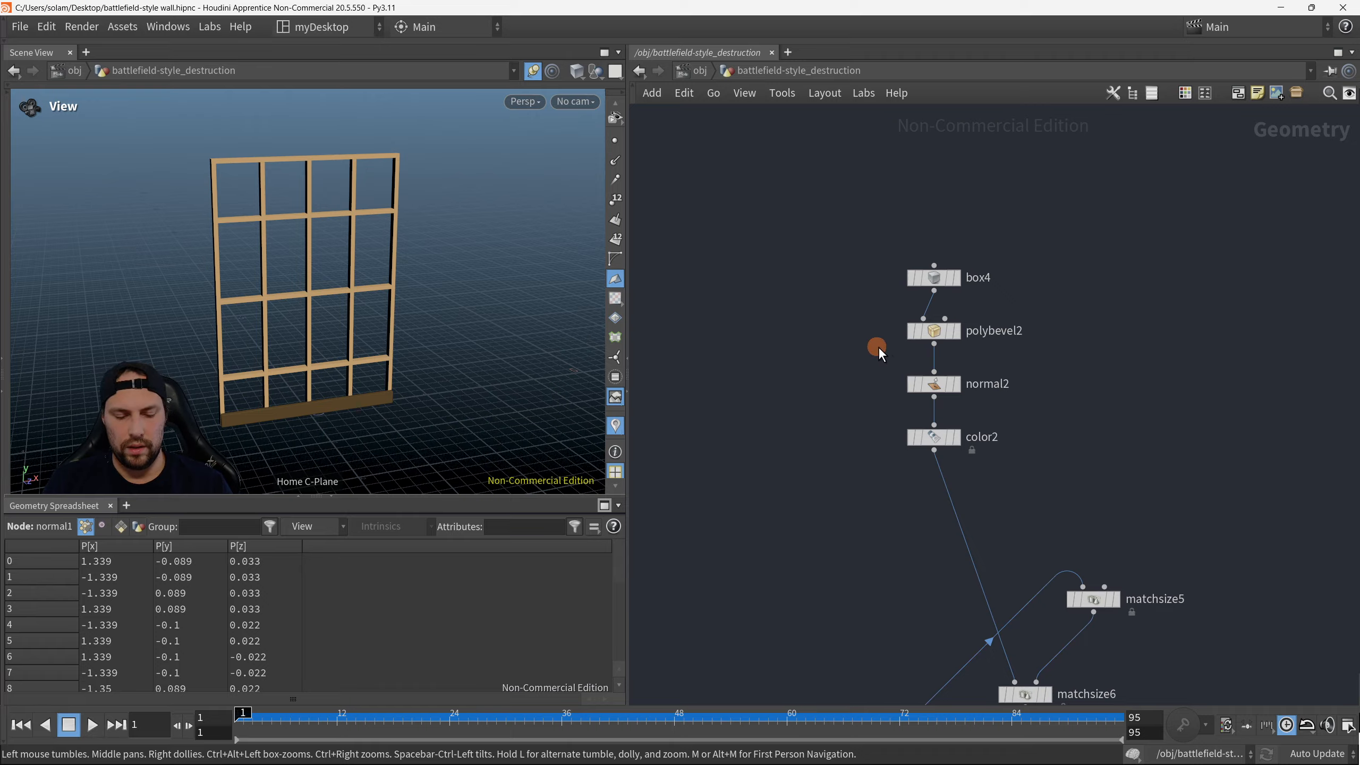
drag(853, 243, 977, 304)
drag(856, 311, 1010, 346)
drag(327, 426, 443, 328)
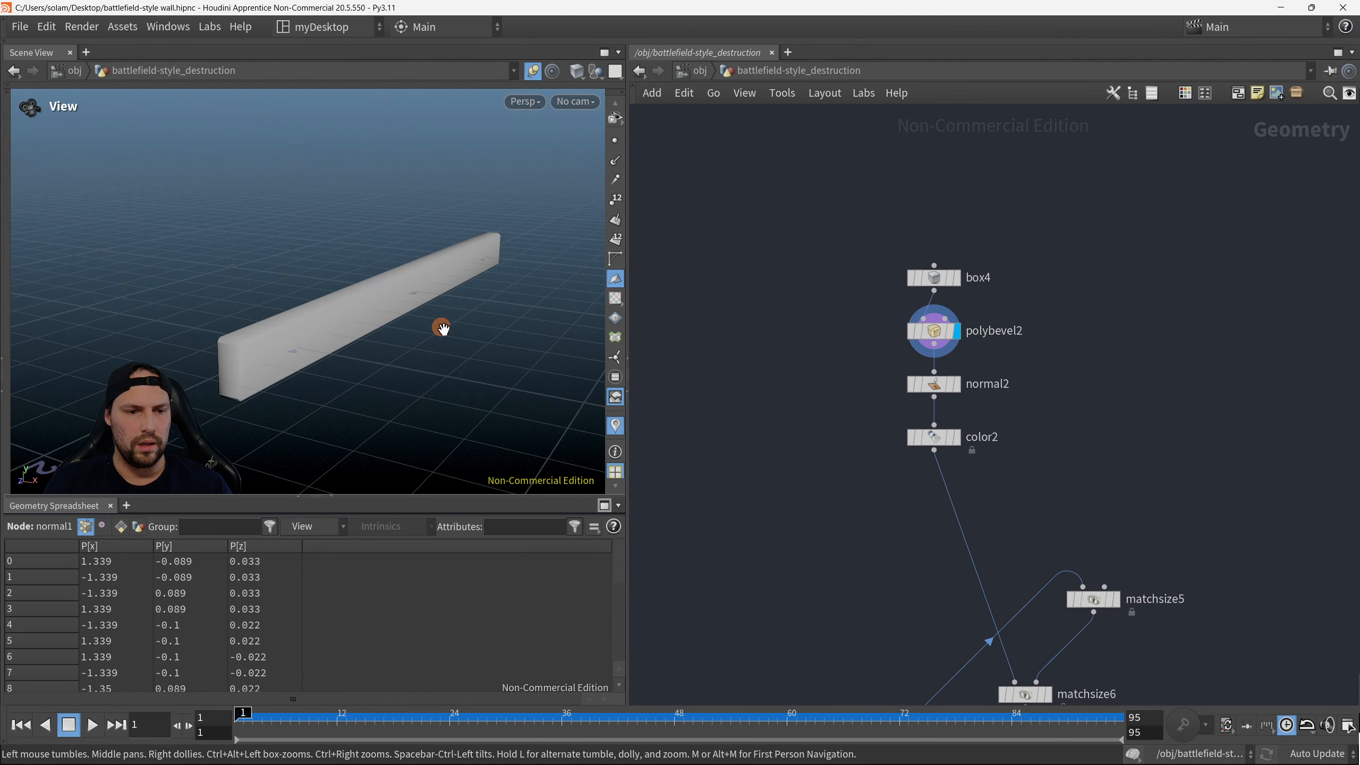
scroll(355, 325, up, 5)
Step: Display and copy normal2 from the finished branch and paste it beside normal1 in the new branch
drag(860, 360, 934, 392)
key(p)
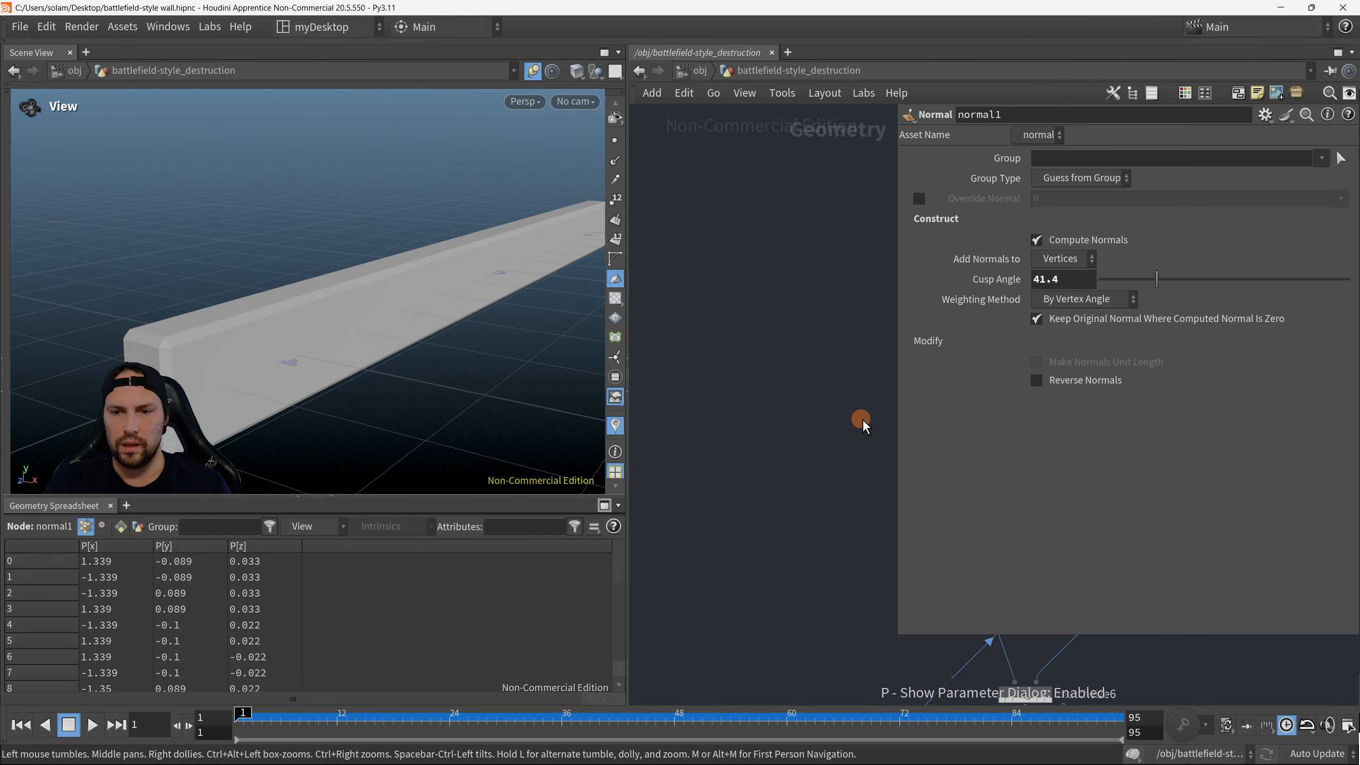
click(739, 433)
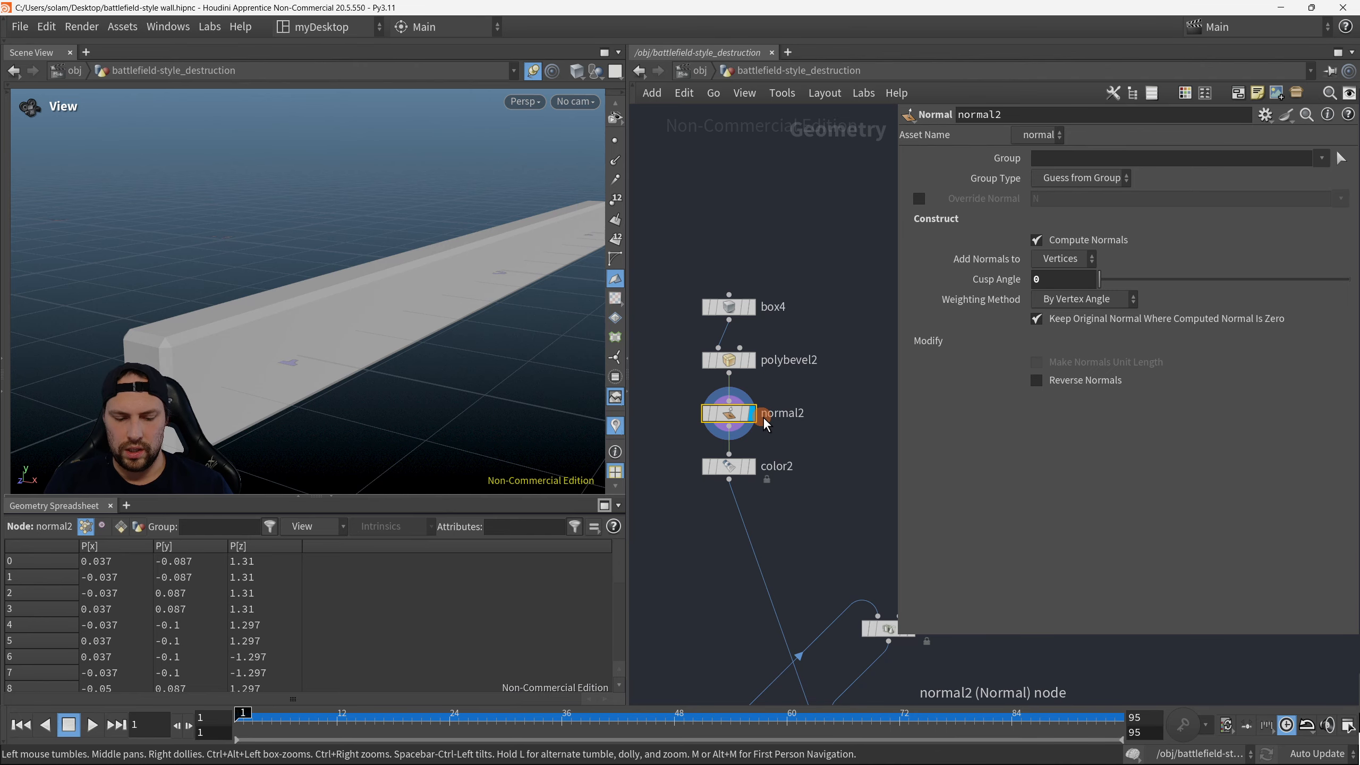
key(ctrl+c)
key(p)
scroll(782, 468, down, 3)
middle_drag(781, 468, 1253, 337)
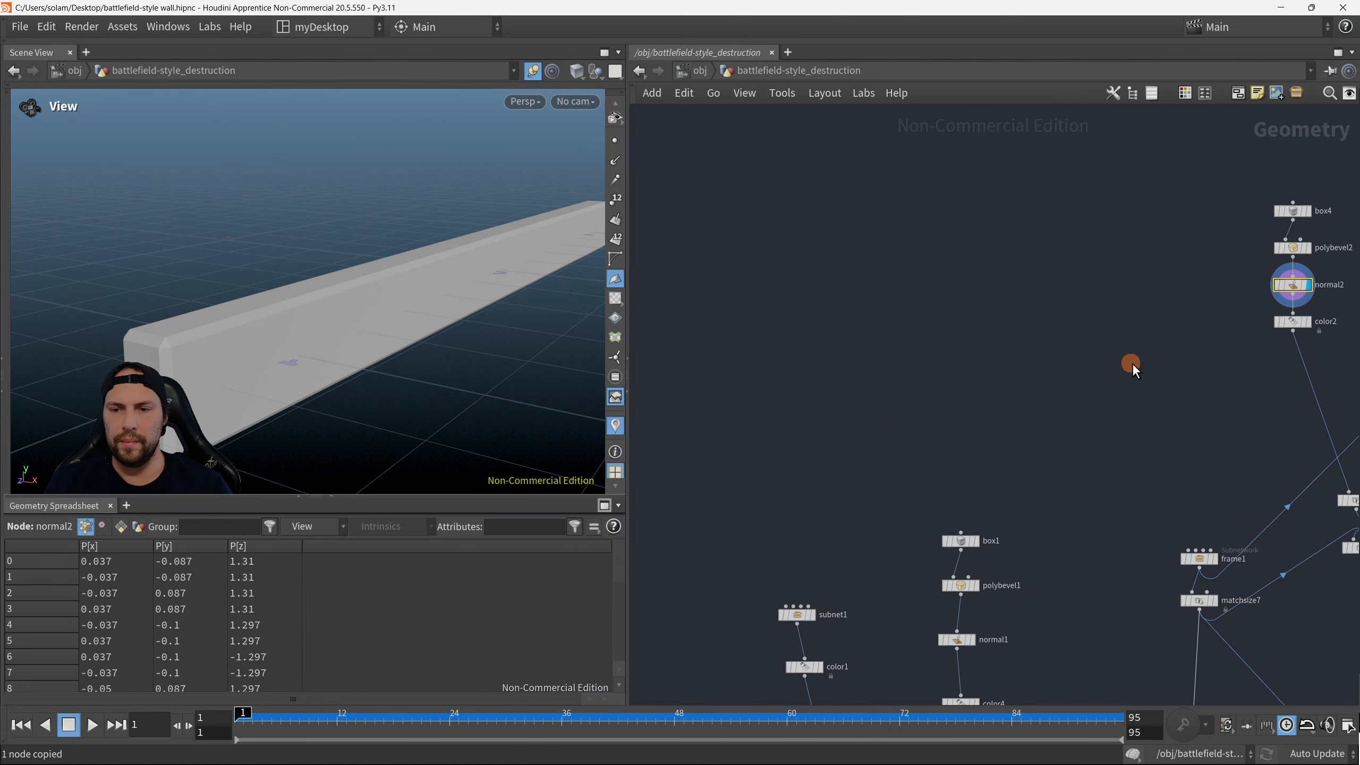
middle_drag(1171, 358, 1162, 340)
middle_drag(792, 354, 1154, 338)
middle_drag(642, 550, 712, 284)
scroll(1066, 381, down, 4)
scroll(1047, 289, up, 8)
middle_drag(1074, 248, 1083, 407)
scroll(1068, 325, up, 5)
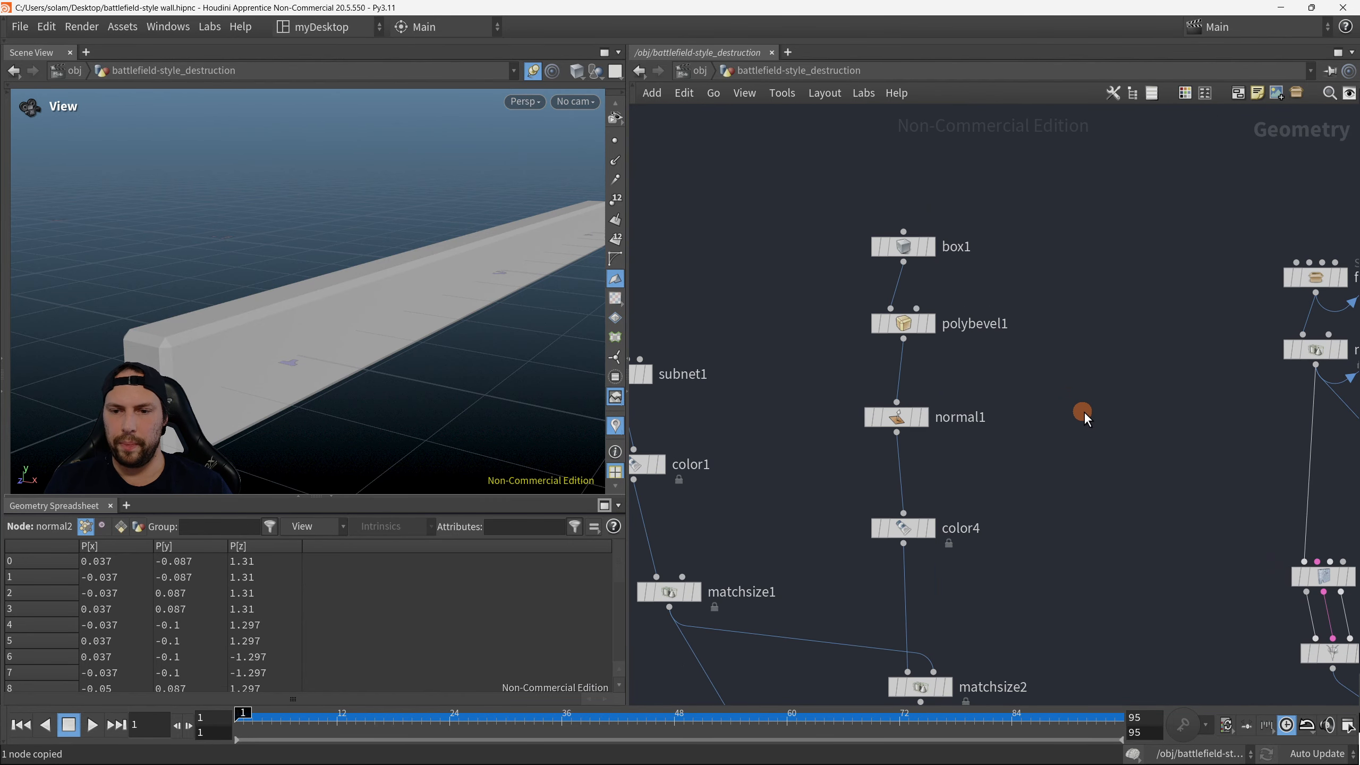
key(ctrl+v)
Step: Cut the incoming wire of the pasted normal3 node and shift the node slightly
key(y)
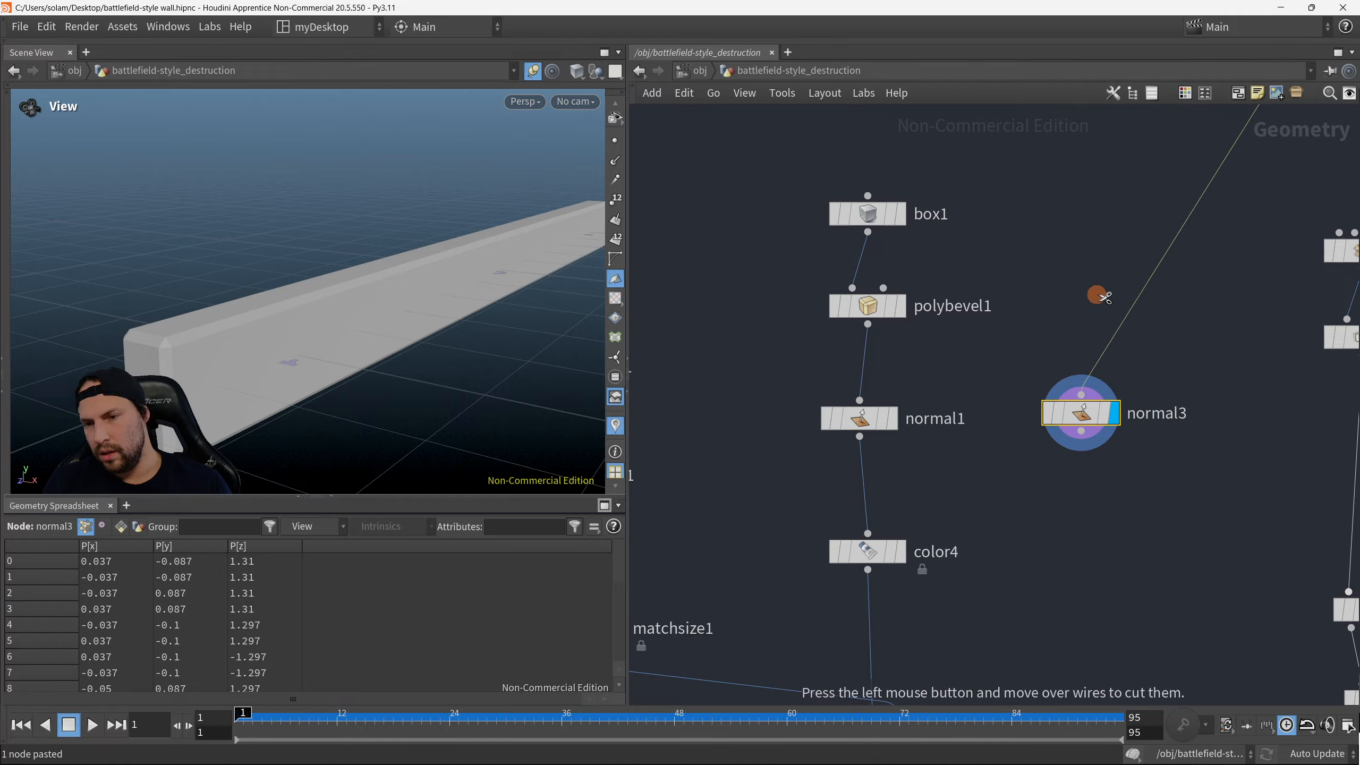
drag(1101, 297, 1124, 359)
drag(1084, 419, 1070, 391)
drag(749, 380, 954, 460)
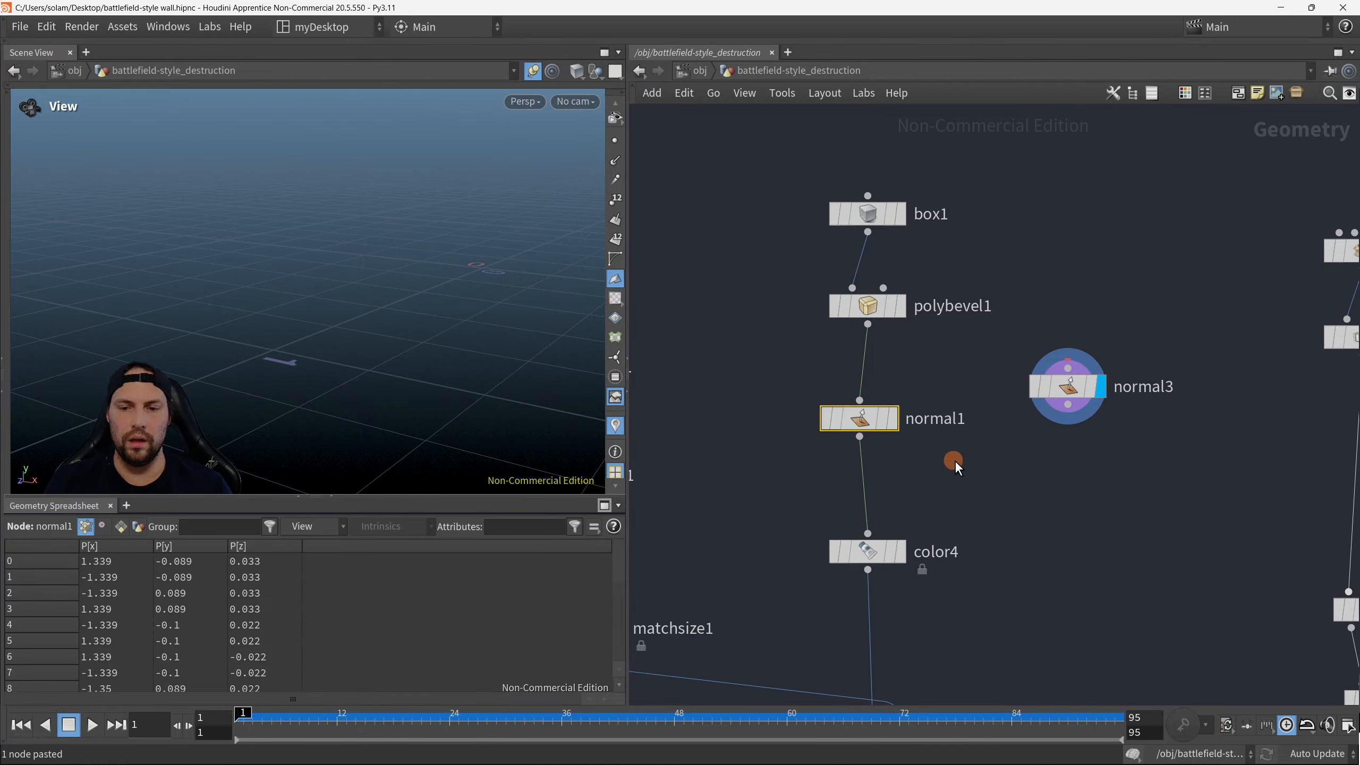
drag(868, 435, 741, 424)
key(ctrl+z)
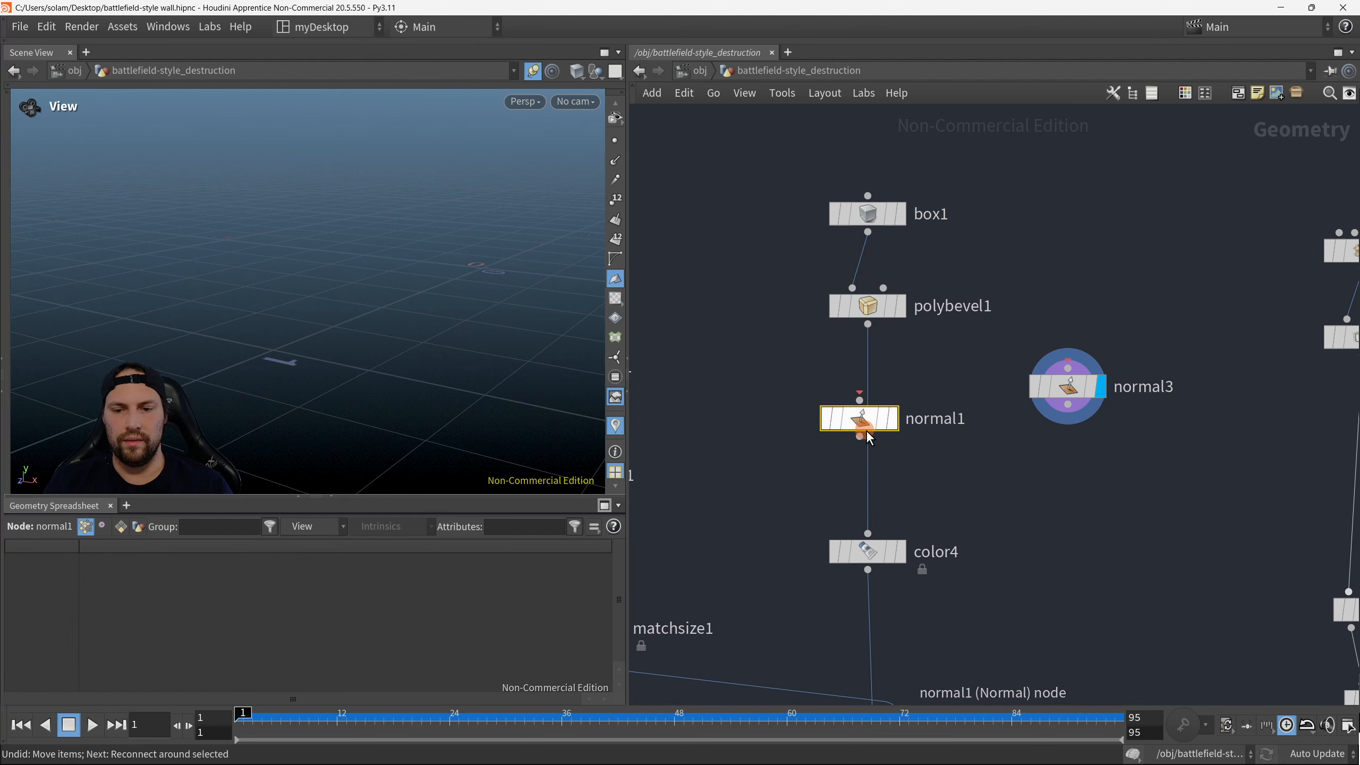
key(ctrl+z)
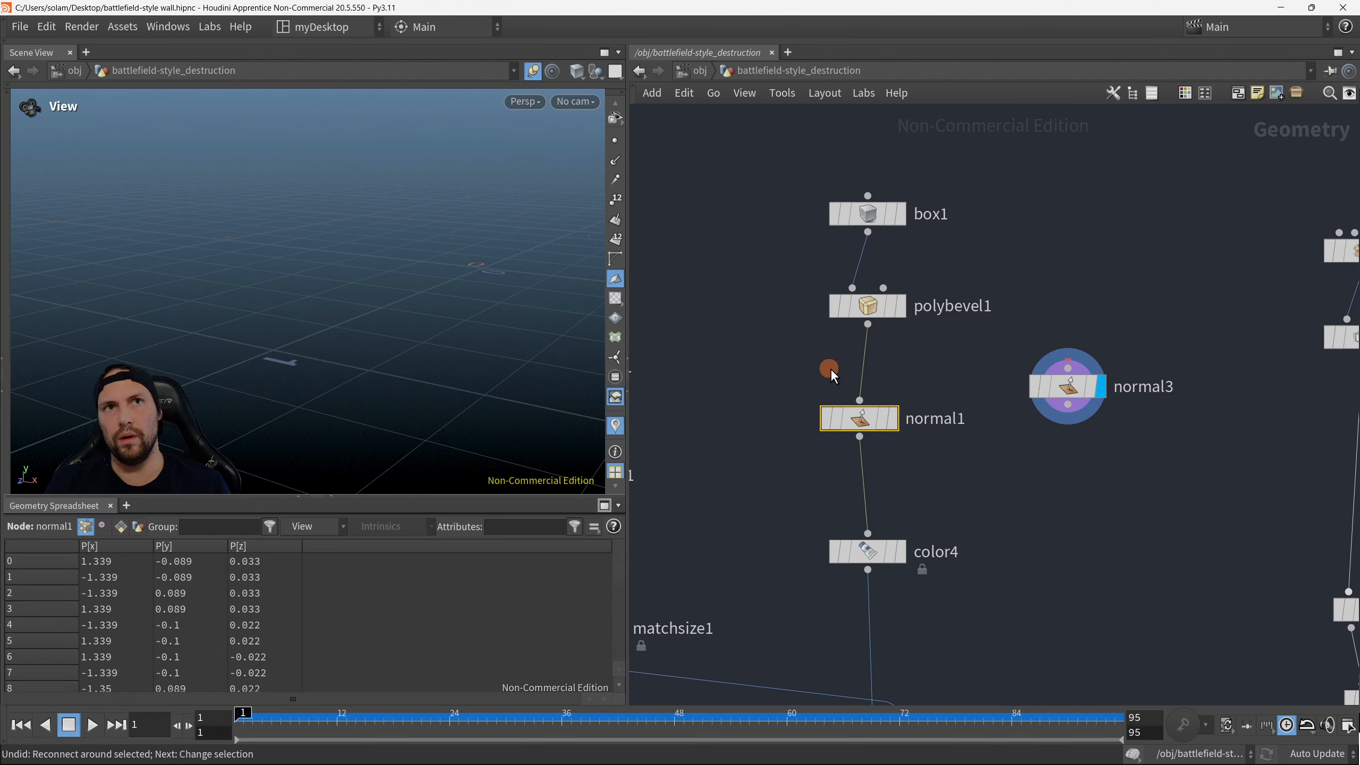
Step: Cut the wires above and below normal1 and remove that node from the network
key(y)
drag(804, 366, 956, 372)
drag(793, 466, 962, 458)
drag(797, 370, 990, 476)
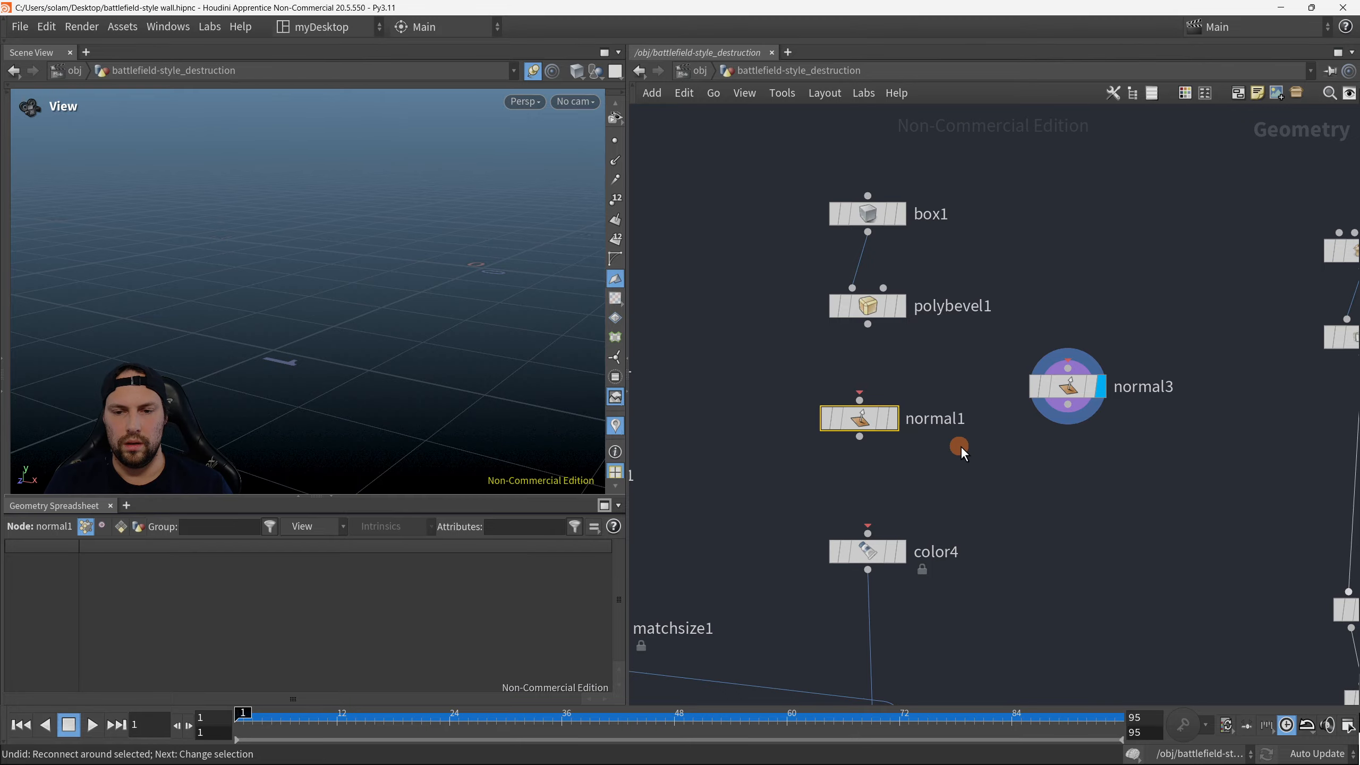
key(ctrl+x)
Step: Place normal3 below polybevel1 and wire it between polybevel1 and color4
drag(1073, 392, 881, 416)
drag(866, 328, 878, 375)
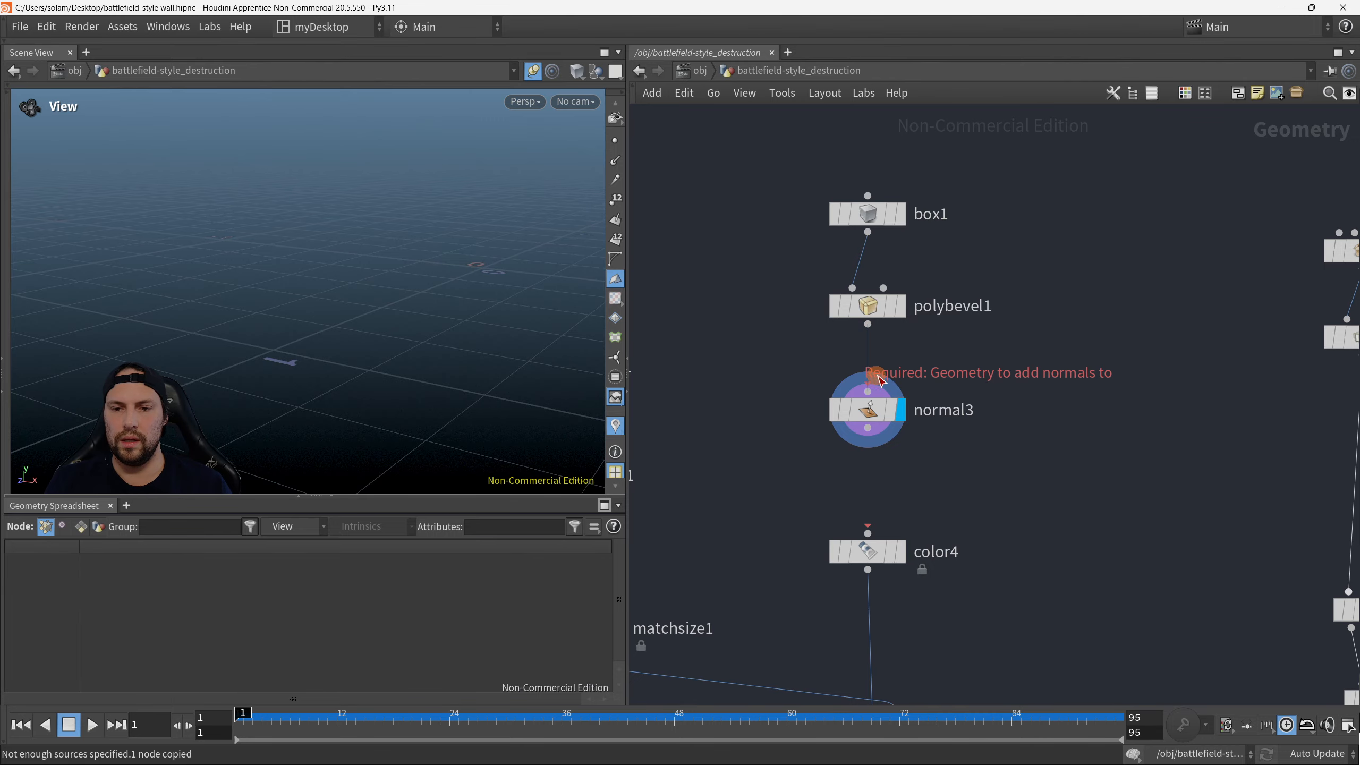
drag(868, 428, 874, 523)
click(883, 411)
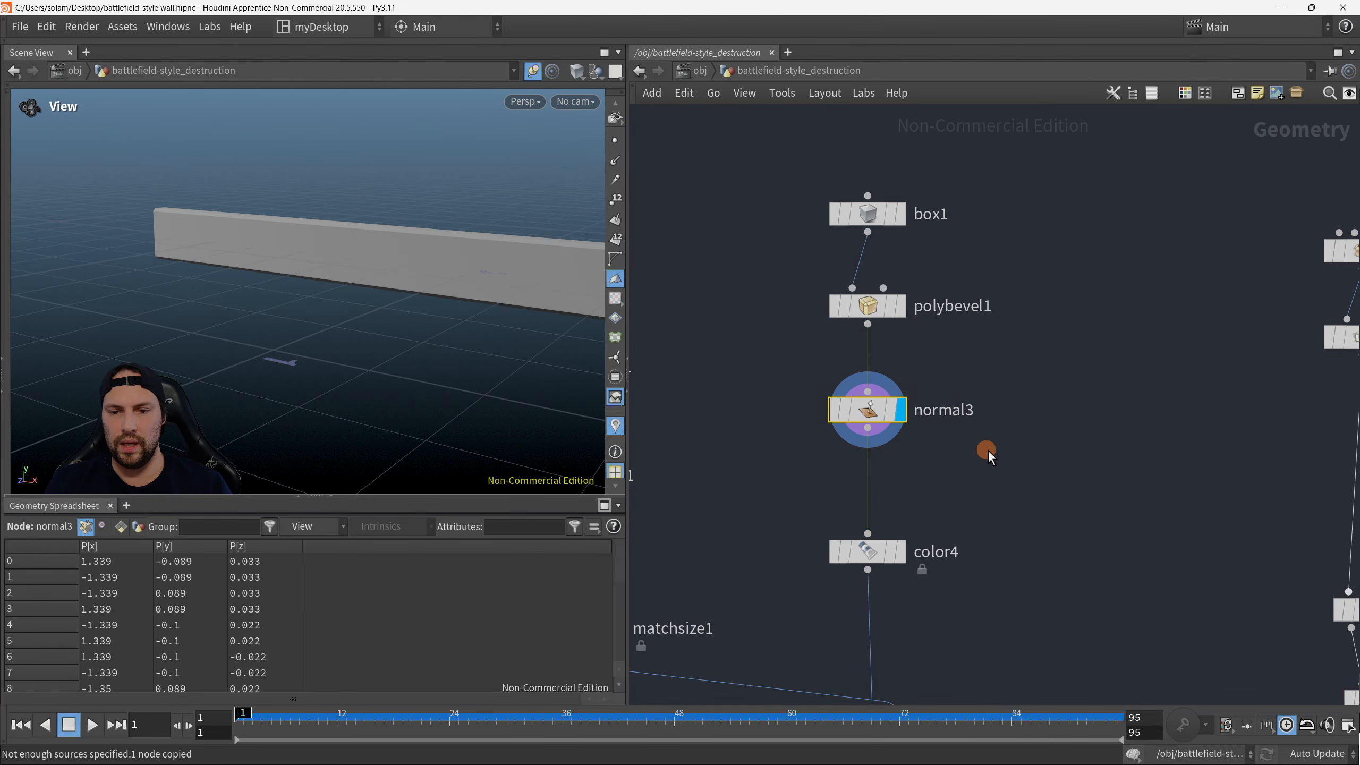
Step: Examine normal3's parameters and the shading of the beveled board
scroll(792, 439, up, 1)
drag(475, 358, 610, 368)
key(p)
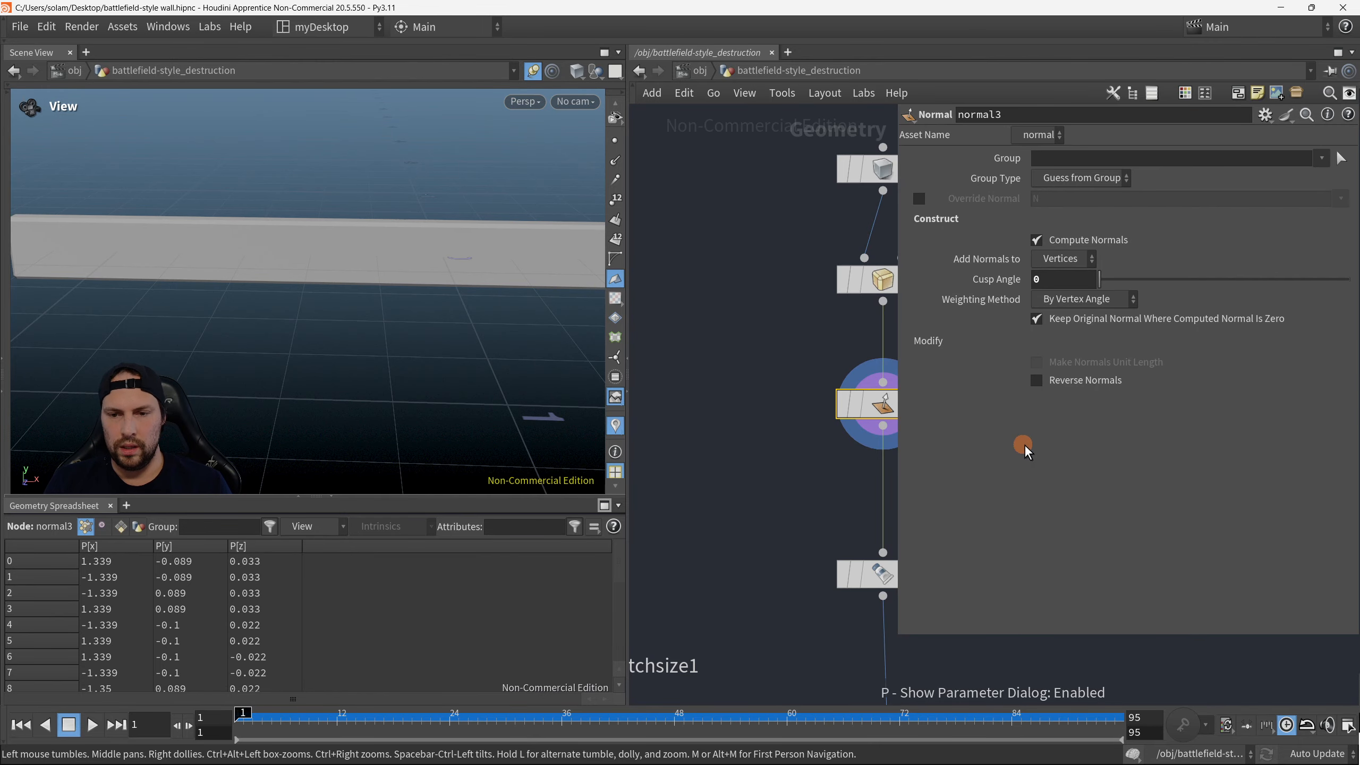
middle_drag(792, 481, 647, 446)
scroll(646, 445, down, 2)
click(745, 421)
drag(665, 357, 693, 380)
mouse_move(407, 289)
mouse_down()
mouse_move(388, 261)
mouse_move(255, 282)
mouse_move(397, 288)
mouse_move(397, 312)
mouse_up()
scroll(397, 312, down, 3)
middle_drag(906, 450, 914, 447)
key(p)
Step: Display merge1 and inspect the base board together with the whole wooden frame
scroll(824, 496, down, 3)
middle_drag(762, 563, 895, 327)
scroll(895, 327, down, 1)
key(r)
drag(788, 507, 928, 541)
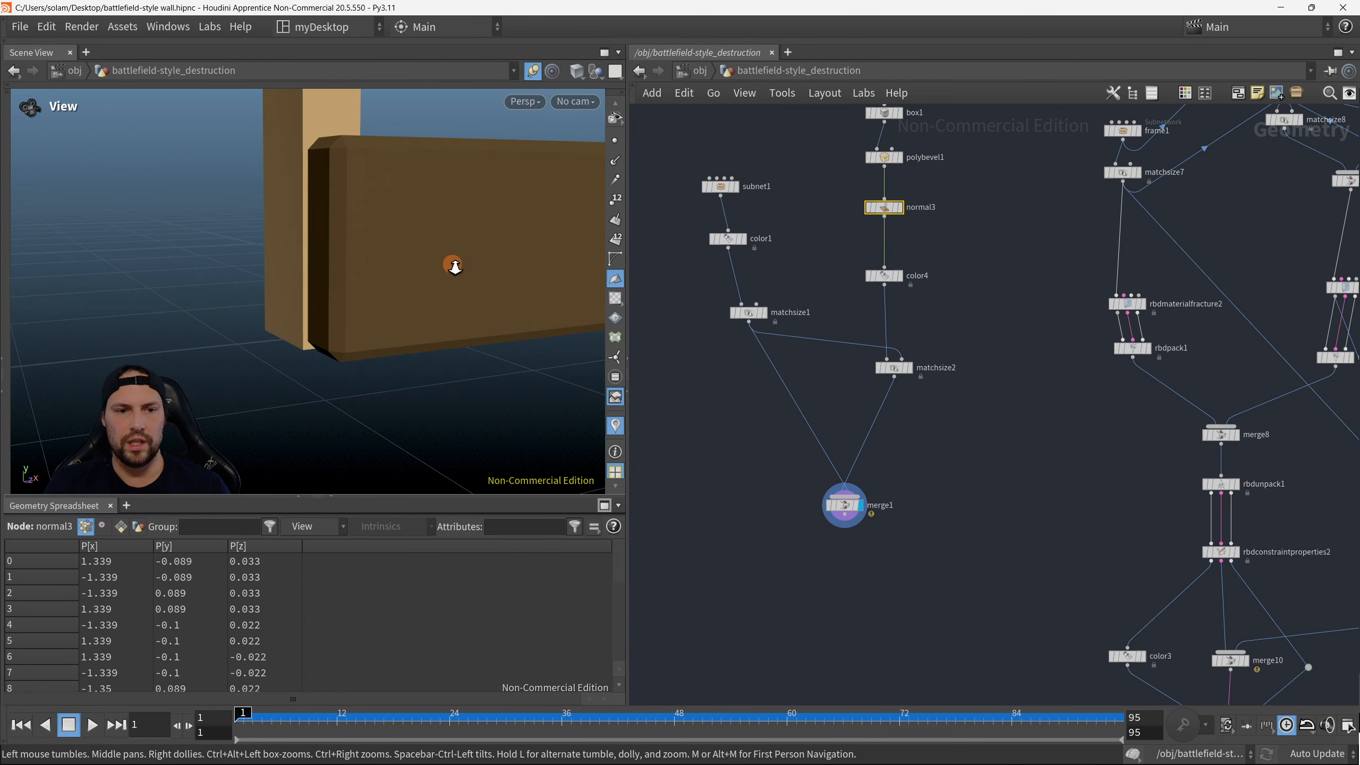
right_drag(455, 266, 401, 286)
middle_drag(400, 286, 456, 333)
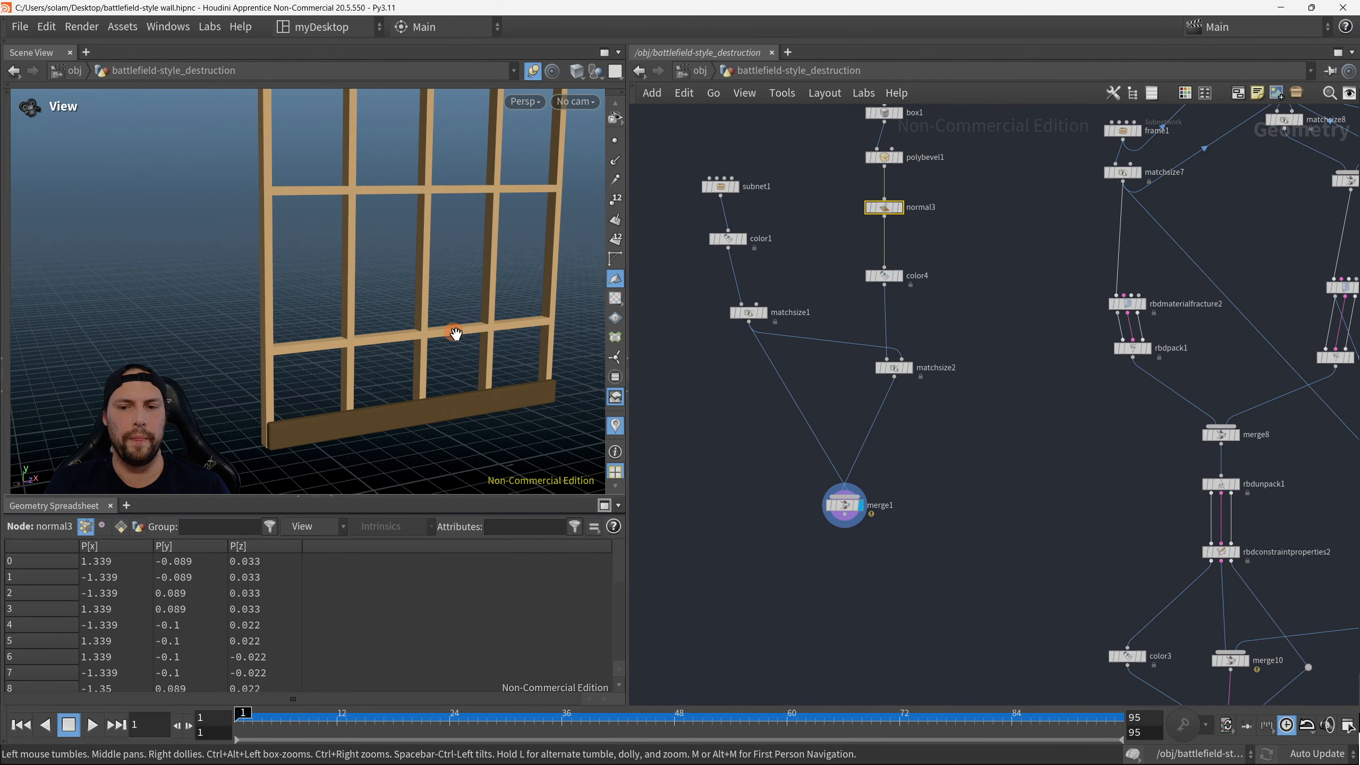
mouse_move(455, 333)
mouse_down()
mouse_move(444, 352)
mouse_move(434, 331)
mouse_up()
right_drag(434, 331, 380, 367)
drag(379, 366, 387, 402)
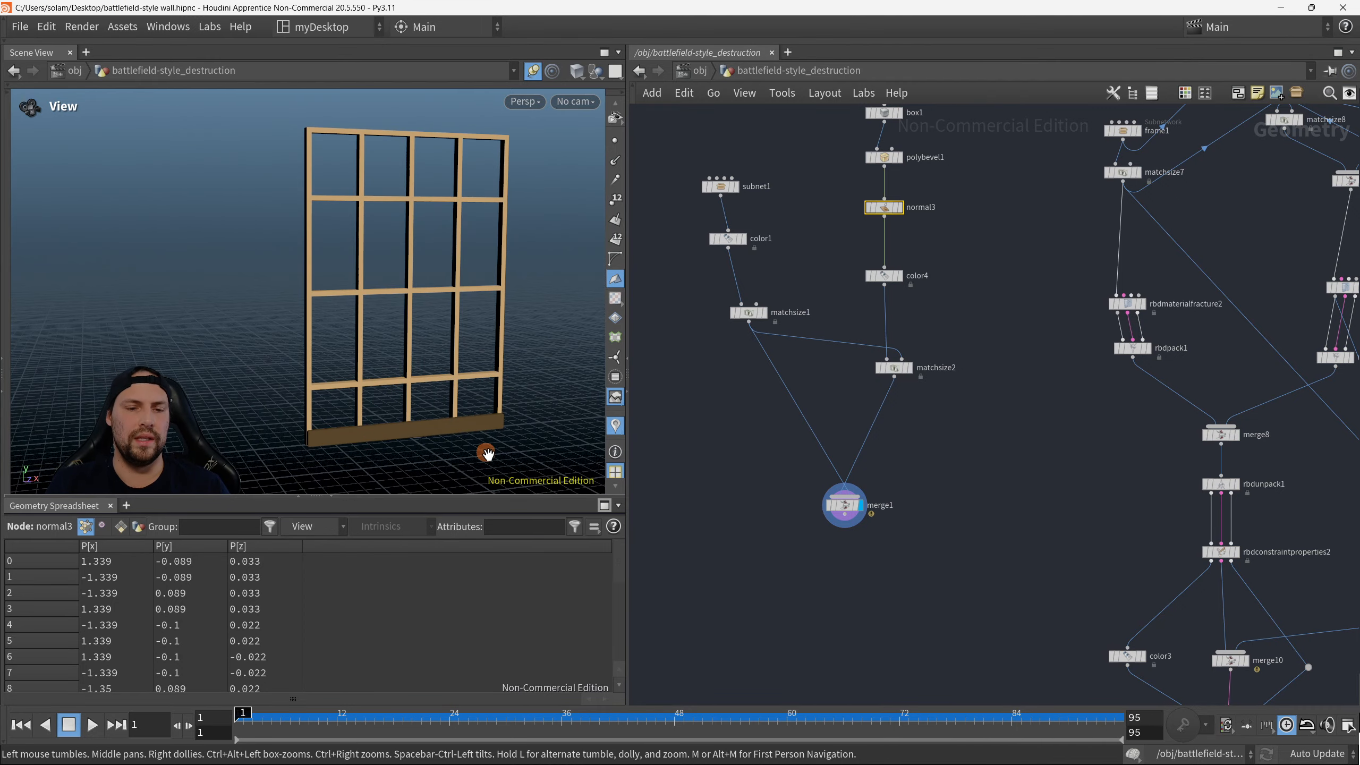
scroll(936, 334, up, 1)
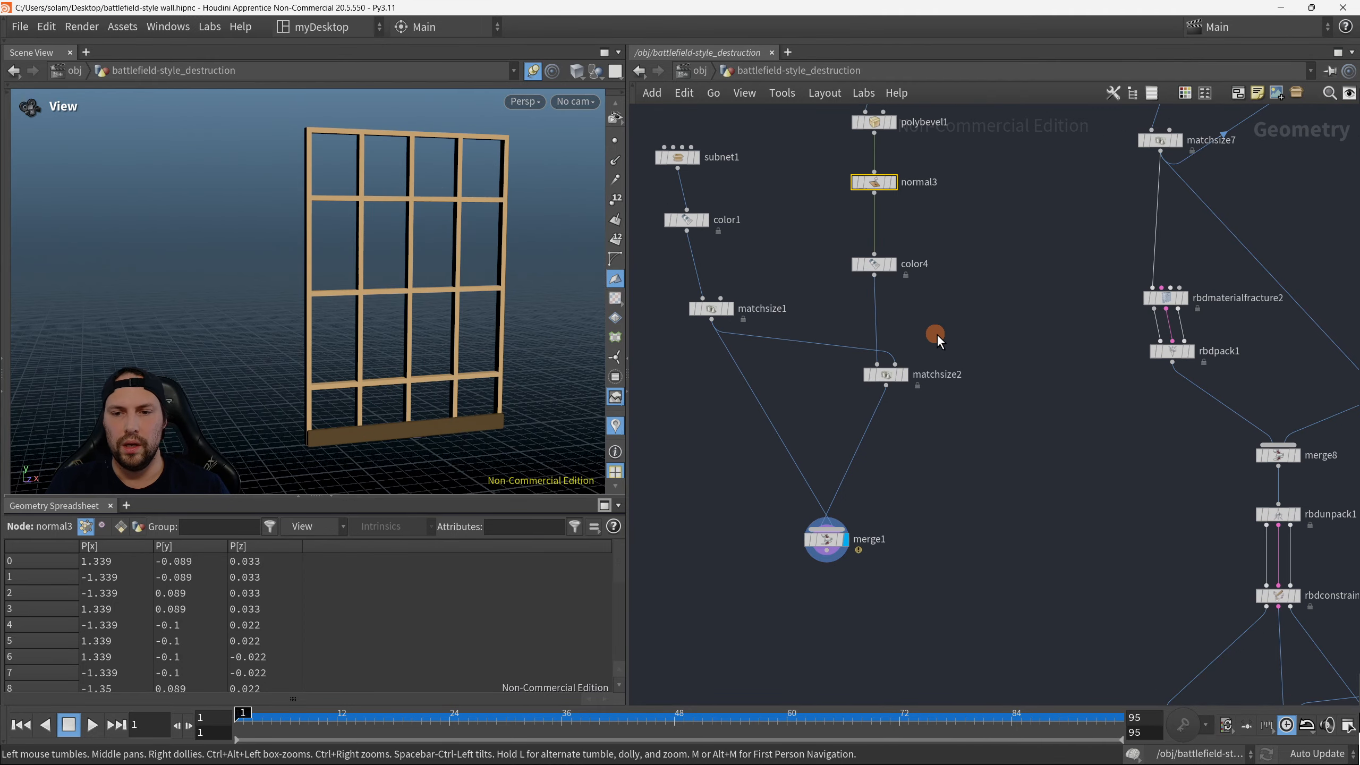
Step: Insert a Copy and Transform node on the wire between matchsize2 and merge1
middle_drag(939, 313, 971, 394)
scroll(995, 405, up, 1)
scroll(1005, 400, down, 5)
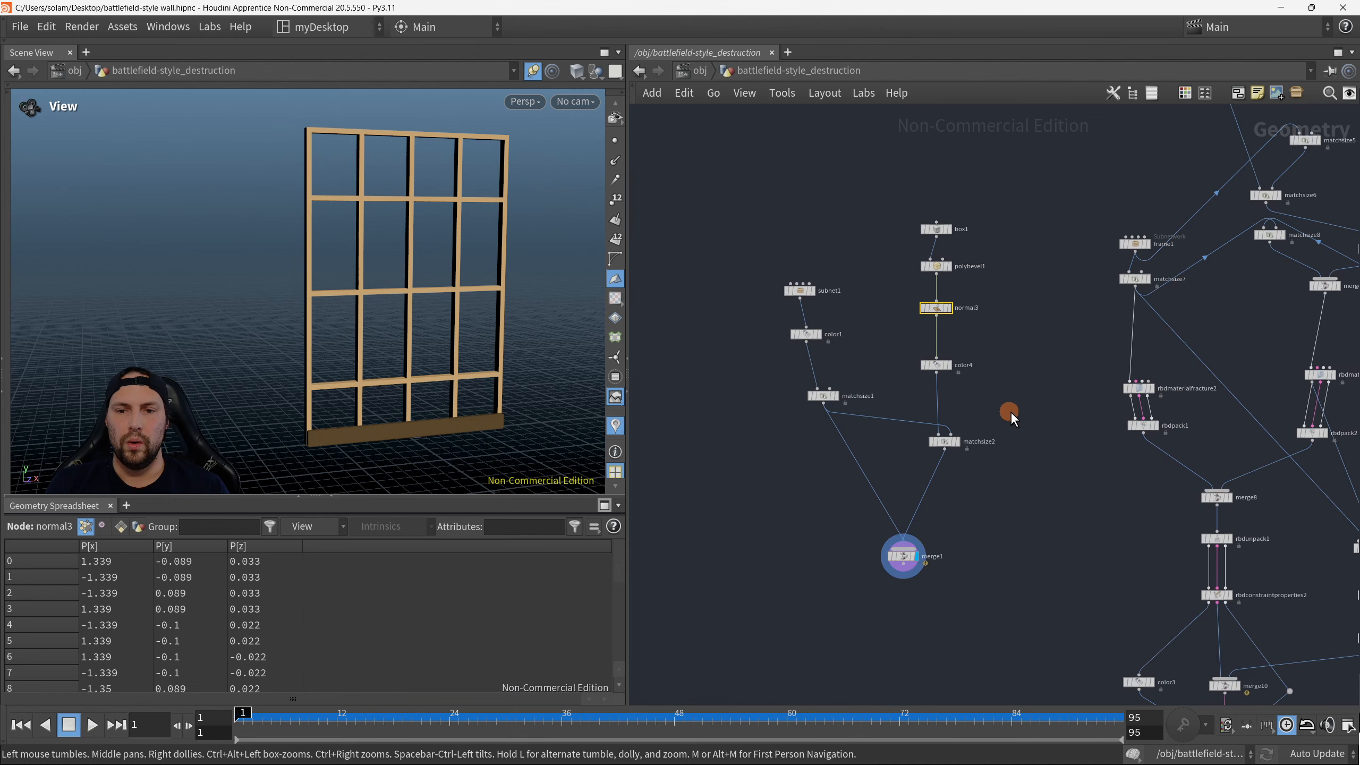
scroll(1008, 405, up, 5)
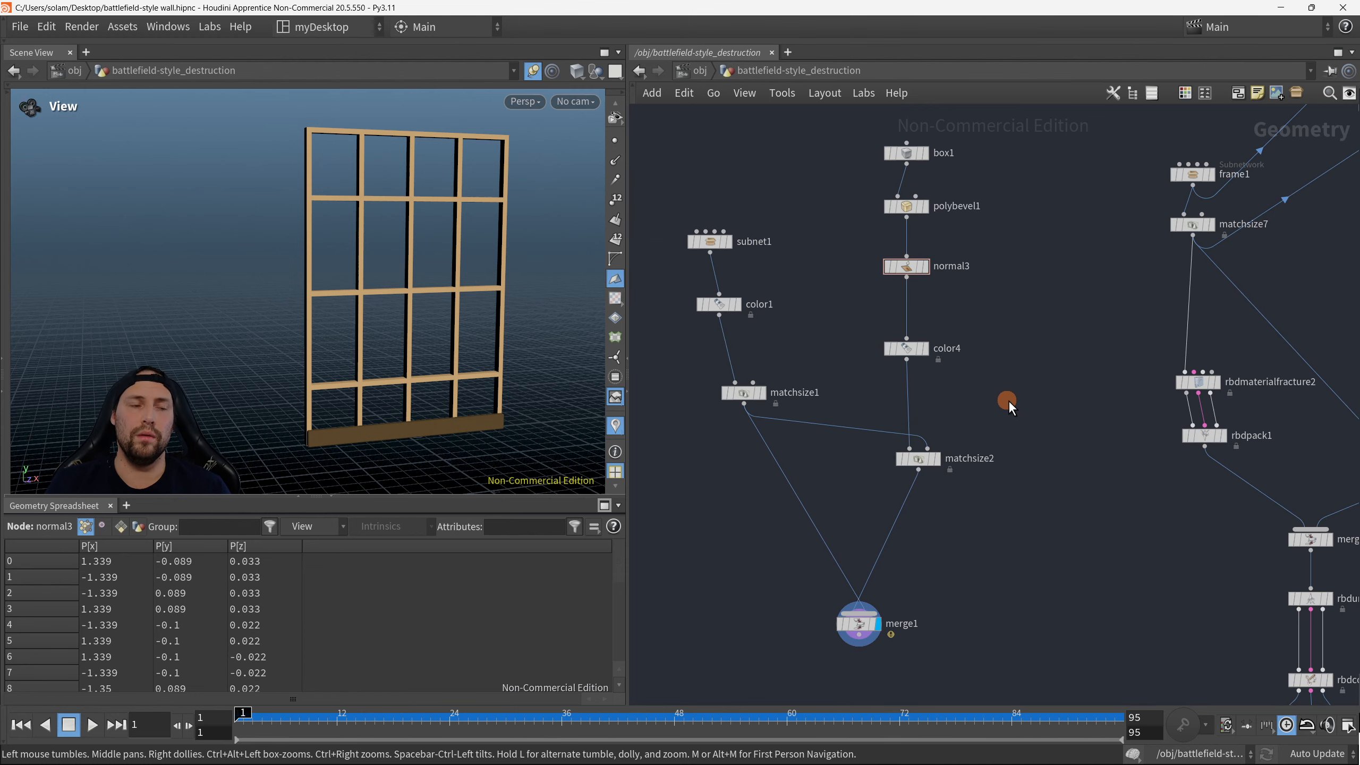
key(Tab)
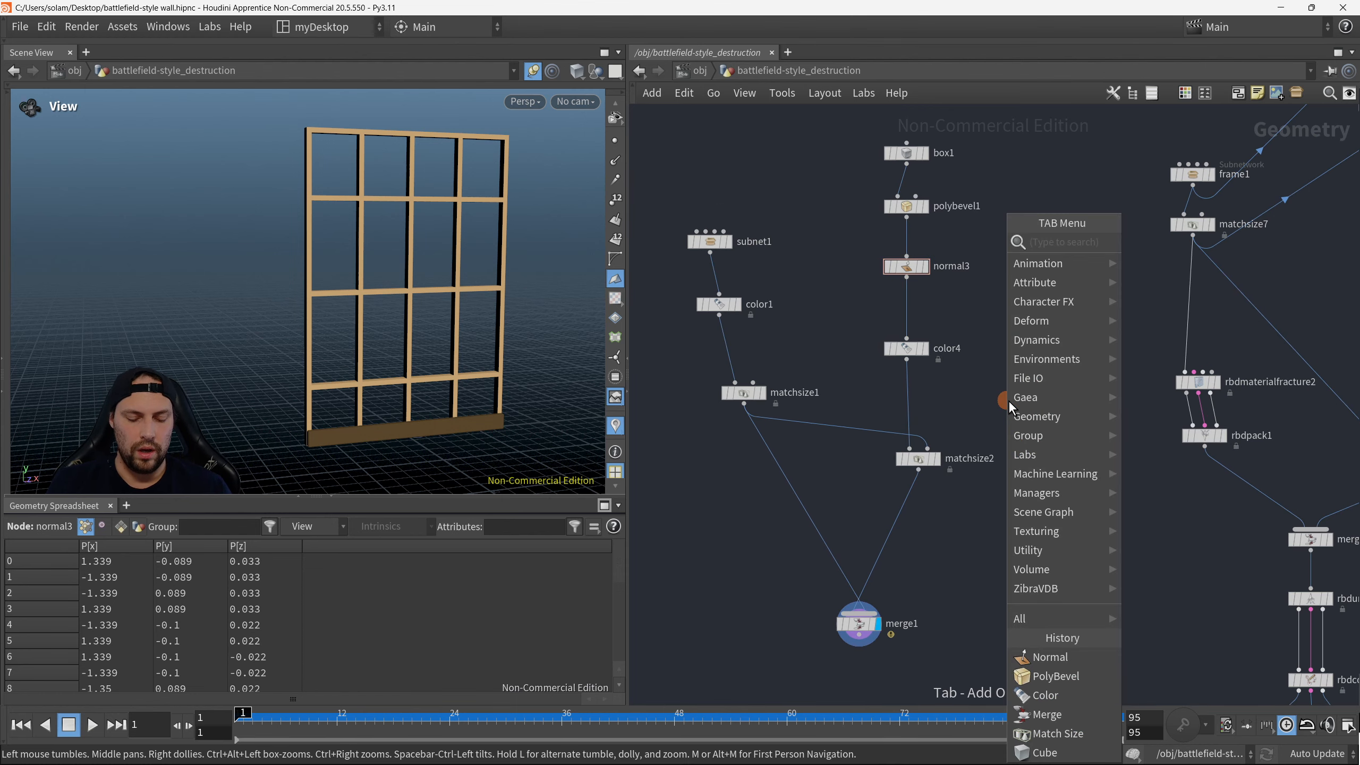
text(copyand)
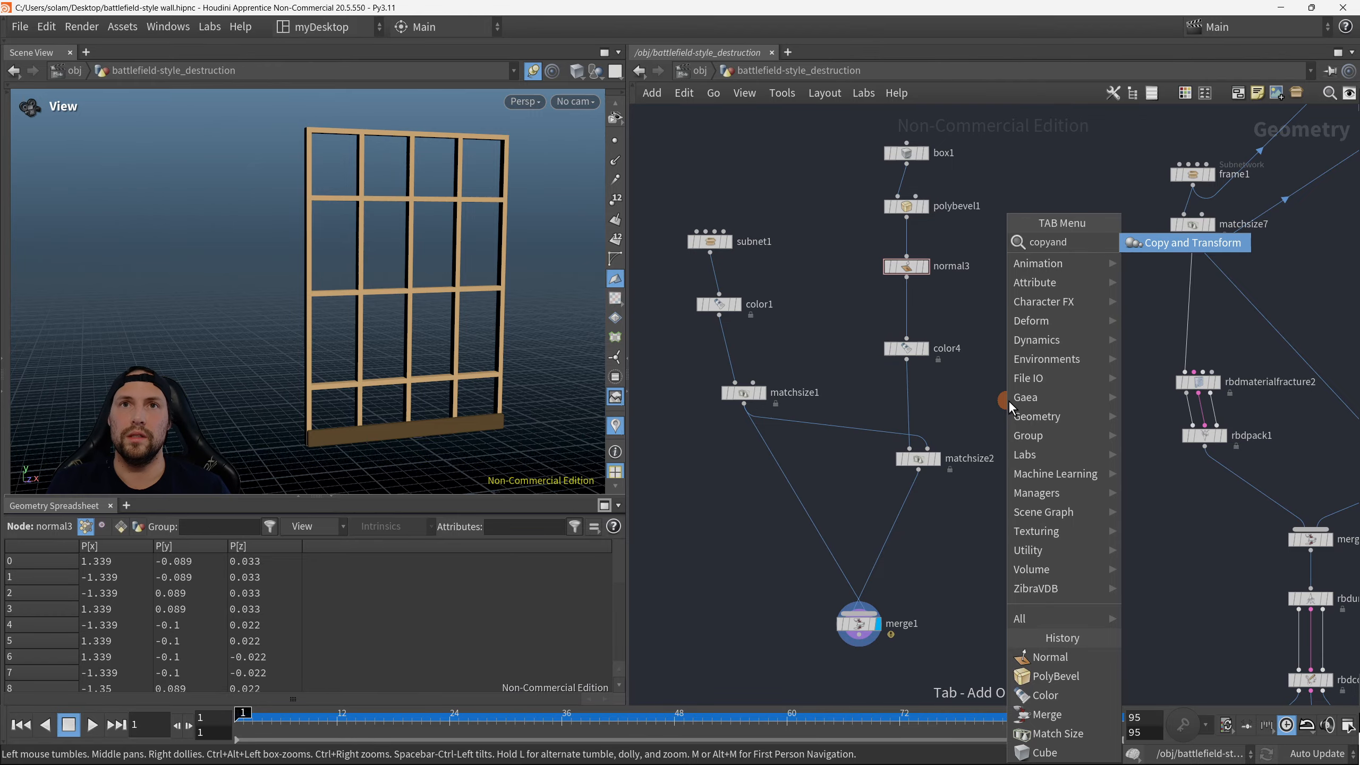
click(1193, 244)
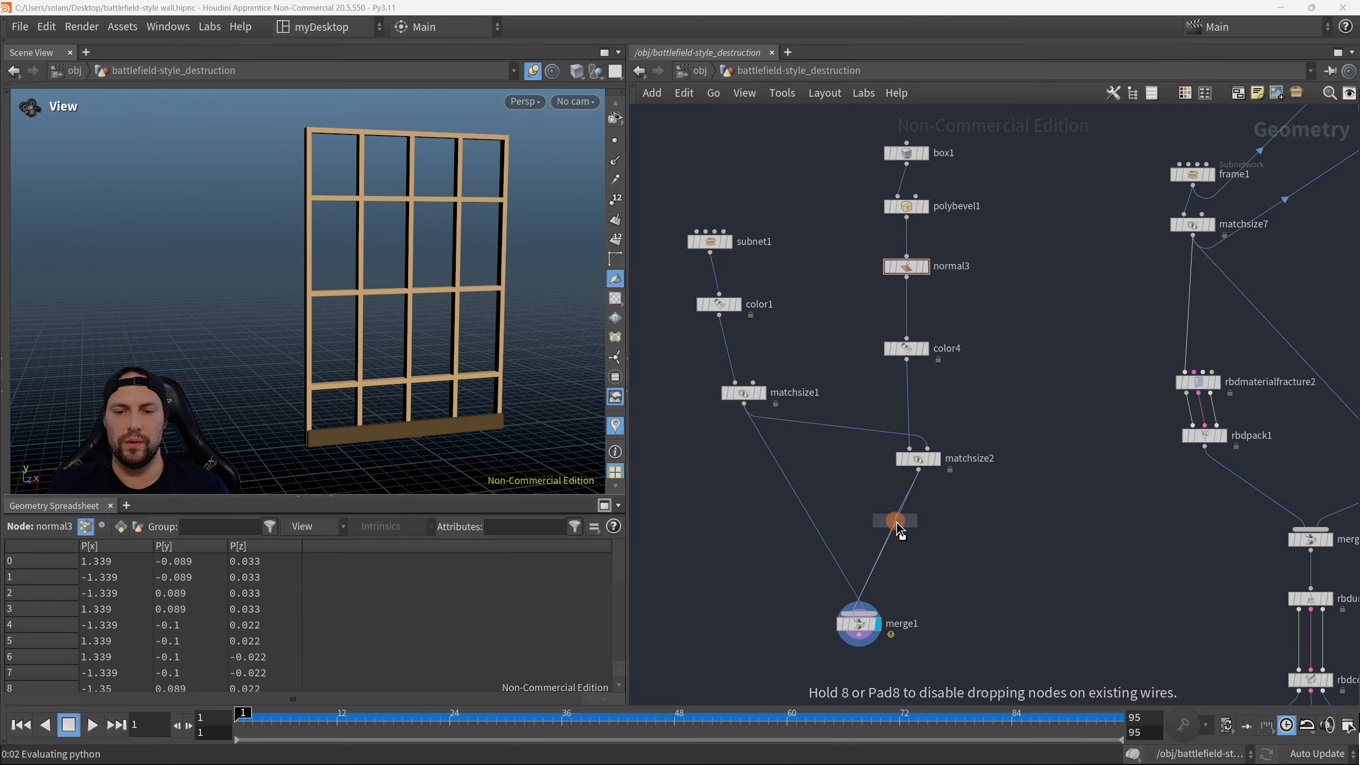
click(896, 527)
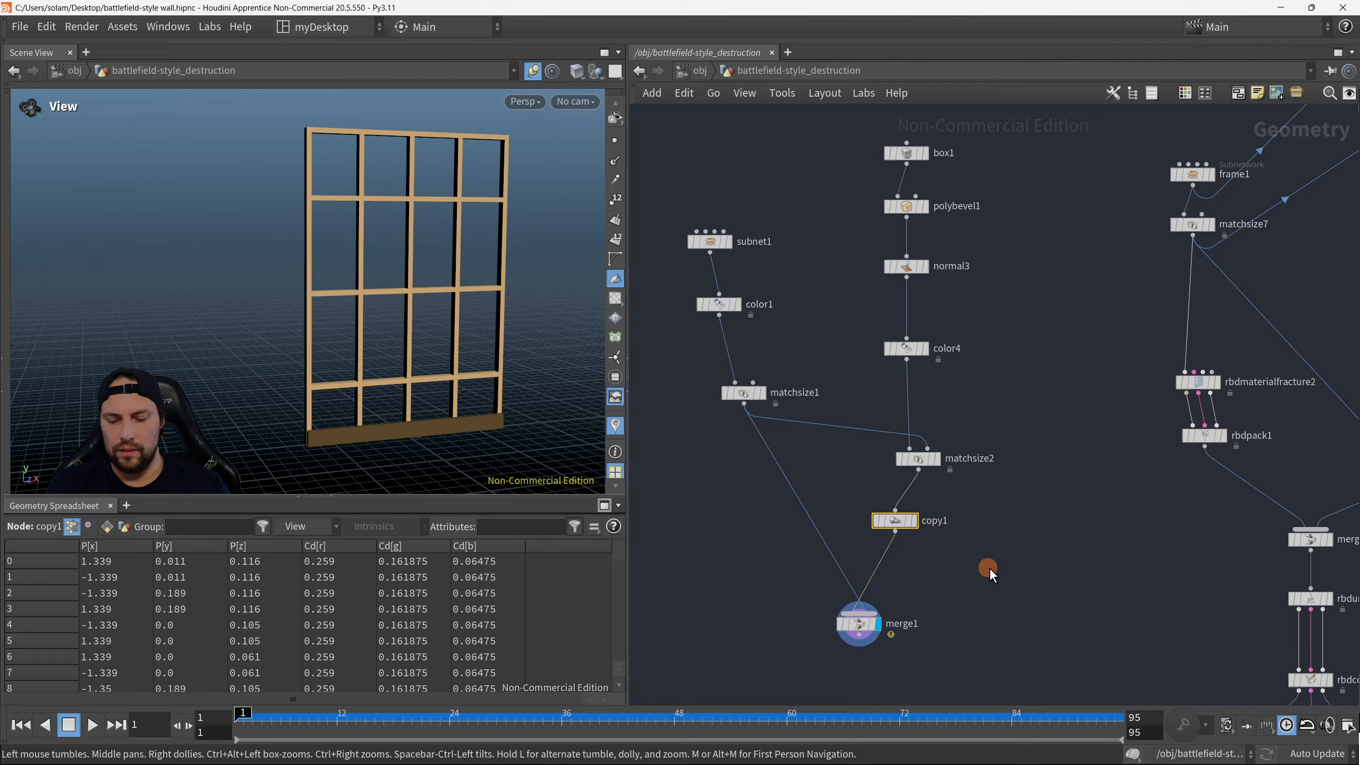
Step: Show copy1's parameters and set its Total Number to 10
key(p)
middle_drag(911, 576, 723, 495)
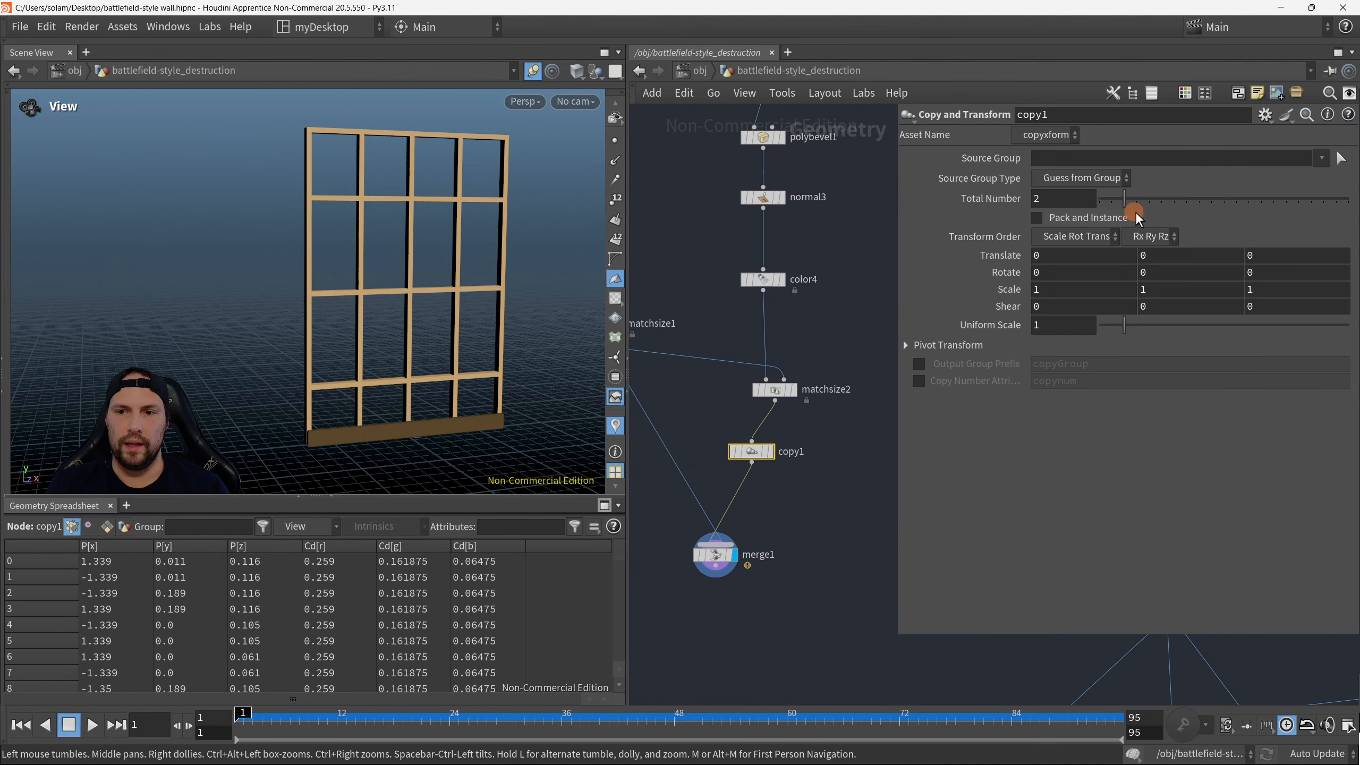
double_click(1047, 198)
text(10)
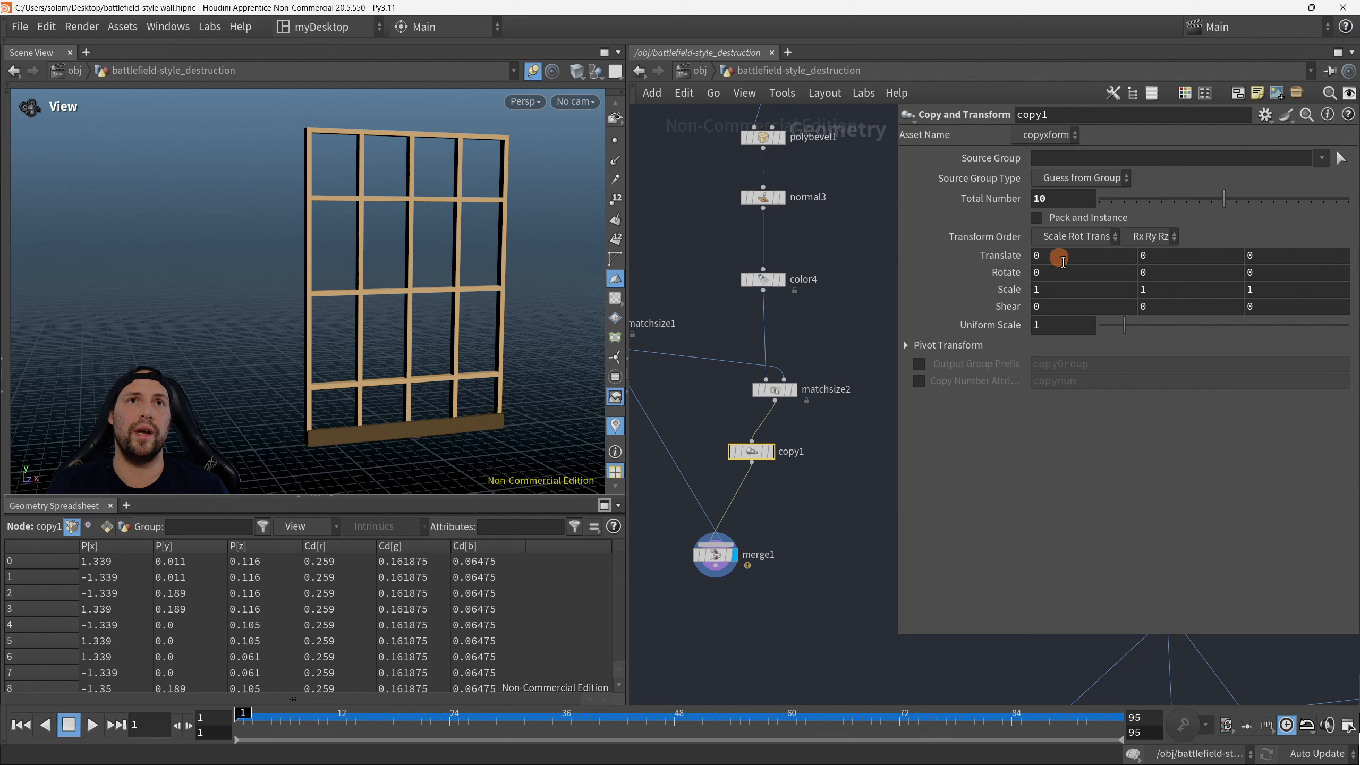
Step: Stack the board copies upward by setting copy1's Y translation to 0.206
middle_drag(1063, 260, 1068, 259)
middle_drag(1167, 264, 1305, 278)
right_drag(240, 356, 369, 370)
middle_drag(369, 370, 192, 270)
right_drag(191, 270, 347, 282)
middle_drag(1184, 262, 1124, 329)
drag(498, 294, 316, 257)
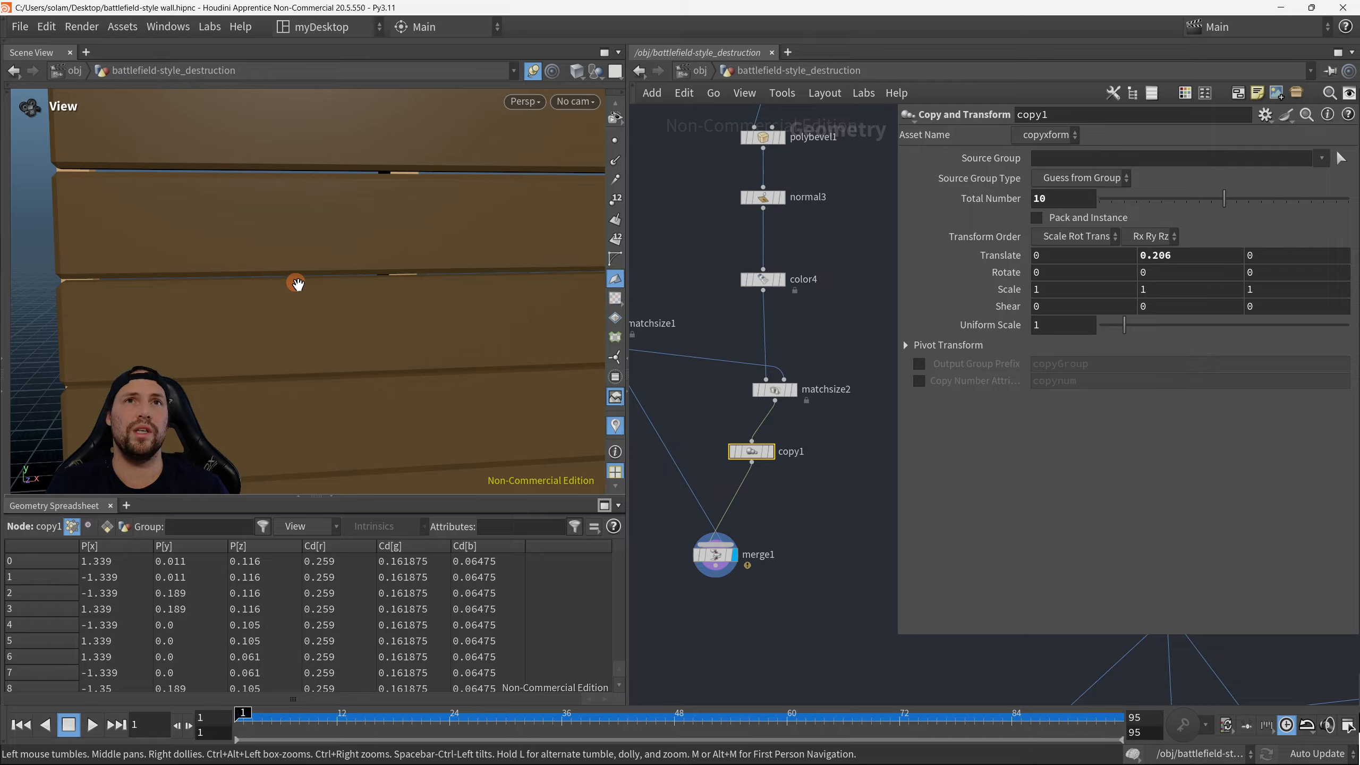
right_drag(347, 289, 261, 322)
drag(261, 322, 365, 343)
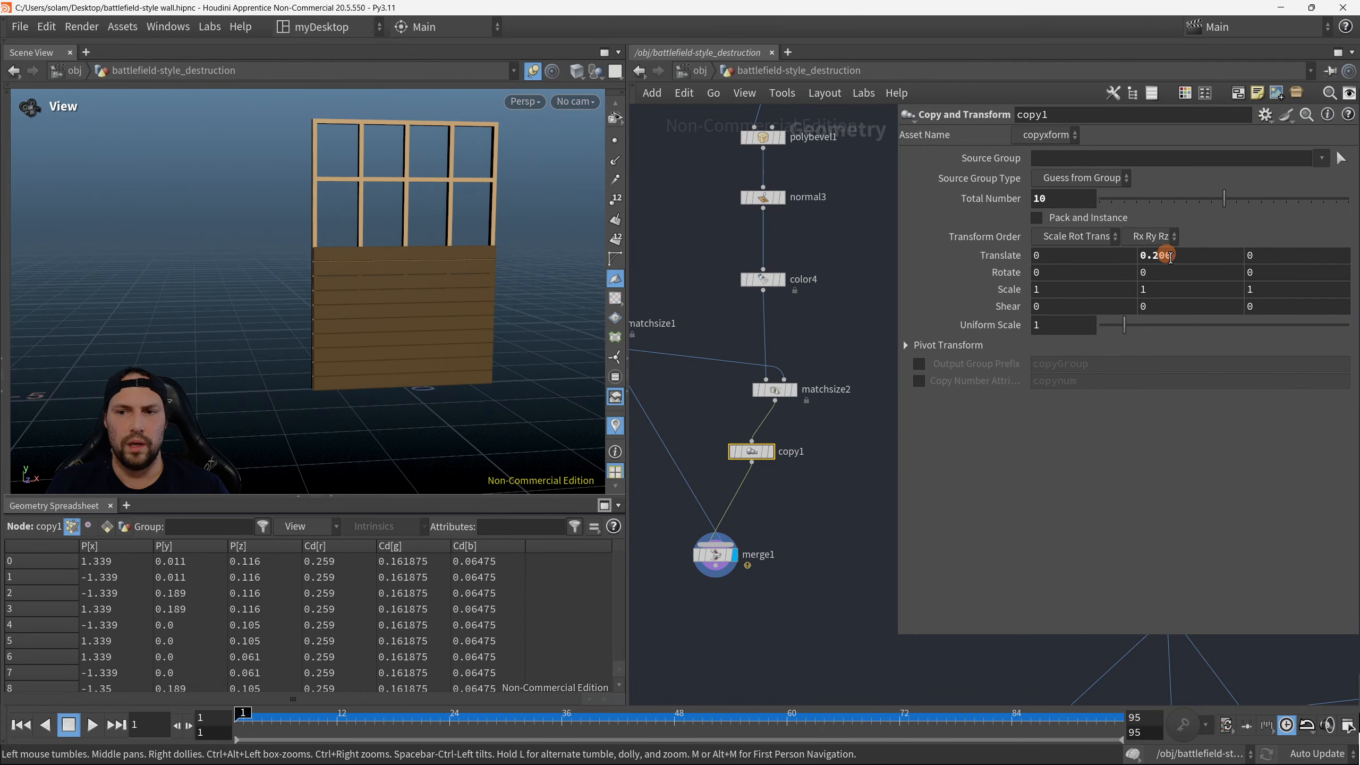
Step: Widen copy1's Y translation to 0.216 and raise its Total Number to 18
middle_drag(1170, 256, 1194, 304)
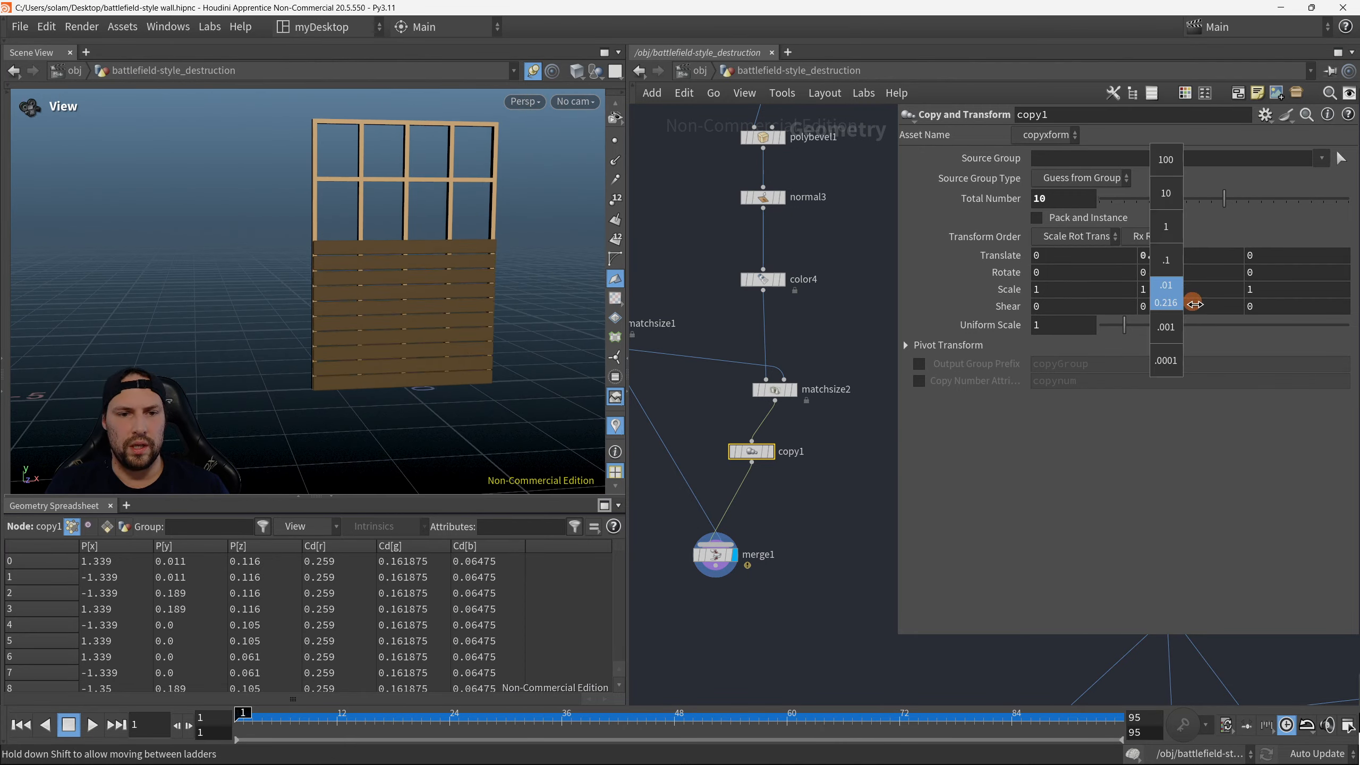
drag(1225, 199, 1323, 198)
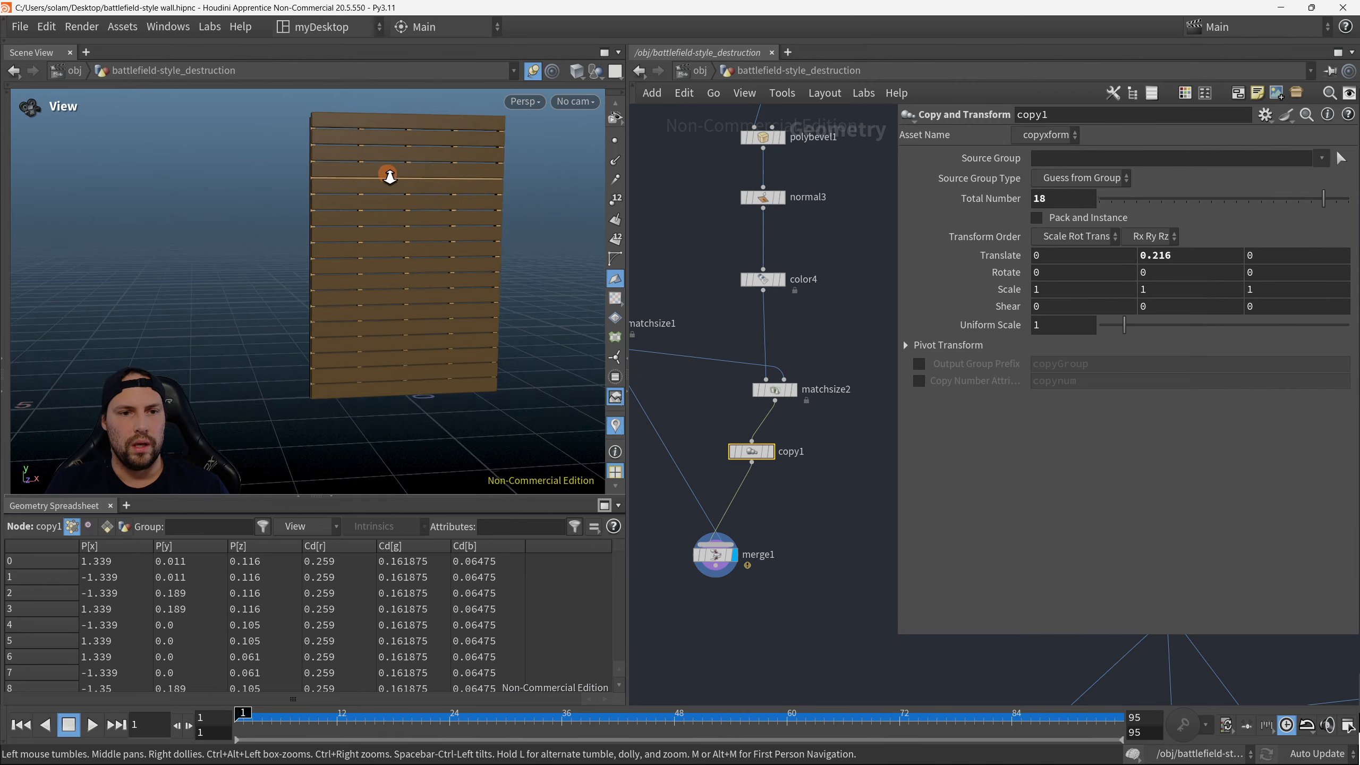
Step: Tighten the gaps between the boards by adjusting copy1's Y translation to about 0.213
mouse_move(385, 173)
right_down()
mouse_move(457, 170)
mouse_move(377, 168)
right_up()
mouse_move(377, 168)
mouse_down()
mouse_move(341, 256)
mouse_move(380, 143)
mouse_up()
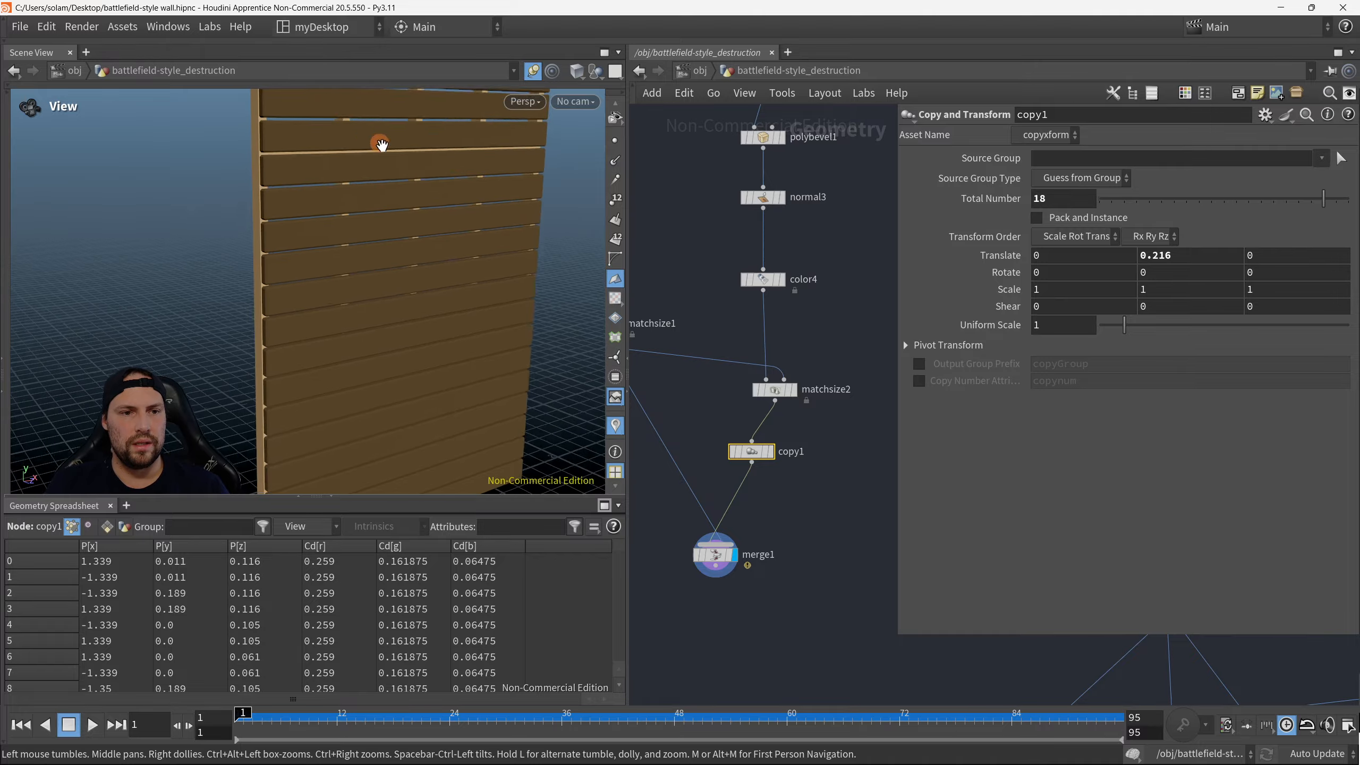
right_drag(380, 143, 280, 193)
drag(278, 194, 412, 248)
drag(395, 248, 319, 246)
middle_drag(1157, 256, 1012, 325)
drag(113, 206, 396, 234)
middle_drag(1194, 265, 1221, 327)
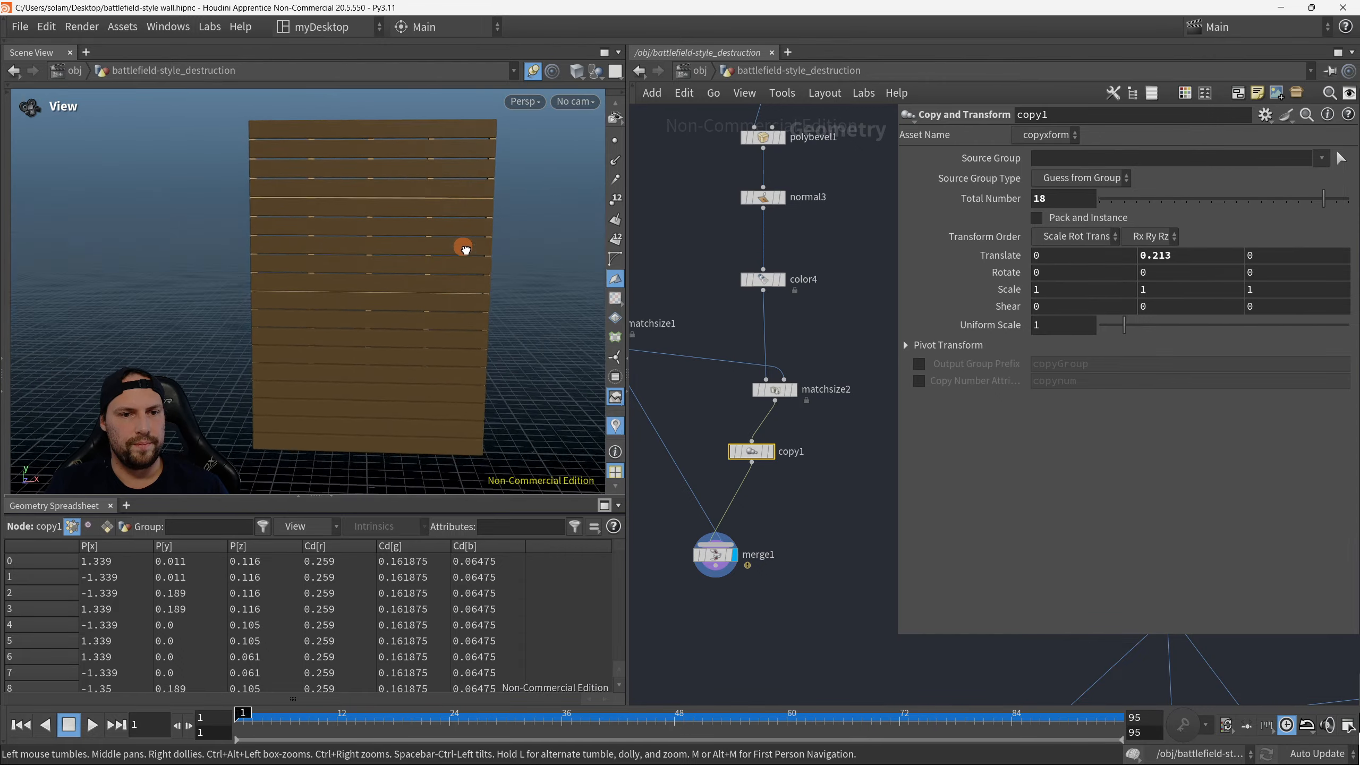
drag(461, 243, 378, 251)
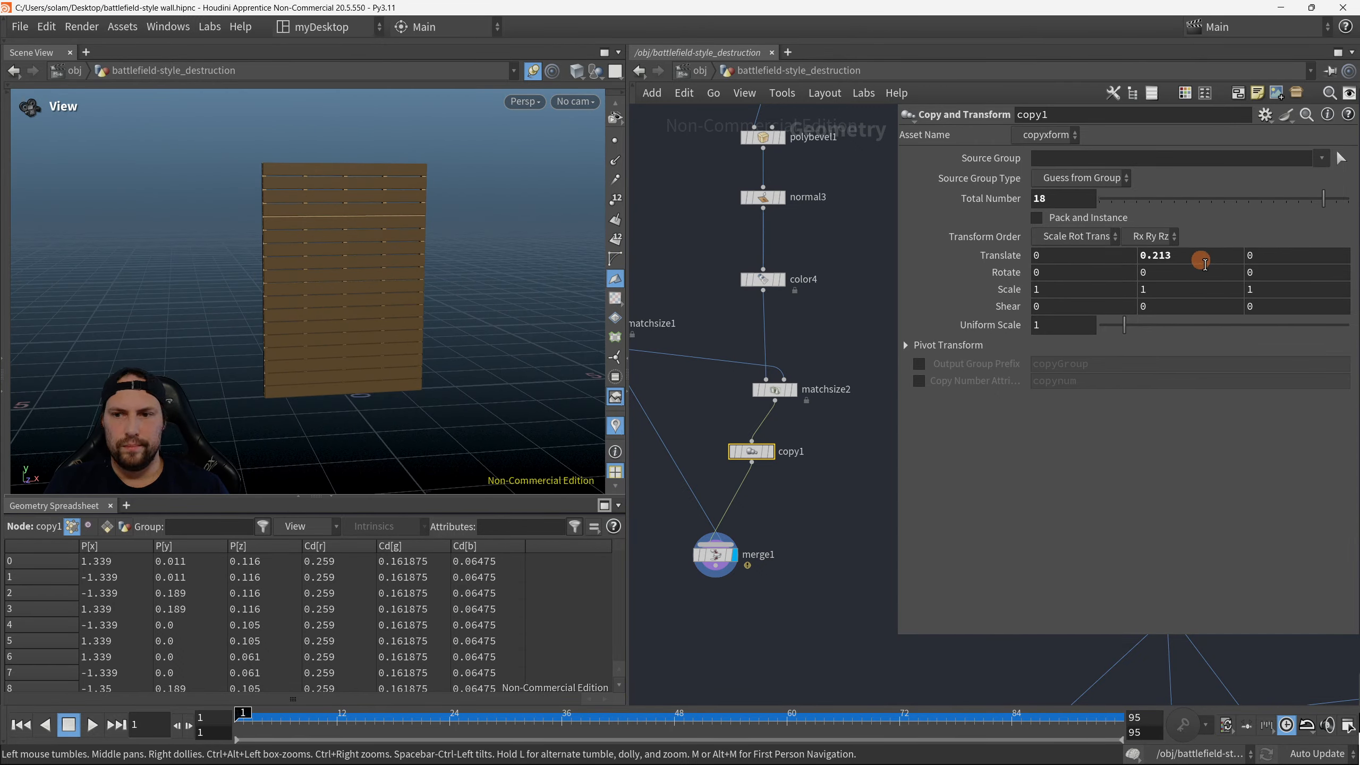
middle_drag(1201, 262, 1185, 327)
Step: Examine the board spacing over the whole wall and hide copy1's parameters
drag(485, 161, 566, 204)
right_drag(373, 216, 406, 237)
drag(405, 237, 476, 318)
right_drag(476, 319, 392, 288)
drag(383, 286, 414, 305)
right_drag(414, 305, 515, 275)
mouse_move(515, 275)
mouse_down()
mouse_move(420, 283)
mouse_move(520, 290)
mouse_up()
right_drag(520, 290, 447, 290)
drag(447, 290, 495, 267)
middle_drag(861, 393, 916, 374)
key(p)
Step: Select subnet1, color1 and matchsize1 and align them in a straight vertical column
scroll(915, 374, down, 2)
middle_drag(886, 300, 897, 370)
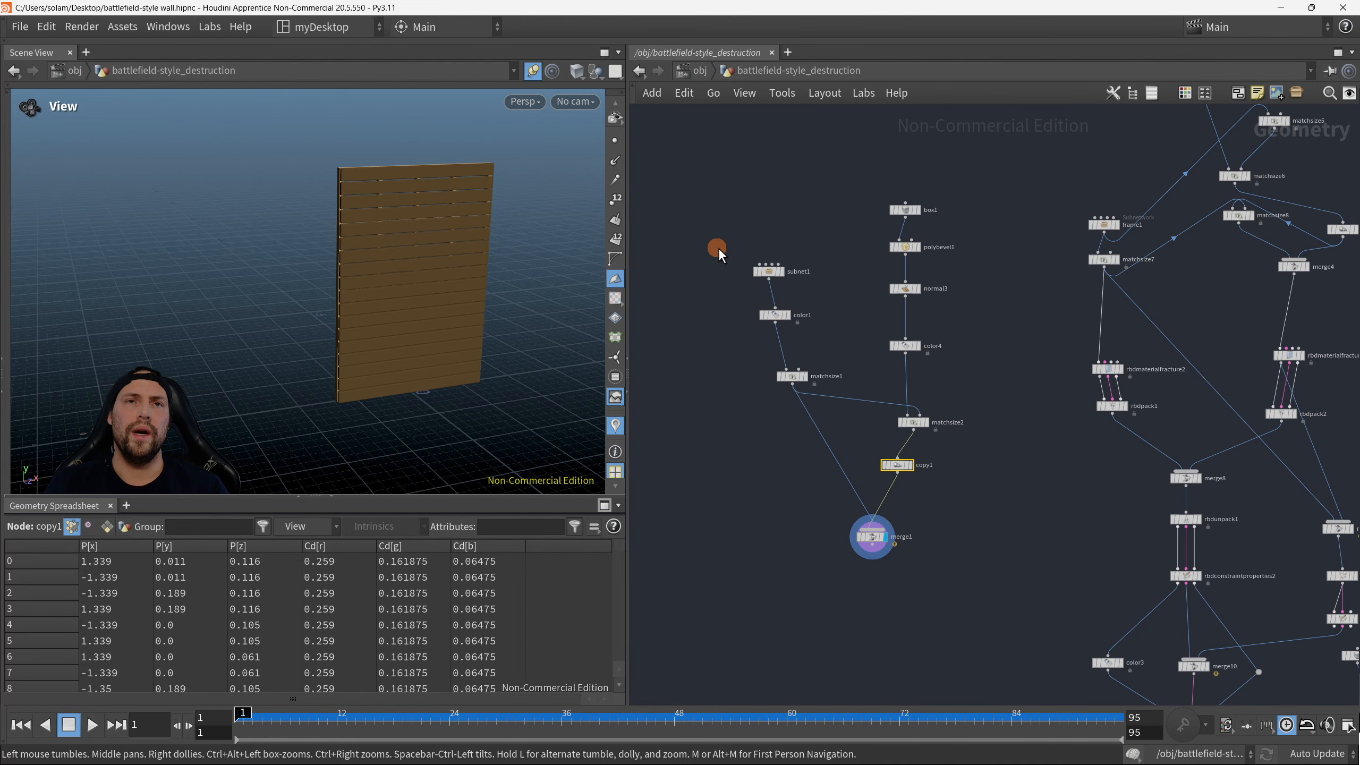
drag(718, 251, 838, 427)
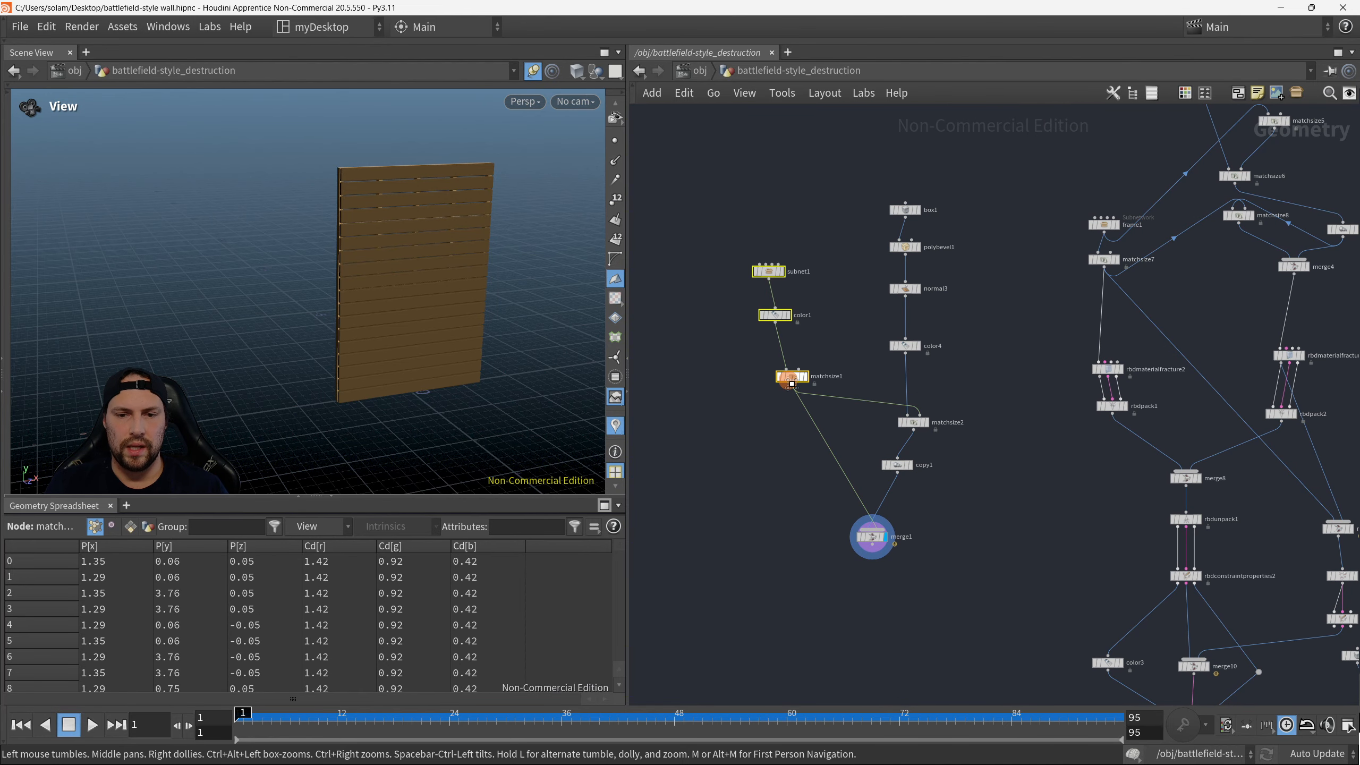
key(l)
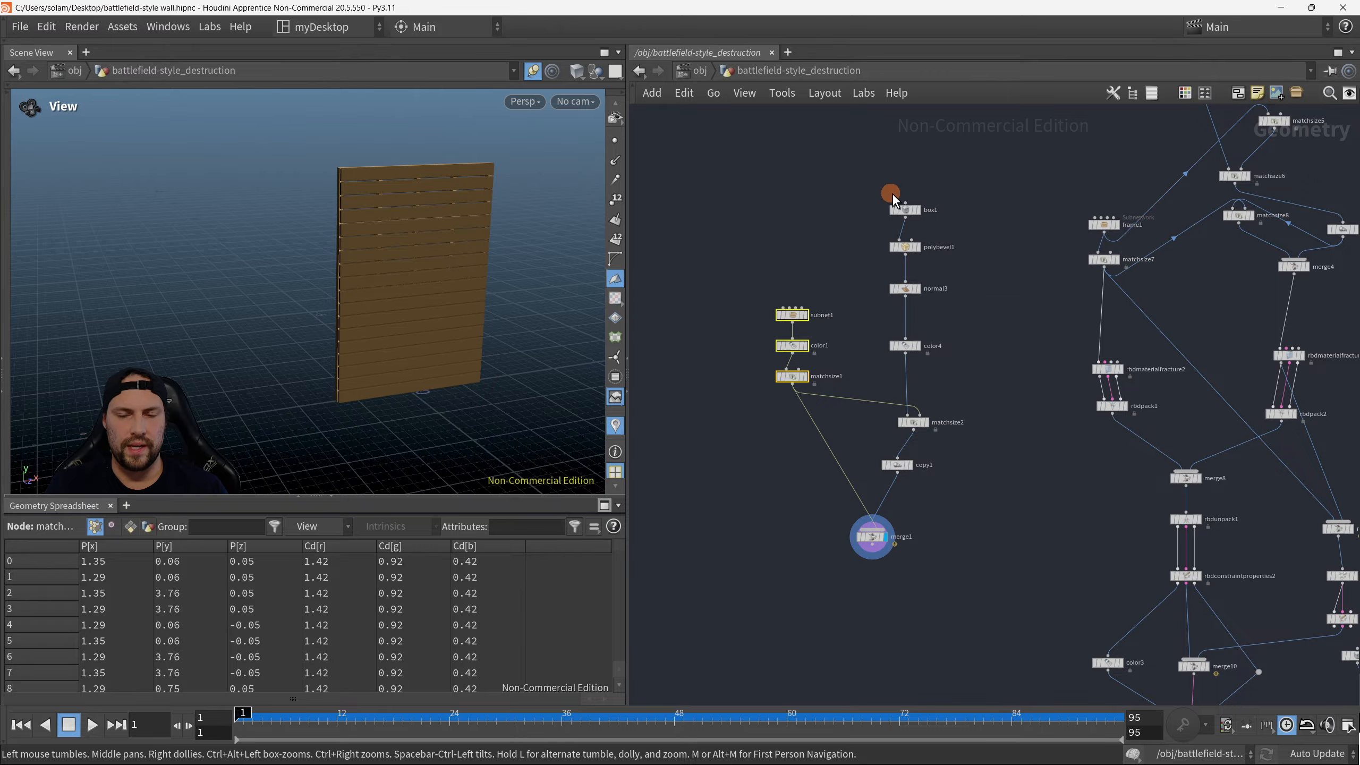
Step: Align the nodes box1 through copy1 in a vertical column and move it up, farther from the subnet1 branch
drag(885, 180, 851, 161)
click(962, 516)
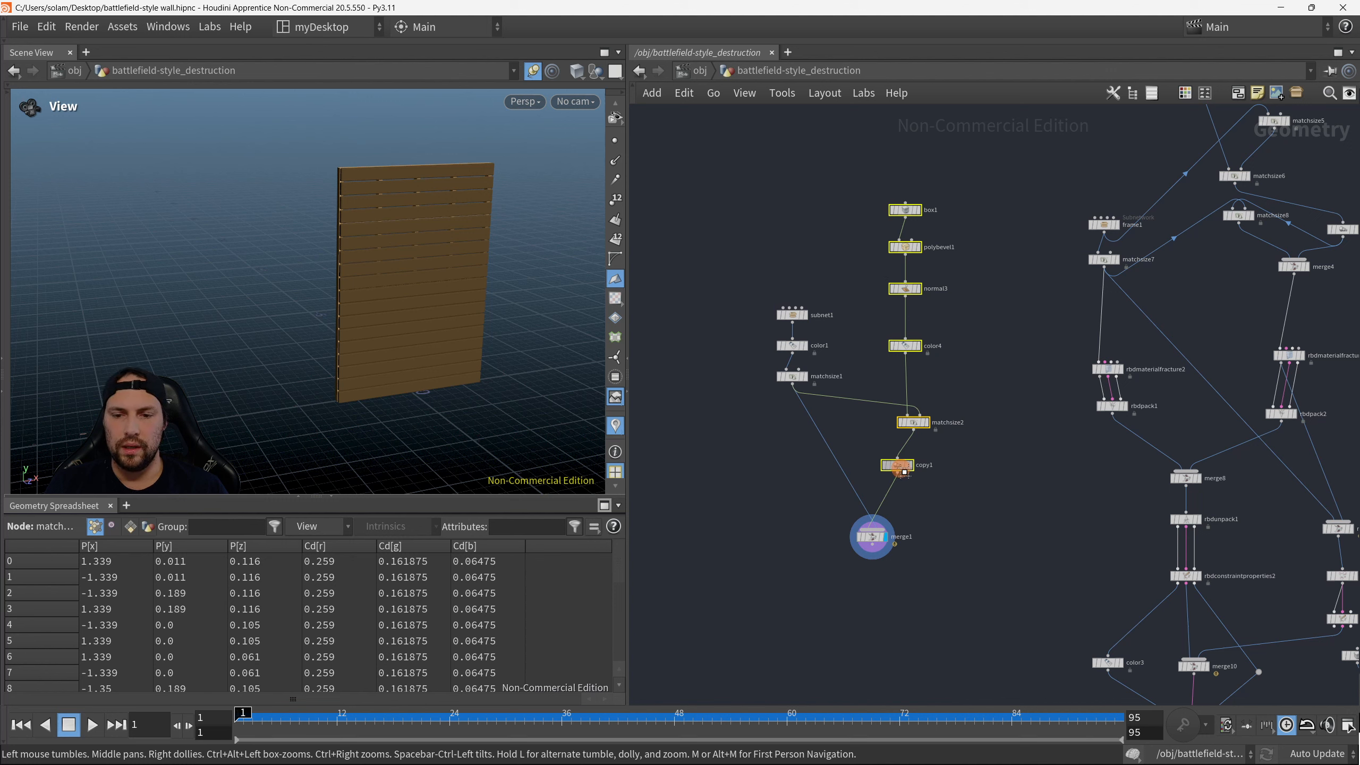
key(l)
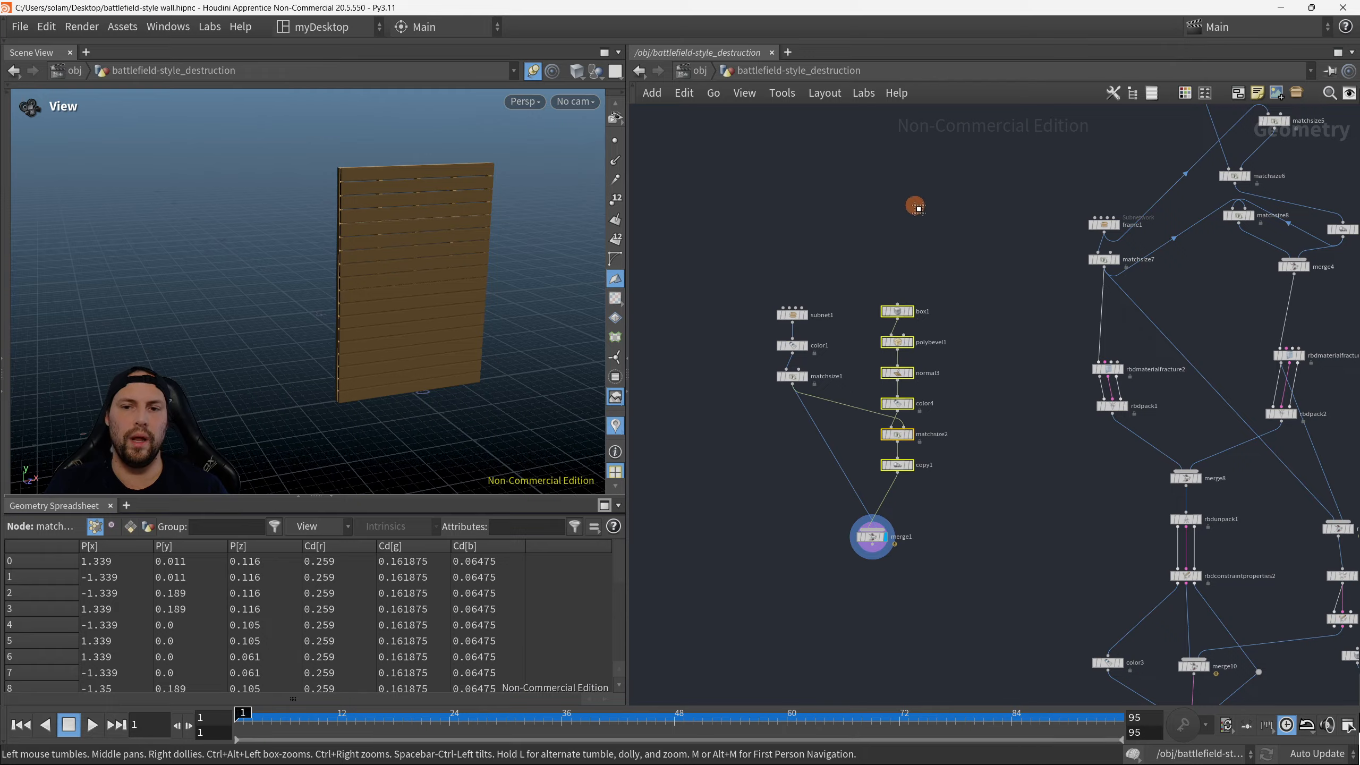
scroll(857, 359, up, 5)
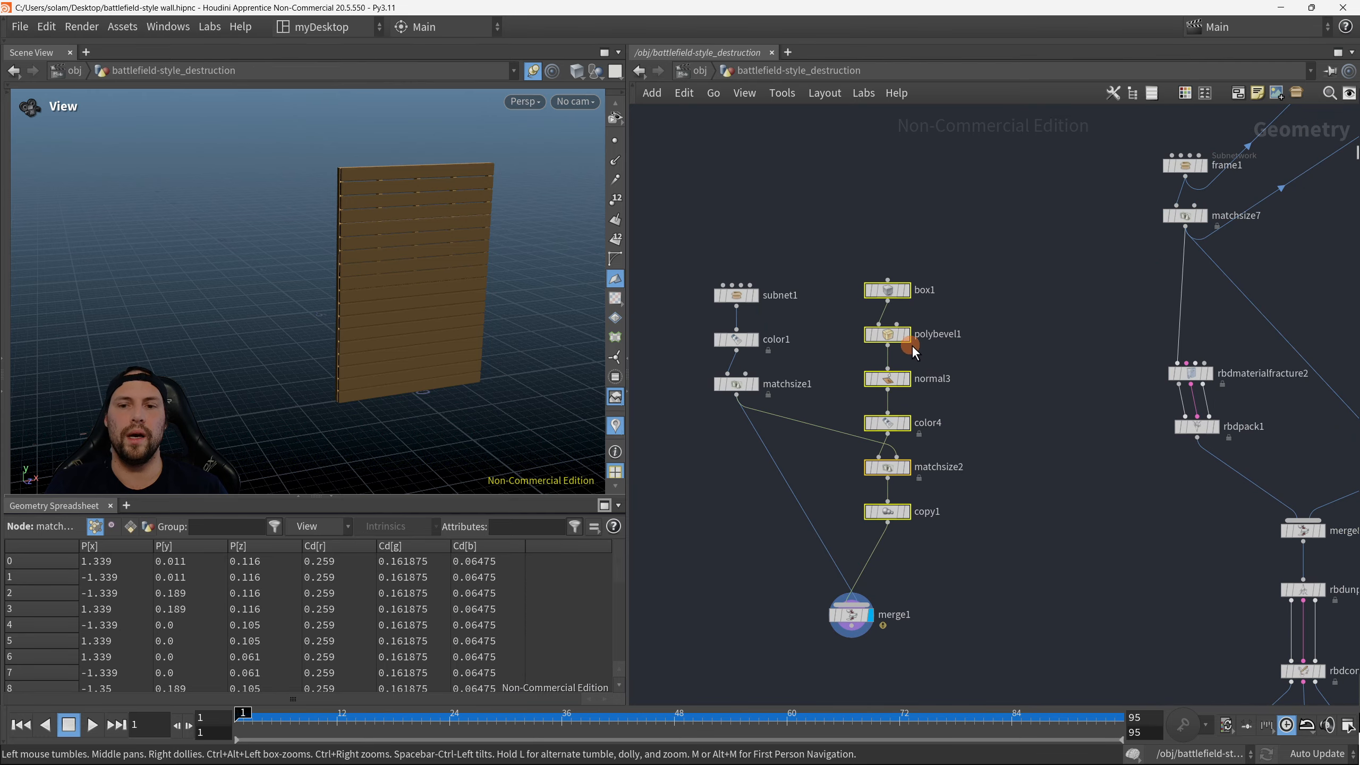
drag(884, 290, 975, 235)
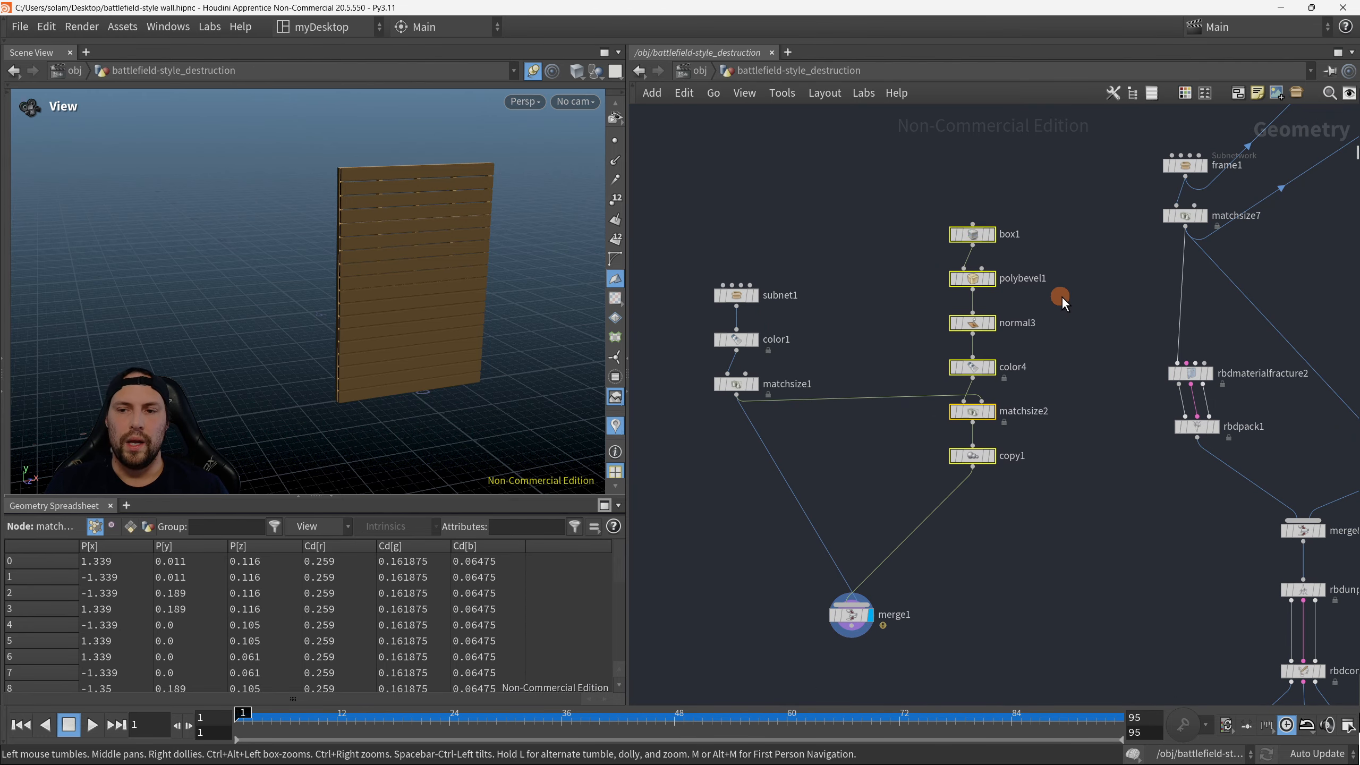
Step: Select both new branches together with merge1 and move them farther away from the finished network
scroll(1063, 297, down, 3)
middle_drag(958, 501, 1084, 491)
scroll(1068, 507, down, 2)
scroll(1049, 524, up, 1)
drag(1050, 518, 926, 559)
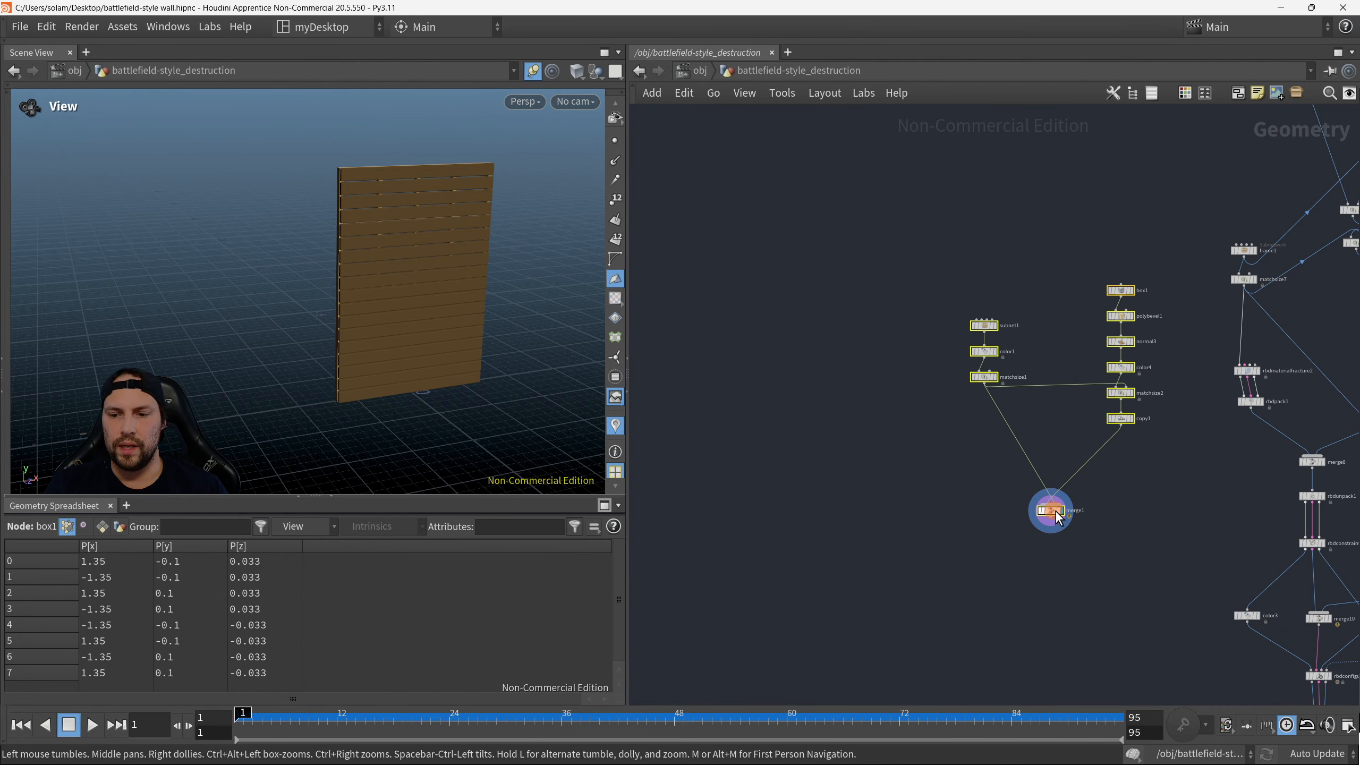
drag(1049, 518, 838, 523)
scroll(865, 470, up, 3)
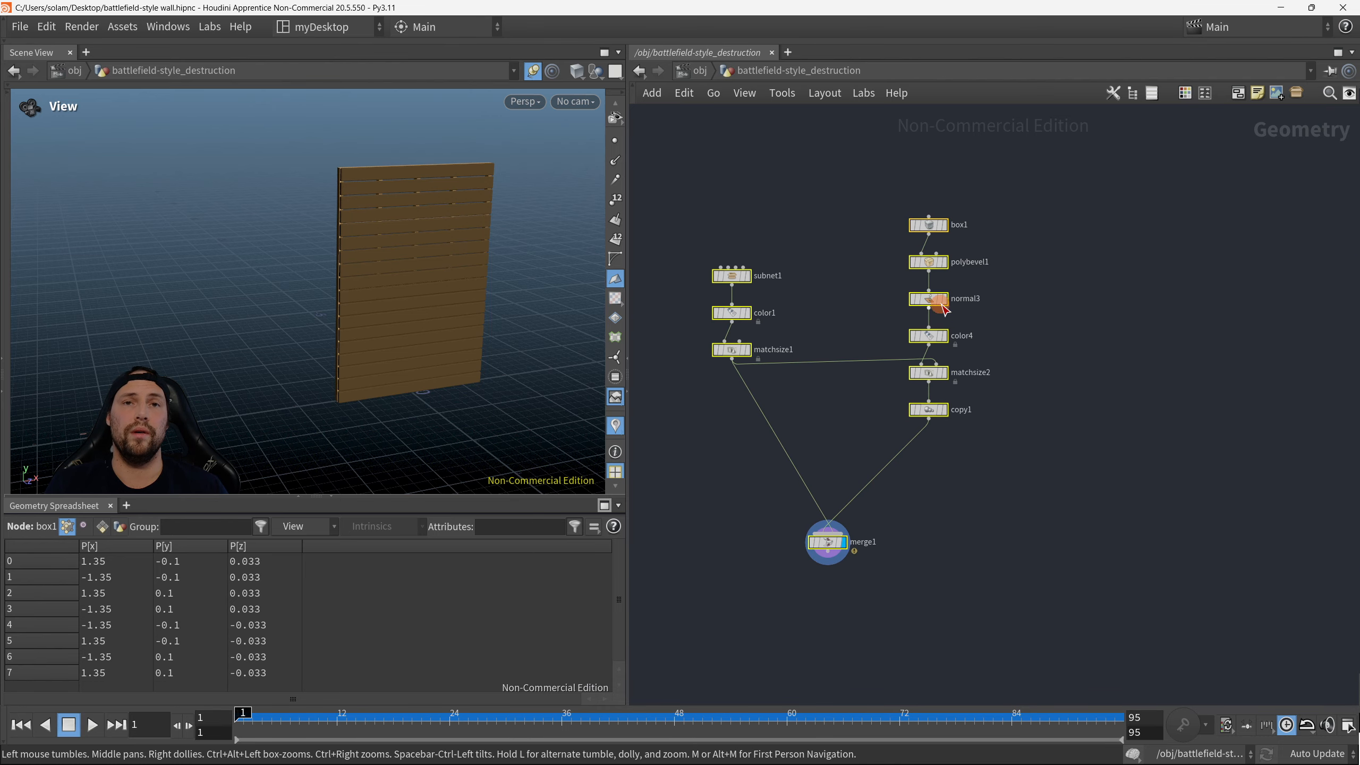
Step: Move the column of nodes from box1 to copy1 farther away from the subnet1 column
drag(880, 176, 1032, 460)
drag(929, 412, 1008, 423)
click(958, 325)
Step: Enclose the nodes box1 through copy1 in a network box and enlarge the box around them
drag(934, 185, 1132, 472)
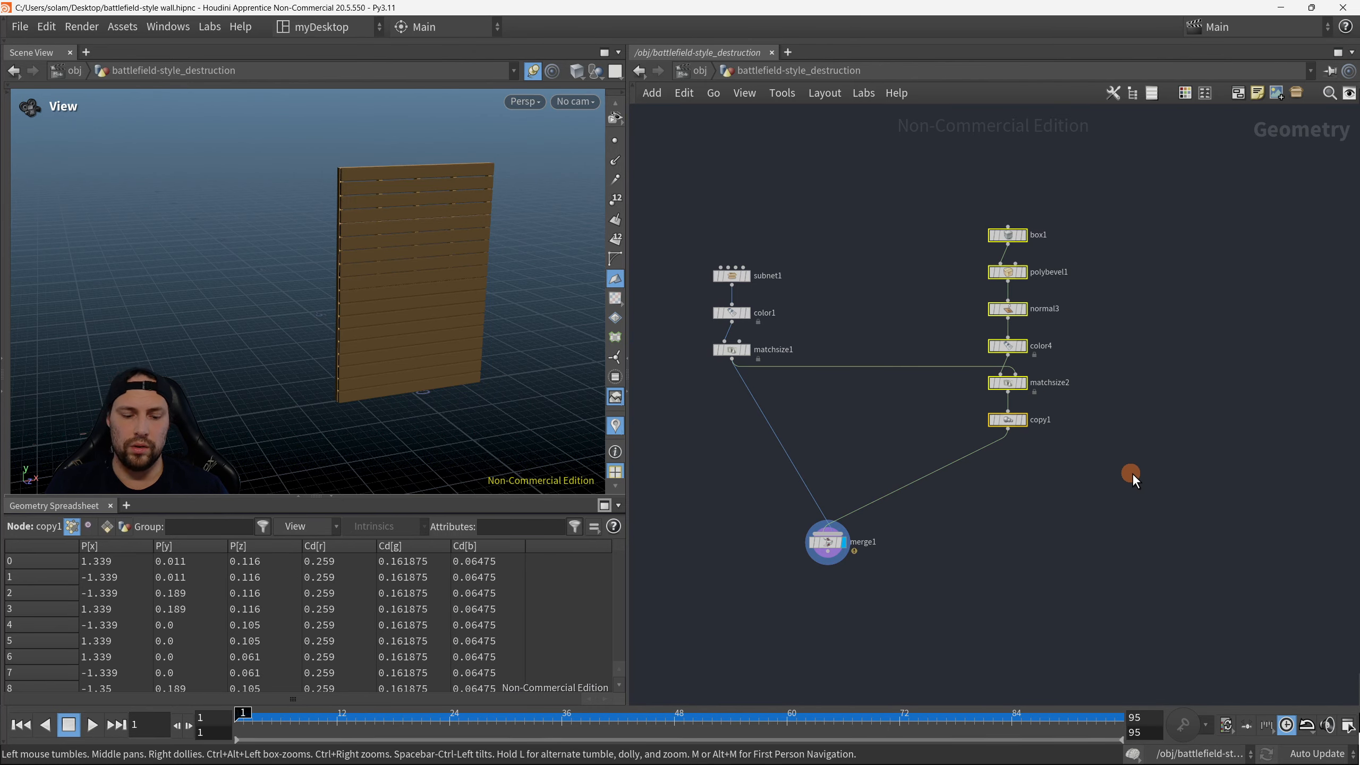
click(1238, 95)
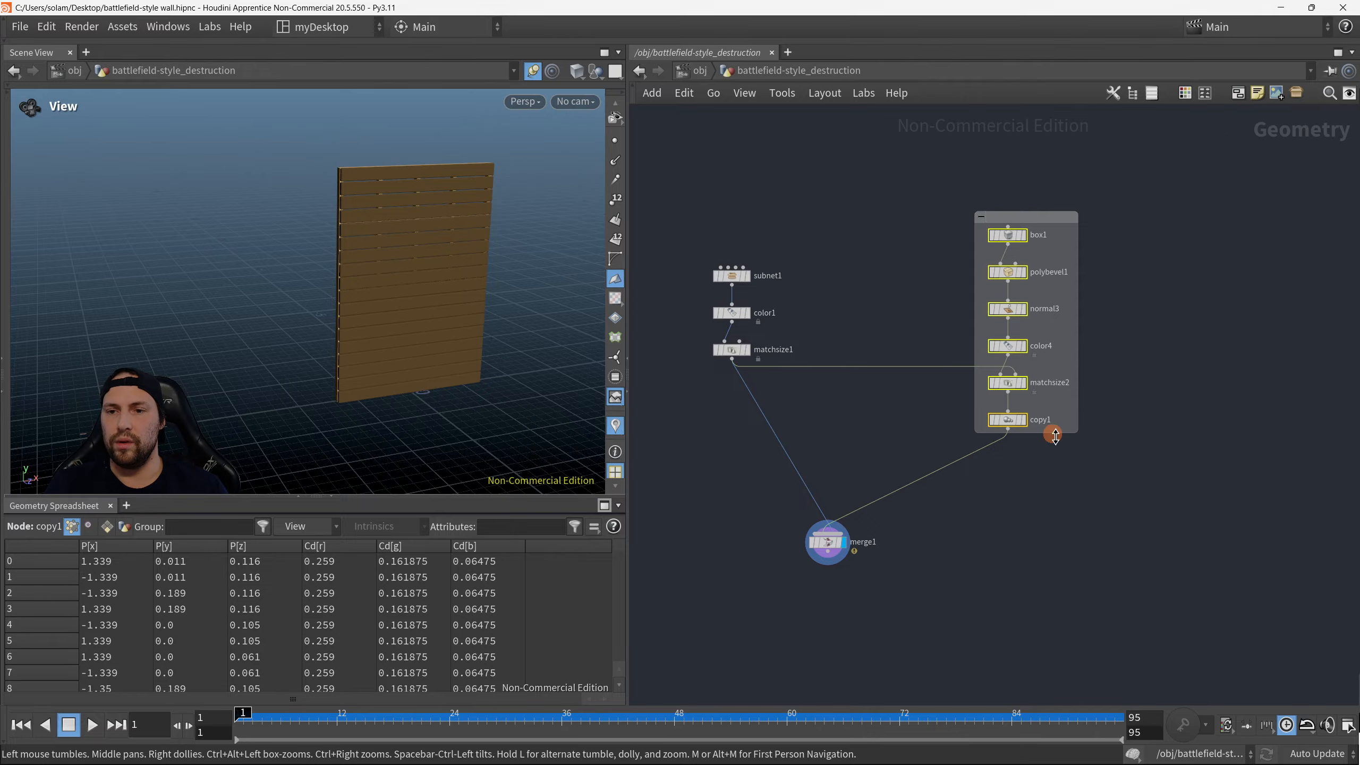
drag(1075, 438, 1097, 450)
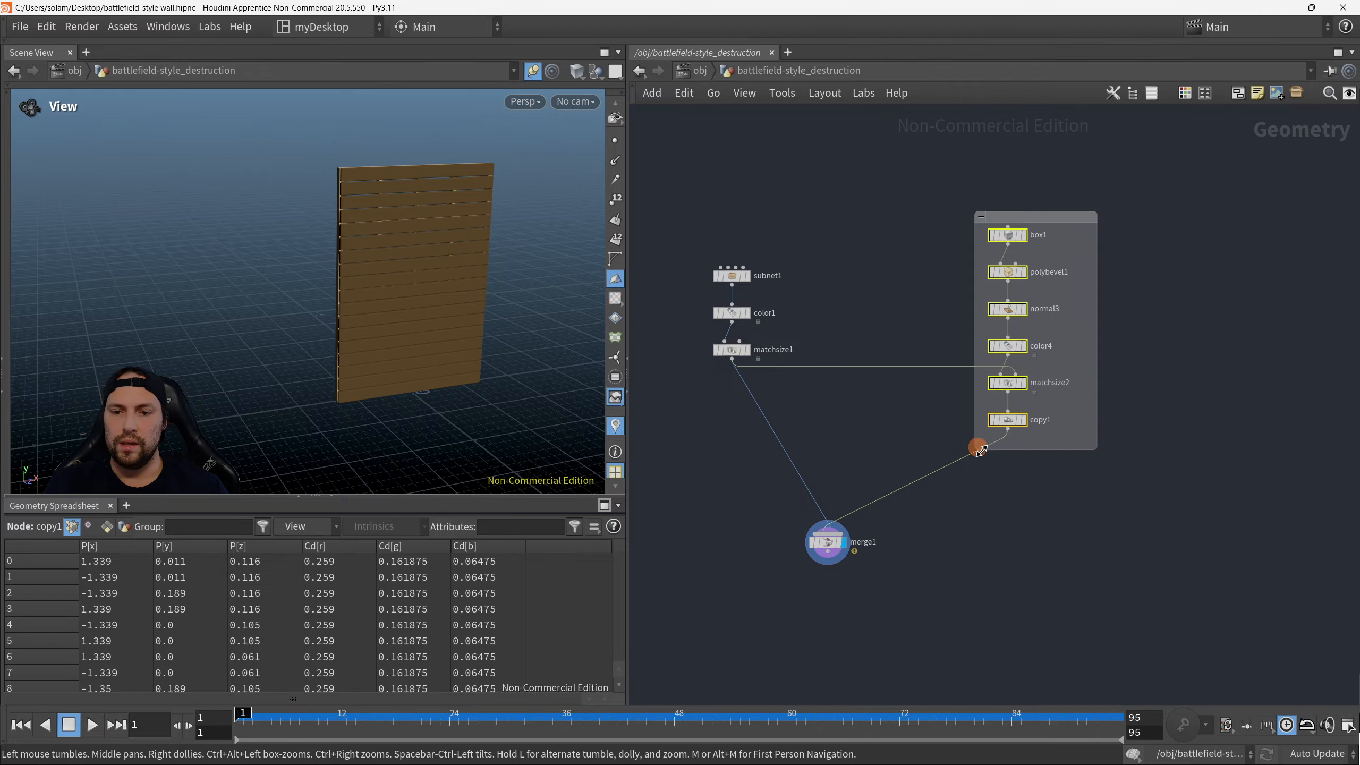
drag(975, 450, 943, 450)
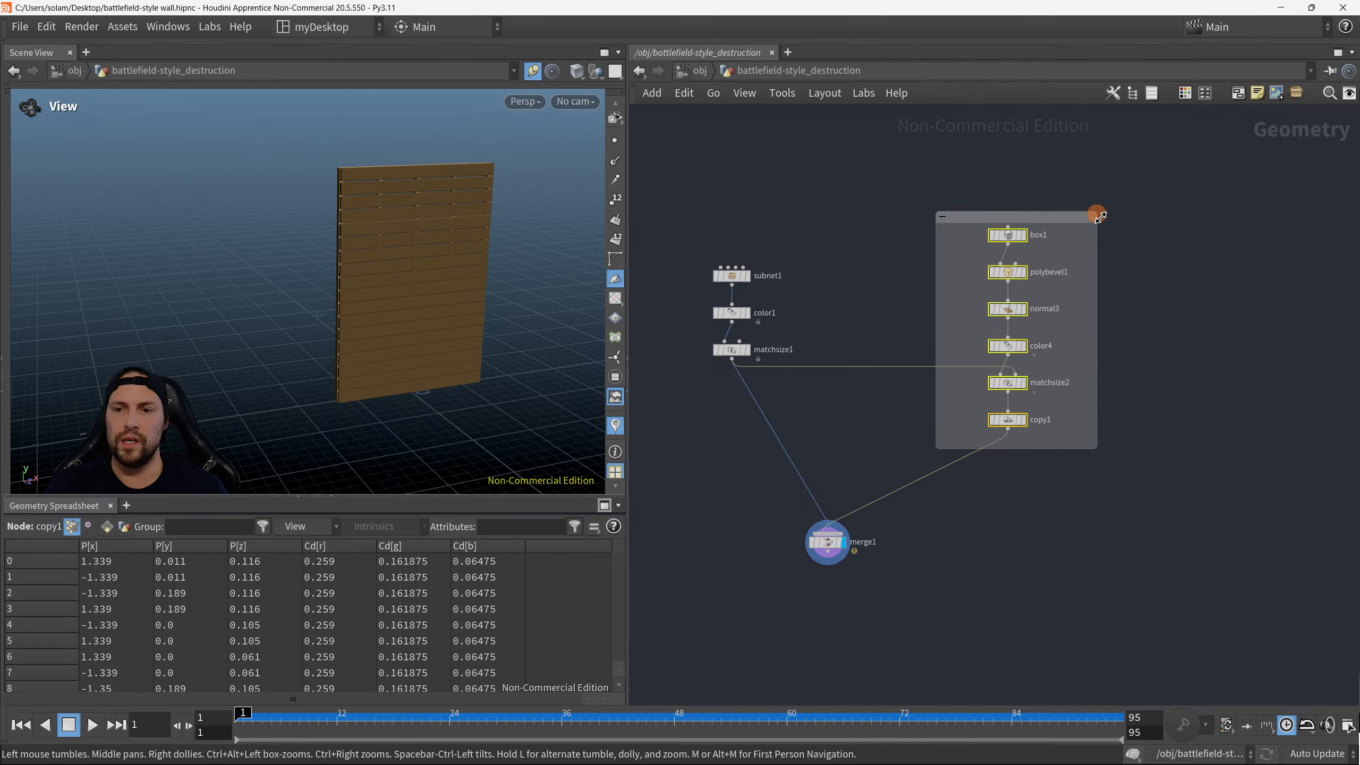
Step: Extend the network box around box1 through copy1 on its upper and outer sides and color it black
drag(1098, 213, 1116, 201)
drag(937, 232, 911, 231)
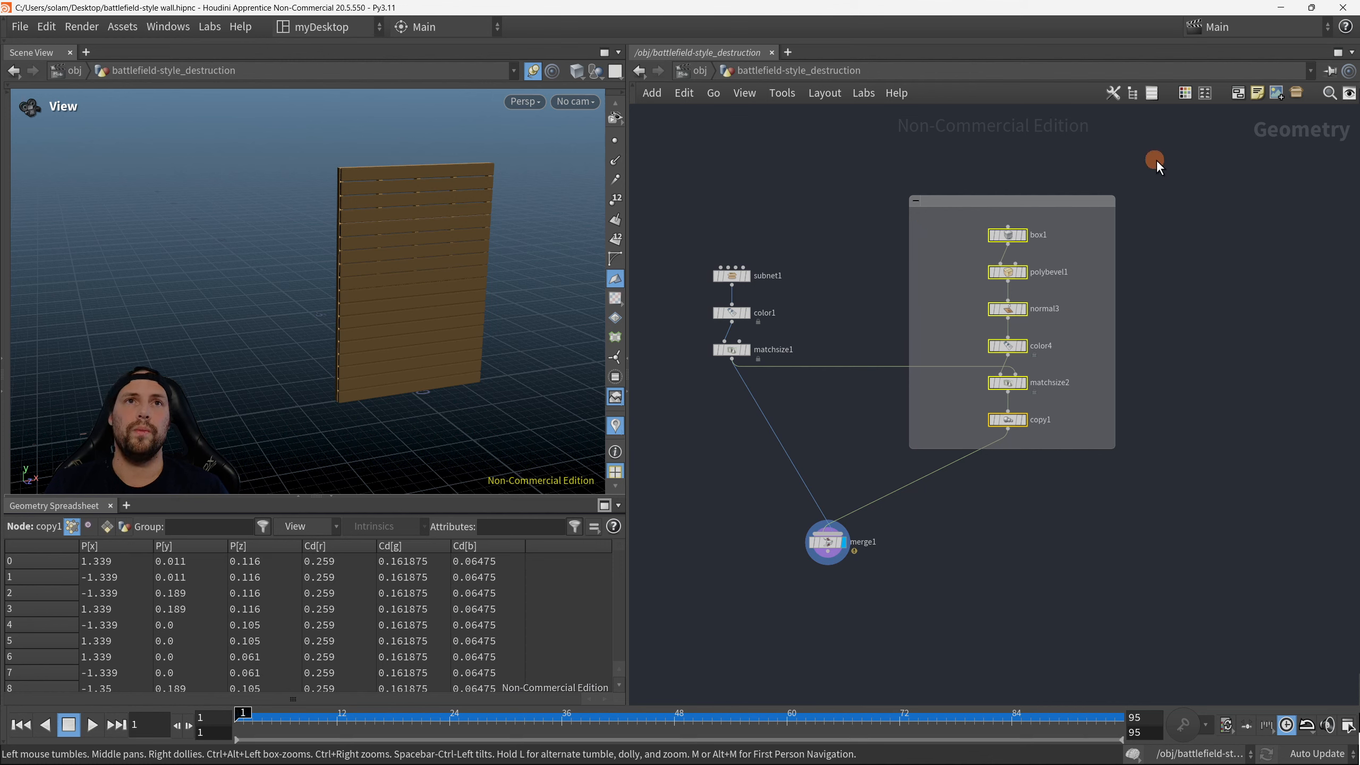
drag(1098, 236, 1086, 300)
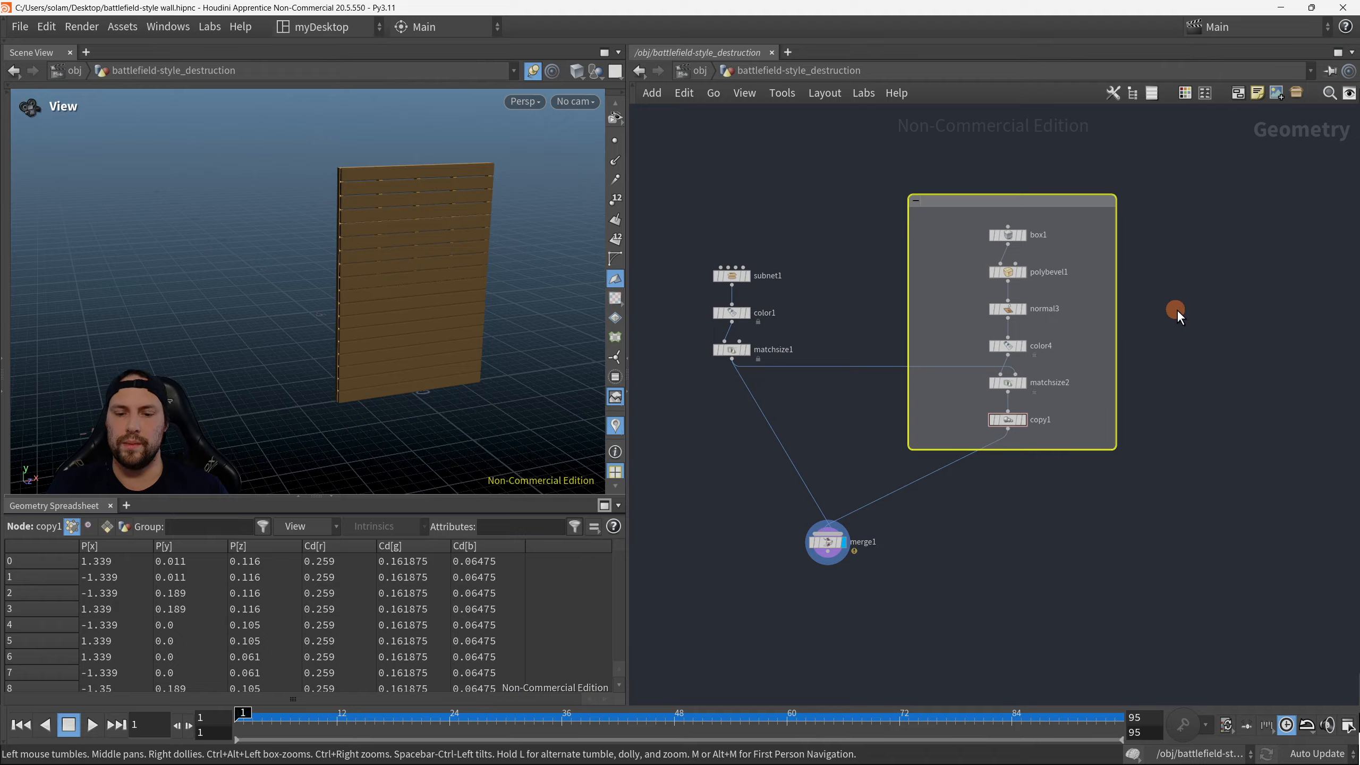
key(c)
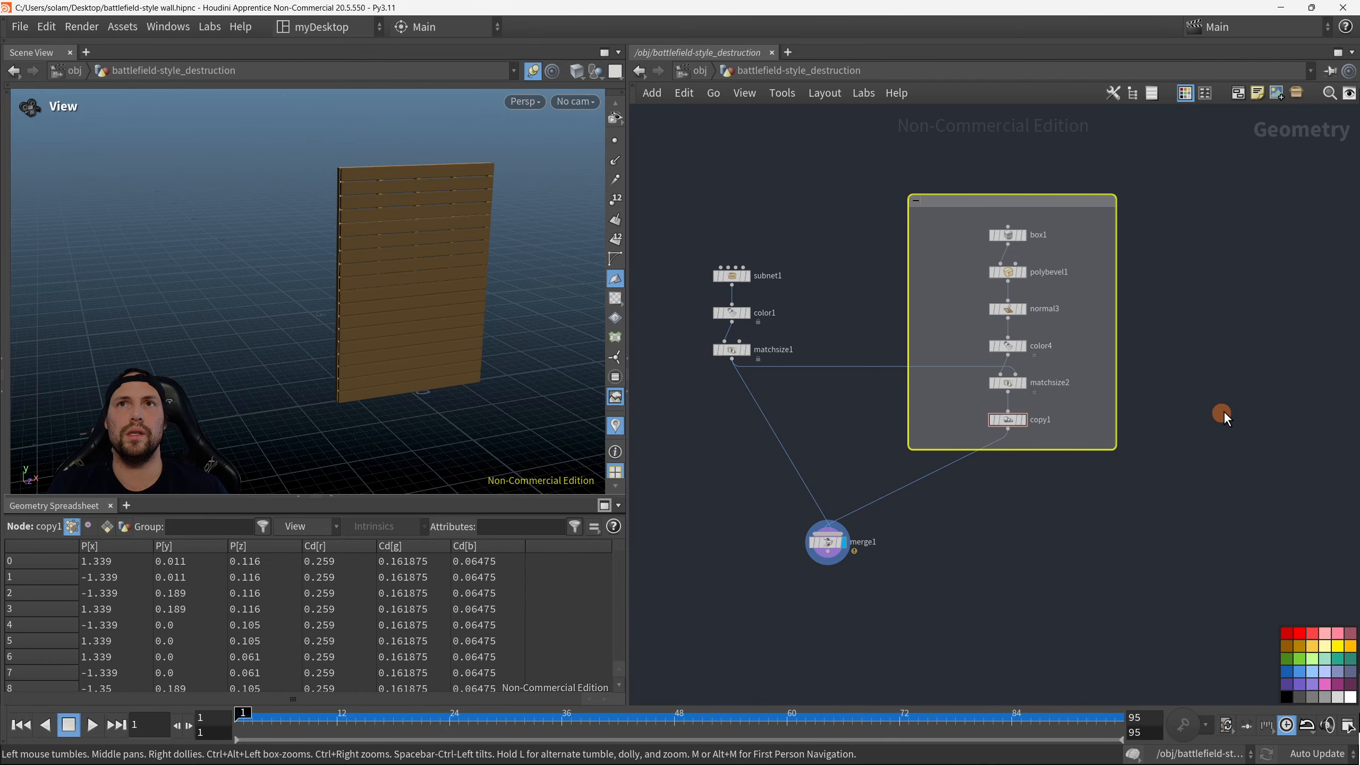
click(1287, 697)
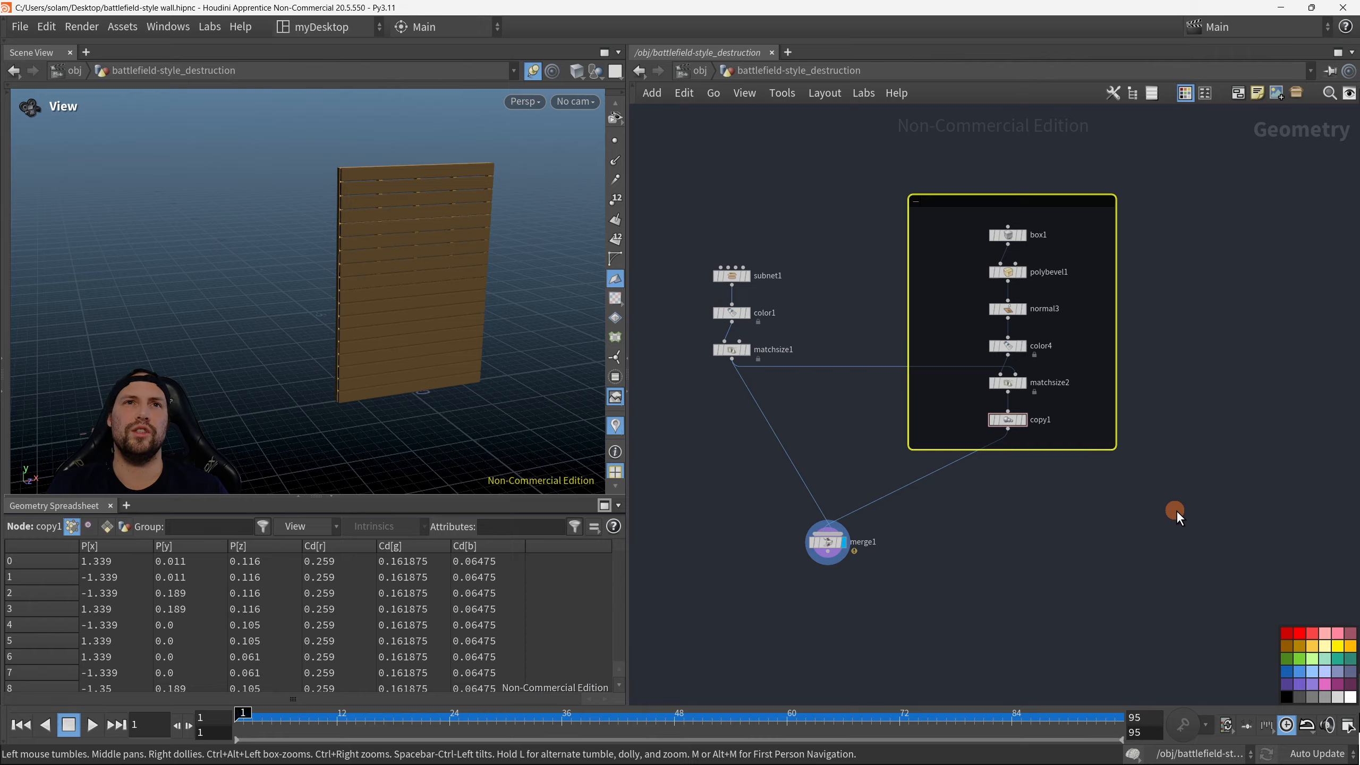
click(1337, 684)
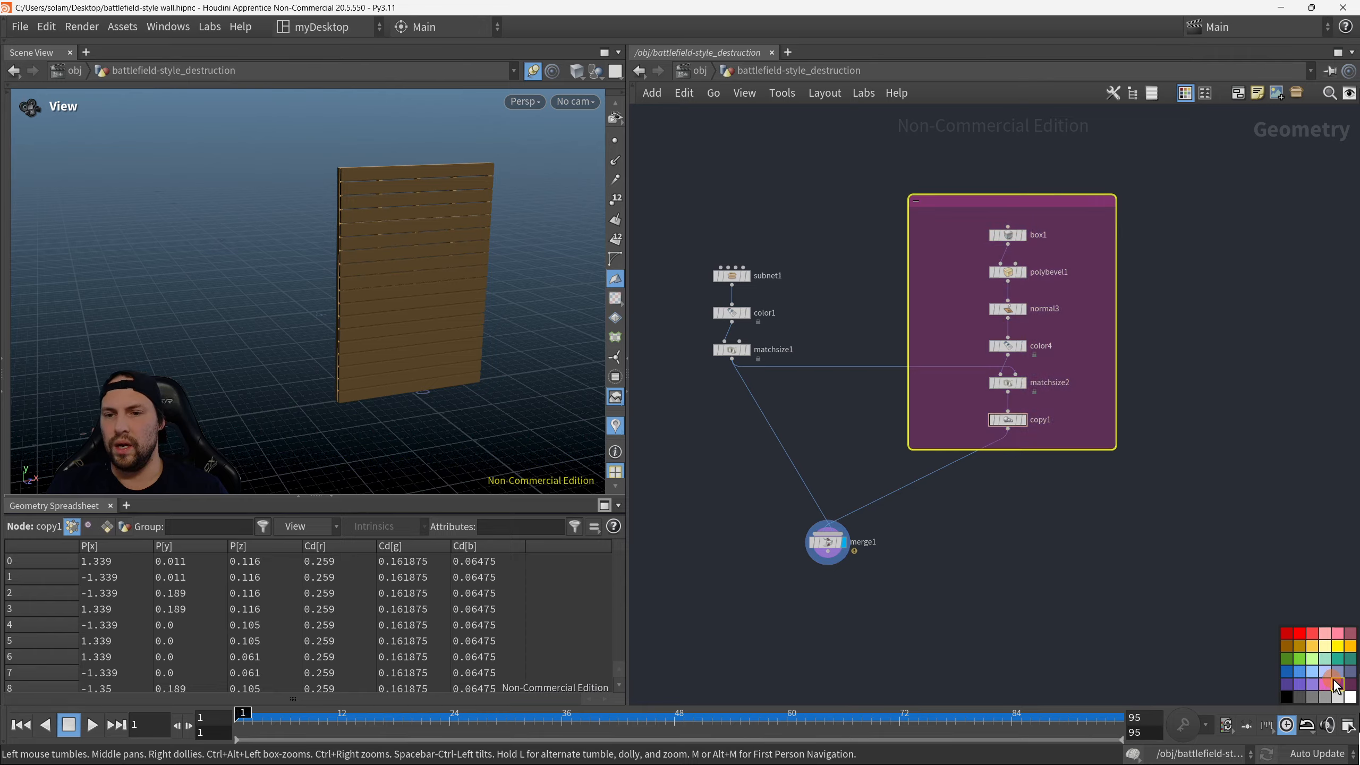
click(1311, 671)
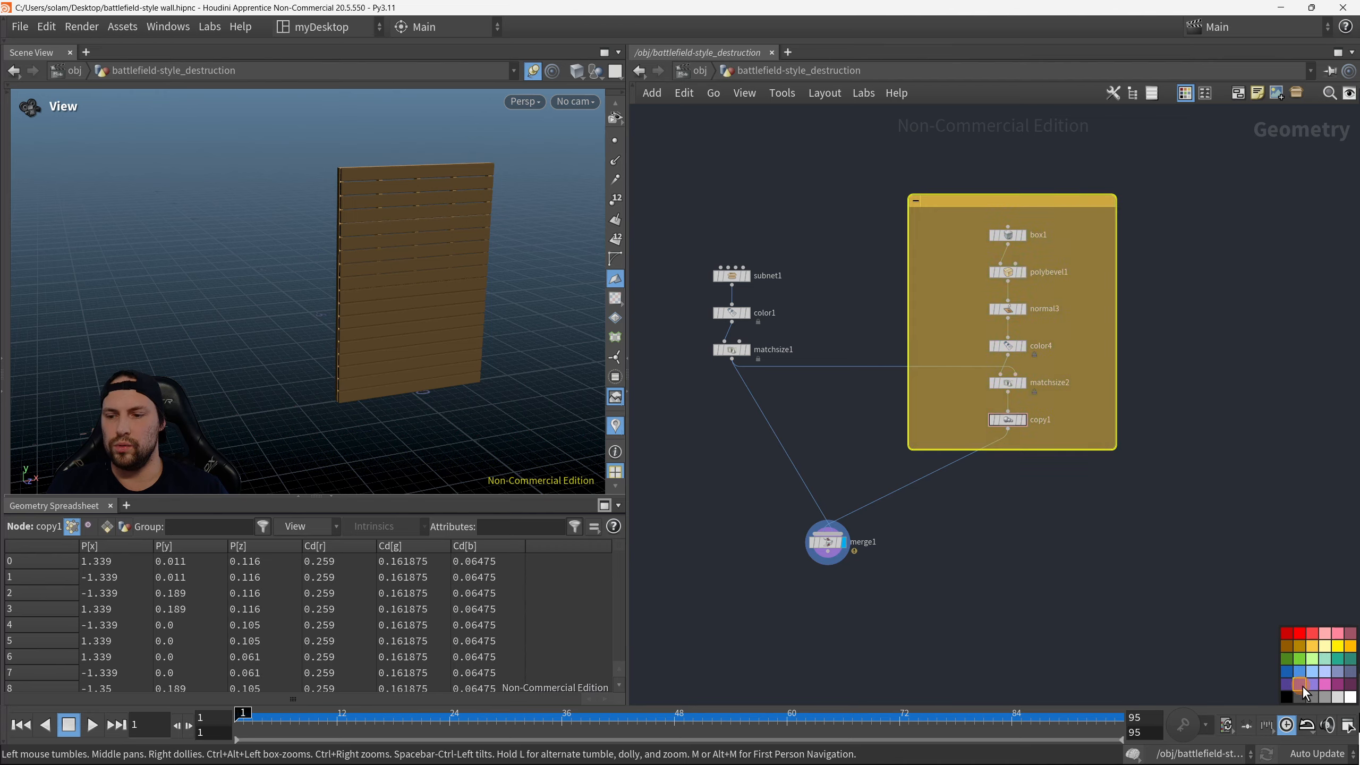
click(1291, 695)
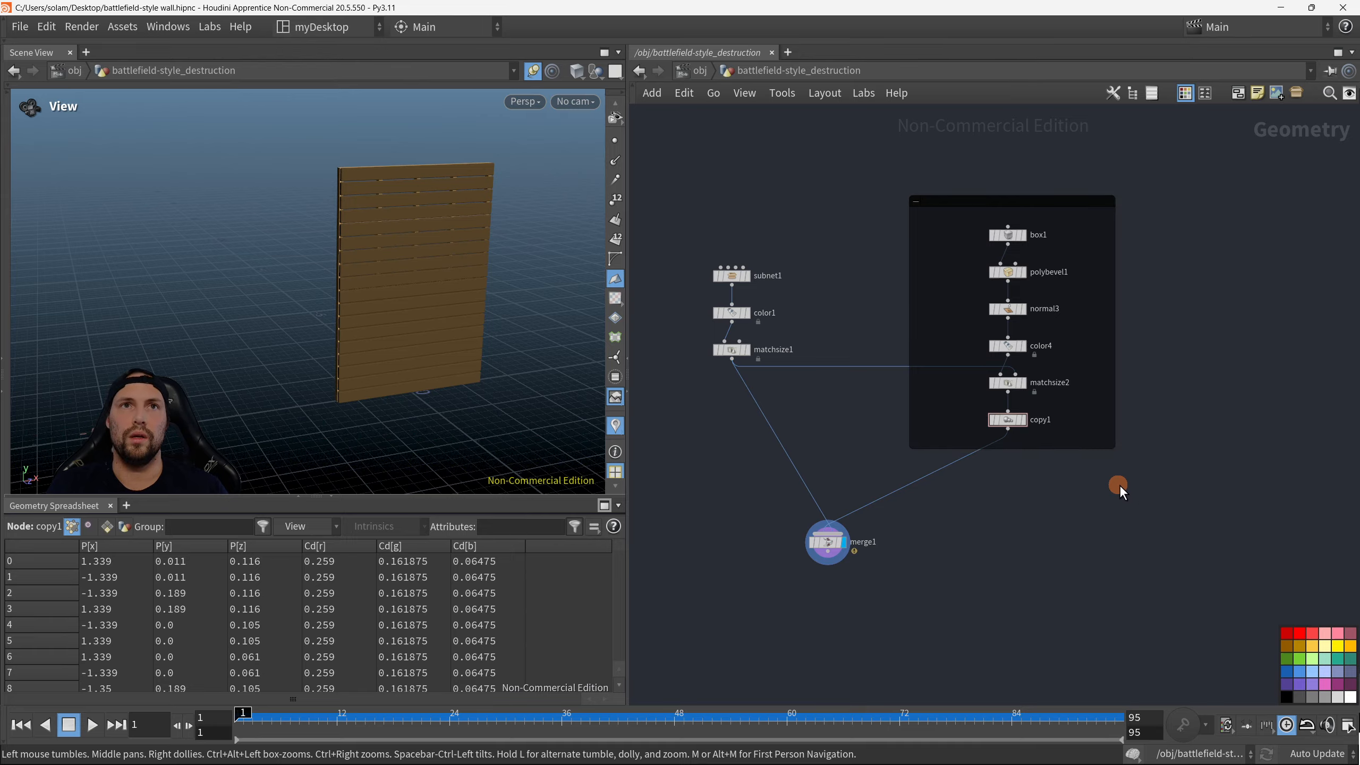
key(c)
Step: Enclose the nodes subnet1, color1 and matchsize1 in a network box of their own
scroll(1035, 231, up, 3)
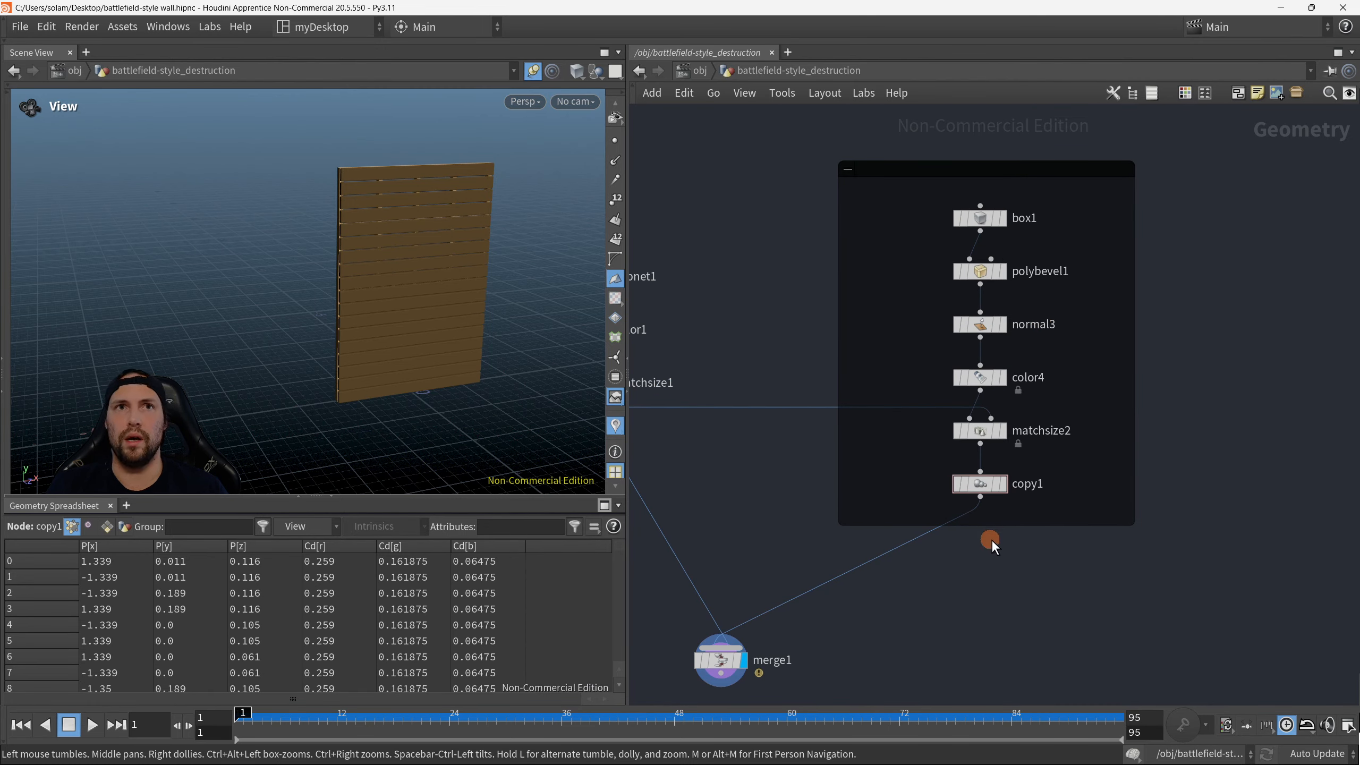
scroll(1017, 569, down, 2)
scroll(1026, 435, up, 1)
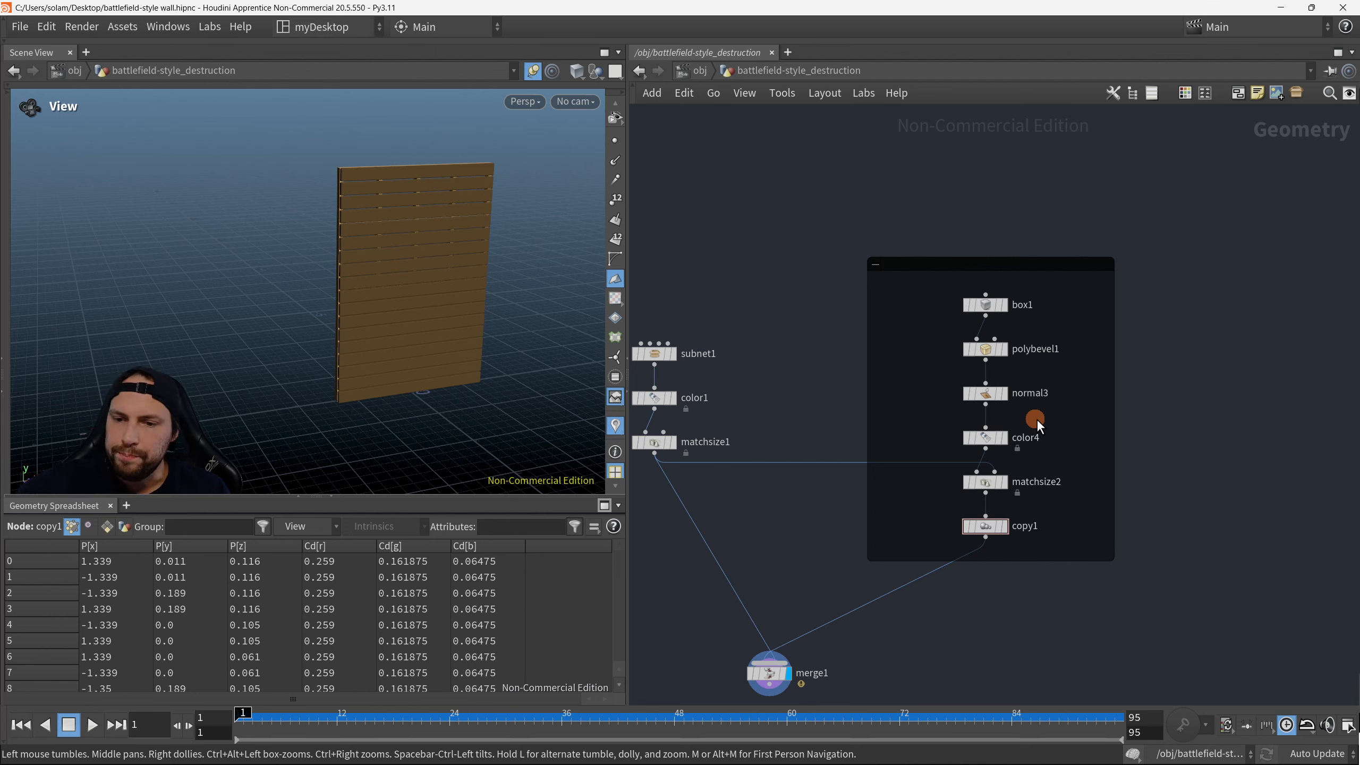
middle_drag(870, 436, 979, 408)
scroll(977, 408, down, 2)
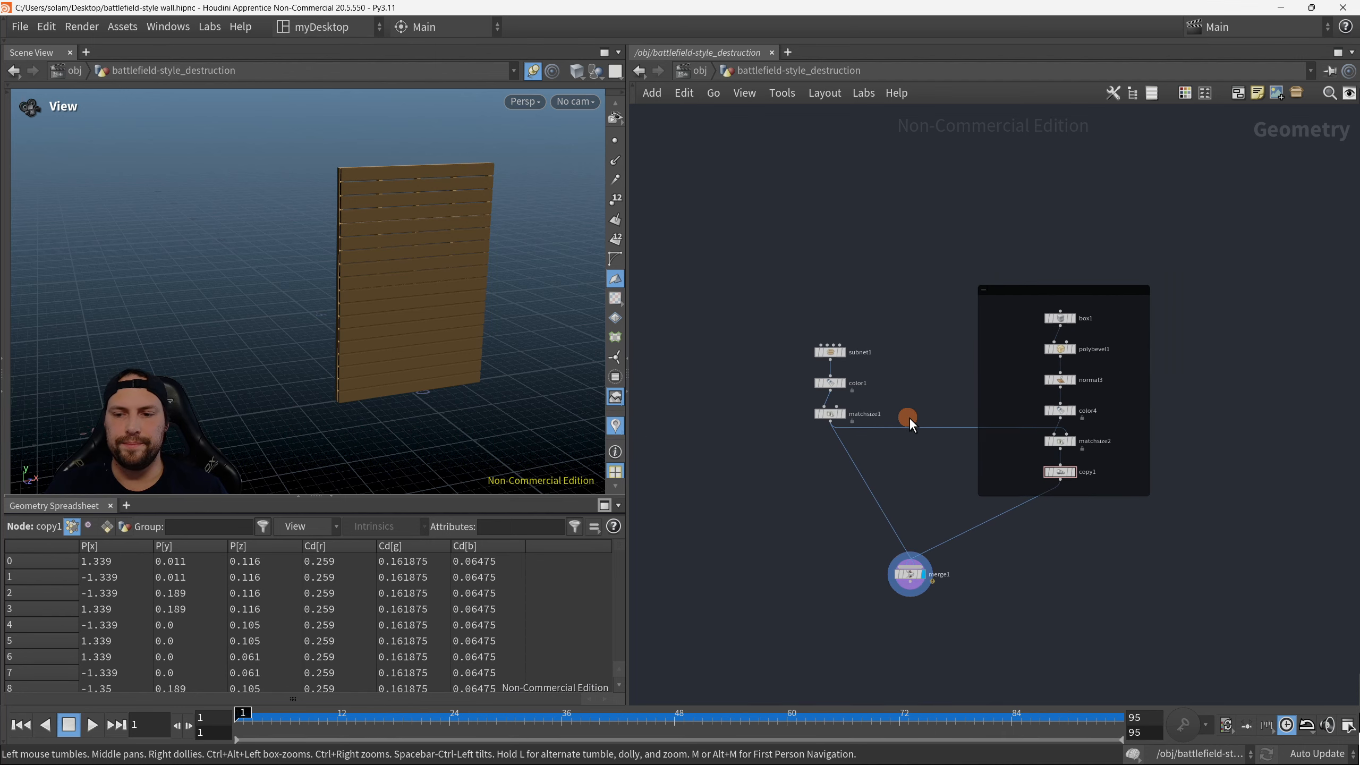
scroll(838, 382, up, 1)
drag(769, 279, 897, 457)
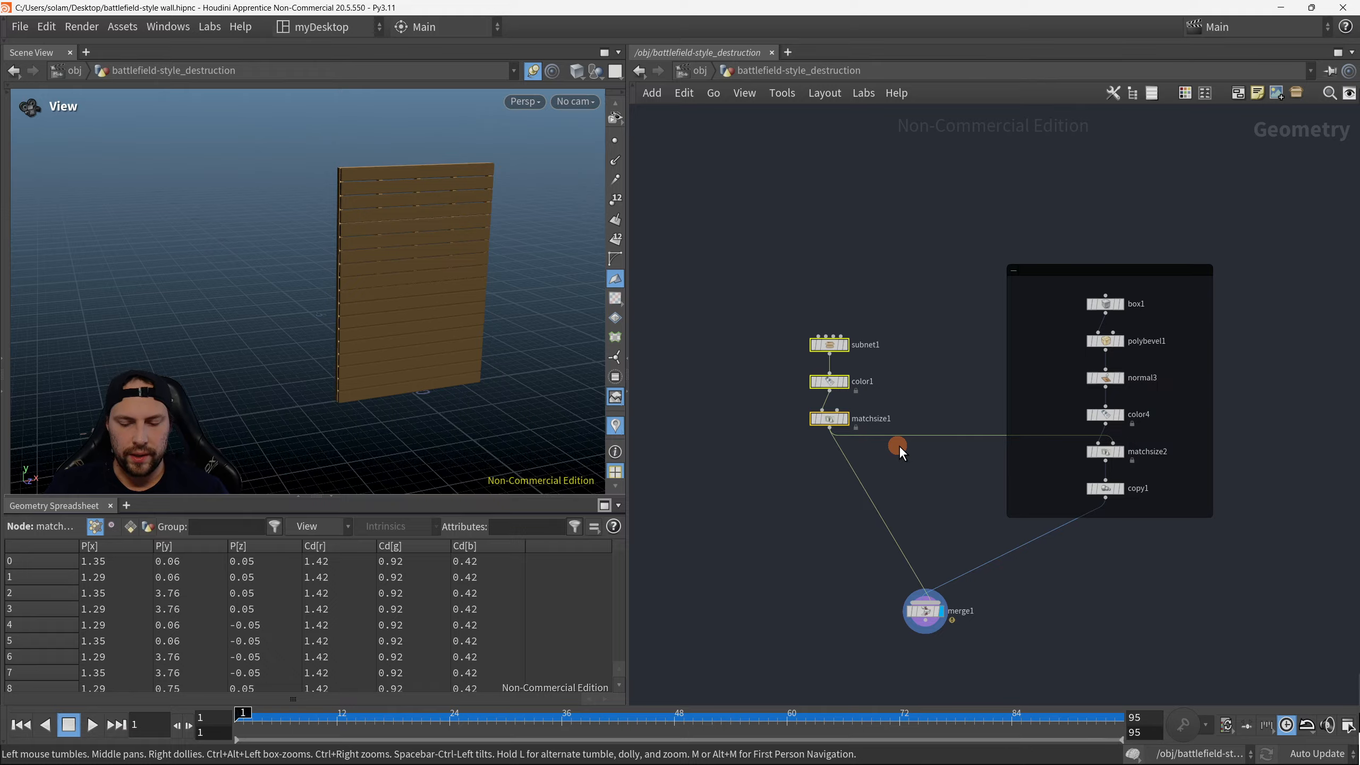
key(shift+o)
click(898, 340)
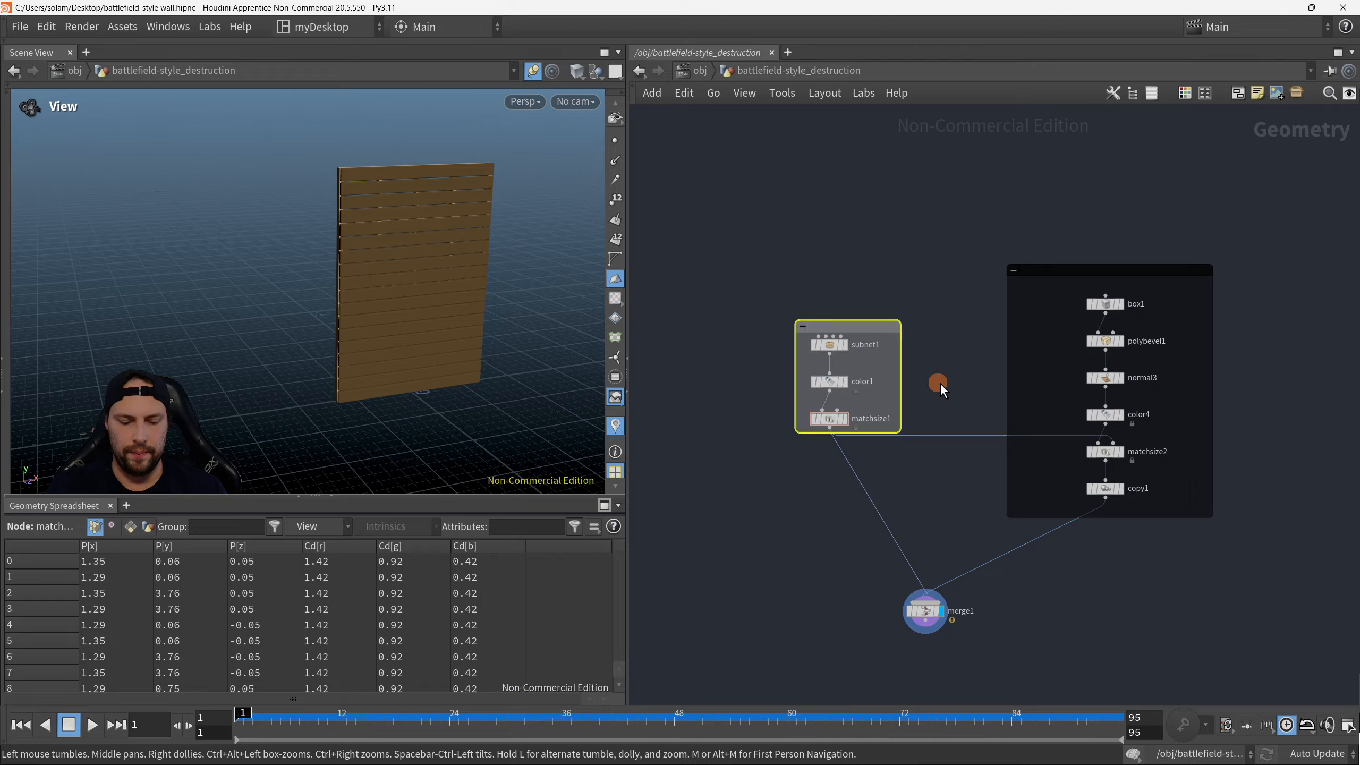
Step: Color the network box around the subnet1 branch black and enlarge it slightly around its nodes
key(c)
click(1293, 700)
key(c)
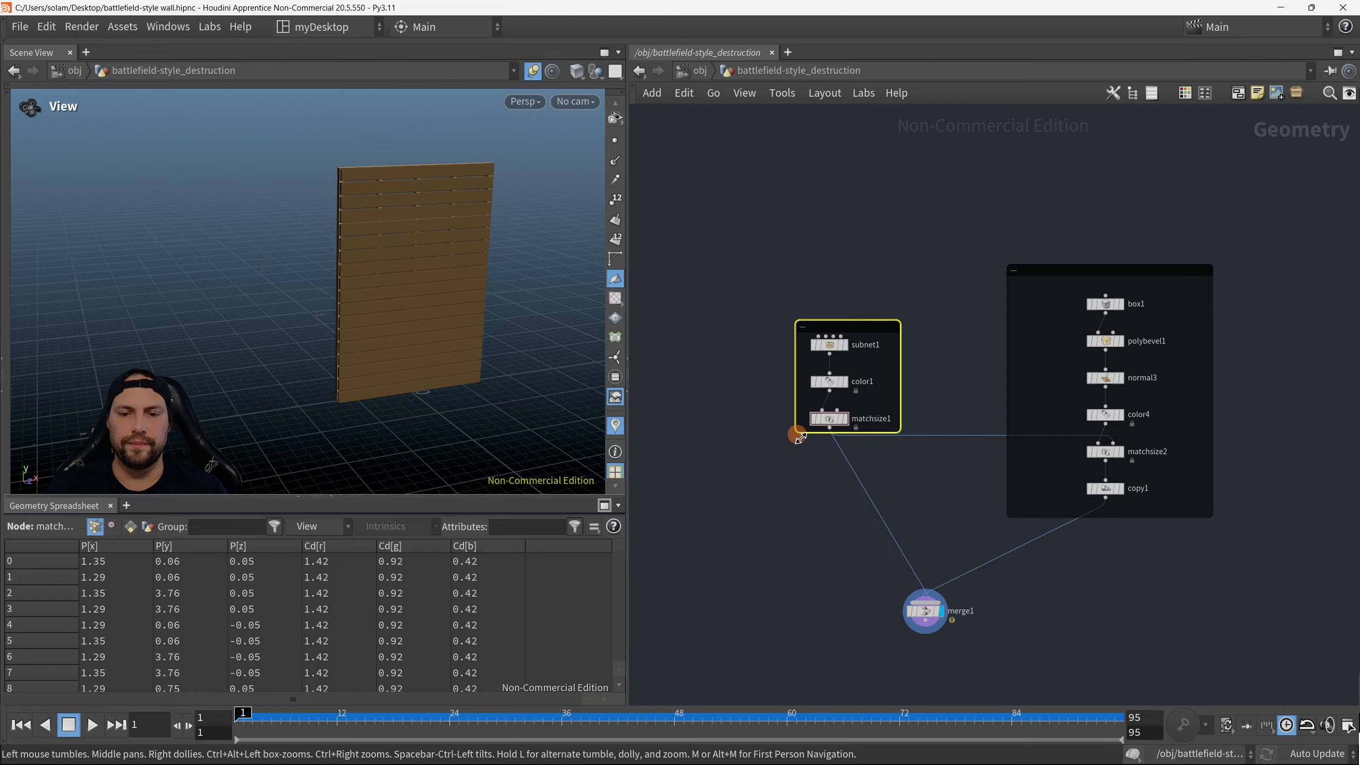
drag(795, 438, 791, 453)
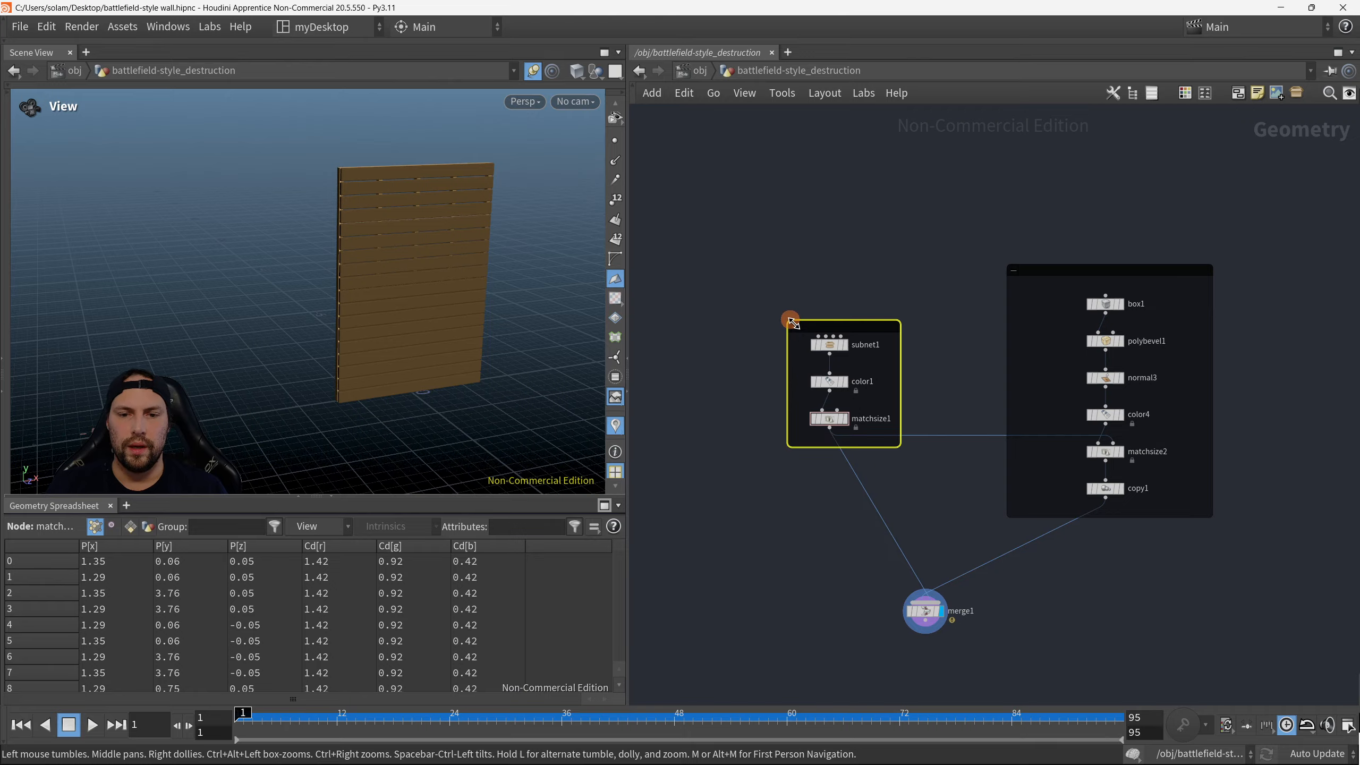
Step: Check the wall's frame side, and move the network box with the board nodes farther up and away from the subnet1 box
drag(519, 313, 427, 282)
drag(376, 212, 391, 166)
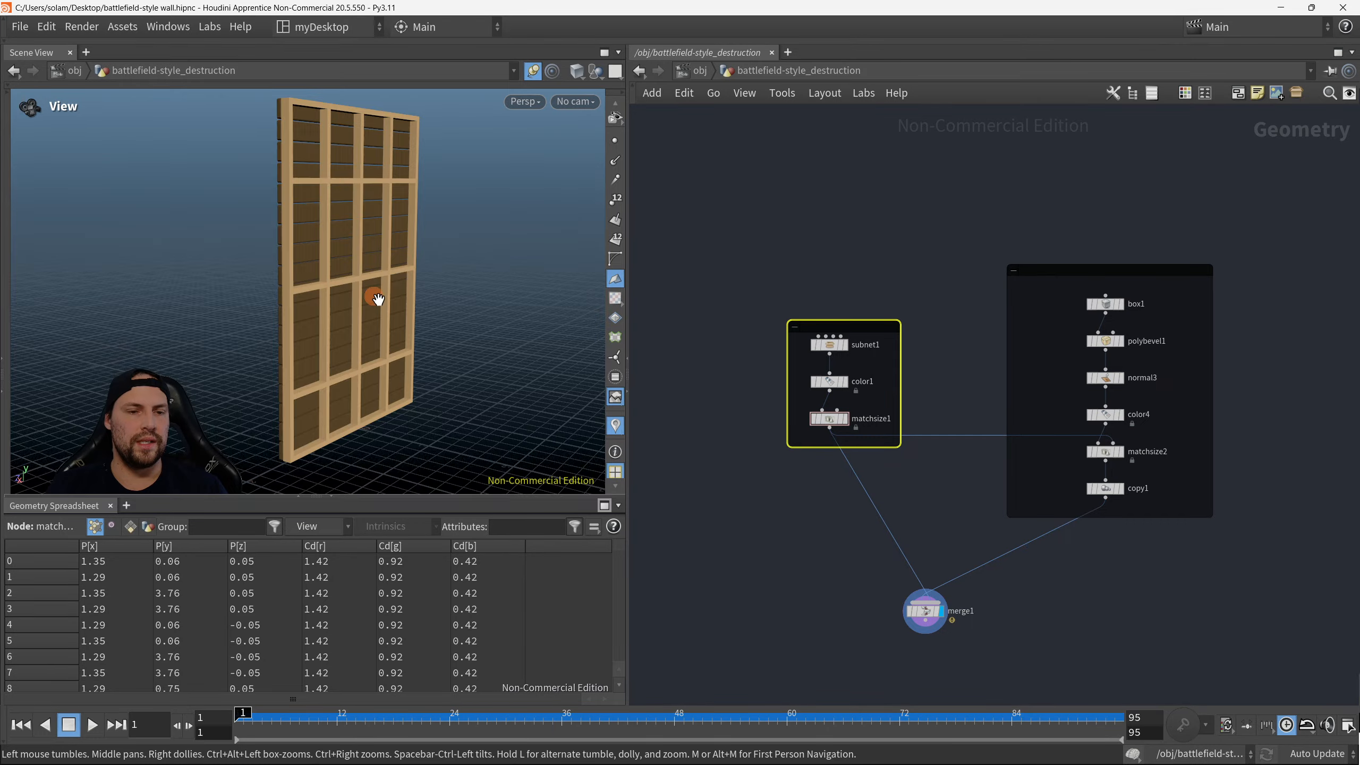
drag(376, 301, 363, 275)
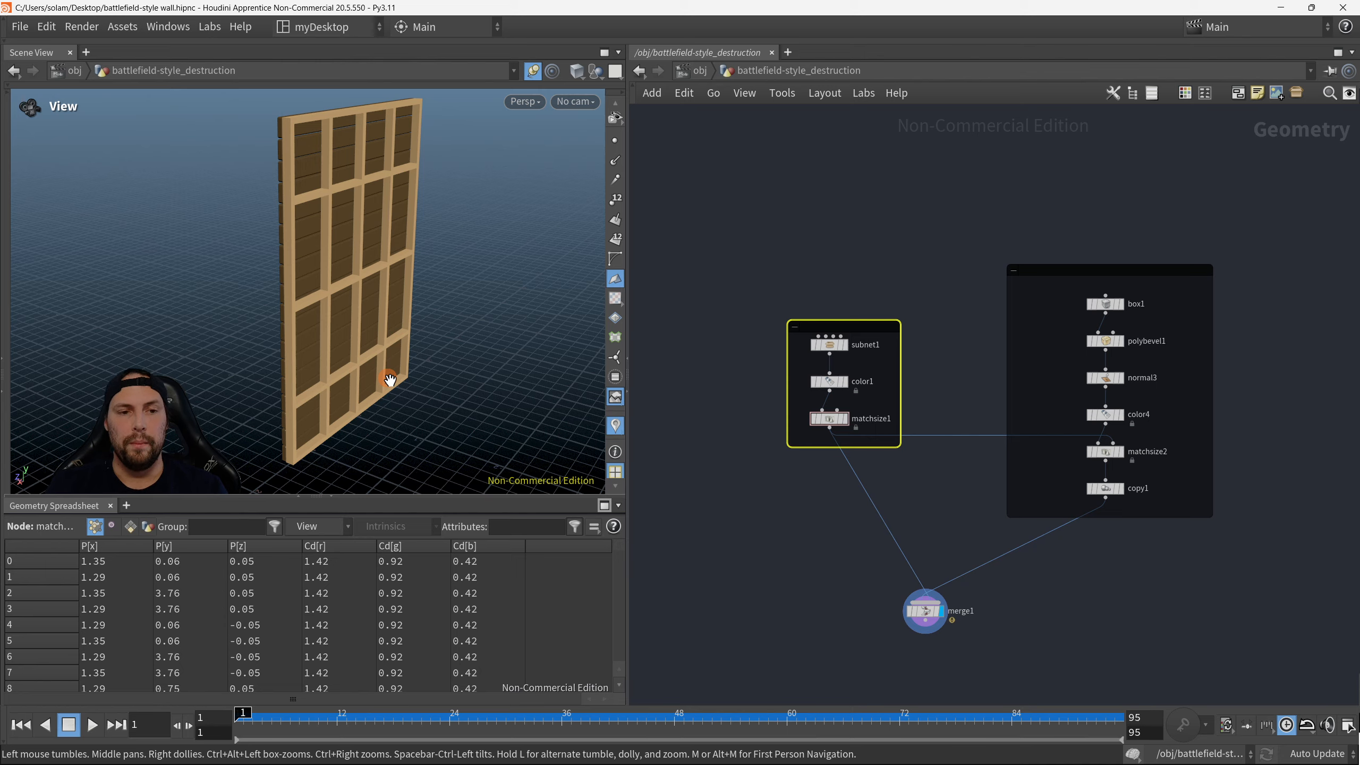
mouse_move(311, 141)
mouse_down()
mouse_move(345, 136)
mouse_move(318, 126)
mouse_move(373, 127)
mouse_move(231, 243)
mouse_move(299, 179)
mouse_move(307, 498)
mouse_move(300, 298)
mouse_move(258, 304)
mouse_move(378, 312)
mouse_move(319, 137)
mouse_up()
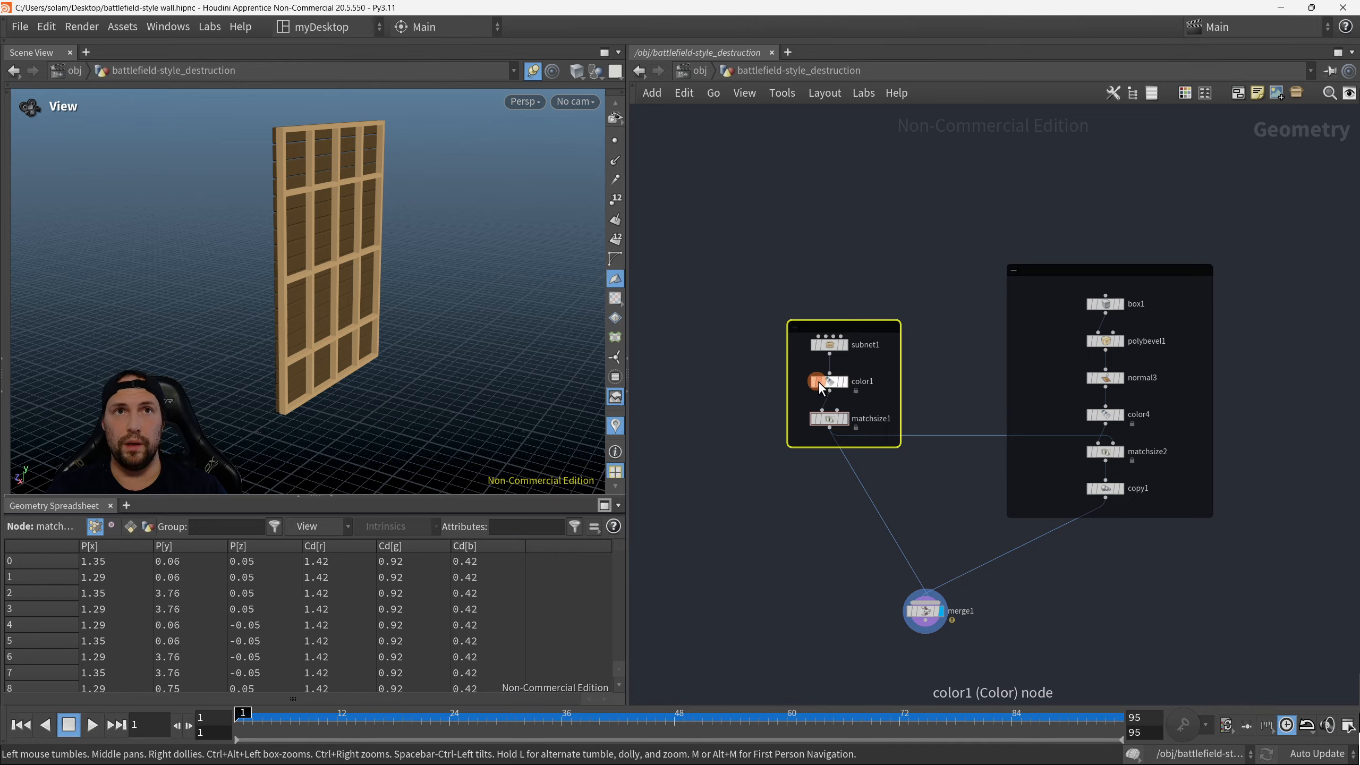
drag(1193, 291, 1231, 219)
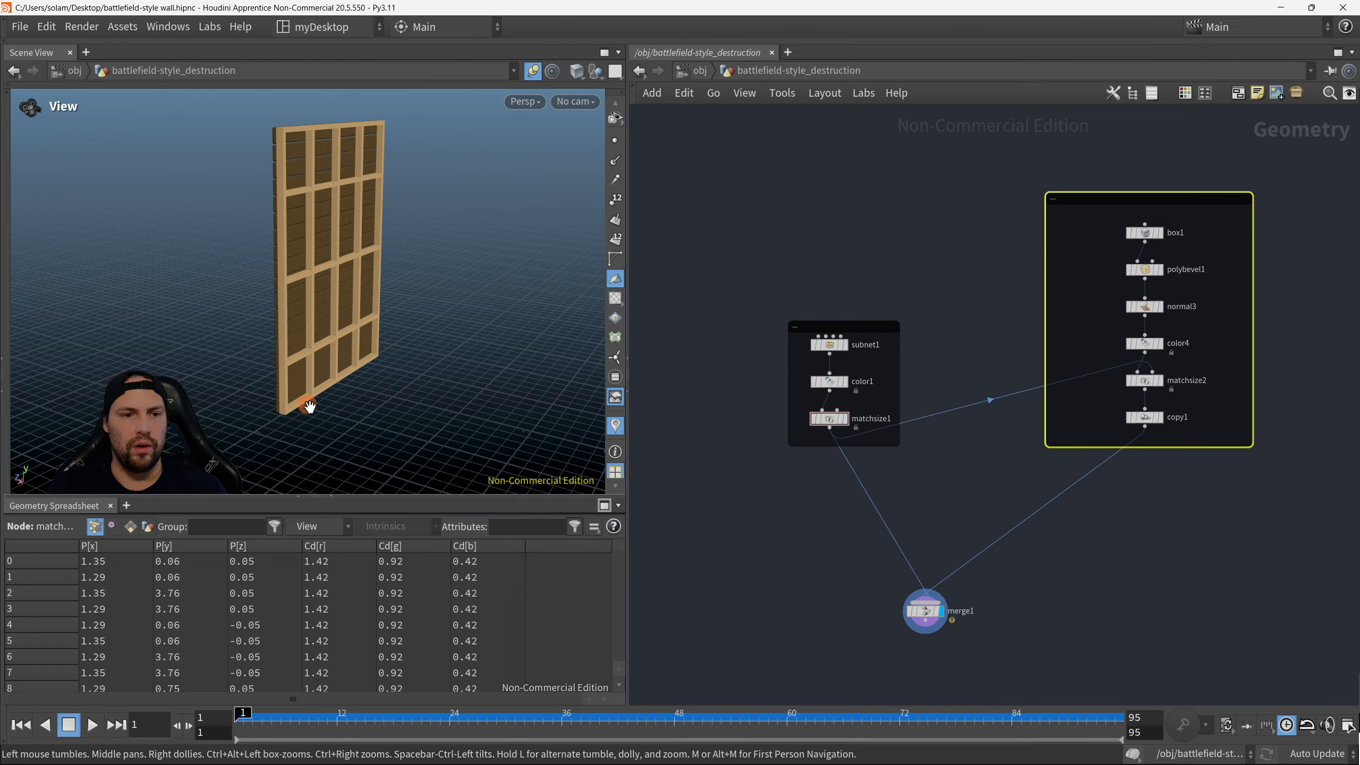
Step: Add a Match Size node below the network box that holds the board nodes
click(1107, 536)
key(Tab)
mouse_move(1145, 548)
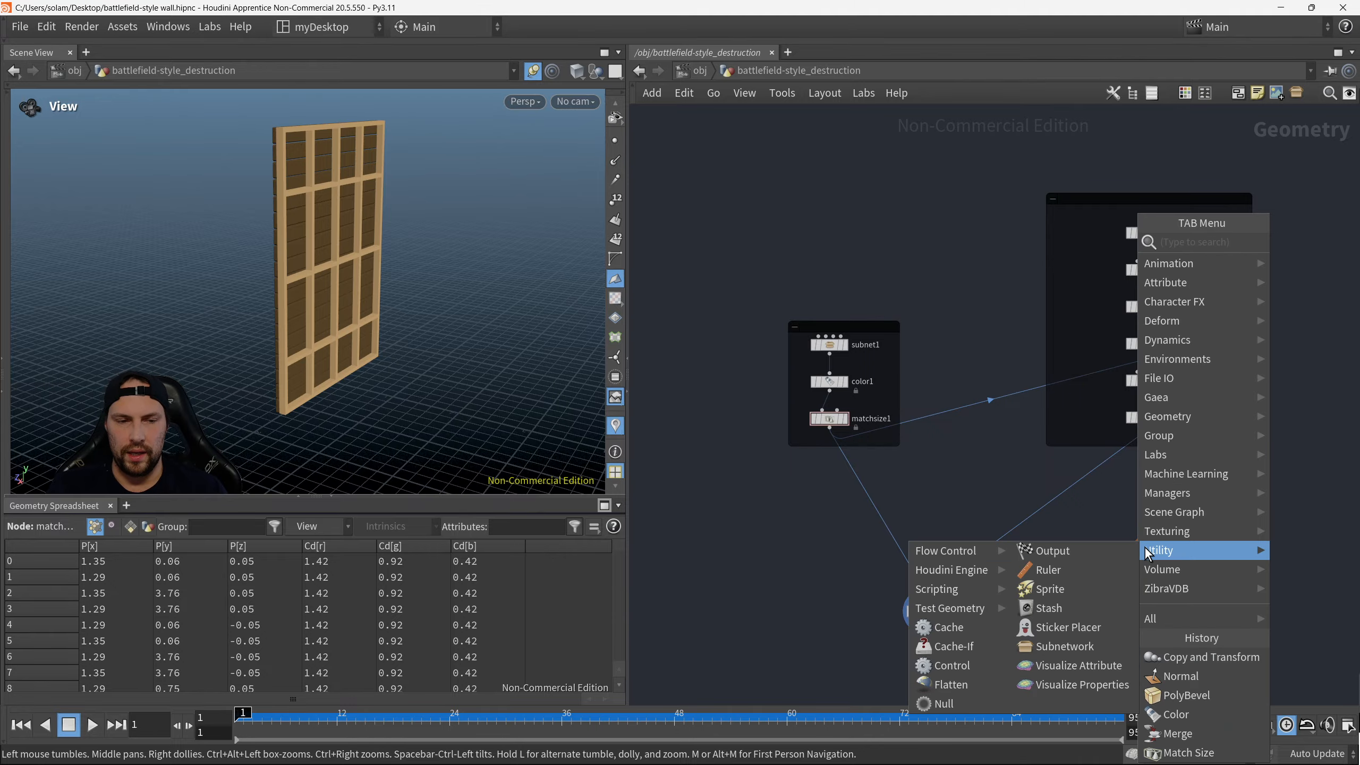
text(match)
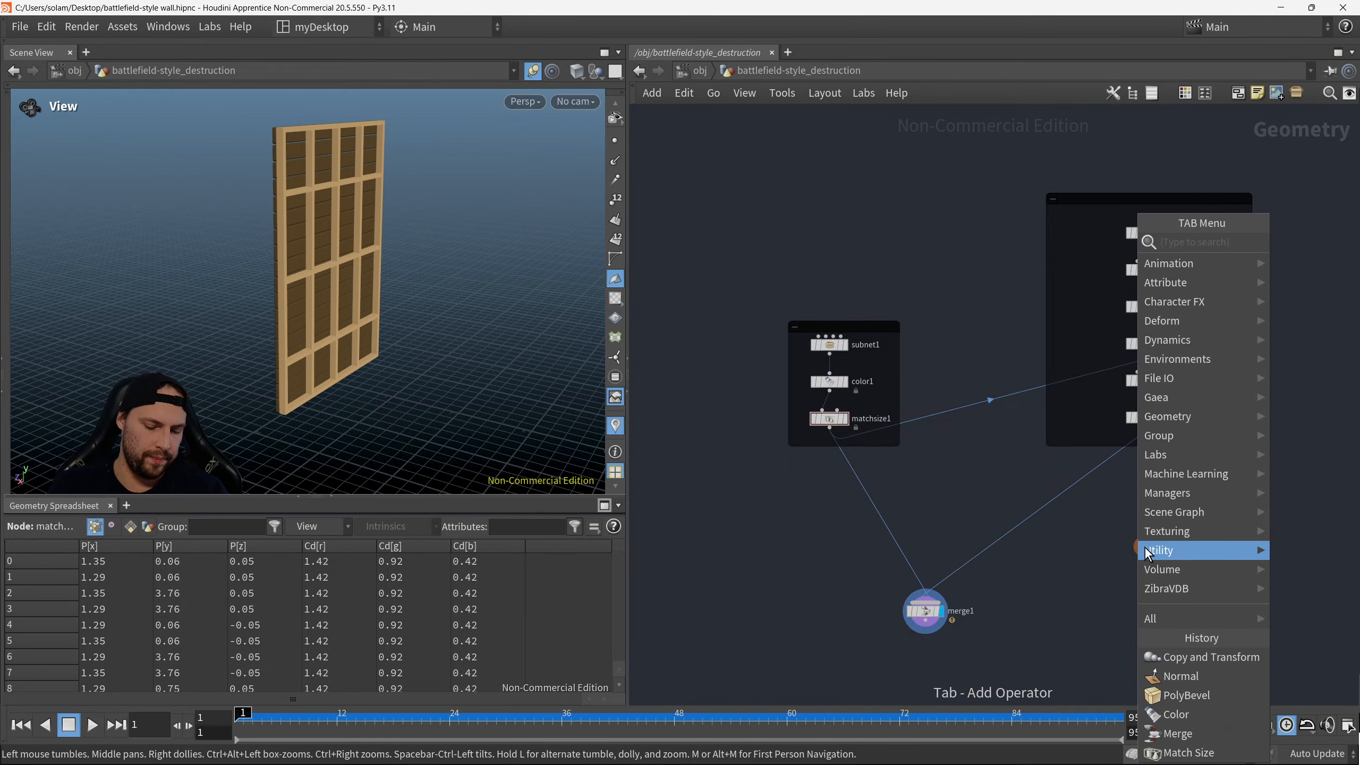
click(1051, 268)
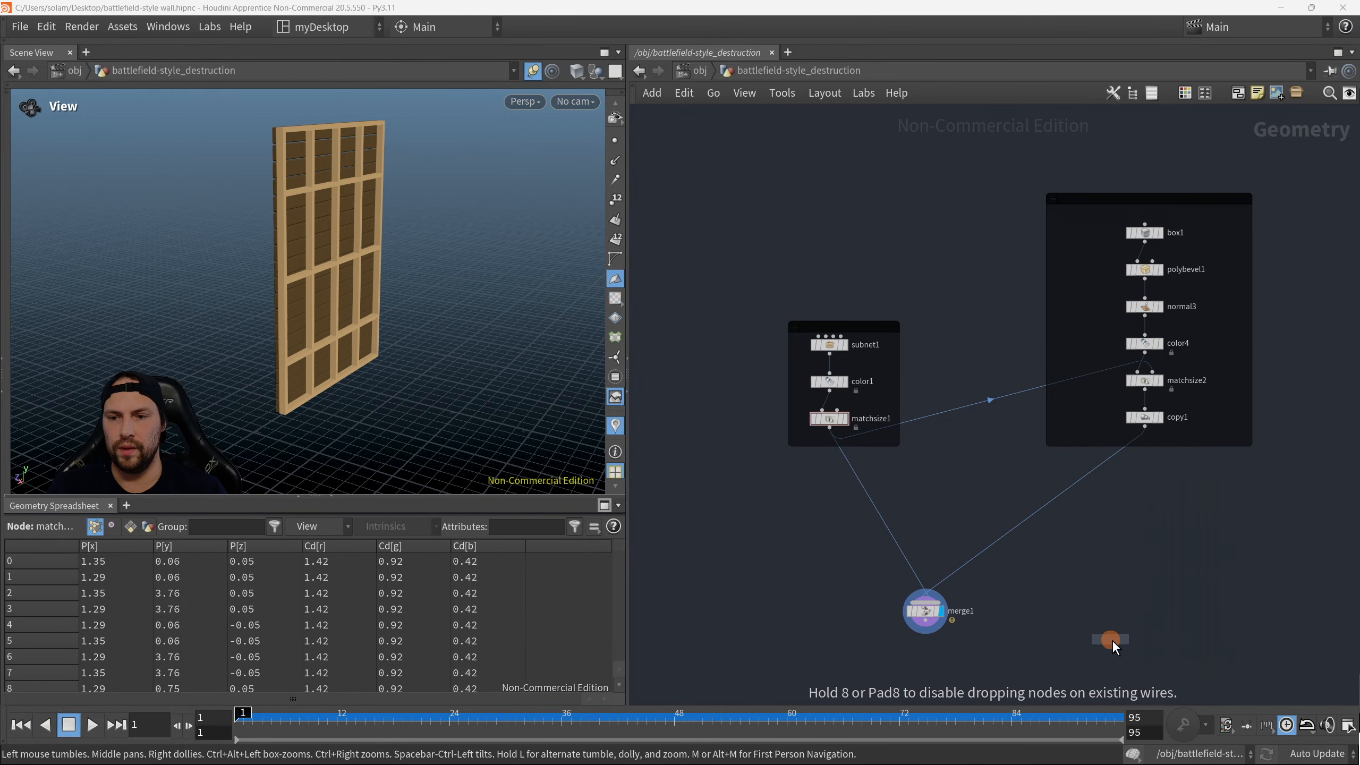
click(1108, 597)
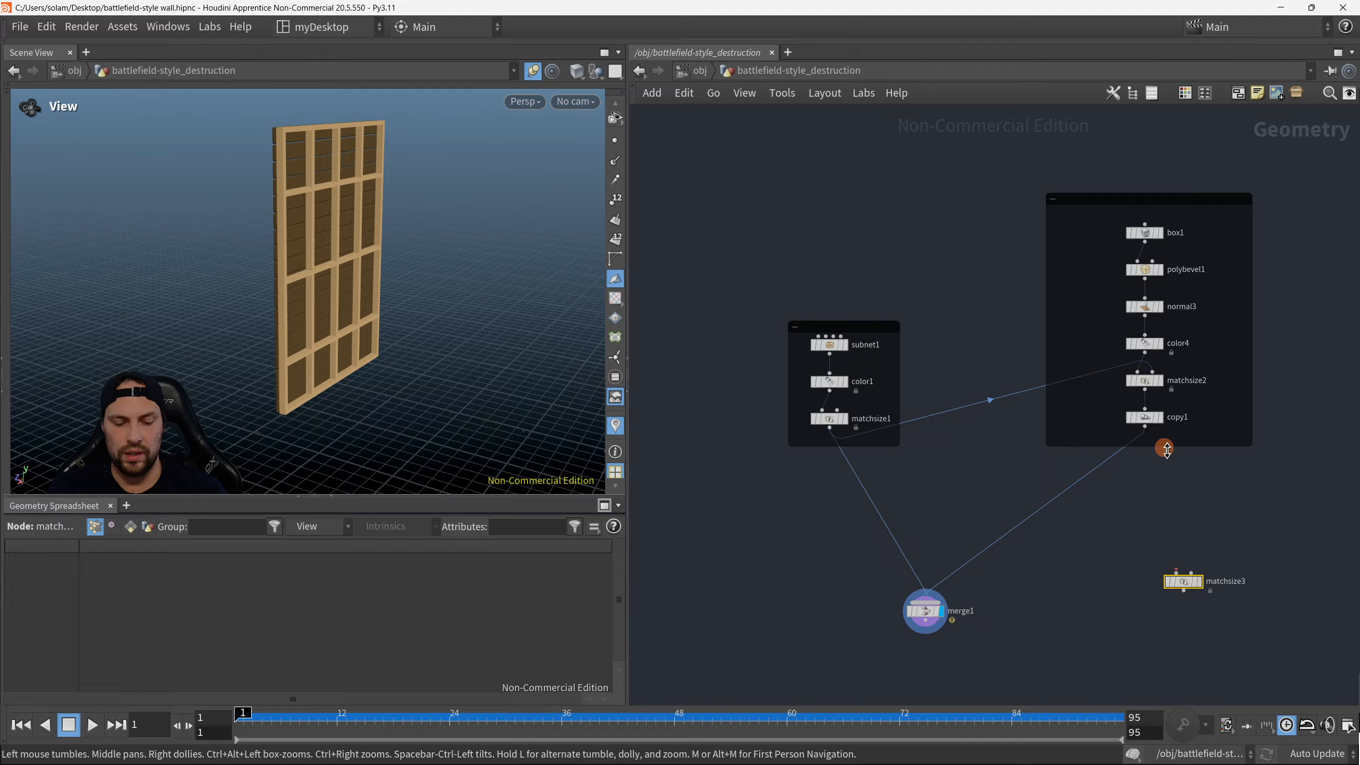
Step: Display copy1 and merge1 in turn to compare them, and connect copy1 to the first input of matchsize3
click(1130, 418)
drag(194, 273, 290, 162)
click(940, 611)
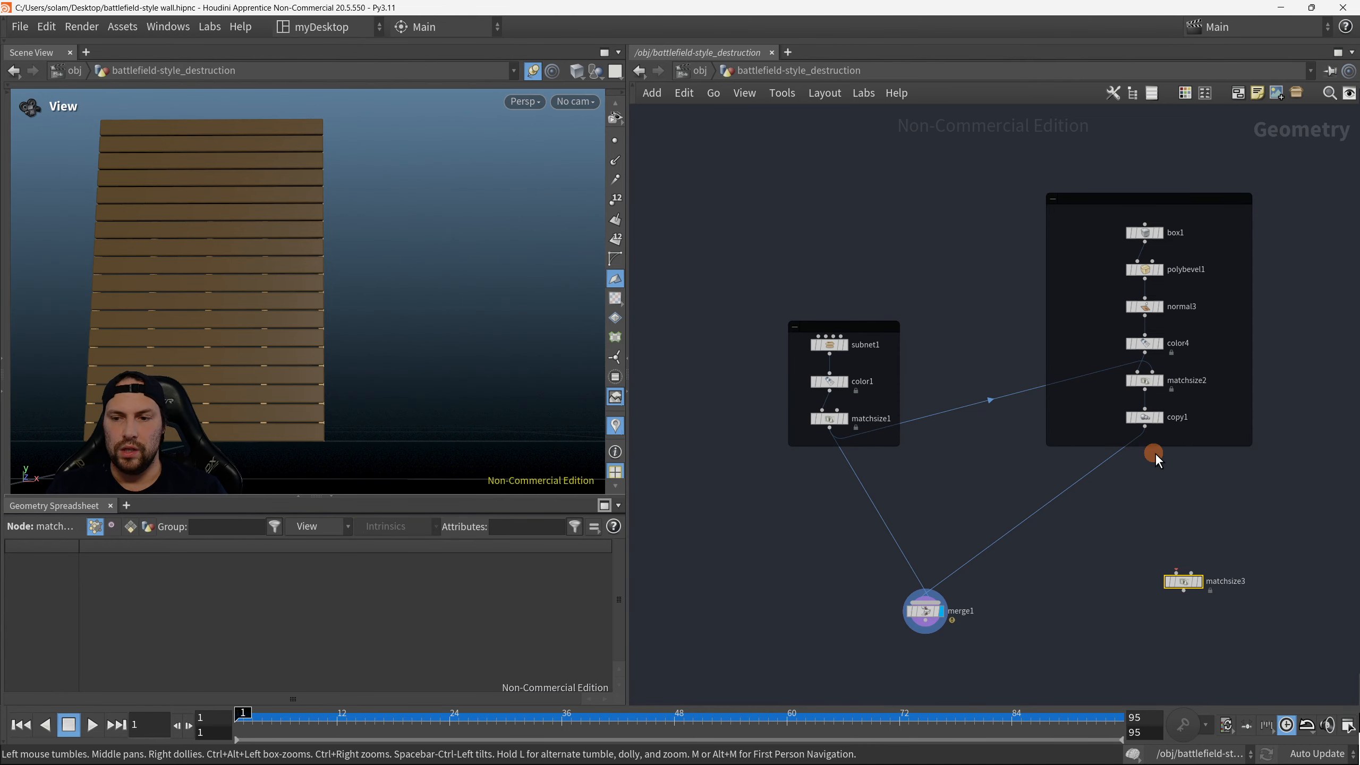
drag(1176, 571, 1146, 429)
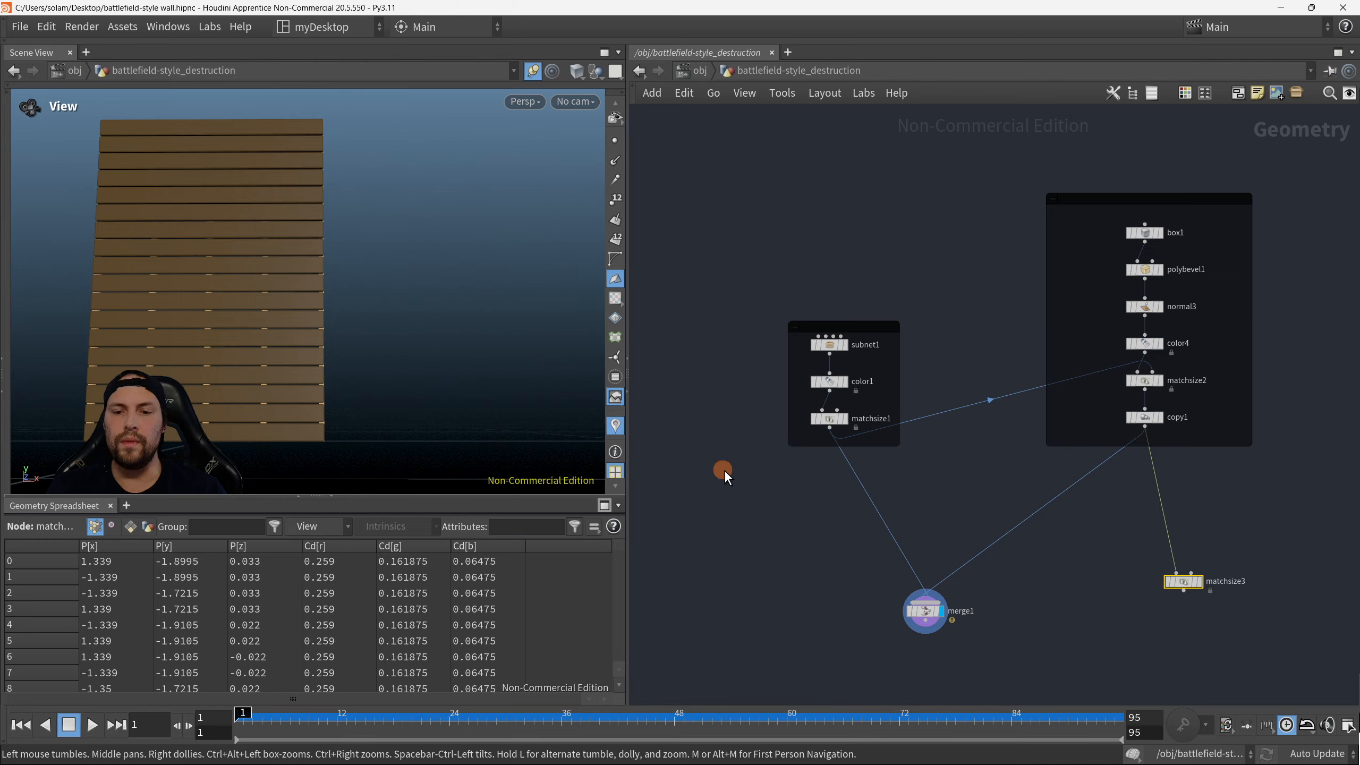
Step: Display the frame from matchsize1 and connect matchsize1 to the second input of matchsize3
drag(318, 345, 325, 221)
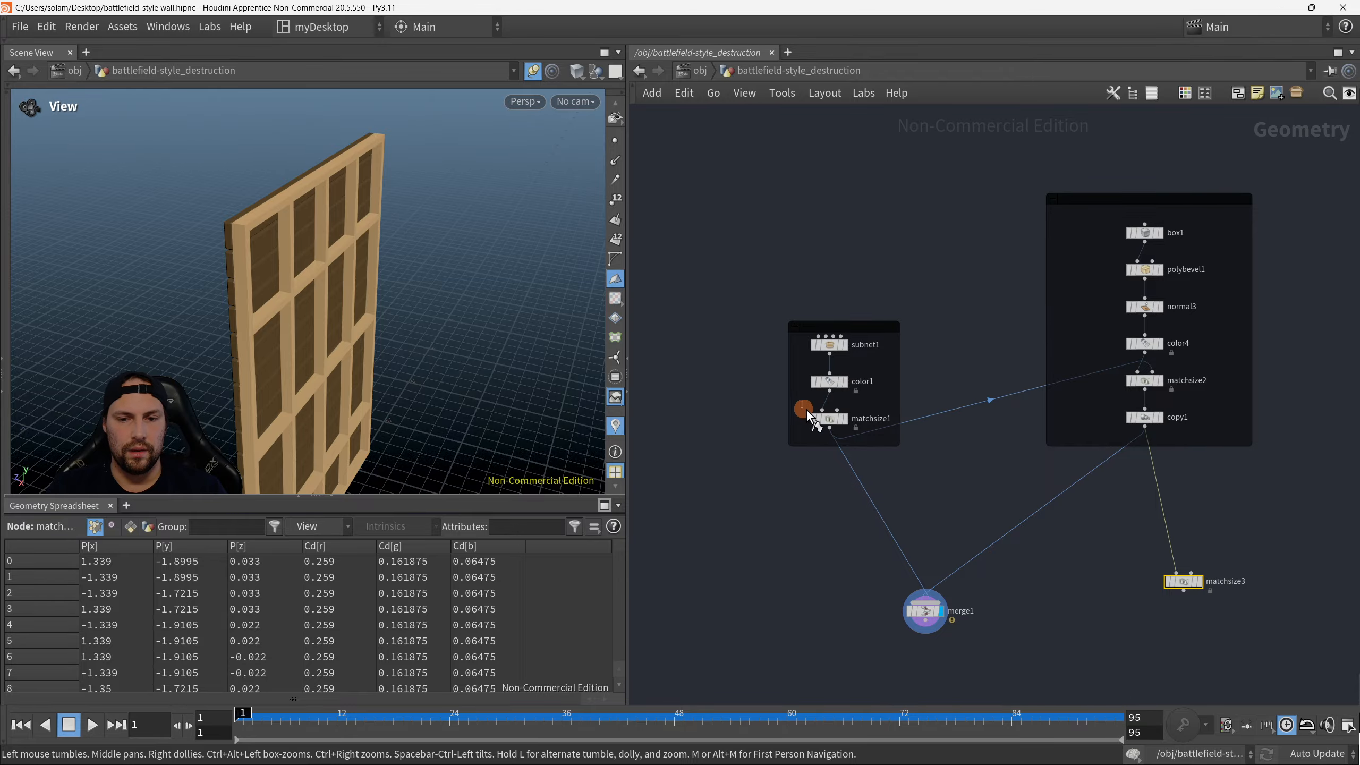
click(824, 418)
drag(437, 344, 392, 326)
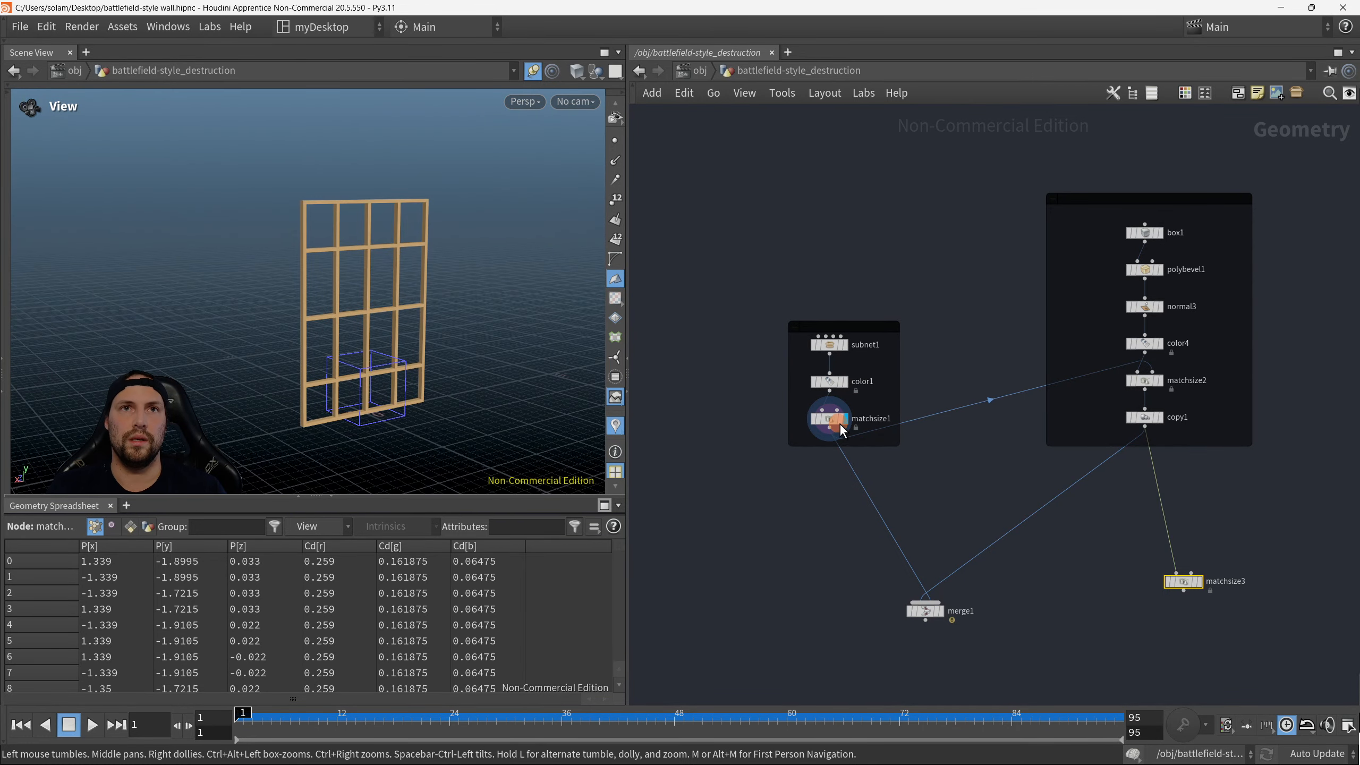
scroll(842, 424, up, 2)
scroll(849, 427, down, 1)
middle_drag(890, 472, 832, 408)
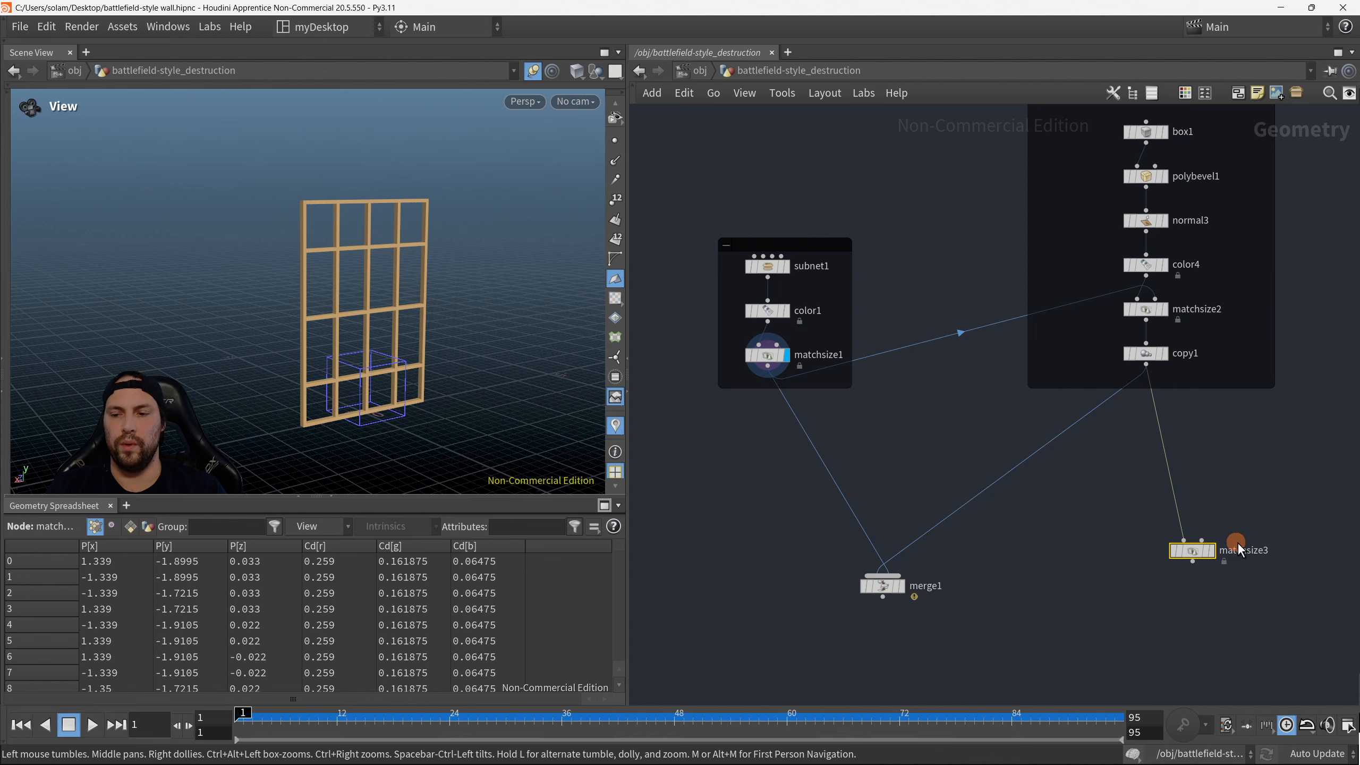
drag(1202, 541, 753, 380)
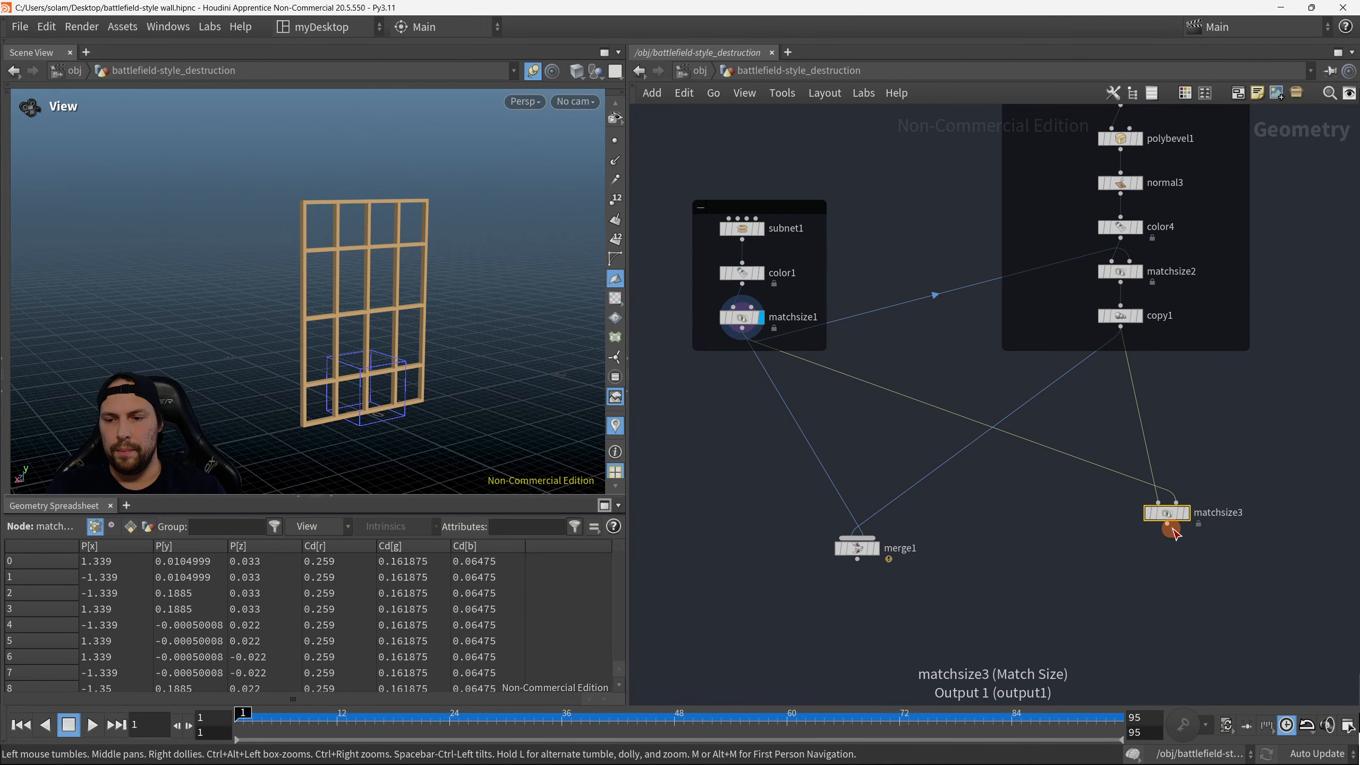
Step: Connect the output of matchsize3 to merge1 and display the merged wall
drag(1166, 524, 859, 545)
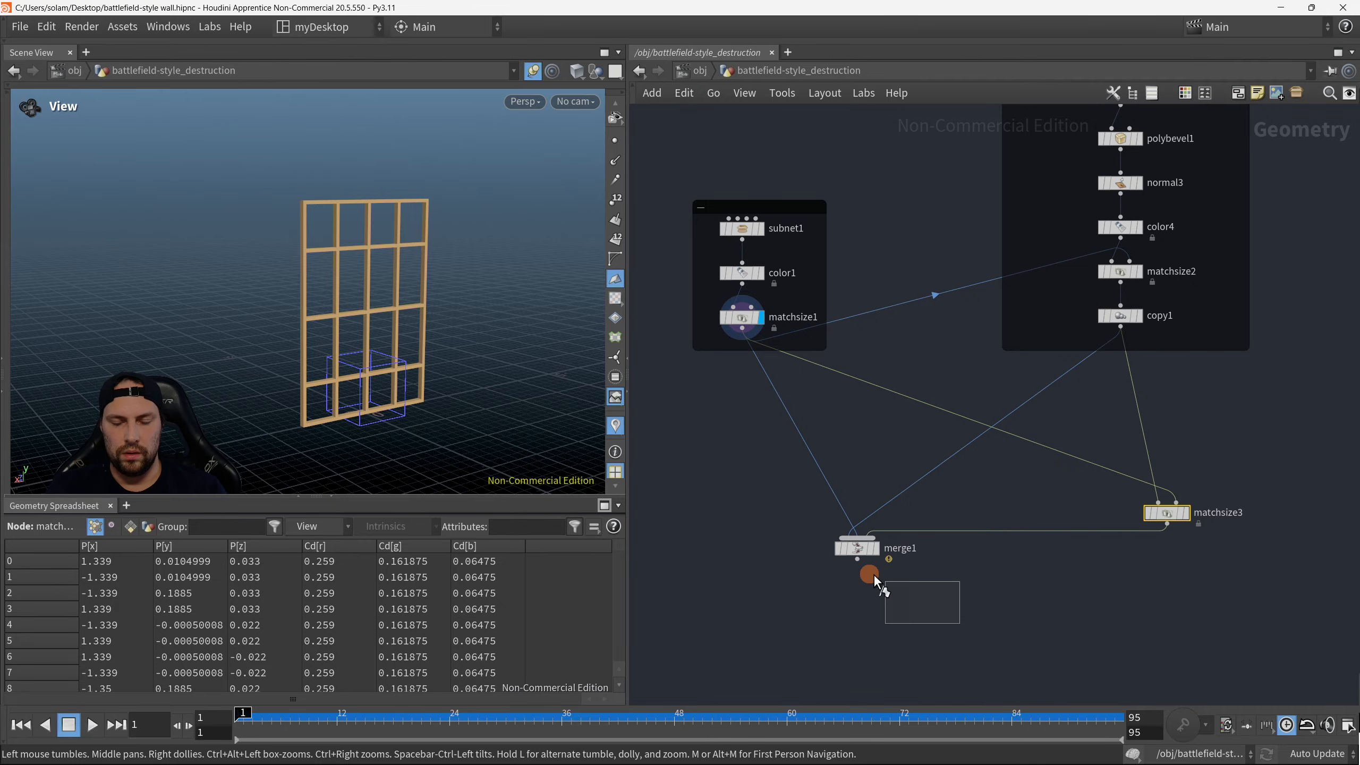
click(876, 548)
drag(395, 368, 464, 292)
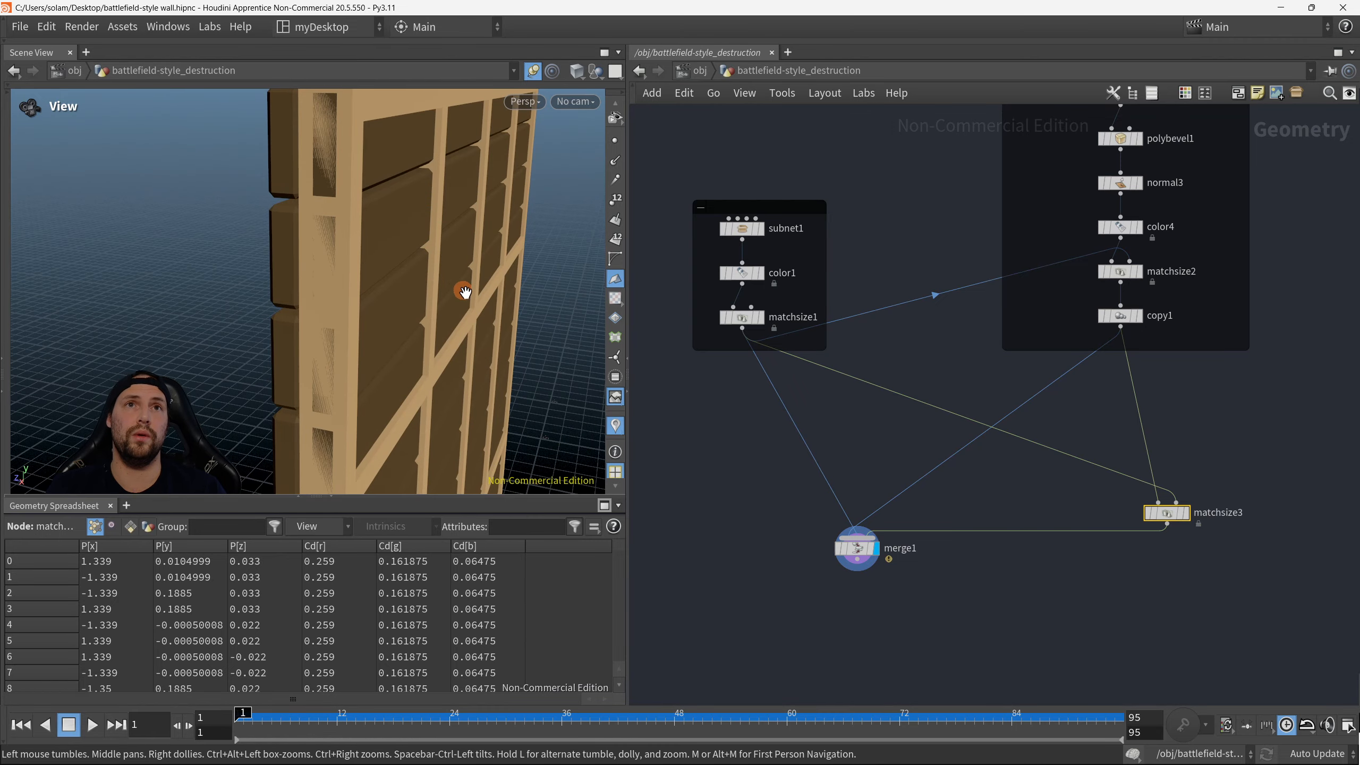
Step: Set Justify Z of matchsize3 to Min to Max so the boards sit against the frame's face
middle_drag(1165, 606, 799, 466)
key(p)
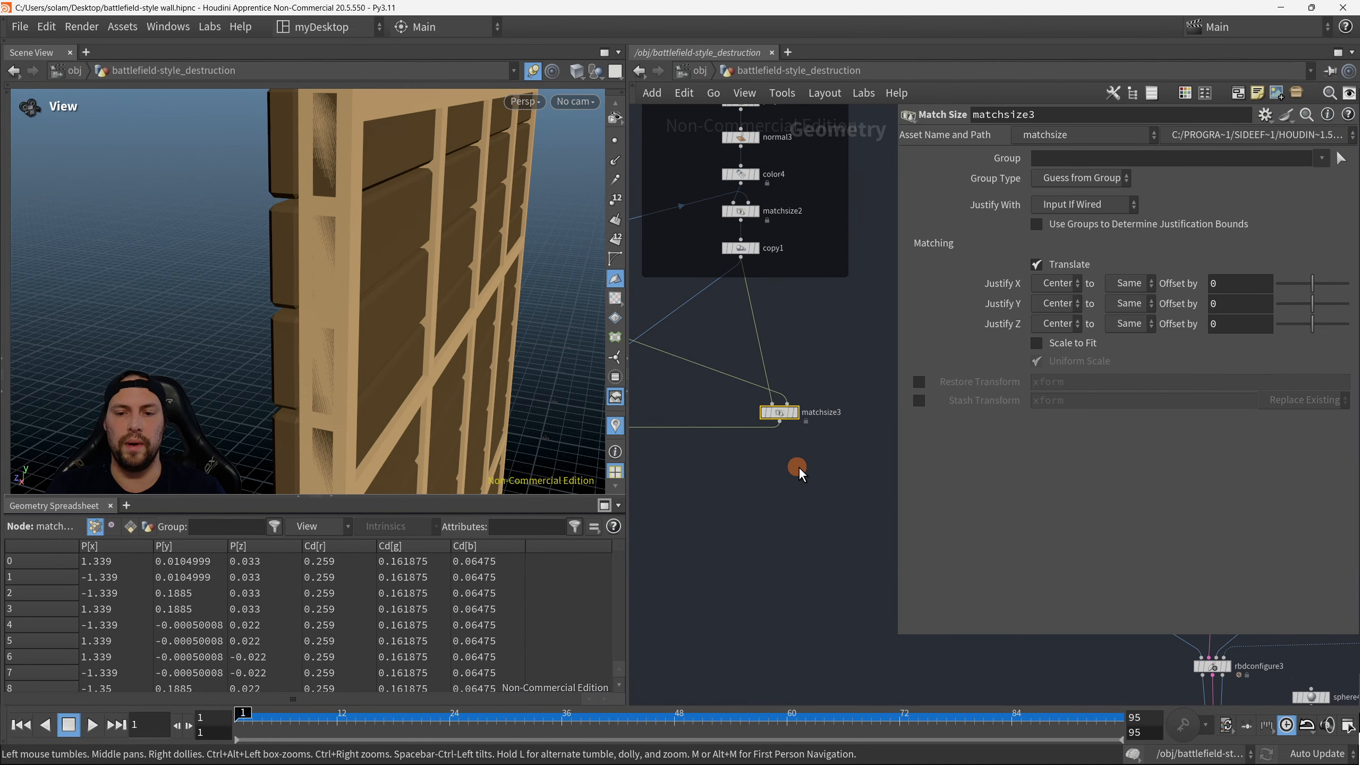
scroll(799, 466, down, 2)
scroll(809, 525, down, 2)
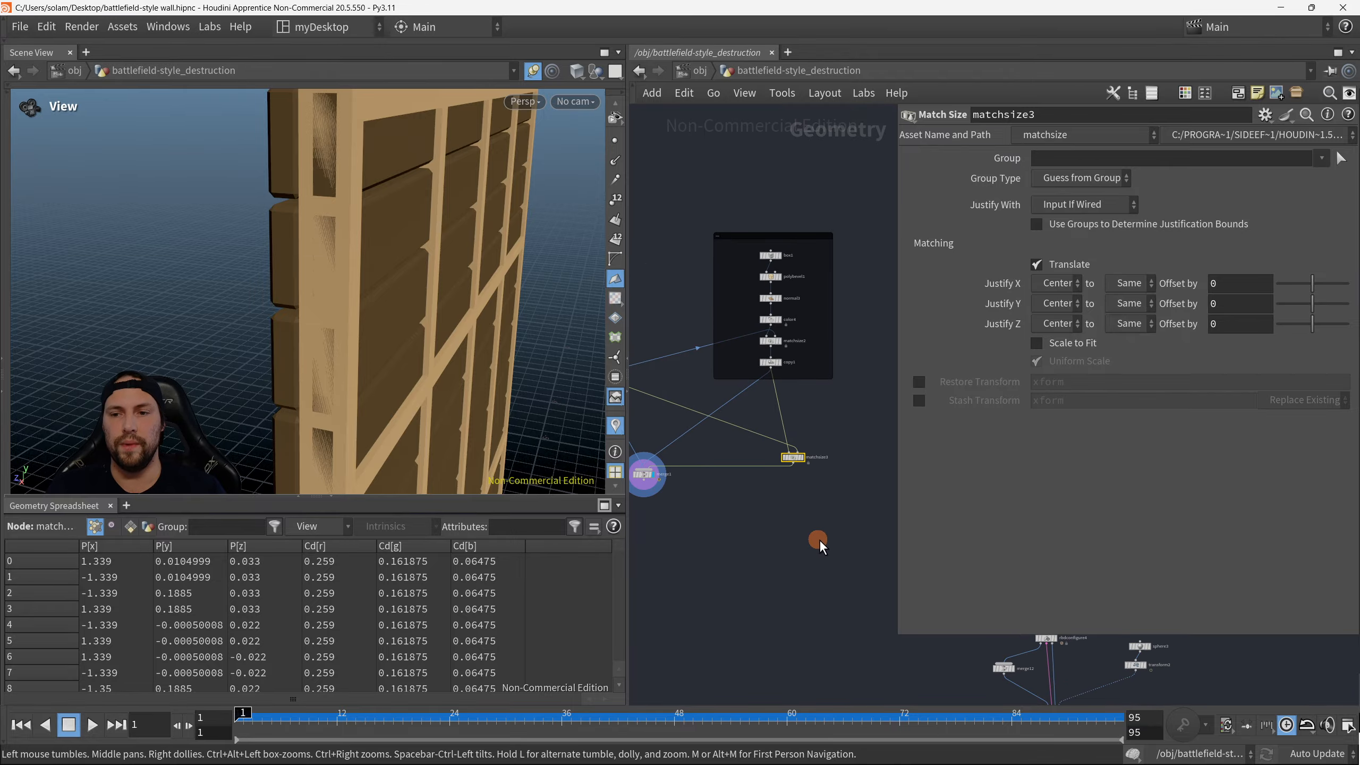
middle_drag(818, 539, 828, 508)
scroll(406, 325, down, 1)
drag(410, 327, 307, 372)
drag(453, 394, 398, 351)
right_drag(397, 351, 397, 360)
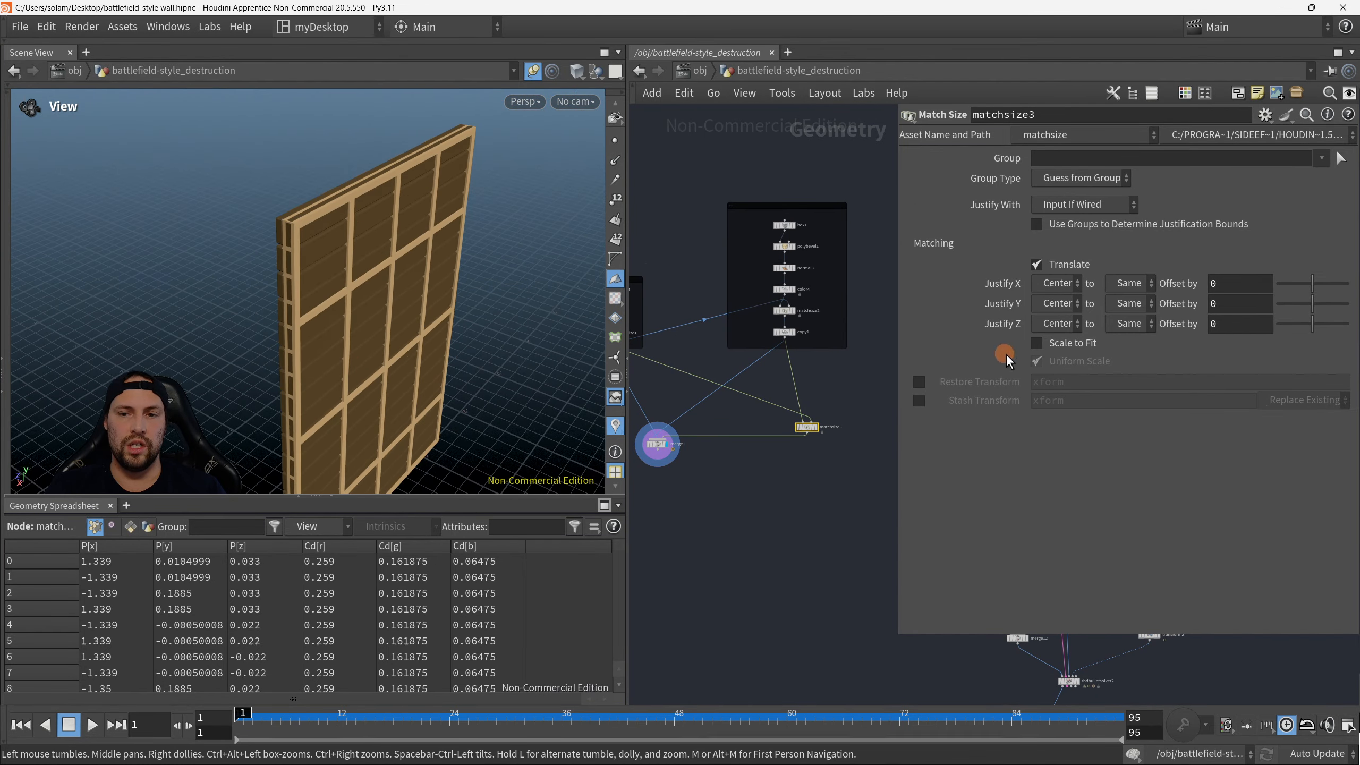
click(1059, 330)
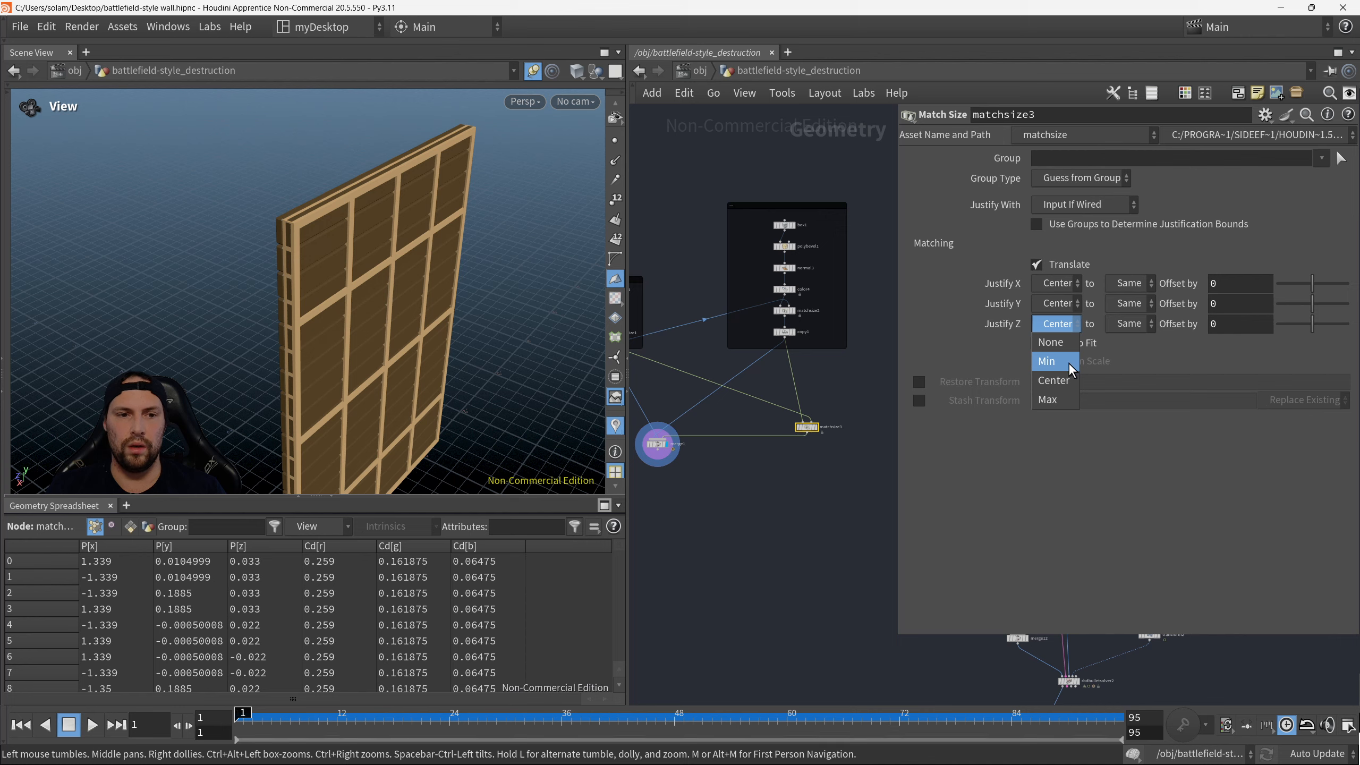
click(1069, 363)
click(1136, 326)
click(1144, 394)
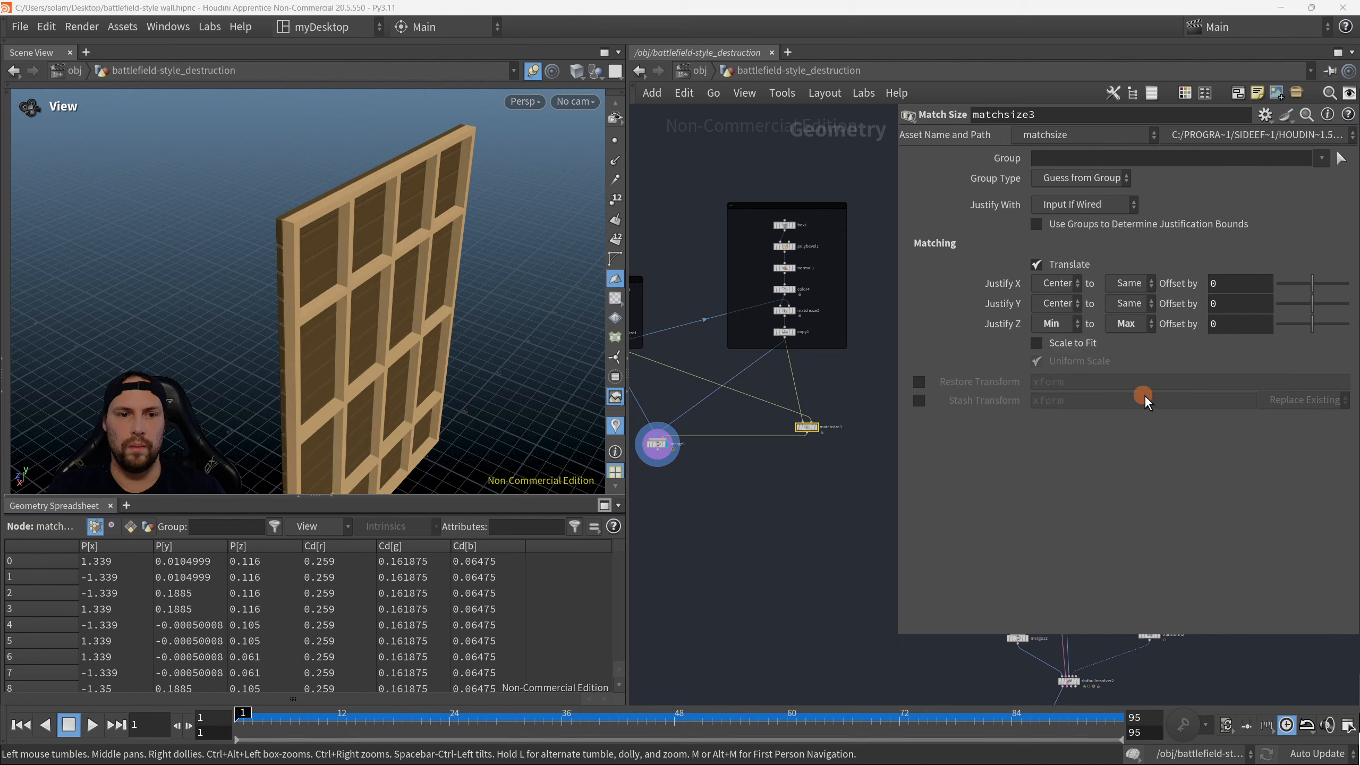
Step: Set Justify Z of matchsize3 to Max to Min to move the boards to the frame's opposite face
drag(395, 316, 514, 305)
click(1135, 327)
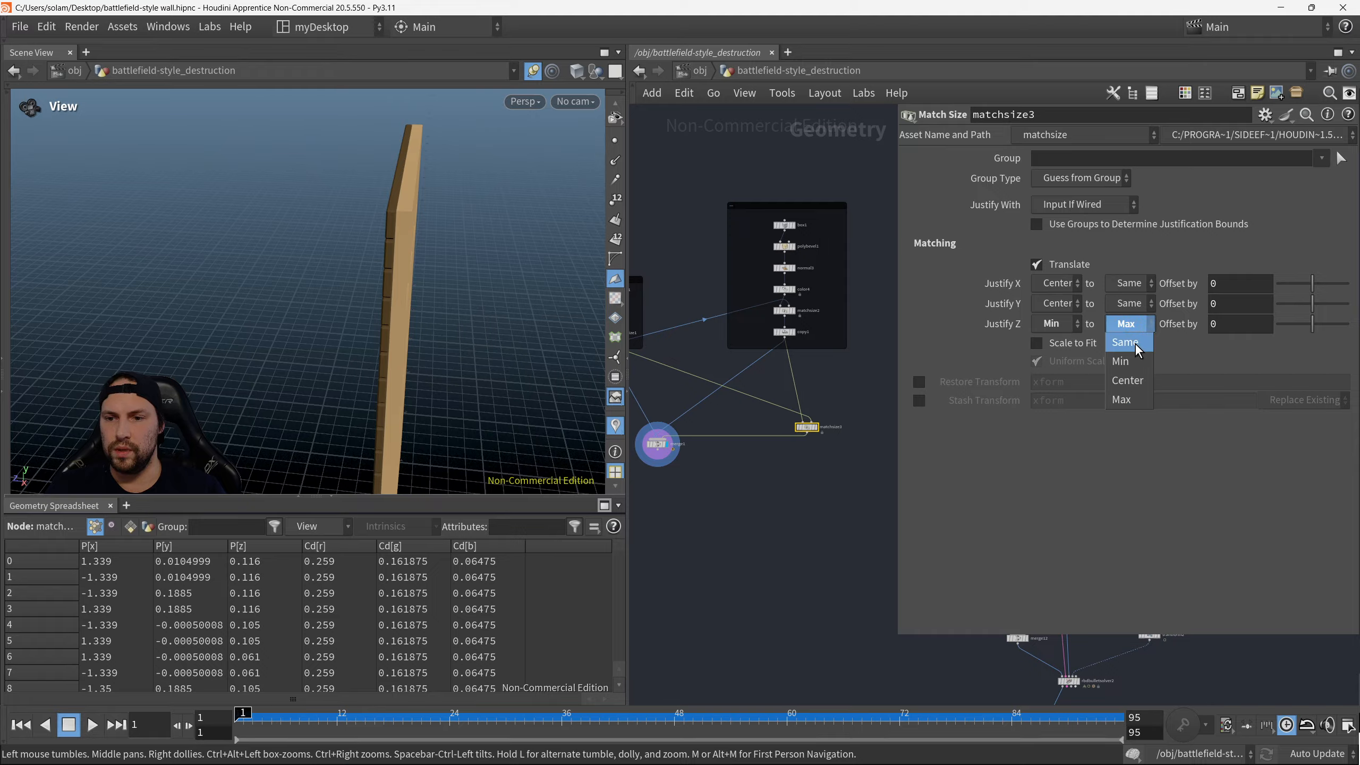
click(1055, 325)
click(1069, 398)
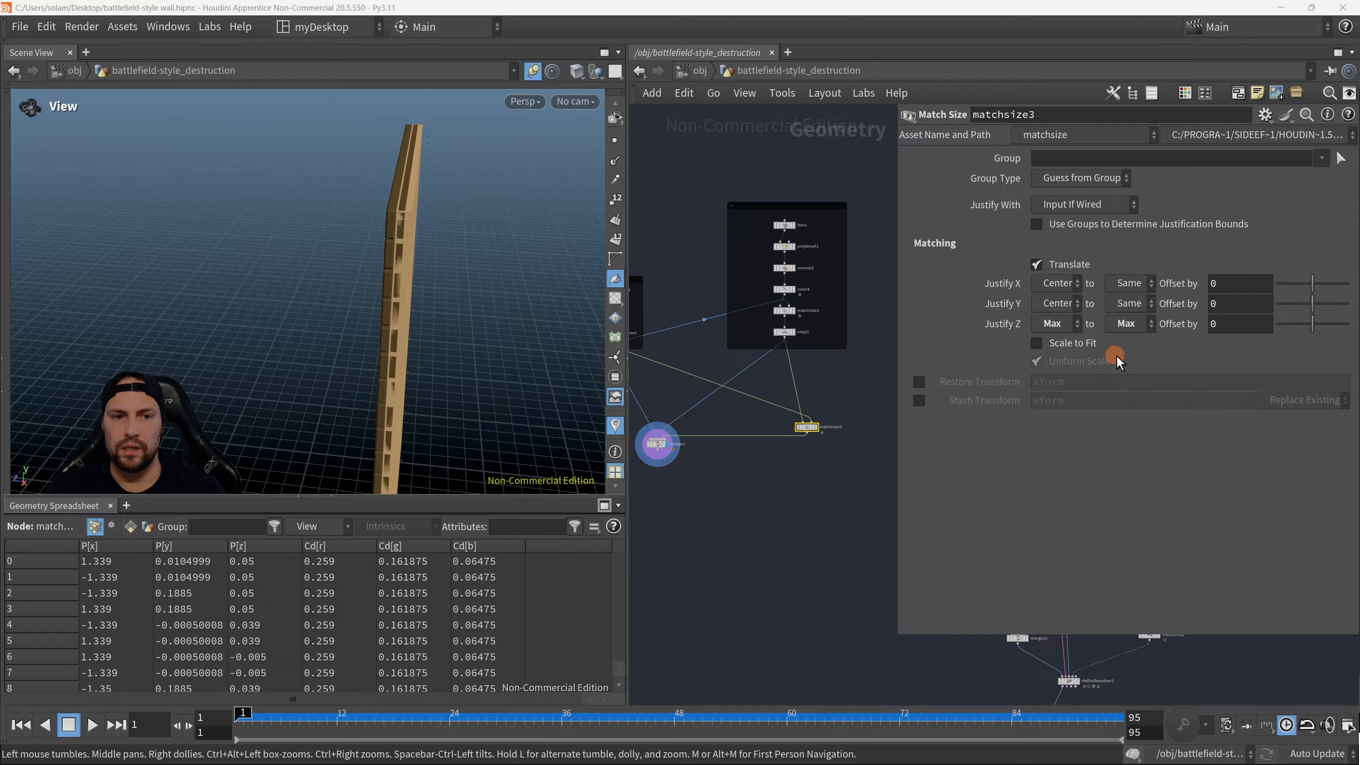
click(1129, 324)
click(1134, 362)
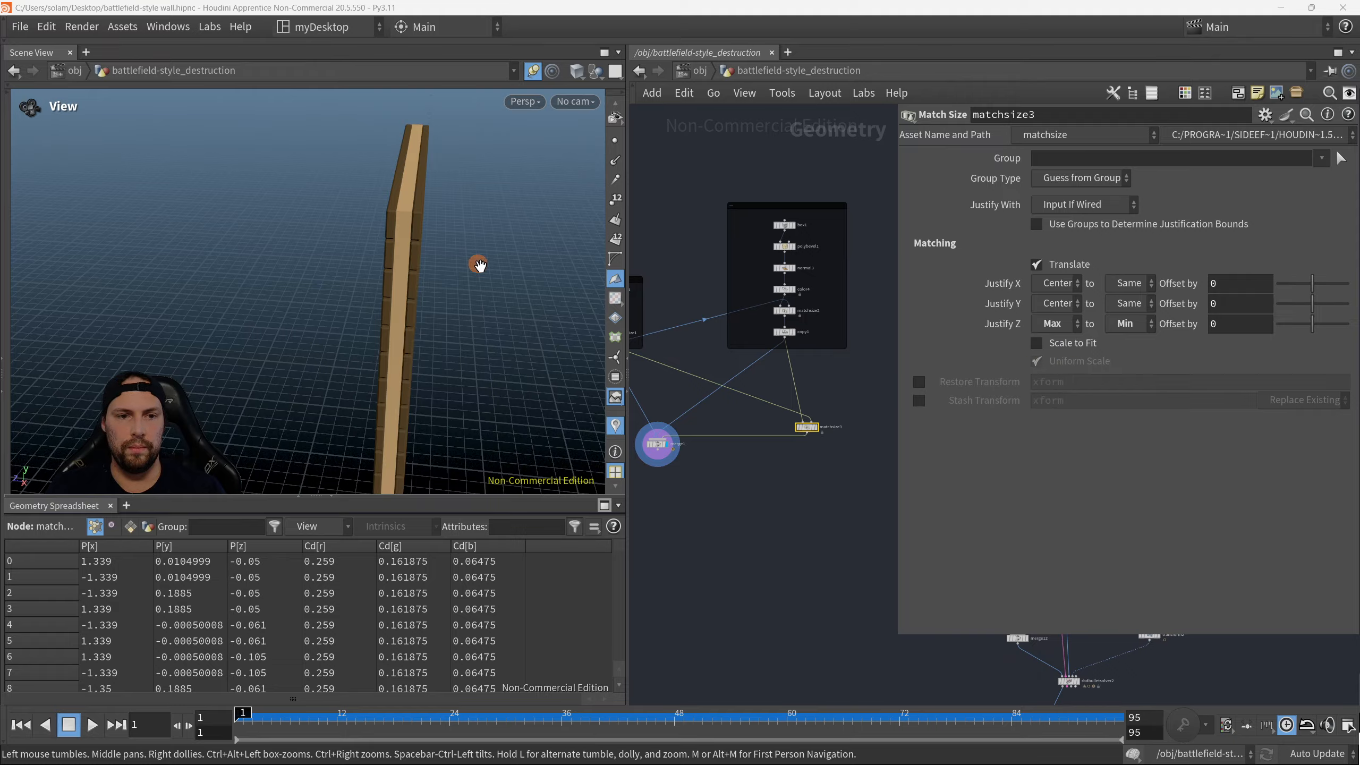
Step: Inspect the merged wall from its sides and front, toggling between wireframe and shaded display
mouse_move(470, 267)
mouse_down()
mouse_move(357, 206)
mouse_move(372, 267)
mouse_move(461, 280)
mouse_move(586, 209)
mouse_move(498, 202)
mouse_move(422, 254)
mouse_move(487, 270)
mouse_move(444, 273)
mouse_move(470, 255)
mouse_move(471, 276)
mouse_move(508, 282)
mouse_move(194, 319)
mouse_move(352, 307)
mouse_move(453, 219)
mouse_move(349, 244)
mouse_move(415, 272)
mouse_move(207, 312)
mouse_move(255, 276)
mouse_up()
key(w)
key(w)
scroll(206, 313, down, 5)
middle_drag(417, 362, 356, 299)
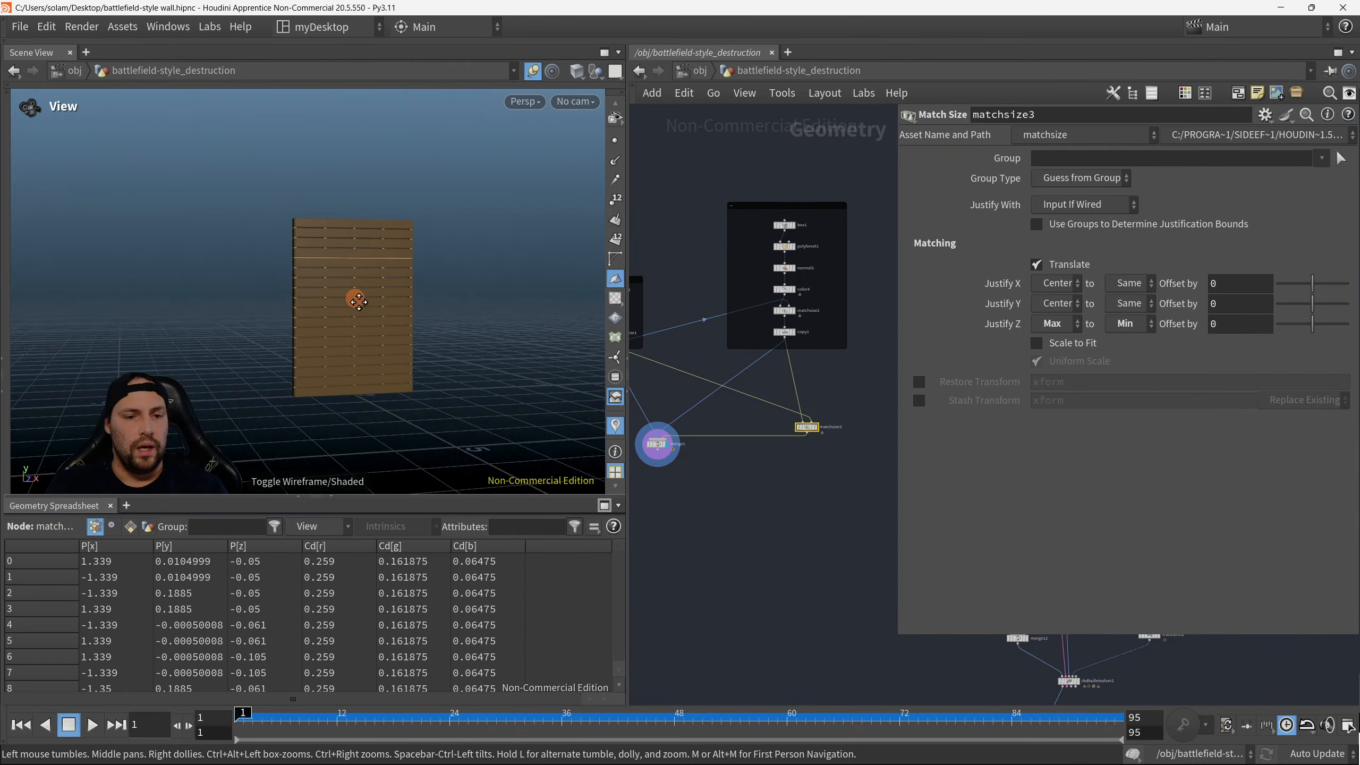
mouse_move(355, 298)
mouse_down()
mouse_move(348, 335)
mouse_move(470, 330)
mouse_move(473, 350)
mouse_up()
scroll(470, 331, up, 4)
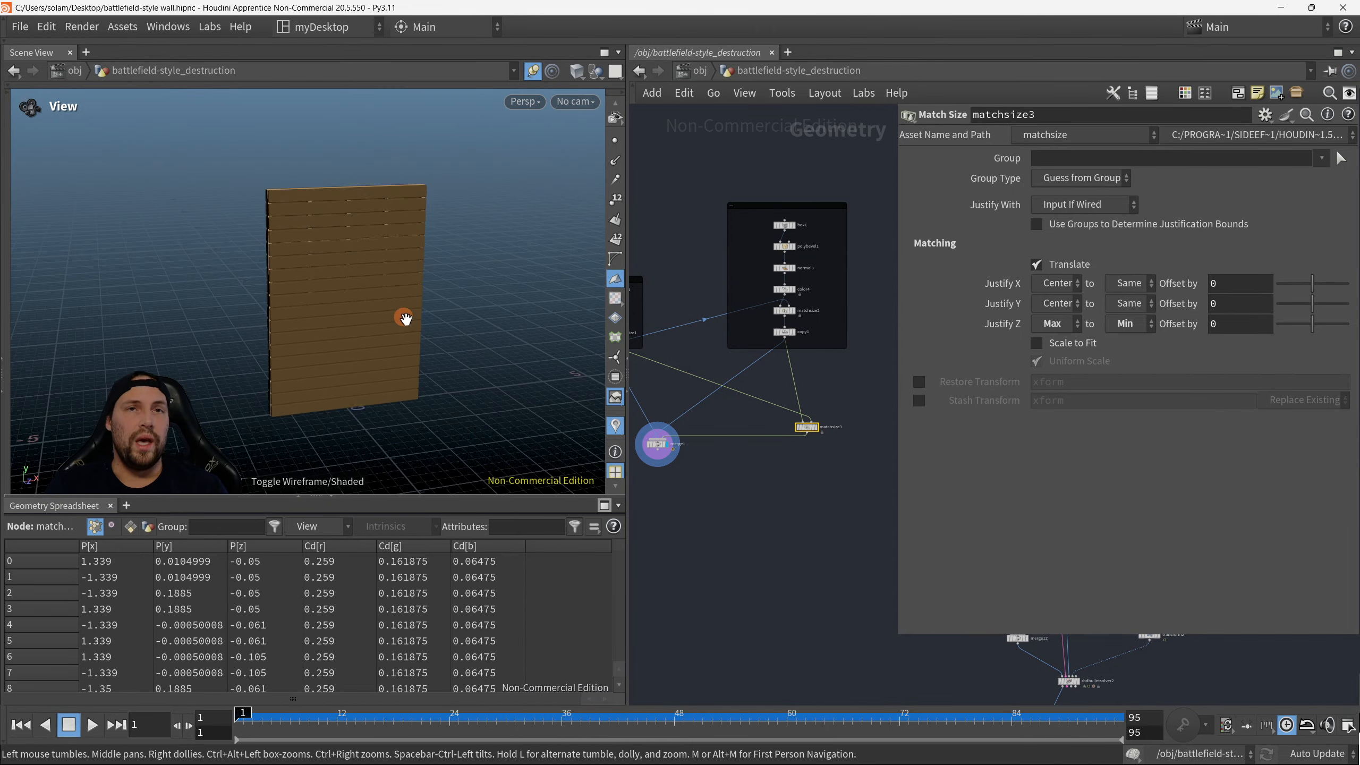
Step: Hide the parameter dialog and examine the damaged wooden wall in the reference image
scroll(852, 507, down, 4)
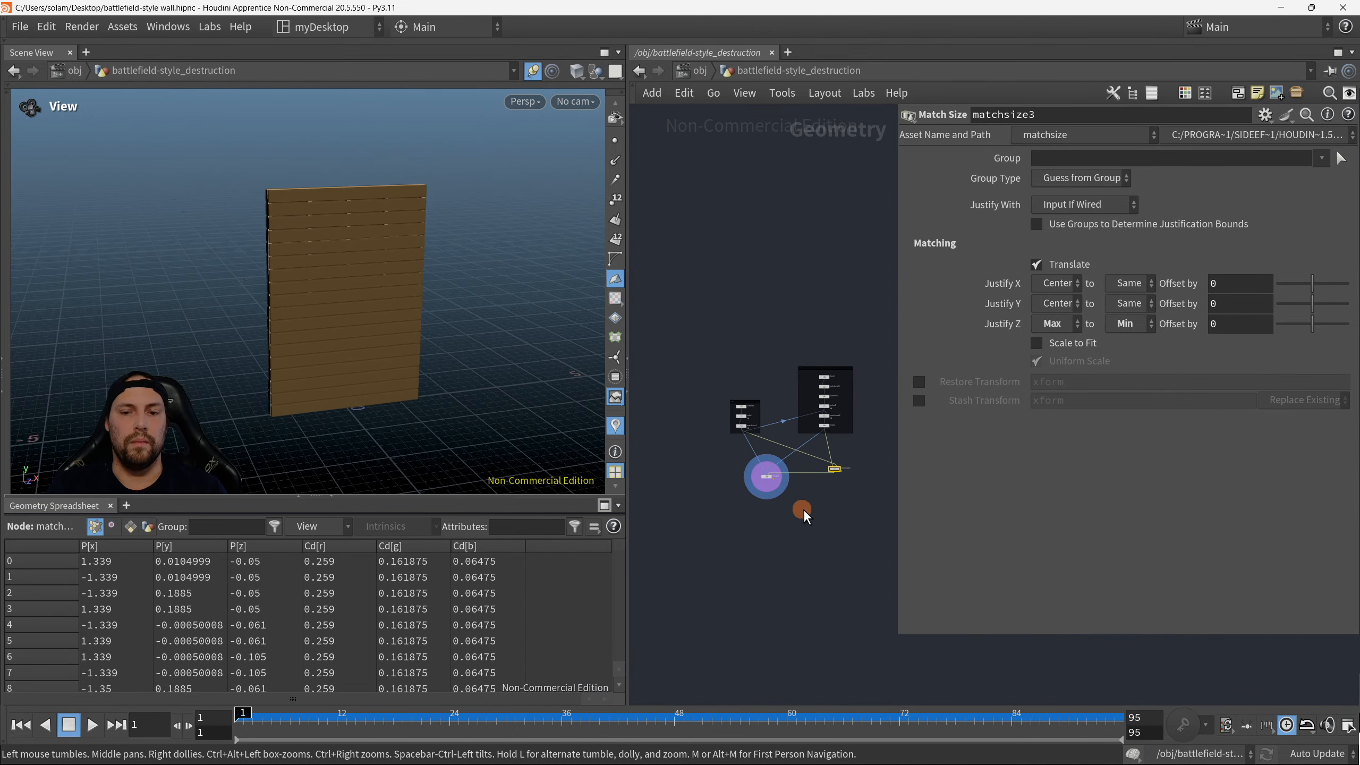
middle_drag(695, 611, 807, 454)
middle_drag(658, 262, 861, 411)
key(p)
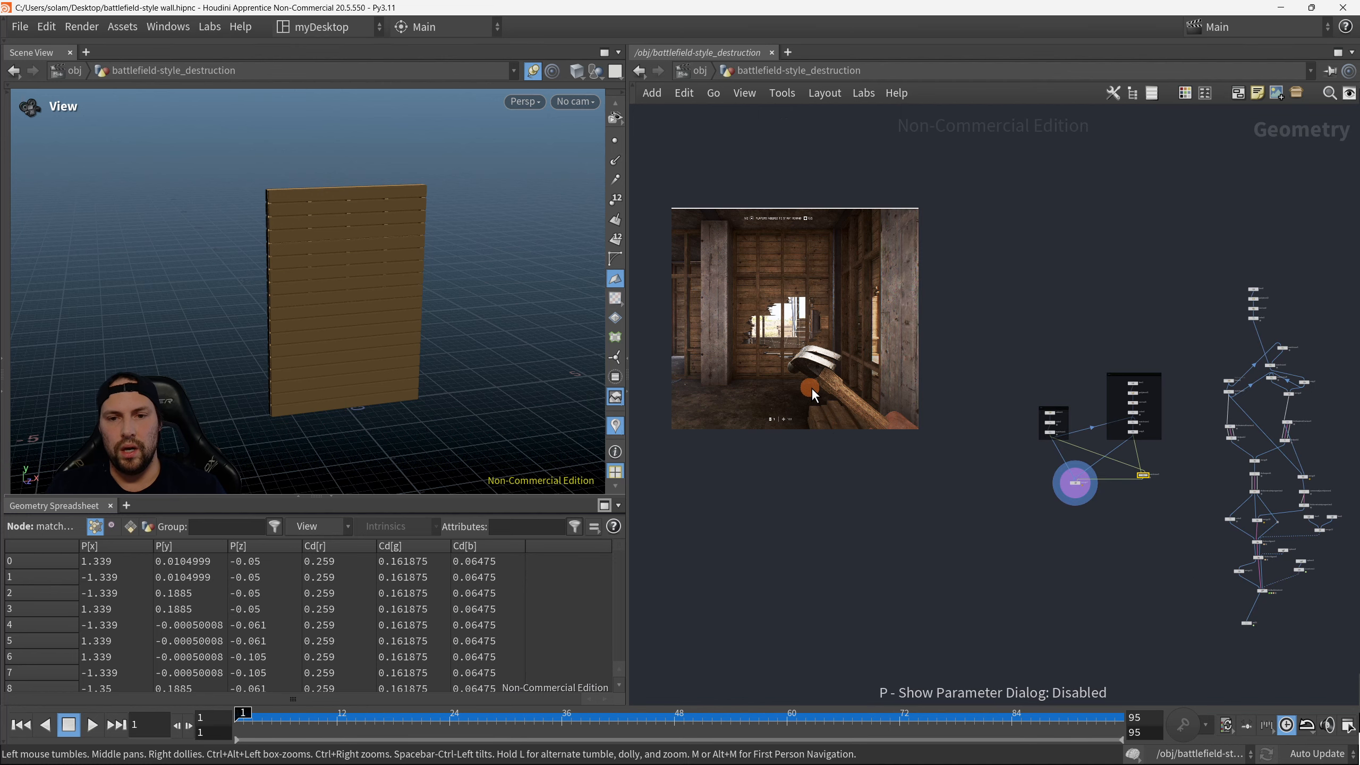
scroll(903, 416, up, 3)
scroll(903, 415, up, 3)
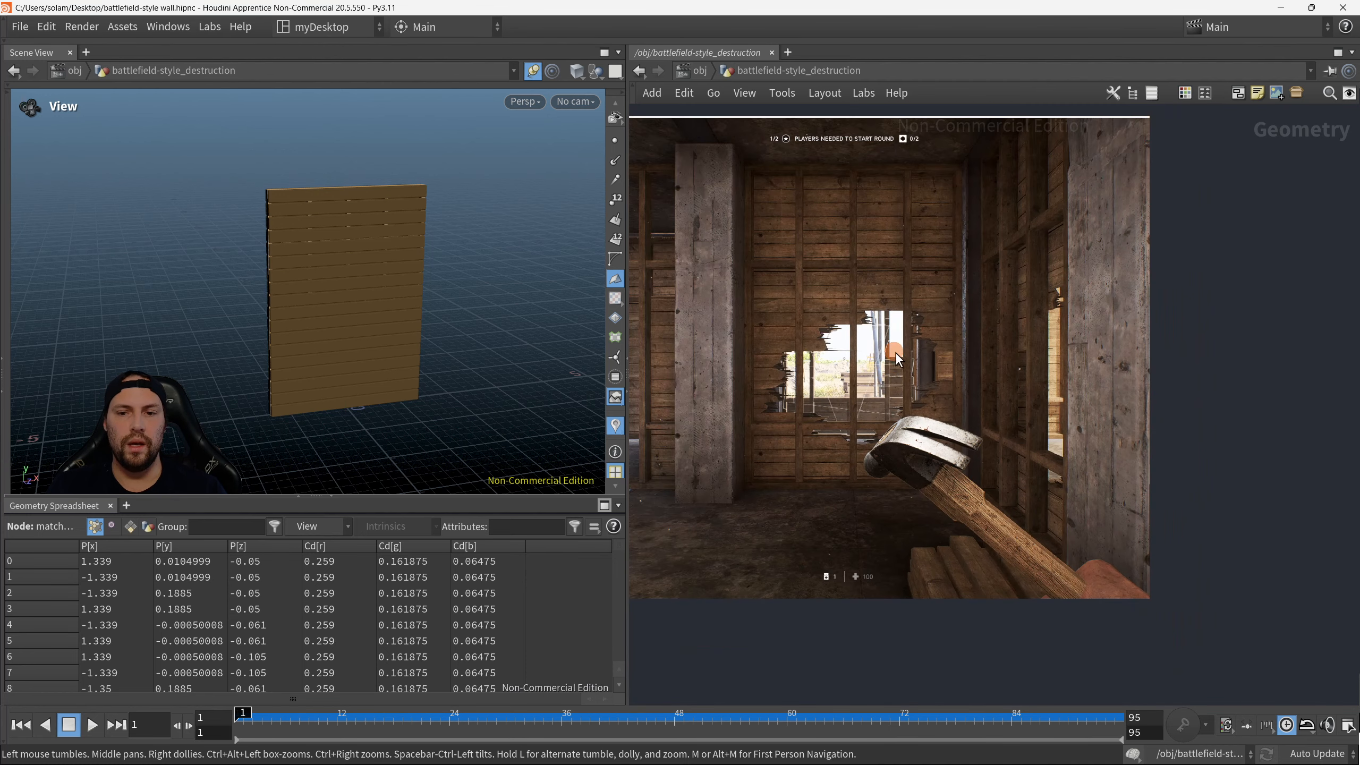
key(F8)
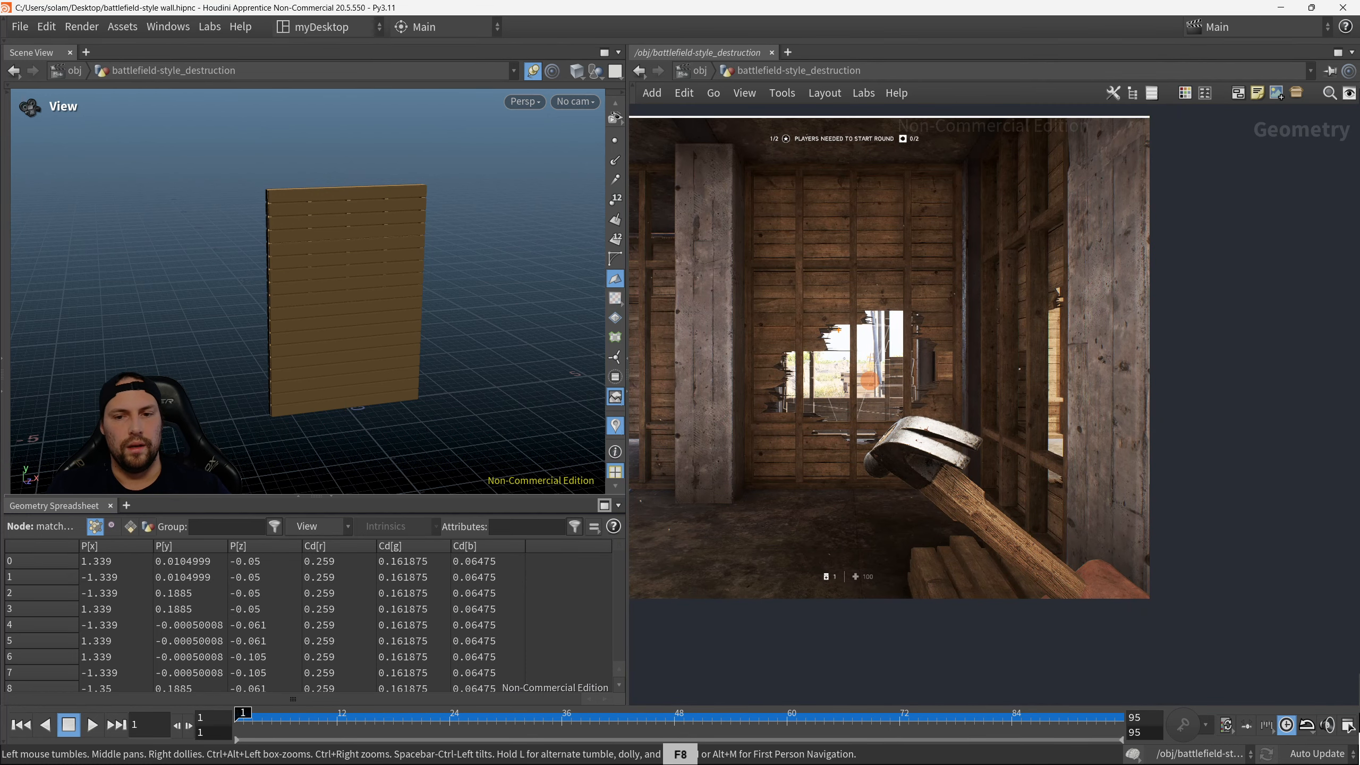
drag(765, 308, 980, 465)
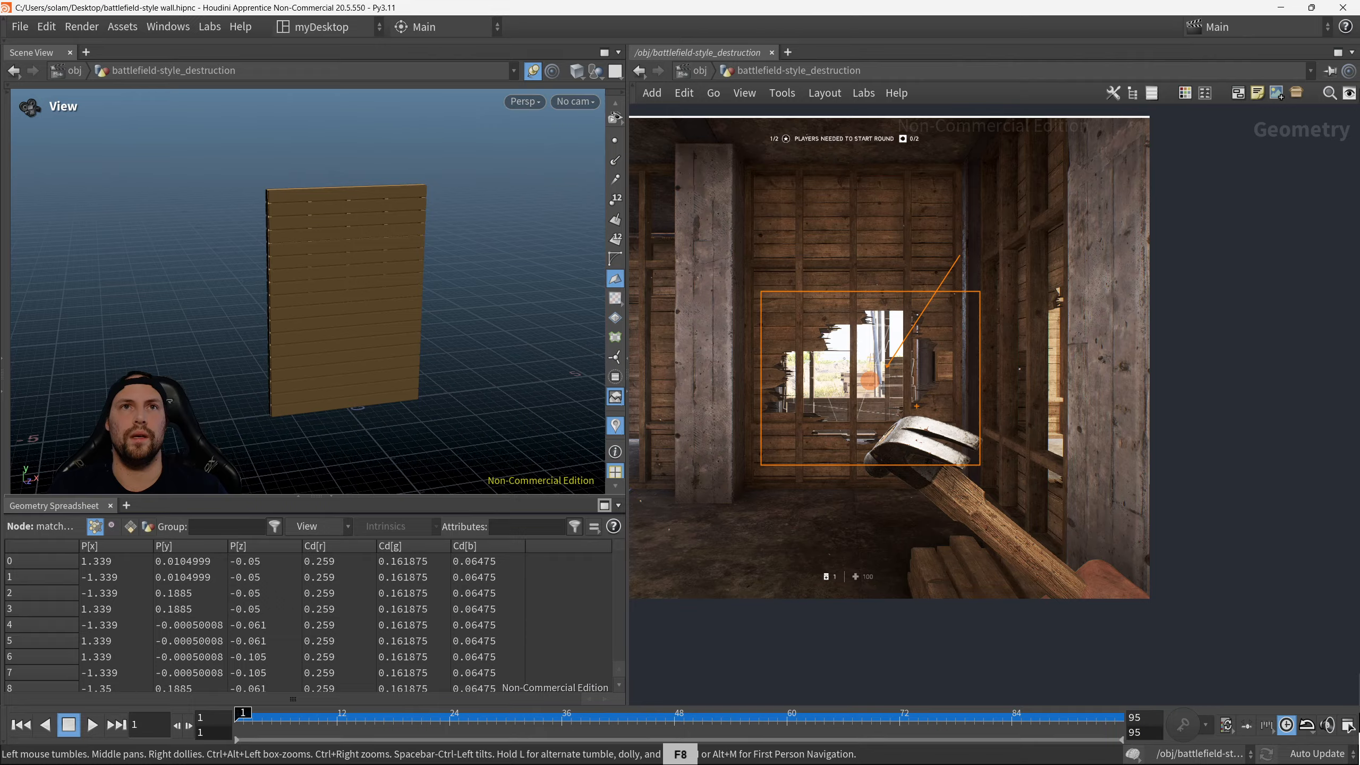
click(754, 195)
key(F8)
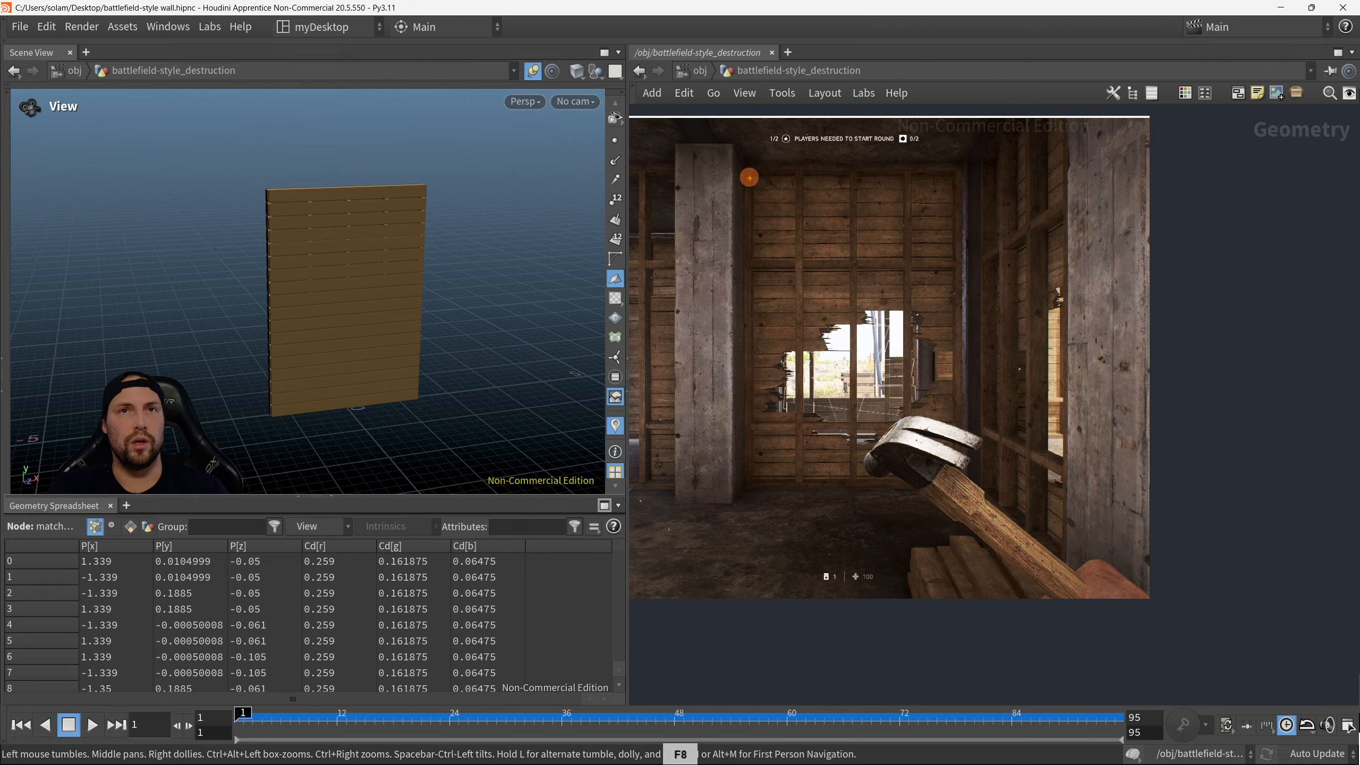
drag(736, 157, 987, 499)
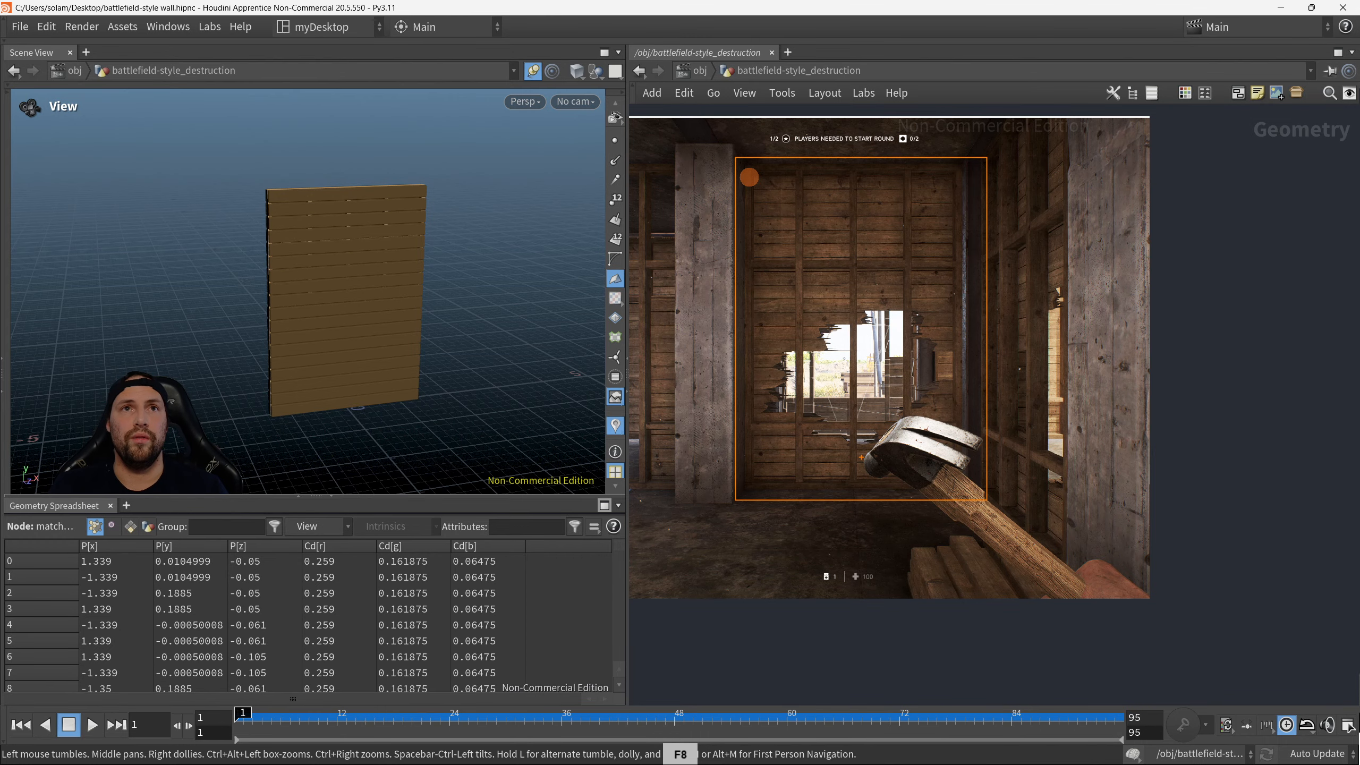
right_click(886, 451)
scroll(888, 452, down, 2)
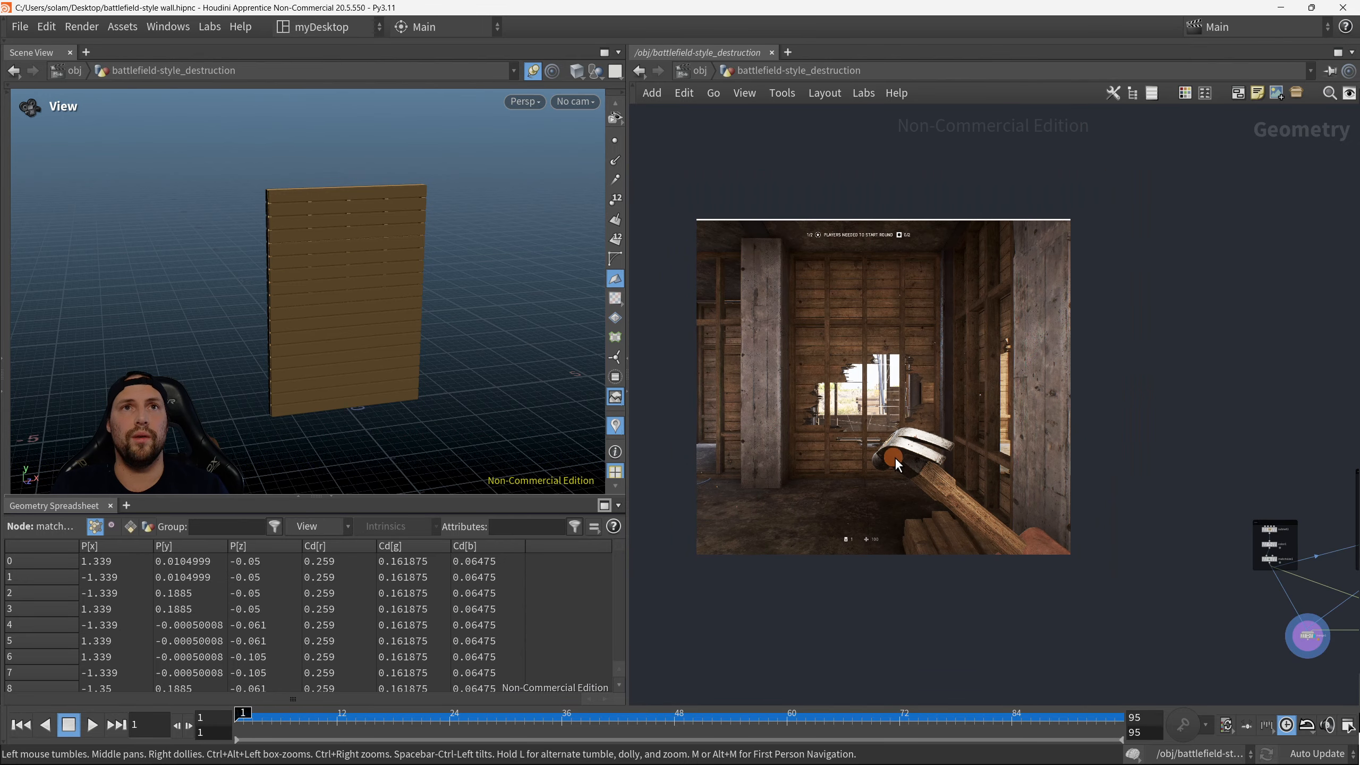
Step: Move the merge1 node lower in the network, beneath the frame and board boxes
middle_drag(1023, 532, 907, 445)
scroll(907, 445, down, 1)
mouse_move(375, 287)
mouse_down()
mouse_move(480, 244)
mouse_move(516, 295)
mouse_move(363, 273)
mouse_move(392, 307)
mouse_up()
middle_drag(1245, 505, 981, 360)
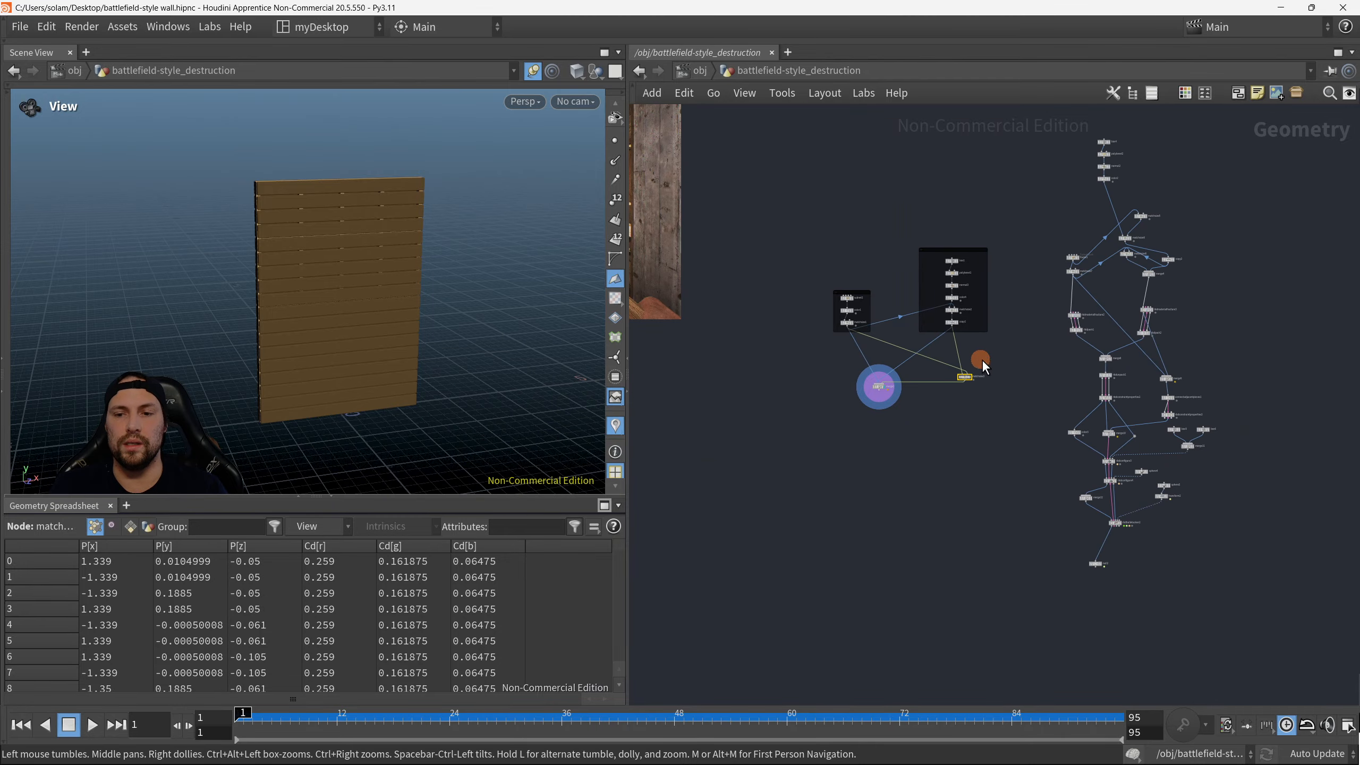
scroll(943, 371, up, 4)
drag(826, 395, 818, 452)
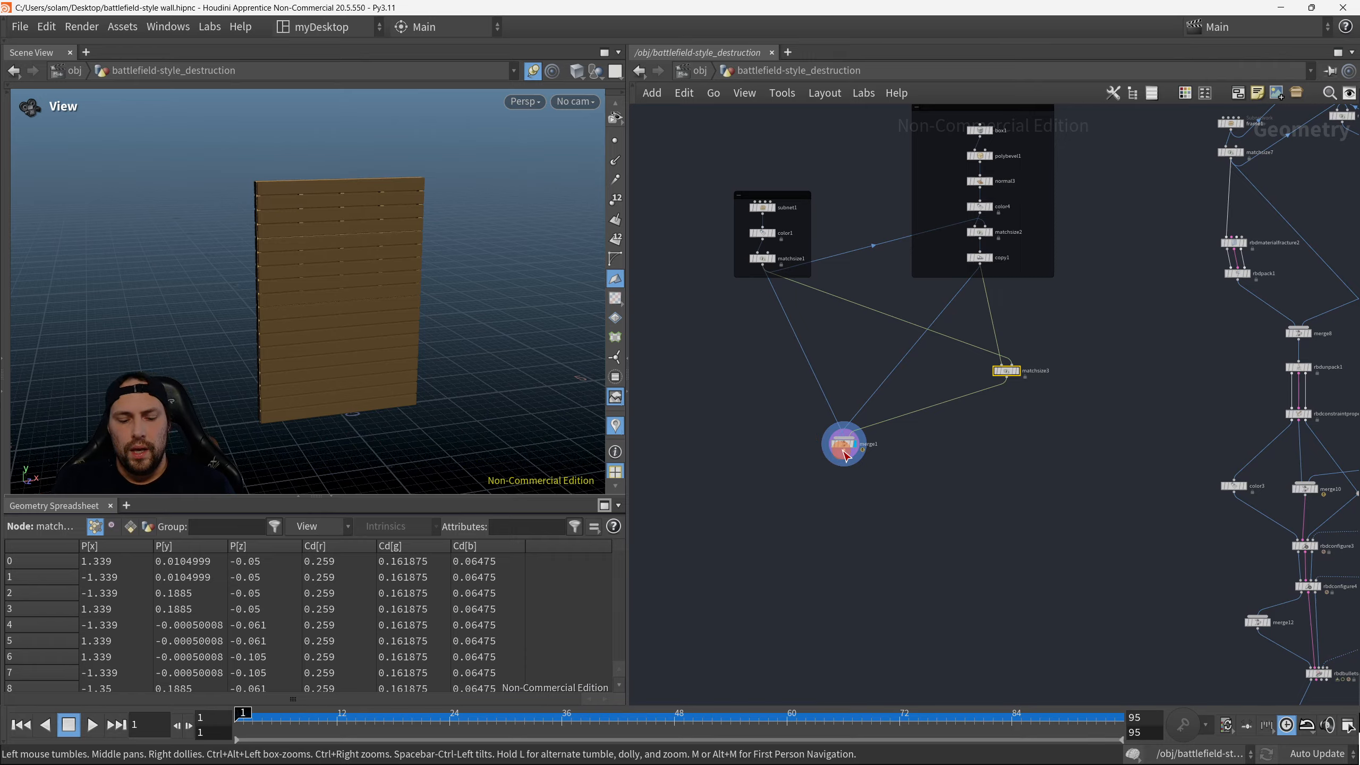
Step: Display the frame from matchsize1 and the merged wall from merge1 in turn to compare them
click(773, 259)
drag(458, 288, 447, 280)
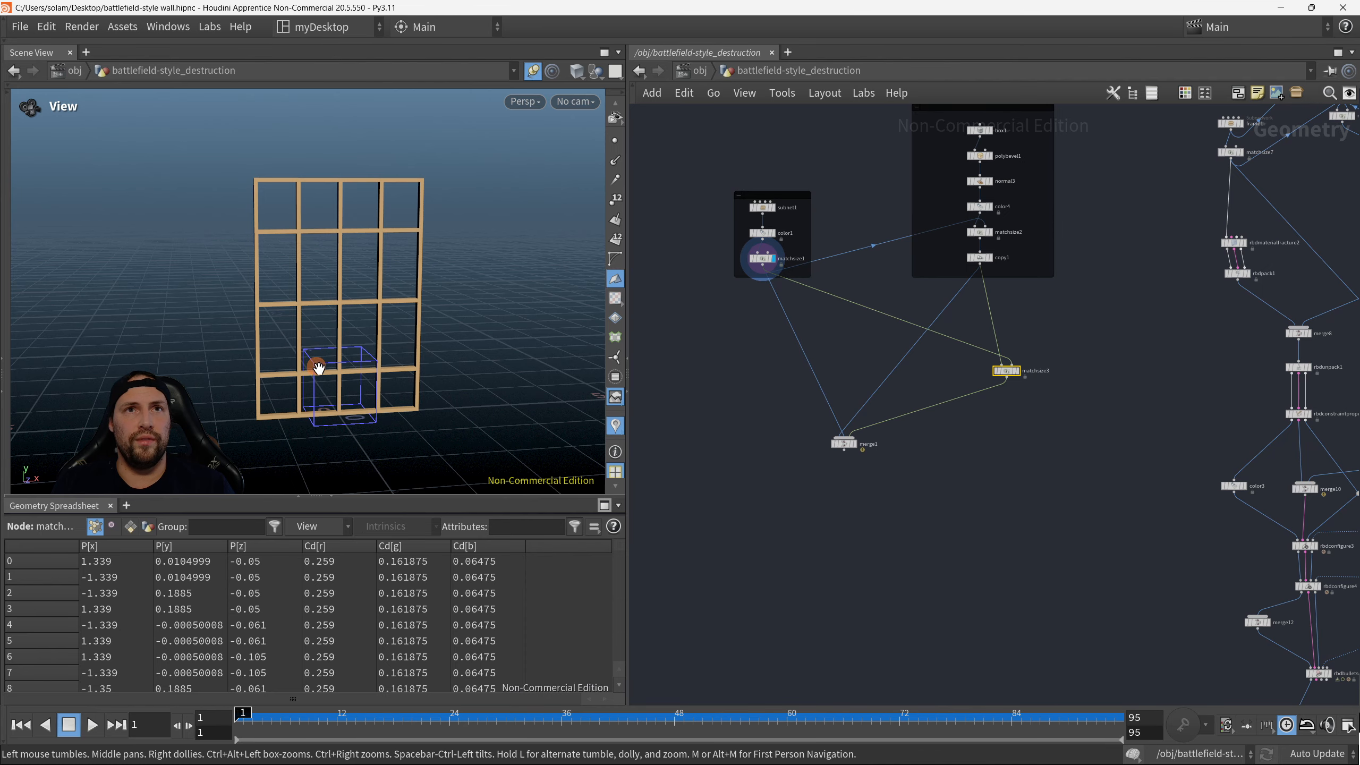
middle_drag(771, 339, 832, 349)
scroll(833, 349, up, 1)
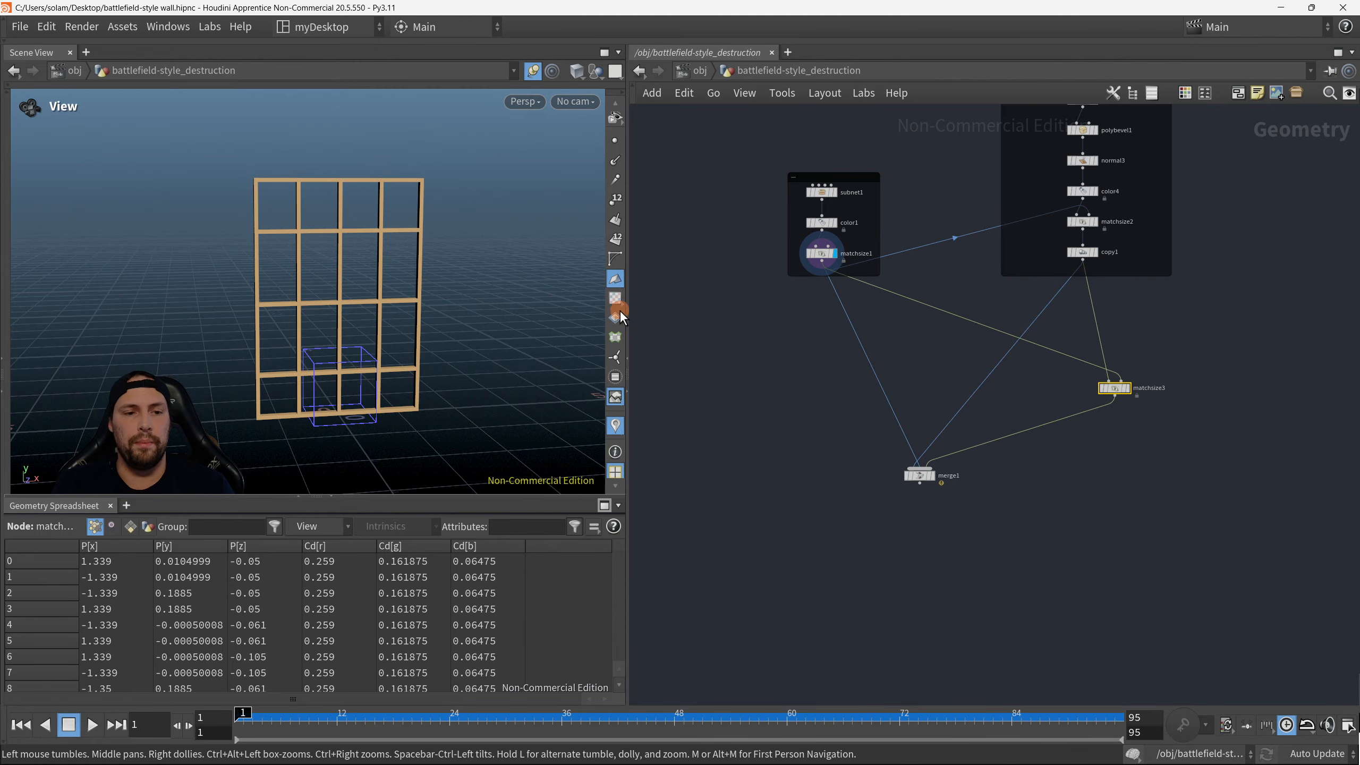
click(934, 475)
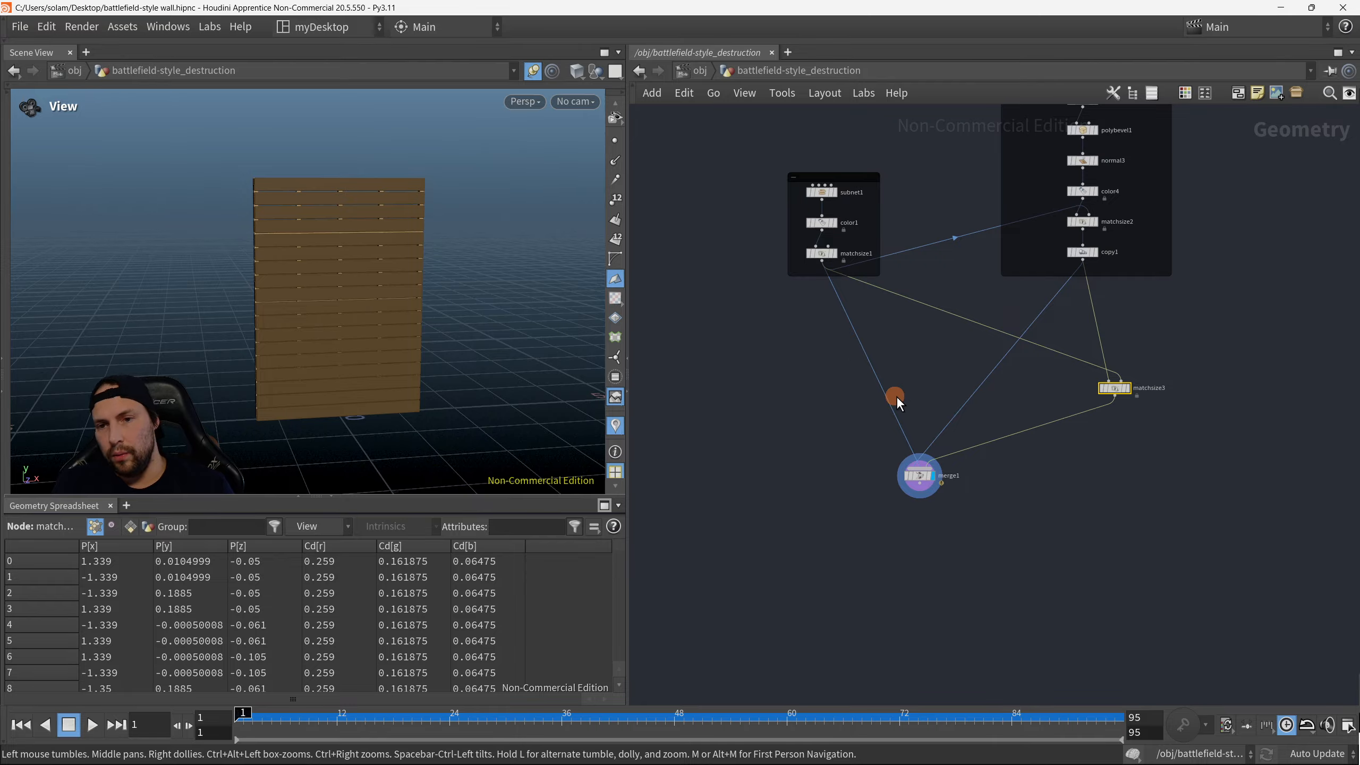
Step: Add a Null node wired to the output of matchsize1, below the frame box
middle_drag(825, 308, 863, 363)
drag(860, 316, 795, 464)
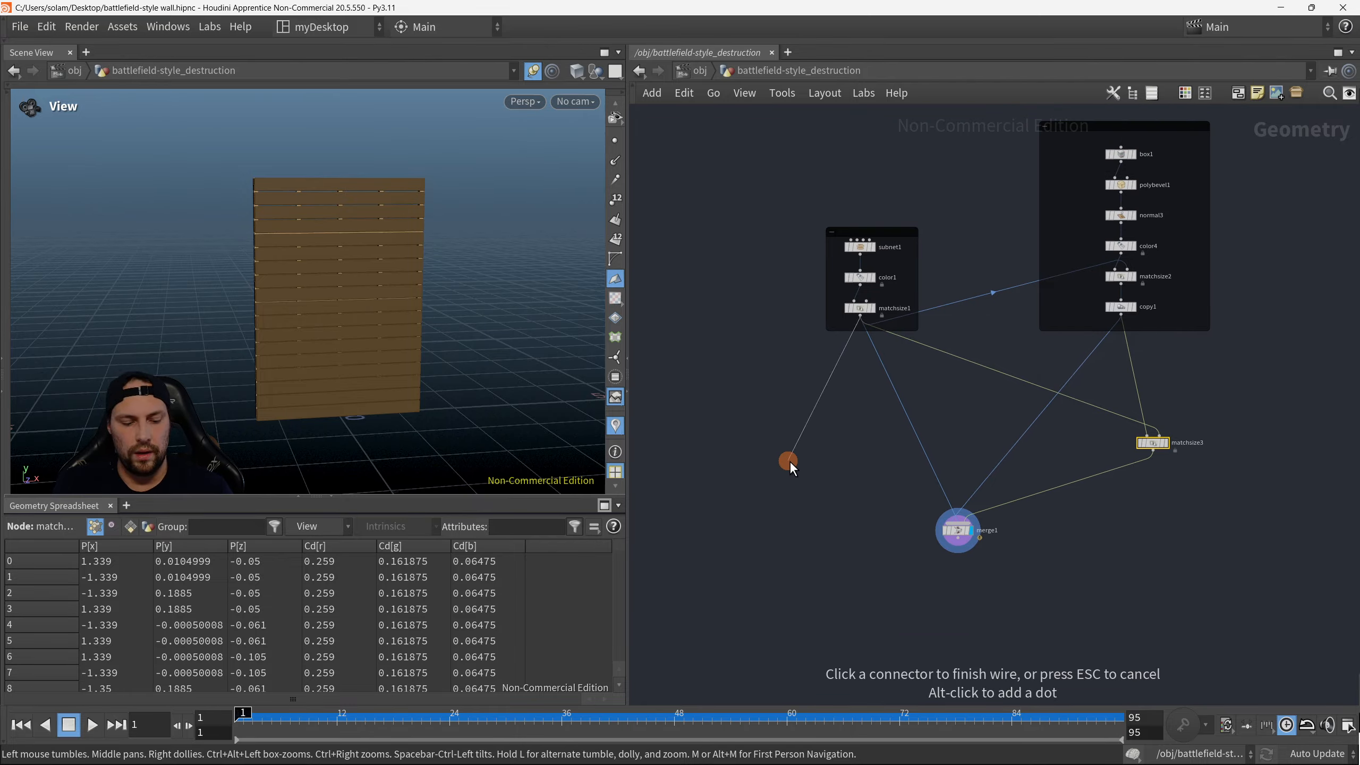
key(Tab)
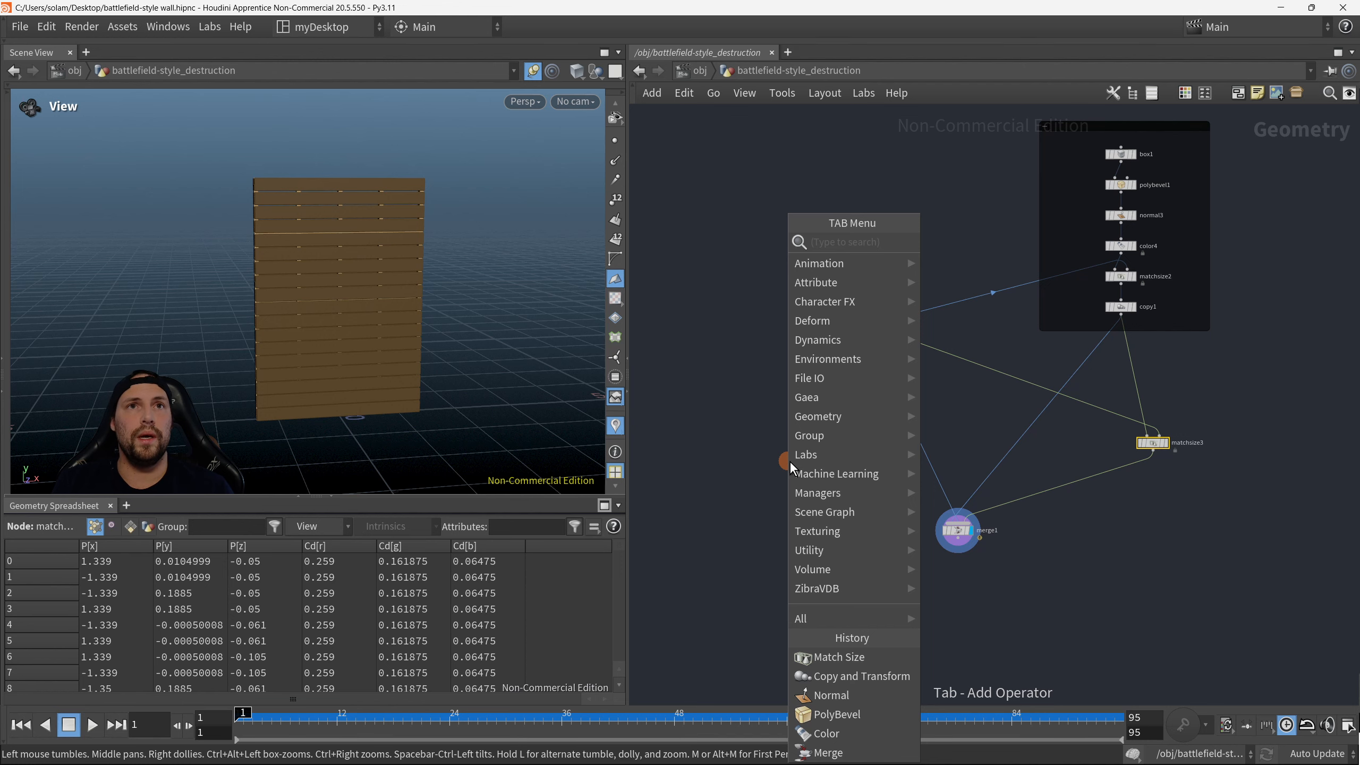
text(null)
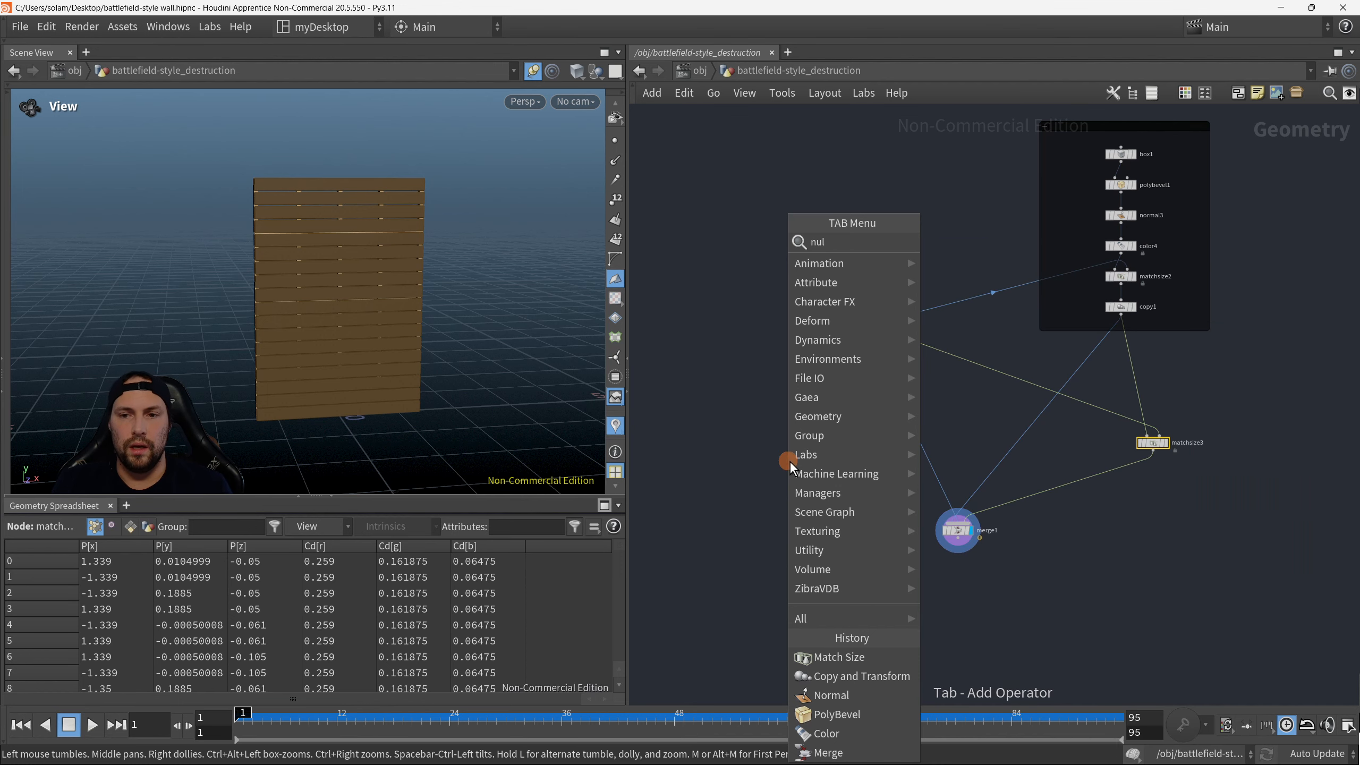
key(Return)
click(790, 462)
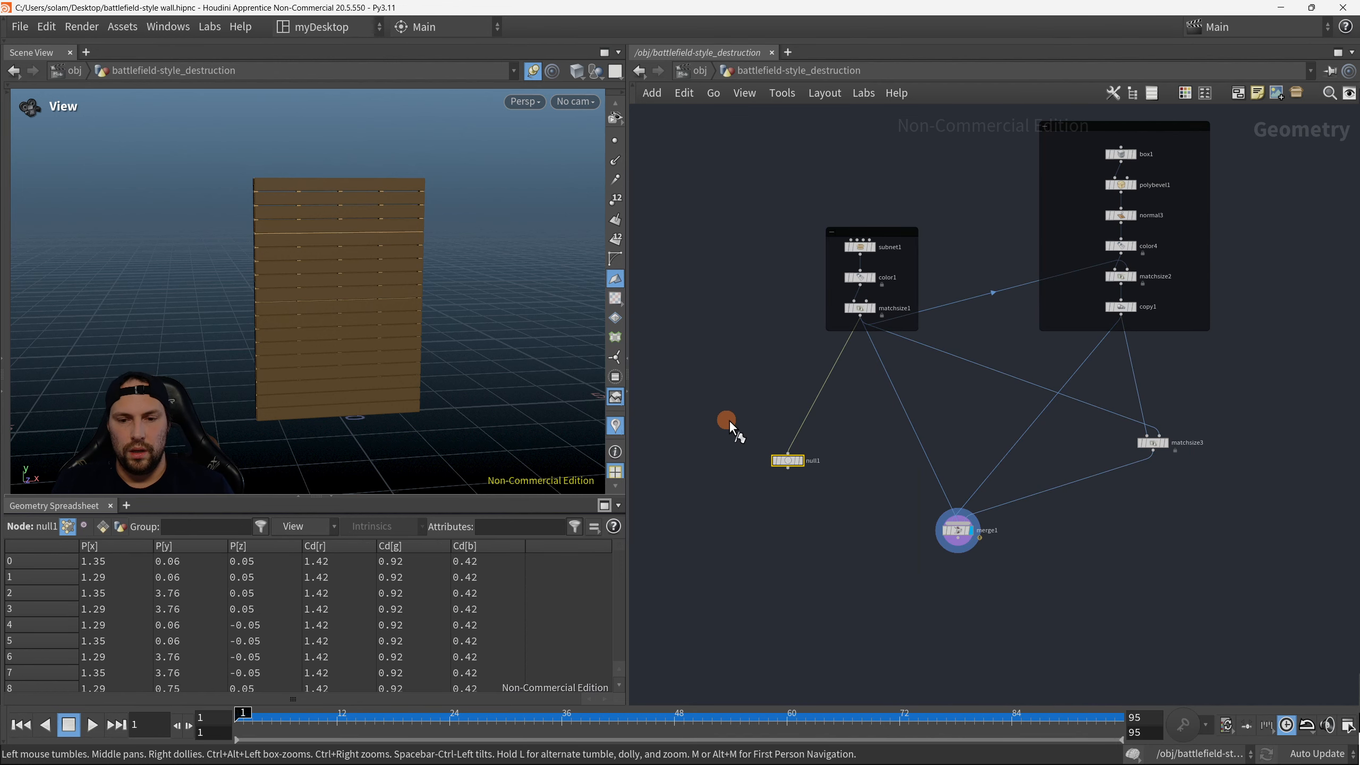
Step: Display the new null and rename it FRAME_OUT
key(r)
drag(724, 419, 785, 480)
double_click(833, 461)
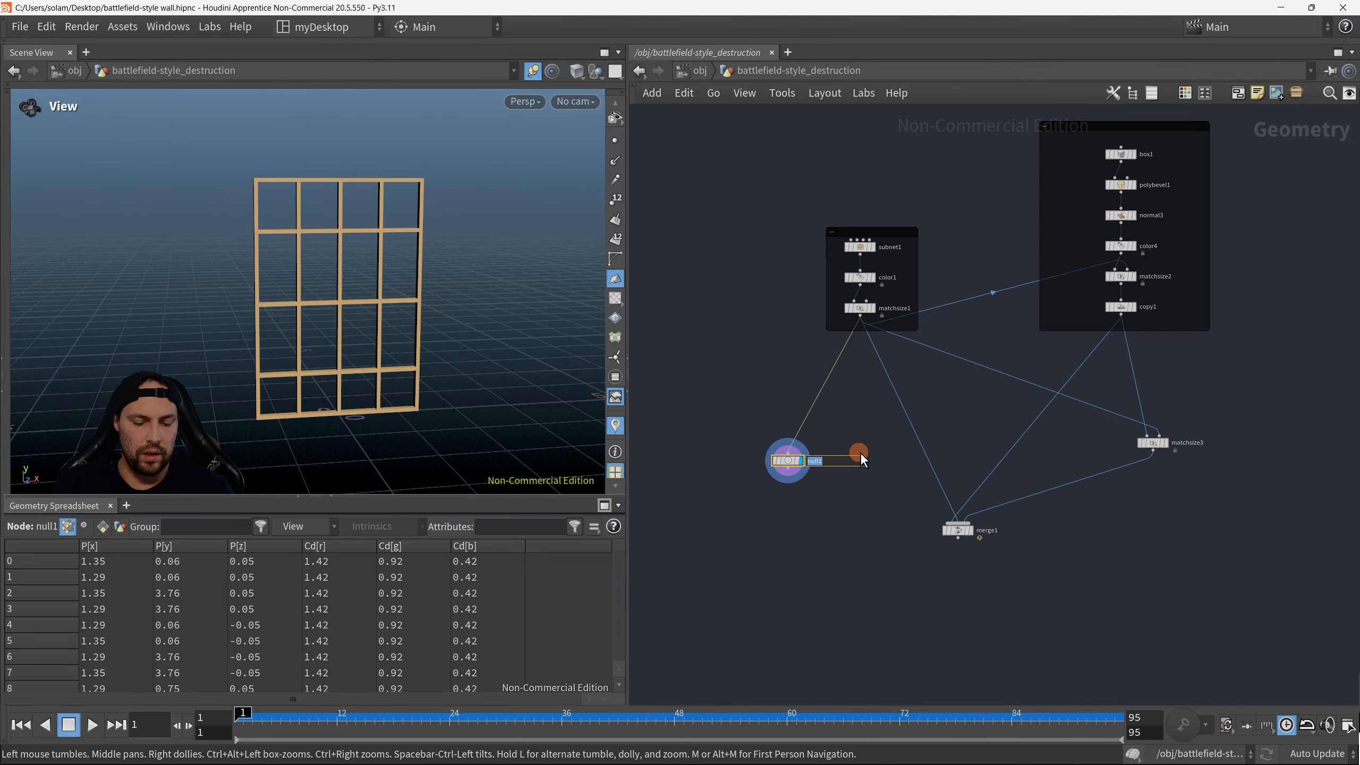
text(FRAME_)
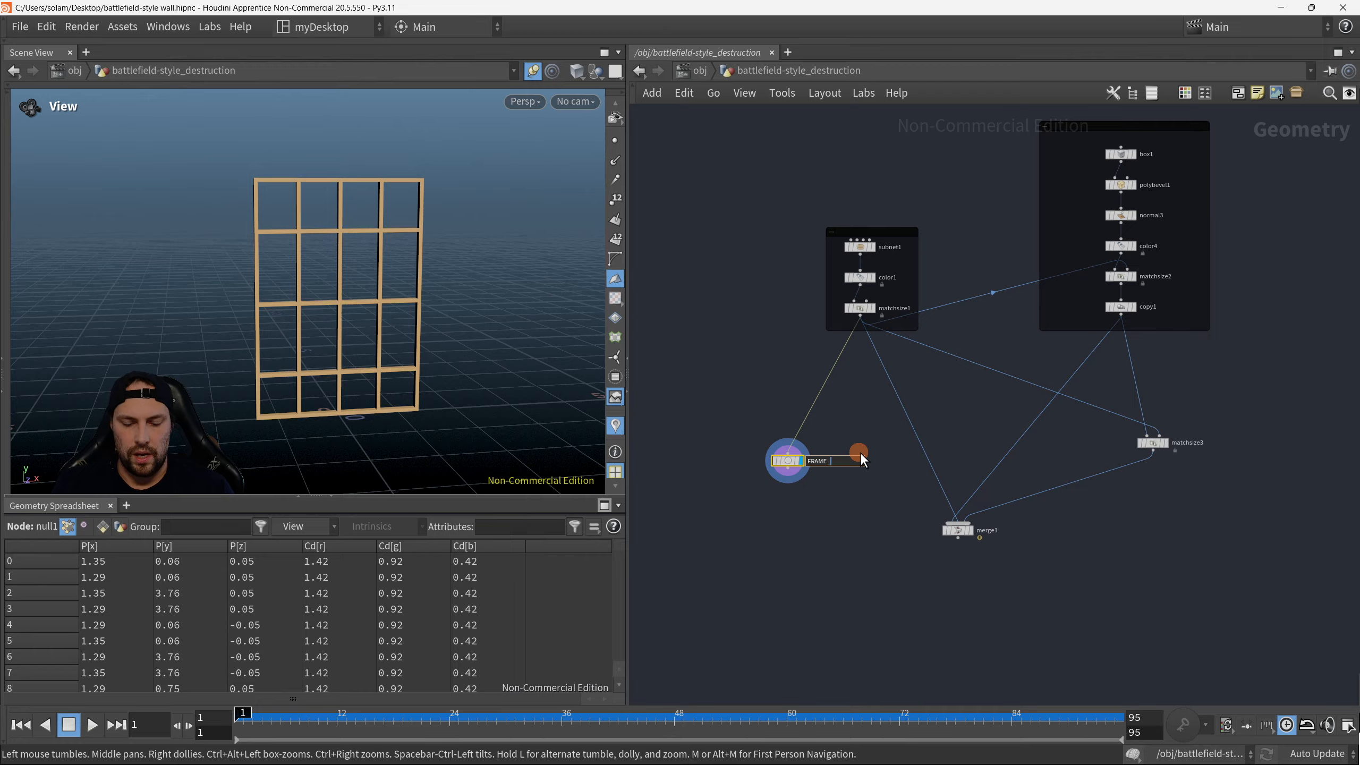
text(OUT)
key(Return)
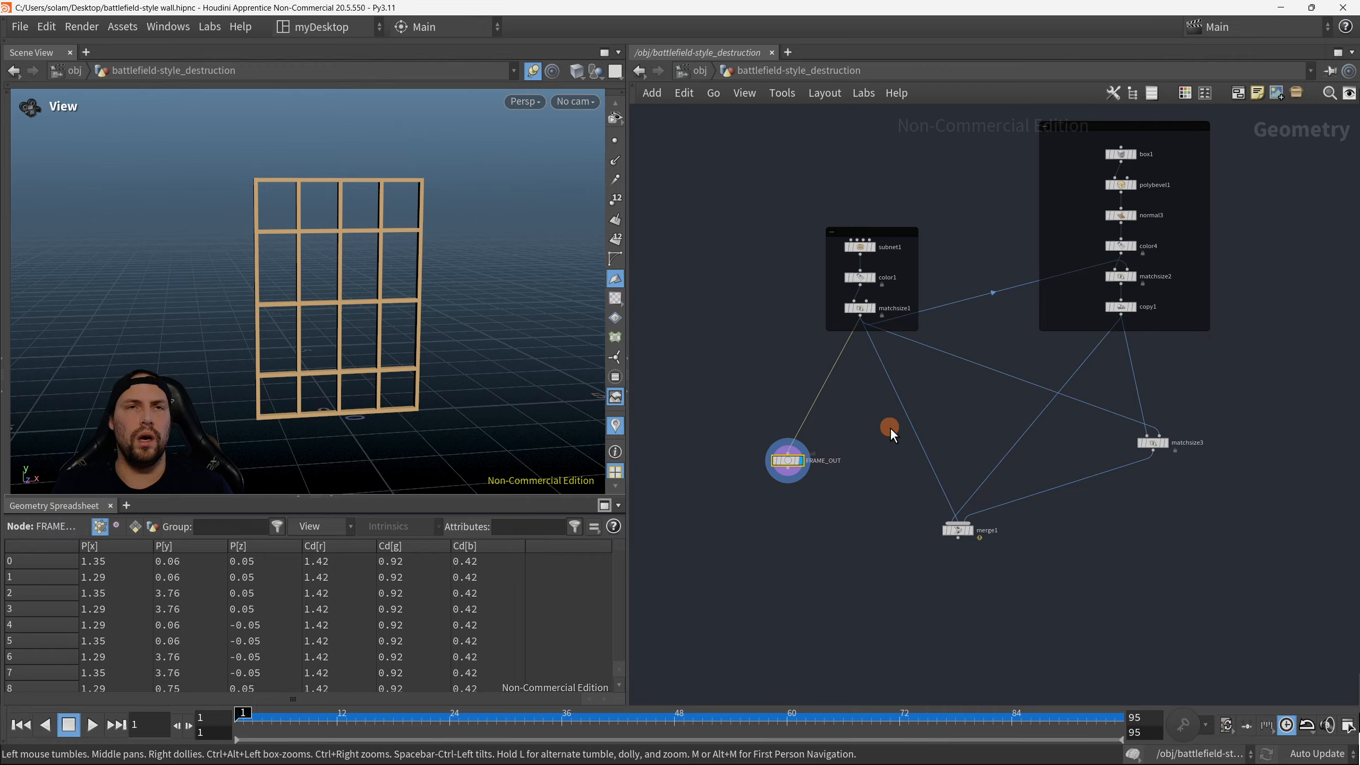
Step: Display matchsize3 and merge1 in turn to check the board layer against the complete wall
scroll(811, 471, up, 2)
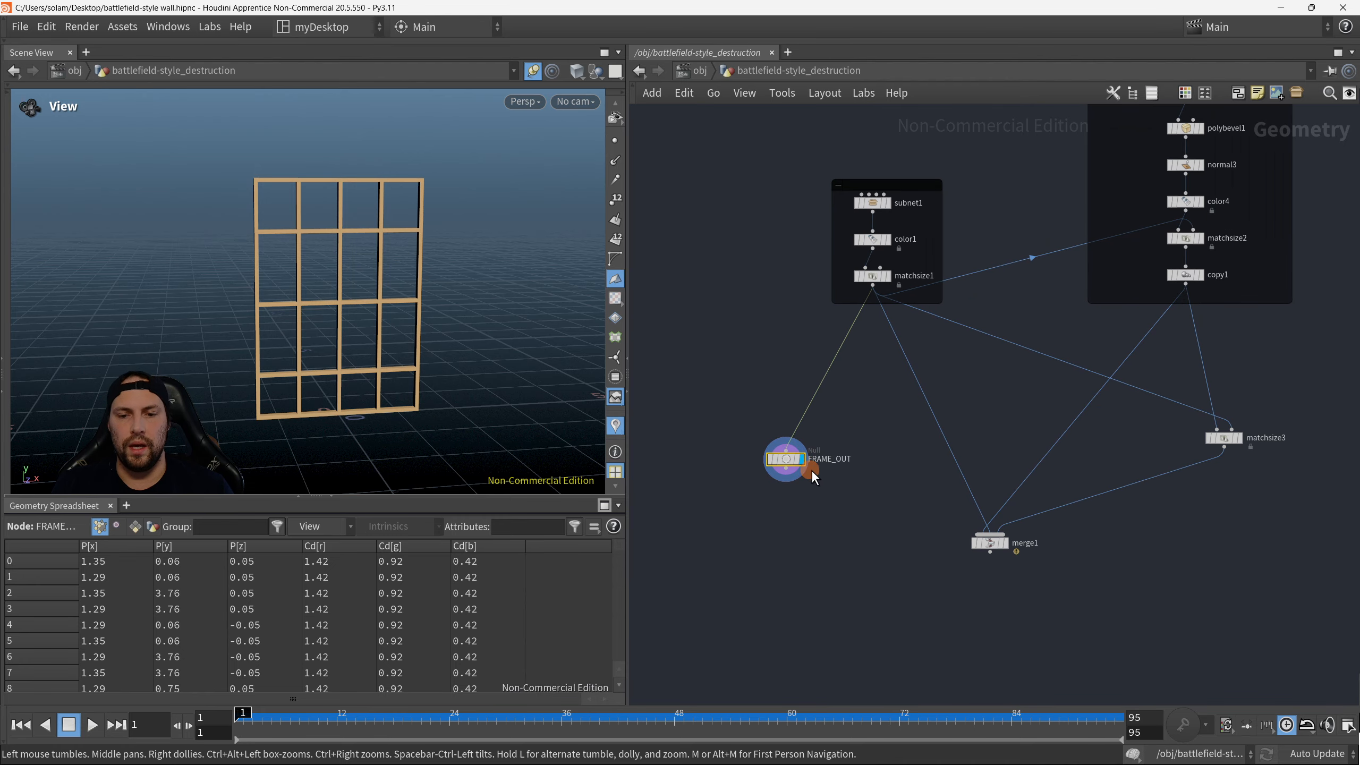
middle_drag(1081, 519, 969, 469)
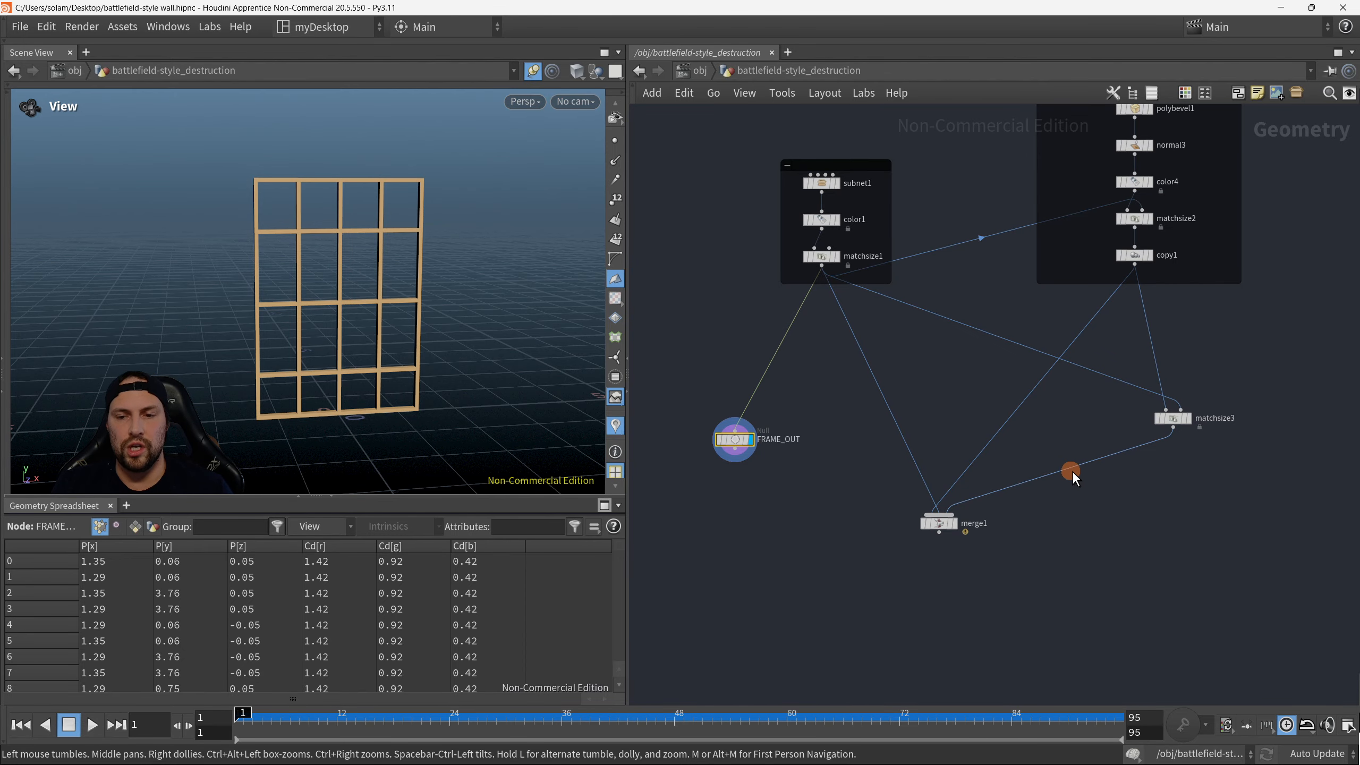
middle_drag(1026, 528, 993, 537)
middle_drag(1142, 494, 1002, 519)
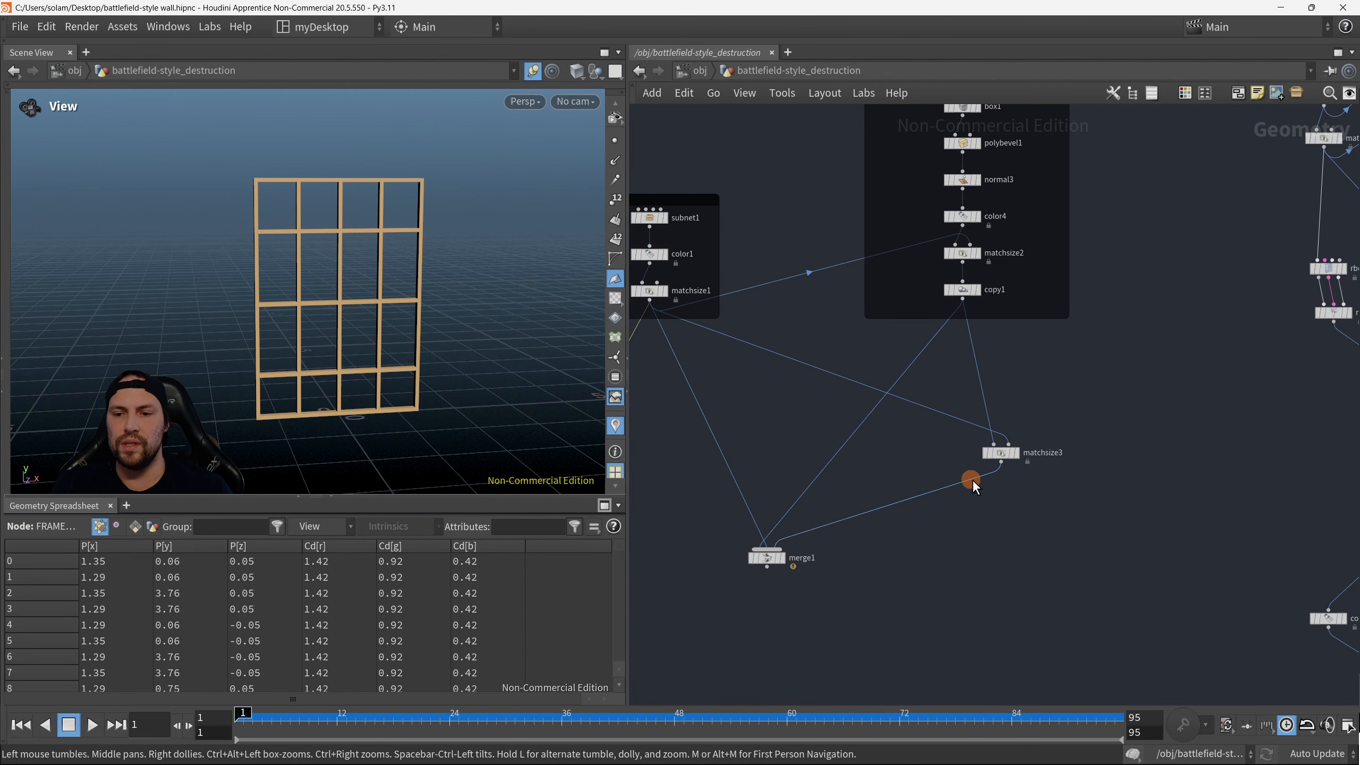
scroll(972, 479, down, 2)
middle_drag(906, 533, 947, 515)
scroll(1057, 458, up, 2)
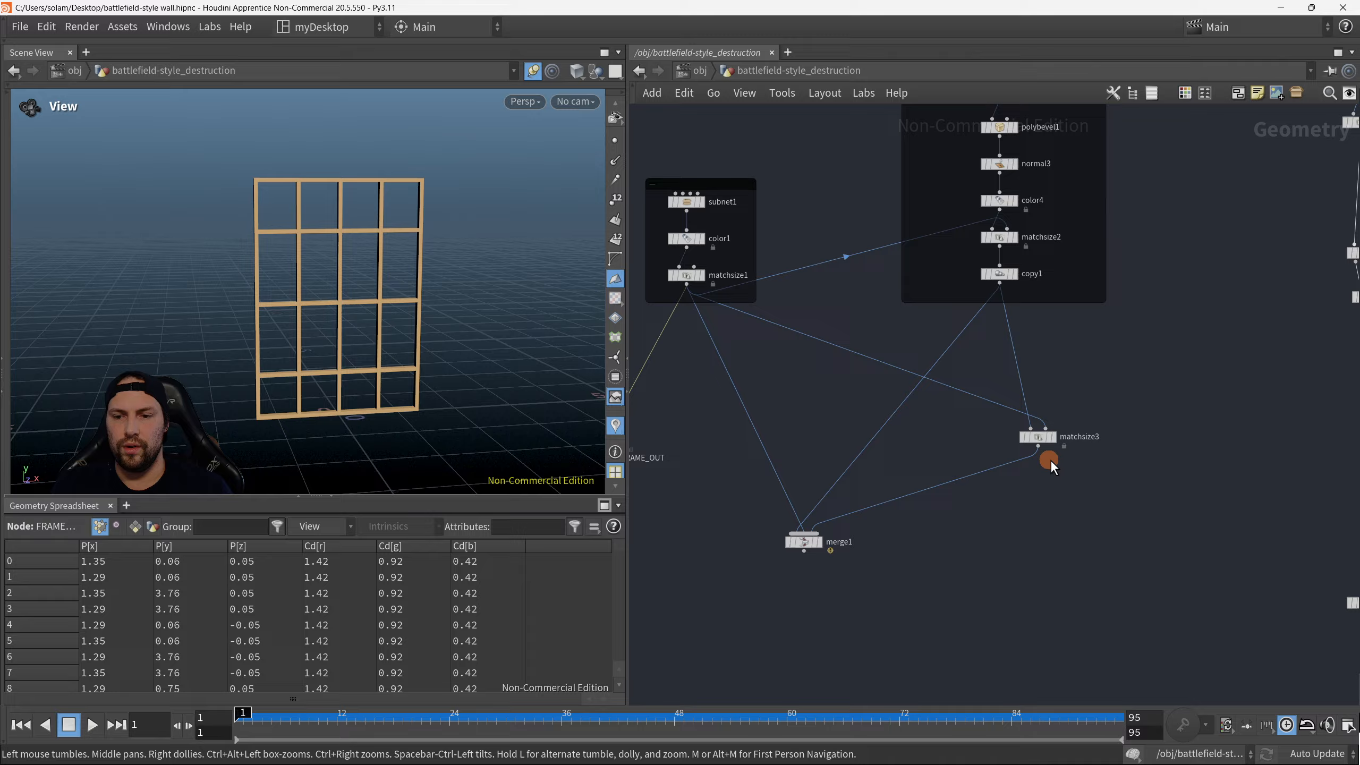
click(1034, 426)
drag(297, 334, 495, 382)
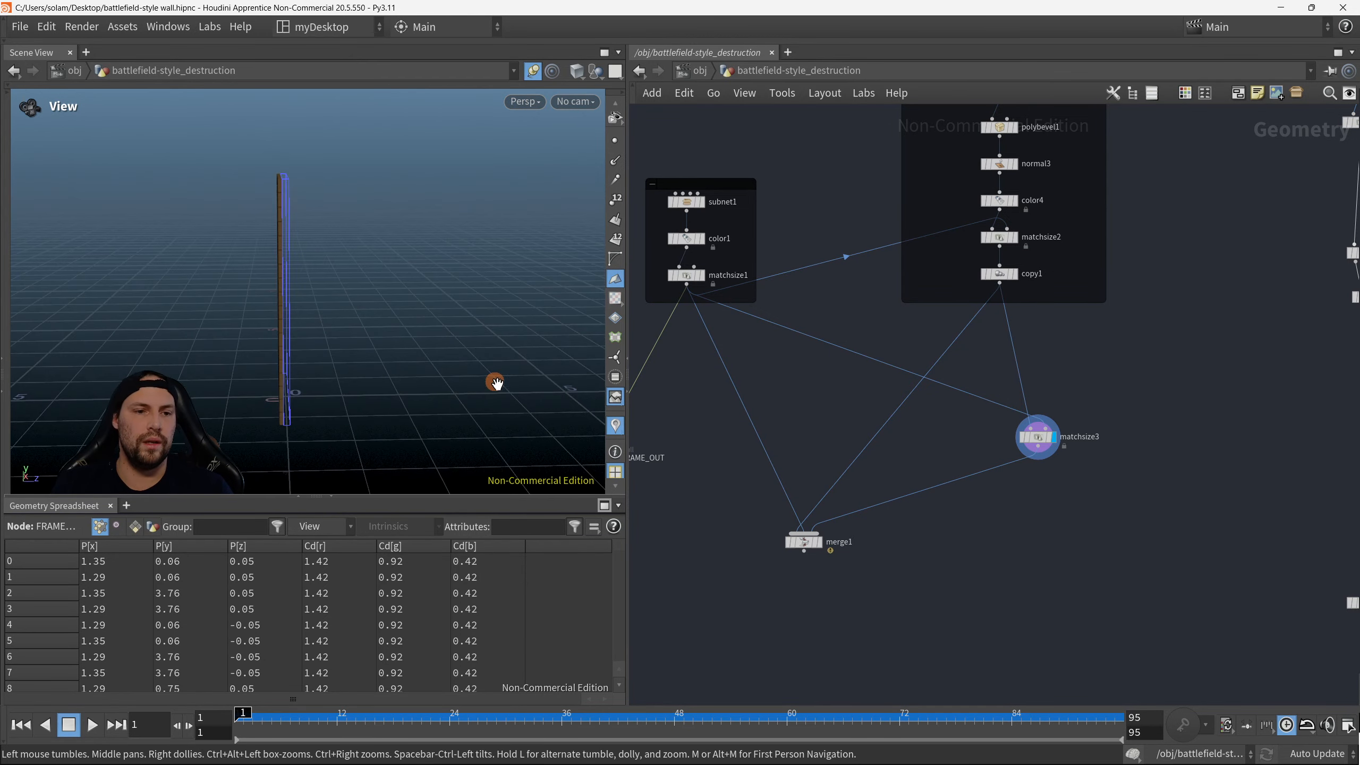
middle_drag(1064, 560, 1118, 556)
key(r)
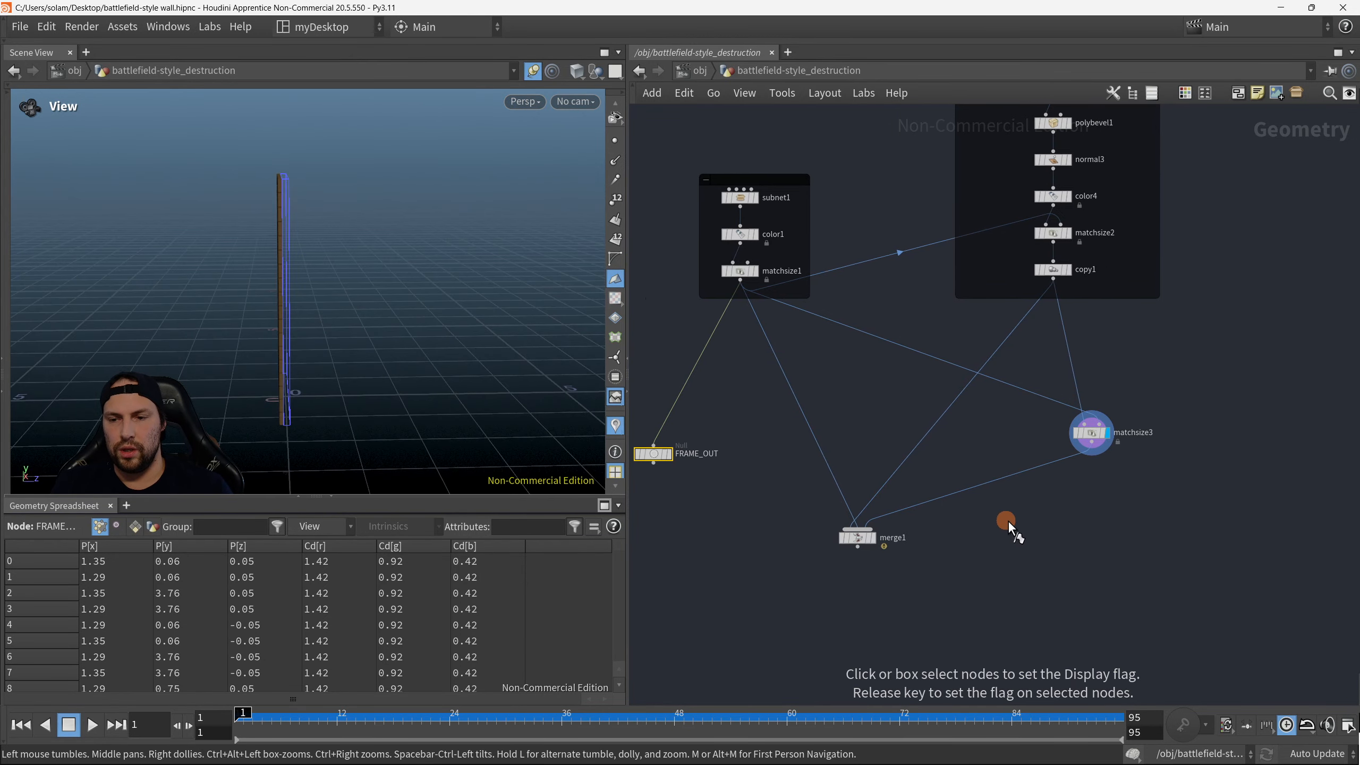
drag(908, 579, 855, 496)
drag(545, 434, 471, 412)
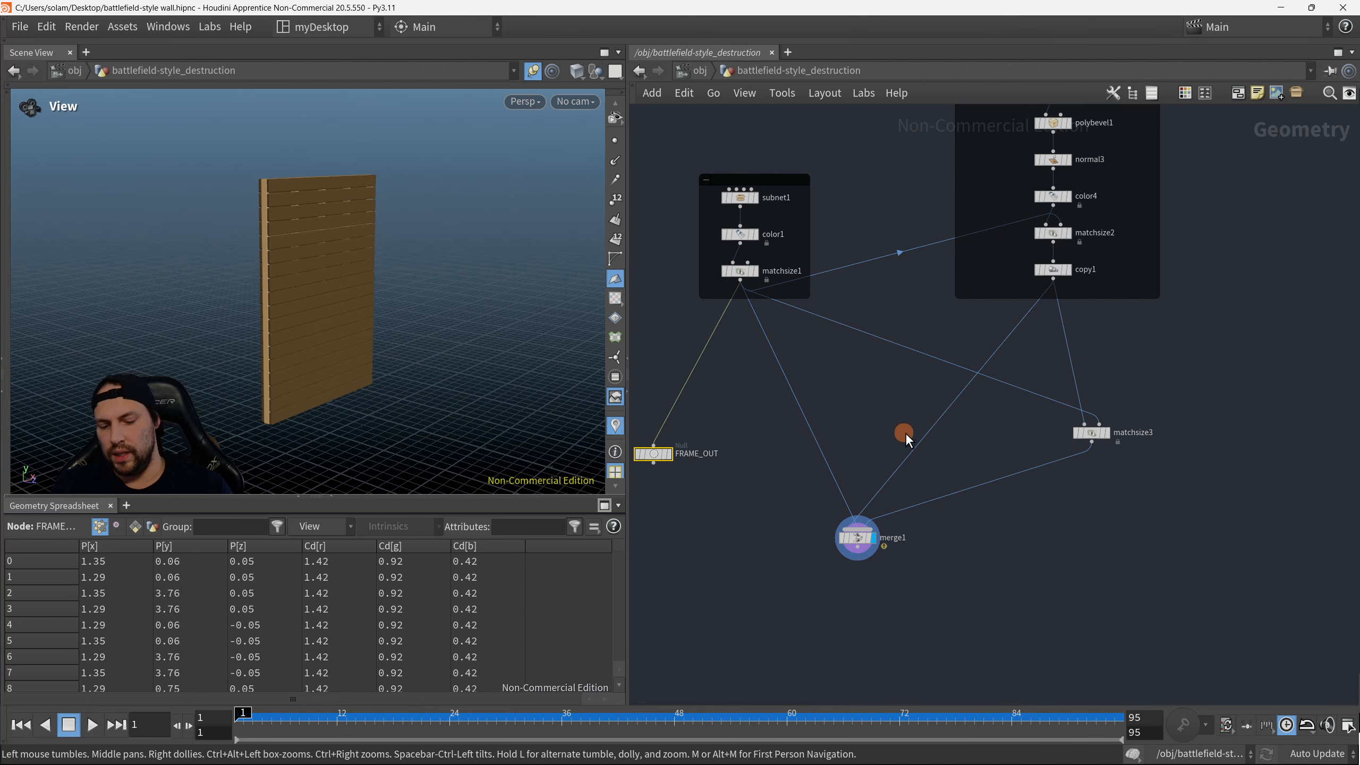
Step: Cut the wire from matchsize1 to merge1 and check that only the two board layers are merged
key(y)
drag(878, 426, 765, 480)
right_drag(465, 334, 572, 275)
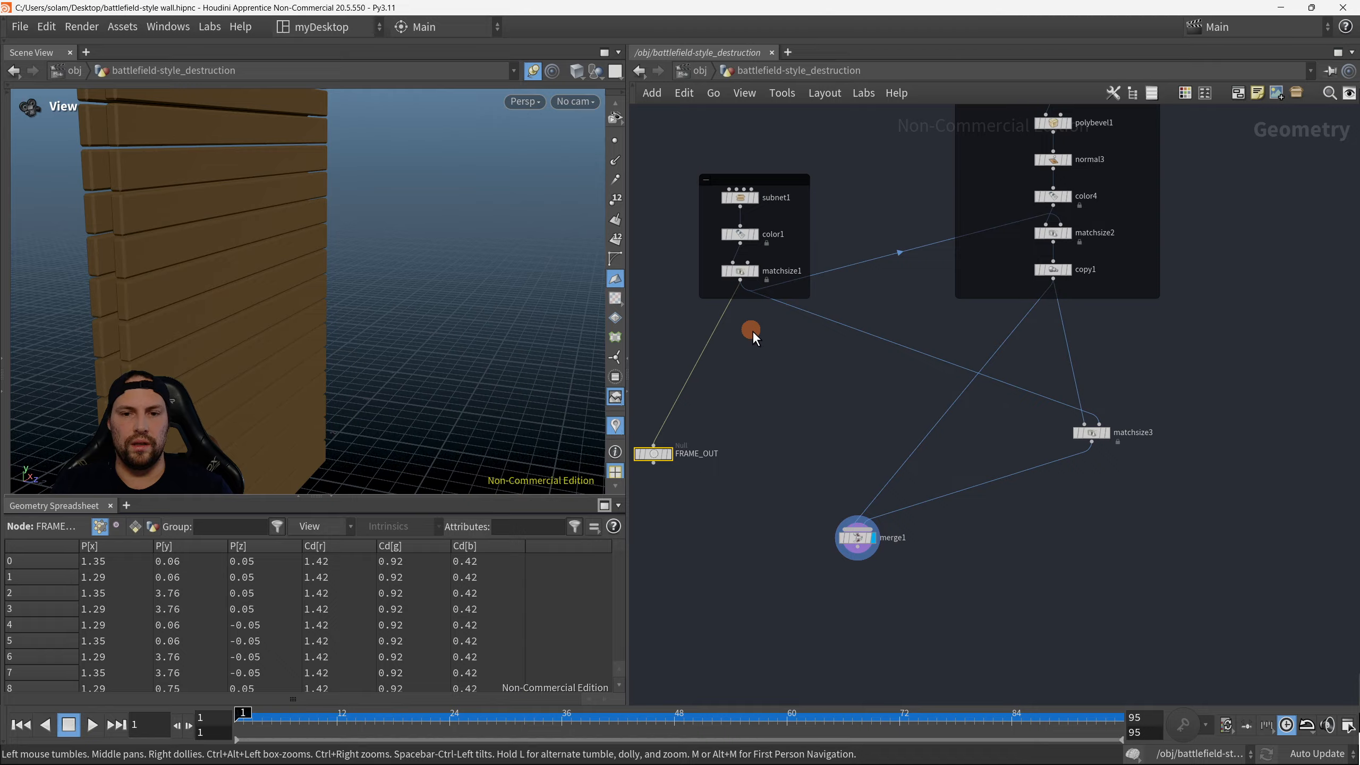
mouse_move(248, 198)
mouse_down()
mouse_move(311, 216)
mouse_move(259, 201)
mouse_up()
middle_drag(259, 202, 314, 283)
right_drag(312, 277, 298, 280)
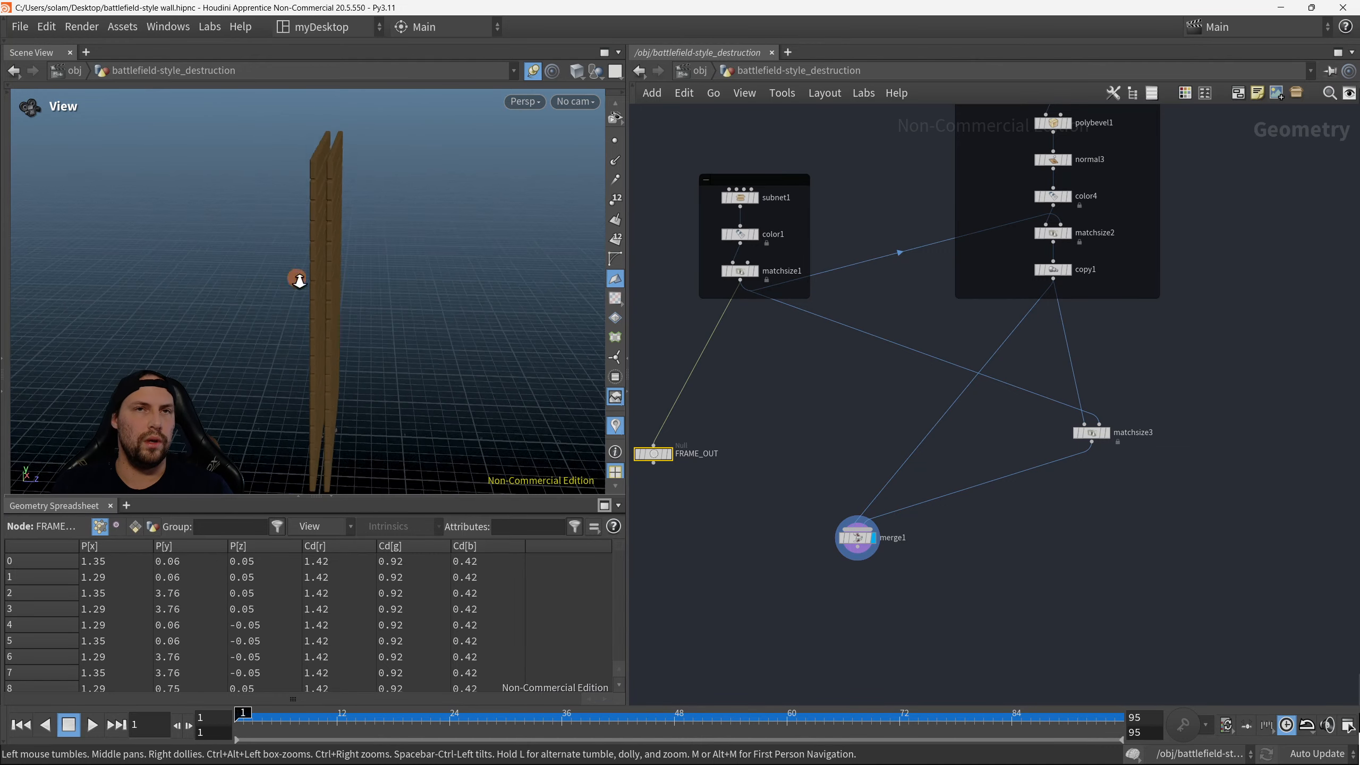
drag(298, 279, 440, 282)
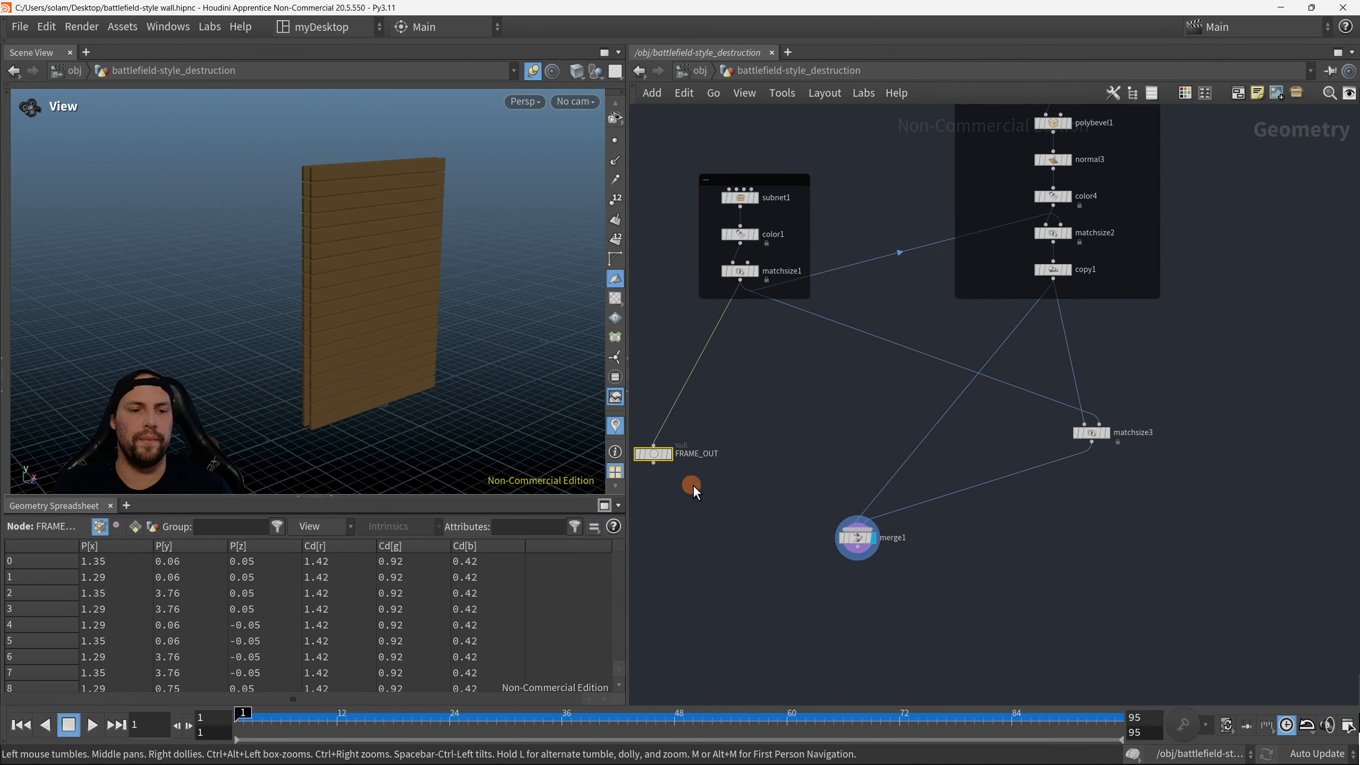
Step: Add a Null node beside merge1, in line below copy1
middle_drag(863, 522, 936, 507)
click(1145, 514)
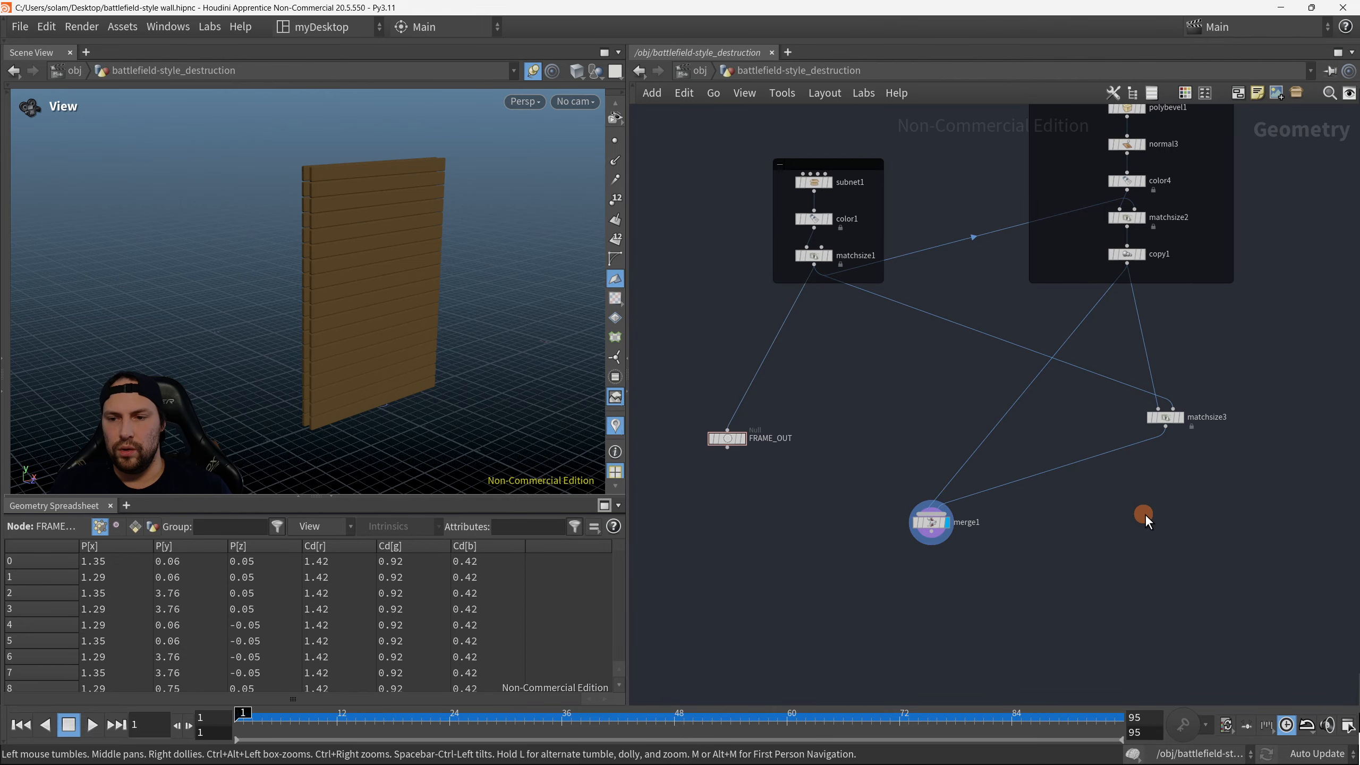
key(Tab)
text(null)
key(Return)
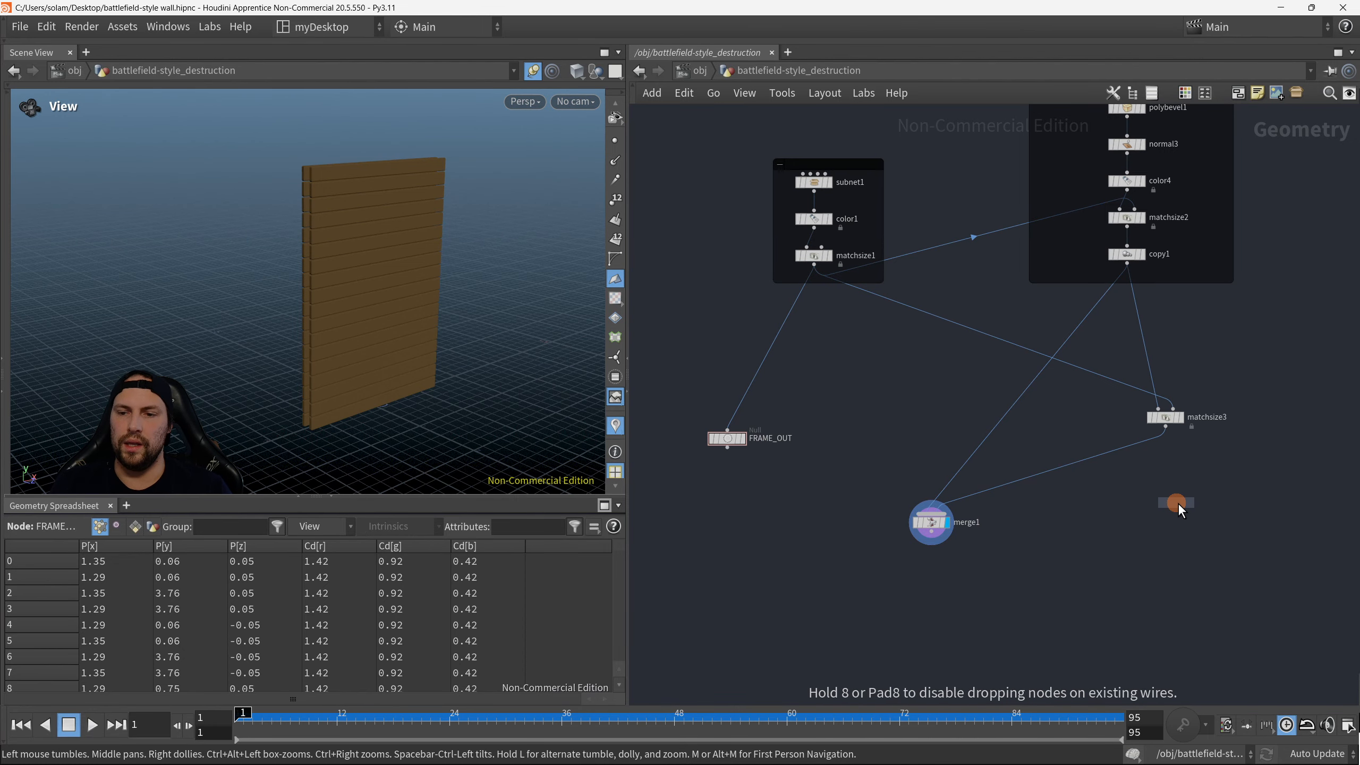
scroll(1177, 503, up, 2)
click(1109, 503)
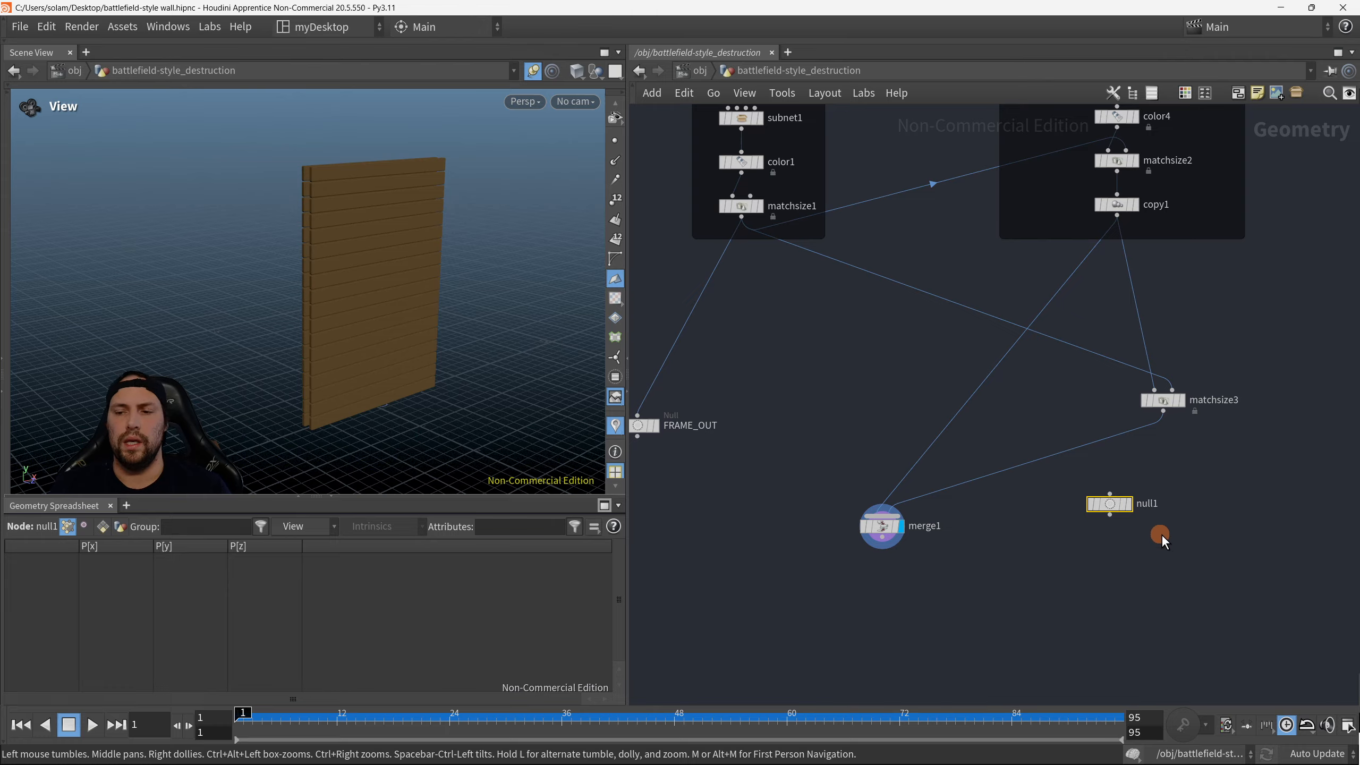
mouse_move(1113, 514)
mouse_down()
mouse_move(1141, 522)
mouse_move(1124, 553)
mouse_move(1124, 528)
mouse_up()
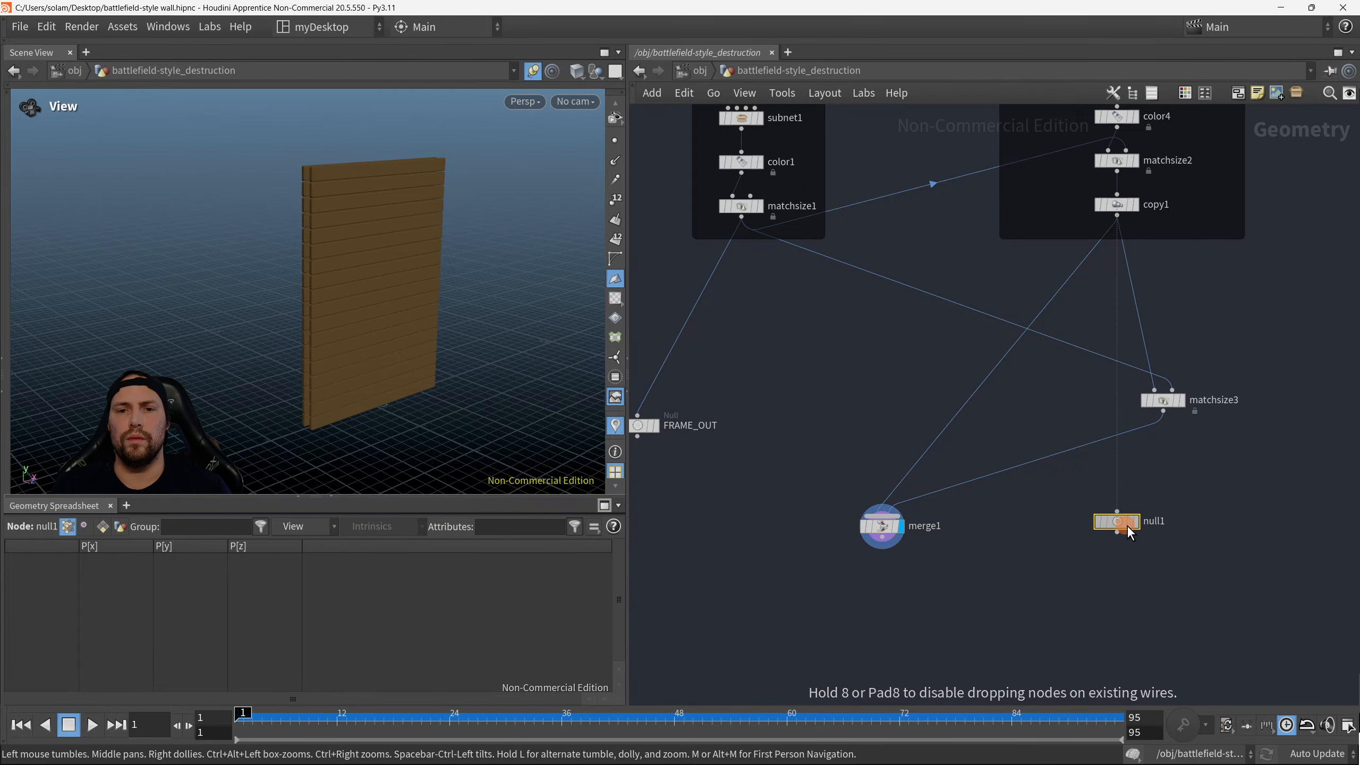
Step: Move FRAME_OUT closer to the frame box, directly below matchsize1
middle_drag(861, 455, 915, 459)
drag(692, 429, 797, 349)
click(846, 406)
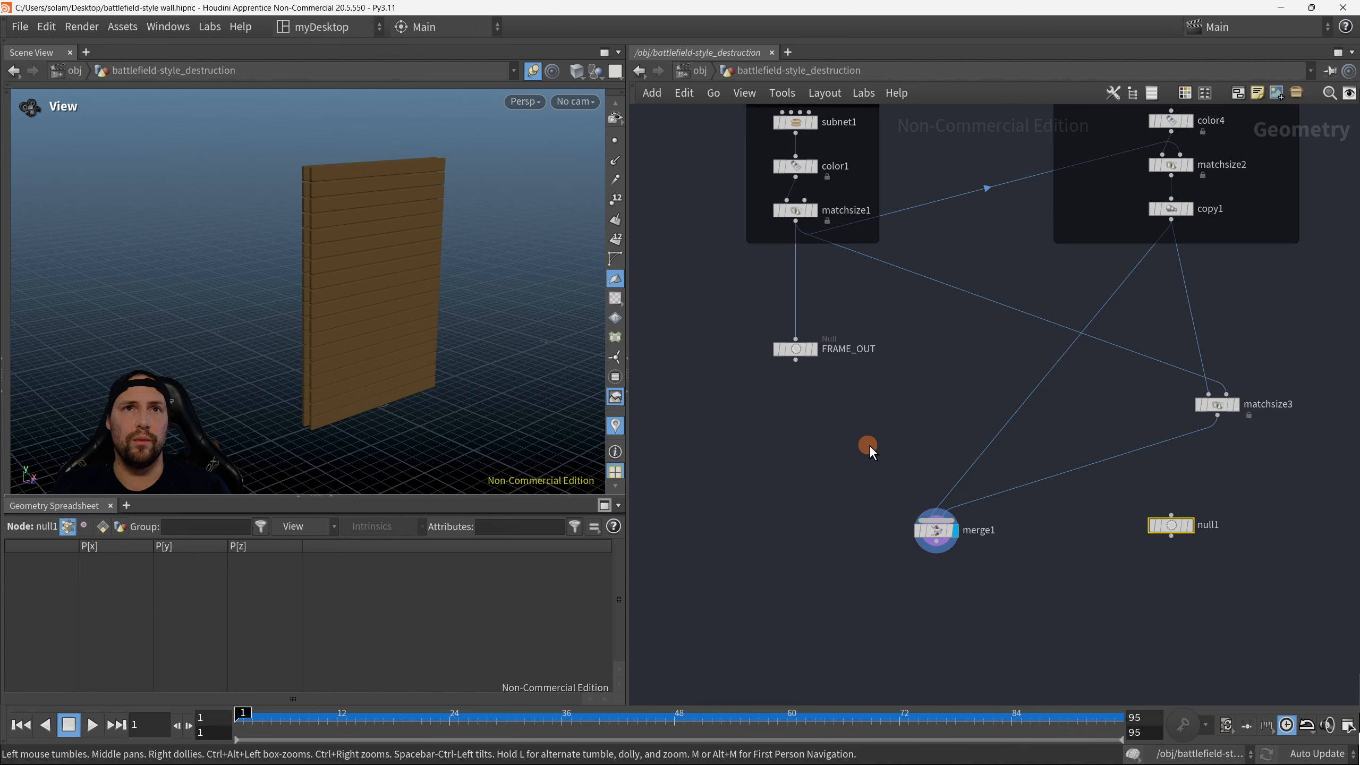
Step: Try feeding the new null from matchsize3's output and display it to view its board layer
drag(1185, 528, 1233, 519)
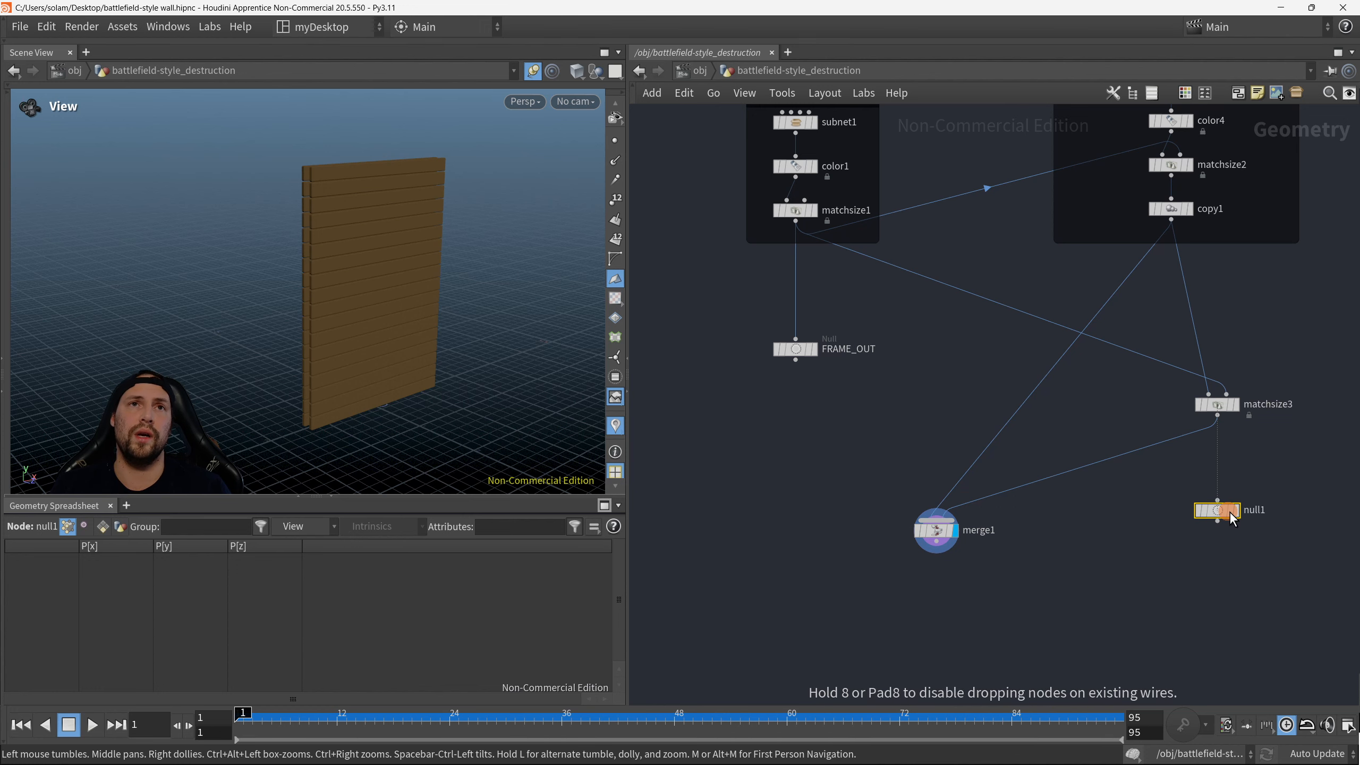
middle_drag(1217, 586, 1089, 623)
drag(1101, 449, 1088, 538)
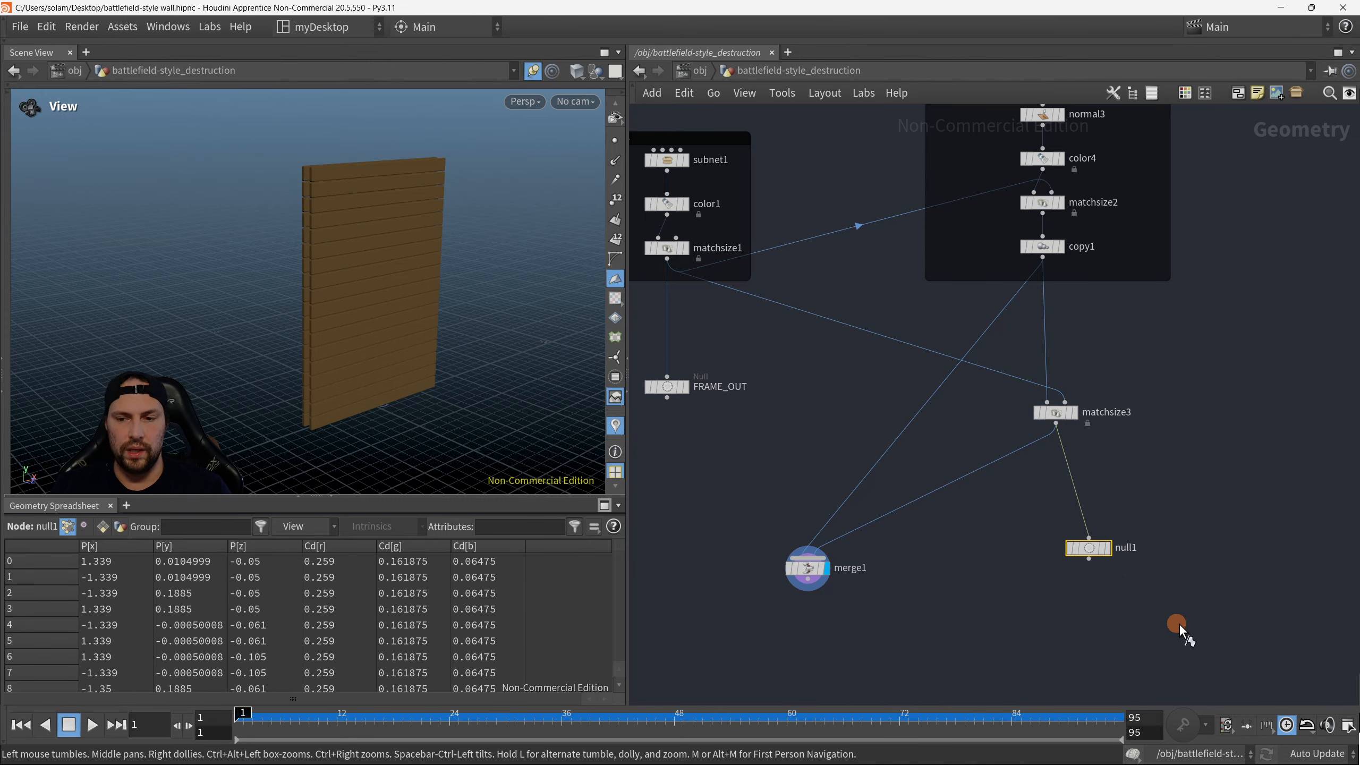
key(r)
drag(478, 333, 533, 332)
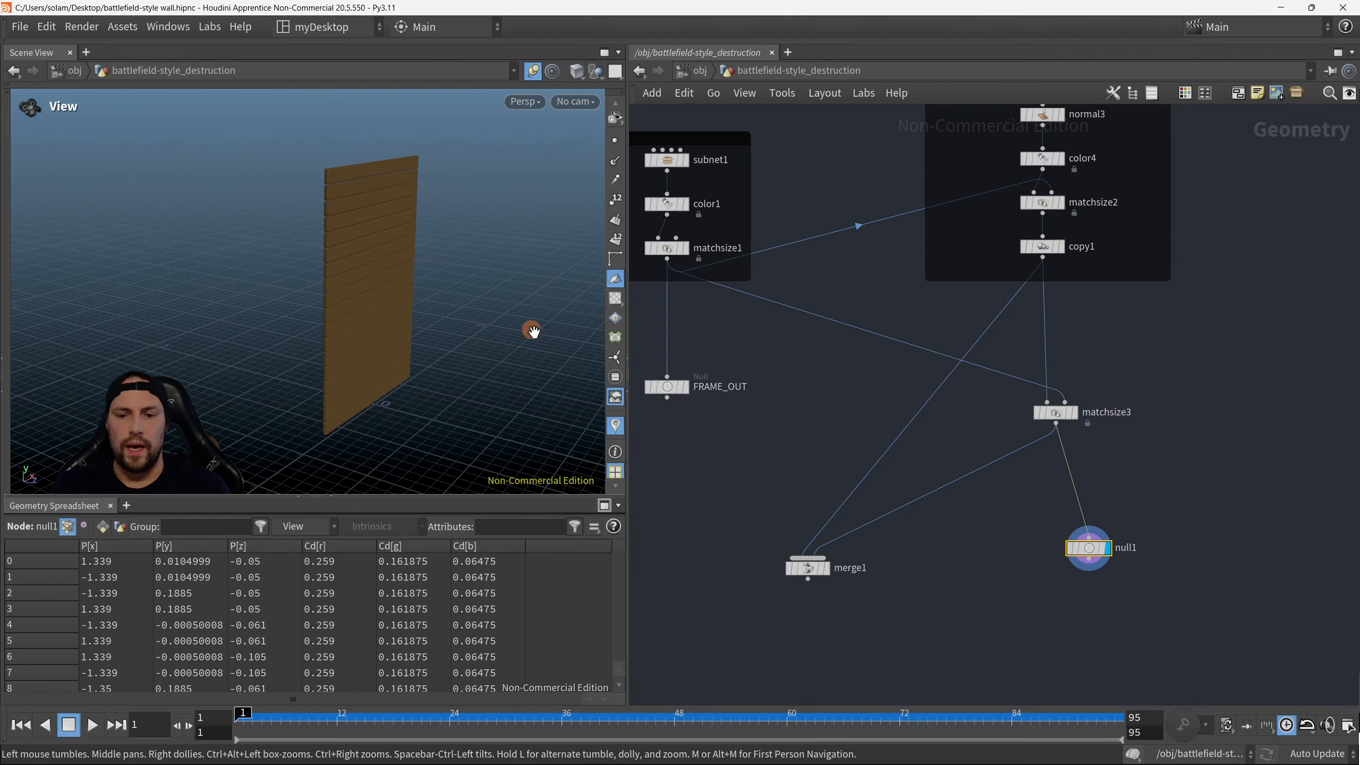
key(alt+e)
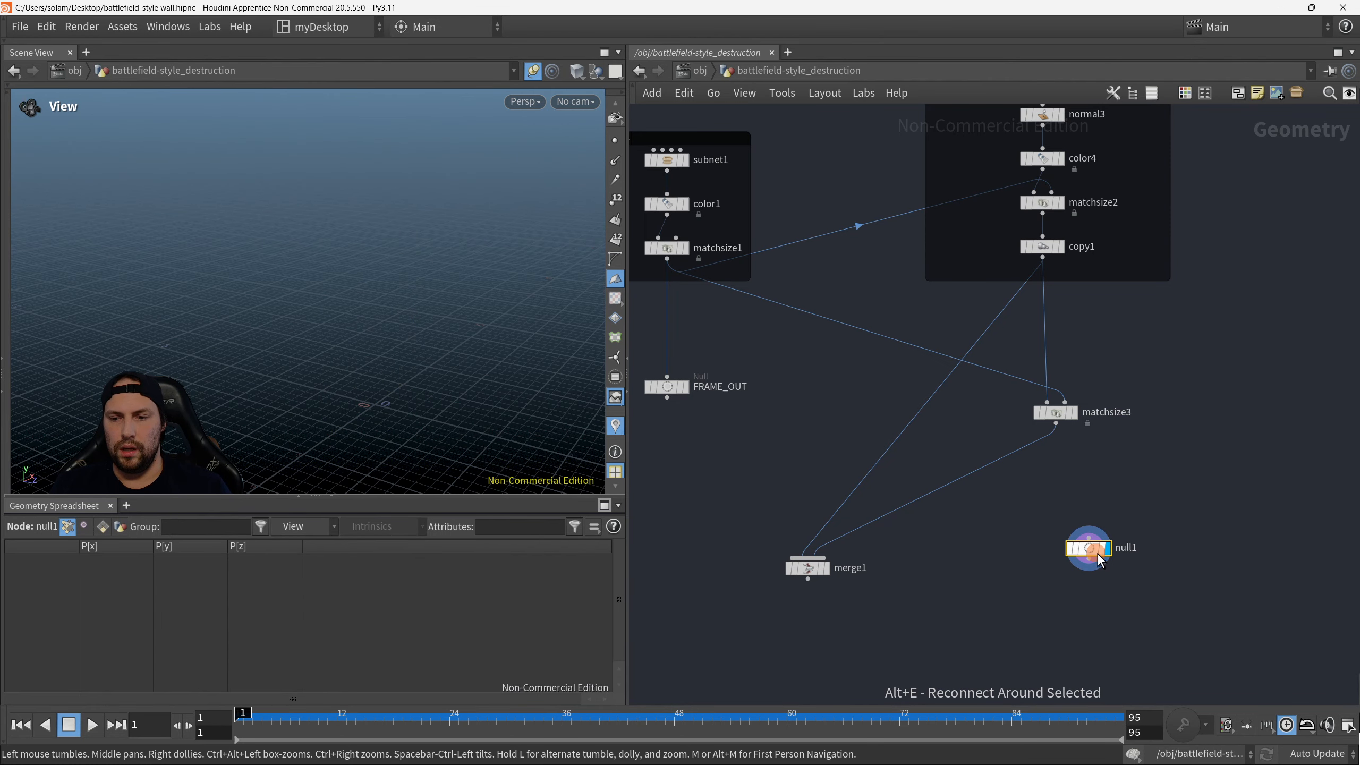
Step: Place merge1 below matchsize3, wire its output into the null and rename the null PLANKS_OUT
drag(1097, 552, 988, 626)
drag(807, 568, 979, 610)
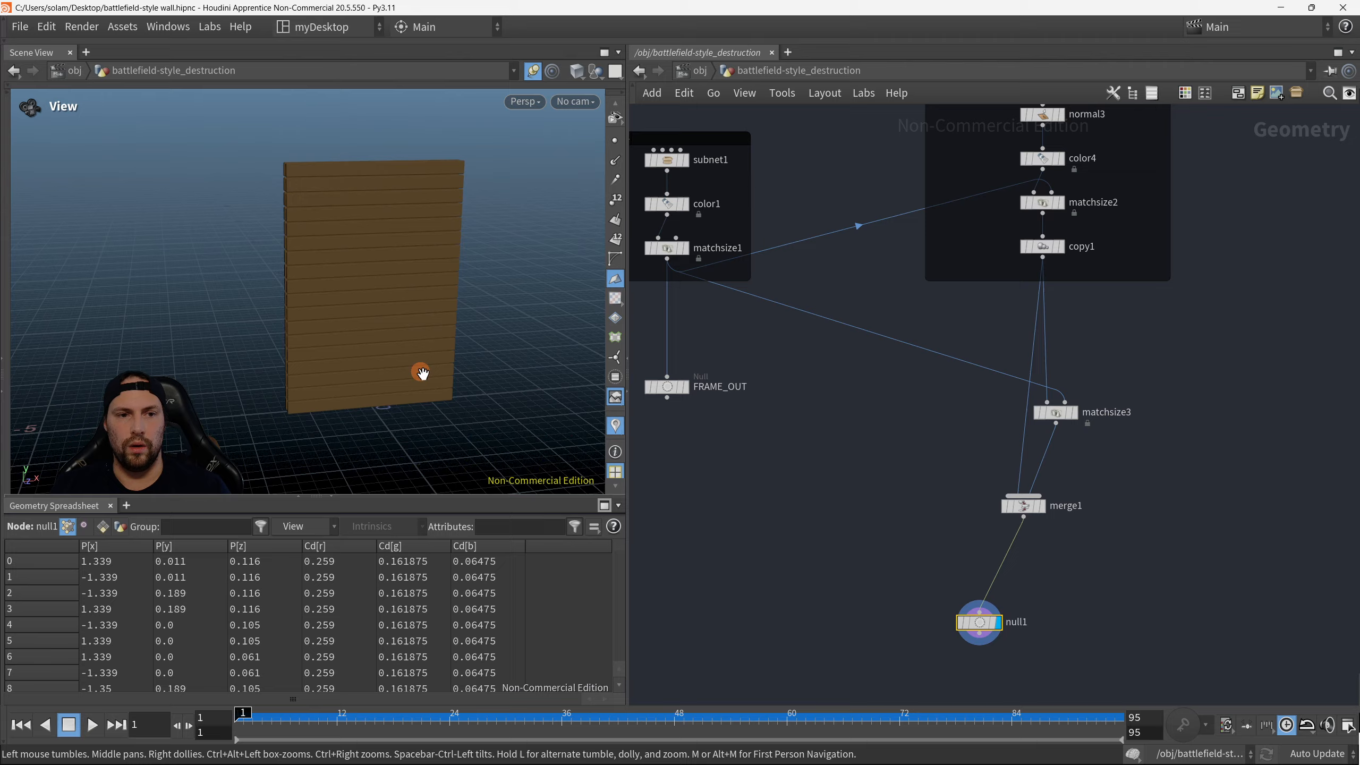
double_click(1017, 623)
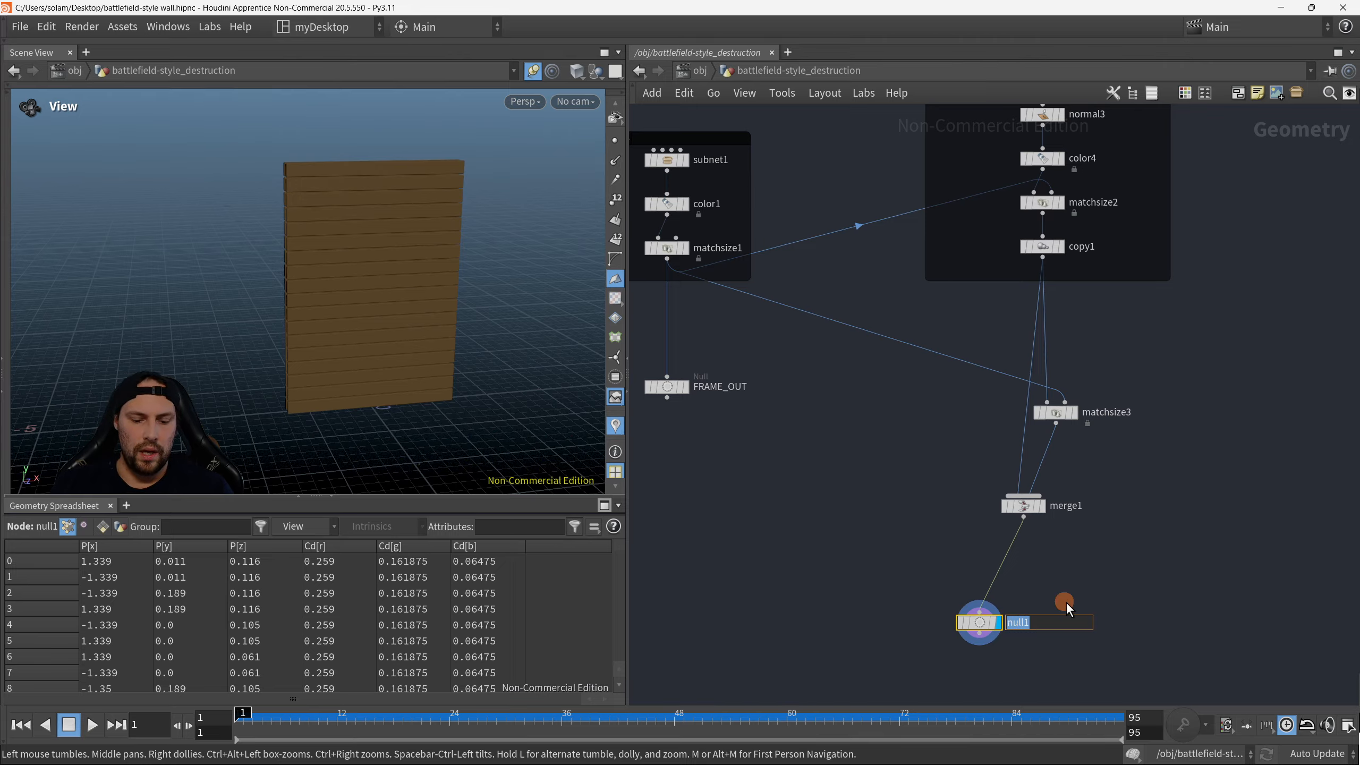
text(PLANKS_)
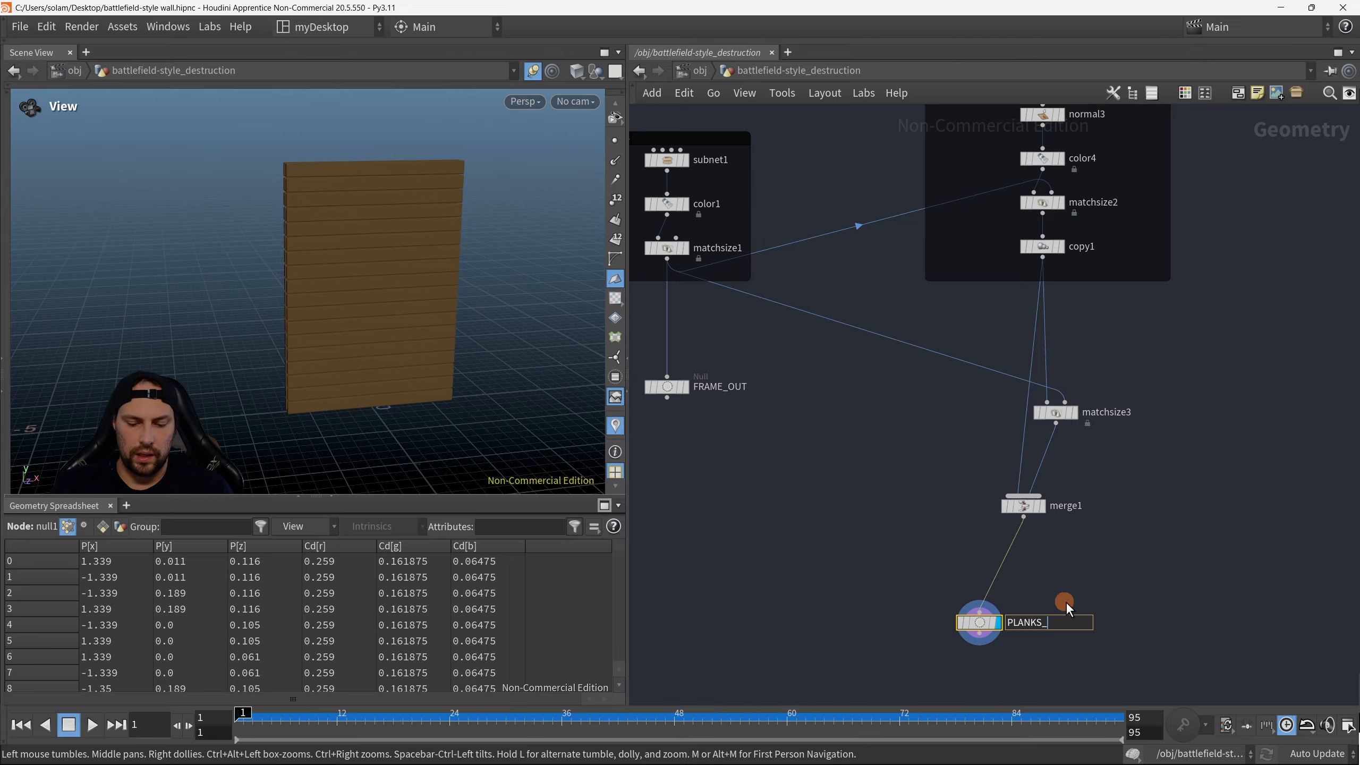
text(OUT)
key(Return)
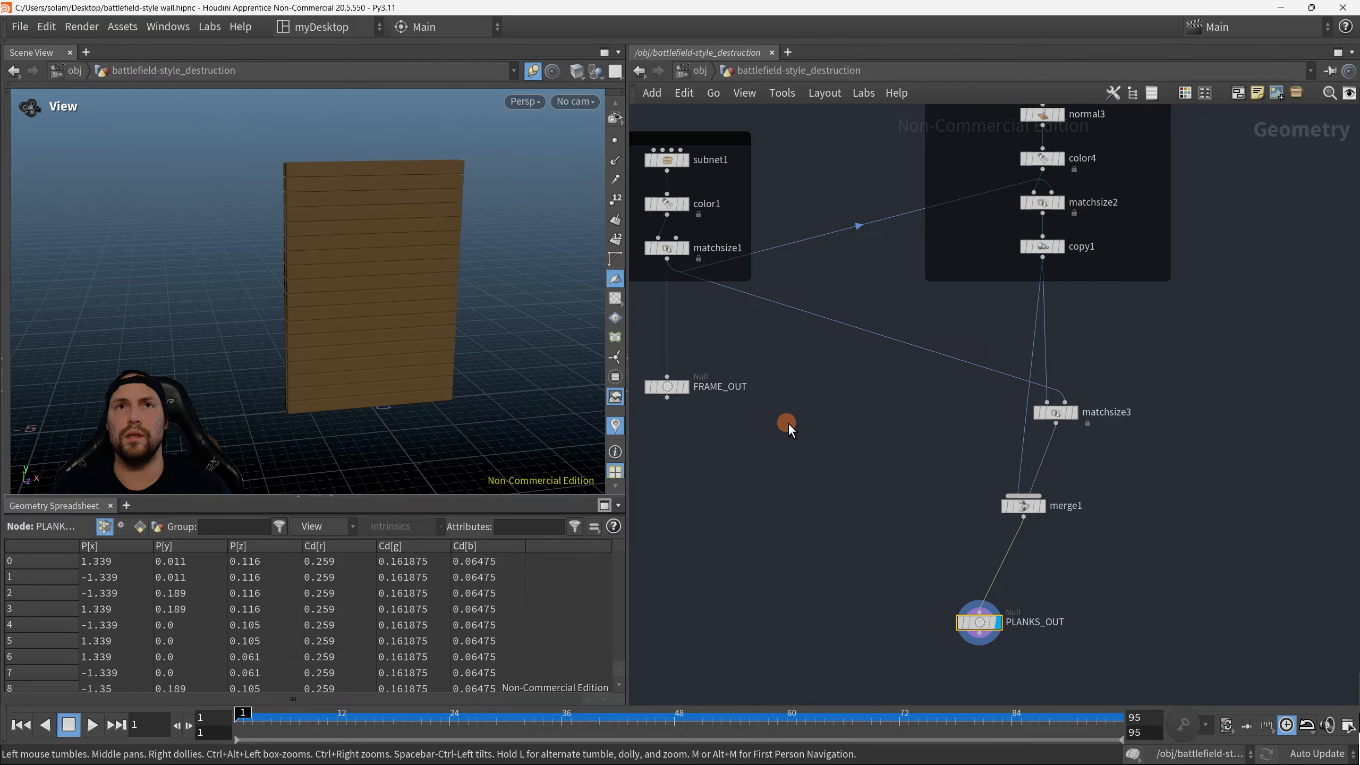
Step: Line up PLANKS_OUT directly below merge1
scroll(788, 424, down, 3)
drag(931, 565, 963, 542)
middle_drag(823, 428, 860, 472)
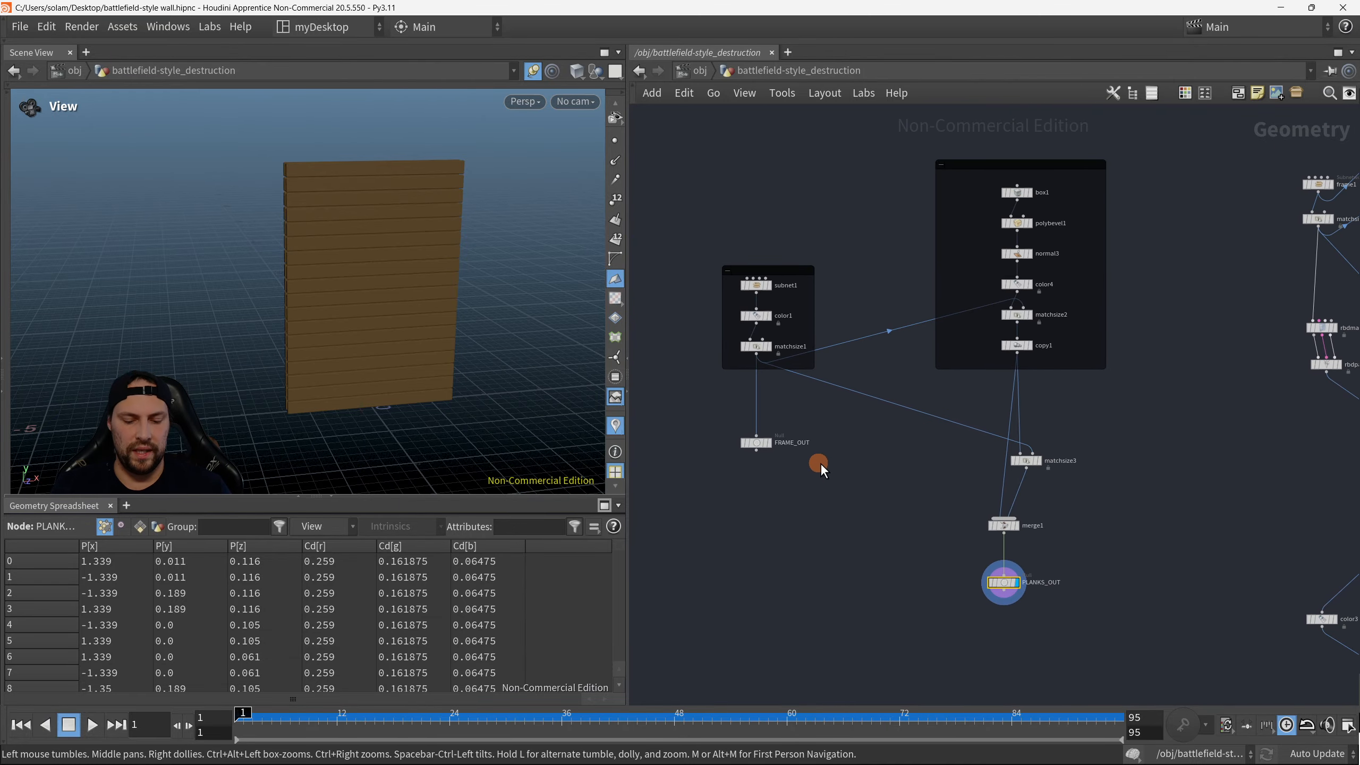
Step: Display FRAME_OUT and PLANKS_OUT in turn to check the separated frame and planks
click(765, 457)
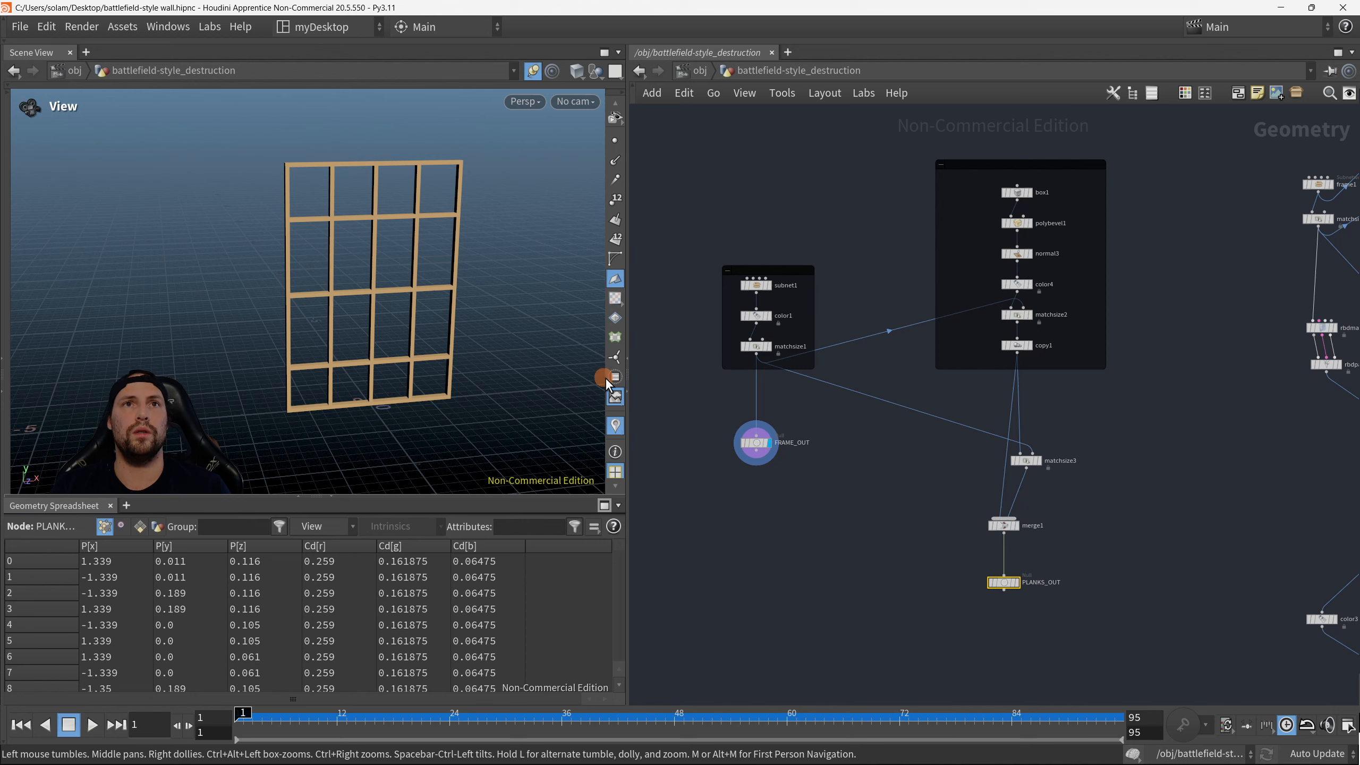
mouse_move(415, 356)
mouse_down()
mouse_move(430, 358)
mouse_move(418, 349)
mouse_up()
key(r)
drag(1083, 616, 968, 578)
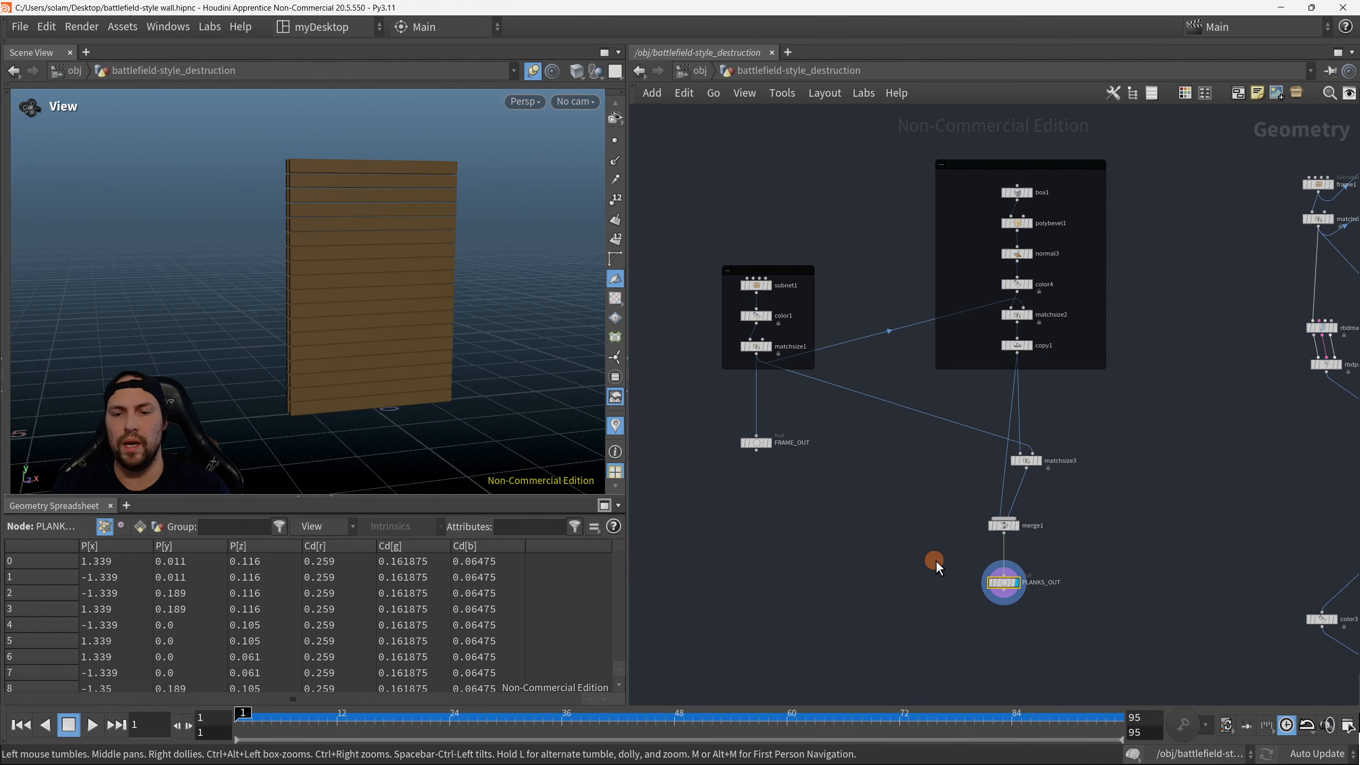
Step: Tidy the node layout by lowering FRAME_OUT and raising matchsize3 and merge1
drag(755, 443, 758, 481)
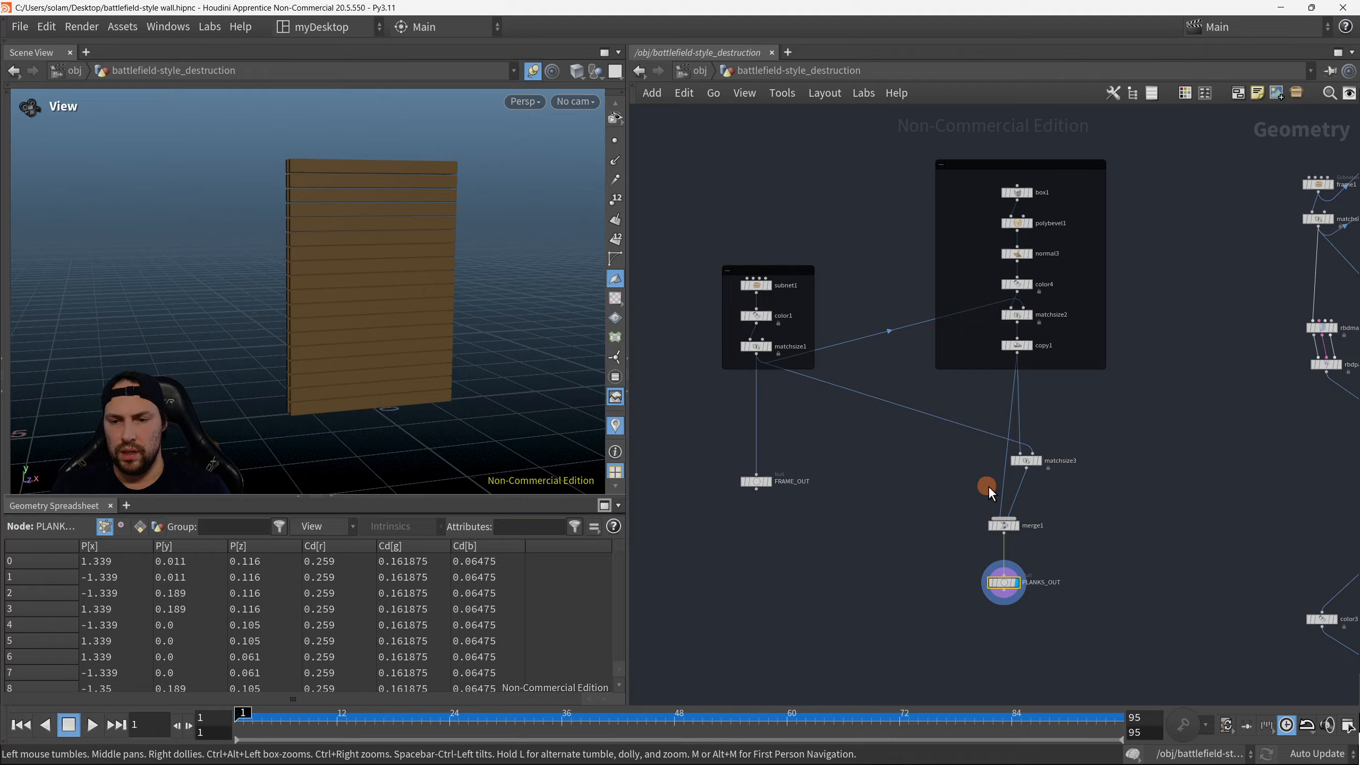
drag(1032, 460, 1033, 418)
drag(1004, 527, 1011, 497)
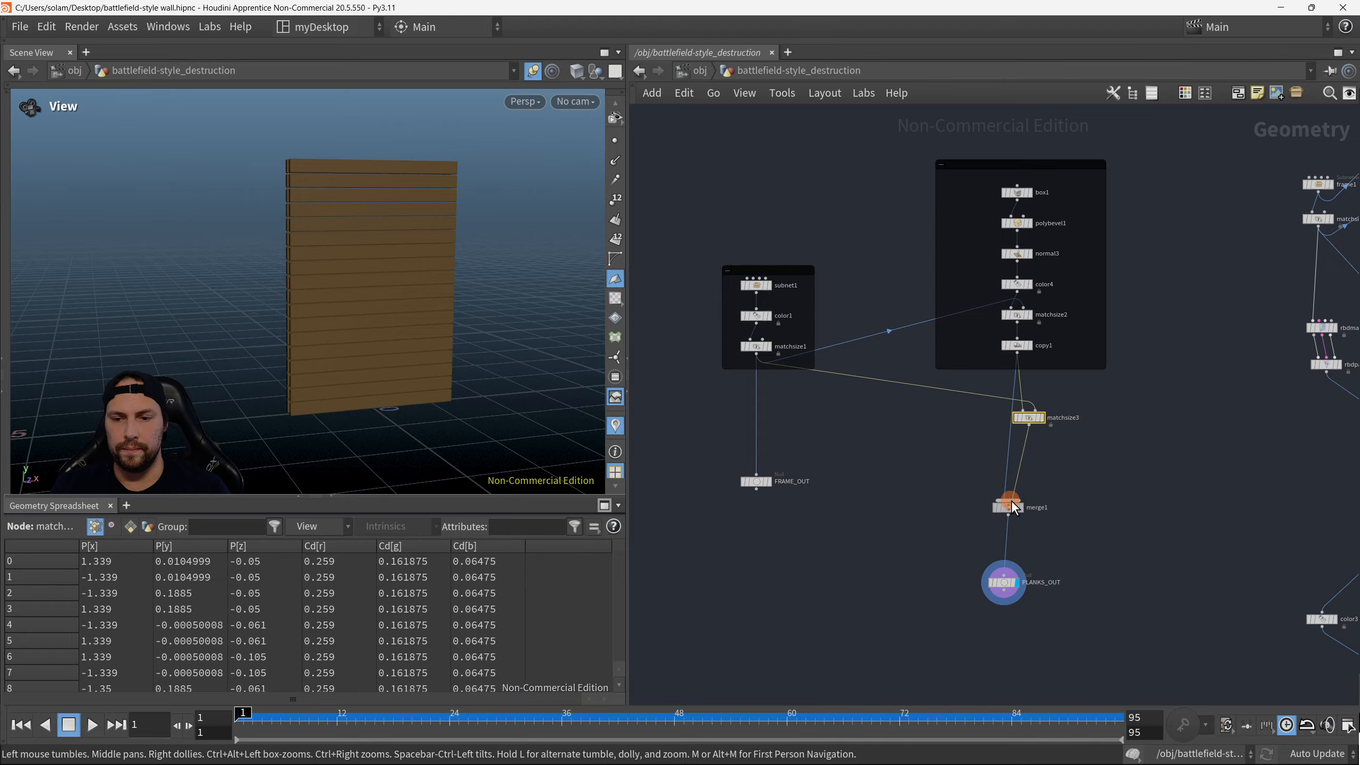
Step: Save the scene file and bring PLANKS_OUT closer below merge1
click(19, 26)
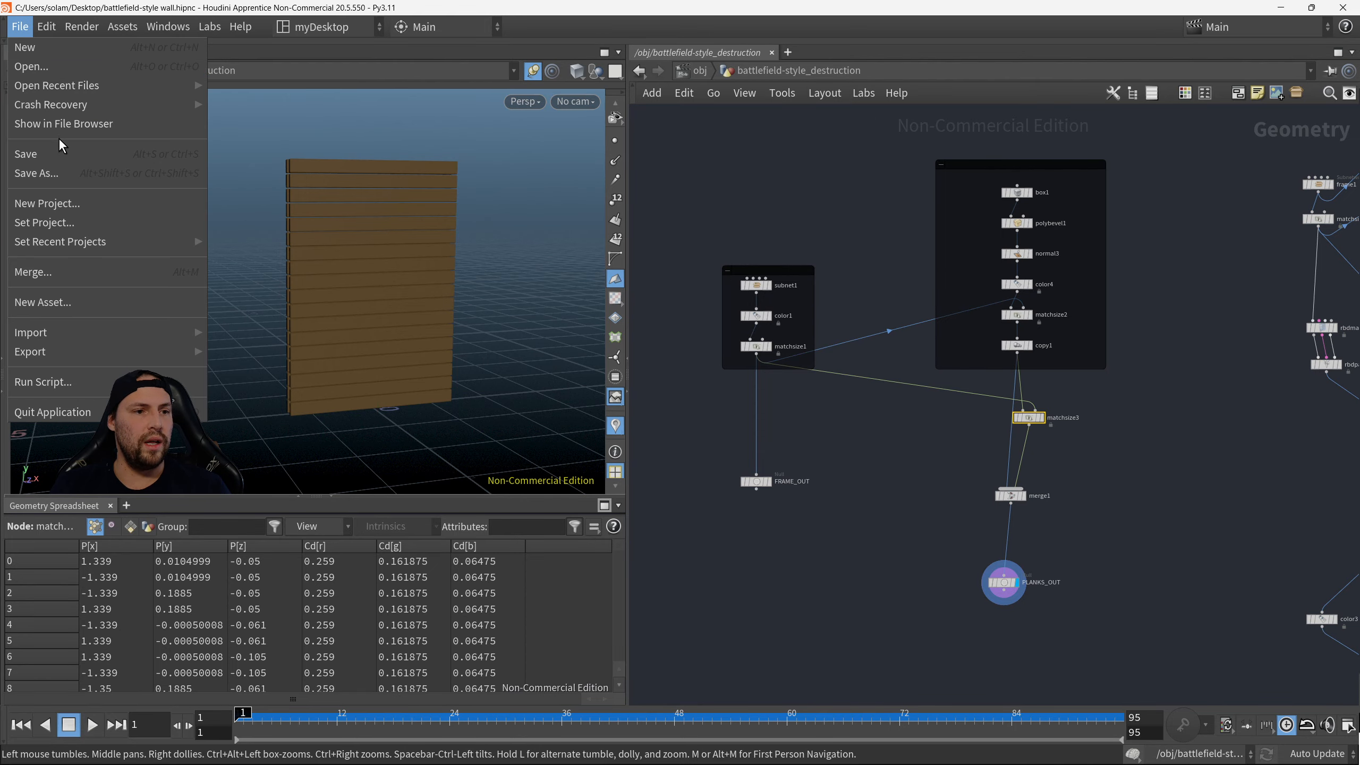
click(60, 153)
click(840, 430)
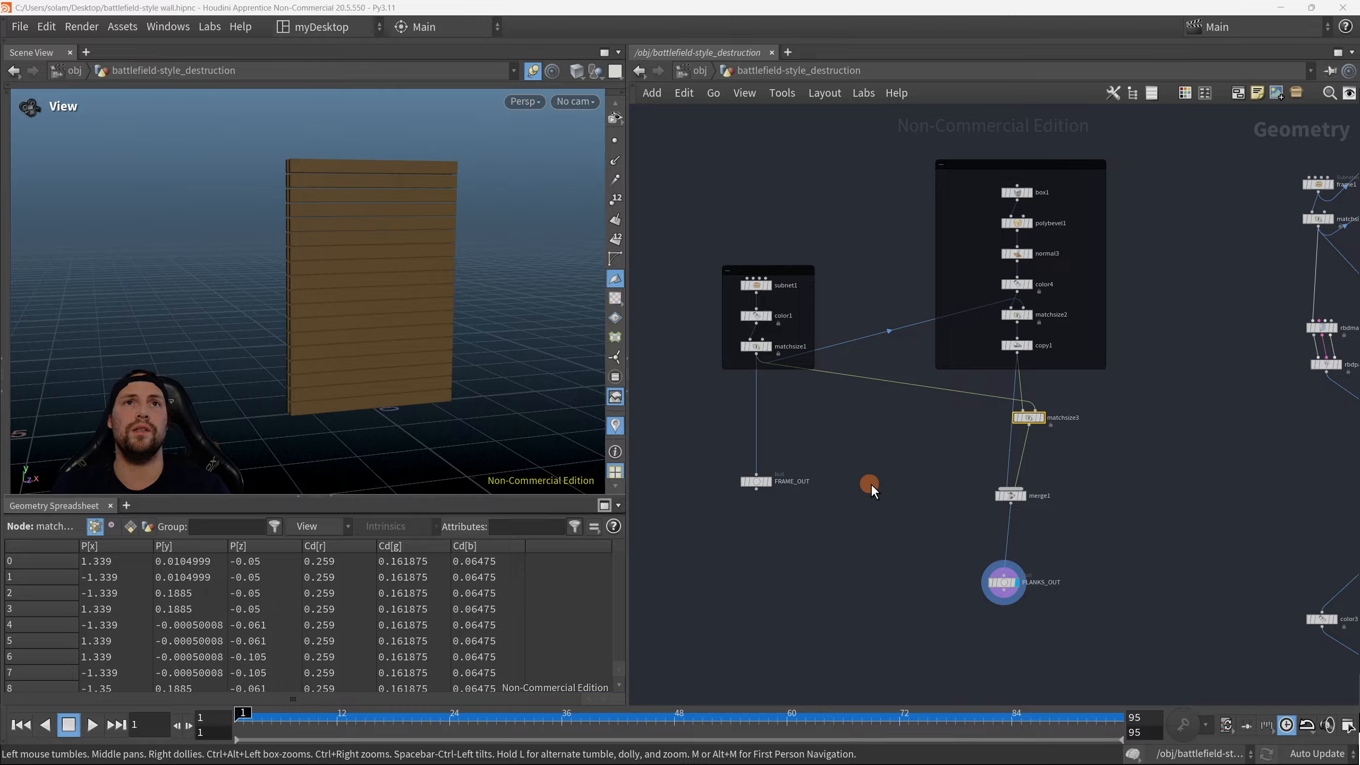
drag(999, 582, 1006, 556)
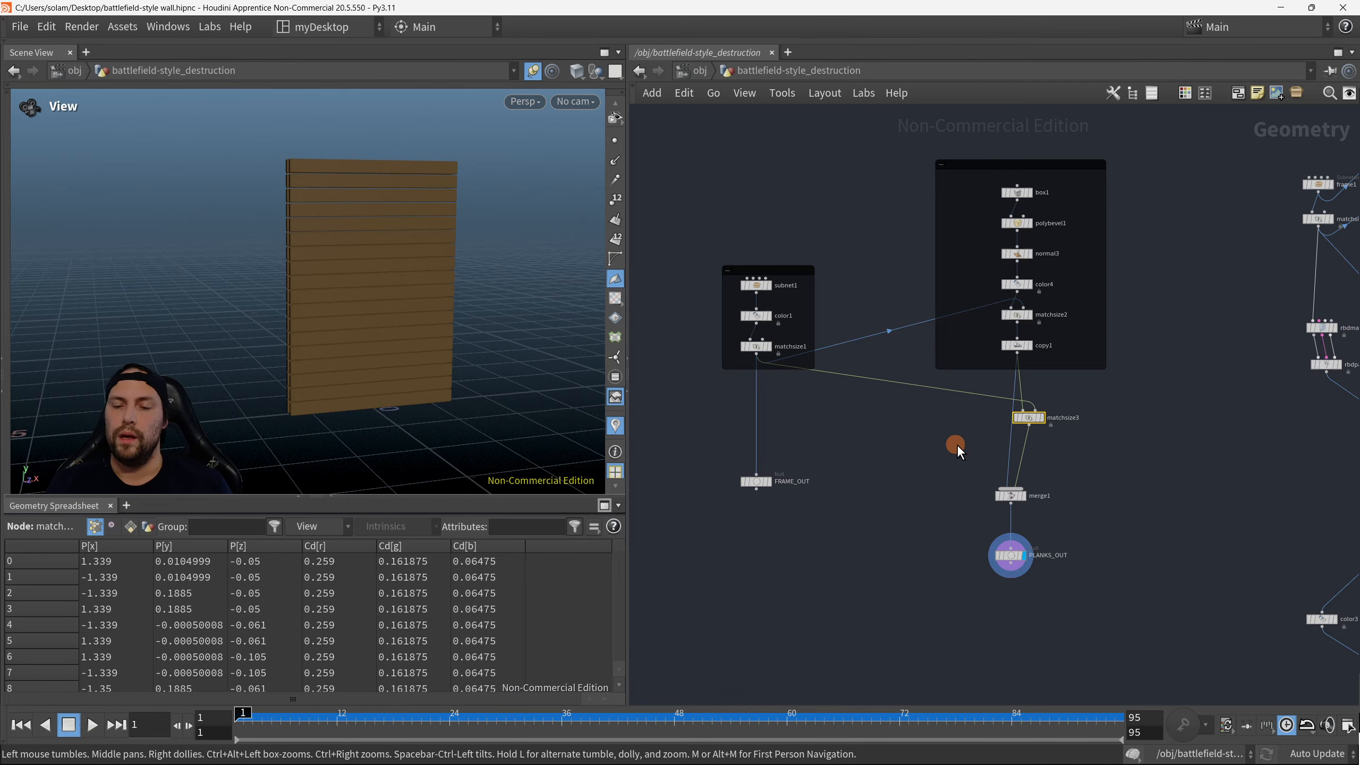
middle_drag(956, 444, 960, 382)
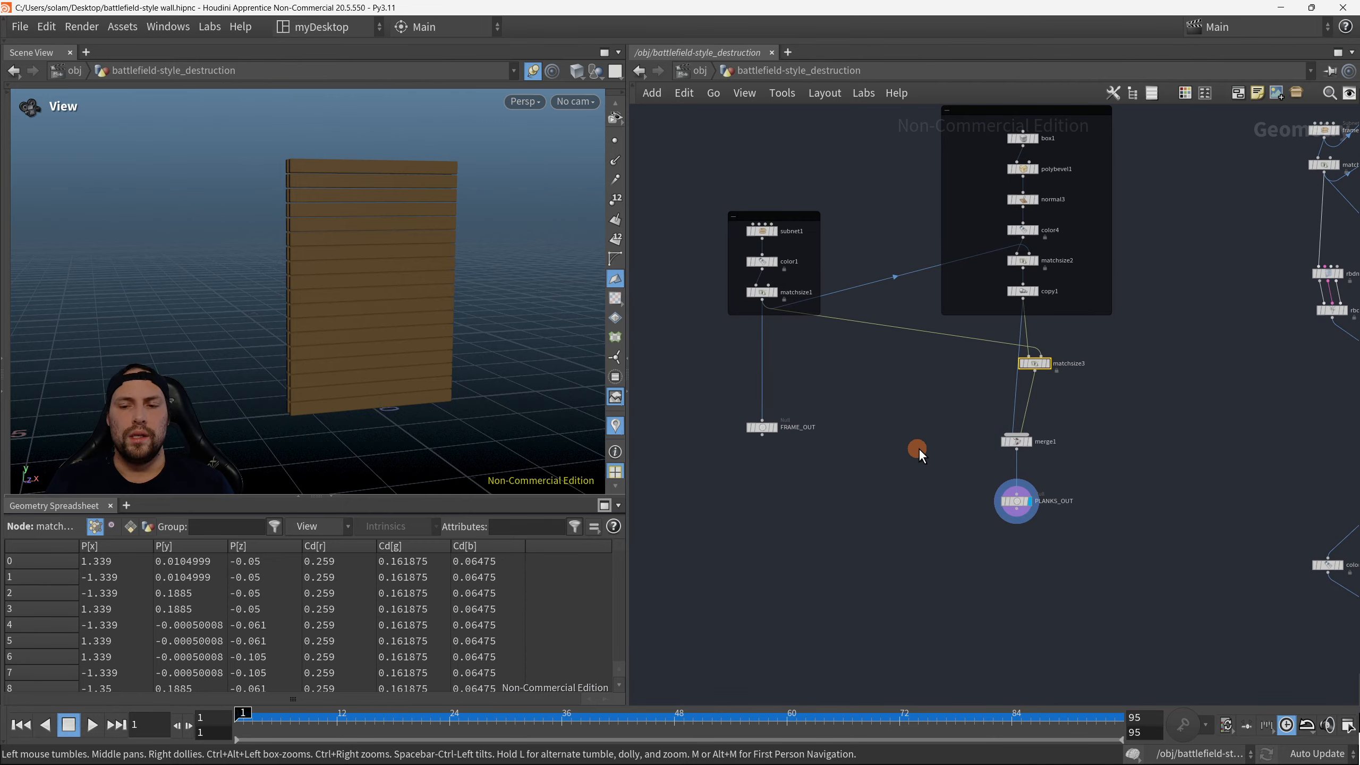
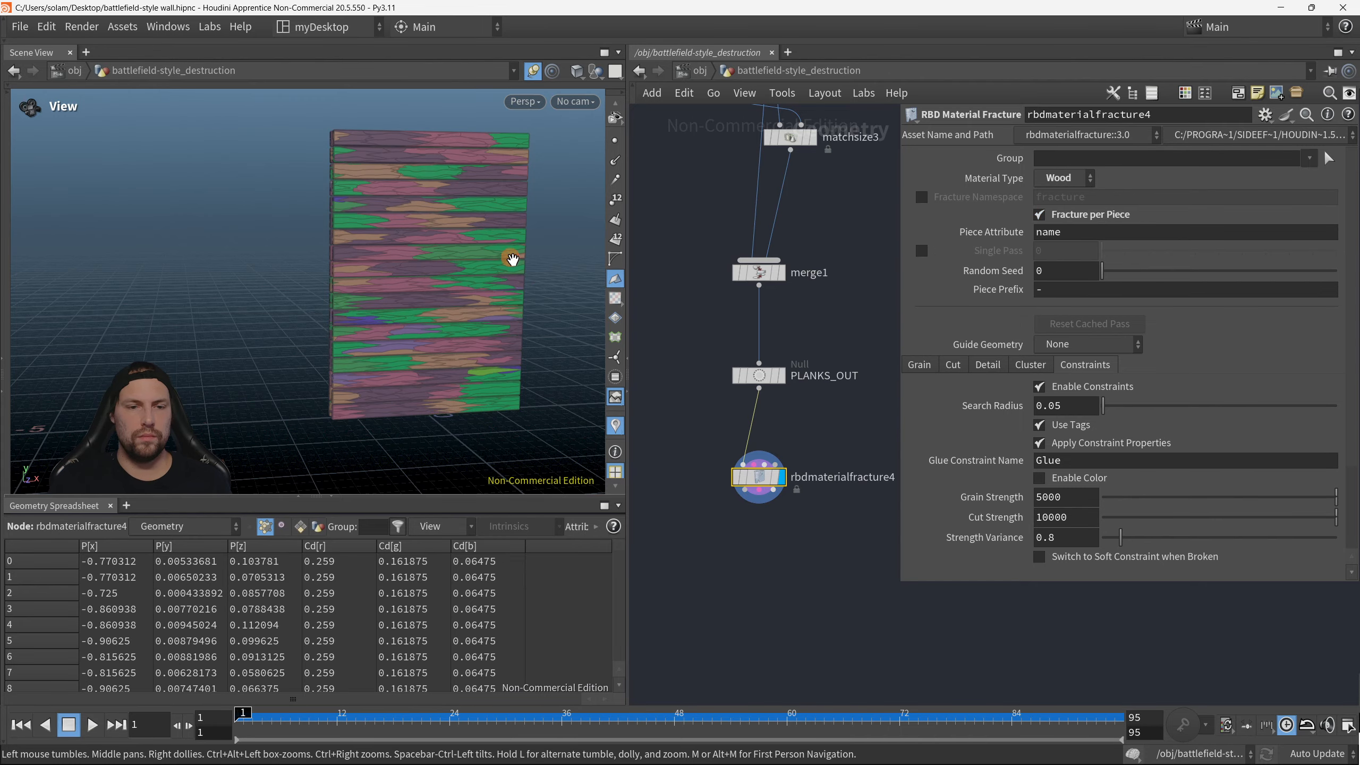
Step: Examine the wood fracture pattern on the planks close up and from several angles
drag(511, 258, 476, 285)
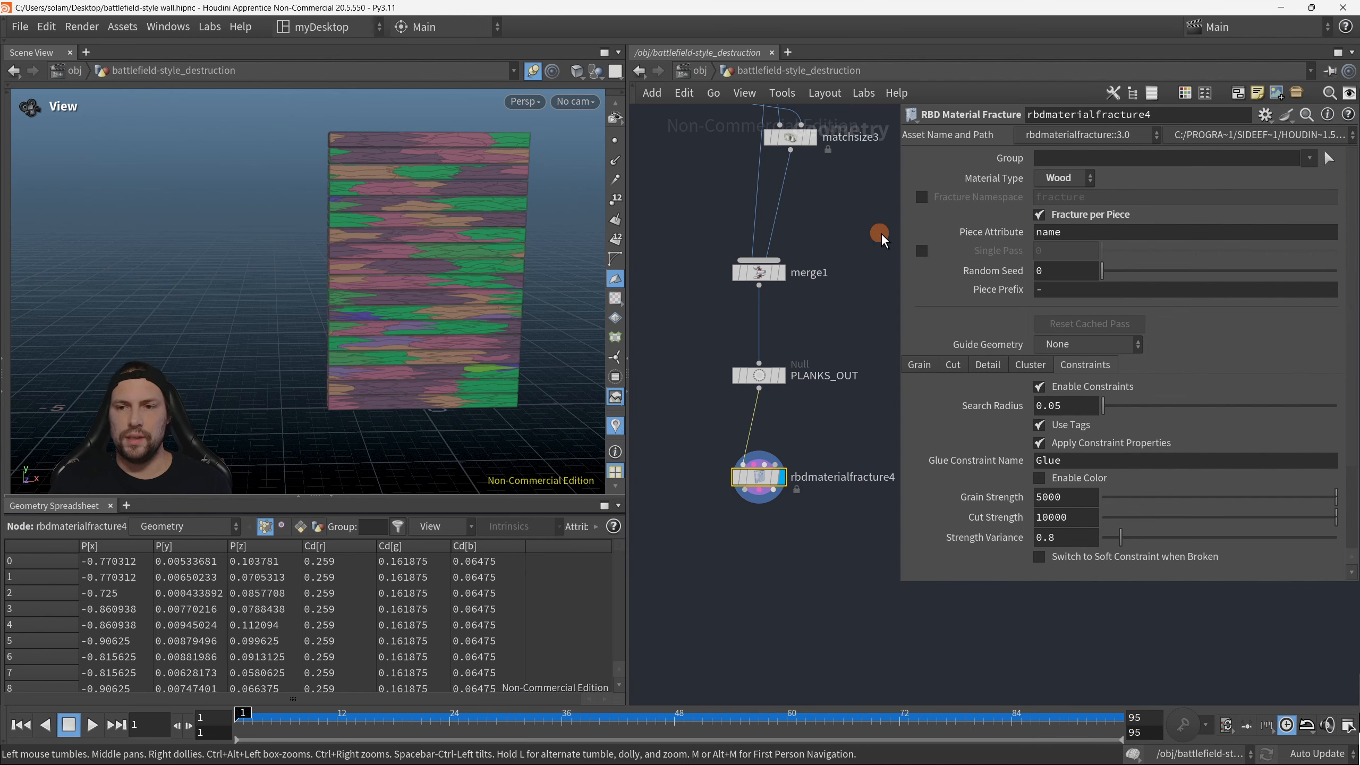
scroll(461, 291, up, 2)
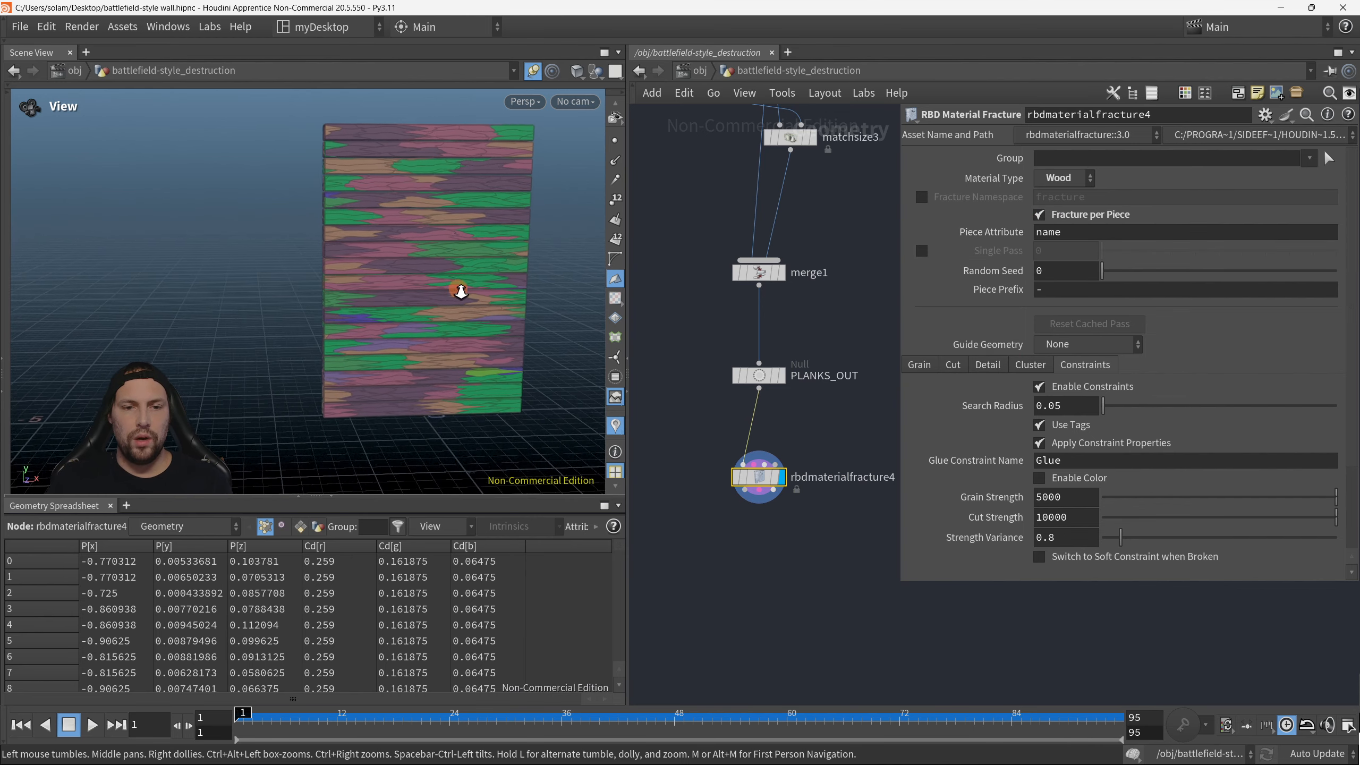
mouse_move(460, 291)
mouse_down()
mouse_move(440, 313)
mouse_move(480, 291)
mouse_up()
right_drag(470, 269, 580, 275)
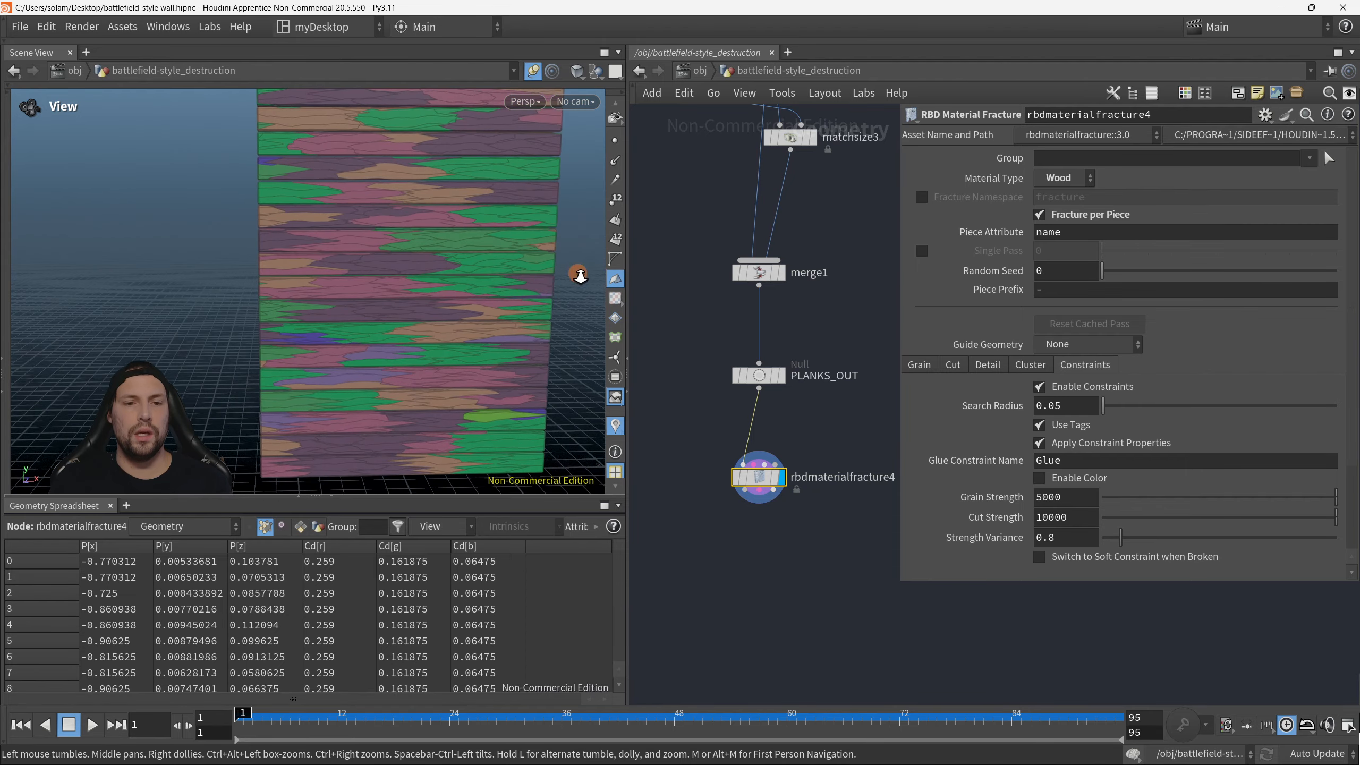
drag(581, 275, 637, 325)
right_drag(562, 332, 432, 349)
middle_drag(504, 352, 393, 346)
Step: Hide the node parameters and display rbdmaterialfracture1 and rbdmaterialfracture4 in turn to compare the fractured frame and planks
middle_drag(740, 394, 792, 394)
right_drag(799, 381, 740, 392)
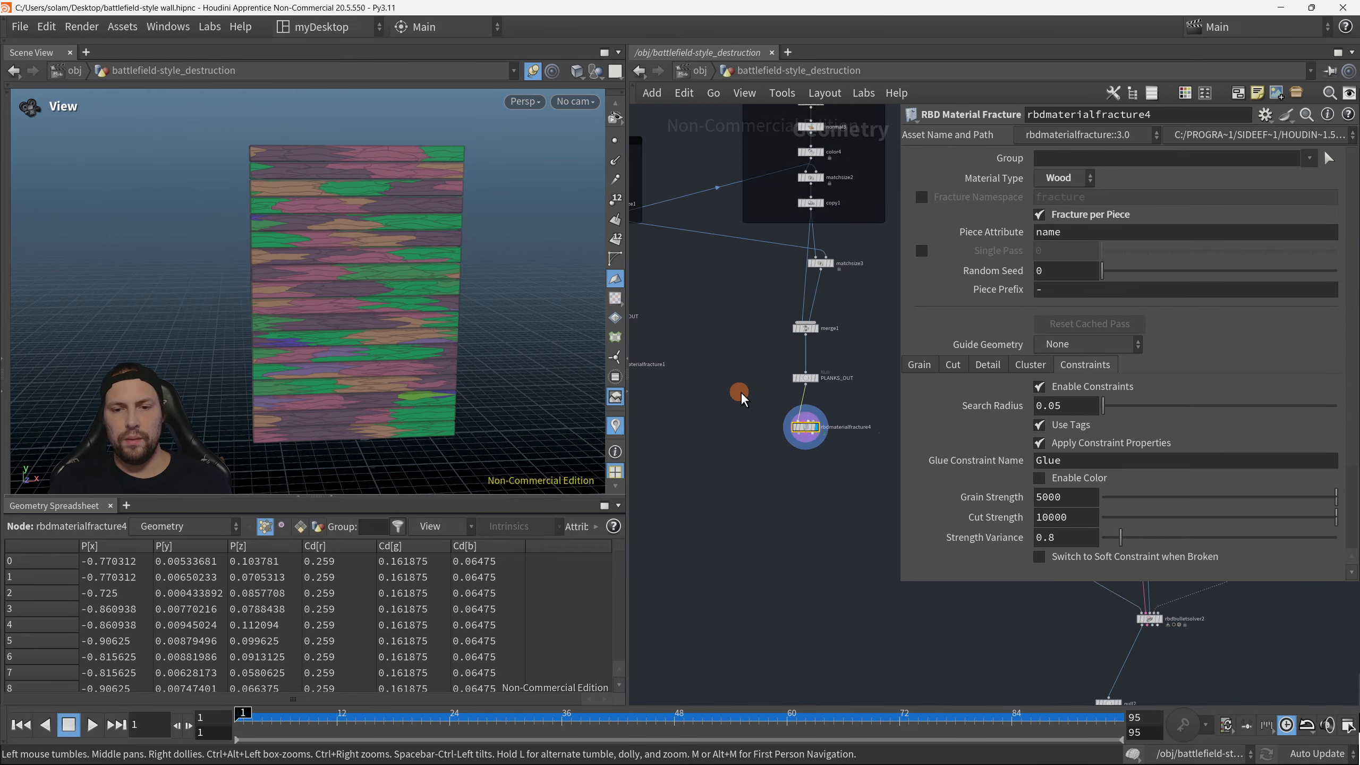
middle_drag(740, 391, 820, 381)
key(p)
scroll(742, 395, up, 2)
middle_drag(737, 385, 799, 382)
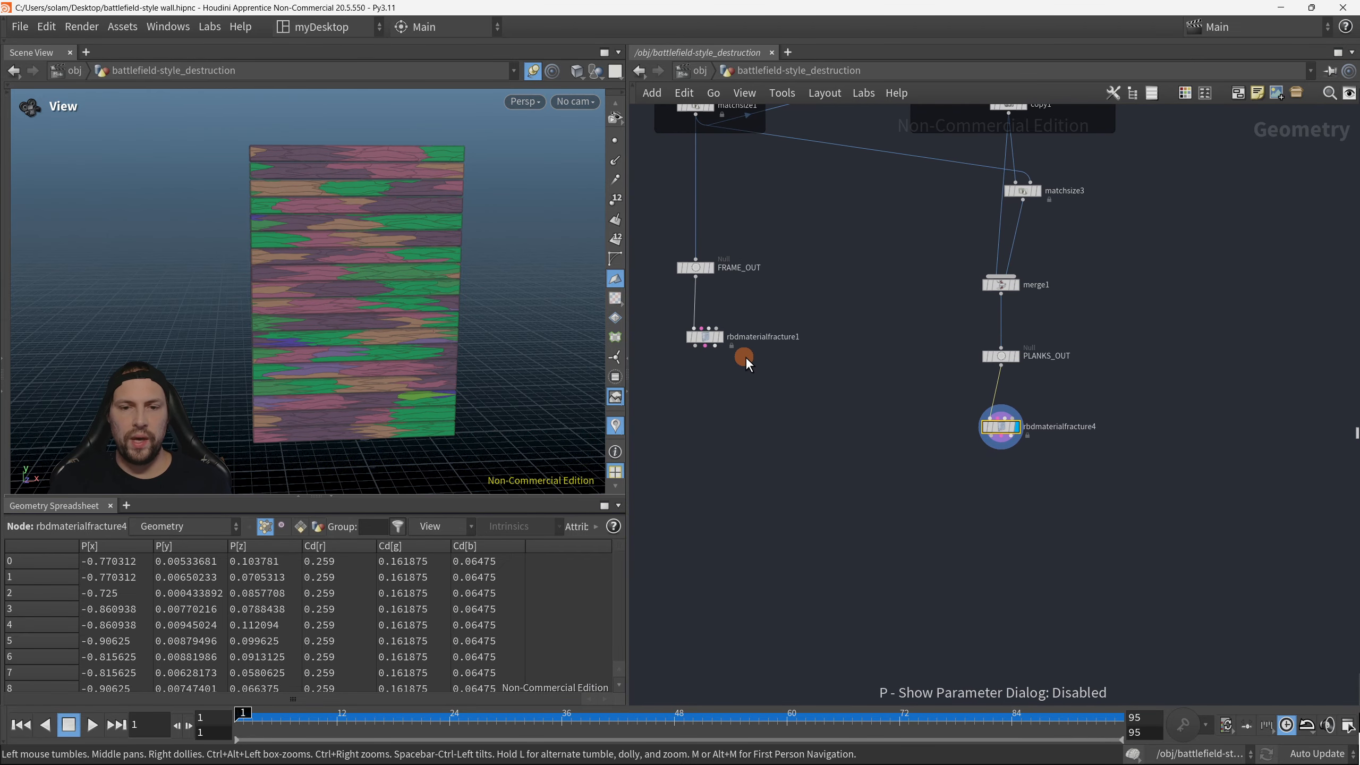
click(720, 337)
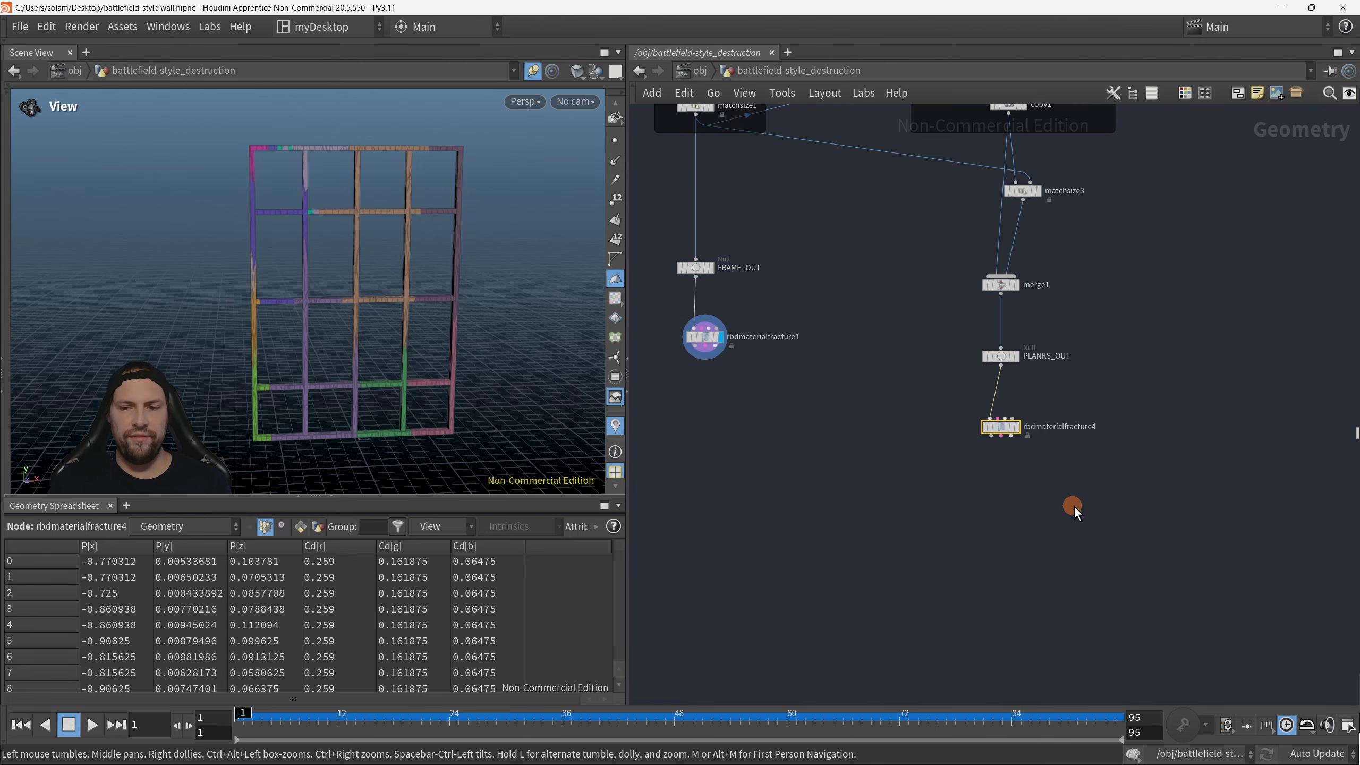
key(r)
drag(1118, 487, 954, 382)
Step: Examine how the existing reference network packs, merges and unpacks the fractured frame and planks
middle_drag(911, 381, 889, 467)
scroll(1247, 467, down, 1)
scroll(1247, 467, down, 1)
middle_drag(1338, 435, 970, 577)
scroll(992, 423, up, 2)
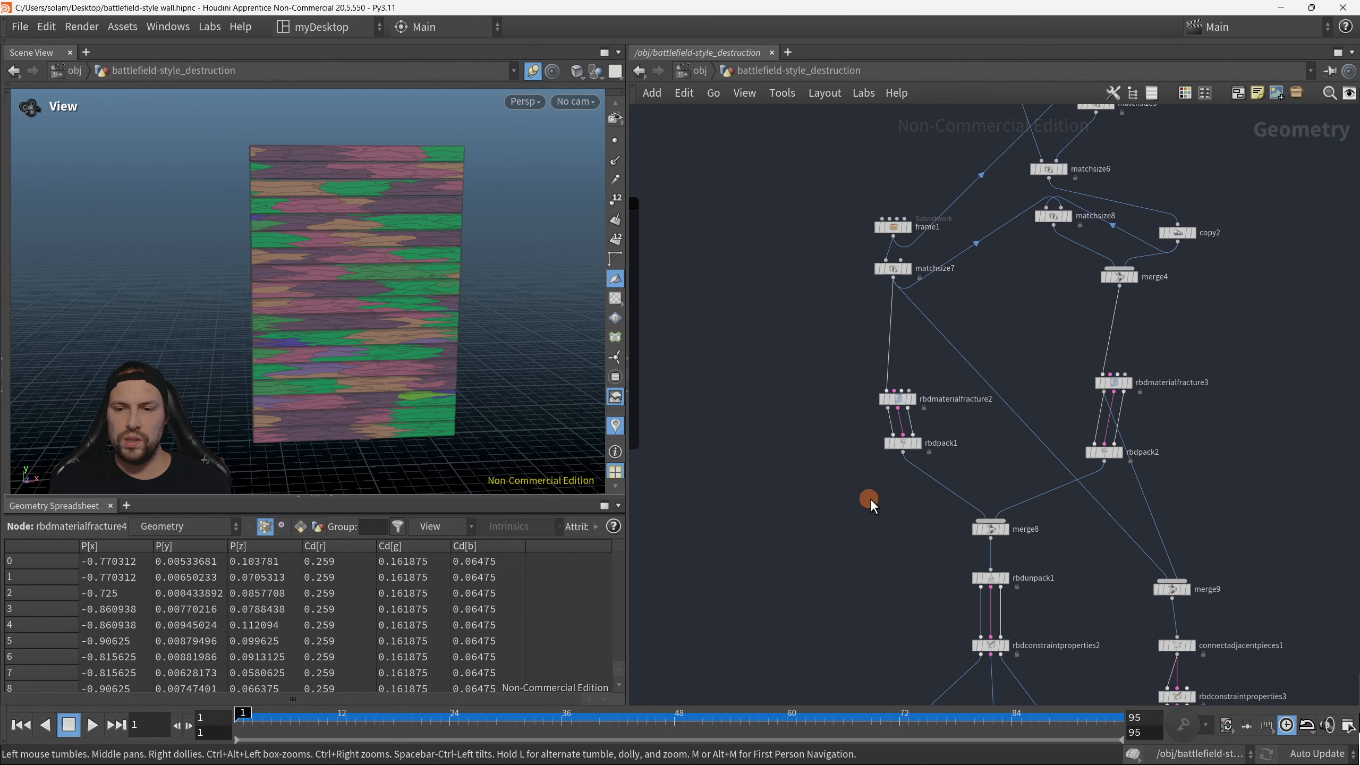
middle_drag(870, 498, 1338, 409)
middle_drag(1011, 517, 903, 347)
Step: Compact the plank branch by moving merge1, PLANKS_OUT and rbdmaterialfracture4 closer together
click(1094, 337)
mouse_move(1094, 336)
mouse_down()
mouse_move(1117, 303)
mouse_move(1089, 313)
mouse_up()
drag(1099, 406, 1095, 365)
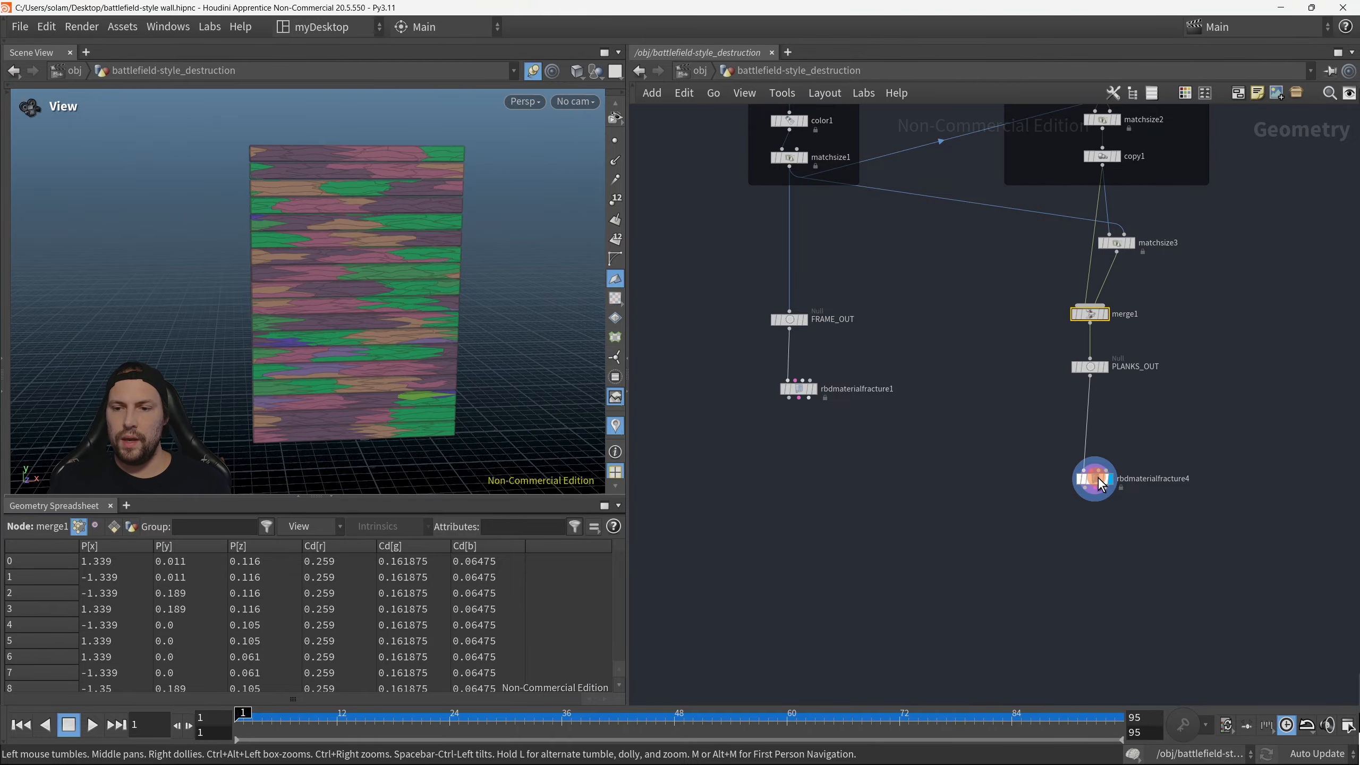
drag(1098, 479, 1097, 414)
click(859, 360)
Step: Add a Null wired to the constraint output of rbdmaterialfracture4 and display it to inspect the constraint lines
middle_drag(860, 359, 903, 529)
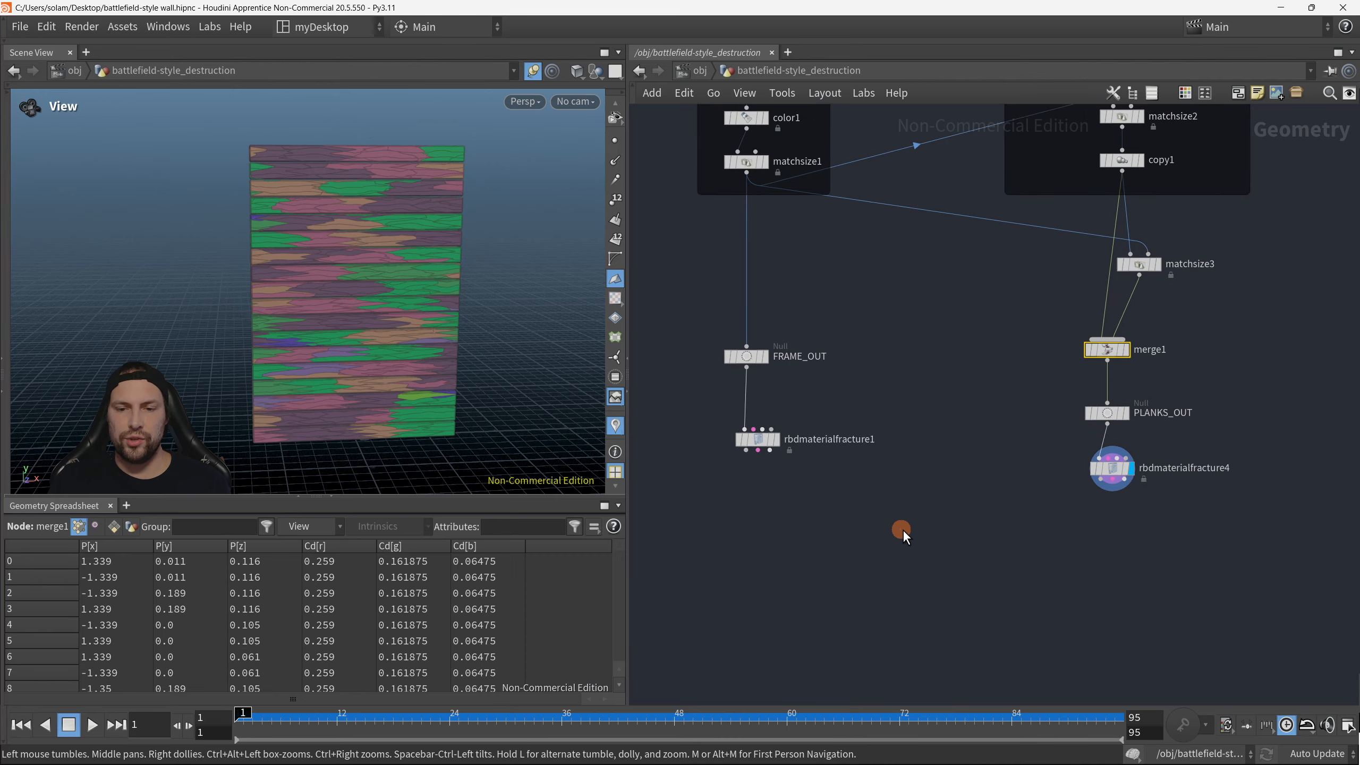
key(Tab)
text(null)
key(Return)
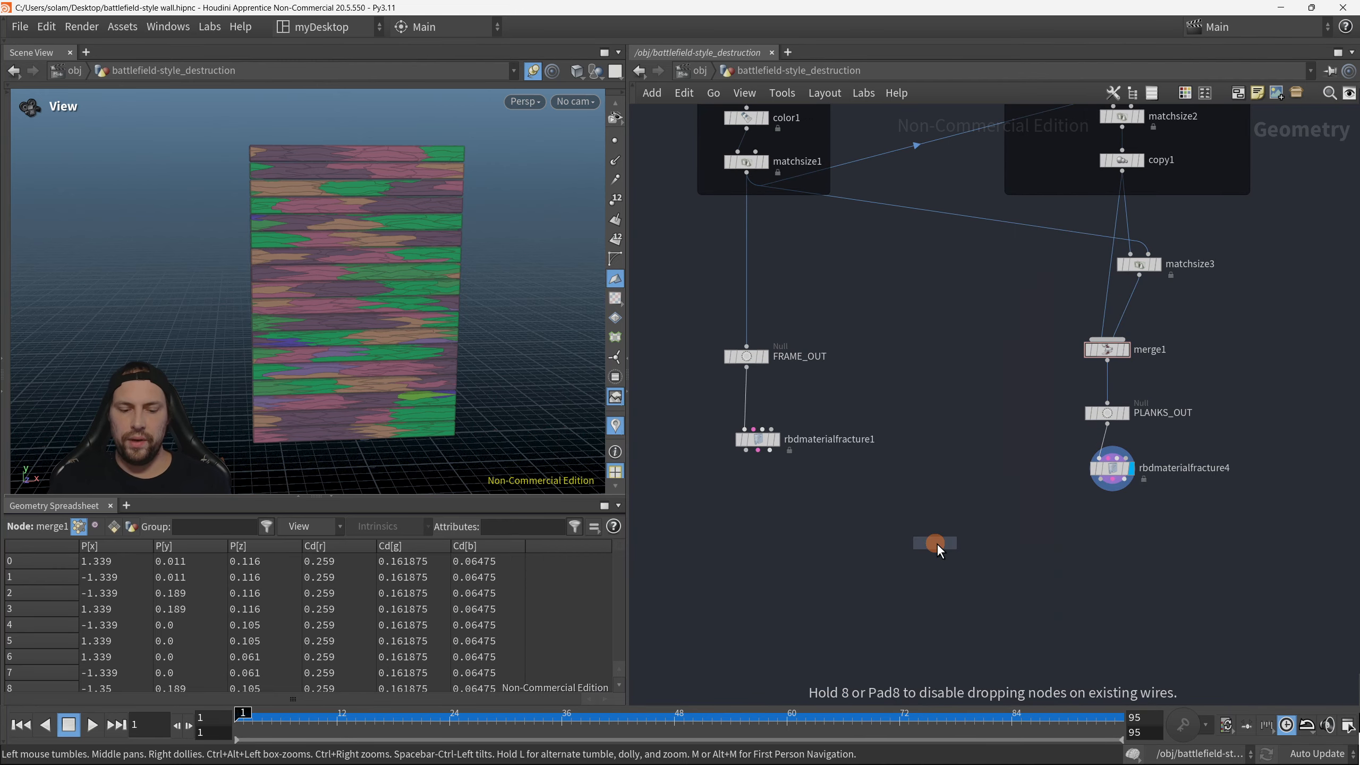
click(1123, 576)
drag(1124, 488, 1123, 567)
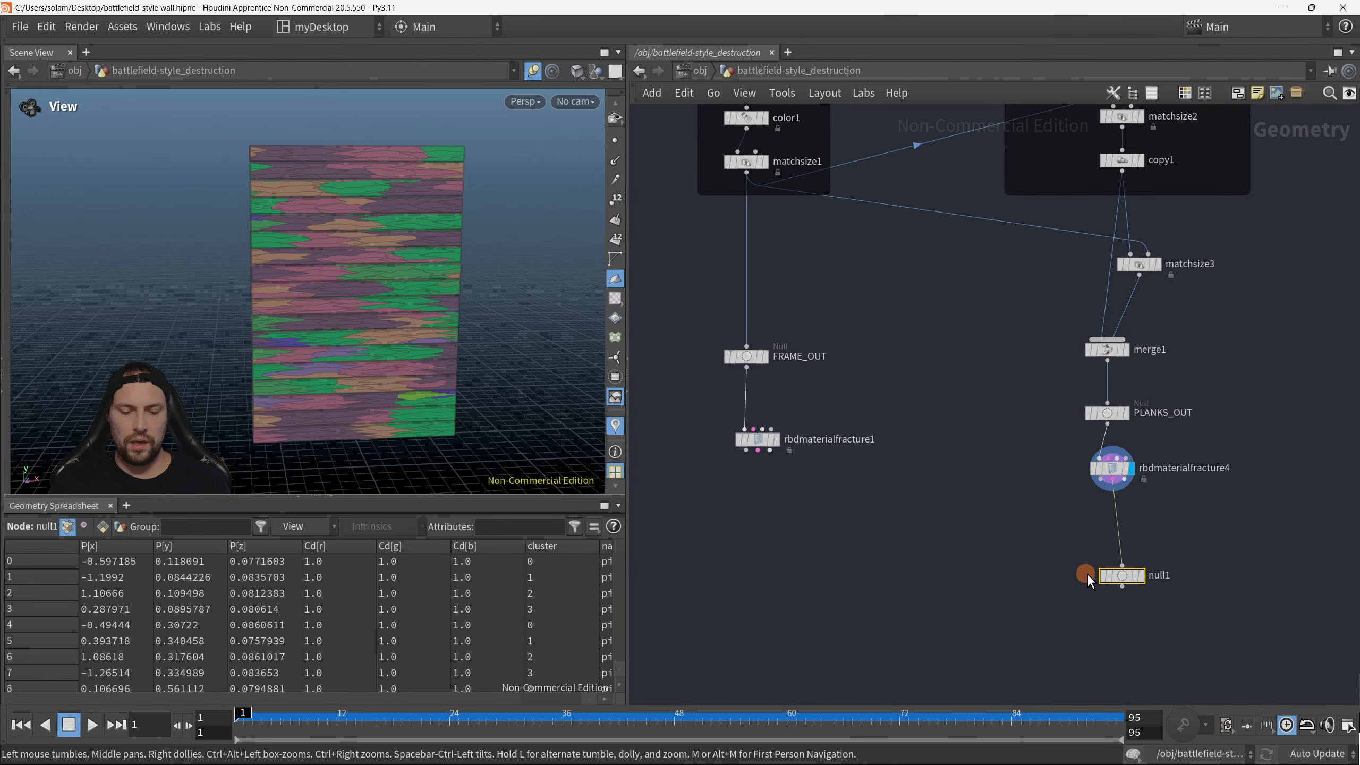
click(1140, 575)
drag(292, 316, 444, 356)
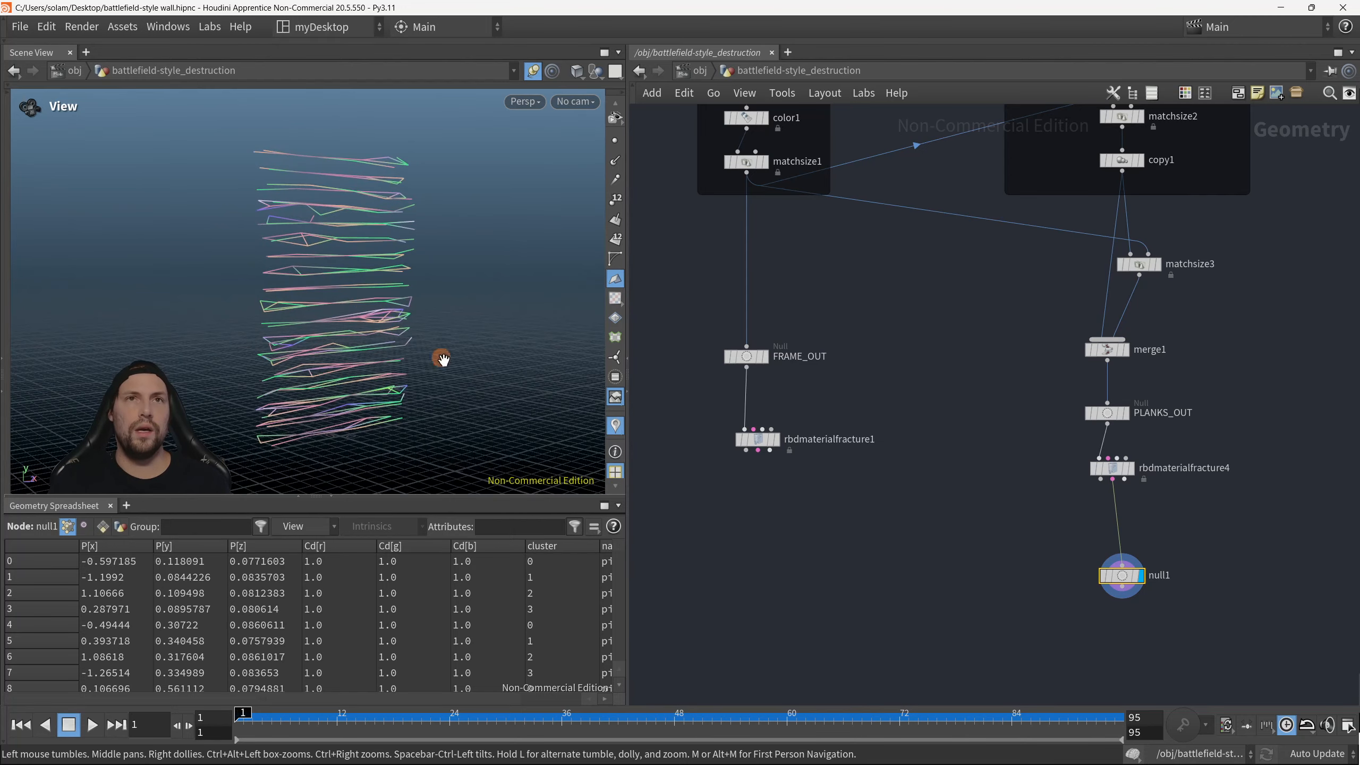
Step: Wire the constraint output of rbdmaterialfracture1 into null1 for inspection and remove null1 after viewing the frame's constraint lines
click(758, 451)
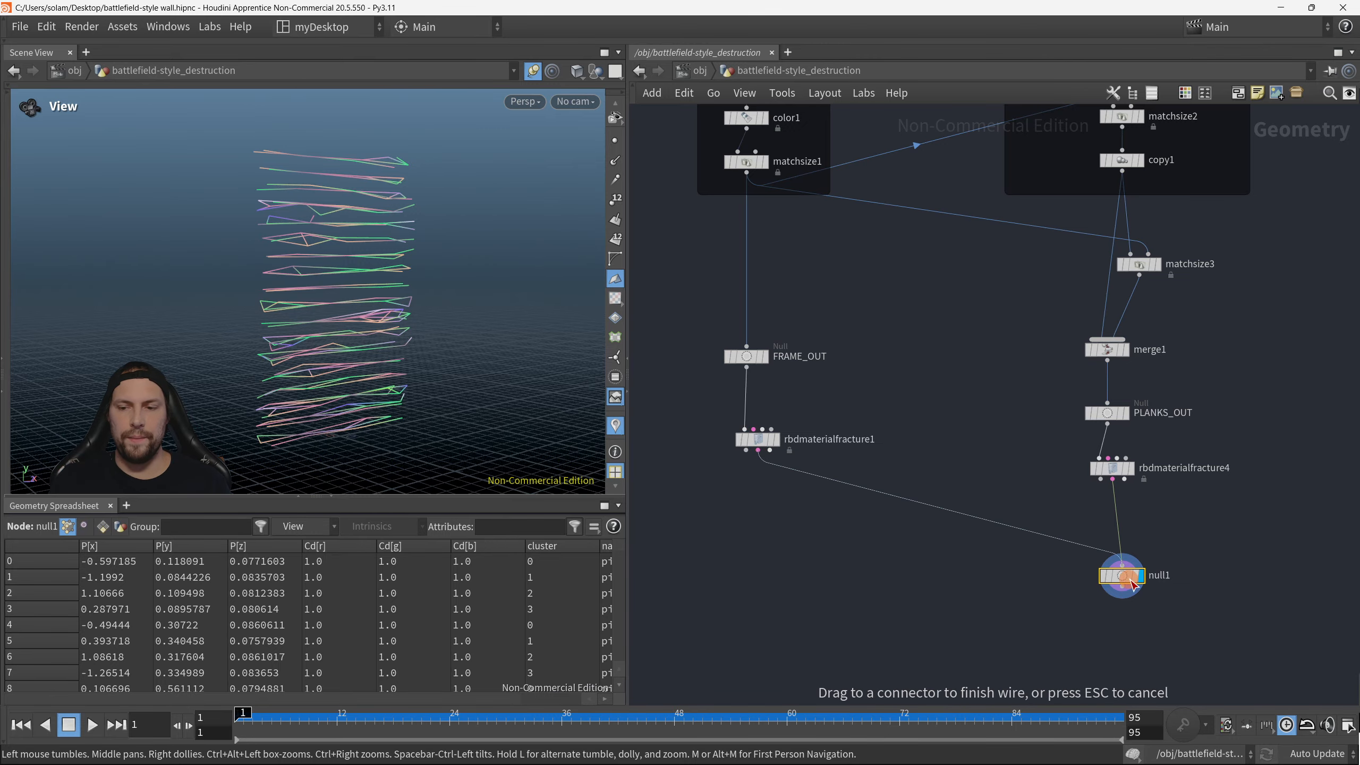
click(1122, 560)
mouse_move(375, 280)
mouse_down()
mouse_move(291, 284)
mouse_move(471, 261)
mouse_move(378, 294)
mouse_up()
key(ctrl+x)
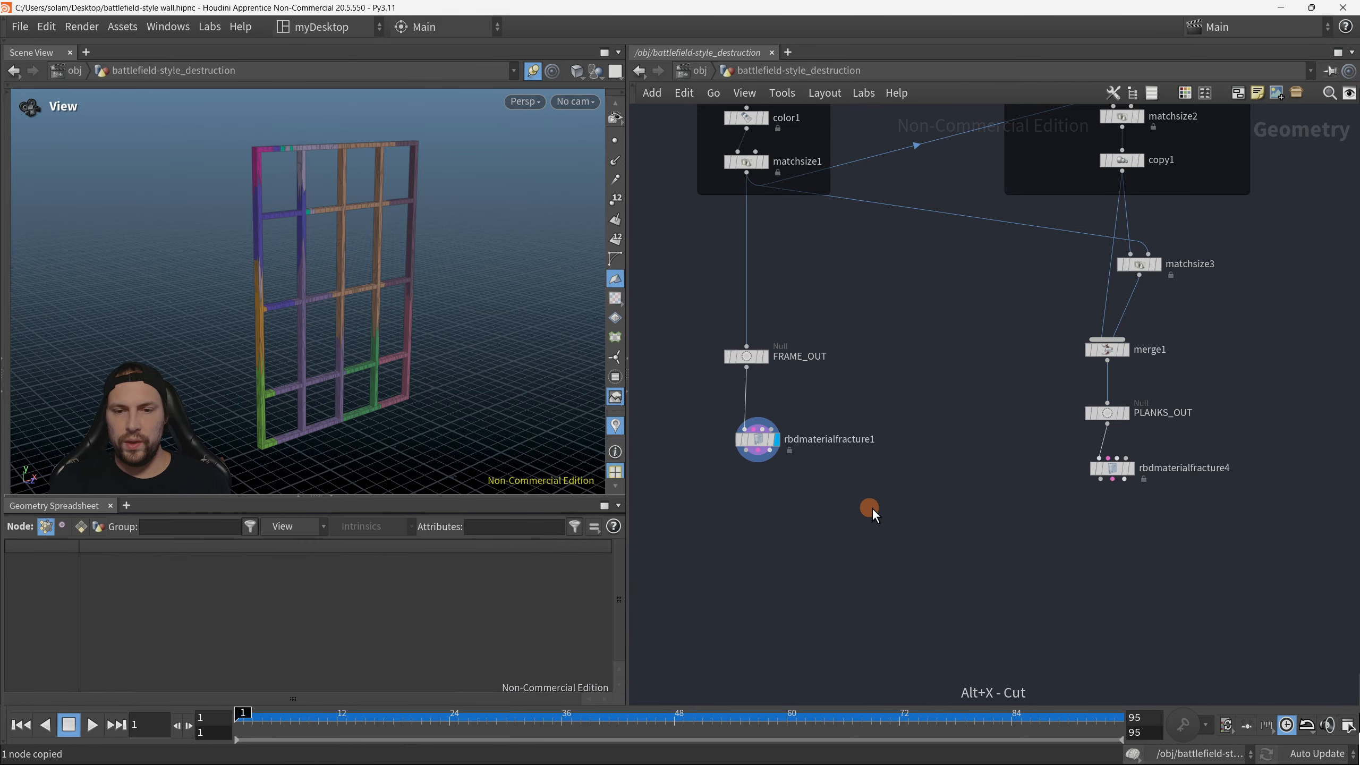
Step: Add an RBD Pack node directly below rbdmaterialfracture1 in the frame branch
middle_drag(871, 508, 885, 487)
key(Tab)
mouse_move(867, 549)
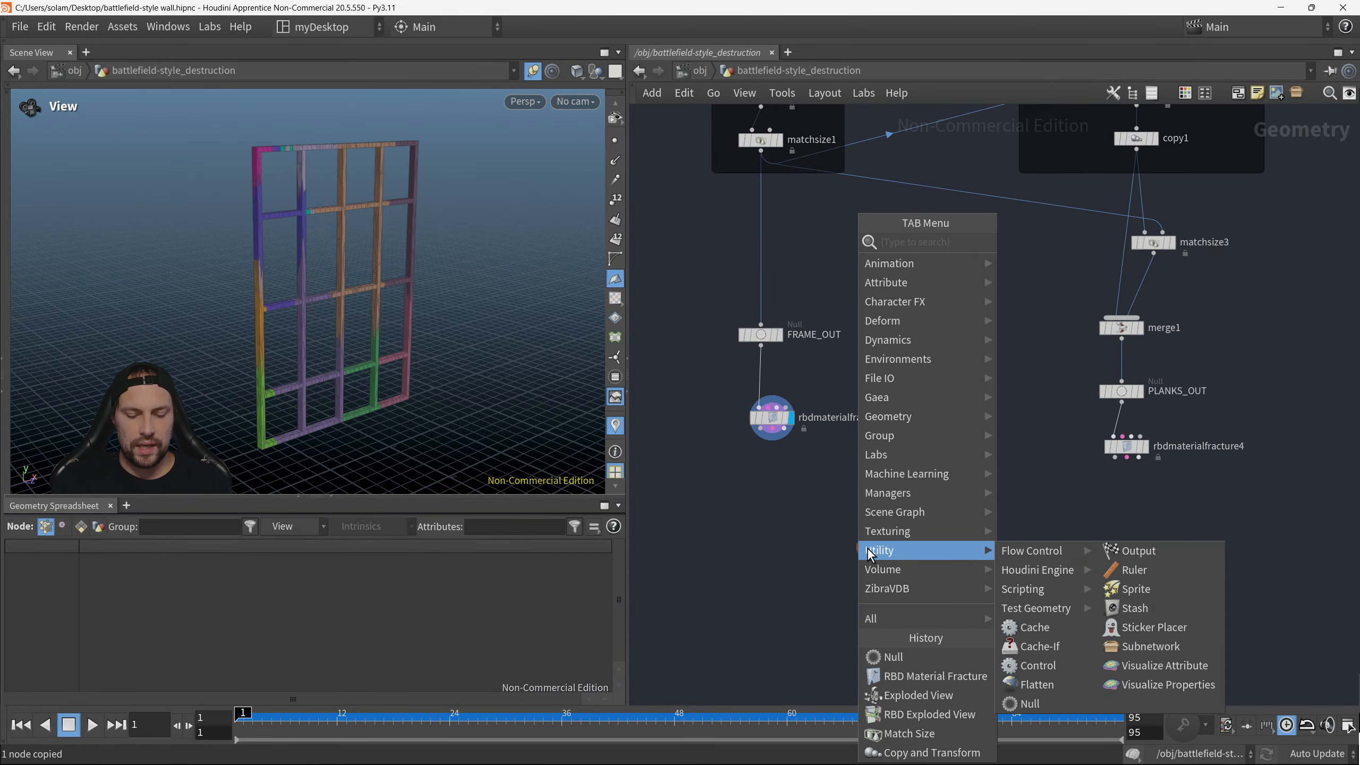
text(rbd)
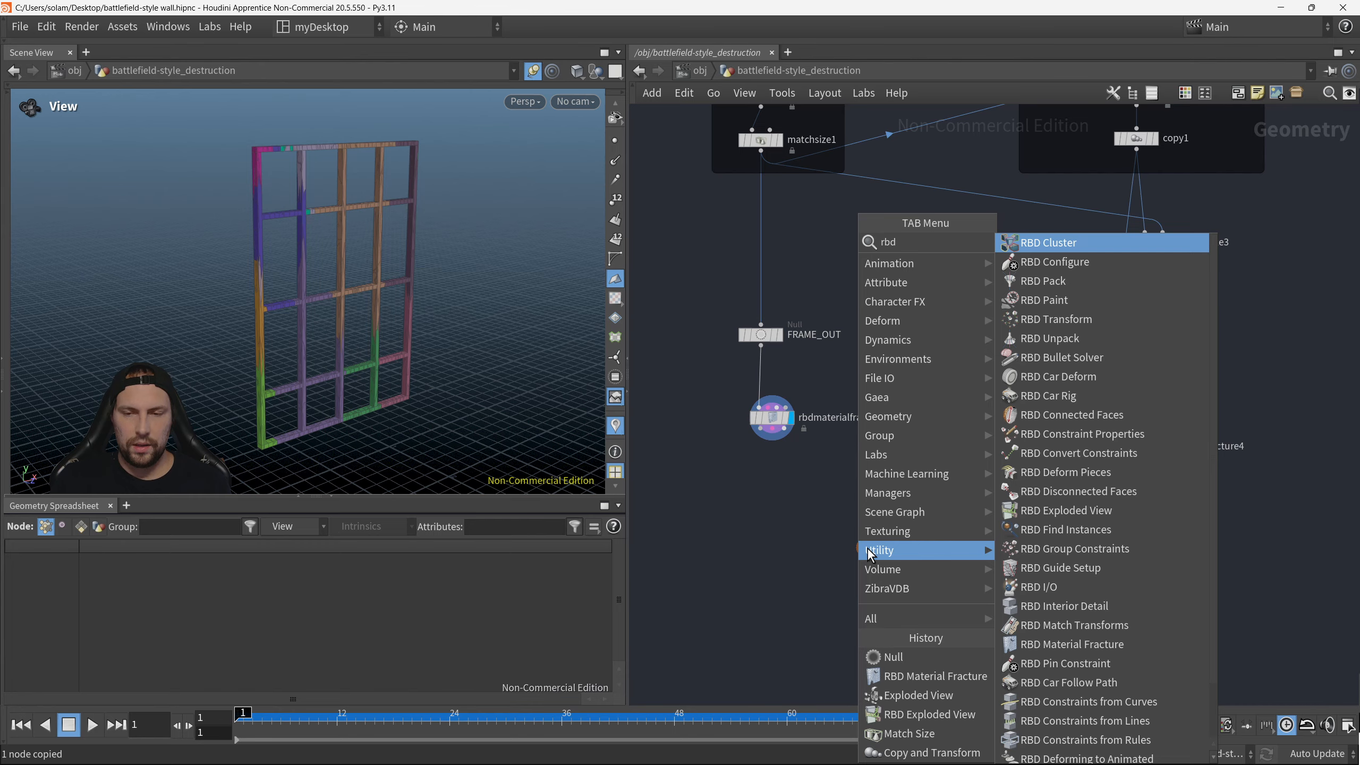
click(1083, 278)
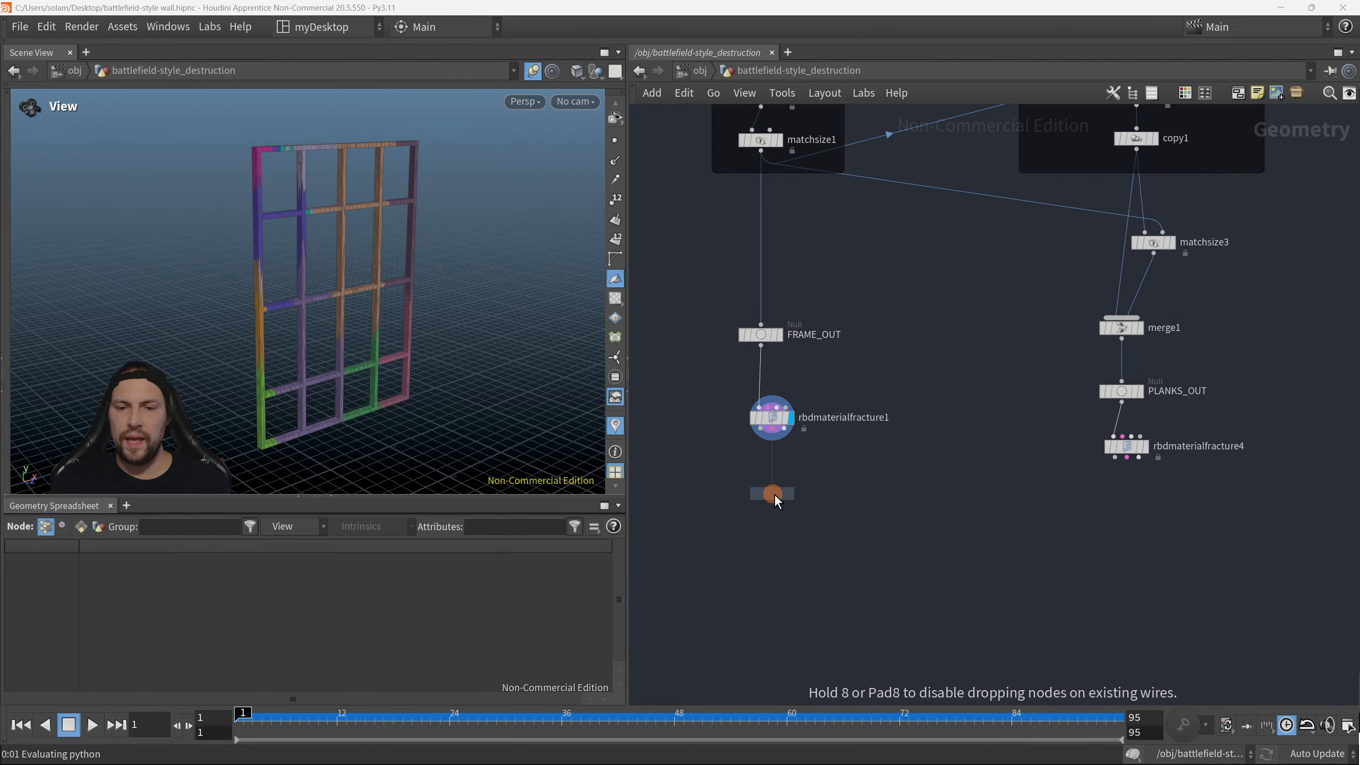
click(774, 490)
scroll(846, 469, up, 2)
scroll(846, 471, up, 1)
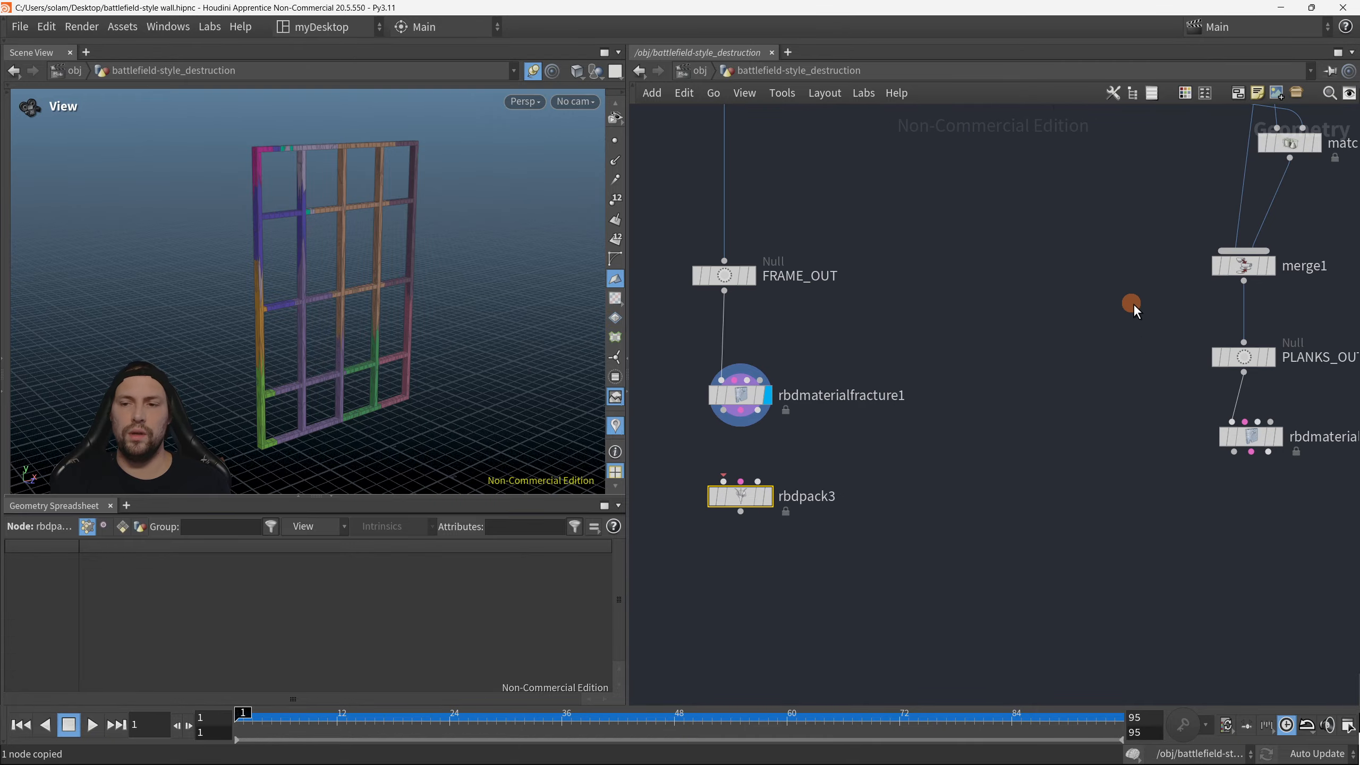
Step: Wire the geometry, constraint and proxy outputs of rbdmaterialfracture1 into the matching inputs of rbdpack3
scroll(1092, 301, down, 1)
middle_drag(811, 413, 843, 408)
scroll(815, 416, up, 1)
mouse_move(811, 441)
mouse_down()
mouse_move(812, 382)
mouse_move(828, 452)
mouse_up()
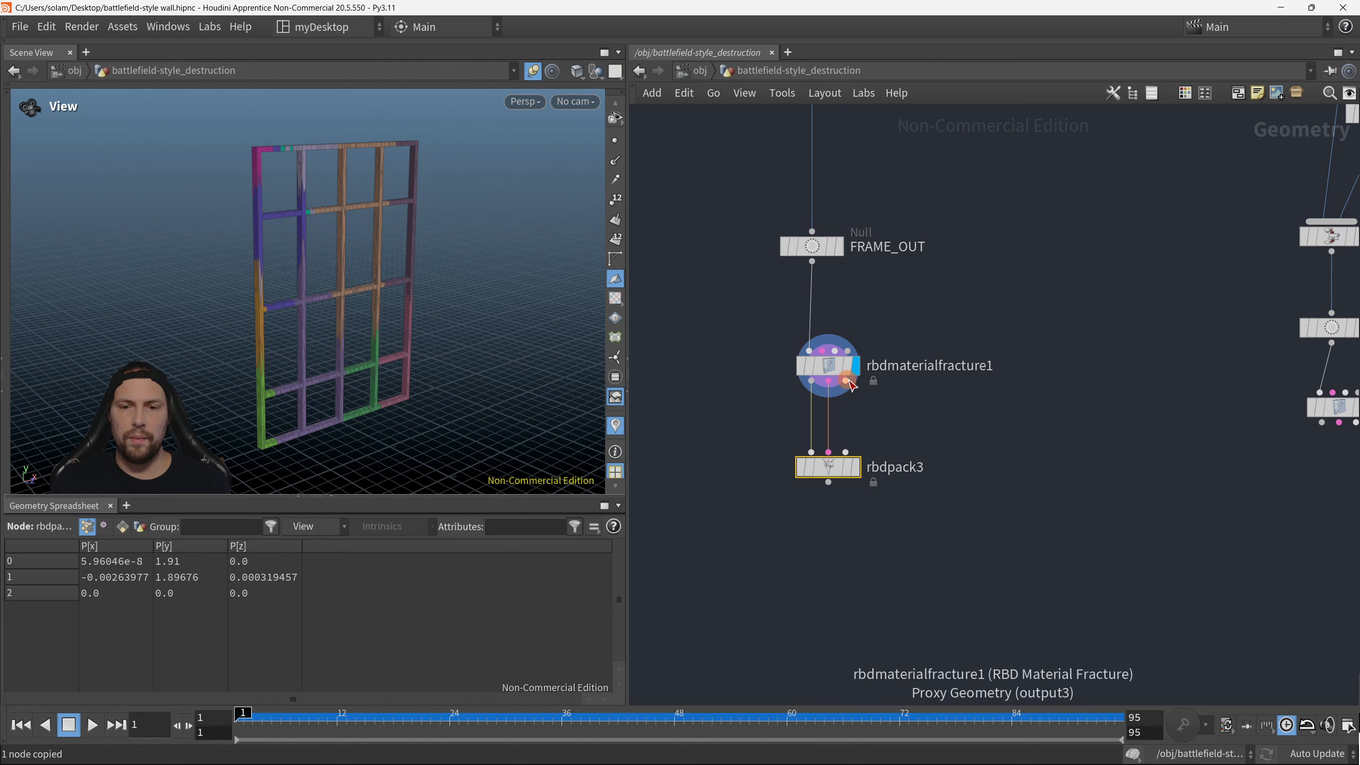
drag(845, 381, 845, 452)
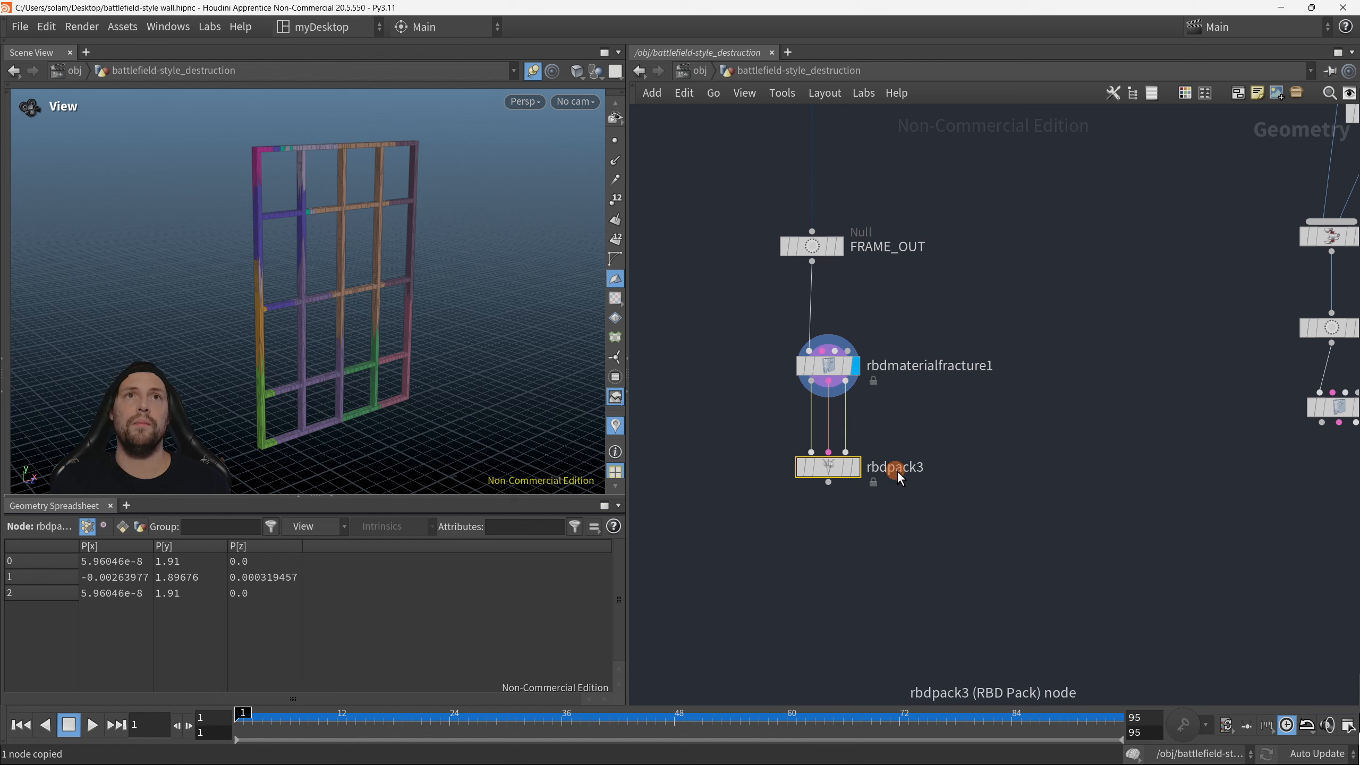
Step: Copy rbdpack3 and paste the duplicate pack node directly below rbdmaterialfracture4 in the plank branch
scroll(879, 495, down, 1)
middle_drag(908, 490, 801, 472)
drag(821, 492, 661, 425)
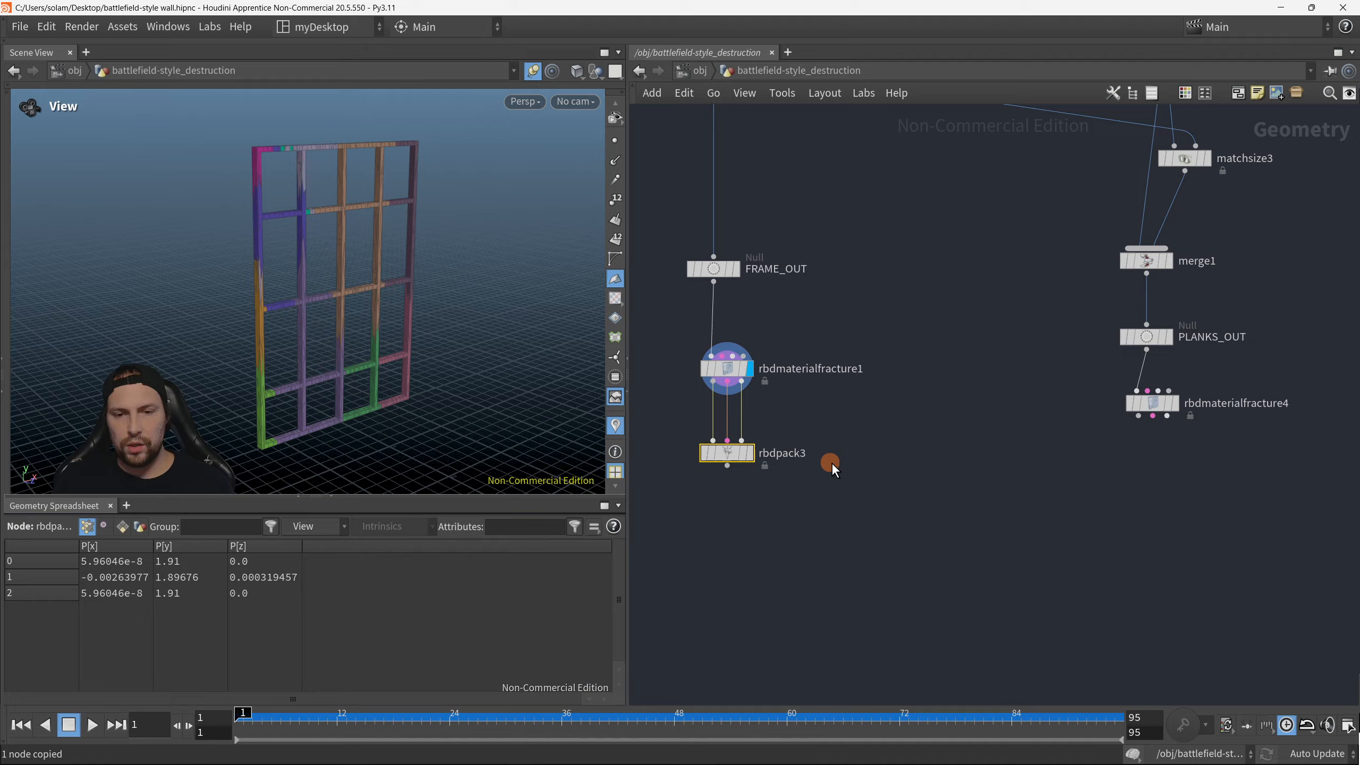
middle_drag(994, 465, 875, 450)
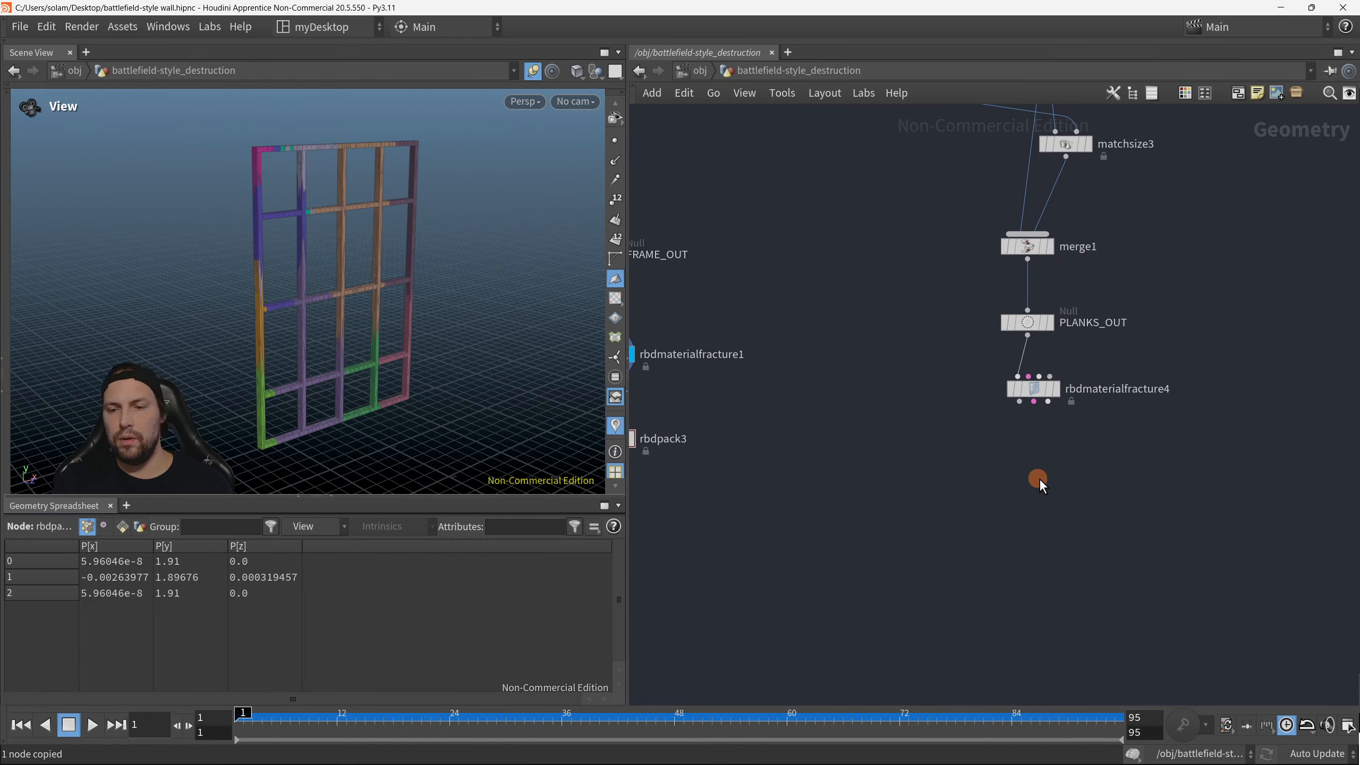
key(ctrl+v)
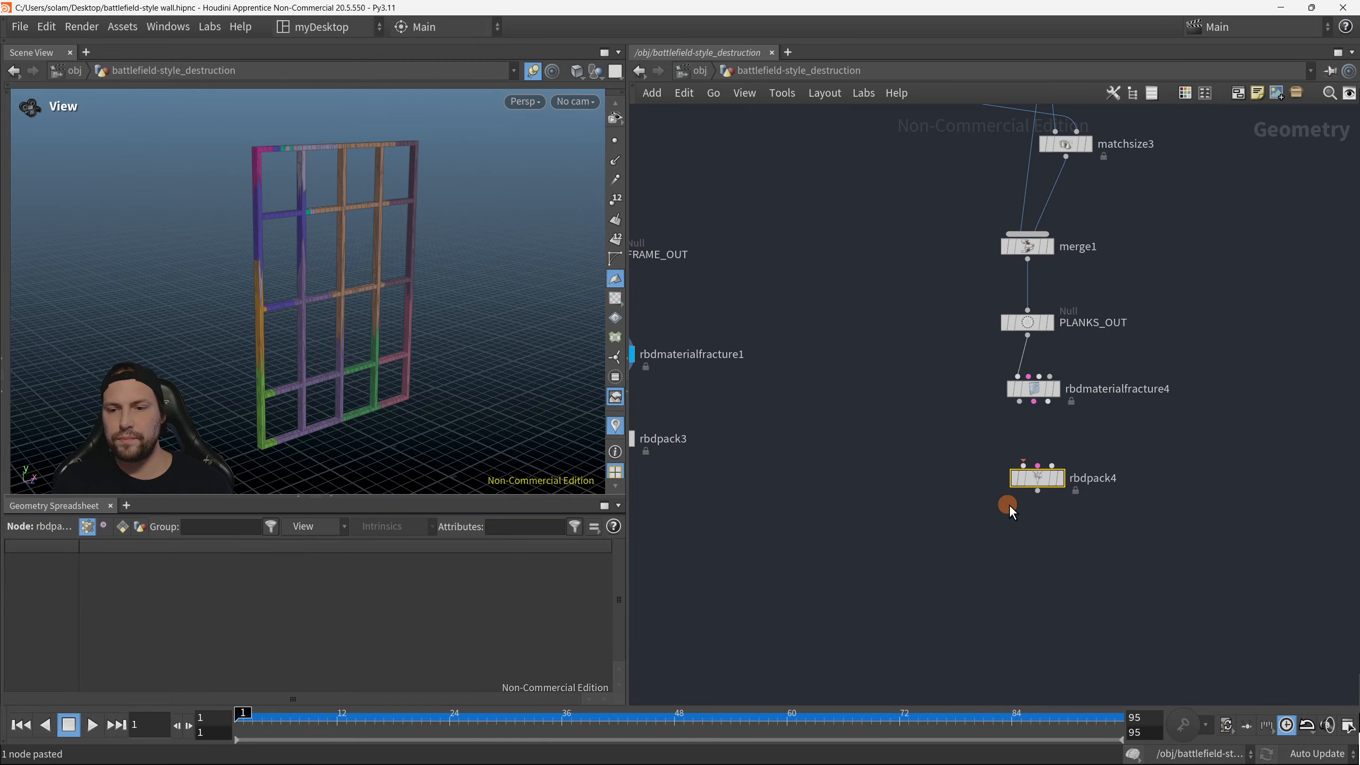
drag(1038, 477, 1032, 467)
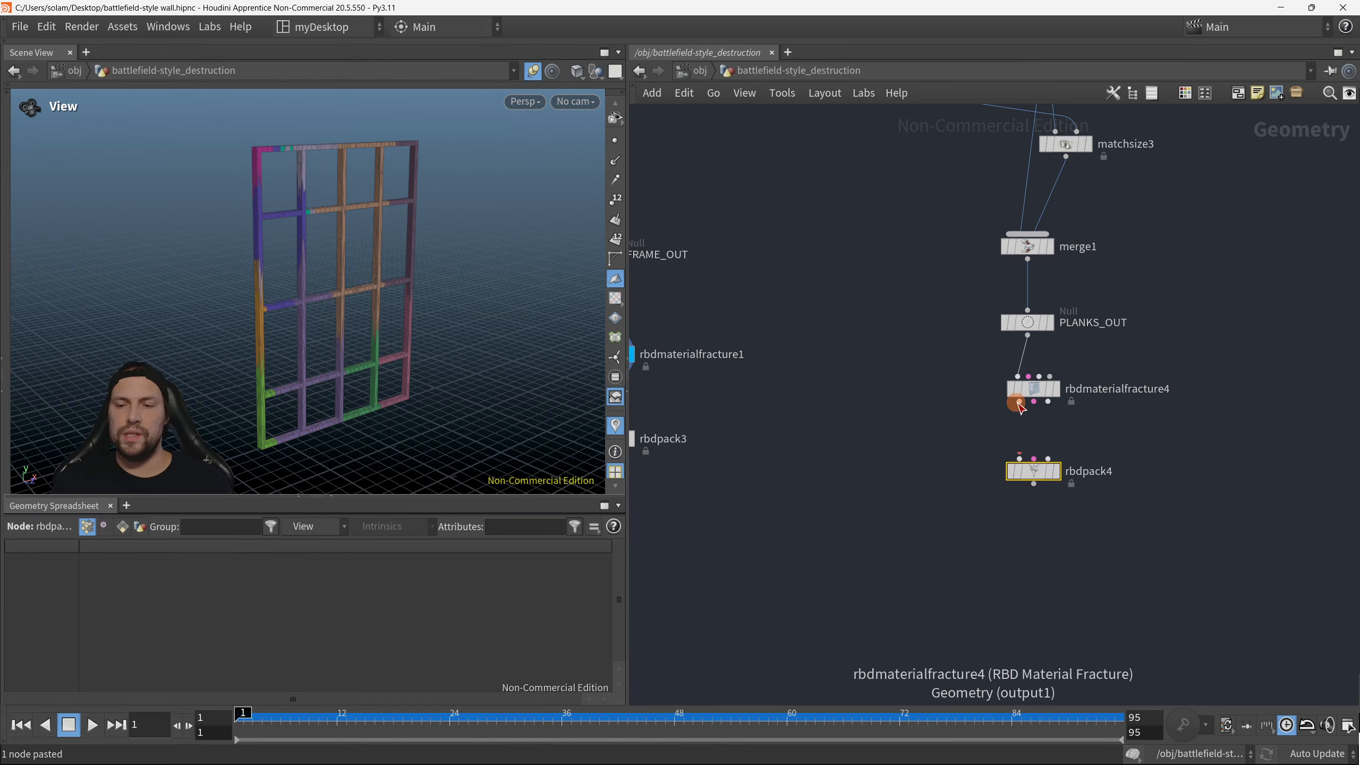
Step: Wire all three outputs of rbdmaterialfracture4 into the matching inputs of rbdpack4
drag(1018, 402, 1128, 450)
key(h)
click(1124, 469)
middle_drag(949, 358, 951, 313)
scroll(943, 515, down, 2)
middle_drag(923, 432, 930, 391)
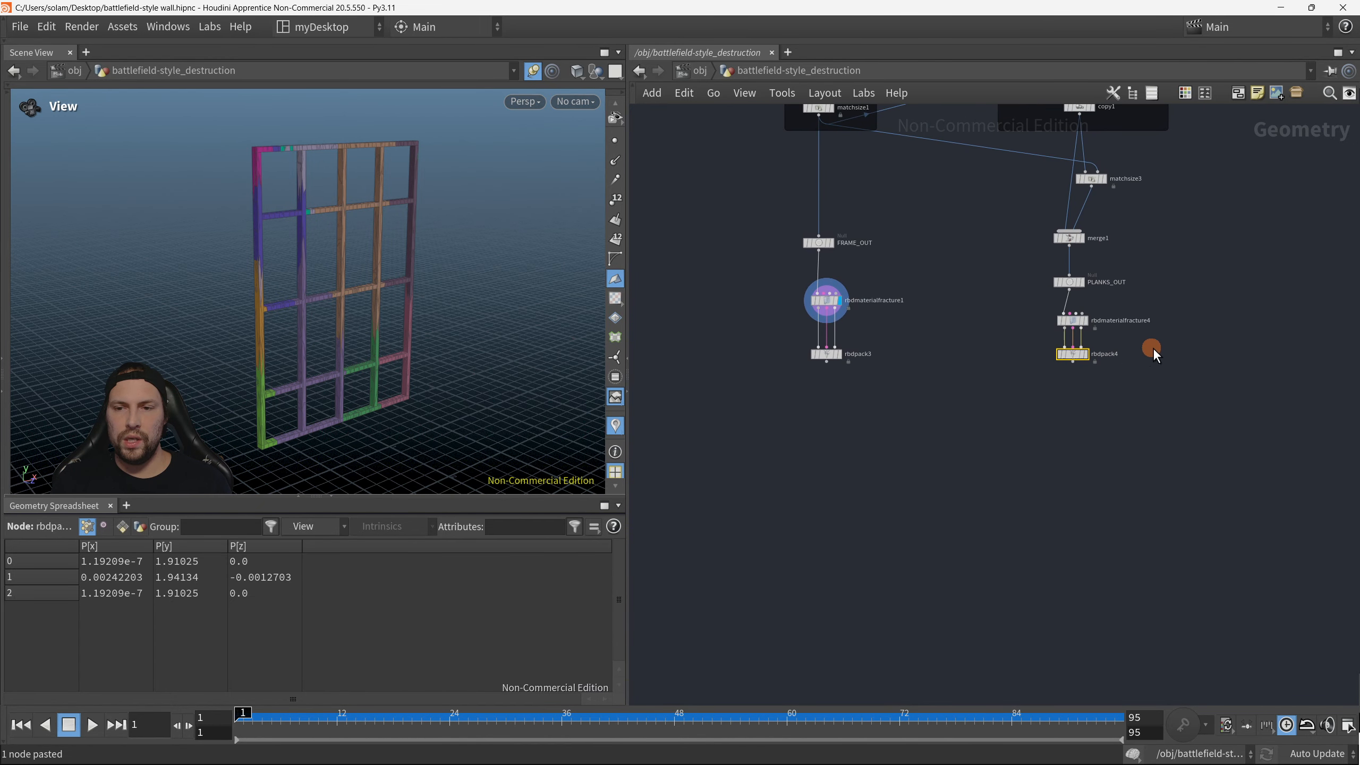
drag(1131, 409, 773, 289)
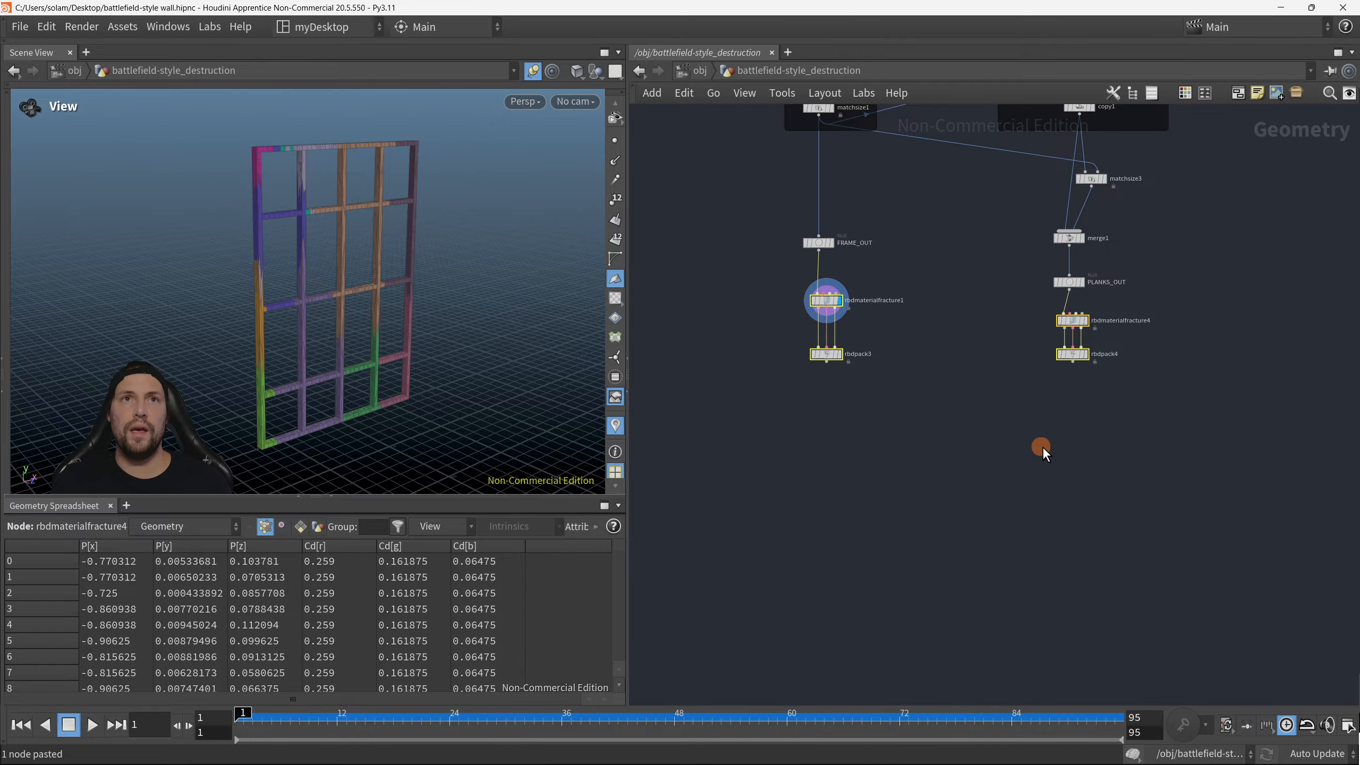
Step: Add a Merge node below and between the two RBD Pack nodes
click(975, 513)
key(Tab)
text(merge)
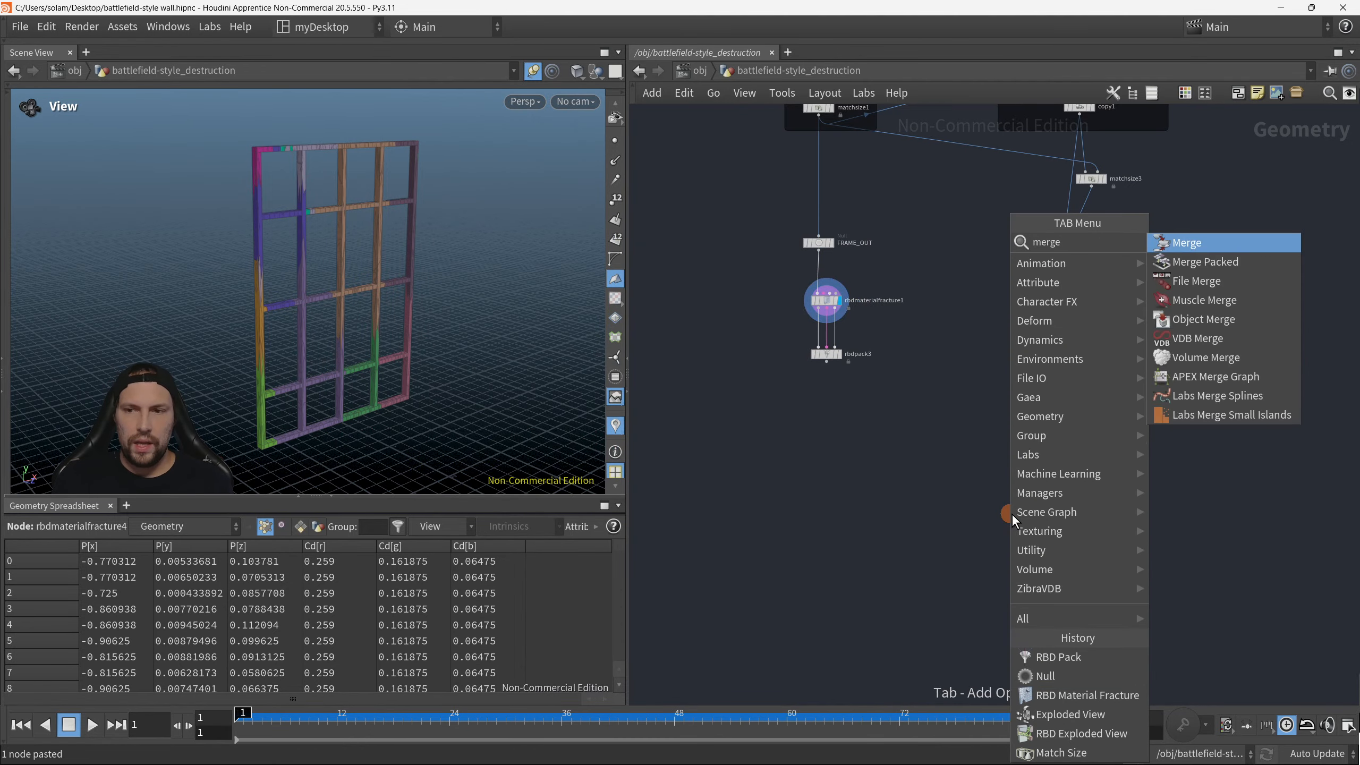
key(Return)
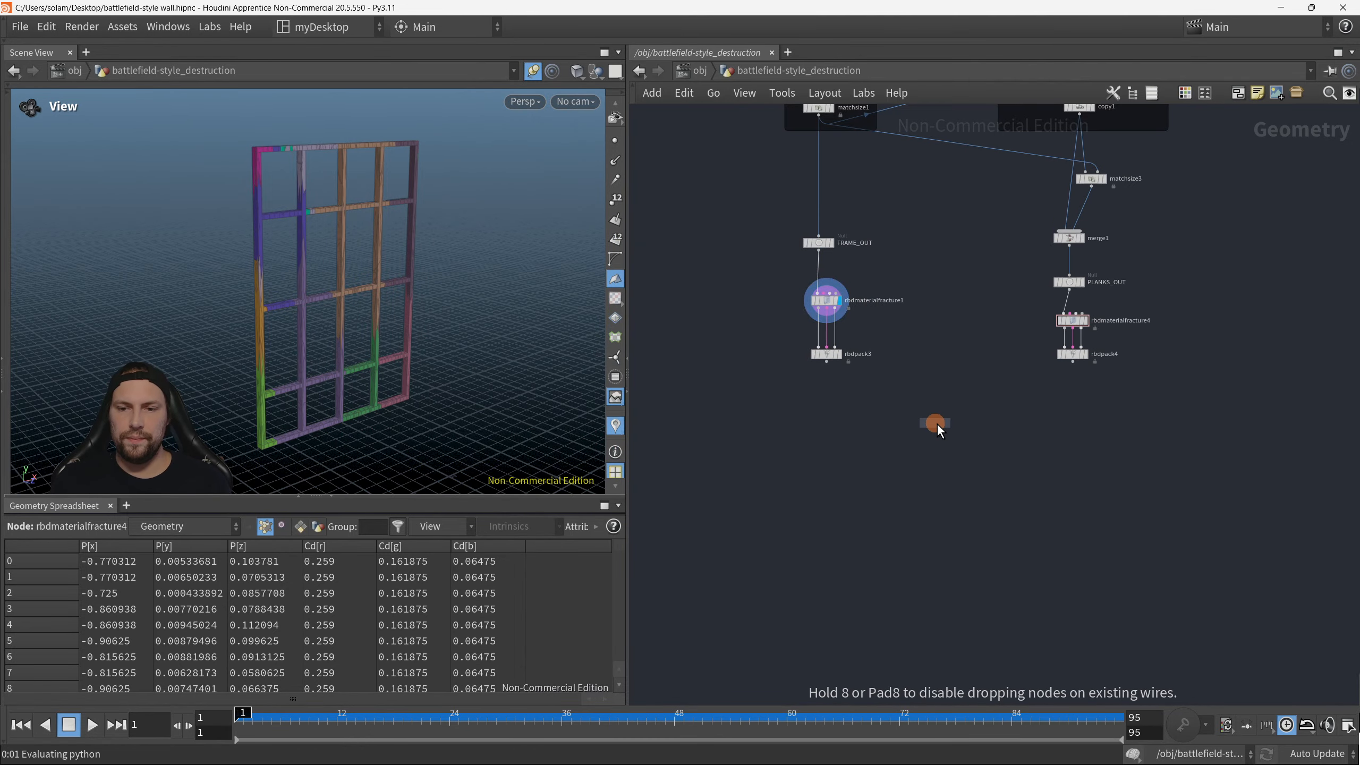
click(937, 423)
Step: Wire the outputs of rbdpack3 and rbdpack4 into merge13 and display it to view the combined wall
scroll(952, 418, up, 5)
scroll(717, 370, down, 2)
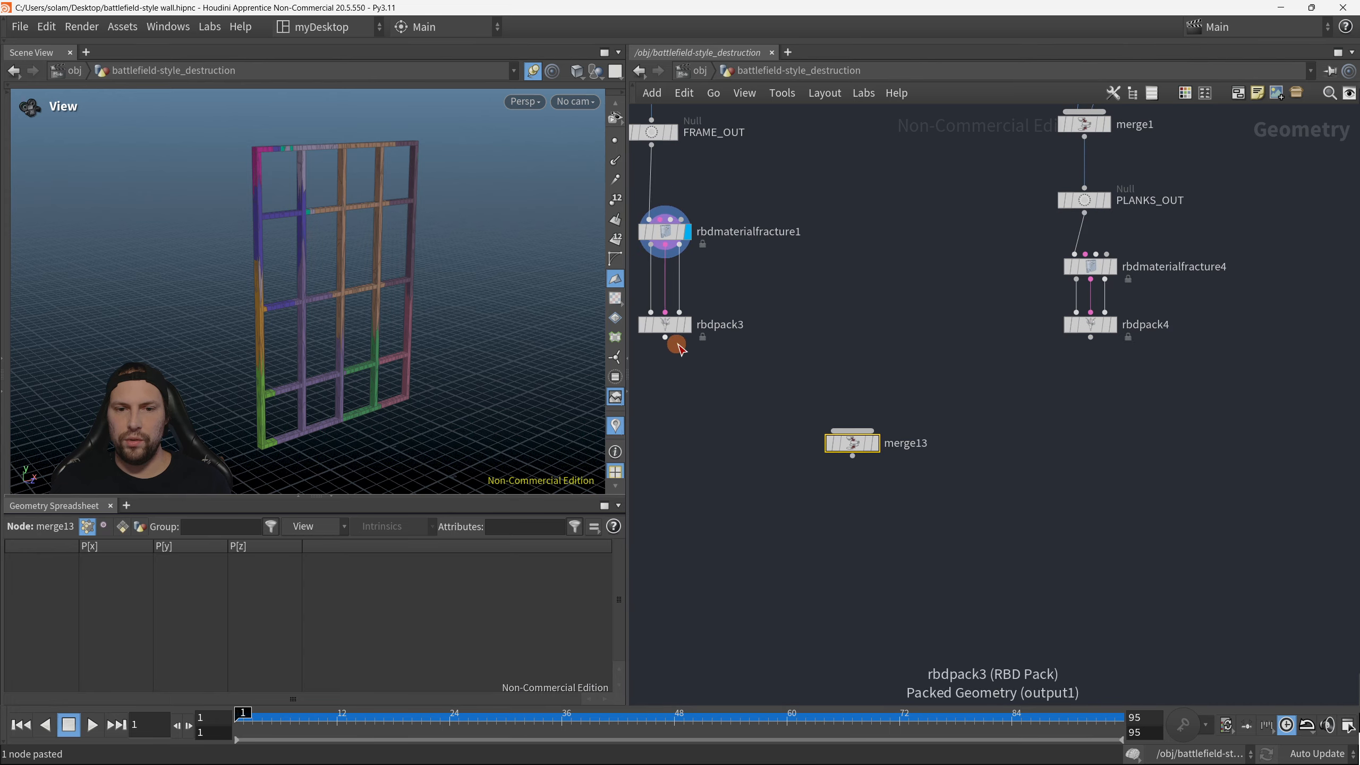
drag(665, 337, 852, 430)
drag(1092, 340, 888, 484)
click(873, 443)
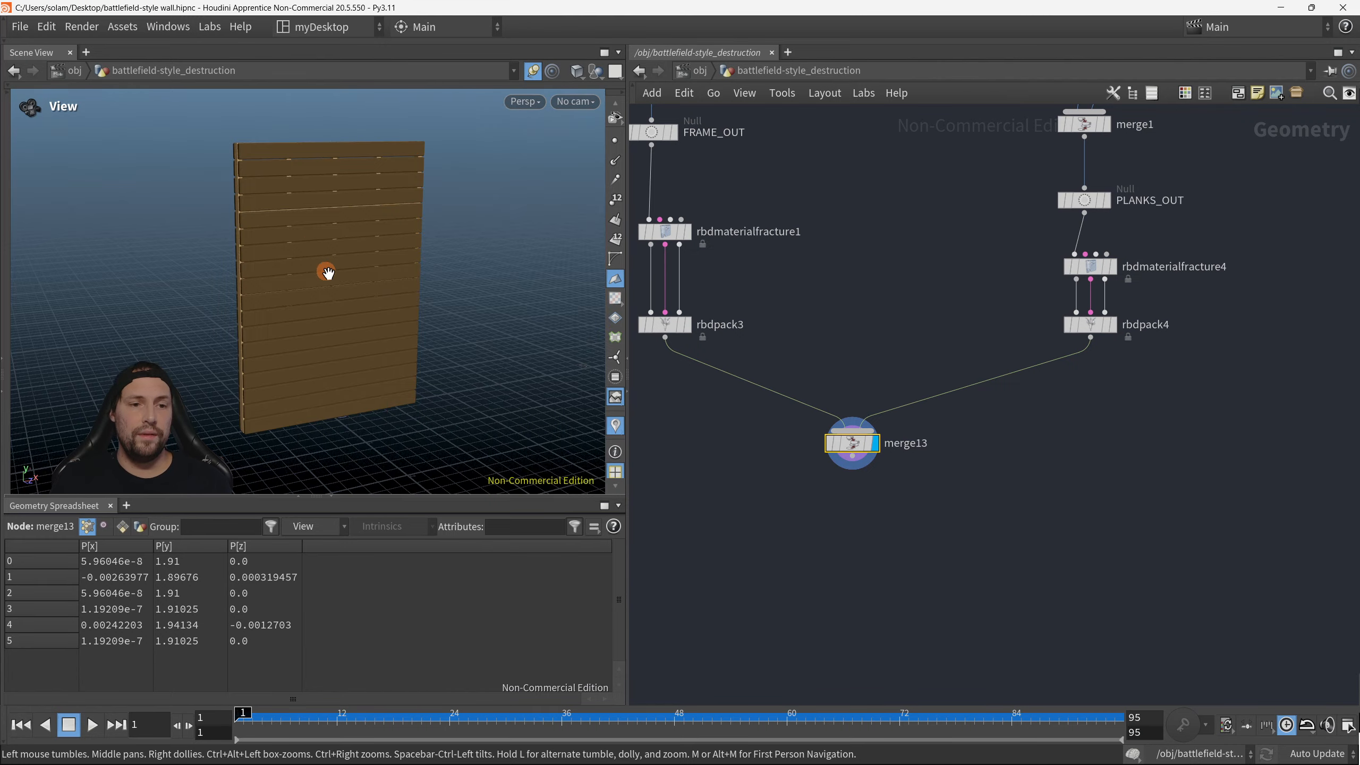
drag(328, 273, 272, 281)
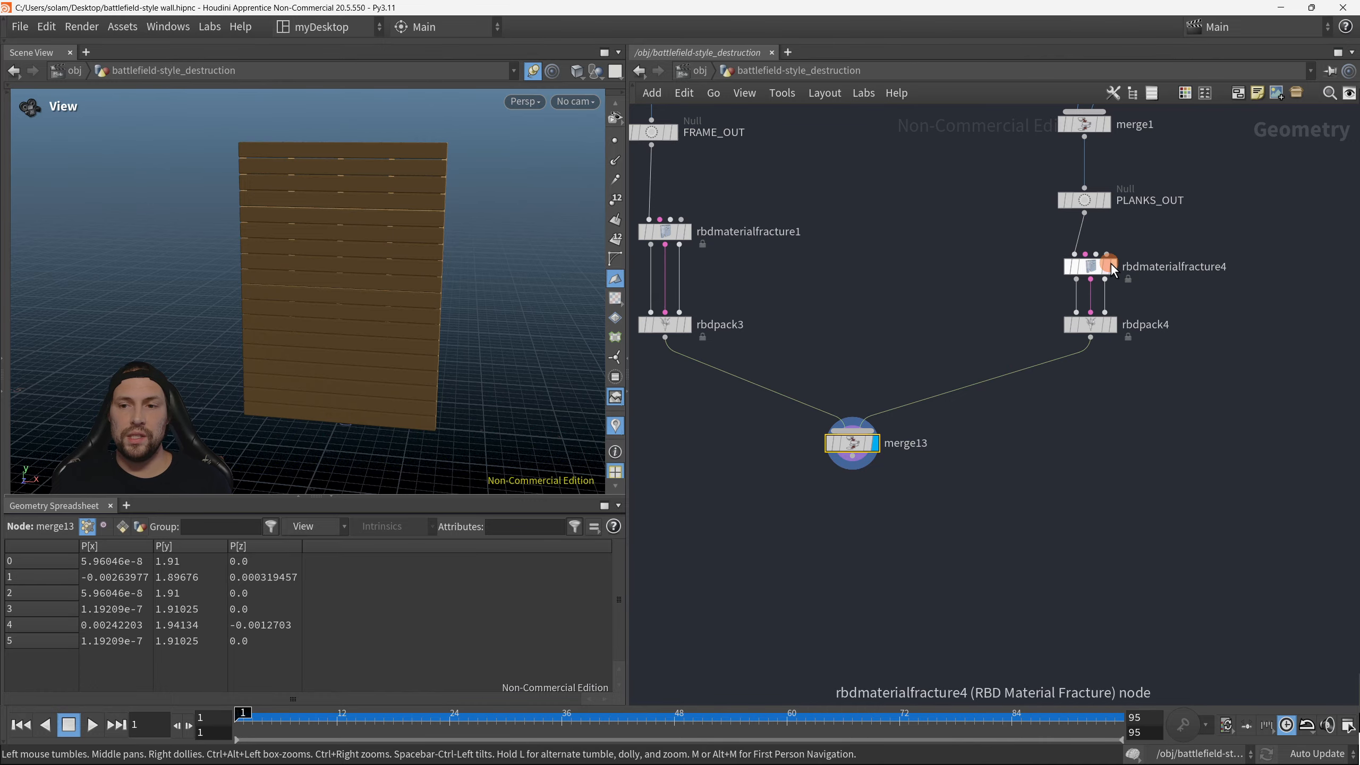
Step: Move merge13 lower beneath the two pack nodes to leave more room between them
middle_drag(1024, 305, 1082, 334)
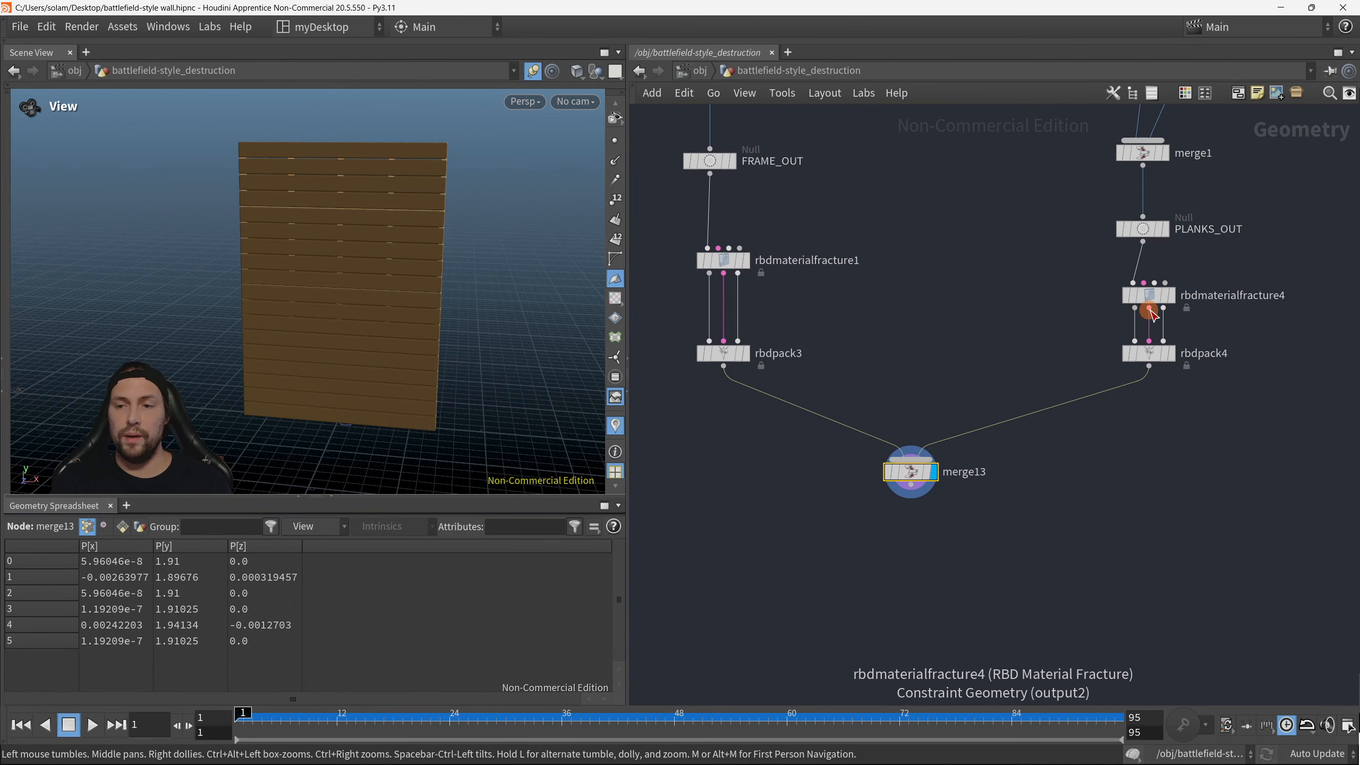
middle_drag(981, 355, 1031, 359)
middle_drag(1019, 416, 971, 364)
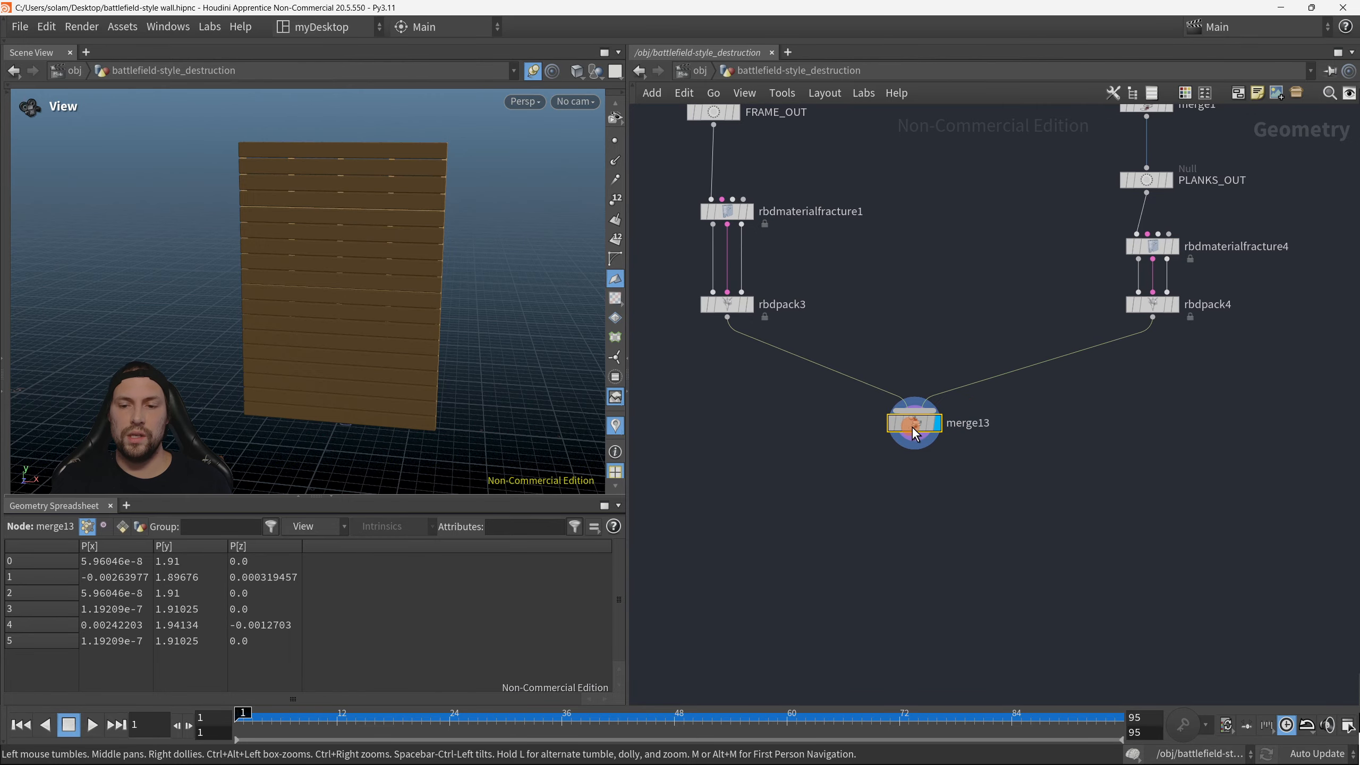
drag(913, 428, 918, 465)
middle_drag(1015, 514, 979, 438)
scroll(958, 445, down, 2)
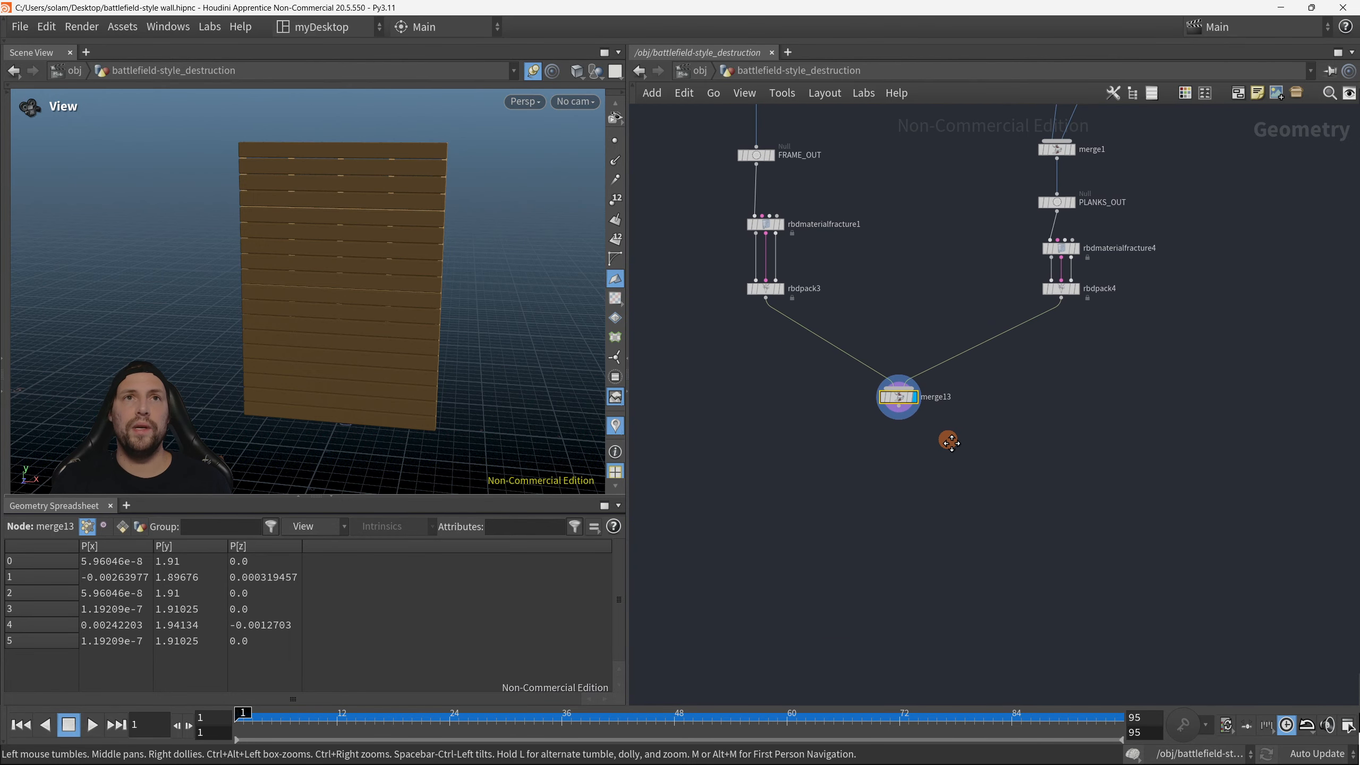
scroll(905, 407, up, 1)
drag(895, 400, 899, 410)
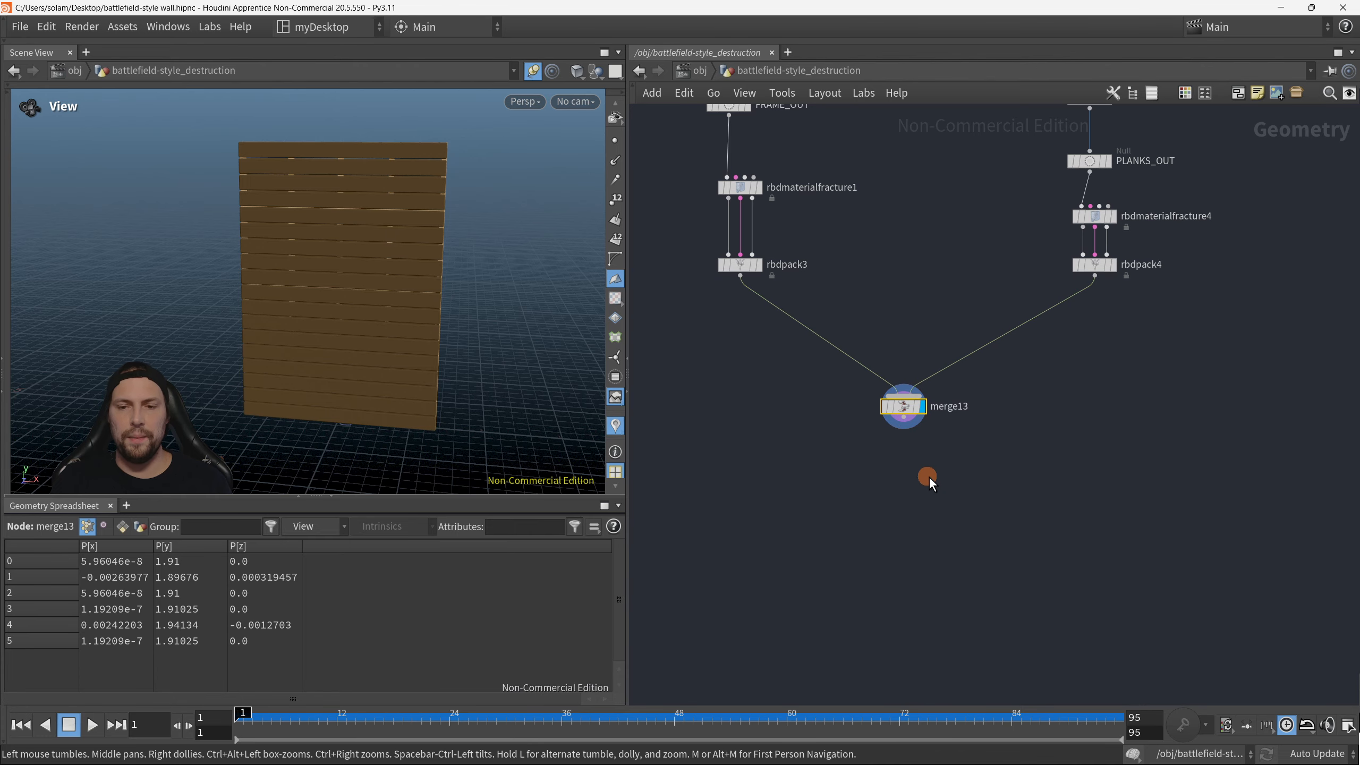
Step: Add an RBD Unpack node directly below merge13
scroll(917, 413, down, 1)
middle_drag(928, 476, 908, 392)
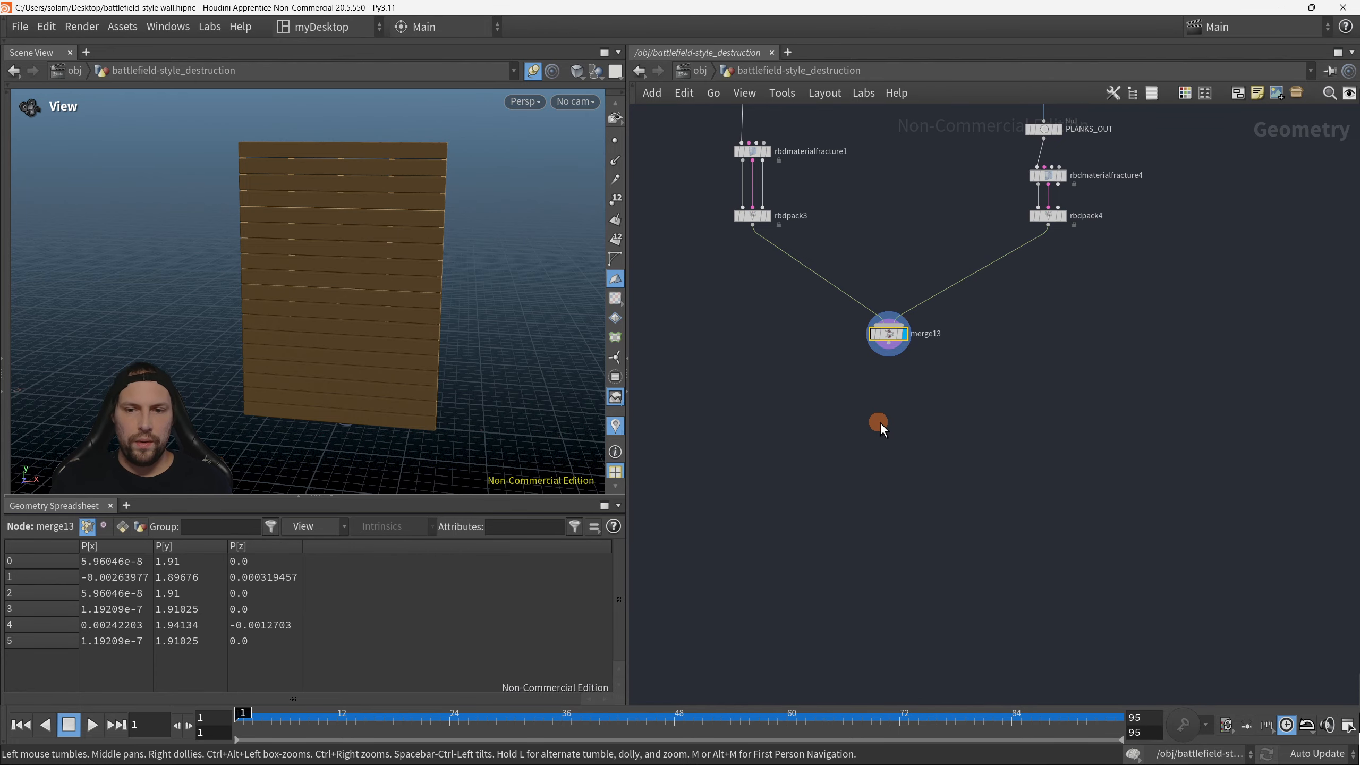
key(Tab)
text(rbdunpac)
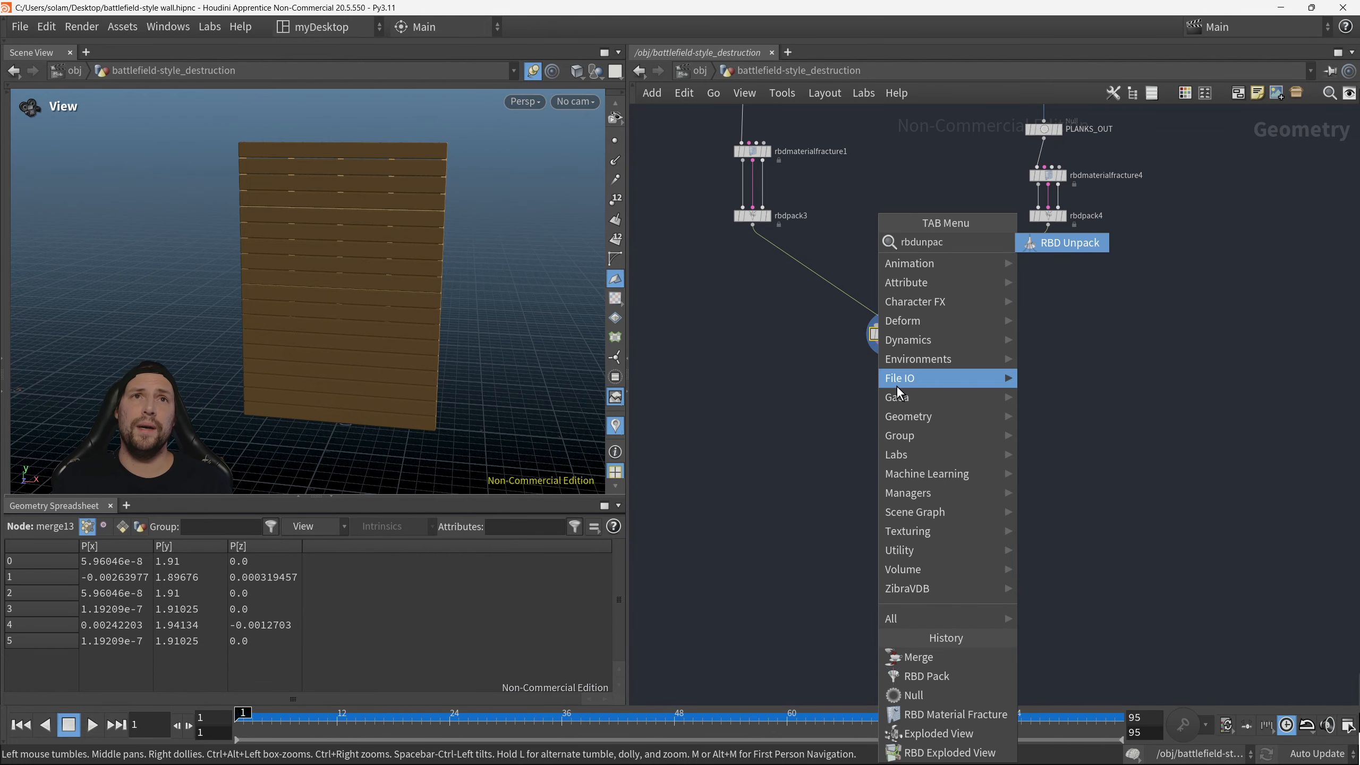
click(1048, 246)
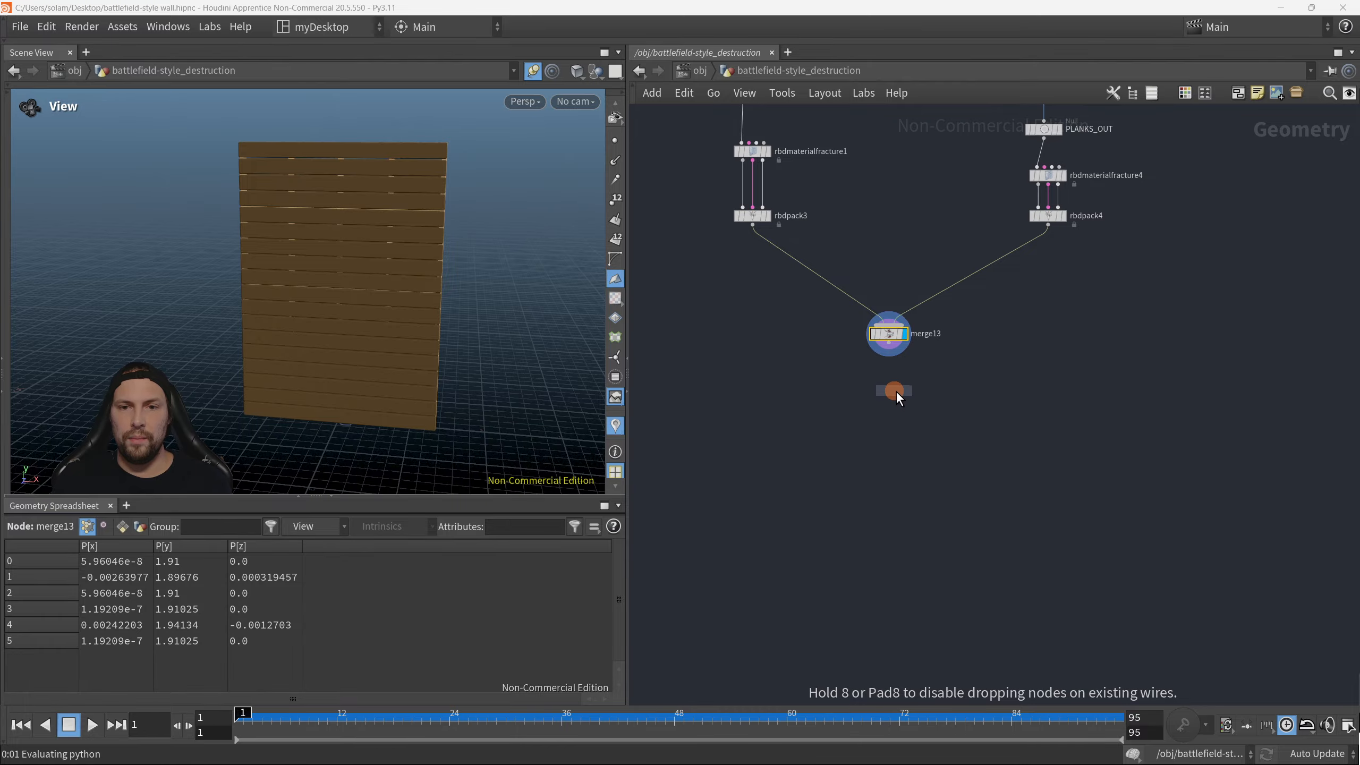
click(890, 390)
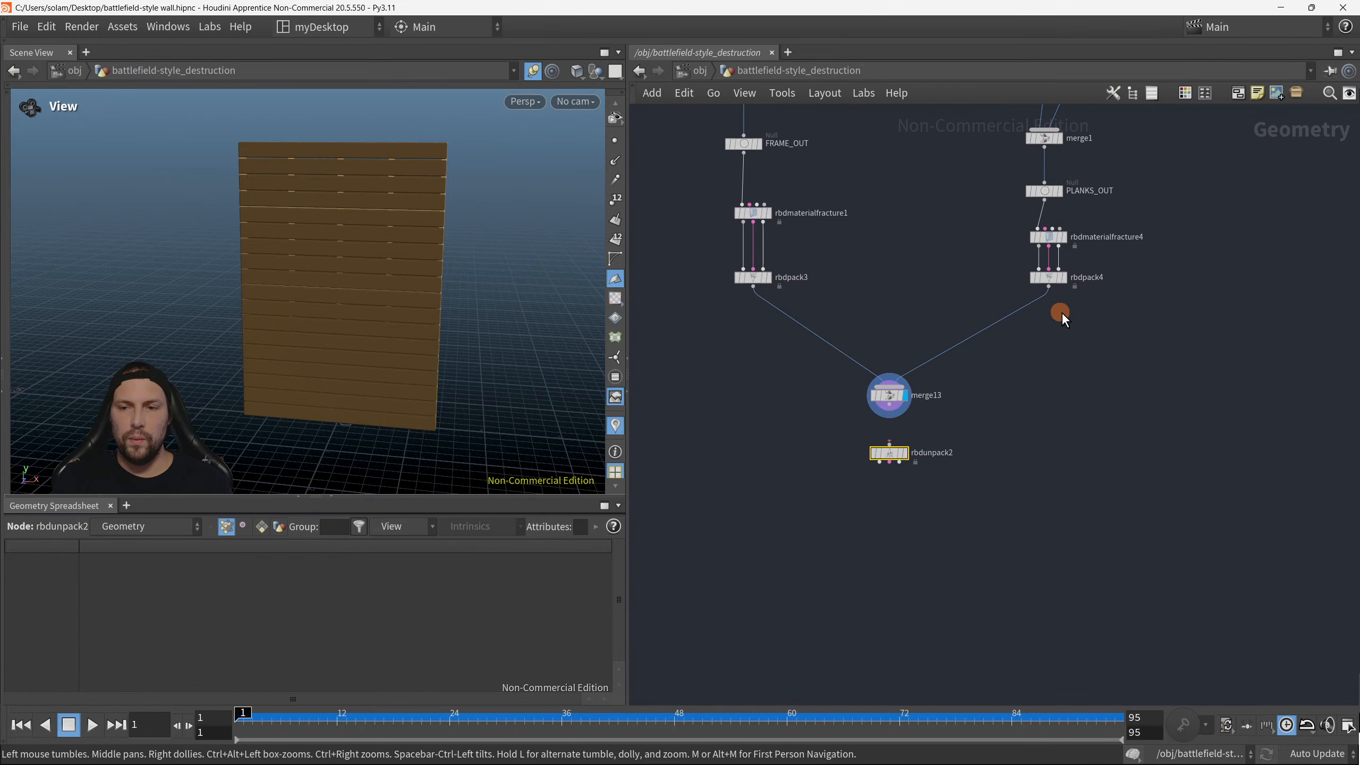
Step: Wire the output of merge13 into rbdunpack2
scroll(1061, 311, up, 2)
drag(1084, 241, 637, 242)
middle_drag(861, 444, 872, 360)
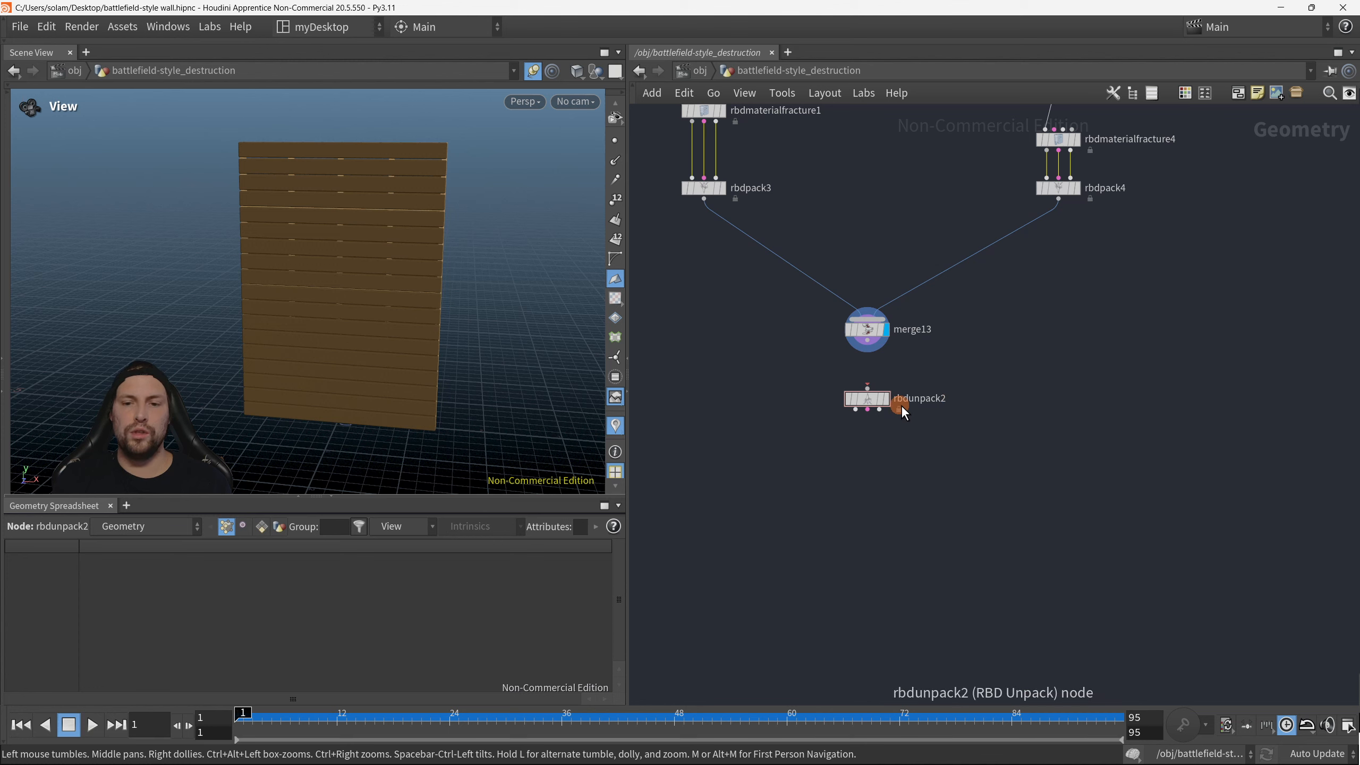
drag(870, 345, 868, 399)
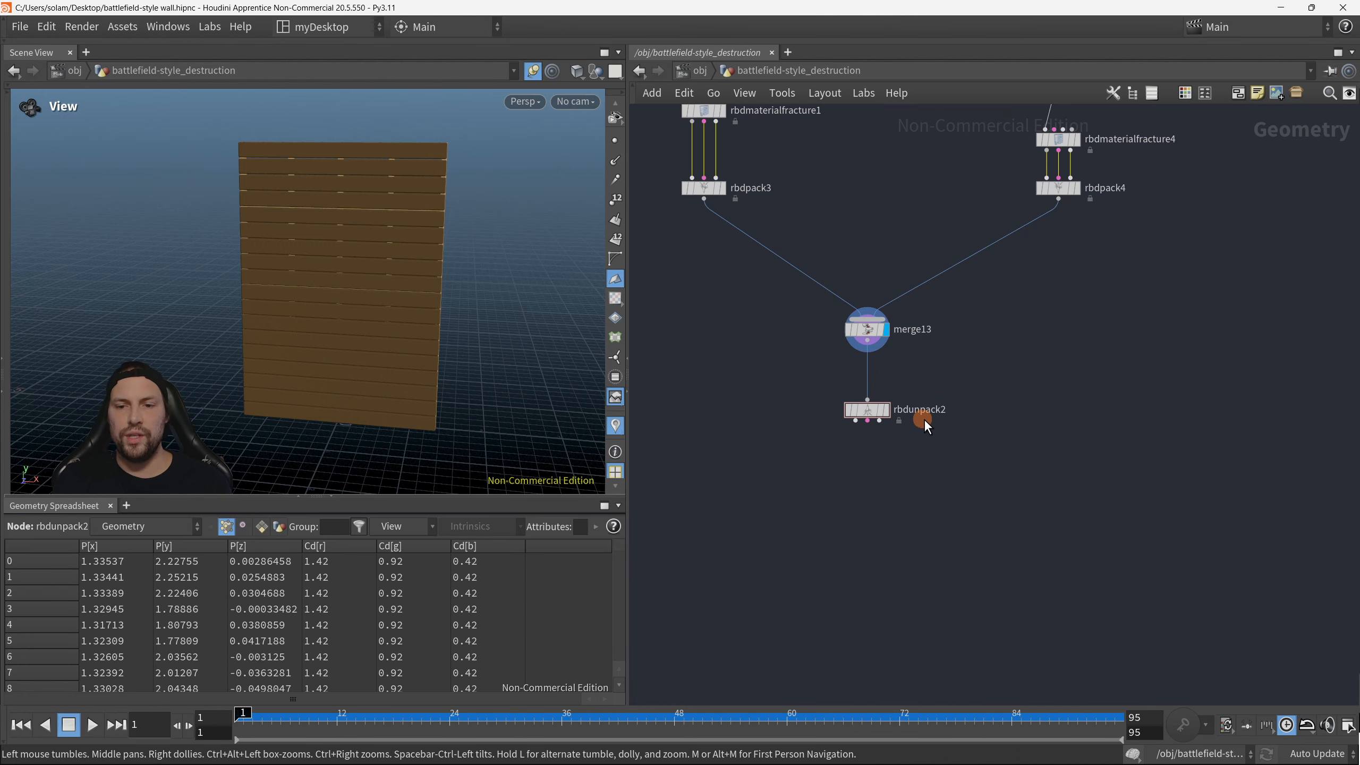
Step: Display rbdunpack2 and inspect the unpacked, fractured wall from another angle
scroll(870, 390, up, 3)
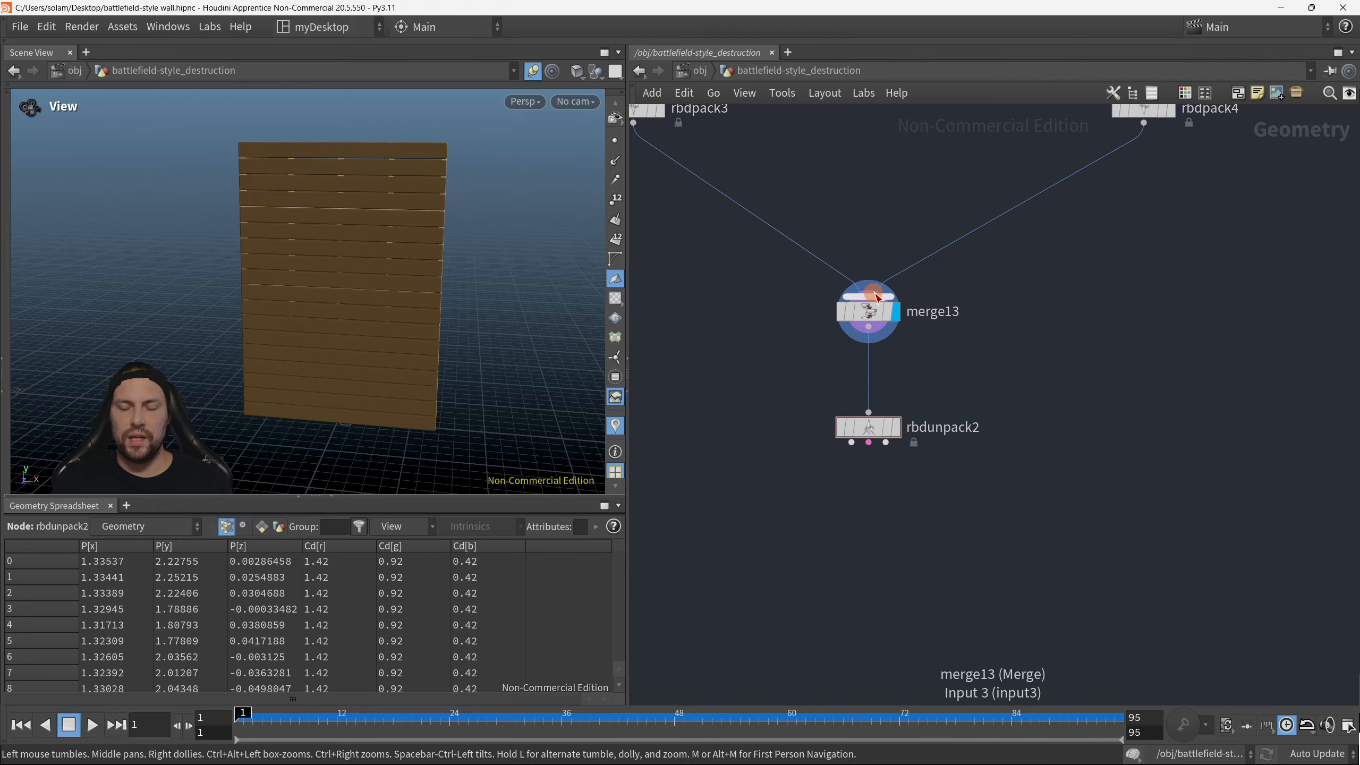
middle_drag(882, 493, 877, 456)
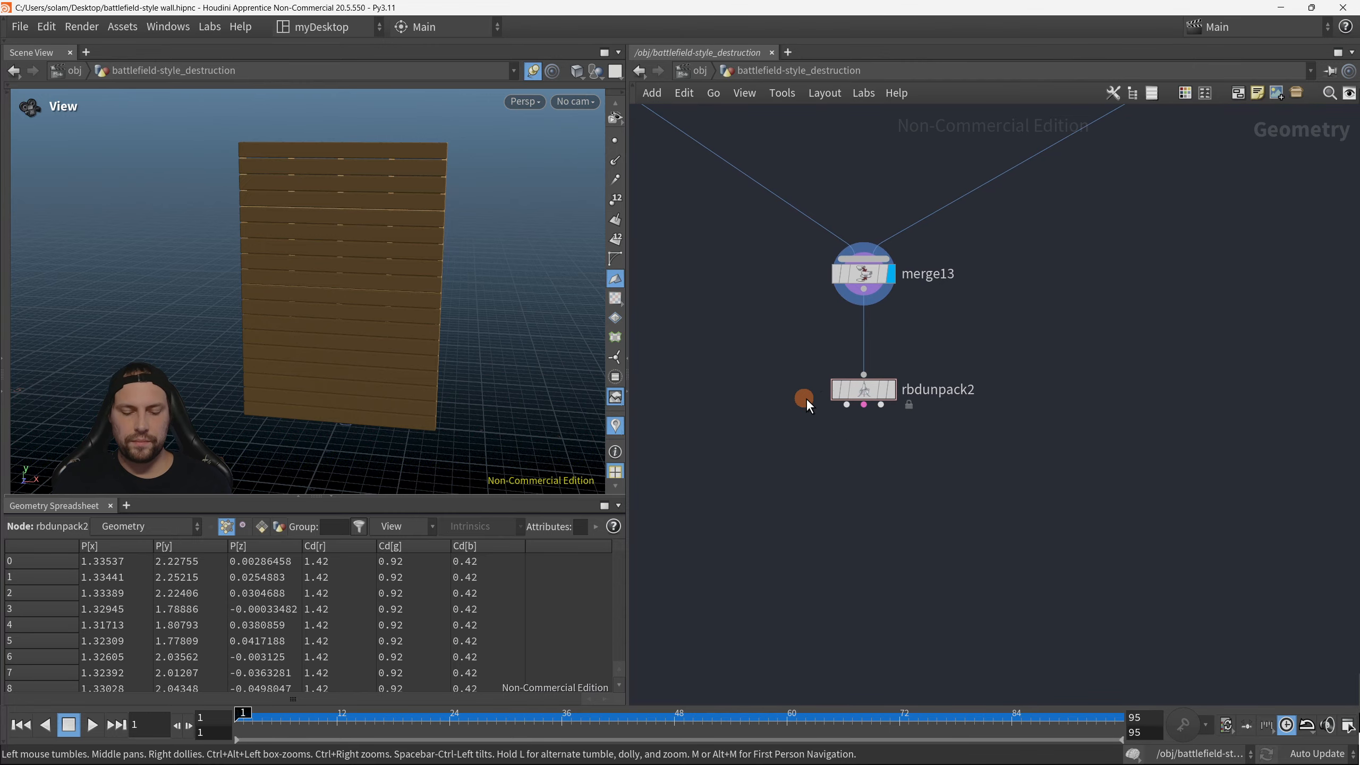
click(891, 389)
scroll(351, 356, down, 2)
drag(353, 356, 480, 376)
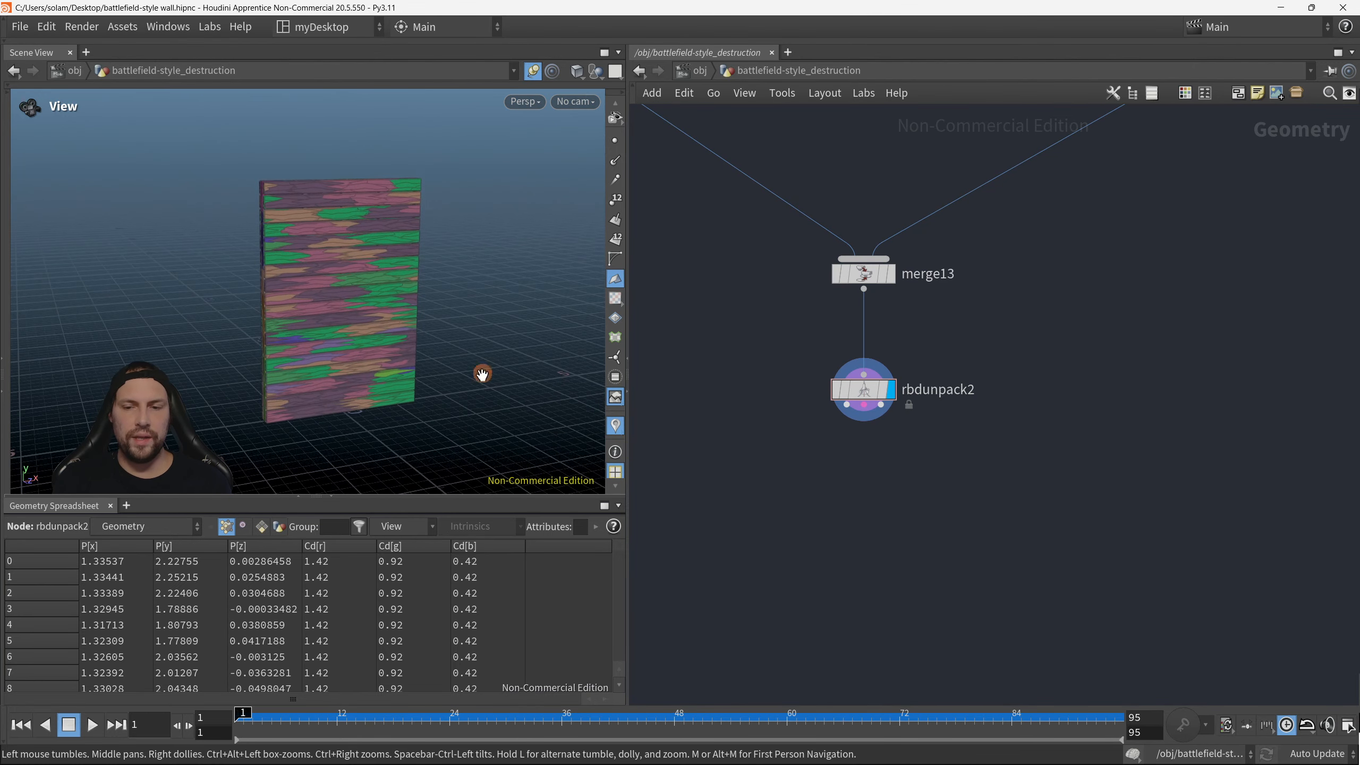
scroll(907, 477, down, 3)
middle_drag(909, 491, 899, 446)
scroll(896, 514, down, 1)
scroll(897, 487, up, 2)
scroll(1023, 403, down, 3)
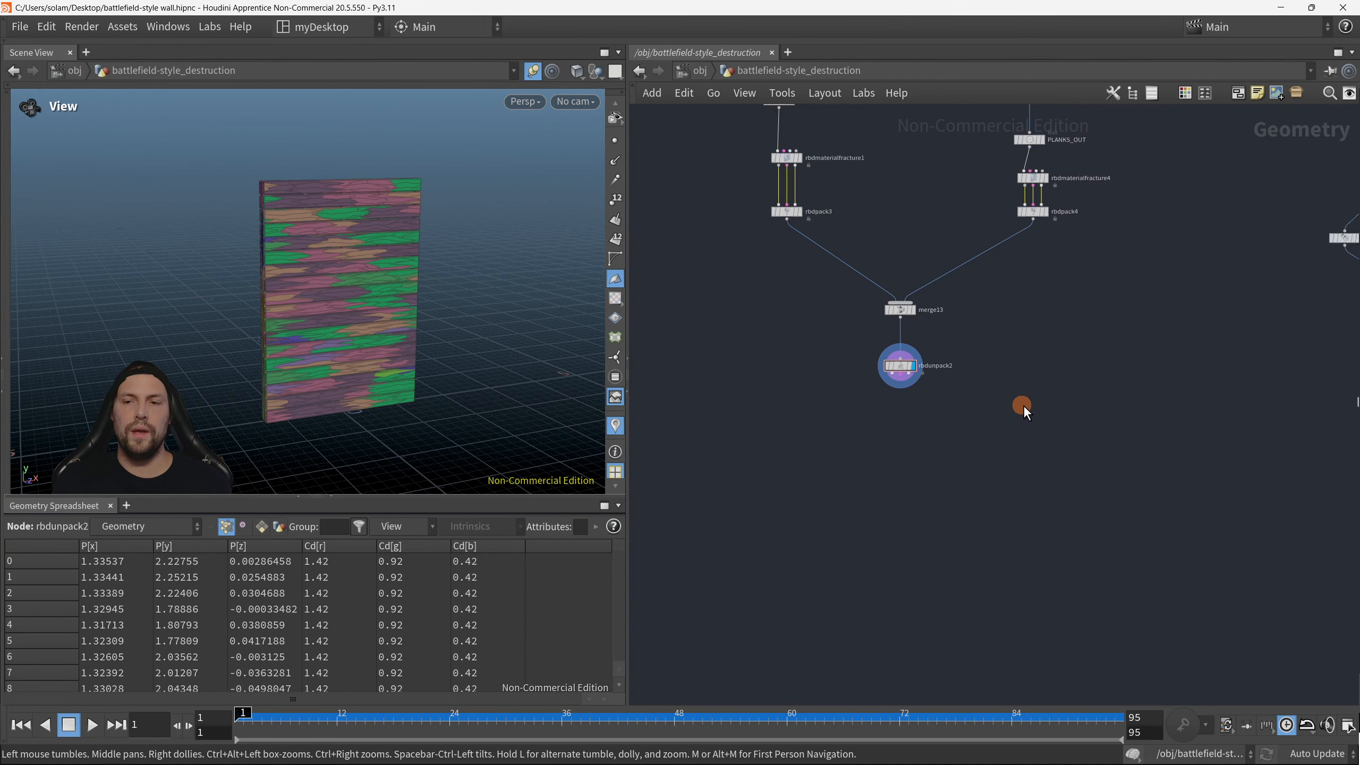
middle_drag(1039, 418, 957, 458)
scroll(1030, 384, up, 1)
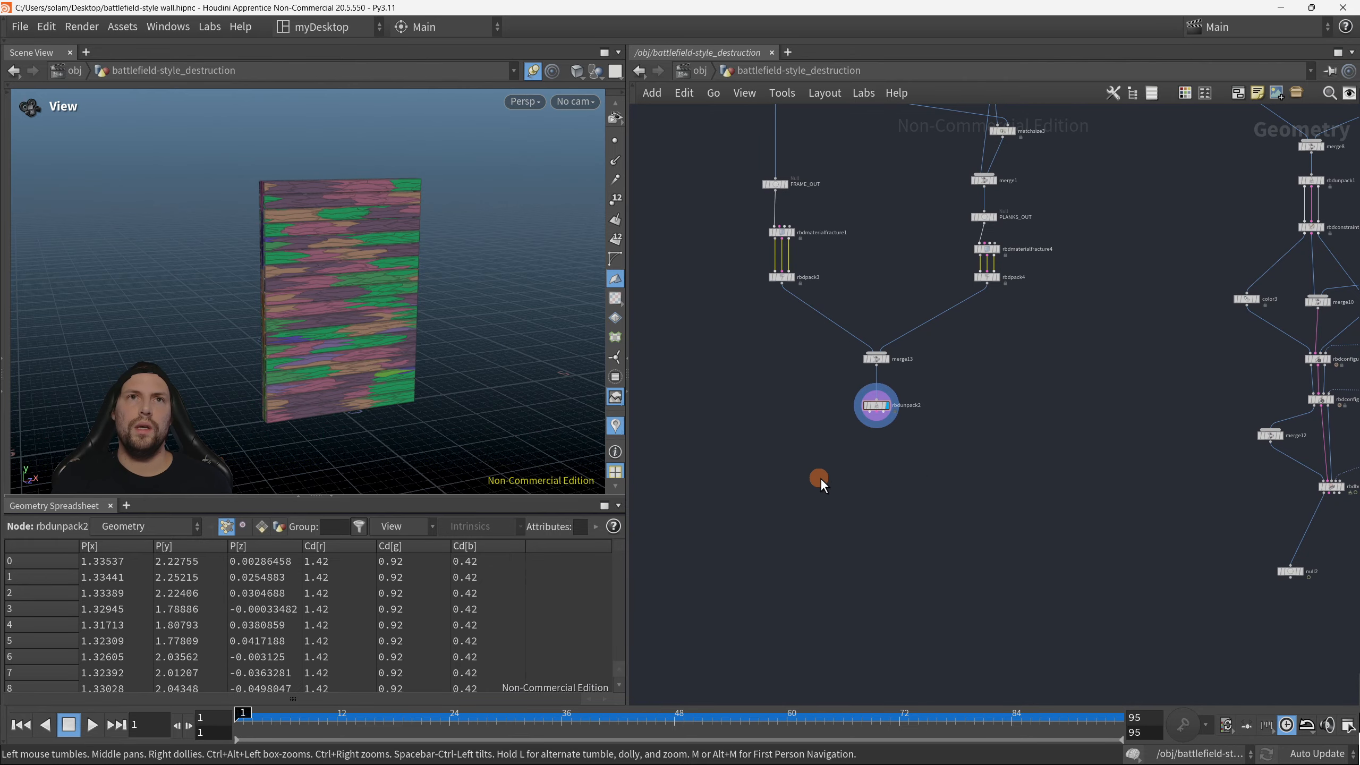
scroll(868, 474, up, 1)
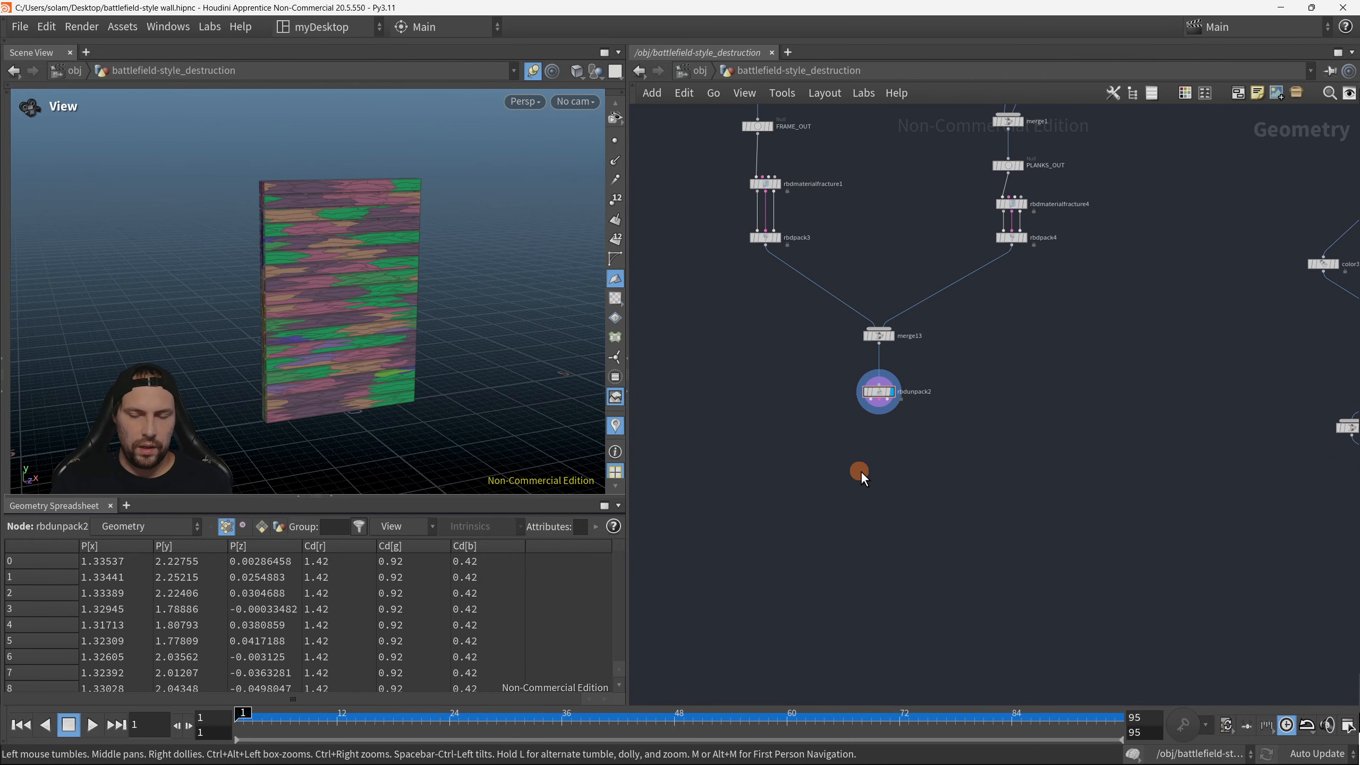
Step: Add an RBD Constraint Properties node directly below rbdunpack2
key(Tab)
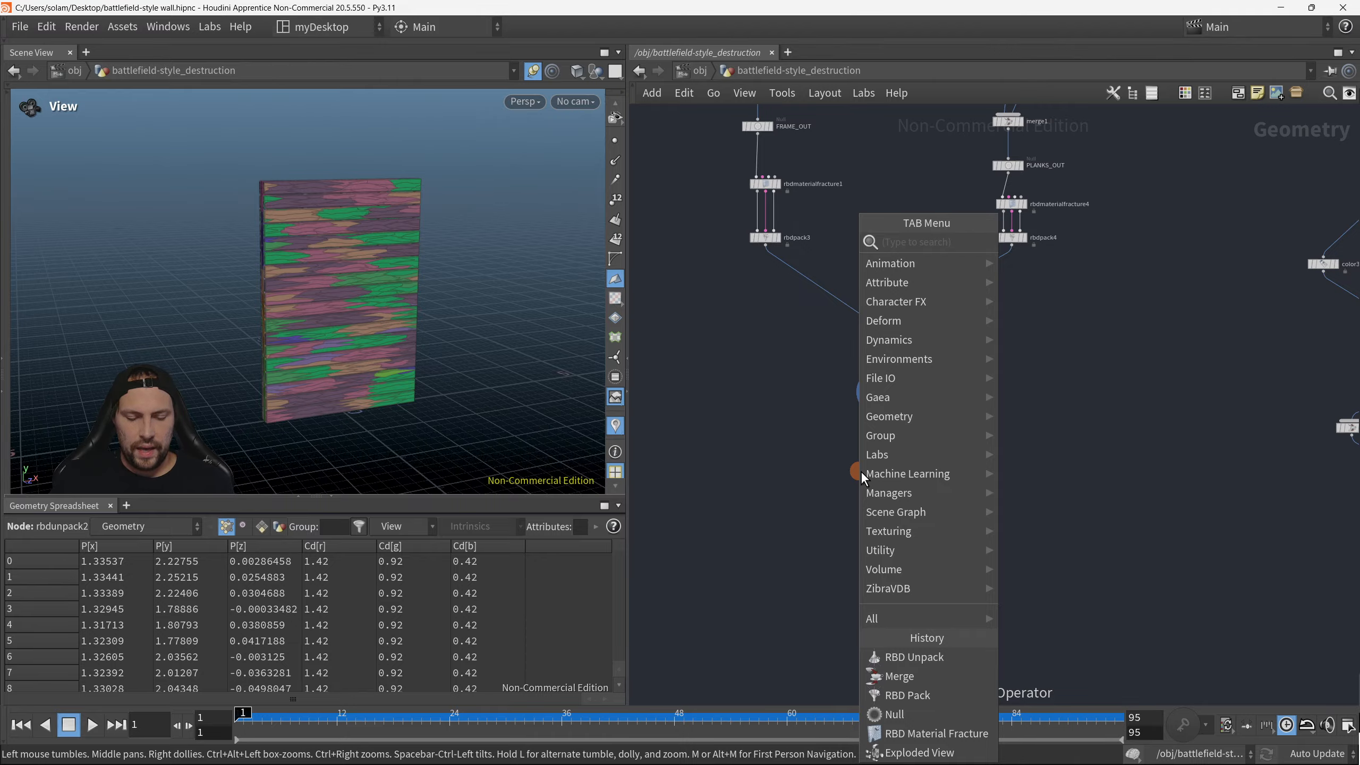
text(constraint)
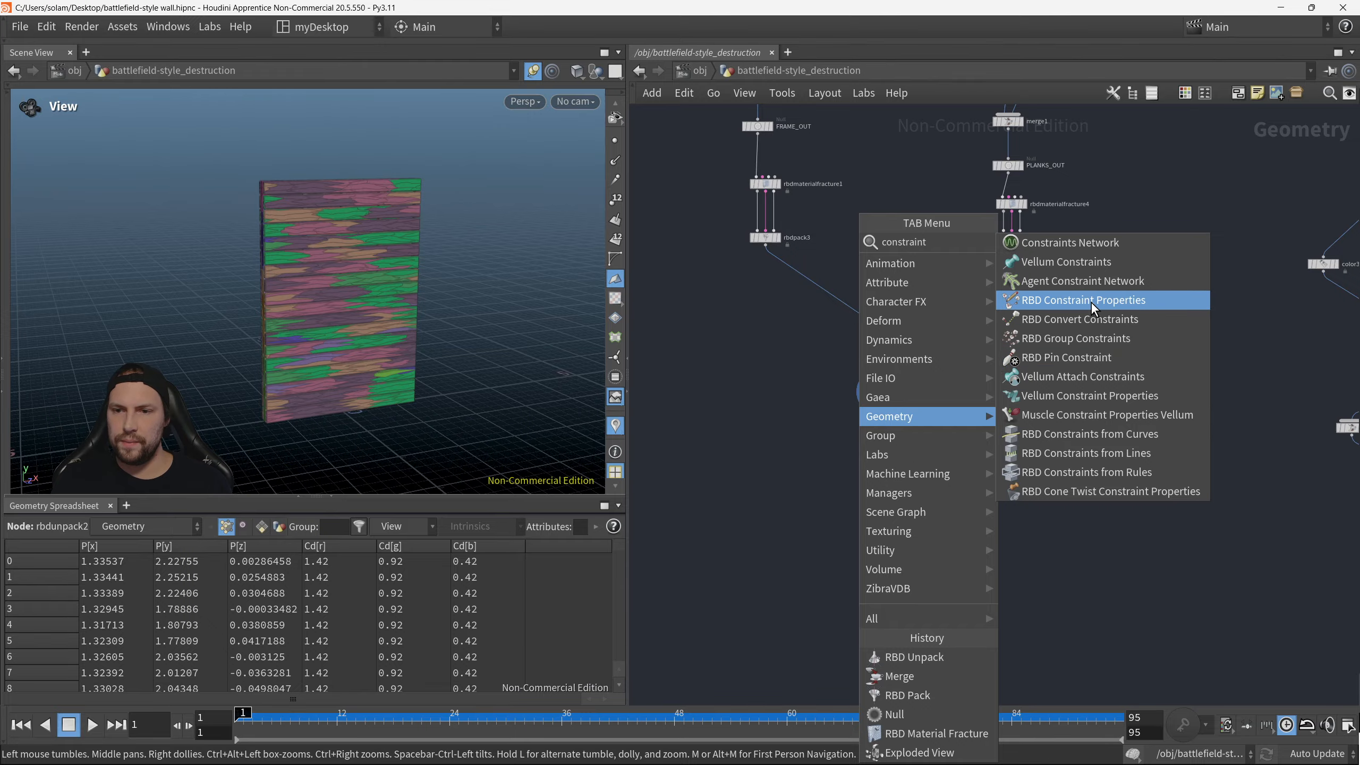
click(1091, 300)
click(879, 454)
scroll(891, 450, up, 4)
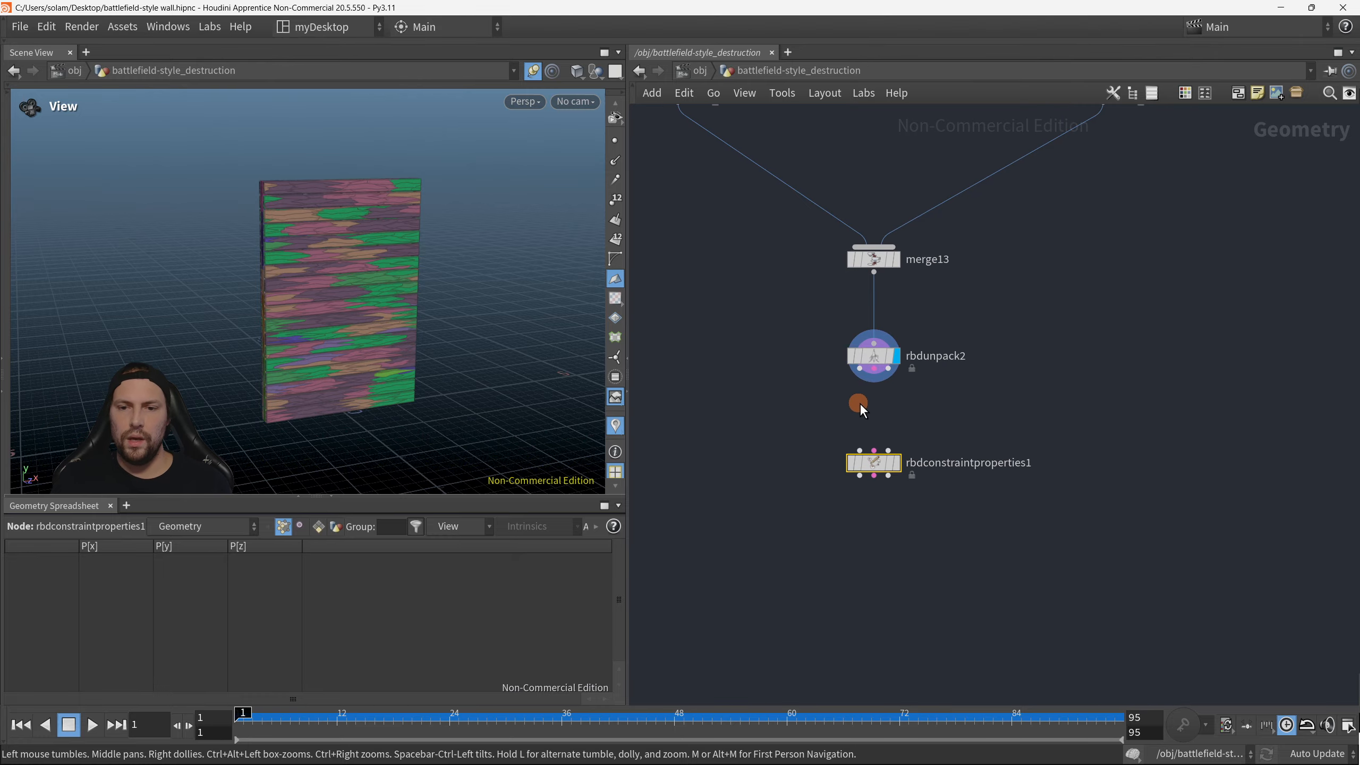
Step: Wire the three outputs of rbdunpack2 into the matching inputs of rbdconstraintproperties1 and display that node
drag(862, 371, 859, 450)
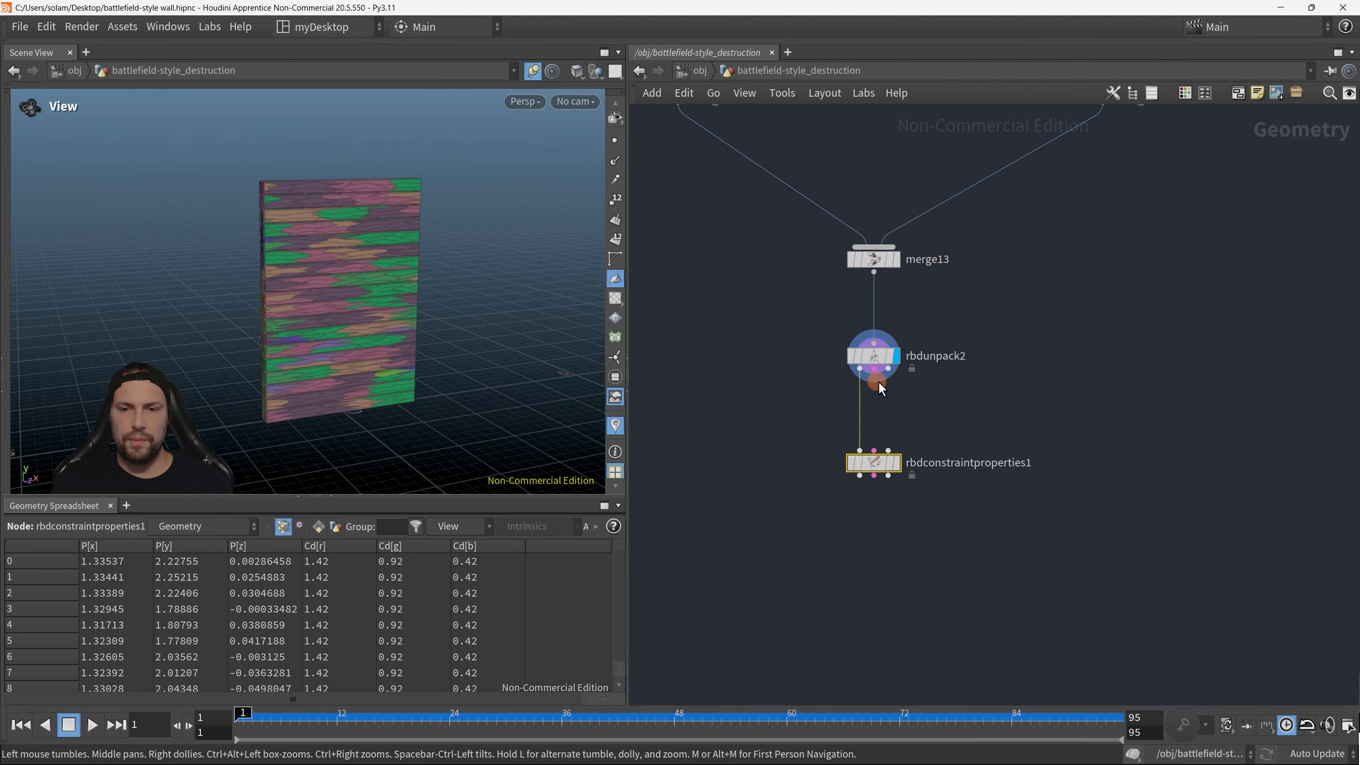
drag(878, 374, 874, 450)
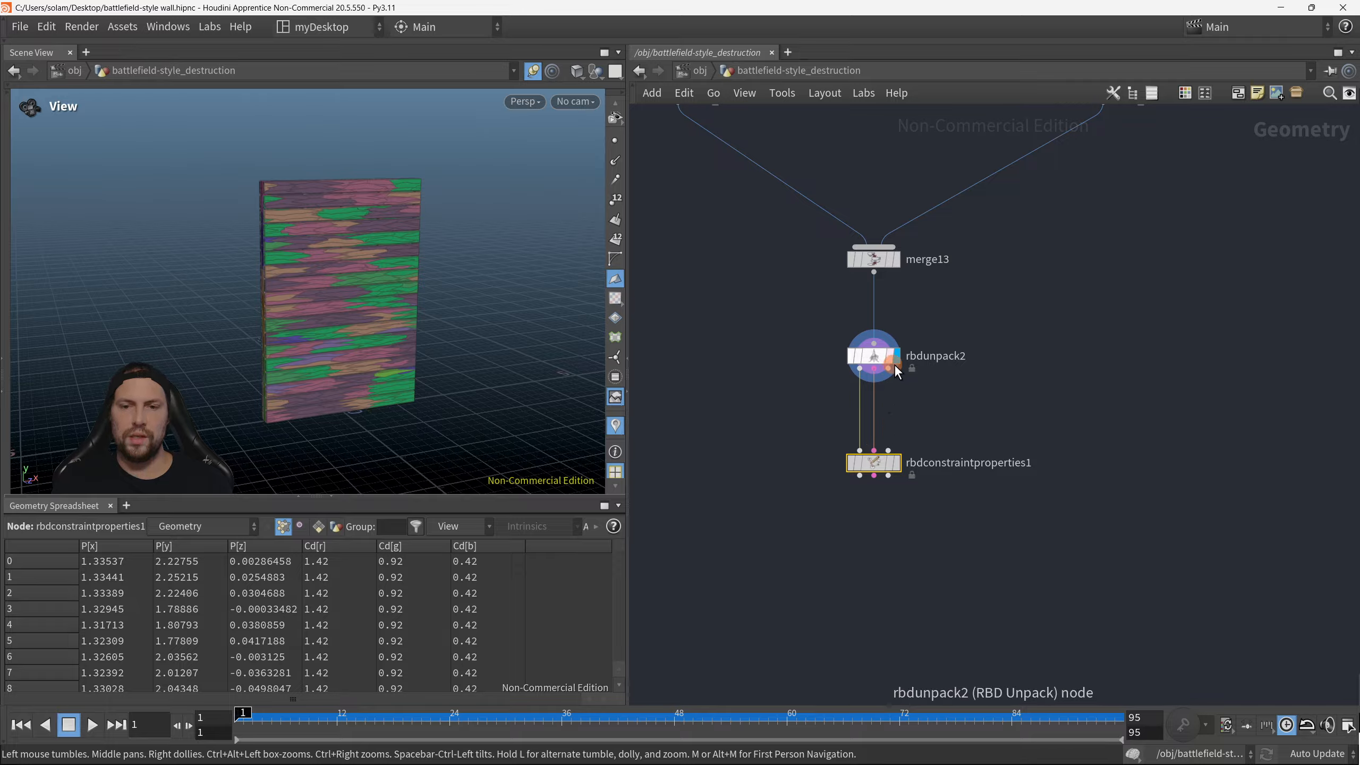
drag(888, 370, 888, 451)
drag(824, 493, 986, 495)
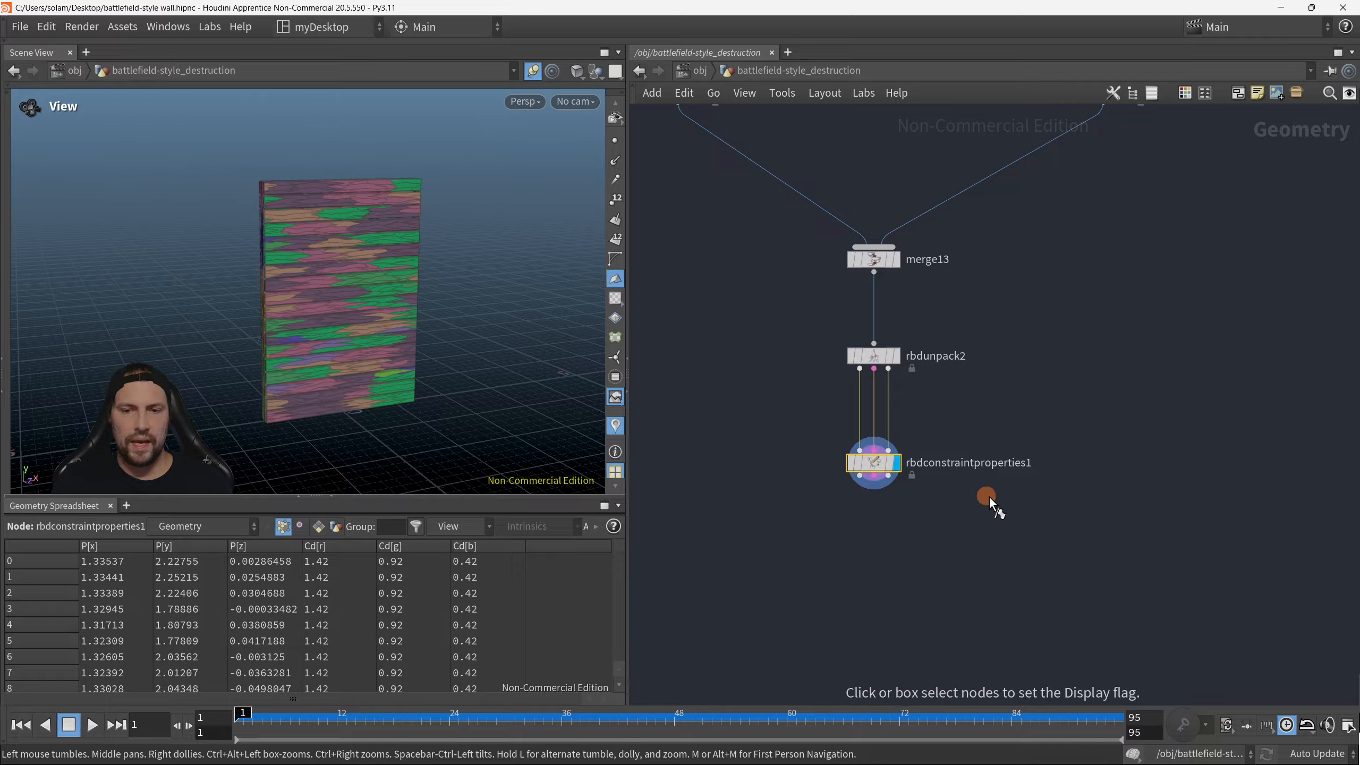
drag(319, 294, 401, 327)
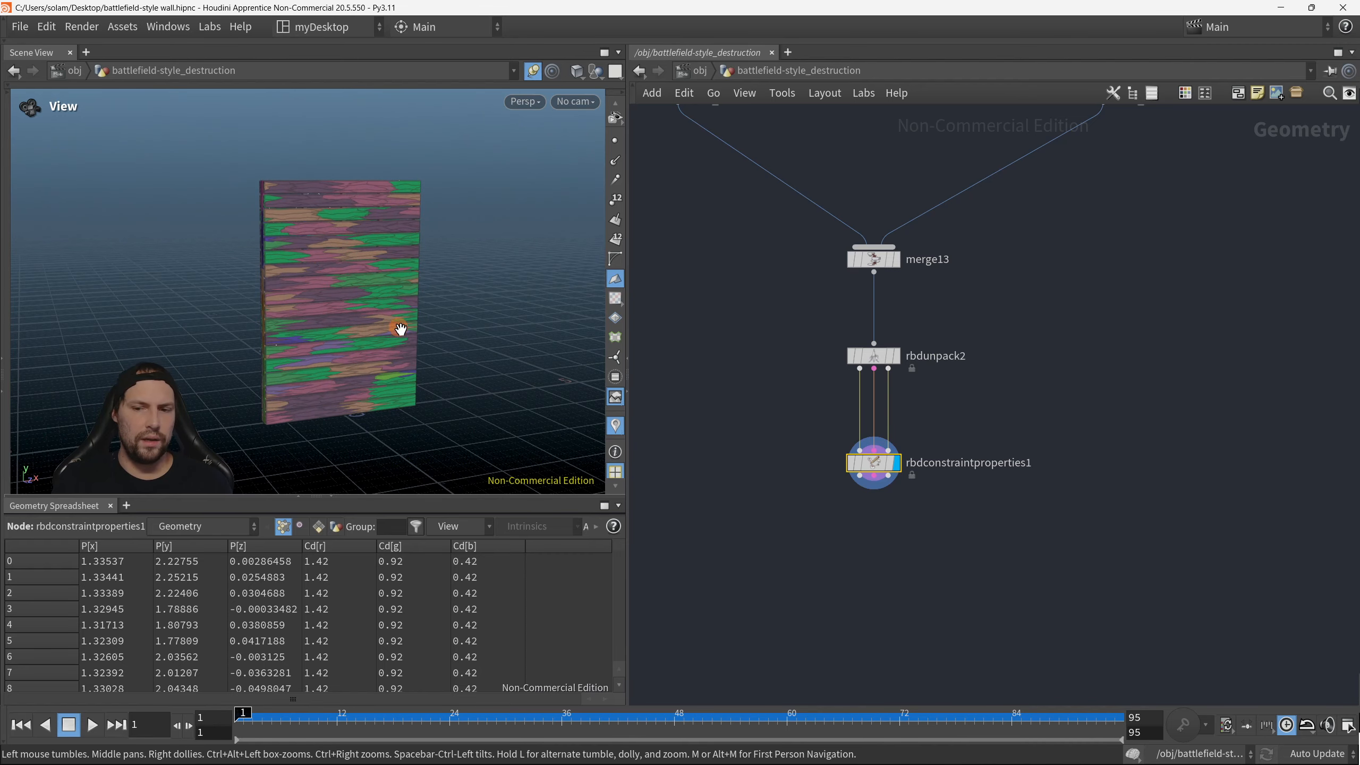
Step: Show the parameters of rbdconstraintproperties1 and set its glue strength to 1000
key(p)
middle_drag(816, 441, 687, 390)
scroll(687, 389, down, 3)
middle_drag(729, 444, 756, 443)
scroll(759, 443, down, 2)
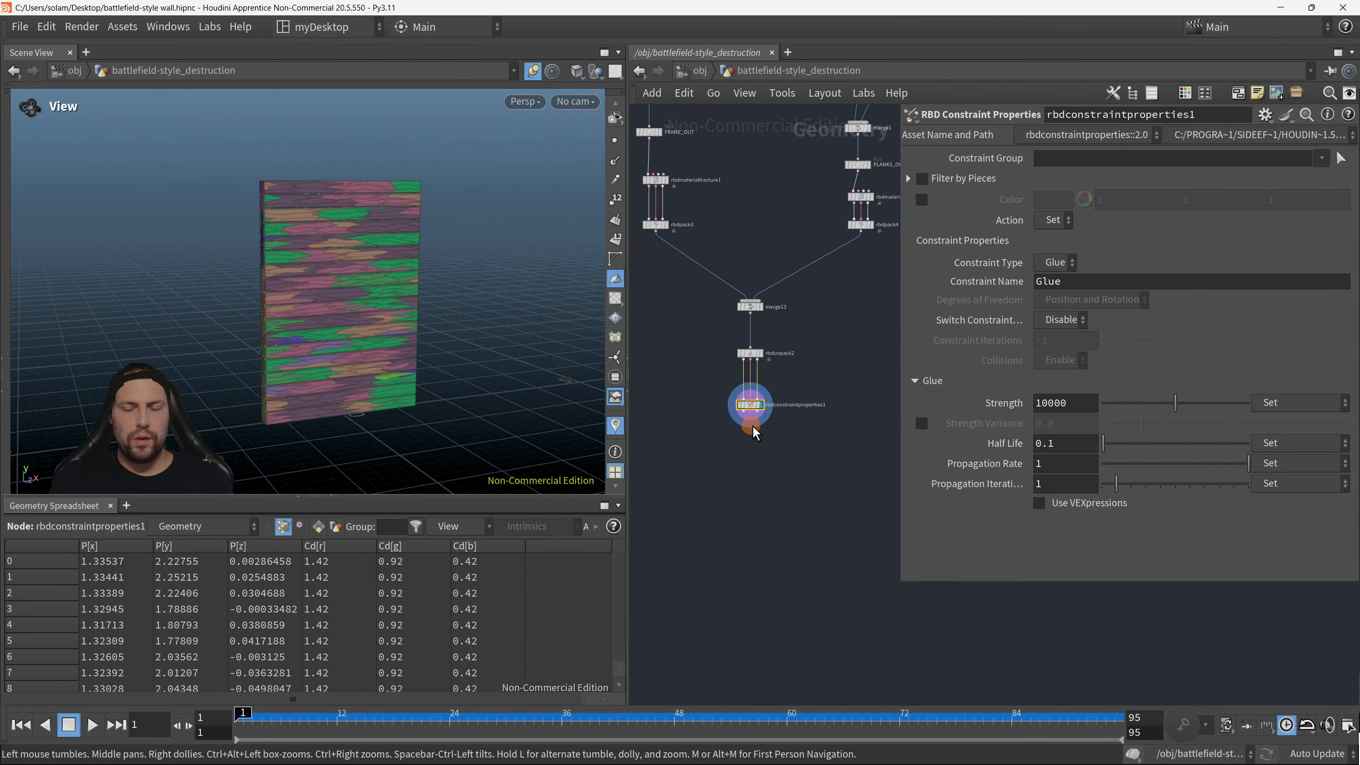
drag(353, 311, 363, 268)
scroll(434, 267, down, 2)
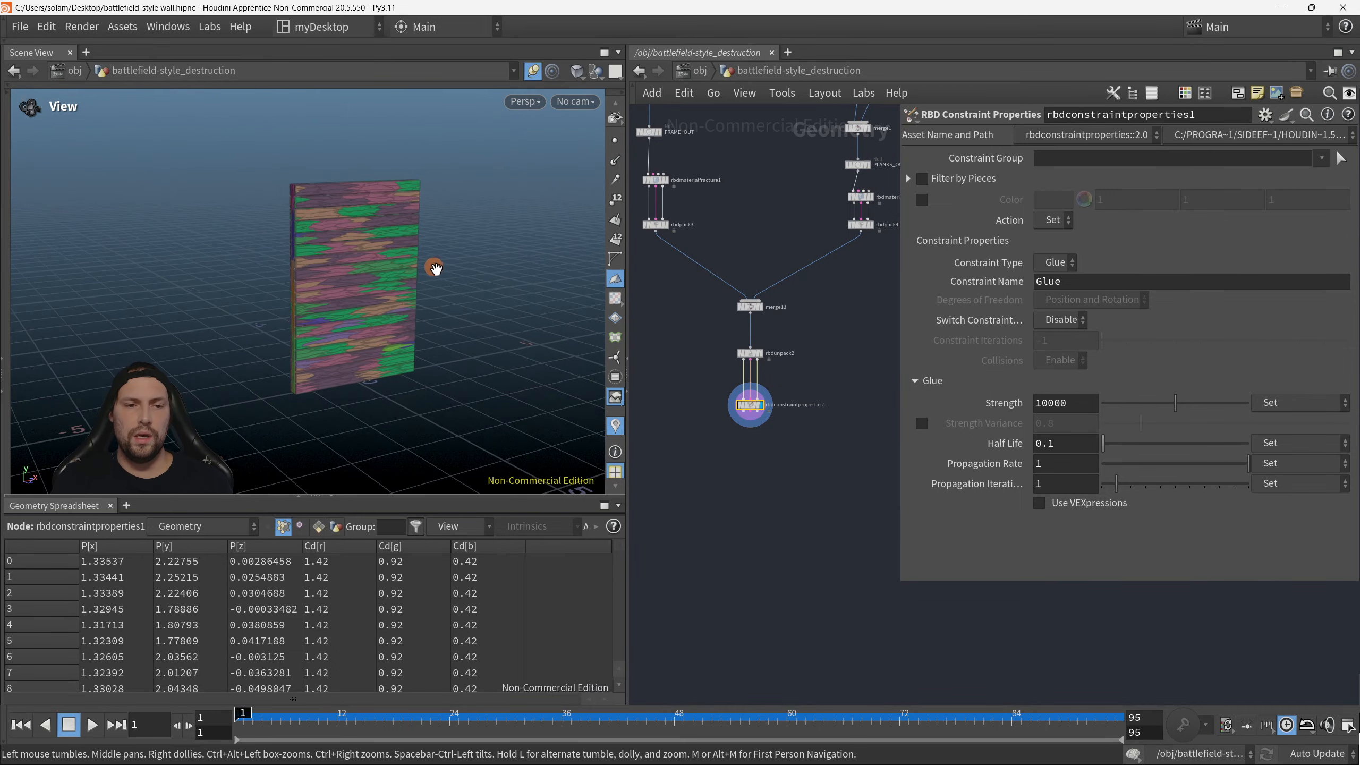
scroll(425, 268, up, 5)
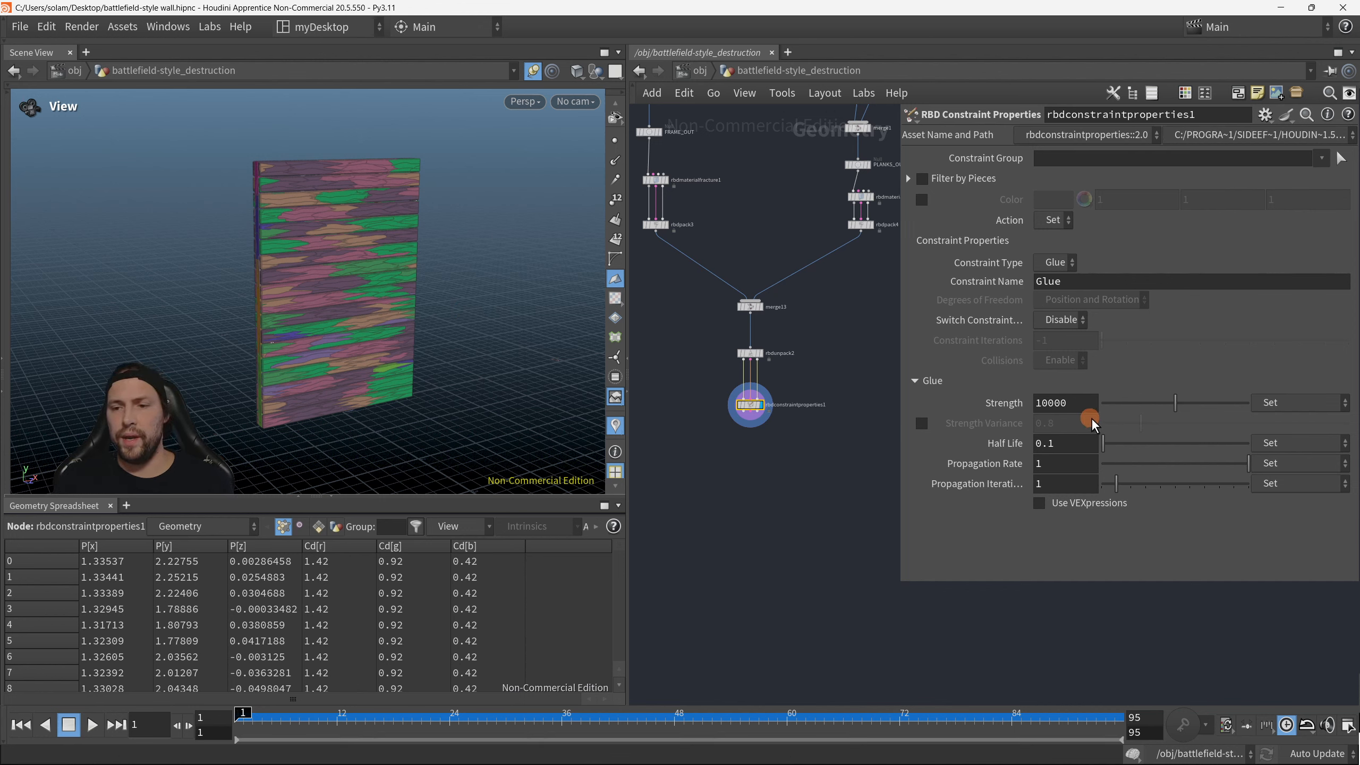
click(1091, 402)
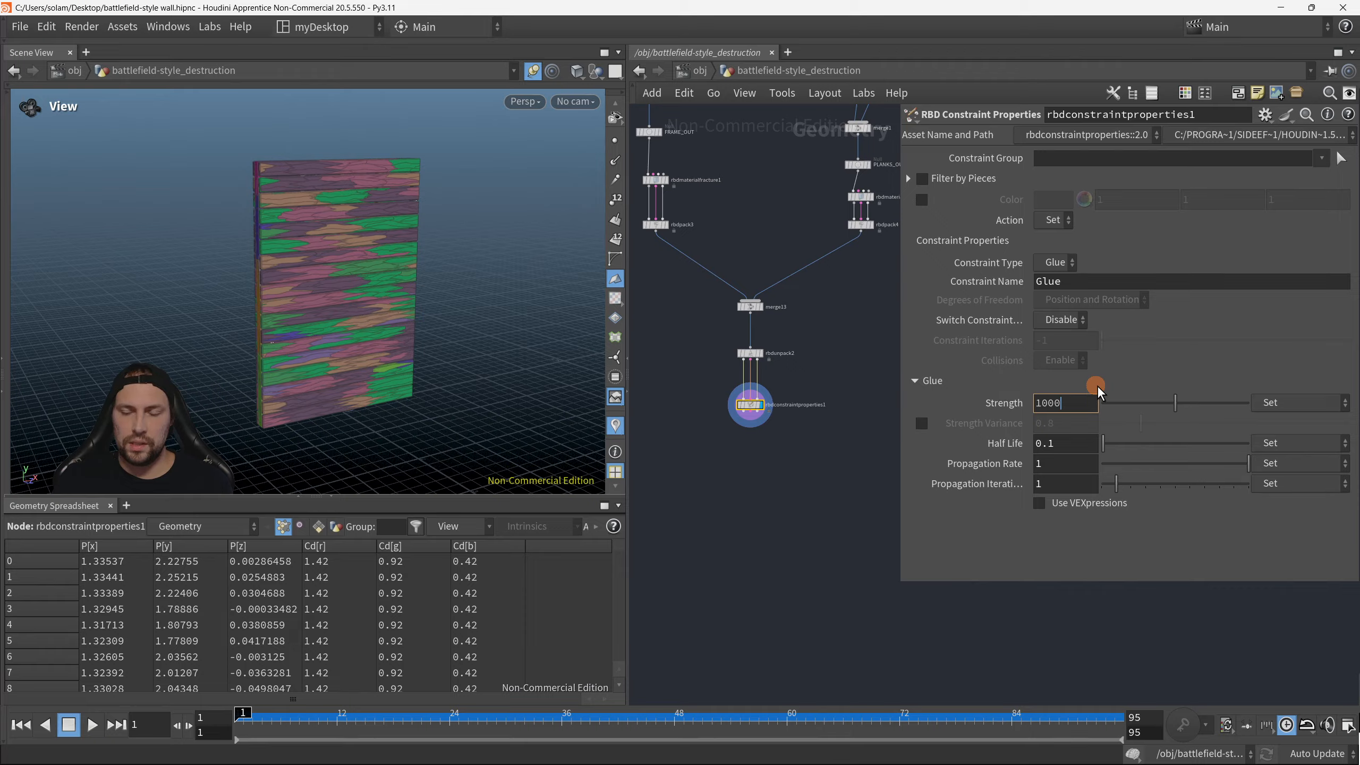
key(Return)
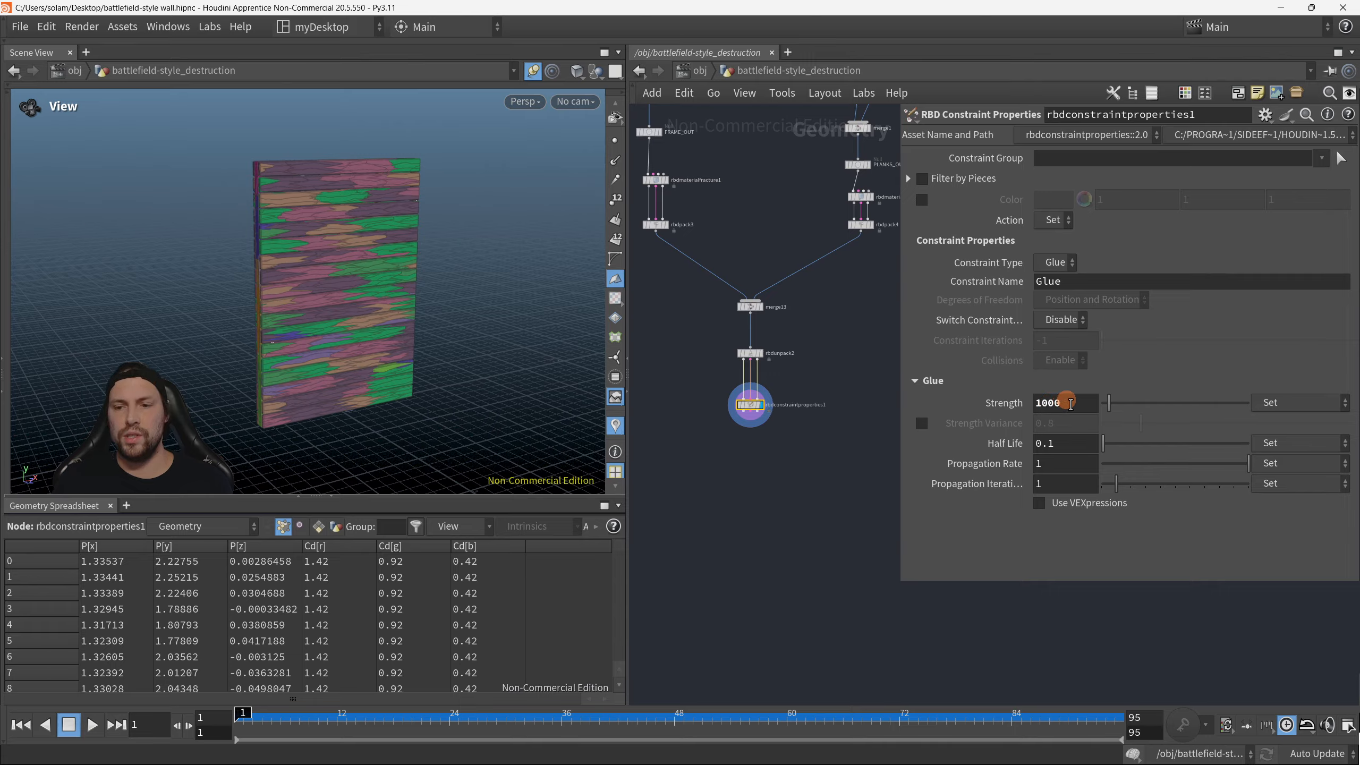
double_click(1071, 403)
scroll(769, 454, up, 4)
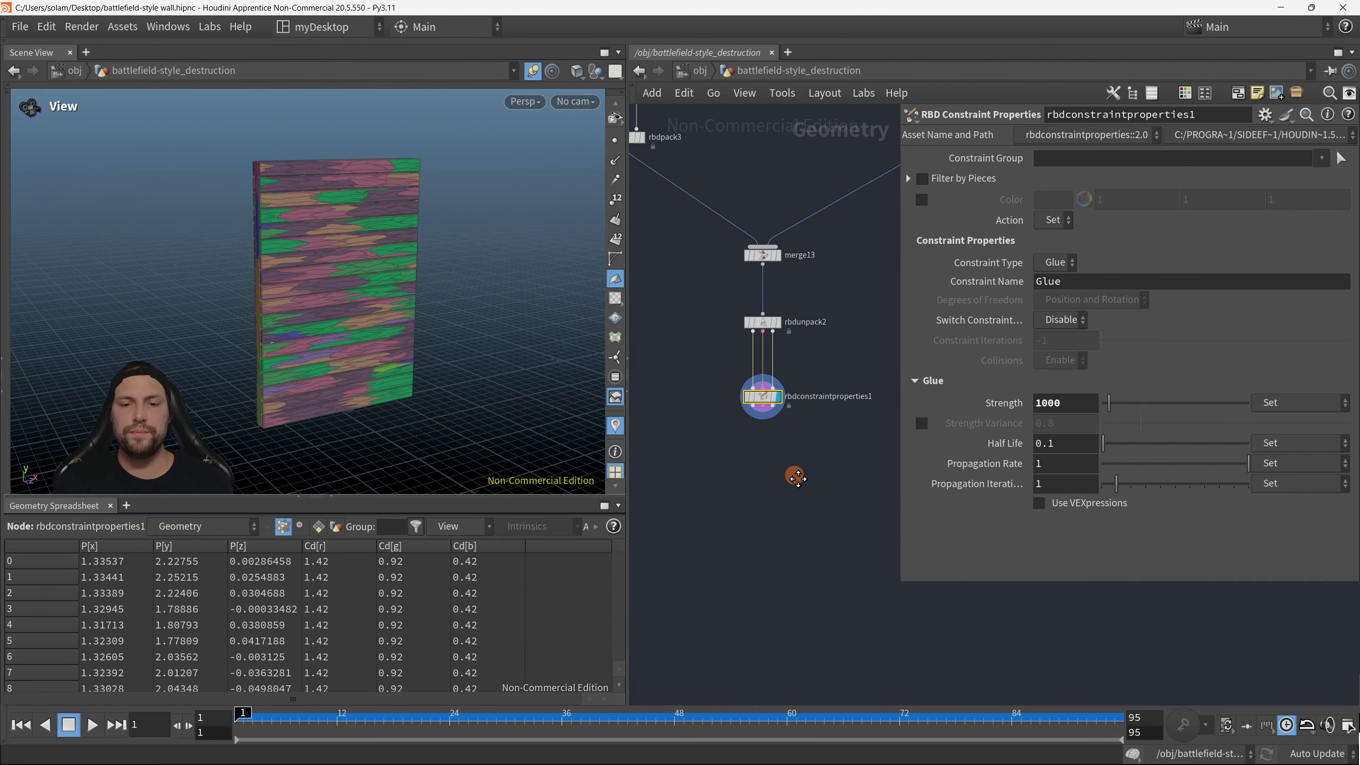
Step: Enable constraint switching on rbdconstraintproperties1, keeping Glue as the constraint type and Soft as the next constraint type
double_click(1090, 285)
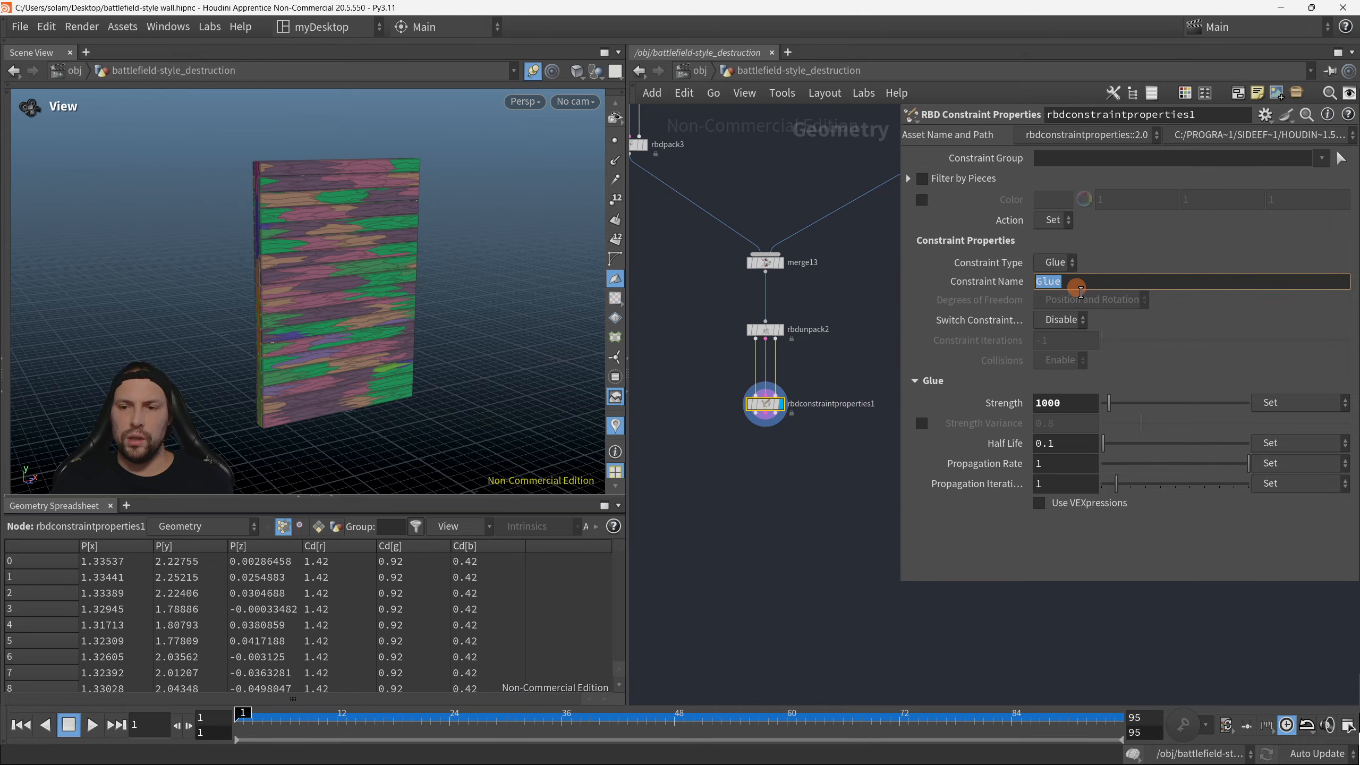
click(1061, 320)
click(1065, 348)
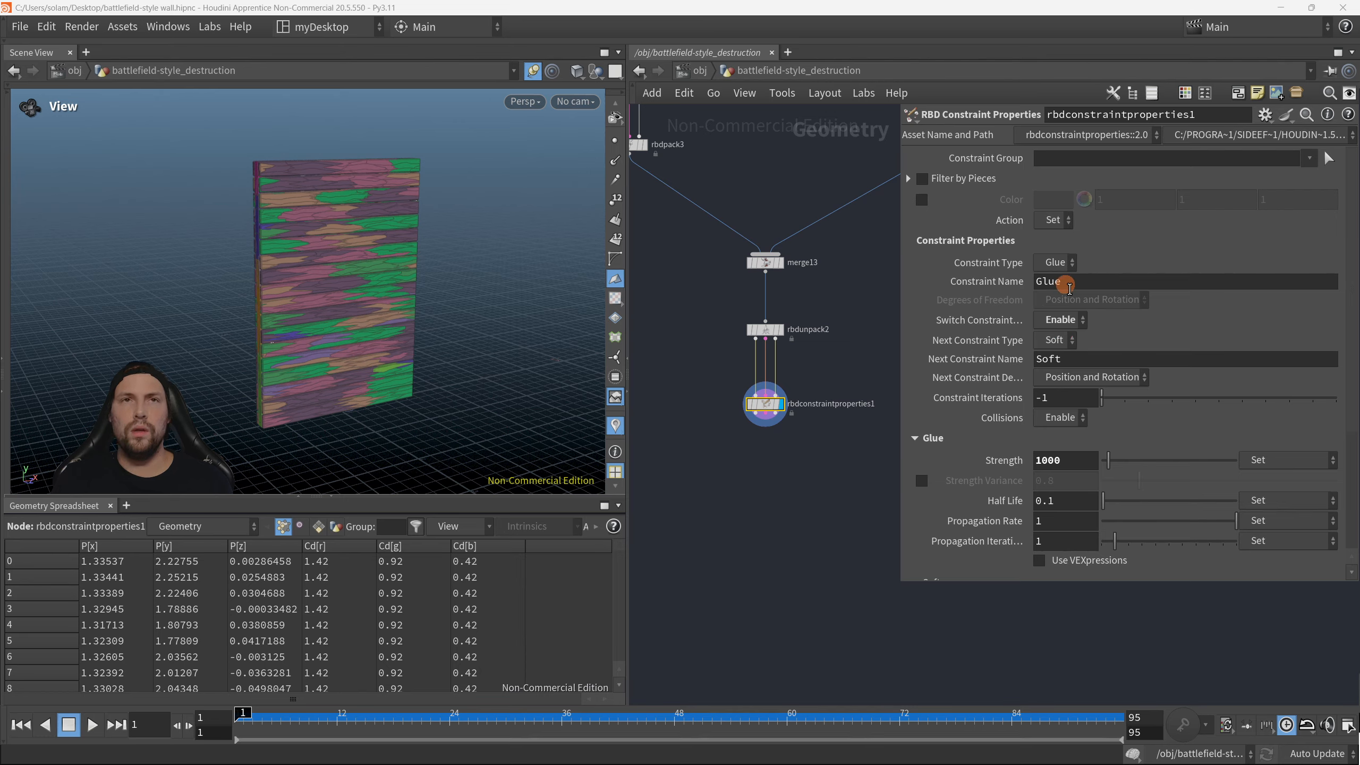
key(ctrl+z)
click(1055, 262)
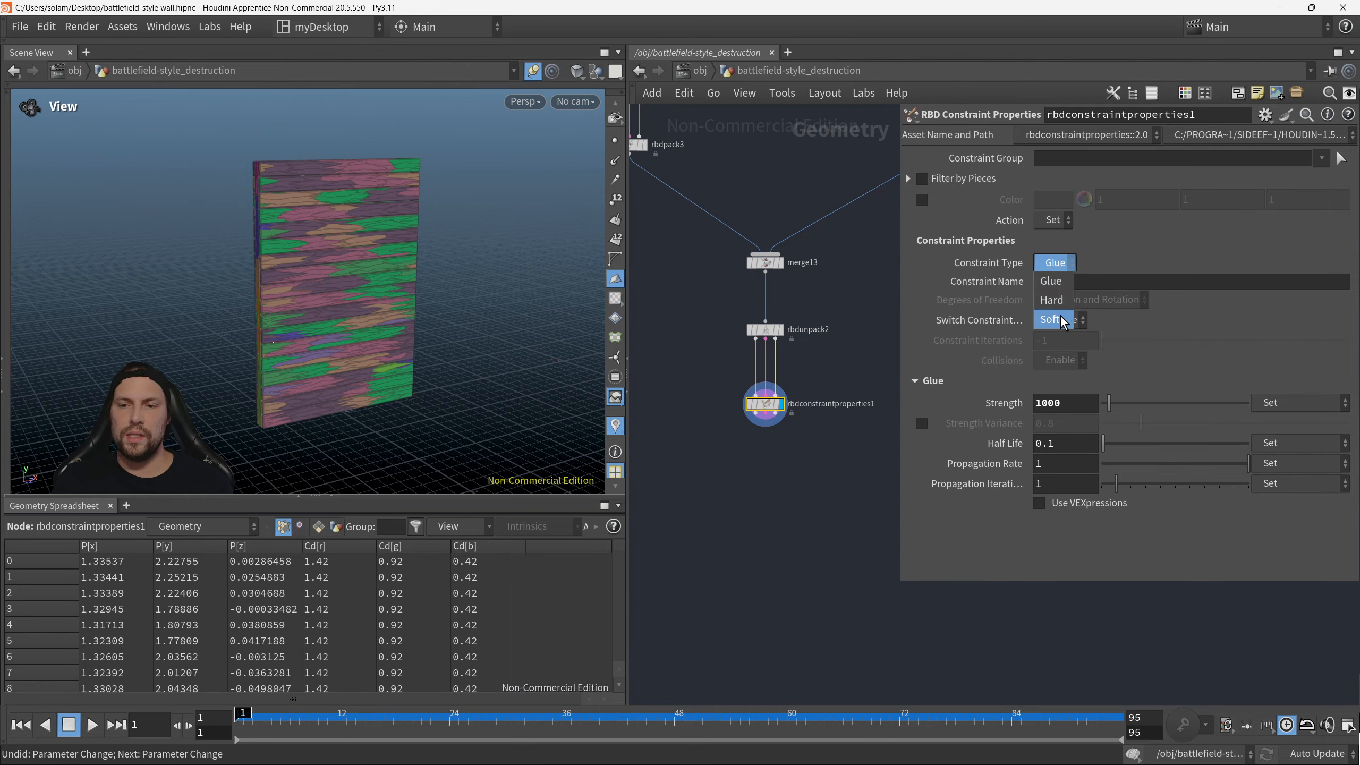
click(1062, 287)
click(1063, 319)
click(1063, 336)
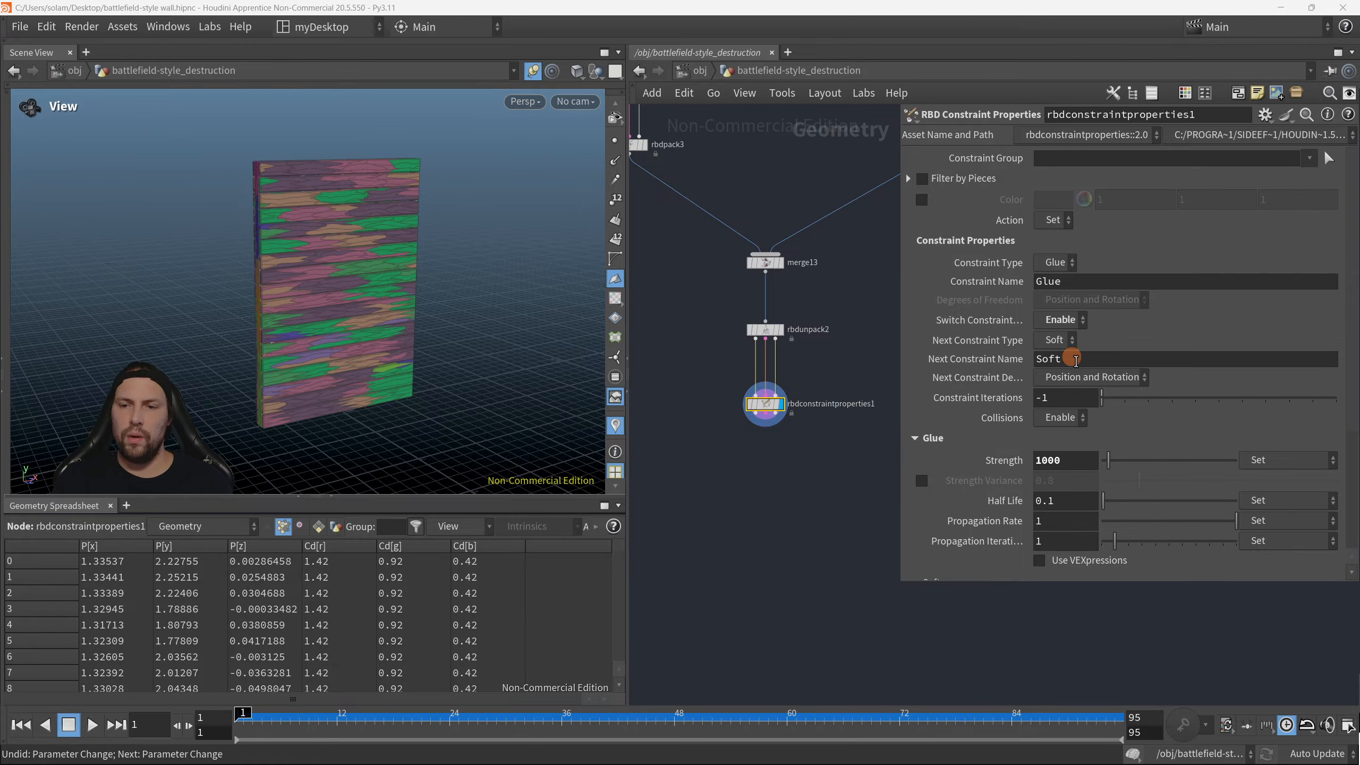
scroll(495, 376, down, 2)
drag(495, 376, 411, 373)
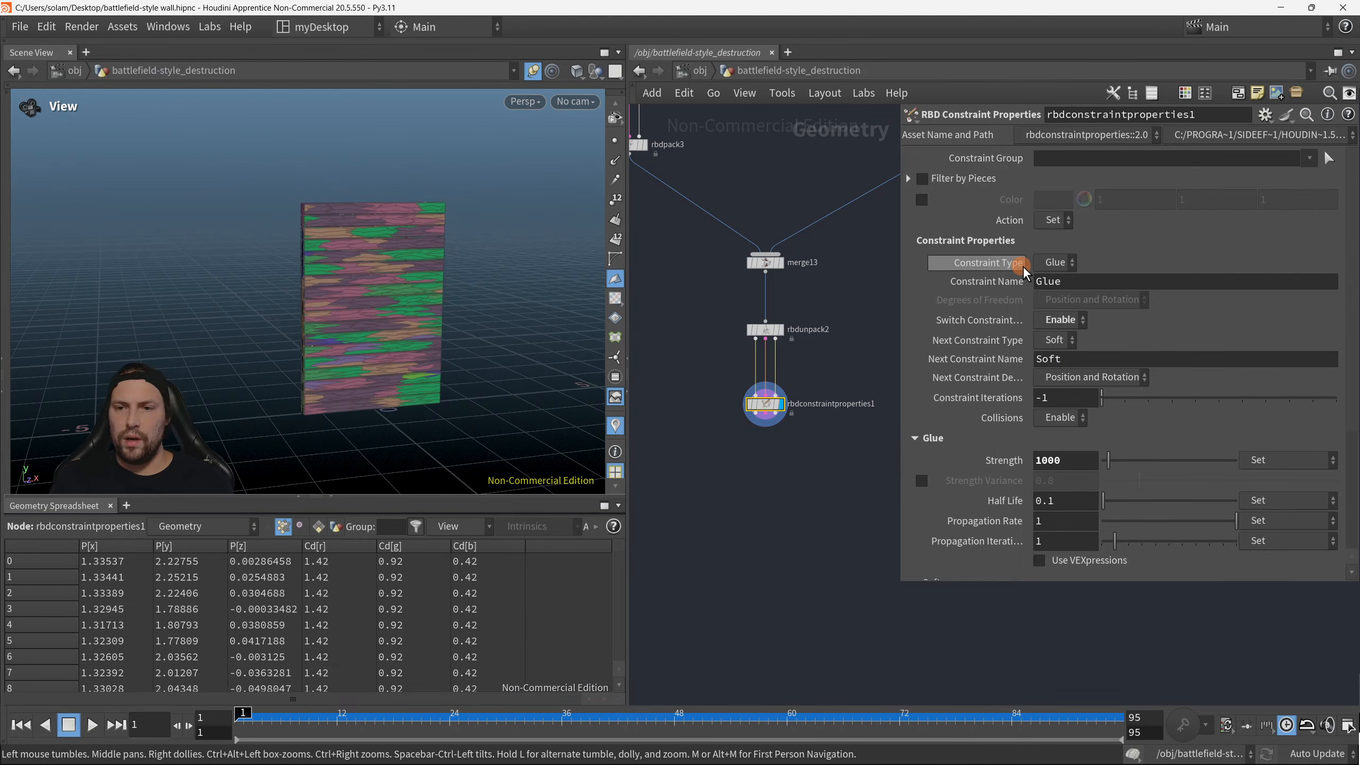
Step: Try Soft as the constraint type of rbdconstraintproperties1 and remove the node from the network
click(1055, 262)
click(1063, 319)
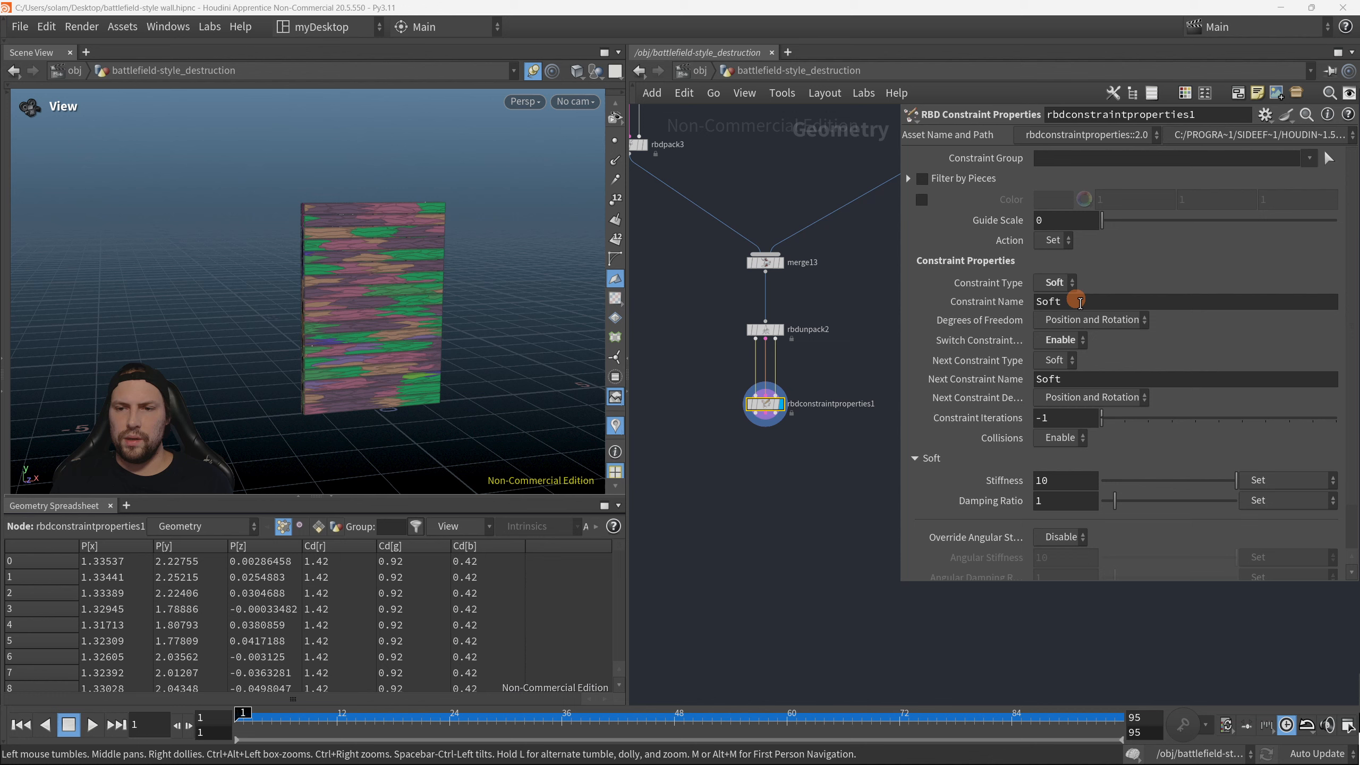
click(1063, 365)
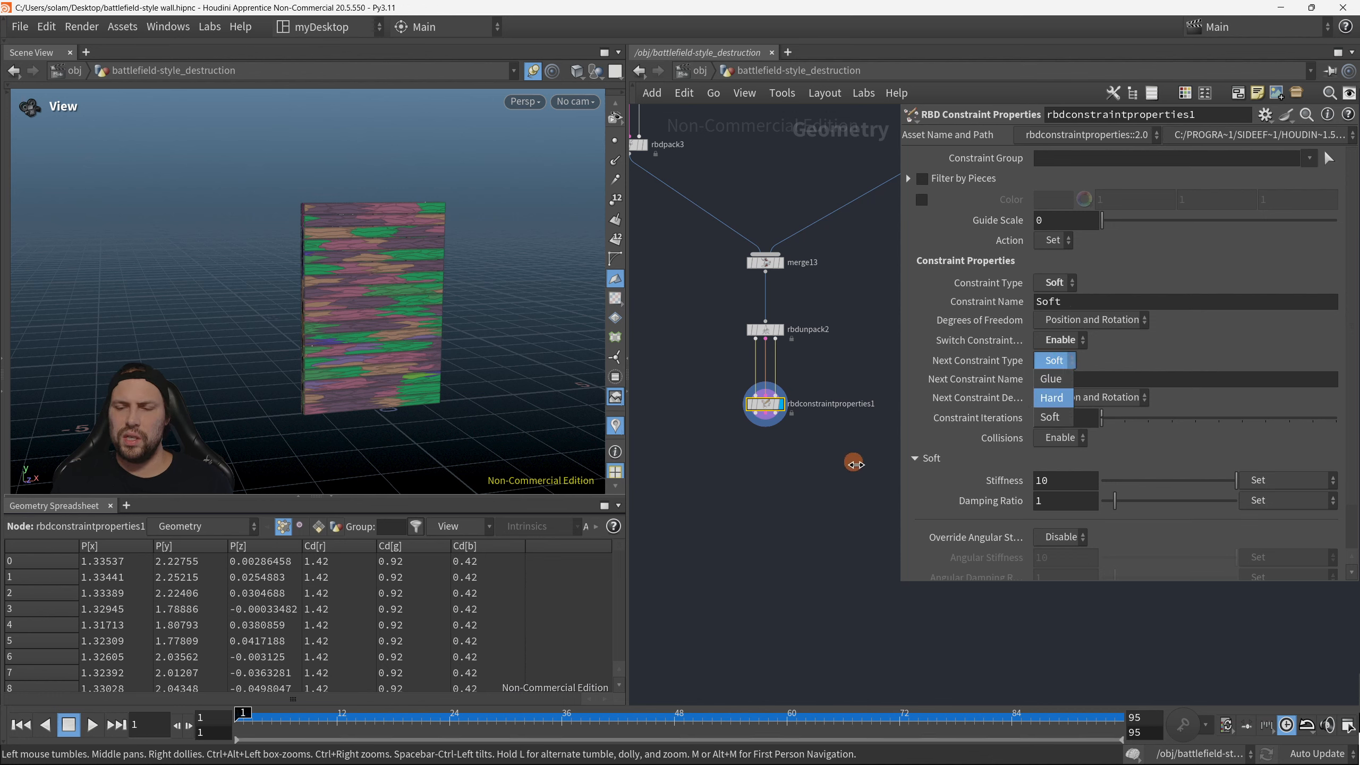
click(833, 458)
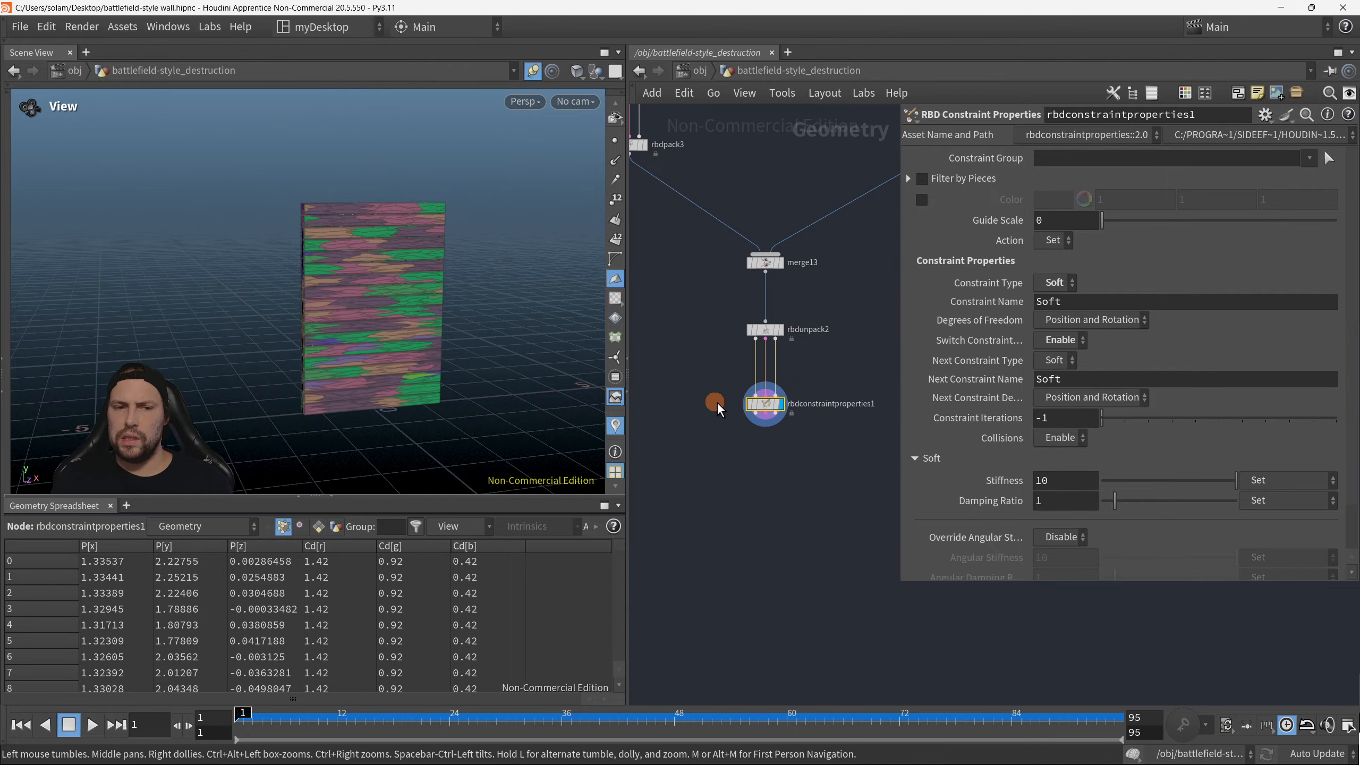
key(ctrl+x)
Step: Add an RBD Configure node fed by the three outputs of rbdunpack2 and place it well below that node
scroll(739, 354, up, 1)
key(Tab)
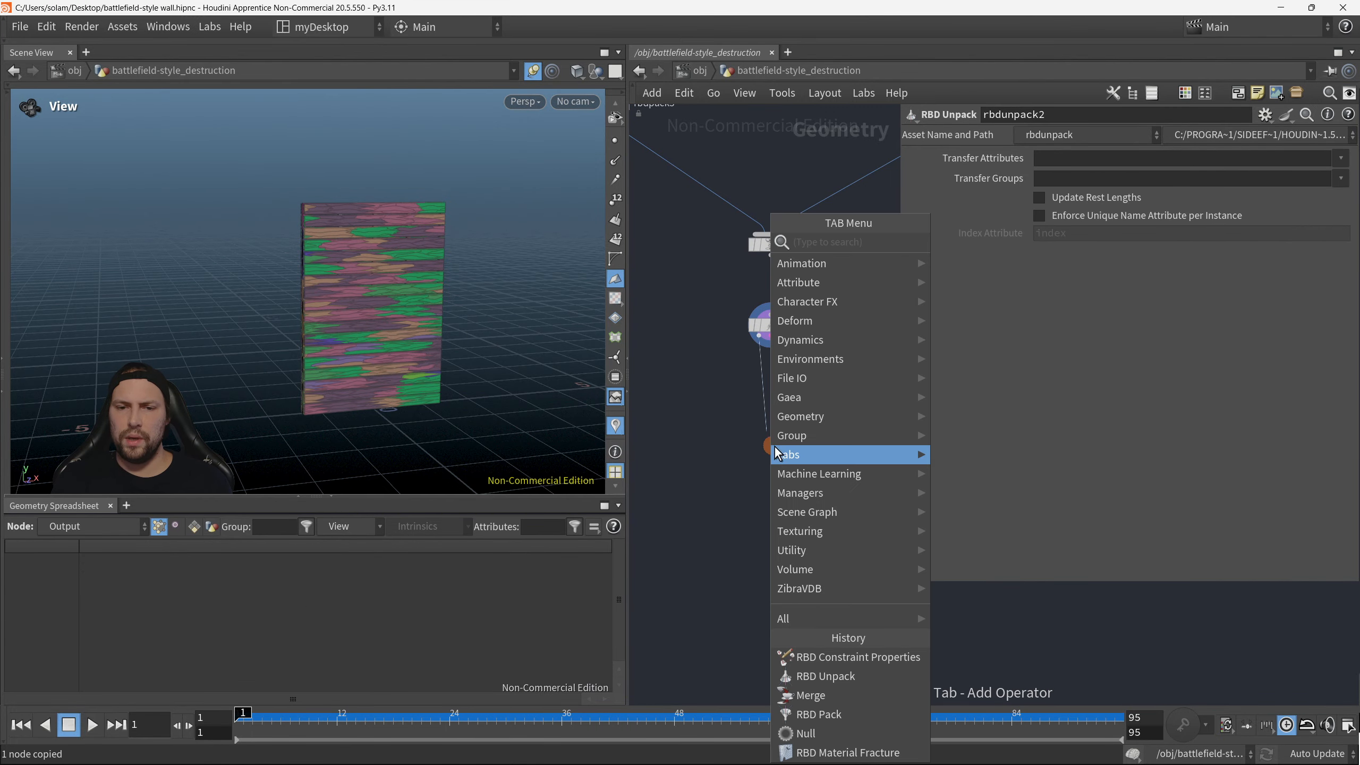
mouse_move(787, 456)
text(rbd)
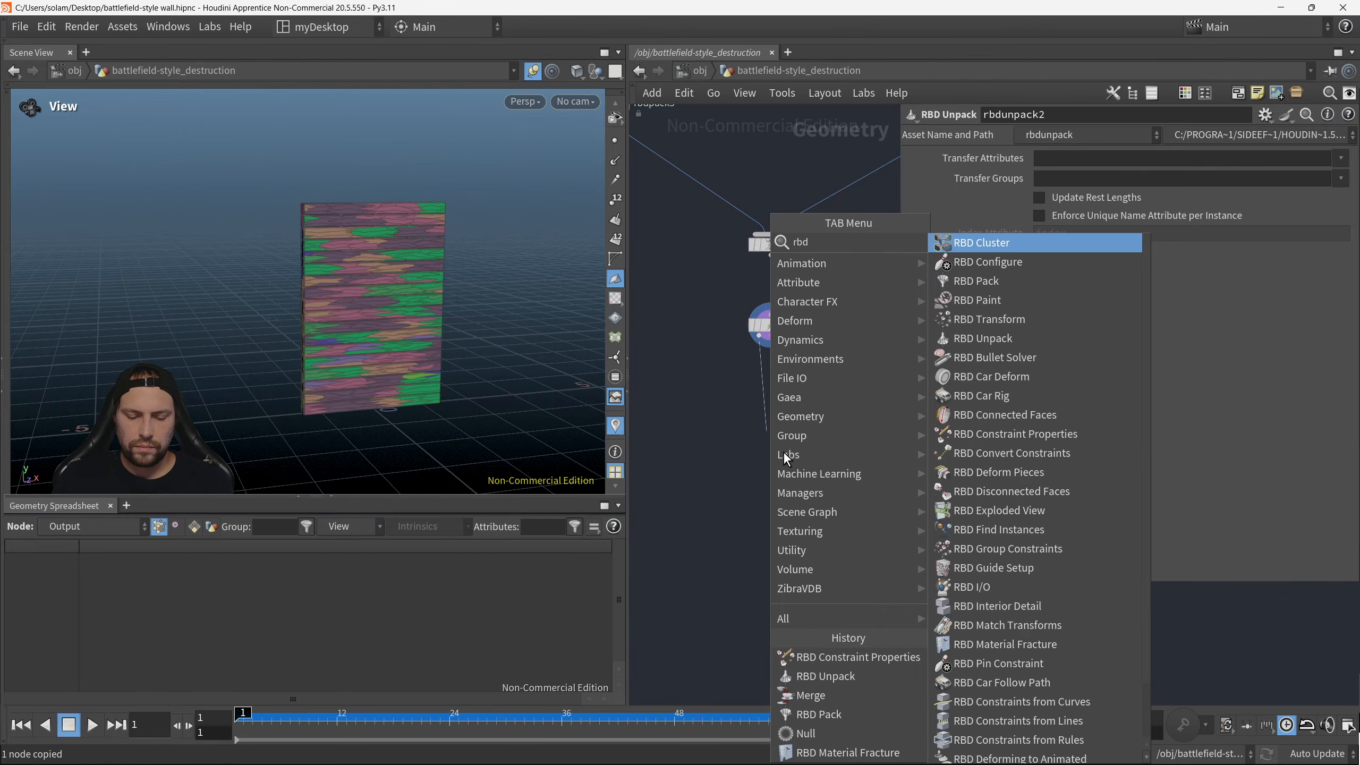
text(confi)
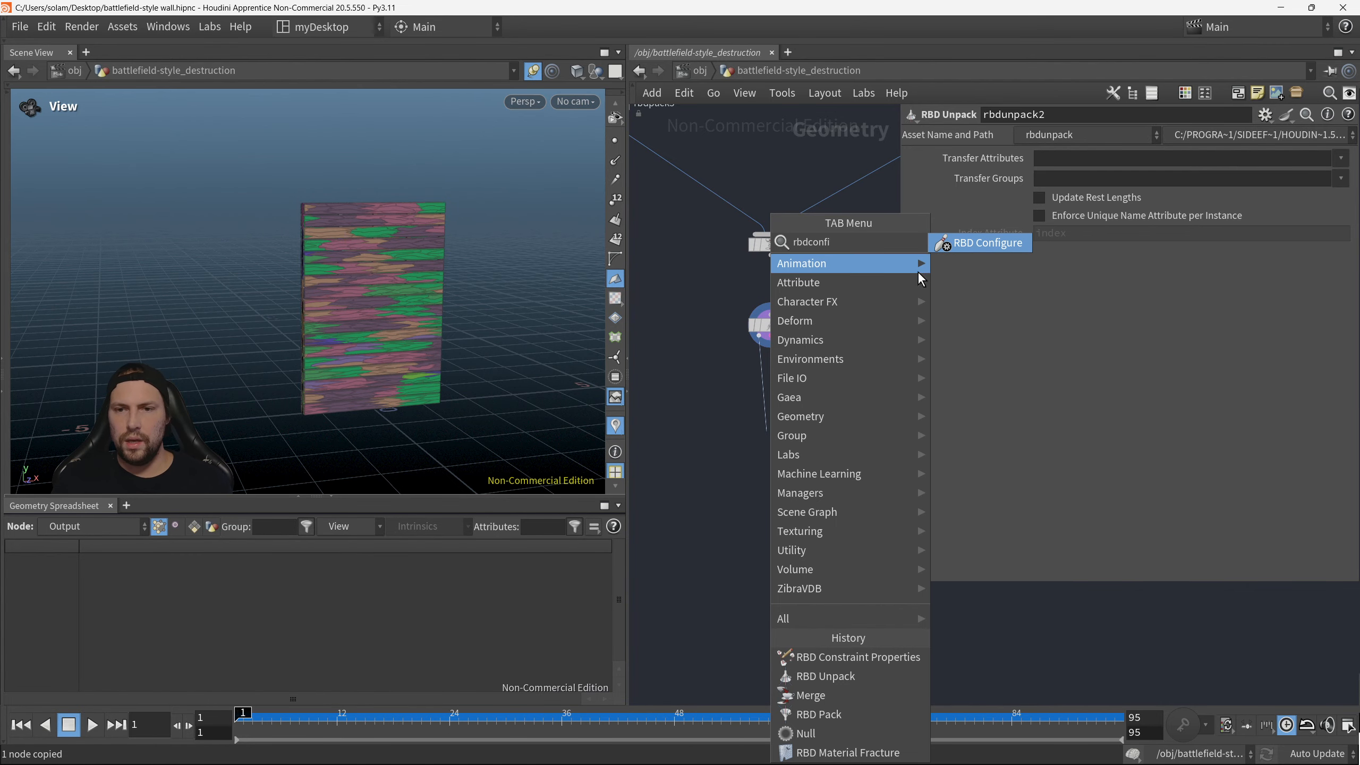
key(Return)
scroll(777, 487, up, 2)
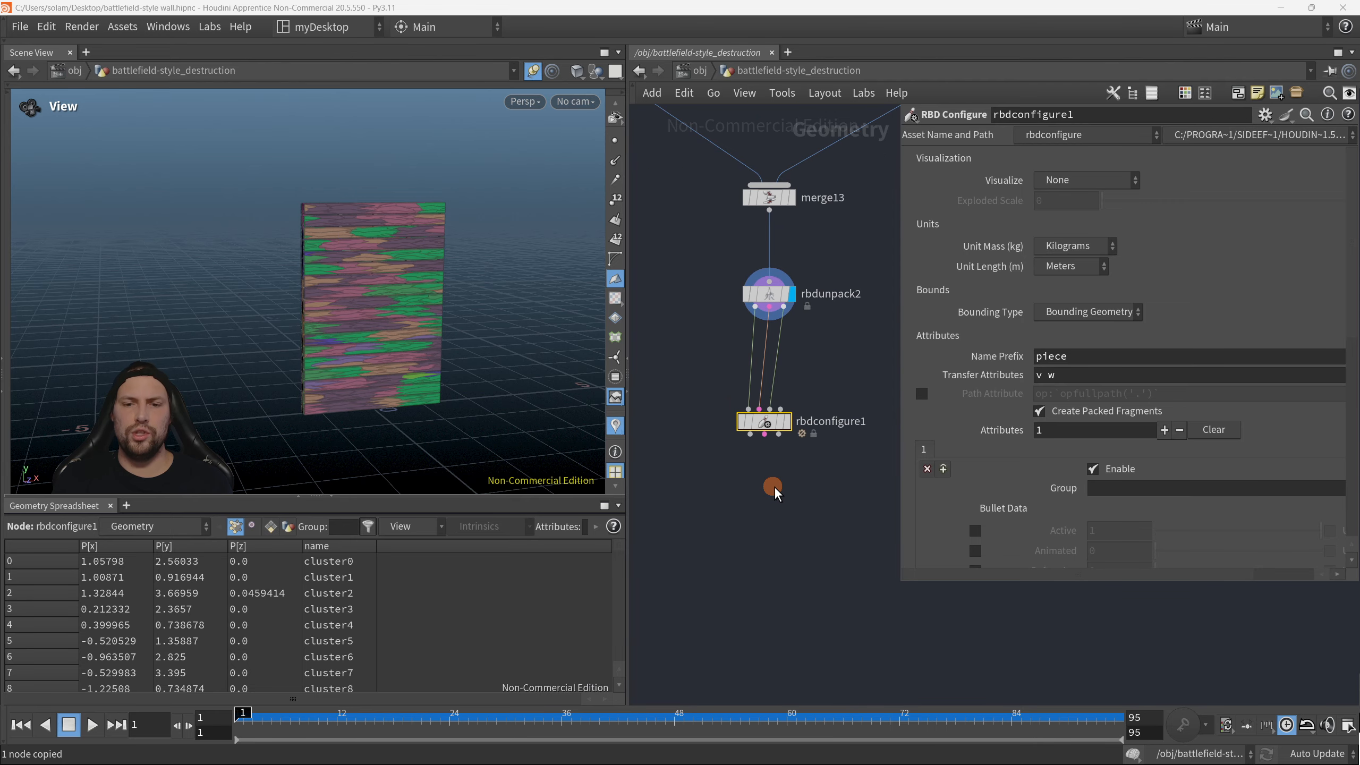
drag(772, 437, 780, 507)
drag(719, 437, 805, 529)
middle_drag(845, 554, 840, 557)
key(p)
key(p)
key(p)
key(p)
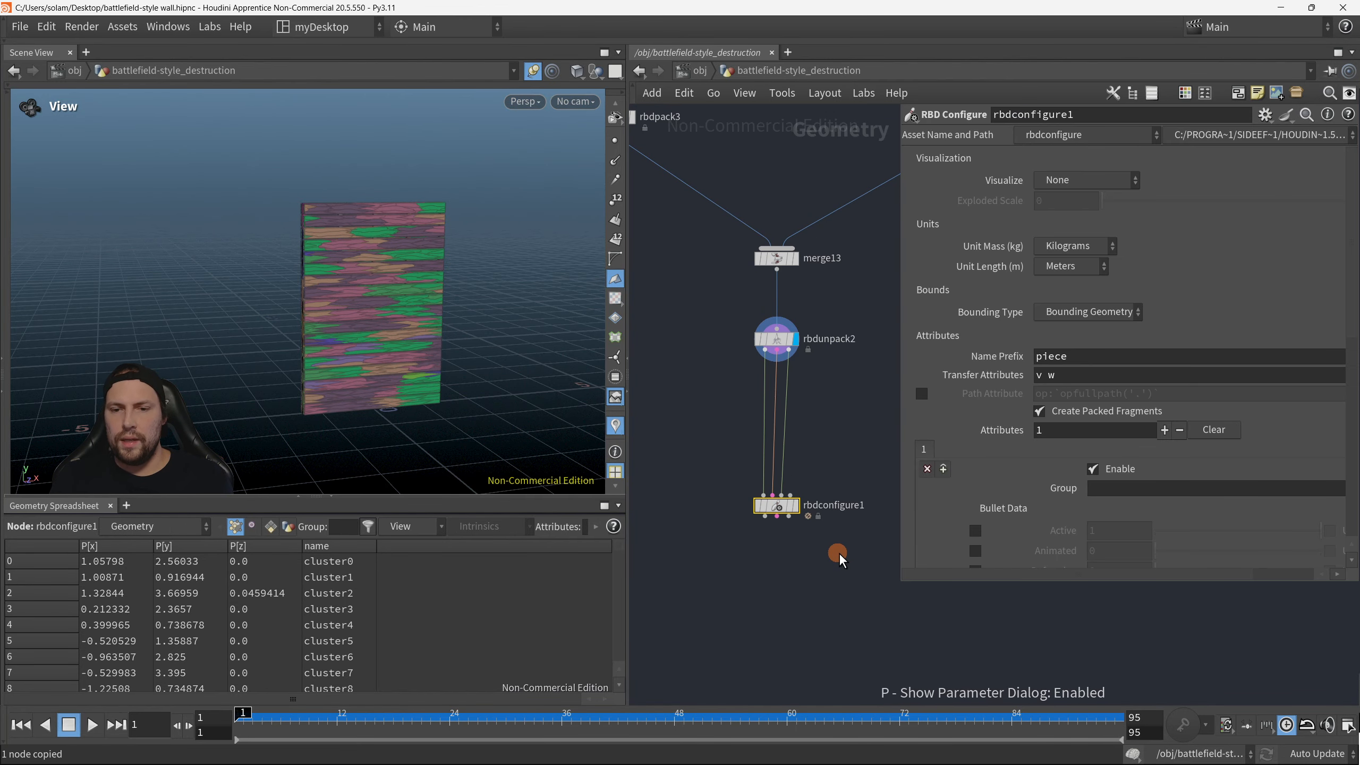
scroll(753, 527, down, 1)
mouse_move(485, 417)
mouse_down()
mouse_move(495, 263)
mouse_move(481, 428)
mouse_up()
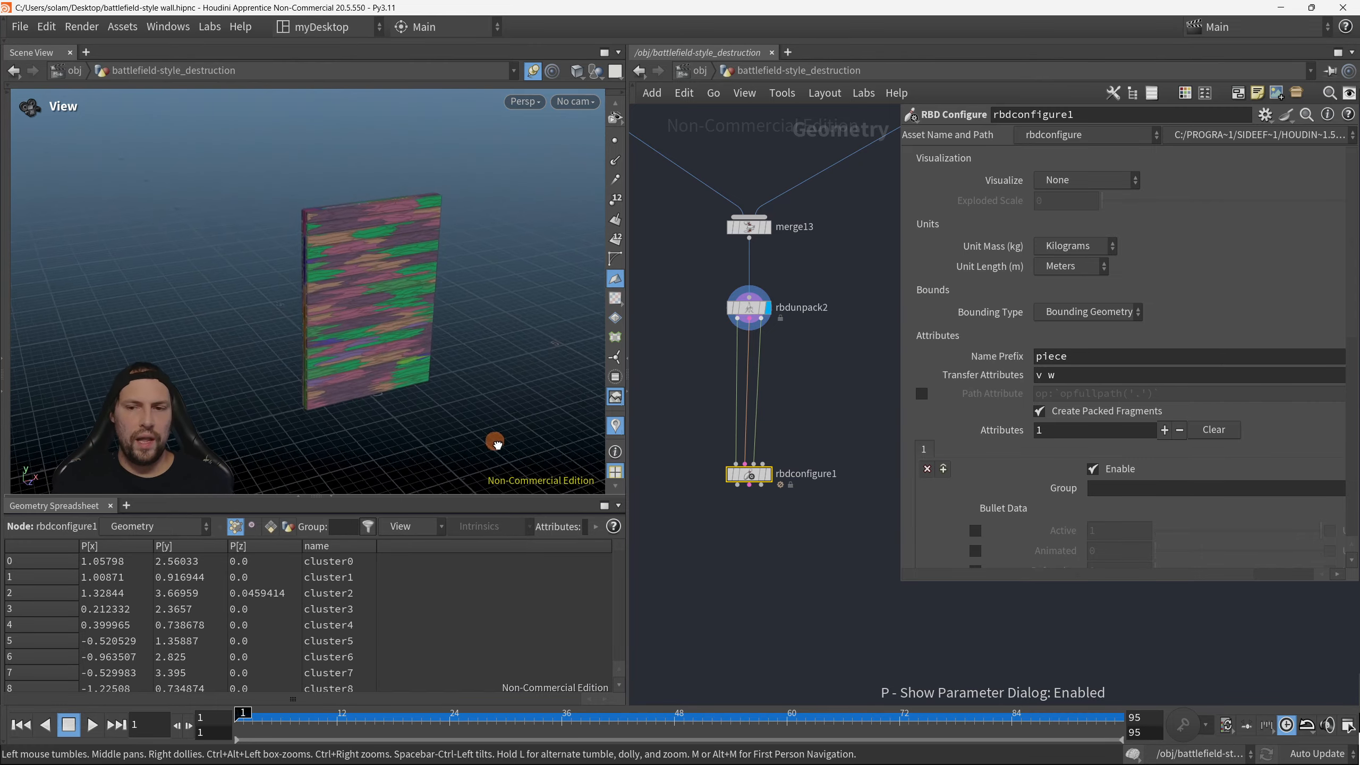
scroll(1072, 465, down, 2)
scroll(1072, 464, down, 2)
scroll(1060, 465, up, 5)
scroll(826, 435, up, 1)
drag(433, 303, 410, 264)
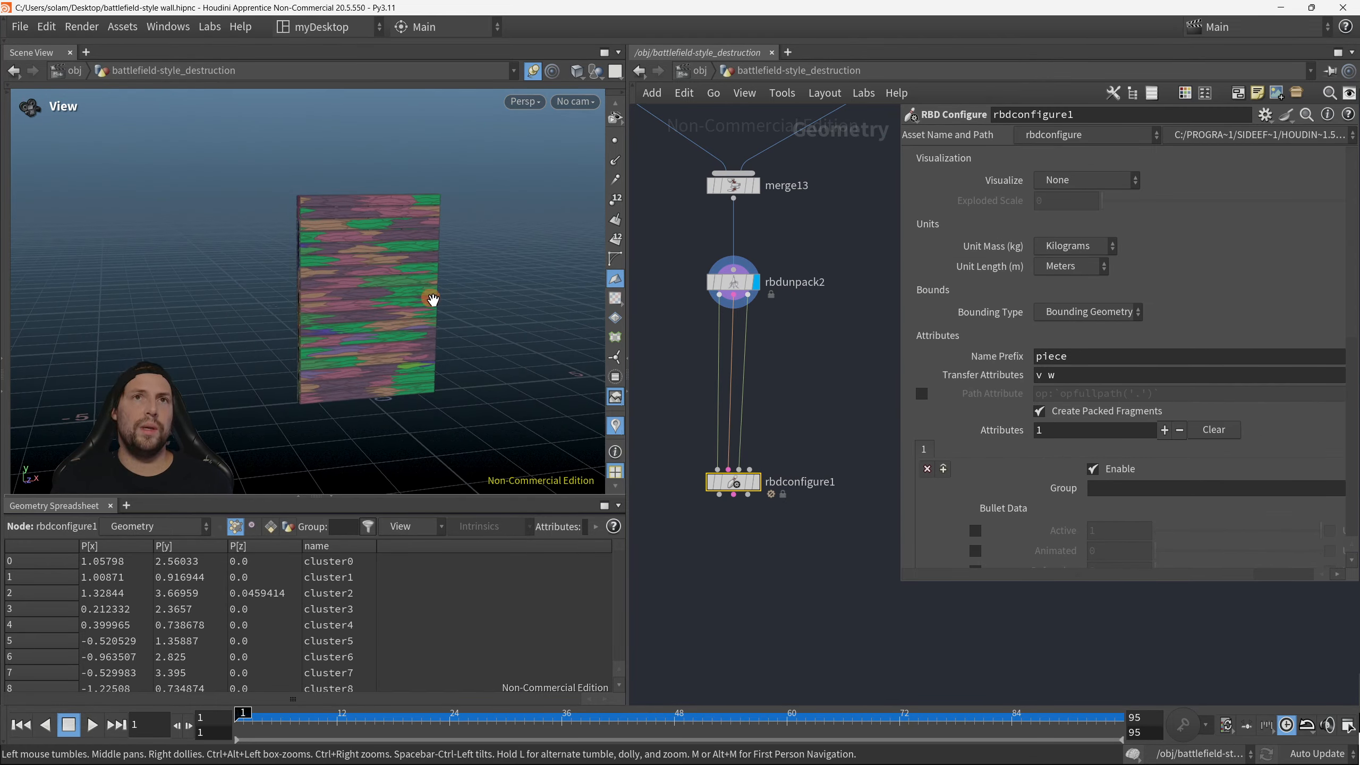
mouse_move(380, 318)
mouse_down()
mouse_move(422, 359)
mouse_move(434, 273)
mouse_move(392, 292)
mouse_move(399, 323)
mouse_up()
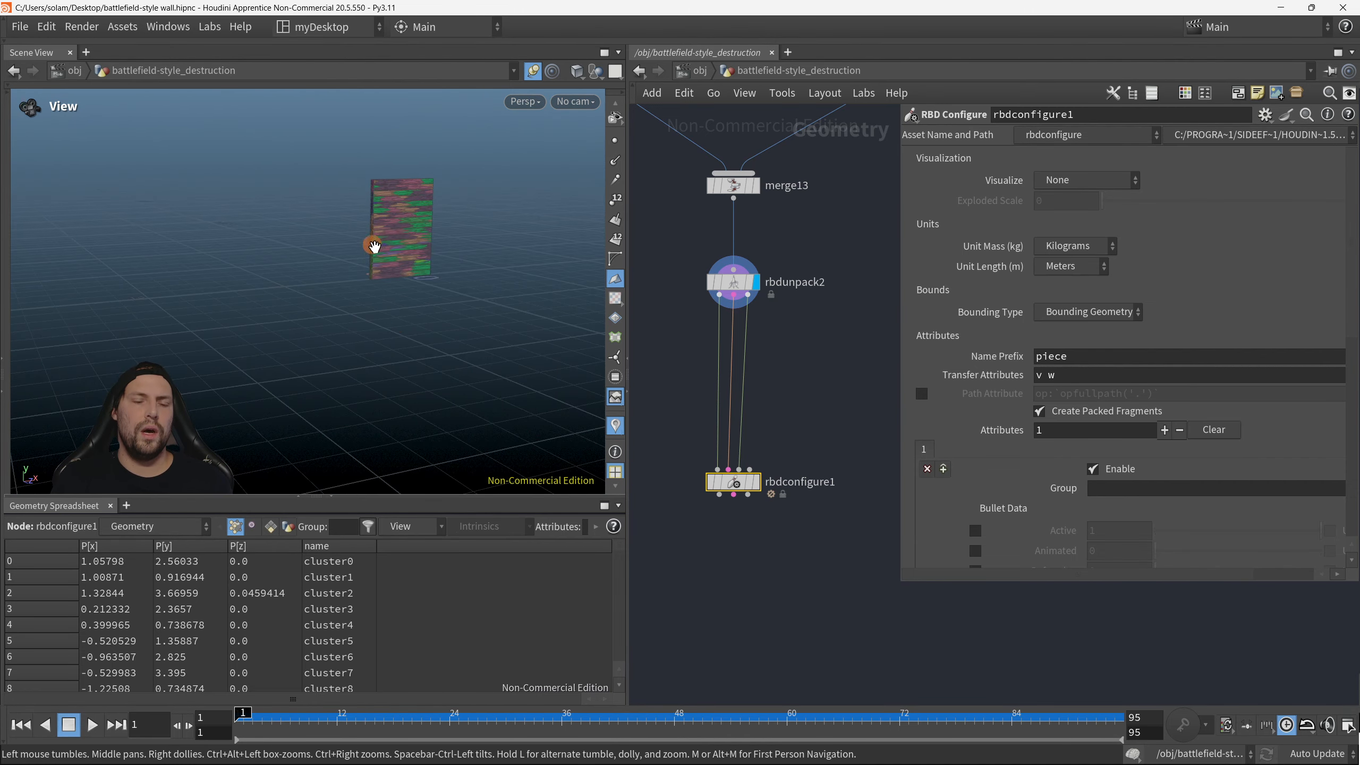
mouse_move(374, 245)
mouse_down()
mouse_move(460, 268)
mouse_move(377, 252)
mouse_up()
Step: Add an RBD Bullet Solver node directly below rbdconfigure1
middle_drag(736, 582, 747, 485)
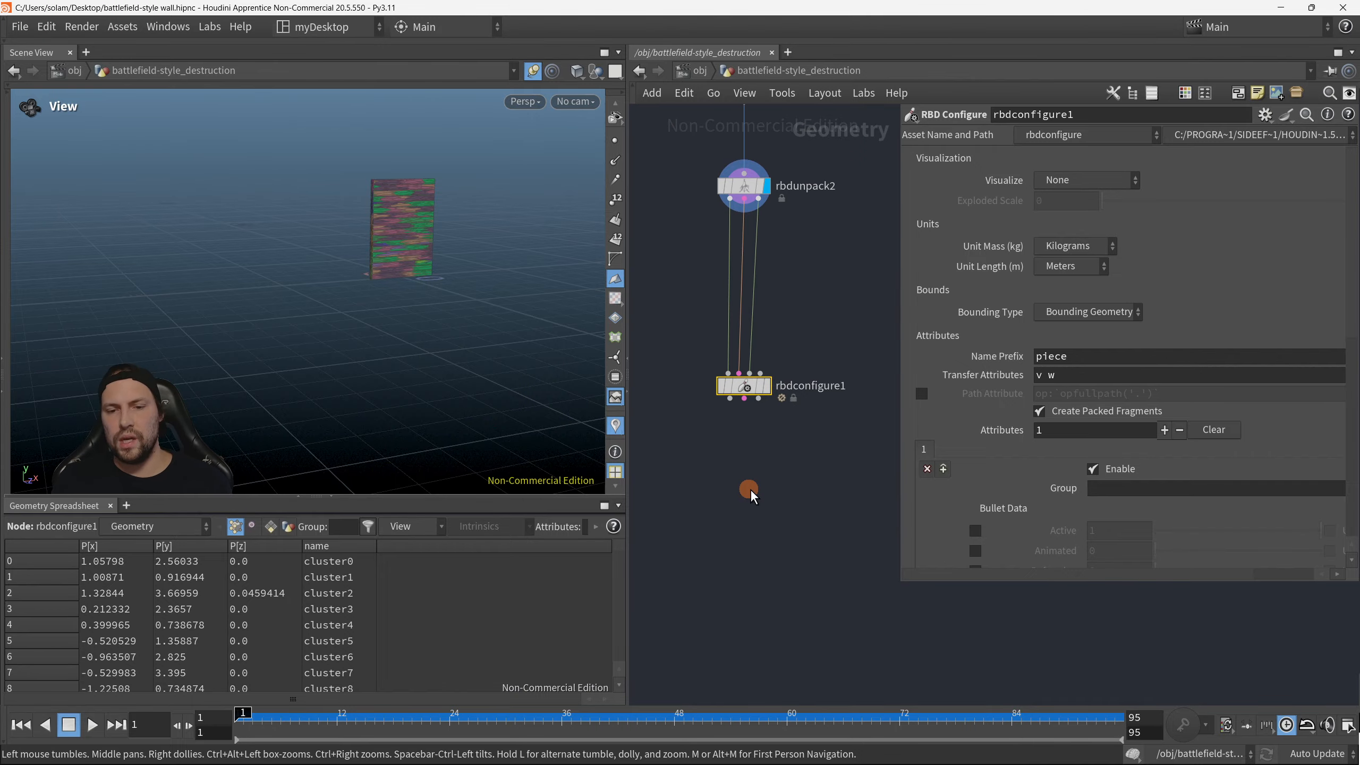
key(Tab)
text(rbdso)
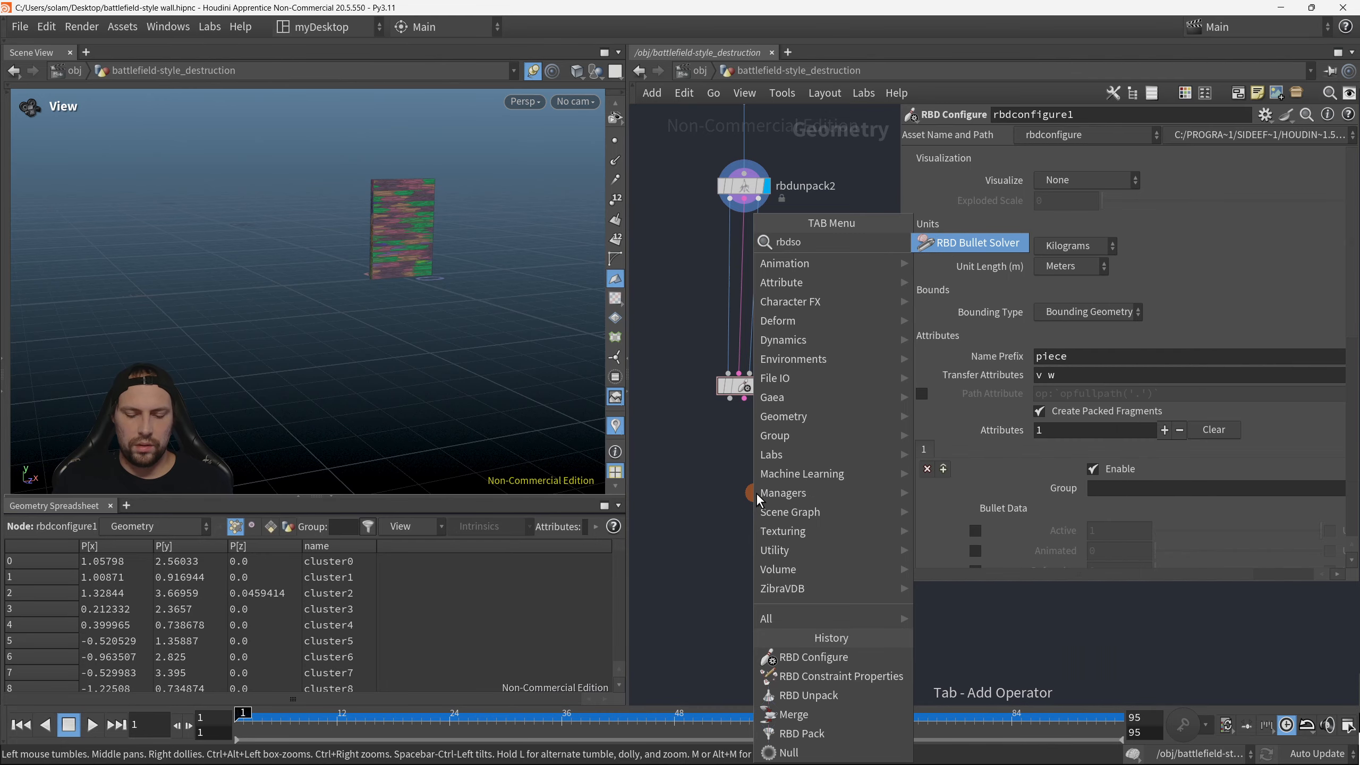
click(969, 243)
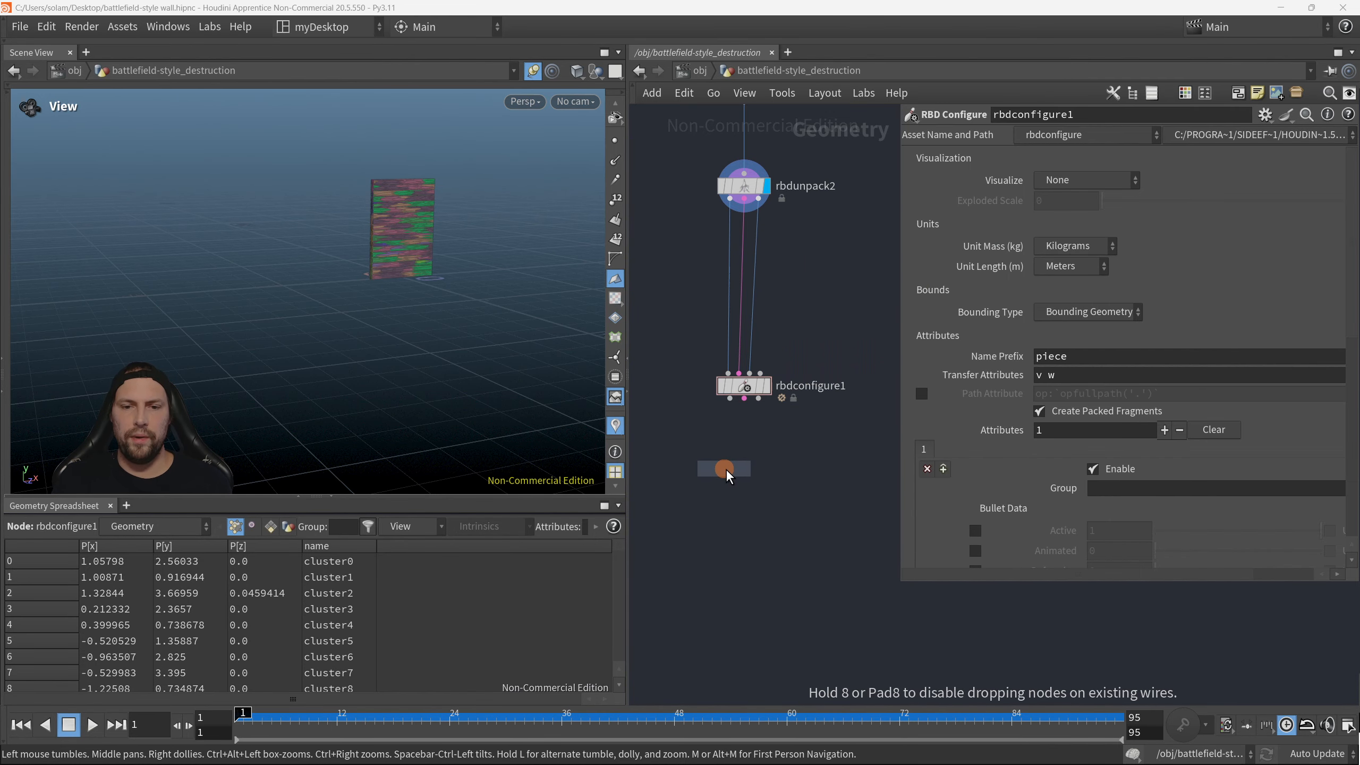
click(747, 490)
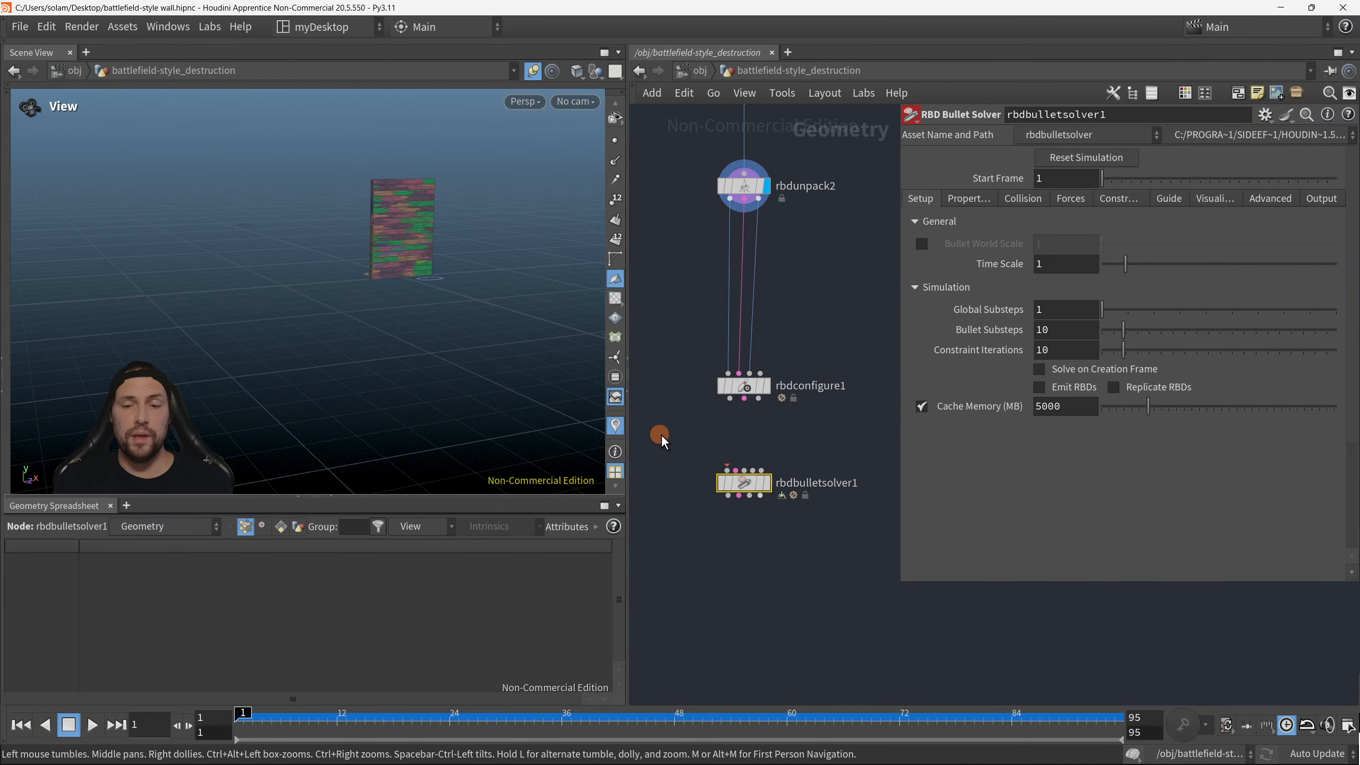
Step: Wire the three outputs of rbdconfigure1 into the first three inputs of rbdbulletsolver1
scroll(750, 429, up, 3)
drag(725, 388, 721, 492)
drag(754, 409, 758, 493)
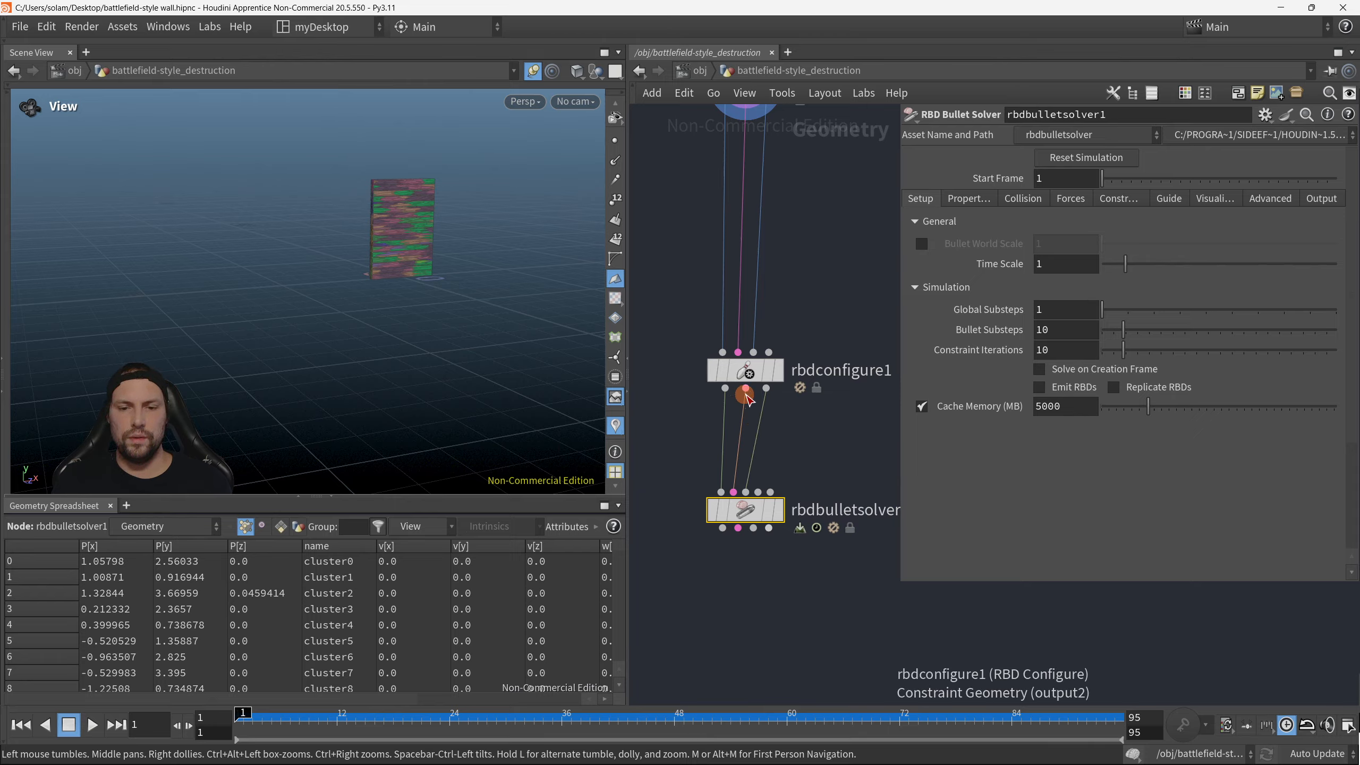
scroll(536, 309, down, 3)
middle_drag(455, 297, 422, 361)
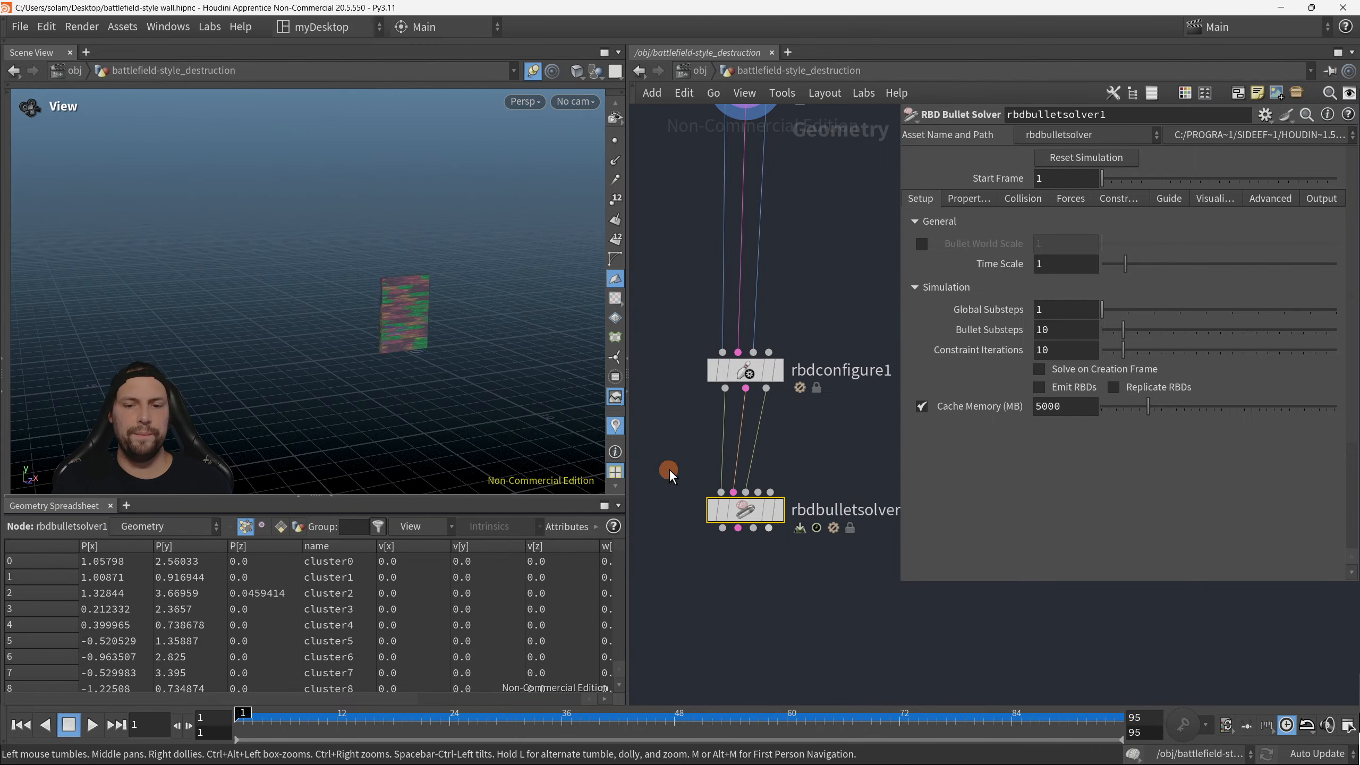
Step: Display the result of rbdbulletsolver1 in the viewport and shift the node slightly beneath rbdconfigure1
key(r)
drag(797, 561, 710, 482)
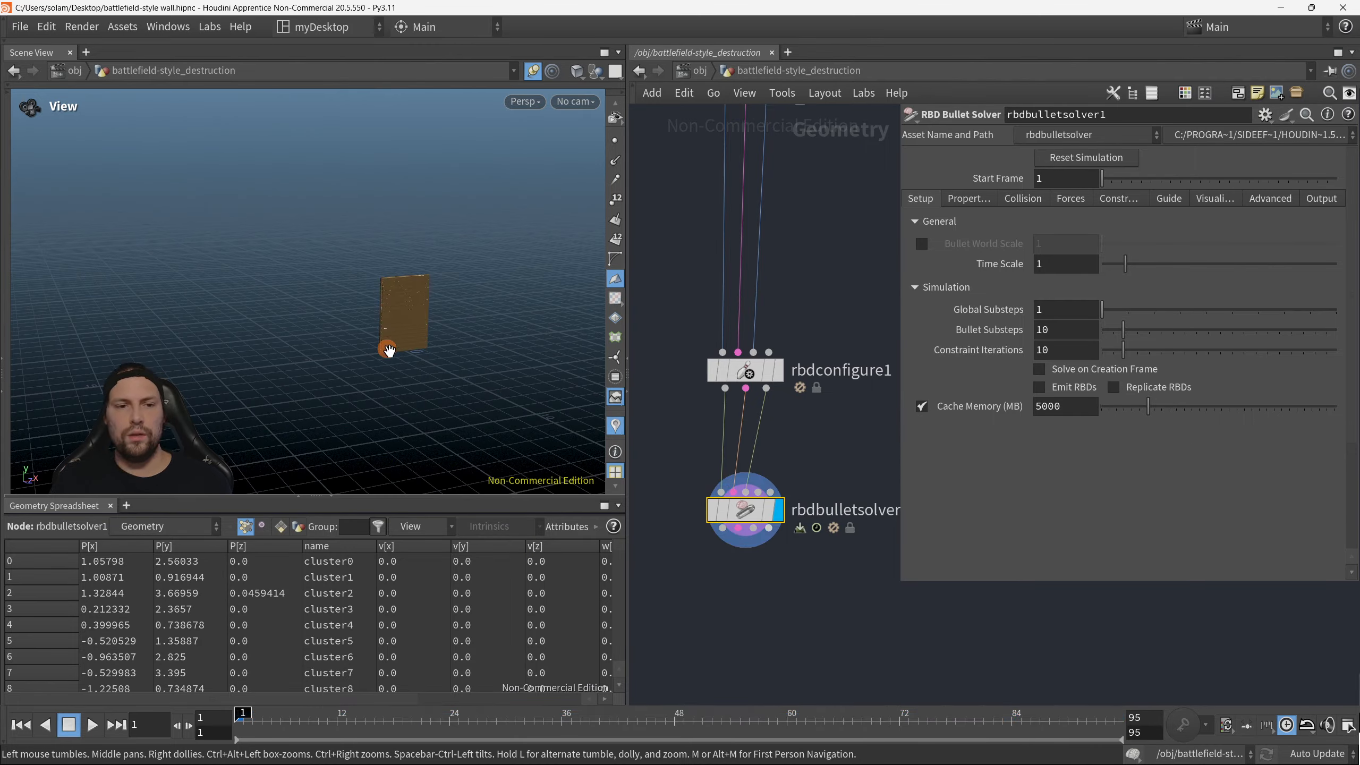
drag(424, 320, 418, 320)
scroll(418, 320, up, 3)
drag(754, 517, 764, 515)
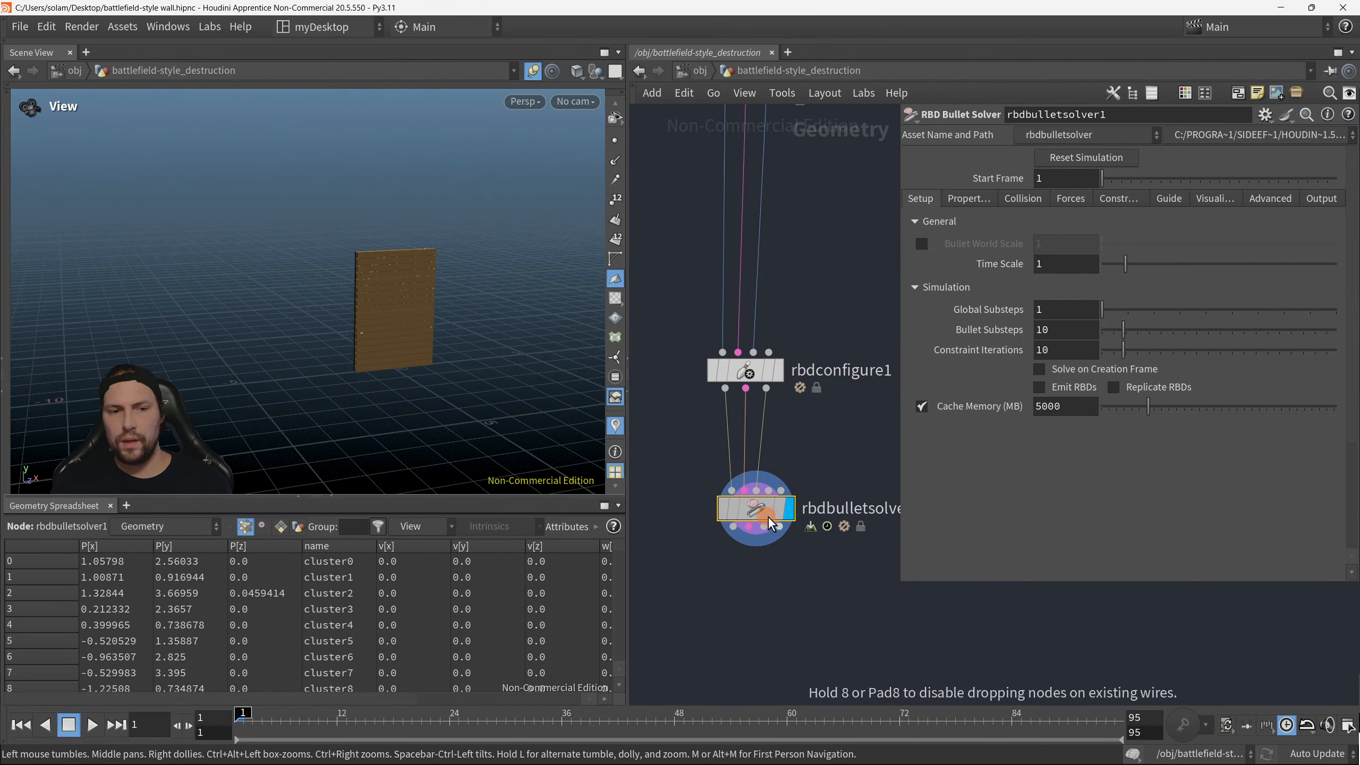
Step: Play the bullet simulation to check how the wall behaves, stop it and return to frame 1
click(96, 727)
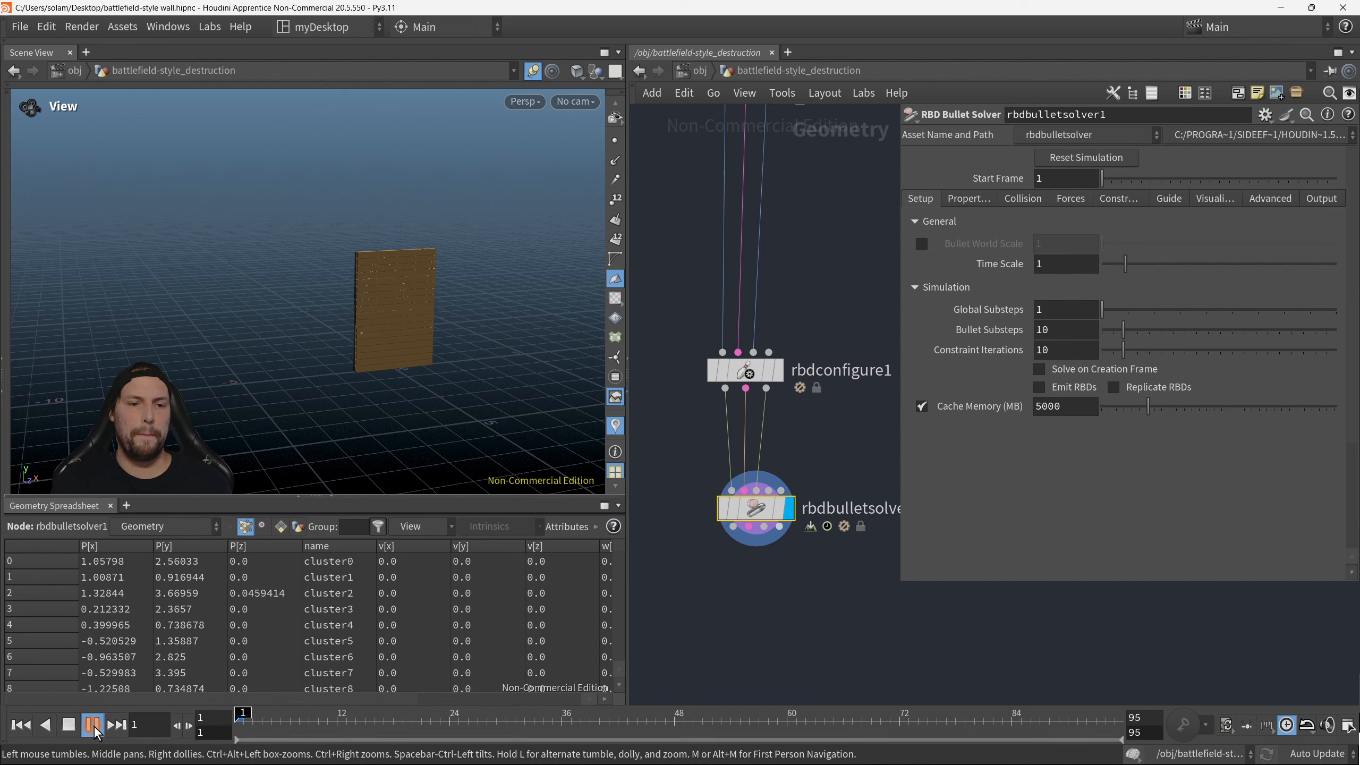
click(179, 645)
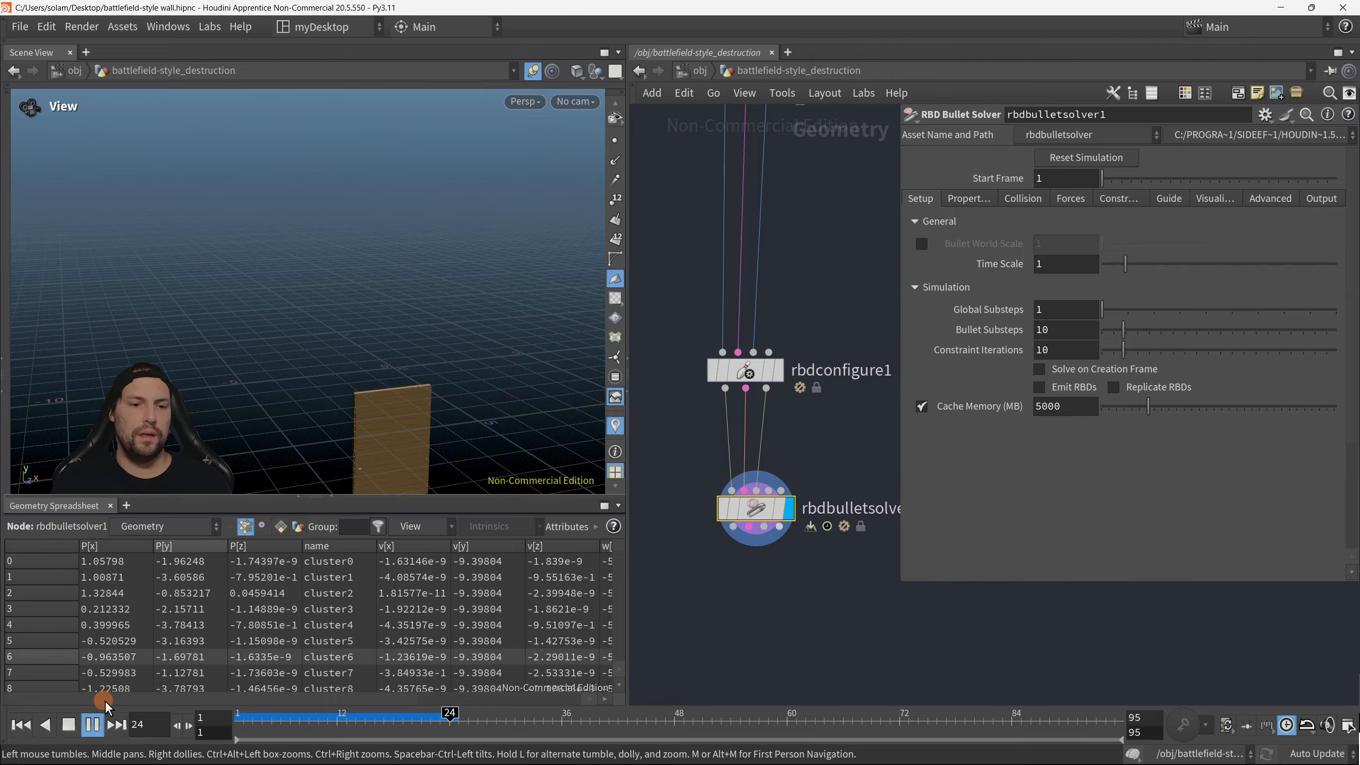
click(91, 725)
click(21, 724)
Step: Align the rbdbulletsolver1 node directly underneath rbdconfigure1 in the network
mouse_move(406, 423)
mouse_down()
mouse_move(446, 398)
mouse_move(461, 308)
mouse_move(465, 347)
mouse_move(416, 322)
mouse_move(474, 335)
mouse_up()
middle_drag(812, 415, 803, 303)
mouse_move(744, 396)
mouse_down()
mouse_move(735, 454)
mouse_move(733, 410)
mouse_up()
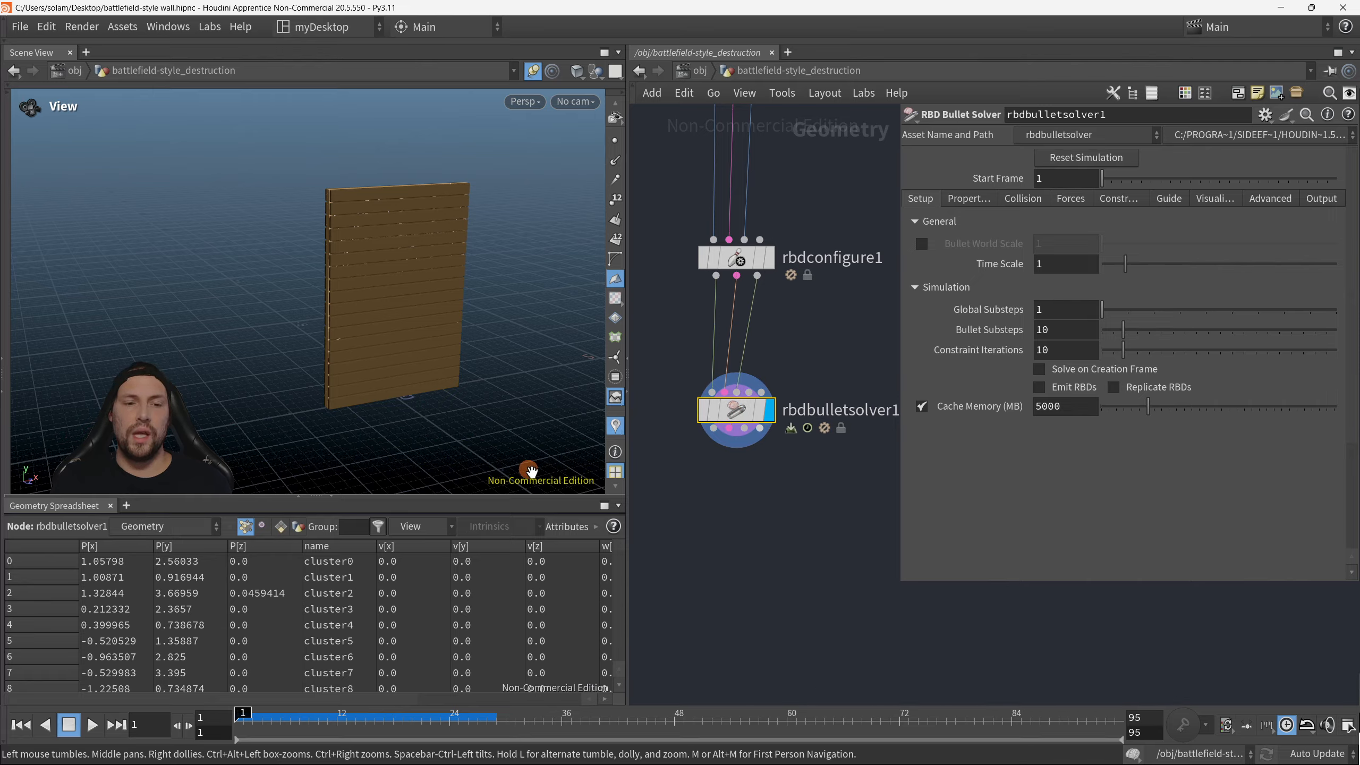
Step: Set the ground collision type of rbdbulletsolver1 to Ground Plane and hide the parameter dialog
drag(481, 350, 575, 337)
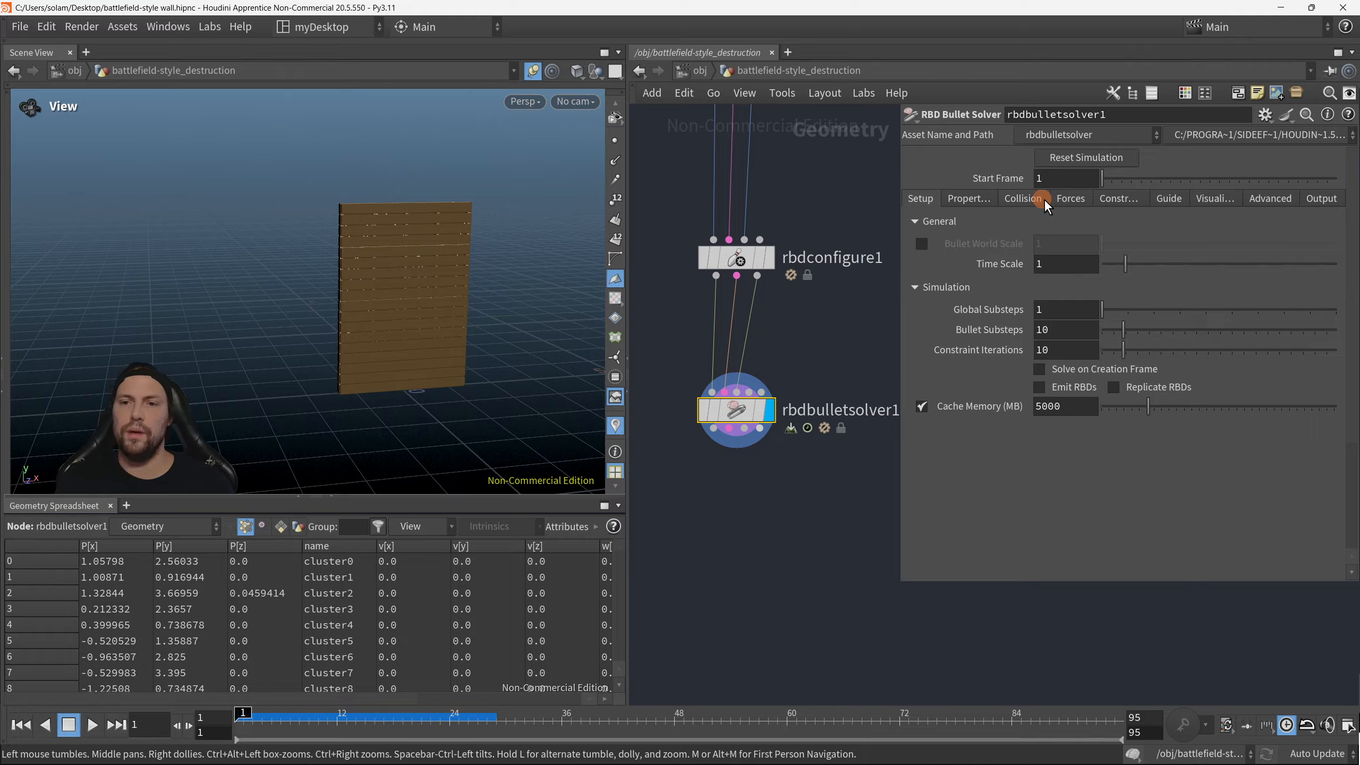
click(1022, 199)
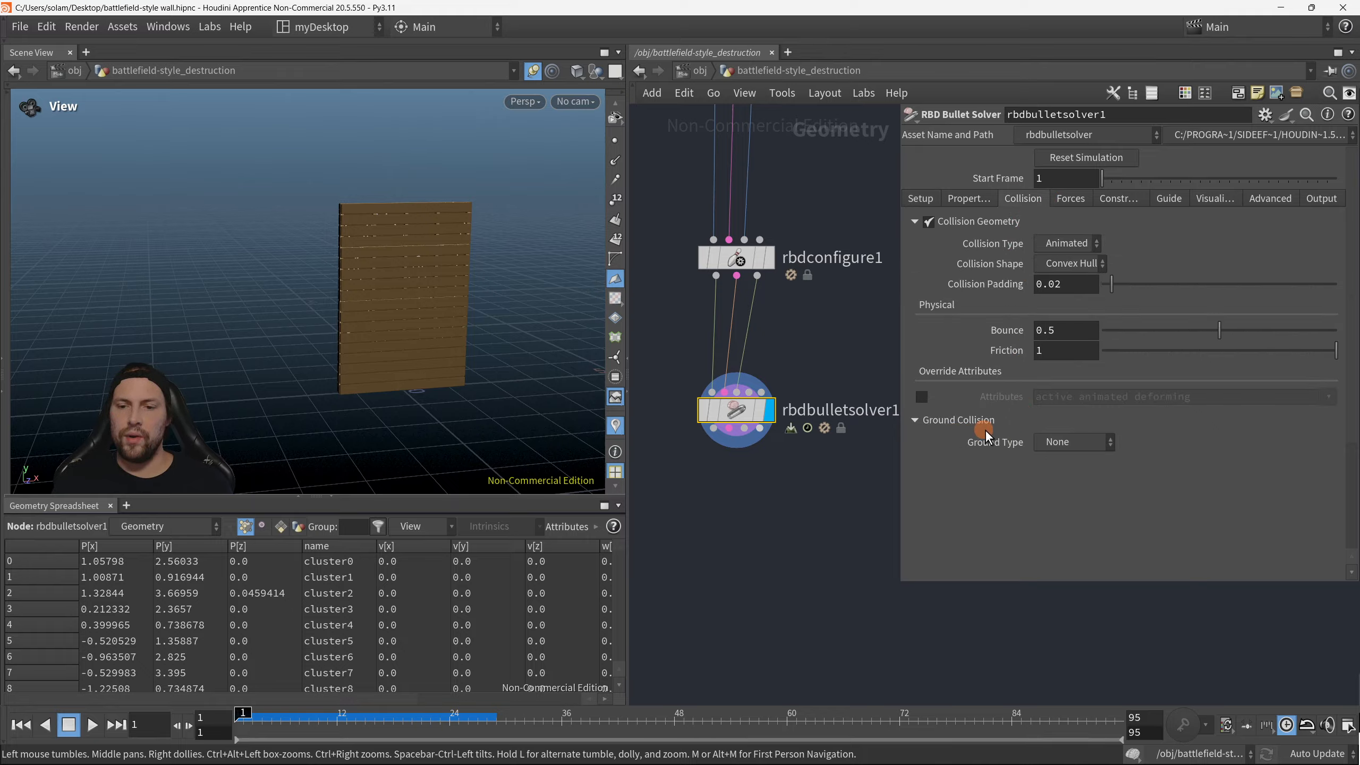
click(1091, 443)
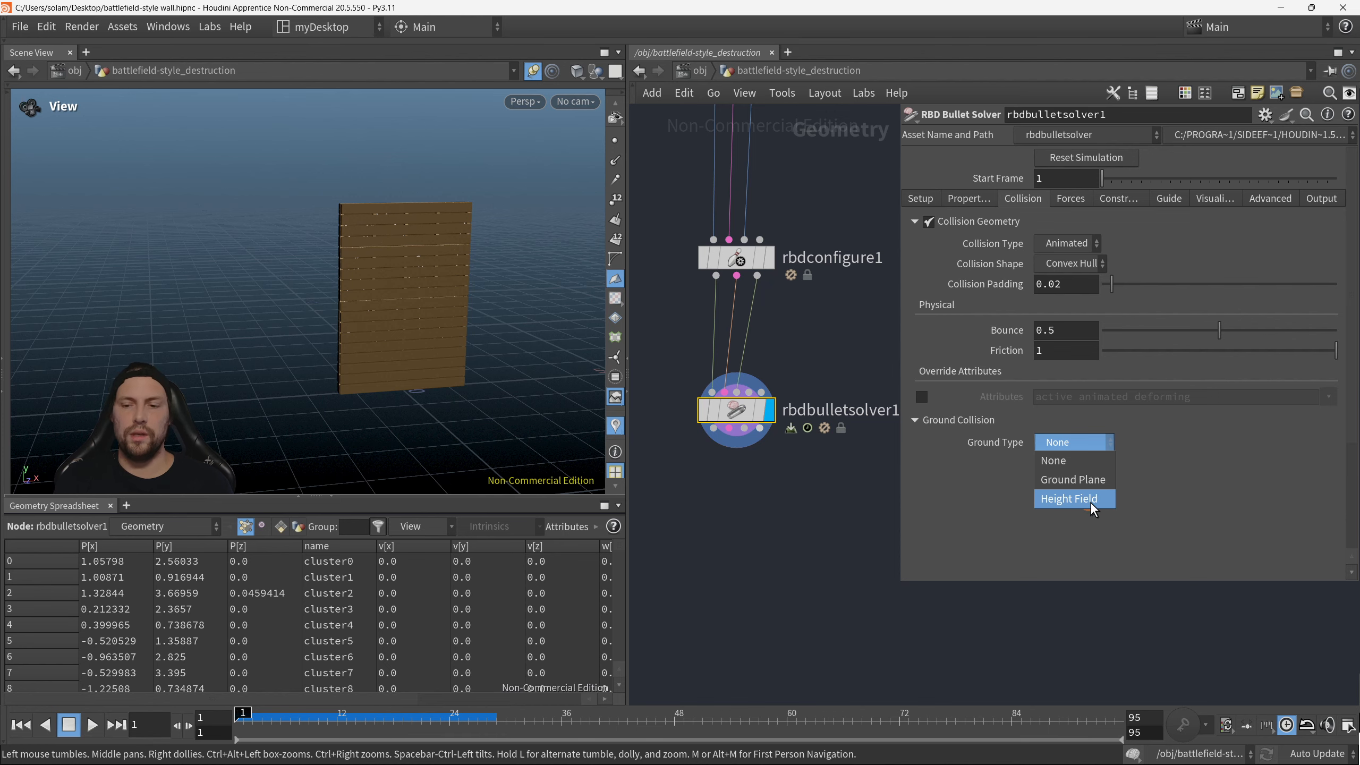
click(1072, 479)
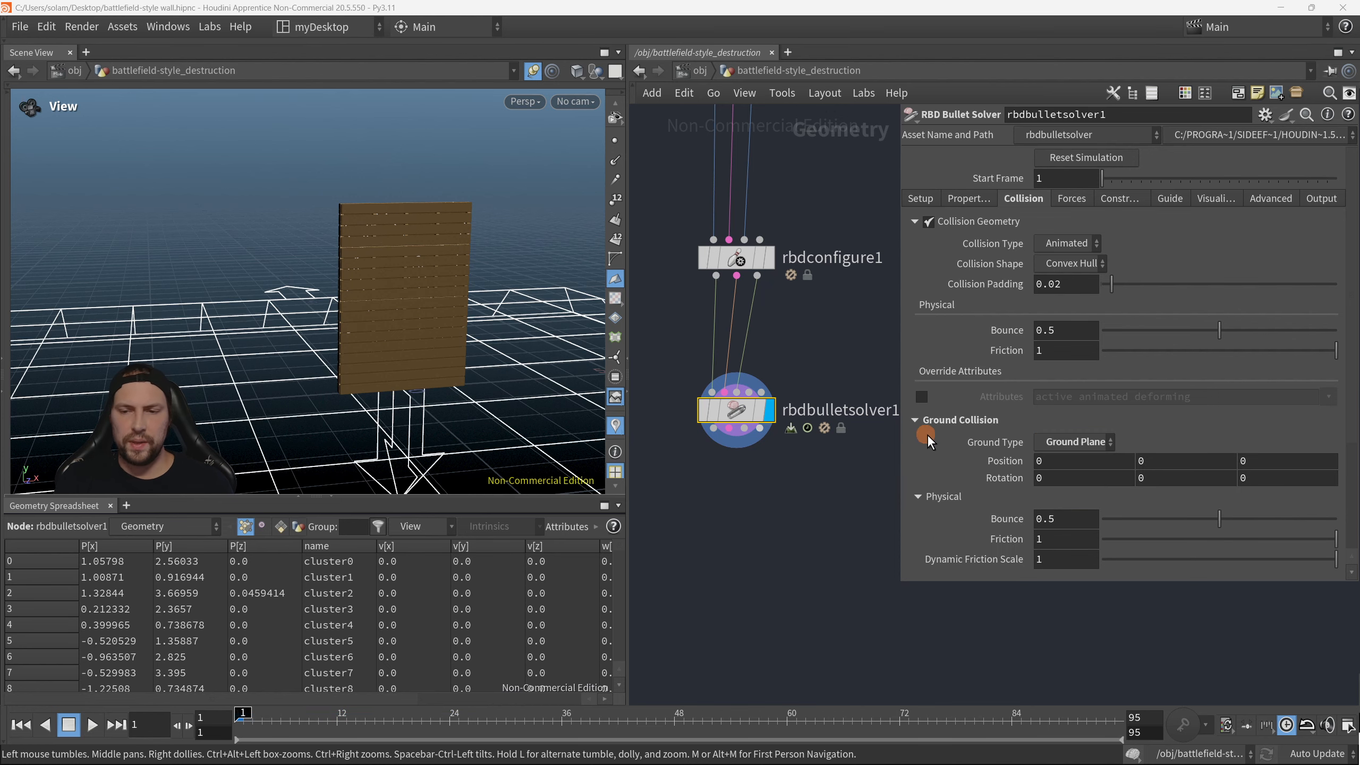
key(p)
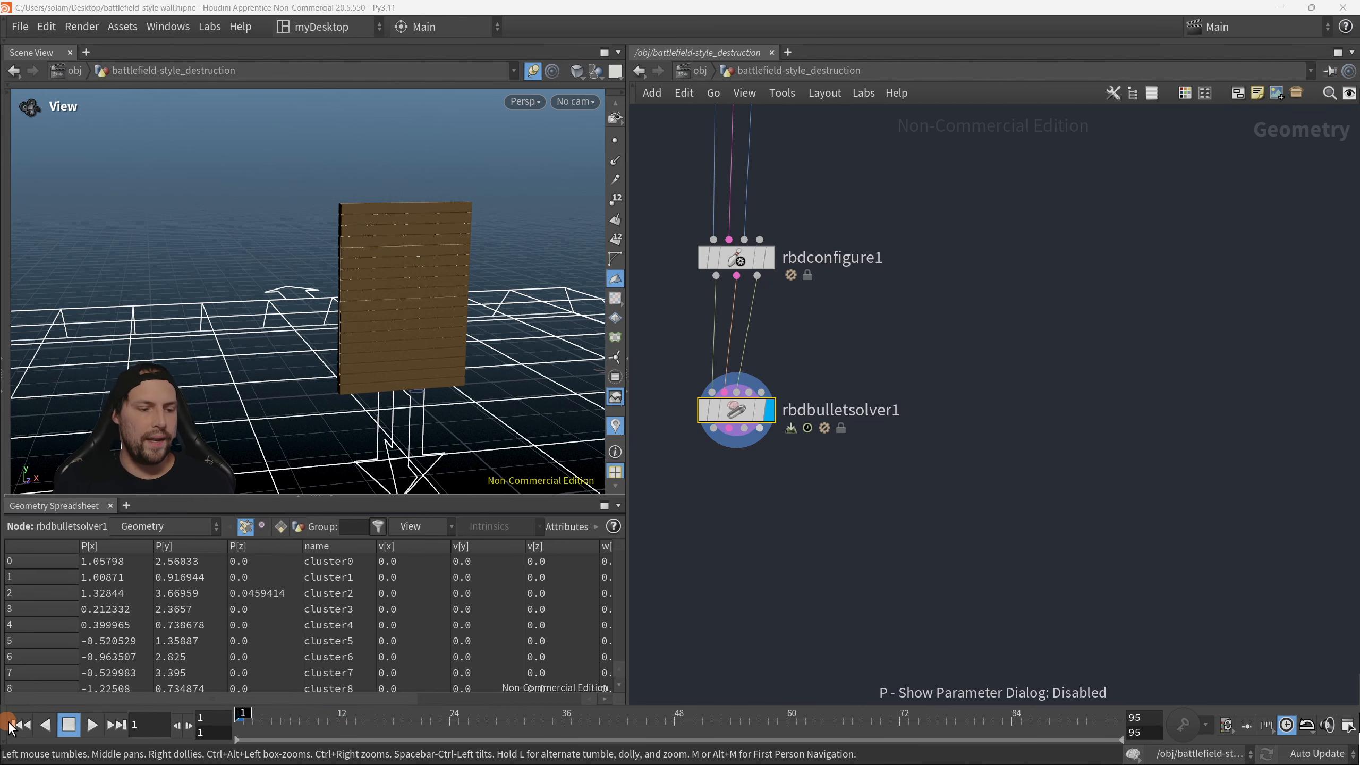
Step: Play the wall simulation to check how the planks fall, and stop playback at frame 67
click(90, 724)
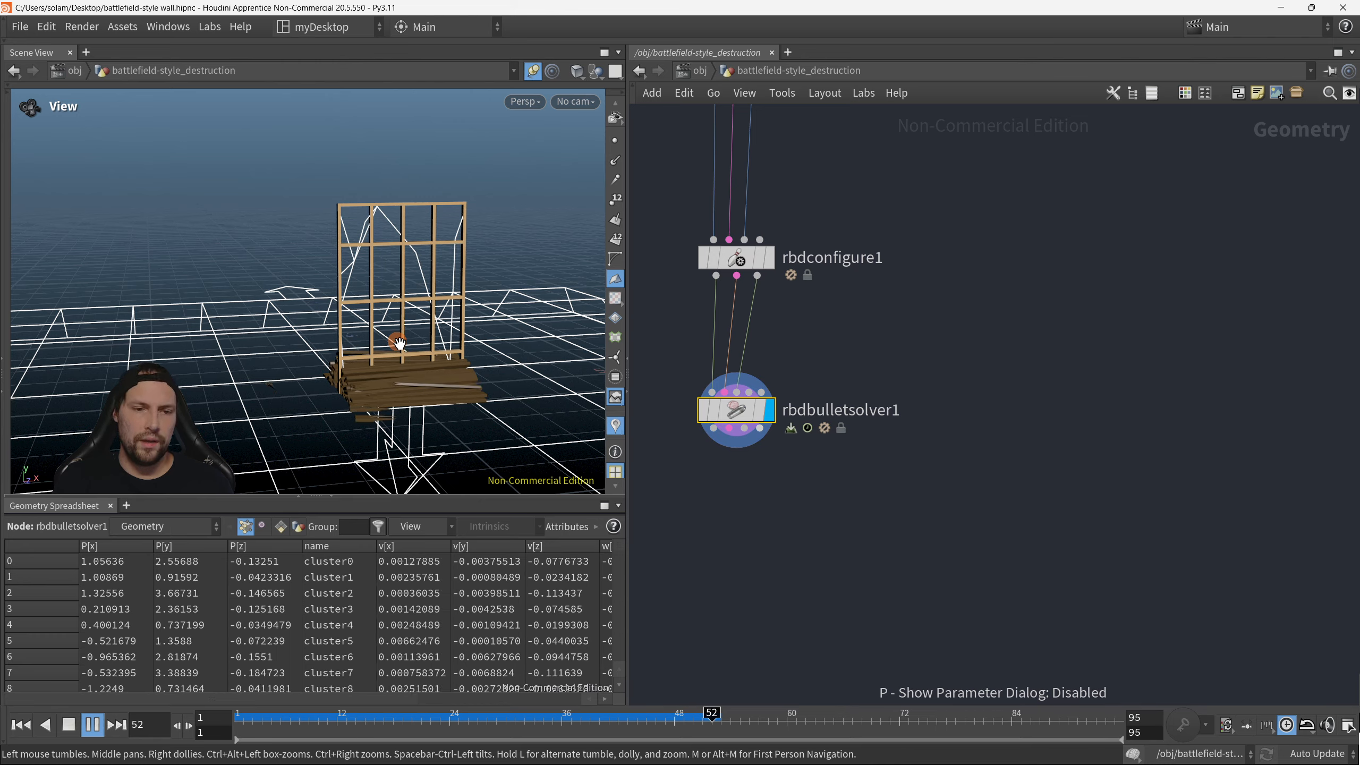
click(92, 725)
middle_drag(983, 246, 957, 452)
Step: Inspect the simulated wall, then examine the parameters and input connectors of the rbdconfigure1 node
click(795, 361)
drag(497, 379, 468, 322)
key(F8)
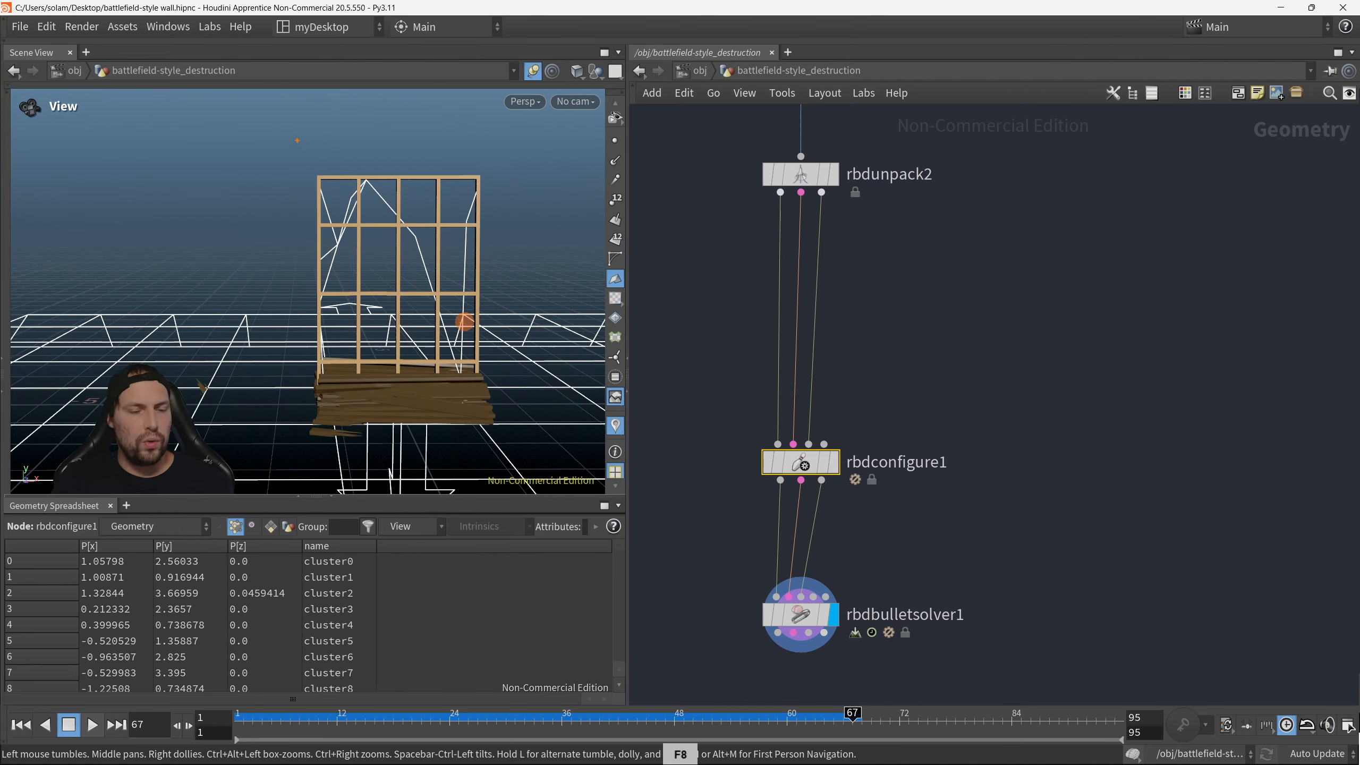
ctrl+drag(259, 127, 565, 482)
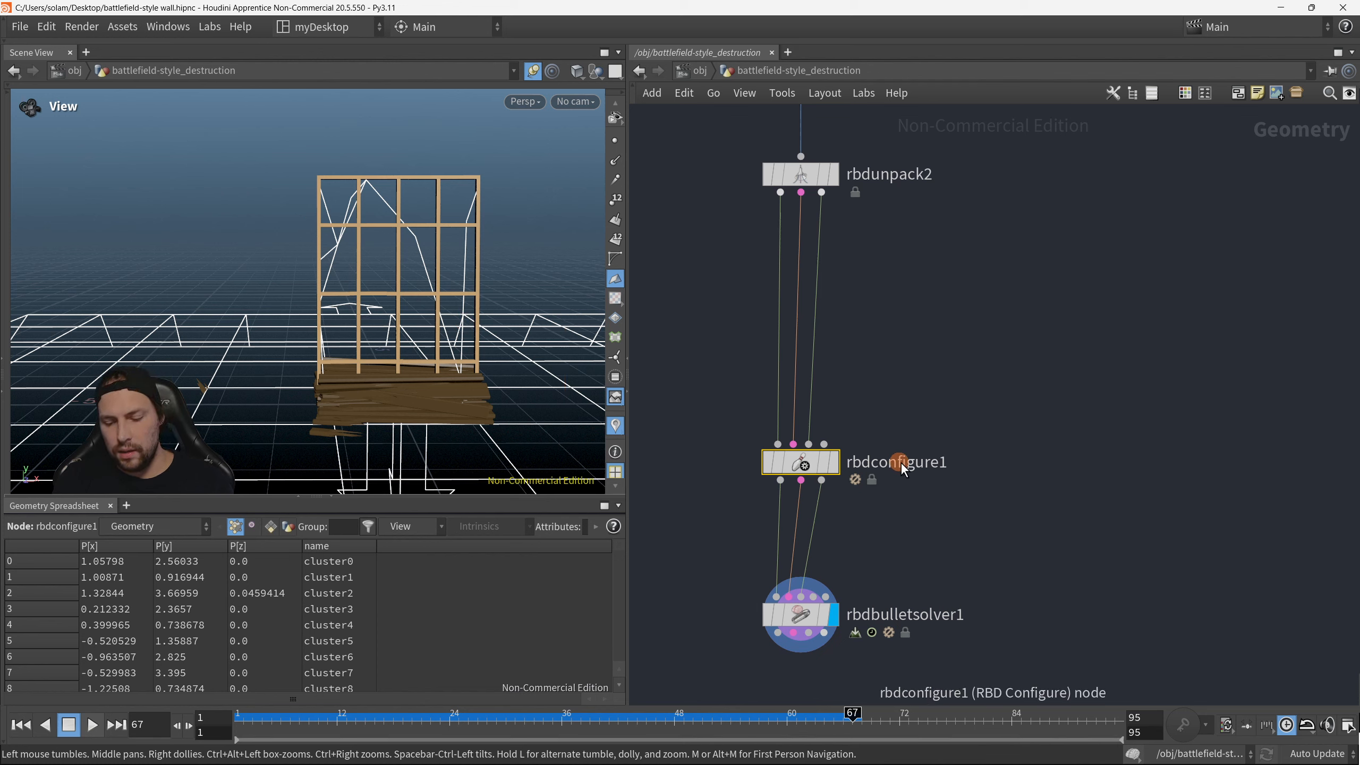
key(p)
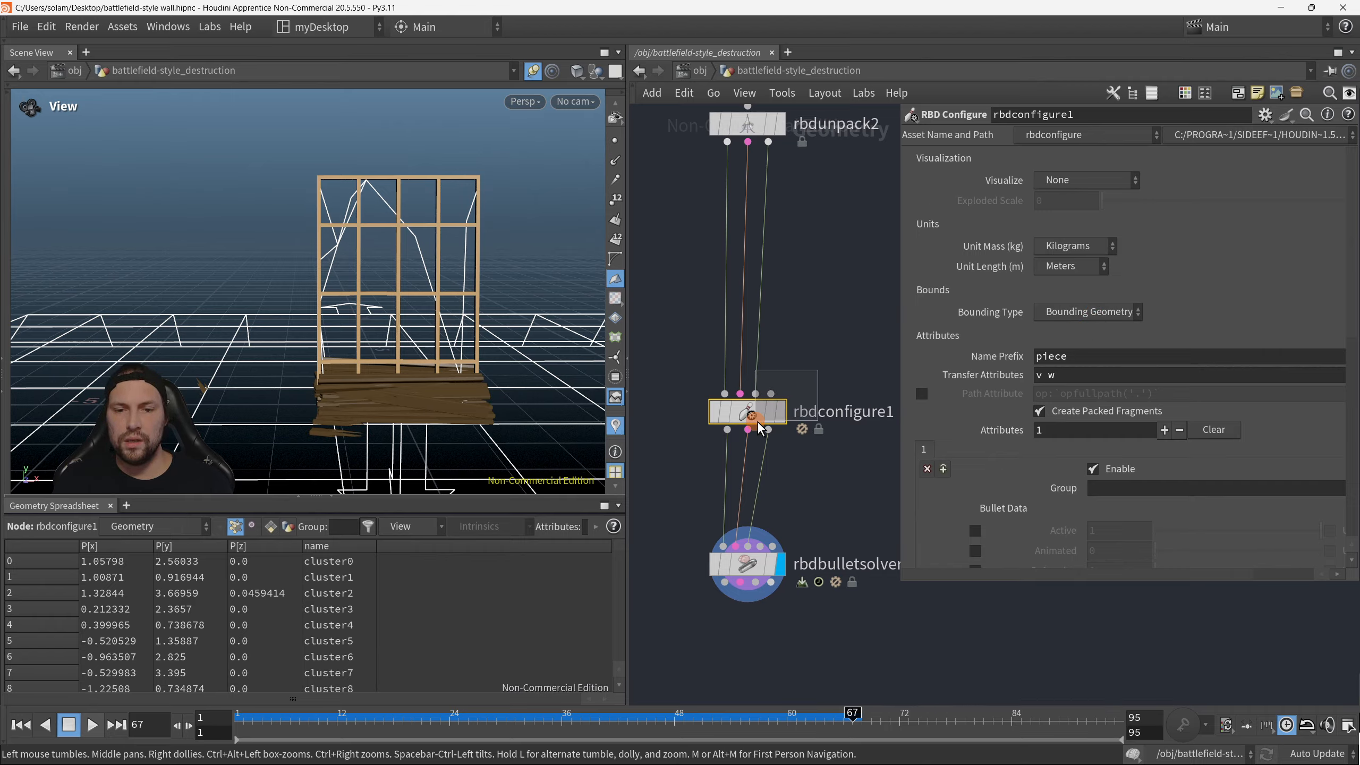
drag(663, 428, 670, 440)
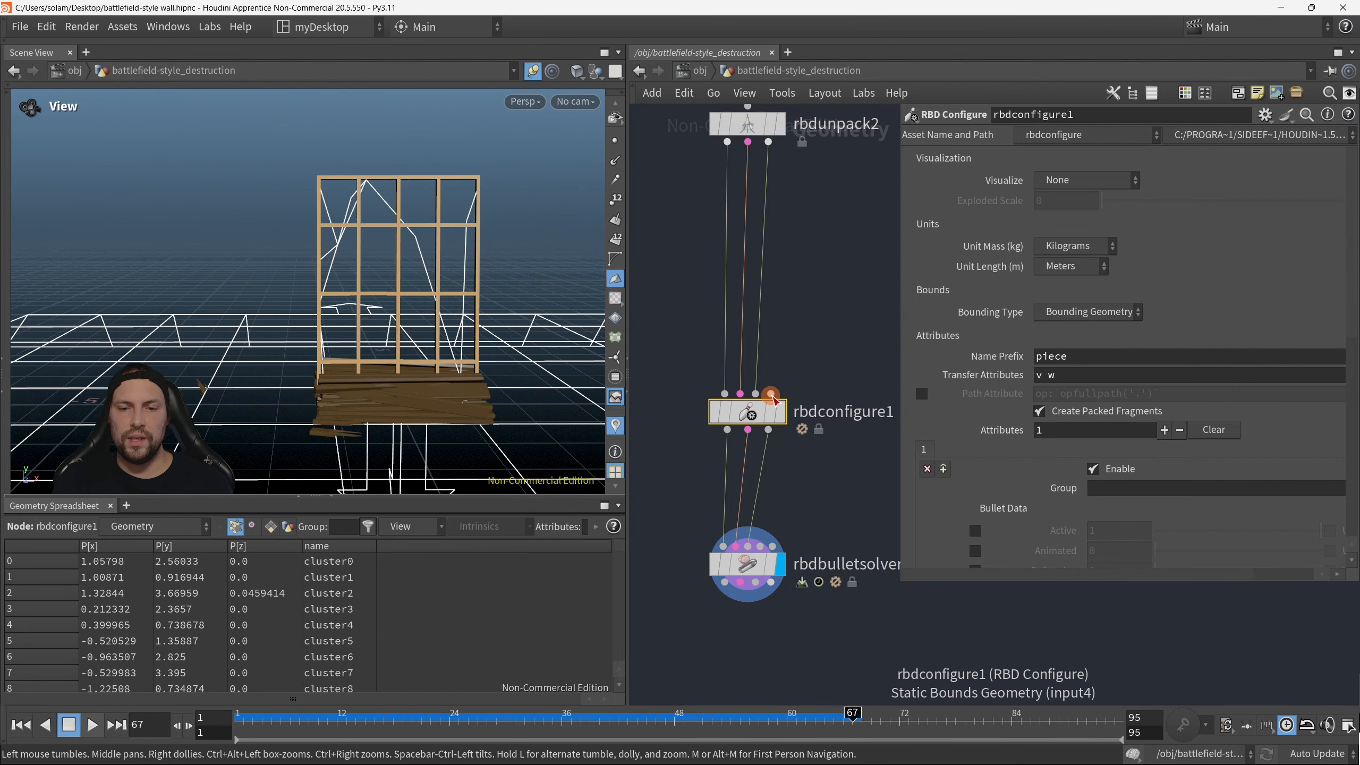
scroll(773, 399, down, 4)
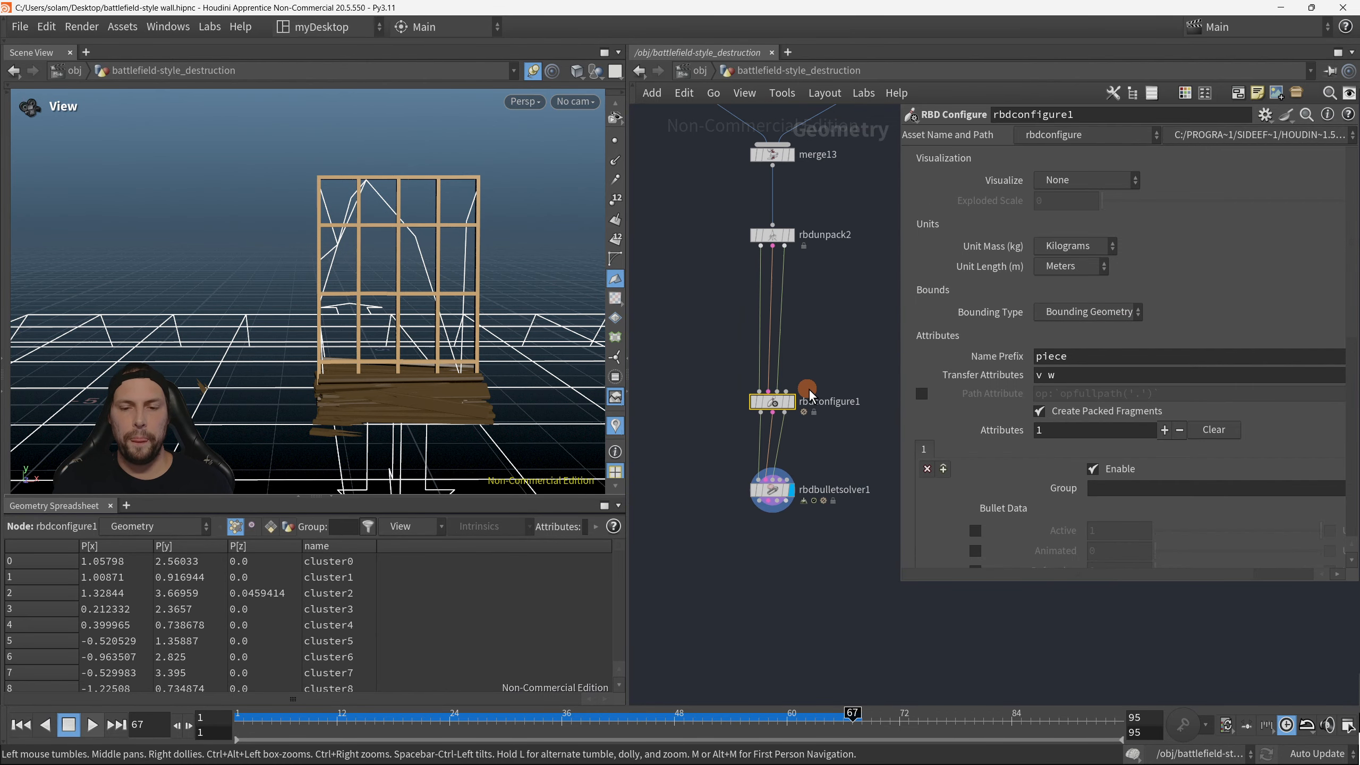
key(p)
scroll(894, 360, up, 1)
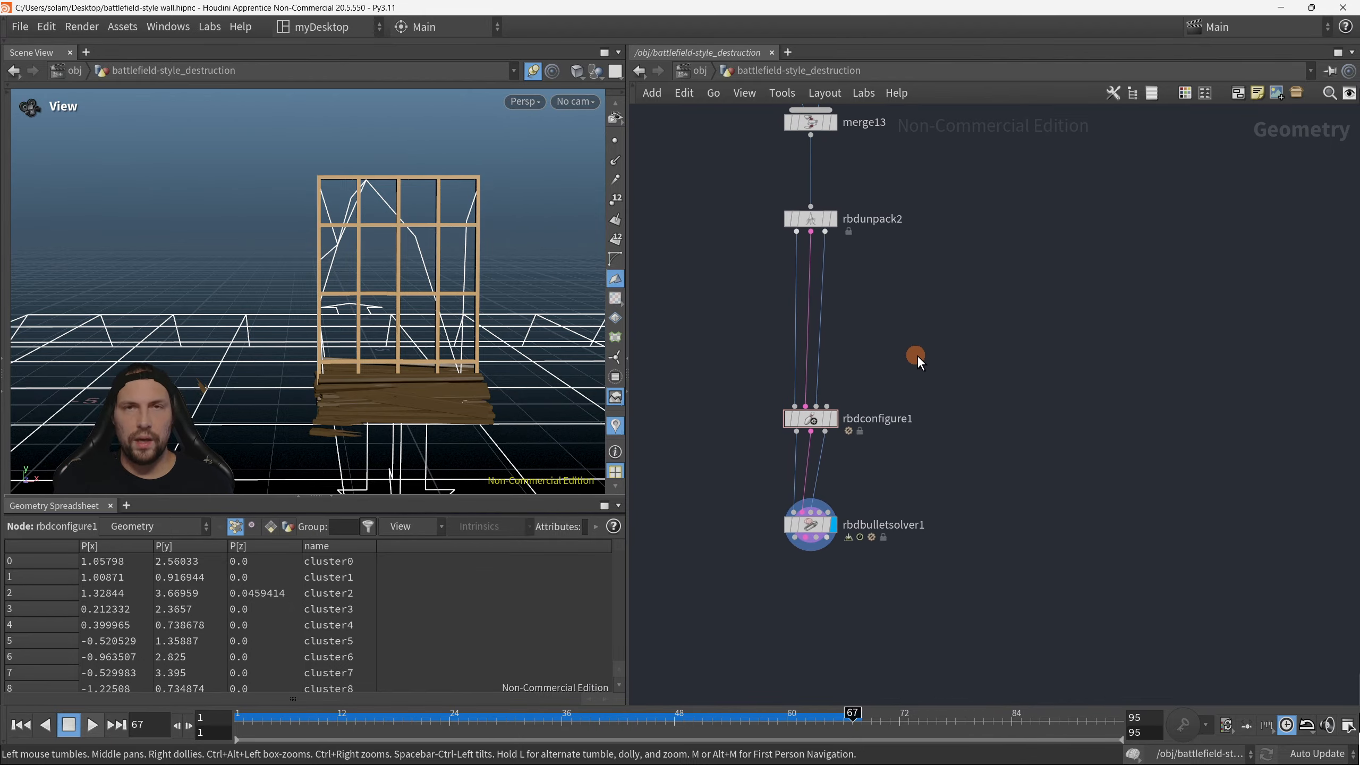
Step: Add a Box node beside the connections between rbdunpack2 and rbdconfigure1
key(Tab)
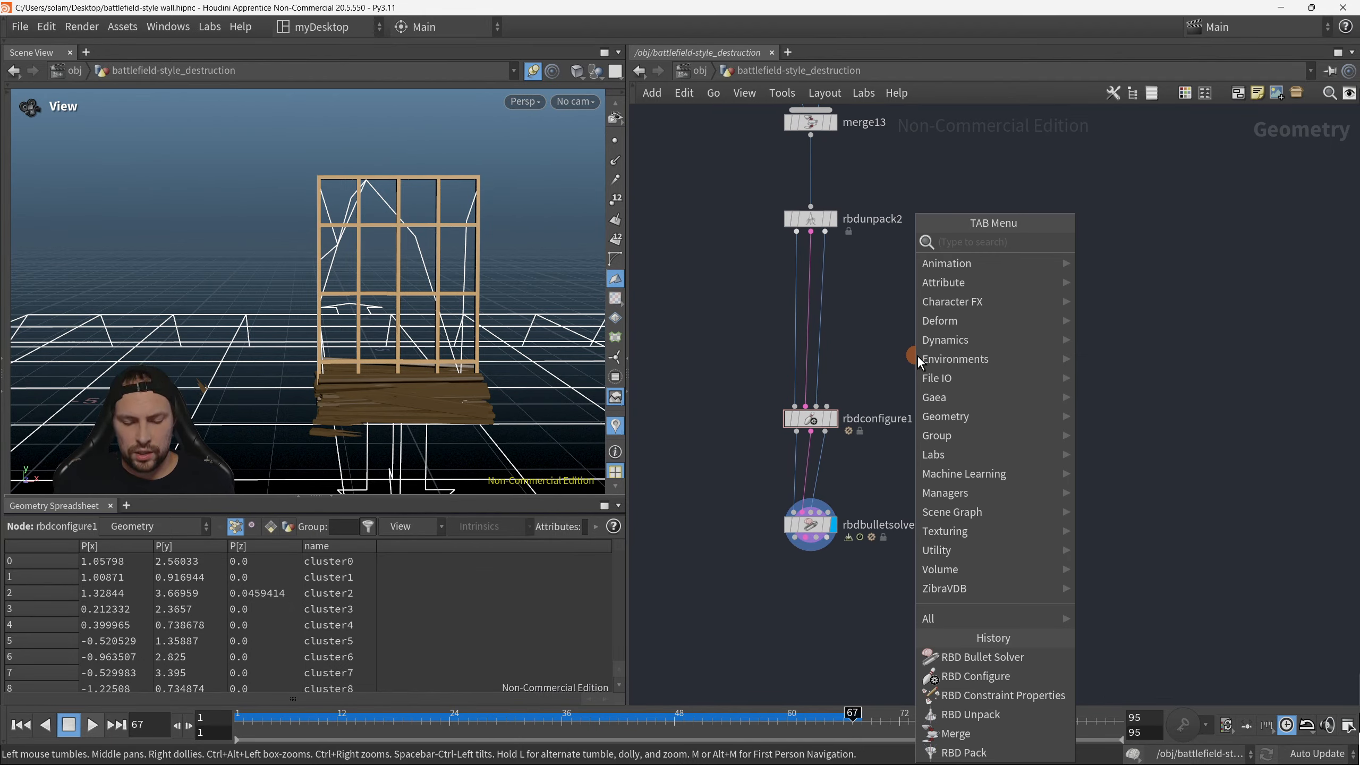
text(box)
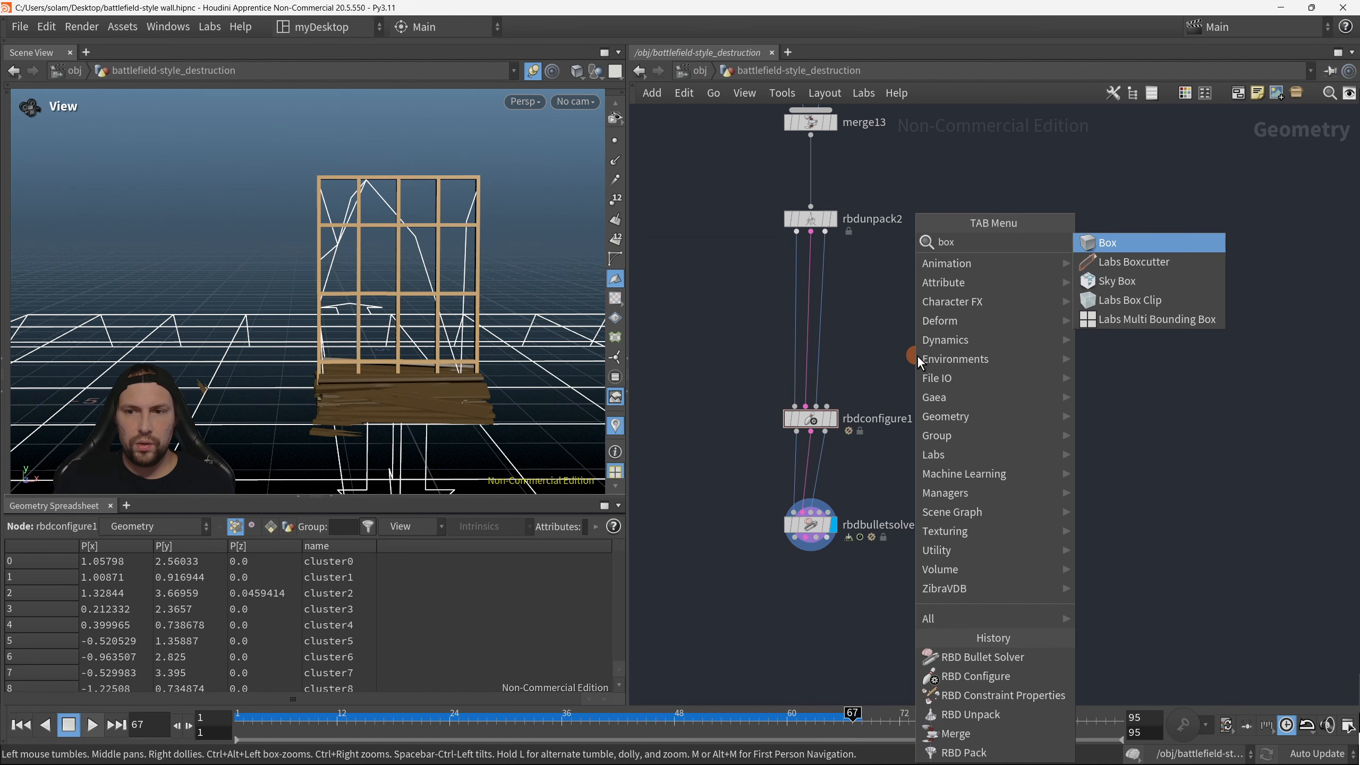
key(Return)
scroll(1030, 420, up, 1)
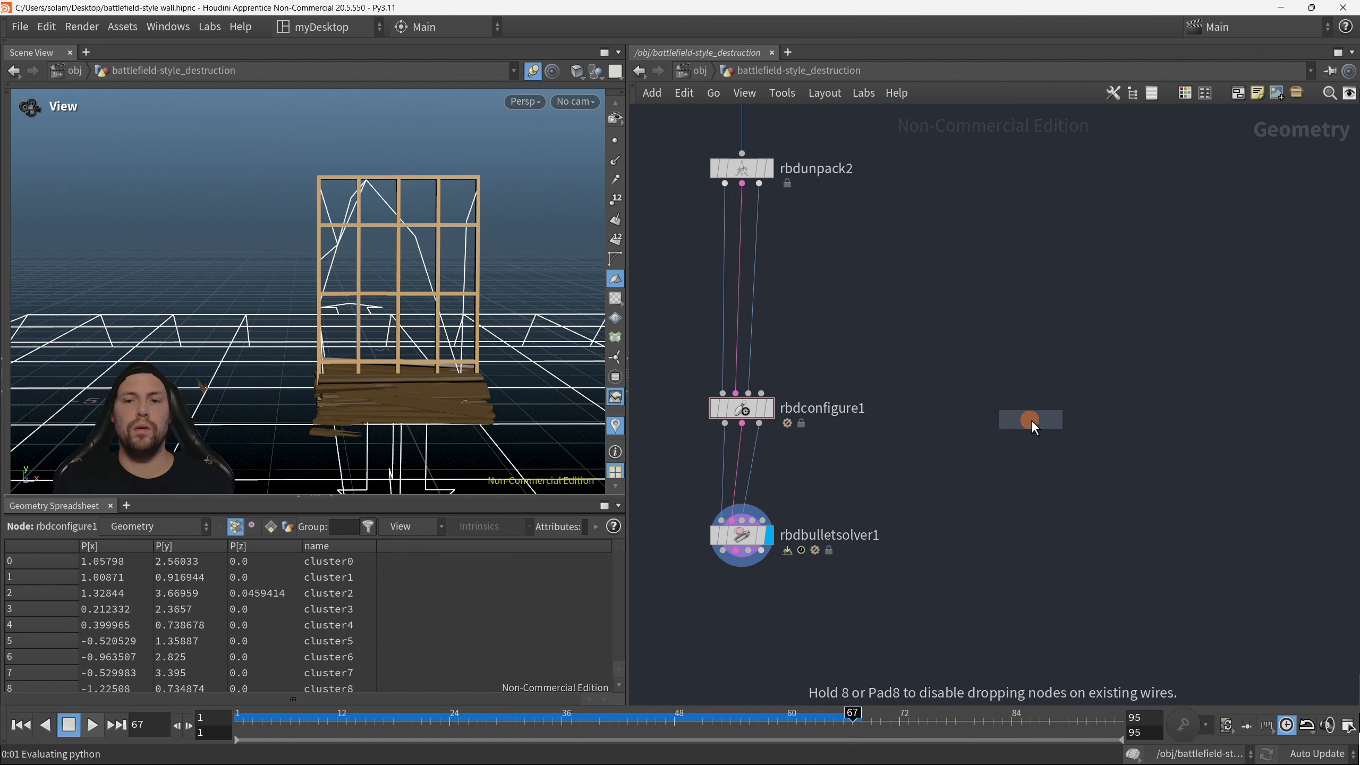
click(890, 295)
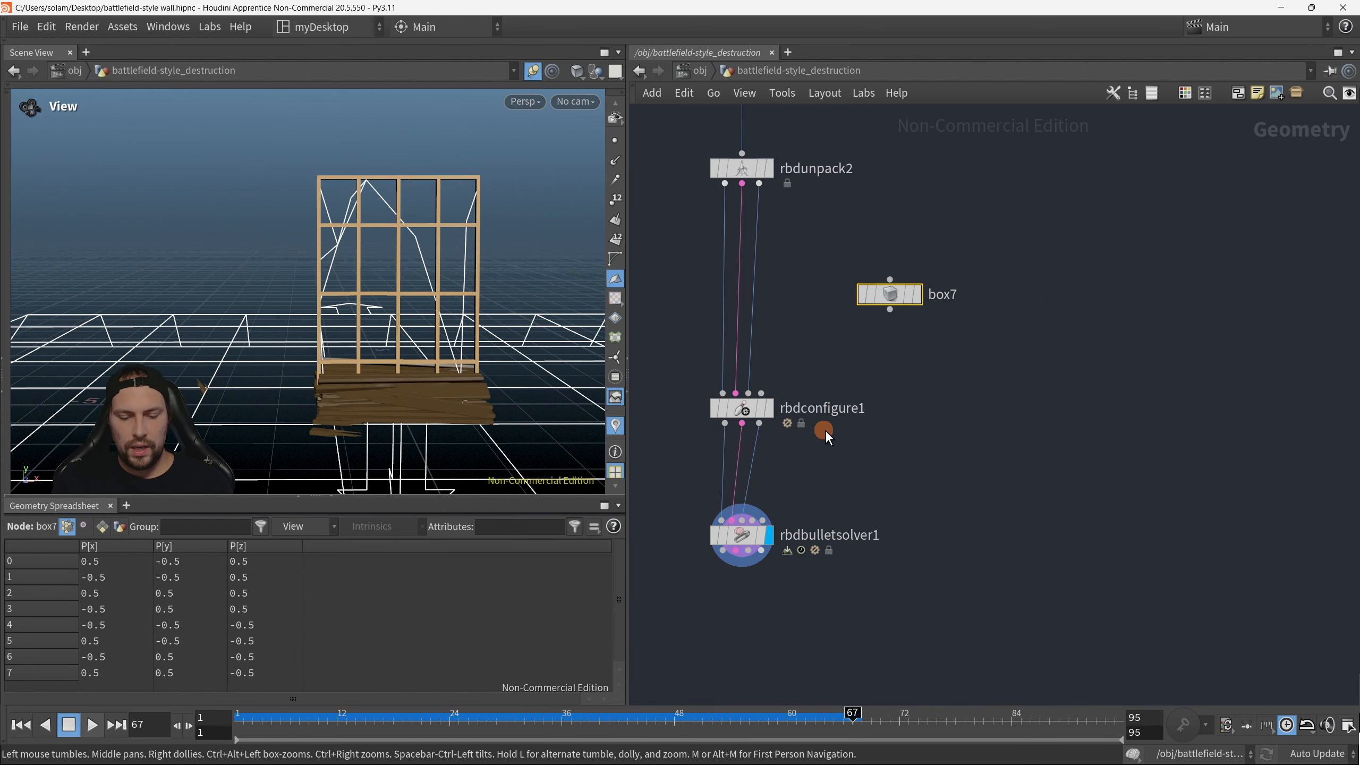
Step: Template the rbdconfigure1 node and display the new box for reference against the wall
key(e)
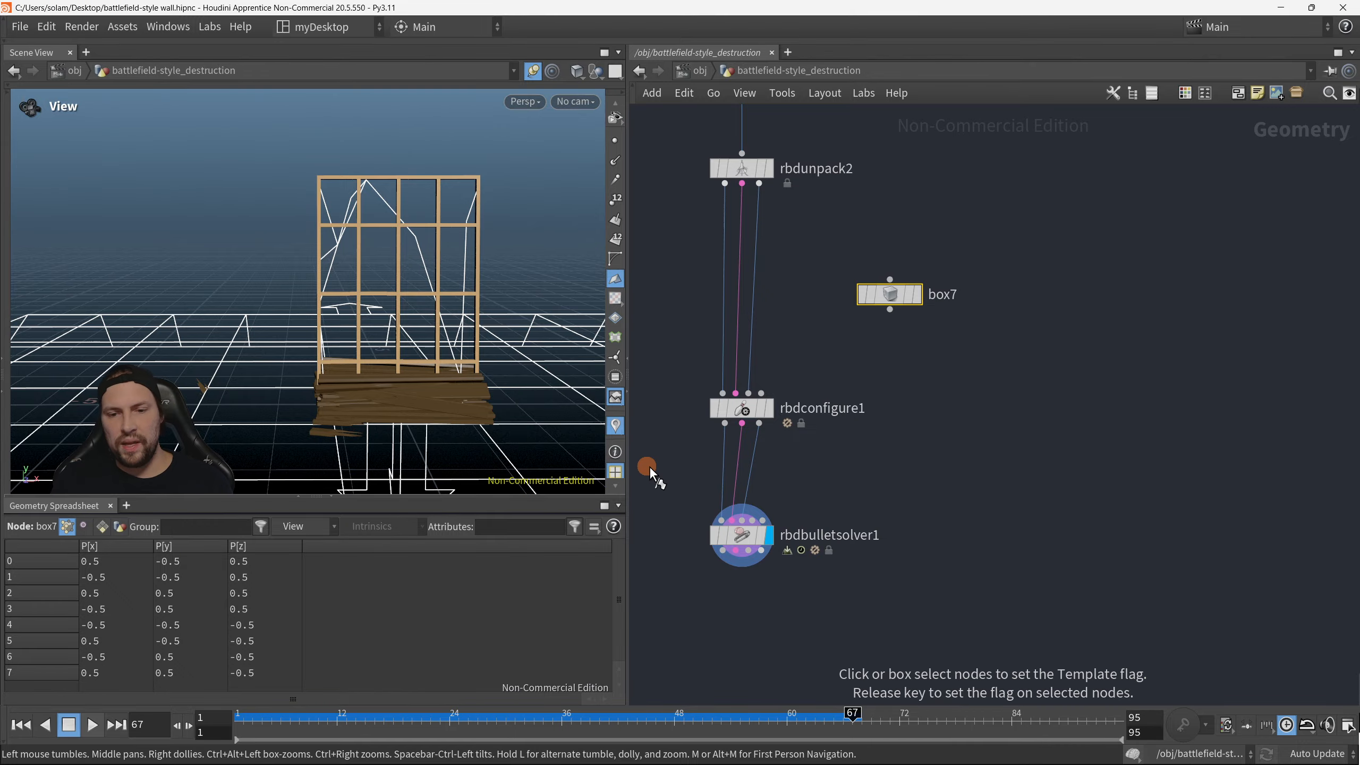
drag(653, 465, 833, 369)
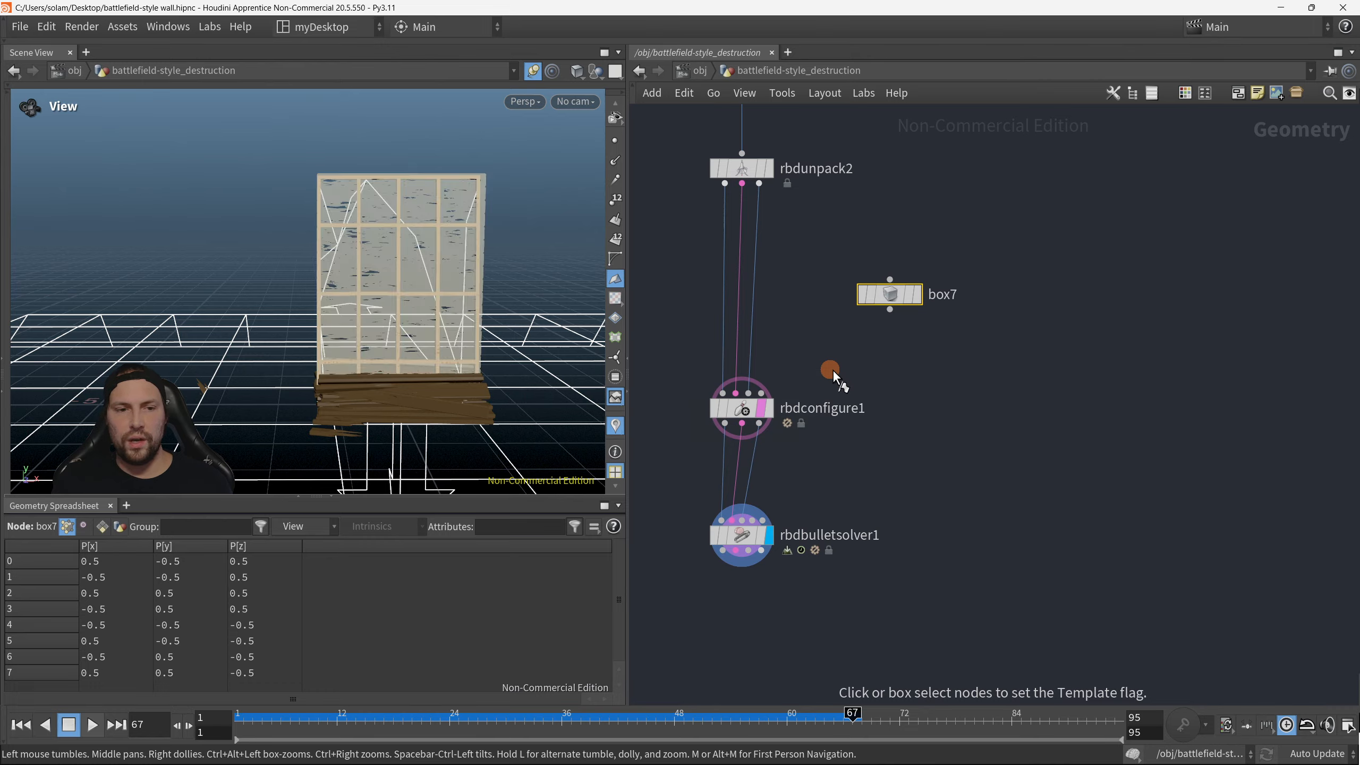
drag(920, 248, 915, 304)
key(r)
key(ctrl+t)
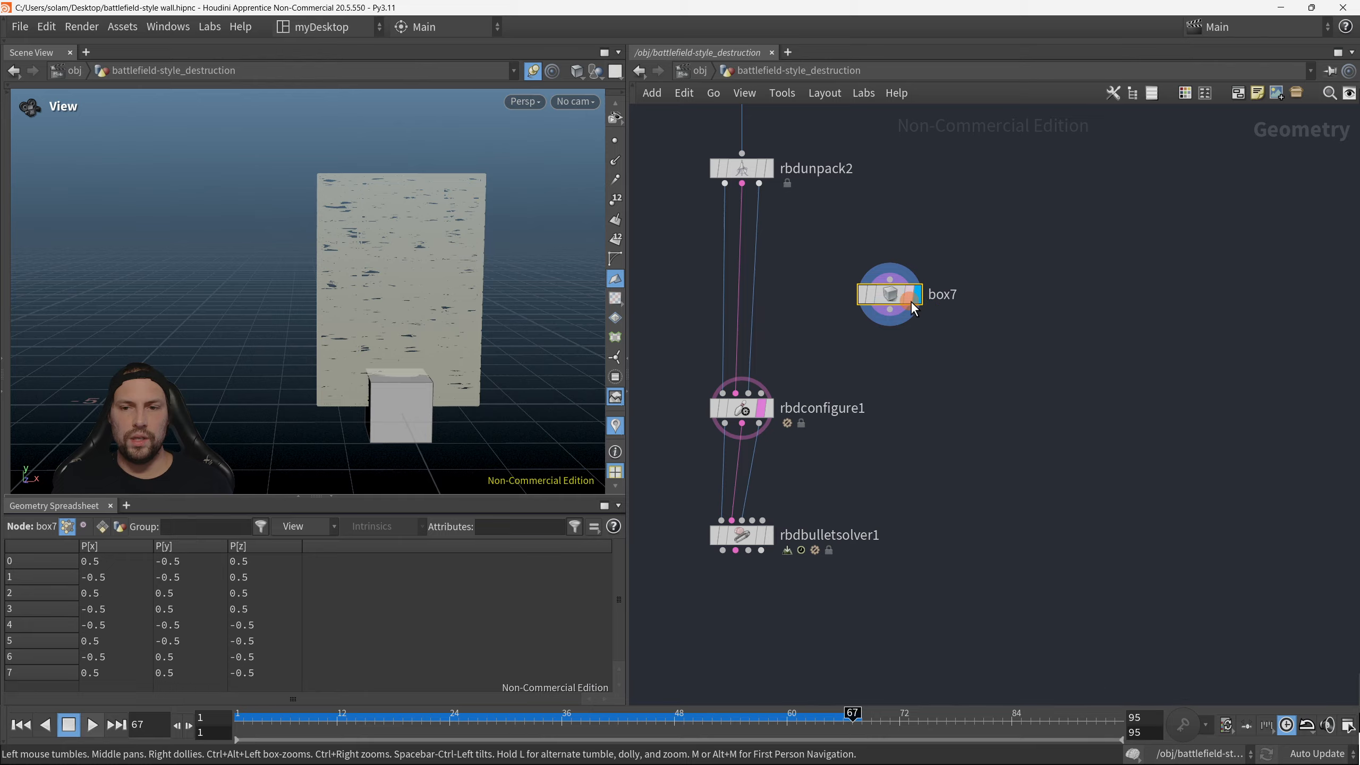
Step: Place the box at the wall's side edge and stretch it to about 4.72 high, centred at about 1.33, 1.86, 0
drag(467, 358, 454, 325)
scroll(454, 325, up, 2)
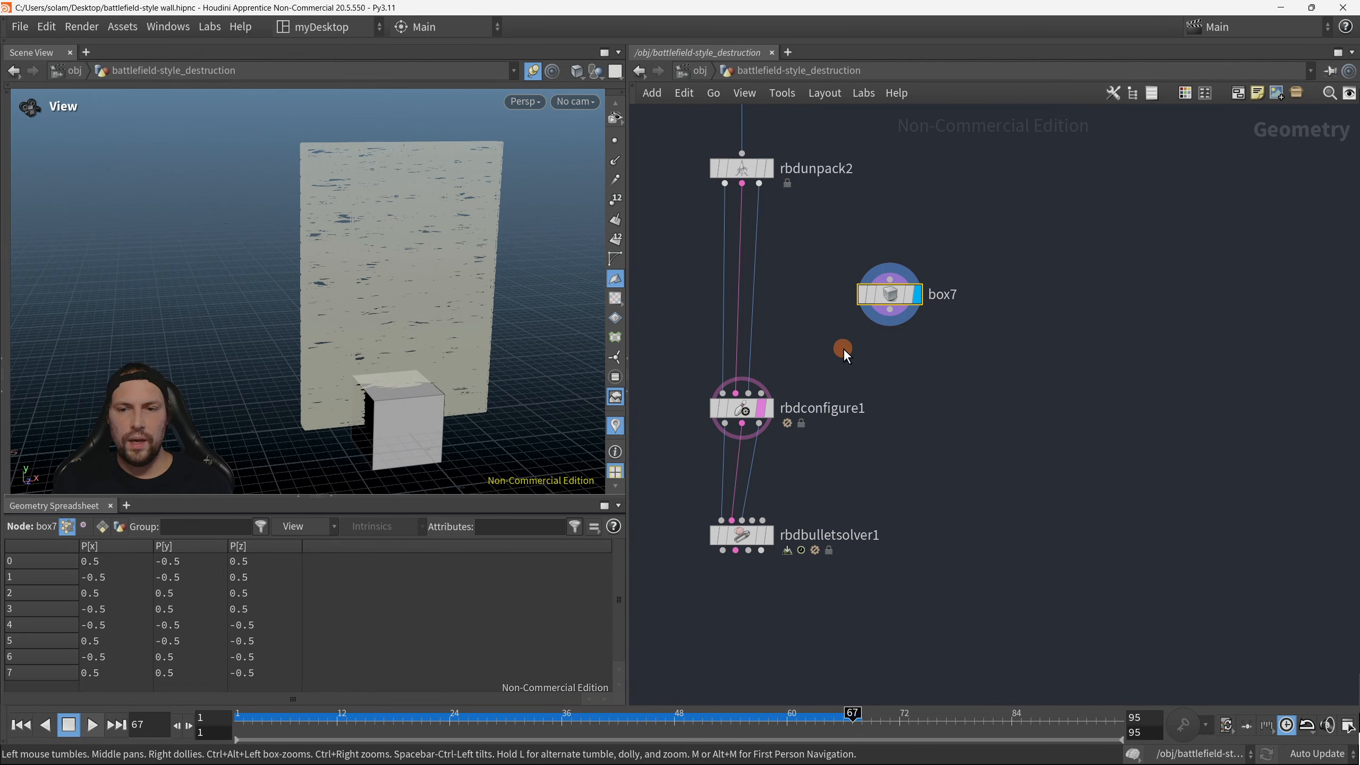
middle_drag(843, 353, 1004, 450)
key(p)
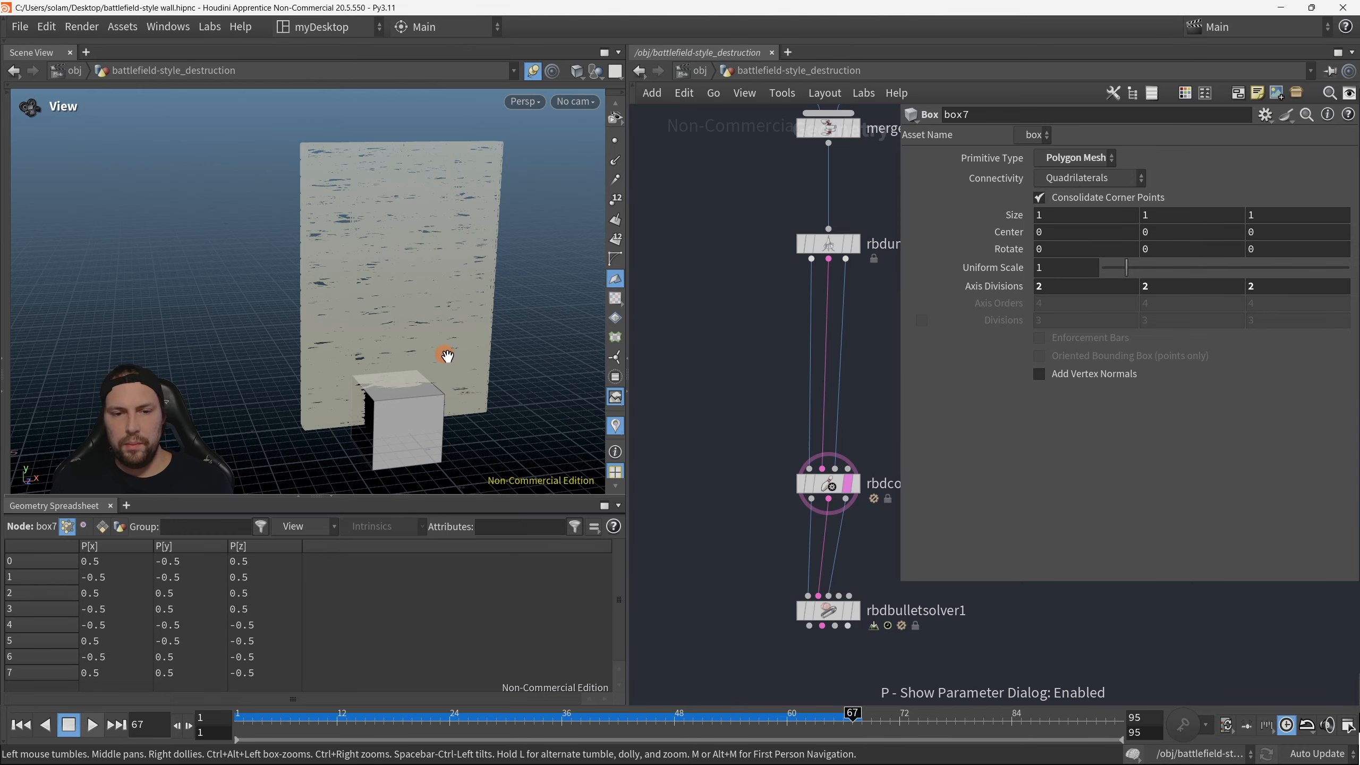
scroll(473, 332, down, 3)
drag(419, 349, 446, 313)
middle_drag(446, 313, 385, 318)
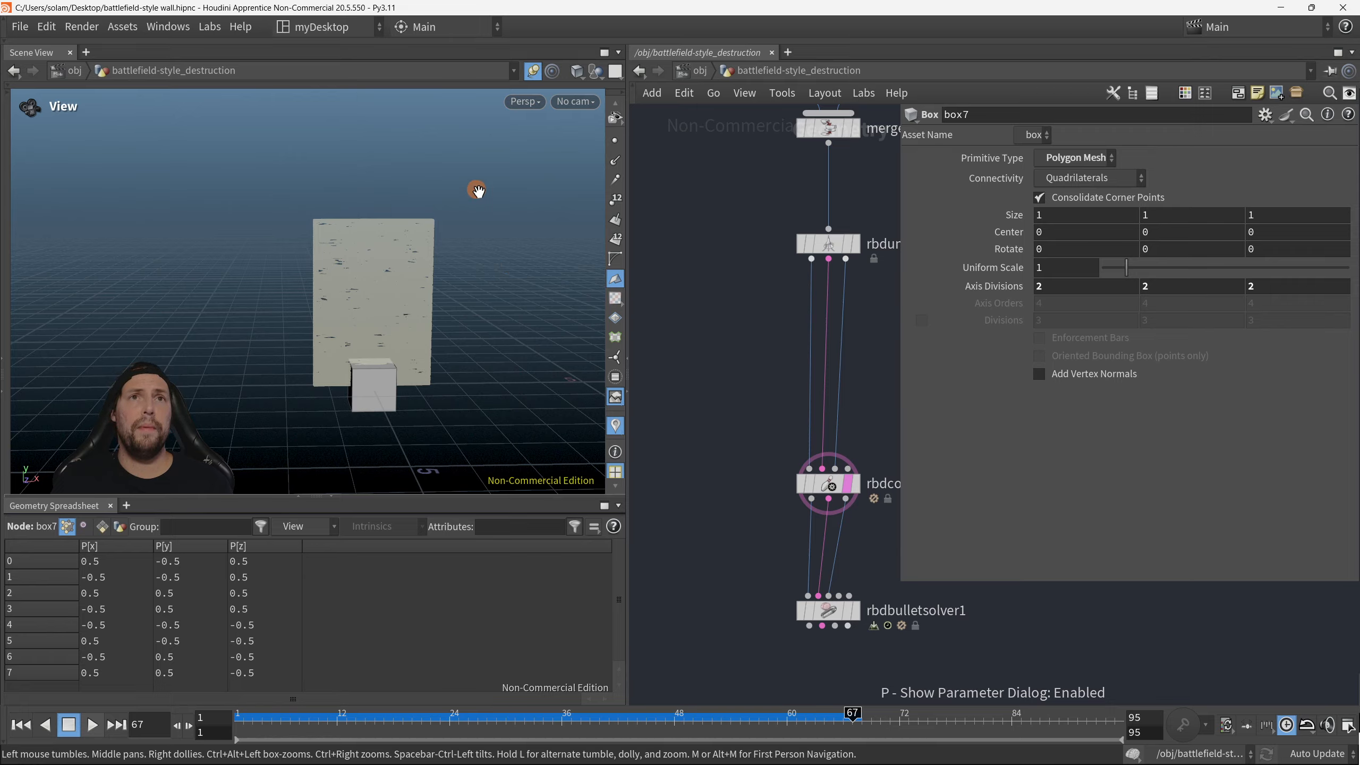
right_drag(428, 237, 442, 254)
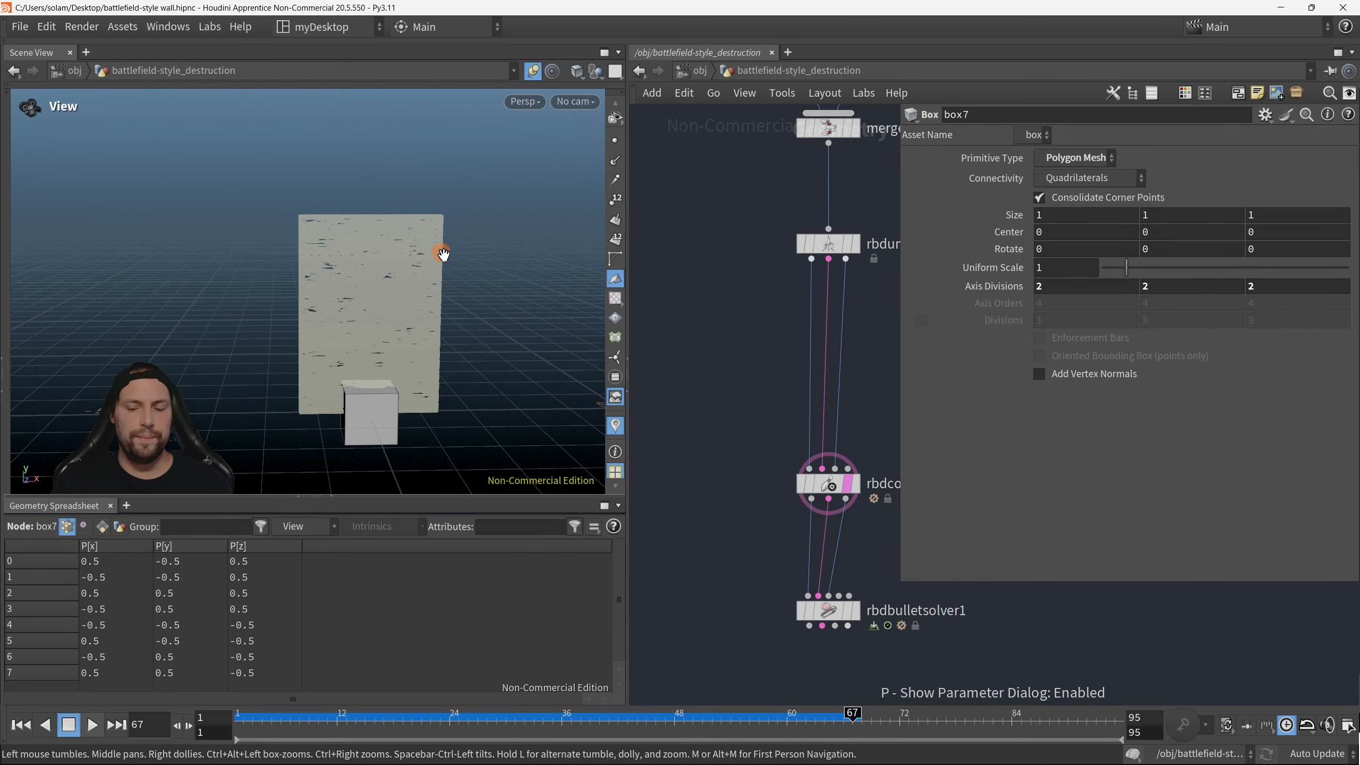
key(Return)
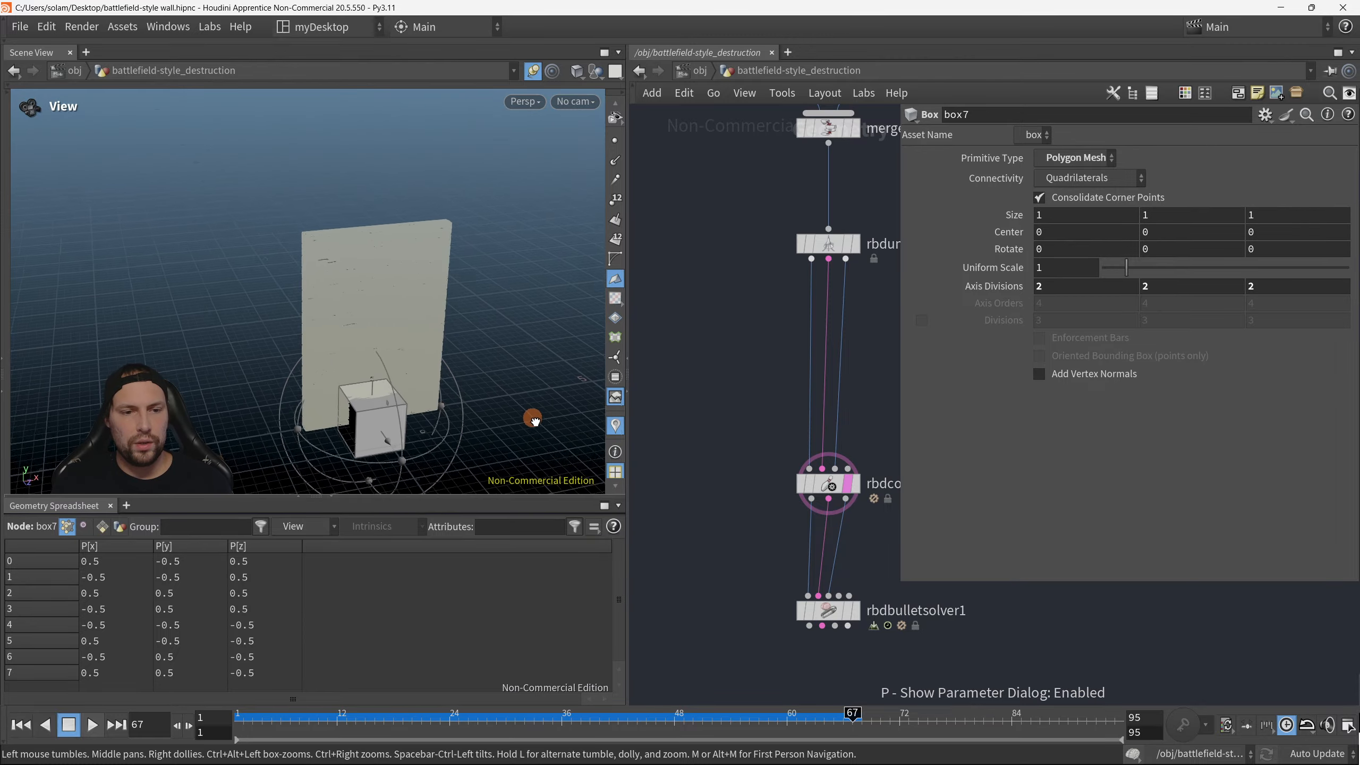
drag(527, 420, 372, 273)
key(Escape)
key(Return)
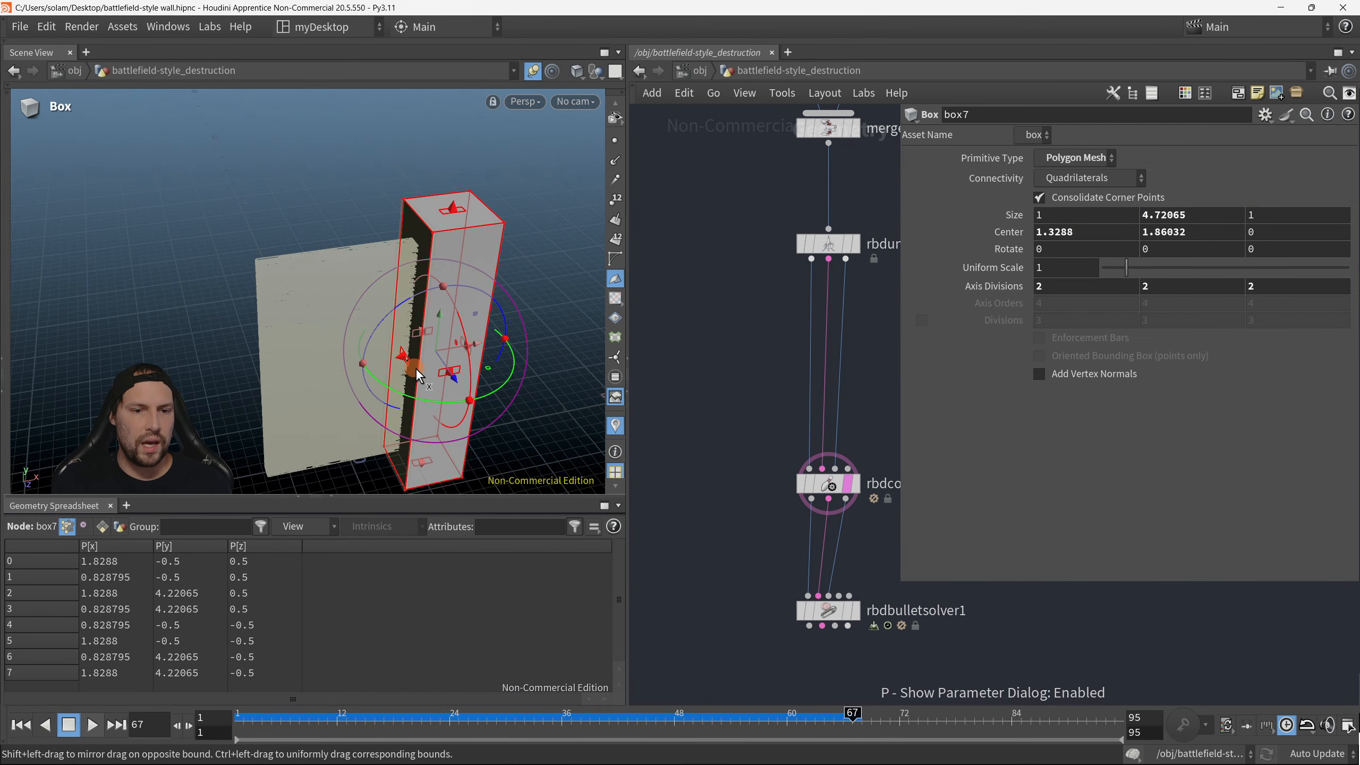
Step: Narrow the box to about 0.71 wide over the wall's edge, with its centre at about 1.47 in X
drag(416, 353, 433, 298)
mouse_move(345, 274)
mouse_down()
mouse_move(359, 280)
mouse_move(347, 277)
mouse_up()
drag(416, 313, 408, 339)
scroll(408, 338, down, 2)
middle_drag(764, 423, 711, 422)
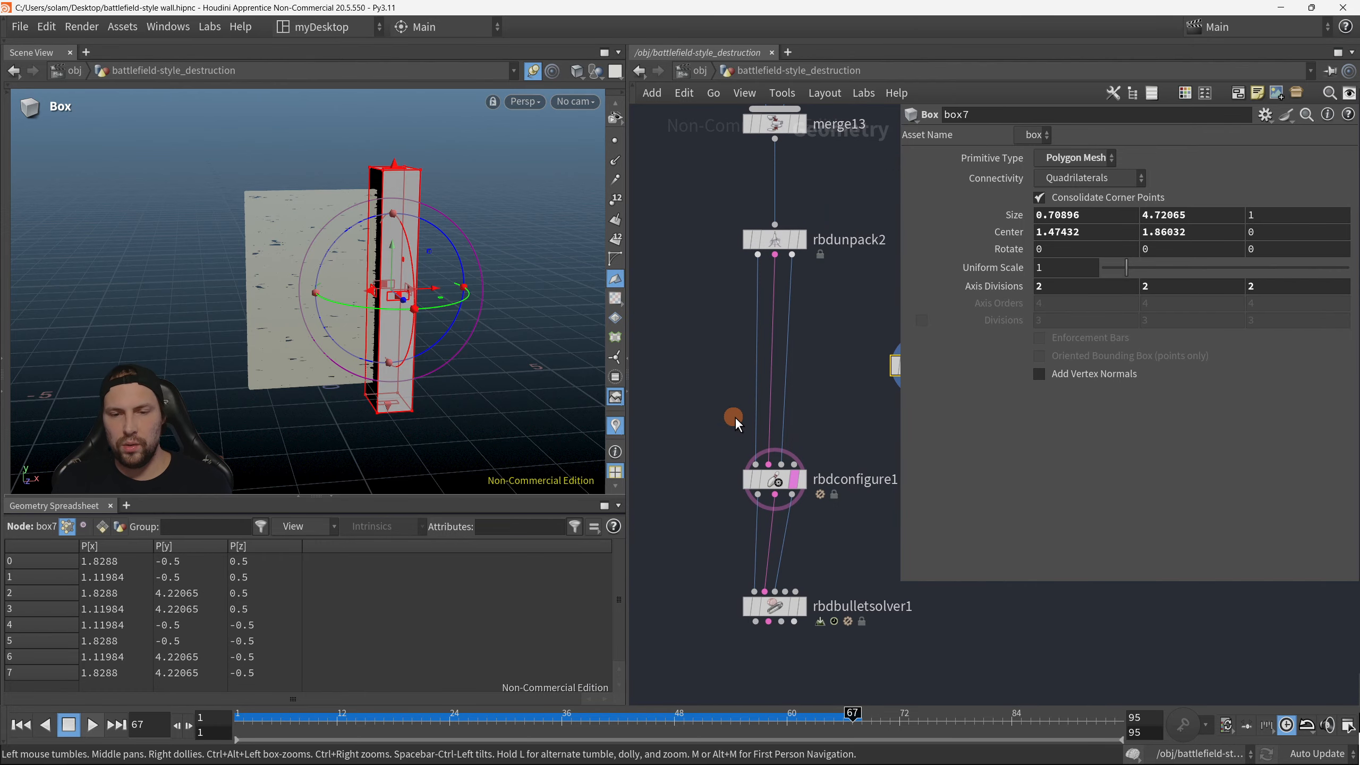
key(p)
middle_drag(847, 446, 804, 462)
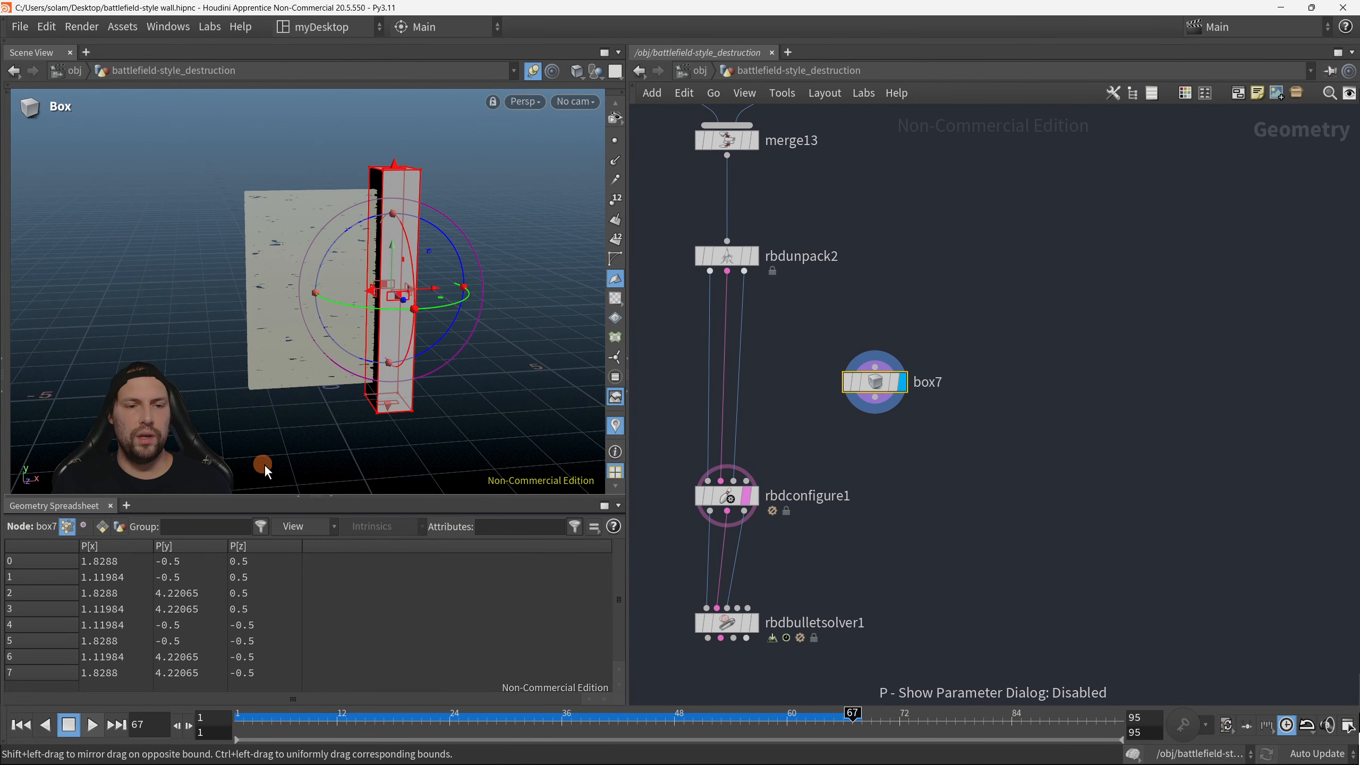
key(Escape)
alt+right_drag(372, 289, 399, 270)
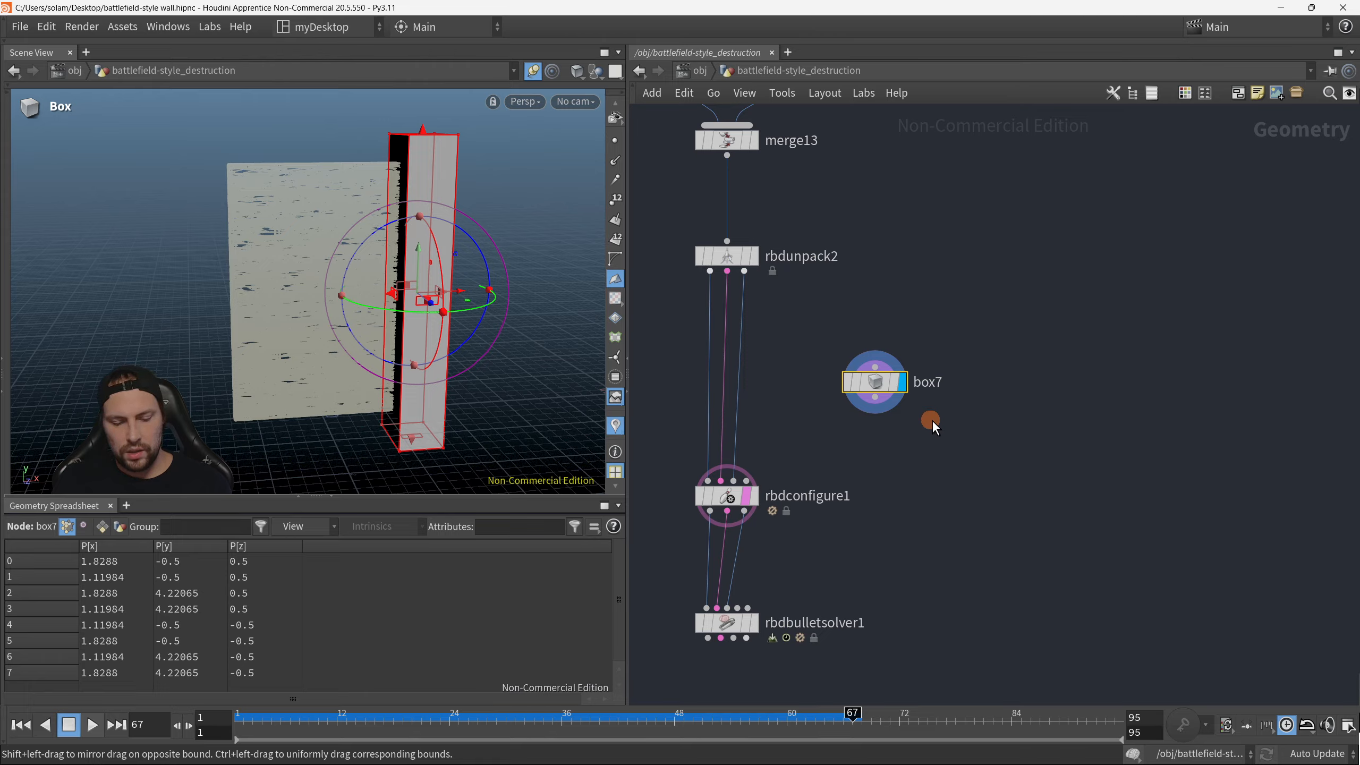
Step: Duplicate the box node and set the copy's X centre to -1.47432 to cover the wall's opposite edge
key(ctrl+c)
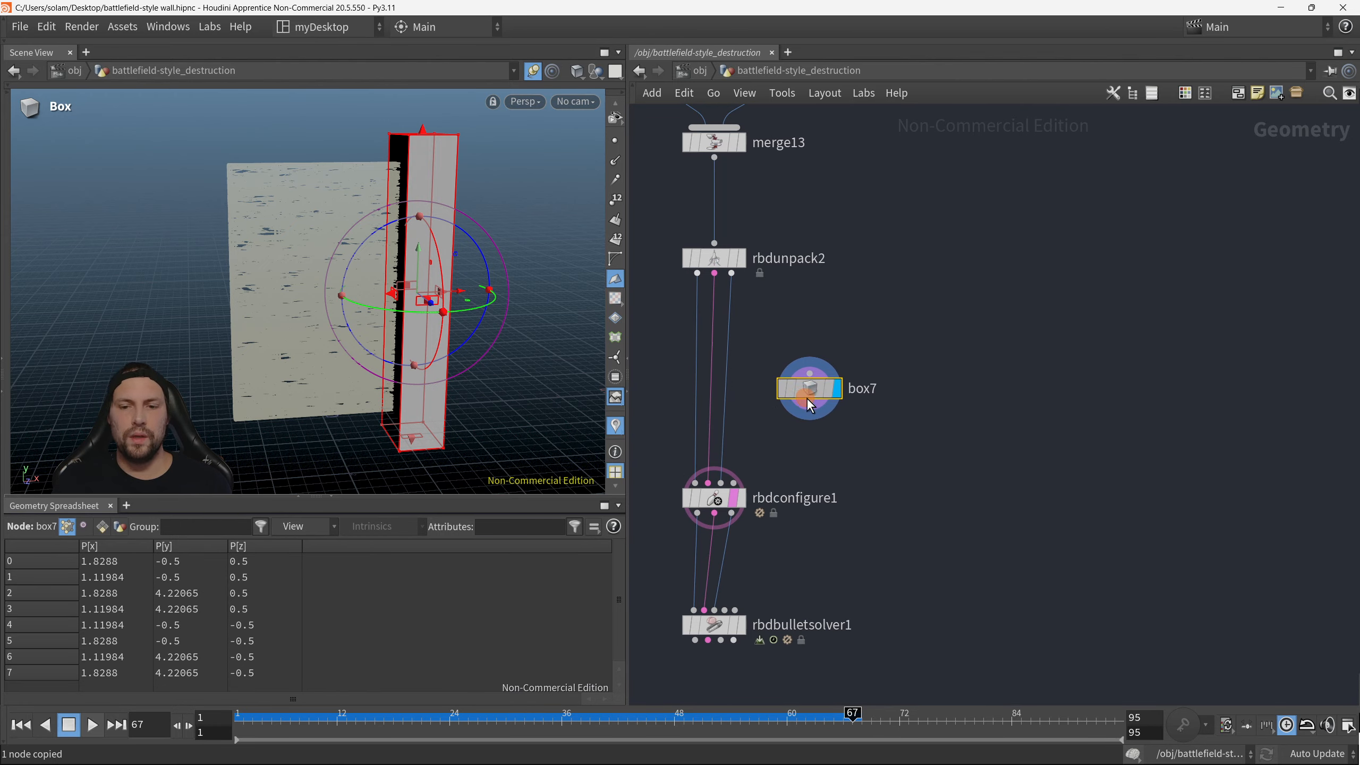
key(ctrl+v)
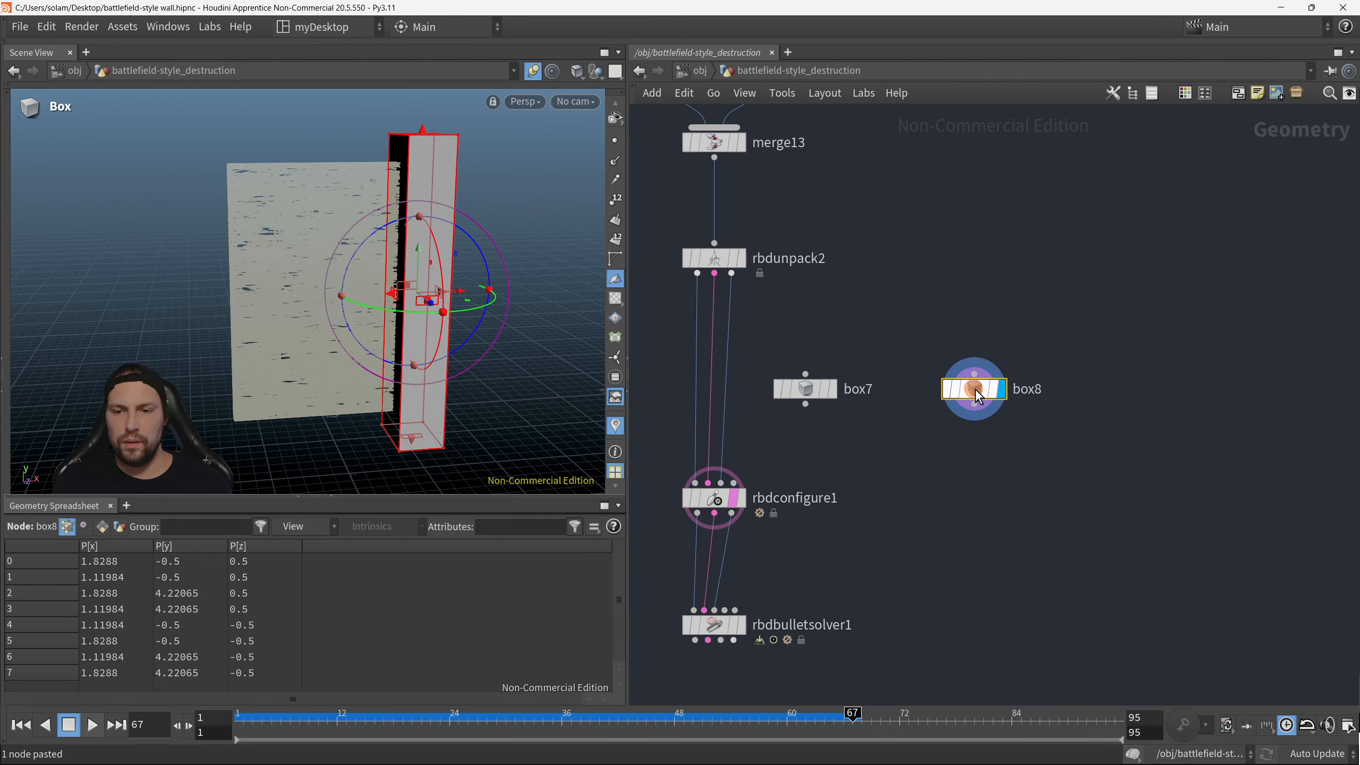
key(p)
scroll(847, 510, down, 3)
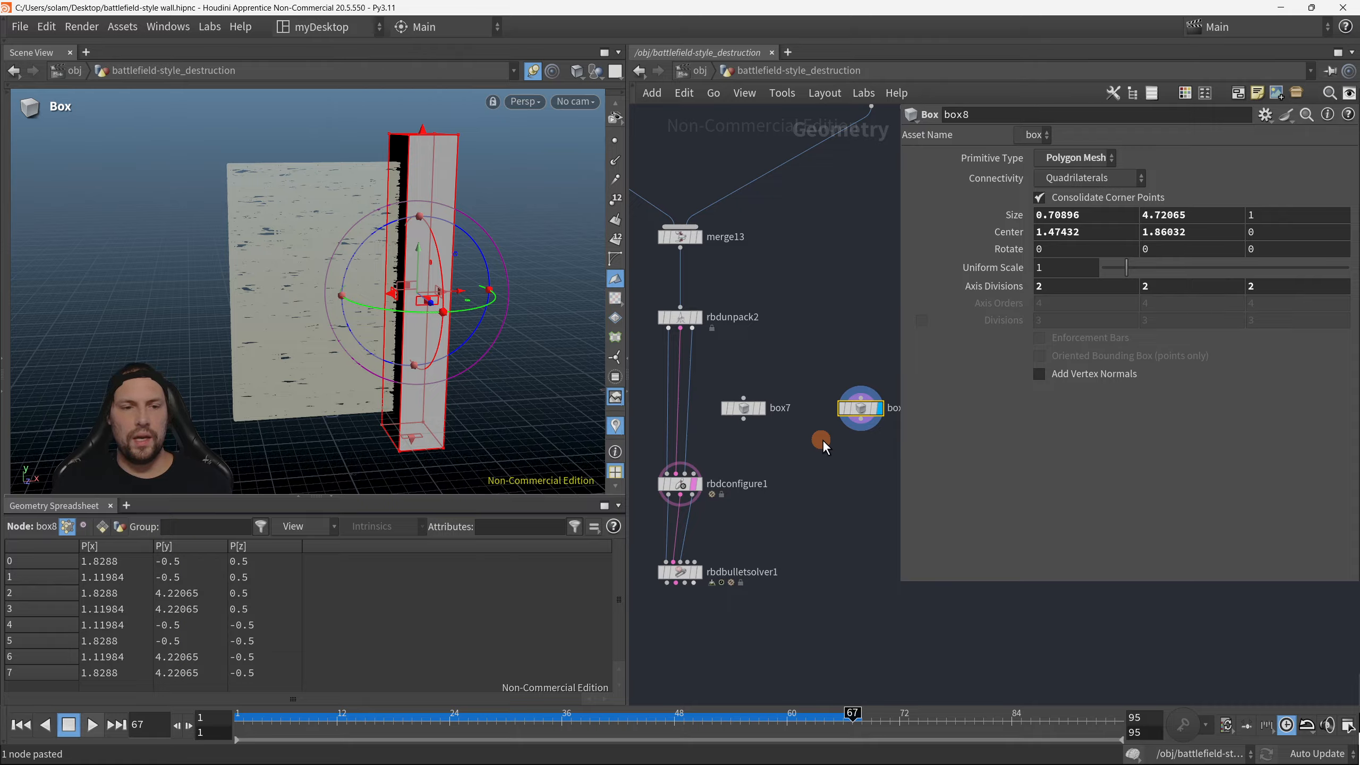
mouse_move(1156, 218)
middle_down()
mouse_move(1105, 216)
mouse_move(1150, 242)
middle_up()
key(ctrl+z)
middle_click(1084, 218)
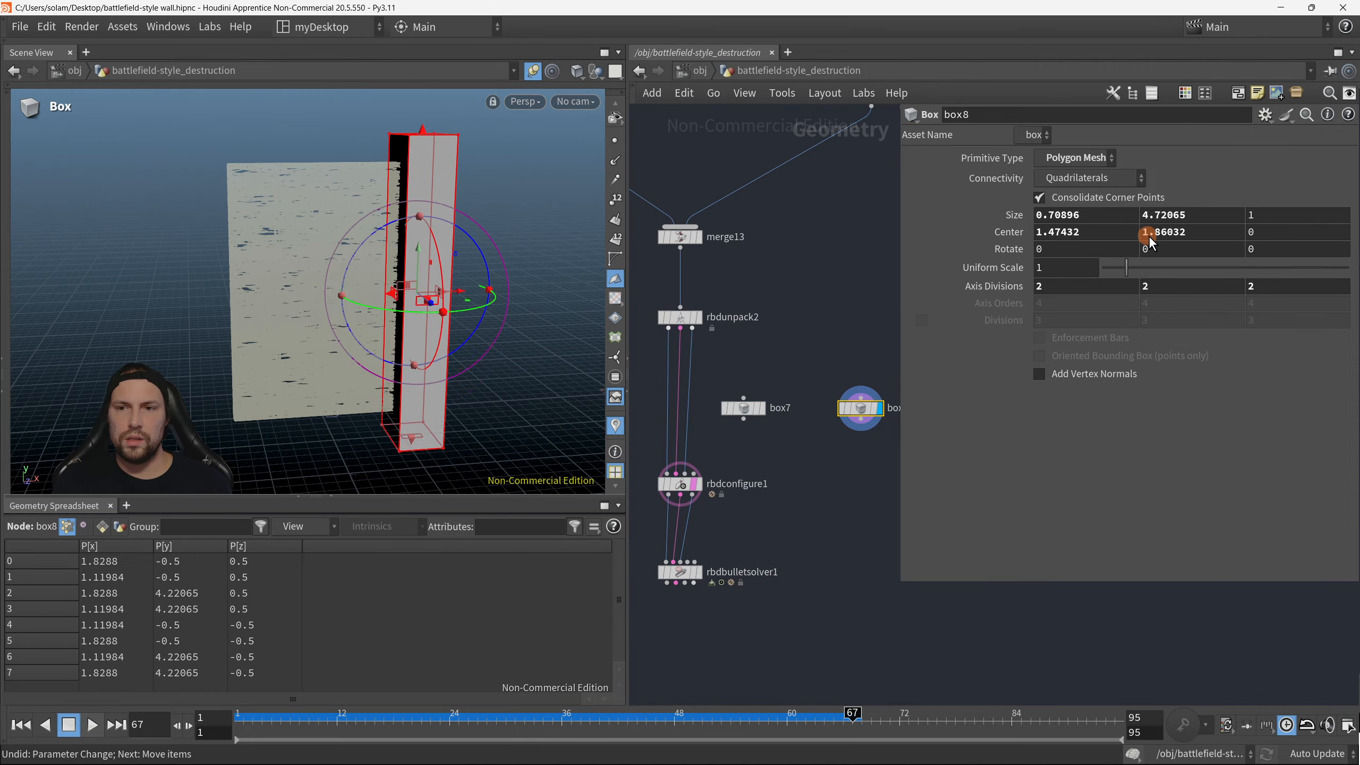
click(1039, 235)
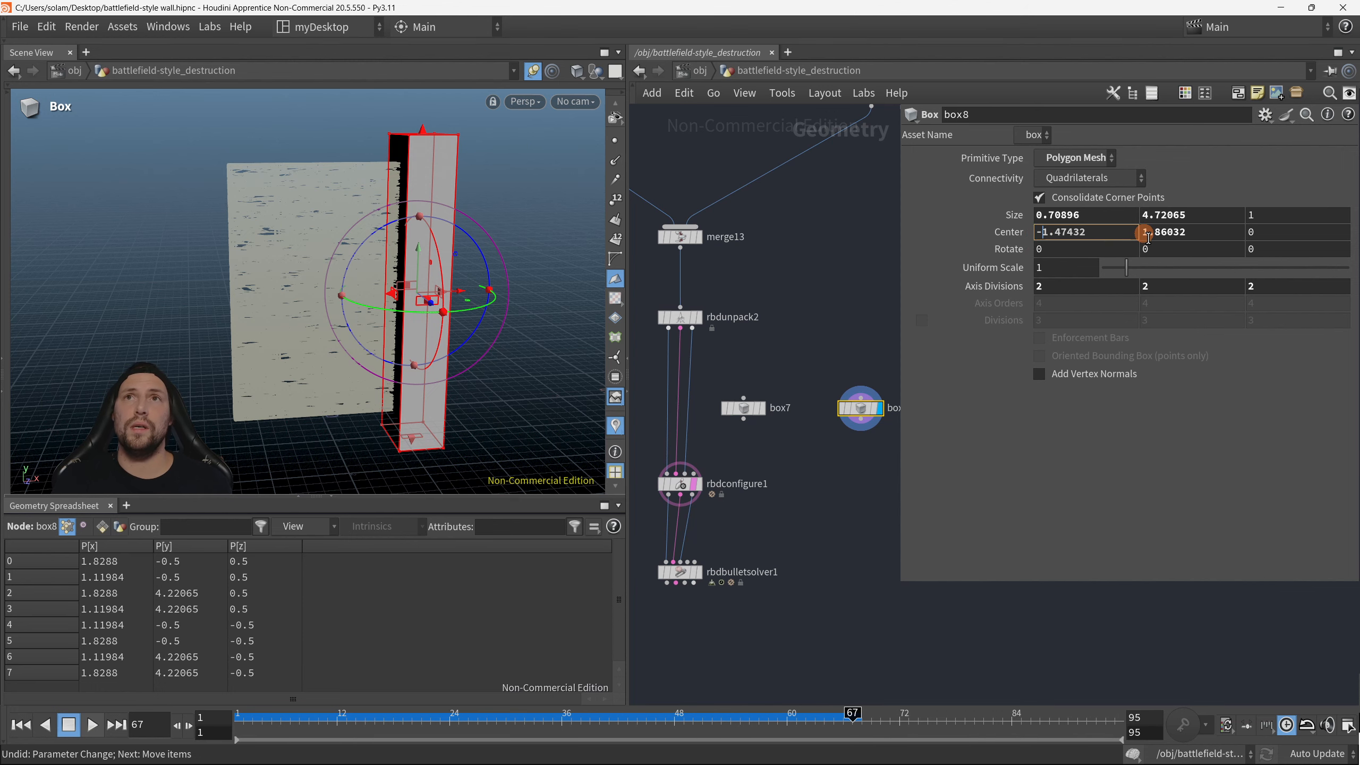
text(-)
key(Return)
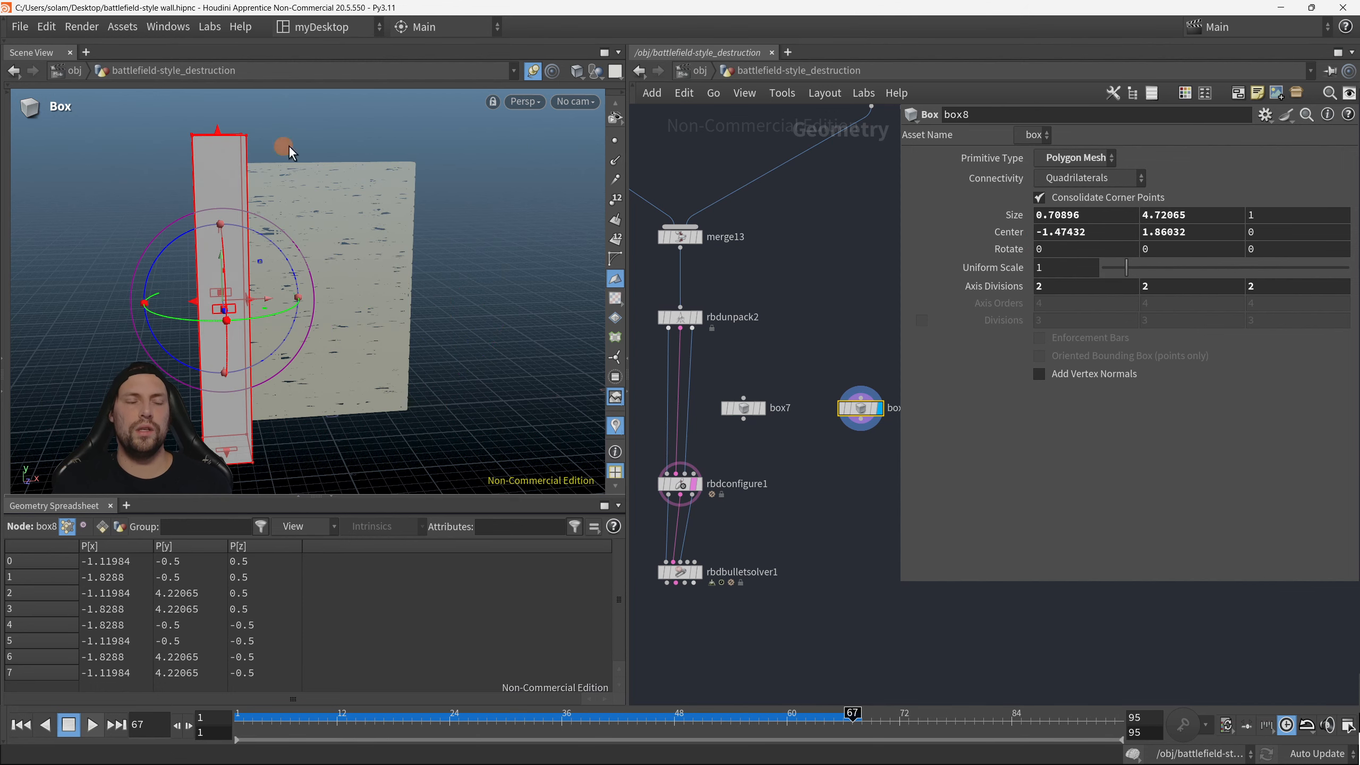
key(p)
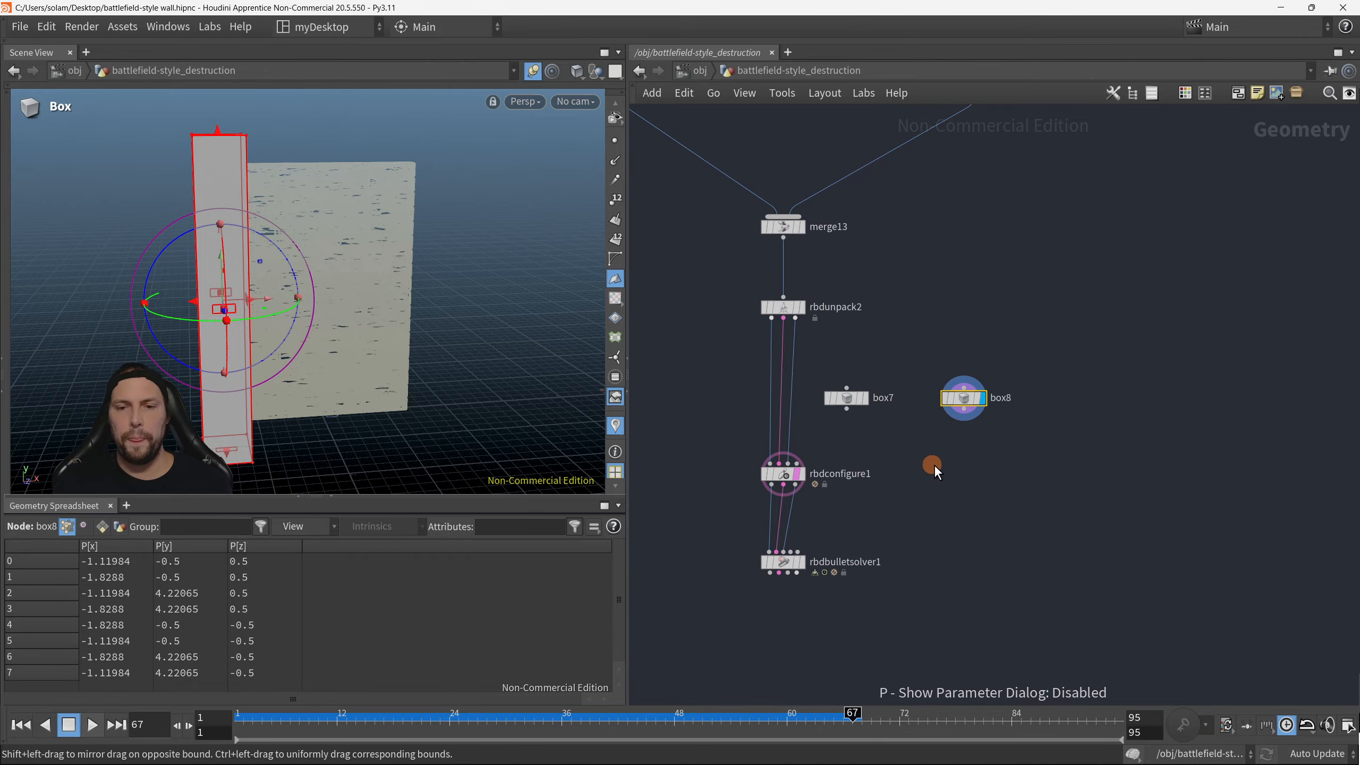
Step: Alternate the display between the two boxes to compare their placement on the wall, ending on the copy
shift+drag(825, 349, 938, 416)
key(r)
click(856, 403)
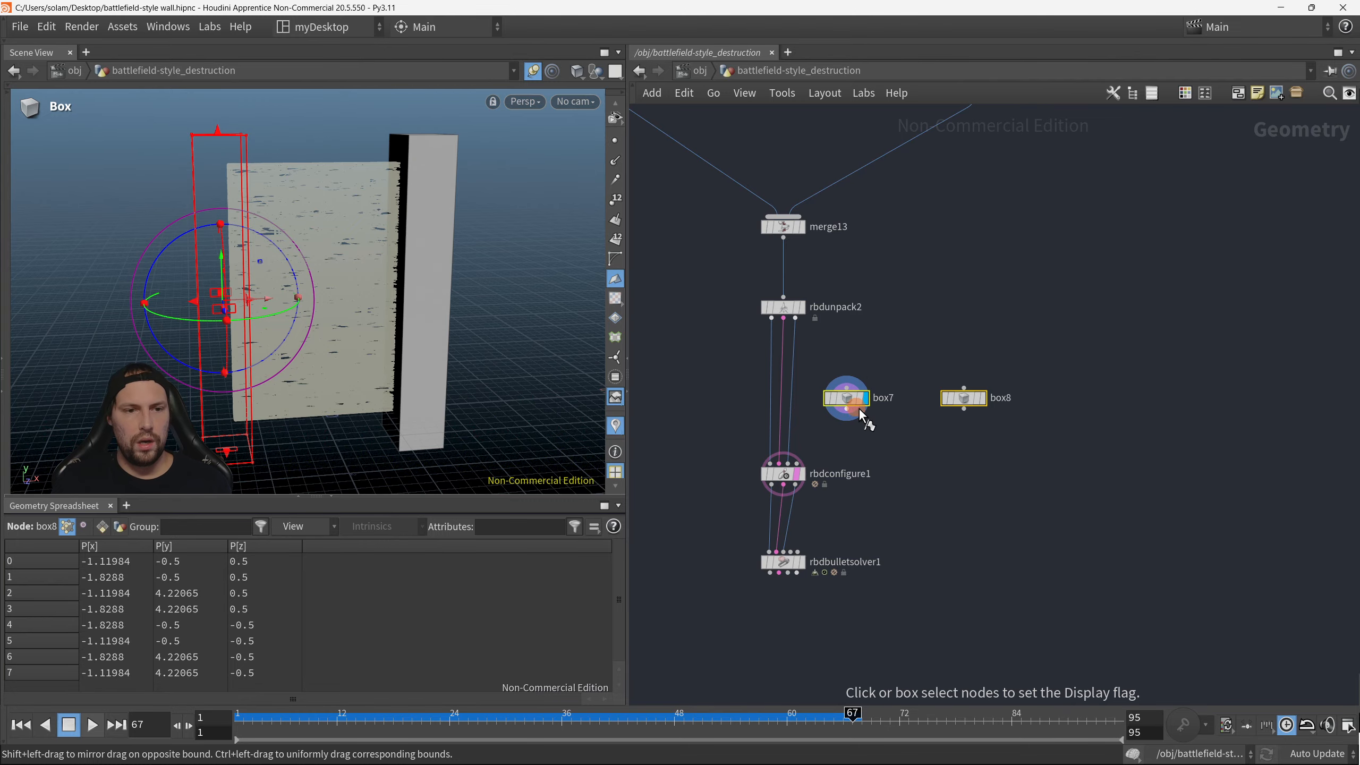
click(968, 404)
click(852, 404)
click(962, 403)
click(852, 400)
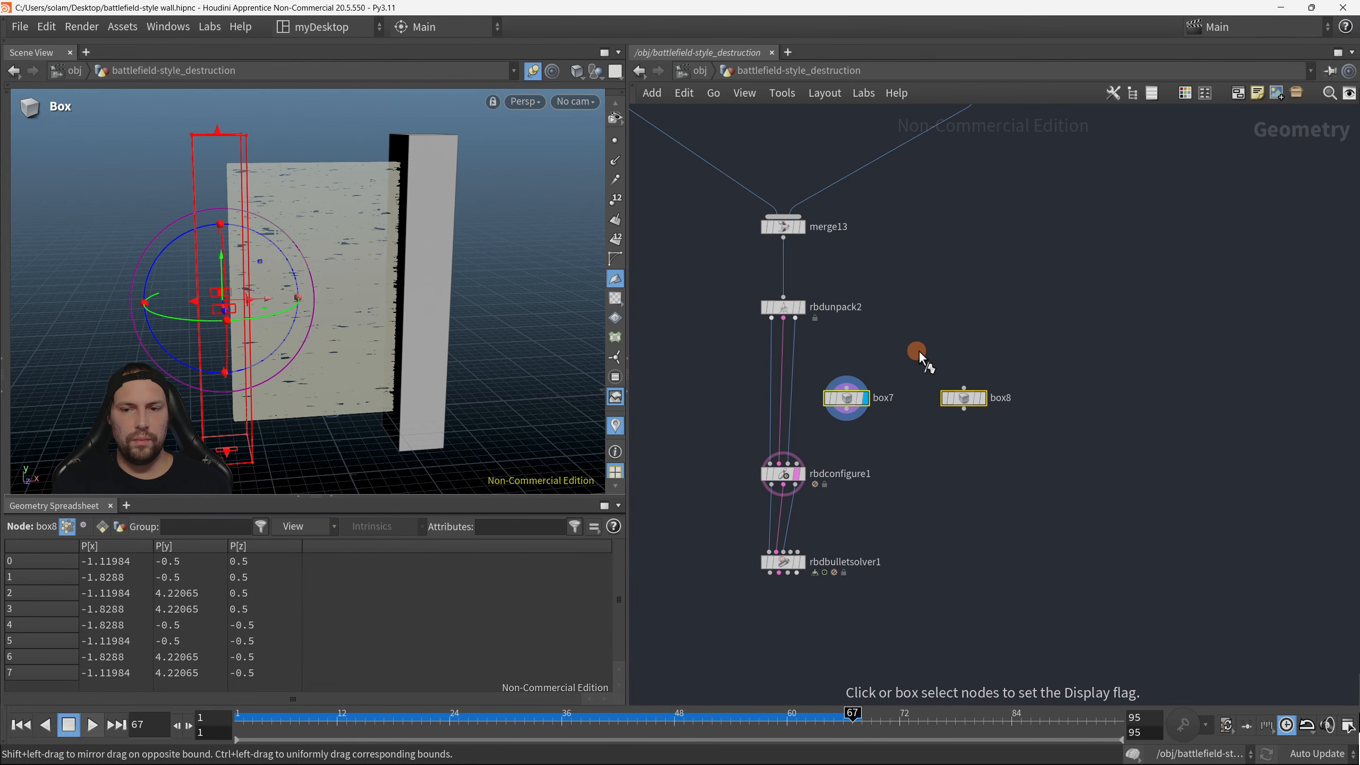
click(962, 402)
Step: Combine both boxes in a new Merge node and wire it into the Static Bounds Geometry input of rbdconfigure1
scroll(904, 453, up, 2)
key(Tab)
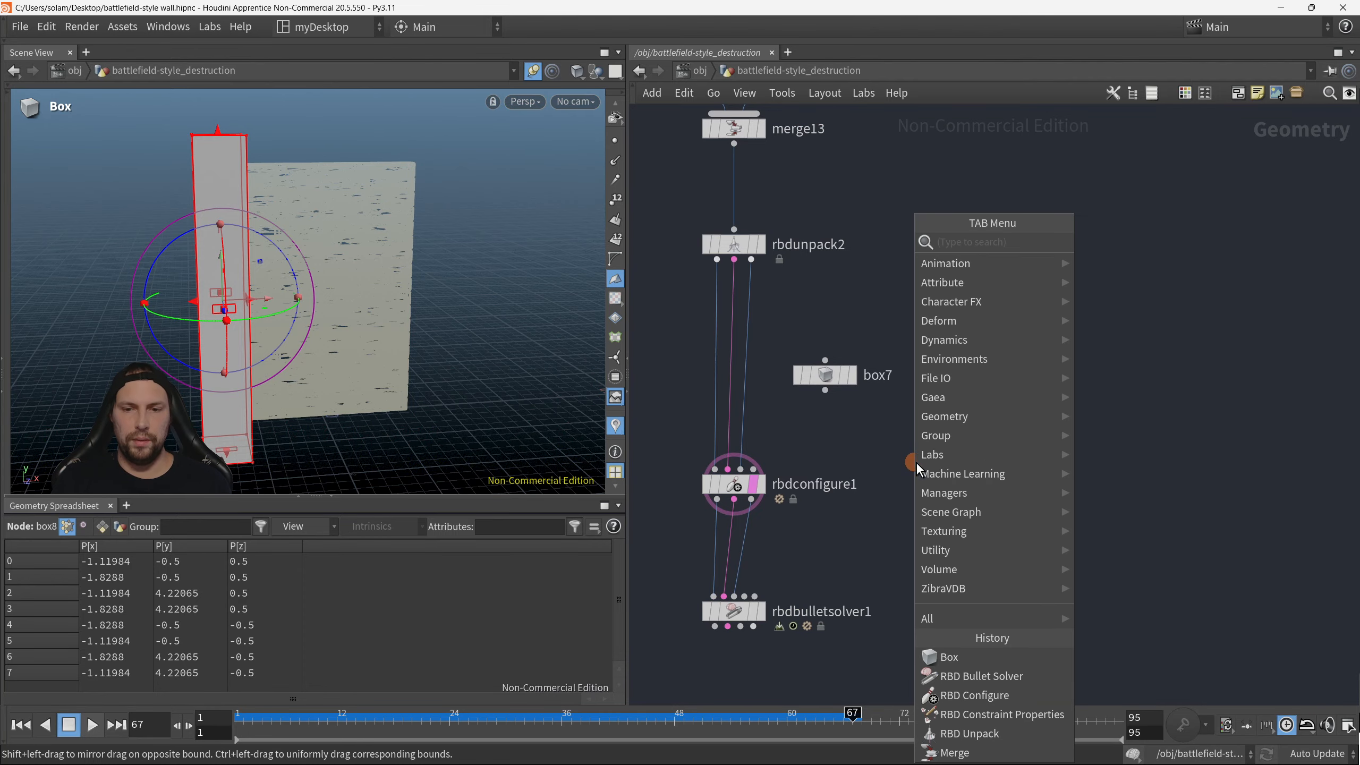
text(merge)
key(Return)
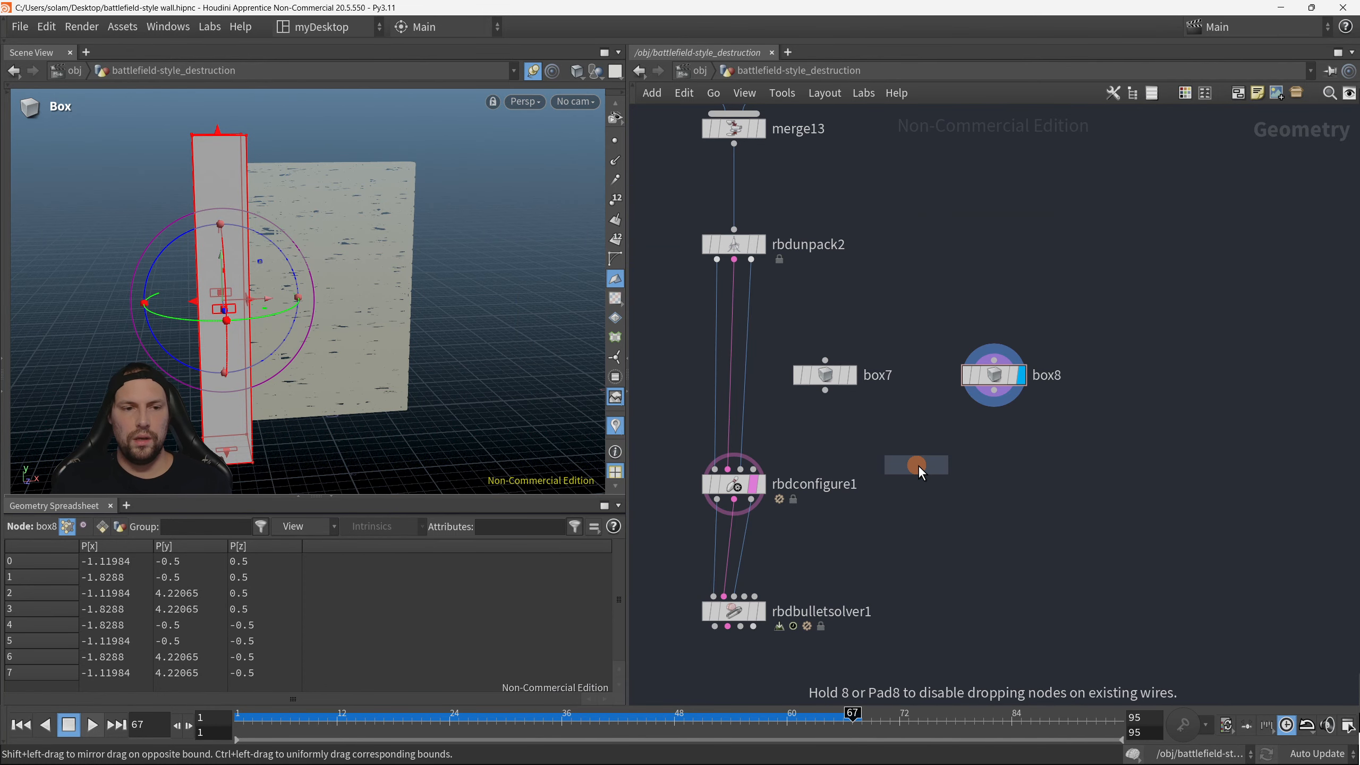
click(893, 444)
drag(841, 377, 893, 429)
drag(996, 396, 772, 479)
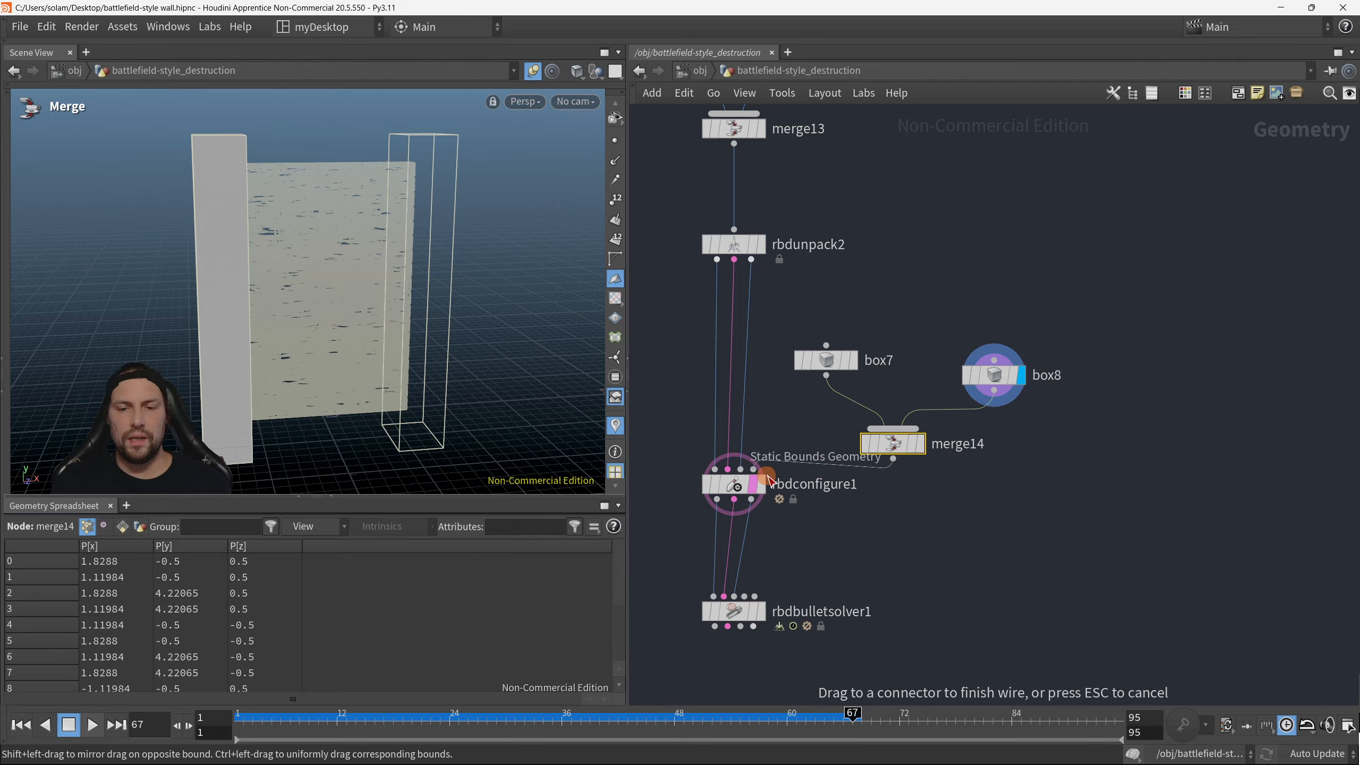
Step: Complete the merge14 connection to the Static Bounds Geometry input of rbdconfigure1, and enable that node's Active attribute with value 0 and Use Bounds
drag(771, 480, 768, 477)
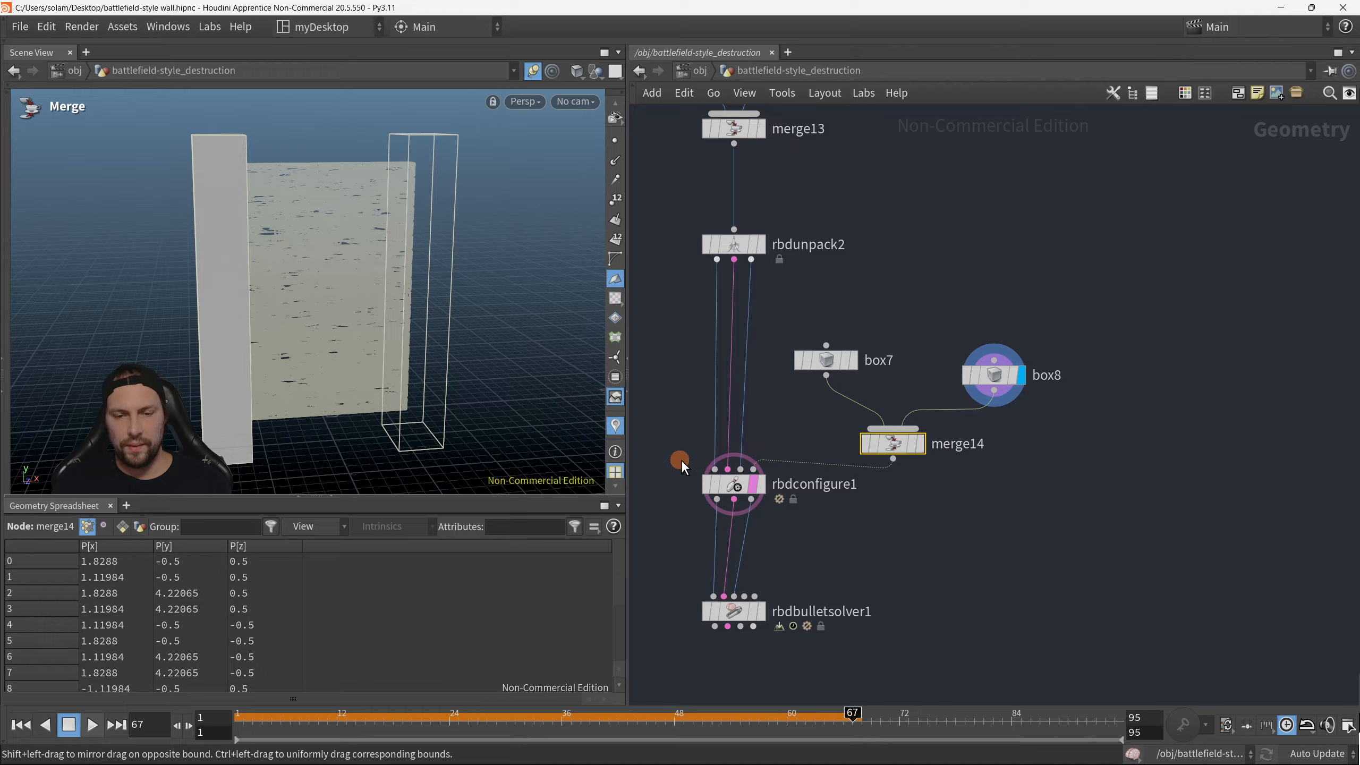
drag(651, 418, 797, 536)
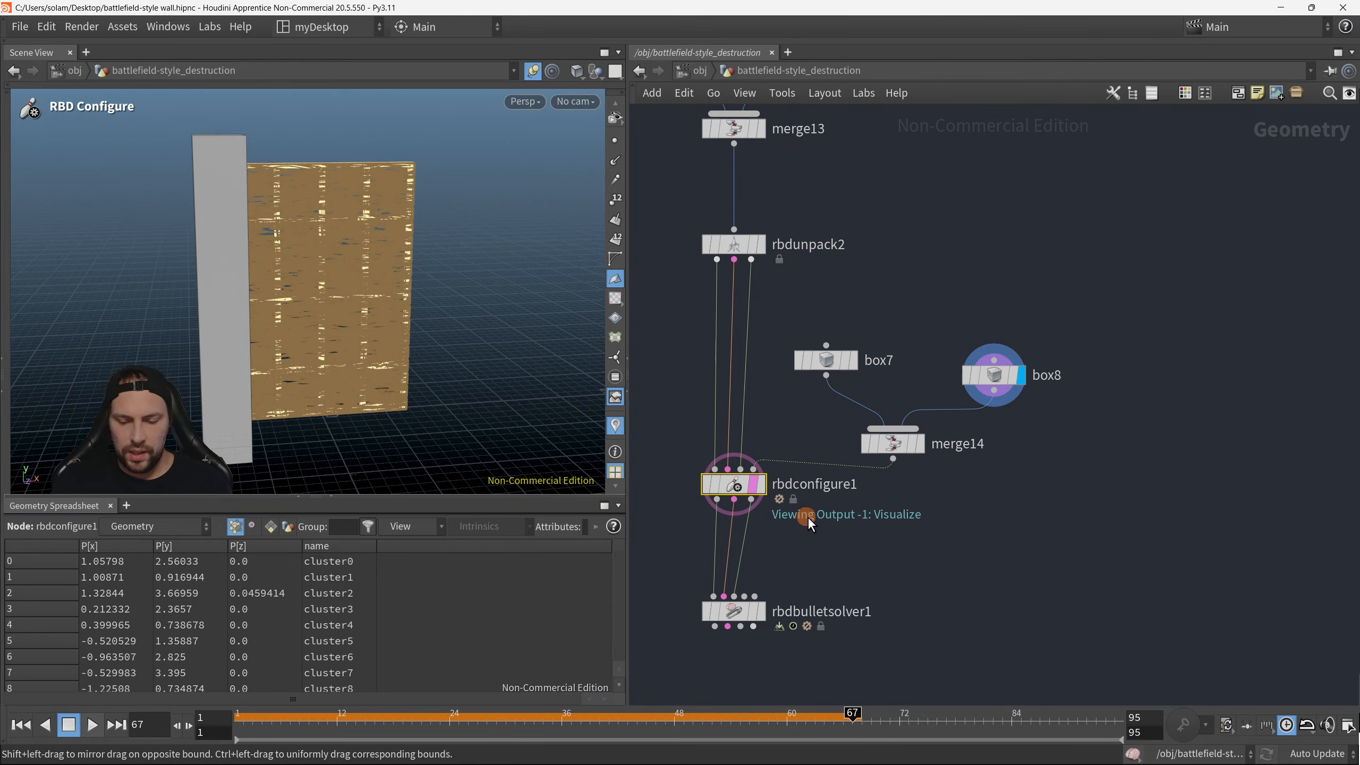
click(960, 513)
key(p)
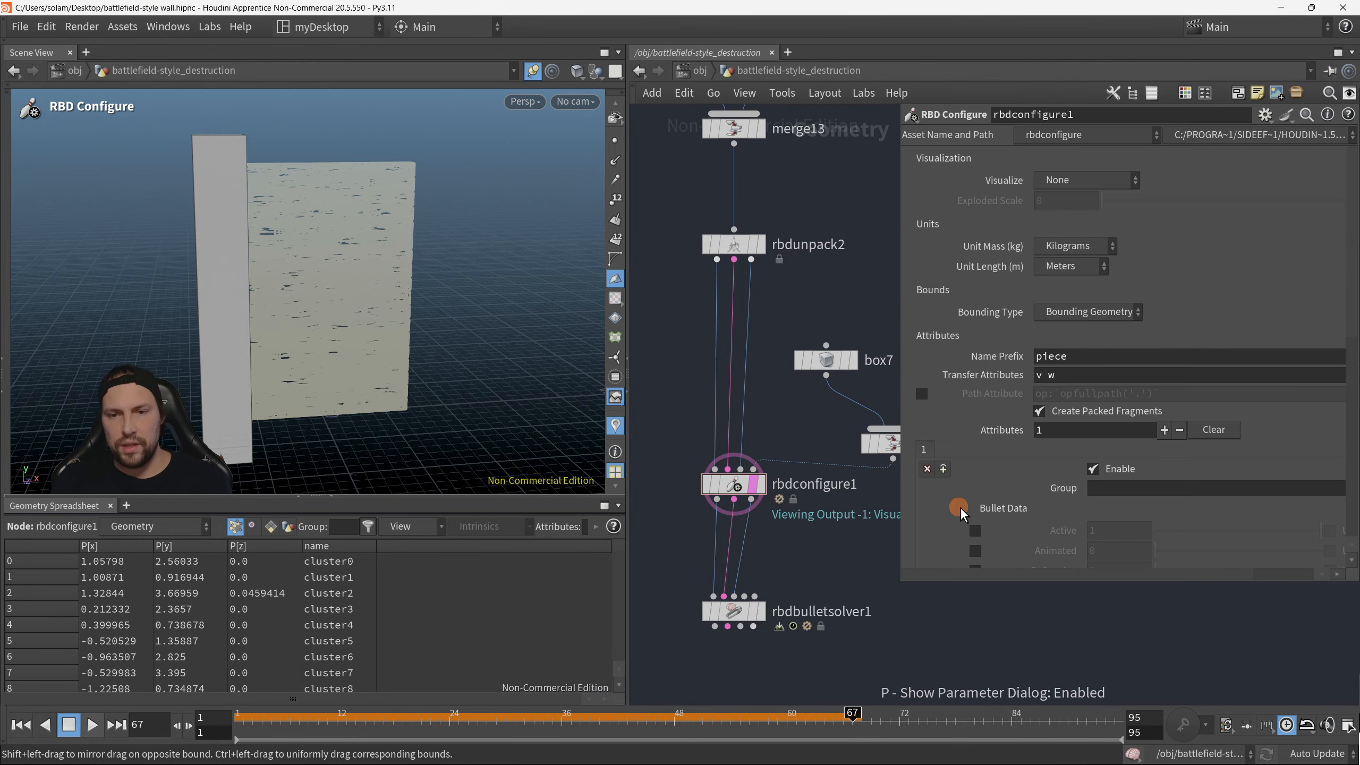
scroll(1036, 487, down, 5)
scroll(1037, 489, up, 1)
scroll(1041, 461, up, 4)
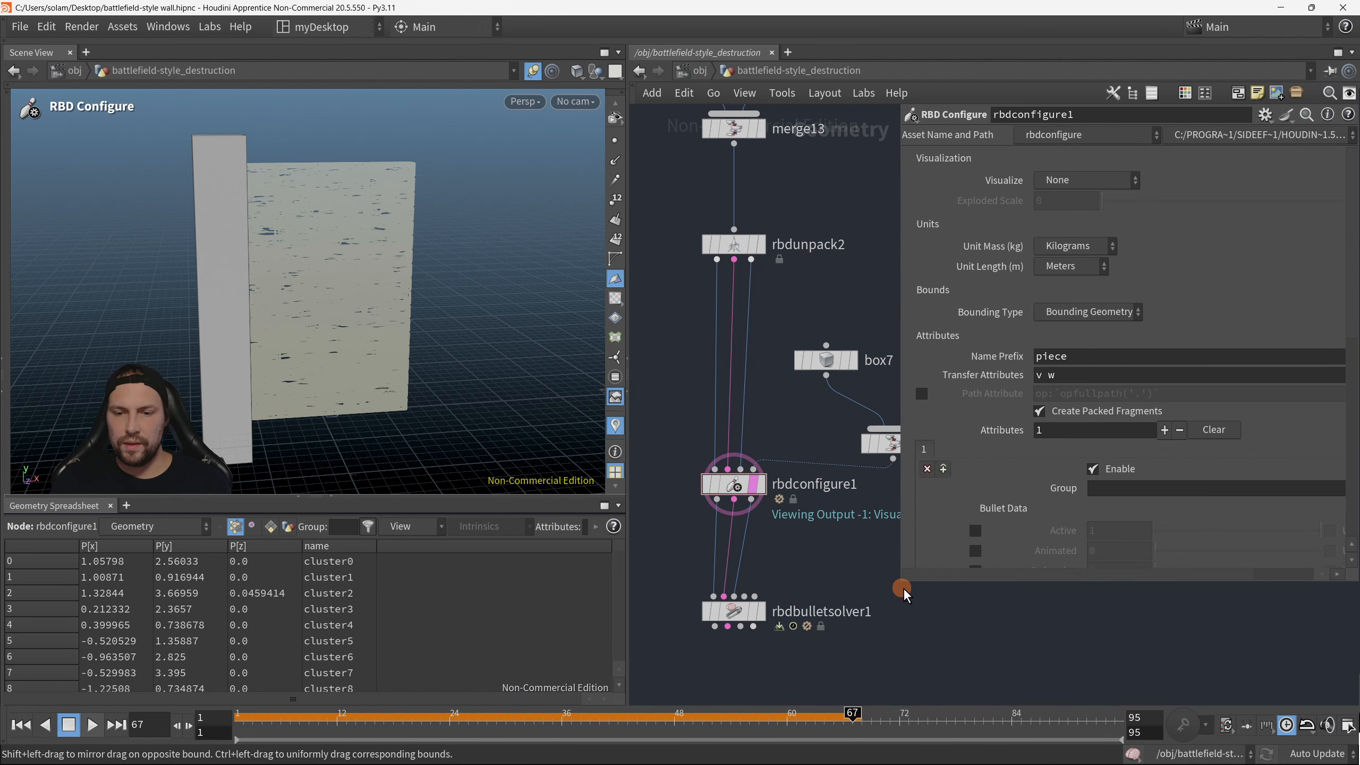
drag(902, 595, 738, 666)
scroll(1062, 528, down, 1)
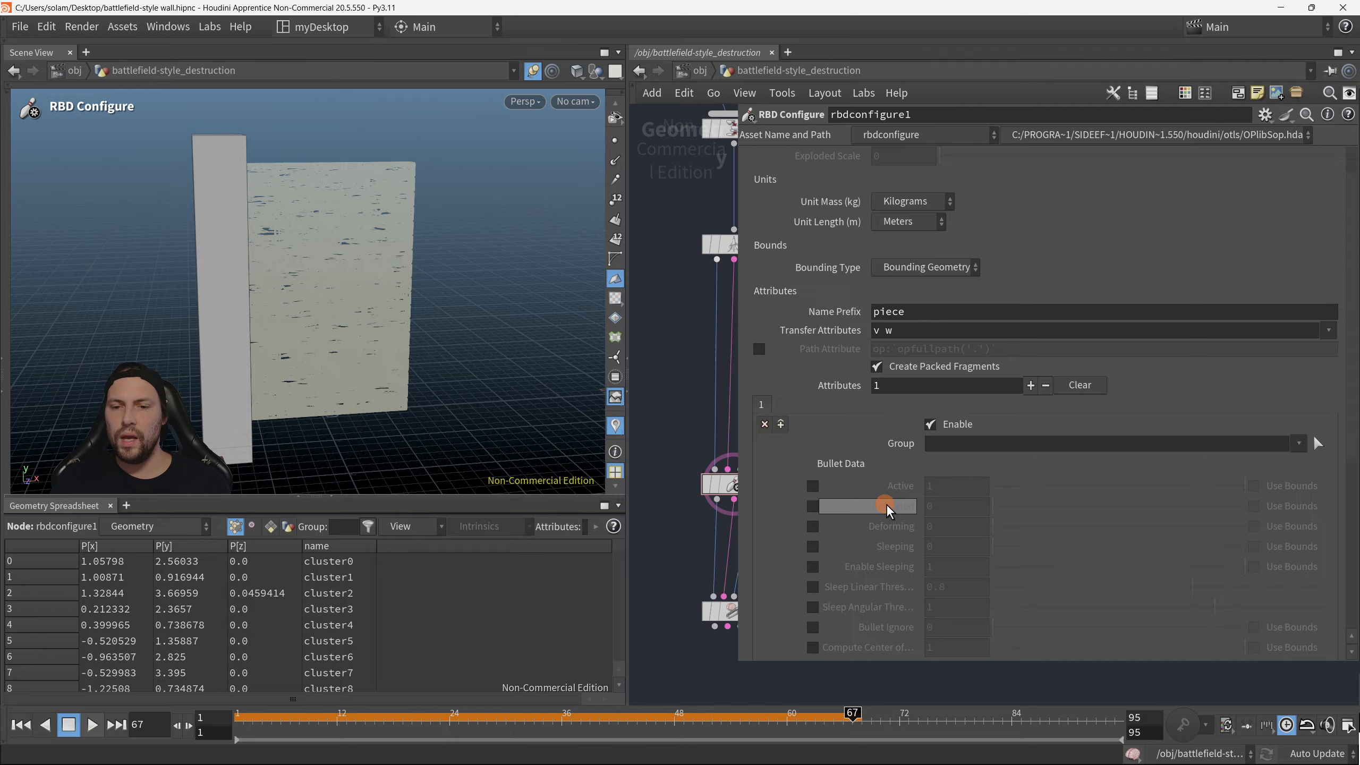
click(811, 488)
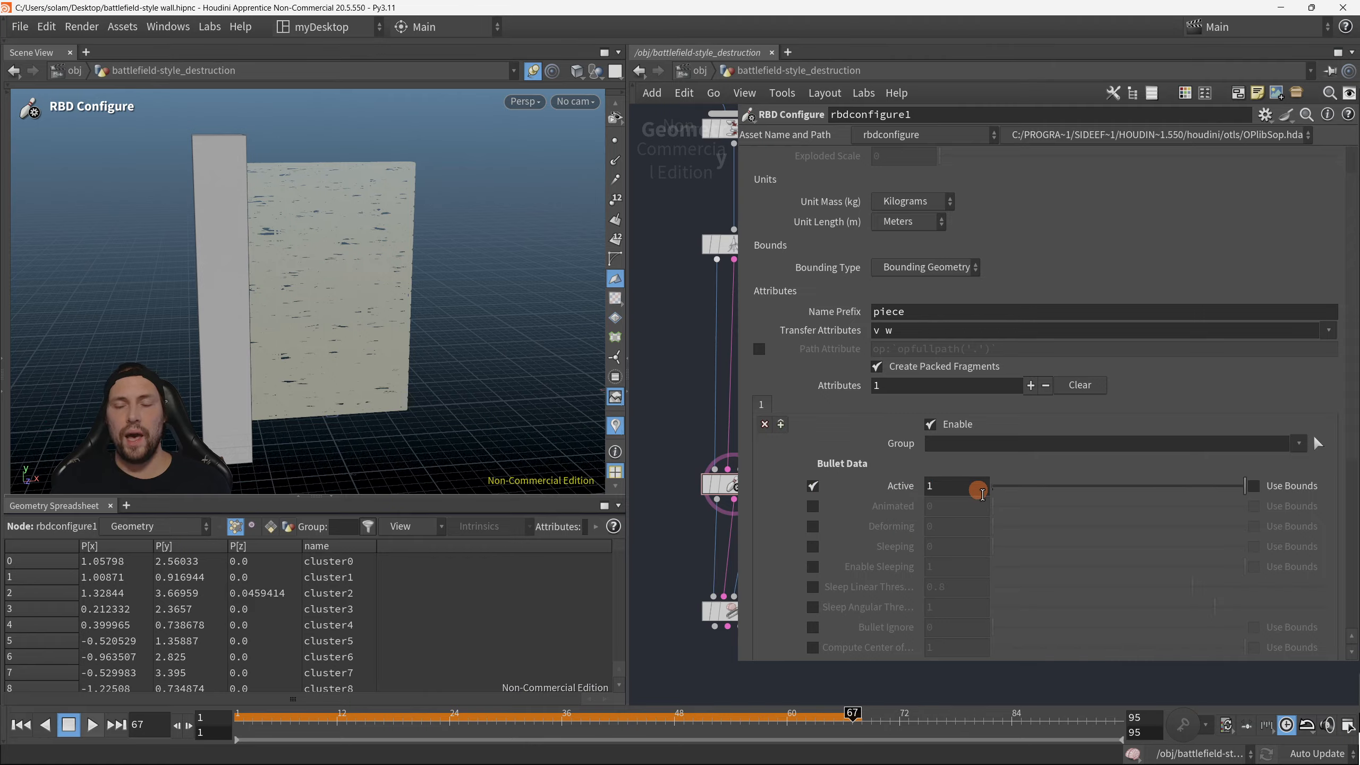
click(981, 493)
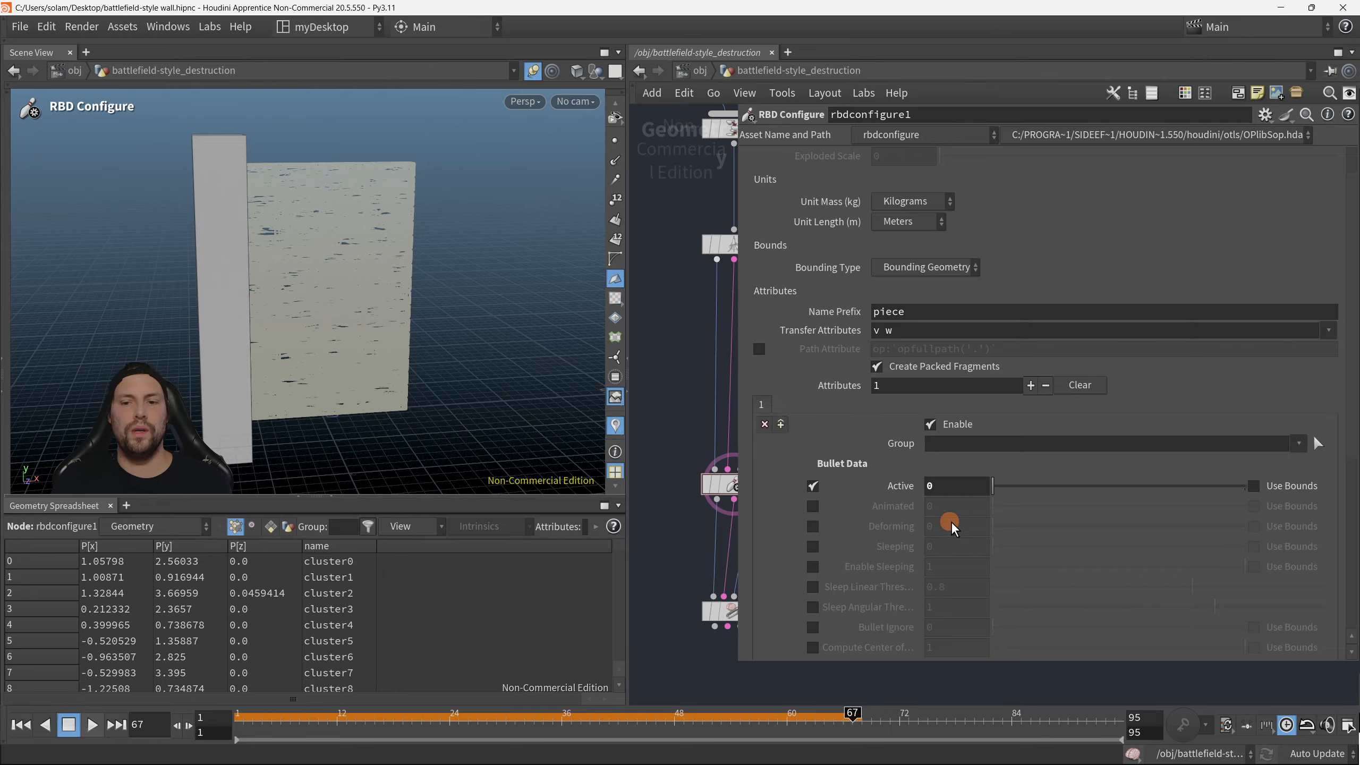
click(1253, 486)
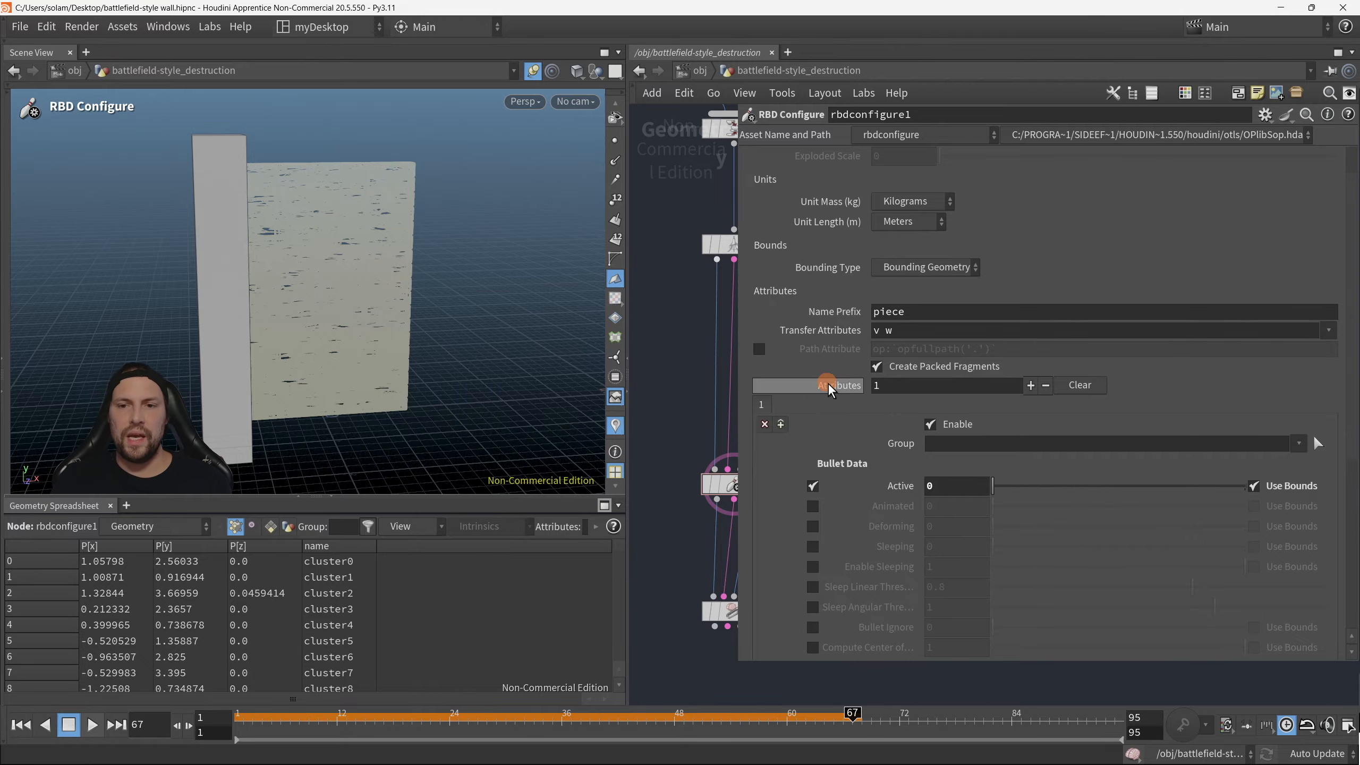
Step: Narrow the parameter window and display merge14 to examine how both boxes cover the wall's side edges
middle_drag(669, 435, 637, 386)
scroll(722, 418, down, 3)
middle_drag(723, 418, 637, 387)
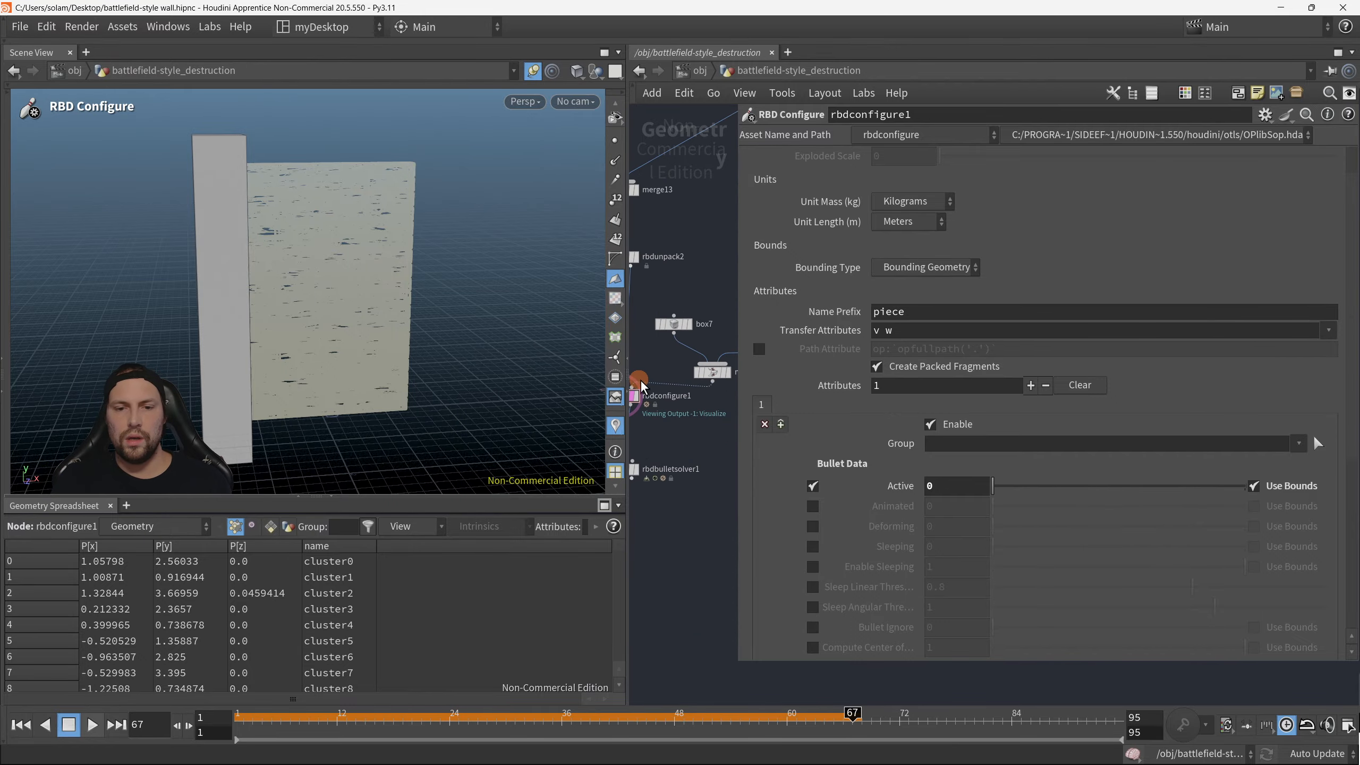
scroll(690, 392, up, 2)
scroll(719, 407, down, 2)
scroll(676, 431, up, 1)
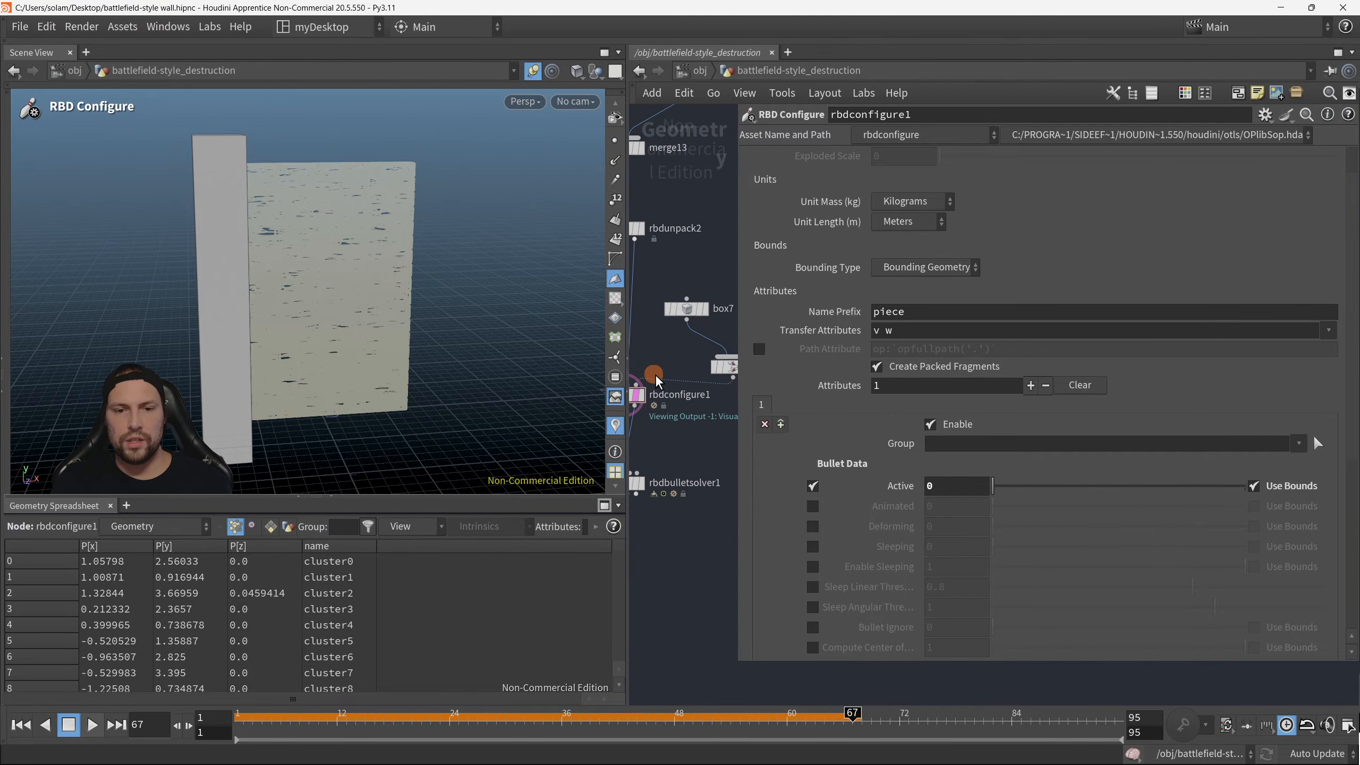
drag(739, 438, 847, 437)
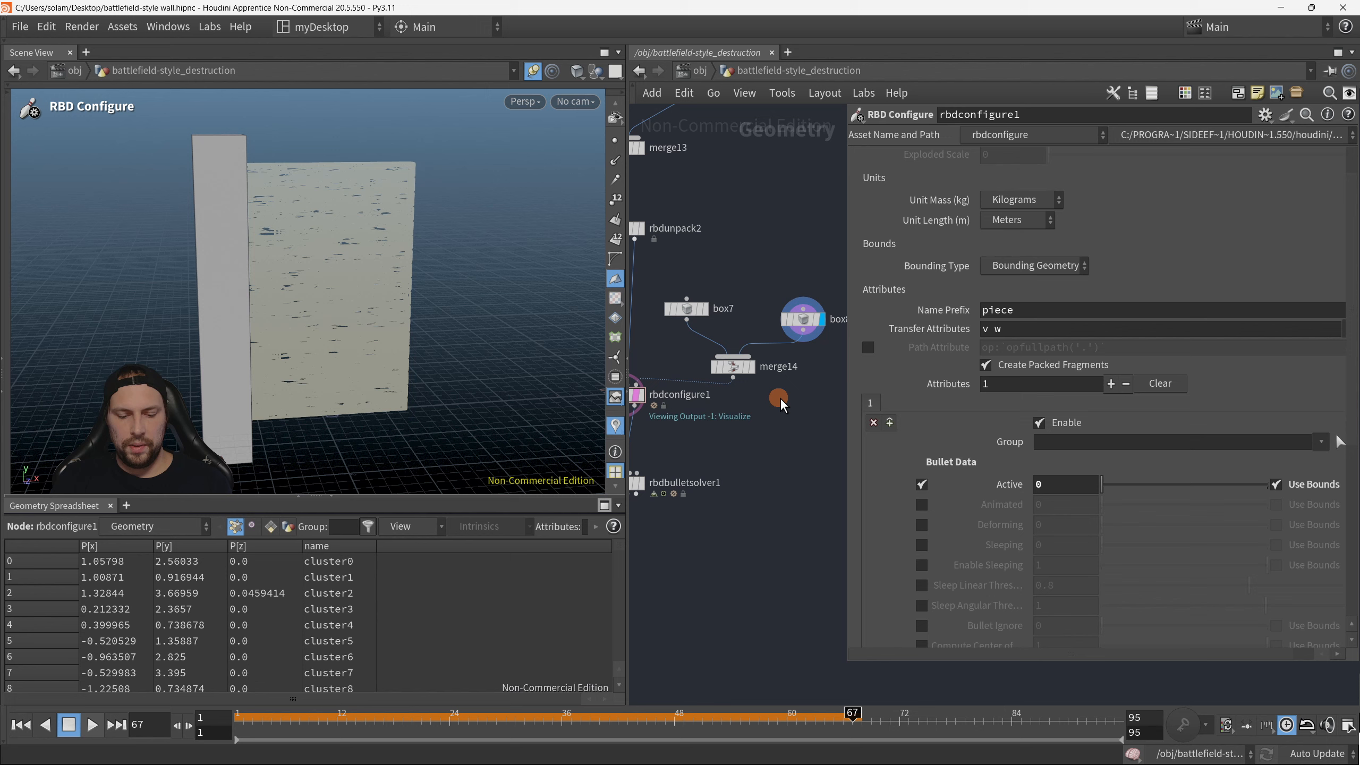
click(733, 366)
drag(523, 316, 497, 296)
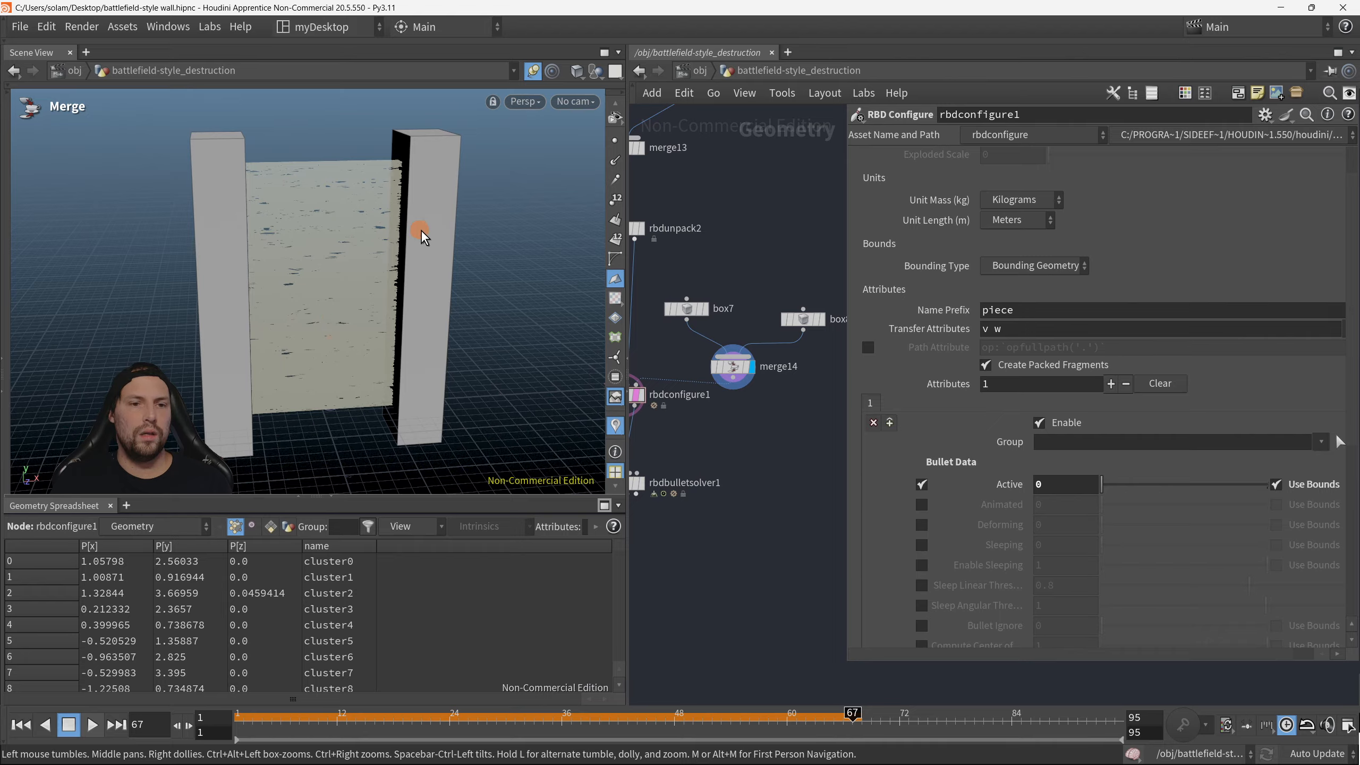
click(1043, 485)
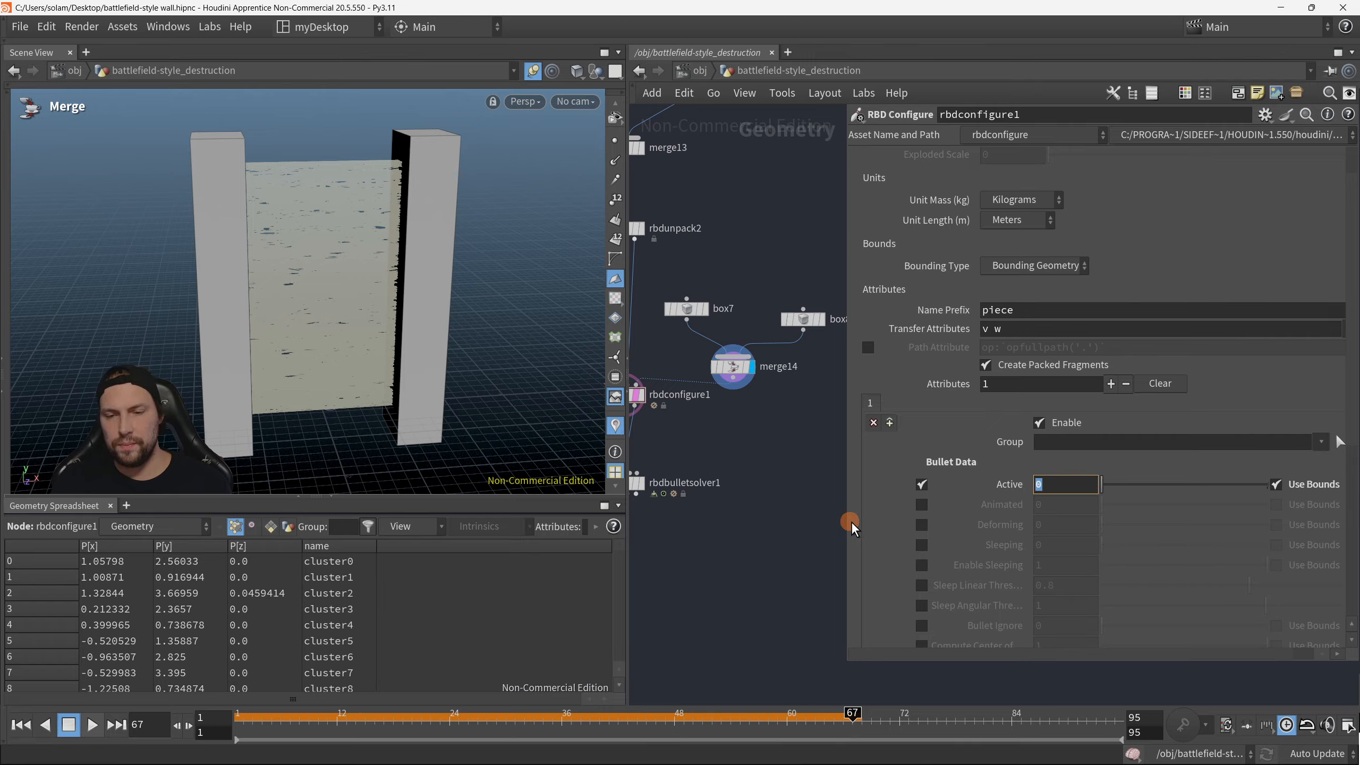
text(p)
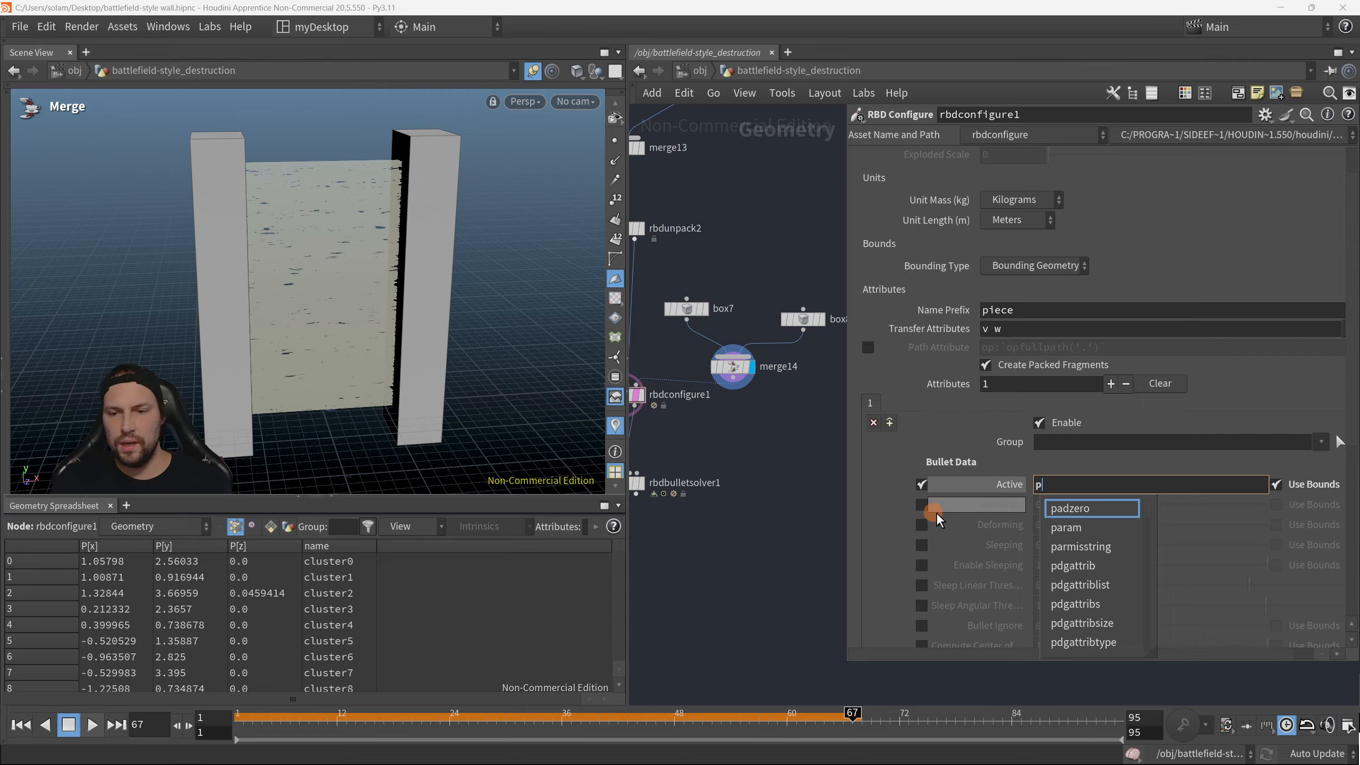
click(1045, 484)
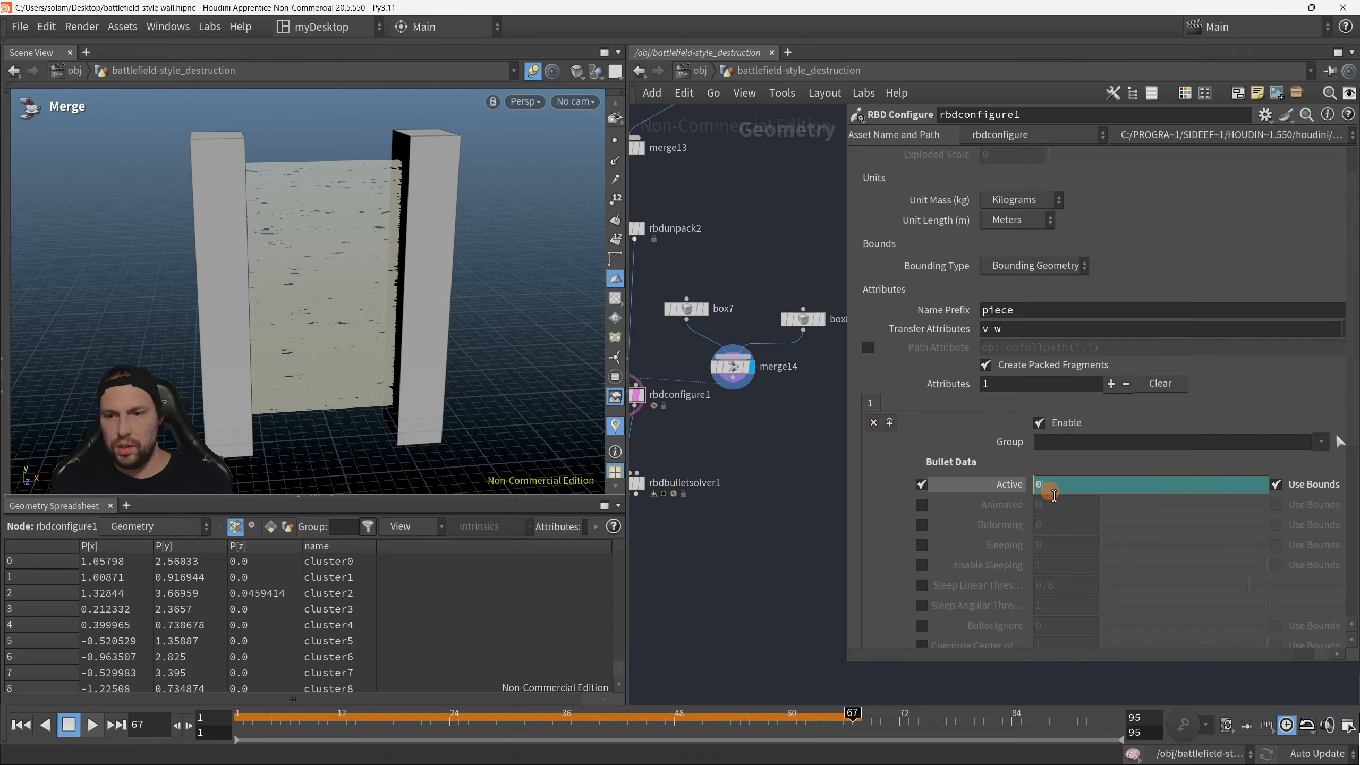
key(Return)
right_click(1061, 489)
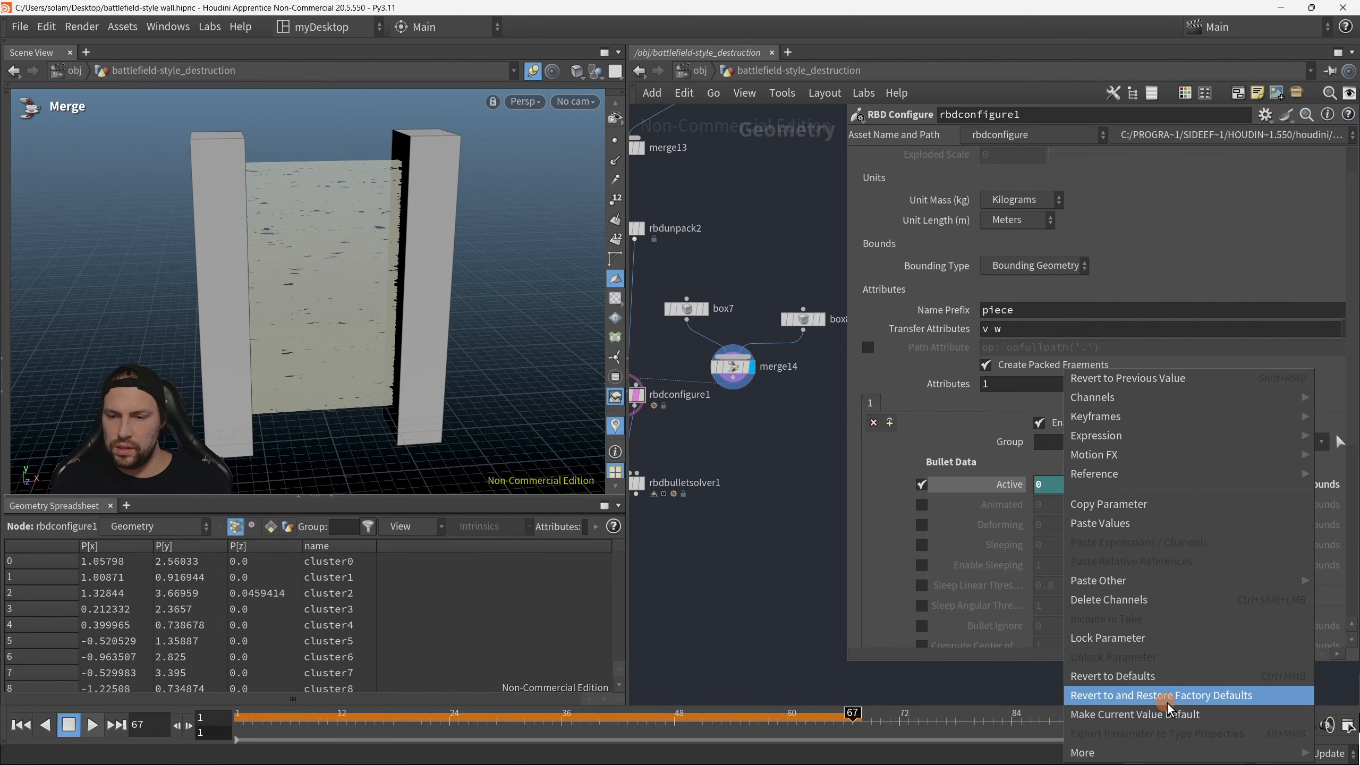
click(1028, 667)
key(ctrl+z)
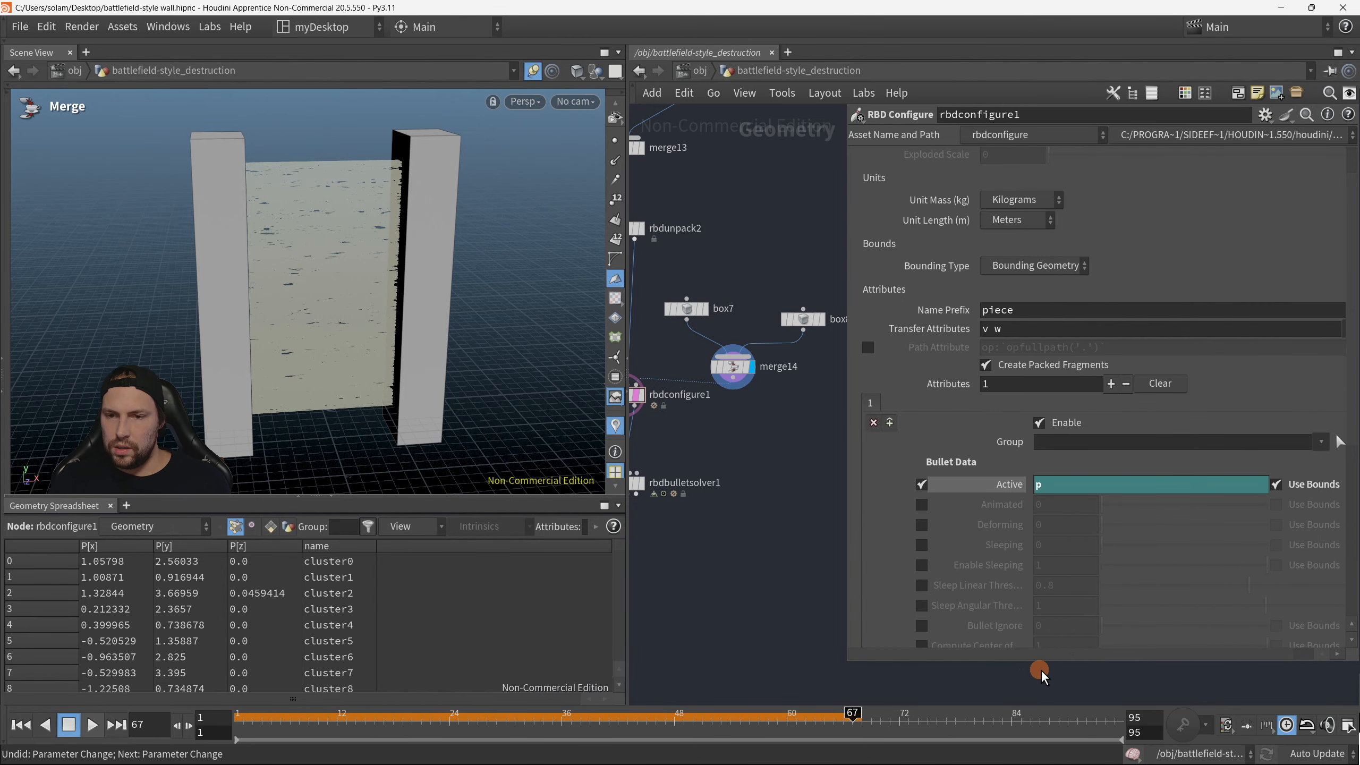
Step: Hide the node parameters, remove the template display from rbdconfigure1 and display rbdbulletsolver1
middle_drag(740, 470, 1138, 459)
key(p)
scroll(1139, 459, up, 1)
key(e)
drag(891, 323, 988, 381)
middle_drag(1031, 430, 946, 428)
key(r)
drag(777, 423, 942, 495)
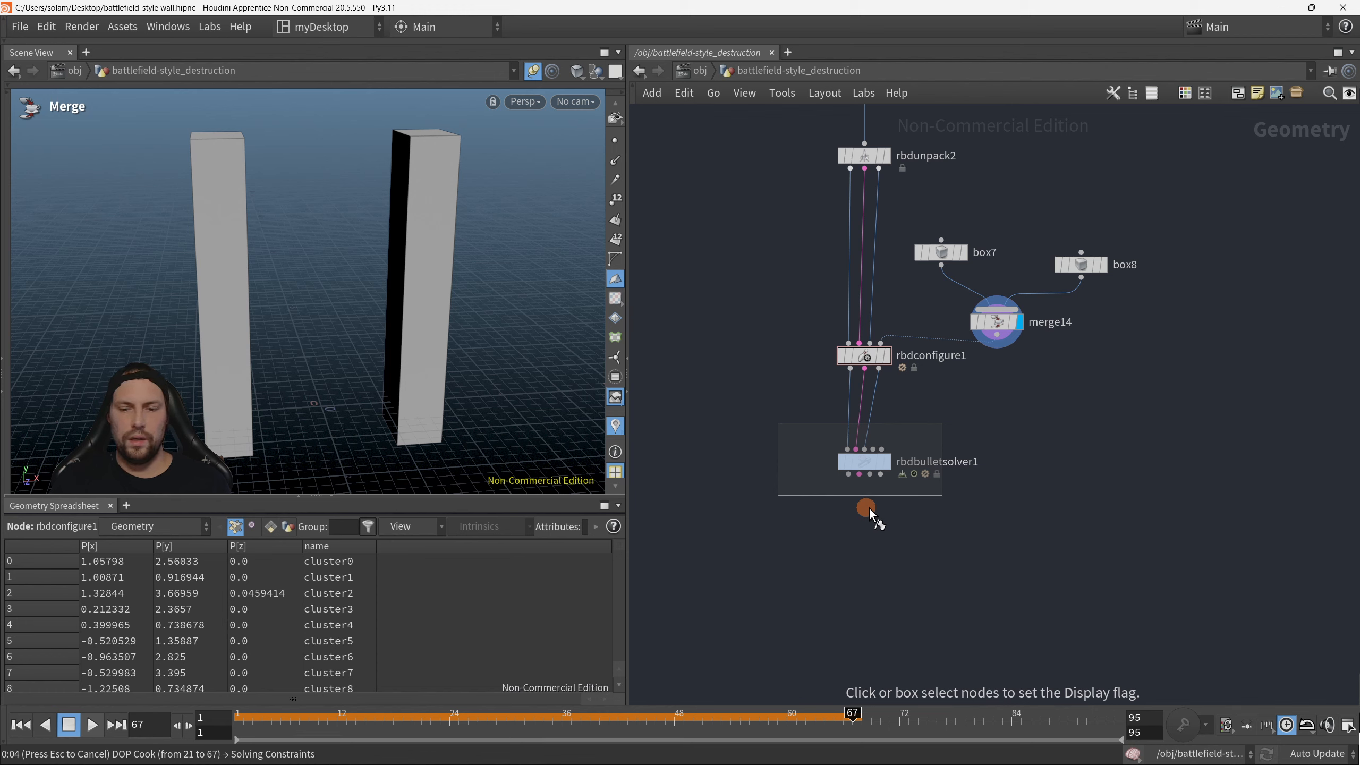
key(ctrl+z)
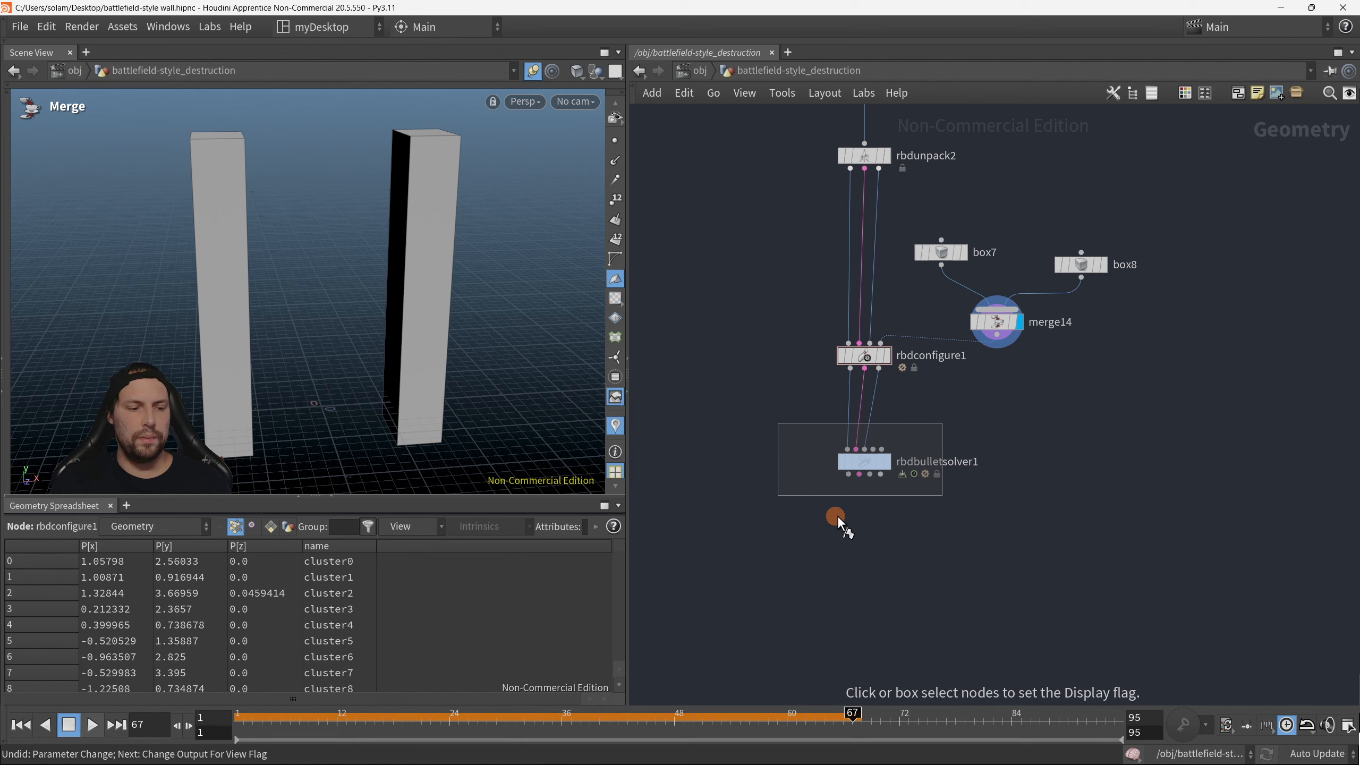
click(870, 536)
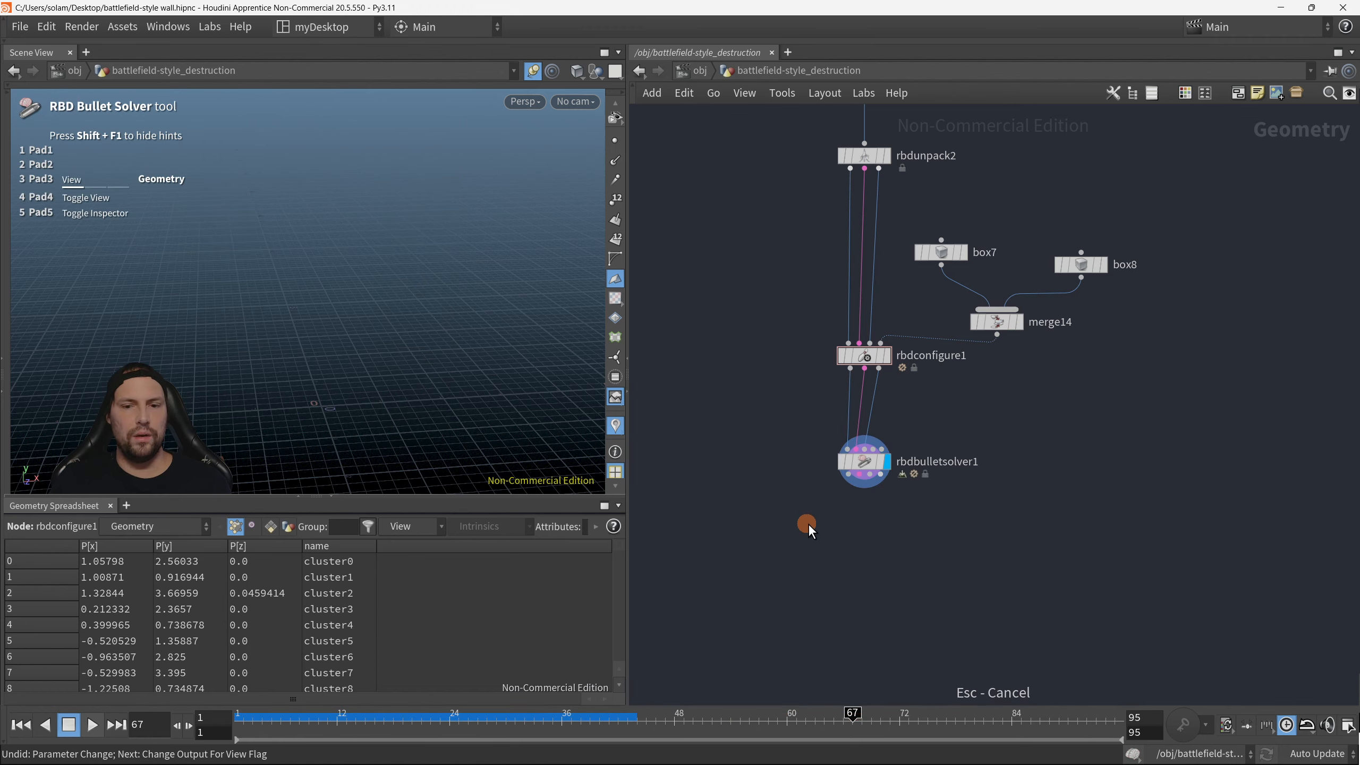
Step: Play the rbdbulletsolver1 simulation from frame 1 to about frame 65 and examine how the pinned wall breaks
click(21, 724)
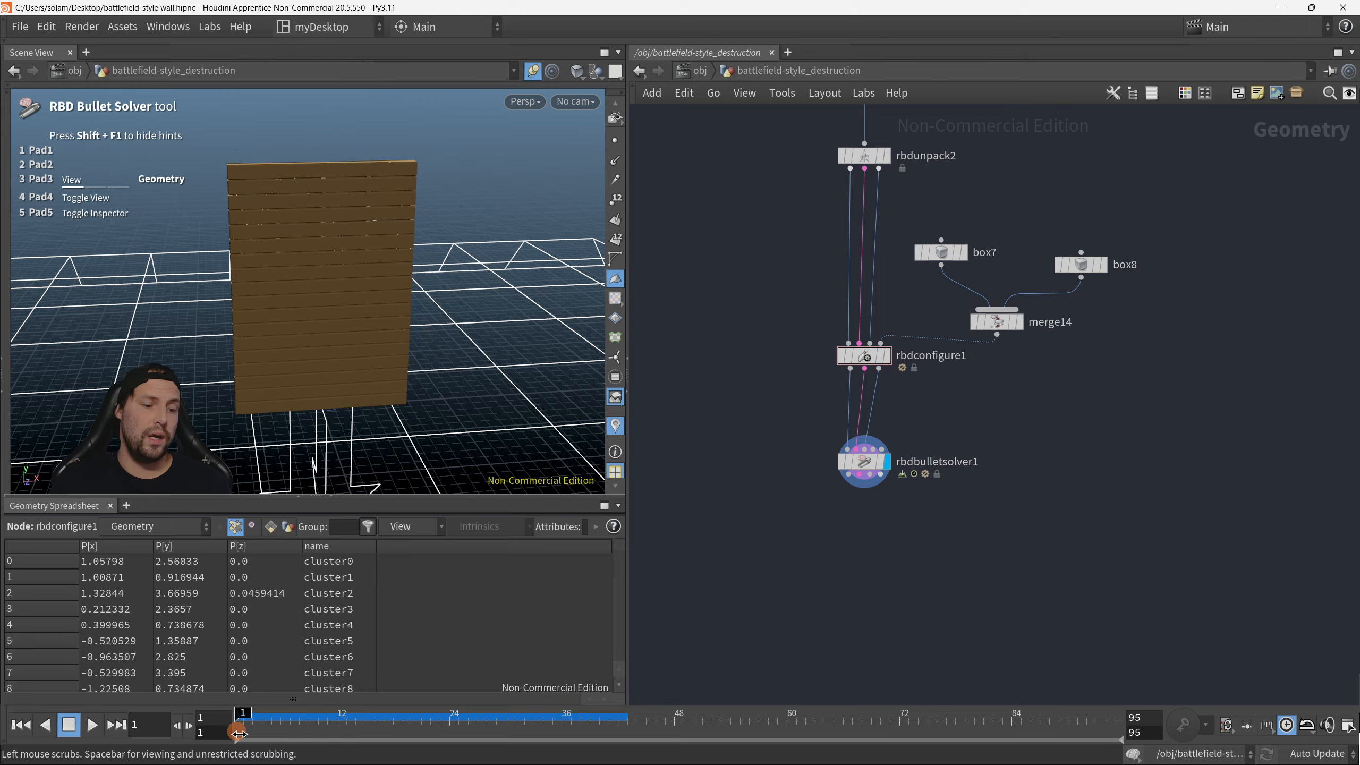
drag(458, 397, 464, 359)
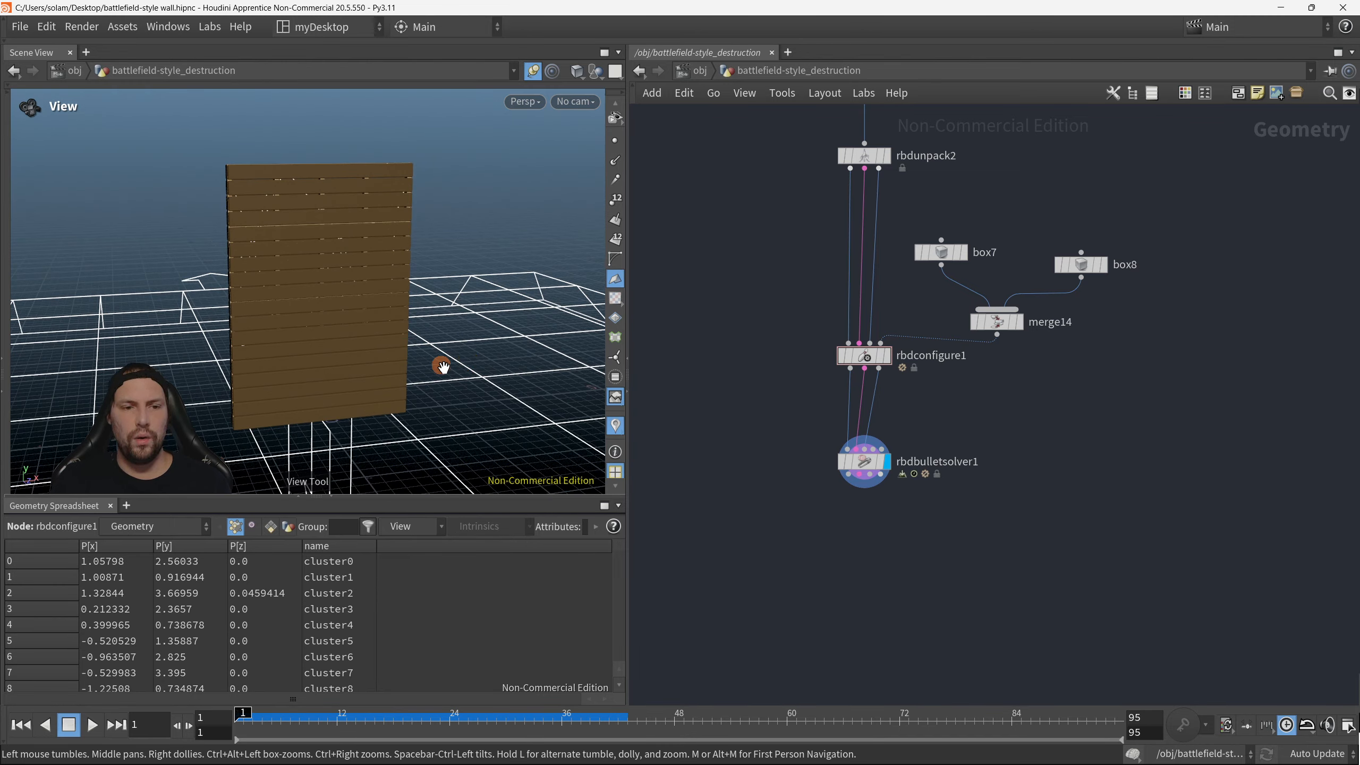
click(864, 460)
click(91, 725)
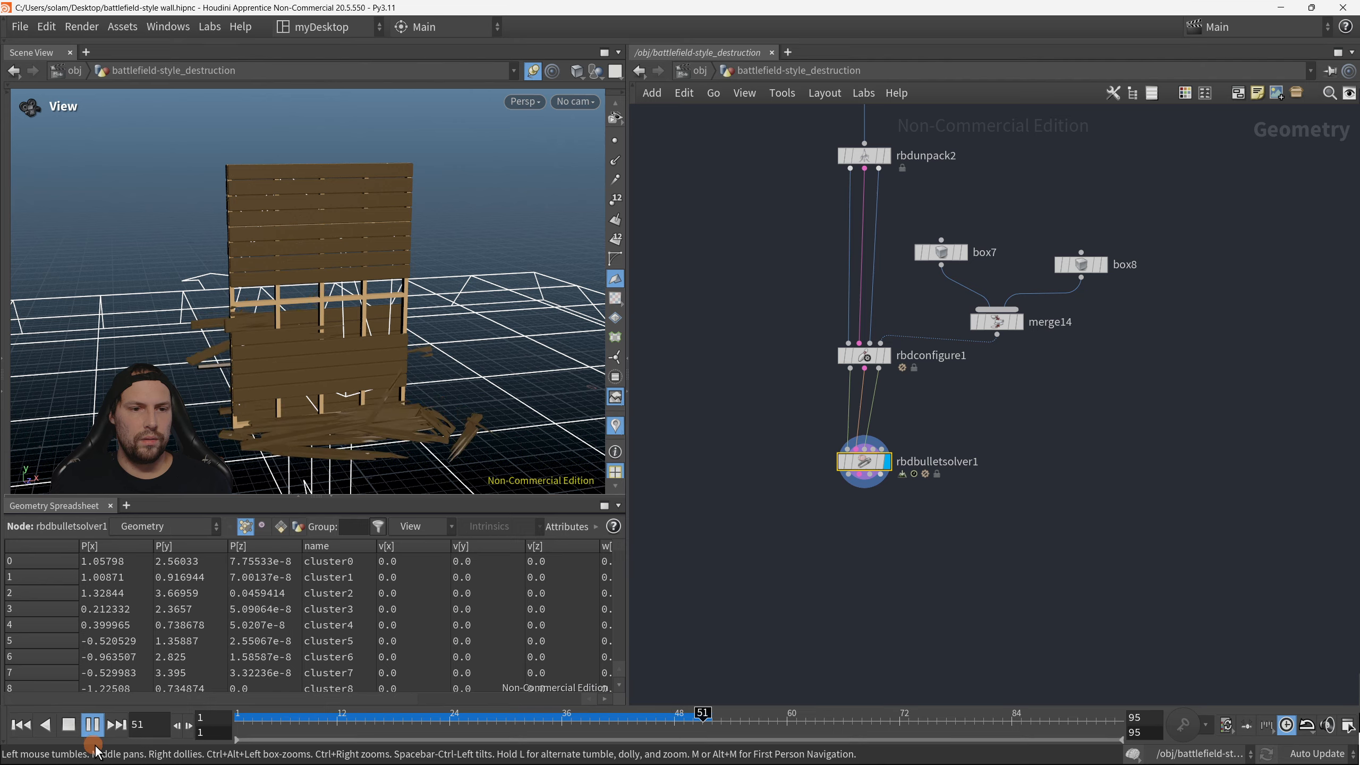
click(92, 723)
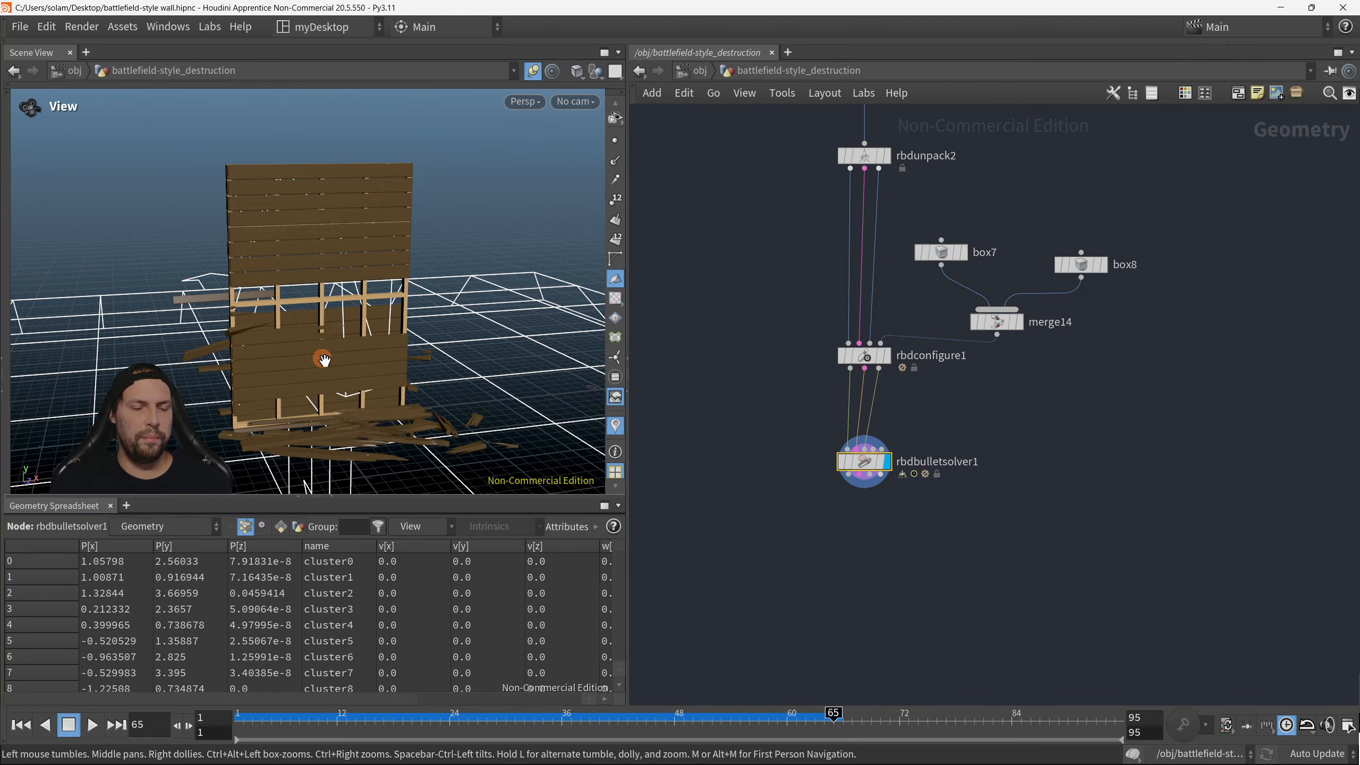
mouse_move(322, 359)
mouse_down()
mouse_move(449, 343)
mouse_move(517, 359)
mouse_move(626, 356)
mouse_move(409, 386)
mouse_move(376, 358)
mouse_move(337, 353)
mouse_up()
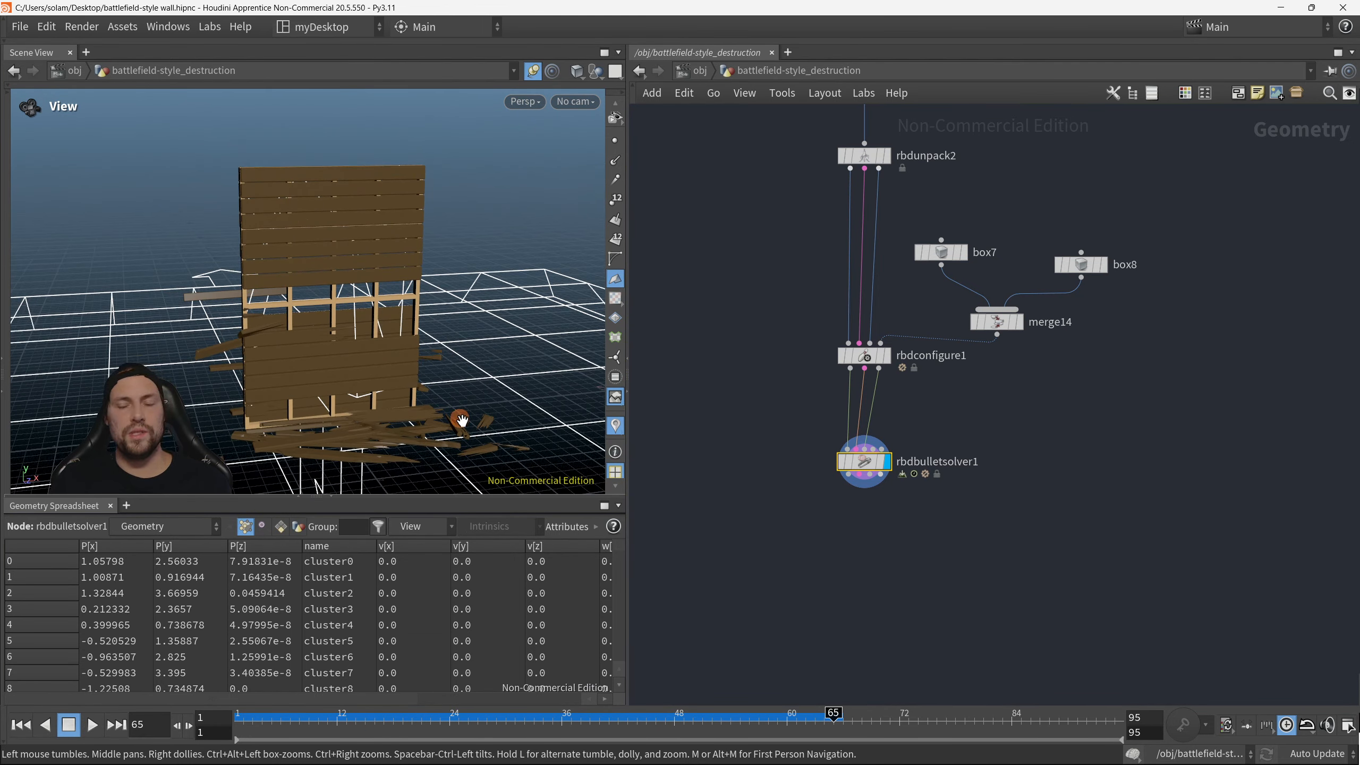
Step: Examine the glue constraint strengths of the planks' rbdmaterialfracture4 node
middle_drag(746, 276, 750, 445)
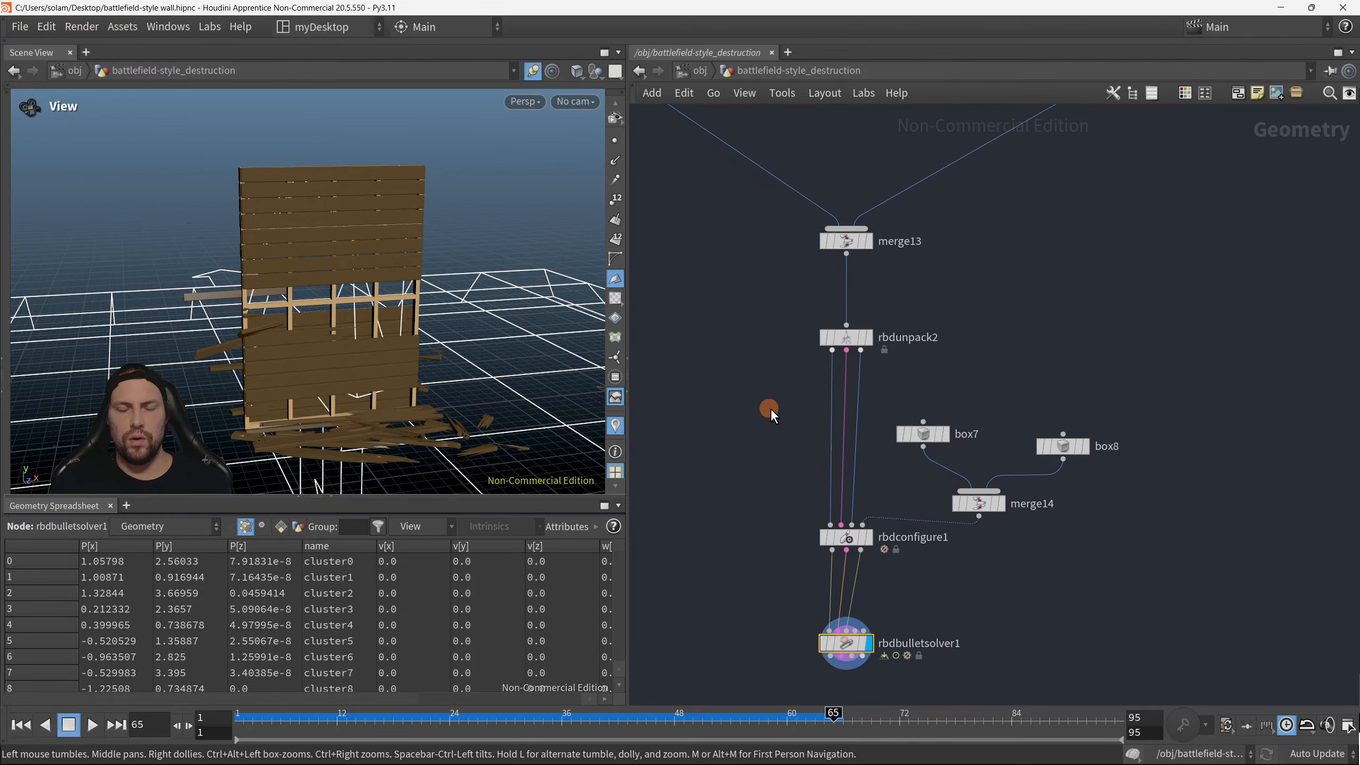
scroll(749, 418, down, 2)
key(p)
scroll(728, 398, down, 2)
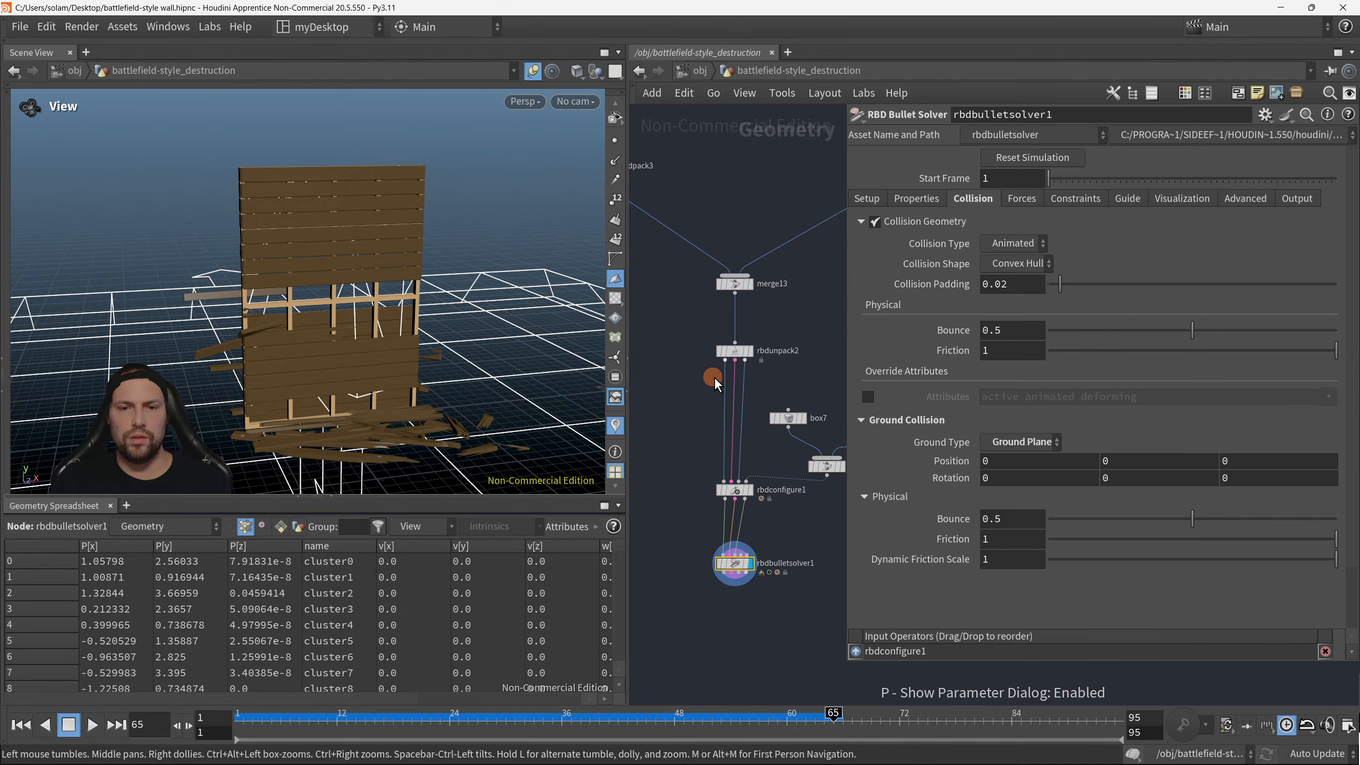
click(705, 329)
scroll(709, 341, down, 1)
middle_drag(711, 341, 786, 418)
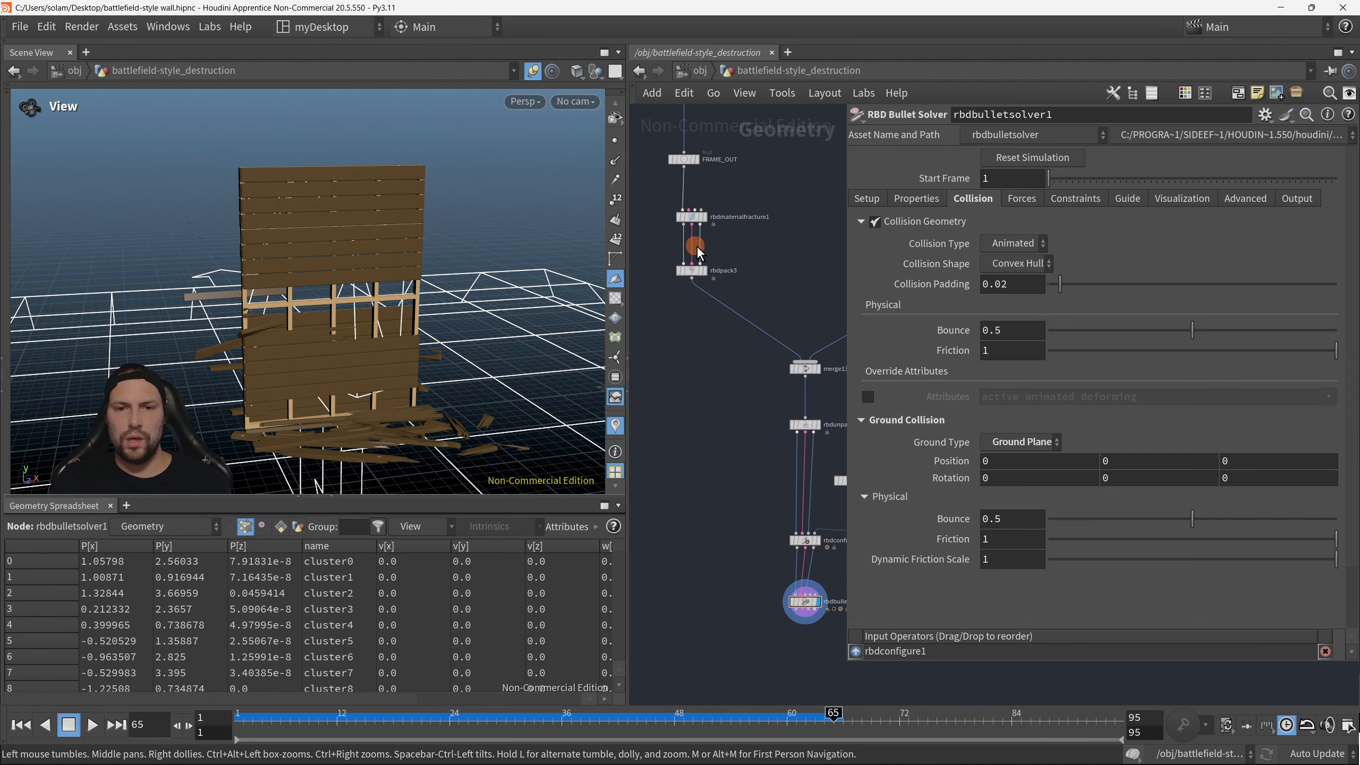
middle_drag(682, 234, 713, 451)
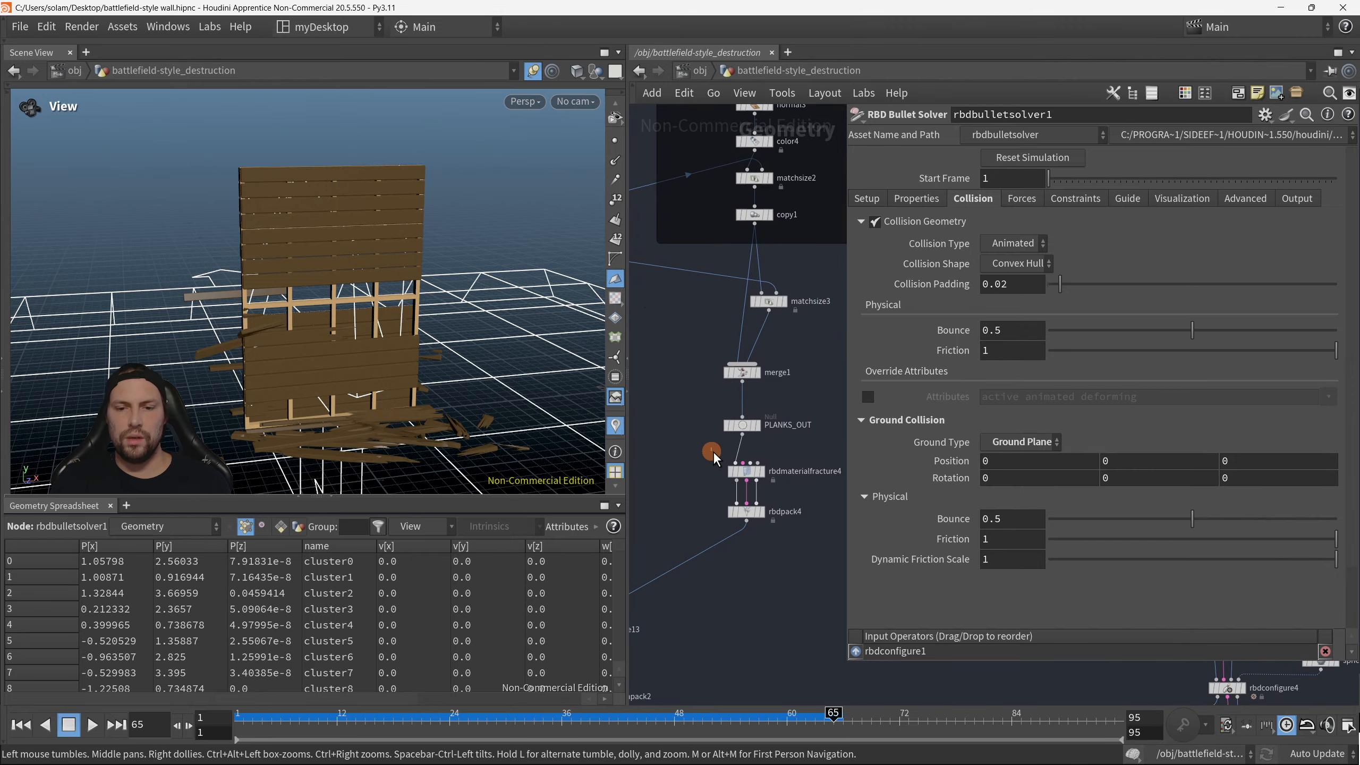
click(746, 470)
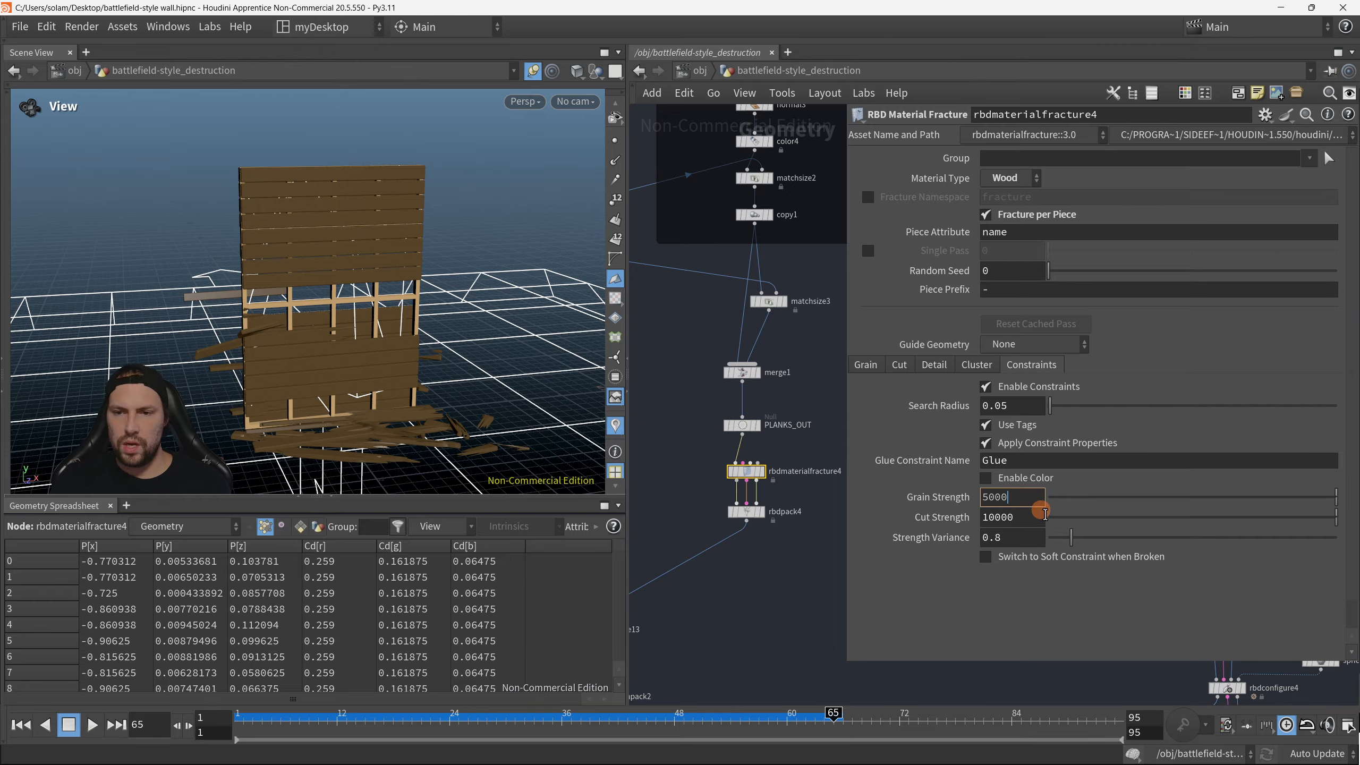
text(p)
middle_drag(811, 569, 887, 543)
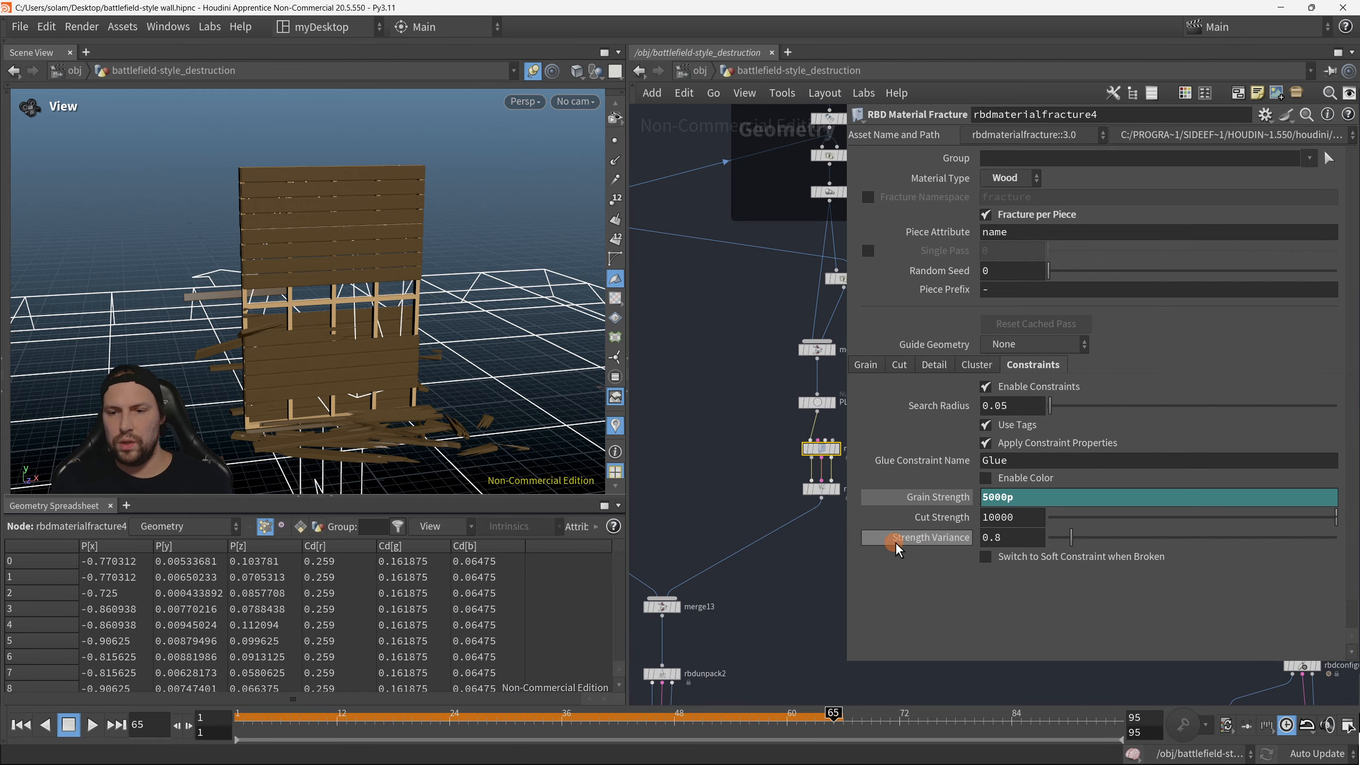
middle_drag(763, 571, 963, 424)
key(ctrl+z)
Step: Hide the node parameters, bring up the box handles in the viewport and widen box8 inward until its inner face is at about -0.83 in X
key(p)
scroll(924, 342, down, 1)
scroll(947, 522, up, 1)
scroll(970, 515, up, 1)
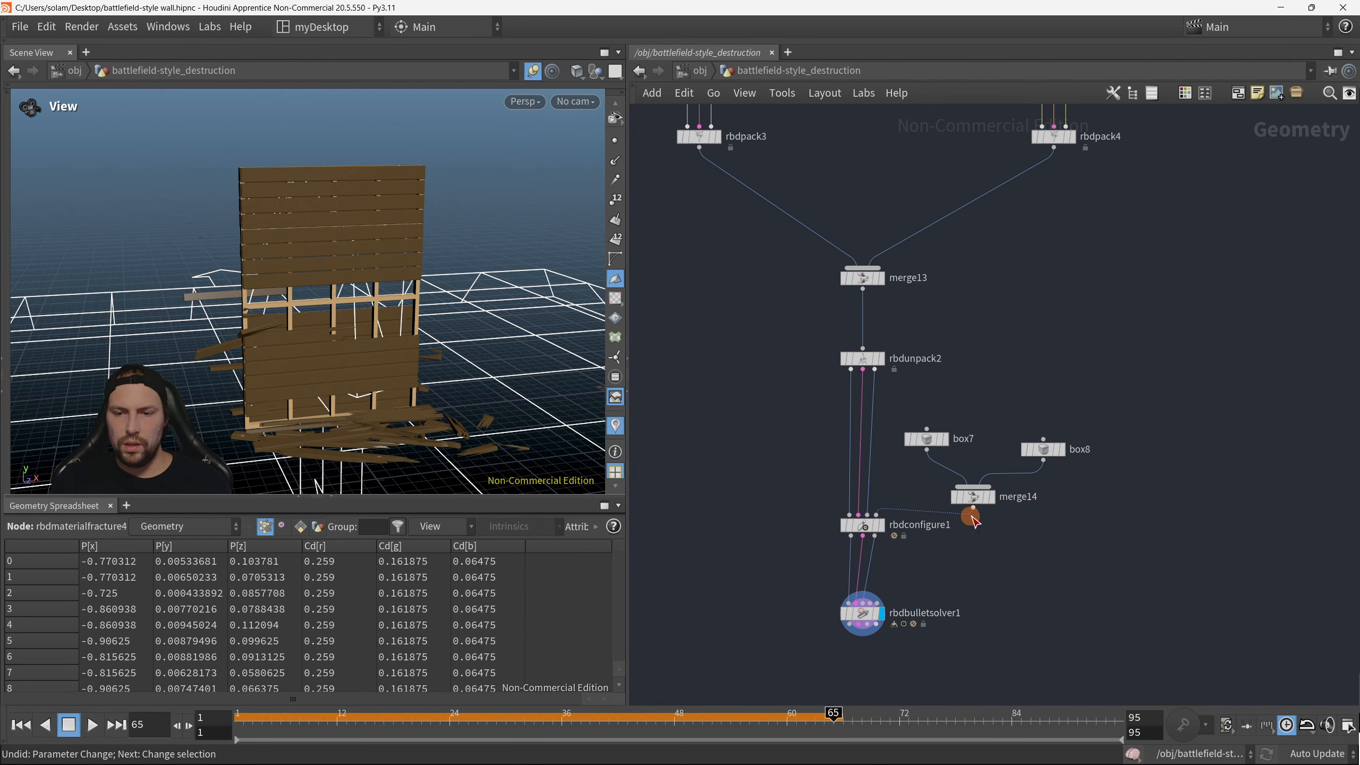
drag(966, 418, 934, 447)
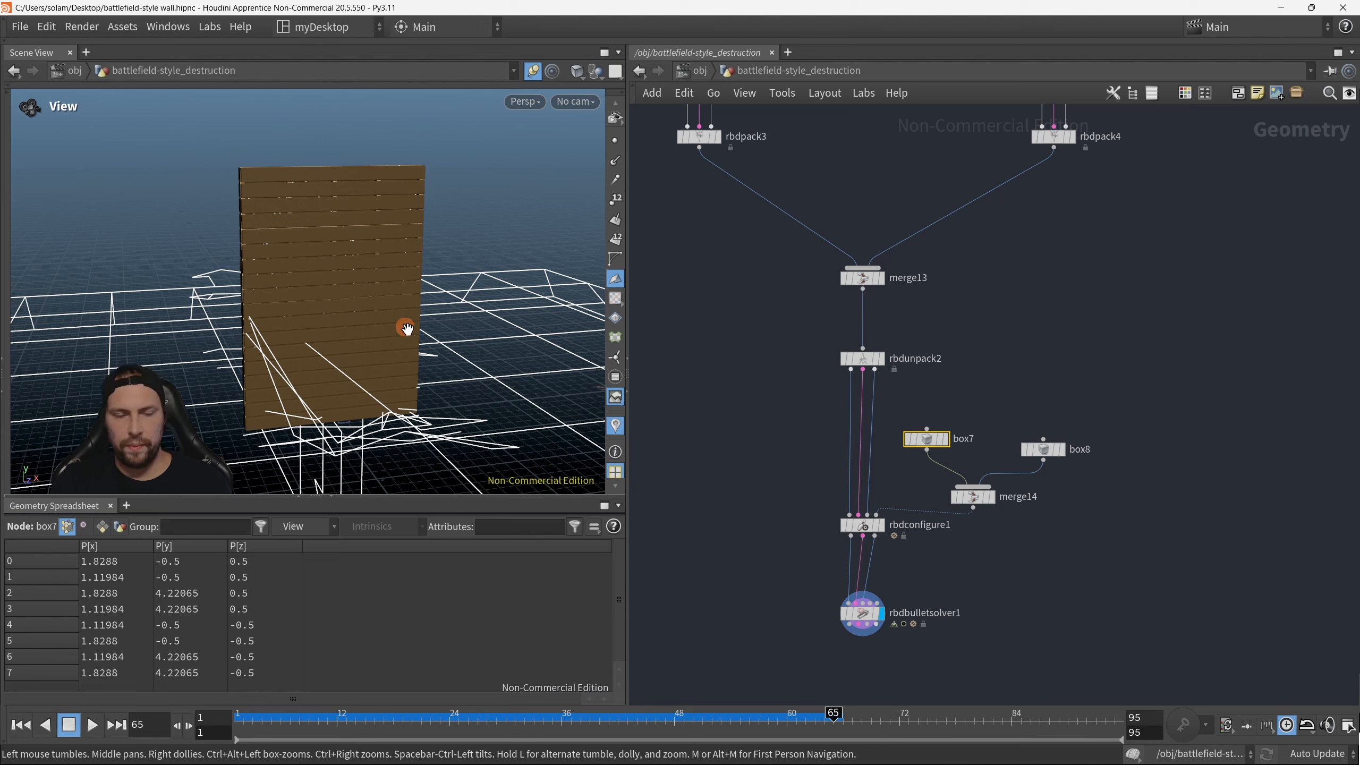
key(Return)
alt+drag(421, 315, 387, 296)
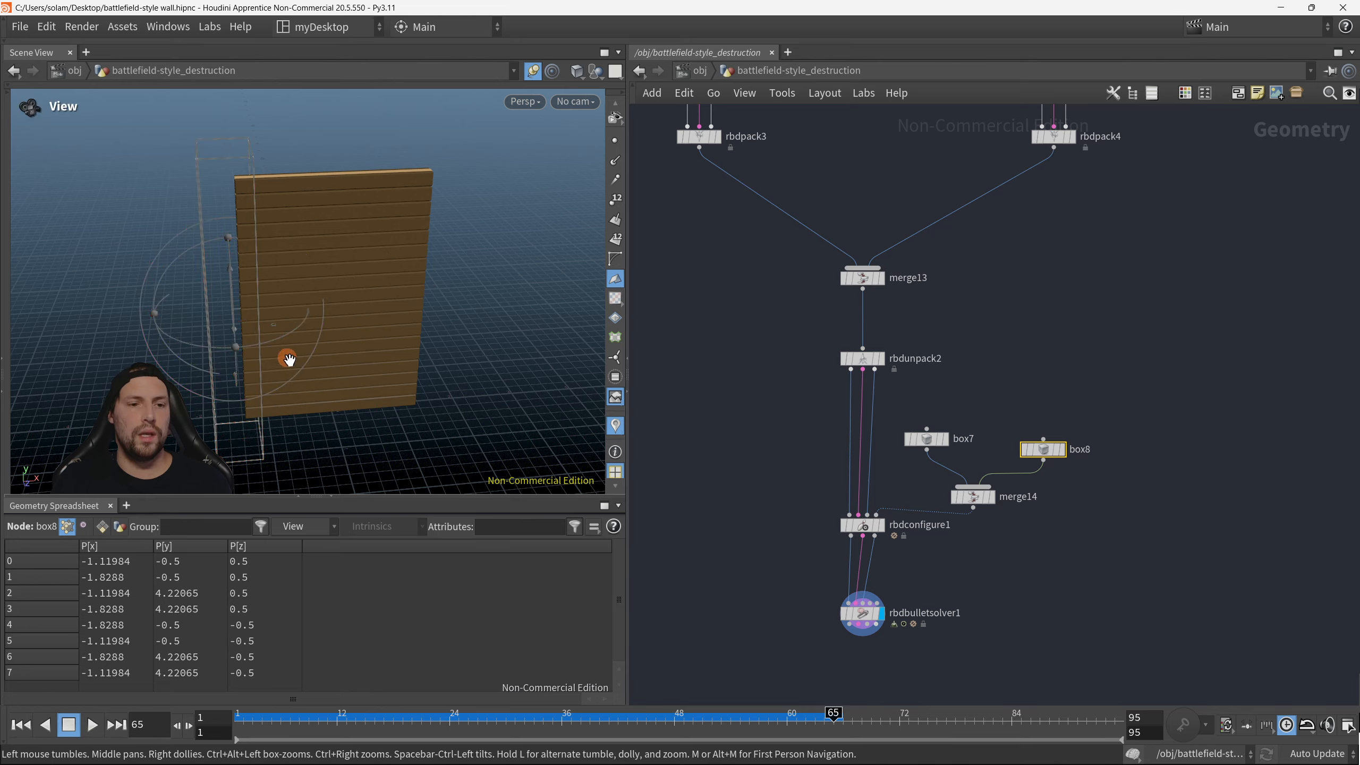
alt+drag(287, 353, 288, 303)
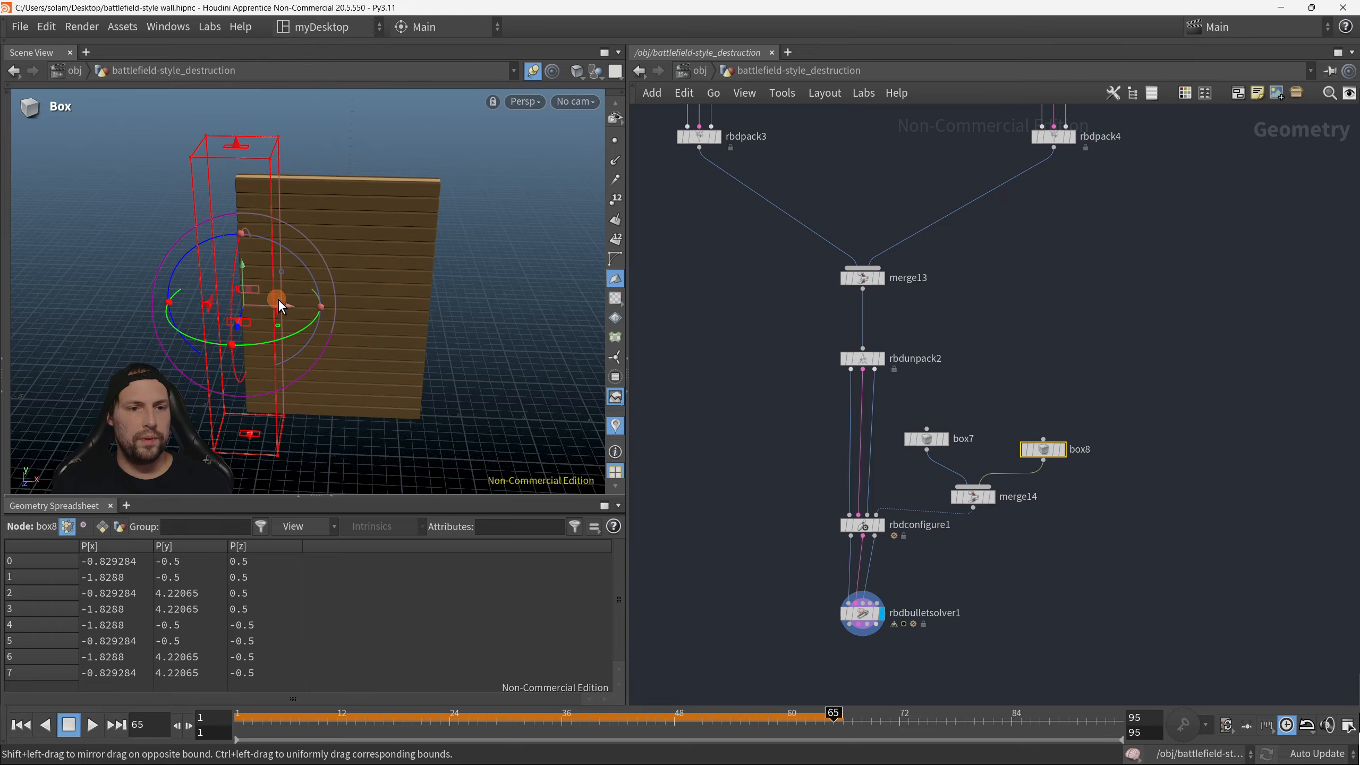
Step: Select rbdbulletsolver1, play the simulation from frame 1 to examine how the wall breaks, and return to the first frame
alt+drag(393, 345, 407, 319)
middle_drag(1014, 624, 997, 565)
drag(742, 523, 937, 576)
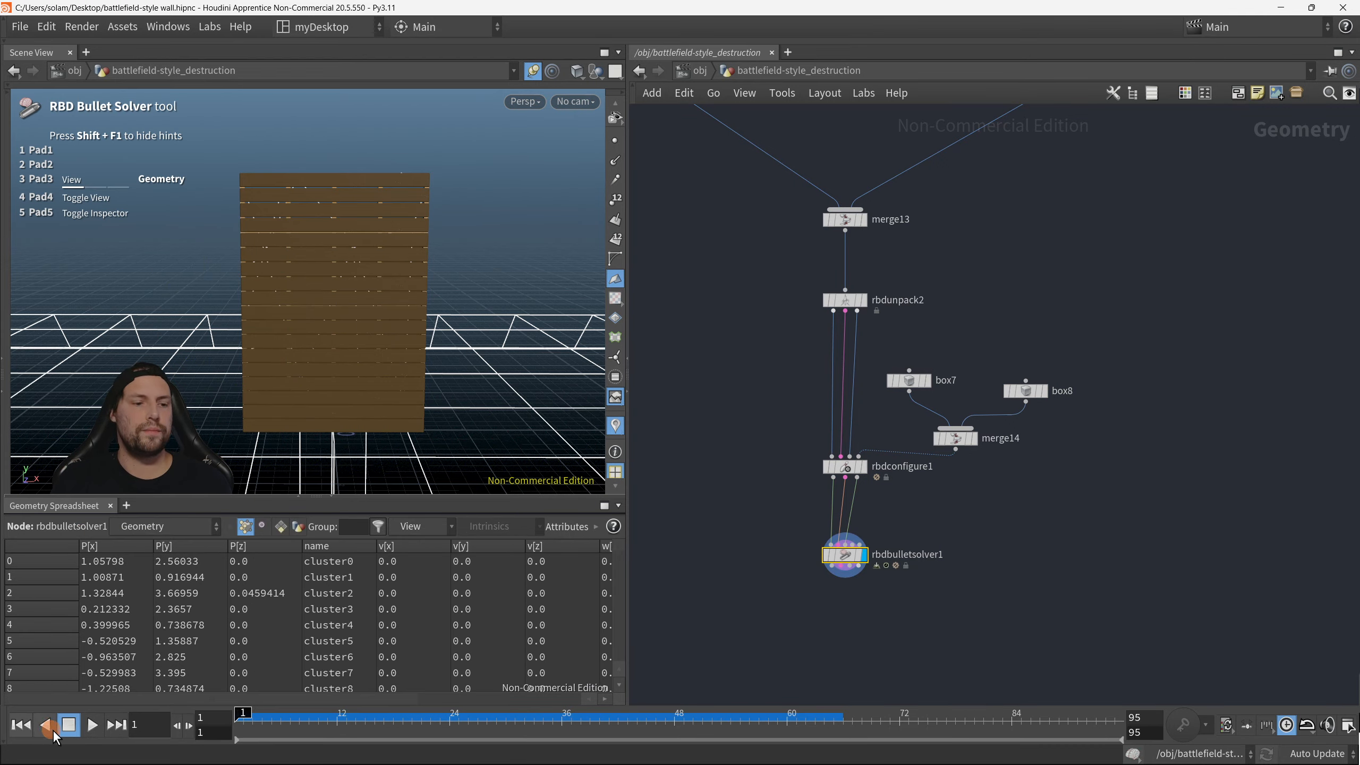
click(92, 724)
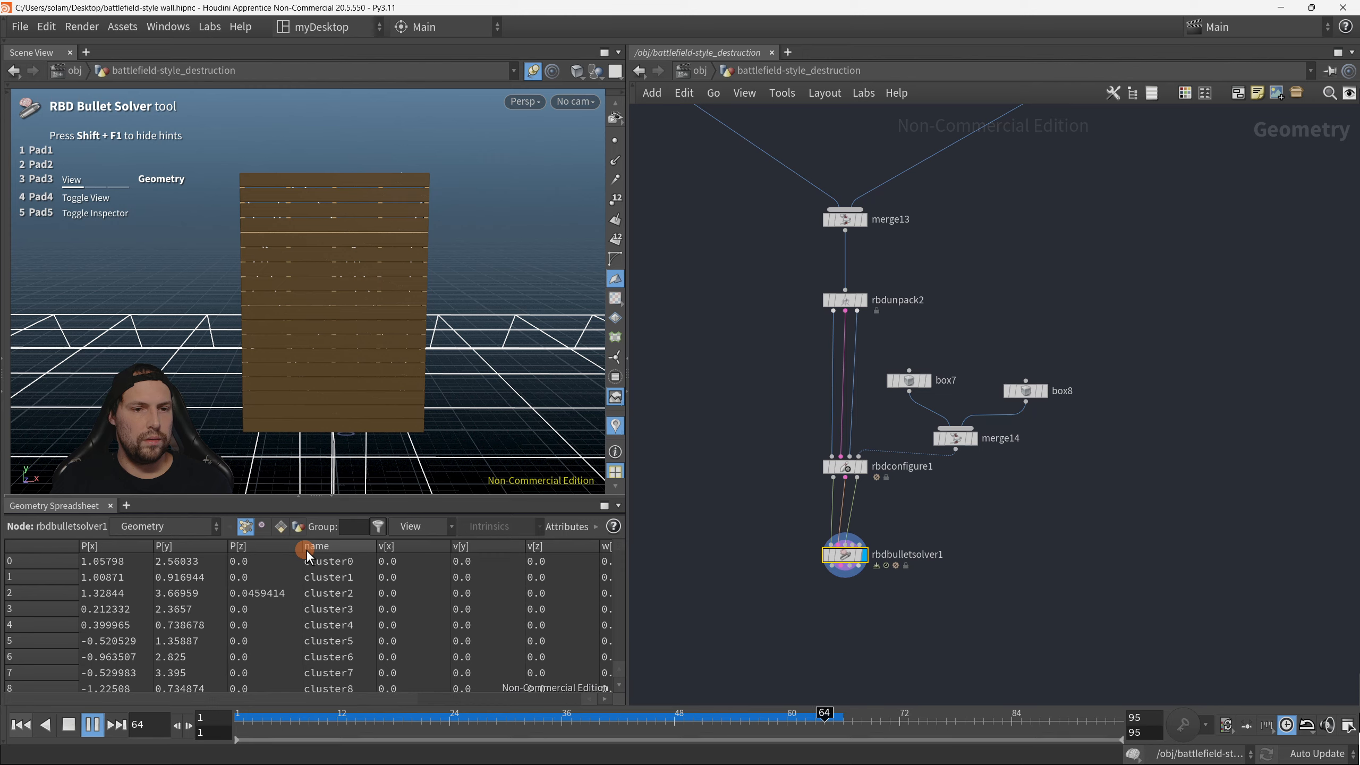
click(26, 723)
drag(393, 384, 463, 372)
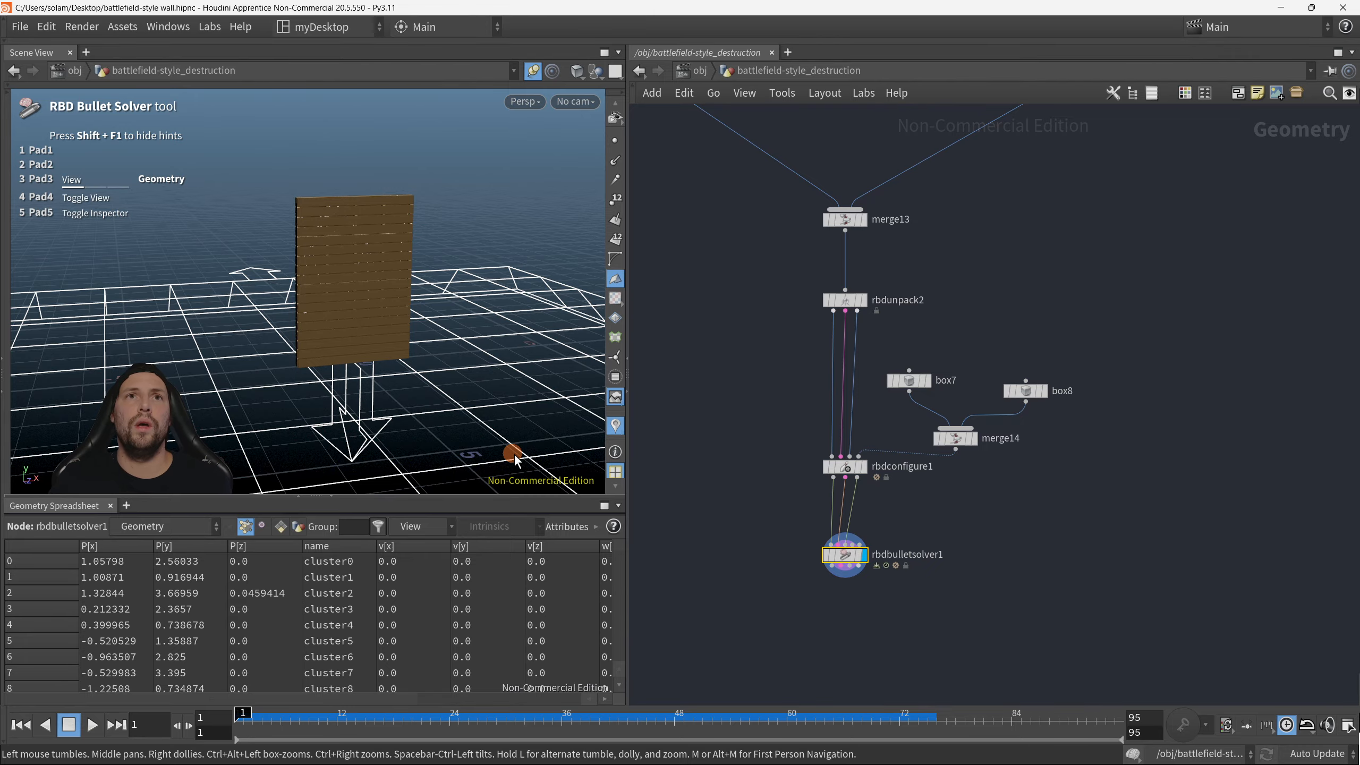
Step: Move the box8 node level with box7 above merge14
drag(1099, 349, 904, 465)
click(1122, 351)
drag(1030, 395, 1020, 385)
drag(1001, 346, 931, 445)
drag(940, 308, 1056, 437)
drag(910, 331, 961, 432)
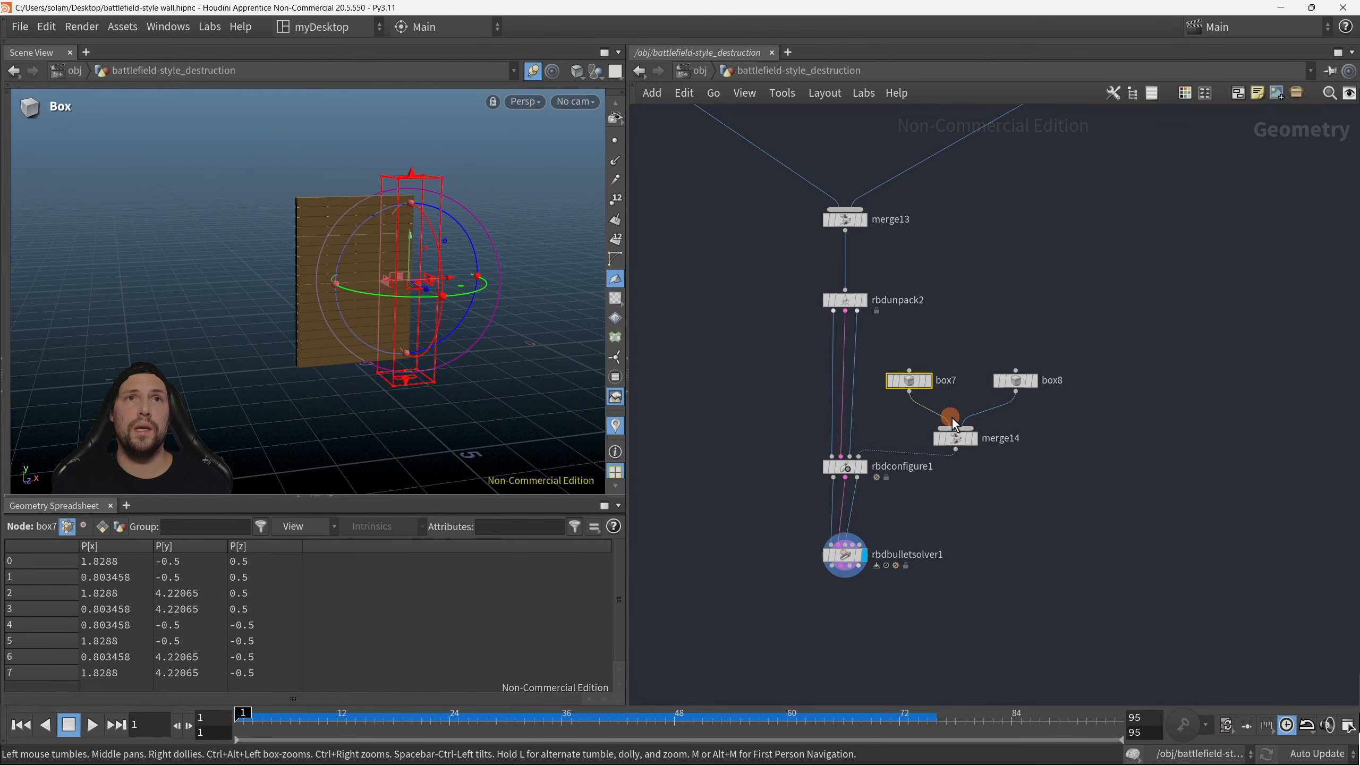
Step: Move box7, box8 and merge14 together up and away from the main node chain, and shift rbdbulletsolver1 slightly down
drag(901, 344, 1027, 415)
mouse_move(1142, 512)
middle_down()
mouse_move(1124, 554)
mouse_move(1078, 586)
mouse_move(1045, 510)
middle_up()
scroll(1063, 571, down, 3)
middle_drag(1008, 567, 999, 467)
scroll(948, 515, up, 2)
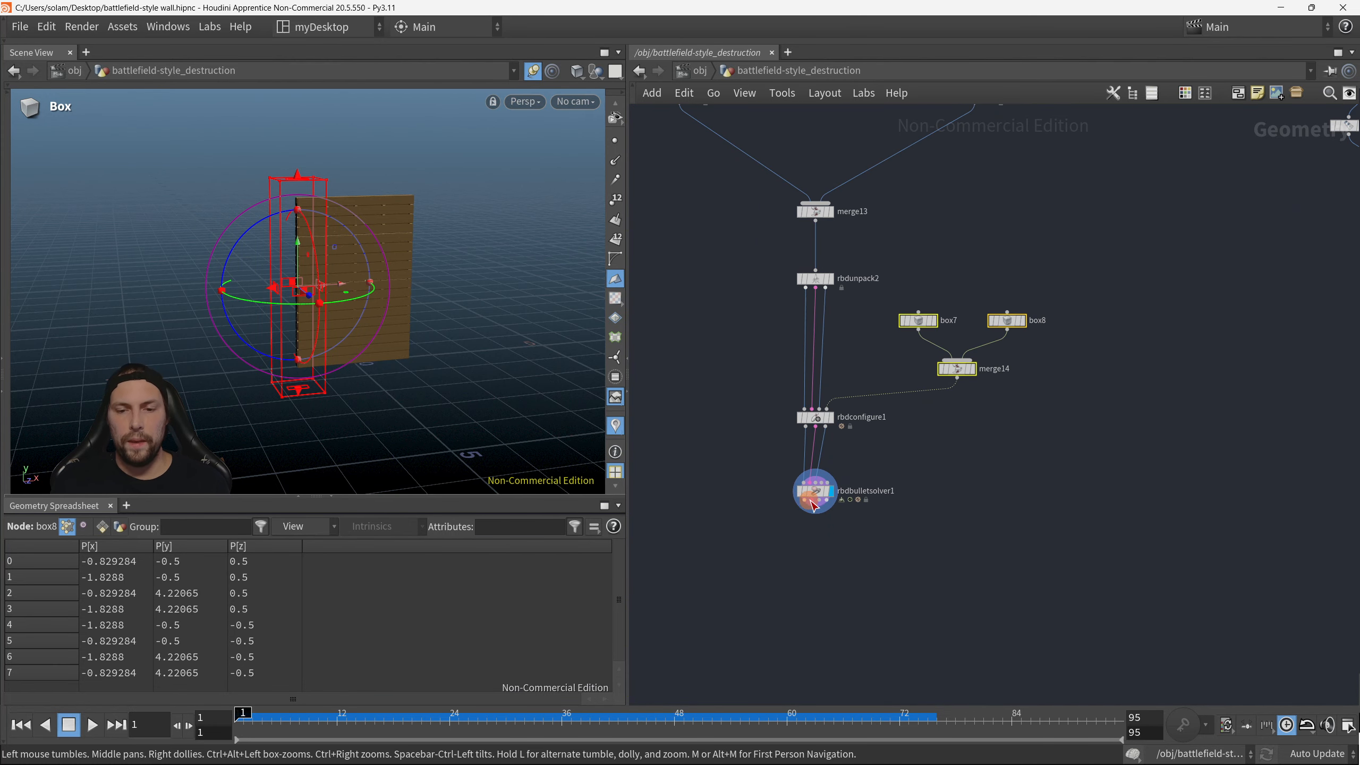
drag(812, 505, 817, 534)
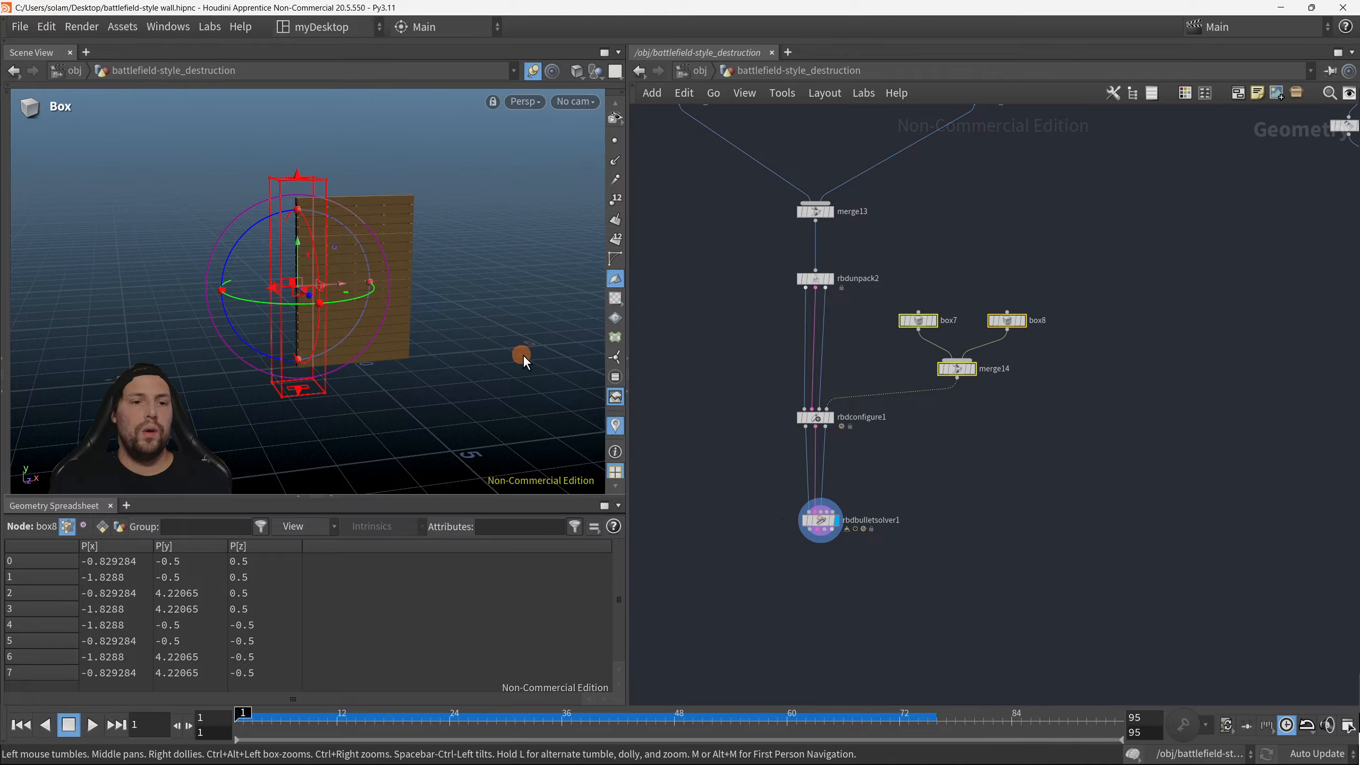
Step: Display rbdconfigure1 and switch the viewport to wireframe shading to see the wall's fractured pieces
key(Escape)
drag(523, 362, 410, 320)
key(Return)
key(r)
drag(749, 390, 858, 451)
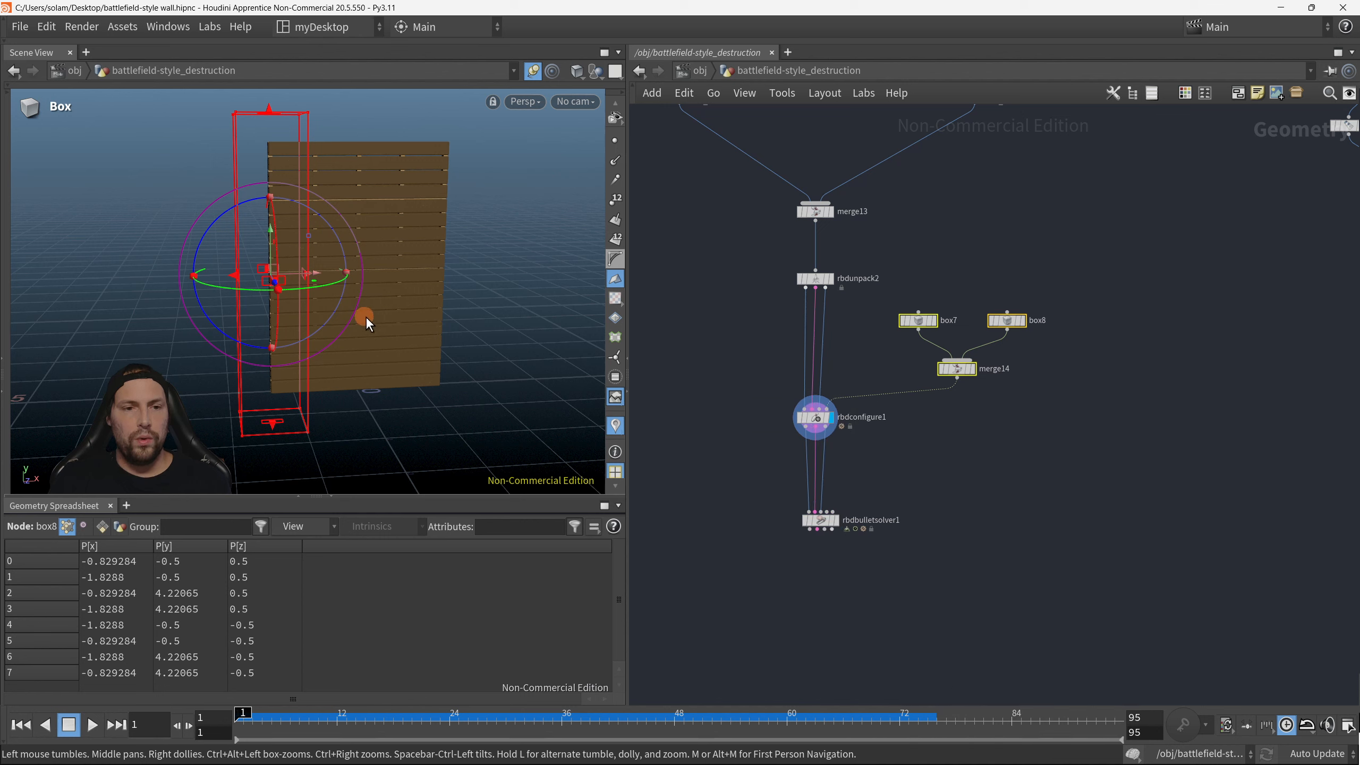
key(w)
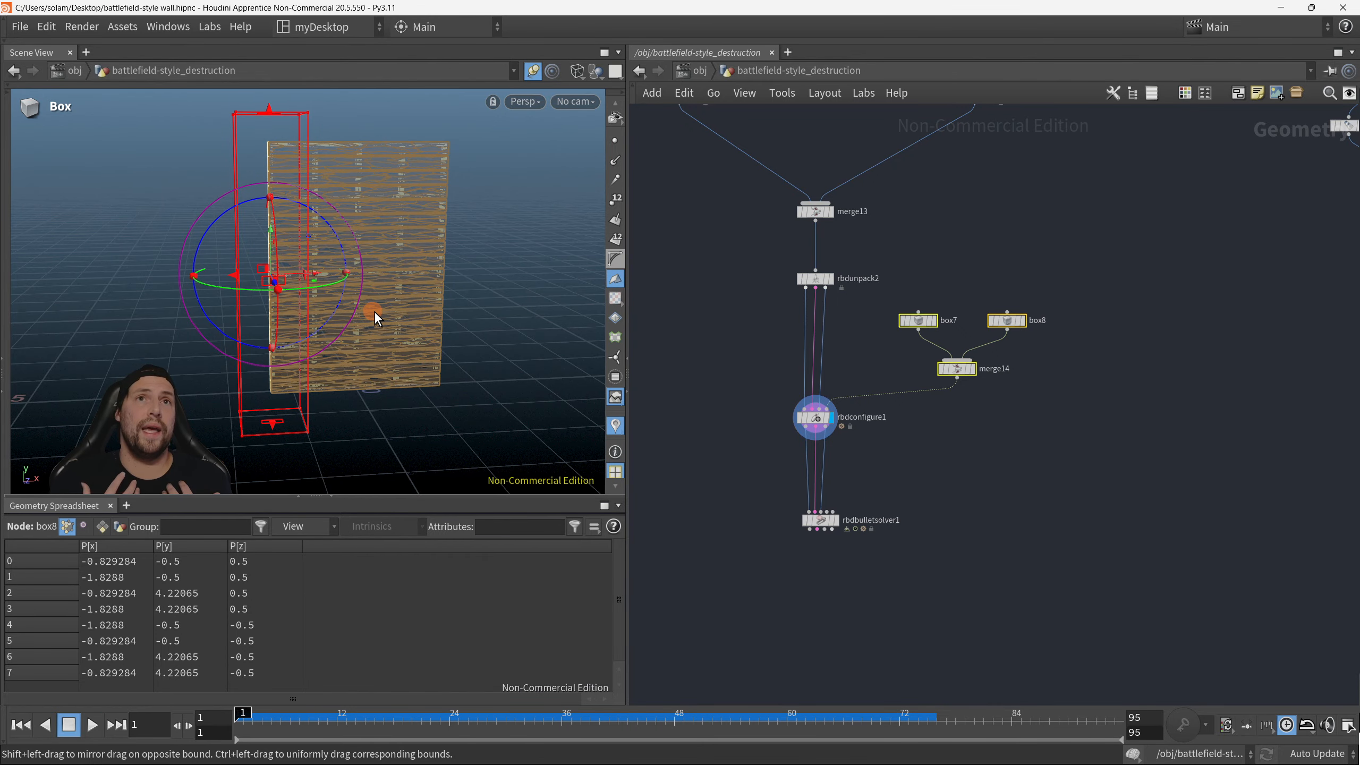
Step: Examine the reference image of the broken wooden wall in the network, especially the shape of the hole
scroll(912, 432, down, 6)
middle_drag(867, 444, 1071, 397)
middle_drag(857, 243, 1081, 605)
scroll(1017, 428, up, 1)
scroll(944, 422, up, 3)
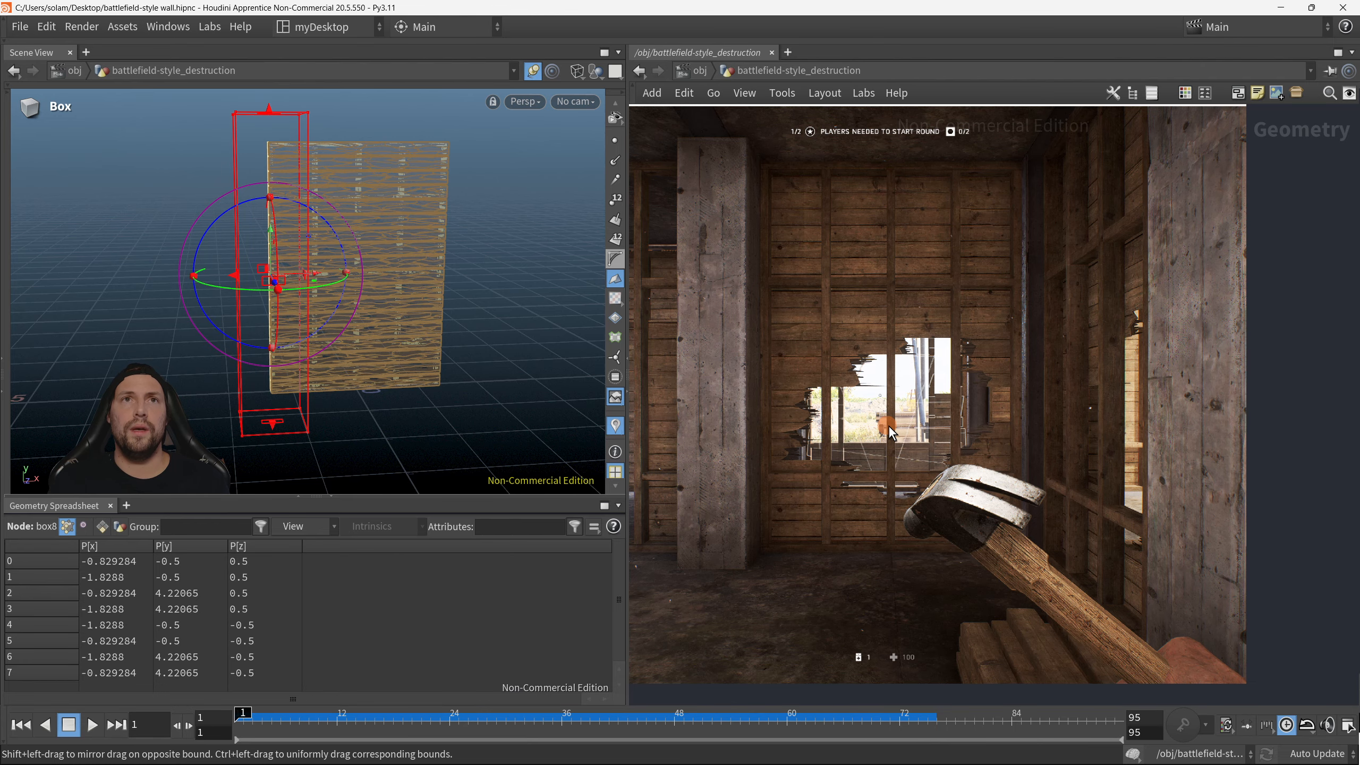
scroll(853, 217, down, 5)
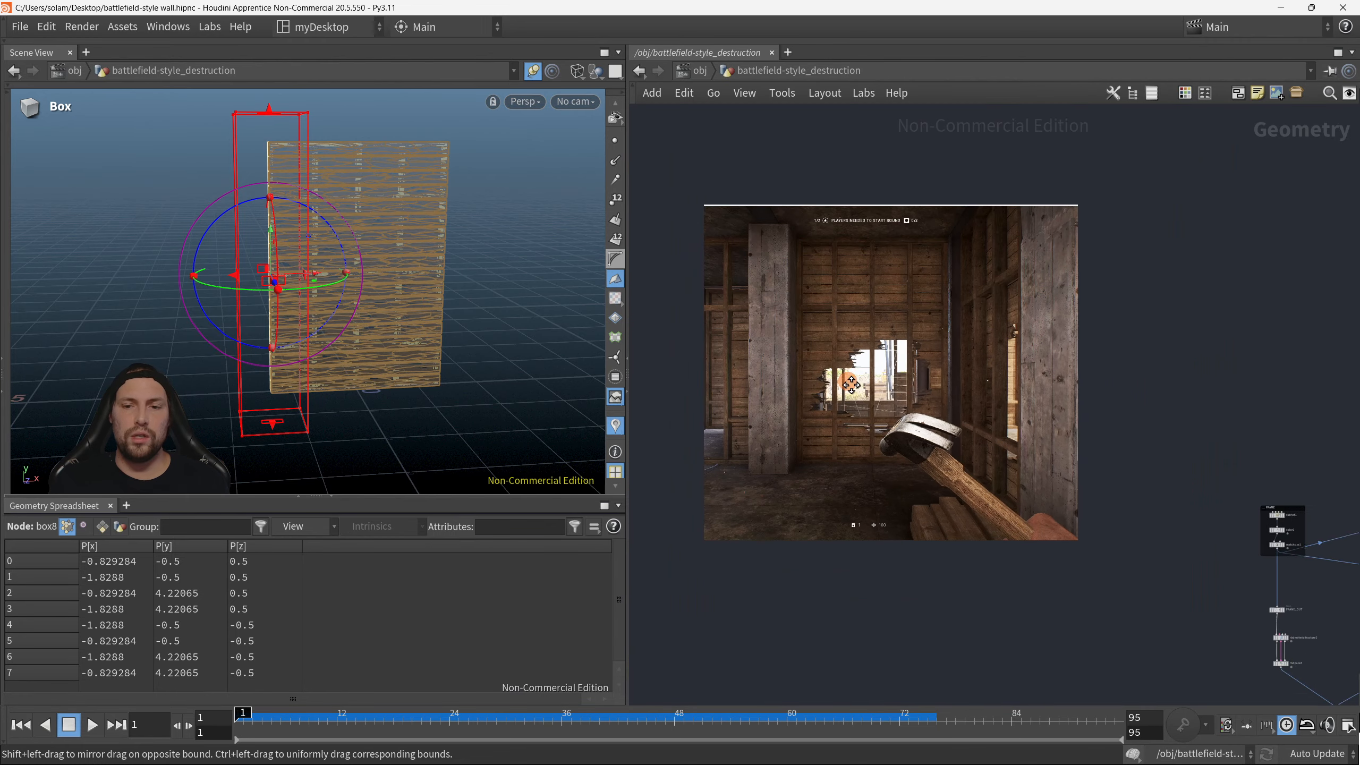
middle_drag(809, 363, 878, 401)
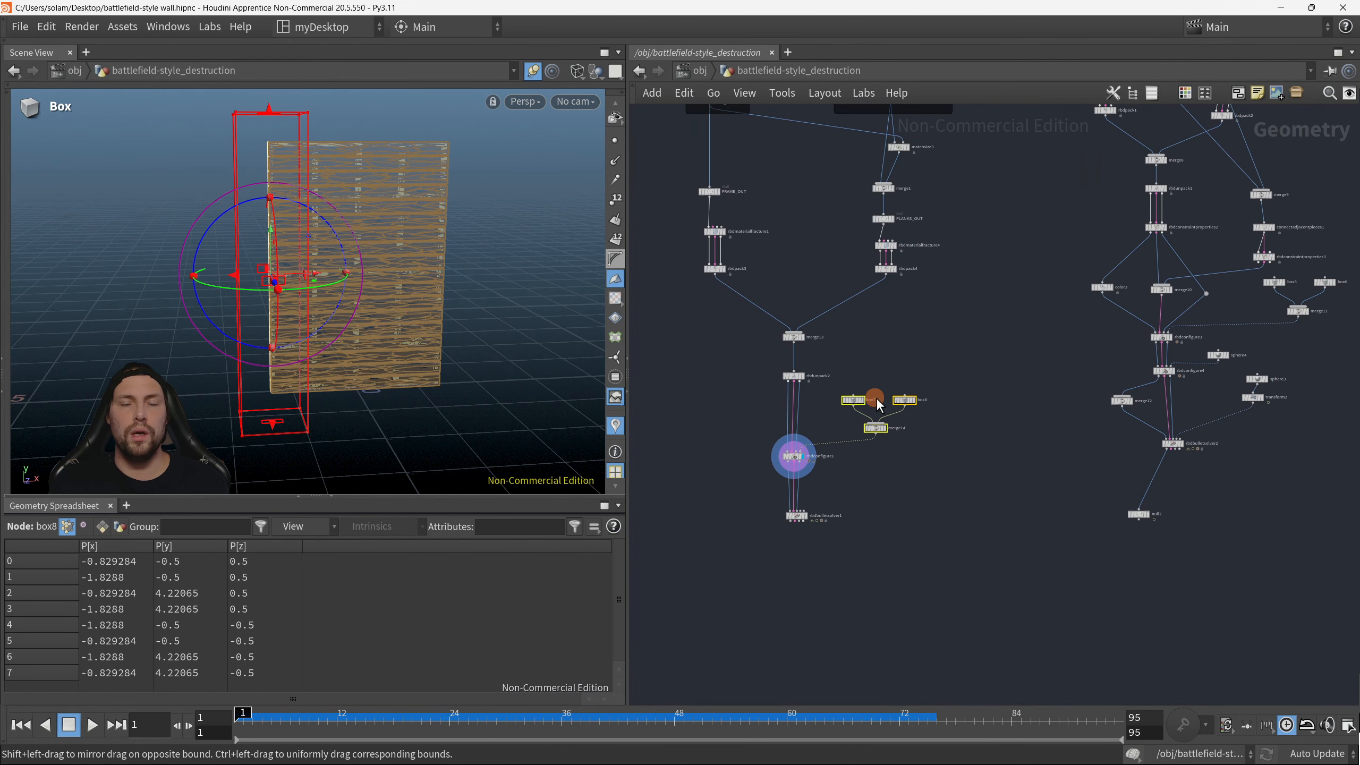
Step: Move rbdbulletsolver1 further down to make room for another node below rbdconfigure1
scroll(876, 417, up, 3)
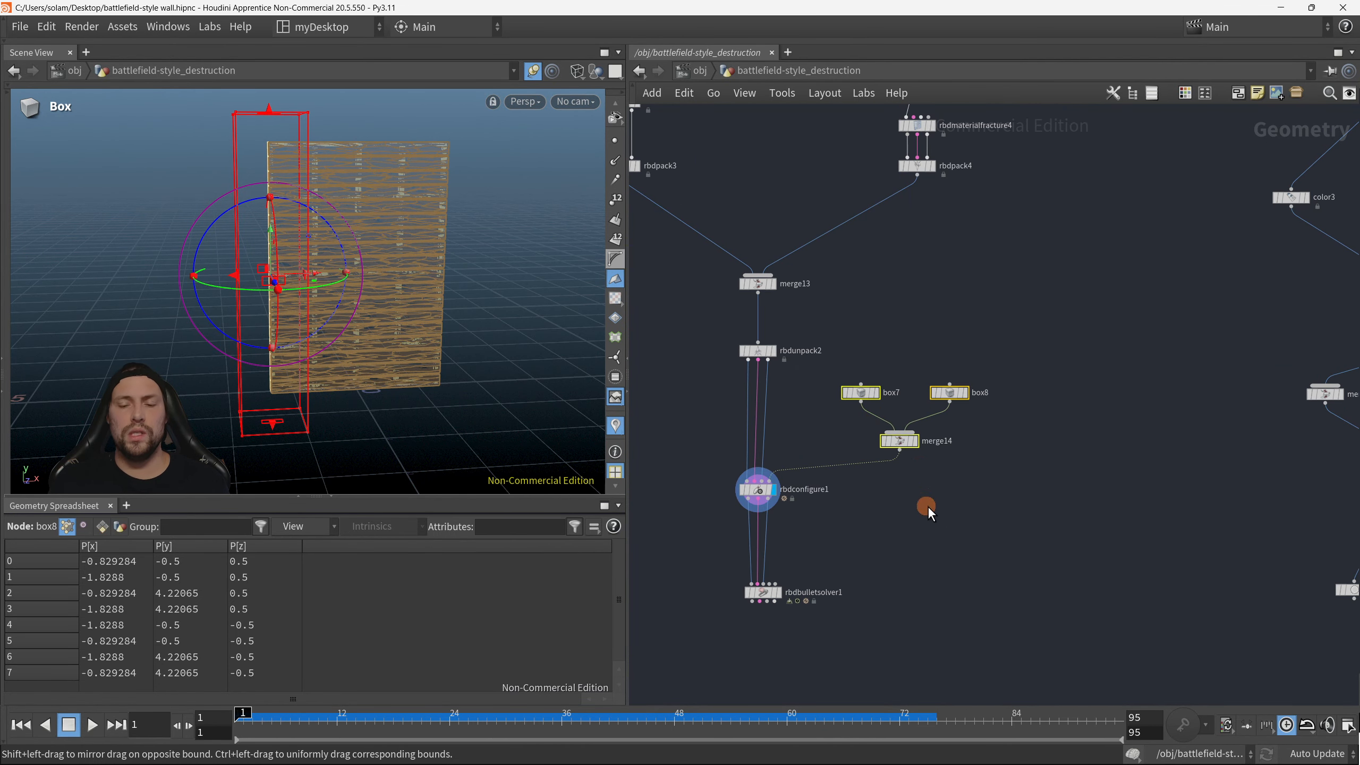
middle_drag(926, 506, 923, 353)
drag(766, 441, 774, 574)
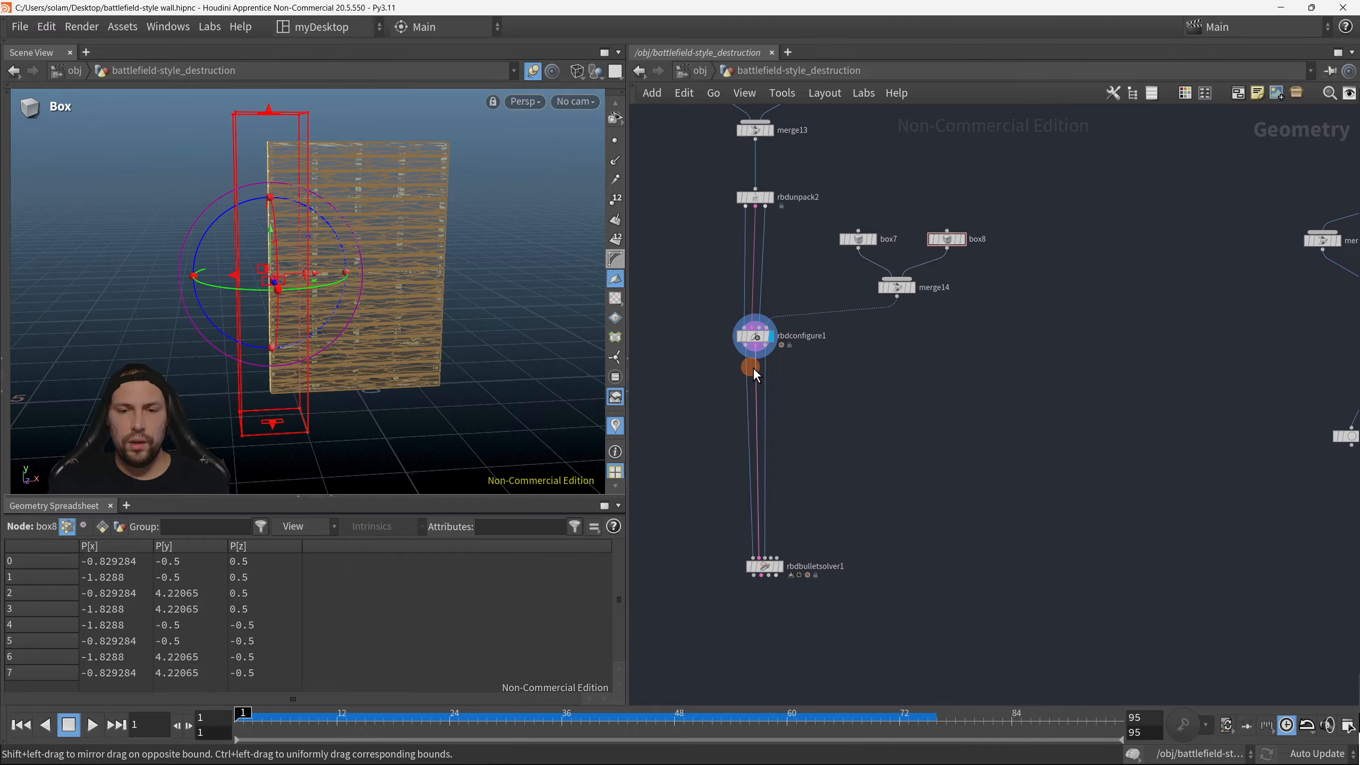
Step: Duplicate rbdconfigure1 and cut all the wires feeding the copy
click(755, 337)
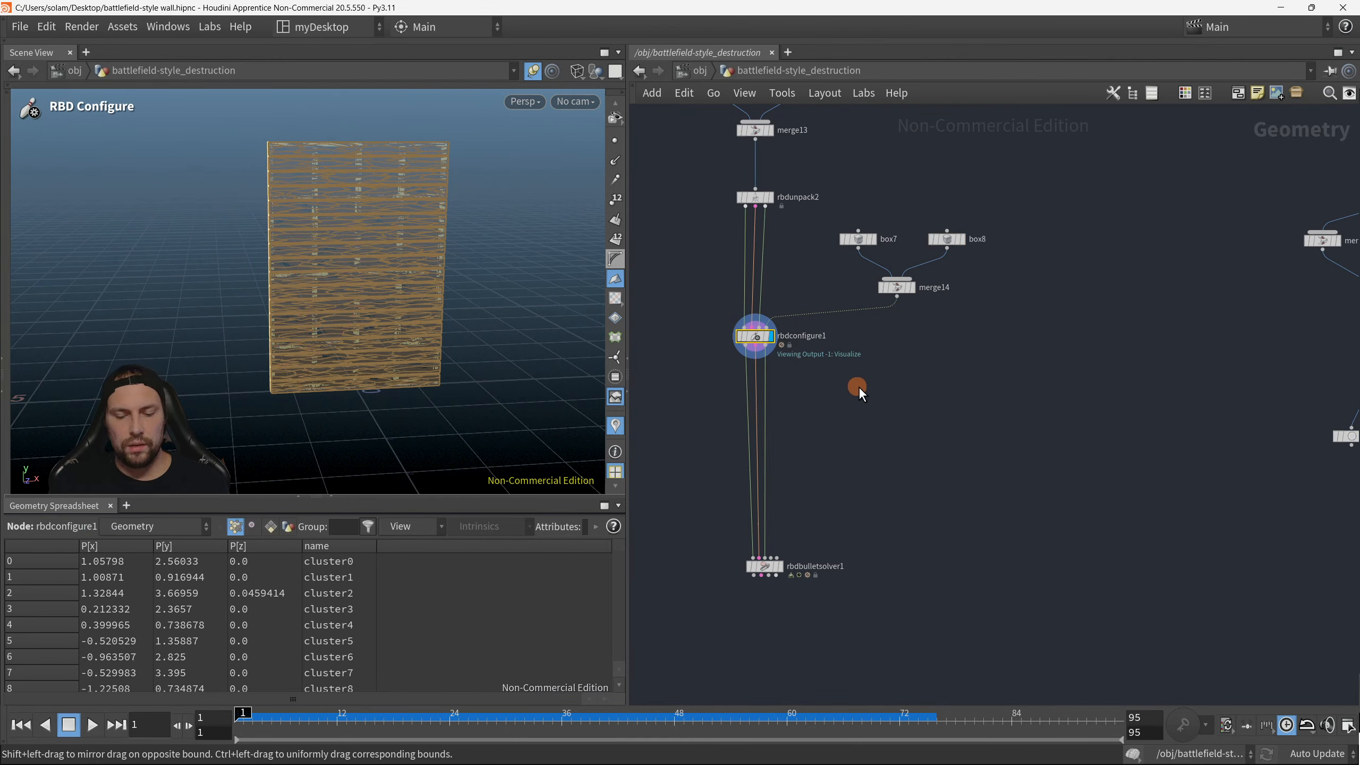
key(ctrl+c)
key(ctrl+v)
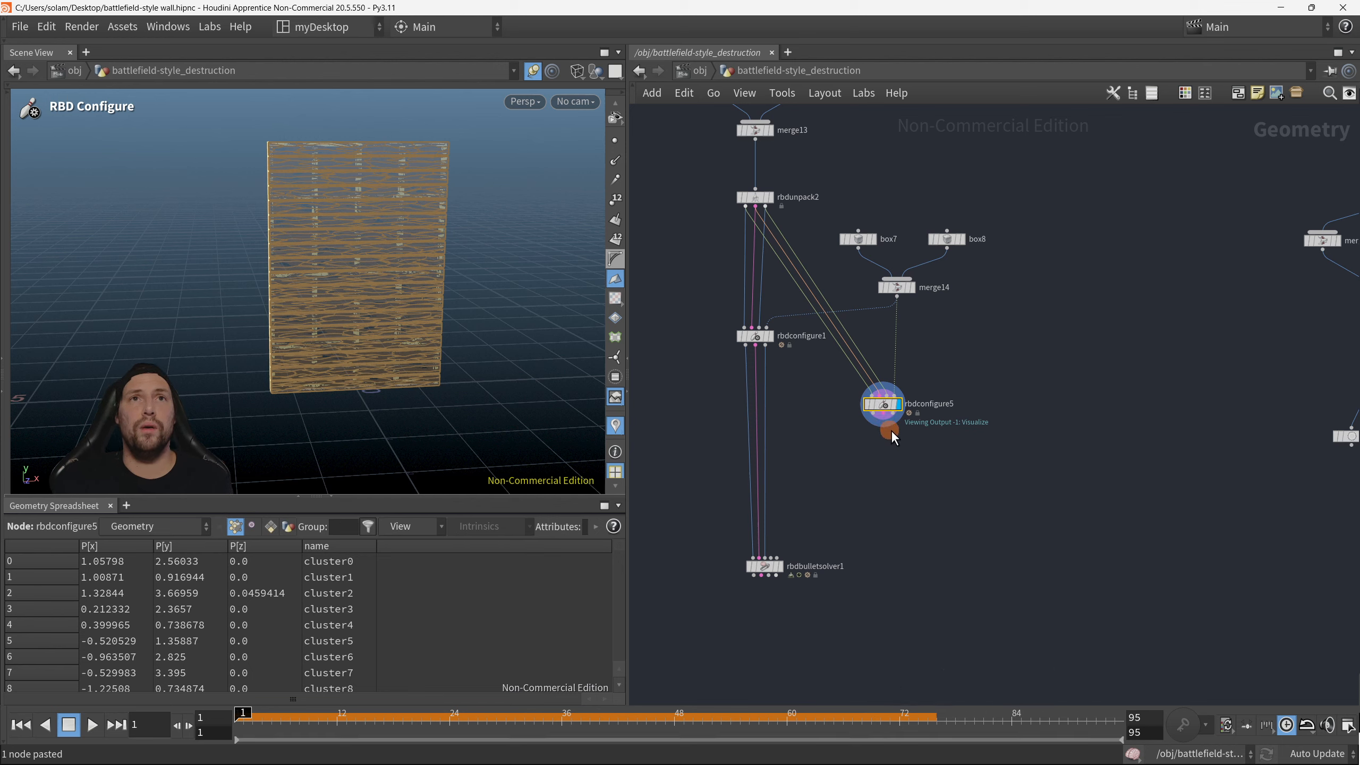
mouse_move(882, 405)
mouse_down()
mouse_move(865, 483)
mouse_move(1004, 428)
mouse_up()
key(y)
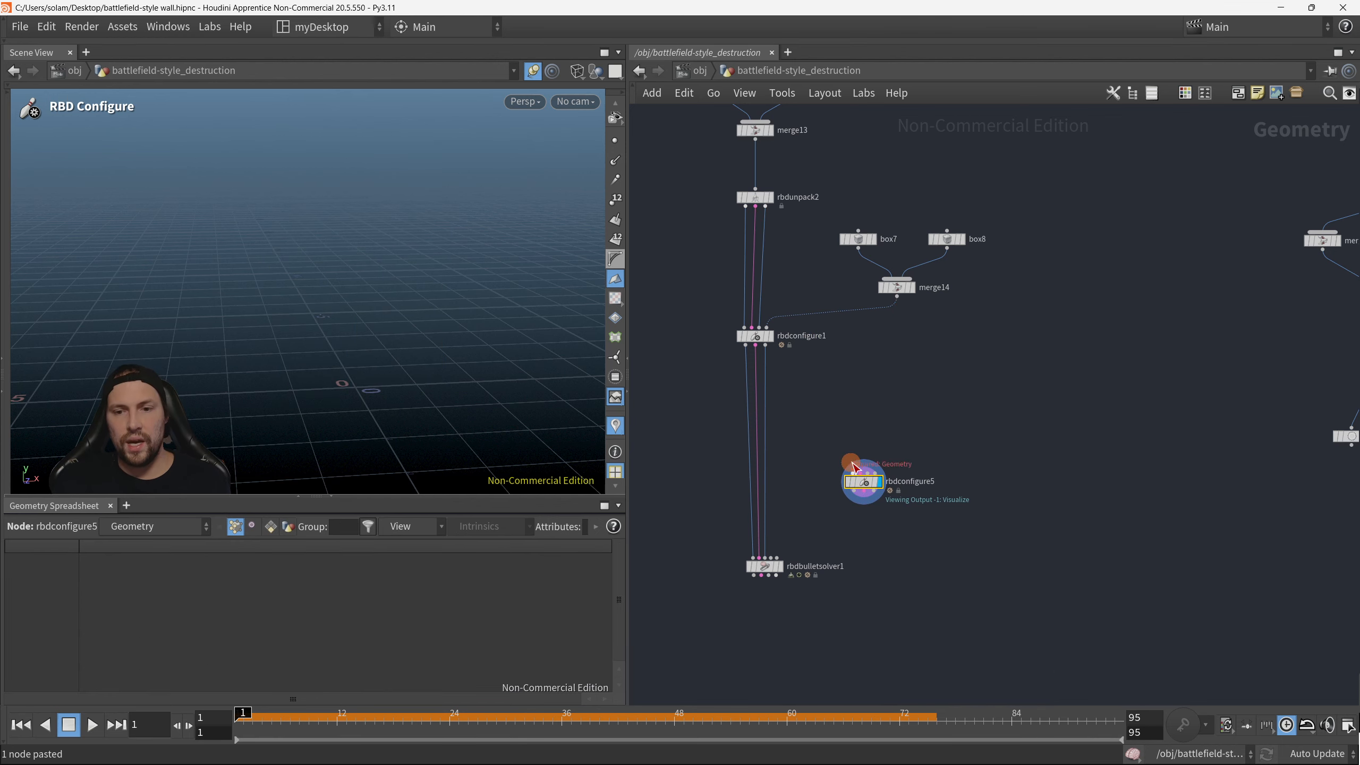
Step: Insert the rbdconfigure5 copy into the wires between rbdconfigure1 and rbdbulletsolver1
scroll(736, 394, up, 2)
middle_drag(893, 490, 964, 472)
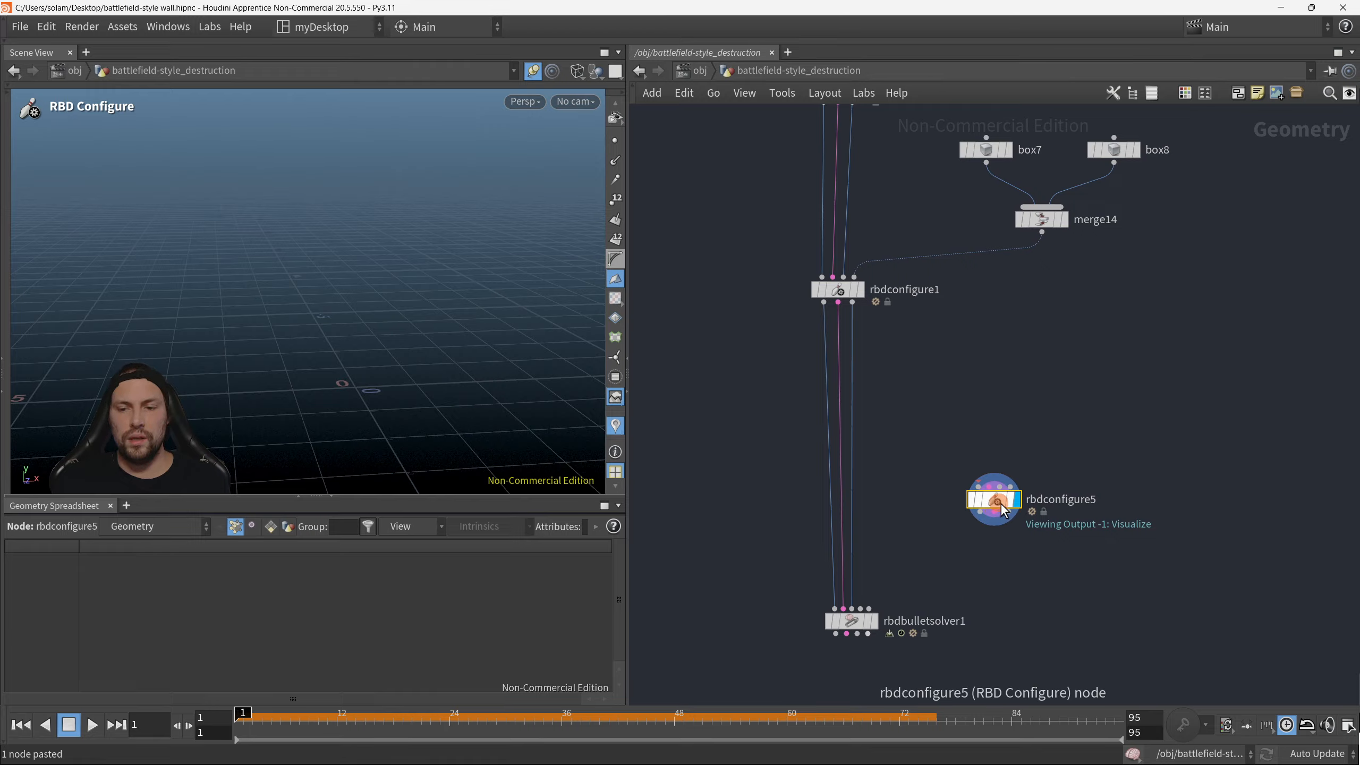
drag(1000, 504, 845, 410)
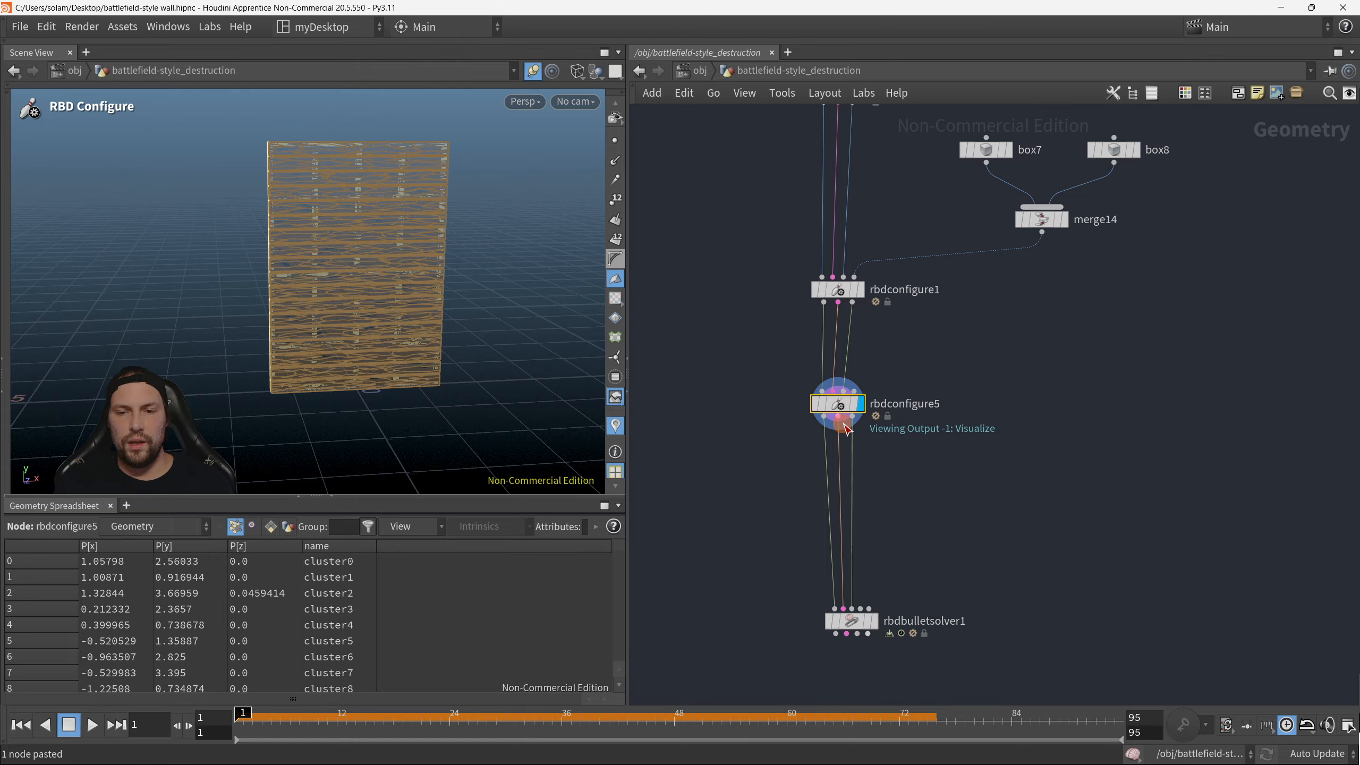
drag(841, 407, 843, 443)
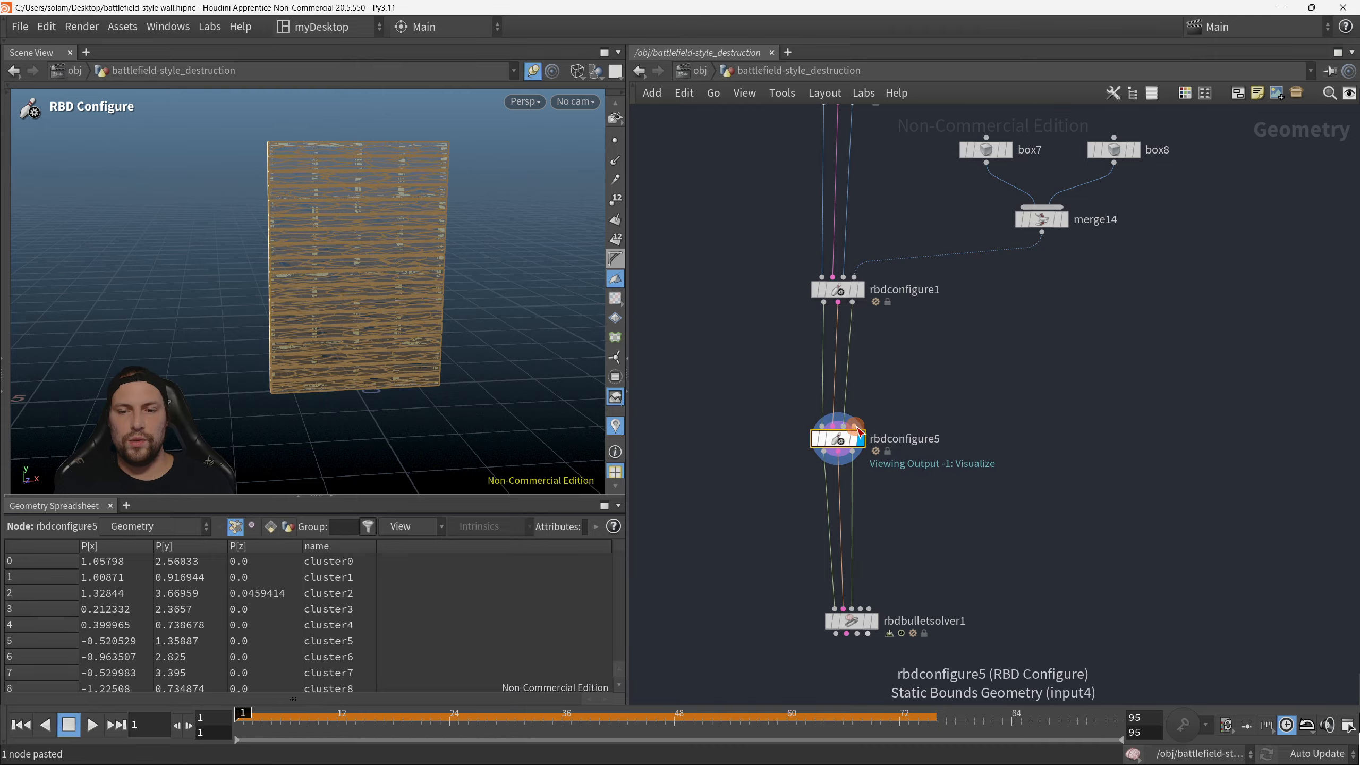
Step: Add a Sphere node connected to the Static Bounds Geometry input of rbdconfigure5
click(857, 428)
key(Tab)
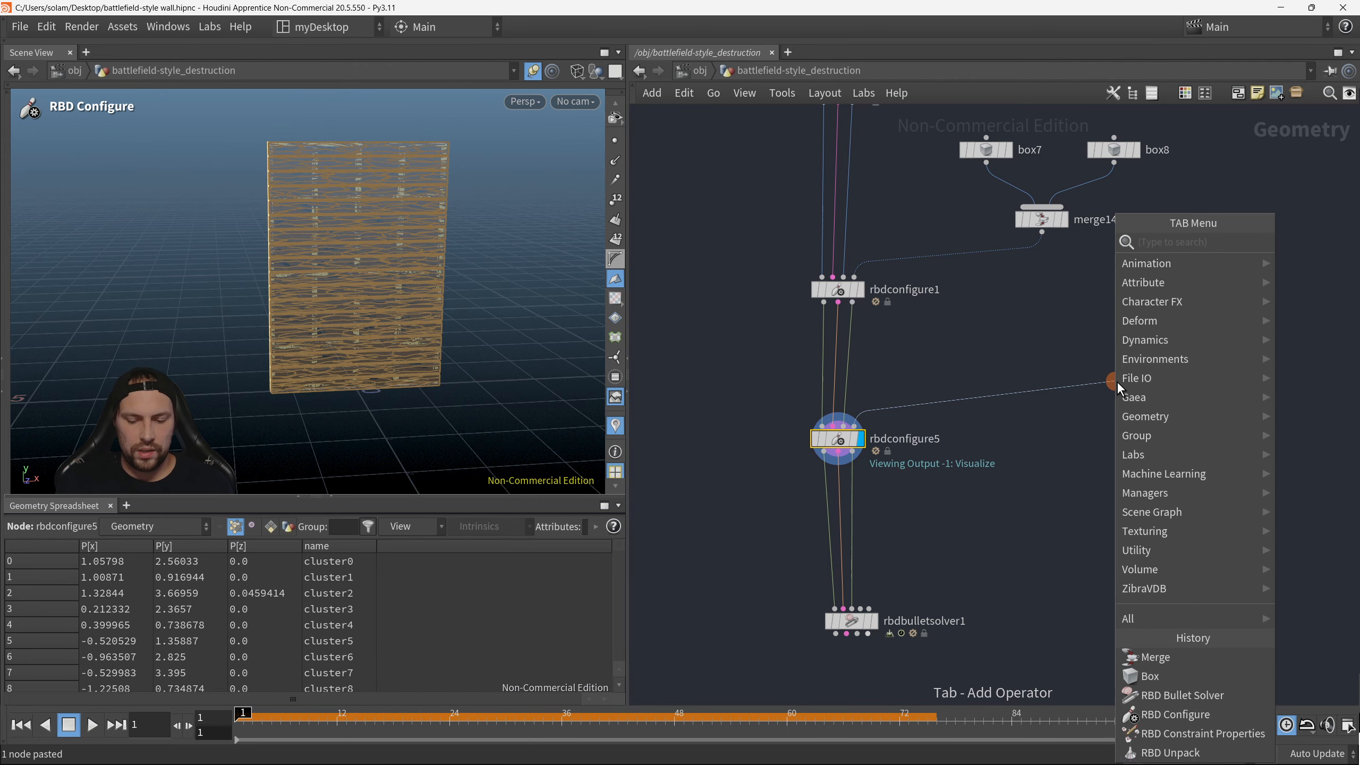
text(spehre)
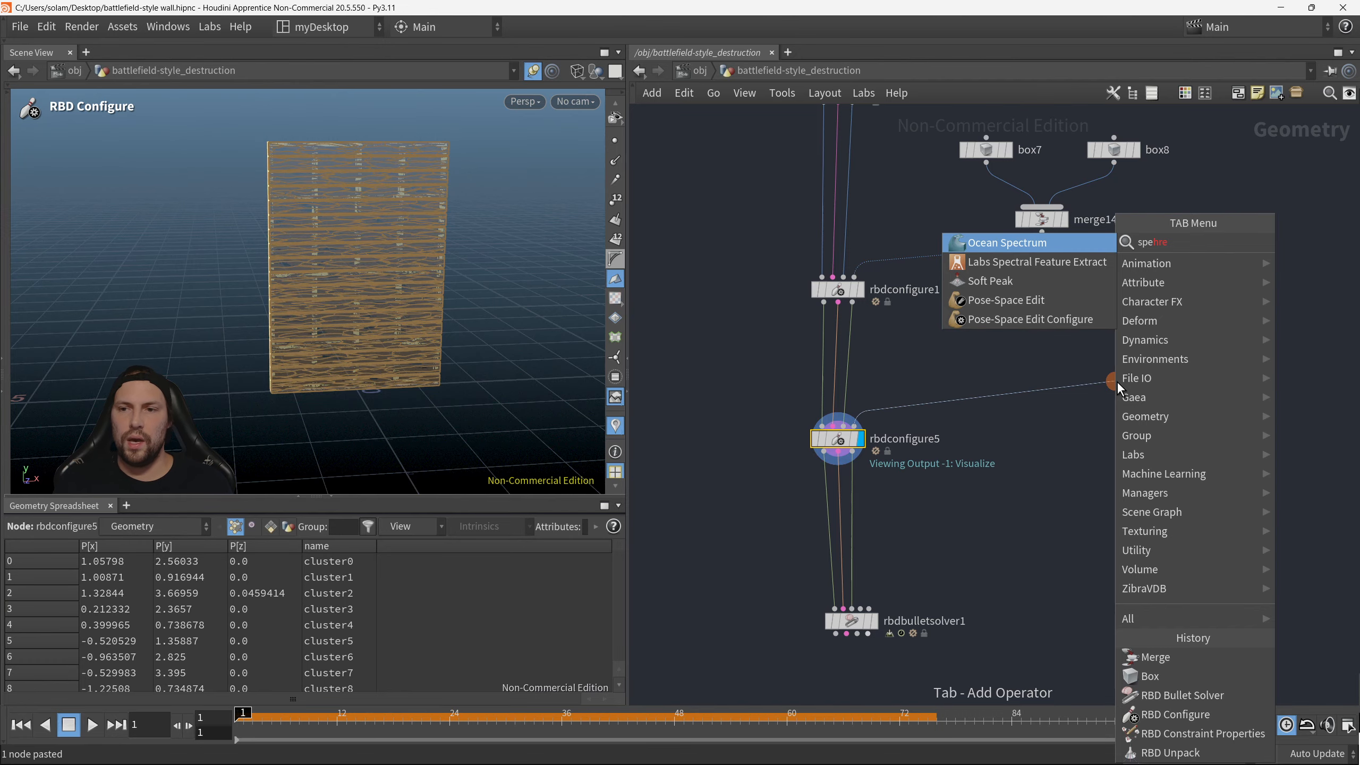
key(BackSpace)
key(BackSpace)
key(BackSpace)
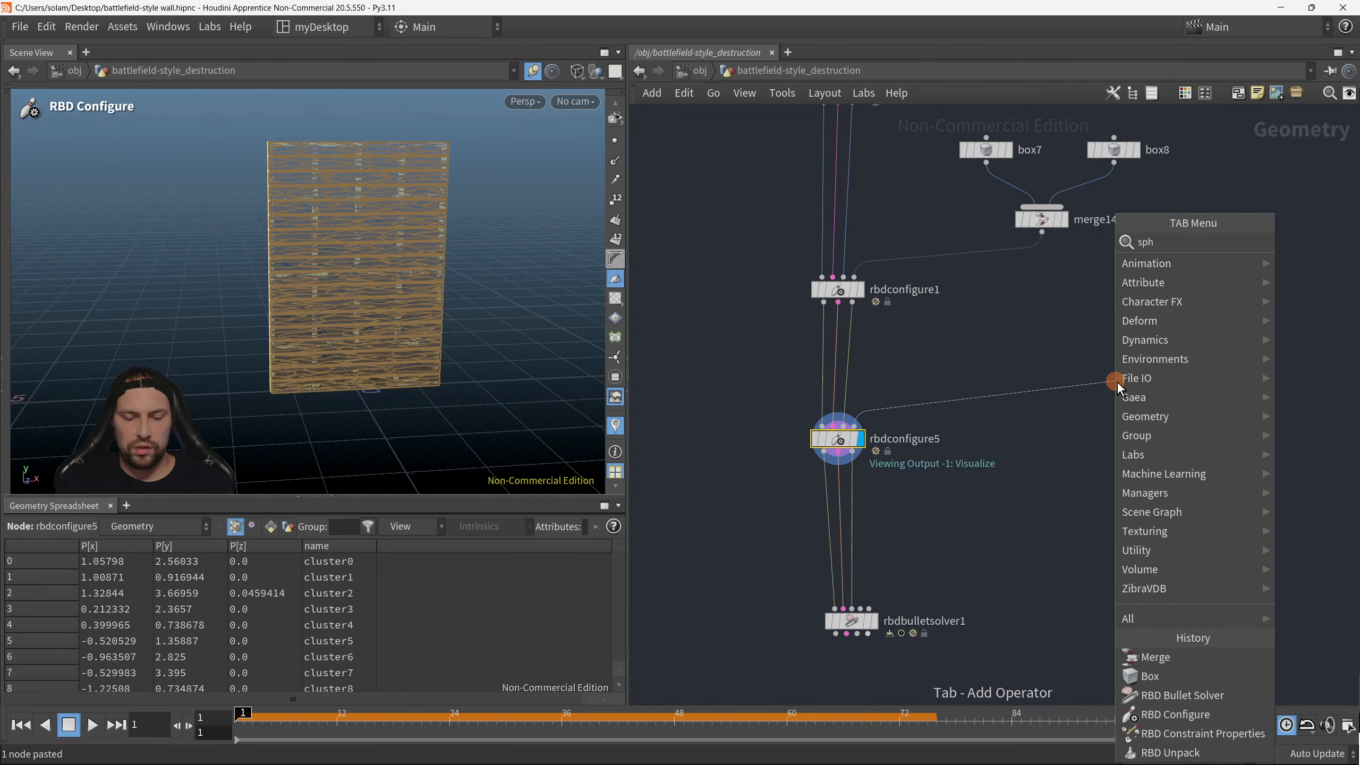
text(sphere)
click(1006, 262)
click(1114, 380)
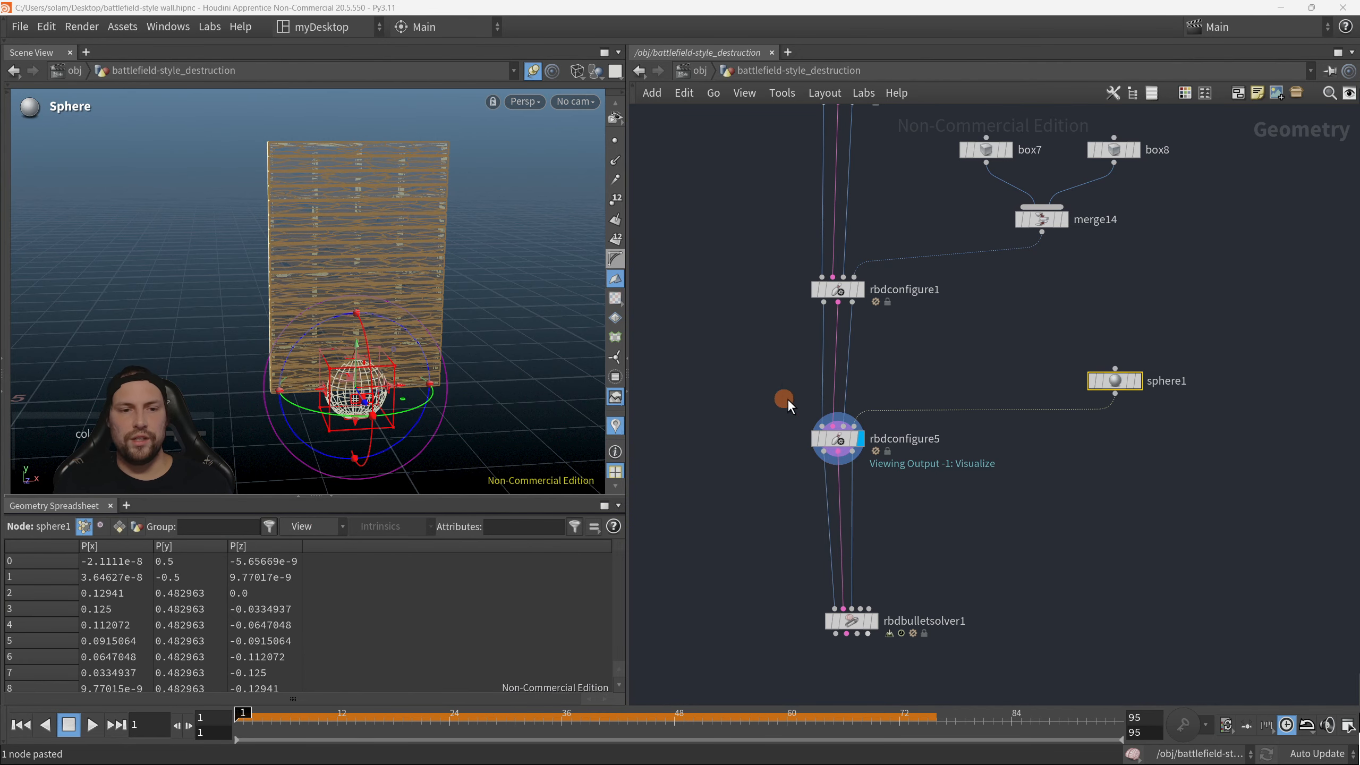
Step: Raise the sphere to about 1.98 in Y at the middle of the wall and enlarge it, placing its node above rbdconfigure5
drag(449, 325, 381, 239)
key(Return)
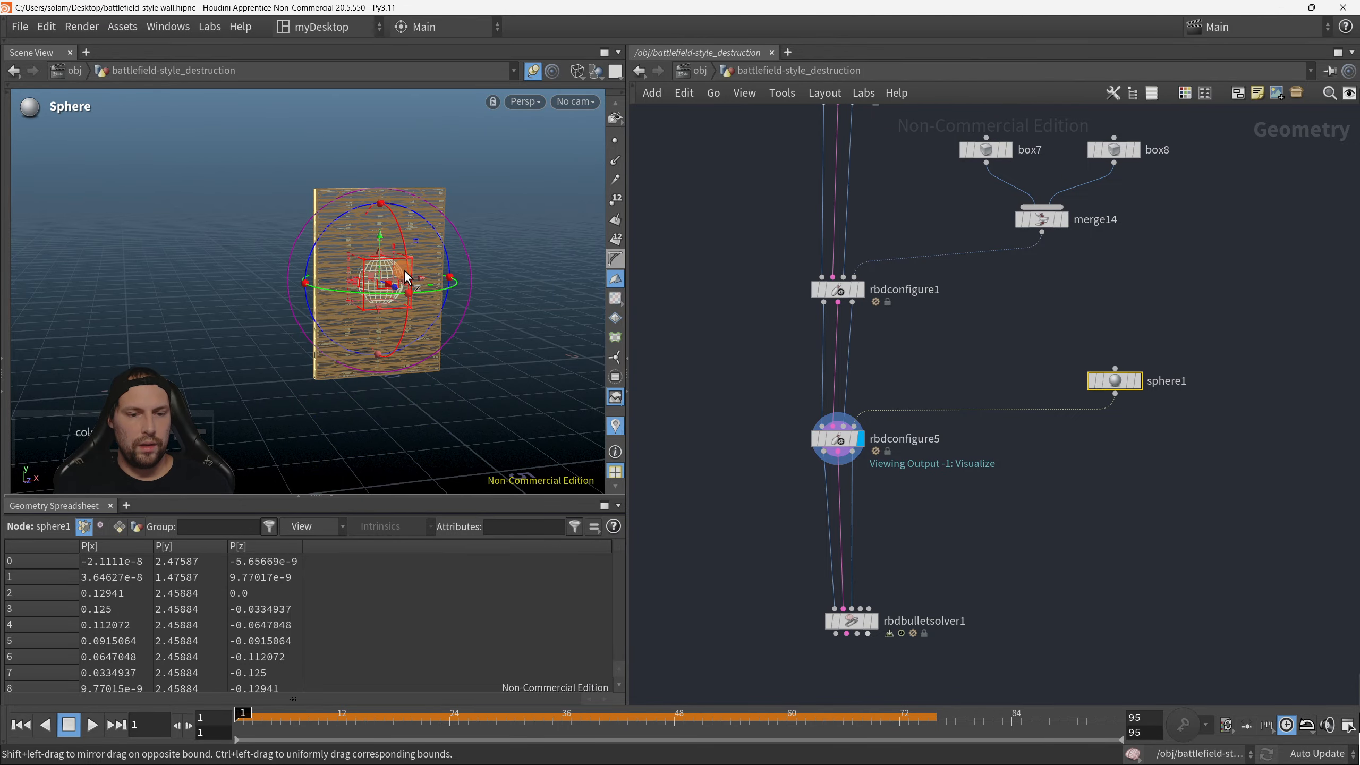
middle_drag(1152, 348, 1062, 357)
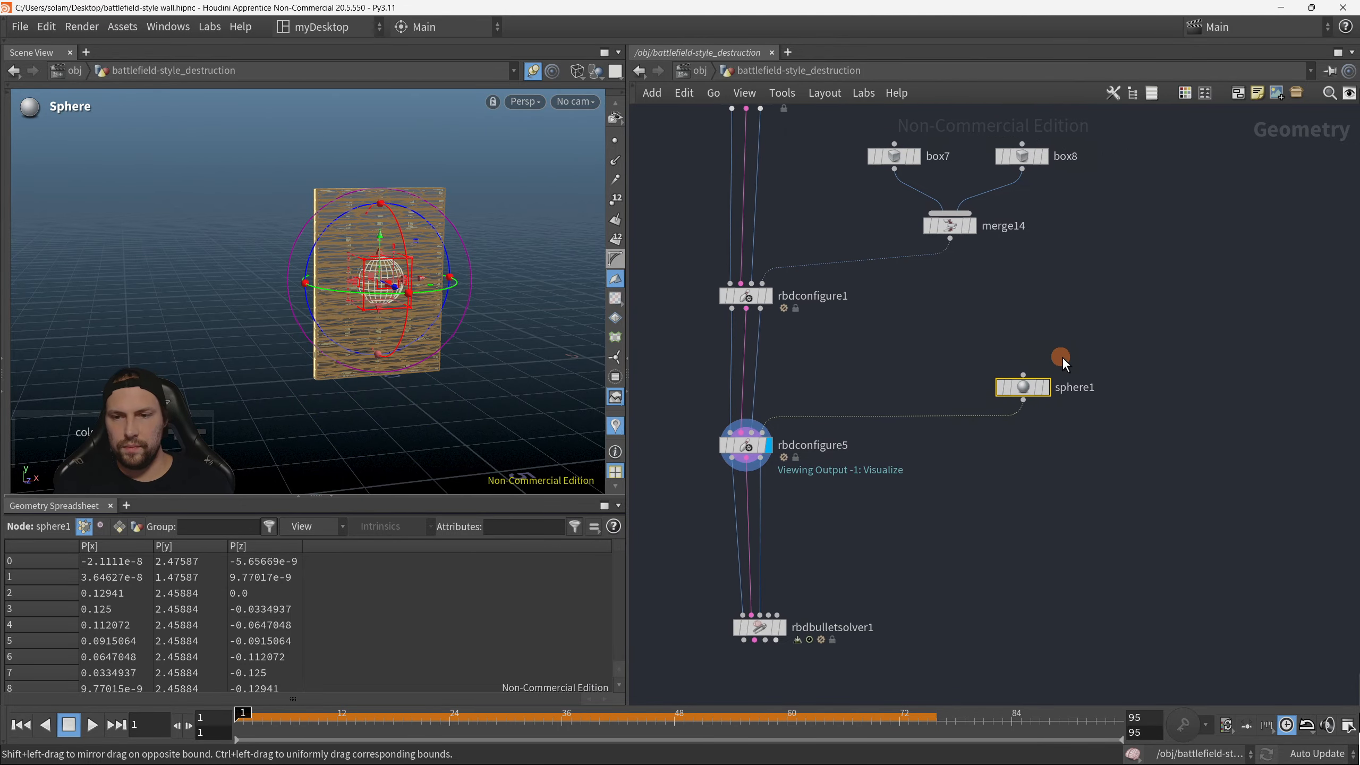
key(p)
middle_drag(825, 462, 744, 435)
scroll(749, 433, down, 4)
drag(837, 404, 793, 387)
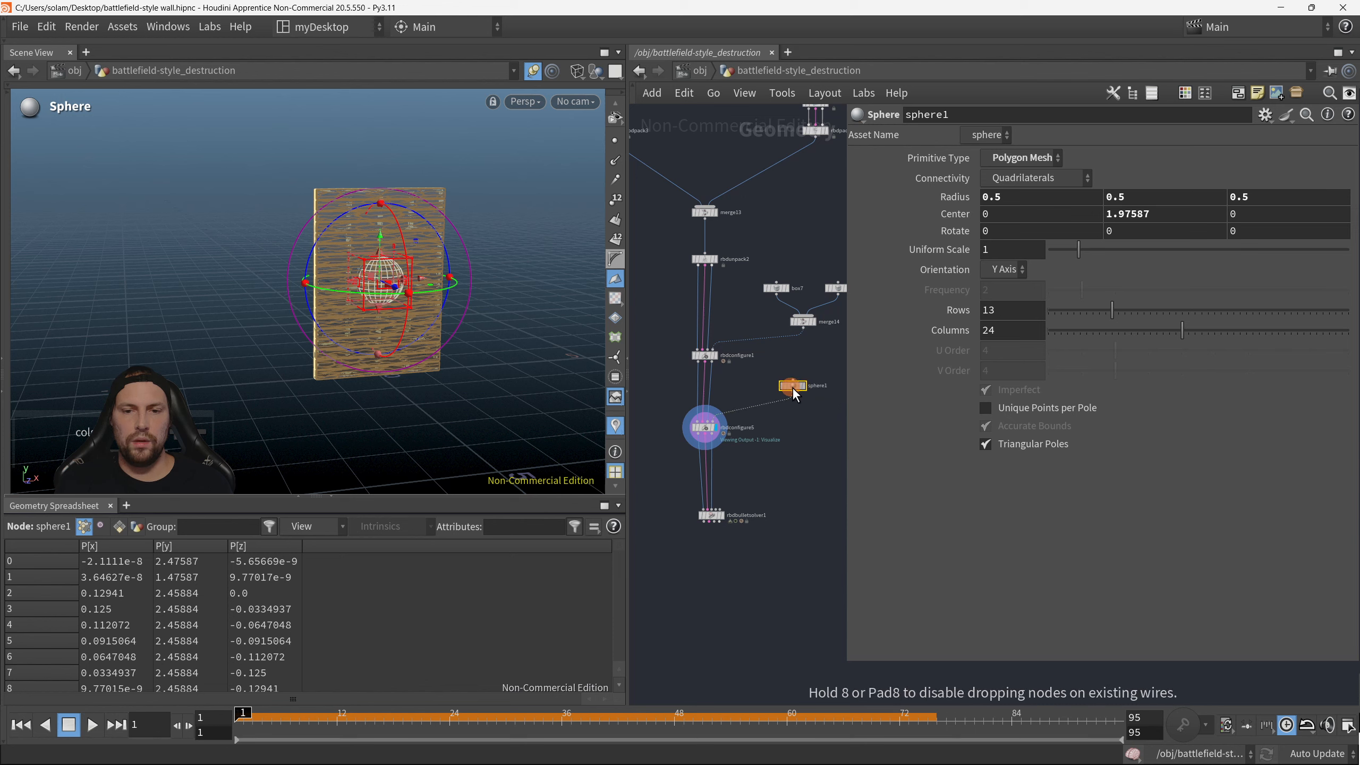
scroll(749, 399, up, 3)
scroll(699, 404, up, 1)
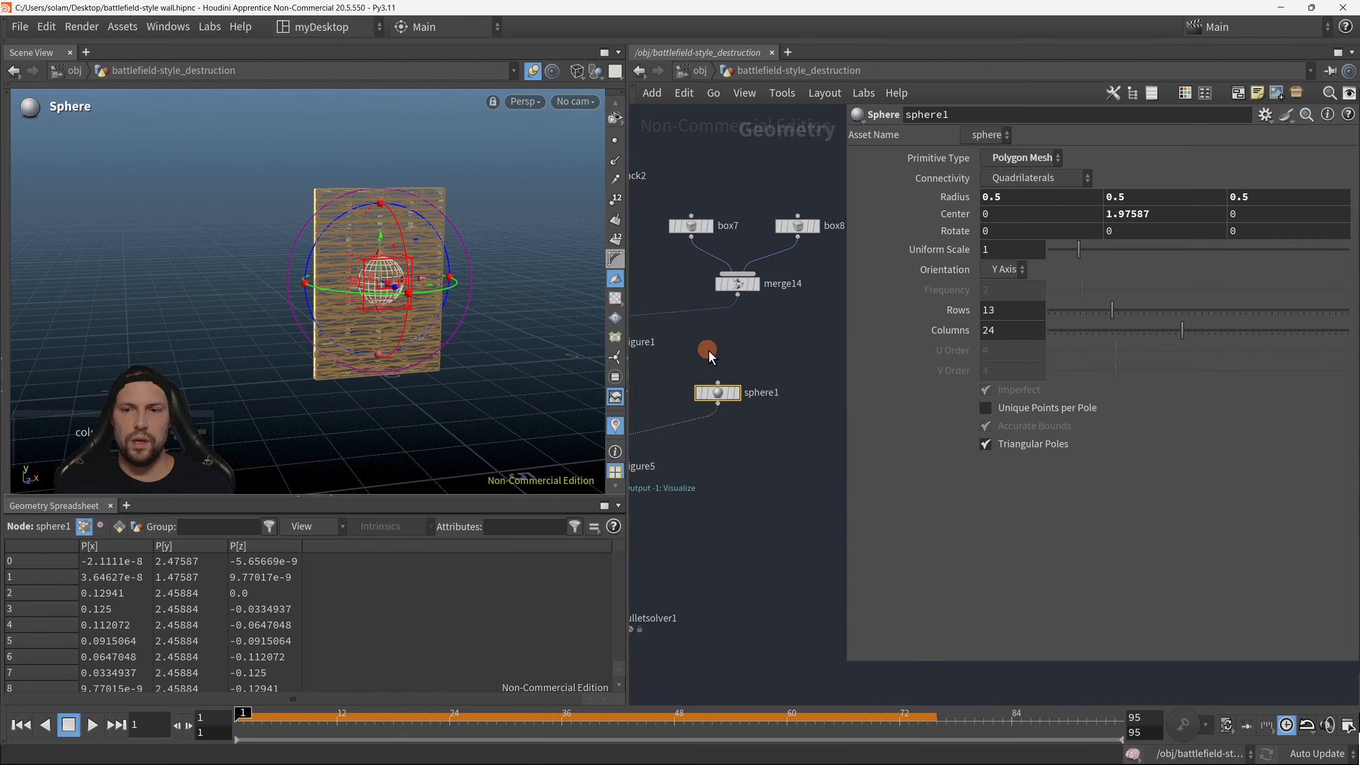
middle_drag(936, 203, 1180, 247)
Step: Set the Active attribute of rbdconfigure5 to 1, keeping it limited to the bounds
middle_drag(729, 469, 846, 419)
click(731, 394)
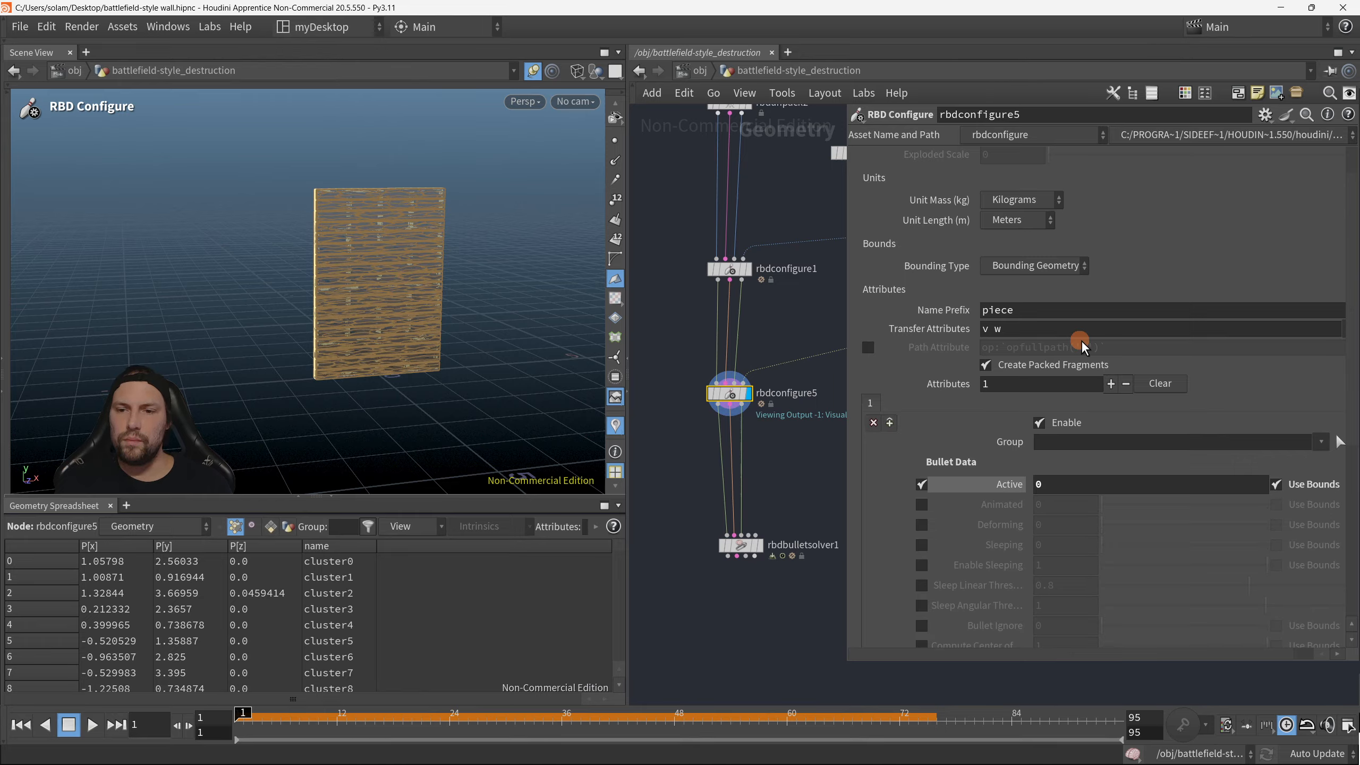
click(1062, 493)
key(Return)
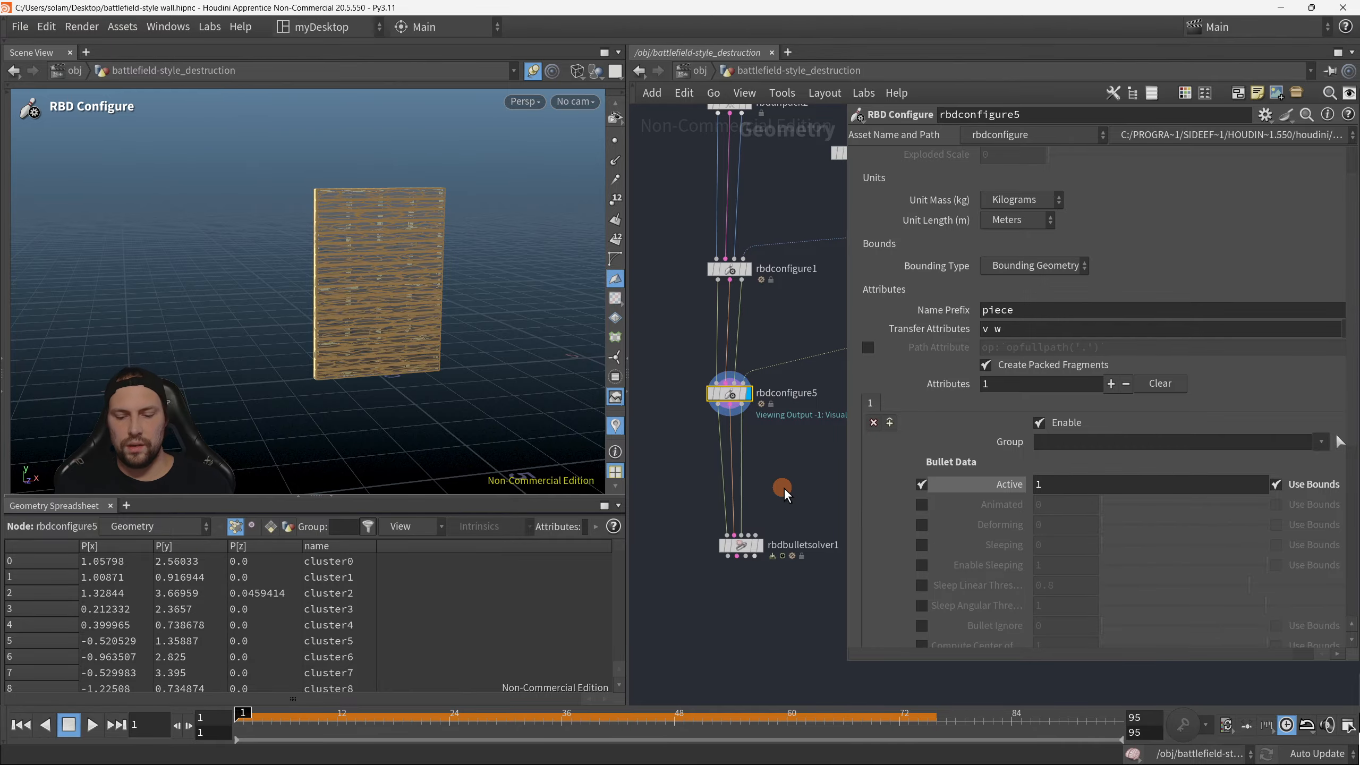
Step: Hide the node parameters and display sphere1 as a template over the wall
key(p)
key(e)
click(854, 326)
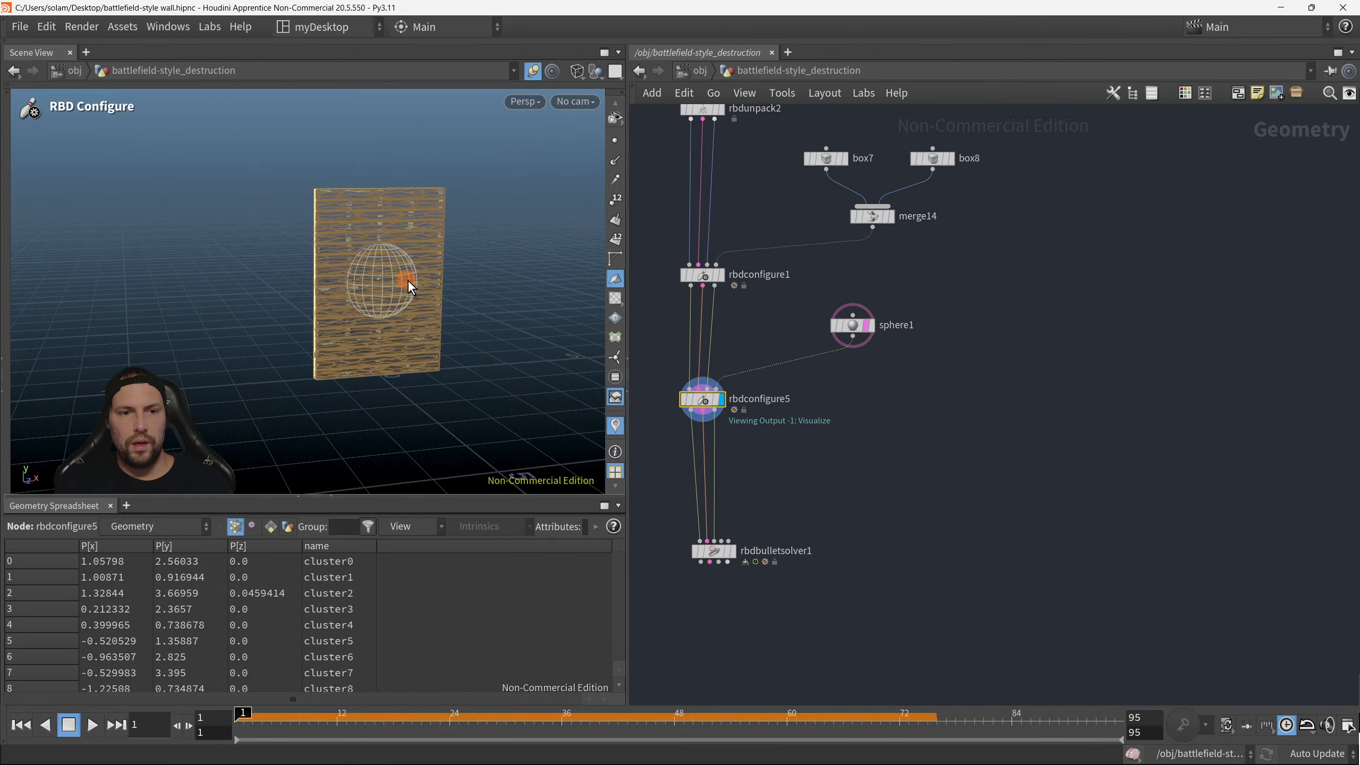
key(p)
click(641, 256)
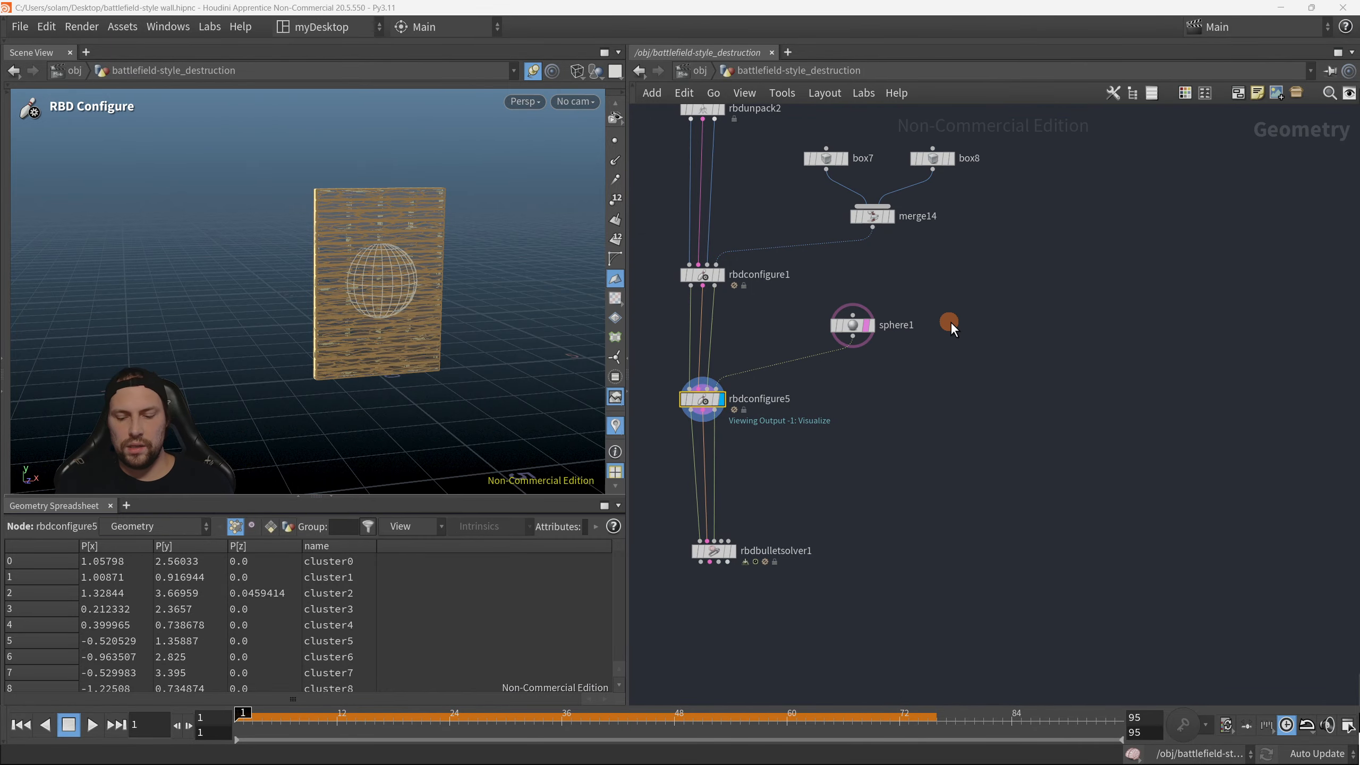
Step: Set the Visualize option of rbdconfigure5 to Active and inspect the active pieces of the wall
key(p)
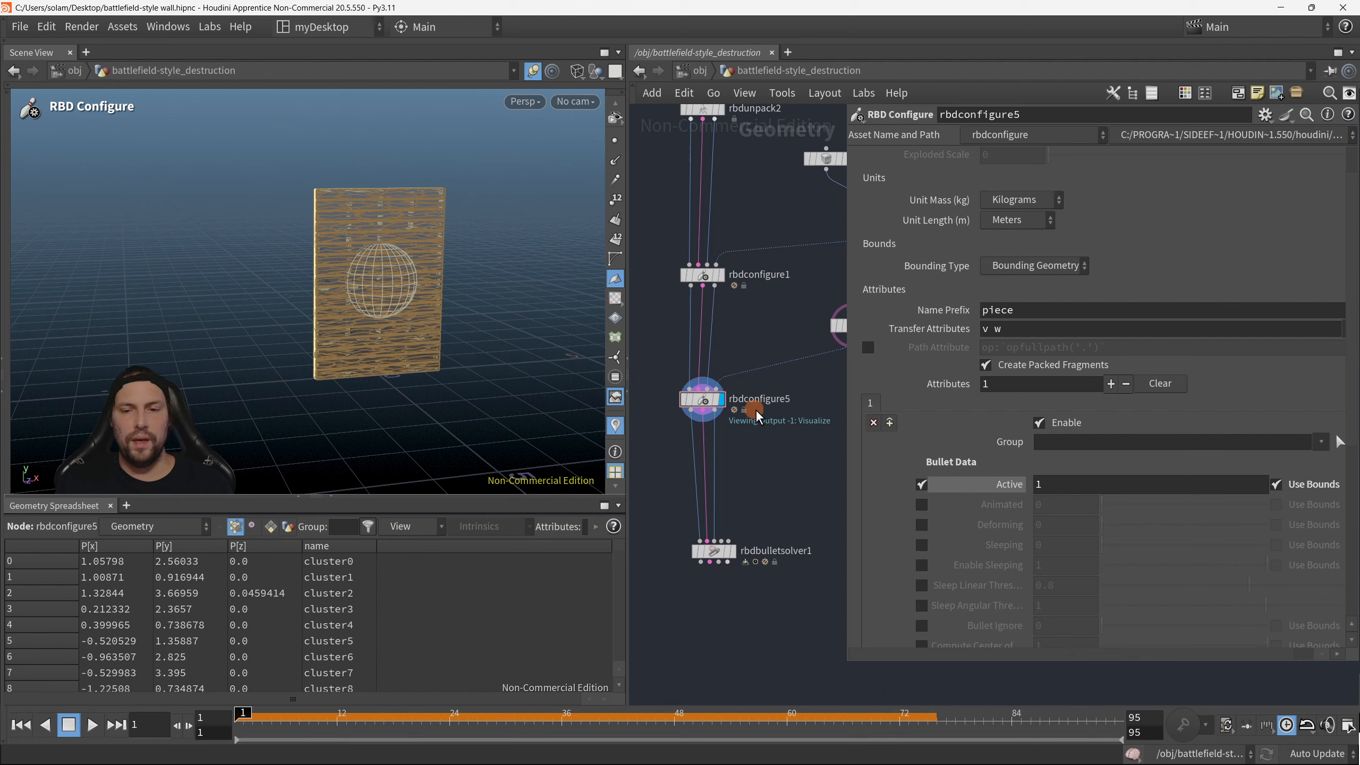
click(697, 404)
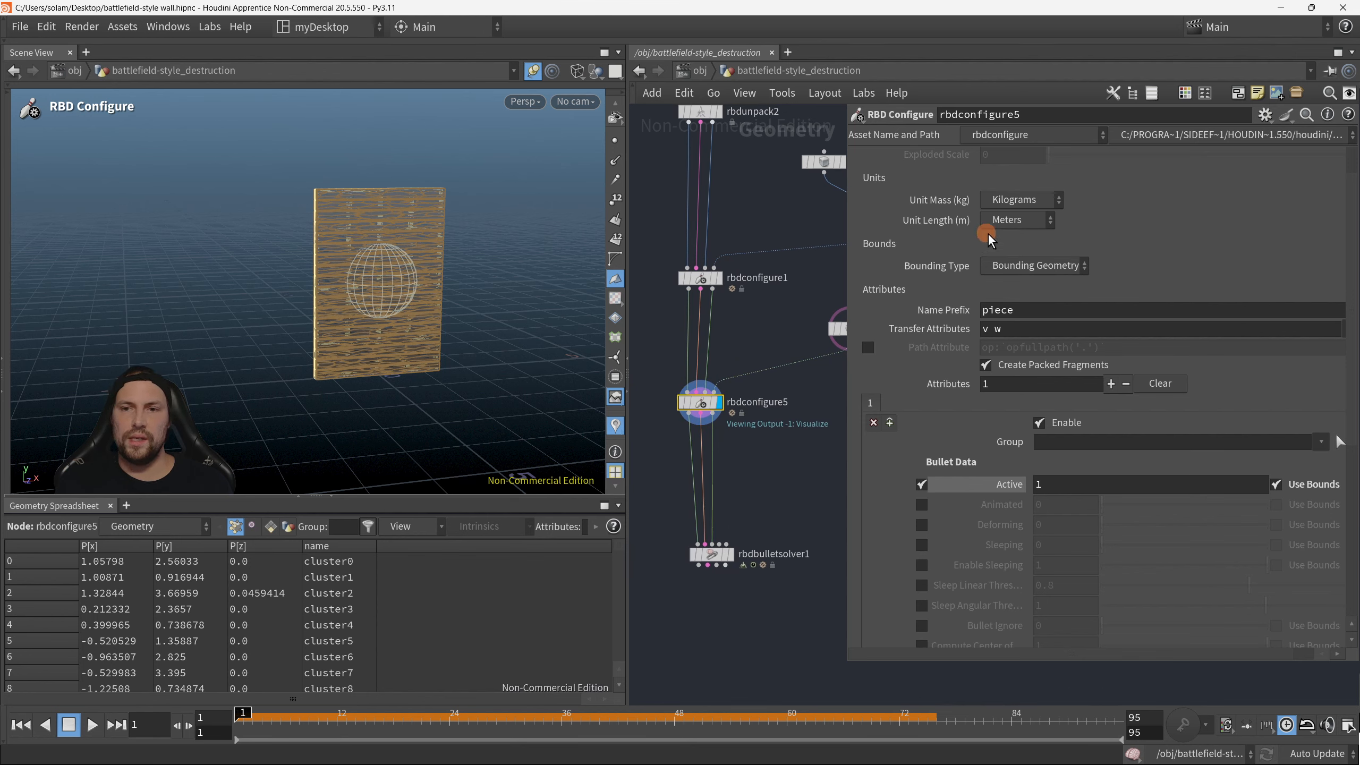
scroll(1139, 271, up, 2)
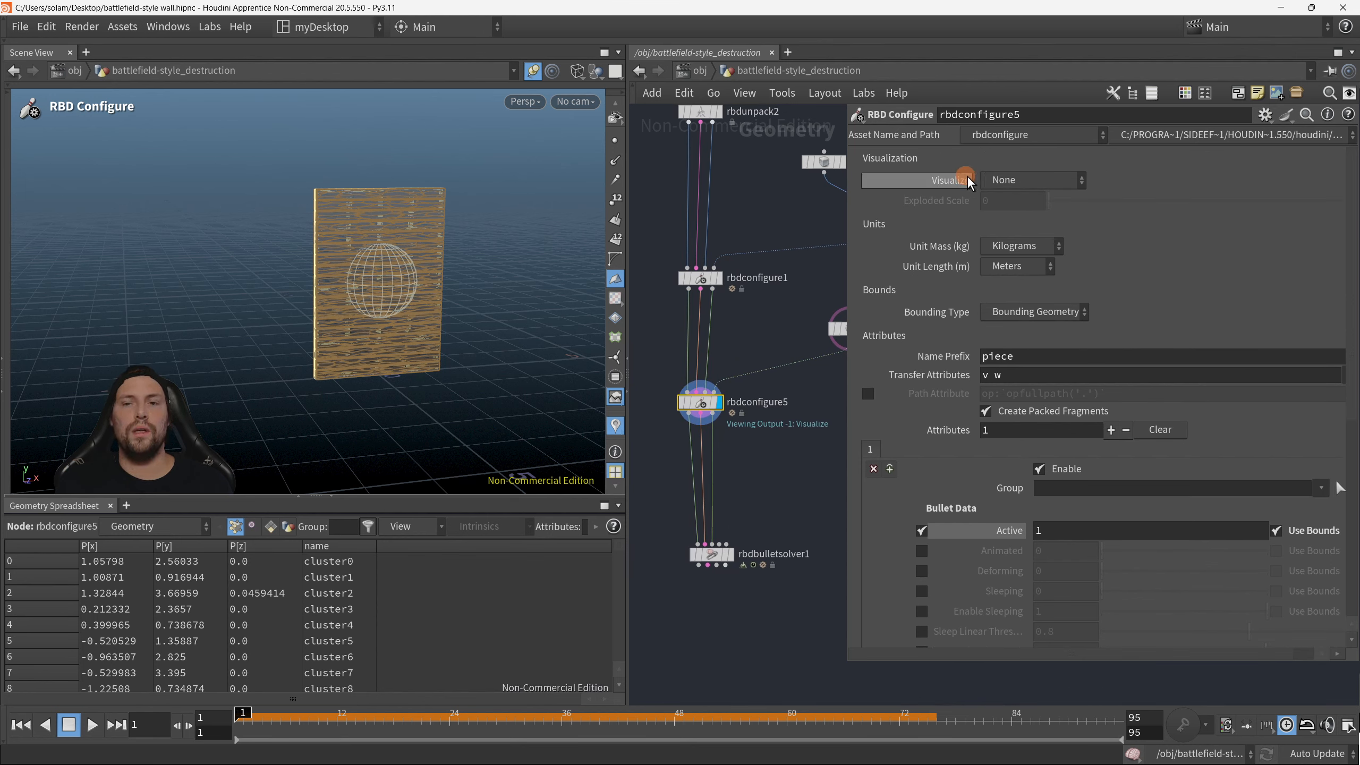
click(1045, 182)
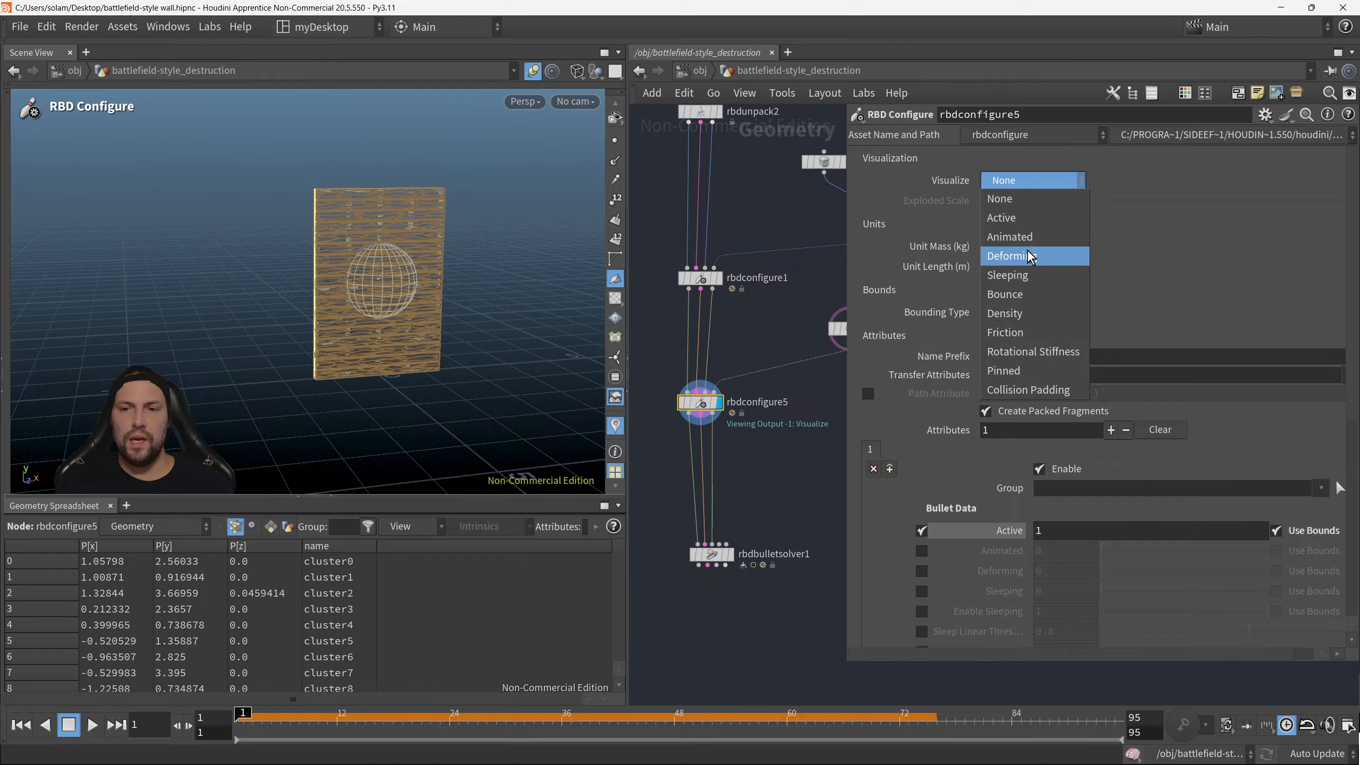
click(1031, 217)
scroll(487, 294, up, 3)
scroll(487, 295, up, 2)
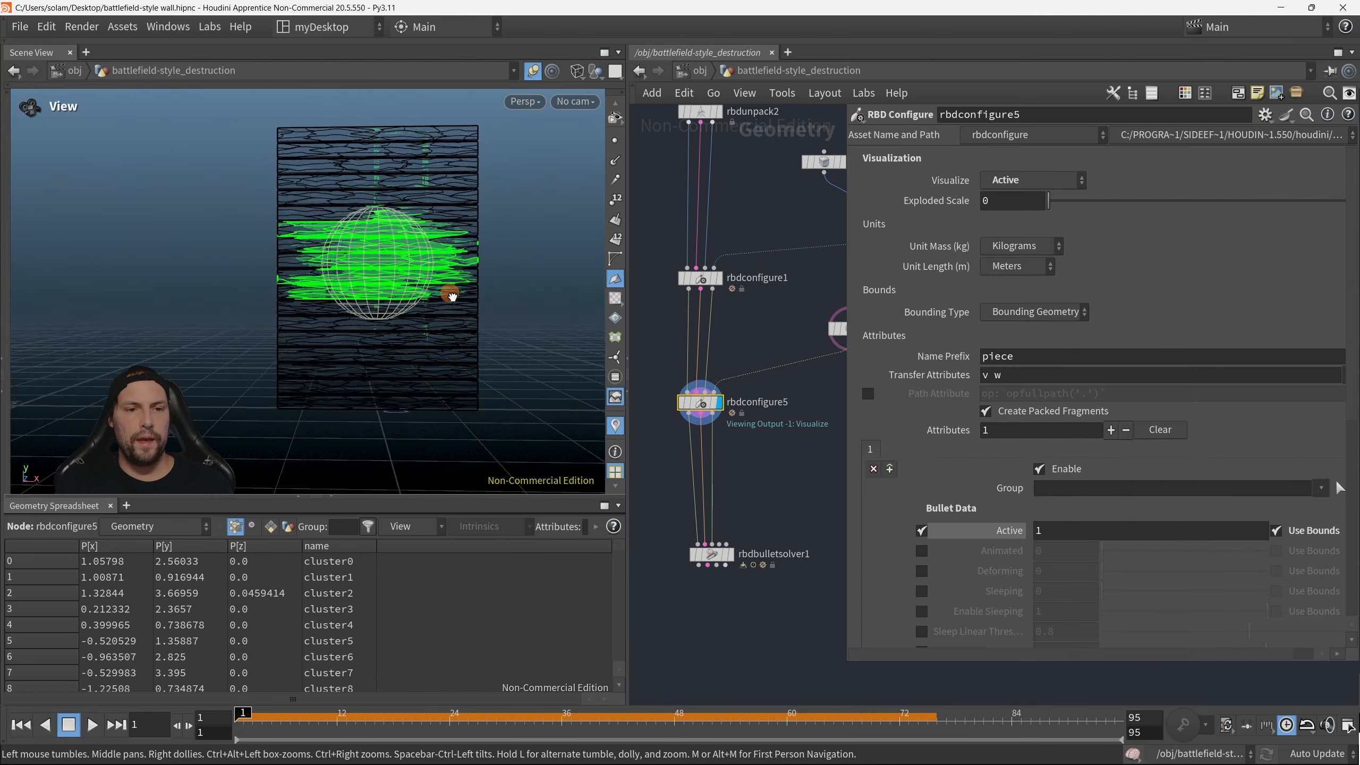
middle_drag(799, 395, 727, 404)
alt+drag(421, 311, 443, 321)
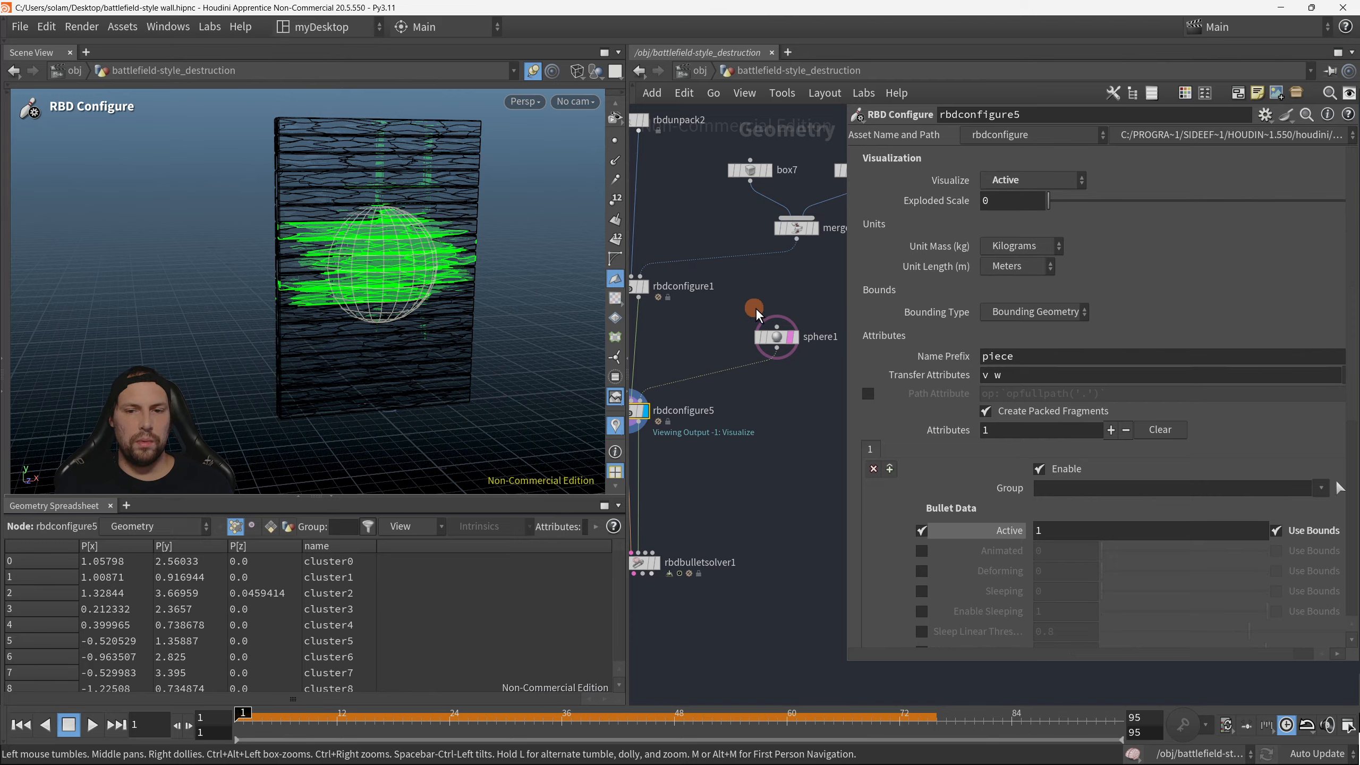
Step: Reshape sphere1 into a taller, narrower ellipsoid with radius 0.669, 0.97 and 0.87
click(776, 336)
middle_drag(953, 197, 1035, 244)
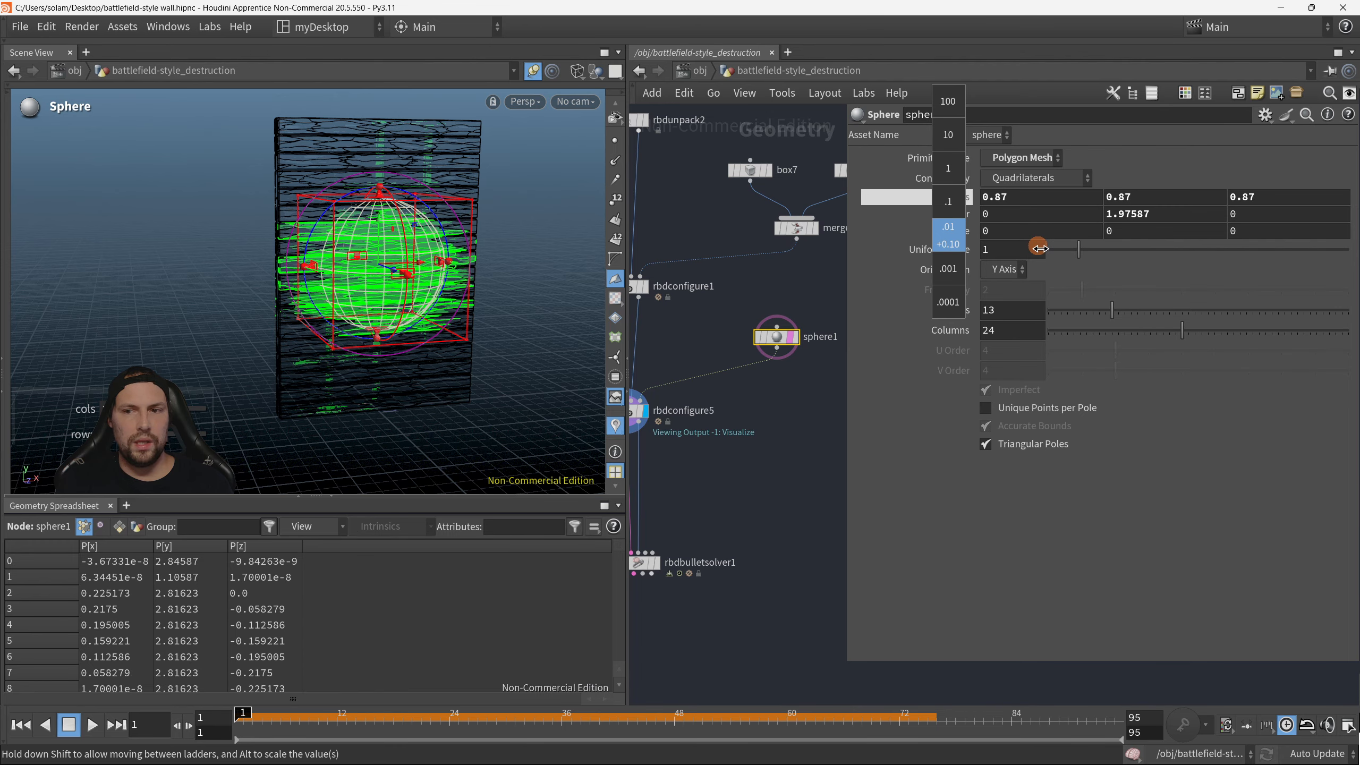
mouse_move(1157, 197)
middle_down()
mouse_move(1247, 199)
mouse_move(1184, 202)
middle_up()
middle_drag(1033, 206, 905, 255)
alt+drag(395, 293, 392, 278)
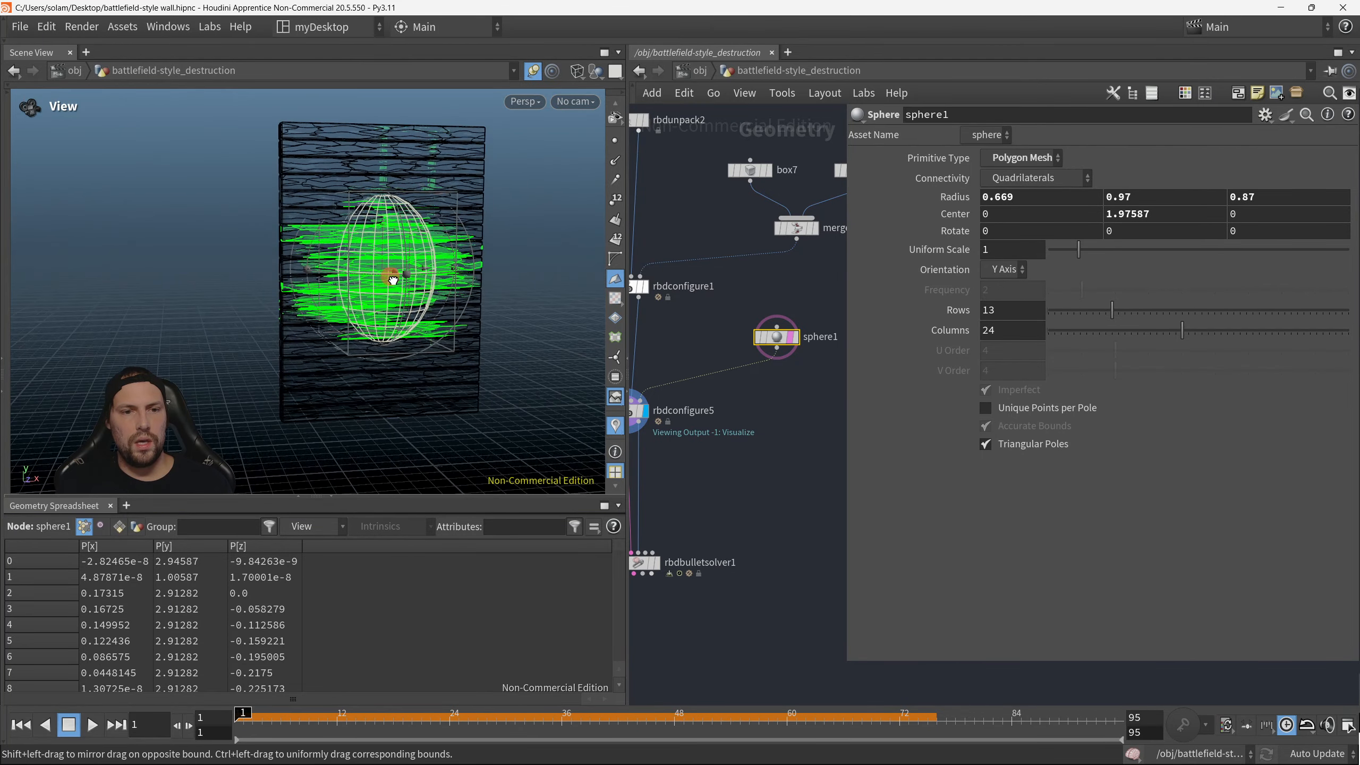
mouse_move(1151, 217)
middle_down()
mouse_move(1192, 225)
mouse_move(1172, 229)
middle_up()
alt+drag(440, 321, 483, 346)
scroll(466, 321, down, 2)
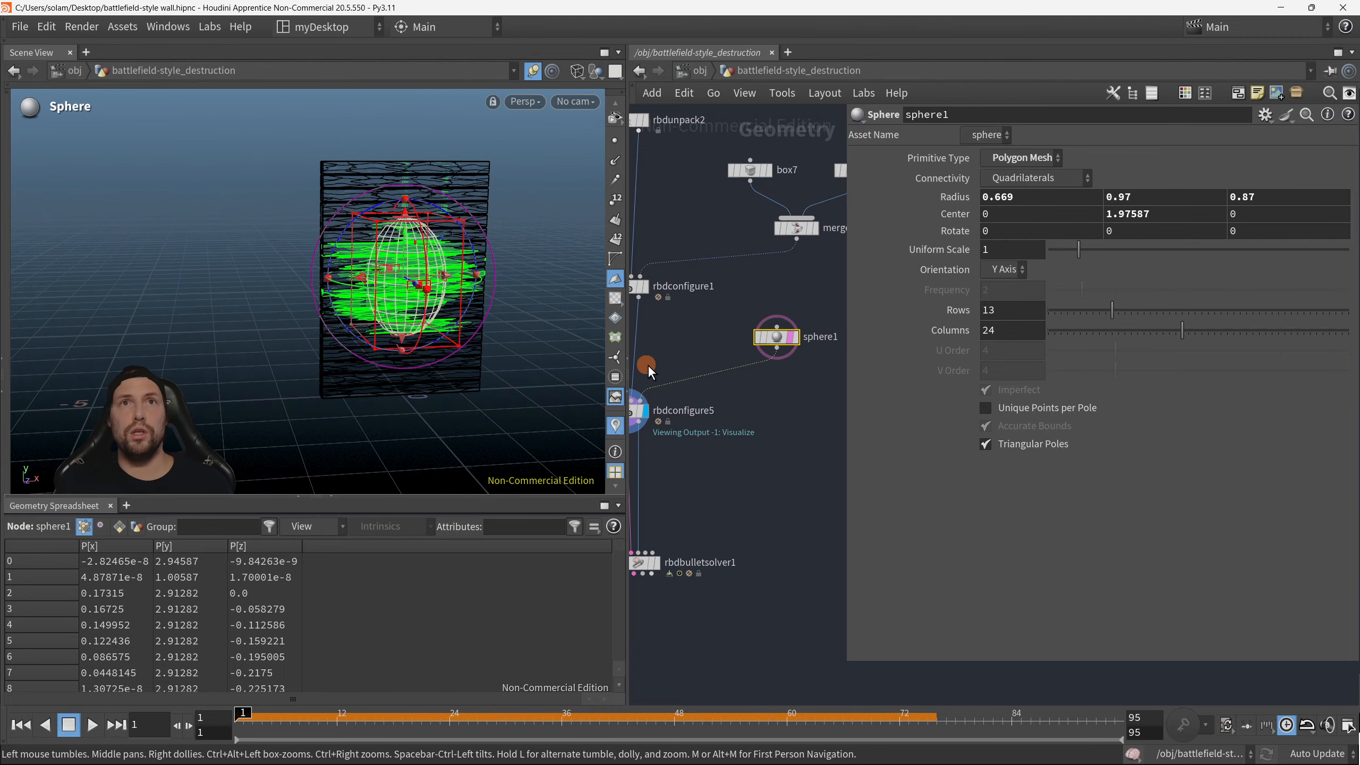
Step: Hide the node parameters and display rbdbulletsolver1 with the viewport shaded instead of wireframe
key(p)
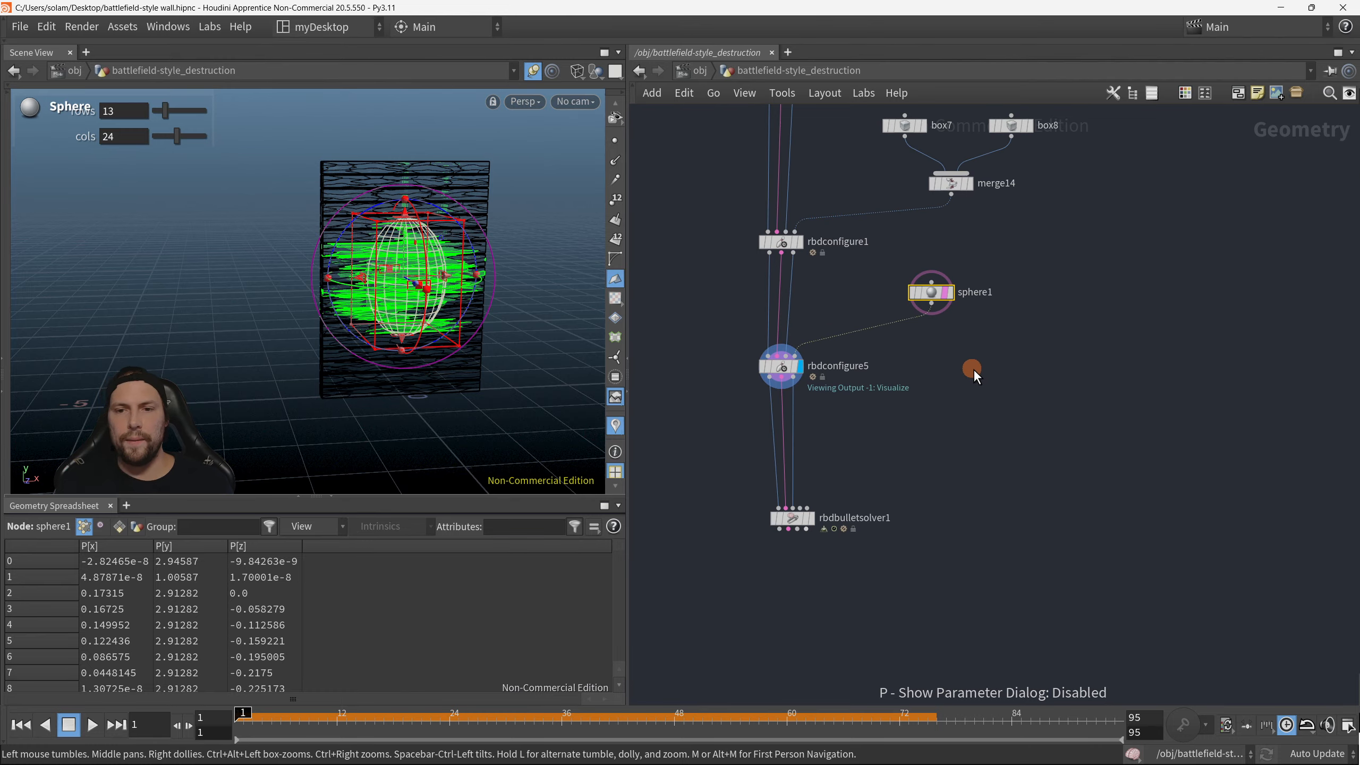
click(811, 519)
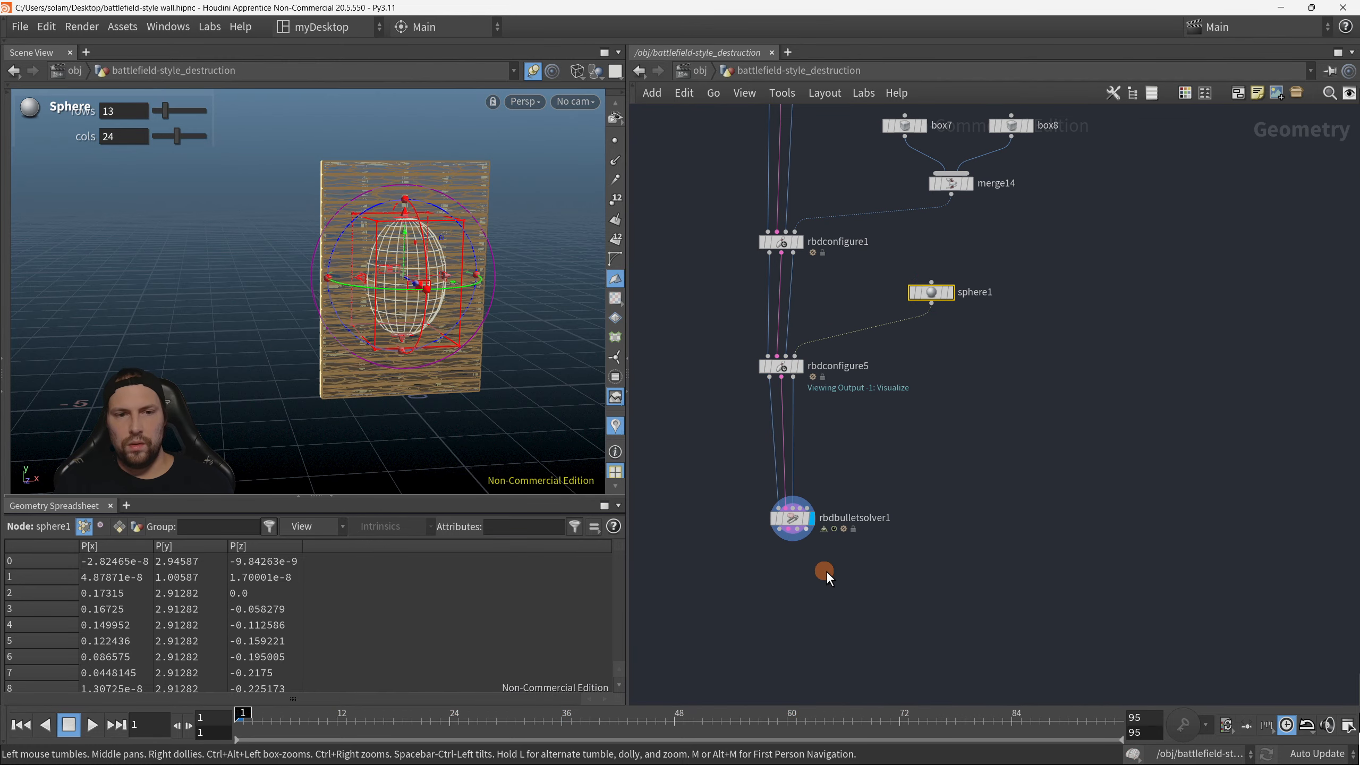
scroll(335, 401, down, 3)
alt+drag(335, 401, 395, 349)
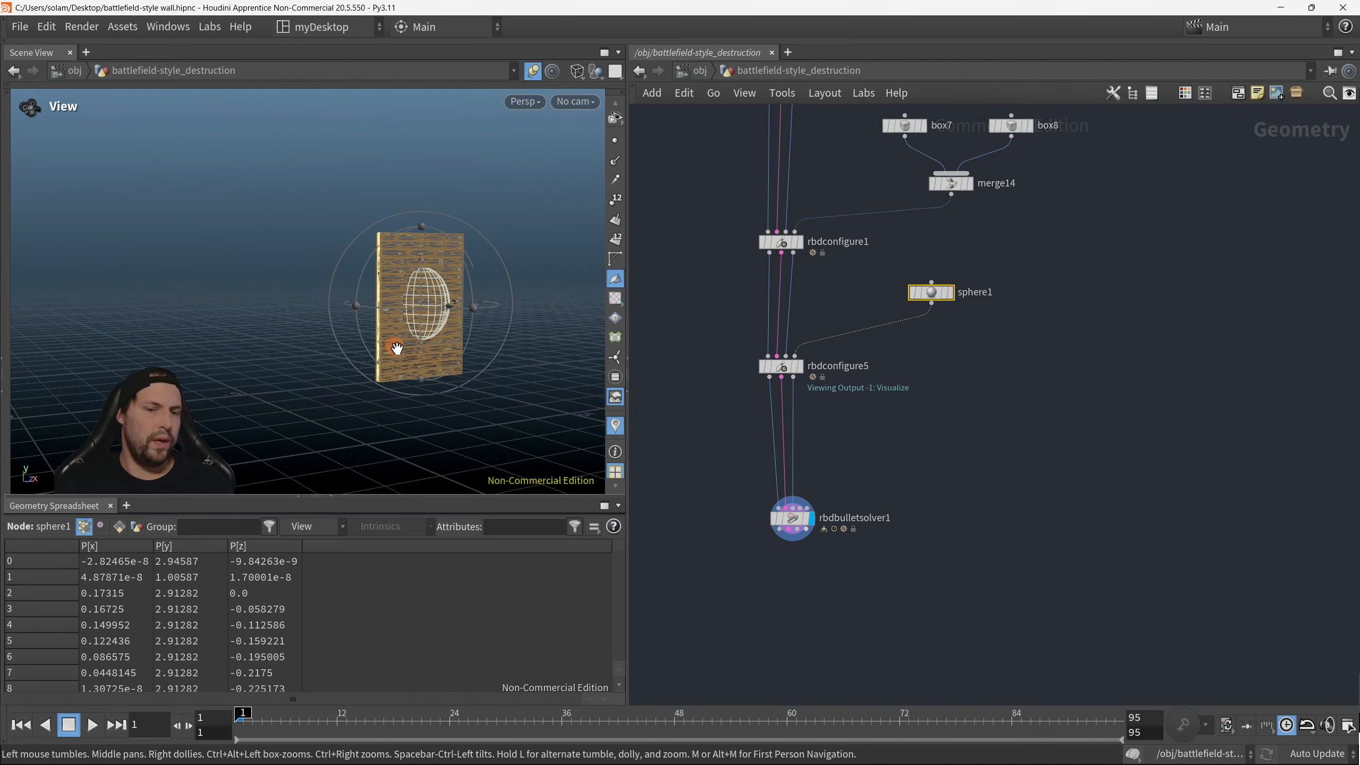
drag(526, 338, 449, 373)
key(Return)
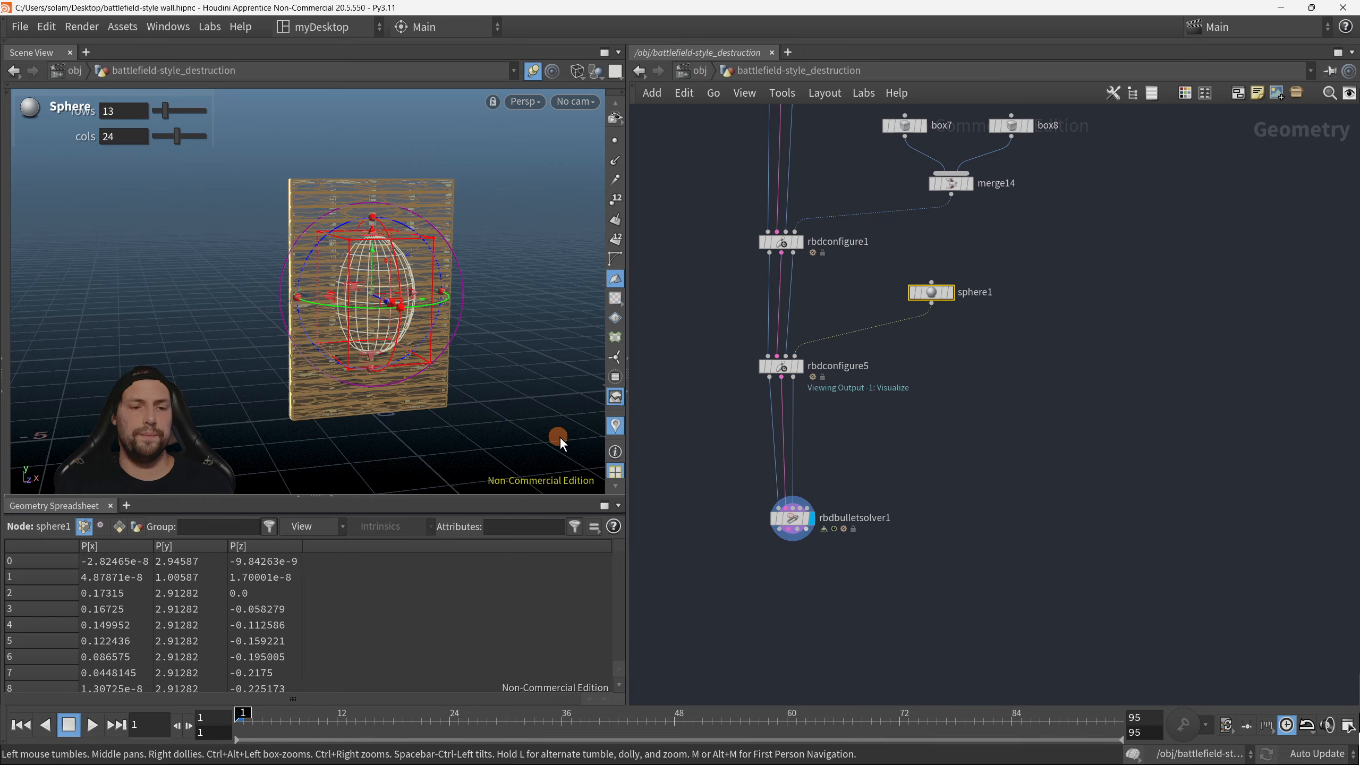
key(Escape)
key(w)
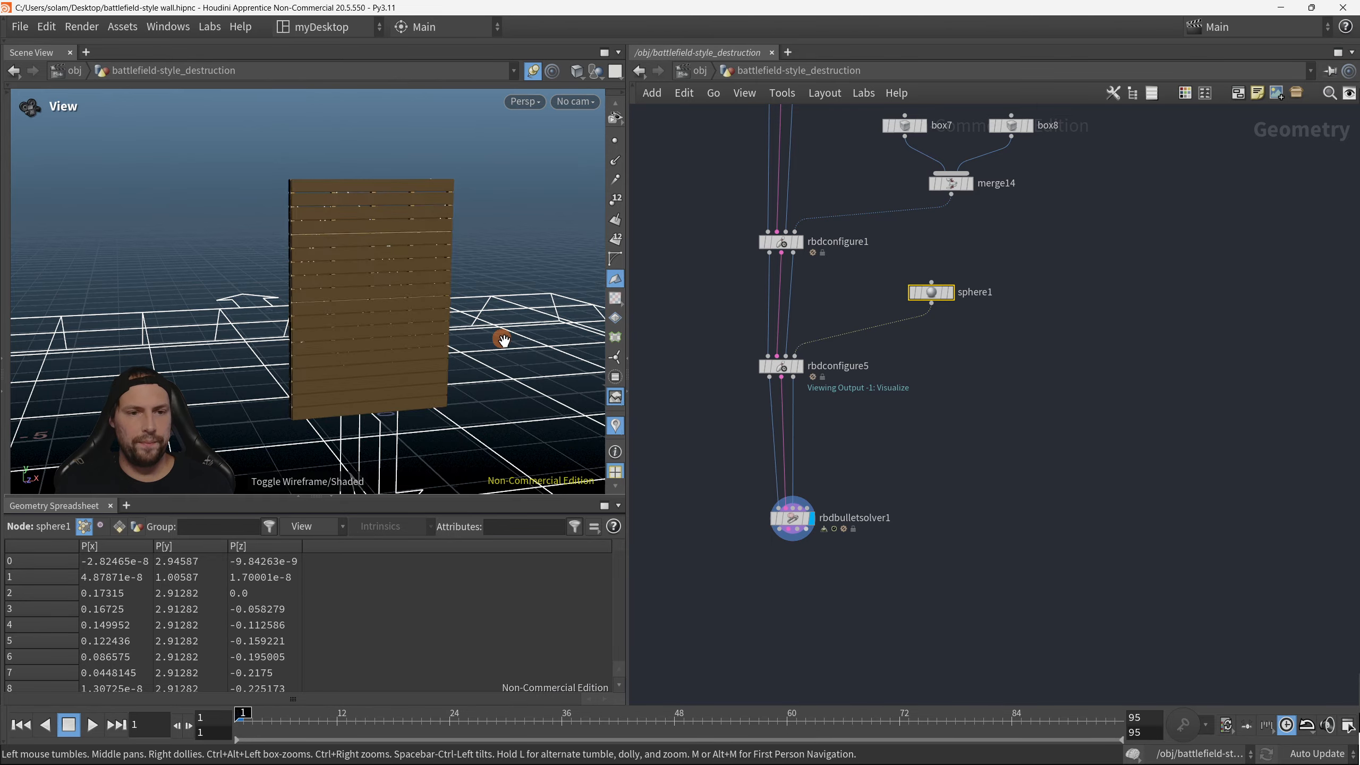
mouse_move(503, 338)
mouse_down()
mouse_move(426, 349)
mouse_move(441, 307)
mouse_up()
Step: Move the rbdbulletsolver1 node further down, leaving more room below rbdconfigure5
middle_drag(992, 511, 1043, 457)
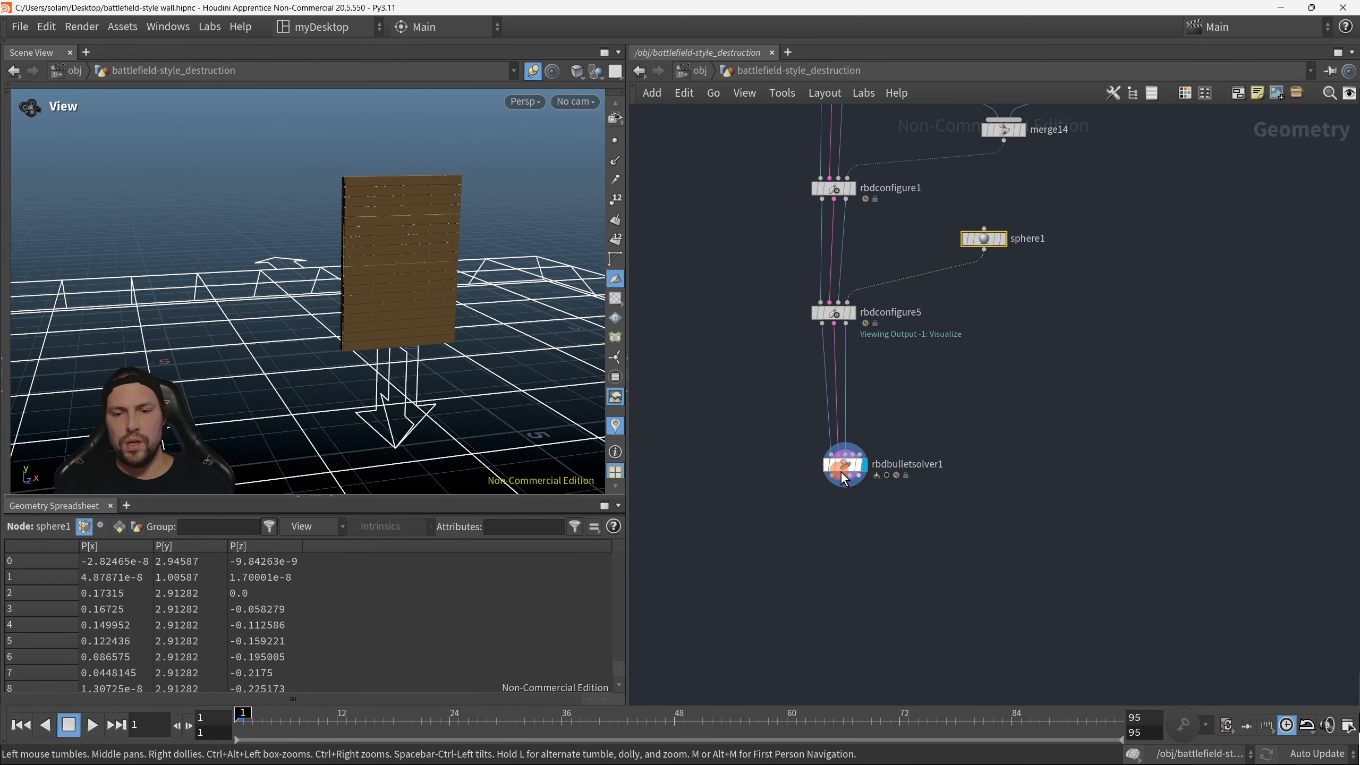
drag(842, 469, 851, 518)
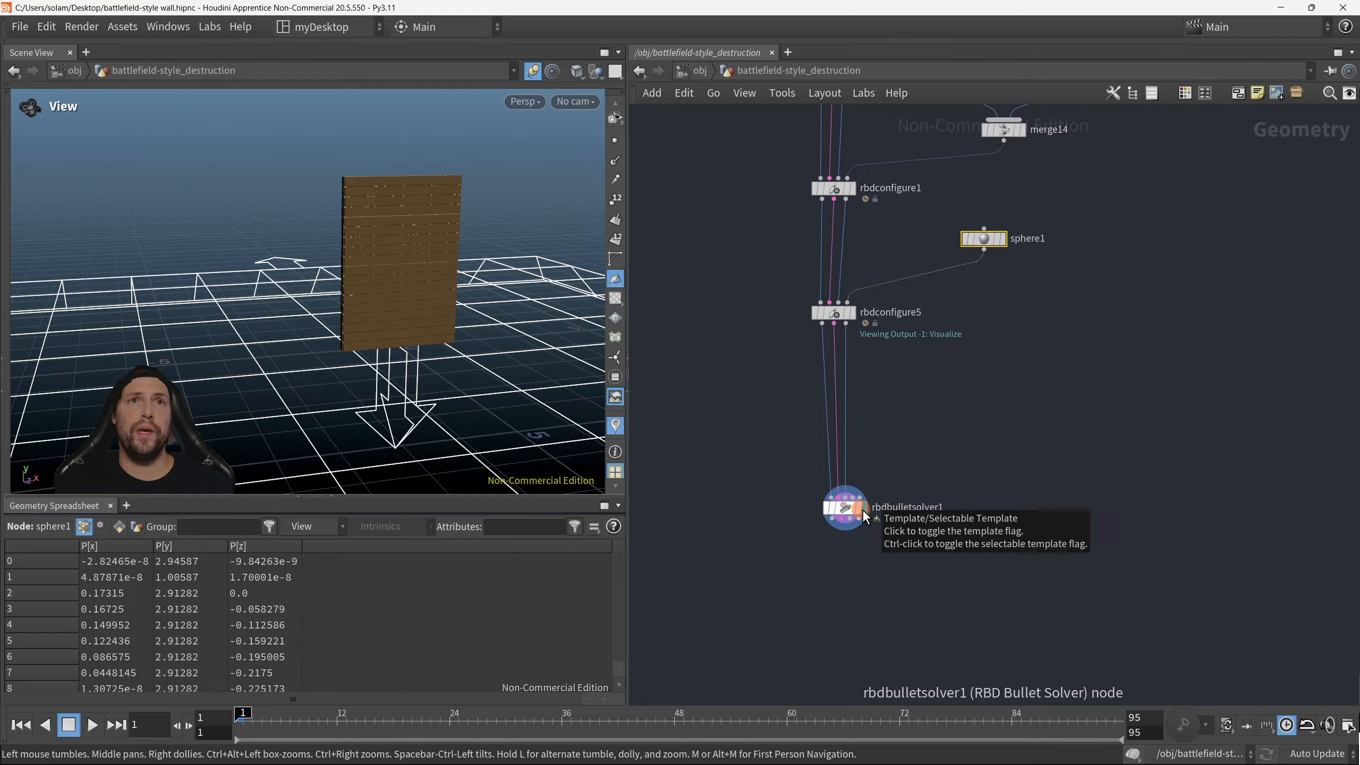
middle_drag(956, 517, 934, 578)
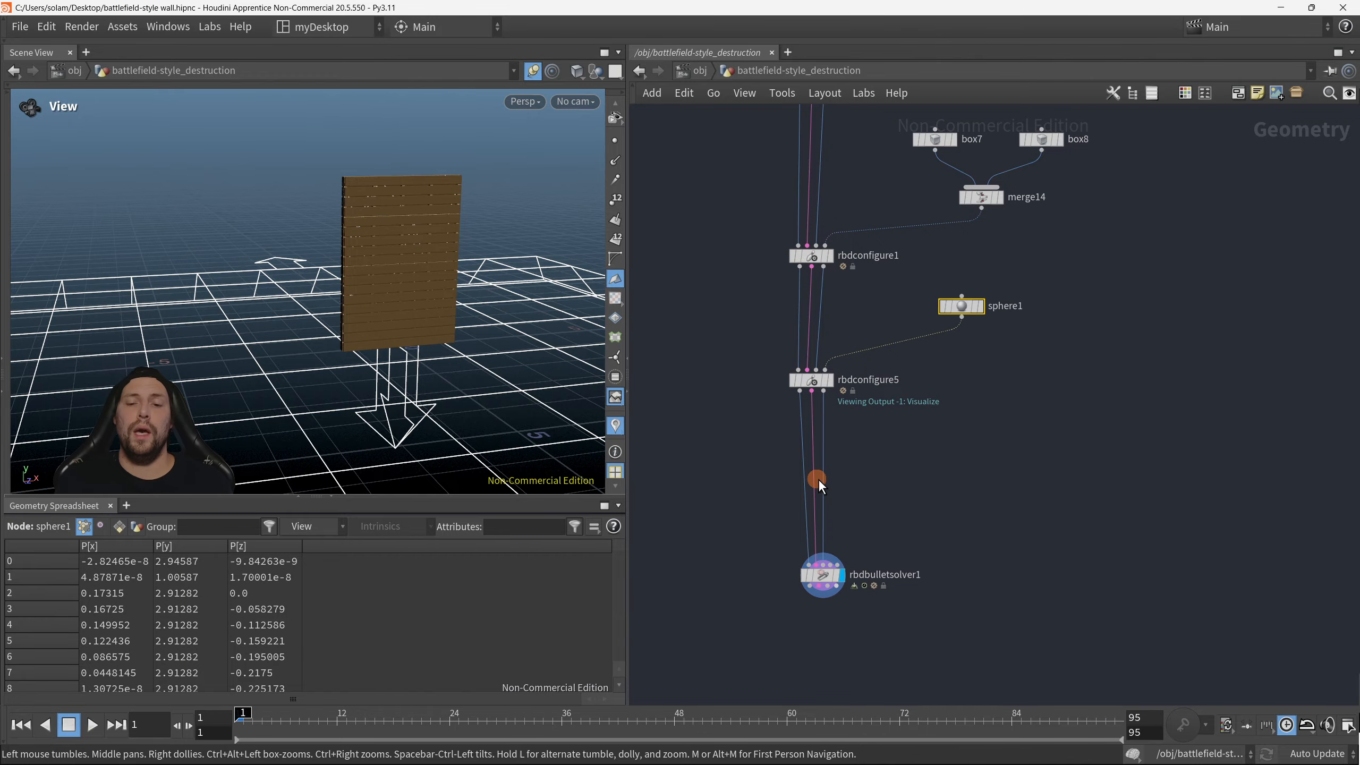
Step: Add a polygon Sphere node in the empty area beside rbdconfigure5
click(958, 470)
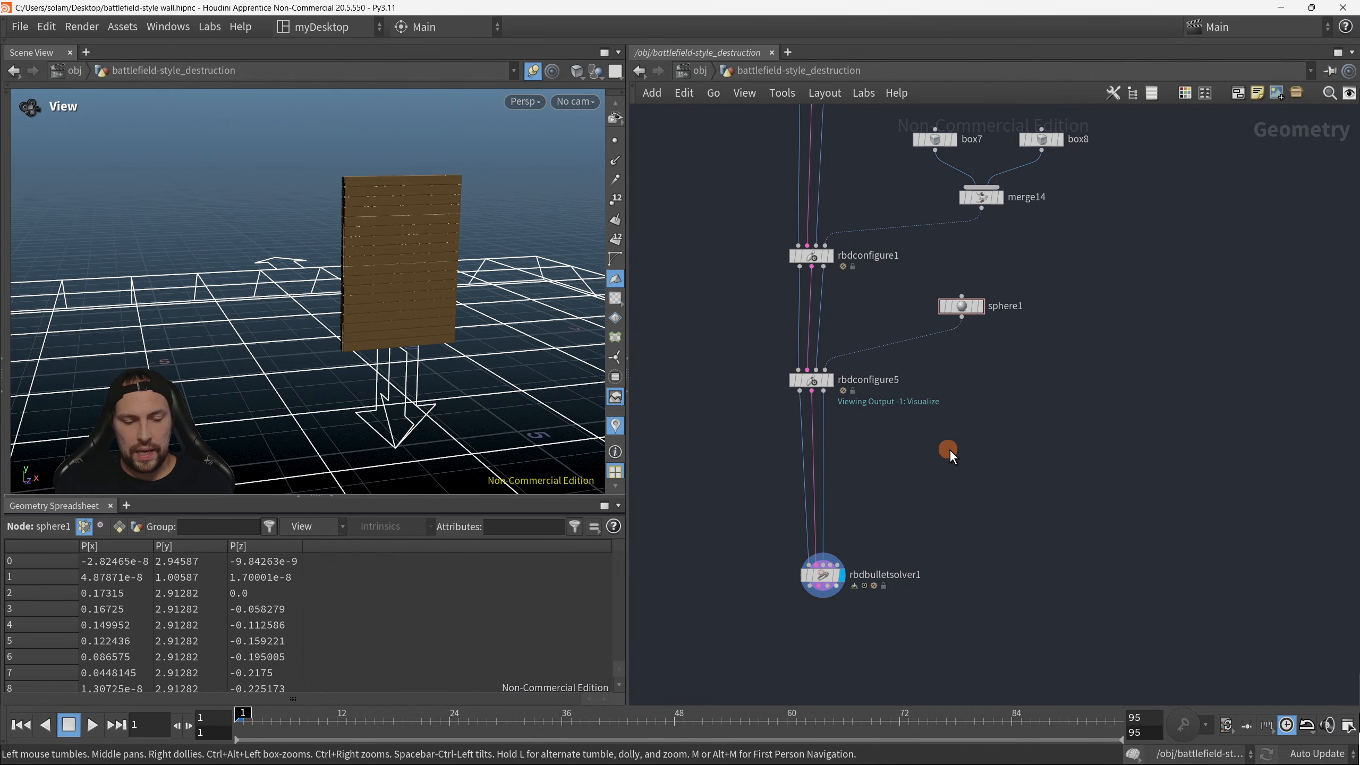
key(Tab)
text(spehr)
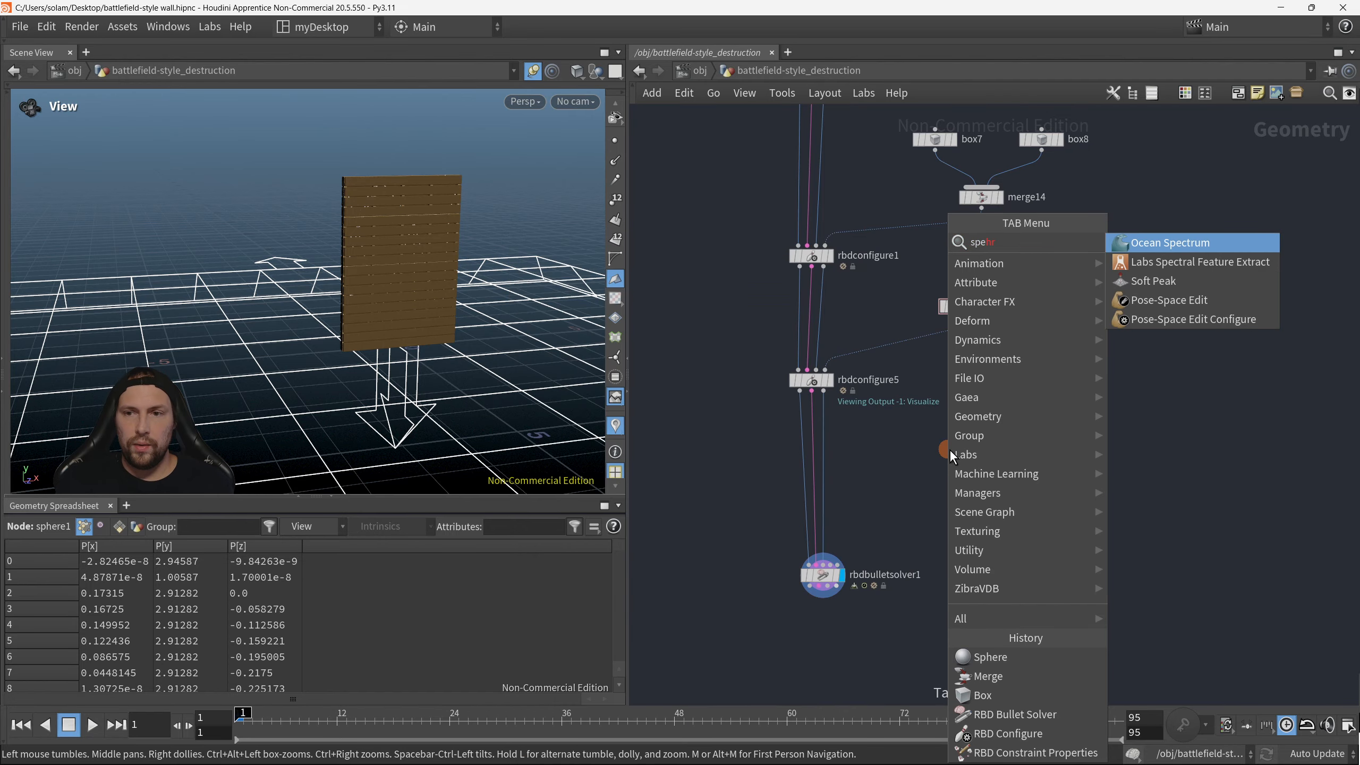
key(BackSpace)
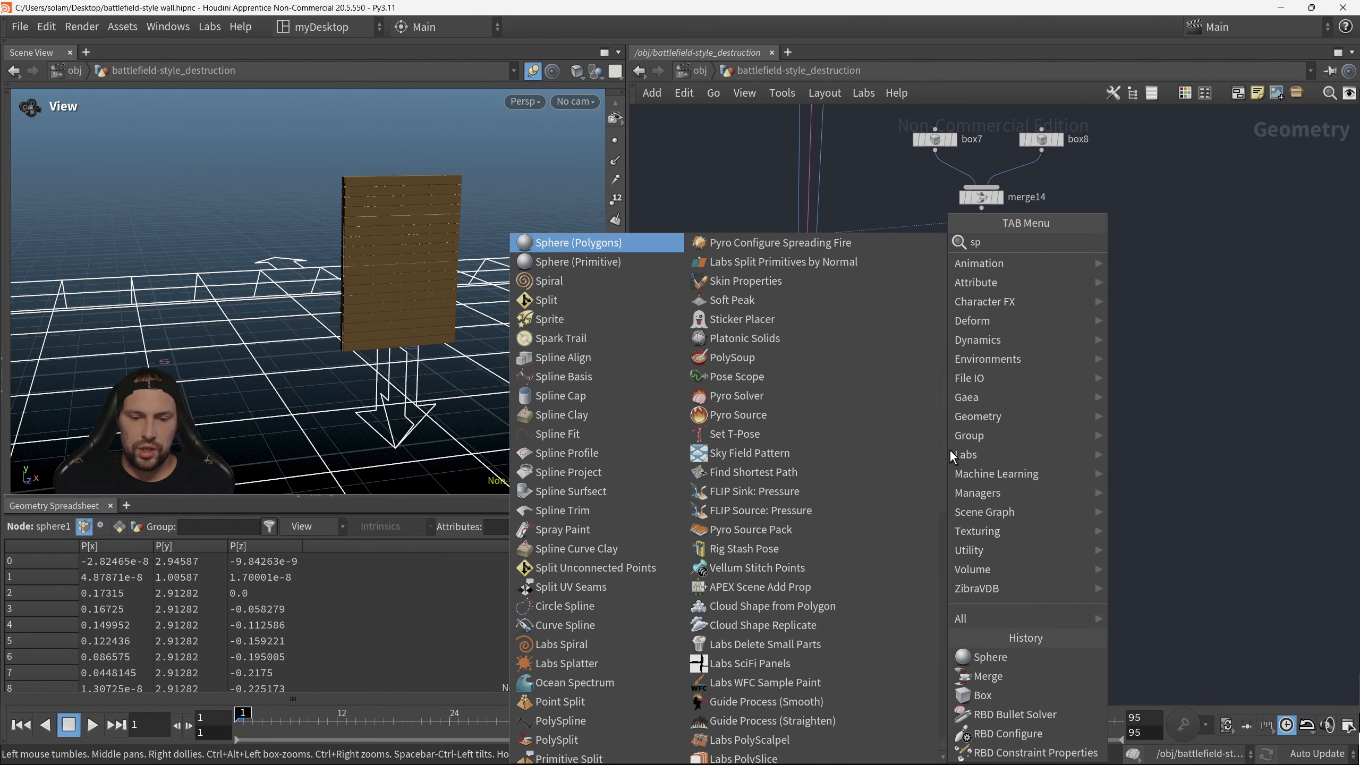
text(here)
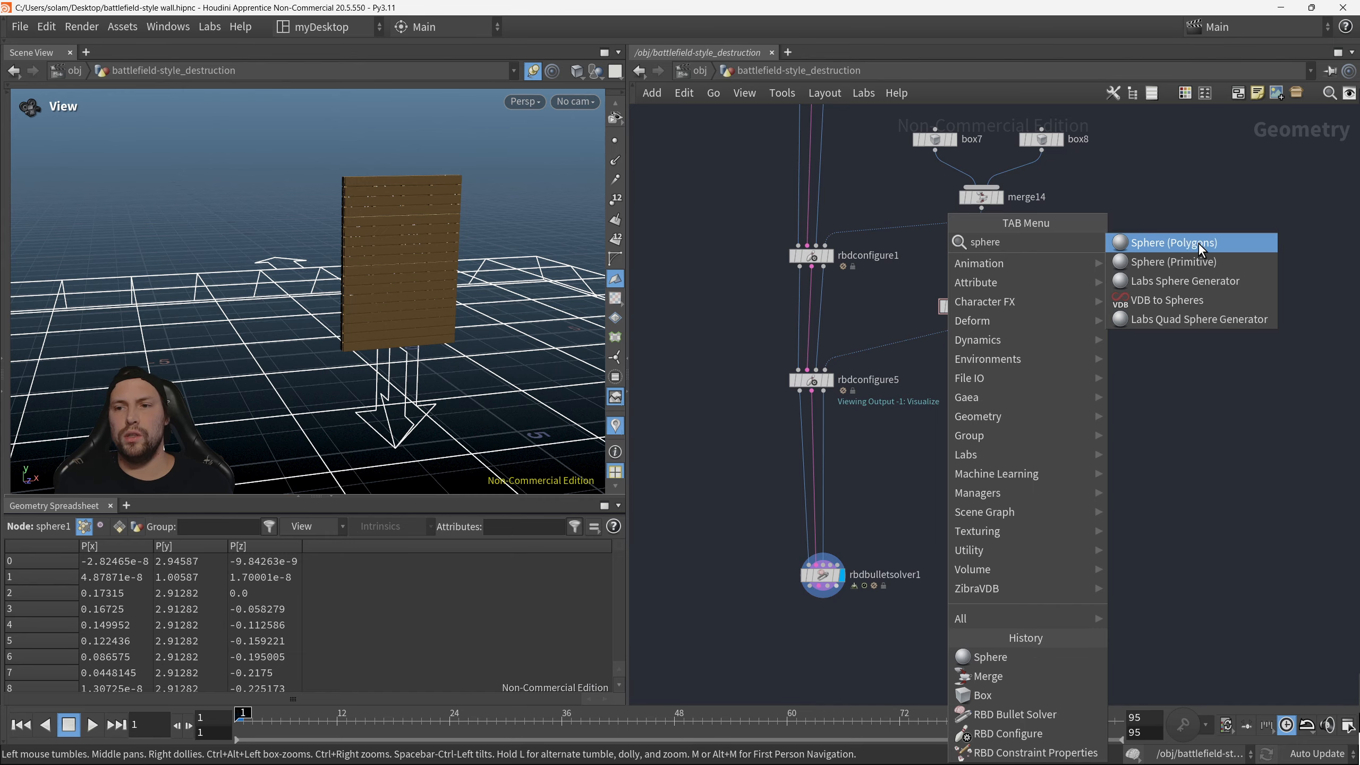
click(1177, 244)
click(1072, 429)
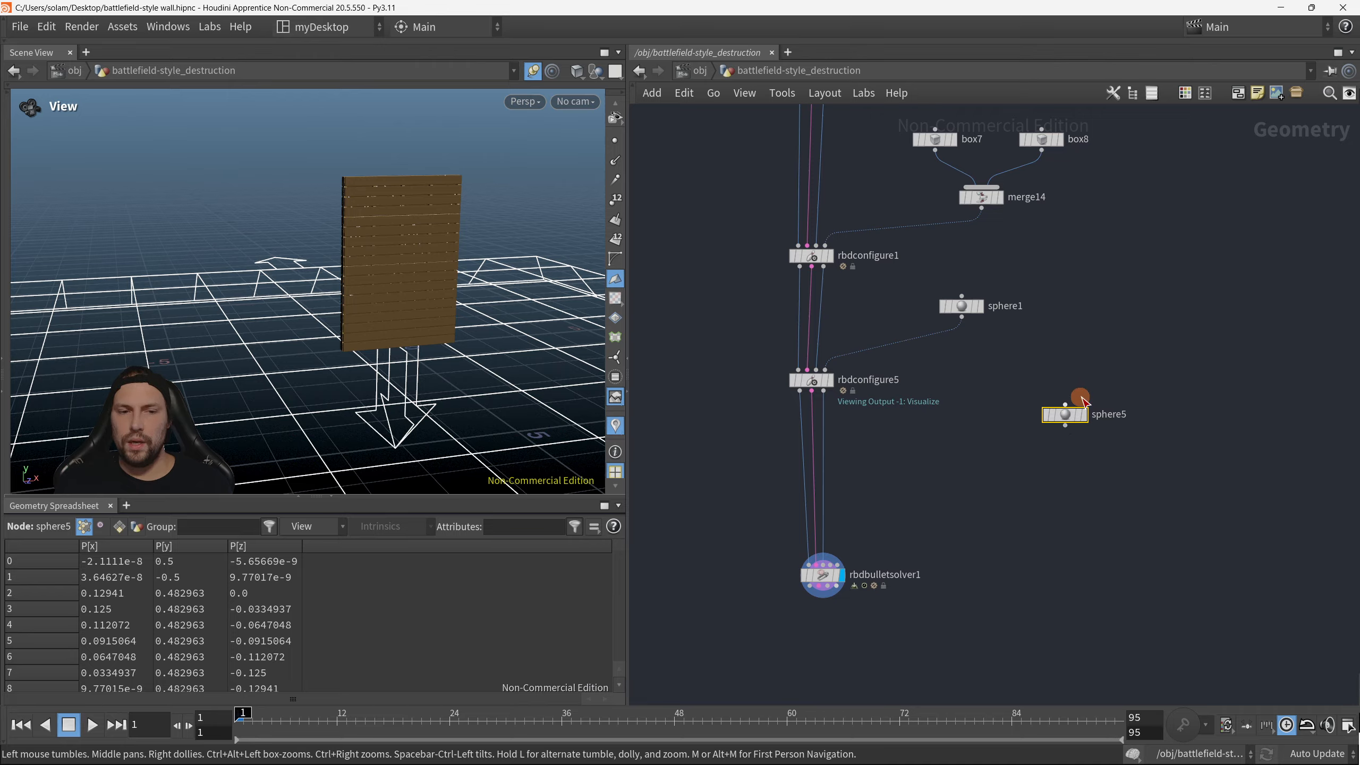
Step: Display sphere5 as a template and move it to about 2.02 in Y and -4.27 in Z, away from the wall
scroll(1063, 432, down, 3)
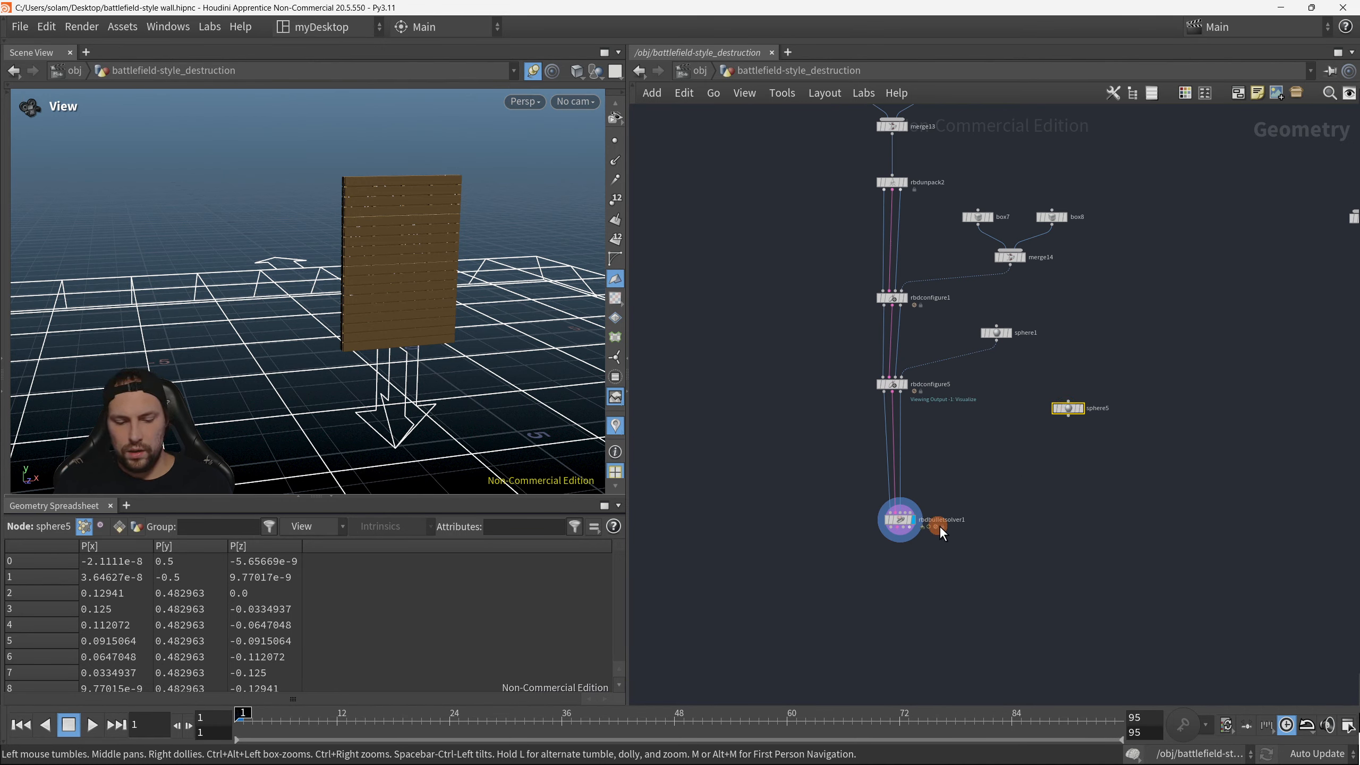
drag(1030, 355, 1129, 447)
mouse_move(426, 354)
mouse_down()
mouse_move(358, 318)
mouse_move(440, 337)
mouse_up()
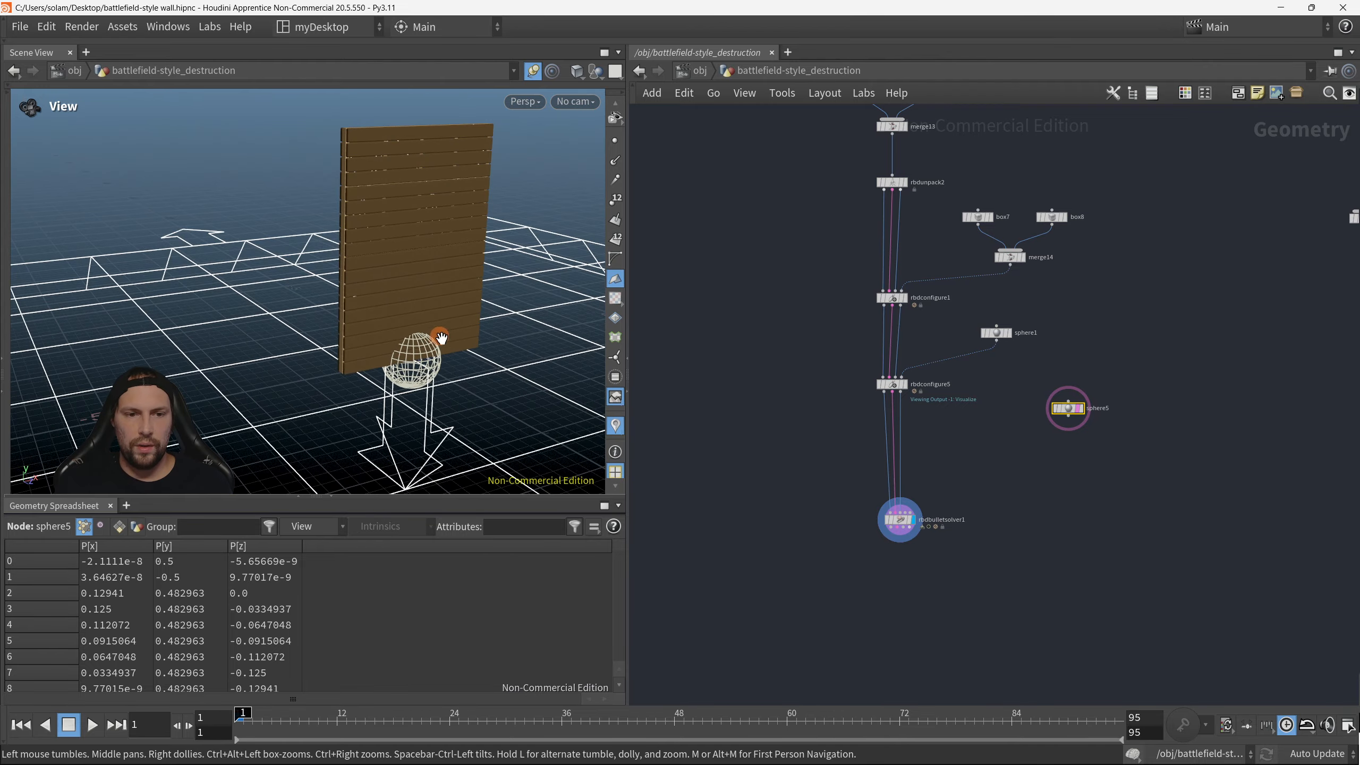
key(Return)
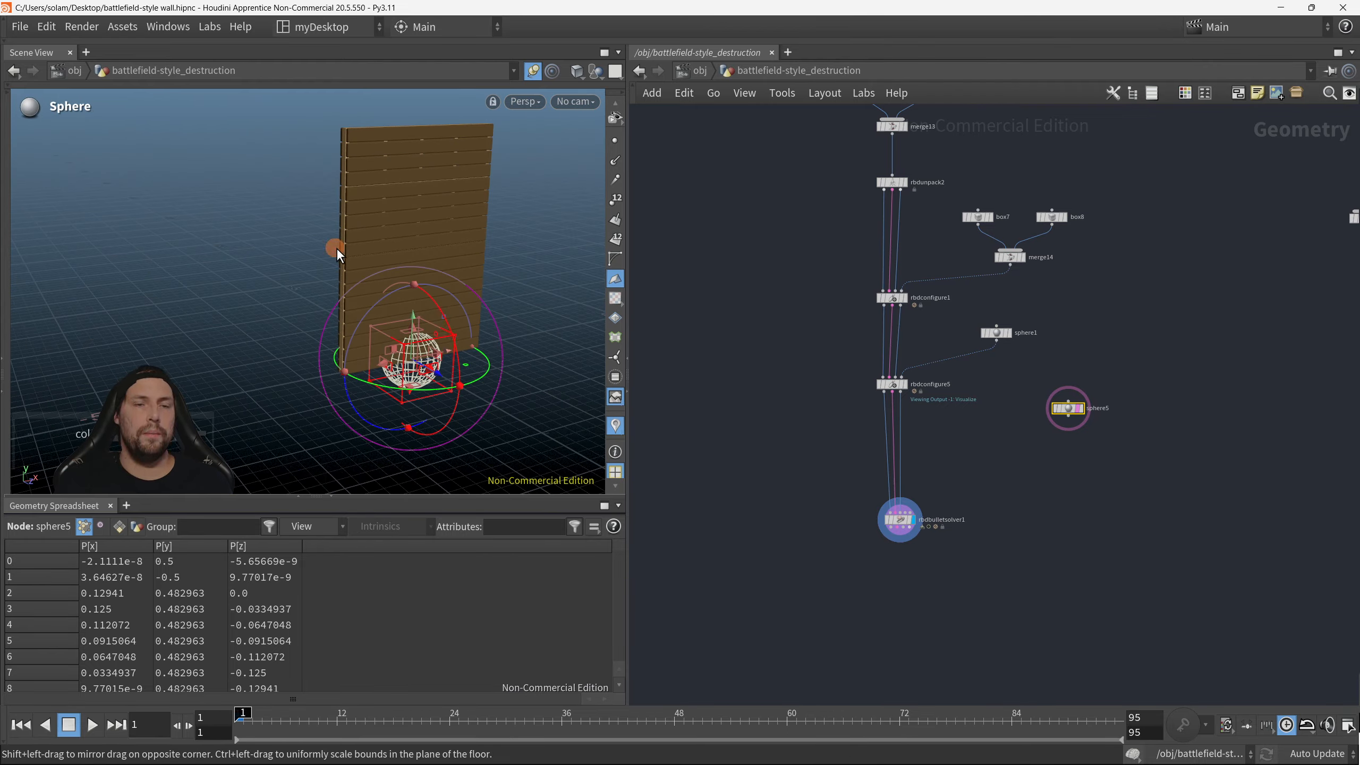
alt+drag(319, 293, 356, 301)
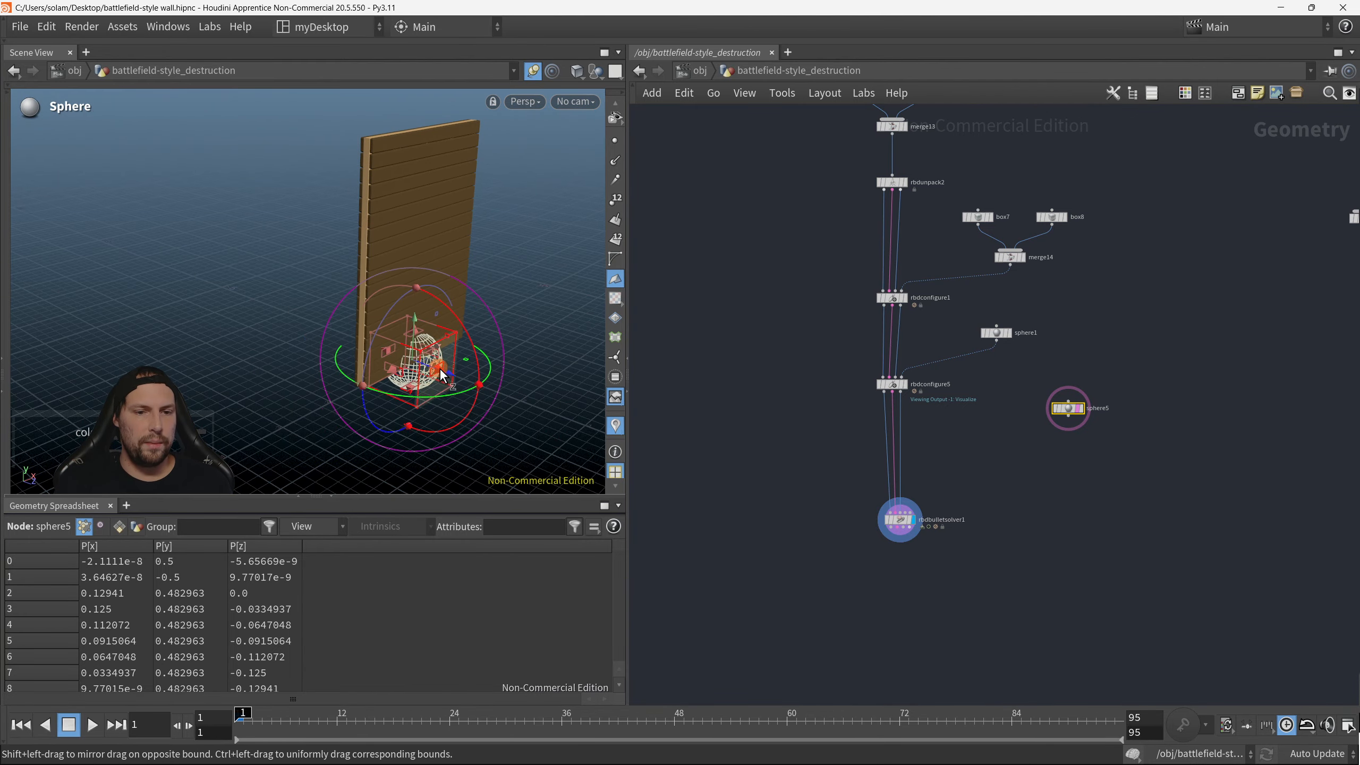
drag(440, 373, 292, 286)
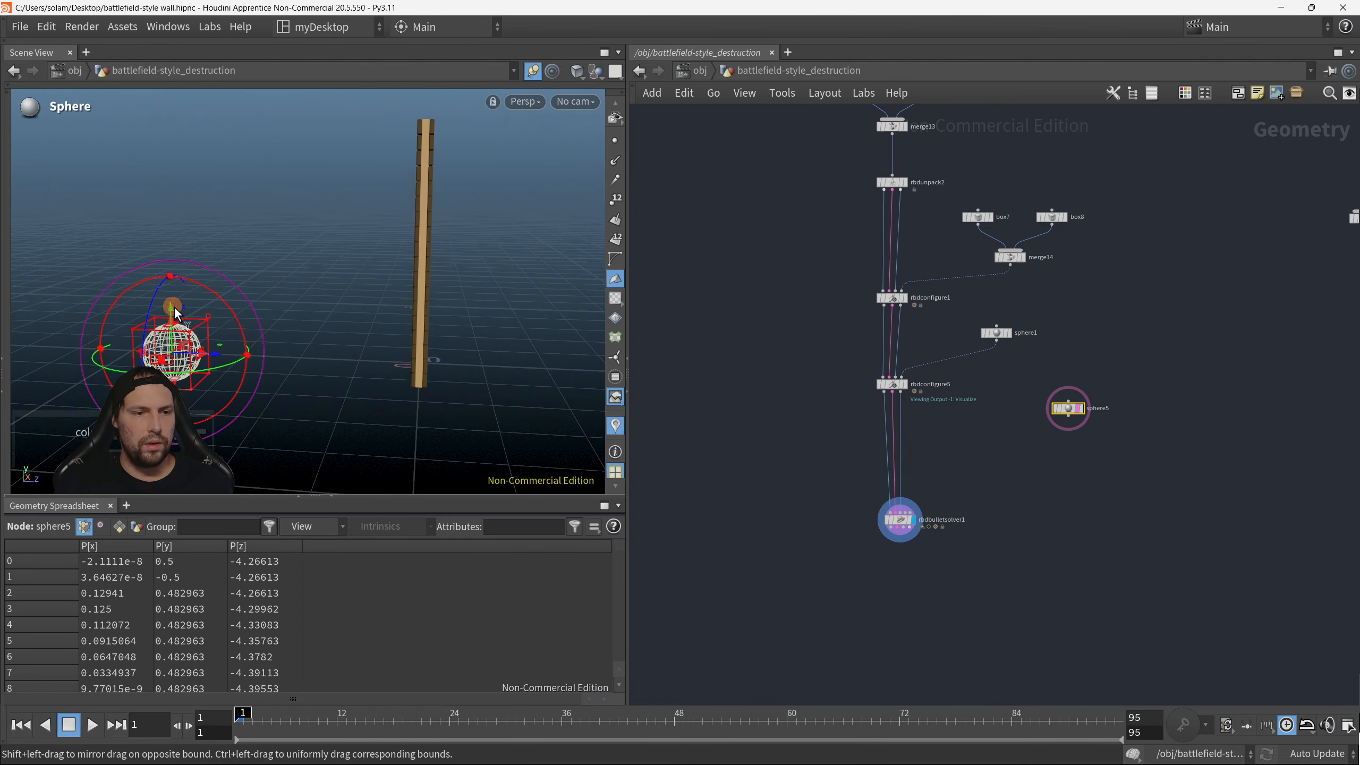
drag(177, 313, 177, 271)
alt+drag(325, 249, 647, 312)
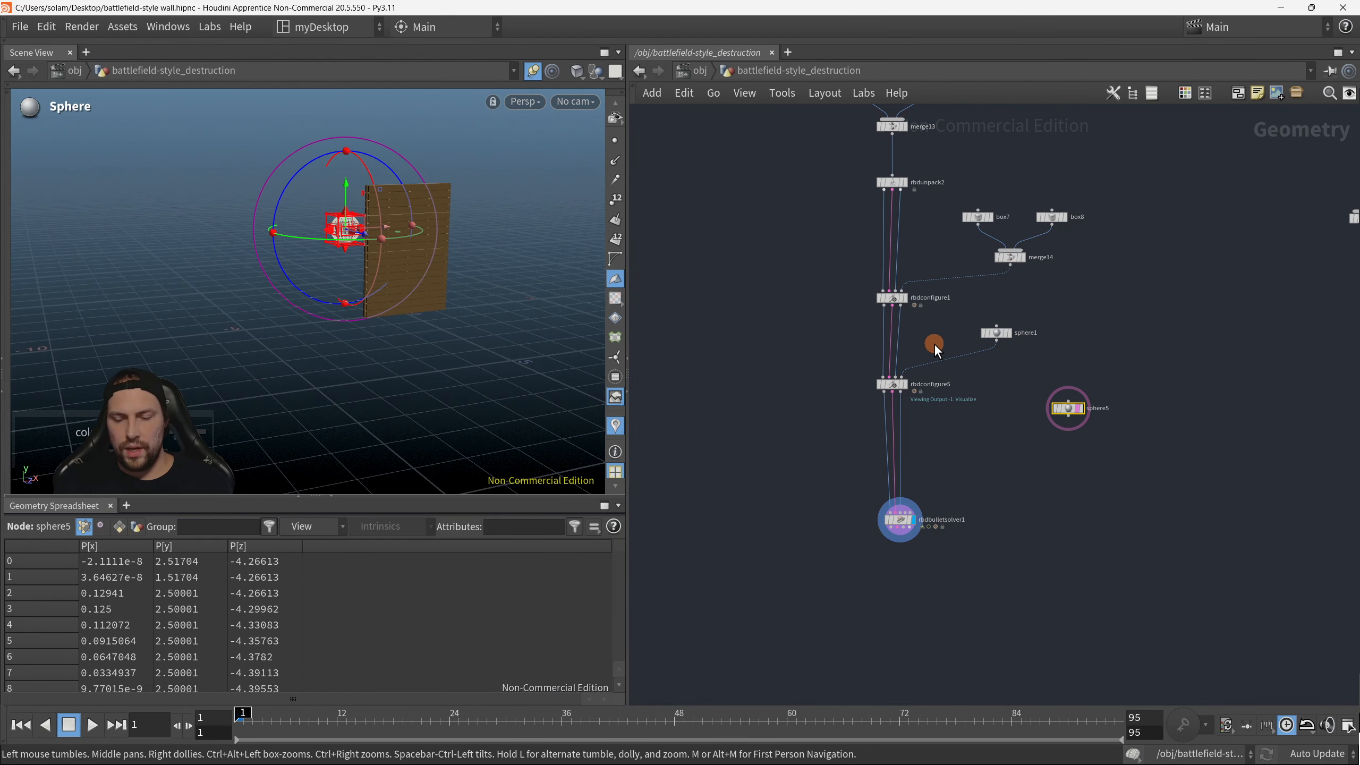
Step: Shrink sphere5 uniformly to a radius of 0.43
key(p)
middle_drag(958, 199, 886, 244)
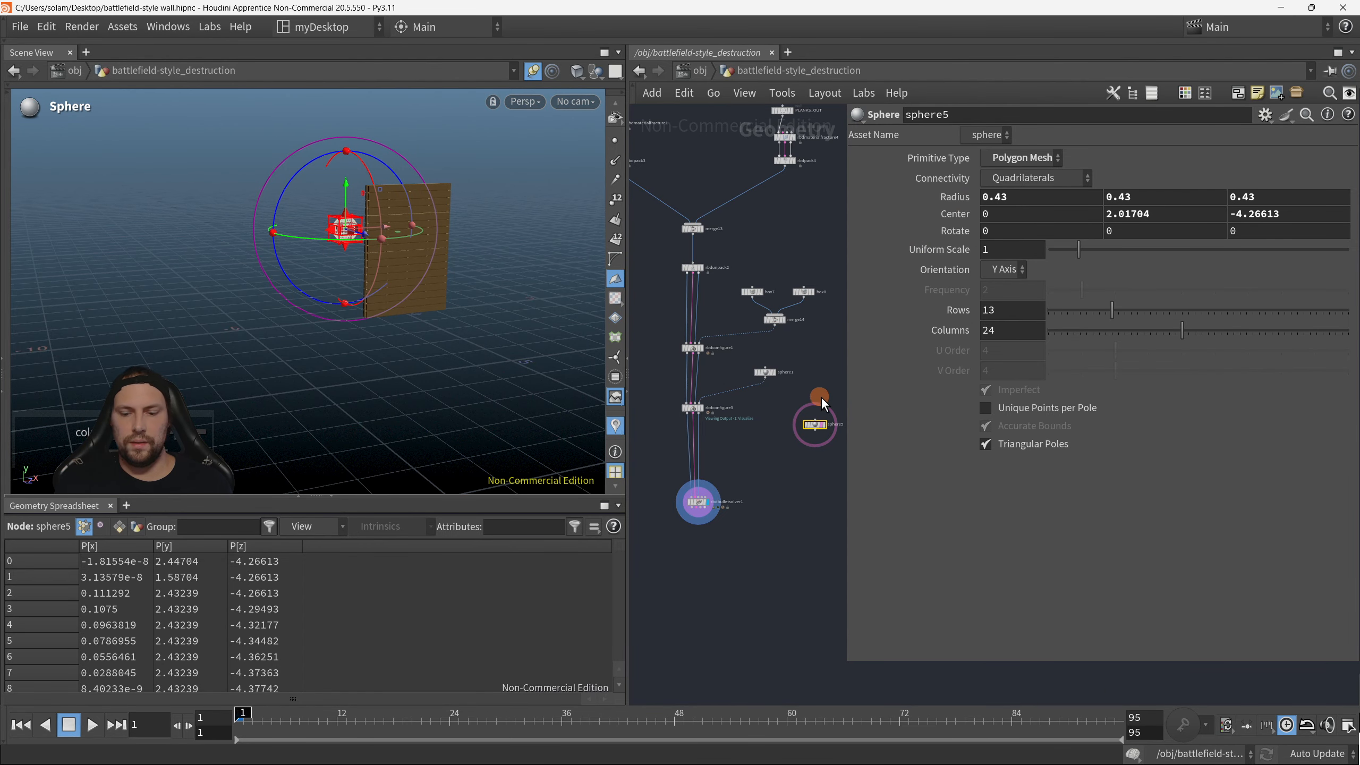
key(p)
scroll(919, 410, up, 5)
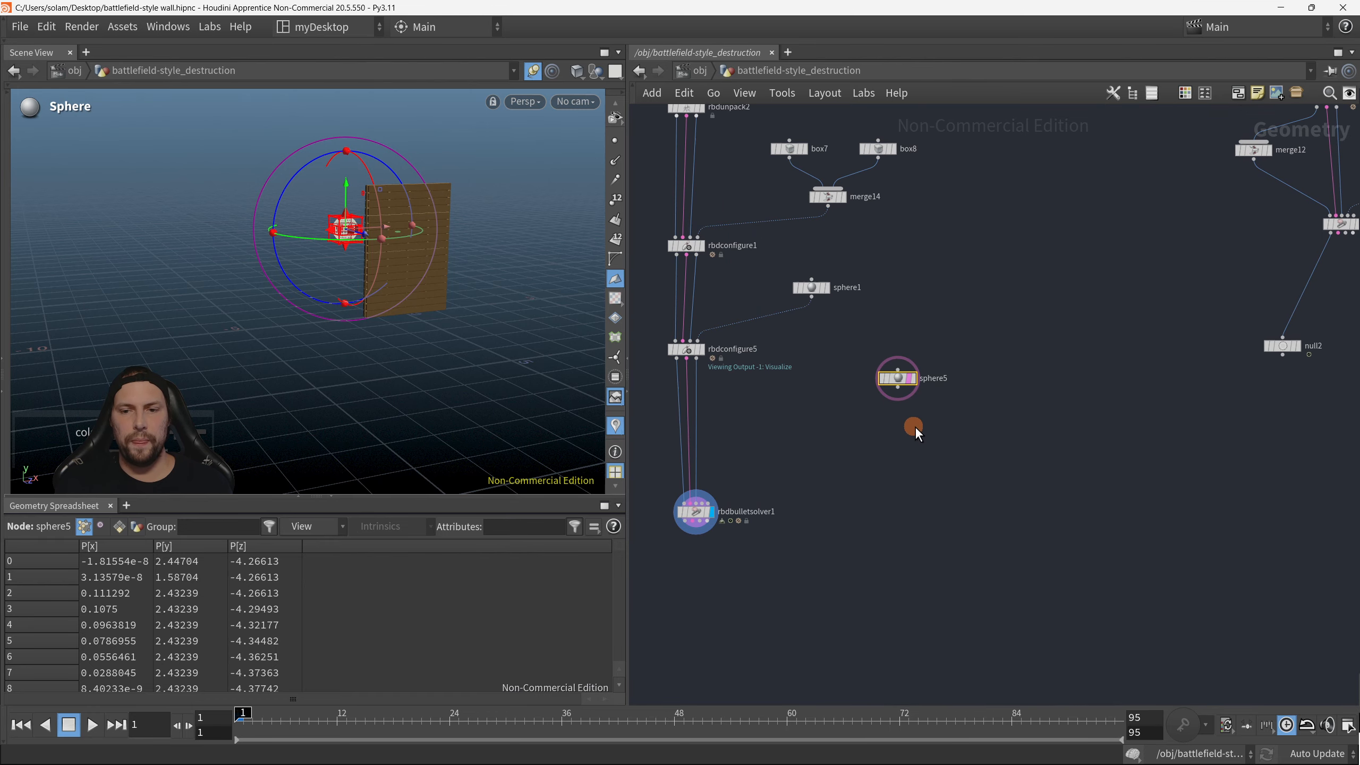
Step: Turn off the template display of sphere5 and move the sphere closer to the wall, to about -3.29 in Z
click(909, 378)
middle_drag(802, 492, 848, 494)
key(space)
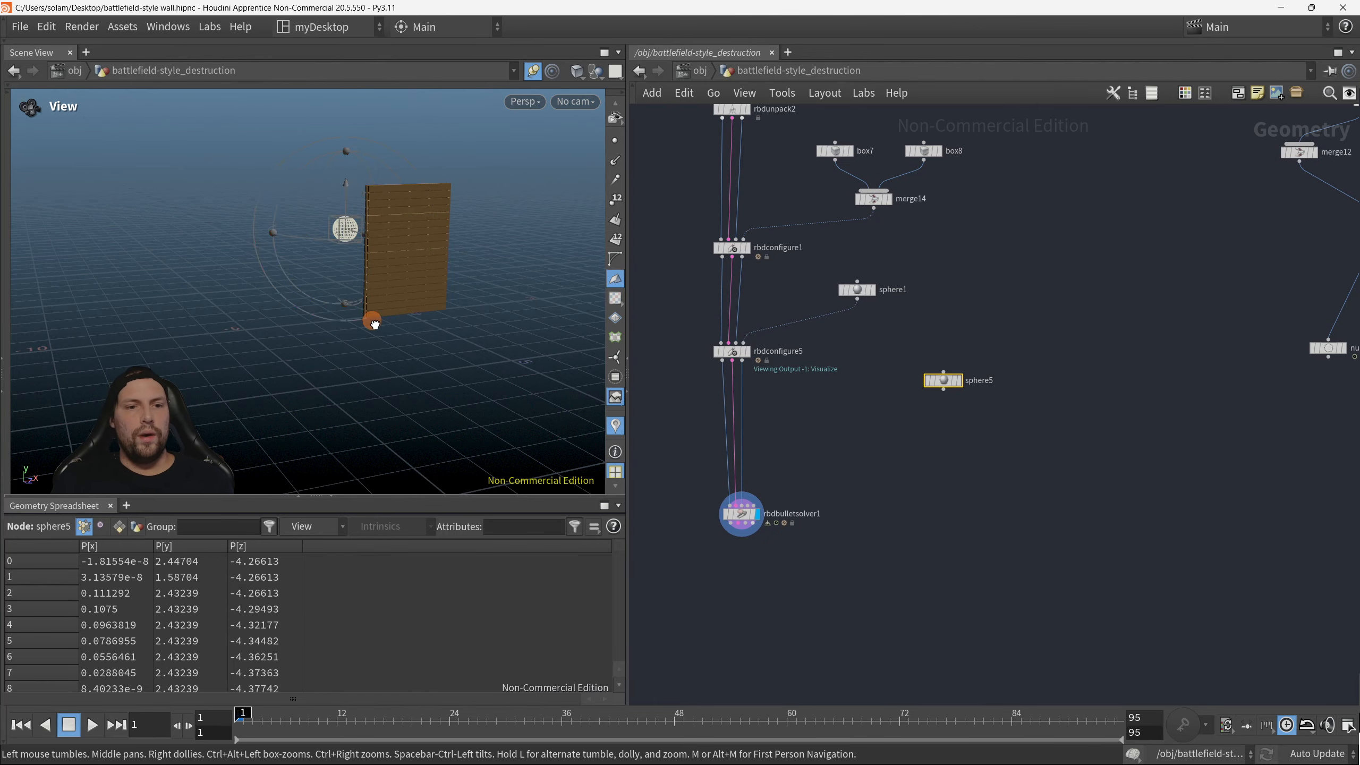
drag(373, 321, 449, 319)
drag(296, 235, 324, 231)
key(space)
drag(369, 276, 476, 299)
middle_drag(475, 299, 461, 342)
right_drag(460, 343, 475, 302)
middle_drag(1038, 504, 1052, 460)
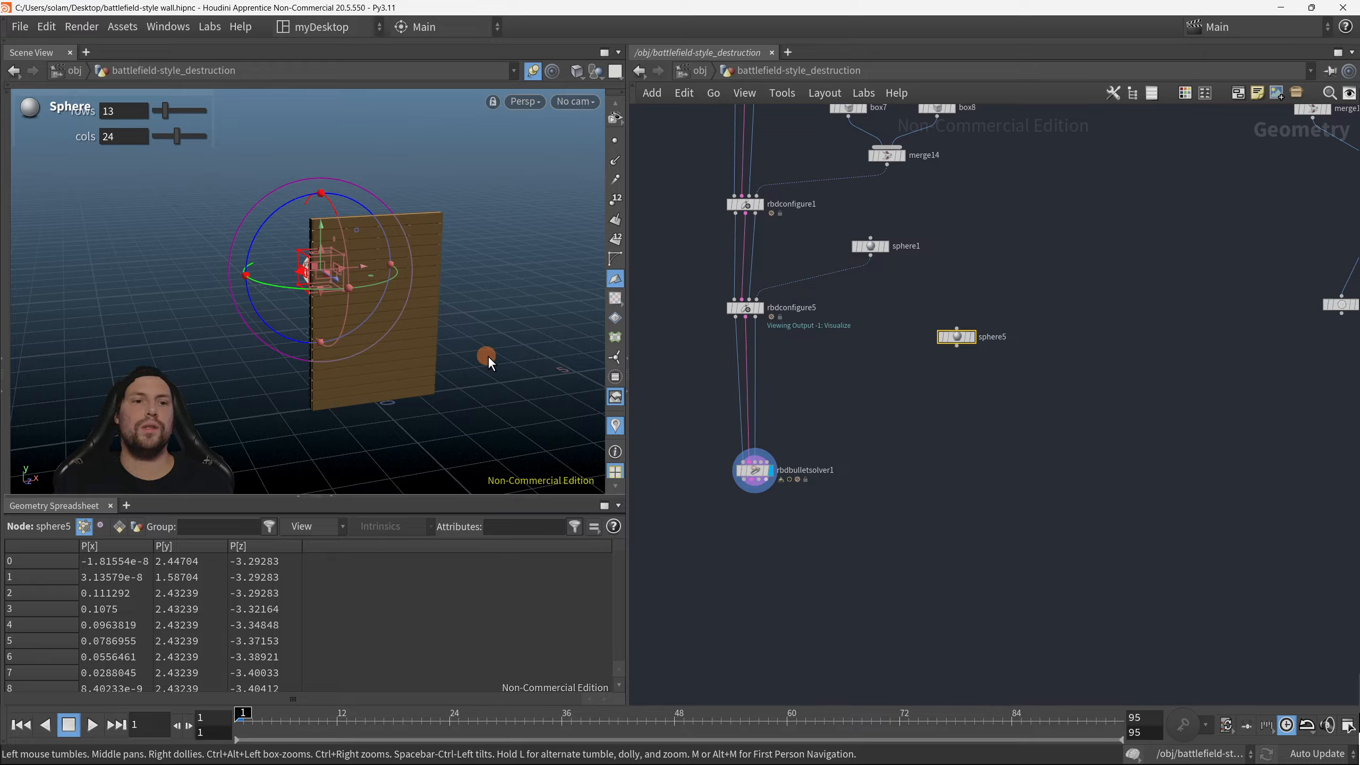
drag(423, 351, 463, 347)
Step: Add a Transform node wired to sphere5's output and place it directly below sphere5
click(957, 345)
key(Tab)
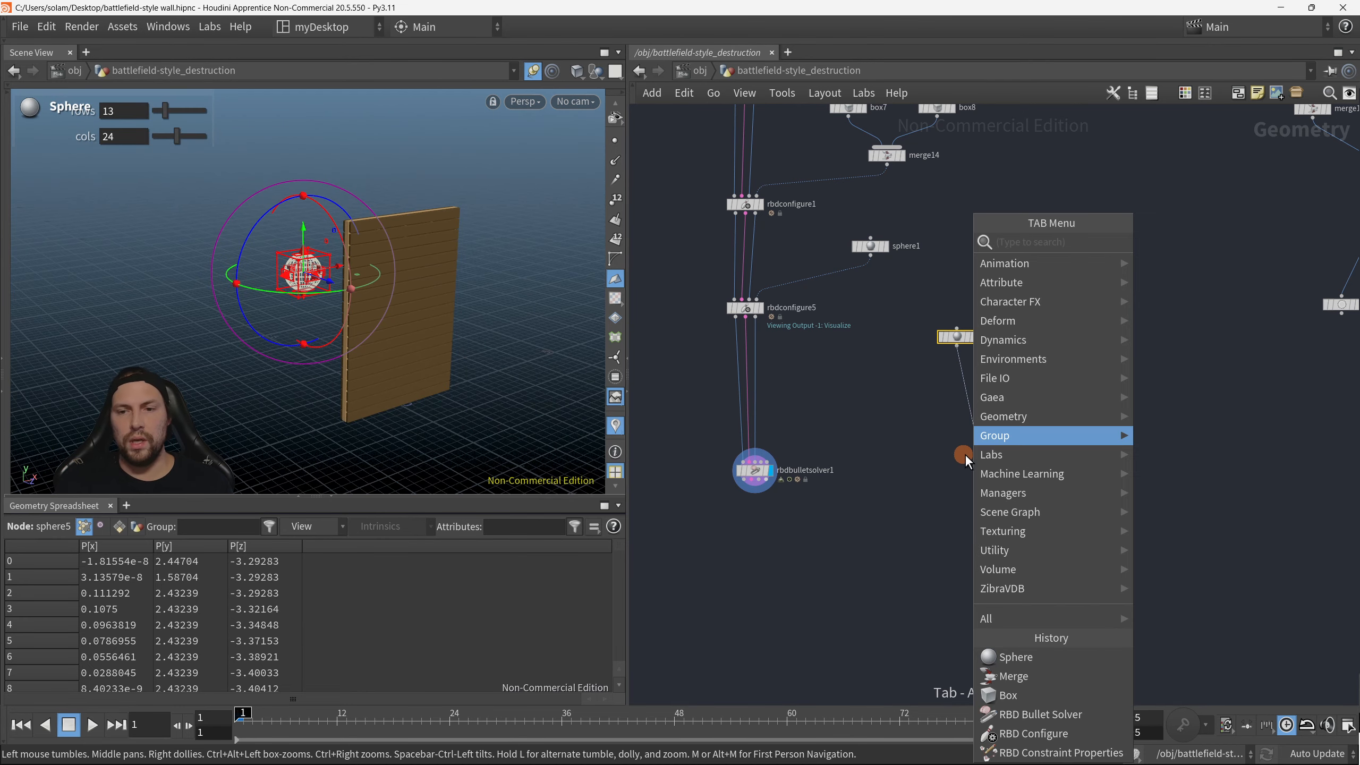
mouse_move(996, 435)
text(transl)
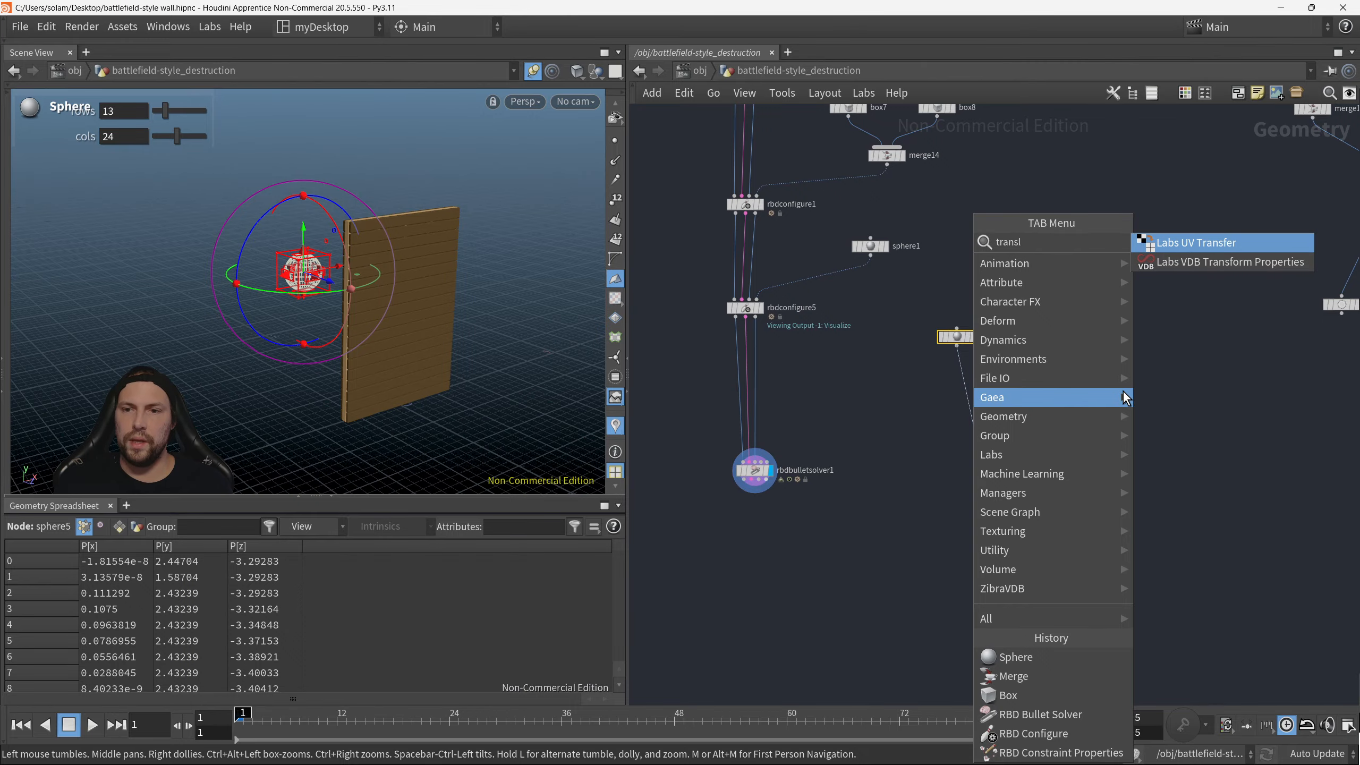
key(BackSpace)
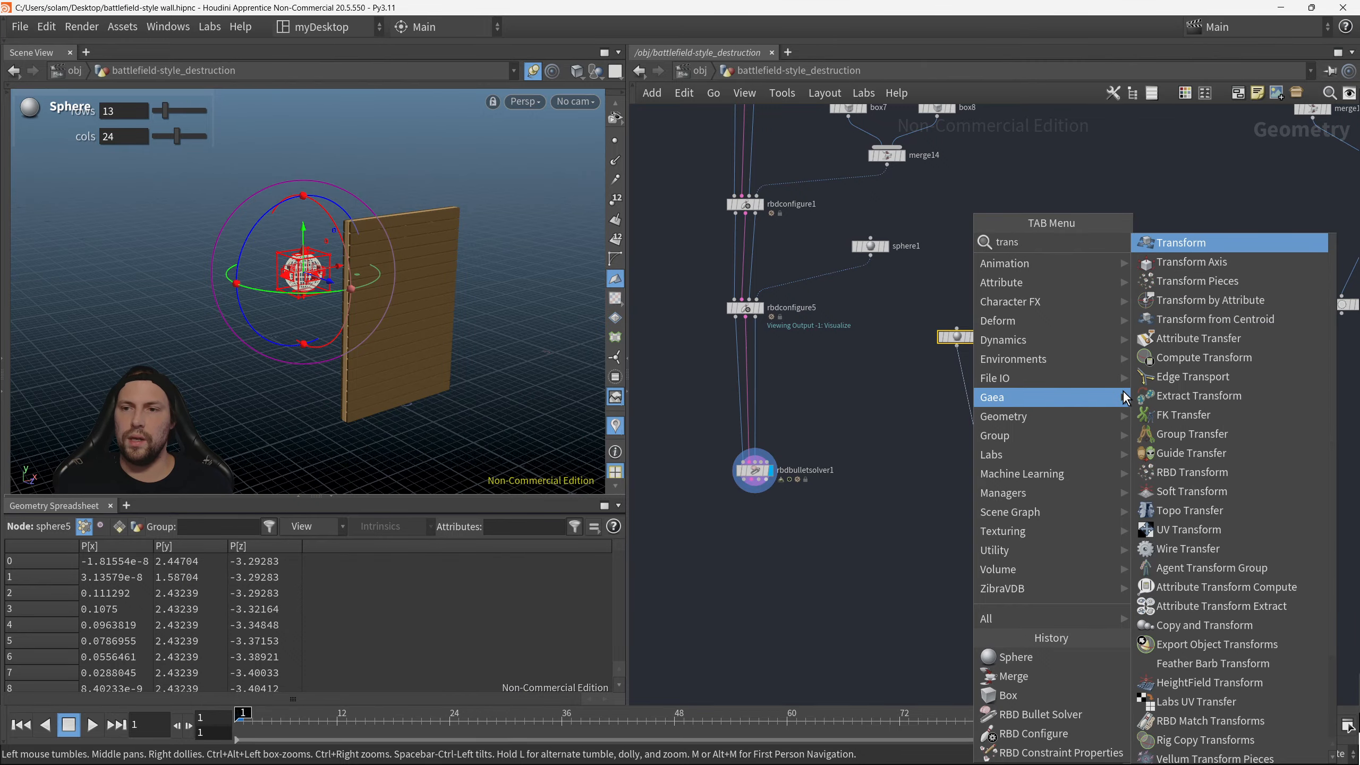
click(1248, 254)
drag(961, 460, 919, 391)
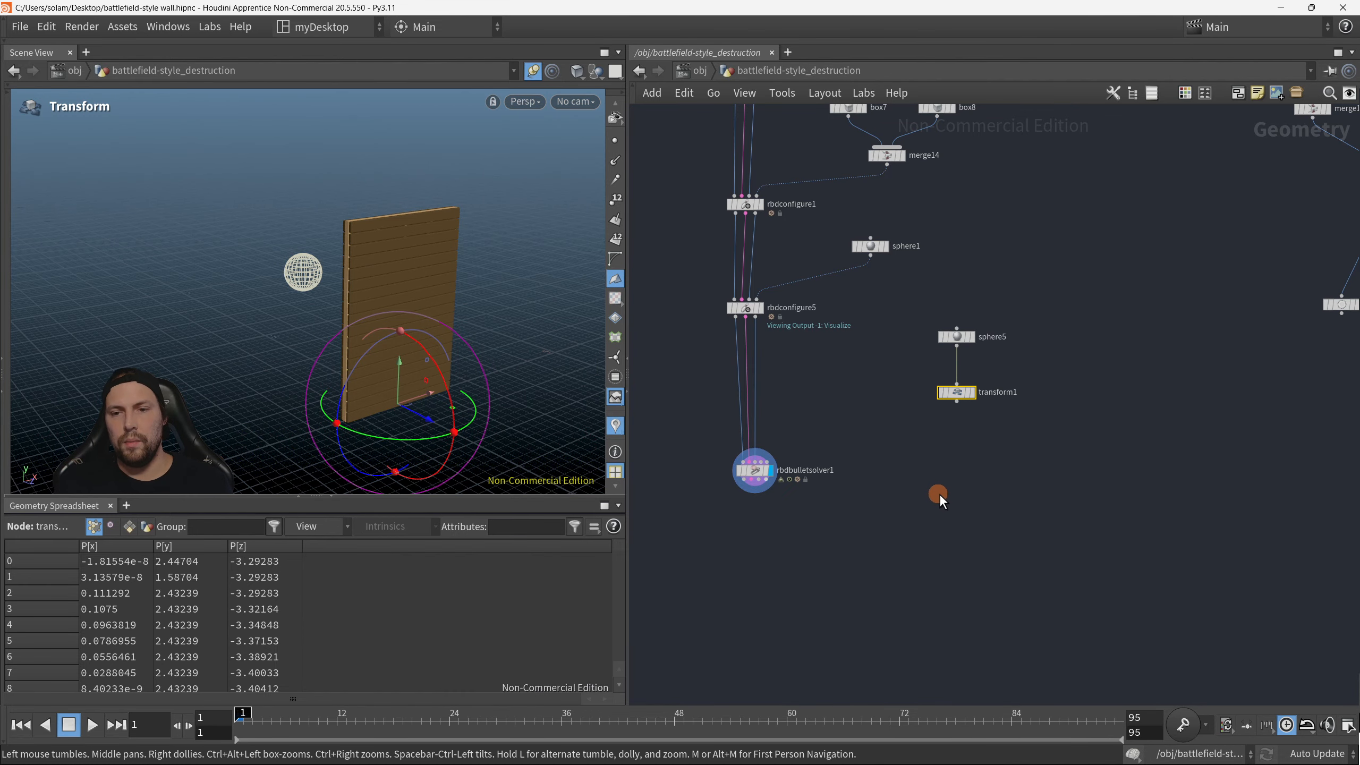
Step: Keyframe transform1's Z translation at 0 on frame 1
key(p)
middle_drag(819, 590, 606, 545)
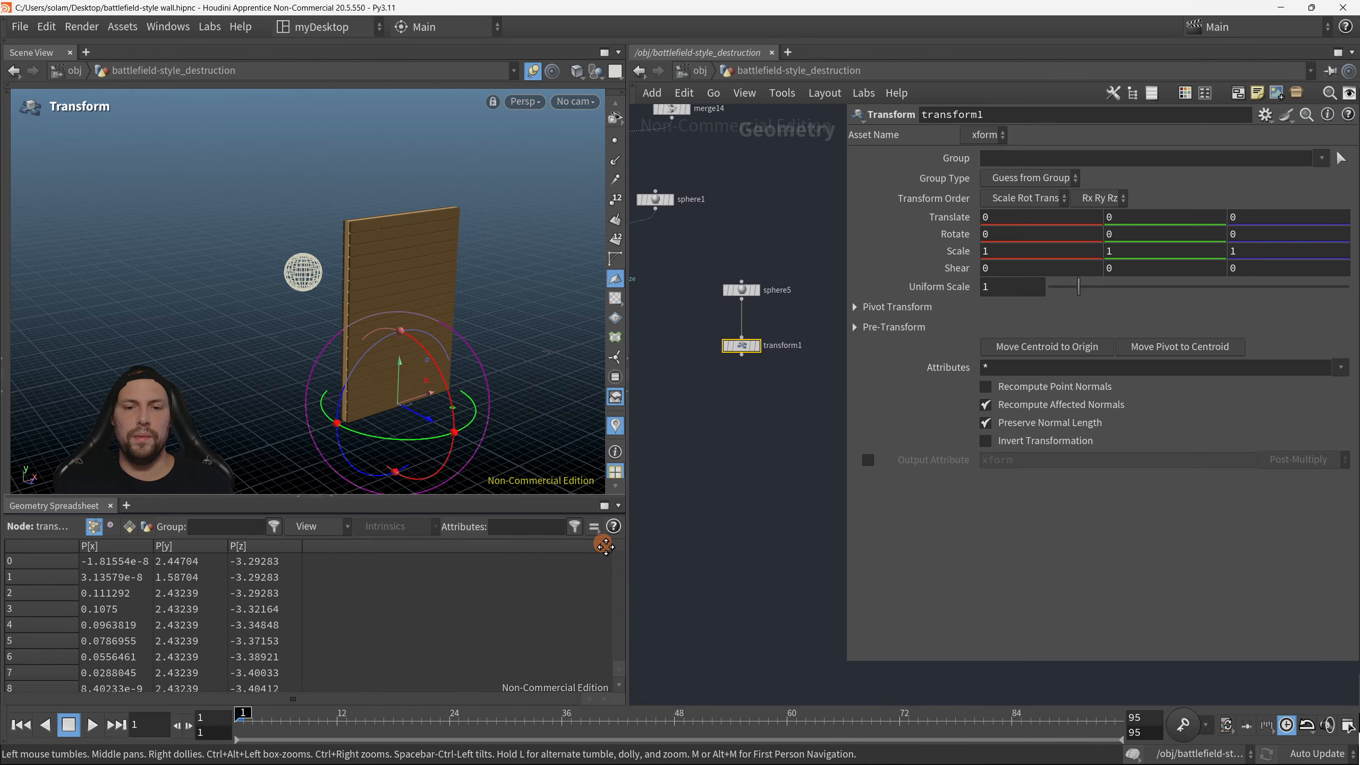
scroll(721, 408, up, 3)
scroll(778, 363, up, 1)
middle_drag(777, 363, 763, 413)
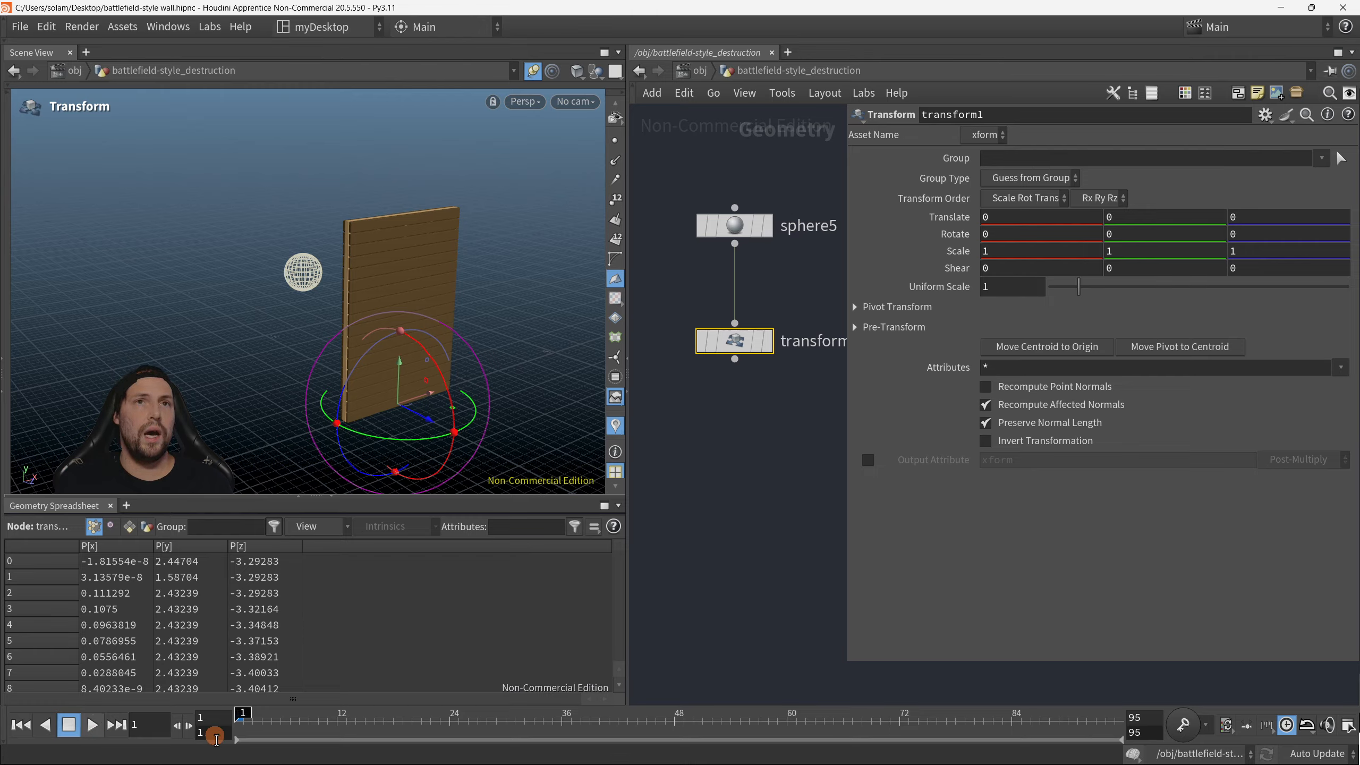
drag(248, 724, 623, 724)
drag(431, 727, 196, 726)
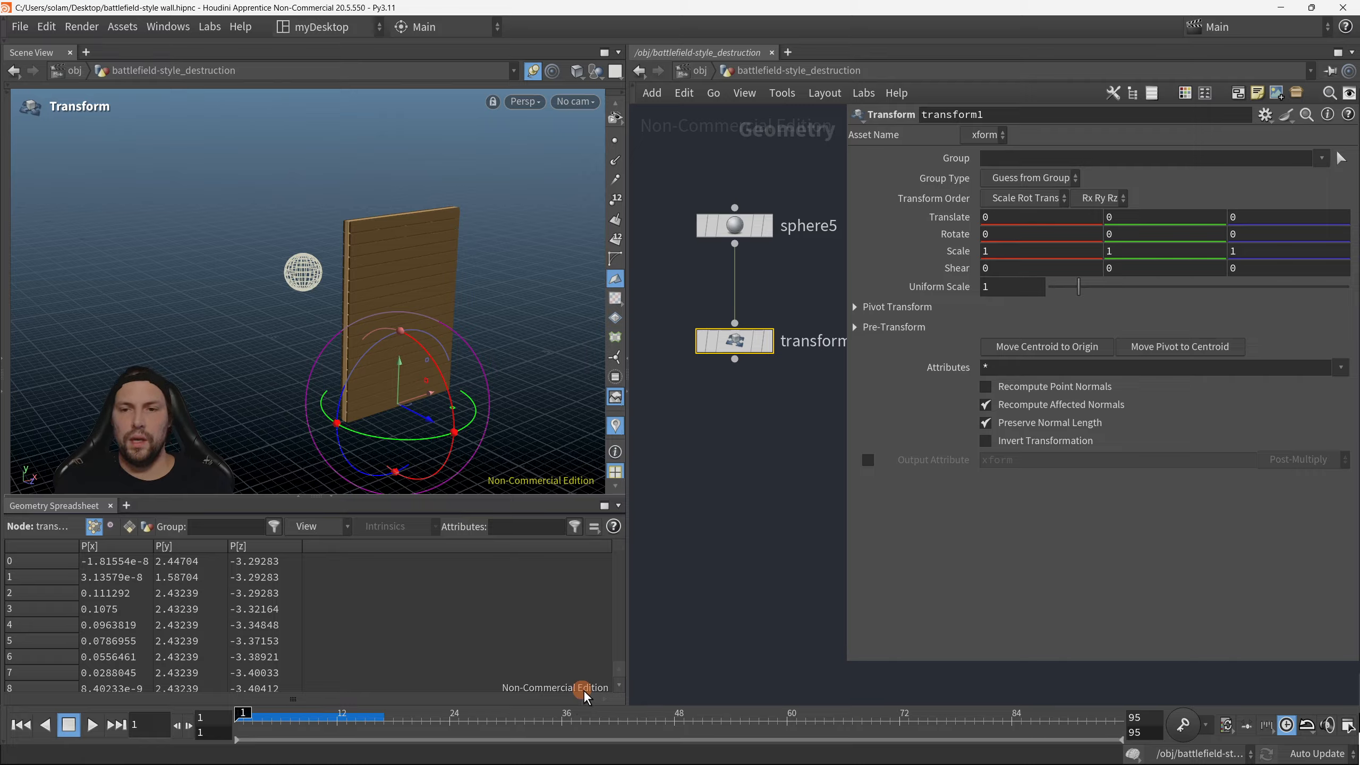
alt+drag(297, 329, 353, 336)
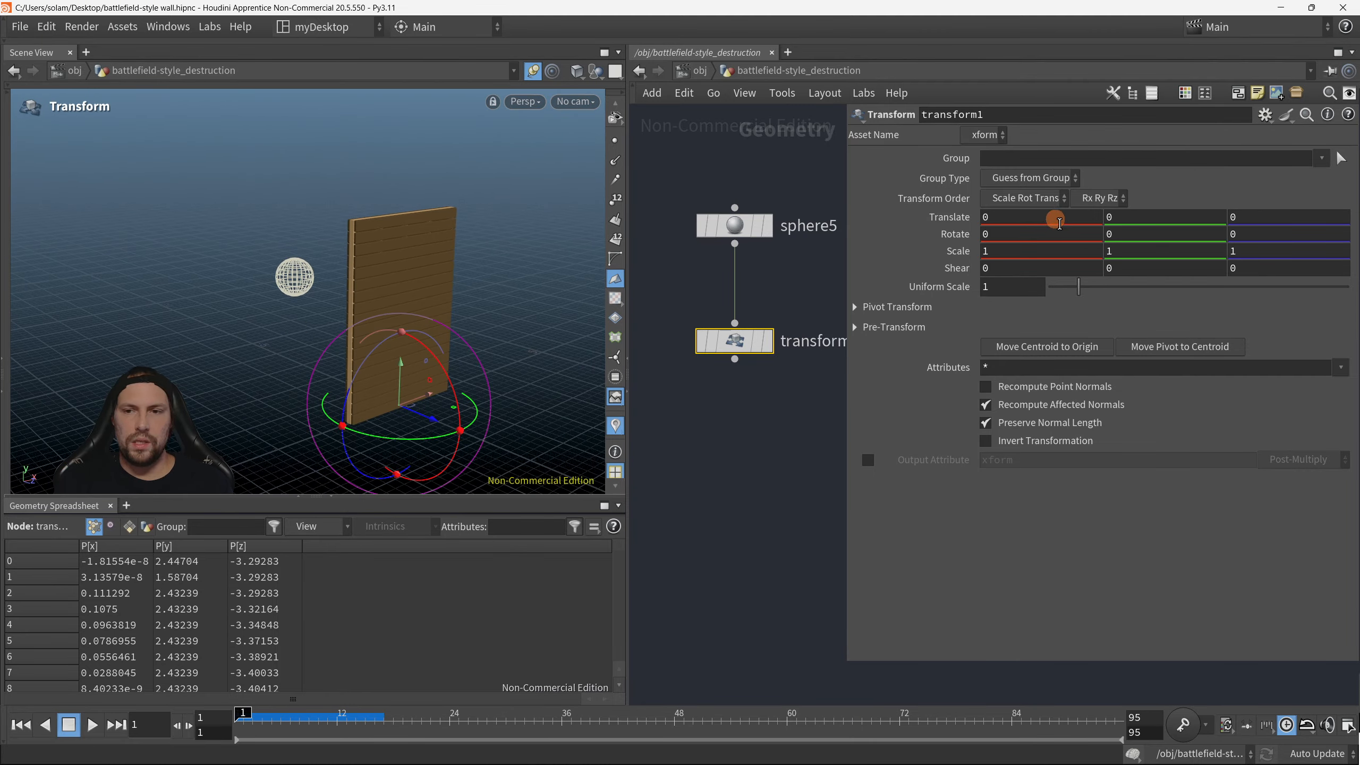
middle_drag(1054, 217, 1129, 220)
key(ctrl+z)
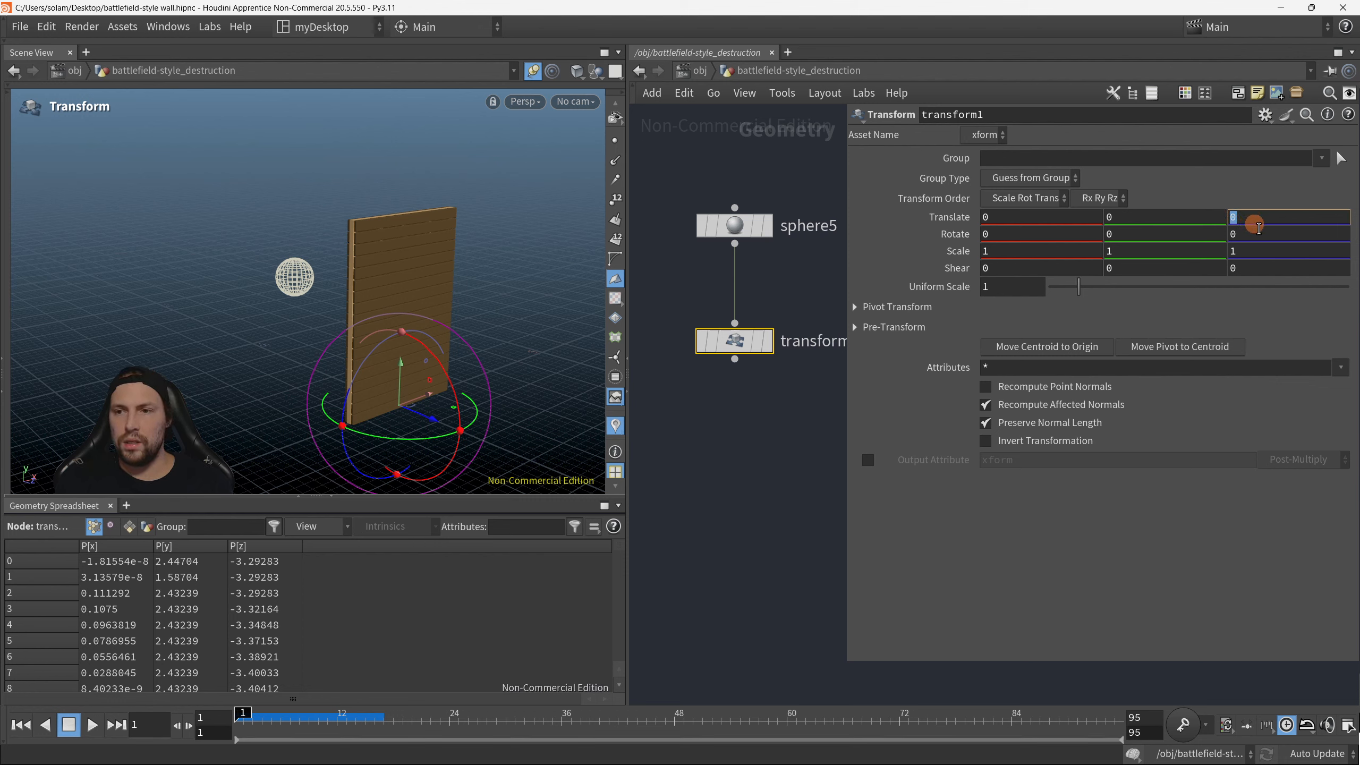
alt+click(1255, 220)
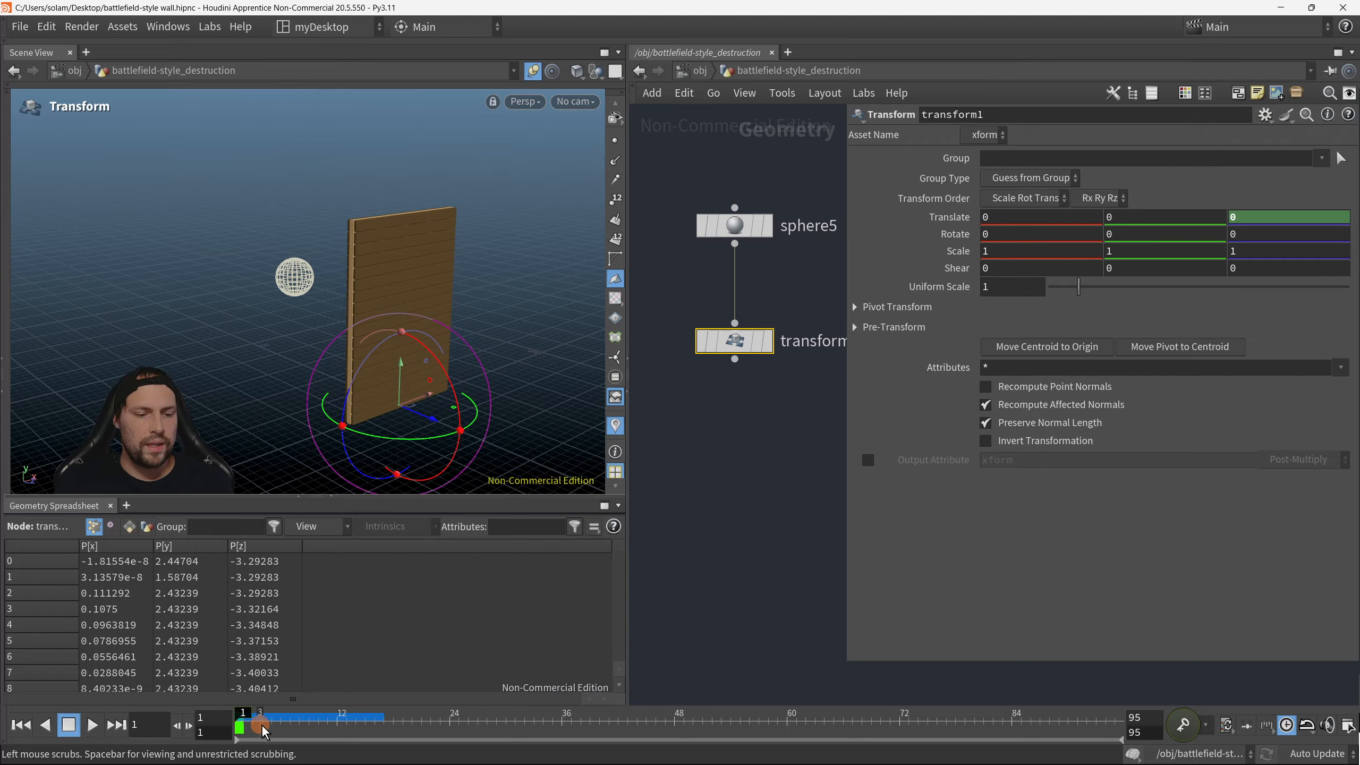
Step: At frame 24, move the sphere through the wall along Z and keyframe transform1's Z translation at about 9.37
drag(263, 728, 444, 729)
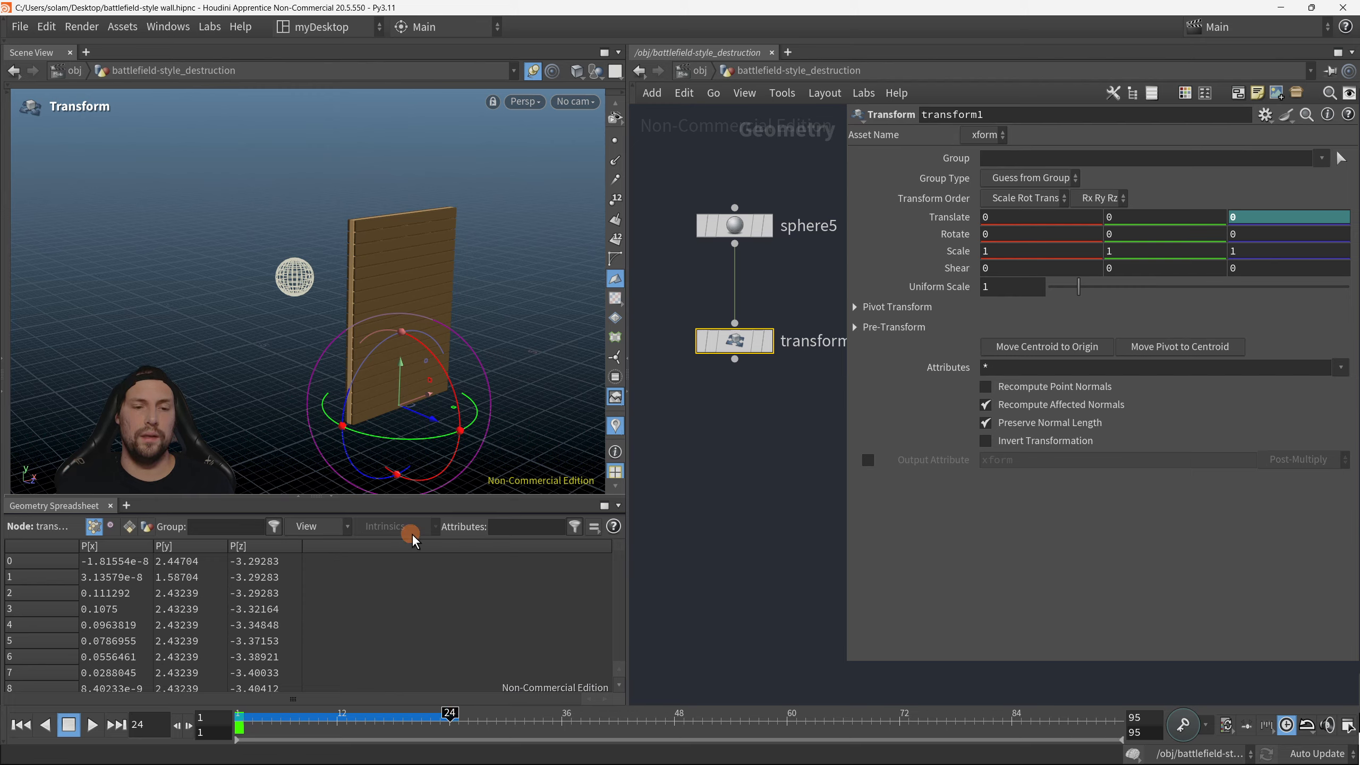
key(space)
drag(466, 360, 905, 526)
key(space)
drag(454, 332, 431, 325)
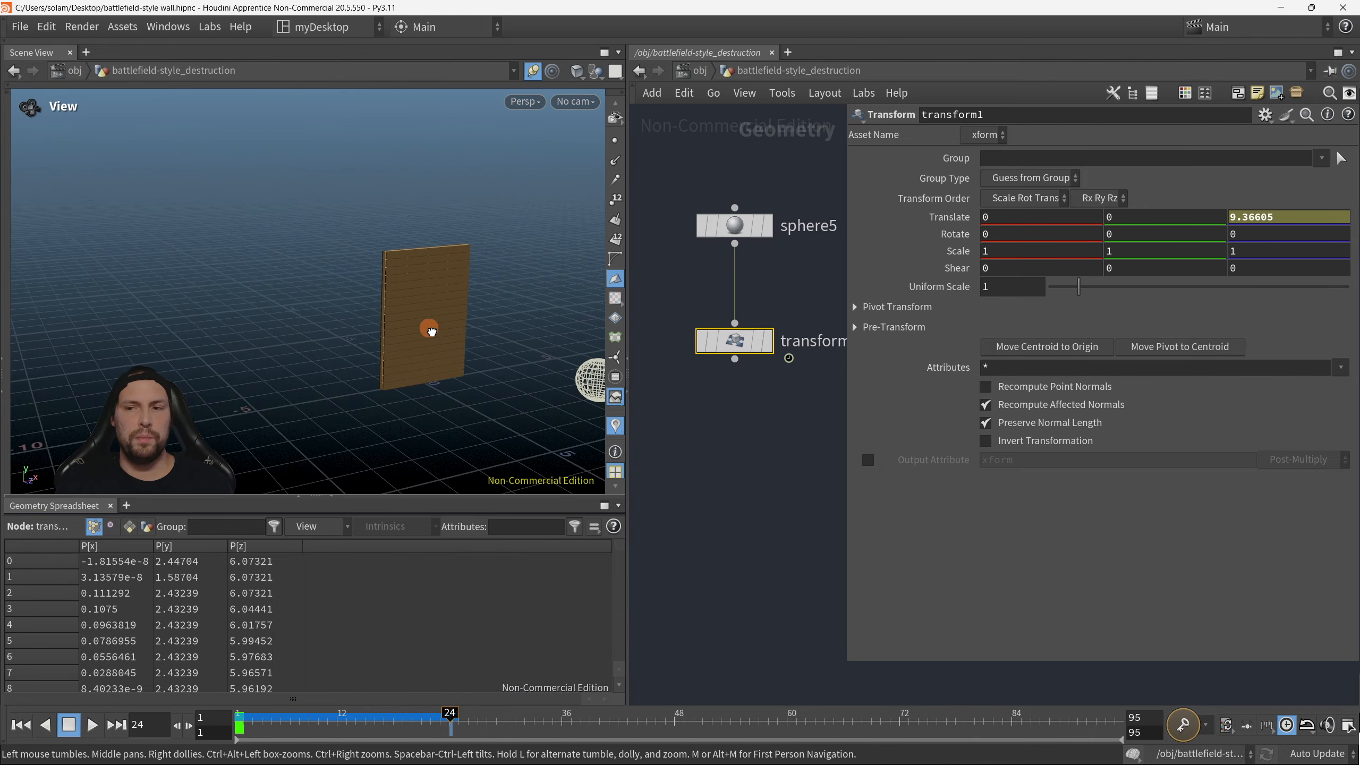
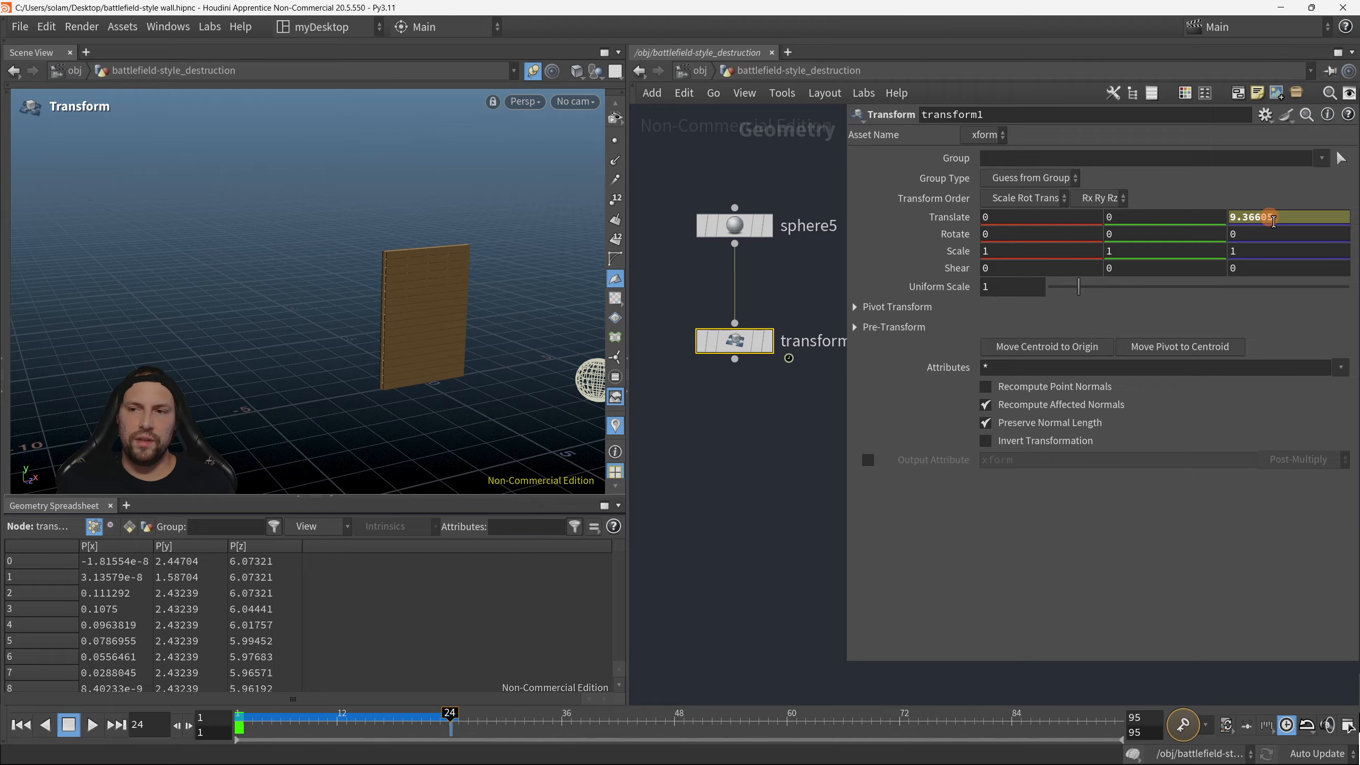
alt+click(1273, 219)
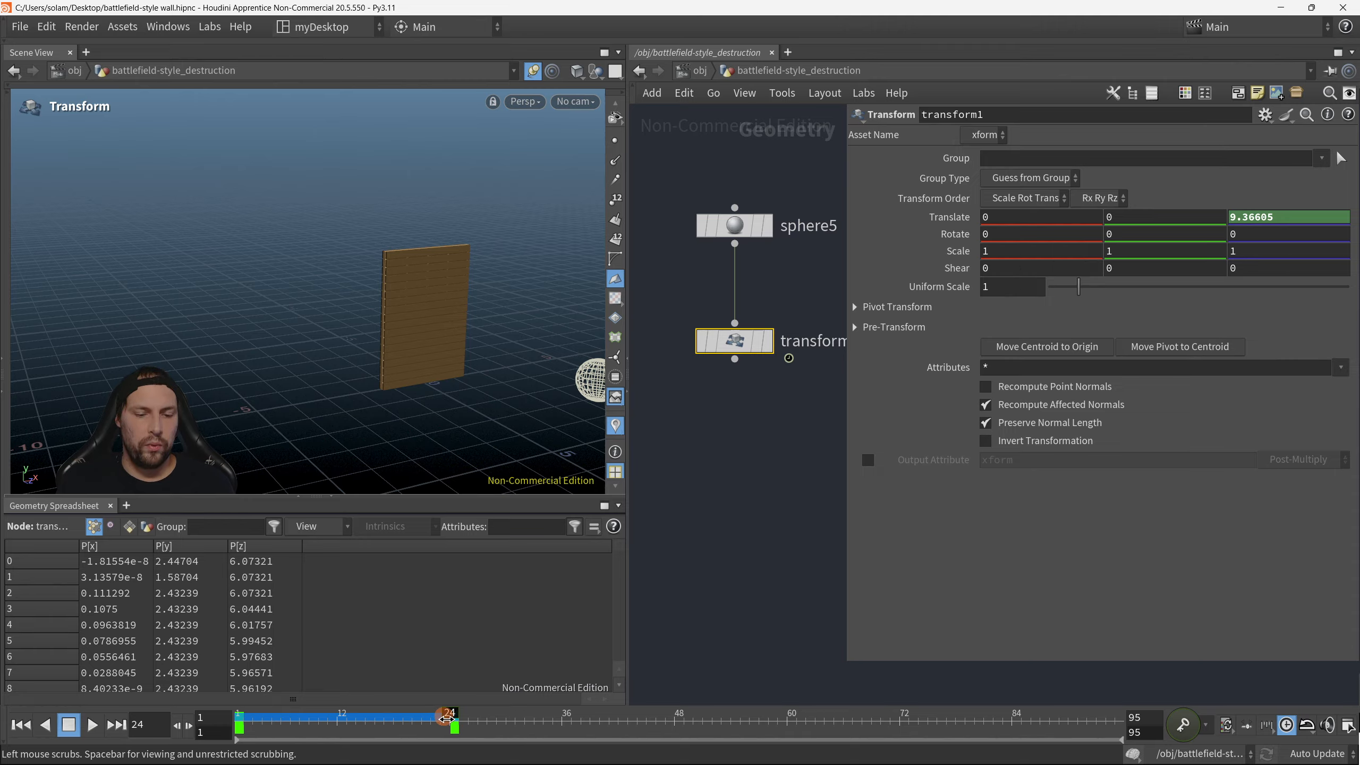
Step: Play the sphere's animation from frame 1 through its second keyframe
drag(448, 715, 392, 742)
click(94, 725)
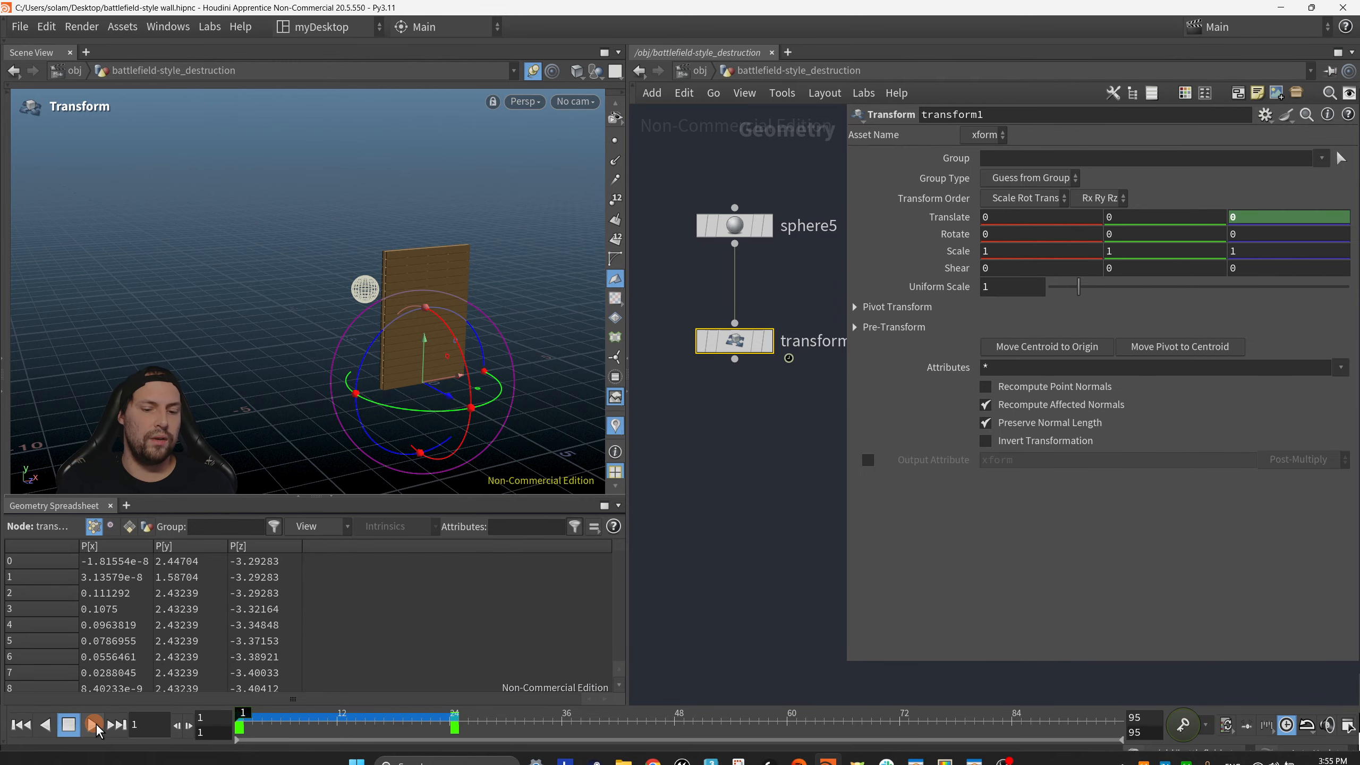
click(69, 724)
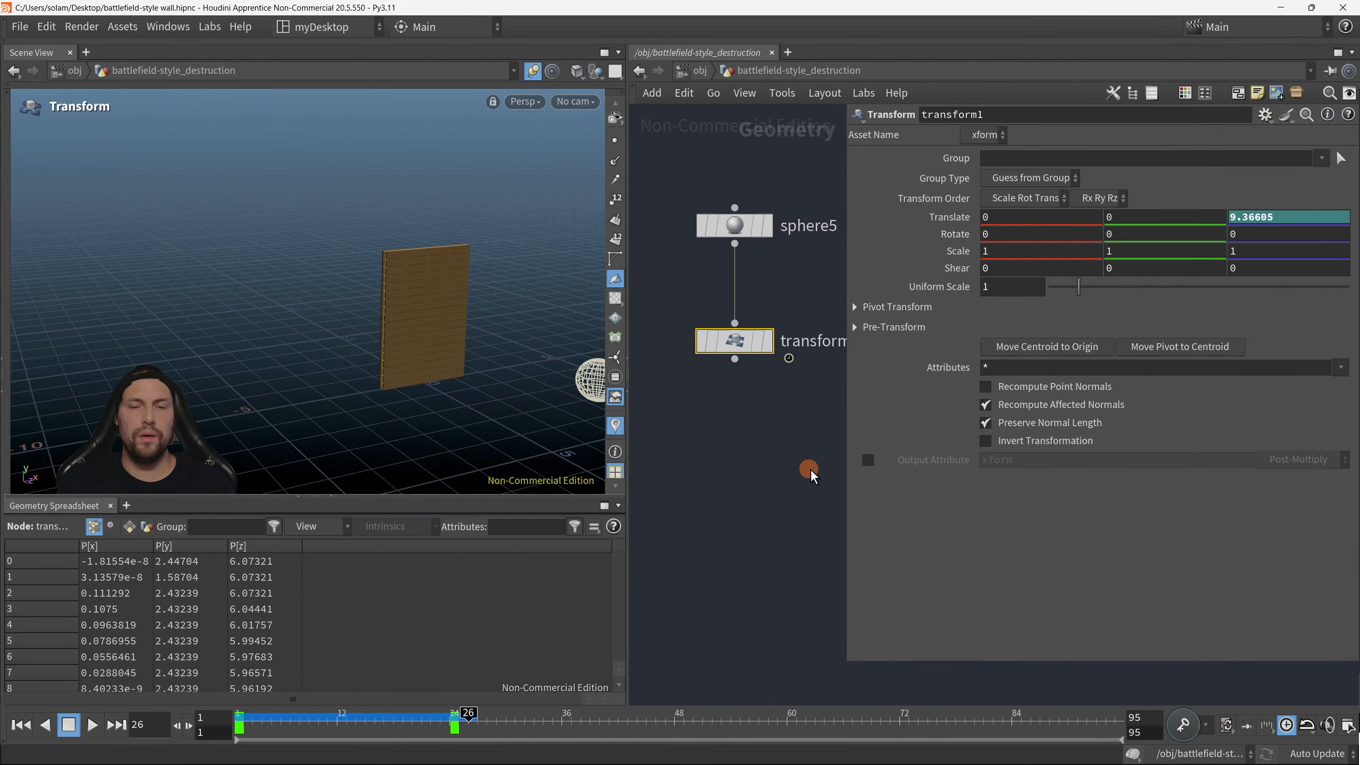
Step: Move sphere5 and transform1 together to just above and beside rbdbulletsolver1
middle_drag(802, 447, 816, 478)
key(p)
middle_drag(895, 500, 1064, 412)
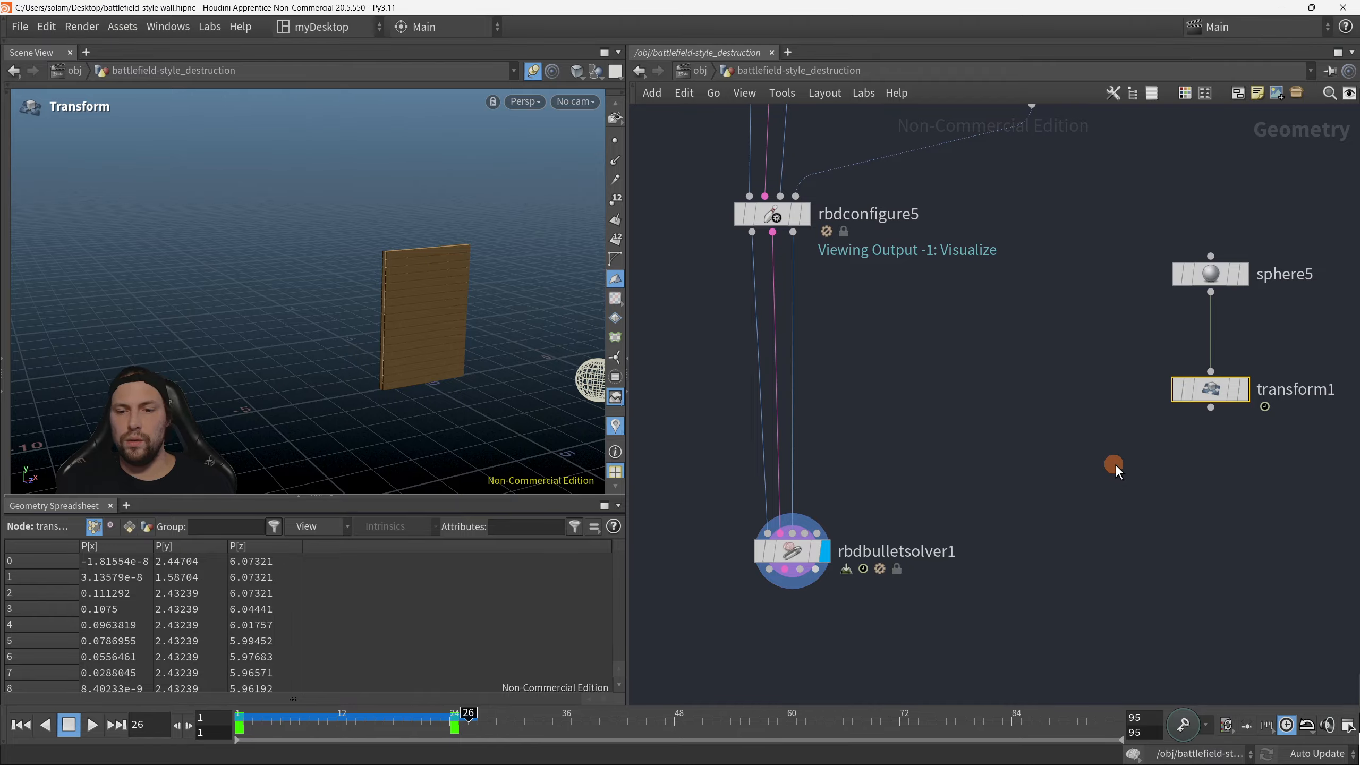
scroll(1137, 426, down, 1)
scroll(1130, 332, up, 2)
drag(1242, 424, 1241, 387)
drag(1149, 230, 1275, 407)
scroll(1128, 459, down, 4)
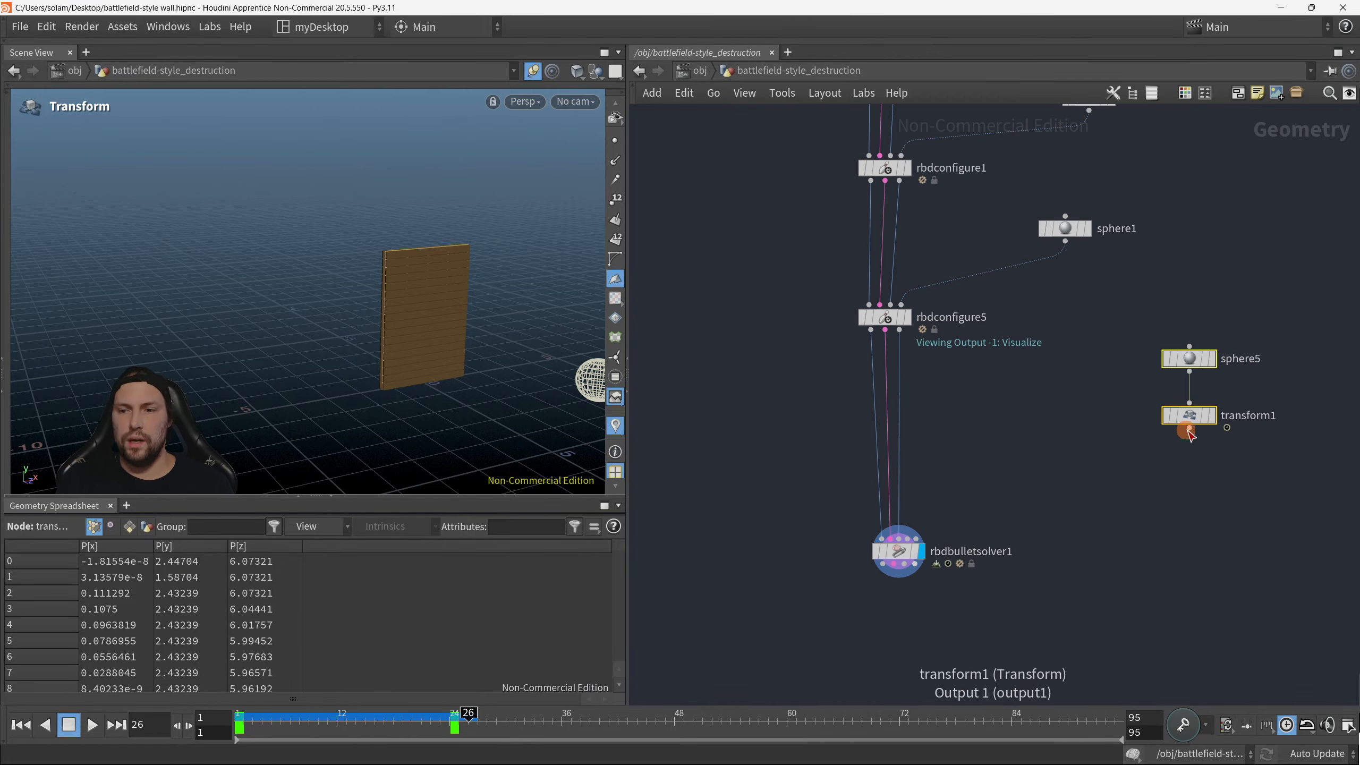
drag(1186, 430, 1051, 470)
Step: Connect transform1's output to the Collision Geometry input of rbdbulletsolver1
drag(457, 353, 545, 384)
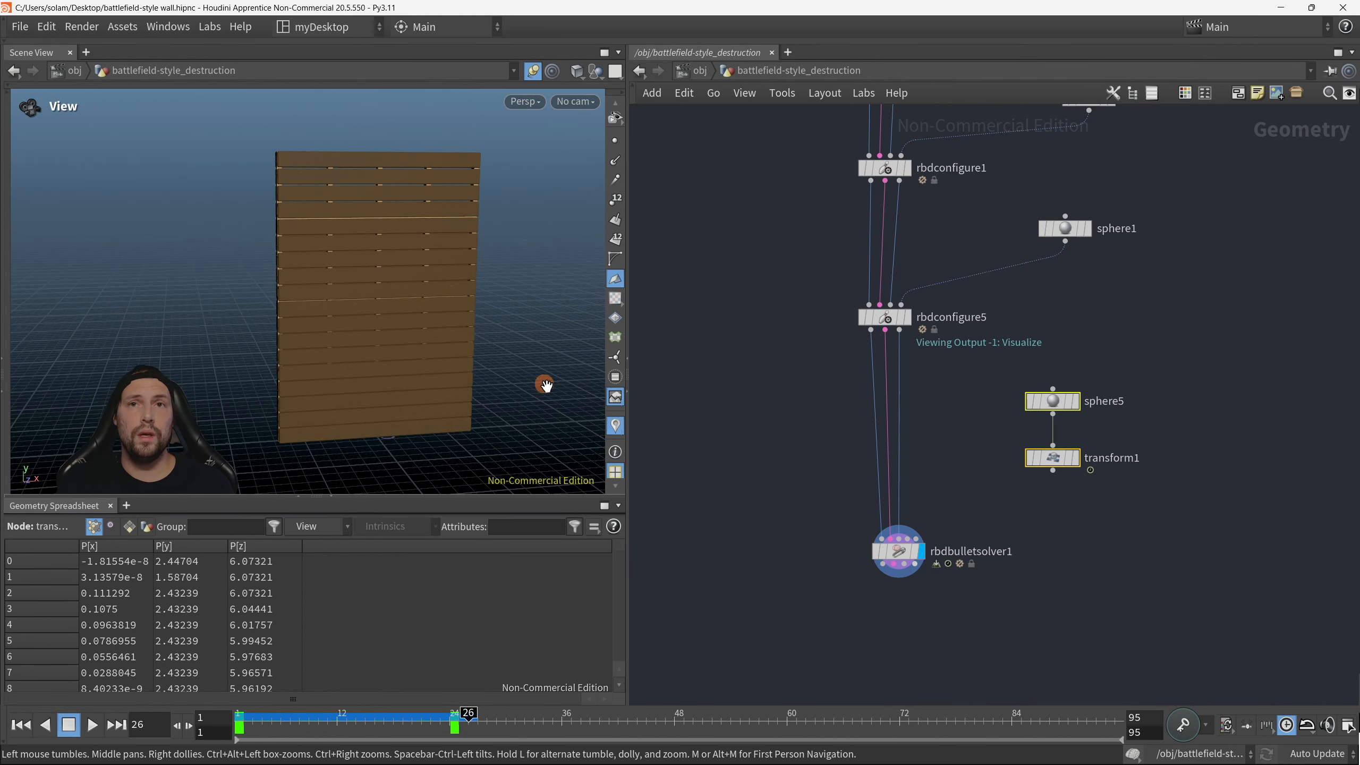
key(t)
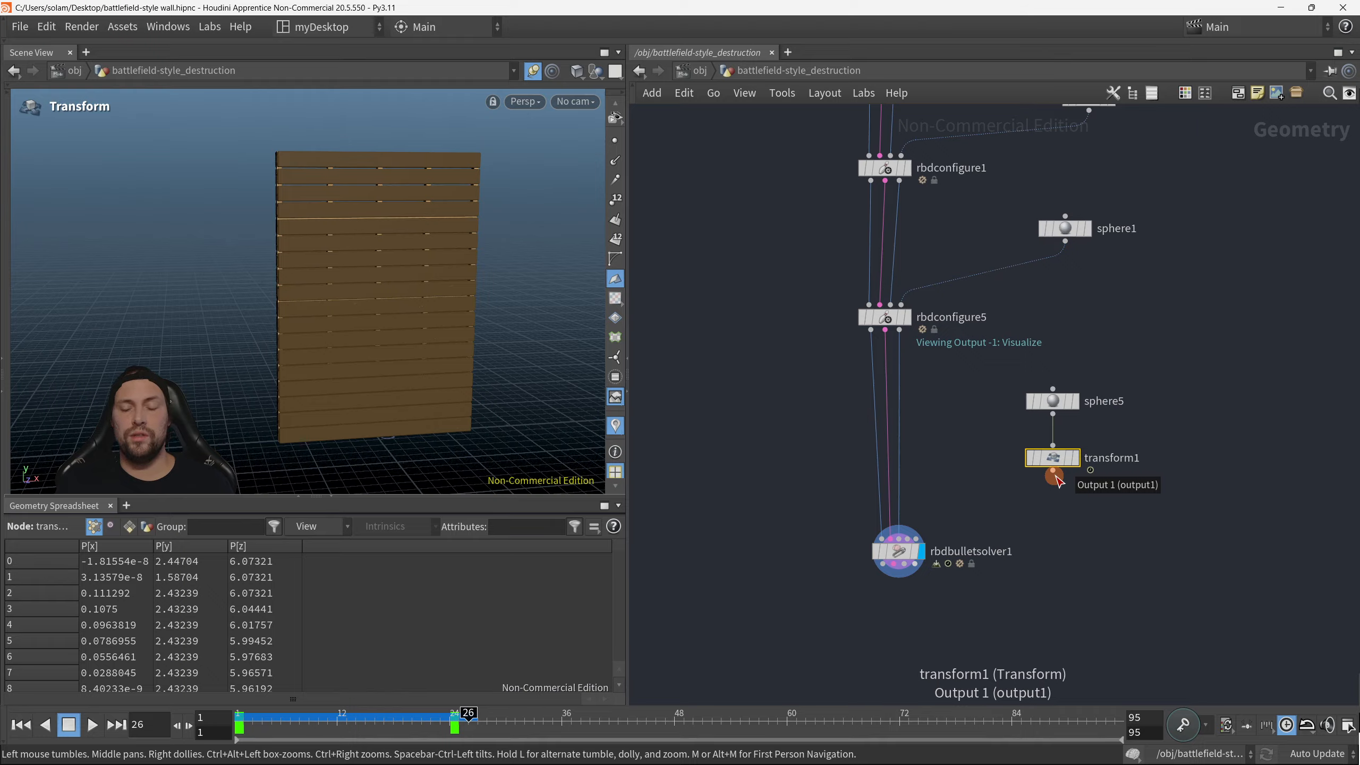
drag(1053, 476, 909, 551)
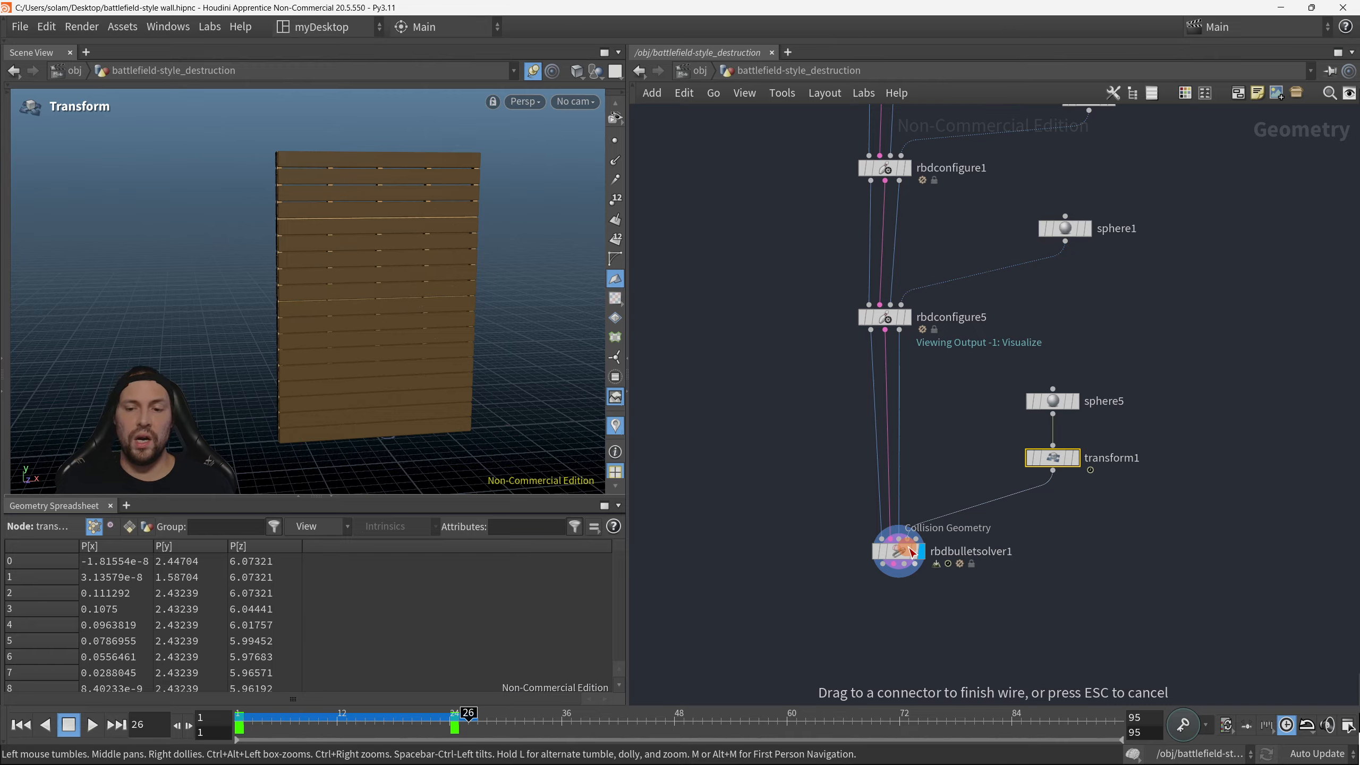
drag(910, 552, 909, 552)
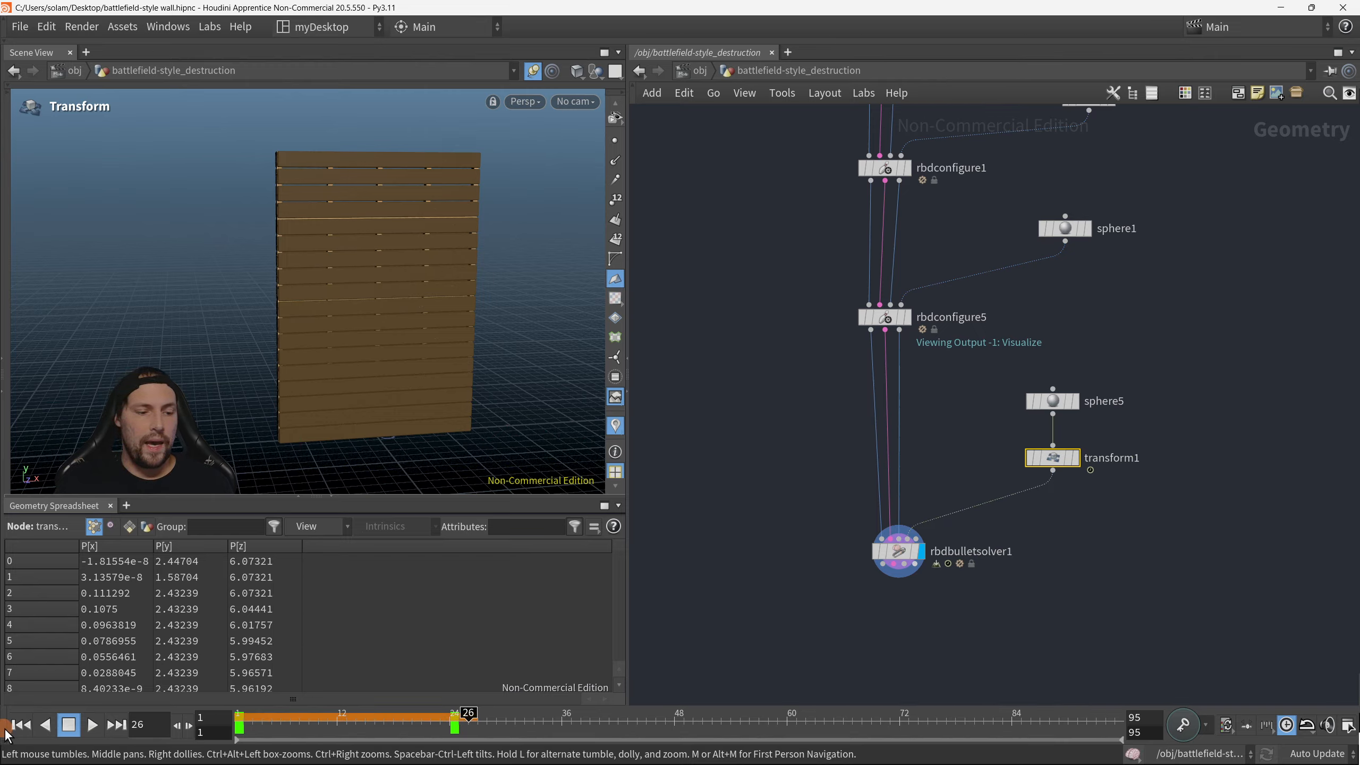
Step: Play the simulation from frame 1 with the wall and sphere framed to check the collision
click(21, 730)
alt+drag(343, 403, 353, 401)
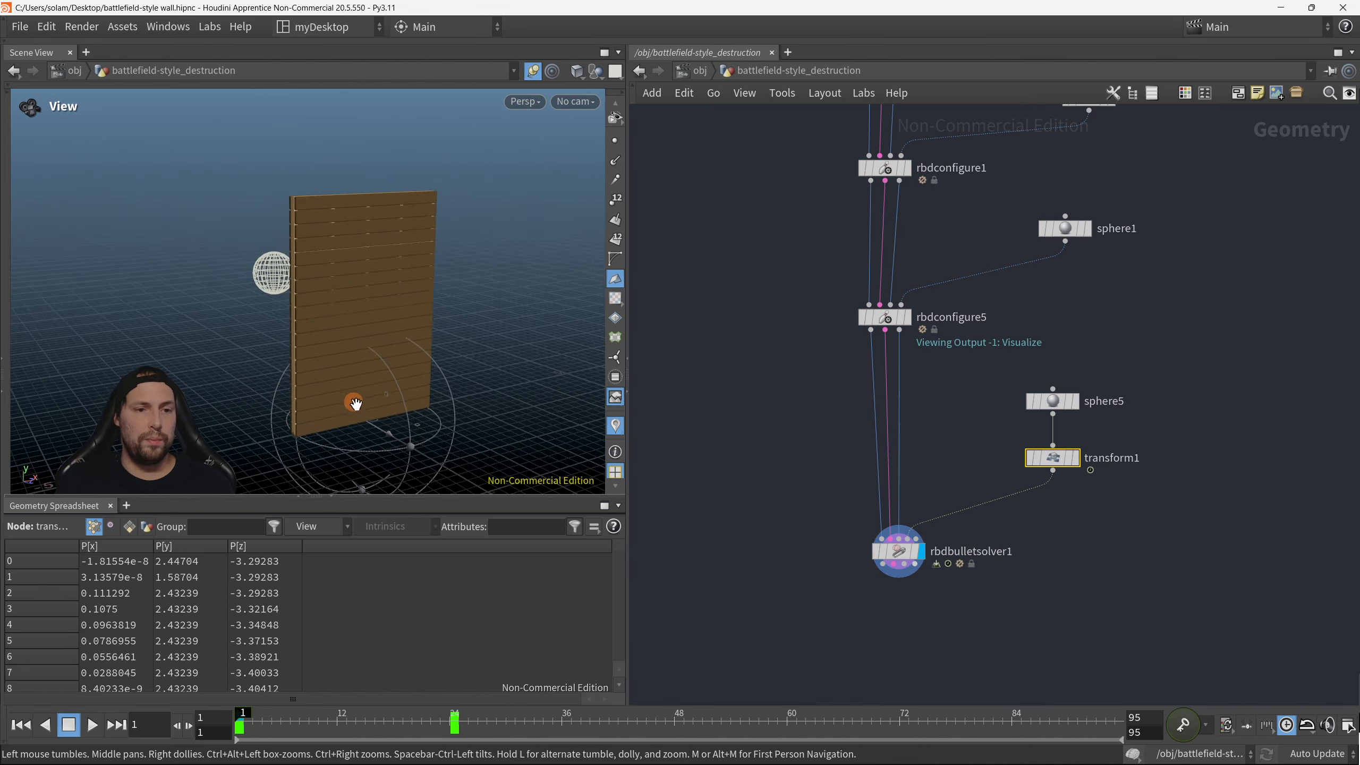
scroll(352, 401, down, 3)
alt+middle_drag(416, 372, 428, 299)
scroll(429, 300, up, 1)
alt+drag(429, 300, 444, 308)
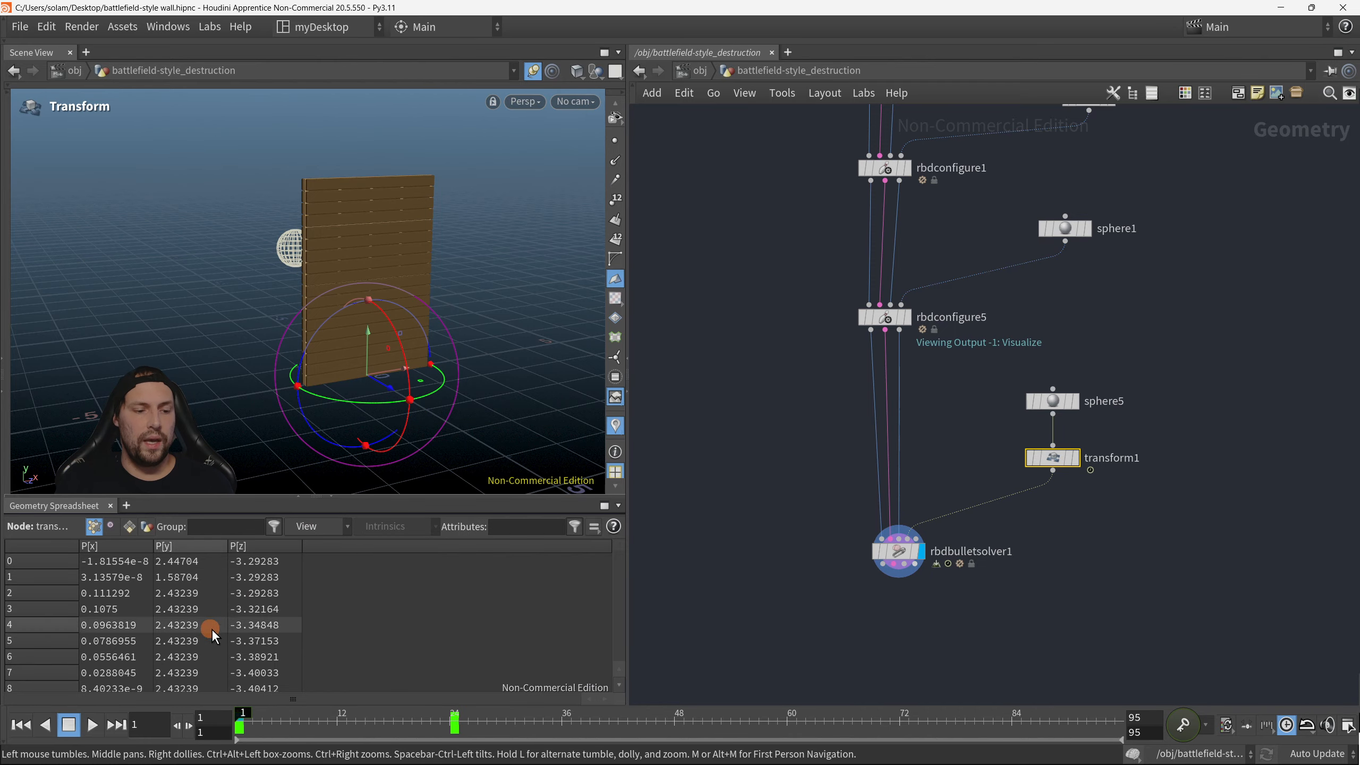
click(91, 724)
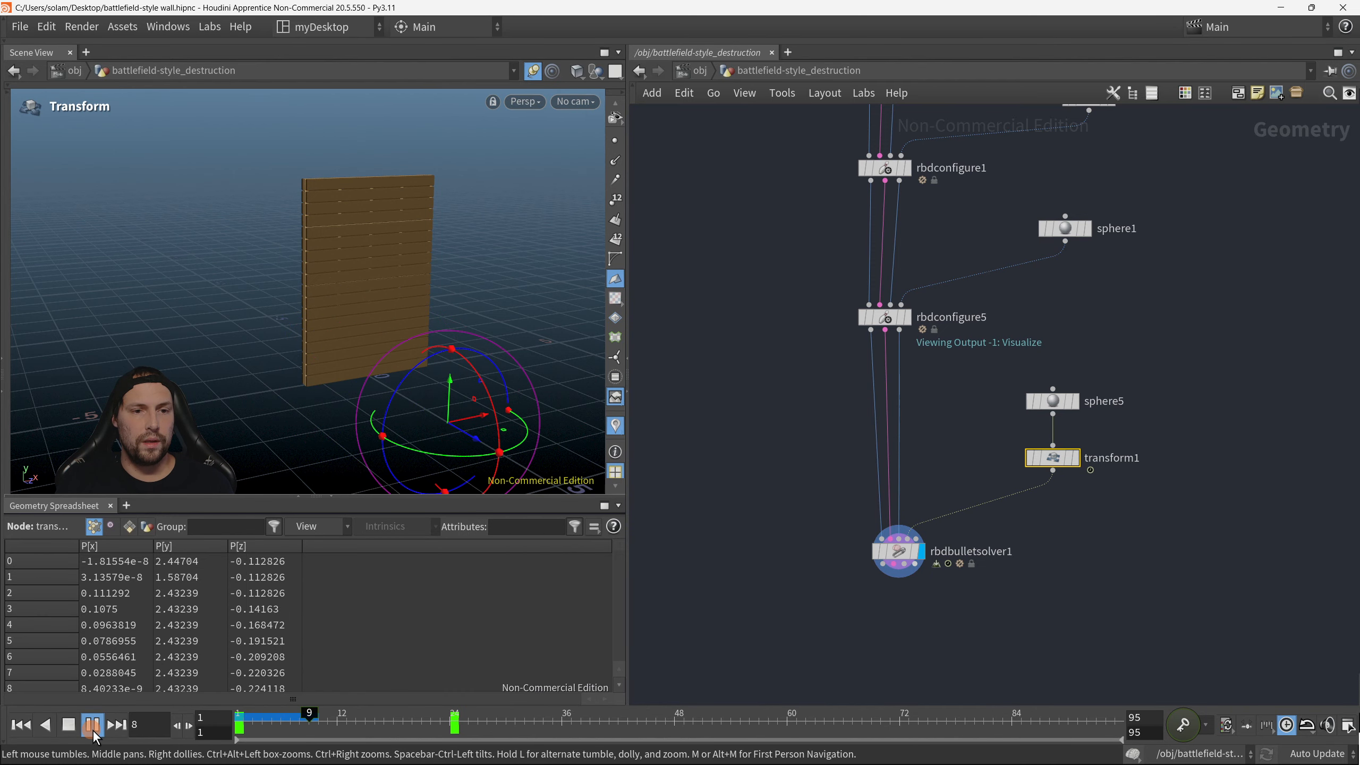
click(92, 728)
Step: Set the Collision Type of rbdbulletsolver1's collision geometry to Deforming
click(898, 552)
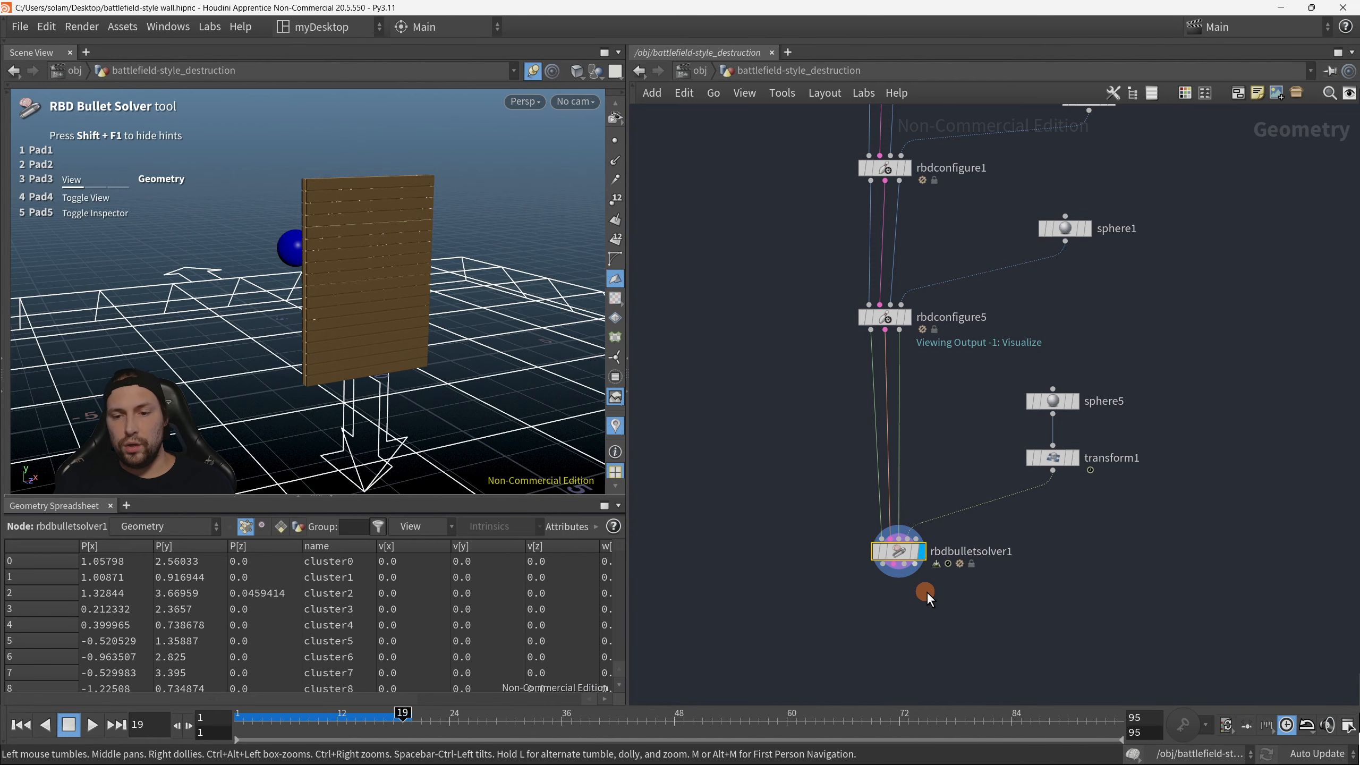
key(p)
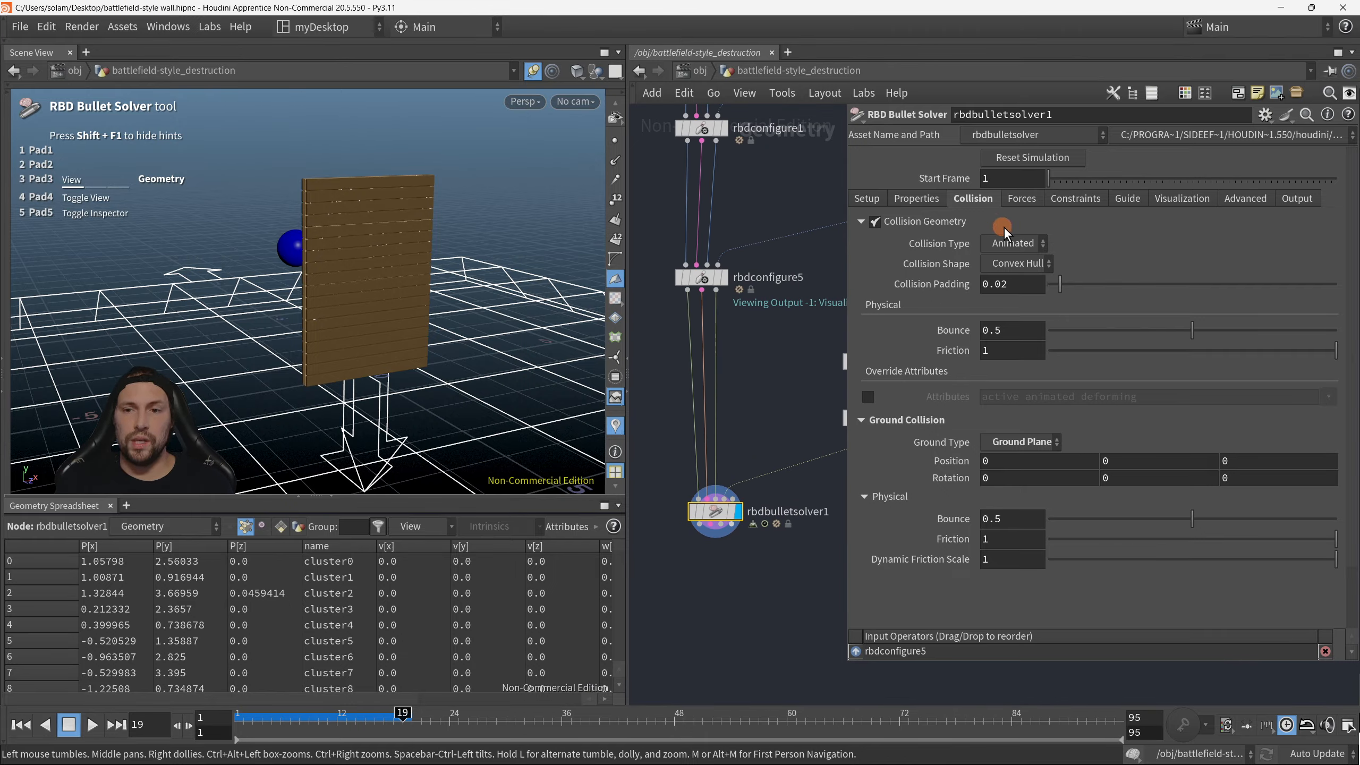
click(1017, 243)
click(1028, 298)
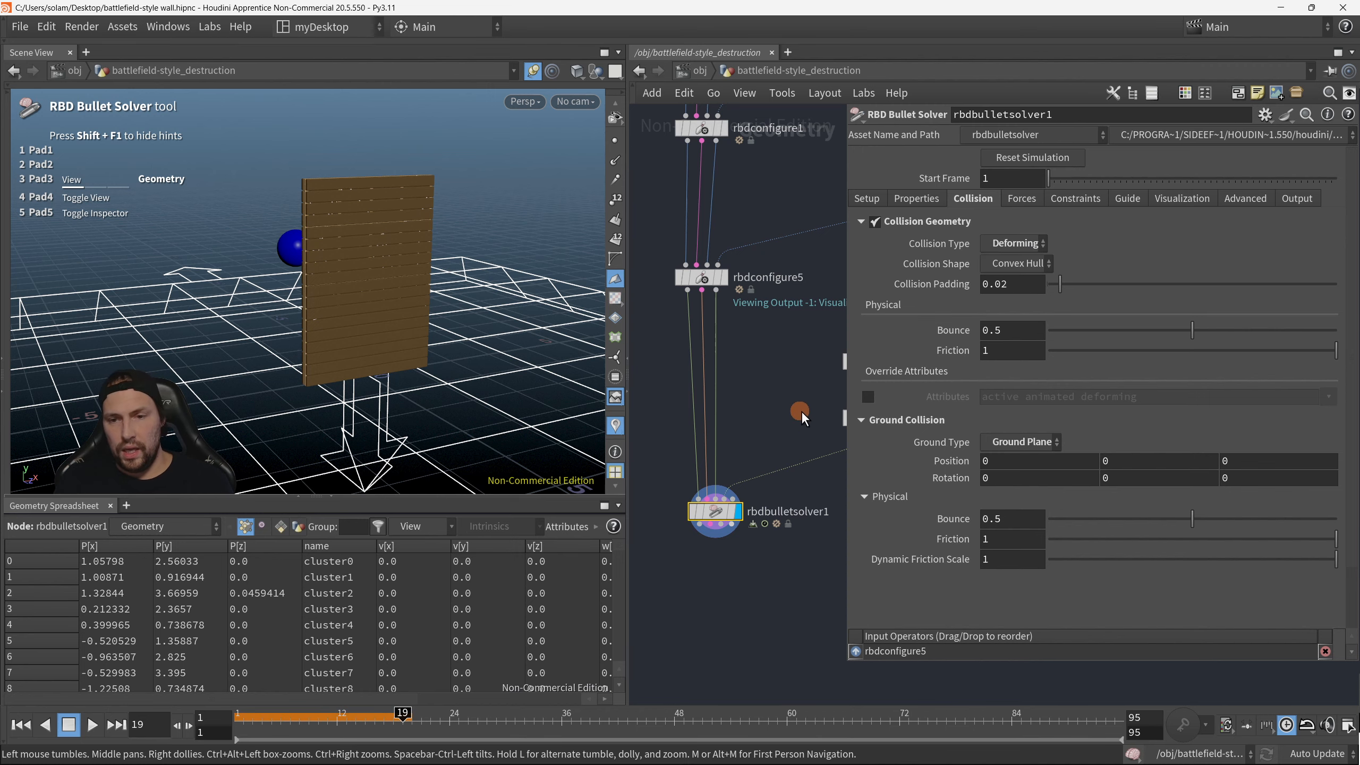
key(p)
Step: Replay the simulation from frame 1 until the sphere has passed the wall, with the deforming collider active
click(20, 727)
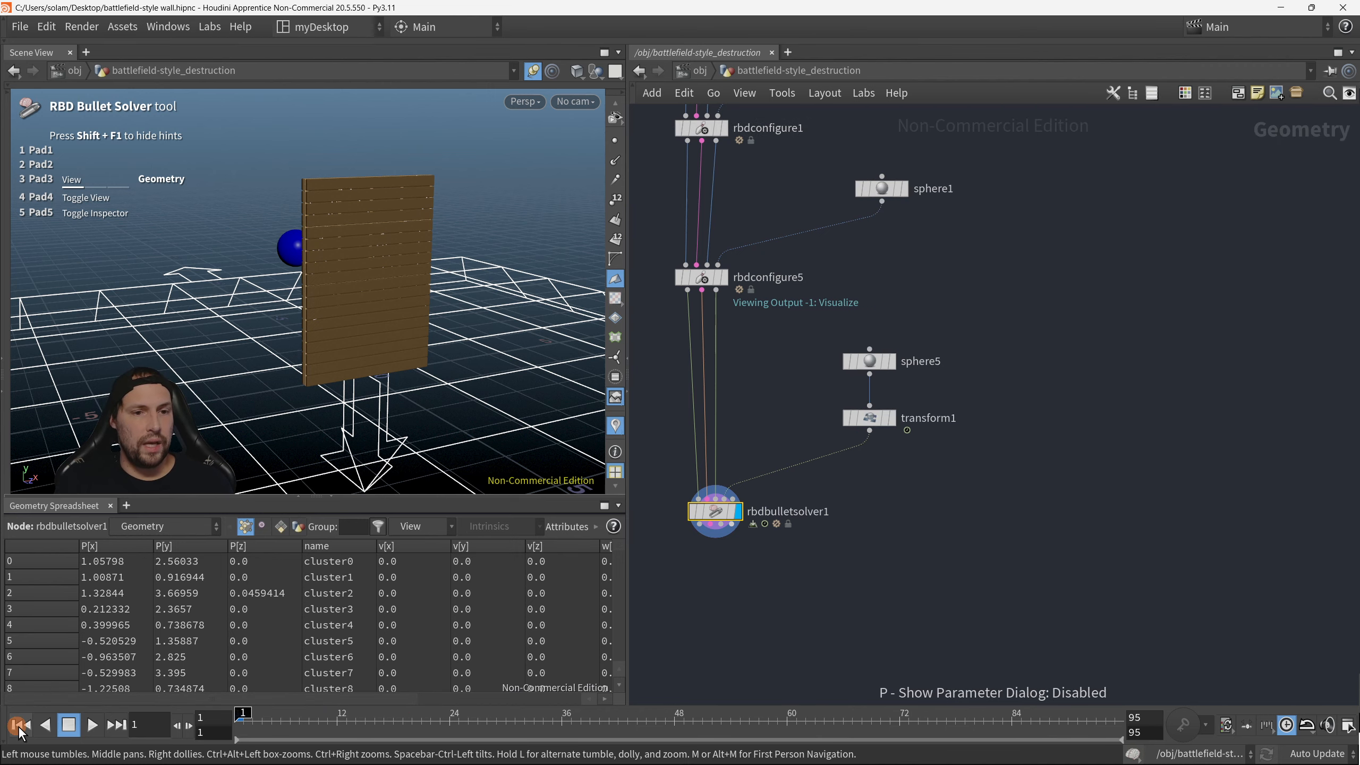
alt+drag(329, 370, 361, 365)
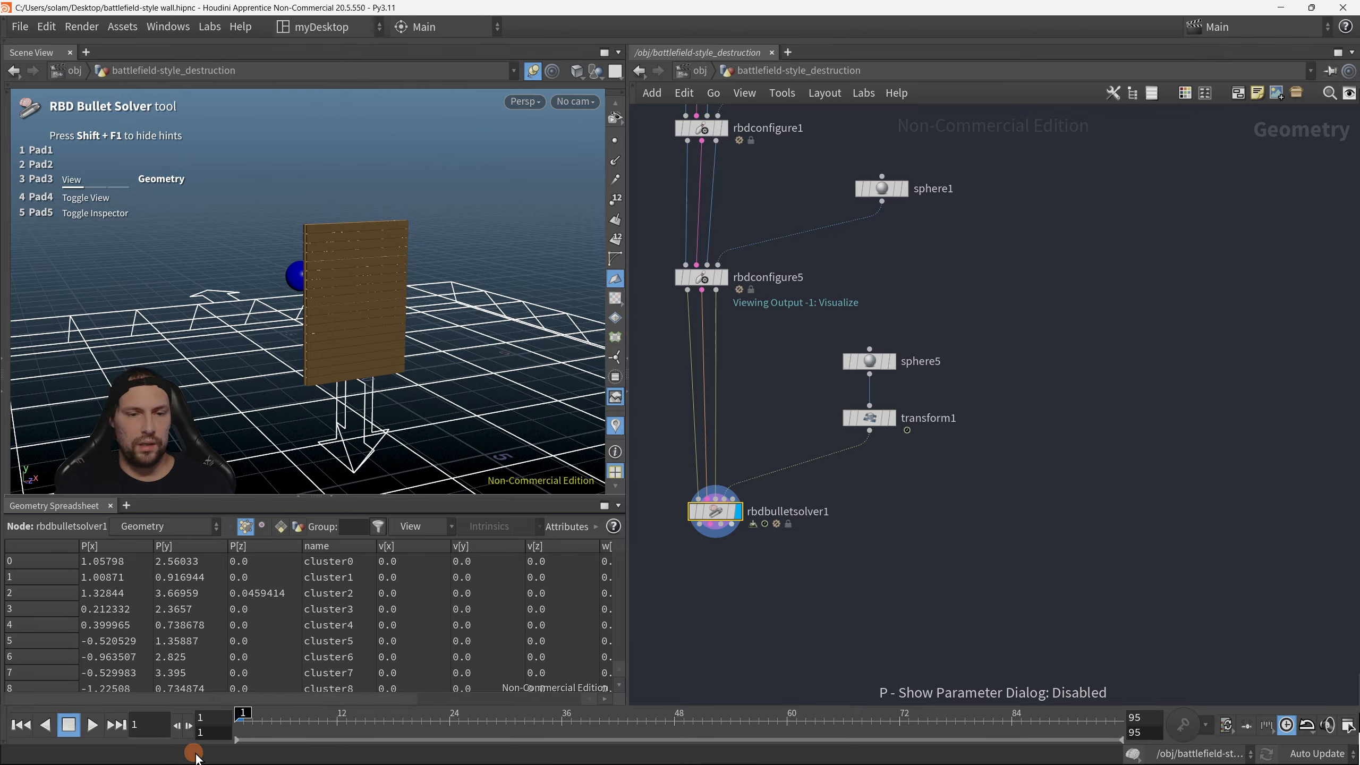
click(91, 726)
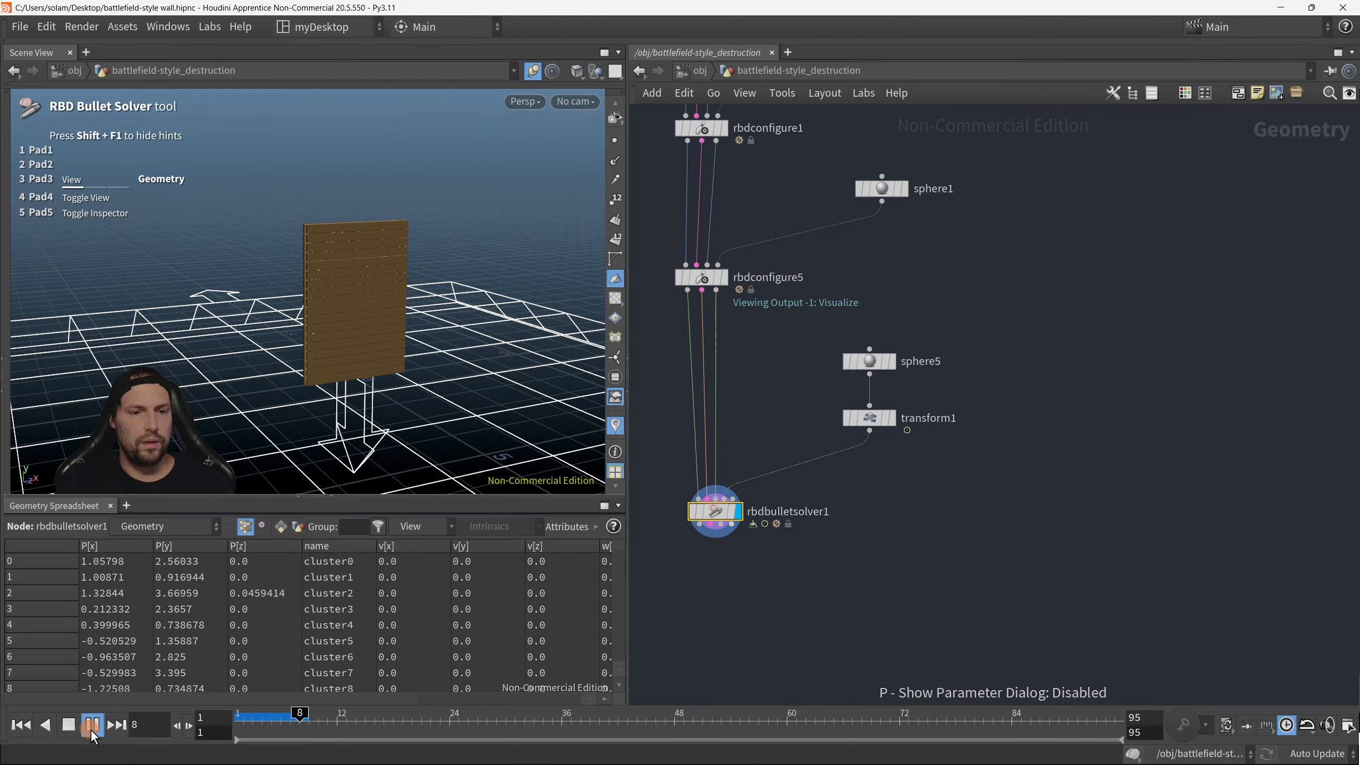
click(91, 726)
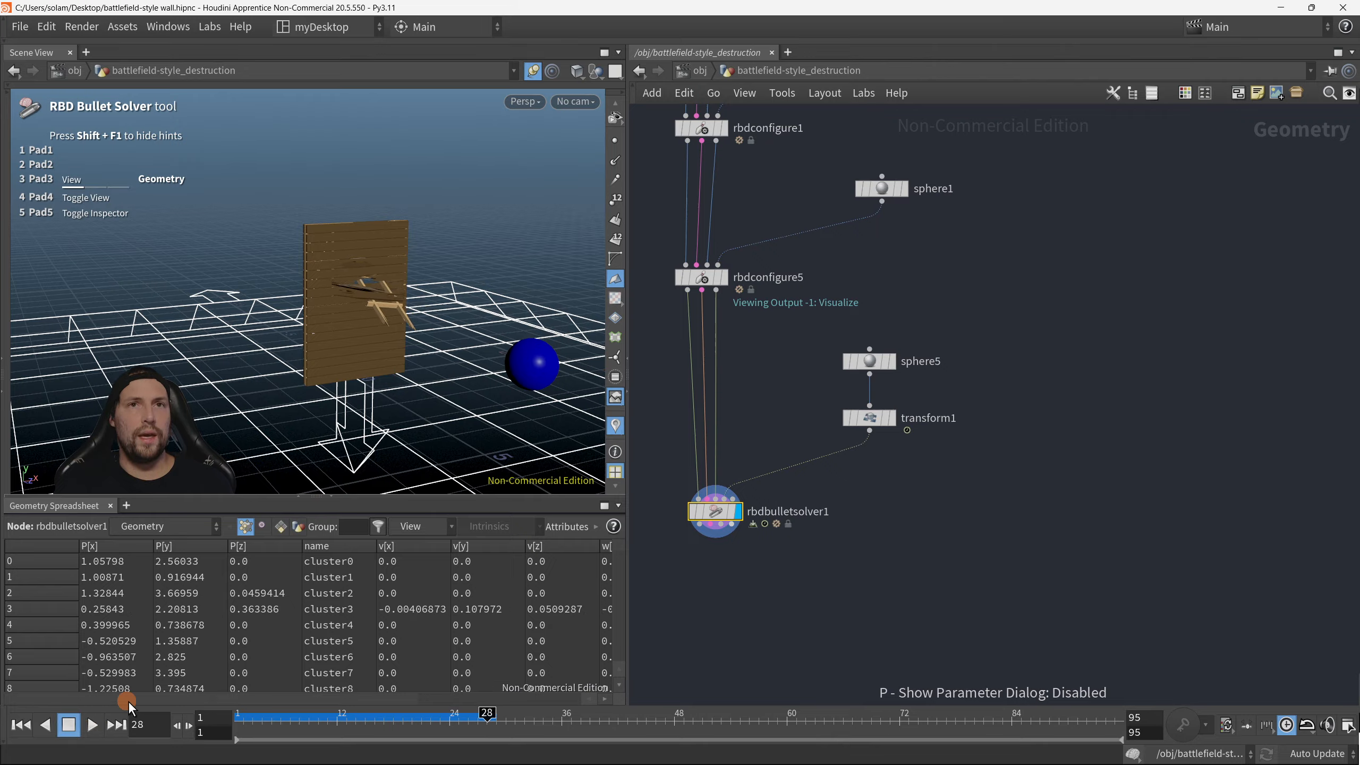
Step: Examine the impact area of the wall up close from several angles, and return to frame 1
alt+drag(401, 369, 401, 323)
alt+middle_drag(496, 271, 334, 316)
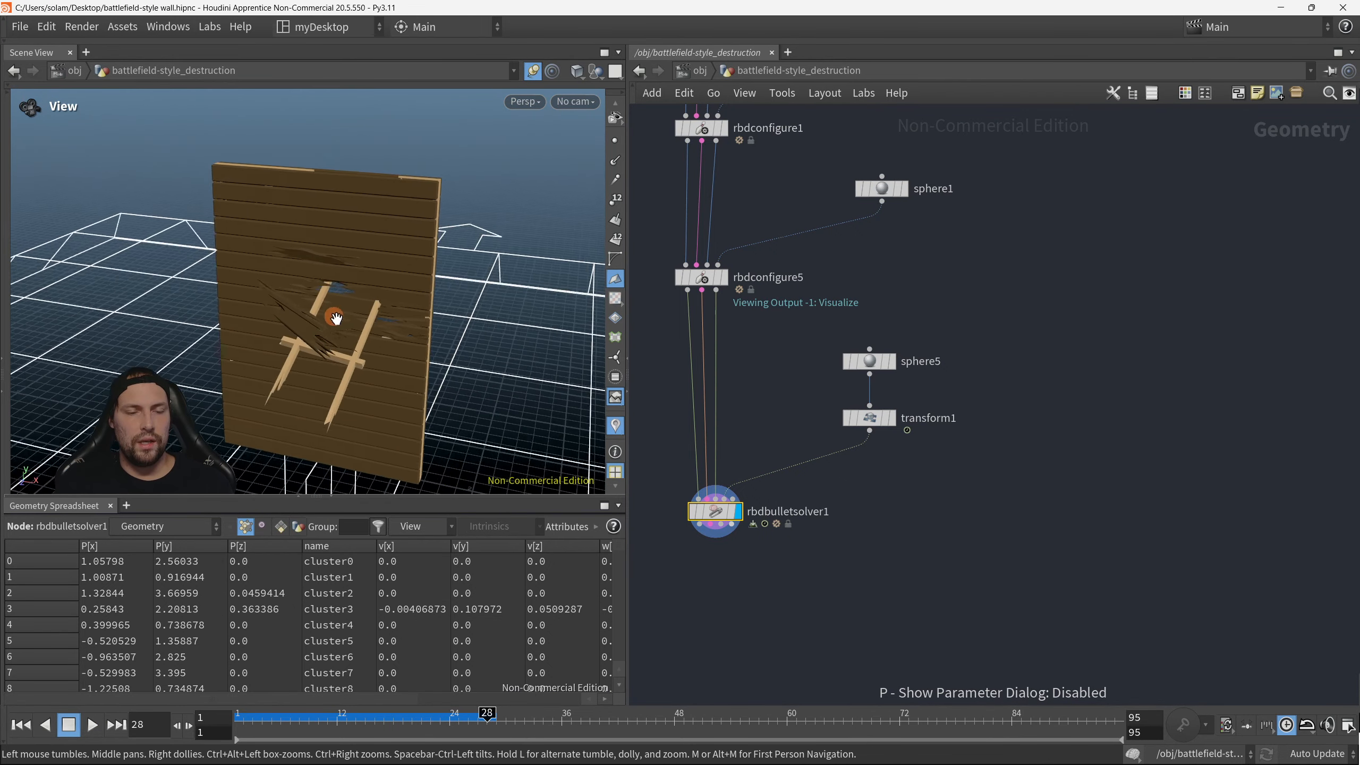
alt+right_drag(334, 316, 460, 326)
alt+drag(461, 327, 485, 307)
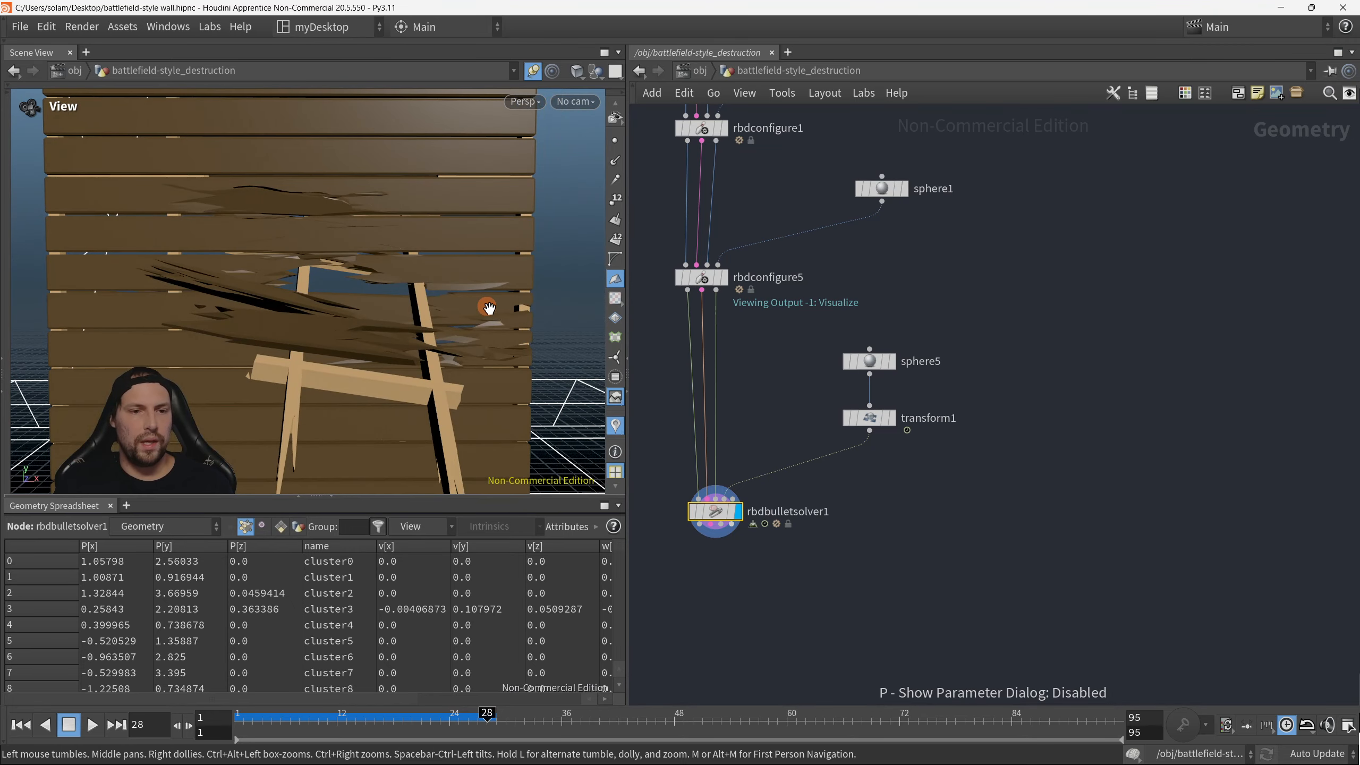
alt+right_drag(486, 307, 336, 321)
alt+drag(336, 322, 377, 324)
click(19, 726)
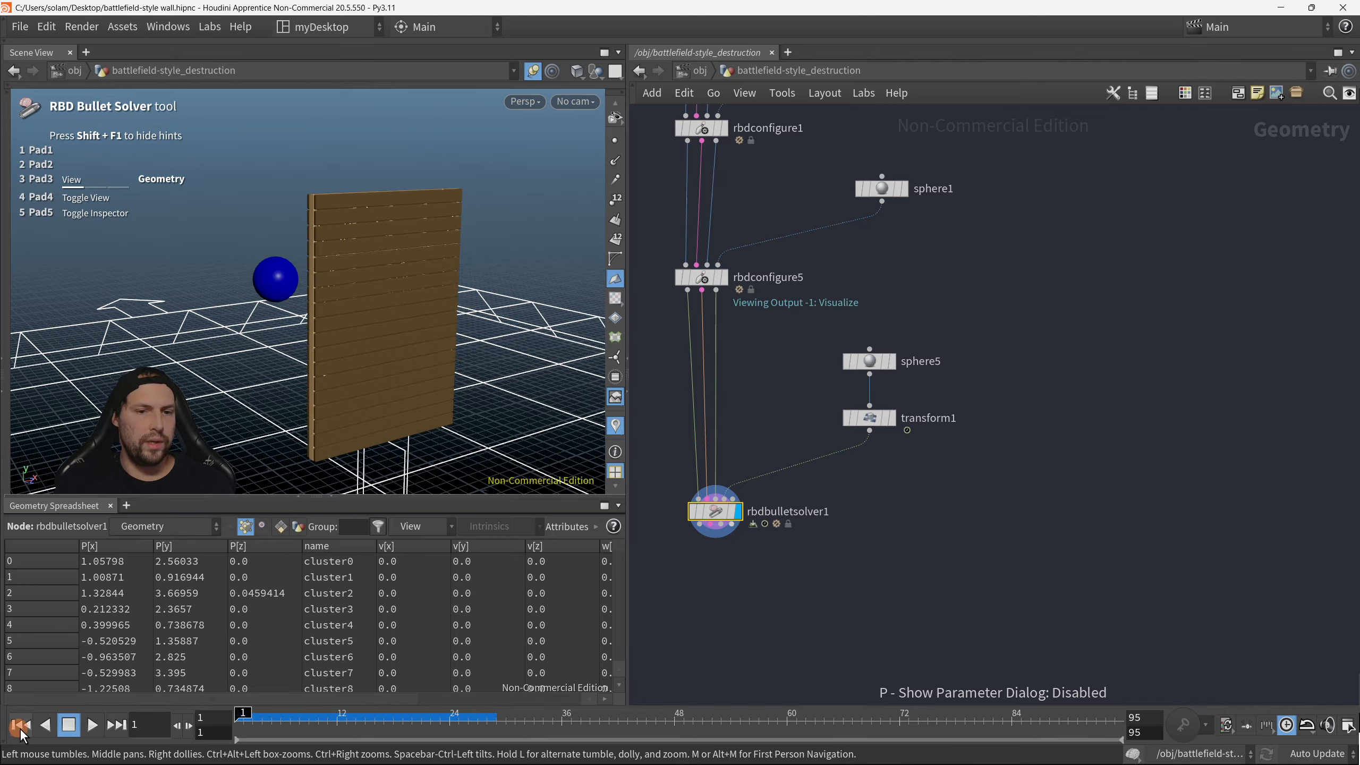
Step: Play the simulation from frame 1 to frame 54 while viewing the damage from the other side of the wall
click(92, 724)
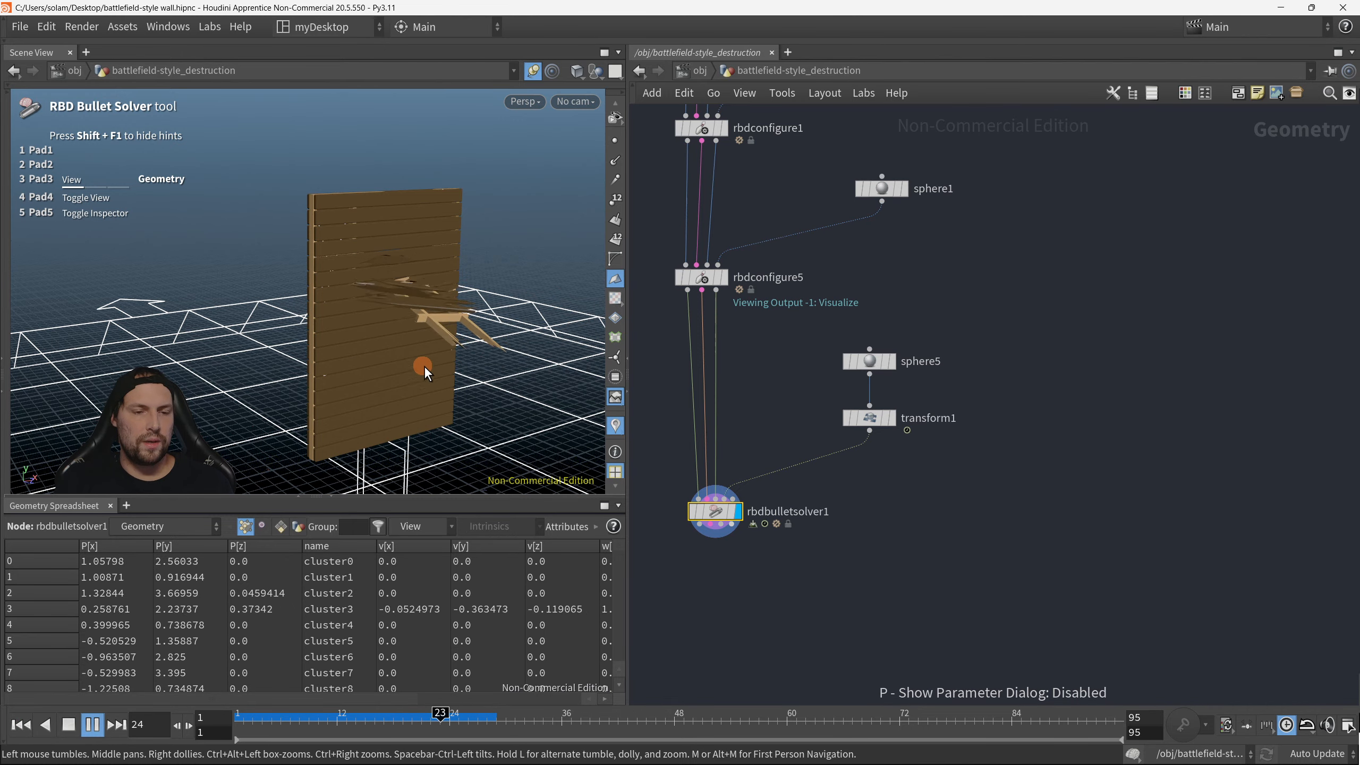
alt+drag(507, 356, 412, 348)
click(93, 724)
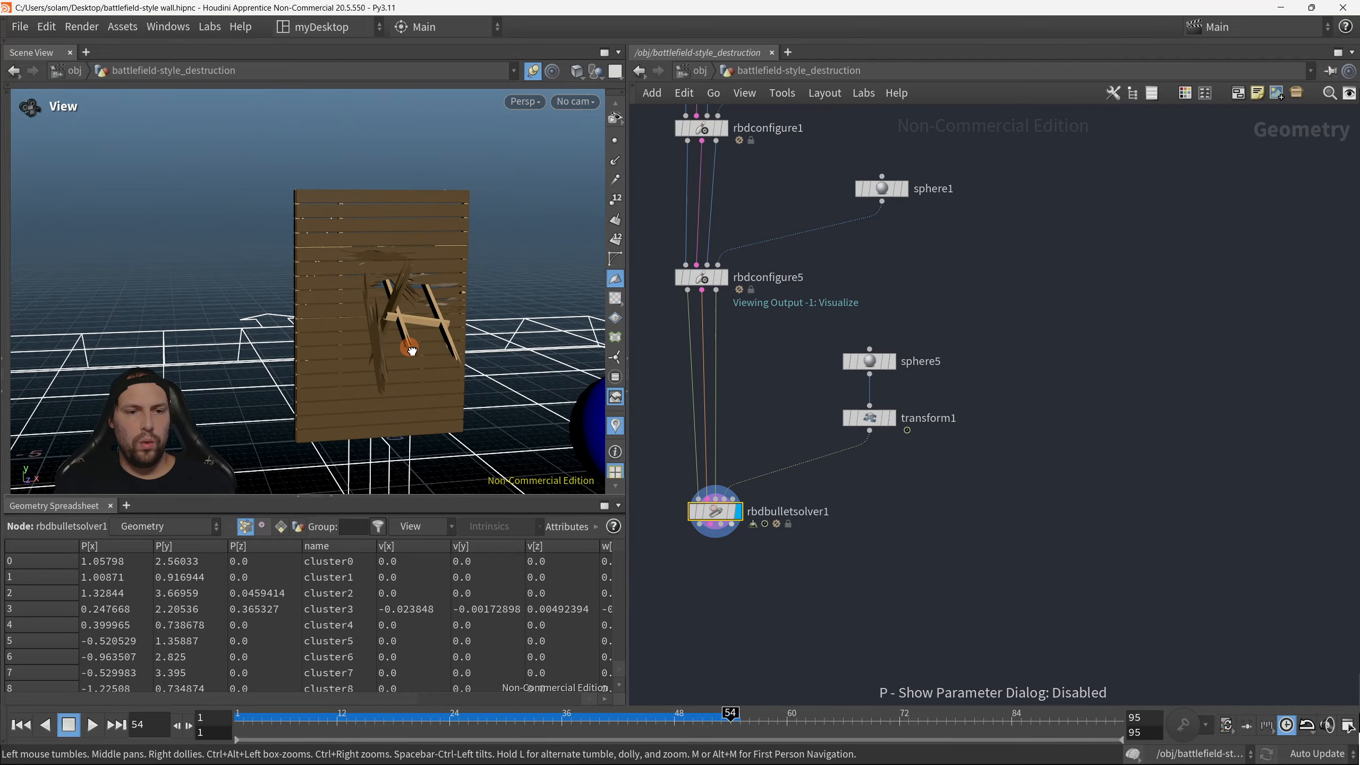
Step: Enlarge sphere1, the input of rbdconfigure5, to radius 1.06021, 1.17, 1.07 with its center at 0.0356833, 1.97587, 0
middle_drag(935, 314, 1010, 429)
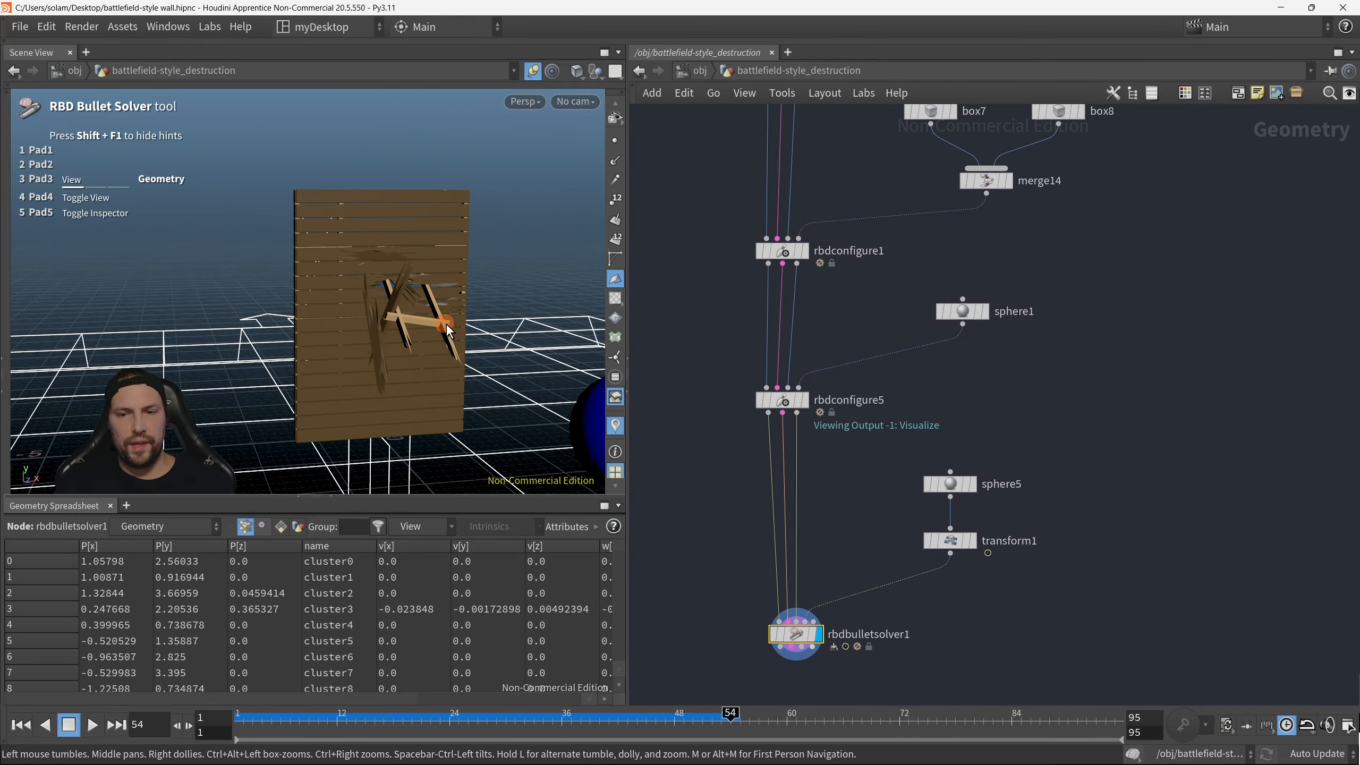
middle_drag(864, 324, 866, 340)
drag(917, 291, 1028, 348)
alt+drag(444, 328, 440, 340)
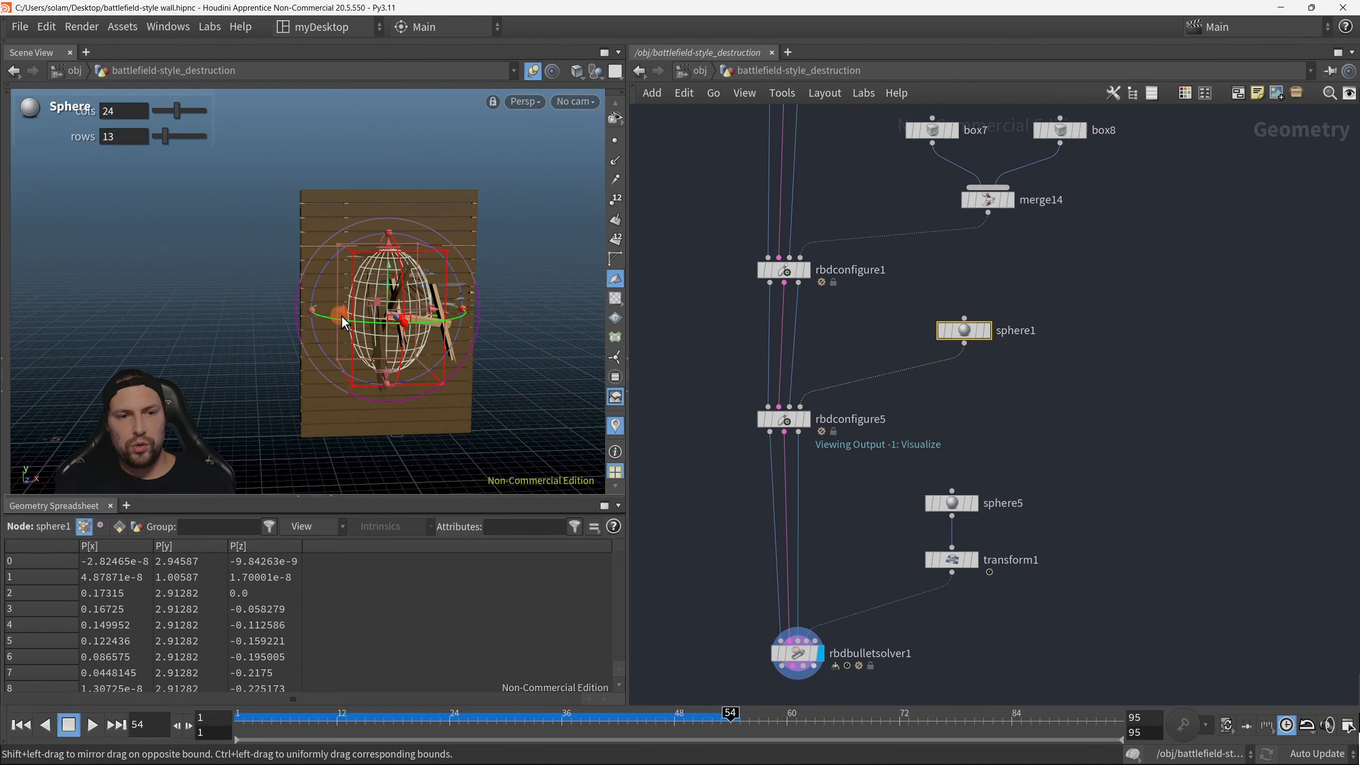
drag(341, 314, 321, 316)
drag(437, 314, 450, 313)
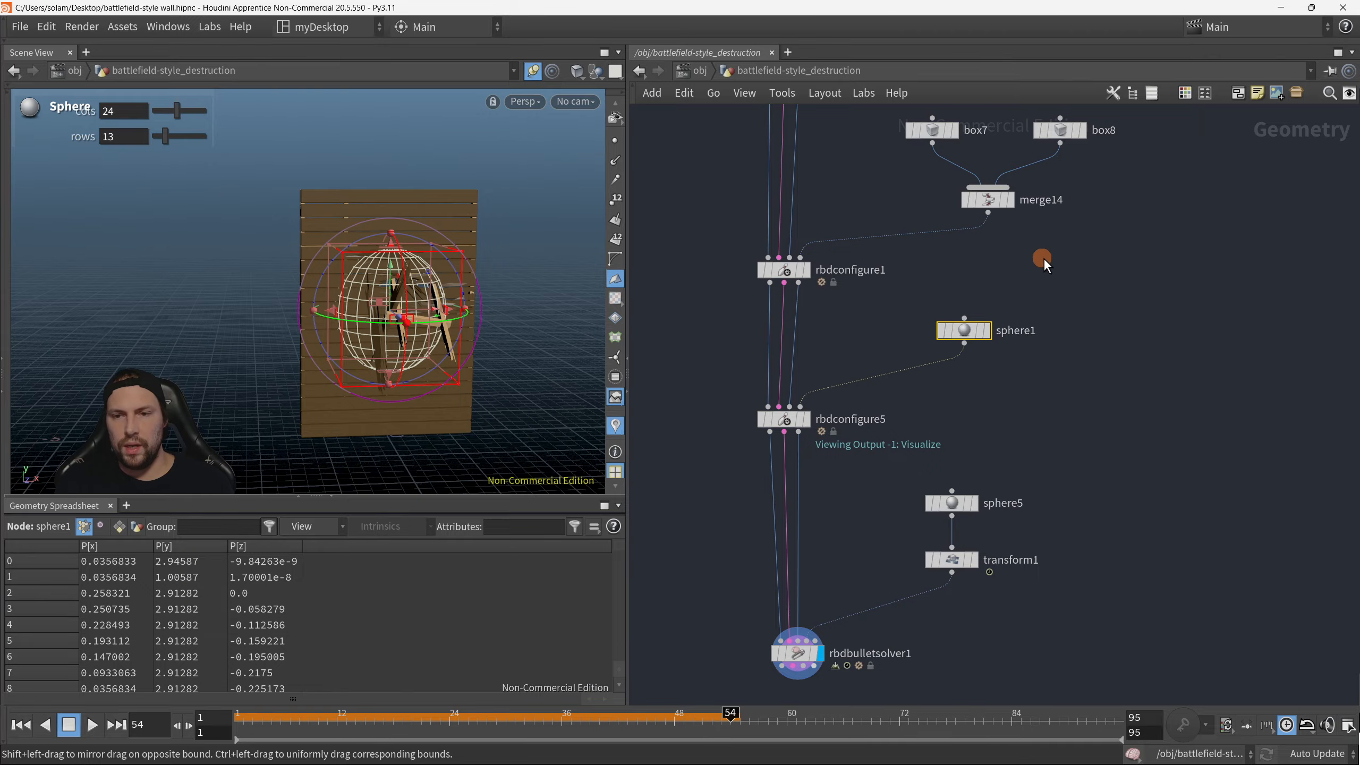
key(p)
middle_drag(950, 202, 984, 209)
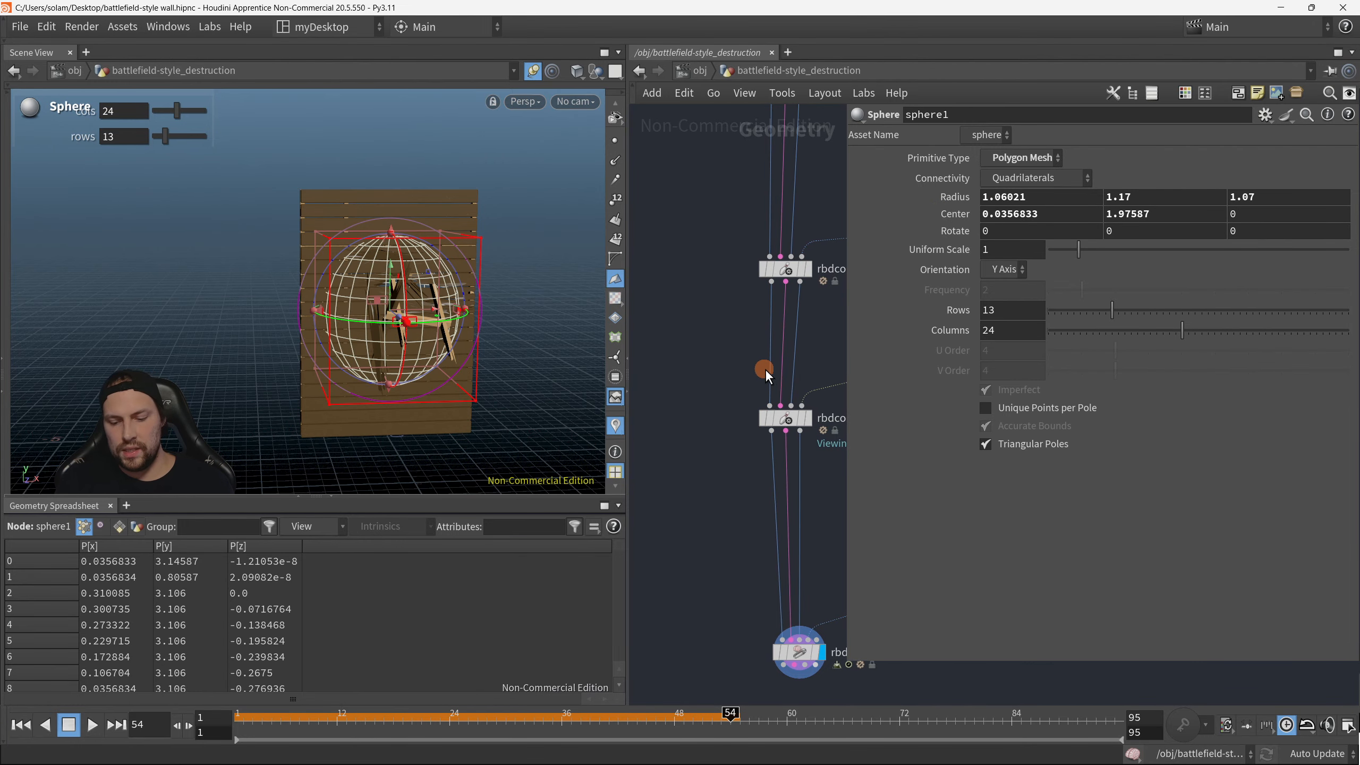
key(p)
Step: Select rbdbulletsolver1 and replay the simulation from frame 1 to check the break area with the enlarged sphere1
drag(757, 636, 754, 616)
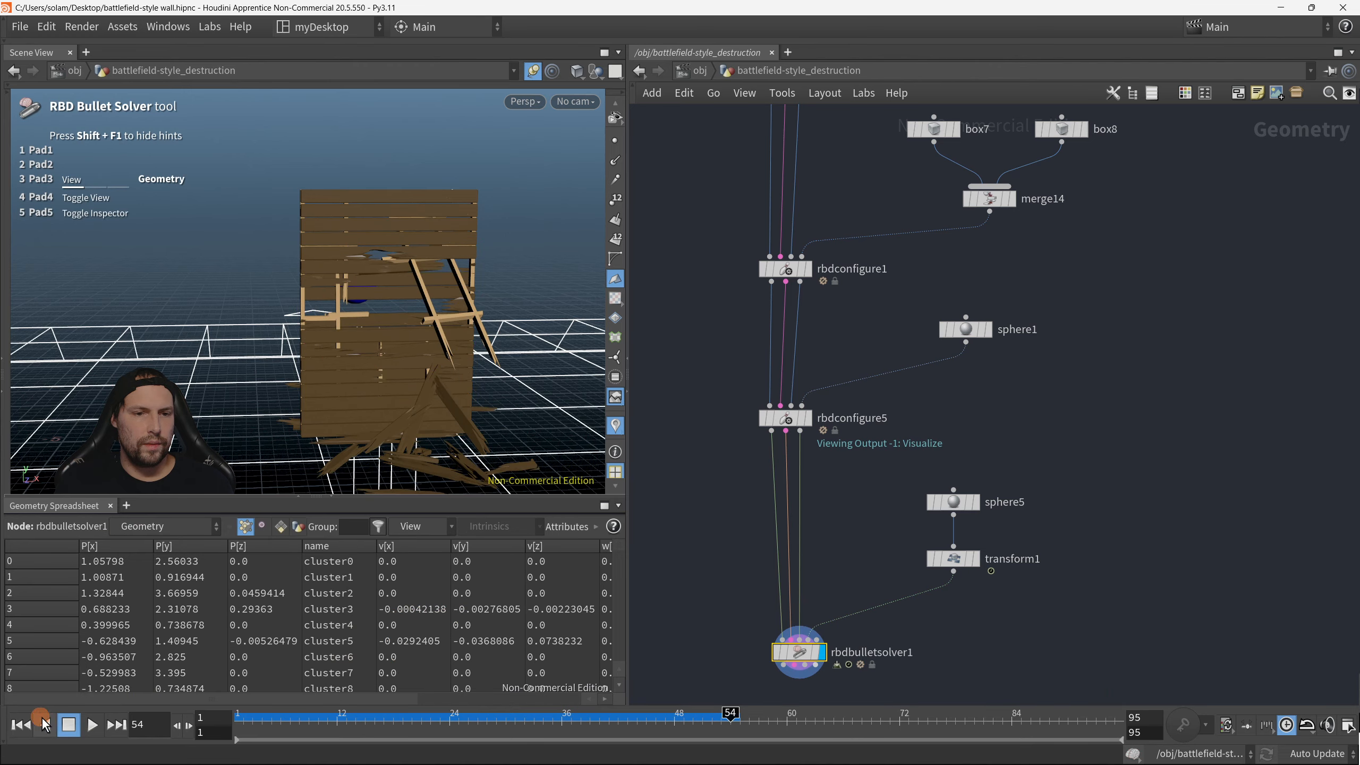
click(20, 725)
key(Escape)
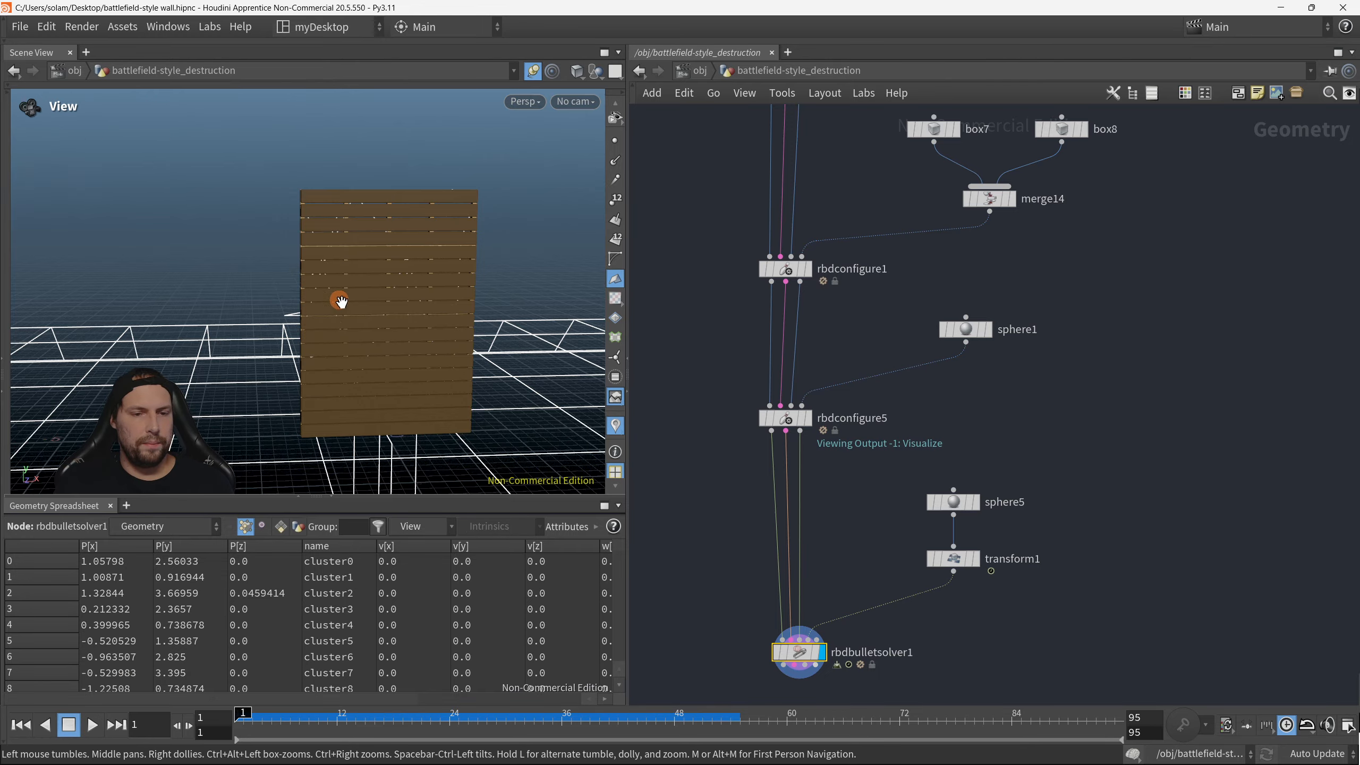
mouse_move(340, 298)
mouse_down()
mouse_move(419, 328)
mouse_move(370, 310)
mouse_move(356, 318)
mouse_up()
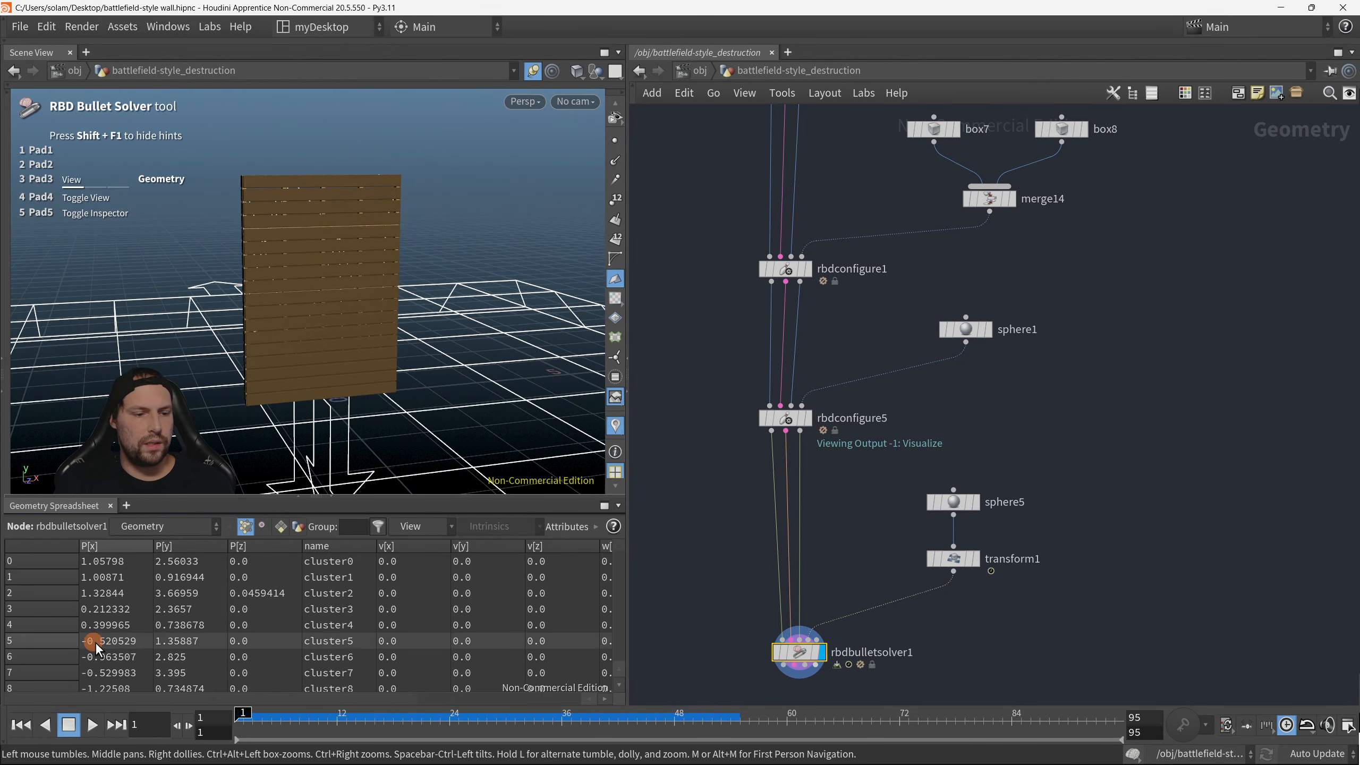
click(92, 725)
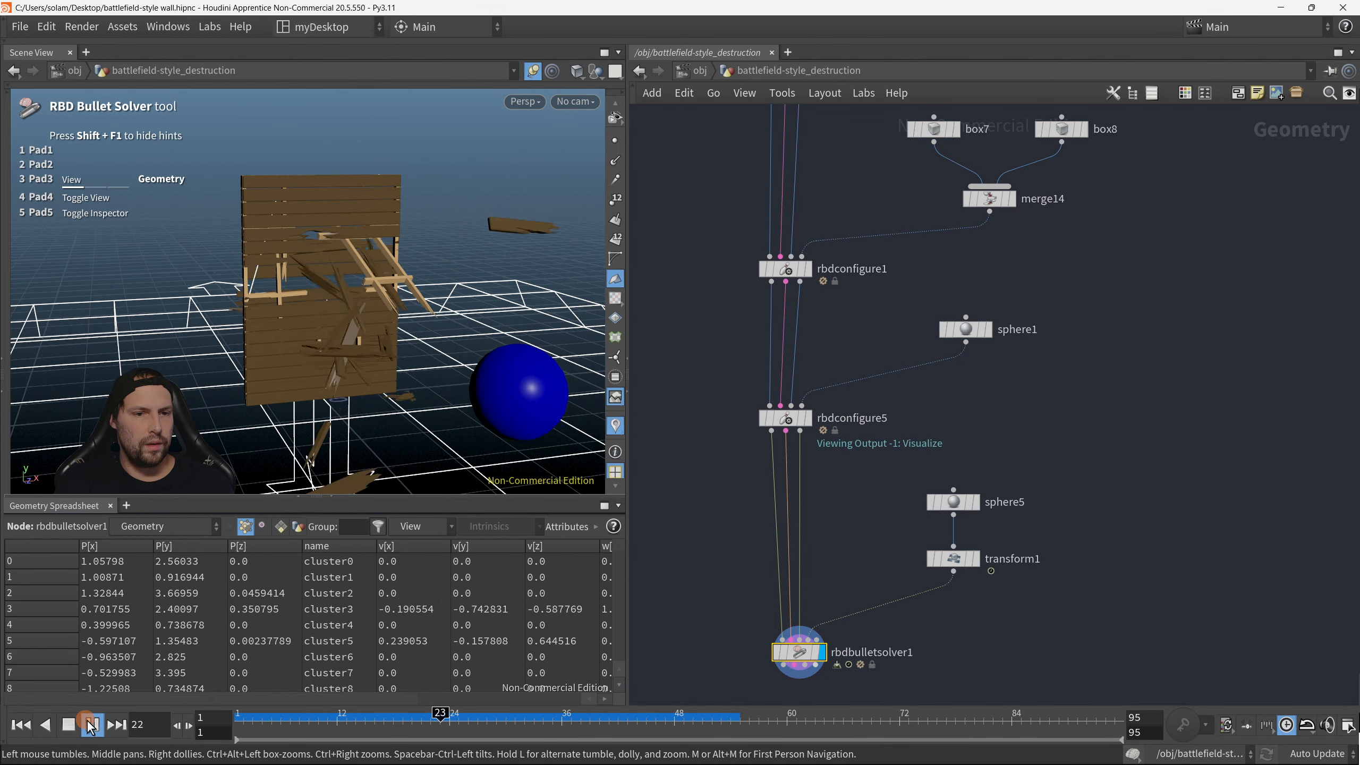
alt+drag(306, 339, 331, 242)
Step: Replay from frame 1, scrub to frame 23 and examine the broken planks and frame up close
click(24, 726)
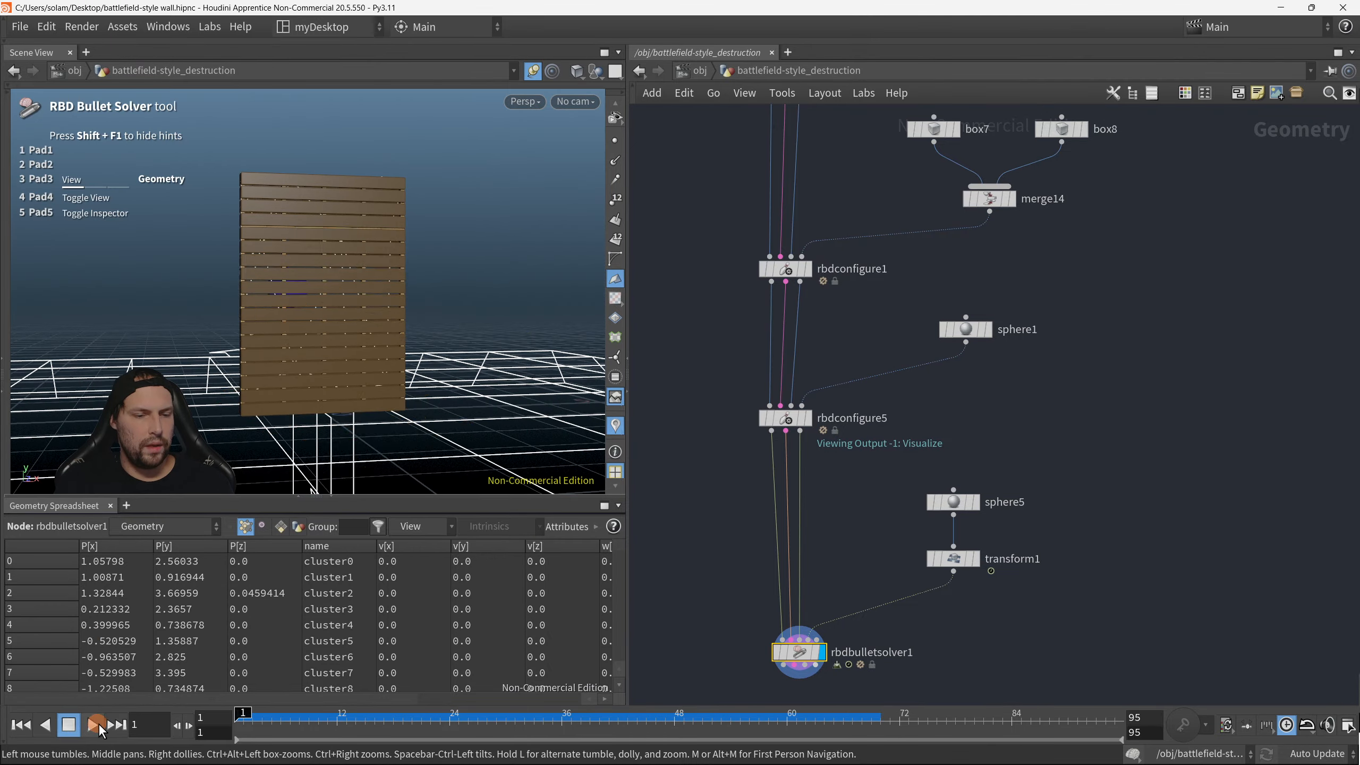
click(96, 723)
drag(272, 718, 447, 718)
alt+right_drag(418, 318, 414, 278)
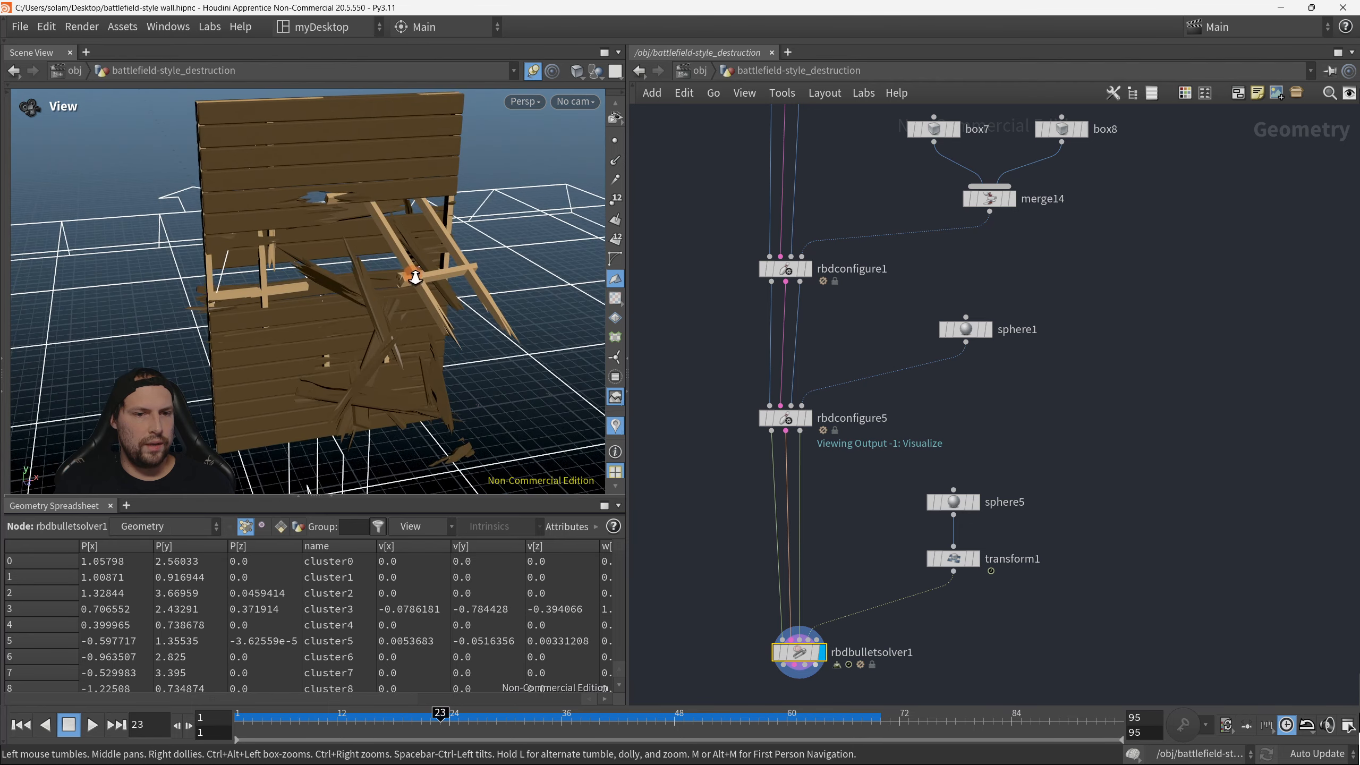
alt+drag(414, 277, 535, 290)
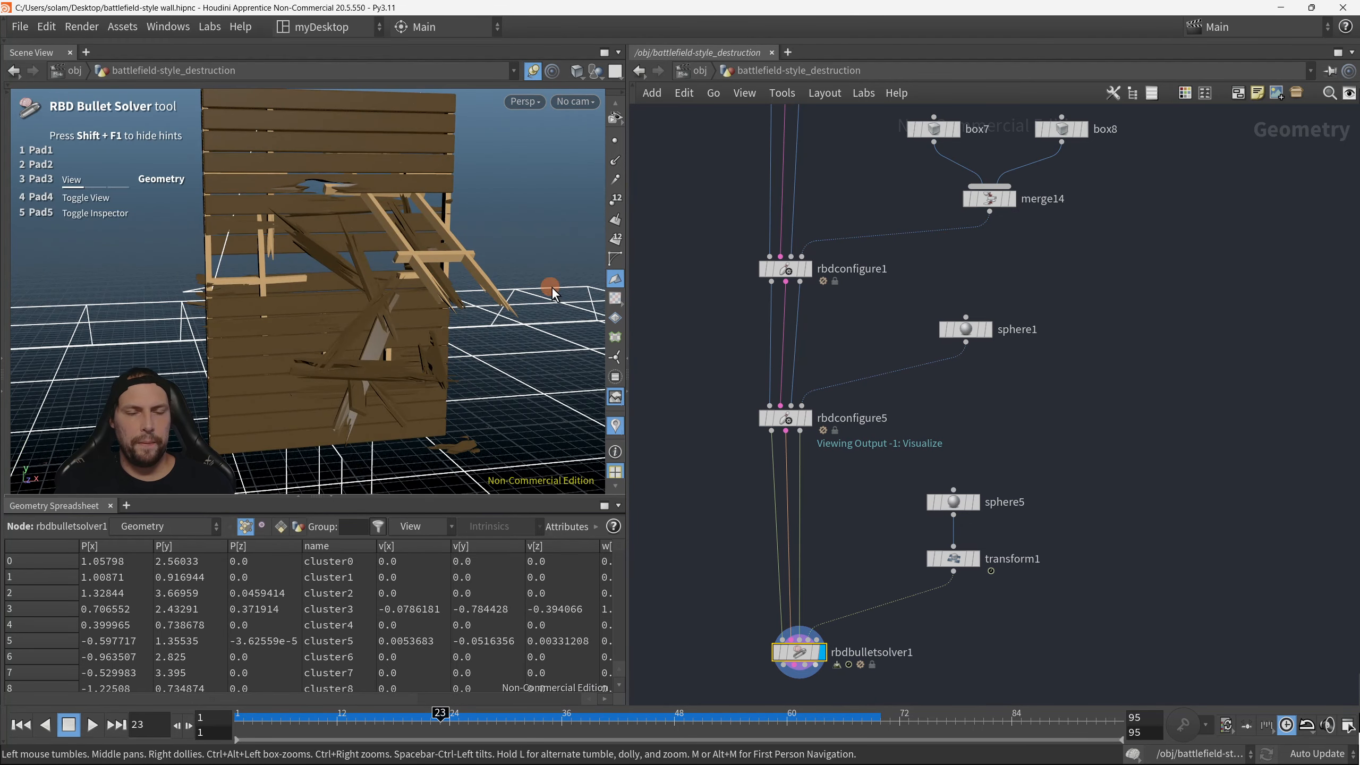
Step: Try a constraint Grain Strength of 10000 on rbdmaterialfracture1, the node that fractures the frame
middle_drag(932, 278, 958, 432)
scroll(1021, 422, down, 3)
scroll(958, 433, down, 2)
middle_drag(966, 377, 940, 455)
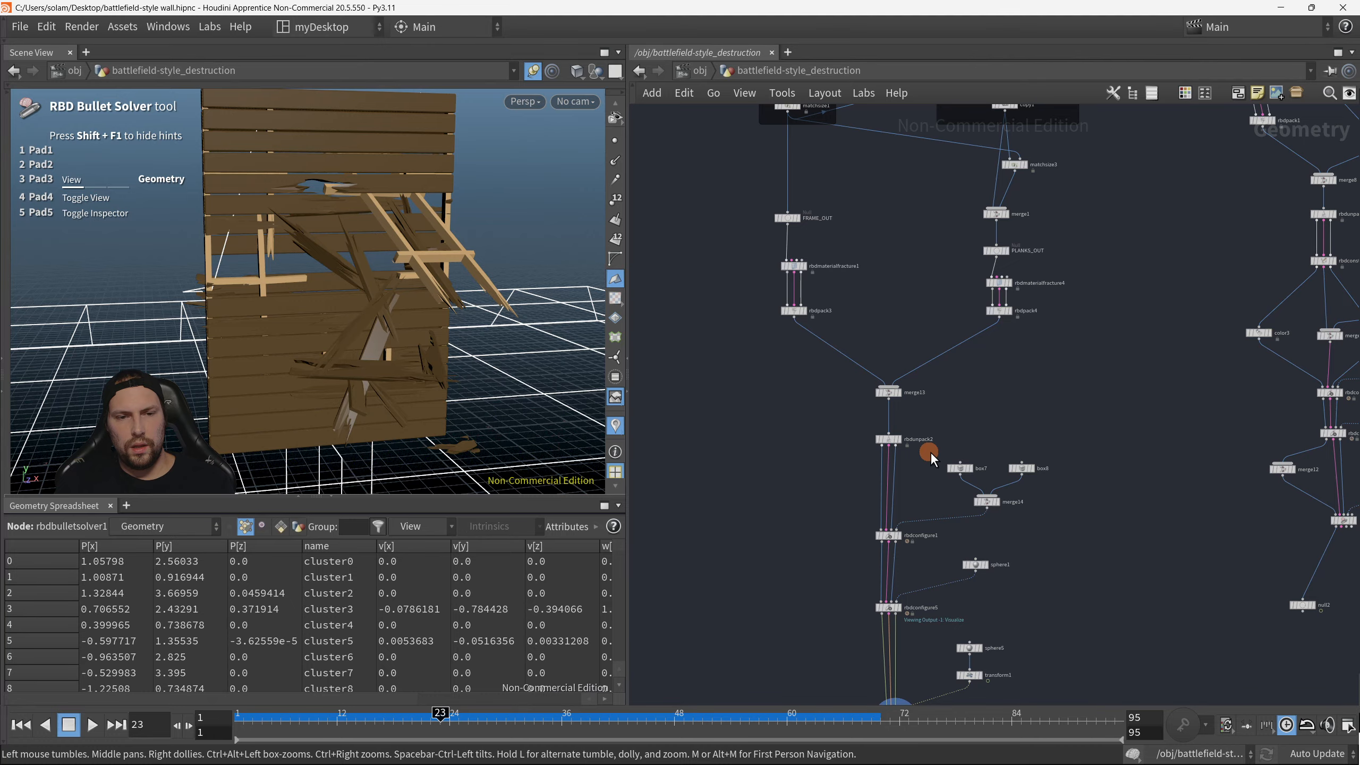
middle_drag(779, 363, 764, 431)
middle_drag(778, 335, 712, 552)
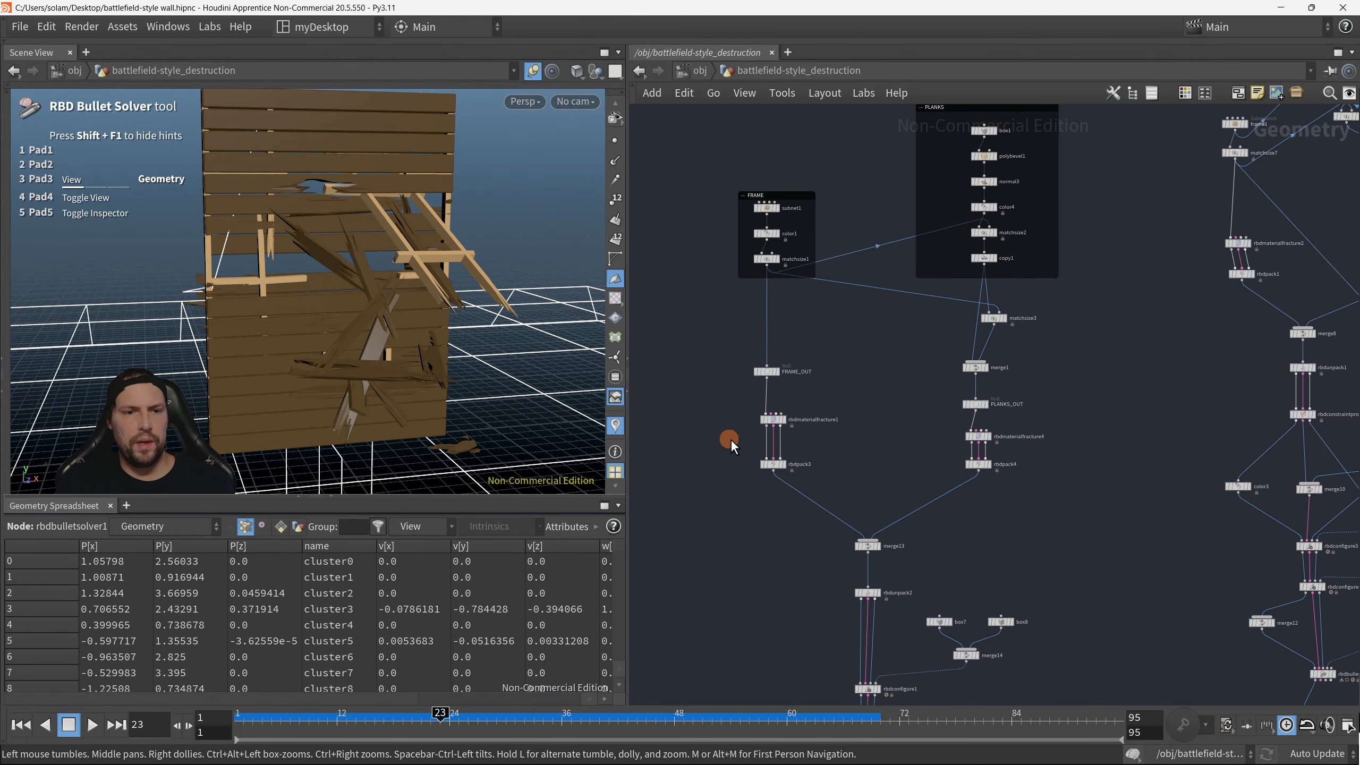
scroll(715, 401, up, 4)
drag(706, 393, 931, 450)
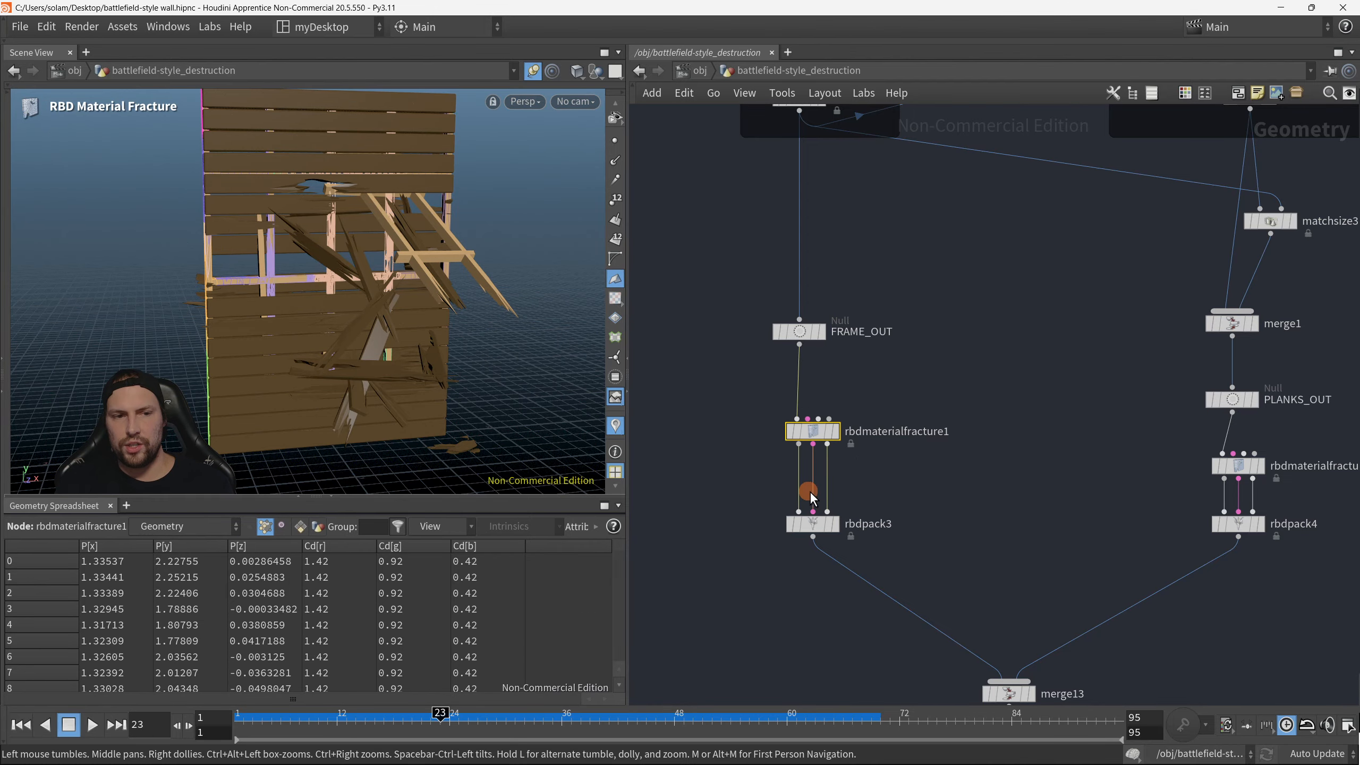
middle_drag(959, 471, 889, 456)
key(p)
middle_drag(802, 510, 735, 472)
scroll(735, 472, down, 2)
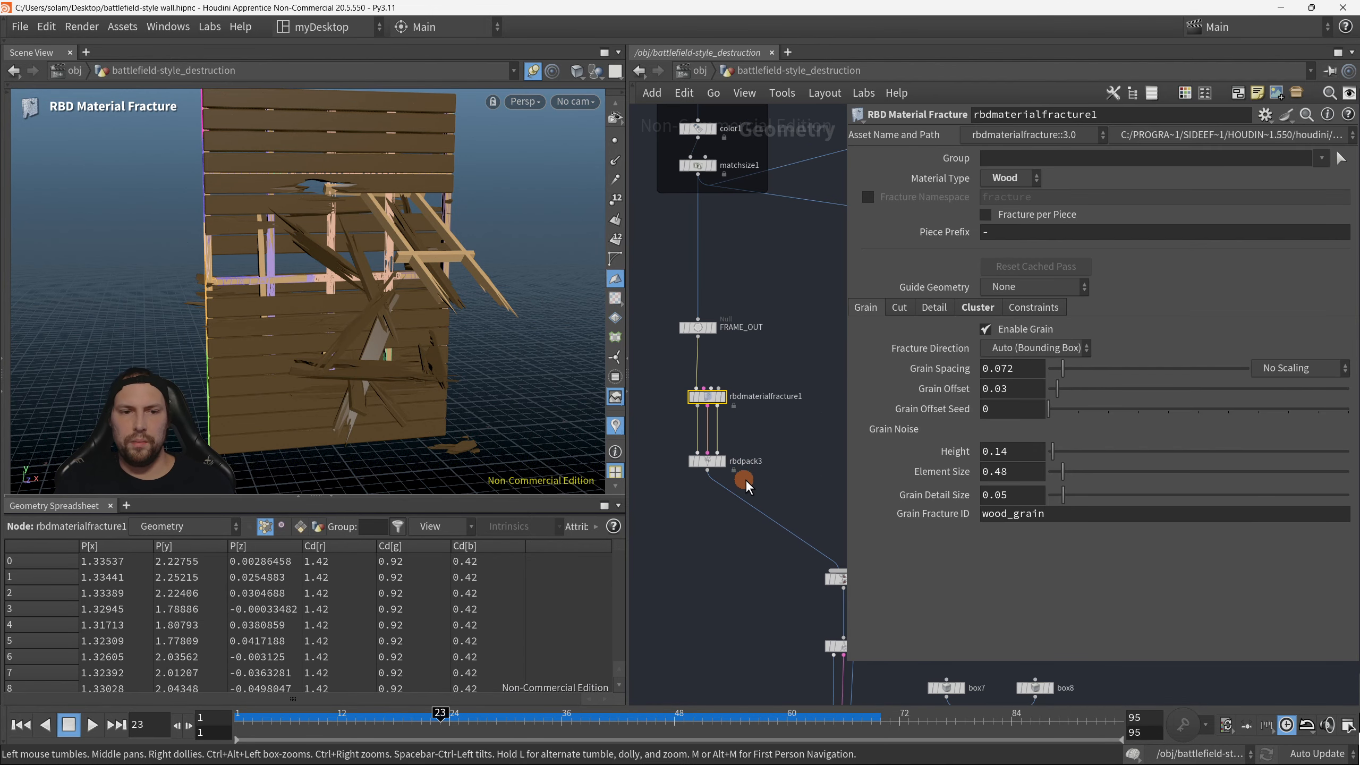
middle_drag(728, 522, 705, 485)
scroll(706, 485, down, 2)
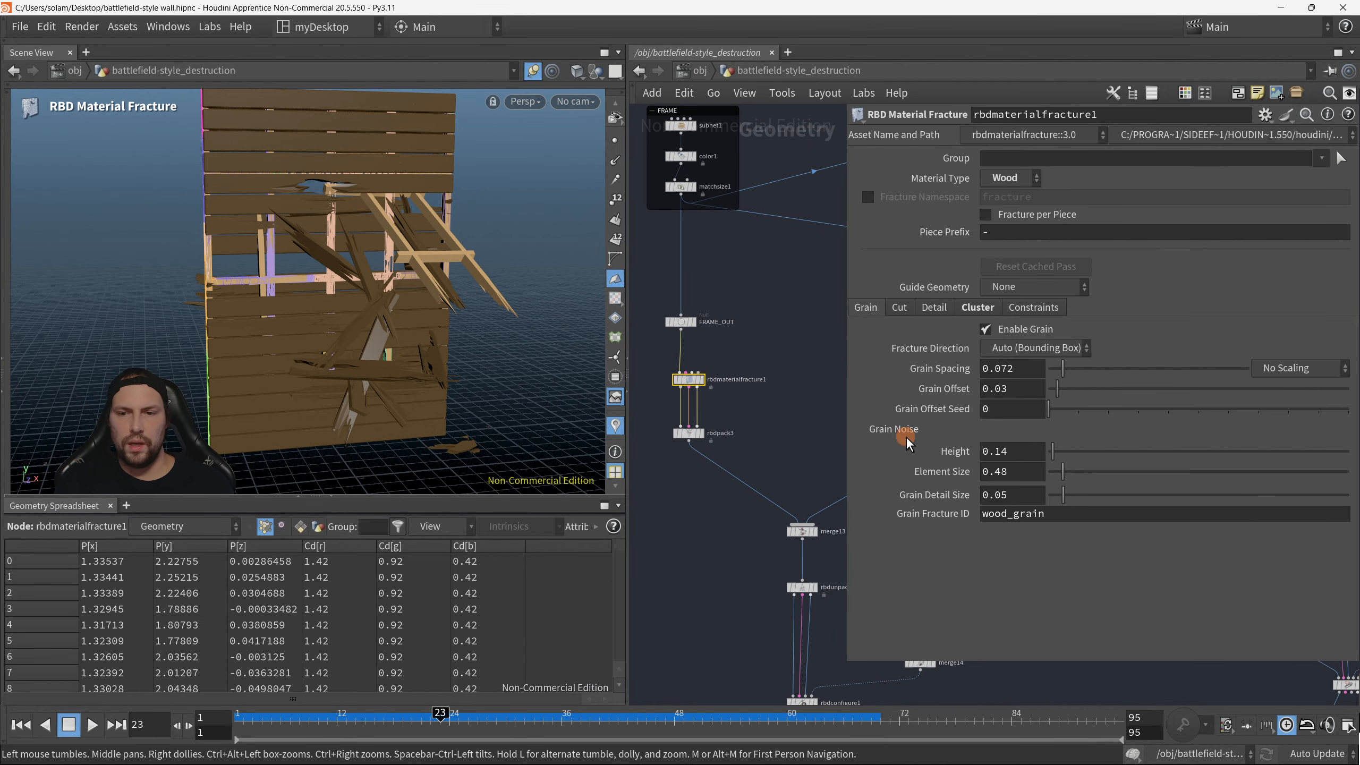
click(977, 308)
click(1020, 310)
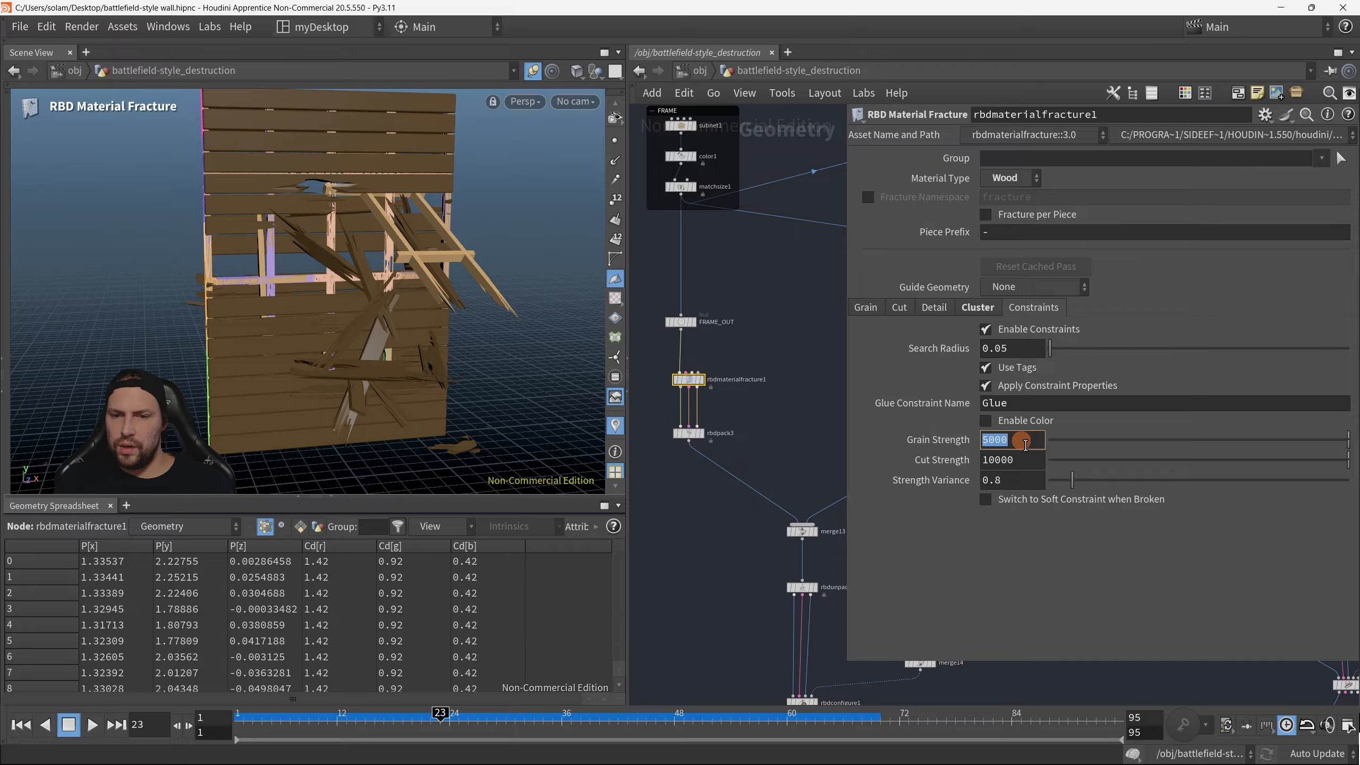
text(10000)
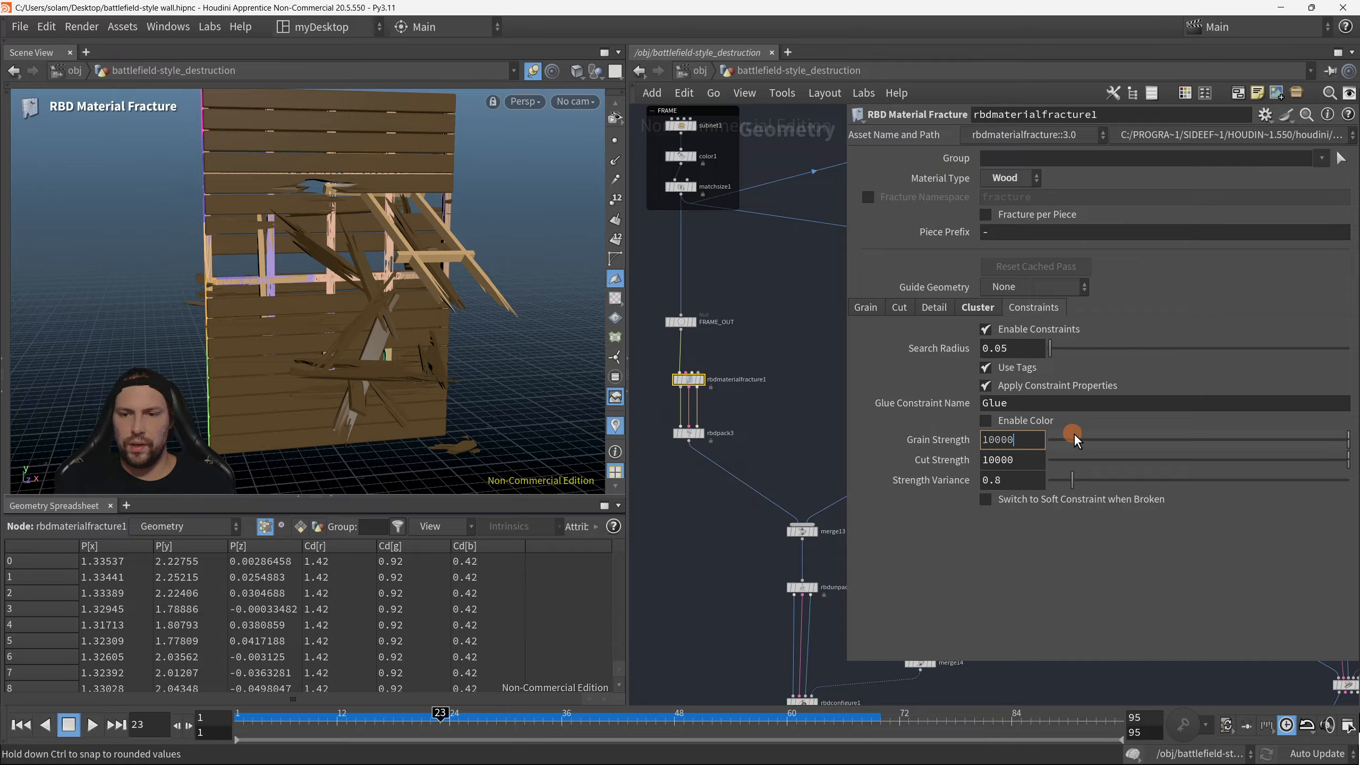
key(Return)
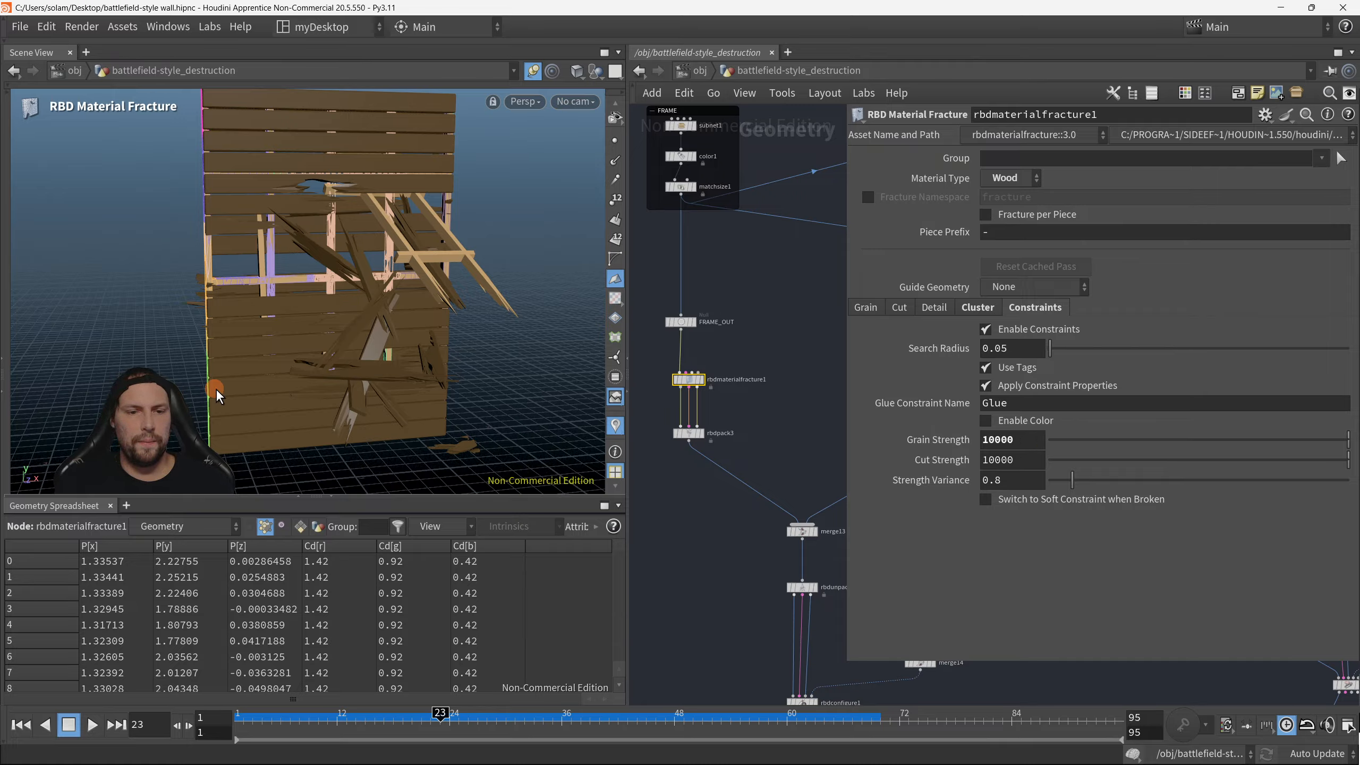
Step: Replay the simulation from frame 1 to frame 60 to check how the frame breaks with the stronger grain constraints
scroll(781, 614, down, 1)
middle_drag(781, 614, 736, 302)
scroll(735, 302, down, 1)
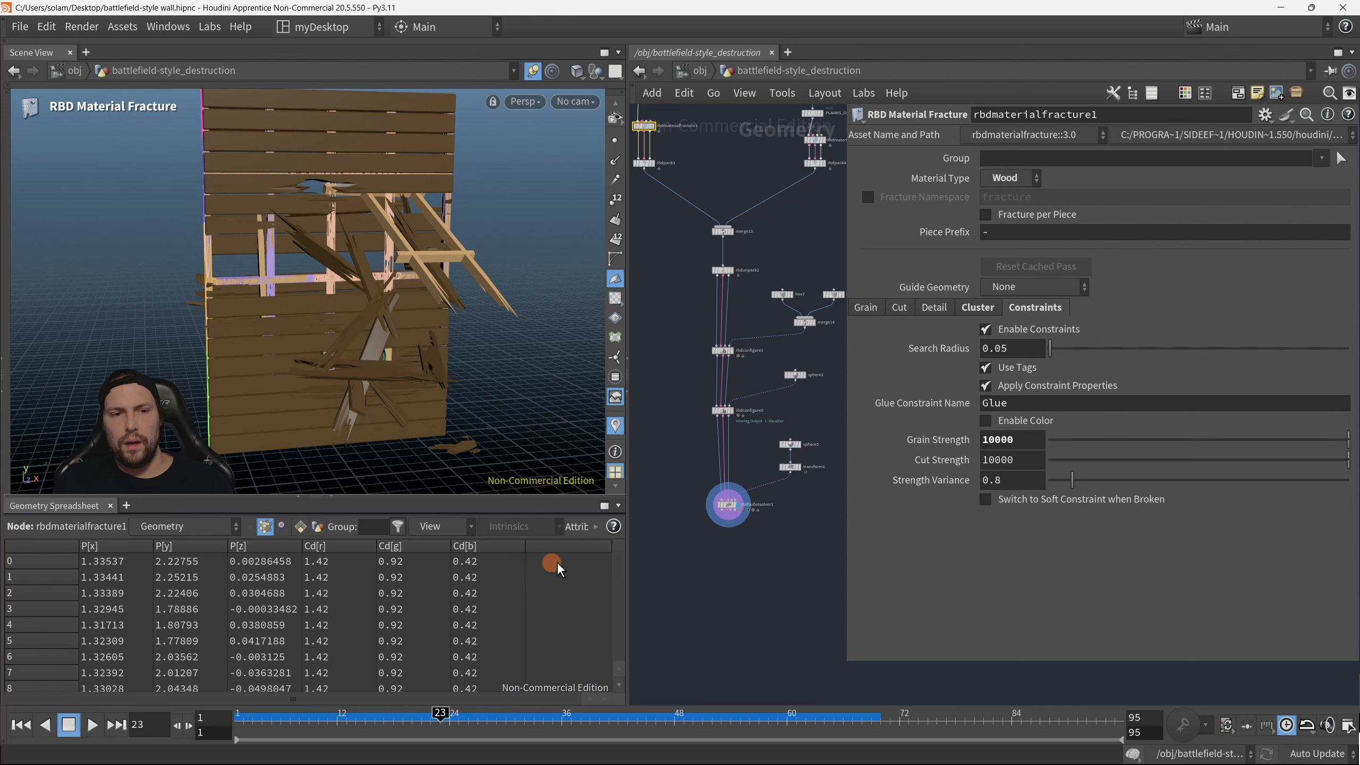
click(20, 728)
click(75, 728)
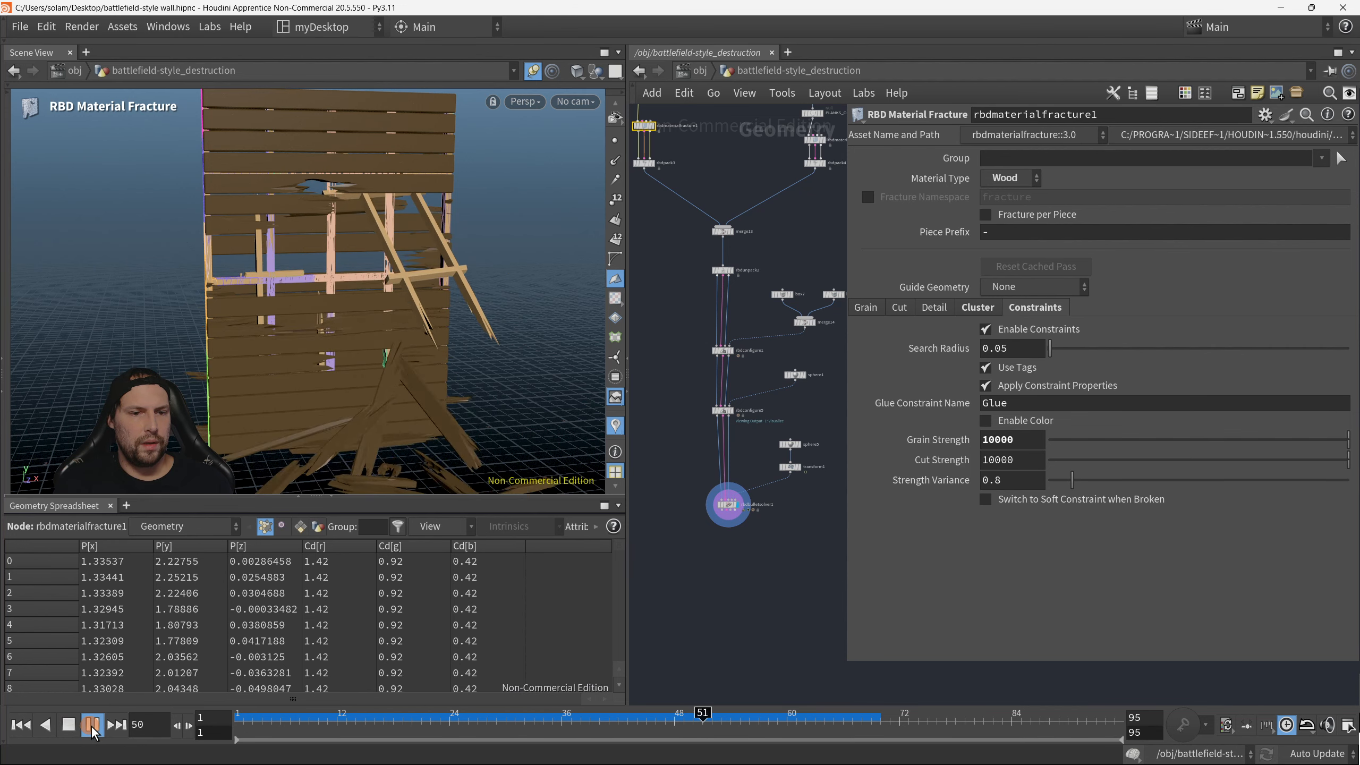
click(92, 728)
click(524, 523)
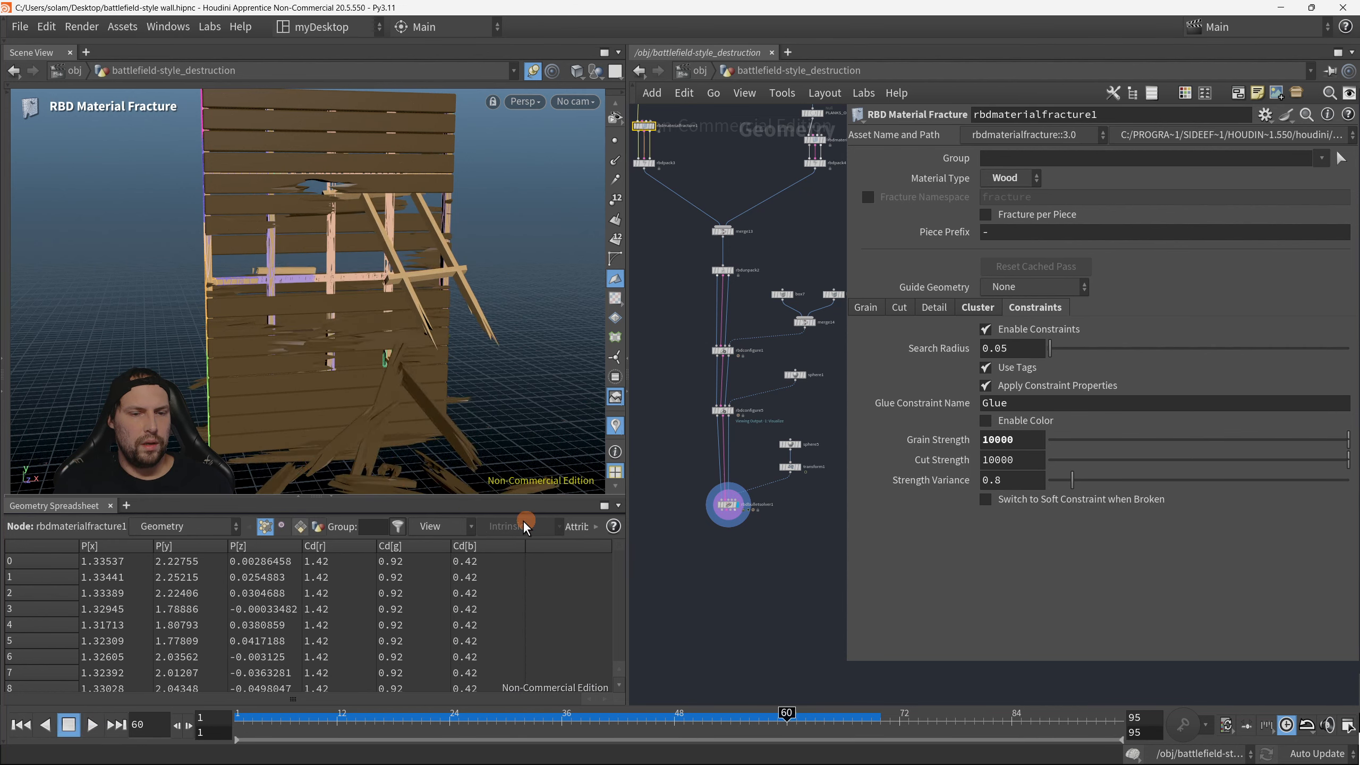
Step: Try a Grain Strength of 100000 on rbdmaterialfracture1 and replay the simulation from frame 1
click(20, 723)
click(94, 729)
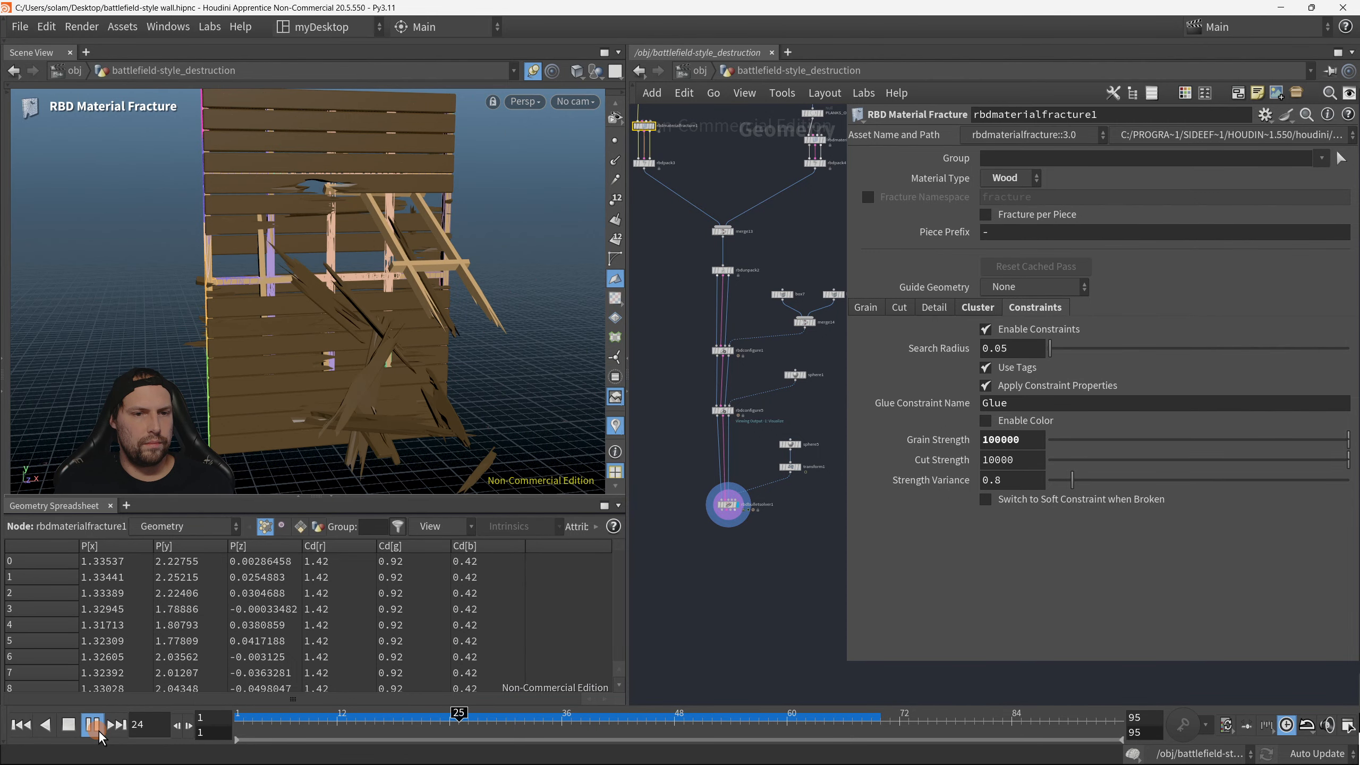
Step: Set the Grain Strength of rbdmaterialfracture1 back to 5000 and hide the node's parameters
click(997, 435)
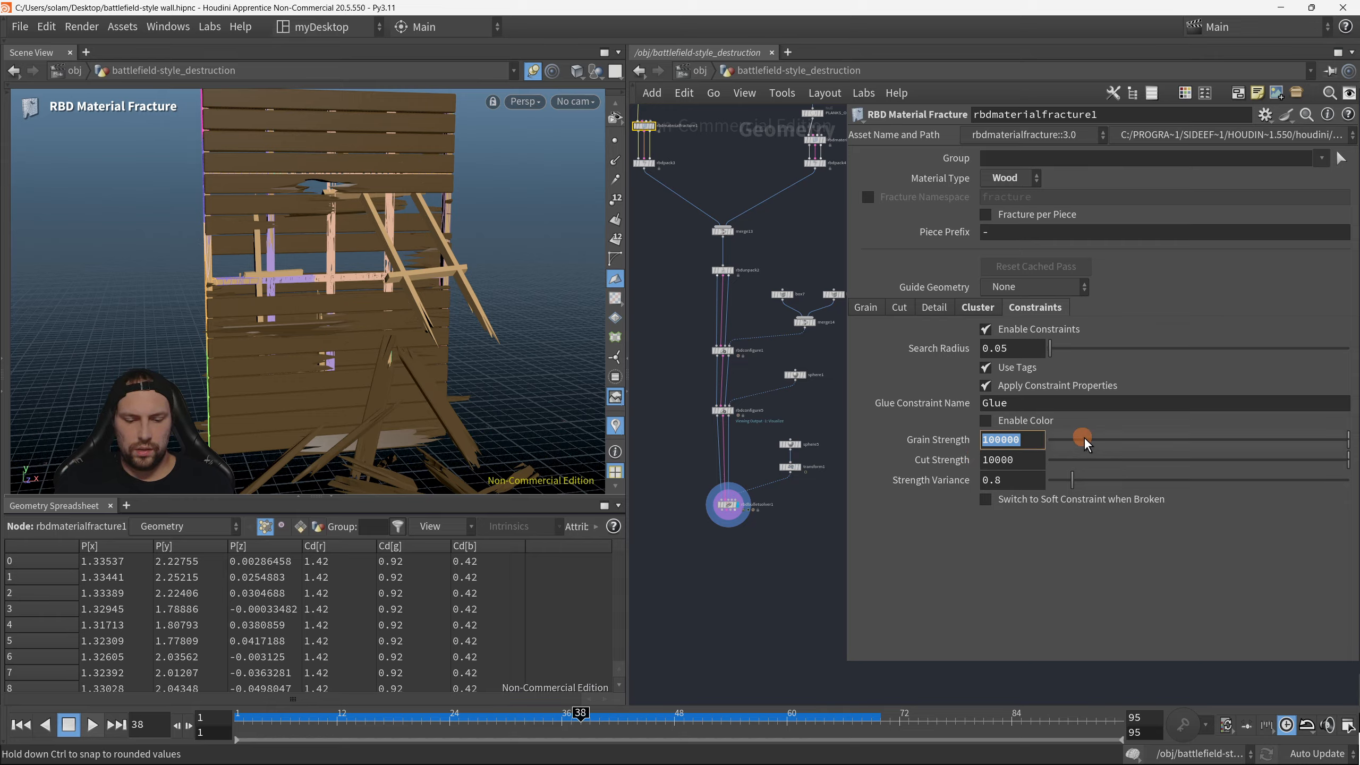
text(5000)
key(Return)
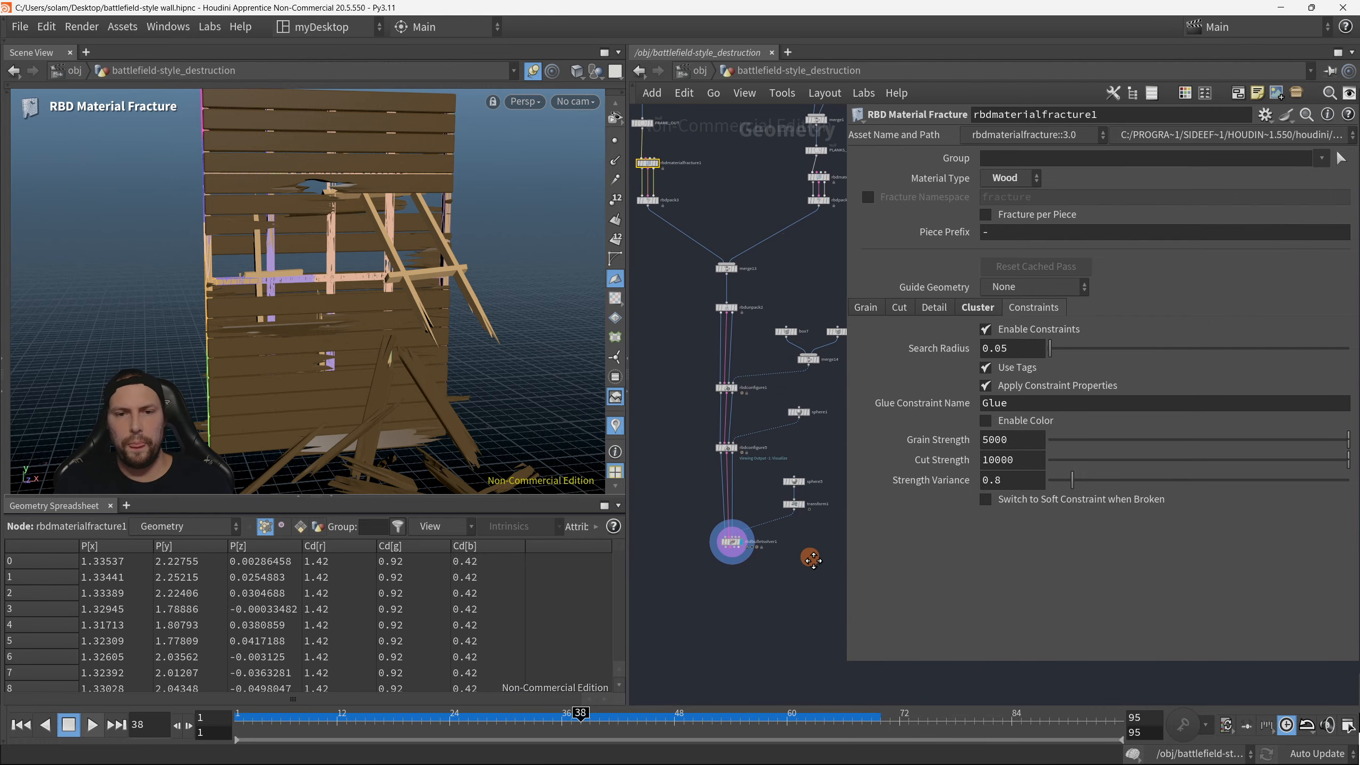
key(p)
key(Escape)
Step: Turn off Enable Constraints on rbdmaterialfracture1 so the frame is fractured without glue constraints
mouse_move(441, 272)
mouse_down()
mouse_move(422, 257)
mouse_move(450, 268)
mouse_move(415, 269)
mouse_up()
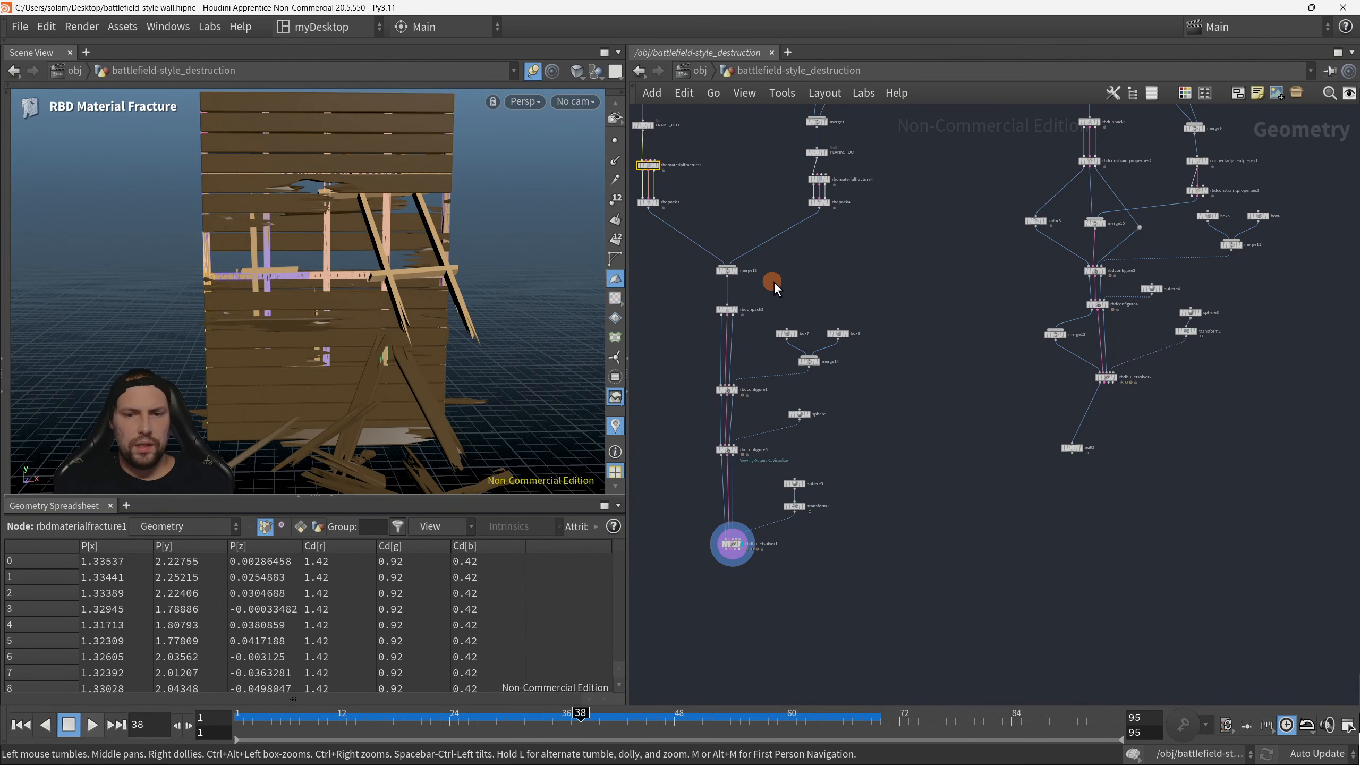
middle_drag(835, 307, 904, 284)
scroll(842, 361, up, 2)
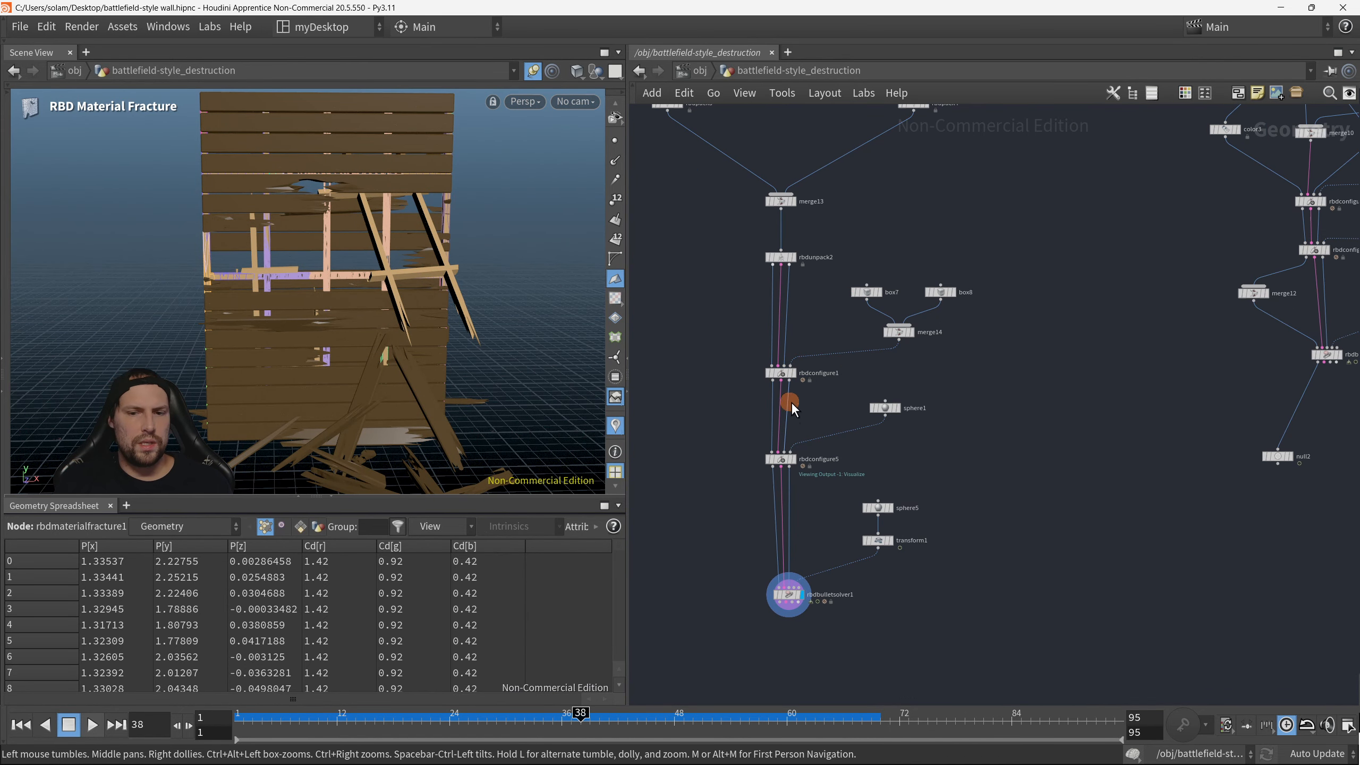
scroll(789, 467, up, 1)
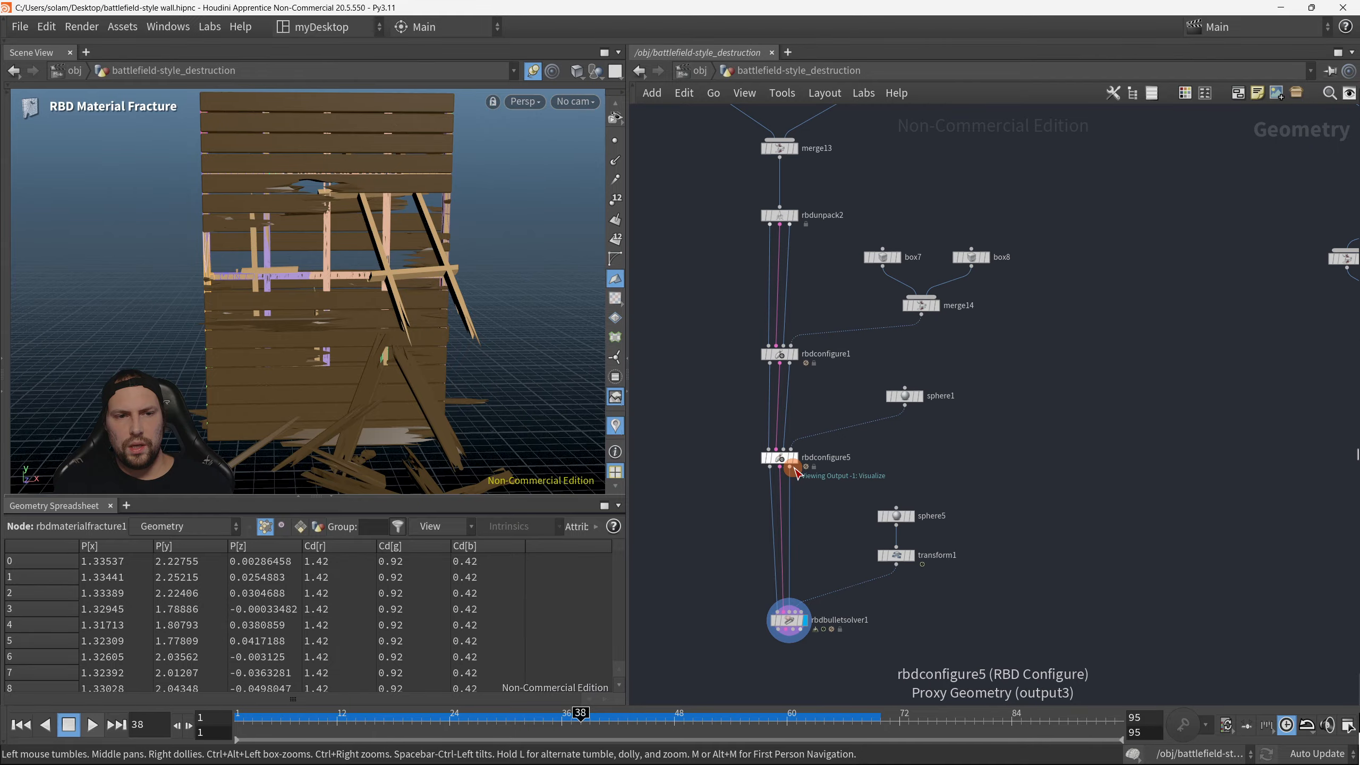
middle_drag(878, 439, 922, 489)
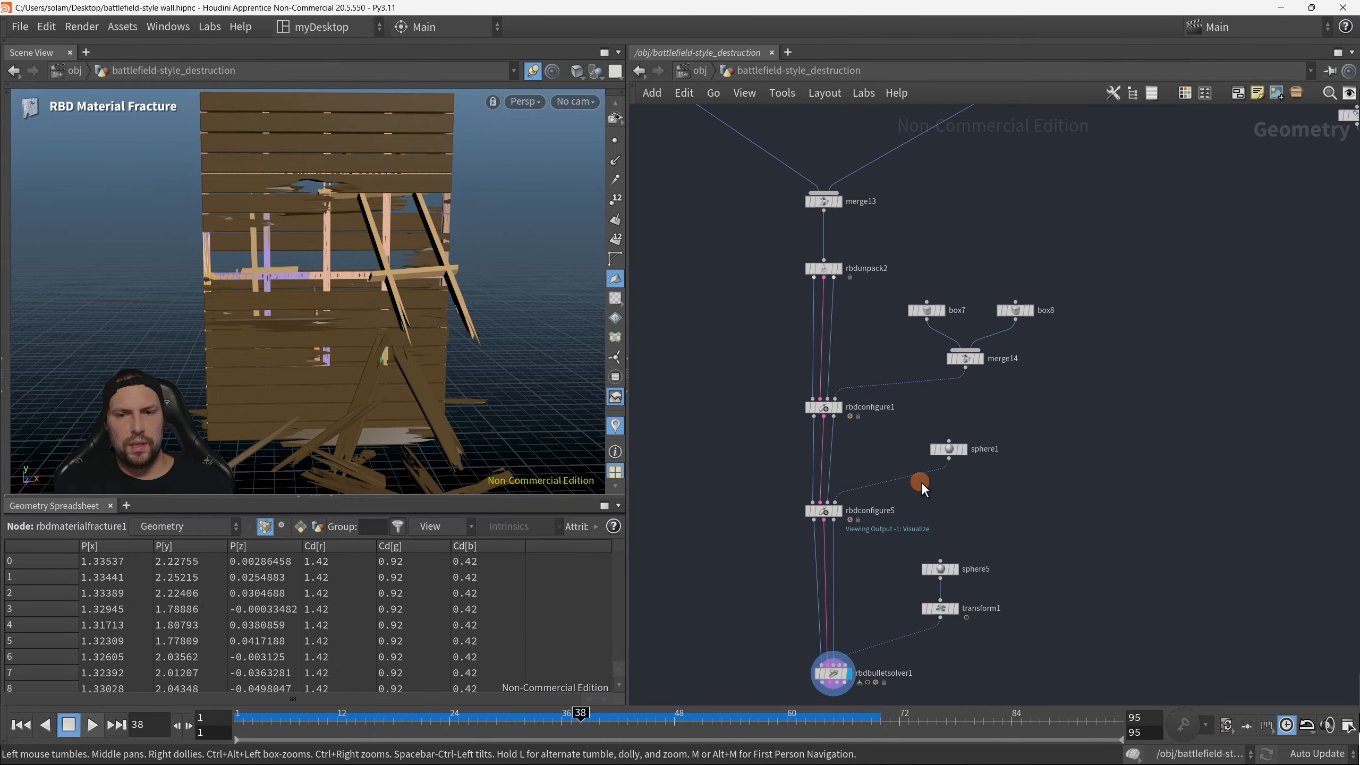
middle_drag(827, 277, 835, 400)
scroll(642, 158, up, 1)
middle_drag(642, 158, 675, 311)
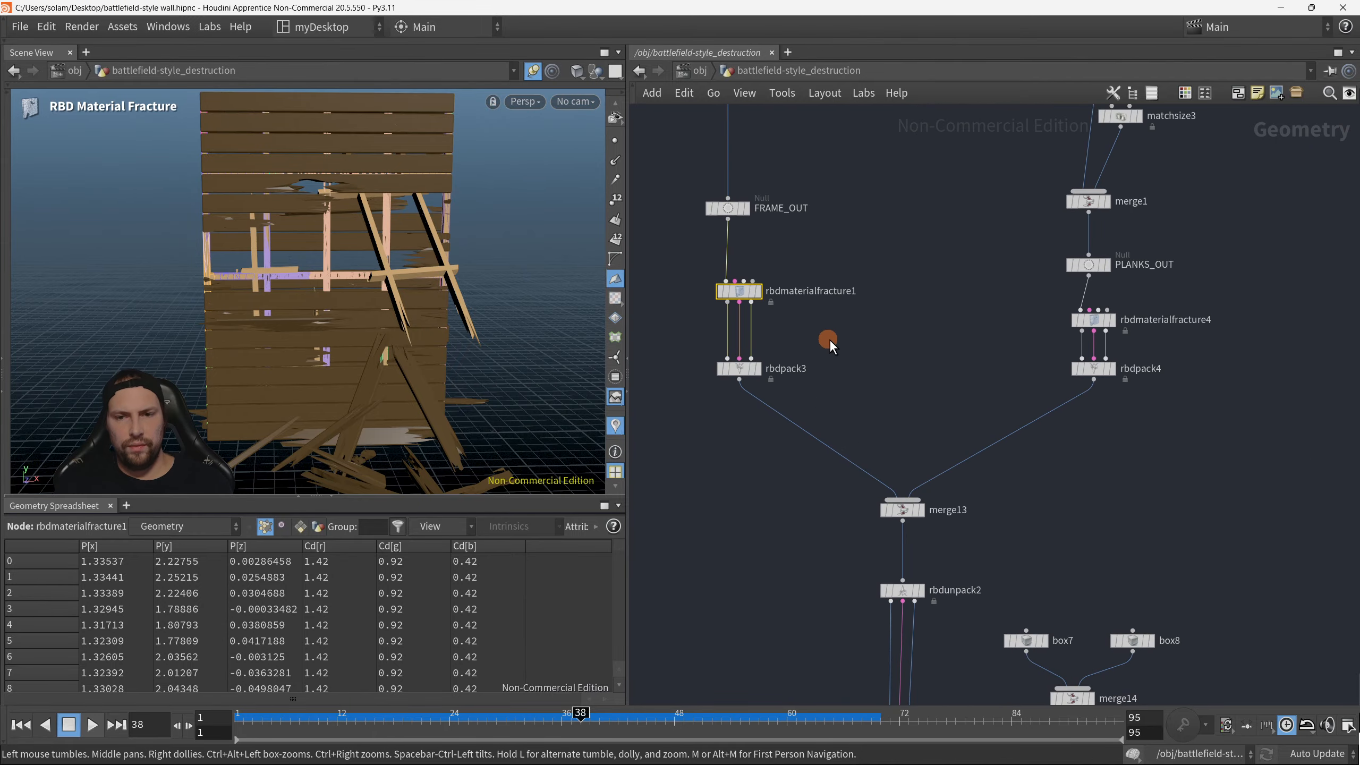
key(p)
scroll(692, 411, down, 2)
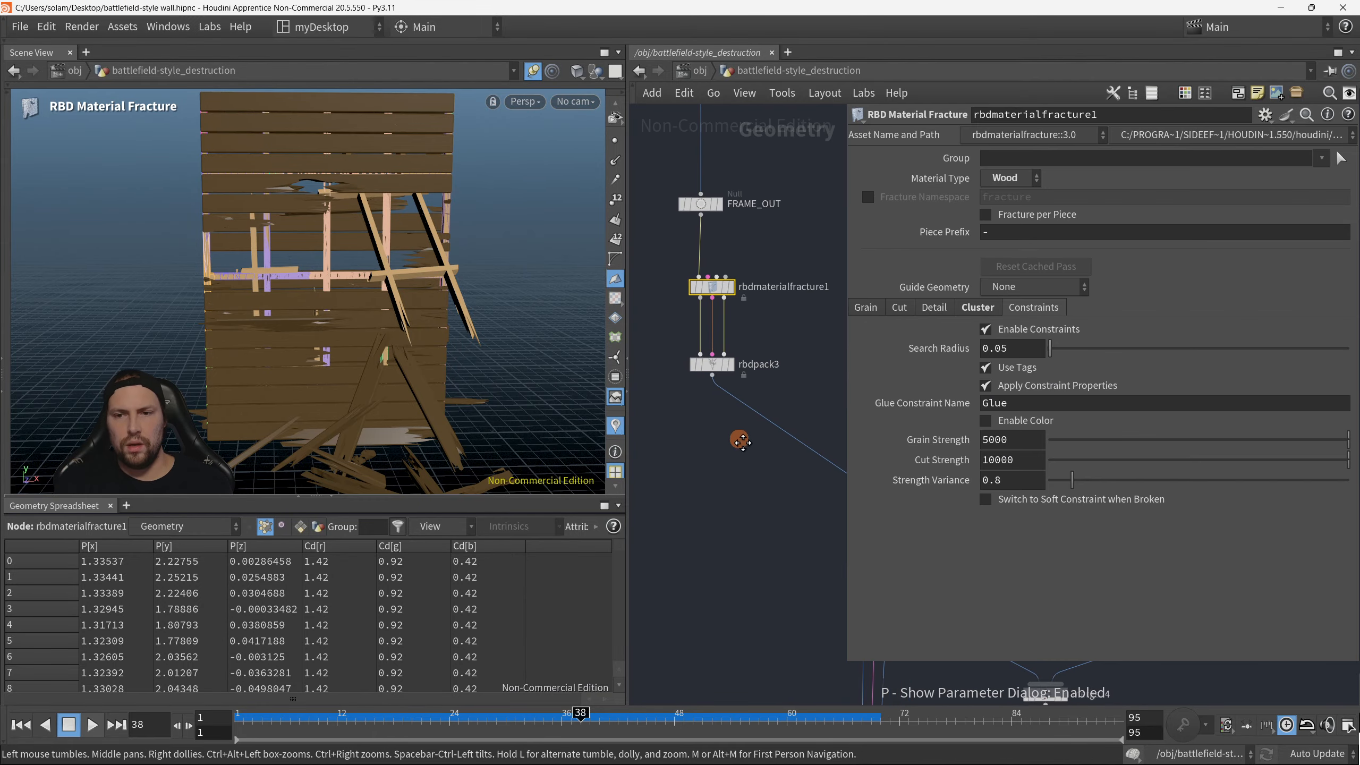
click(1038, 331)
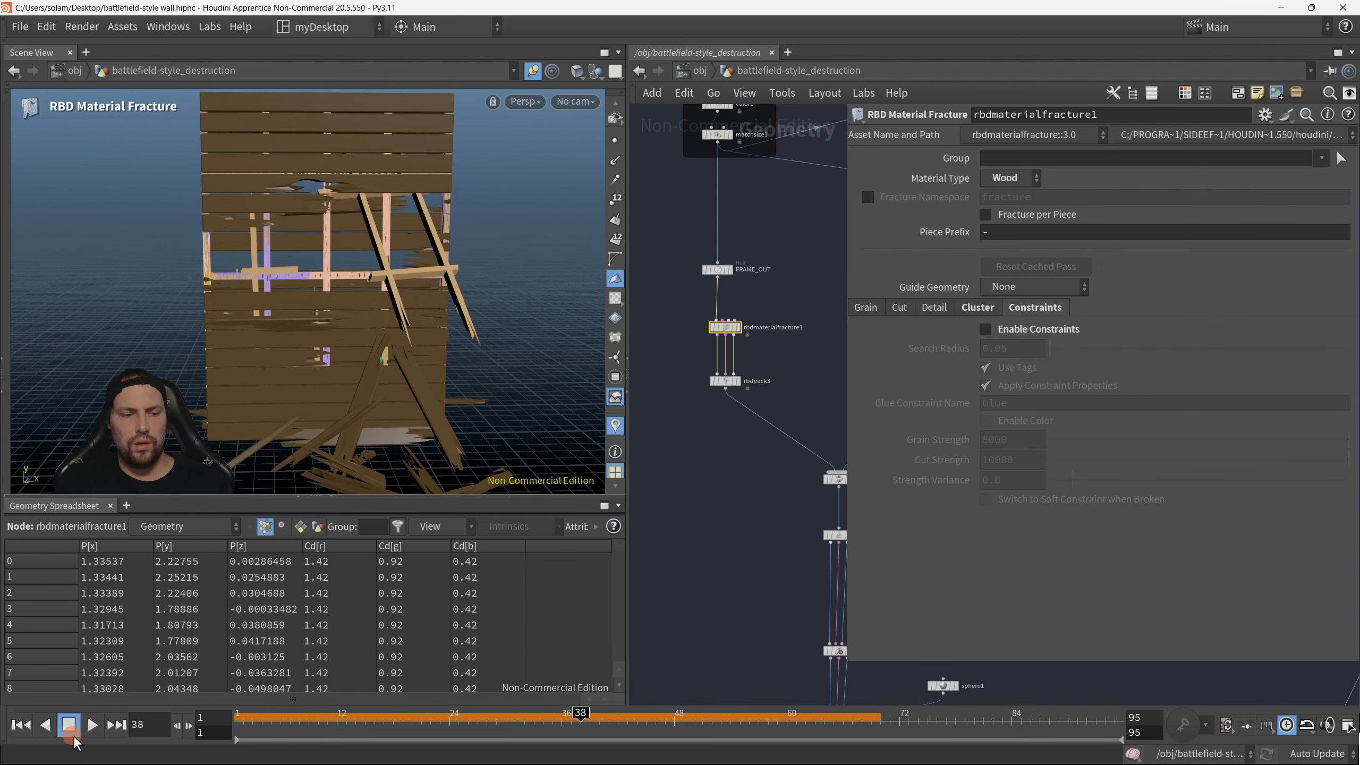
middle_drag(680, 660, 687, 557)
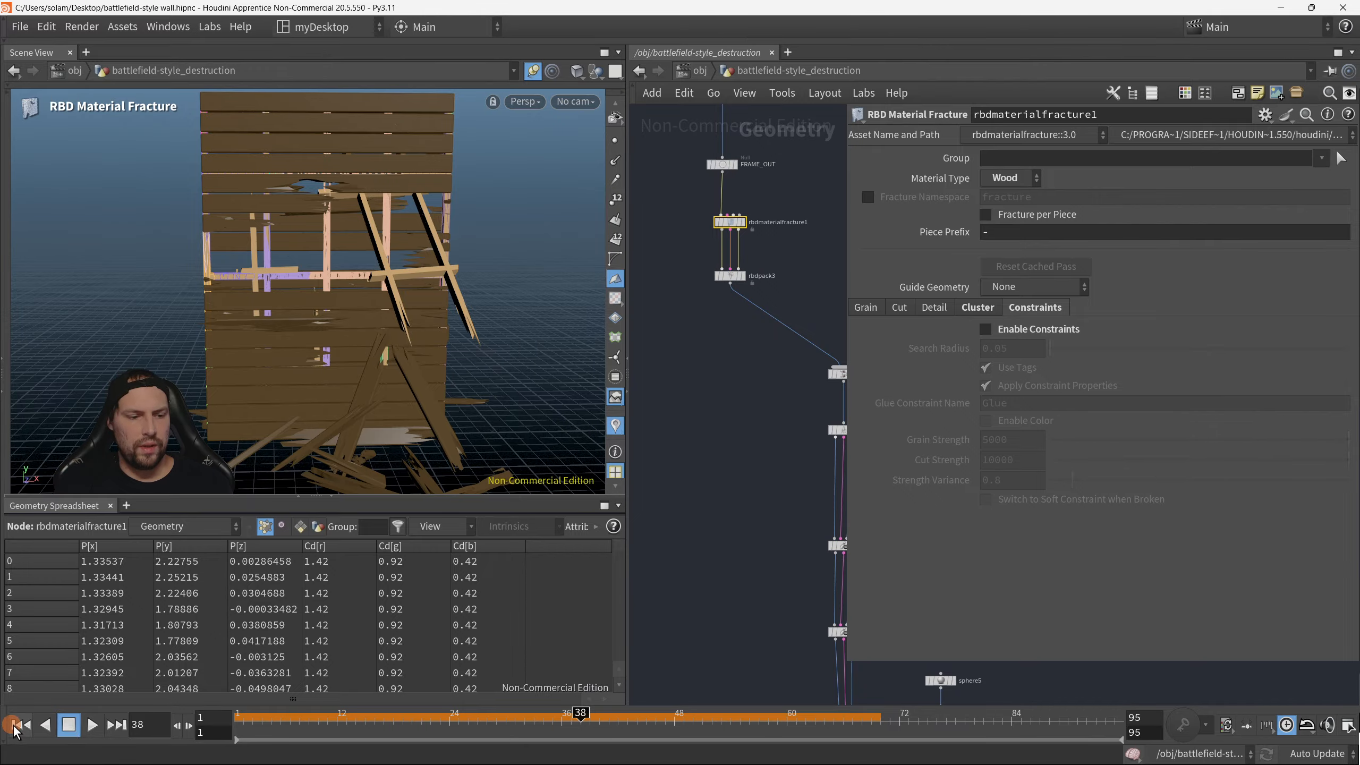
Step: Replay the simulation up to frame 61 and inspect how the frame breaks without fracture constraints
click(88, 726)
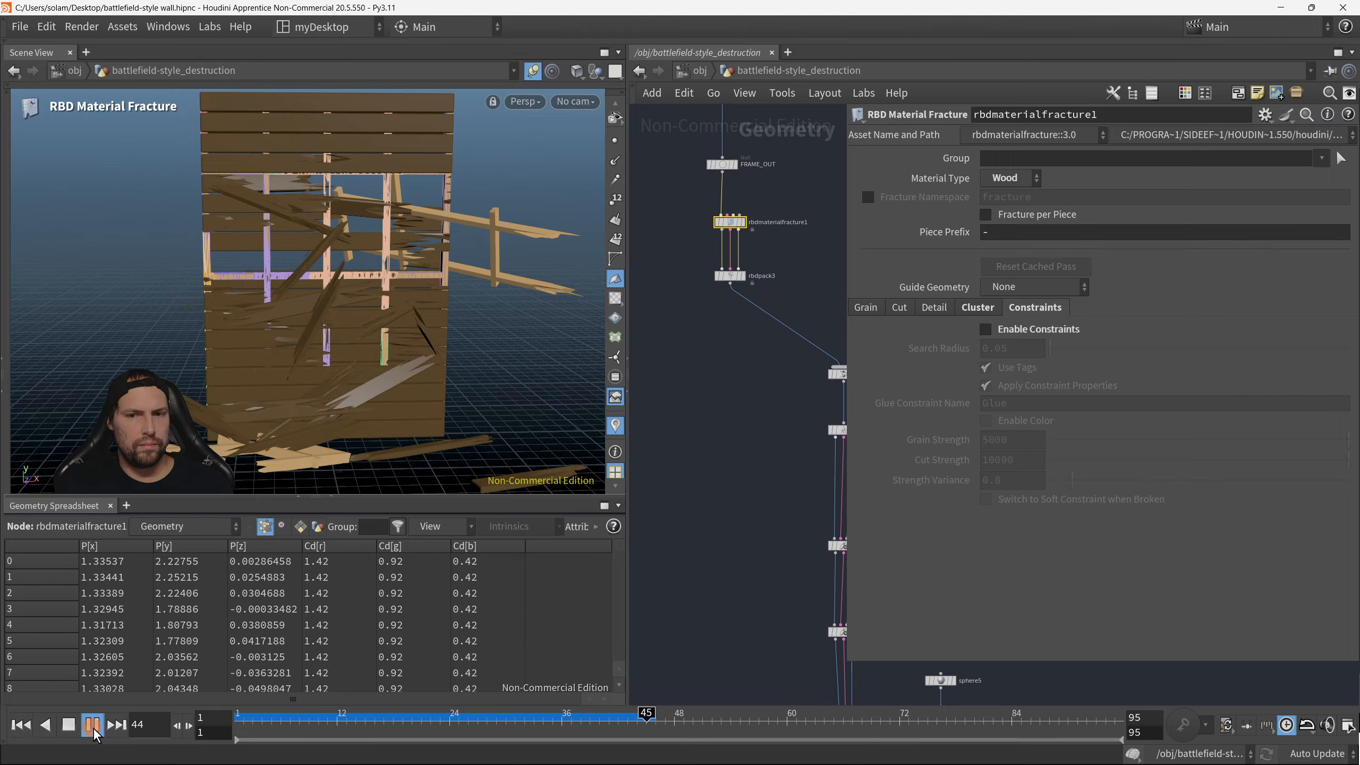
click(93, 728)
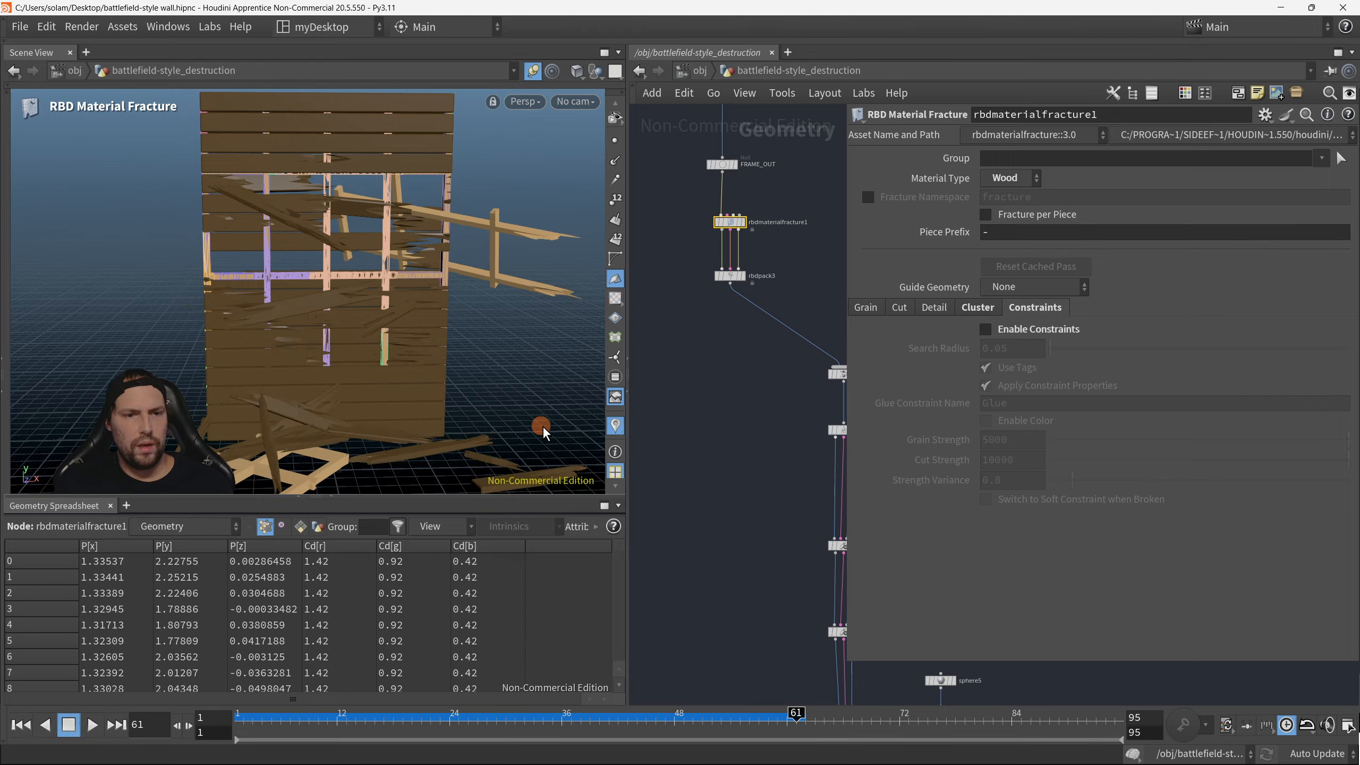
drag(372, 396, 394, 394)
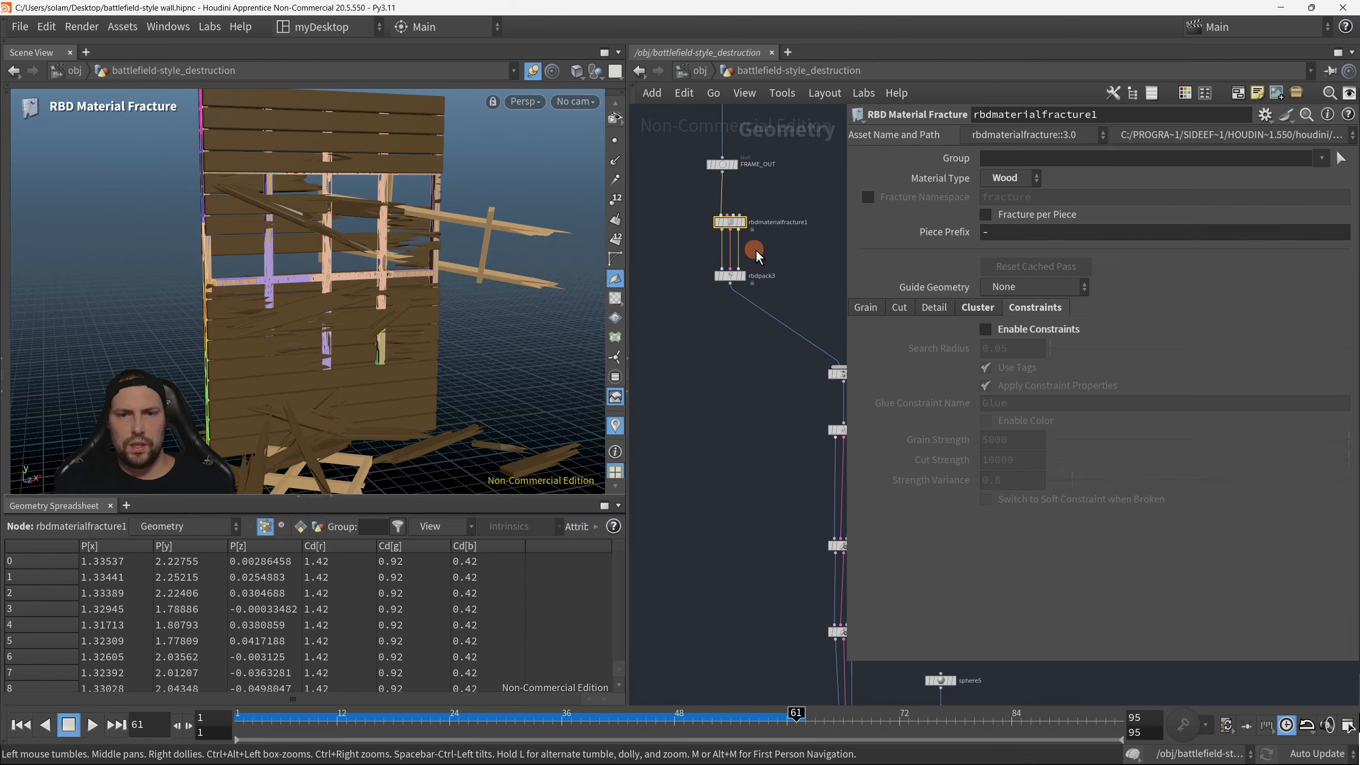
Step: Turn Enable Constraints back on for rbdmaterialfracture1 and replay the simulation from frame 1 to frame 38
click(1025, 329)
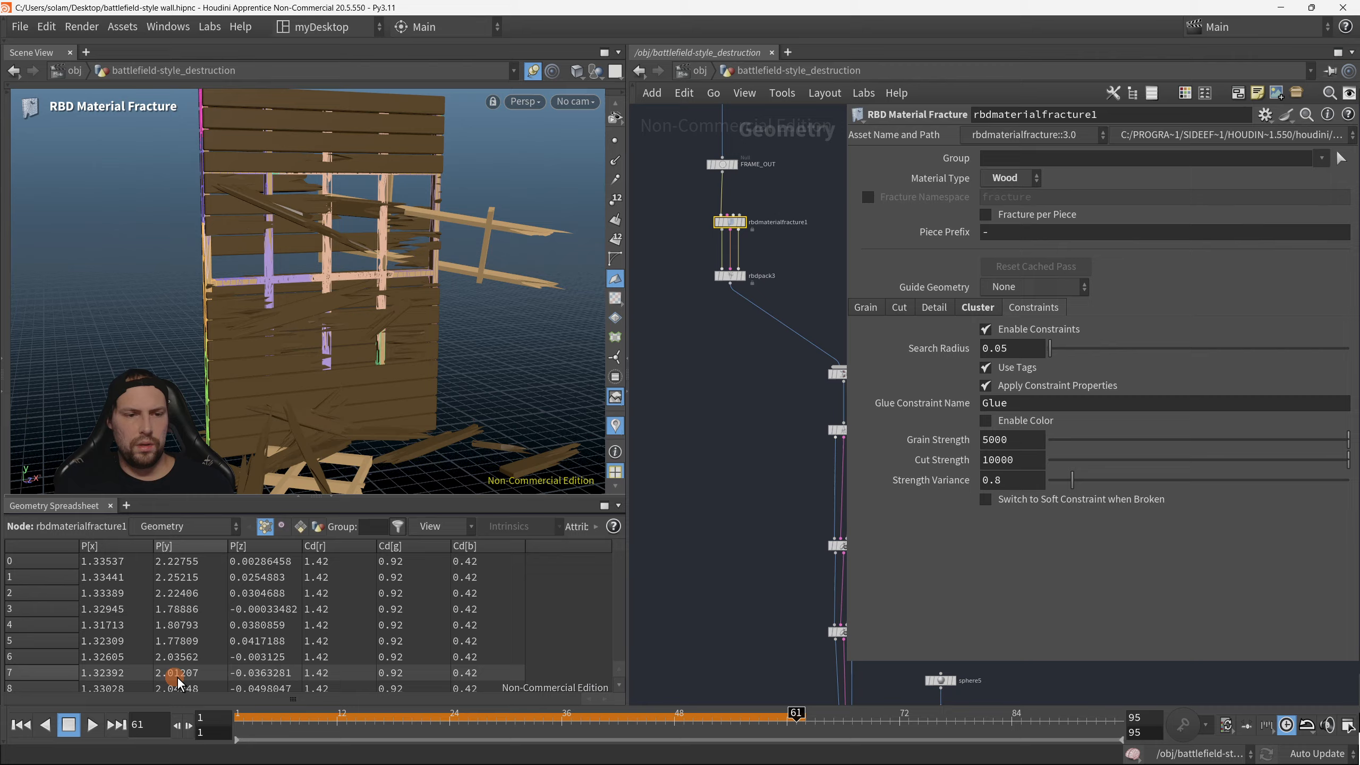
click(20, 724)
click(92, 723)
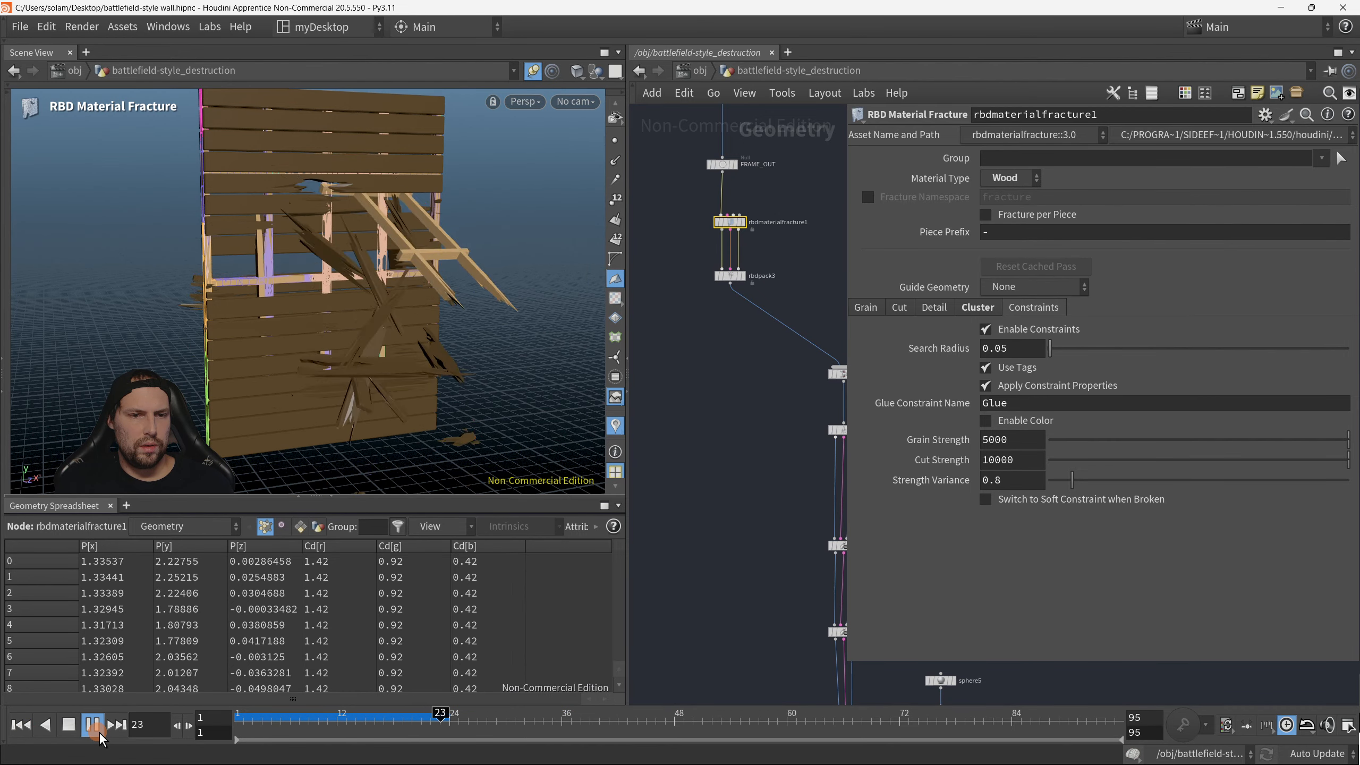
click(98, 731)
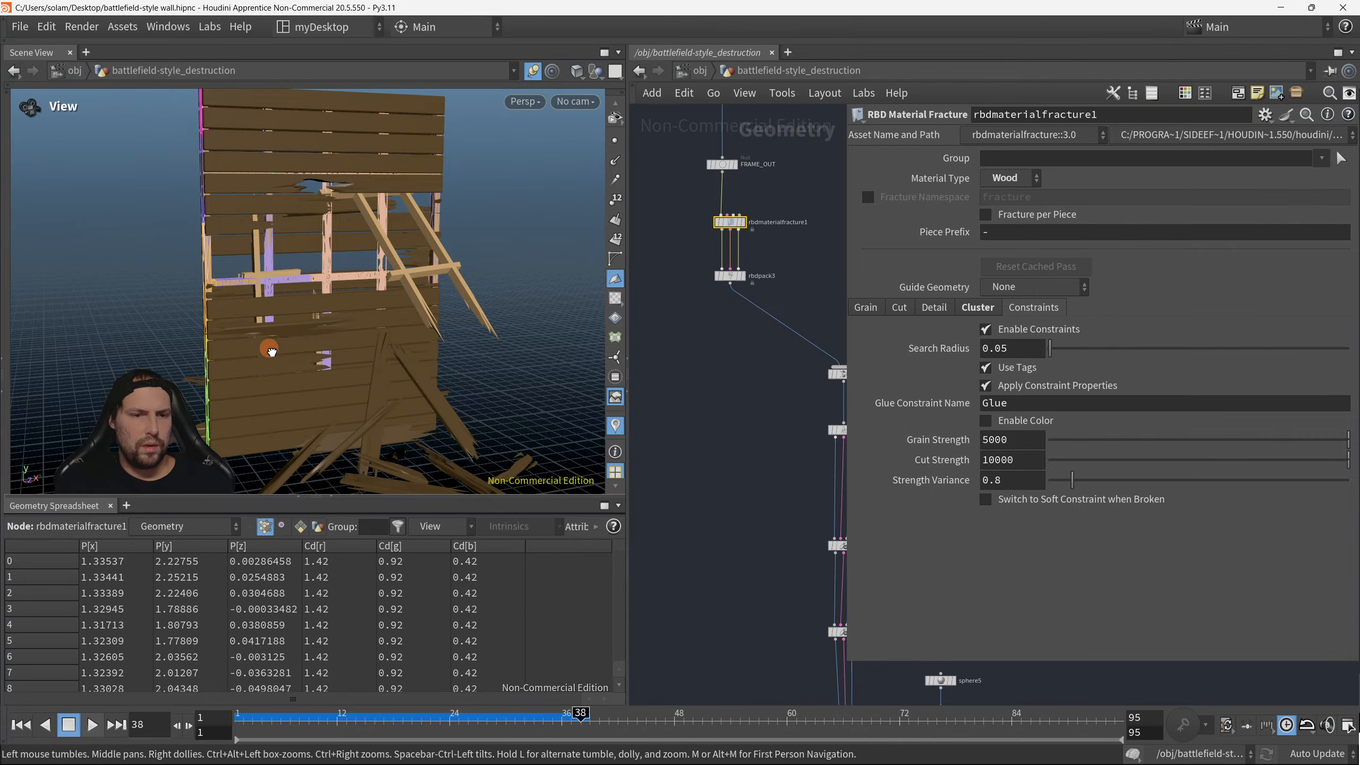
drag(271, 351, 289, 320)
Step: Hide the parameters of rbdmaterialfracture1 and examine the frame and plank fracture branches of the node network
middle_drag(804, 462, 807, 461)
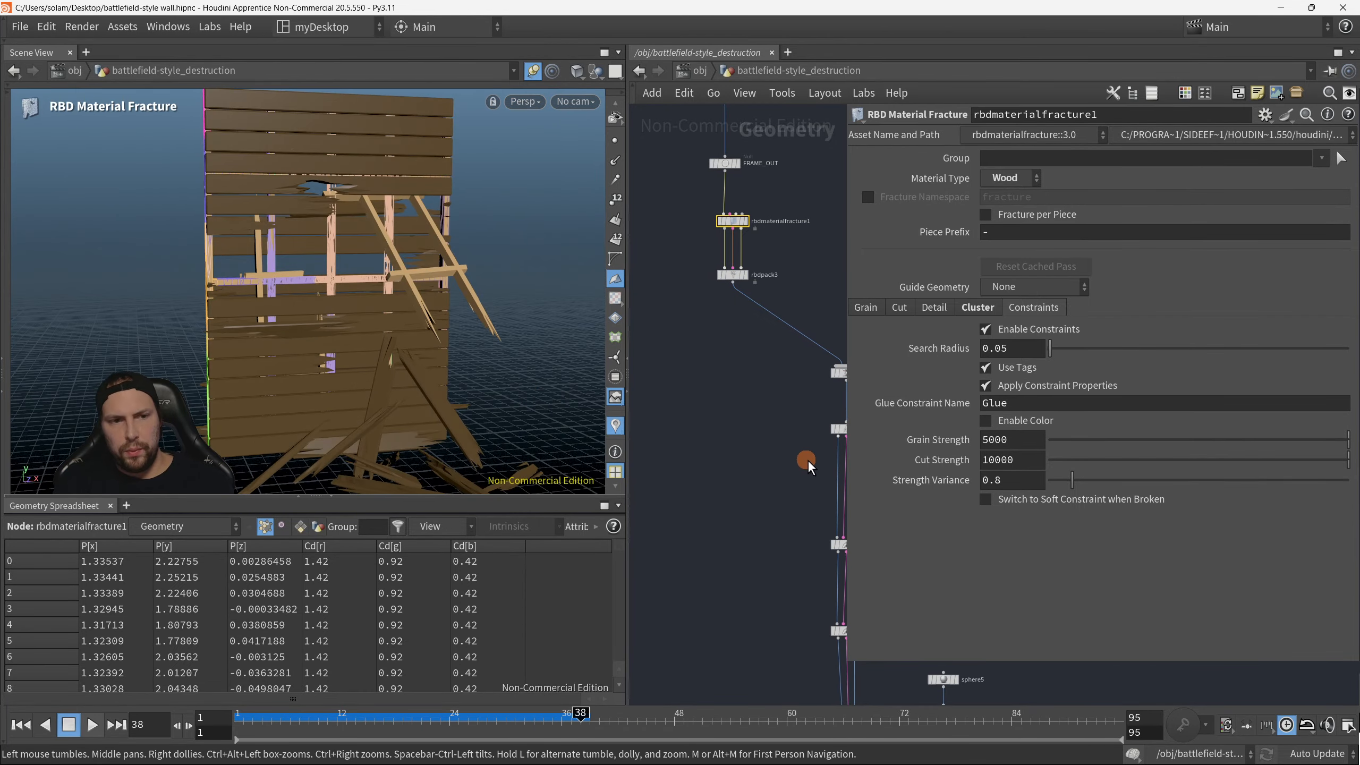
key(p)
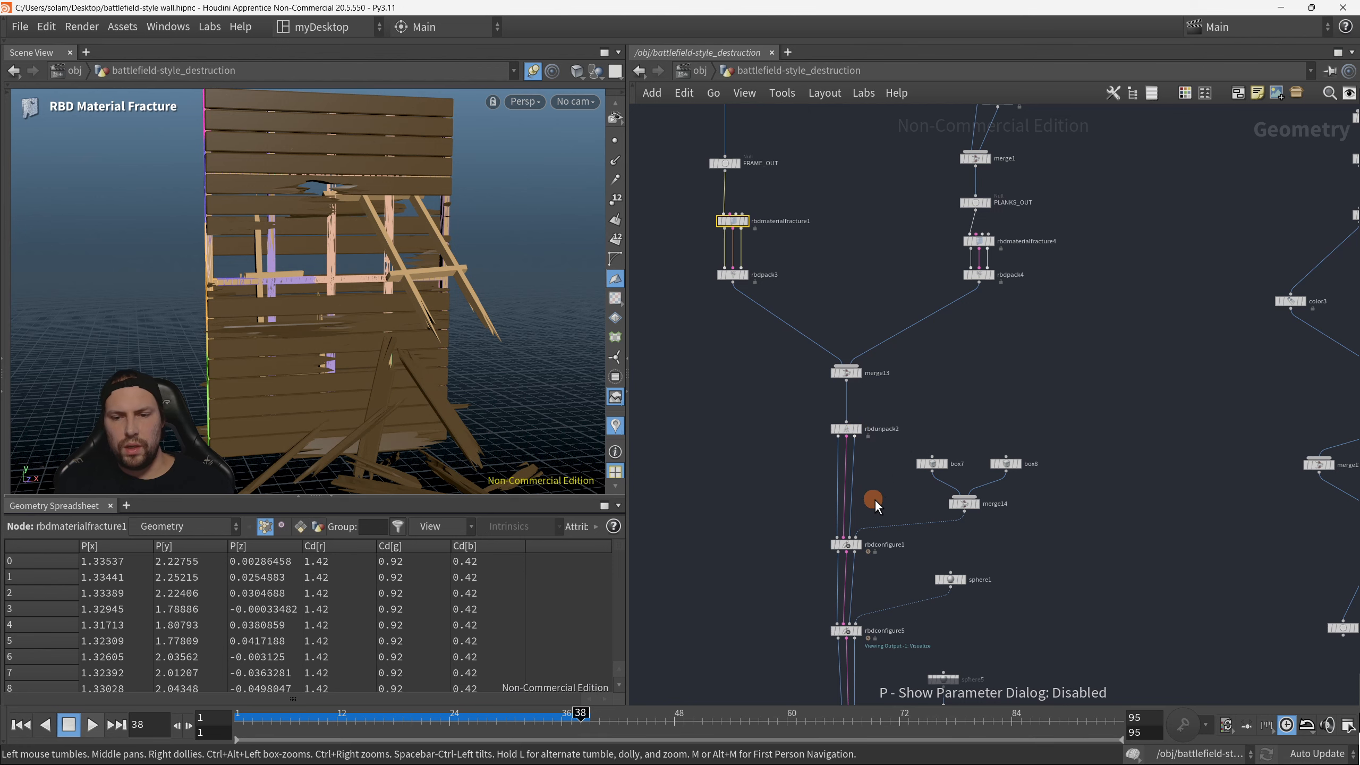
scroll(864, 535, up, 2)
scroll(963, 448, down, 1)
middle_drag(1108, 376, 939, 484)
scroll(1001, 402, down, 2)
scroll(943, 428, up, 1)
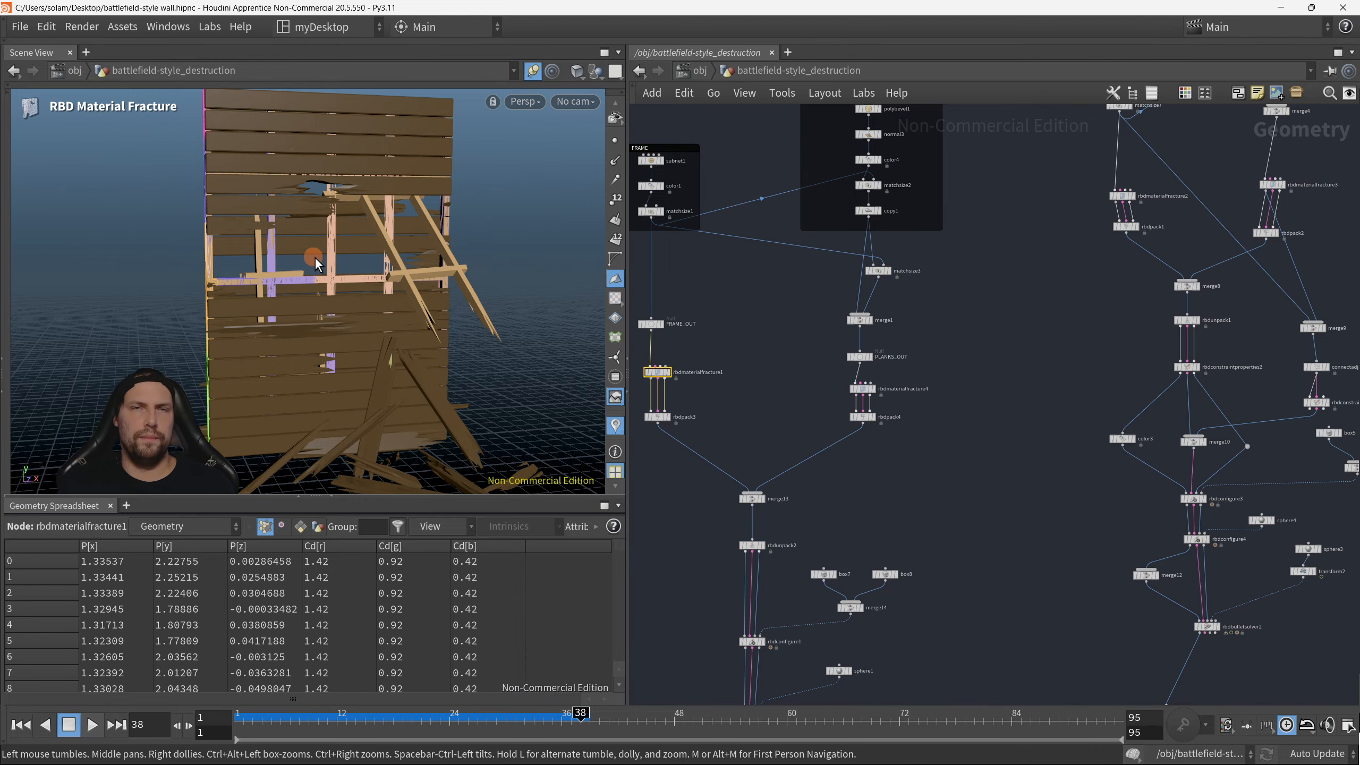
middle_drag(824, 379, 892, 361)
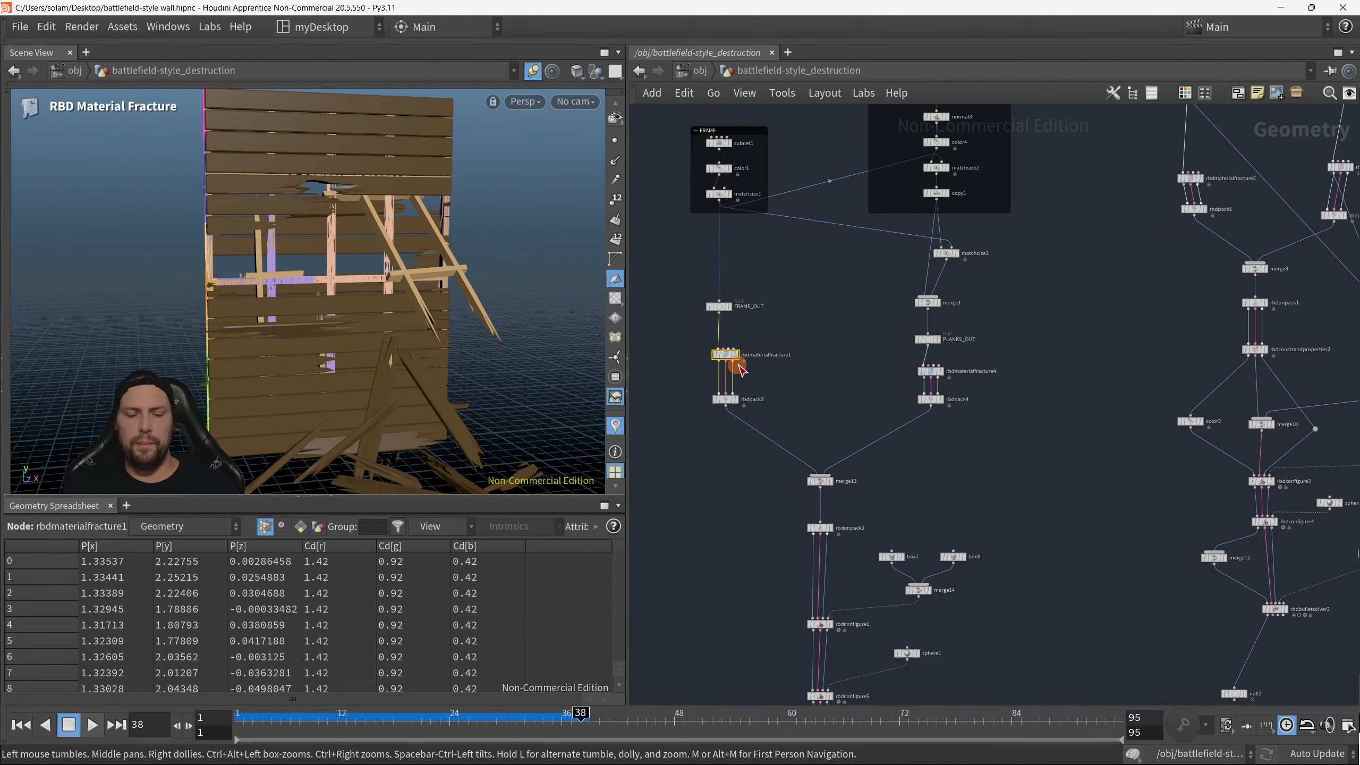
key(p)
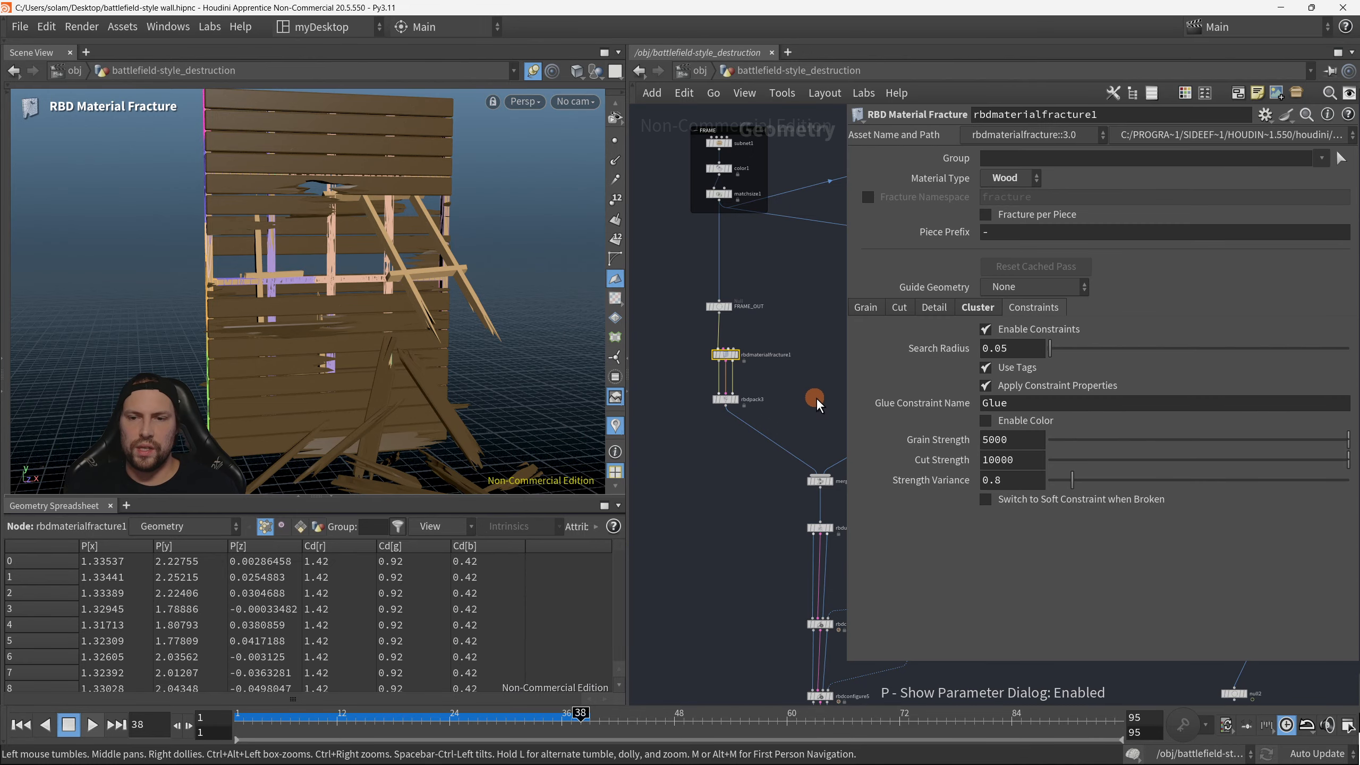
middle_drag(816, 397, 763, 485)
key(p)
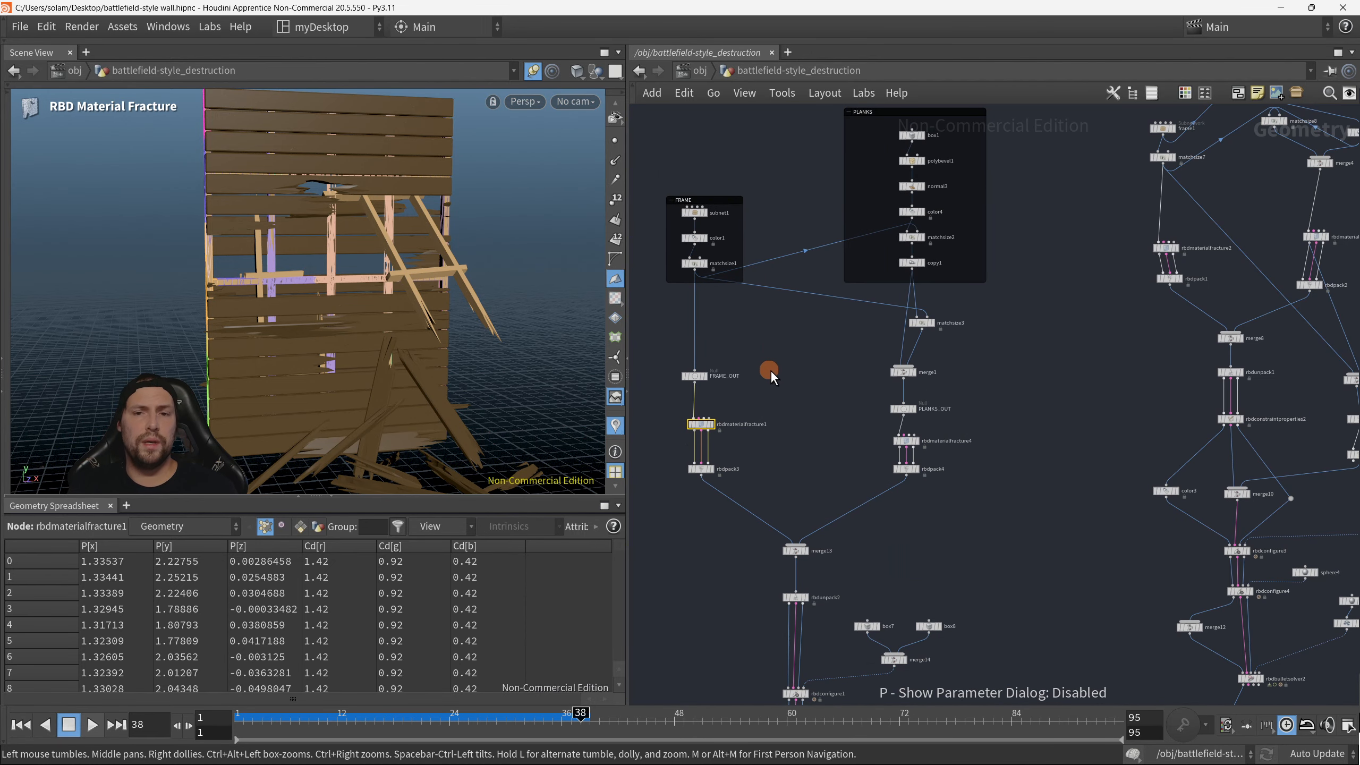
middle_drag(767, 367, 704, 443)
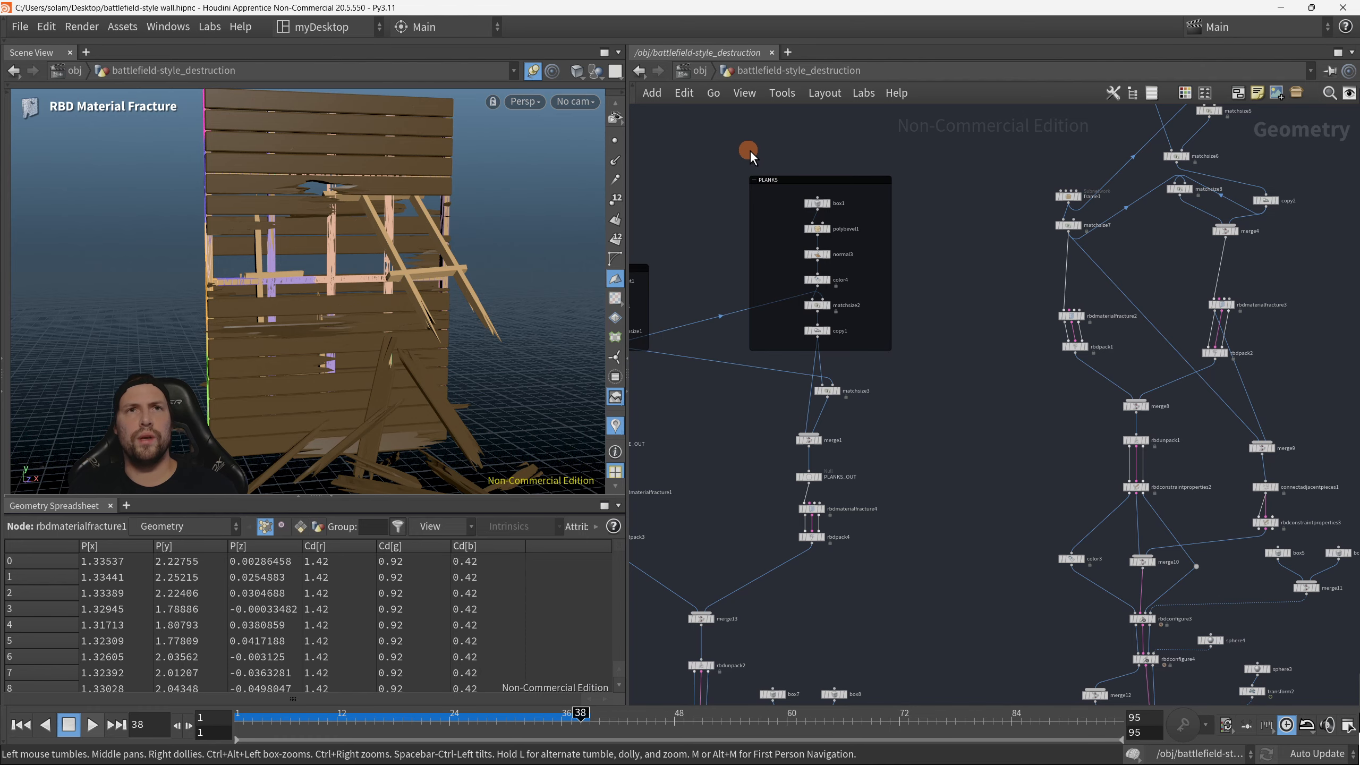
Step: Add a Null node, wire the constraint output of rbdmaterialfracture1 into it, and display it
middle_drag(881, 420, 1048, 277)
scroll(788, 432, up, 1)
key(Tab)
text(nul)
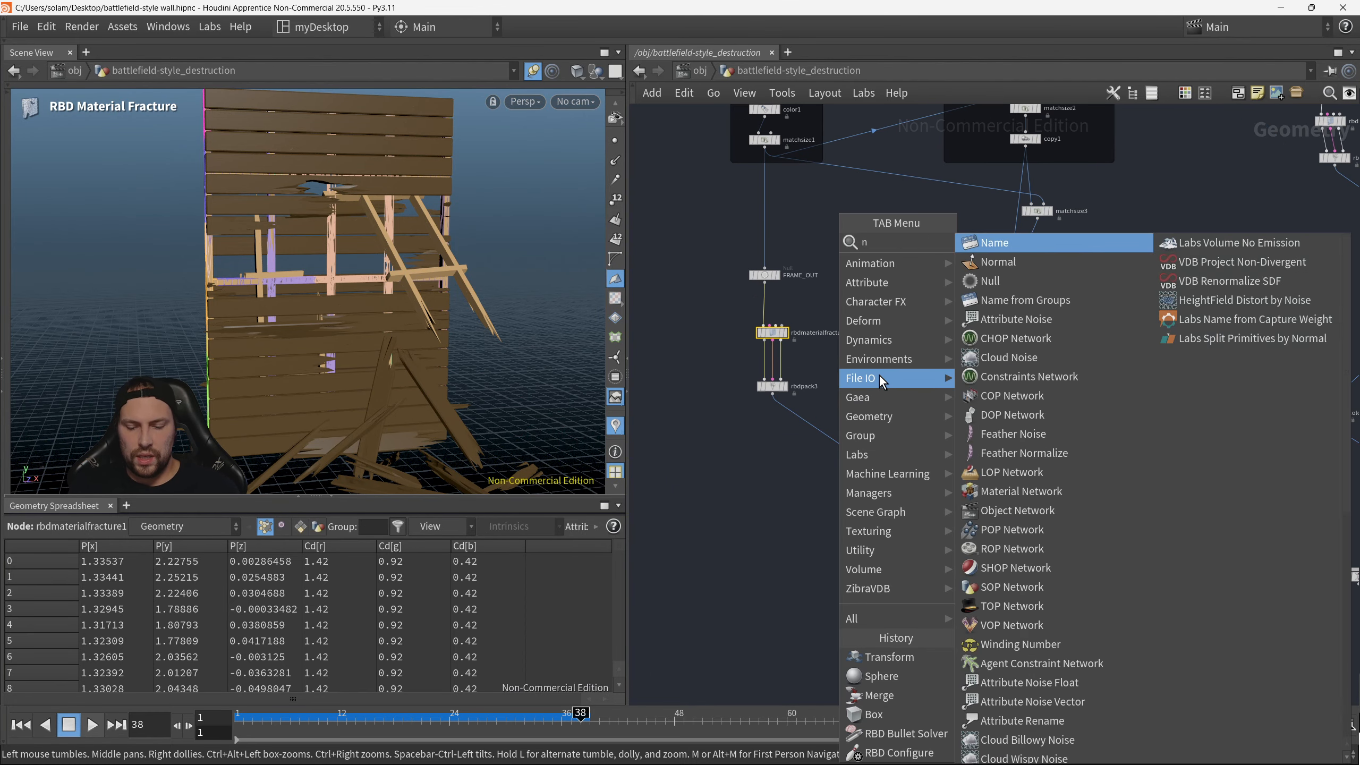
key(Return)
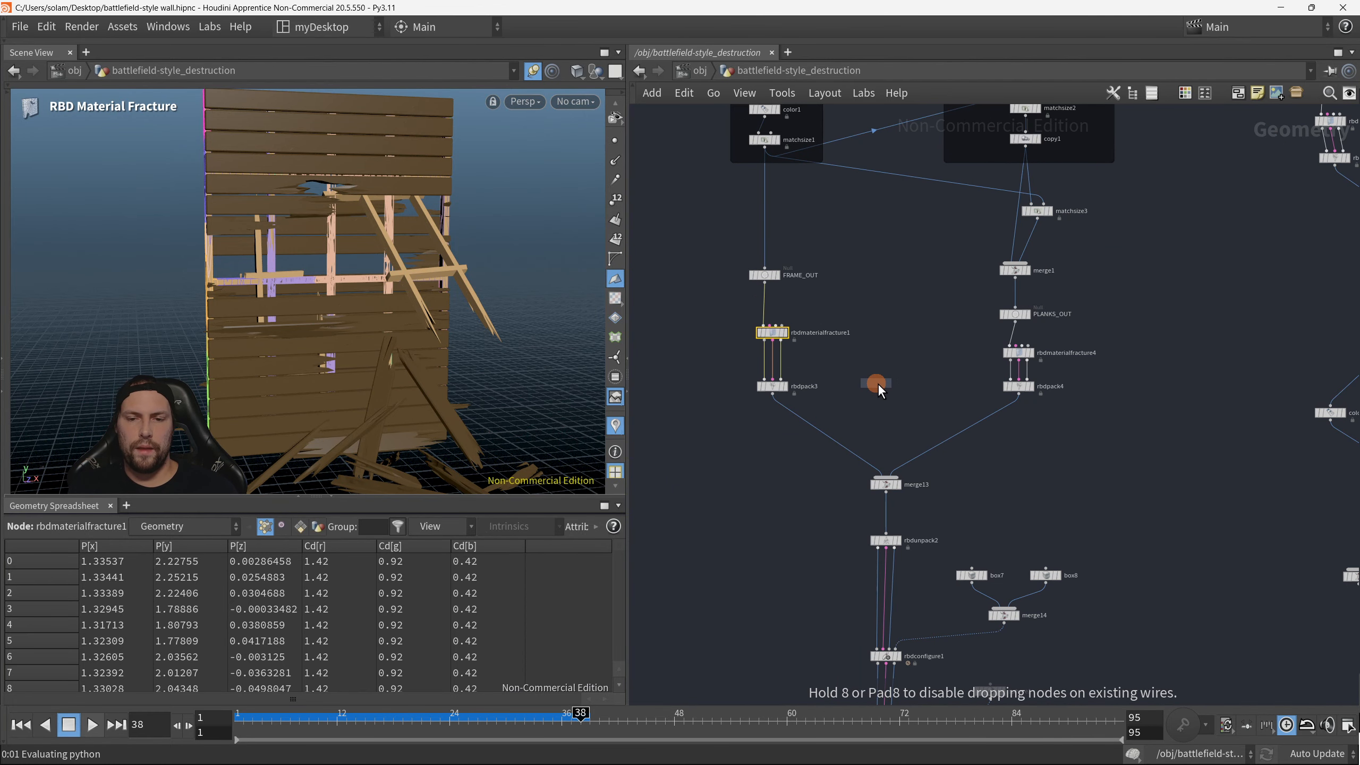
click(877, 382)
scroll(834, 371, up, 2)
drag(744, 328, 892, 382)
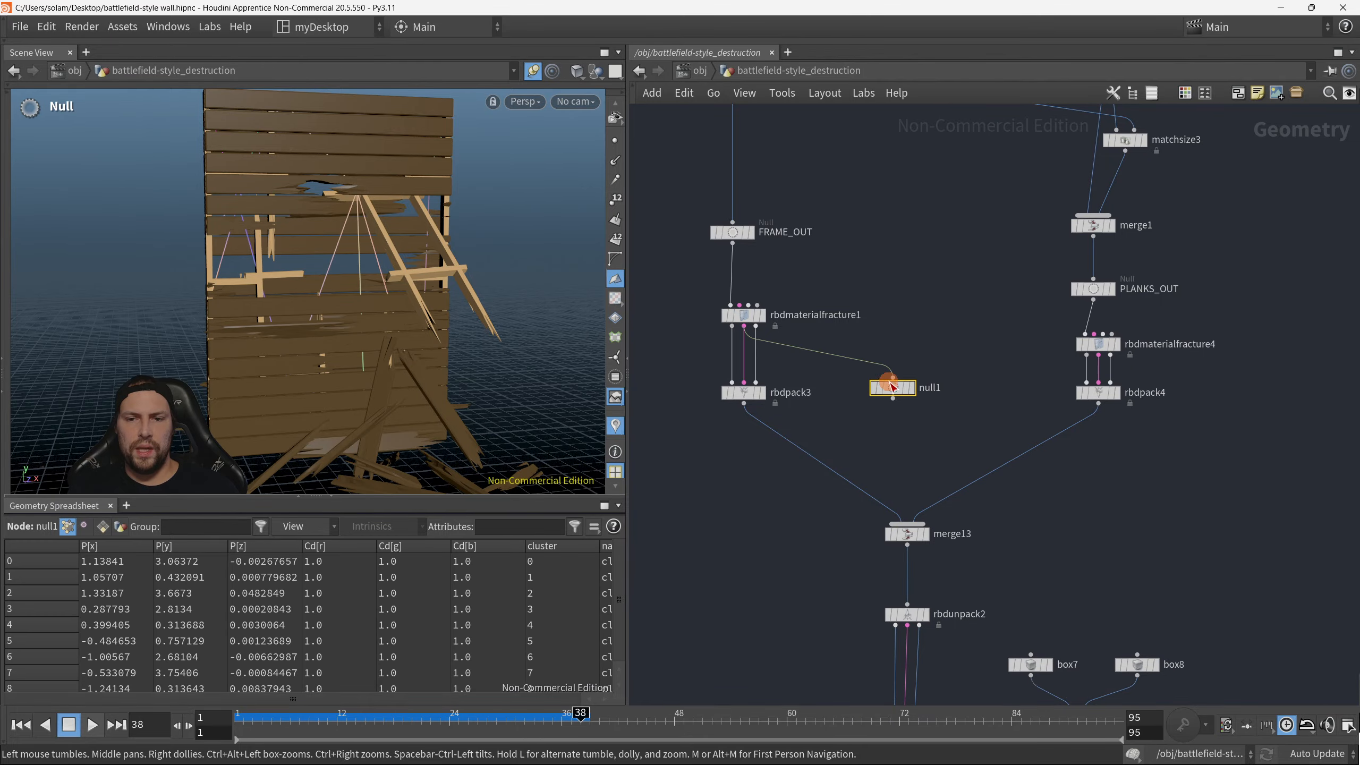
click(911, 387)
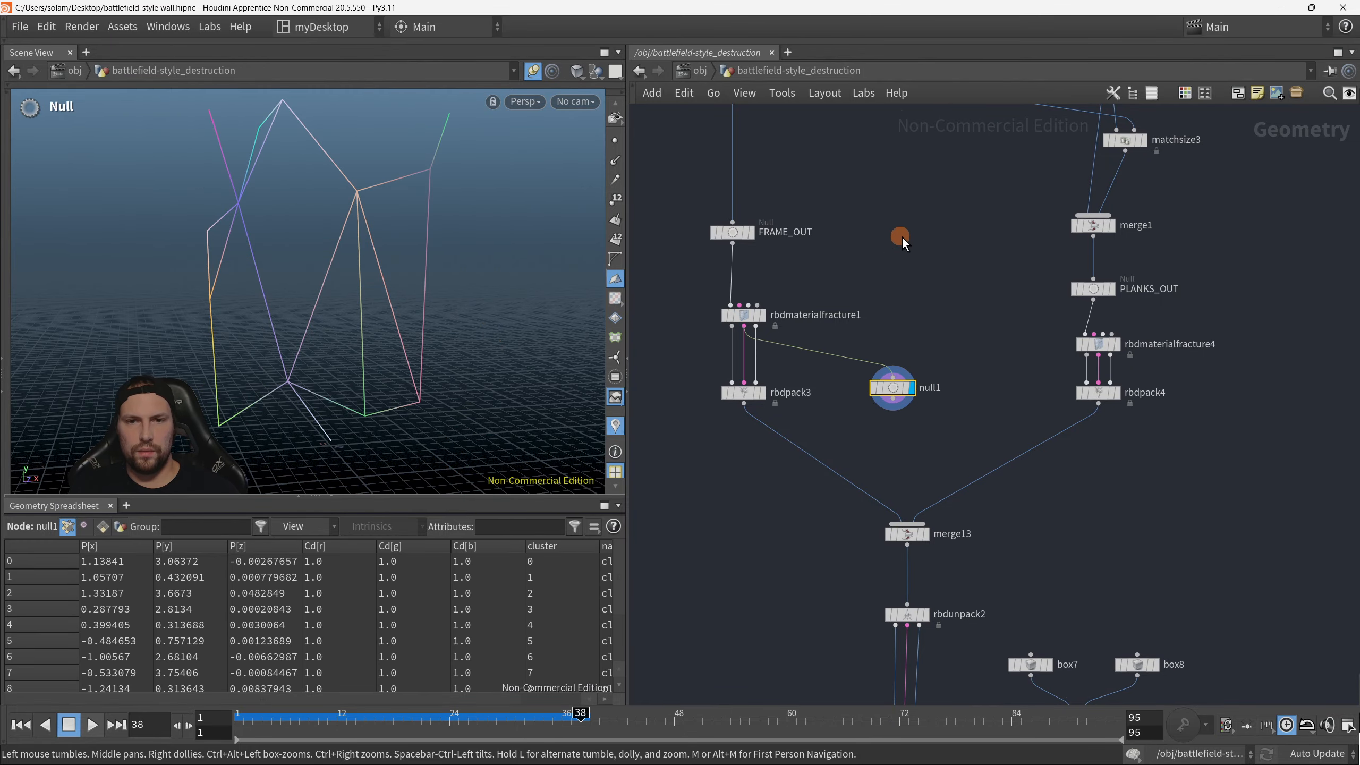
Step: Duplicate the Null node for the planks and wire the constraint output of rbdmaterialfracture4 into the displayed copy
middle_drag(901, 236, 879, 396)
scroll(873, 465, down, 2)
key(ctrl+c)
scroll(1041, 546, up, 4)
middle_drag(1137, 579, 1031, 537)
key(ctrl+v)
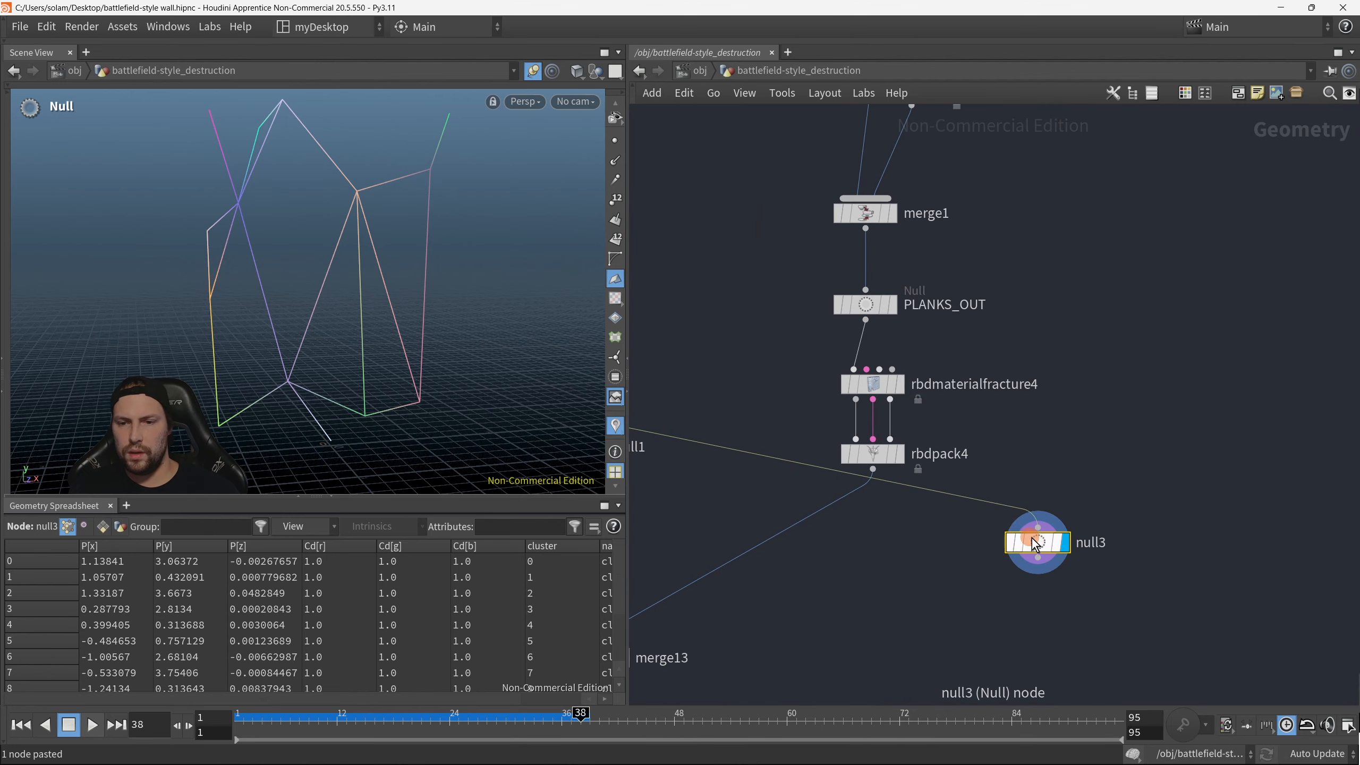
drag(987, 471, 949, 512)
middle_drag(945, 515, 926, 494)
scroll(921, 501, down, 2)
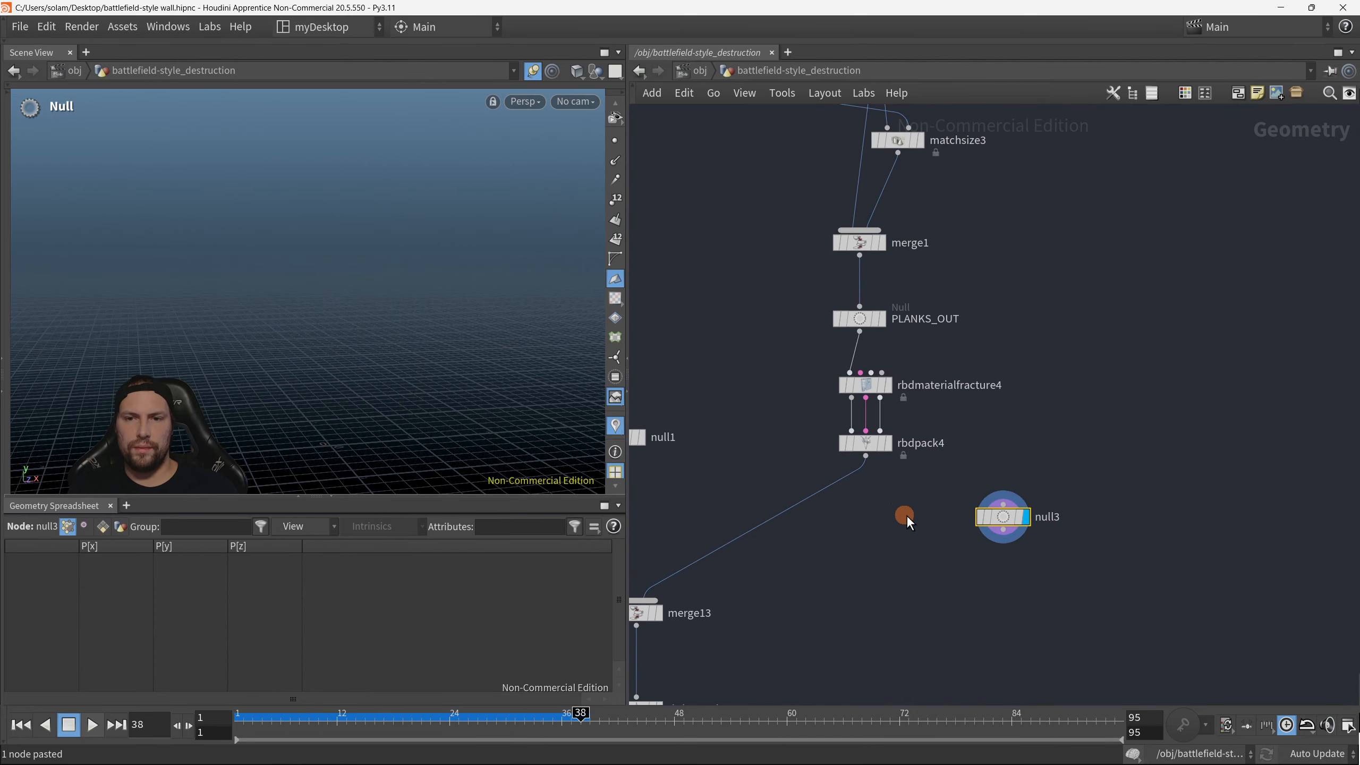
scroll(878, 482, up, 2)
drag(864, 386, 1028, 508)
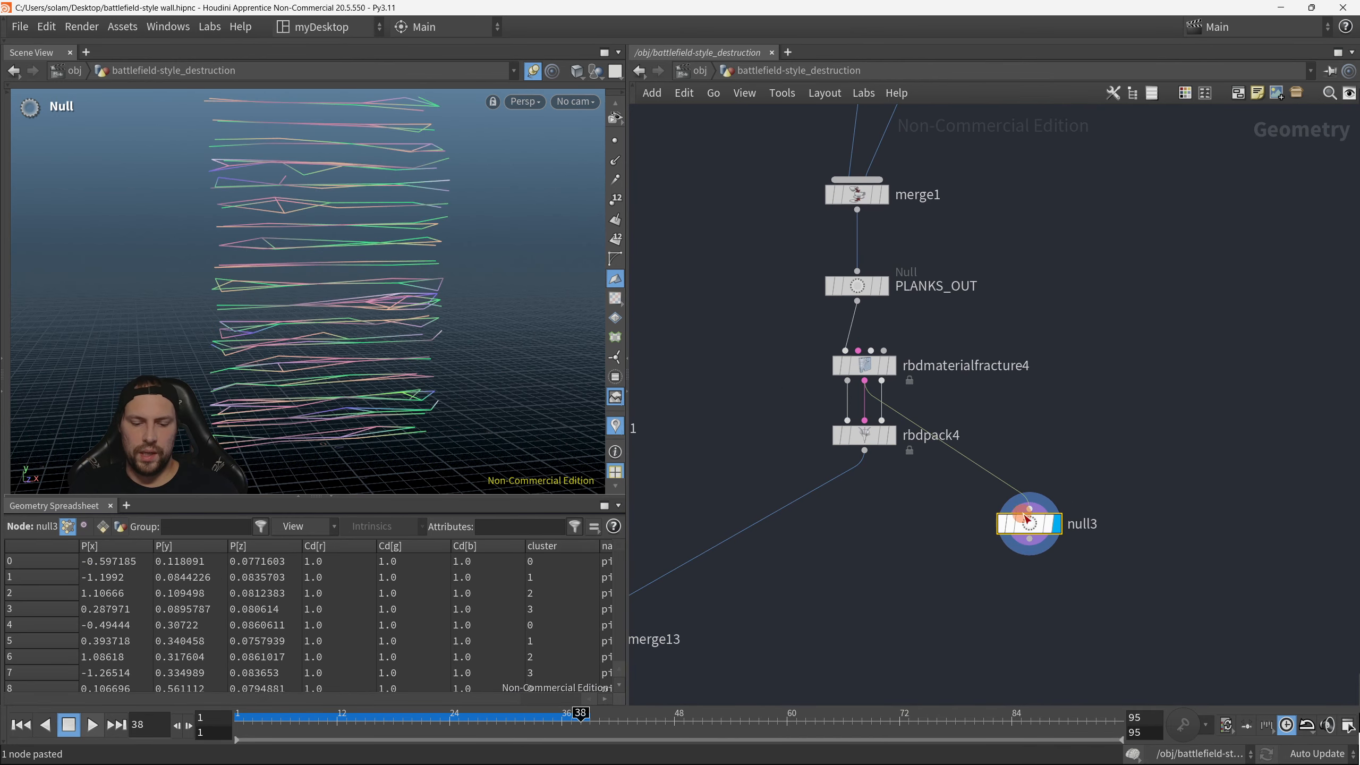
Step: Remove the Null copy from rbdmaterialfracture4 and inspect the fractured planks from several angles
middle_drag(932, 554, 1107, 370)
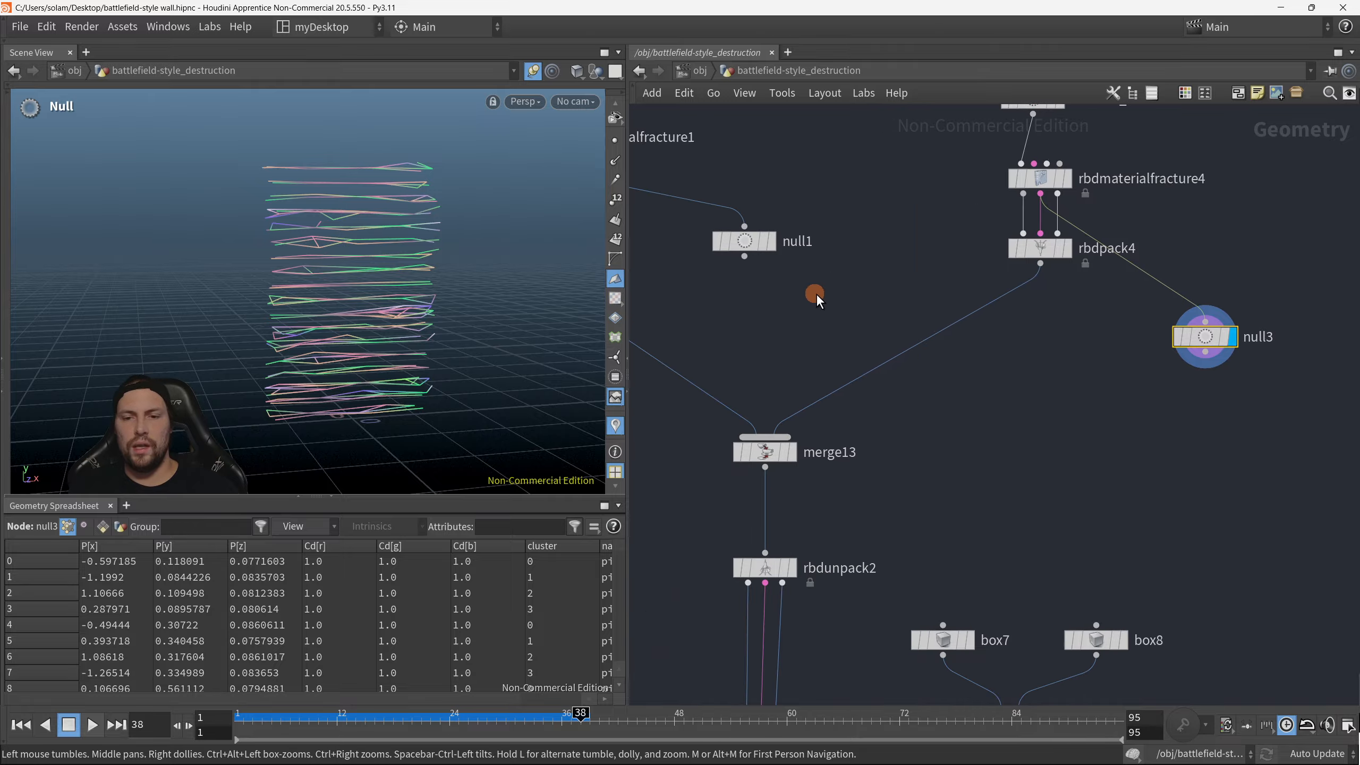
middle_drag(953, 460, 1014, 367)
scroll(1015, 367, down, 4)
middle_drag(887, 553, 859, 416)
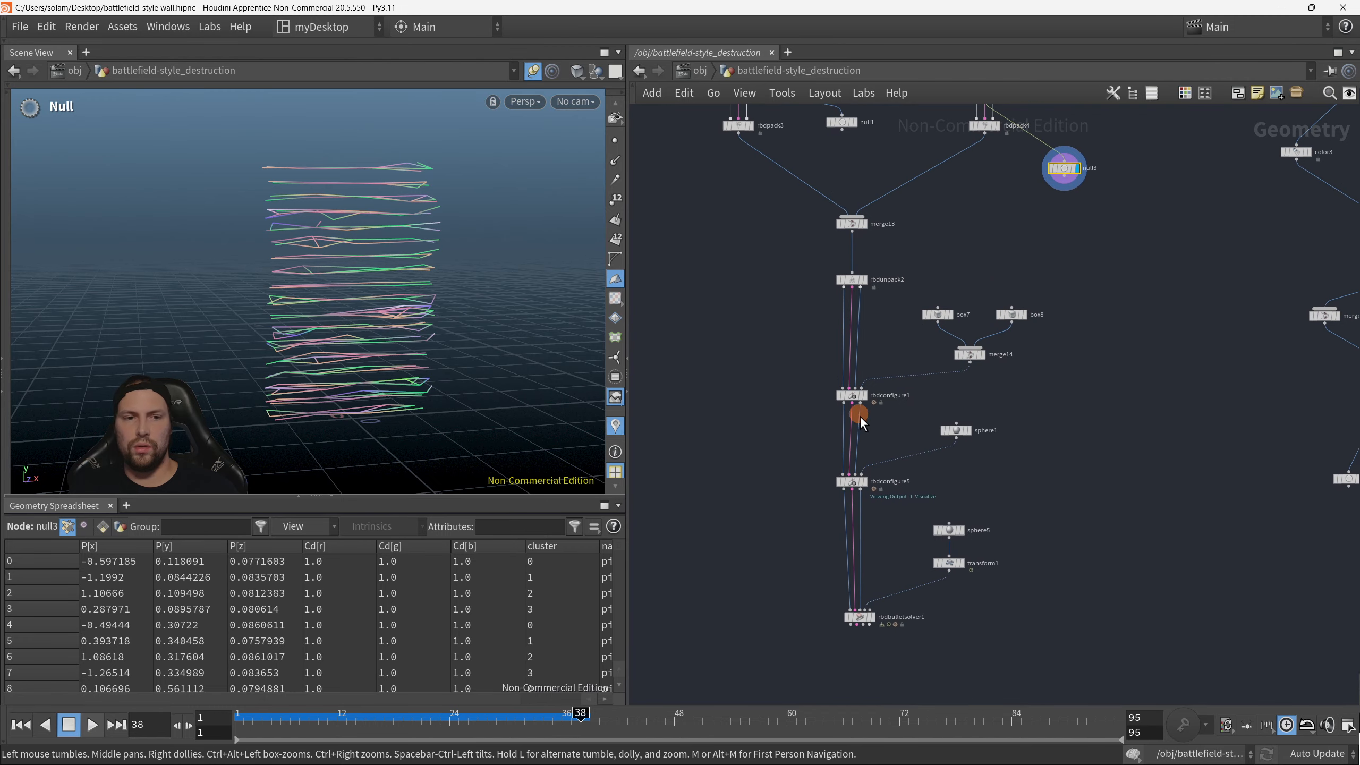
middle_drag(1022, 213, 942, 450)
scroll(1013, 381, up, 3)
key(alt+x)
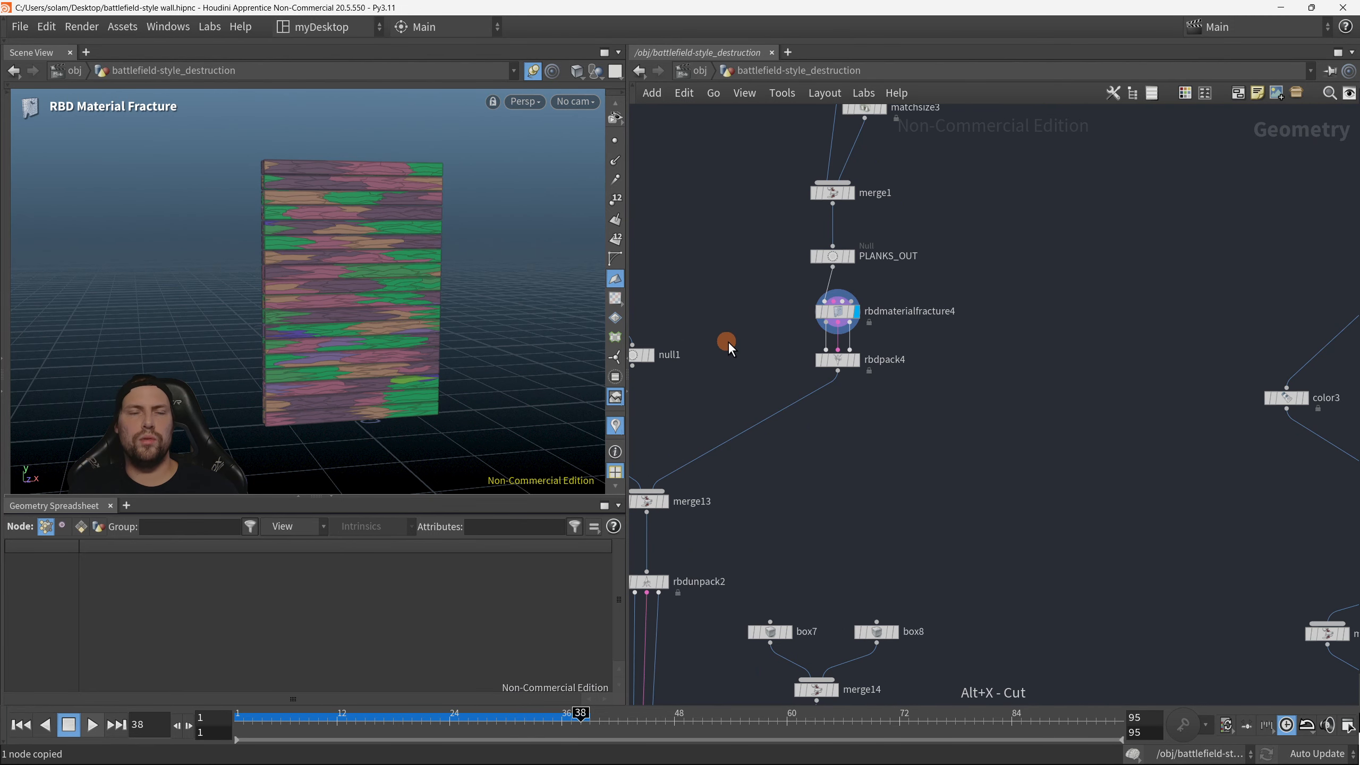
scroll(820, 363, down, 3)
scroll(819, 363, down, 2)
key(Escape)
drag(482, 322, 382, 240)
scroll(382, 241, up, 3)
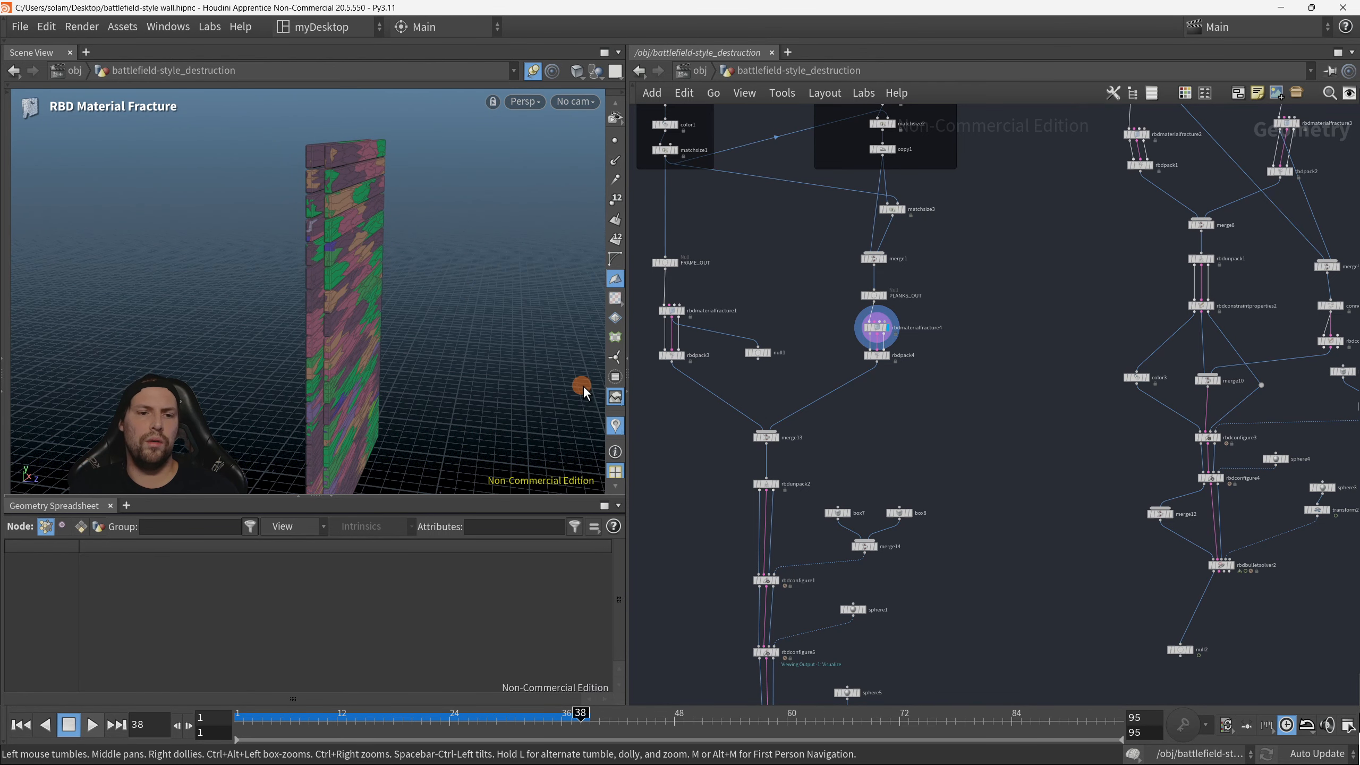
alt+drag(582, 385, 434, 340)
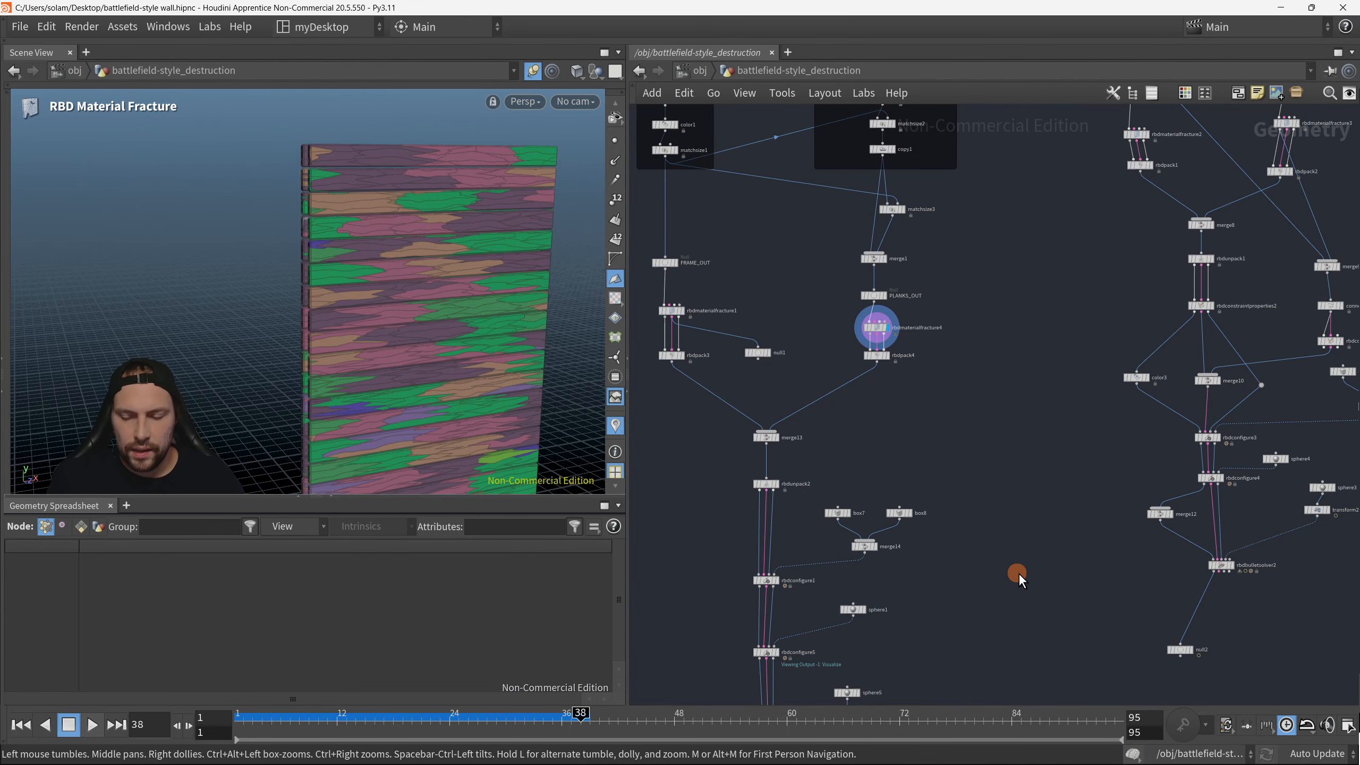
Step: Try placing an unconnected Merge node beside merge13
scroll(827, 316, up, 1)
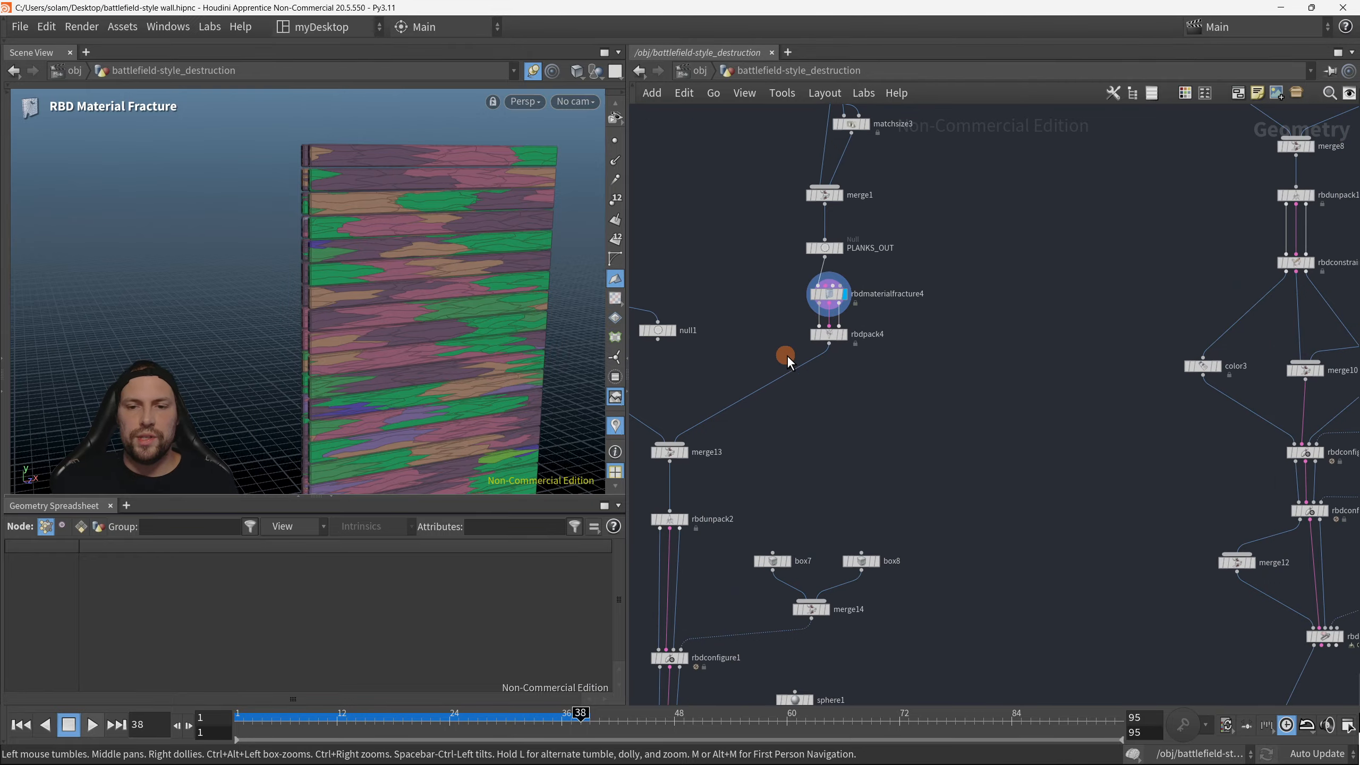
scroll(786, 355, down, 1)
middle_drag(827, 391, 960, 443)
scroll(986, 447, up, 2)
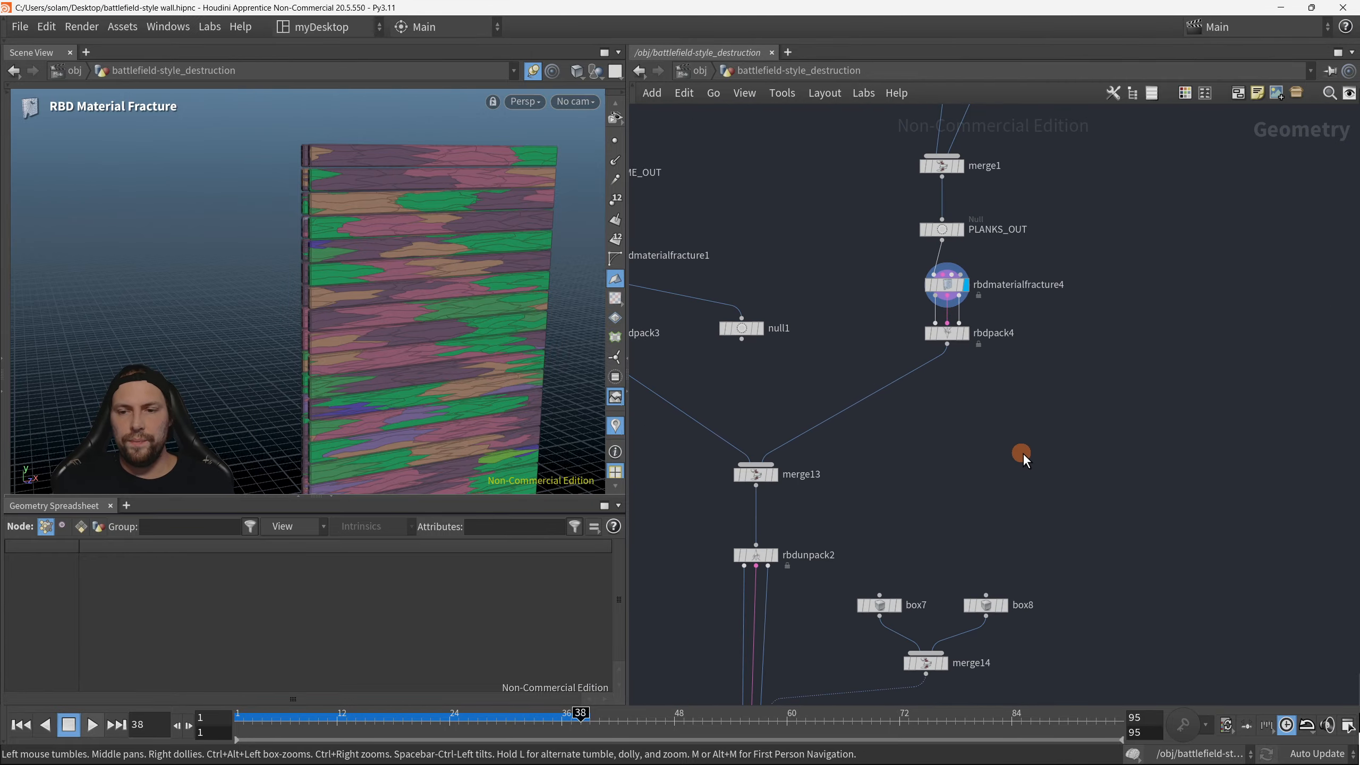
key(Tab)
text(m)
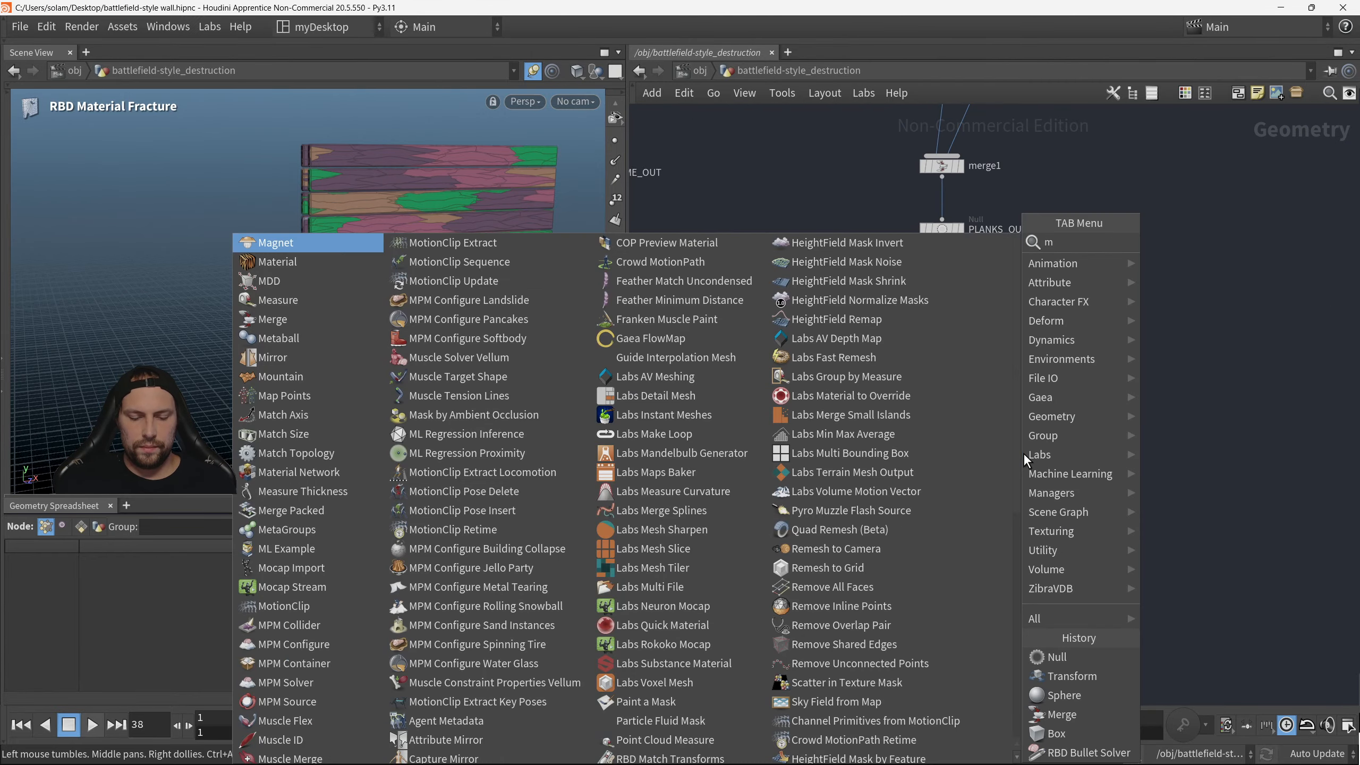
text(erge)
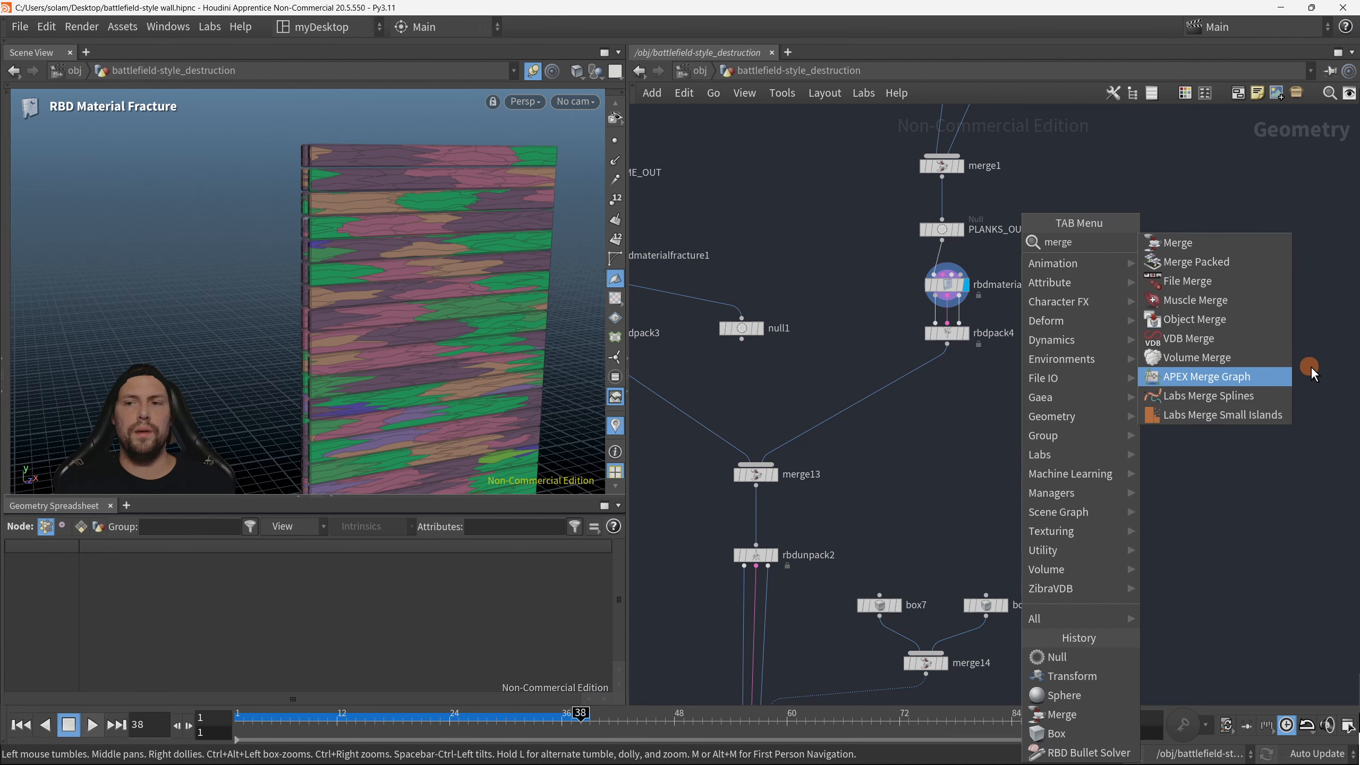
click(1172, 242)
click(1016, 456)
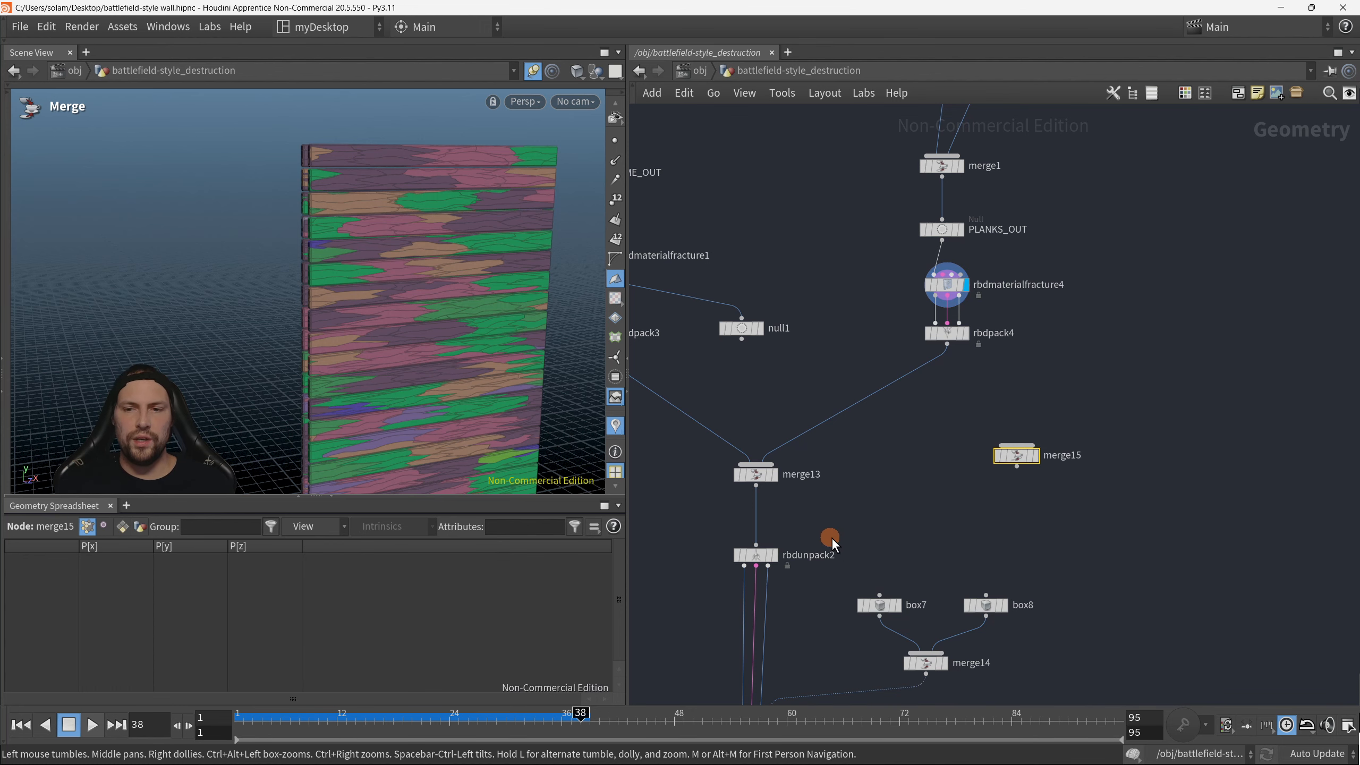
Step: Add a Merge node in the free space below rbdpack4 to combine the frame and plank geometry
scroll(874, 502, down, 2)
middle_drag(876, 500, 935, 502)
middle_drag(934, 501, 971, 500)
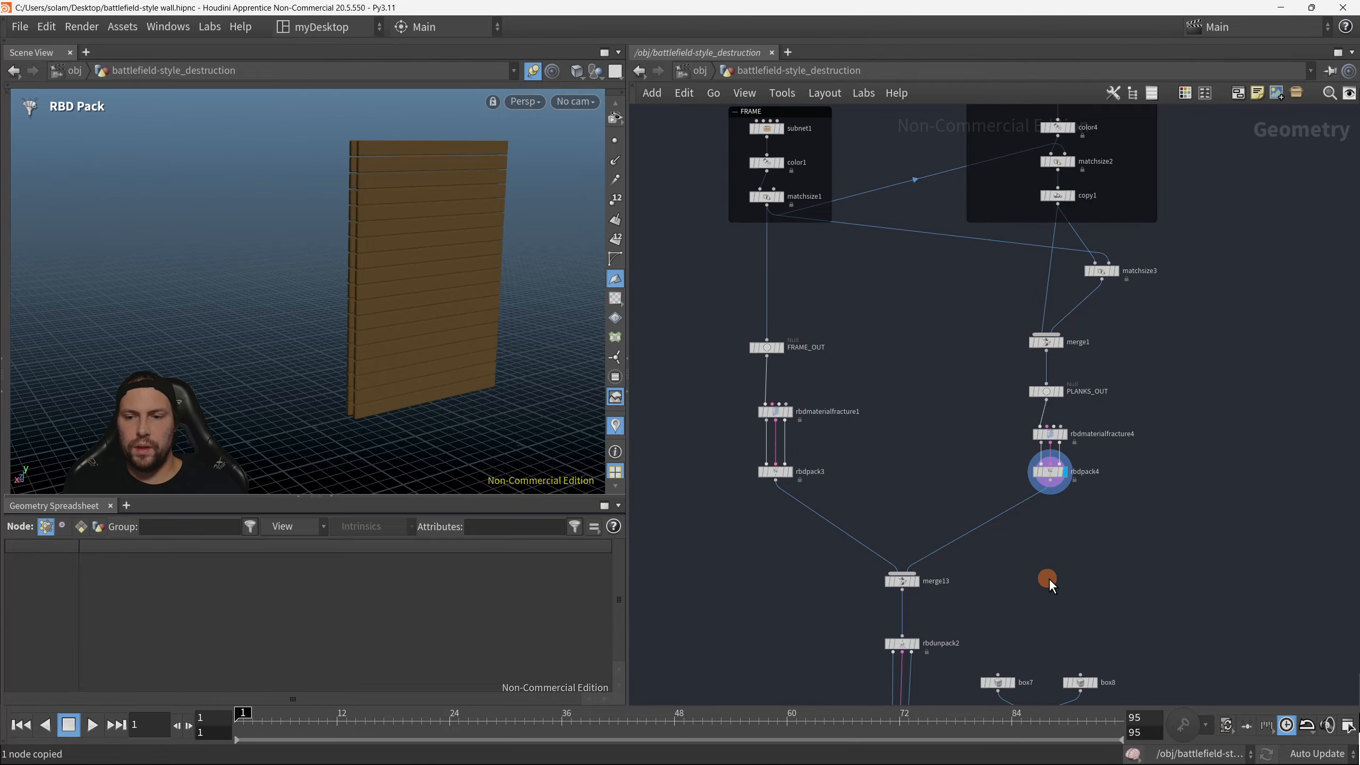
key(Tab)
text(merge)
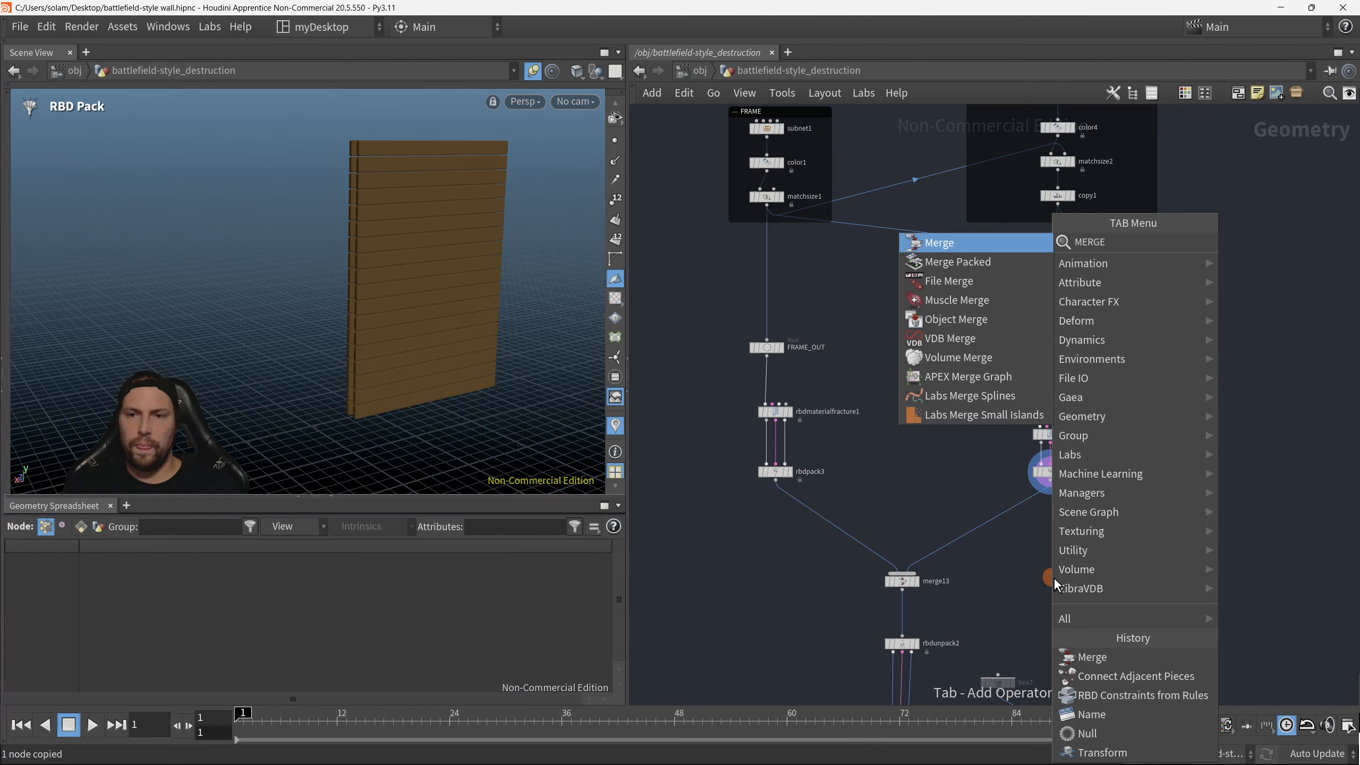
click(960, 239)
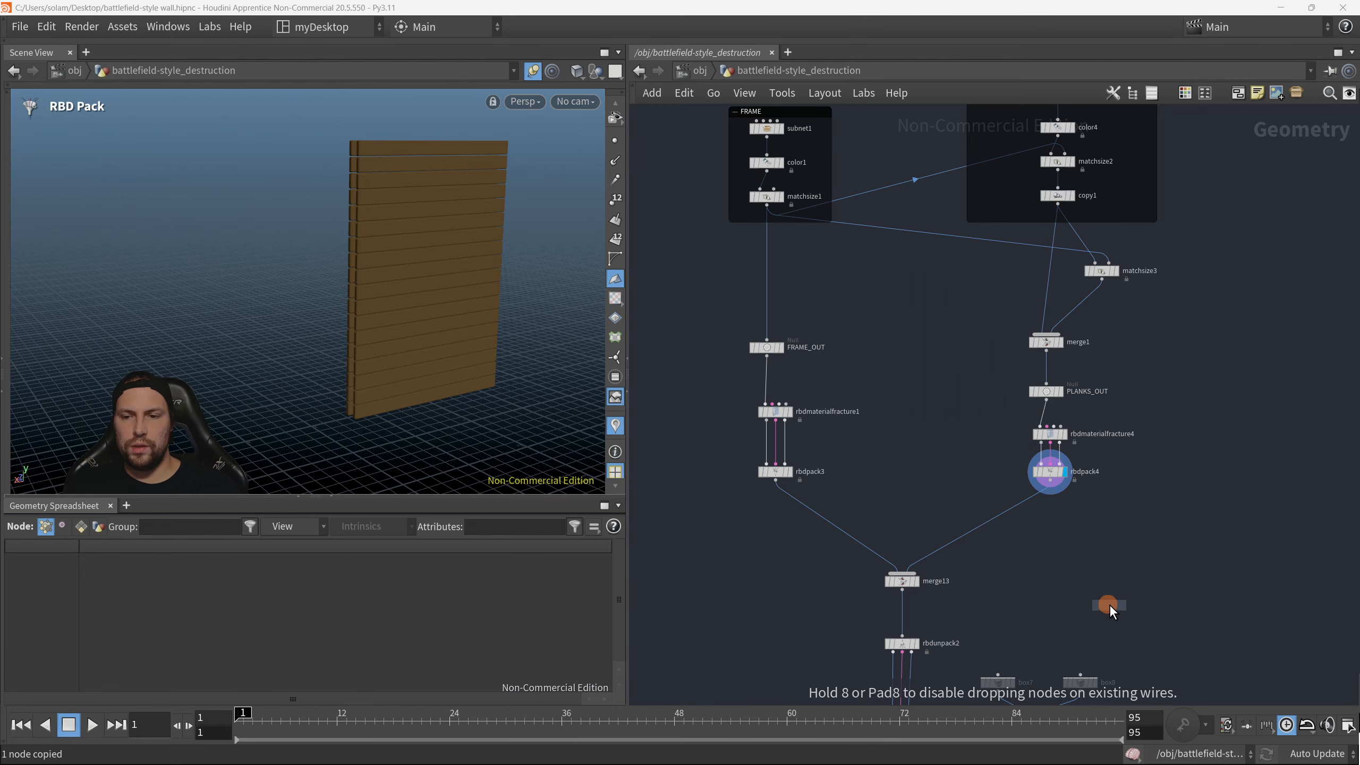
click(1109, 604)
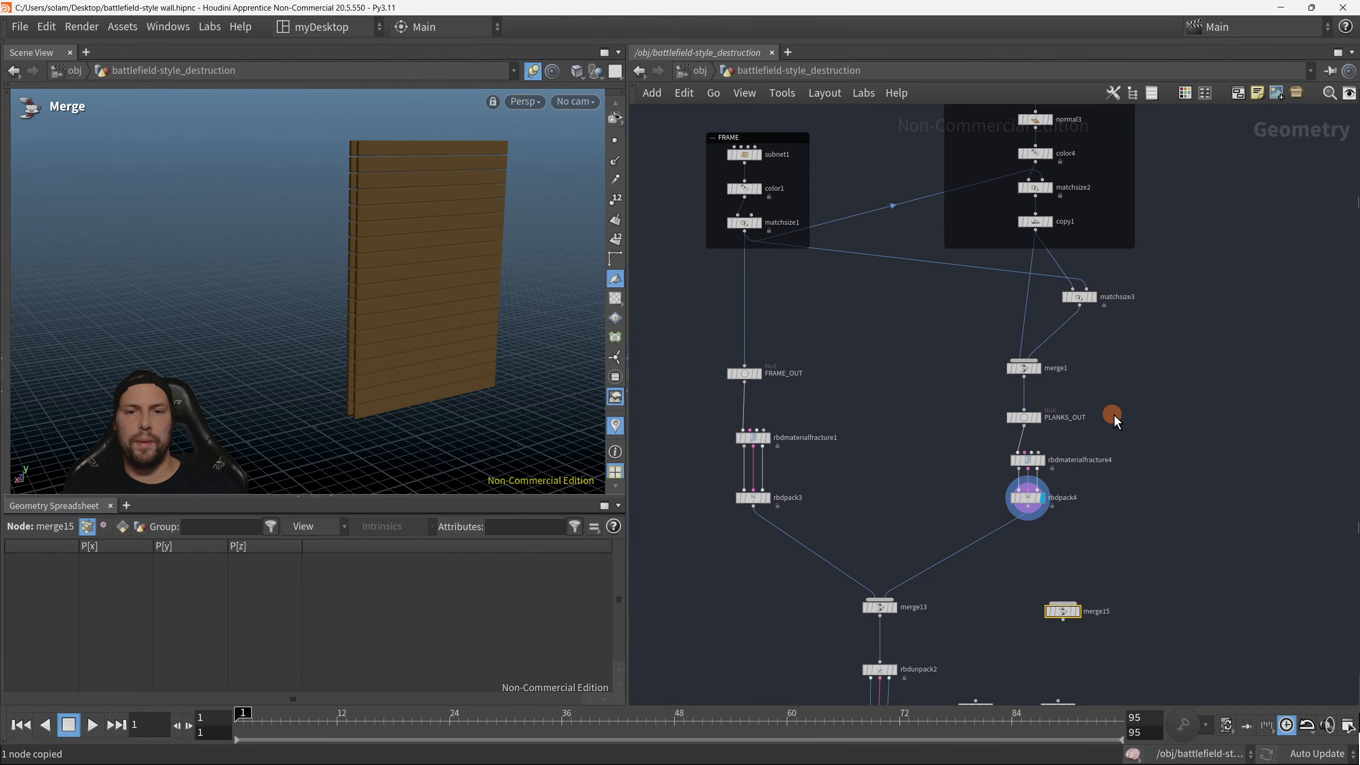
middle_drag(948, 352, 890, 284)
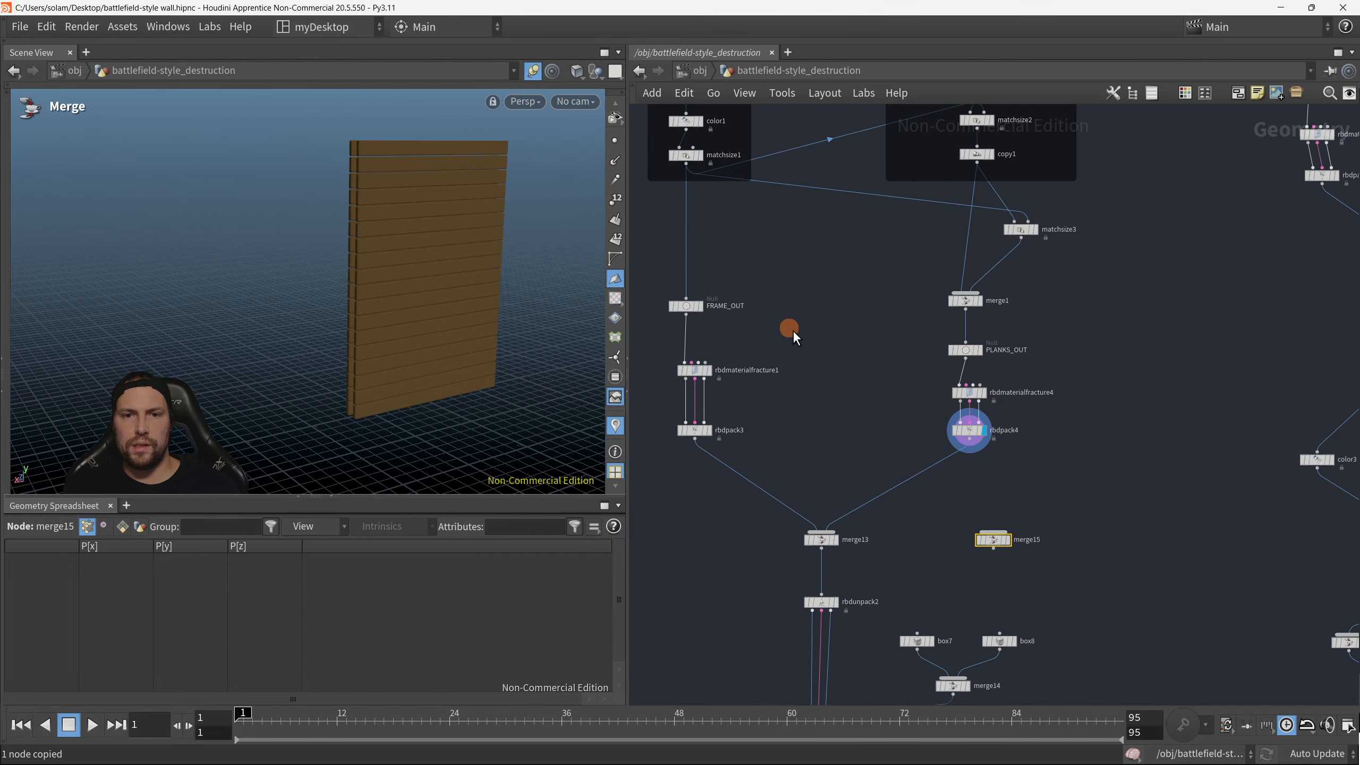
Step: Wire the geometry outputs of rbdmaterialfracture1 and rbdmaterialfracture4 into the merge15 node
middle_drag(768, 254, 824, 259)
scroll(814, 357, down, 2)
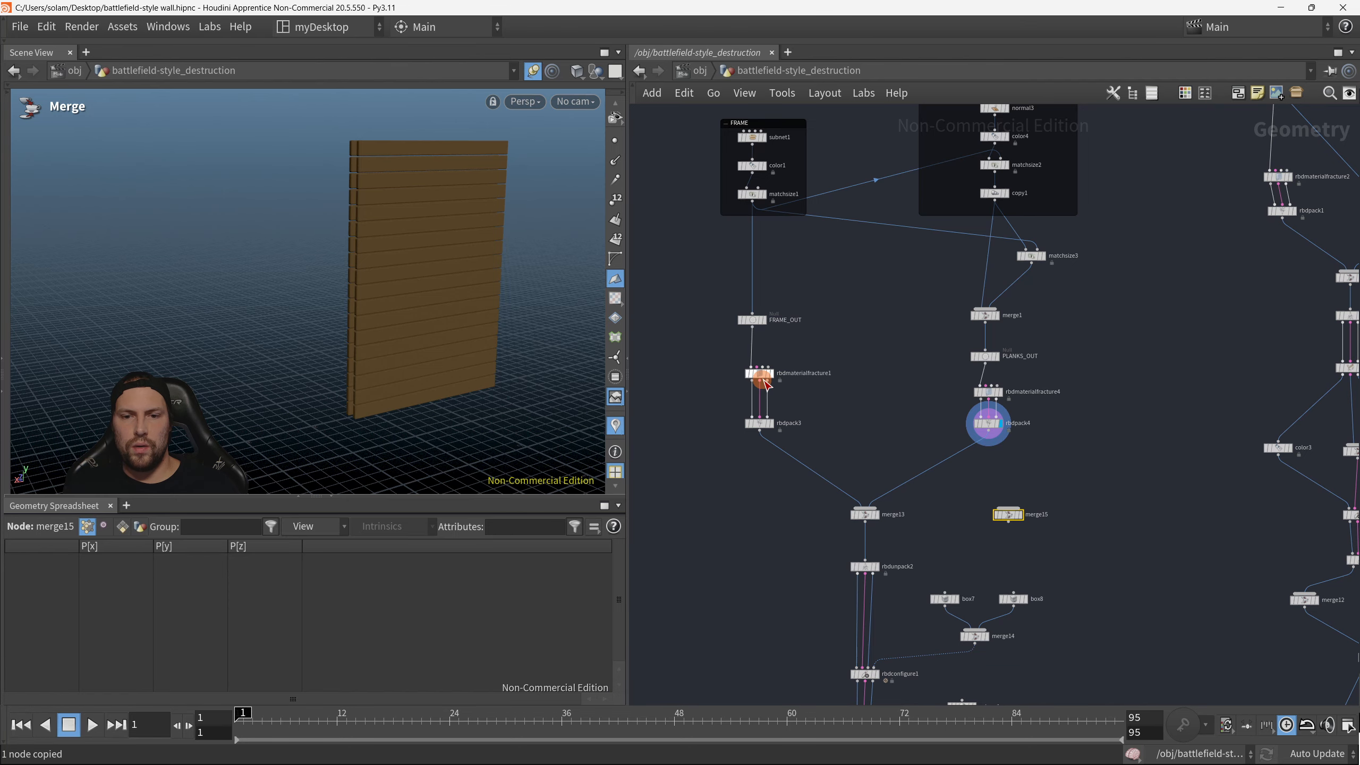
drag(761, 384, 1011, 507)
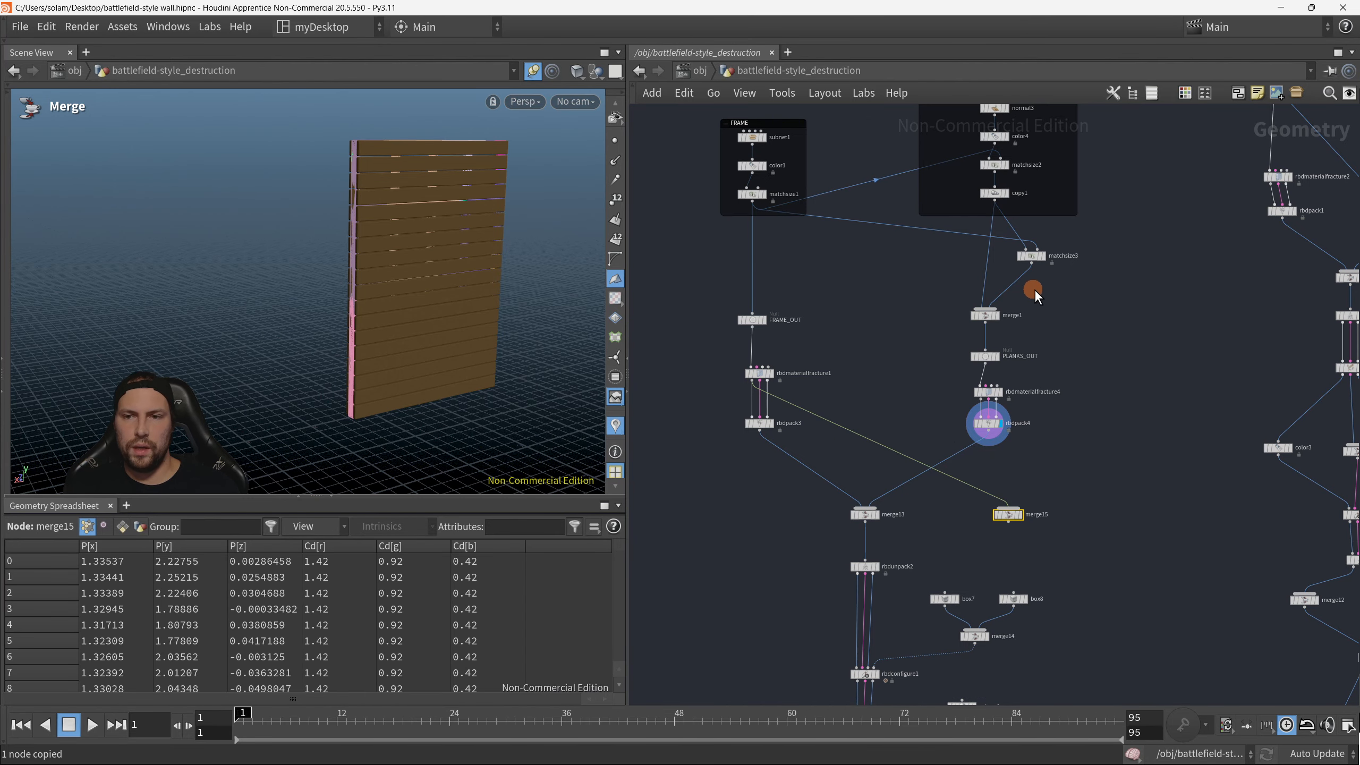
scroll(1034, 297, up, 2)
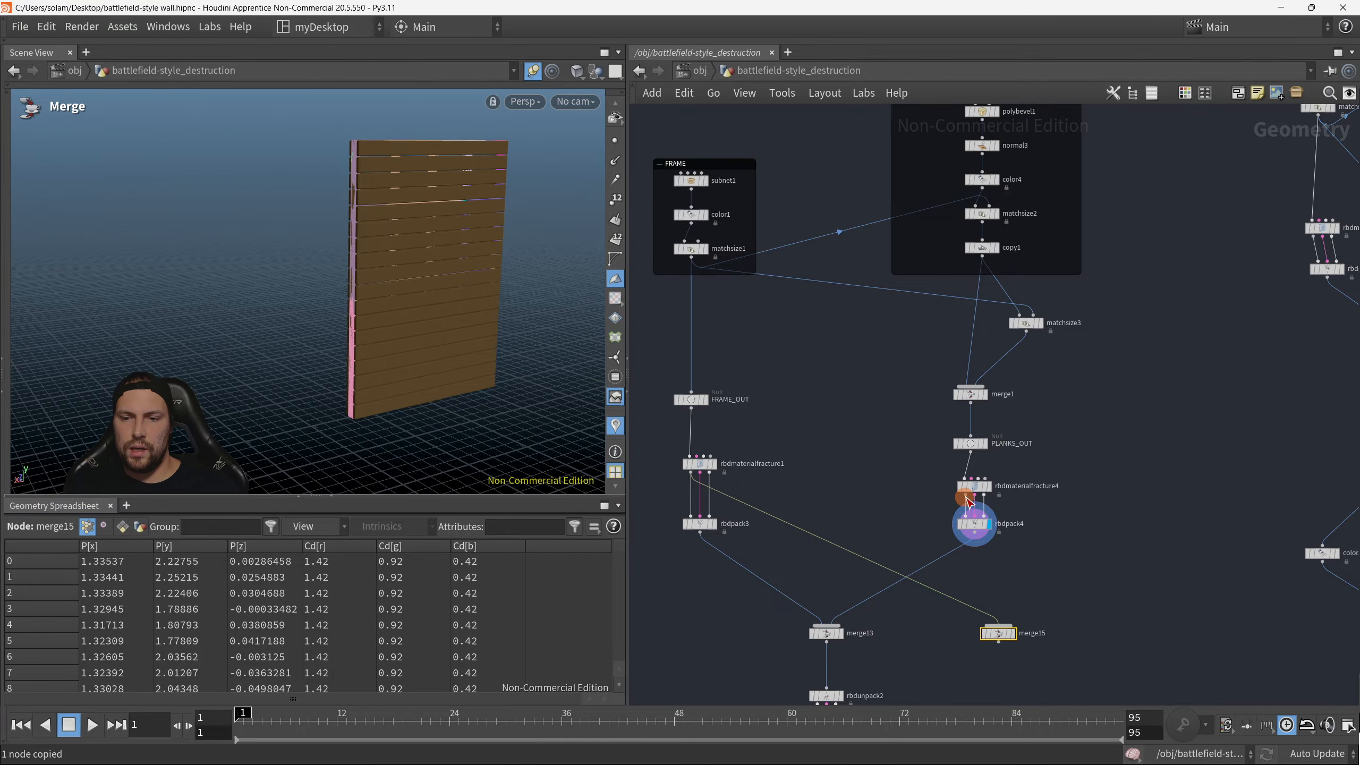
drag(974, 525, 973, 564)
drag(994, 611, 994, 611)
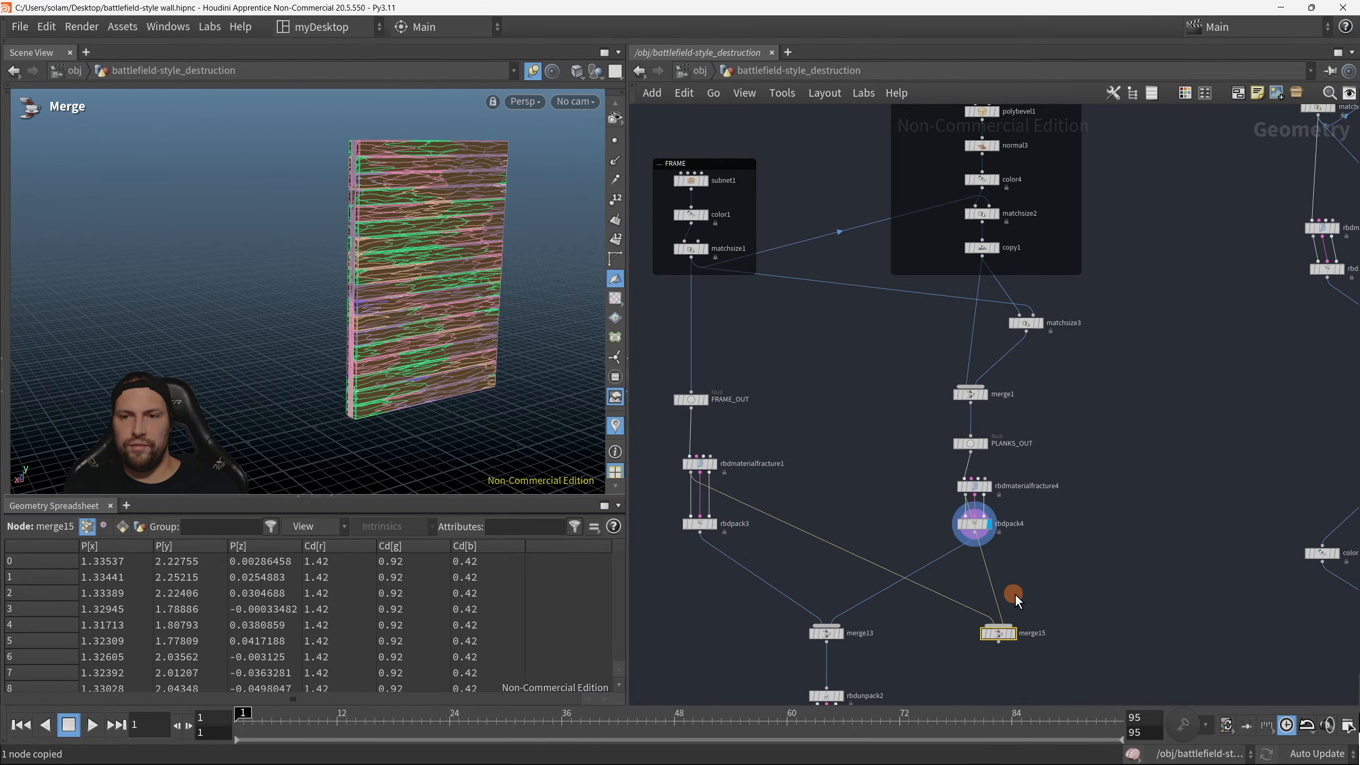
Step: Display merge15, inspect the combined fractured frame and planks, and move the node farther from the main chain
middle_drag(1092, 459, 1096, 353)
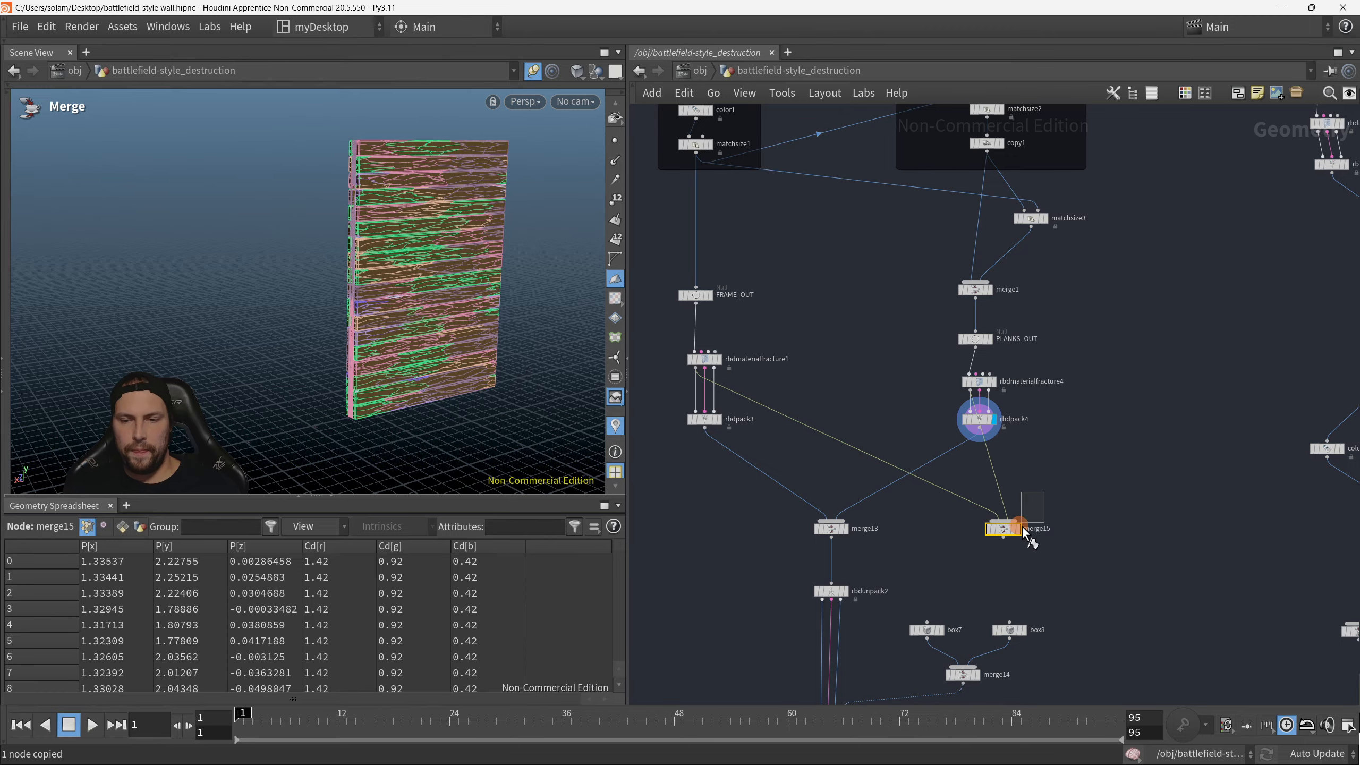
click(1019, 528)
scroll(425, 231, up, 3)
alt+drag(425, 231, 438, 274)
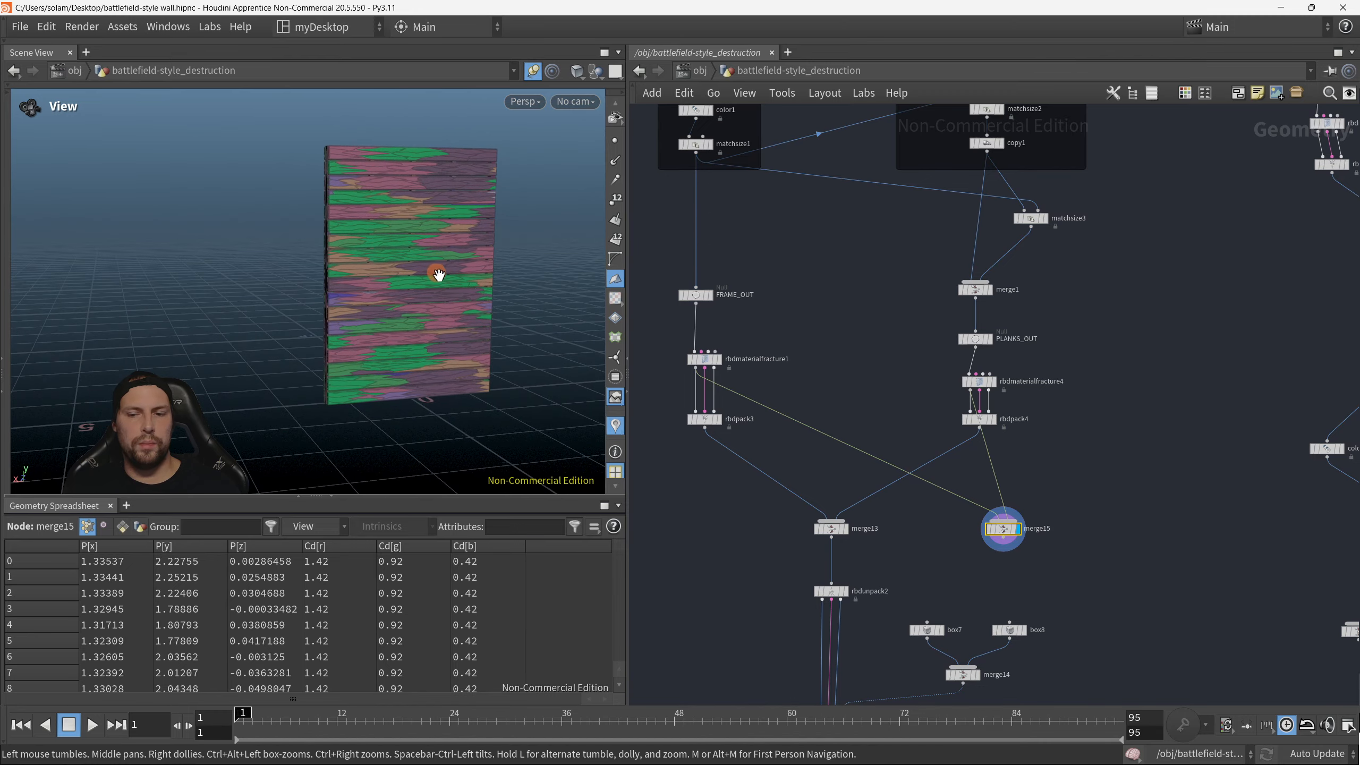
middle_drag(1110, 491, 1113, 426)
drag(1007, 464, 1056, 453)
middle_drag(1060, 545, 1003, 530)
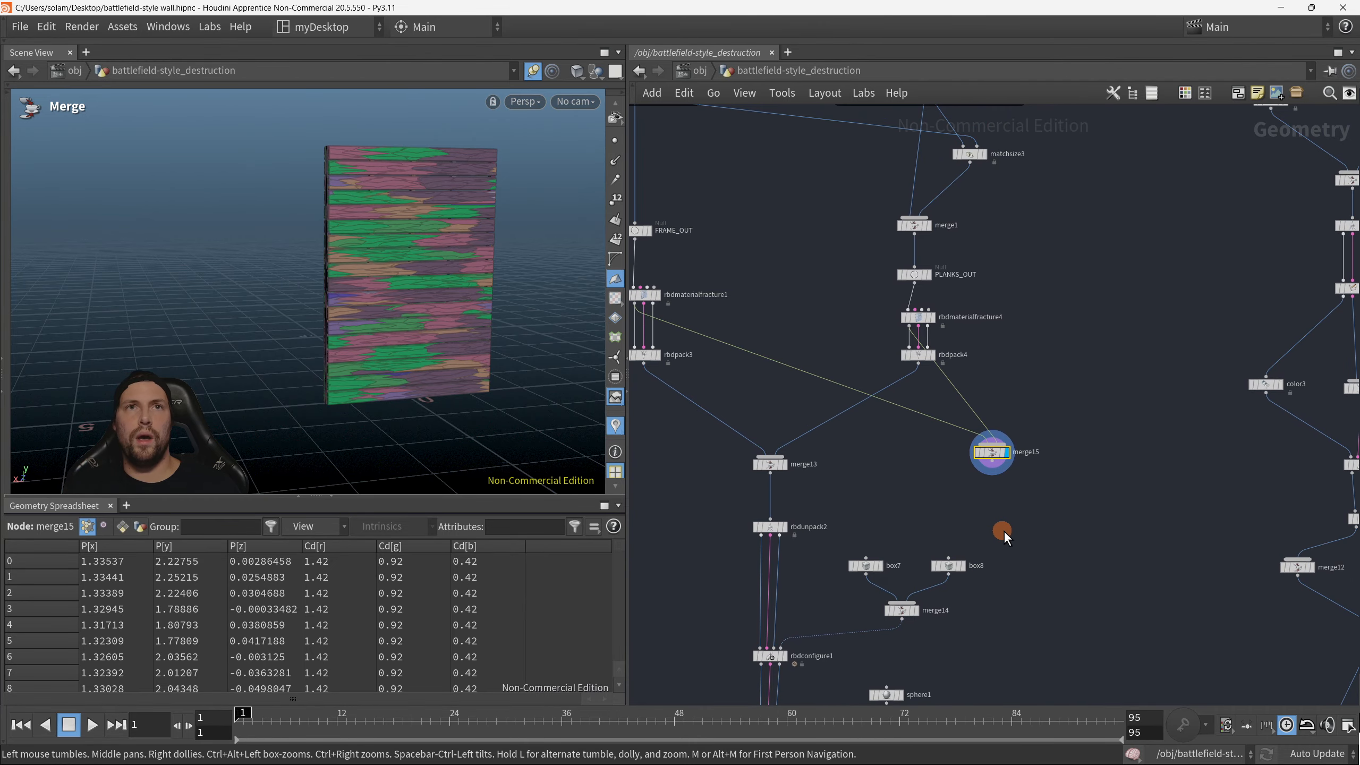
drag(999, 474, 1031, 469)
key(Escape)
drag(243, 221, 418, 297)
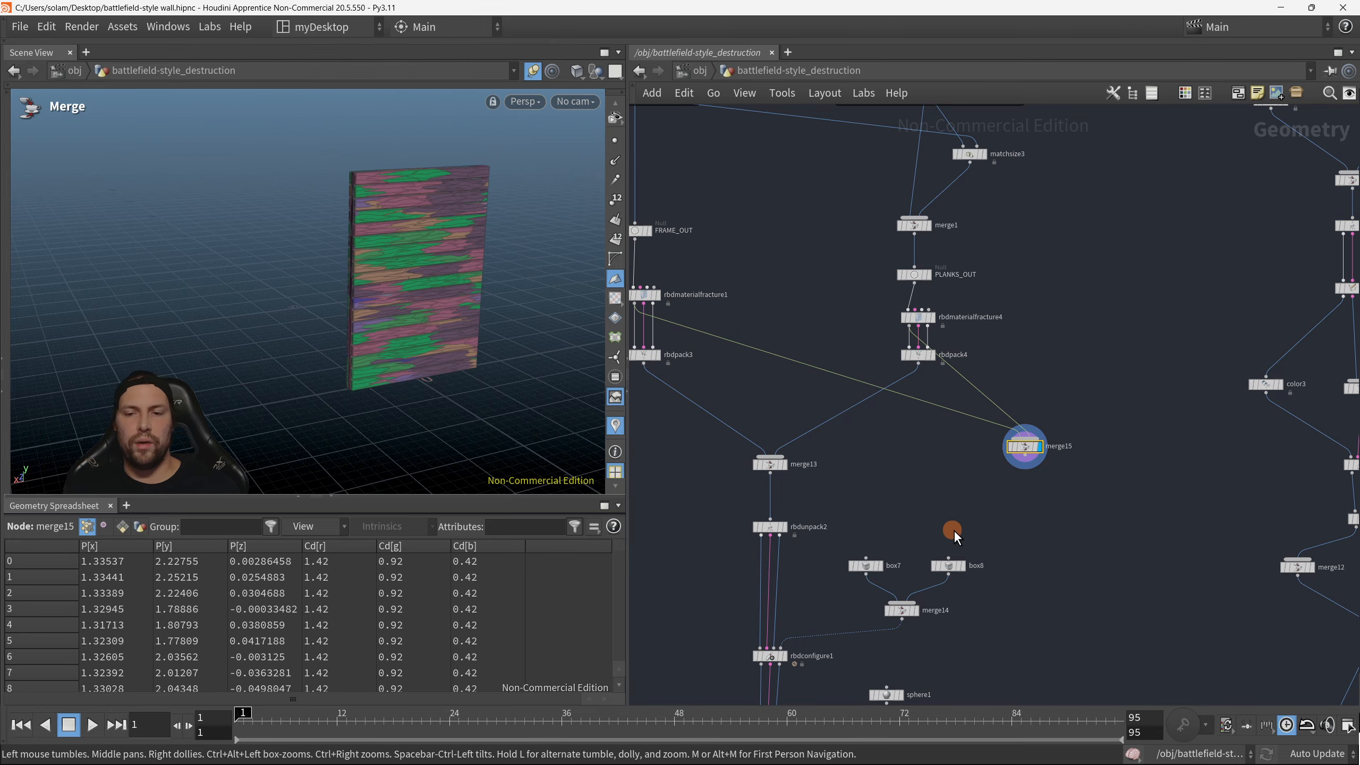
mouse_move(953, 529)
middle_down()
mouse_move(974, 462)
mouse_move(965, 385)
mouse_move(1045, 379)
middle_up()
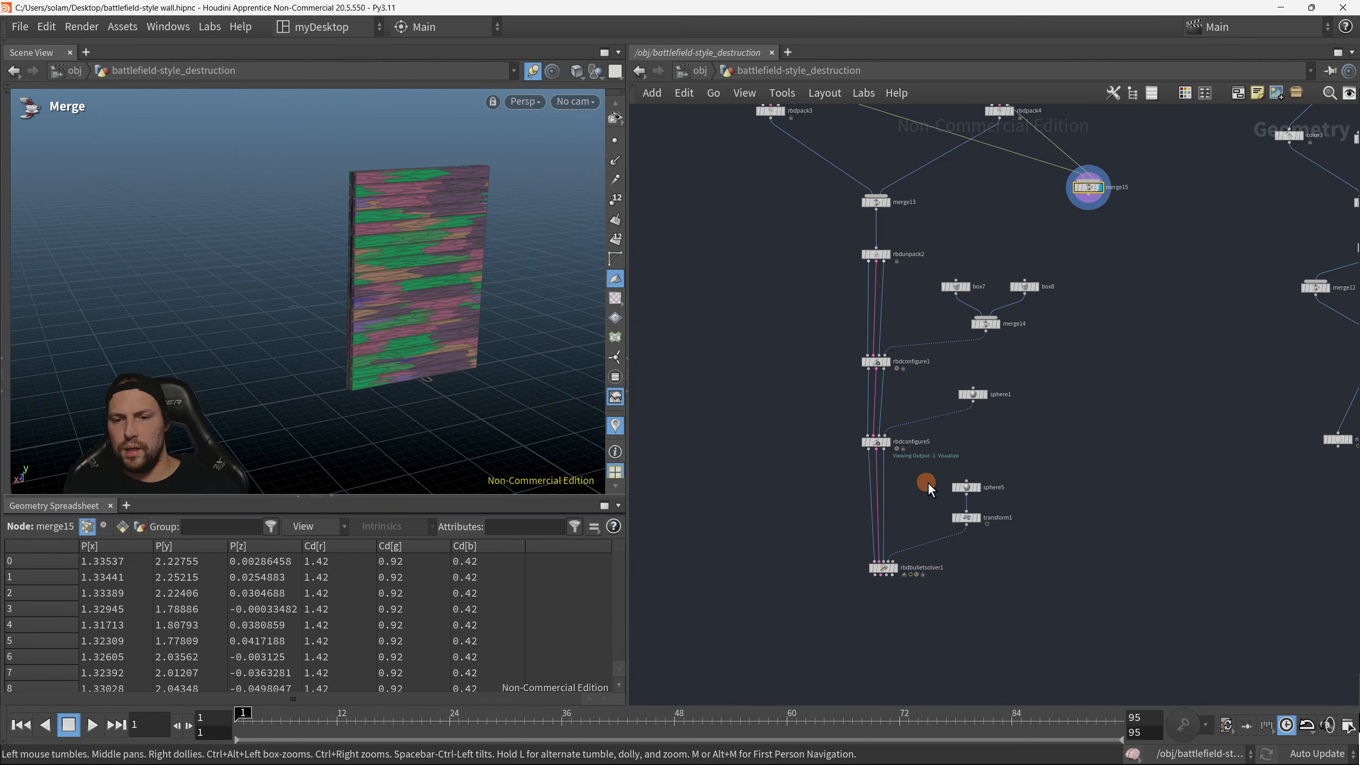
middle_drag(946, 451, 993, 484)
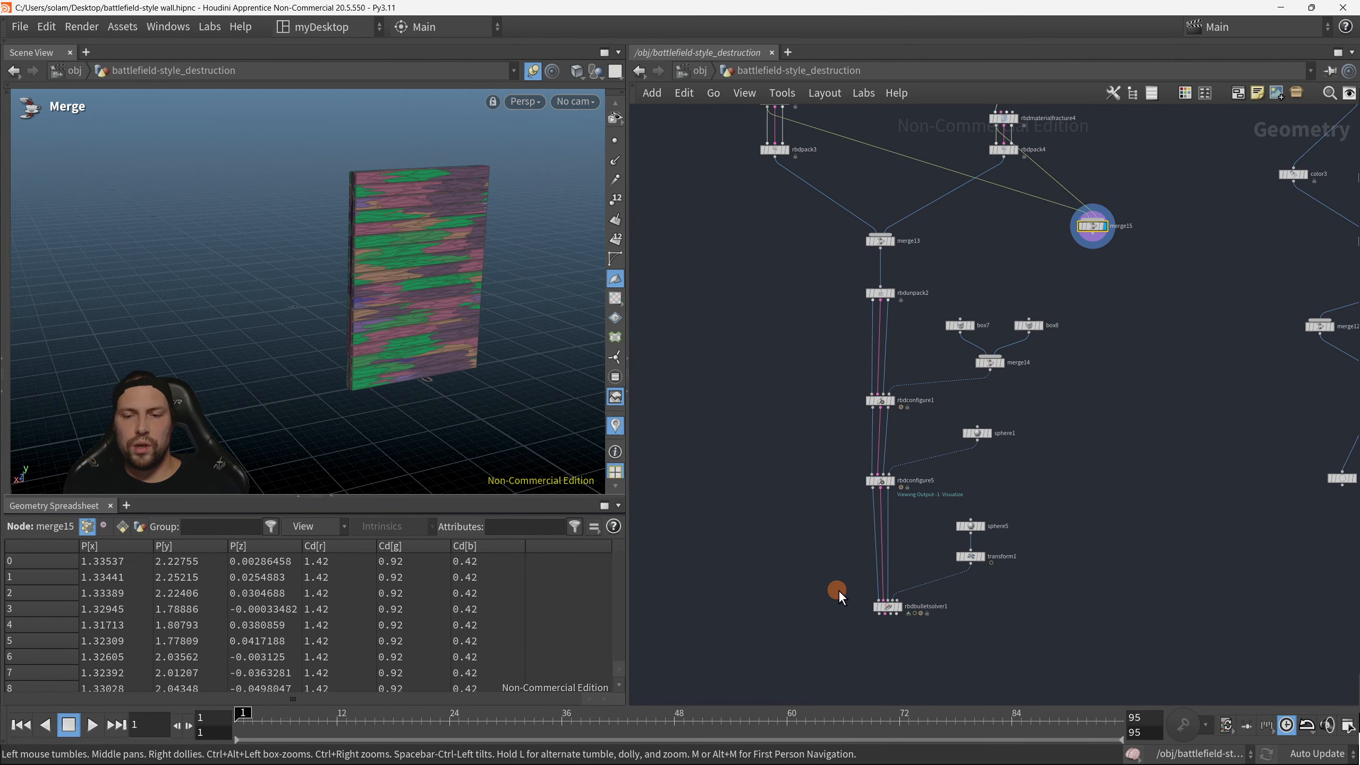
scroll(880, 549, up, 2)
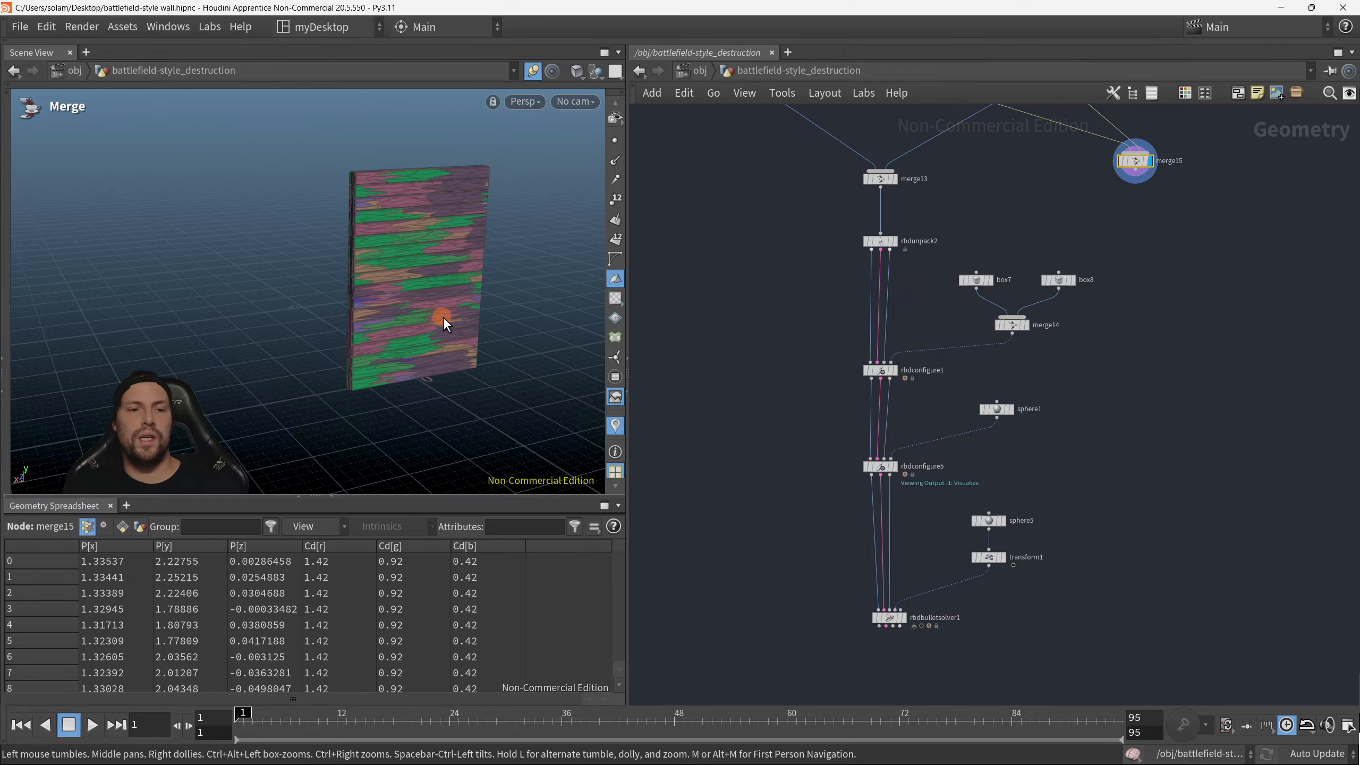
alt+right_drag(387, 199, 490, 241)
alt+middle_drag(490, 241, 404, 219)
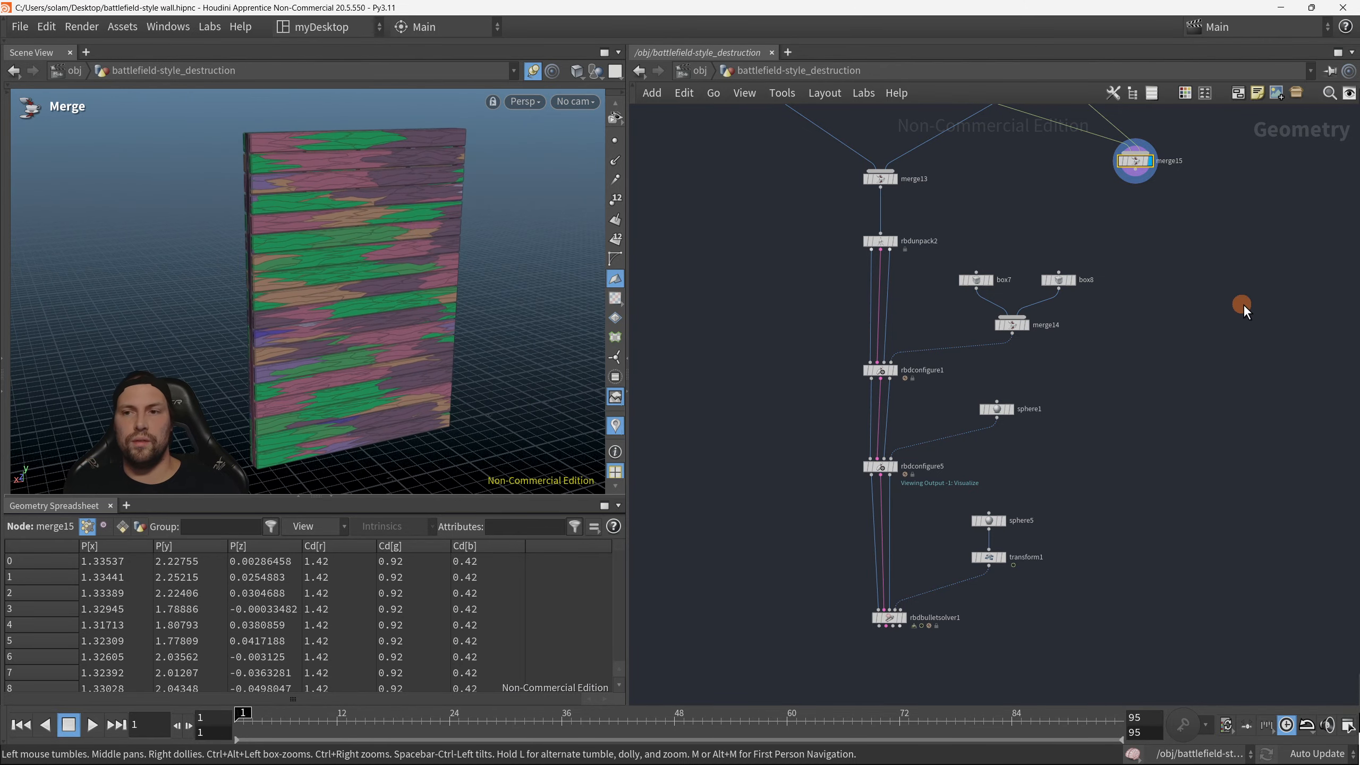
Step: Add a Connect Adjacent Pieces node fed by merge15 and display its result
middle_drag(1225, 274, 1279, 510)
scroll(1218, 436, up, 2)
middle_drag(1217, 436, 1077, 453)
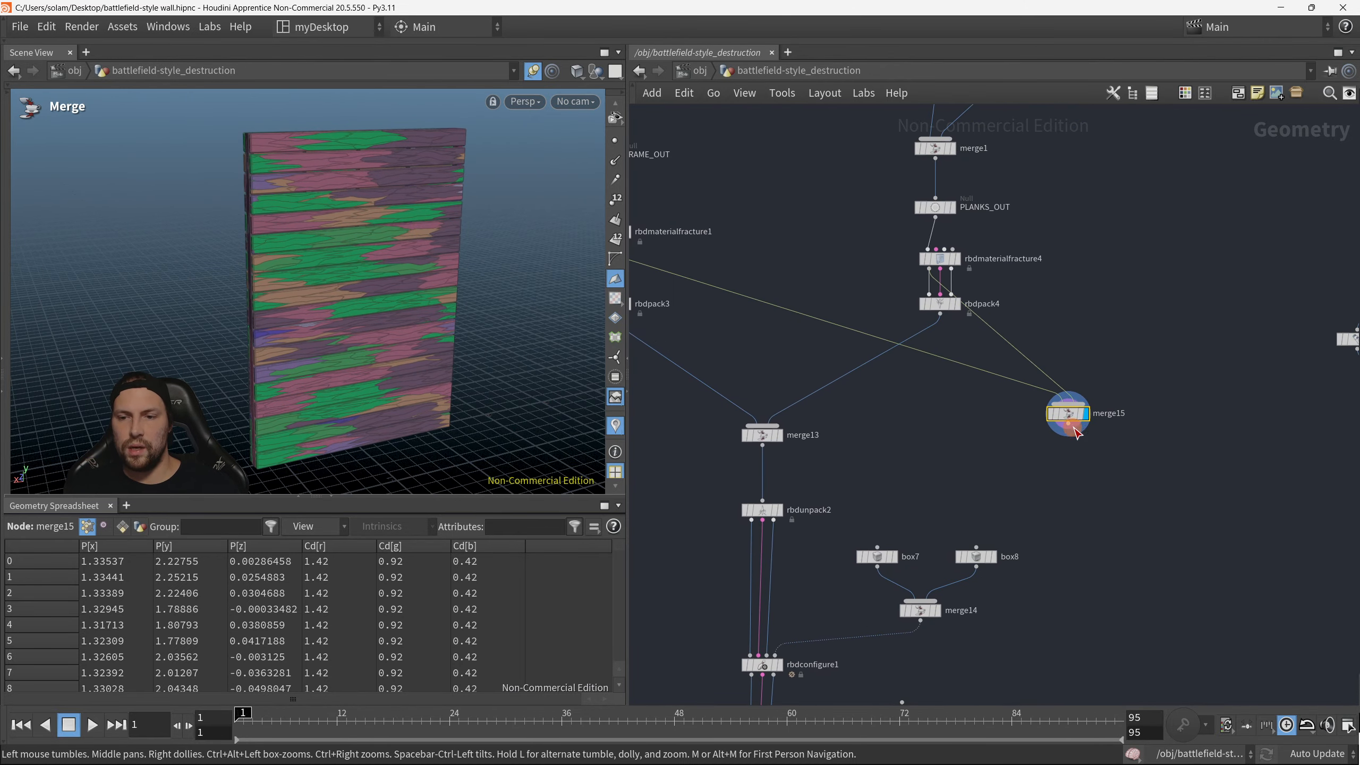
key(Tab)
mouse_move(1095, 482)
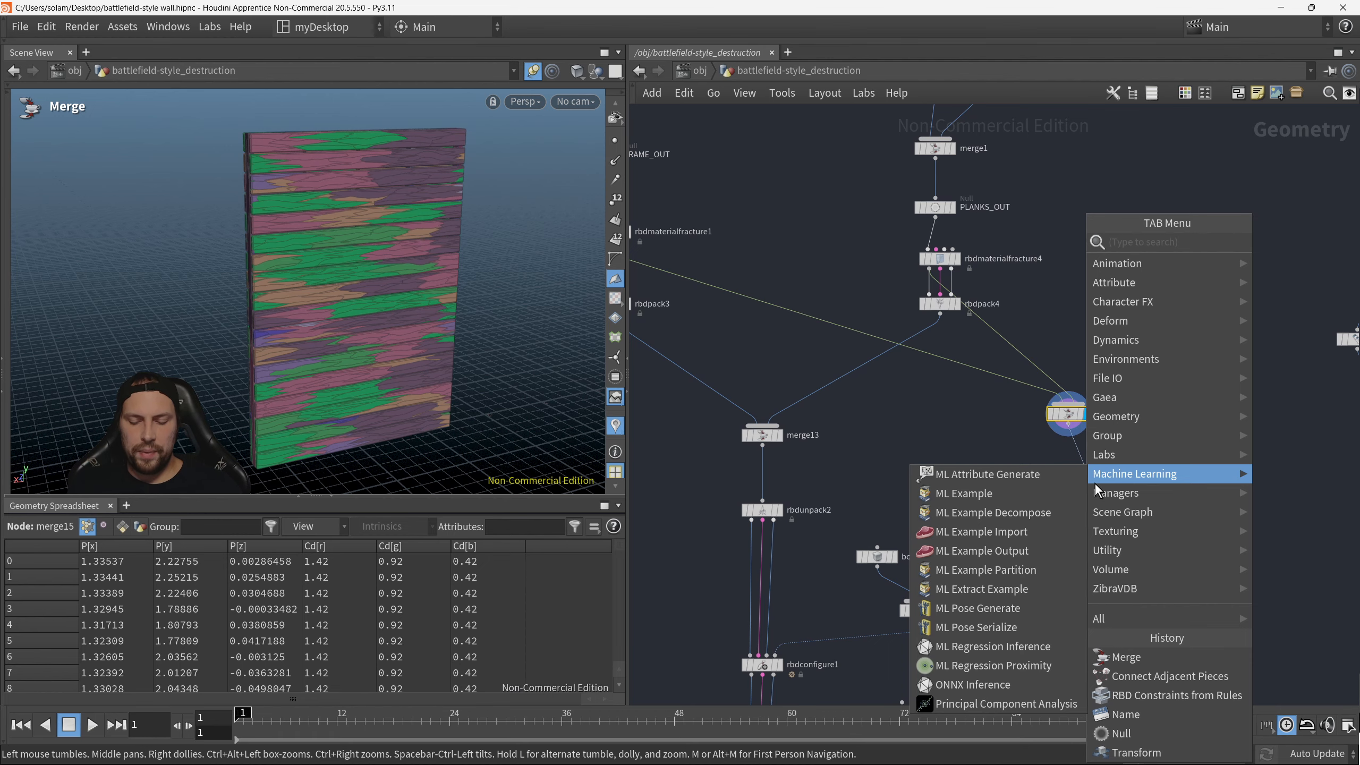
text(CONNECY)
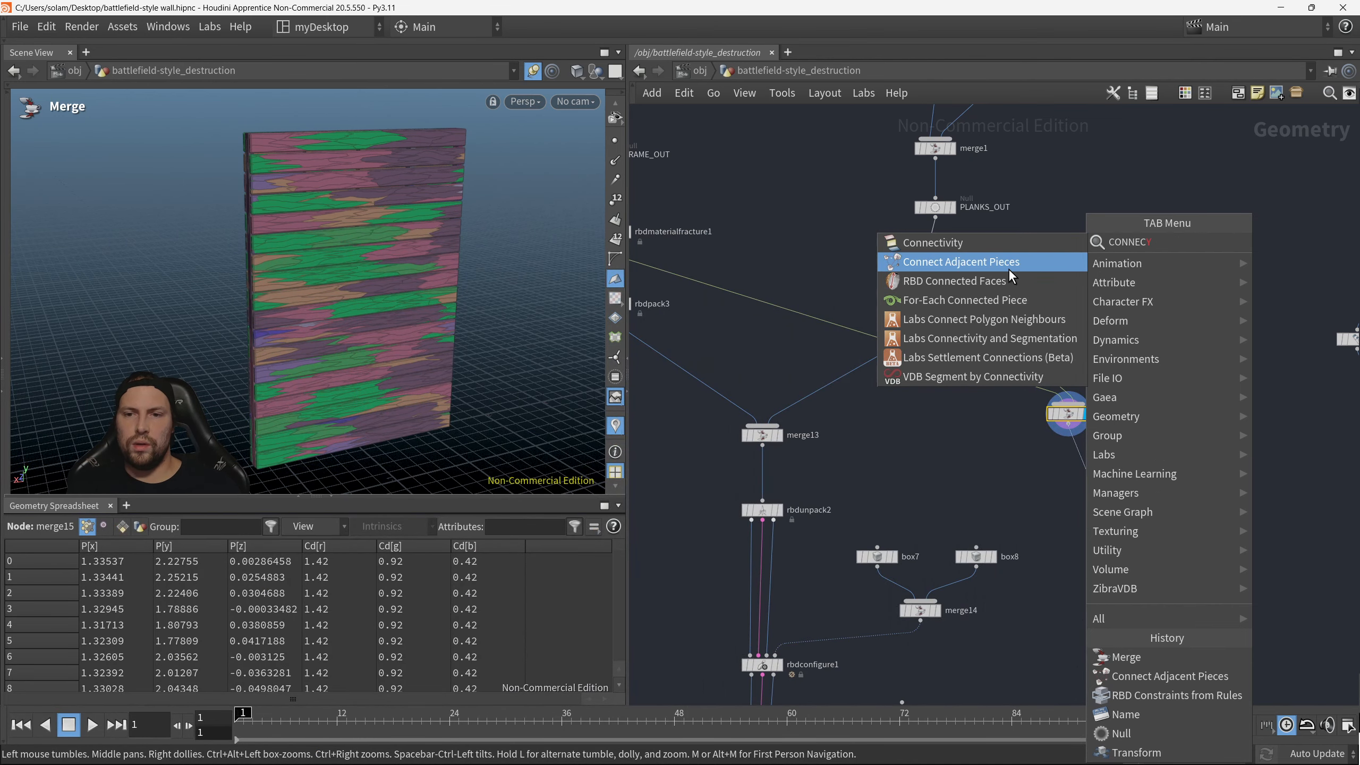
click(961, 262)
click(1101, 491)
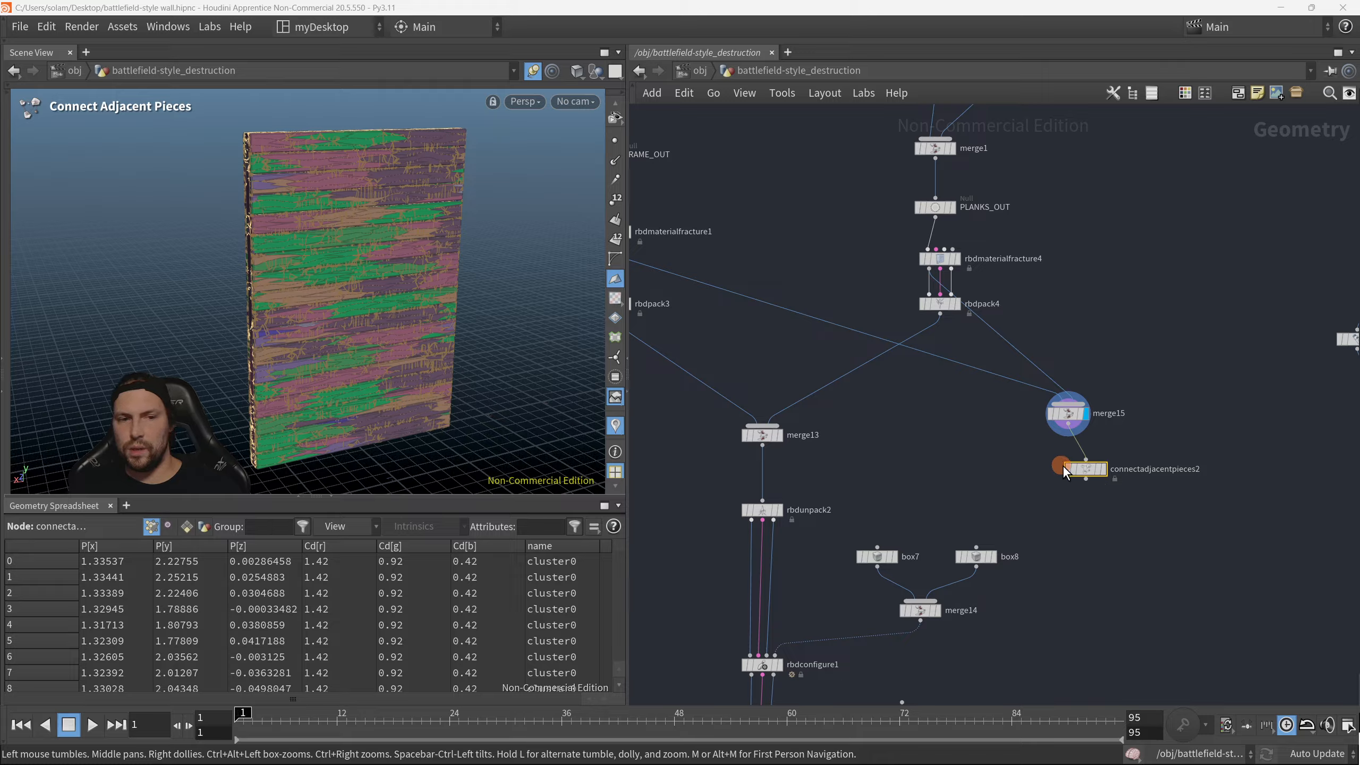
click(1102, 469)
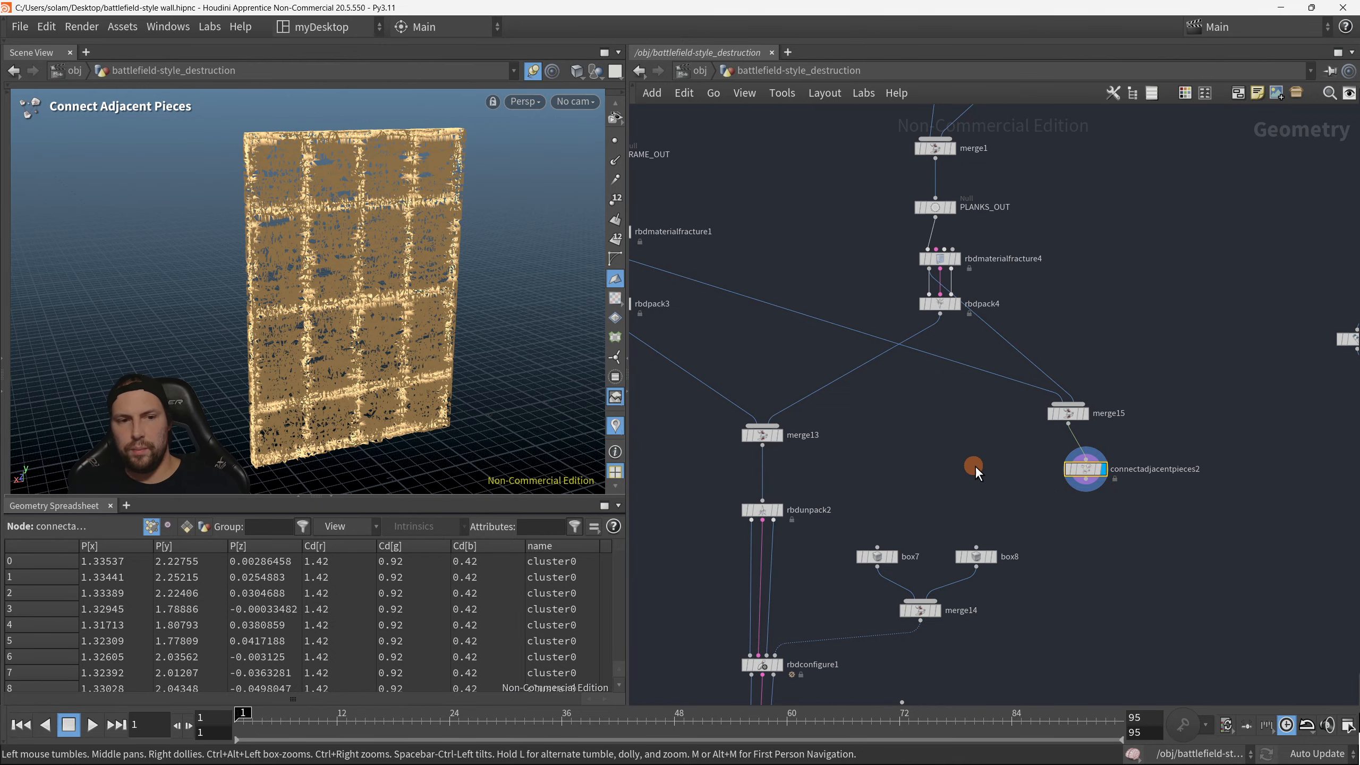
Step: Set the connection type of connectadjacentpieces2 to Adjacent Pieces from Surface Points
key(p)
scroll(794, 383, down, 3)
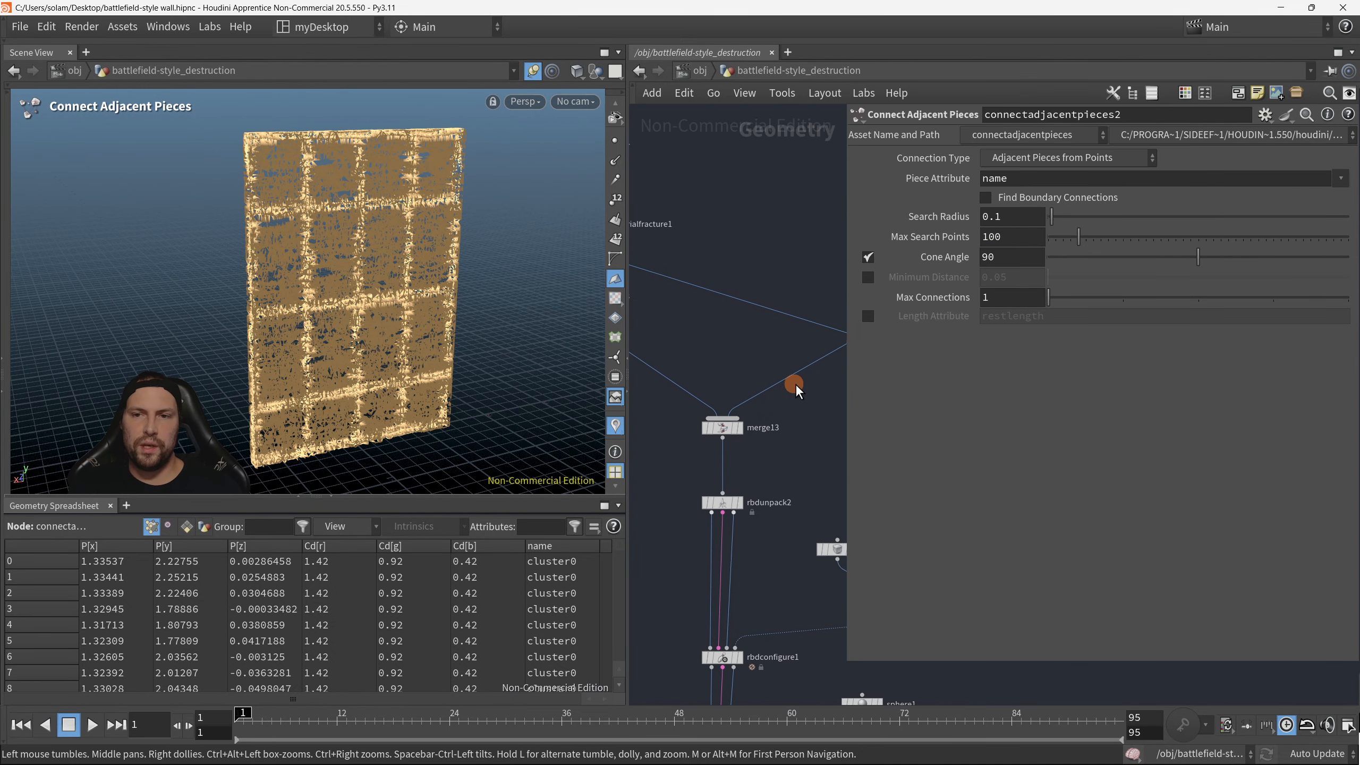
click(1028, 157)
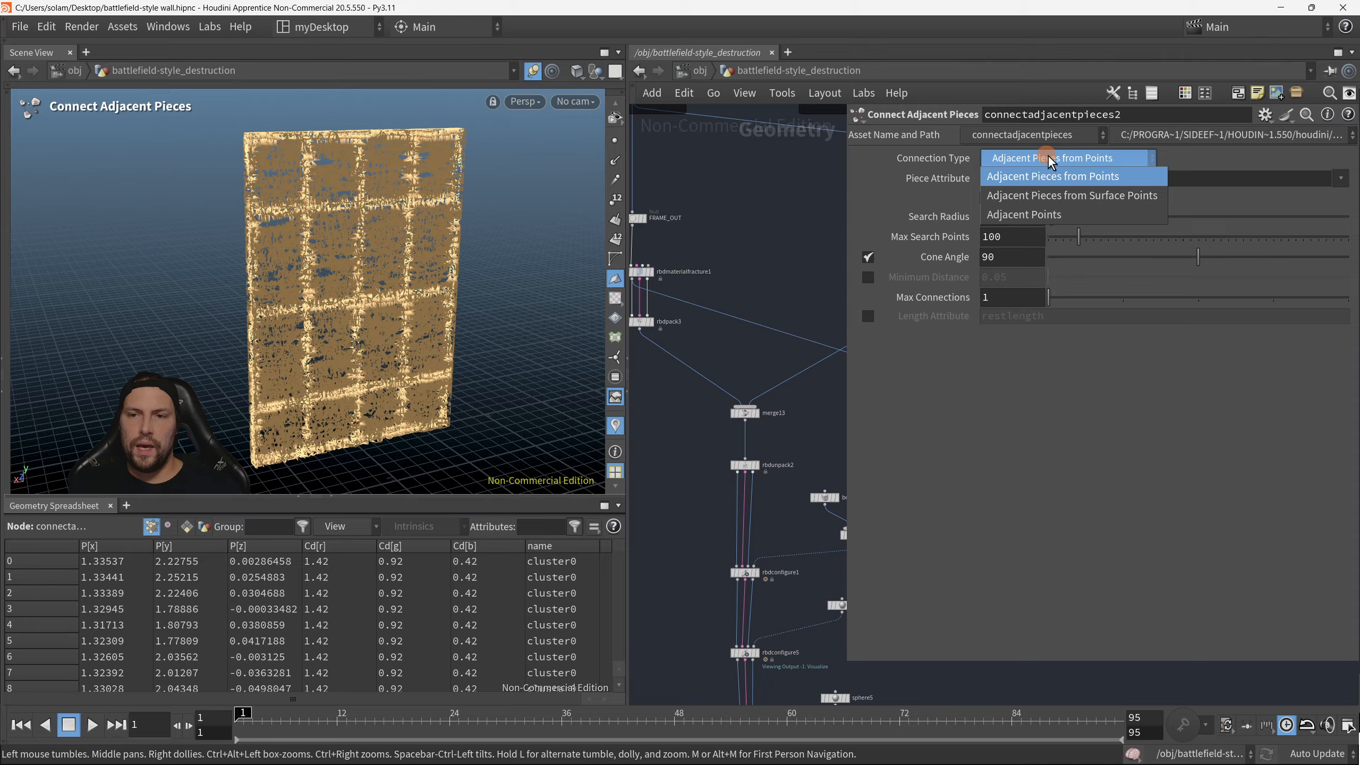
click(1054, 192)
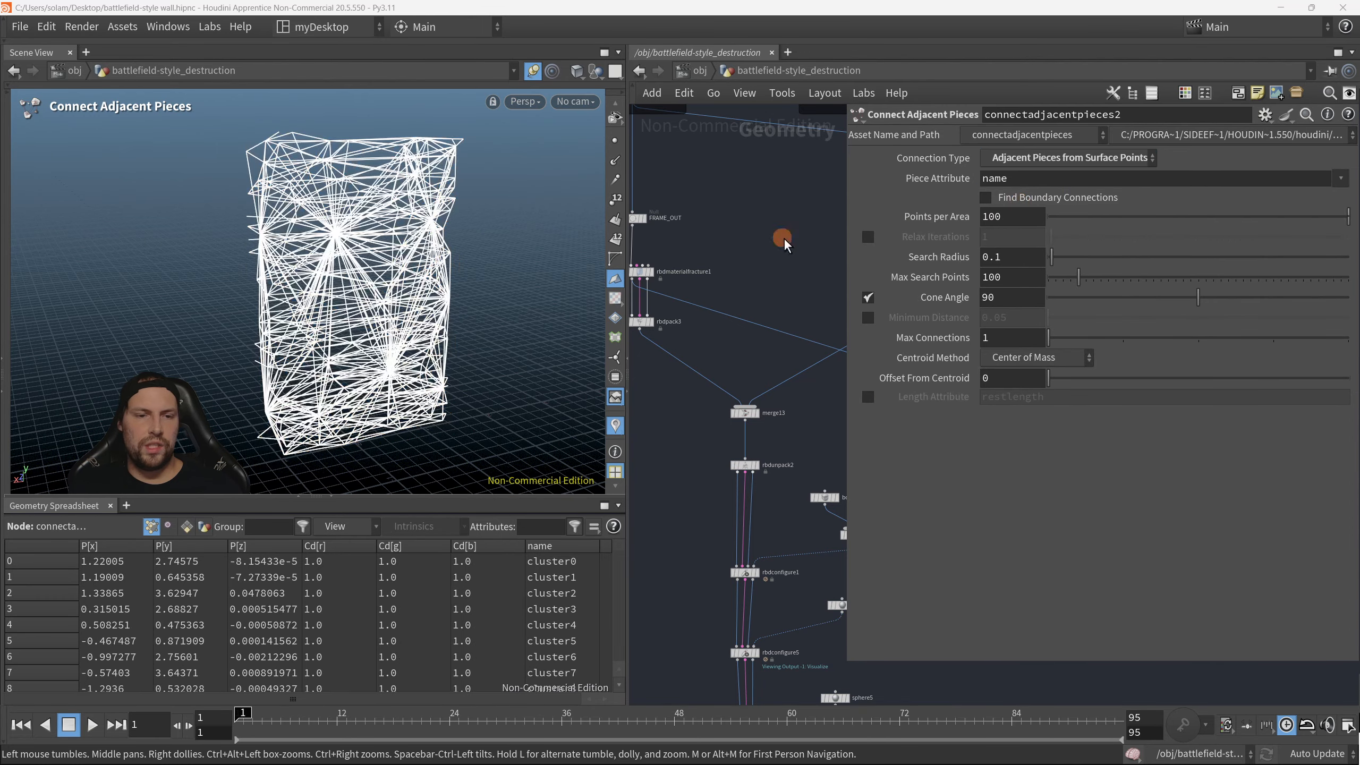
Step: Try the Adjacent Points connection type on connectadjacentpieces2 and inspect the connections up close
click(1068, 164)
click(1049, 213)
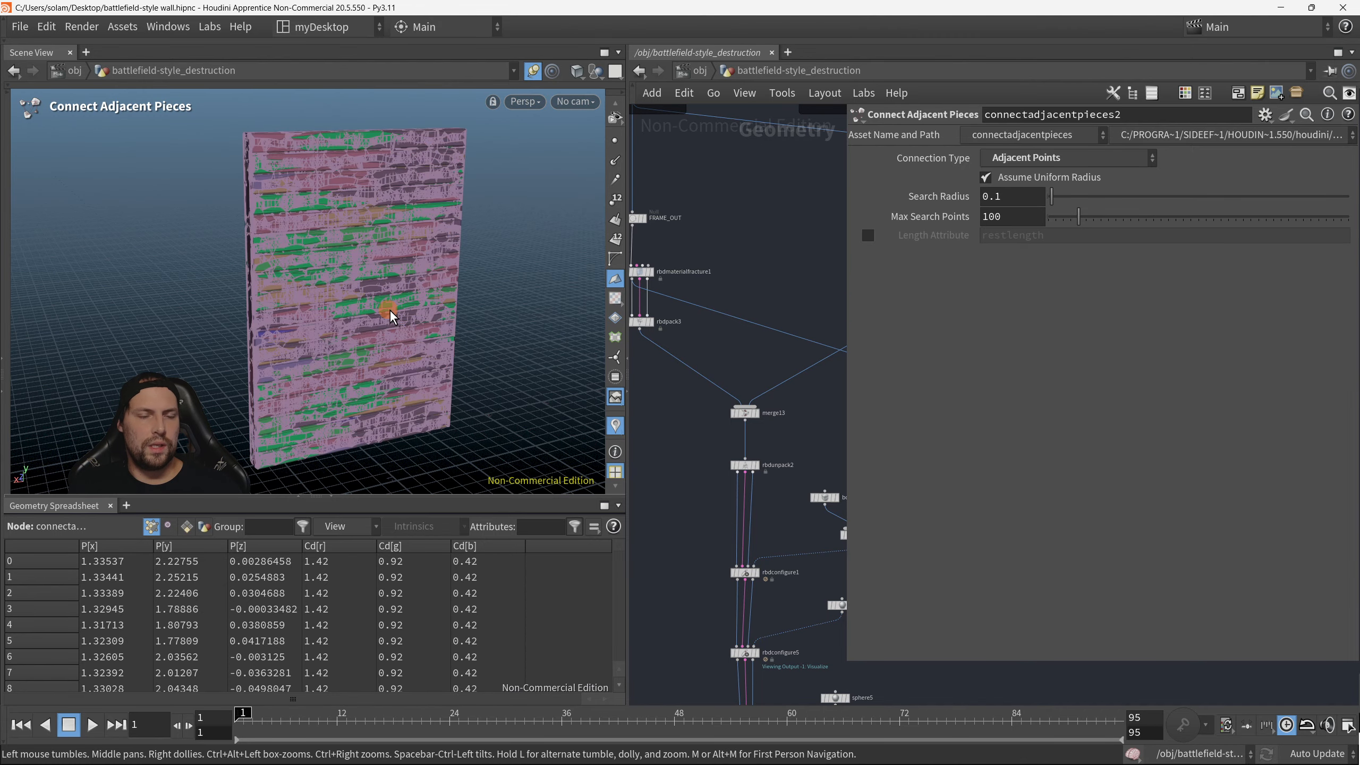
mouse_move(397, 294)
mouse_down()
mouse_move(358, 249)
mouse_move(410, 240)
mouse_move(345, 217)
mouse_up()
key(shift+w)
scroll(410, 240, up, 4)
scroll(346, 216, down, 6)
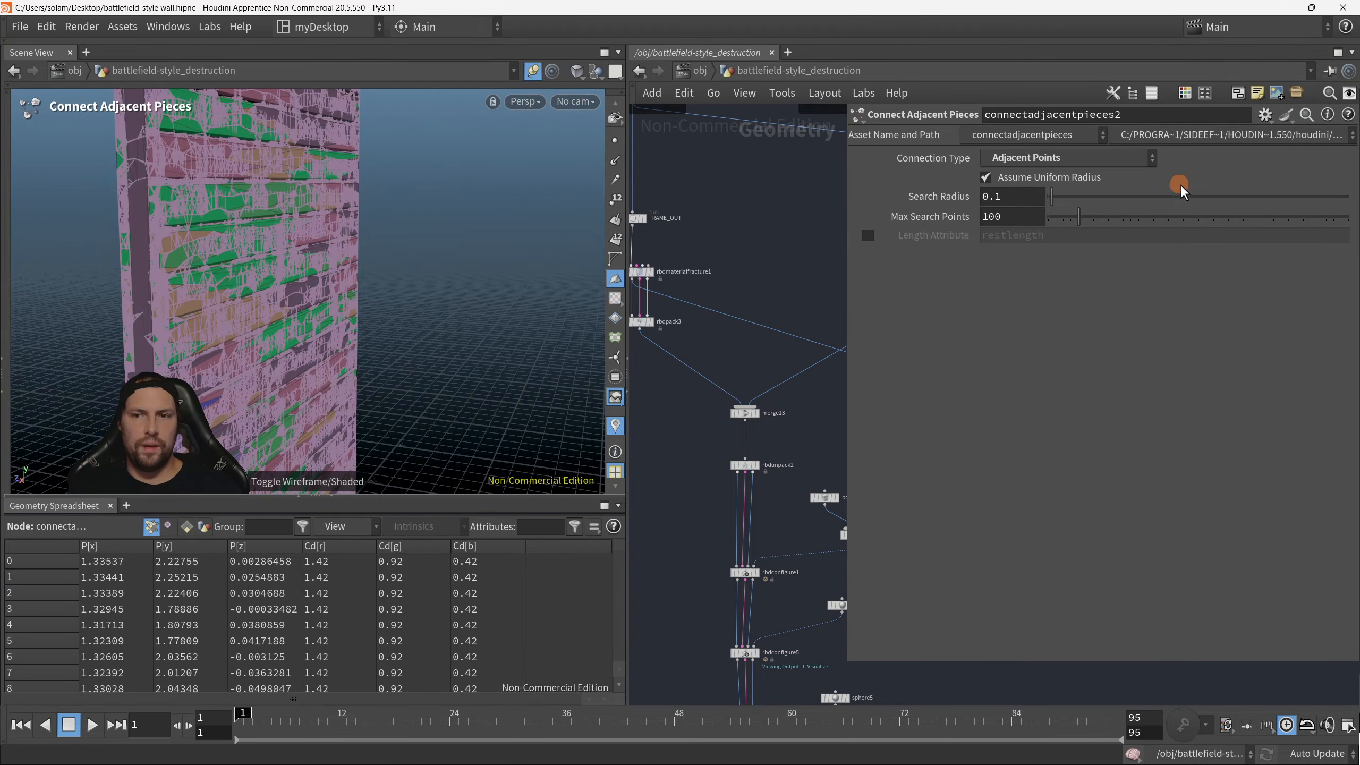
Step: Try the Adjacent Pieces from Points connection type and inspect the connection lines from another angle
click(1128, 160)
click(1131, 173)
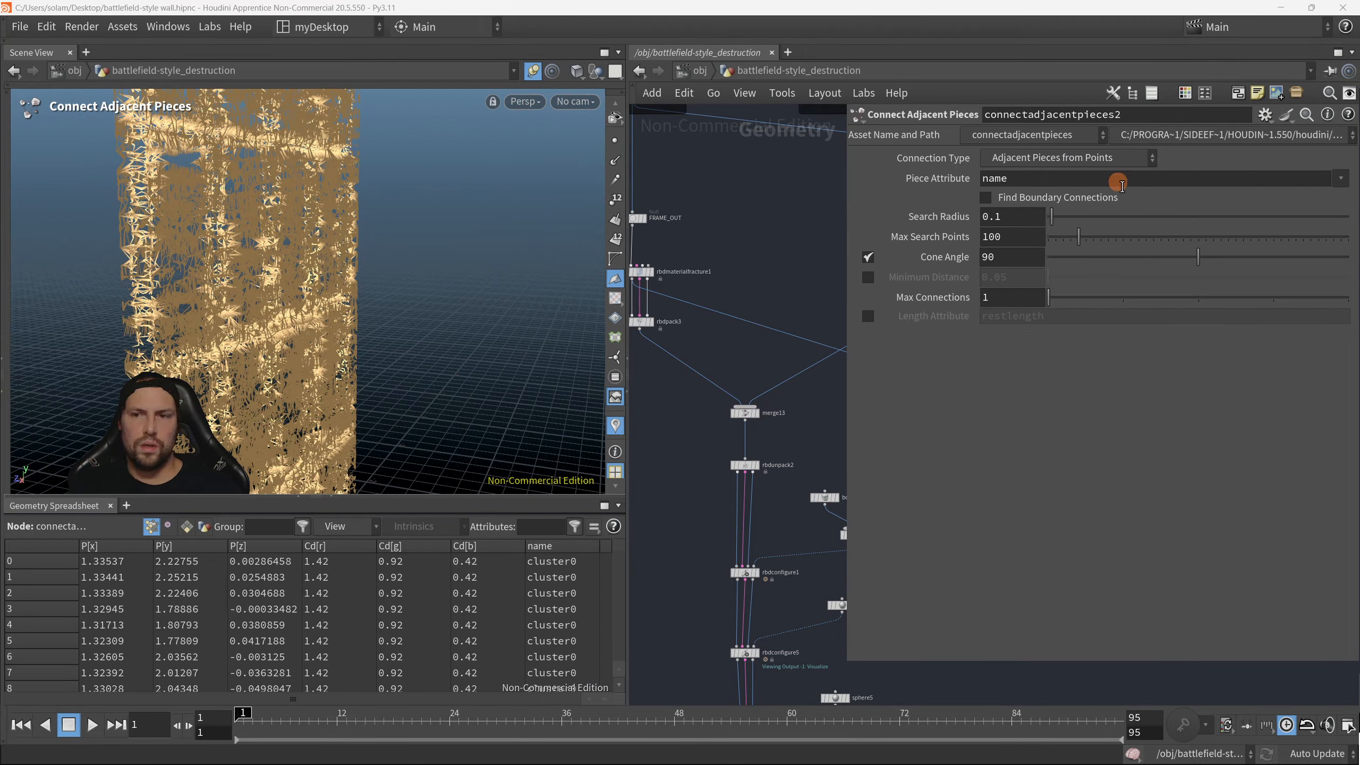
alt+drag(471, 254, 420, 267)
scroll(358, 267, up, 3)
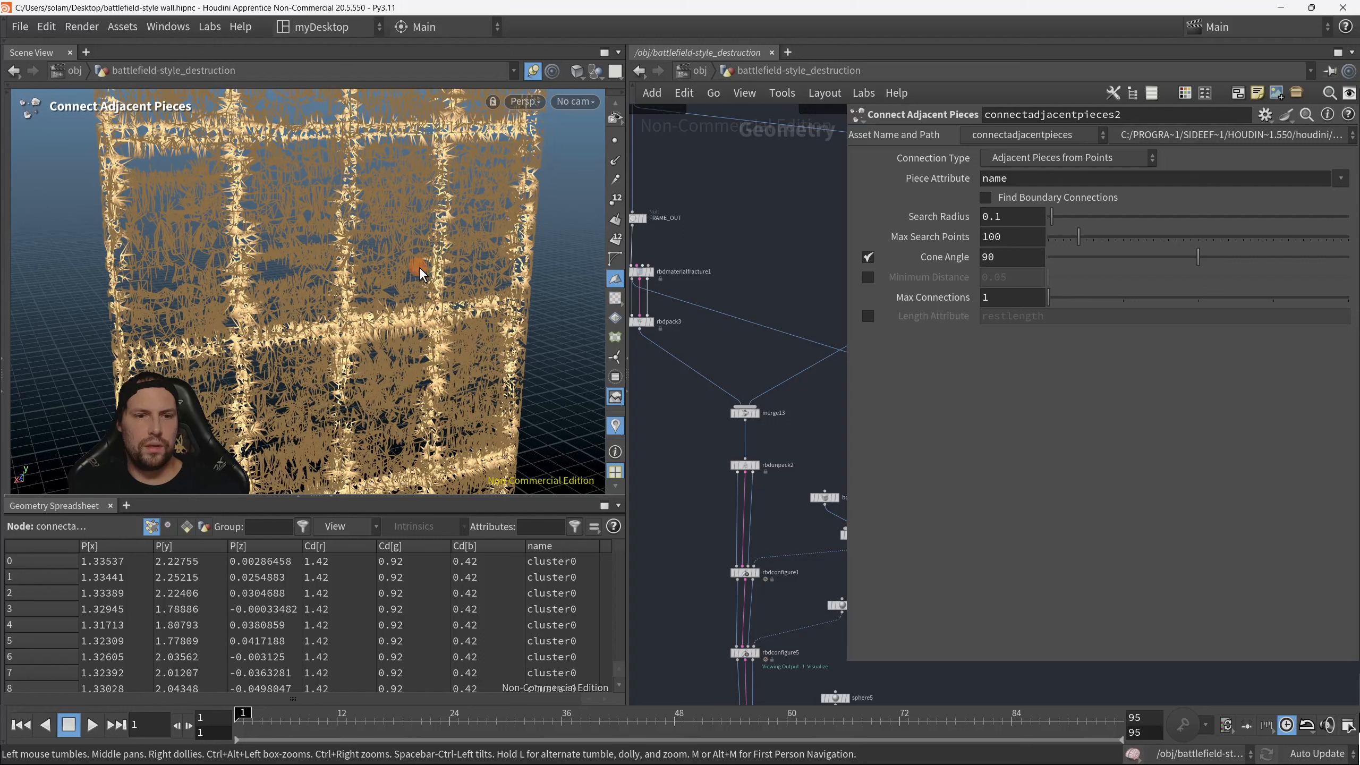
Step: Set the connection type back to Adjacent Pieces from Surface Points and line up connectadjacentpieces2 under merge15
click(1068, 160)
click(1070, 193)
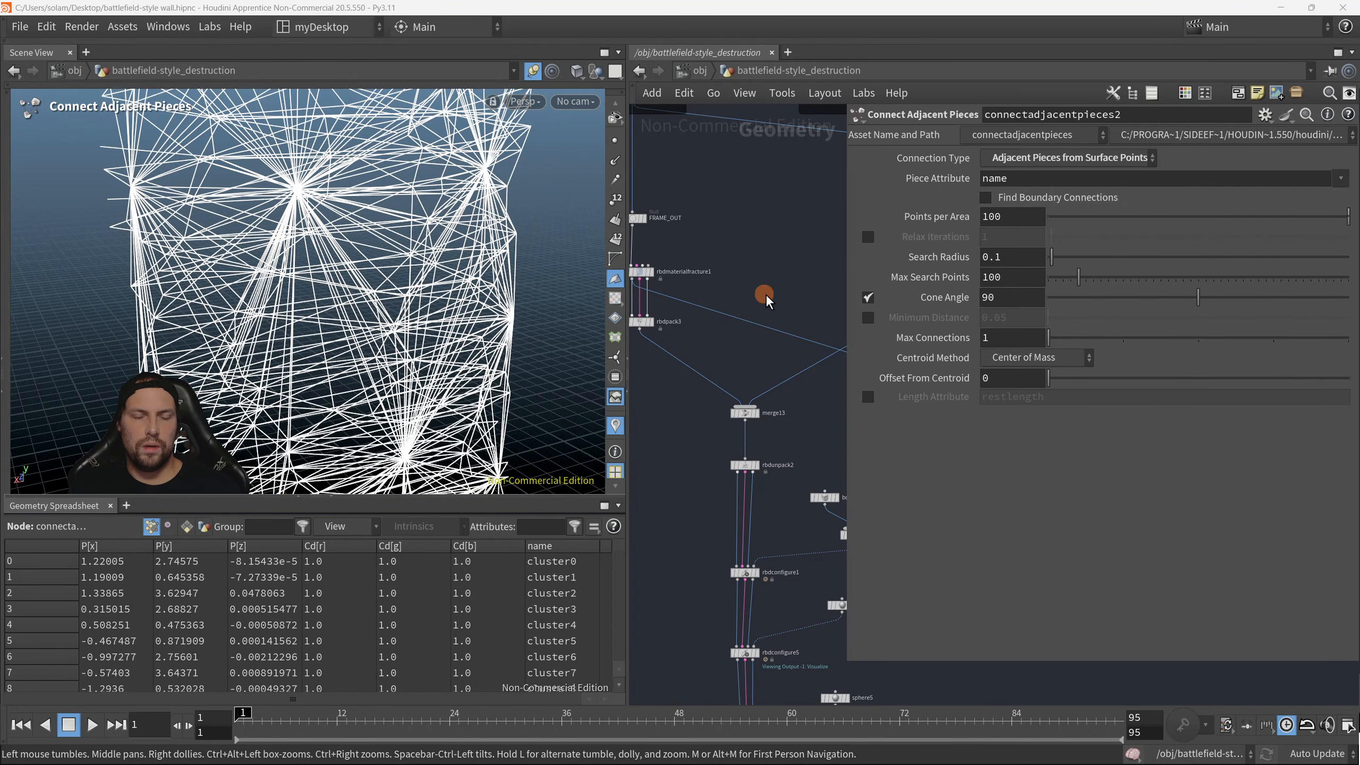
key(w)
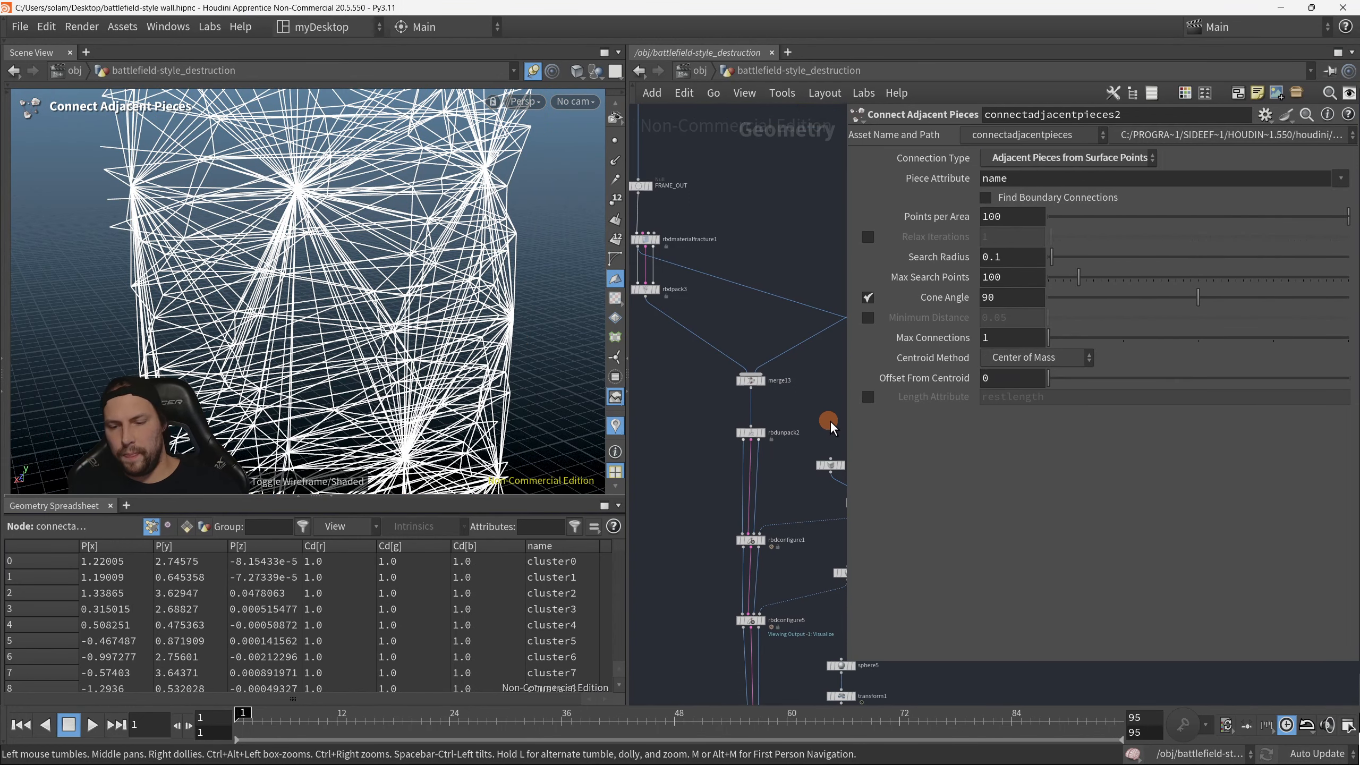
key(p)
scroll(988, 357, up, 5)
drag(990, 353, 975, 349)
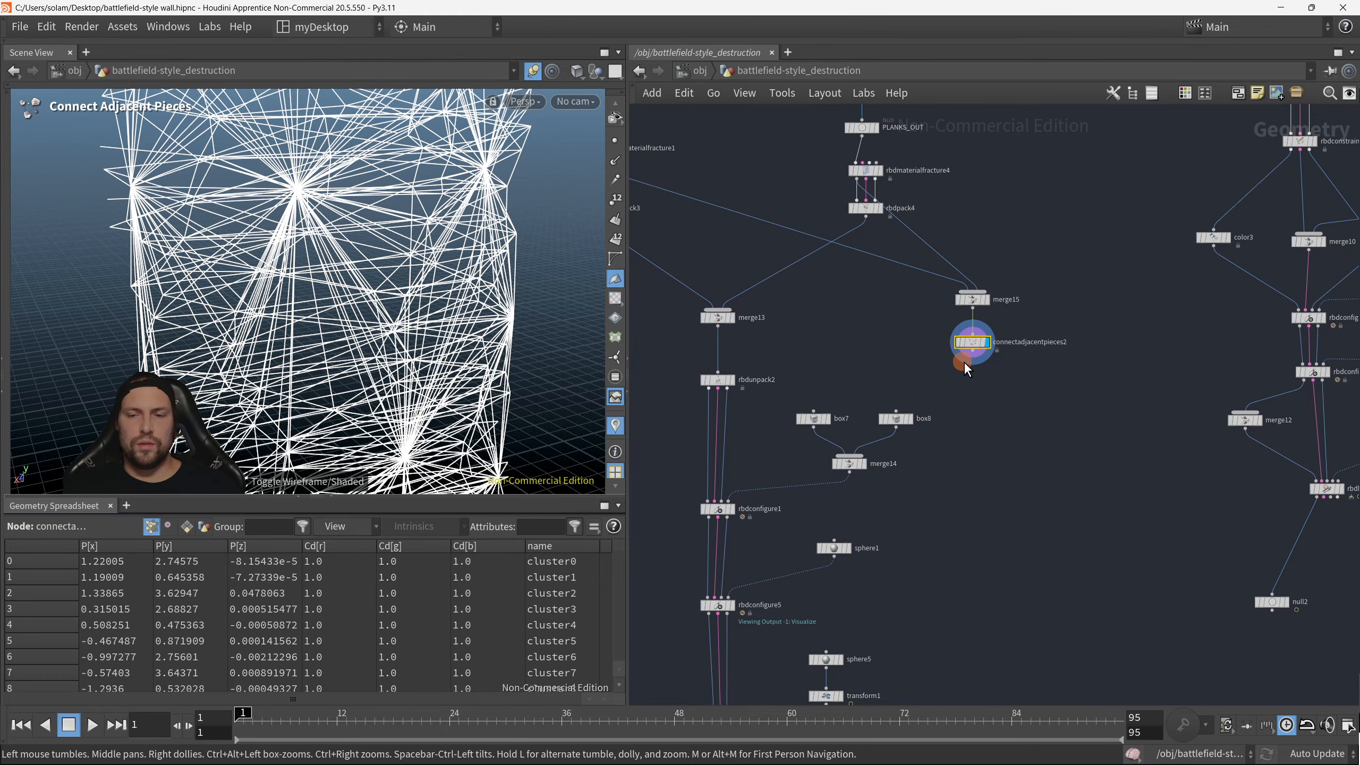
Step: Add an RBD Constraint Properties node below connectadjacentpieces2, connected to its output
drag(313, 264, 398, 310)
scroll(980, 395, up, 3)
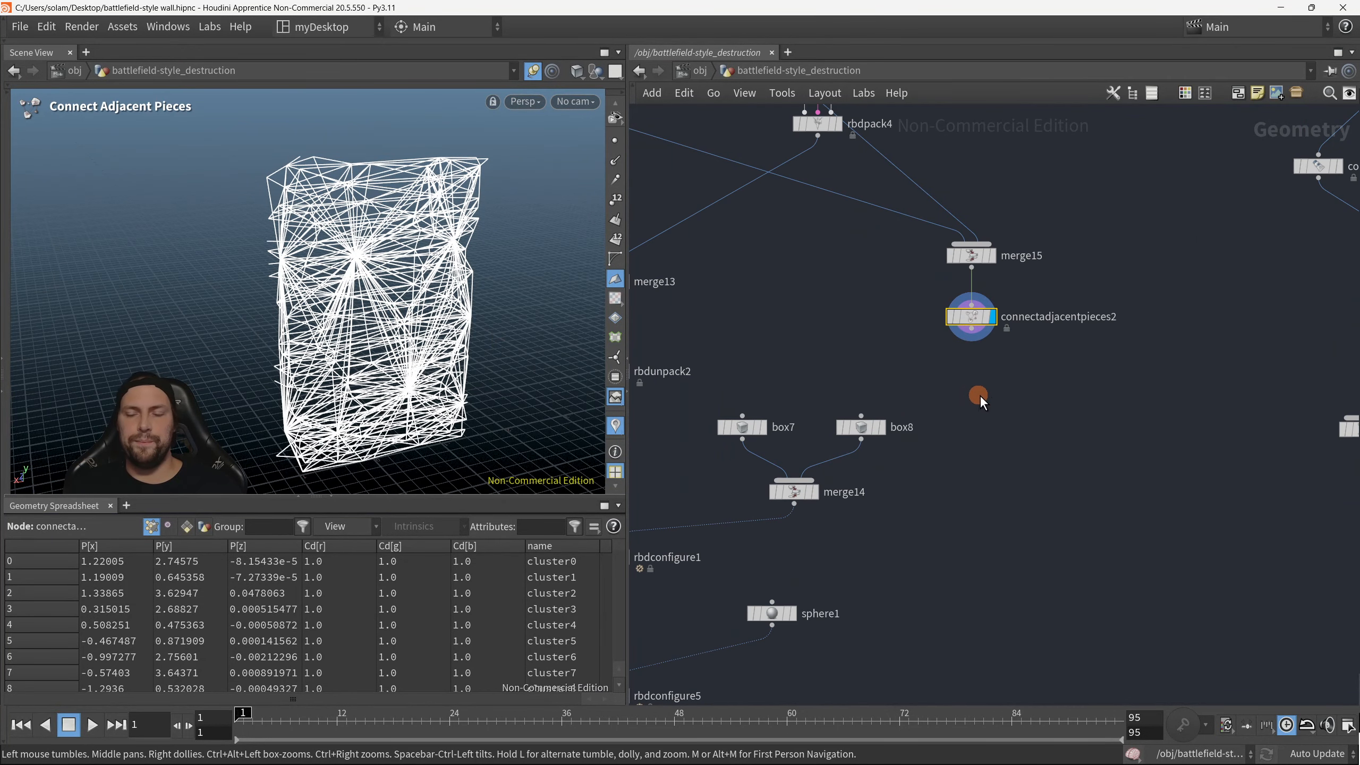
drag(974, 342, 988, 428)
mouse_move(1017, 442)
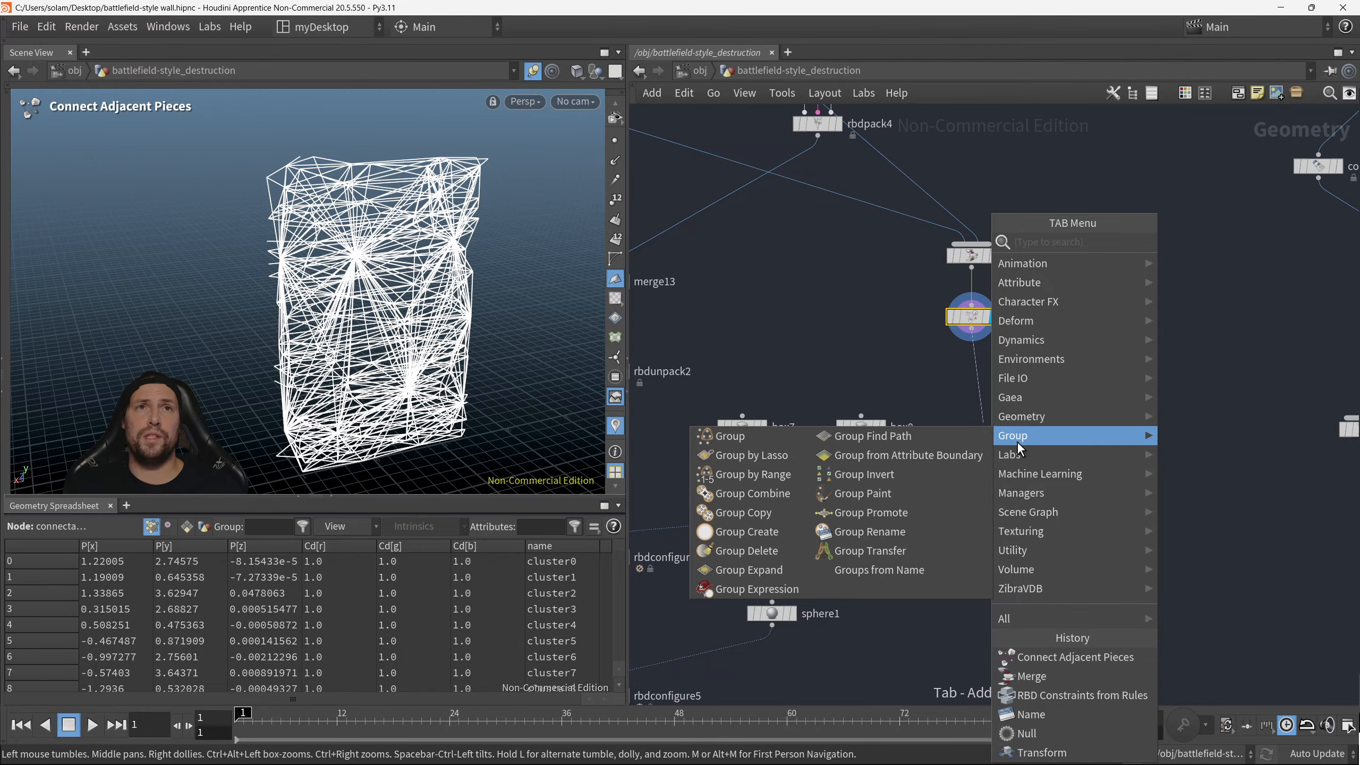
text(CO)
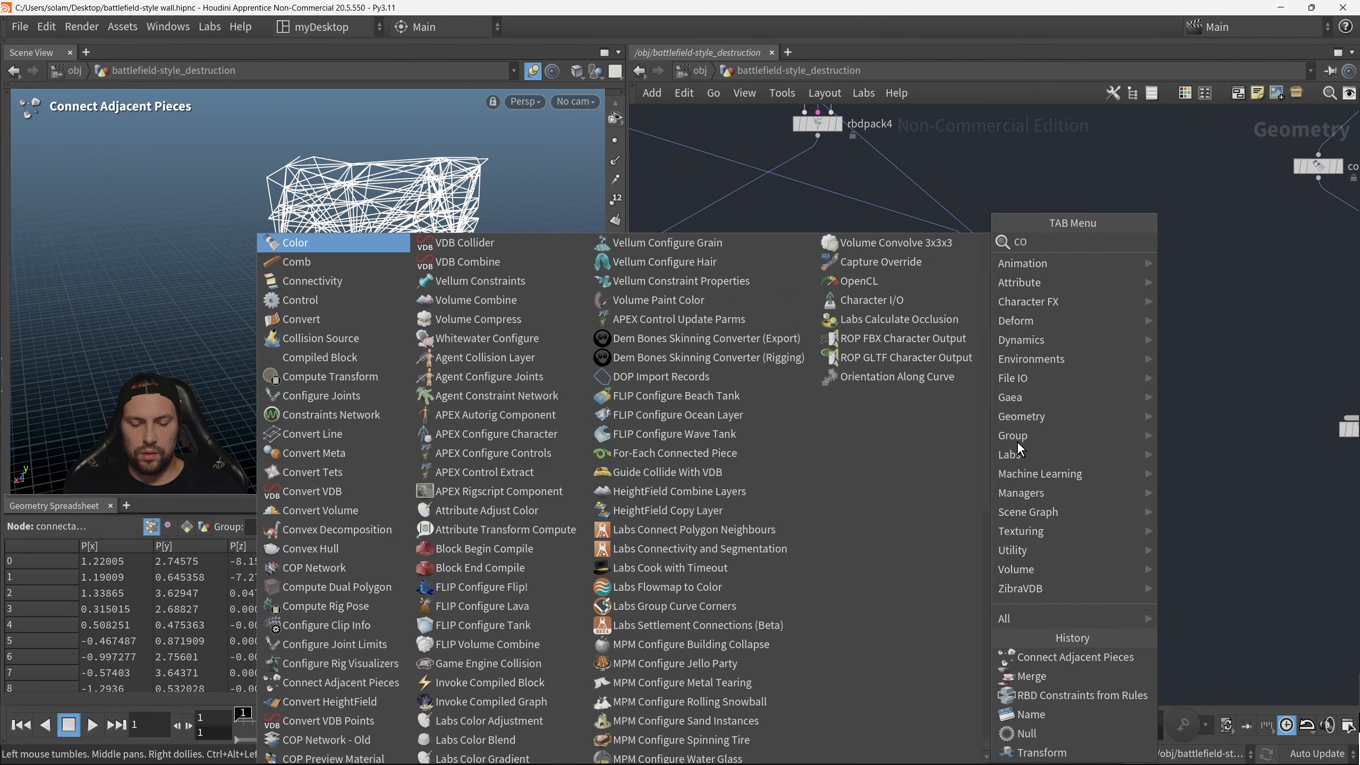
text(NSTA)
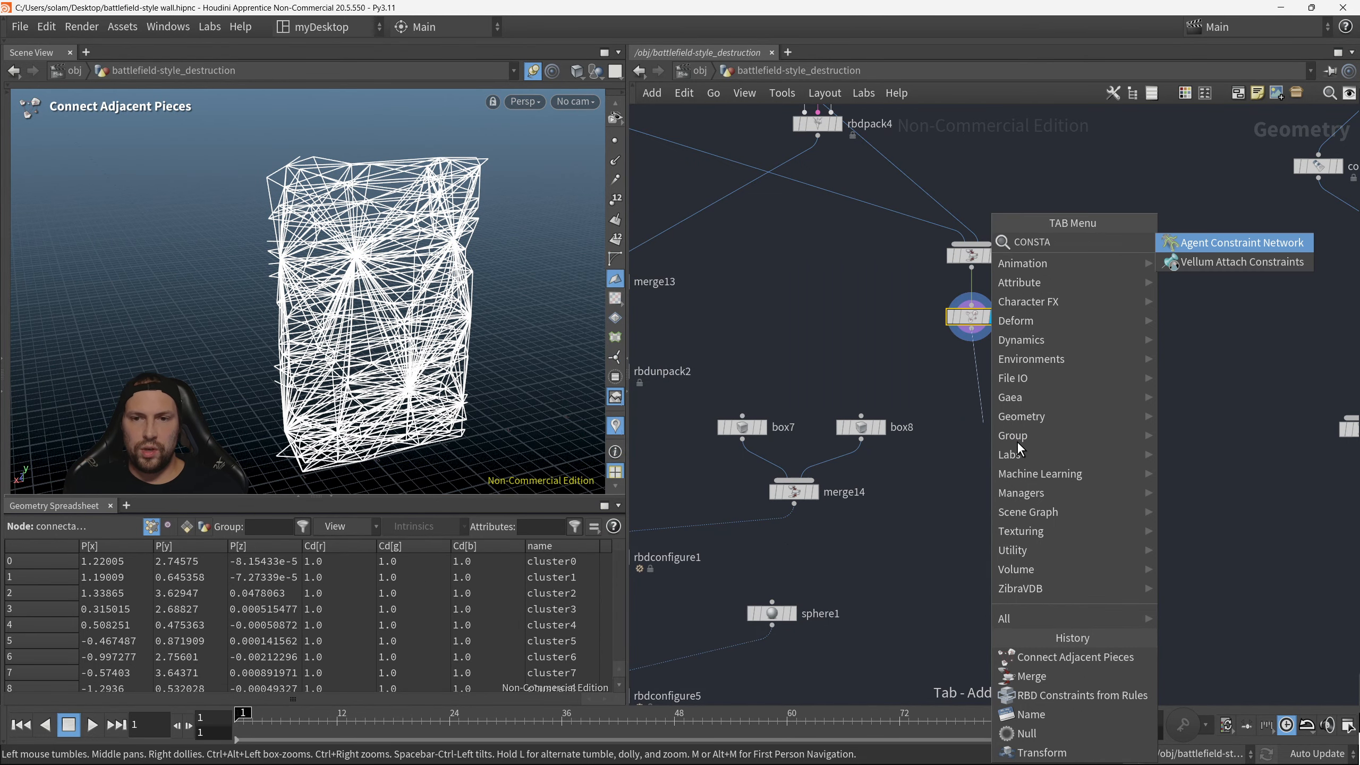
key(BackSpace)
text(RAINPRO)
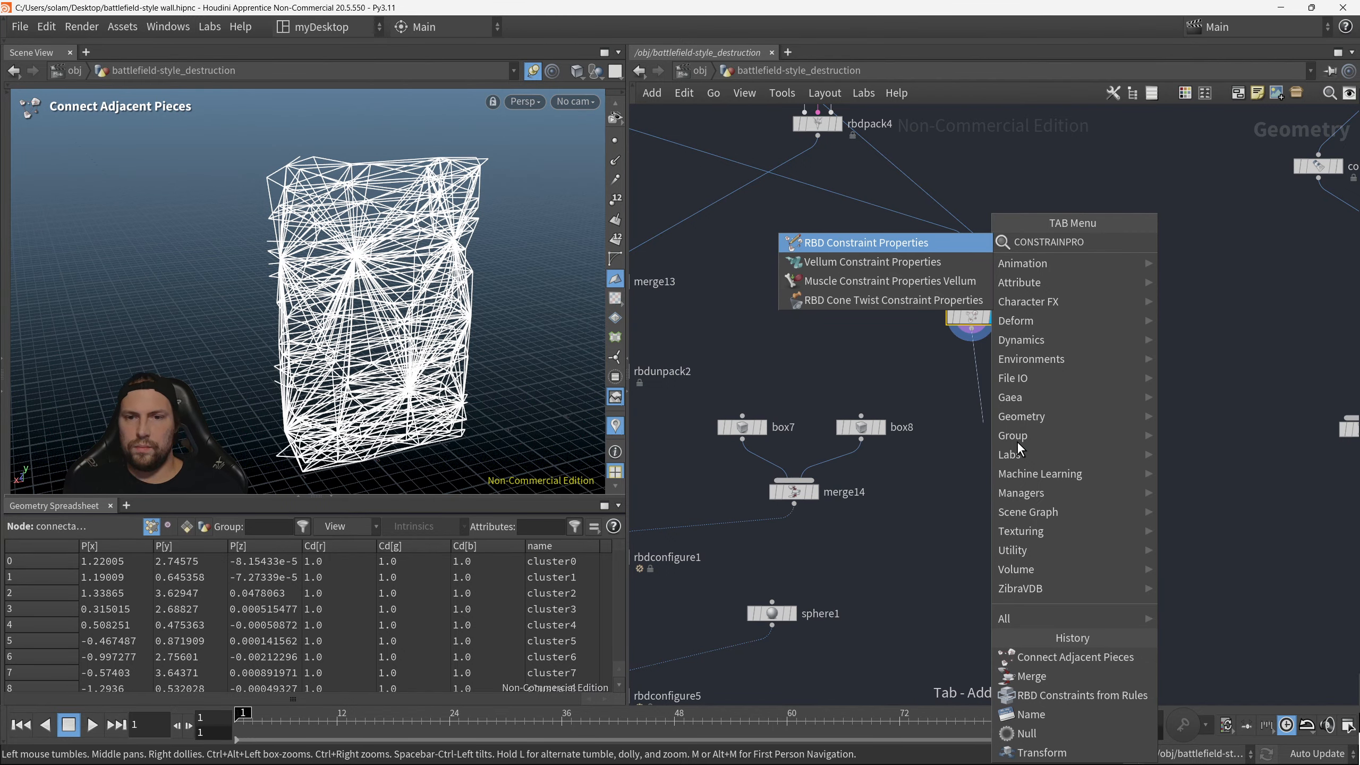
key(Return)
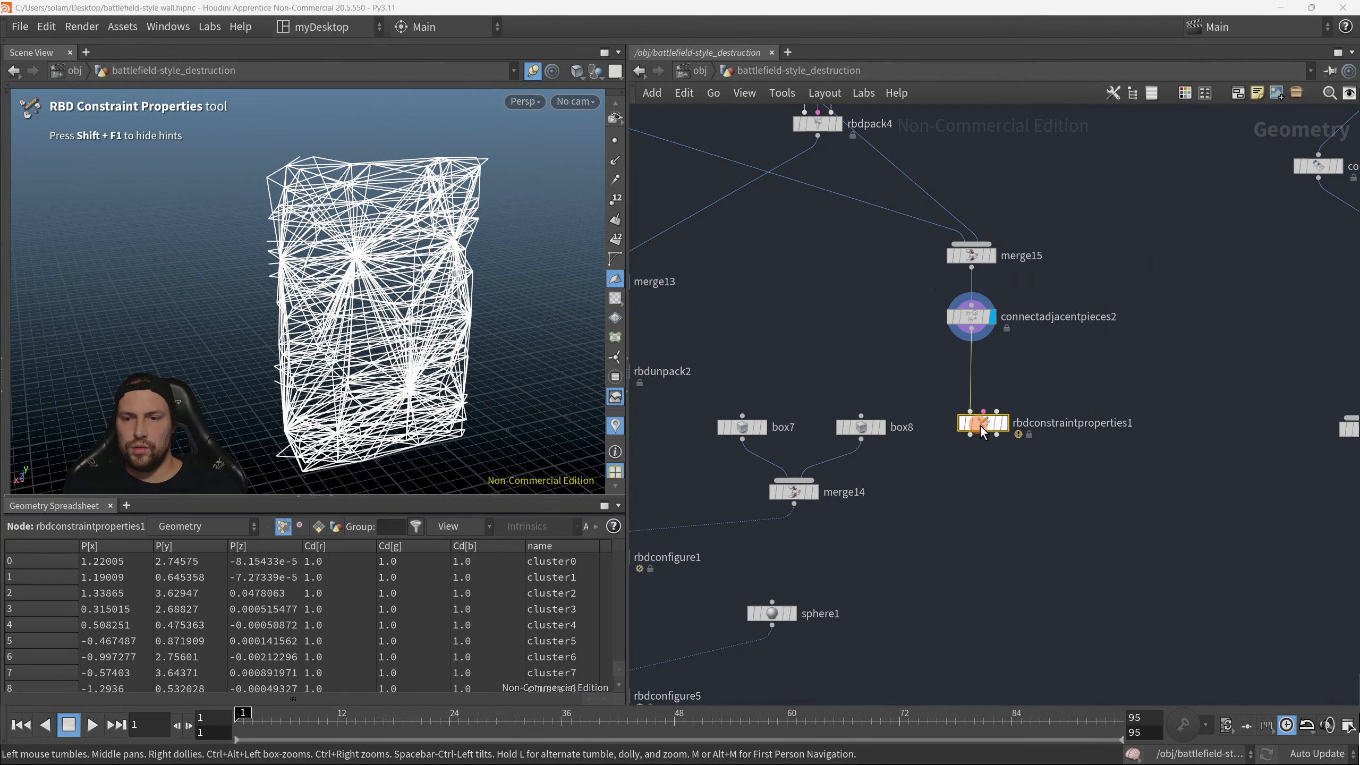
Step: Rewire connectadjacentpieces2 into the constraint geometry input of rbdconstraintproperties1 instead of its first input, and display that node
scroll(995, 383, up, 1)
key(y)
drag(937, 355, 996, 364)
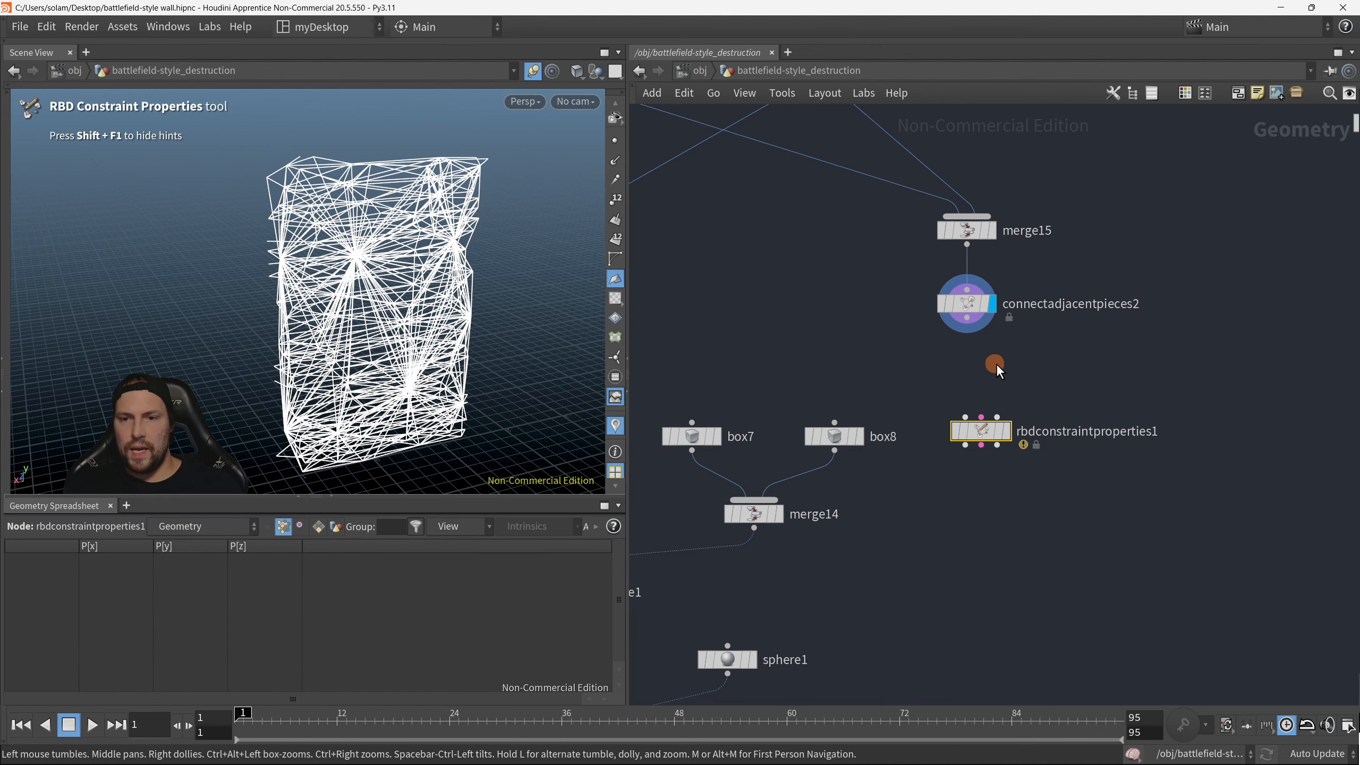
click(966, 320)
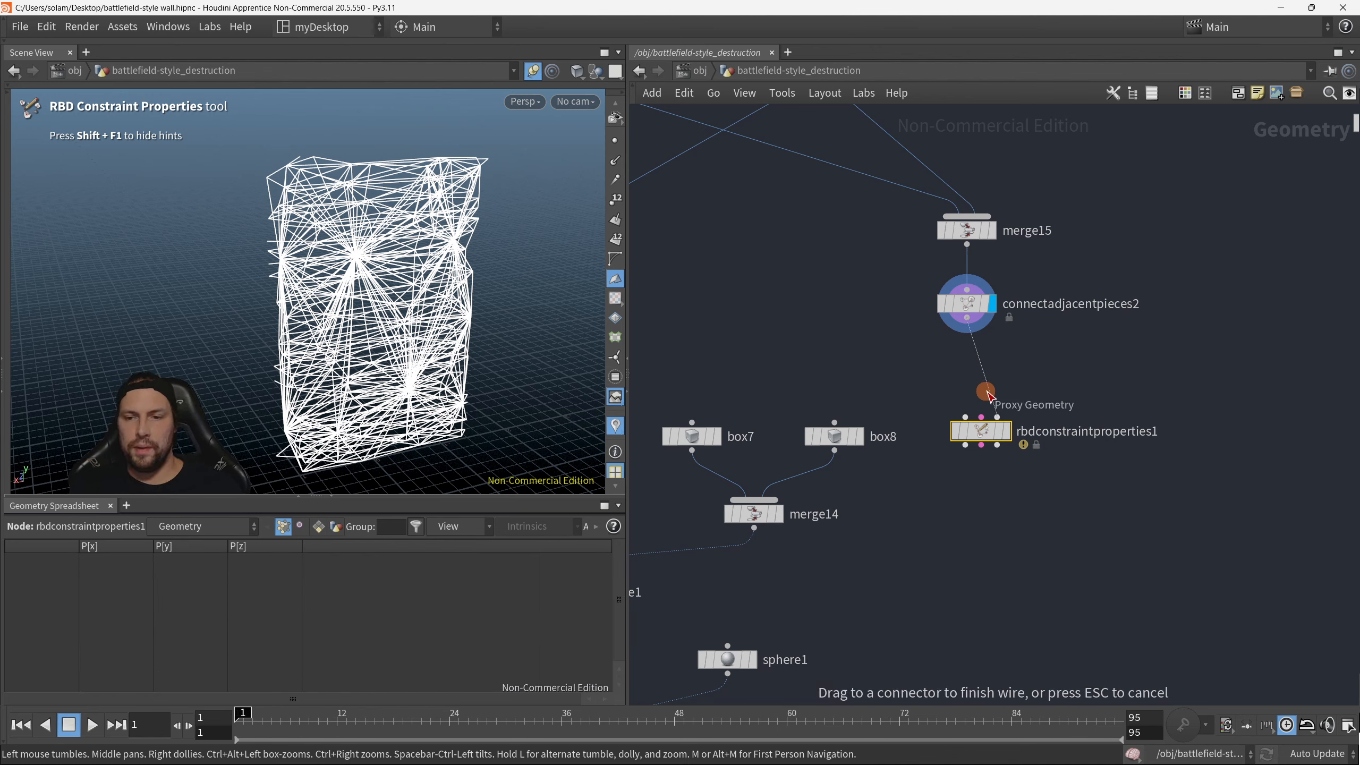
click(985, 416)
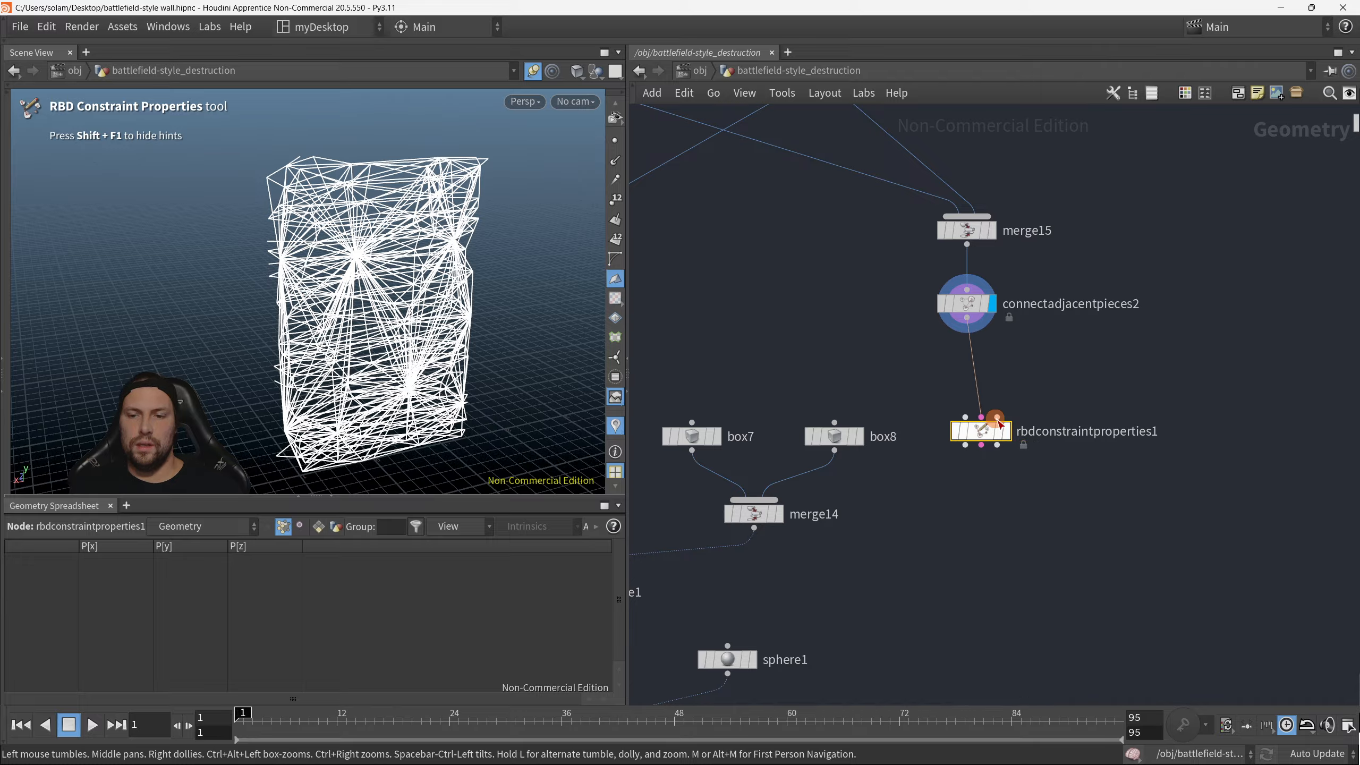
click(1009, 430)
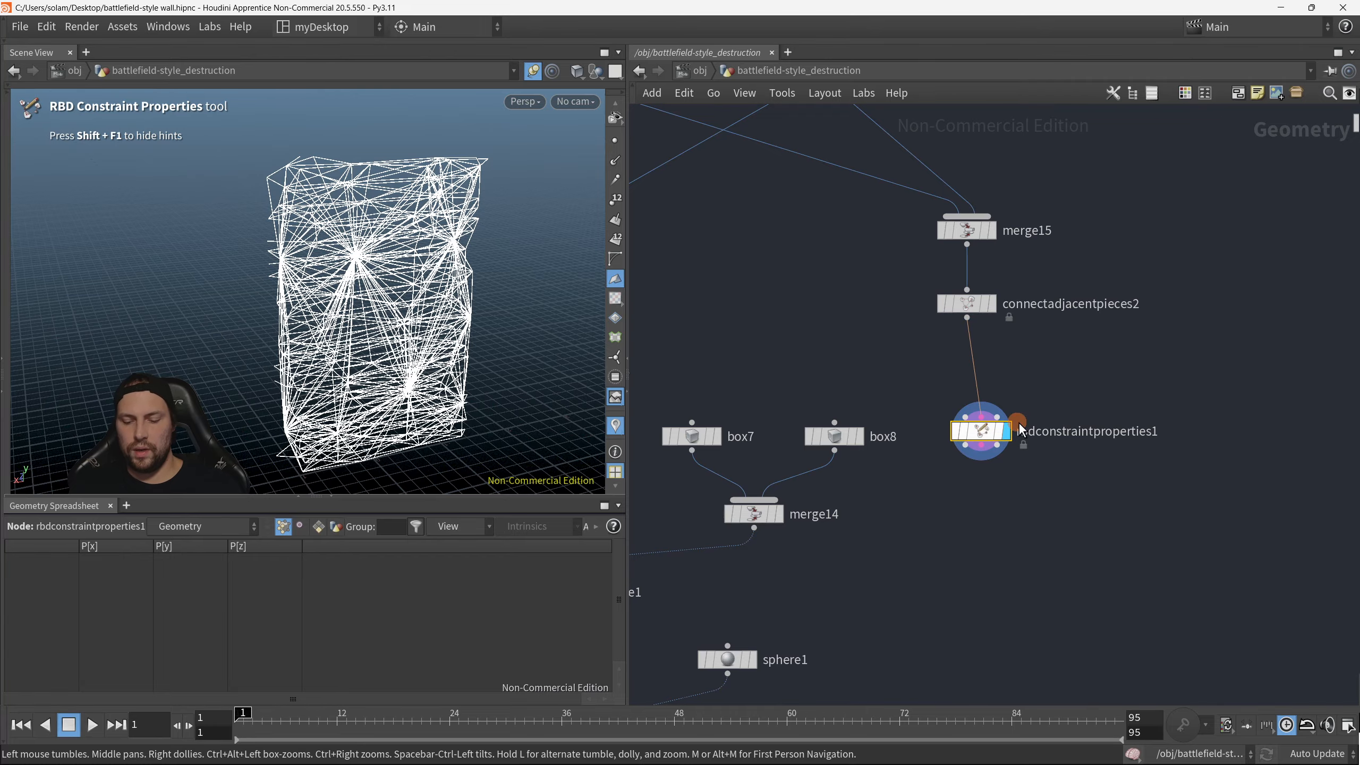
Step: Set the constraint type of rbdconstraintproperties1 to Soft
key(p)
scroll(804, 550, down, 3)
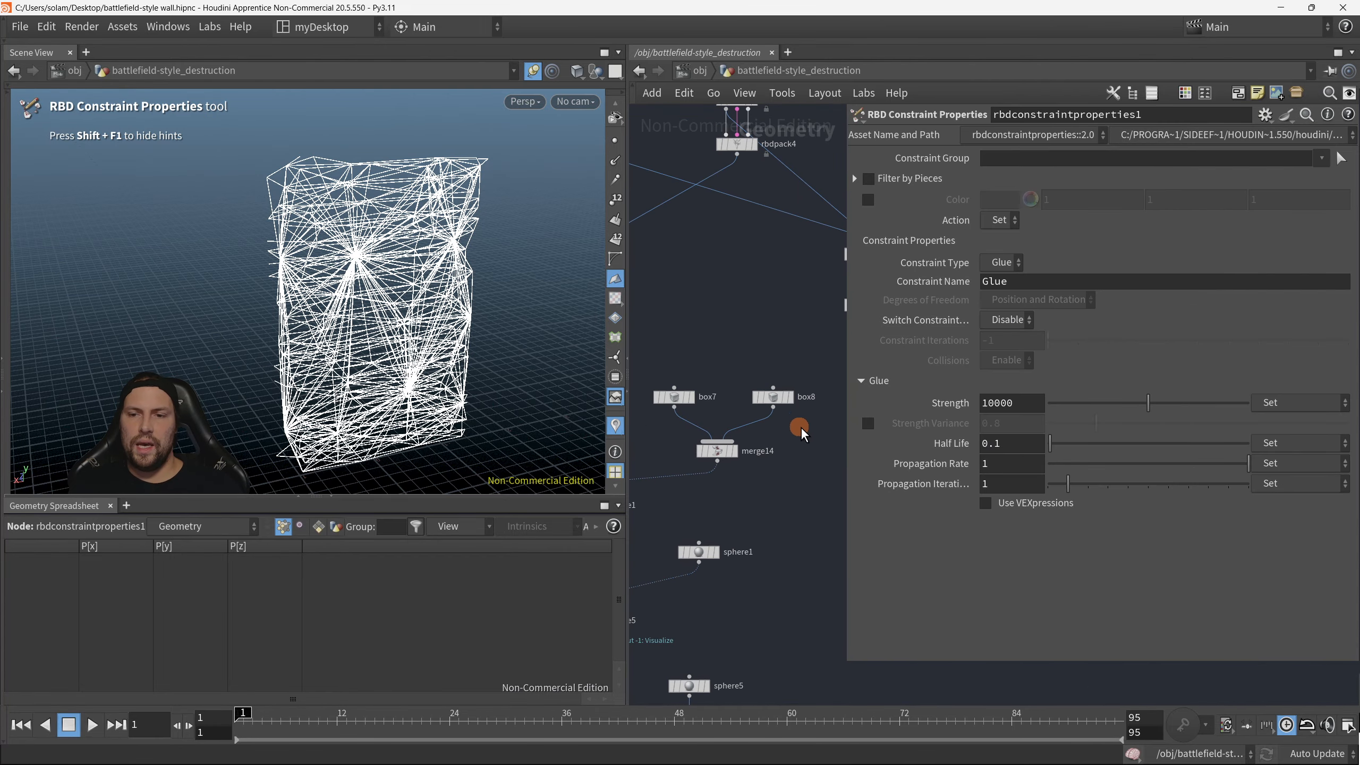
click(1002, 262)
click(1004, 320)
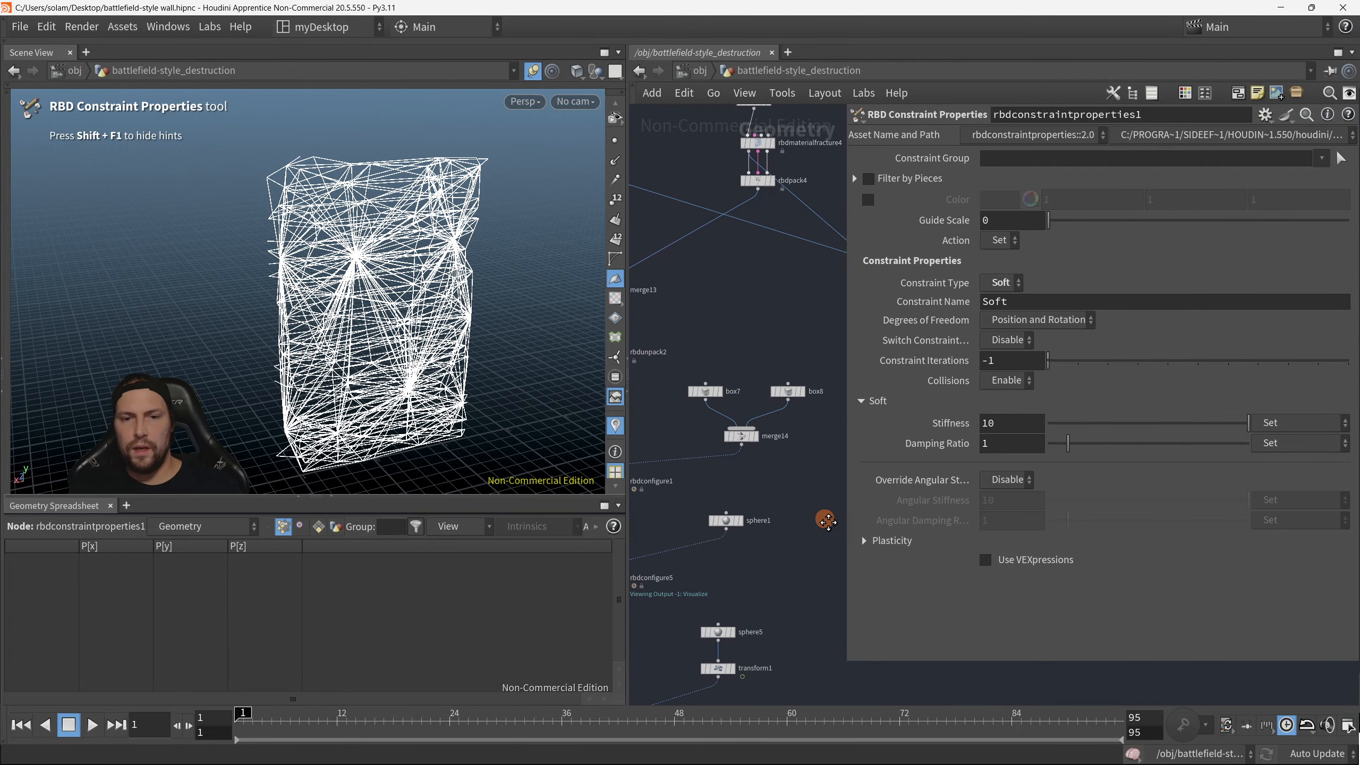
key(p)
key(Escape)
drag(470, 377, 349, 316)
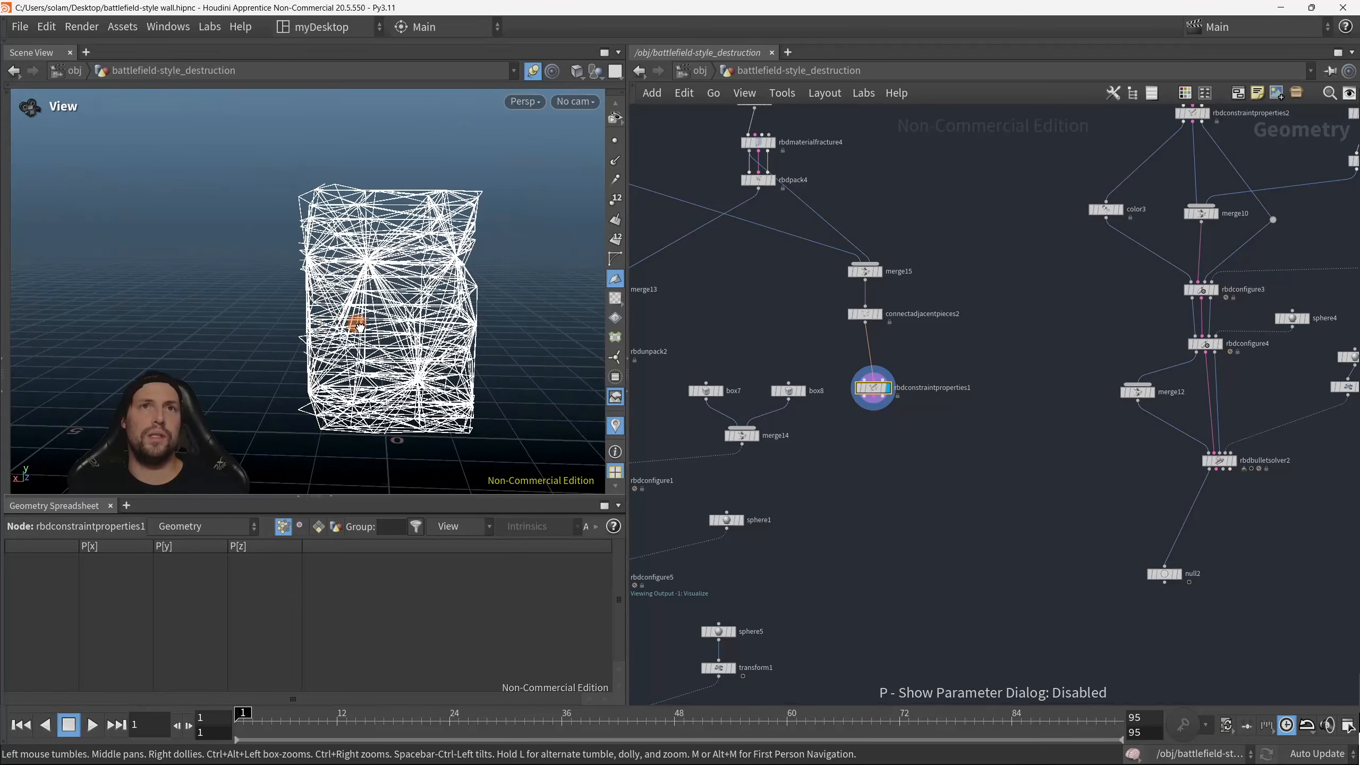
key(Return)
Step: Move rbdconstraintproperties1 lower and also connect connectadjacentpieces2 to its first geometry input
middle_drag(889, 428, 1055, 335)
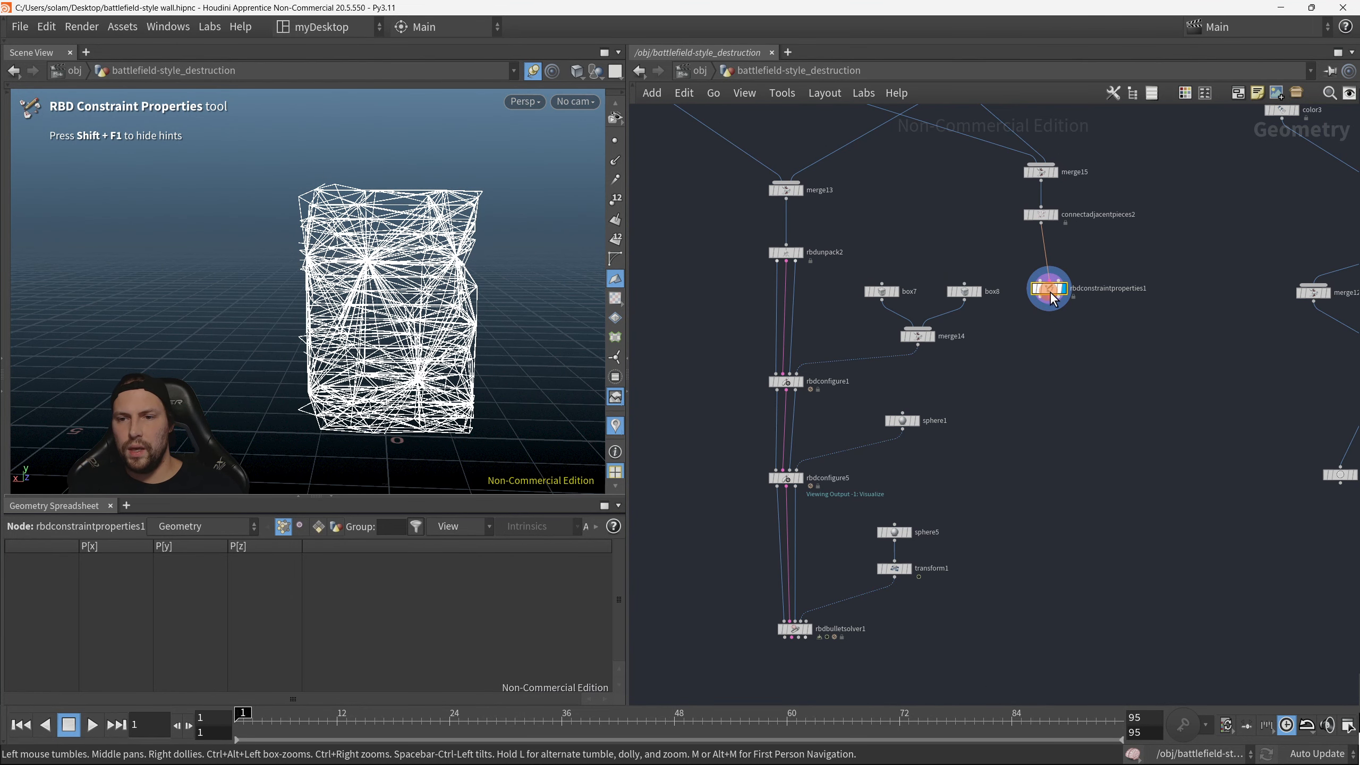
drag(1051, 299, 1050, 321)
drag(1041, 225, 1046, 331)
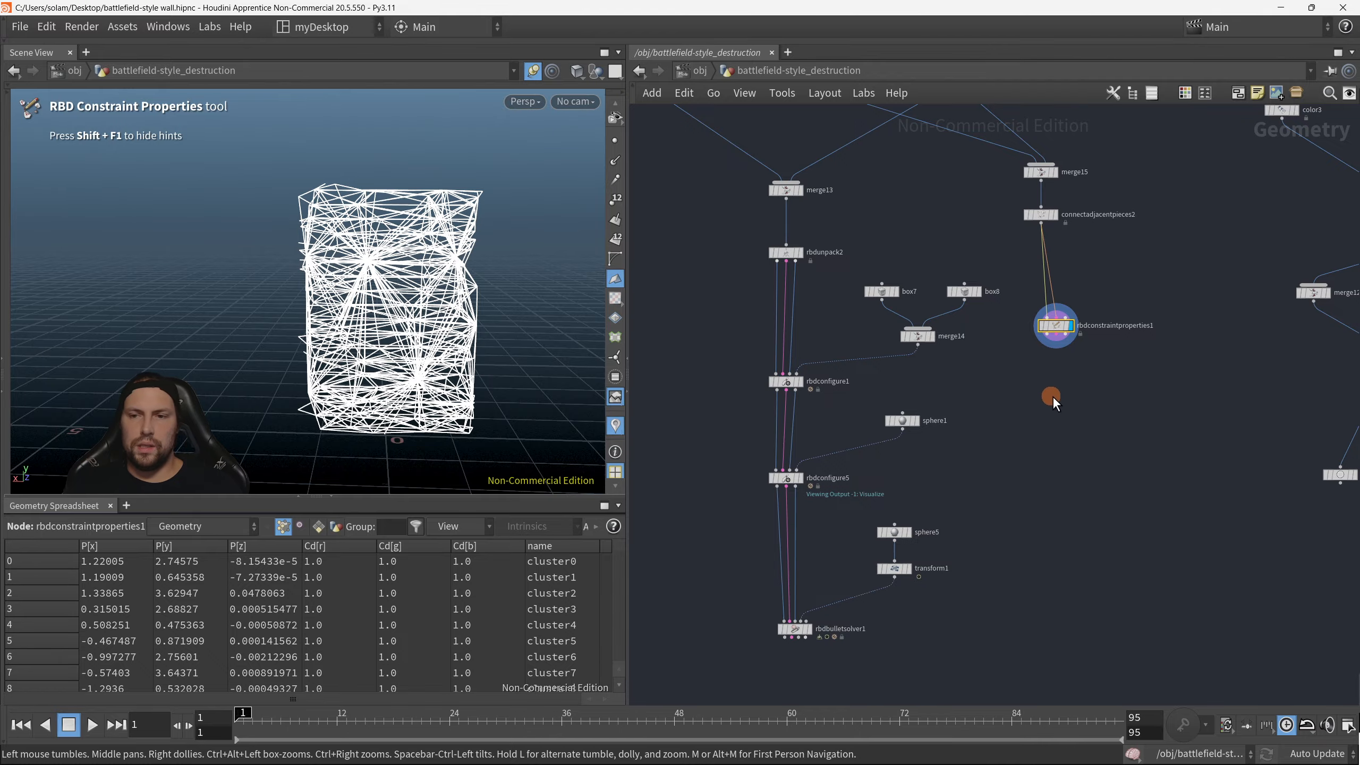
scroll(1034, 342, up, 2)
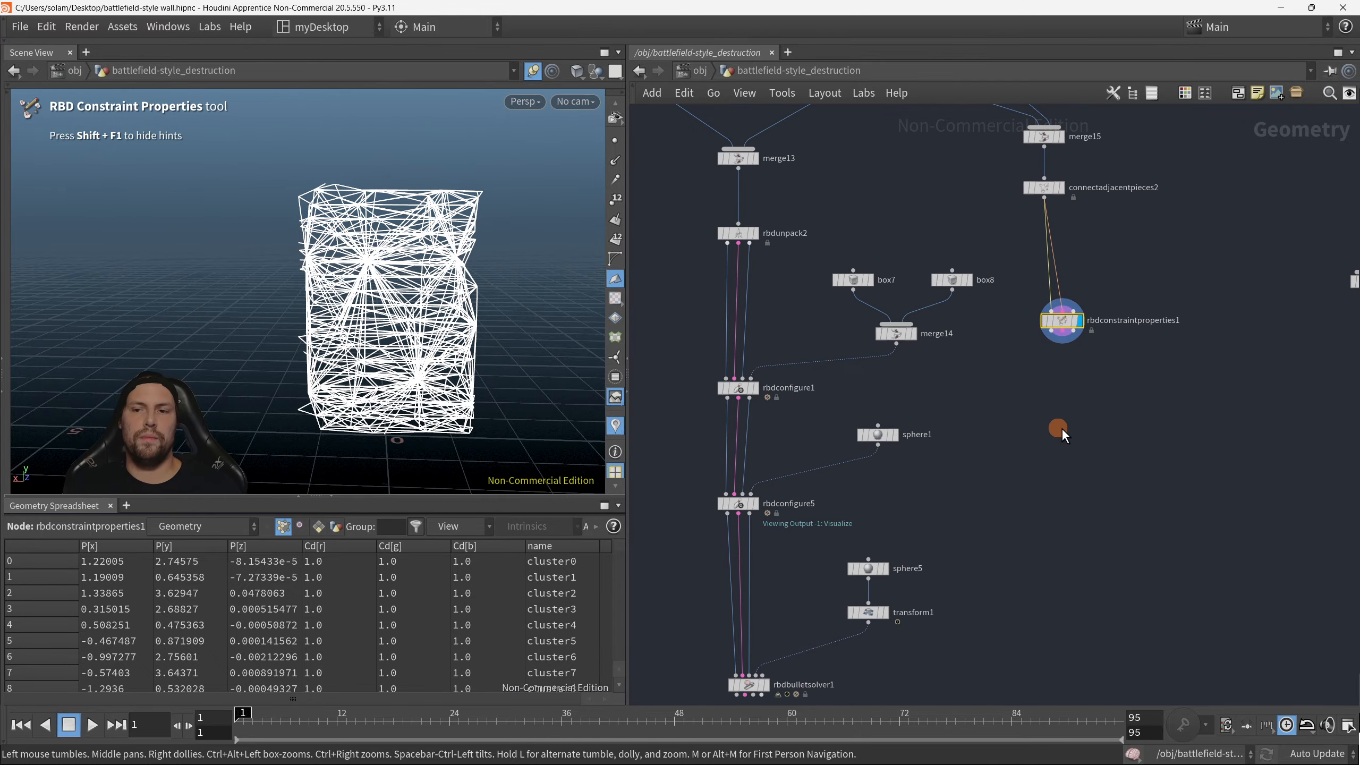
Step: Shift sphere5 and transform1 away from the solver chain and move rbdconstraintproperties1 down level with rbdconfigure5
middle_drag(1013, 444, 1103, 409)
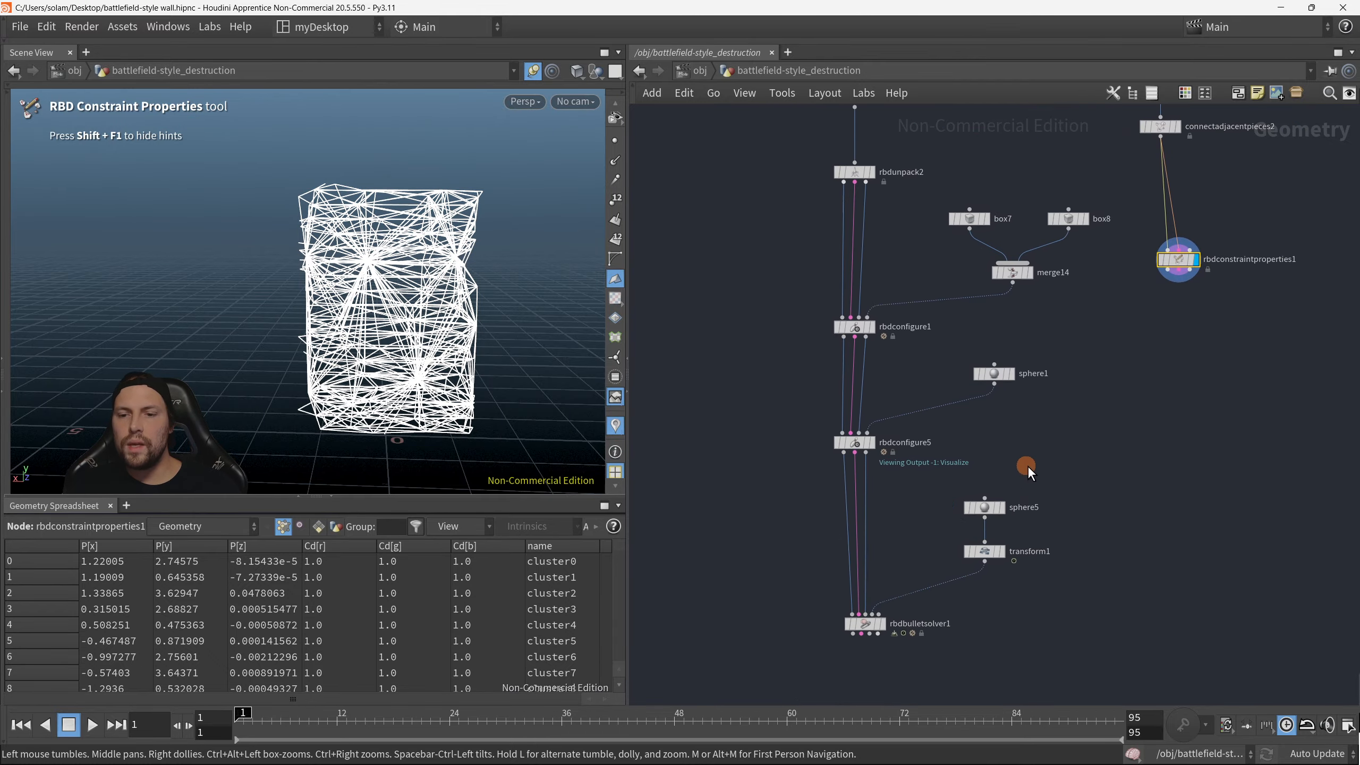
drag(1036, 598, 1013, 531)
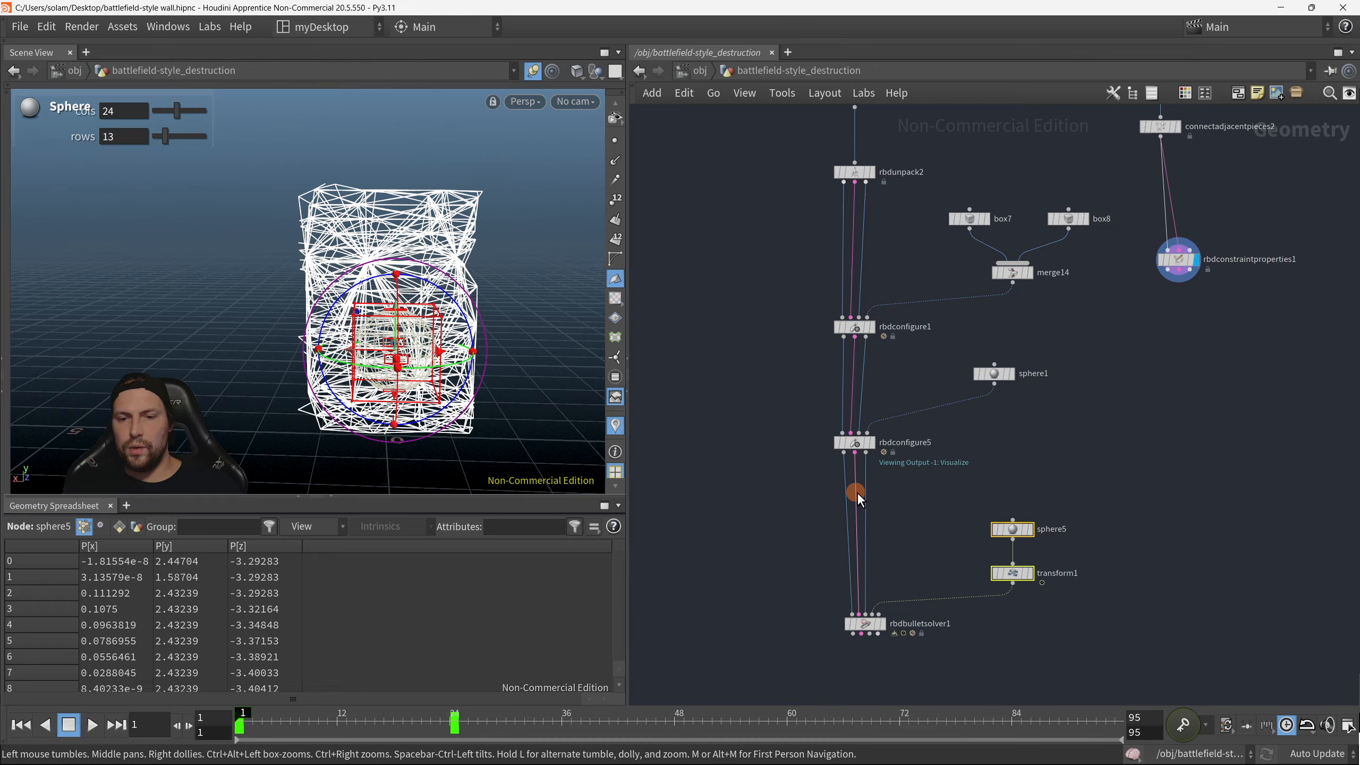
drag(1172, 289, 1130, 445)
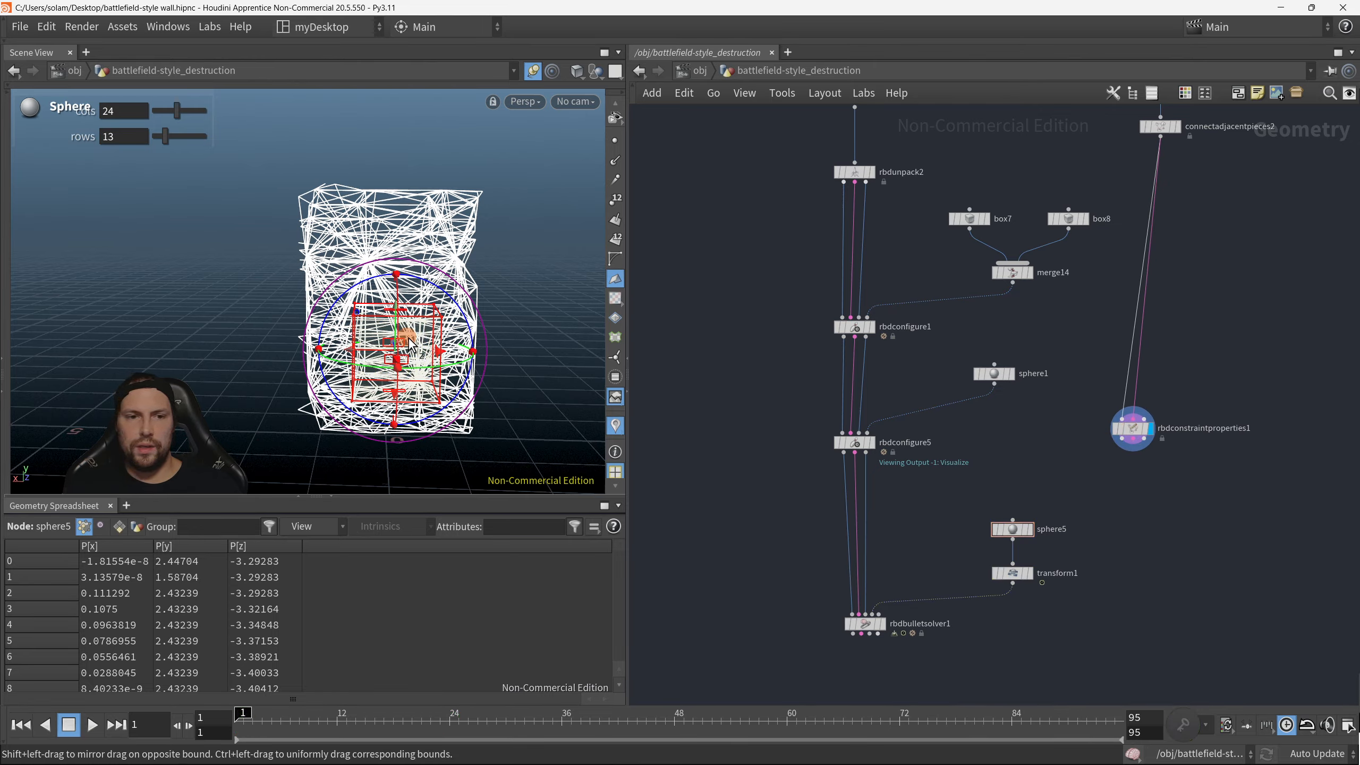
Step: Attach a Null to the constraint output of rbdconfigure5 and display it to inspect the existing constraint lines
alt+drag(399, 325, 332, 279)
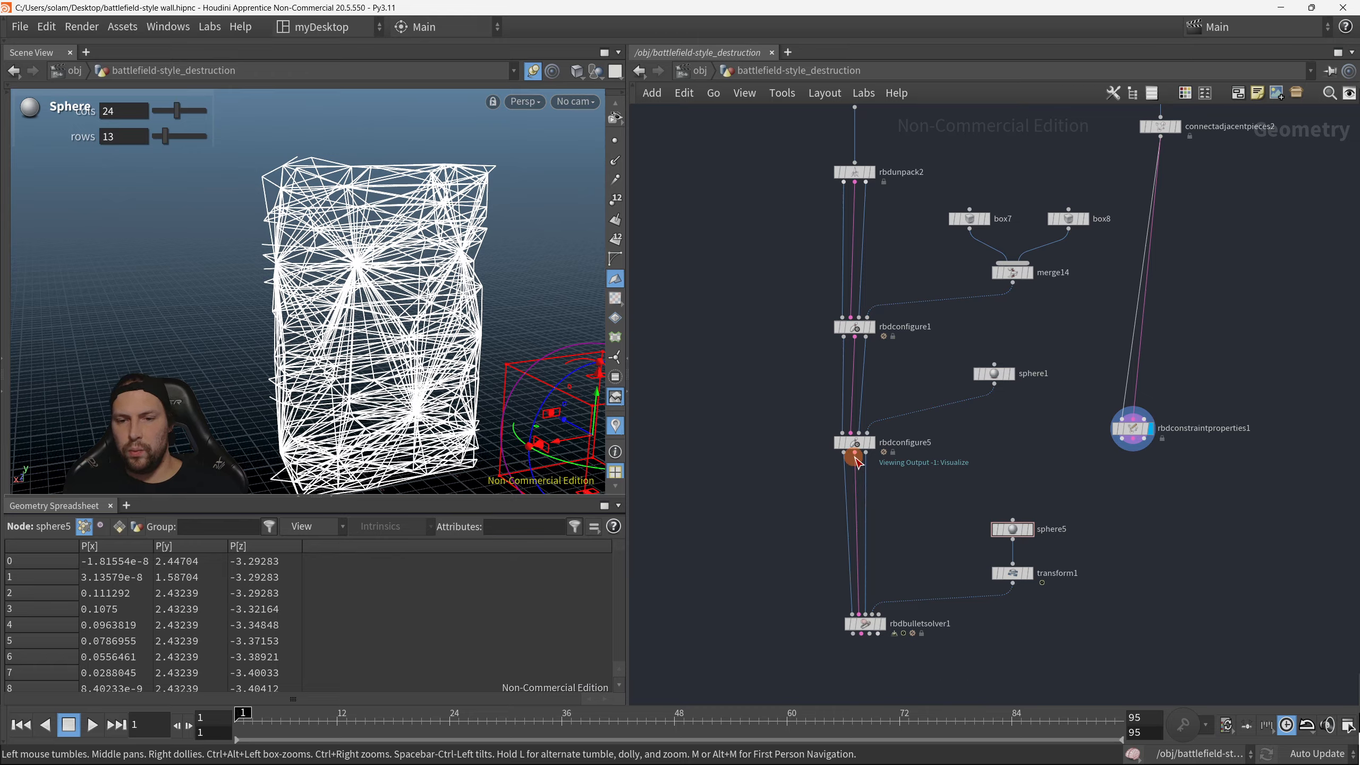
click(855, 456)
key(Tab)
text(NULL)
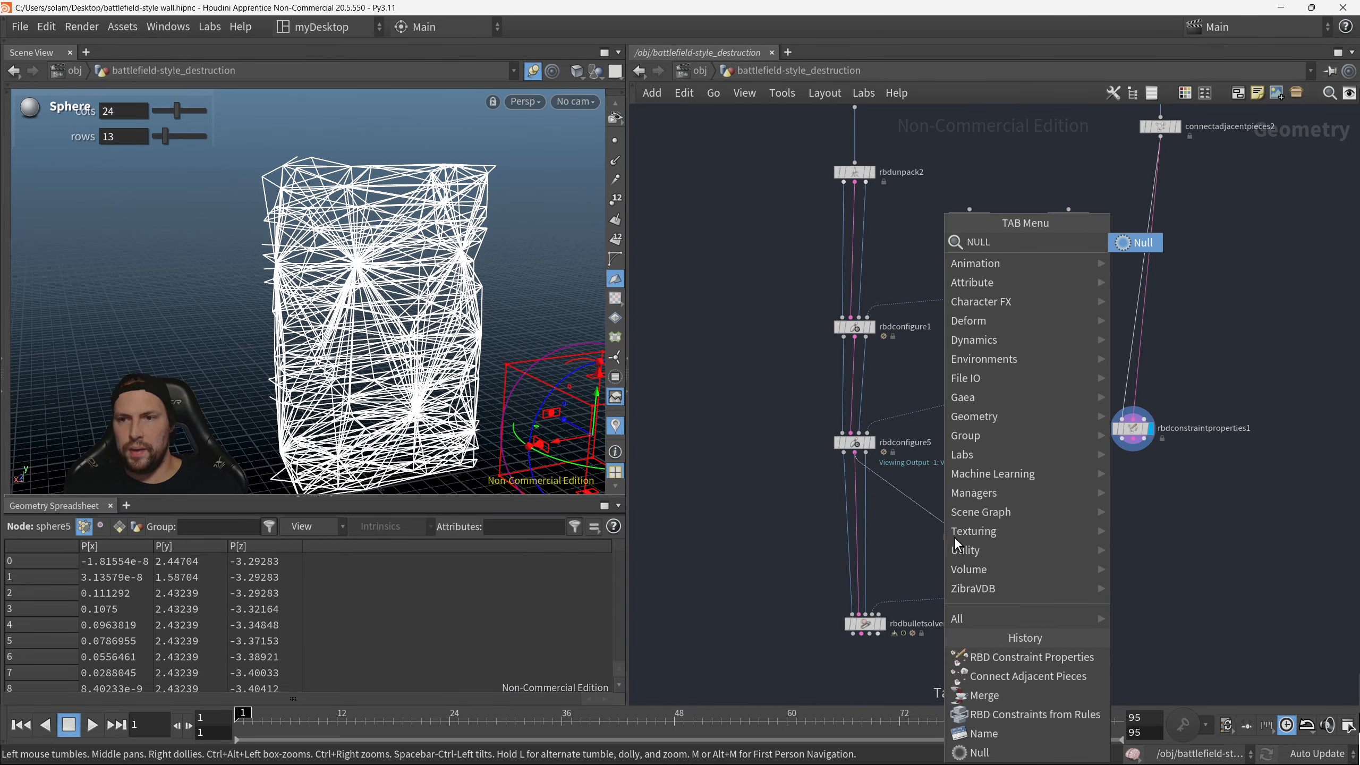
key(Return)
click(943, 524)
key(r)
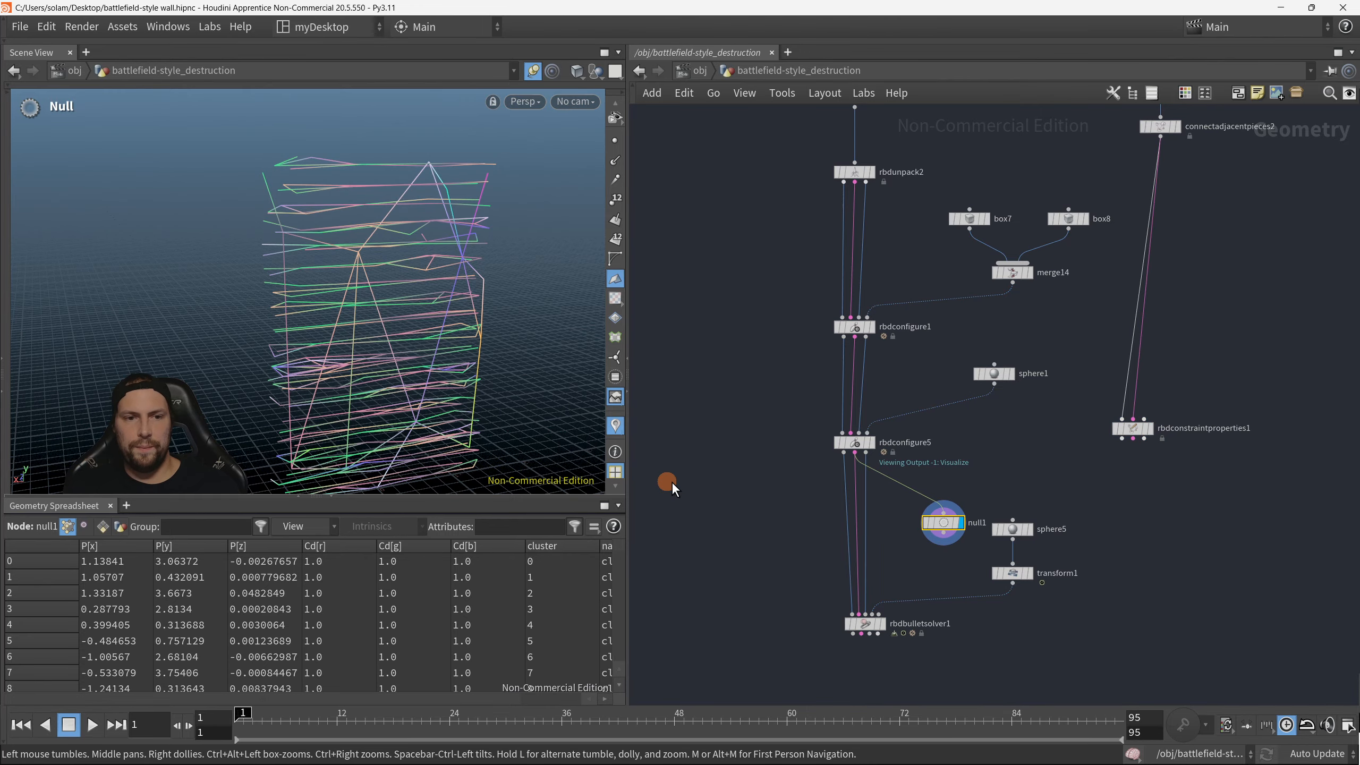
alt+drag(478, 300, 554, 273)
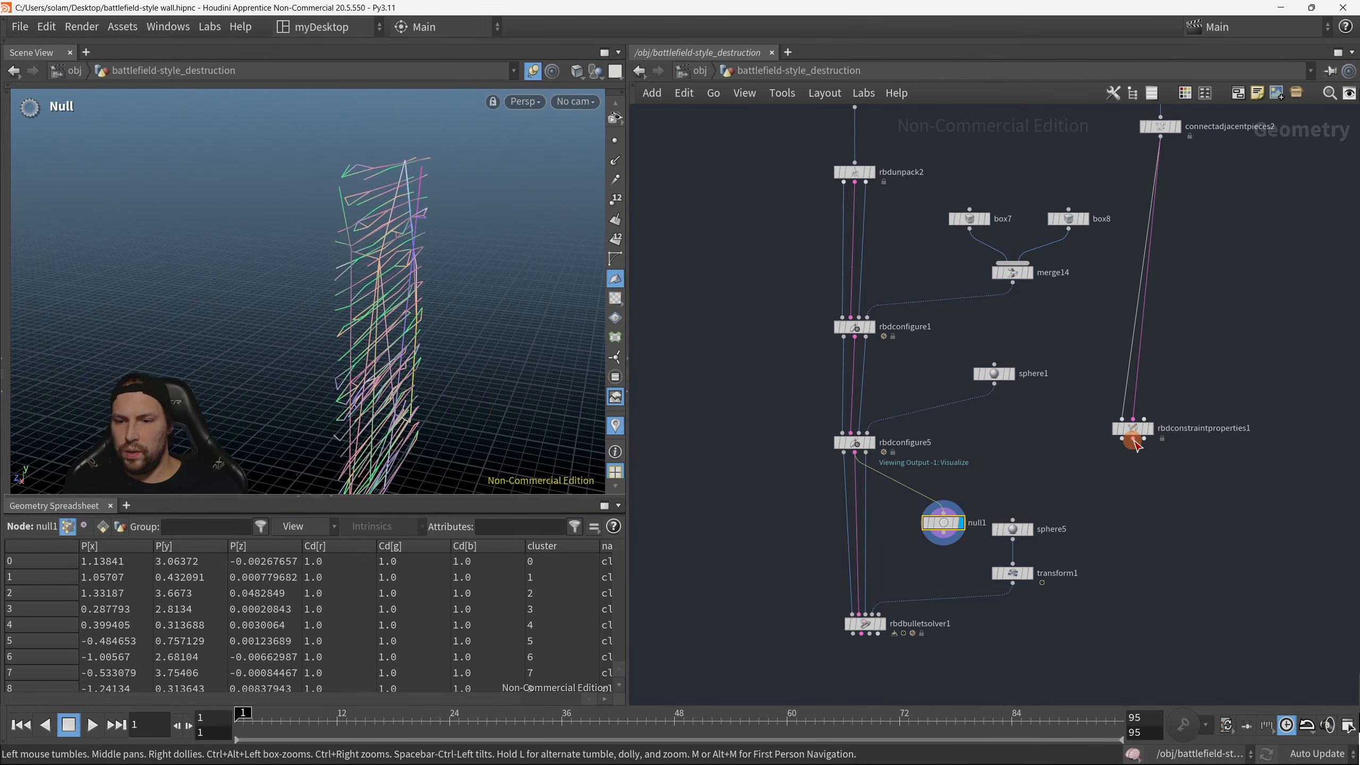
Step: Move sphere5 and transform1 farther aside and add a Merge node between null1 and rbdconstraintproperties1
drag(1102, 634, 993, 517)
drag(1016, 529, 1123, 544)
drag(1184, 374, 1126, 460)
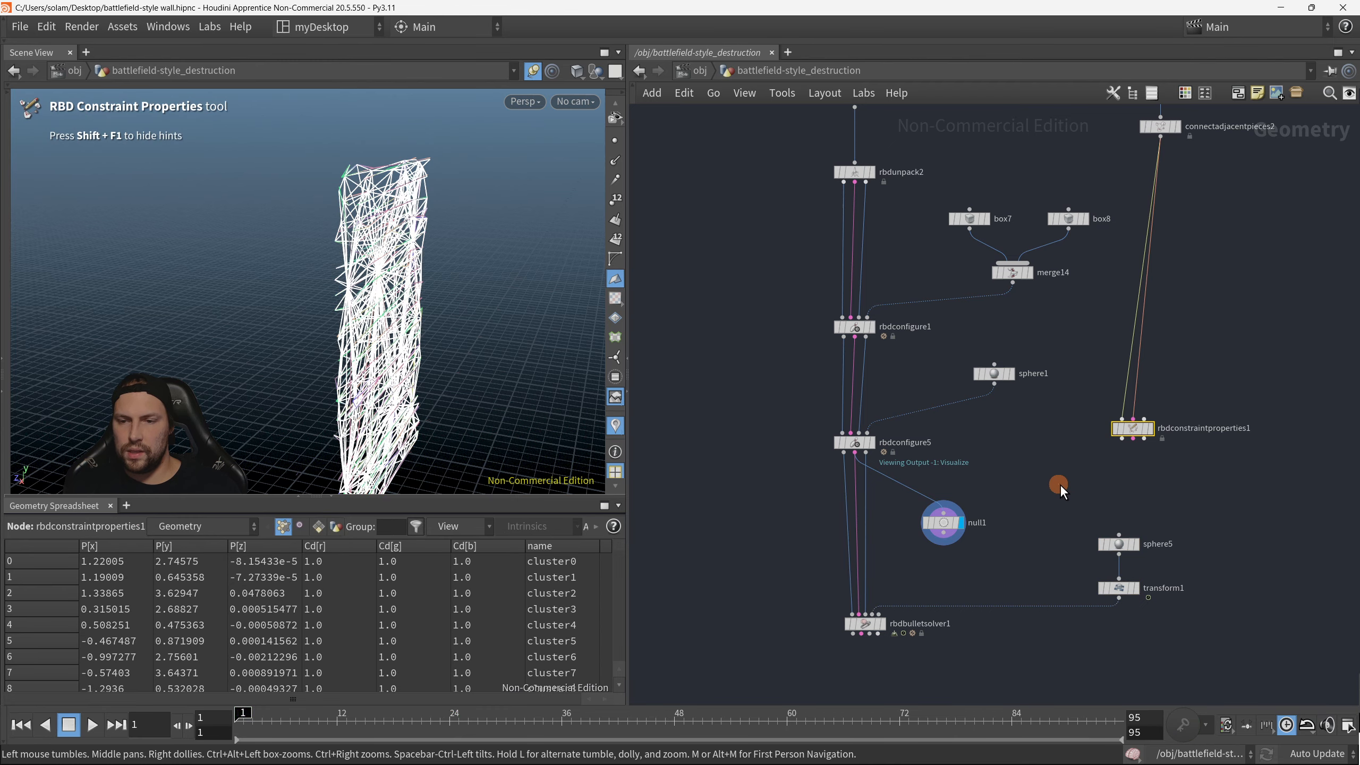
key(Tab)
text(merge)
key(Return)
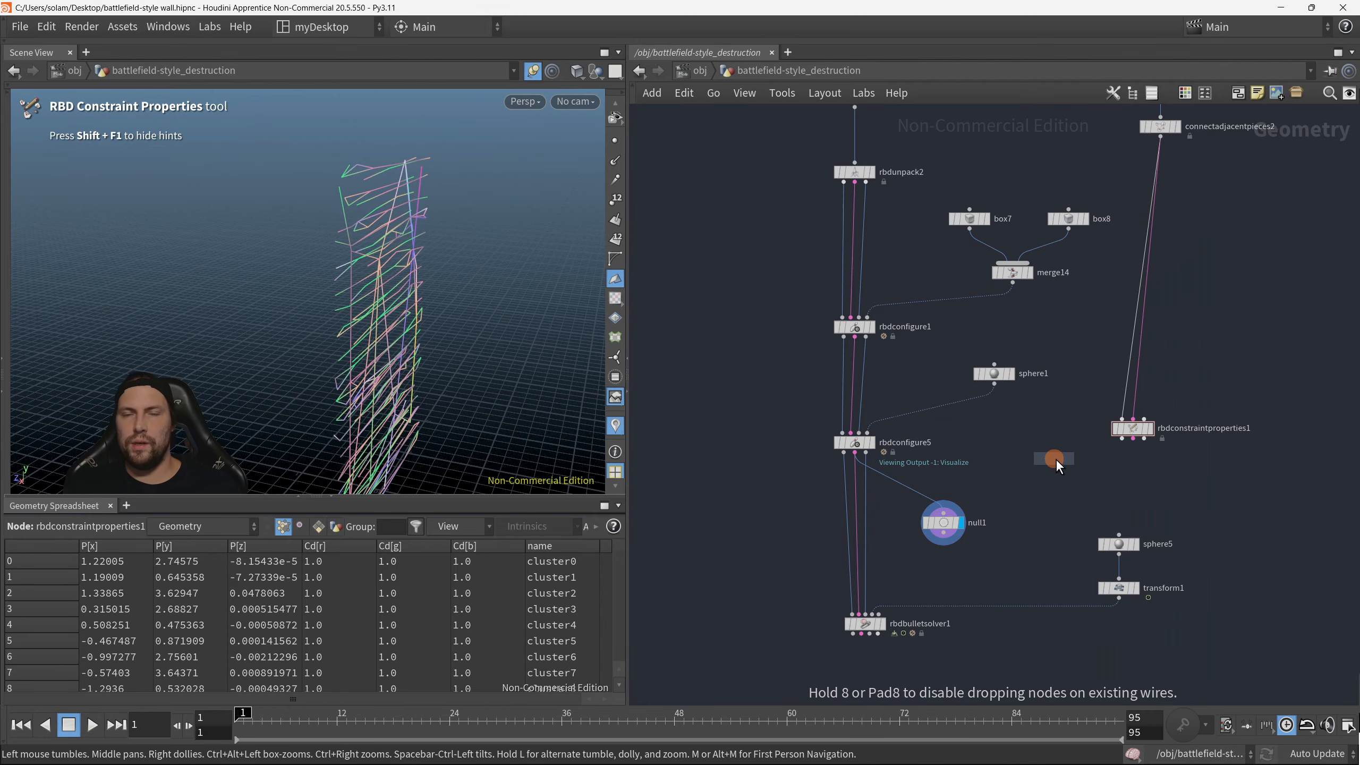
click(1057, 467)
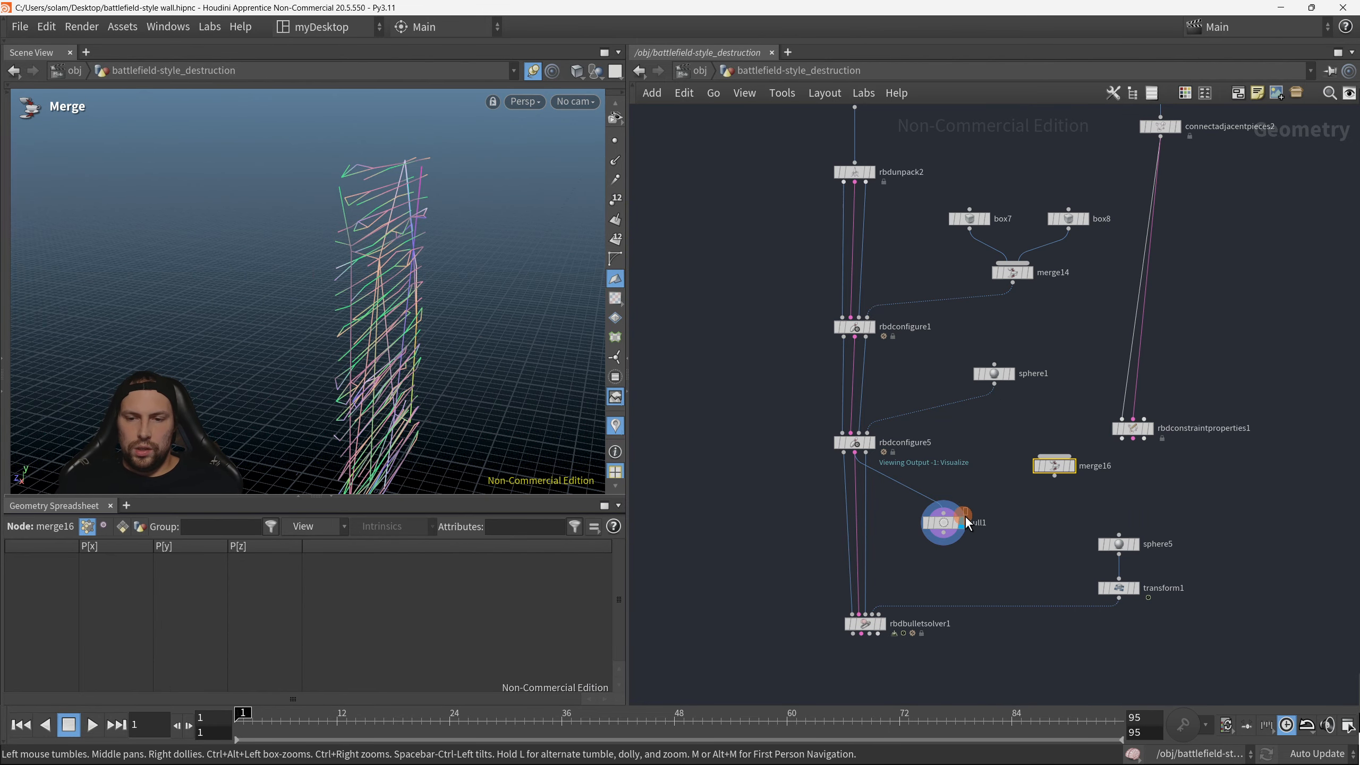
Step: Delete null1 and use merge16 to combine the constraint outputs of rbdconfigure5 and rbdconstraintproperties1 into rbdbulletsolver1
click(963, 522)
key(alt+x)
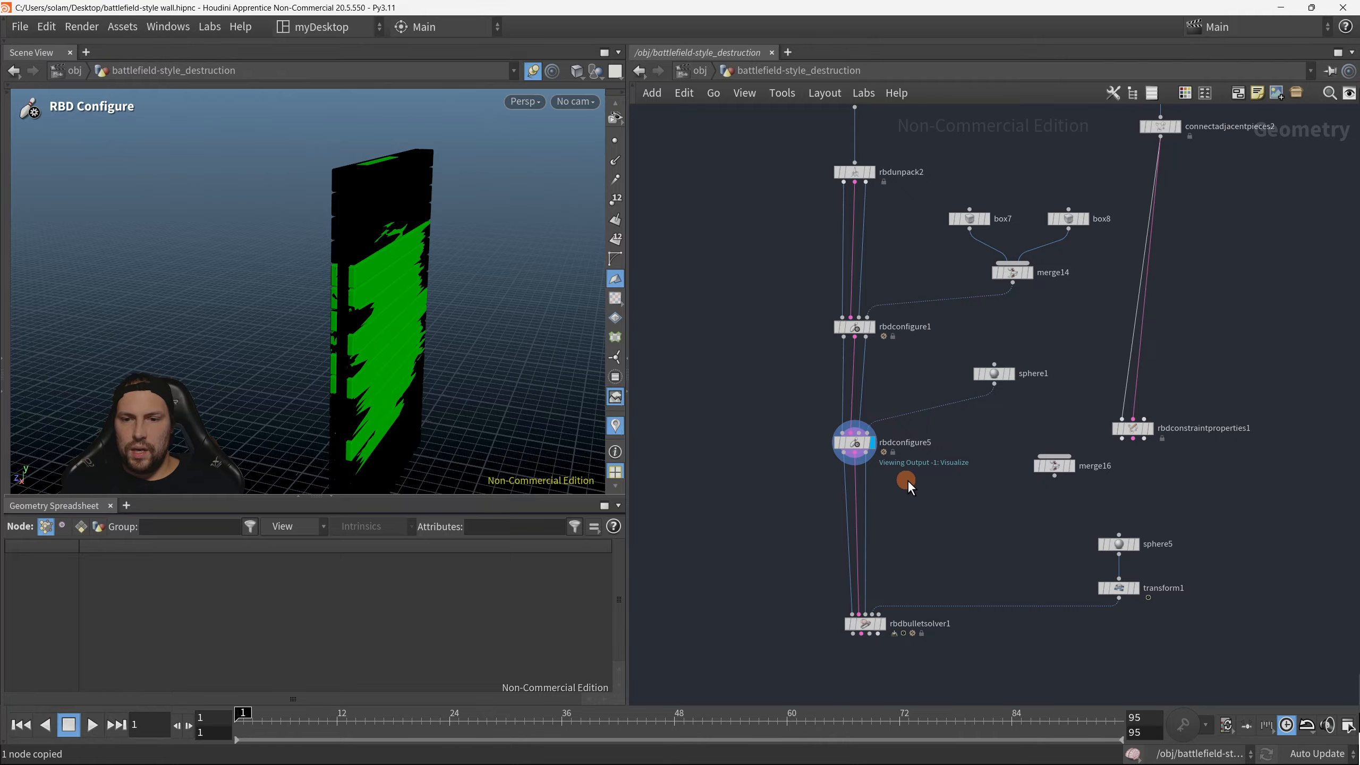
drag(1050, 464, 934, 509)
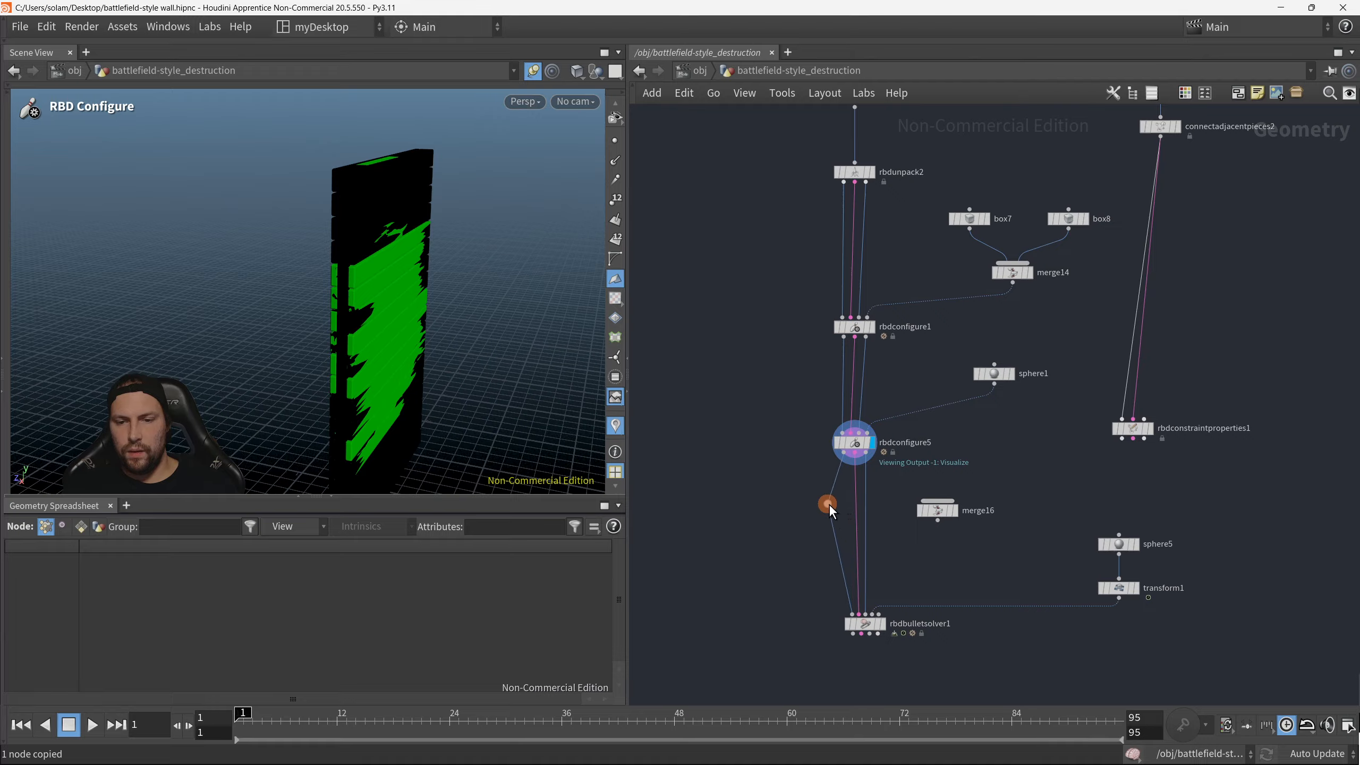
alt+drag(866, 514, 1132, 480)
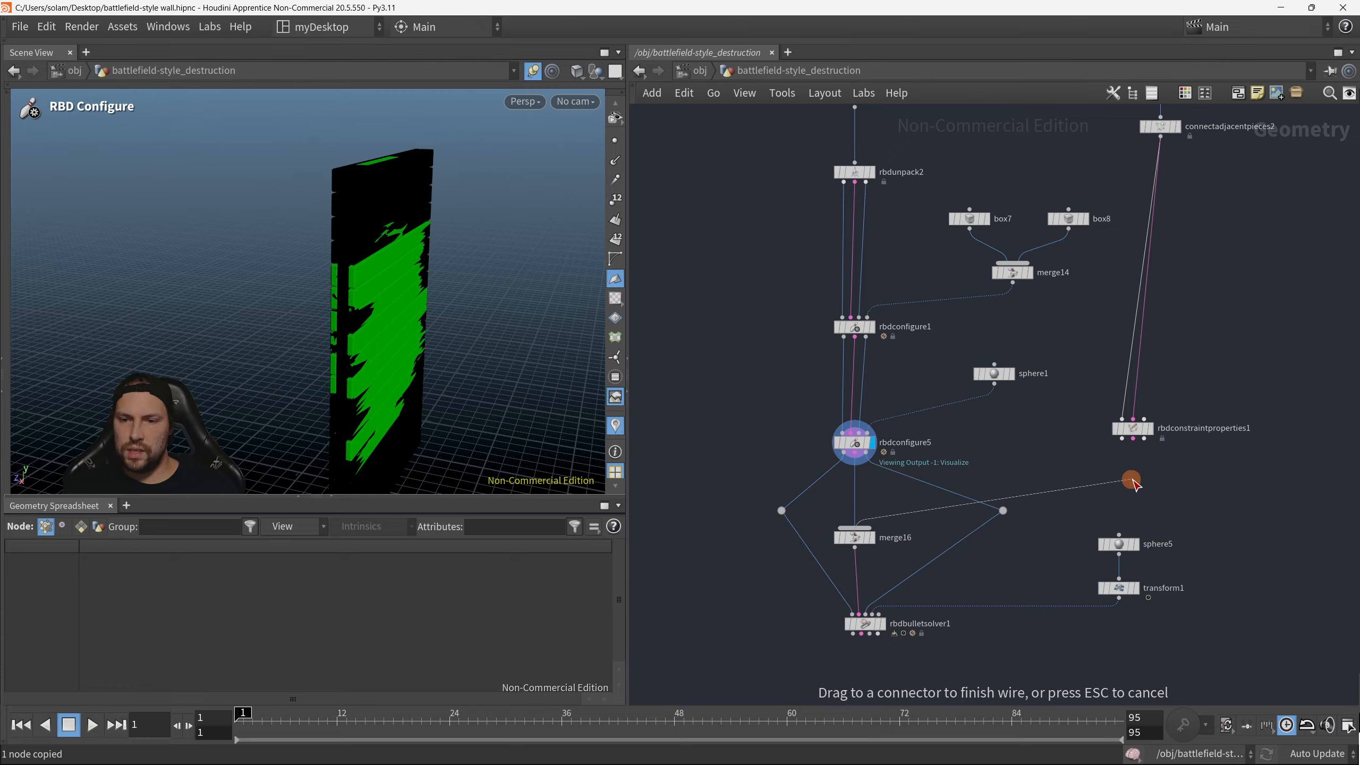
click(1131, 453)
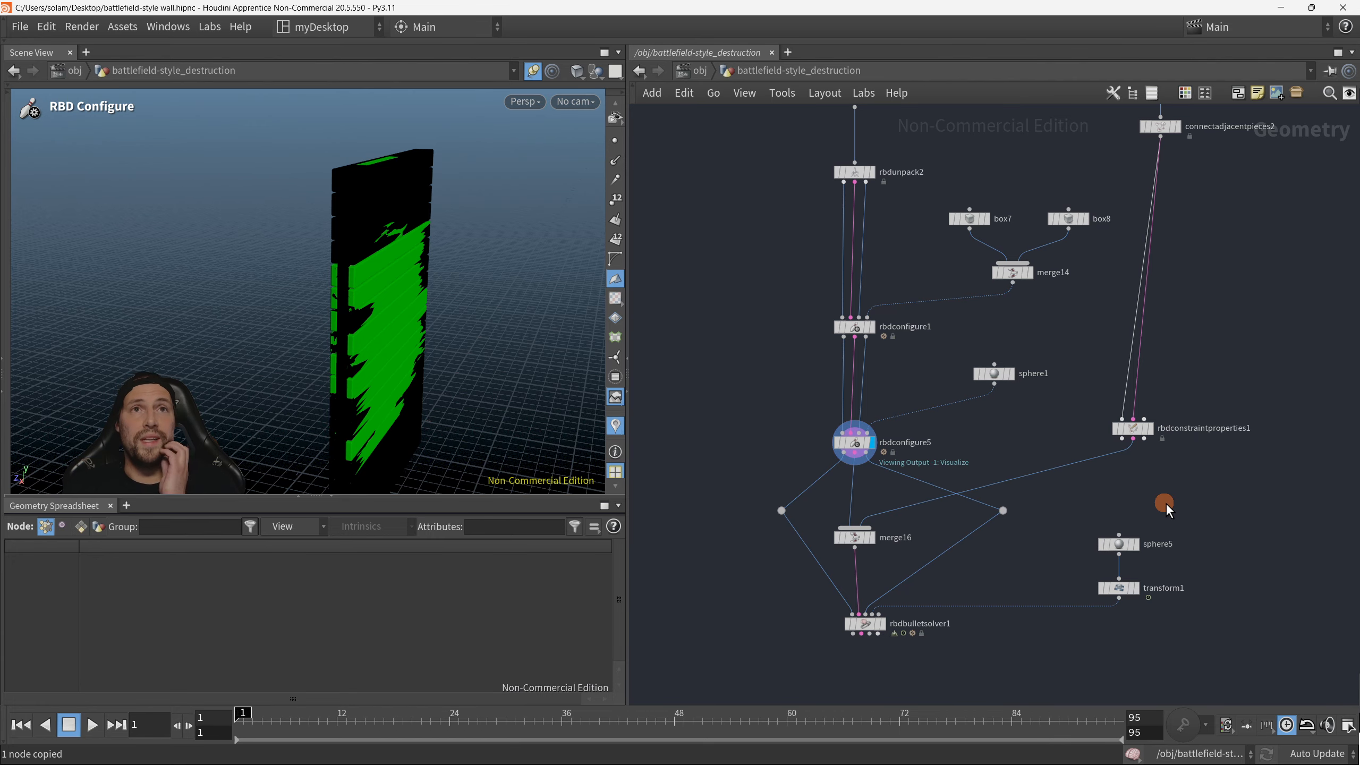
Step: Display rbdbulletsolver1 with the wall in view and reset the timeline to the first frame
middle_drag(1047, 519, 841, 476)
middle_drag(879, 595, 906, 565)
key(r)
drag(771, 580, 877, 634)
alt+drag(508, 476, 340, 419)
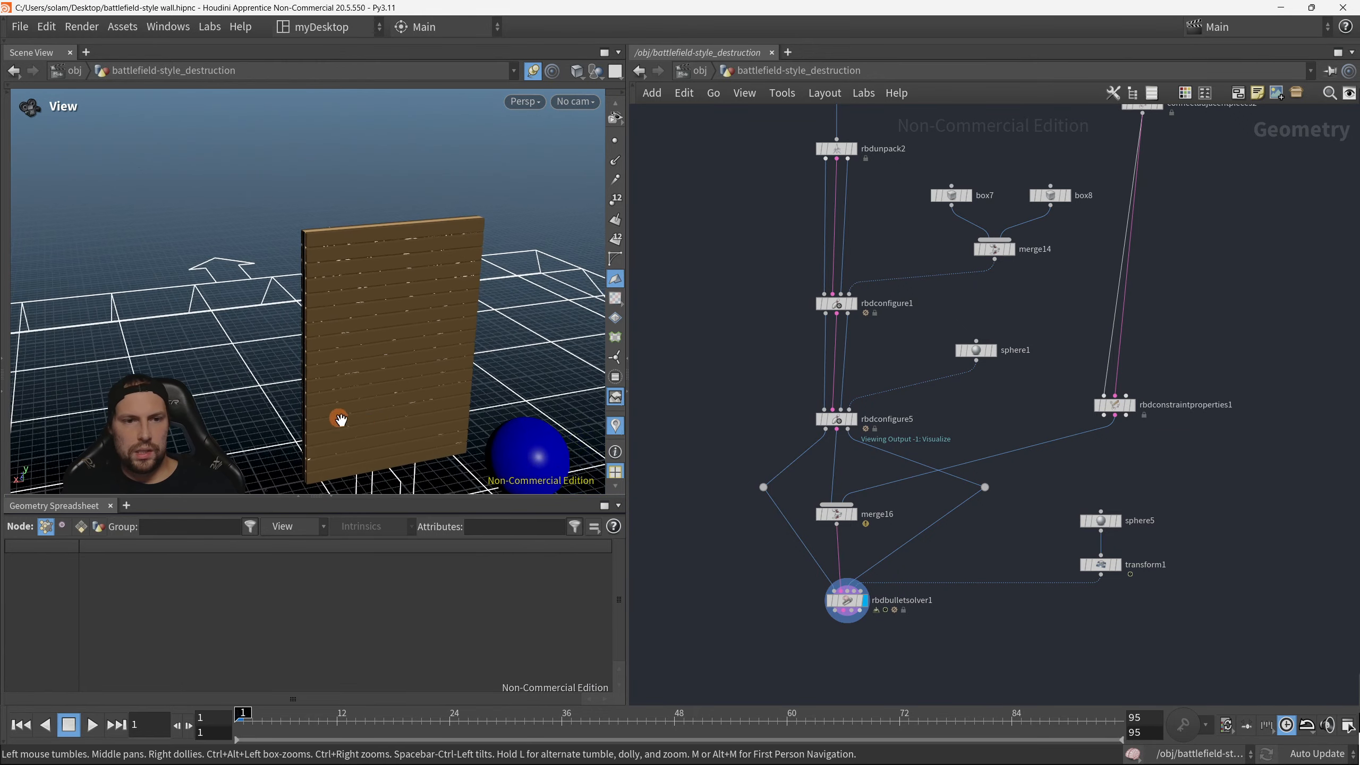
middle_drag(789, 603, 809, 572)
click(22, 724)
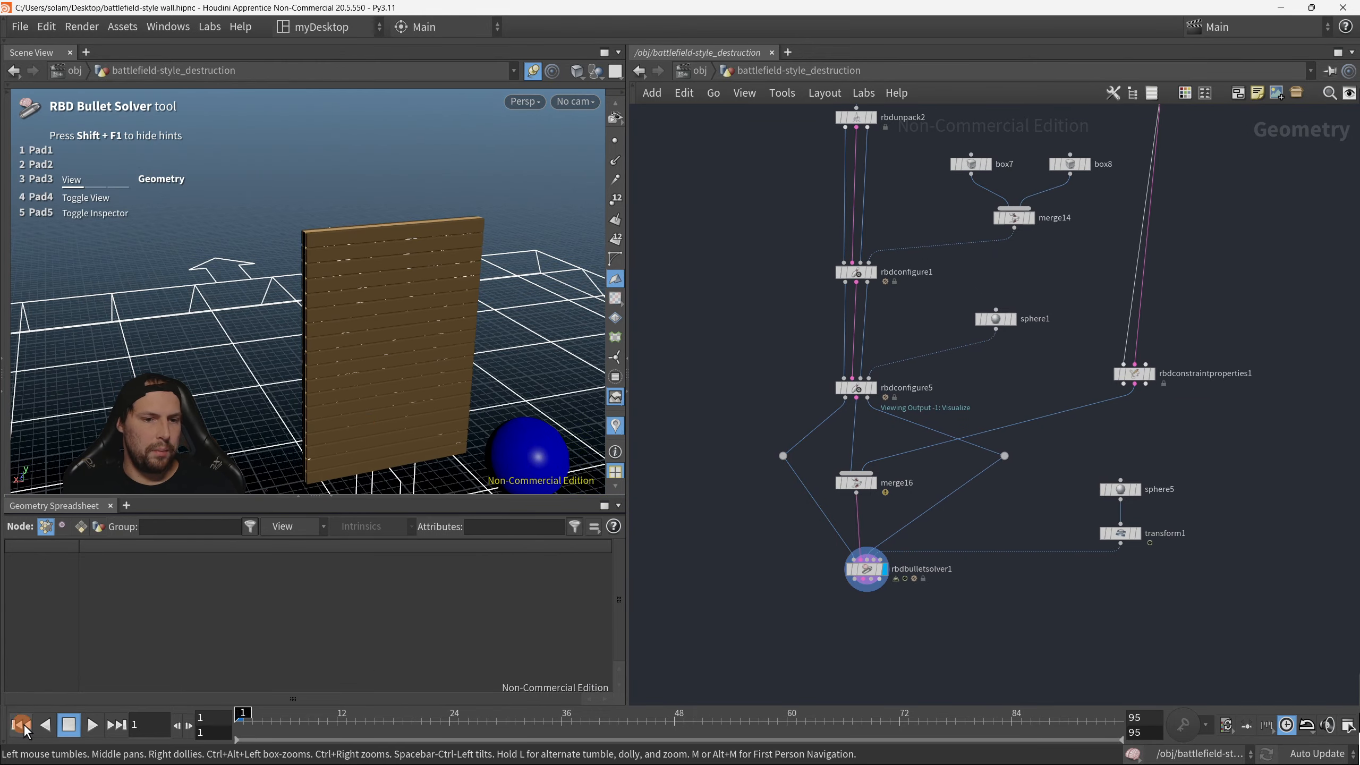
Step: Set the break threshold constraint names of rbdbulletsolver1 to Soft Glue
key(p)
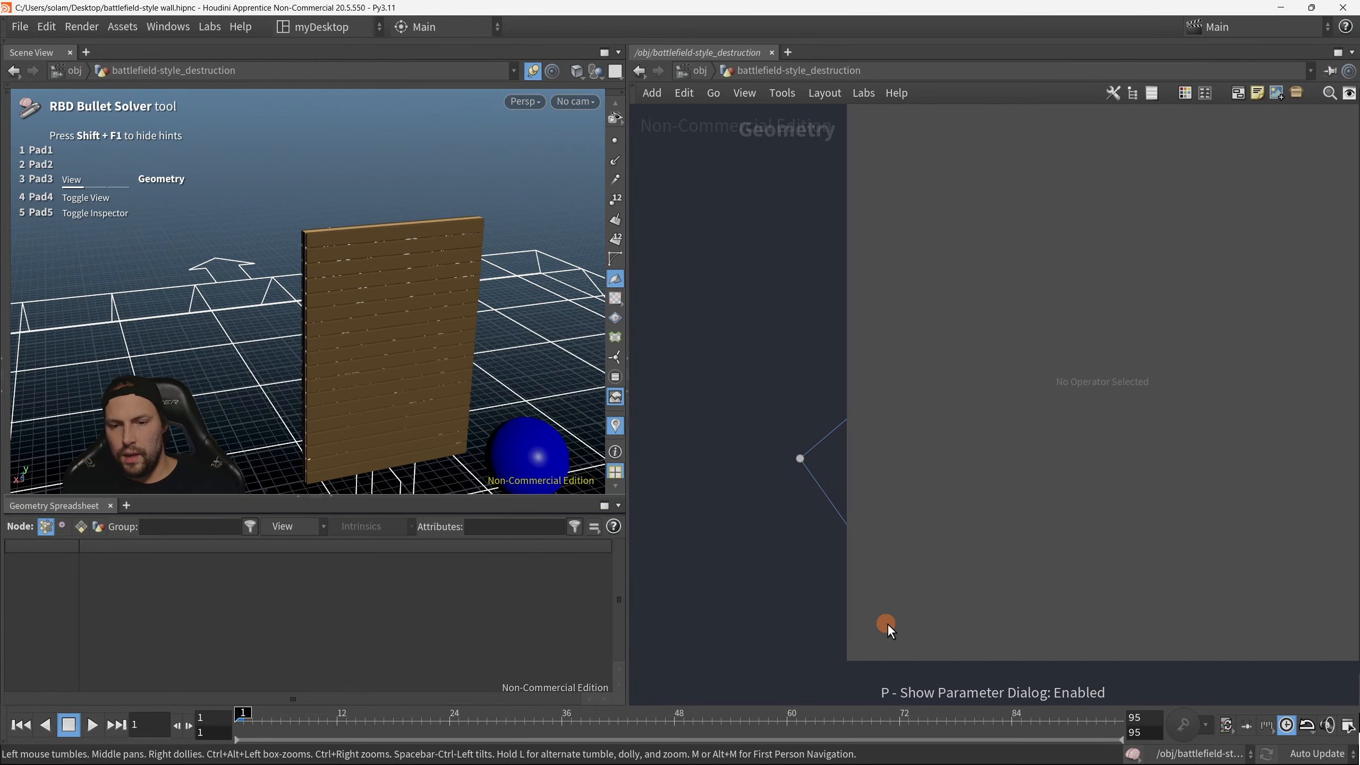
middle_drag(887, 623, 648, 548)
click(740, 504)
middle_drag(737, 547, 769, 552)
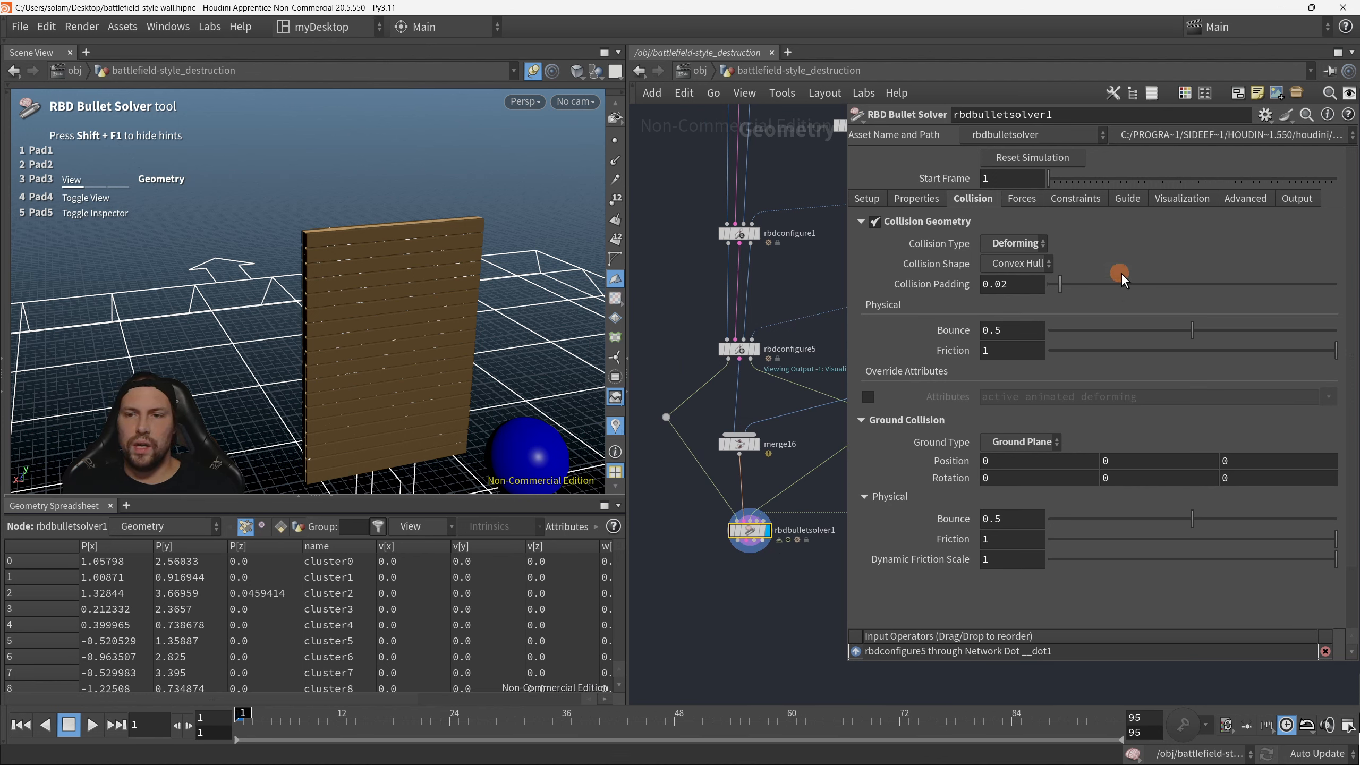
click(1073, 199)
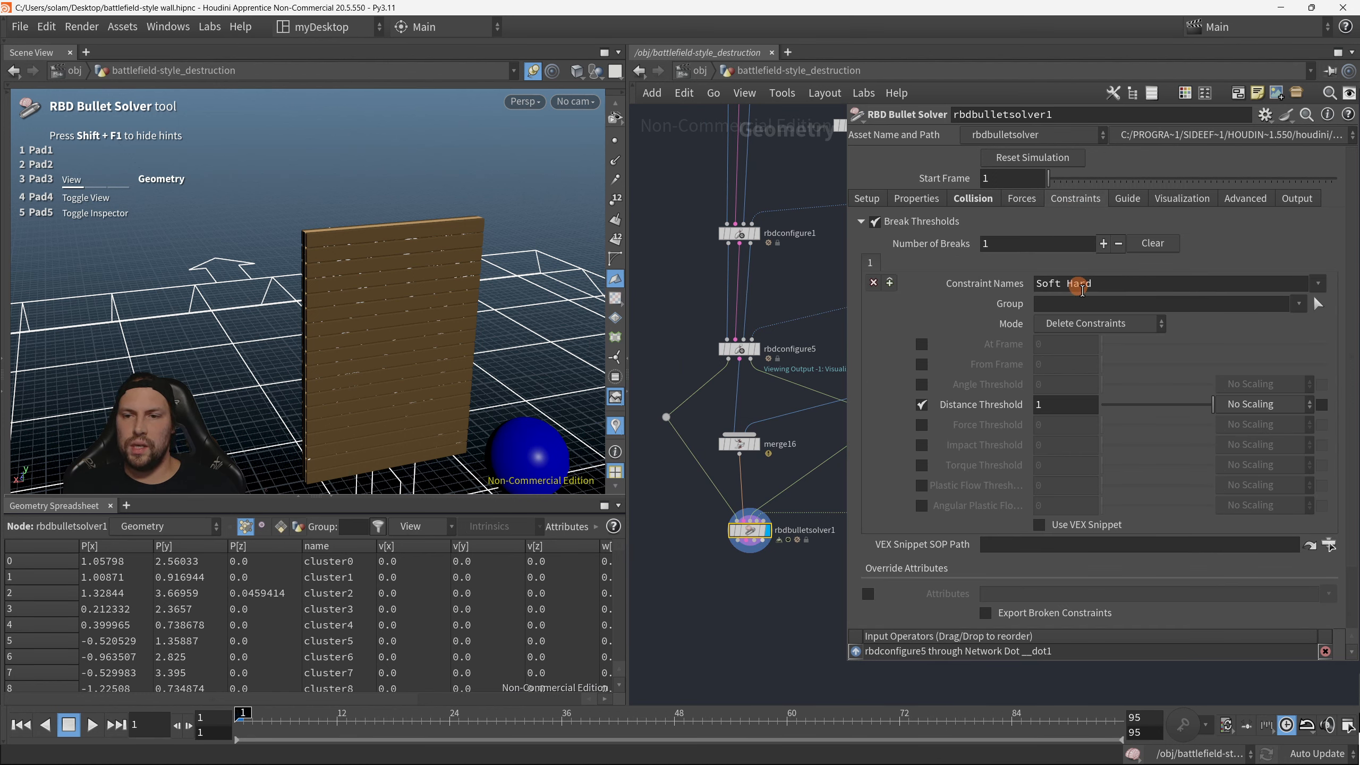
double_click(1076, 284)
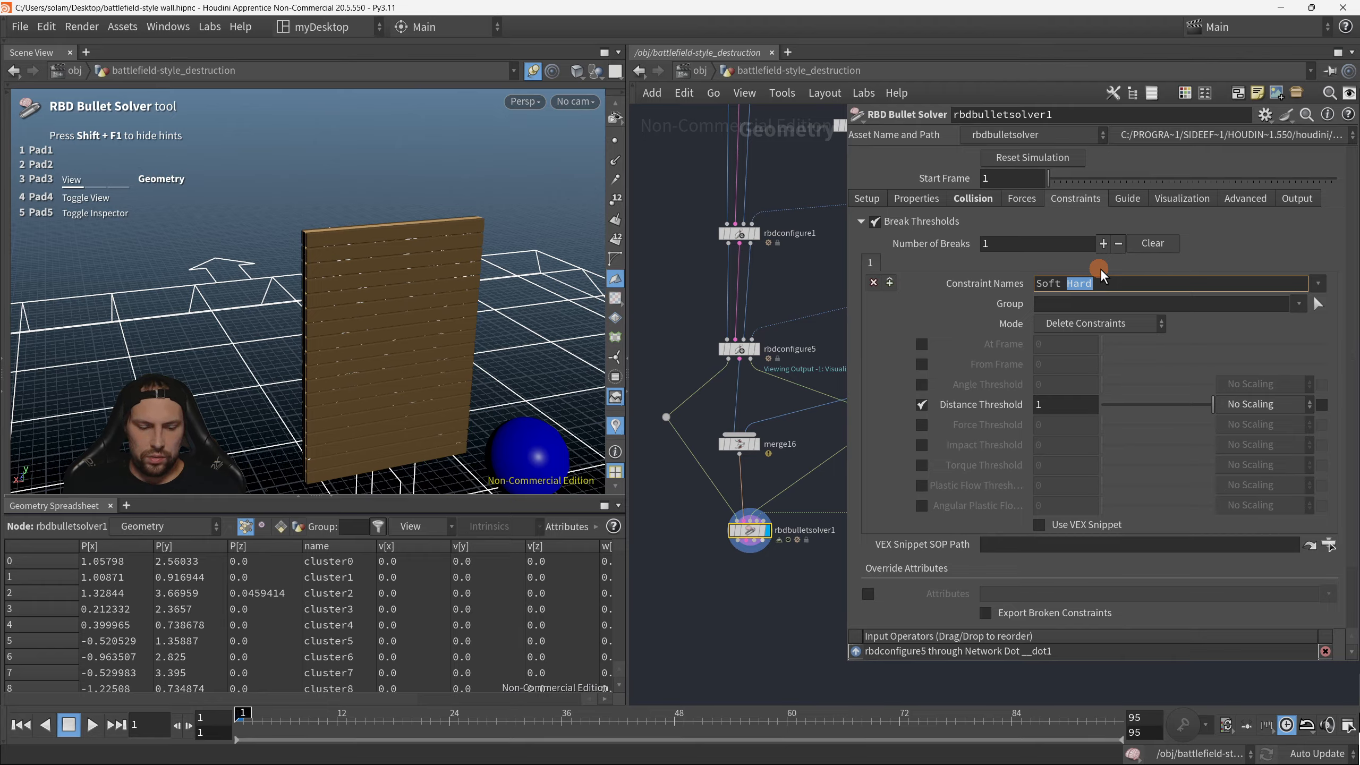
text(Soft Glue)
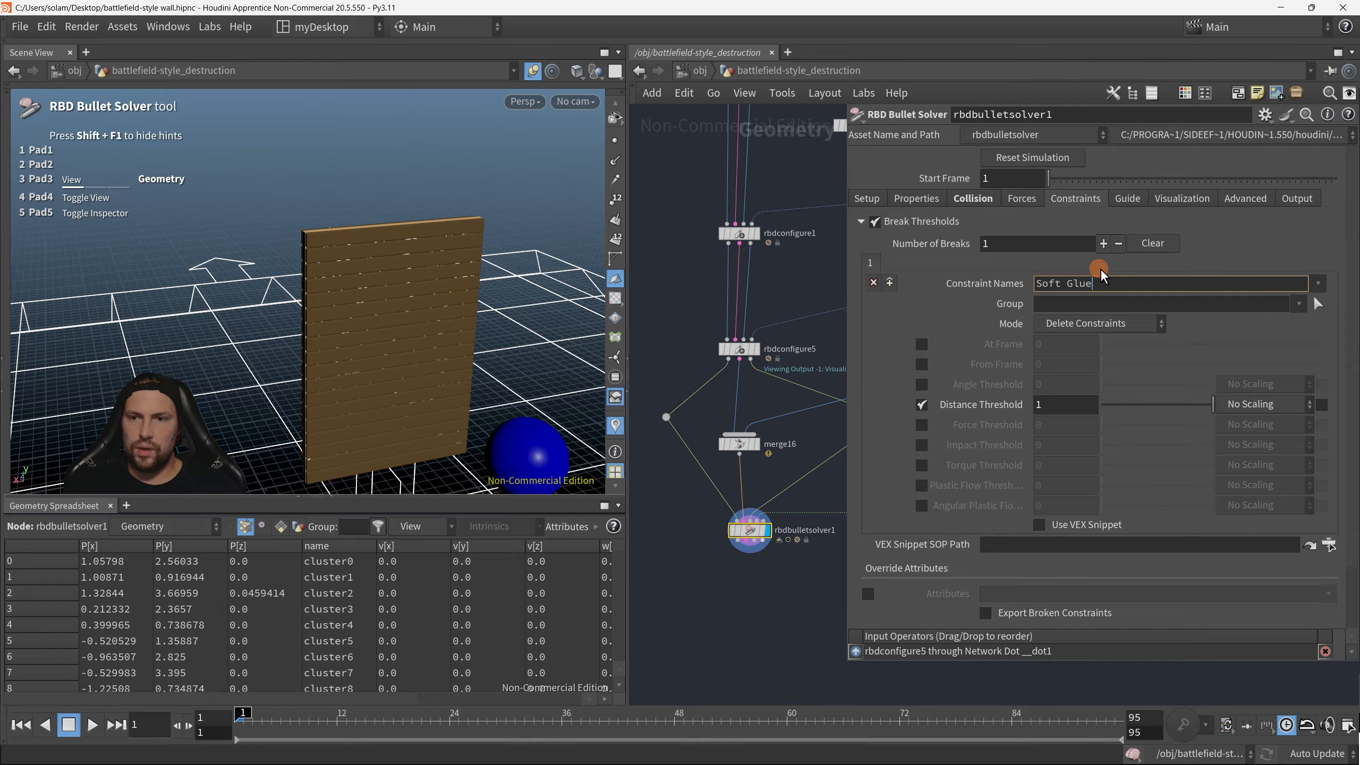
key(Return)
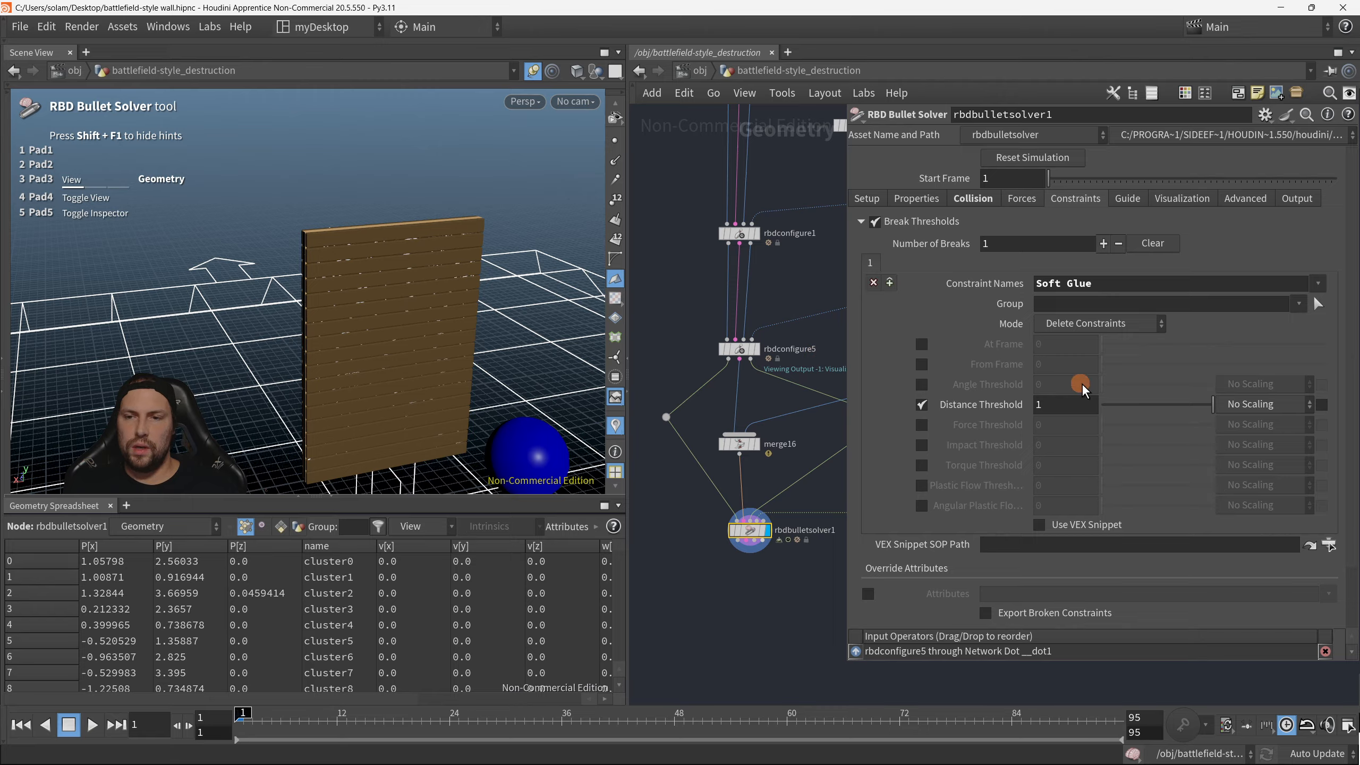
Step: Set the break threshold mode to Switch to Next Constraint and the distance threshold to 0.257
click(1106, 327)
click(1110, 364)
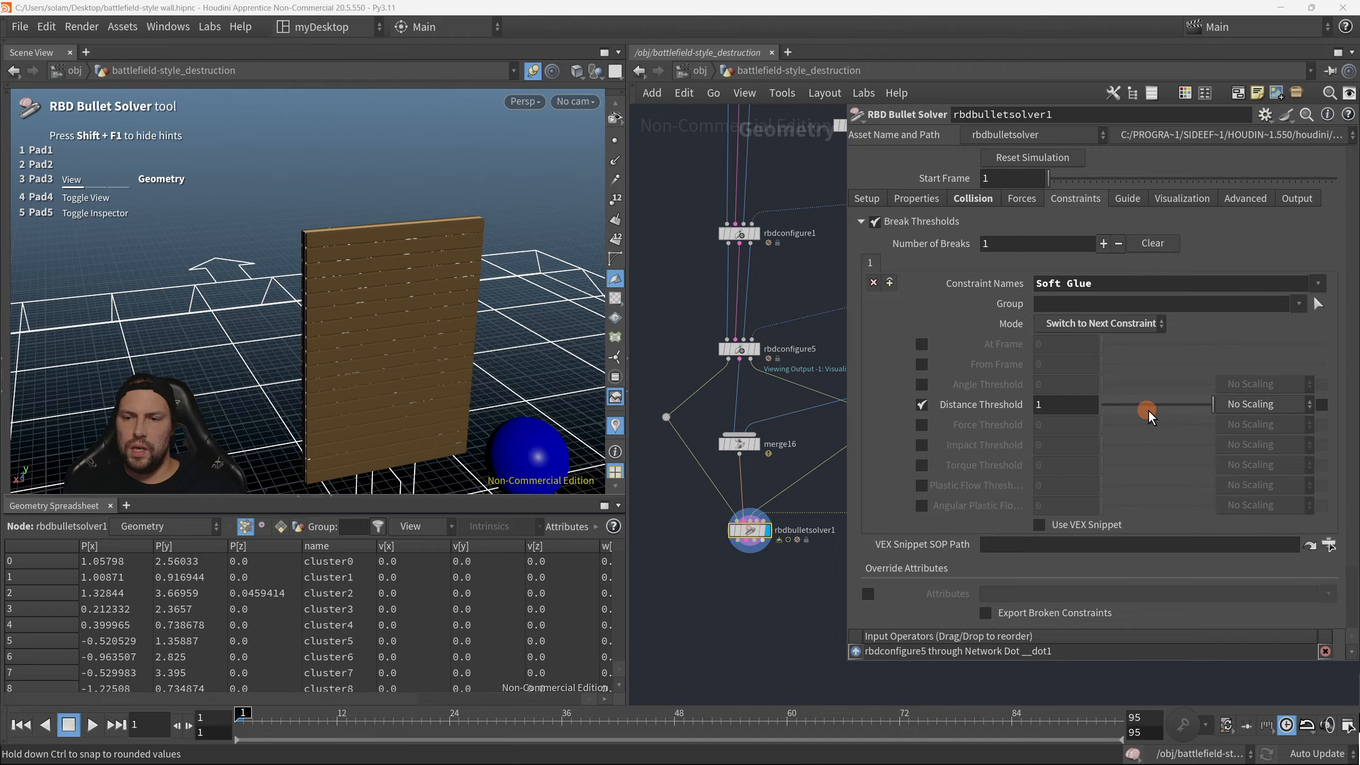
drag(1149, 413, 1133, 410)
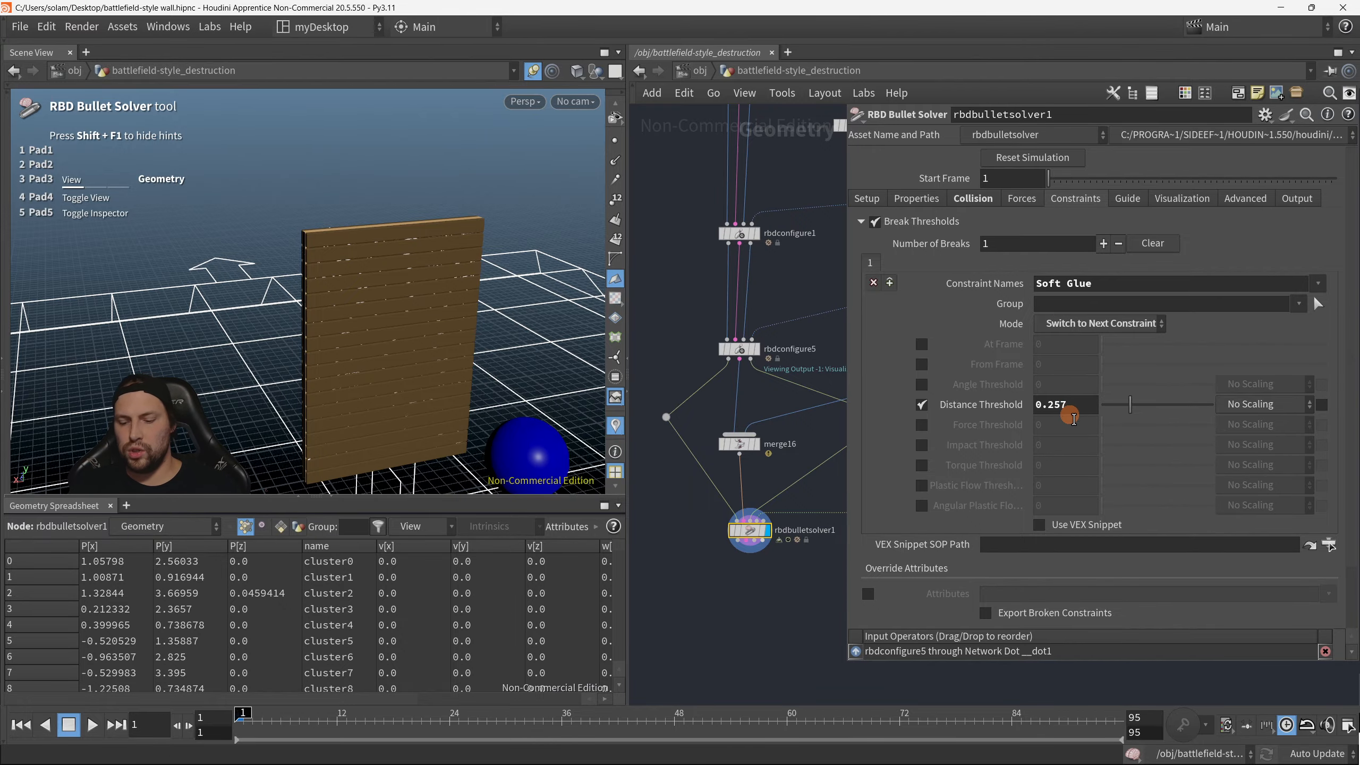
key(p)
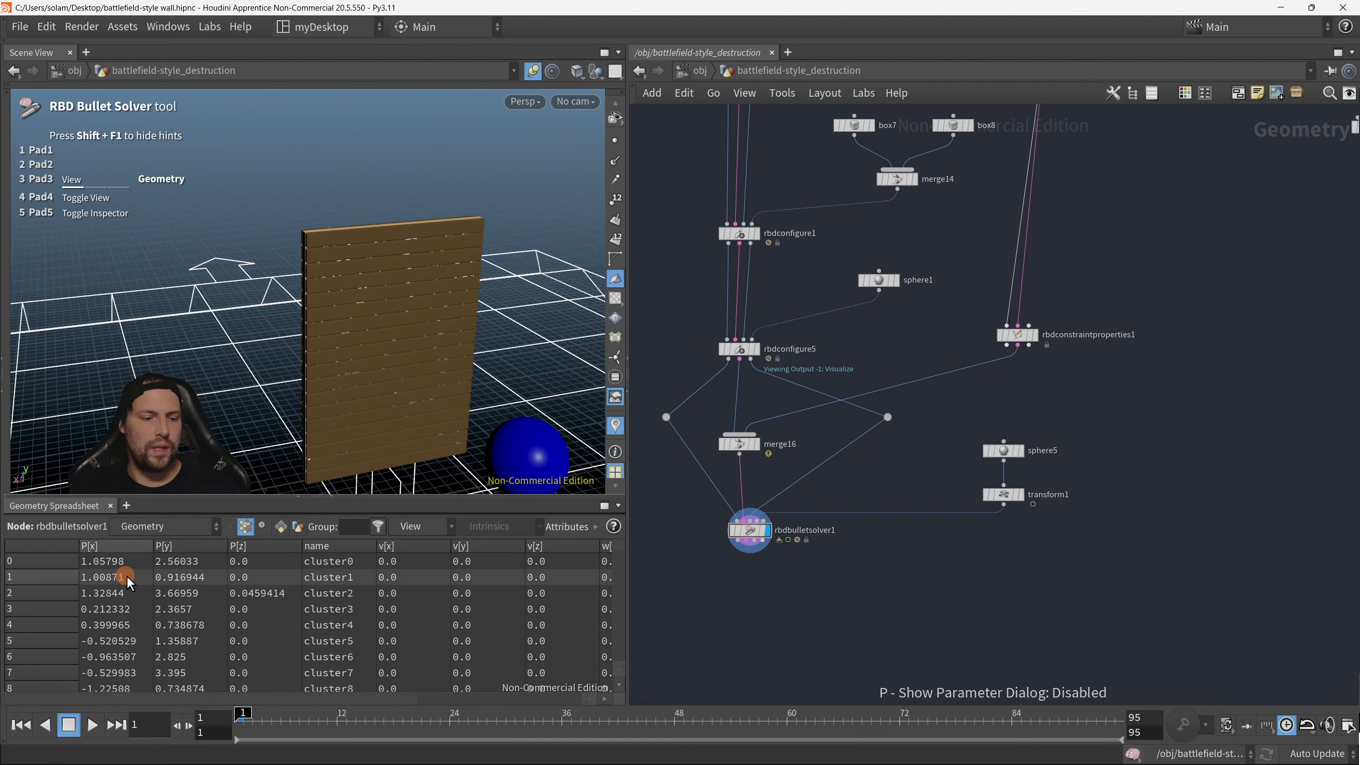
Step: Play the wall simulation from the first frame, pause it after the impact, and inspect the breaking planks and frame
scroll(417, 355, down, 3)
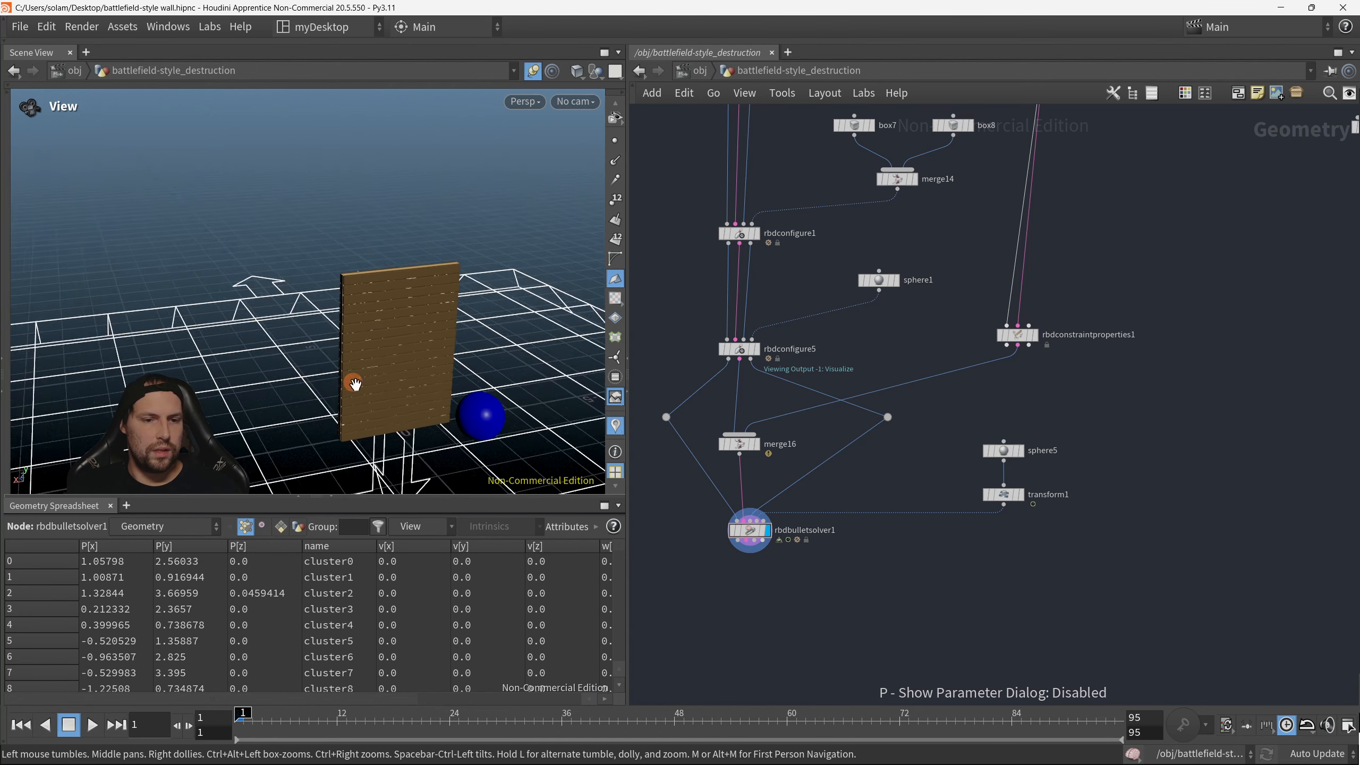
alt+drag(352, 385, 348, 351)
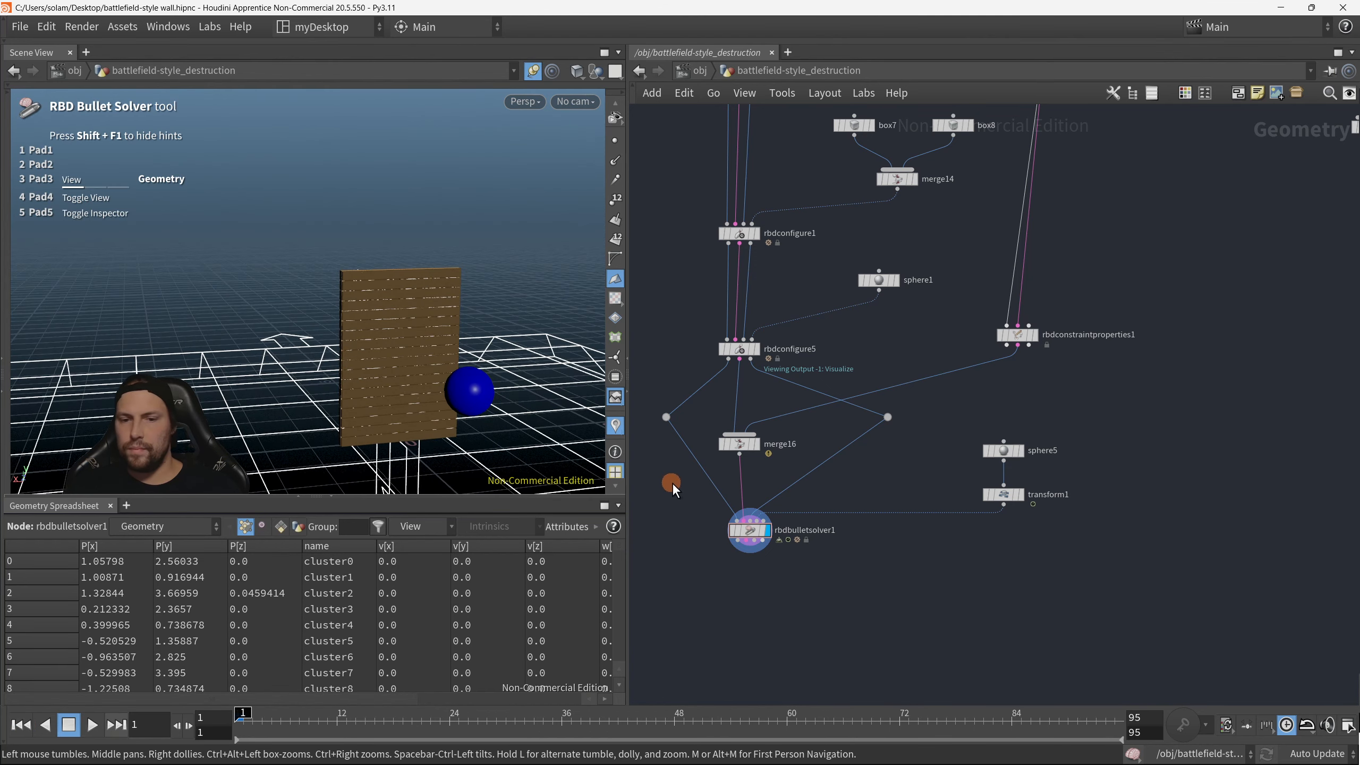
middle_drag(673, 482, 844, 445)
click(97, 727)
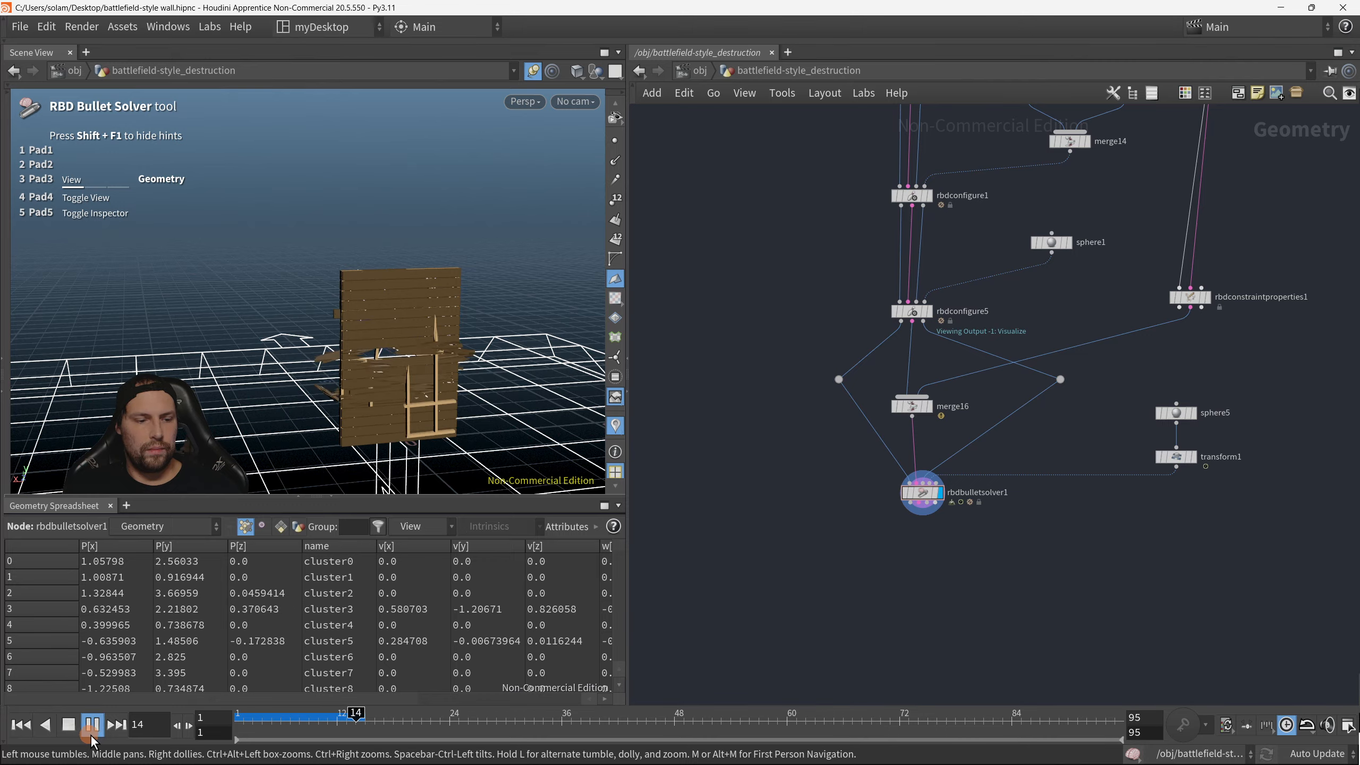
click(91, 731)
alt+drag(399, 362, 325, 375)
alt+middle_drag(325, 375, 380, 319)
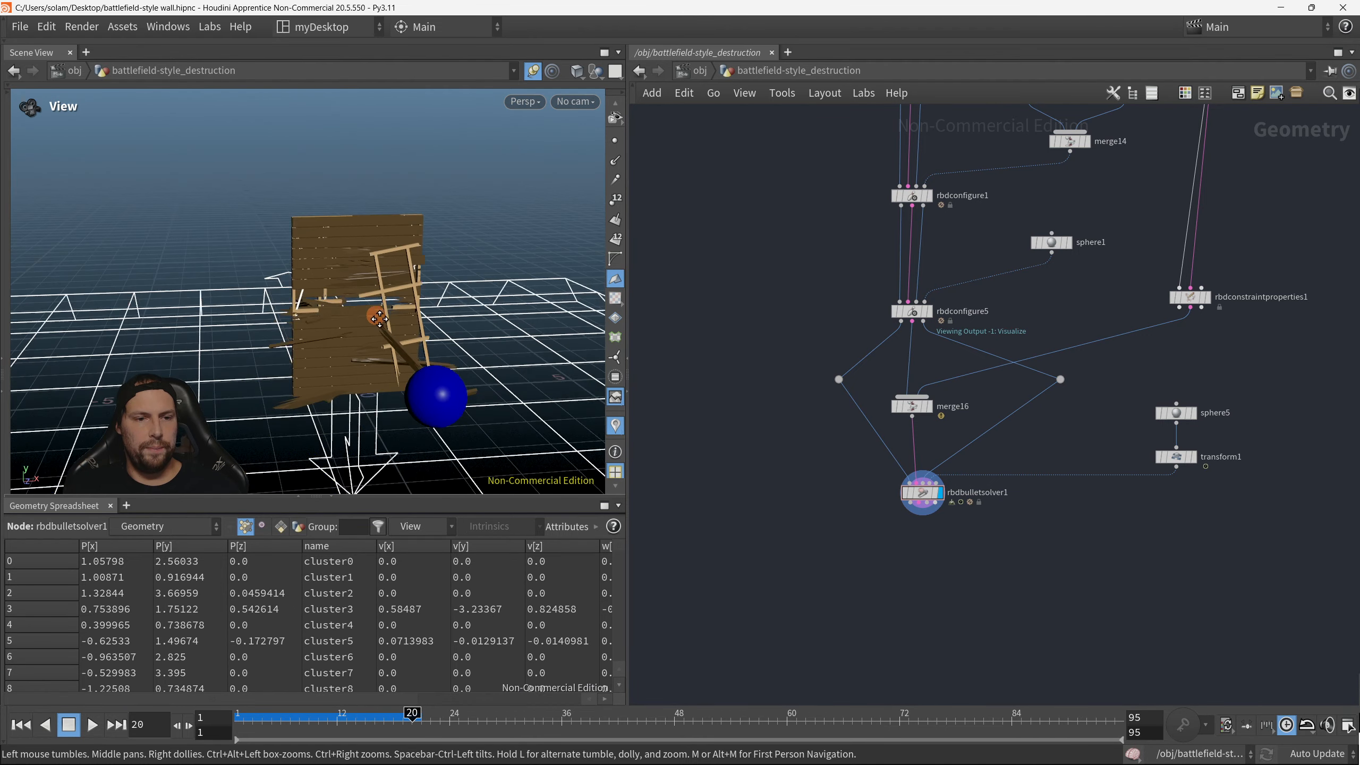
alt+right_drag(379, 319, 423, 317)
alt+drag(423, 318, 440, 316)
Step: Replay the simulation from the first frame, pause it, and examine the detached frame piece and planks up close
click(21, 726)
click(98, 726)
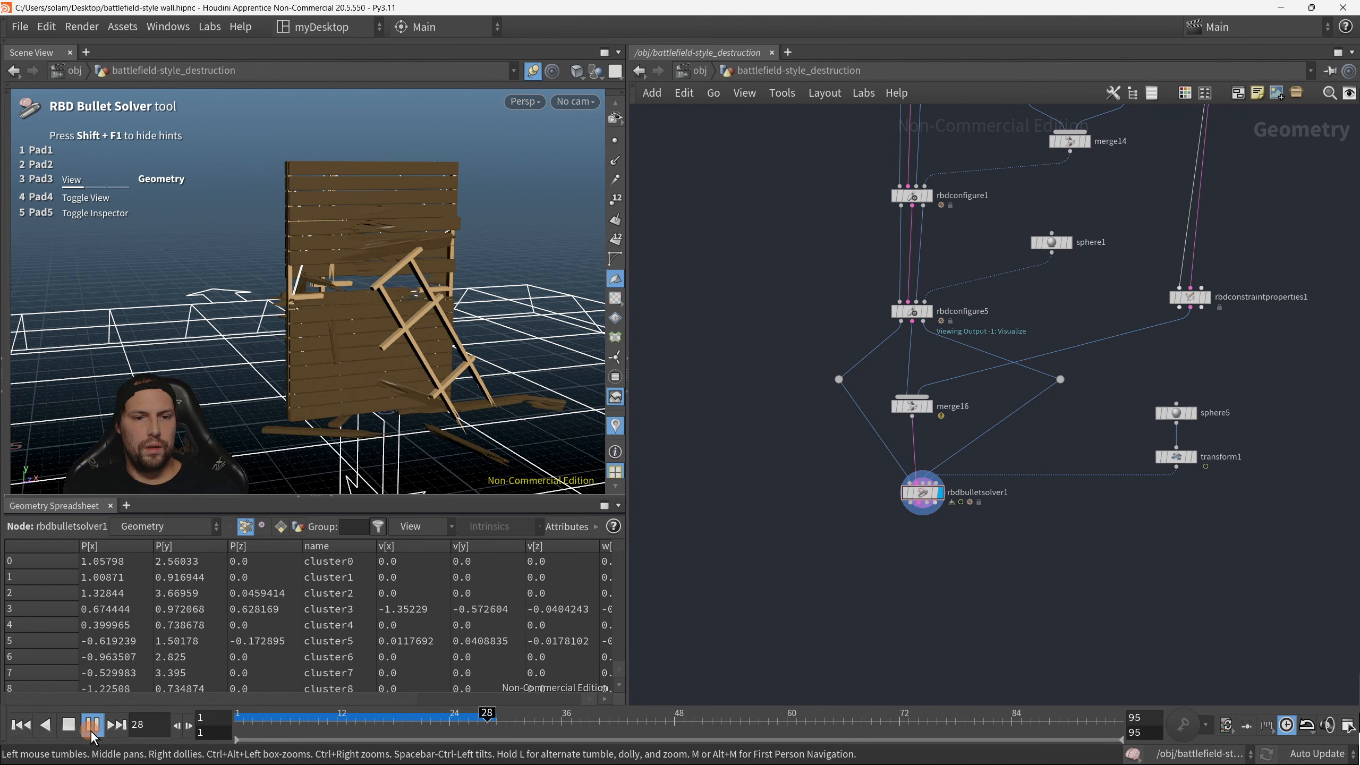
click(91, 732)
alt+right_drag(366, 280, 417, 267)
alt+drag(417, 268, 390, 310)
alt+right_drag(390, 310, 377, 311)
alt+drag(377, 311, 370, 317)
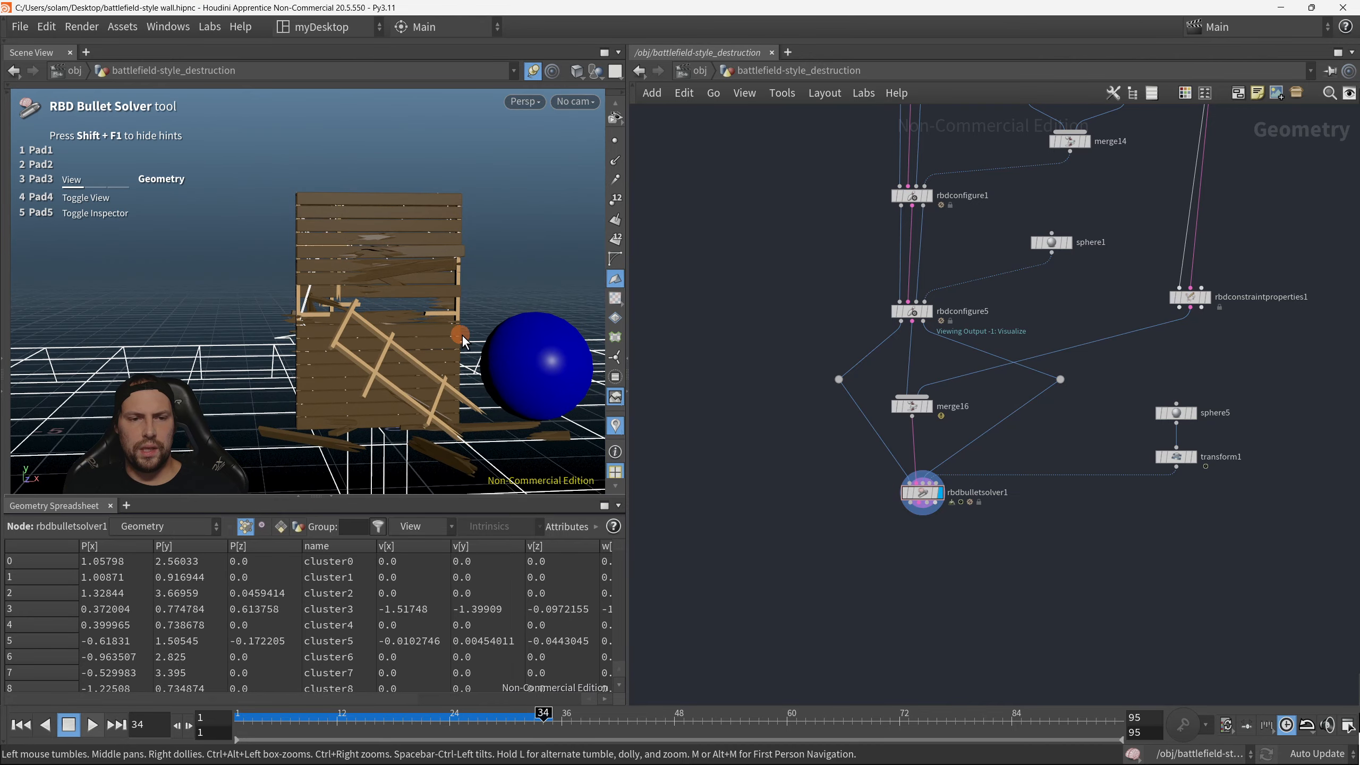
alt+drag(463, 341, 461, 345)
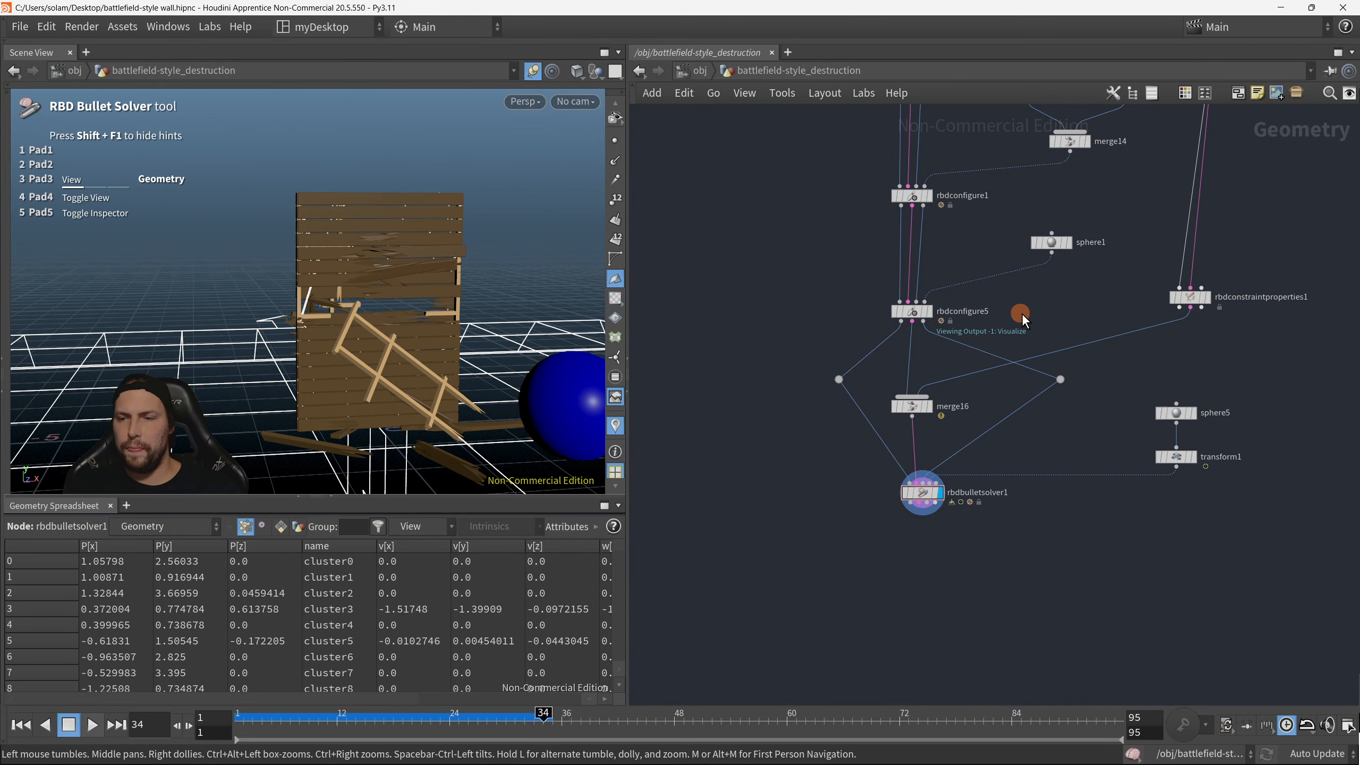
Step: Review the Soft Glue break threshold settings of rbdbulletsolver1
middle_drag(995, 376, 870, 528)
key(p)
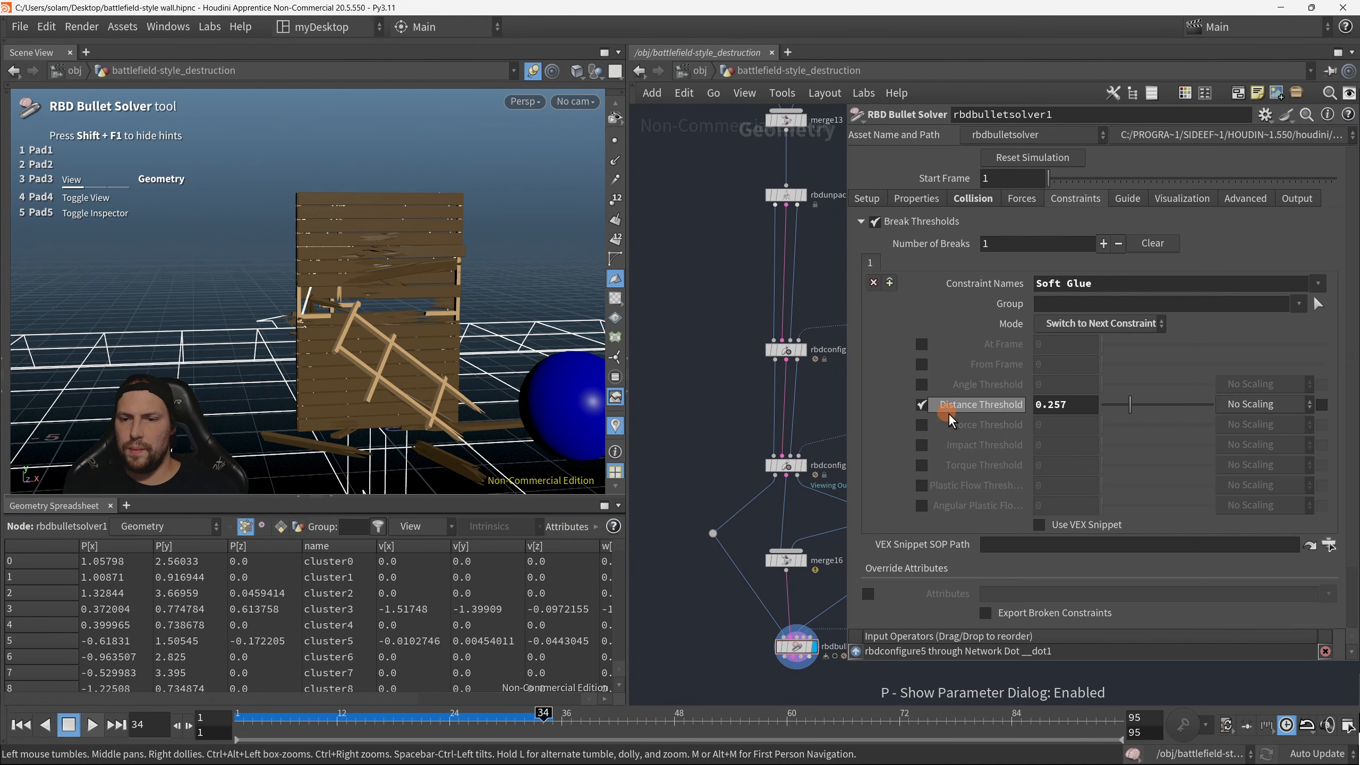
scroll(822, 436, down, 2)
key(p)
Step: Set the stiffness of the soft constraint in rbdconstraintproperties1 to 5
middle_drag(954, 404, 926, 448)
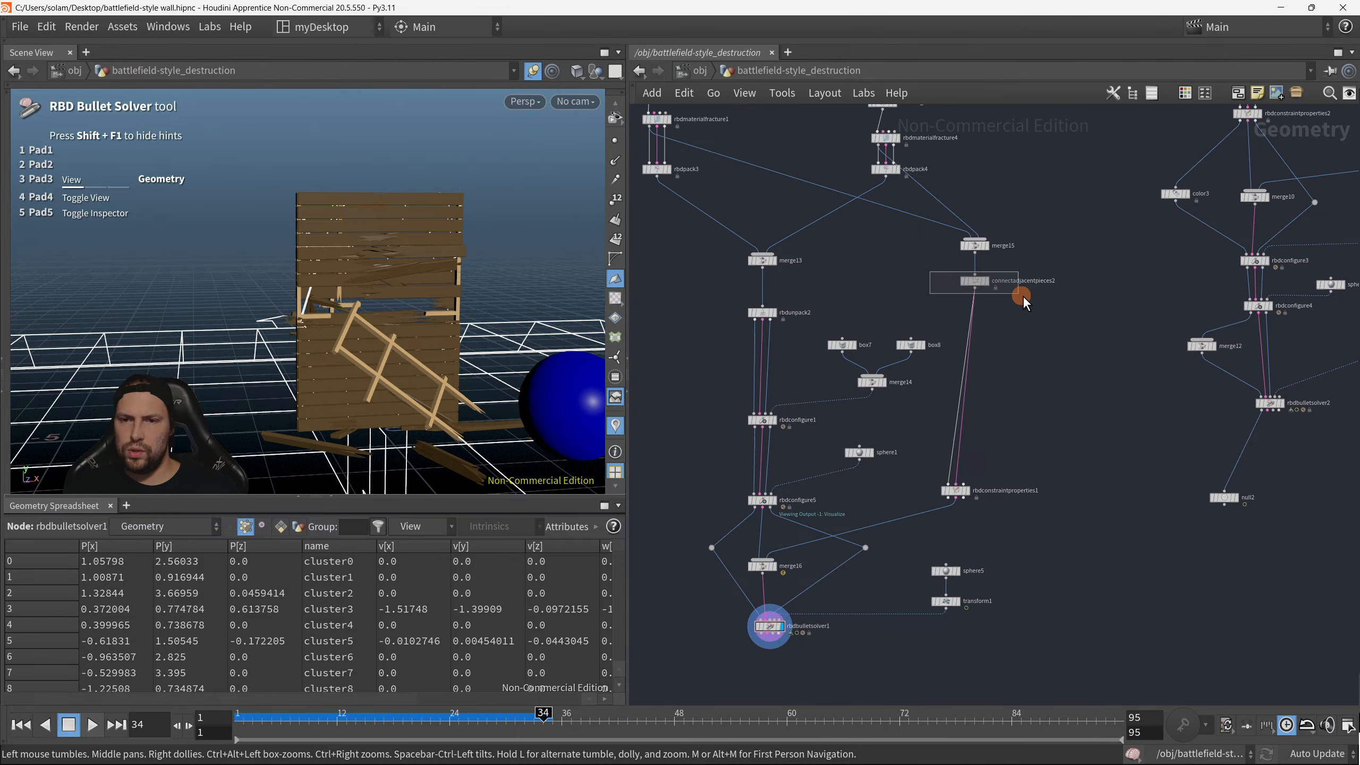
drag(1022, 296, 1034, 306)
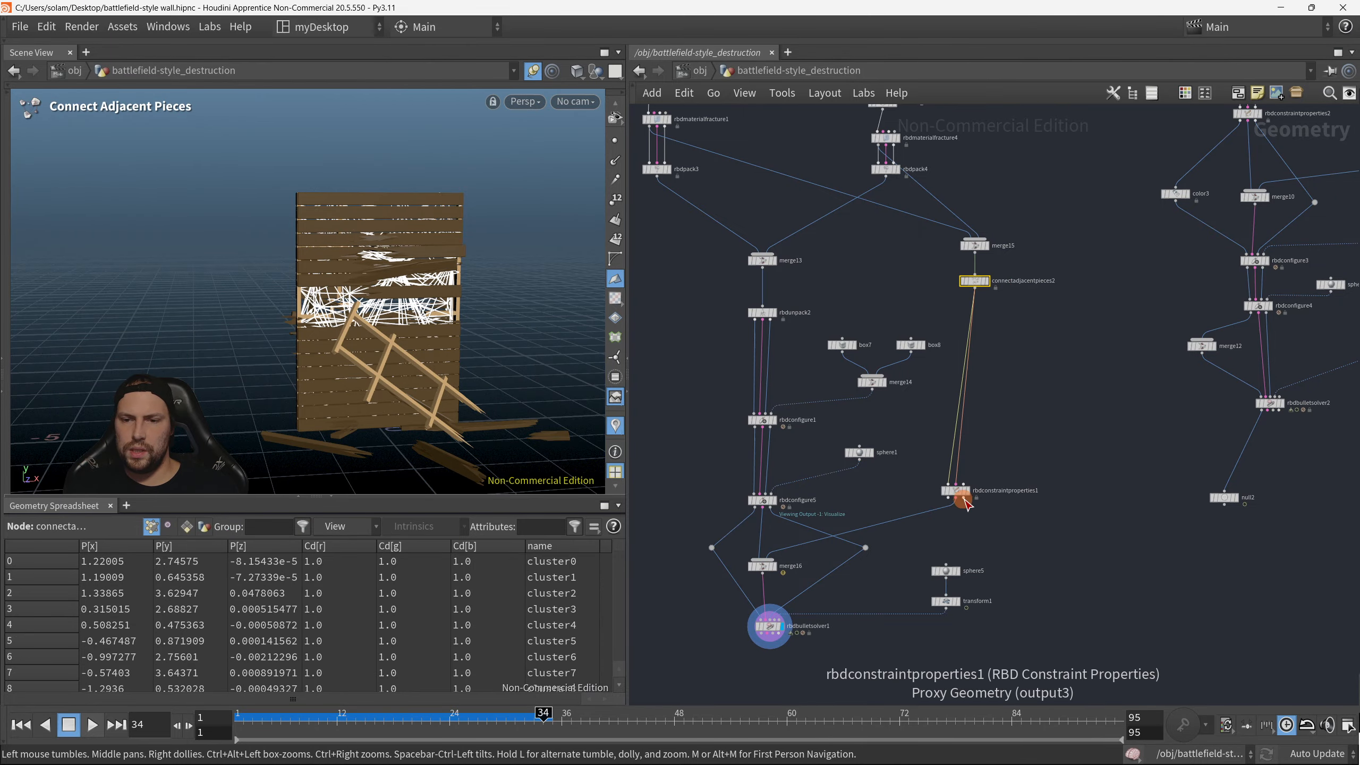
mouse_move(963, 498)
mouse_down()
mouse_move(974, 430)
mouse_move(956, 510)
mouse_up()
key(Escape)
key(p)
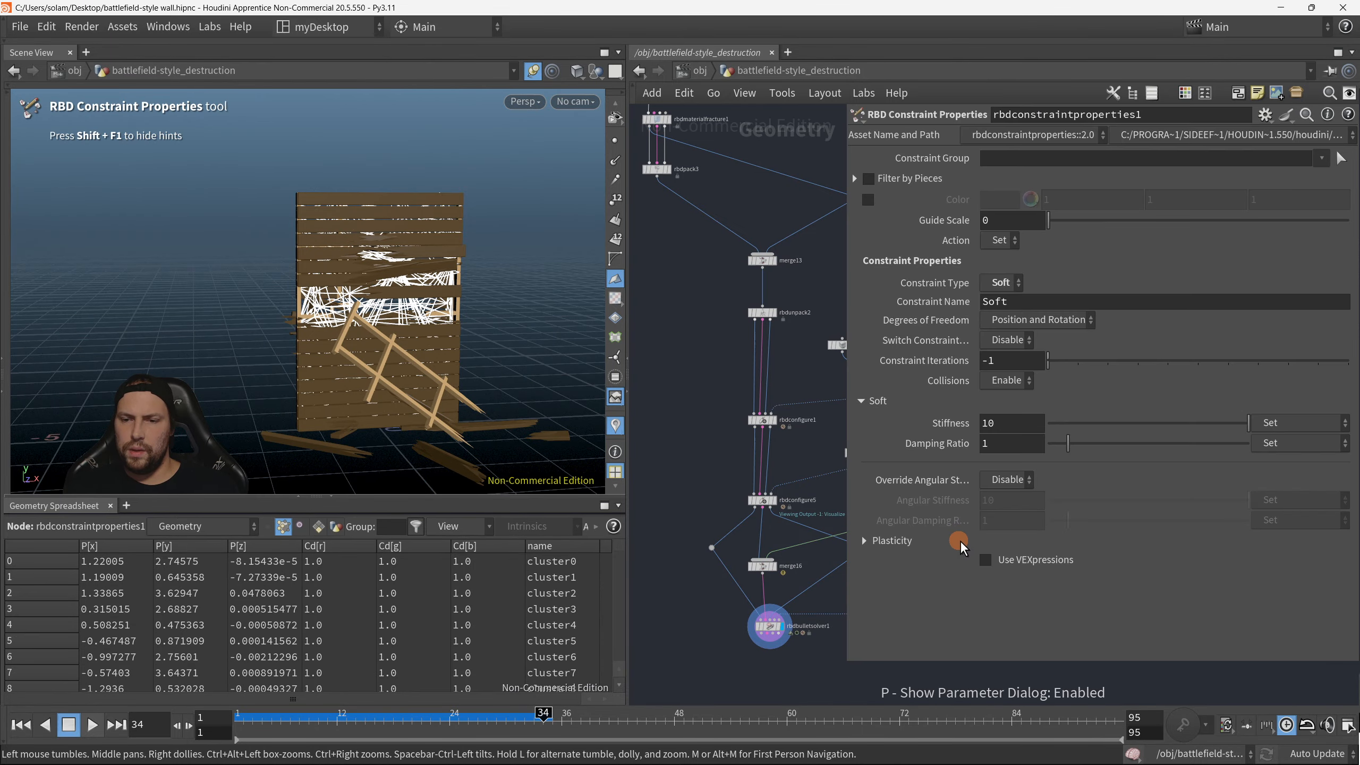
scroll(769, 393, up, 5)
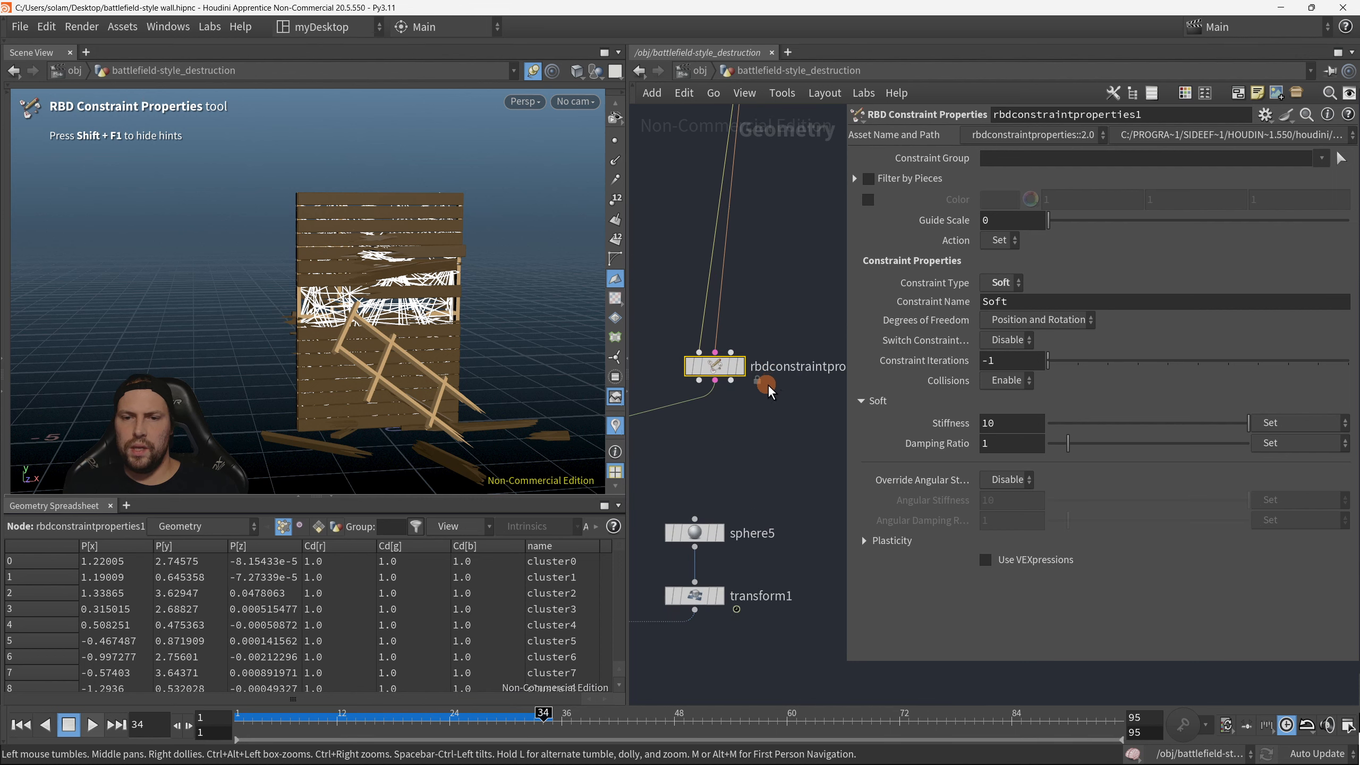
scroll(765, 453, up, 2)
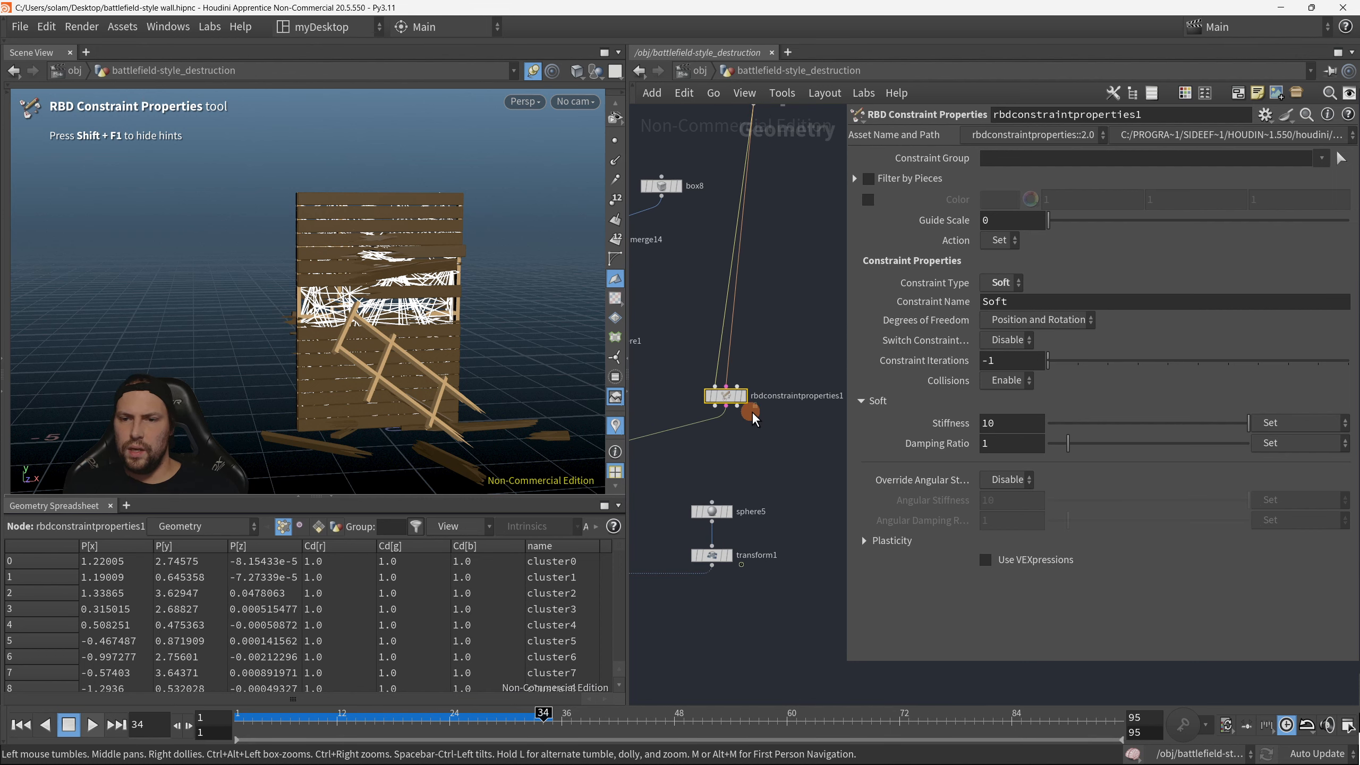
double_click(1001, 431)
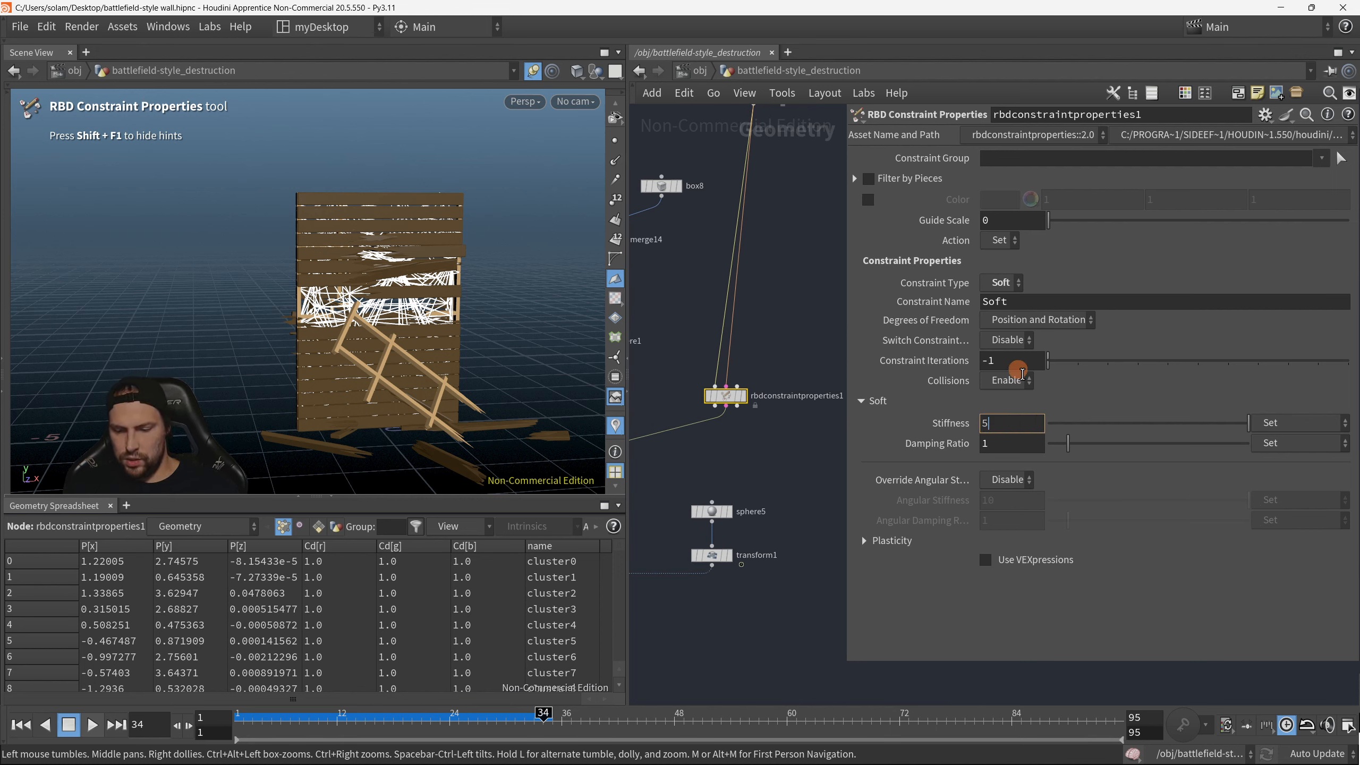
Step: Run the simulation again from the first frame to check the softer constraints, and return to the solver's part of the network
click(21, 725)
click(91, 725)
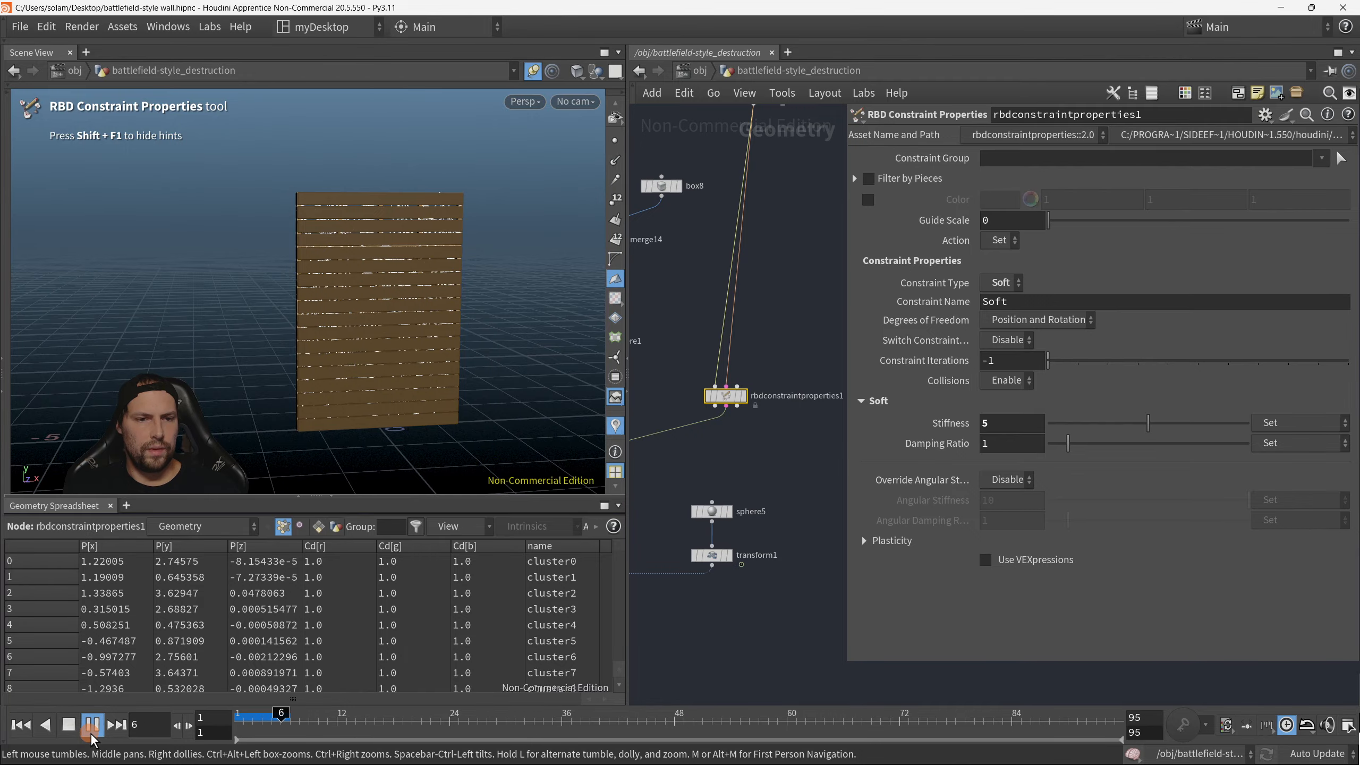
click(90, 731)
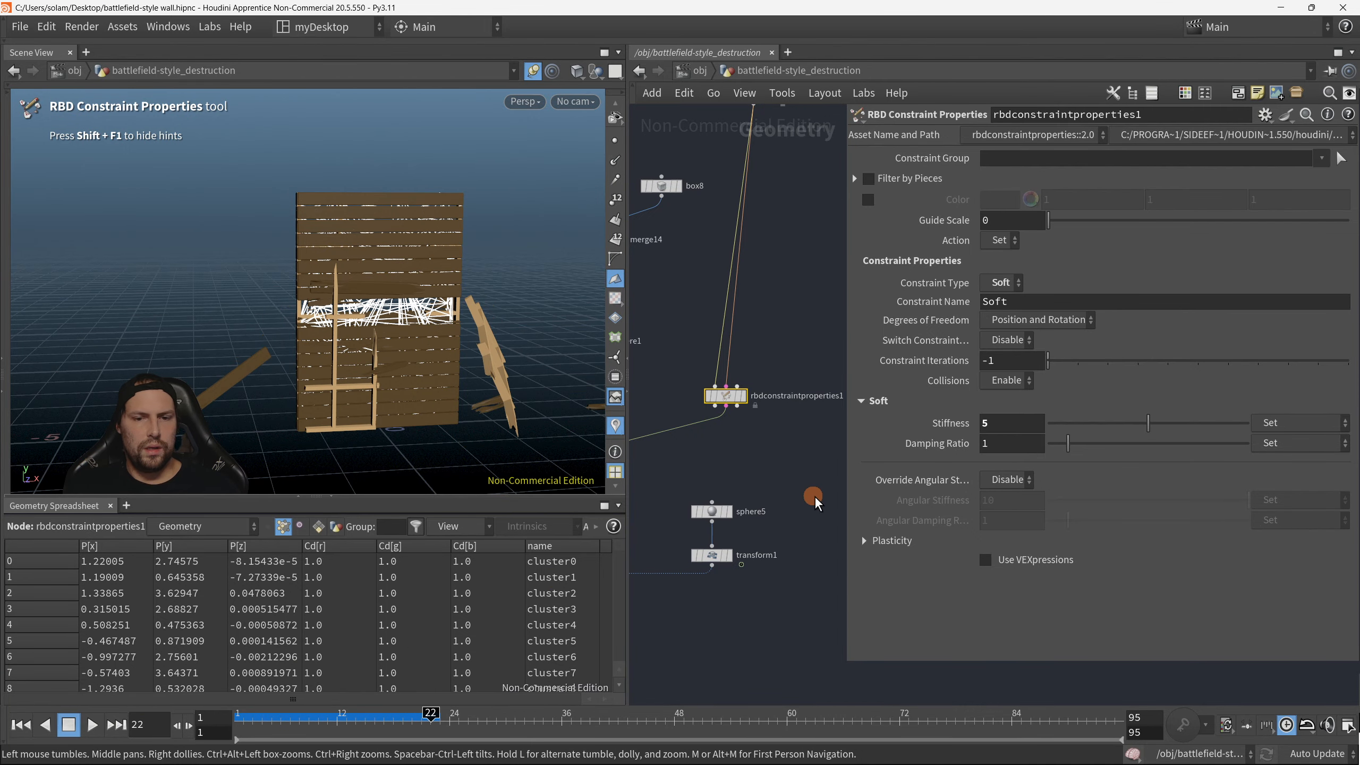
middle_drag(788, 520, 805, 536)
key(p)
middle_drag(666, 575, 971, 481)
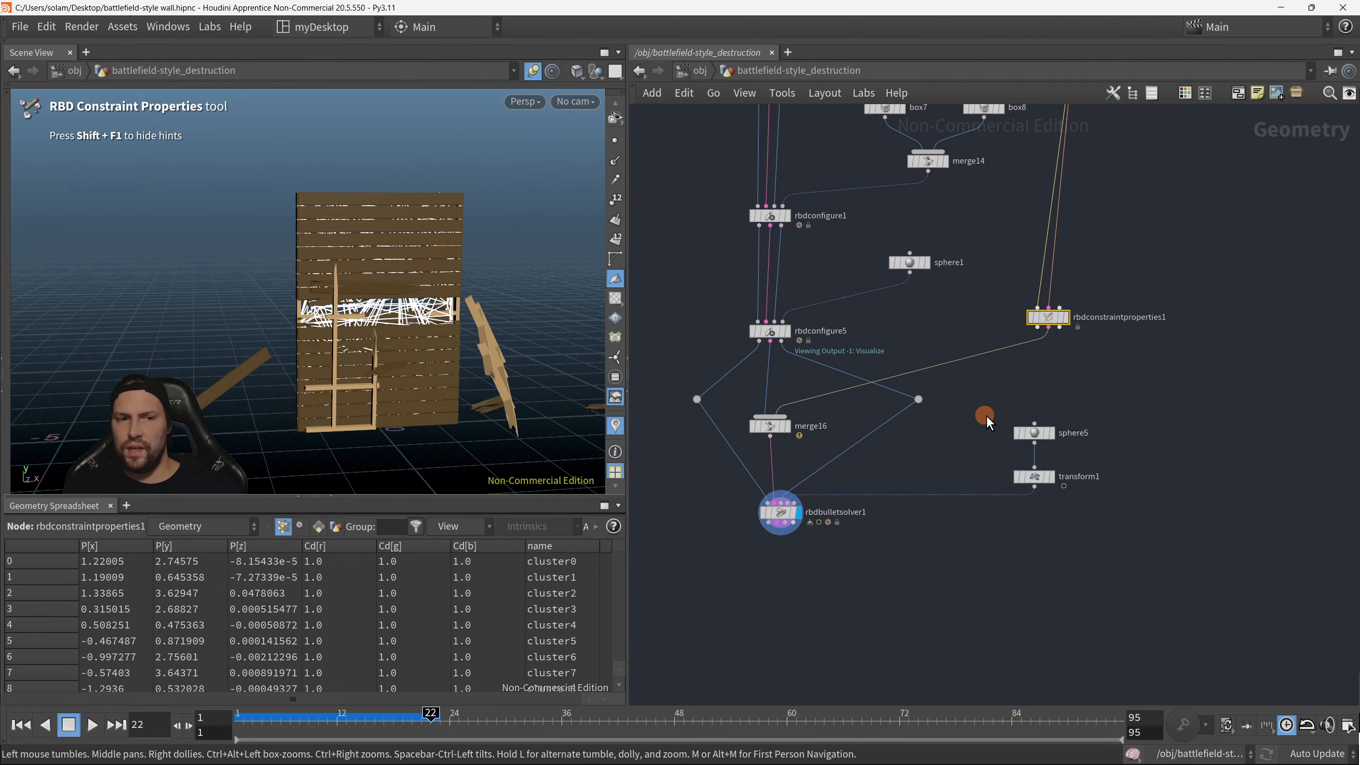
Step: Move the ending keyframe of transform1's sphere animation to frame 35
drag(1050, 446, 1040, 489)
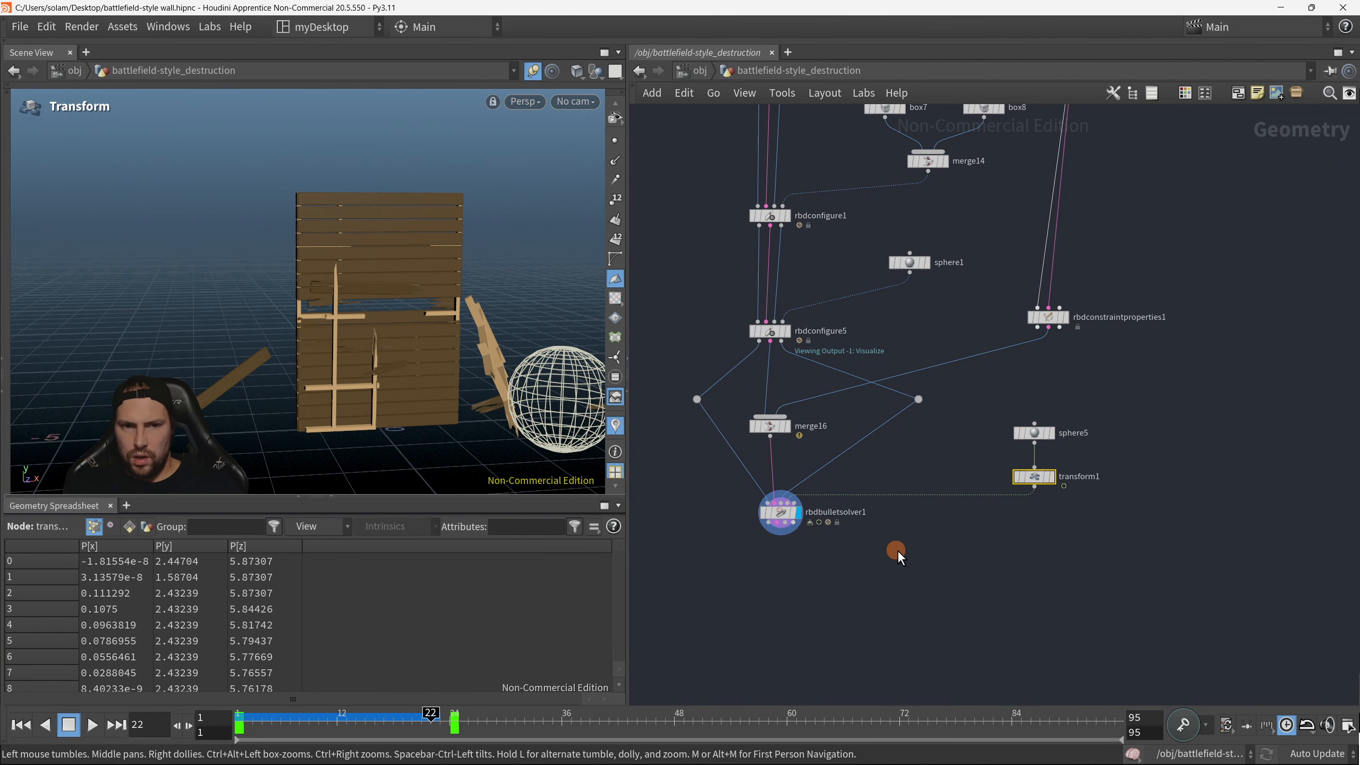
key(p)
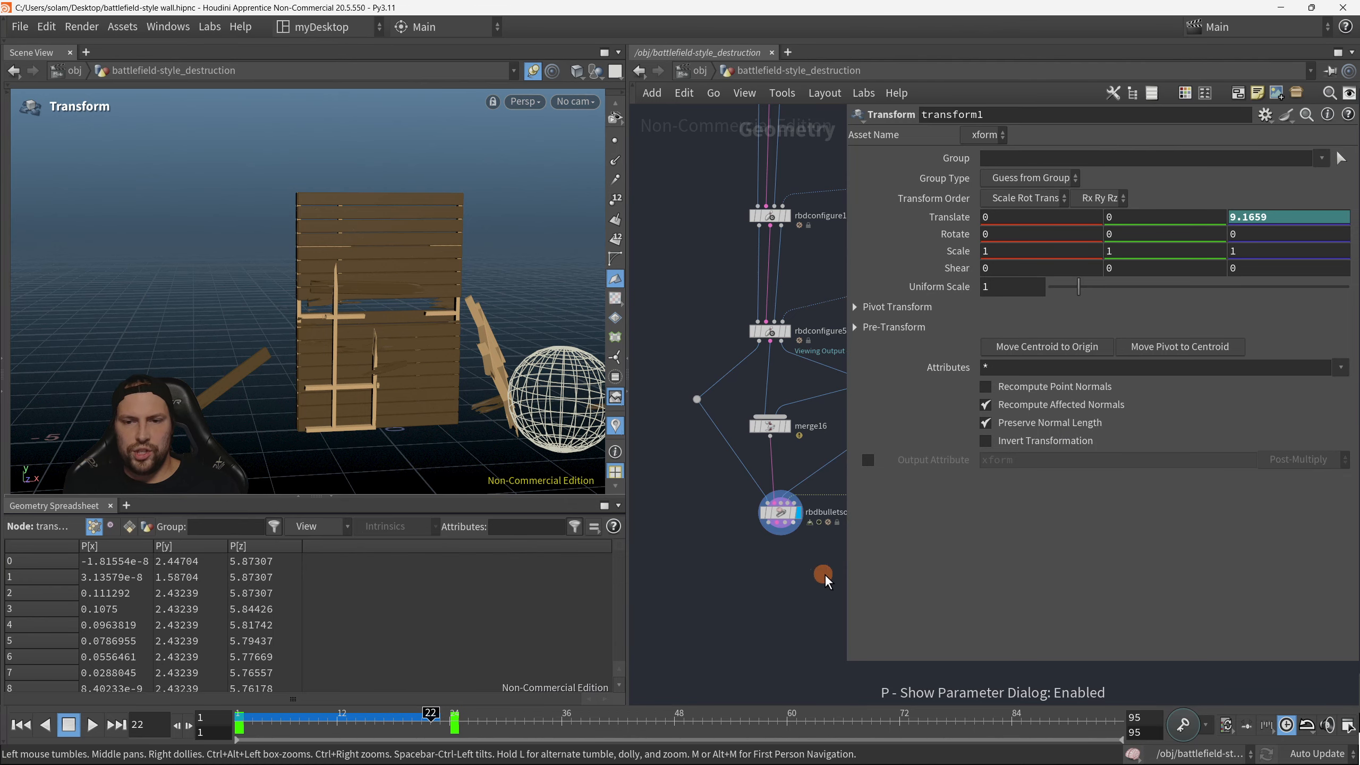
middle_drag(825, 574, 560, 491)
drag(251, 720, 312, 722)
alt+drag(358, 311, 460, 343)
mouse_move(310, 716)
mouse_down()
mouse_move(364, 712)
mouse_move(336, 712)
mouse_up()
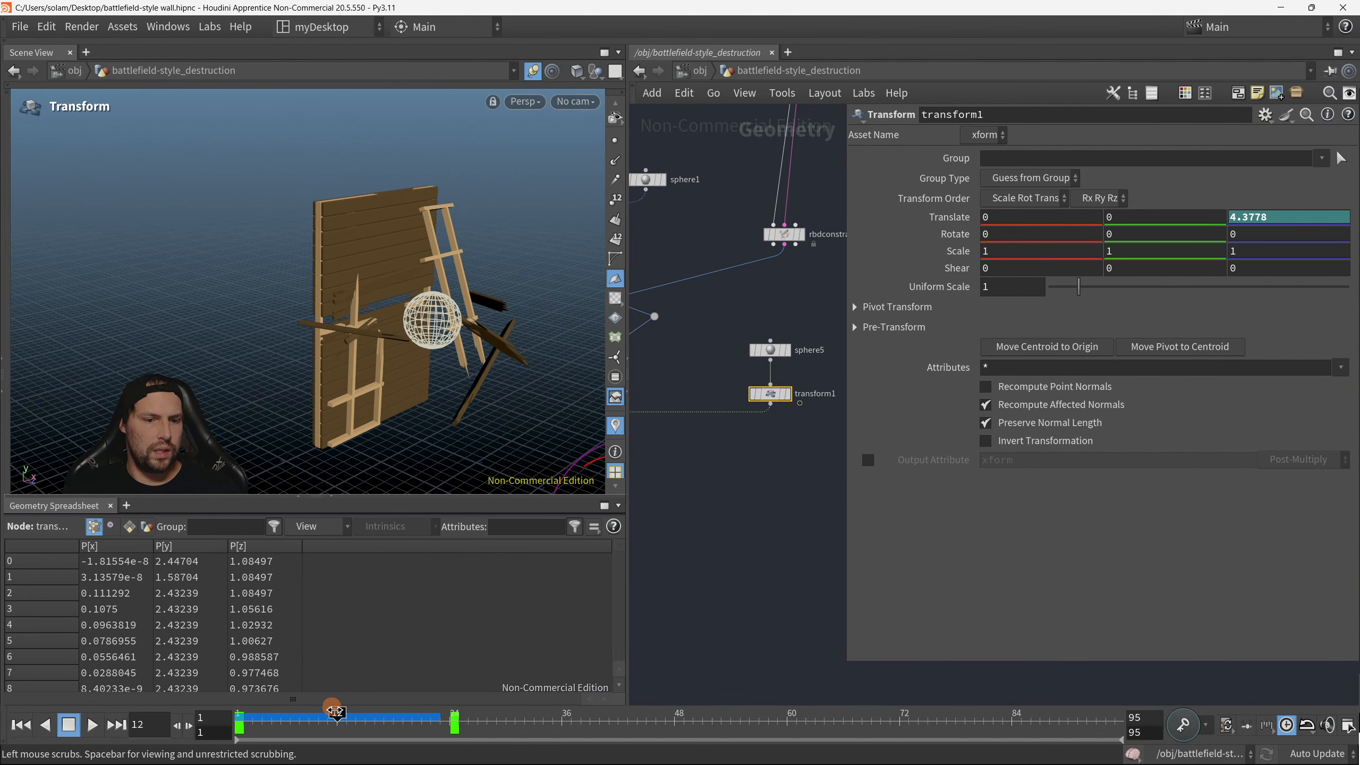
shift+click(455, 725)
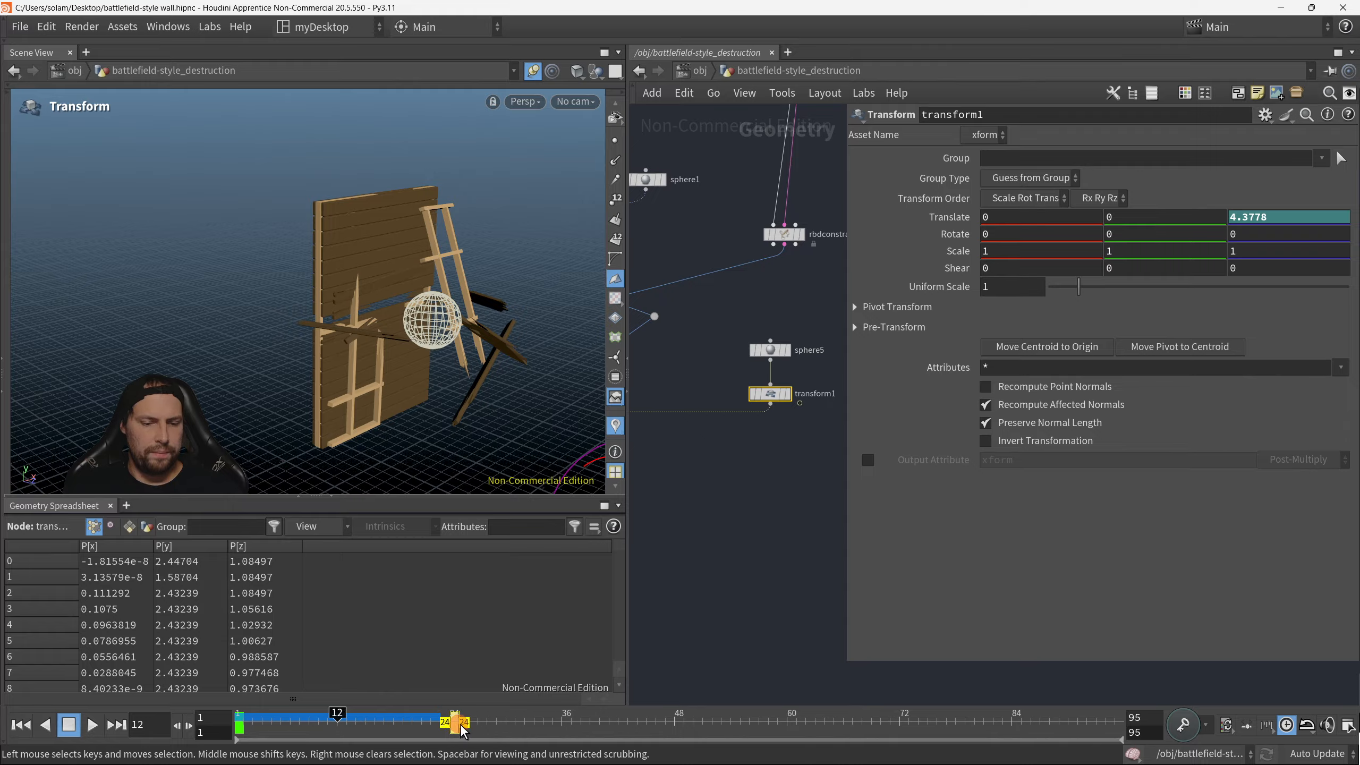
drag(463, 733, 566, 725)
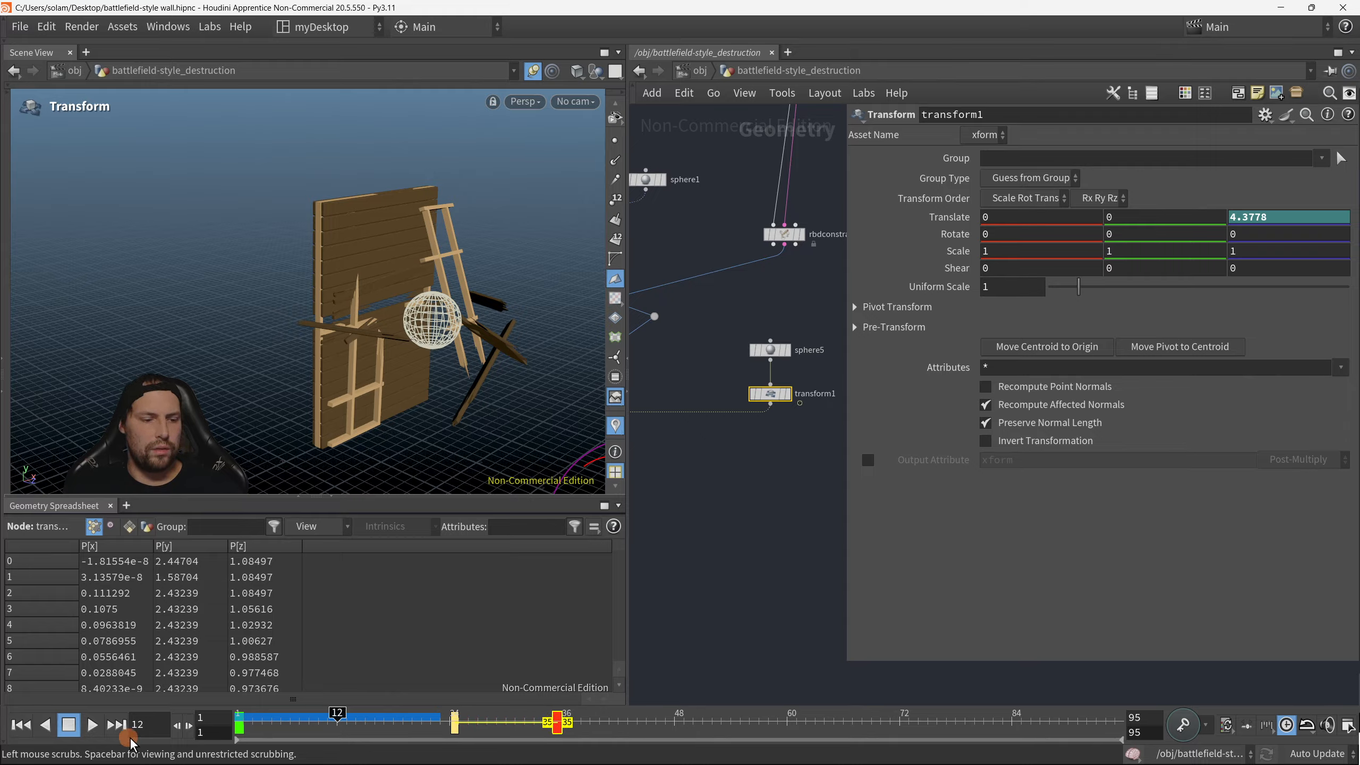
Step: Replay the simulation from the first frame and examine the wall break from a more frontal angle
click(22, 727)
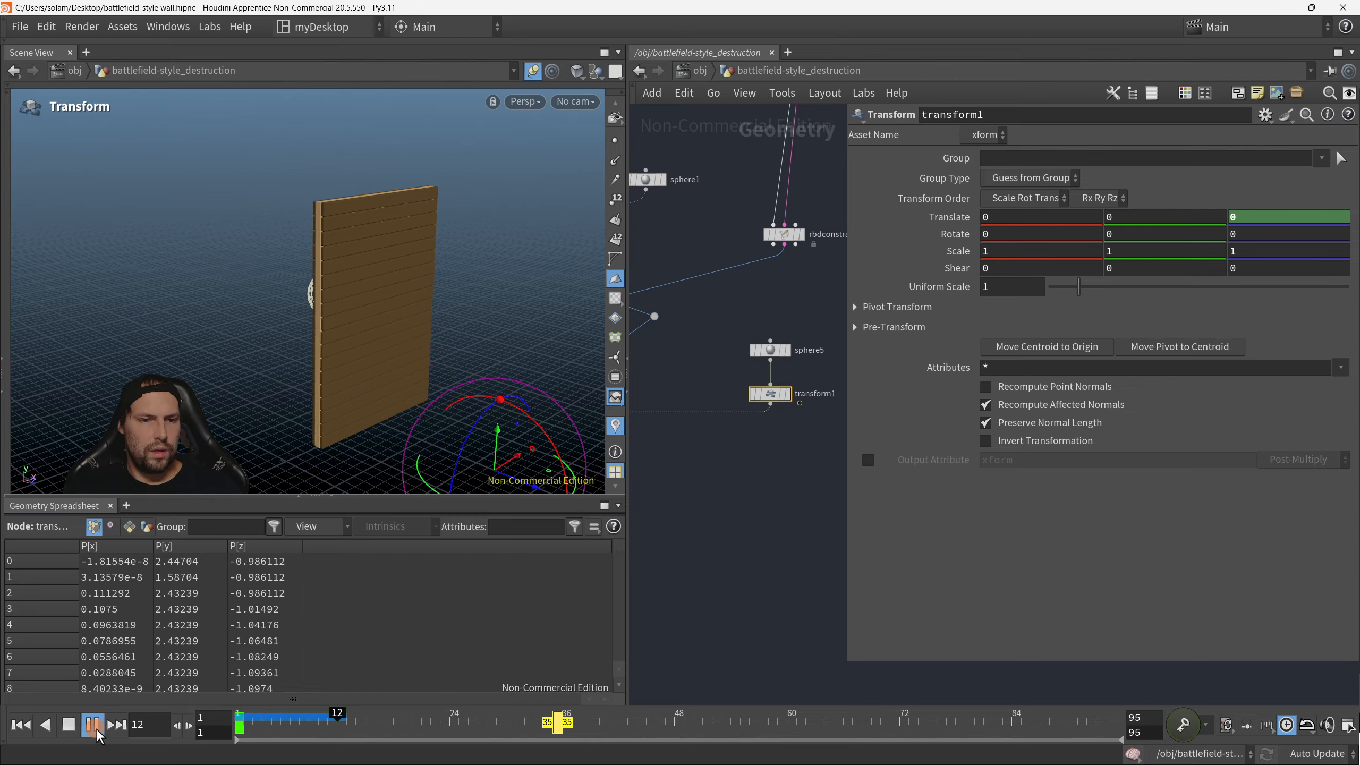
click(97, 728)
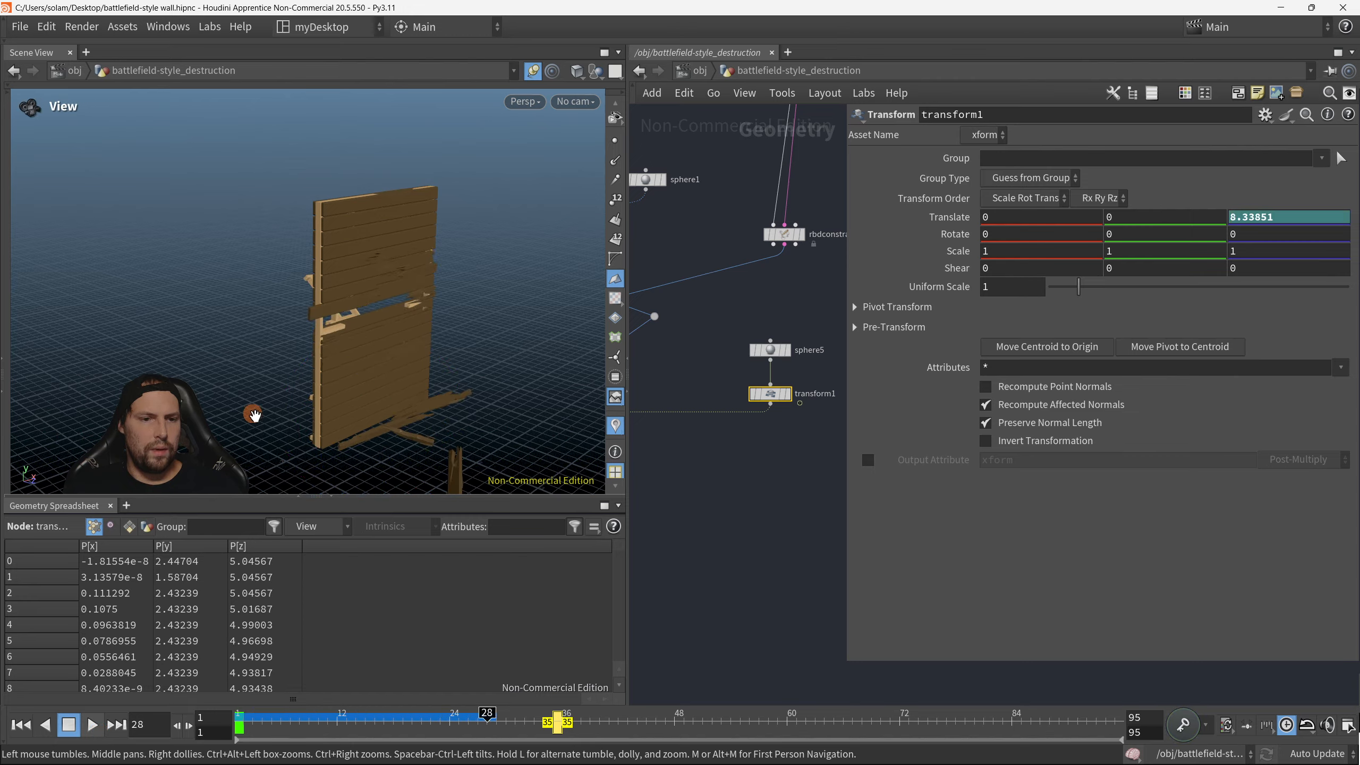
alt+drag(252, 413, 453, 412)
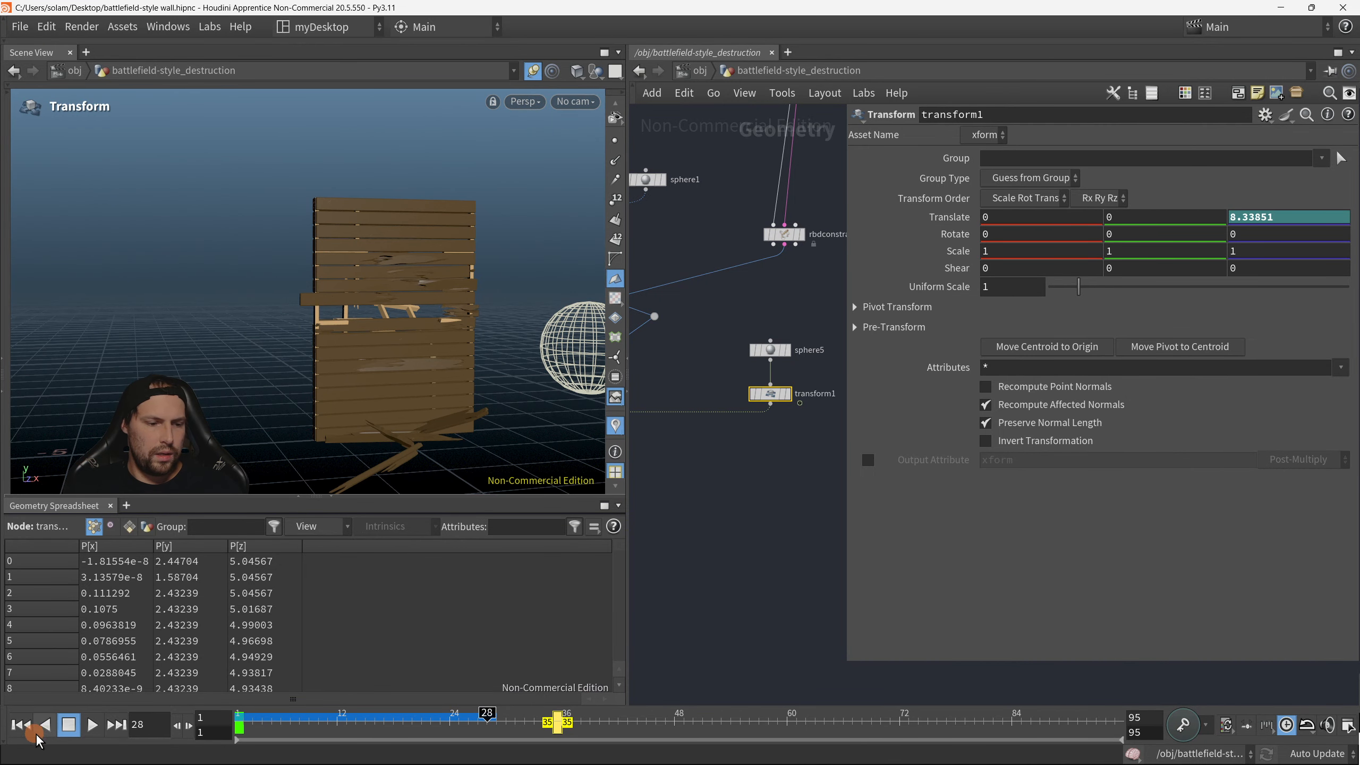
click(23, 728)
click(92, 725)
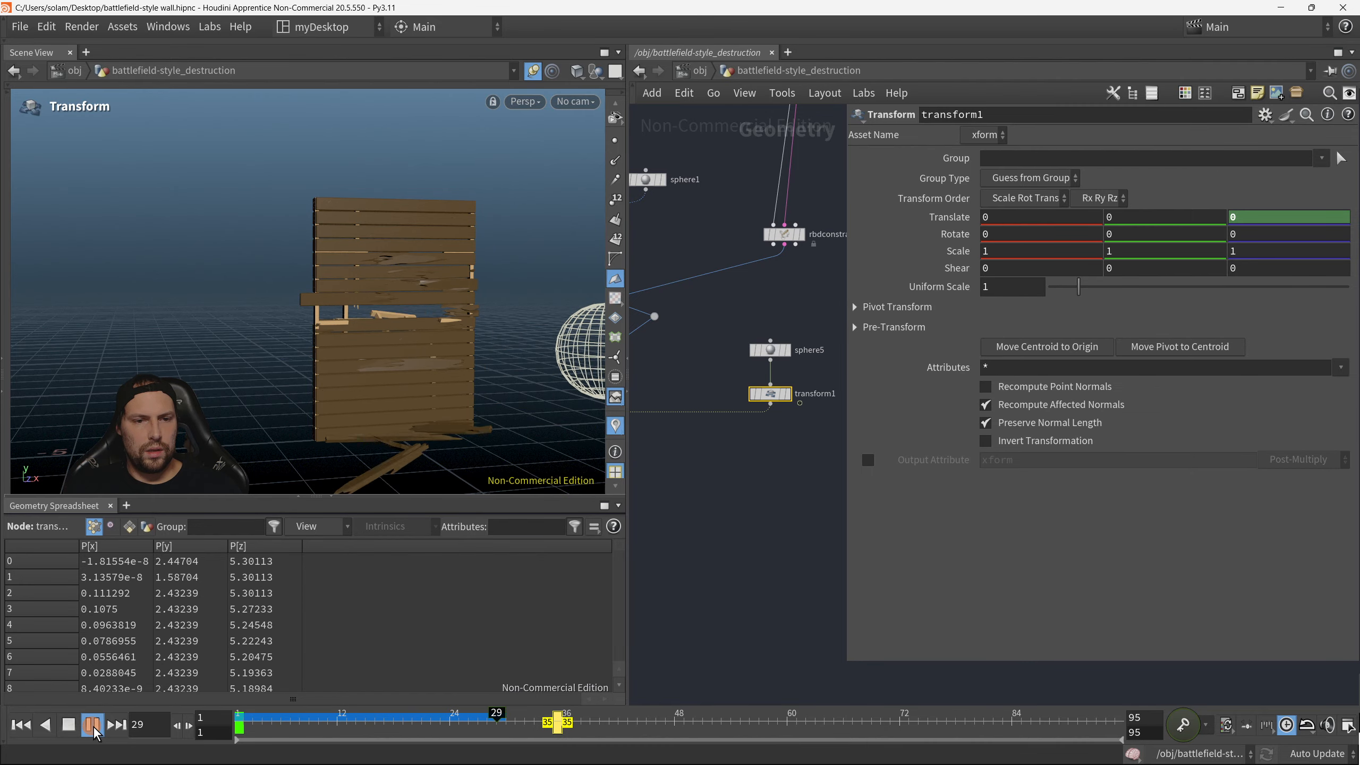
Step: Hide the transform1 parameters and inspect the node information of merge16
middle_drag(763, 499, 774, 509)
key(p)
middle_drag(825, 343, 1031, 445)
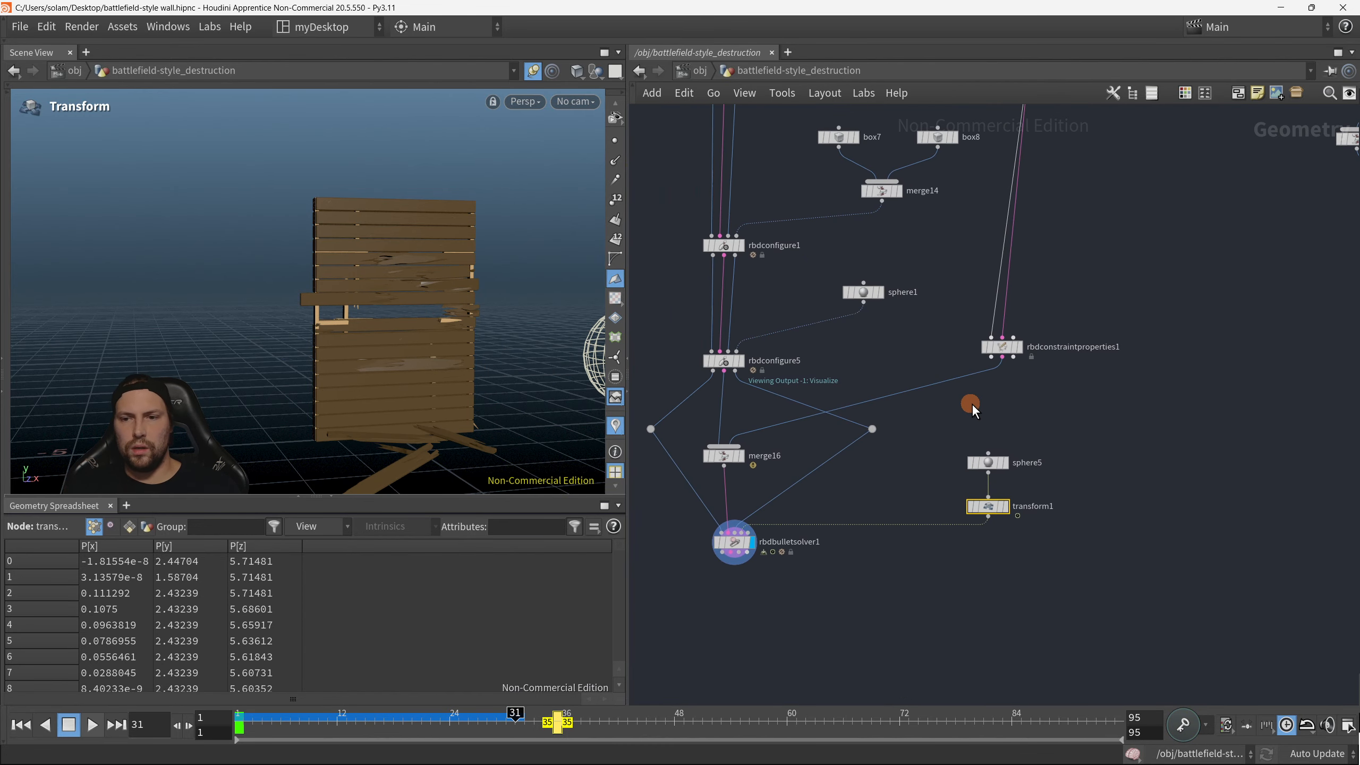
middle_drag(942, 396, 1007, 435)
middle_drag(966, 480, 1044, 504)
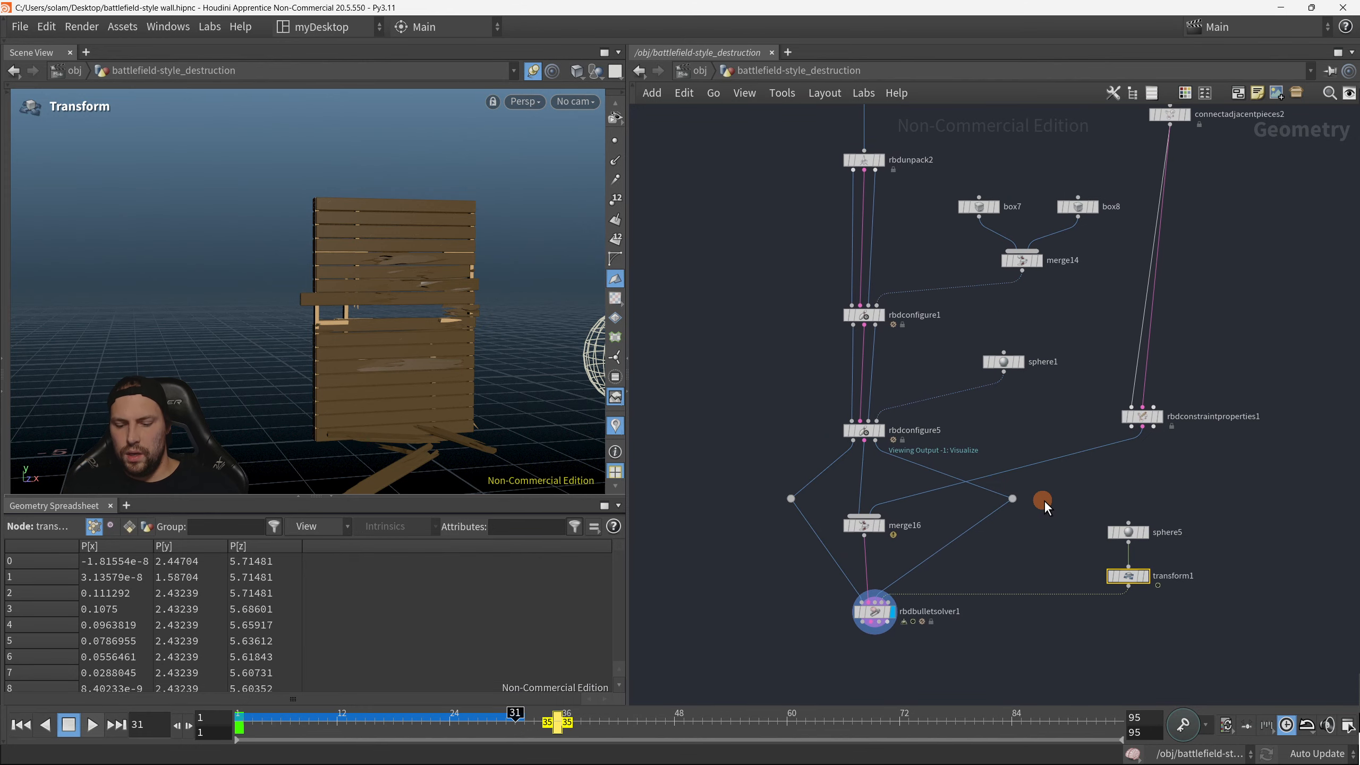
middle_click(871, 531)
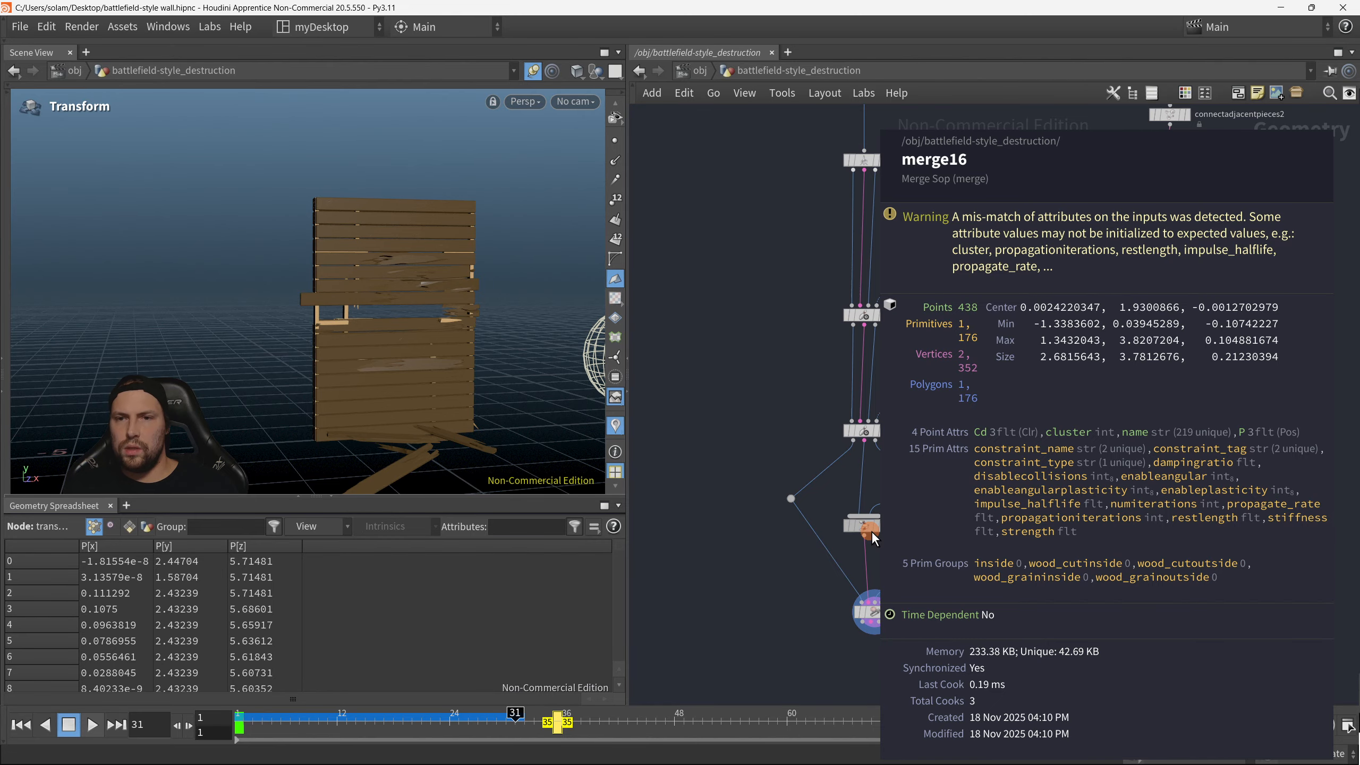
Step: Insert a Name node between merge15 and connectadjacentpieces2, and reposition rbdconstraintproperties1 below them
middle_drag(1162, 522, 1013, 501)
scroll(1013, 501, down, 1)
middle_drag(1030, 133, 1167, 346)
drag(1148, 371, 1247, 374)
key(Tab)
text(am)
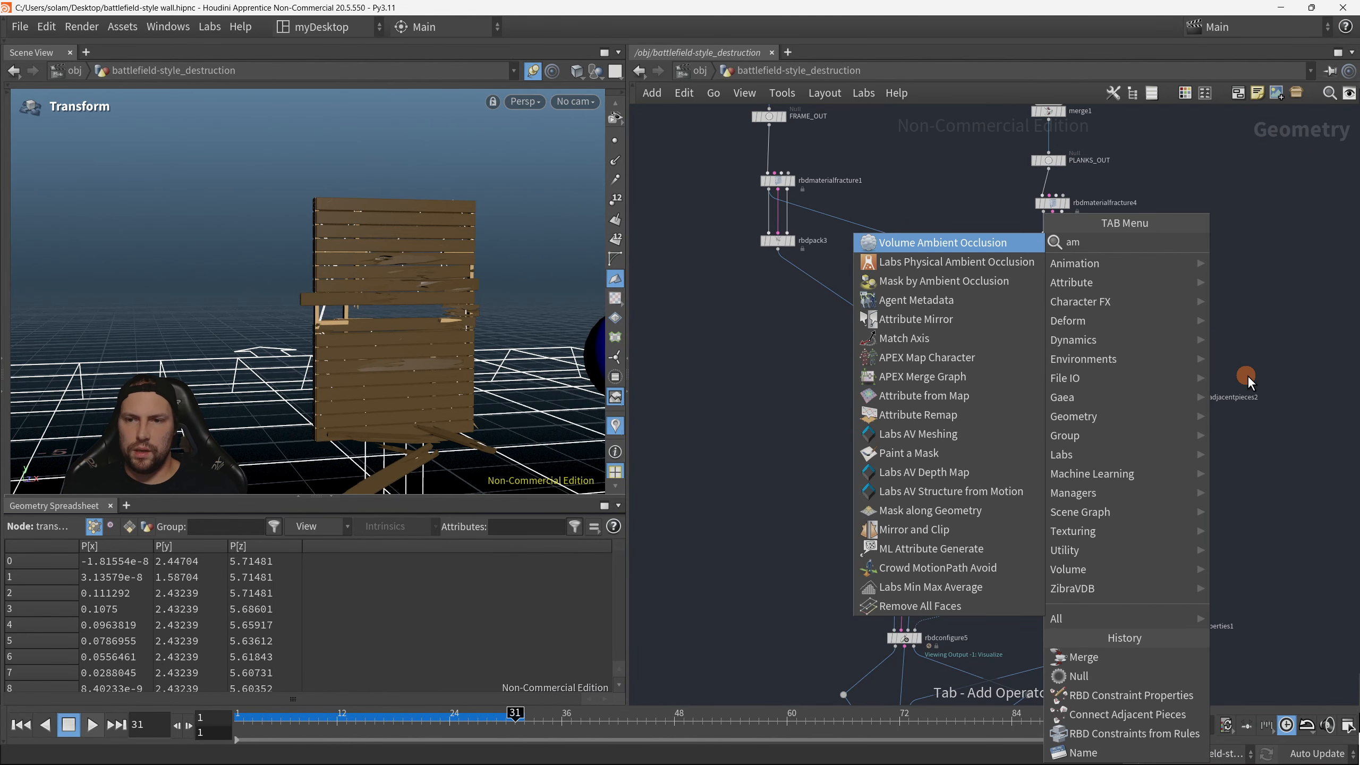
key(BackSpace)
key(BackSpace)
text(name)
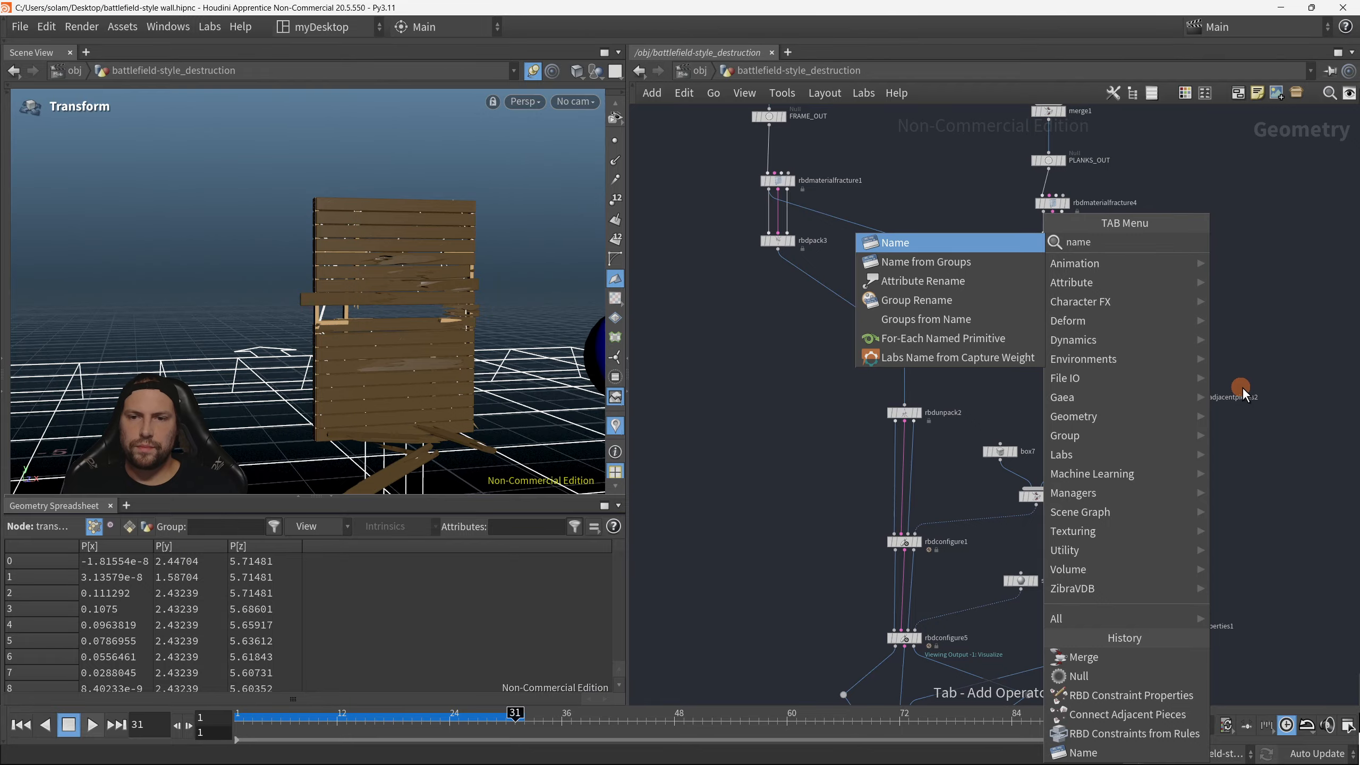
click(943, 242)
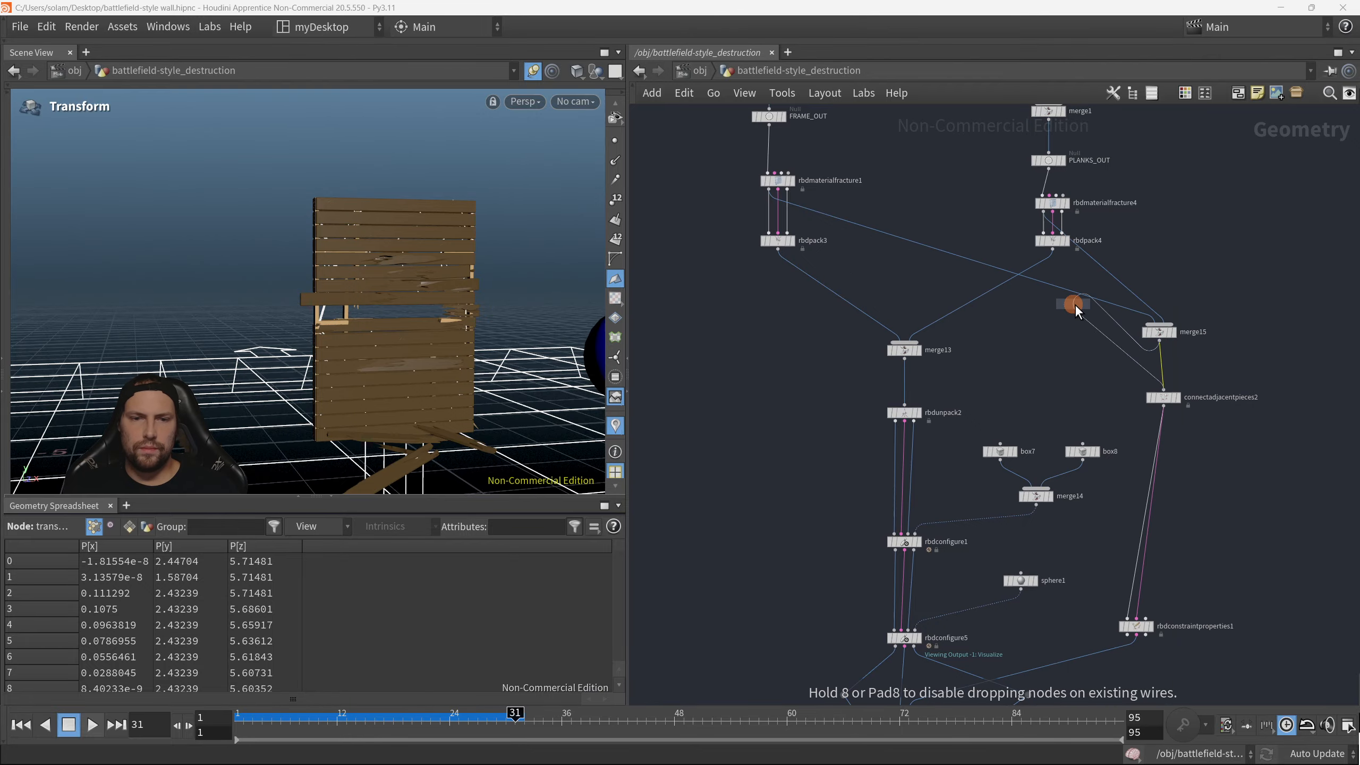
click(1164, 367)
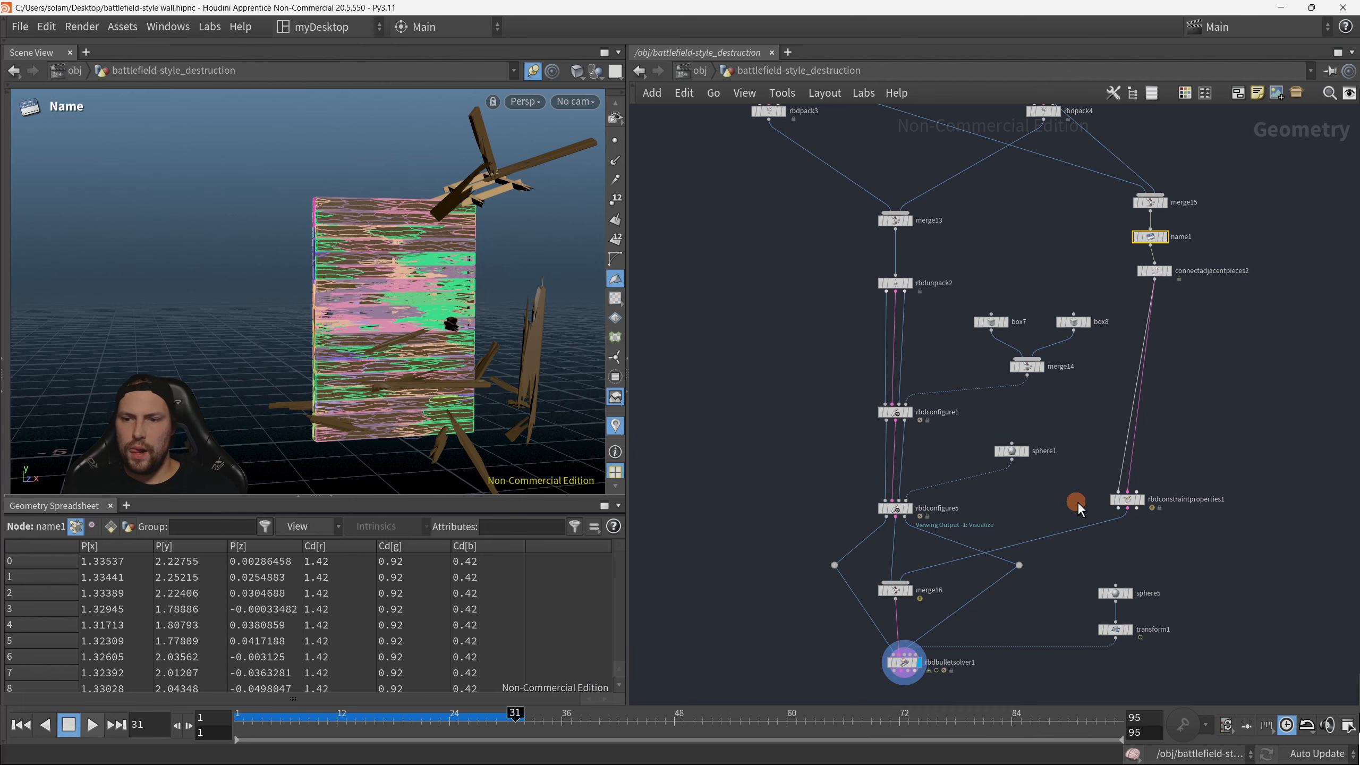
drag(1131, 500, 1143, 493)
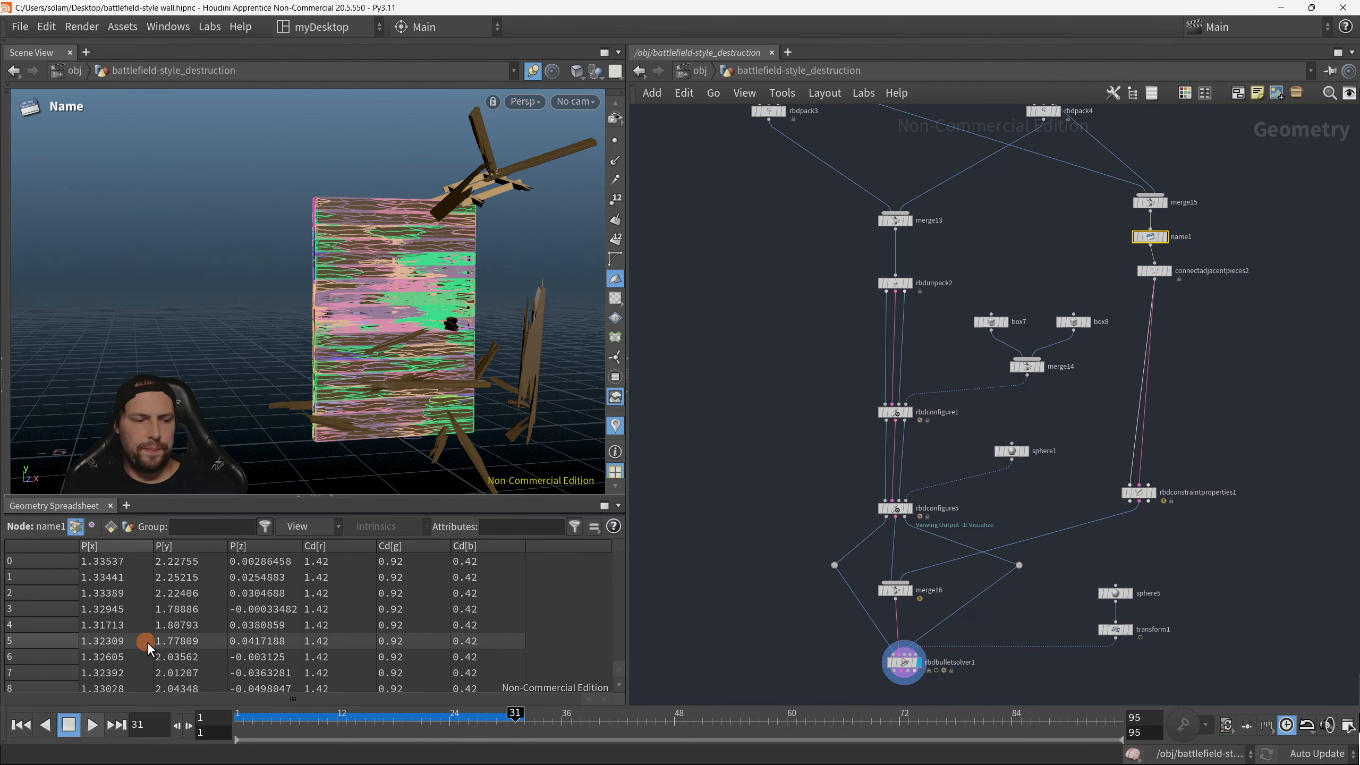
Step: Deselect the name1 node and replay the simulation from the first frame to check the wall break
click(21, 724)
click(92, 723)
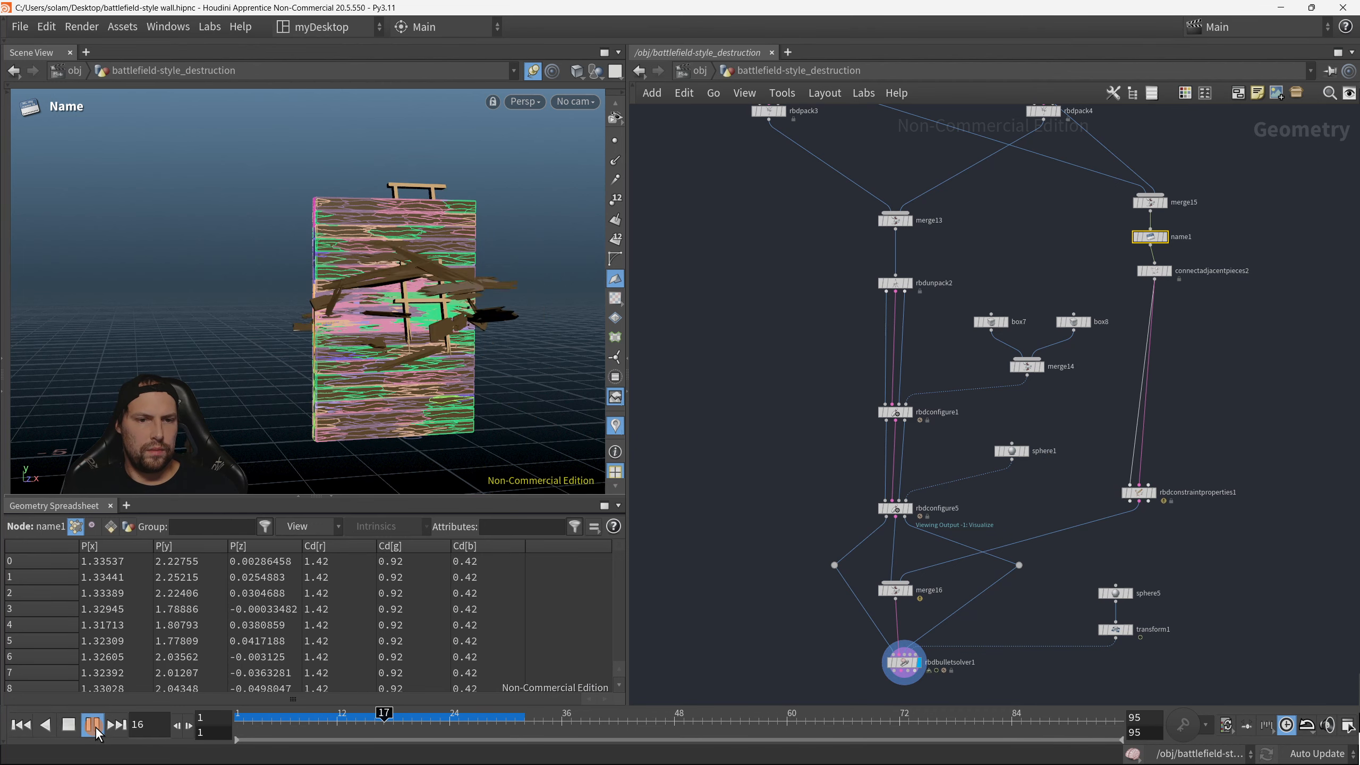
click(836, 681)
middle_drag(854, 658, 847, 580)
click(23, 726)
click(95, 728)
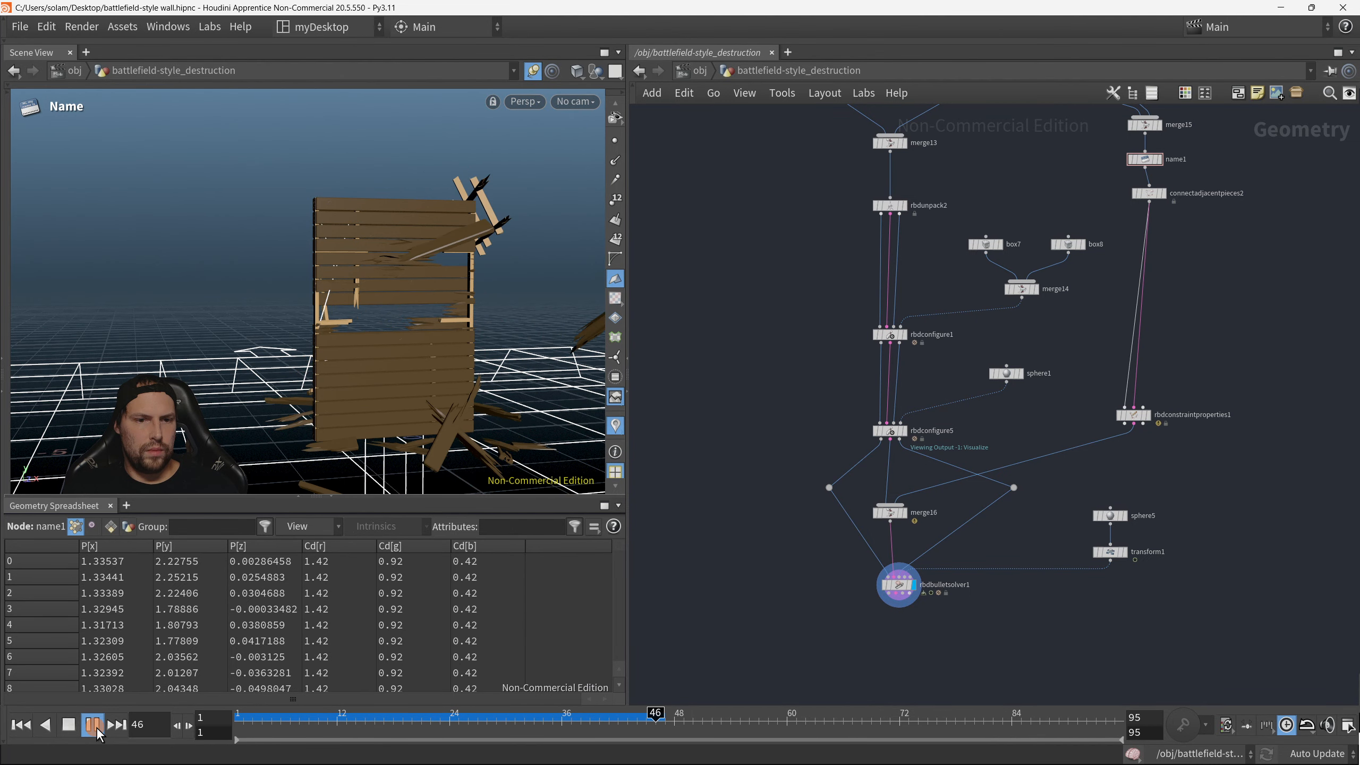
click(96, 727)
Step: Align the name1 node above connectadjacentpieces2 and examine the broken wall from several angles
alt+drag(291, 357, 343, 375)
middle_drag(1124, 185, 1116, 302)
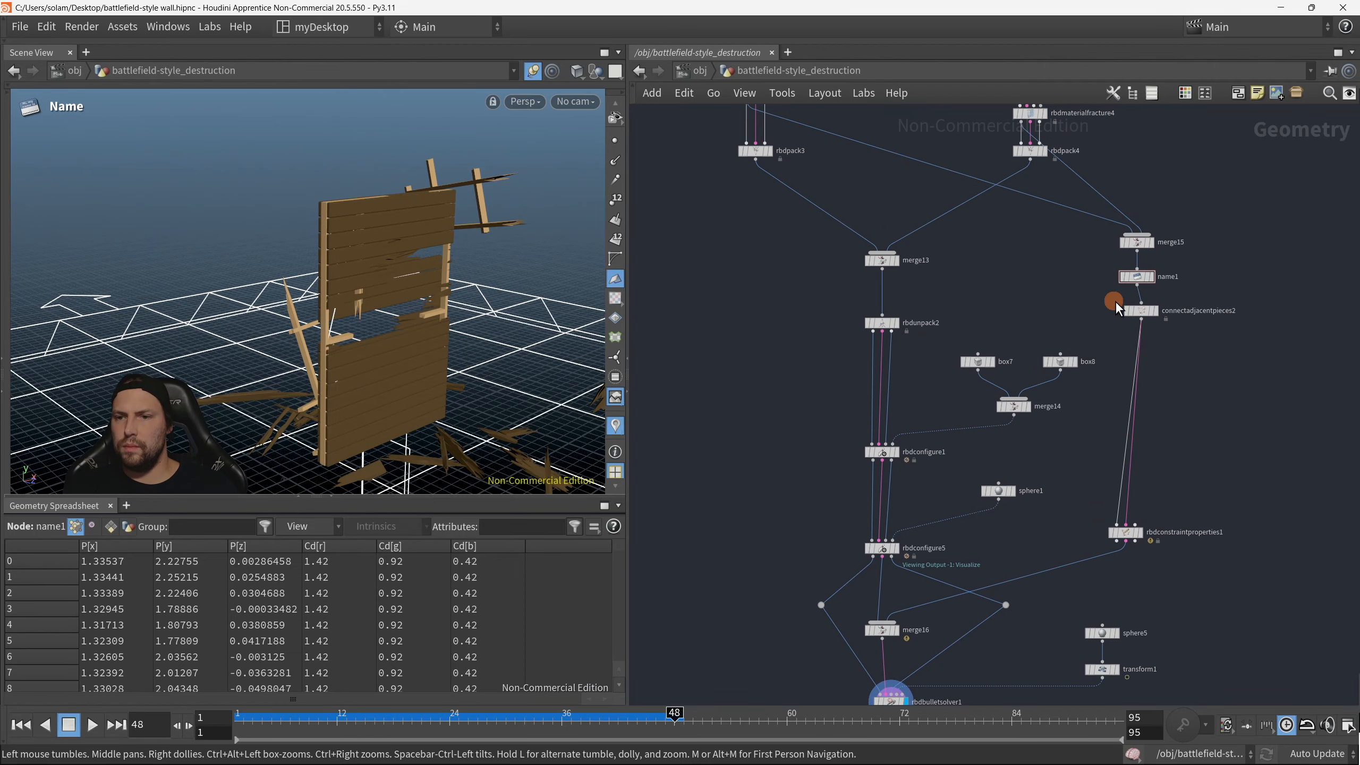
drag(1138, 276, 1142, 274)
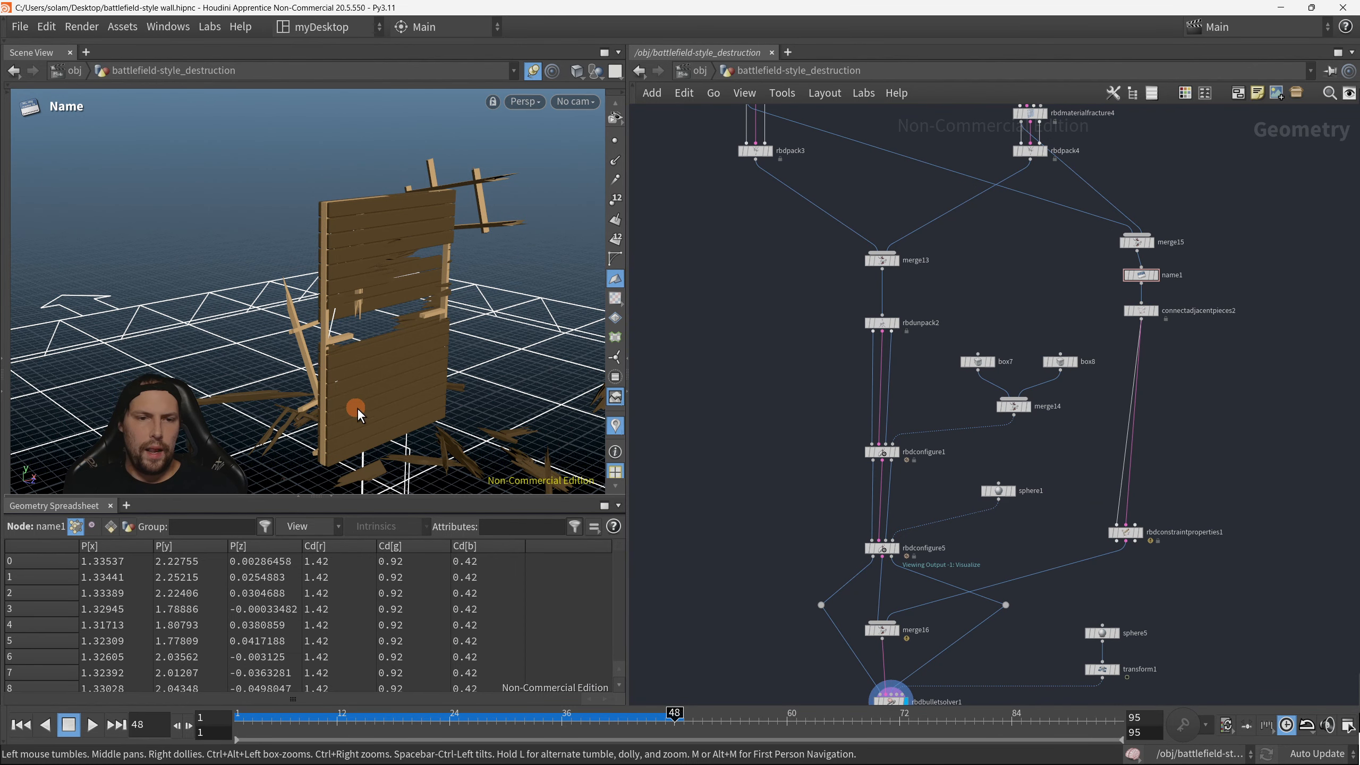
drag(357, 416, 464, 365)
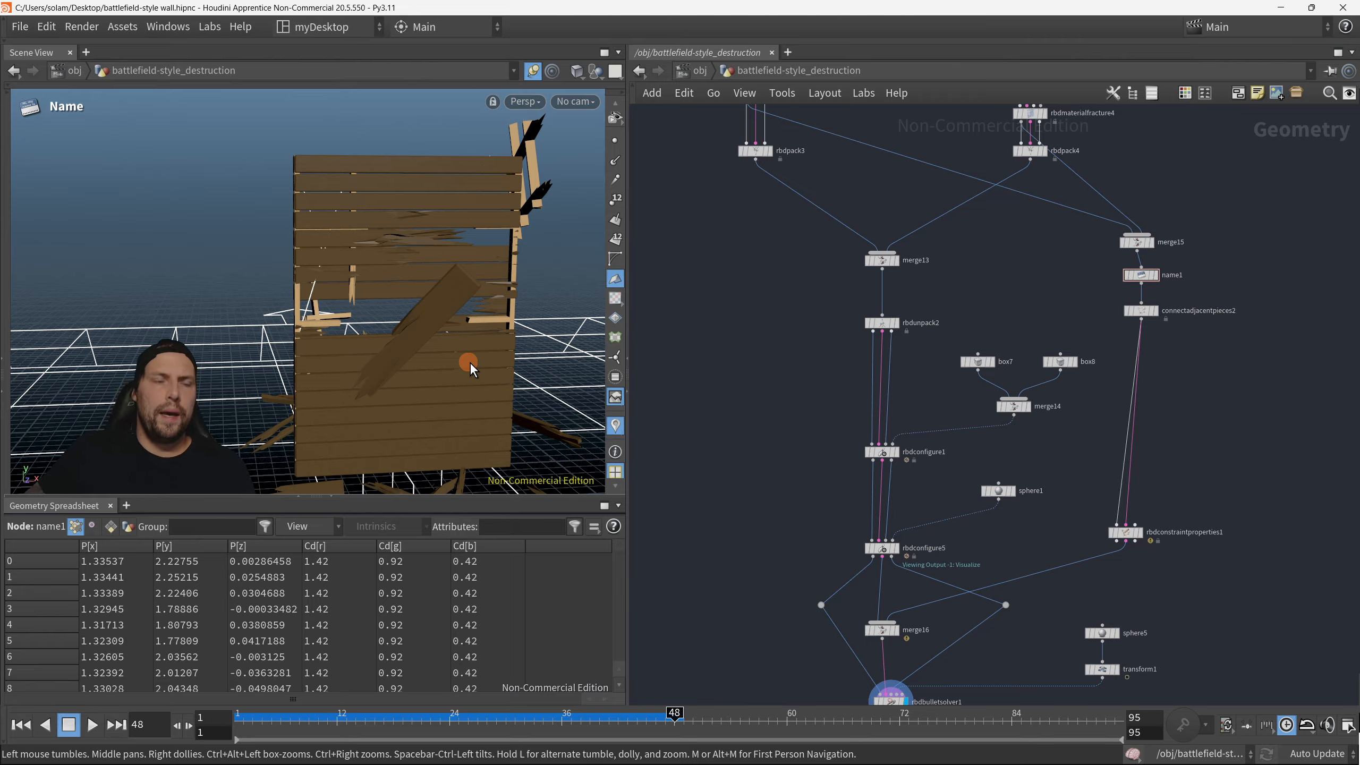
Step: Play the simulation again and examine how the planks and frame pieces fly off
click(94, 726)
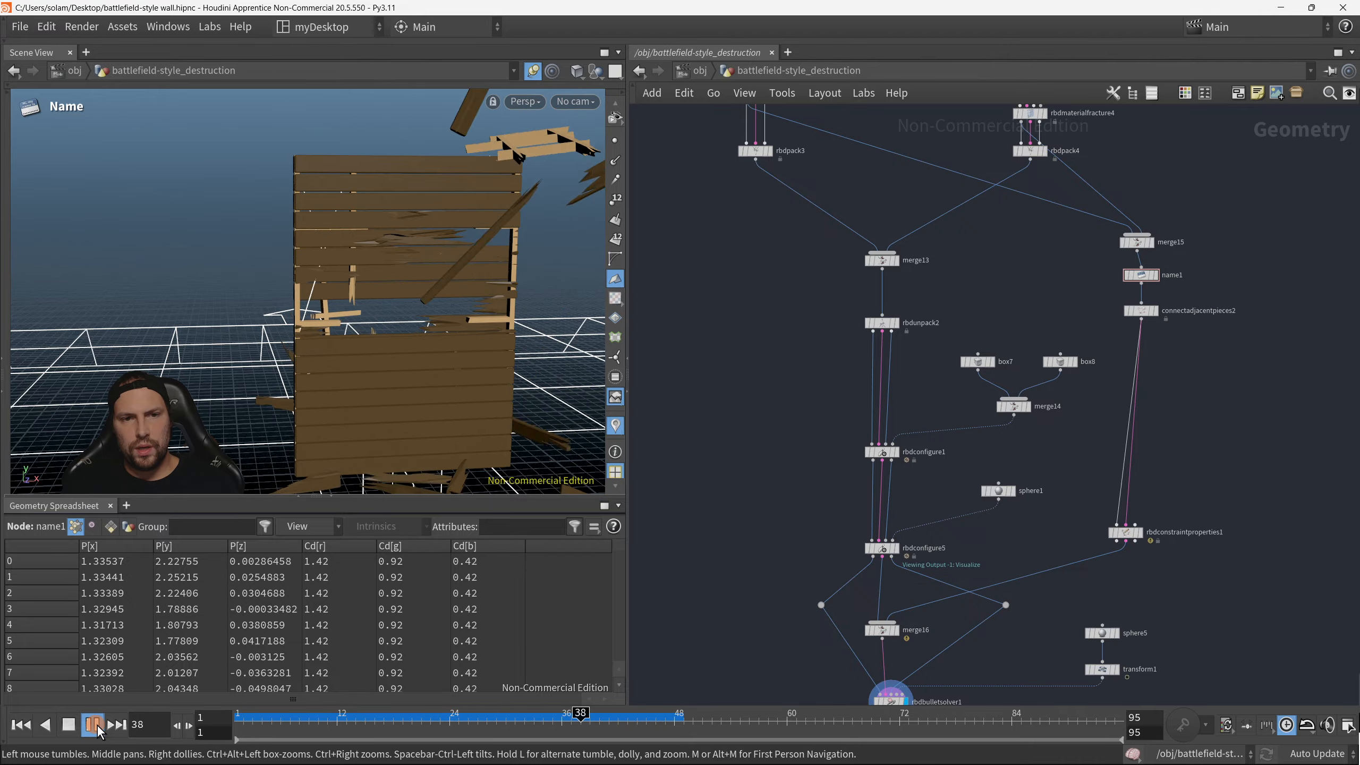
click(97, 729)
mouse_move(466, 345)
alt+mouse_down()
mouse_move(485, 322)
mouse_move(478, 341)
alt+mouse_up()
alt+right_drag(467, 376, 398, 352)
key(Return)
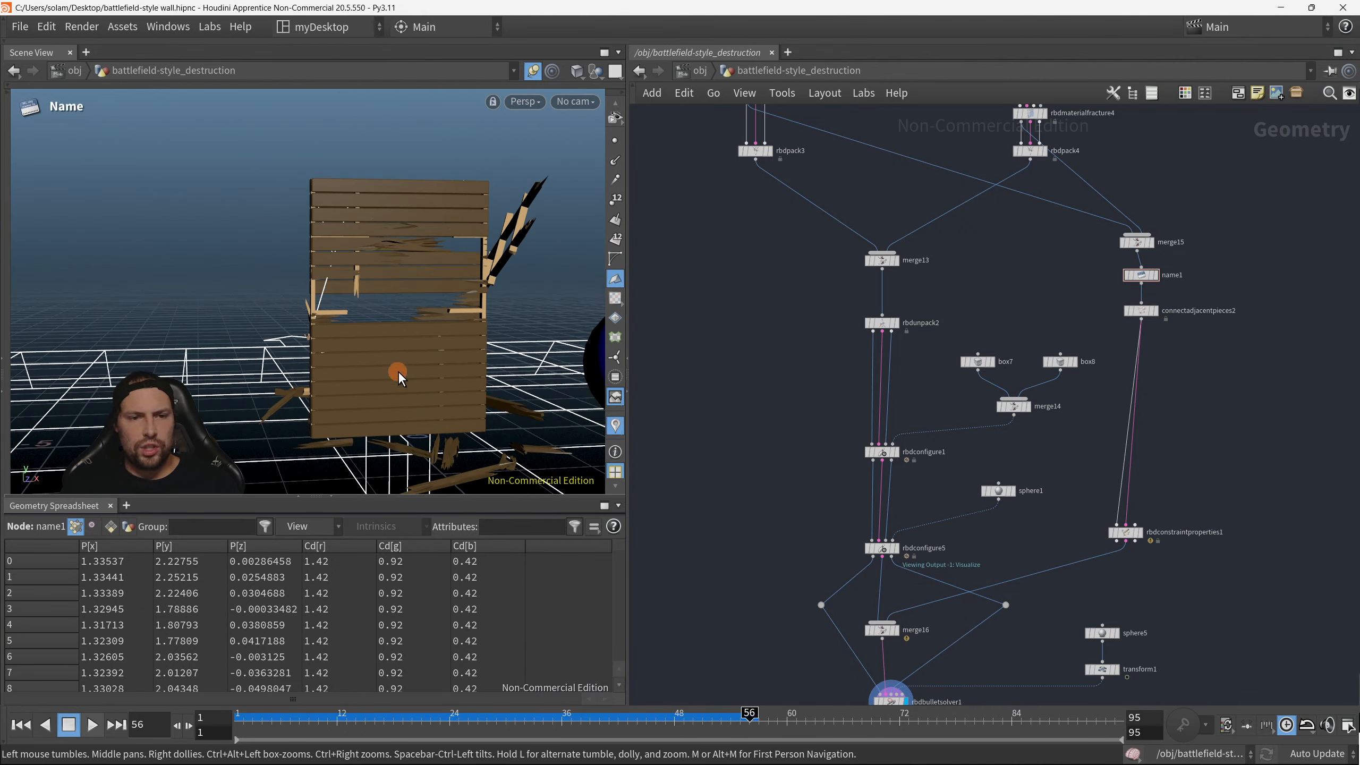
Step: Inspect the box7 and sphere1 bounding shapes and the region marked by rbdconfigure5 on the wall
middle_drag(982, 511, 923, 526)
scroll(948, 349, up, 3)
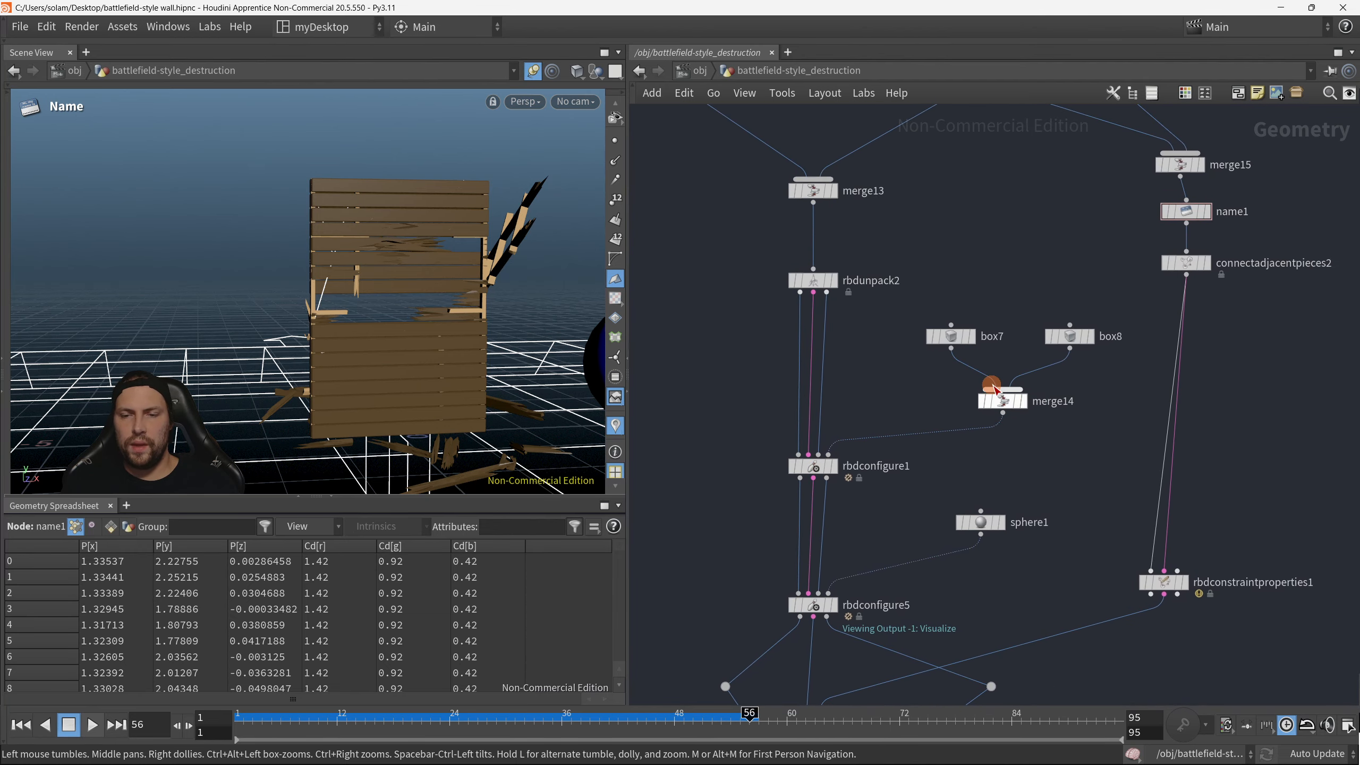
click(957, 351)
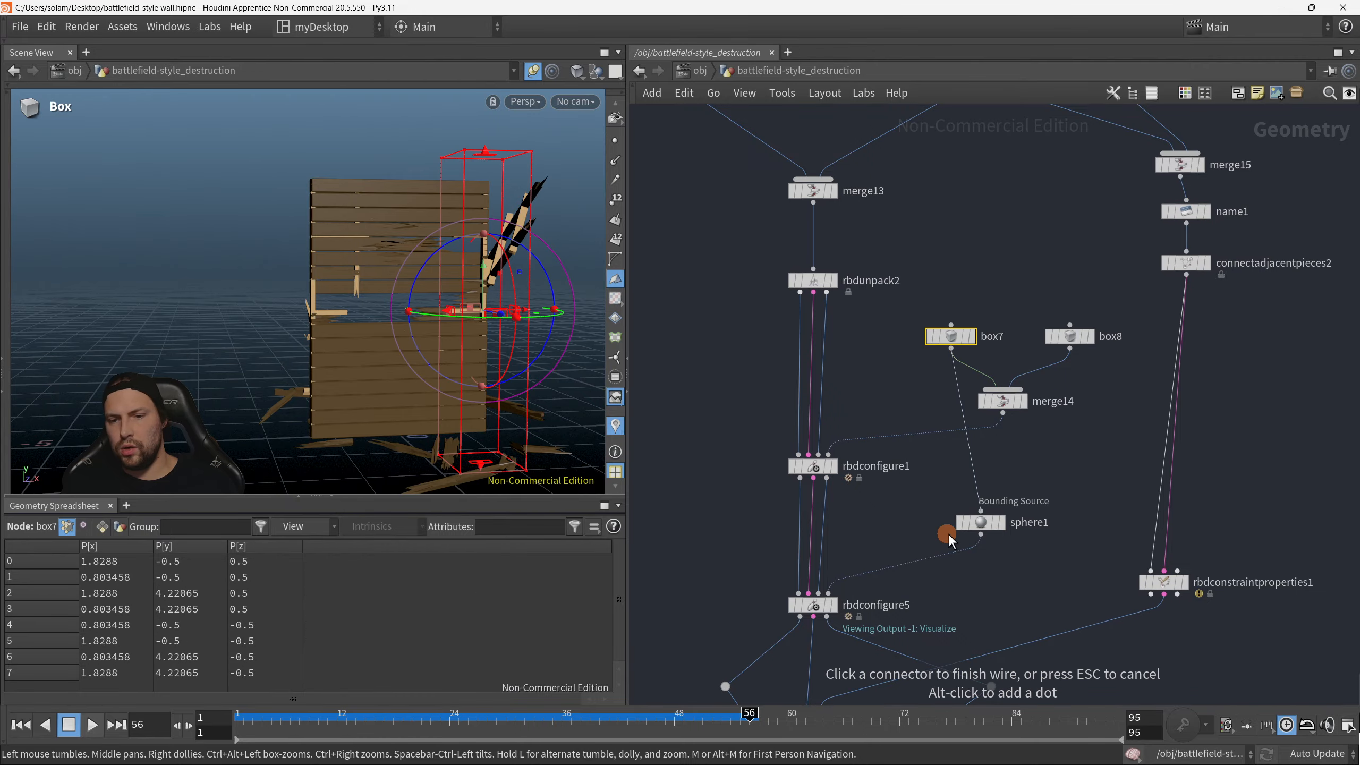
middle_drag(947, 533, 936, 470)
click(966, 459)
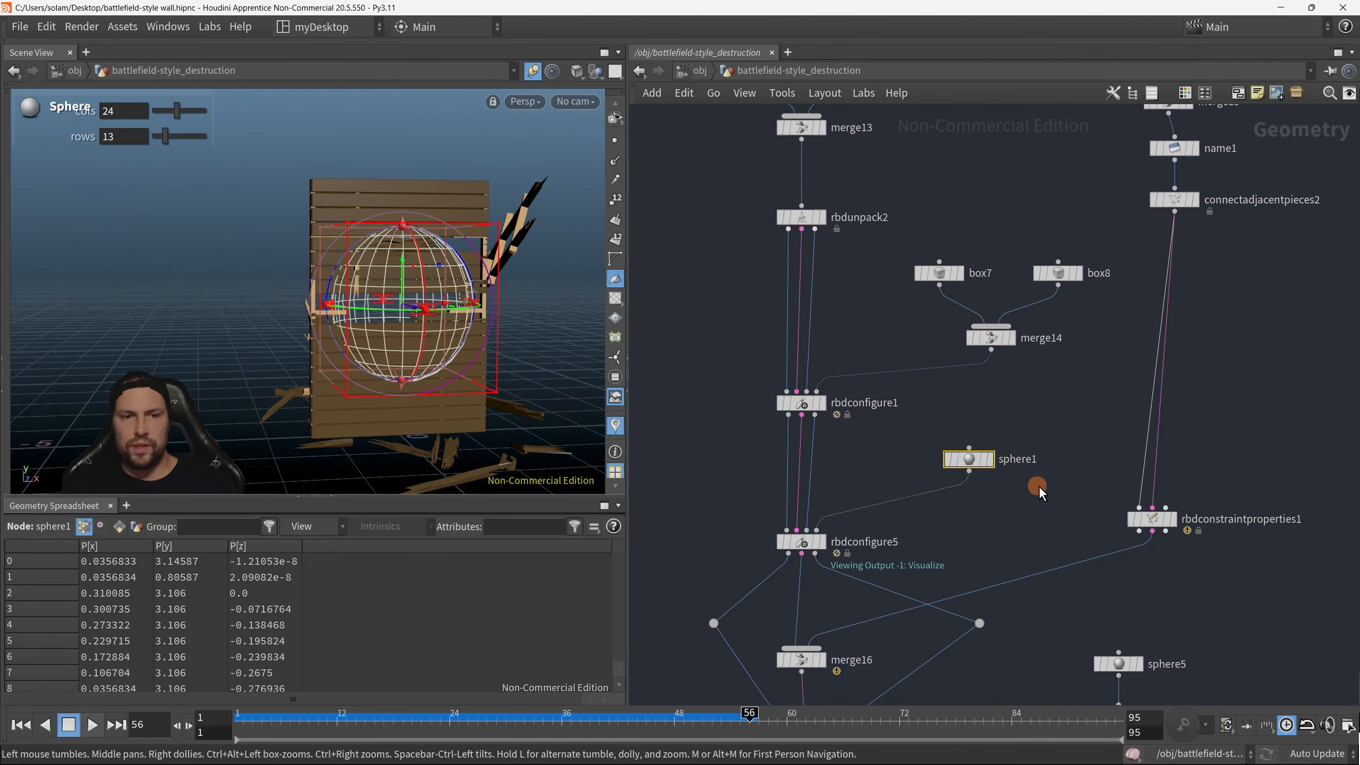
click(801, 541)
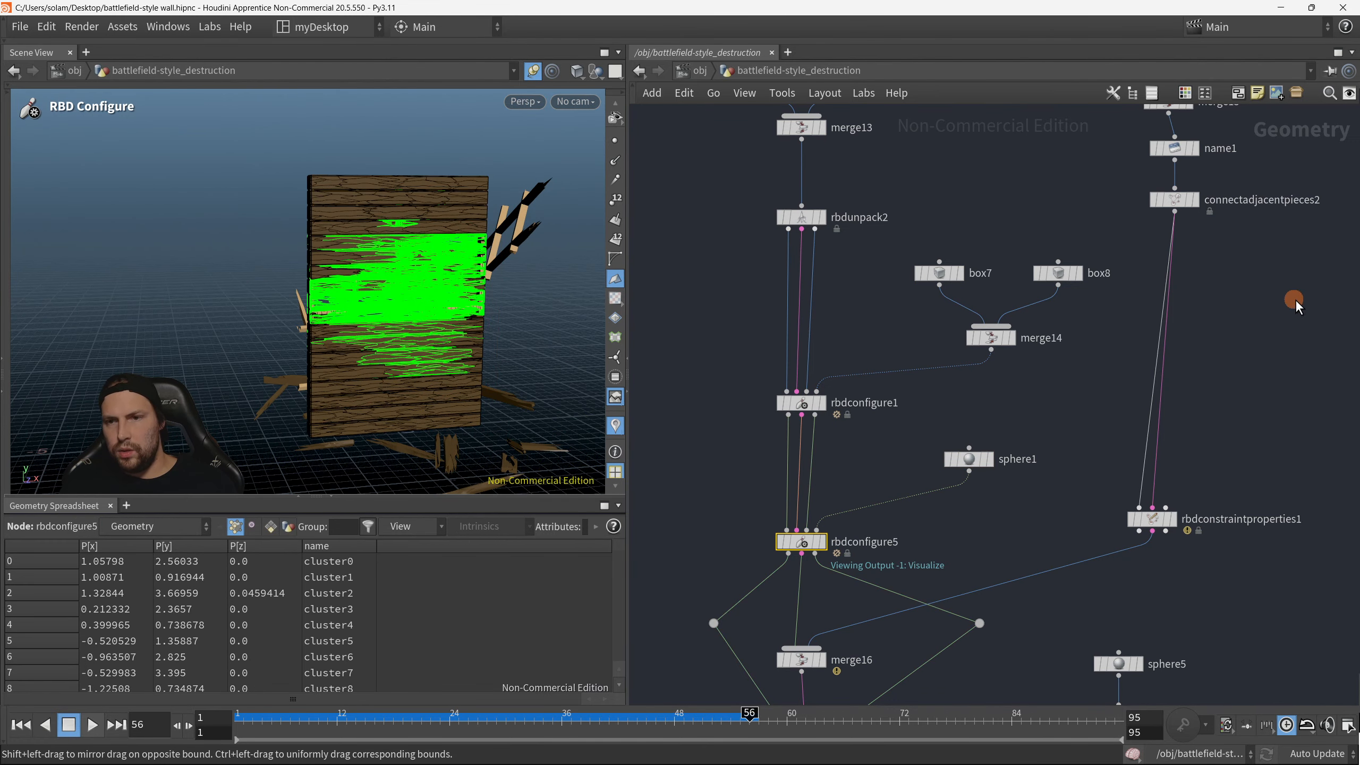
alt+drag(528, 360, 480, 331)
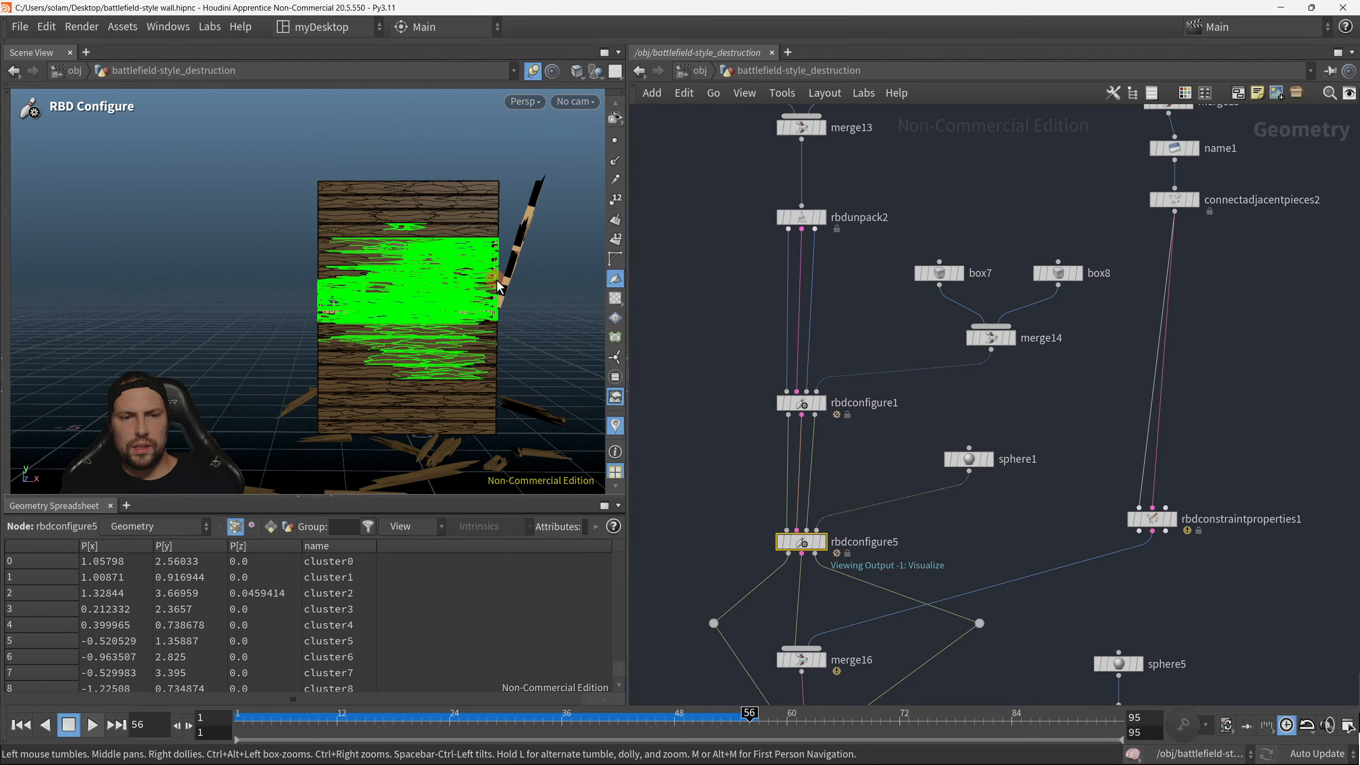
Step: Shrink sphere1 by setting its radius to 0.76021, 0.87 and 0.77
click(945, 459)
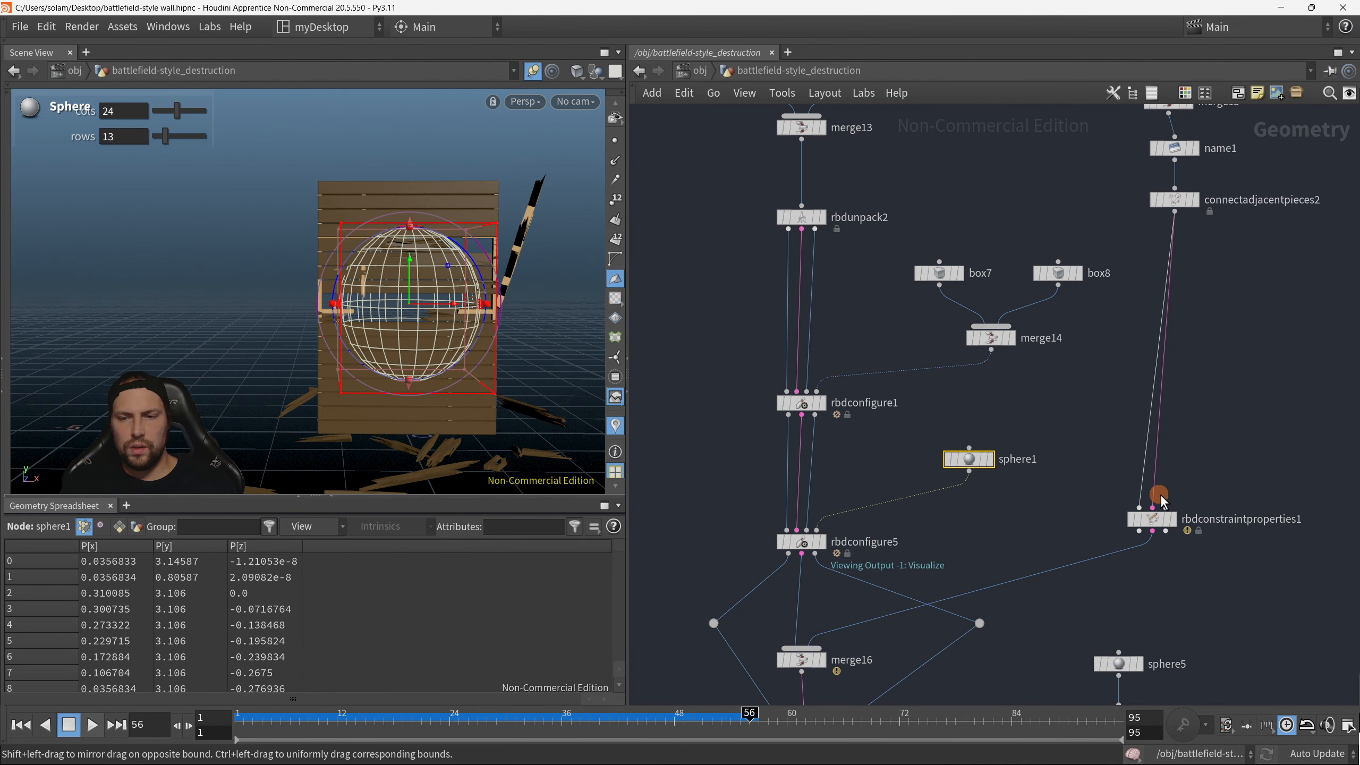
key(p)
middle_drag(943, 197, 906, 188)
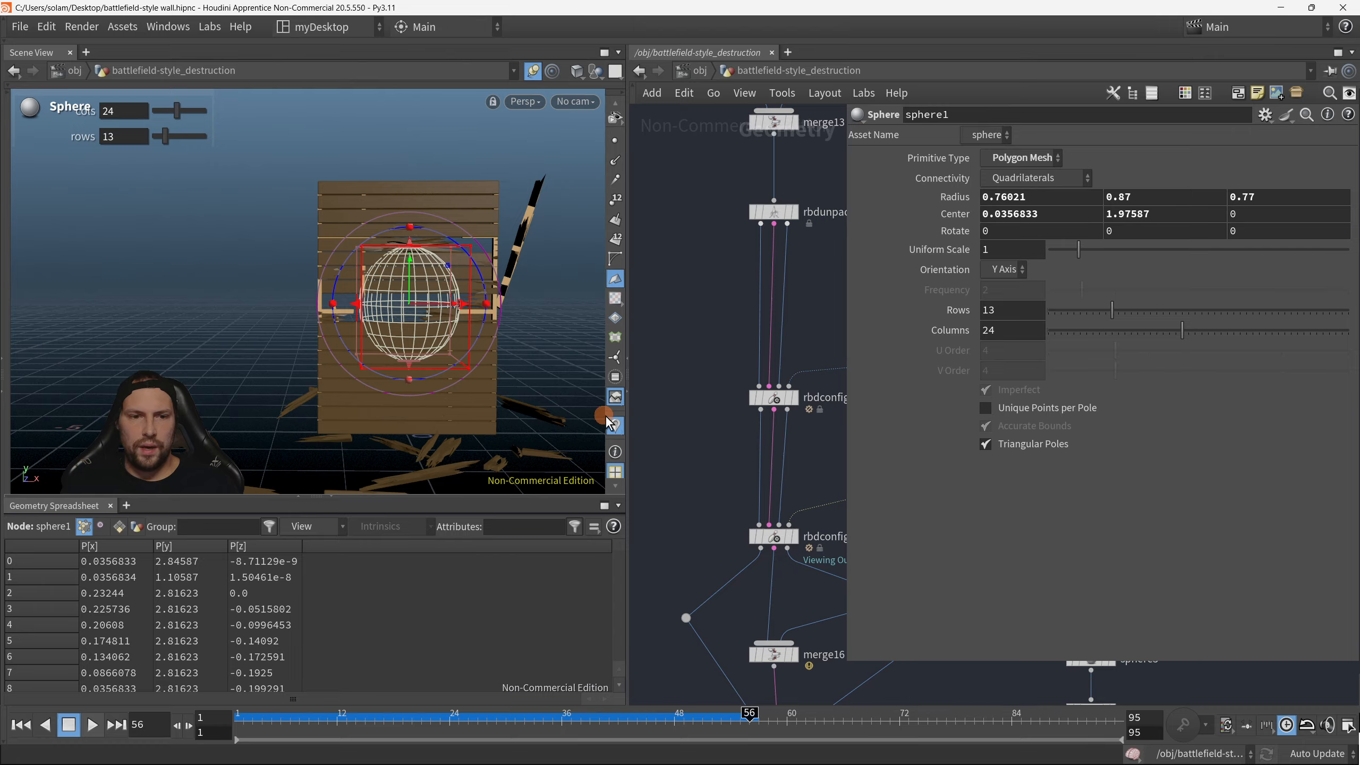
Step: Replay the simulation from the first frame and examine the impact area around sphere1 up close
middle_drag(797, 635, 760, 392)
middle_drag(781, 594, 756, 526)
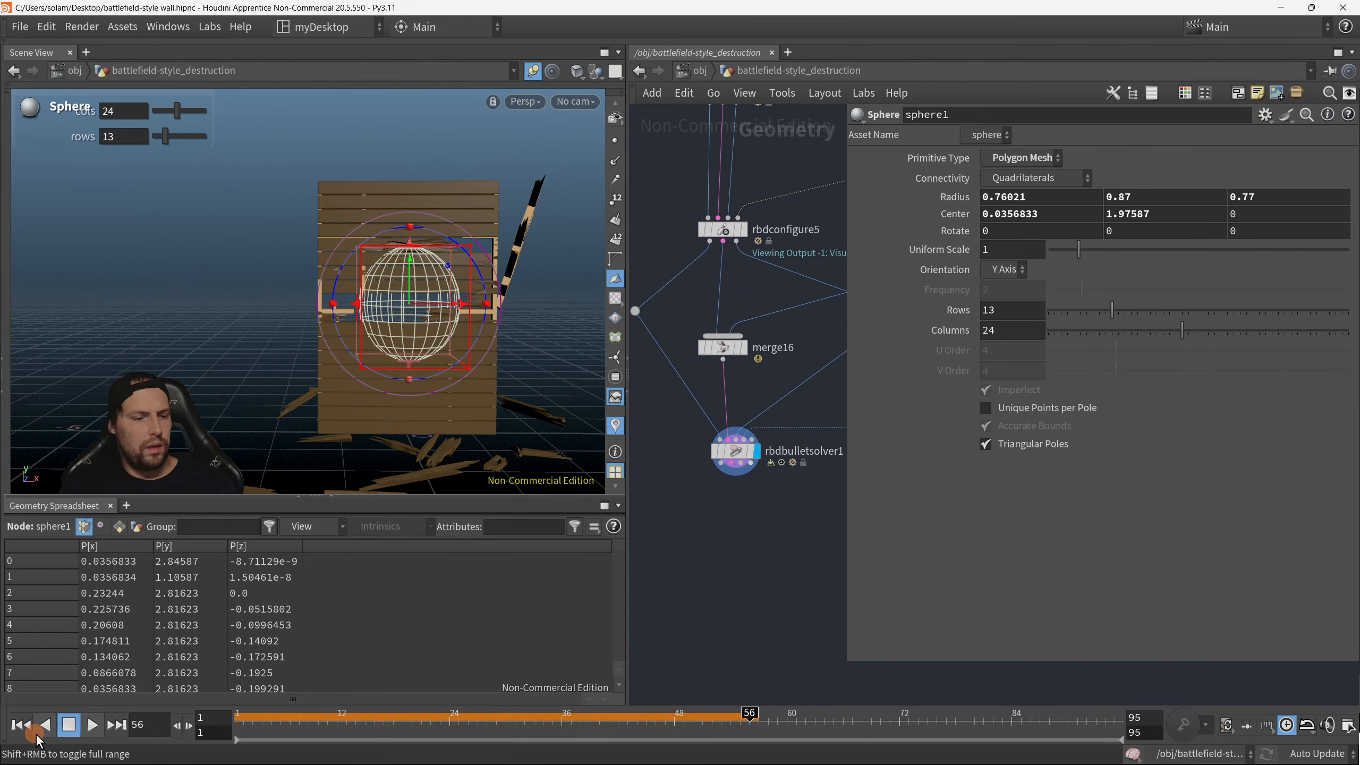
click(21, 724)
click(91, 726)
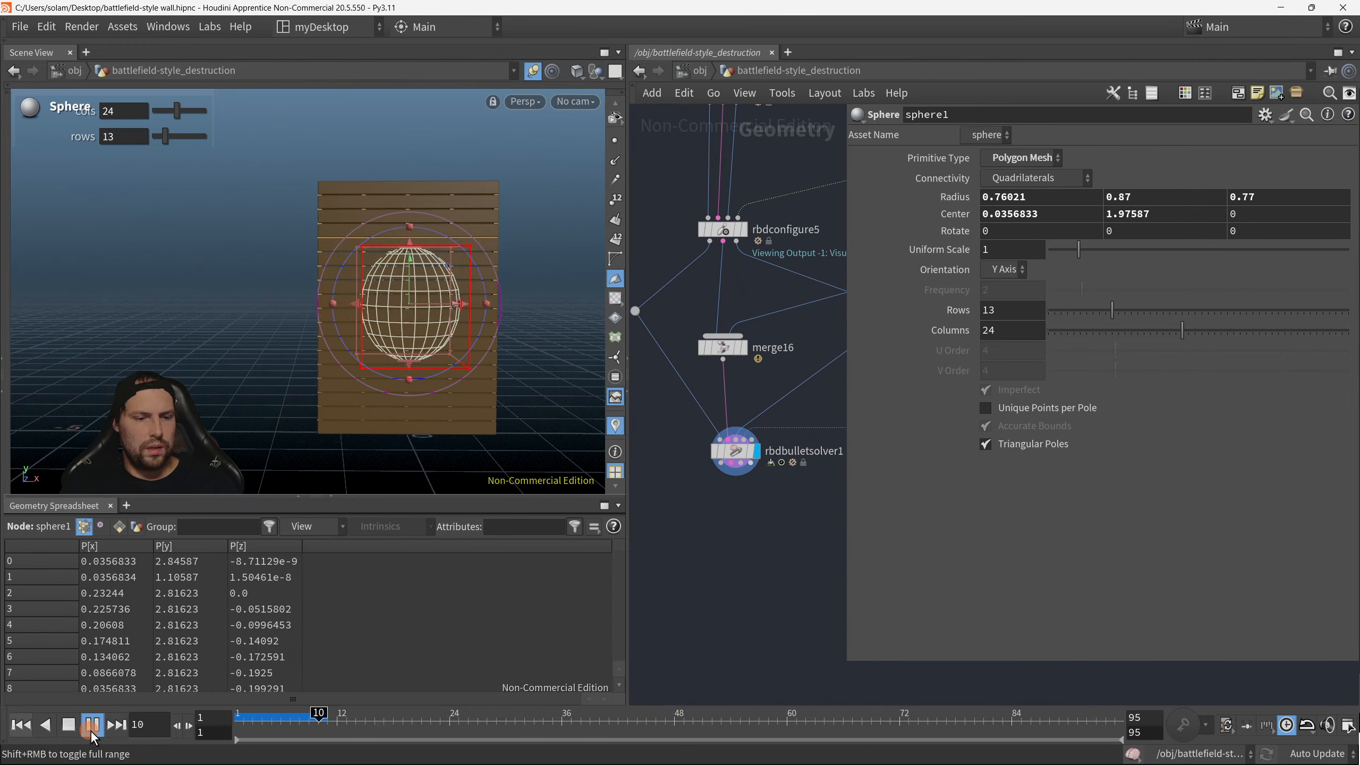
alt+drag(389, 366, 462, 331)
alt+right_drag(462, 331, 529, 327)
alt+drag(527, 327, 479, 322)
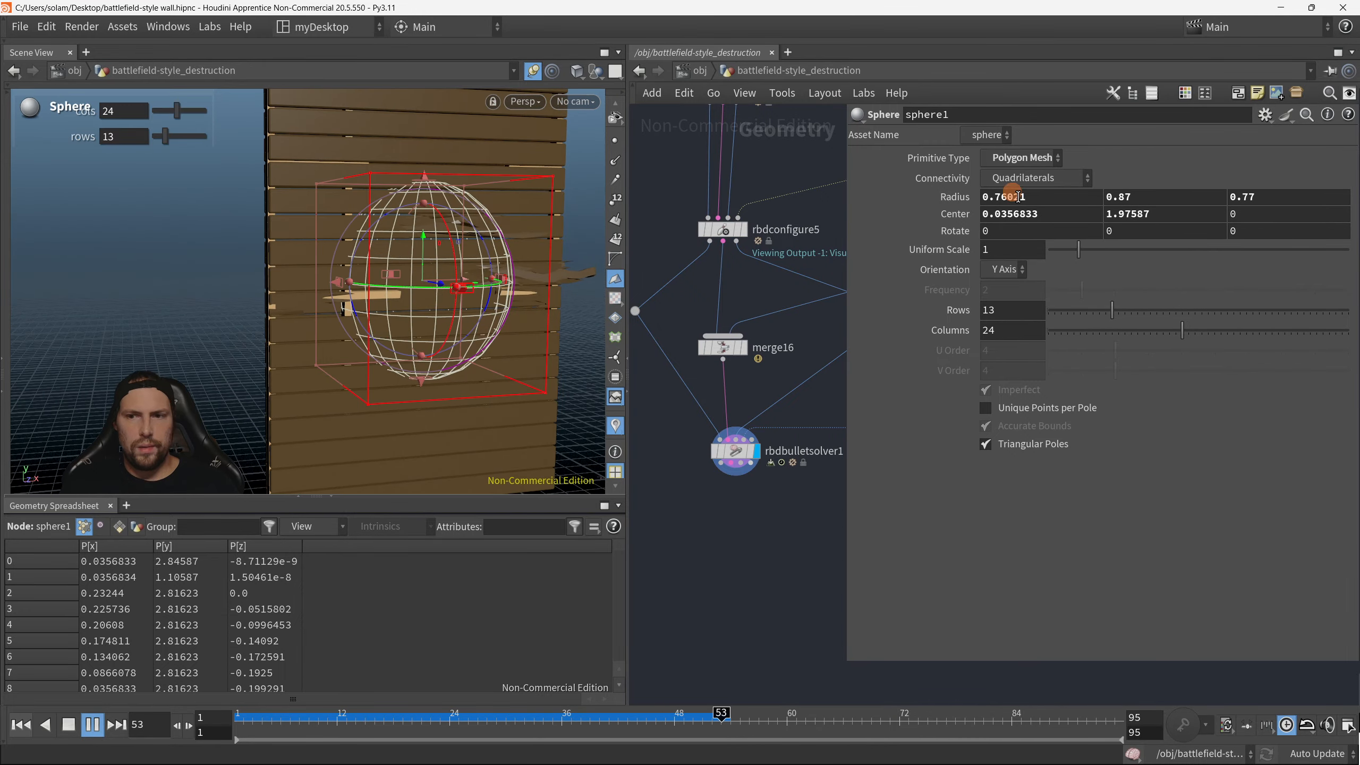
Step: Enlarge sphere1 by setting its radius to 0.86021, 0.97 and 0.87
middle_drag(962, 202, 989, 199)
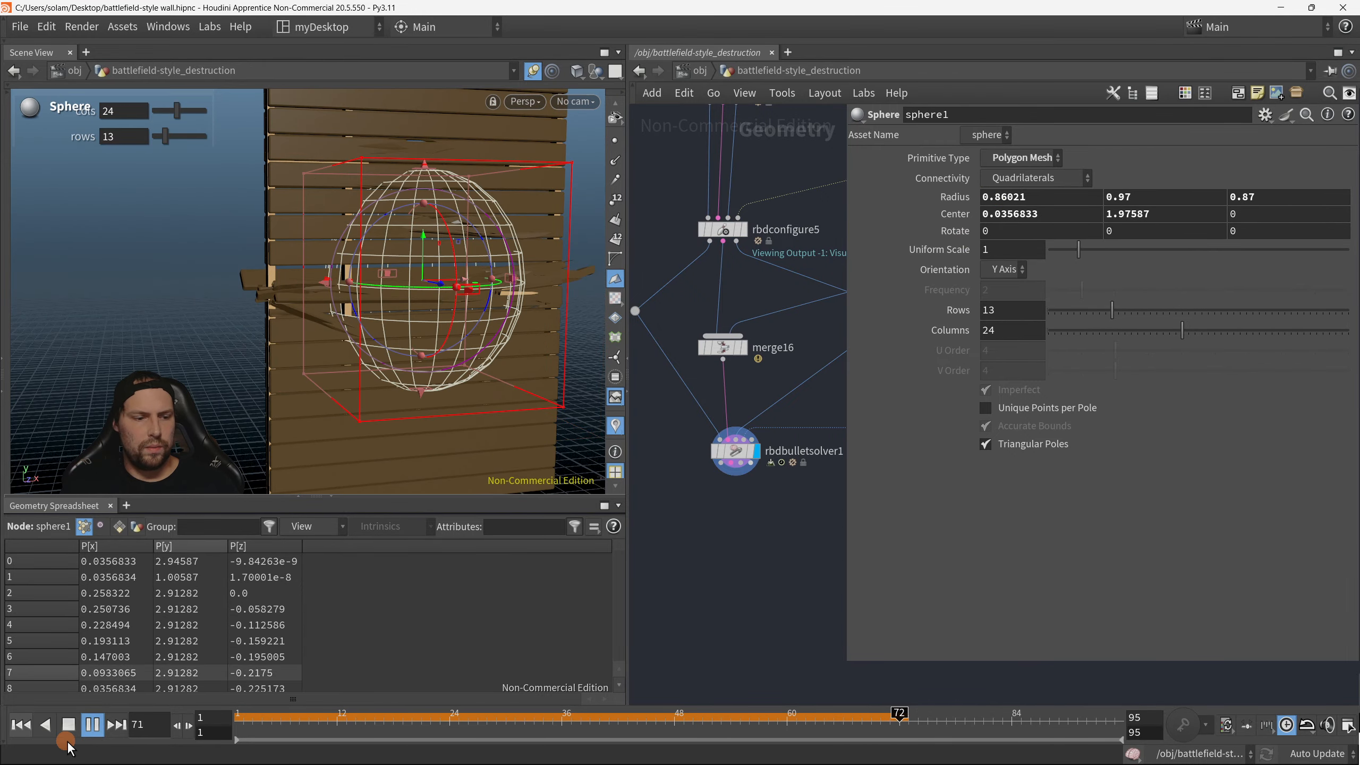
Step: Replay the simulation from the first frame with the enlarged sphere1 and examine the wall damage
click(22, 723)
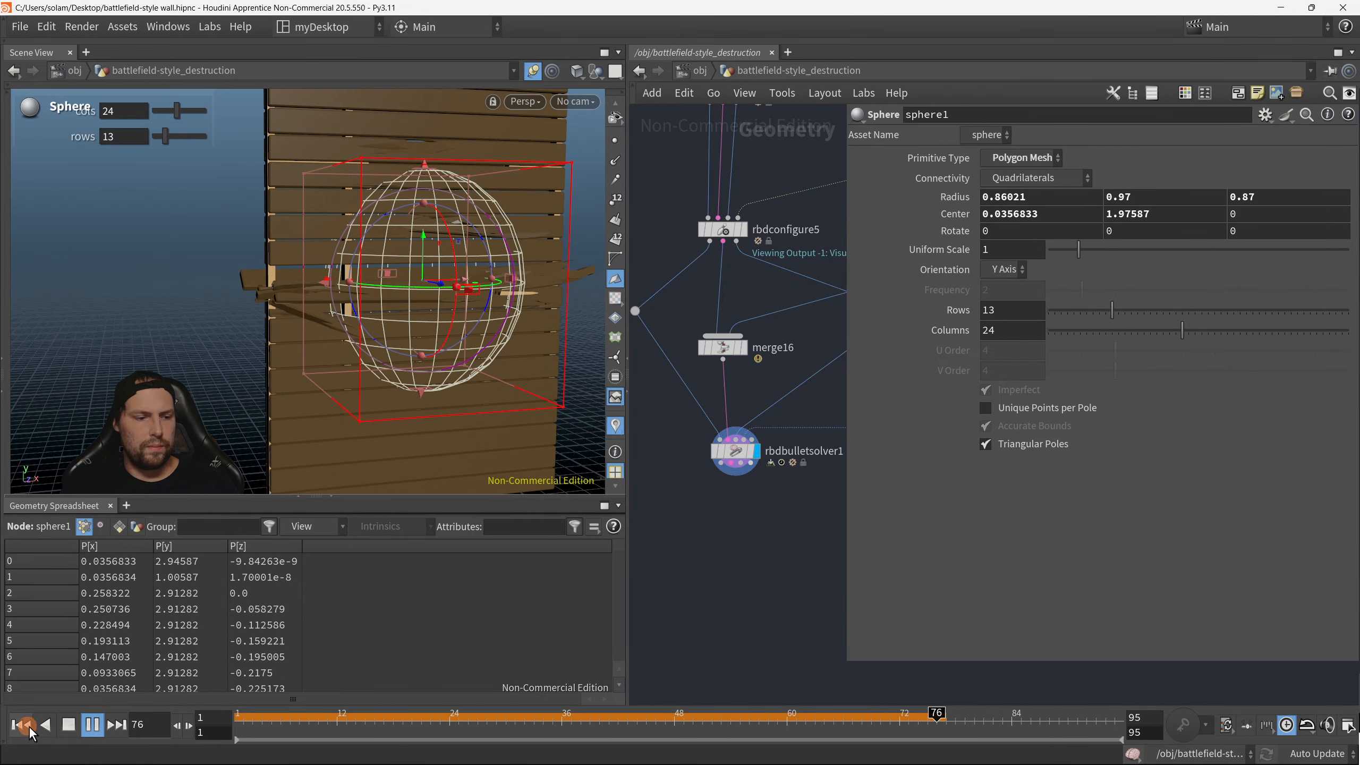
click(92, 726)
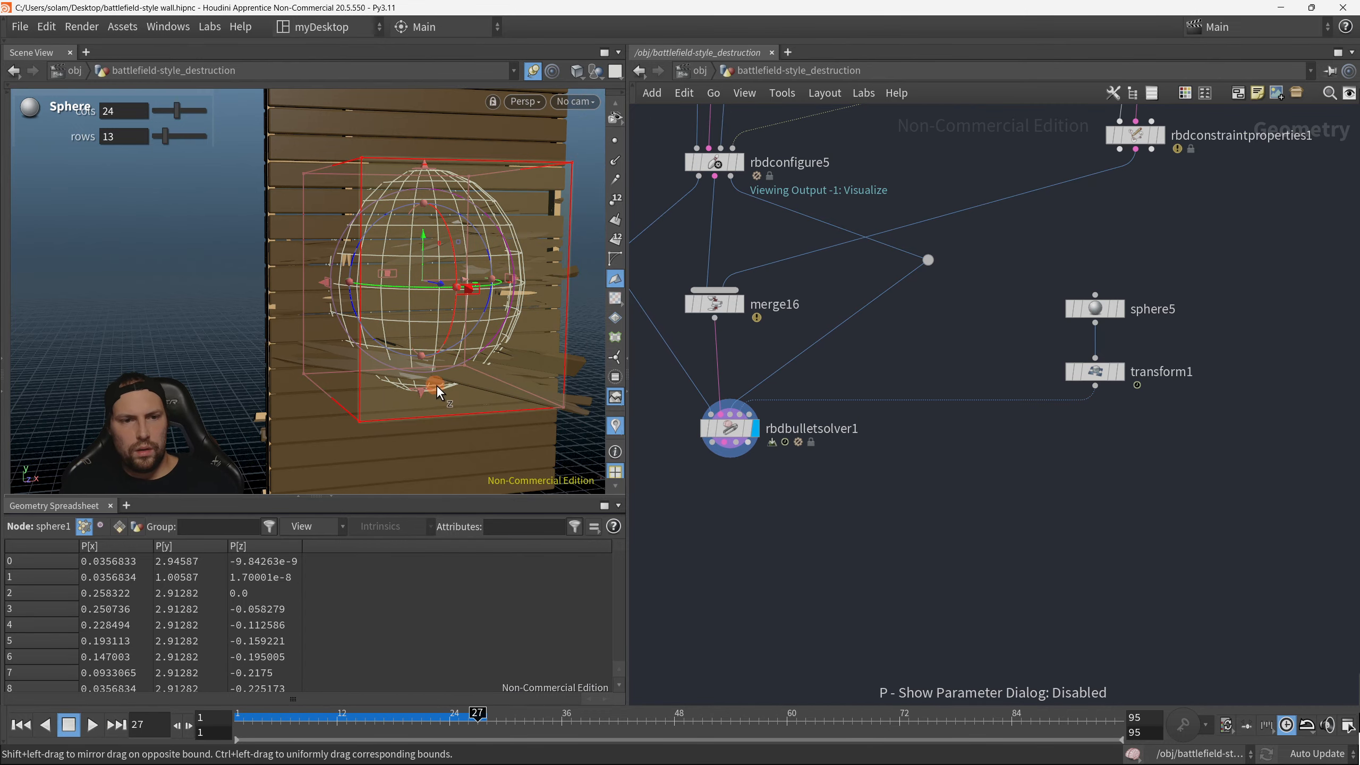
key(Escape)
drag(505, 346, 475, 309)
middle_drag(473, 309, 368, 326)
Step: In rbdbulletsolver1's Soft Glue break thresholds, set the distance threshold to 0.171 and enable an angle threshold of 0.157
middle_drag(875, 231, 1004, 446)
middle_drag(981, 380, 993, 444)
click(873, 468)
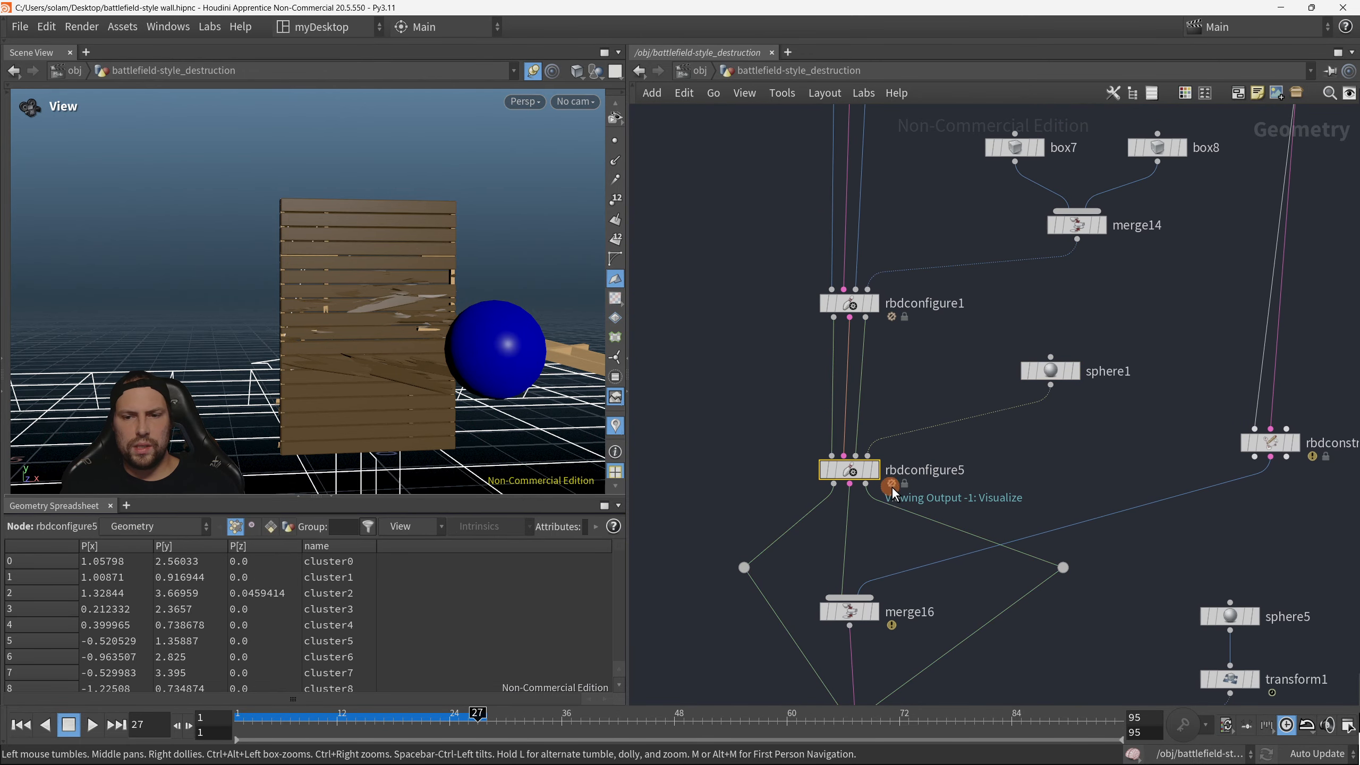
key(p)
middle_drag(776, 567, 727, 395)
scroll(727, 395, down, 2)
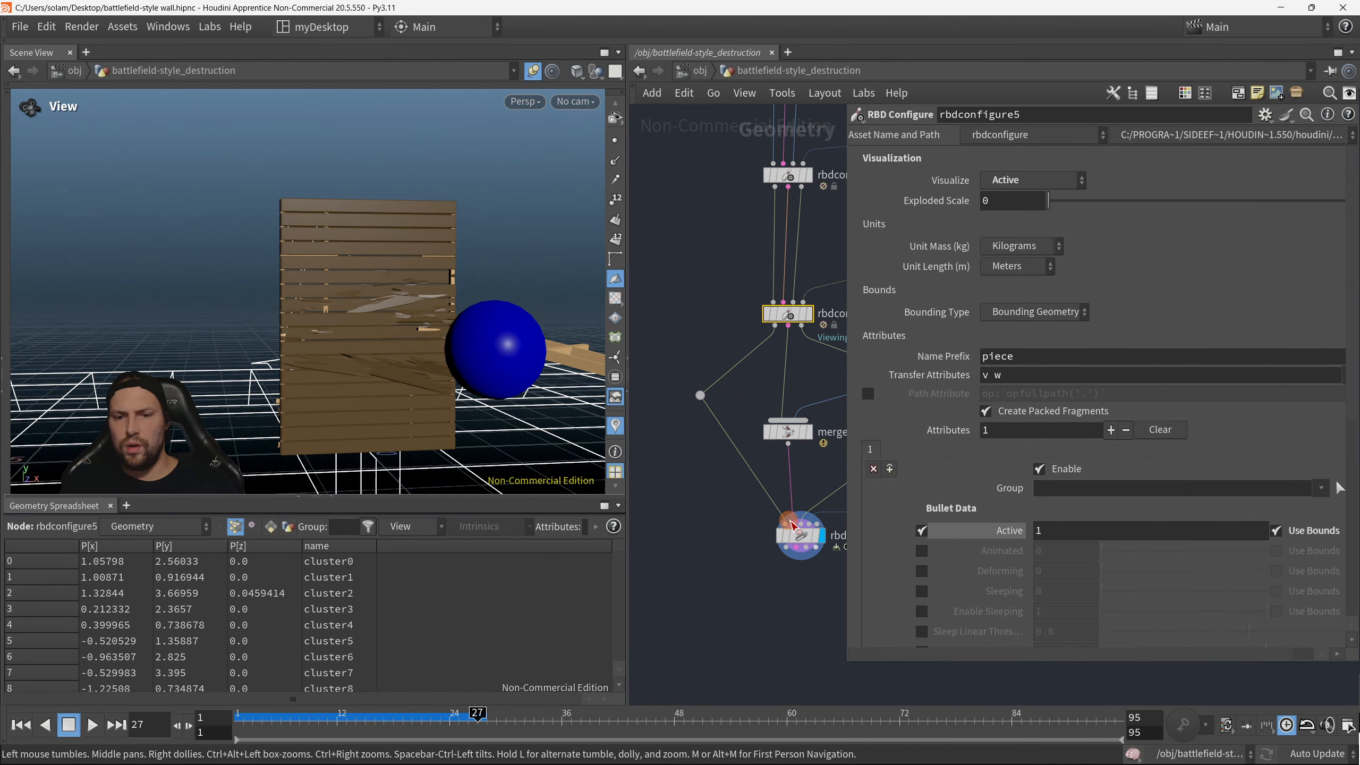
click(707, 553)
click(801, 535)
middle_drag(810, 608, 738, 605)
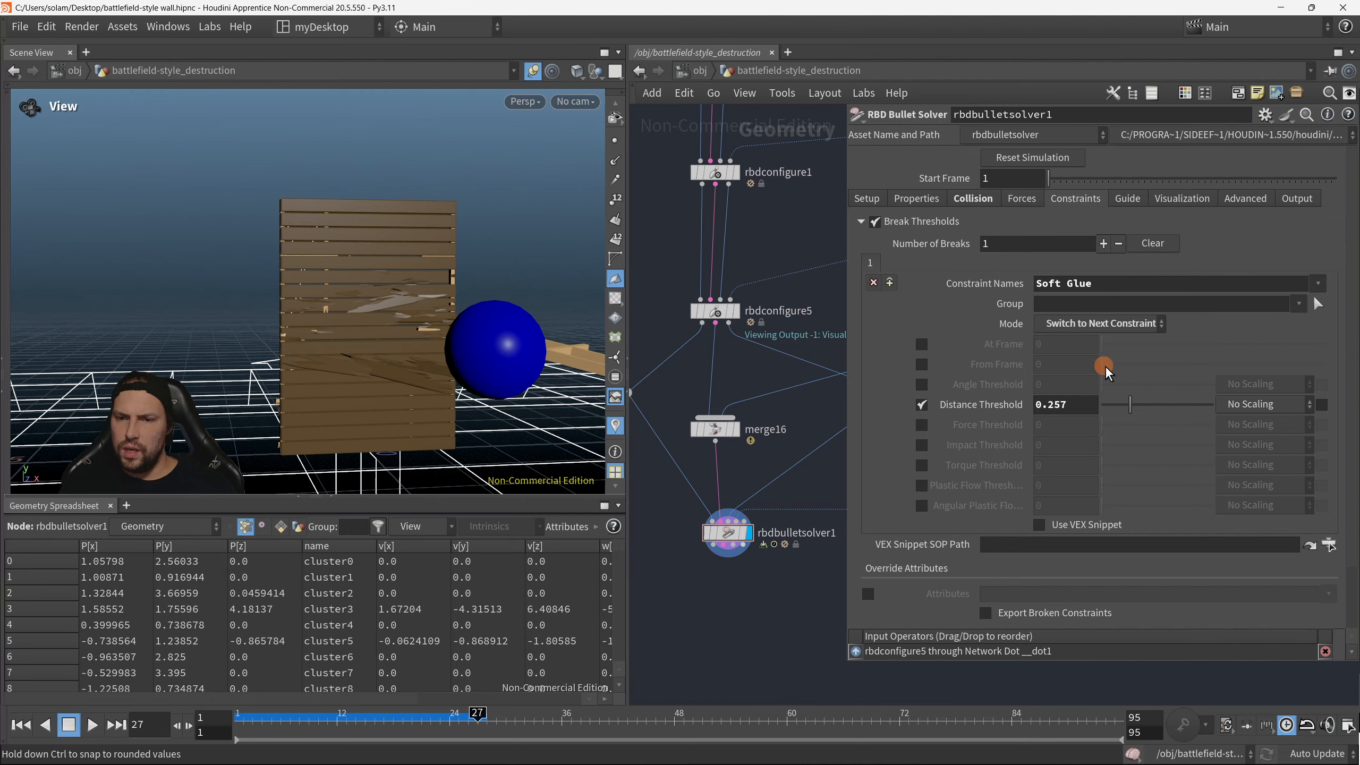
drag(1128, 410, 924, 395)
click(921, 384)
drag(1118, 389, 1123, 397)
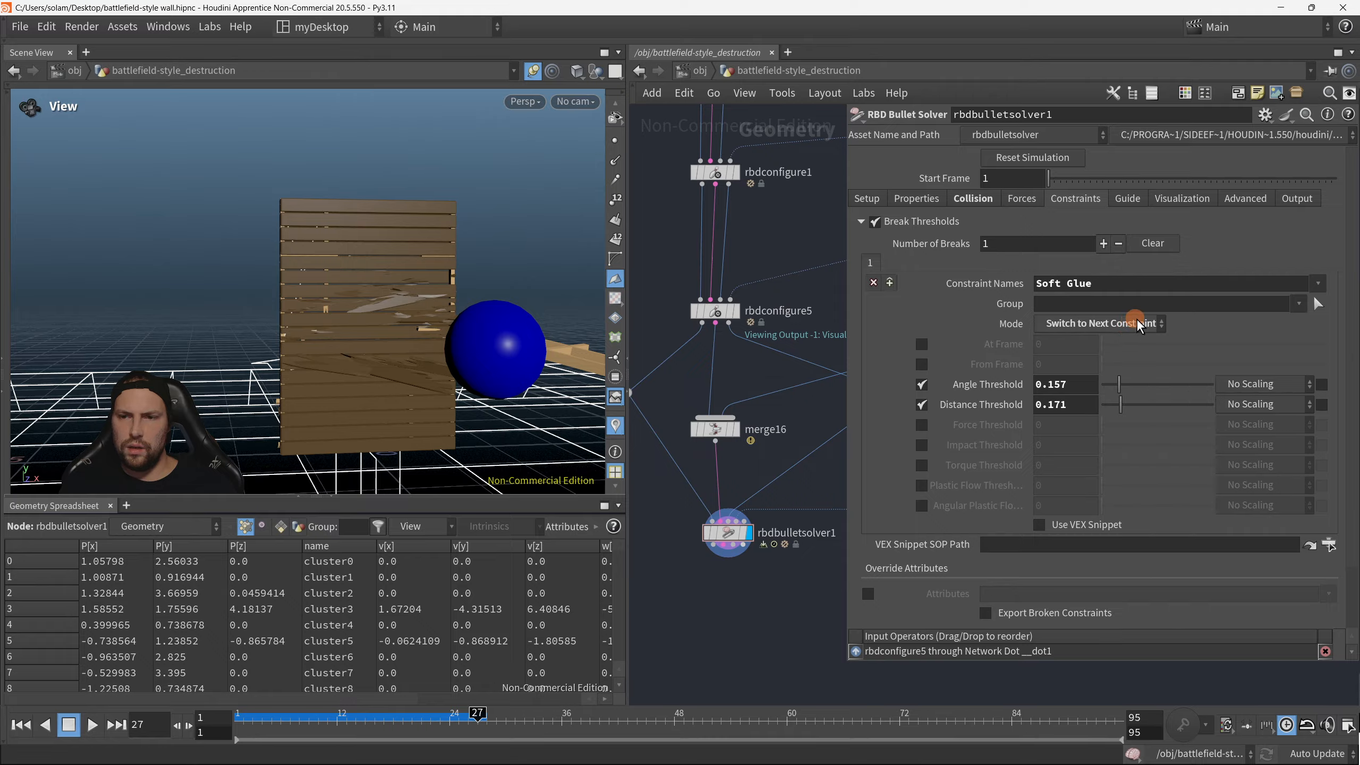
Step: In rbdbulletsolver1's advanced constraint settings, set the glue strength to 0.7 and the soft constraint rest length to 0
click(973, 199)
click(931, 196)
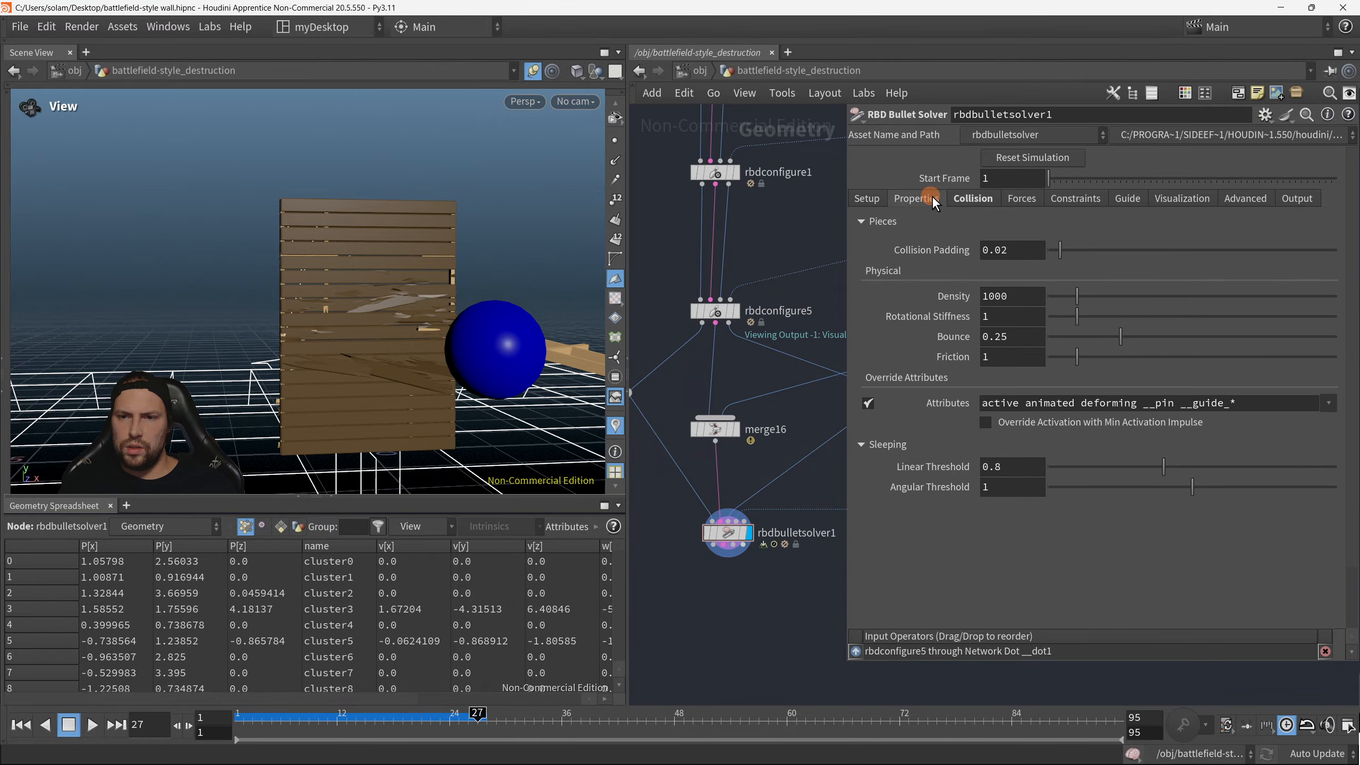
click(1076, 201)
click(1247, 200)
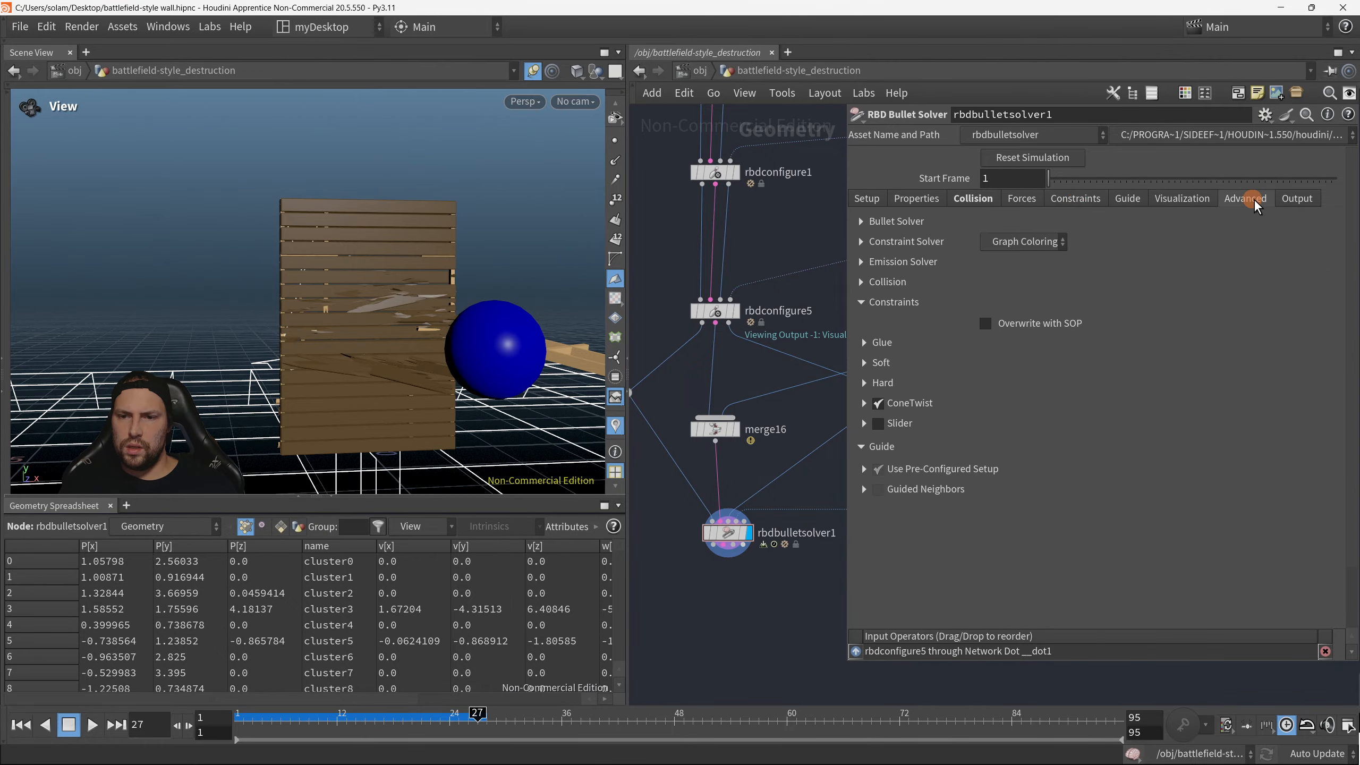
click(865, 343)
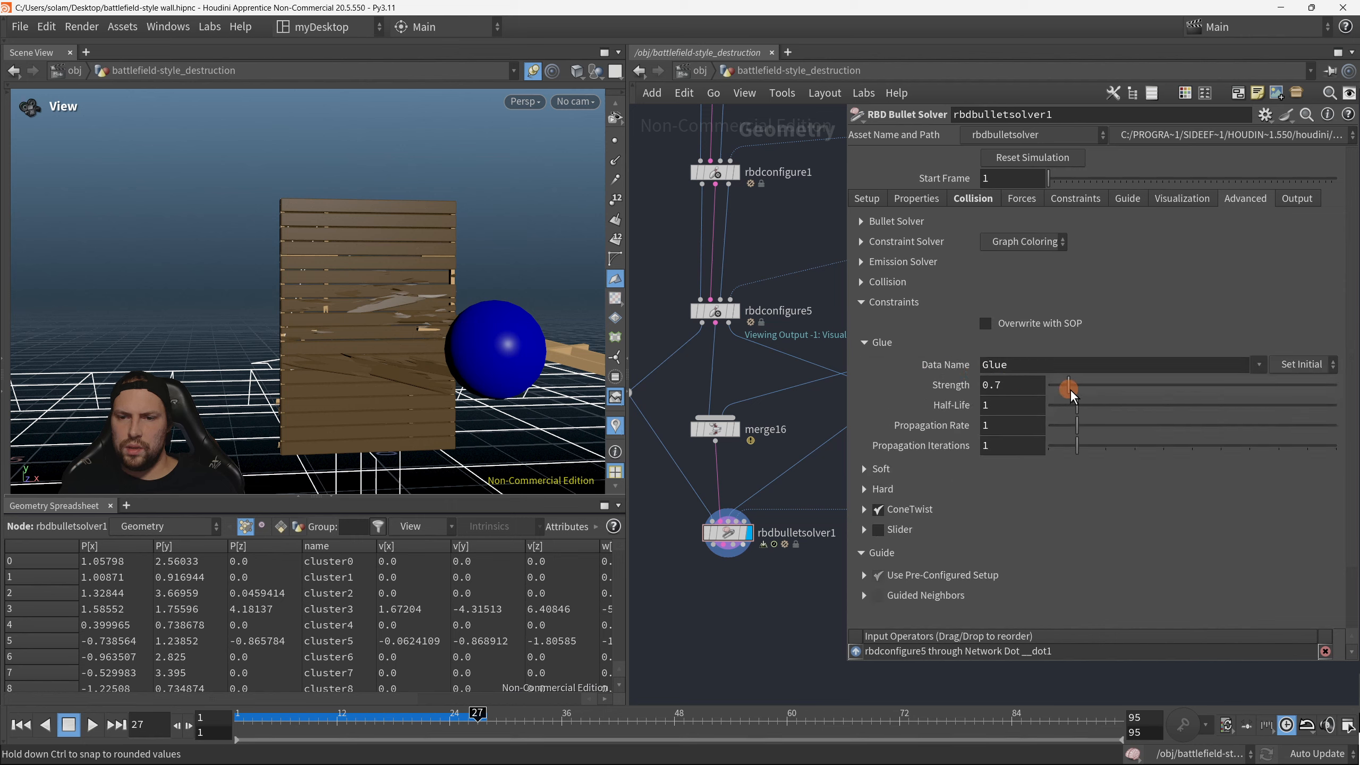
click(866, 342)
click(880, 363)
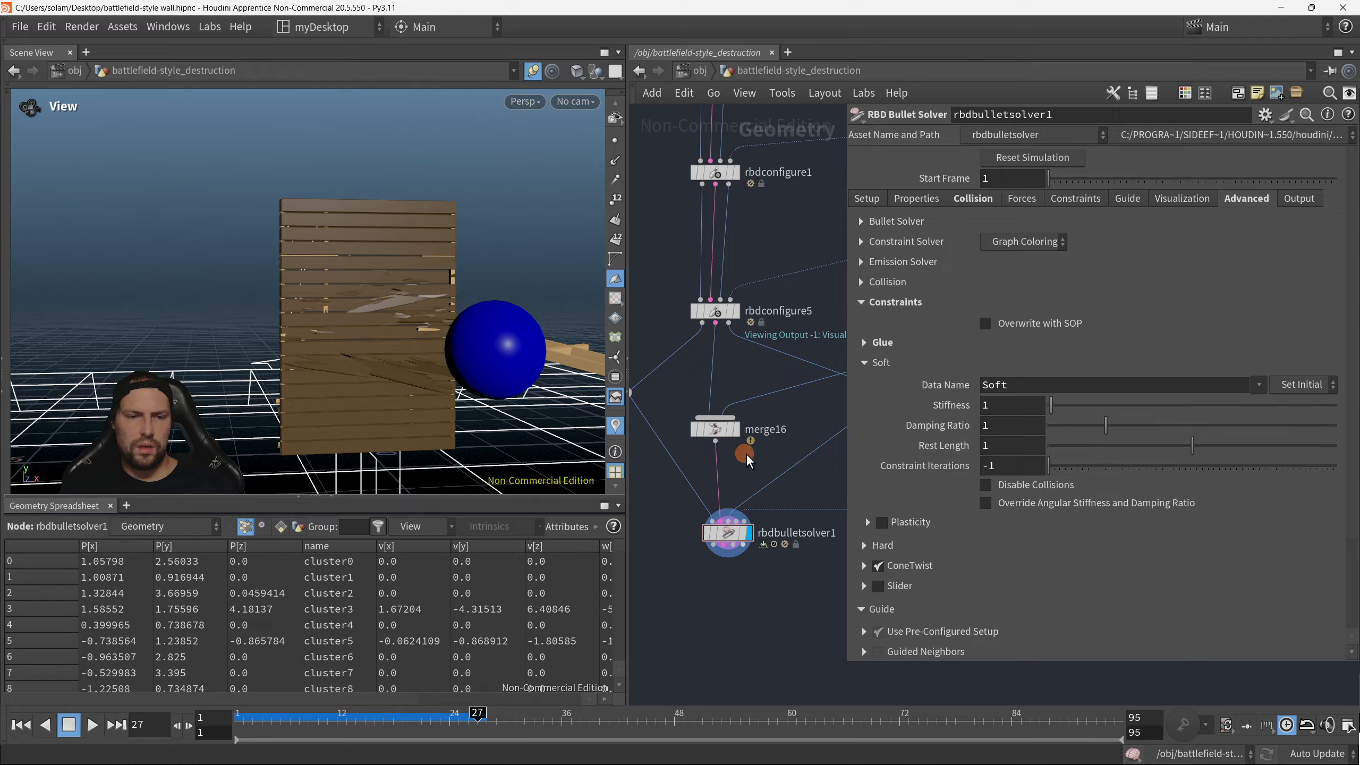
drag(1116, 452, 1043, 454)
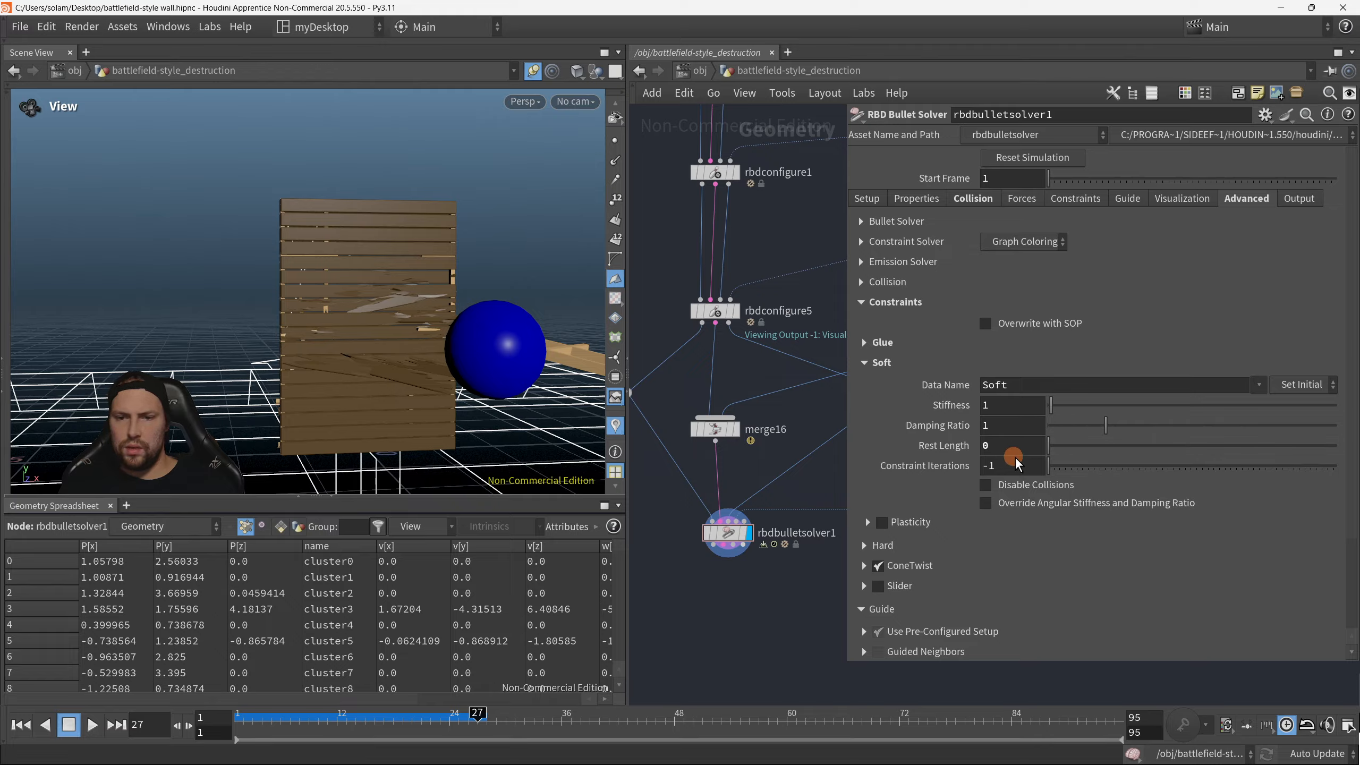
Step: Replay the simulation with the new constraint settings and inspect the hole in the plank wall from several angles
click(21, 724)
click(92, 725)
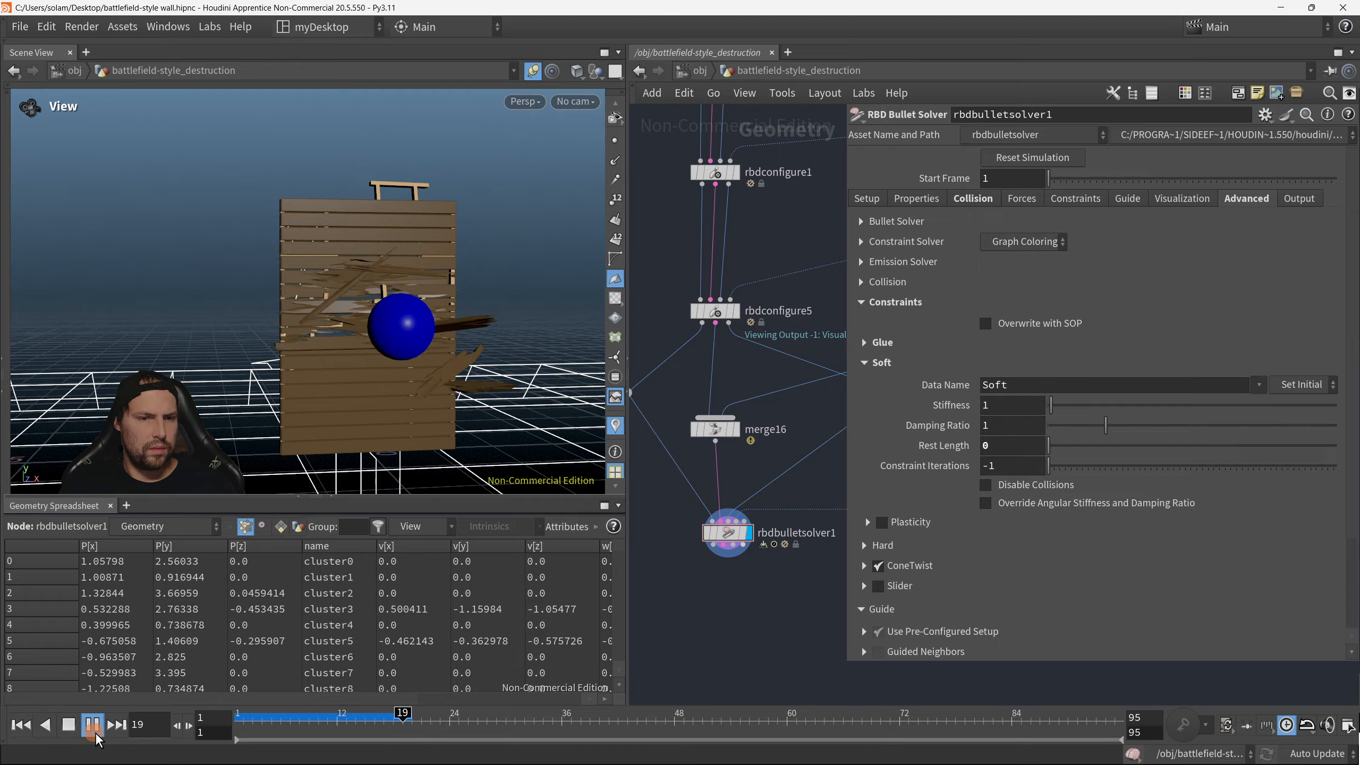
click(93, 729)
mouse_move(471, 356)
mouse_down()
mouse_move(455, 371)
mouse_move(462, 332)
mouse_up()
scroll(462, 332, up, 3)
key(p)
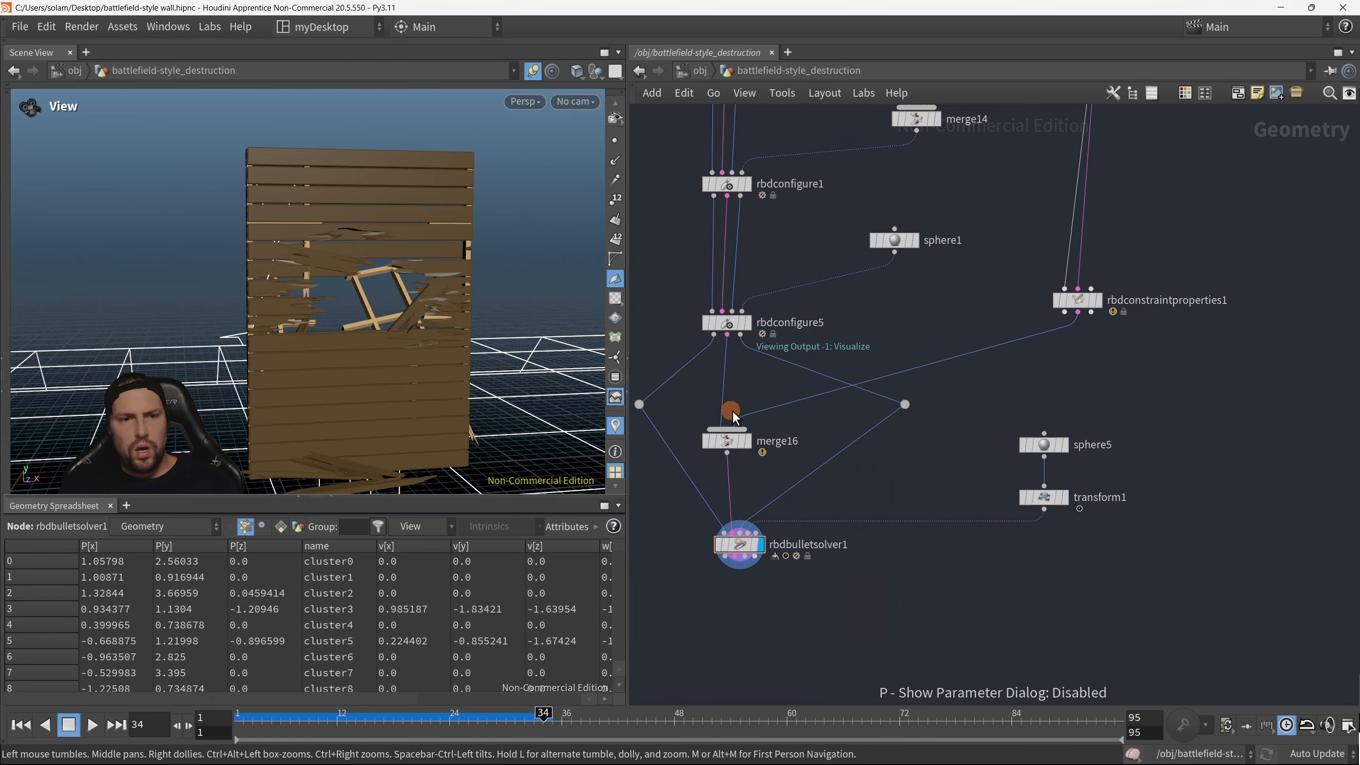
drag(406, 461, 343, 409)
middle_drag(753, 438, 818, 516)
drag(597, 375, 364, 322)
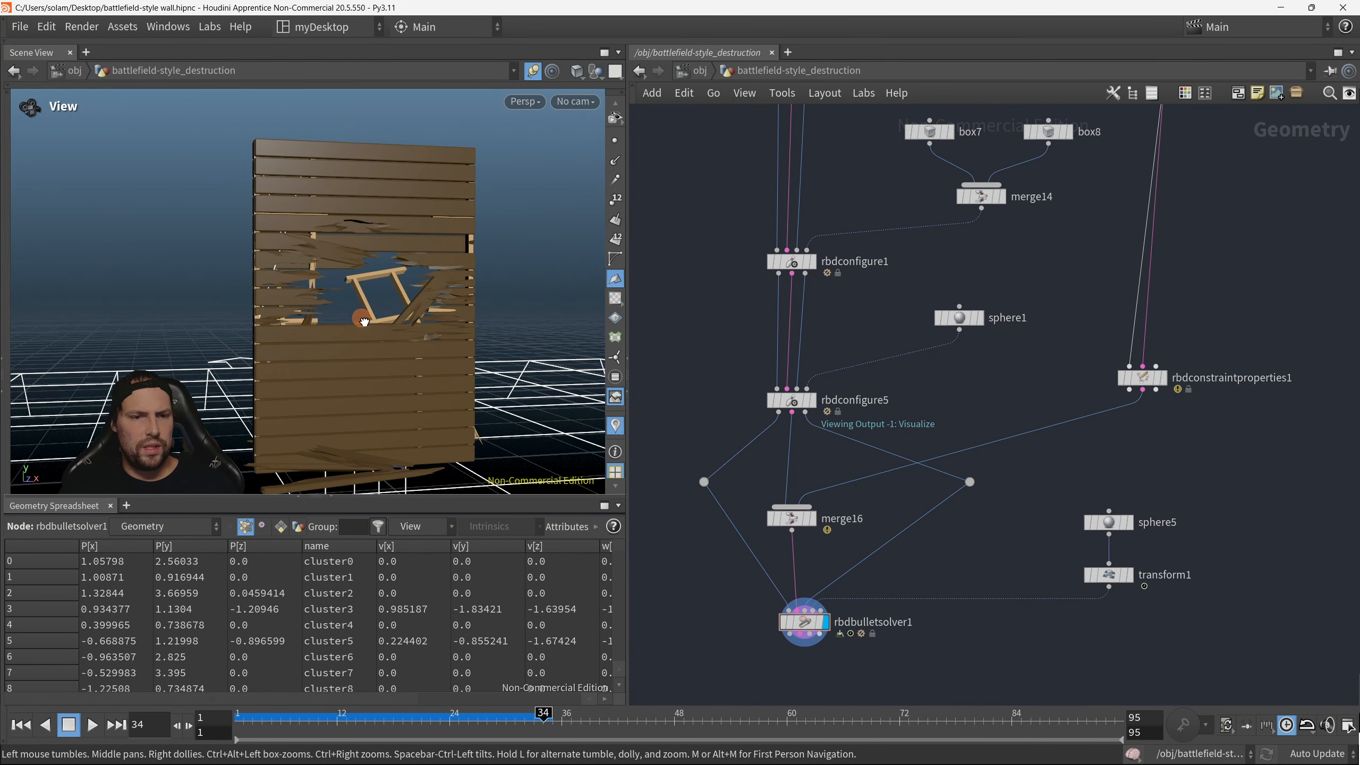
drag(379, 270, 396, 296)
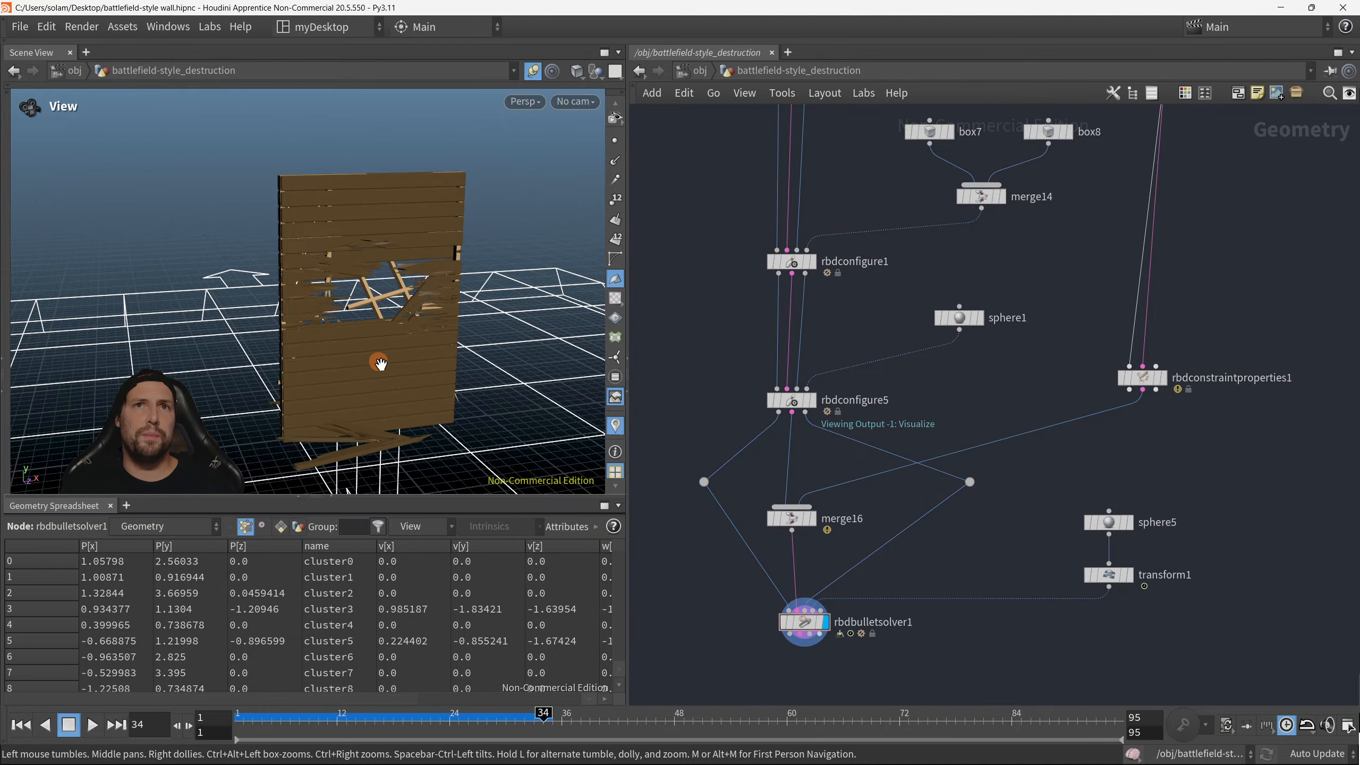
drag(380, 363, 458, 348)
Step: Set sphere1's radius to 1.06021, 1.17 and 1.07, and display it as a template over the wall
middle_drag(933, 427, 983, 495)
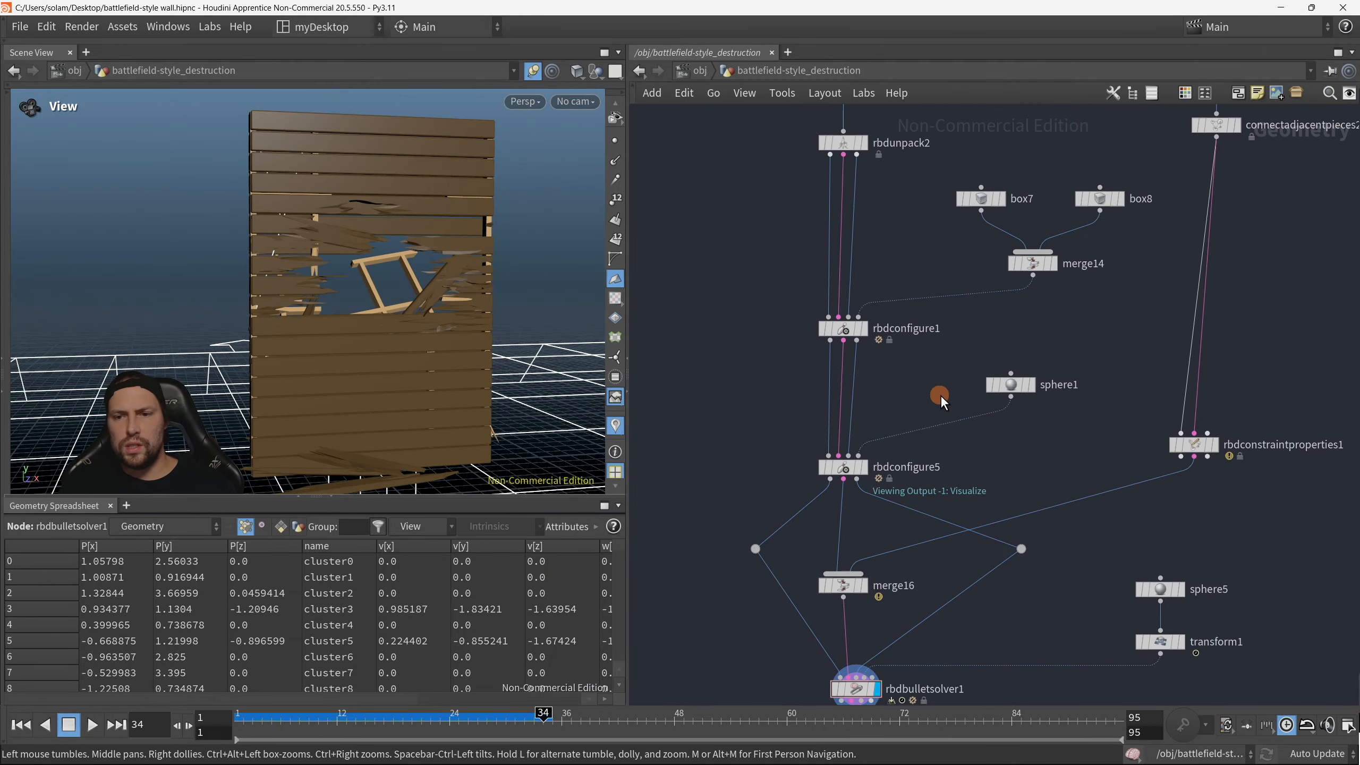
click(1011, 384)
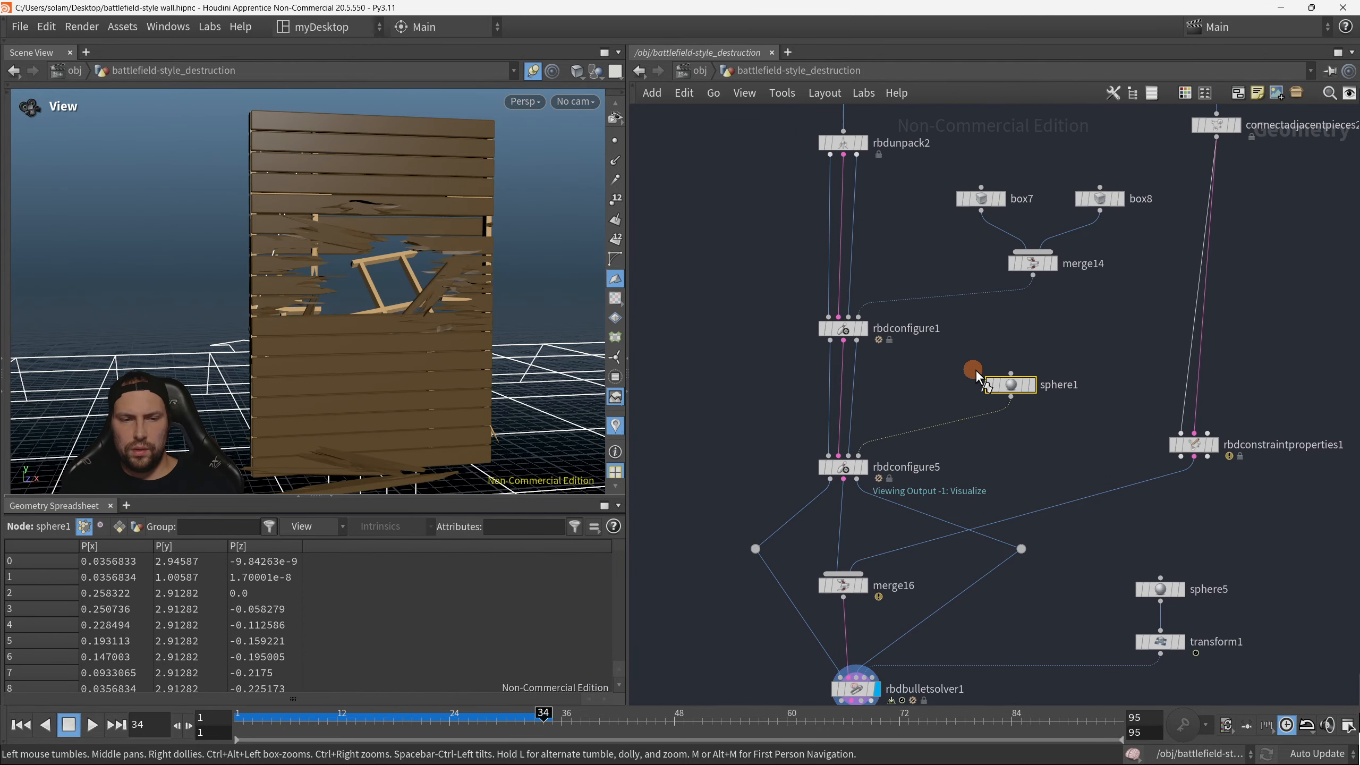
key(r)
middle_drag(893, 621, 882, 549)
click(866, 616)
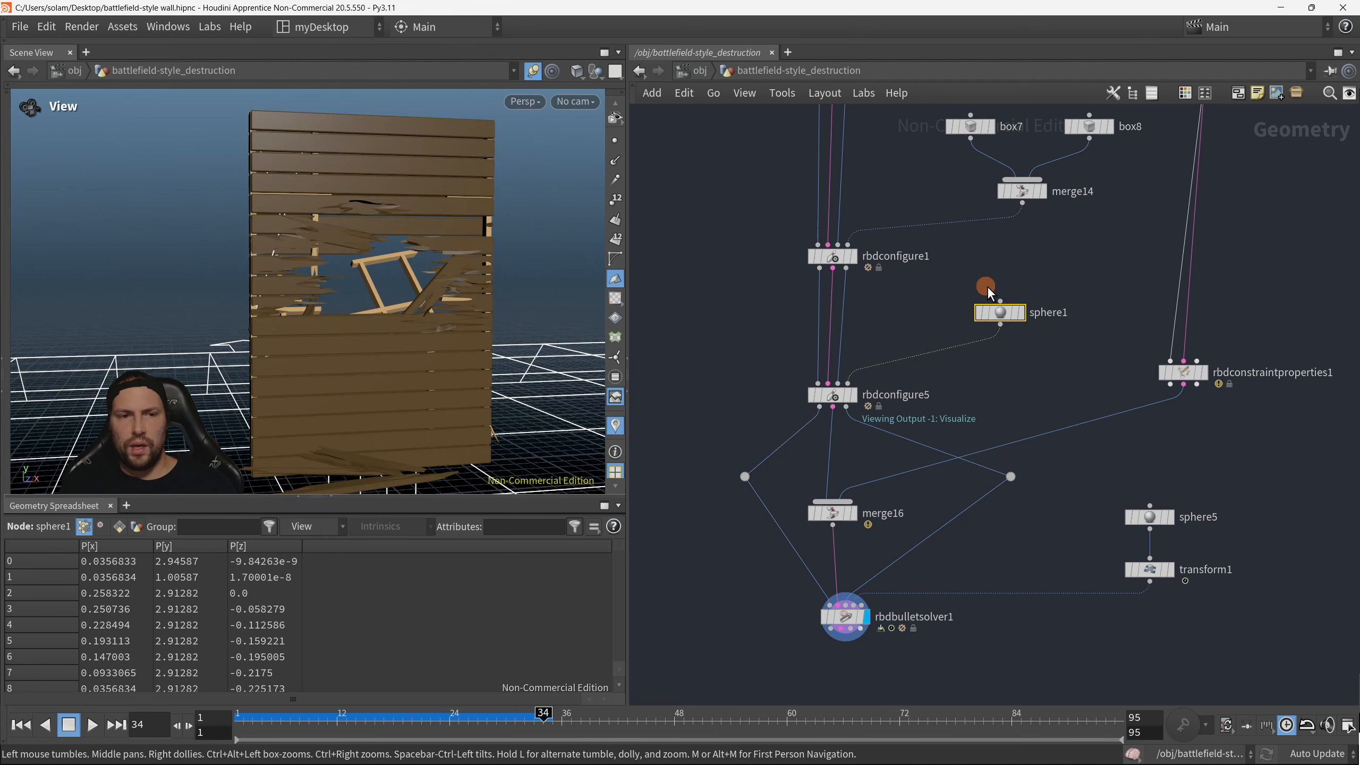
key(p)
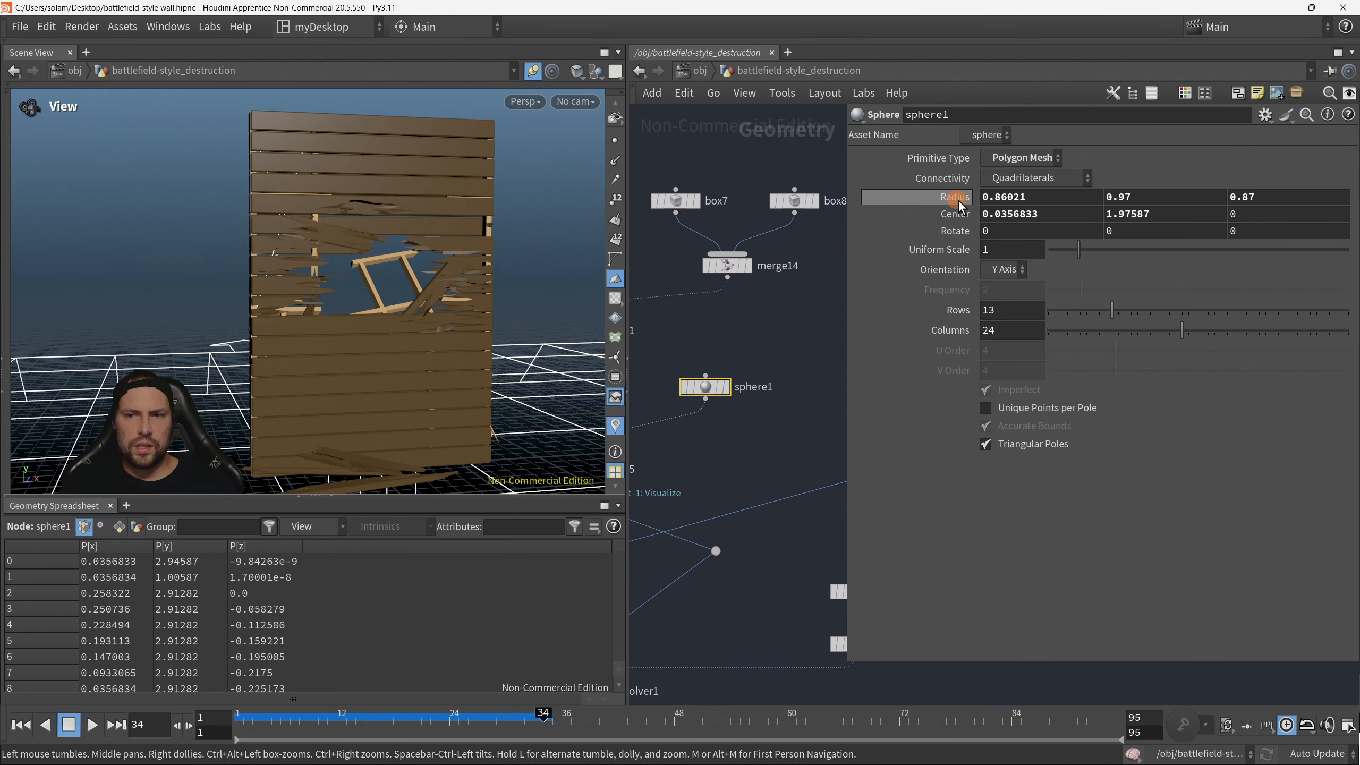
middle_drag(958, 200, 992, 206)
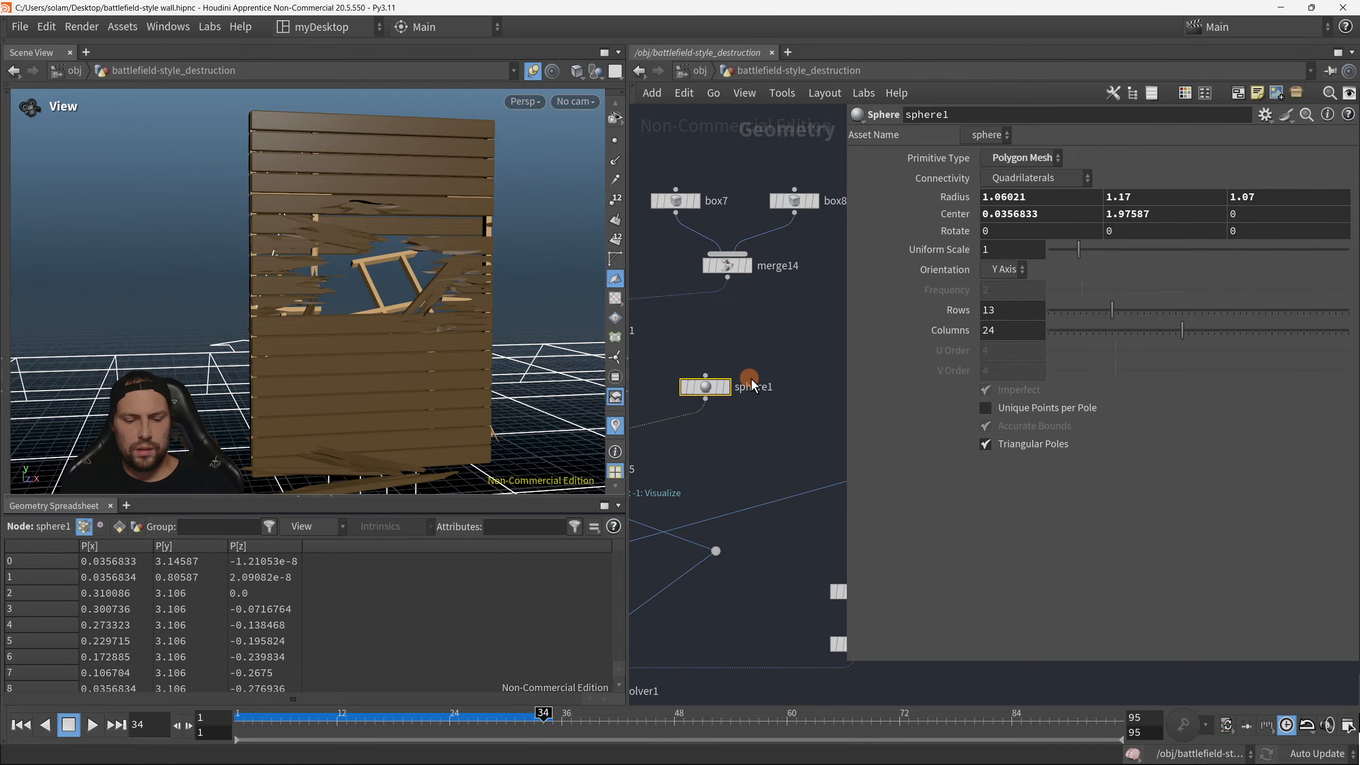
click(720, 387)
drag(495, 288, 475, 305)
mouse_move(964, 200)
middle_down()
mouse_move(989, 200)
mouse_move(969, 203)
middle_up()
Step: Replay the simulation from the first frame and compare the breakage with the sphere1 template overlay
middle_drag(697, 480, 771, 354)
middle_drag(739, 569, 781, 460)
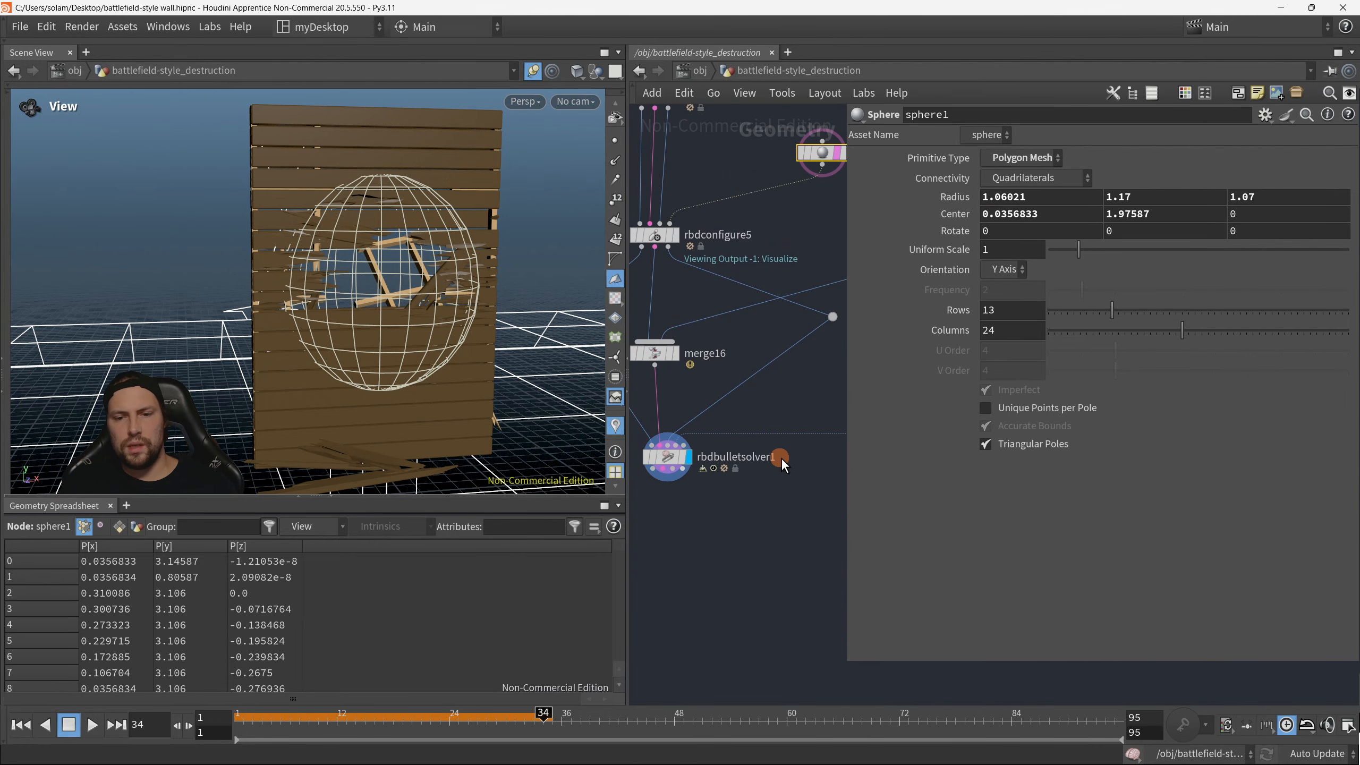
click(21, 724)
click(92, 725)
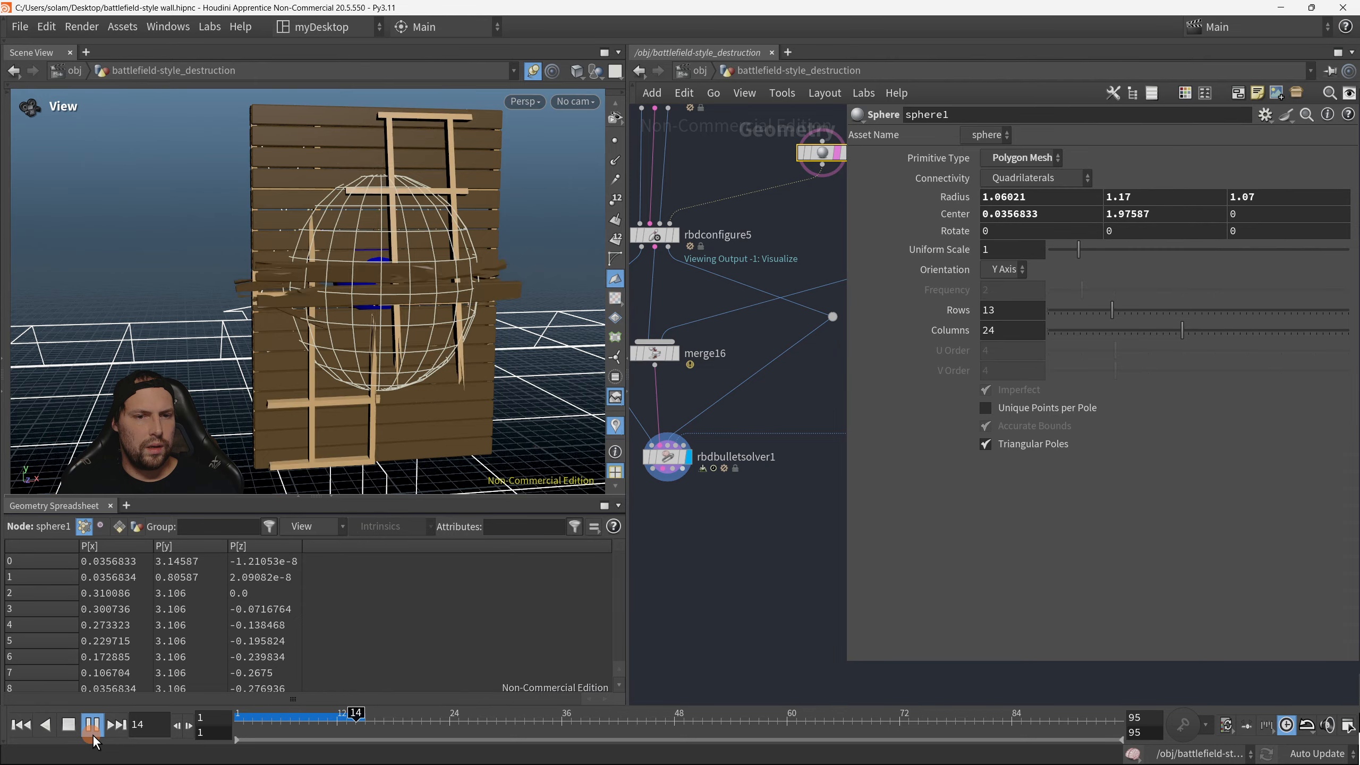
click(92, 735)
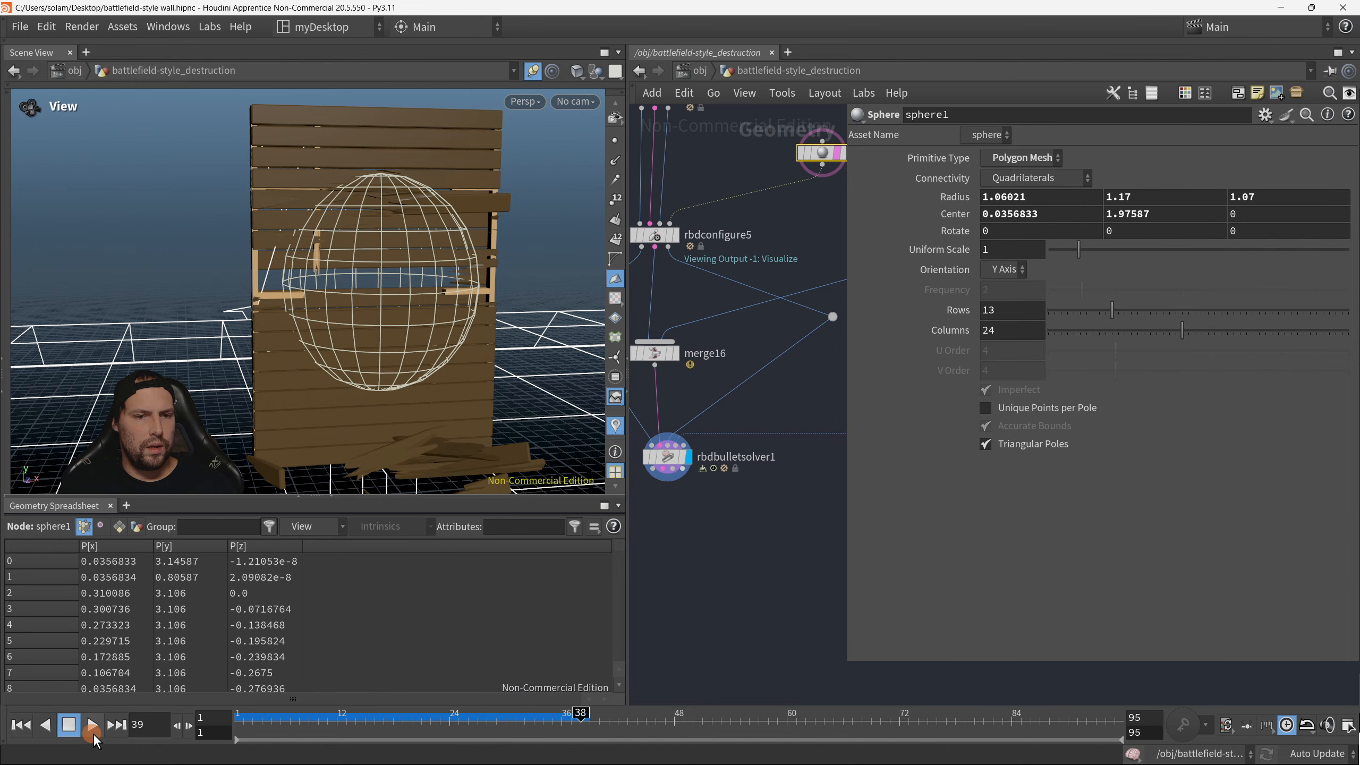
mouse_move(389, 380)
mouse_down()
mouse_move(367, 361)
mouse_move(392, 374)
mouse_up()
Step: Insert an RBD Configure node between rbdpack3 and merge13 on the frame branch
middle_drag(813, 385, 1040, 530)
key(p)
middle_drag(1005, 444, 886, 546)
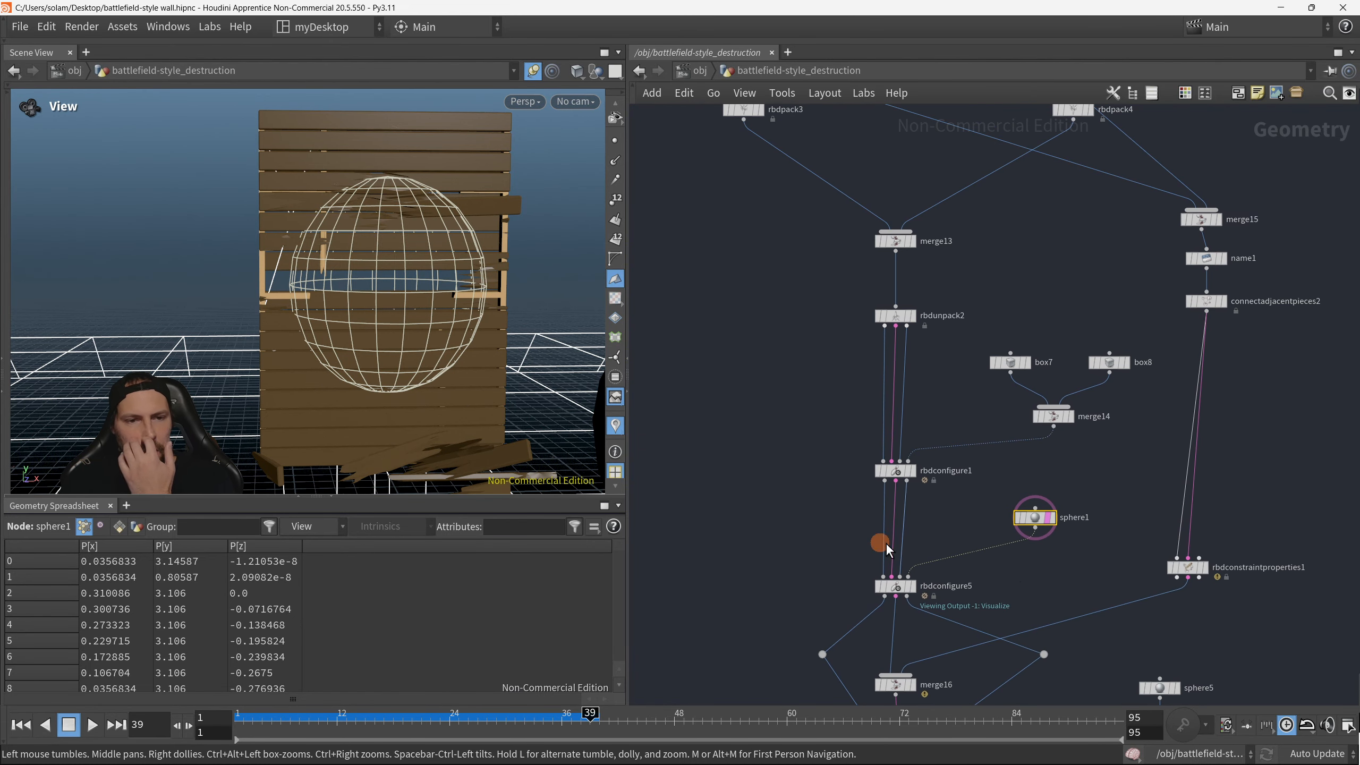
middle_drag(913, 423, 922, 466)
middle_drag(929, 516, 897, 437)
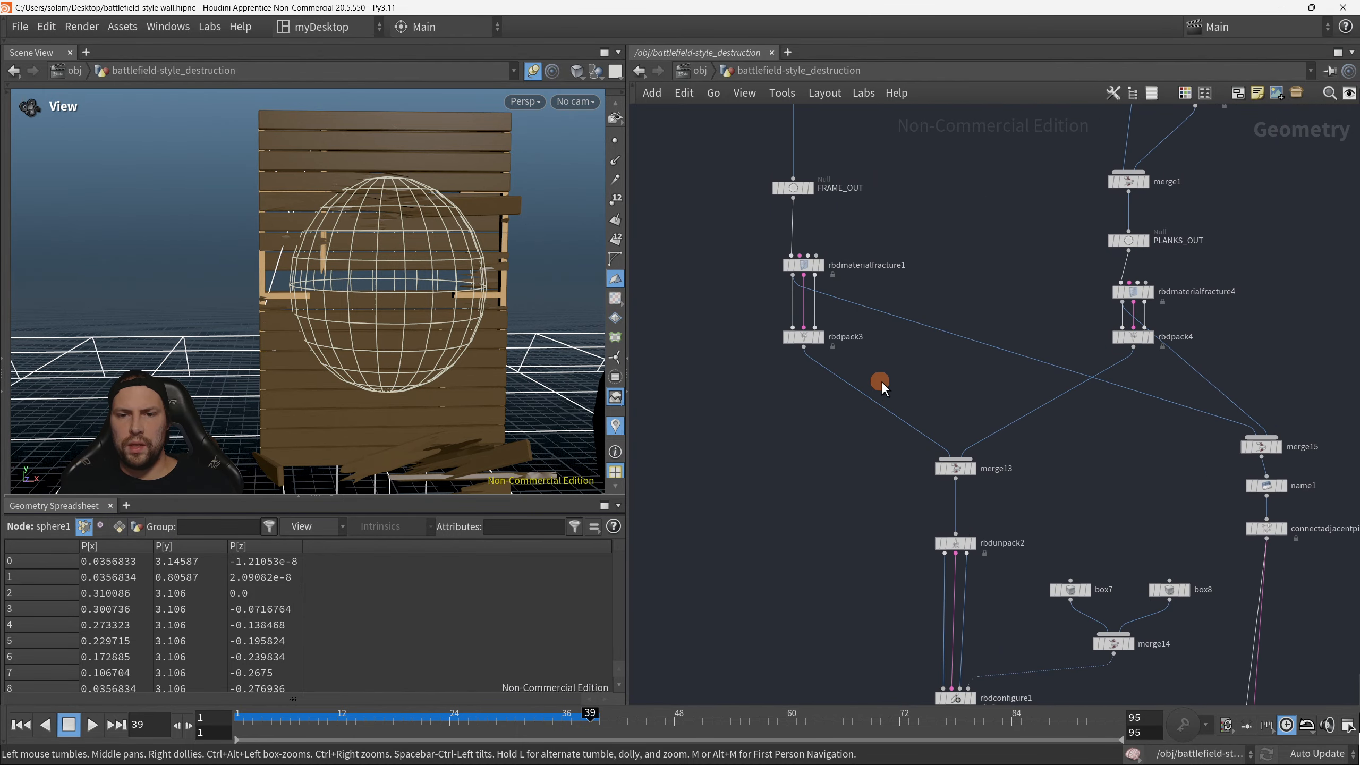
drag(881, 385, 817, 451)
middle_drag(898, 552, 863, 333)
middle_drag(866, 461, 910, 553)
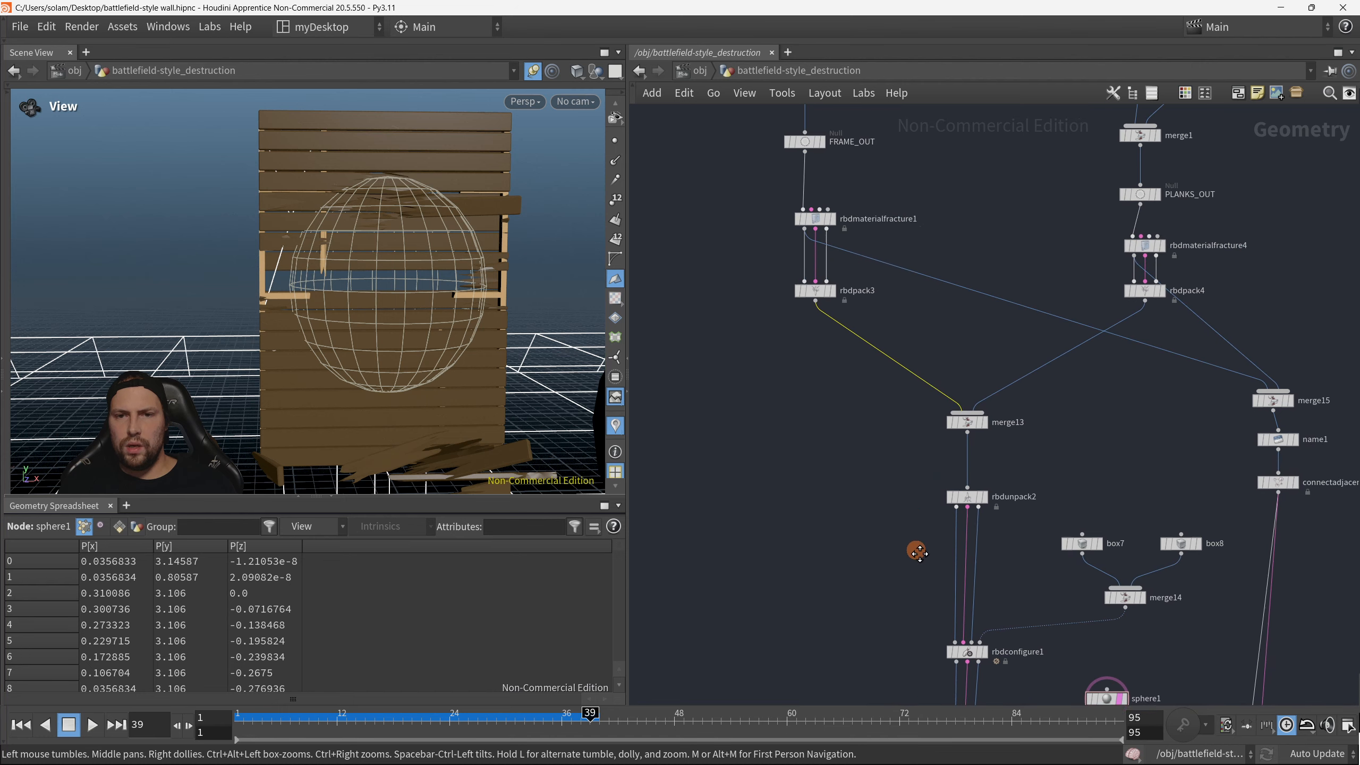
key(Tab)
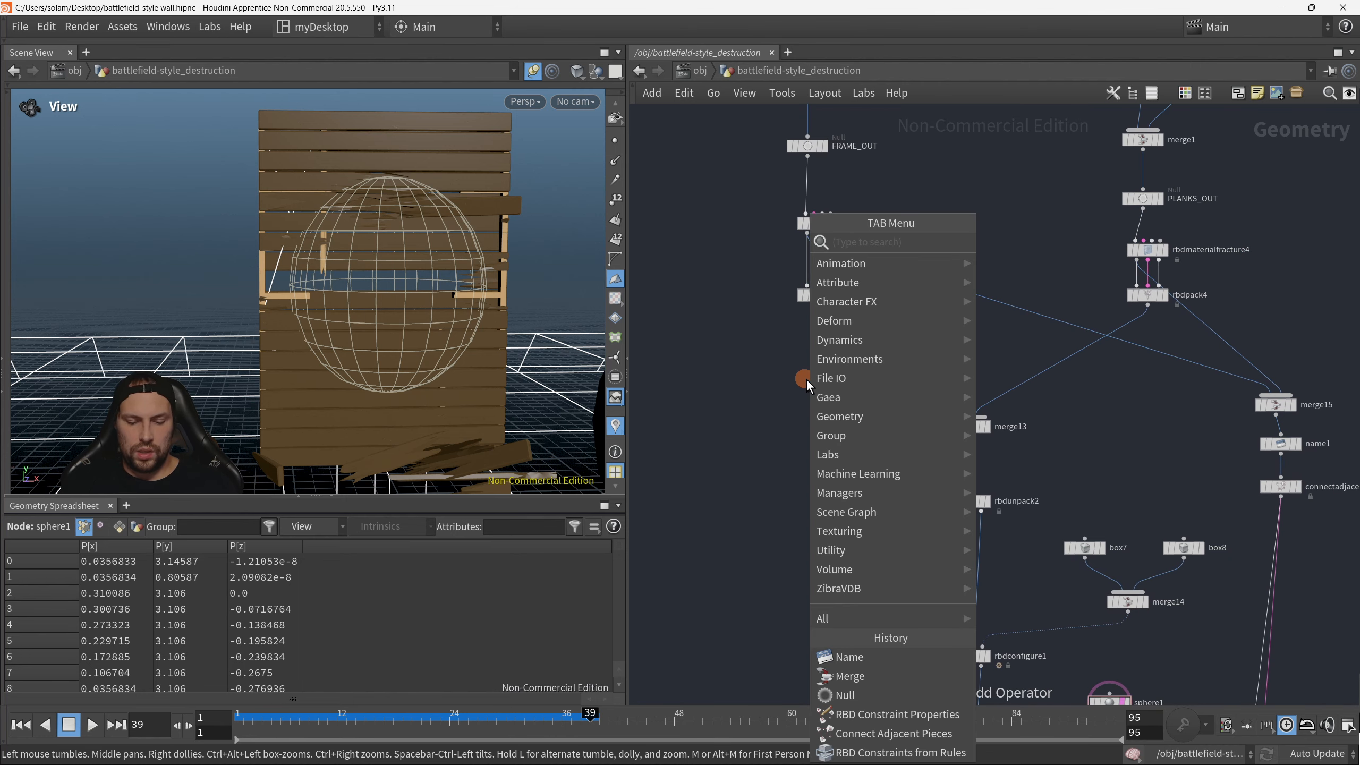
text(rbdconf)
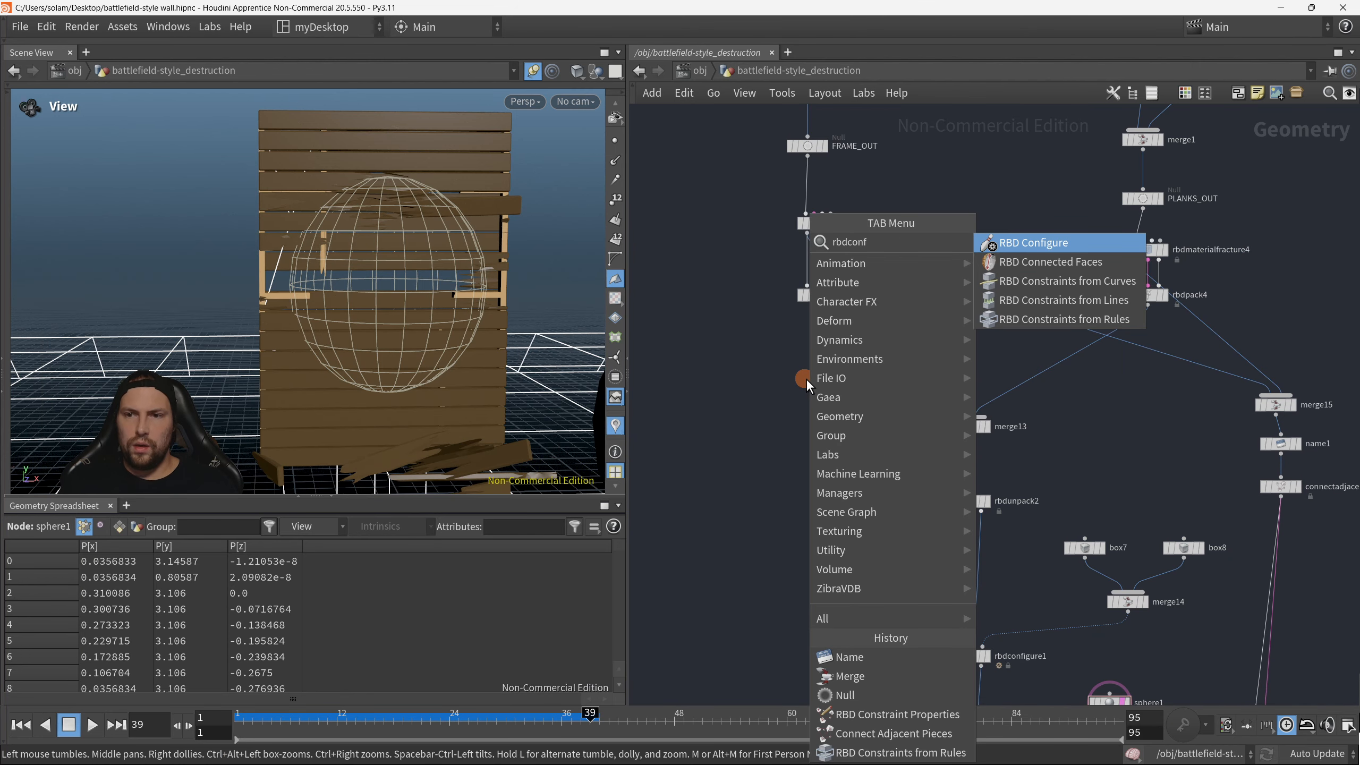
key(Return)
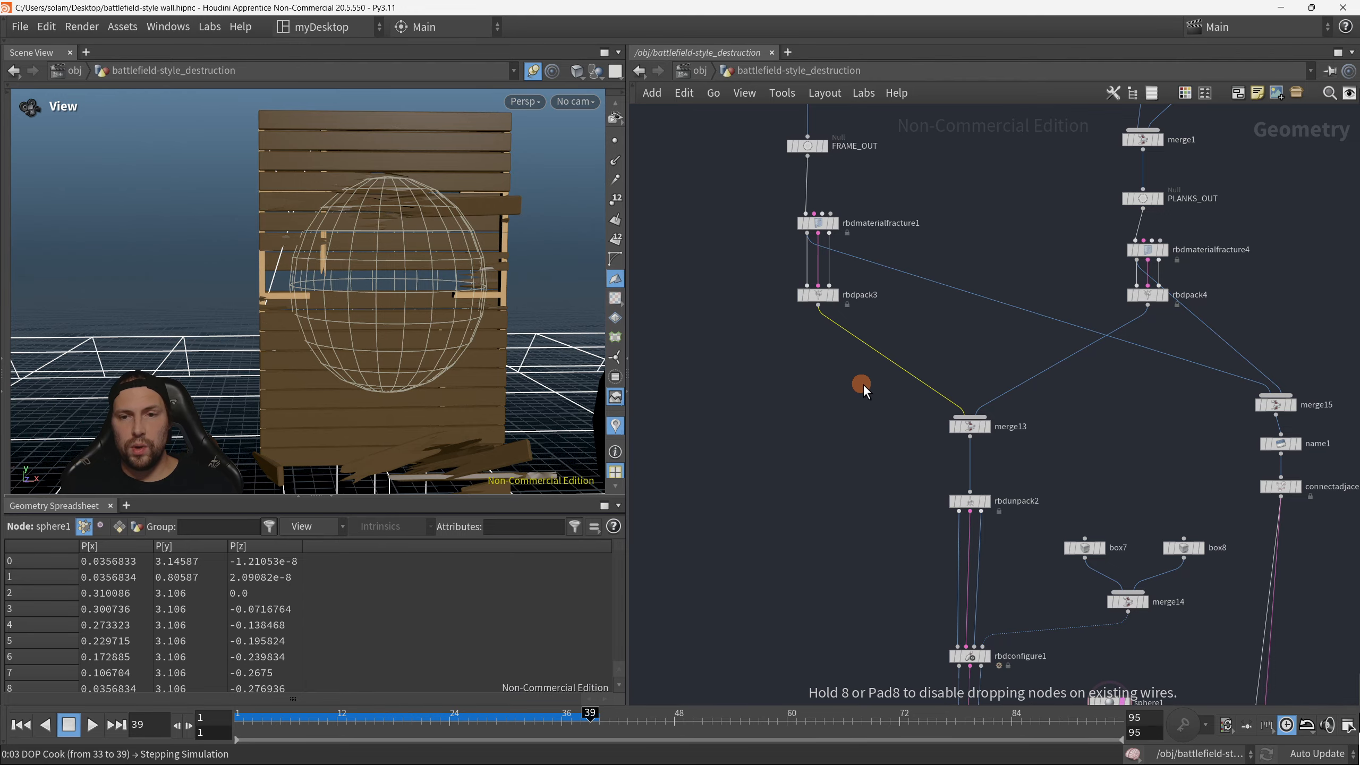
click(864, 389)
drag(846, 366, 829, 404)
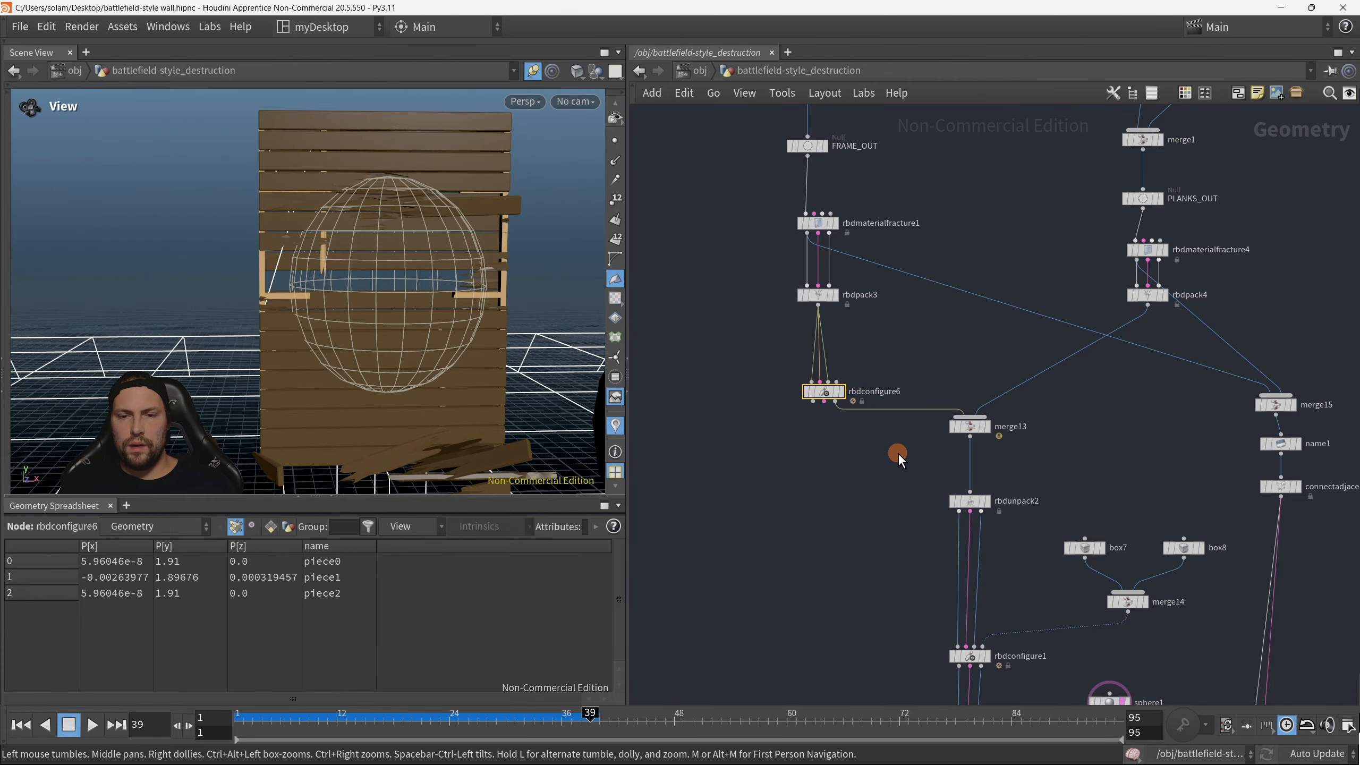
Step: Copy box7, box8 and merge14 to the frame branch and connect the copied merge to rbdconfigure6's bounding geometry input
scroll(937, 485, down, 2)
middle_drag(945, 492, 809, 344)
scroll(856, 375, down, 2)
scroll(980, 334, up, 3)
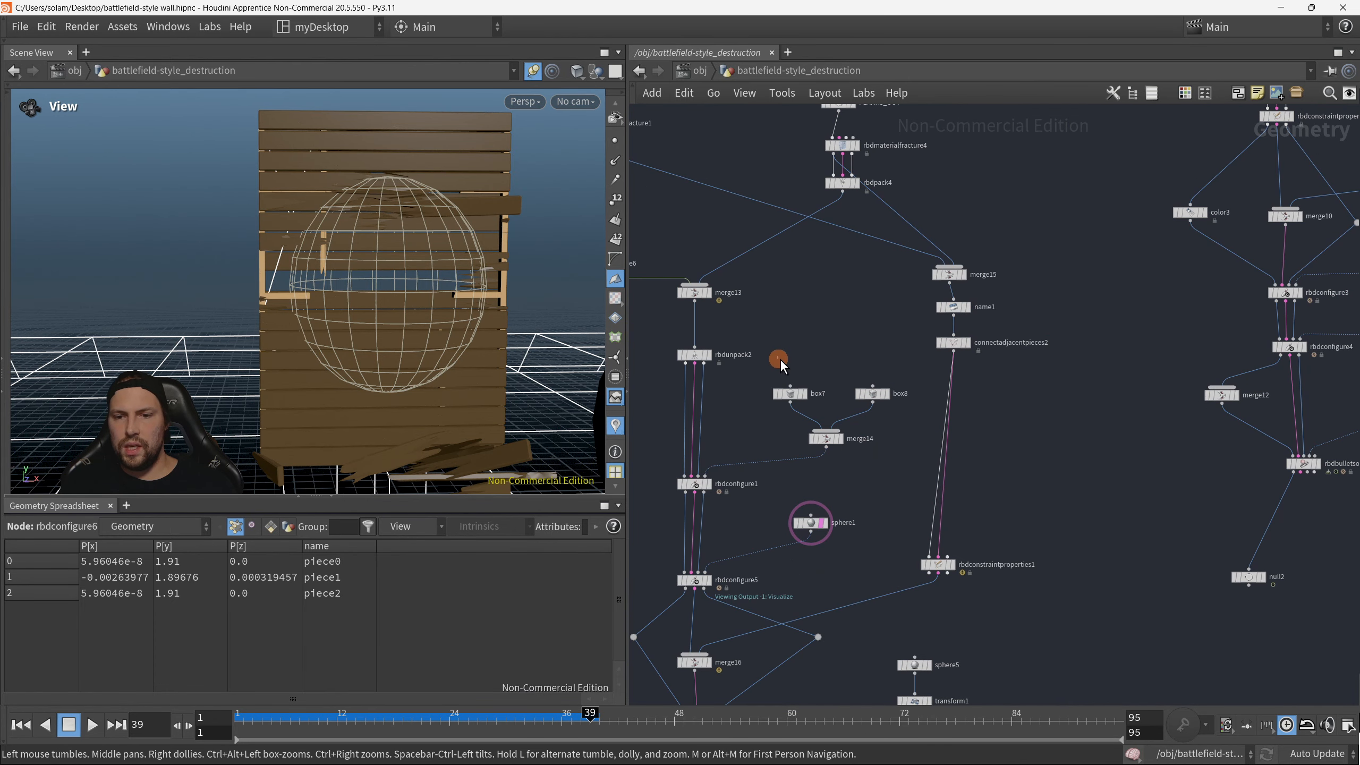
drag(780, 360, 907, 487)
key(ctrl+c)
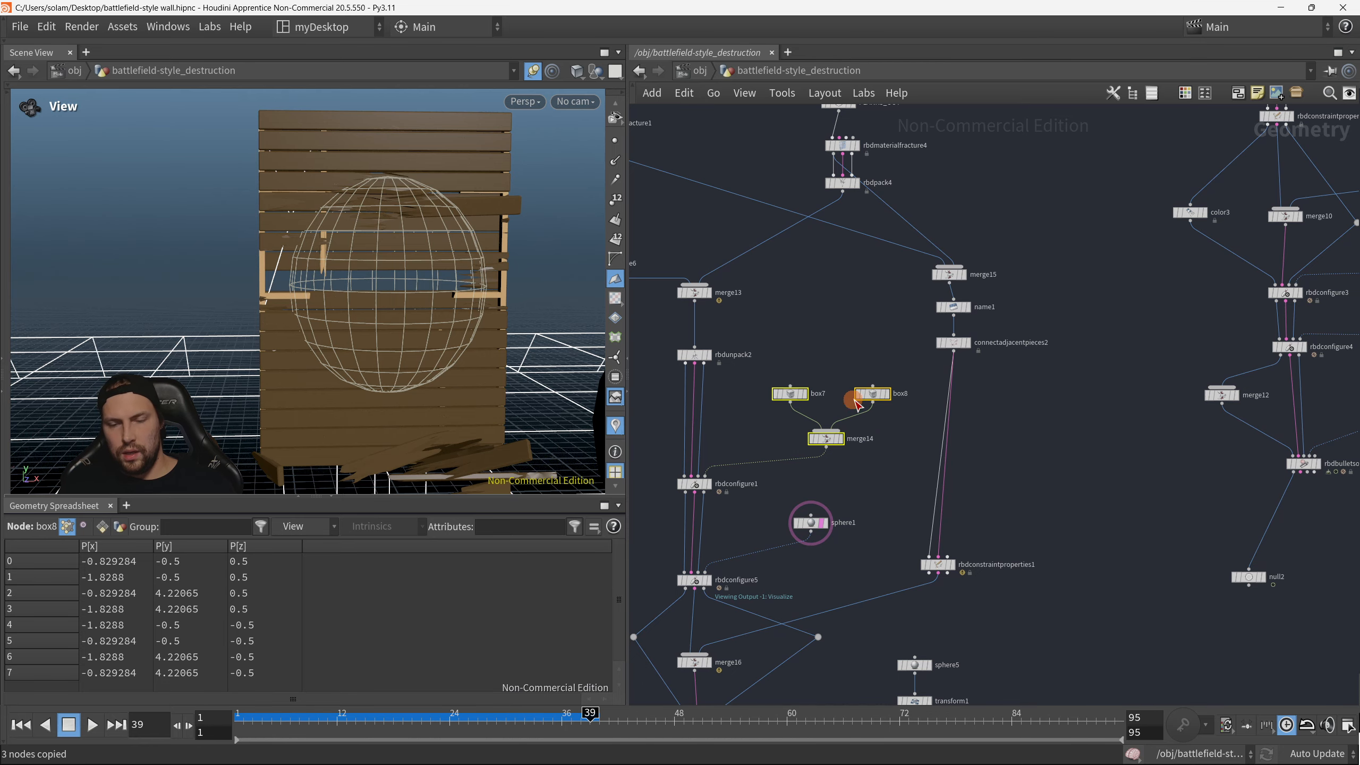
middle_drag(834, 310, 909, 394)
middle_drag(782, 292, 998, 459)
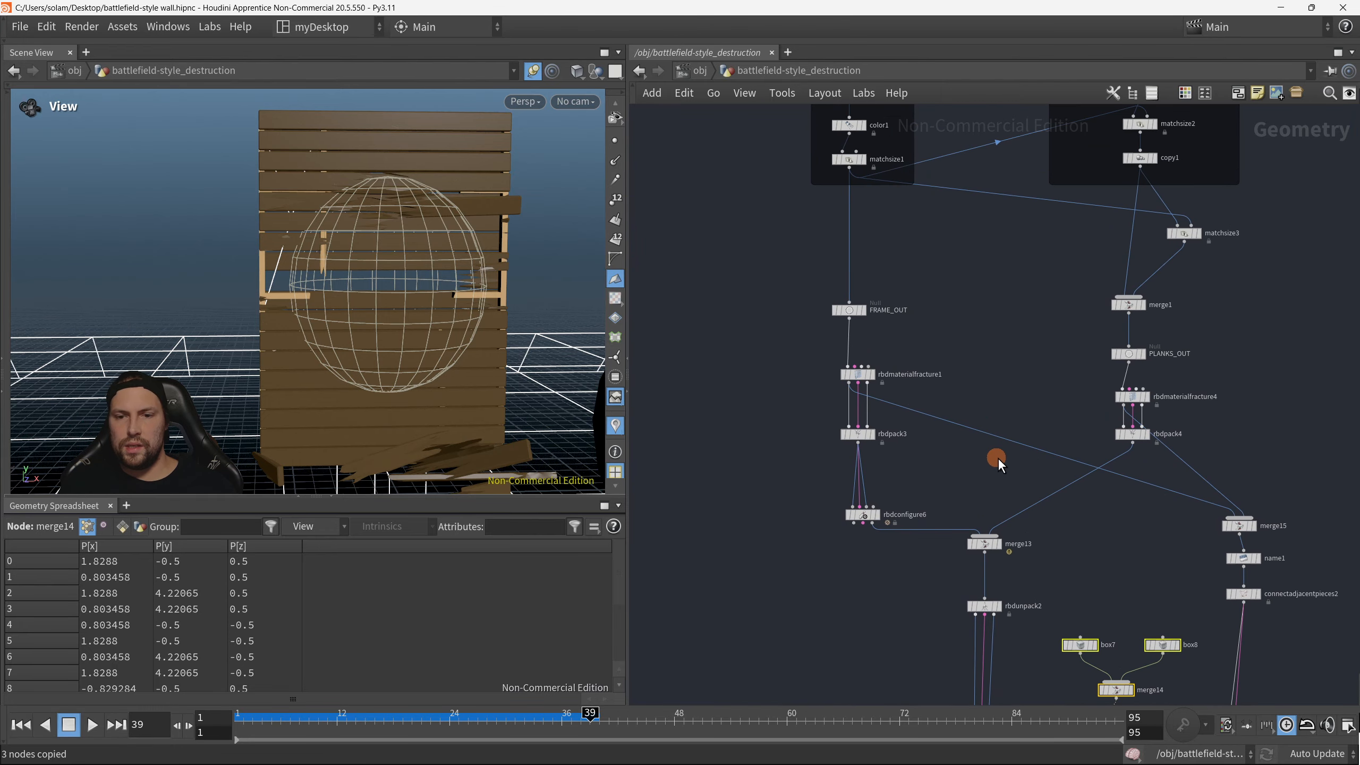
click(1021, 341)
key(ctrl+v)
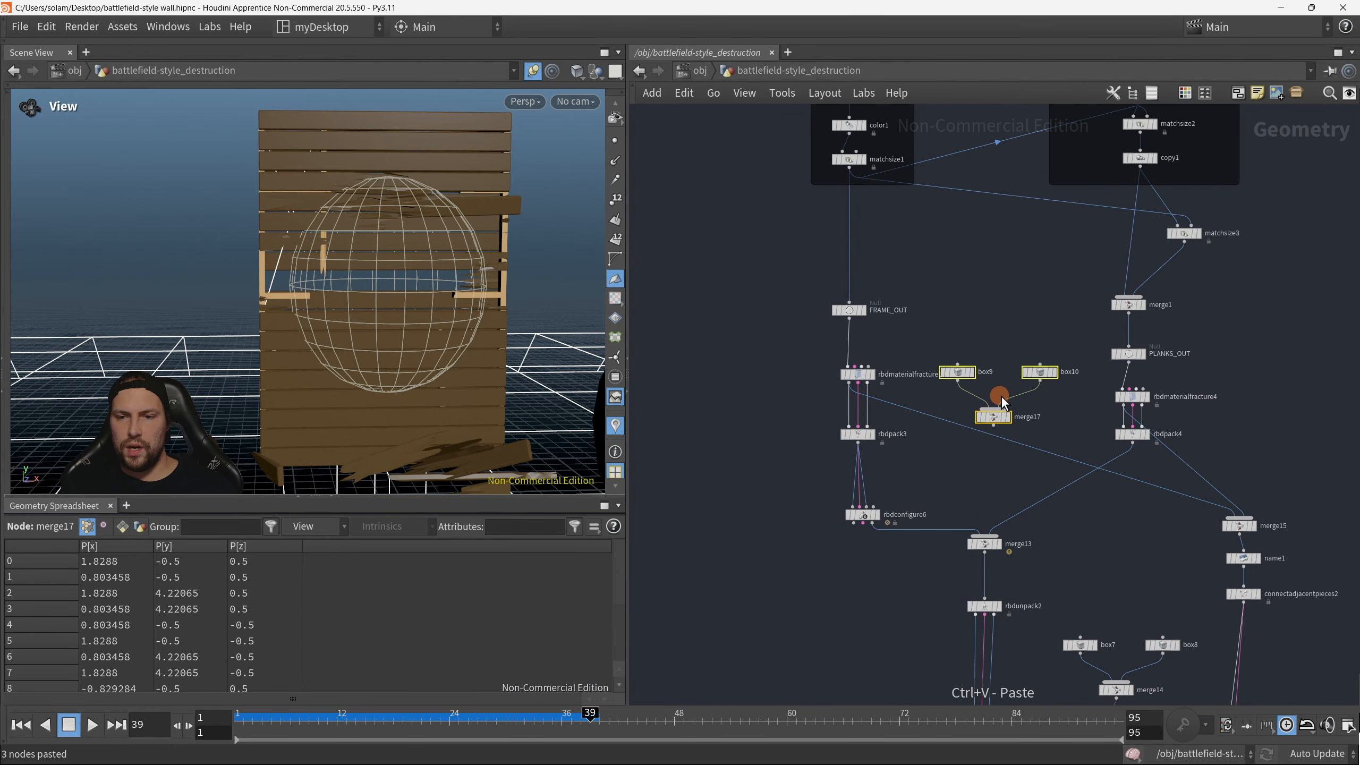
scroll(992, 407, up, 2)
drag(993, 424, 862, 517)
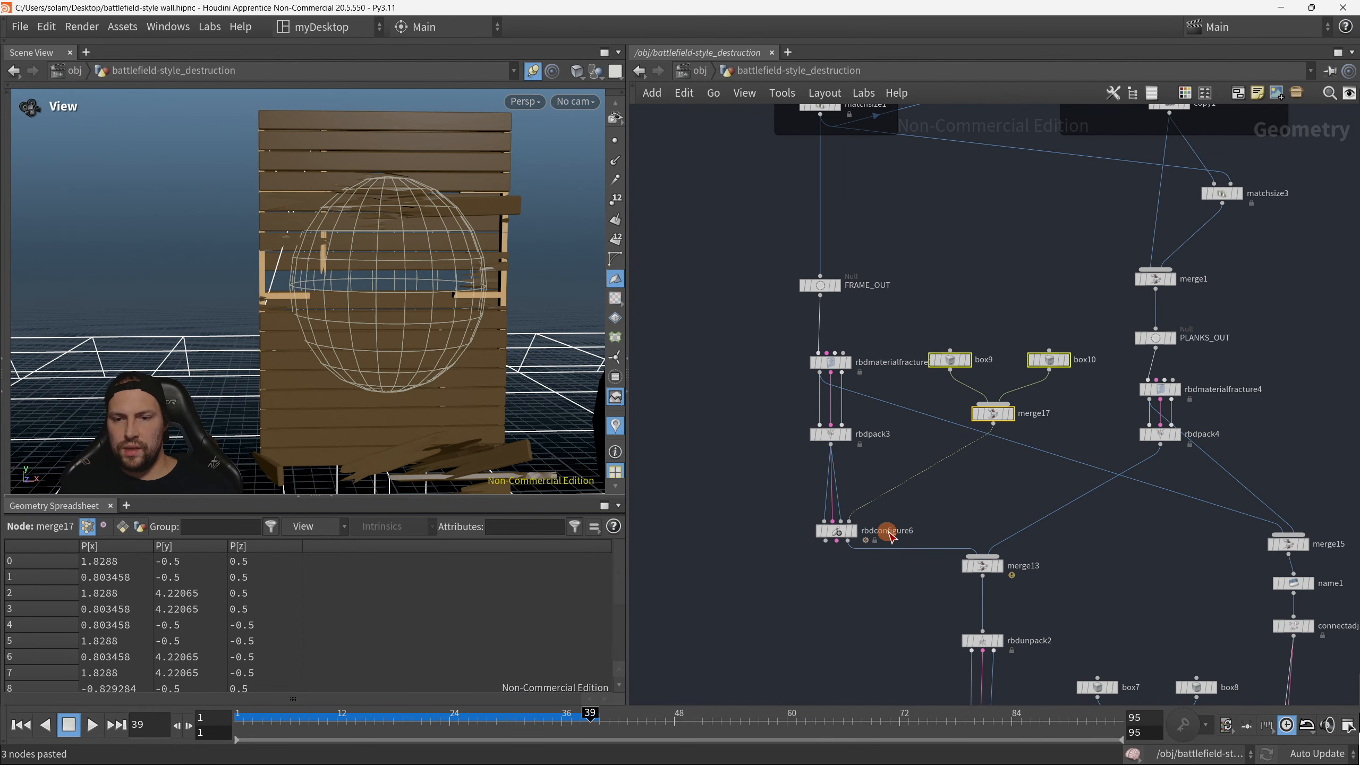
Step: Display rbdconfigure6 and enable its Active attribute with a value of 0
click(952, 516)
click(853, 531)
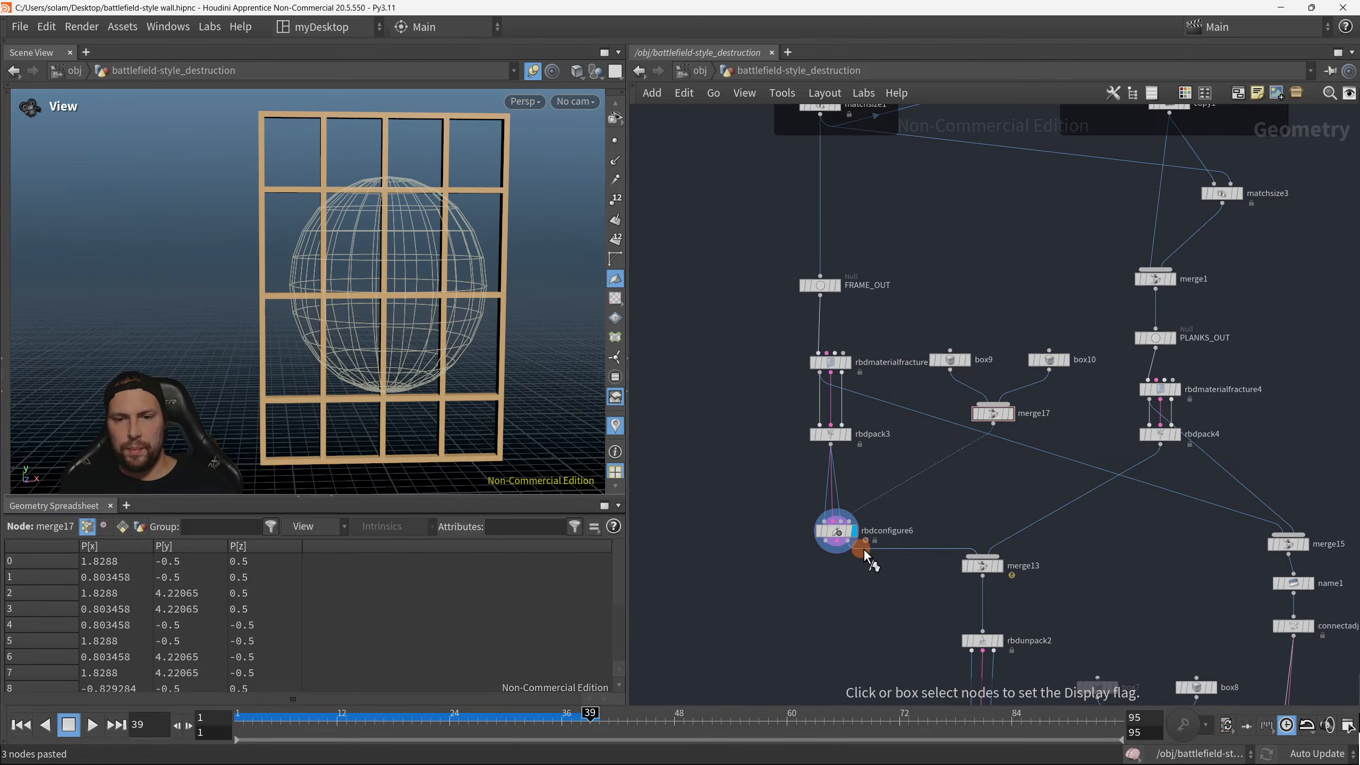
key(p)
middle_drag(800, 579, 696, 509)
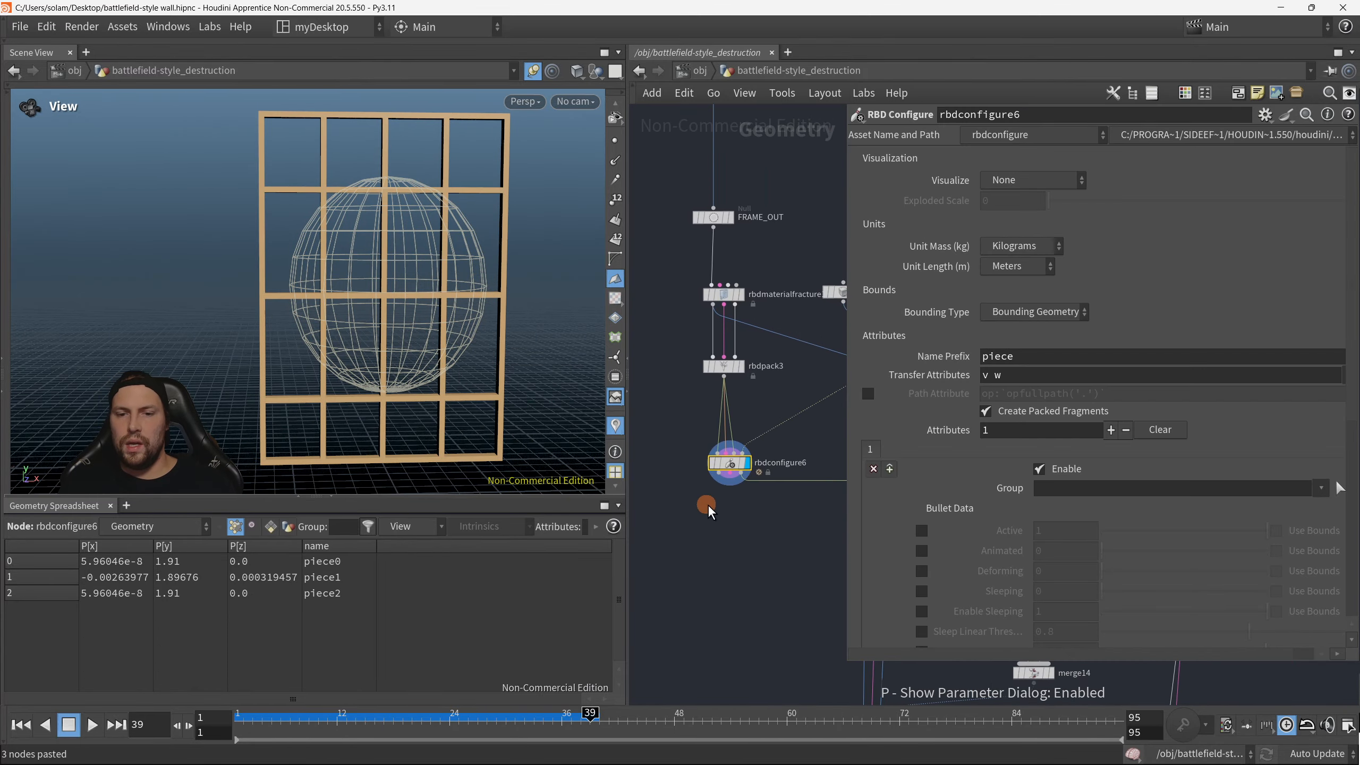
click(921, 530)
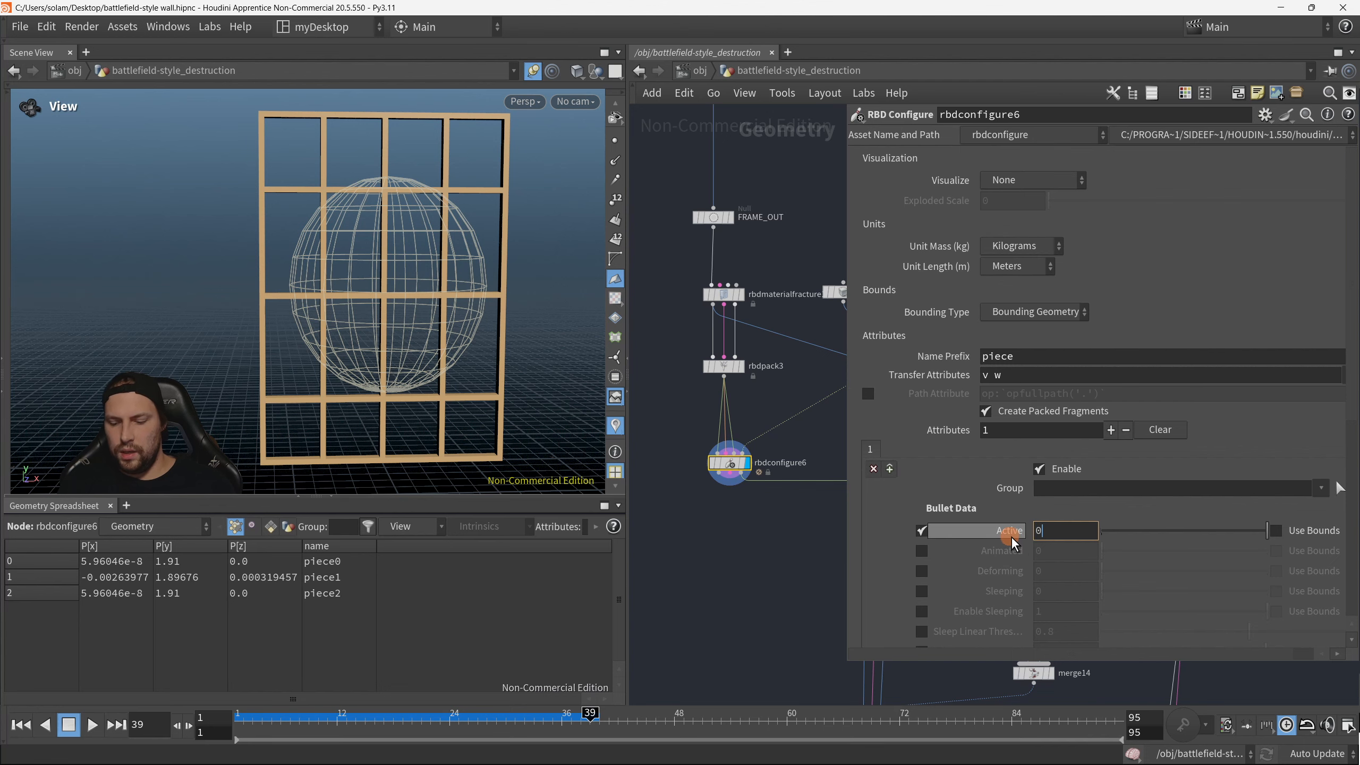
Step: Display merge17 to check the bounding boxes, and return the display to rbdconfigure6
middle_drag(791, 535, 724, 578)
click(837, 389)
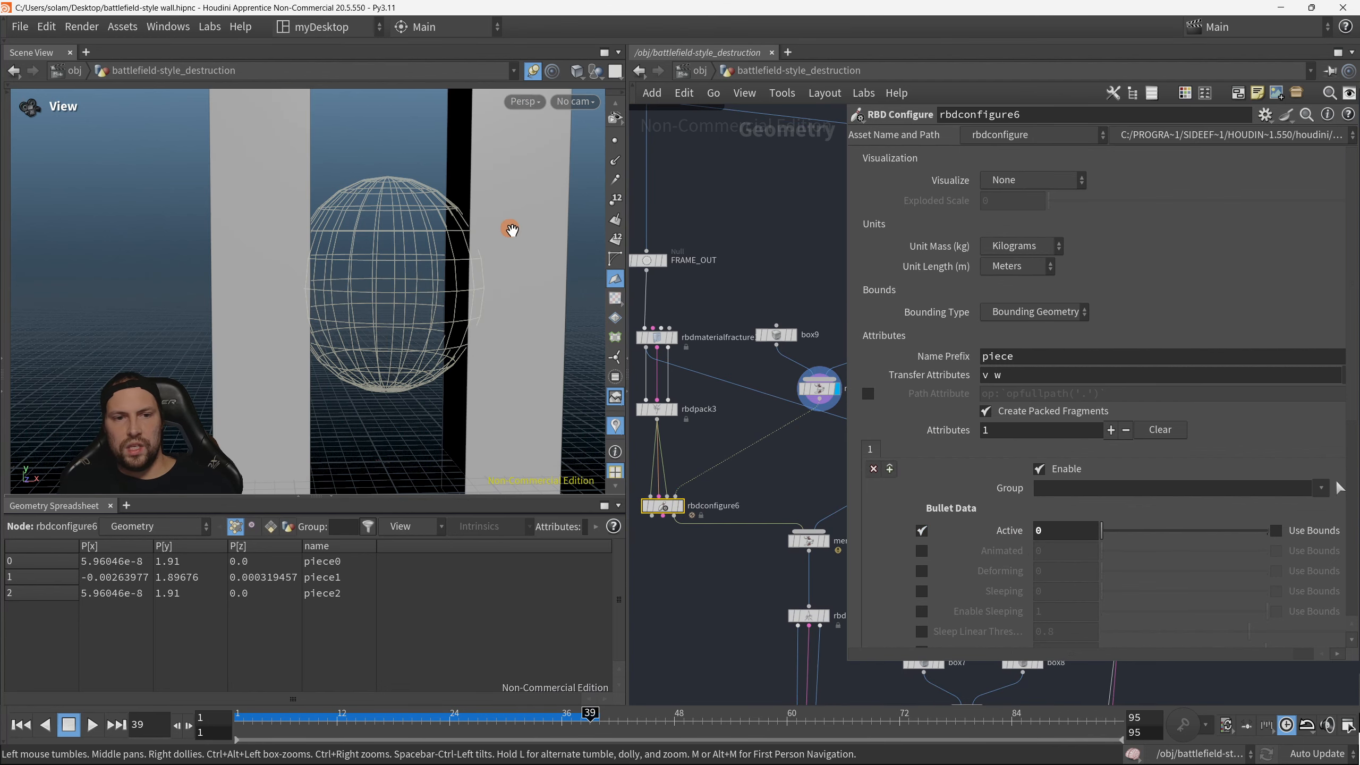
click(679, 505)
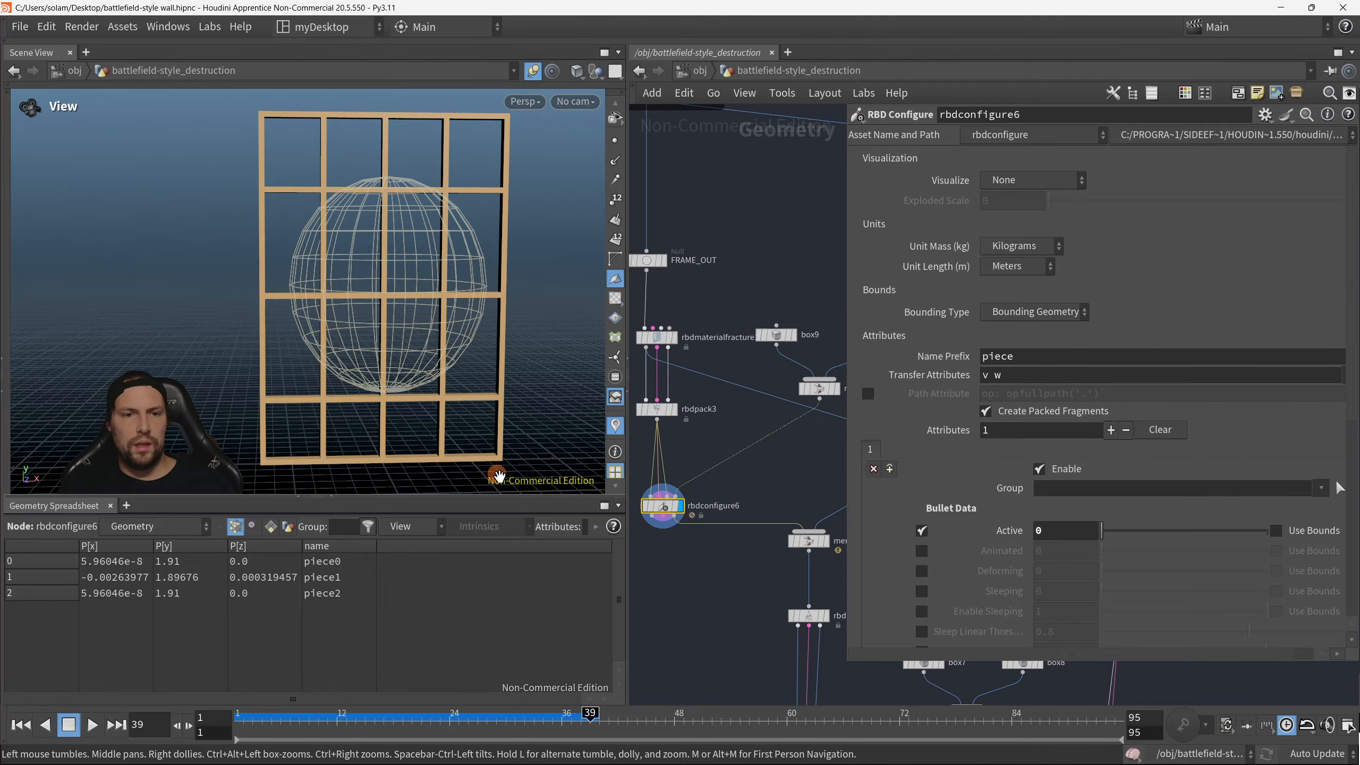
Step: Set the display flag on rbdbulletsolver1
key(p)
middle_drag(916, 681, 913, 444)
scroll(913, 443, down, 2)
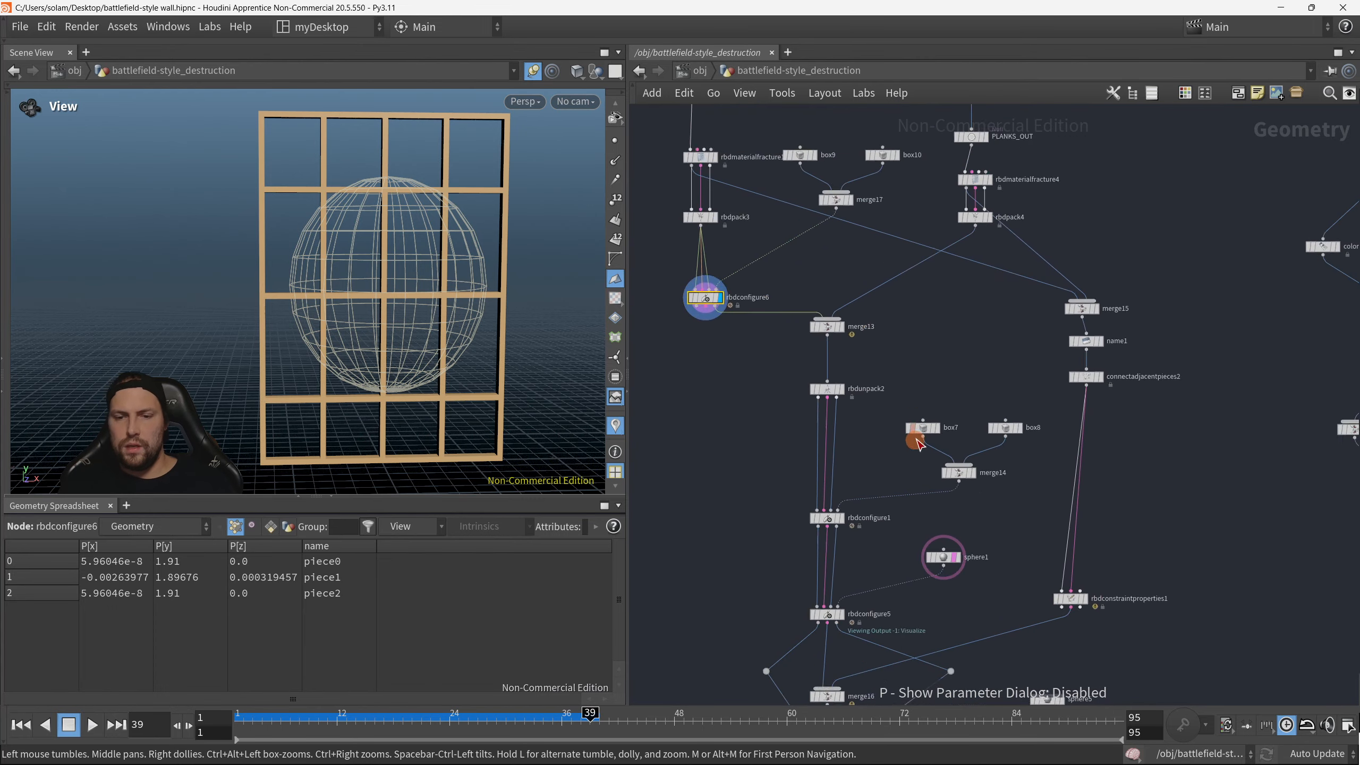
middle_drag(936, 538, 920, 296)
drag(888, 567, 812, 489)
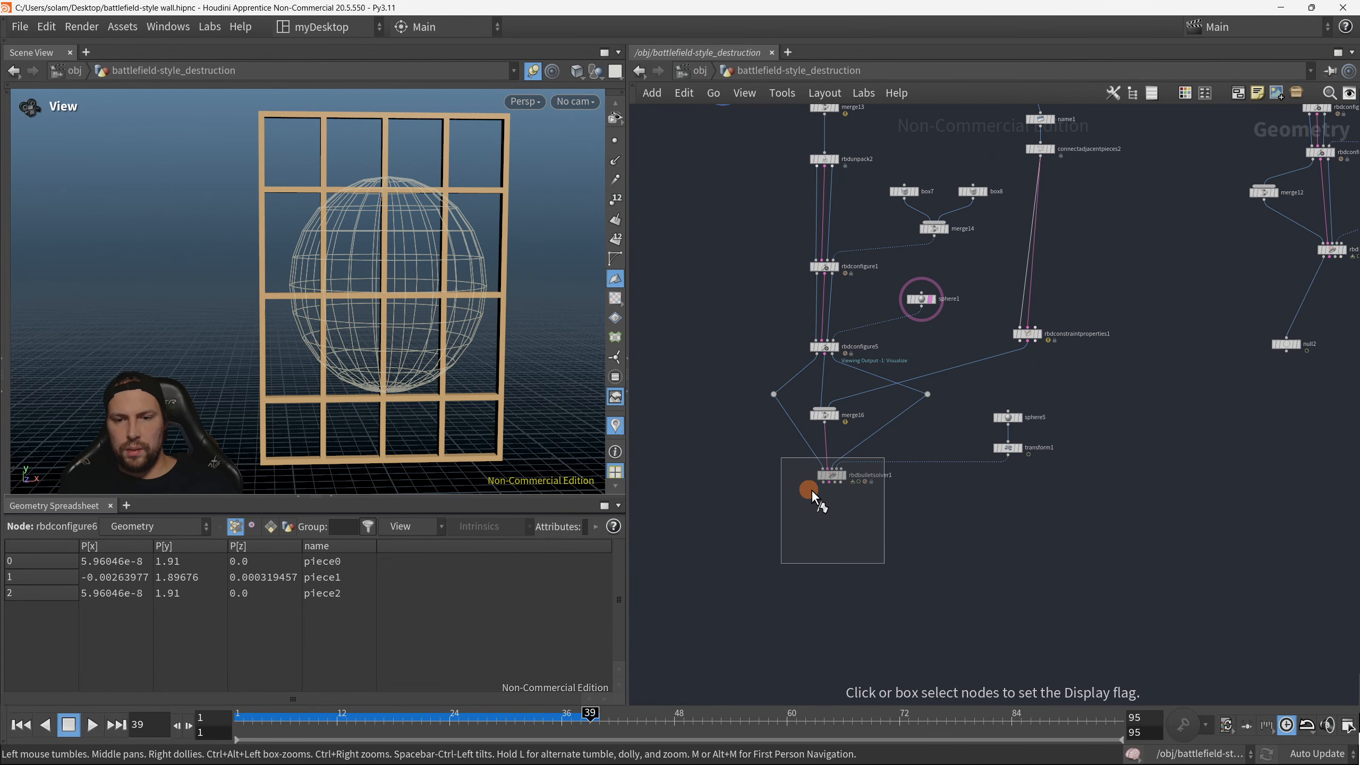
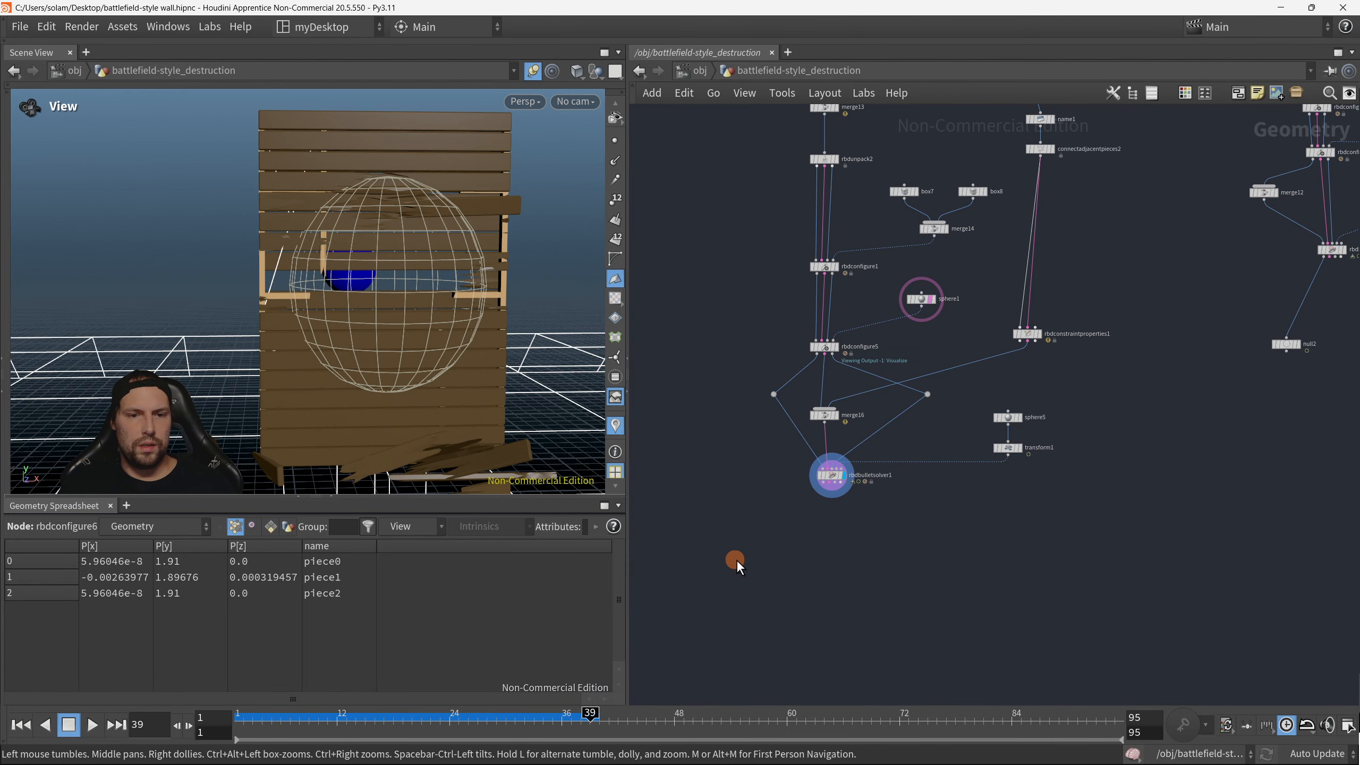
Step: Return to the first frame and turn off sphere1's template display
click(21, 724)
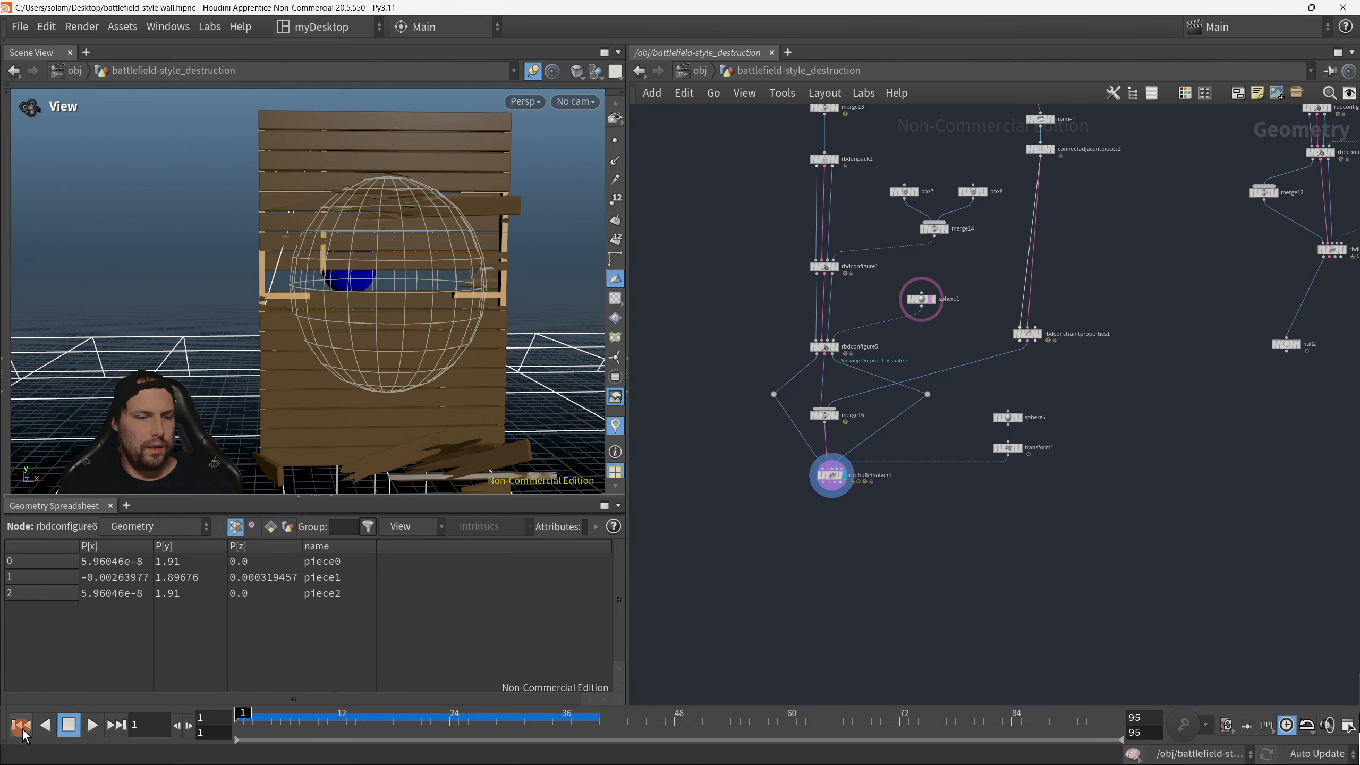
right_drag(315, 423, 359, 394)
key(w)
click(921, 298)
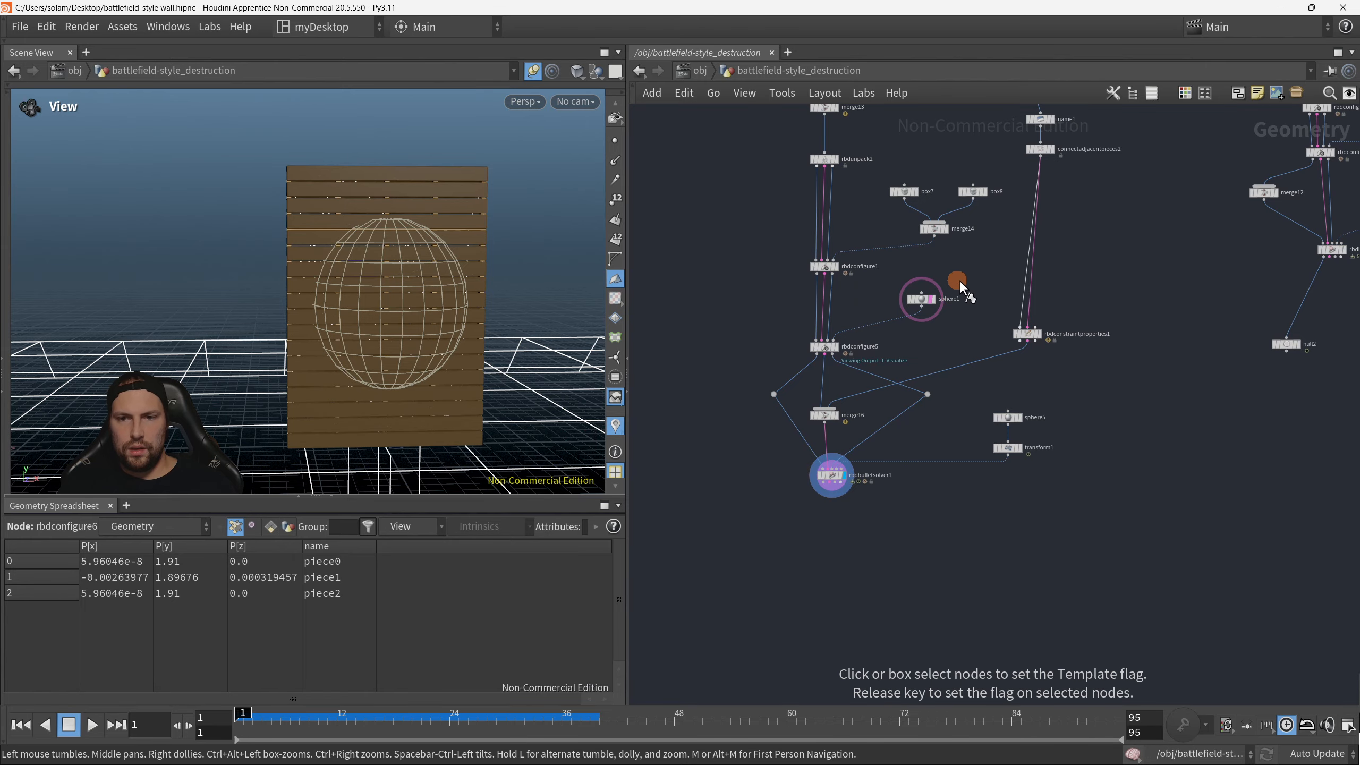
drag(326, 408, 364, 407)
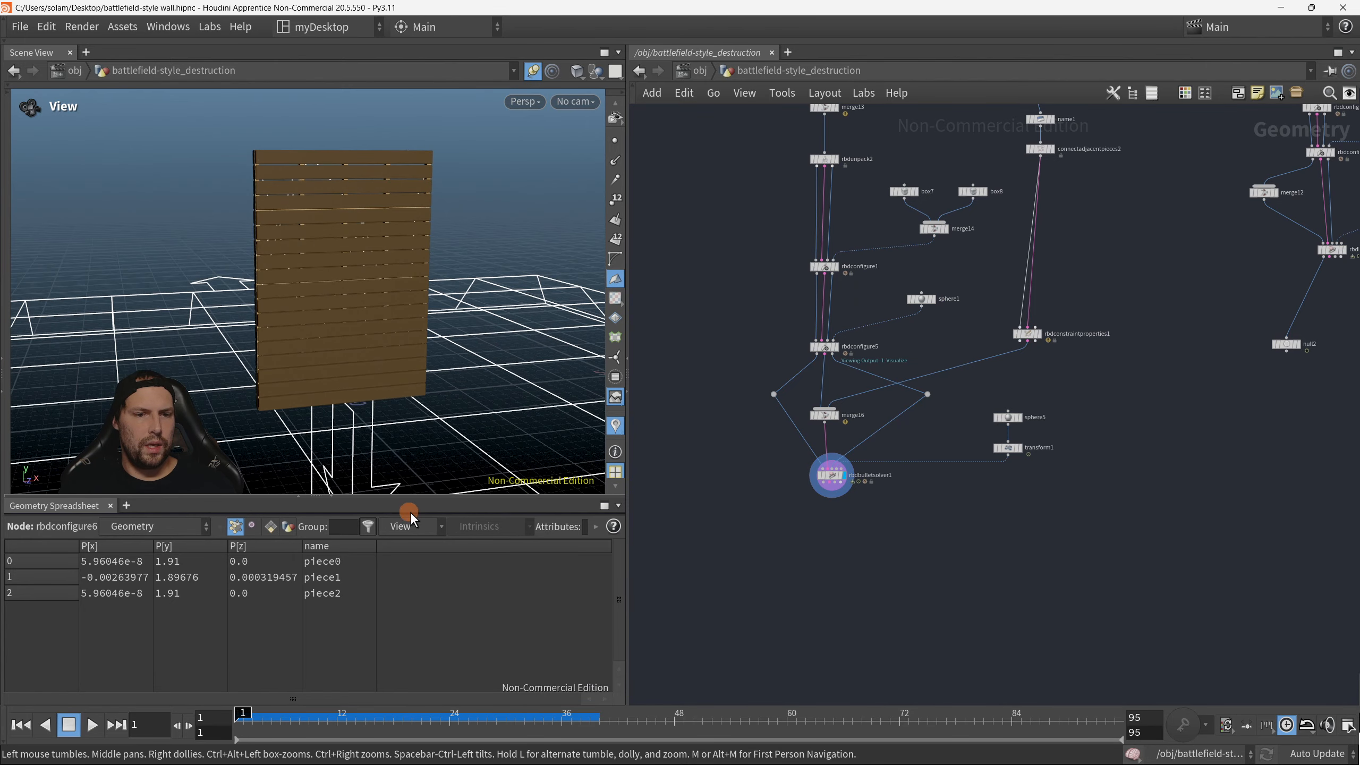
Step: Replay the simulation and scrub to frame 33 to inspect the broken frame and planks from several angles
key(p)
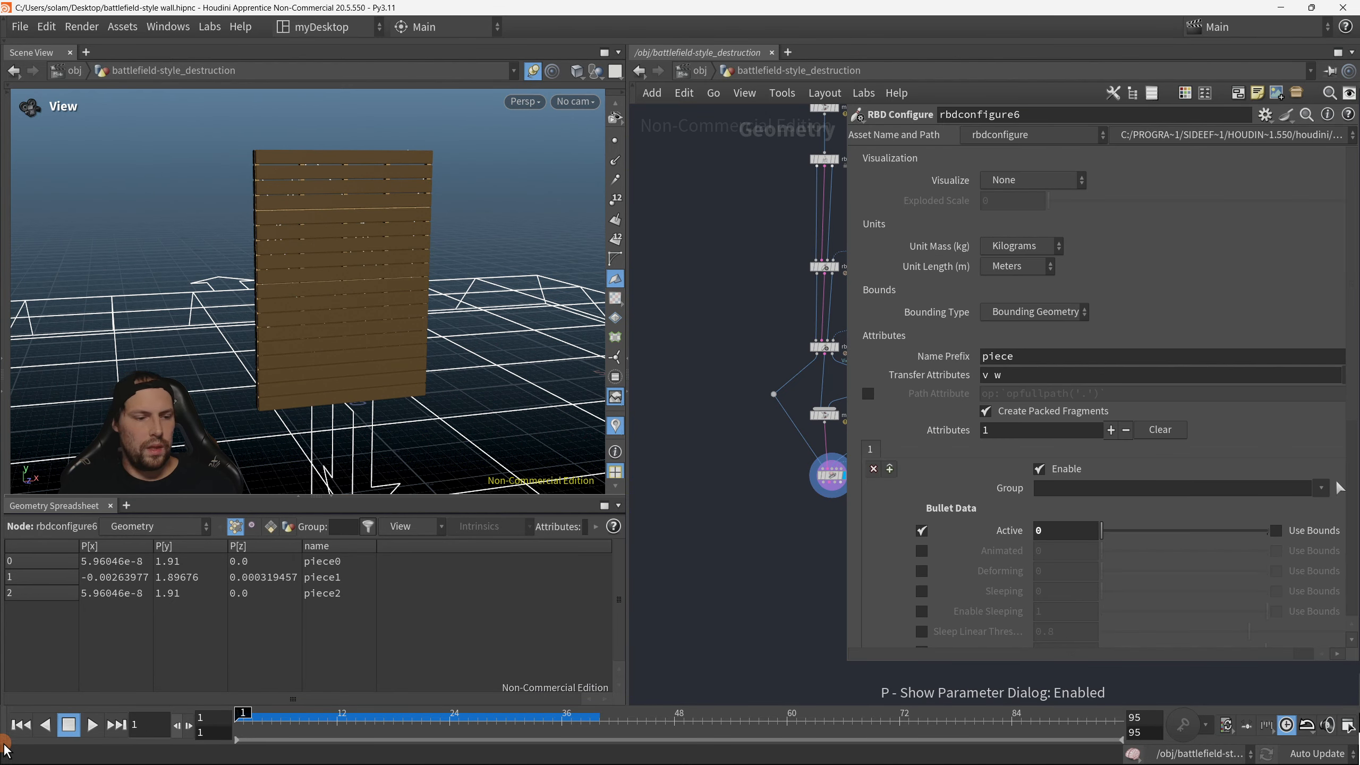
click(89, 725)
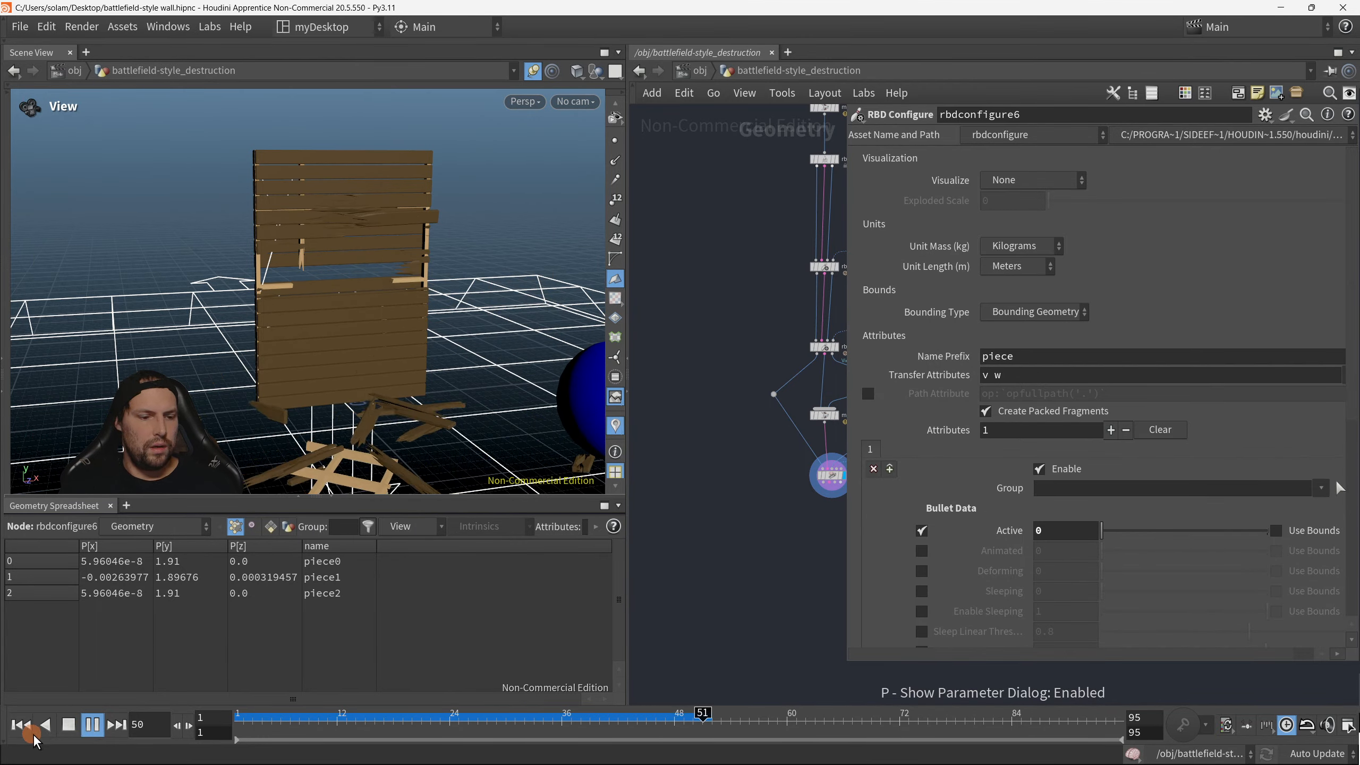
click(19, 728)
click(92, 724)
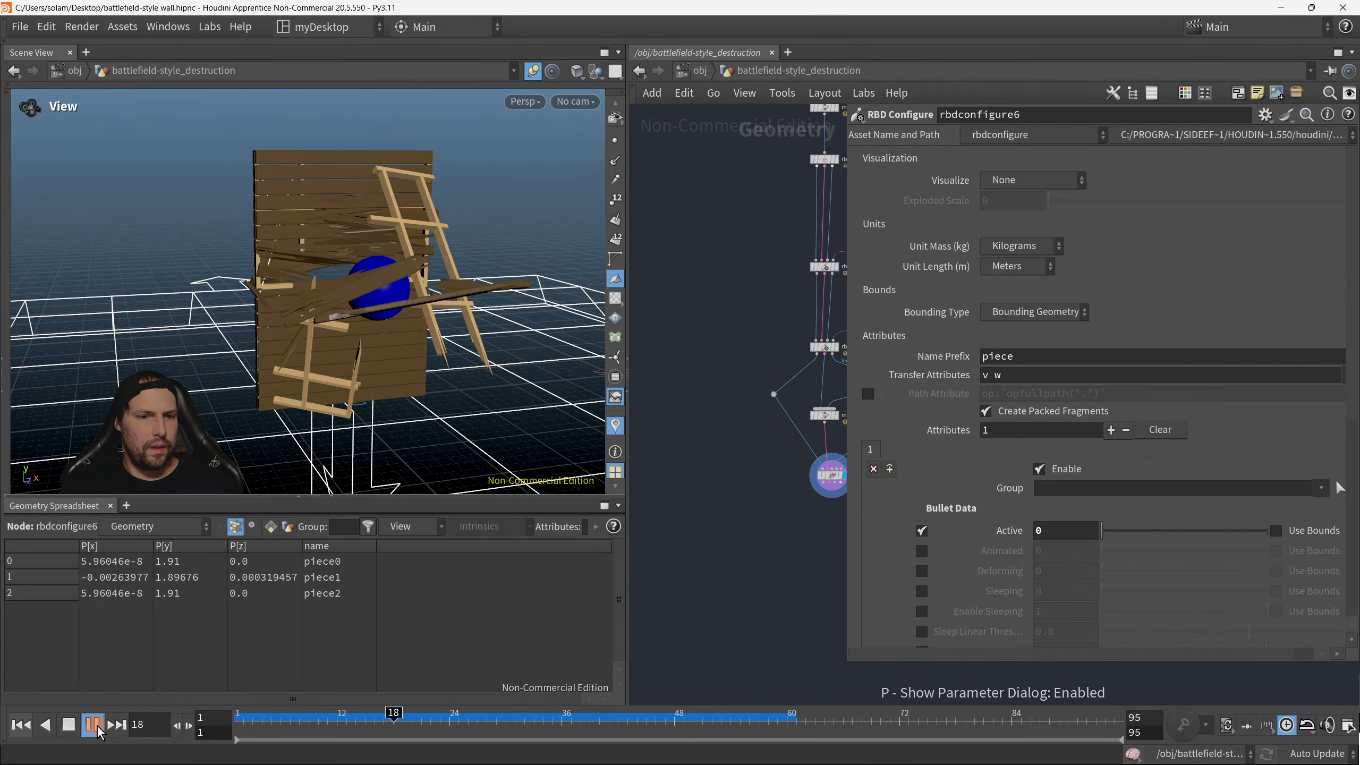
click(308, 716)
drag(308, 716, 534, 717)
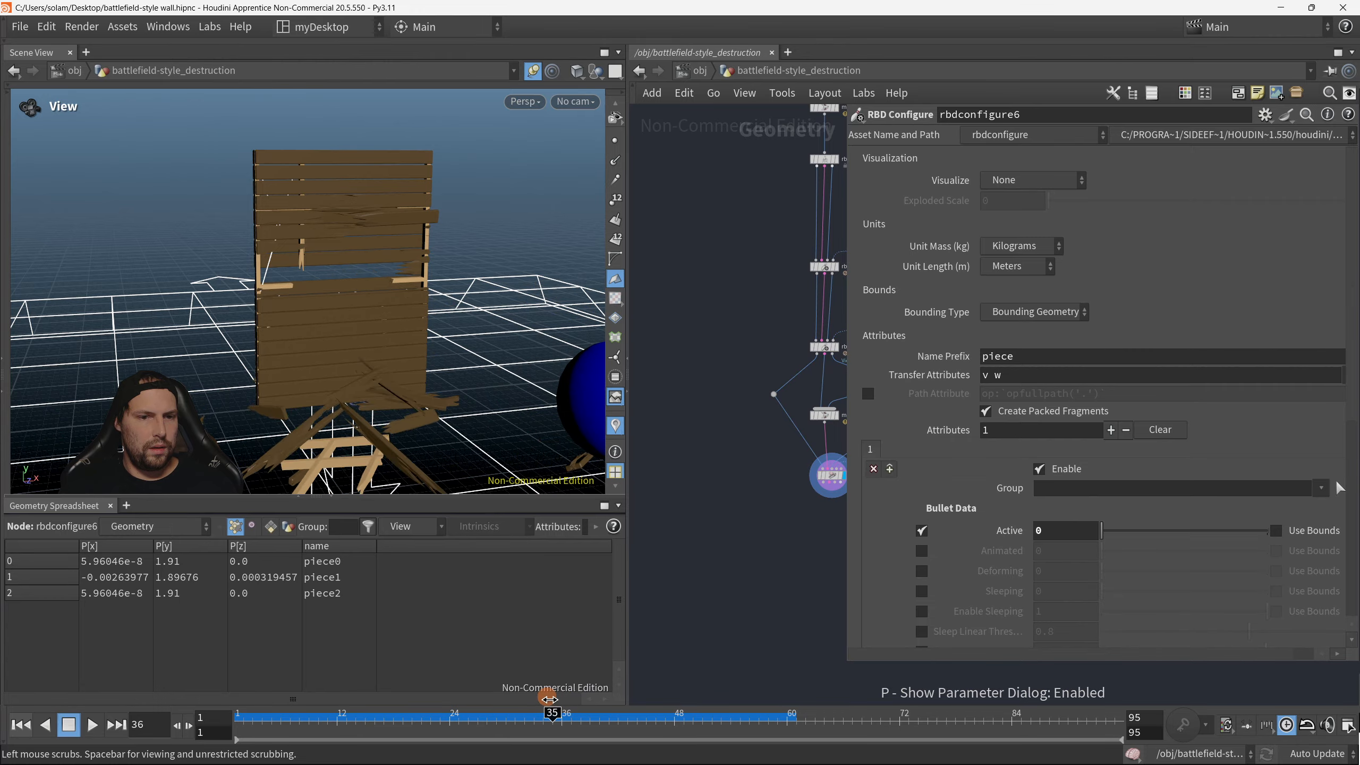
drag(407, 300, 461, 359)
middle_drag(726, 356, 738, 378)
key(p)
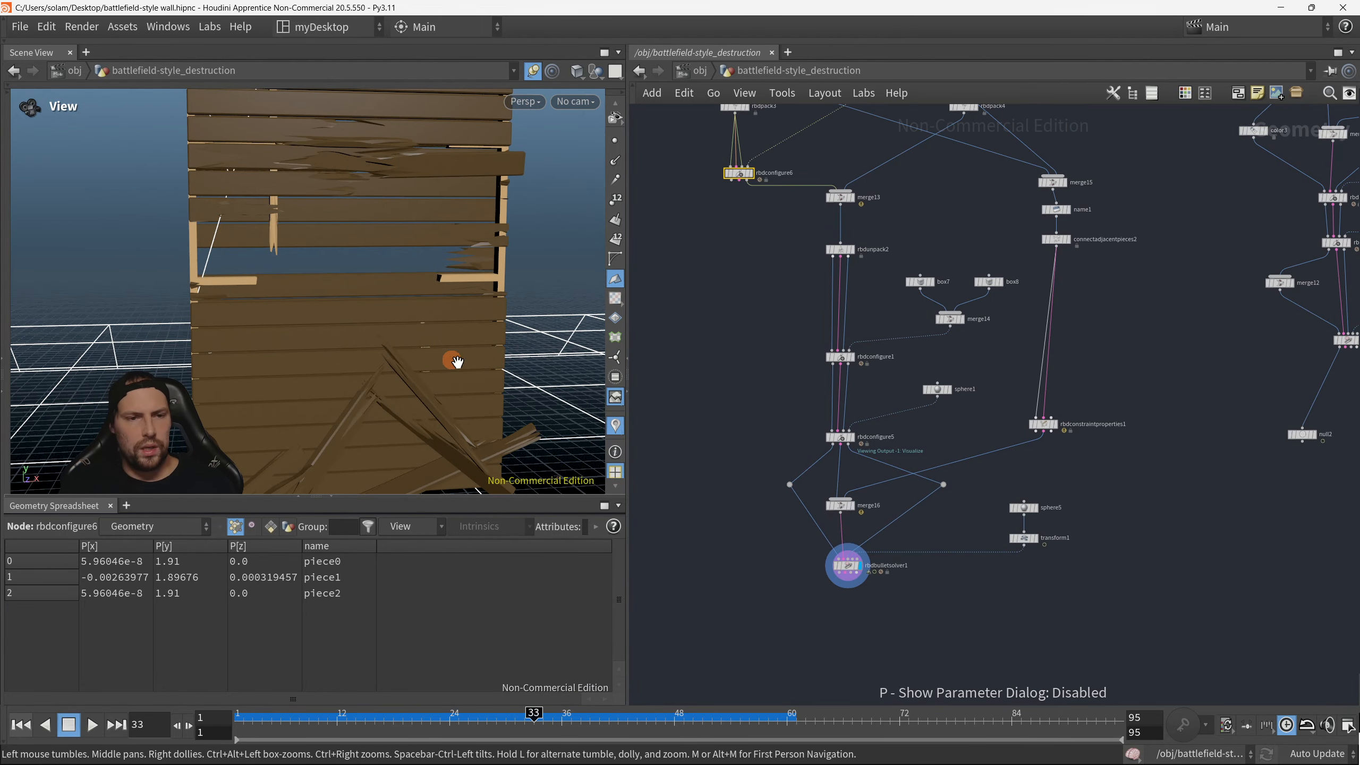
mouse_move(455, 358)
mouse_down()
mouse_move(380, 328)
mouse_move(450, 312)
mouse_move(389, 316)
mouse_move(471, 326)
mouse_move(282, 377)
mouse_move(235, 361)
mouse_move(342, 315)
mouse_move(356, 316)
mouse_move(276, 349)
mouse_move(389, 325)
mouse_move(375, 321)
mouse_up()
Step: Display sphere1 as a template over the broken wall
click(886, 402)
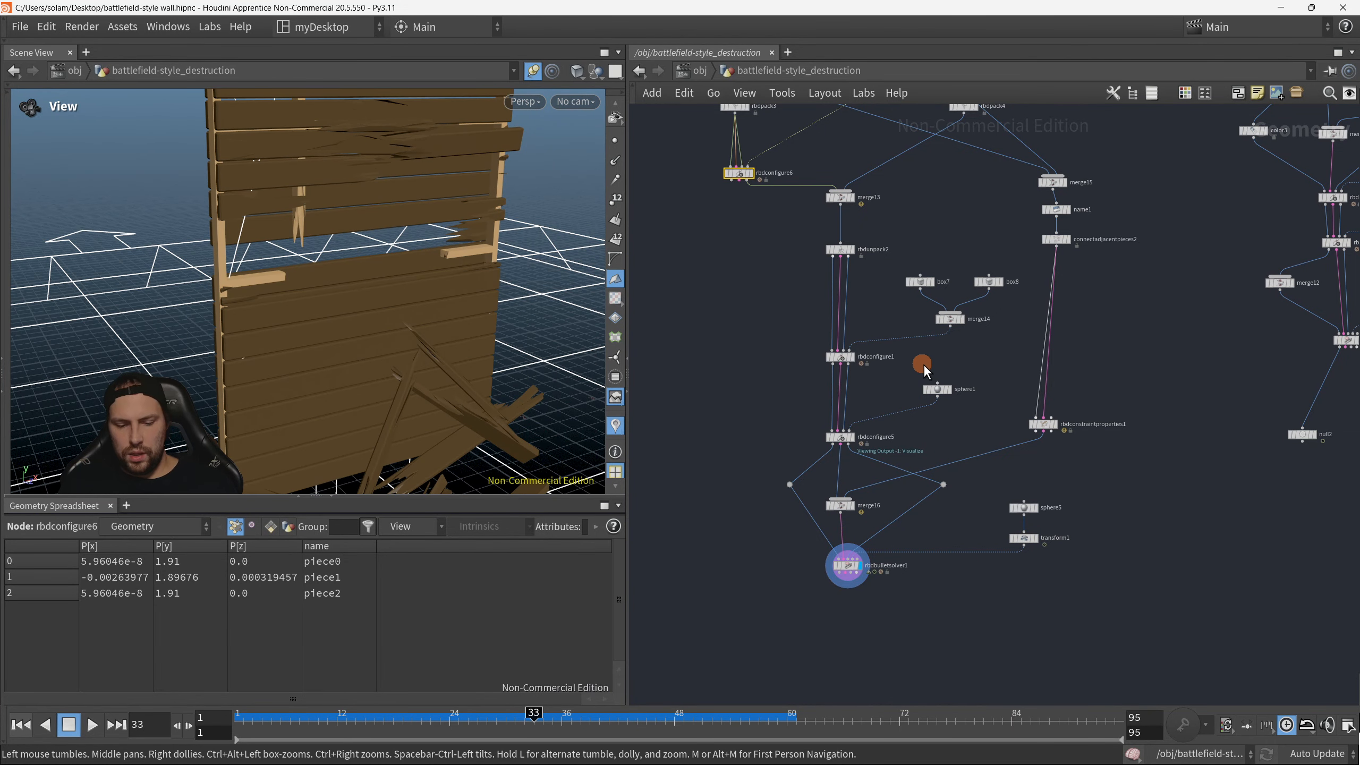
click(948, 388)
key(Return)
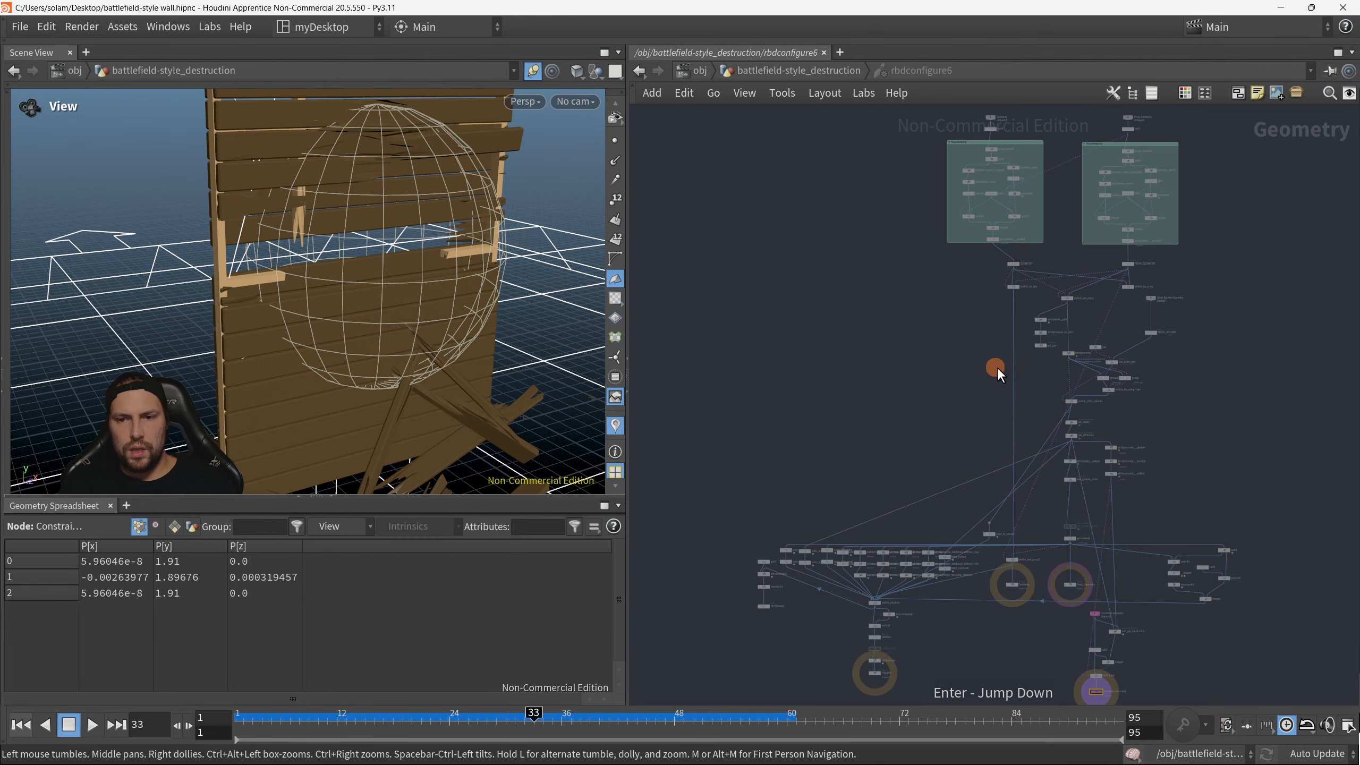
key(u)
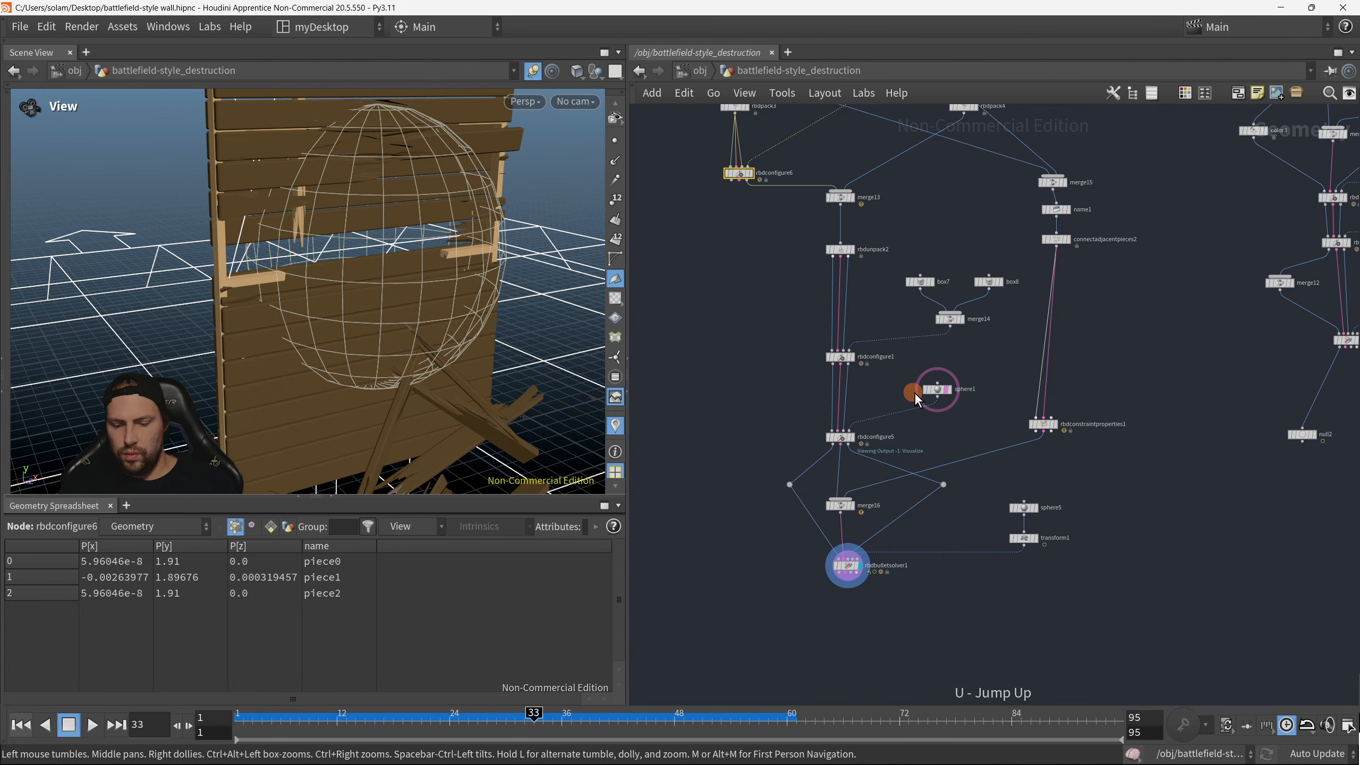
Step: Lower sphere1 by setting its Y center to 1.77587
key(p)
middle_drag(775, 502, 716, 403)
middle_drag(841, 353, 760, 408)
click(791, 346)
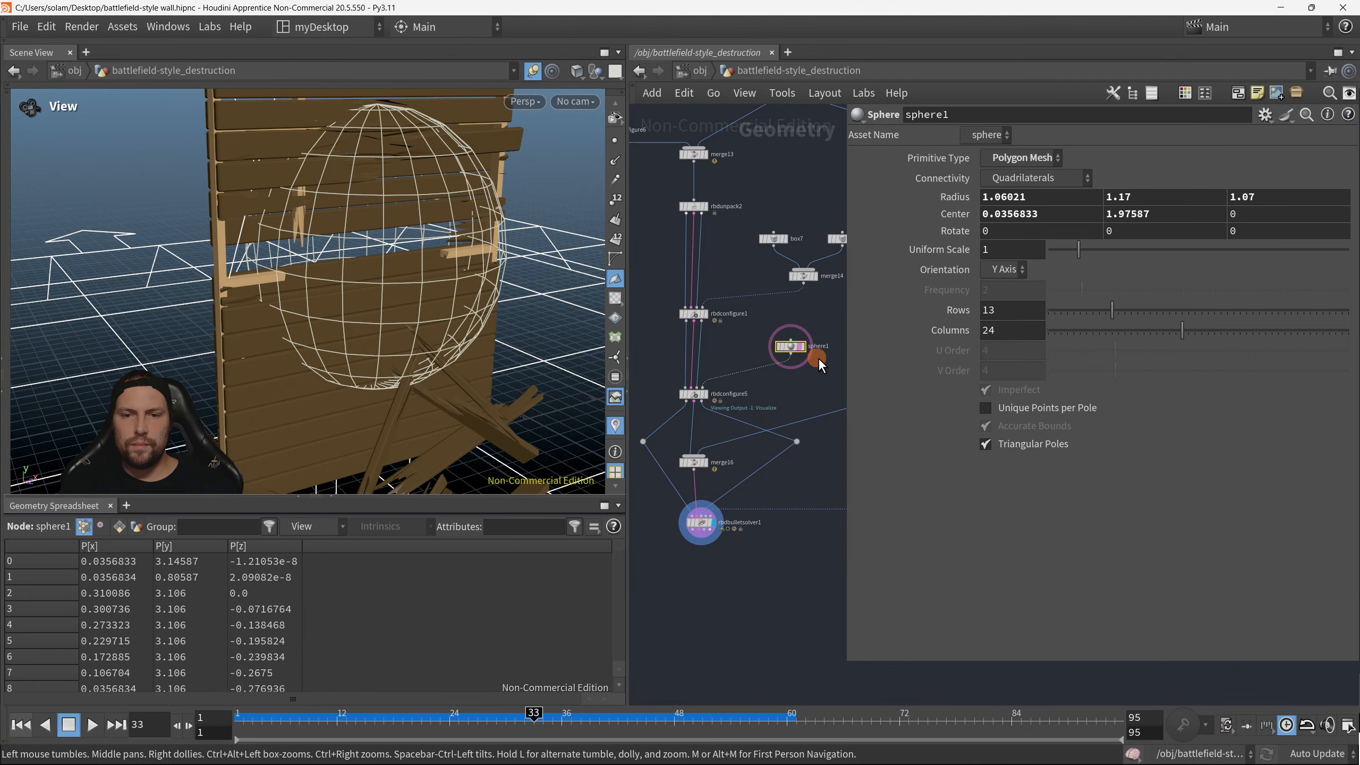
mouse_move(1108, 216)
middle_down()
mouse_move(1175, 213)
mouse_move(1129, 216)
middle_up()
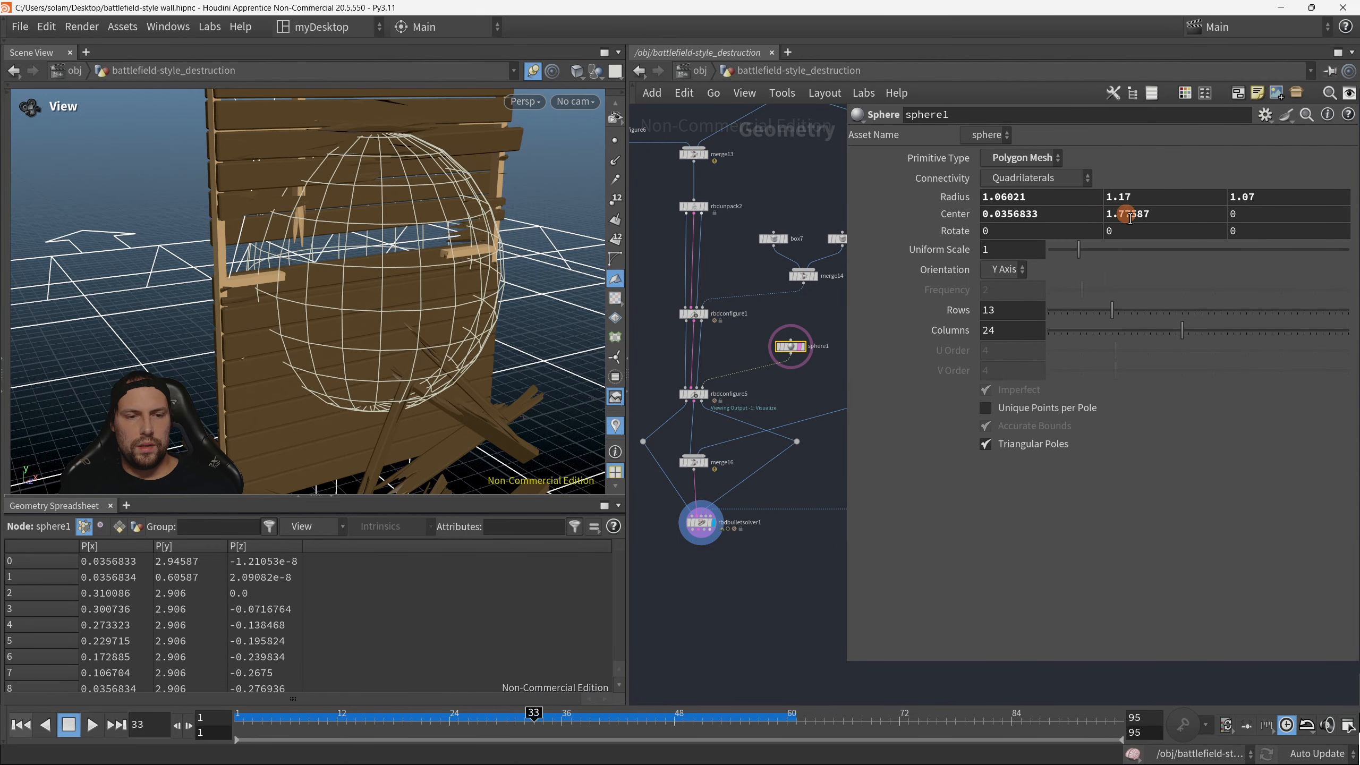
Step: Move the bounding boxes box7 and box8 outward from the wall's middle, with box8's X center at -1.46769
middle_drag(762, 392, 730, 442)
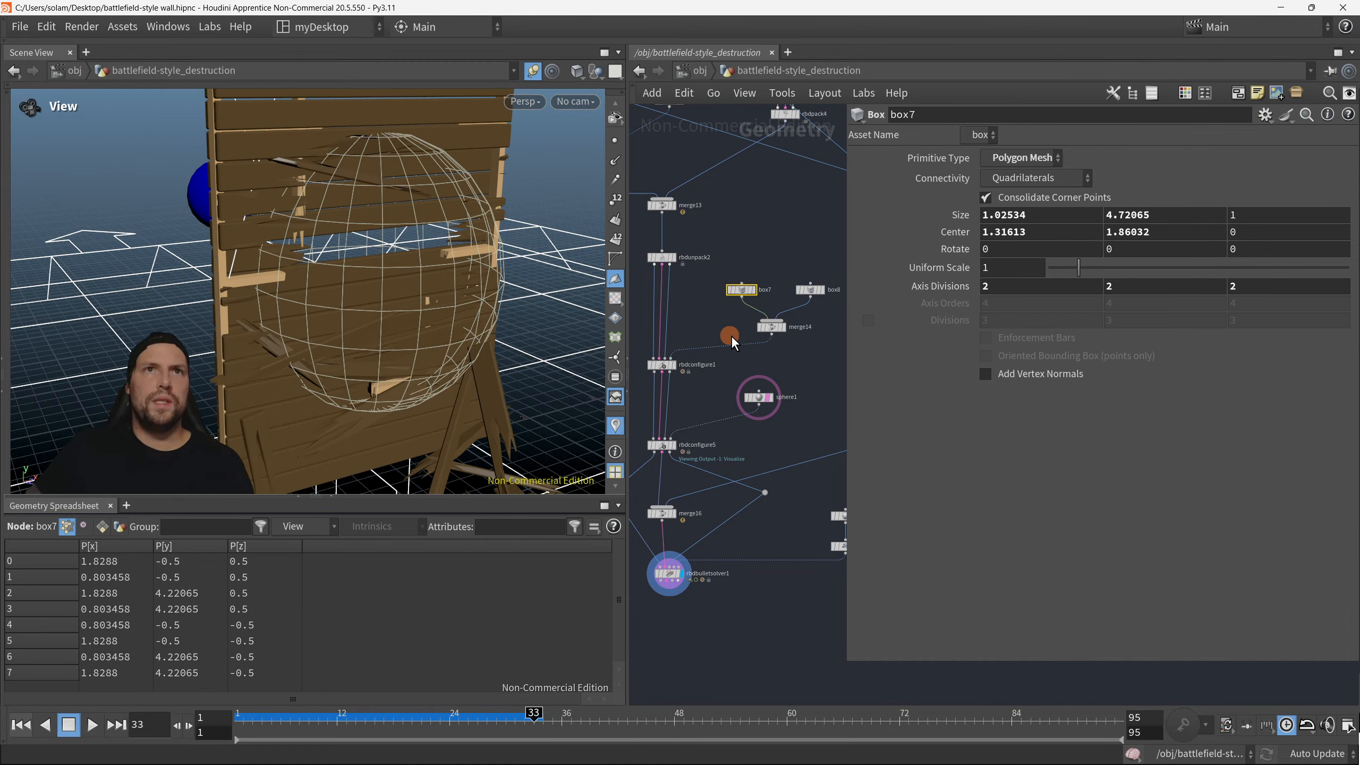
key(Return)
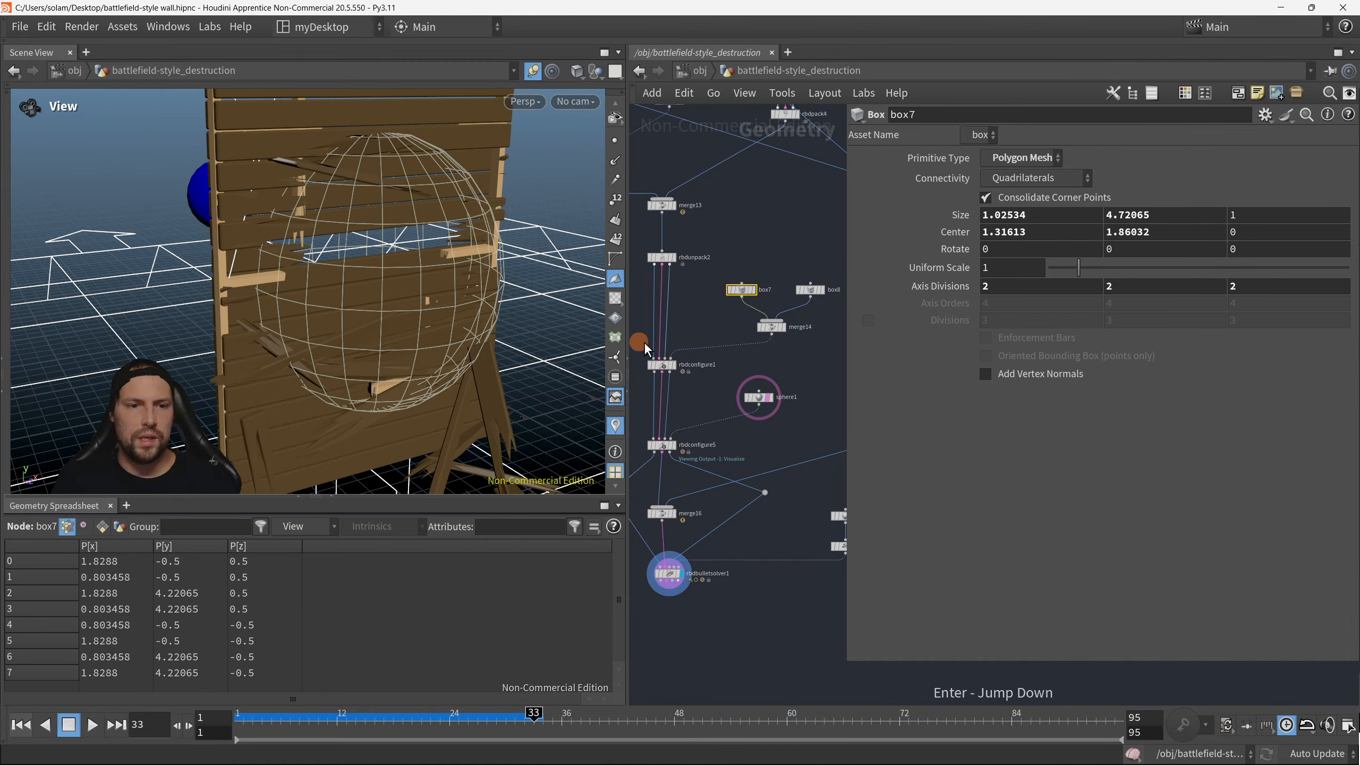
alt+drag(489, 308, 445, 308)
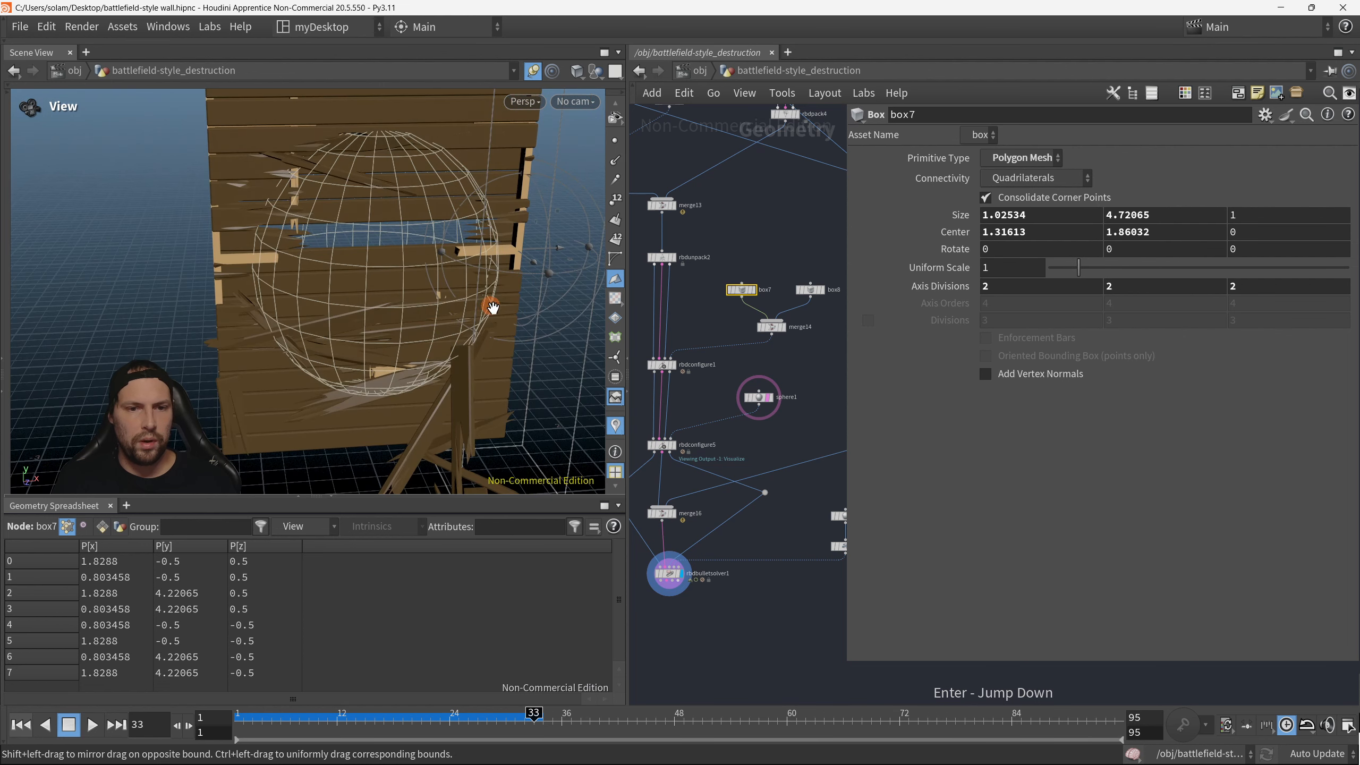
alt+middle_drag(491, 307, 419, 319)
drag(498, 272, 555, 273)
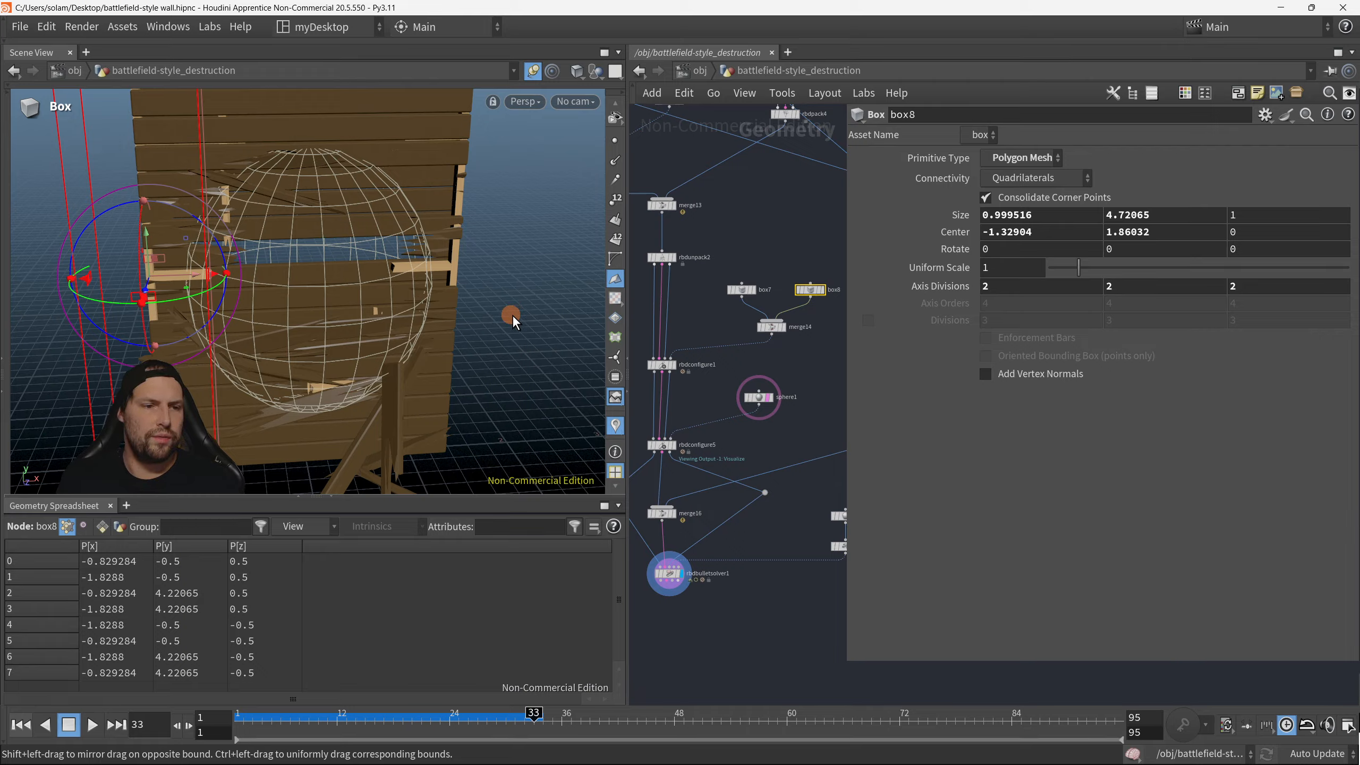
drag(209, 274, 177, 275)
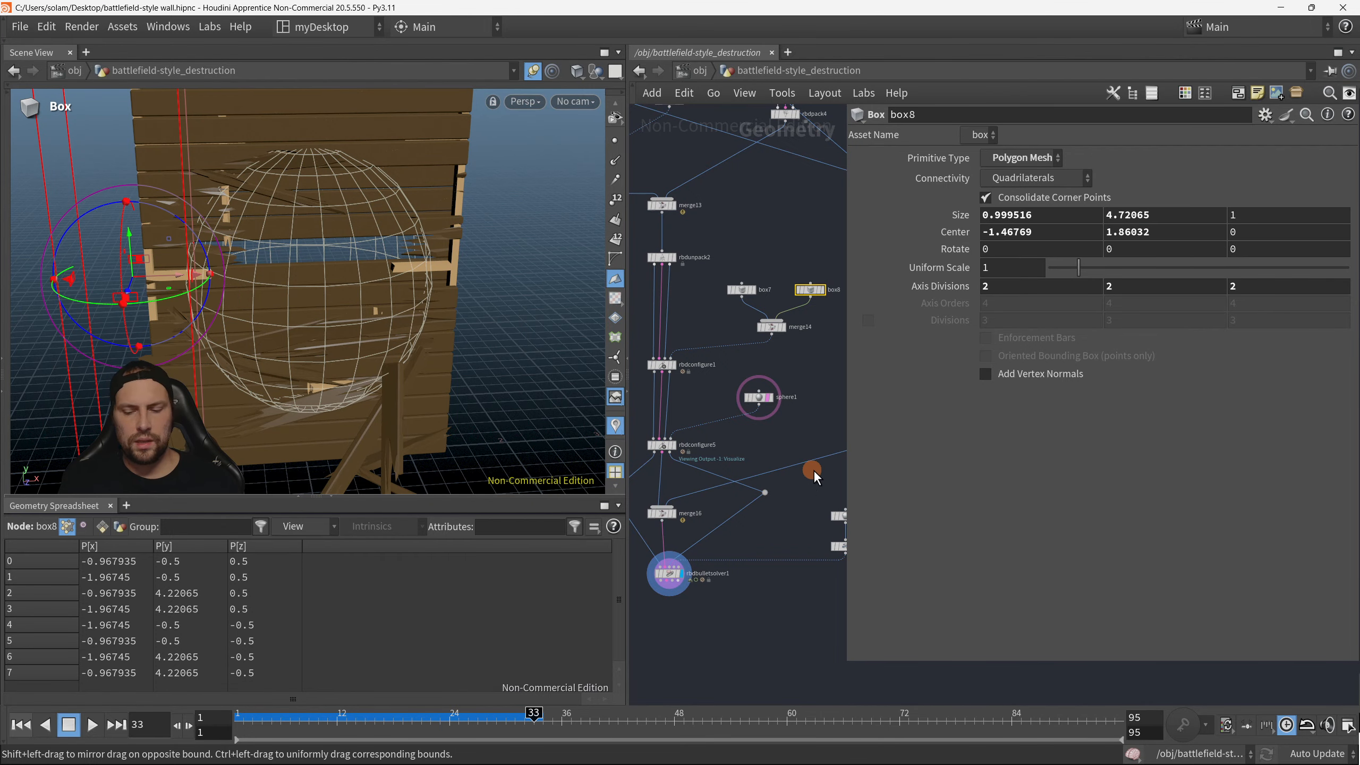
Step: Reset the simulation to frame 1 and hide the sphere1 template overlay
middle_drag(821, 466, 859, 428)
key(p)
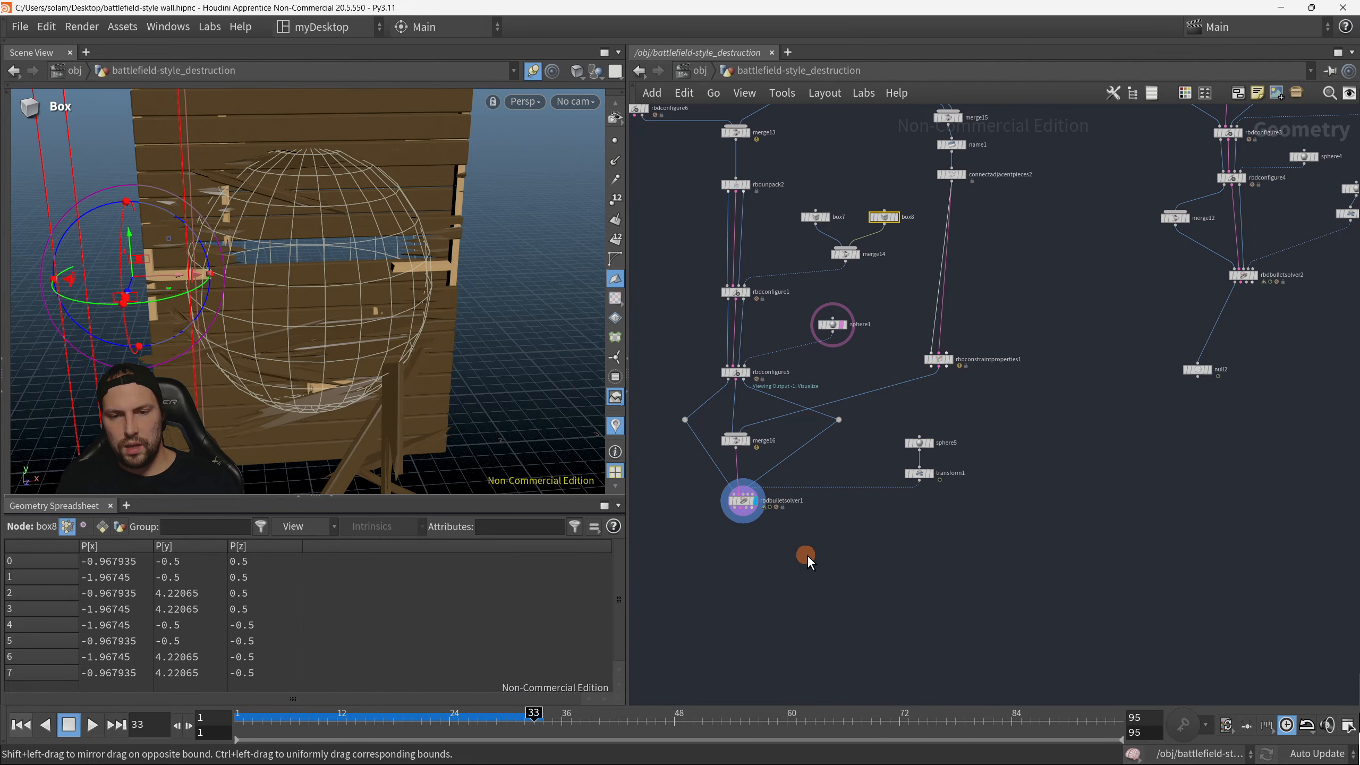
key(r)
click(21, 725)
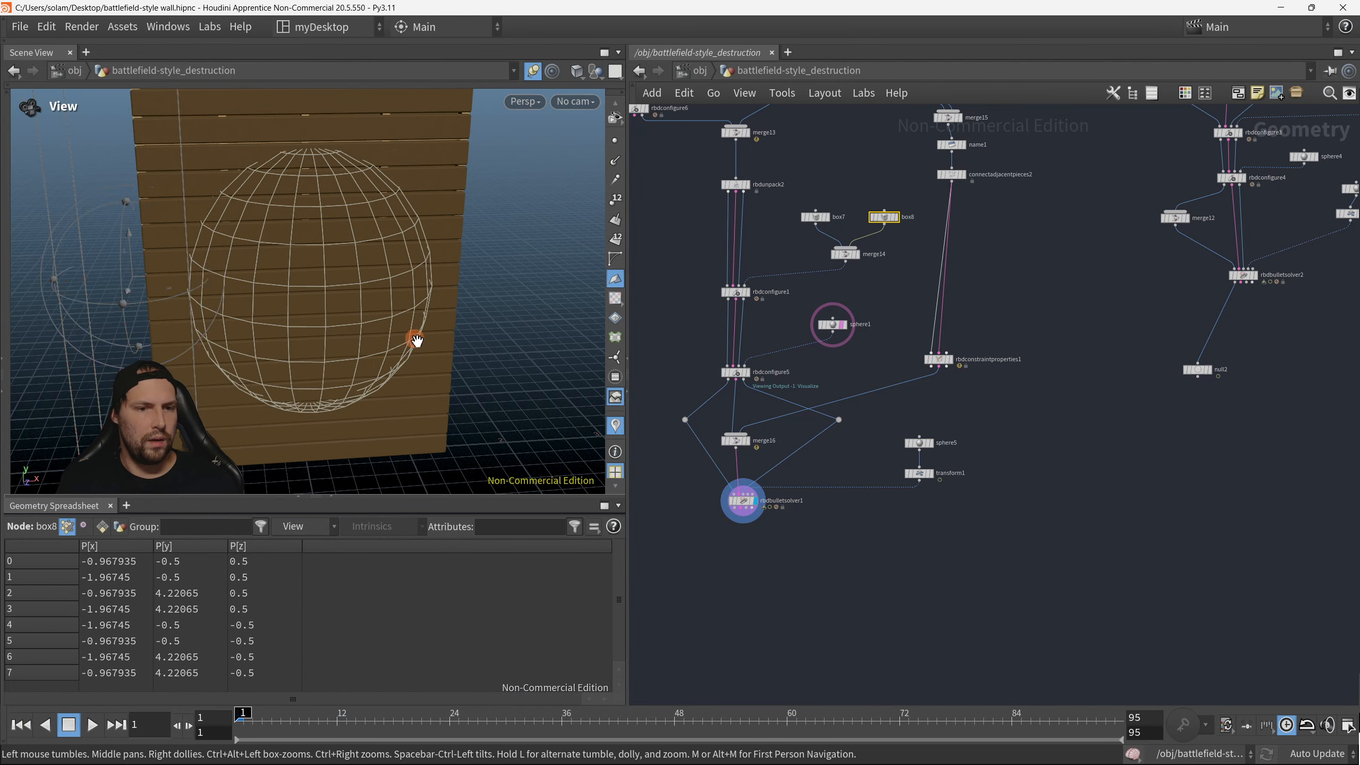
scroll(416, 340, down, 4)
alt+drag(349, 320, 356, 301)
click(841, 327)
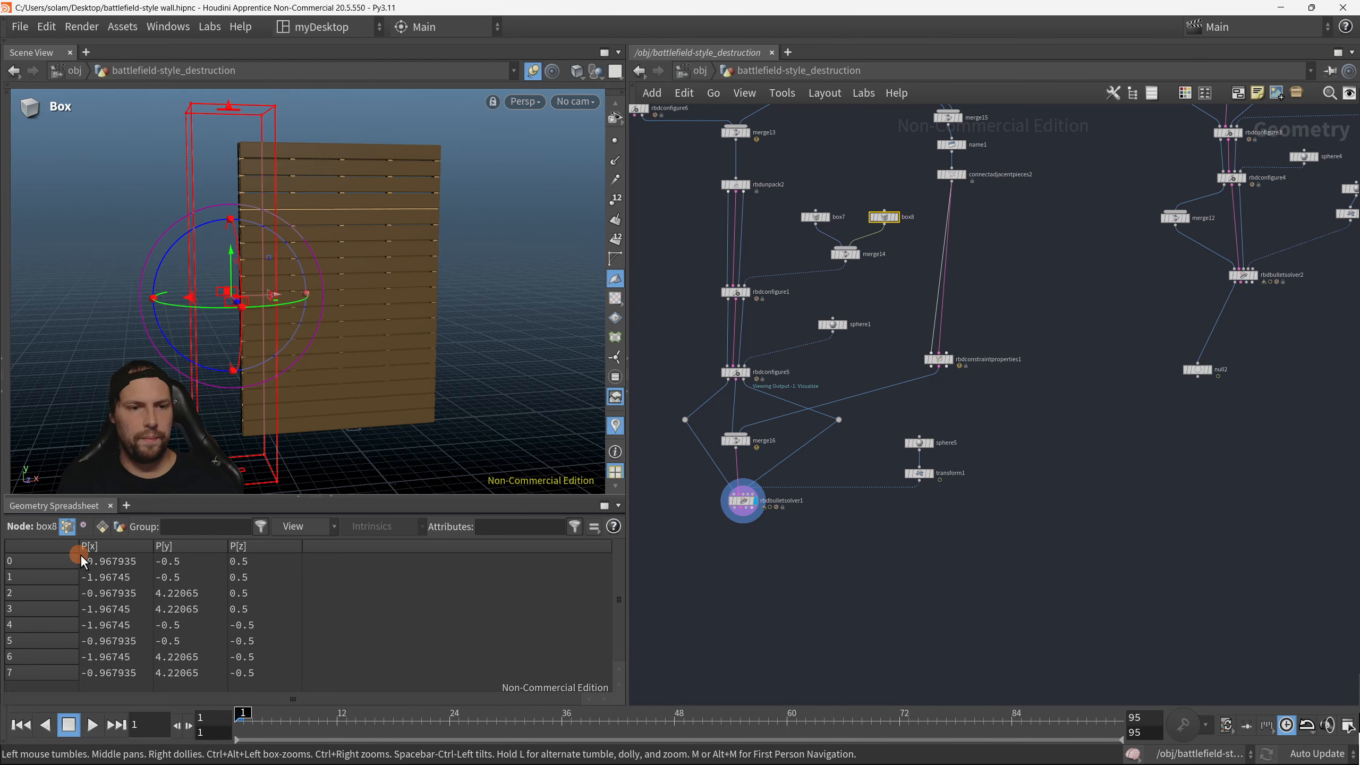
Step: Play the updated simulation and scrub to frame 21 to examine the frame pieces flying off
click(93, 726)
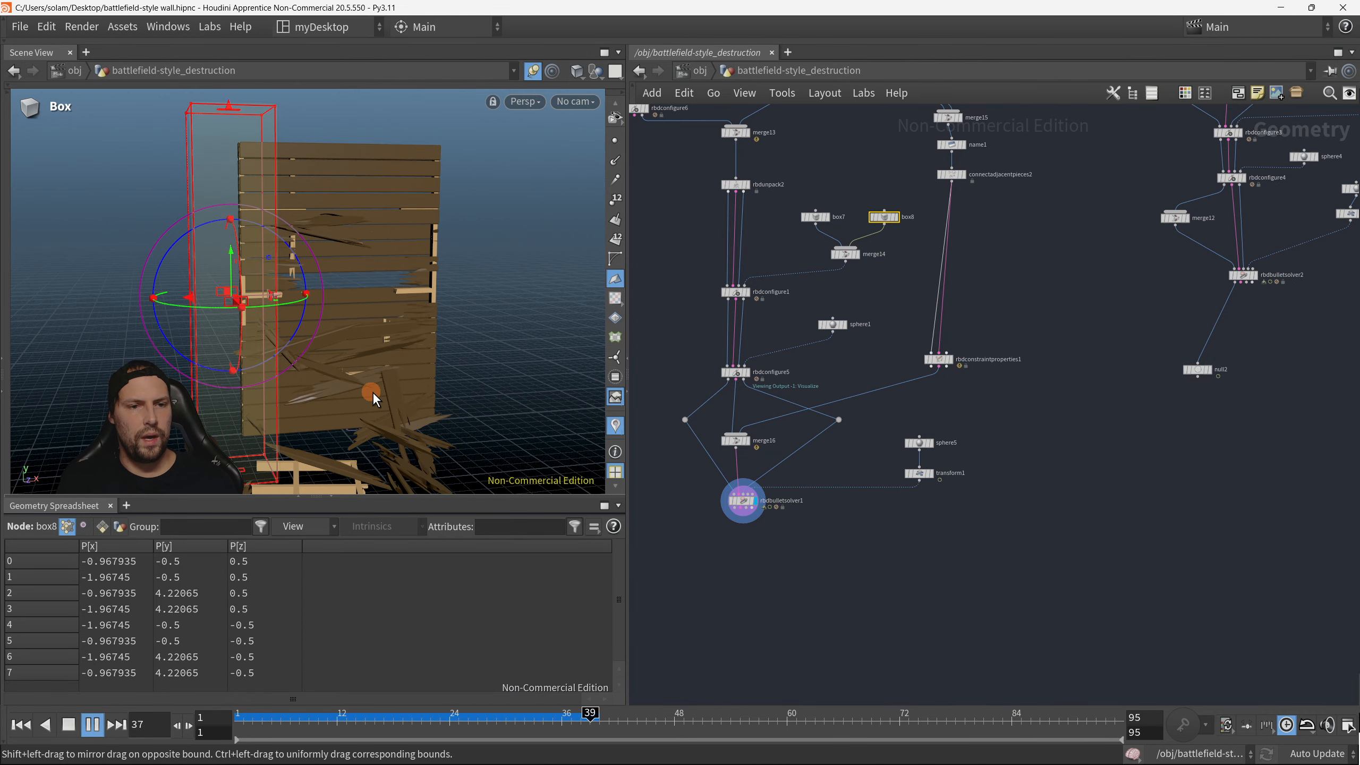
key(Escape)
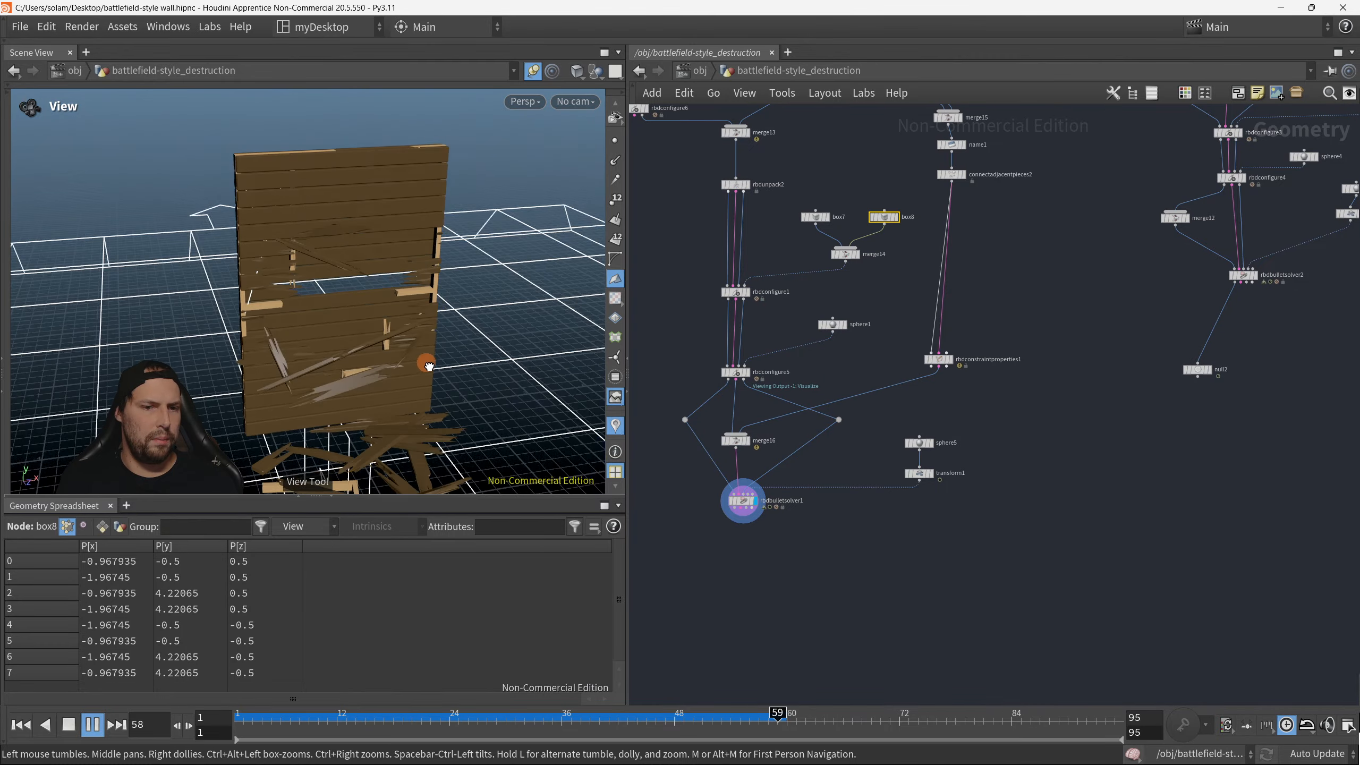
click(252, 731)
drag(253, 731, 421, 723)
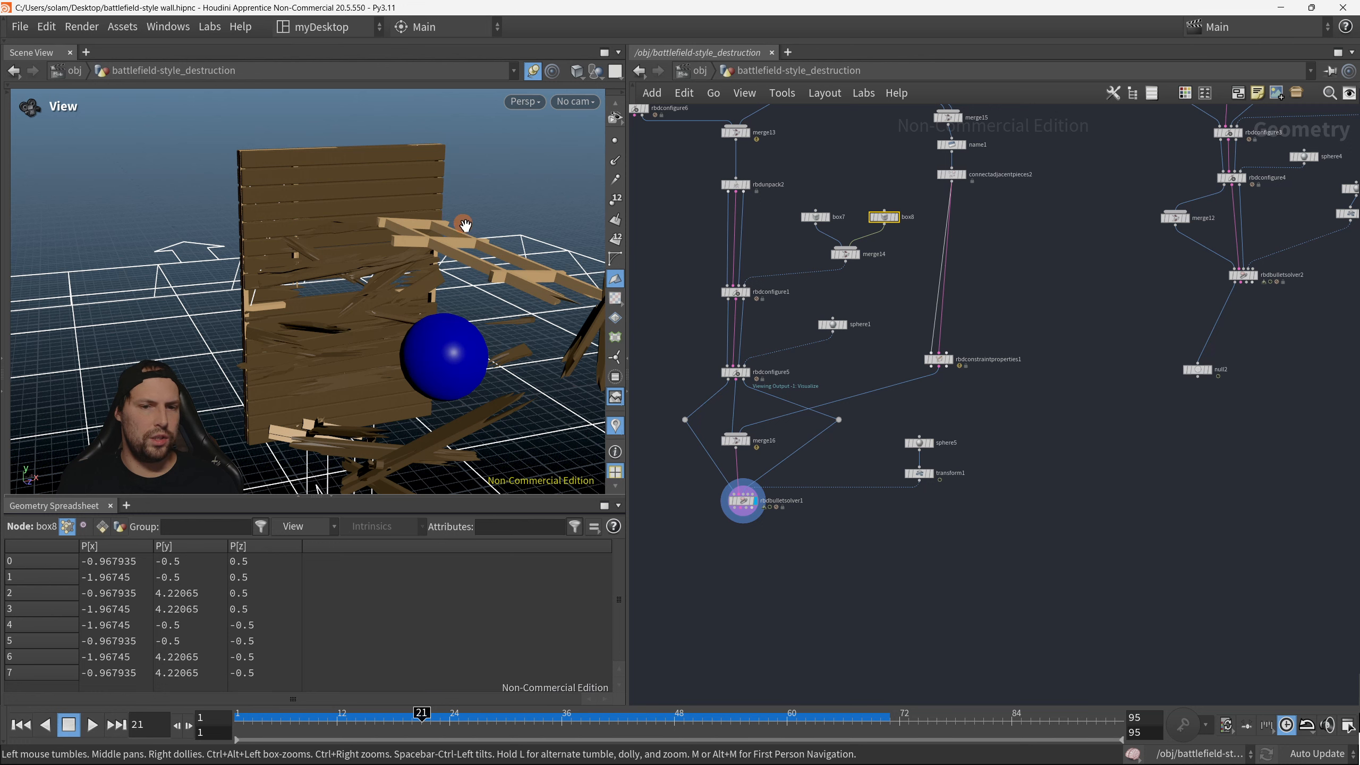
Step: Inspect rbdconstraintproperties1's node information and open its parameters
middle_drag(1043, 333, 1048, 468)
drag(989, 315, 980, 313)
drag(977, 476, 931, 531)
middle_click(947, 495)
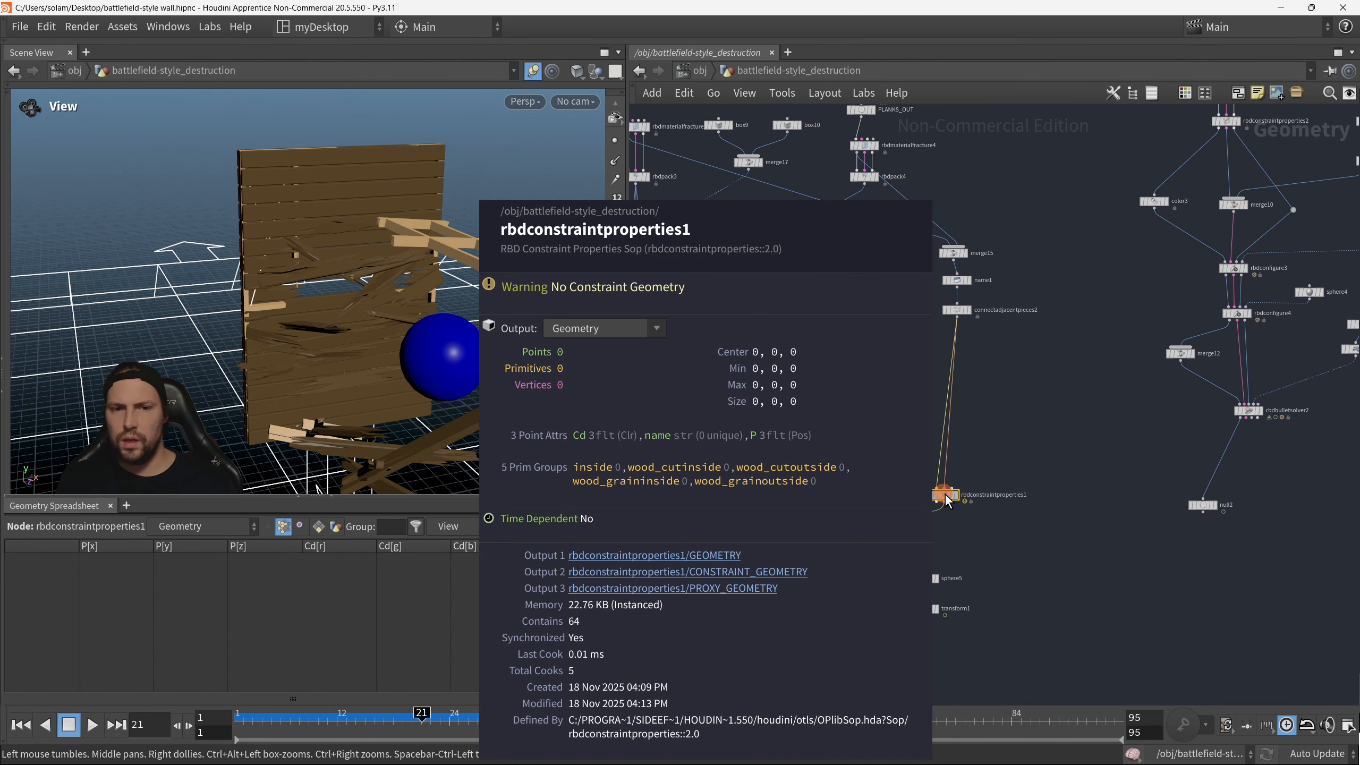
scroll(964, 433, up, 2)
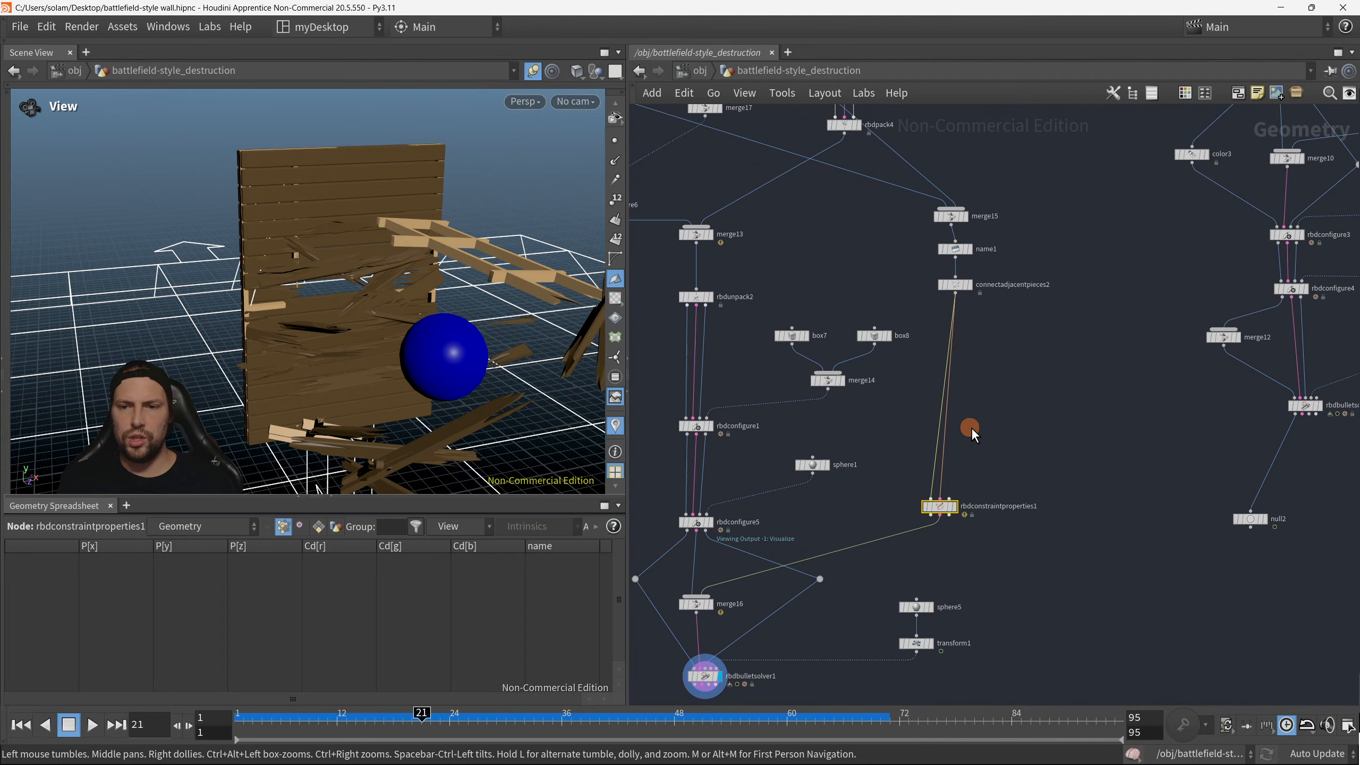
key(p)
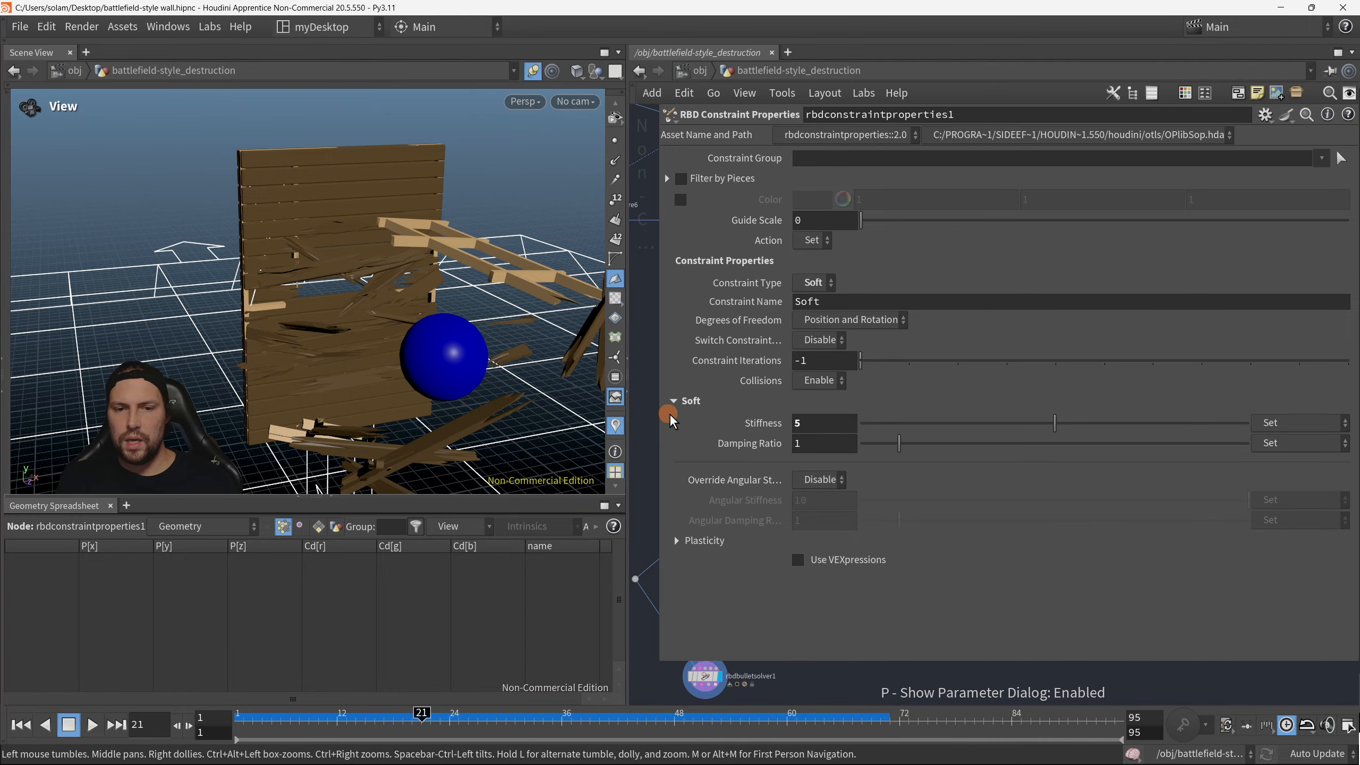
Step: Move the name1 node from above connectadjacentpieces2 onto its constraint connection leading into rbdconstraintproperties1
drag(660, 418, 1011, 418)
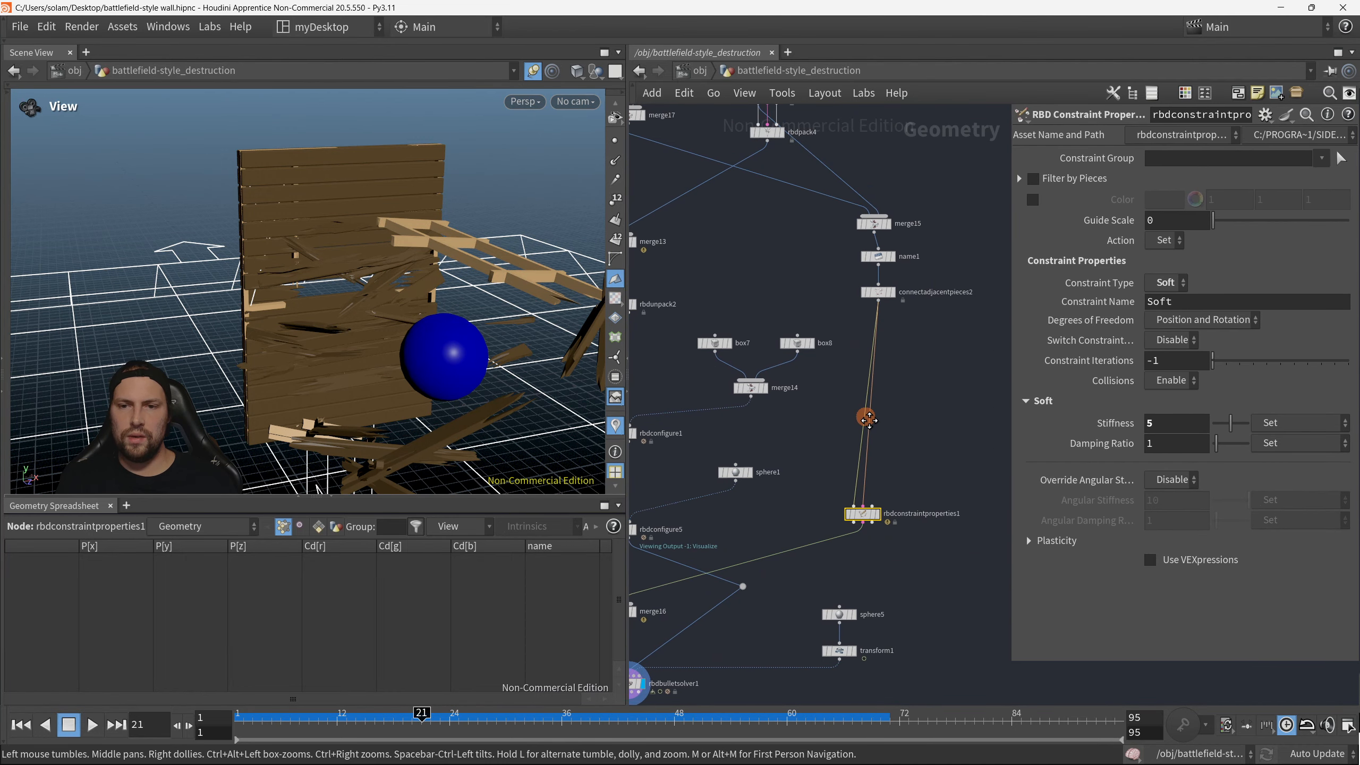
scroll(863, 382, up, 2)
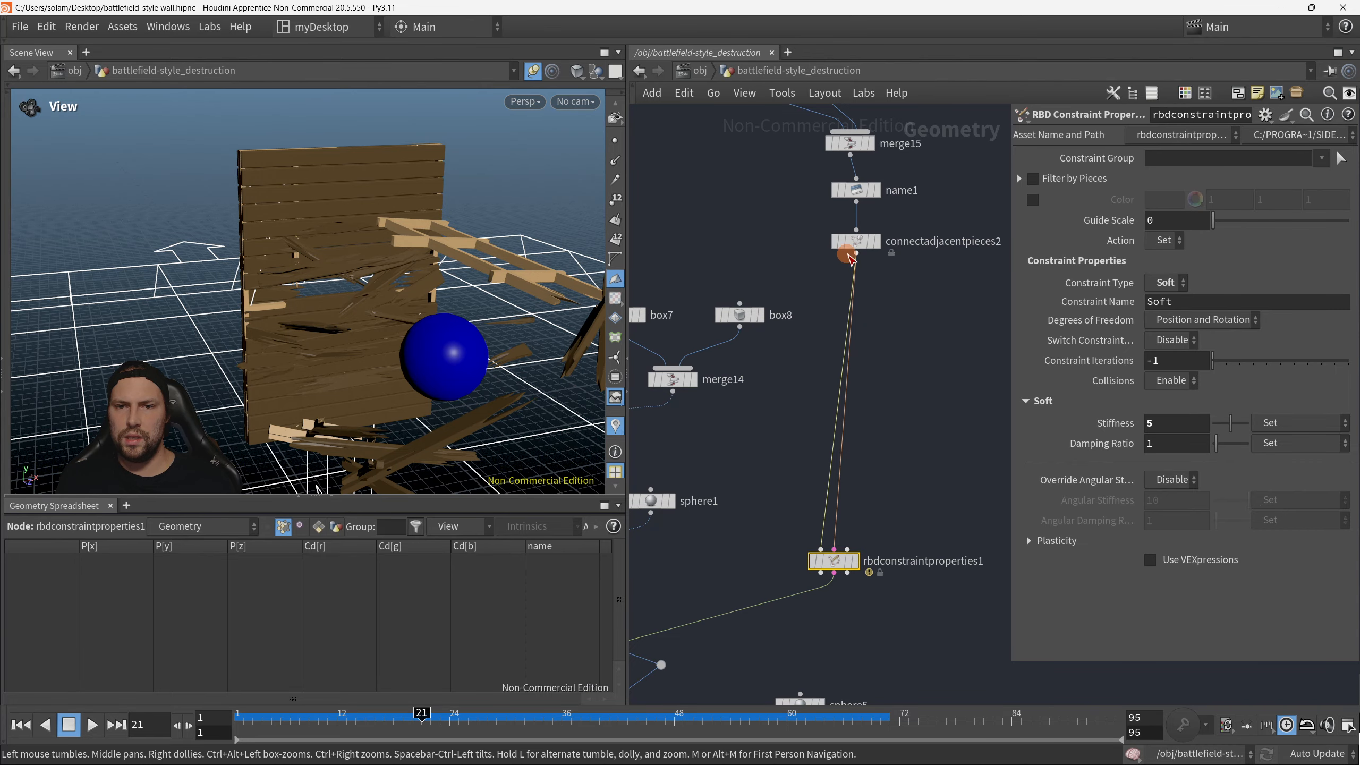
mouse_move(857, 191)
mouse_down()
mouse_move(979, 397)
mouse_move(917, 396)
mouse_move(870, 428)
mouse_move(855, 422)
mouse_move(891, 405)
mouse_up()
click(860, 422)
click(883, 462)
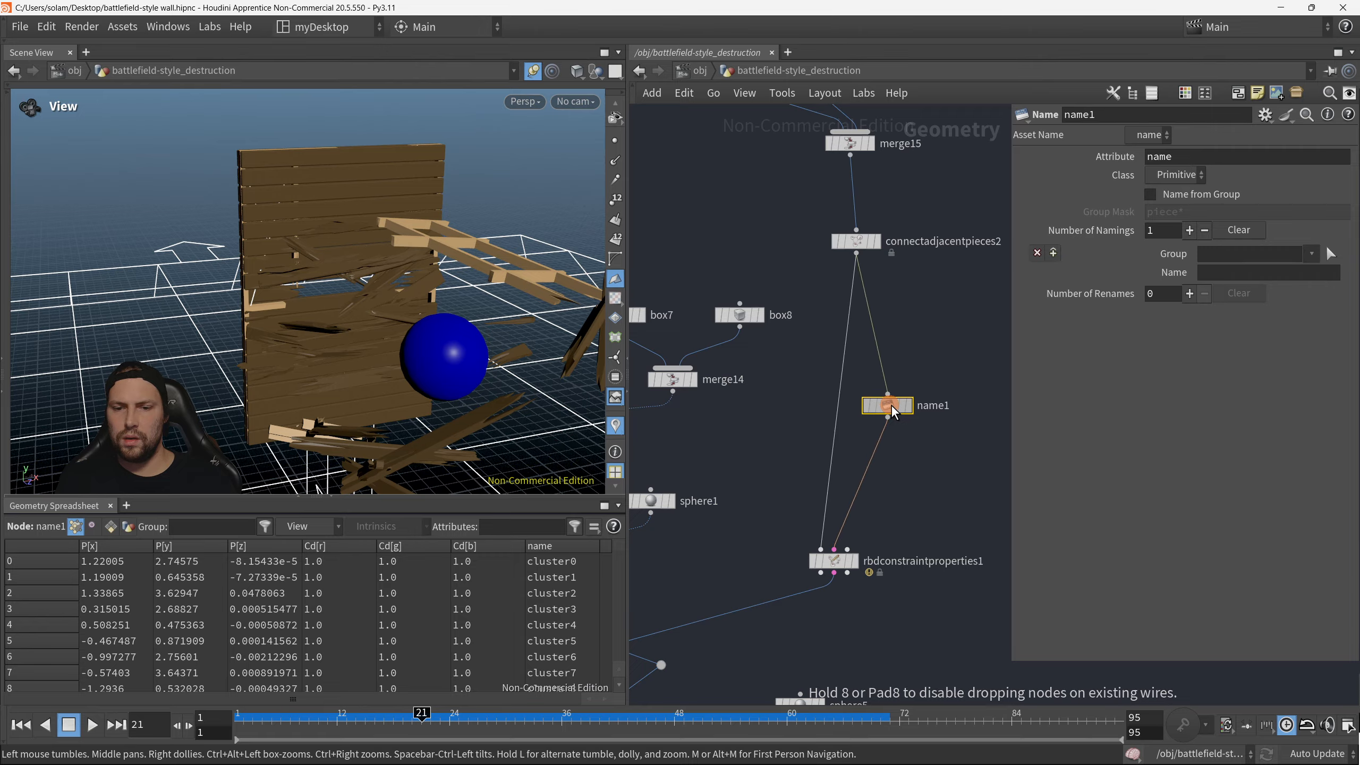
click(884, 370)
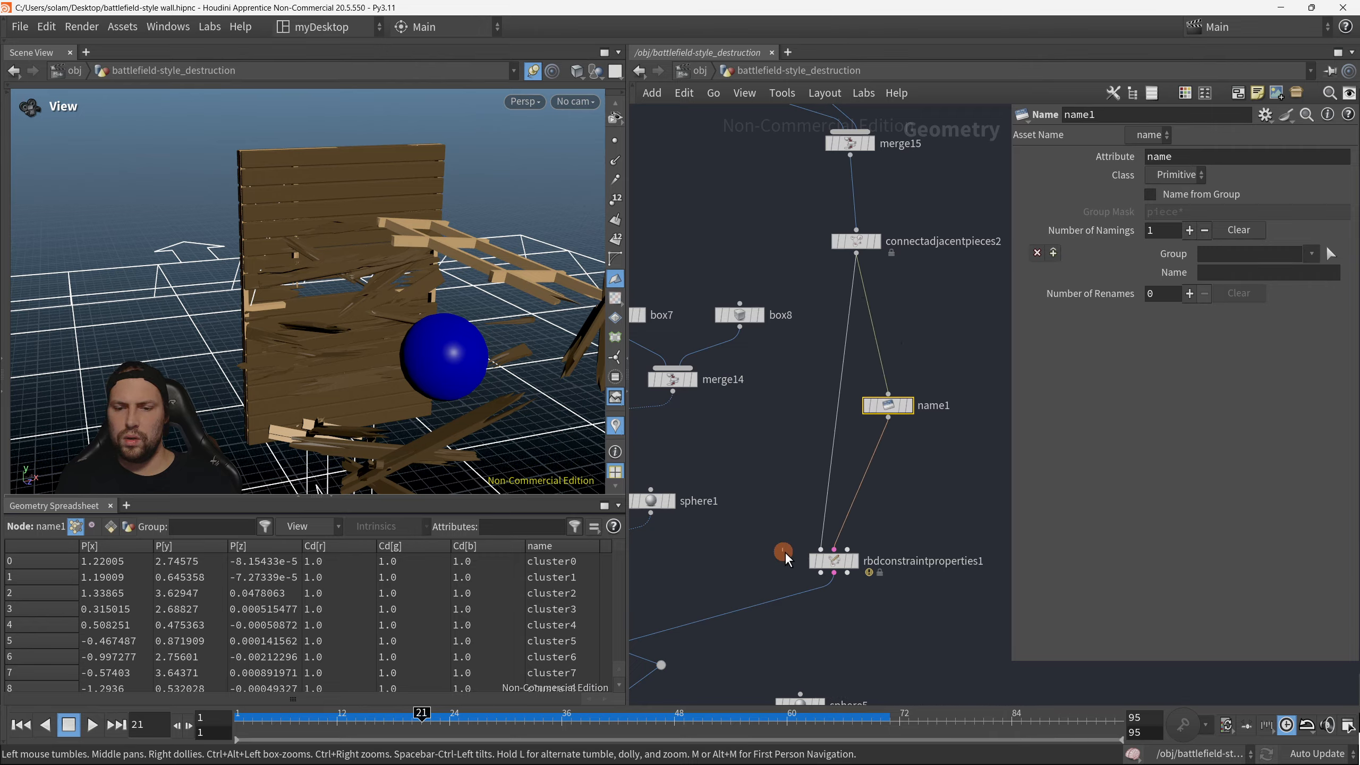
Step: Select rbdconstraintproperties1 and play the recooked simulation, stopping at frame 27 to examine the flying frame pieces
drag(782, 548, 844, 585)
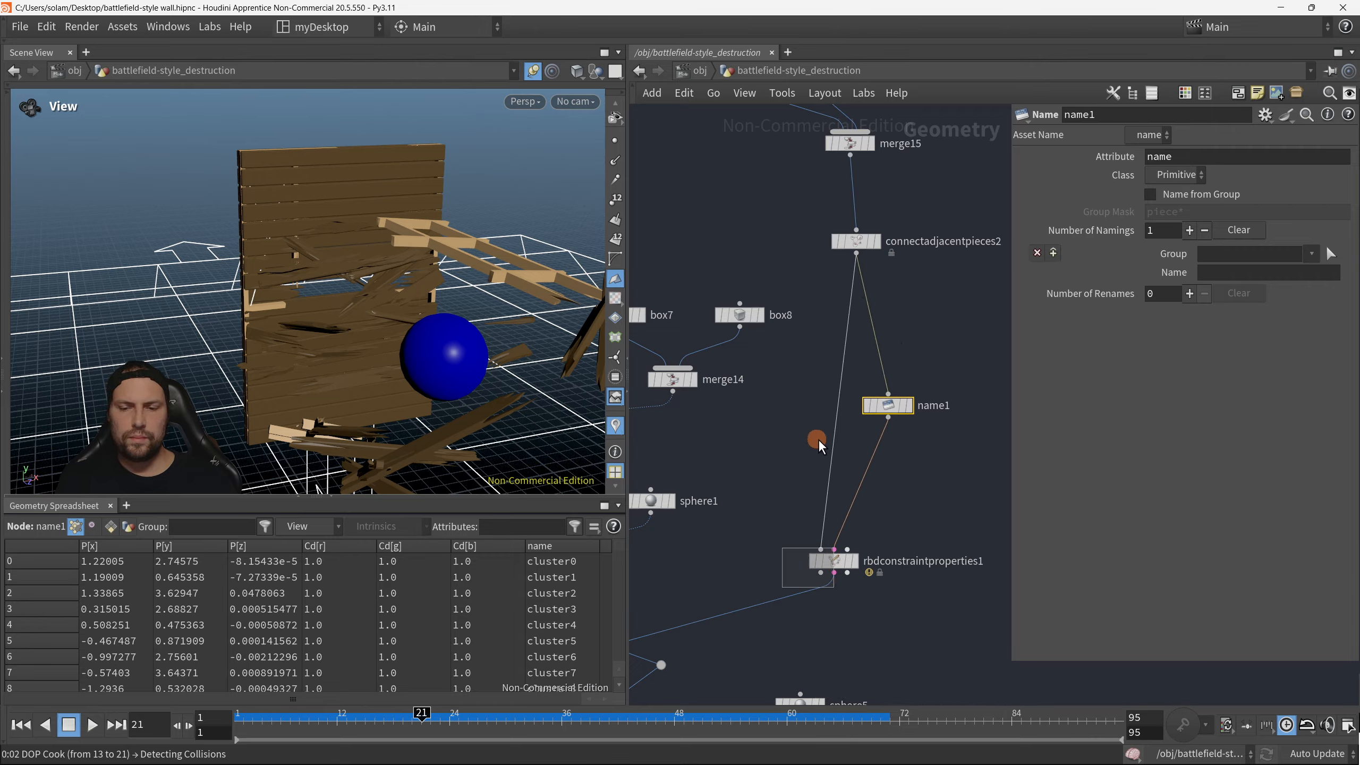
click(89, 727)
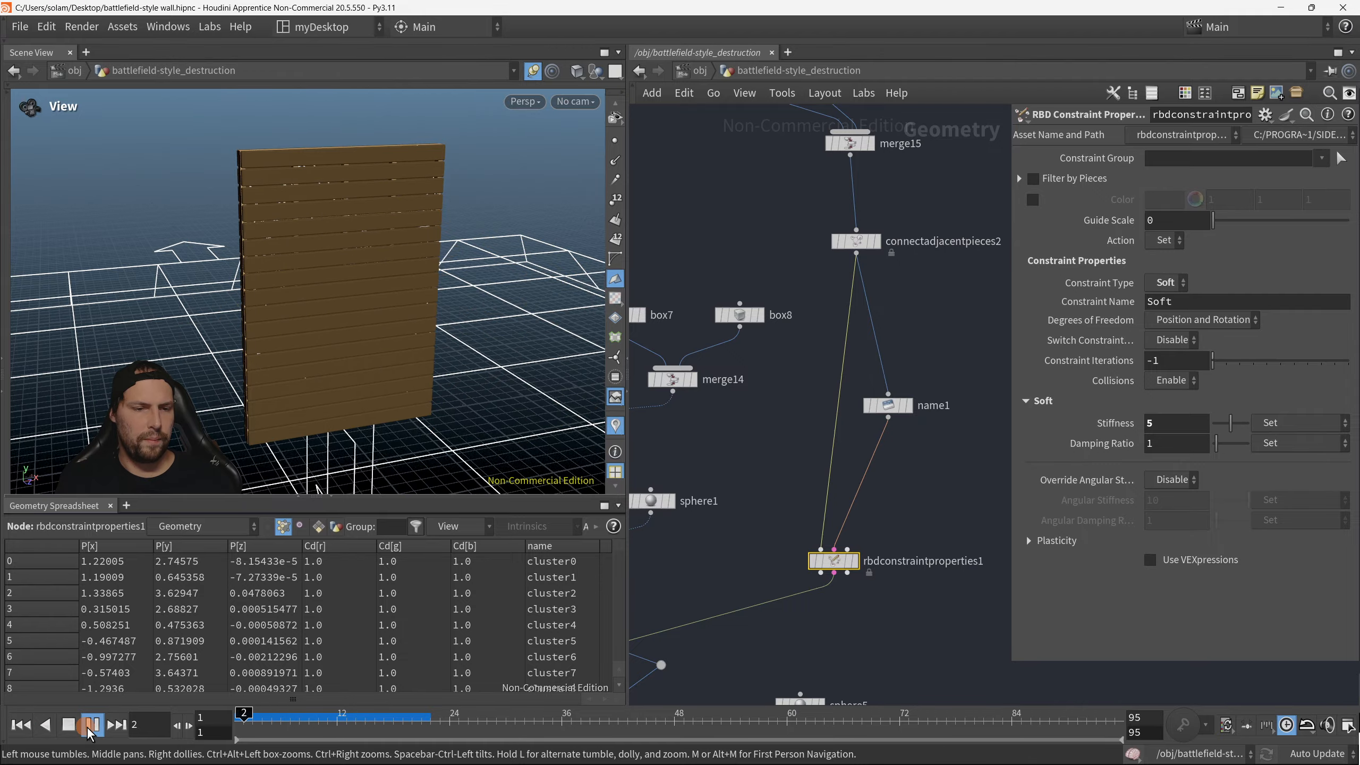
click(92, 727)
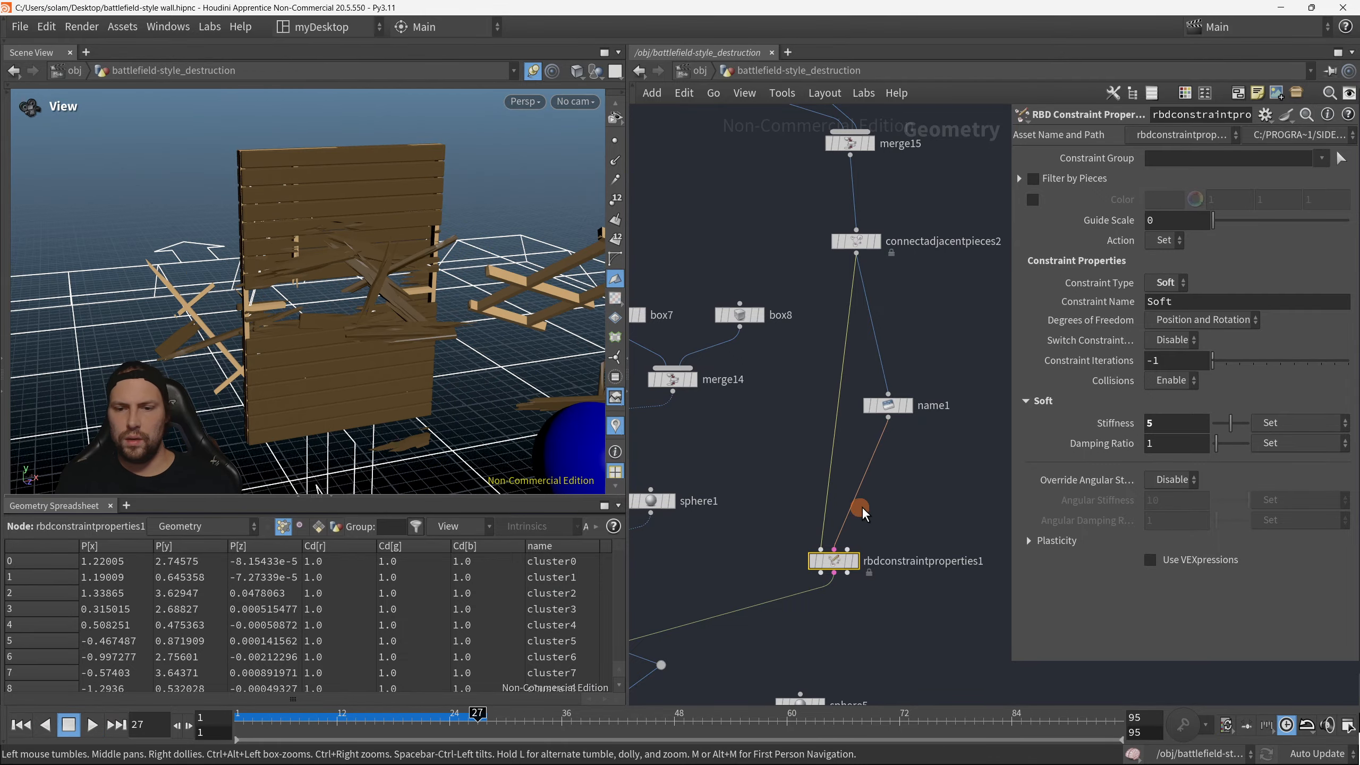
Step: Tidy the network by moving rbdconstraintproperties1 and name1 up closer to connectadjacentpieces2
scroll(838, 565, down, 6)
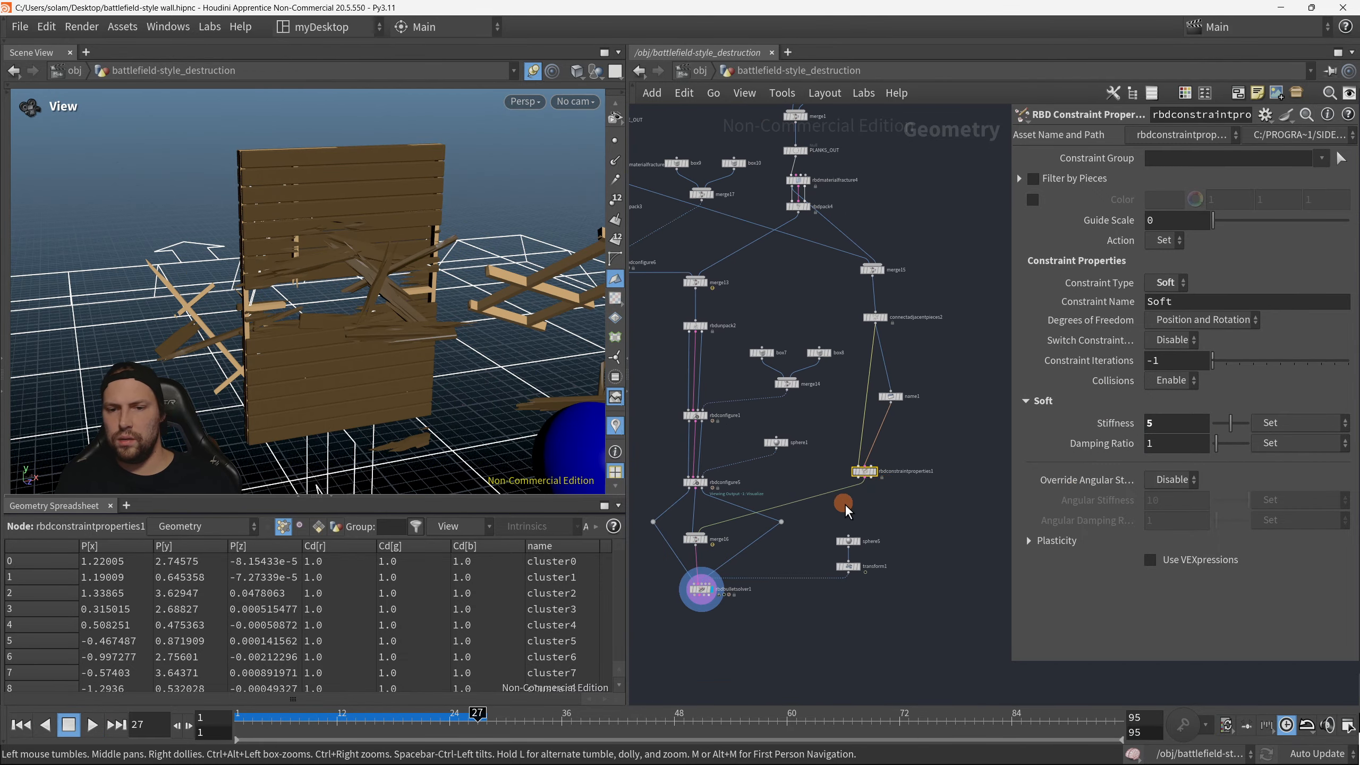
drag(866, 473, 874, 447)
drag(890, 398, 900, 373)
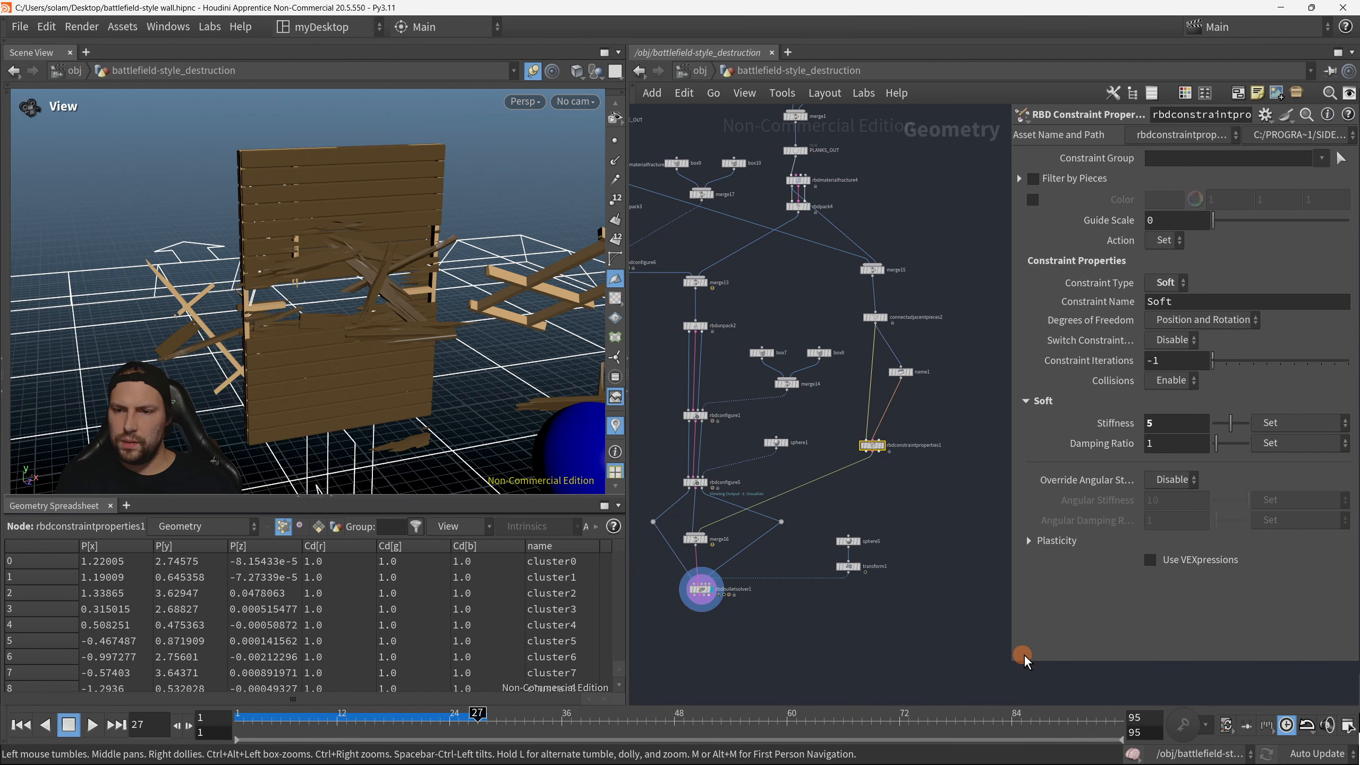
Step: Enable constraint switching on rbdconstraintproperties1 from Soft to Glue as the next constraint type, with a glue strength of 300
drag(1025, 665, 748, 696)
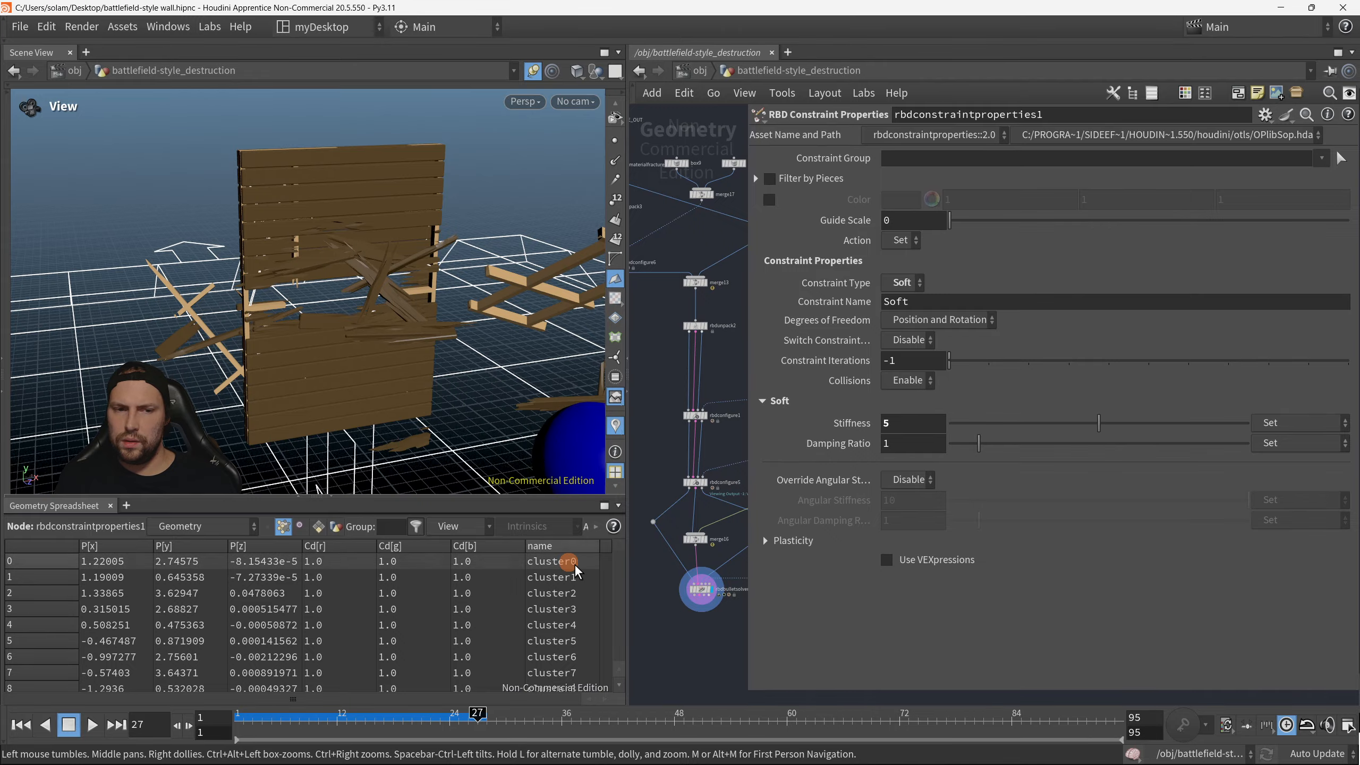
drag(430, 410, 369, 368)
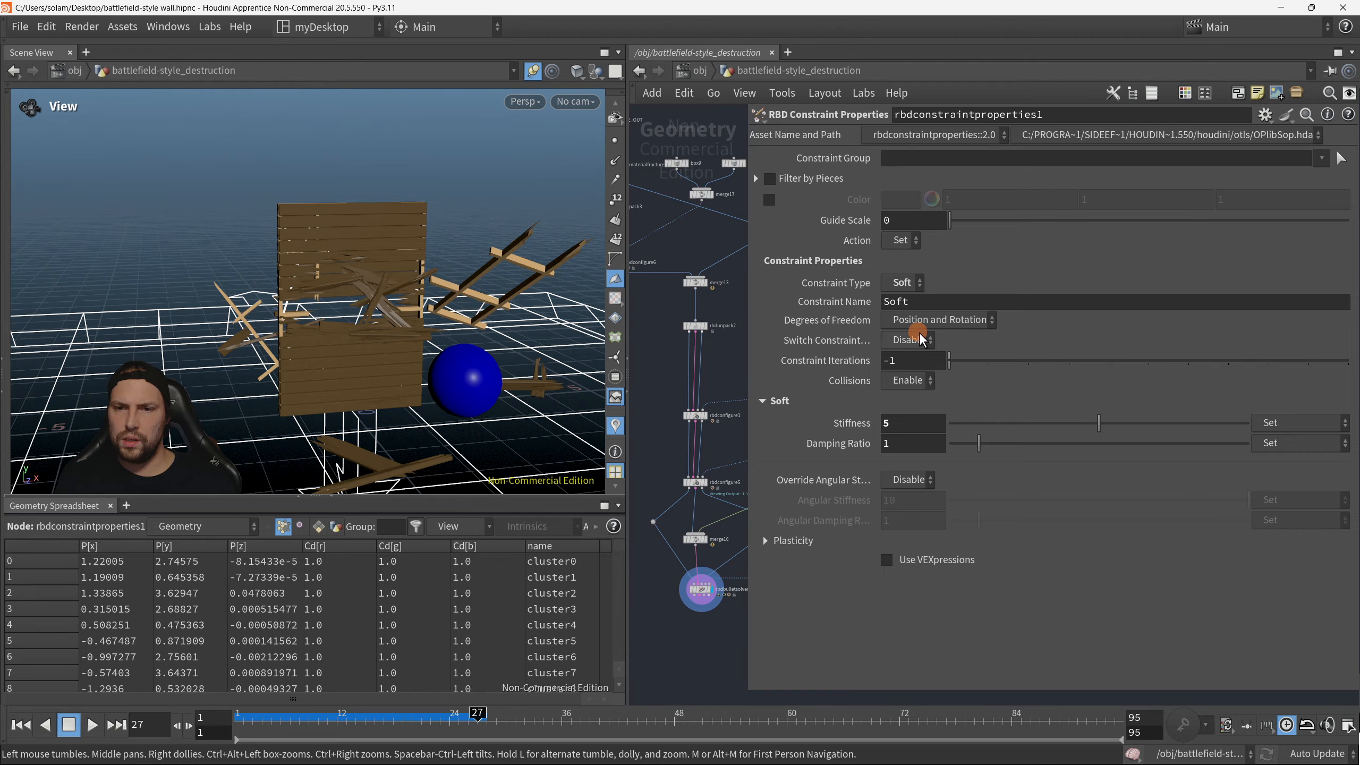
click(929, 343)
click(916, 375)
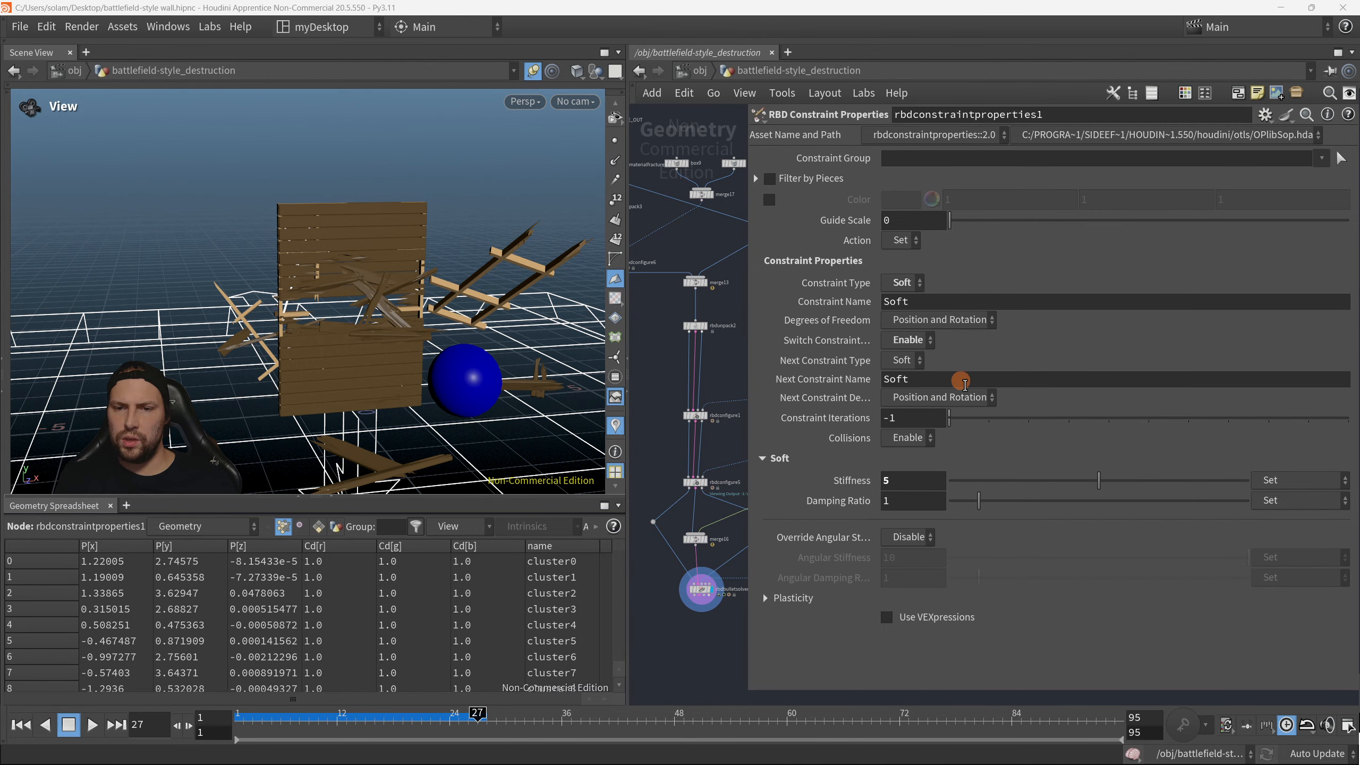
click(904, 282)
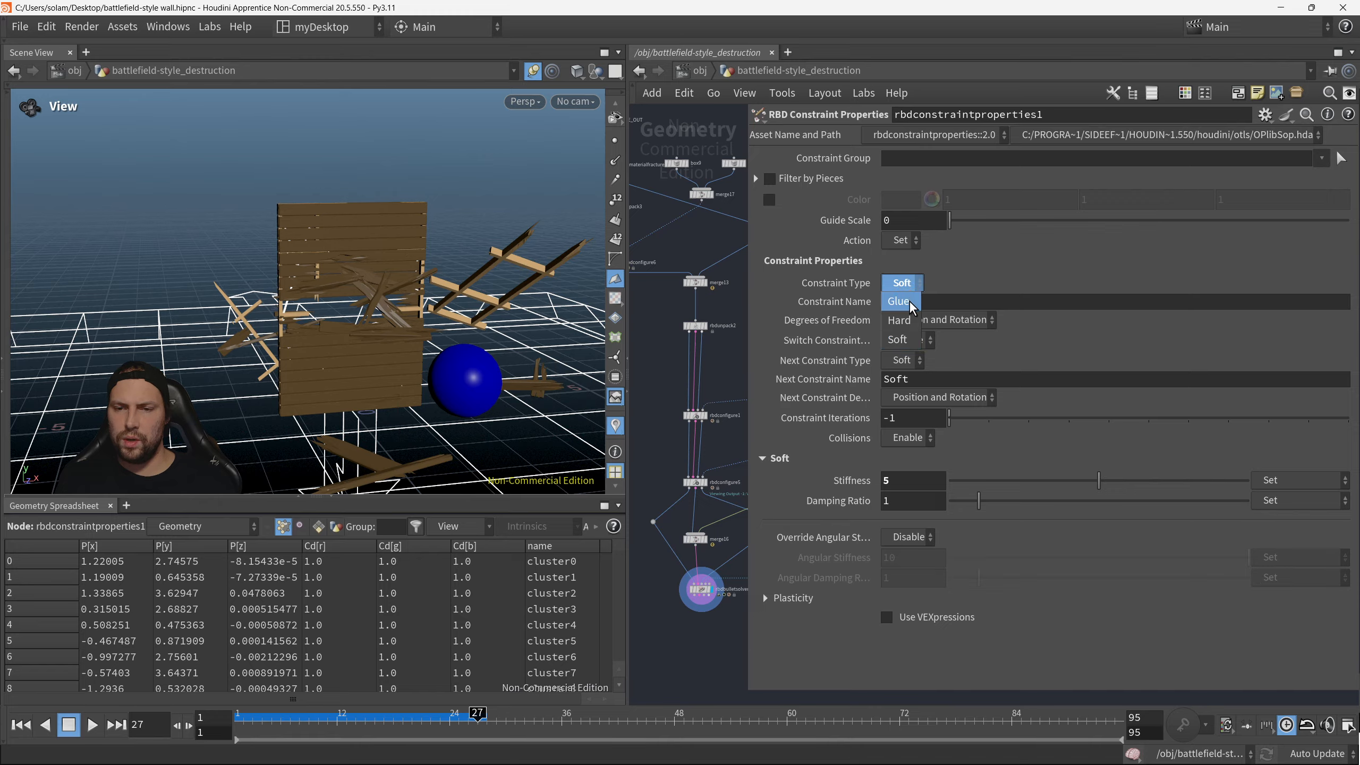
click(897, 339)
click(903, 360)
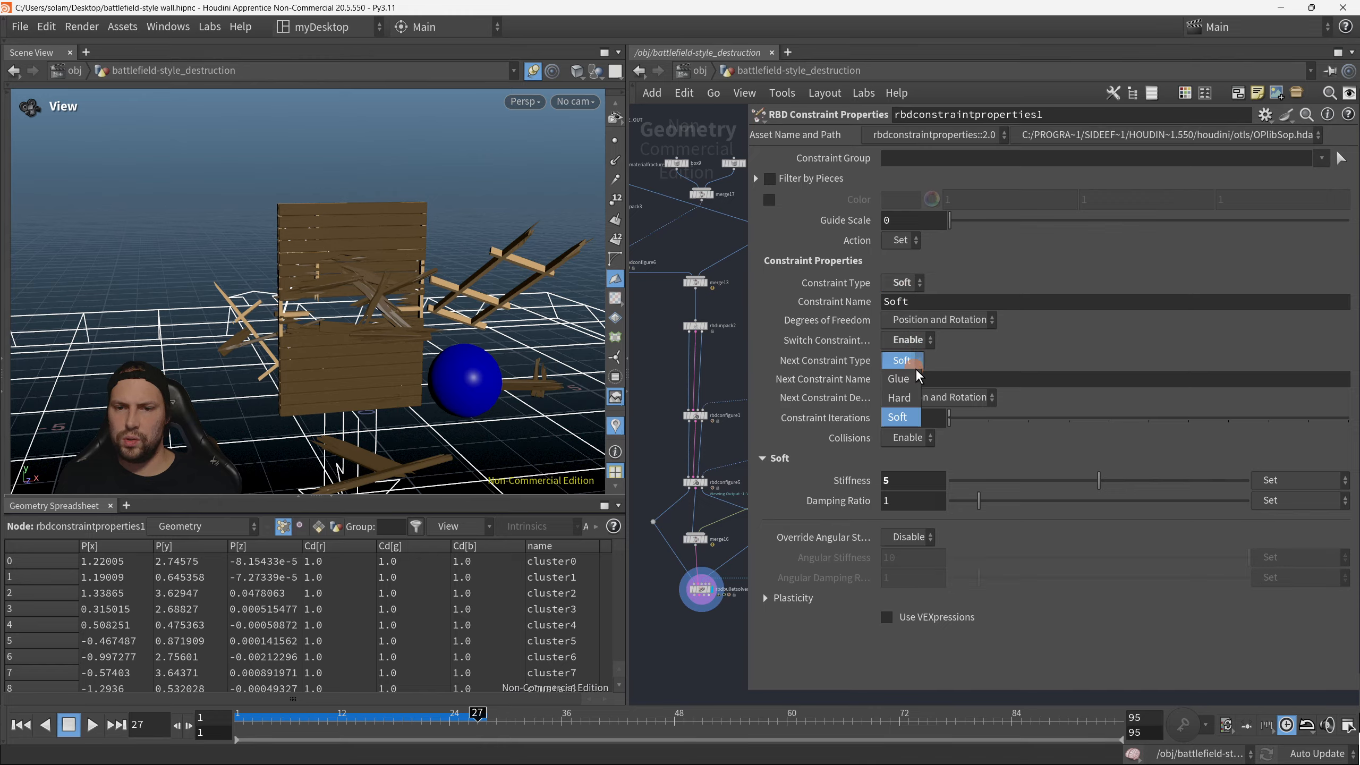
click(913, 382)
double_click(929, 461)
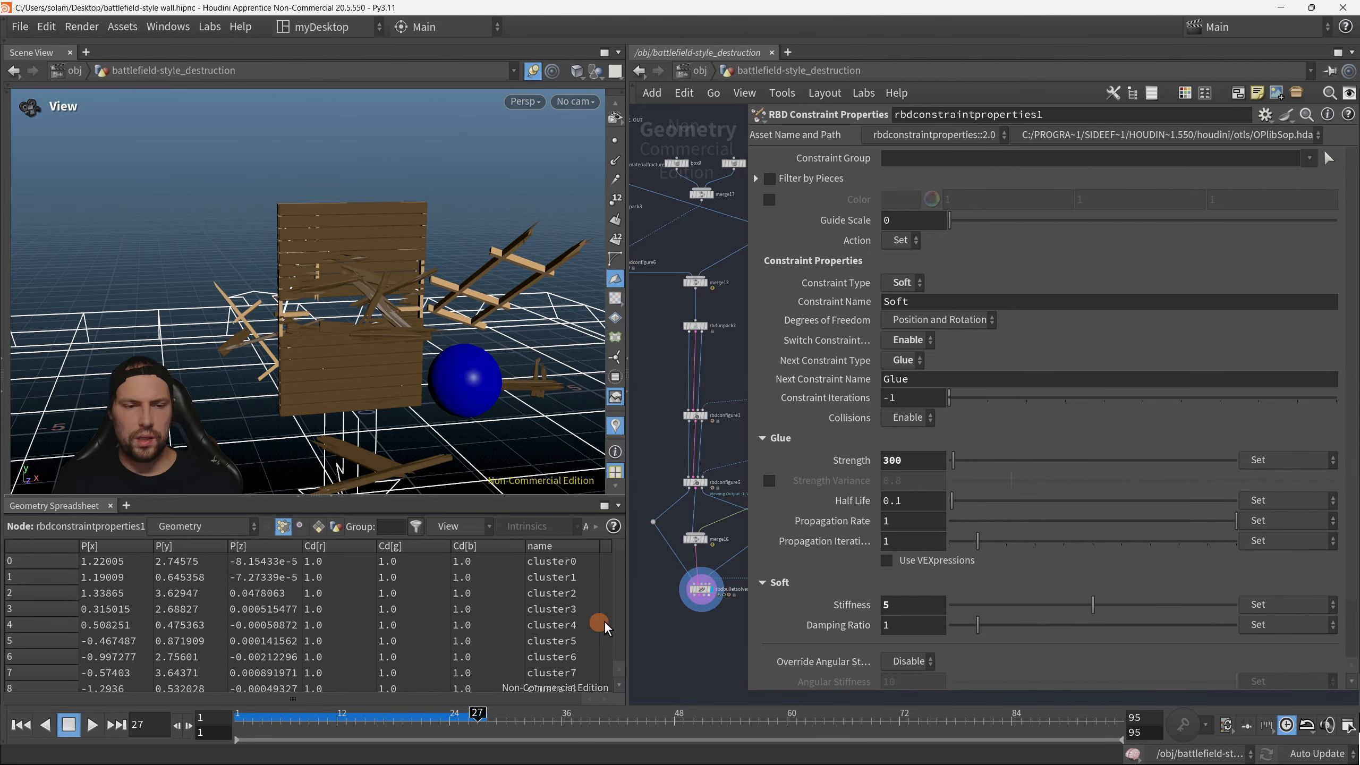
Step: Play the simulation from frame 1 to check how the frame pieces react to the switching constraints
key(p)
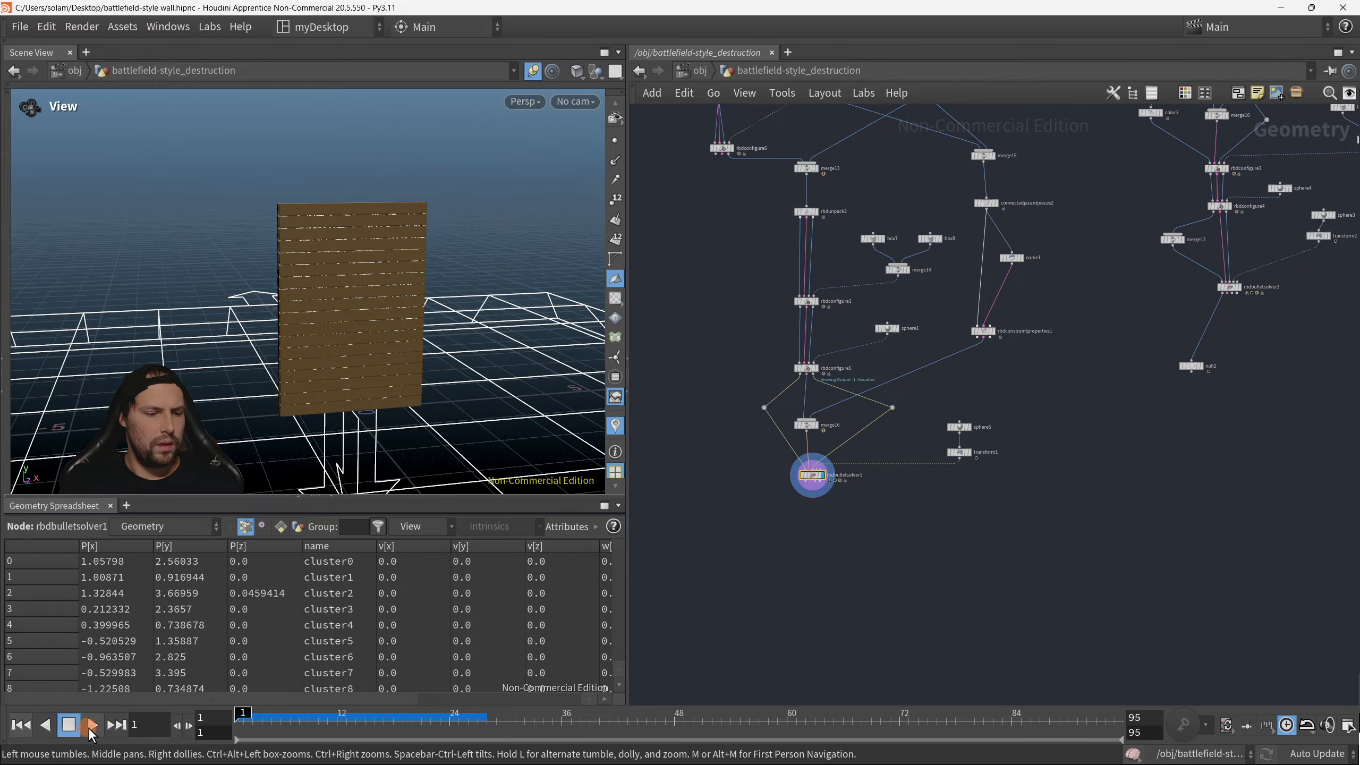
click(91, 735)
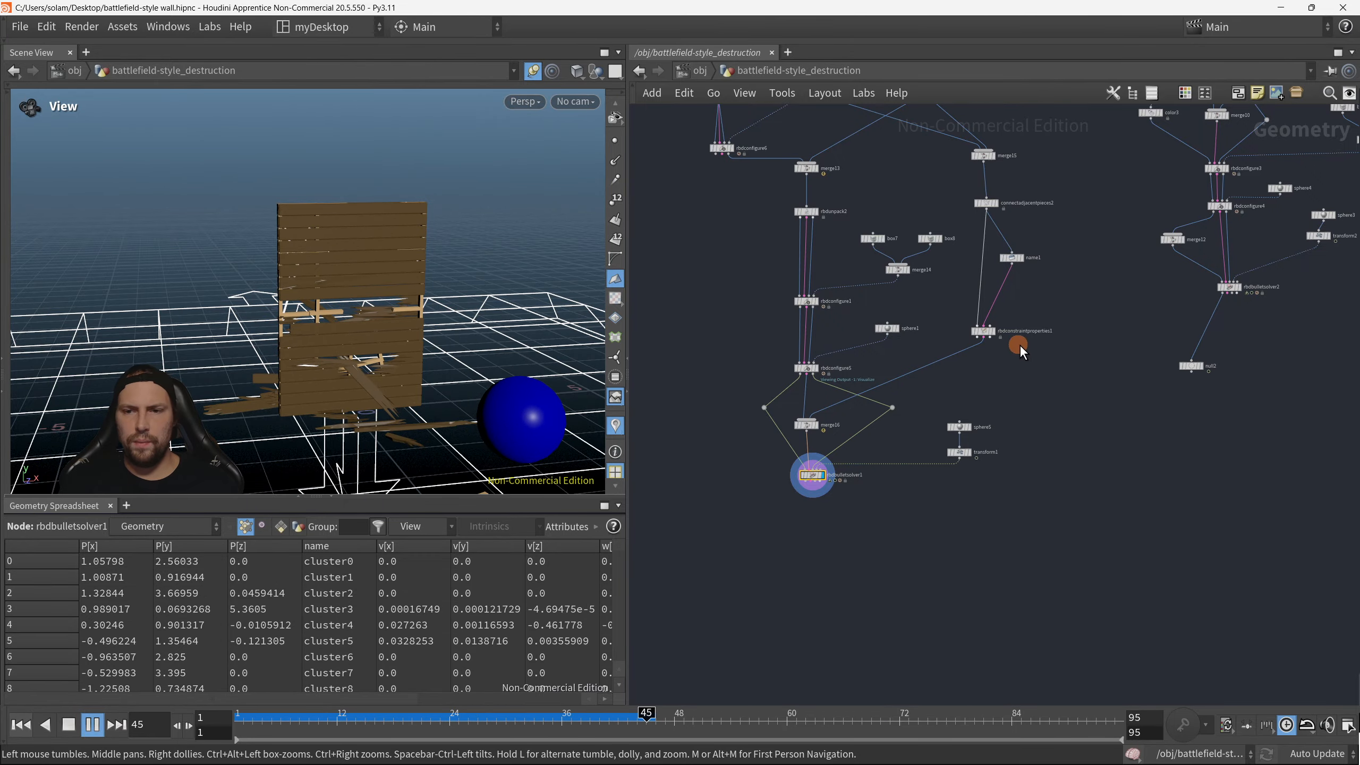
Step: Set the glue strength of rbdconstraintproperties1 to 700
scroll(1018, 346, up, 3)
click(965, 325)
middle_drag(997, 353, 971, 425)
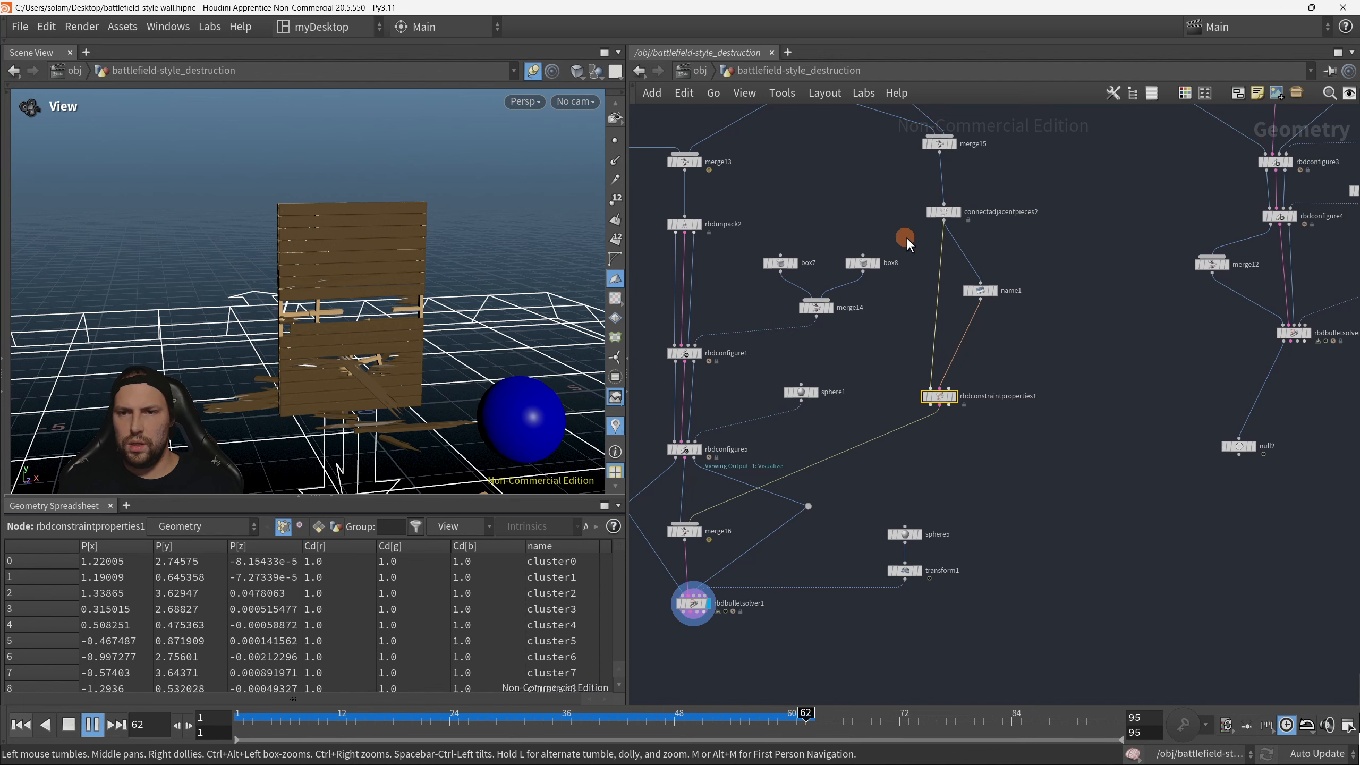
key(p)
key(p)
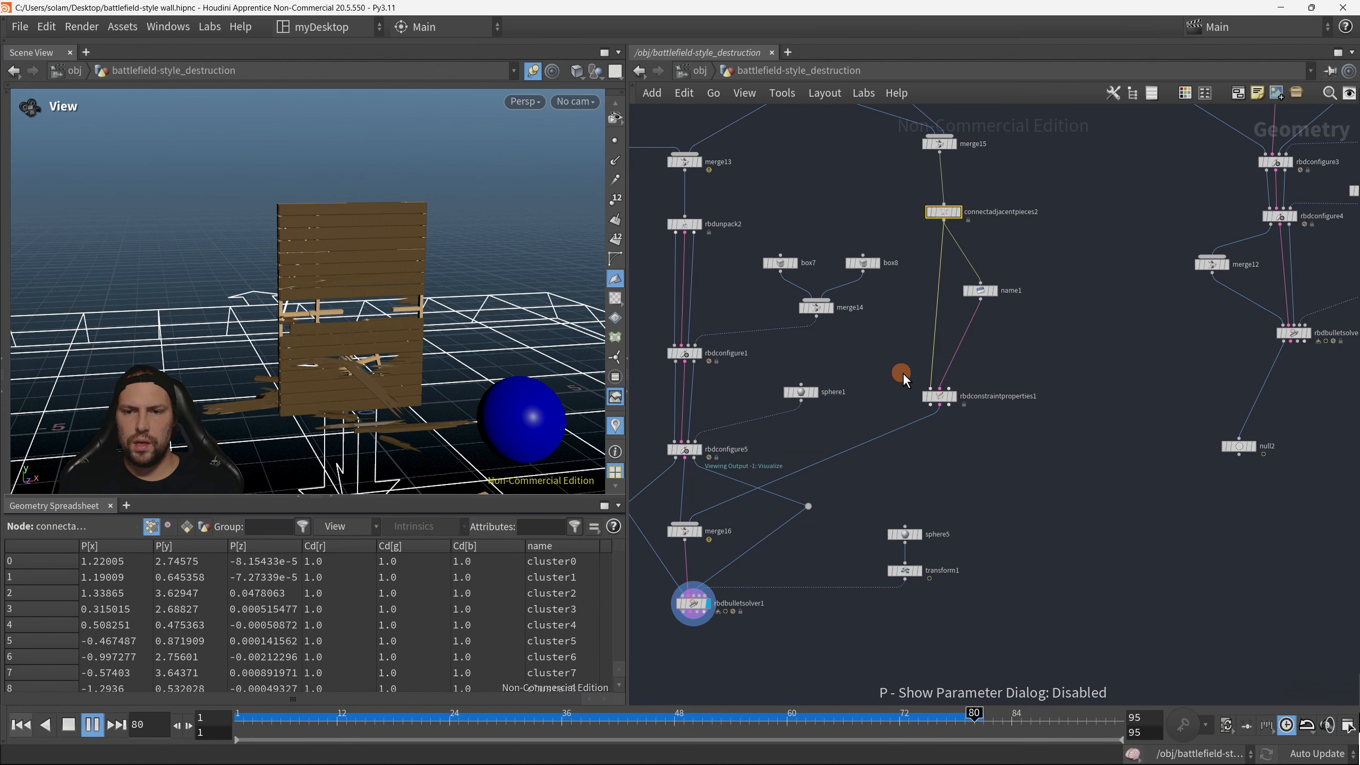
key(p)
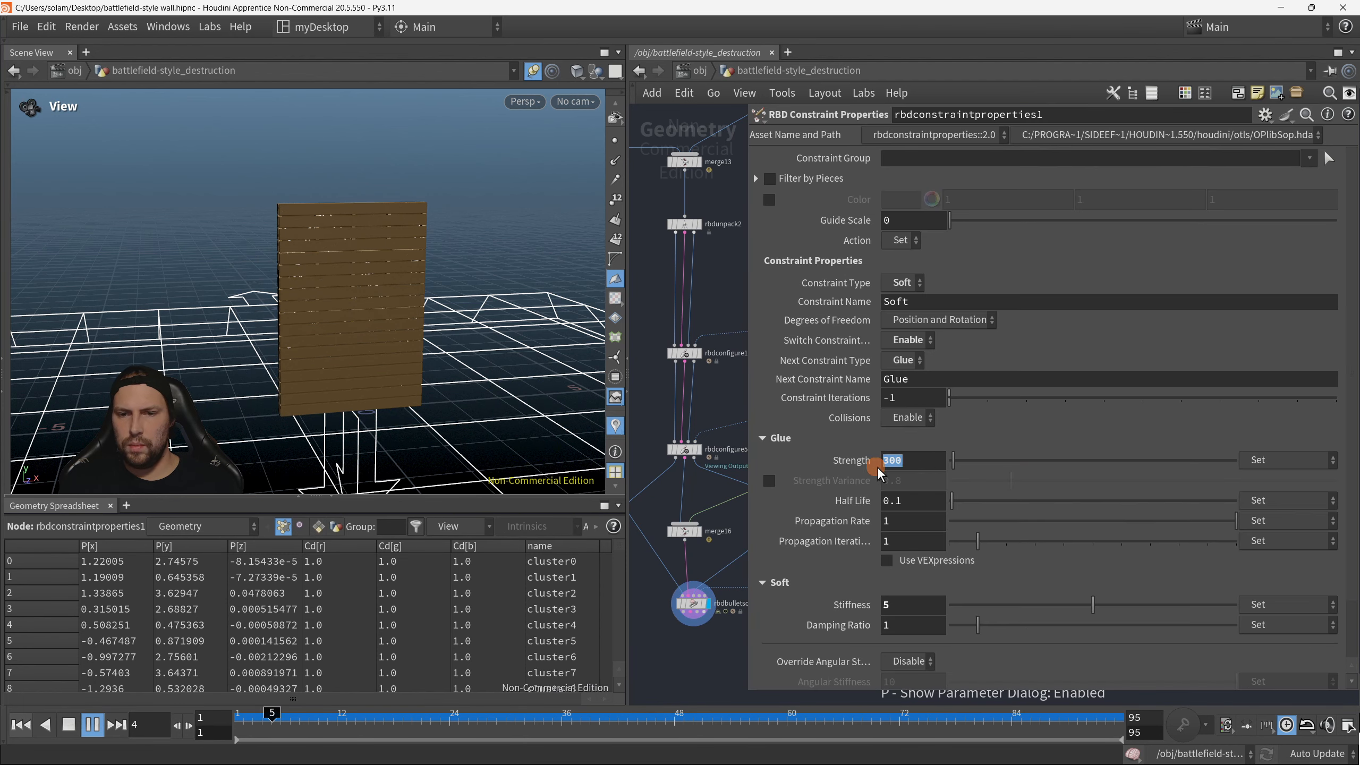
click(912, 460)
text(7)
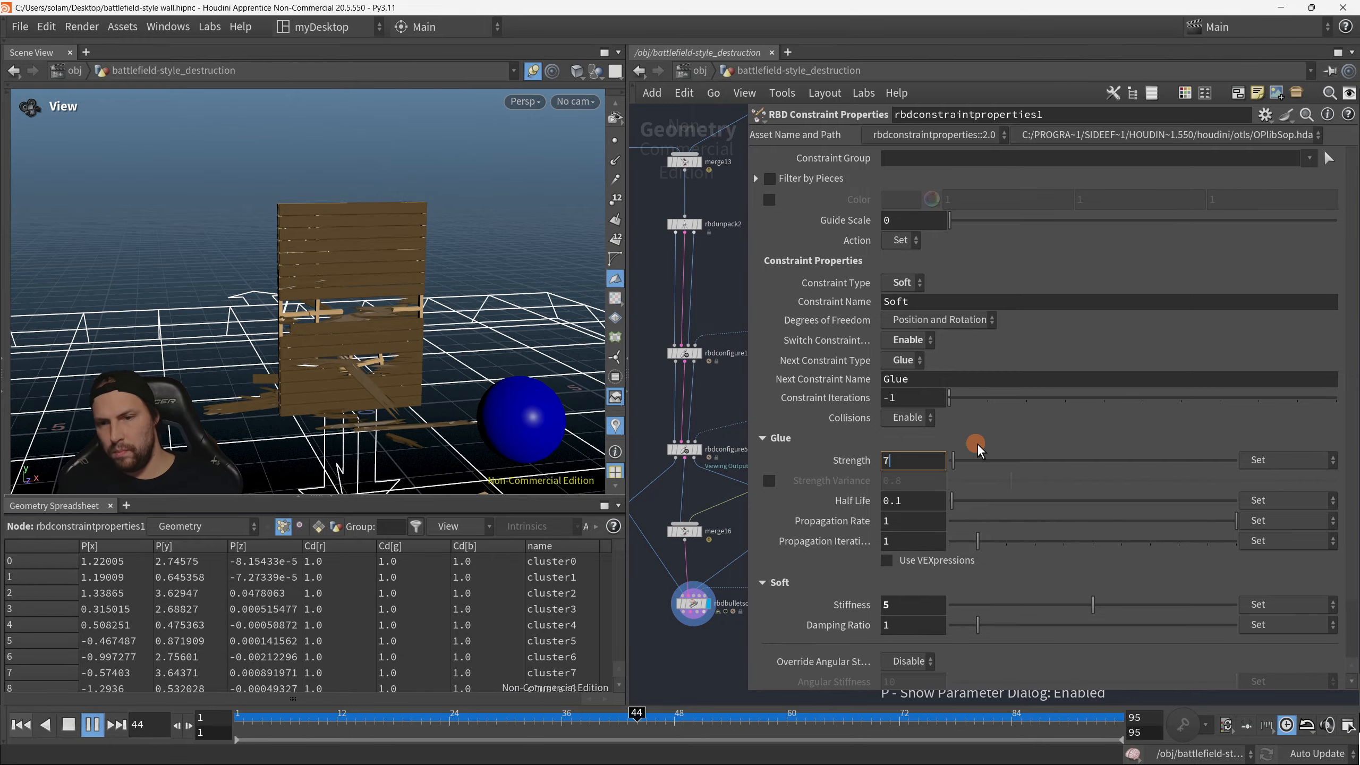
text(00)
key(Return)
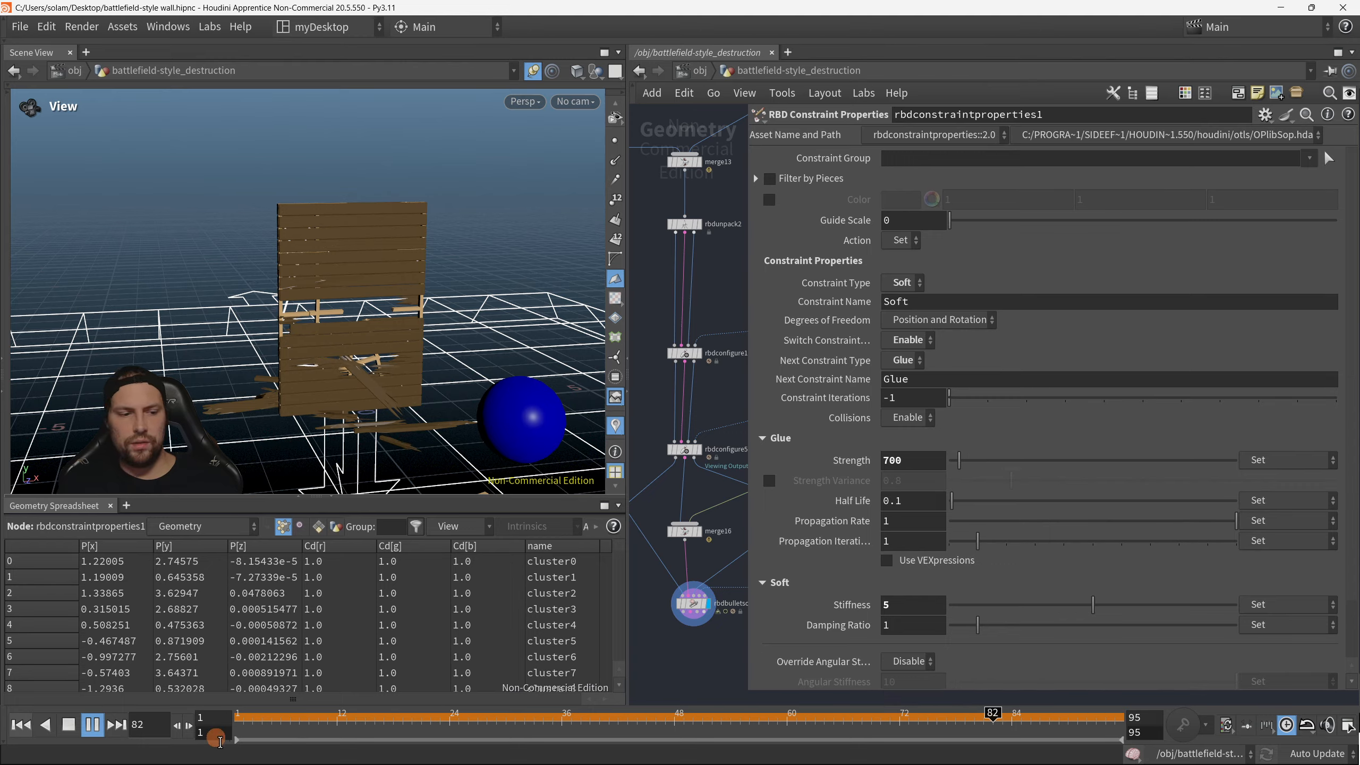
Step: Stop playback and lower the soft constraint stiffness of rbdconstraintproperties1 to 1.85
key(Escape)
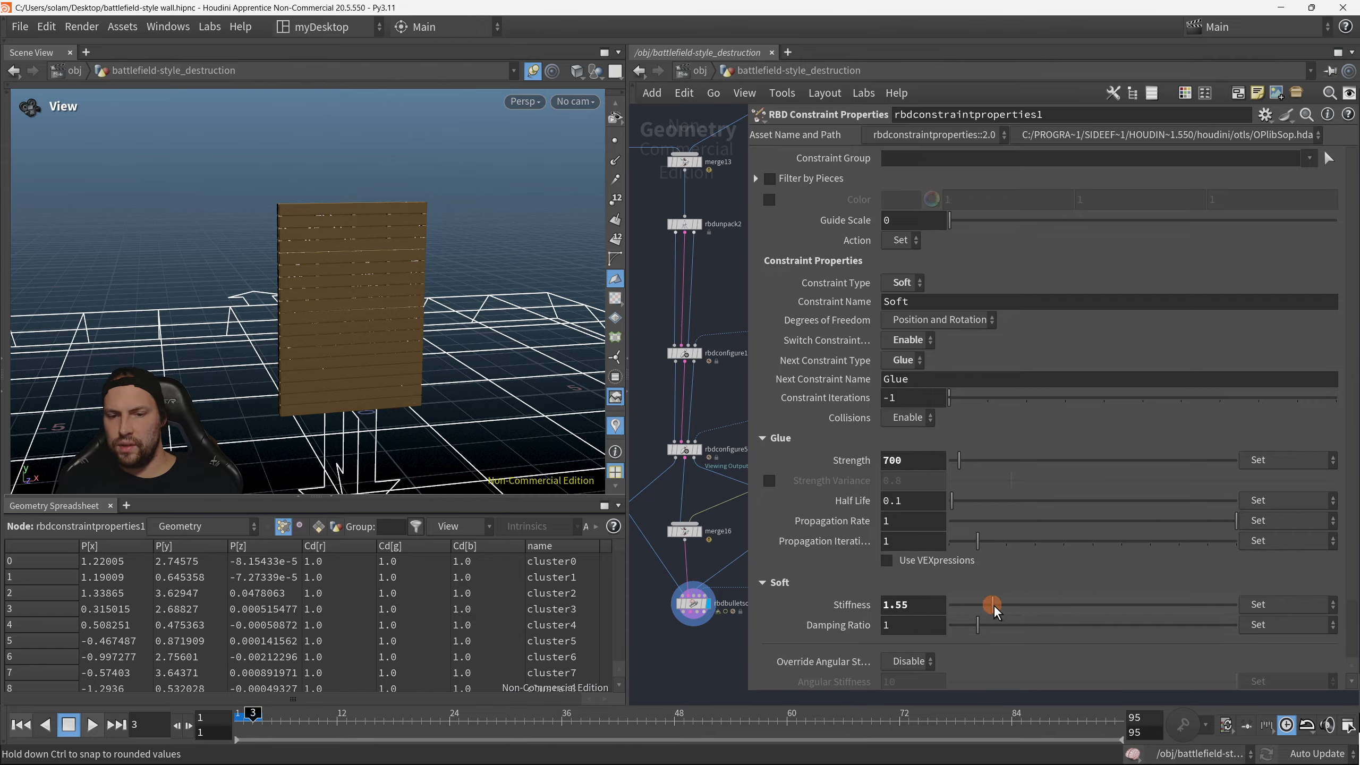
drag(1005, 615, 1006, 615)
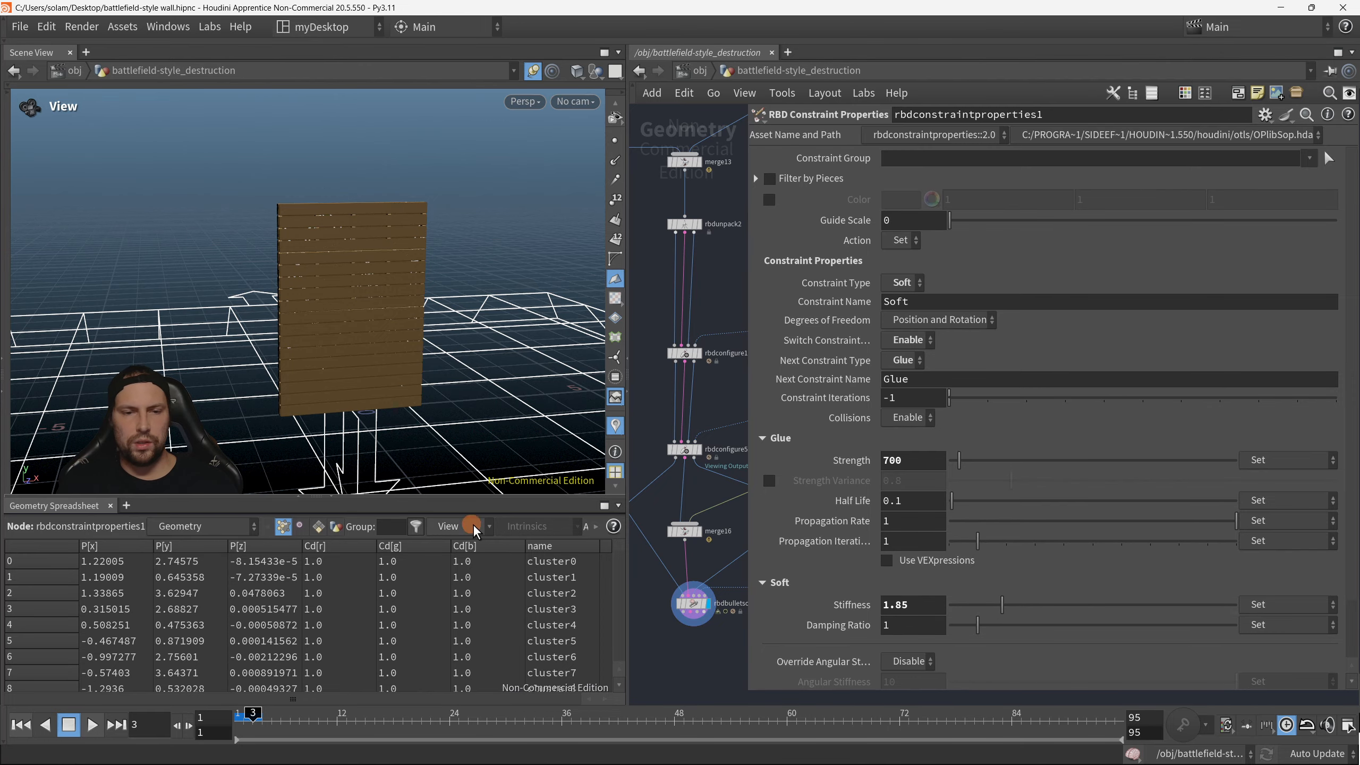
click(650, 563)
key(p)
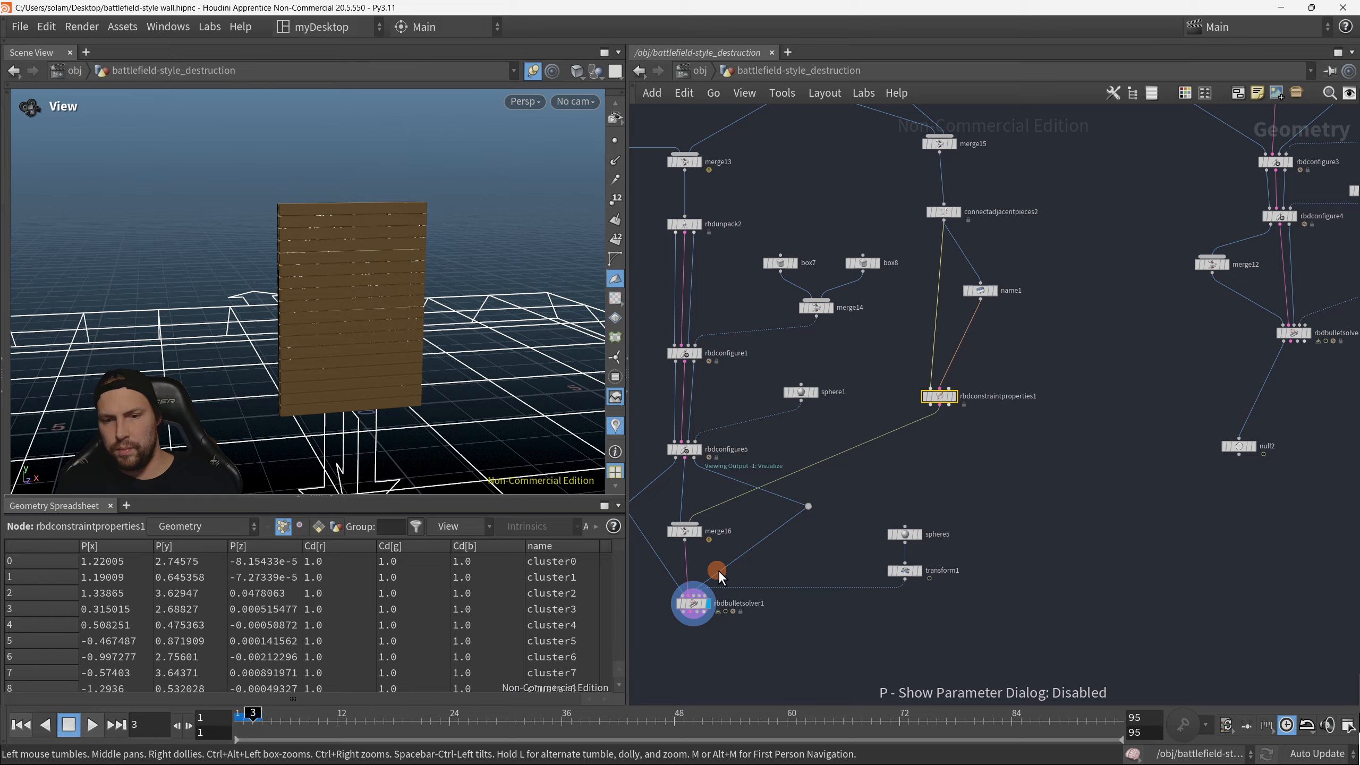
Step: Play the simulation from frame 1 to frame 36 and examine the broken planks and frame pieces up close
click(21, 724)
click(93, 725)
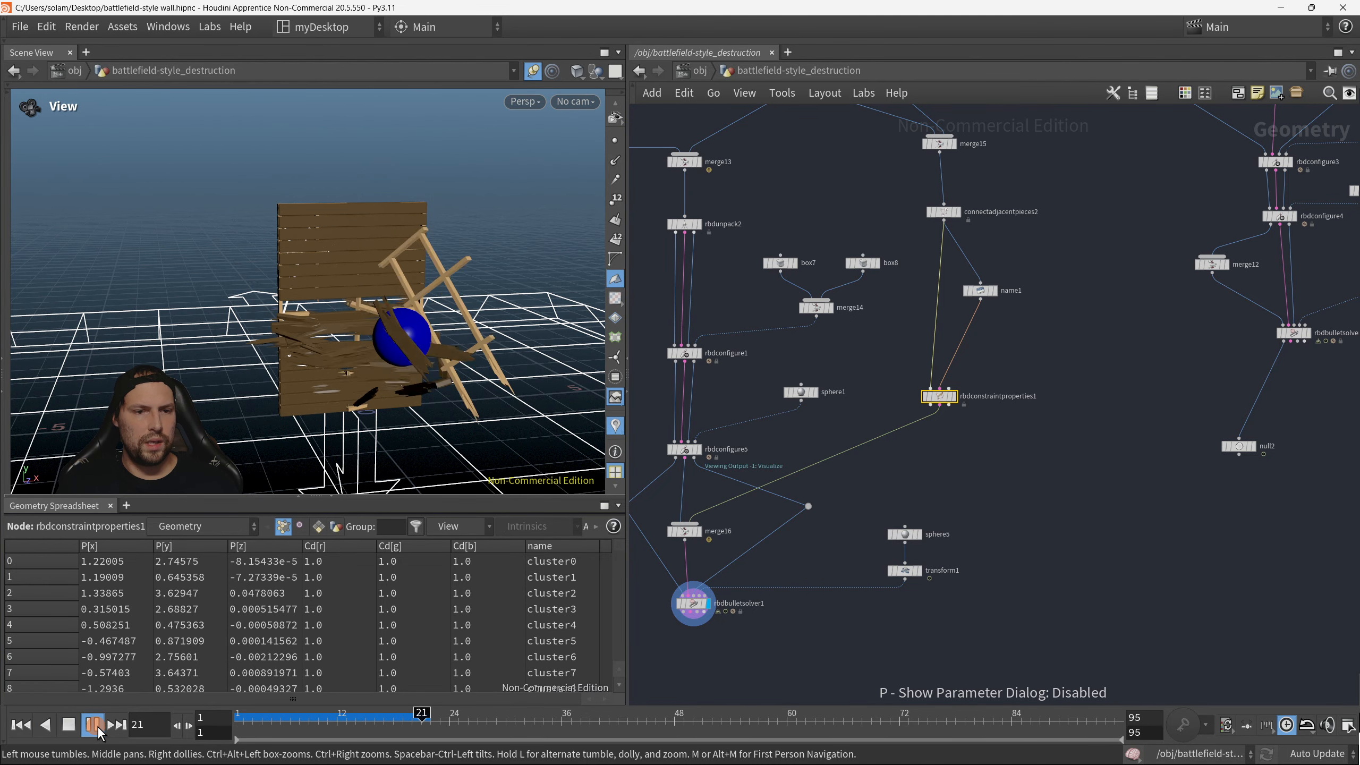
click(96, 728)
scroll(437, 313, up, 5)
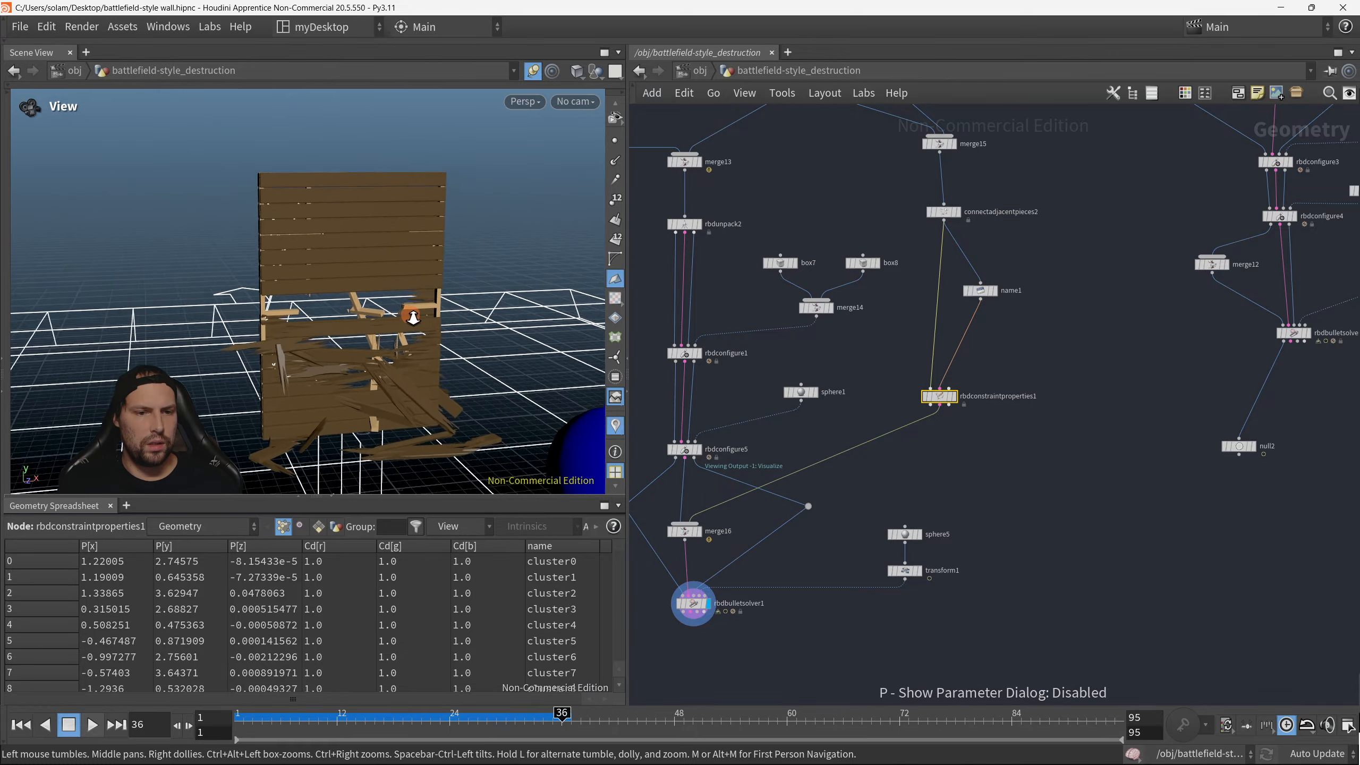
drag(438, 313, 477, 387)
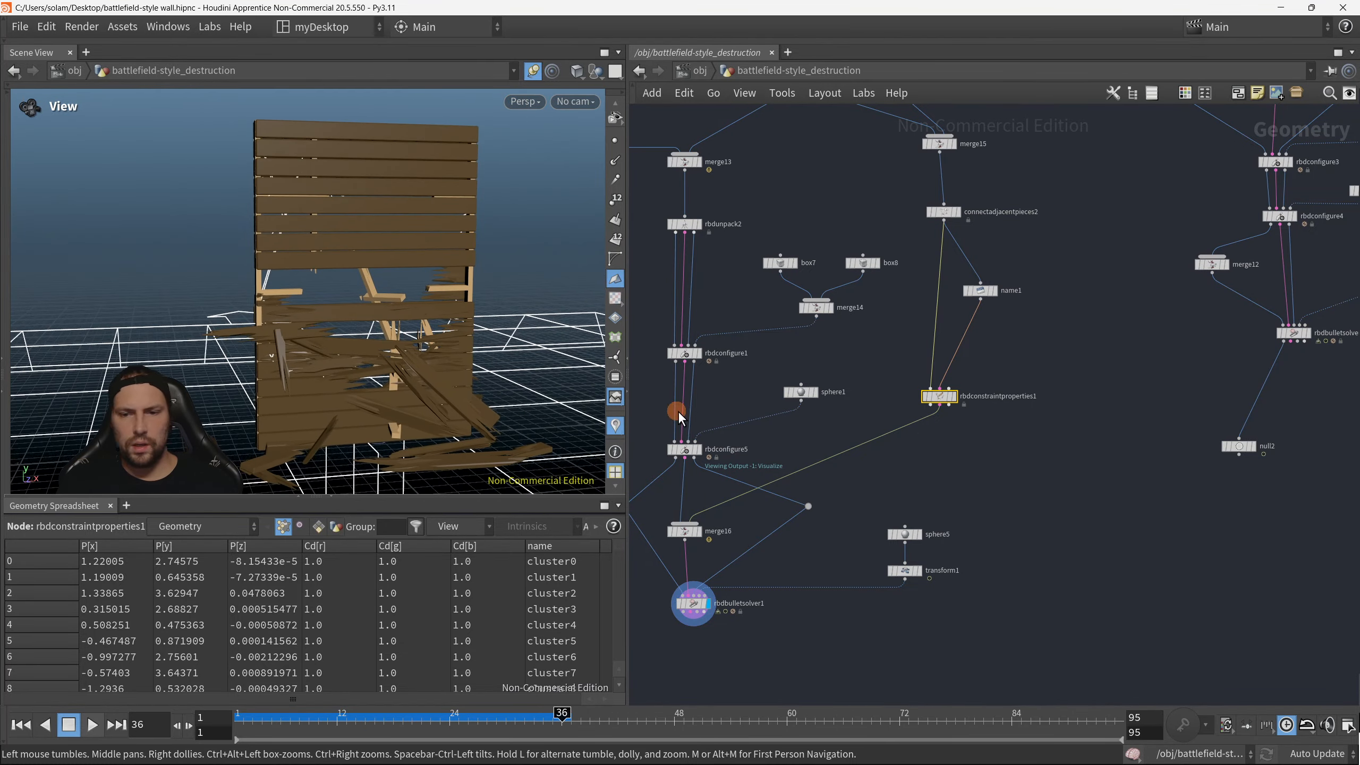
Step: Raise the sphere1 bounding region by about 0.6 units, toward the upper part of the wall
middle_drag(886, 507, 948, 504)
click(868, 390)
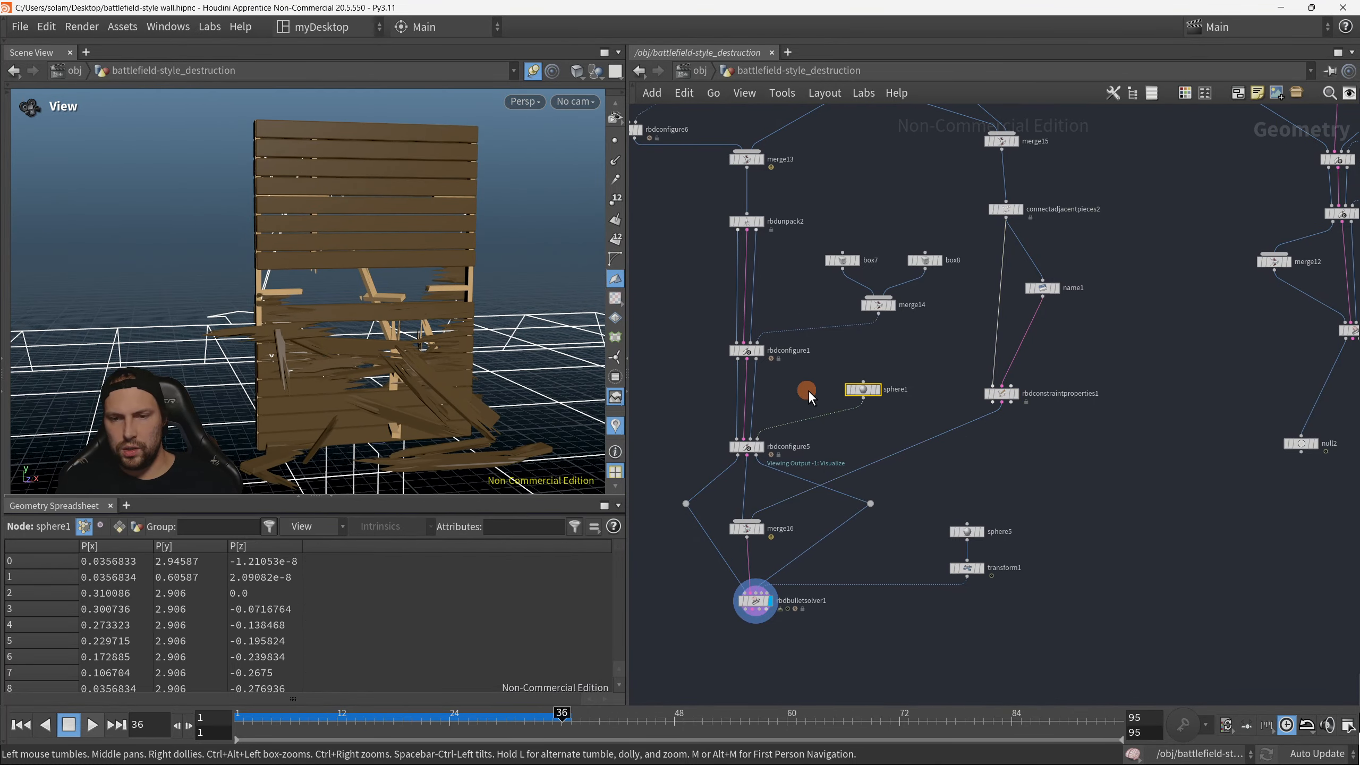
key(Return)
drag(399, 314, 373, 198)
alt+drag(427, 295, 421, 245)
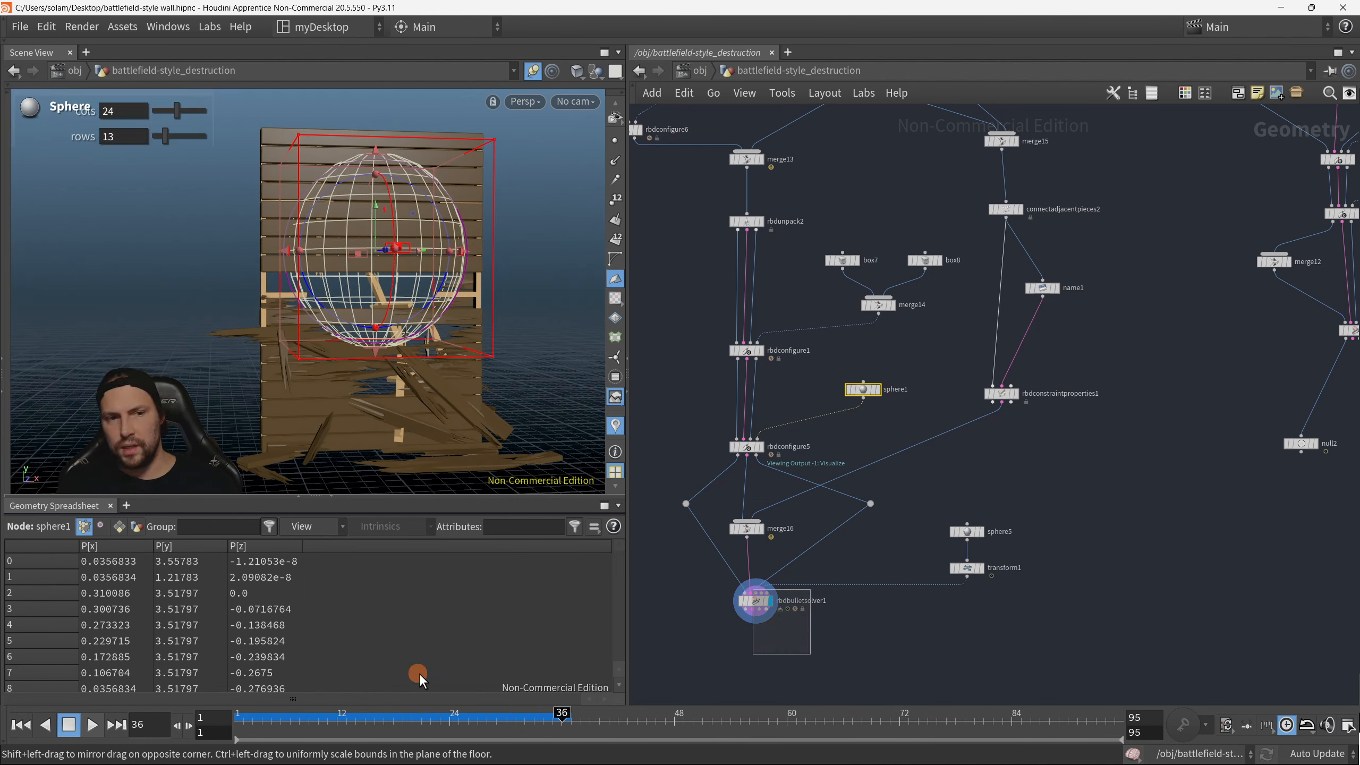
Step: Replay the simulation from frame 1 with the raised sphere1 region, stopping at frame 36
click(19, 723)
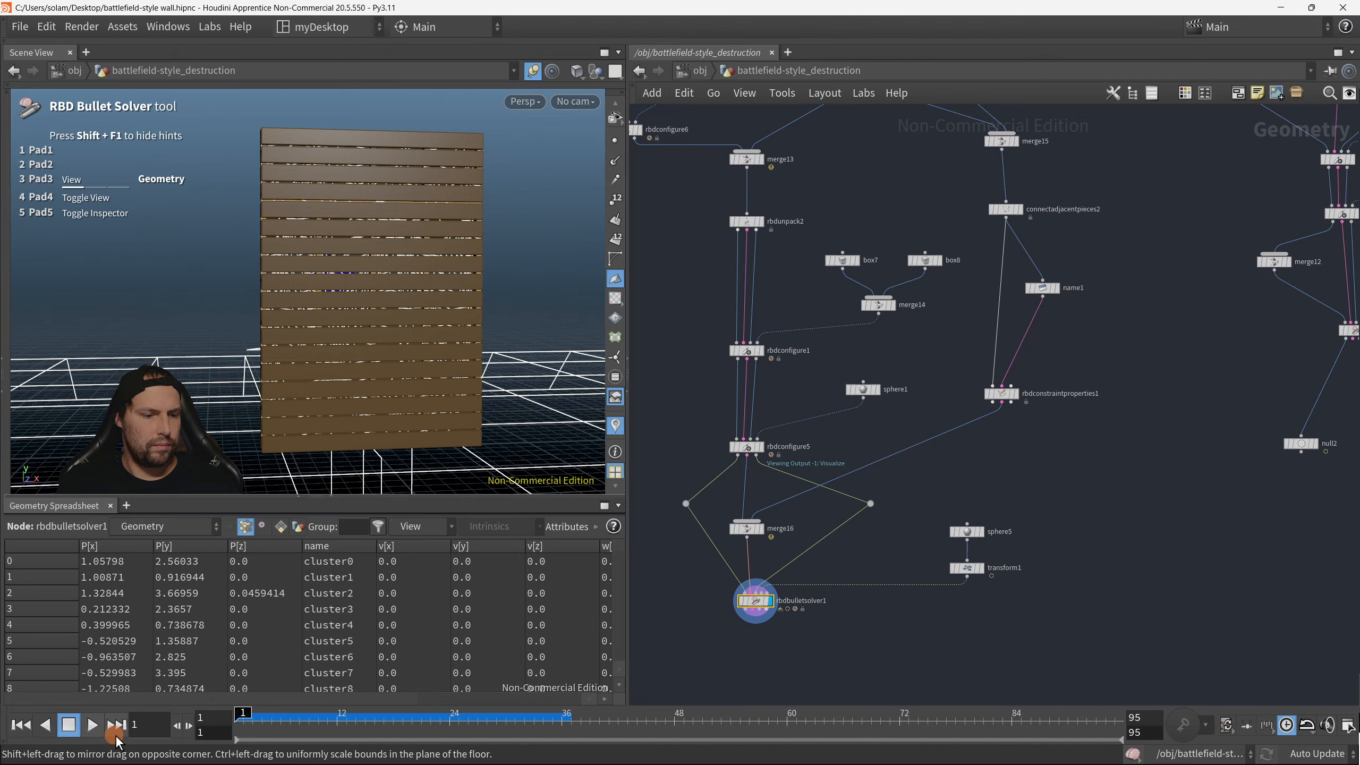
click(92, 731)
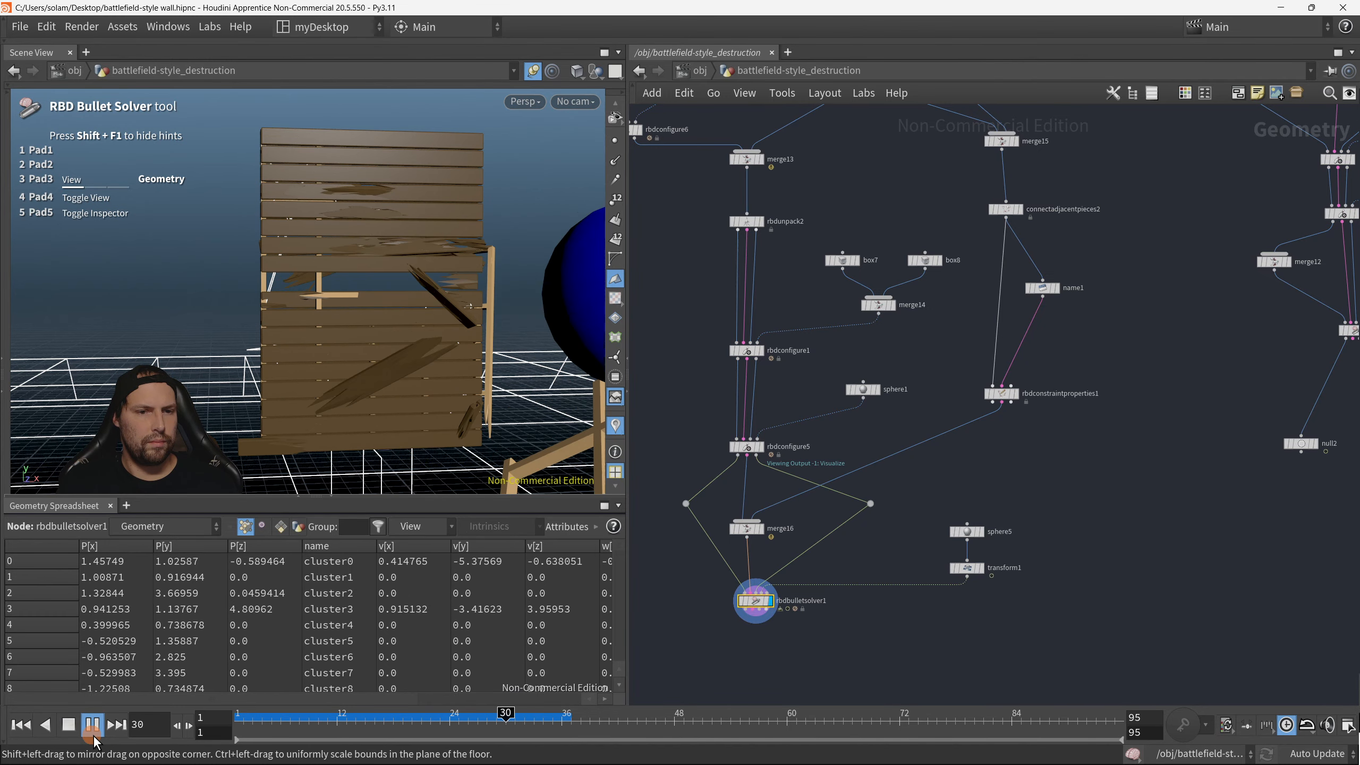
click(93, 734)
Step: Review the bounding and Active settings of rbdconfigure1 and rbdconfigure5, comparing which wall pieces each one affects
middle_drag(718, 327, 740, 393)
drag(739, 393, 824, 455)
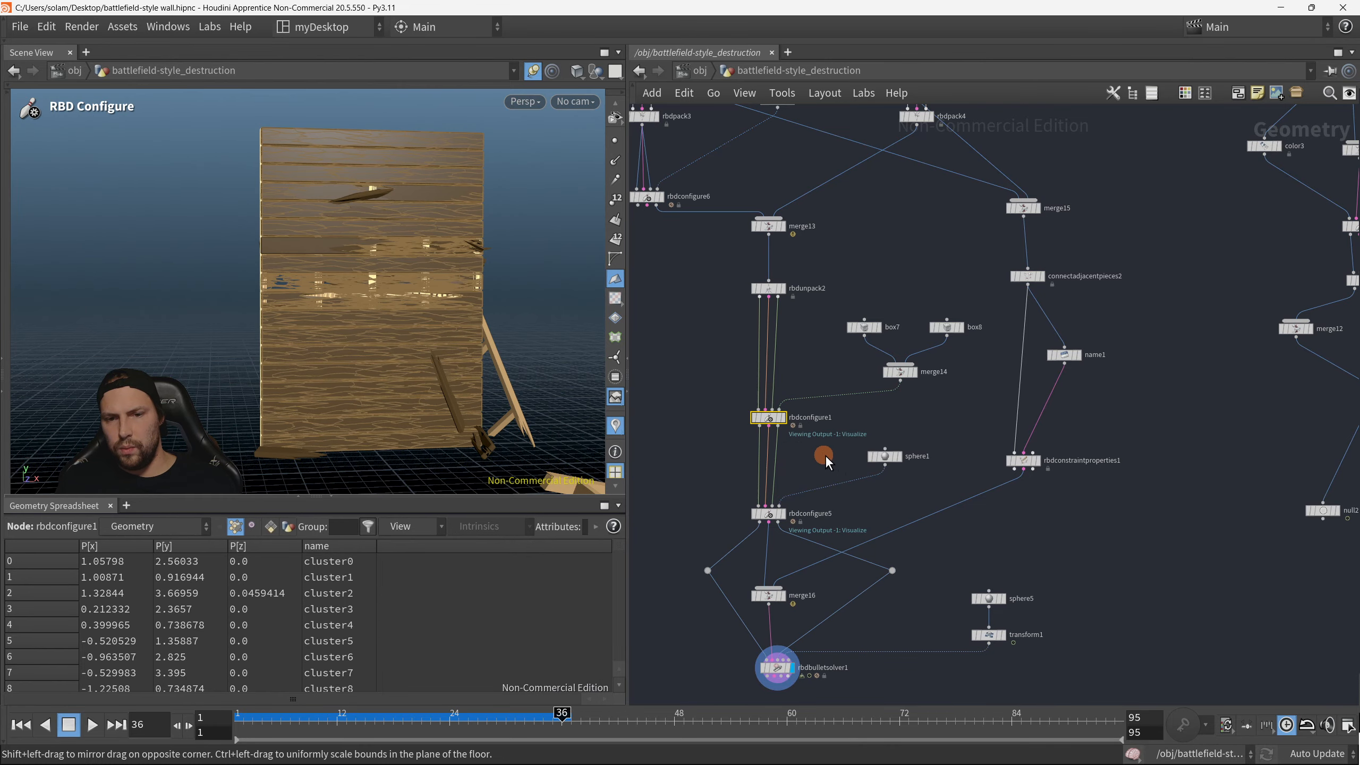
key(p)
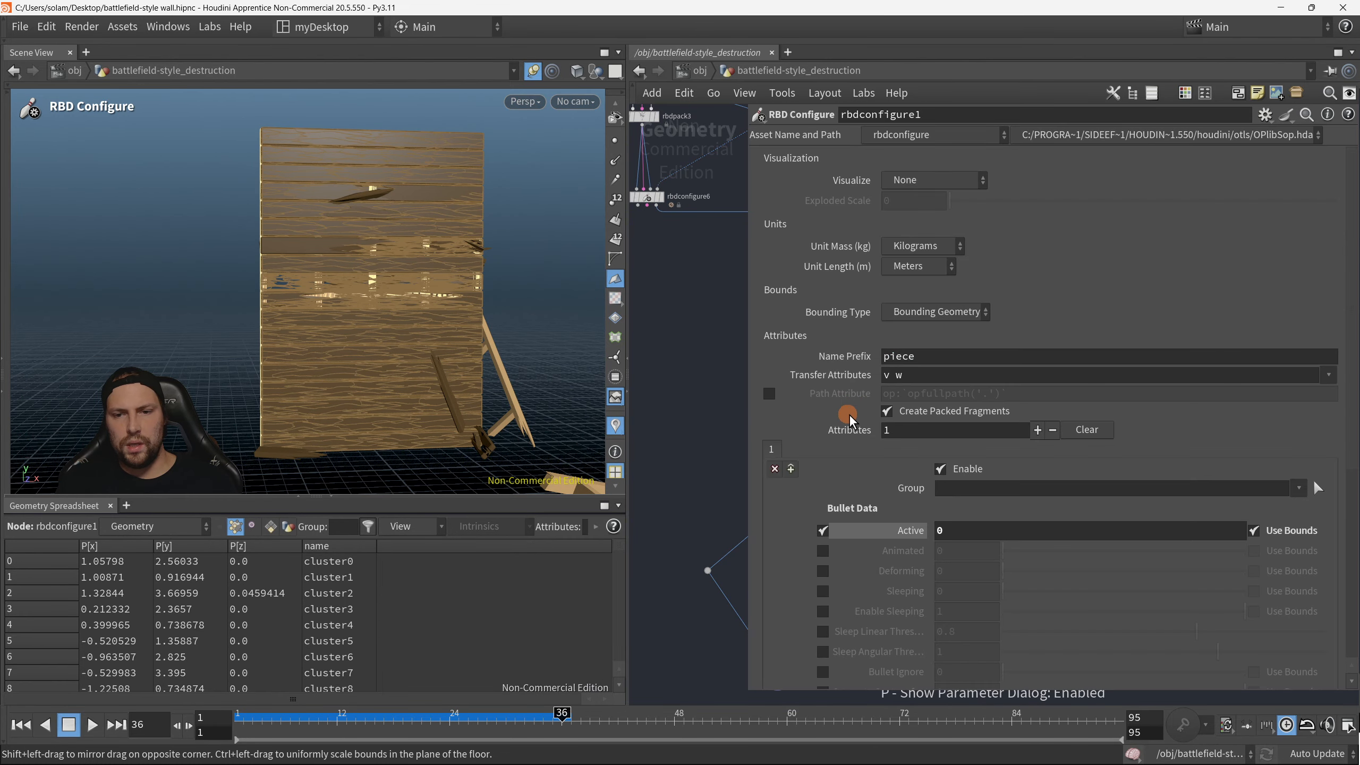
scroll(942, 494, down, 3)
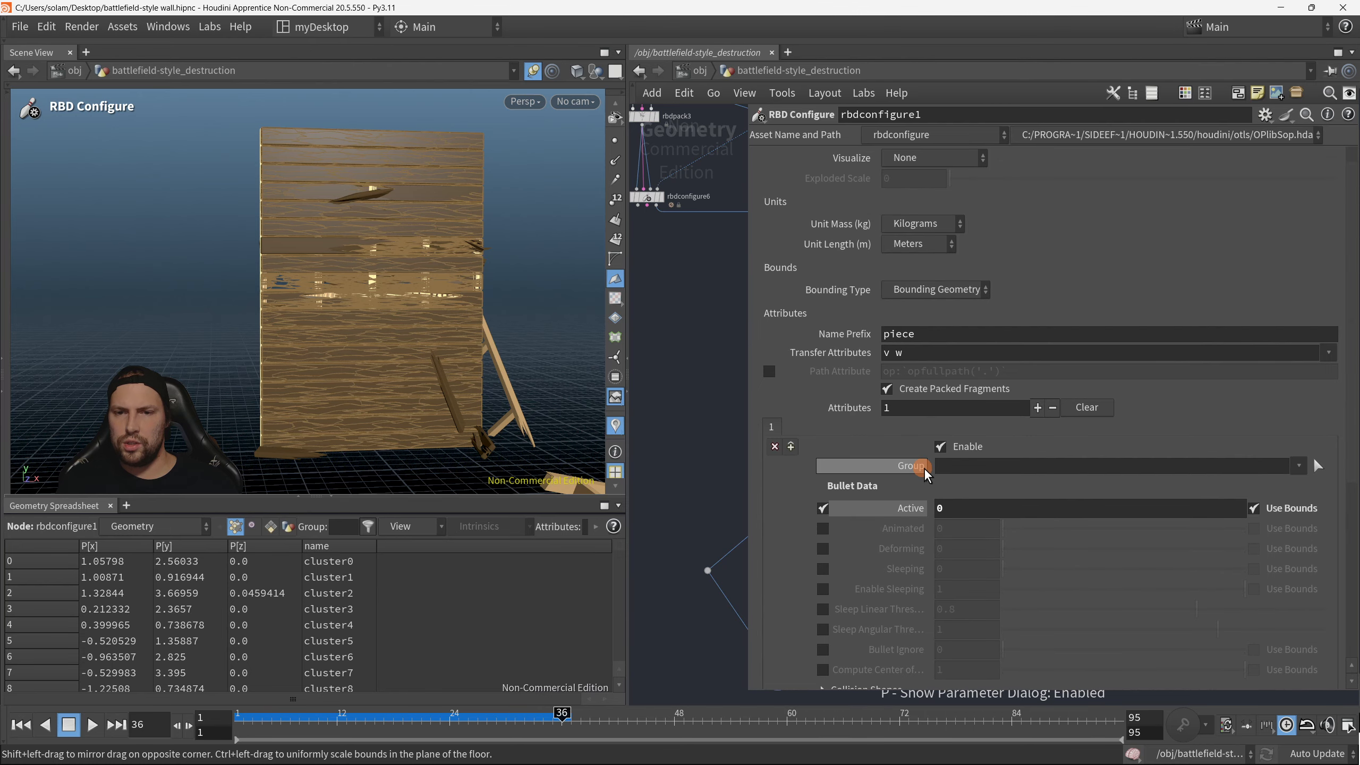
key(p)
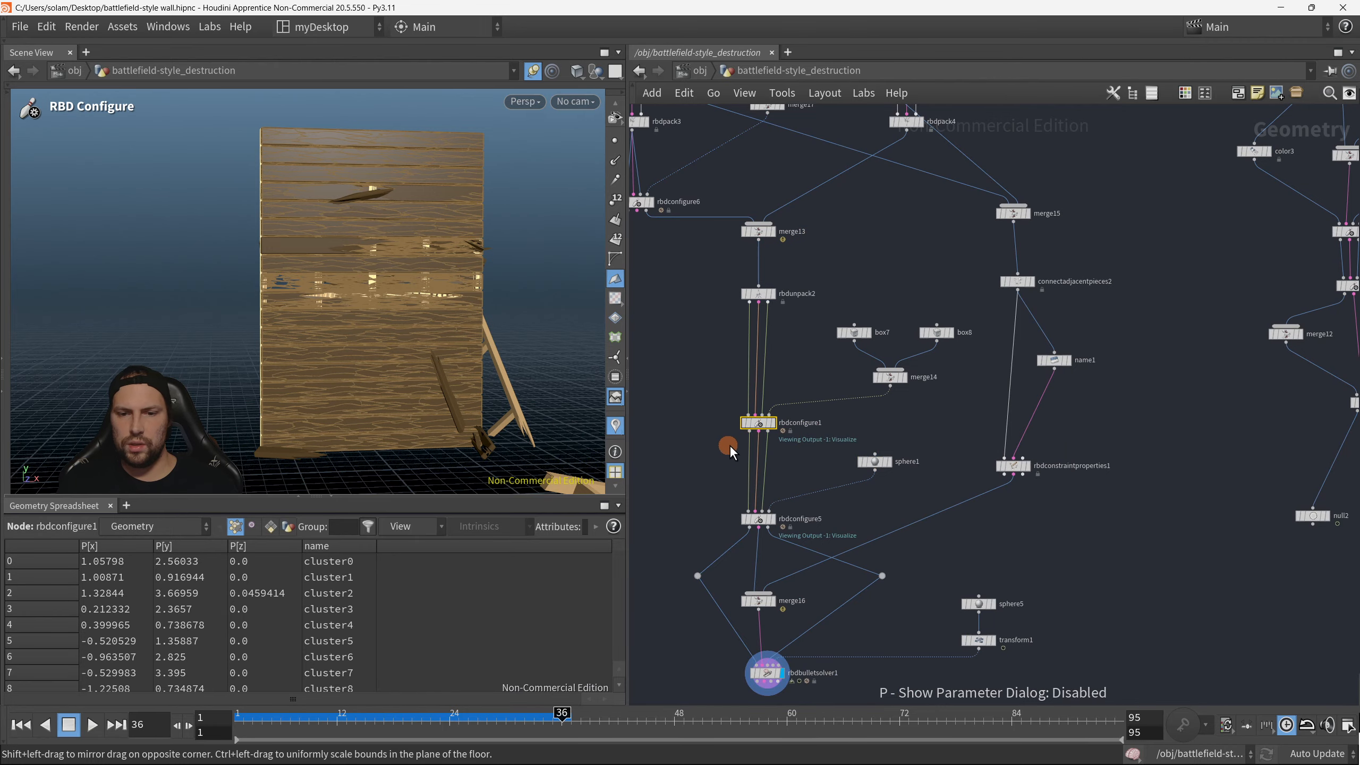
click(758, 519)
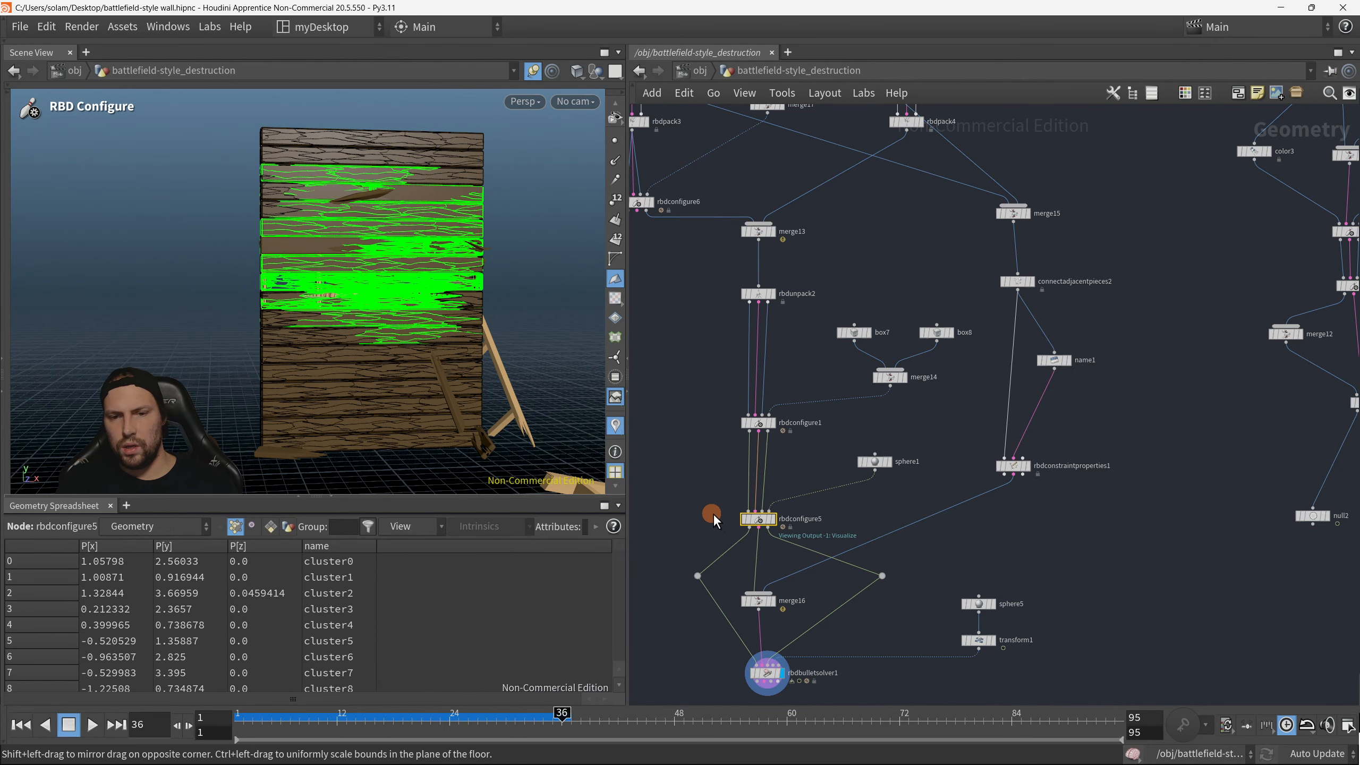
middle_drag(713, 513, 676, 469)
key(p)
scroll(676, 469, down, 1)
key(p)
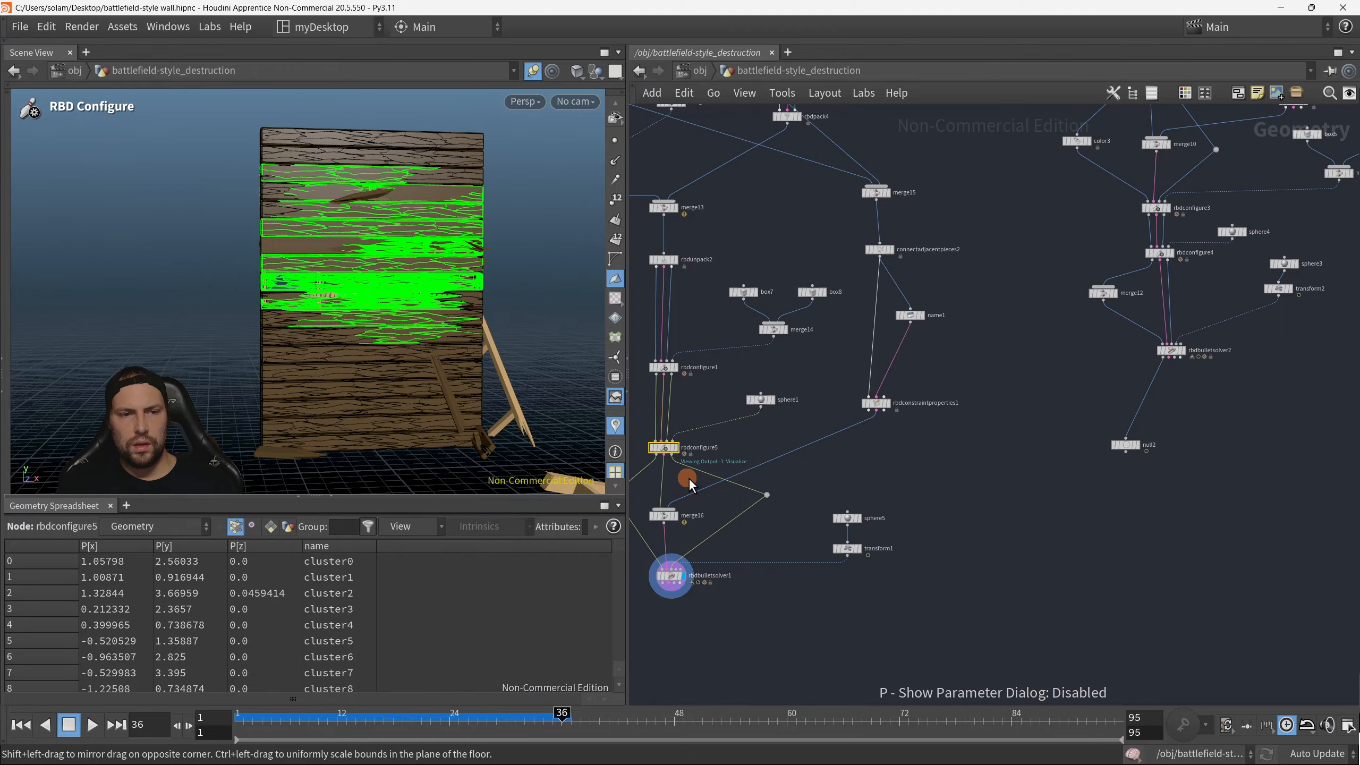
Step: Try a Y radius of 1.57 on sphere1, and revert all of its parameters to factory defaults
drag(741, 387, 786, 421)
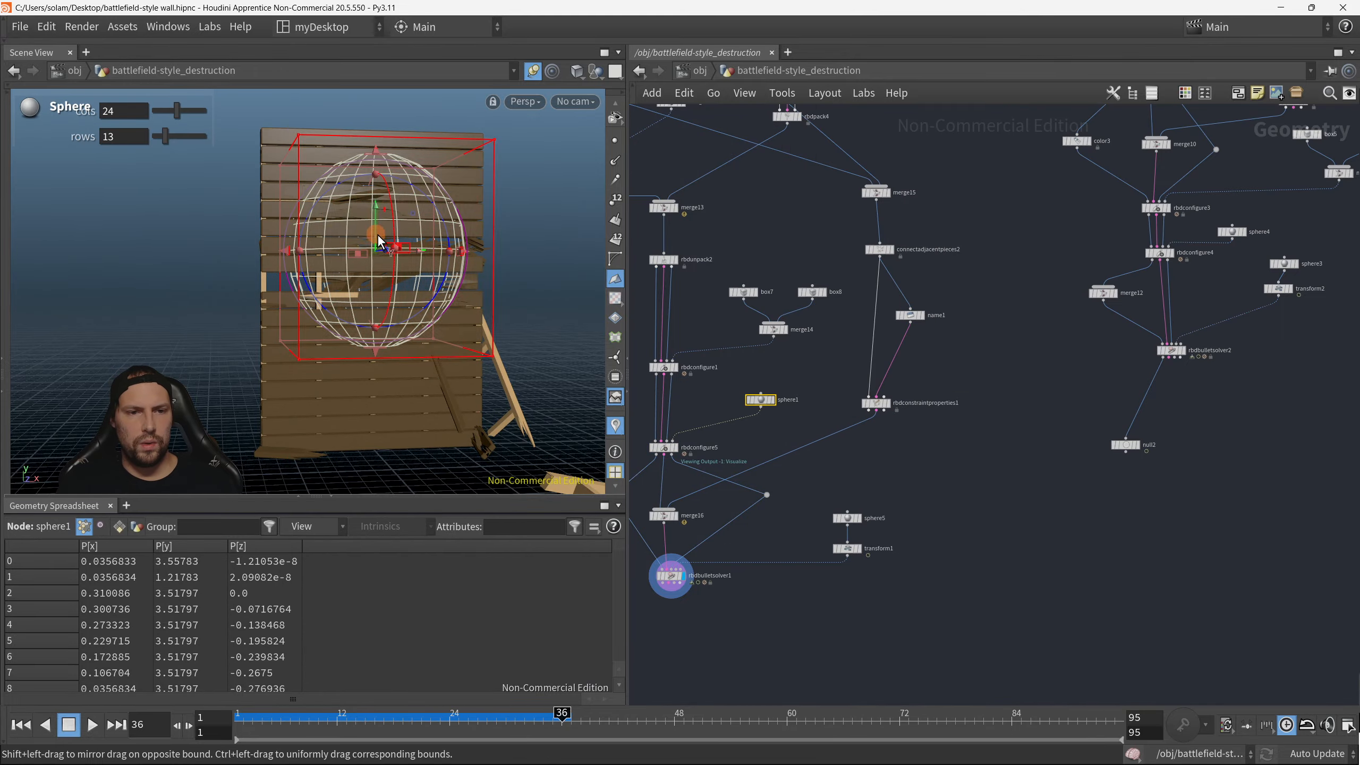
mouse_move(407, 283)
alt+mouse_down()
mouse_move(426, 312)
mouse_move(434, 279)
alt+mouse_up()
key(Return)
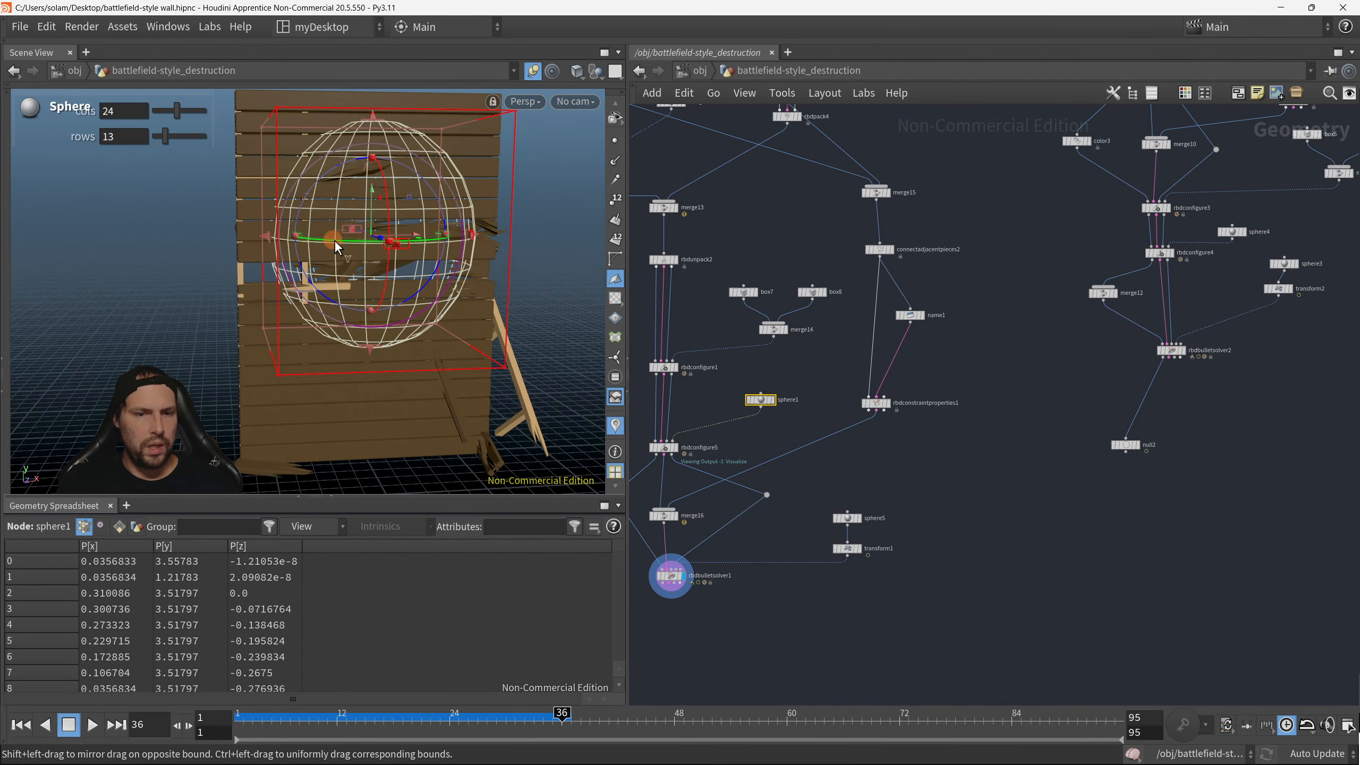
key(p)
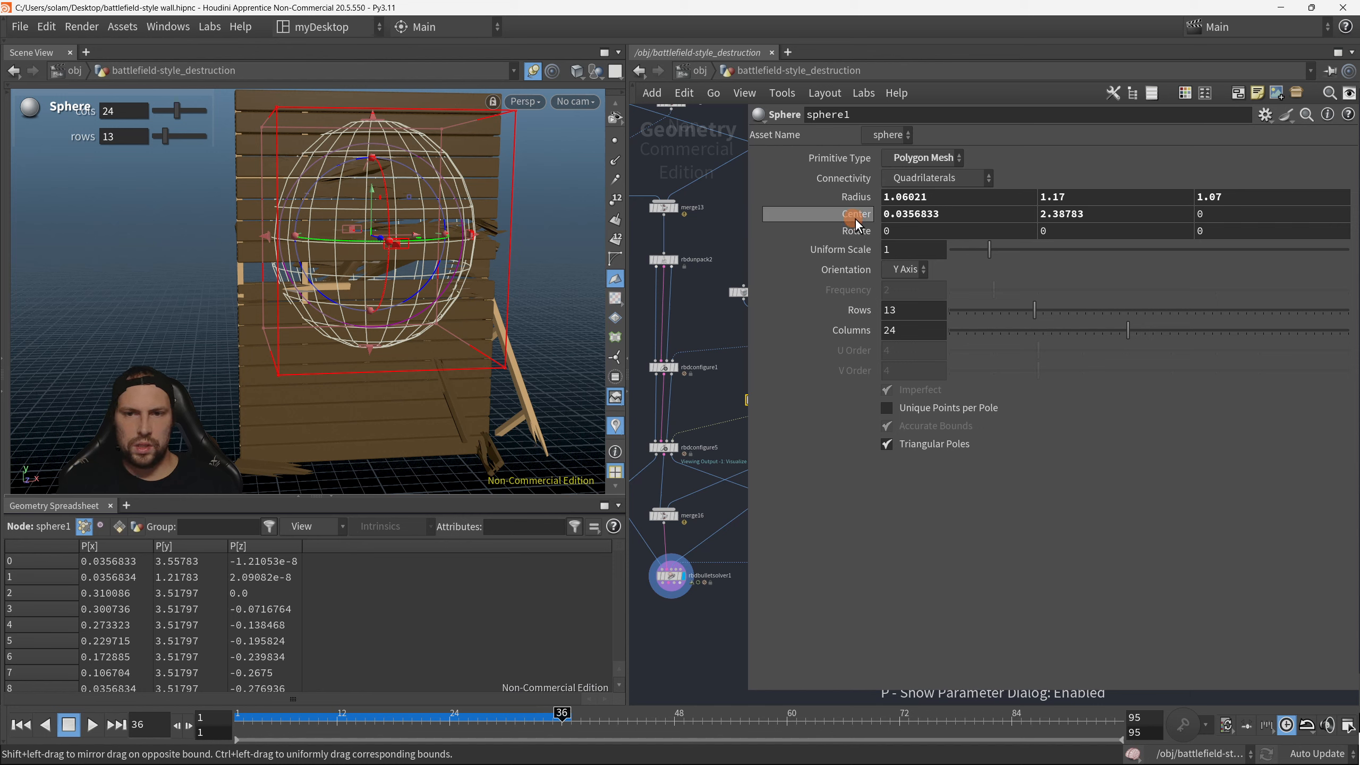
mouse_move(1065, 196)
middle_down()
mouse_move(1101, 196)
mouse_move(1043, 197)
middle_up()
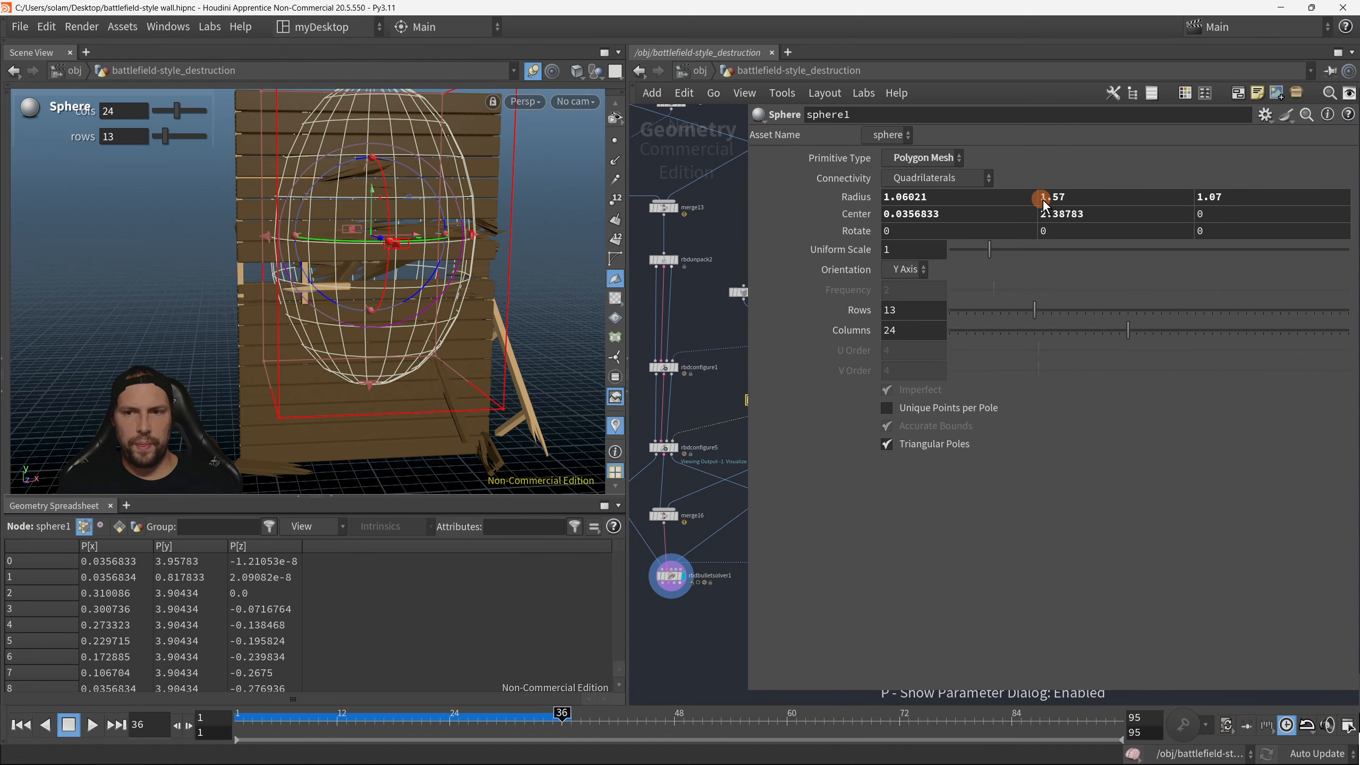
key(ctrl+z)
click(1263, 118)
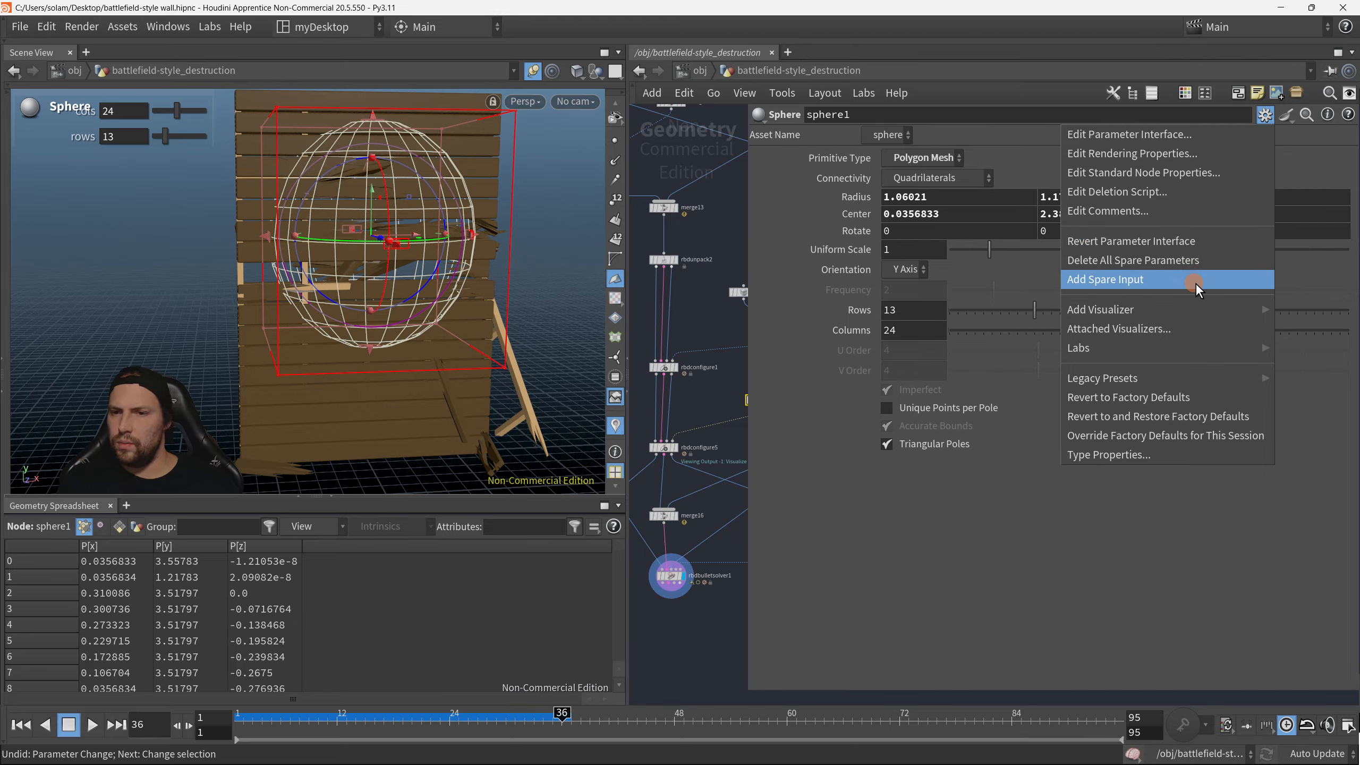
click(1200, 395)
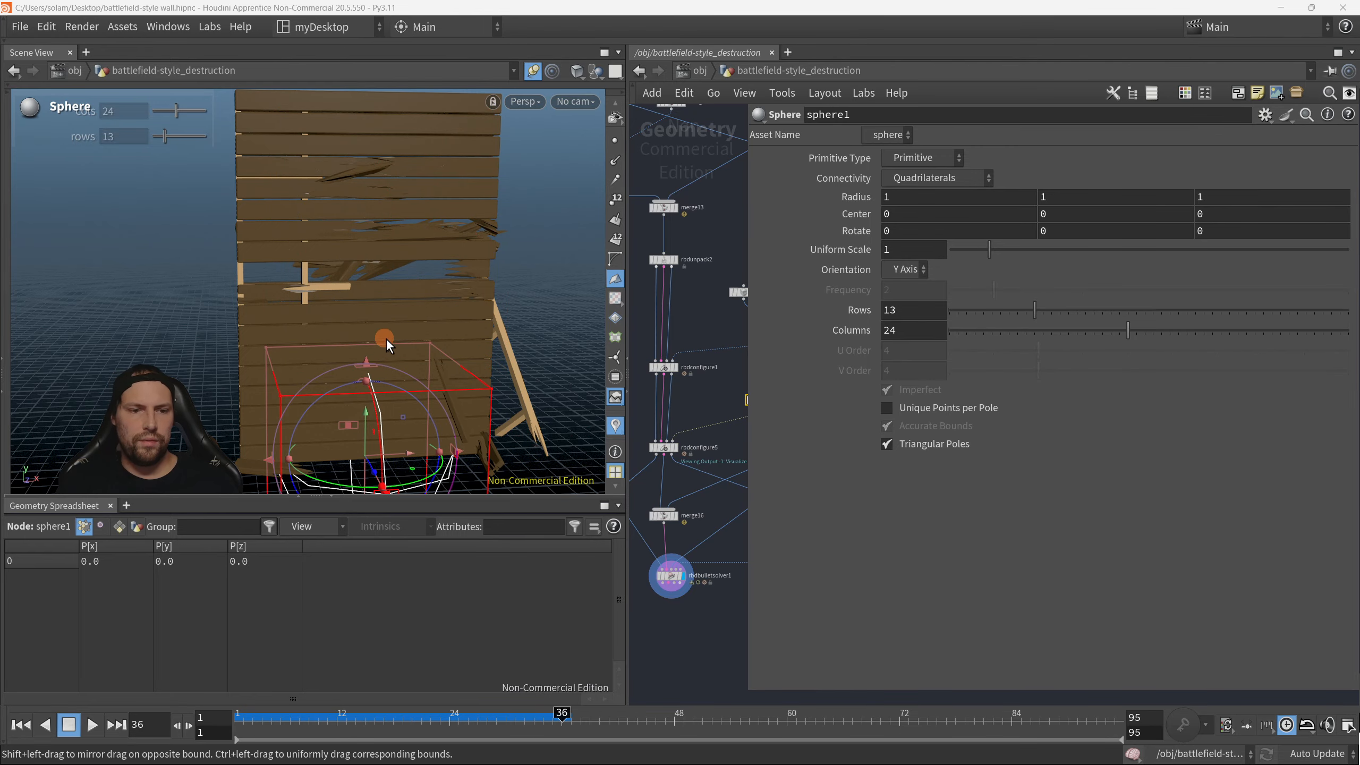
Step: Raise sphere1 to a center height of about 2.13 and set its primitive type to Polygon Mesh
scroll(474, 420, down, 3)
key(Return)
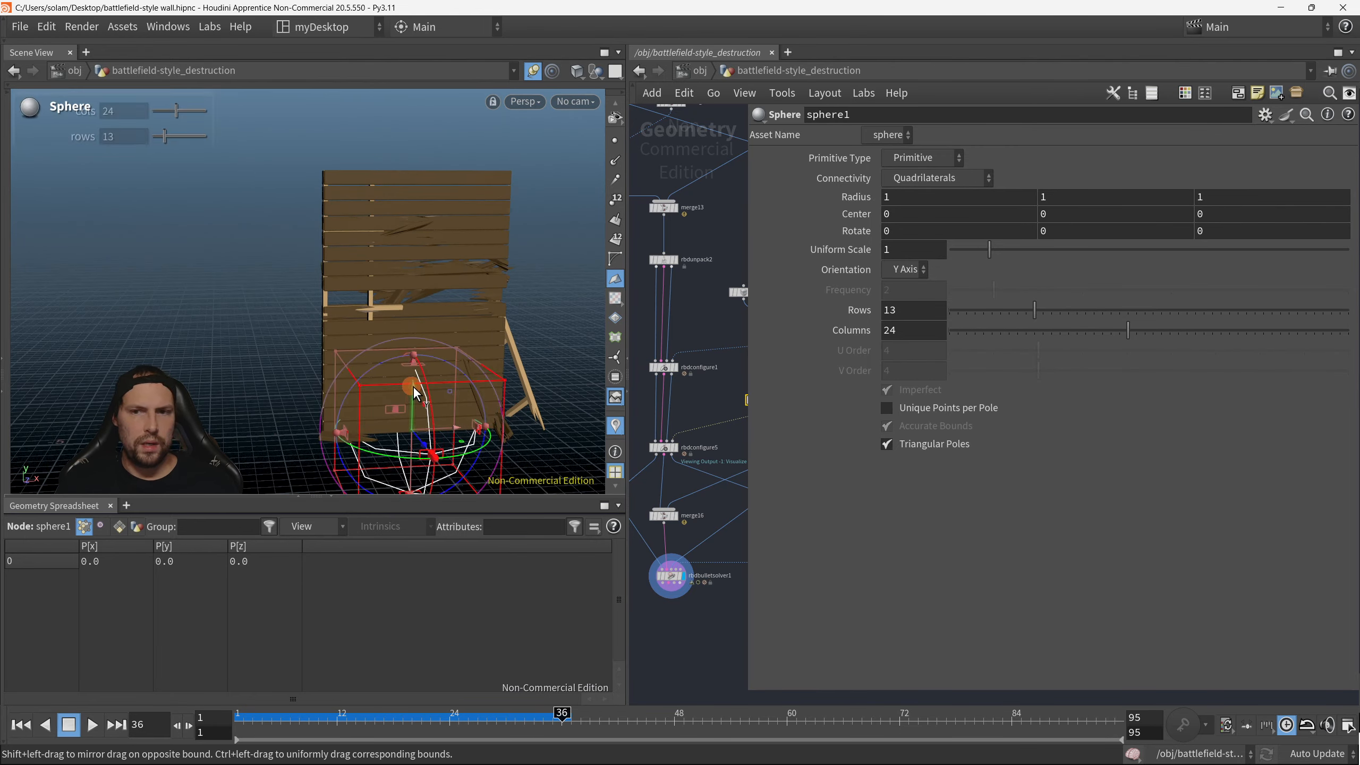
drag(413, 386, 445, 251)
scroll(541, 307, up, 3)
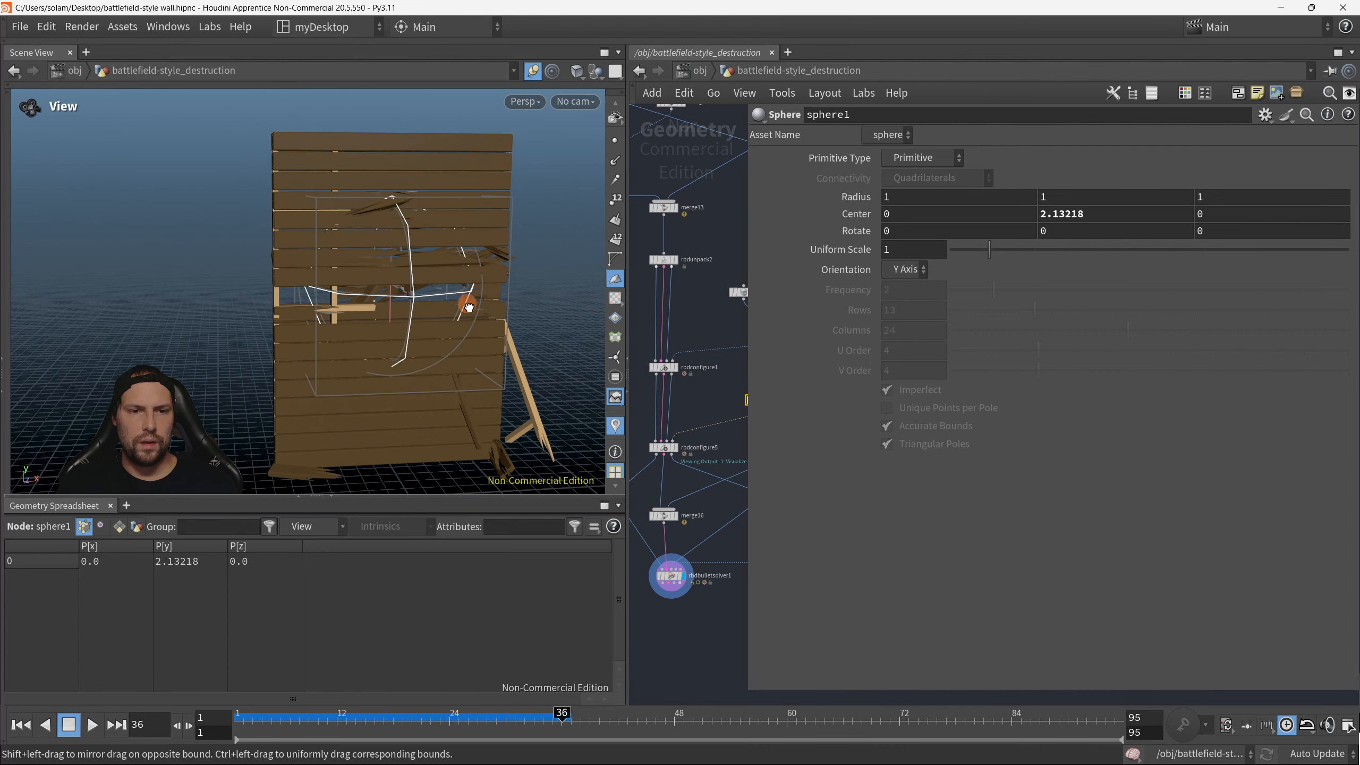
click(942, 157)
click(951, 215)
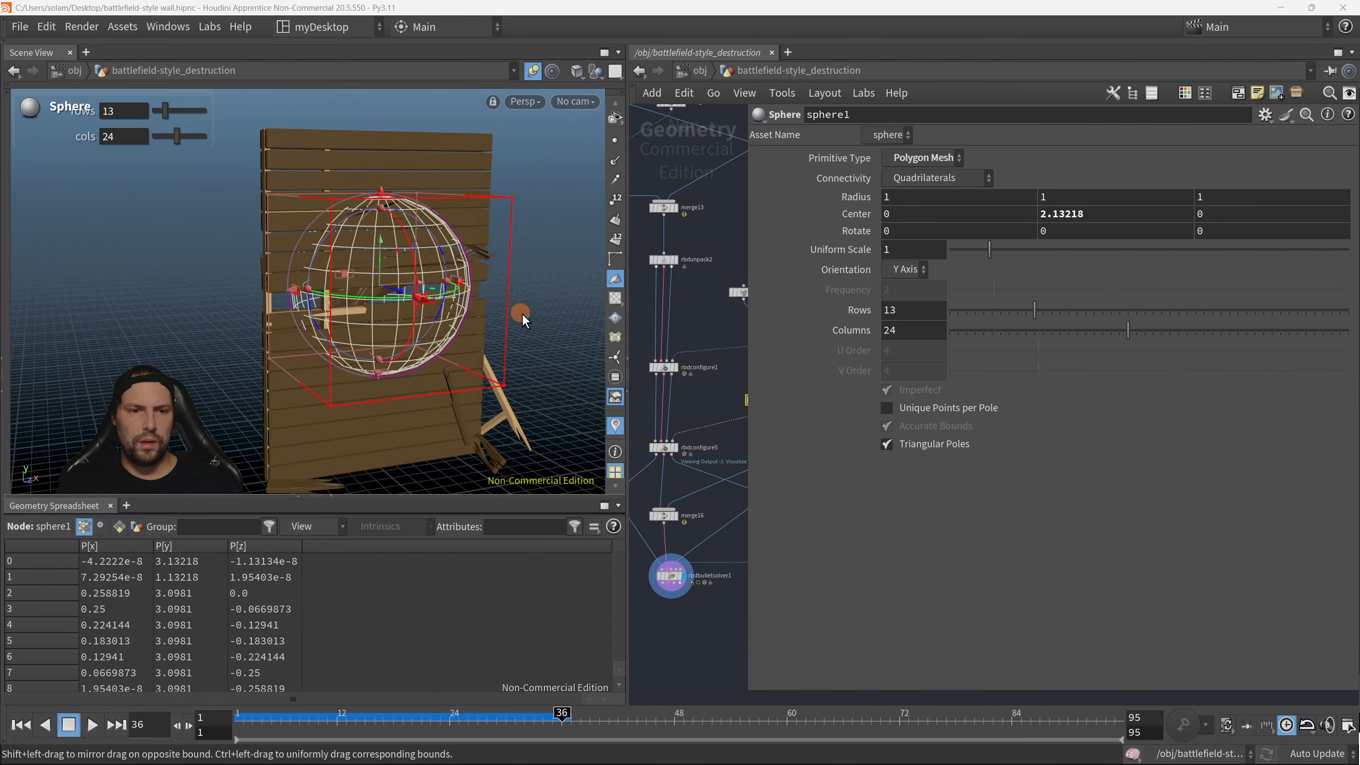
Step: Set sphere1's radius to 1.2 on all axes and check the active region in rbdconfigure5 and the rbdbulletsolver1 result
middle_drag(887, 197, 892, 198)
mouse_move(726, 439)
middle_down()
mouse_move(683, 343)
mouse_move(725, 337)
middle_up()
drag(645, 327, 682, 346)
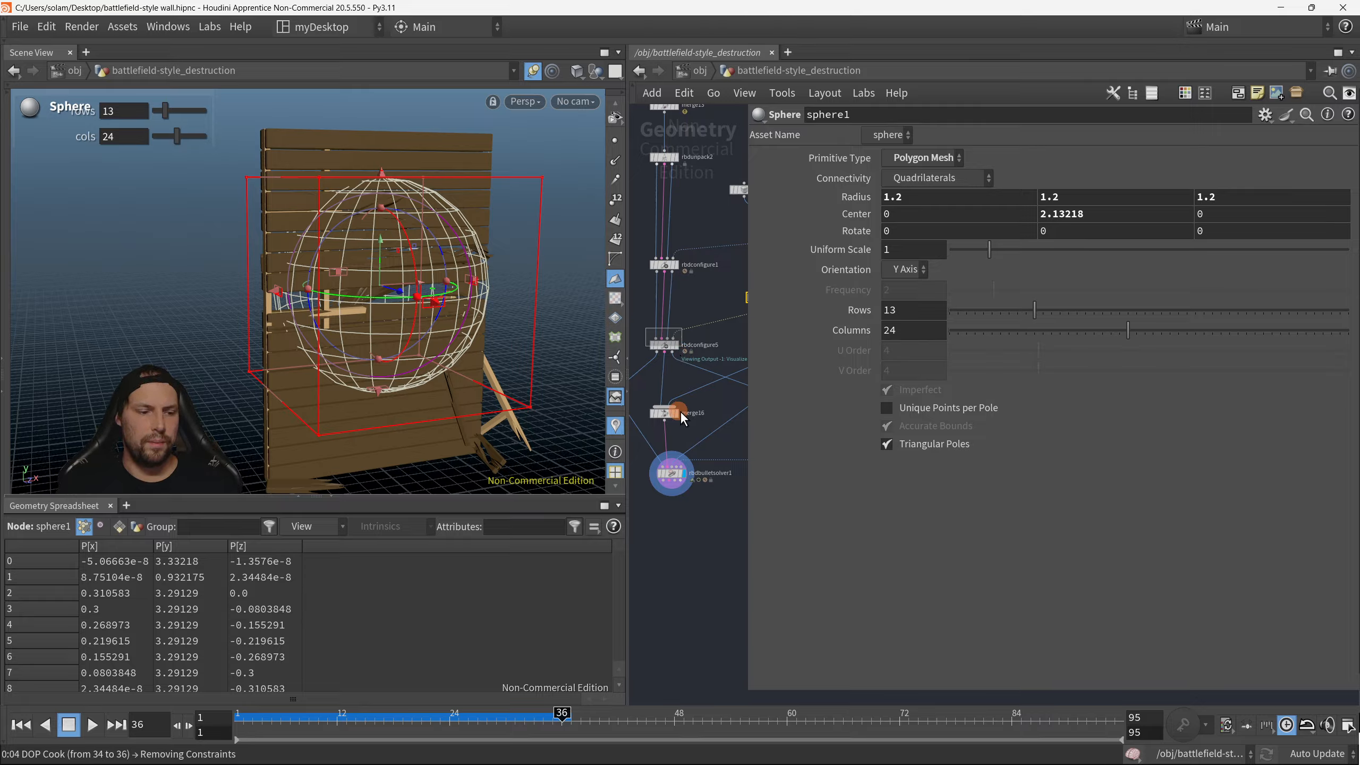
drag(488, 326, 453, 313)
right_drag(453, 313, 408, 334)
drag(408, 334, 422, 334)
key(p)
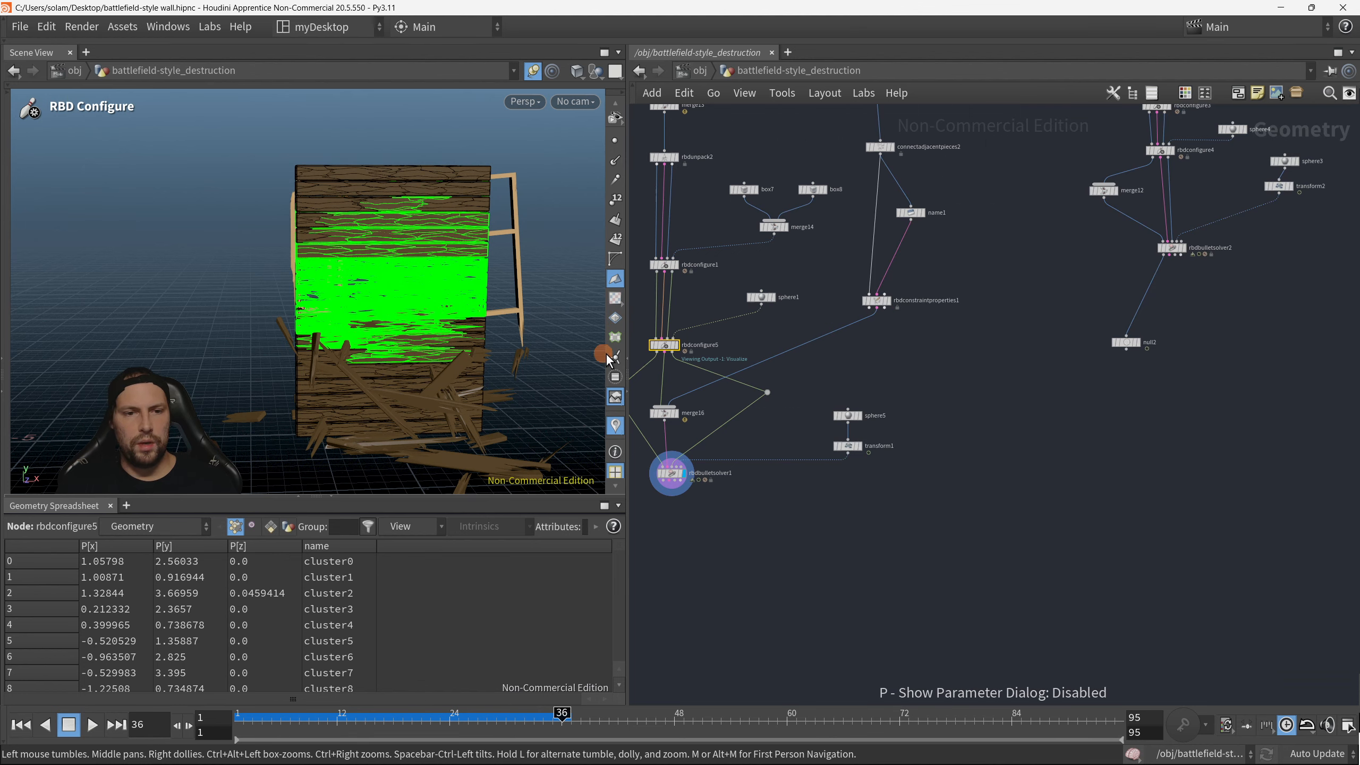
middle_drag(749, 561, 836, 525)
click(749, 438)
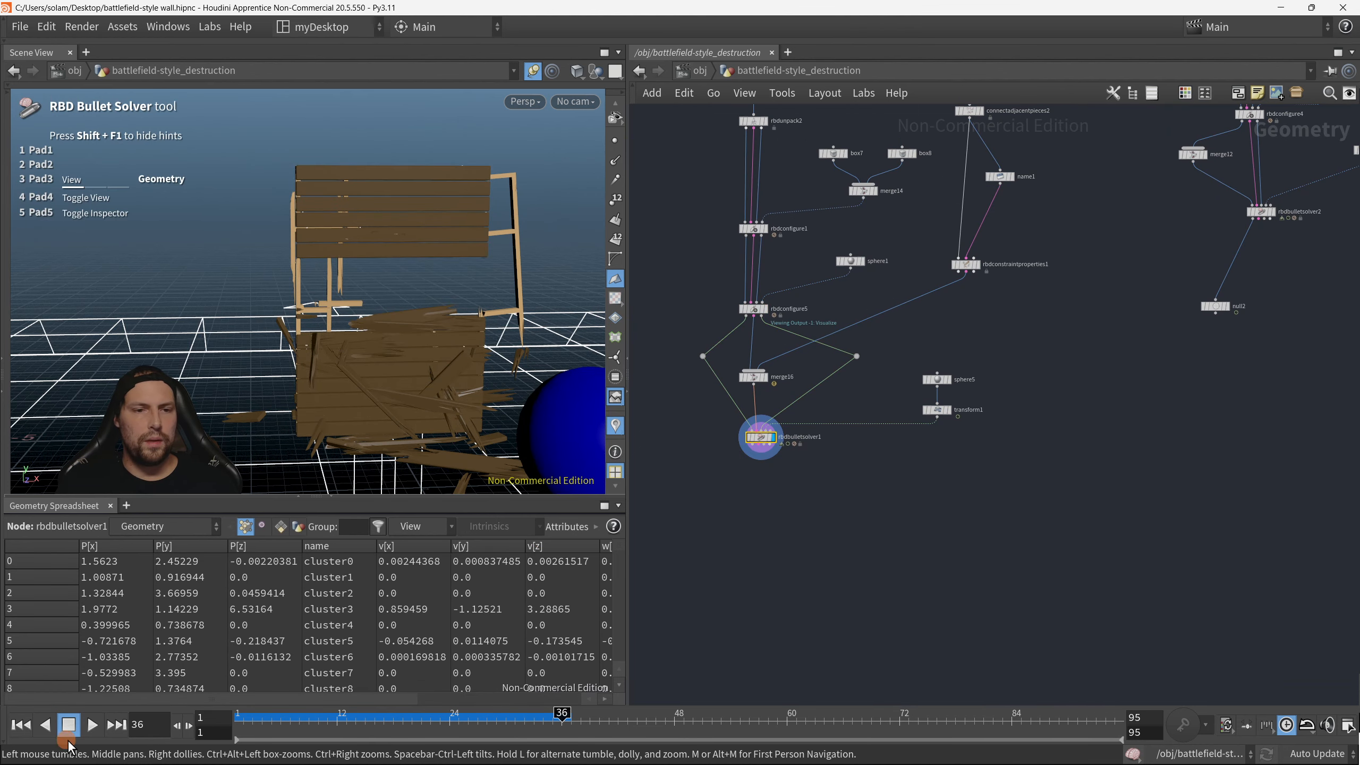
scroll(771, 348, up, 1)
Step: Shrink sphere1's radius to narrow the breakable area around the wall's middle, and check the active pieces in rbdconfigure5
click(853, 261)
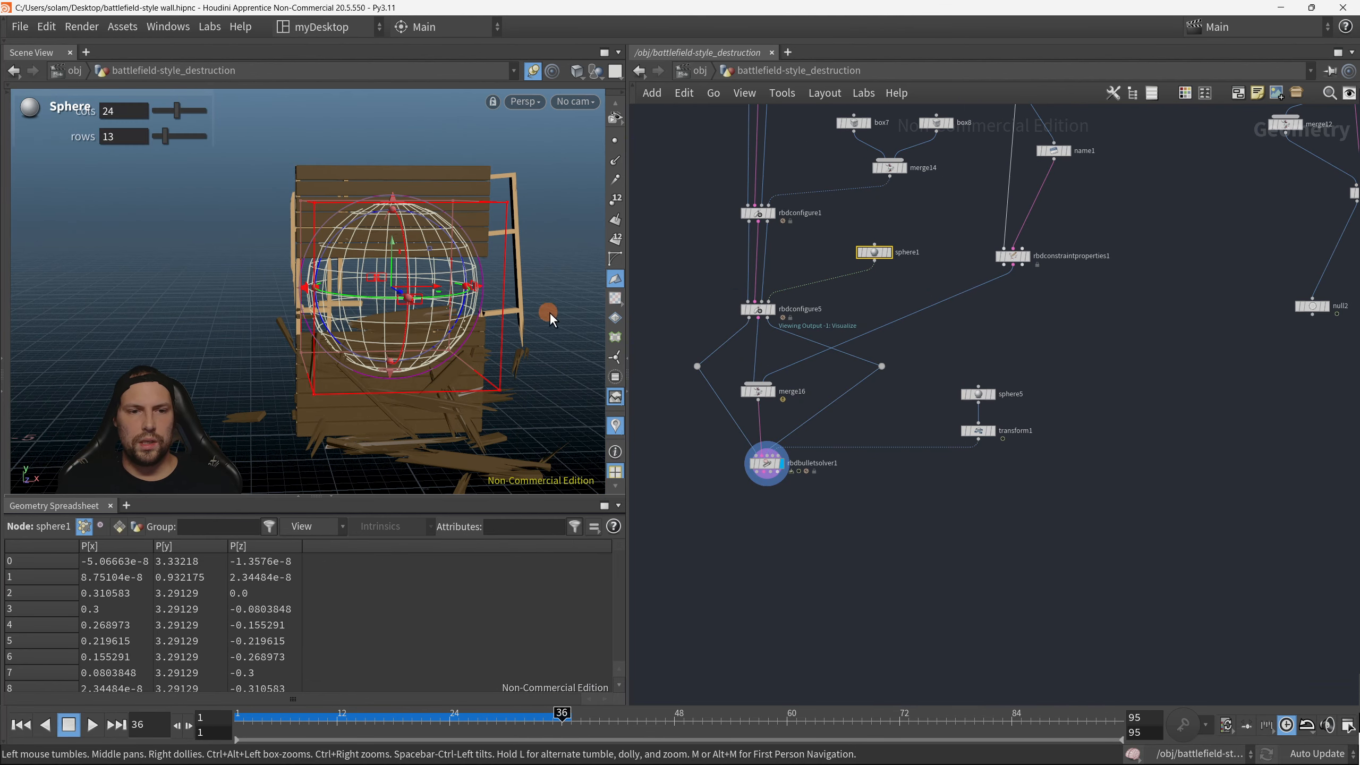
key(p)
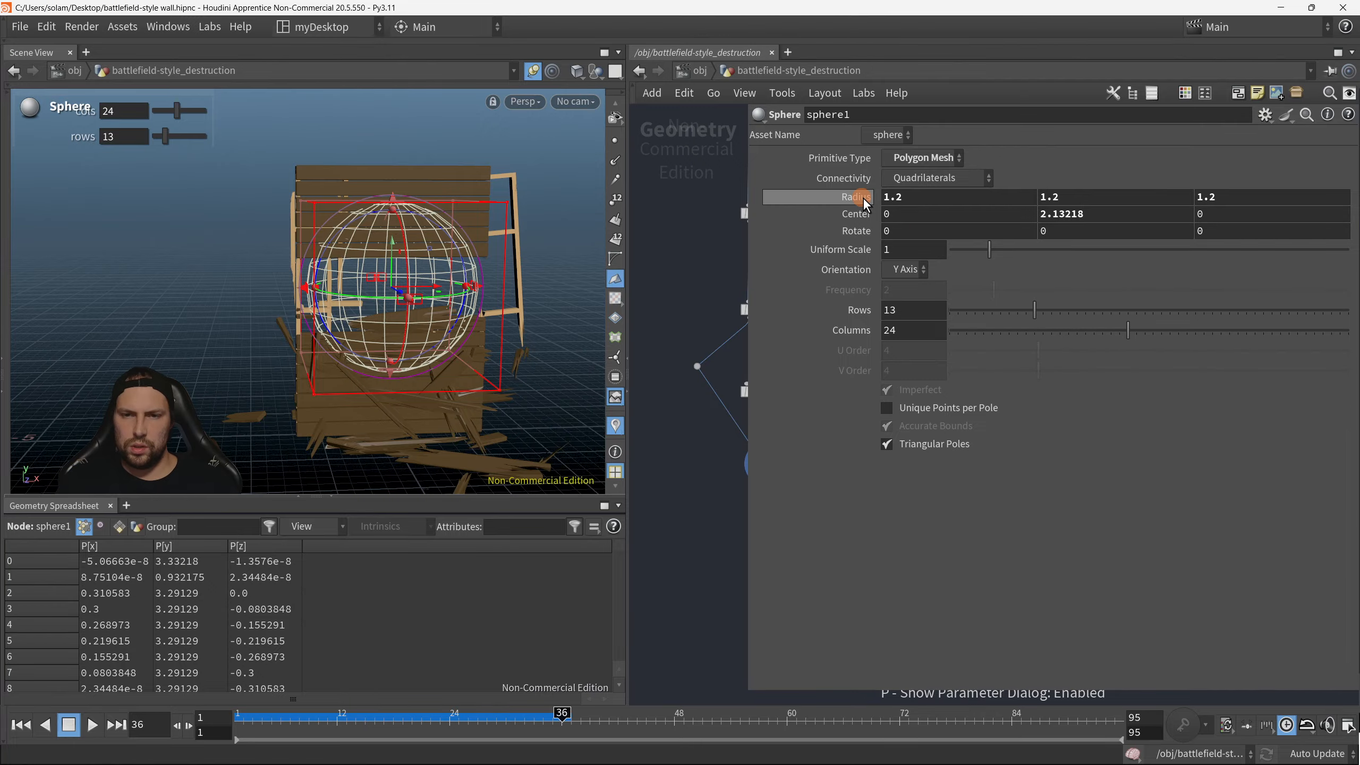
middle_drag(863, 198, 868, 225)
middle_drag(691, 438, 617, 442)
drag(653, 287, 706, 328)
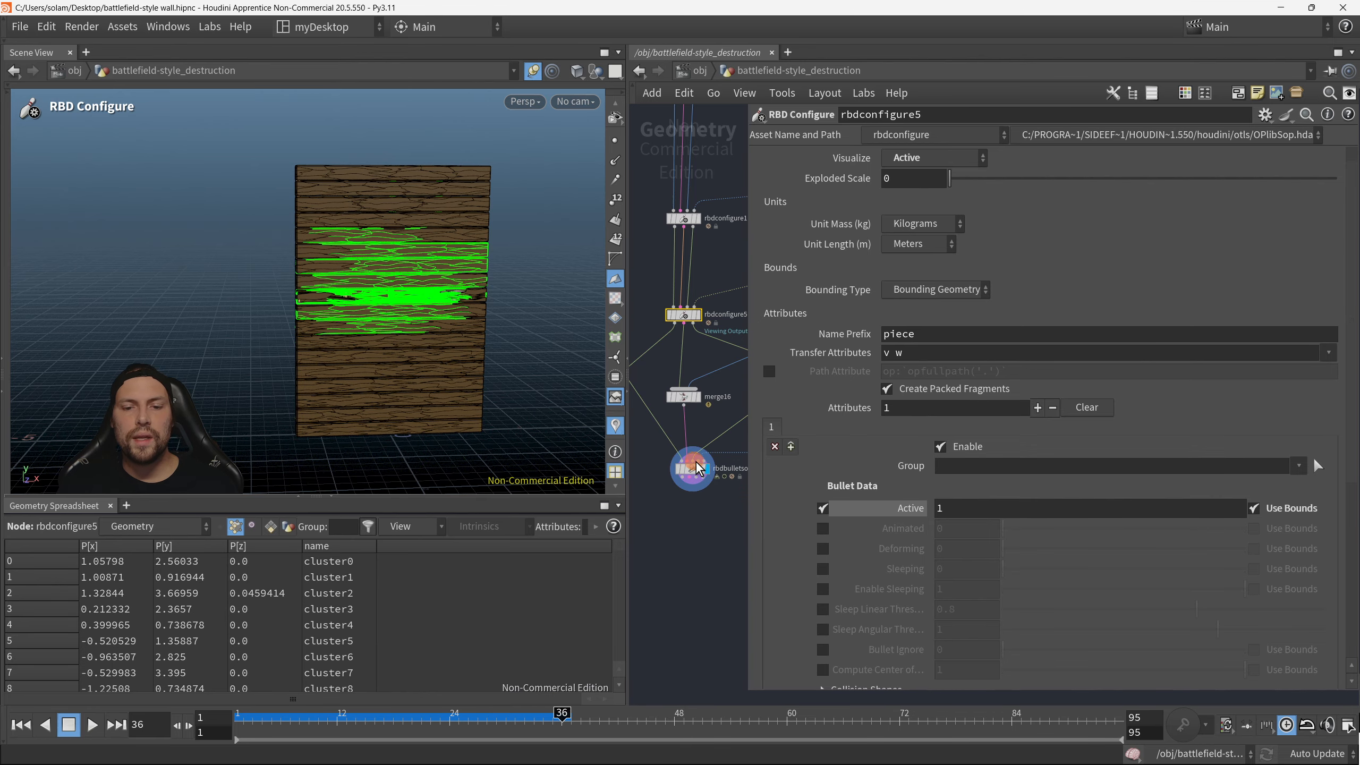
Step: Replay the rbdbulletsolver1 simulation from frame 1 to frame 32 and examine the hole in the wall up close
click(698, 469)
key(p)
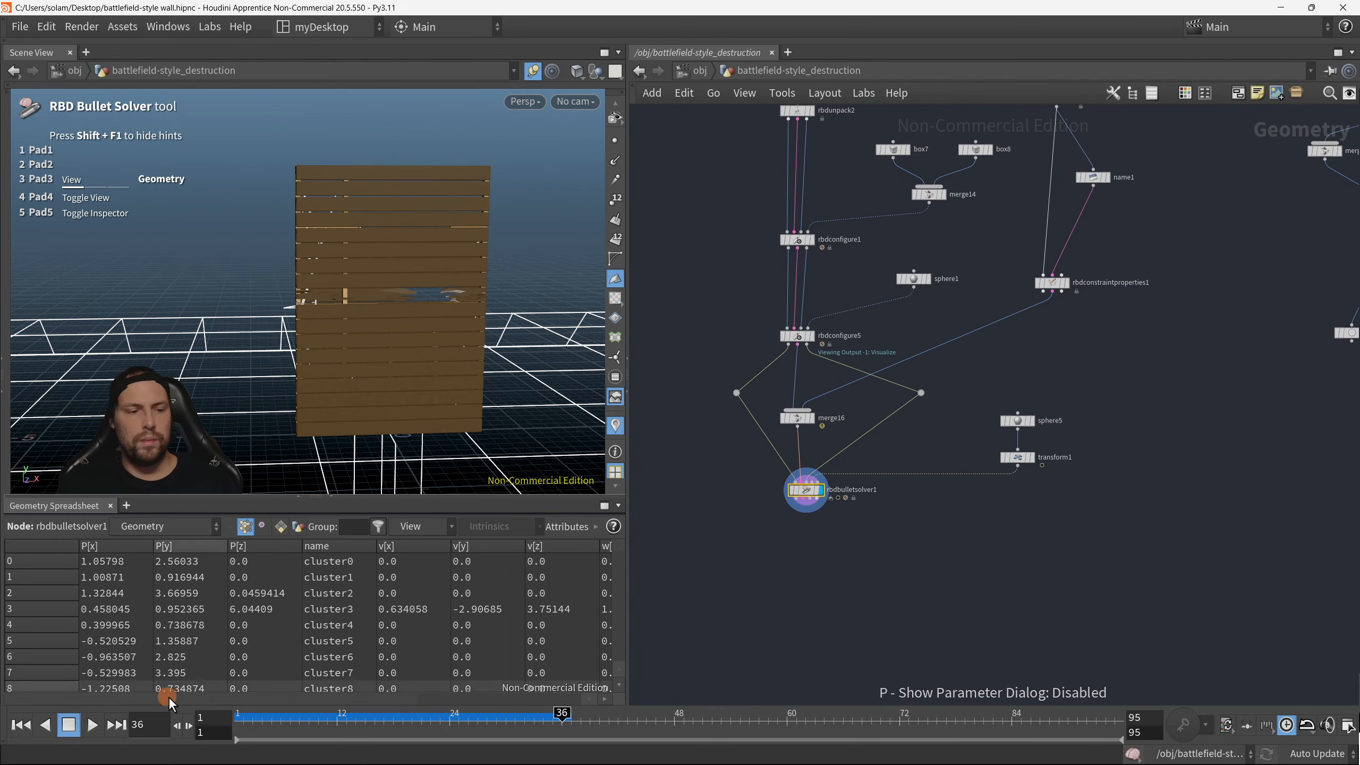
click(20, 724)
click(91, 725)
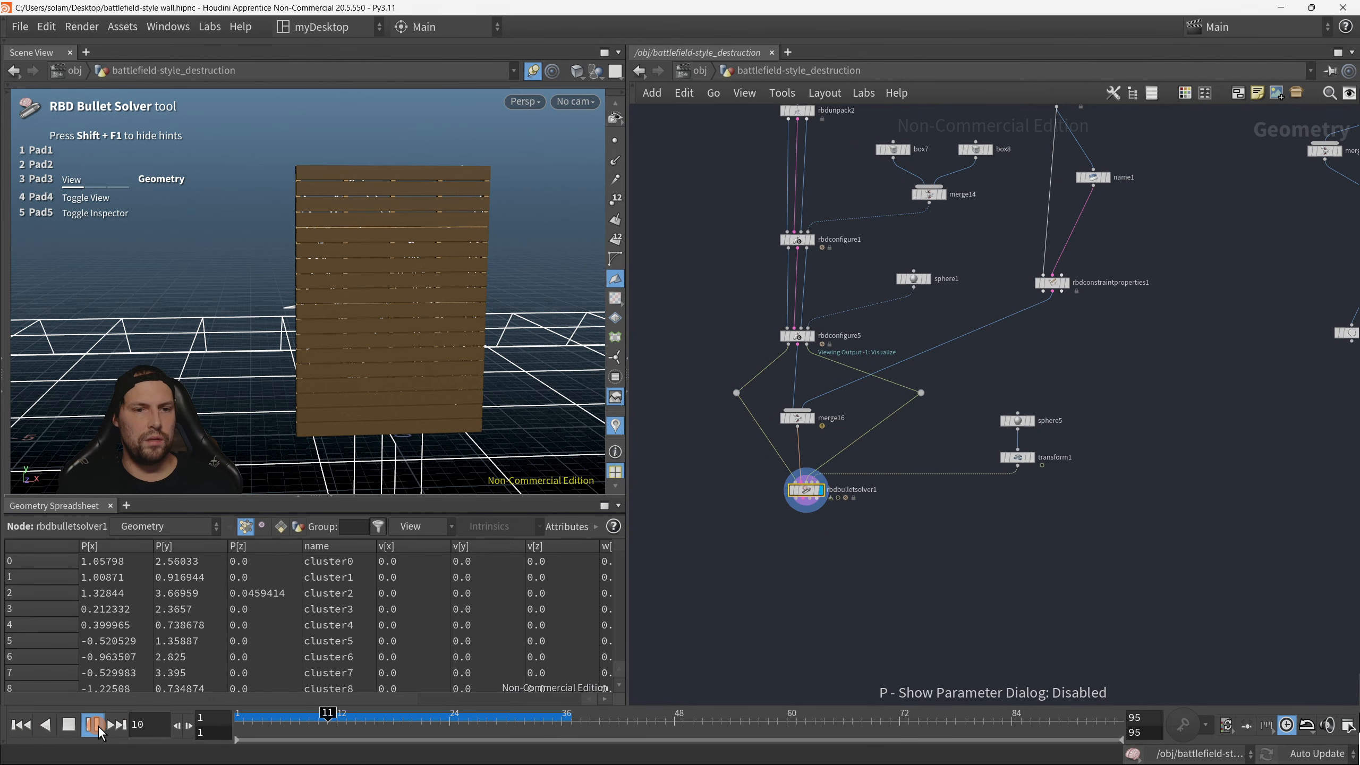
click(98, 729)
alt+drag(411, 328, 427, 316)
scroll(427, 316, up, 2)
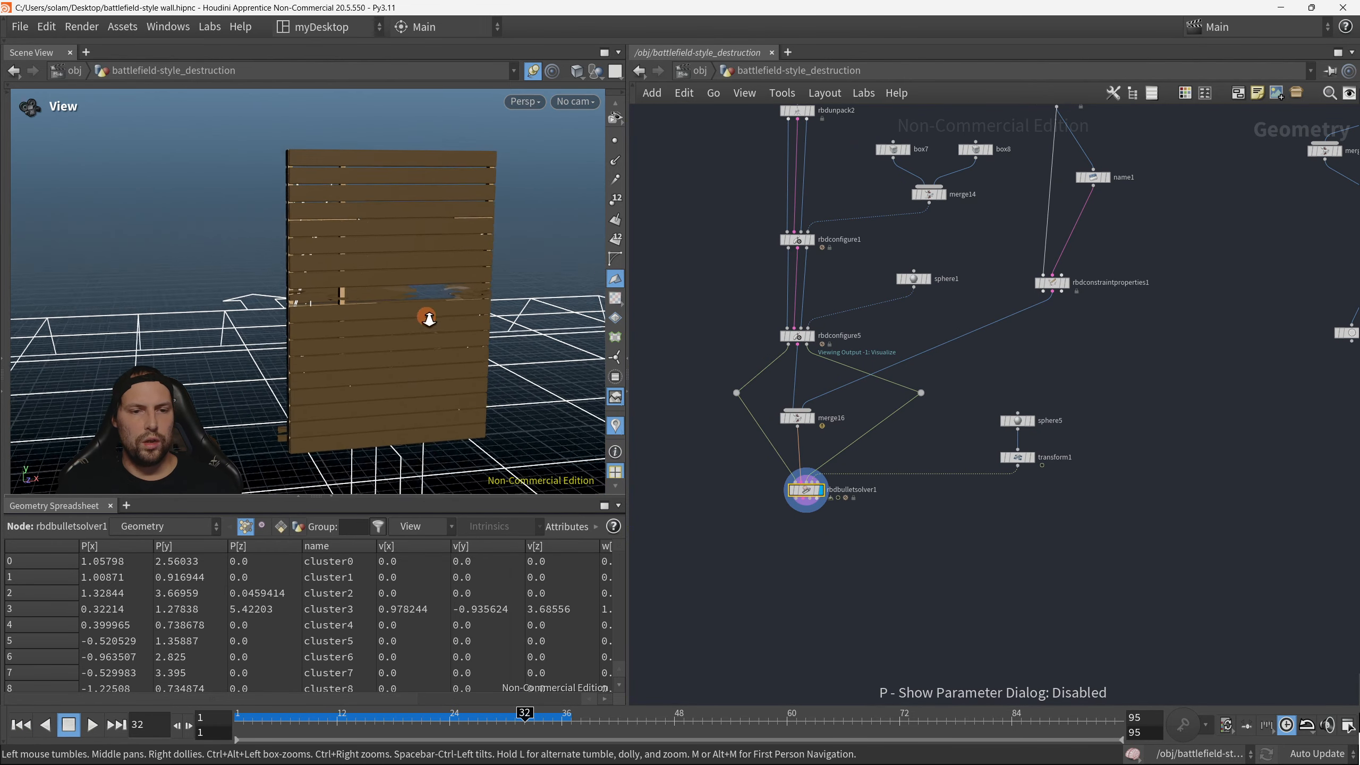
key(p)
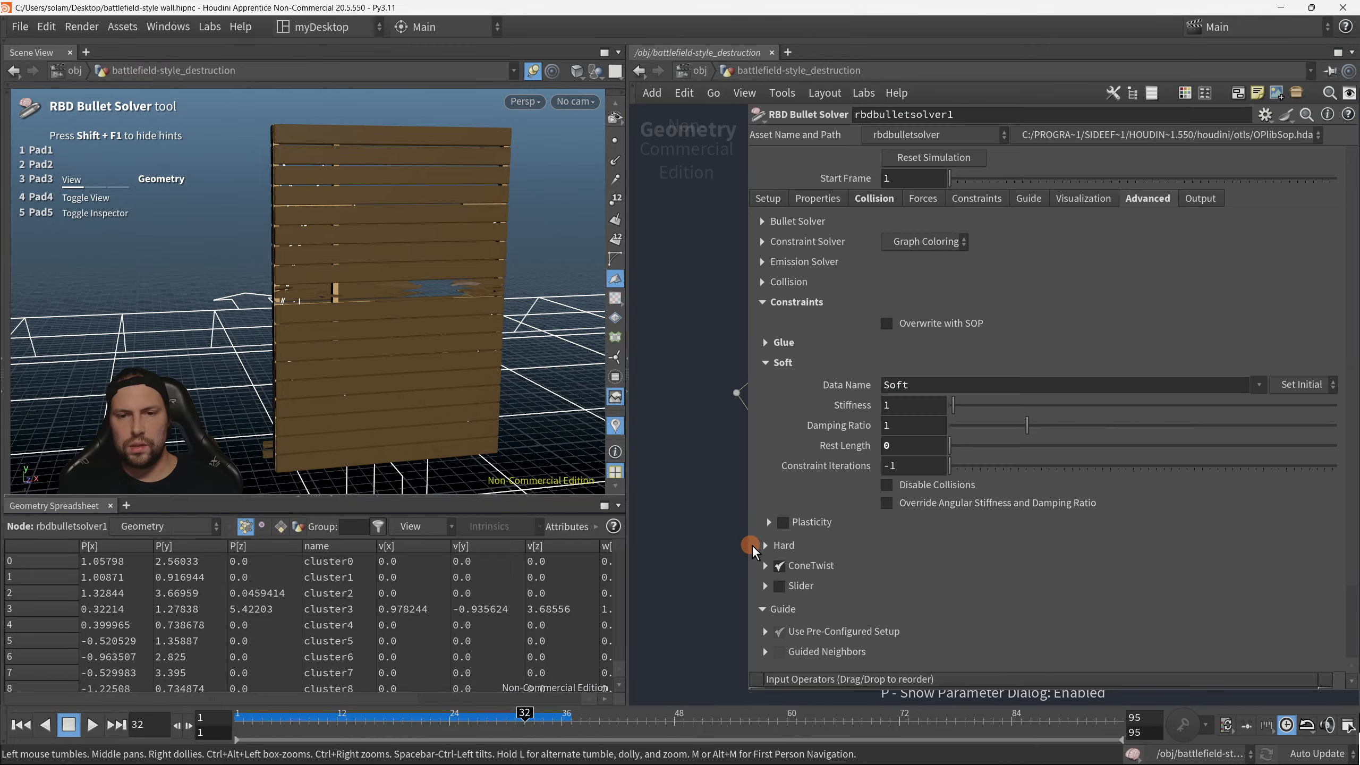
scroll(736, 531, down, 1)
middle_drag(736, 531, 637, 518)
scroll(691, 476, down, 1)
middle_click(689, 375)
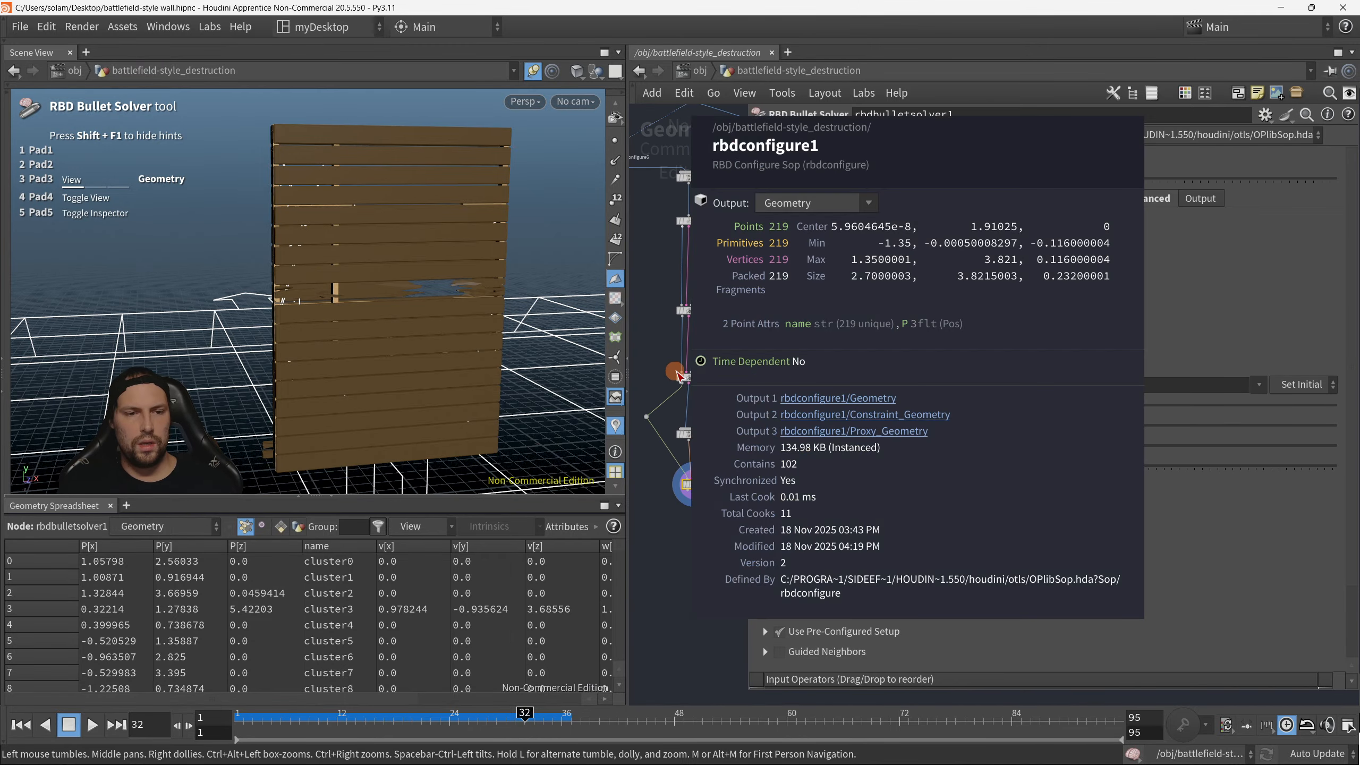
key(p)
Step: Set the frame fracture's constraint search radius to 0.85 and grain strength to 10000 in rbdmaterialfracture1
middle_drag(827, 369, 820, 493)
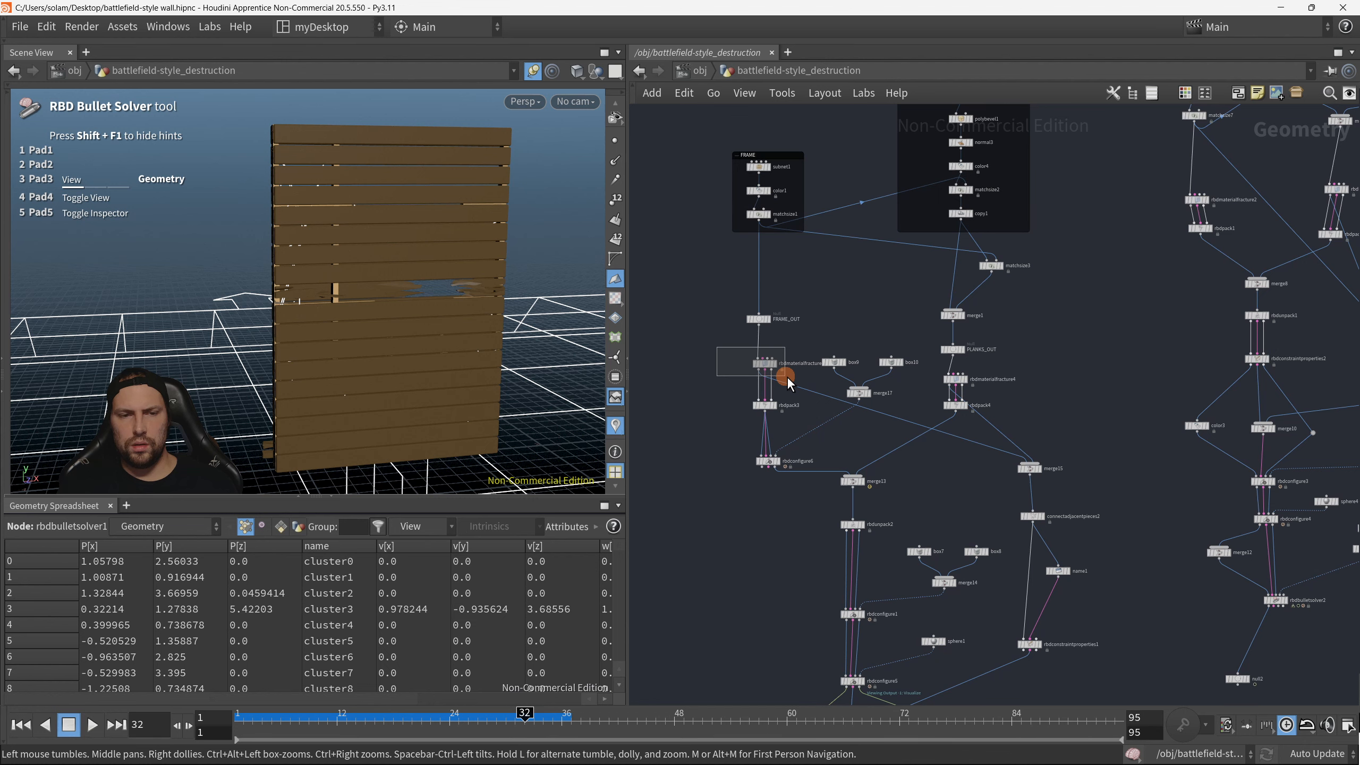
drag(786, 376, 786, 378)
key(p)
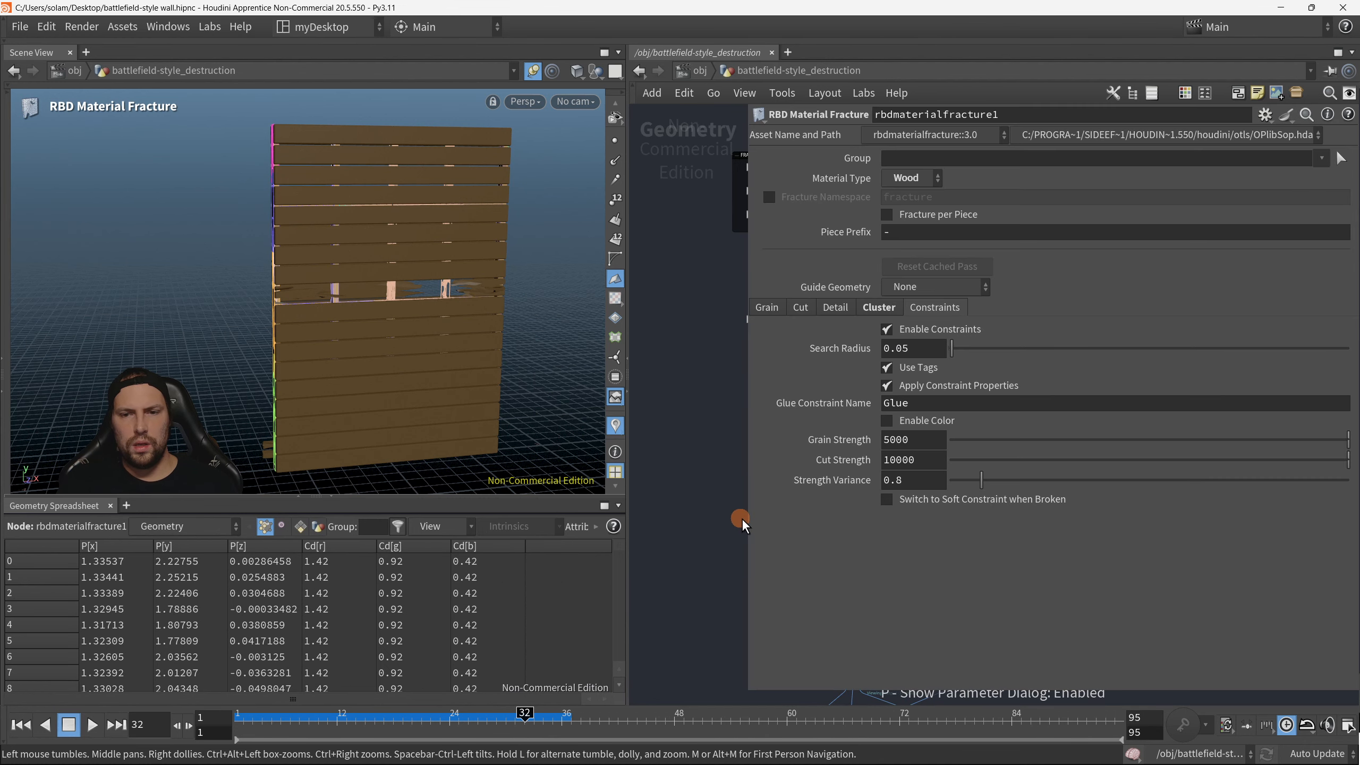
drag(951, 348, 967, 351)
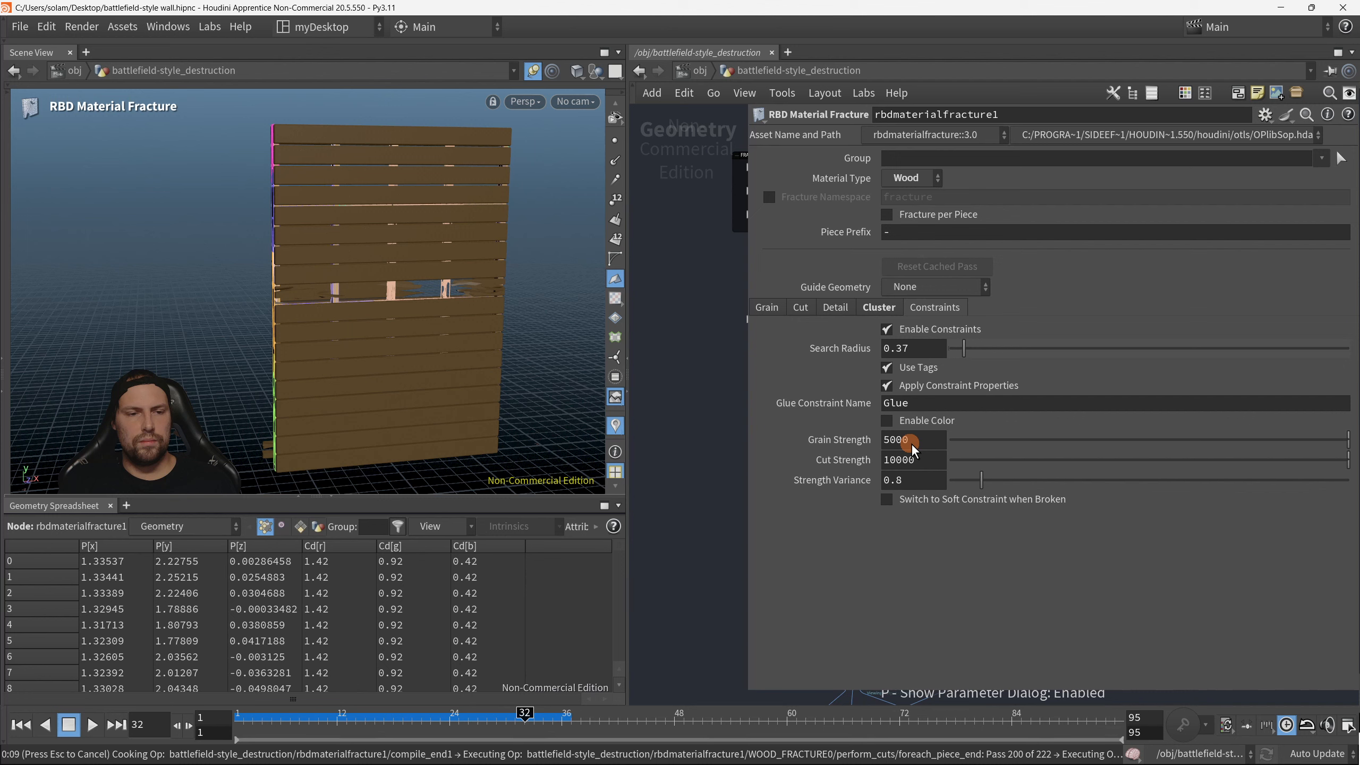
double_click(921, 445)
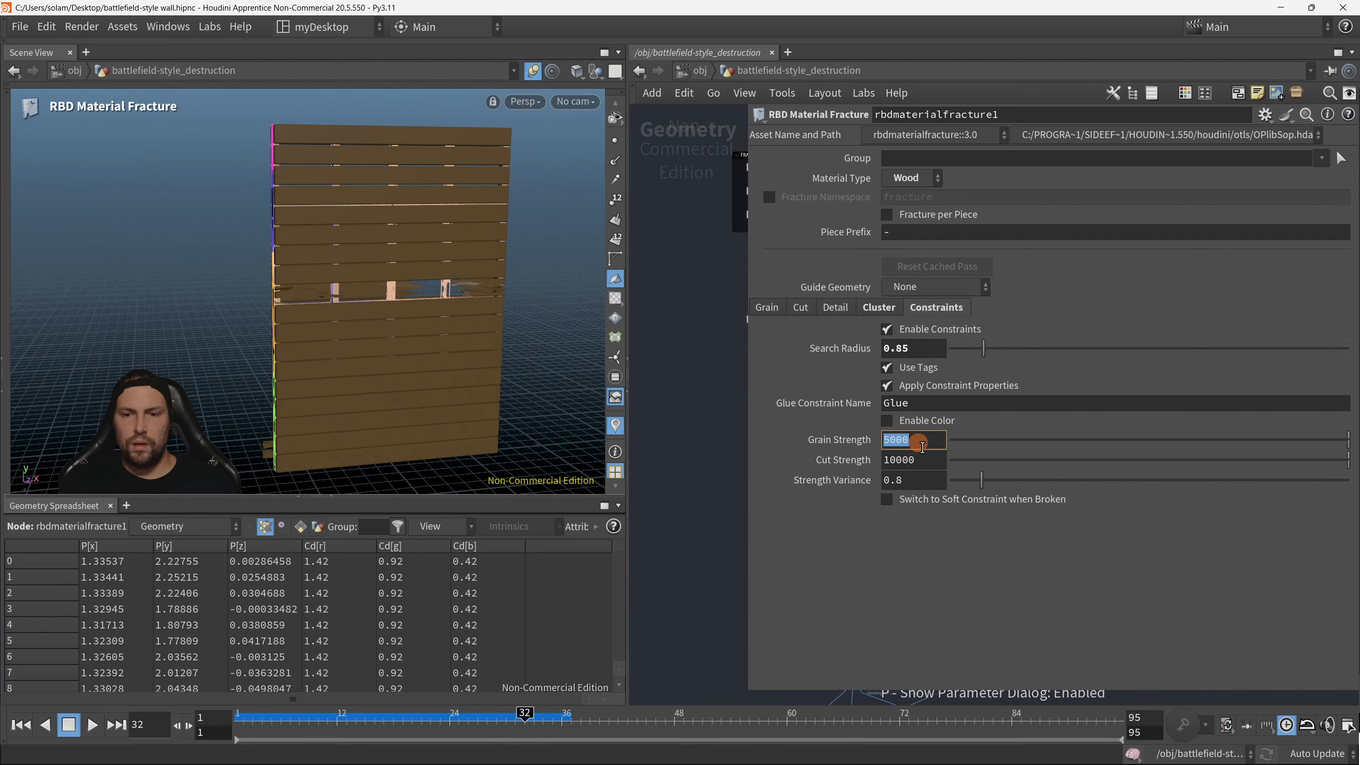
text(10000)
key(Return)
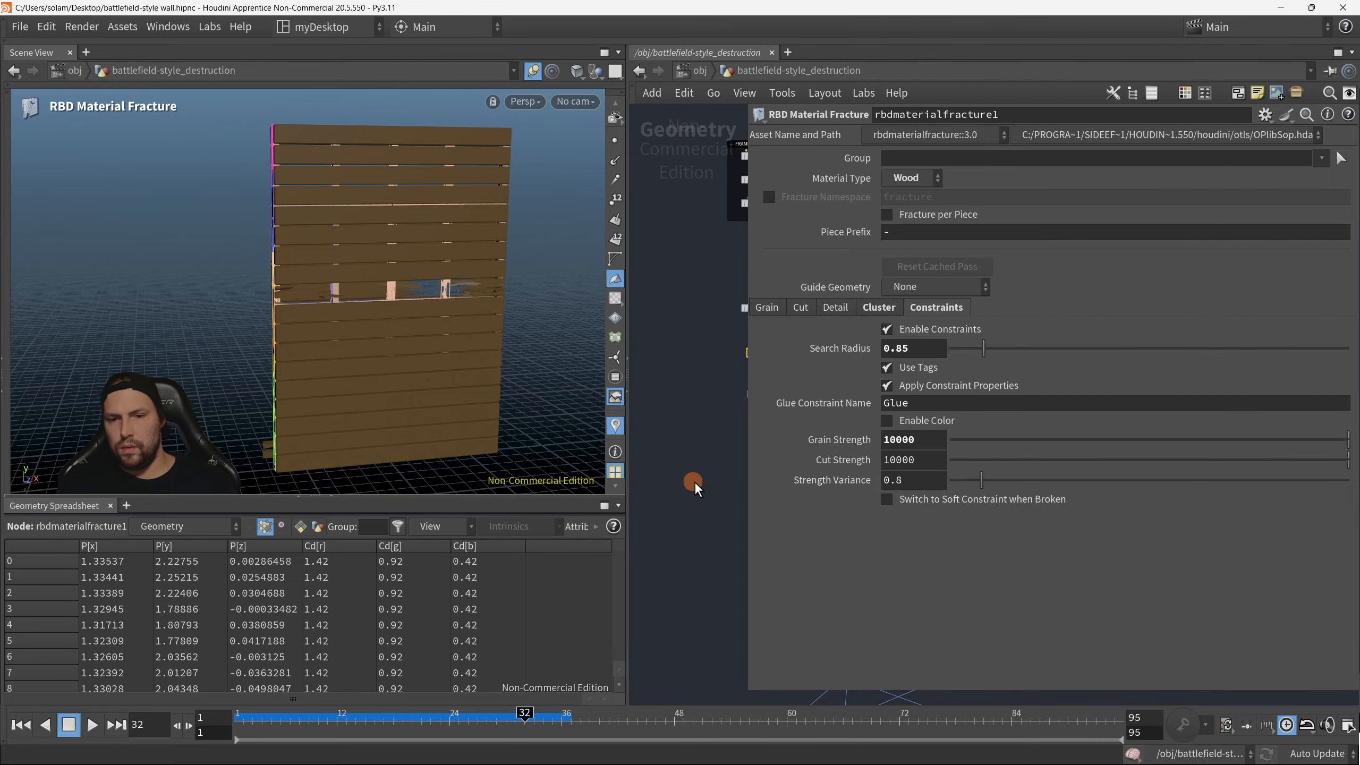
Step: Disable the density and bounce physical attributes in the frame's rbdconfigure6 node
key(p)
drag(730, 395, 788, 408)
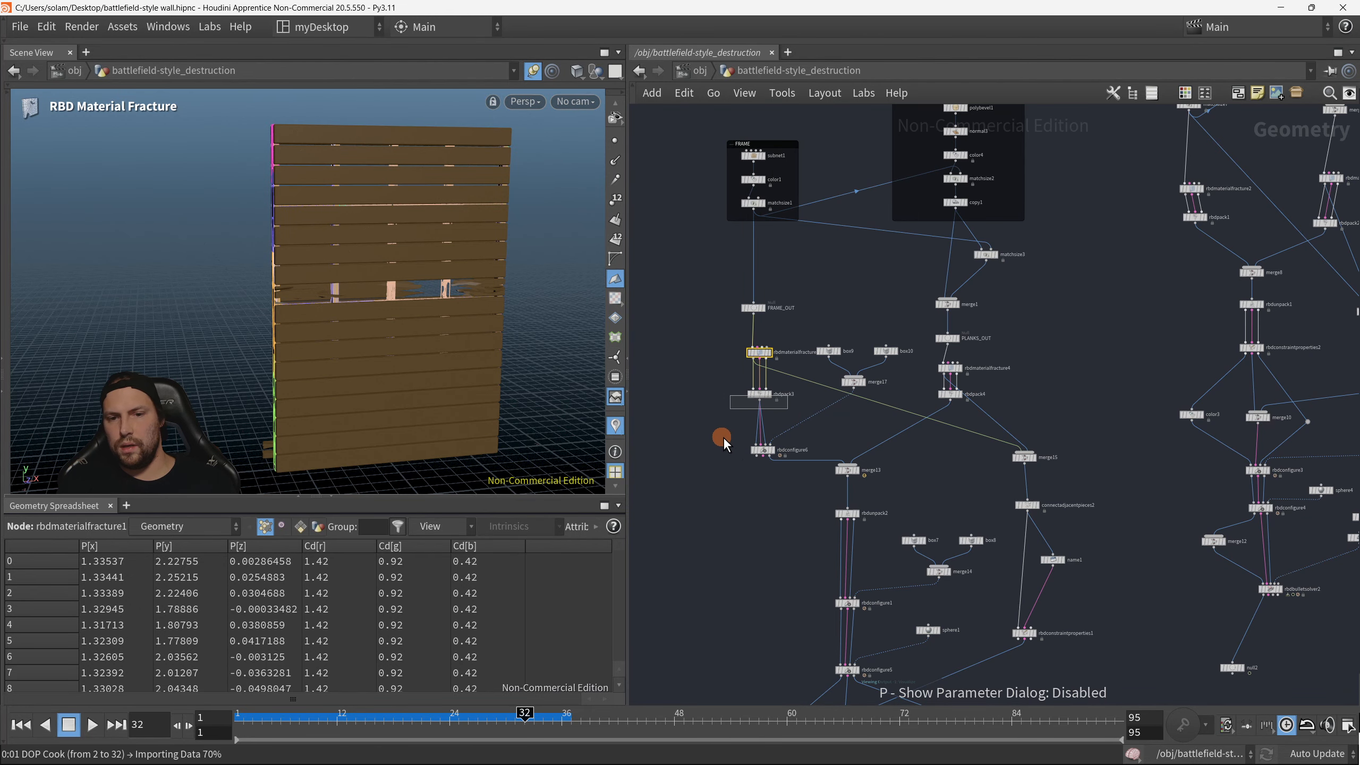
click(762, 449)
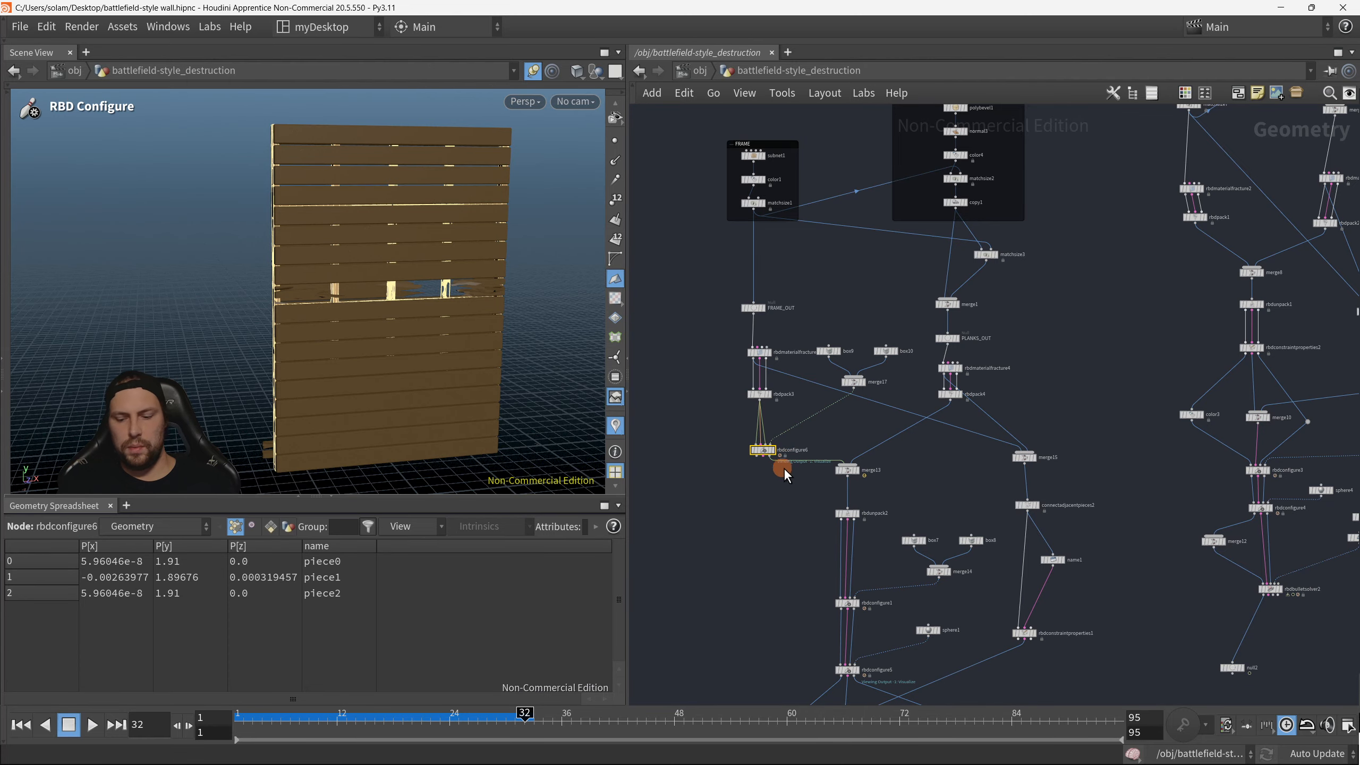
key(p)
scroll(853, 538, down, 5)
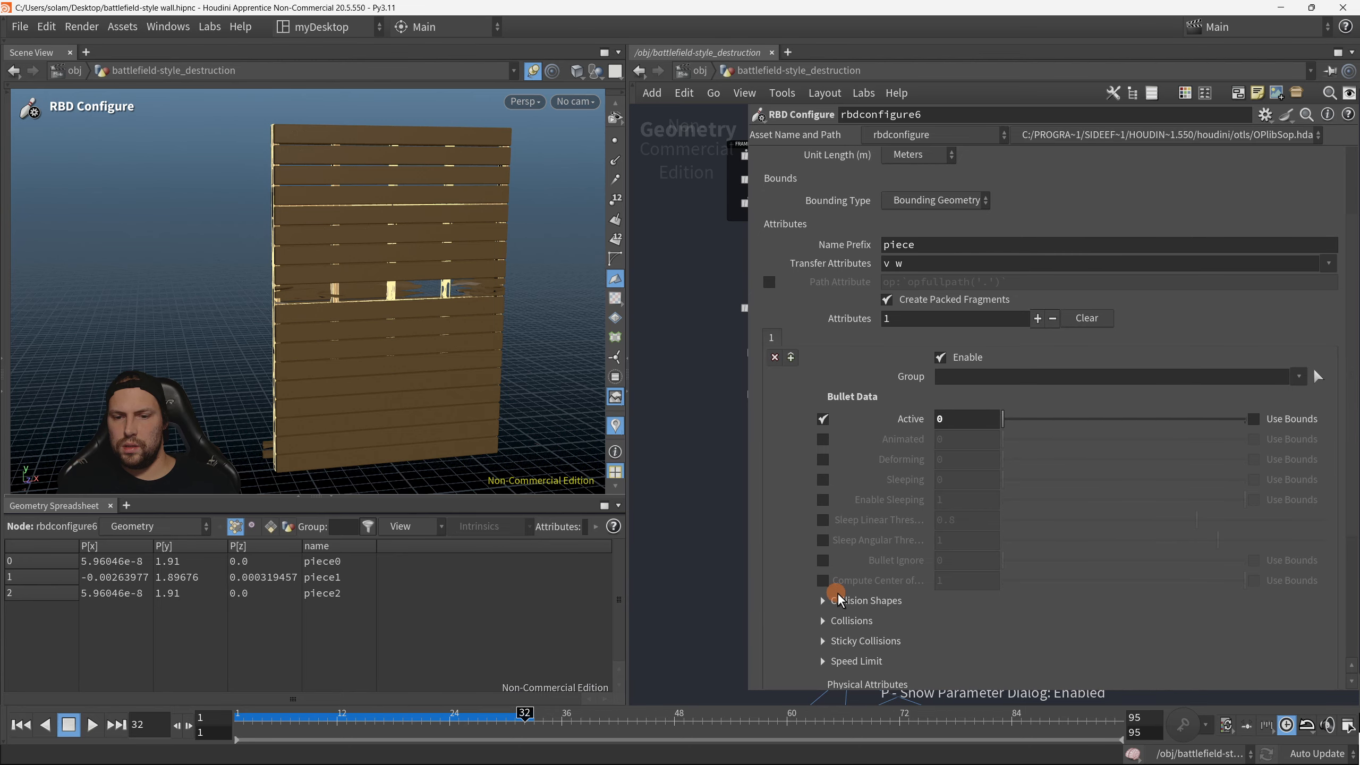
scroll(843, 583, down, 10)
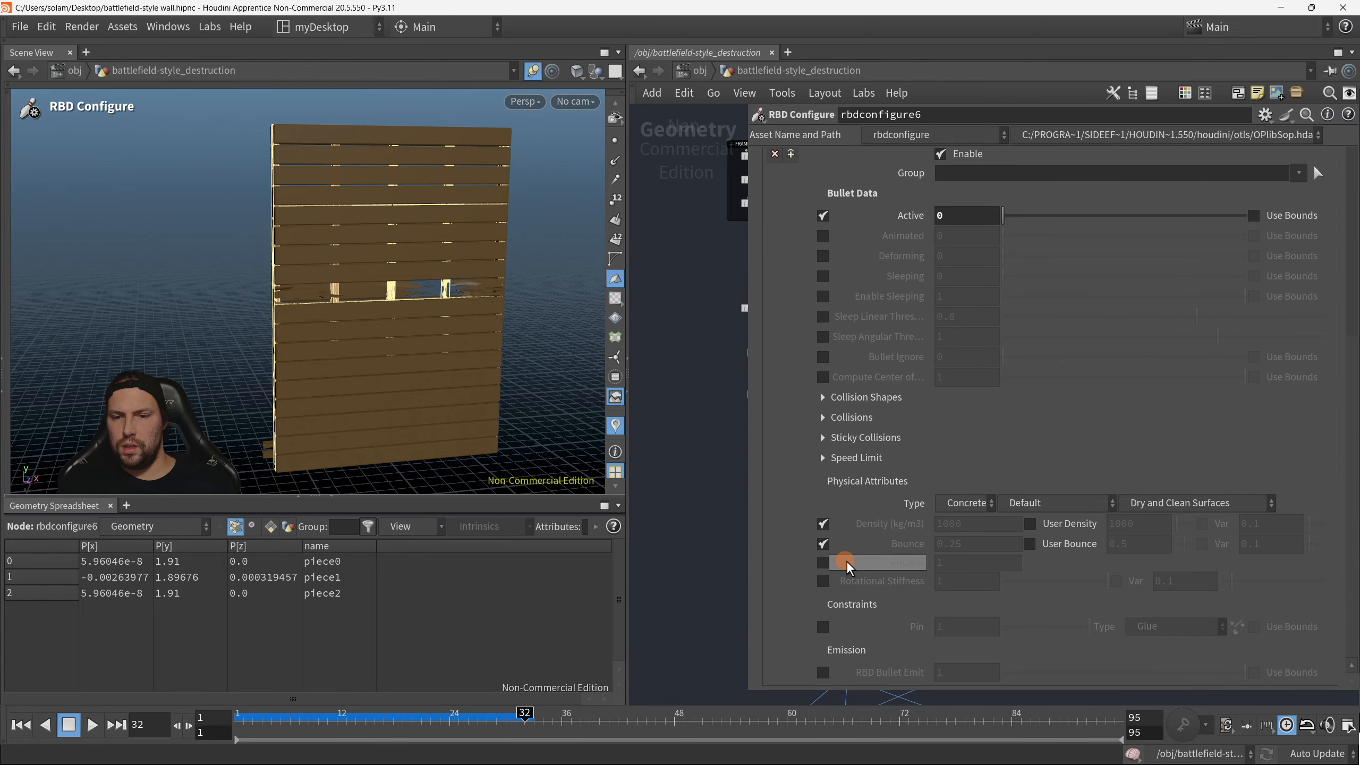
click(822, 525)
click(825, 545)
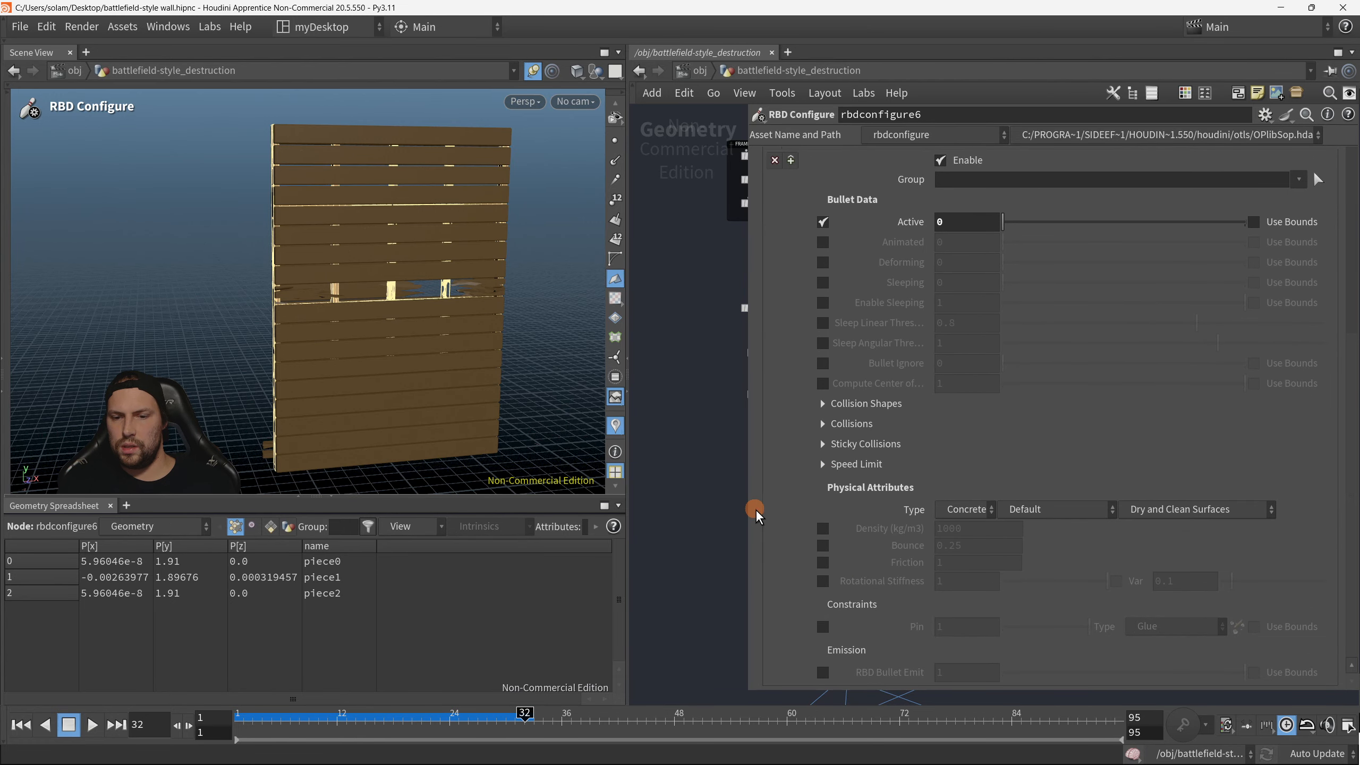
key(p)
Step: Add a Null node after rbdbulletsolver1 and display it in the viewport
scroll(805, 477, up, 5)
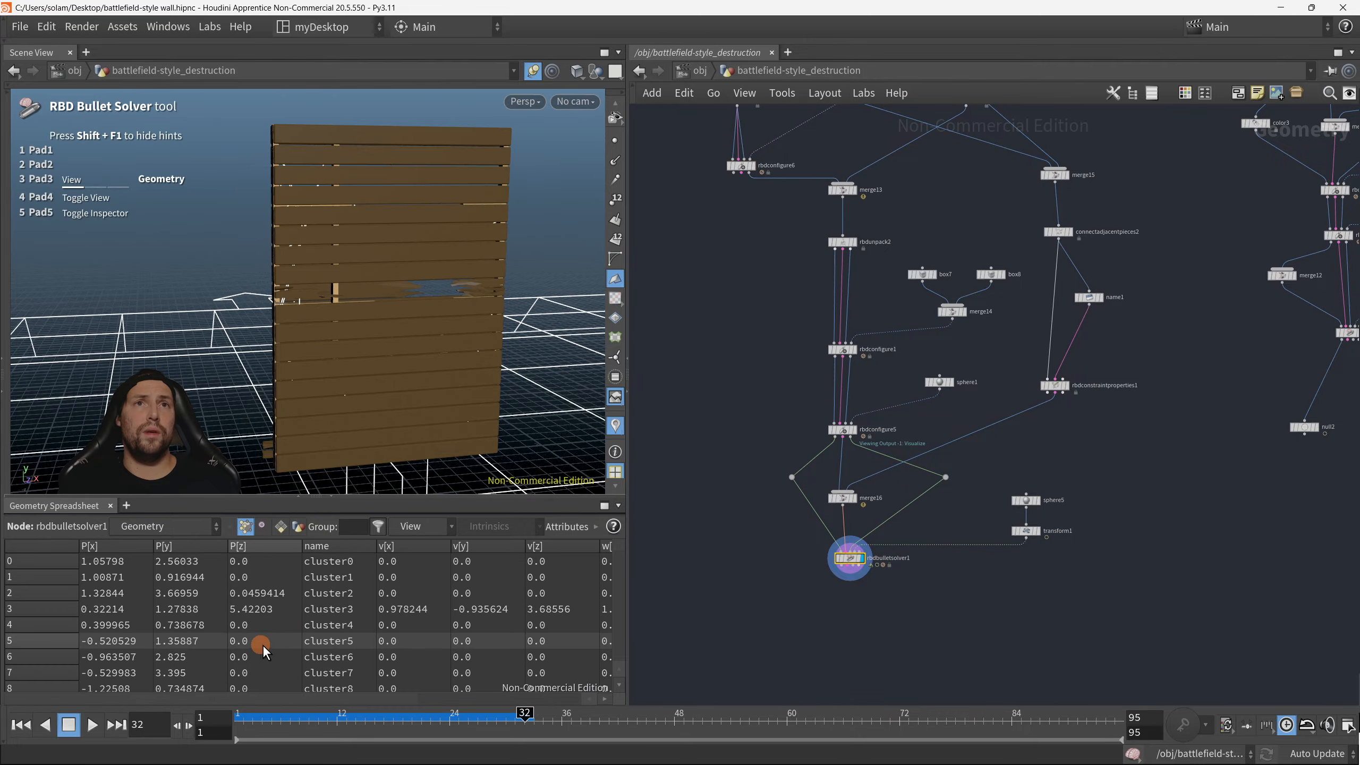
click(845, 575)
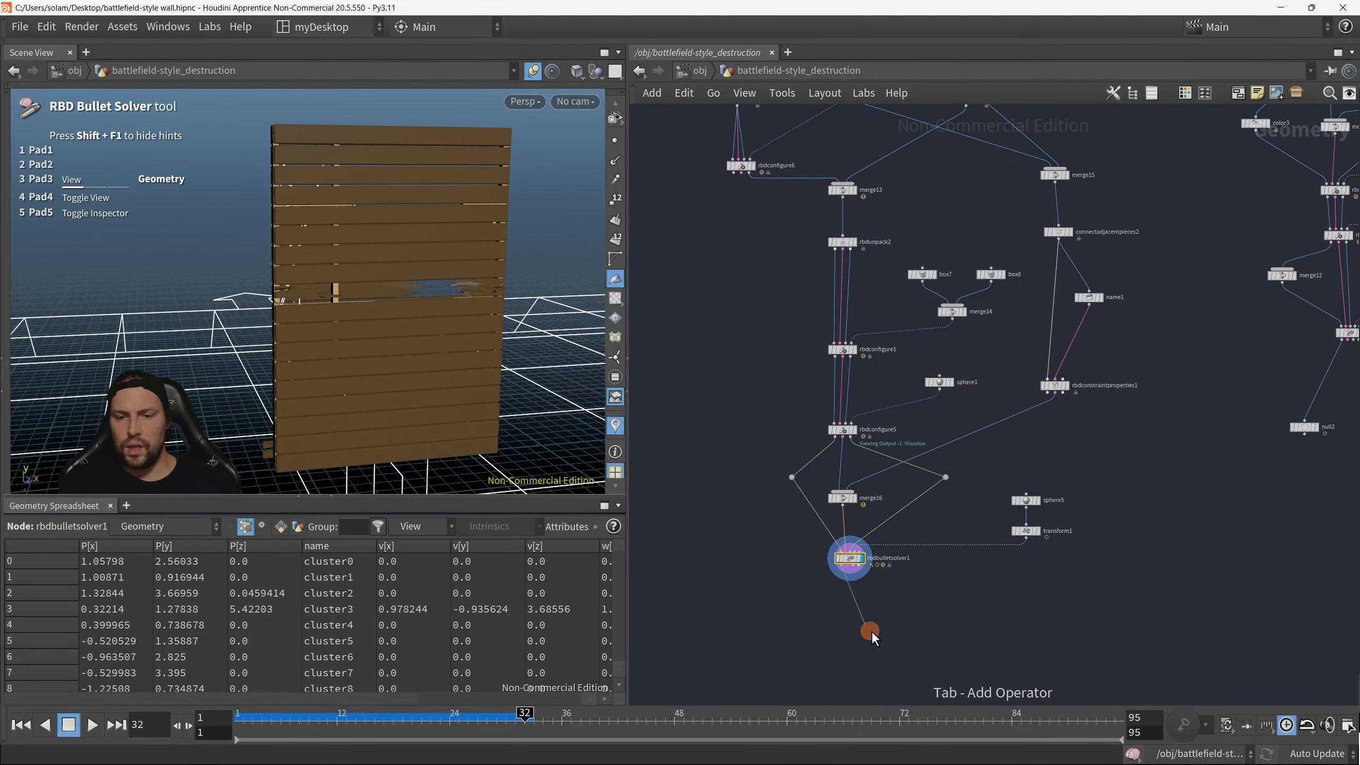
key(Tab)
text(null)
key(Return)
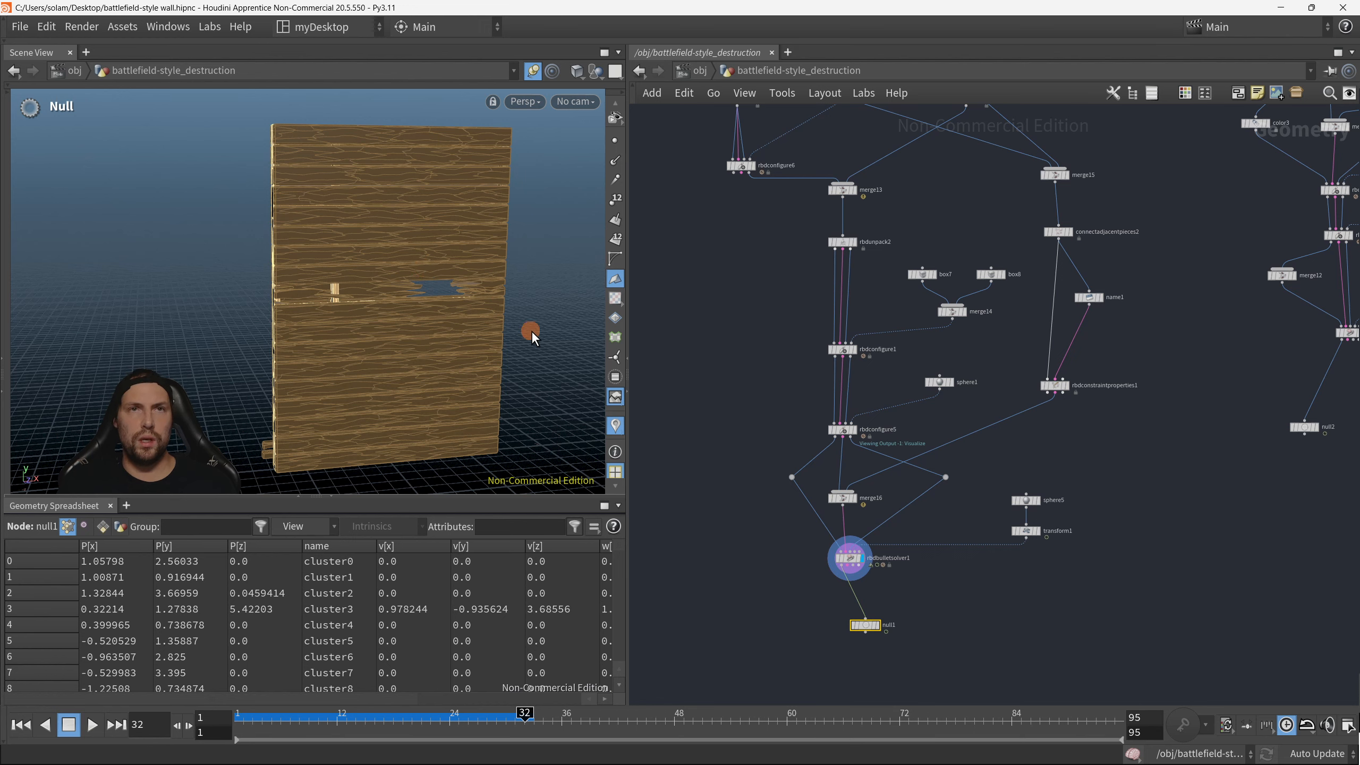
key(r)
drag(807, 644, 969, 619)
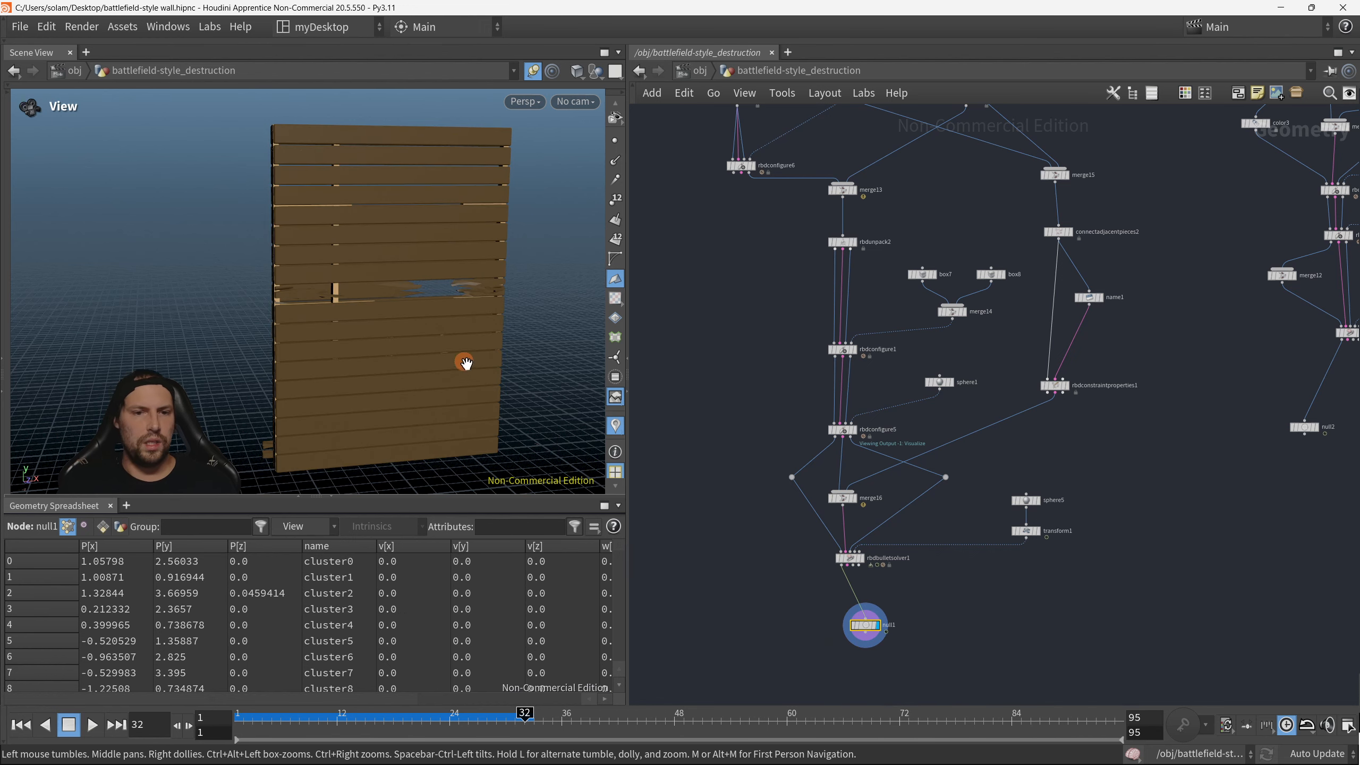
Step: Play the simulation through null1 from frame 1 to frame 53 and examine how the wall breaks
alt+right_drag(465, 363, 383, 378)
click(21, 724)
click(91, 724)
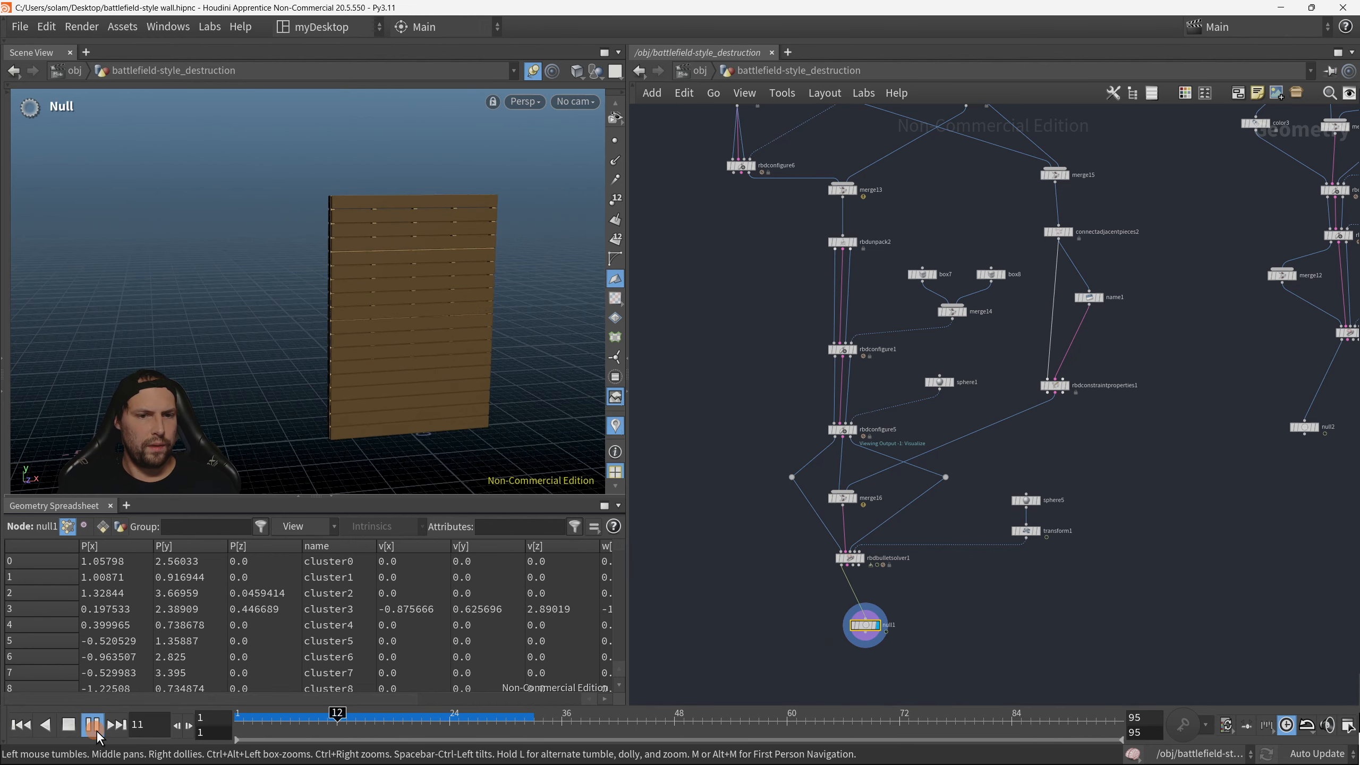
alt+middle_drag(467, 325, 354, 278)
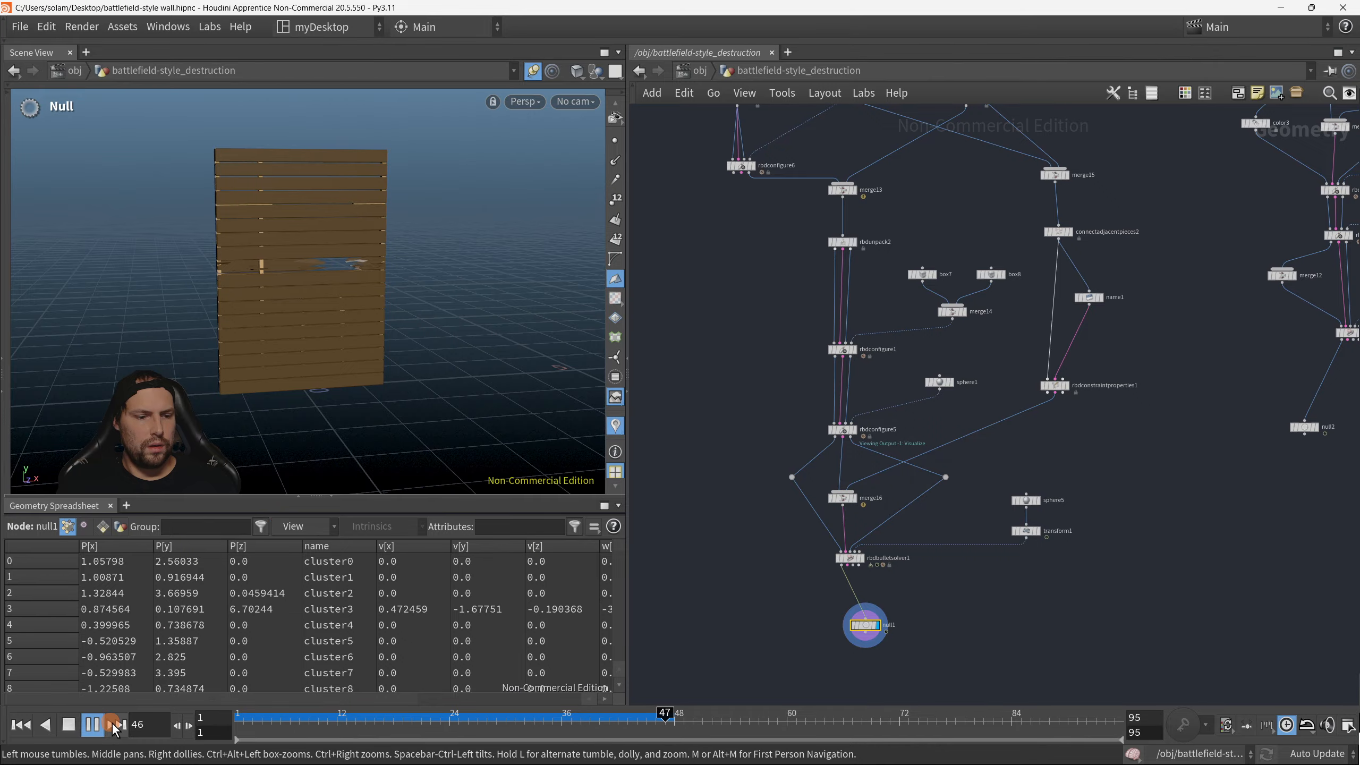
click(94, 725)
middle_drag(933, 441, 973, 465)
scroll(893, 524, up, 2)
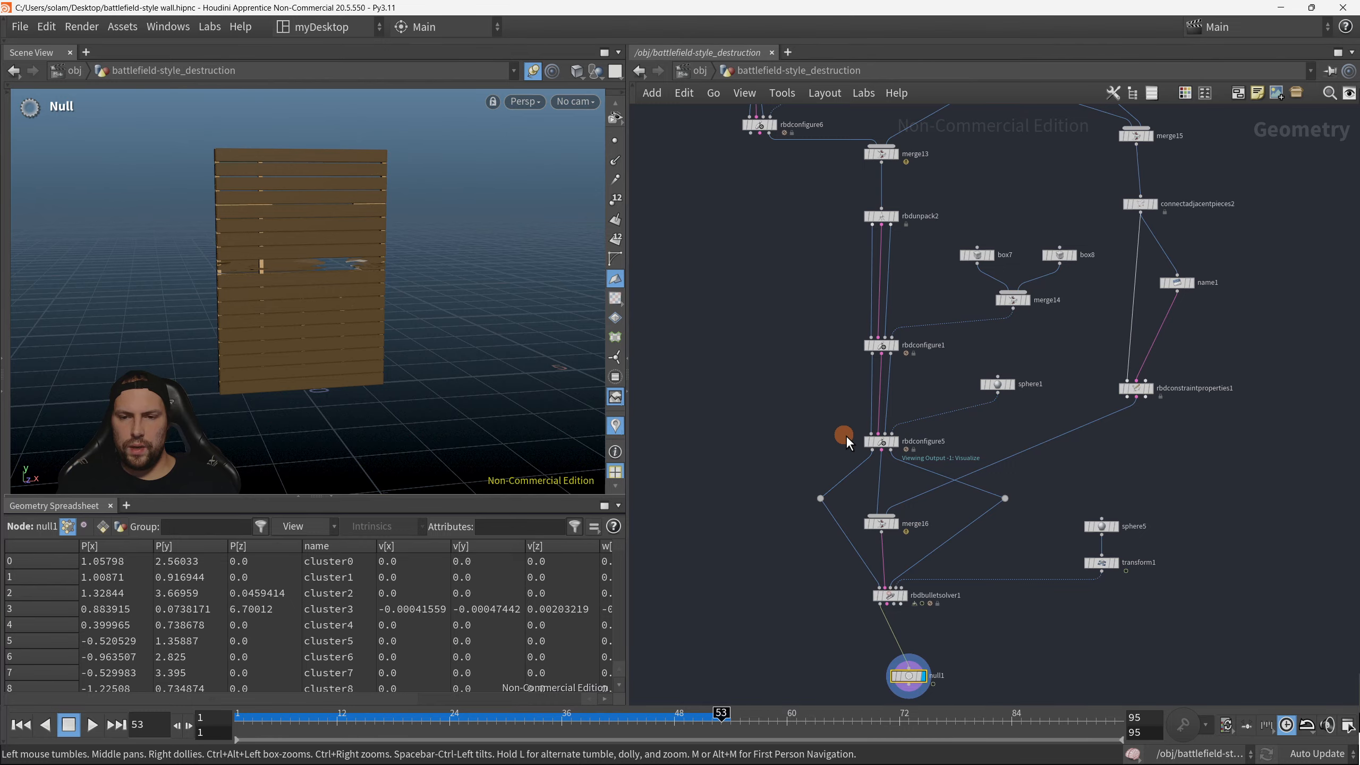
alt+drag(387, 296, 396, 291)
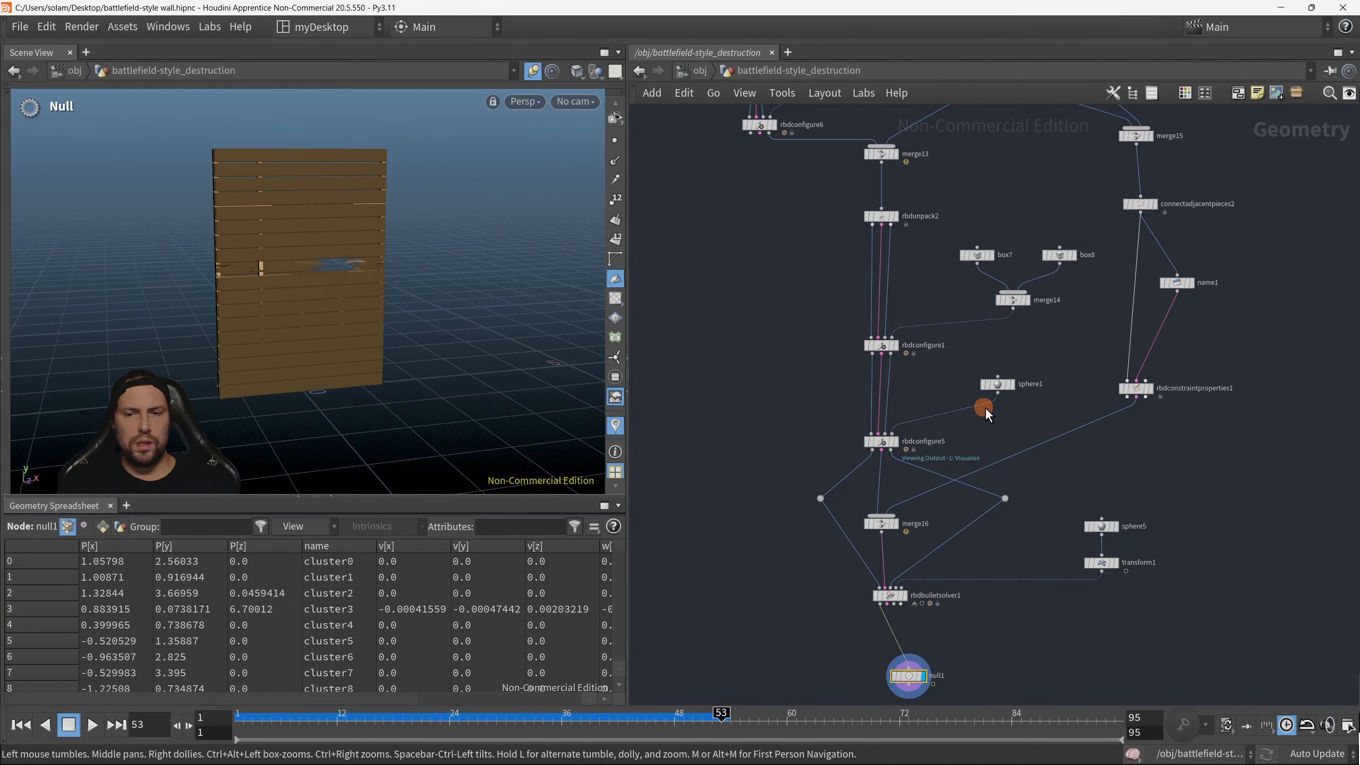
Step: Set the glue strength to 200 in rbdconstraintproperties1
middle_drag(1159, 353, 1109, 417)
click(1085, 452)
scroll(1124, 541, up, 1)
middle_drag(1124, 541, 1066, 549)
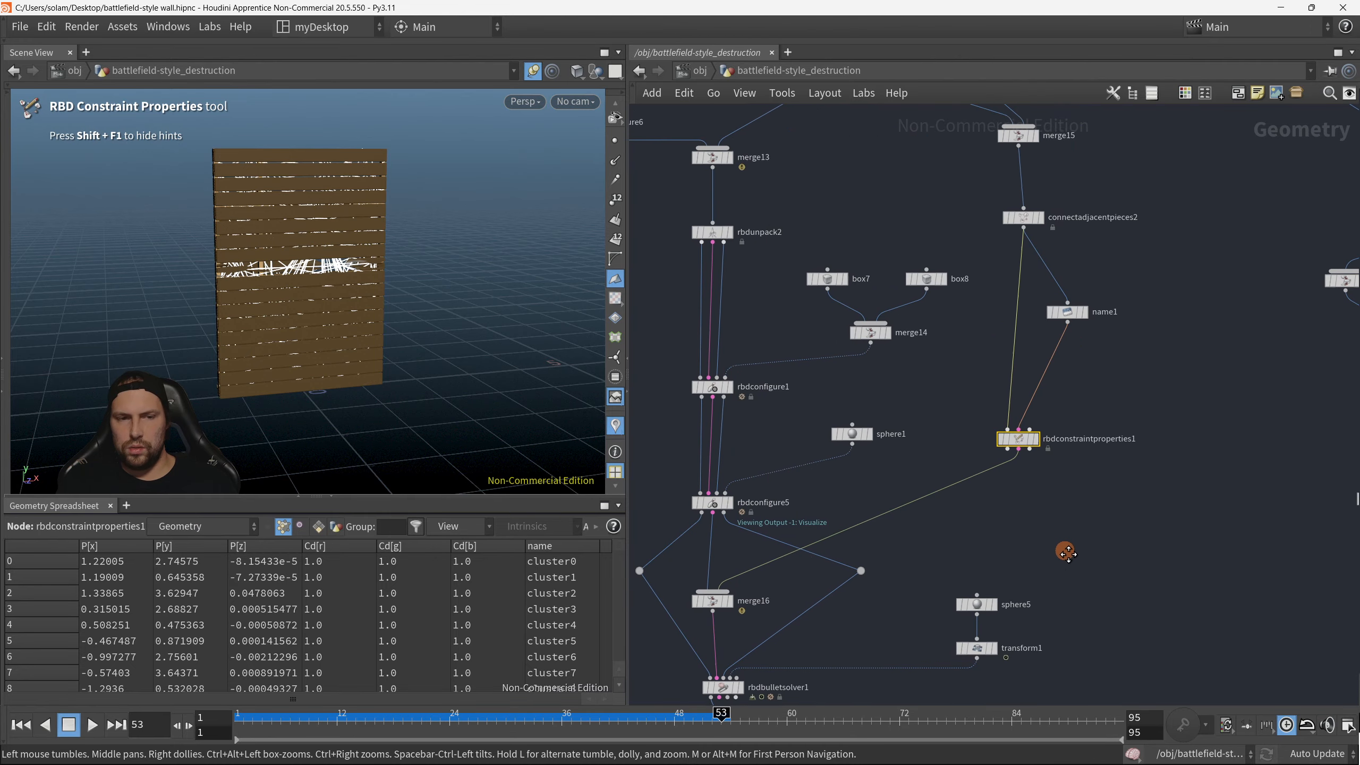
key(p)
click(899, 467)
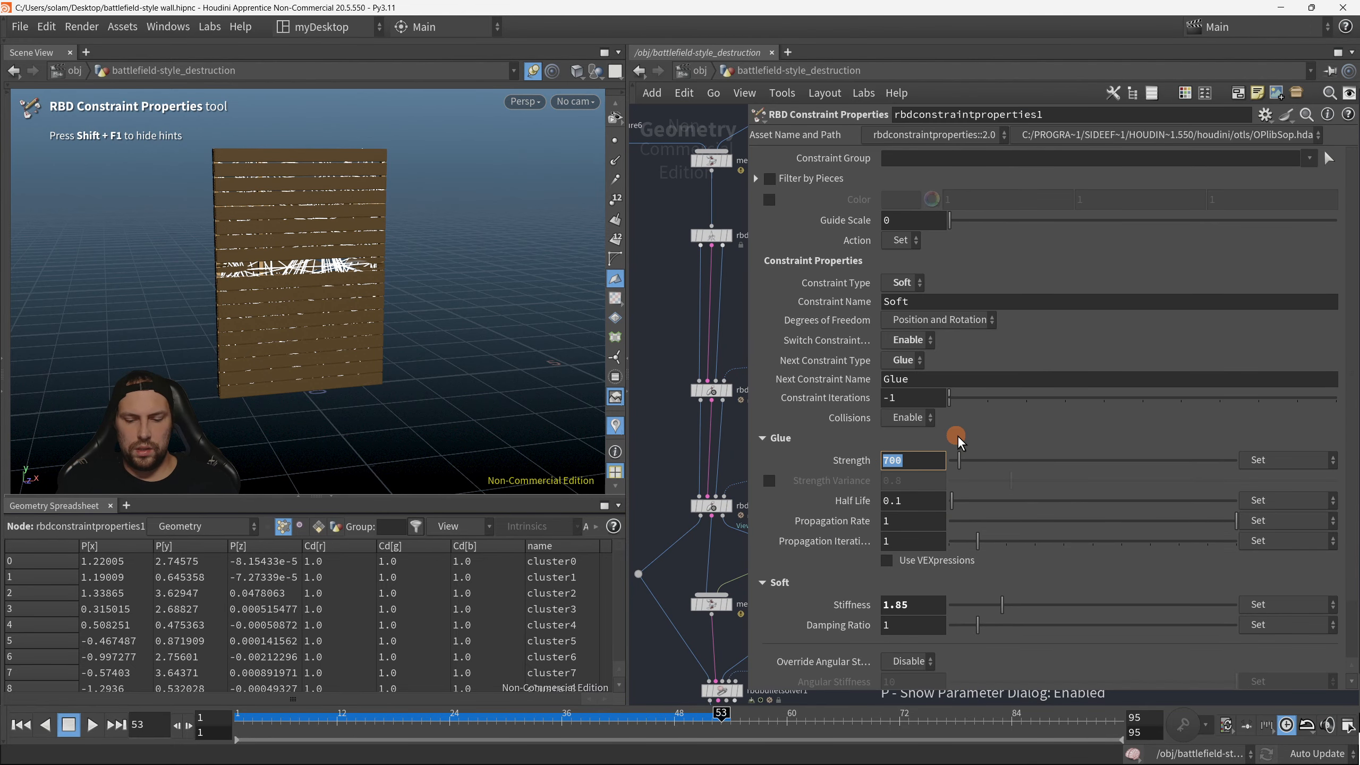
text(200)
key(Return)
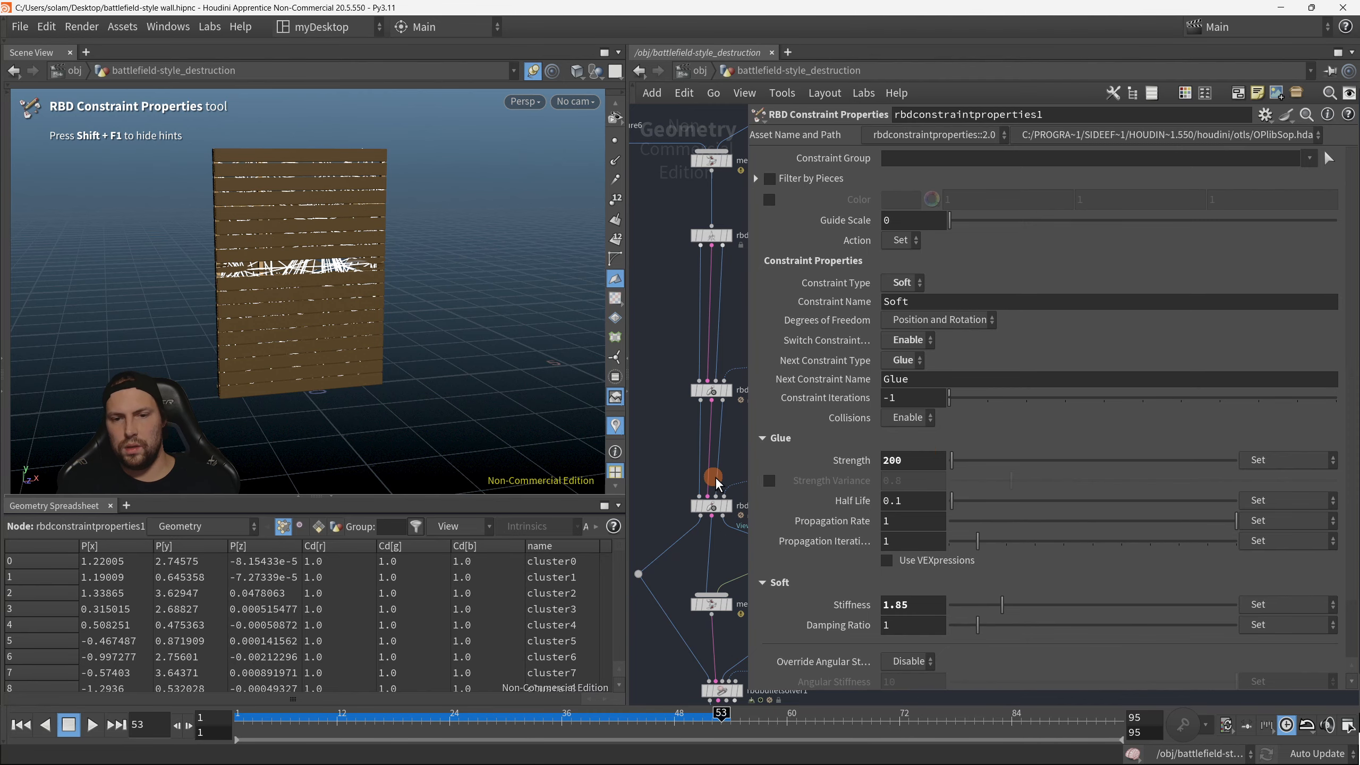
key(p)
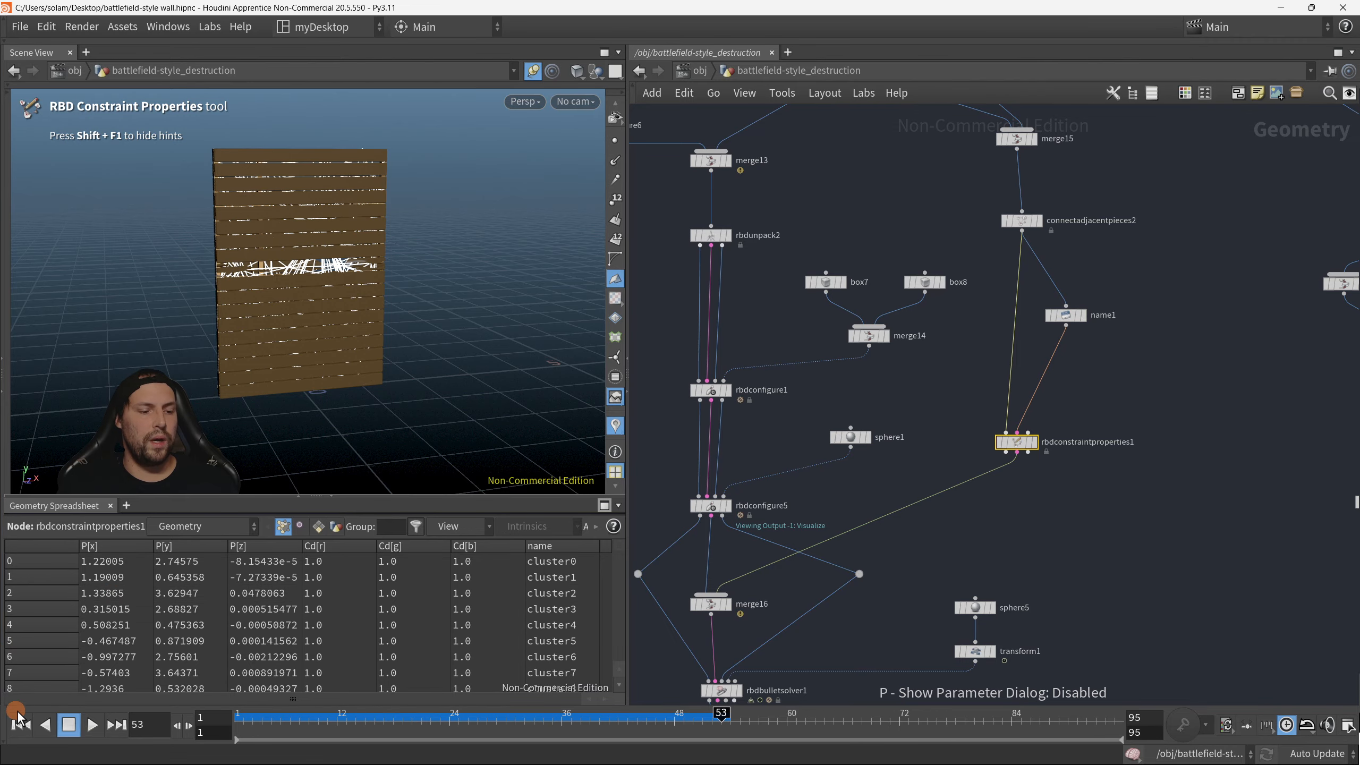
Step: Replay the simulation from frame 1 to frame 30 and check the pieces in rbdconfigure1 and rbdunpack2
click(20, 722)
click(91, 725)
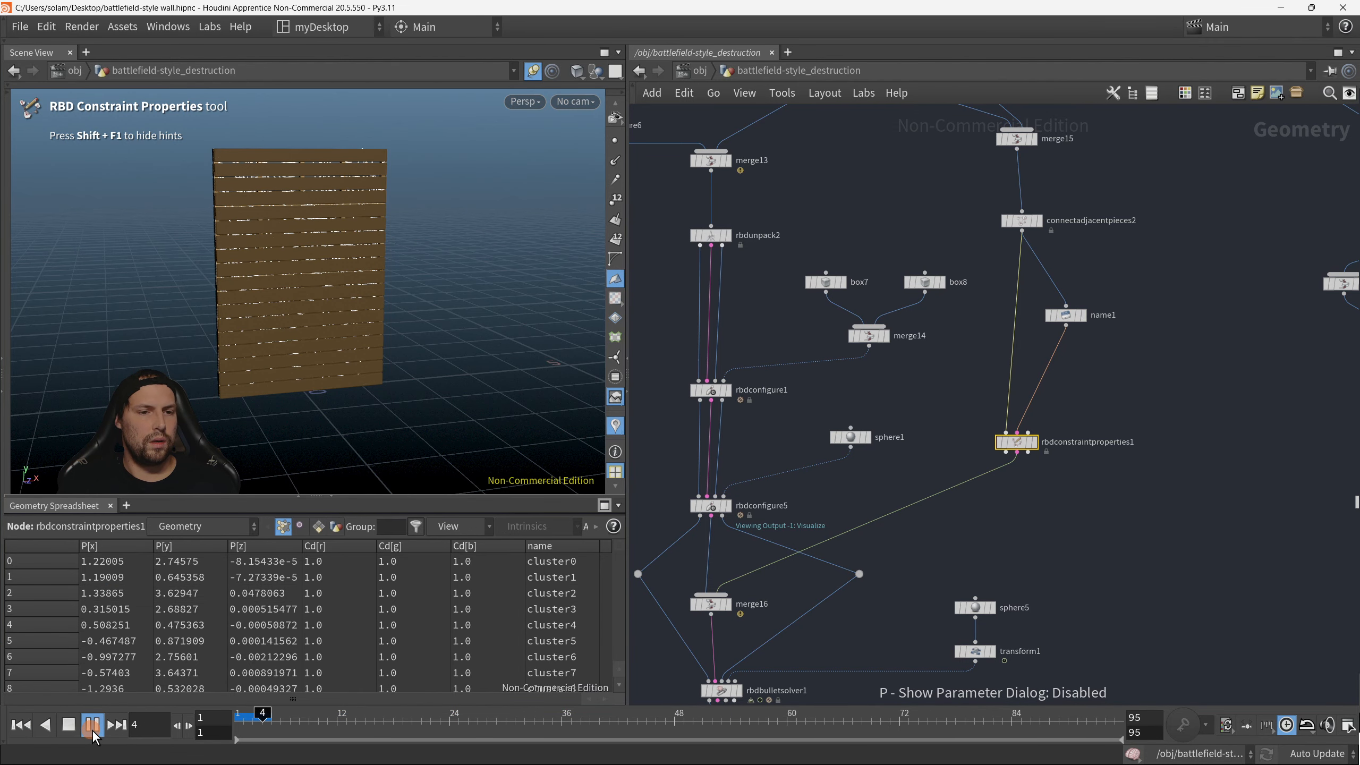
click(91, 726)
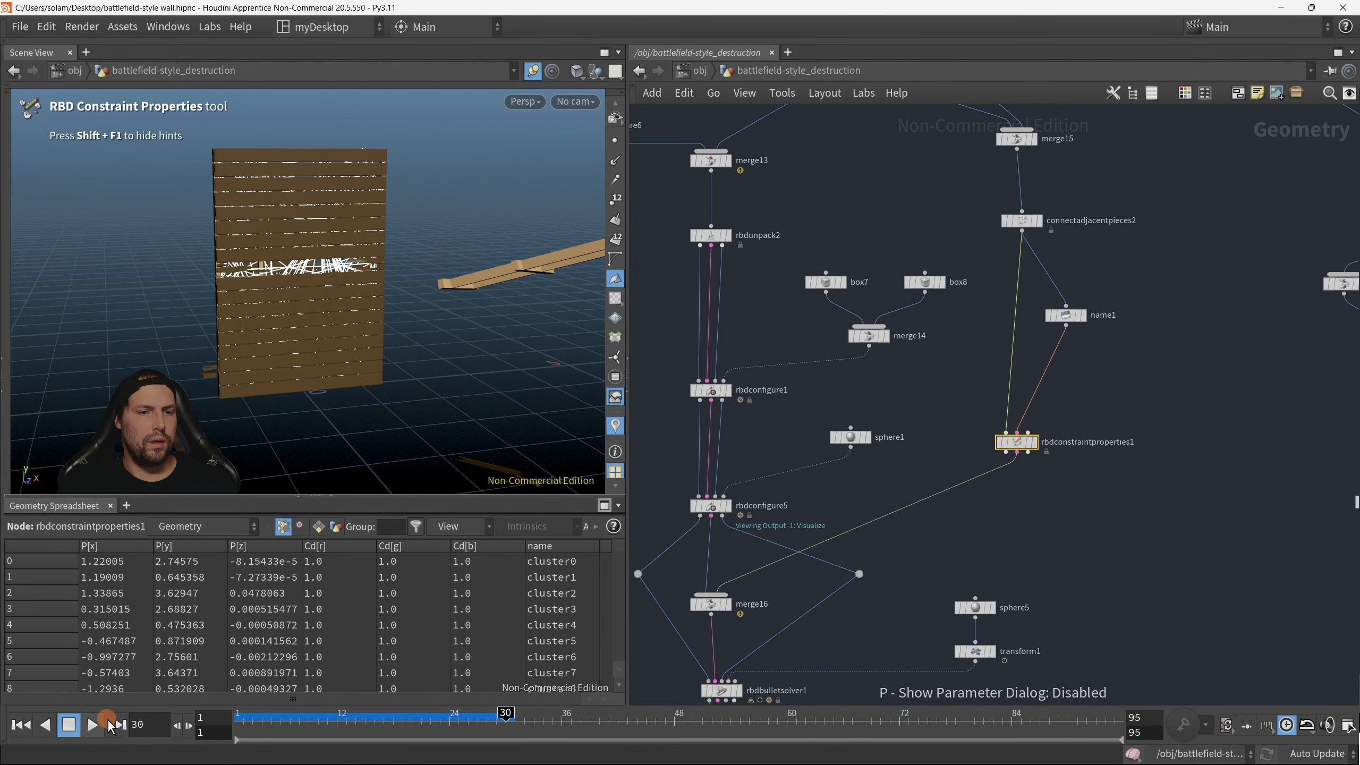
middle_drag(776, 466, 905, 434)
scroll(813, 361, up, 1)
drag(776, 316, 922, 389)
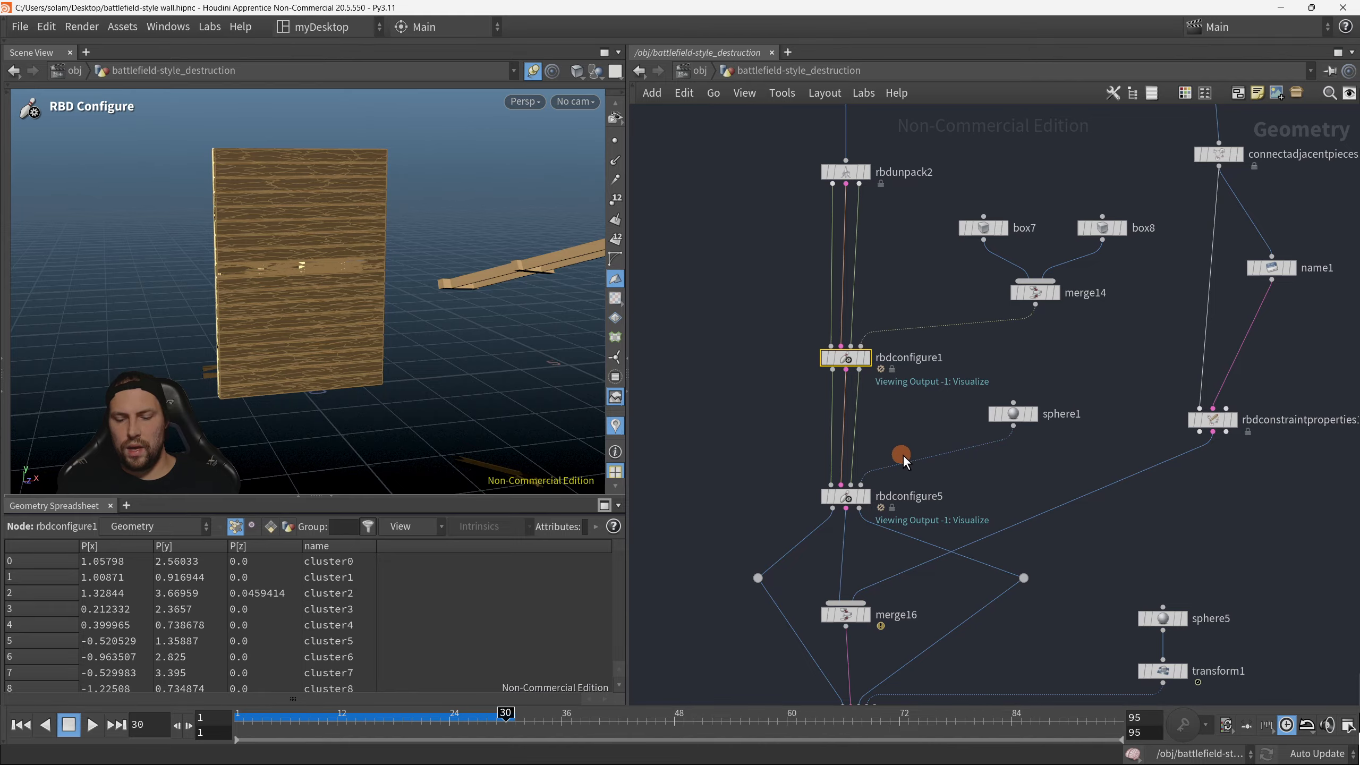
drag(782, 171, 914, 218)
middle_drag(785, 118, 761, 332)
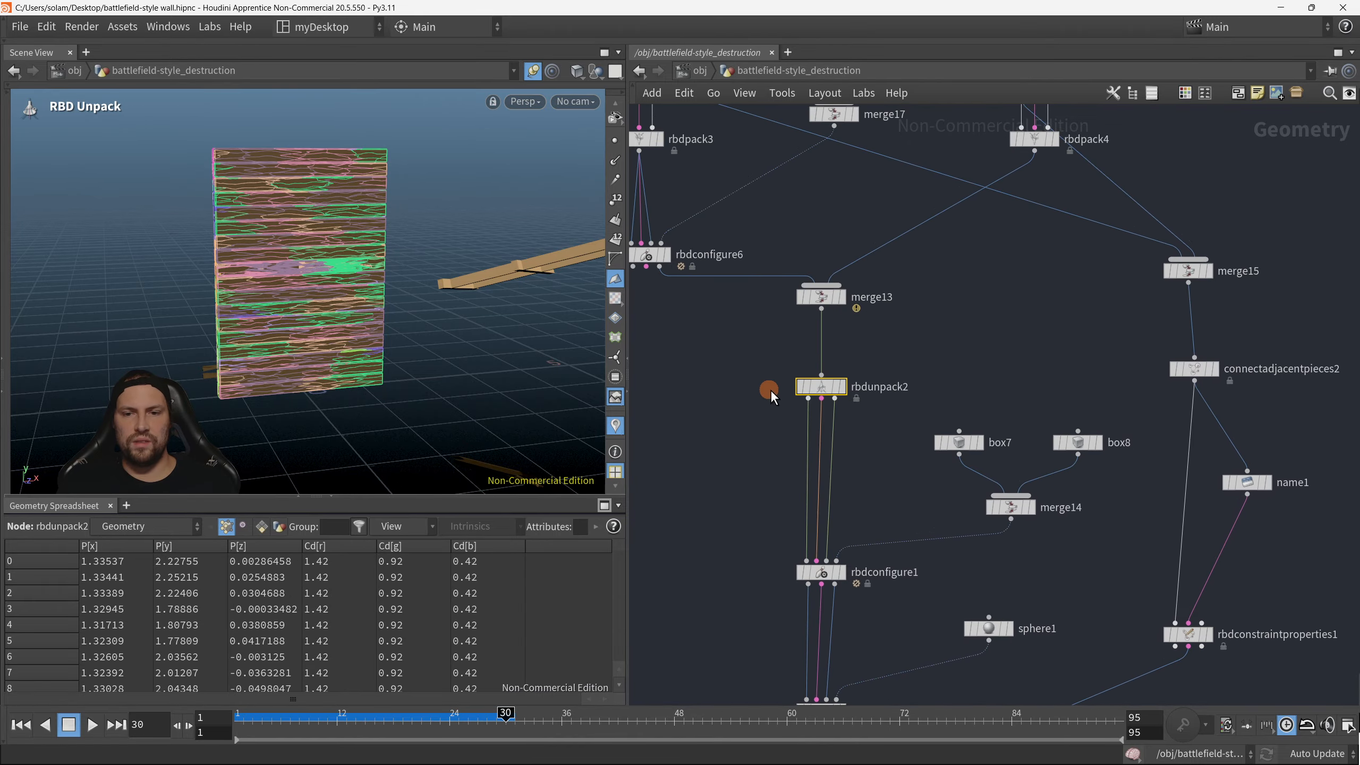
Step: Set the frame fracture's grain strength to 2000 in rbdmaterialfracture1
scroll(770, 389, up, 1)
scroll(740, 348, down, 2)
scroll(741, 390, down, 1)
middle_drag(743, 400, 760, 458)
scroll(705, 289, up, 1)
drag(650, 174, 708, 232)
key(p)
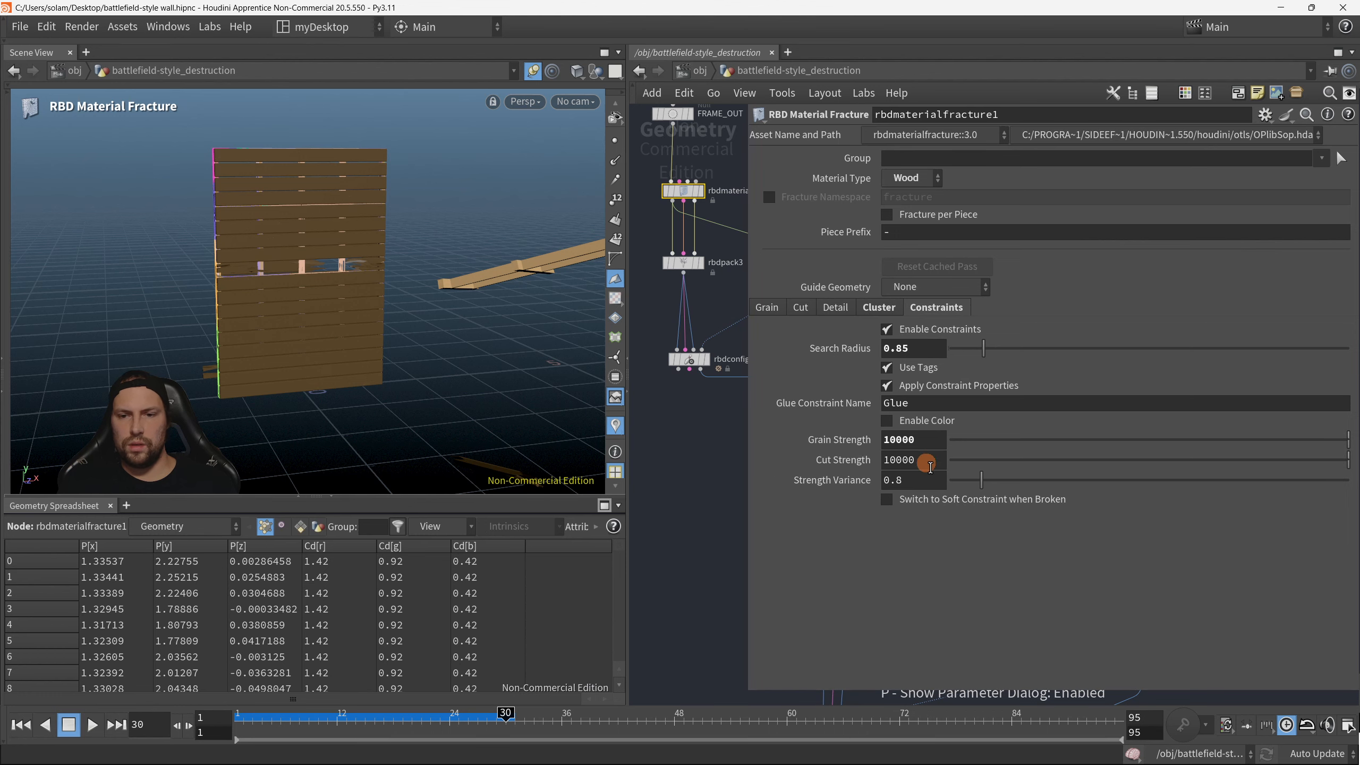
double_click(904, 448)
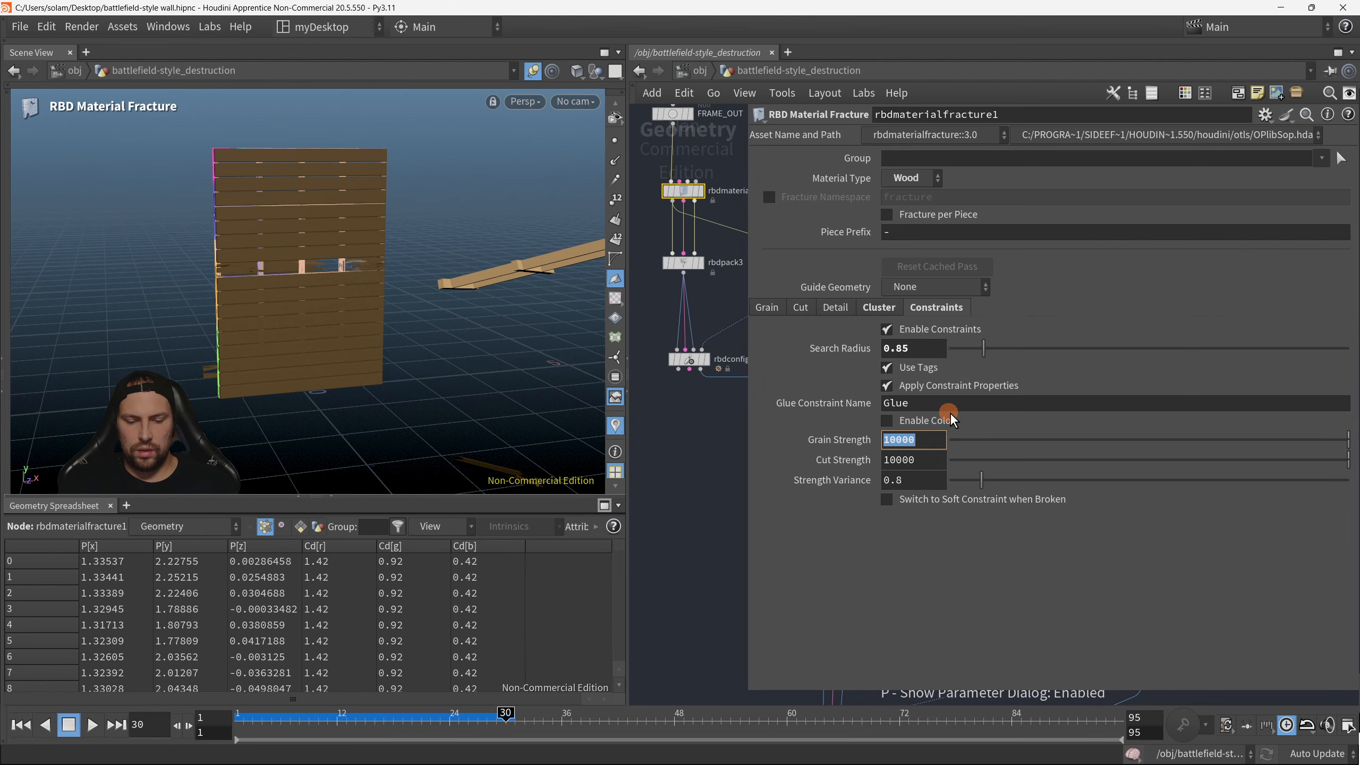
text(2000)
key(Return)
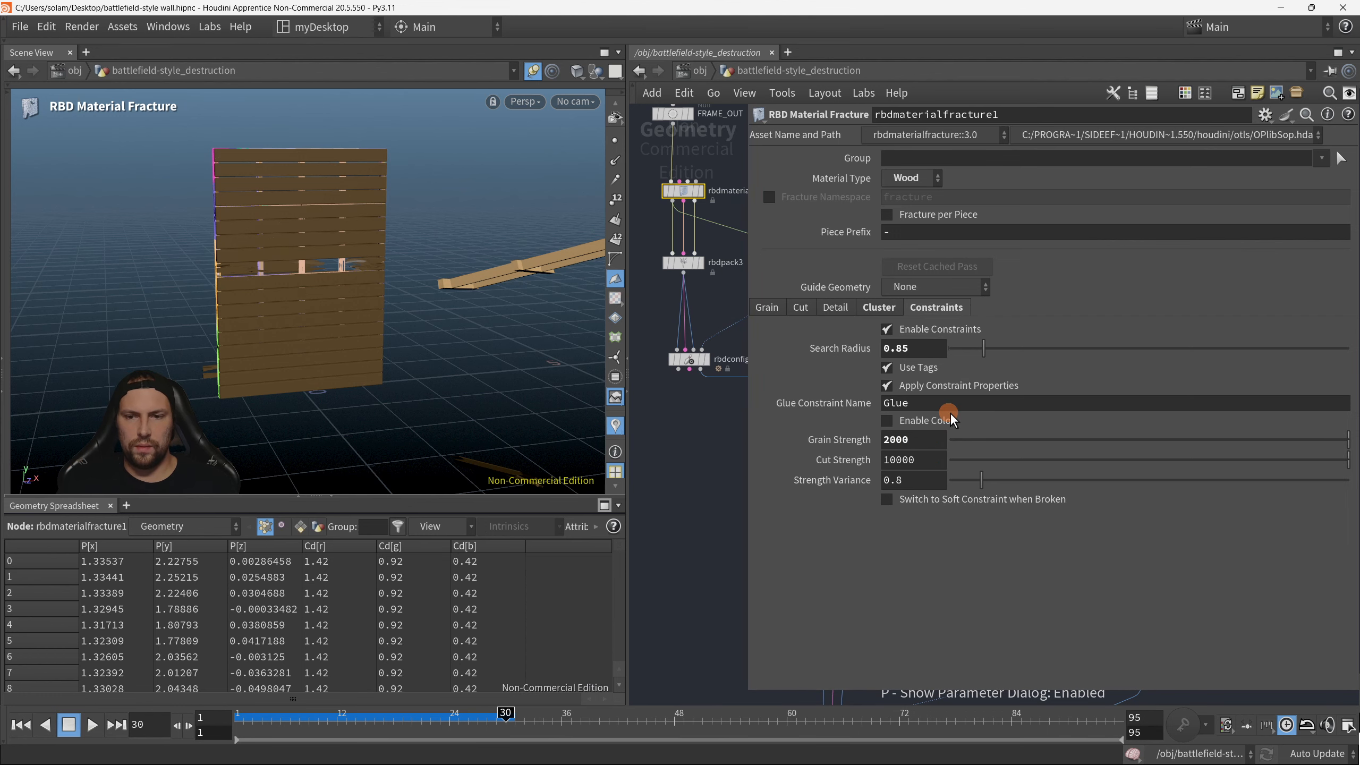
middle_drag(703, 467, 705, 463)
key(p)
Step: Compare the colliding sphere's position at frame 16 with the active pieces in rbdconfigure1 and rbdconfigure5
middle_click(829, 614)
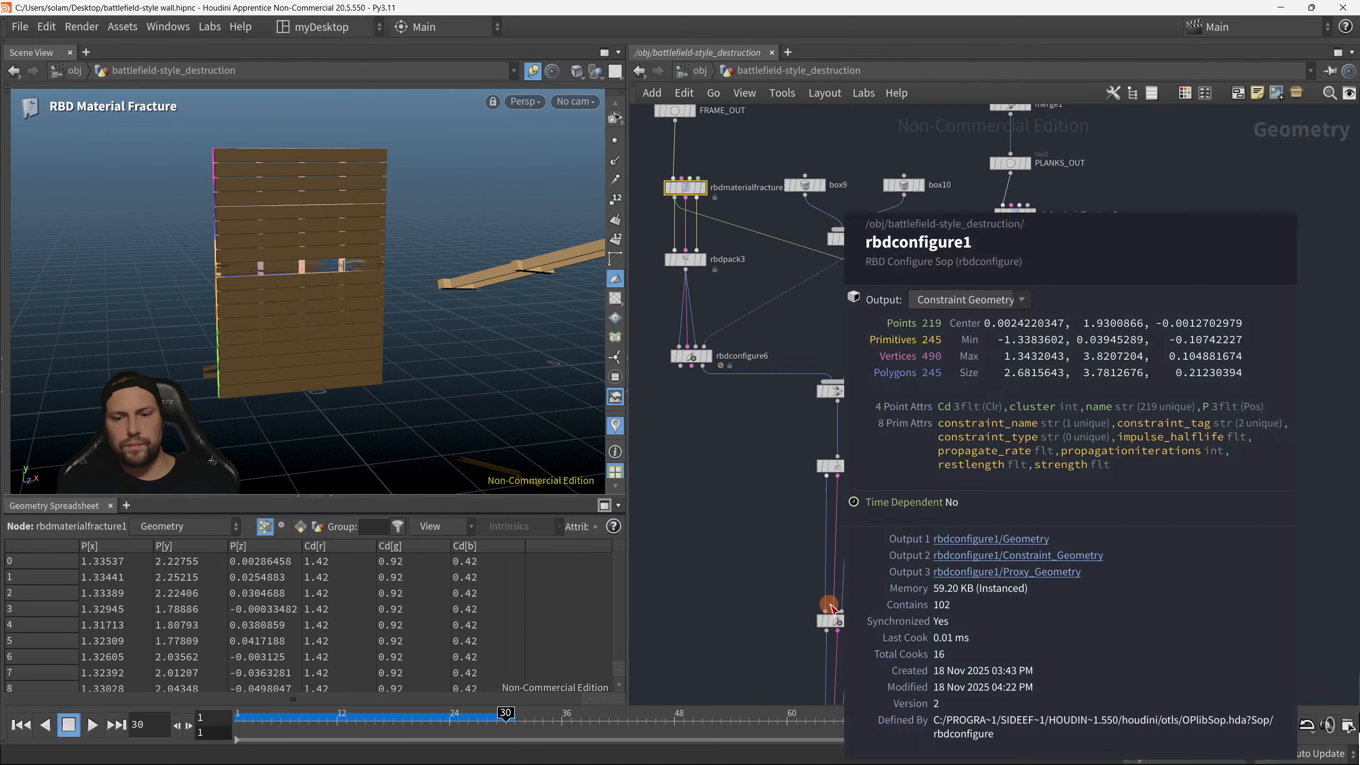
middle_drag(794, 566, 770, 352)
scroll(771, 359, down, 3)
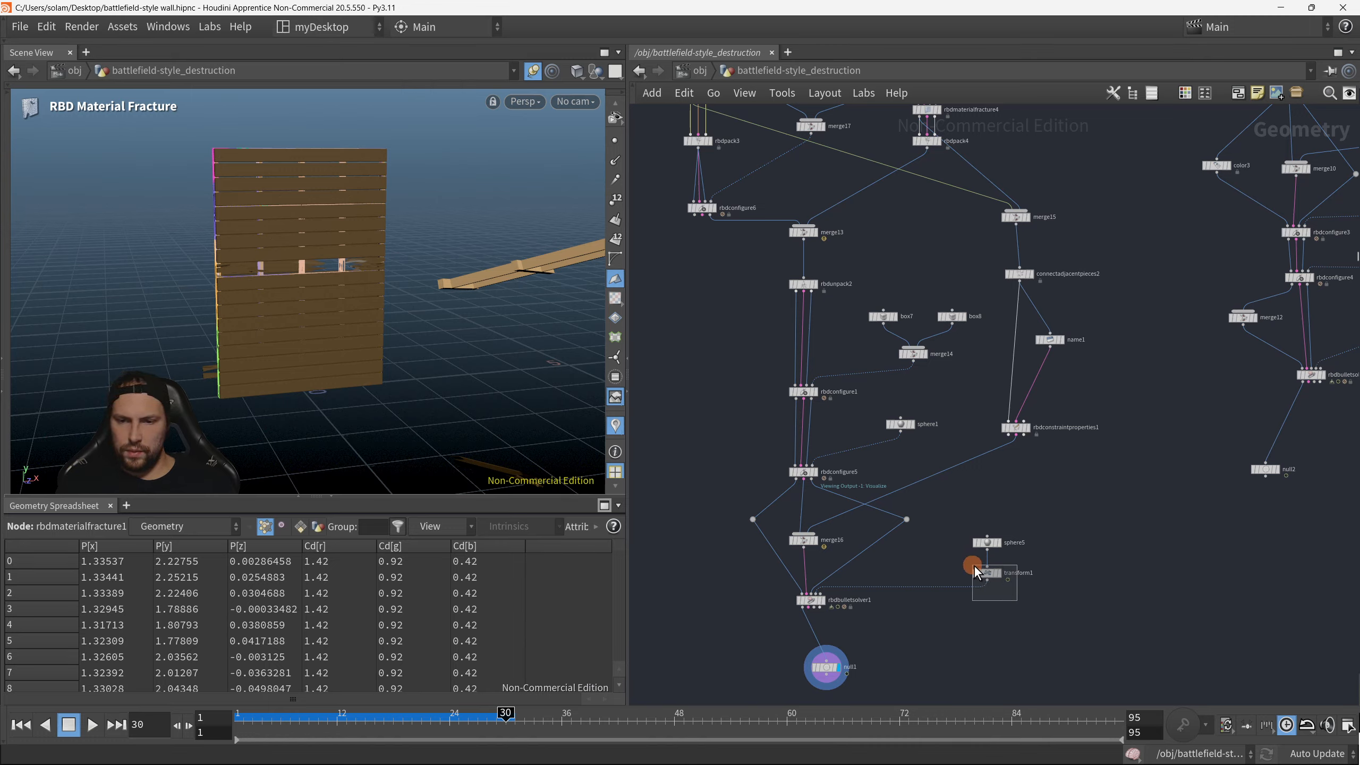
drag(974, 566, 970, 567)
mouse_move(369, 717)
mouse_down()
mouse_move(348, 717)
mouse_move(378, 718)
mouse_up()
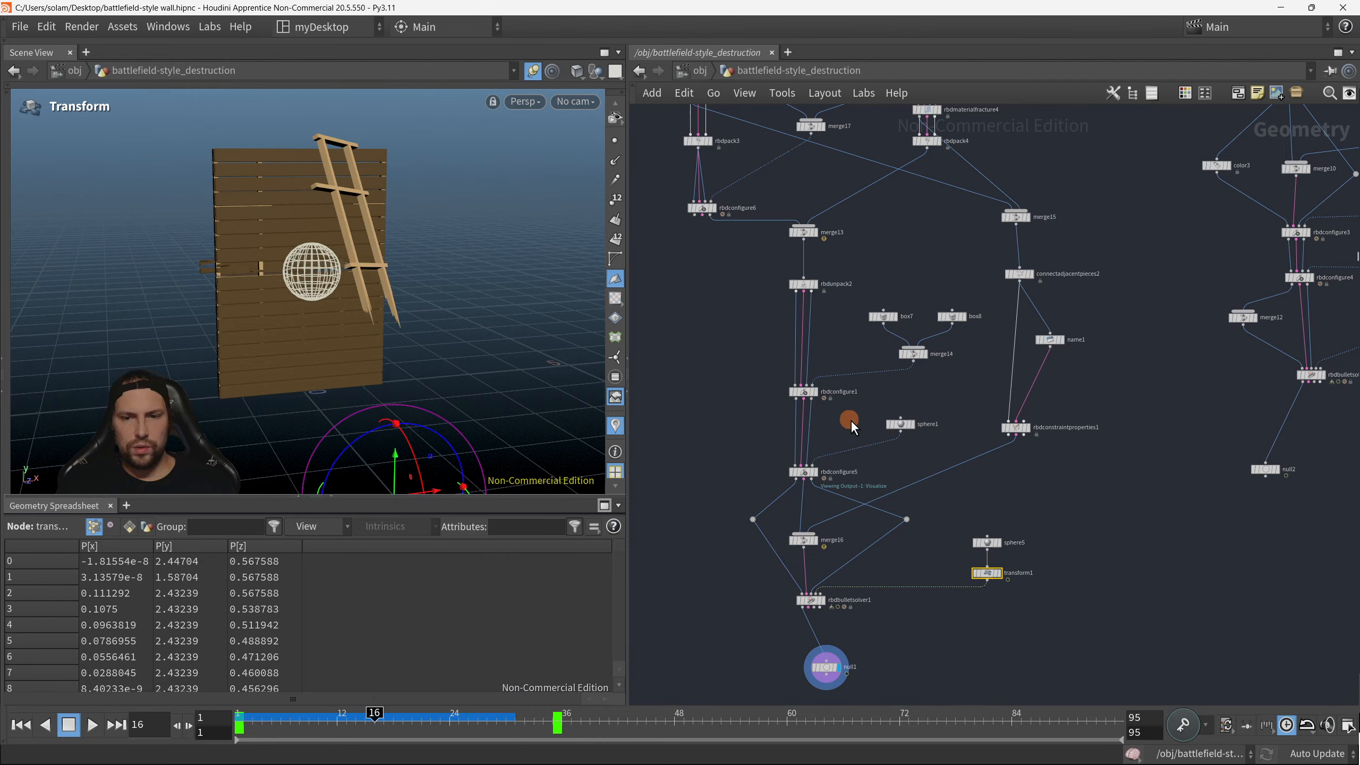
drag(796, 397, 798, 398)
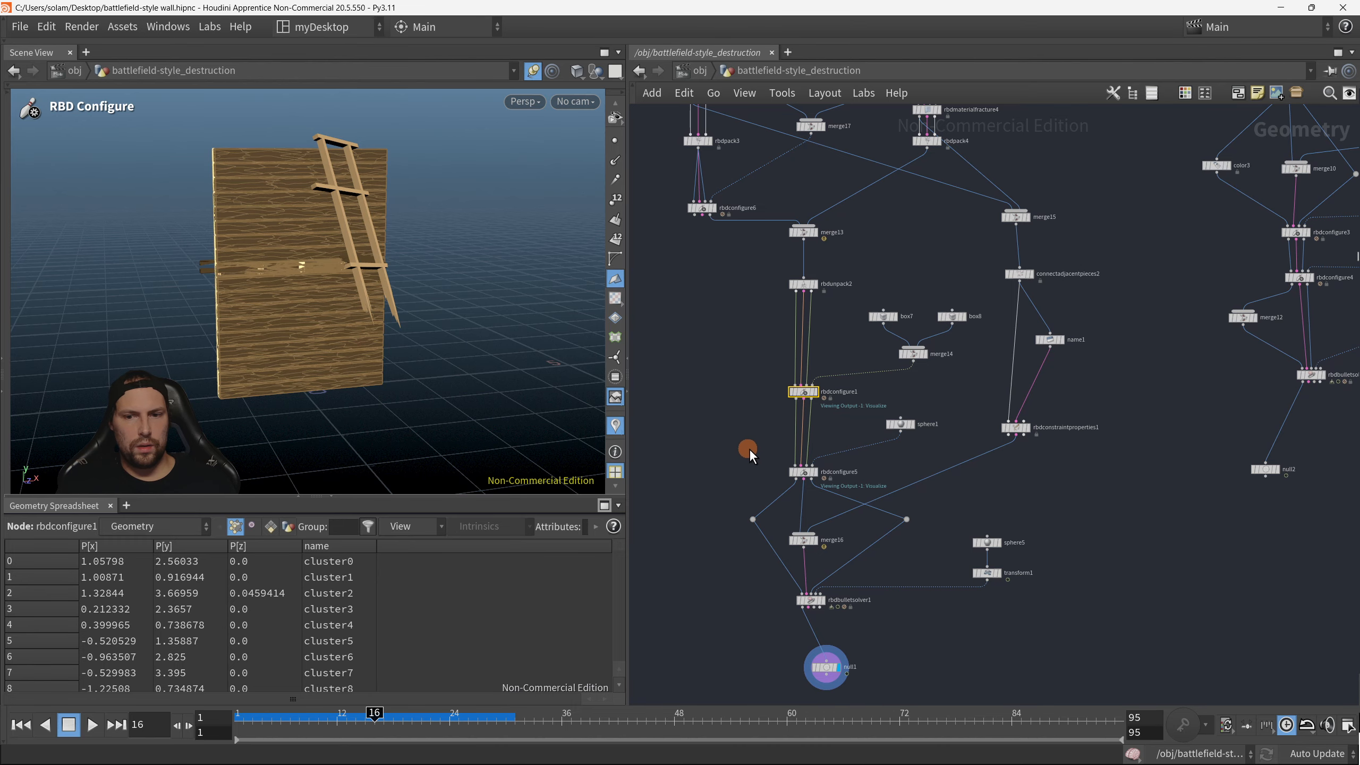
drag(749, 449, 836, 490)
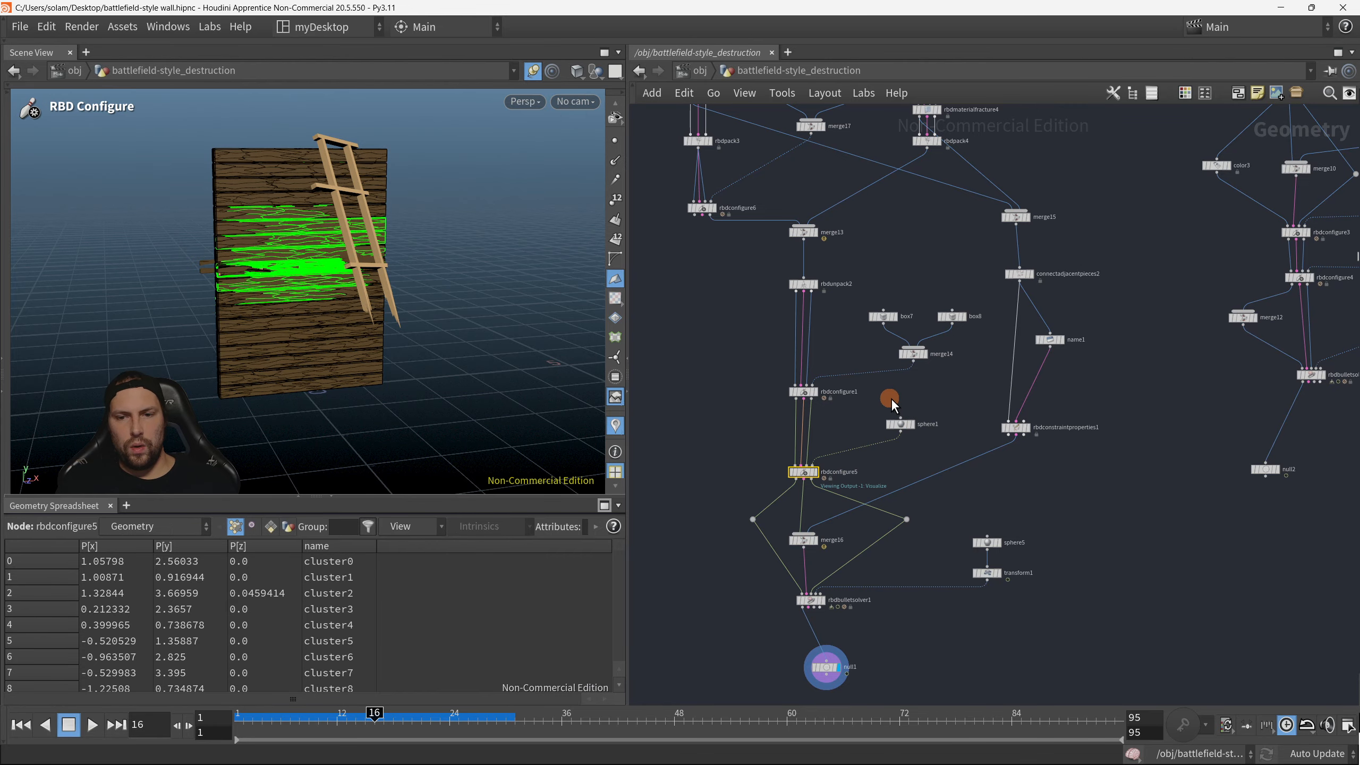
Step: Lower sphere1 by setting its center Y to 1.92218
click(901, 424)
key(p)
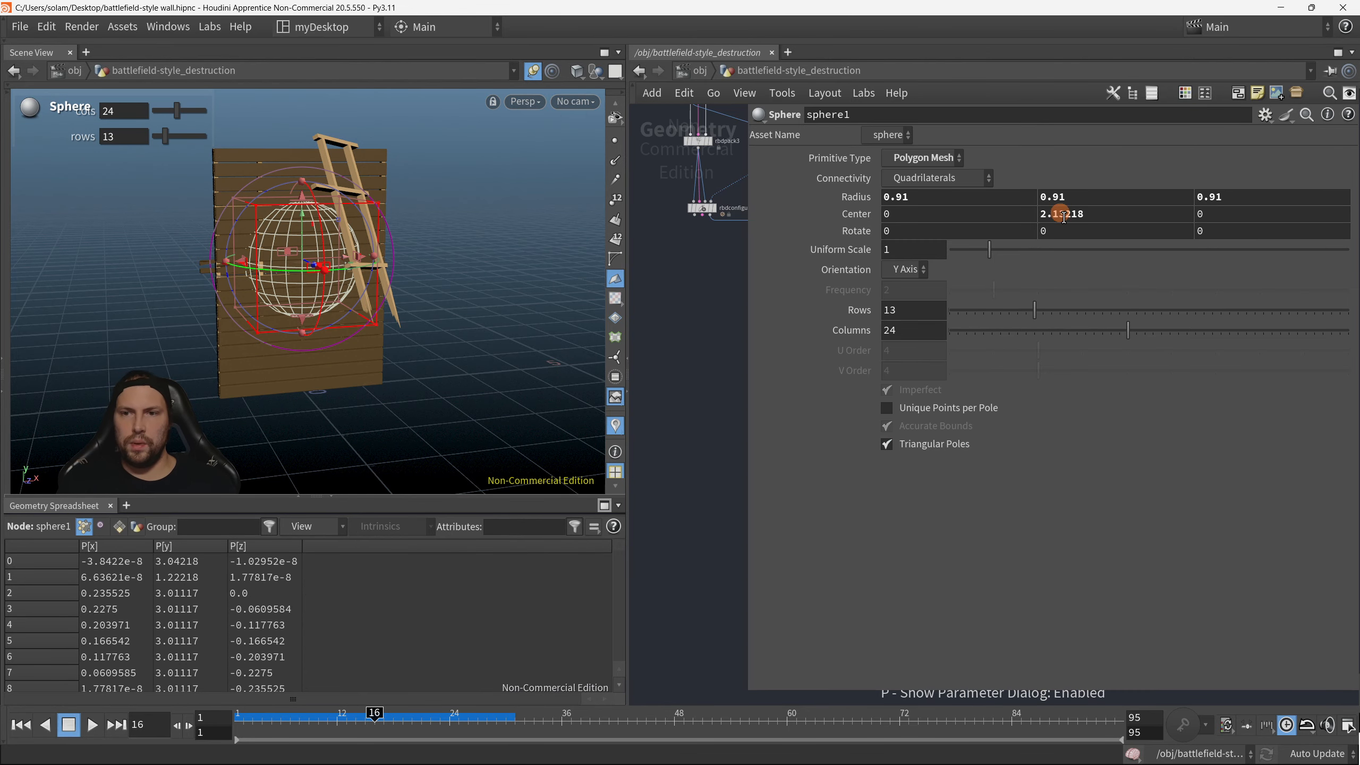
middle_drag(1085, 224, 908, 279)
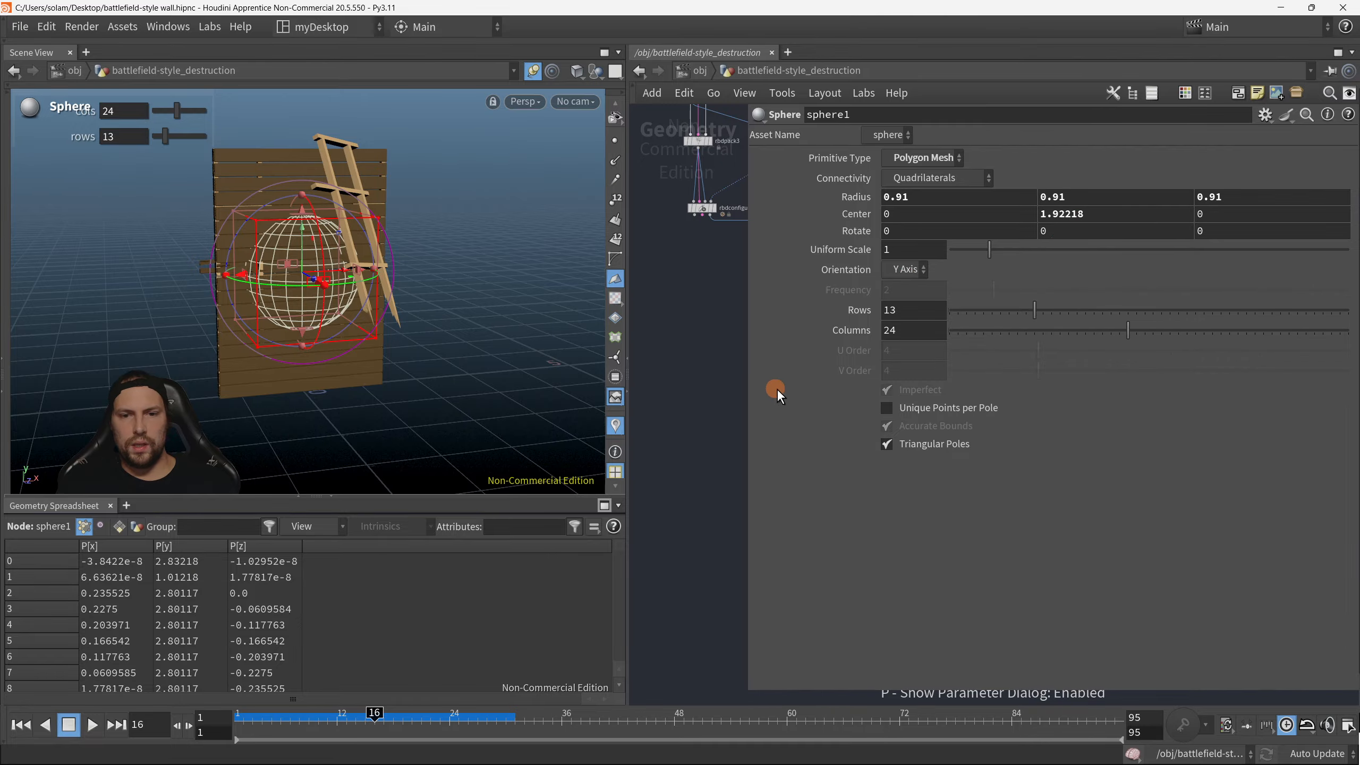
key(p)
Step: Replay the simulation through null1 from frame 1 to frame 26 and examine the hole in the wall up close
scroll(848, 605, up, 2)
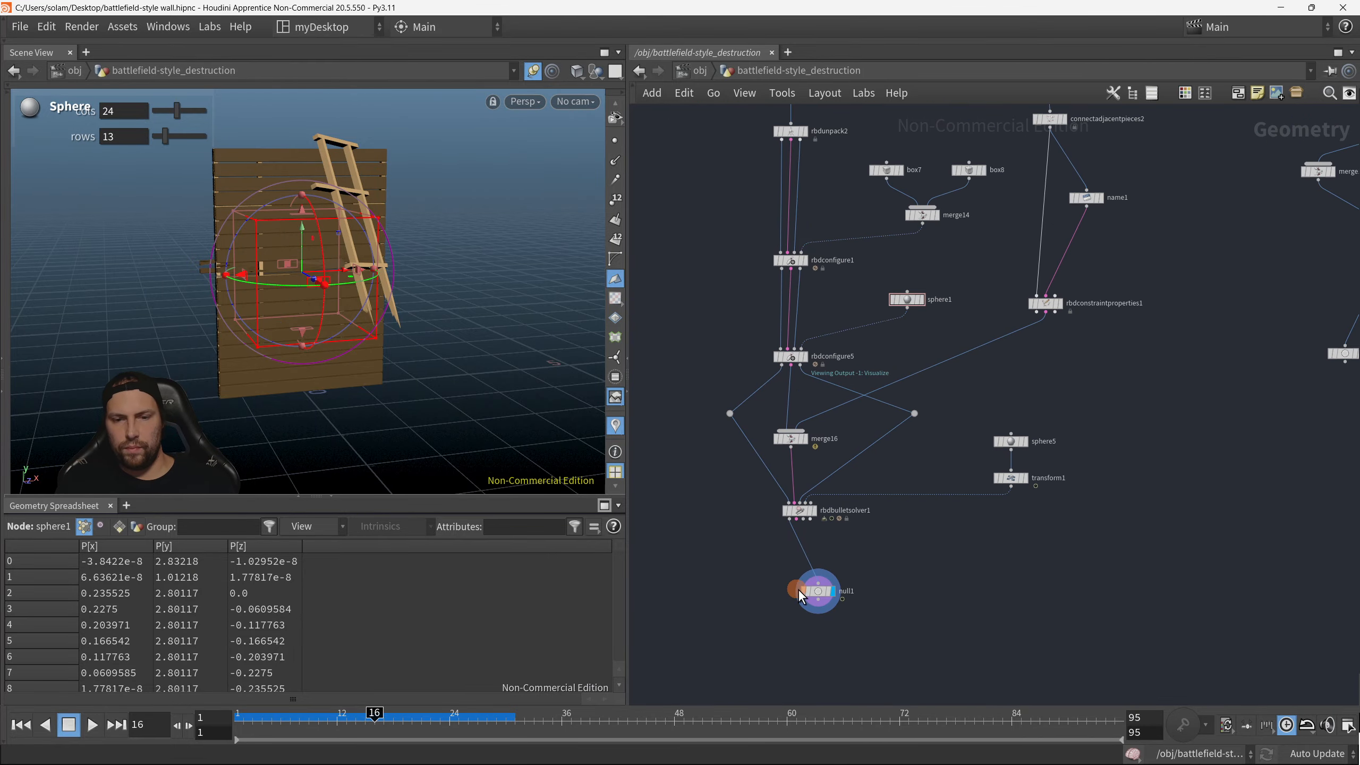
click(22, 724)
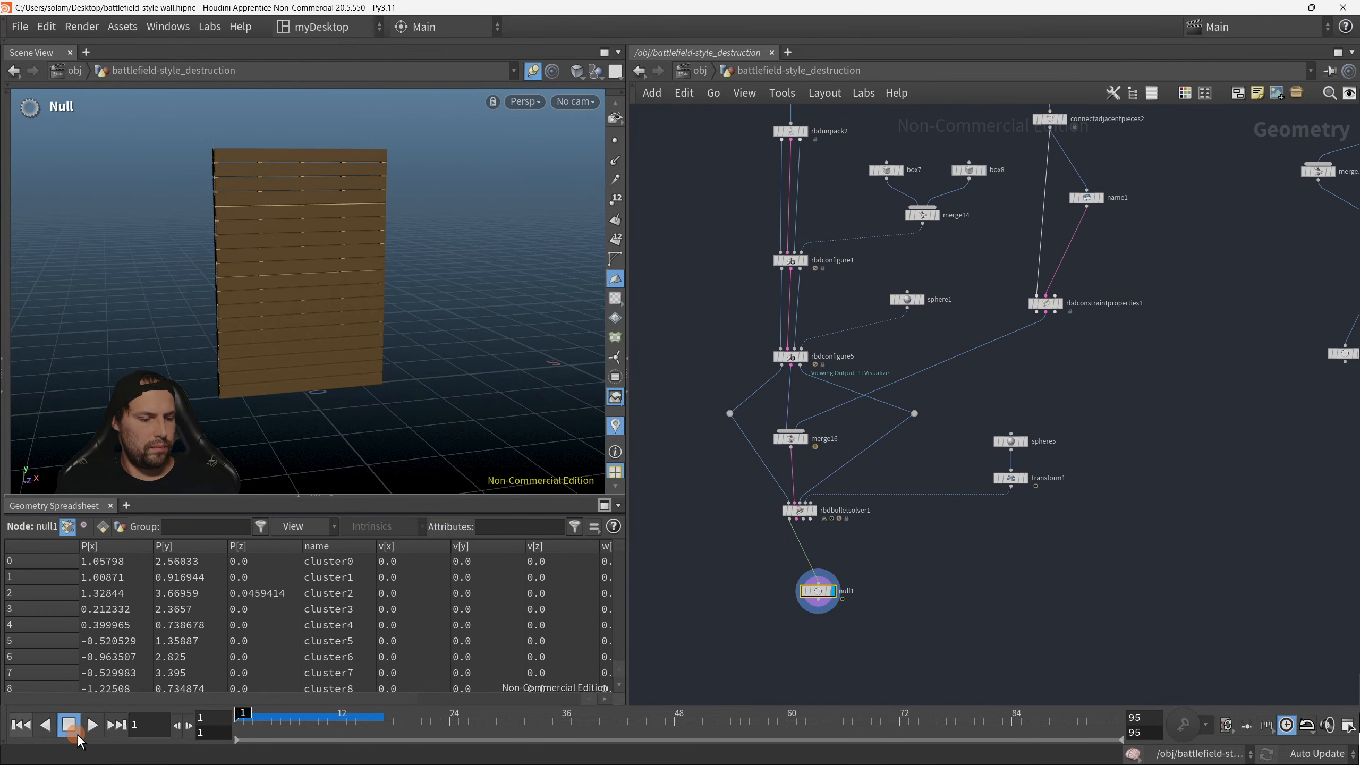
click(90, 724)
click(91, 728)
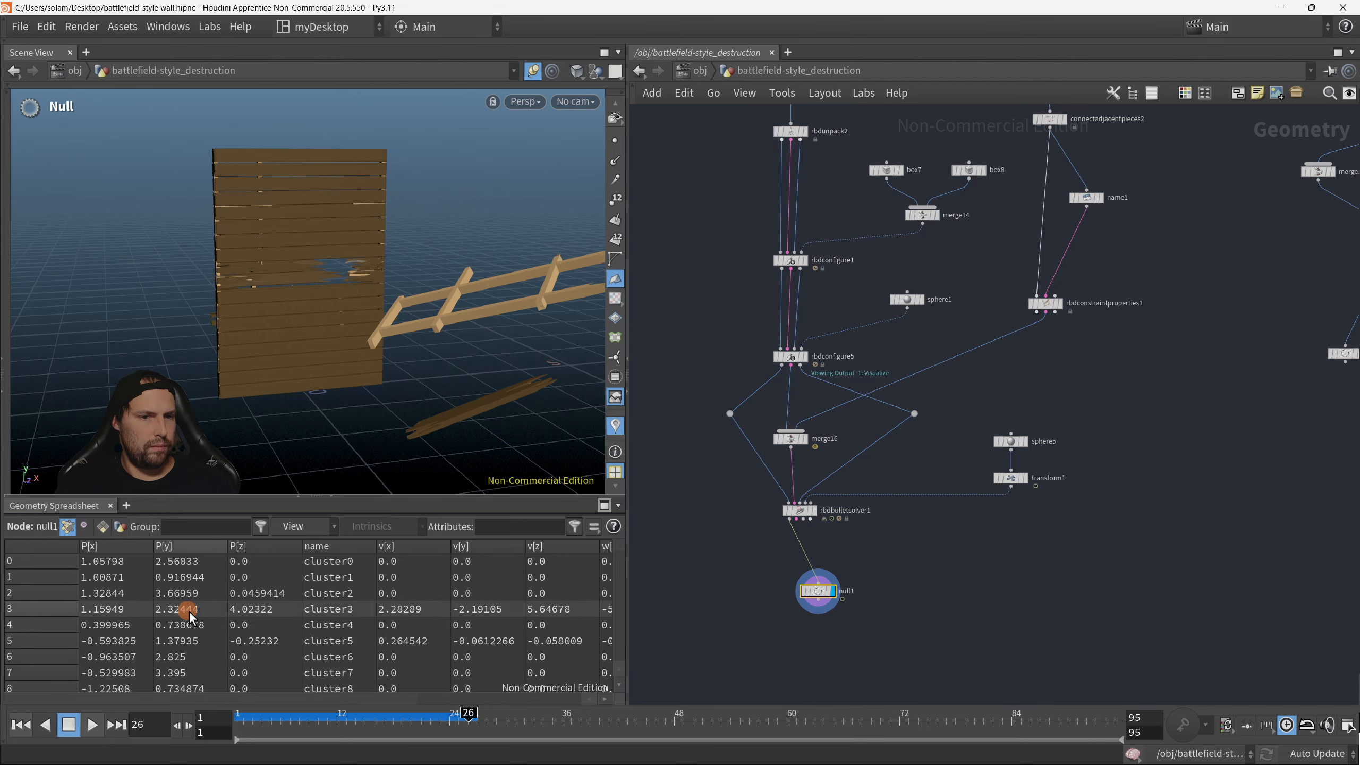
alt+right_drag(312, 229, 385, 365)
alt+drag(386, 365, 421, 342)
middle_drag(1023, 354, 1055, 480)
scroll(1056, 481, down, 2)
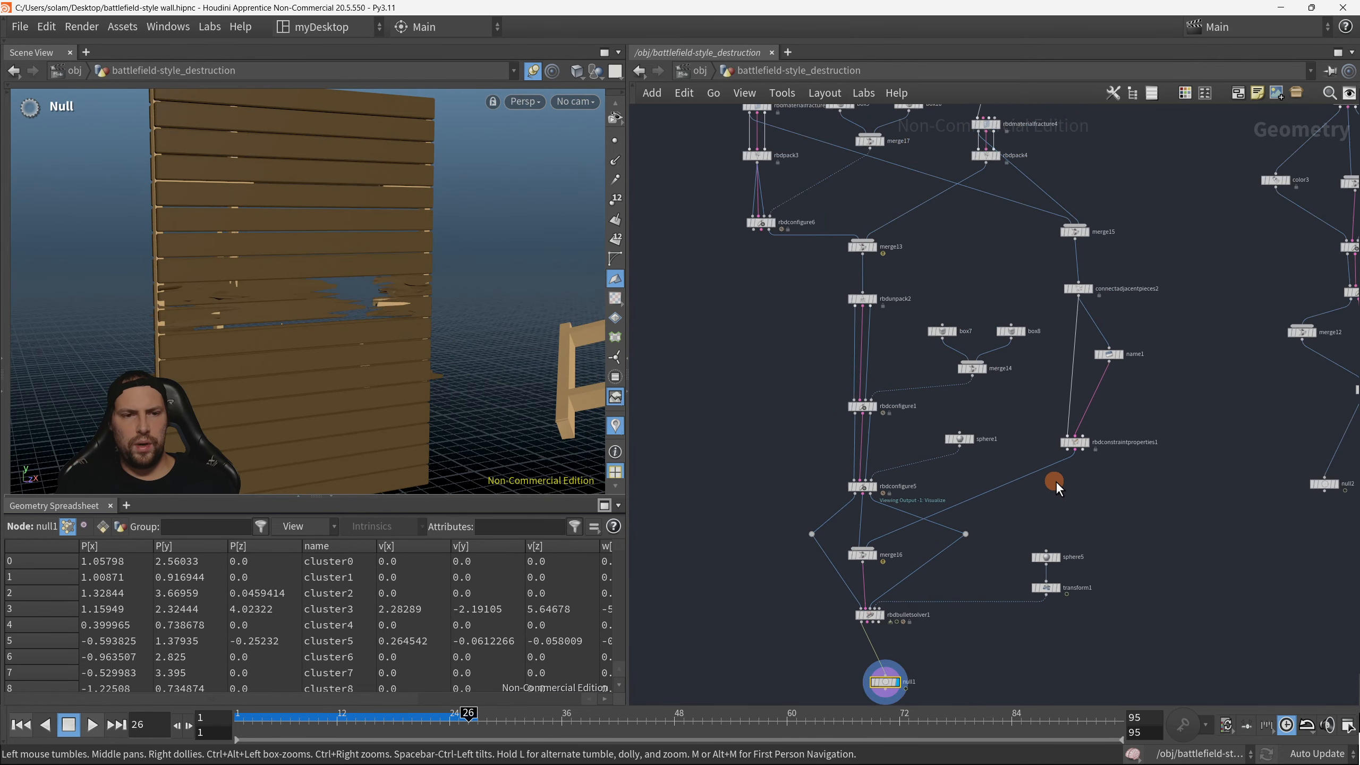
Step: Try wiring an additional output of rbdconstraintproperties1 into merge16 and replay the simulation from frame 1 to frame 22
click(1071, 449)
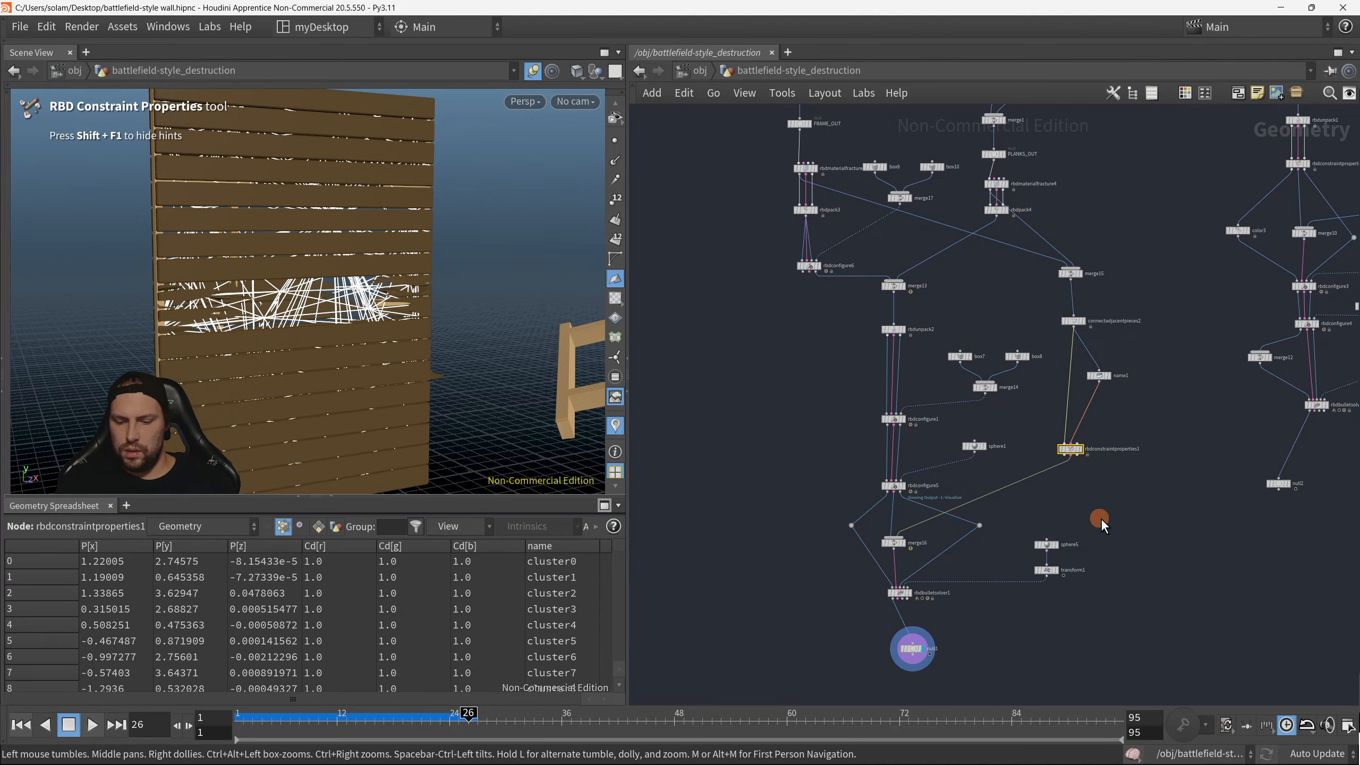
scroll(1061, 485, up, 2)
scroll(1064, 454, up, 1)
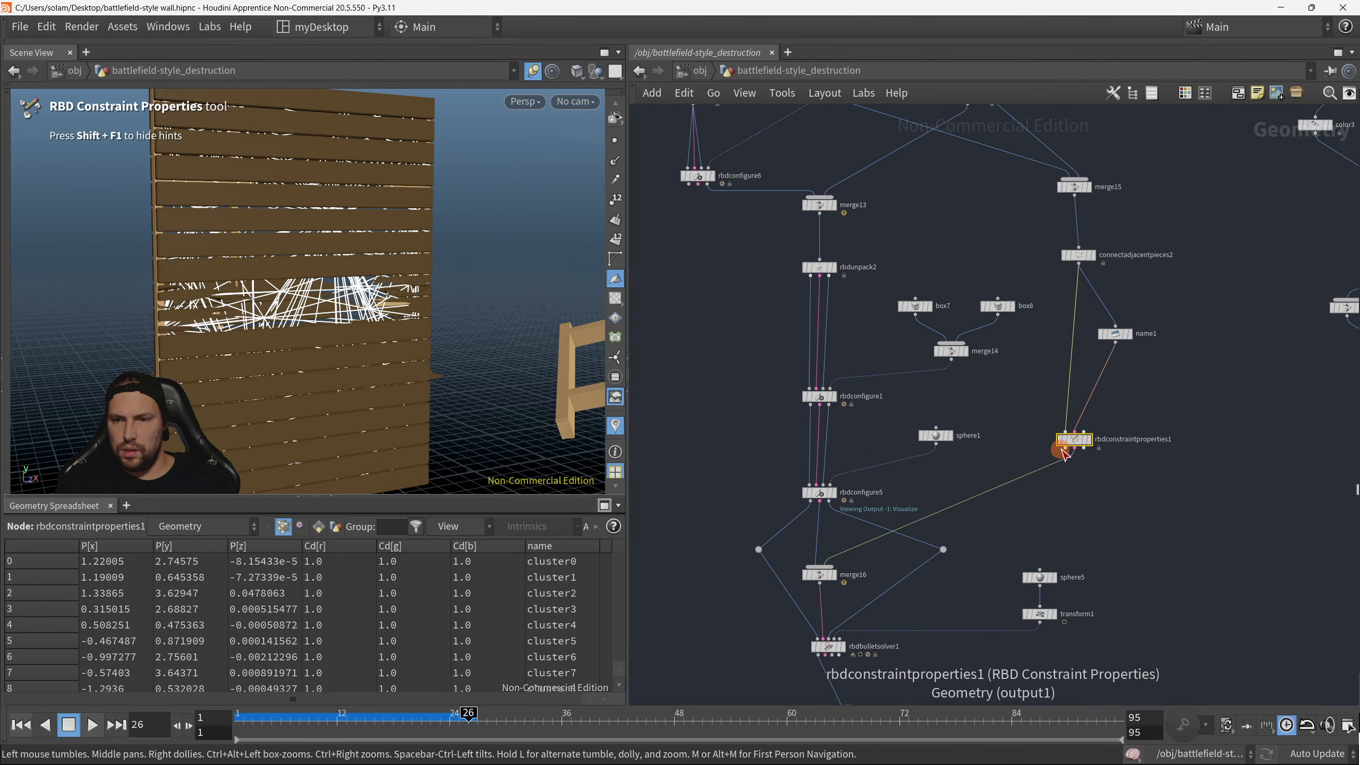
drag(1063, 451, 821, 567)
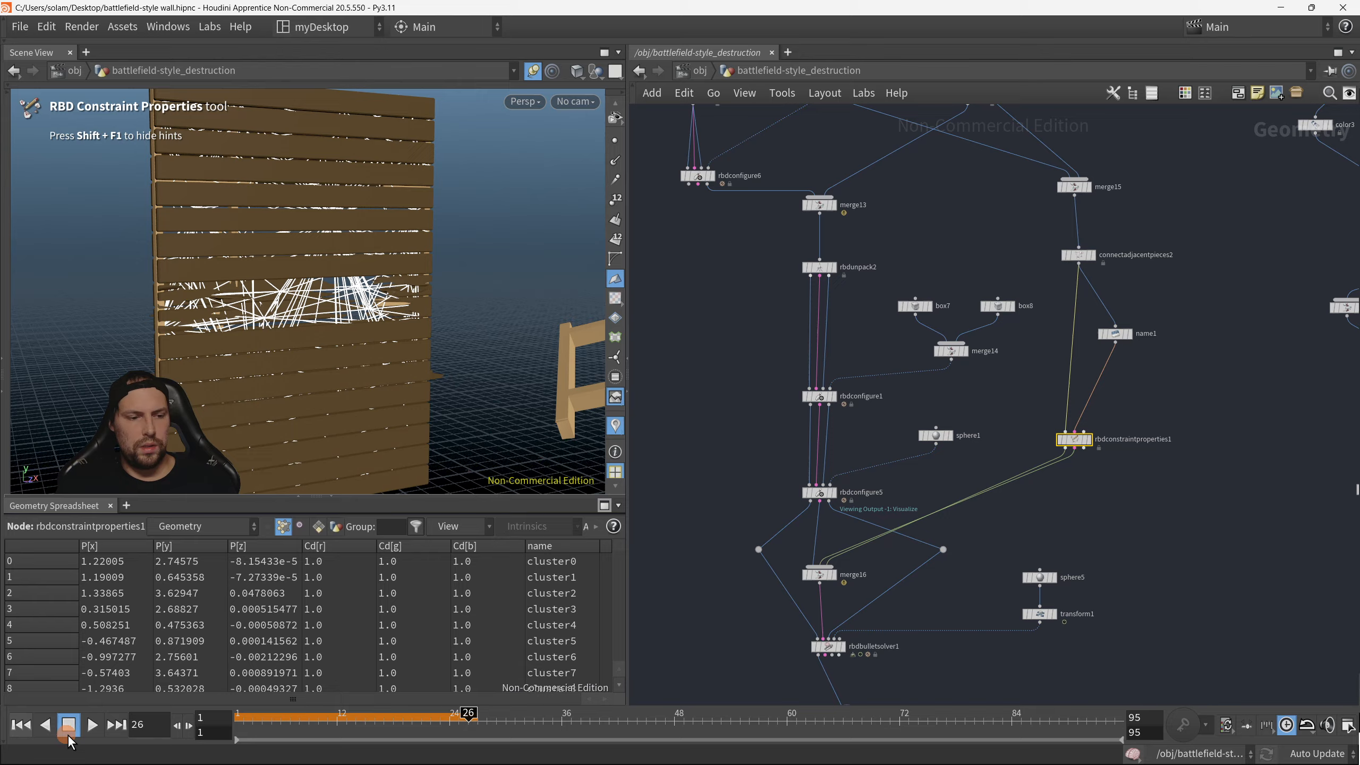
click(20, 724)
click(92, 724)
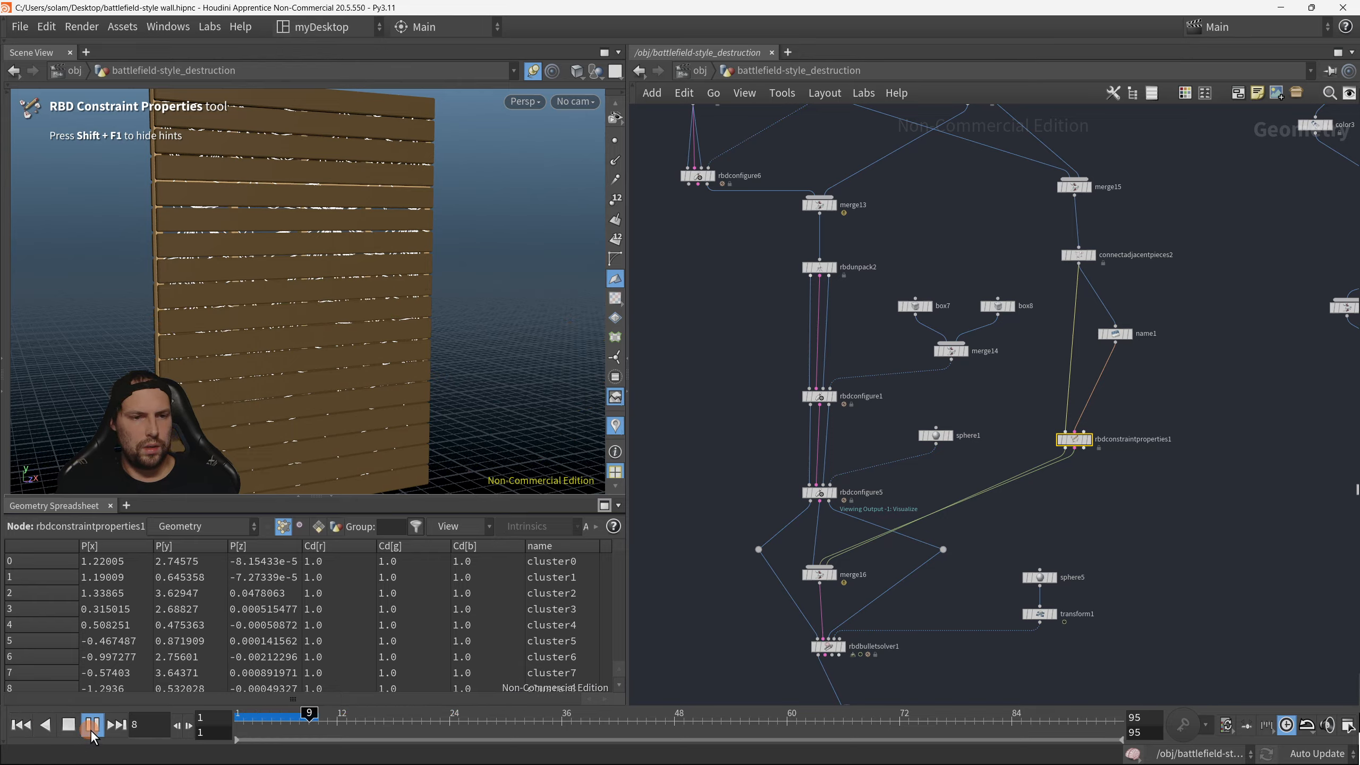
click(89, 729)
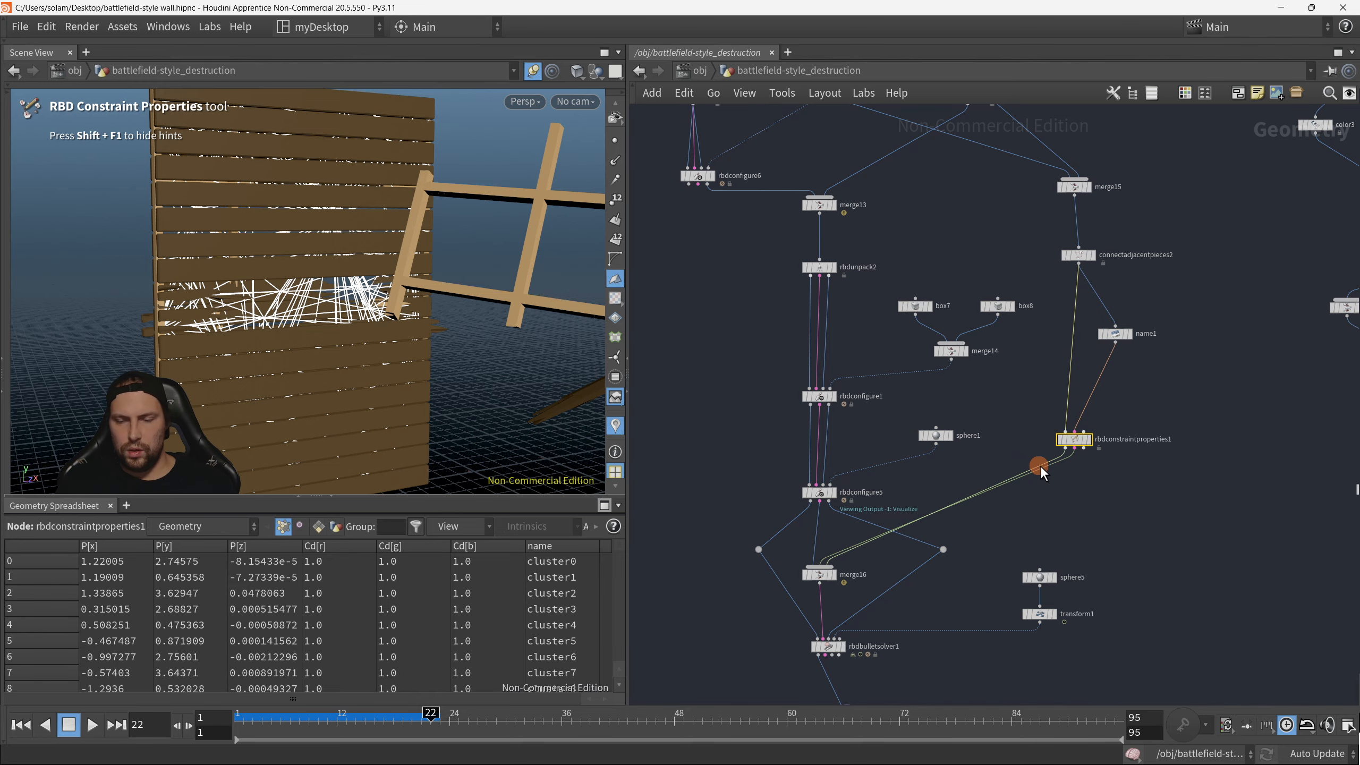
key(ctrl+z)
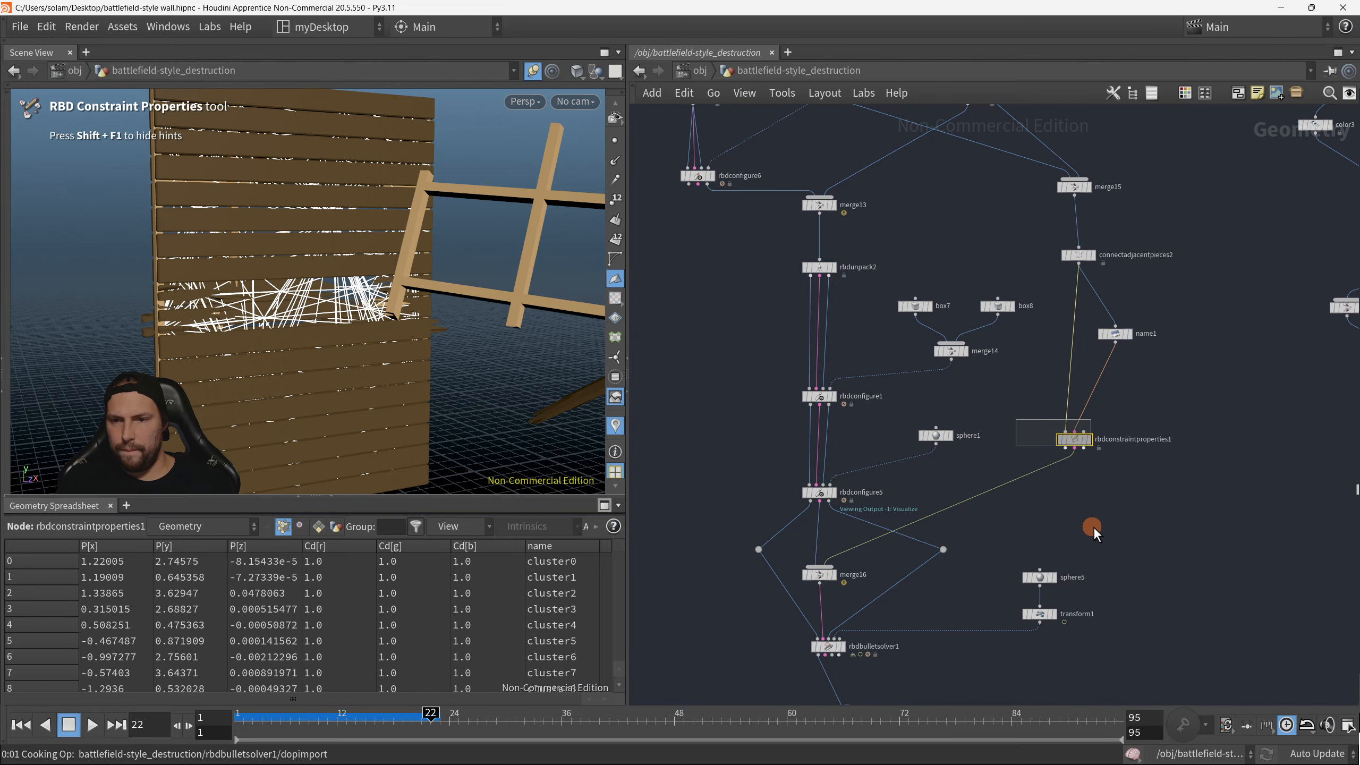
Step: Weaken the constraints in rbdconstraintproperties1 by setting the glue strength to 50 and the soft stiffness to 1.07
key(p)
scroll(909, 544, down, 1)
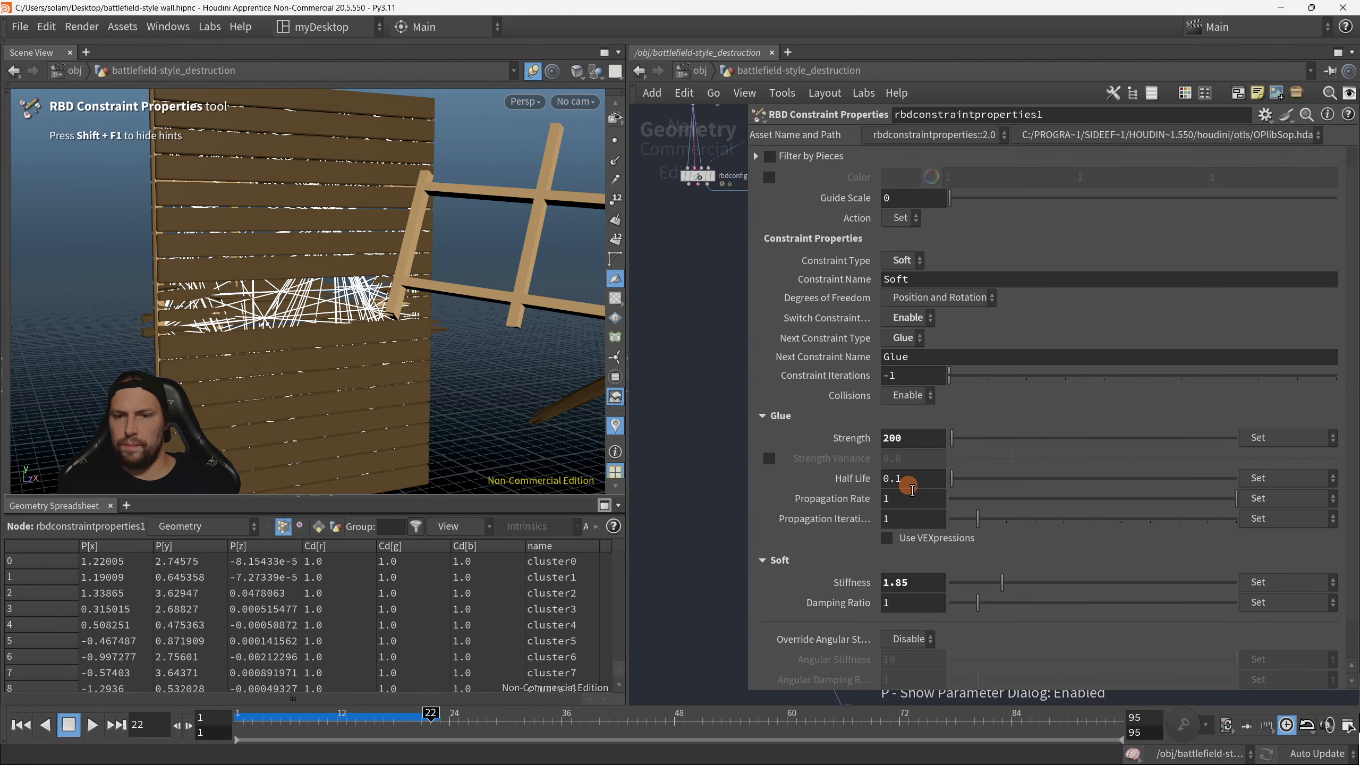
click(912, 438)
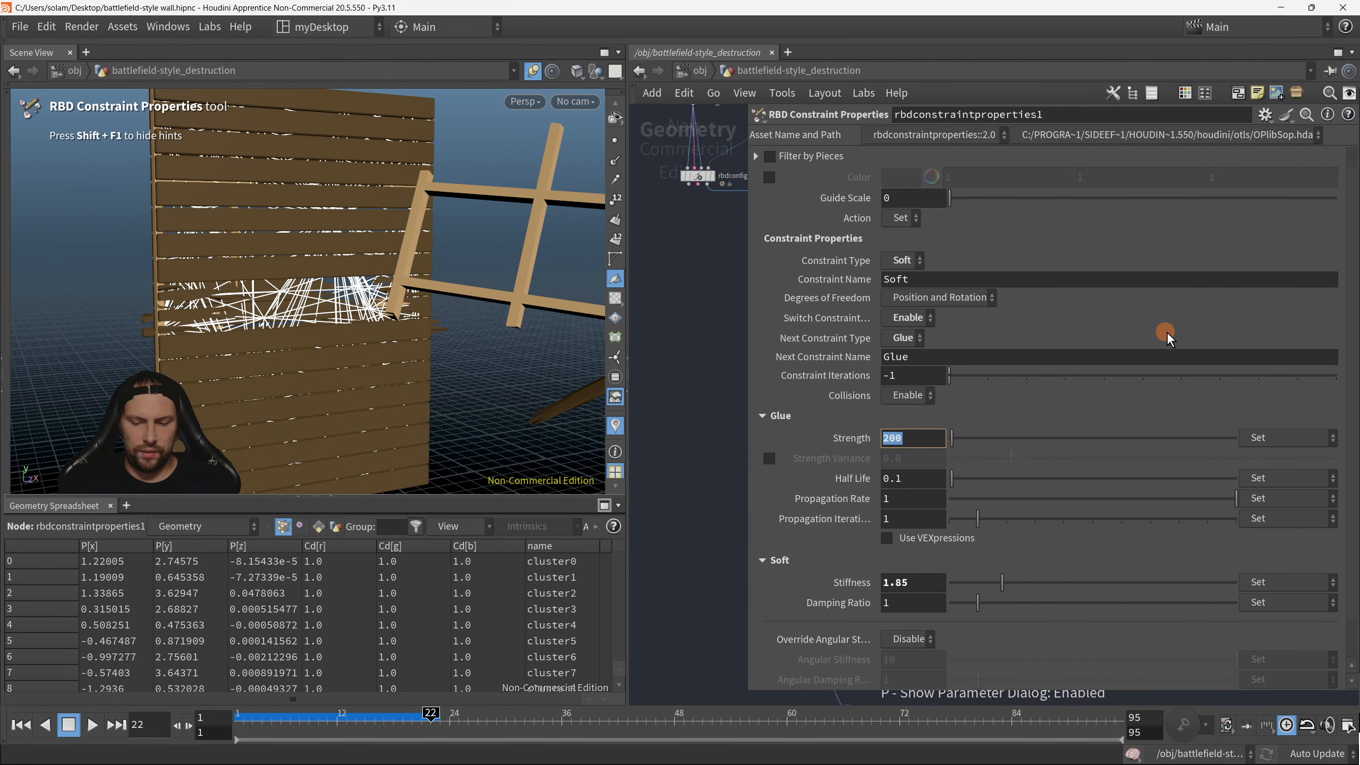
click(979, 583)
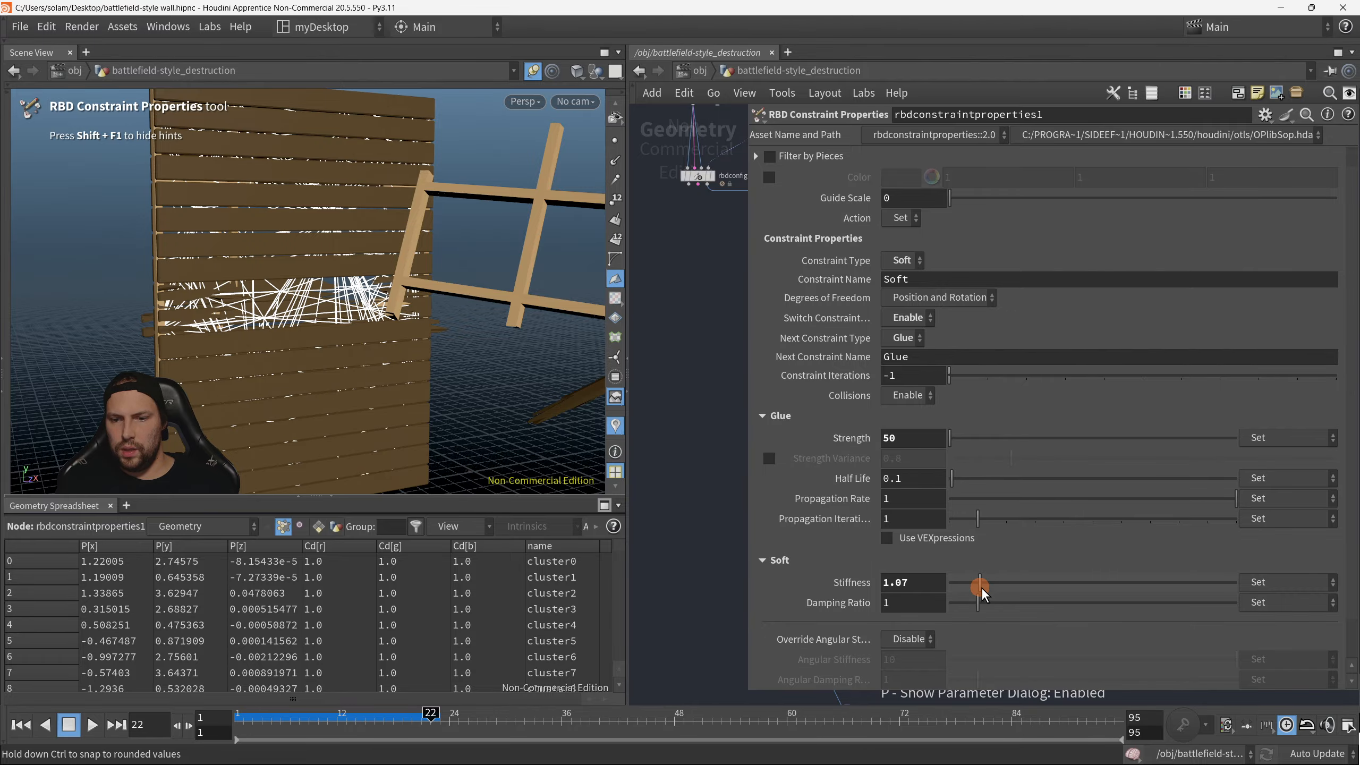
key(p)
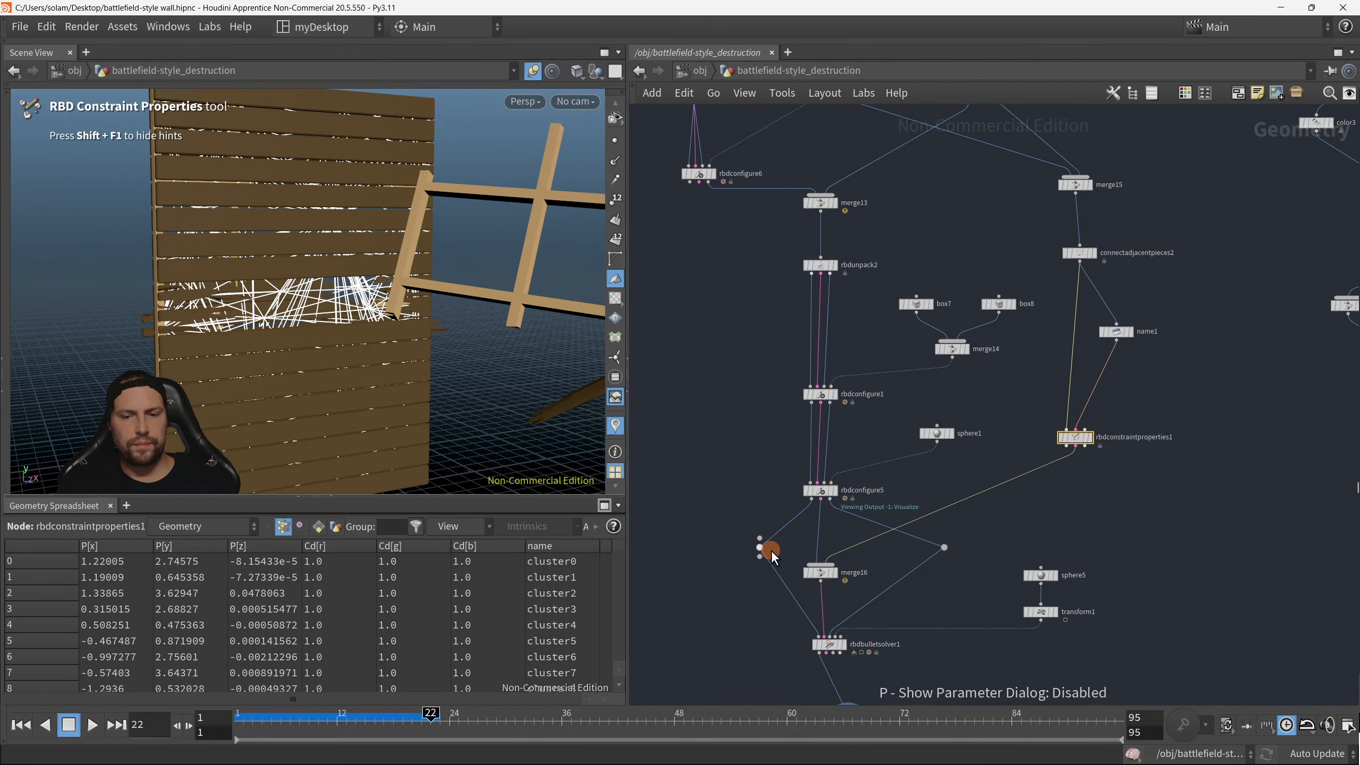
Step: Lower the Soft Glue break thresholds in rbdbulletsolver1 to an angle threshold of 0.076 and a distance threshold of 0.081
click(766, 503)
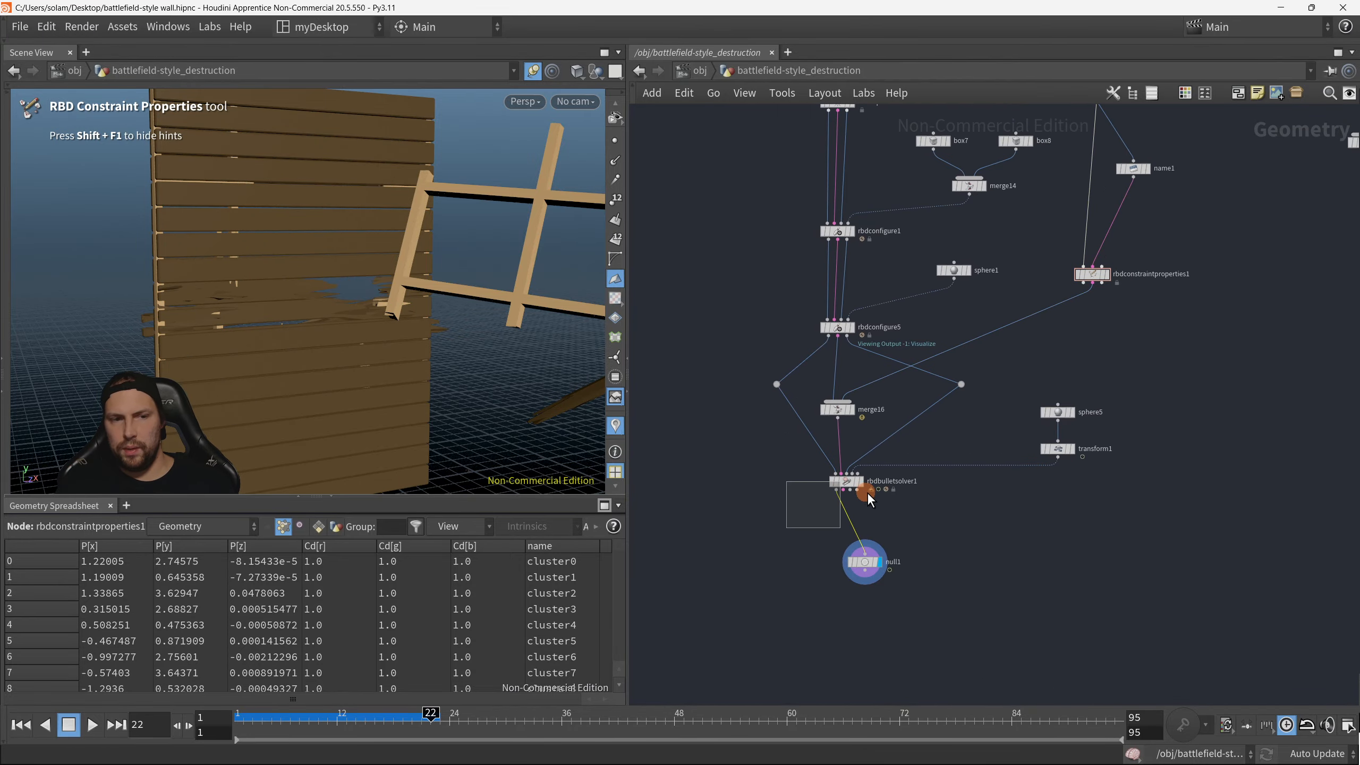
middle_drag(929, 537, 931, 538)
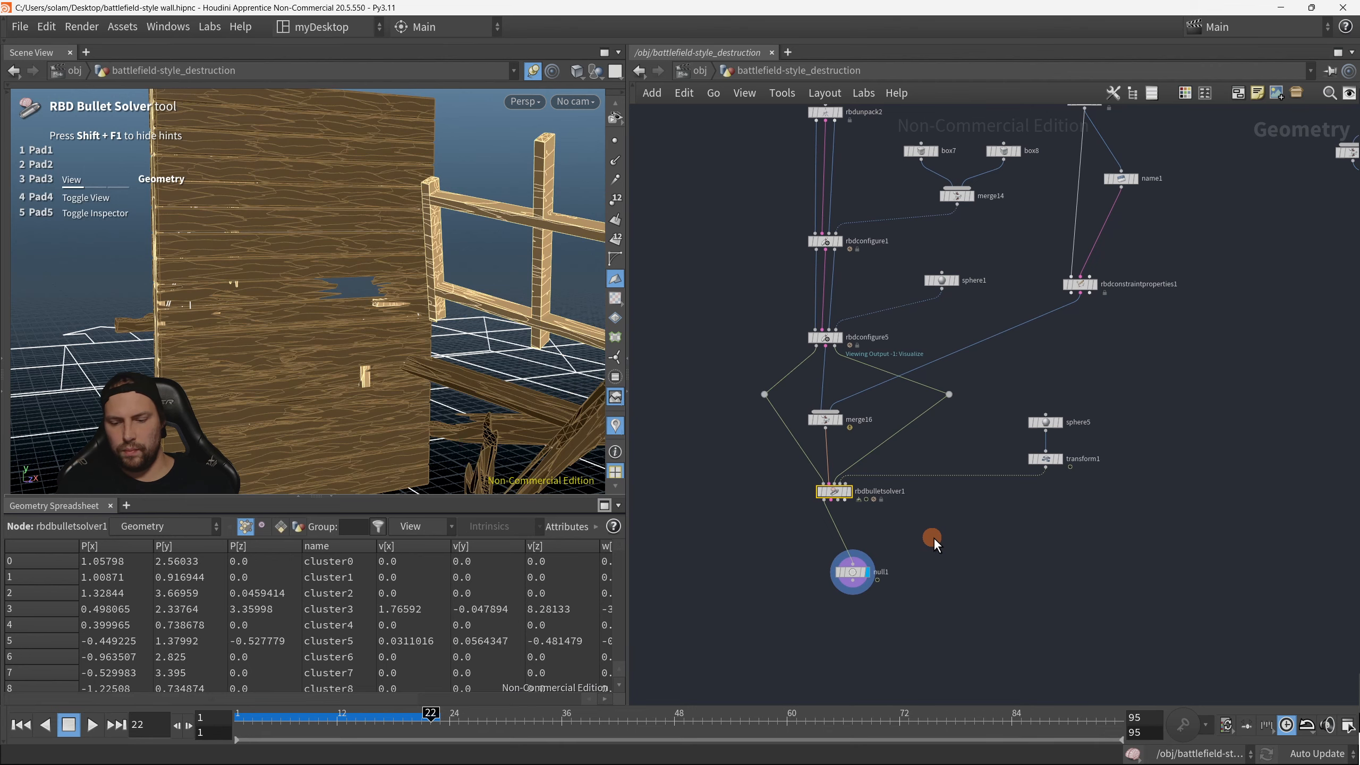
key(p)
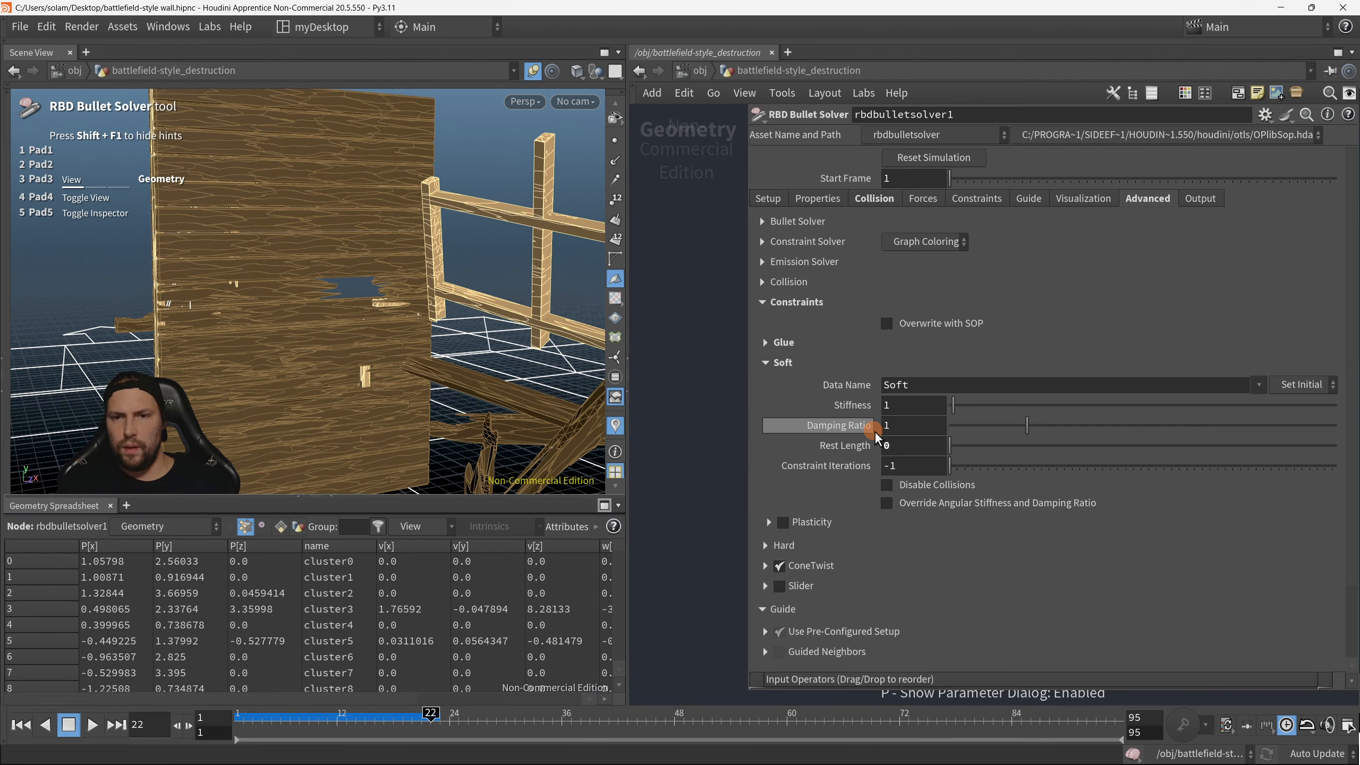
click(985, 199)
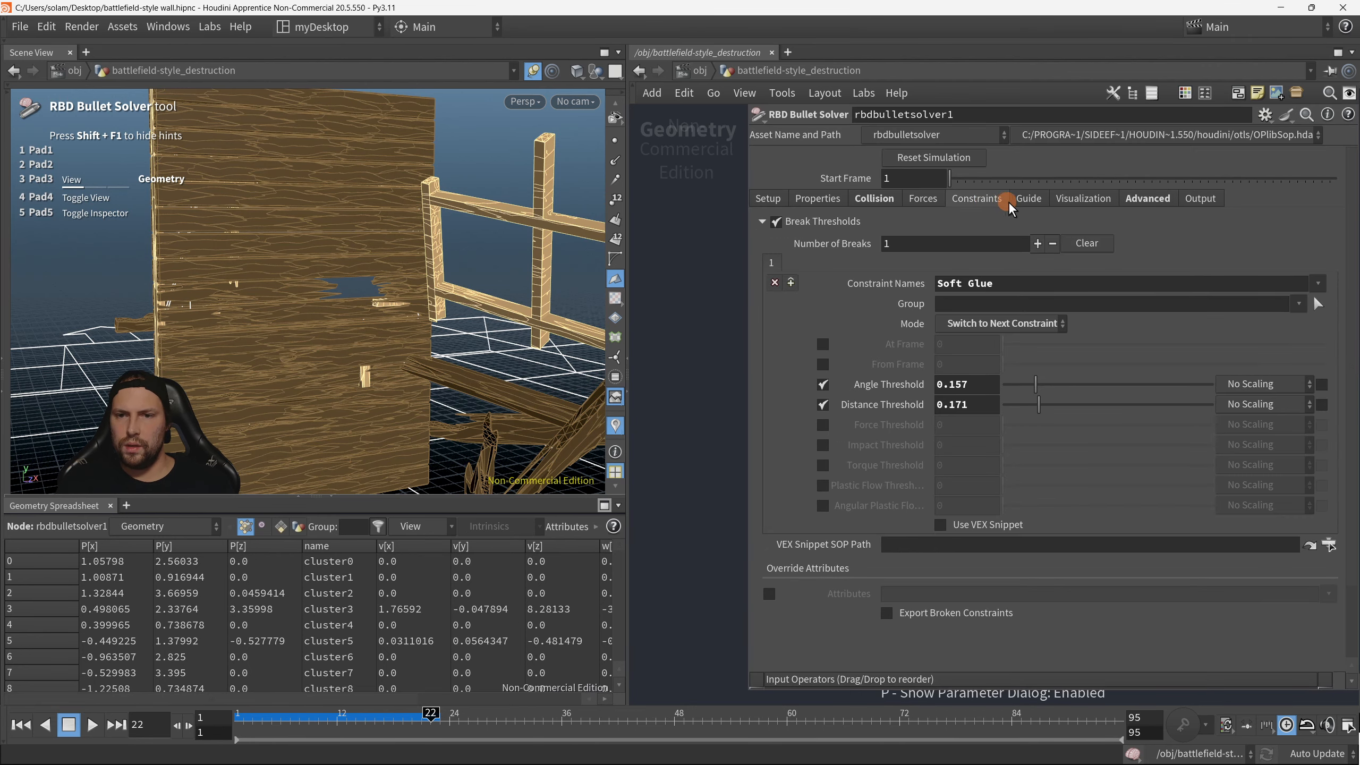
click(1019, 384)
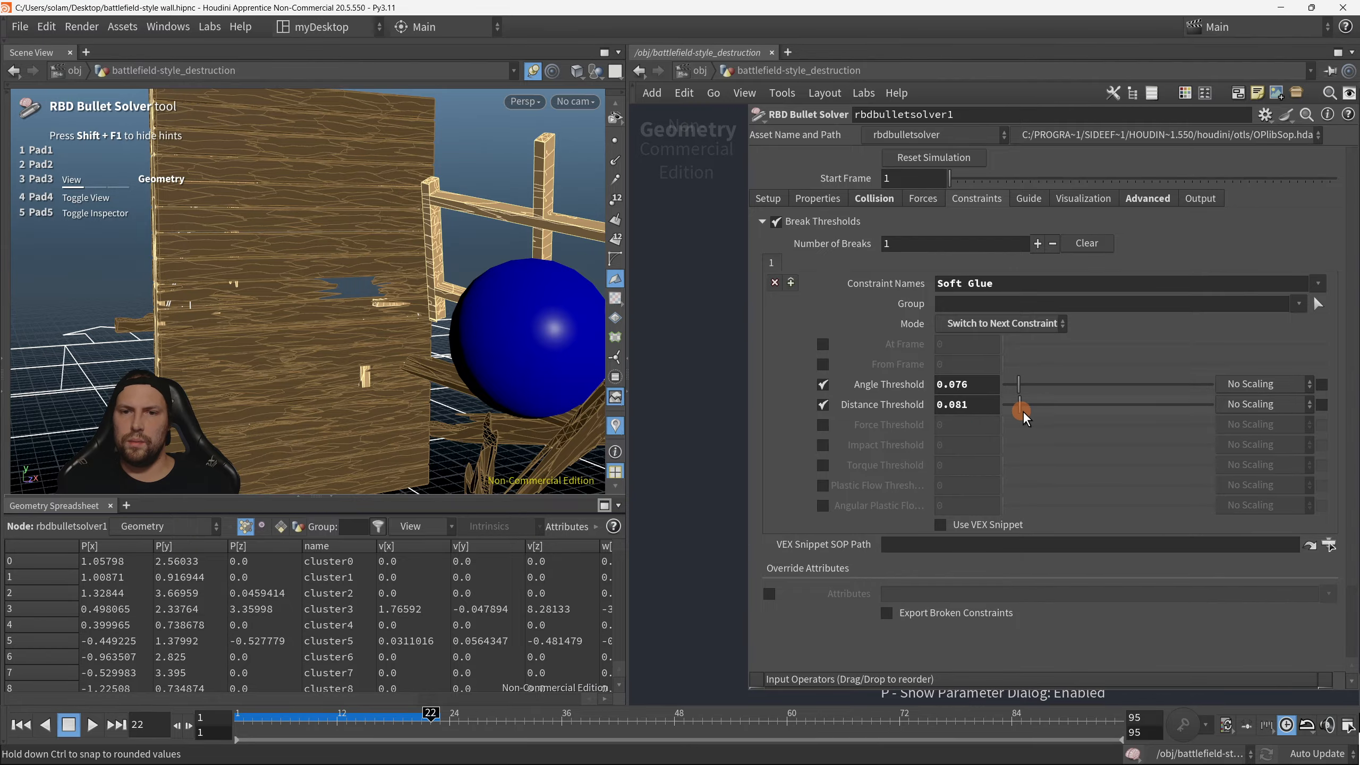
key(p)
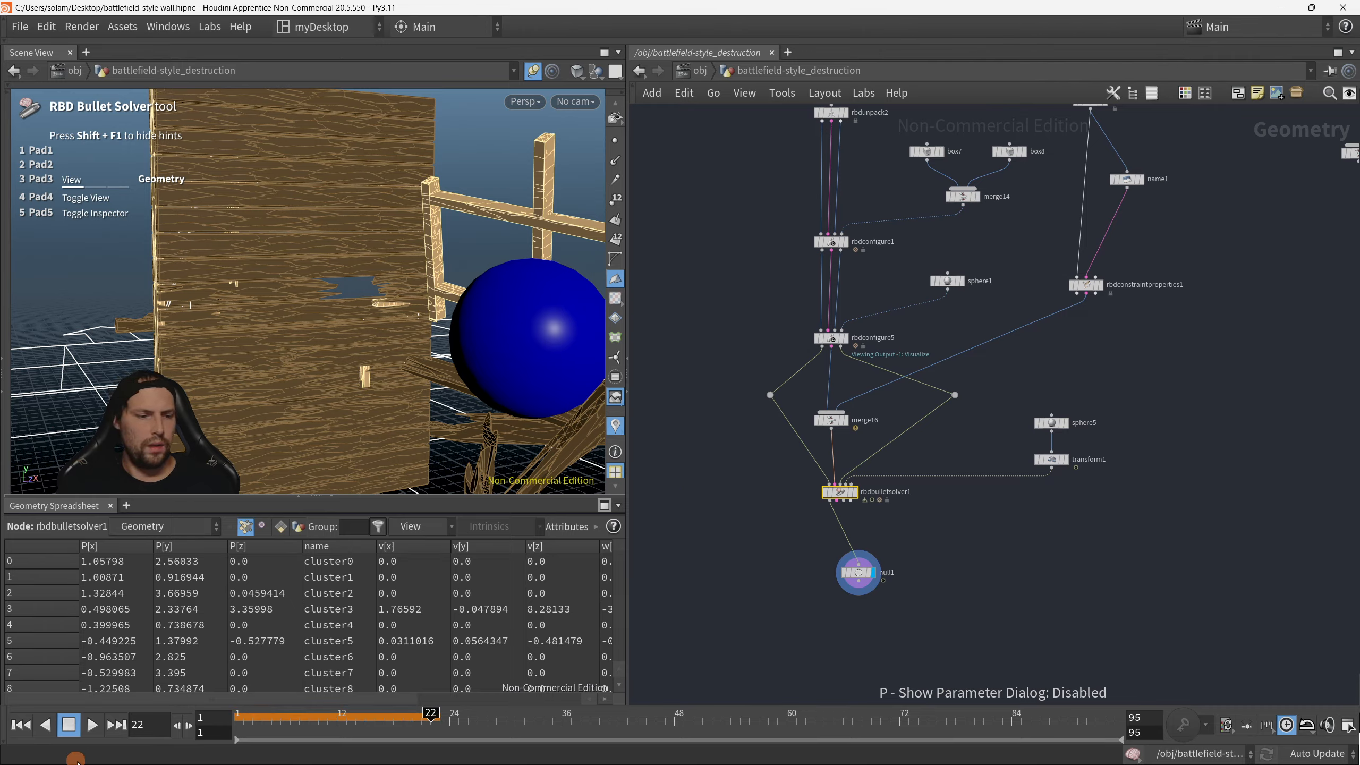
Step: Replay the simulation through null1 from frame 1 to frame 36
click(23, 730)
alt+right_drag(413, 316, 353, 340)
alt+drag(353, 340, 325, 365)
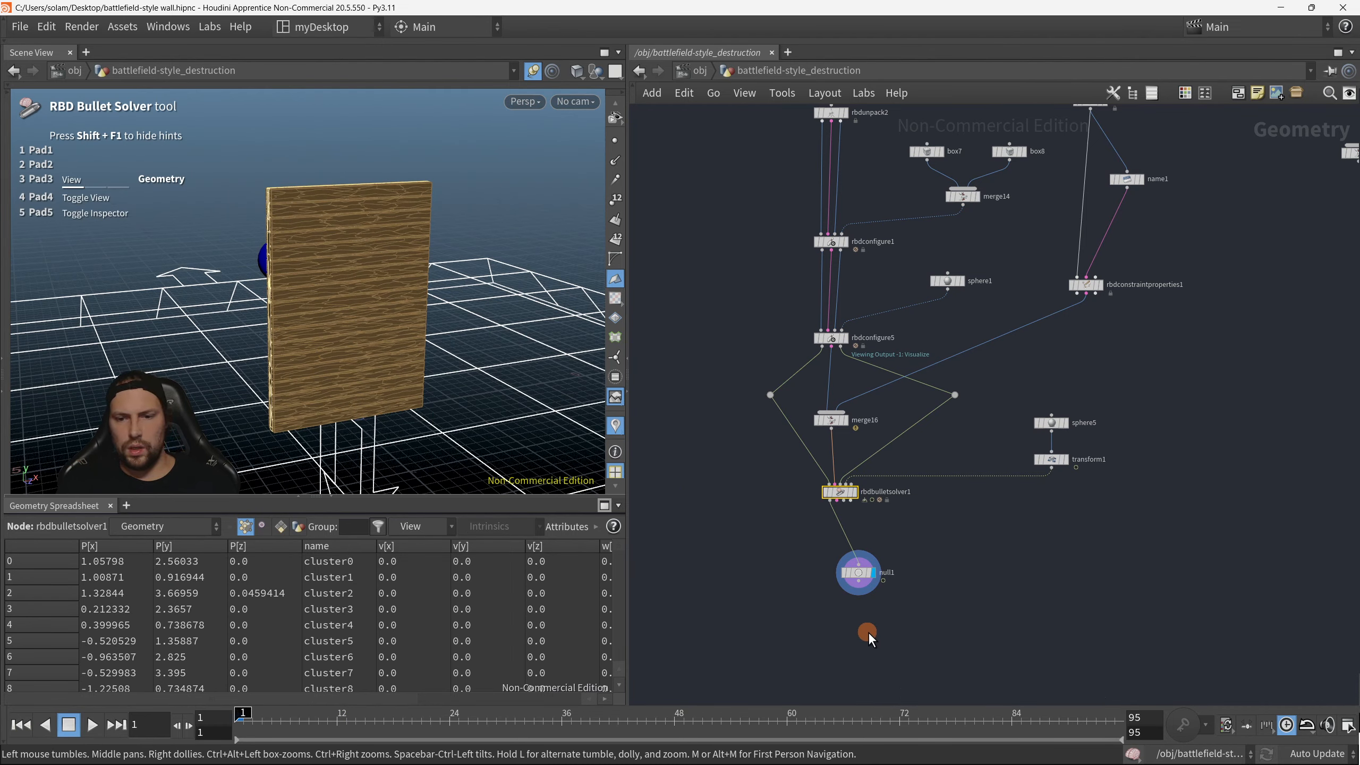
click(856, 572)
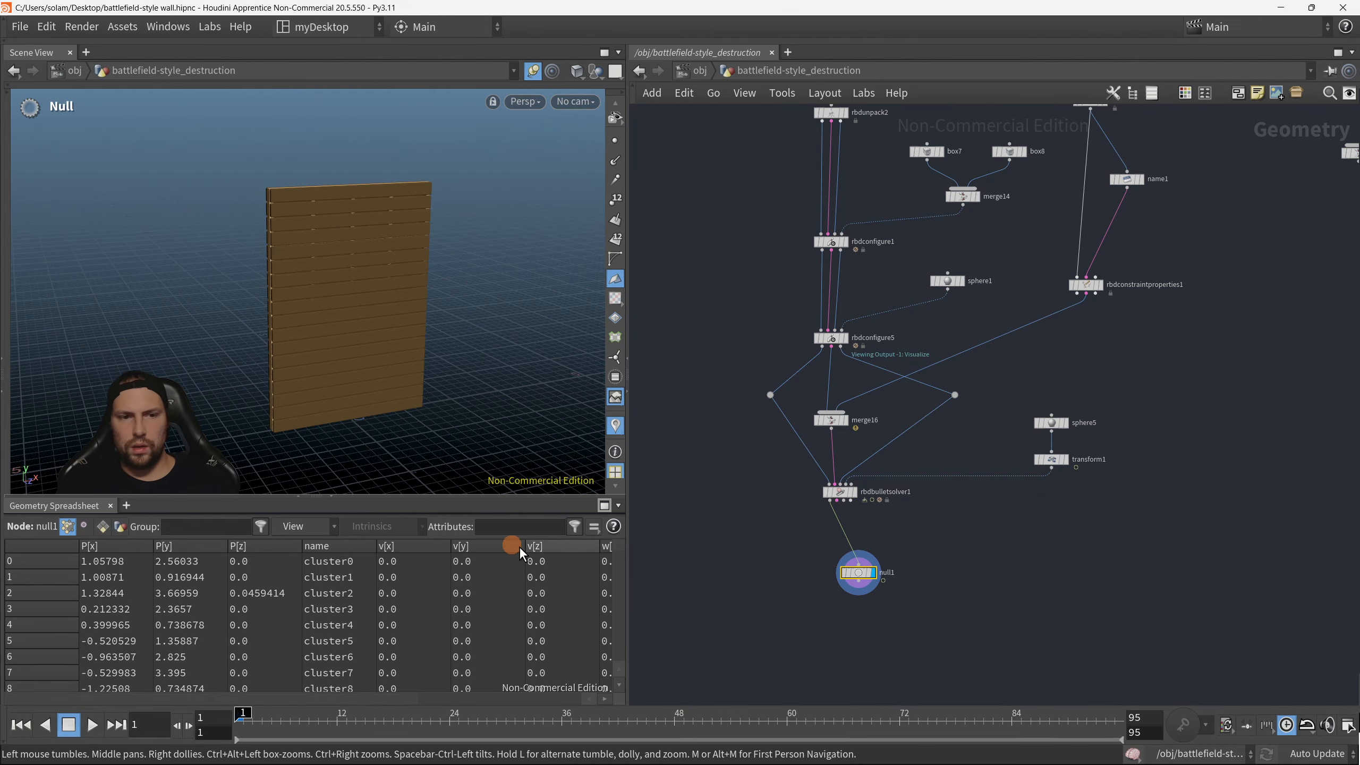
click(92, 724)
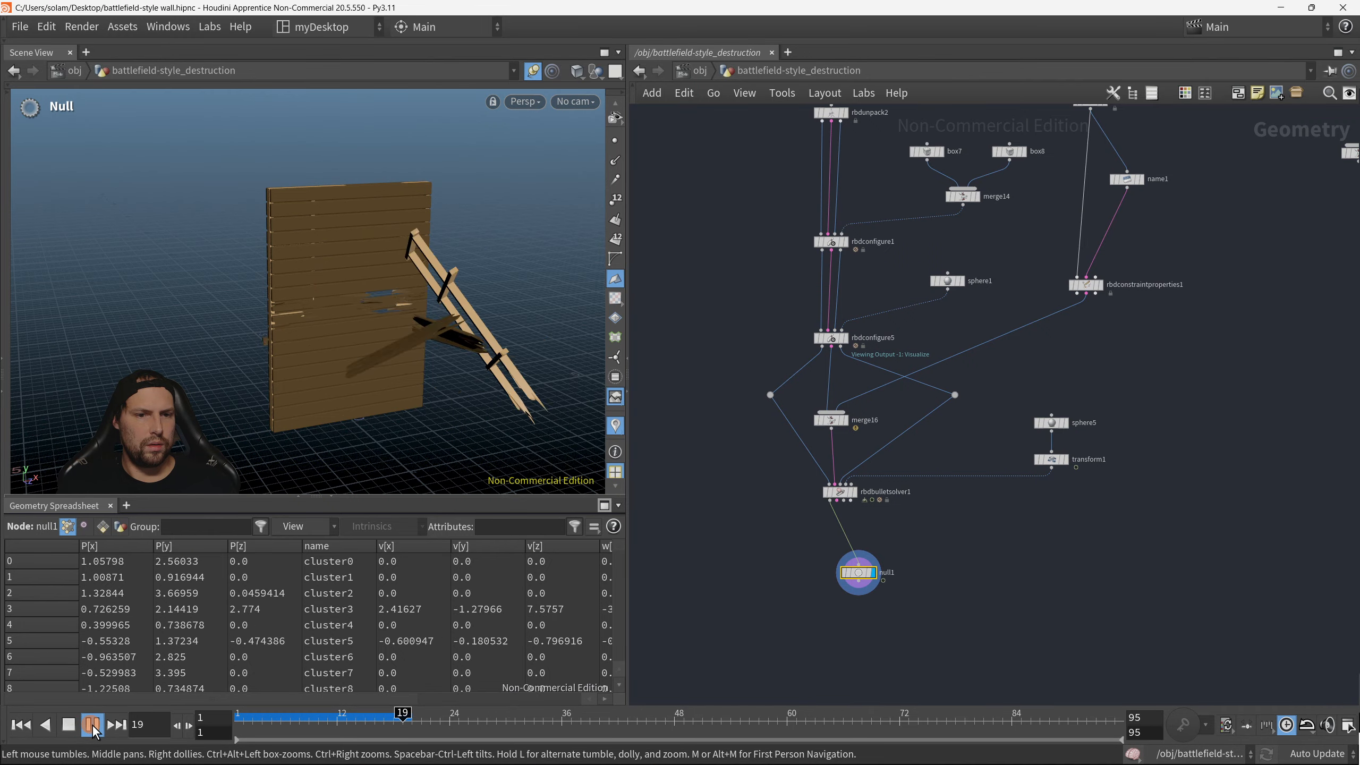
click(93, 724)
Step: Examine the broken planks and the hole in the wall at frame 36 from several angles, including in wireframe
alt+drag(407, 392, 369, 359)
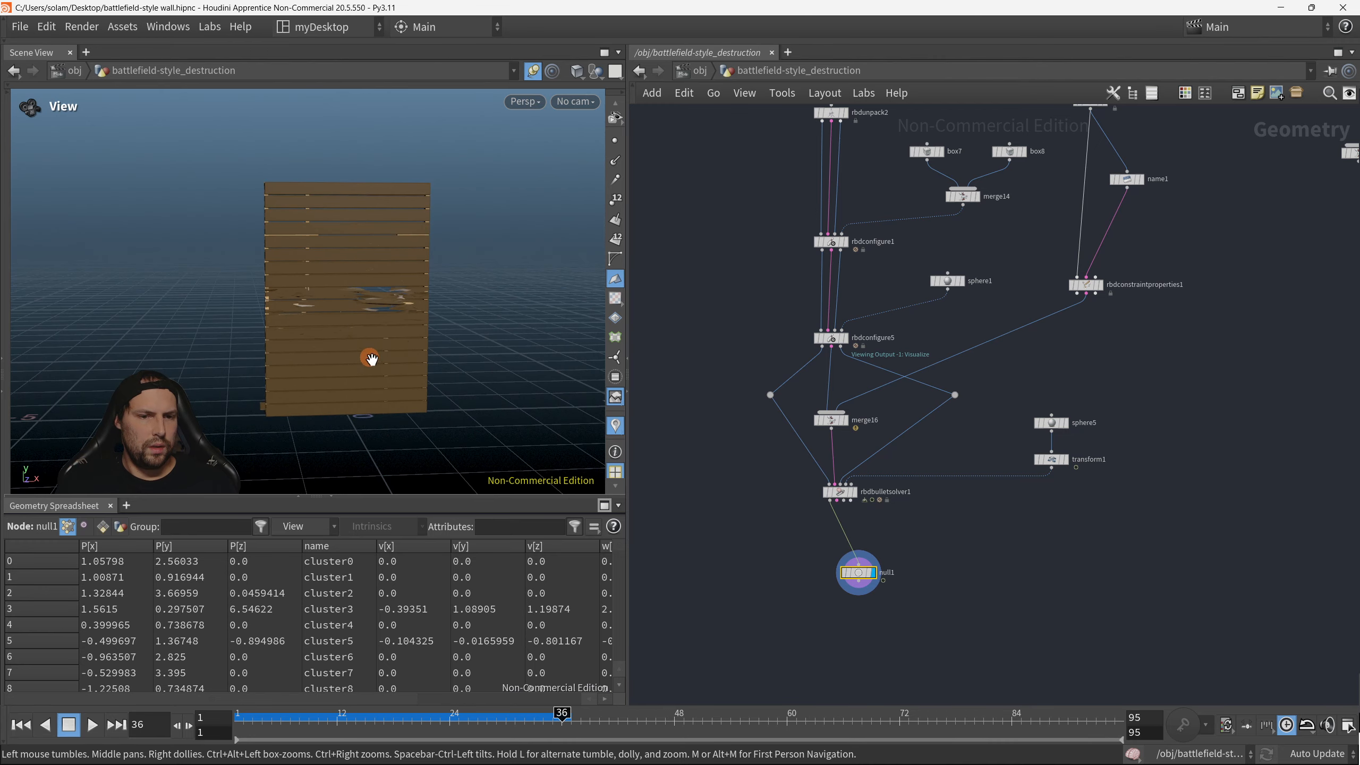
alt+right_drag(405, 302, 475, 276)
drag(475, 279, 428, 308)
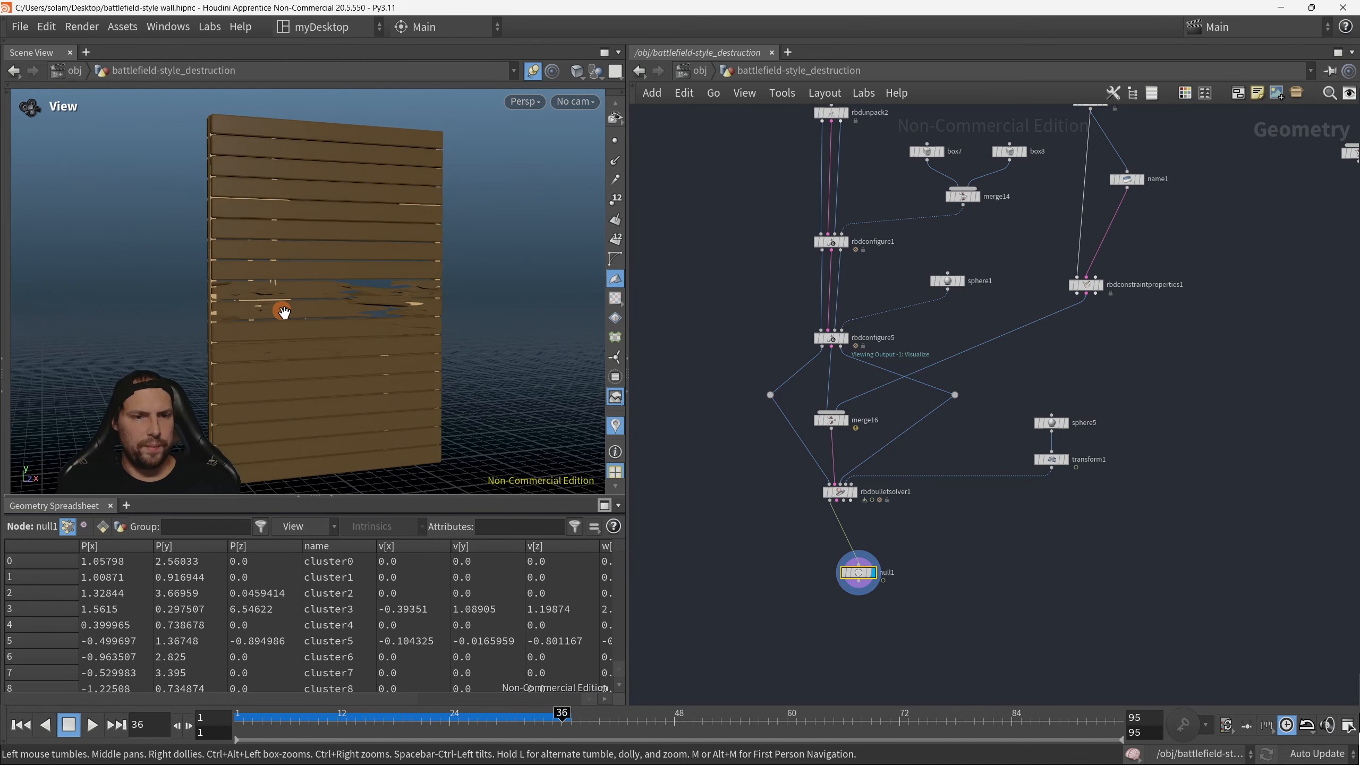
right_drag(283, 310, 315, 321)
middle_drag(315, 322, 347, 329)
drag(348, 330, 455, 325)
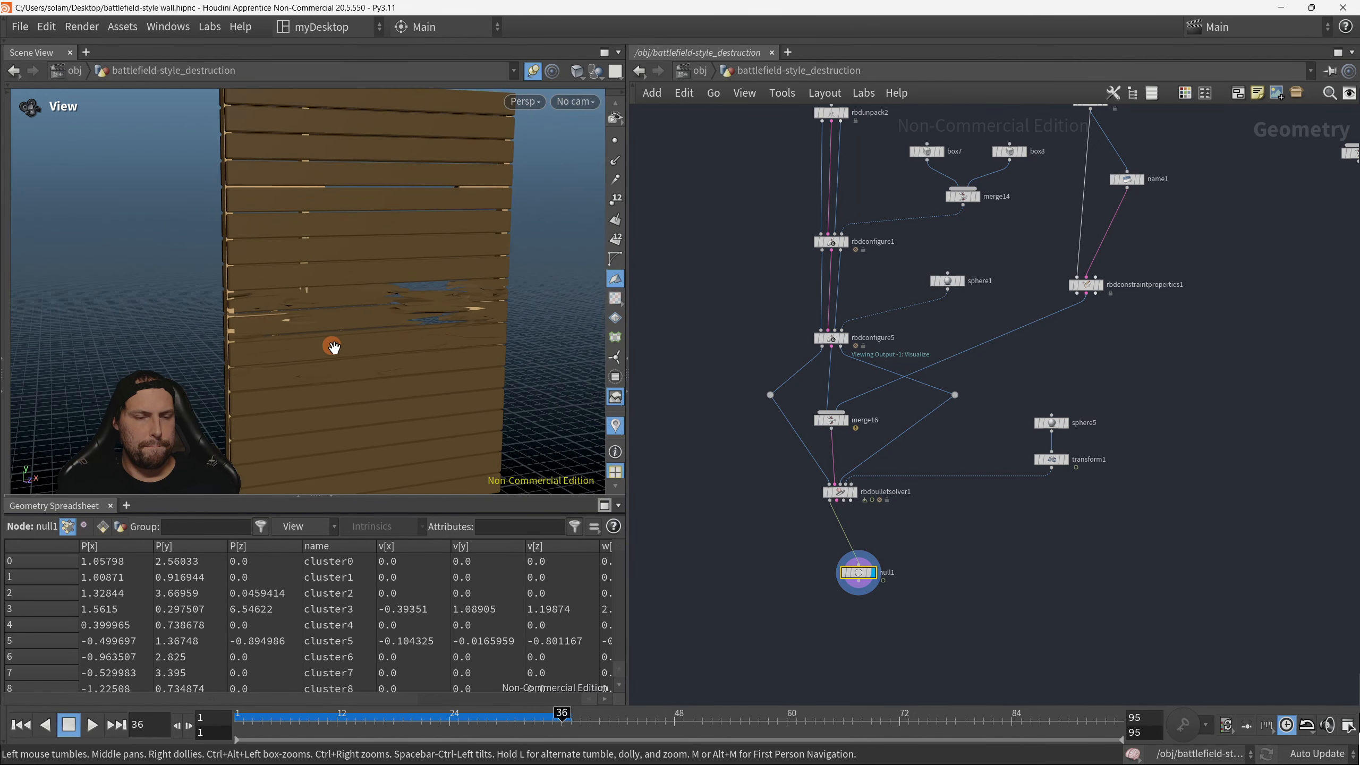
key(shift+w)
mouse_move(380, 349)
alt+mouse_down()
mouse_move(360, 357)
mouse_move(388, 349)
alt+mouse_up()
key(shift+w)
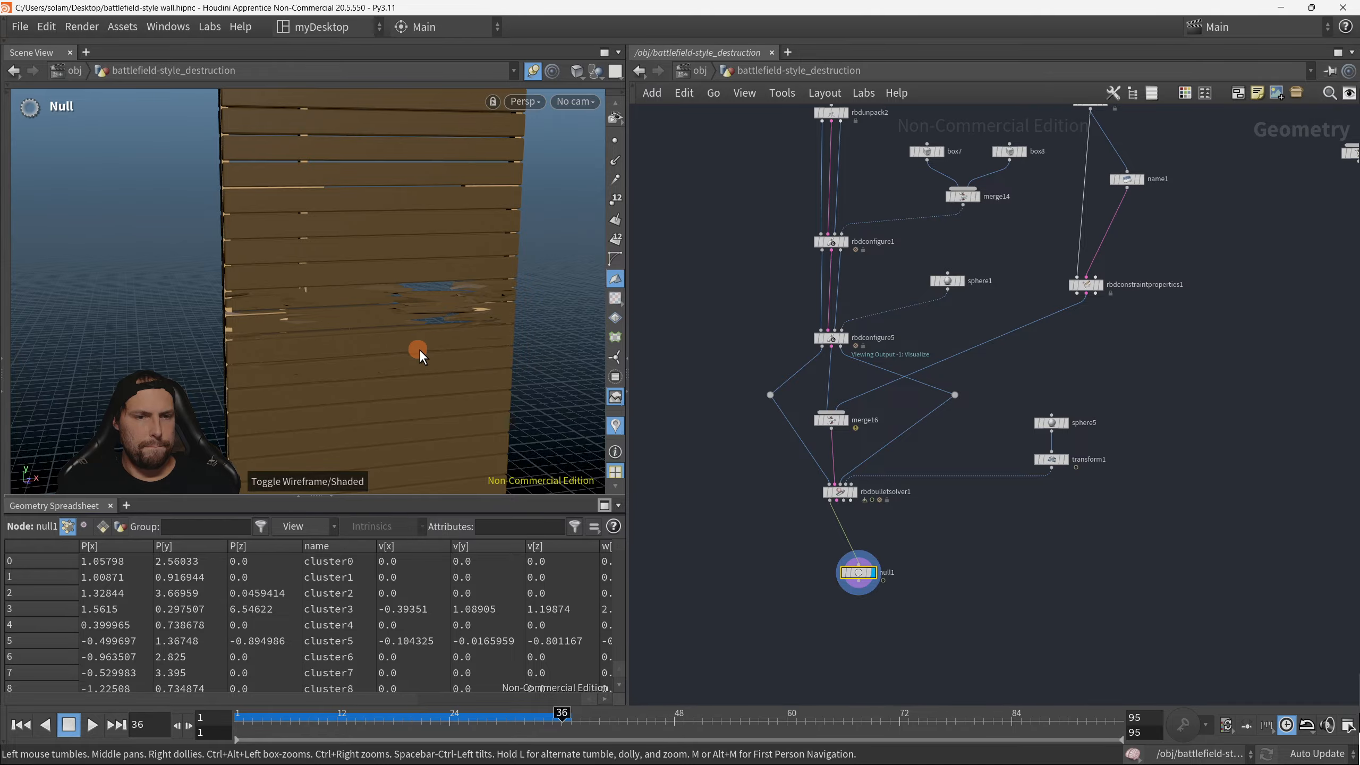
alt+right_drag(419, 350, 408, 351)
alt+drag(407, 351, 427, 377)
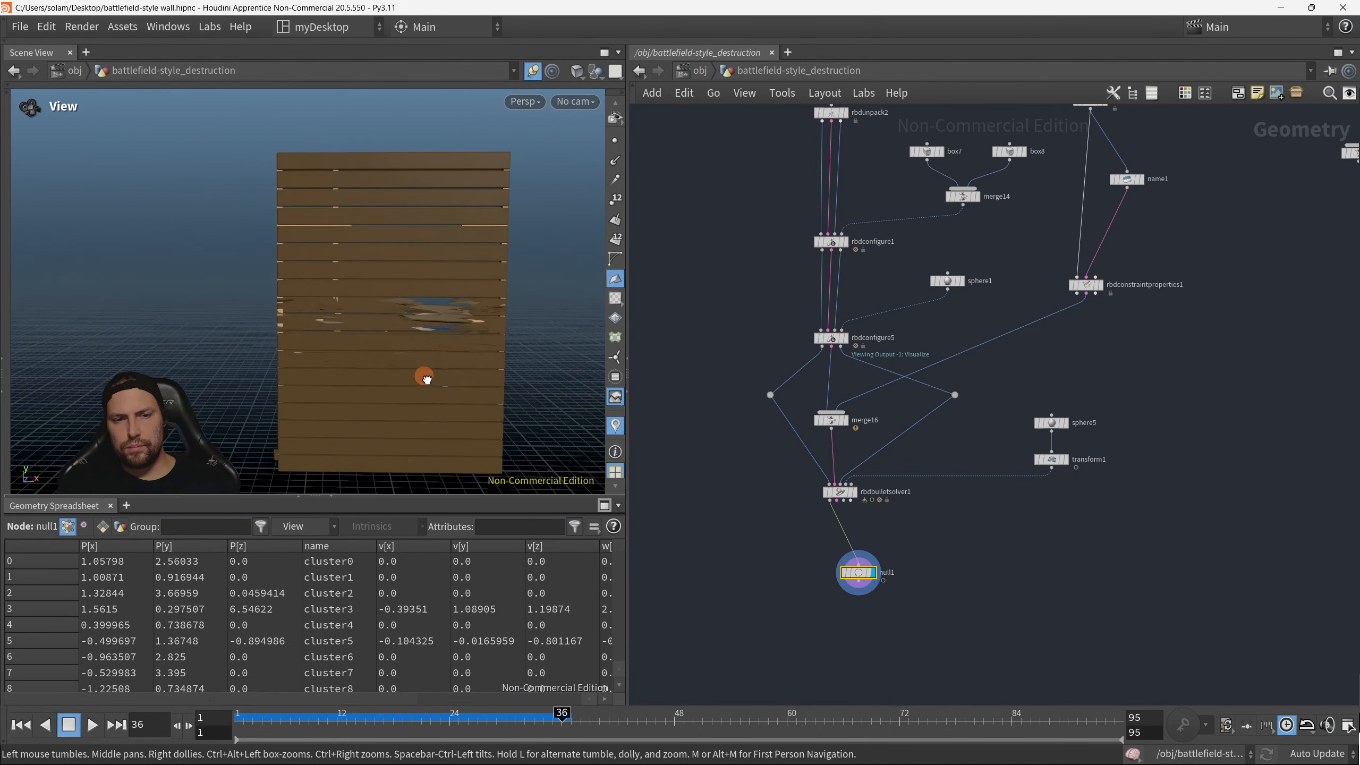
Step: Set the physical attributes type in rbdconfigure1 to Wood
middle_drag(879, 222, 872, 366)
middle_drag(850, 257, 834, 373)
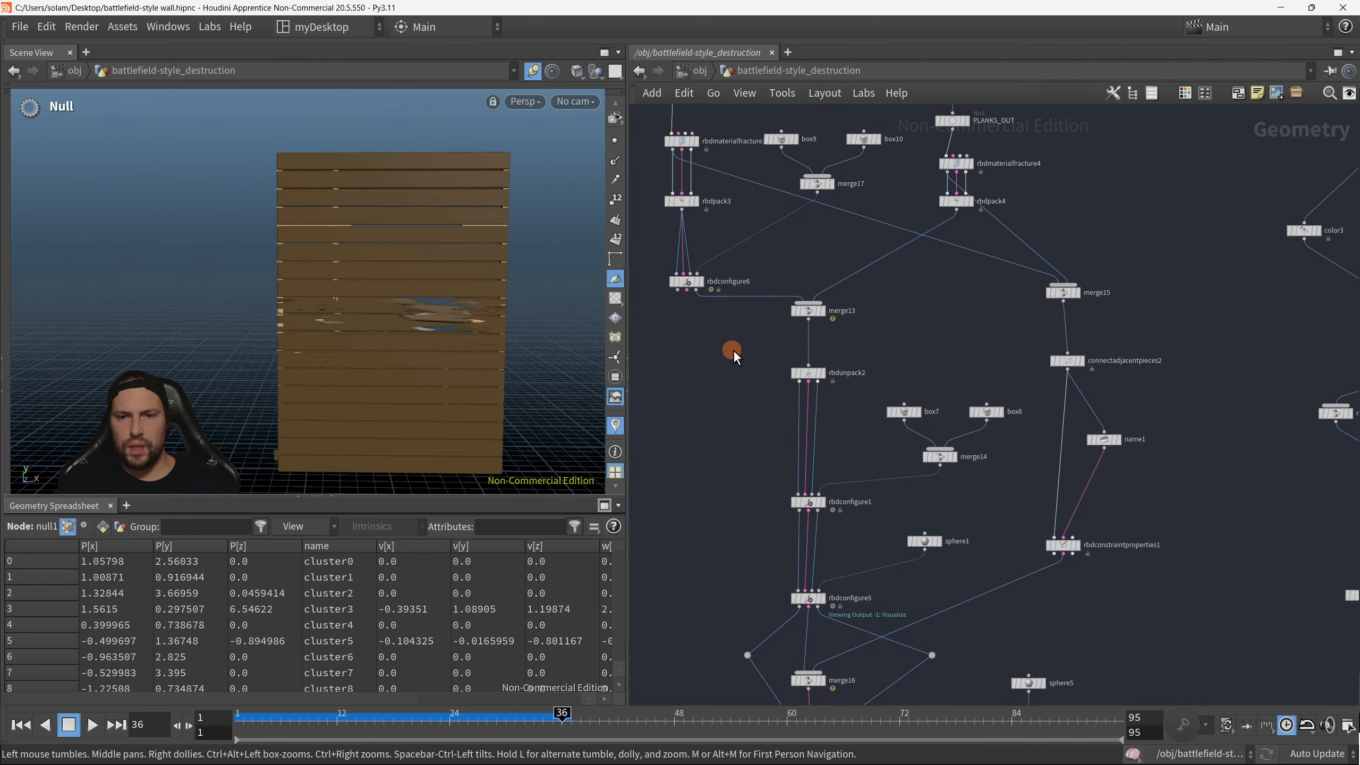
click(808, 372)
key(p)
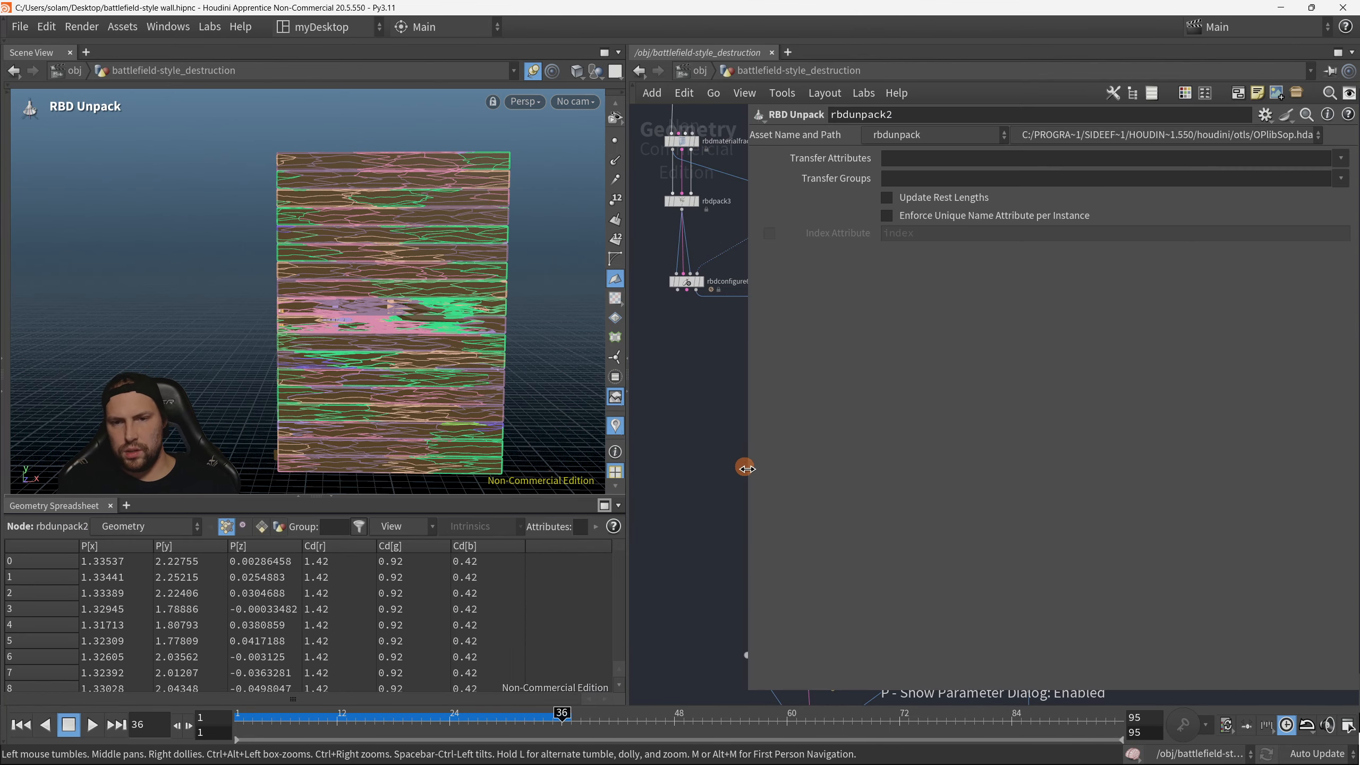
key(p)
drag(727, 432, 820, 522)
key(p)
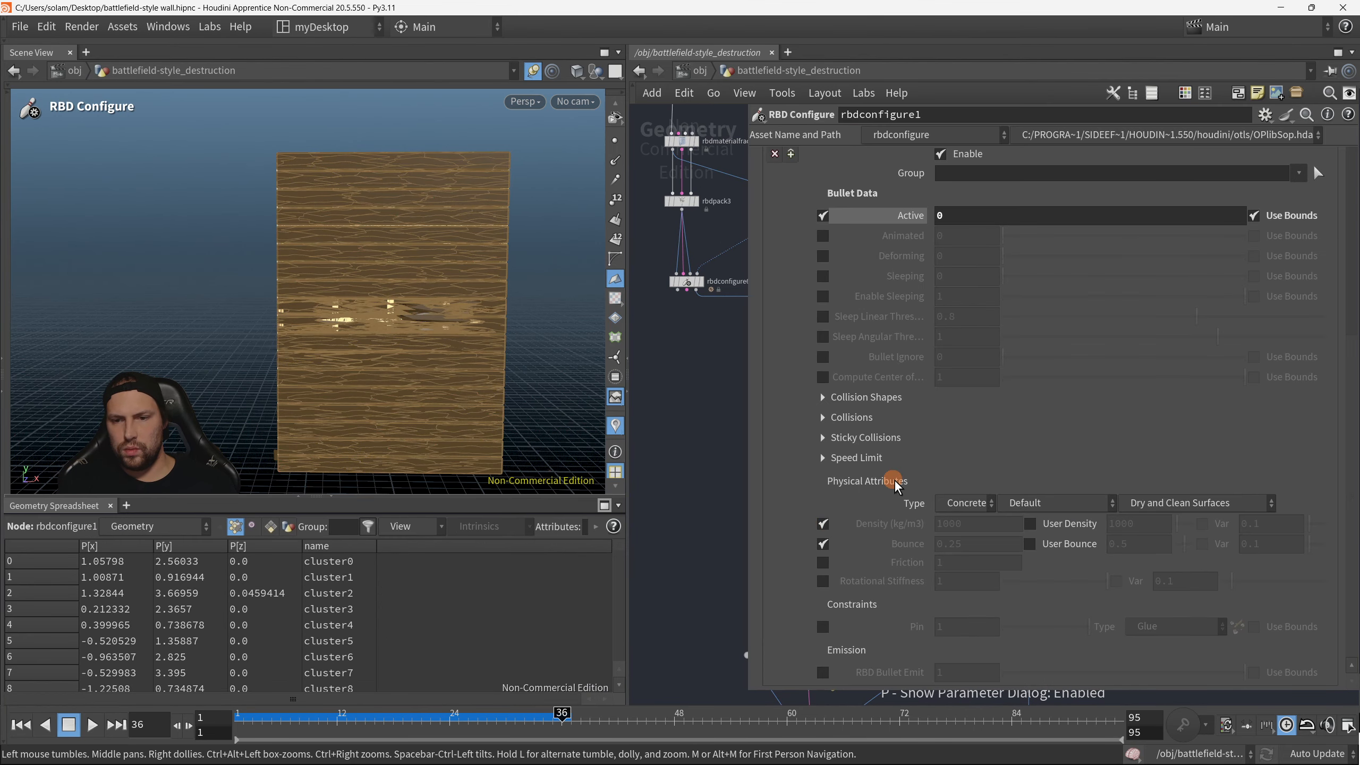
click(957, 507)
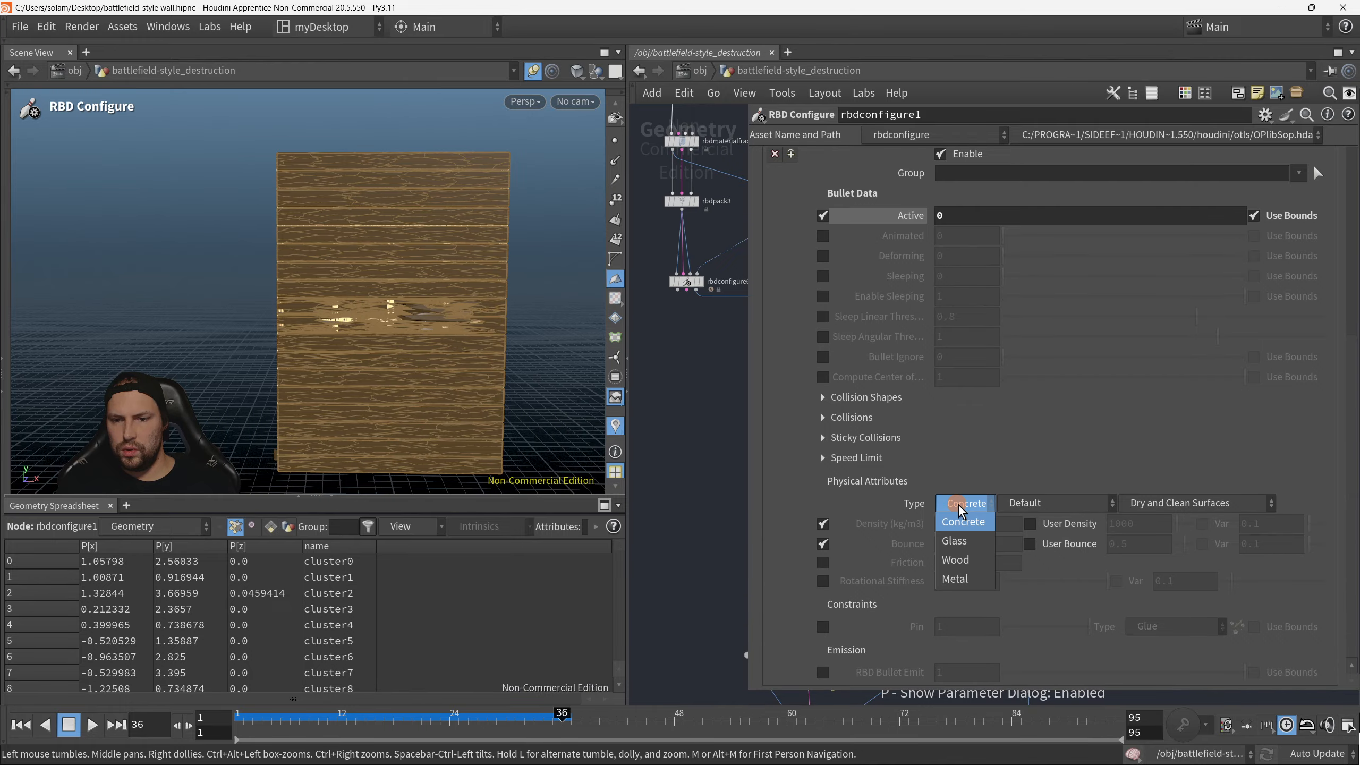
click(977, 506)
click(977, 507)
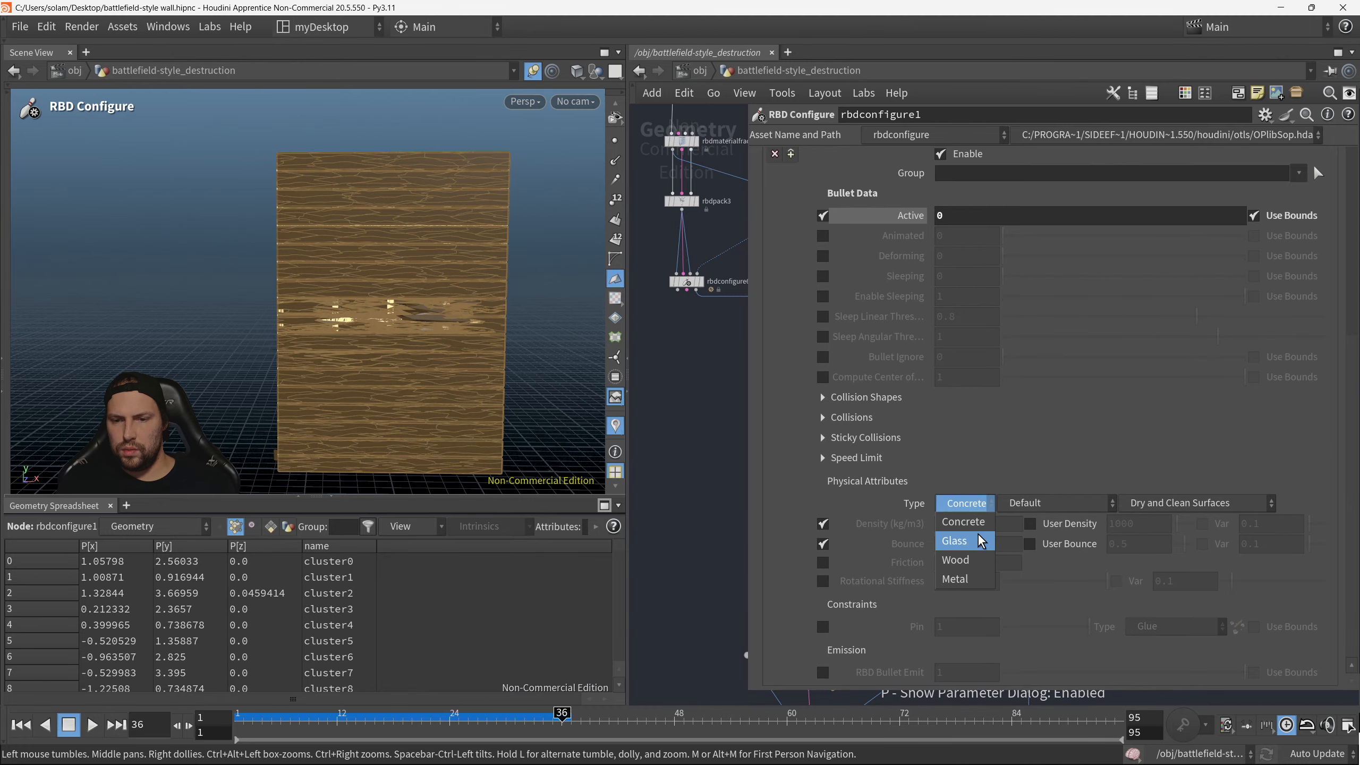
click(968, 577)
scroll(1039, 423, up, 3)
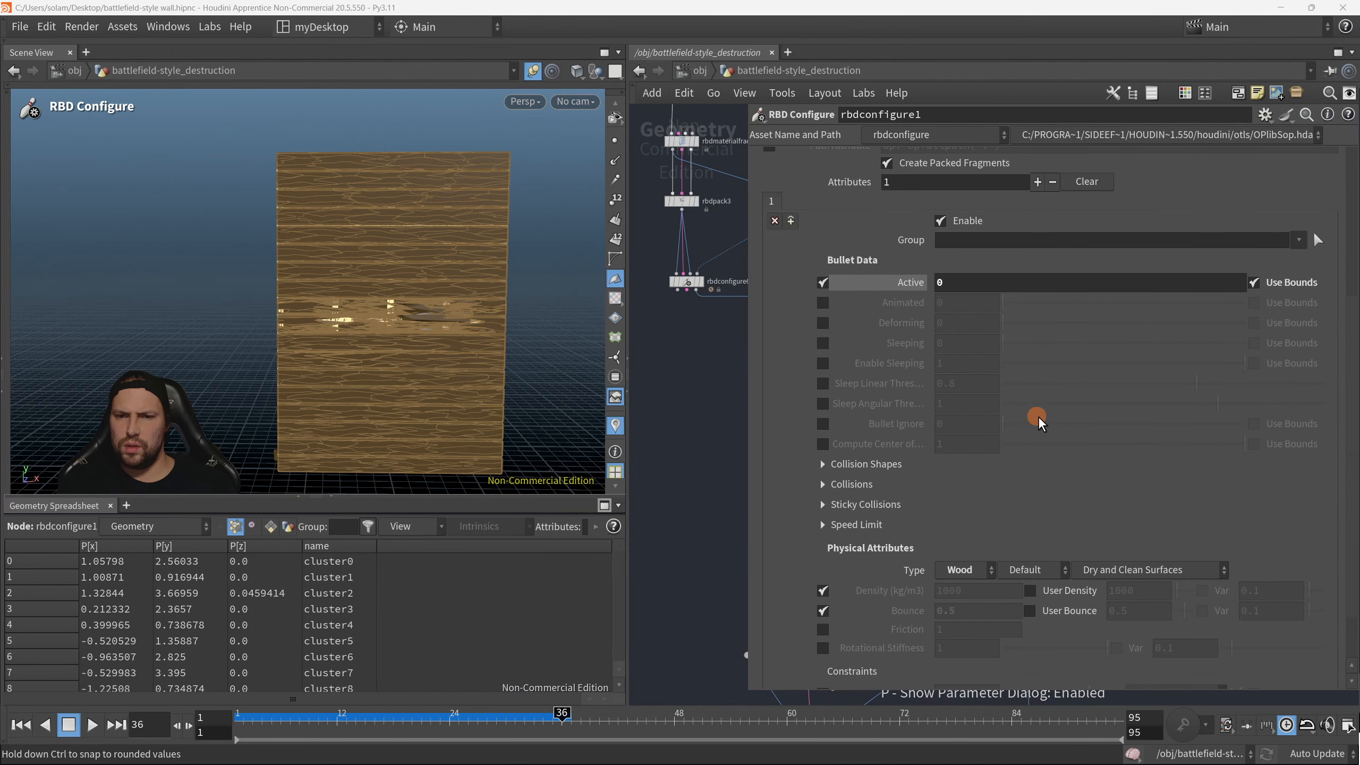
key(p)
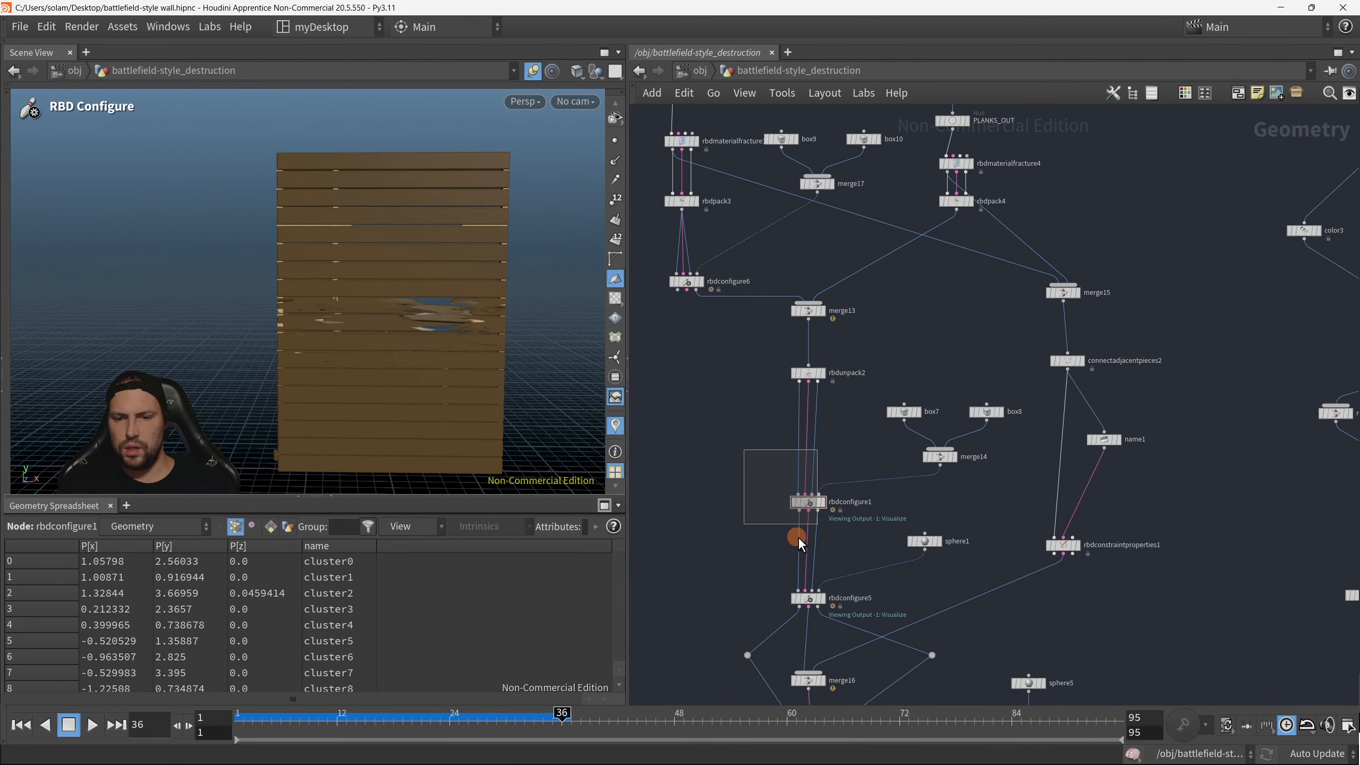
Step: Compare the physical attributes and active settings of rbdconfigure1 and rbdconfigure5
key(p)
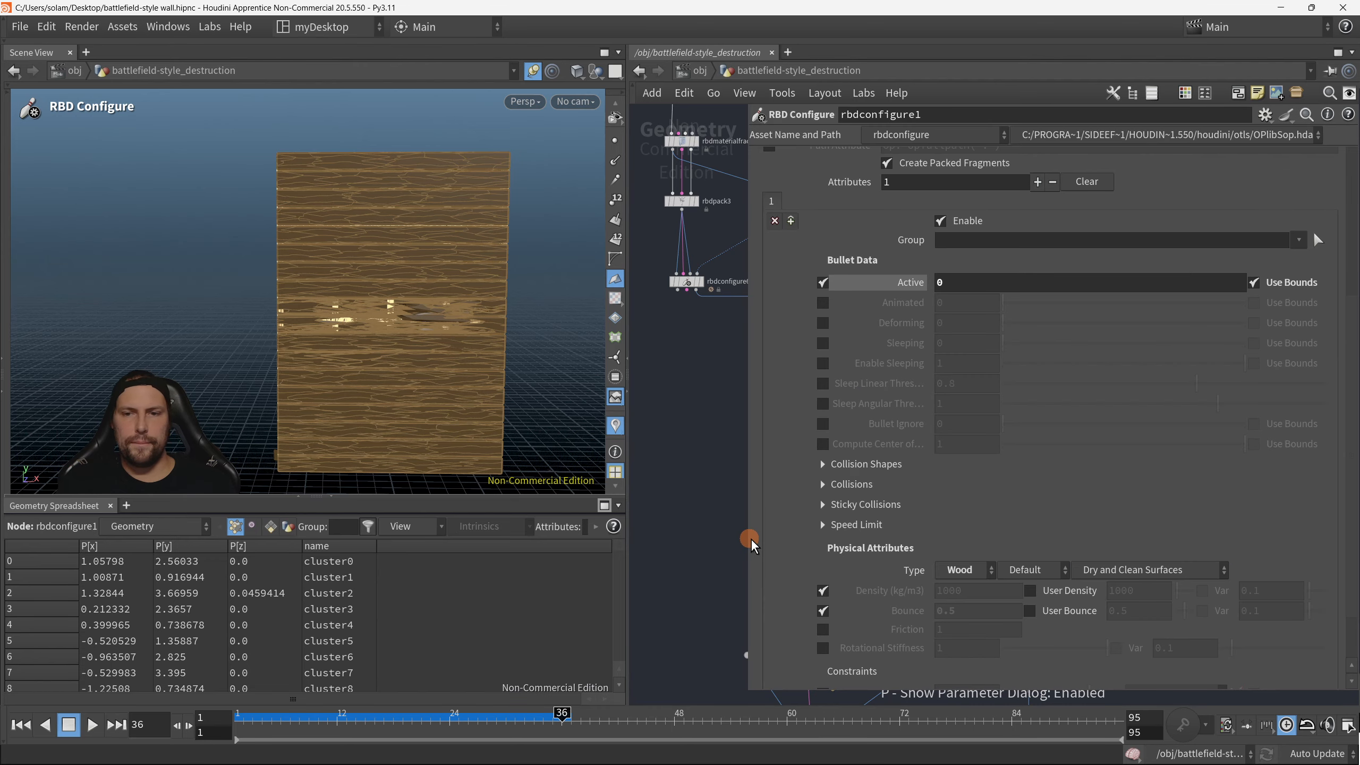
click(822, 612)
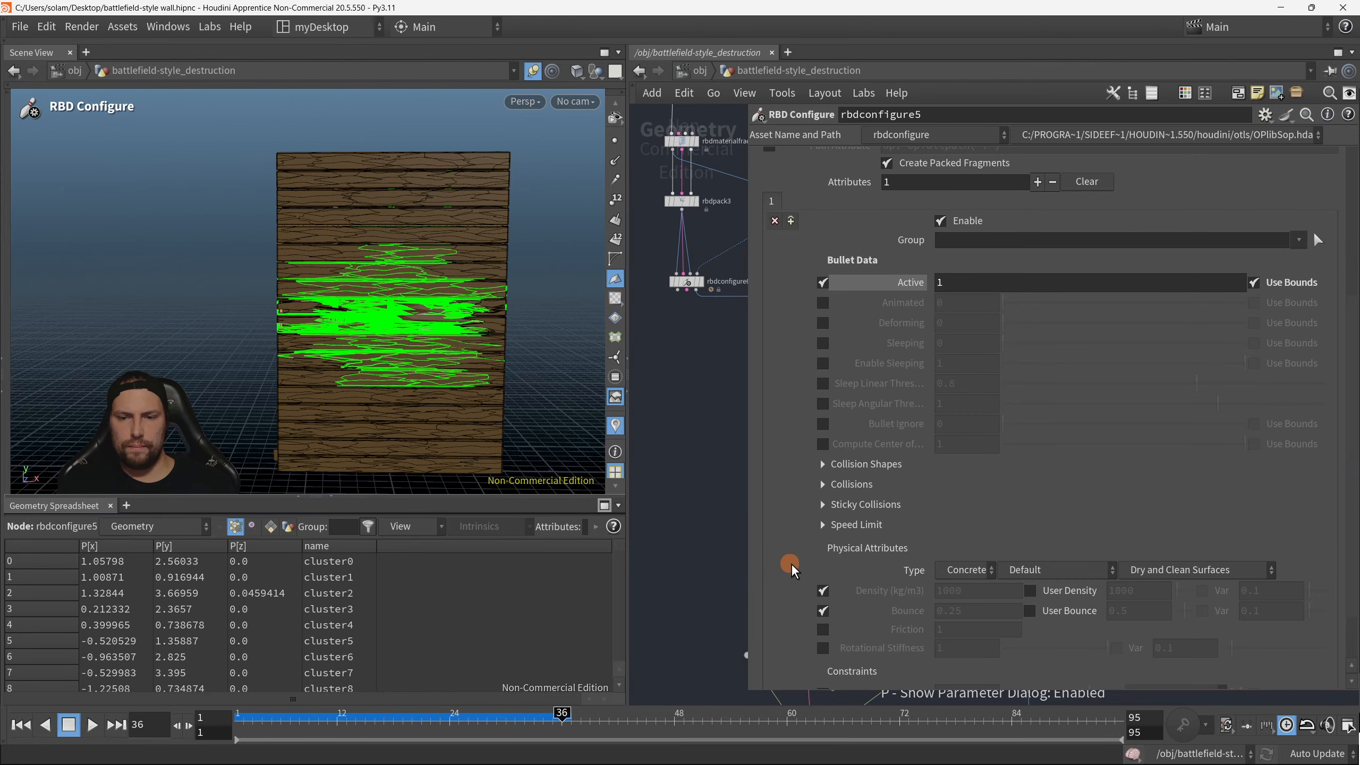
scroll(895, 509, down, 2)
scroll(896, 523, up, 4)
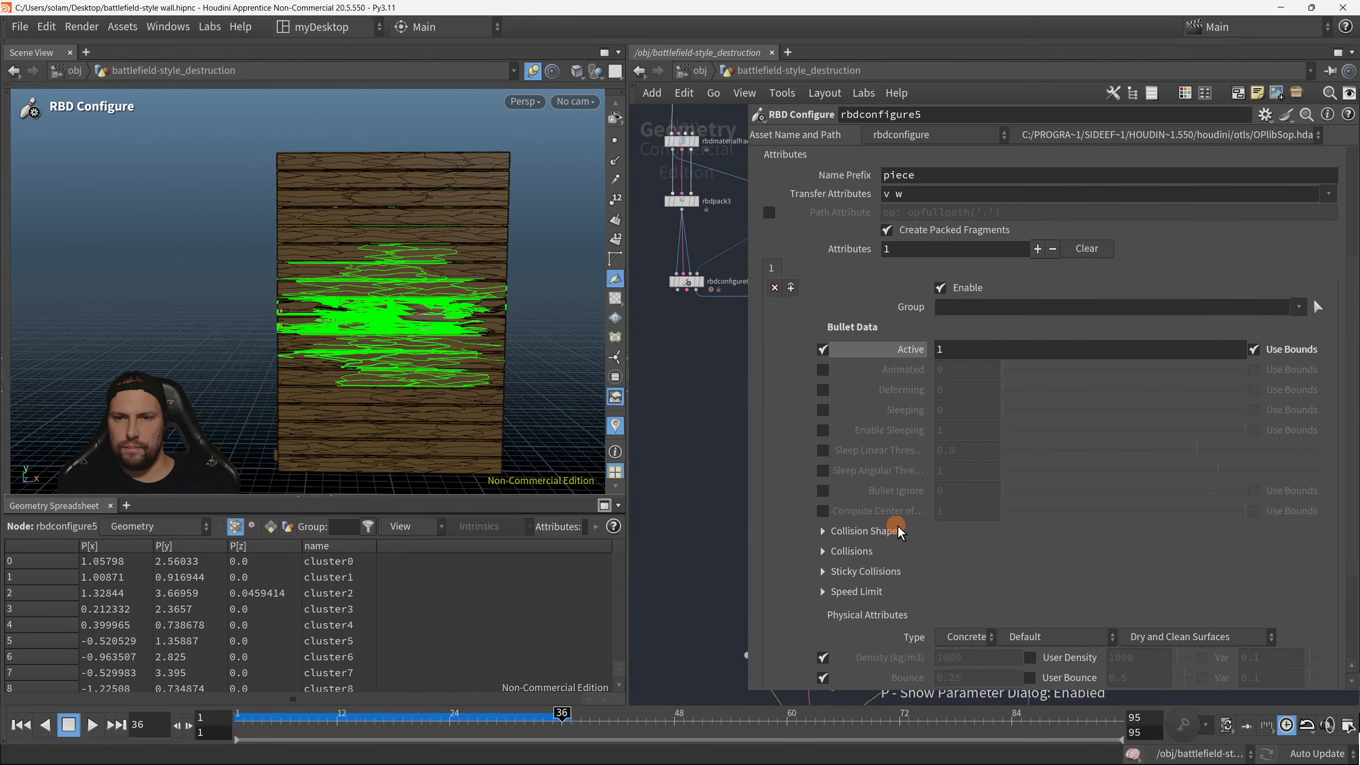
scroll(897, 523, up, 2)
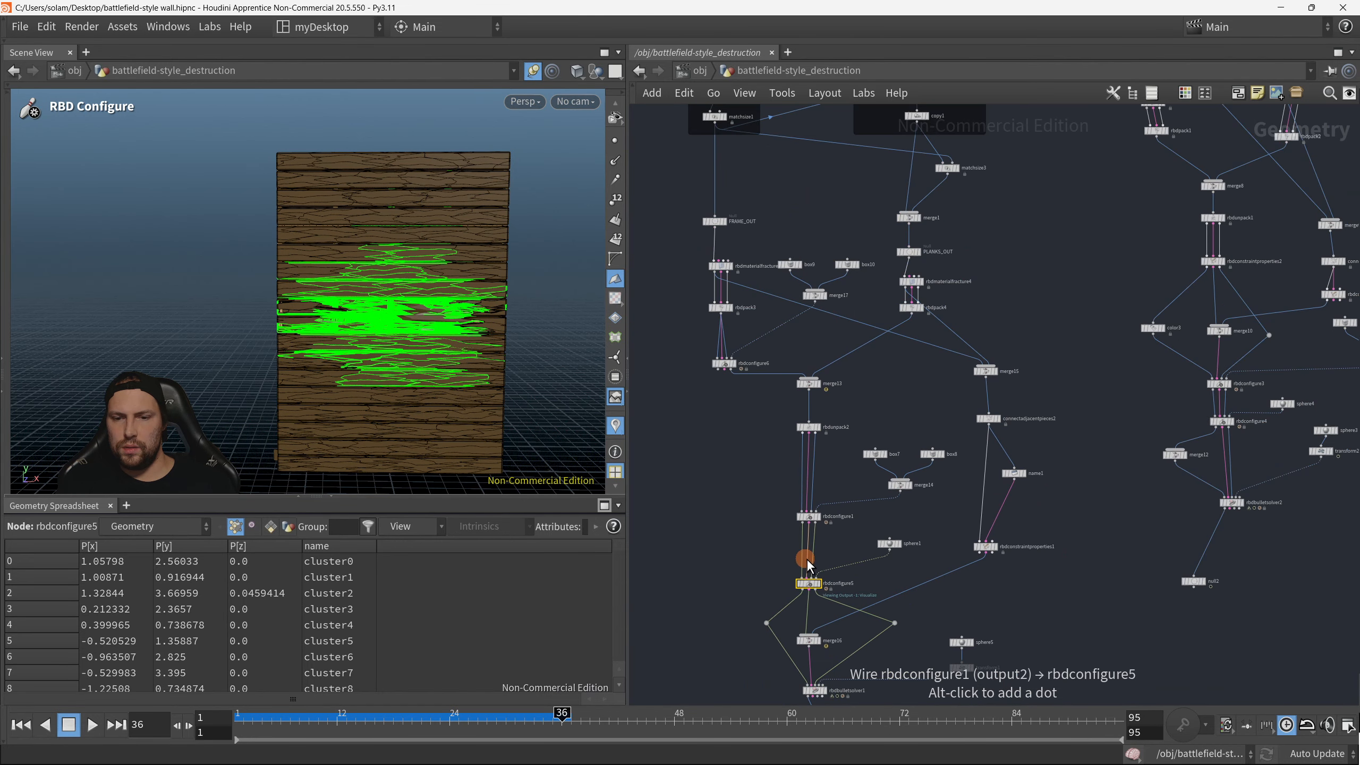
Step: In rbdmaterialfracture1, set the constraints' grain strength to 500 and cut strength to 300
scroll(807, 560, up, 1)
middle_drag(877, 588, 864, 638)
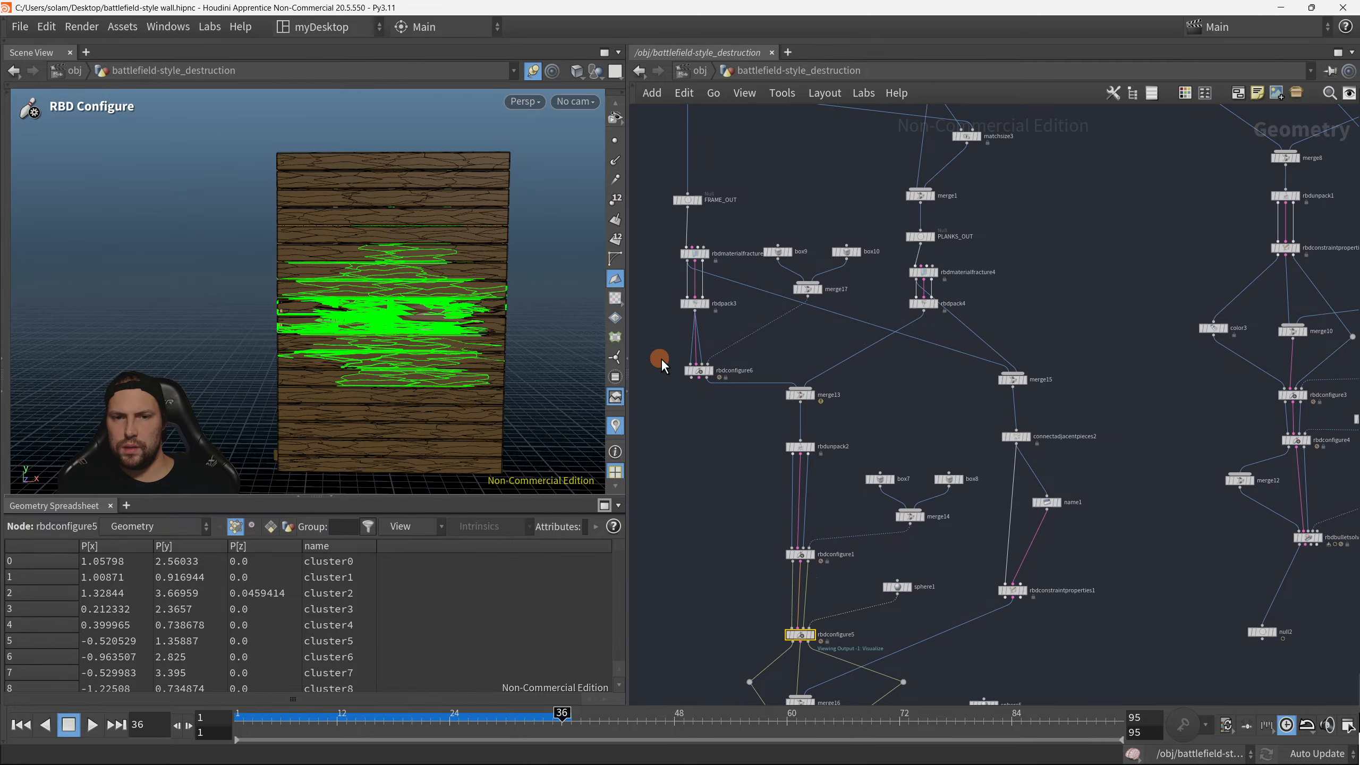
drag(706, 392, 713, 429)
key(p)
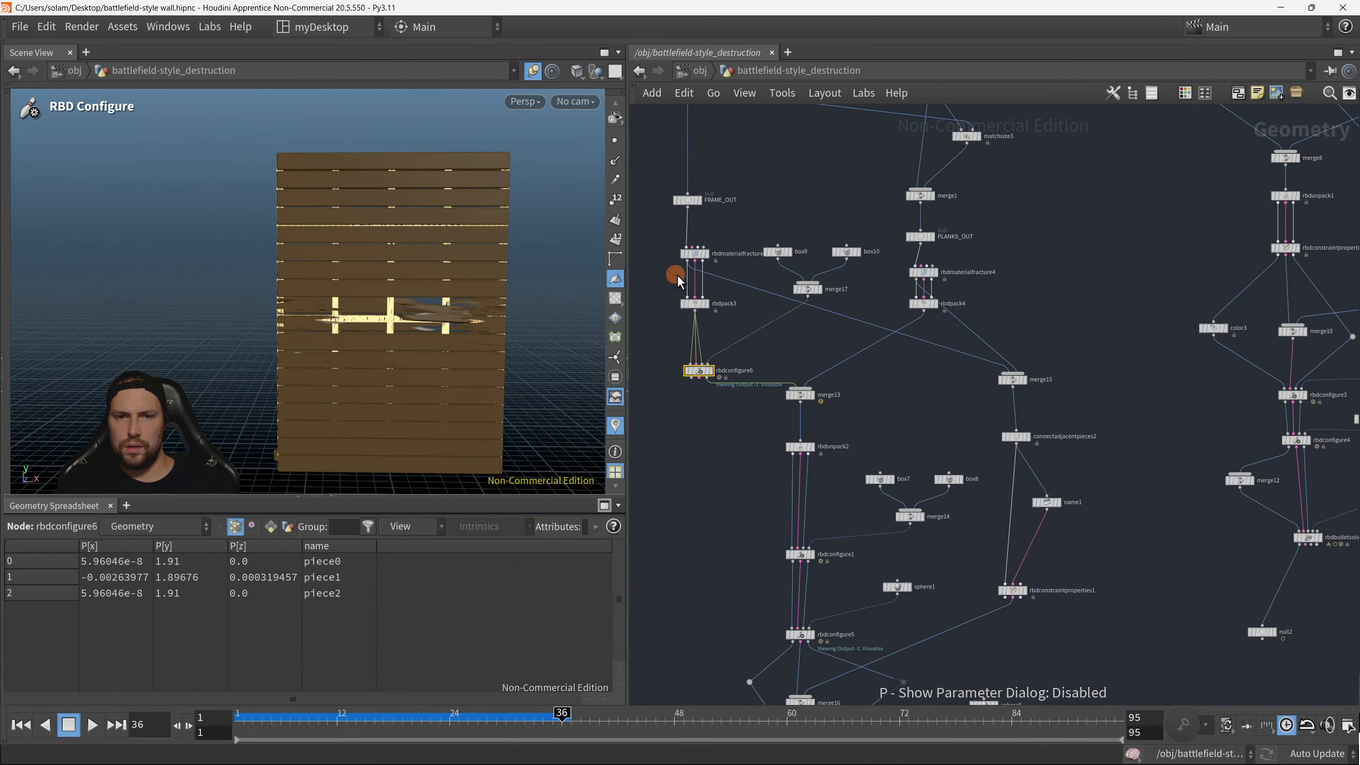
click(694, 254)
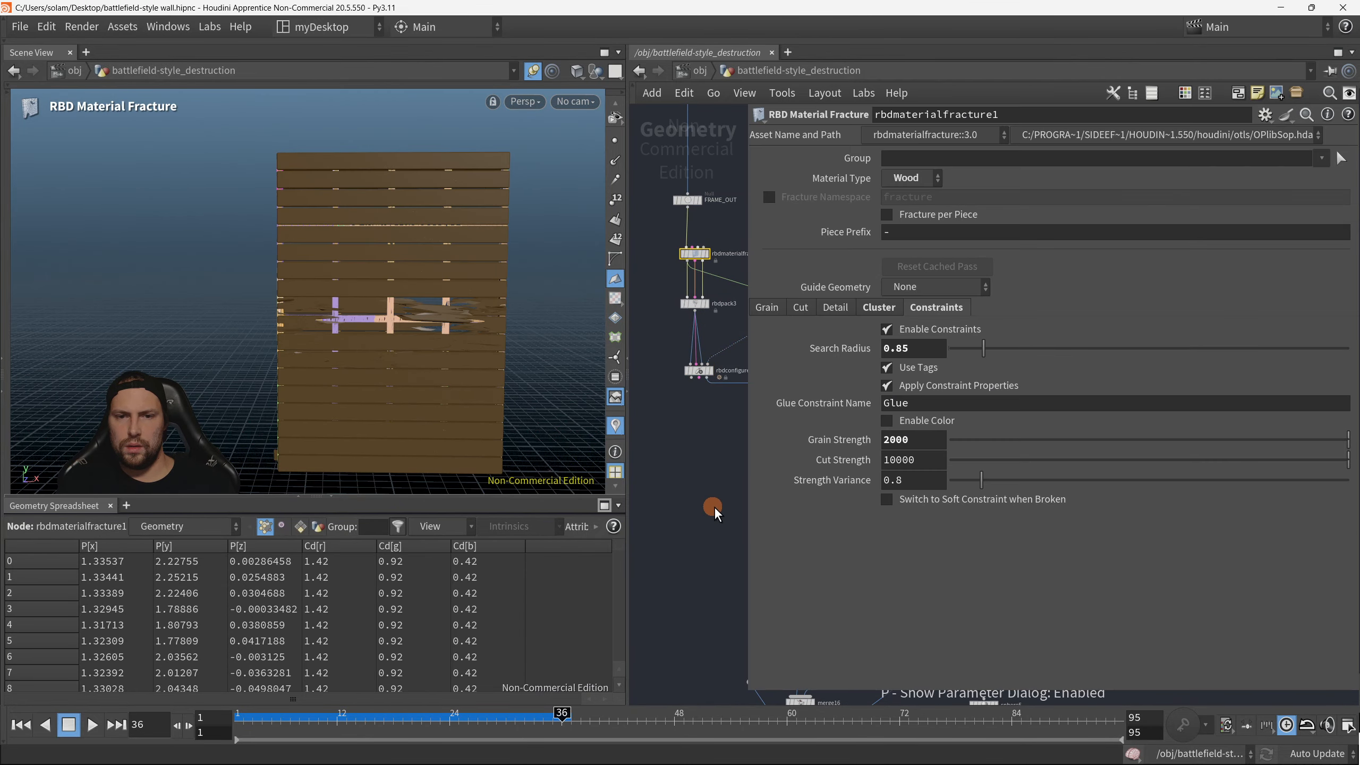
double_click(903, 440)
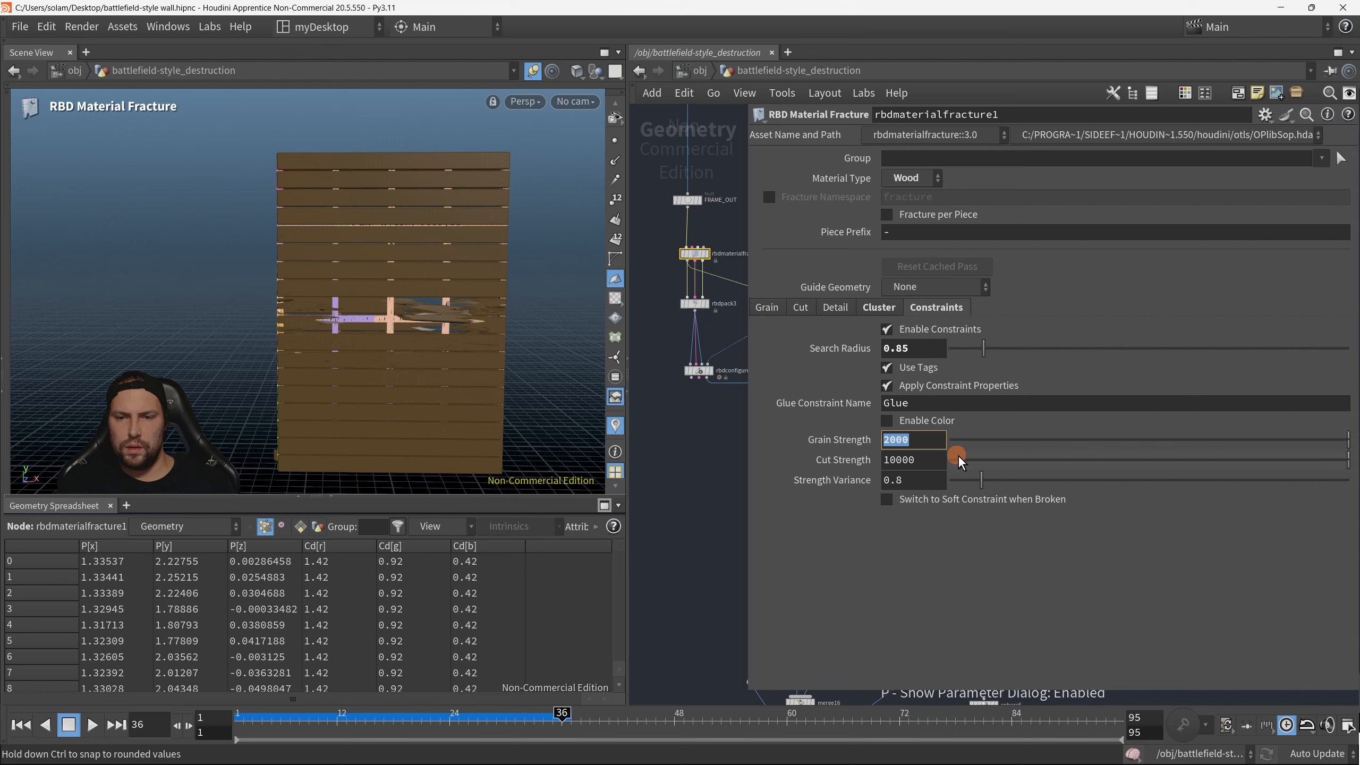
text(500)
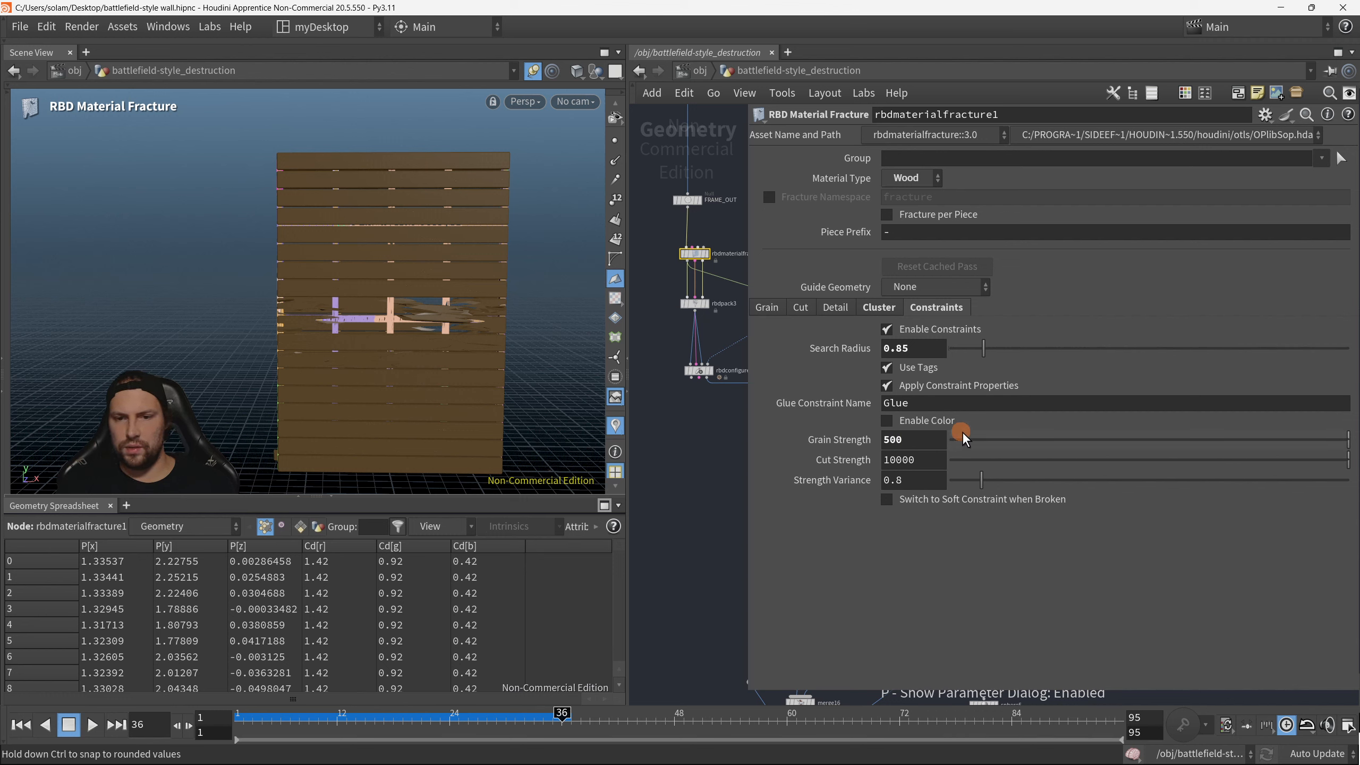
click(920, 465)
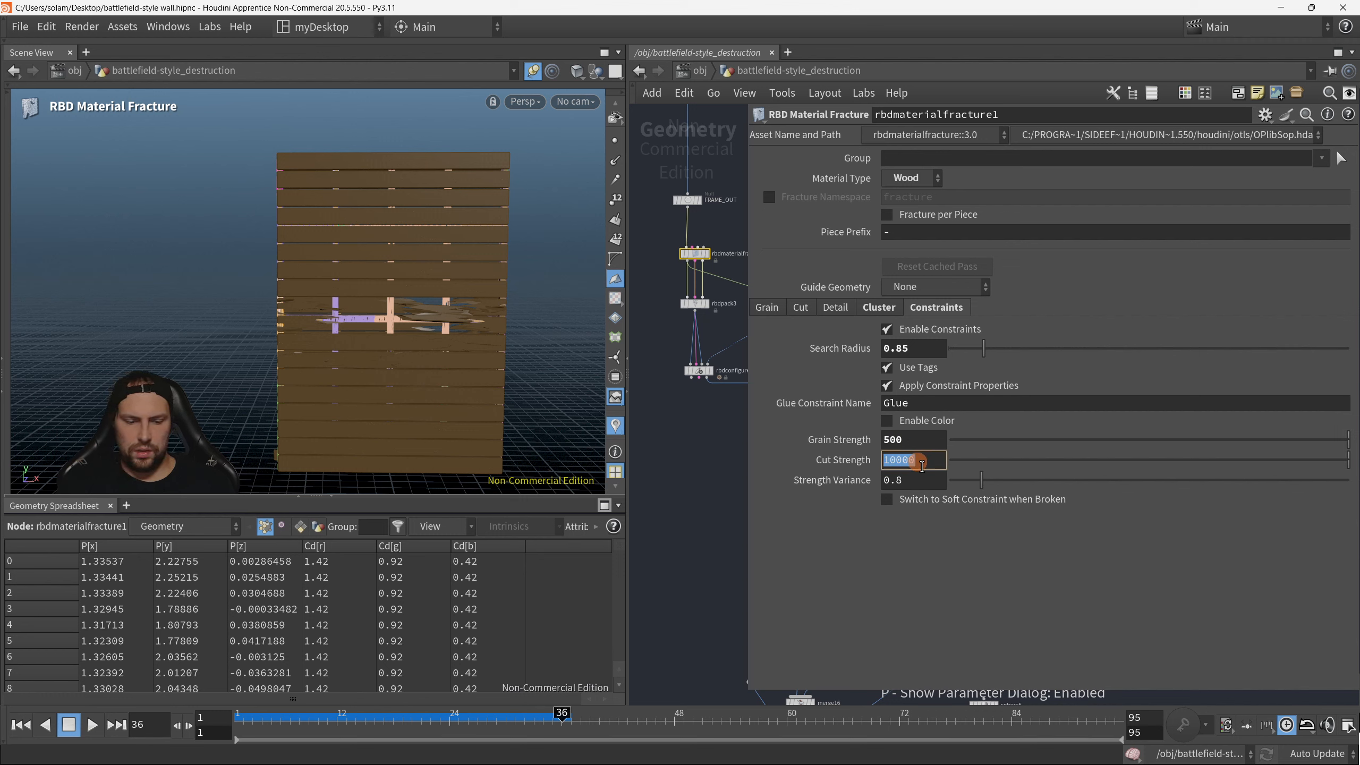
text(300)
key(Return)
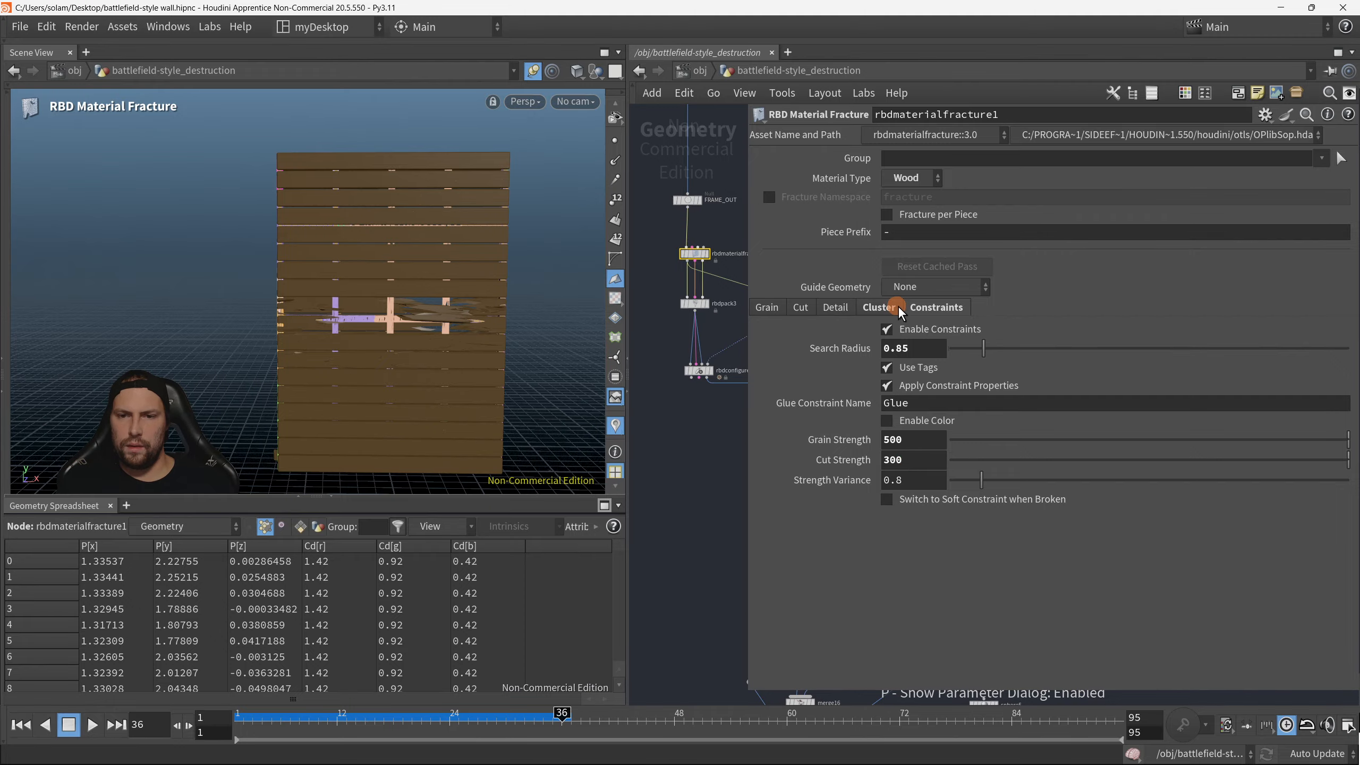
Step: Enable random detach for the clusters of rbdmaterialfracture1 and review its constraint settings
click(879, 307)
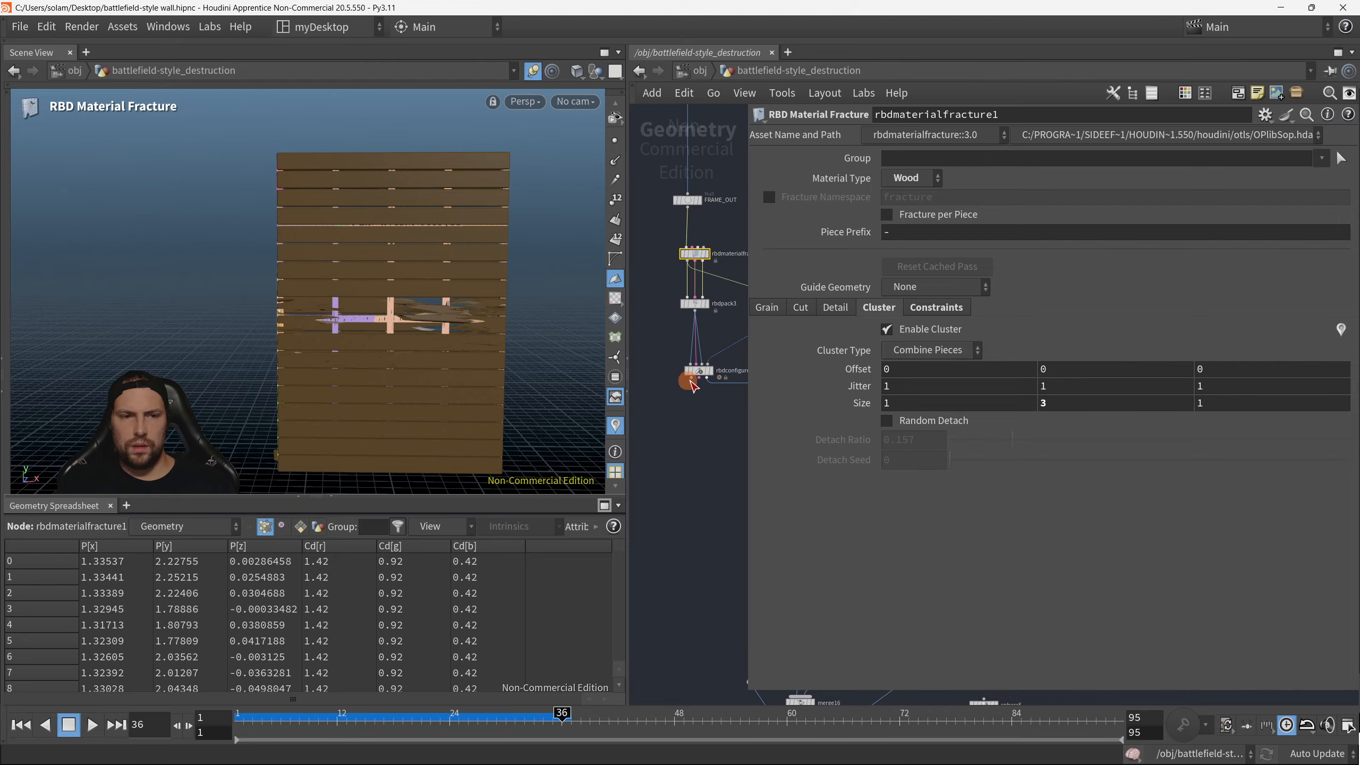
mouse_move(520, 346)
alt+mouse_down()
mouse_move(503, 338)
mouse_move(513, 355)
alt+mouse_up()
scroll(513, 355, down, 1)
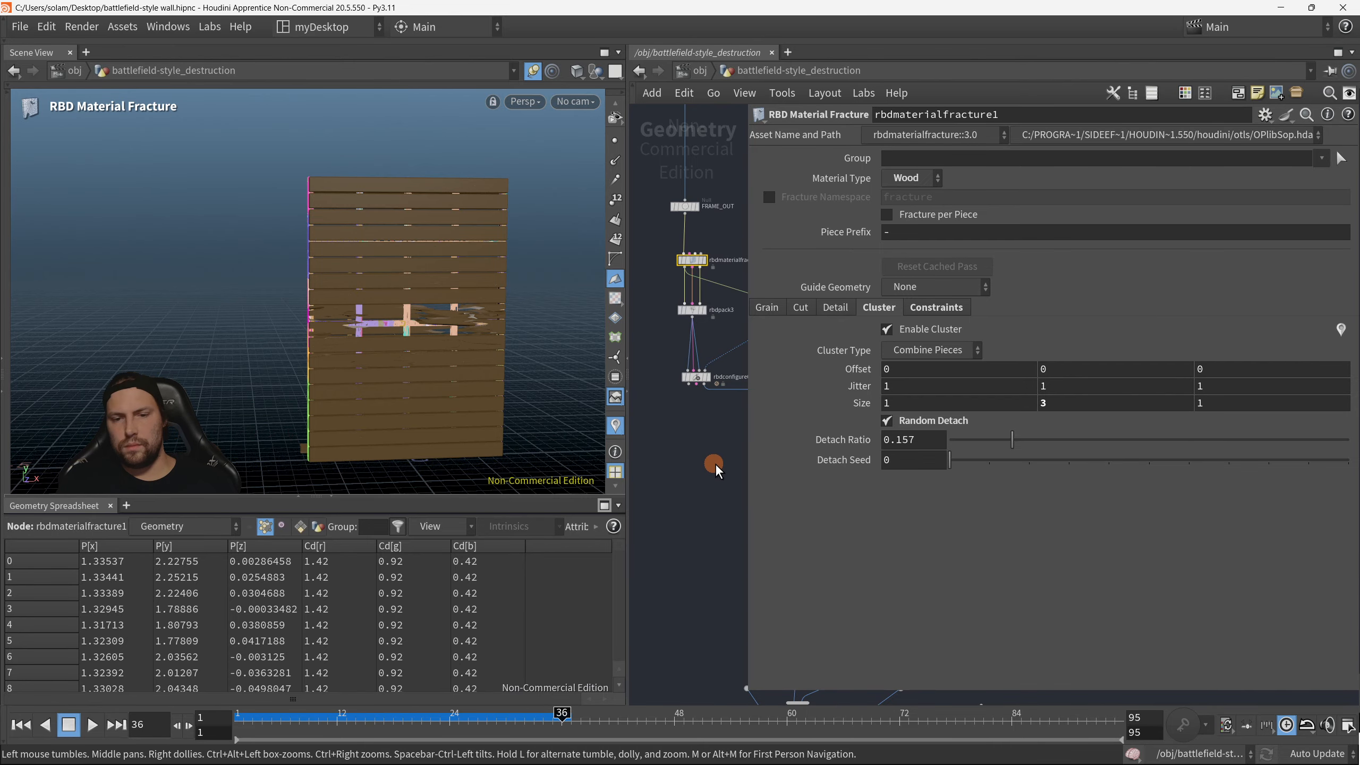
key(p)
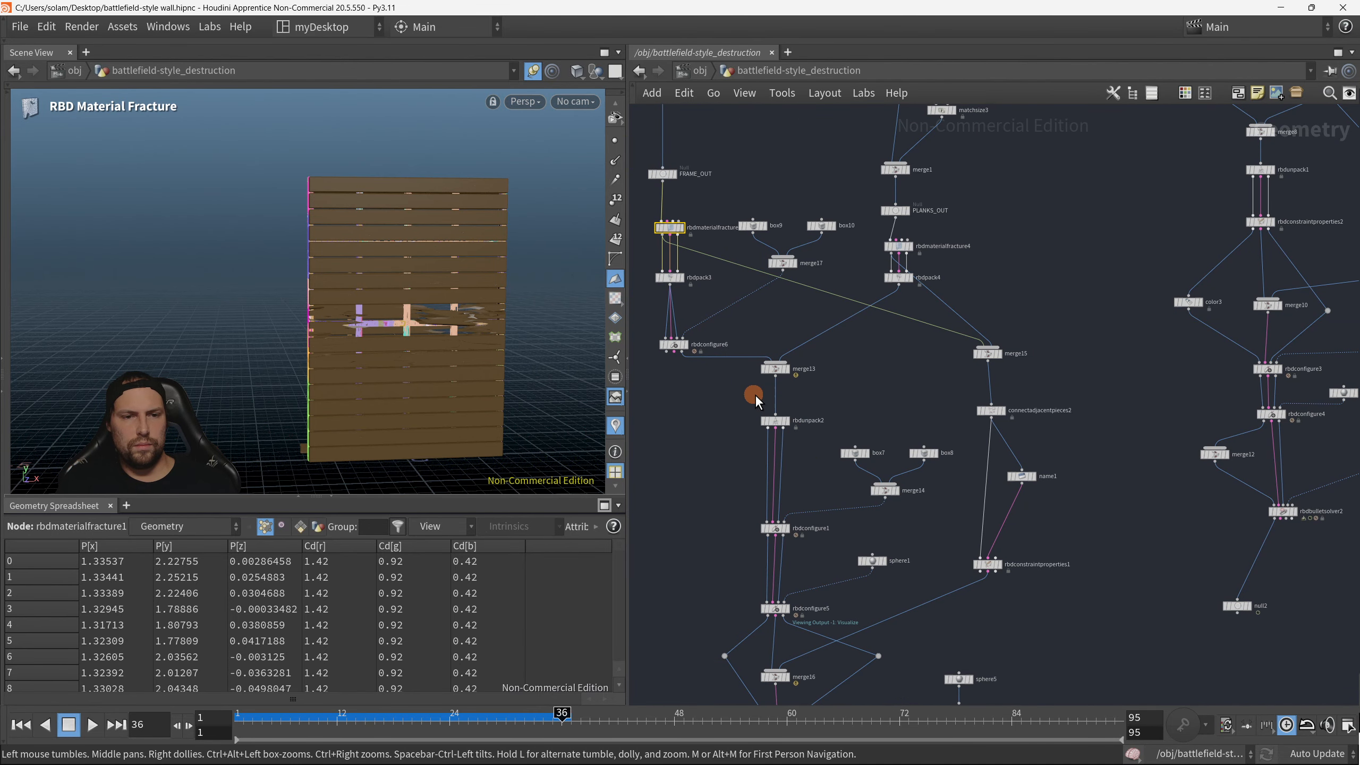
drag(647, 204, 714, 262)
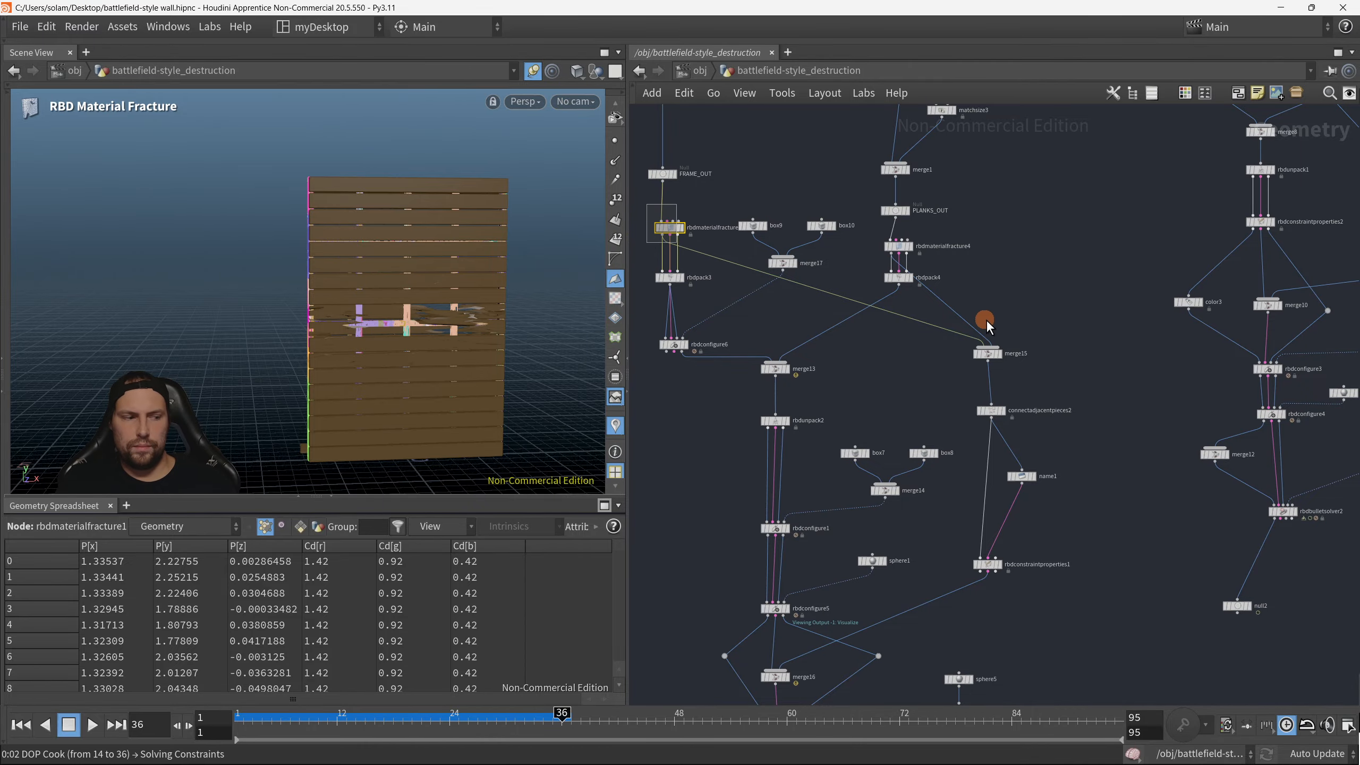
key(p)
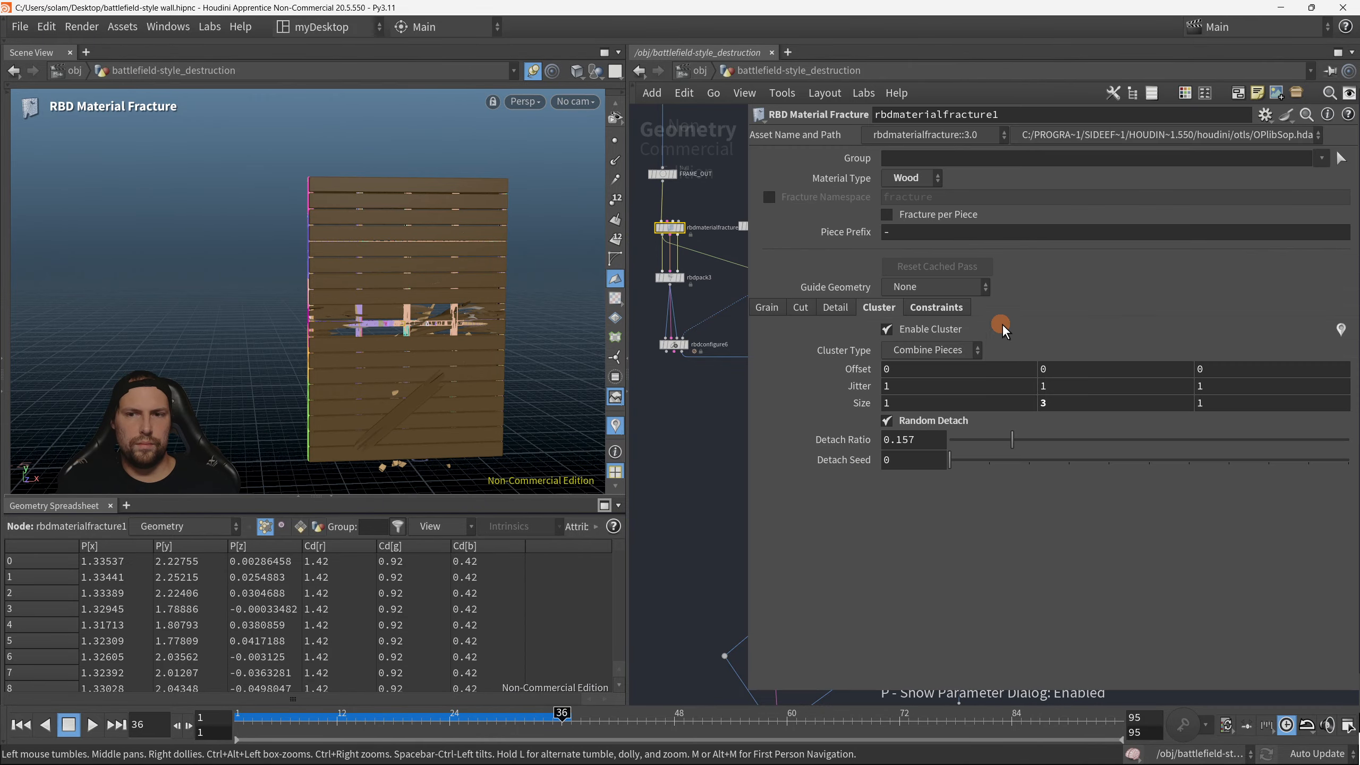
click(936, 310)
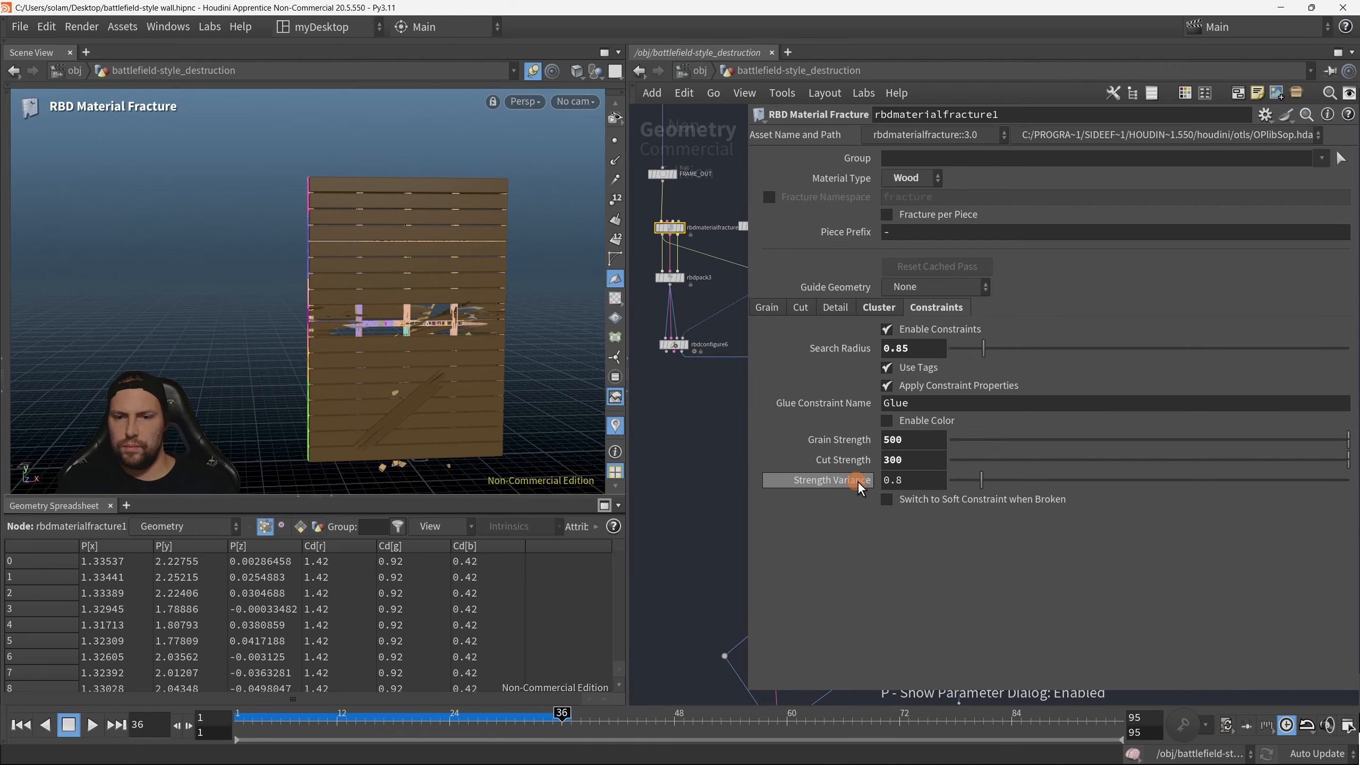
key(p)
Step: Replay the simulation through null1 from frame 1 to about frame 47, viewing the whole wall
scroll(727, 532, up, 6)
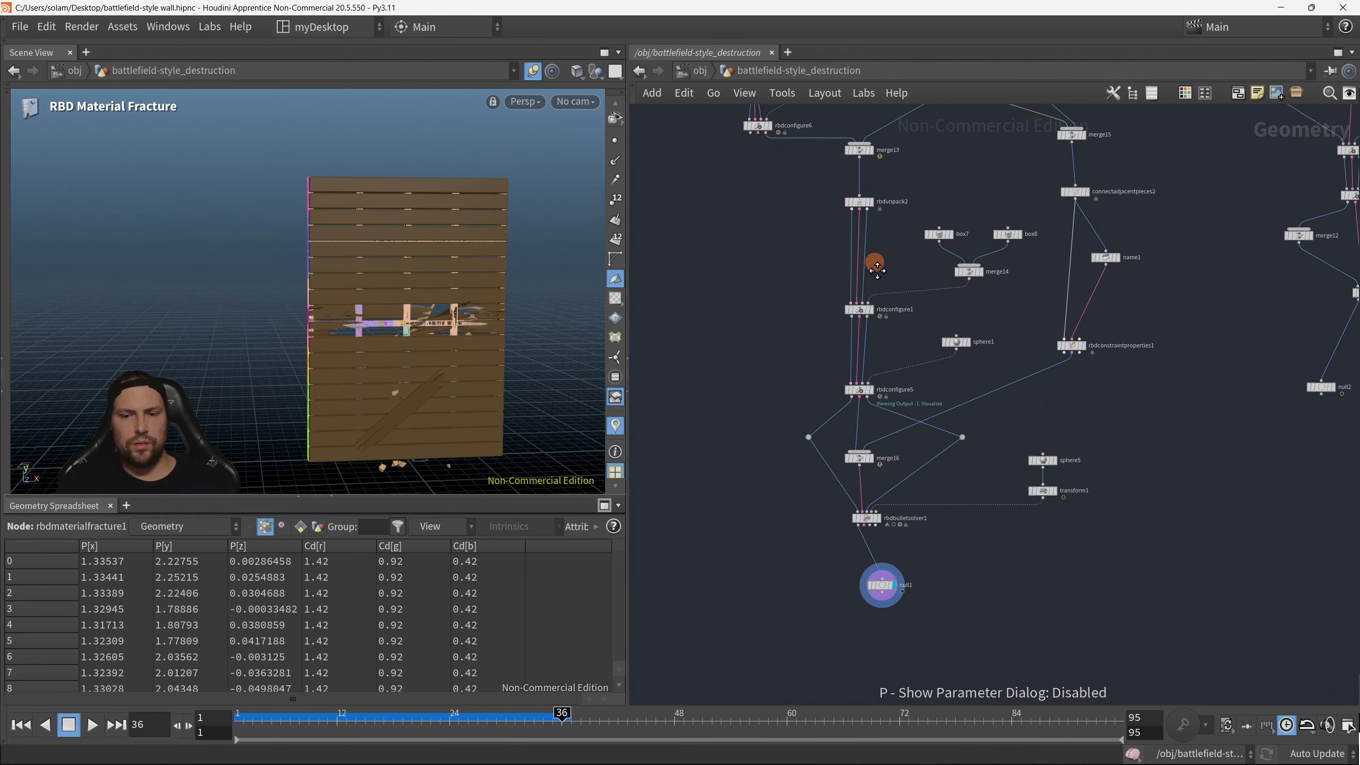
click(21, 724)
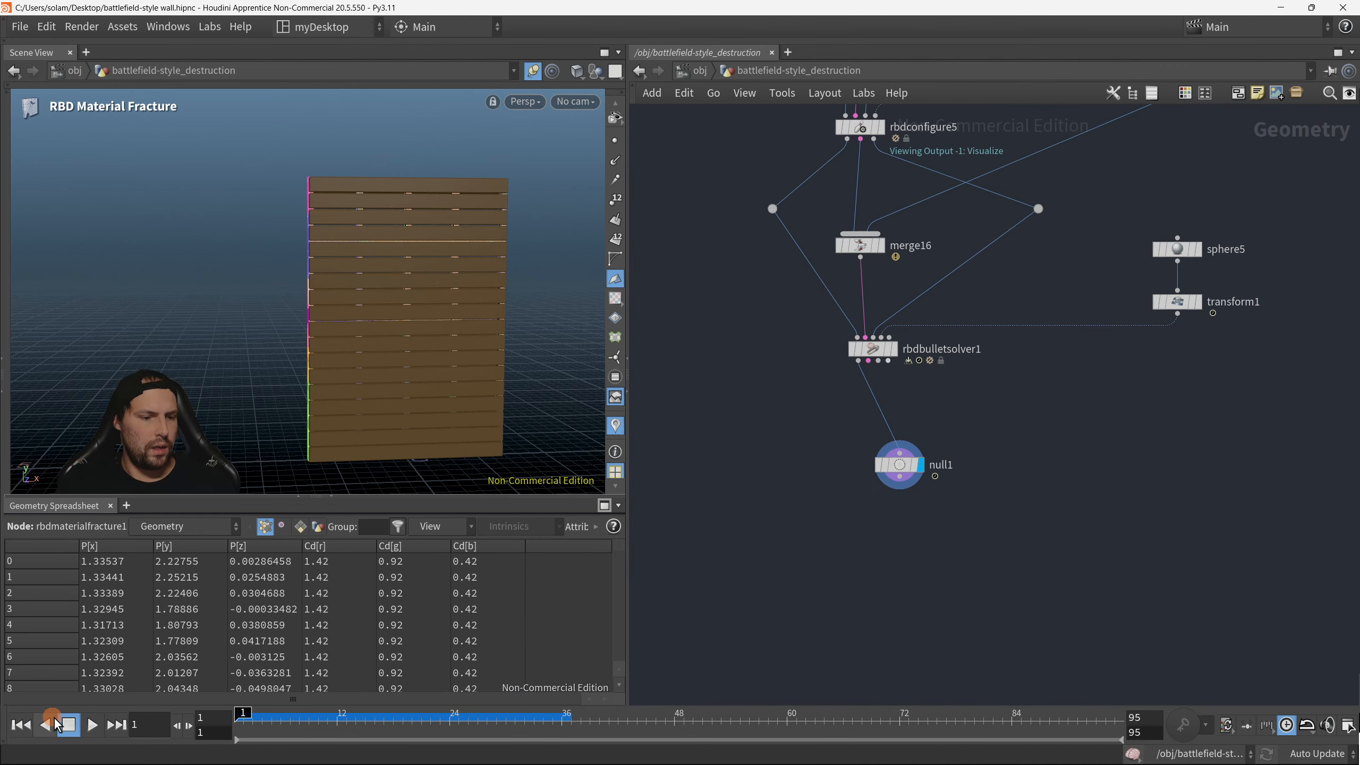
key(Escape)
drag(407, 385, 388, 410)
alt+scroll(251, 427, down, 3)
alt+middle_drag(388, 410, 358, 355)
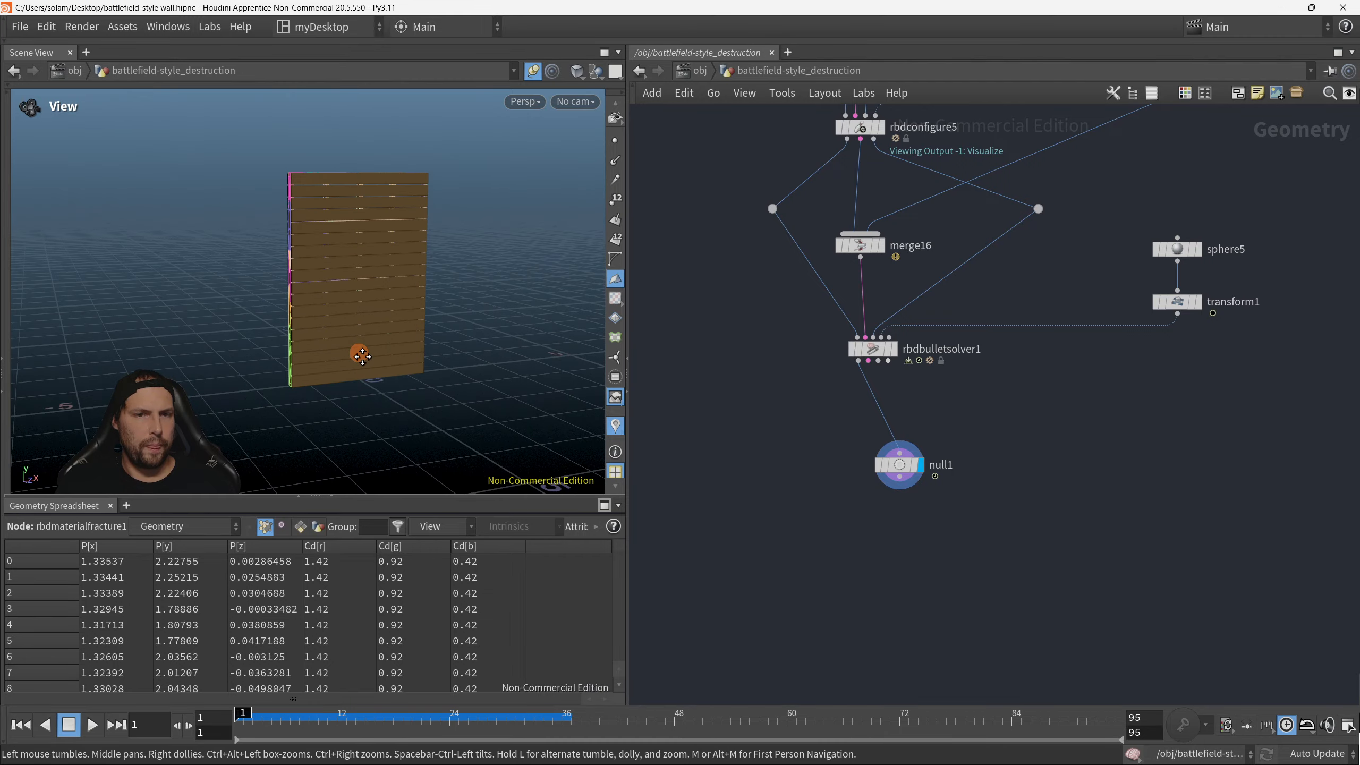
alt+drag(358, 356, 343, 362)
click(92, 724)
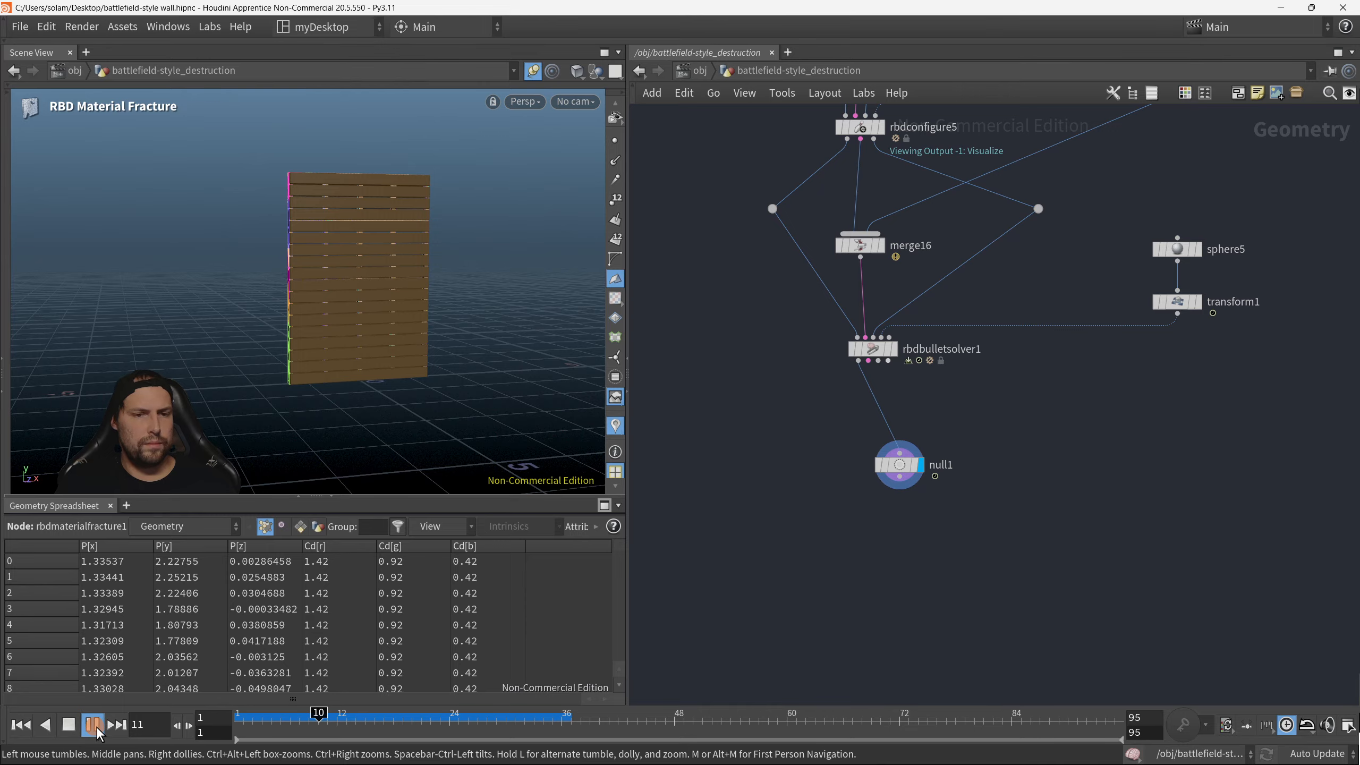
alt+right_drag(471, 276, 313, 484)
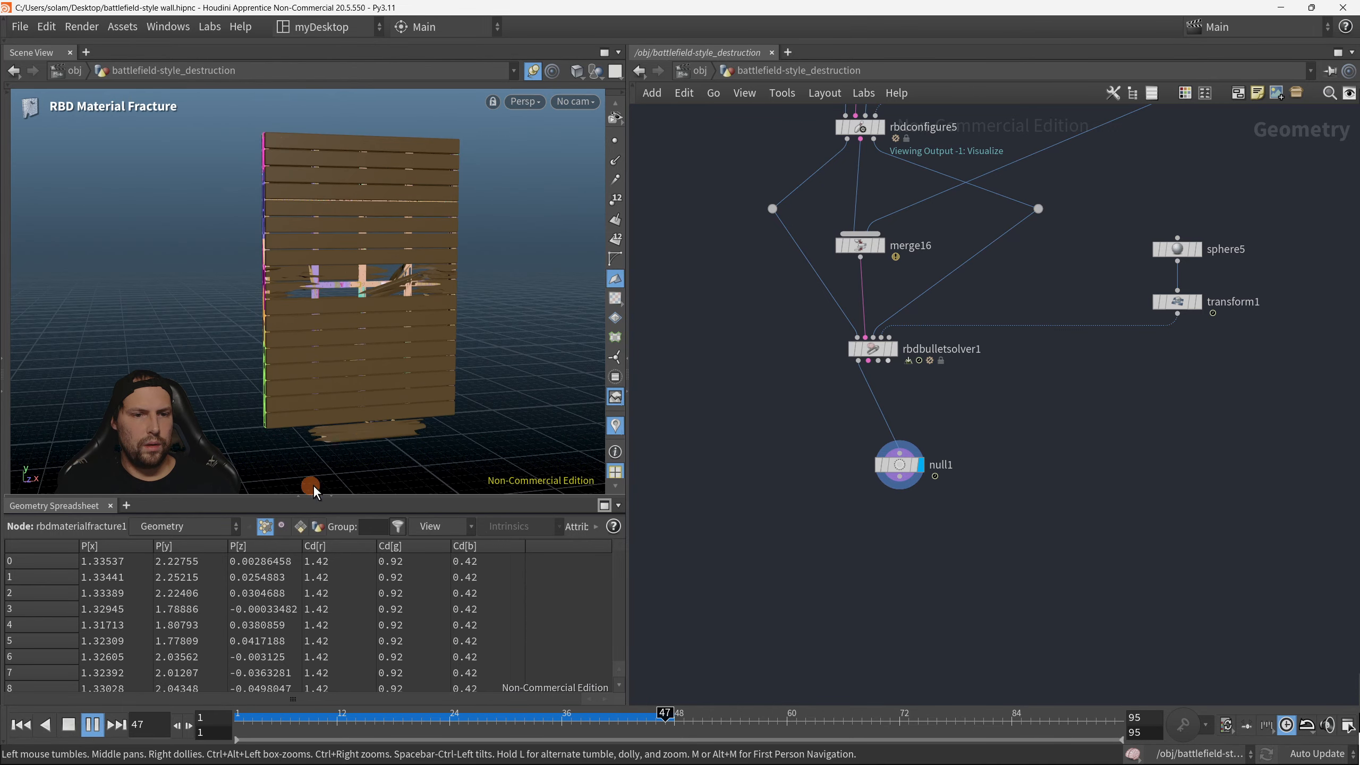
Step: Restart the simulation playback, stop at frame 31 and examine the broken planks and frame up close
click(29, 728)
click(92, 724)
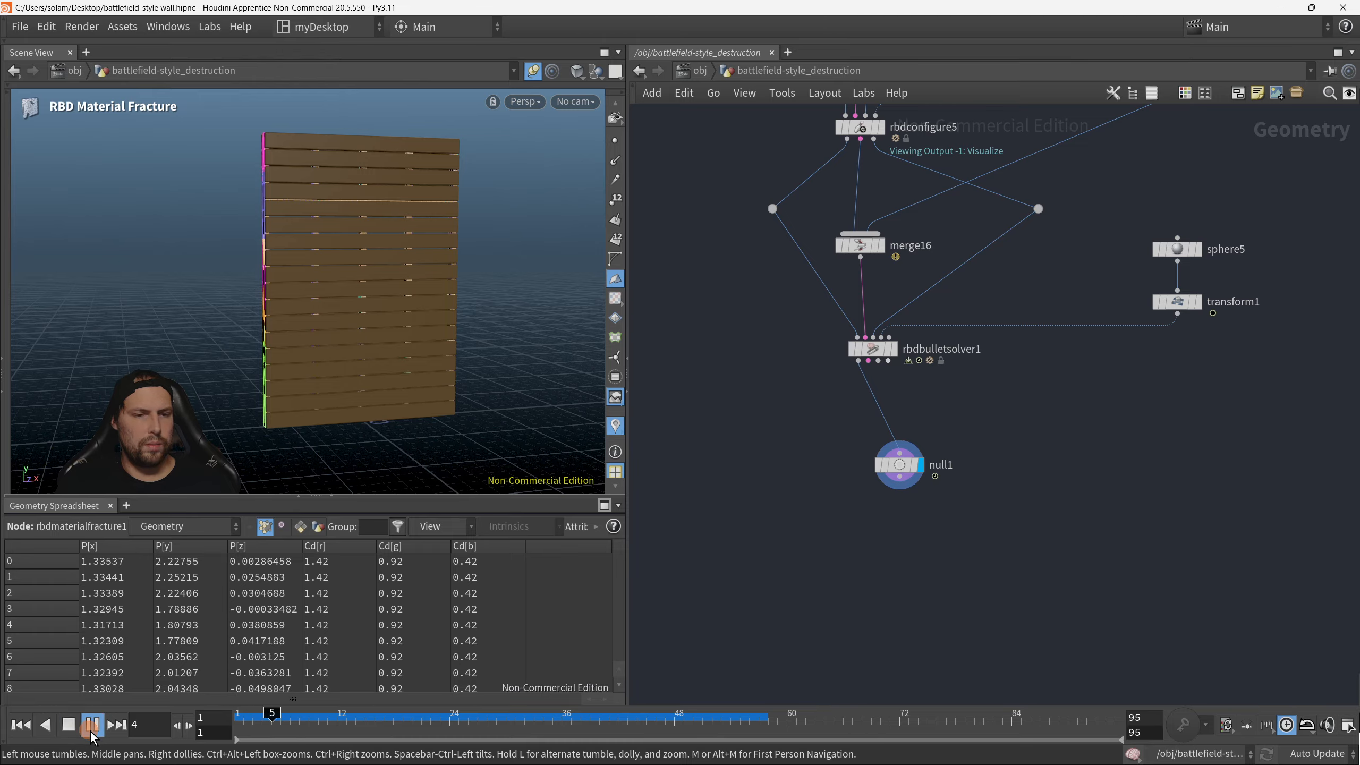
click(91, 732)
alt+right_drag(310, 316, 449, 310)
alt+drag(449, 310, 428, 328)
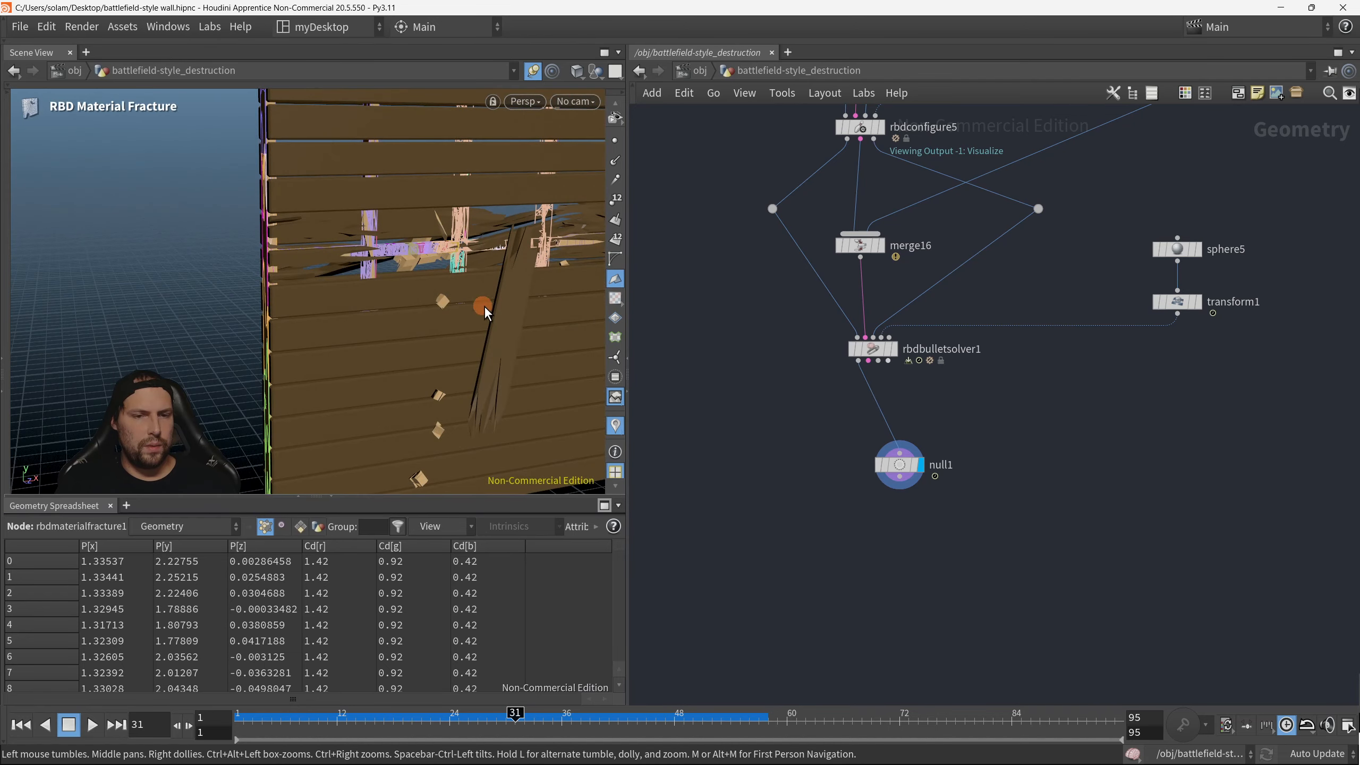
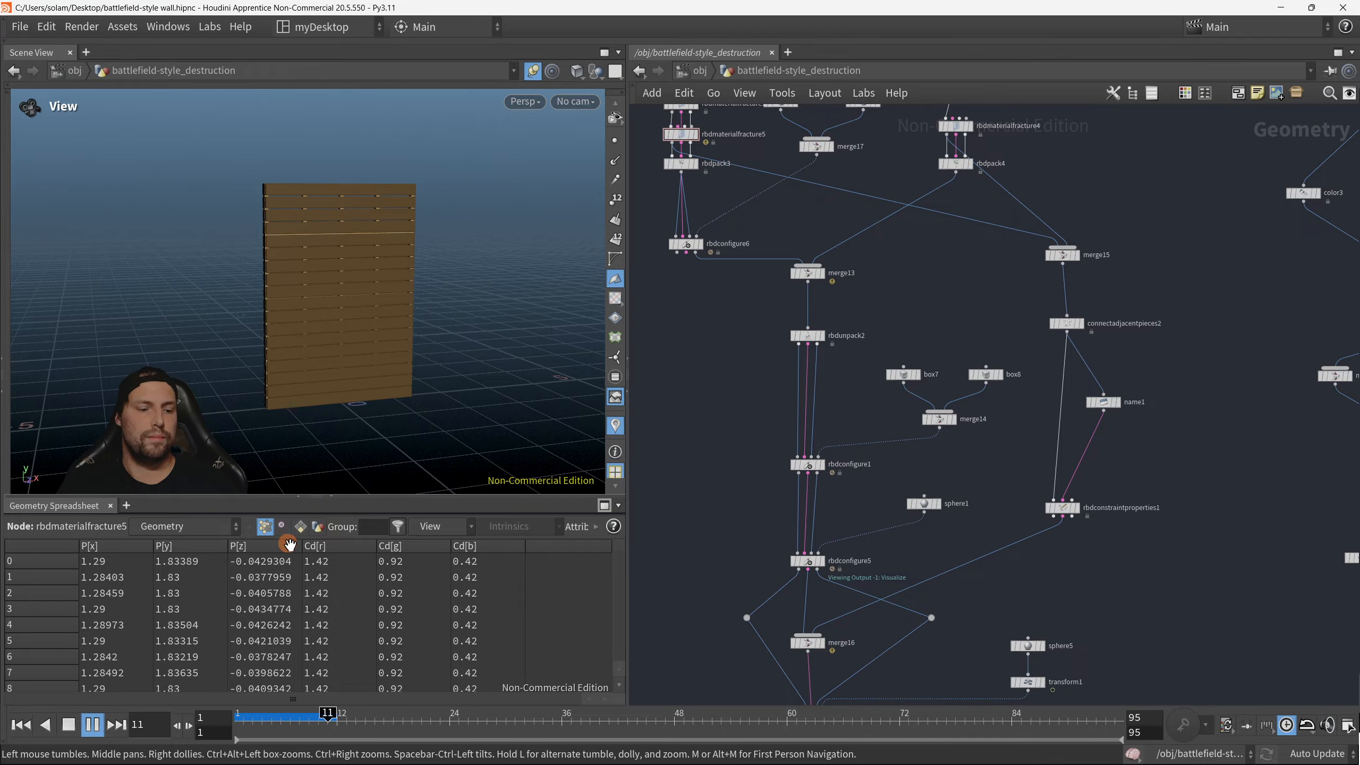
Step: Advance the simulation playback to frame 22 and examine the splintered planks and exposed frame
click(90, 727)
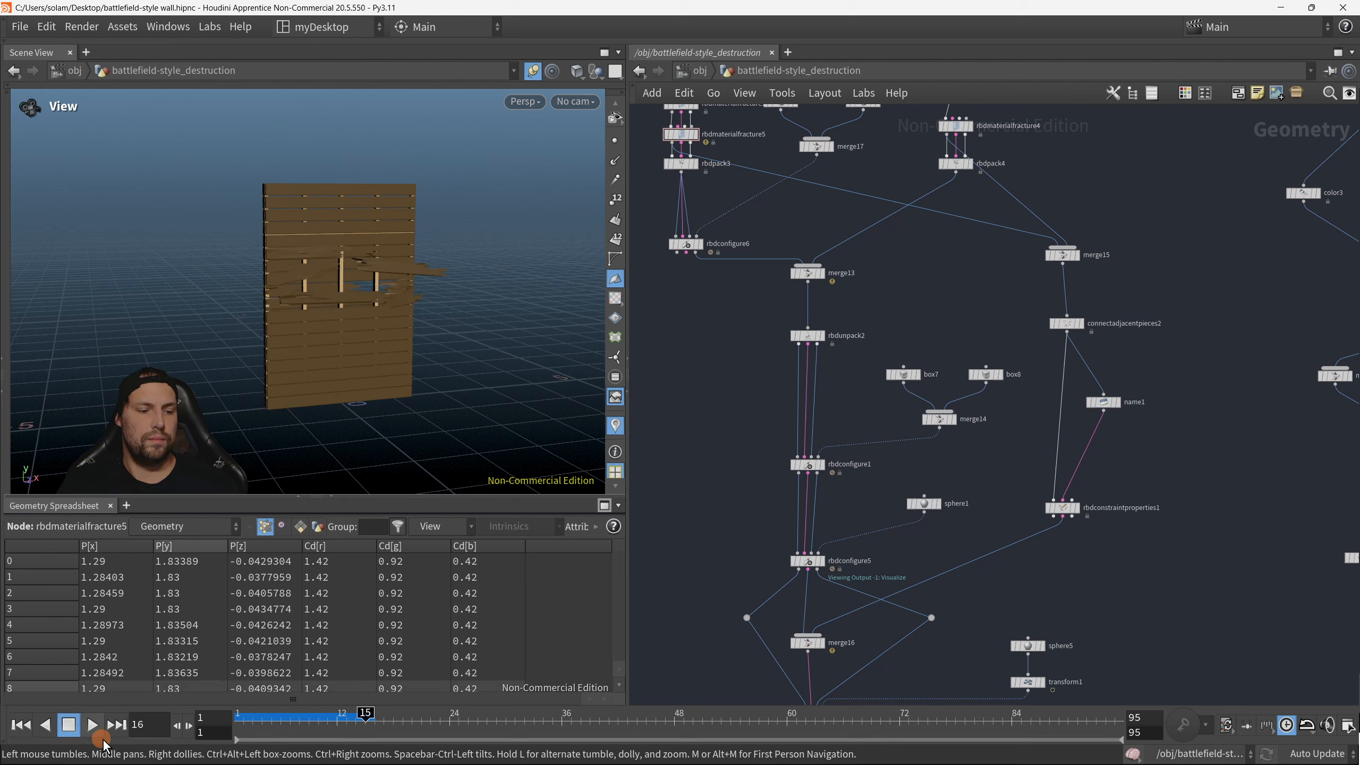
click(92, 728)
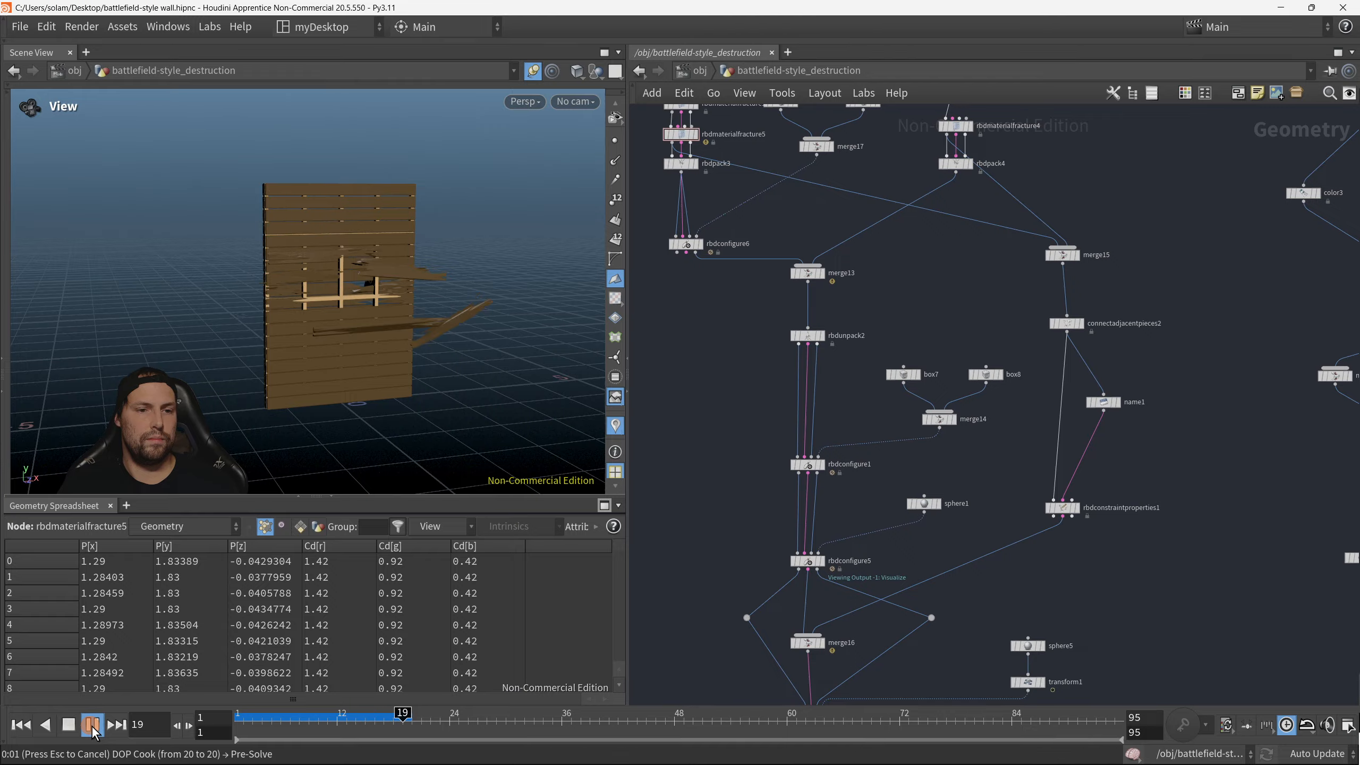
click(92, 726)
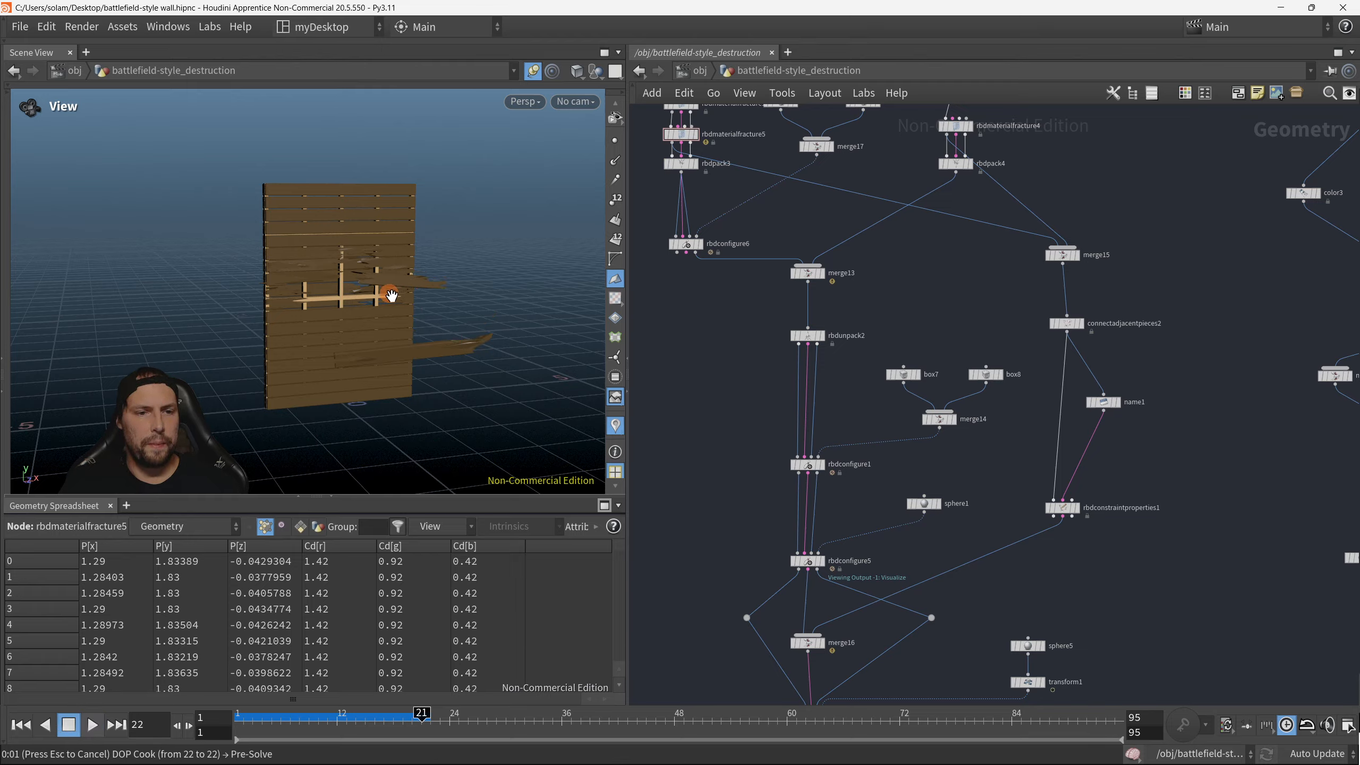
right_drag(332, 292, 456, 275)
drag(457, 275, 410, 291)
scroll(410, 291, down, 2)
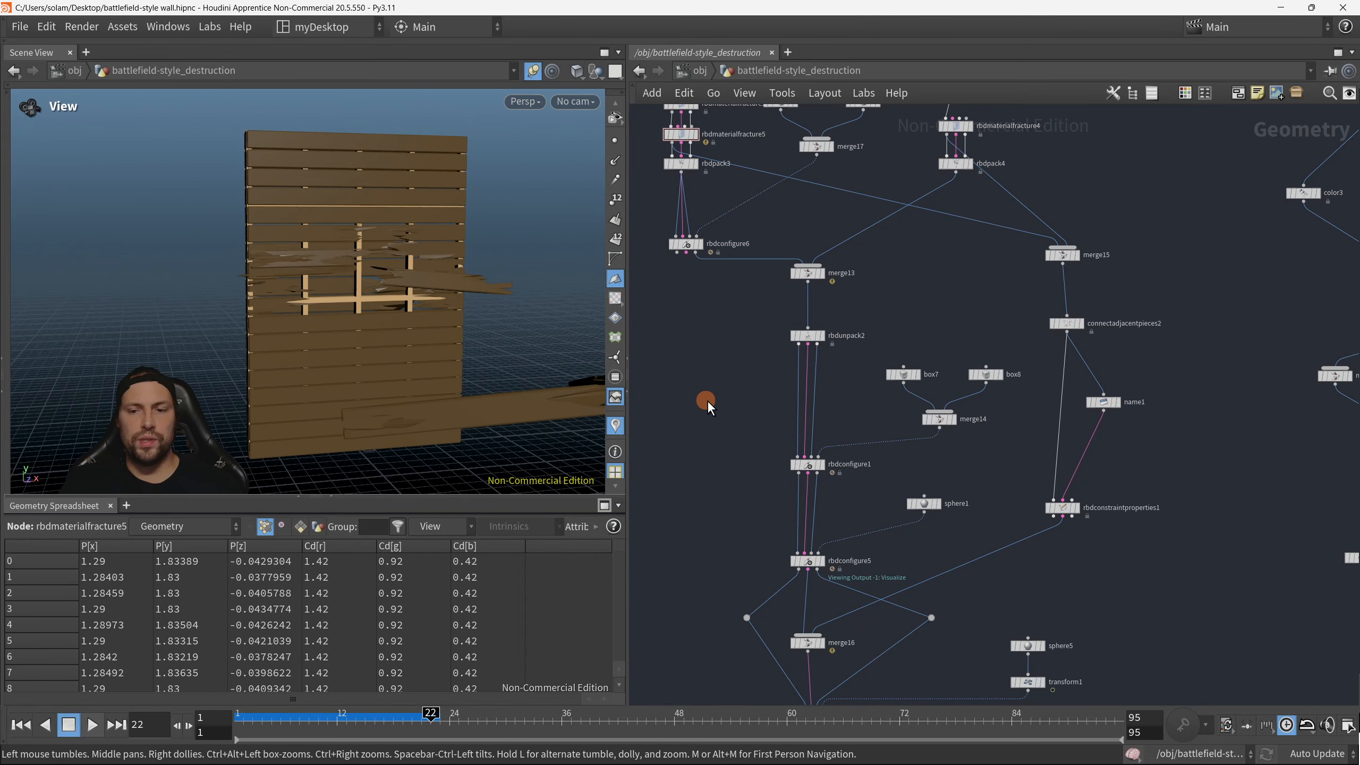
Step: Display sphere1 together with the rbdbulletsolver1 result as a template for reference
middle_drag(1013, 538, 997, 503)
click(906, 467)
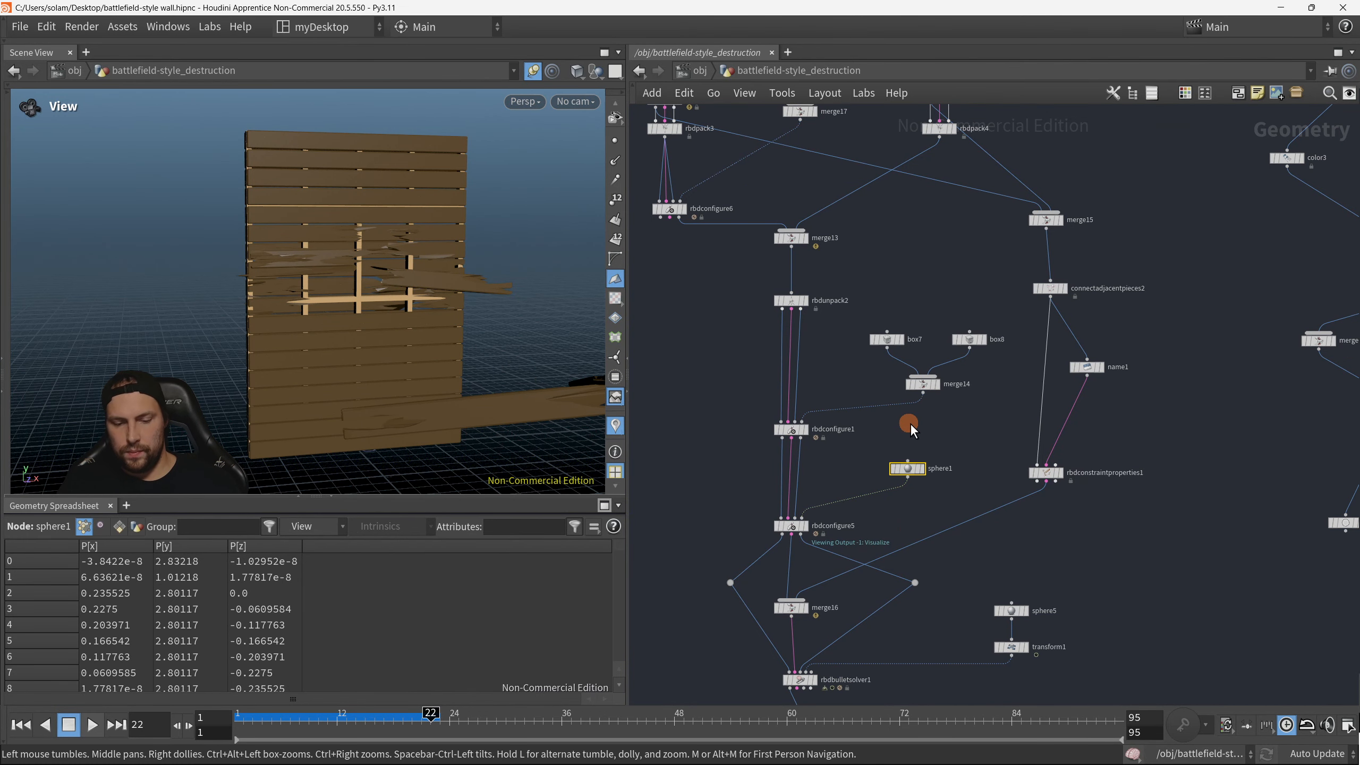
key(r)
middle_drag(965, 561, 952, 476)
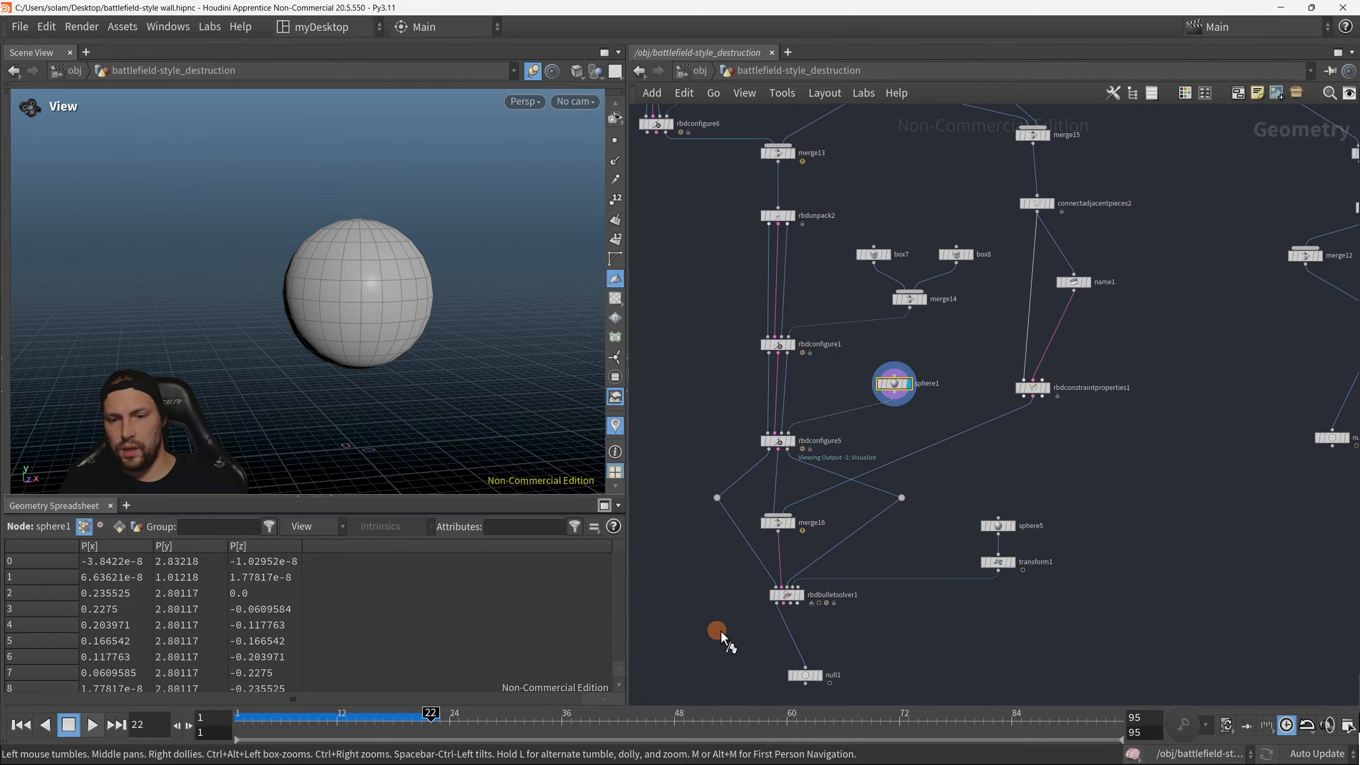
click(795, 593)
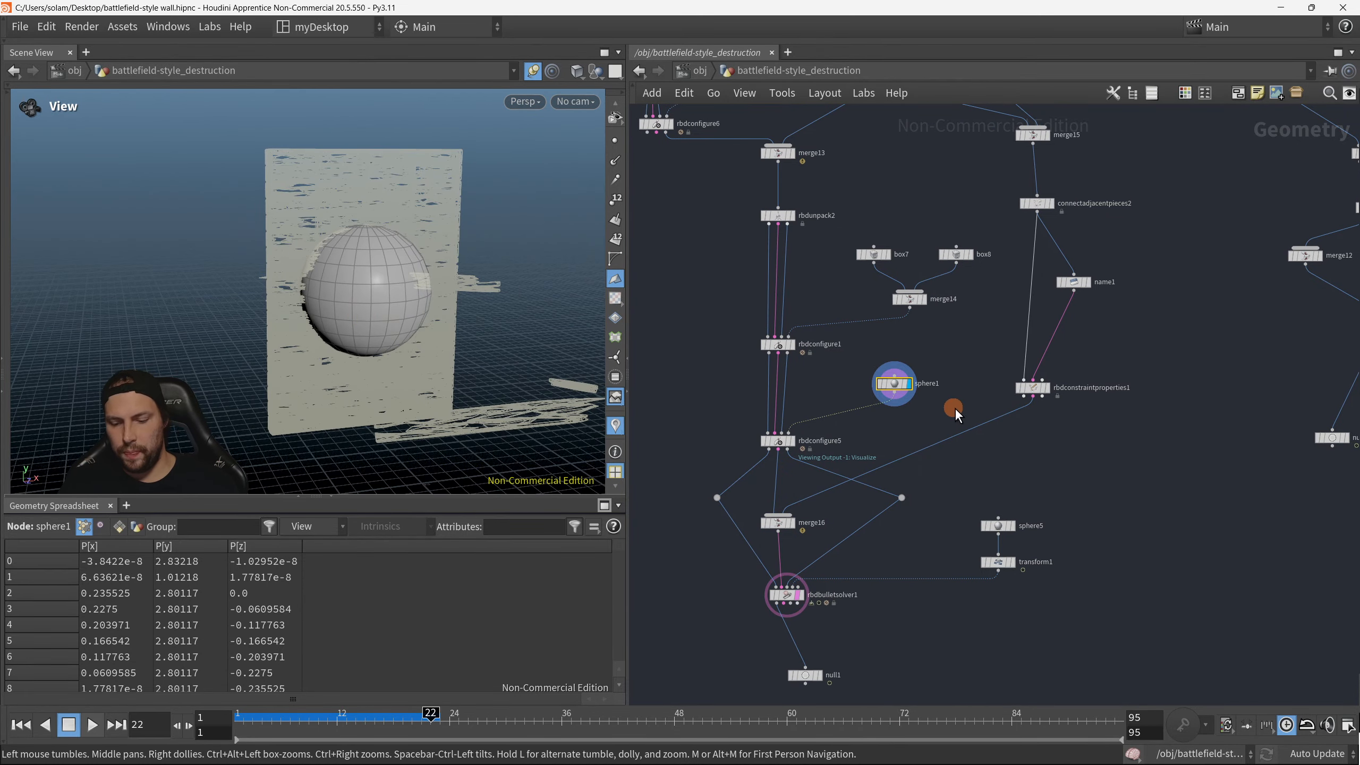
Step: Set the radius of sphere1 to 1.01 in X and 1.3 in Y
key(p)
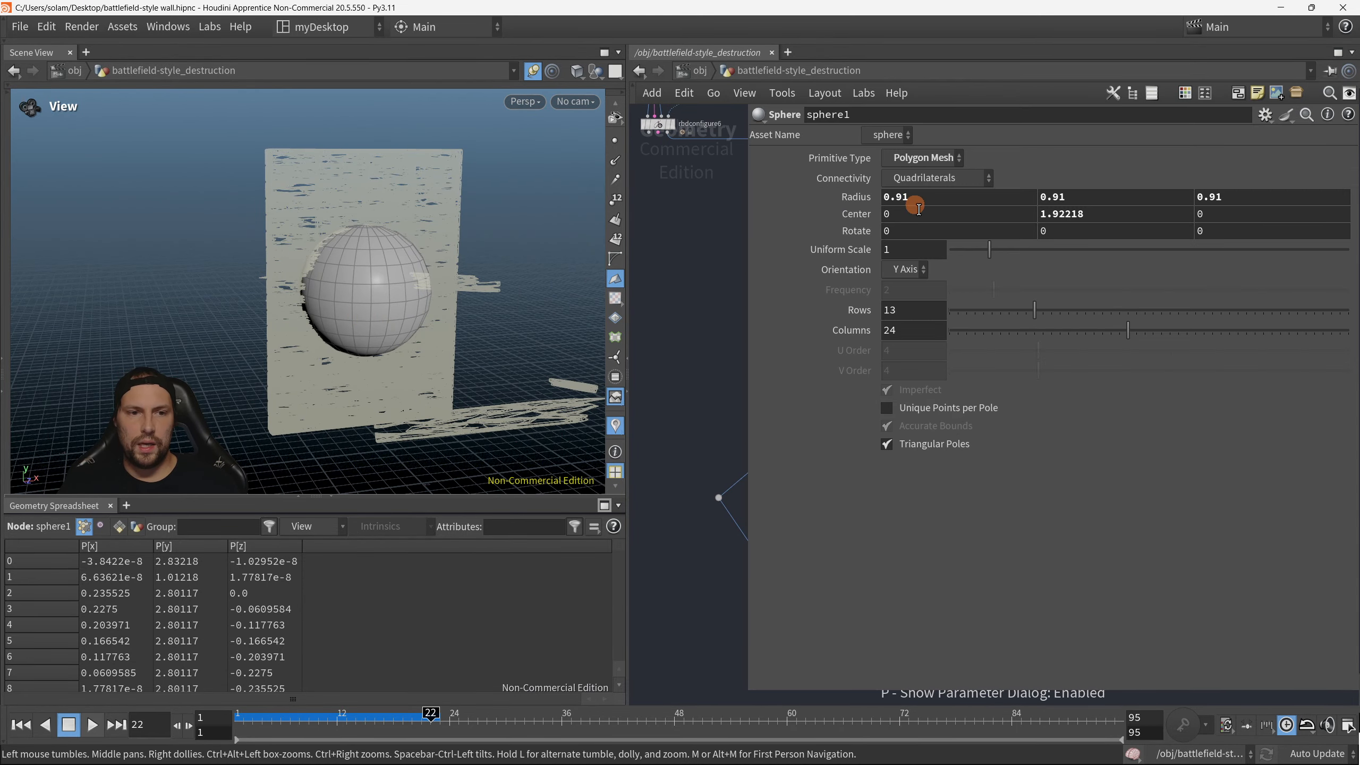
middle_drag(907, 203, 1087, 227)
middle_drag(897, 284, 572, 264)
drag(1041, 202, 1186, 210)
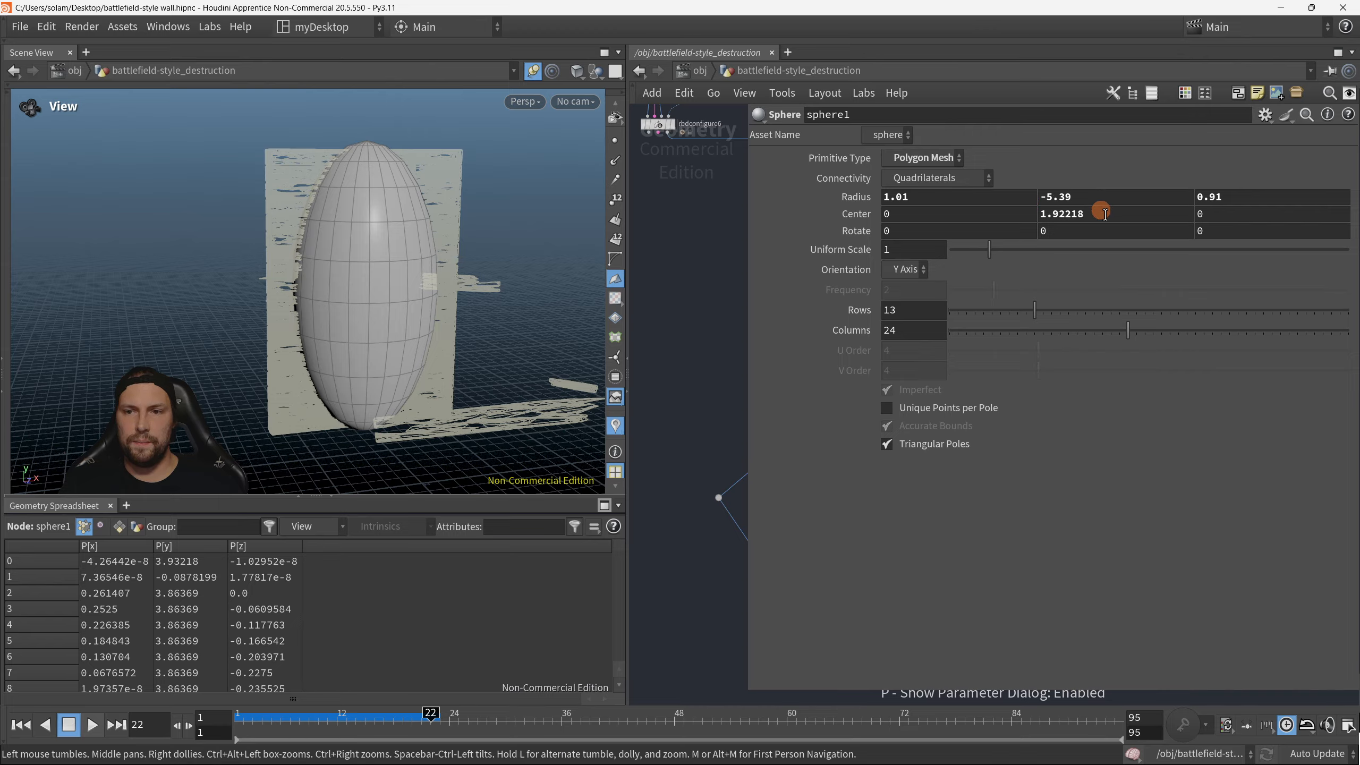
text(2)
key(Return)
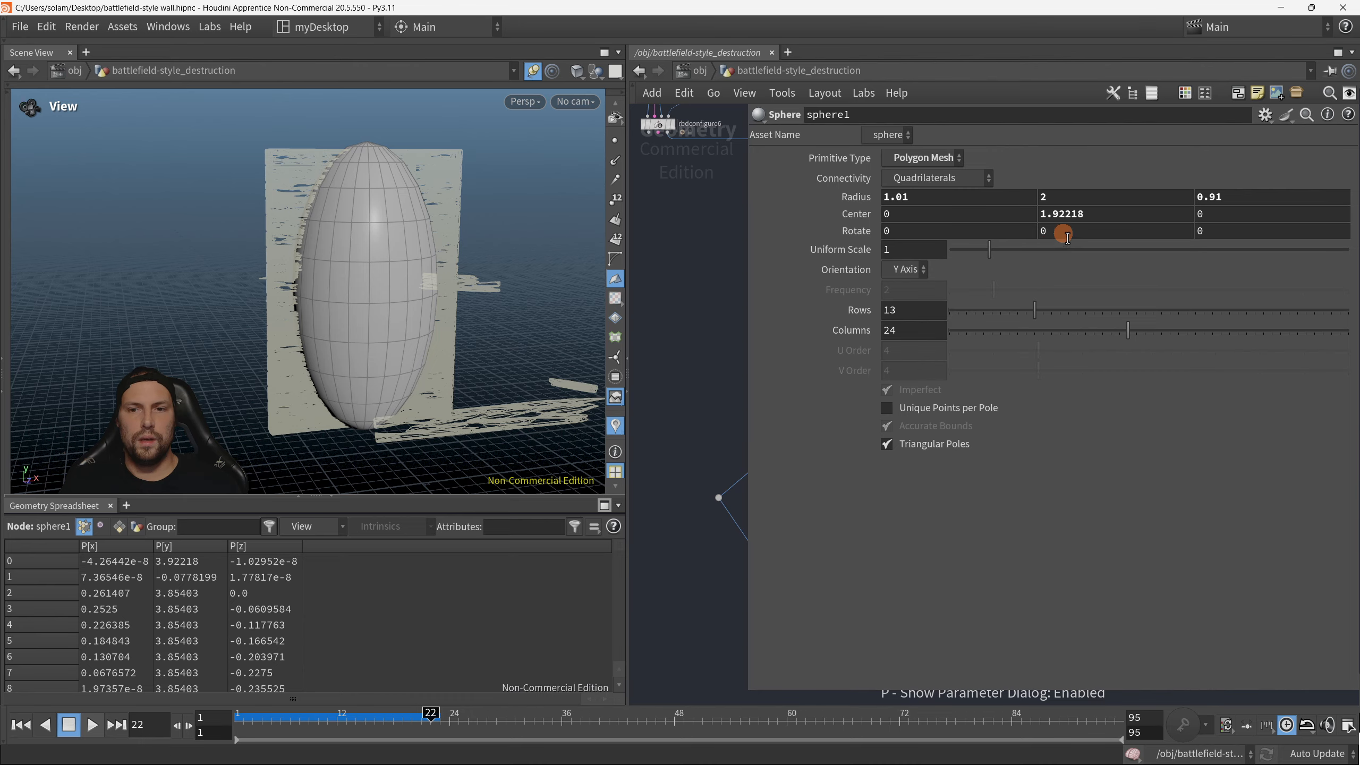
click(1067, 198)
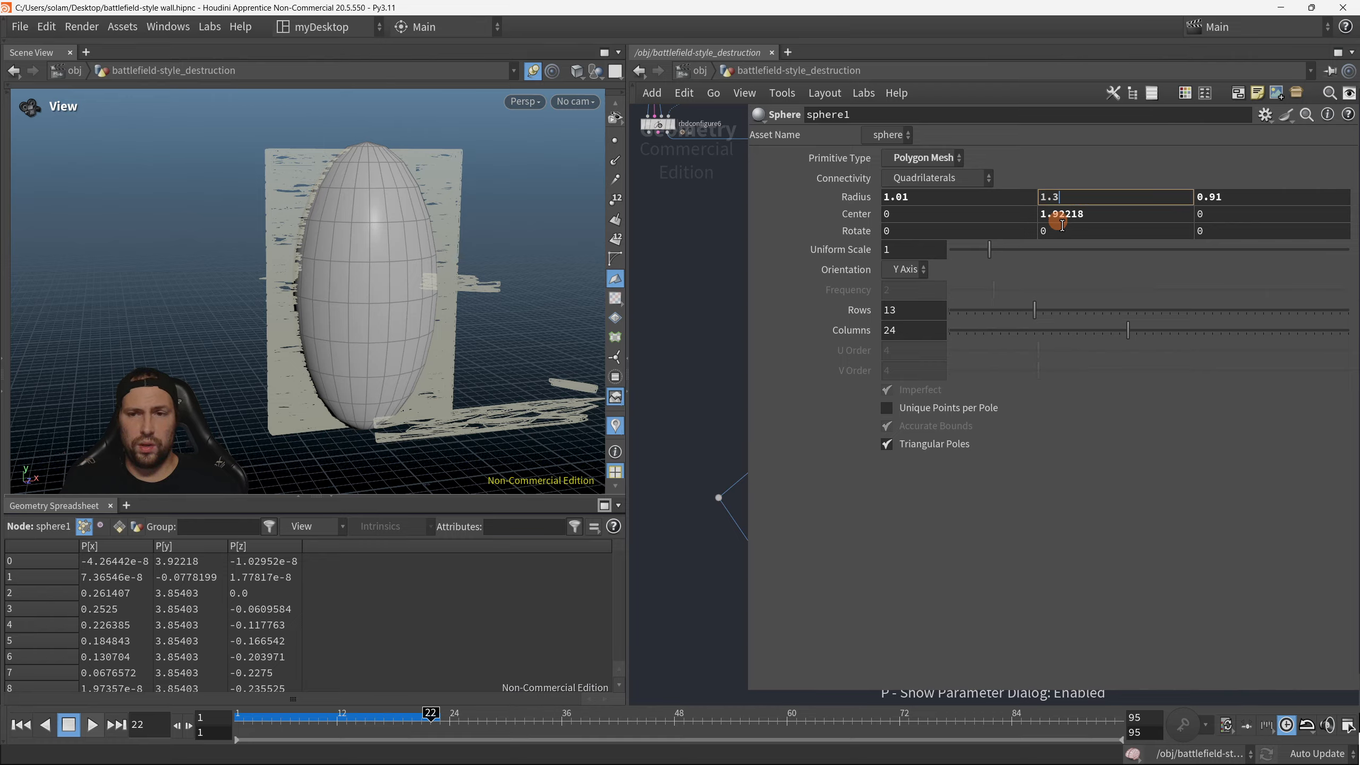
key(Return)
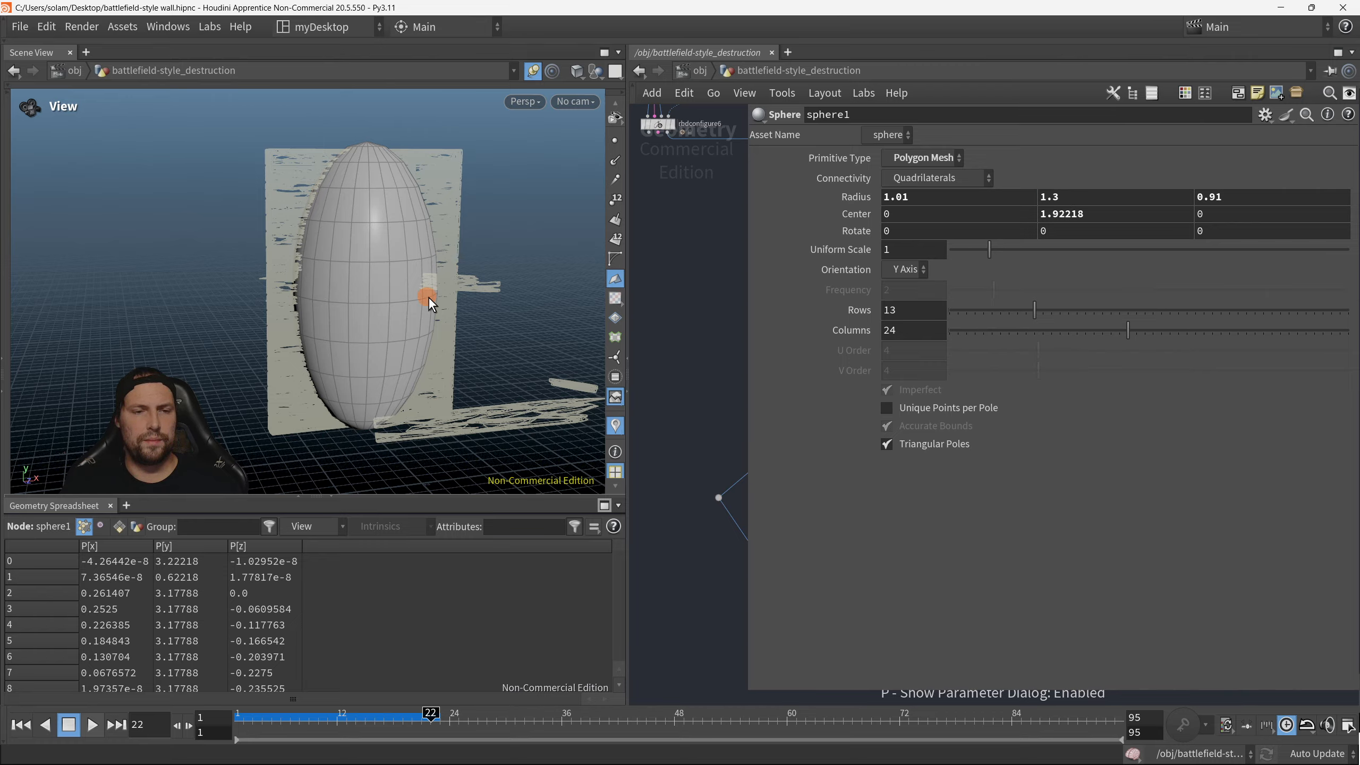
Step: Set the center Y of sphere1 to 2
click(1057, 214)
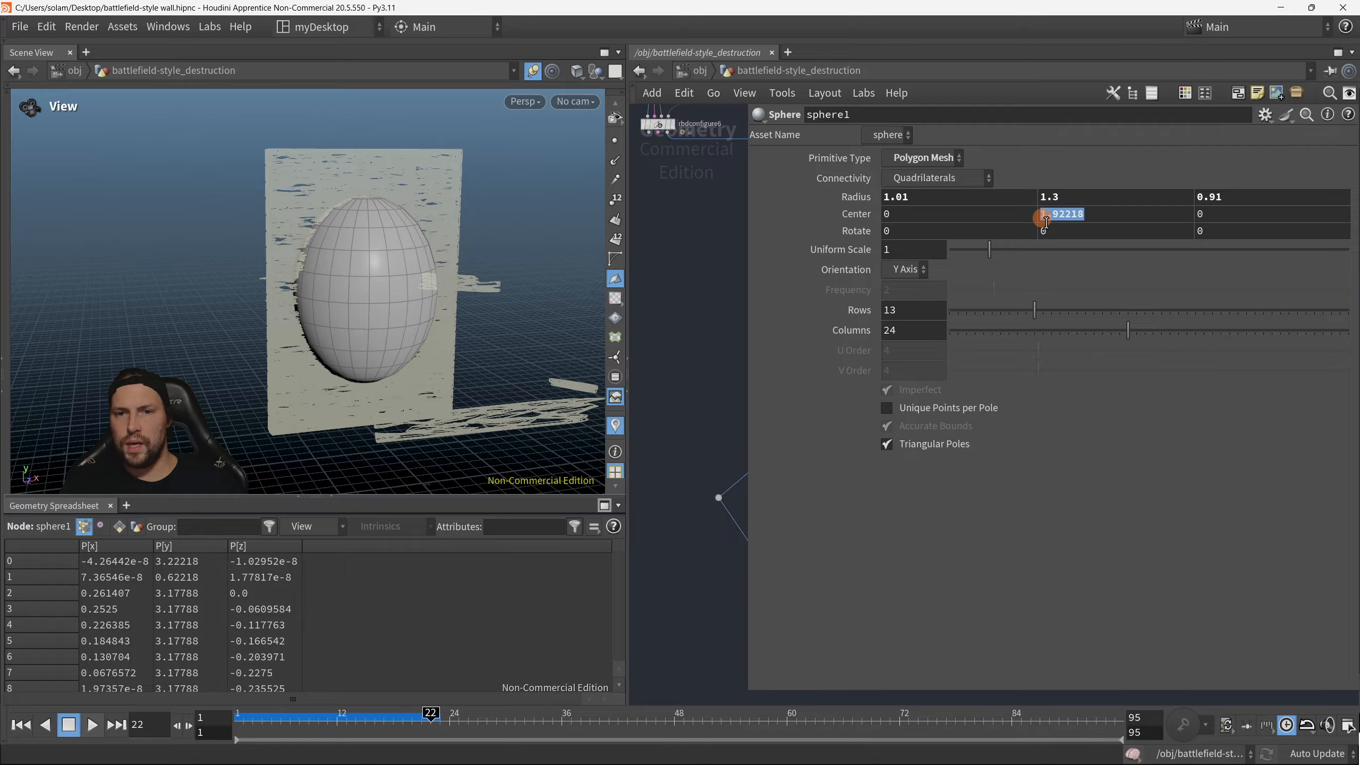
text(2)
key(Return)
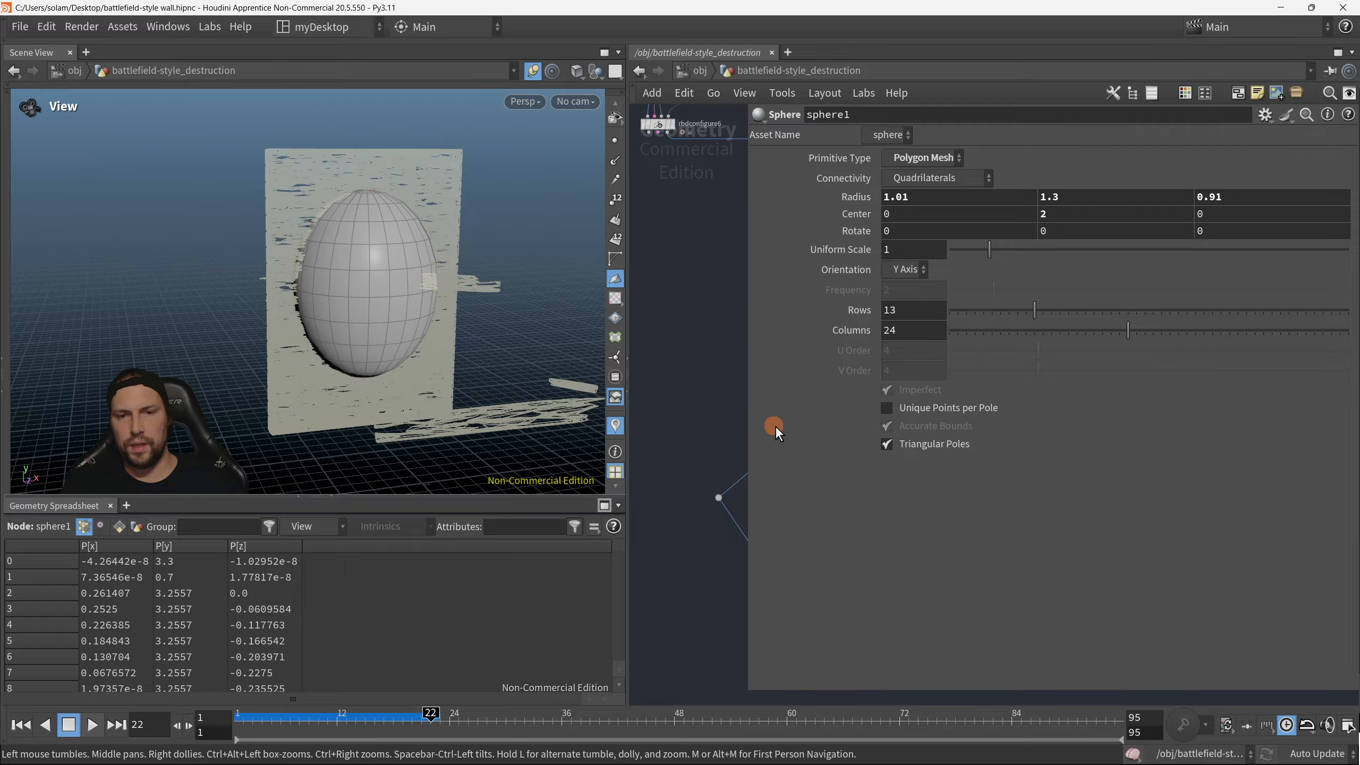
Step: Display null1, play the simulation from frame 1 to frame 37 and examine the broken planks and exposed frame
key(p)
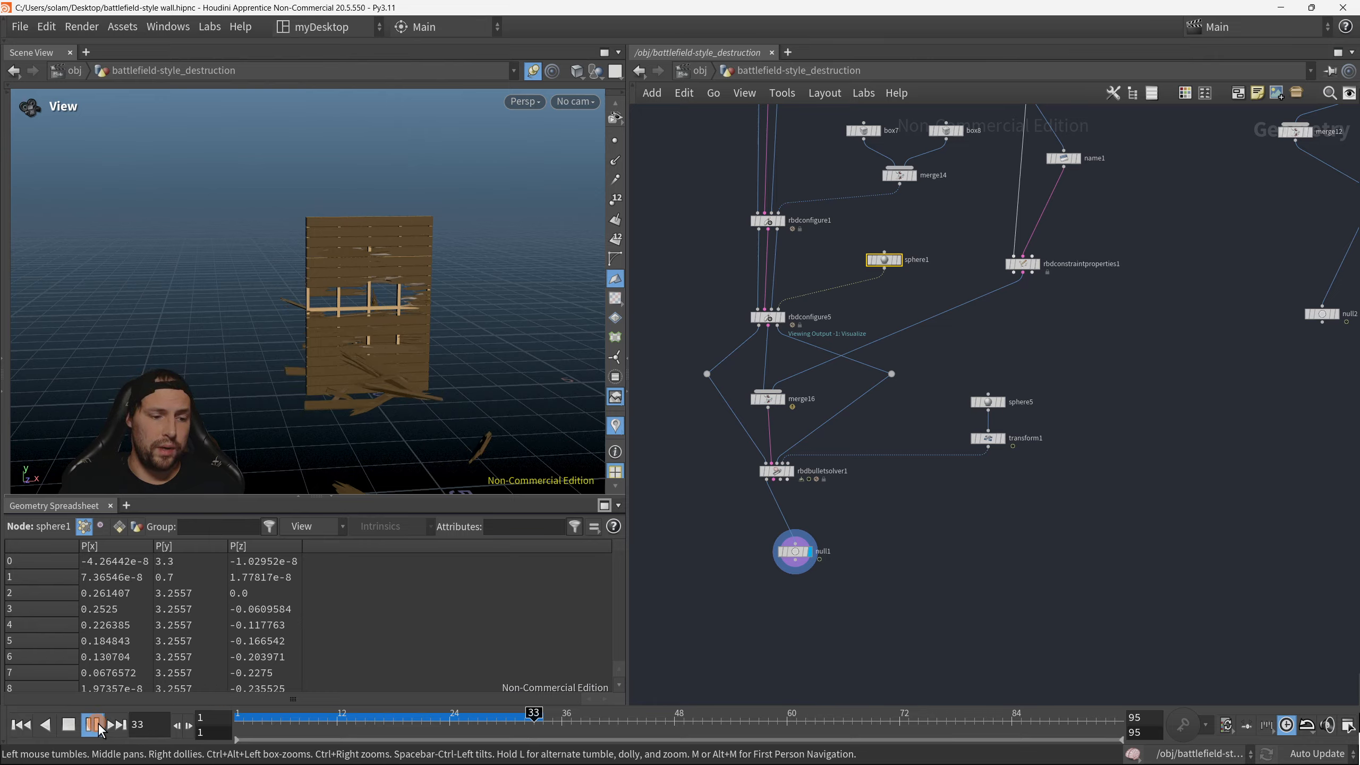
key(Escape)
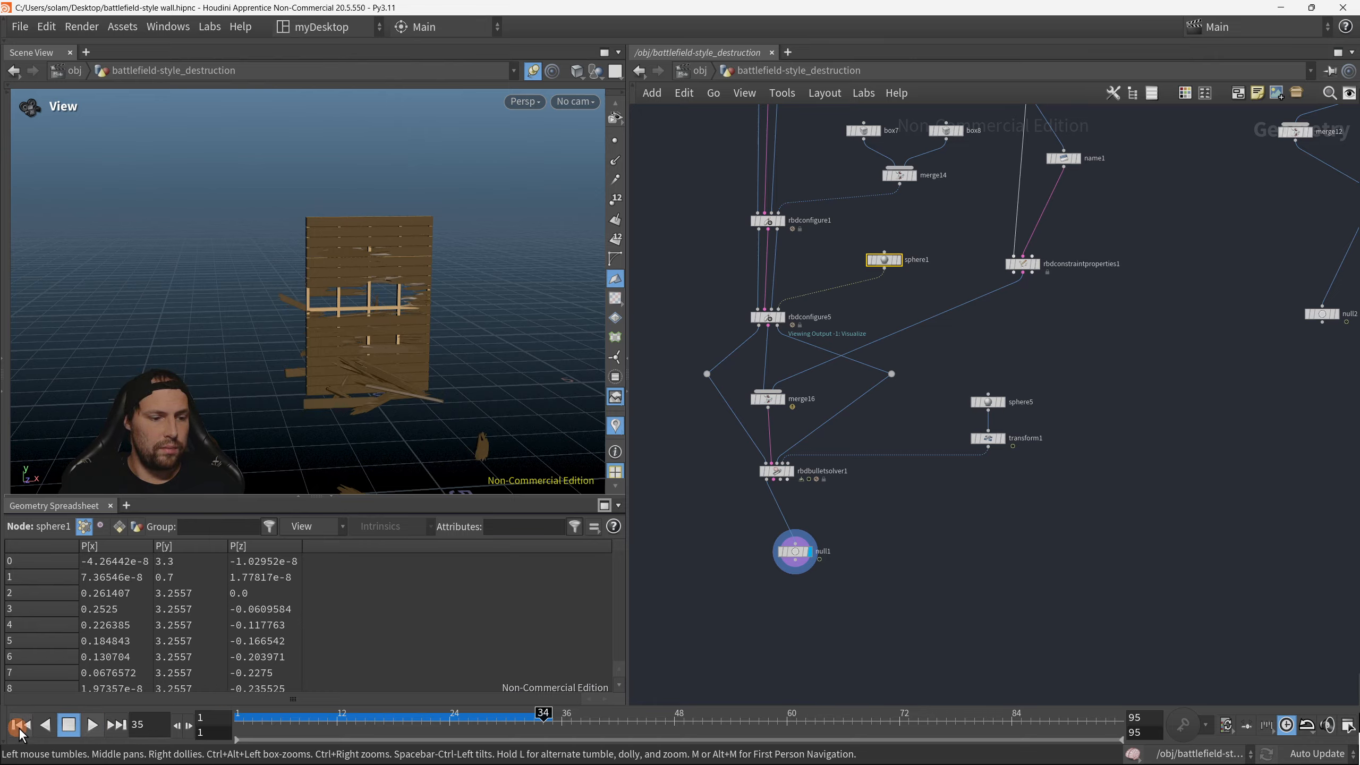
click(85, 729)
key(ctrl+Up)
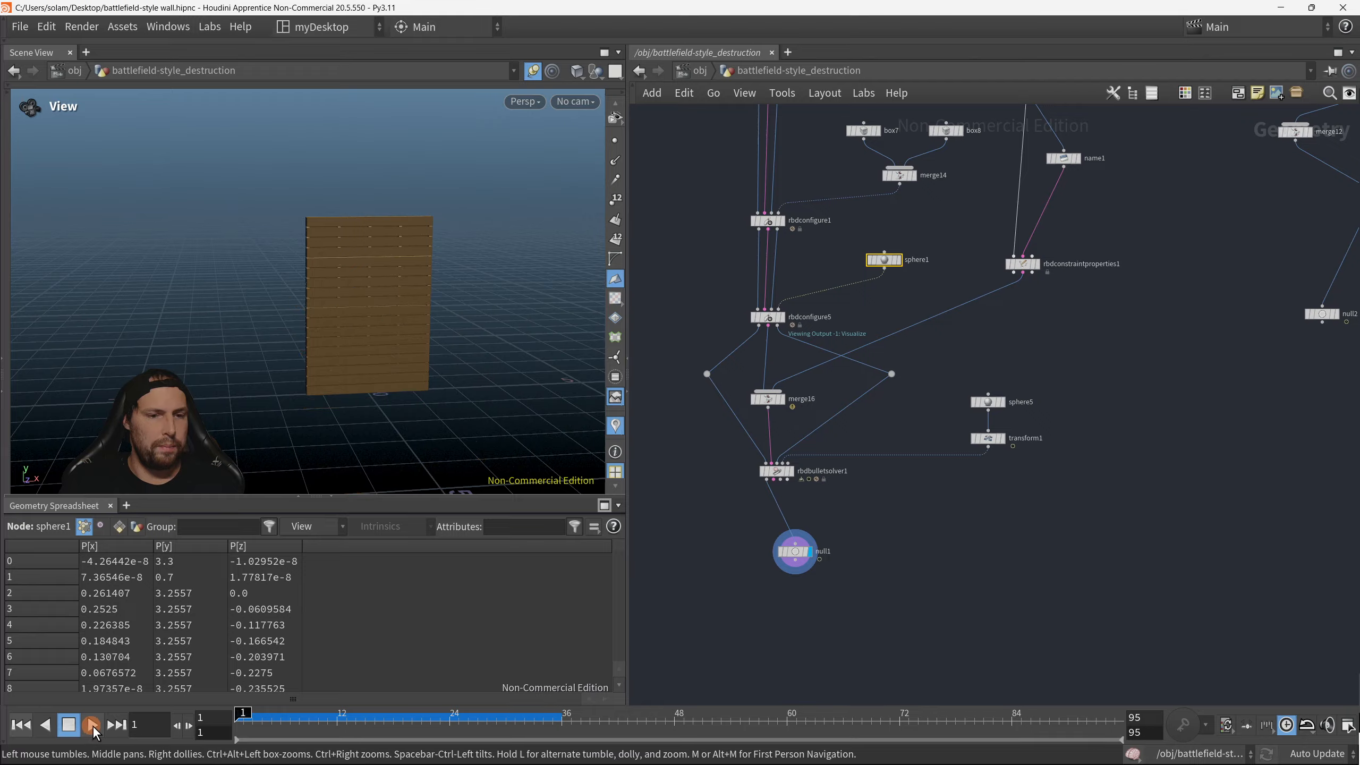
click(95, 731)
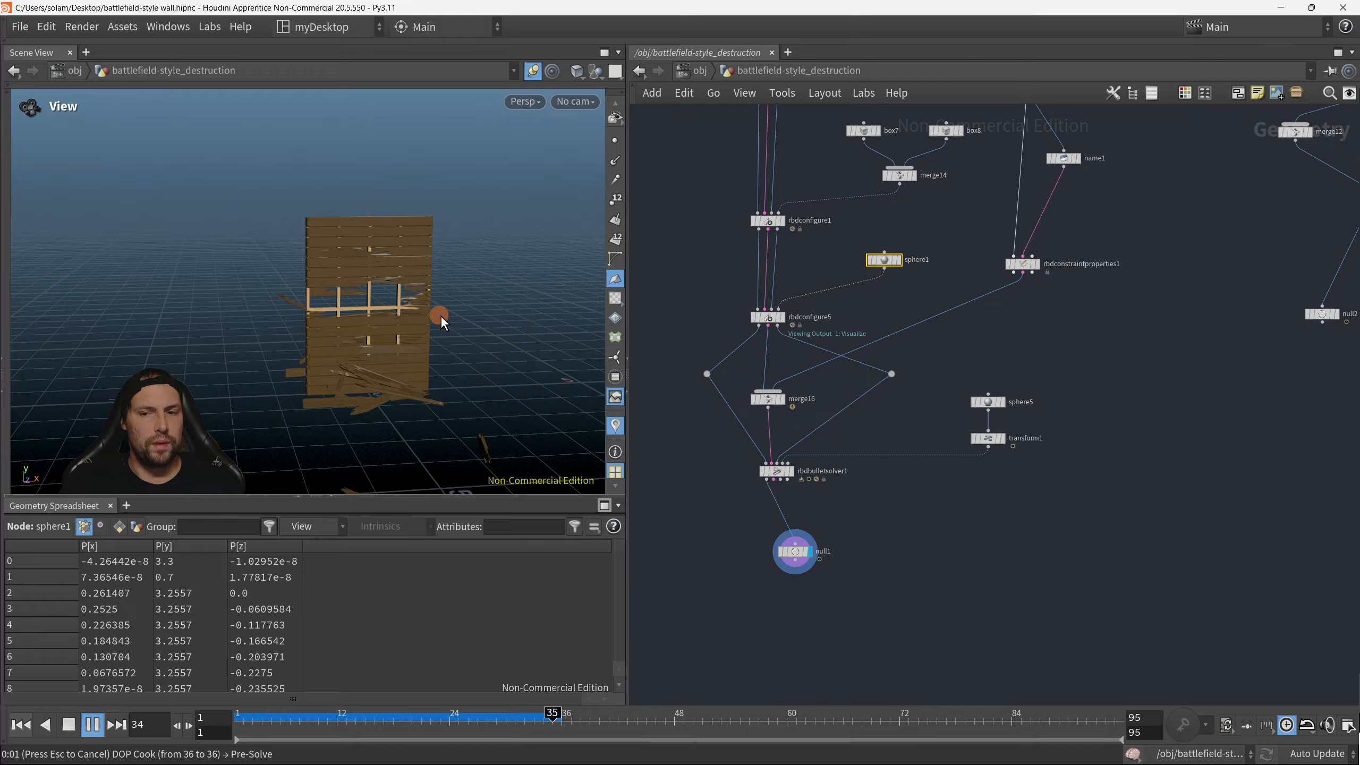
key(Escape)
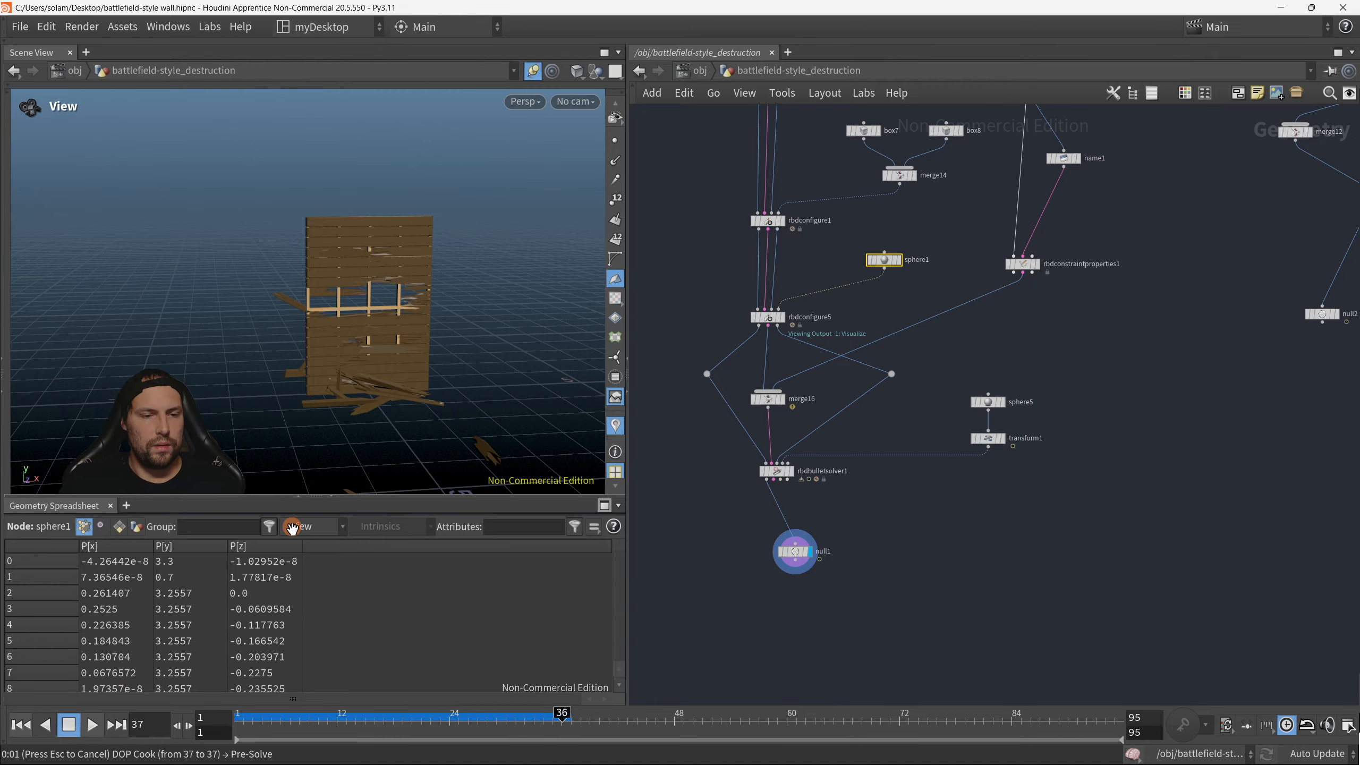
drag(389, 395, 385, 343)
scroll(341, 304, up, 4)
scroll(386, 360, down, 3)
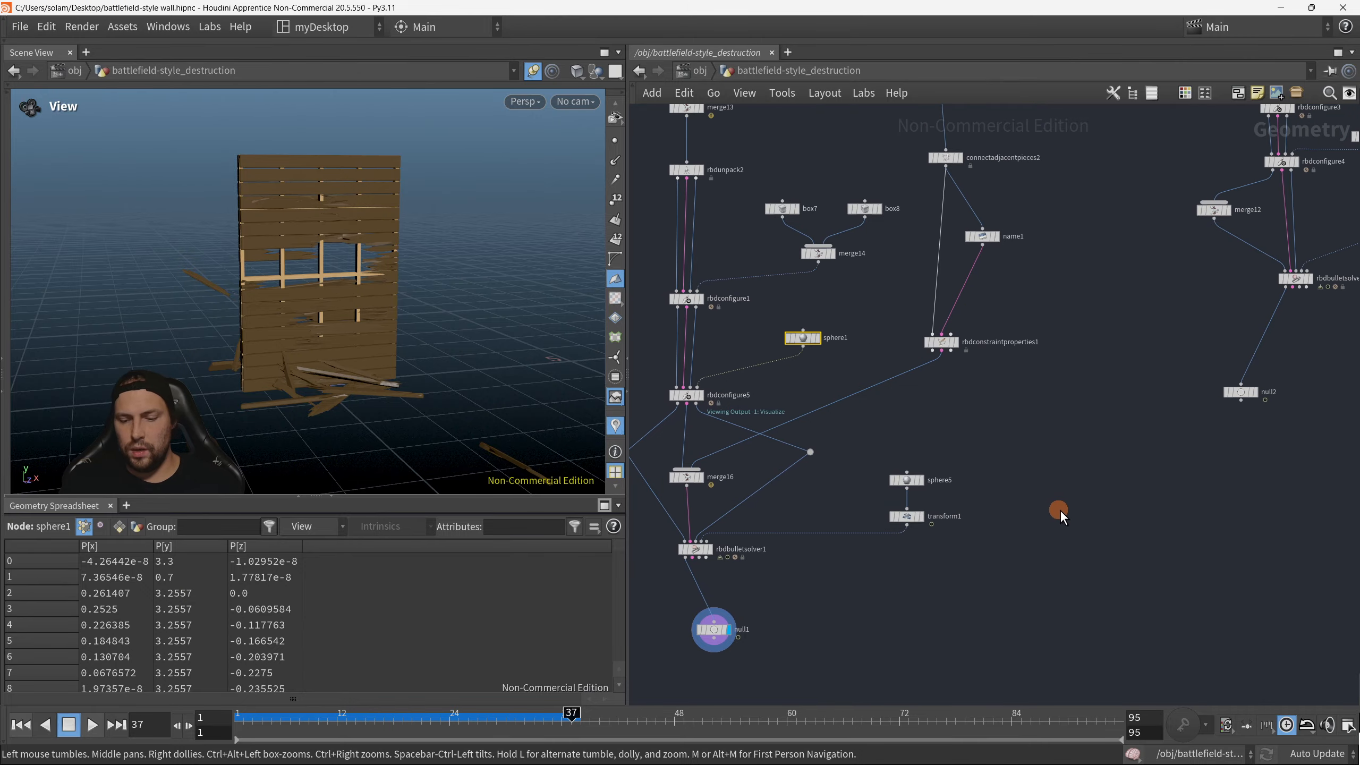
Step: Review the glue and soft constraint settings of rbdconstraintproperties1
key(p)
key(h)
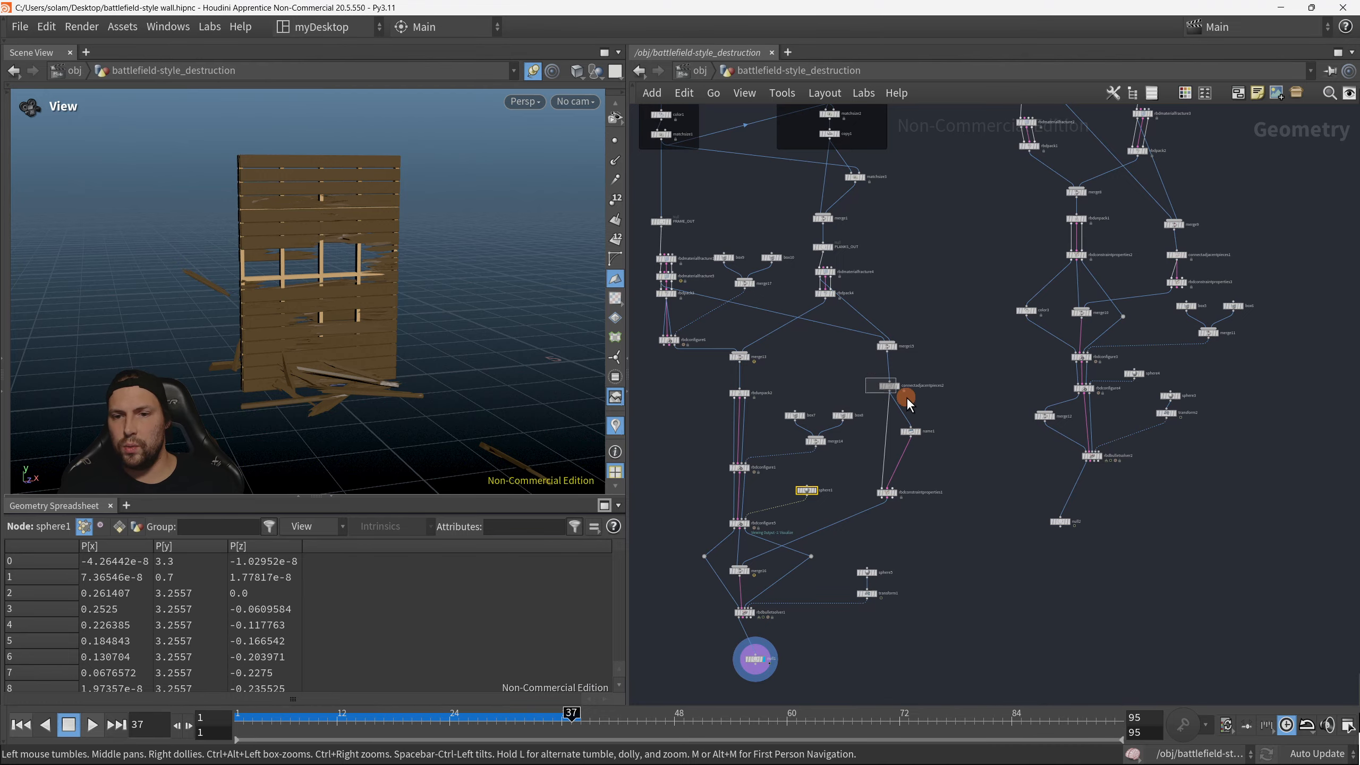
click(888, 386)
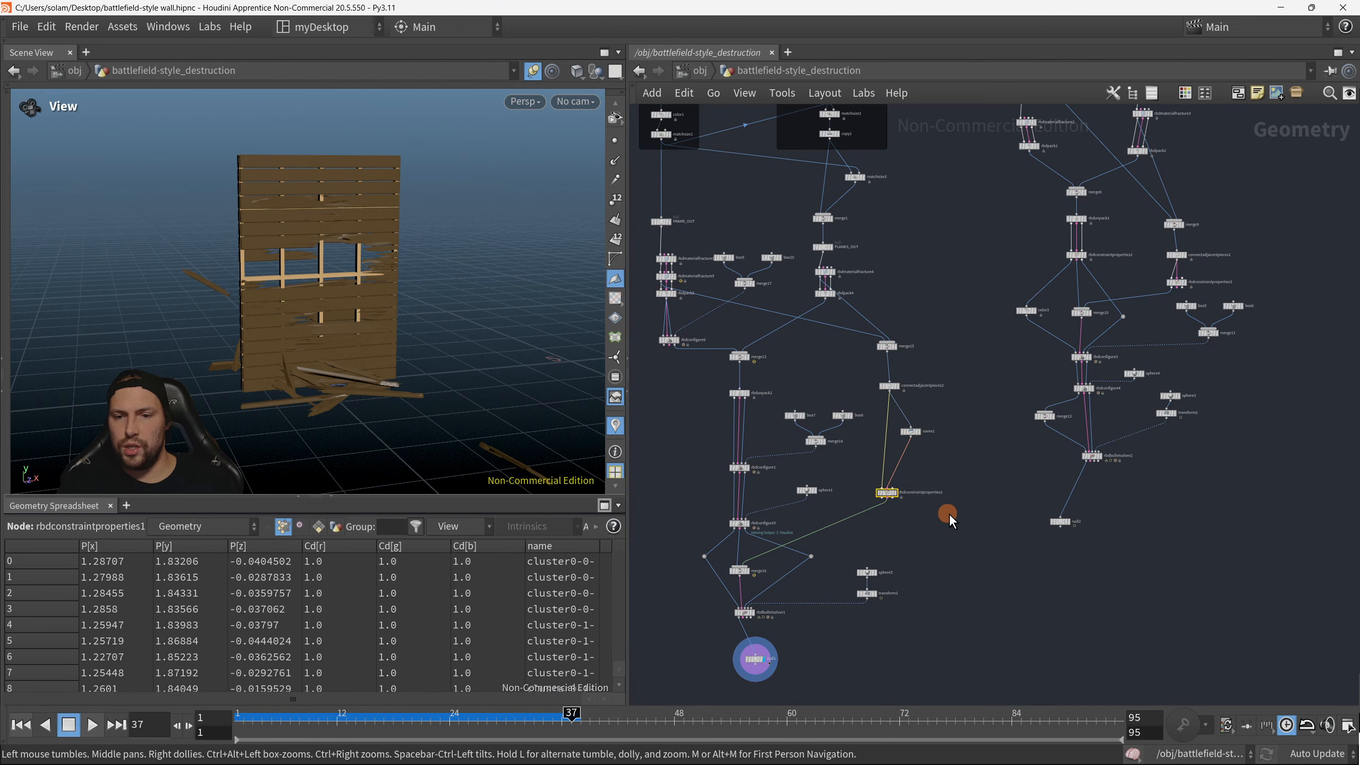
click(916, 498)
scroll(905, 445, up, 3)
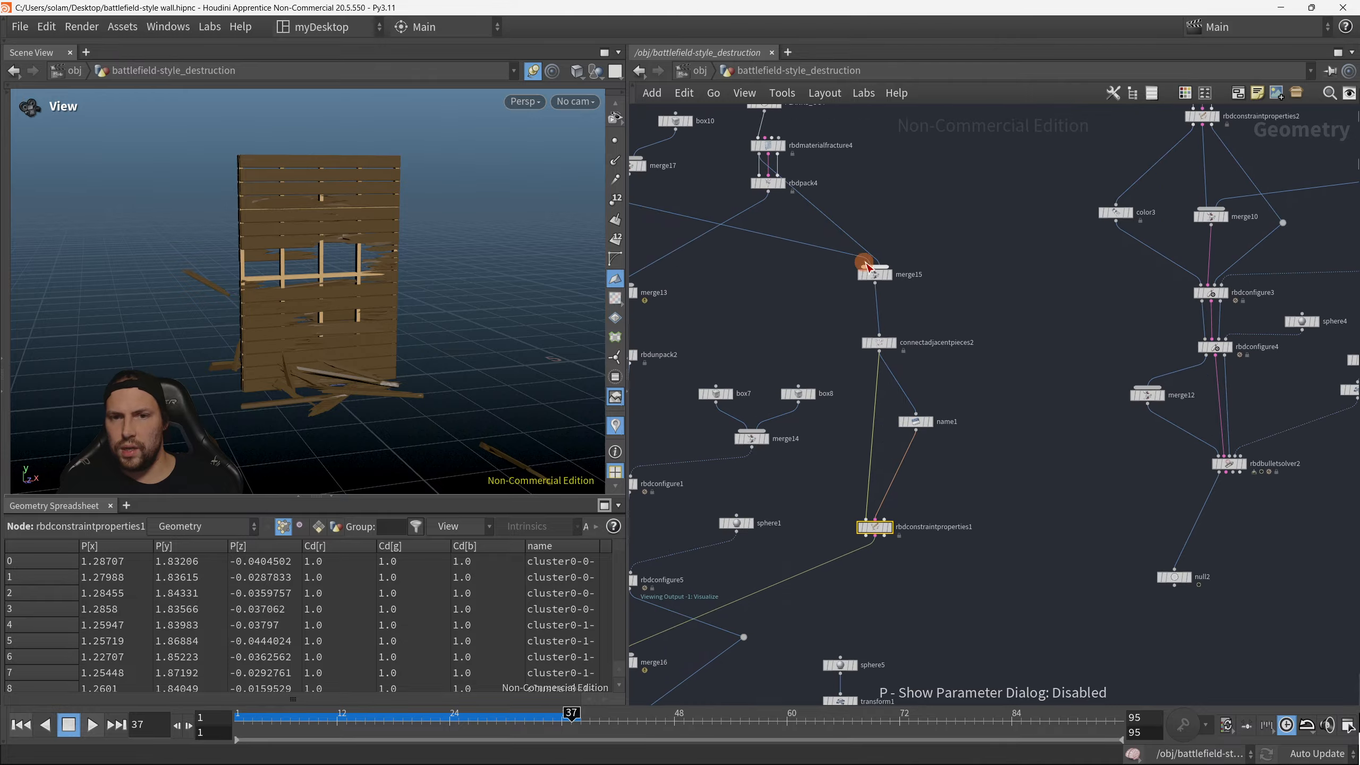
middle_drag(897, 264, 1037, 317)
scroll(1105, 503, down, 2)
scroll(1048, 565, up, 1)
key(p)
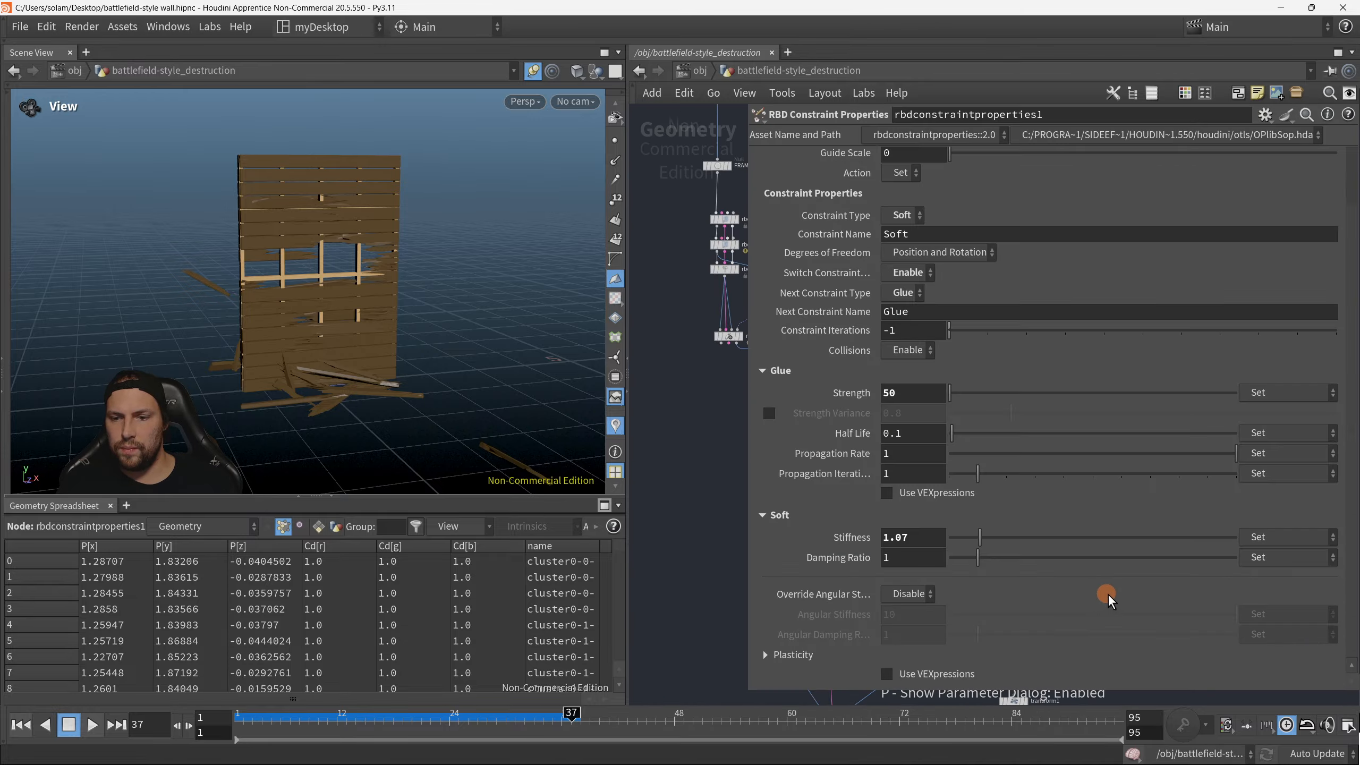
key(p)
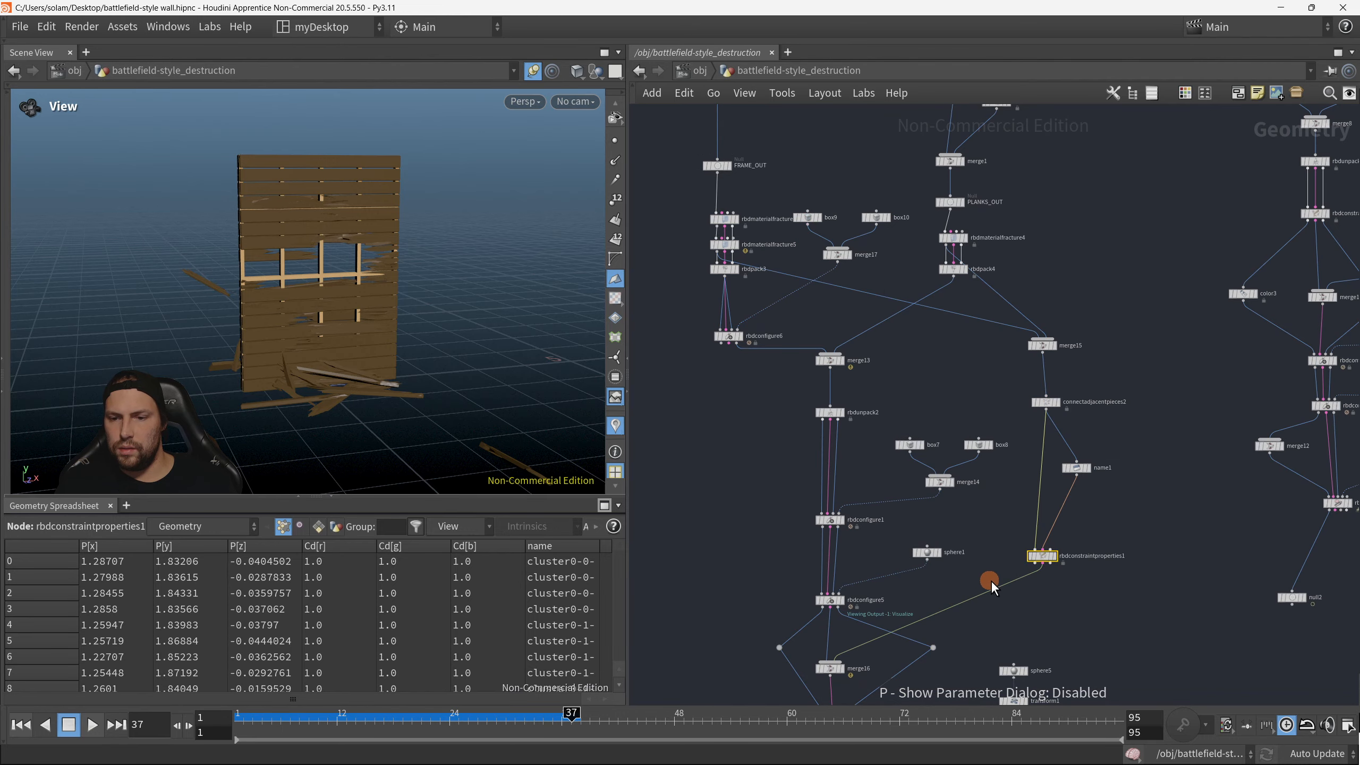
Step: Review the connection settings of connectadjacentpieces2 and inspect the merge15 node feeding it
scroll(999, 580, down, 1)
middle_drag(1007, 579, 1011, 490)
scroll(991, 311, up, 3)
click(1073, 370)
key(p)
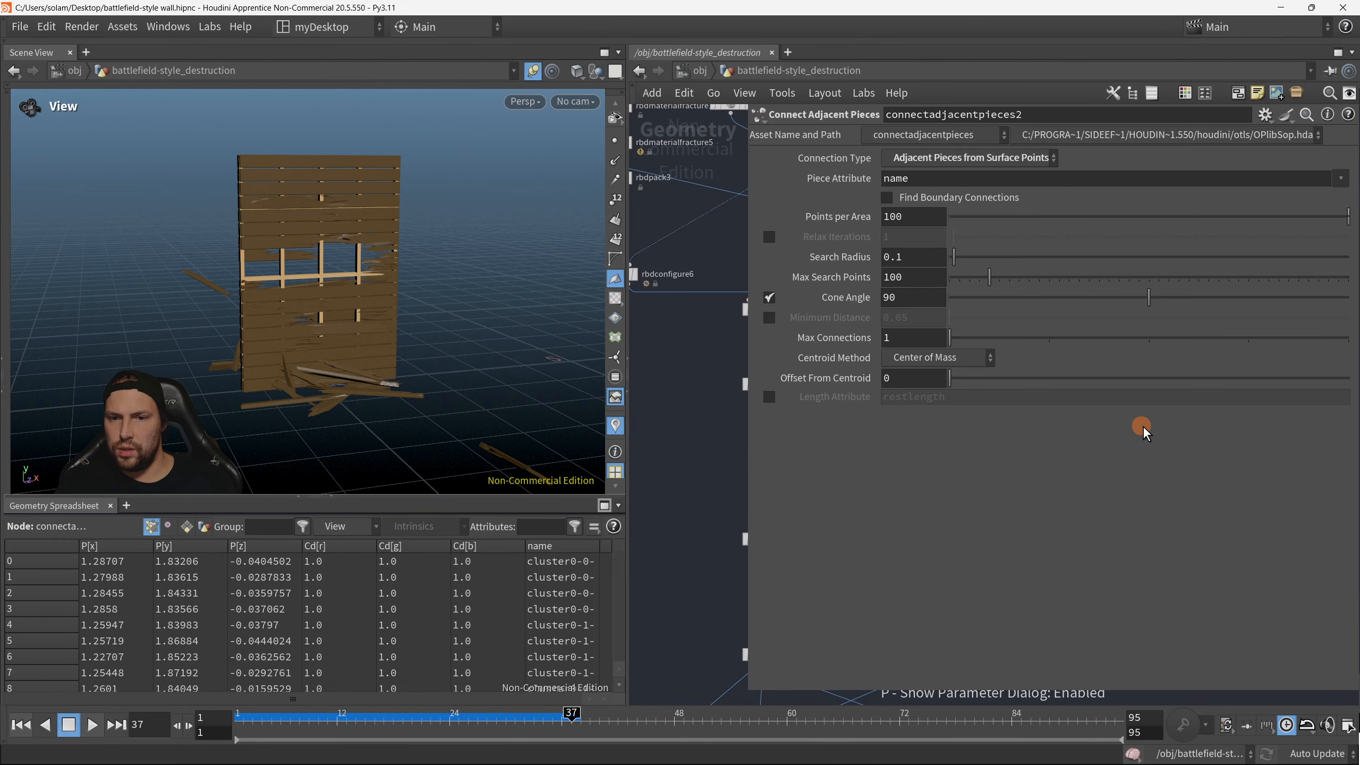
key(p)
click(1069, 287)
middle_drag(887, 473, 1006, 356)
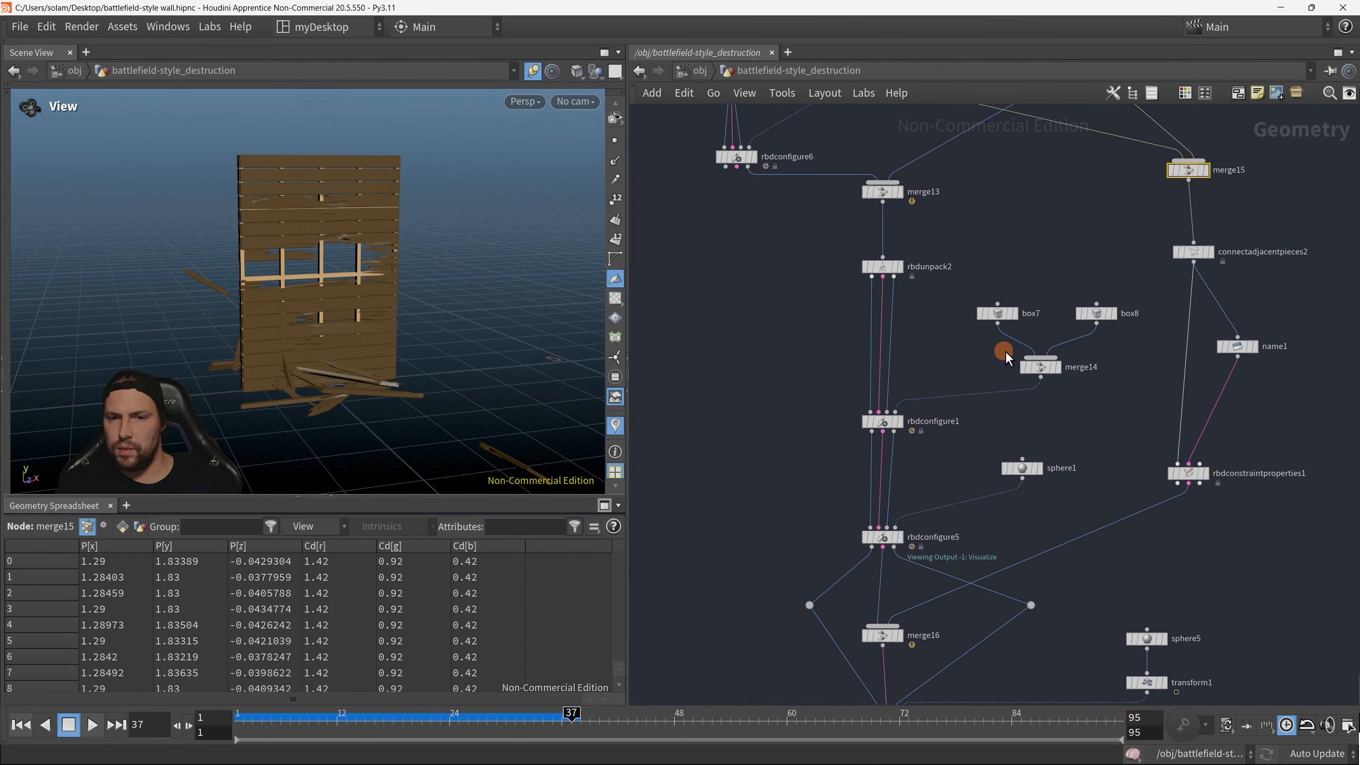
Step: Raise the active-region sphere1 by about 0.17 in Y over the wall's broken area
click(1021, 478)
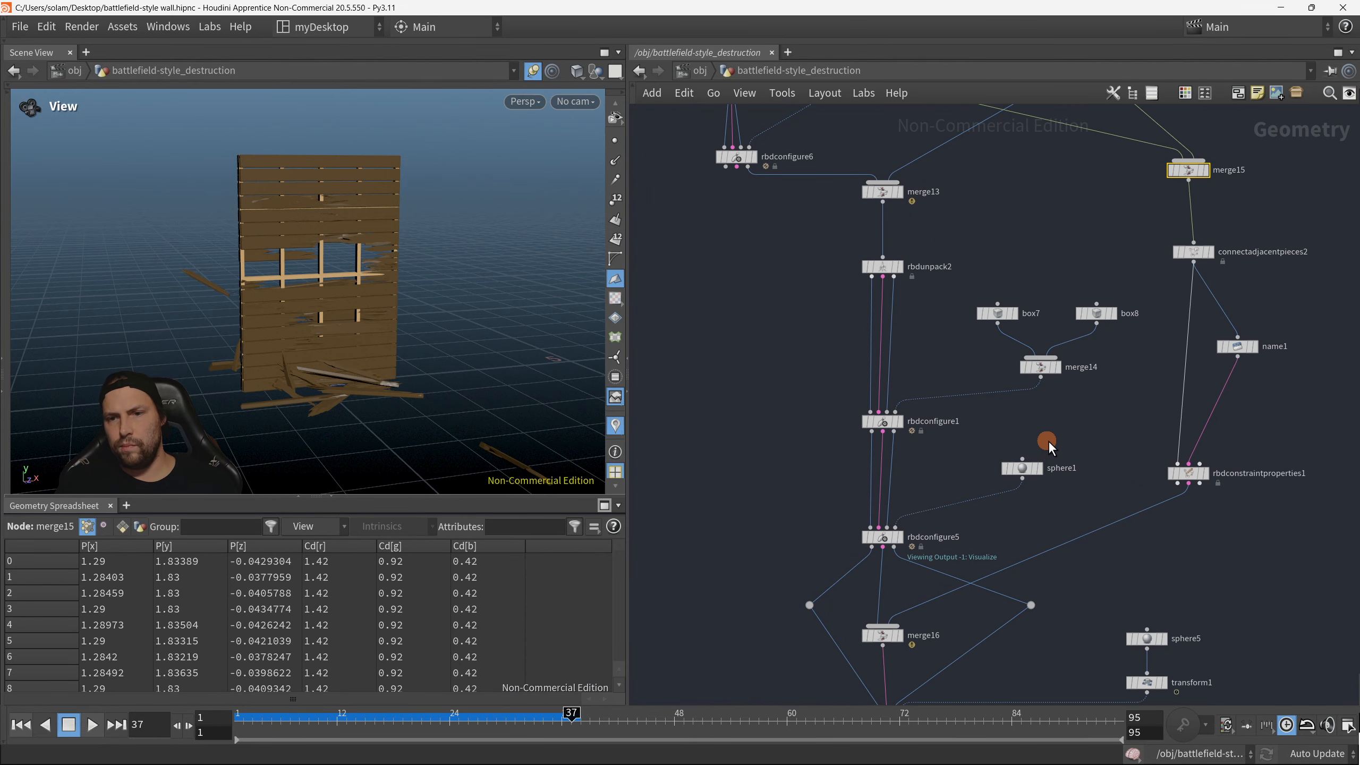
click(1020, 468)
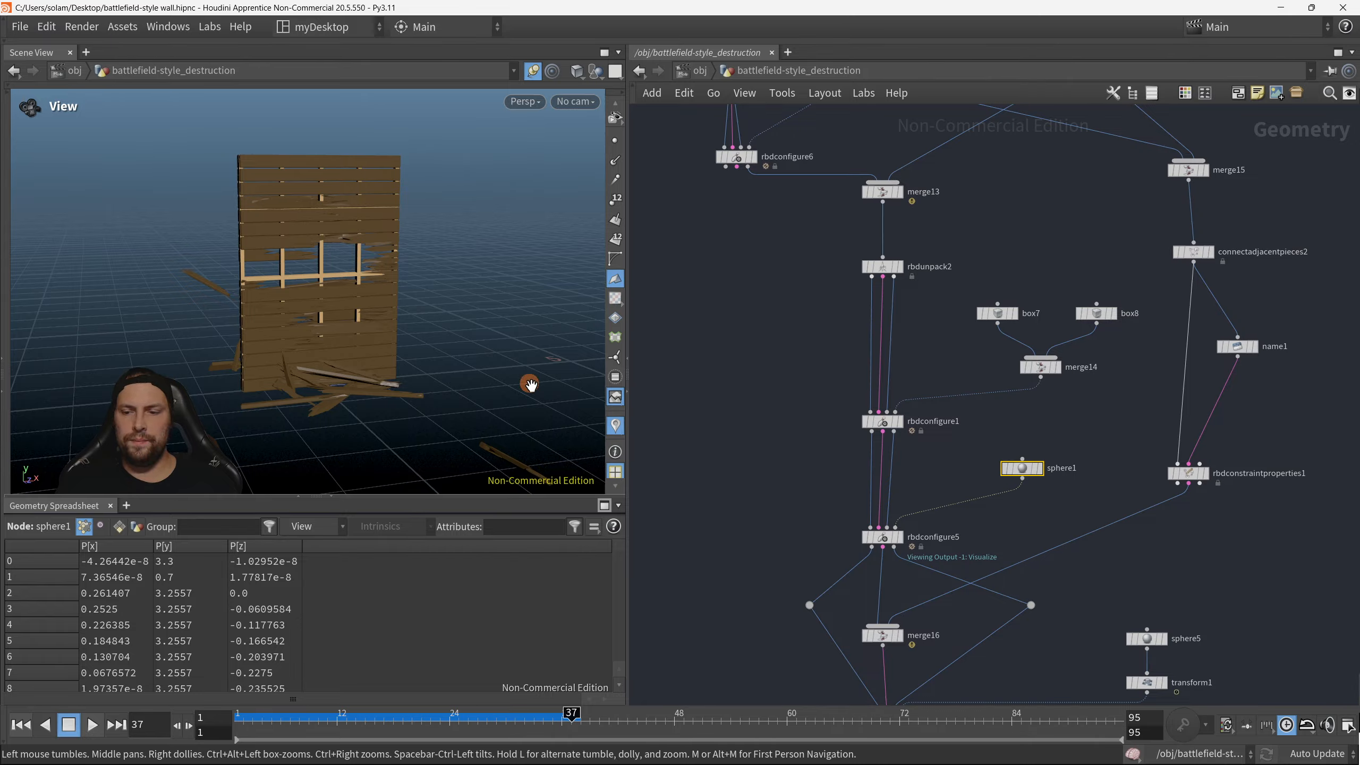
key(Return)
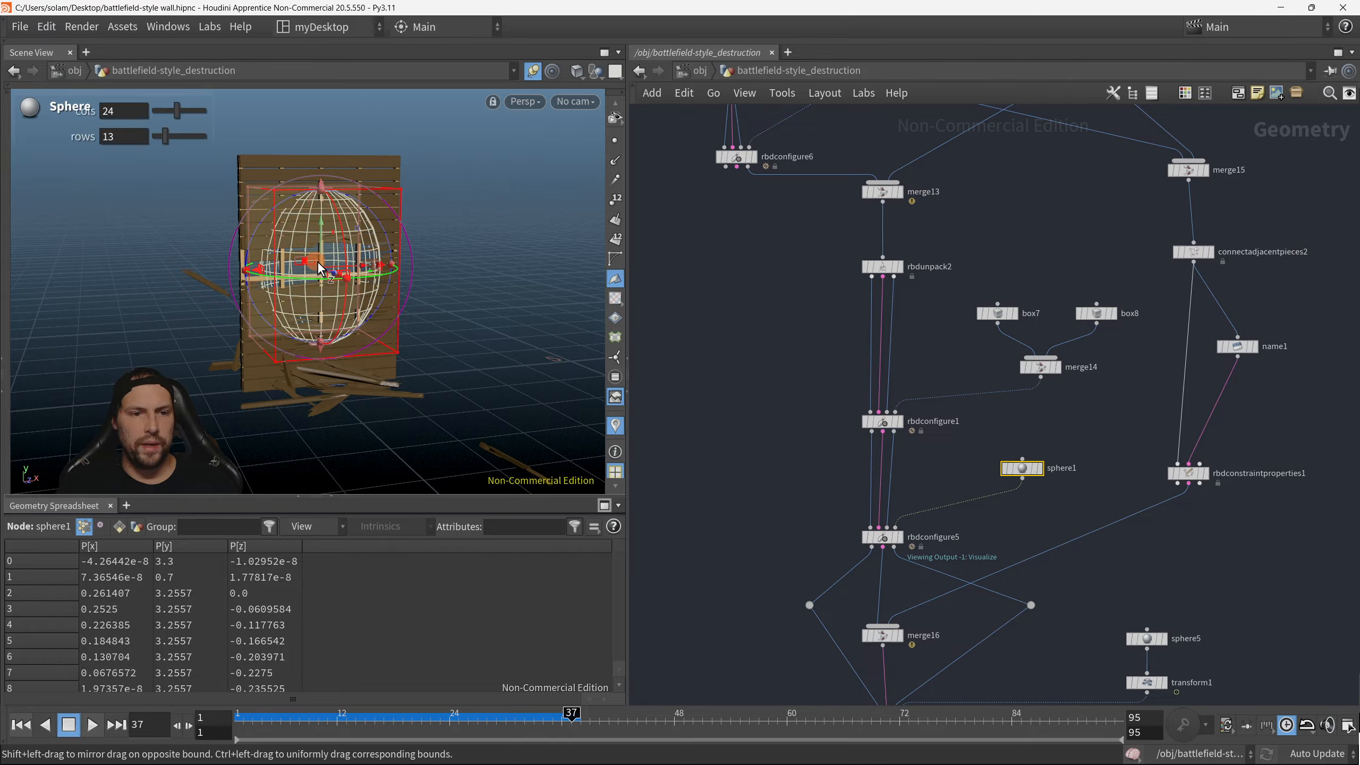
drag(323, 221, 322, 211)
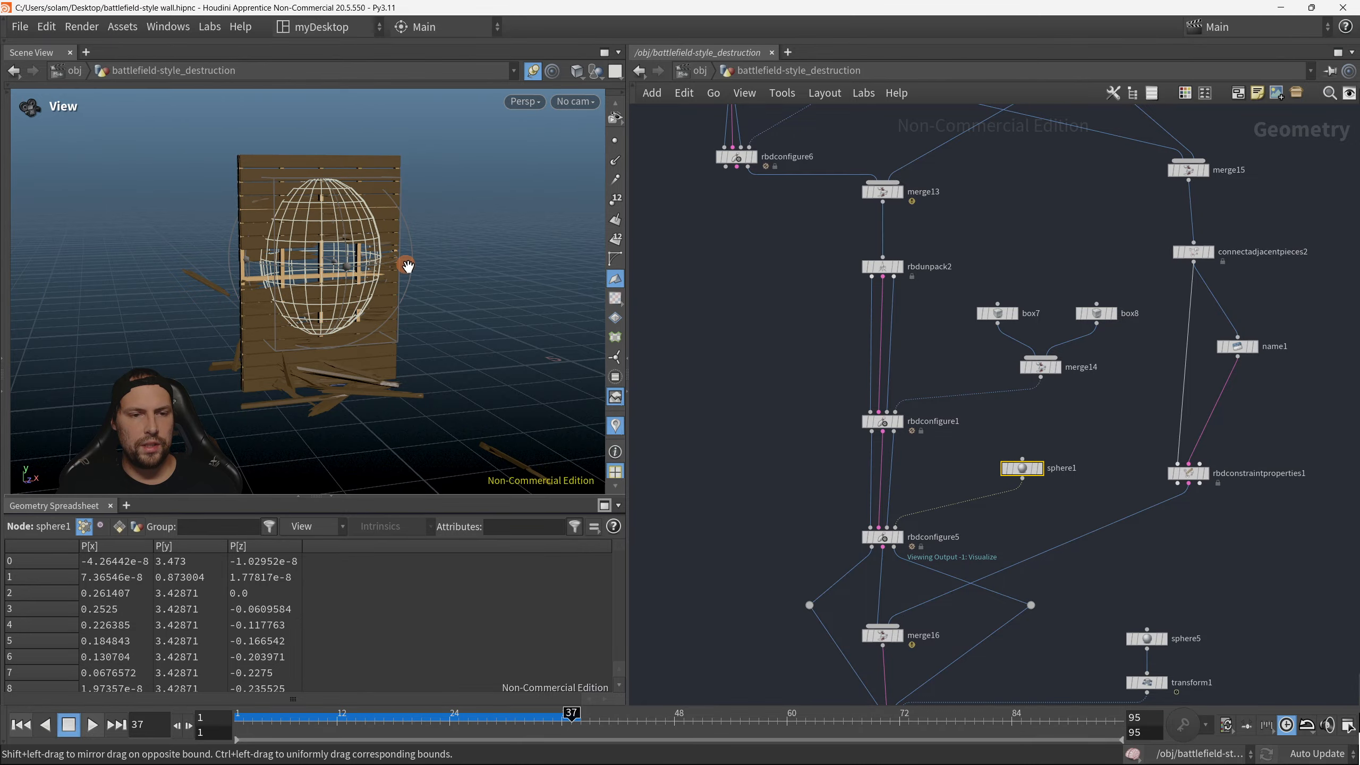
alt+drag(407, 264, 430, 272)
alt+right_drag(430, 272, 443, 292)
middle_drag(1070, 524, 1052, 431)
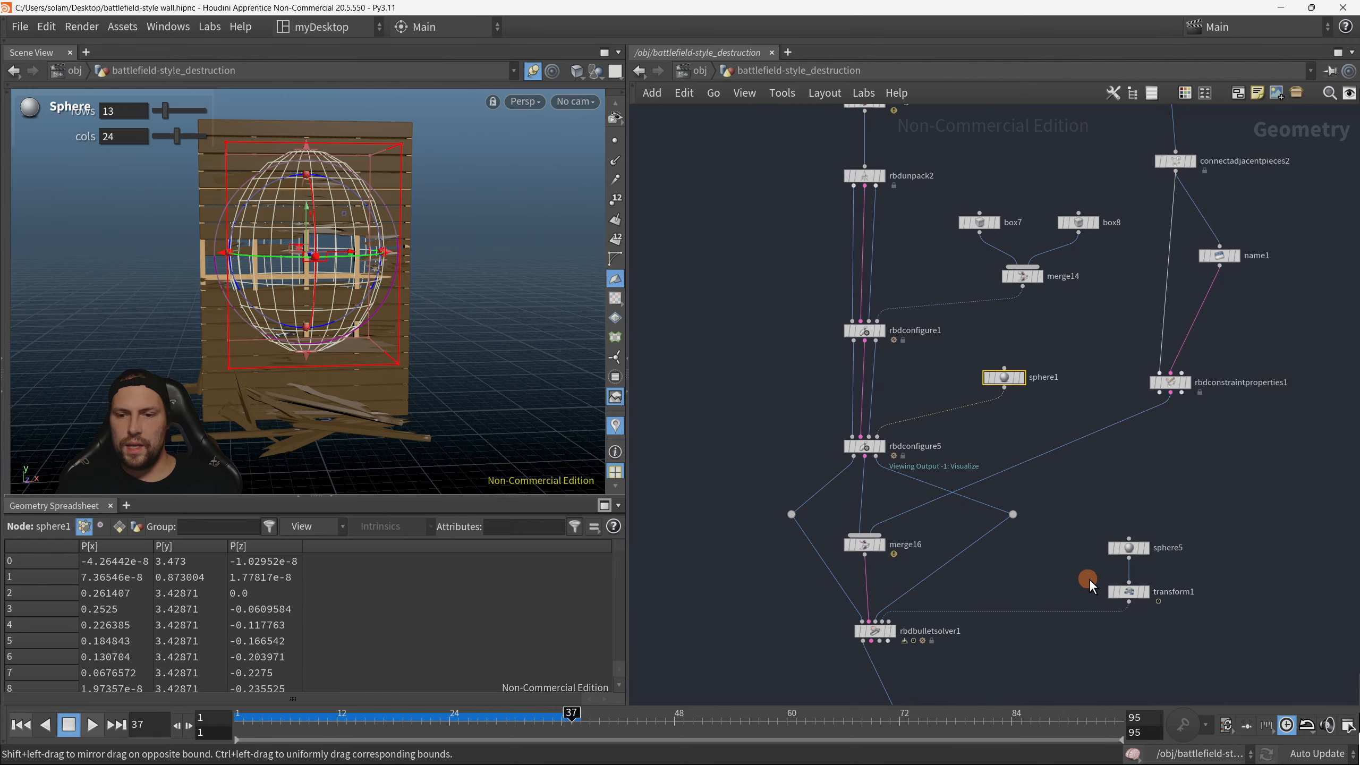
middle_drag(1117, 648, 1111, 566)
scroll(1111, 566, down, 1)
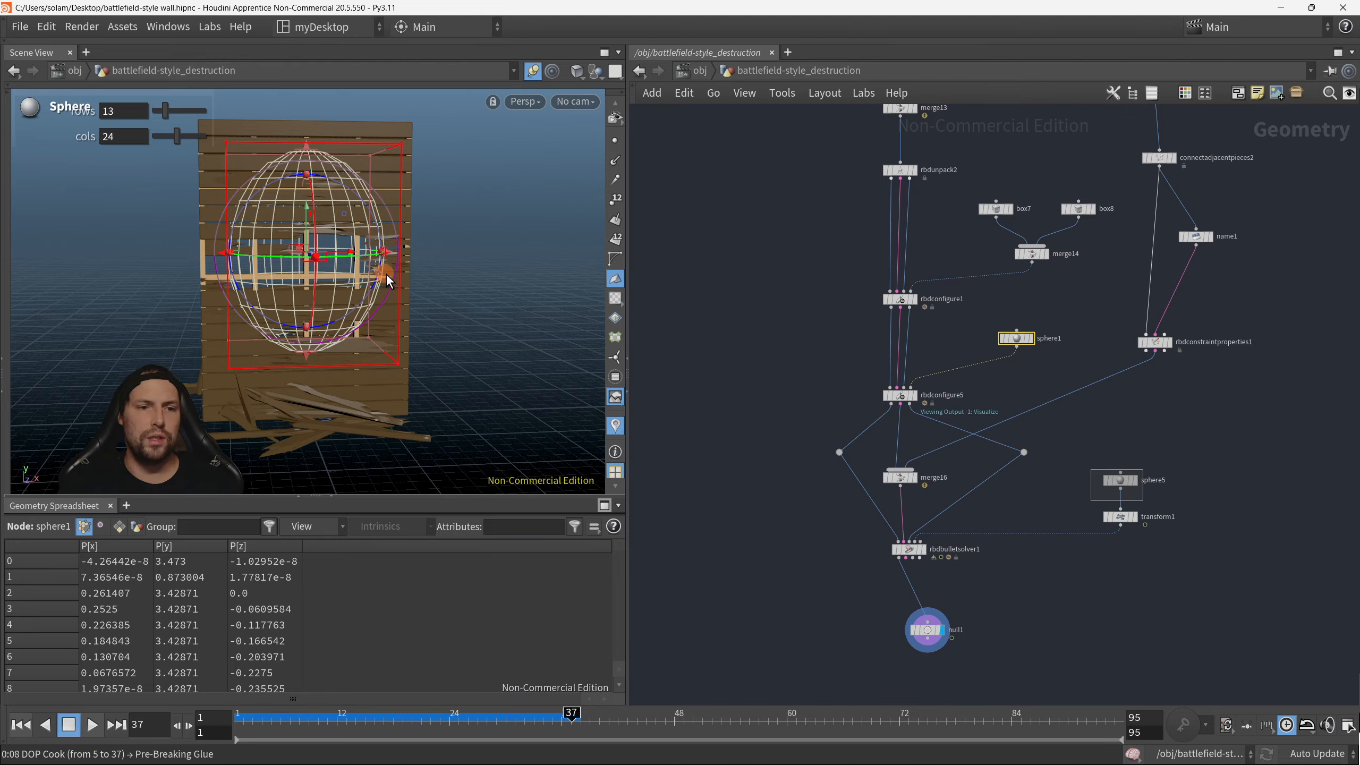
Step: Display transform1 at frame 1 and set its Translate Y to 0.19 to raise the animated collision sphere
key(r)
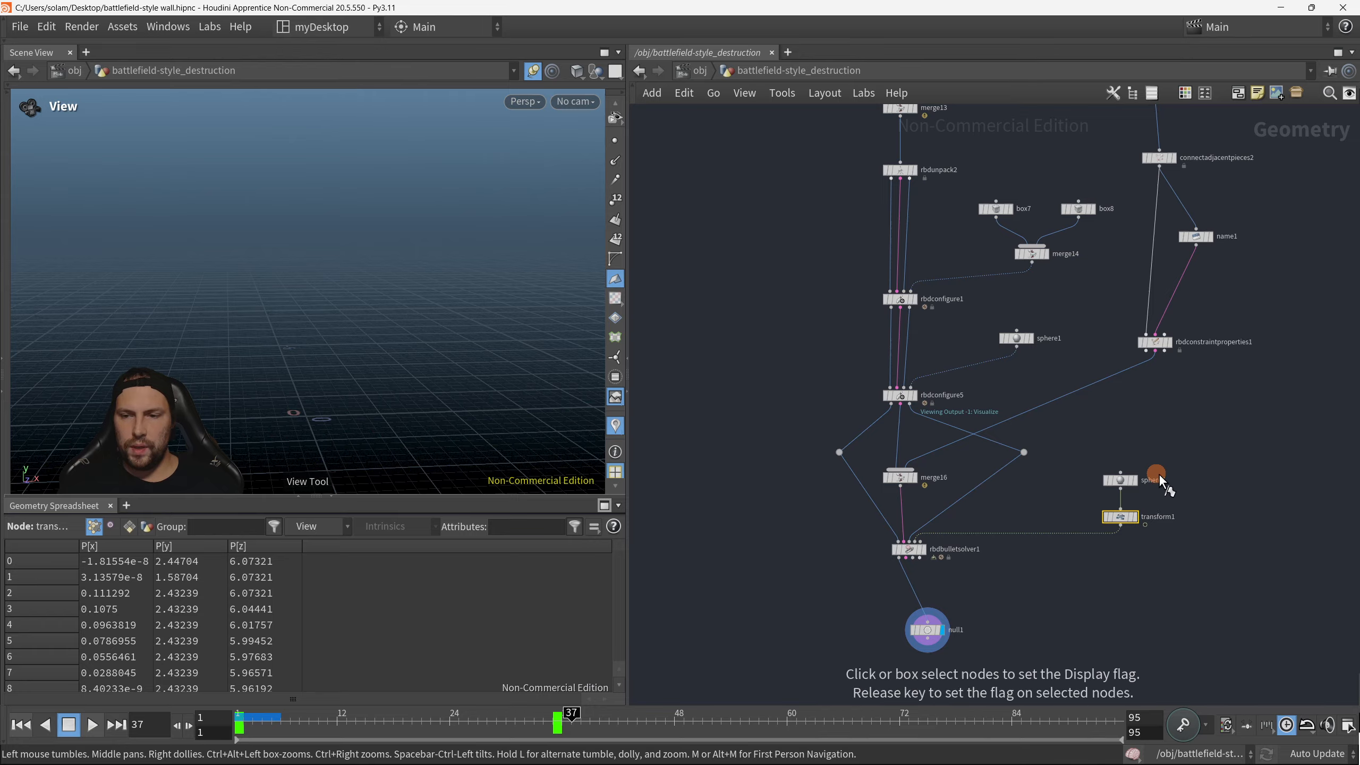
drag(1154, 467, 1117, 494)
drag(381, 275, 423, 303)
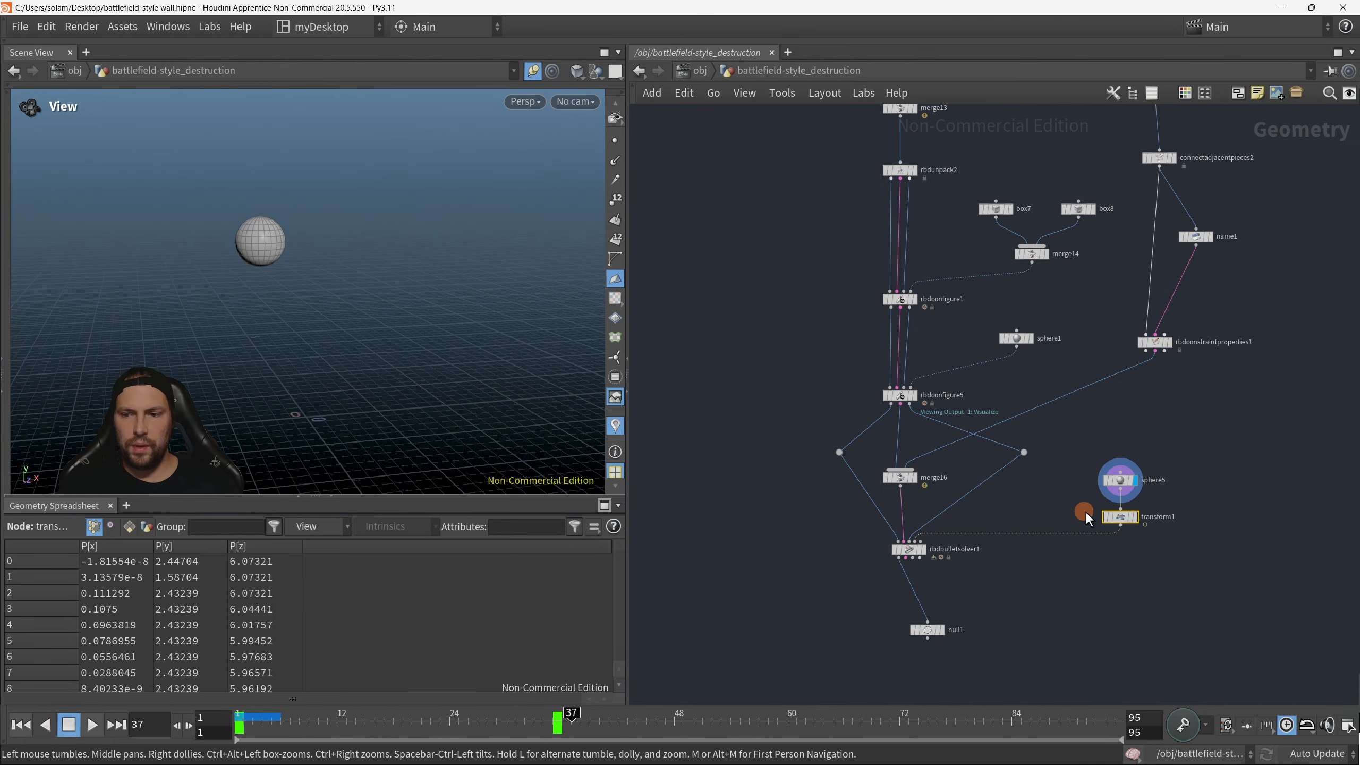
key(r)
drag(1066, 500, 1217, 537)
click(21, 724)
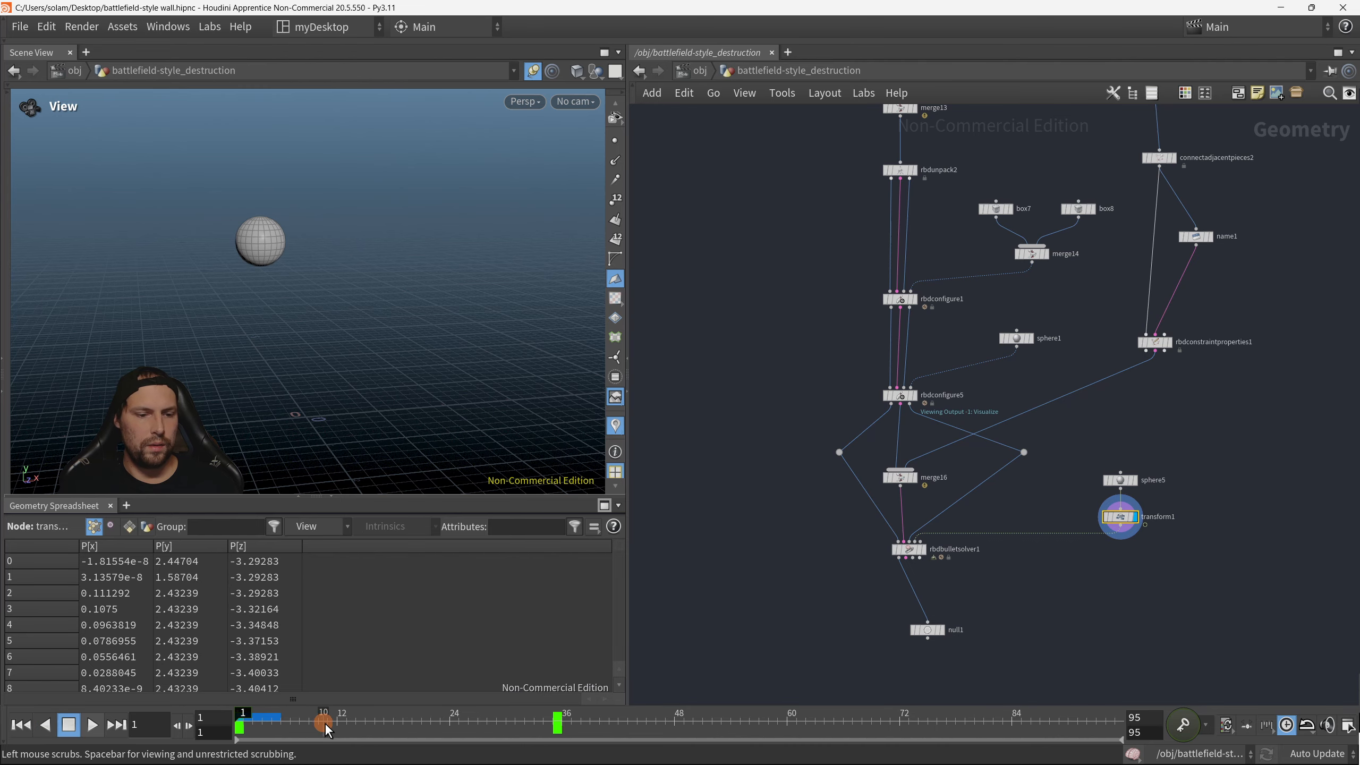
key(p)
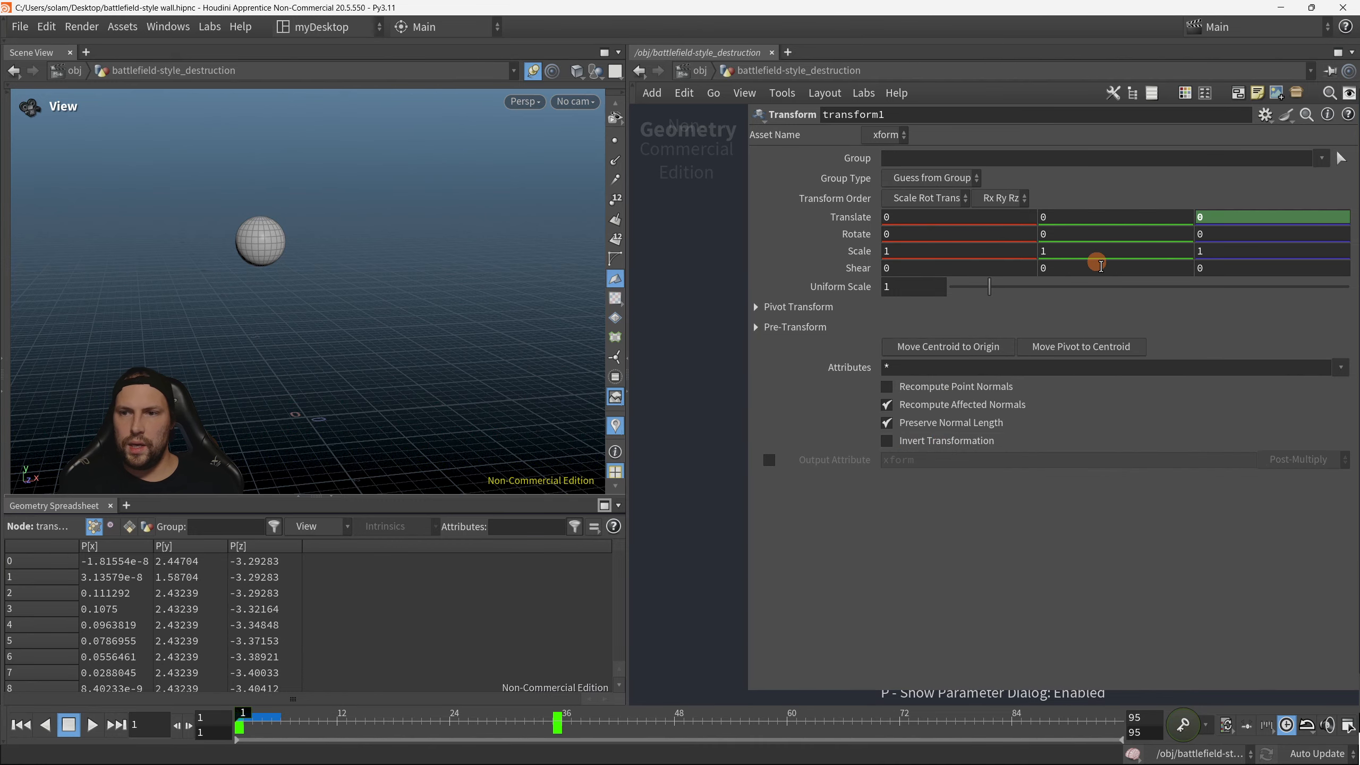
middle_drag(1055, 221, 1146, 258)
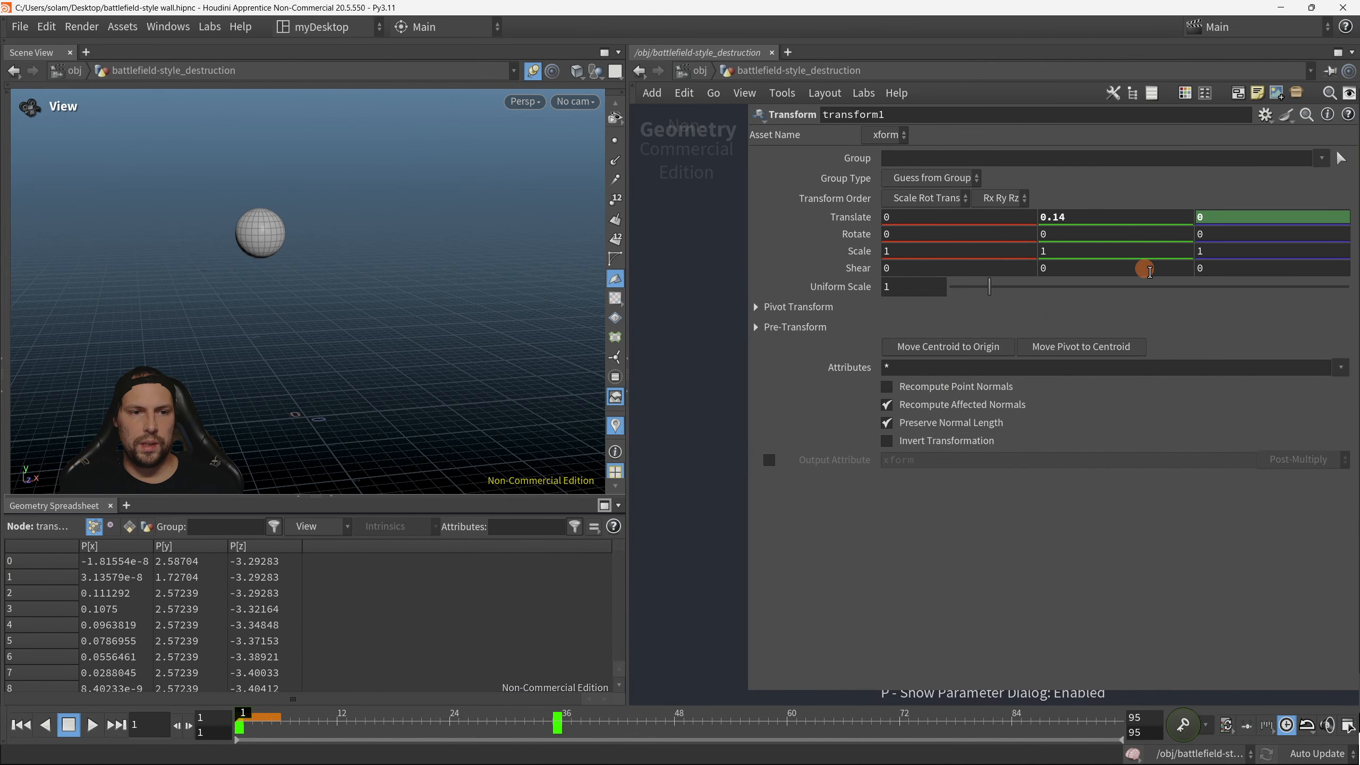
mouse_move(1078, 220)
middle_down()
mouse_move(1067, 251)
mouse_move(1061, 219)
middle_up()
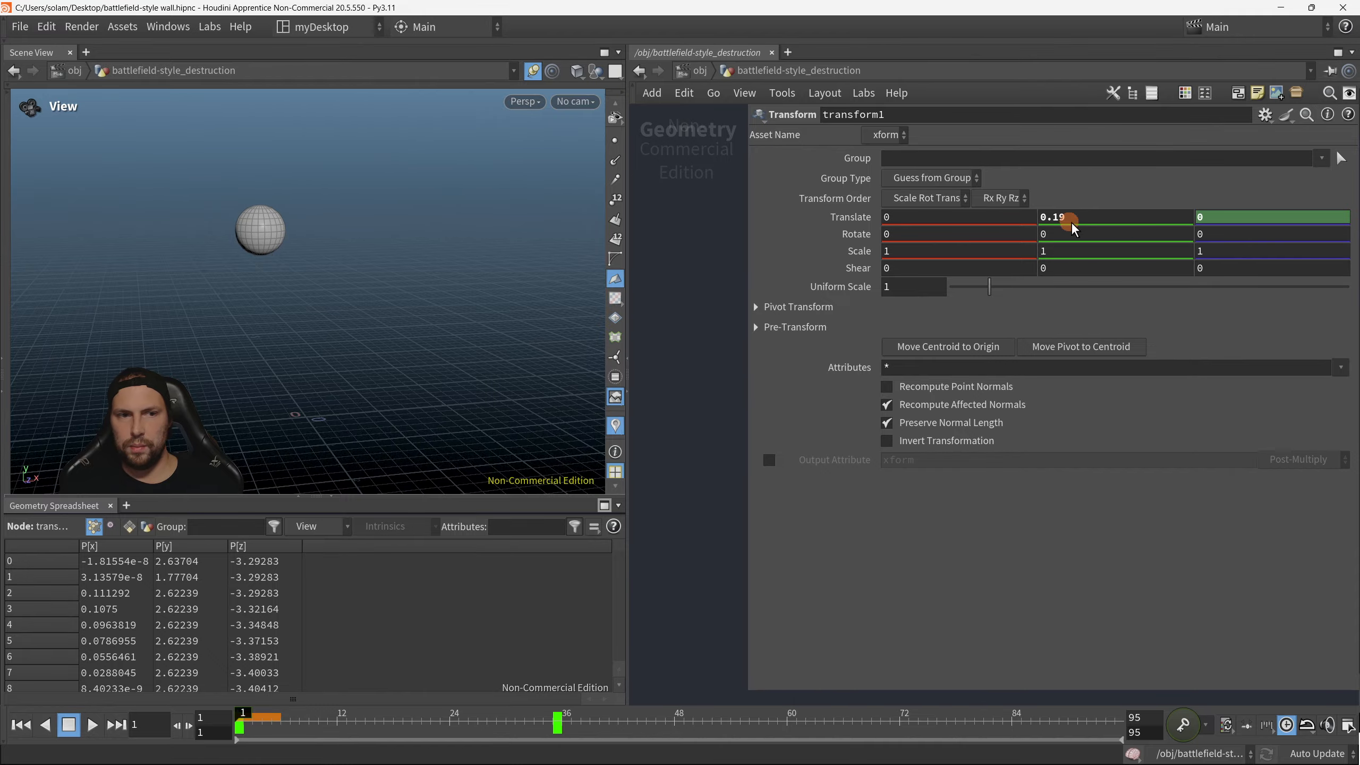
key(p)
Step: Display the rbdbulletsolver1 result with the whole wall in view
middle_drag(1005, 592, 1010, 573)
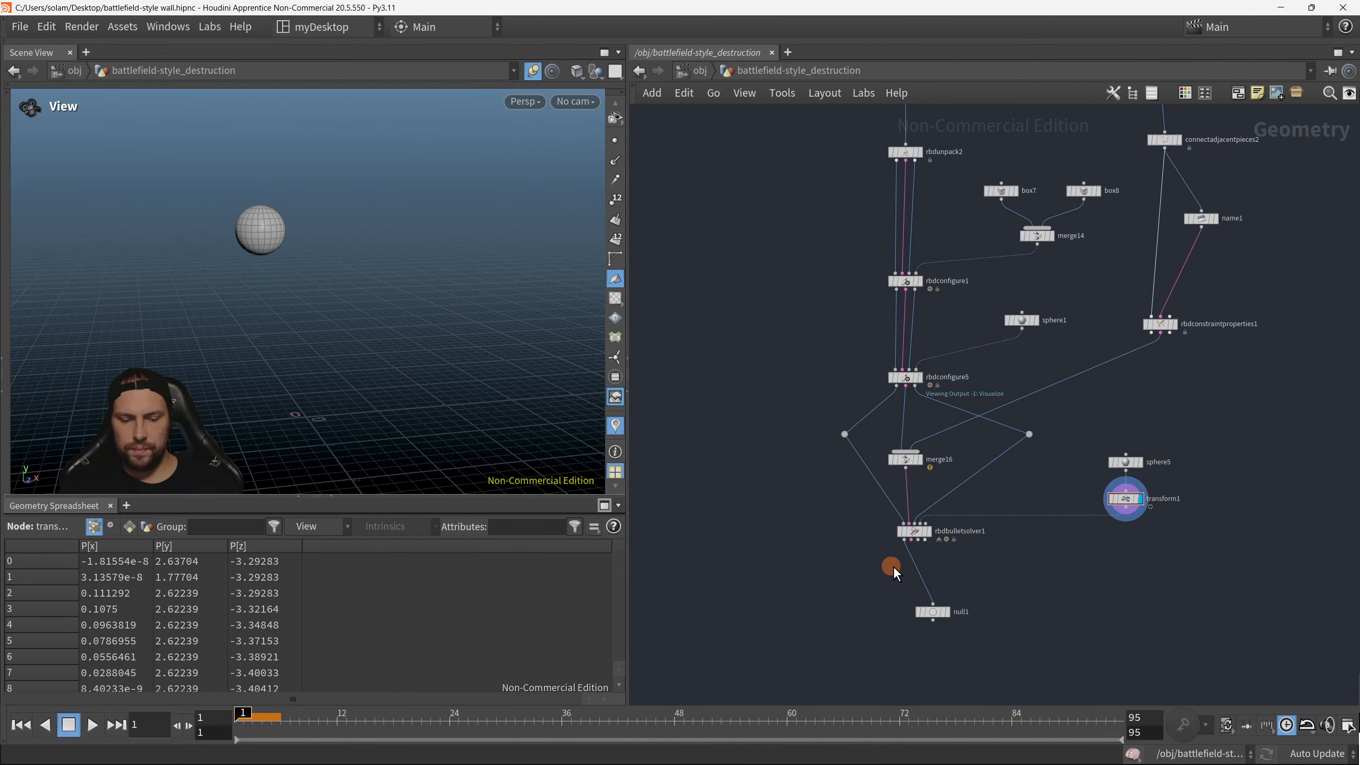
key(r)
drag(840, 565, 943, 514)
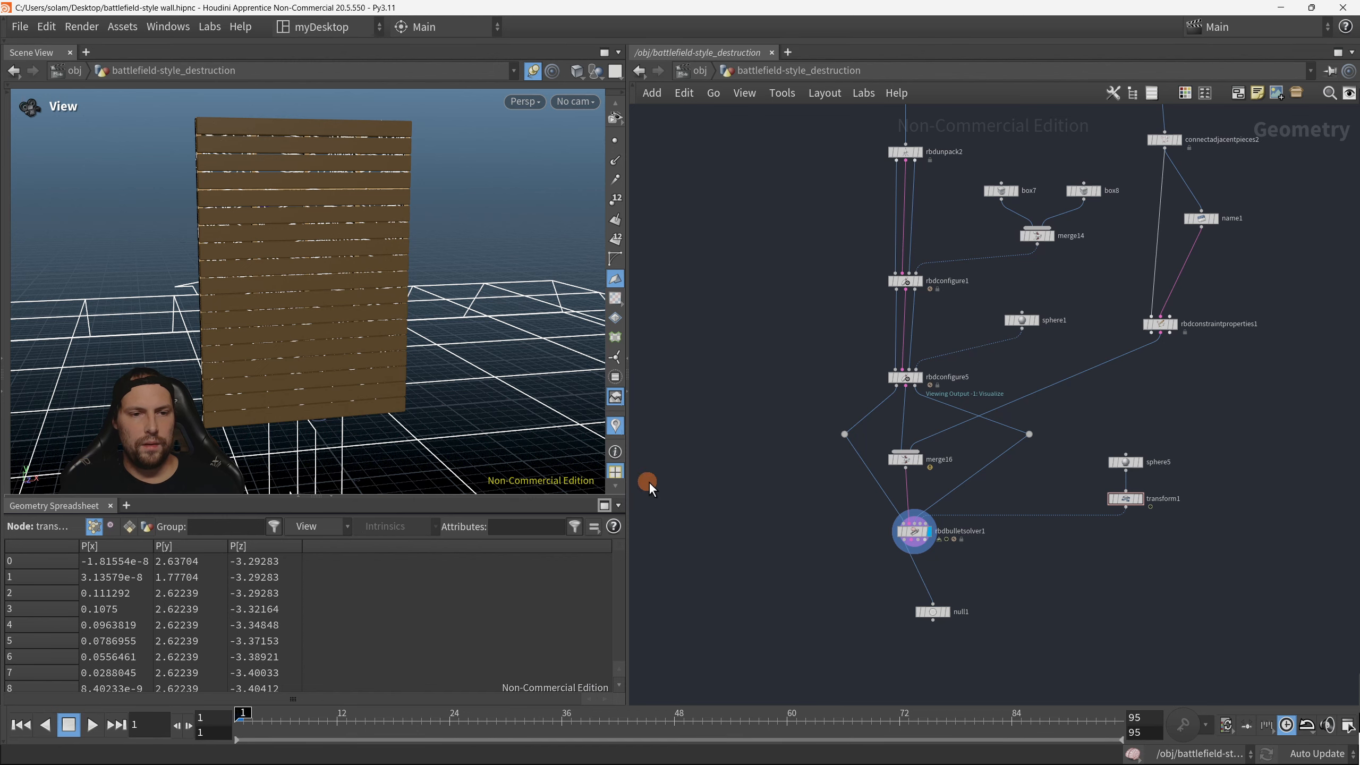
drag(466, 316, 377, 342)
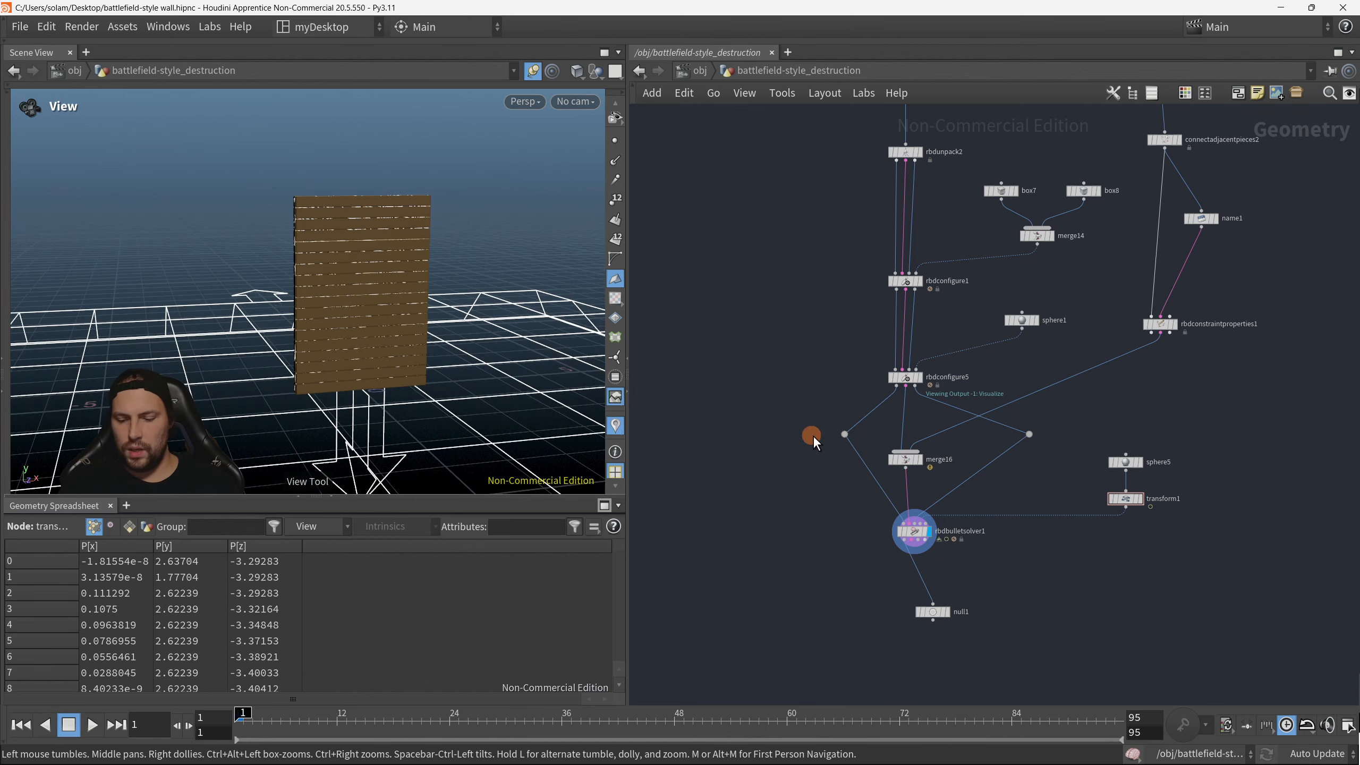
Step: Turn off the constraint geometry visualization of rbdbulletsolver1
key(p)
scroll(599, 413, down, 1)
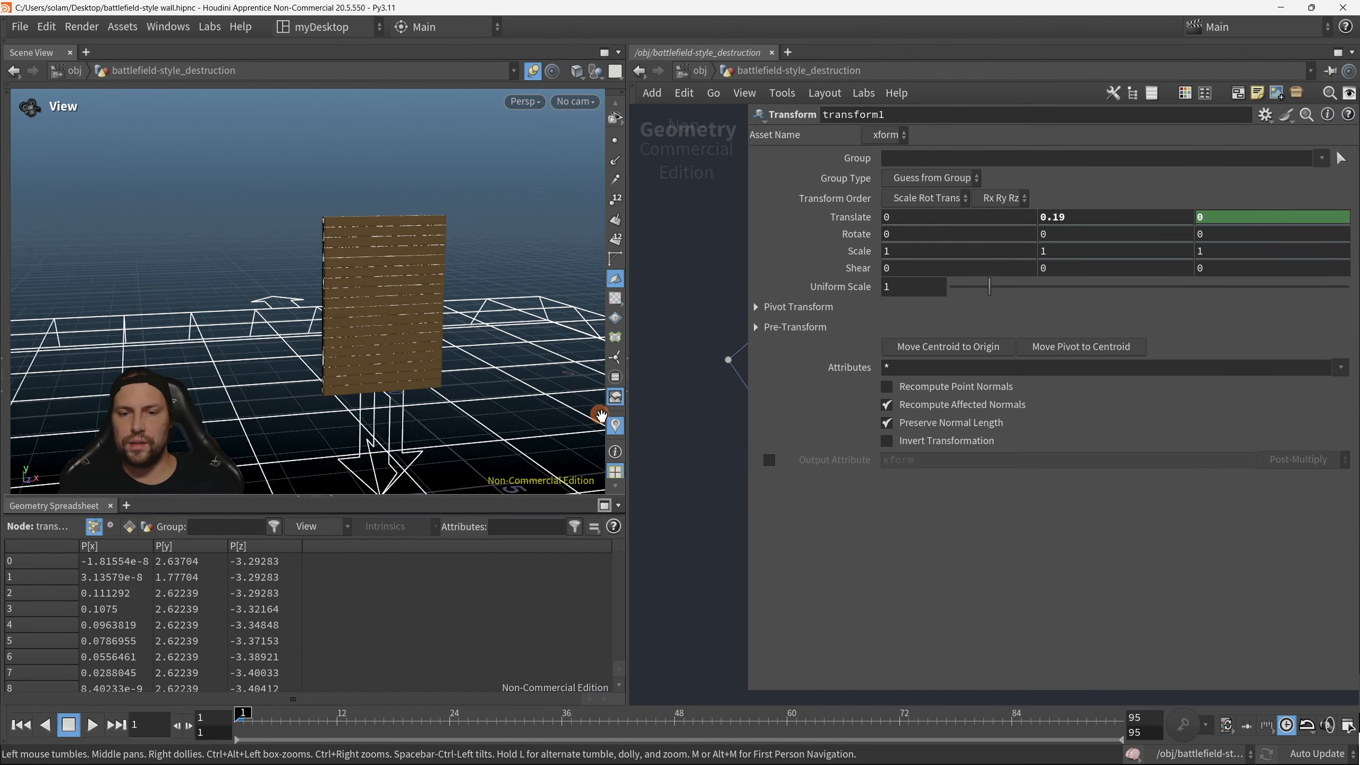
key(p)
drag(755, 493, 836, 456)
key(p)
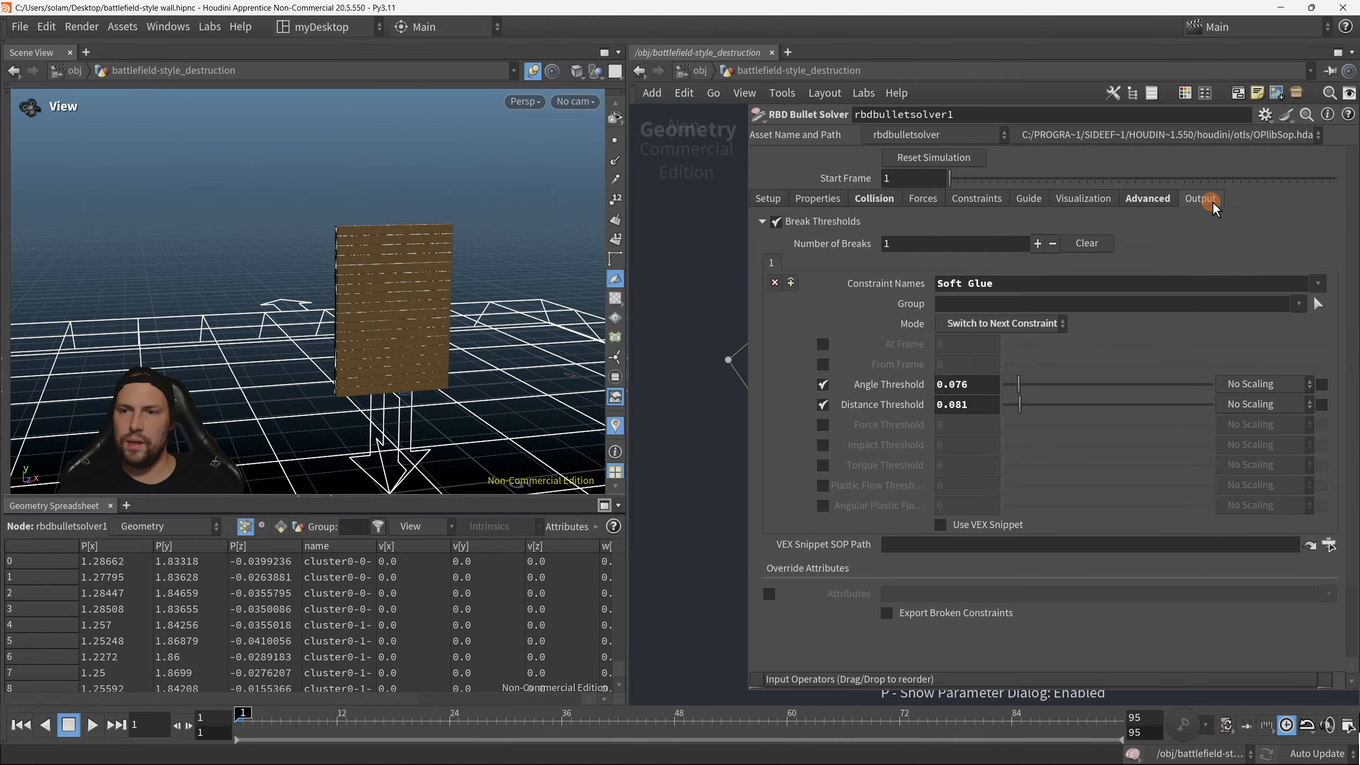
click(1149, 206)
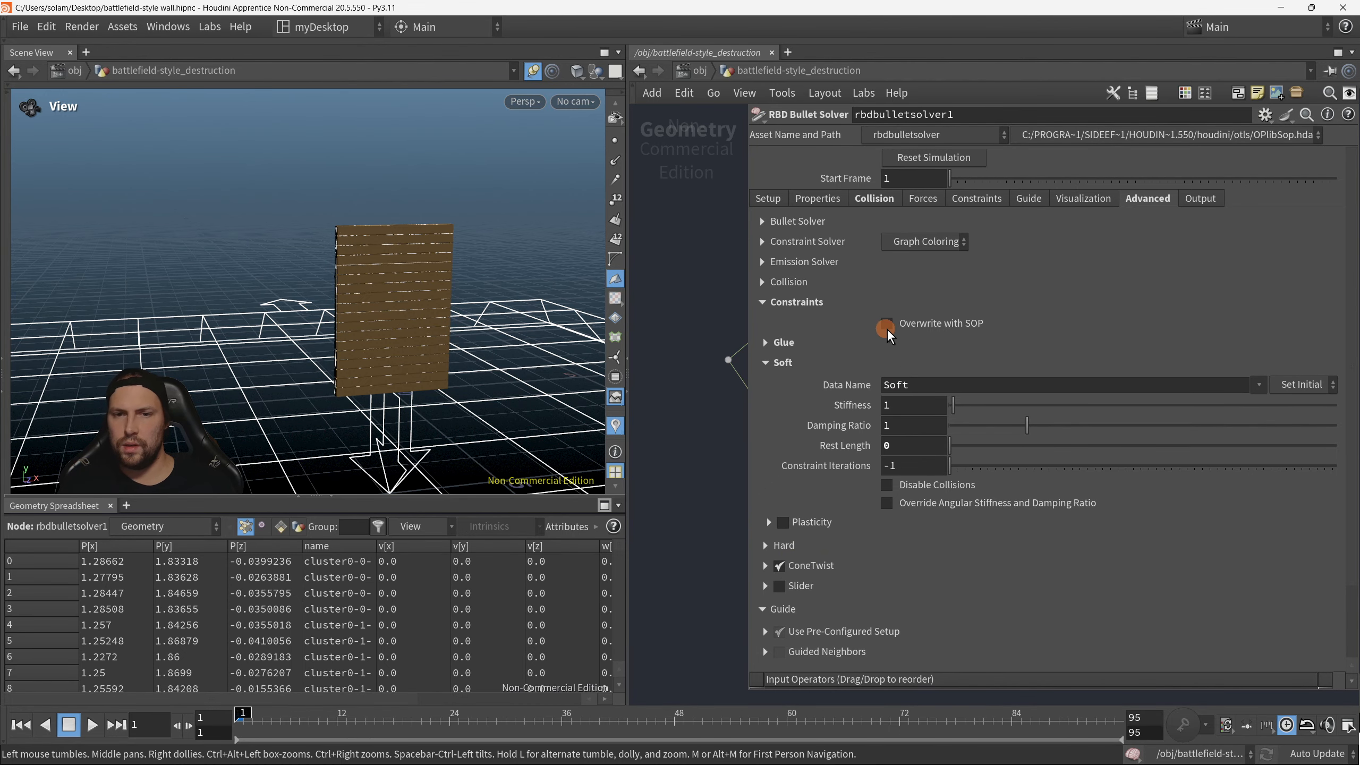
click(1098, 198)
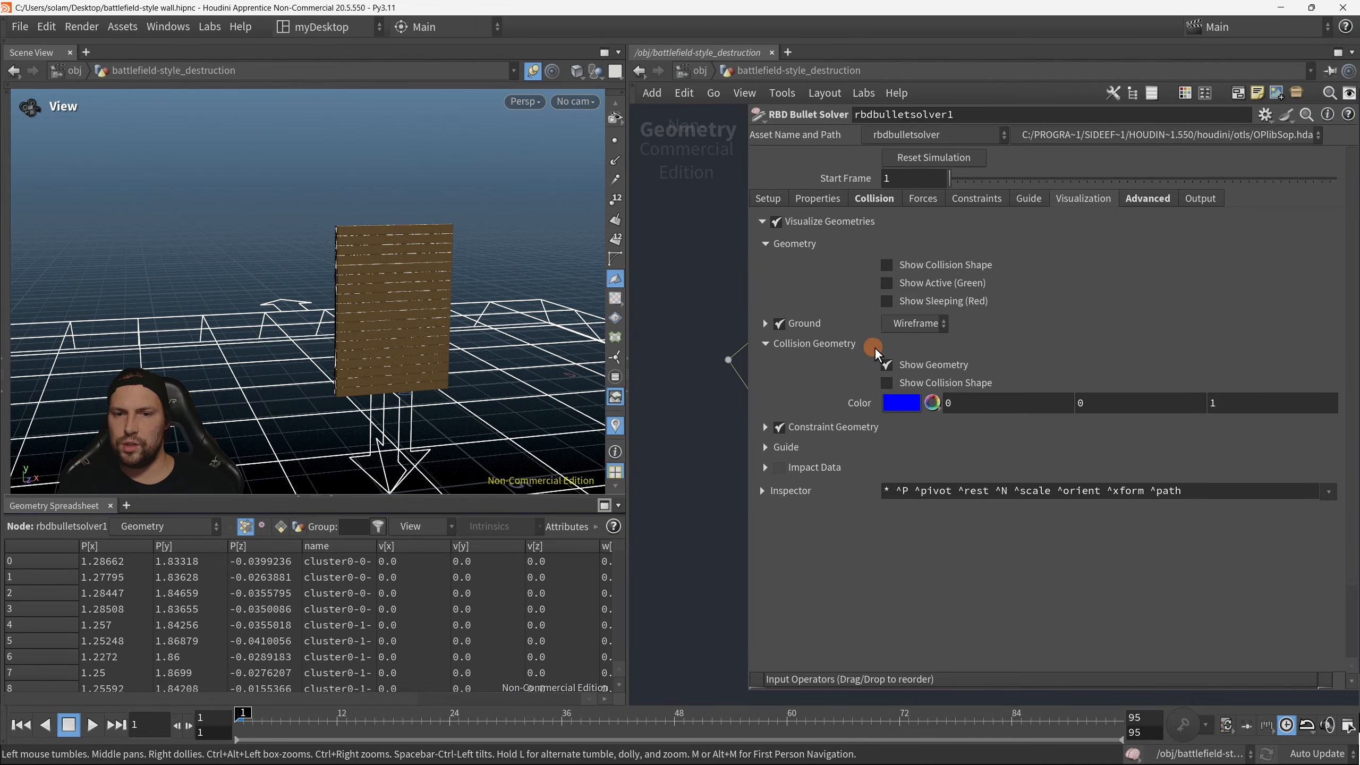
key(p)
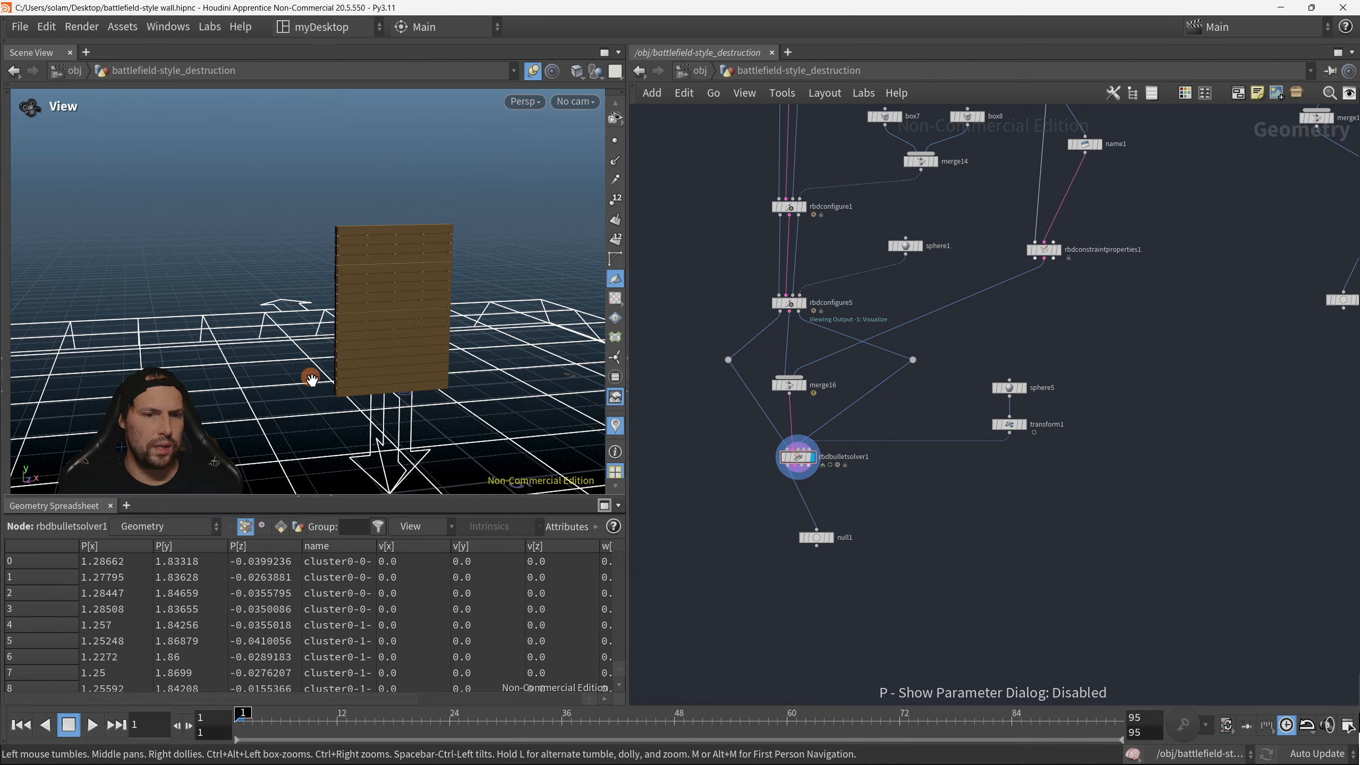
Step: Play the simulation through the sphere's impact with the wall, return to frame 1 and view the wall closer
drag(311, 379, 325, 388)
click(92, 724)
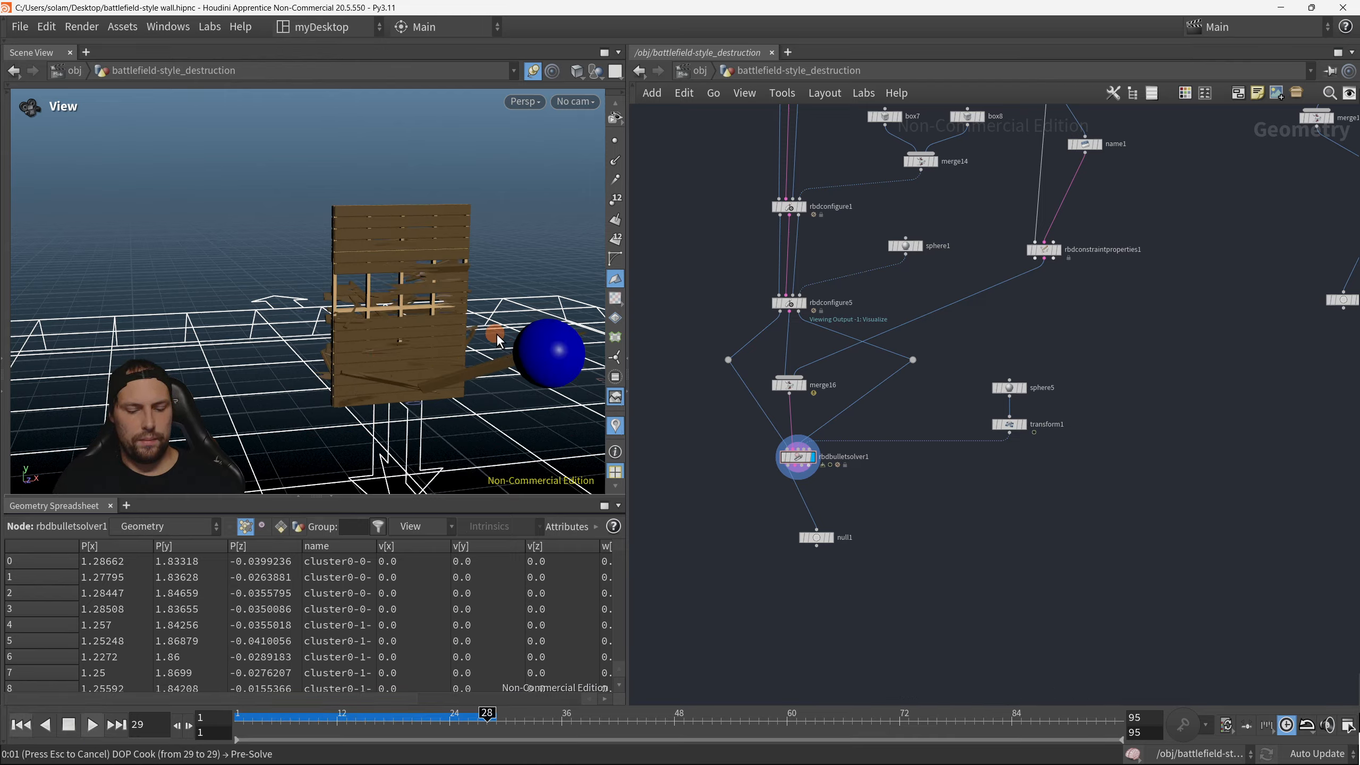
key(ctrl+Up)
drag(444, 310, 422, 313)
right_drag(422, 312, 421, 367)
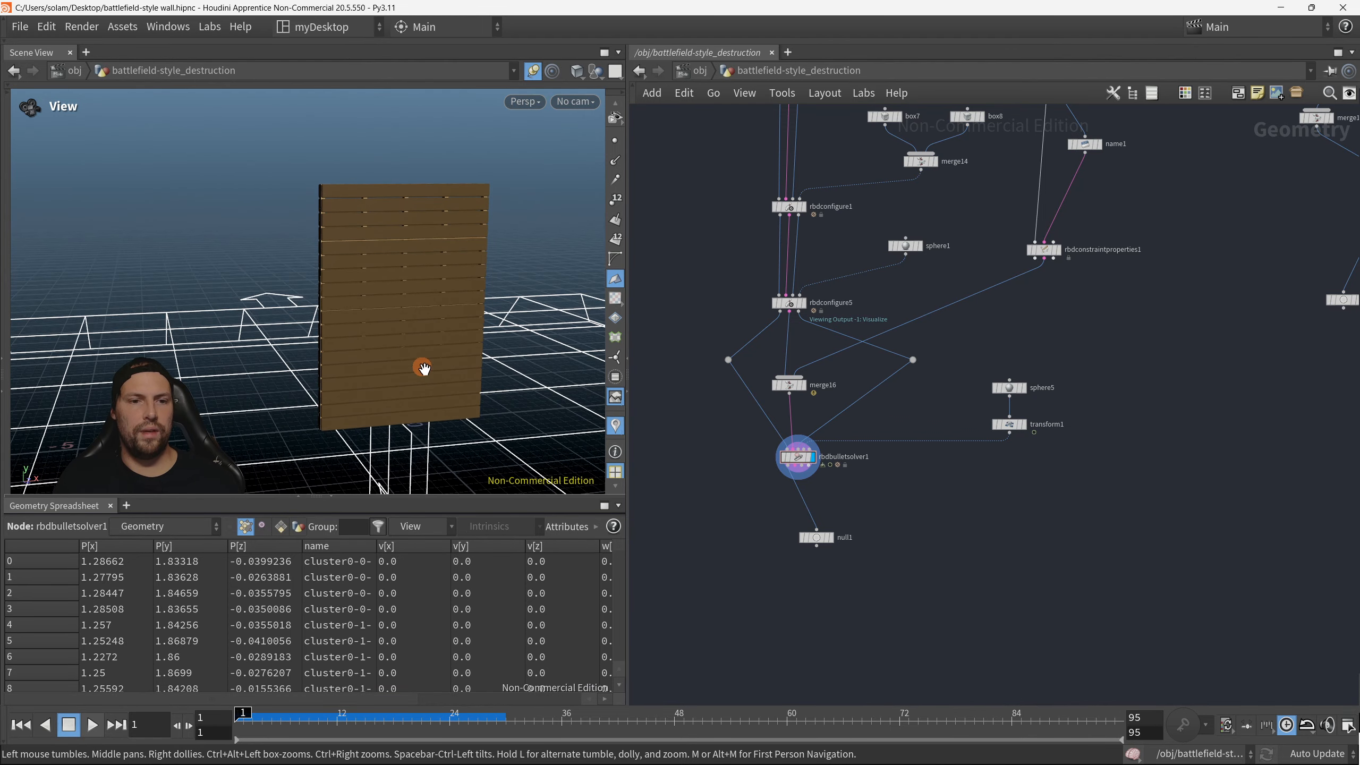
Step: Play the rbdbulletsolver1 simulation through the impact, go to frame 21 and examine the broken planks and the sphere from several angles
click(91, 724)
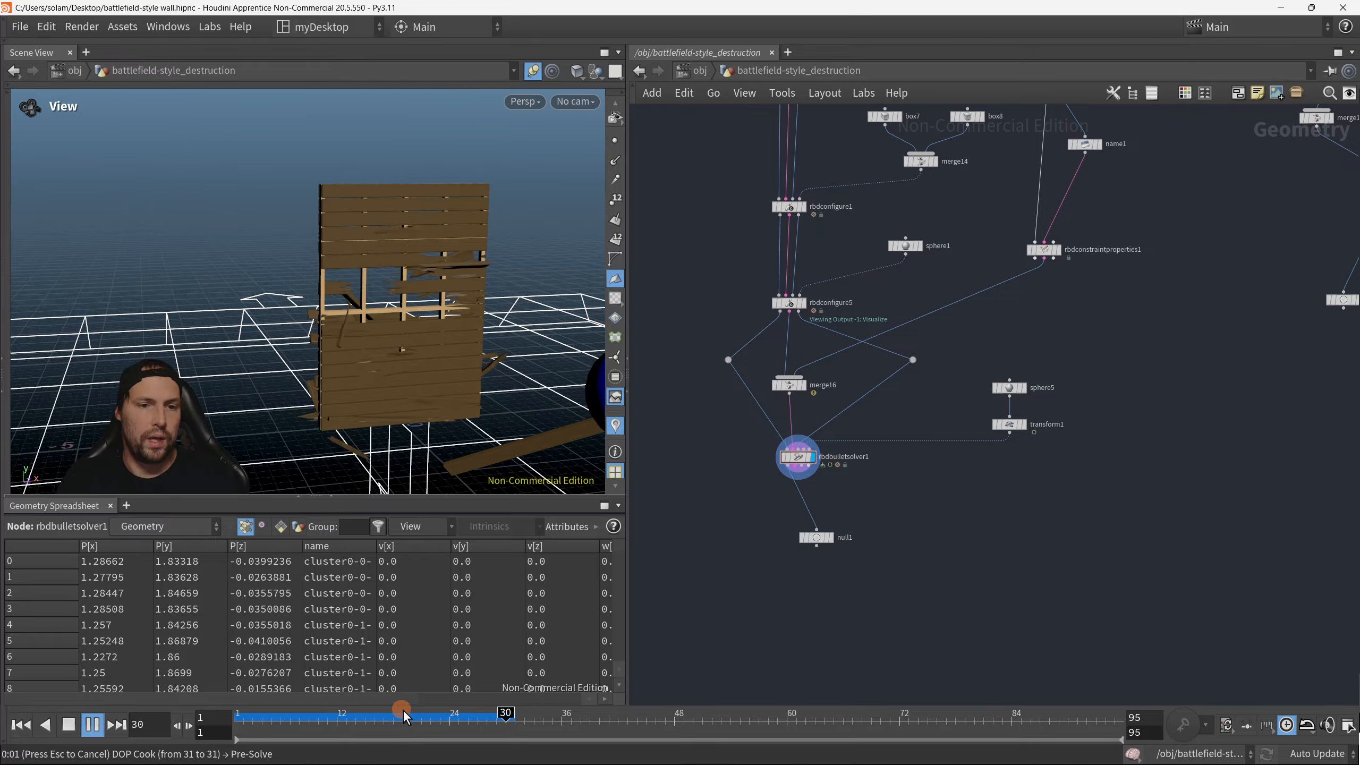
drag(378, 727, 431, 719)
right_drag(461, 240, 585, 237)
drag(439, 262, 528, 309)
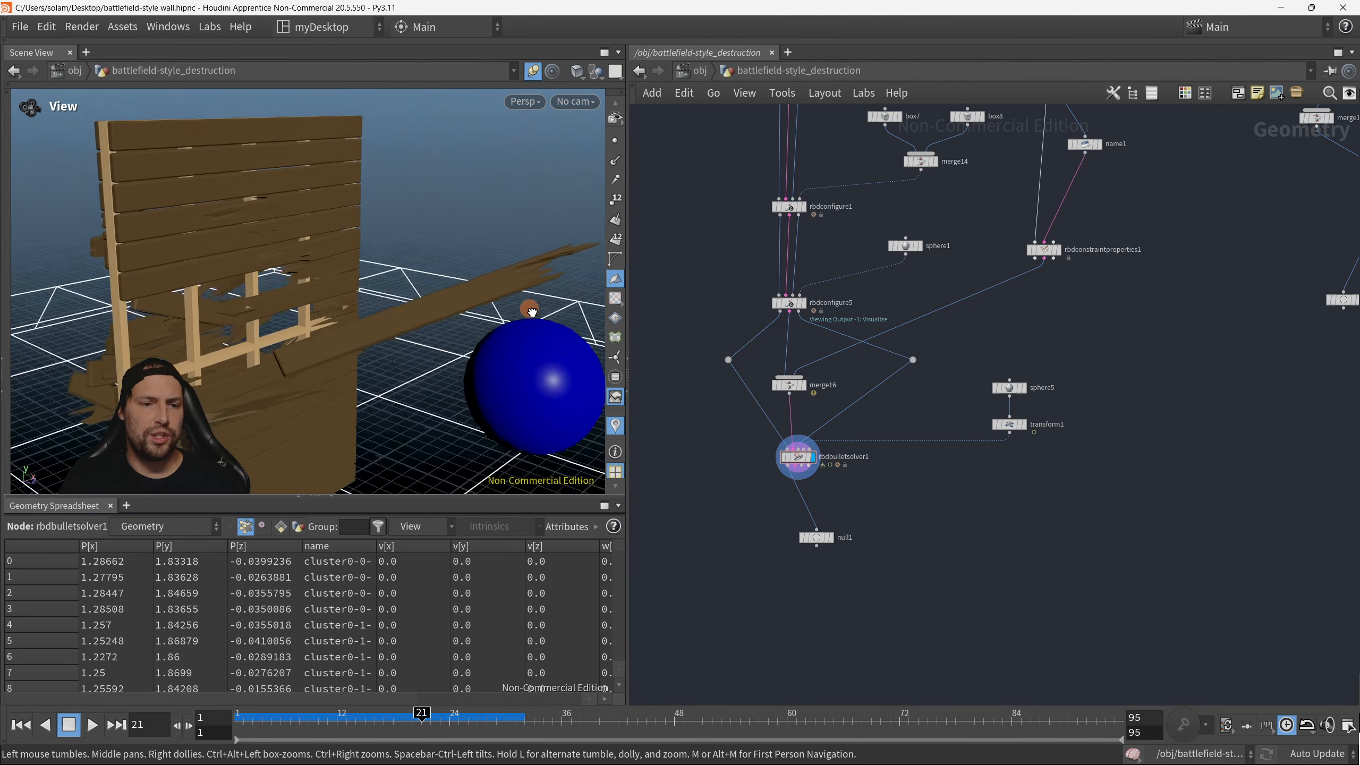
right_drag(529, 310, 304, 337)
drag(304, 337, 420, 328)
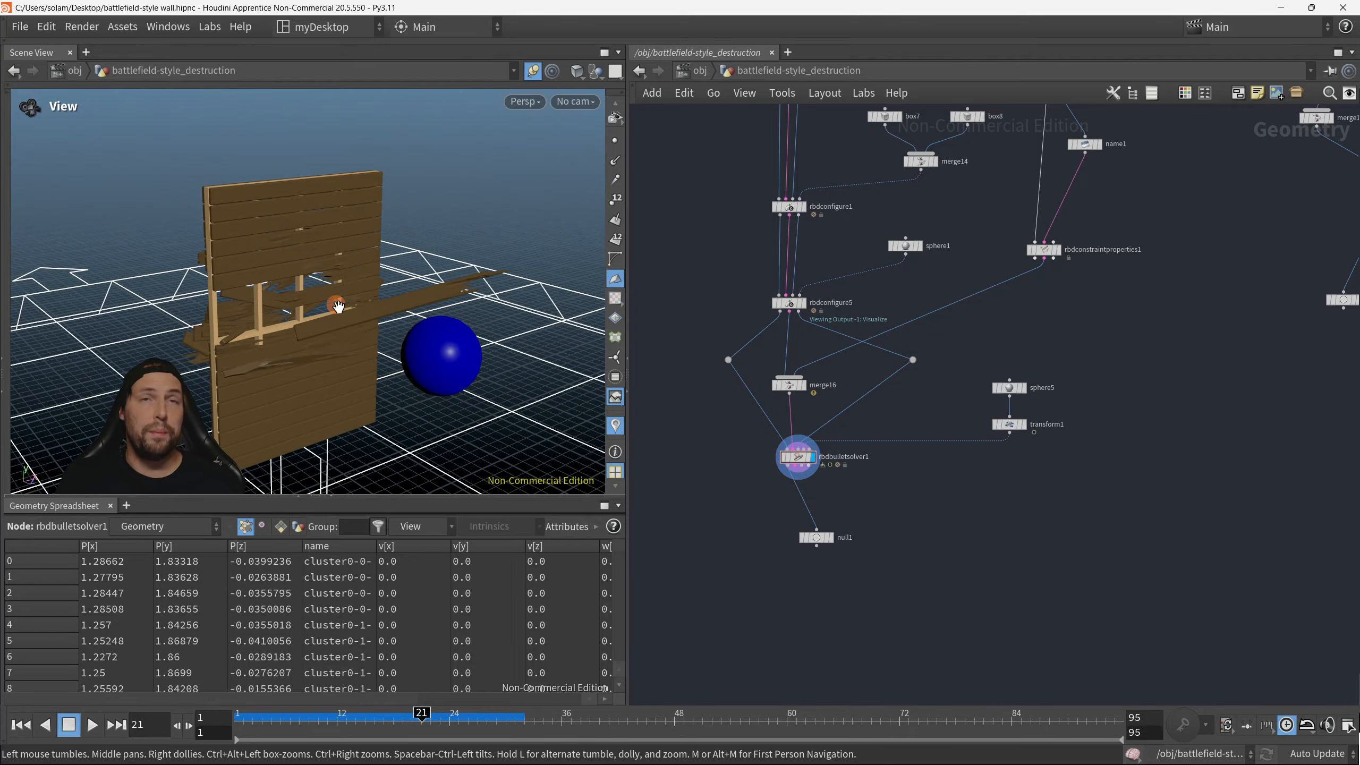
drag(333, 303, 352, 357)
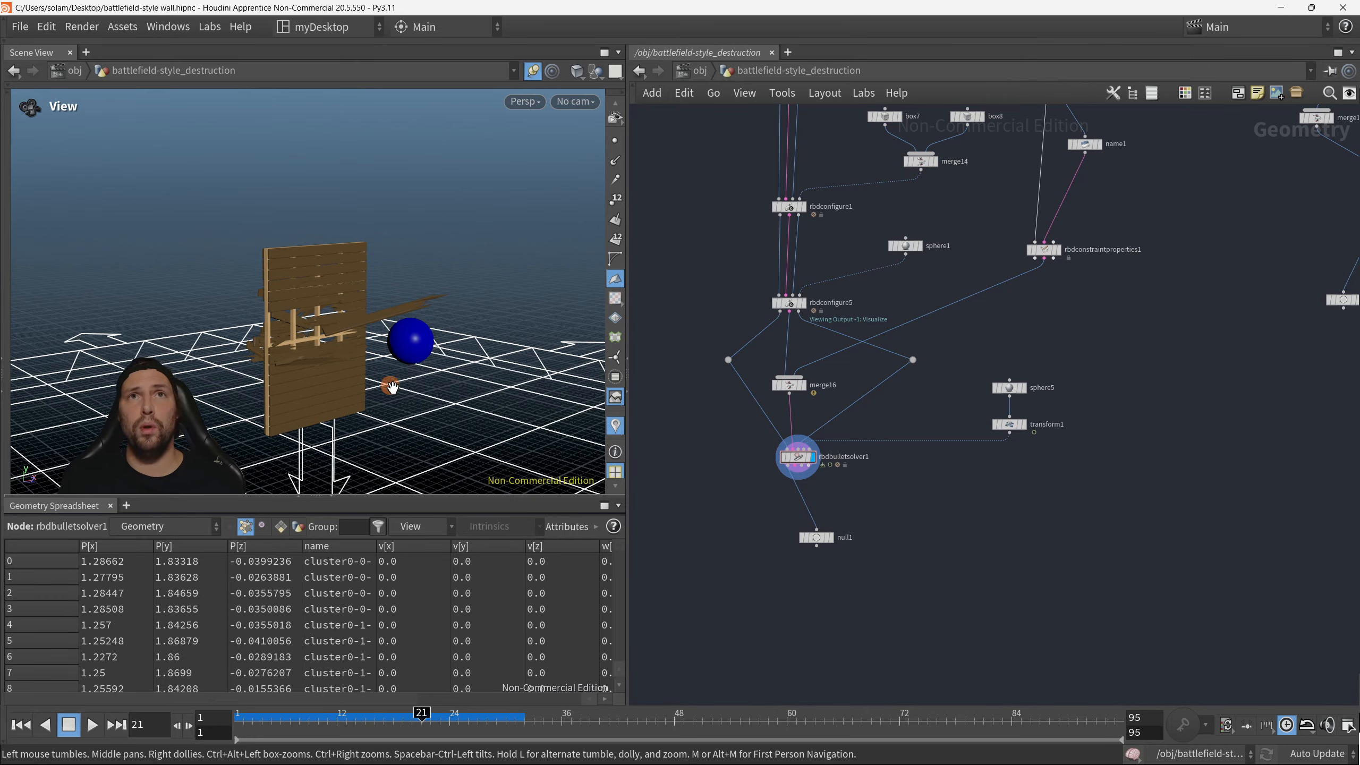
drag(412, 392, 408, 369)
drag(517, 351, 401, 346)
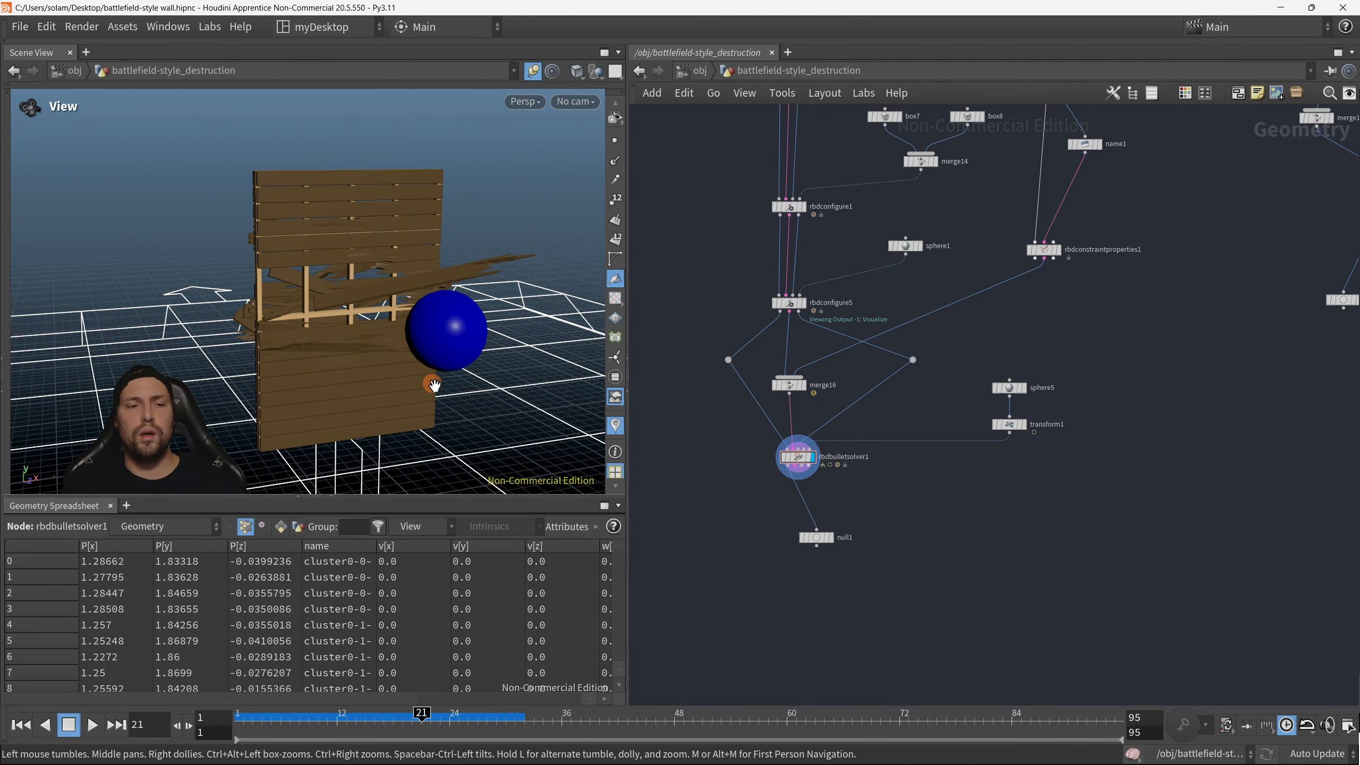
Step: Return to frame 1 and display null2, the output of the rbdbulletsolver2 branch, with its whole wall in view
middle_drag(1009, 449, 992, 493)
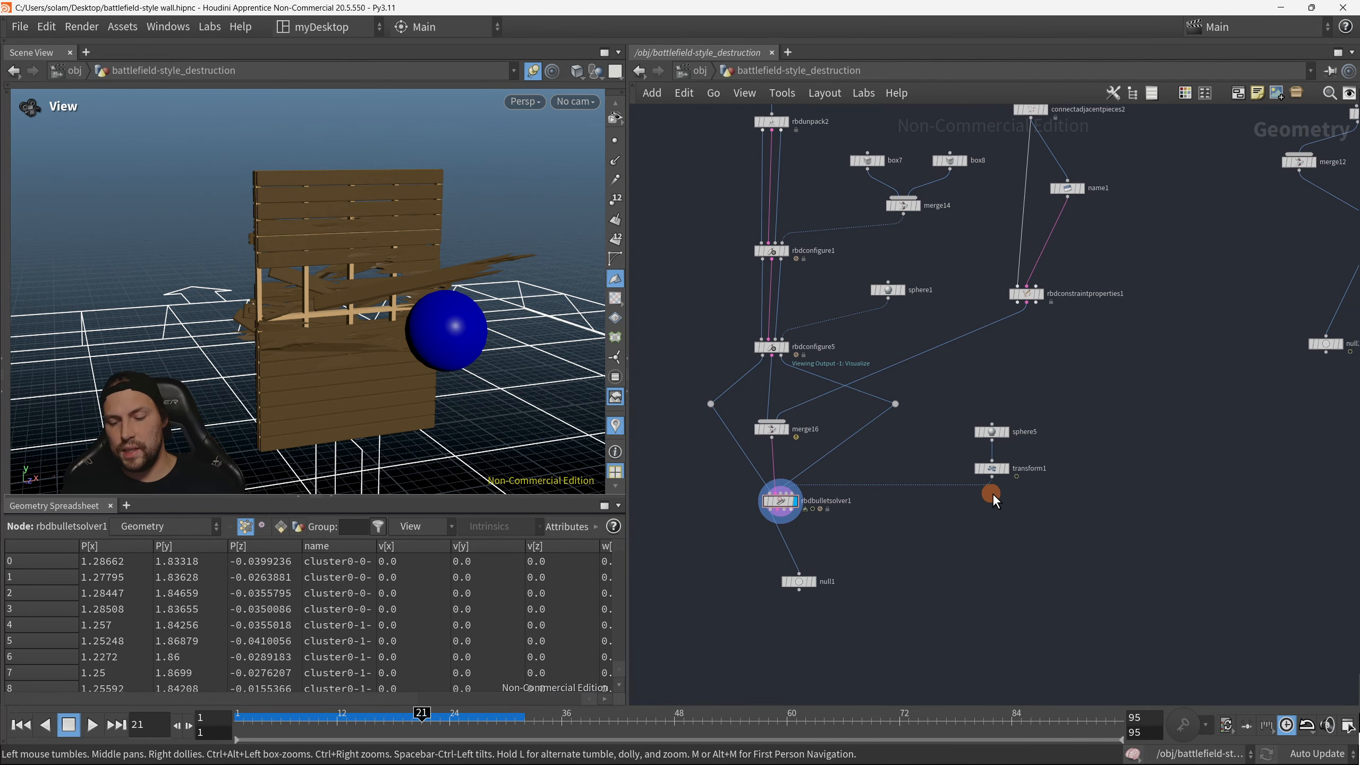
key(o)
middle_drag(1237, 464, 1135, 476)
scroll(1136, 477, down, 1)
key(p)
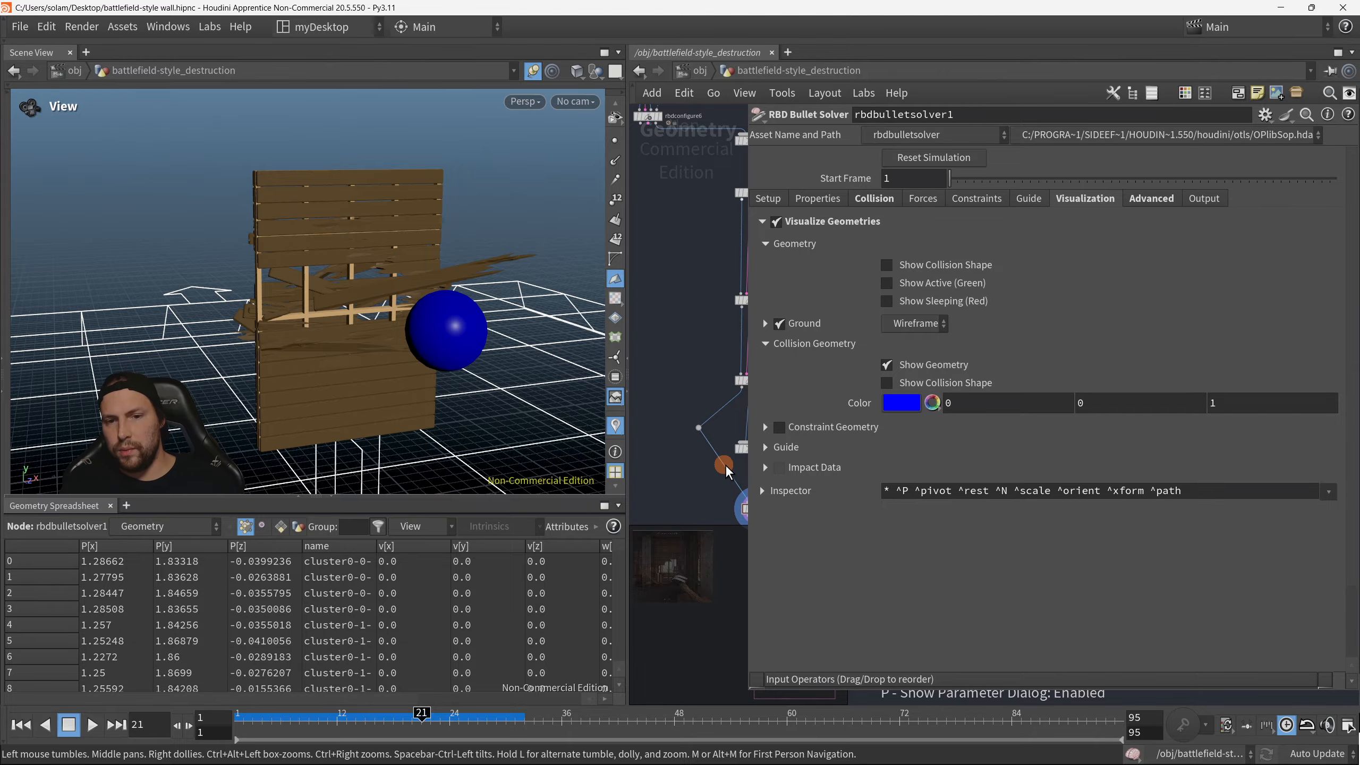
key(p)
scroll(1047, 460, down, 1)
middle_drag(1129, 459, 891, 546)
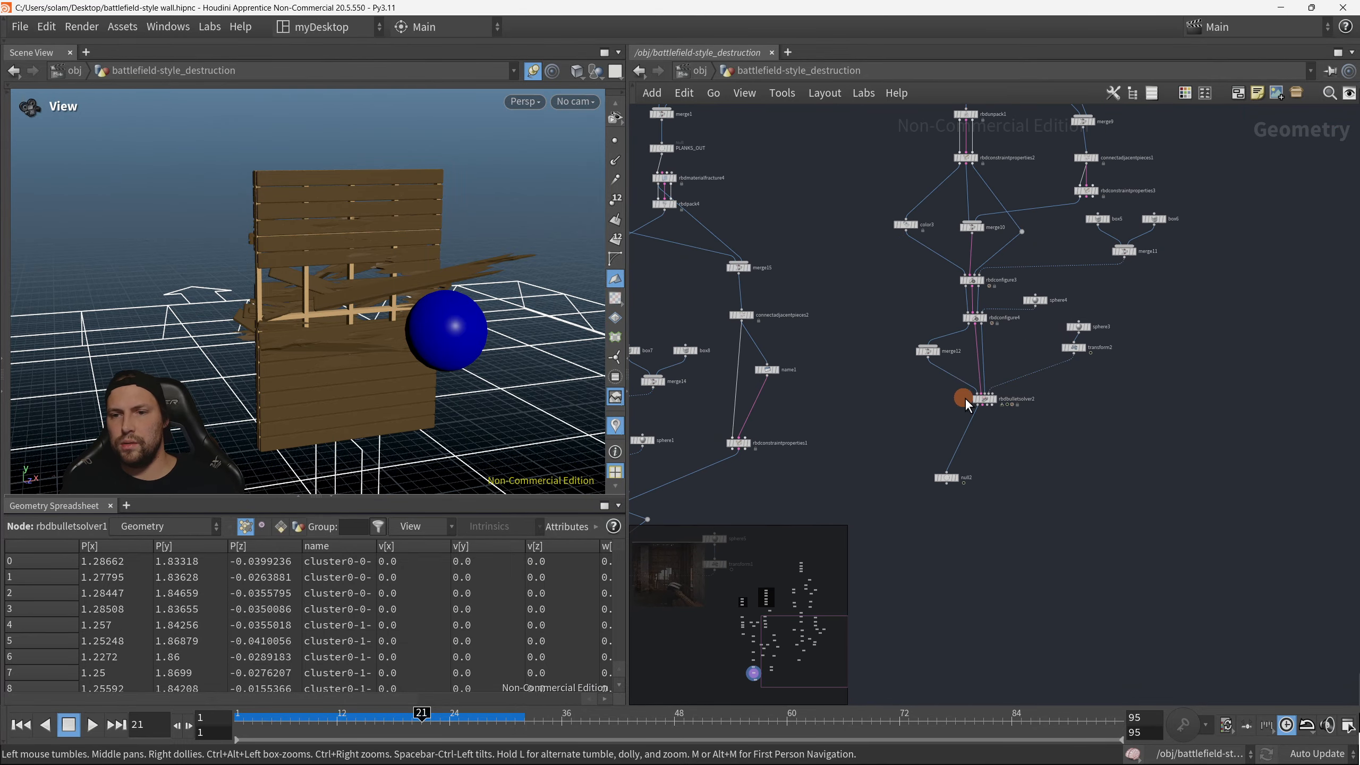
scroll(964, 397, up, 1)
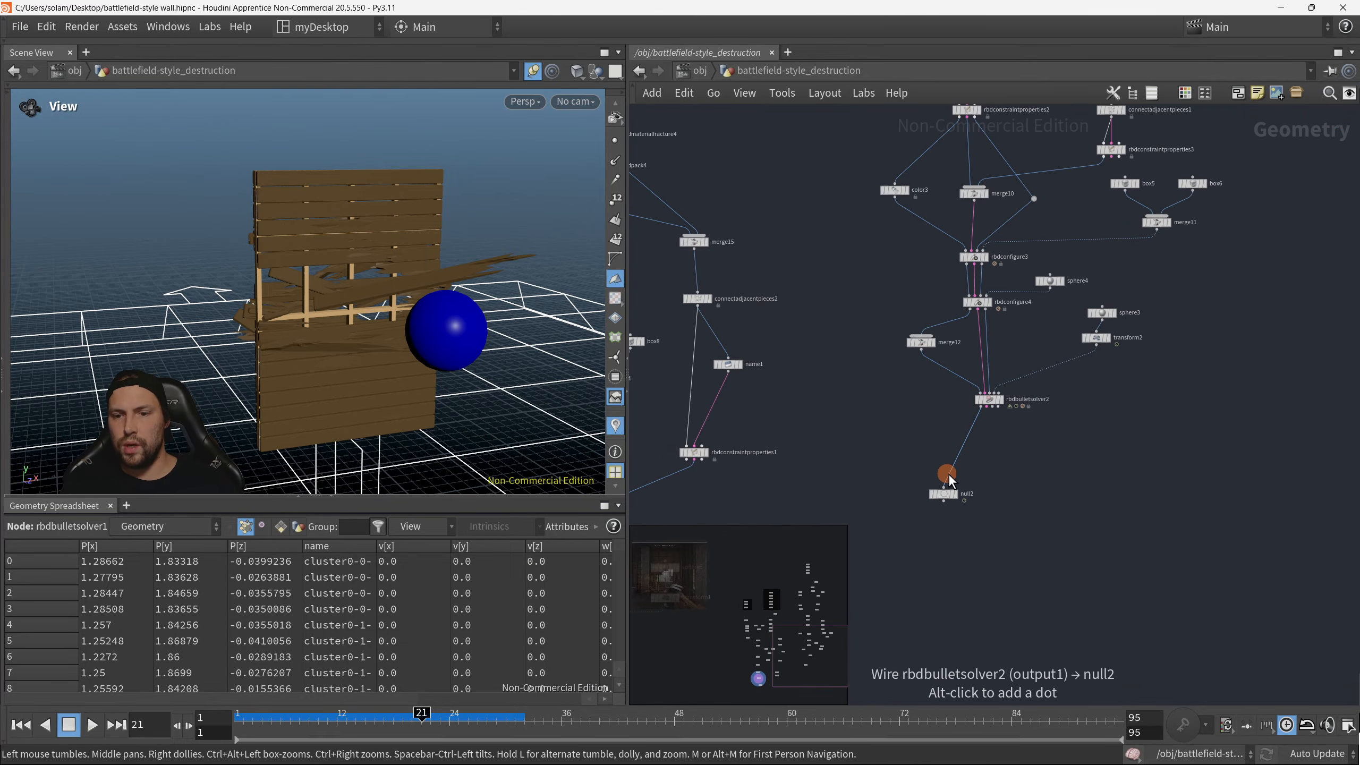
click(18, 725)
drag(876, 450, 1029, 510)
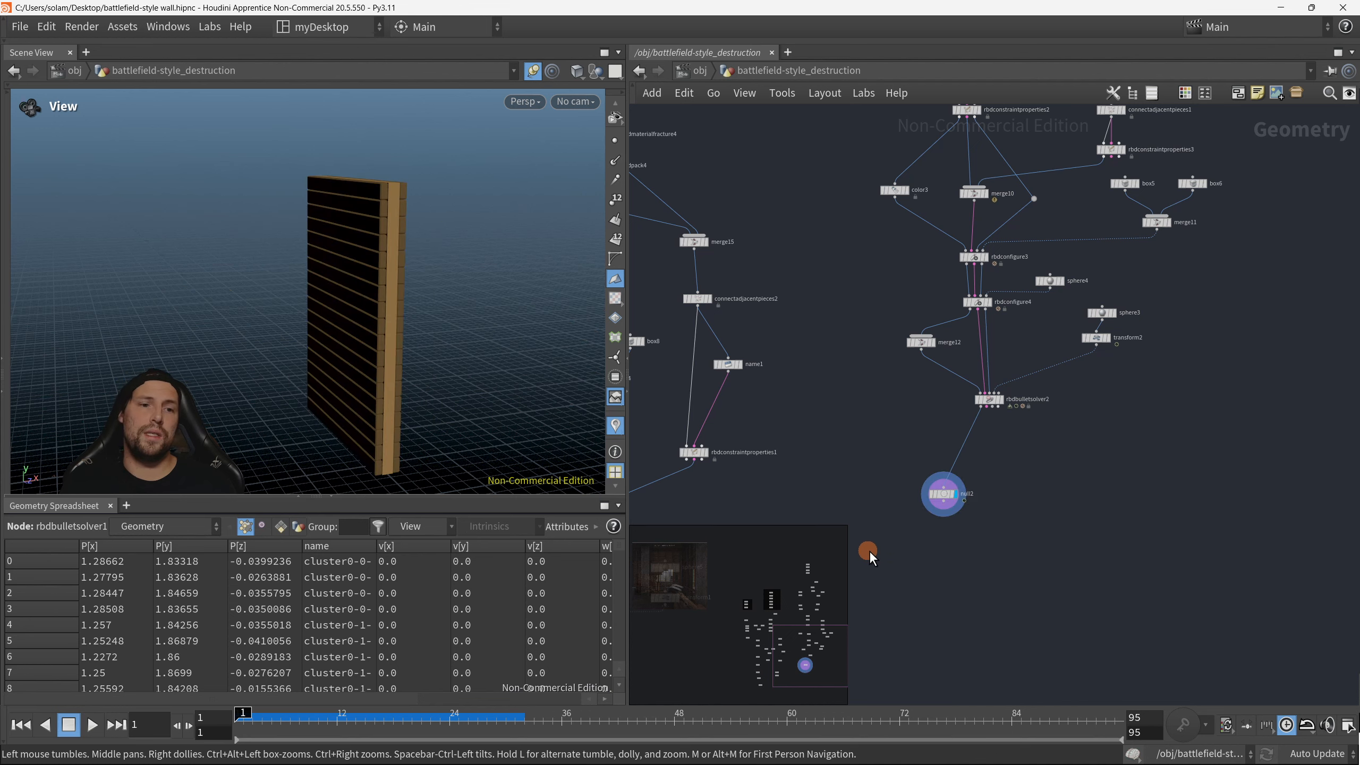
drag(298, 379, 369, 370)
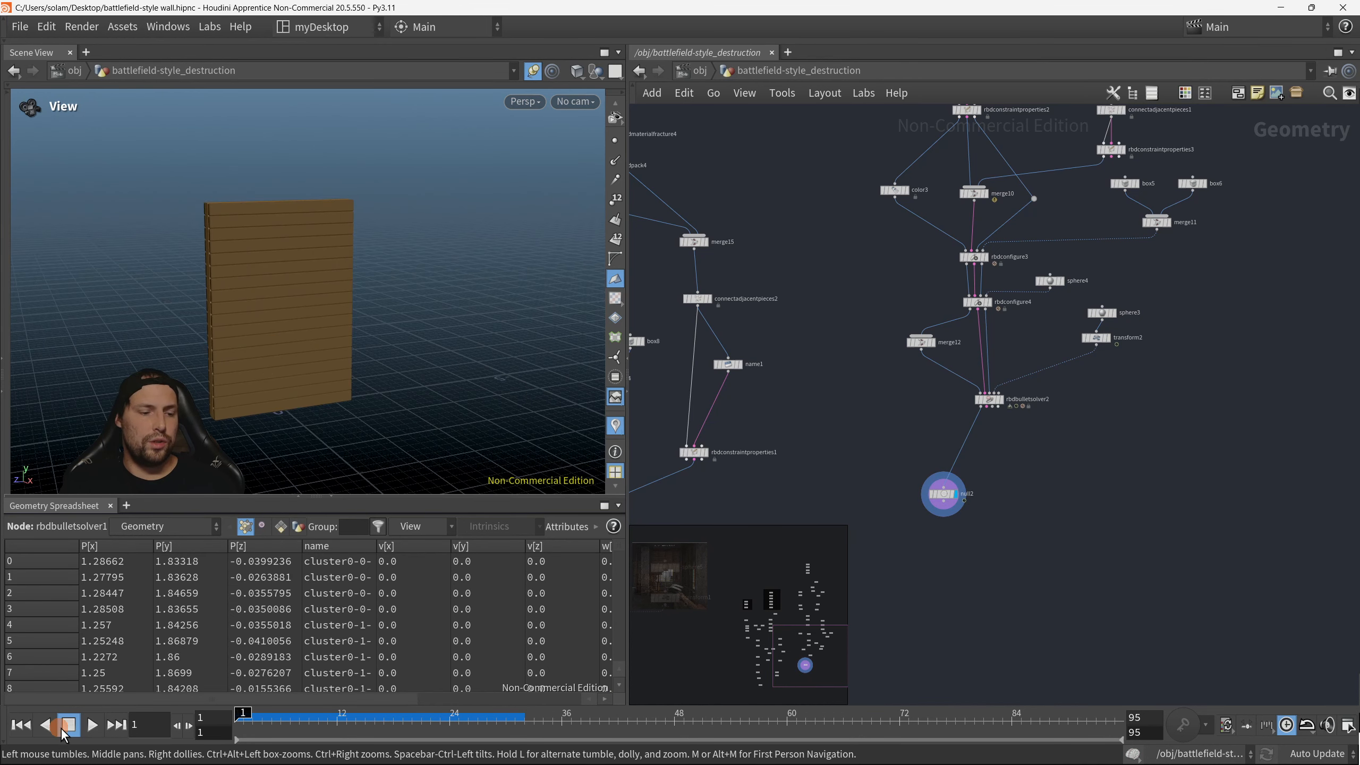
Step: Play the null2 simulation from frame 1 through the wall's destruction and stop at frame 36
click(22, 725)
click(92, 724)
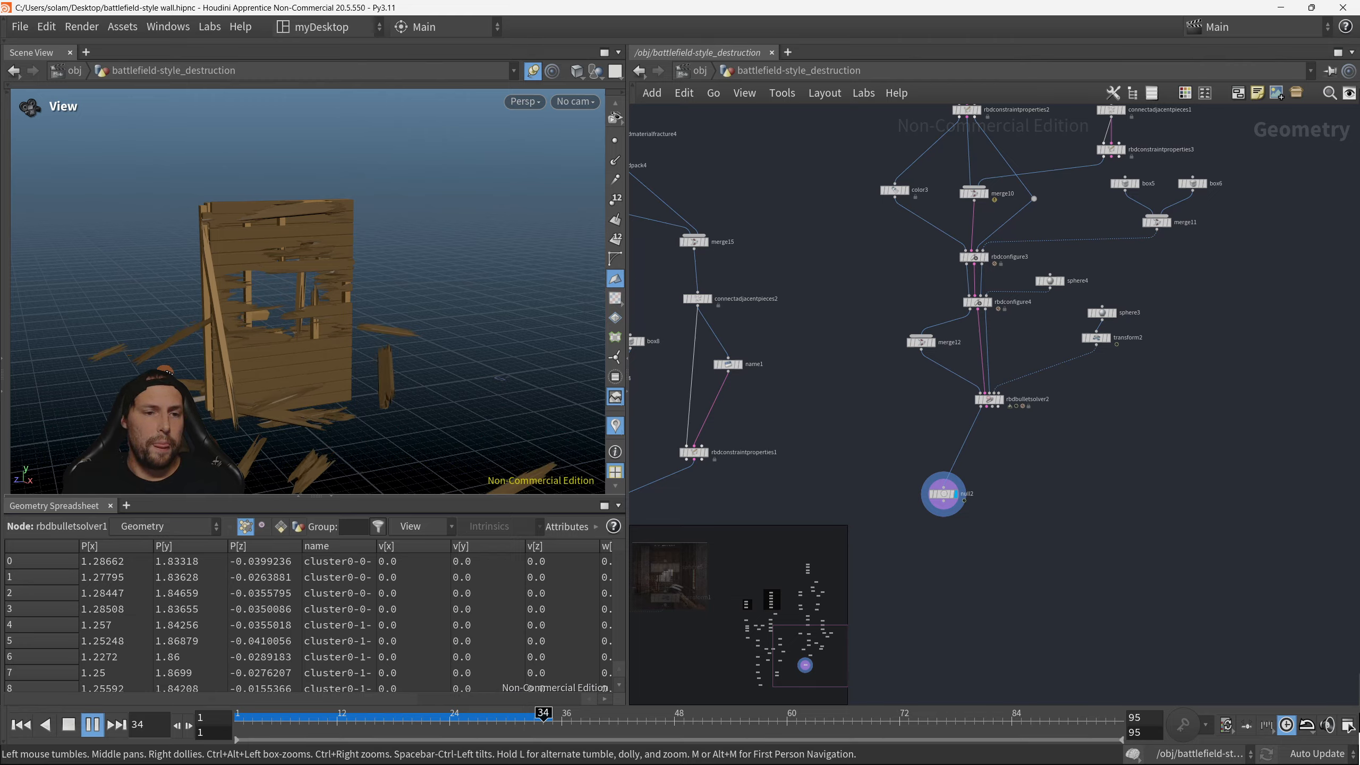
click(69, 723)
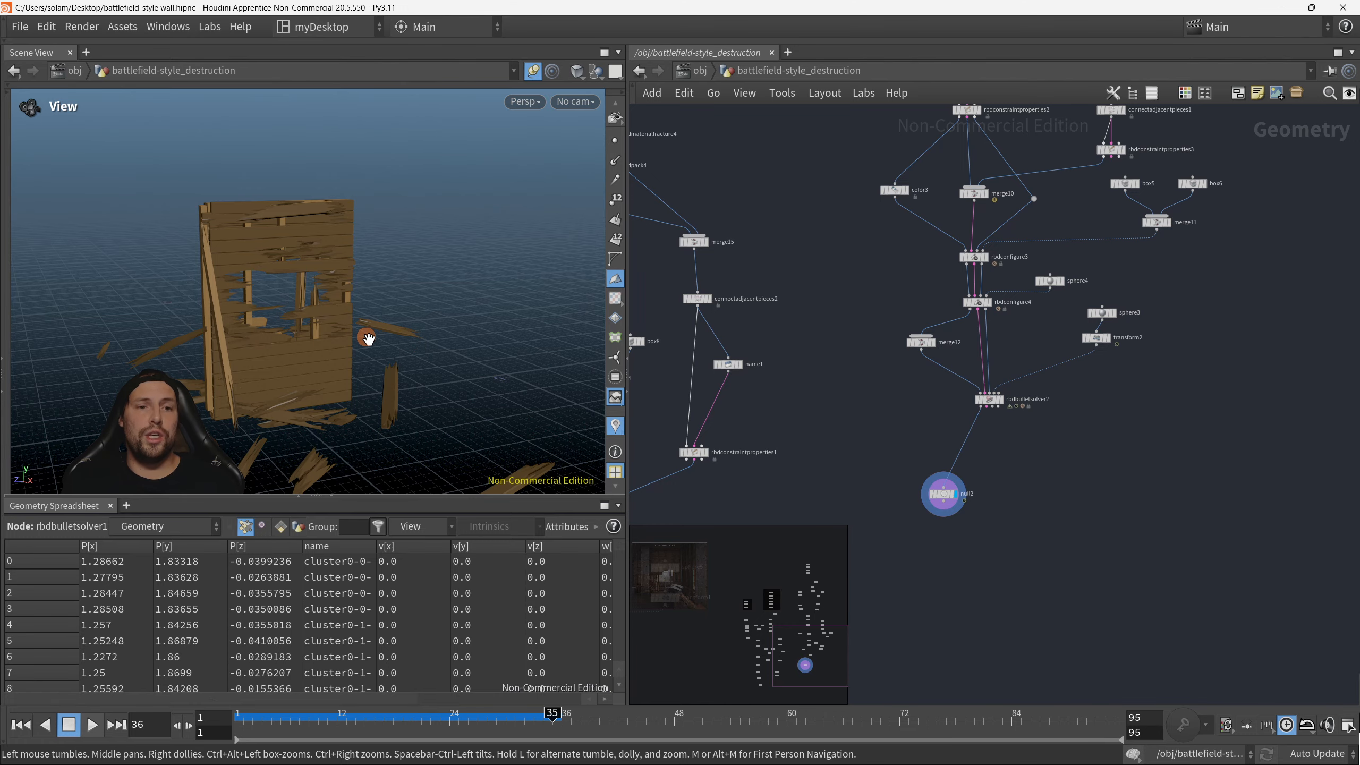
middle_drag(784, 407, 1109, 359)
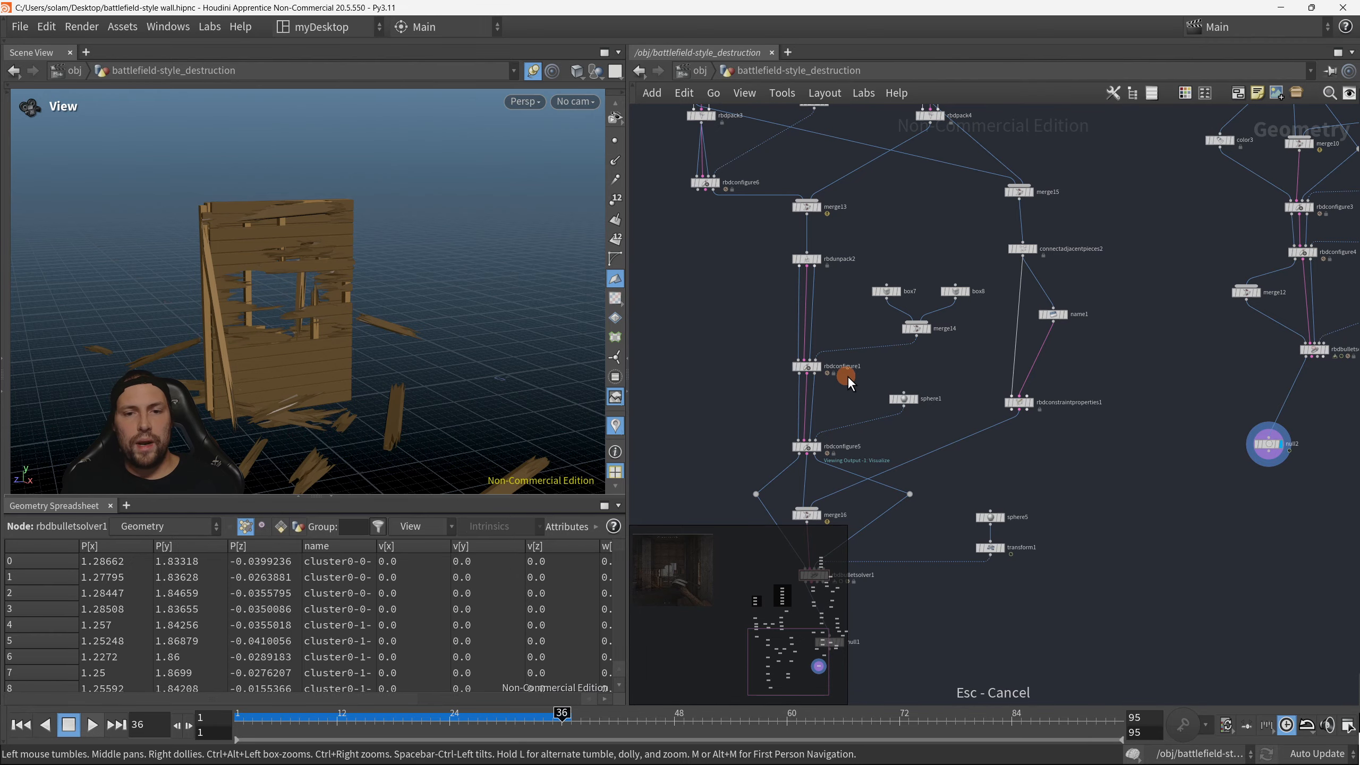
scroll(844, 450, down, 8)
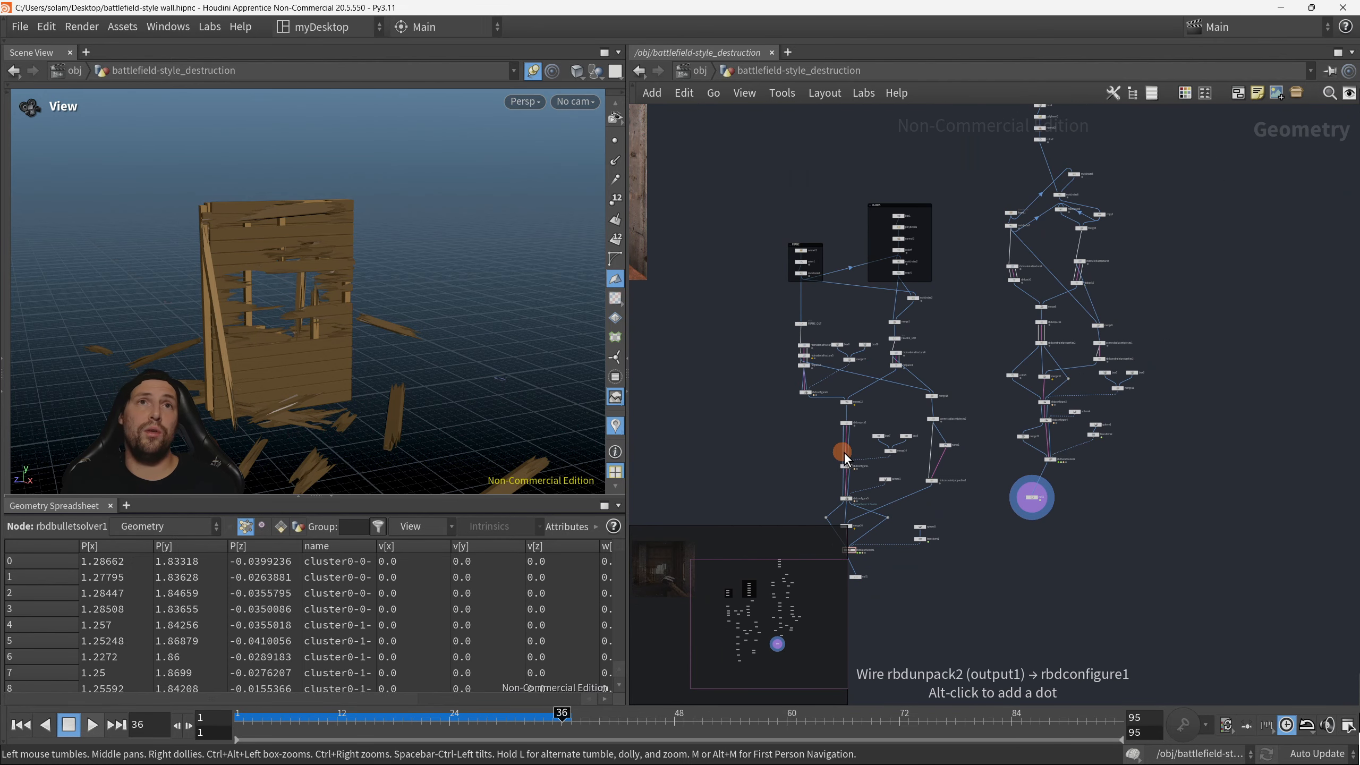
scroll(844, 450, up, 6)
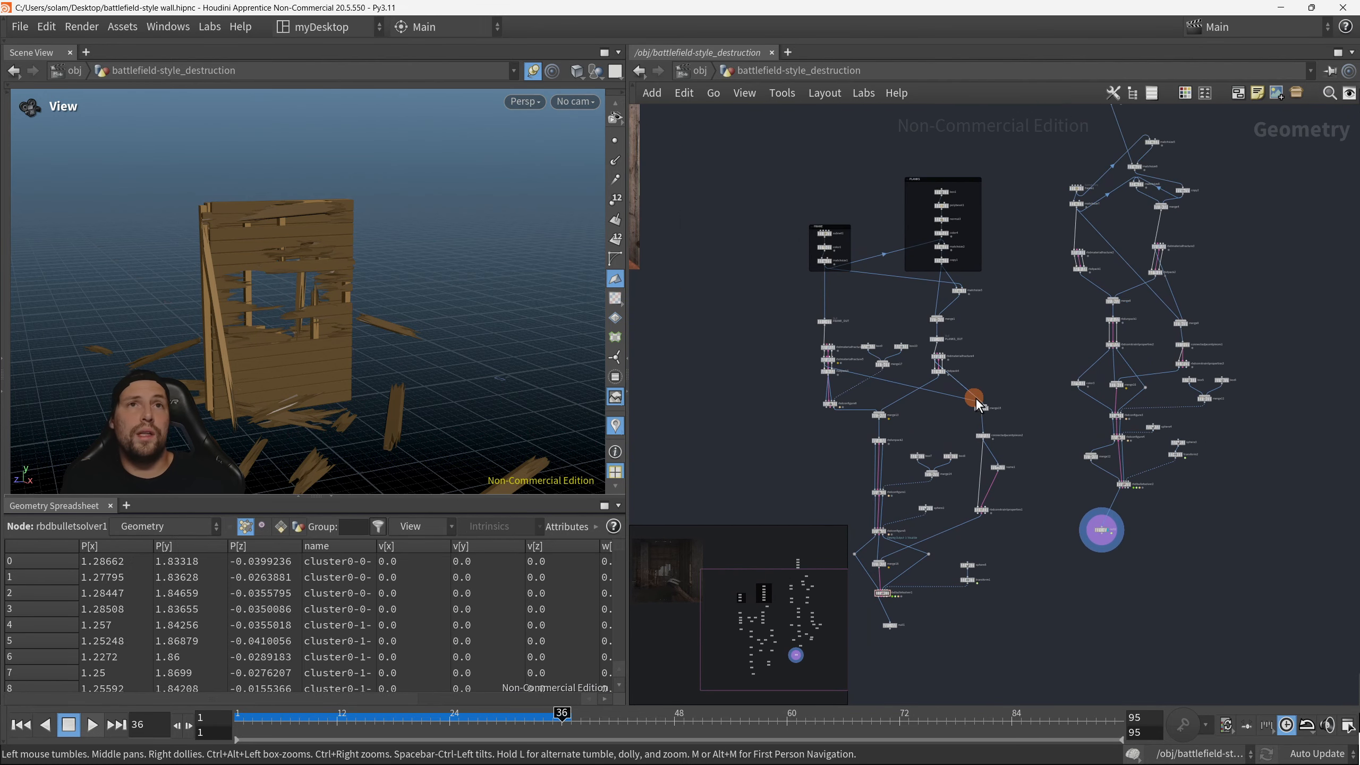